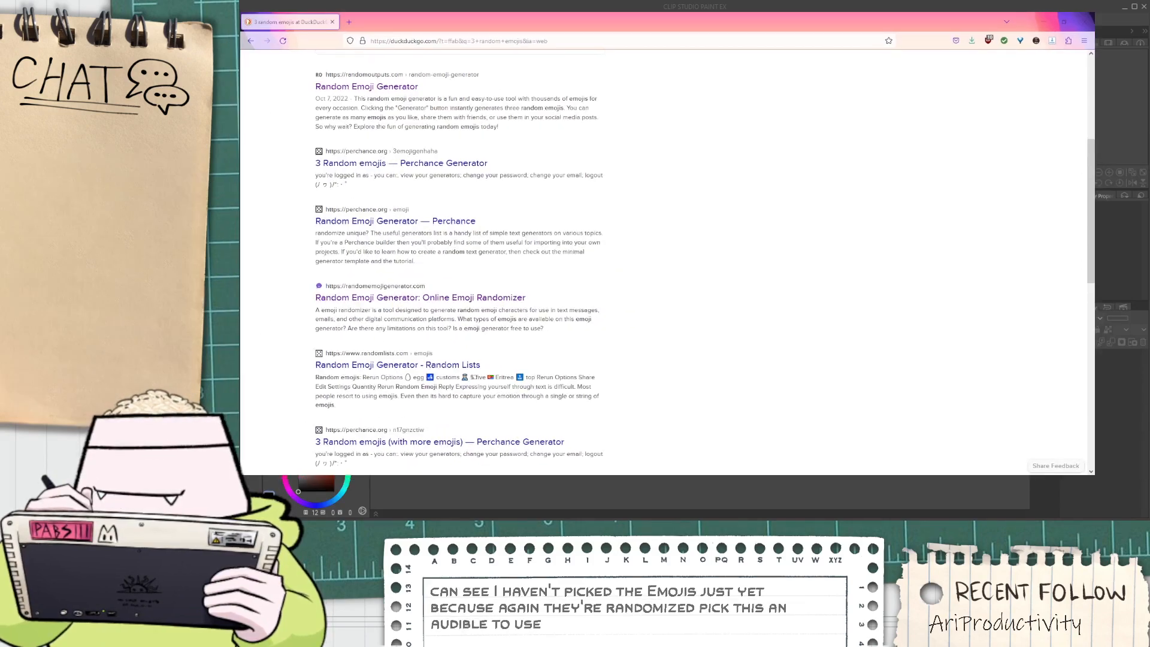
Open the Random Emoji Generator result from randomoutputs.com and bring its three generated emojis into view
{"action": "left_click_drag", "start_coordinate": [539, 9], "coordinate": [517, 35]}
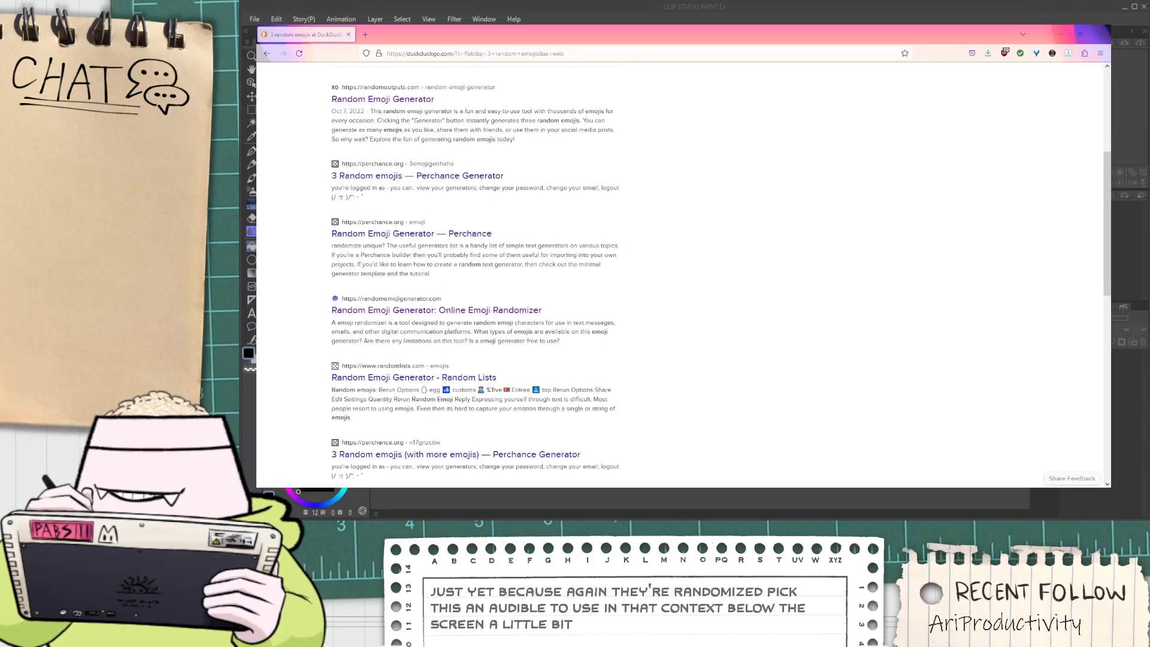
{"action": "scroll", "coordinate": [431, 176], "scroll_direction": "up", "scroll_amount": 4}
{"action": "scroll", "coordinate": [383, 102], "scroll_direction": "down", "scroll_amount": 4}
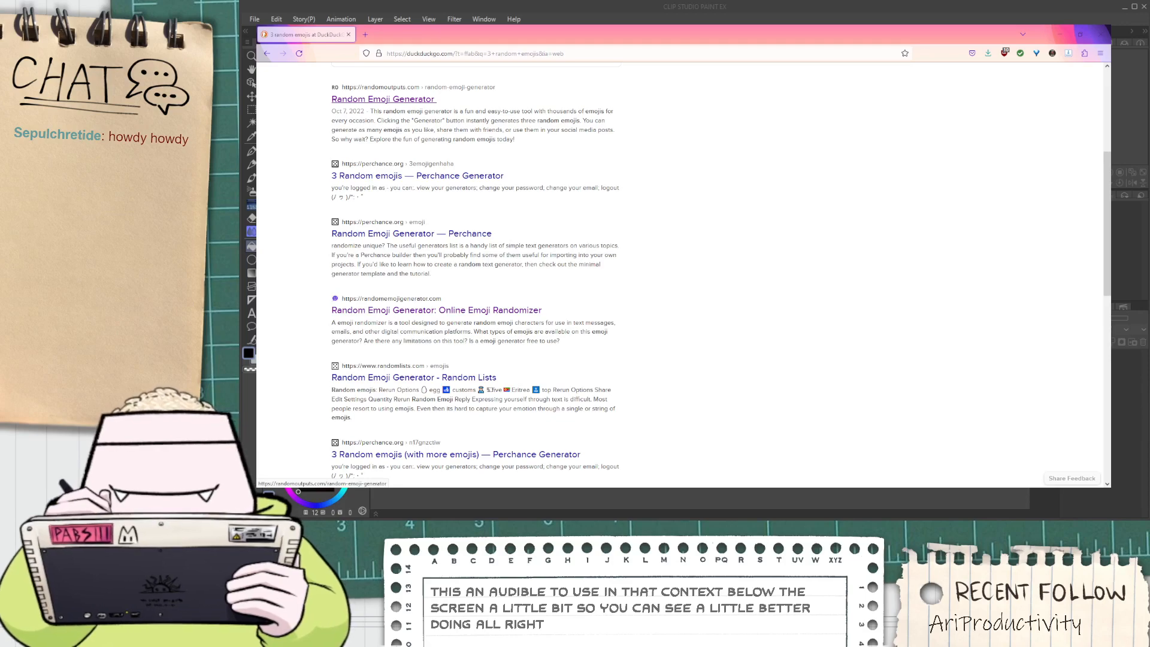
{"action": "left_click", "coordinate": [382, 101]}
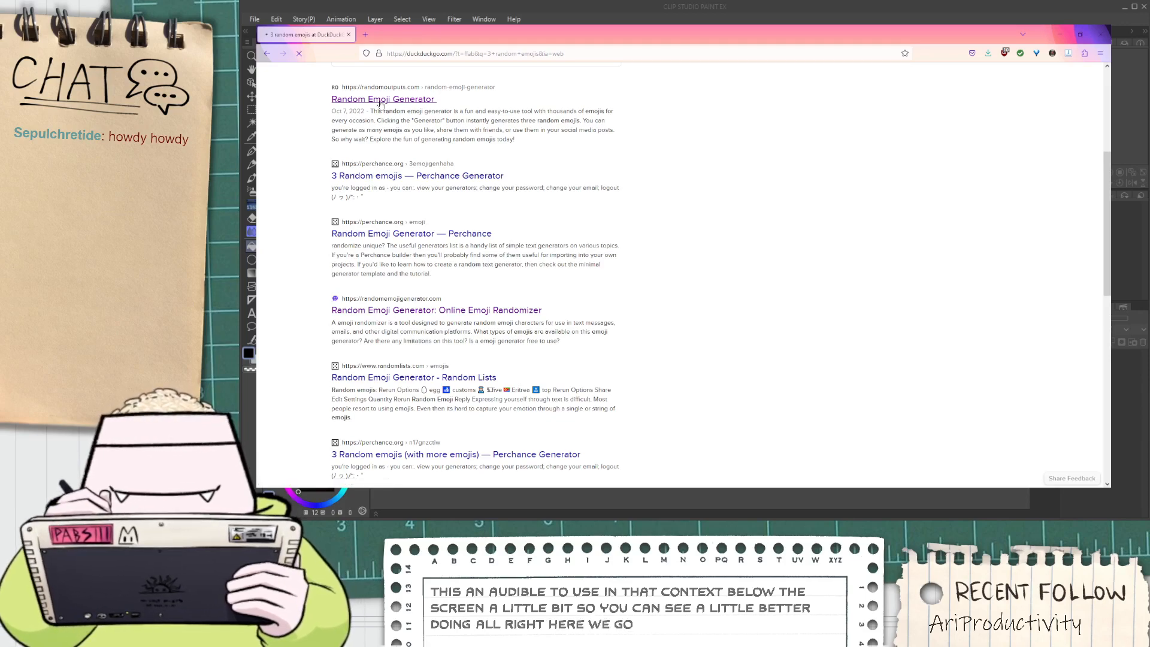
{"action": "scroll", "coordinate": [736, 369], "scroll_direction": "down", "scroll_amount": 5}
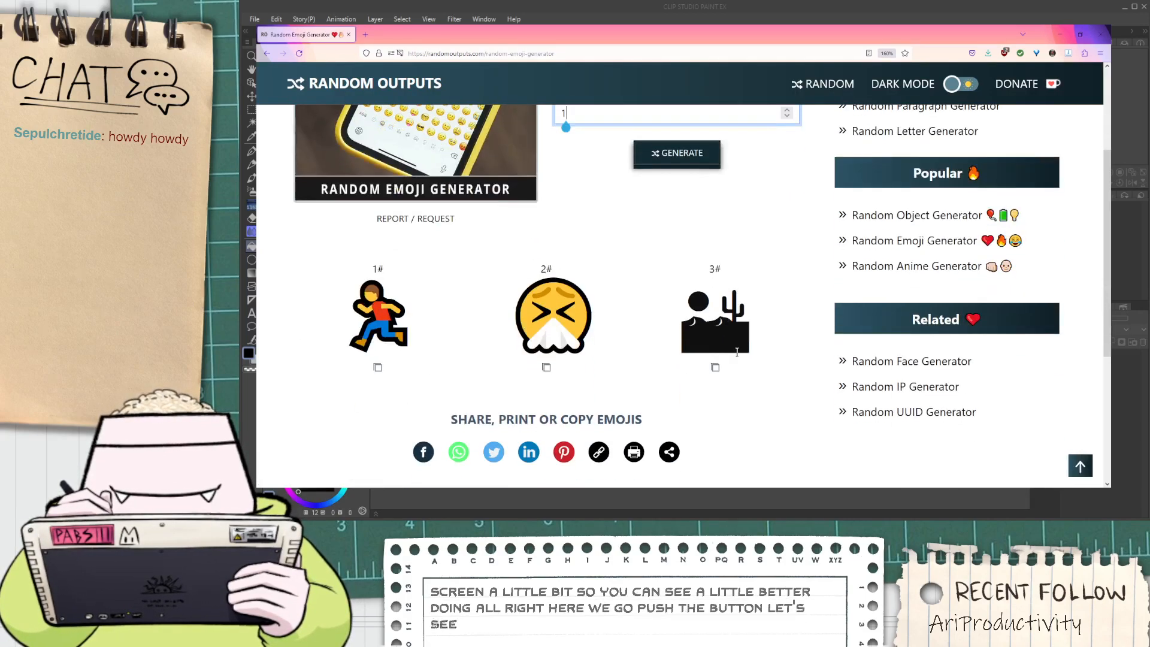
{"action": "scroll", "coordinate": [740, 354], "scroll_direction": "up", "scroll_amount": 1}
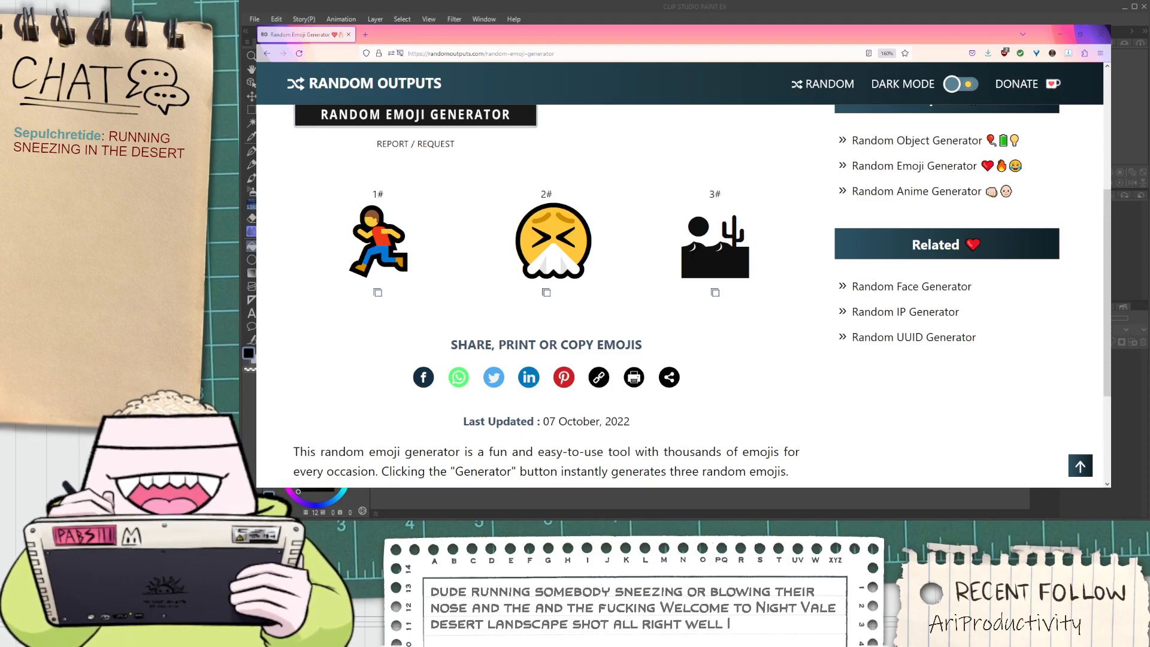
Switch to Clip Studio Paint, create a 3000 x 2500 px, 600 dpi canvas, and paste the copied three-emoji image
{"action": "left_click", "coordinate": [1057, 34]}
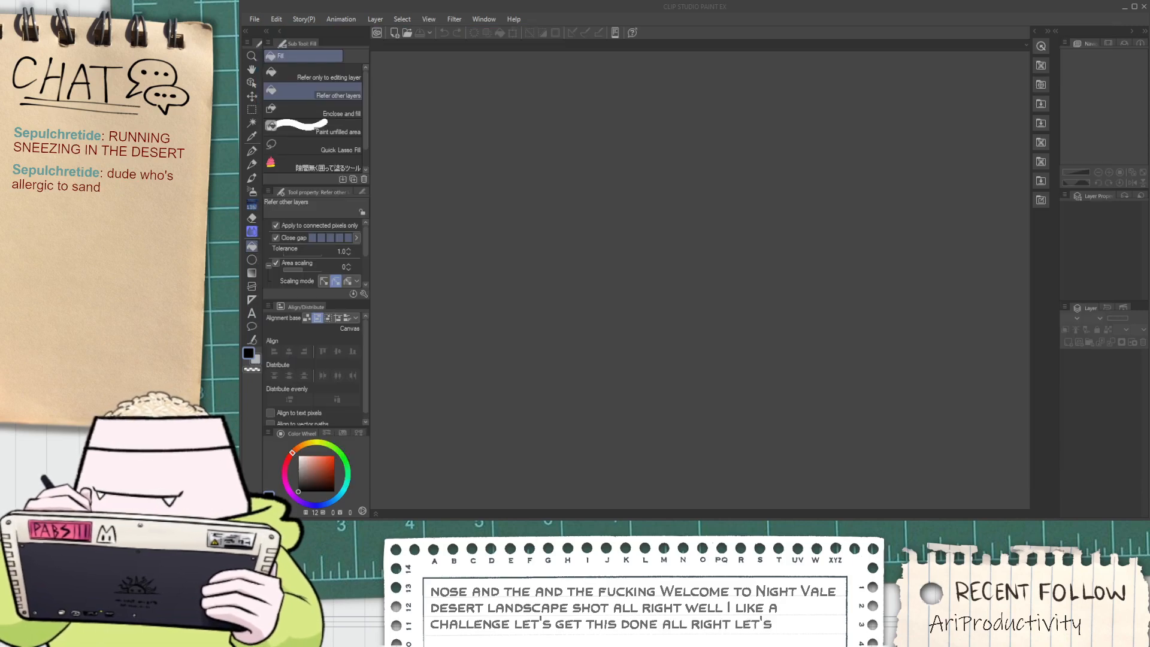
{"action": "left_click", "coordinate": [789, 59]}
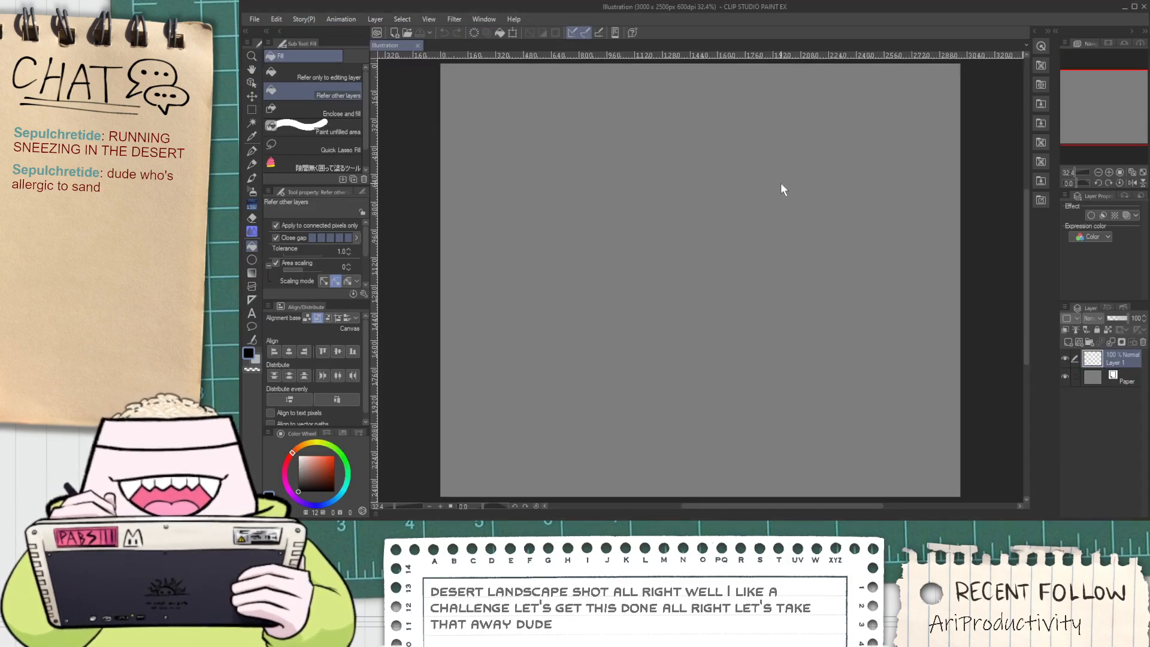
{"action": "key", "text": "ctrl+v"}
{"action": "scroll", "coordinate": [706, 220], "scroll_direction": "down", "scroll_amount": 2}
{"action": "scroll", "coordinate": [678, 200], "scroll_direction": "up", "scroll_amount": 2}
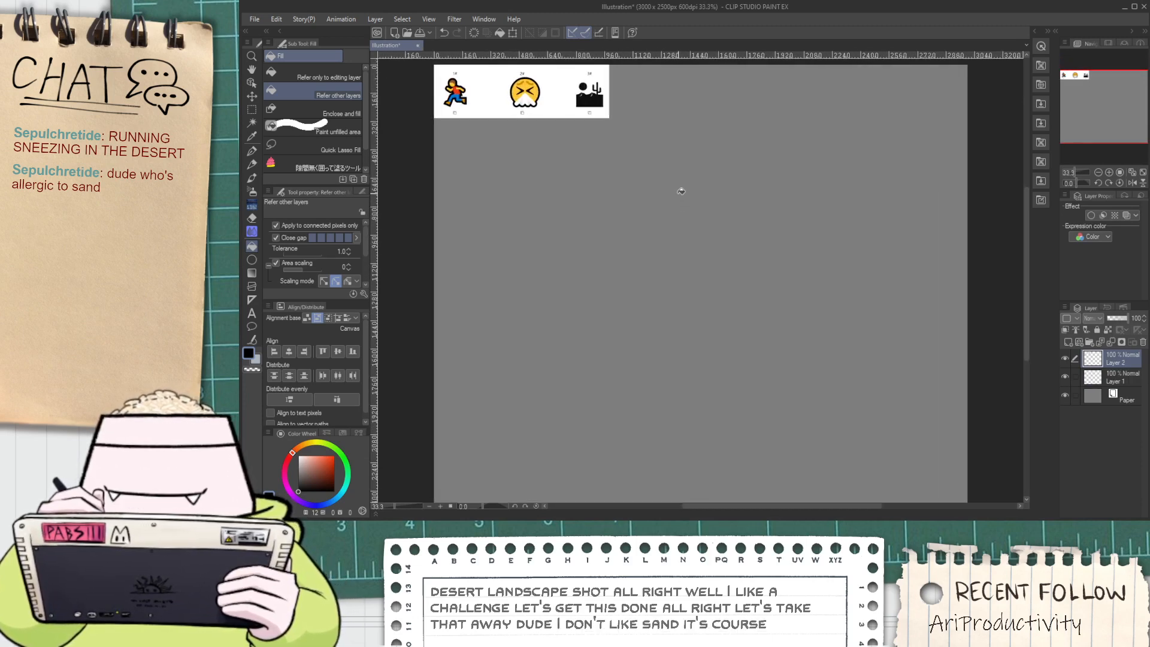
Enlarge the pasted emoji strip to about twice its size and move it to the canvas's upper-right corner
{"action": "key", "text": "ctrl+t"}
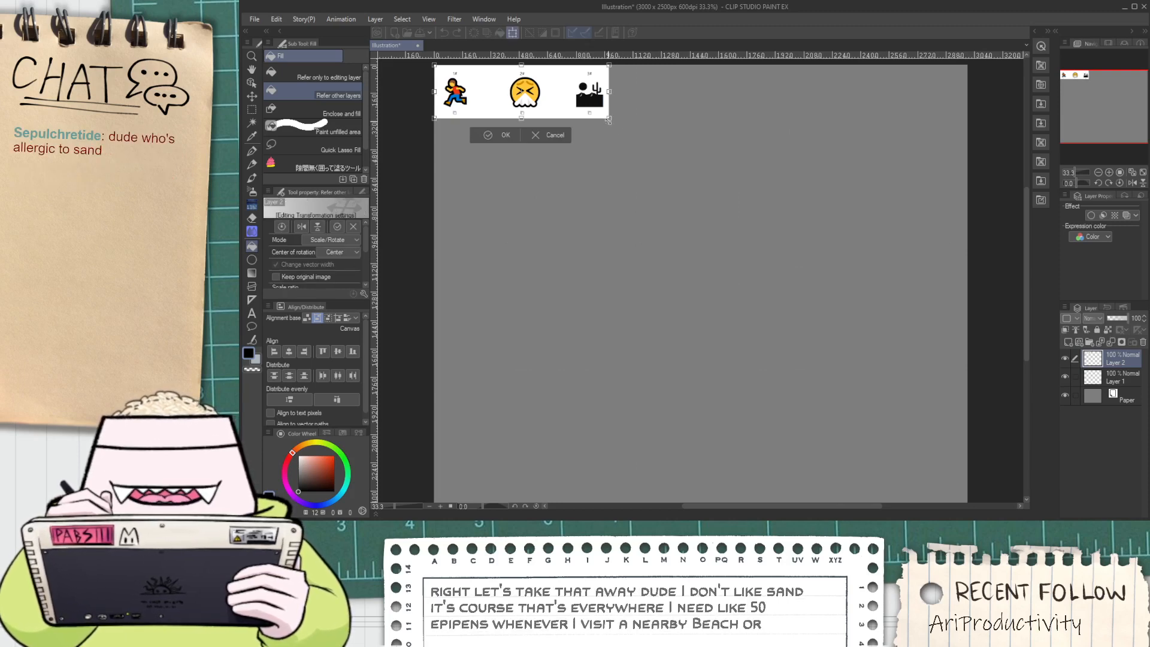
{"action": "left_click_drag", "start_coordinate": [609, 118], "coordinate": [810, 179]}
{"action": "left_click_drag", "start_coordinate": [772, 124], "coordinate": [922, 127]}
{"action": "left_click", "coordinate": [743, 204]}
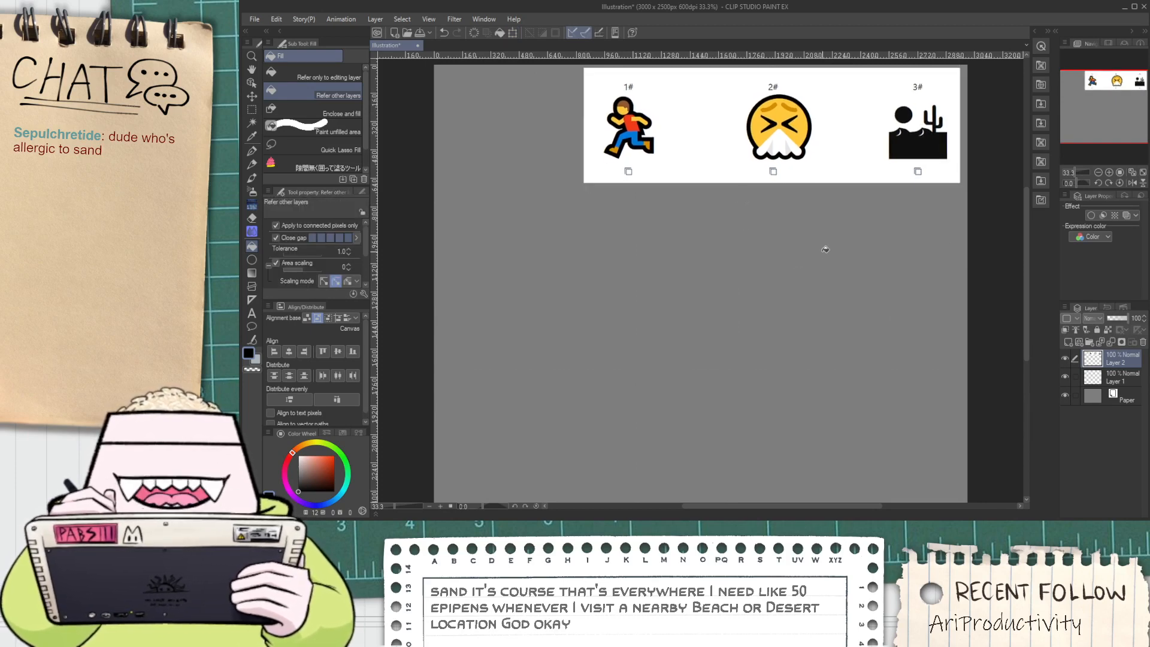
Move the emoji image layer beneath the empty Layer 1 and make Layer 1 the active layer
{"action": "left_click_drag", "start_coordinate": [825, 249], "coordinate": [856, 306]}
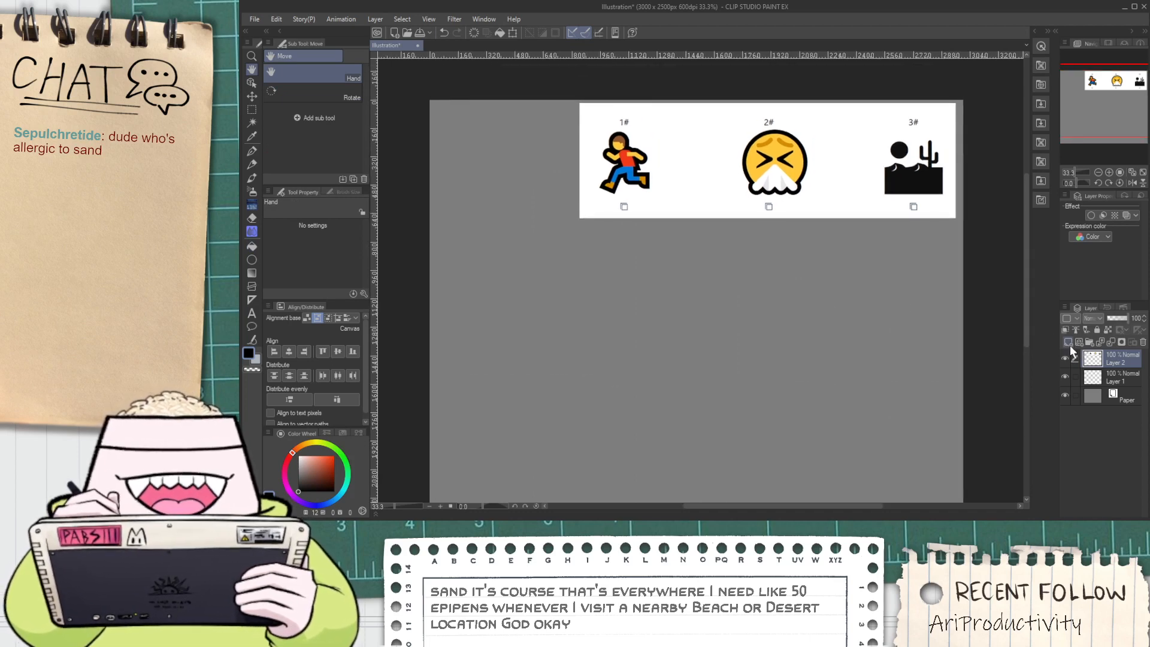
{"action": "left_click_drag", "start_coordinate": [1099, 360], "coordinate": [1110, 391]}
{"action": "left_click", "coordinate": [1107, 359]}
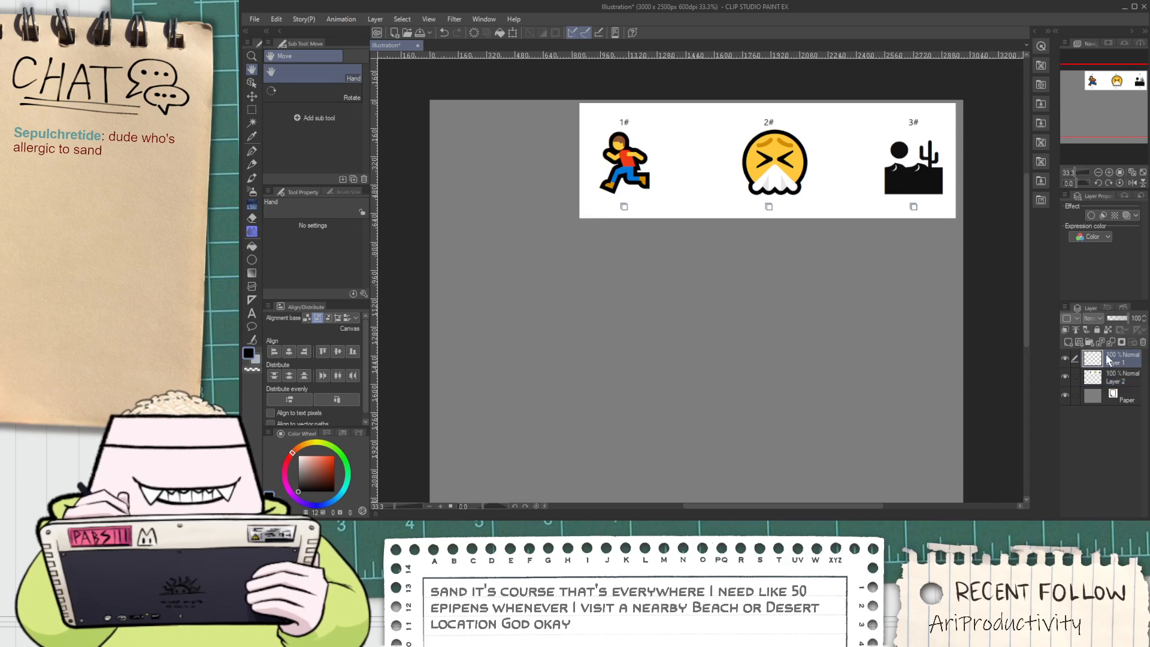
{"action": "left_click_drag", "start_coordinate": [553, 243], "coordinate": [623, 238]}
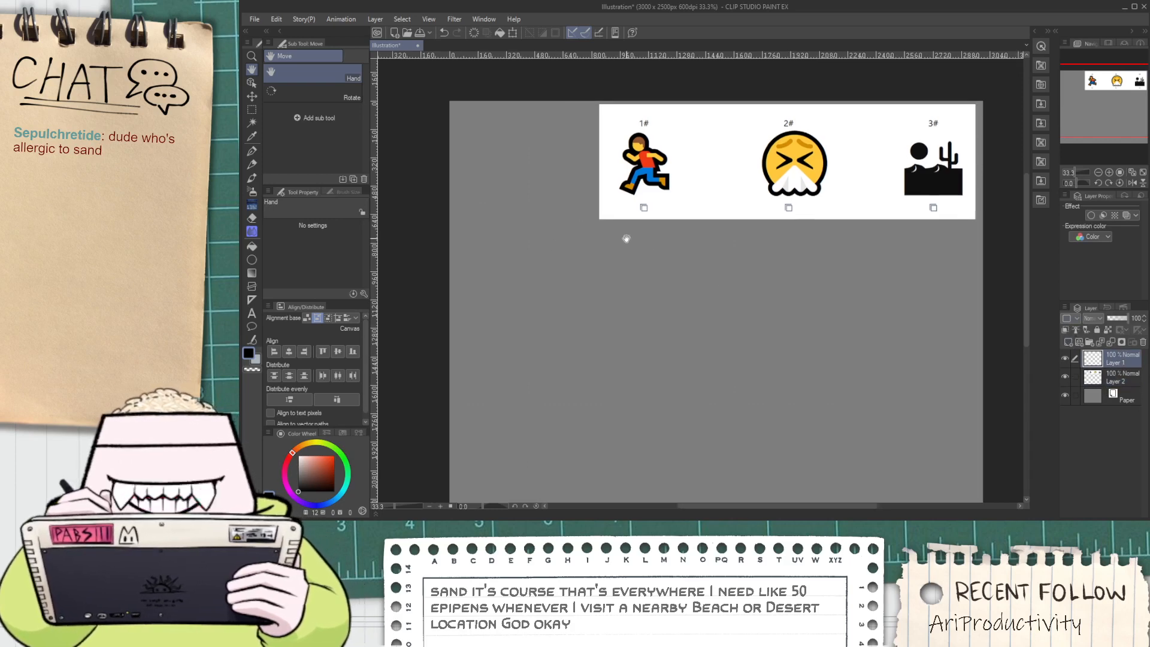
Choose the Milli Pen and set the drawing colour to a pinkish red with hue 355, saturation 77 and value 100
{"action": "scroll", "coordinate": [396, 330], "scroll_direction": "up", "scroll_amount": 1}
{"action": "key", "text": "p"}
{"action": "mouse_move", "coordinate": [292, 452]}
{"action": "left_mouse_down"}
{"action": "mouse_move", "coordinate": [289, 462]}
{"action": "mouse_move", "coordinate": [326, 456]}
{"action": "left_mouse_up"}
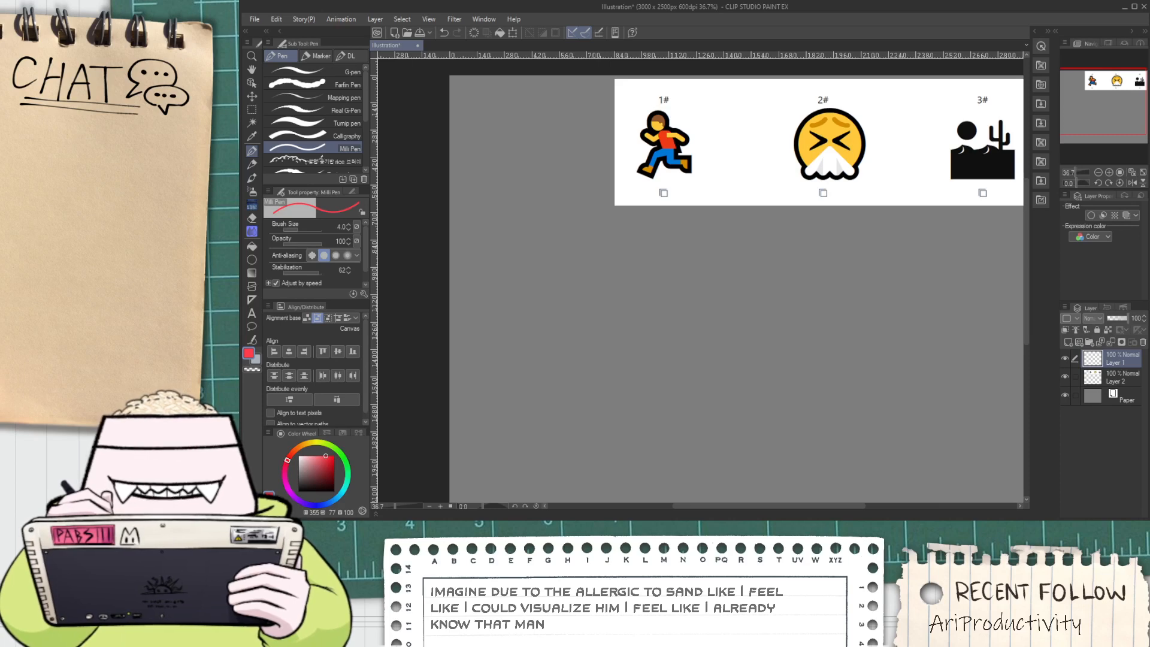
{"action": "key", "text": "h"}
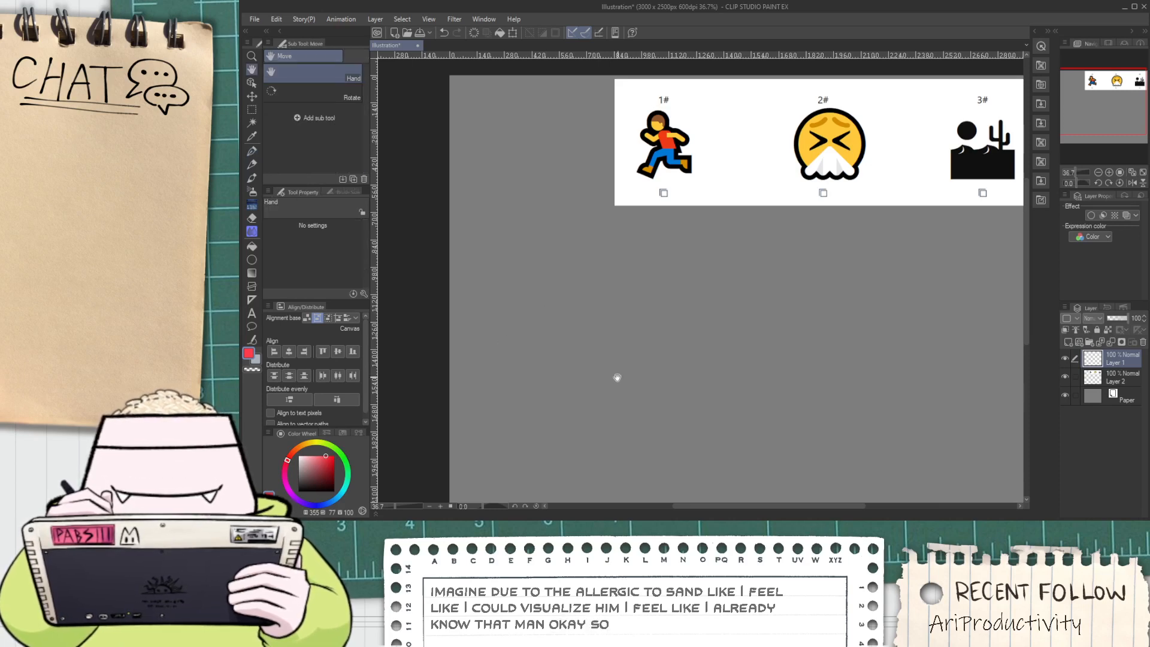
{"action": "left_click_drag", "start_coordinate": [644, 397], "coordinate": [622, 347]}
{"action": "scroll", "coordinate": [544, 258], "scroll_direction": "down", "scroll_amount": 1}
{"action": "left_click_drag", "start_coordinate": [569, 323], "coordinate": [552, 349]}
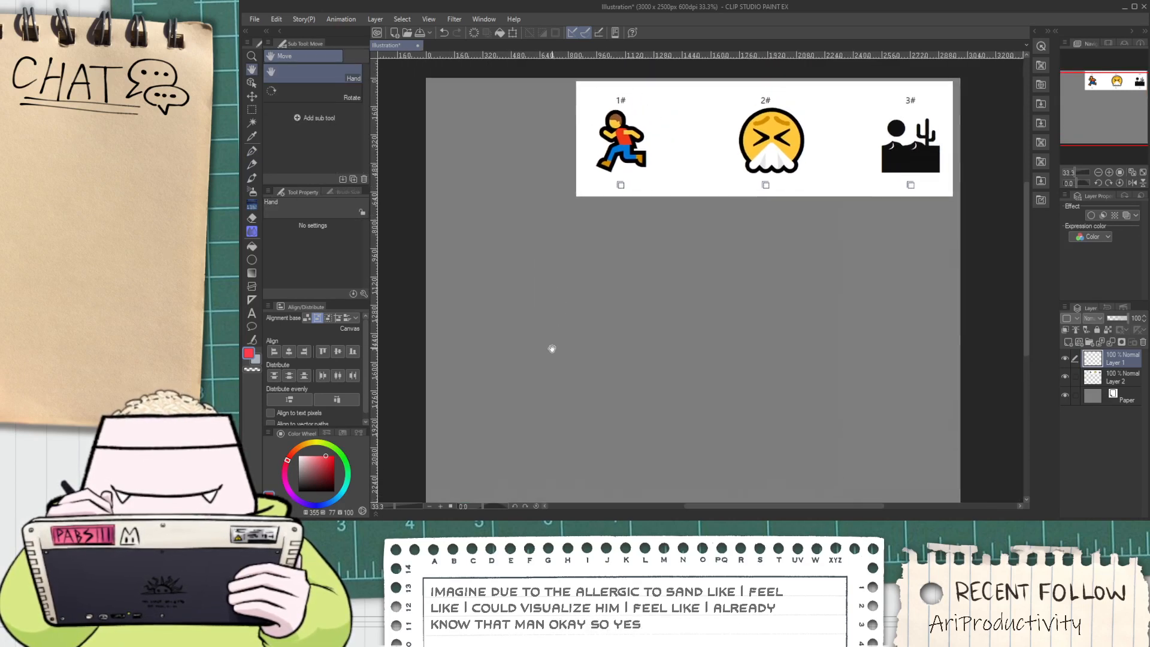
{"action": "key", "text": "p"}
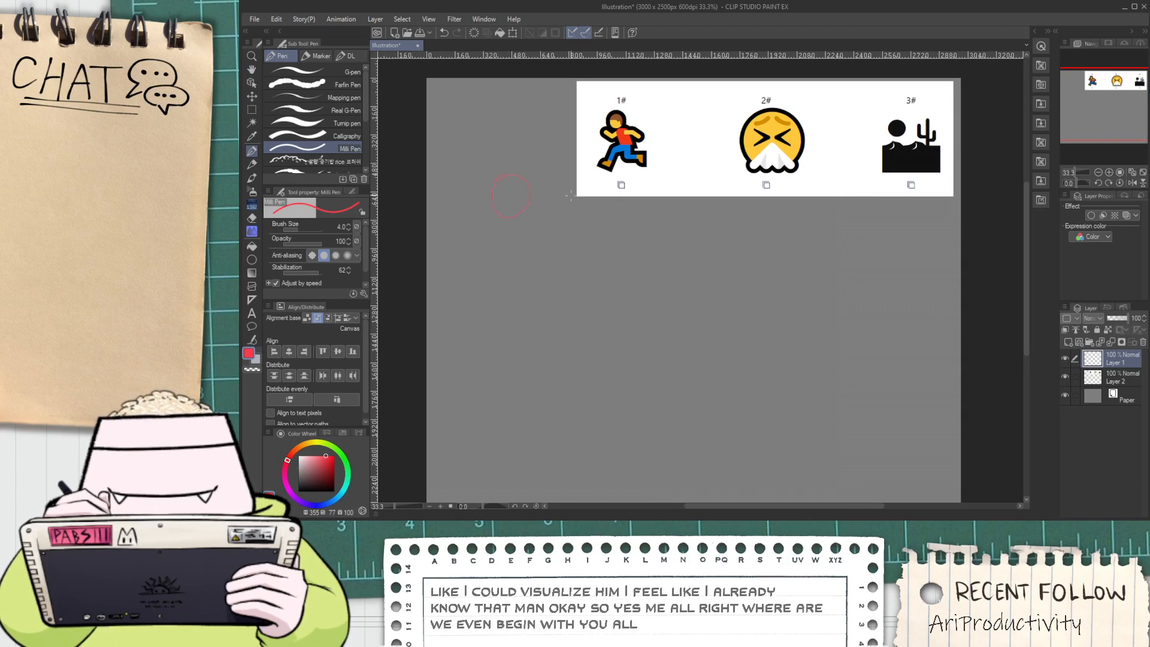
{"action": "key", "text": "ctrl+z"}
{"action": "scroll", "coordinate": [621, 120], "scroll_direction": "up", "scroll_amount": 1}
{"action": "key", "text": "space"}
{"action": "left_click_drag", "start_coordinate": [624, 196], "coordinate": [619, 233]}
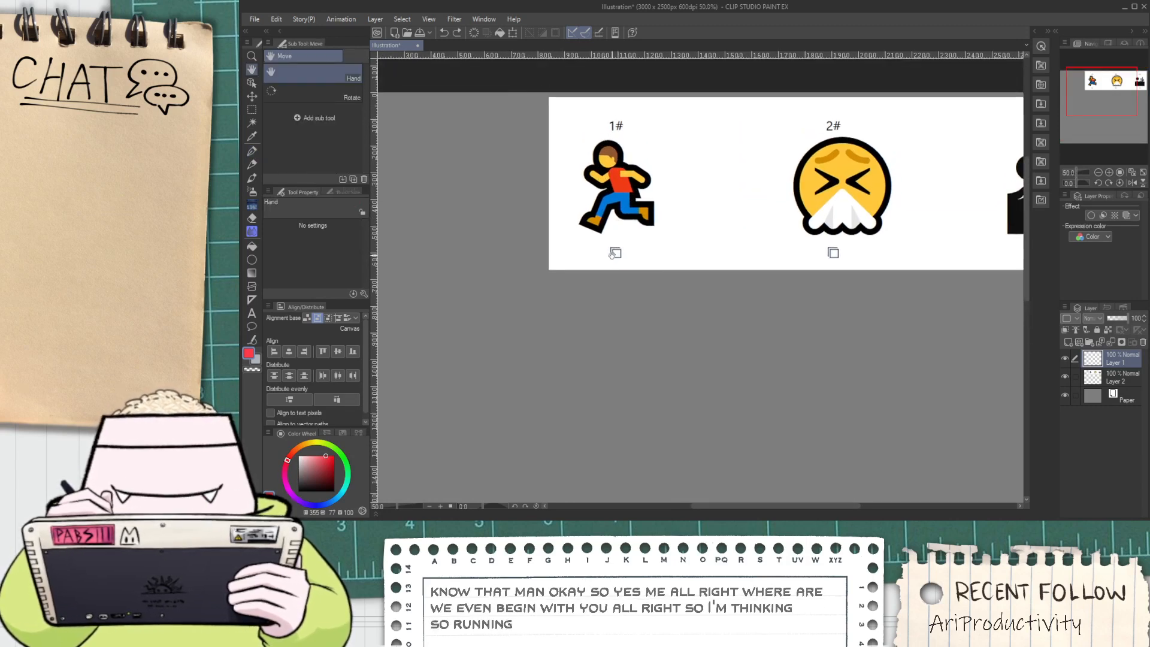
{"action": "left_click_drag", "start_coordinate": [581, 285], "coordinate": [603, 213]}
{"action": "scroll", "coordinate": [572, 248], "scroll_direction": "down", "scroll_amount": 1}
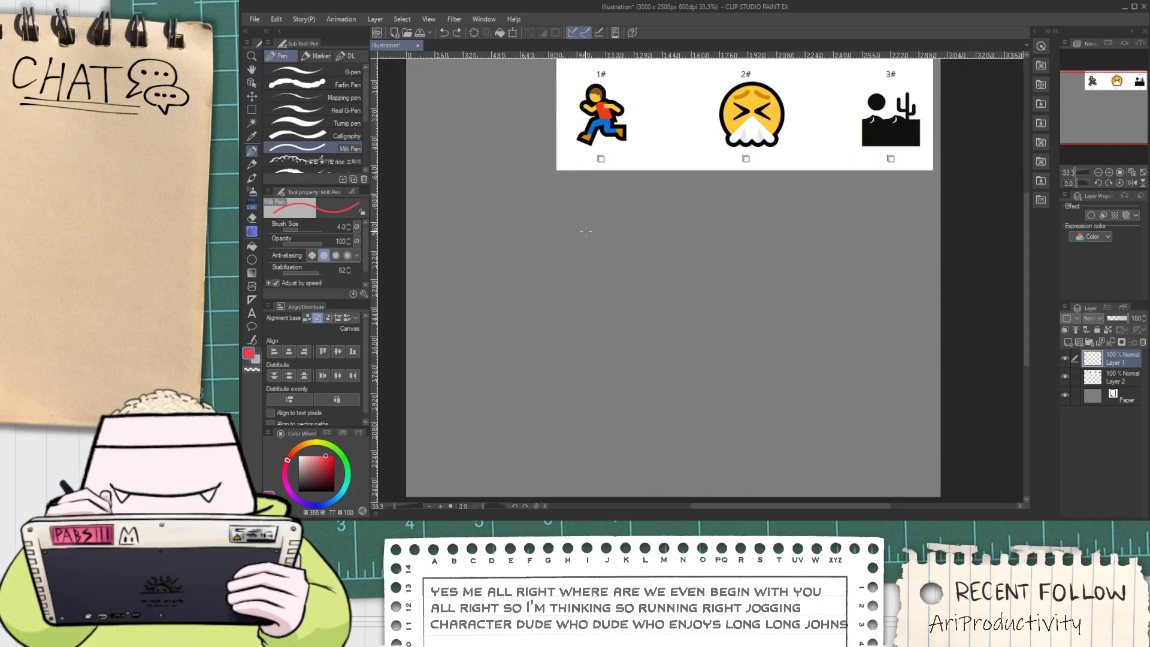
{"action": "left_click_drag", "start_coordinate": [624, 221], "coordinate": [611, 264]}
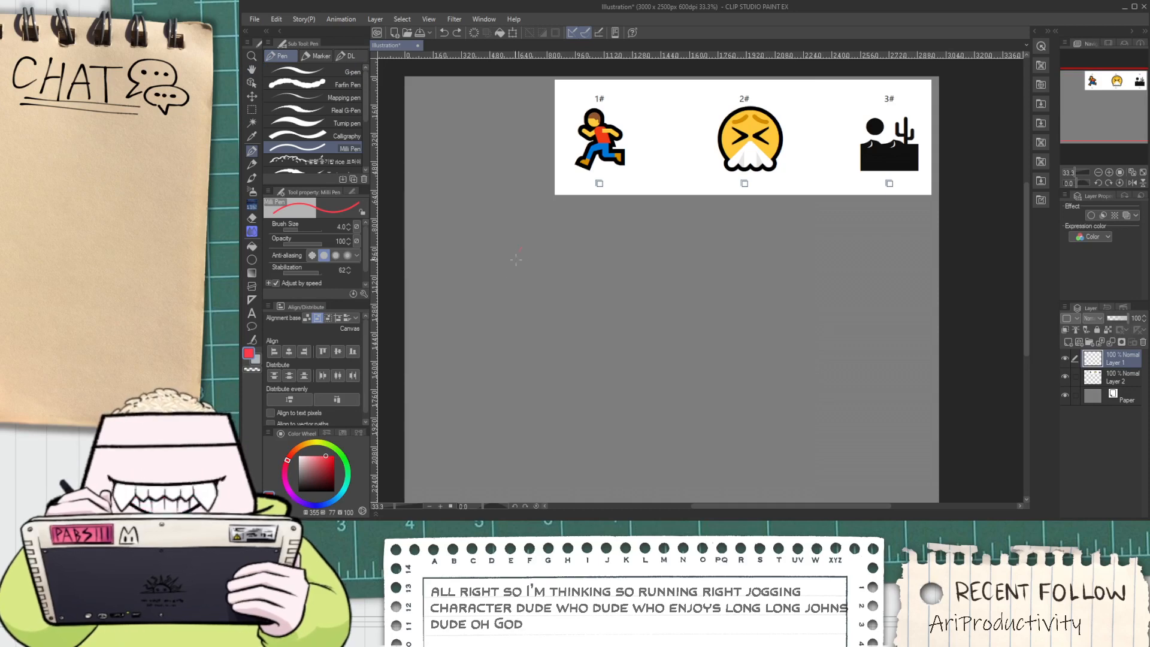
Lighten the pen colour to pink with saturation 40 and sketch a head circle with crossed guidelines left of the emoji strip
{"action": "left_click", "coordinate": [312, 456]}
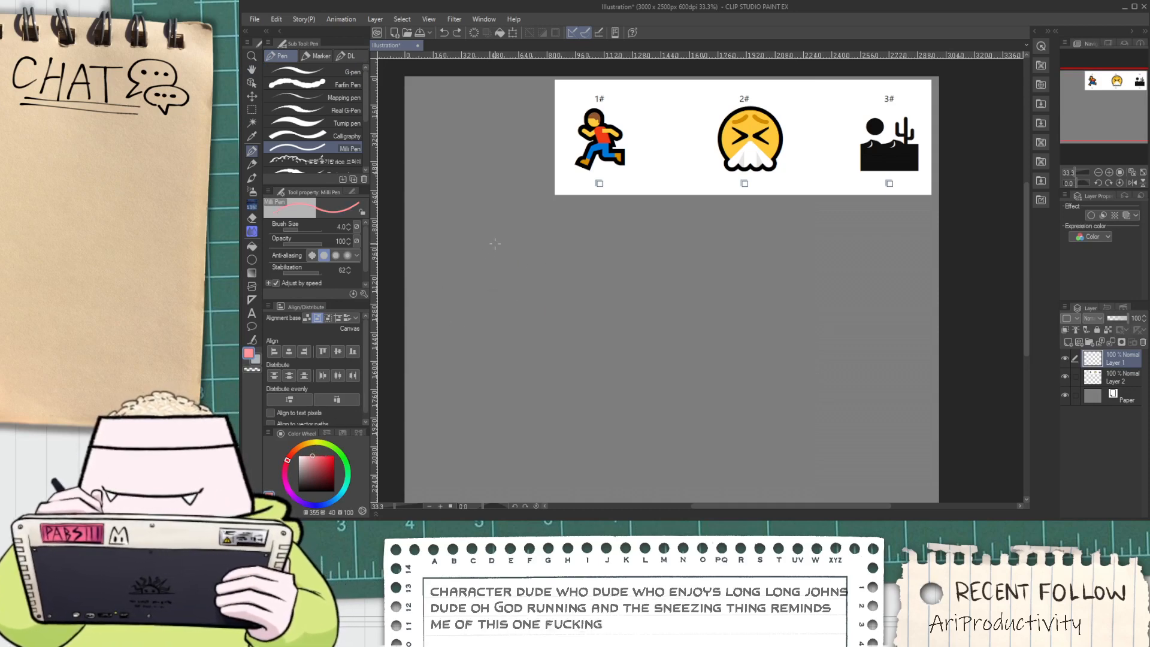
{"action": "scroll", "coordinate": [497, 228], "scroll_direction": "up", "scroll_amount": 1}
{"action": "mouse_move", "coordinate": [518, 236]}
{"action": "left_mouse_down"}
{"action": "mouse_move", "coordinate": [547, 317]}
{"action": "mouse_move", "coordinate": [505, 230]}
{"action": "mouse_move", "coordinate": [538, 325]}
{"action": "left_mouse_up"}
{"action": "left_click_drag", "start_coordinate": [510, 274], "coordinate": [565, 278]}
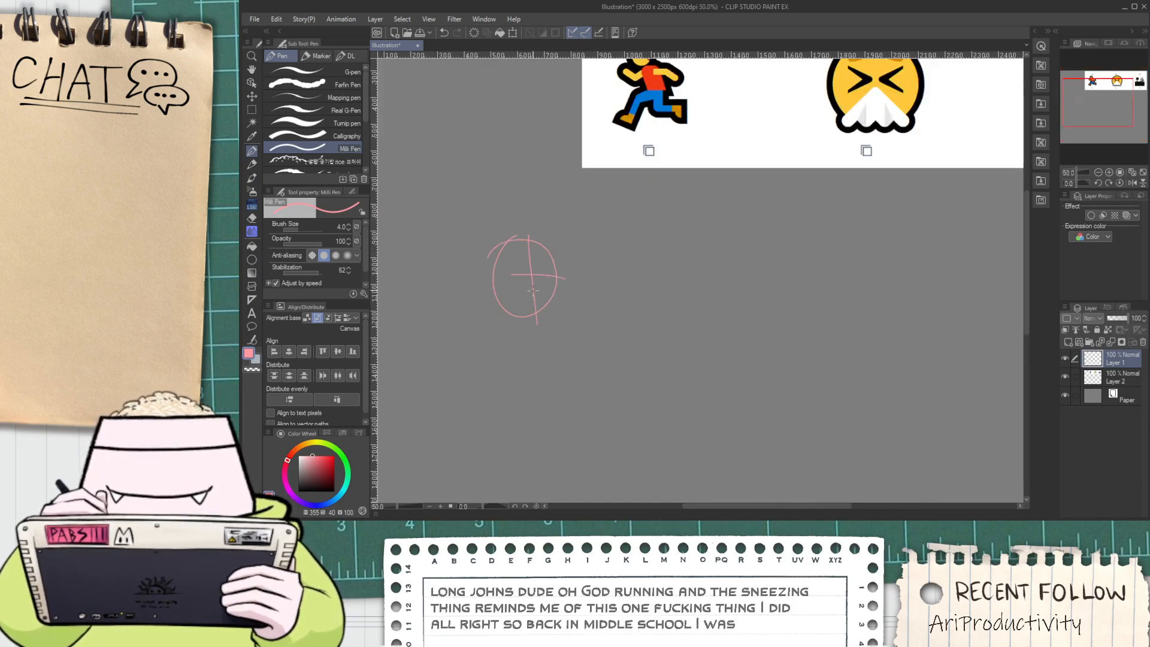
Block in the head around the circle with vertical side lines, a horizontal chin line and an angled jaw outline
{"action": "left_click_drag", "start_coordinate": [514, 237], "coordinate": [508, 319]}
{"action": "mouse_move", "coordinate": [556, 250]}
{"action": "left_mouse_down"}
{"action": "mouse_move", "coordinate": [558, 318]}
{"action": "mouse_move", "coordinate": [555, 260]}
{"action": "left_mouse_up"}
{"action": "key", "text": "ctrl+z"}
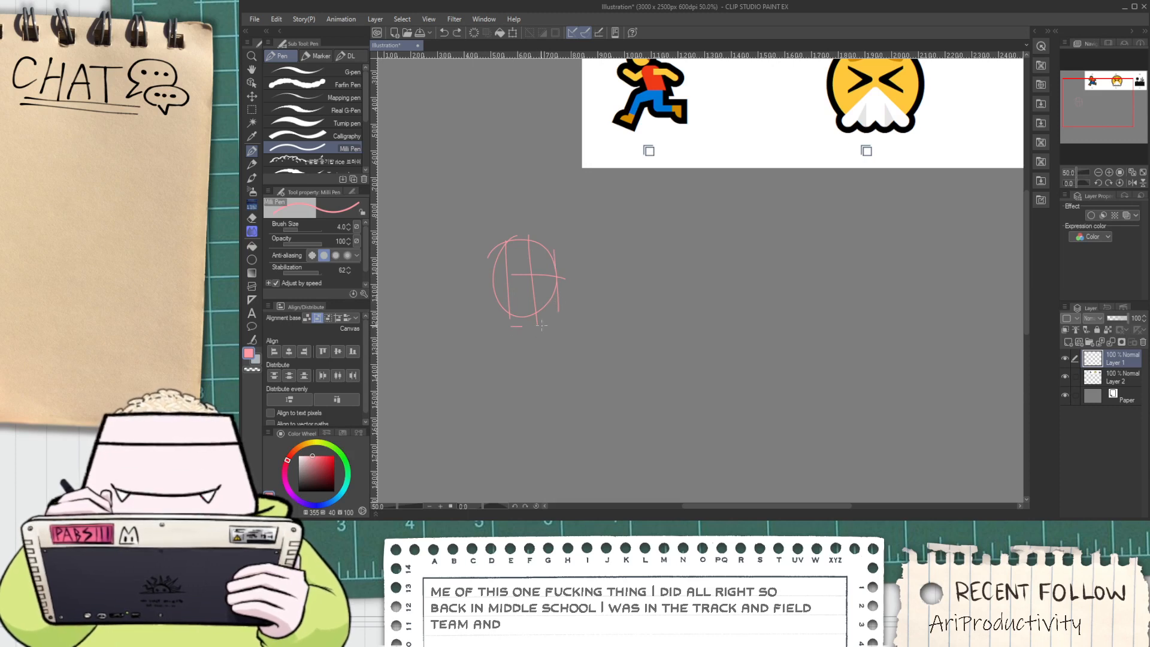
{"action": "left_click_drag", "start_coordinate": [542, 325], "coordinate": [561, 327]}
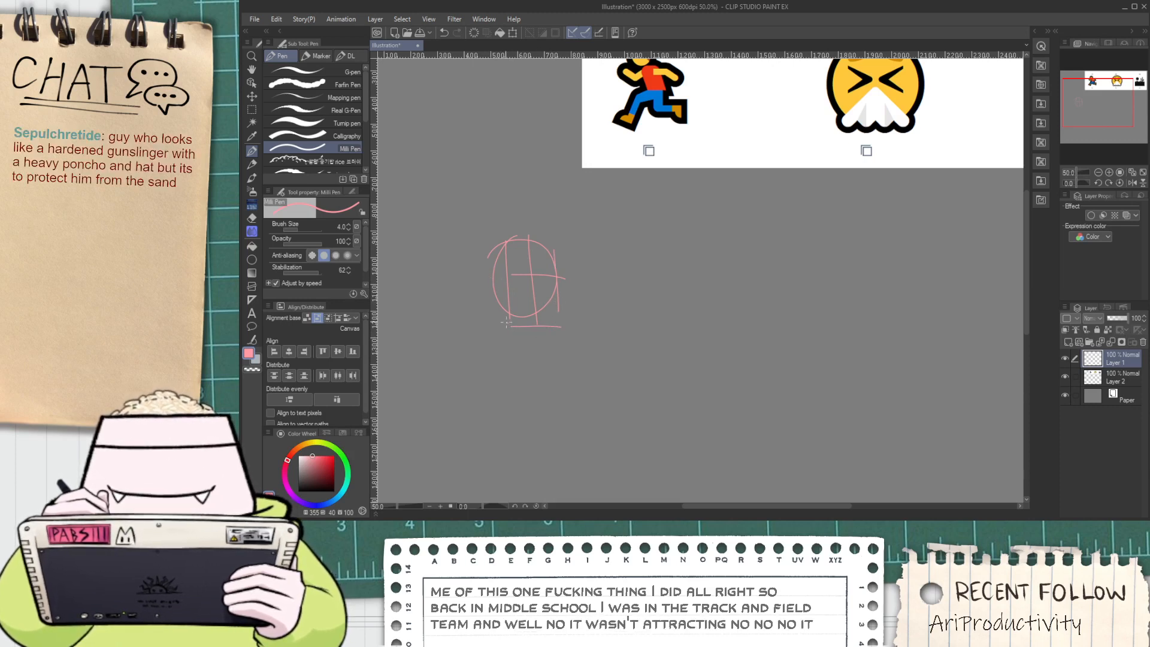
{"action": "mouse_move", "coordinate": [490, 246]}
{"action": "left_mouse_down"}
{"action": "mouse_move", "coordinate": [503, 309]}
{"action": "mouse_move", "coordinate": [531, 311]}
{"action": "left_mouse_up"}
{"action": "scroll", "coordinate": [505, 309], "scroll_direction": "down", "scroll_amount": 1}
{"action": "key", "text": "space"}
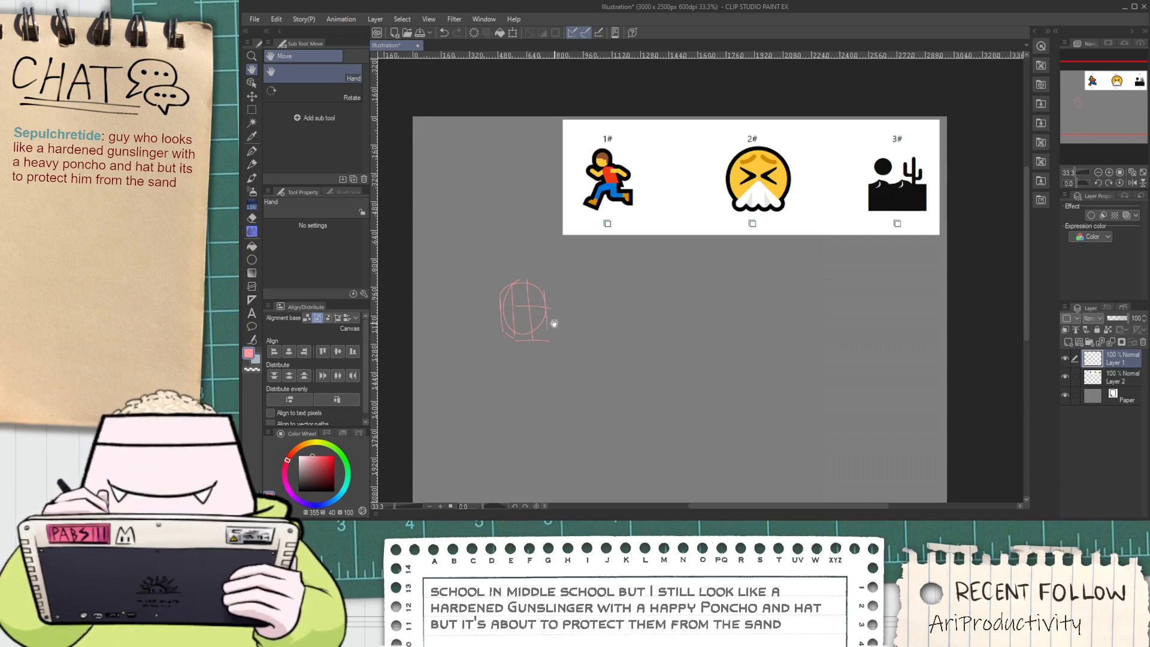
{"action": "left_click_drag", "start_coordinate": [565, 329], "coordinate": [567, 277]}
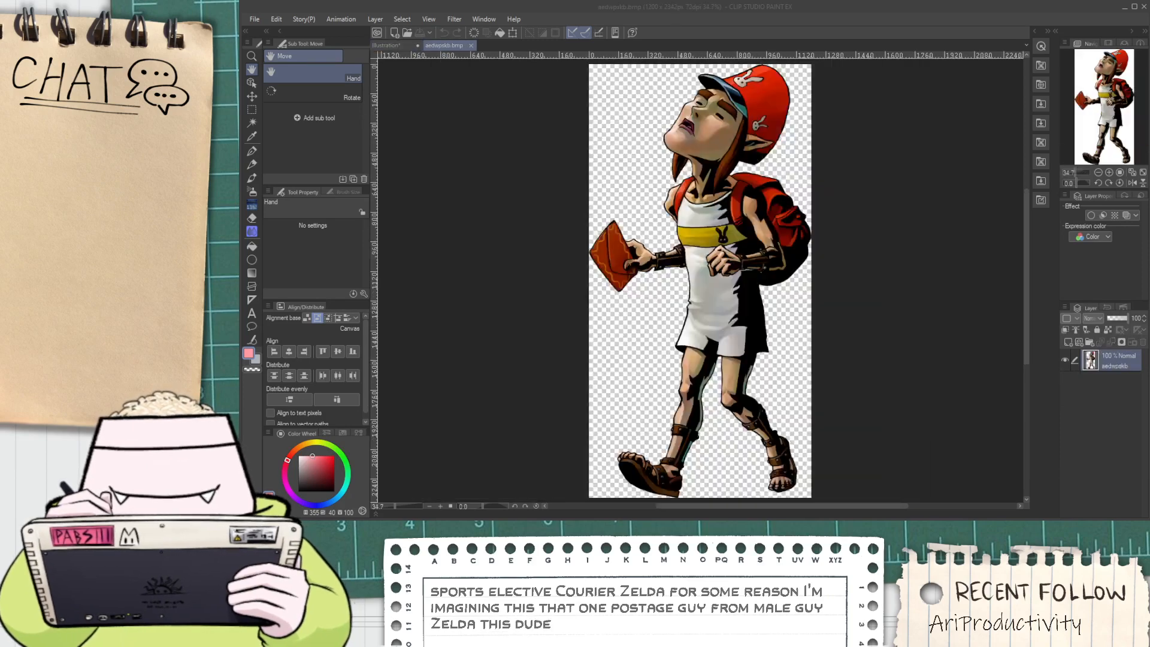
Copy the entire courier character image from the second open document and paste it into the Illustration canvas
{"action": "left_click", "coordinate": [797, 15]}
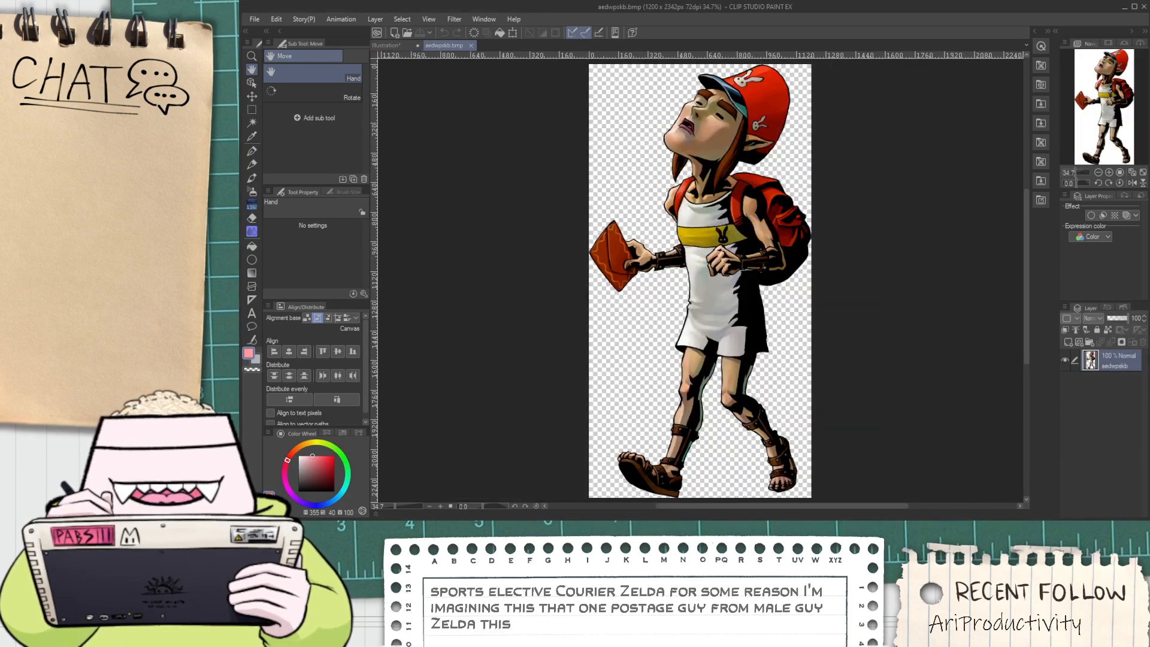
{"action": "key", "text": "ctrl+a"}
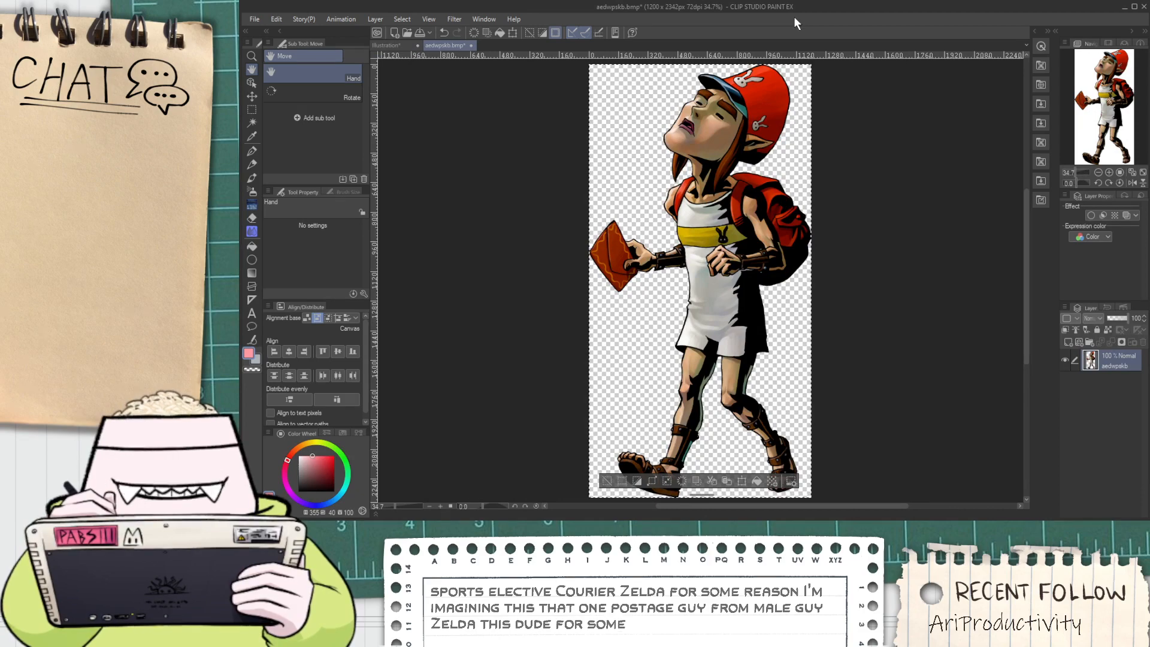
{"action": "left_click", "coordinate": [381, 46]}
{"action": "key", "text": "ctrl+v"}
{"action": "key", "text": "ctrl+minus"}
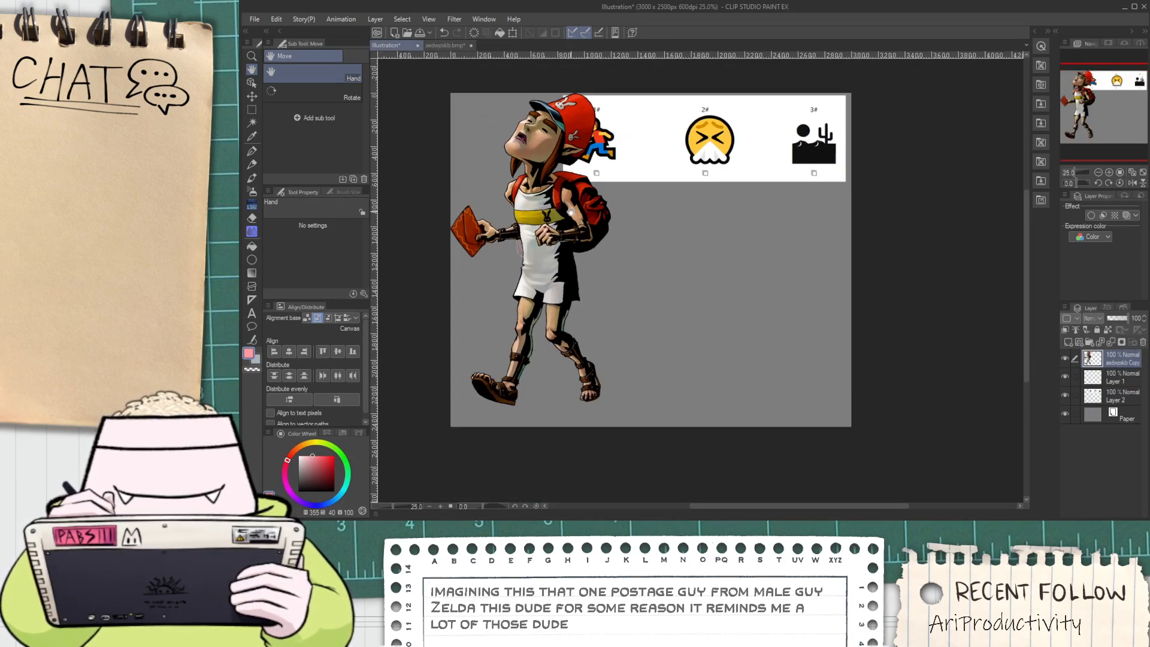
Shrink the pasted courier reference to about half its size and place it below the emoji strip on the canvas's right side
{"action": "key", "text": "ctrl+t"}
{"action": "left_click_drag", "start_coordinate": [612, 410], "coordinate": [542, 272]}
{"action": "left_click_drag", "start_coordinate": [496, 218], "coordinate": [789, 322]}
{"action": "key", "text": "Return"}
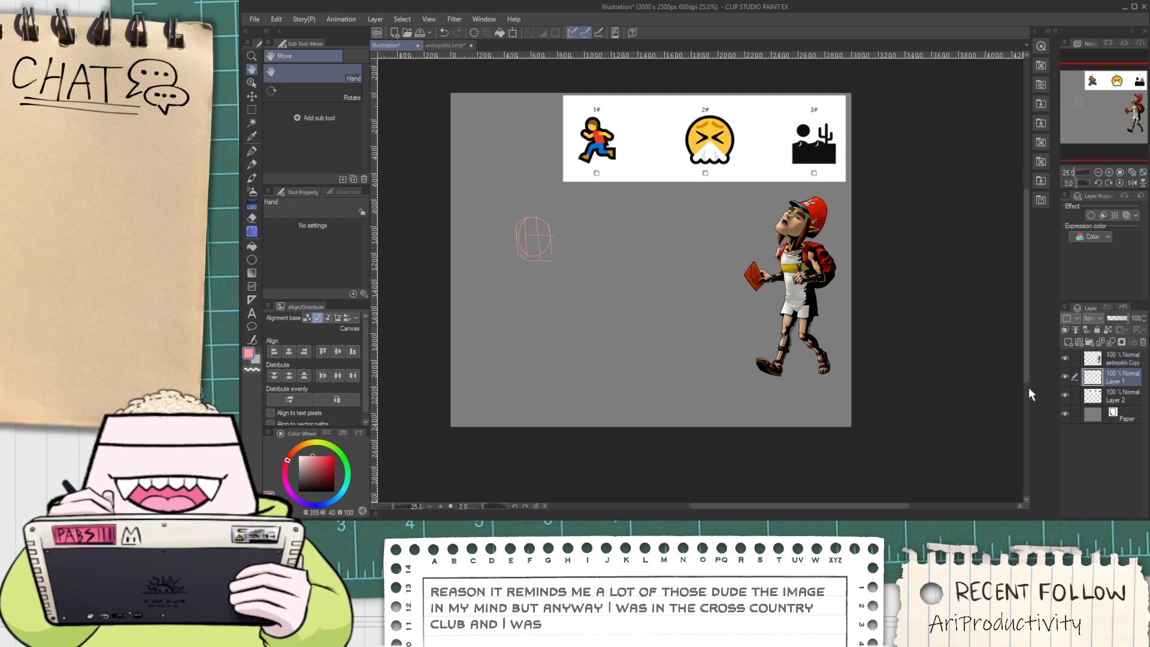
Make Layer 1 active and move the pink head sketch upward, level with the lower part of the emoji strip
{"action": "left_click", "coordinate": [1092, 379]}
{"action": "left_click_drag", "start_coordinate": [630, 355], "coordinate": [656, 381]}
{"action": "key", "text": "k"}
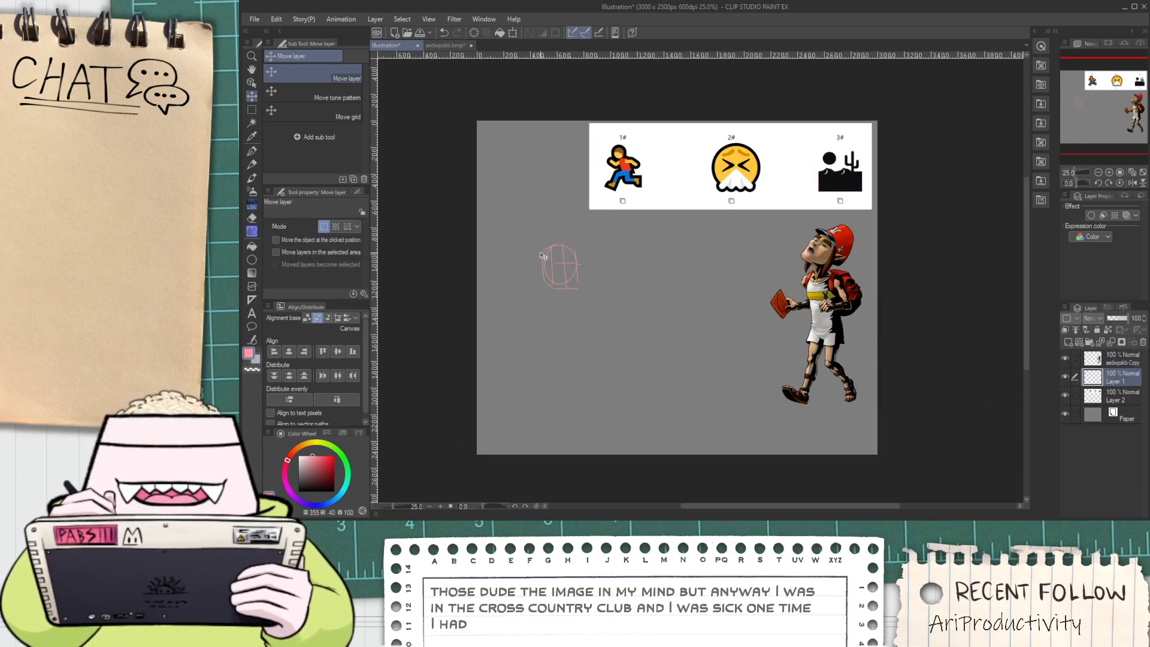
{"action": "left_click_drag", "start_coordinate": [564, 252], "coordinate": [564, 208]}
{"action": "key", "text": "h"}
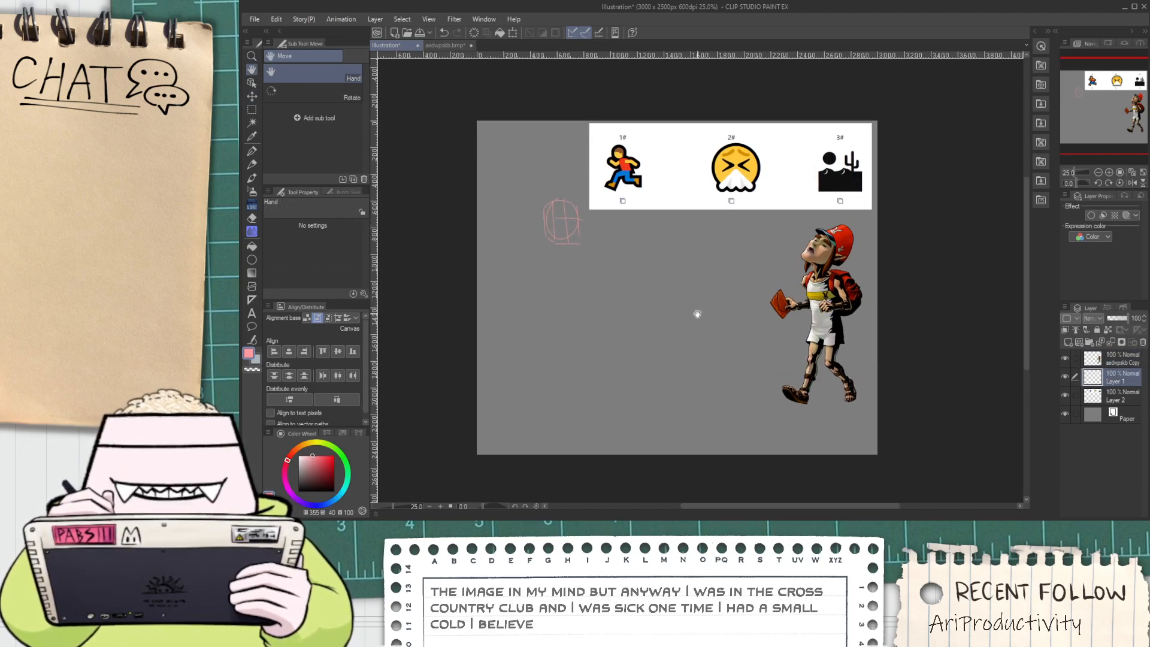
Sketch the neck beneath the head as two vertical lines with a short base line
{"action": "scroll", "coordinate": [619, 159], "scroll_direction": "up", "scroll_amount": 1}
{"action": "left_click_drag", "start_coordinate": [598, 290], "coordinate": [592, 270]}
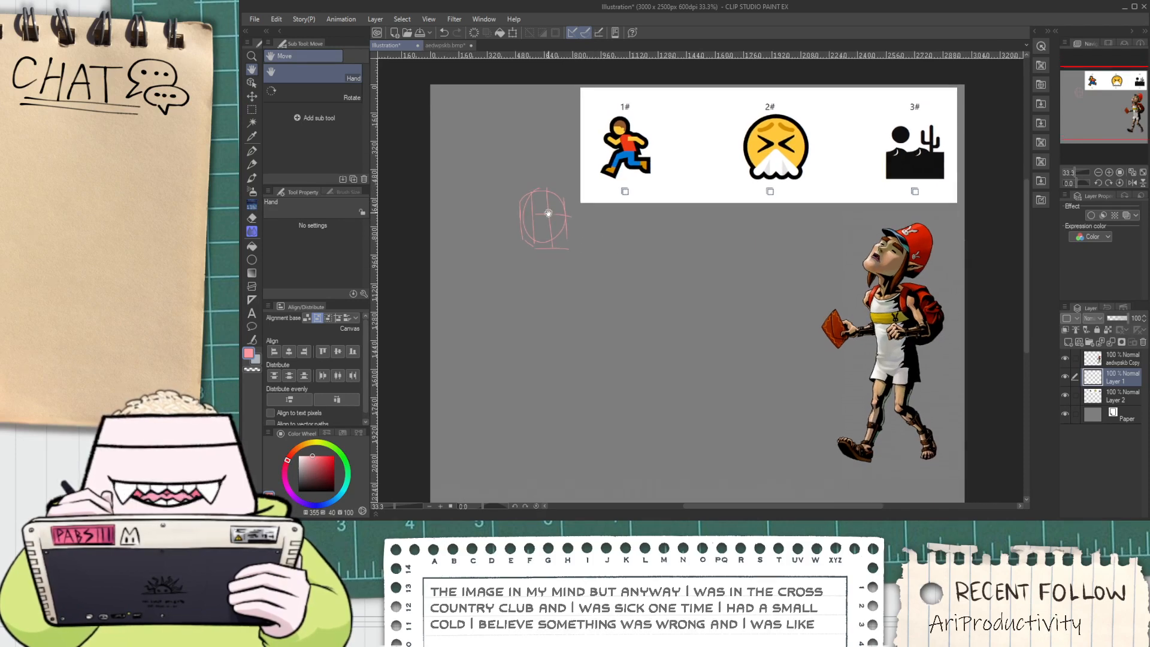
{"action": "scroll", "coordinate": [538, 205], "scroll_direction": "up", "scroll_amount": 1}
{"action": "scroll", "coordinate": [544, 248], "scroll_direction": "down", "scroll_amount": 1}
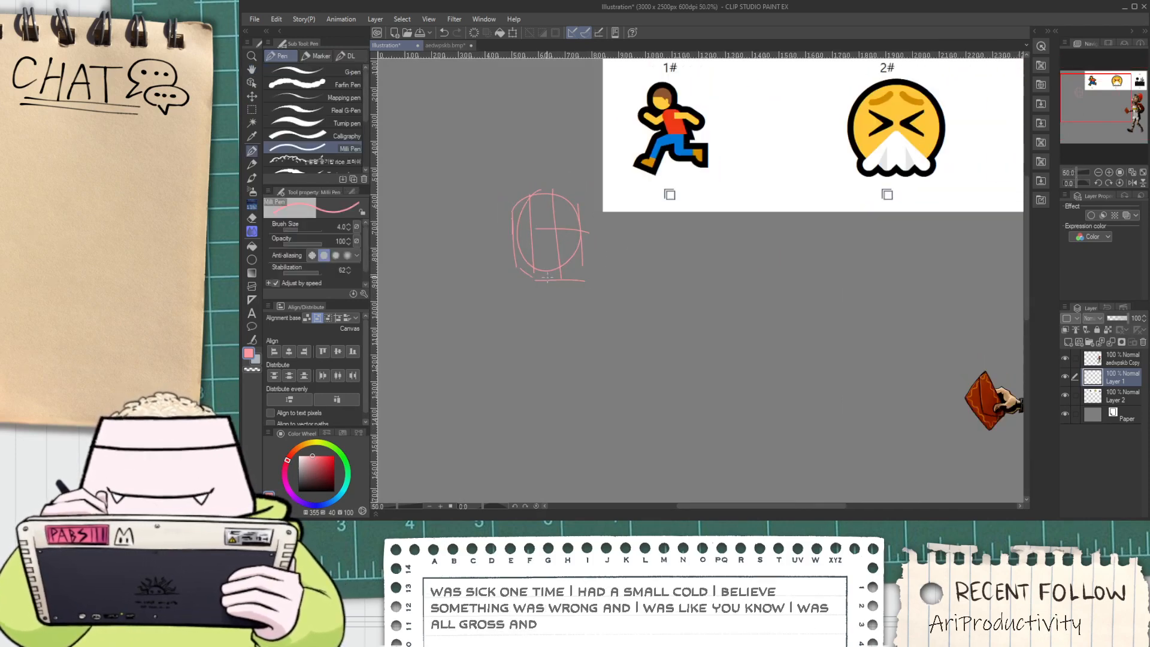
{"action": "mouse_move", "coordinate": [528, 304]}
{"action": "left_mouse_down"}
{"action": "mouse_move", "coordinate": [521, 275]}
{"action": "mouse_move", "coordinate": [557, 292]}
{"action": "left_mouse_up"}
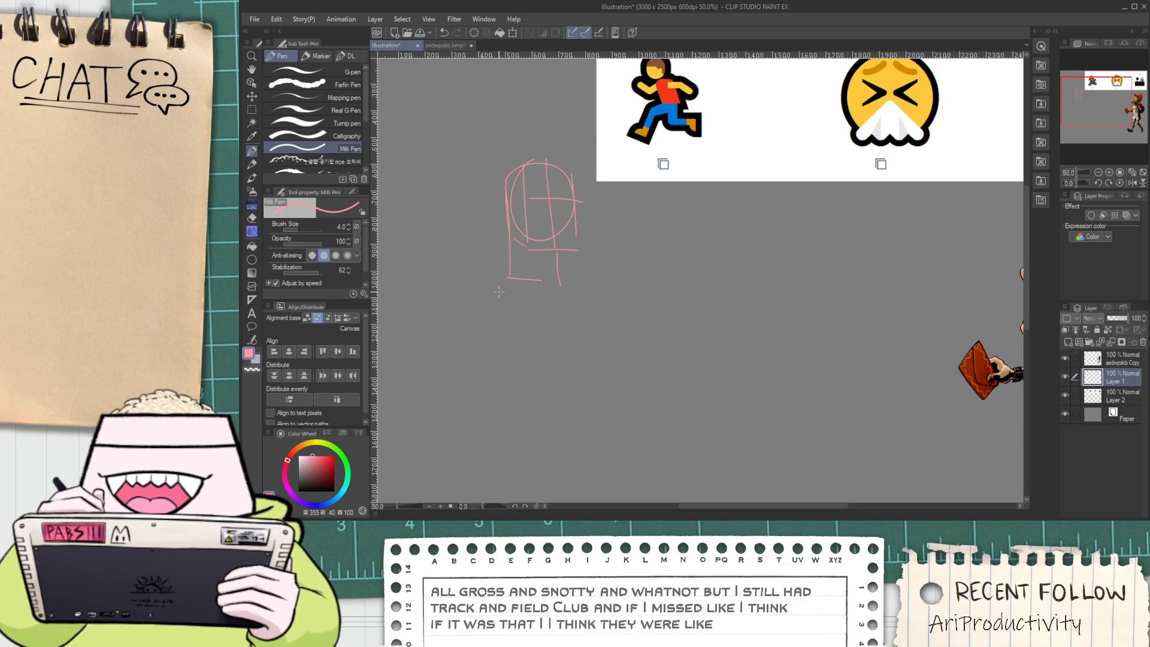
Block in the torso below the neck with a curved shoulder line, two sides, a centre line, a base line and a slanted rib arch
{"action": "left_click_drag", "start_coordinate": [448, 321], "coordinate": [457, 378]}
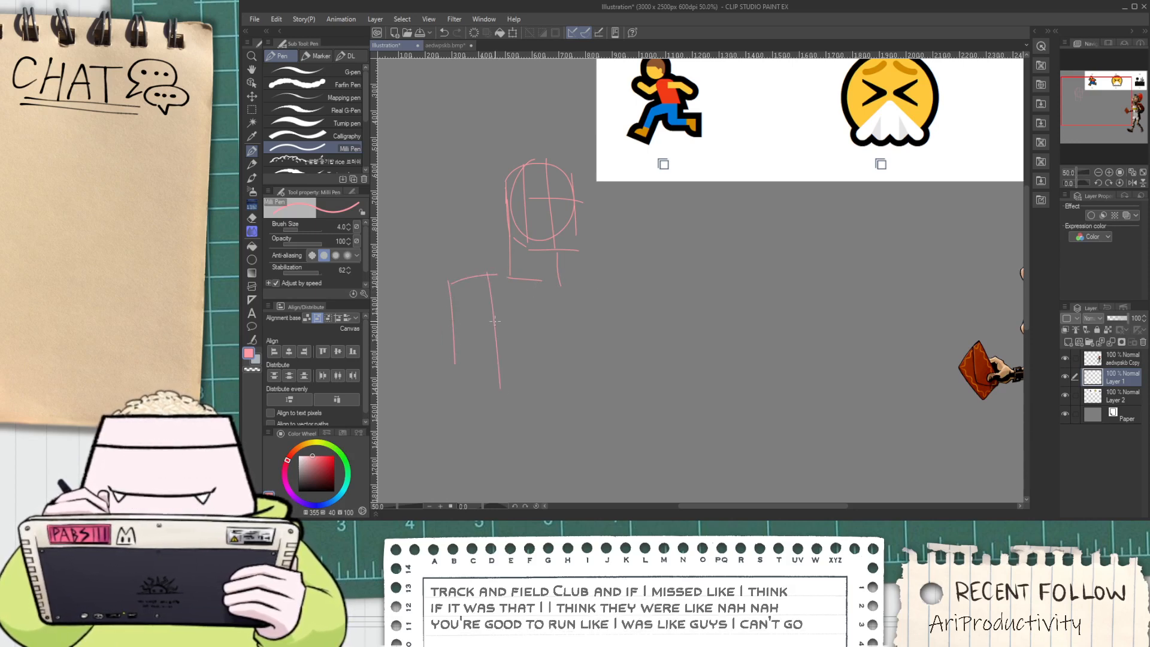
{"action": "left_click_drag", "start_coordinate": [490, 275], "coordinate": [625, 273]}
{"action": "key", "text": "ctrl+z"}
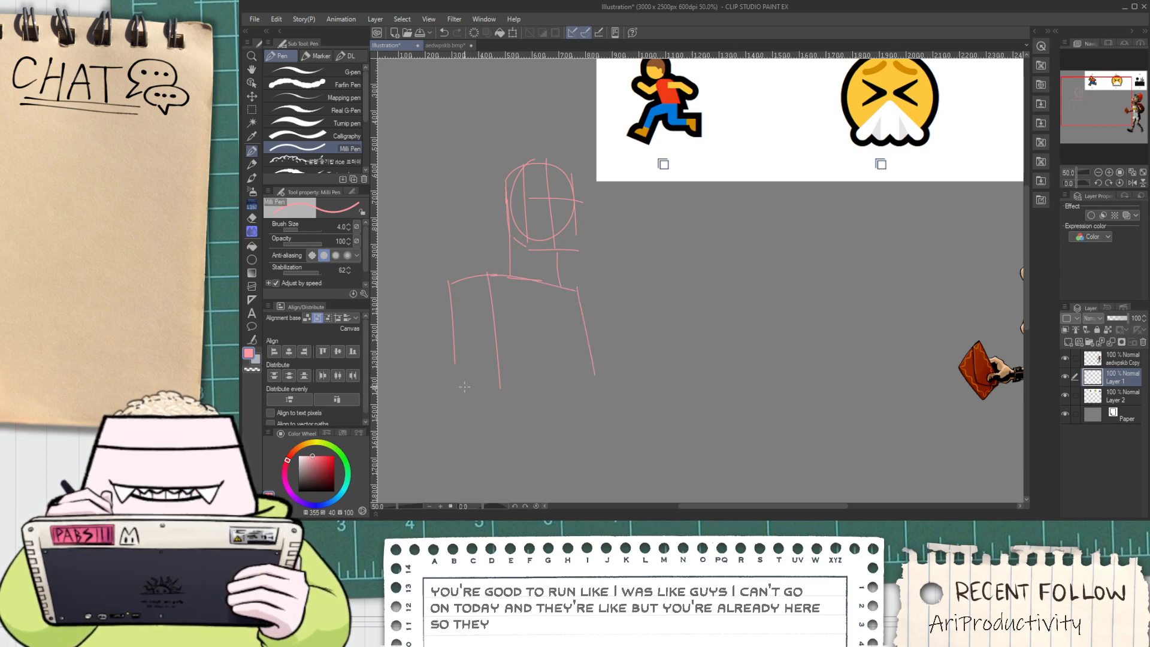
{"action": "mouse_move", "coordinate": [476, 384]}
{"action": "left_mouse_down"}
{"action": "mouse_move", "coordinate": [576, 340]}
{"action": "mouse_move", "coordinate": [587, 359]}
{"action": "left_mouse_up"}
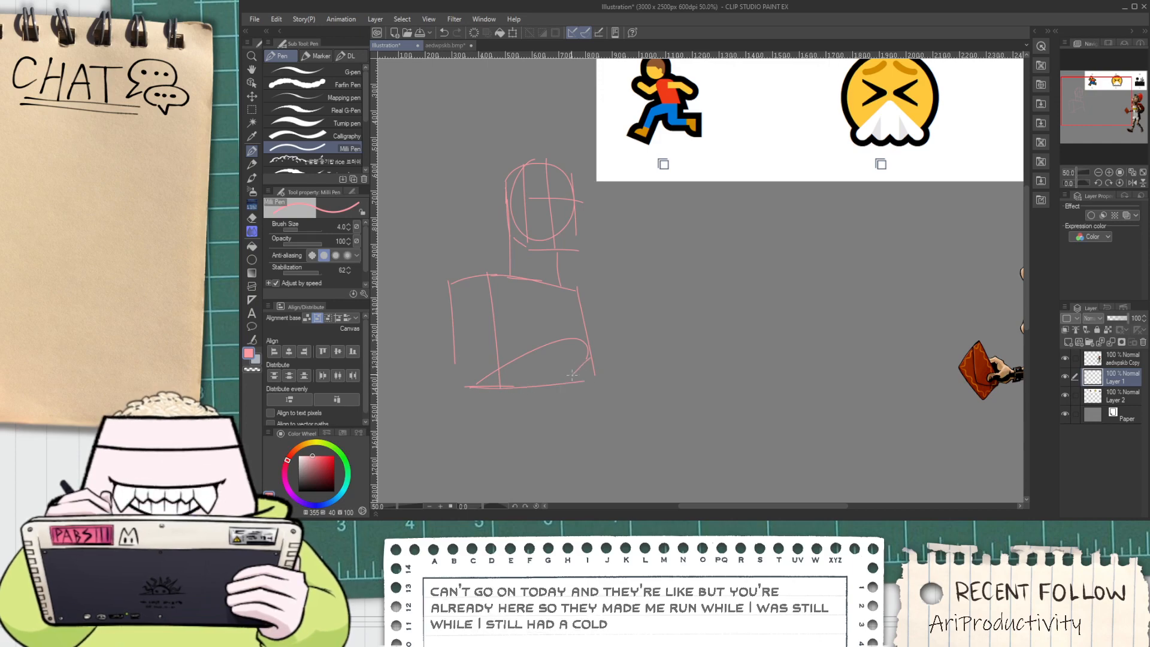
Erase the part of the torso's centre line below the rib arch with the Hard eraser
{"action": "scroll", "coordinate": [572, 375], "scroll_direction": "down", "scroll_amount": 1}
{"action": "key", "text": "space"}
{"action": "left_click_drag", "start_coordinate": [569, 377], "coordinate": [583, 344]}
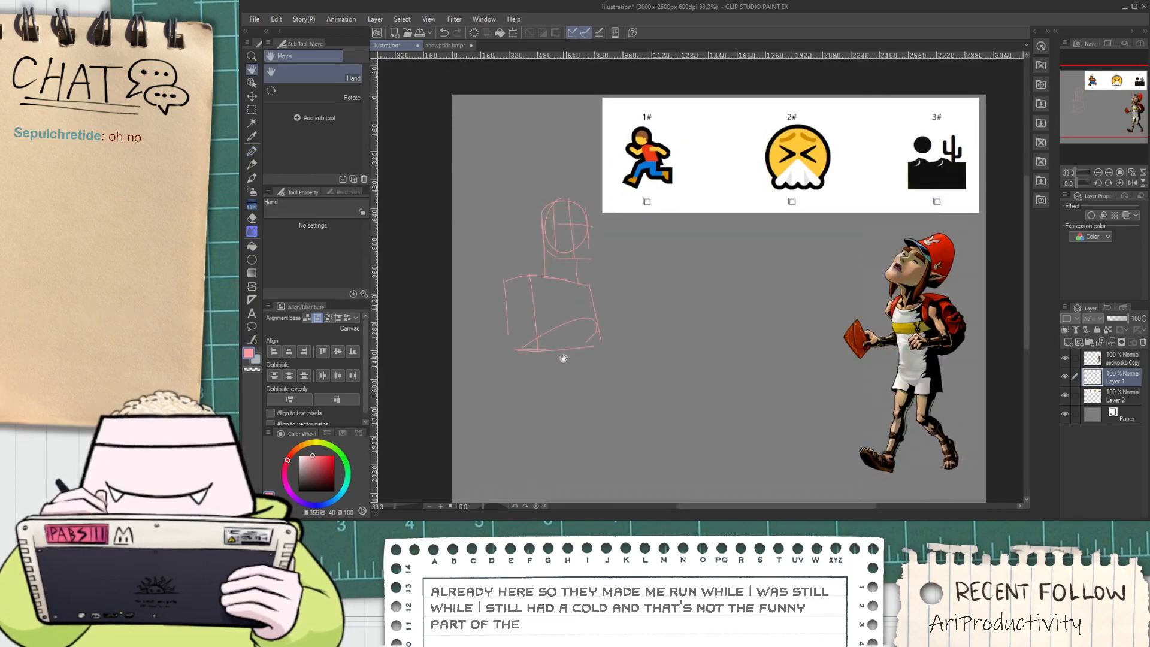
{"action": "scroll", "coordinate": [564, 359], "scroll_direction": "up", "scroll_amount": 3}
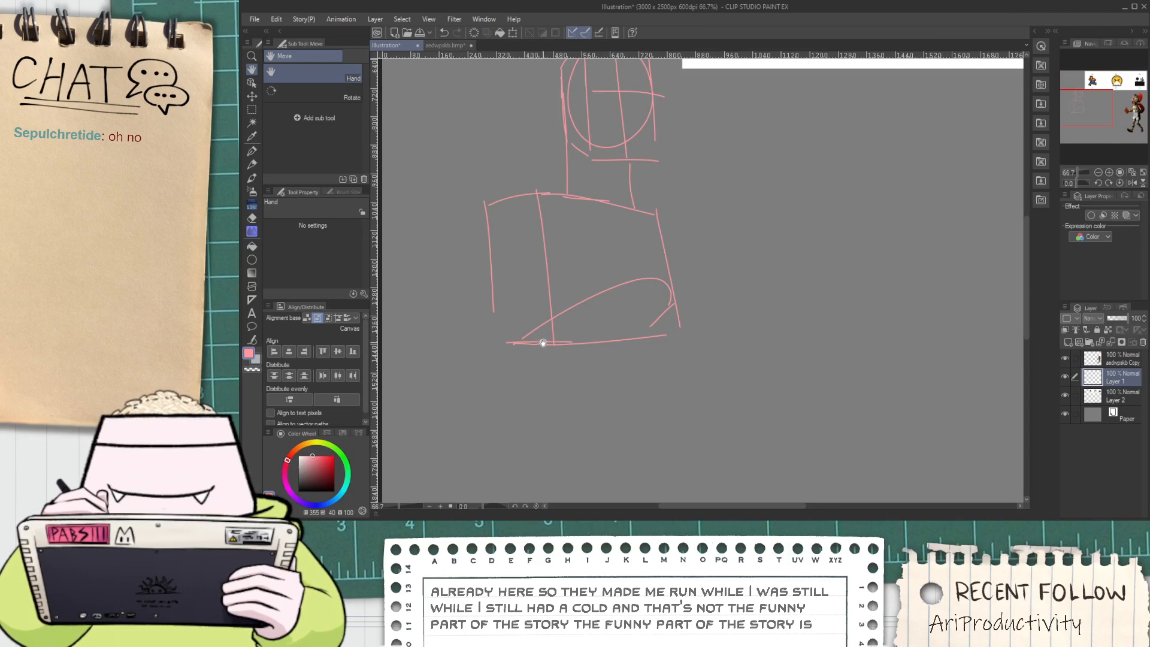
{"action": "key", "text": "e"}
{"action": "scroll", "coordinate": [543, 341], "scroll_direction": "up", "scroll_amount": 1}
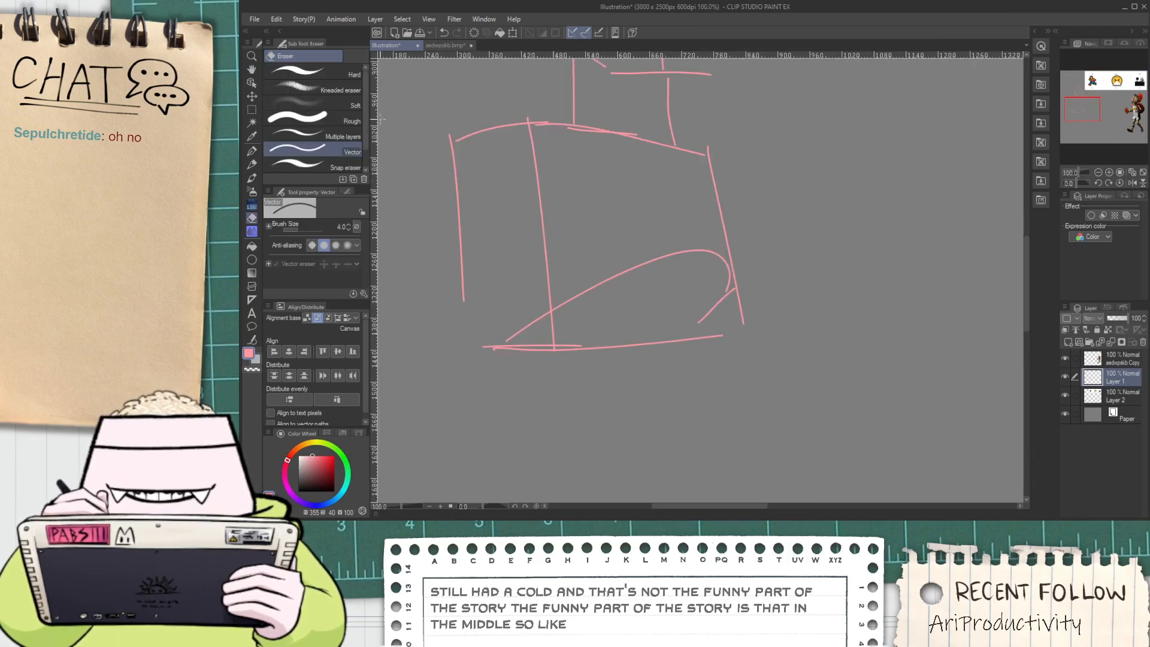
{"action": "left_click", "coordinate": [342, 73]}
{"action": "scroll", "coordinate": [548, 308], "scroll_direction": "up", "scroll_amount": 1}
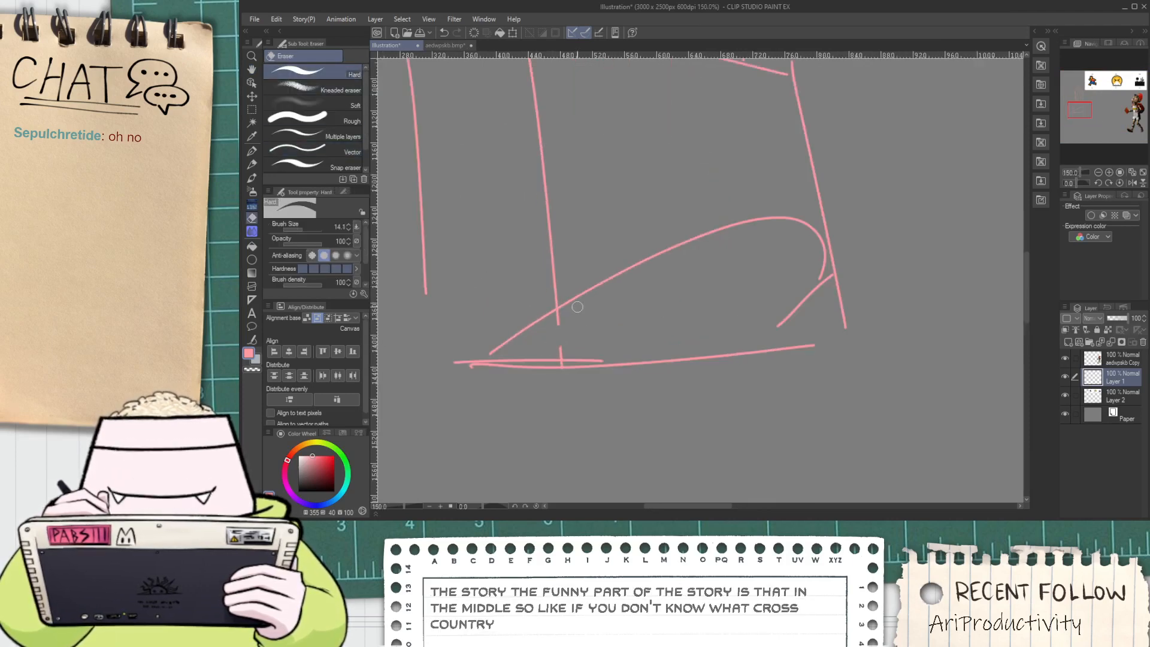
{"action": "left_click_drag", "start_coordinate": [560, 318], "coordinate": [568, 341]}
{"action": "scroll", "coordinate": [512, 359], "scroll_direction": "down", "scroll_amount": 1}
{"action": "key", "text": "p"}
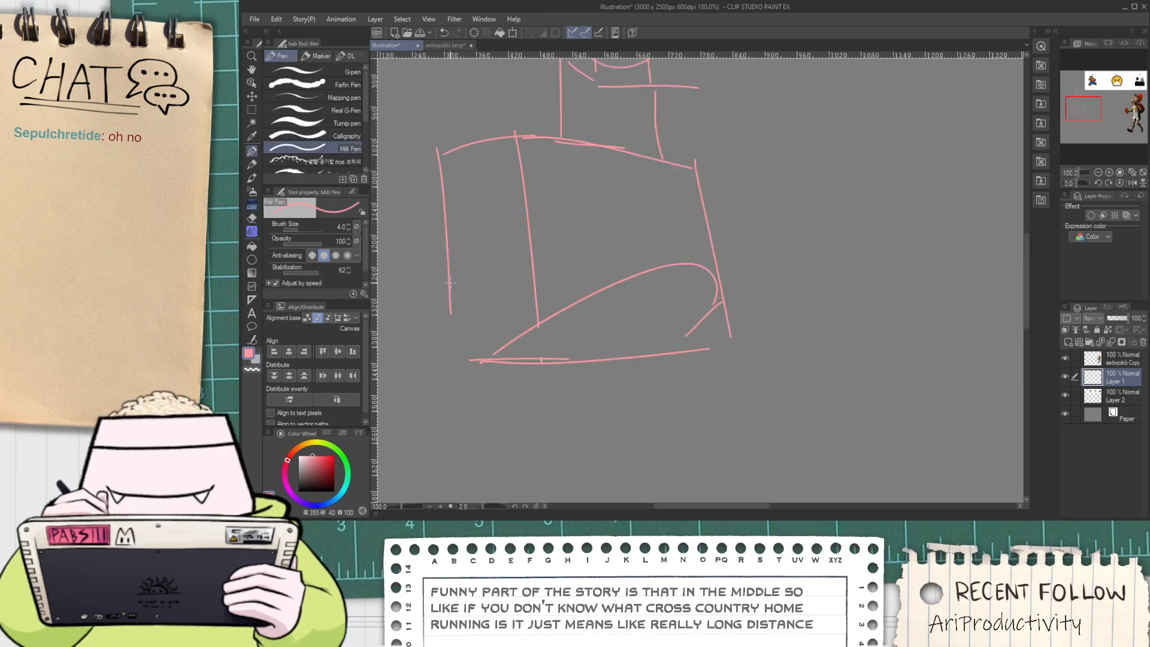
Extend the torso's left side downward and draw a lower base line joined to both ends of the rib arch
{"action": "left_click_drag", "start_coordinate": [466, 384], "coordinate": [613, 368]}
{"action": "key", "text": "ctrl+z"}
{"action": "key", "text": "ctrl+z"}
{"action": "left_click_drag", "start_coordinate": [461, 384], "coordinate": [666, 368]}
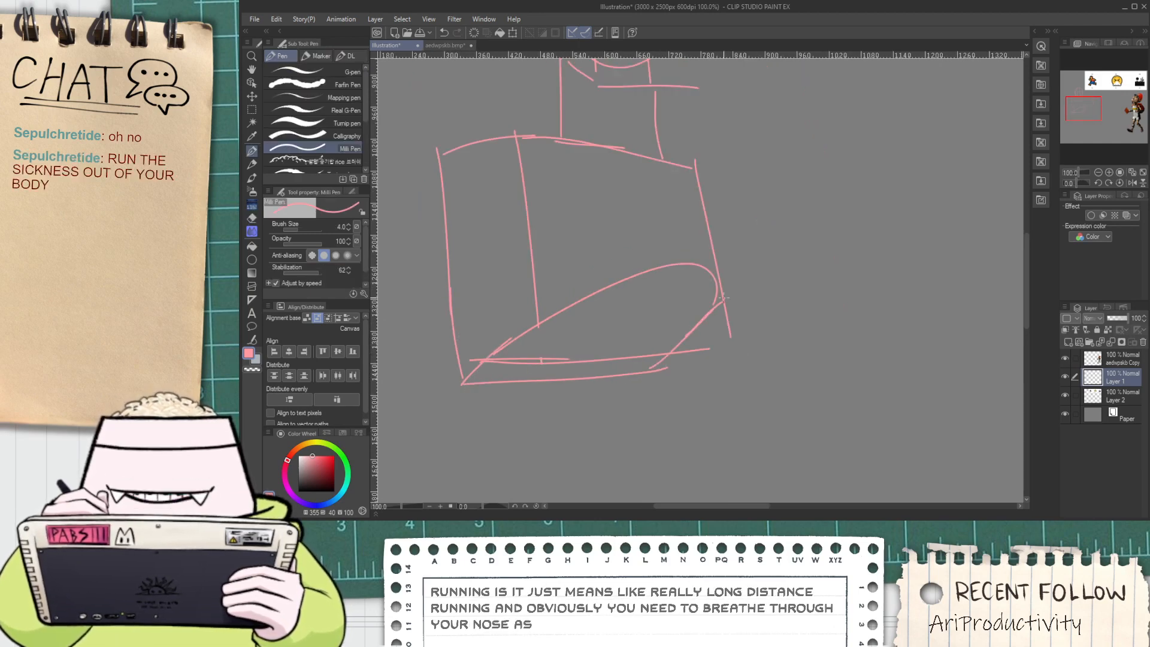
Erase most of the torso's old base line inside the lower rib area
{"action": "scroll", "coordinate": [700, 314], "scroll_direction": "down", "scroll_amount": 1}
{"action": "left_click_drag", "start_coordinate": [708, 308], "coordinate": [688, 330]}
{"action": "key", "text": "e"}
{"action": "scroll", "coordinate": [542, 375], "scroll_direction": "up", "scroll_amount": 2}
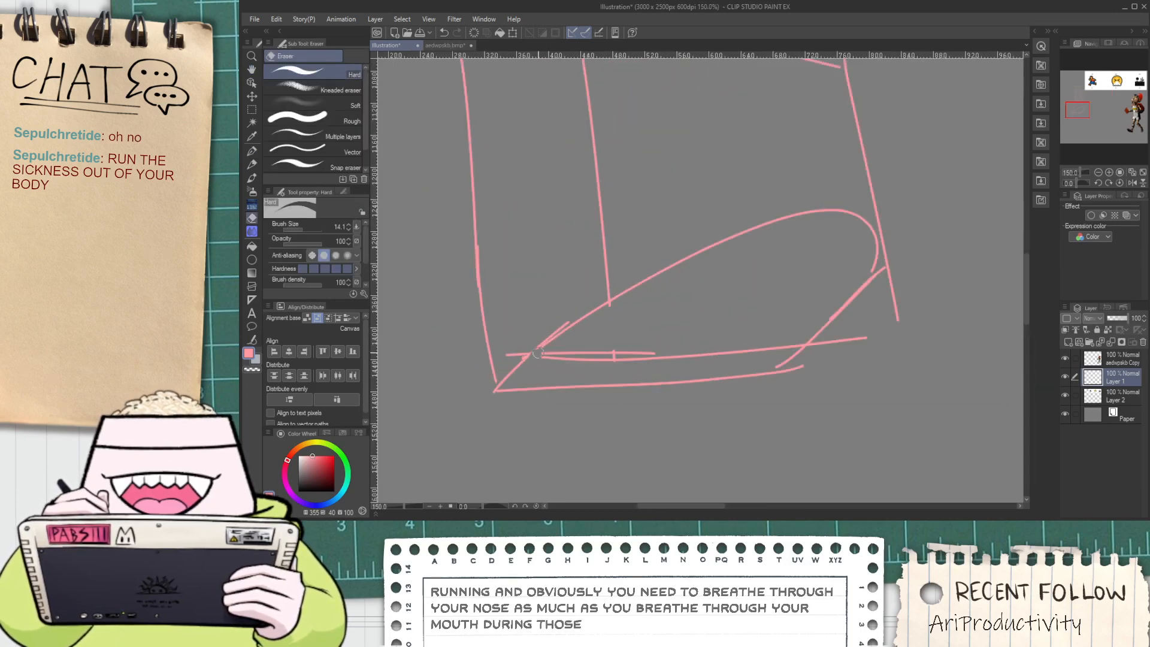
{"action": "left_click_drag", "start_coordinate": [535, 356], "coordinate": [663, 355]}
{"action": "mouse_move", "coordinate": [753, 342]}
{"action": "left_mouse_down"}
{"action": "mouse_move", "coordinate": [802, 328]}
{"action": "mouse_move", "coordinate": [707, 254]}
{"action": "left_mouse_up"}
{"action": "scroll", "coordinate": [808, 333], "scroll_direction": "down", "scroll_amount": 2}
{"action": "key", "text": "p"}
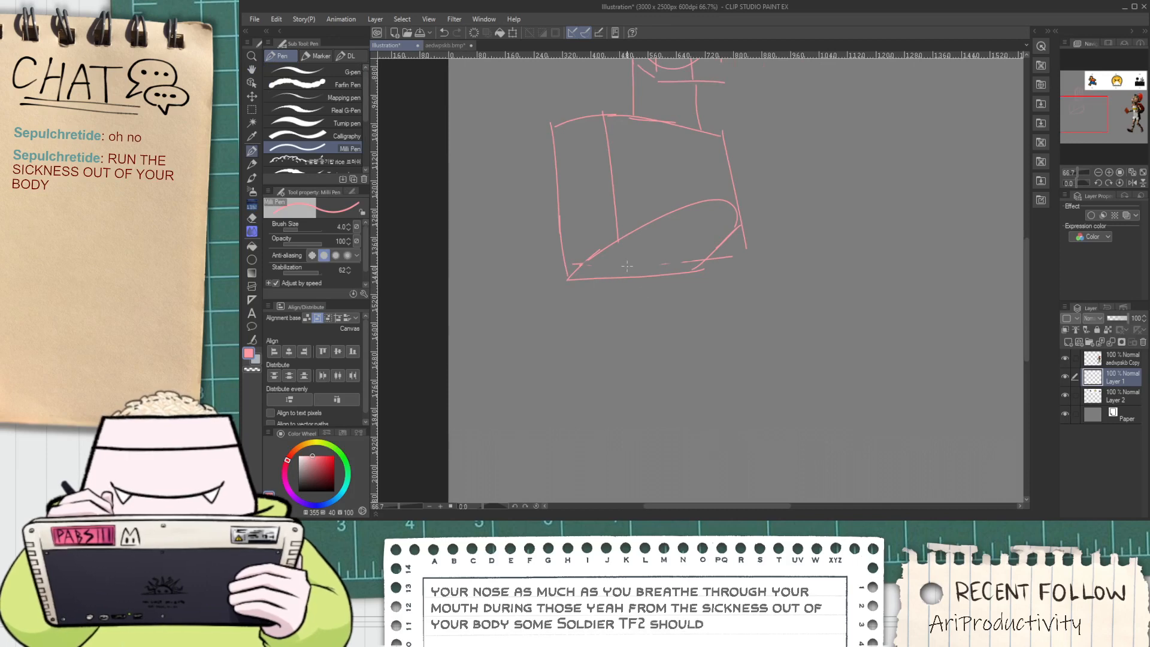
Draw two vertical waist lines under the torso and move the whole pink sketch up toward the canvas's upper edge
{"action": "key", "text": "ctrl+z"}
{"action": "scroll", "coordinate": [657, 291], "scroll_direction": "down", "scroll_amount": 2}
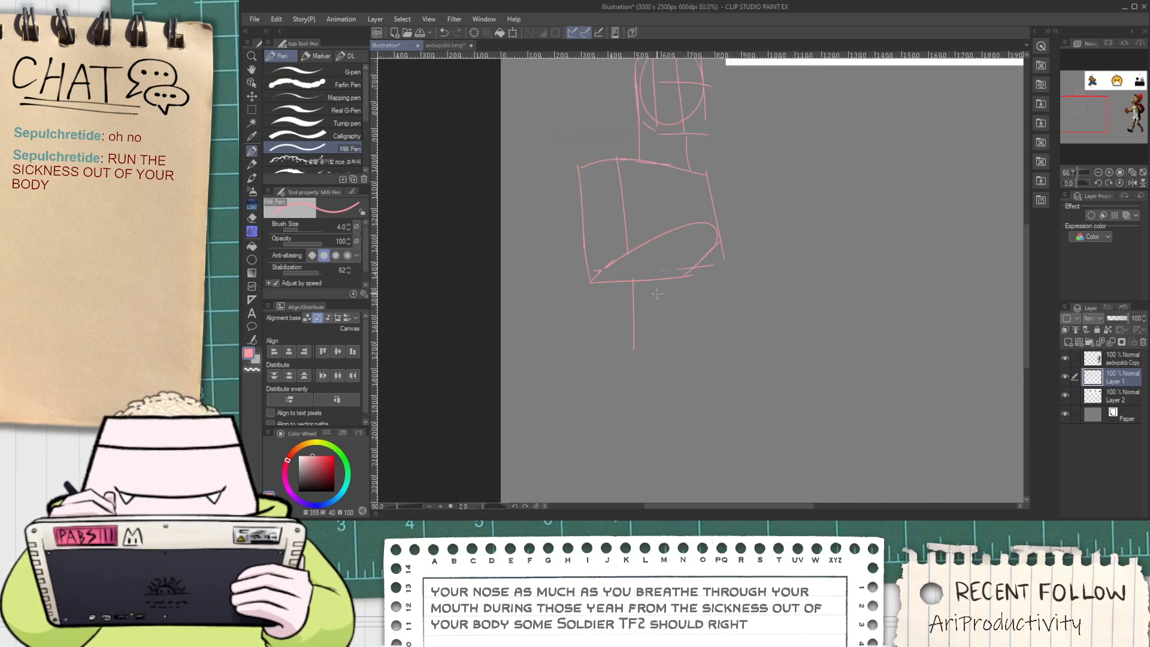
{"action": "key", "text": "h"}
{"action": "mouse_move", "coordinate": [656, 319]}
{"action": "left_mouse_down"}
{"action": "mouse_move", "coordinate": [619, 348]}
{"action": "mouse_move", "coordinate": [663, 354]}
{"action": "mouse_move", "coordinate": [659, 248]}
{"action": "mouse_move", "coordinate": [628, 307]}
{"action": "left_mouse_up"}
{"action": "key", "text": "ctrl+t"}
{"action": "left_click", "coordinate": [596, 284]}
{"action": "scroll", "coordinate": [615, 230], "scroll_direction": "up", "scroll_amount": 2}
{"action": "key", "text": "p"}
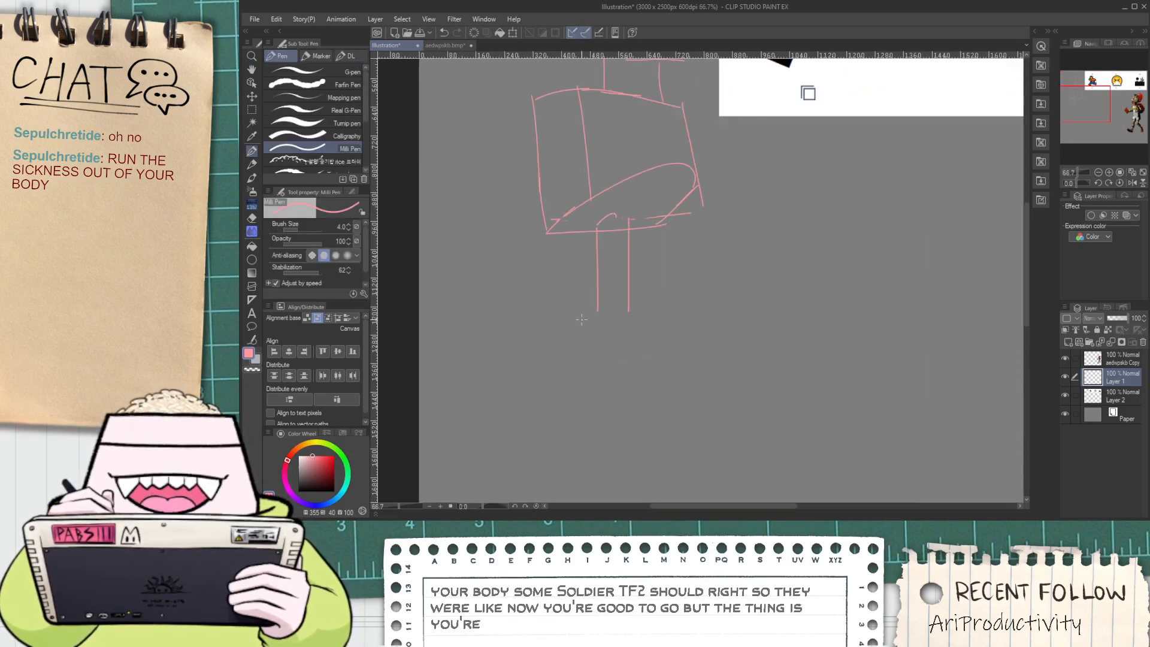
Try to block in the pelvis below the waist as a wide box with a front and a side face
{"action": "mouse_move", "coordinate": [522, 384]}
{"action": "left_mouse_down"}
{"action": "mouse_move", "coordinate": [539, 324]}
{"action": "mouse_move", "coordinate": [569, 317]}
{"action": "mouse_move", "coordinate": [563, 393]}
{"action": "mouse_move", "coordinate": [582, 393]}
{"action": "left_mouse_up"}
{"action": "key", "text": "ctrl+z"}
{"action": "mouse_move", "coordinate": [588, 325]}
{"action": "left_mouse_down"}
{"action": "mouse_move", "coordinate": [577, 381]}
{"action": "mouse_move", "coordinate": [719, 297]}
{"action": "left_mouse_up"}
{"action": "key", "text": "ctrl+z"}
{"action": "mouse_move", "coordinate": [577, 315]}
{"action": "left_mouse_down"}
{"action": "mouse_move", "coordinate": [678, 313]}
{"action": "mouse_move", "coordinate": [701, 381]}
{"action": "left_mouse_up"}
{"action": "left_click_drag", "start_coordinate": [632, 394], "coordinate": [700, 391]}
{"action": "key", "text": "ctrl+z"}
{"action": "left_click_drag", "start_coordinate": [588, 387], "coordinate": [688, 384]}
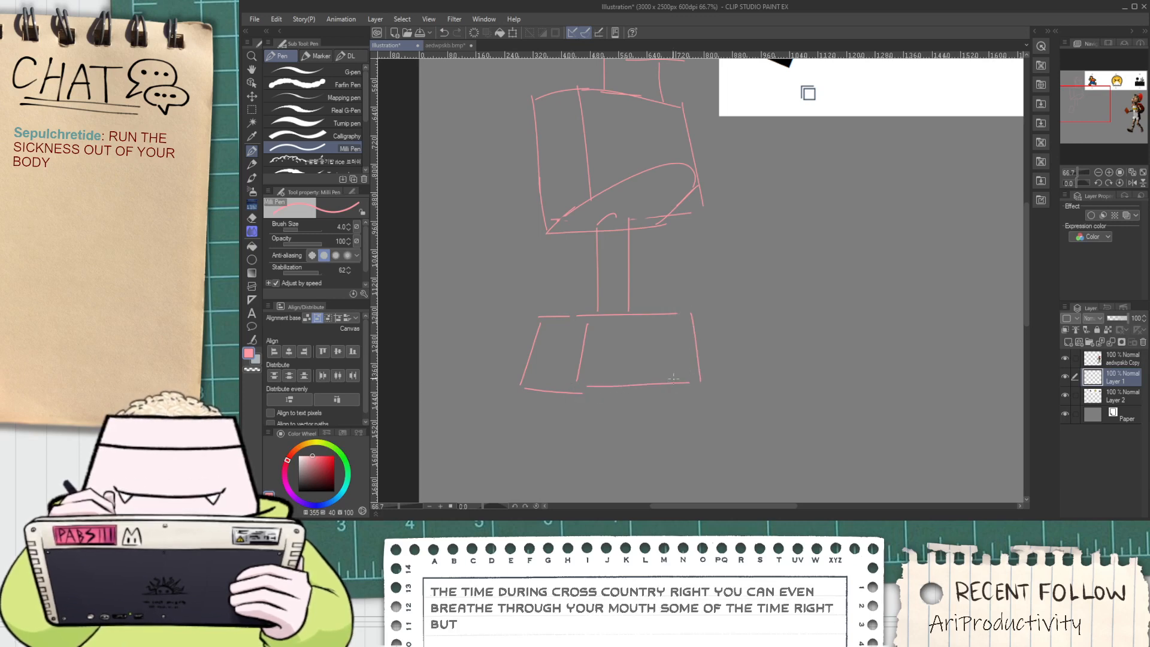
{"action": "scroll", "coordinate": [674, 368], "scroll_direction": "down", "scroll_amount": 1}
{"action": "key", "text": "space"}
{"action": "left_click_drag", "start_coordinate": [676, 343], "coordinate": [673, 402]}
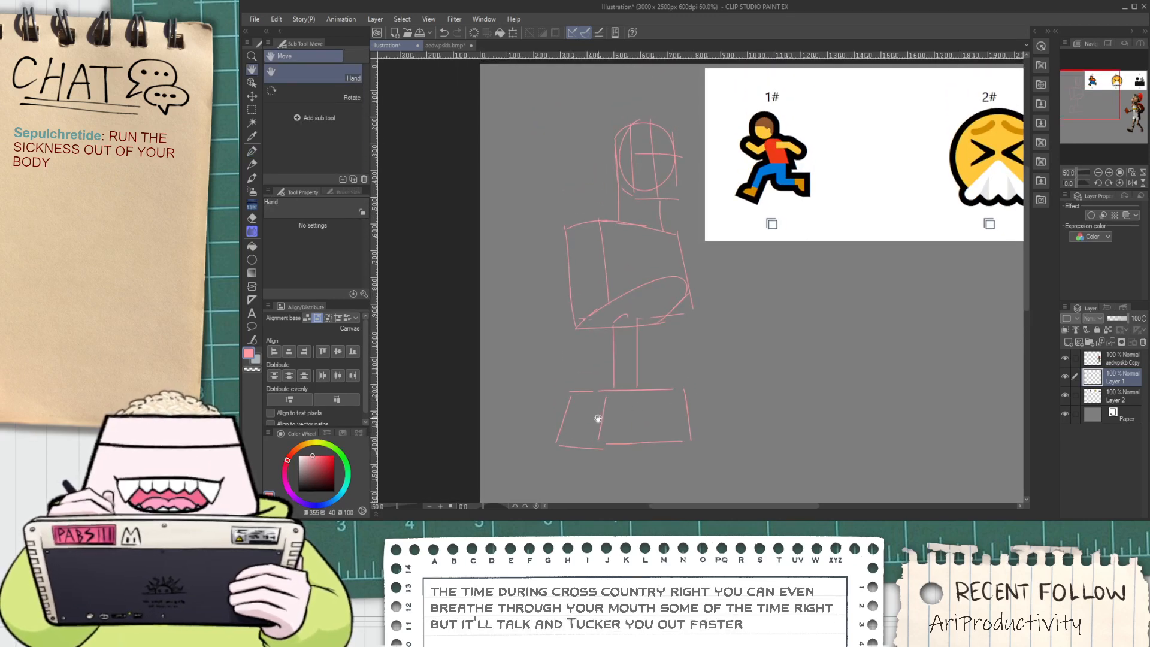
Undo all strokes of the box-shaped pelvis
{"action": "key", "text": "ctrl+z"}
{"action": "key", "text": "ctrl+z"}
{"action": "key", "text": "ctrl+z"}
{"action": "key", "text": "ctrl+z"}
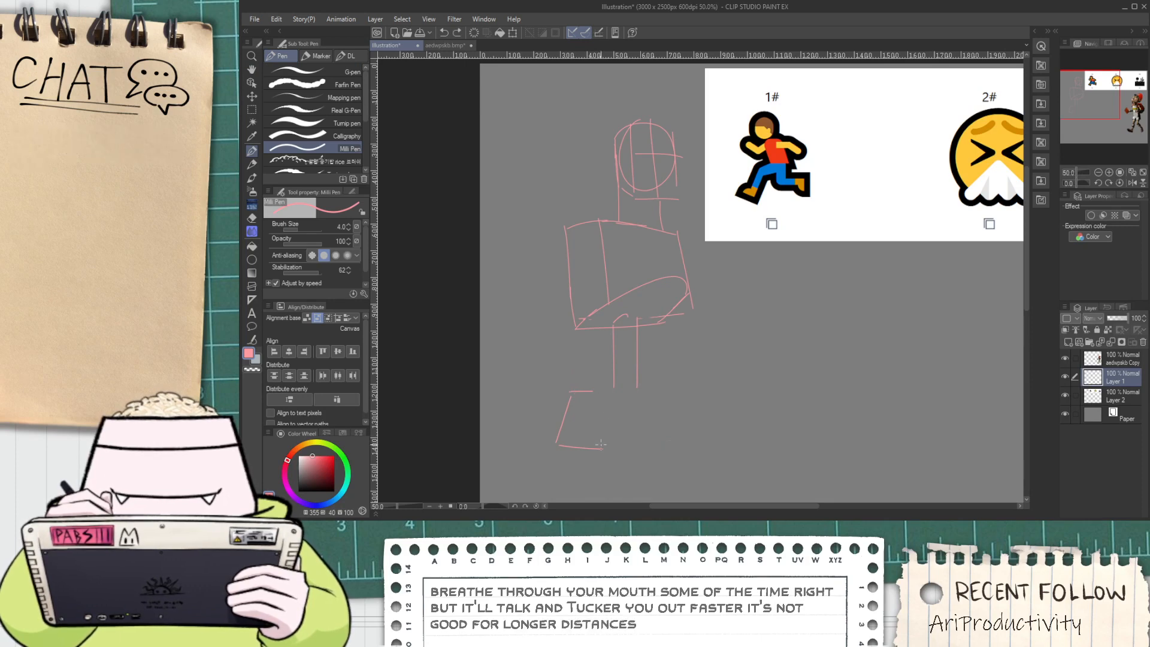
{"action": "key", "text": "ctrl+z"}
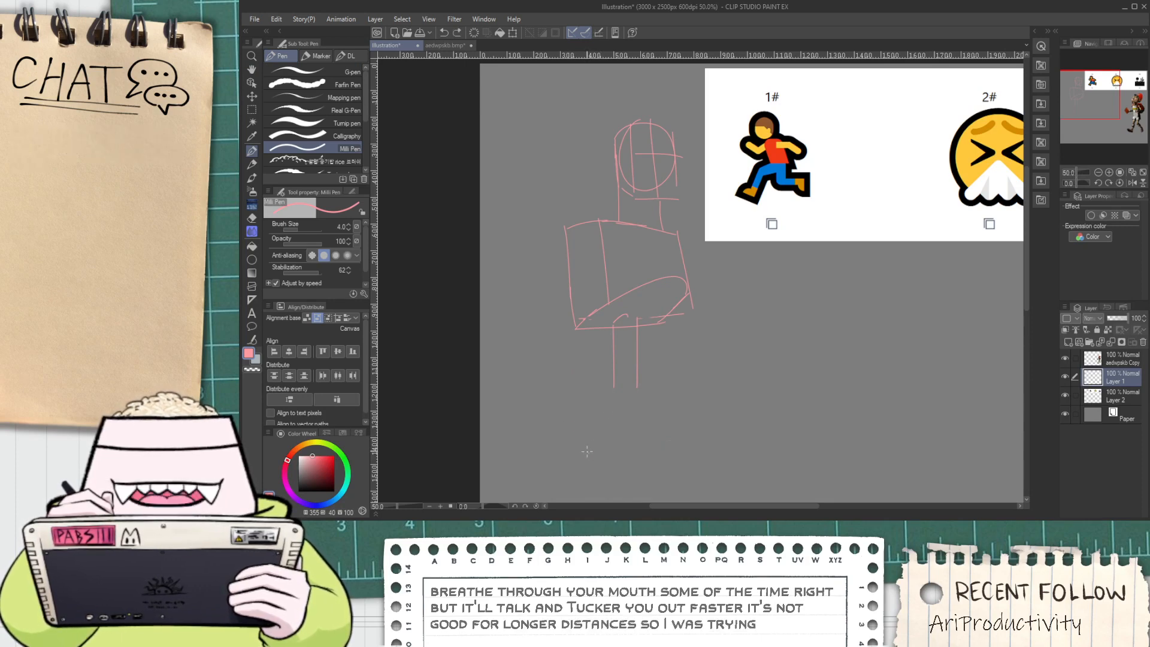
Draw the pelvis as two rounded lobes flaring out from the waist lines, with a small joint mark at the left hip
{"action": "left_click_drag", "start_coordinate": [590, 453], "coordinate": [623, 454]}
{"action": "left_click_drag", "start_coordinate": [641, 394], "coordinate": [679, 398]}
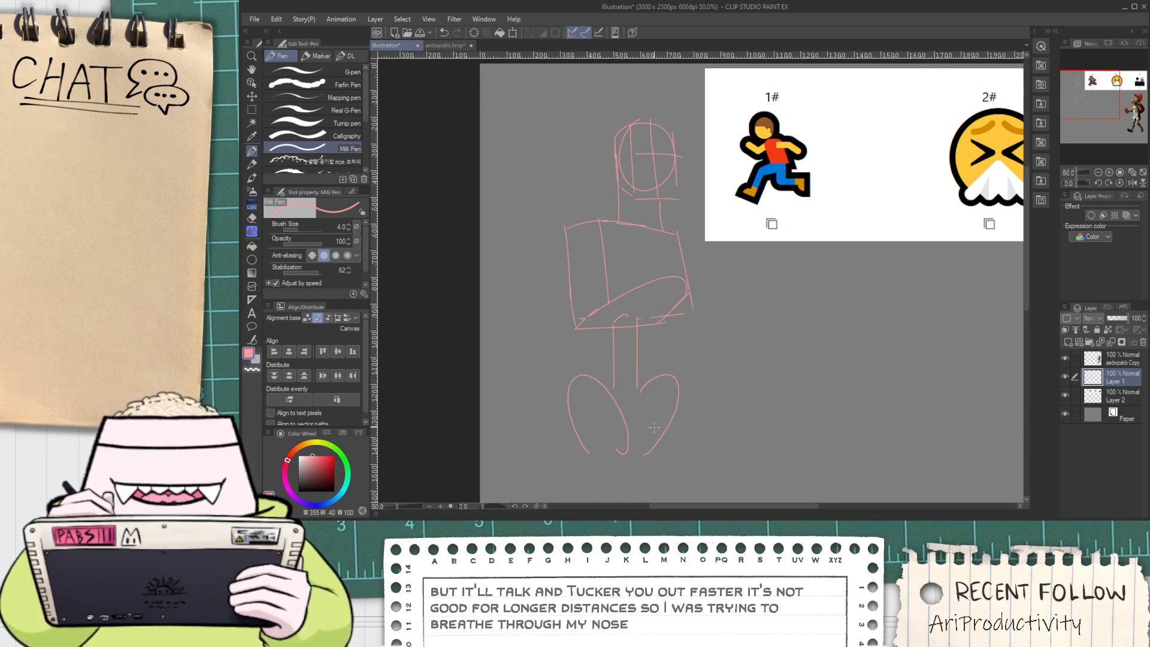
{"action": "mouse_move", "coordinate": [556, 423]}
{"action": "left_mouse_down"}
{"action": "mouse_move", "coordinate": [583, 422]}
{"action": "mouse_move", "coordinate": [548, 421]}
{"action": "mouse_move", "coordinate": [548, 497]}
{"action": "left_mouse_up"}
{"action": "key", "text": "ctrl+z"}
Scale the whole pink figure sketch down slightly, keeping it at the canvas's upper left
{"action": "scroll", "coordinate": [557, 472], "scroll_direction": "down", "scroll_amount": 1}
{"action": "key", "text": "space"}
{"action": "left_click_drag", "start_coordinate": [562, 456], "coordinate": [550, 378]}
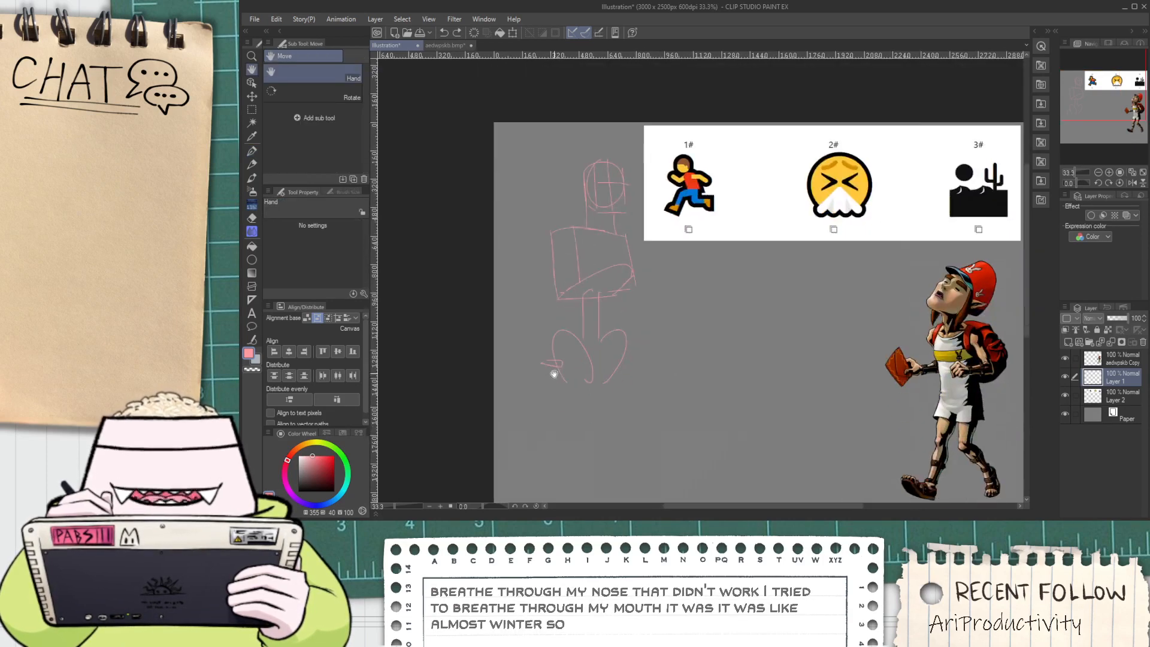
{"action": "key", "text": "ctrl+t"}
{"action": "left_click_drag", "start_coordinate": [635, 383], "coordinate": [607, 335]}
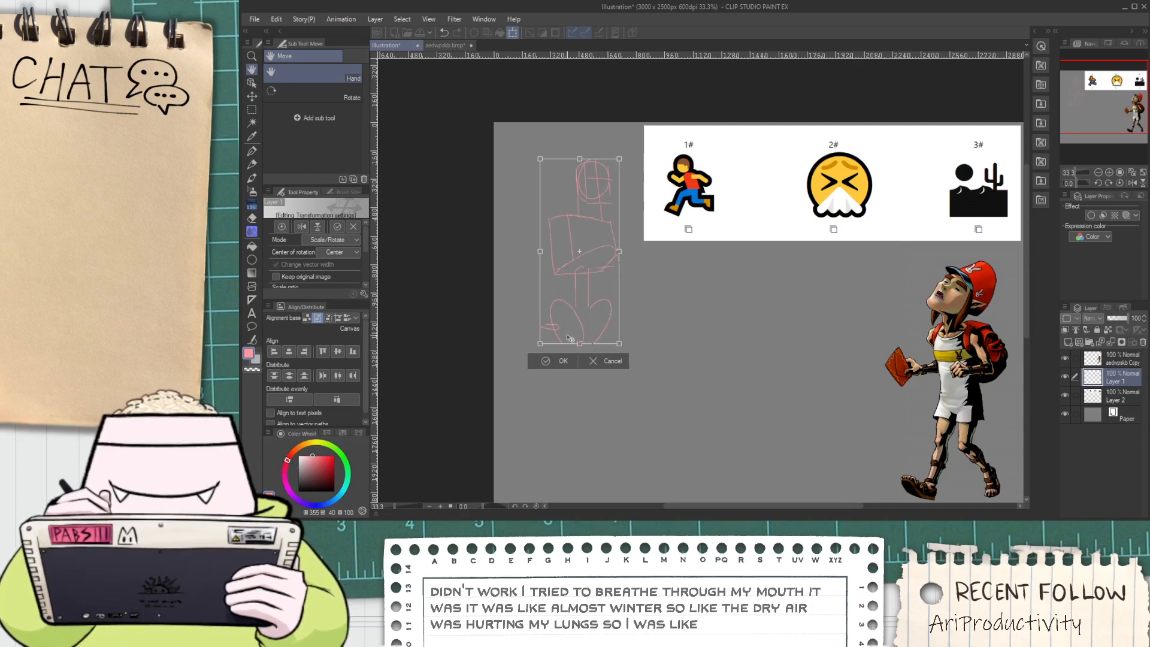
{"action": "left_click", "coordinate": [560, 361]}
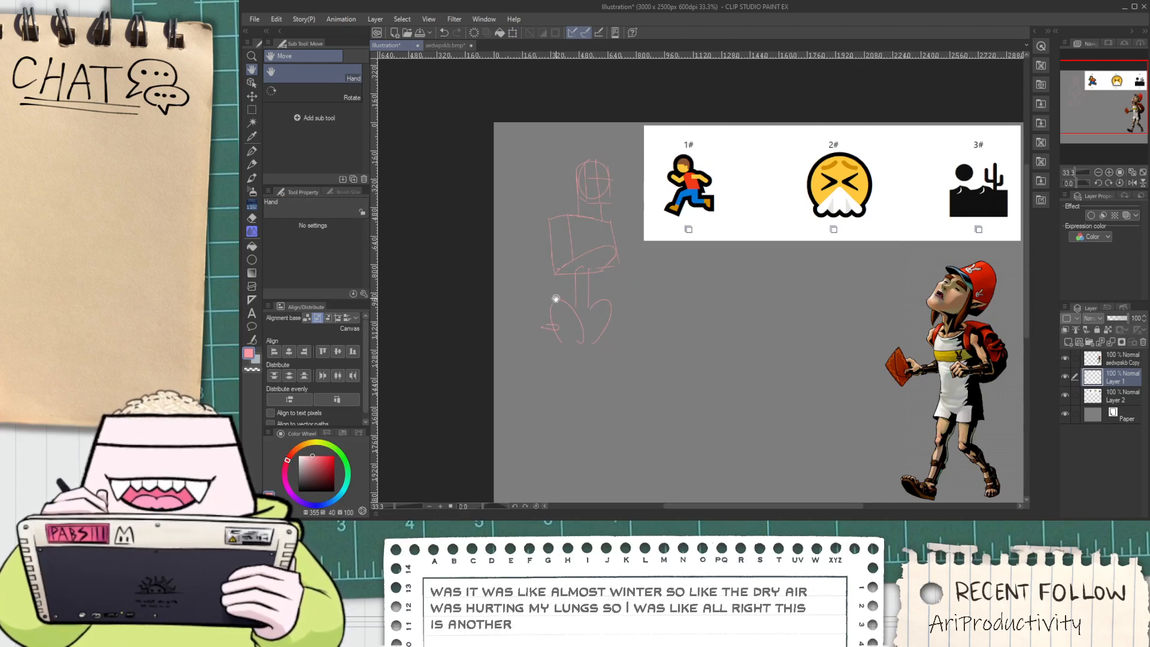
Draw the left upper leg as two slanted lines running down from the hip joint, with a short cross mark at the knee
{"action": "left_click_drag", "start_coordinate": [560, 306], "coordinate": [547, 259]}
{"action": "scroll", "coordinate": [526, 267], "scroll_direction": "up", "scroll_amount": 1}
{"action": "key", "text": "p"}
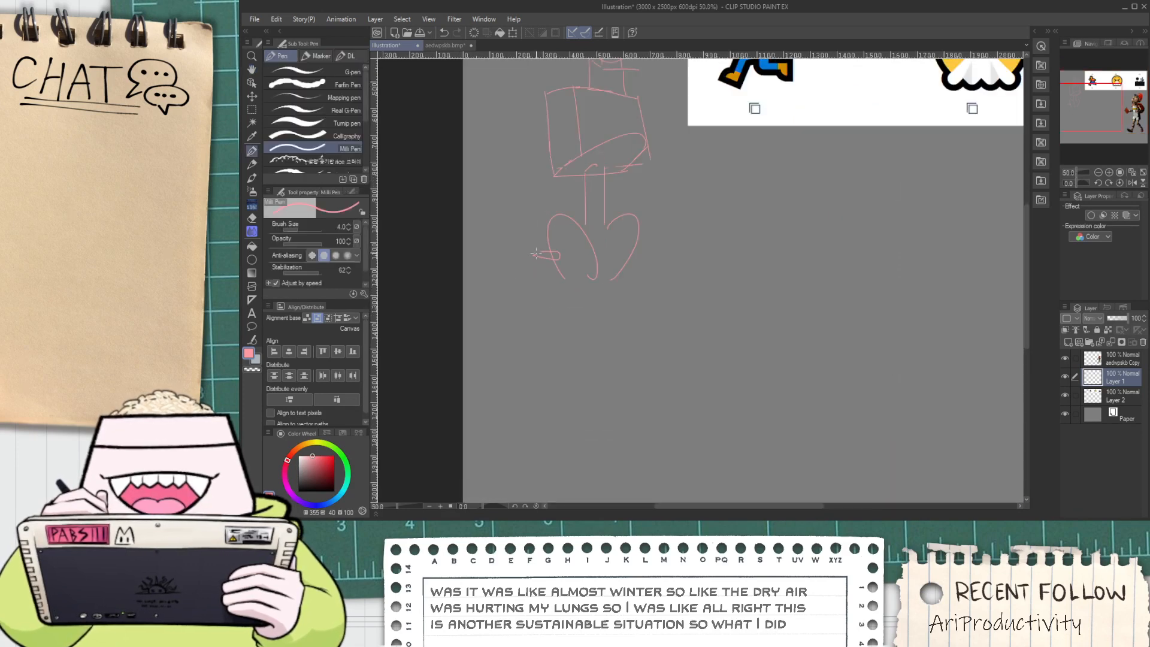
{"action": "left_click_drag", "start_coordinate": [534, 268], "coordinate": [545, 435]}
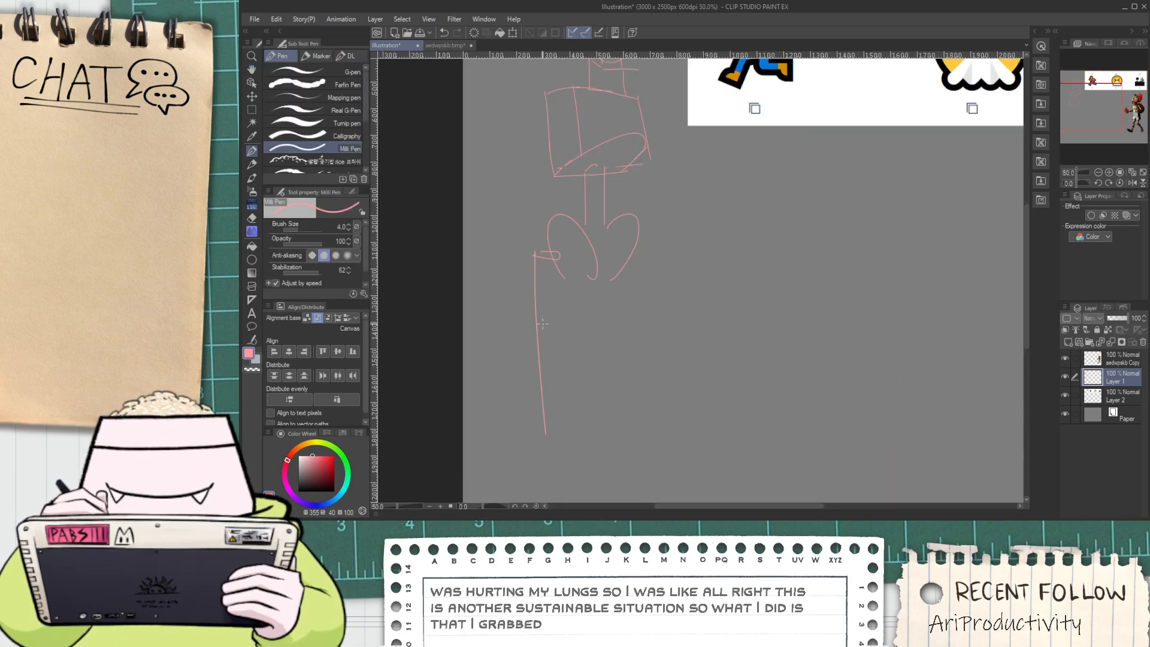
{"action": "key", "text": "ctrl+z"}
{"action": "left_click_drag", "start_coordinate": [533, 253], "coordinate": [550, 394]}
{"action": "key", "text": "ctrl+z"}
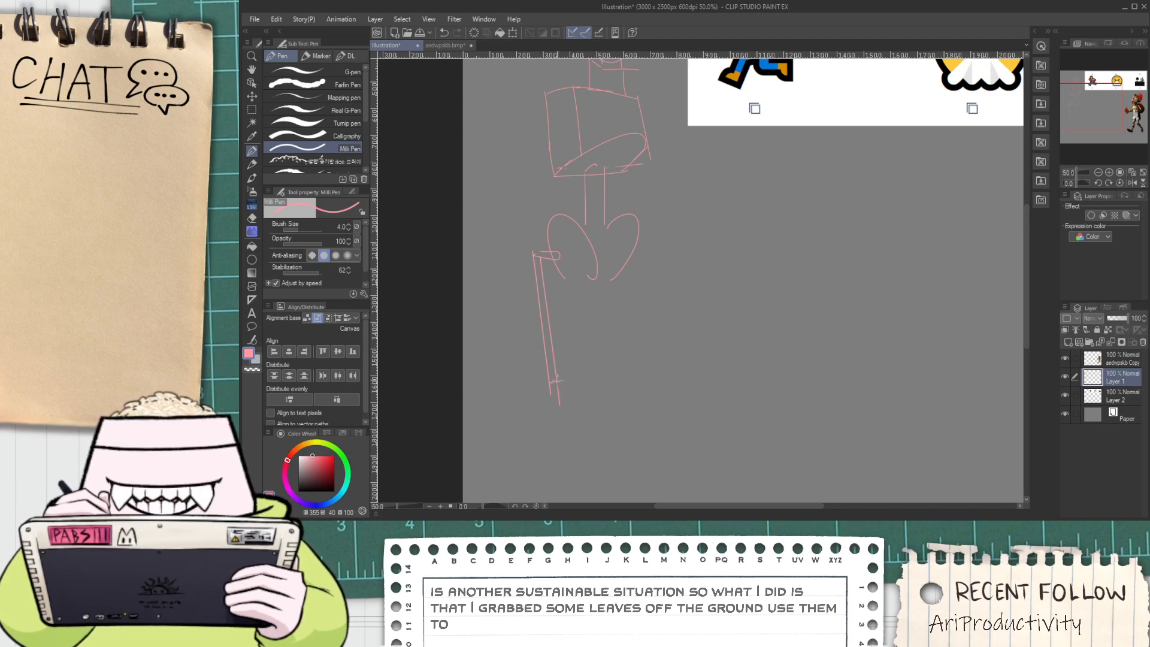
{"action": "left_click_drag", "start_coordinate": [556, 390], "coordinate": [554, 358]}
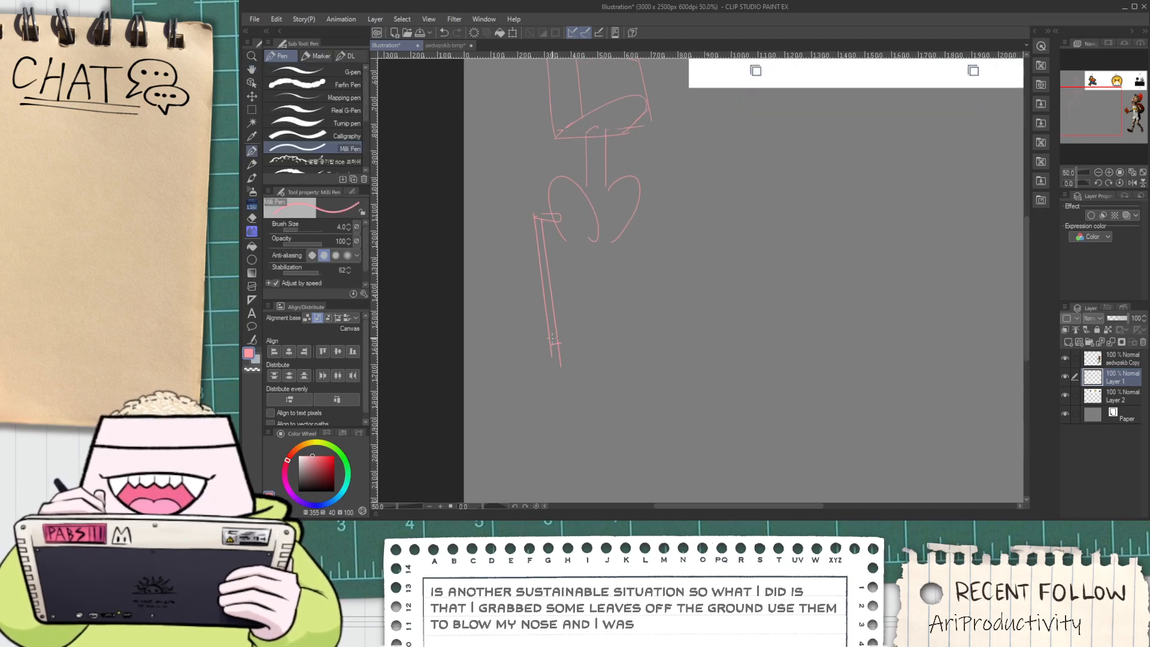
{"action": "key", "text": "ctrl+z"}
Lasso the upper leg with its hip joint, move it slightly right into the pelvis lobe and clear the selection
{"action": "scroll", "coordinate": [552, 339], "scroll_direction": "down", "scroll_amount": 5}
{"action": "key", "text": "space"}
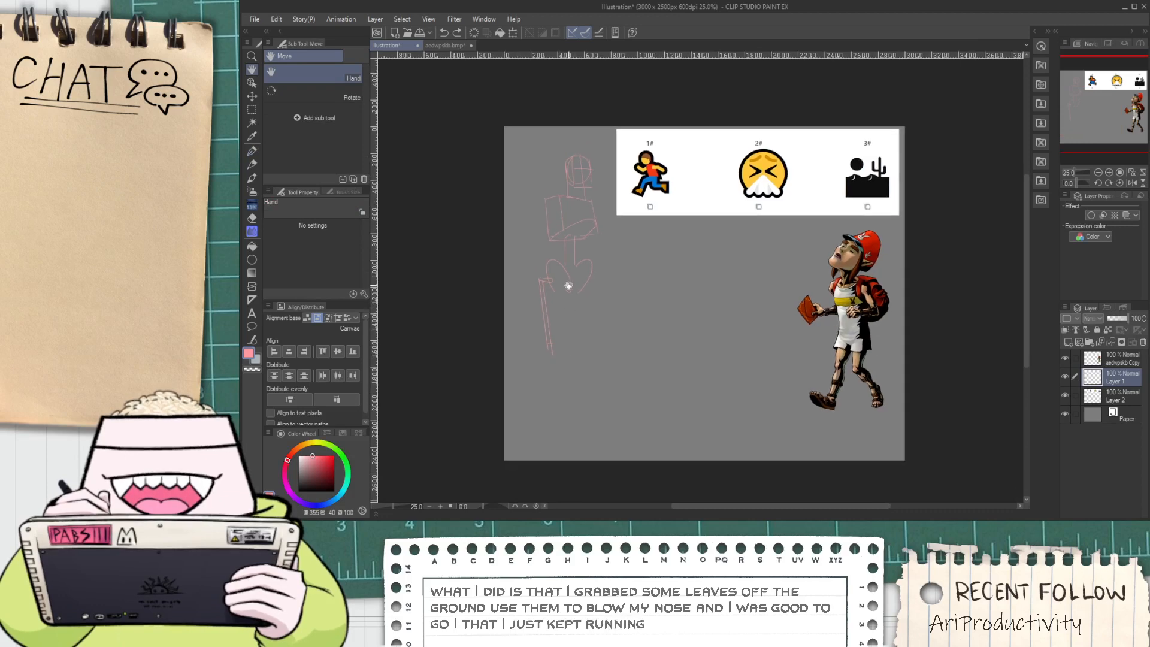
{"action": "scroll", "coordinate": [562, 268], "scroll_direction": "up", "scroll_amount": 3}
{"action": "key", "text": "m"}
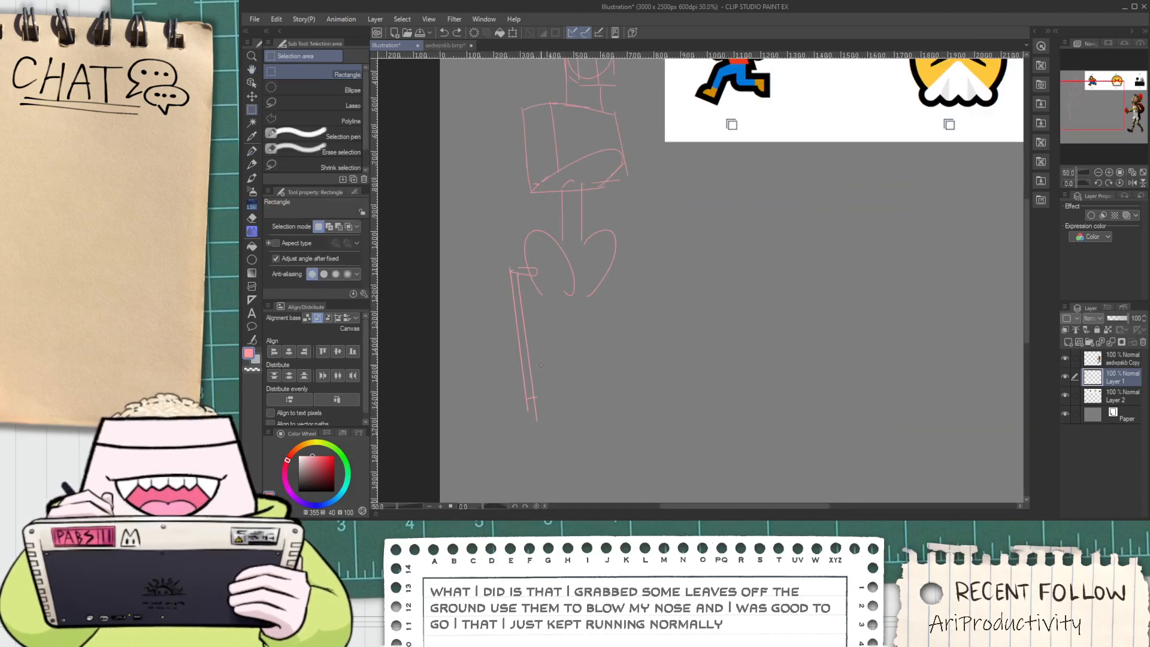
{"action": "left_click", "coordinate": [307, 106]}
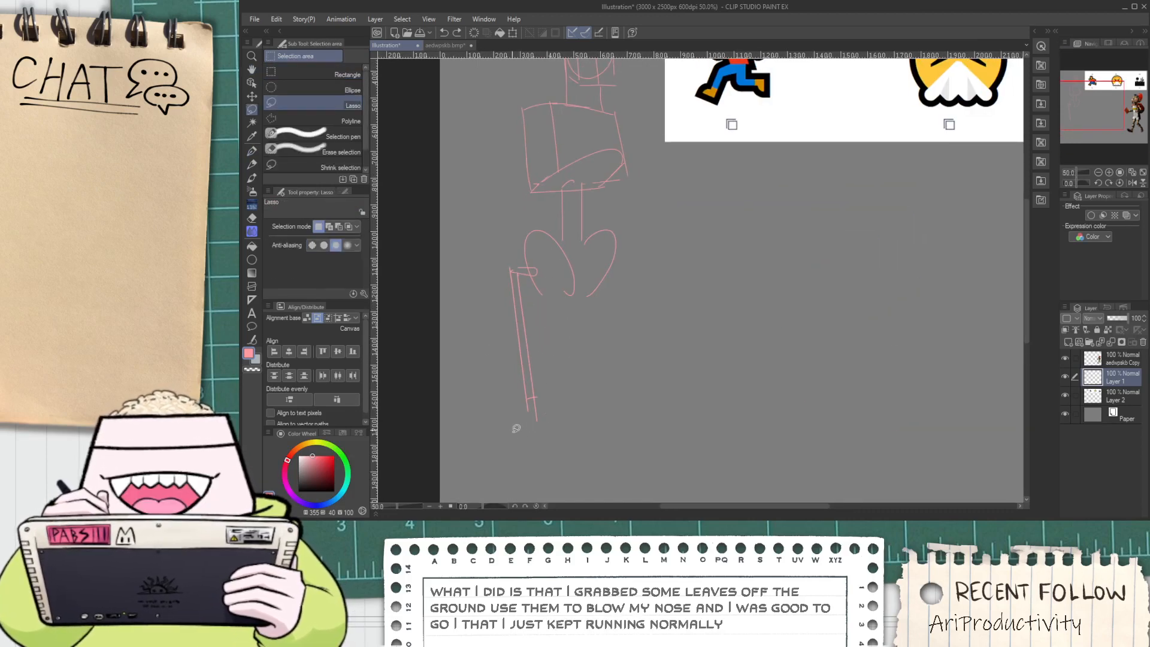
{"action": "mouse_move", "coordinate": [527, 423]}
{"action": "left_mouse_down"}
{"action": "mouse_move", "coordinate": [494, 282]}
{"action": "mouse_move", "coordinate": [501, 262]}
{"action": "mouse_move", "coordinate": [525, 257]}
{"action": "mouse_move", "coordinate": [544, 265]}
{"action": "mouse_move", "coordinate": [525, 276]}
{"action": "mouse_move", "coordinate": [549, 442]}
{"action": "left_mouse_up"}
{"action": "key", "text": "k"}
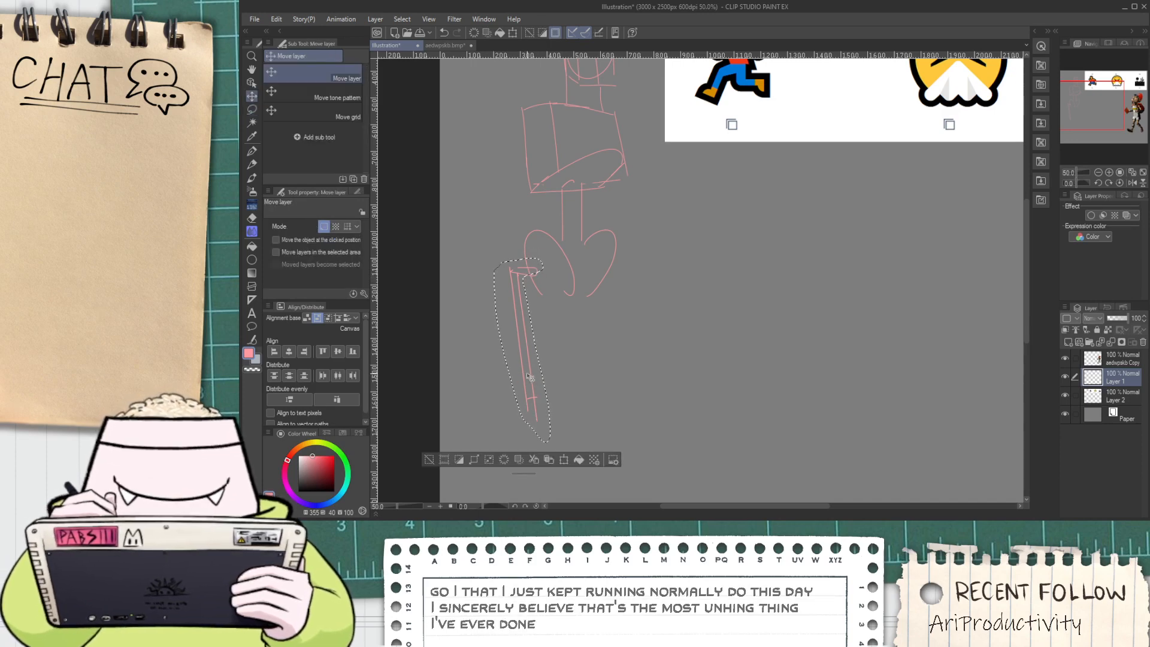
{"action": "mouse_move", "coordinate": [529, 377]}
{"action": "left_mouse_down"}
{"action": "mouse_move", "coordinate": [529, 361]}
{"action": "mouse_move", "coordinate": [544, 379]}
{"action": "left_mouse_up"}
{"action": "left_click", "coordinate": [444, 460]}
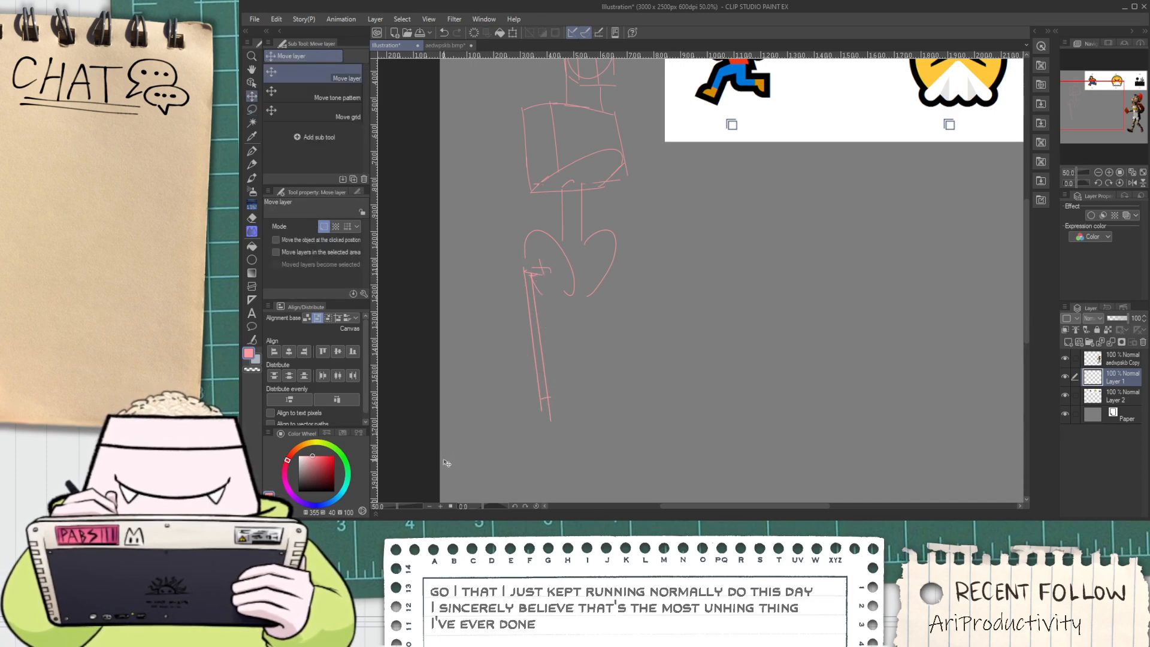
Erase the straight vertical left upper leg below the hip joint with the Rough eraser
{"action": "mouse_move", "coordinate": [573, 312]}
{"action": "left_mouse_down"}
{"action": "mouse_move", "coordinate": [573, 329]}
{"action": "mouse_move", "coordinate": [521, 357]}
{"action": "left_mouse_up"}
{"action": "key", "text": "e"}
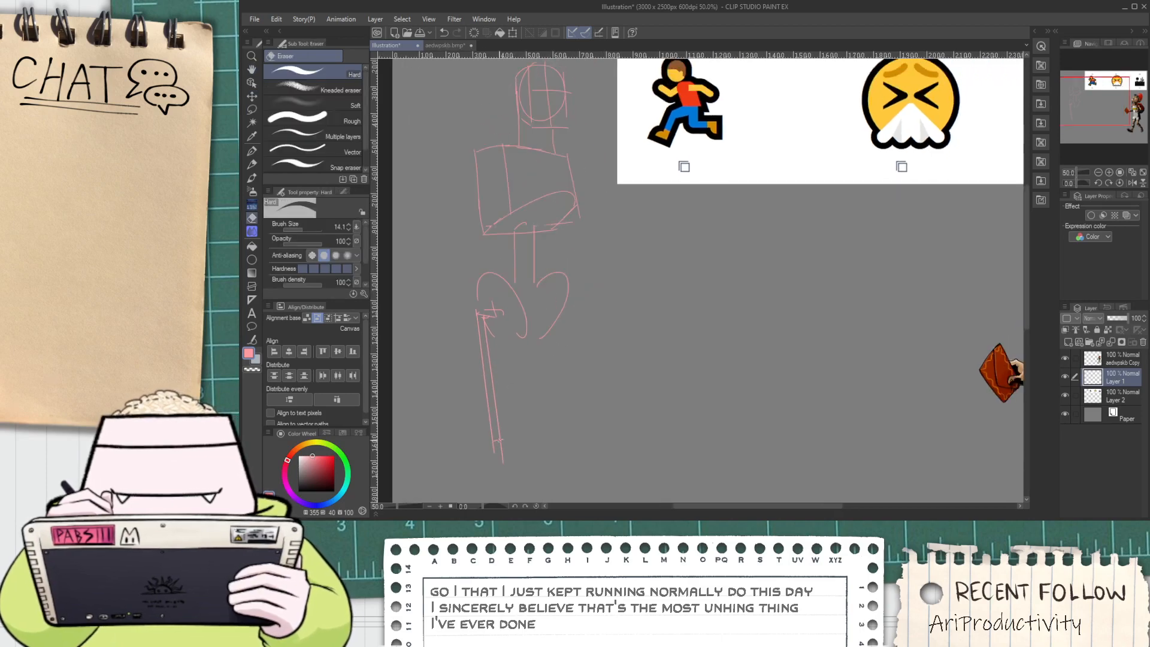
{"action": "left_click", "coordinate": [344, 118]}
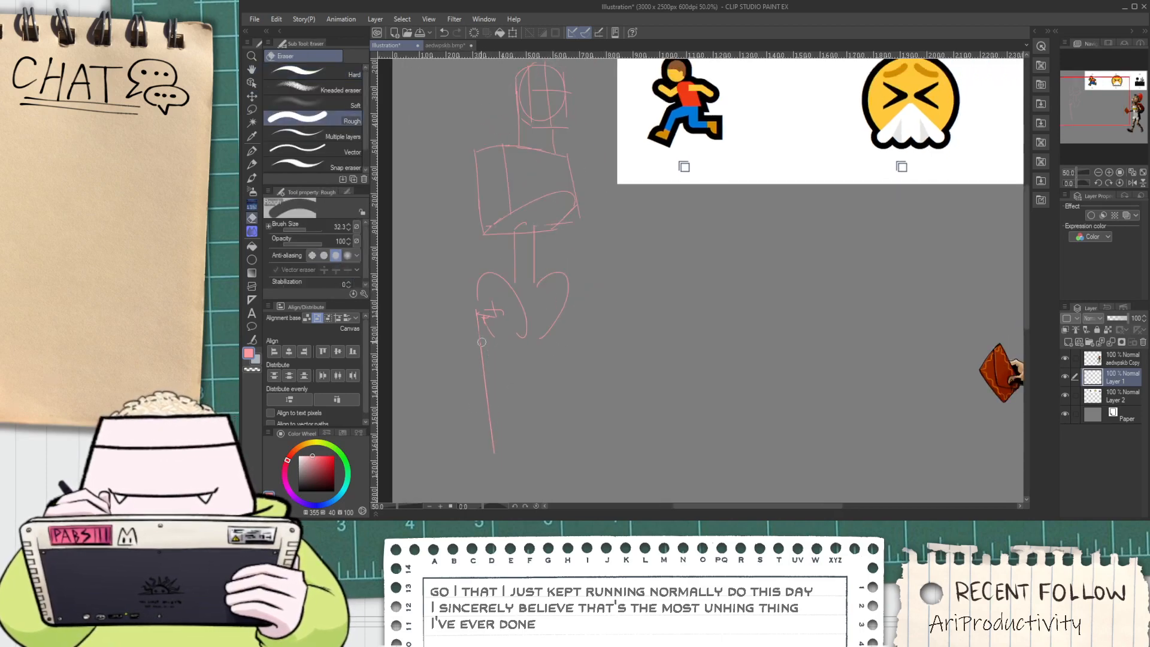
{"action": "scroll", "coordinate": [478, 366], "scroll_direction": "down", "scroll_amount": 1}
{"action": "left_click_drag", "start_coordinate": [480, 357], "coordinate": [471, 345]}
{"action": "scroll", "coordinate": [470, 343], "scroll_direction": "up", "scroll_amount": 1}
Draw the front thigh as two long lines rising from the left hip joint across the pelvis to a raised knee
{"action": "key", "text": "p"}
{"action": "scroll", "coordinate": [485, 276], "scroll_direction": "up", "scroll_amount": 1}
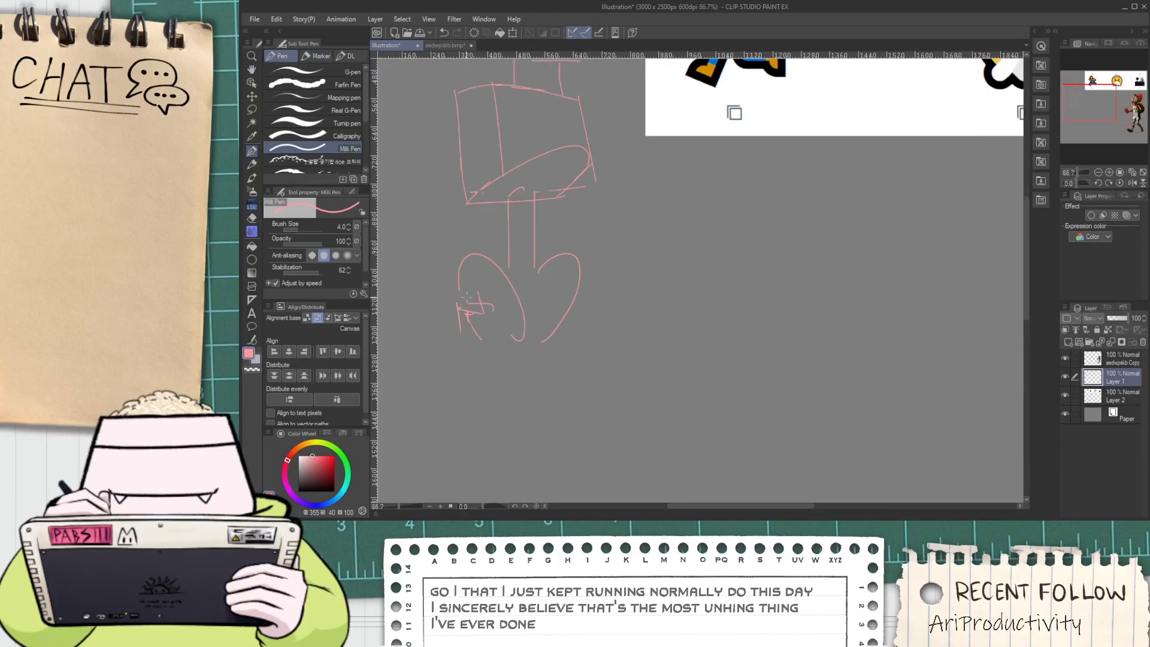
{"action": "mouse_move", "coordinate": [467, 295]}
{"action": "left_mouse_down"}
{"action": "mouse_move", "coordinate": [704, 330]}
{"action": "mouse_move", "coordinate": [571, 279]}
{"action": "left_mouse_up"}
{"action": "key", "text": "ctrl+z"}
{"action": "key", "text": "ctrl+z"}
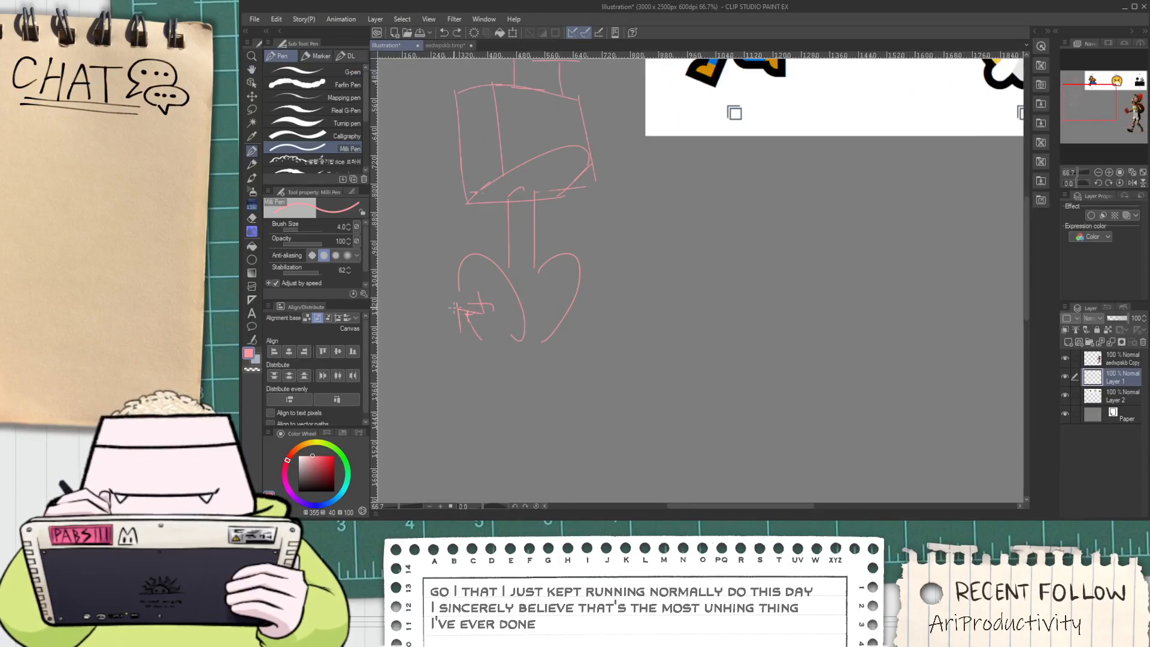
{"action": "mouse_move", "coordinate": [453, 306]}
{"action": "left_mouse_down"}
{"action": "mouse_move", "coordinate": [671, 240]}
{"action": "mouse_move", "coordinate": [652, 259]}
{"action": "left_mouse_up"}
{"action": "key", "text": "ctrl+z"}
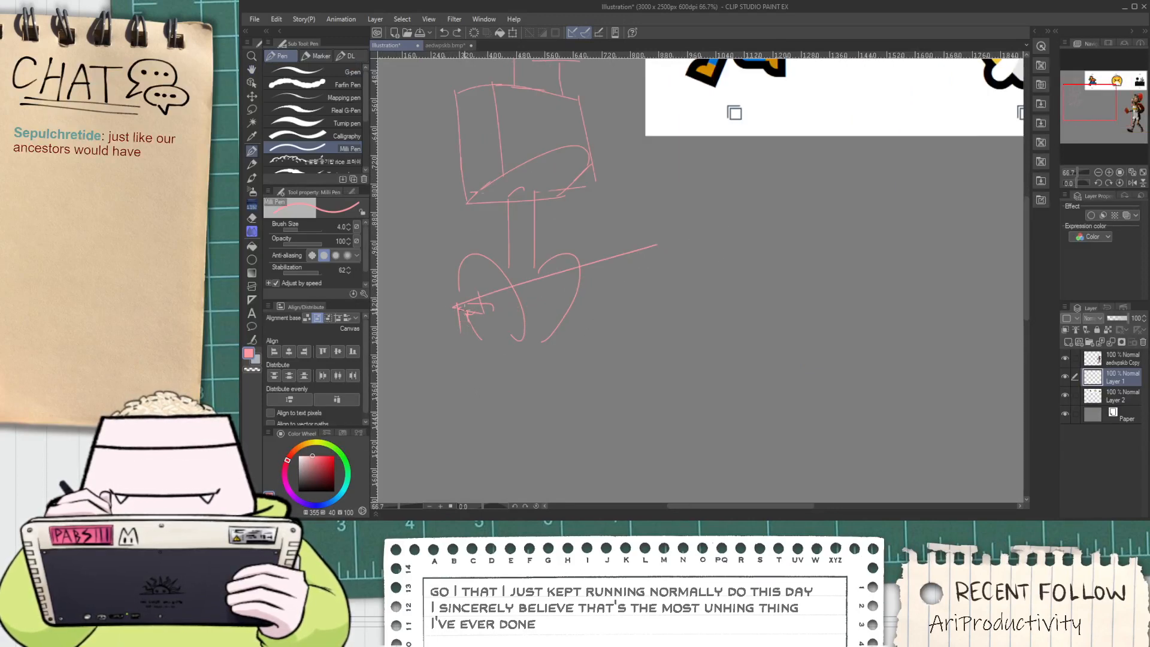
{"action": "mouse_move", "coordinate": [461, 320]}
{"action": "left_mouse_down"}
{"action": "mouse_move", "coordinate": [654, 258]}
{"action": "mouse_move", "coordinate": [641, 213]}
{"action": "mouse_move", "coordinate": [629, 276]}
{"action": "left_mouse_up"}
Draw the front shin as two close parallel lines slanting down and slightly back from the raised knee
{"action": "left_click_drag", "start_coordinate": [645, 171], "coordinate": [579, 362]}
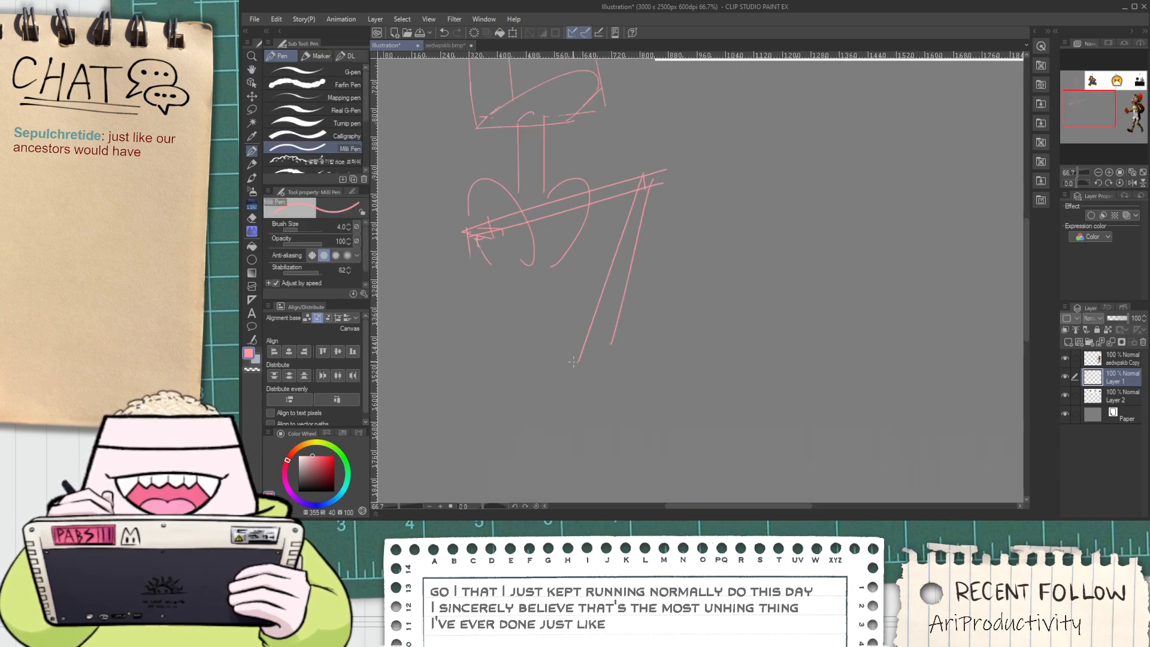
{"action": "key", "text": "ctrl+z"}
{"action": "left_click_drag", "start_coordinate": [648, 170], "coordinate": [583, 351]}
{"action": "key", "text": "ctrl+z"}
{"action": "left_click_drag", "start_coordinate": [646, 183], "coordinate": [581, 412]}
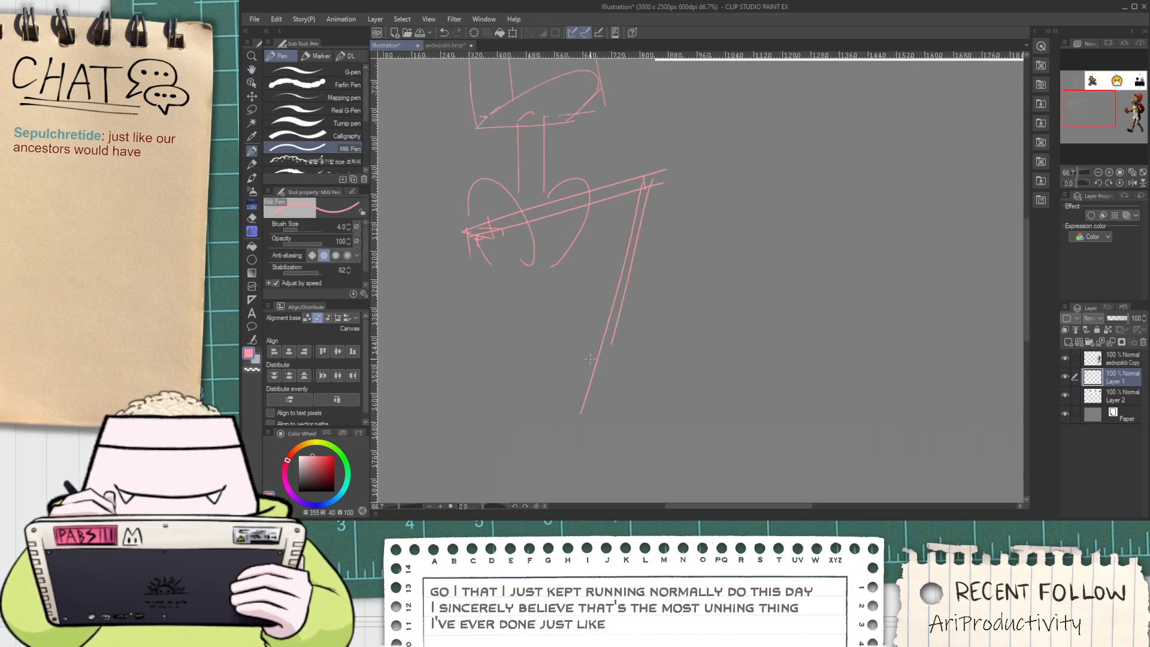
{"action": "key", "text": "ctrl+z"}
{"action": "left_click_drag", "start_coordinate": [640, 182], "coordinate": [600, 323]}
{"action": "key", "text": "ctrl+z"}
{"action": "left_click_drag", "start_coordinate": [633, 187], "coordinate": [598, 372]}
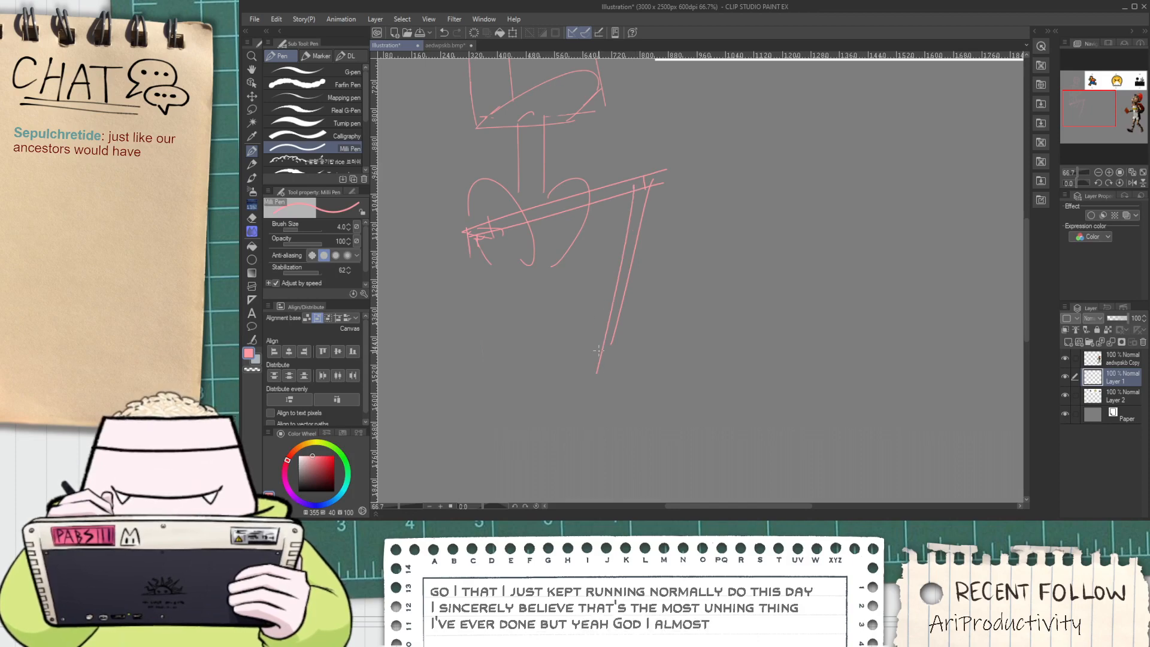
Add the front foot as an angular wedge shape sloping down from the ankle of the front shin
{"action": "scroll", "coordinate": [634, 294], "scroll_direction": "down", "scroll_amount": 1}
{"action": "key", "text": "h"}
{"action": "scroll", "coordinate": [668, 297], "scroll_direction": "down", "scroll_amount": 1}
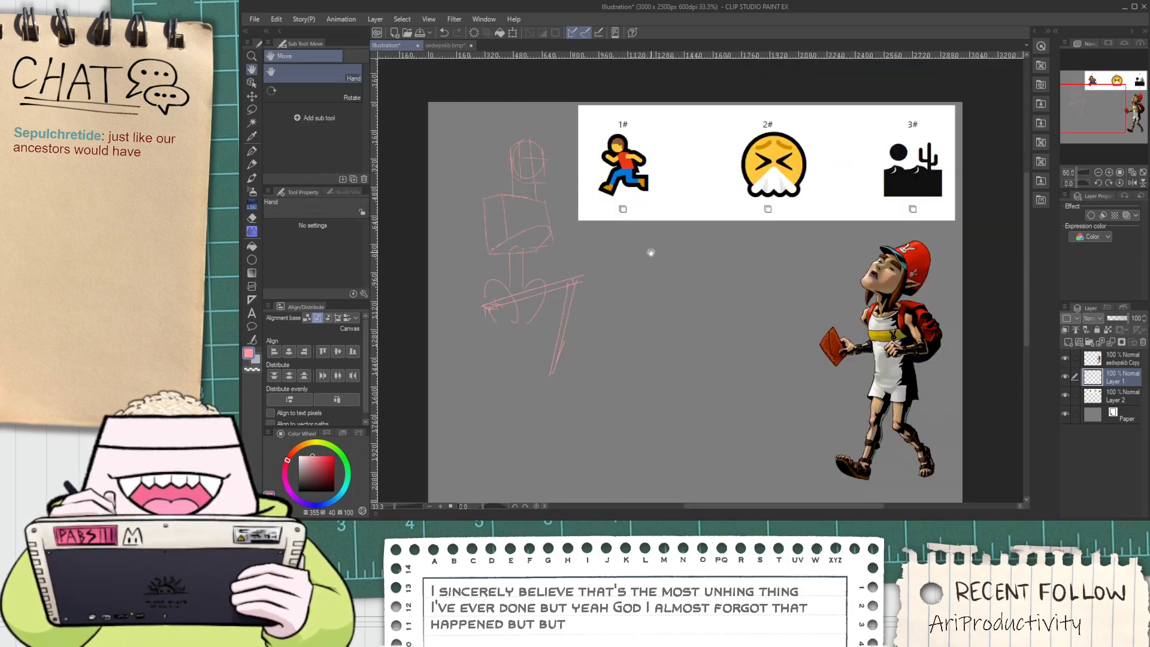
{"action": "scroll", "coordinate": [638, 189], "scroll_direction": "up", "scroll_amount": 2}
{"action": "key", "text": "p"}
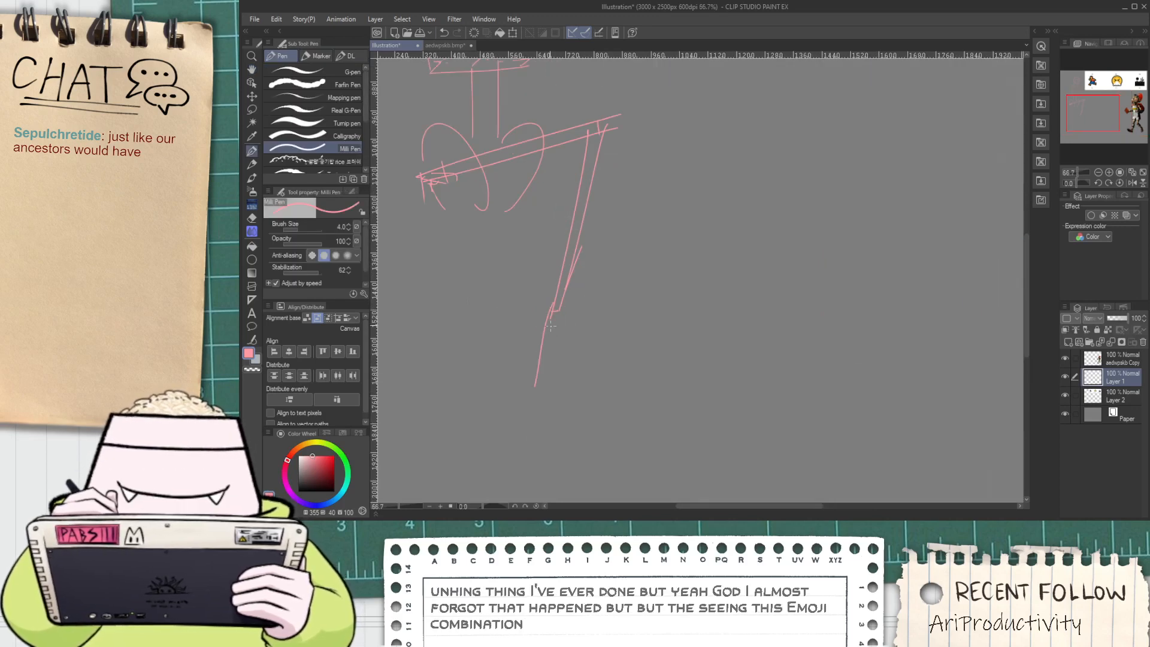
{"action": "left_click_drag", "start_coordinate": [568, 297], "coordinate": [609, 390]}
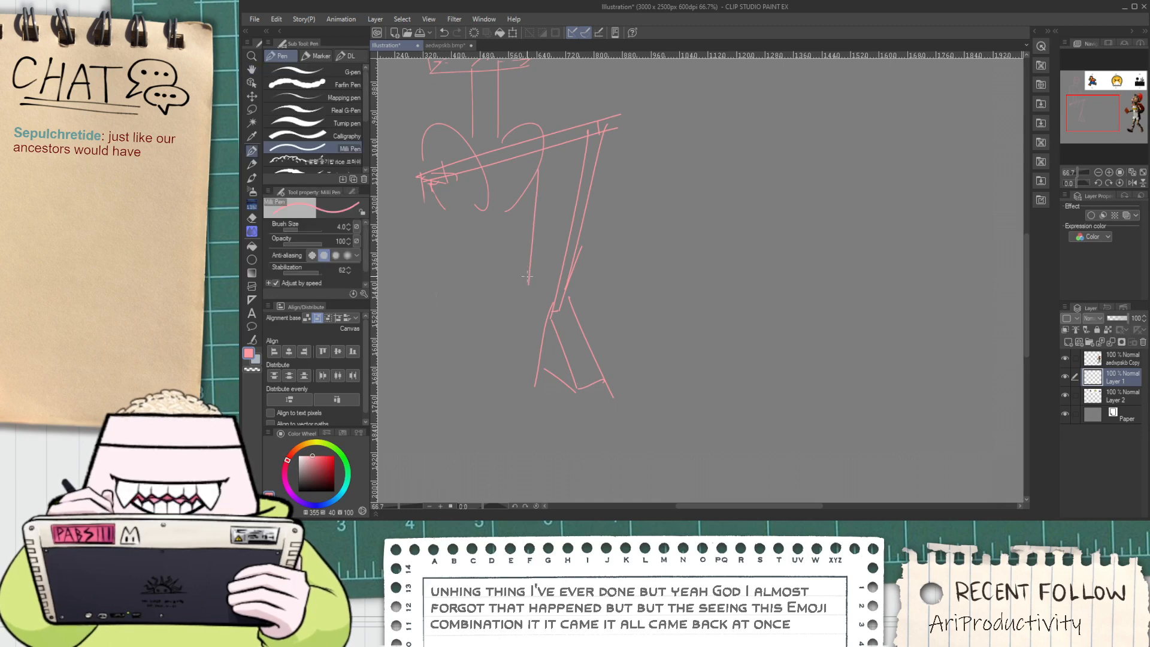
Draw the back thigh as two long parallel lines running down from the right pelvis lobe to the knee
{"action": "left_click_drag", "start_coordinate": [540, 168], "coordinate": [501, 405]}
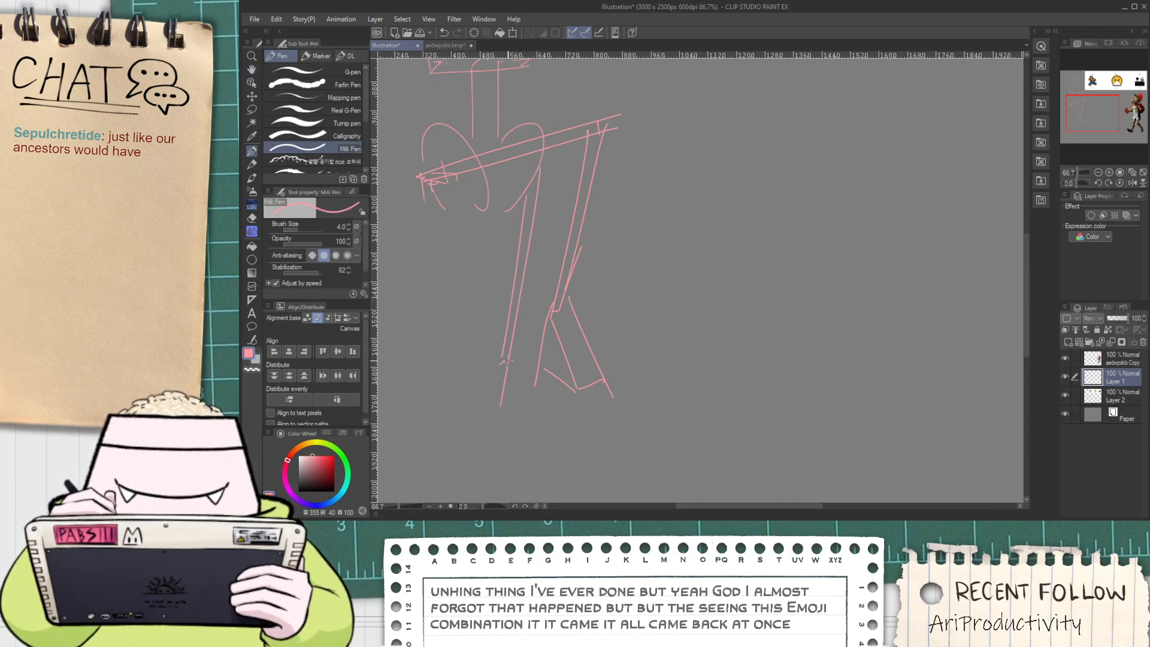
{"action": "scroll", "coordinate": [497, 374], "scroll_direction": "down", "scroll_amount": 2}
{"action": "key", "text": "space"}
{"action": "mouse_move", "coordinate": [536, 332]}
{"action": "left_mouse_down"}
{"action": "mouse_move", "coordinate": [568, 304]}
{"action": "mouse_move", "coordinate": [606, 324]}
{"action": "left_mouse_up"}
{"action": "key", "text": "k"}
{"action": "key", "text": "p"}
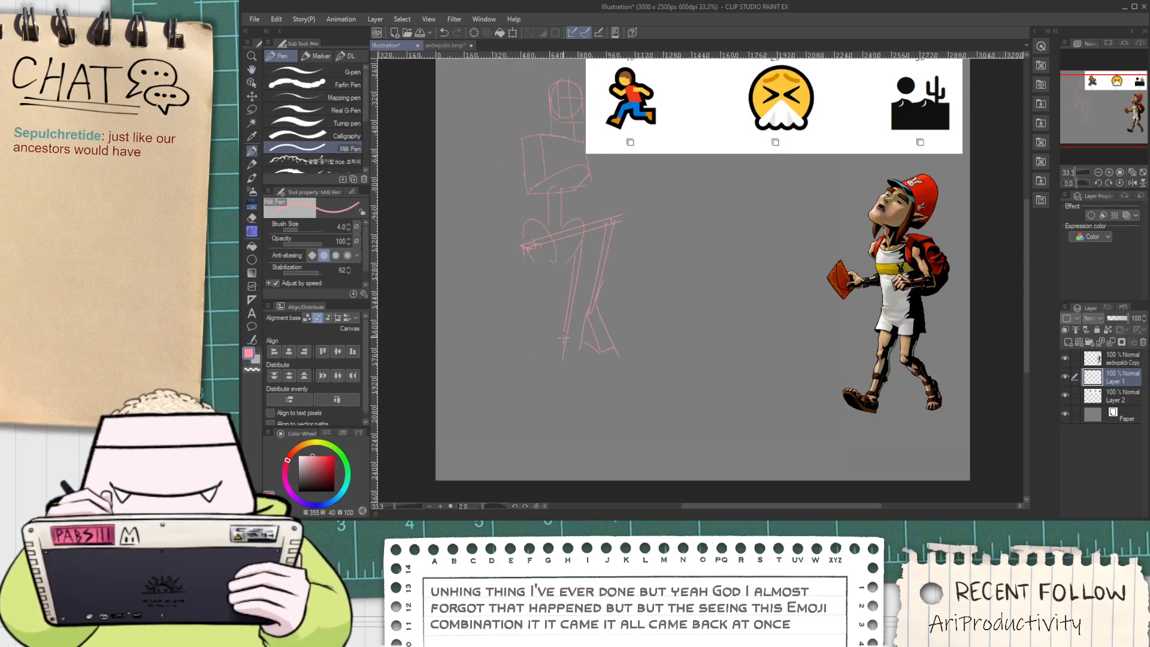
Draw the back lower leg trailing behind from the knee with an angular foot at its end, and erase the foot's stray inner line
{"action": "scroll", "coordinate": [566, 327], "scroll_direction": "up", "scroll_amount": 1}
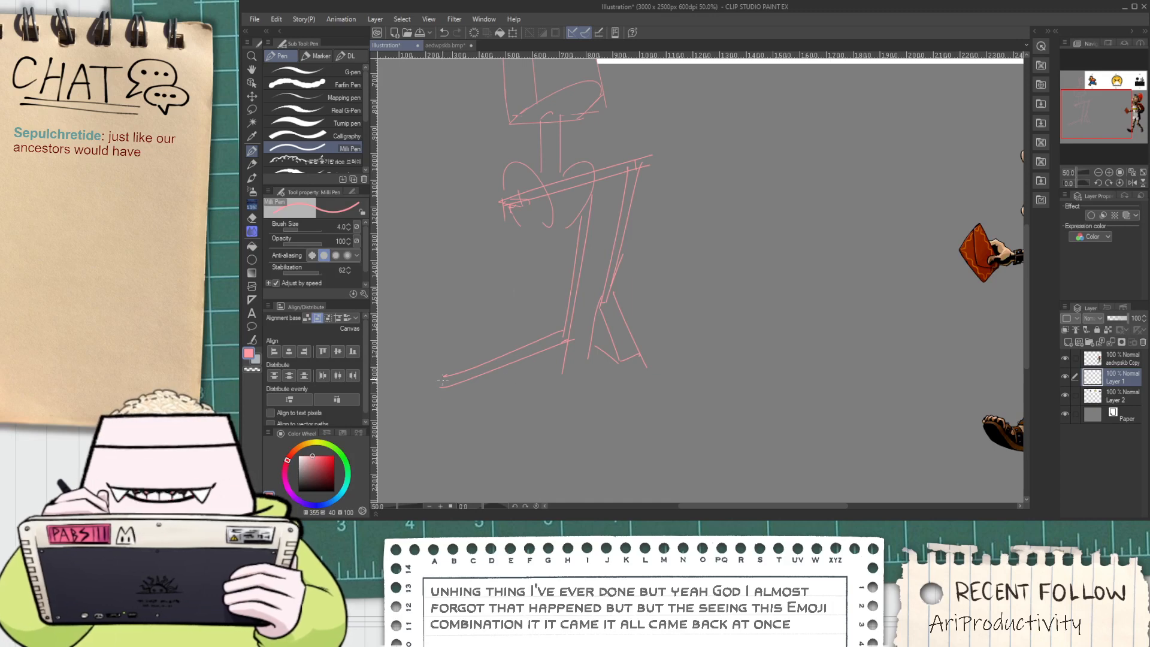
{"action": "key", "text": "ctrl+z"}
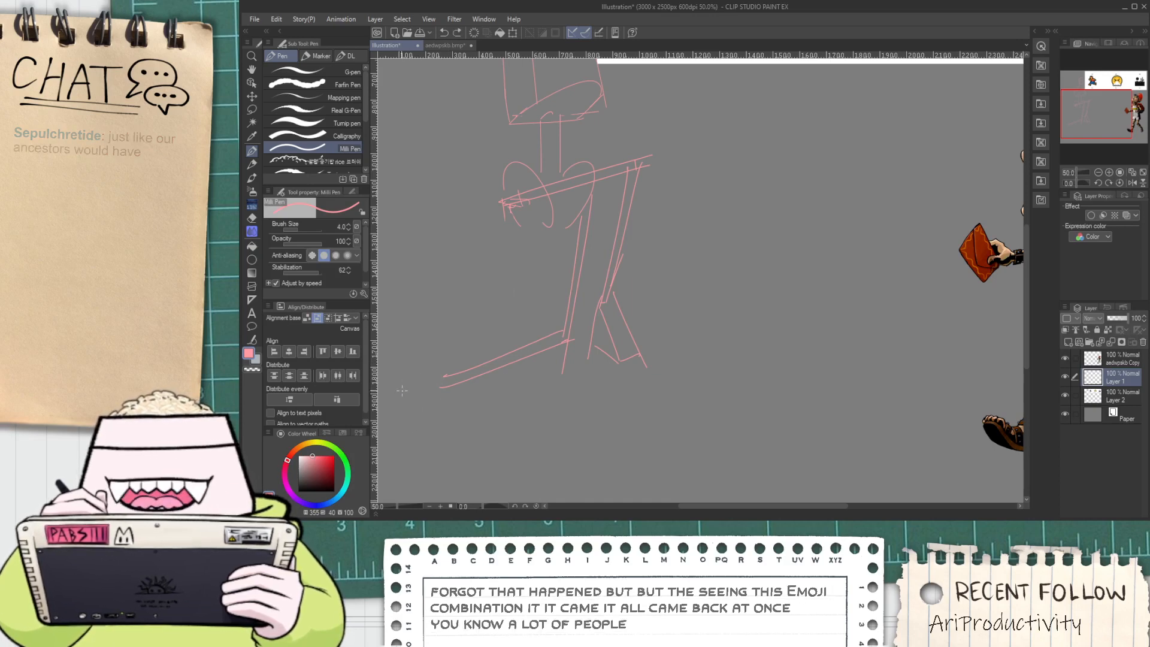
{"action": "left_click_drag", "start_coordinate": [443, 377], "coordinate": [403, 391]}
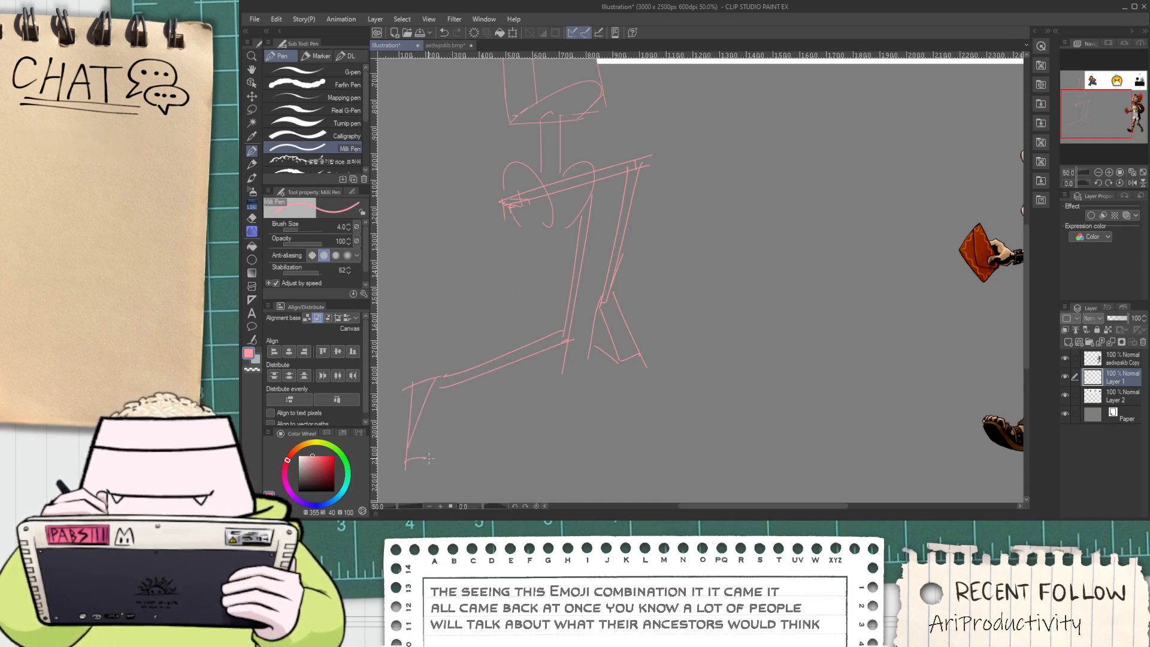
{"action": "mouse_move", "coordinate": [405, 451]}
{"action": "left_mouse_down"}
{"action": "mouse_move", "coordinate": [436, 448]}
{"action": "mouse_move", "coordinate": [462, 386]}
{"action": "left_mouse_up"}
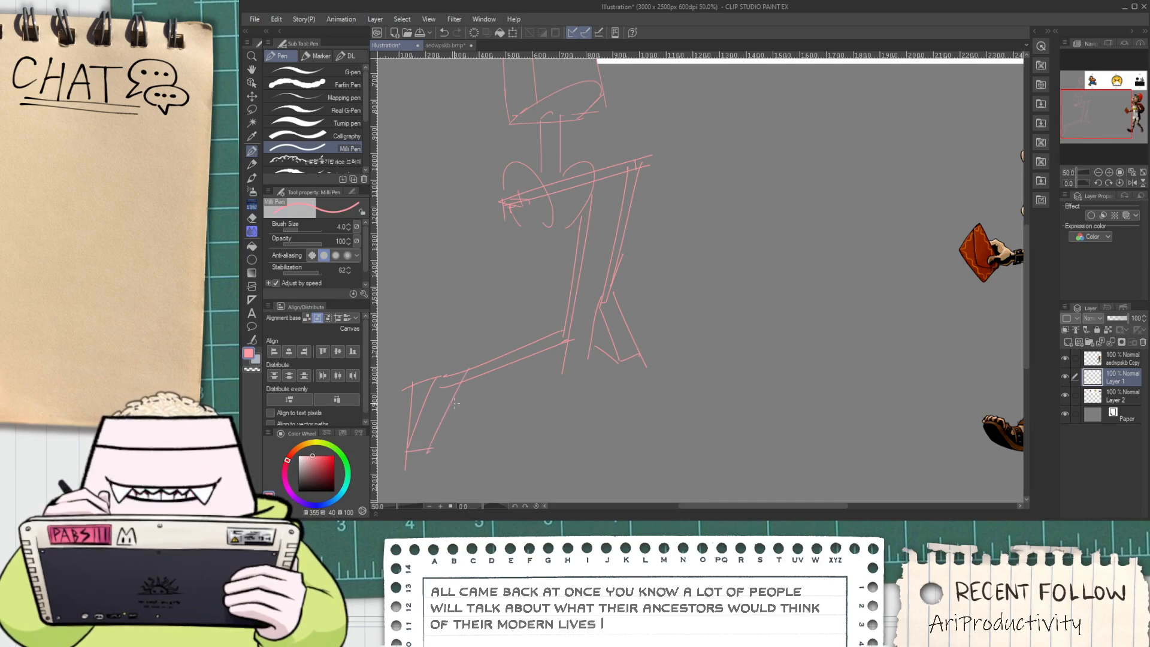
{"action": "scroll", "coordinate": [455, 405], "scroll_direction": "down", "scroll_amount": 1}
{"action": "key", "text": "e"}
{"action": "scroll", "coordinate": [422, 462], "scroll_direction": "up", "scroll_amount": 1}
{"action": "left_click_drag", "start_coordinate": [422, 444], "coordinate": [447, 424]}
Lasso the front shin and foot, move them down and slightly right of the raised thigh, and clear the selection
{"action": "scroll", "coordinate": [451, 421], "scroll_direction": "down", "scroll_amount": 1}
{"action": "key", "text": "space"}
{"action": "left_click_drag", "start_coordinate": [540, 335], "coordinate": [545, 409]}
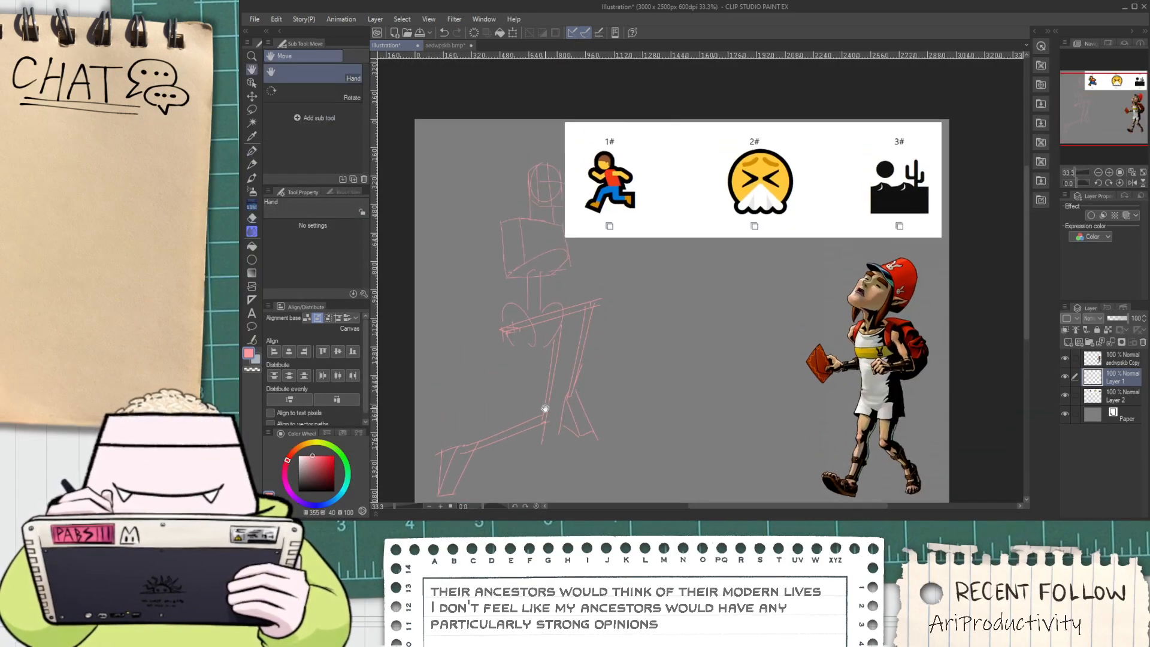
{"action": "scroll", "coordinate": [545, 408], "scroll_direction": "up", "scroll_amount": 1}
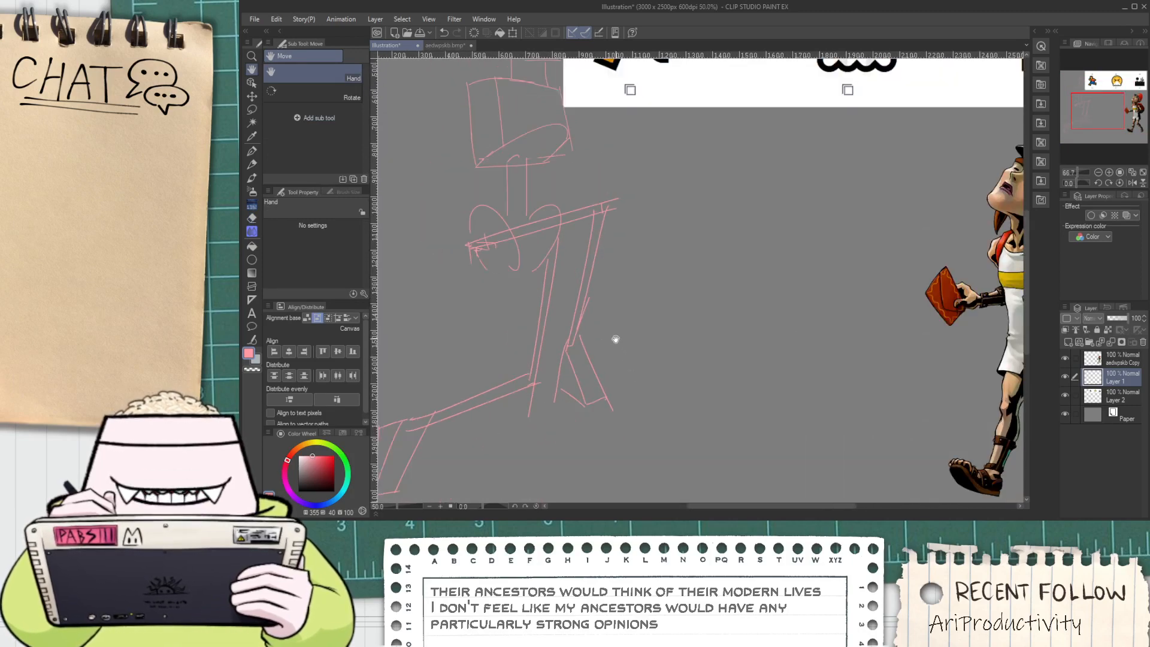
{"action": "key", "text": "m"}
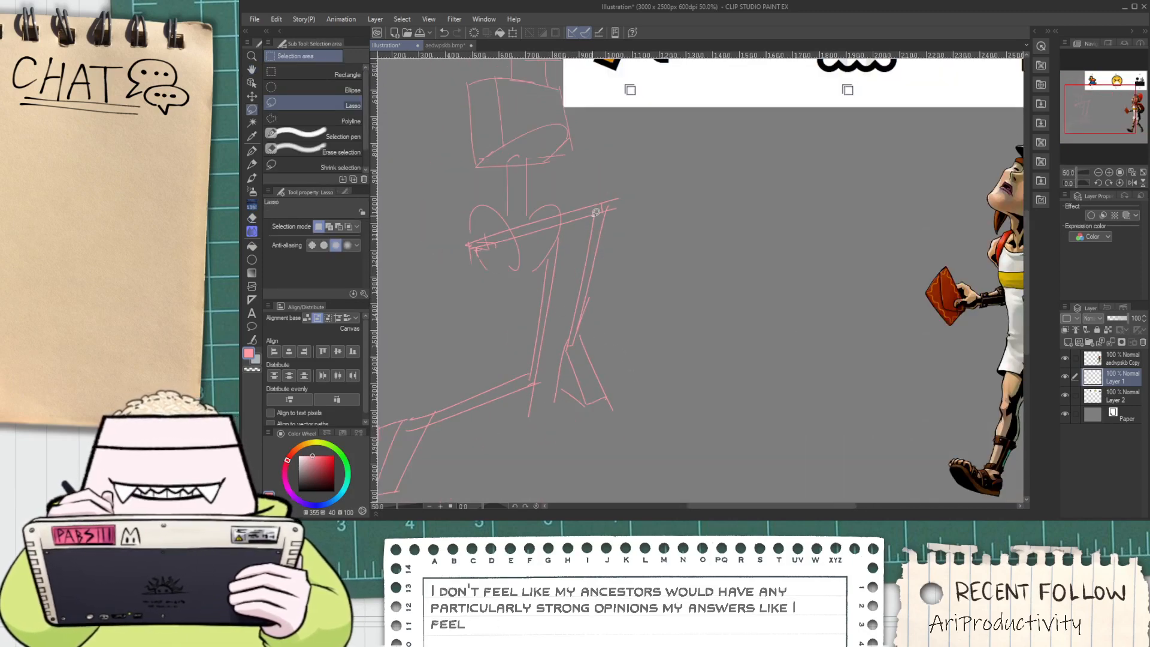
{"action": "mouse_move", "coordinate": [596, 213]}
{"action": "left_mouse_down"}
{"action": "mouse_move", "coordinate": [554, 413]}
{"action": "mouse_move", "coordinate": [682, 260]}
{"action": "mouse_move", "coordinate": [629, 210]}
{"action": "mouse_move", "coordinate": [596, 216]}
{"action": "left_mouse_up"}
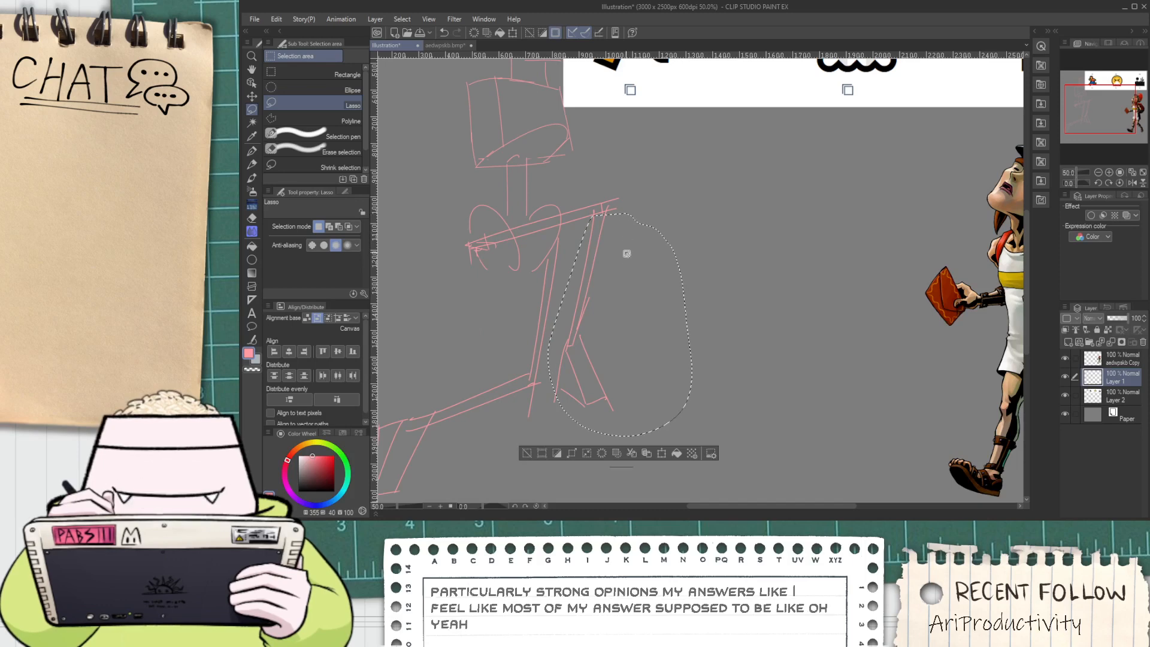
{"action": "key", "text": "k"}
{"action": "left_click_drag", "start_coordinate": [604, 265], "coordinate": [617, 323]}
{"action": "left_click", "coordinate": [551, 477]}
Extend the front shin lines upward to join the end of the raised thigh at the knee
{"action": "key", "text": "p"}
{"action": "scroll", "coordinate": [628, 203], "scroll_direction": "up", "scroll_amount": 1}
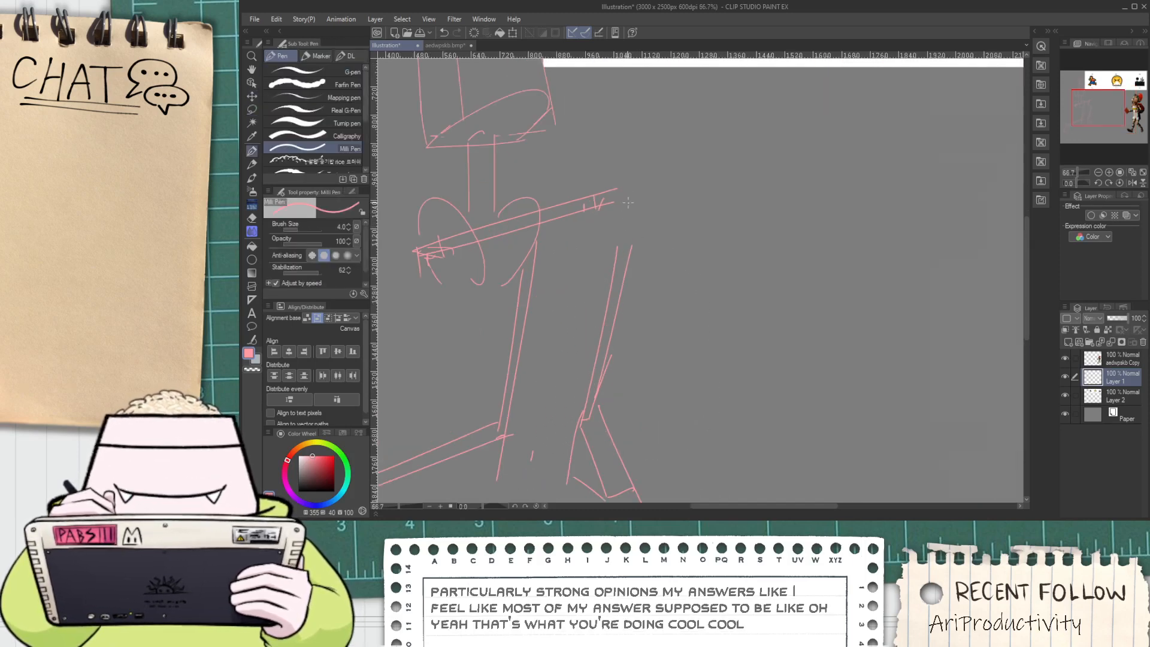
{"action": "left_click_drag", "start_coordinate": [644, 183], "coordinate": [633, 251]}
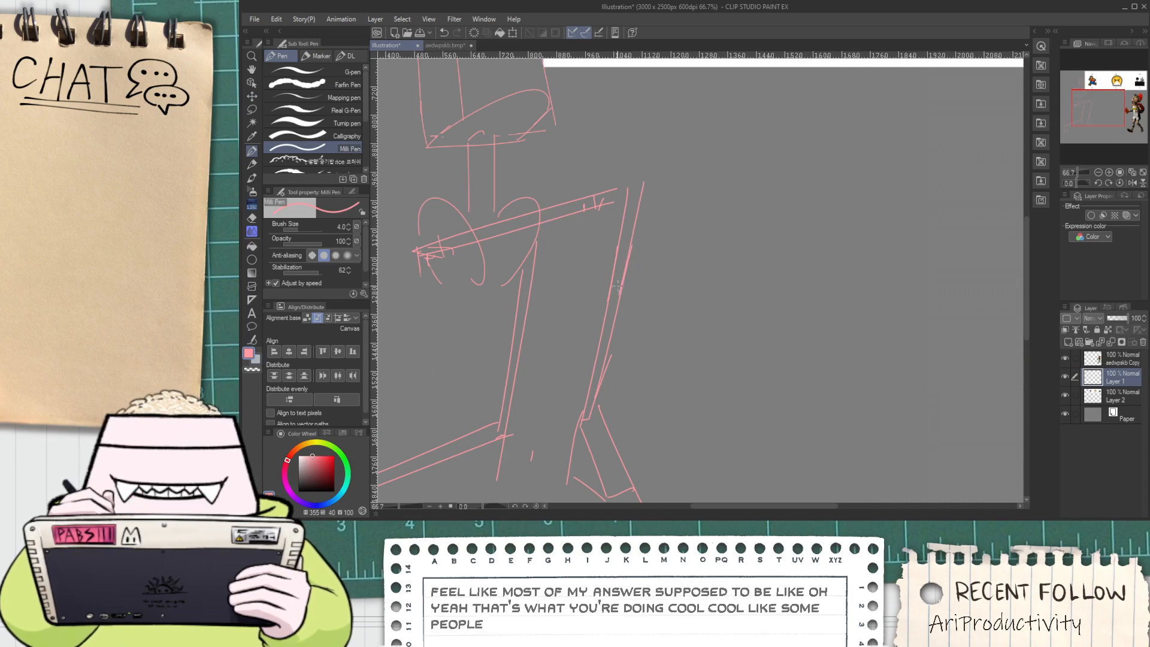
{"action": "mouse_move", "coordinate": [621, 200]}
{"action": "left_mouse_down"}
{"action": "mouse_move", "coordinate": [645, 177]}
{"action": "mouse_move", "coordinate": [659, 202]}
{"action": "mouse_move", "coordinate": [612, 328]}
{"action": "left_mouse_up"}
Scale the whole pink figure down slightly, move it lower on the canvas and apply the transformation
{"action": "scroll", "coordinate": [649, 179], "scroll_direction": "down", "scroll_amount": 1}
{"action": "key", "text": "space"}
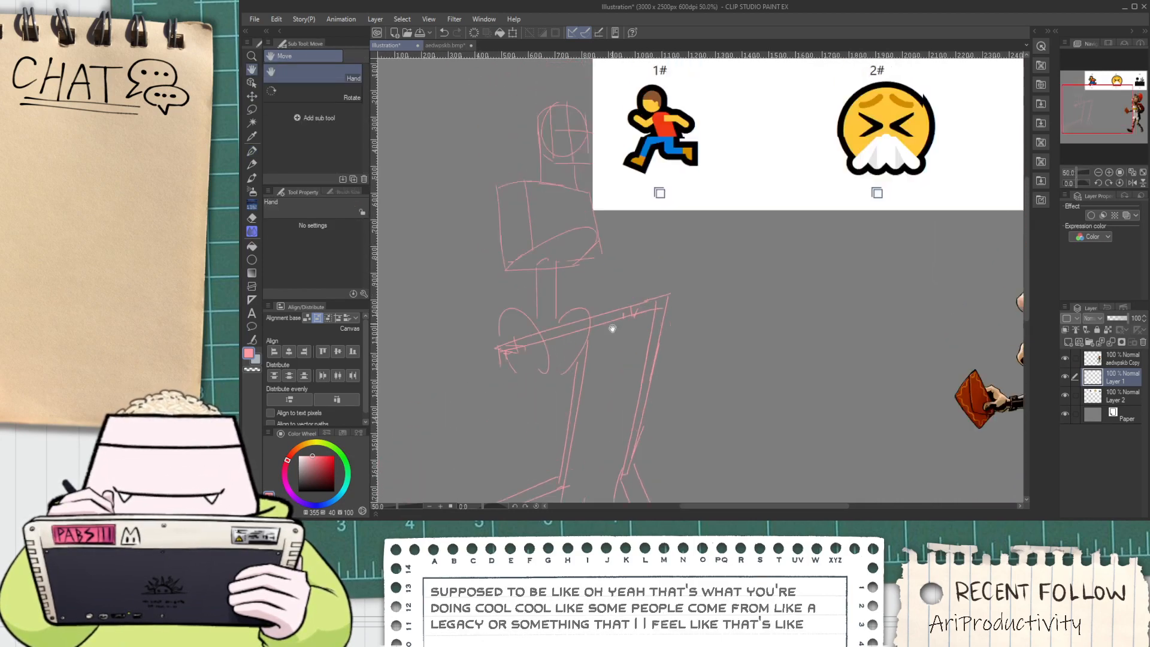
{"action": "mouse_move", "coordinate": [531, 259]}
{"action": "left_mouse_down"}
{"action": "mouse_move", "coordinate": [567, 324]}
{"action": "mouse_move", "coordinate": [549, 246]}
{"action": "left_mouse_up"}
{"action": "scroll", "coordinate": [566, 327], "scroll_direction": "down", "scroll_amount": 1}
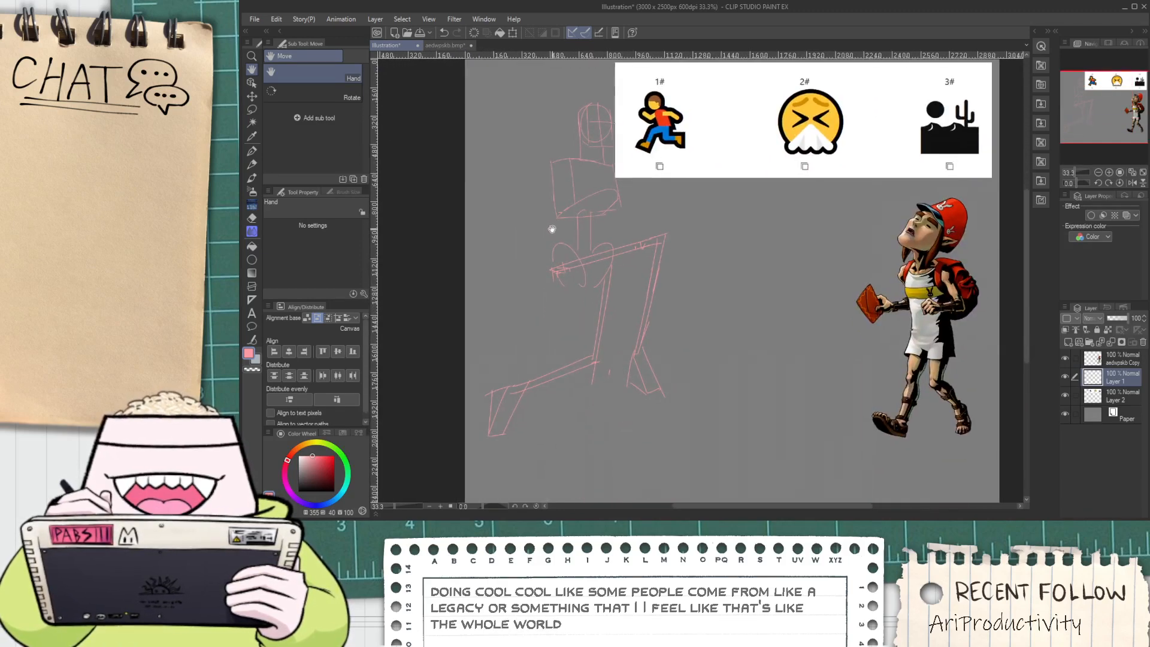
{"action": "key", "text": "ctrl+t"}
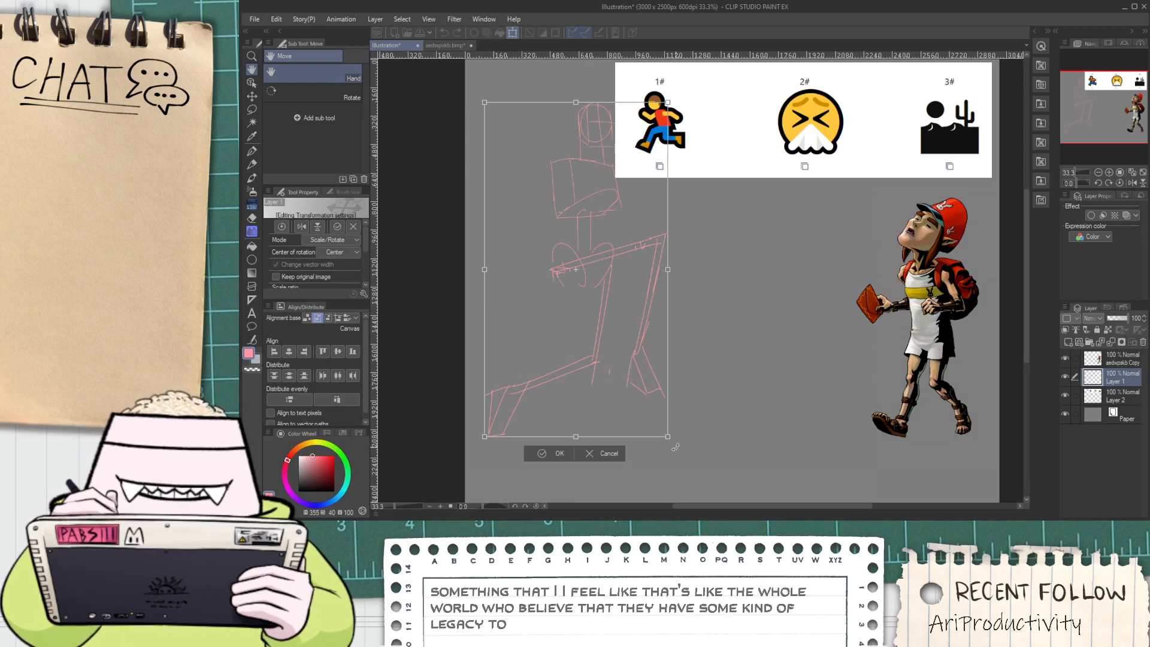
{"action": "left_click_drag", "start_coordinate": [666, 438], "coordinate": [647, 399]}
{"action": "left_click_drag", "start_coordinate": [650, 360], "coordinate": [655, 419]}
{"action": "left_click", "coordinate": [540, 479]}
Lasso the back foot, transform it smaller and closer to the back knee, and clear the selection
{"action": "key", "text": "m"}
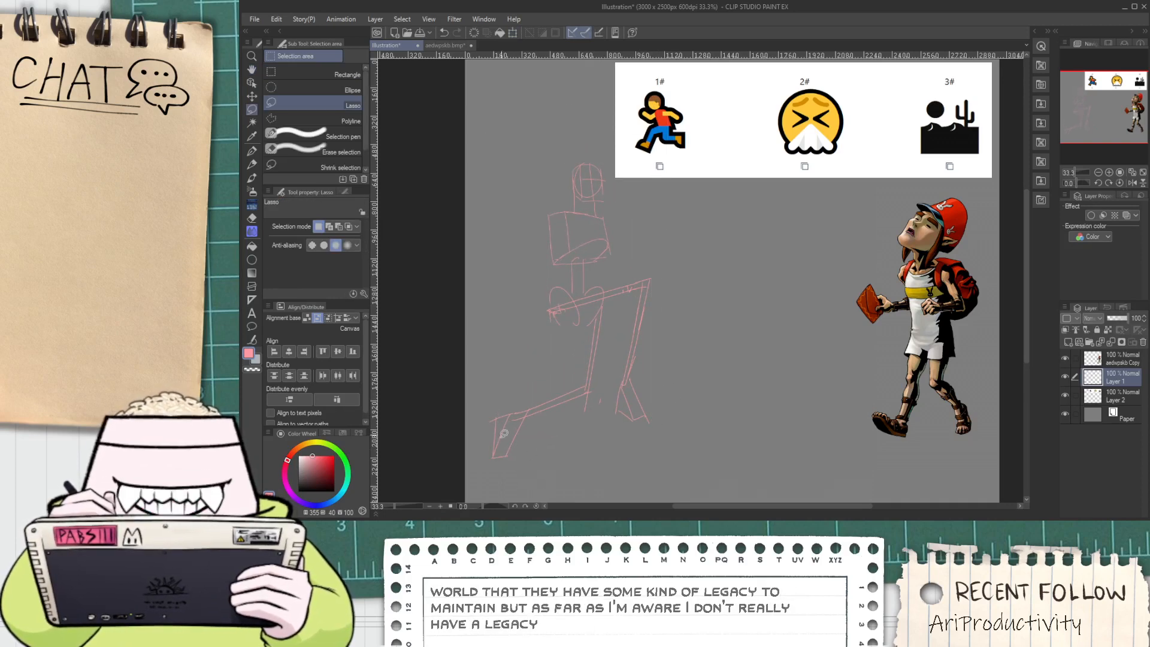
{"action": "left_click_drag", "start_coordinate": [496, 459], "coordinate": [535, 391]}
{"action": "left_click_drag", "start_coordinate": [519, 476], "coordinate": [558, 442]}
{"action": "key", "text": "ctrl+t"}
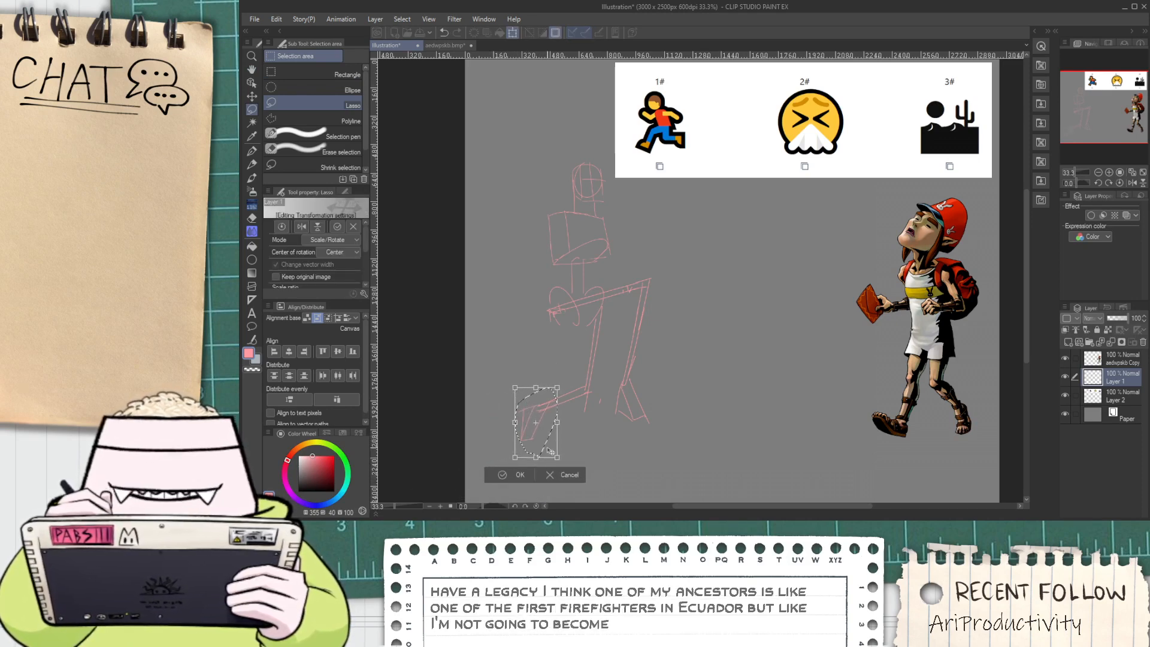
{"action": "left_click", "coordinate": [509, 475]}
{"action": "left_click", "coordinate": [444, 474]}
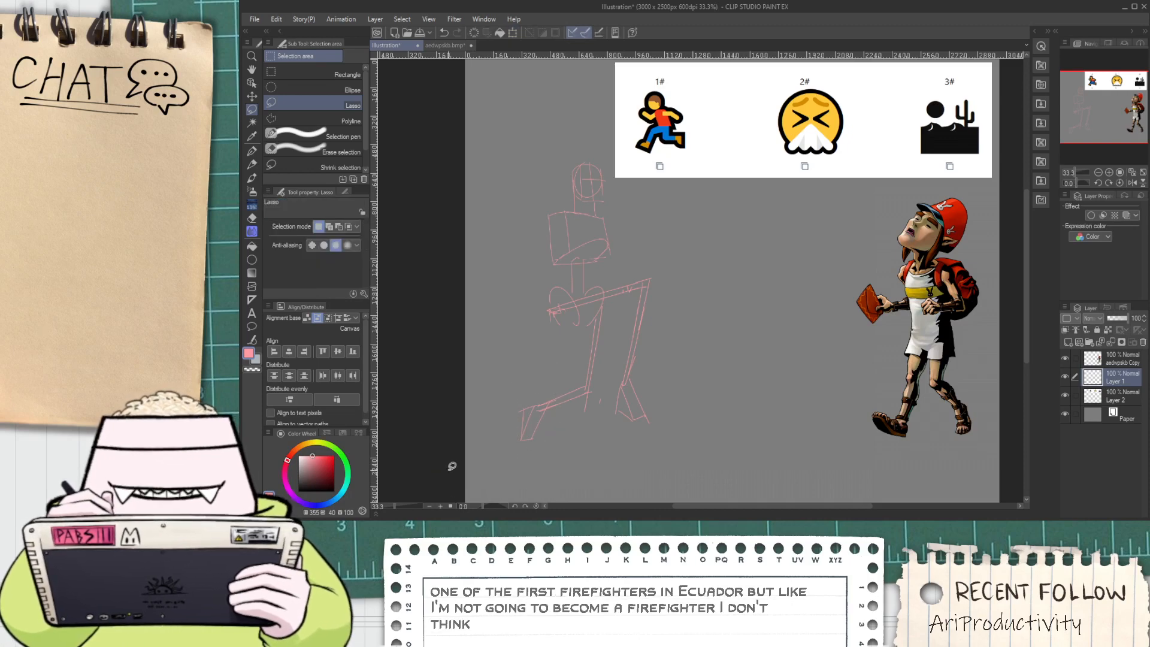
Draw a small bar-shaped shoulder joint at the chest's upper left edge, and undo the horizontal arm line drawn from it
{"action": "scroll", "coordinate": [568, 258], "scroll_direction": "up", "scroll_amount": 2}
{"action": "left_click_drag", "start_coordinate": [578, 226], "coordinate": [584, 287]}
{"action": "key", "text": "p"}
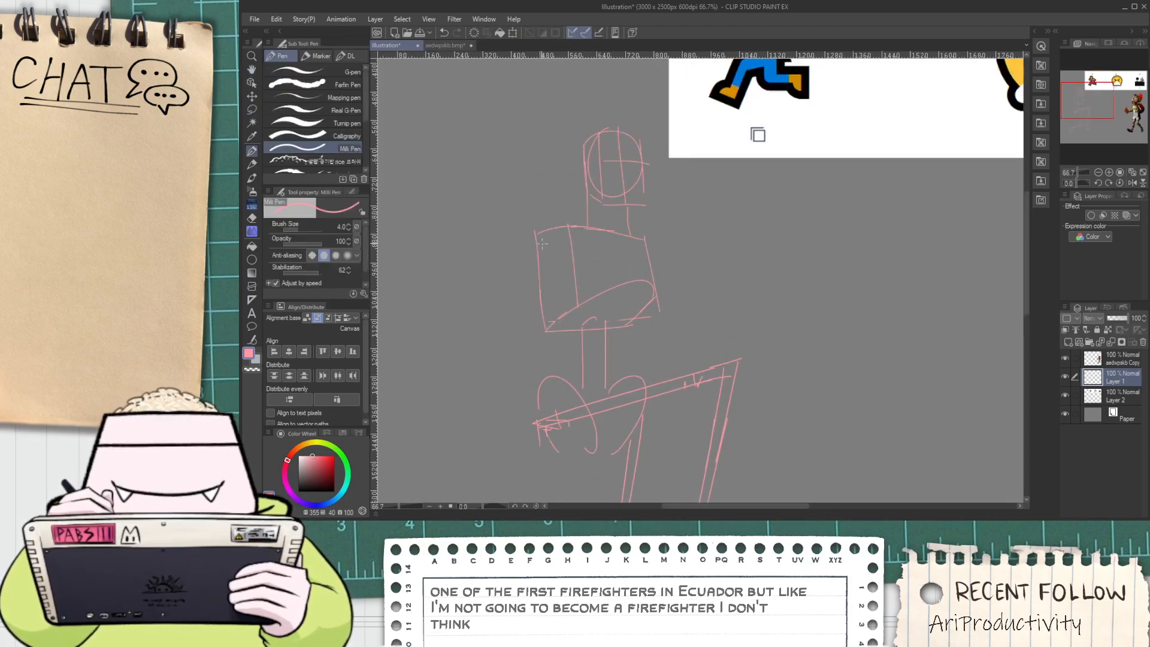
{"action": "mouse_move", "coordinate": [549, 243]}
{"action": "left_mouse_down"}
{"action": "mouse_move", "coordinate": [523, 250]}
{"action": "mouse_move", "coordinate": [726, 247]}
{"action": "left_mouse_up"}
{"action": "key", "text": "ctrl+z"}
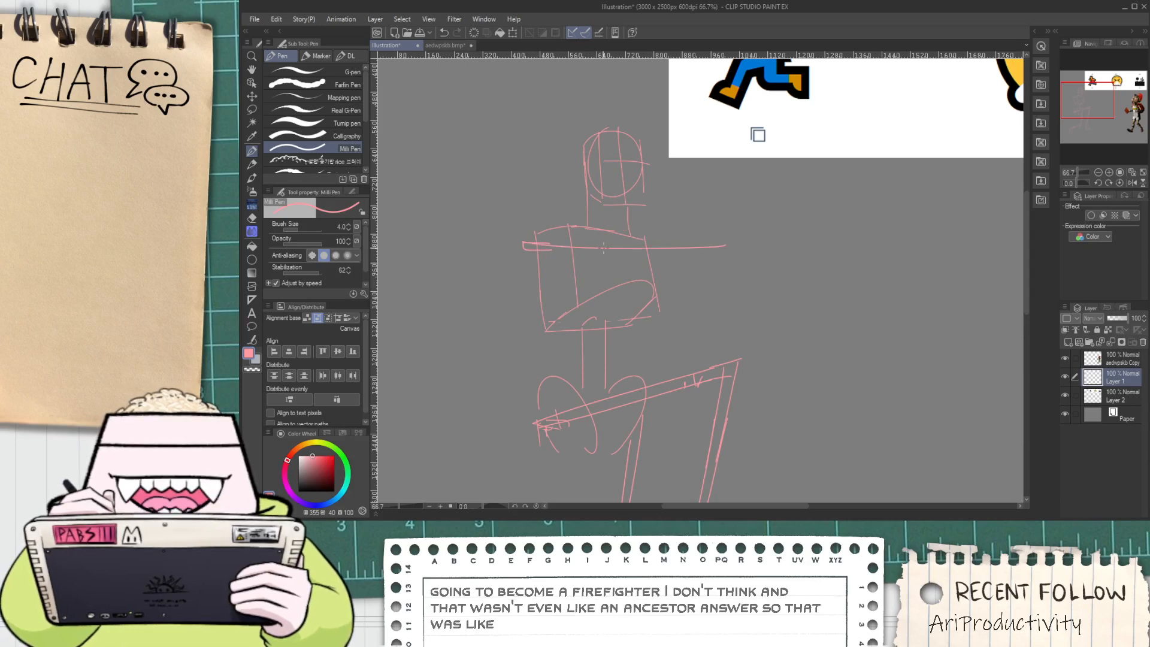
{"action": "key", "text": "ctrl+z"}
{"action": "left_click_drag", "start_coordinate": [524, 250], "coordinate": [728, 313]}
{"action": "left_click_drag", "start_coordinate": [546, 252], "coordinate": [655, 295]}
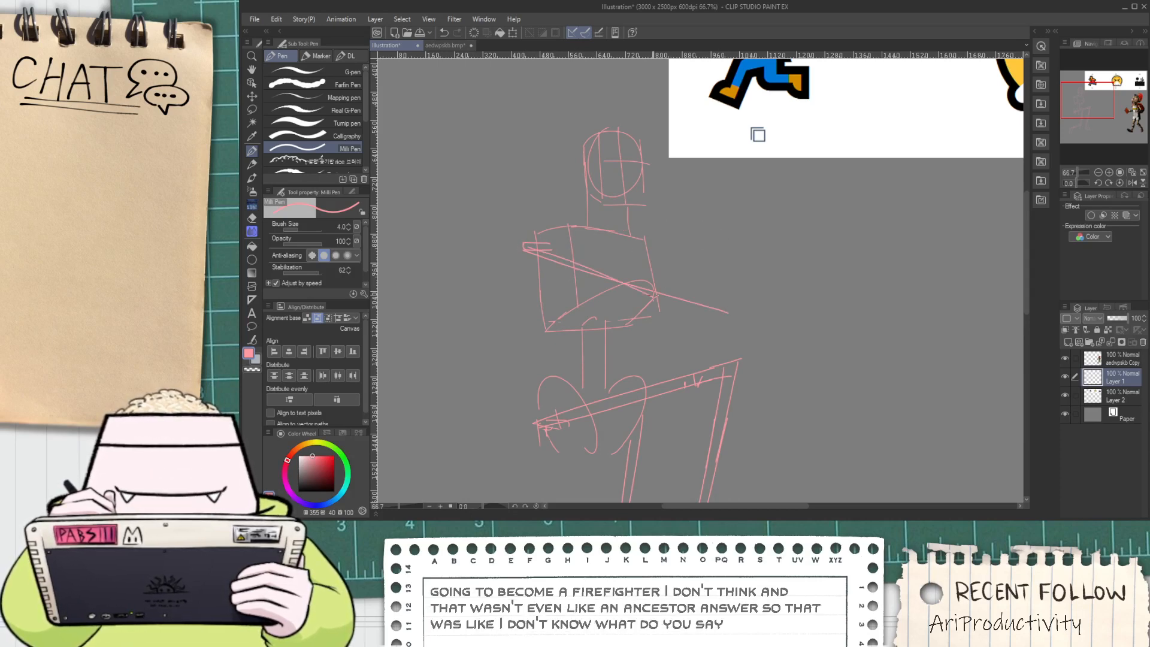
{"action": "key", "text": "ctrl+z"}
{"action": "key", "text": "ctrl+z"}
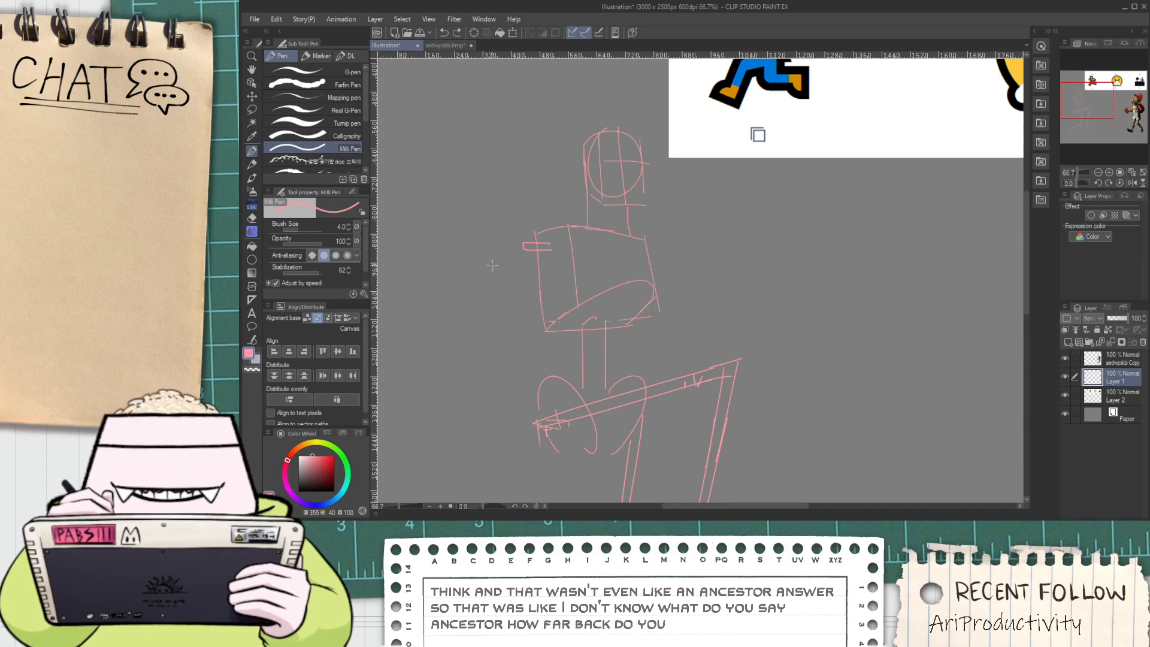
Draw the arm from the small shoulder joint, bent sharply at the elbow with the forearm pointing downward
{"action": "left_click_drag", "start_coordinate": [521, 250], "coordinate": [391, 343]}
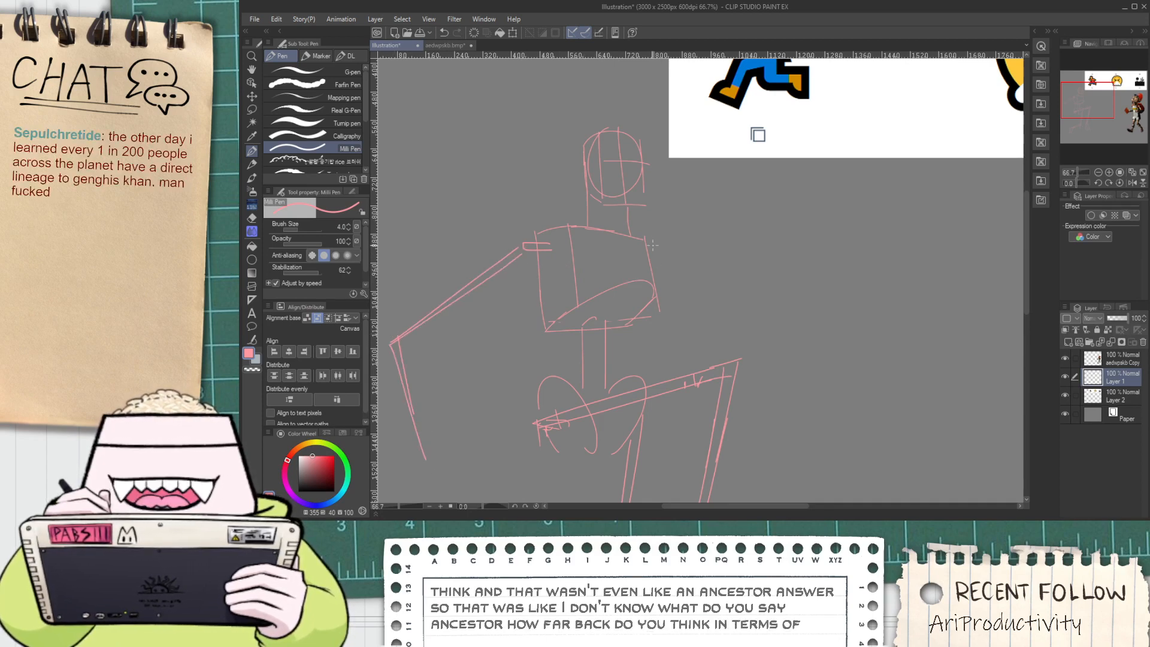
{"action": "key", "text": "ctrl+z"}
Draw the other upper arm as two nearly horizontal lines extending outward from the chest's opposite side, undoing poor strokes
{"action": "left_click_drag", "start_coordinate": [647, 259], "coordinate": [828, 279]}
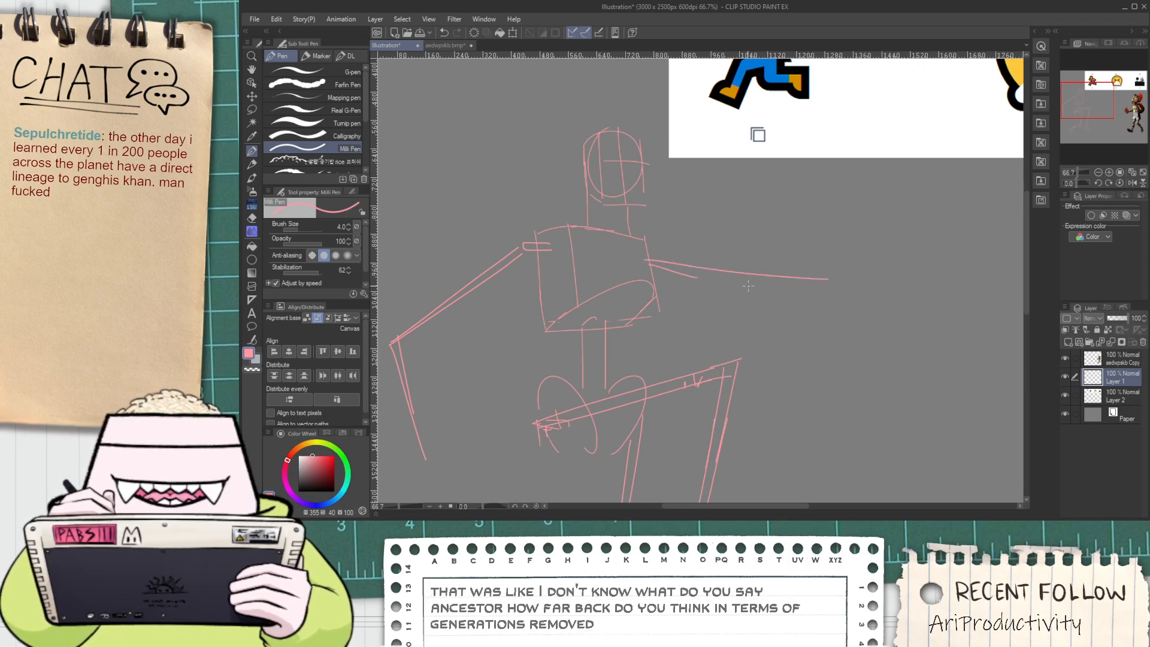
{"action": "key", "text": "ctrl+z"}
{"action": "left_click_drag", "start_coordinate": [652, 269], "coordinate": [824, 312]}
{"action": "key", "text": "ctrl+z"}
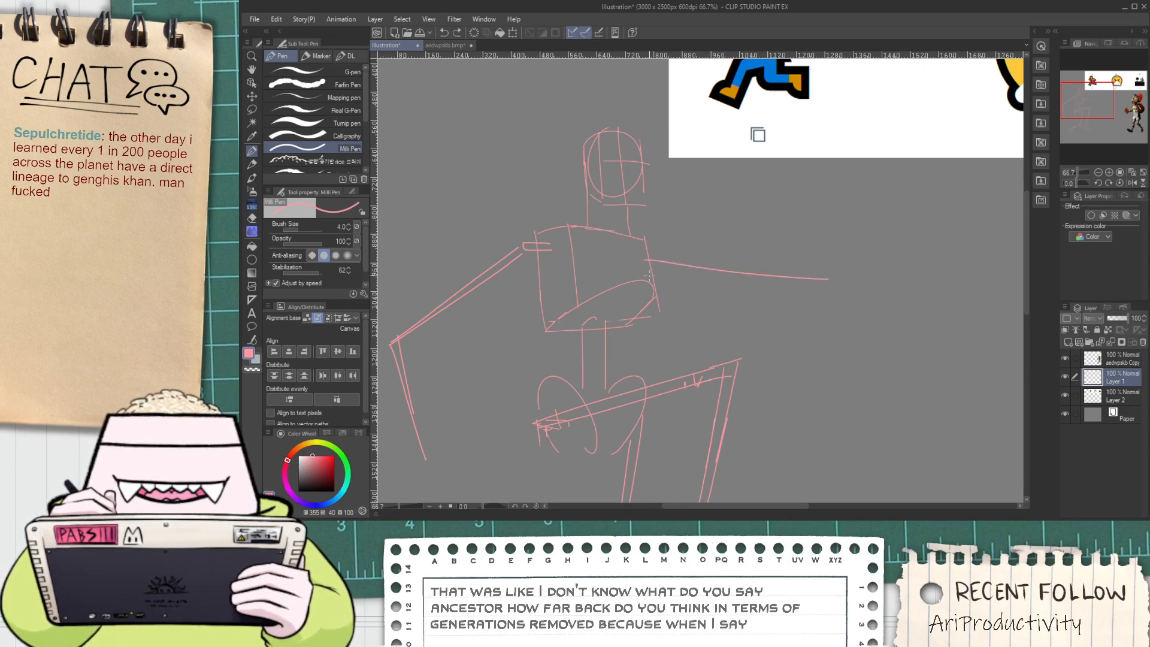
{"action": "left_click_drag", "start_coordinate": [652, 268], "coordinate": [833, 275]}
{"action": "key", "text": "ctrl+z"}
{"action": "key", "text": "ctrl+z"}
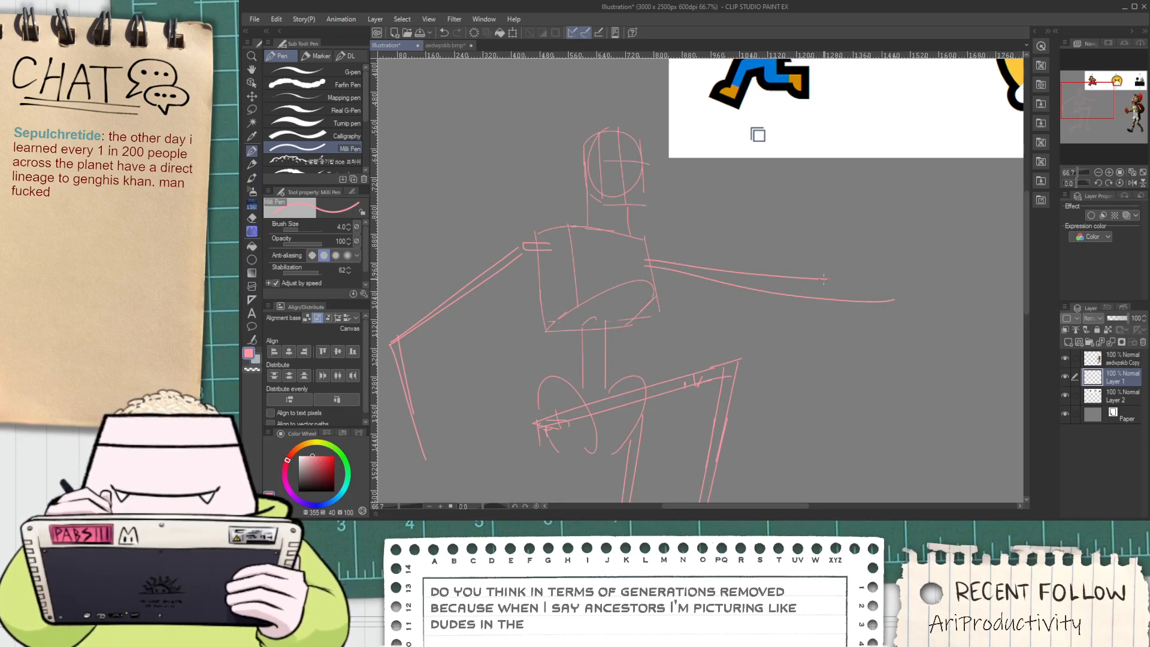
{"action": "mouse_move", "coordinate": [655, 245]}
{"action": "left_mouse_down"}
{"action": "mouse_move", "coordinate": [856, 266]}
{"action": "mouse_move", "coordinate": [854, 234]}
{"action": "mouse_move", "coordinate": [793, 248]}
{"action": "mouse_move", "coordinate": [811, 237]}
{"action": "mouse_move", "coordinate": [796, 289]}
{"action": "left_mouse_up"}
Draw that arm's forearm as two parallel lines rising diagonally from the elbow toward the runner emoji
{"action": "key", "text": "space"}
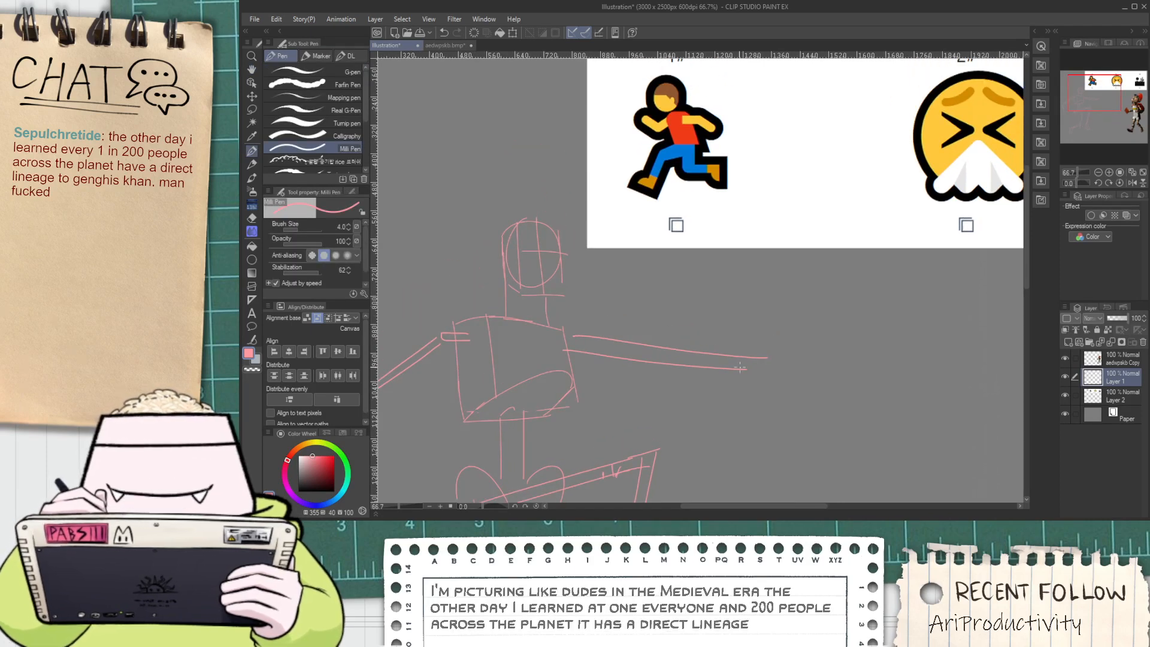
{"action": "mouse_move", "coordinate": [794, 182]}
{"action": "left_mouse_down"}
{"action": "mouse_move", "coordinate": [705, 361]}
{"action": "mouse_move", "coordinate": [781, 216]}
{"action": "left_mouse_up"}
{"action": "key", "text": "ctrl+z"}
{"action": "key", "text": "ctrl+z"}
{"action": "left_click_drag", "start_coordinate": [659, 363], "coordinate": [721, 225]}
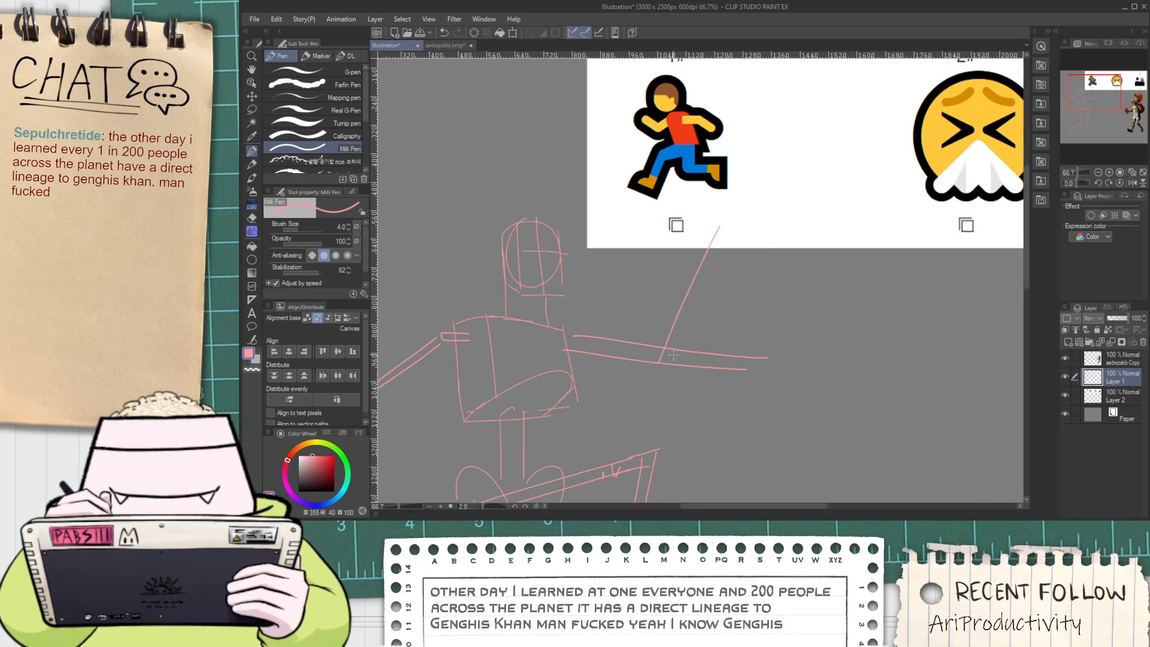
{"action": "left_click_drag", "start_coordinate": [666, 370], "coordinate": [729, 230]}
{"action": "key", "text": "ctrl+z"}
{"action": "left_click_drag", "start_coordinate": [667, 371], "coordinate": [734, 229]}
Draw a boxy hand with a thumb at the end of the lowered forearm
{"action": "key", "text": "space"}
{"action": "left_click_drag", "start_coordinate": [456, 424], "coordinate": [603, 301]}
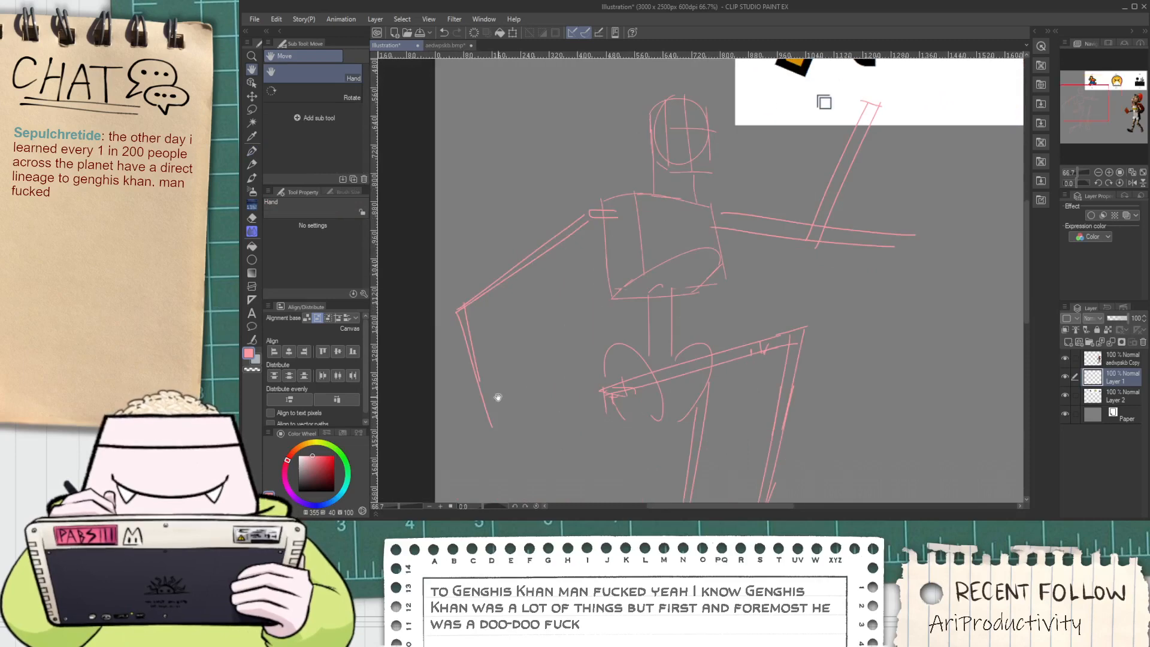
{"action": "scroll", "coordinate": [483, 401], "scroll_direction": "up", "scroll_amount": 1}
{"action": "mouse_move", "coordinate": [472, 391]}
{"action": "left_mouse_down"}
{"action": "mouse_move", "coordinate": [510, 370]}
{"action": "mouse_move", "coordinate": [514, 517]}
{"action": "left_mouse_up"}
{"action": "key", "text": "ctrl+z"}
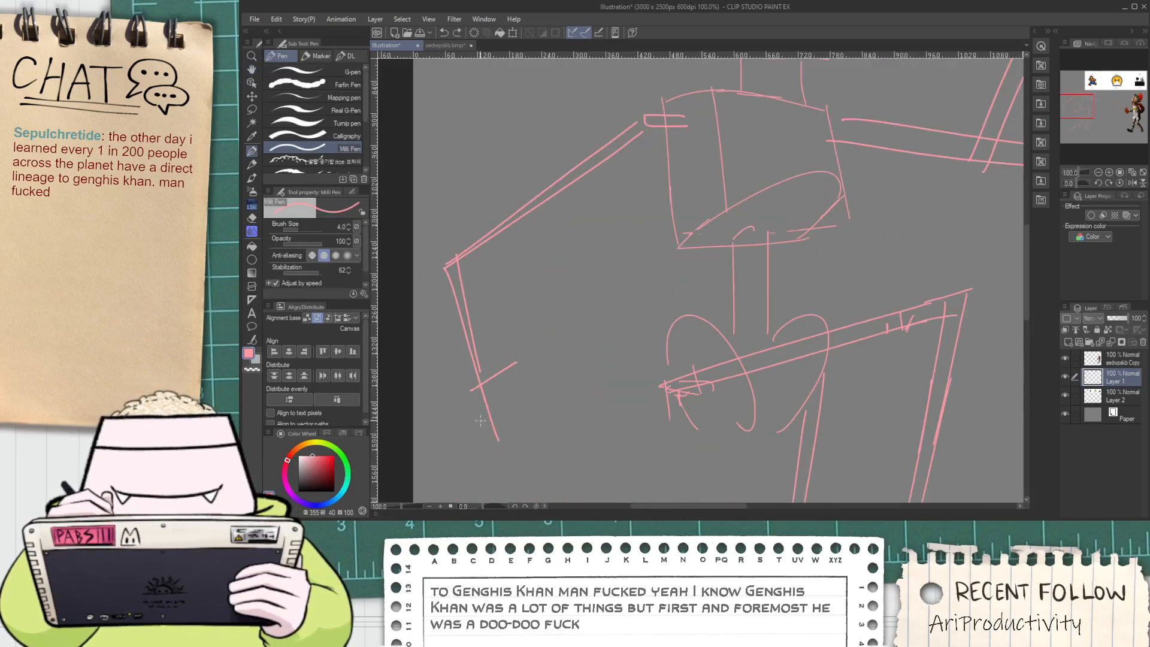
{"action": "left_click_drag", "start_coordinate": [473, 390], "coordinate": [493, 465]}
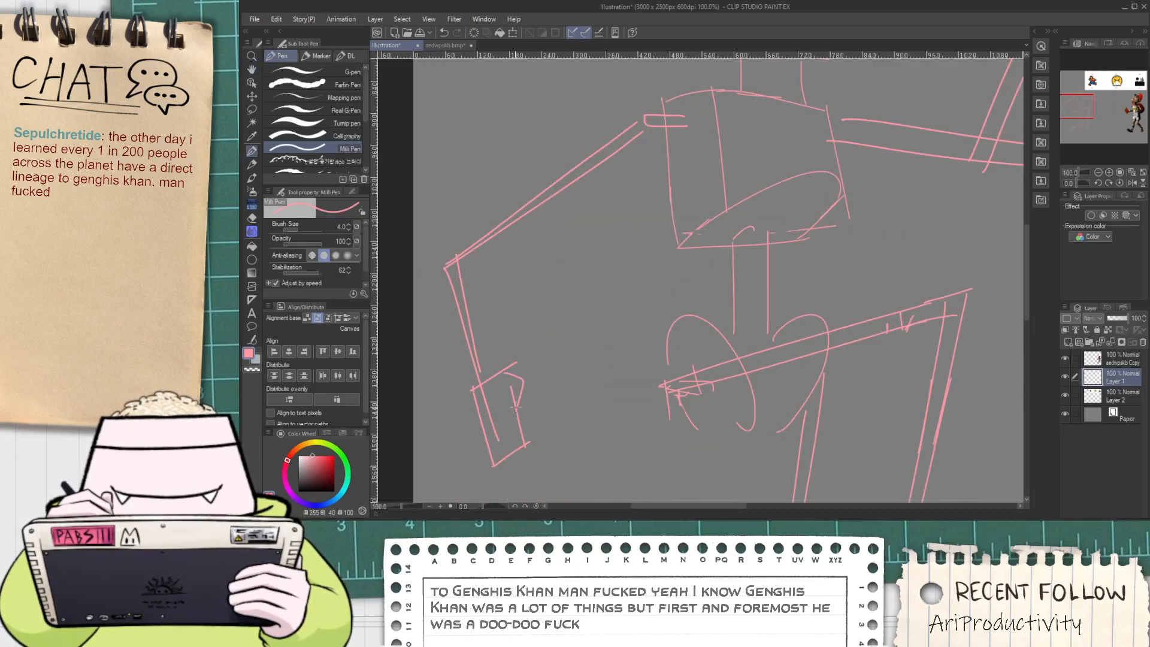
Draw a boxy palm and thumb at the wrist of the raised forearm
{"action": "scroll", "coordinate": [516, 407], "scroll_direction": "down", "scroll_amount": 4}
{"action": "scroll", "coordinate": [687, 278], "scroll_direction": "up", "scroll_amount": 4}
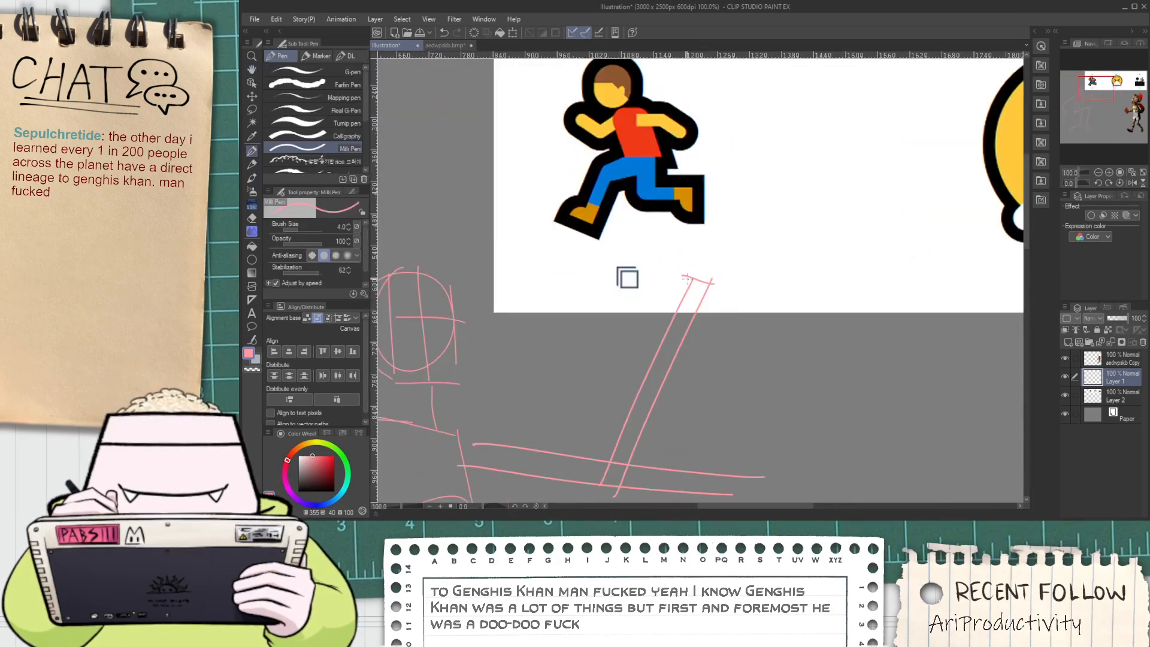
{"action": "mouse_move", "coordinate": [687, 276]}
{"action": "left_mouse_down"}
{"action": "mouse_move", "coordinate": [734, 149]}
{"action": "mouse_move", "coordinate": [768, 189]}
{"action": "mouse_move", "coordinate": [722, 296]}
{"action": "mouse_move", "coordinate": [739, 270]}
{"action": "left_mouse_up"}
{"action": "scroll", "coordinate": [730, 284], "scroll_direction": "down", "scroll_amount": 1}
{"action": "mouse_move", "coordinate": [711, 375]}
{"action": "left_mouse_down"}
{"action": "mouse_move", "coordinate": [717, 303]}
{"action": "mouse_move", "coordinate": [727, 335]}
{"action": "mouse_move", "coordinate": [715, 340]}
{"action": "mouse_move", "coordinate": [737, 329]}
{"action": "left_mouse_up"}
Erase the line ends that overshoot the raised arm's elbow
{"action": "key", "text": "e"}
{"action": "scroll", "coordinate": [685, 357], "scroll_direction": "up", "scroll_amount": 1}
{"action": "scroll", "coordinate": [671, 361], "scroll_direction": "up", "scroll_amount": 1}
{"action": "left_click_drag", "start_coordinate": [644, 369], "coordinate": [639, 349]}
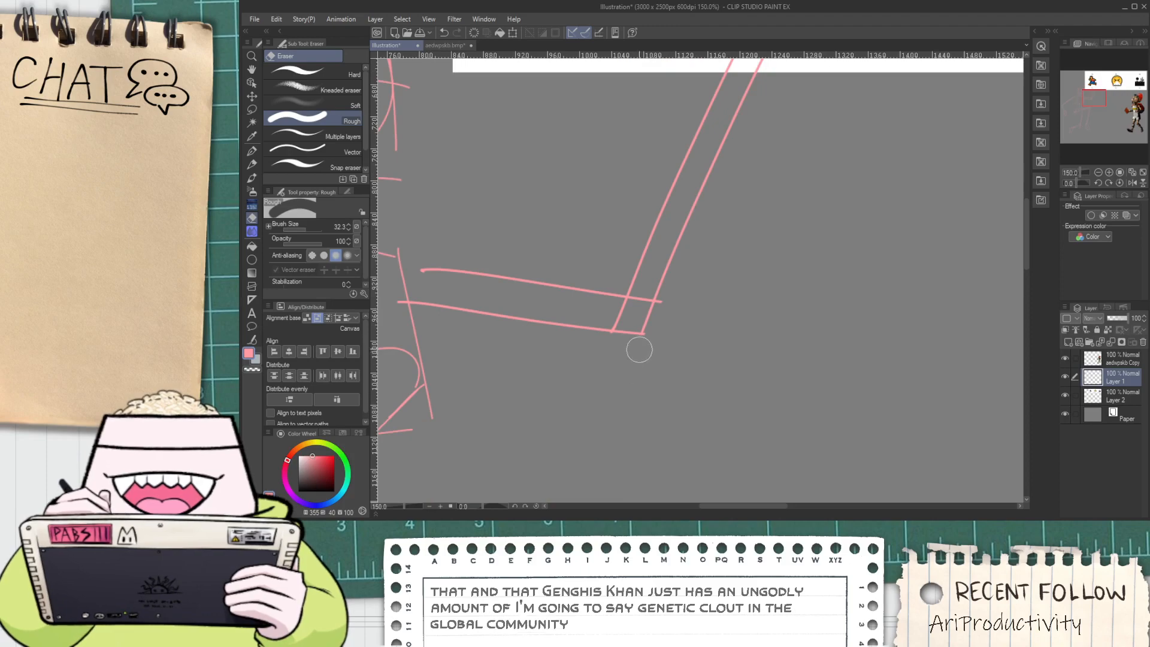
Erase the stray line ends that overshoot the raised hand's outline
{"action": "scroll", "coordinate": [651, 342], "scroll_direction": "down", "scroll_amount": 2}
{"action": "mouse_move", "coordinate": [733, 199]}
{"action": "left_mouse_down"}
{"action": "mouse_move", "coordinate": [732, 252]}
{"action": "mouse_move", "coordinate": [717, 257]}
{"action": "left_mouse_up"}
{"action": "scroll", "coordinate": [731, 255], "scroll_direction": "up", "scroll_amount": 2}
{"action": "mouse_move", "coordinate": [777, 124]}
{"action": "left_mouse_down"}
{"action": "mouse_move", "coordinate": [779, 97]}
{"action": "mouse_move", "coordinate": [773, 107]}
{"action": "left_mouse_up"}
{"action": "key", "text": "space"}
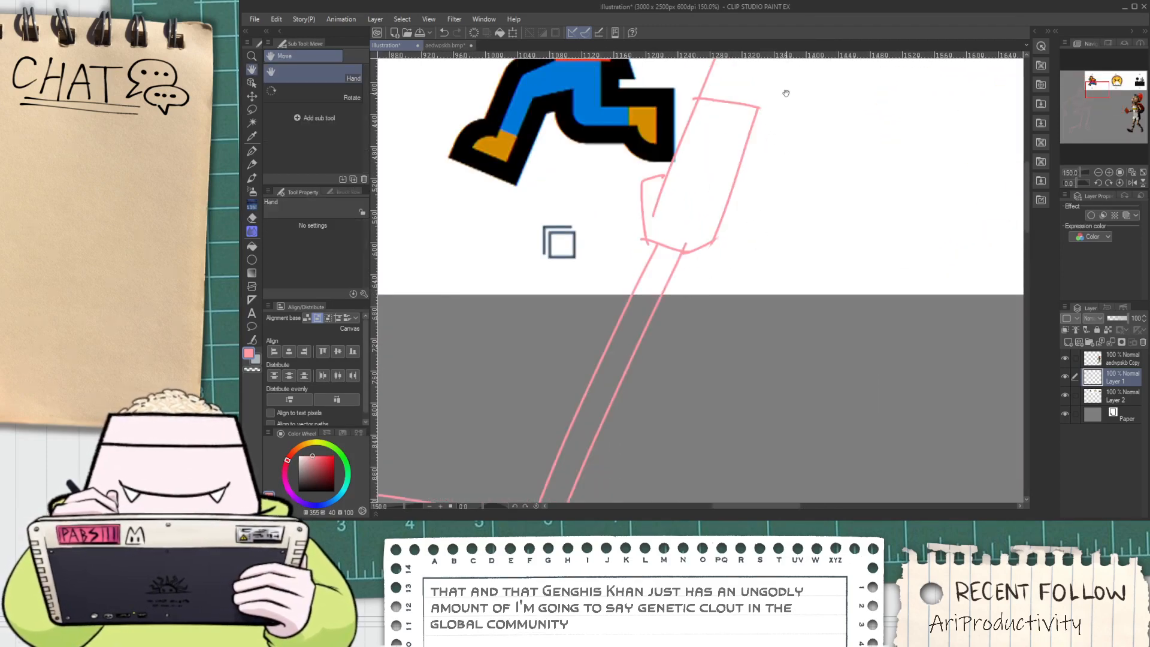
{"action": "scroll", "coordinate": [786, 94], "scroll_direction": "down", "scroll_amount": 1}
{"action": "left_click_drag", "start_coordinate": [688, 169], "coordinate": [662, 195]}
{"action": "scroll", "coordinate": [659, 216], "scroll_direction": "down", "scroll_amount": 1}
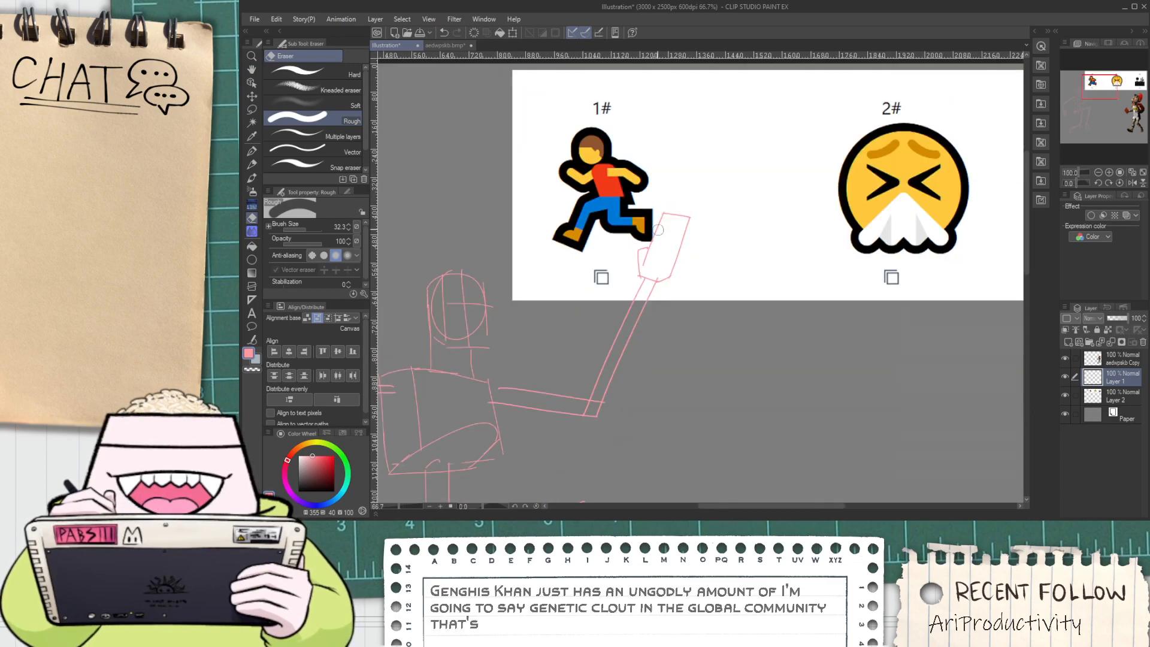
Lasso the head, chest and both arms, move them up and slightly left away from the pelvis, and deselect
{"action": "left_click_drag", "start_coordinate": [586, 375], "coordinate": [668, 164]}
{"action": "scroll", "coordinate": [641, 225], "scroll_direction": "down", "scroll_amount": 1}
{"action": "left_click_drag", "start_coordinate": [611, 254], "coordinate": [614, 307]}
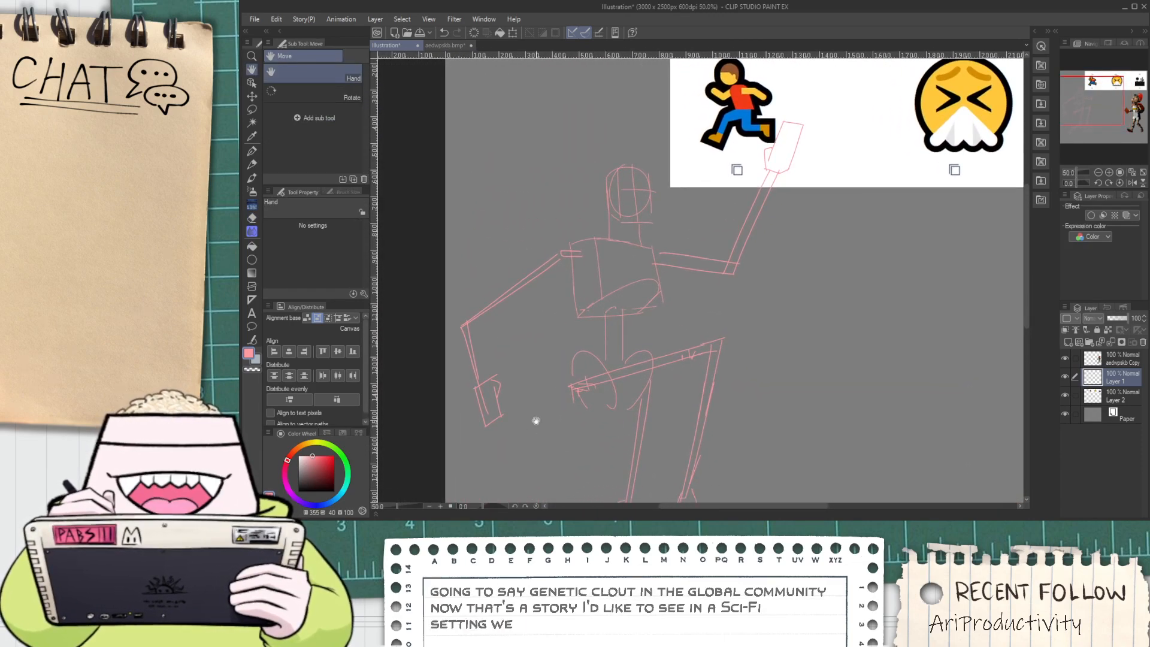
{"action": "key", "text": "m"}
{"action": "mouse_move", "coordinate": [450, 306]}
{"action": "left_mouse_down"}
{"action": "mouse_move", "coordinate": [544, 339]}
{"action": "mouse_move", "coordinate": [570, 317]}
{"action": "mouse_move", "coordinate": [714, 305]}
{"action": "mouse_move", "coordinate": [833, 163]}
{"action": "mouse_move", "coordinate": [790, 89]}
{"action": "mouse_move", "coordinate": [566, 157]}
{"action": "left_mouse_up"}
{"action": "key", "text": "k"}
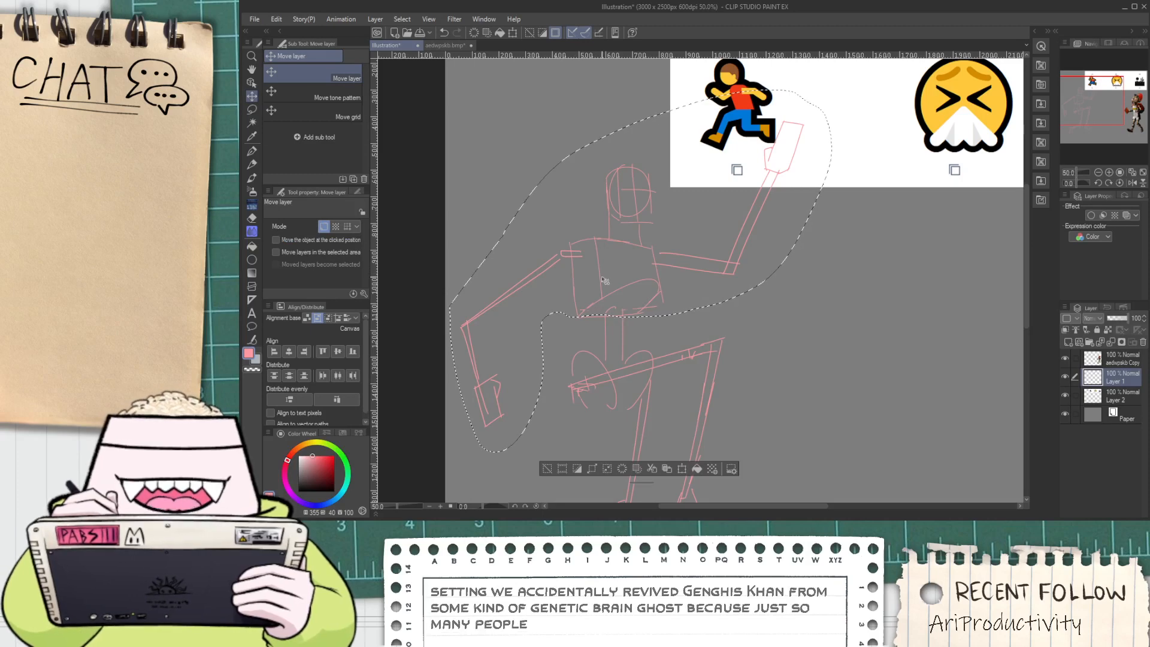
{"action": "left_click_drag", "start_coordinate": [605, 280], "coordinate": [605, 242]}
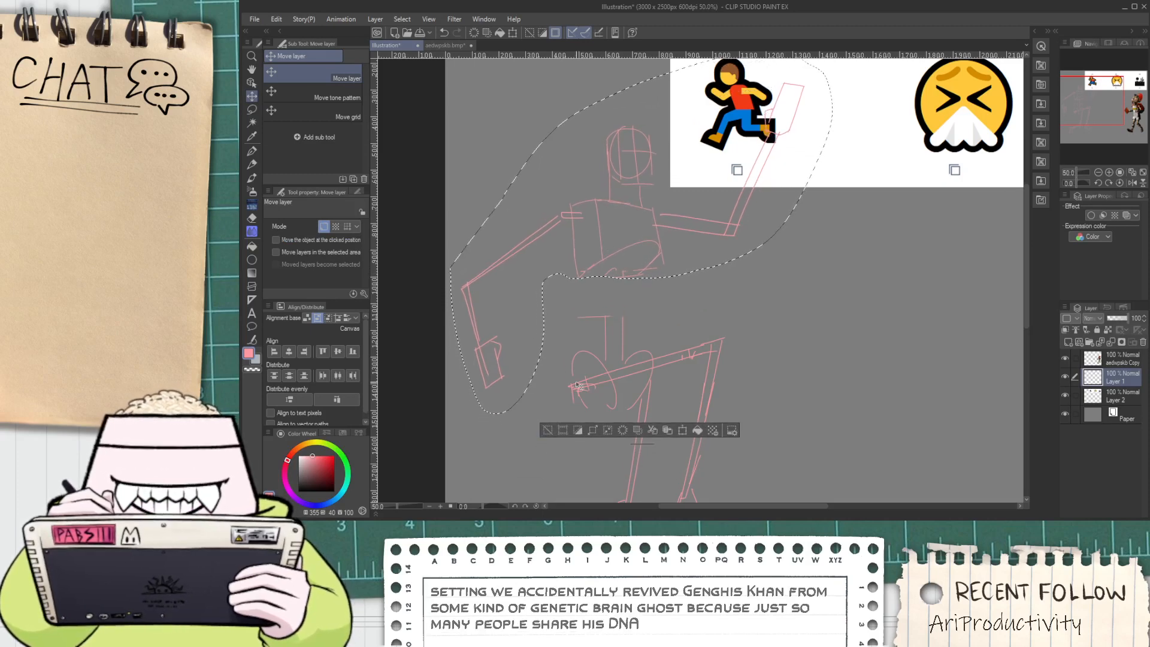
{"action": "left_click_drag", "start_coordinate": [577, 385], "coordinate": [564, 393]}
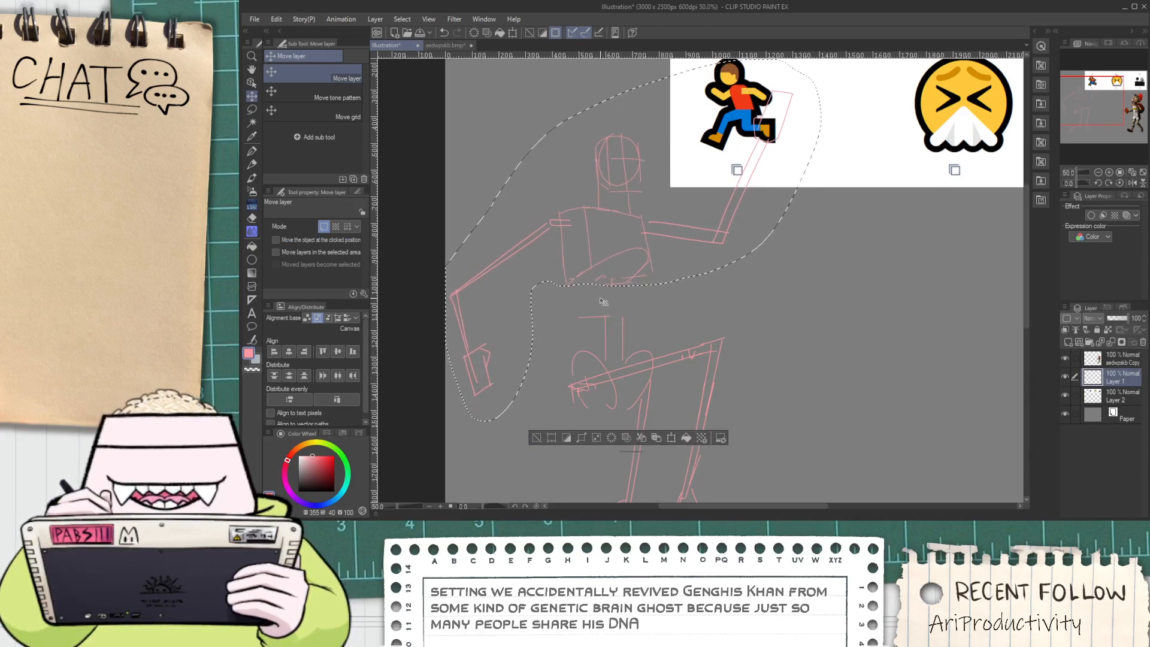
{"action": "left_click", "coordinate": [535, 439]}
Sketch a short vertical waist line and a horizontal line just below the ribcage
{"action": "key", "text": "p"}
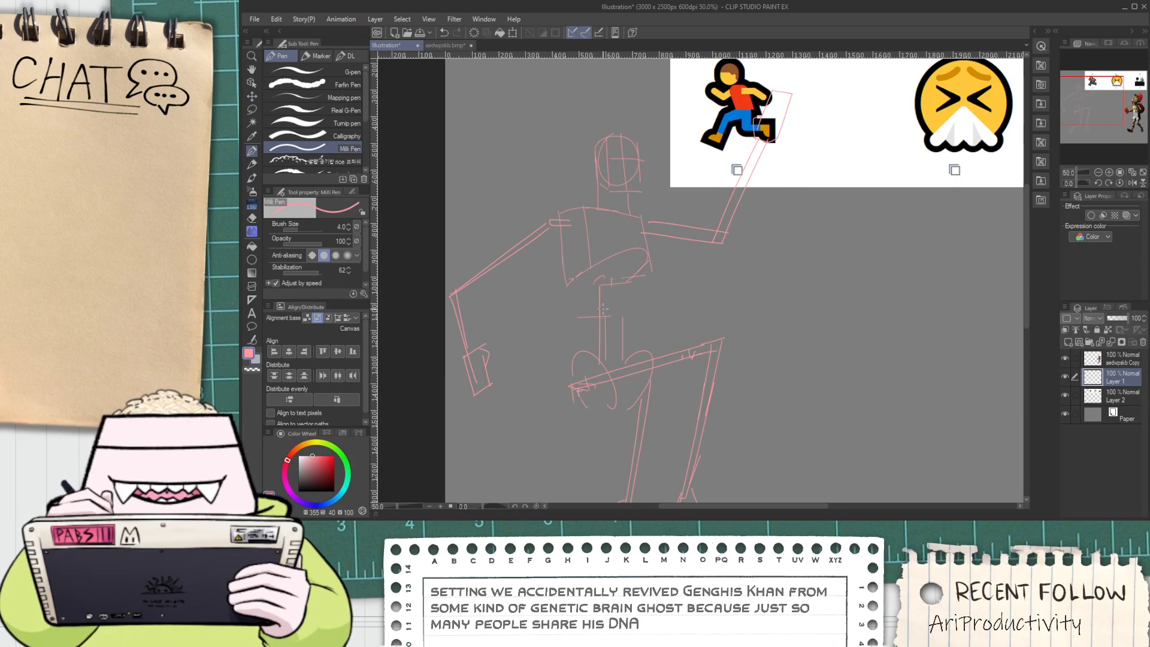
{"action": "key", "text": "ctrl+z"}
{"action": "left_click_drag", "start_coordinate": [606, 290], "coordinate": [605, 342]}
{"action": "left_click_drag", "start_coordinate": [577, 293], "coordinate": [614, 293]}
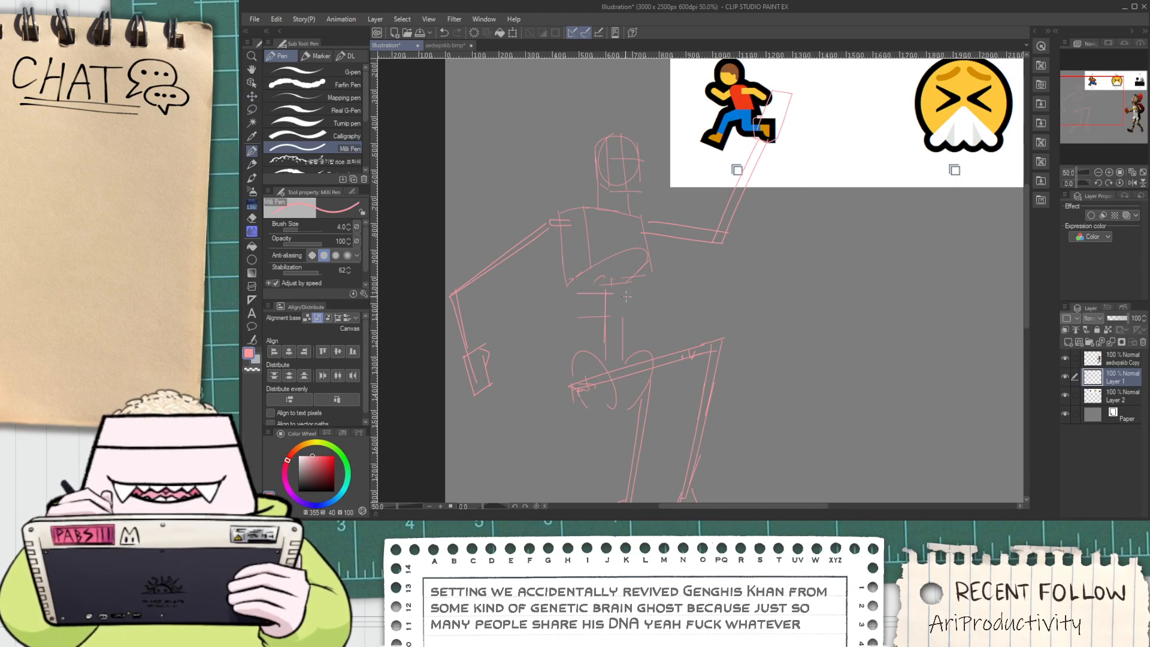
{"action": "scroll", "coordinate": [626, 296], "scroll_direction": "up", "scroll_amount": 1}
{"action": "scroll", "coordinate": [626, 296], "scroll_direction": "up", "scroll_amount": 1}
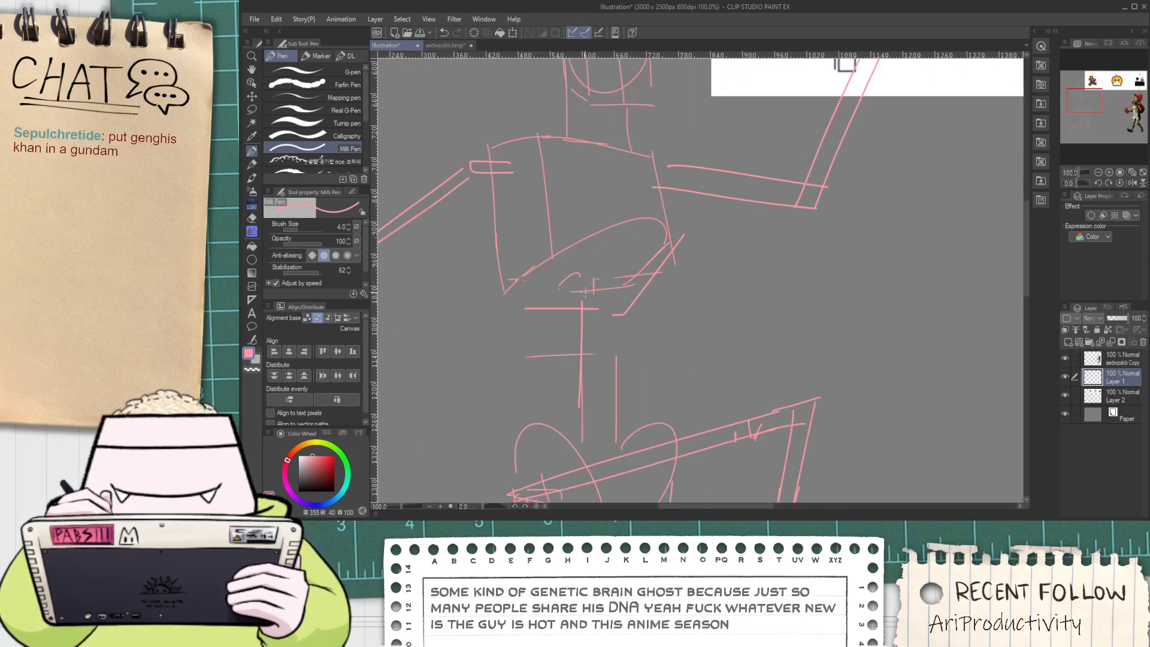
Redraw the waist as two parallel vertical lines connecting the ribcage to the pelvis
{"action": "mouse_move", "coordinate": [584, 291]}
{"action": "left_mouse_down"}
{"action": "mouse_move", "coordinate": [616, 278]}
{"action": "mouse_move", "coordinate": [617, 370]}
{"action": "left_mouse_up"}
{"action": "left_click_drag", "start_coordinate": [616, 307], "coordinate": [614, 384]}
{"action": "key", "text": "ctrl+z"}
{"action": "scroll", "coordinate": [605, 287], "scroll_direction": "up", "scroll_amount": 1}
{"action": "key", "text": "ctrl+z"}
{"action": "mouse_move", "coordinate": [567, 281]}
{"action": "left_mouse_down"}
{"action": "mouse_move", "coordinate": [625, 273]}
{"action": "mouse_move", "coordinate": [578, 378]}
{"action": "left_mouse_up"}
{"action": "key", "text": "ctrl+z"}
Erase the leftover strokes inside the waist and the lower horizontal line beside it
{"action": "key", "text": "e"}
{"action": "left_click_drag", "start_coordinate": [584, 303], "coordinate": [602, 297]}
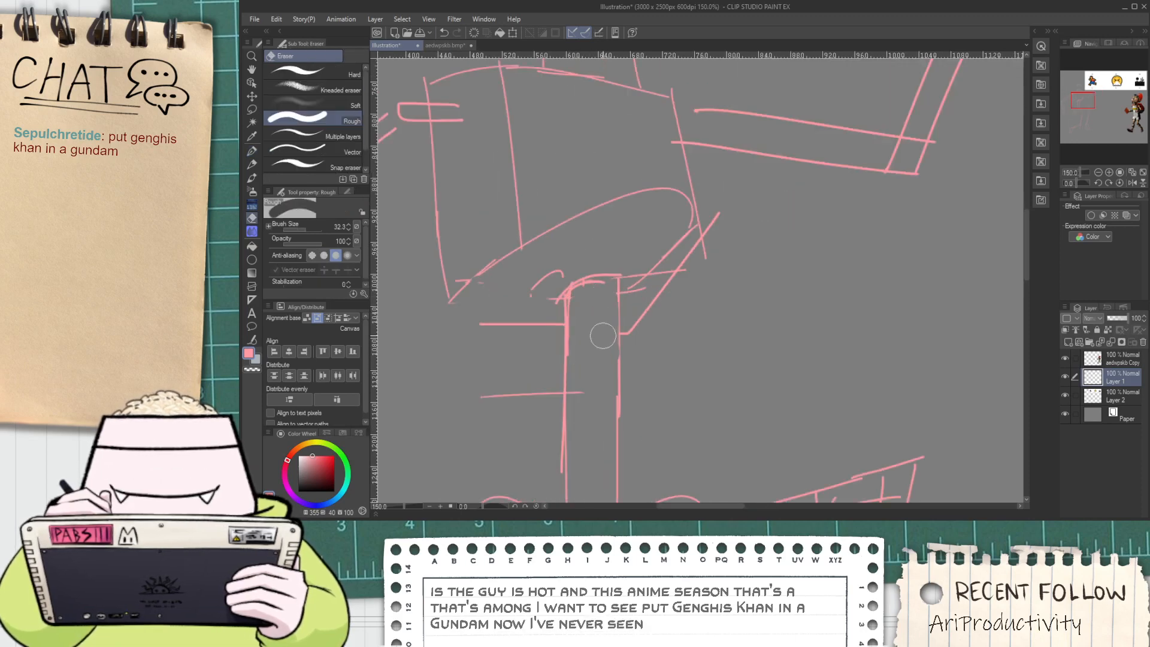
{"action": "mouse_move", "coordinate": [521, 395]}
{"action": "left_mouse_down"}
{"action": "mouse_move", "coordinate": [503, 395]}
{"action": "mouse_move", "coordinate": [499, 412]}
{"action": "mouse_move", "coordinate": [544, 385]}
{"action": "mouse_move", "coordinate": [533, 391]}
{"action": "left_mouse_up"}
Redraw the curved arch of the ribcage's lower opening with longer strokes and add an inner curve beneath it
{"action": "key", "text": "p"}
{"action": "left_click_drag", "start_coordinate": [458, 312], "coordinate": [521, 244]}
{"action": "key", "text": "ctrl+z"}
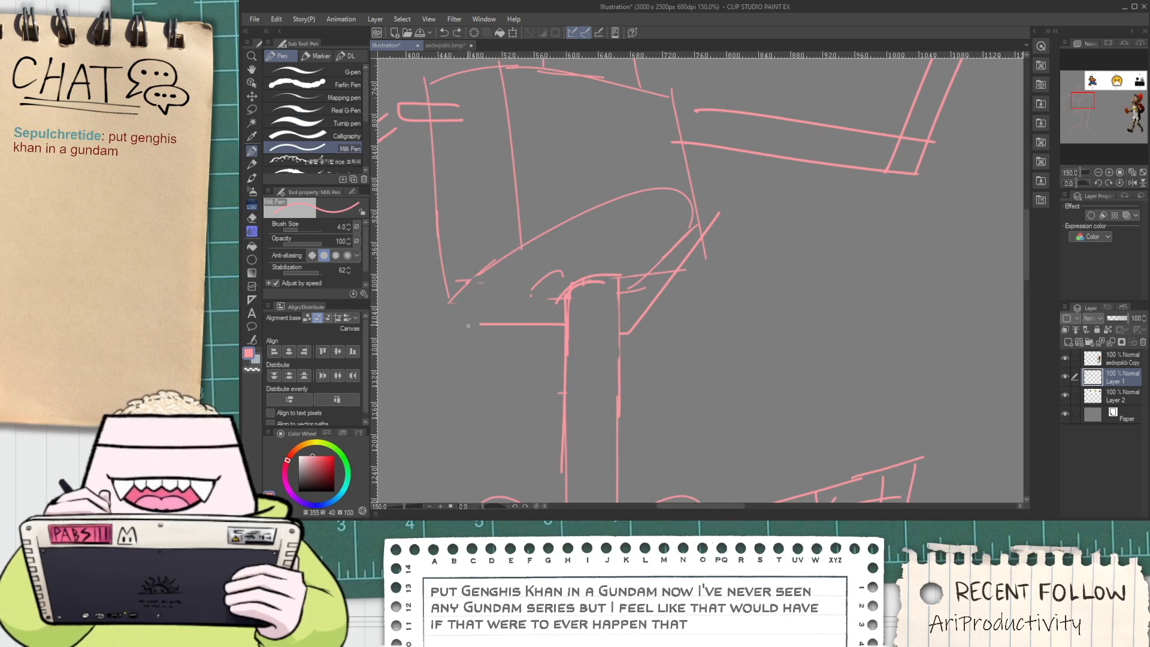
{"action": "left_click_drag", "start_coordinate": [459, 328], "coordinate": [558, 225]}
{"action": "mouse_move", "coordinate": [467, 320]}
{"action": "left_mouse_down"}
{"action": "mouse_move", "coordinate": [521, 244]}
{"action": "mouse_move", "coordinate": [677, 198]}
{"action": "left_mouse_up"}
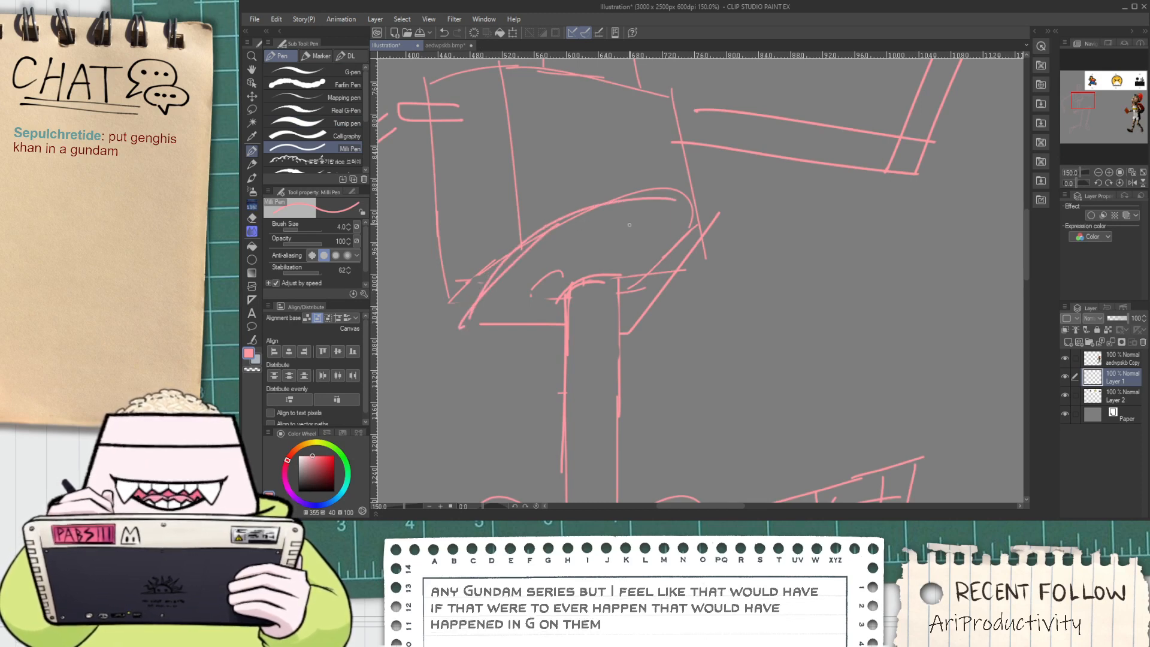
{"action": "left_click_drag", "start_coordinate": [532, 253], "coordinate": [664, 238]}
{"action": "key", "text": "ctrl+z"}
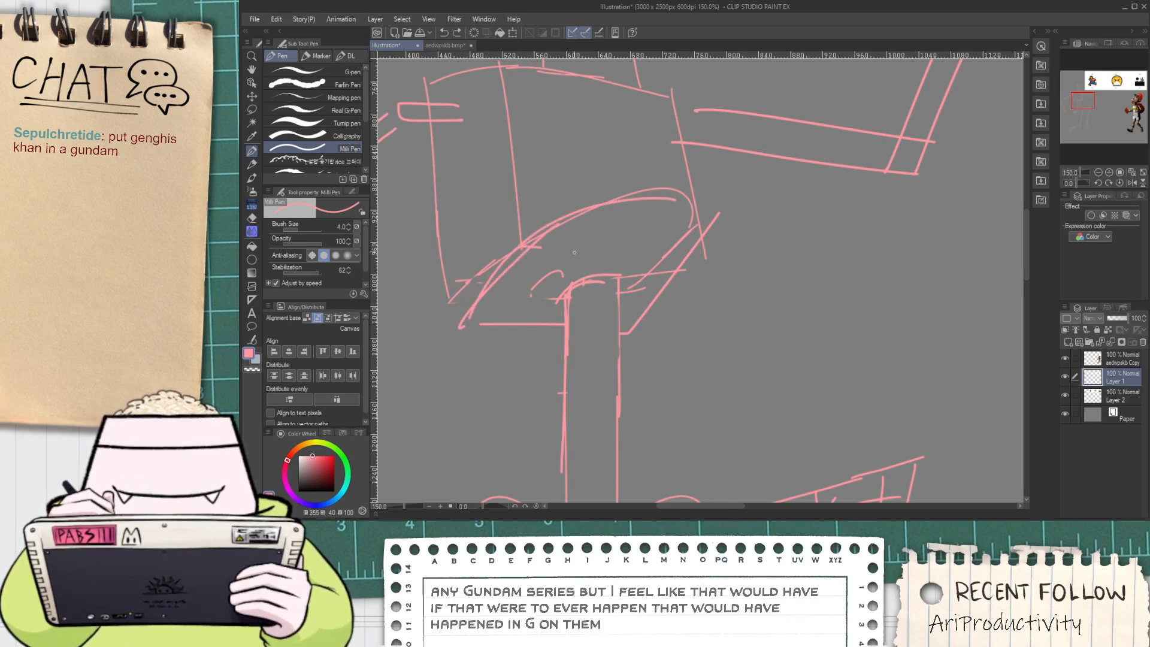
{"action": "left_click_drag", "start_coordinate": [541, 268], "coordinate": [679, 246]}
{"action": "scroll", "coordinate": [637, 259], "scroll_direction": "down", "scroll_amount": 2}
{"action": "scroll", "coordinate": [637, 259], "scroll_direction": "down", "scroll_amount": 1}
{"action": "mouse_move", "coordinate": [662, 326]}
{"action": "left_mouse_down"}
{"action": "mouse_move", "coordinate": [663, 185]}
{"action": "mouse_move", "coordinate": [593, 389]}
{"action": "mouse_move", "coordinate": [576, 333]}
{"action": "mouse_move", "coordinate": [588, 378]}
{"action": "mouse_move", "coordinate": [679, 275]}
{"action": "left_mouse_up"}
{"action": "scroll", "coordinate": [680, 299], "scroll_direction": "down", "scroll_amount": 1}
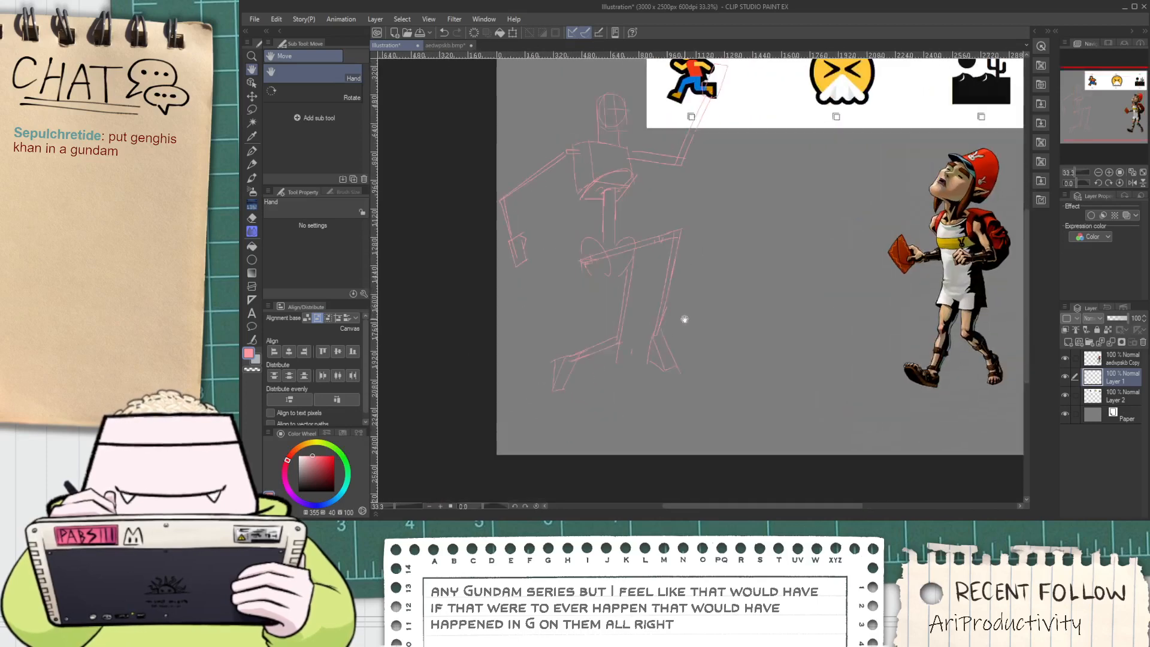
{"action": "mouse_move", "coordinate": [720, 307]}
{"action": "left_mouse_down"}
{"action": "mouse_move", "coordinate": [653, 367]}
{"action": "mouse_move", "coordinate": [677, 376]}
{"action": "left_mouse_up"}
{"action": "key", "text": "k"}
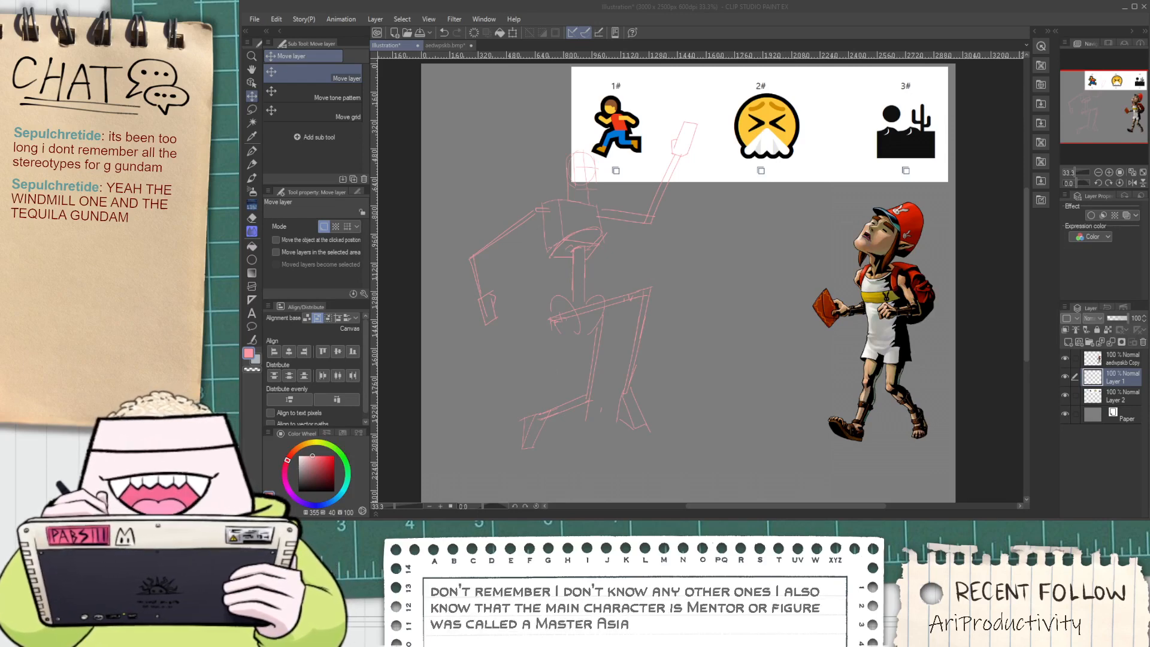
{"action": "left_click", "coordinate": [807, 16]}
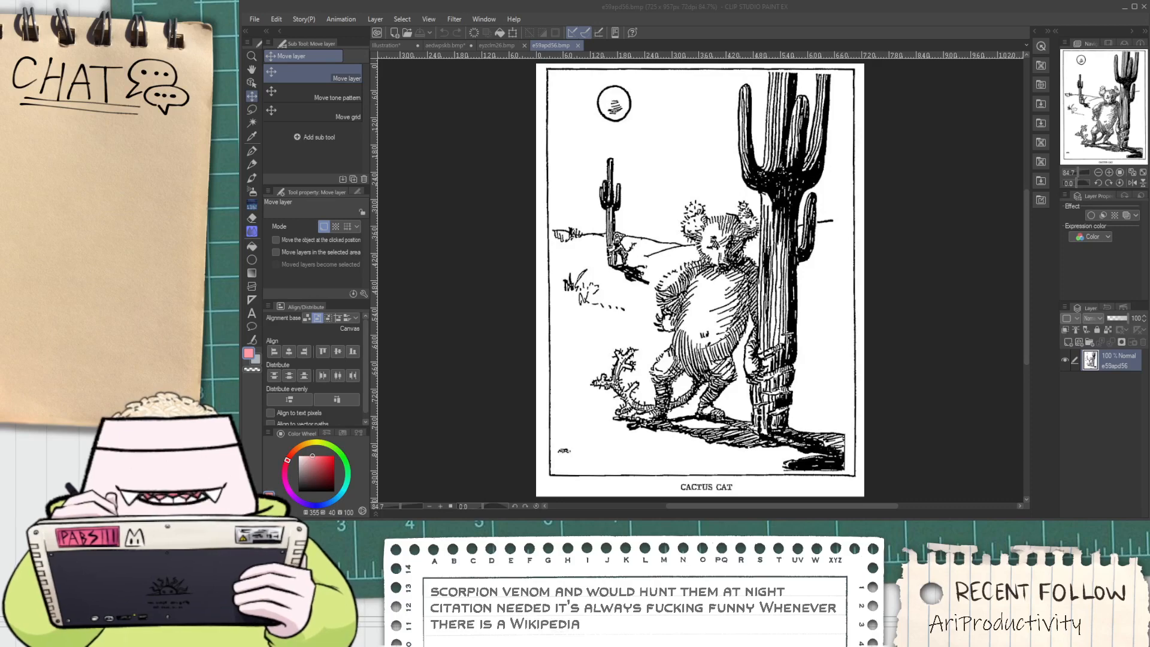
Paste the copied text excerpt over the Cactus Cat image, zoom in to read it, and undo the paste
{"action": "left_click", "coordinate": [399, 392]}
{"action": "key", "text": "ctrl+v"}
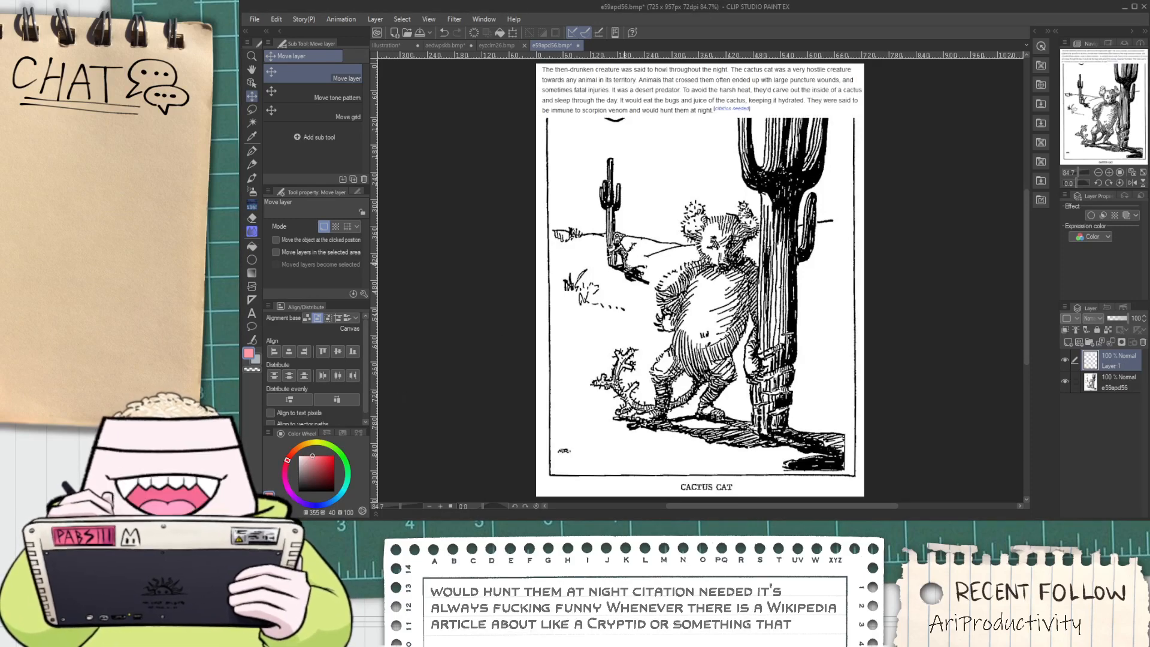
{"action": "scroll", "coordinate": [728, 82], "scroll_direction": "up", "scroll_amount": 5}
{"action": "scroll", "coordinate": [728, 81], "scroll_direction": "up", "scroll_amount": 1}
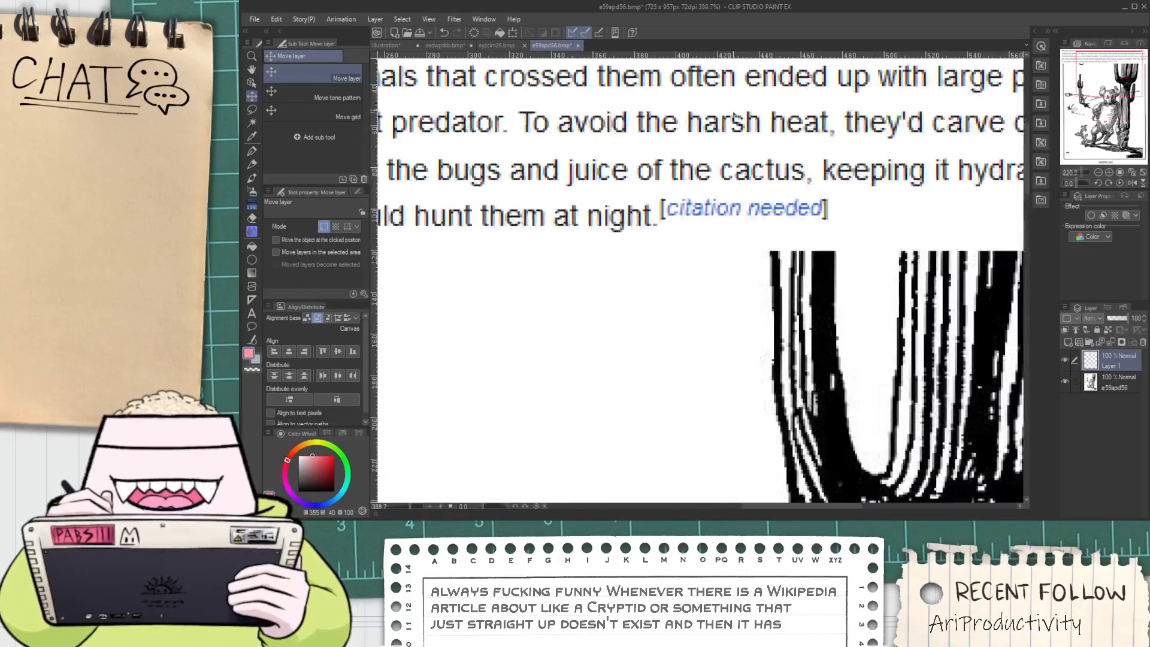
{"action": "scroll", "coordinate": [758, 147], "scroll_direction": "down", "scroll_amount": 7}
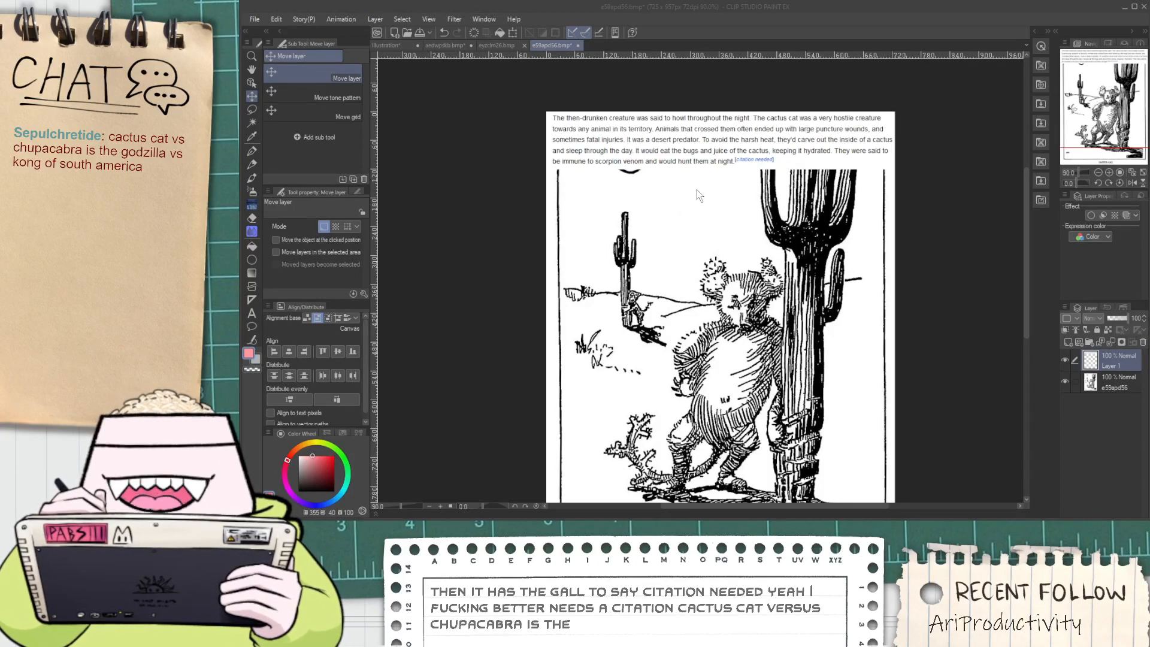
{"action": "key", "text": "ctrl+z"}
Select and copy the whole Cactus Cat image
{"action": "scroll", "coordinate": [746, 235], "scroll_direction": "down", "scroll_amount": 2}
{"action": "key", "text": "space"}
{"action": "left_click_drag", "start_coordinate": [809, 366], "coordinate": [796, 352]}
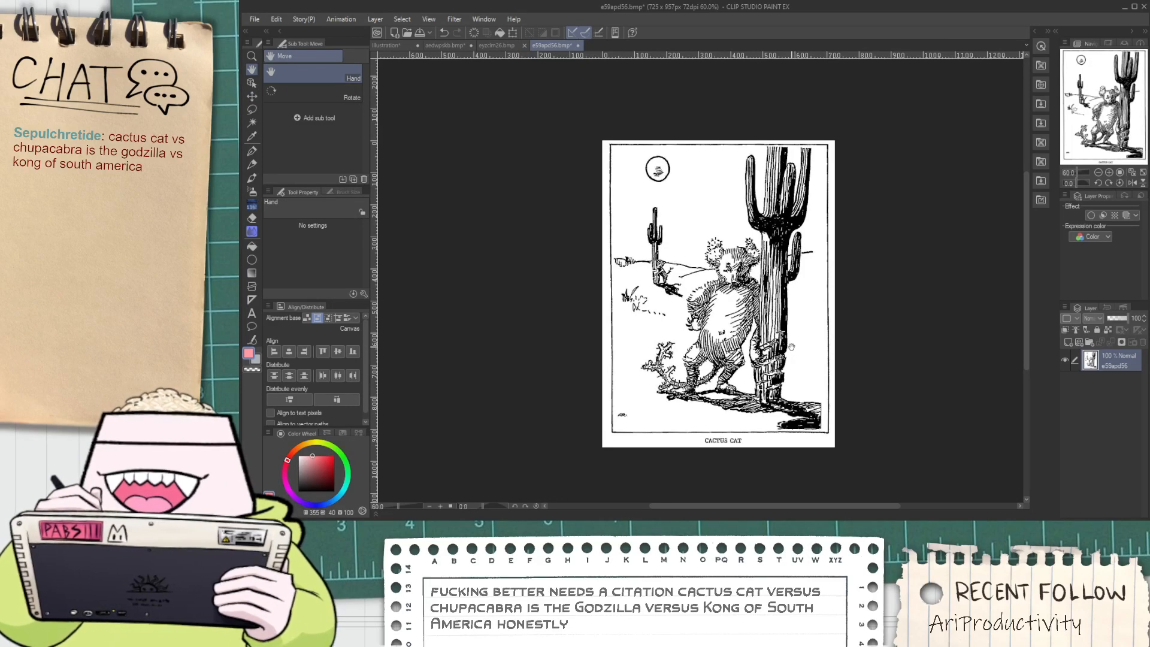
{"action": "scroll", "coordinate": [786, 339], "scroll_direction": "up", "scroll_amount": 1}
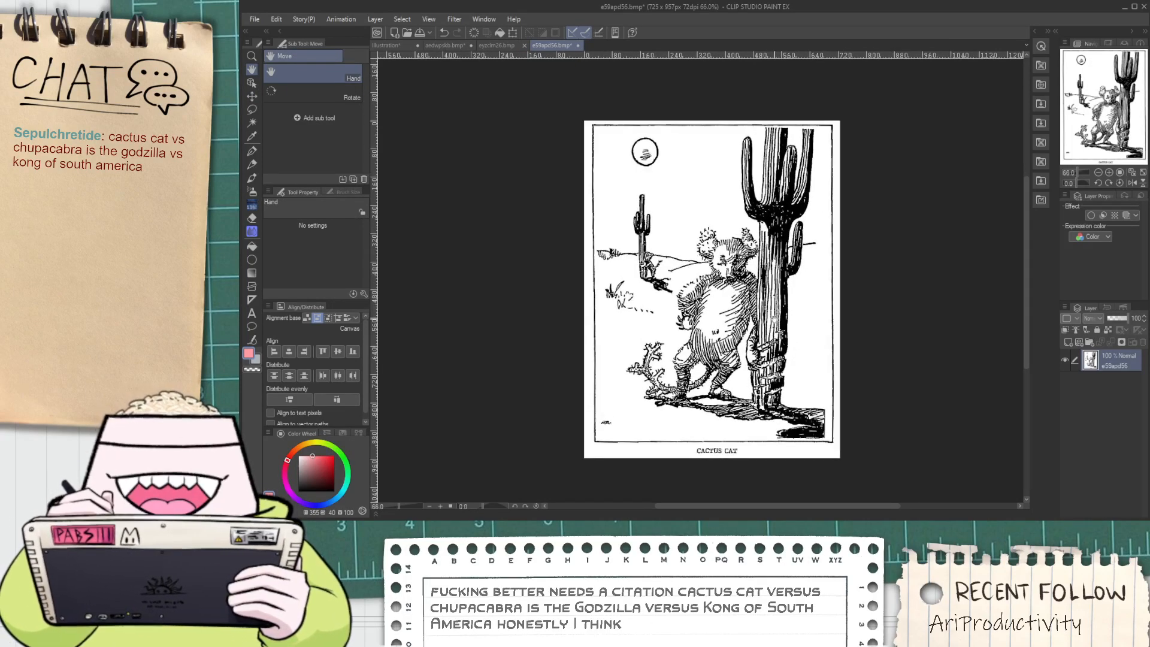
{"action": "key", "text": "ctrl+a"}
Paste the Cactus Cat image into the running-figure illustration and move it below the sneezing emoji, beside the reference character
{"action": "left_click", "coordinate": [497, 46]}
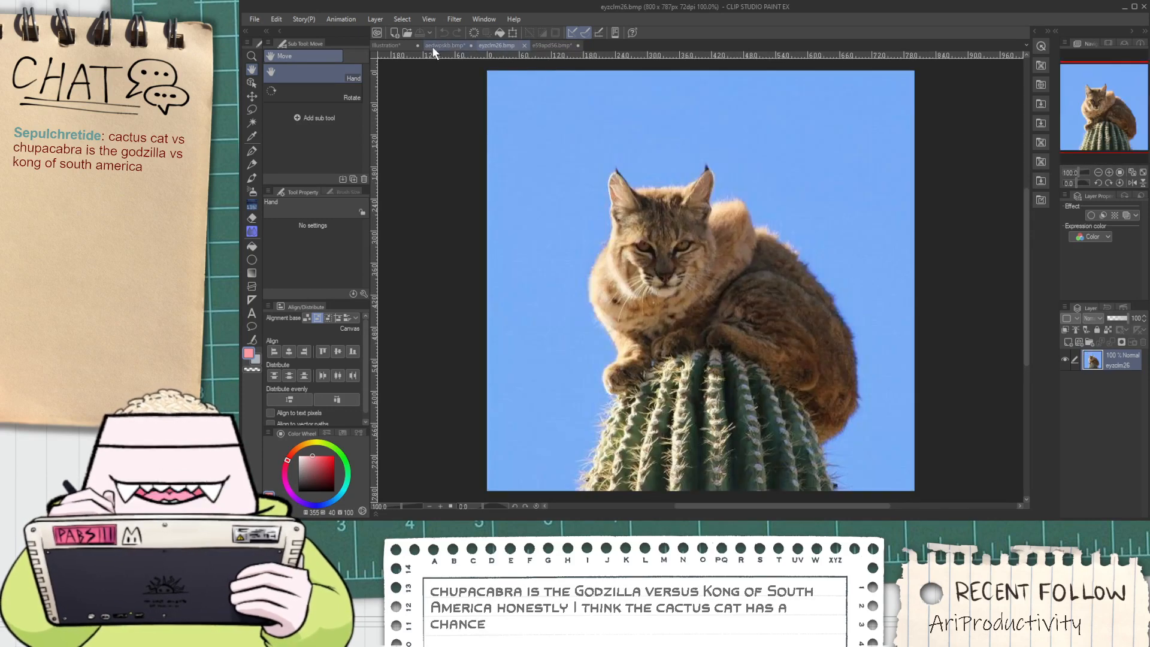
{"action": "left_click", "coordinate": [443, 46]}
{"action": "left_click", "coordinate": [405, 46]}
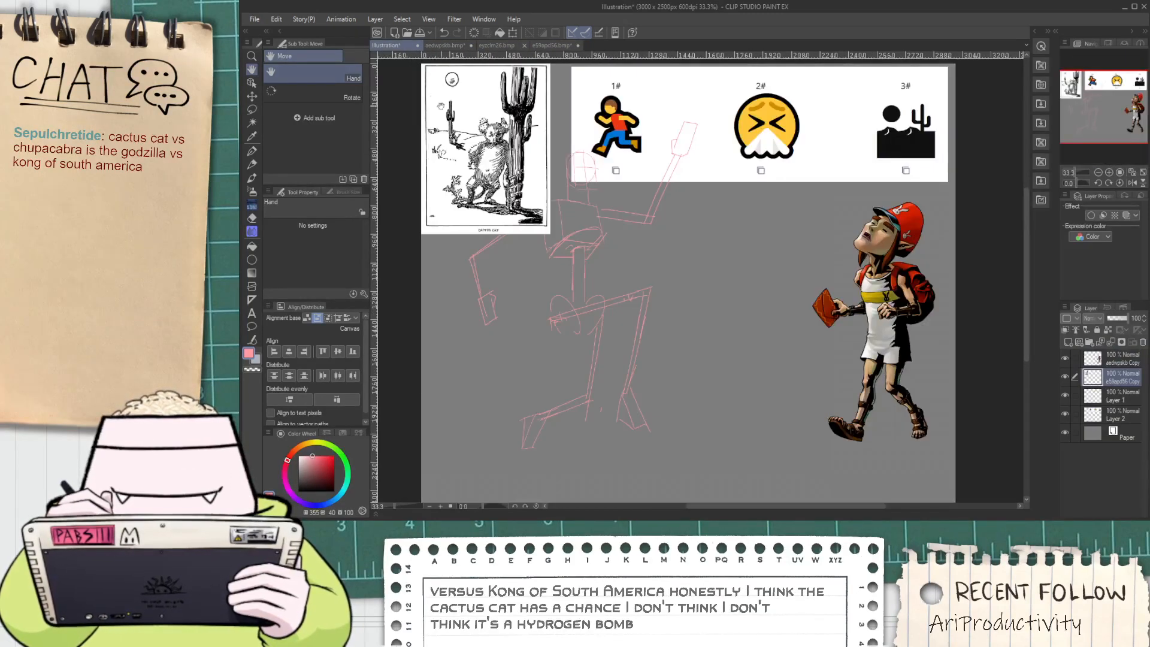
{"action": "key", "text": "k"}
{"action": "left_click_drag", "start_coordinate": [566, 218], "coordinate": [865, 331]}
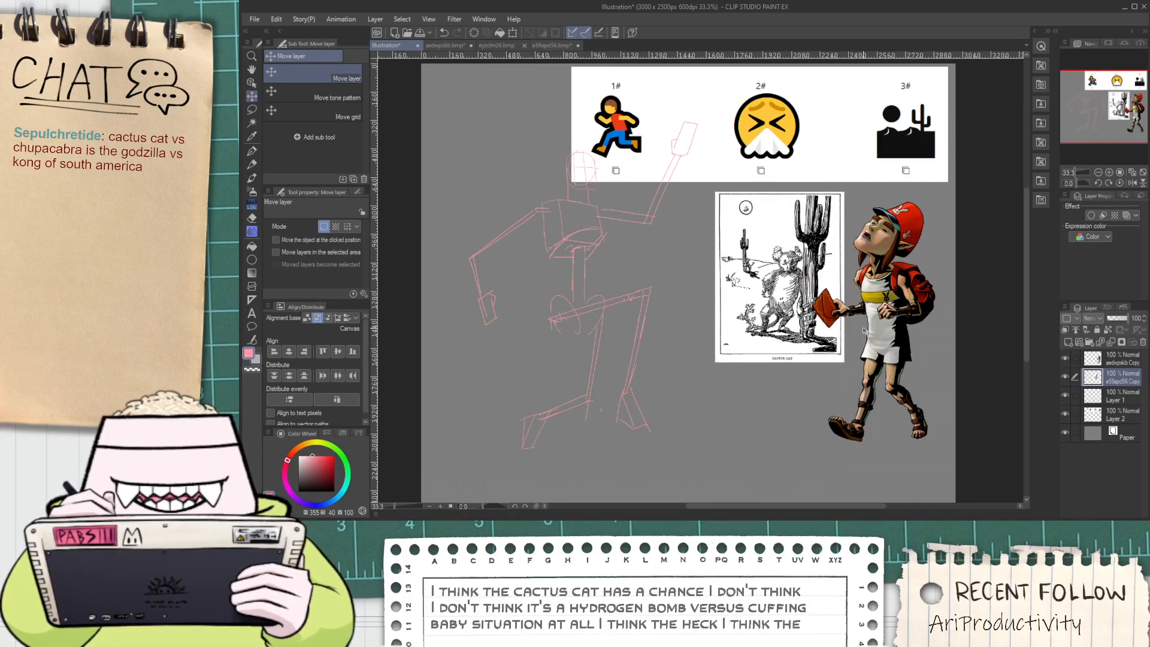
Remove the stray neck line below the figure's head and make Layer 1 active instead of the pasted Cactus Cat layer
{"action": "key", "text": "h"}
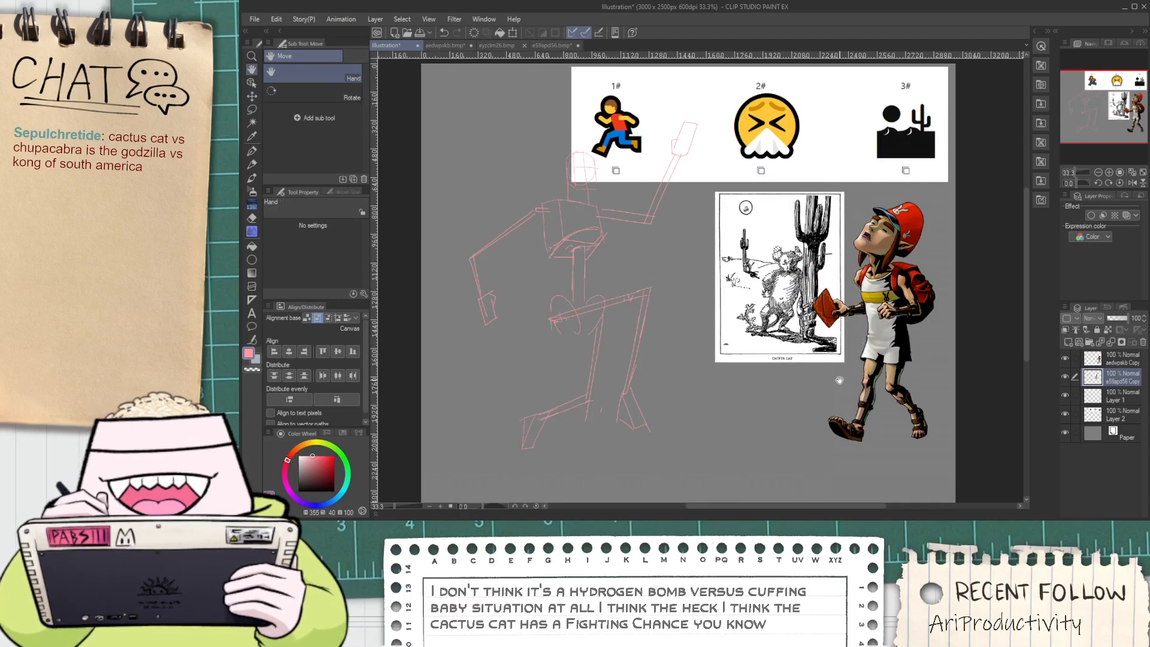
{"action": "left_click_drag", "start_coordinate": [822, 393], "coordinate": [793, 381]}
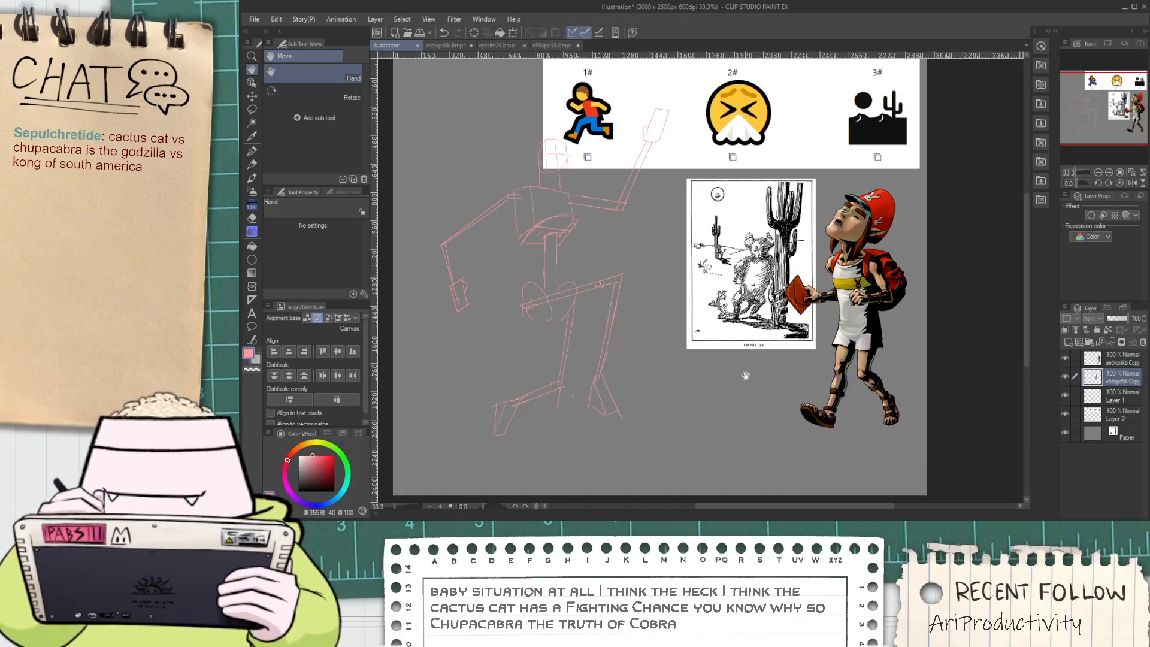
{"action": "left_click_drag", "start_coordinate": [658, 394], "coordinate": [665, 458]}
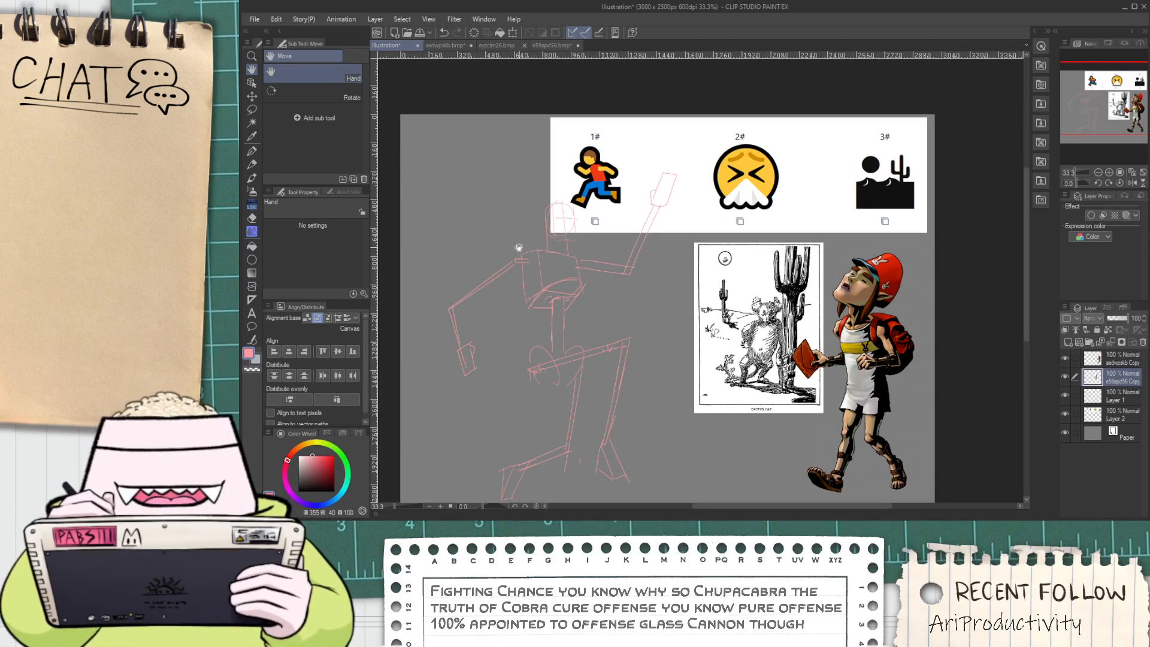
{"action": "left_click_drag", "start_coordinate": [553, 231], "coordinate": [542, 231]}
{"action": "scroll", "coordinate": [542, 230], "scroll_direction": "up", "scroll_amount": 7}
{"action": "key", "text": "p"}
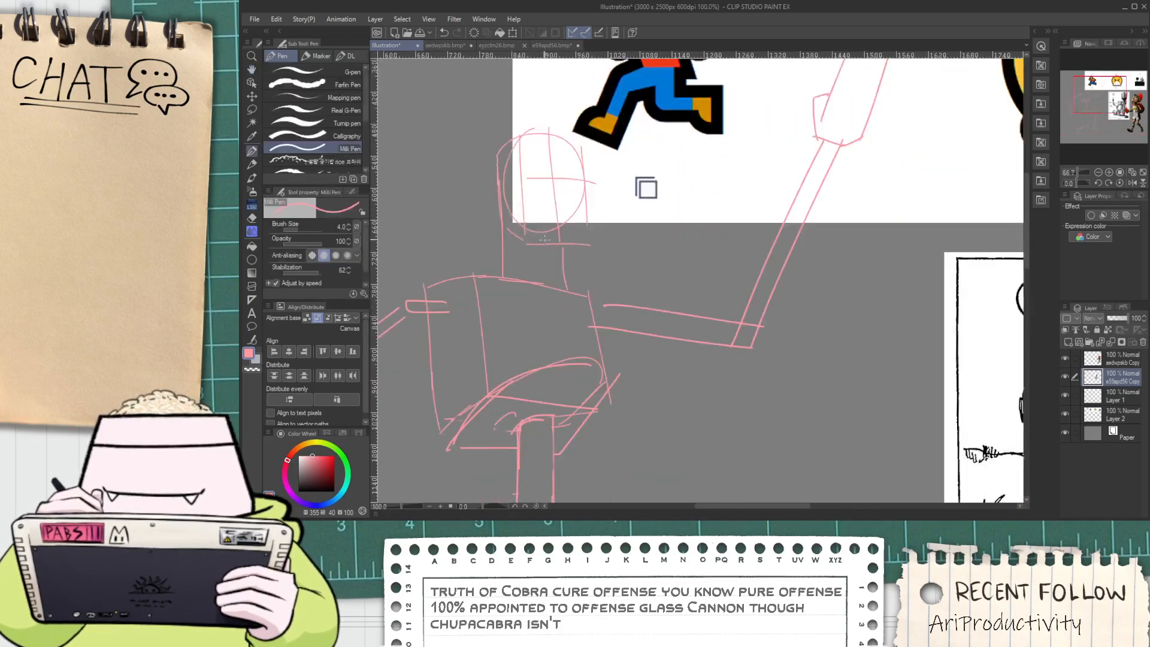
{"action": "key", "text": "e"}
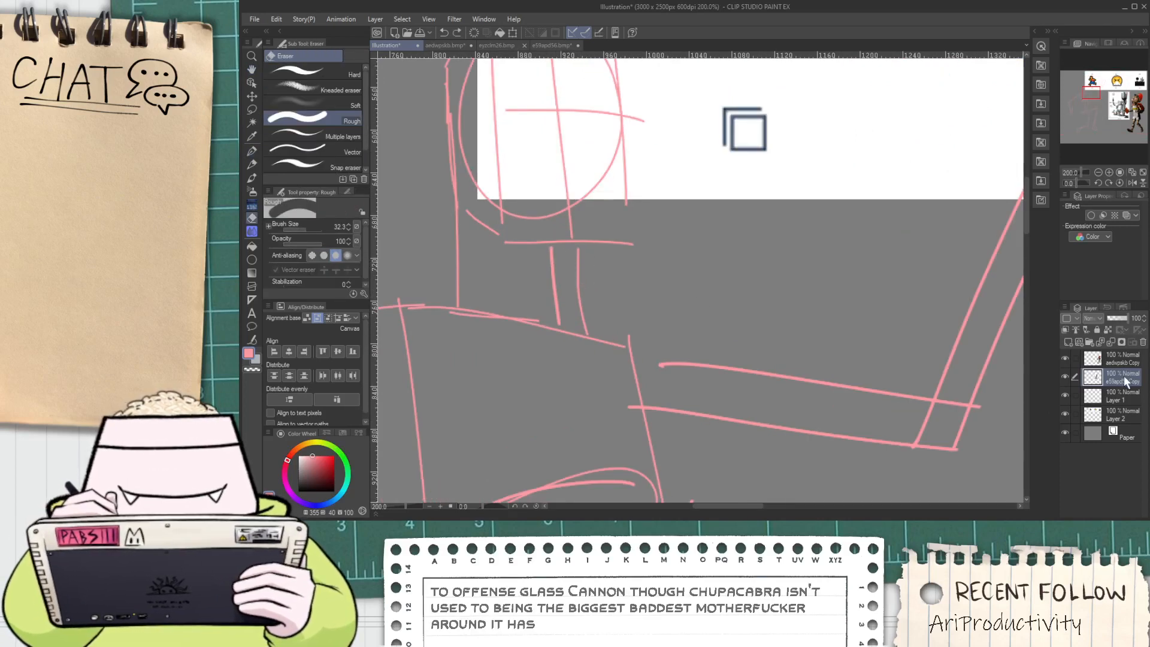
{"action": "left_click_drag", "start_coordinate": [551, 247], "coordinate": [558, 323]}
{"action": "left_click", "coordinate": [1119, 396]}
{"action": "key", "text": "p"}
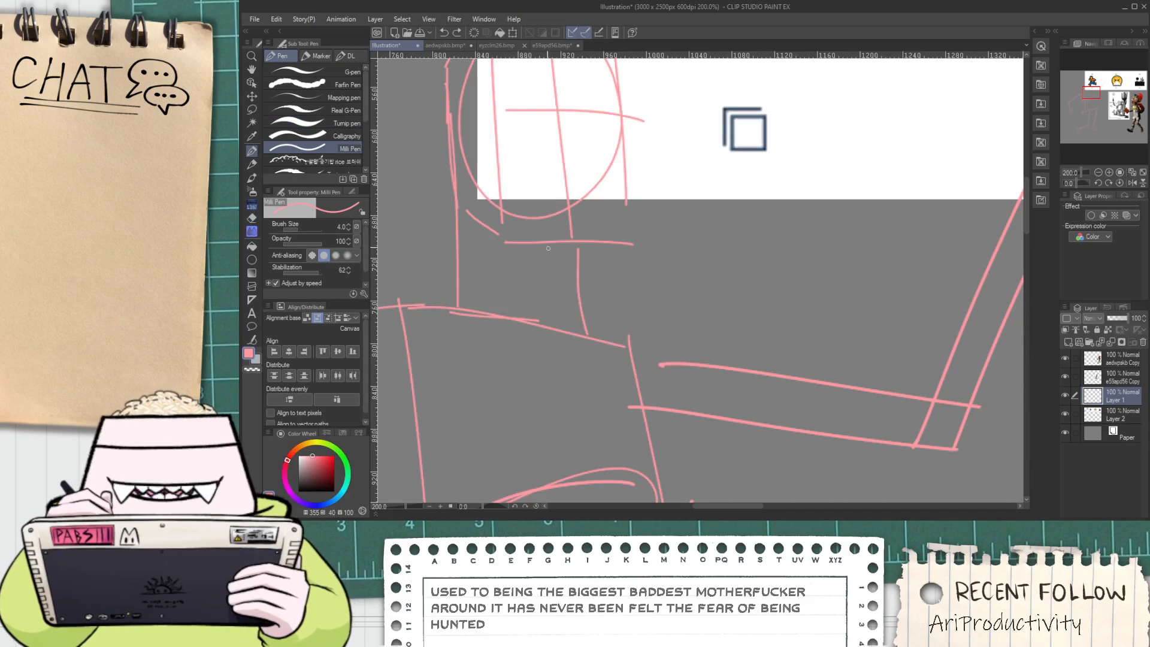
Draw a pink neck line from the chin line down to the shoulders and erase the older neck line beside it
{"action": "left_click_drag", "start_coordinate": [549, 245], "coordinate": [554, 328]}
{"action": "key", "text": "e"}
{"action": "mouse_move", "coordinate": [580, 277]}
{"action": "left_mouse_down"}
{"action": "mouse_move", "coordinate": [580, 264]}
{"action": "mouse_move", "coordinate": [580, 303]}
{"action": "mouse_move", "coordinate": [598, 318]}
{"action": "left_mouse_up"}
{"action": "scroll", "coordinate": [620, 330], "scroll_direction": "down", "scroll_amount": 2}
Erase the curved arch across the ribcage's lower opening and draw a slightly slanted vertical guide line down the chest's front
{"action": "left_click_drag", "start_coordinate": [606, 396], "coordinate": [585, 326]}
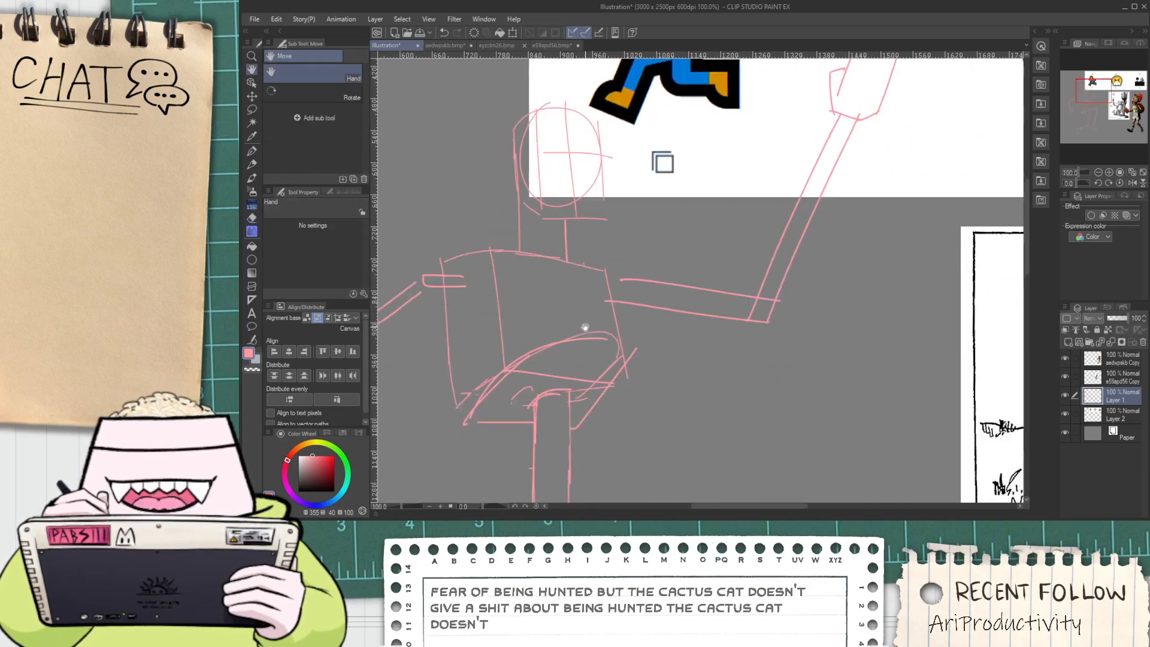
{"action": "scroll", "coordinate": [565, 331], "scroll_direction": "up", "scroll_amount": 1}
{"action": "mouse_move", "coordinate": [501, 365]}
{"action": "left_mouse_down"}
{"action": "mouse_move", "coordinate": [593, 336]}
{"action": "mouse_move", "coordinate": [628, 349]}
{"action": "mouse_move", "coordinate": [635, 367]}
{"action": "mouse_move", "coordinate": [595, 392]}
{"action": "left_mouse_up"}
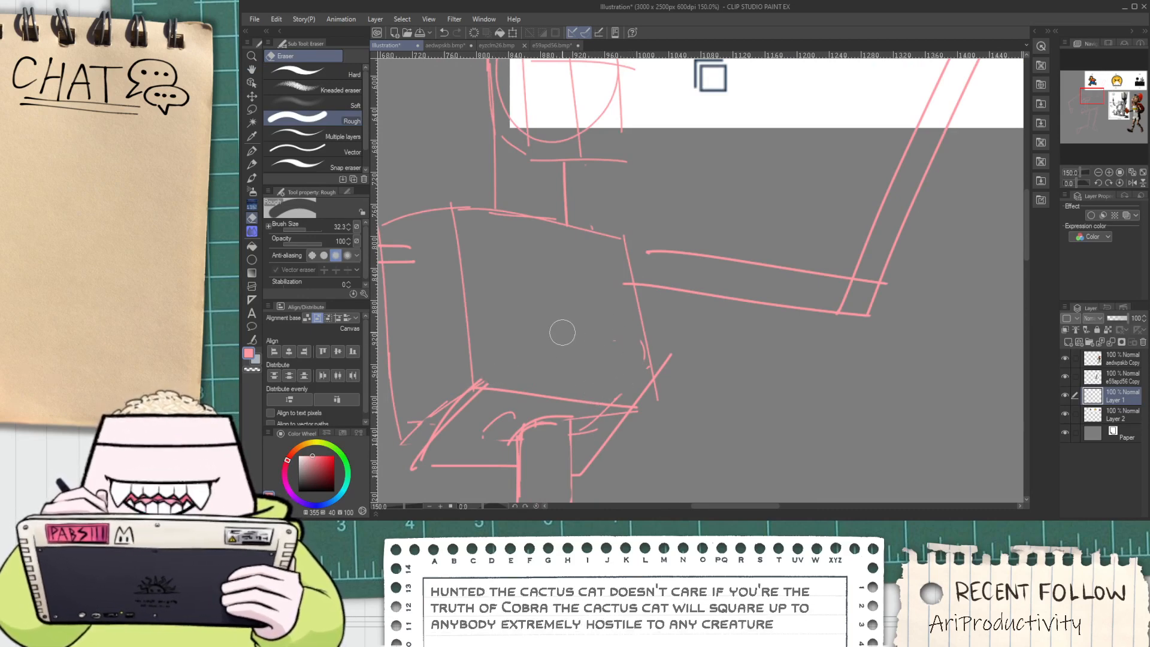
{"action": "key", "text": "p"}
{"action": "left_click_drag", "start_coordinate": [552, 228], "coordinate": [567, 381]}
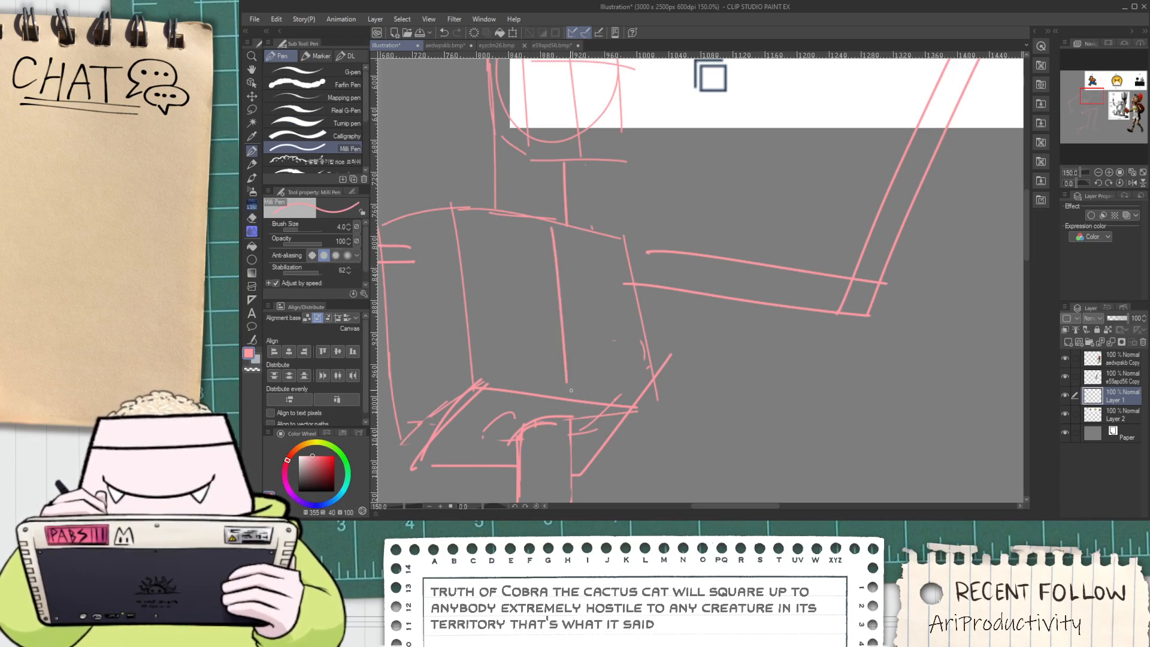
{"action": "key", "text": "ctrl+z"}
{"action": "left_click_drag", "start_coordinate": [552, 225], "coordinate": [594, 405]}
{"action": "key", "text": "ctrl+z"}
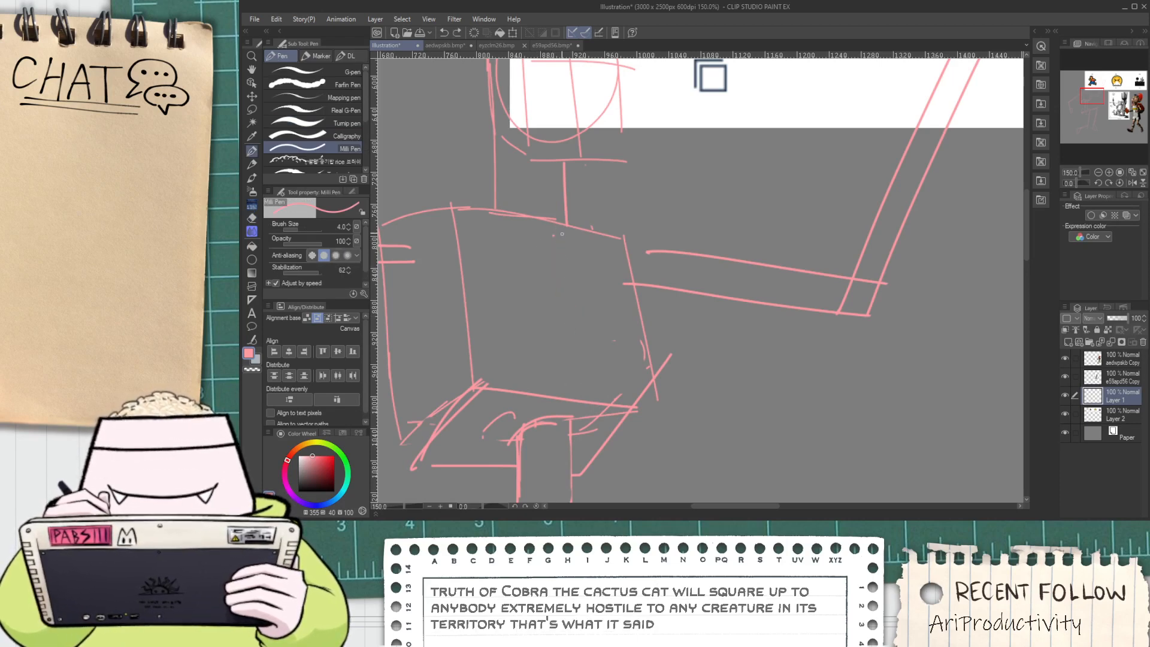
{"action": "mouse_move", "coordinate": [559, 223]}
{"action": "left_mouse_down"}
{"action": "mouse_move", "coordinate": [573, 373]}
{"action": "mouse_move", "coordinate": [546, 329]}
{"action": "left_mouse_up"}
{"action": "scroll", "coordinate": [565, 385], "scroll_direction": "down", "scroll_amount": 3}
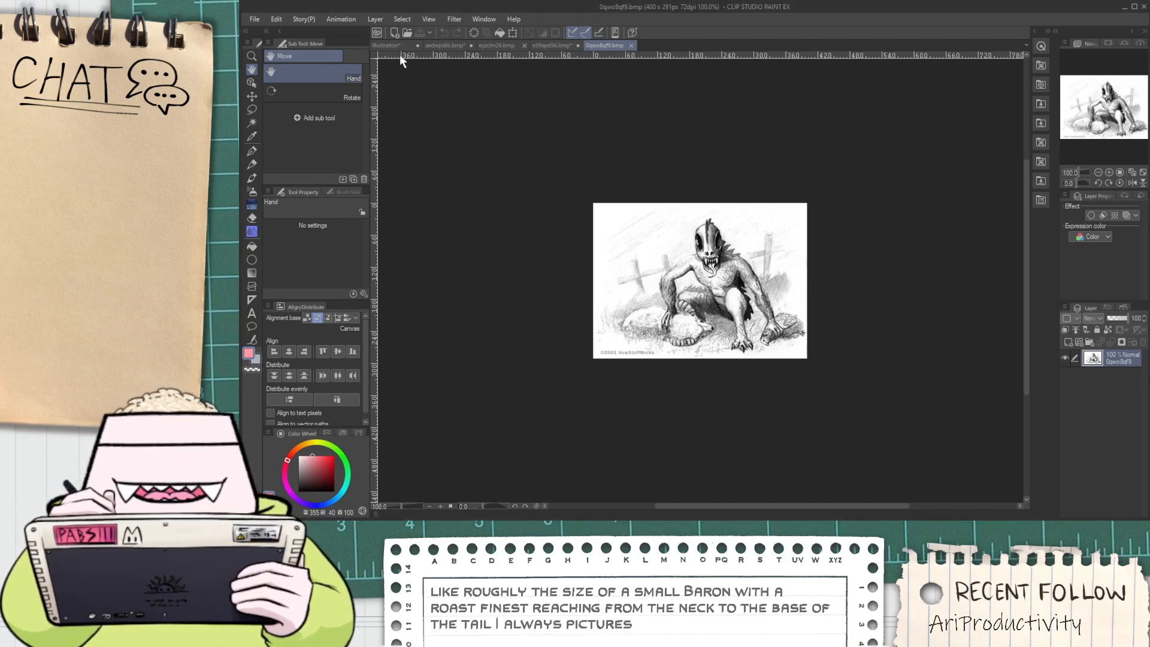
Add a new layer above Layer 1 in the running-figure illustration and set the drawing colour to dark red
{"action": "left_click", "coordinate": [385, 46]}
{"action": "left_click_drag", "start_coordinate": [411, 171], "coordinate": [435, 210]}
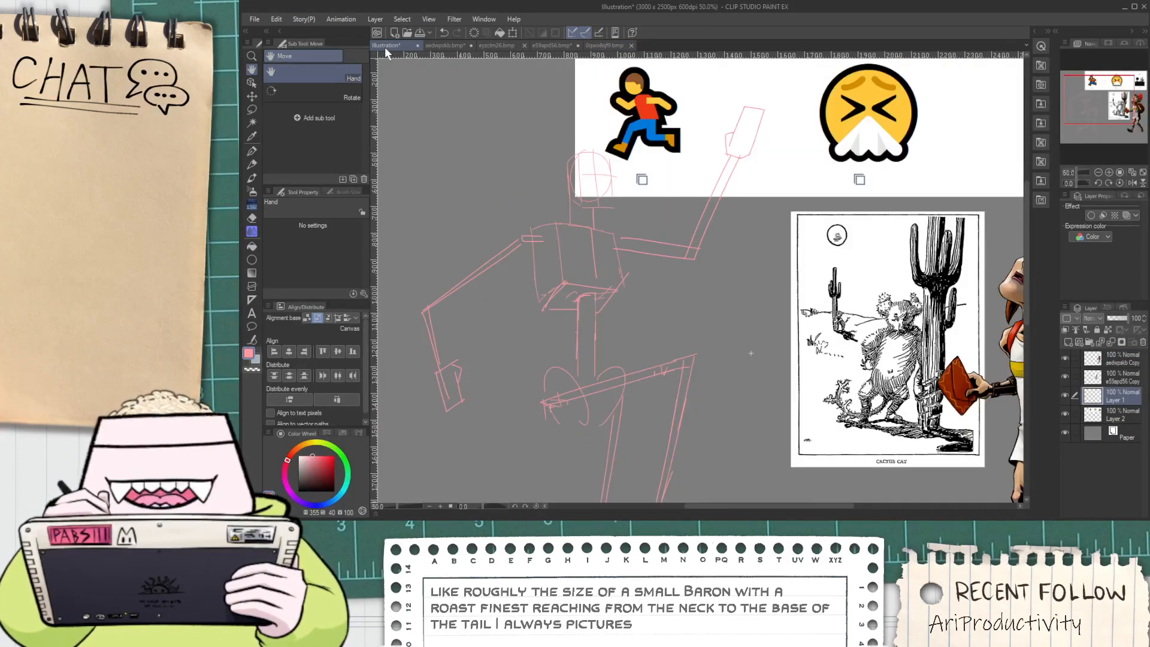
{"action": "left_click_drag", "start_coordinate": [540, 264], "coordinate": [557, 335]}
{"action": "scroll", "coordinate": [580, 272], "scroll_direction": "down", "scroll_amount": 1}
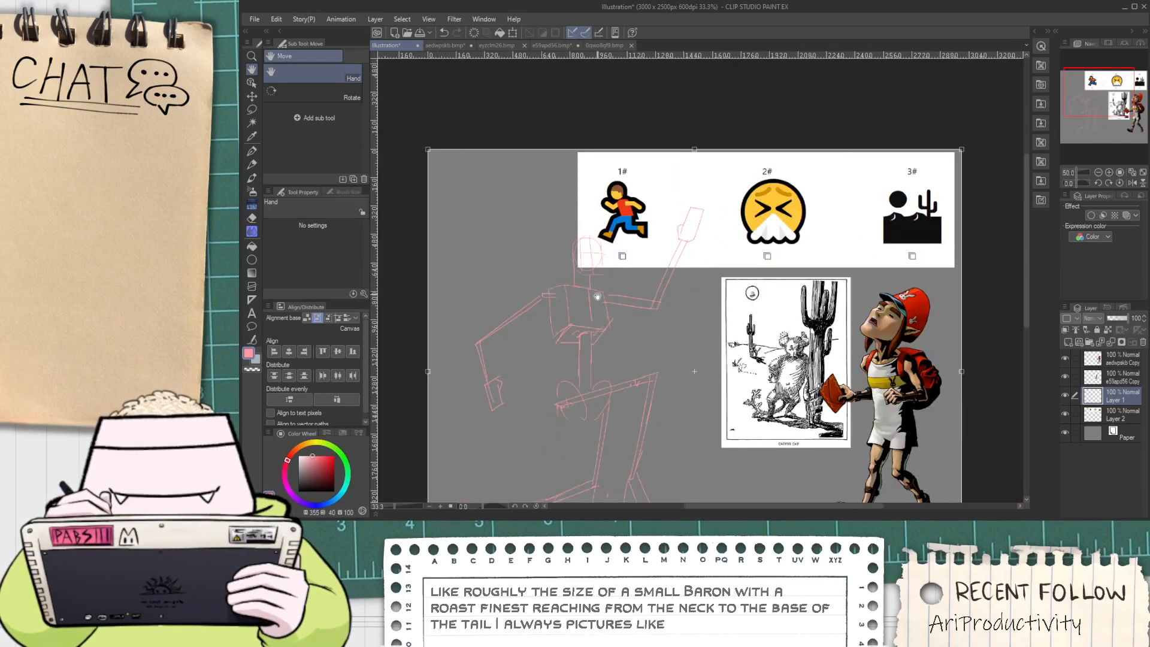
{"action": "left_click_drag", "start_coordinate": [614, 386], "coordinate": [603, 246]}
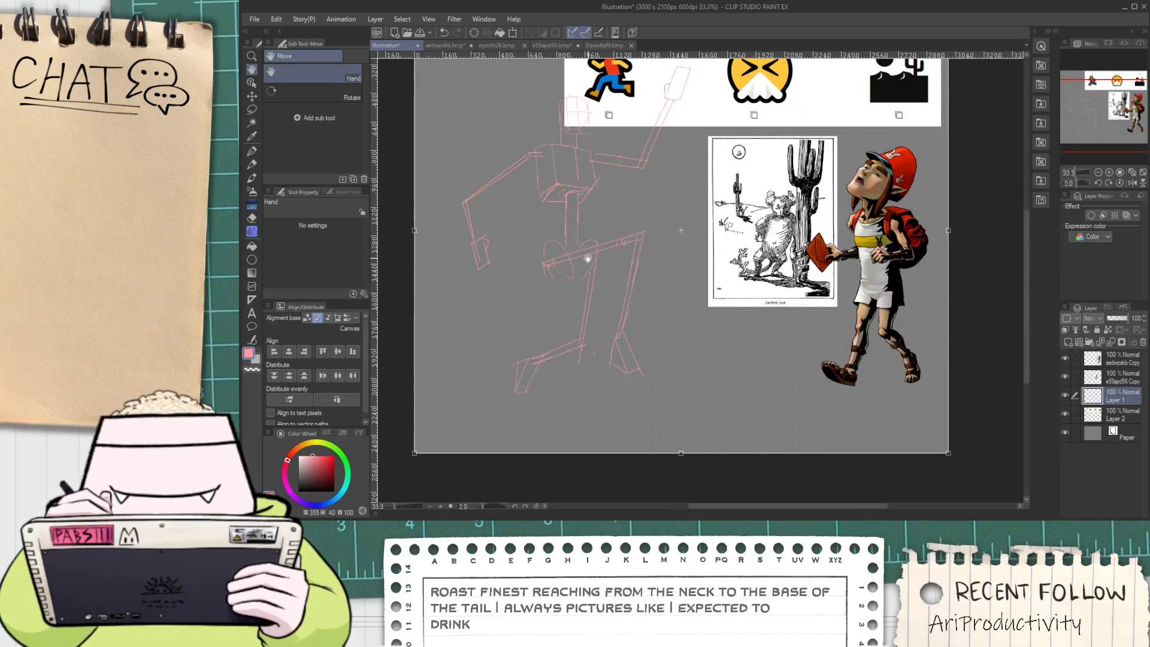
{"action": "scroll", "coordinate": [586, 258], "scroll_direction": "up", "scroll_amount": 1}
{"action": "scroll", "coordinate": [586, 258], "scroll_direction": "down", "scroll_amount": 1}
{"action": "left_click_drag", "start_coordinate": [578, 266], "coordinate": [589, 303]}
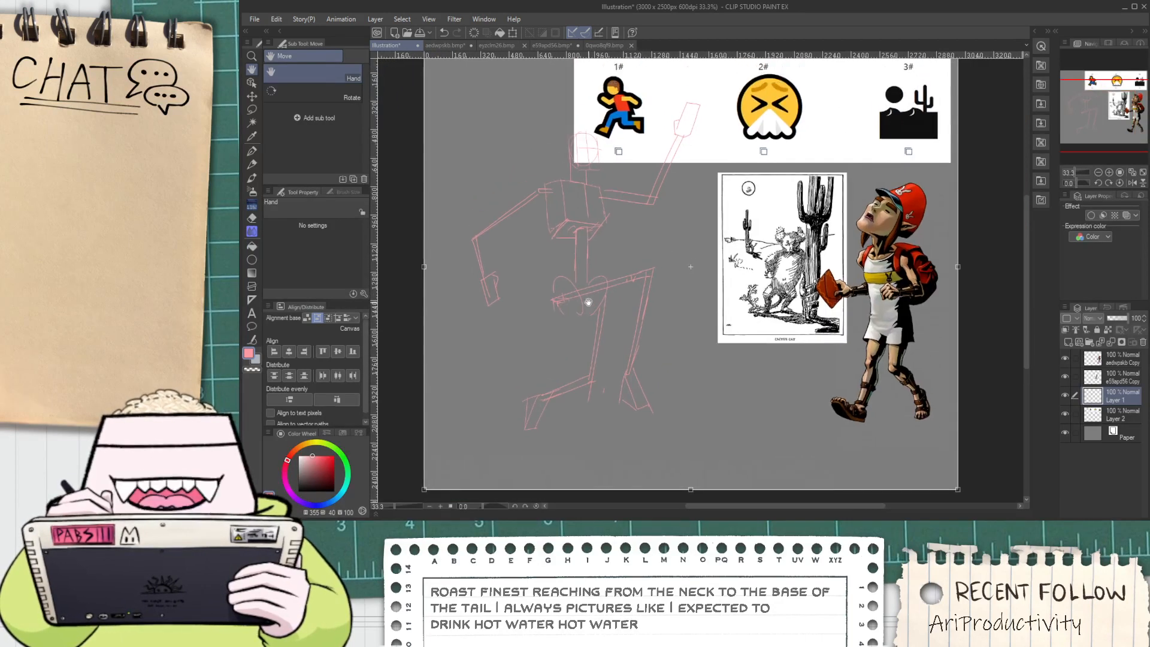
{"action": "left_click_drag", "start_coordinate": [618, 357], "coordinate": [593, 350]}
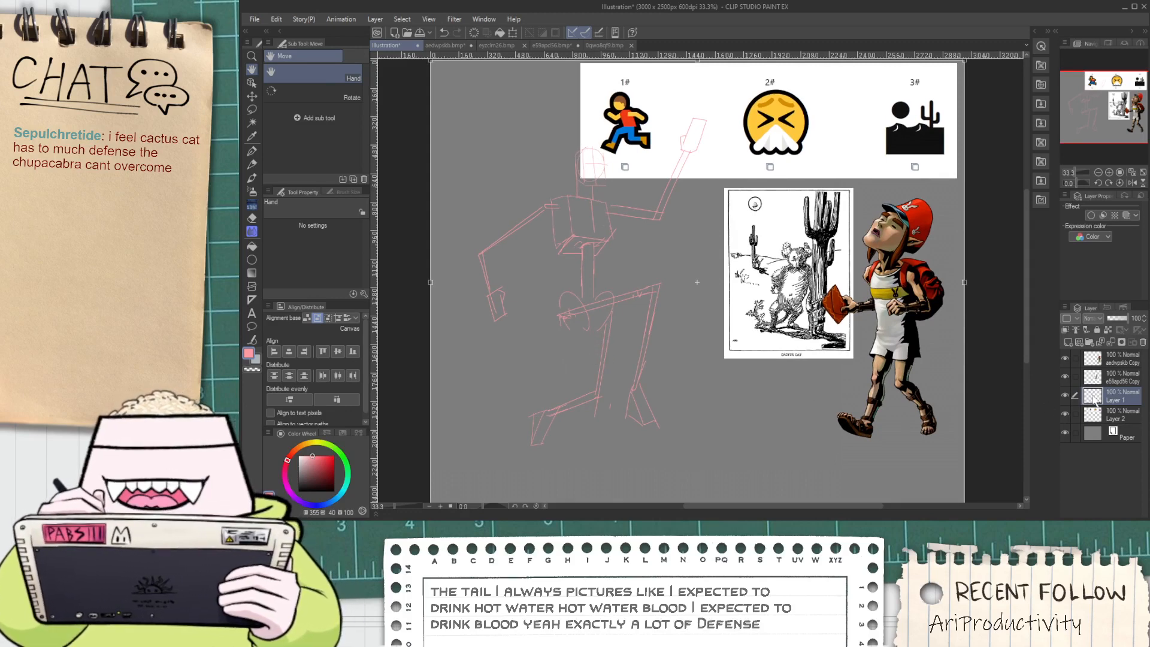
{"action": "left_click", "coordinate": [1068, 343]}
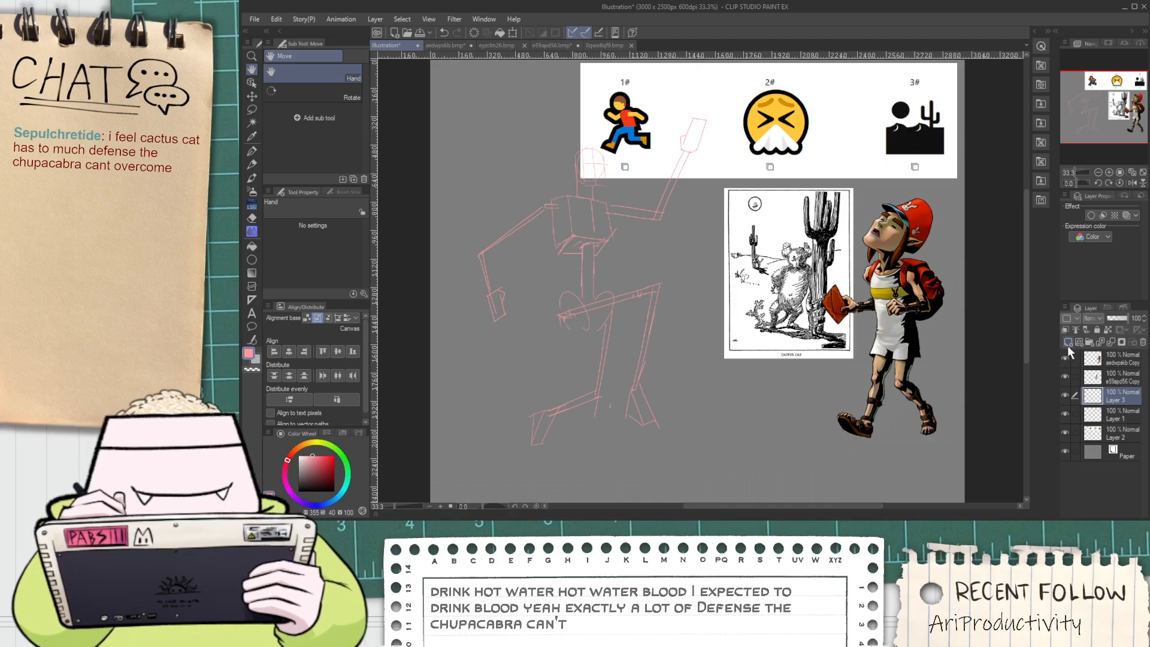
{"action": "left_click", "coordinate": [324, 457]}
{"action": "left_click", "coordinate": [326, 477]}
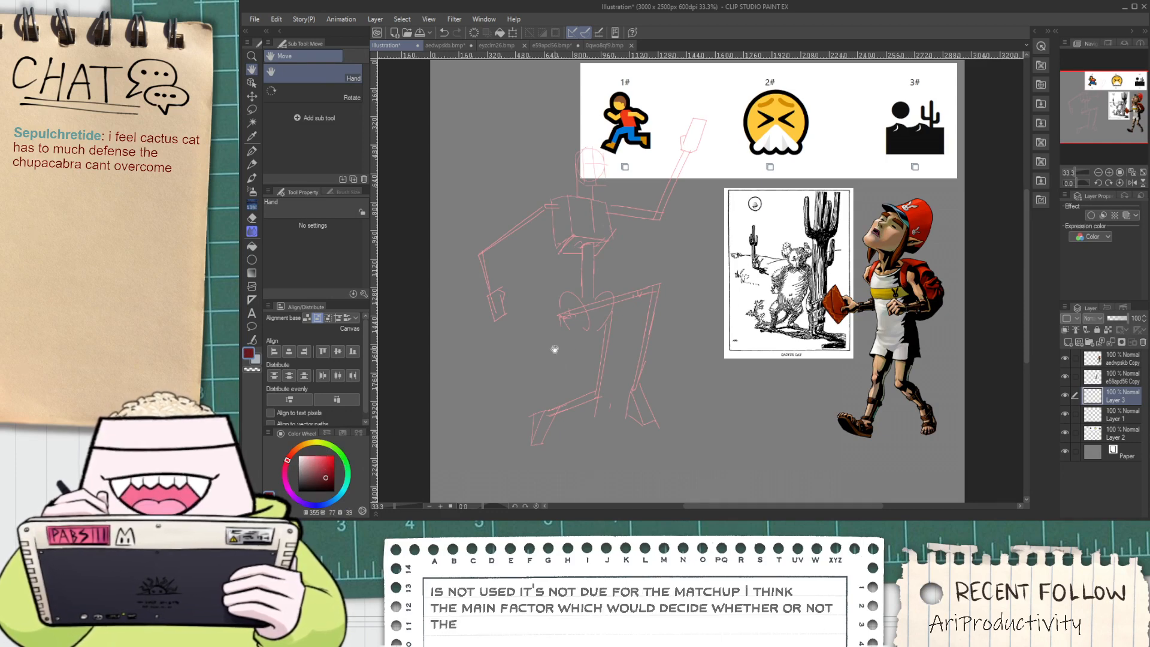
Check the crouching creature reference picture, then examine the running figure's pose beside its reference images
{"action": "left_click_drag", "start_coordinate": [555, 349], "coordinate": [532, 374]}
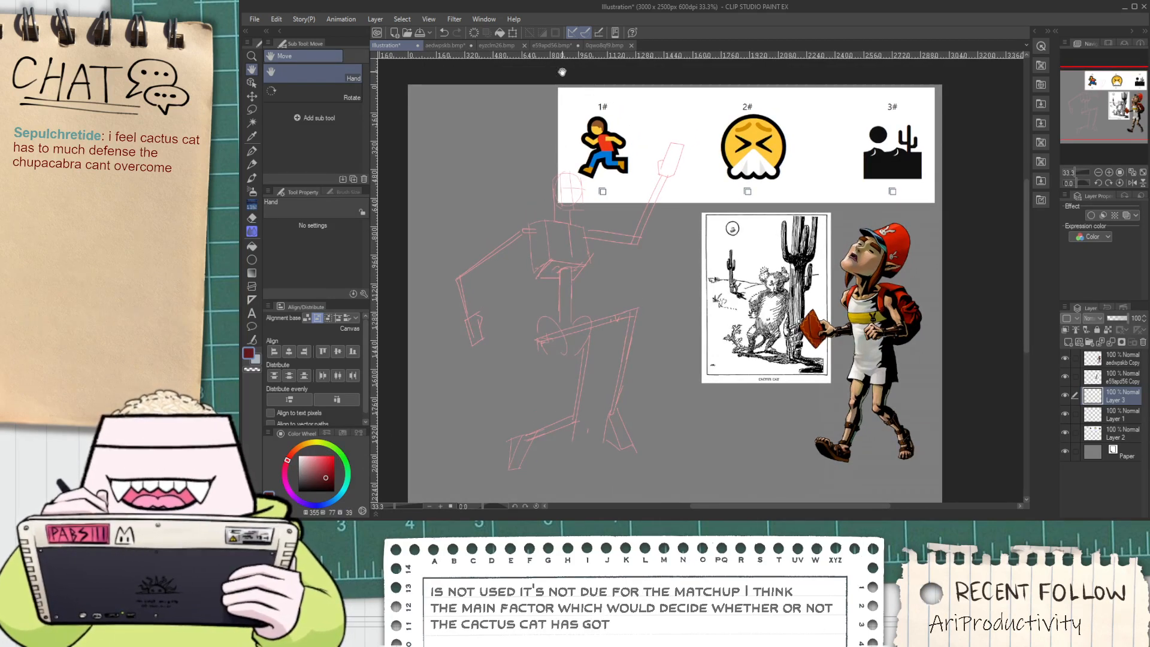
{"action": "left_click", "coordinate": [596, 46]}
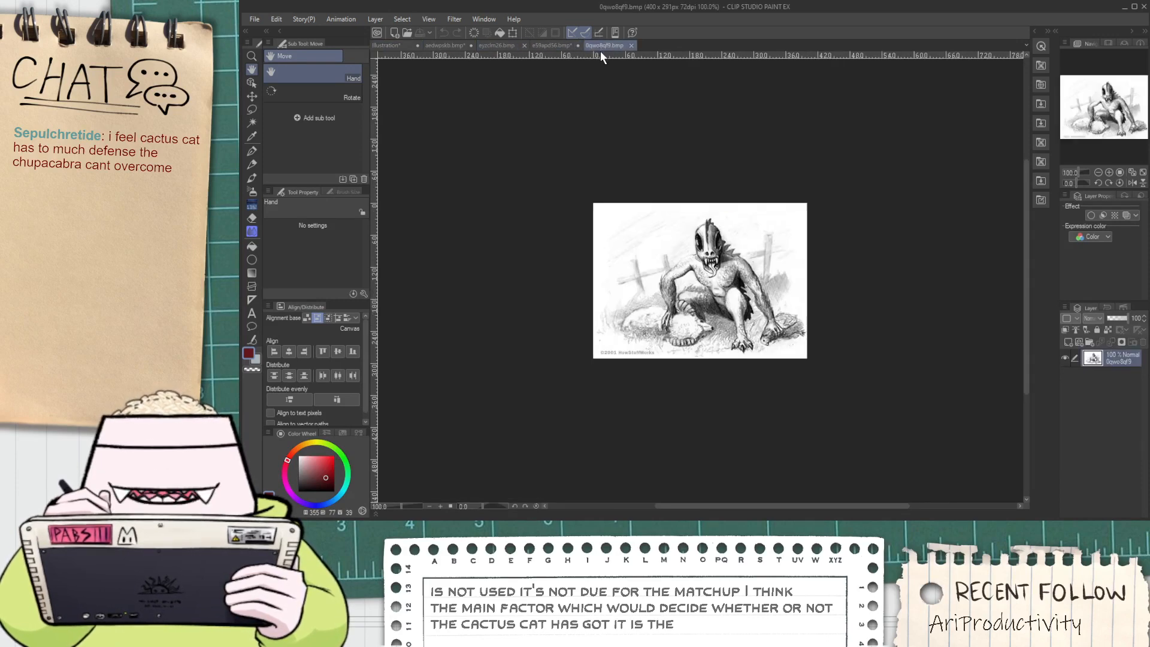
{"action": "left_click", "coordinate": [393, 45]}
{"action": "left_click_drag", "start_coordinate": [588, 314], "coordinate": [585, 278]}
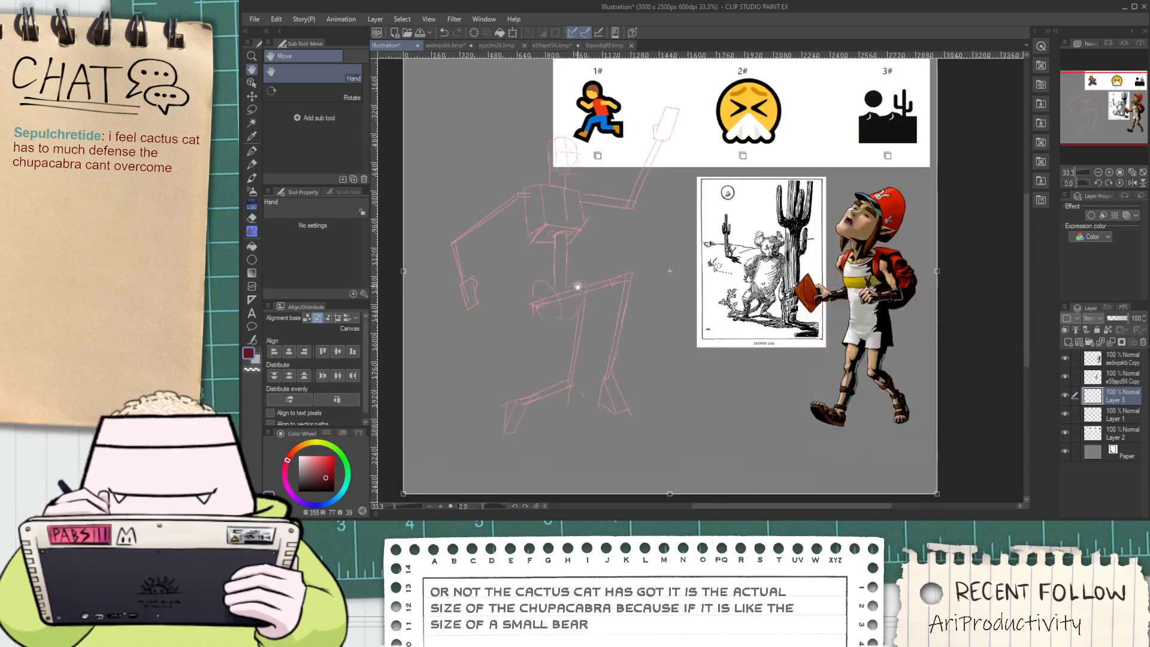
{"action": "key", "text": "p"}
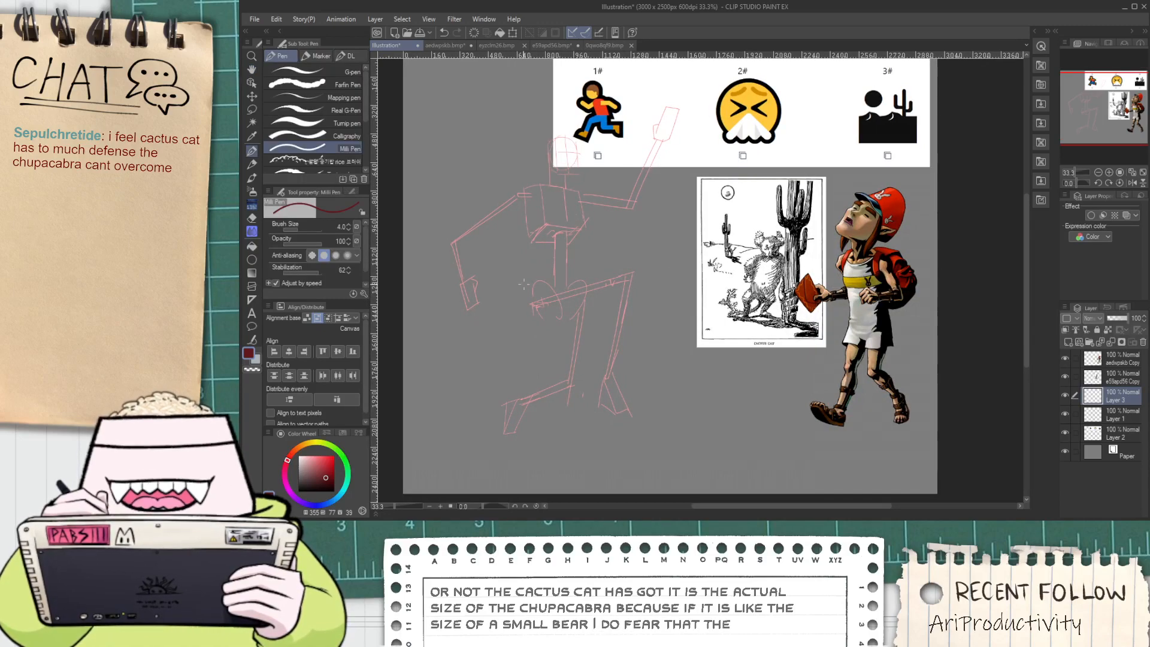
{"action": "scroll", "coordinate": [524, 284], "scroll_direction": "up", "scroll_amount": 2}
{"action": "key", "text": "space"}
{"action": "left_click_drag", "start_coordinate": [550, 278], "coordinate": [498, 305]}
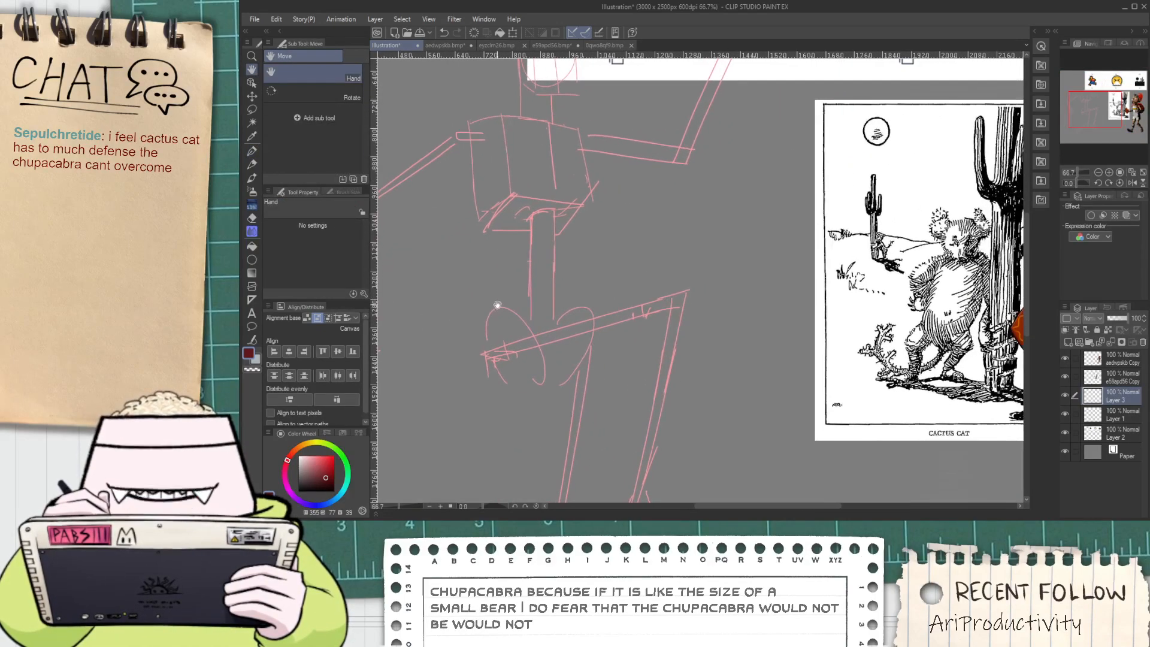
{"action": "scroll", "coordinate": [506, 303], "scroll_direction": "down", "scroll_amount": 1}
{"action": "left_click_drag", "start_coordinate": [536, 158], "coordinate": [511, 210]}
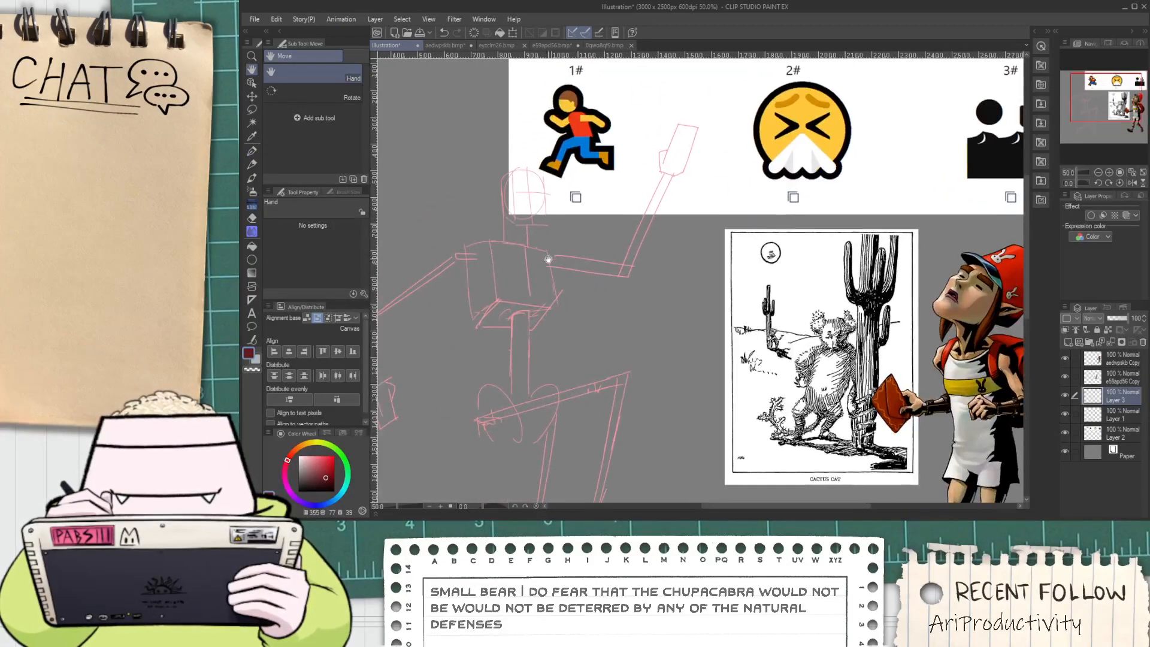
{"action": "left_click_drag", "start_coordinate": [583, 284], "coordinate": [614, 324]}
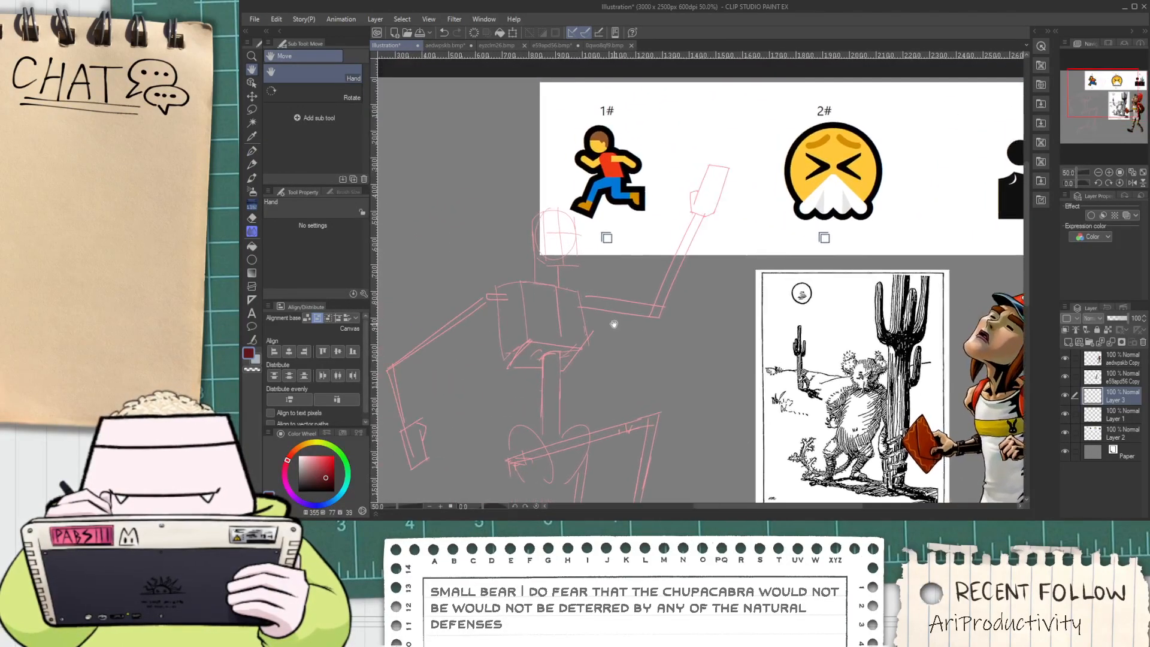
{"action": "scroll", "coordinate": [593, 294], "scroll_direction": "up", "scroll_amount": 1}
Draw a dark red curve bulging outward from the lower face, reworking it until it sits near the head's edge
{"action": "key", "text": "p"}
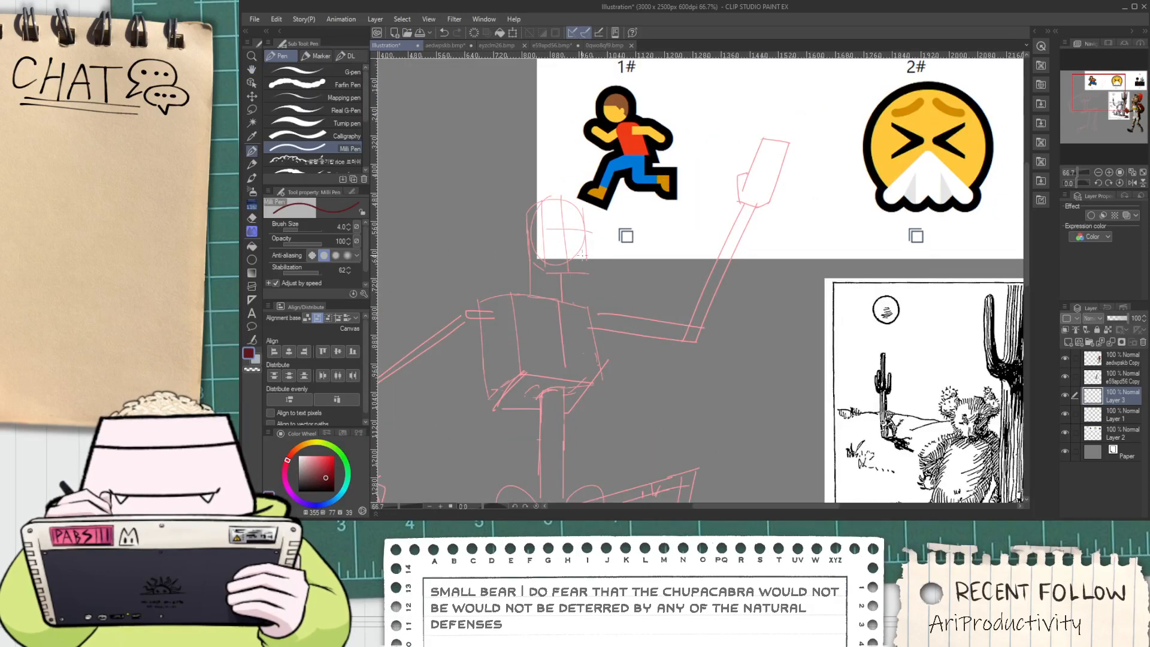
{"action": "scroll", "coordinate": [577, 237], "scroll_direction": "up", "scroll_amount": 3}
{"action": "mouse_move", "coordinate": [556, 234]}
{"action": "left_mouse_down"}
{"action": "mouse_move", "coordinate": [609, 269]}
{"action": "mouse_move", "coordinate": [578, 273]}
{"action": "left_mouse_up"}
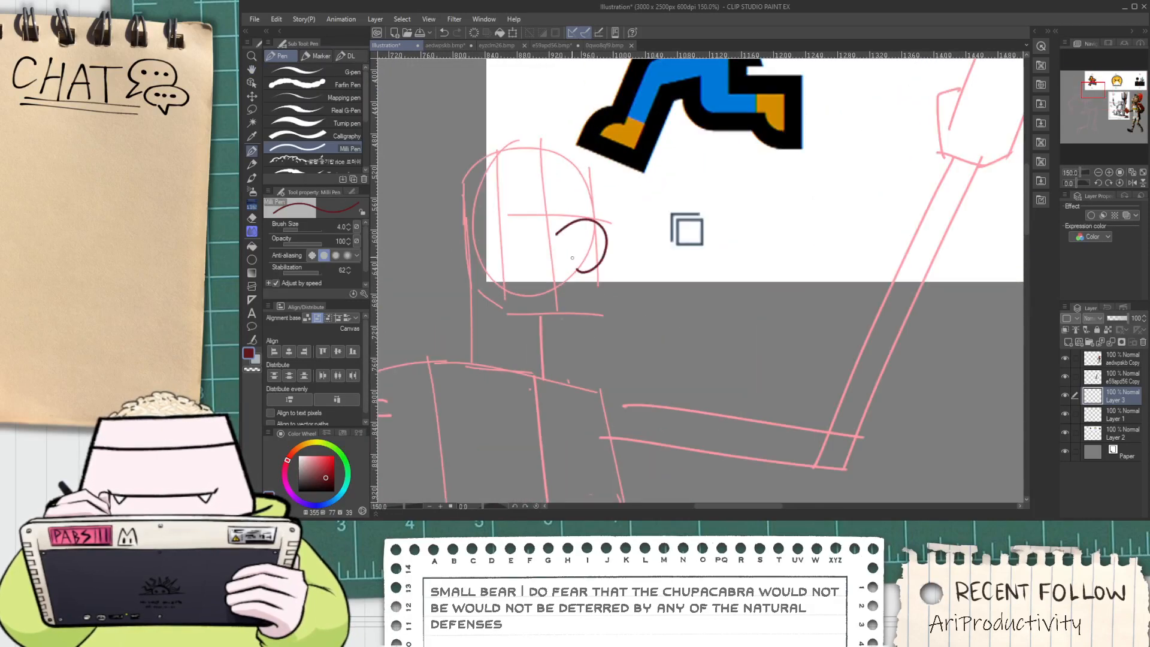
{"action": "key", "text": "ctrl+z"}
{"action": "left_click_drag", "start_coordinate": [557, 207], "coordinate": [601, 210]}
{"action": "key", "text": "ctrl+z"}
{"action": "left_click_drag", "start_coordinate": [555, 224], "coordinate": [566, 276]}
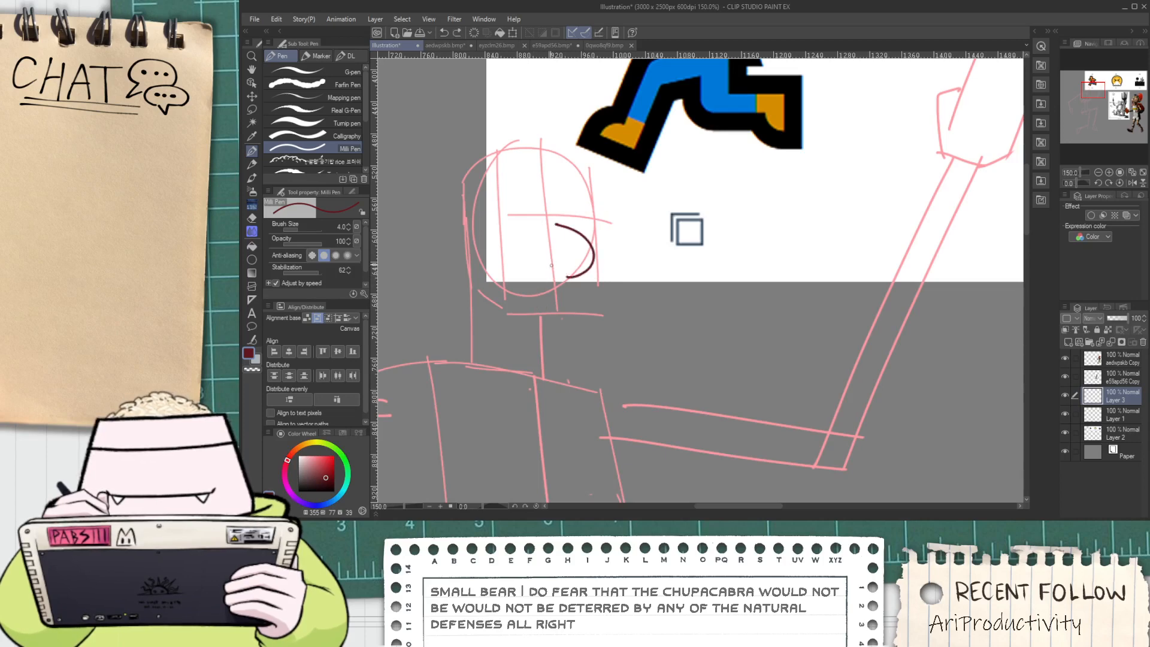
Draw a narrow dark red tube slanting from the lower face to the shoulder line, ending in a rounded knob
{"action": "left_click_drag", "start_coordinate": [542, 349], "coordinate": [538, 353]}
{"action": "key", "text": "ctrl+z"}
{"action": "left_click_drag", "start_coordinate": [545, 289], "coordinate": [536, 369]}
{"action": "key", "text": "ctrl+z"}
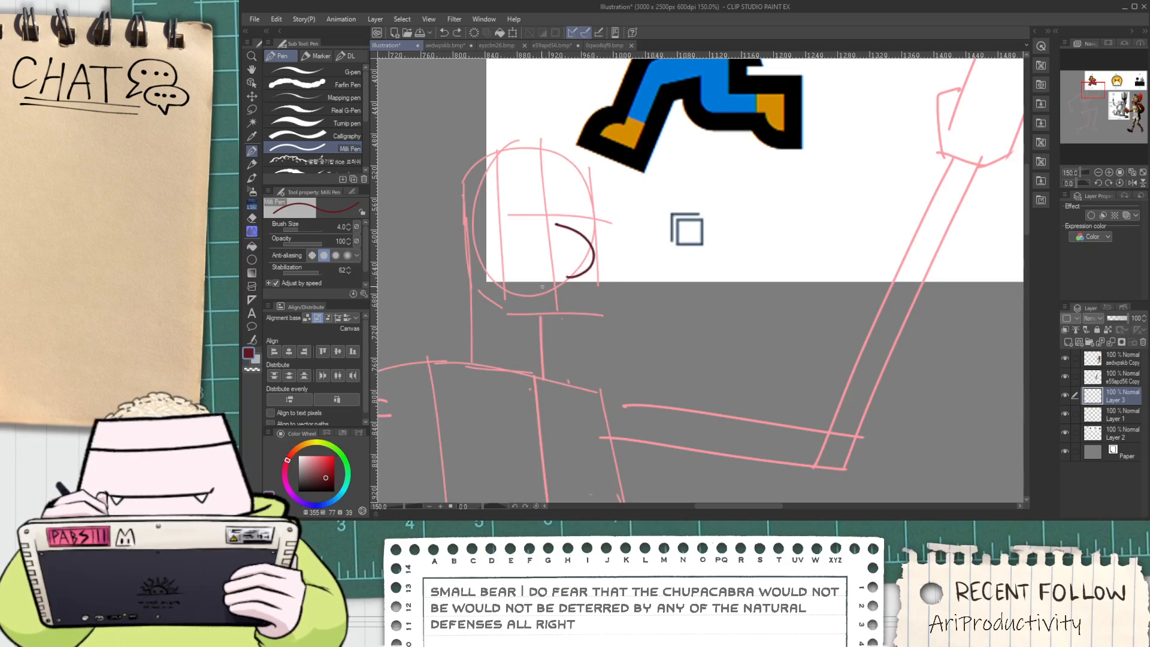
{"action": "left_click_drag", "start_coordinate": [554, 249], "coordinate": [526, 333]}
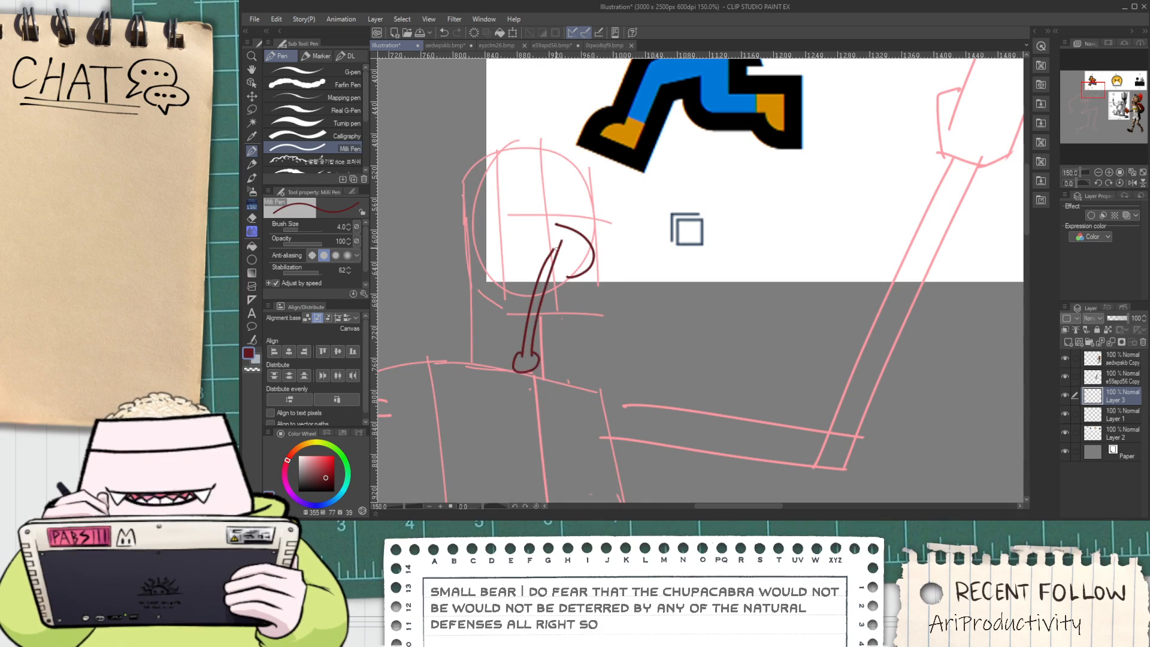
Cap the tube's upper end with a short slanted line and clean up around it with the eraser
{"action": "scroll", "coordinate": [532, 352], "scroll_direction": "up", "scroll_amount": 3}
{"action": "mouse_move", "coordinate": [520, 489]}
{"action": "left_mouse_down"}
{"action": "mouse_move", "coordinate": [569, 292]}
{"action": "mouse_move", "coordinate": [558, 291]}
{"action": "mouse_move", "coordinate": [579, 304]}
{"action": "left_mouse_up"}
{"action": "key", "text": "ctrl+z"}
{"action": "left_click_drag", "start_coordinate": [531, 253], "coordinate": [583, 285]}
{"action": "key", "text": "e"}
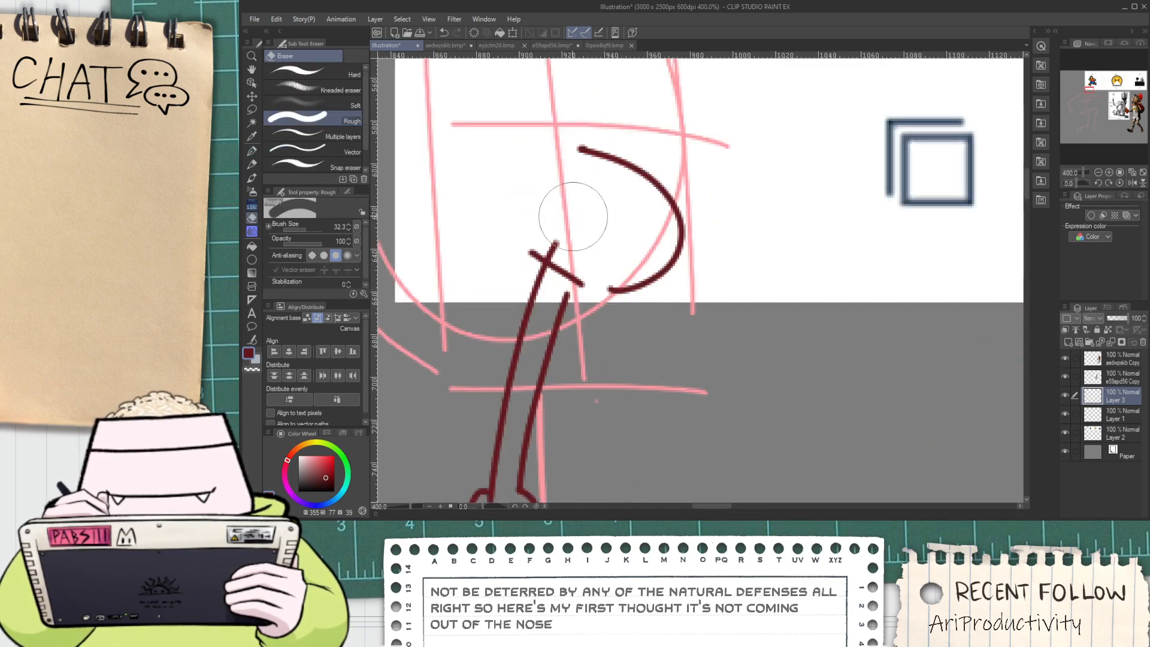
{"action": "mouse_move", "coordinate": [570, 218]}
{"action": "left_mouse_down"}
{"action": "mouse_move", "coordinate": [549, 218]}
{"action": "mouse_move", "coordinate": [562, 227]}
{"action": "left_mouse_up"}
Examine the sneezing face emoji and the other references for how the sneeze could be shown on the figure's face
{"action": "scroll", "coordinate": [563, 230], "scroll_direction": "down", "scroll_amount": 4}
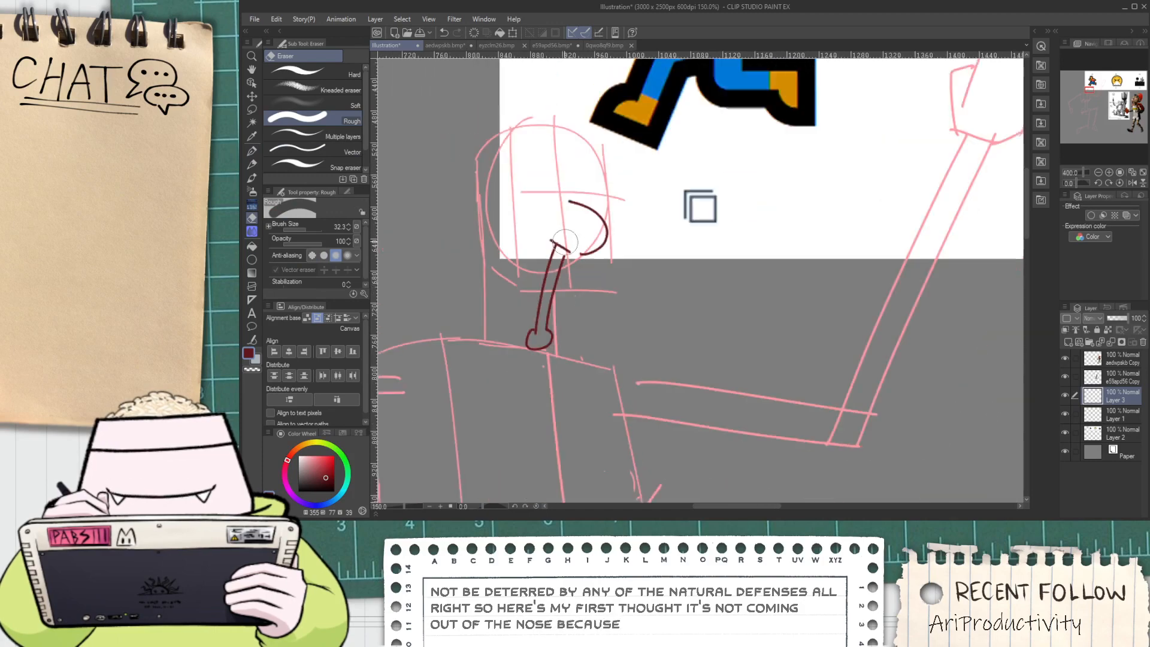
{"action": "key", "text": "space"}
{"action": "left_click_drag", "start_coordinate": [611, 272], "coordinate": [458, 387]}
{"action": "scroll", "coordinate": [923, 271], "scroll_direction": "down", "scroll_amount": 1}
{"action": "left_click_drag", "start_coordinate": [922, 270], "coordinate": [717, 235]}
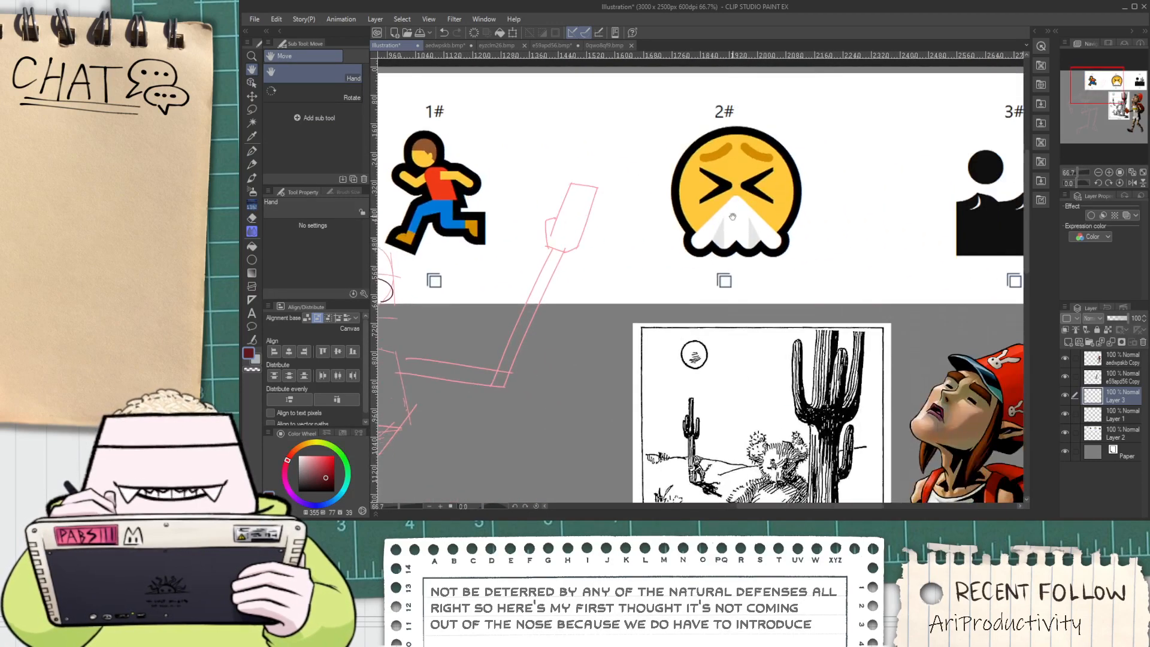
{"action": "scroll", "coordinate": [647, 256], "scroll_direction": "down", "scroll_amount": 1}
{"action": "left_click_drag", "start_coordinate": [633, 256], "coordinate": [718, 231]}
{"action": "scroll", "coordinate": [542, 246], "scroll_direction": "up", "scroll_amount": 1}
{"action": "scroll", "coordinate": [541, 246], "scroll_direction": "up", "scroll_amount": 2}
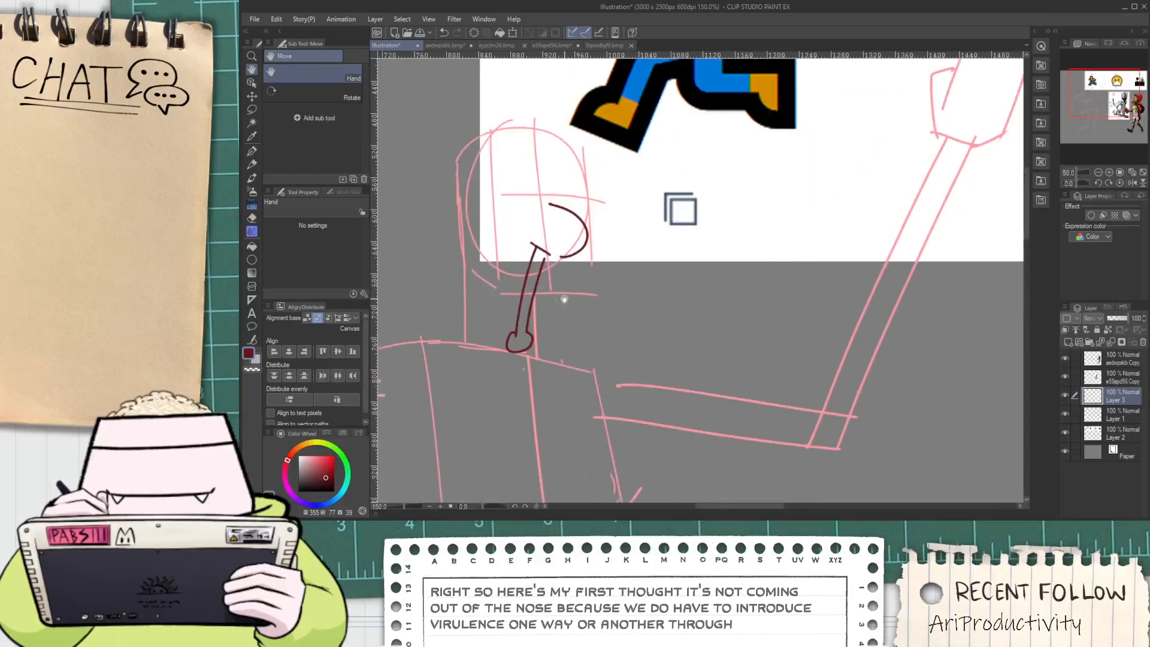
Draw small dark red mouth lines below the face and a curve bulging outward around them
{"action": "key", "text": "p"}
{"action": "key", "text": "ctrl+z"}
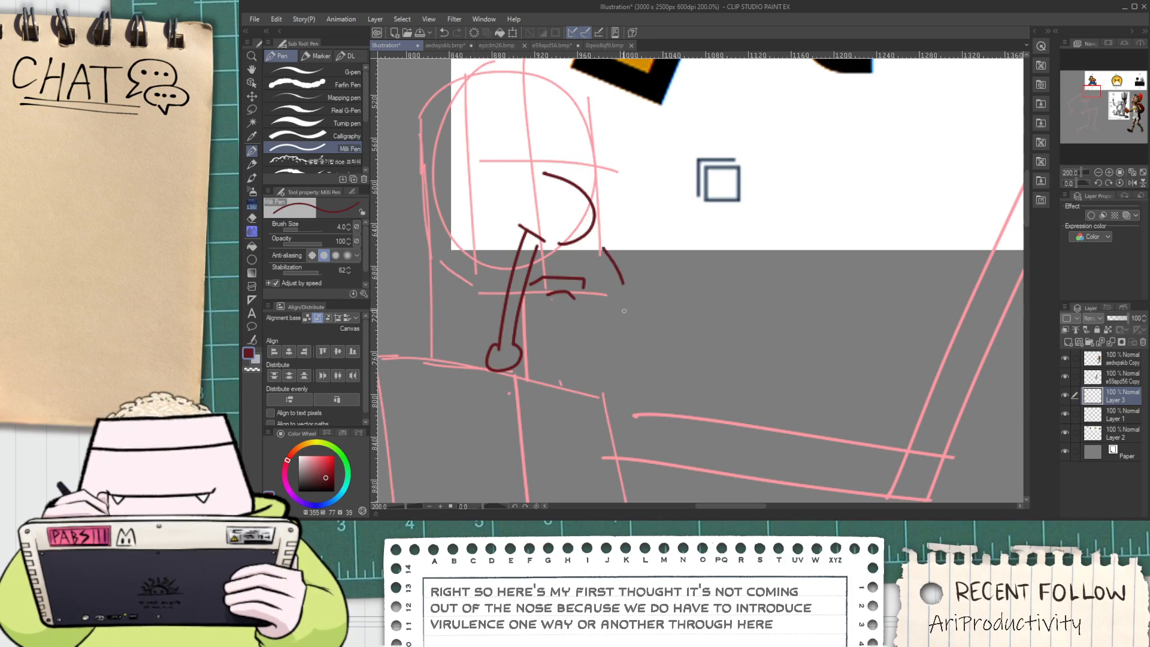
{"action": "left_click_drag", "start_coordinate": [625, 310], "coordinate": [592, 330]}
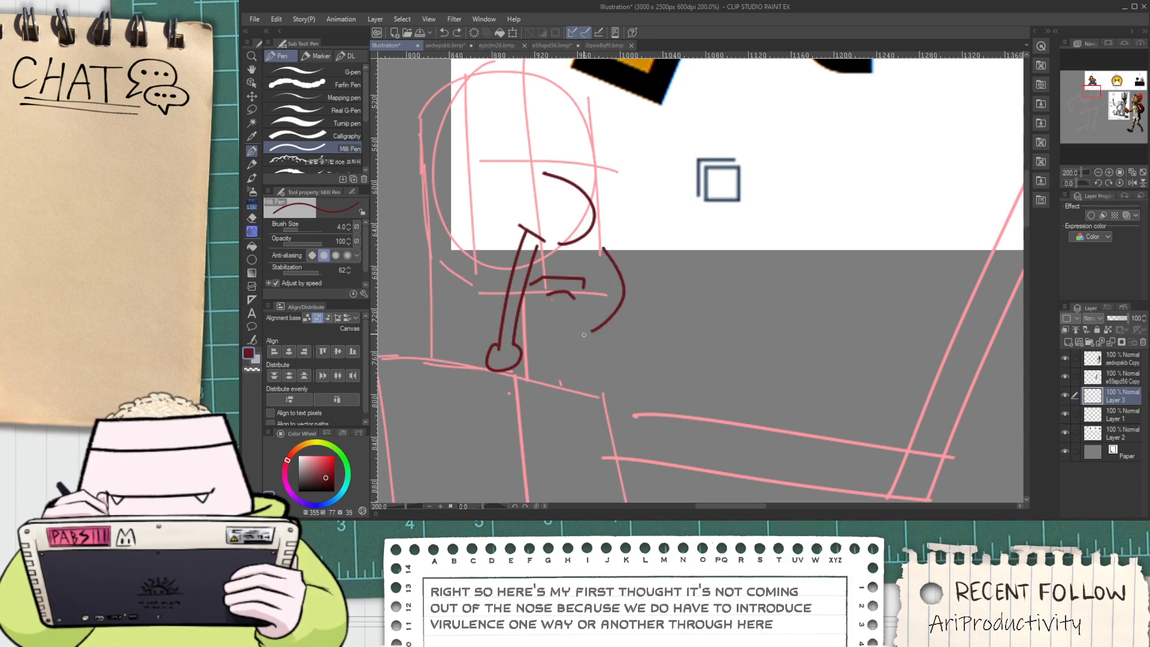
Examine the cactus cat drawing, the capped character and the emojis alongside the figure's head and pose
{"action": "scroll", "coordinate": [592, 341], "scroll_direction": "down", "scroll_amount": 3}
{"action": "key", "text": "space"}
{"action": "left_click_drag", "start_coordinate": [695, 395], "coordinate": [557, 236]}
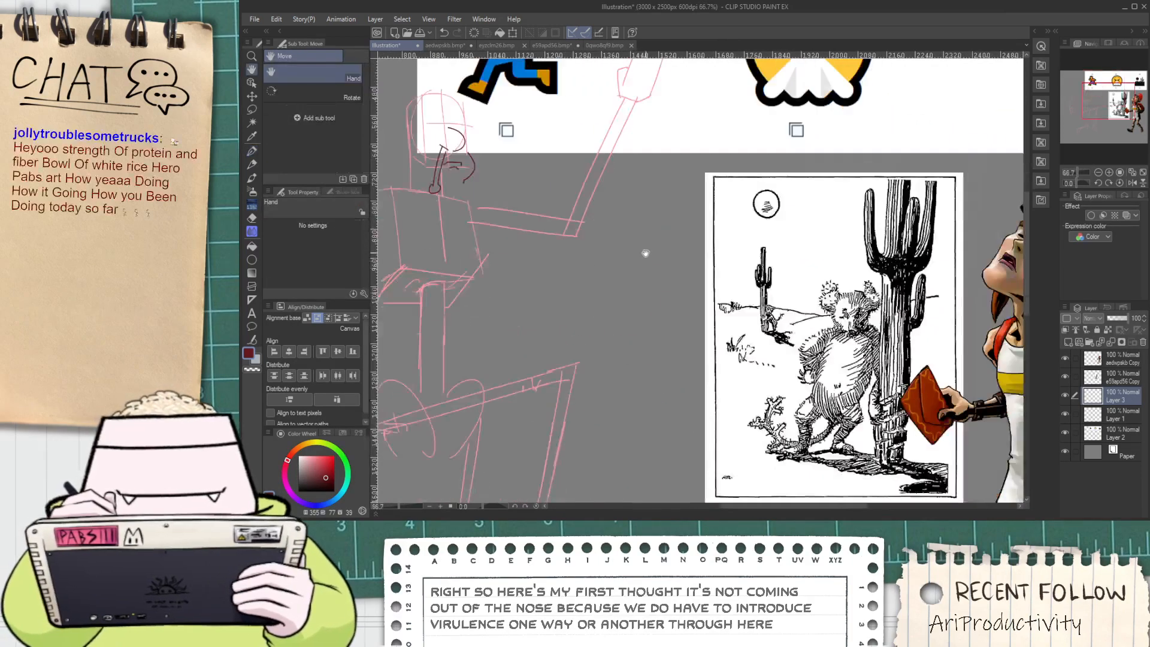
{"action": "scroll", "coordinate": [646, 253], "scroll_direction": "up", "scroll_amount": 1}
{"action": "left_click_drag", "start_coordinate": [660, 301], "coordinate": [639, 298]}
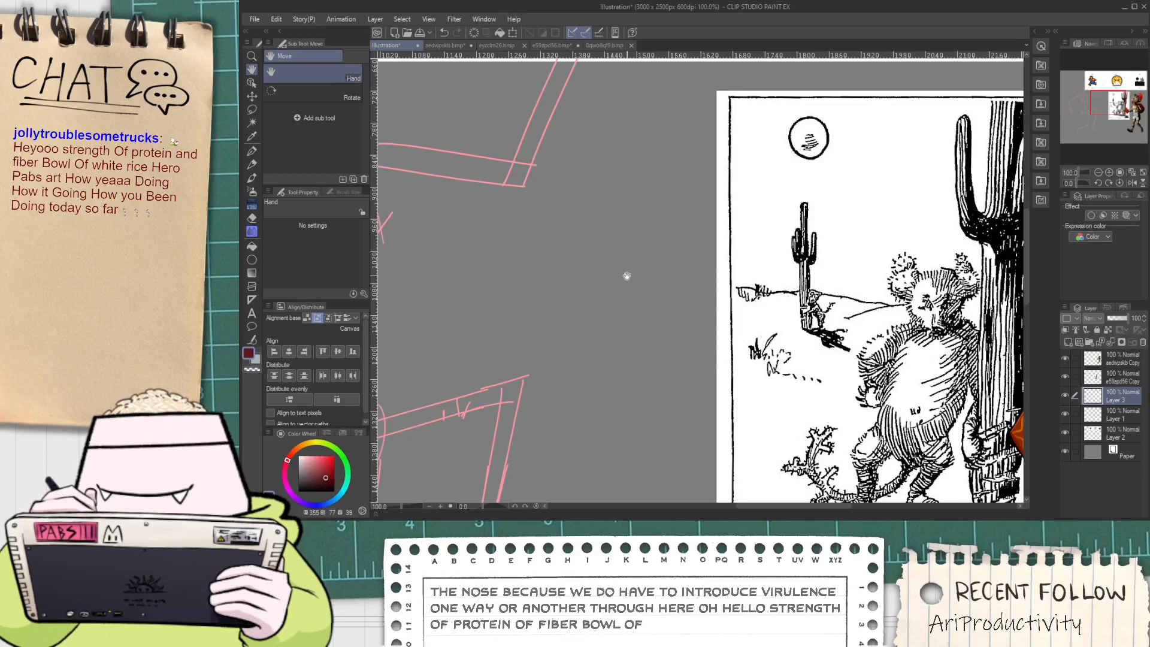
{"action": "scroll", "coordinate": [625, 281], "scroll_direction": "down", "scroll_amount": 1}
{"action": "scroll", "coordinate": [627, 281], "scroll_direction": "down", "scroll_amount": 1}
{"action": "left_click_drag", "start_coordinate": [601, 291], "coordinate": [645, 378]}
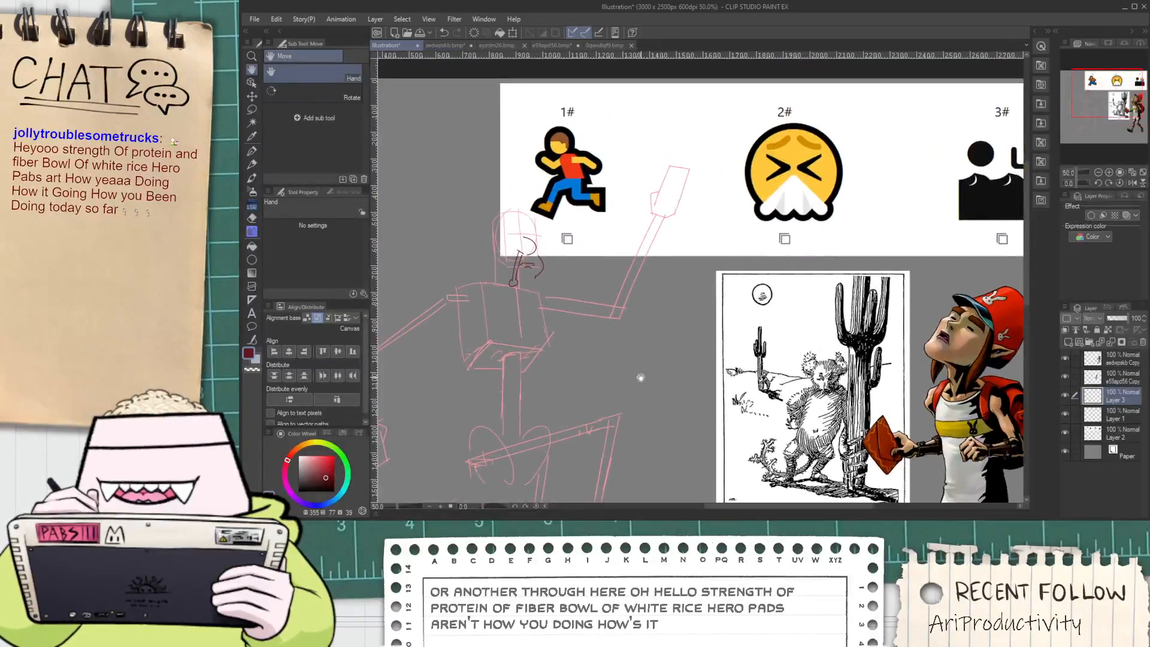
{"action": "left_click_drag", "start_coordinate": [530, 325], "coordinate": [591, 386]}
{"action": "scroll", "coordinate": [567, 349], "scroll_direction": "up", "scroll_amount": 4}
Try a dark red curve down the back of the jaw toward the tube, plus a connecting stroke beneath it
{"action": "key", "text": "p"}
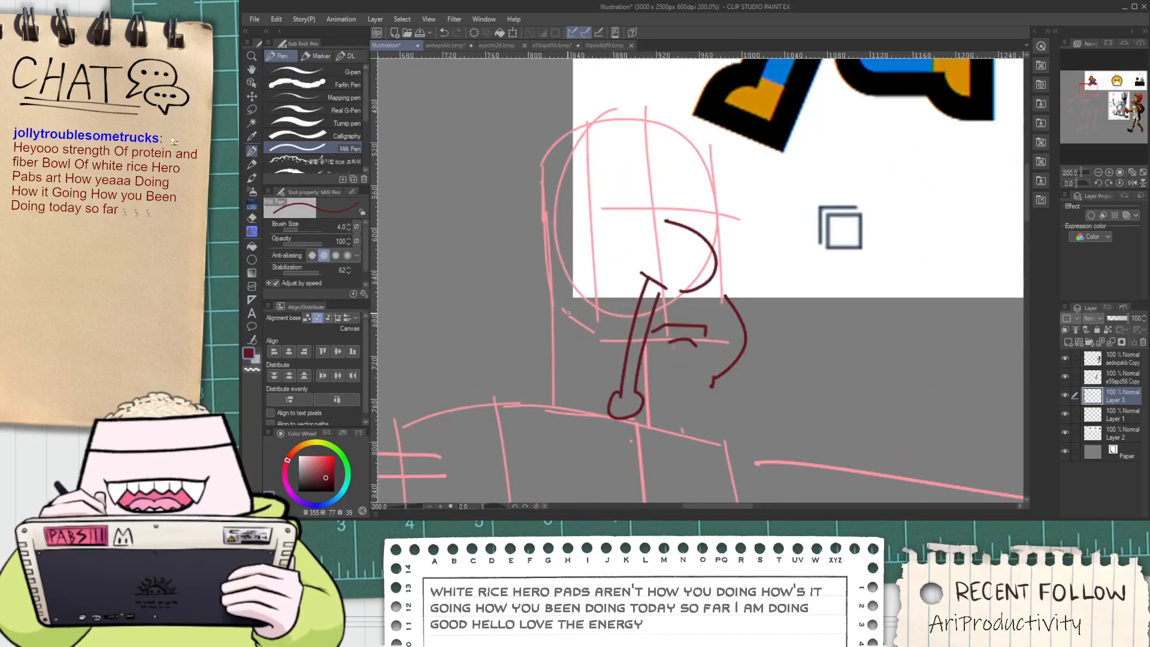
{"action": "scroll", "coordinate": [569, 322], "scroll_direction": "up", "scroll_amount": 2}
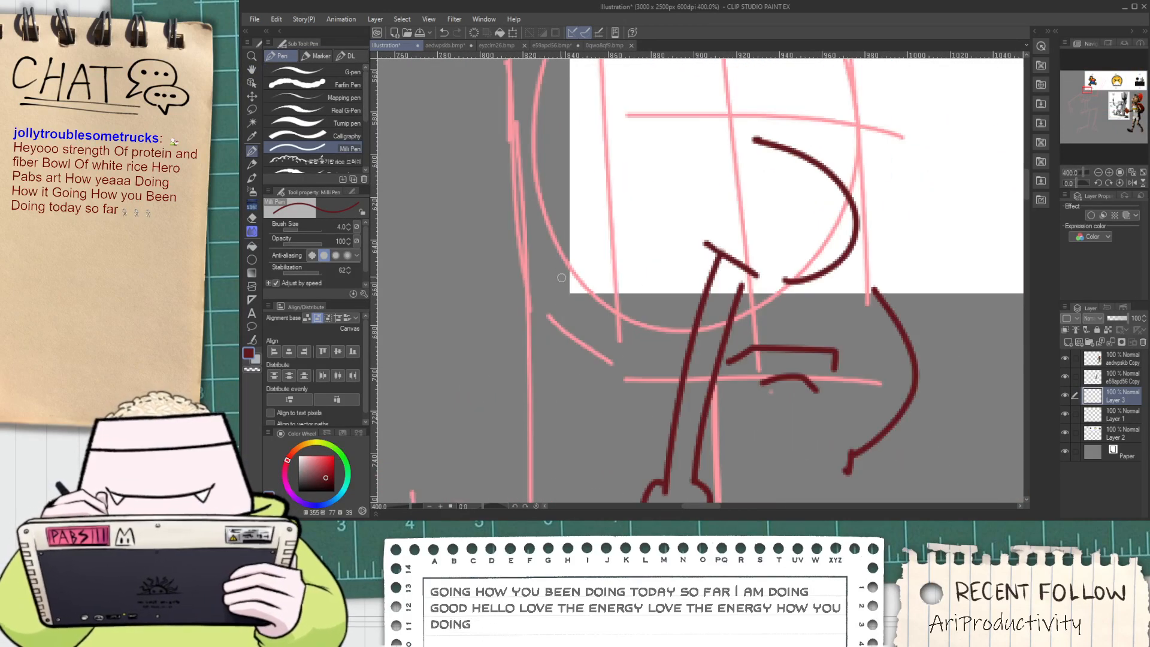
{"action": "mouse_move", "coordinate": [560, 278]}
{"action": "left_mouse_down"}
{"action": "mouse_move", "coordinate": [569, 398]}
{"action": "mouse_move", "coordinate": [645, 450]}
{"action": "left_mouse_up"}
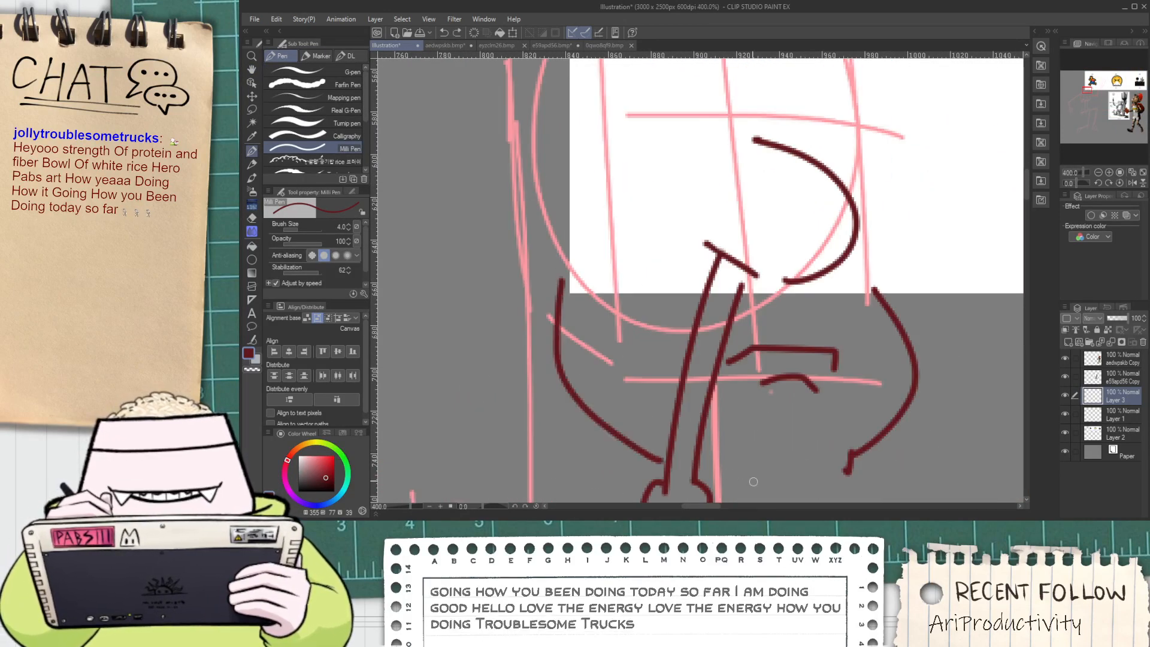
{"action": "mouse_move", "coordinate": [744, 482]}
{"action": "left_mouse_down"}
{"action": "mouse_move", "coordinate": [765, 499]}
{"action": "mouse_move", "coordinate": [685, 354]}
{"action": "mouse_move", "coordinate": [653, 389]}
{"action": "mouse_move", "coordinate": [775, 348]}
{"action": "mouse_move", "coordinate": [629, 274]}
{"action": "mouse_move", "coordinate": [588, 203]}
{"action": "mouse_move", "coordinate": [593, 284]}
{"action": "mouse_move", "coordinate": [612, 338]}
{"action": "left_mouse_up"}
{"action": "key", "text": "ctrl+z"}
Erase the dark red face curves, mouth lines and tube, leaving only the pink skeleton head and neck
{"action": "scroll", "coordinate": [774, 348], "scroll_direction": "down", "scroll_amount": 4}
{"action": "key", "text": "space"}
{"action": "scroll", "coordinate": [579, 203], "scroll_direction": "down", "scroll_amount": 1}
{"action": "key", "text": "e"}
{"action": "scroll", "coordinate": [564, 258], "scroll_direction": "up", "scroll_amount": 1}
{"action": "left_click_drag", "start_coordinate": [538, 225], "coordinate": [549, 258]}
{"action": "mouse_move", "coordinate": [575, 285]}
{"action": "left_mouse_down"}
{"action": "mouse_move", "coordinate": [593, 215]}
{"action": "mouse_move", "coordinate": [623, 218]}
{"action": "mouse_move", "coordinate": [626, 264]}
{"action": "left_mouse_up"}
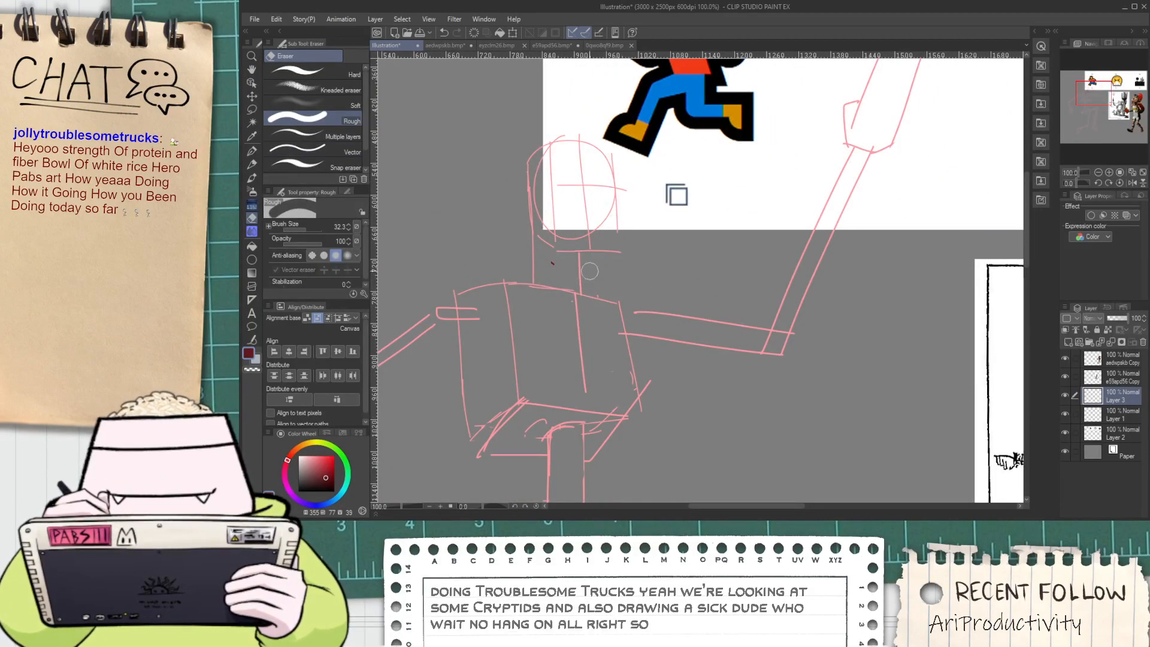
Examine the skeleton's head and upper body beside the emojis for another way to show the sickness
{"action": "scroll", "coordinate": [556, 245], "scroll_direction": "down", "scroll_amount": 2}
{"action": "left_click_drag", "start_coordinate": [596, 304], "coordinate": [560, 280]}
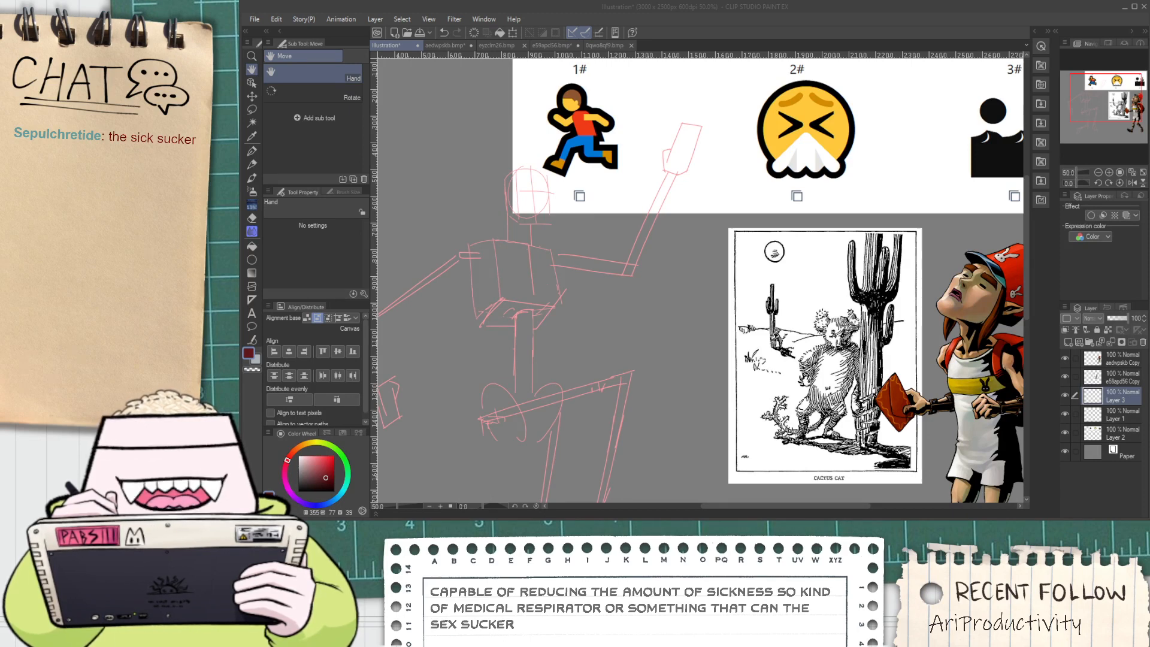
{"action": "left_click", "coordinate": [897, 24]}
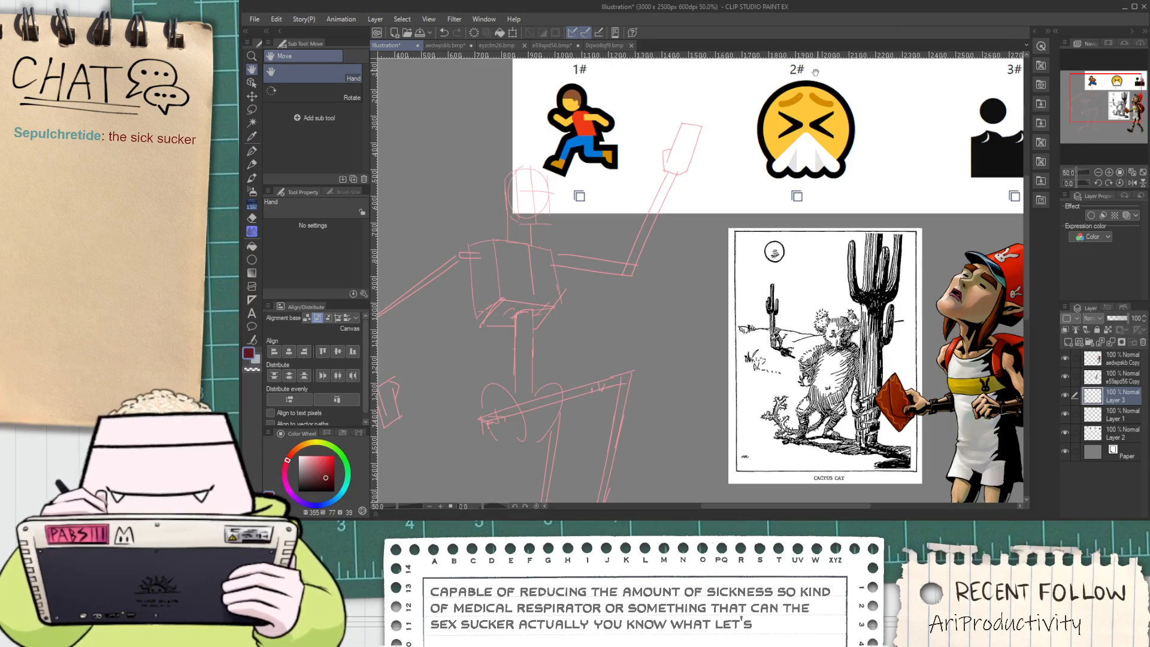
{"action": "left_click_drag", "start_coordinate": [479, 242], "coordinate": [497, 264]}
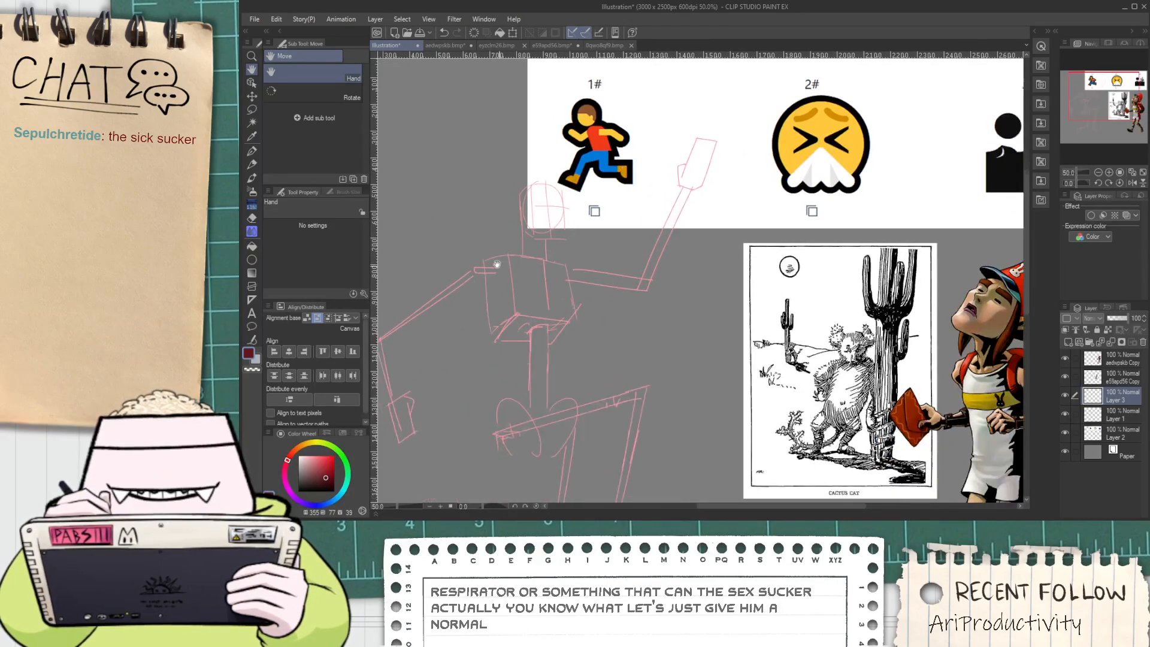
{"action": "scroll", "coordinate": [496, 264], "scroll_direction": "up", "scroll_amount": 5}
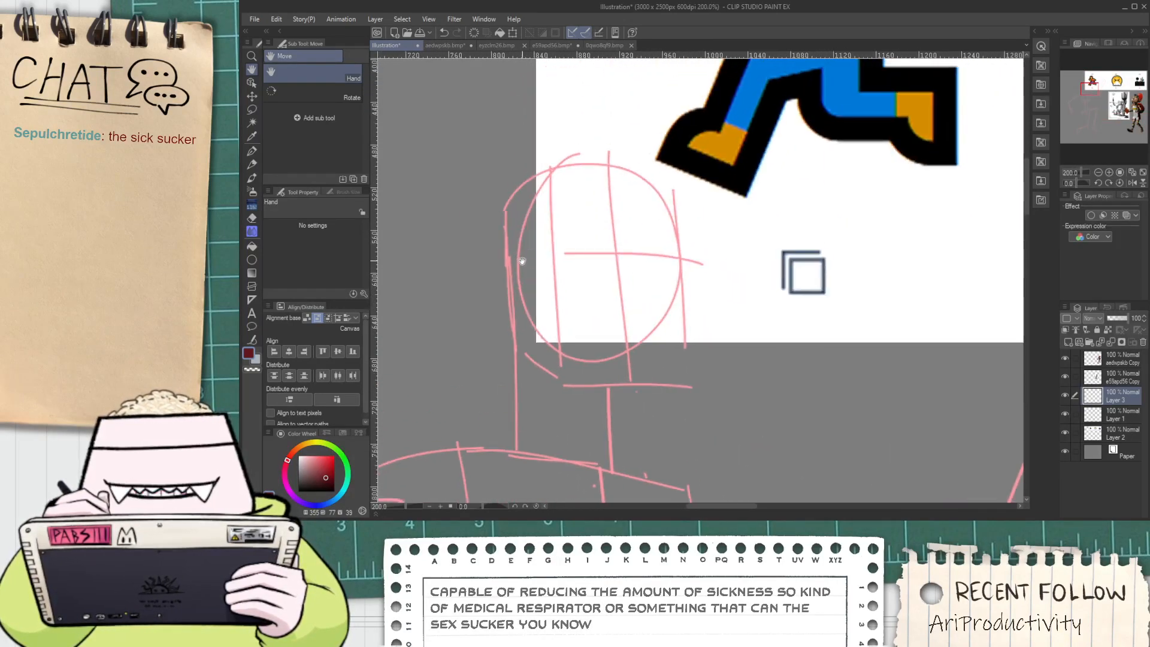
{"action": "scroll", "coordinate": [522, 261], "scroll_direction": "down", "scroll_amount": 3}
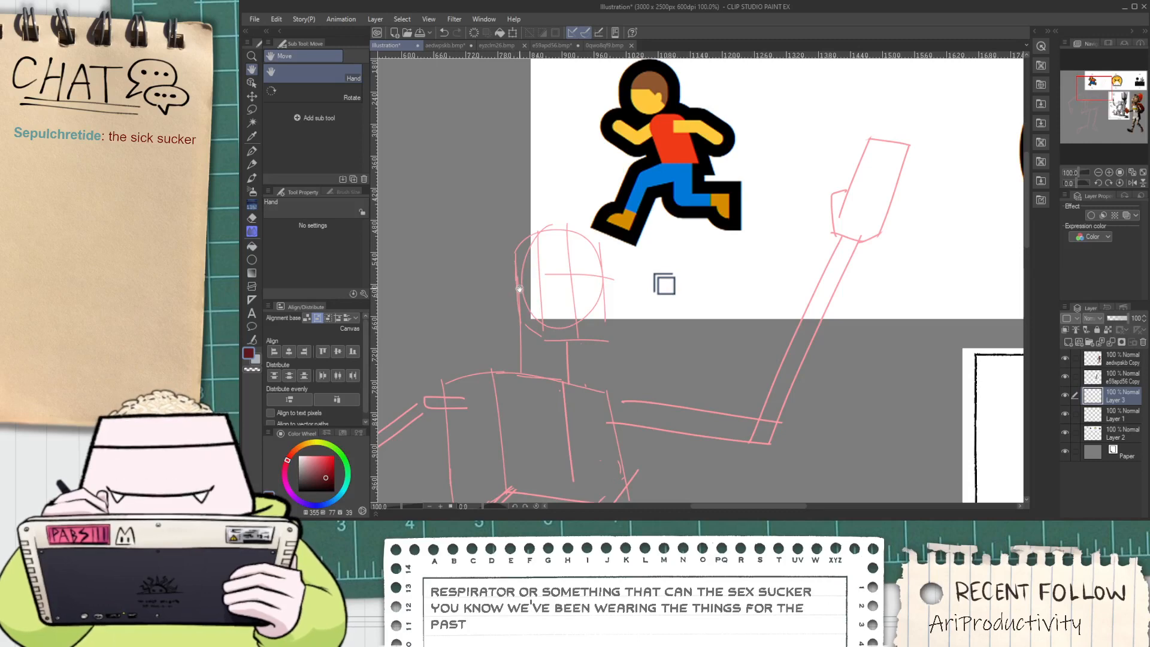
{"action": "scroll", "coordinate": [523, 297], "scroll_direction": "up", "scroll_amount": 3}
Try a short dark red stroke along the back edge of the head and undo it
{"action": "key", "text": "p"}
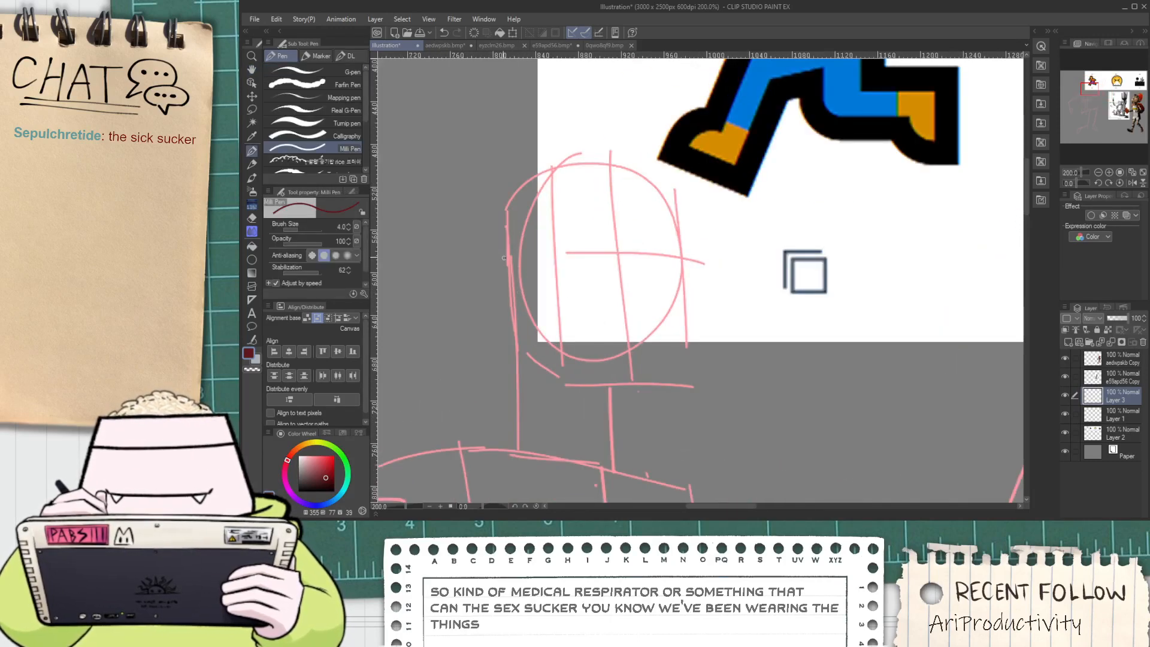
{"action": "mouse_move", "coordinate": [514, 235]}
{"action": "left_mouse_down"}
{"action": "mouse_move", "coordinate": [489, 262]}
{"action": "mouse_move", "coordinate": [548, 296]}
{"action": "mouse_move", "coordinate": [506, 324]}
{"action": "mouse_move", "coordinate": [504, 241]}
{"action": "mouse_move", "coordinate": [532, 264]}
{"action": "left_mouse_up"}
{"action": "key", "text": "ctrl+z"}
{"action": "key", "text": "ctrl+z"}
Compare the cactus cat drawing, the capped character and the three emojis for ideas for the figure
{"action": "scroll", "coordinate": [524, 259], "scroll_direction": "down", "scroll_amount": 3}
{"action": "key", "text": "space"}
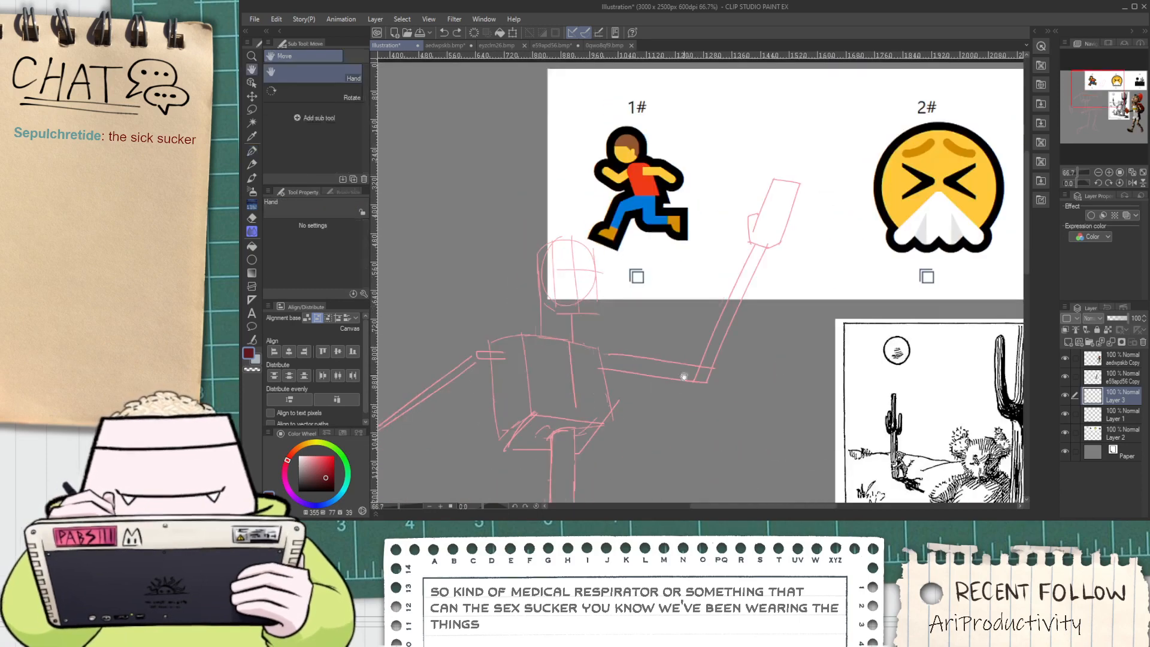
{"action": "mouse_move", "coordinate": [919, 439]}
{"action": "left_mouse_down"}
{"action": "mouse_move", "coordinate": [713, 249]}
{"action": "mouse_move", "coordinate": [606, 236]}
{"action": "left_mouse_up"}
{"action": "scroll", "coordinate": [665, 264], "scroll_direction": "down", "scroll_amount": 1}
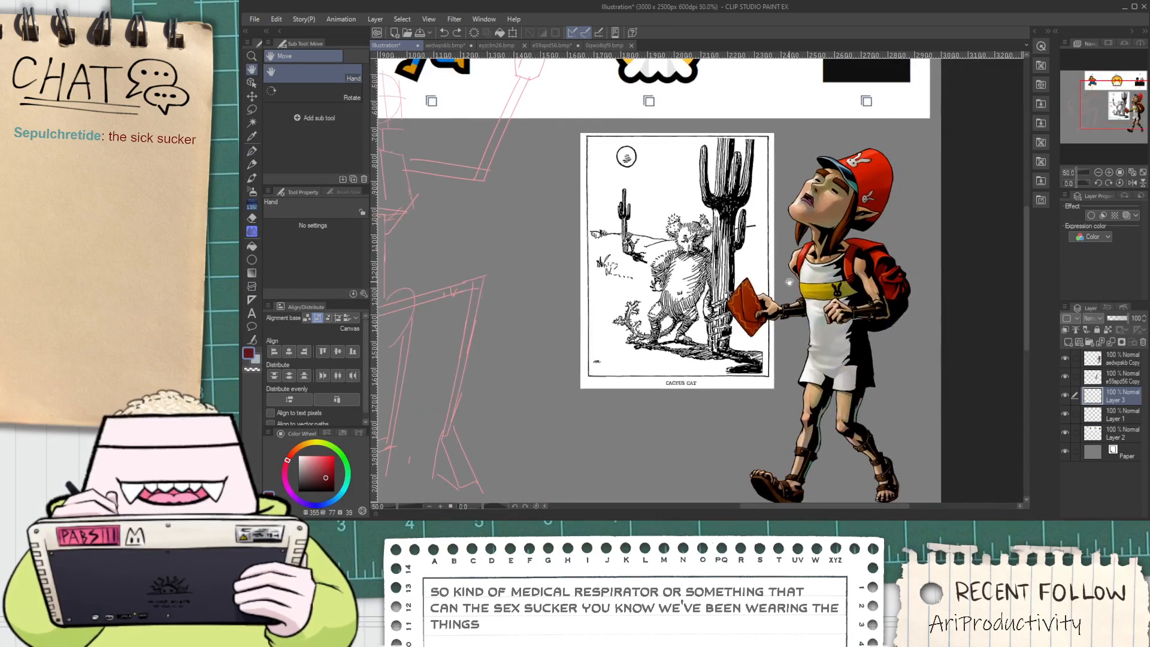
{"action": "left_click_drag", "start_coordinate": [689, 244], "coordinate": [718, 398]}
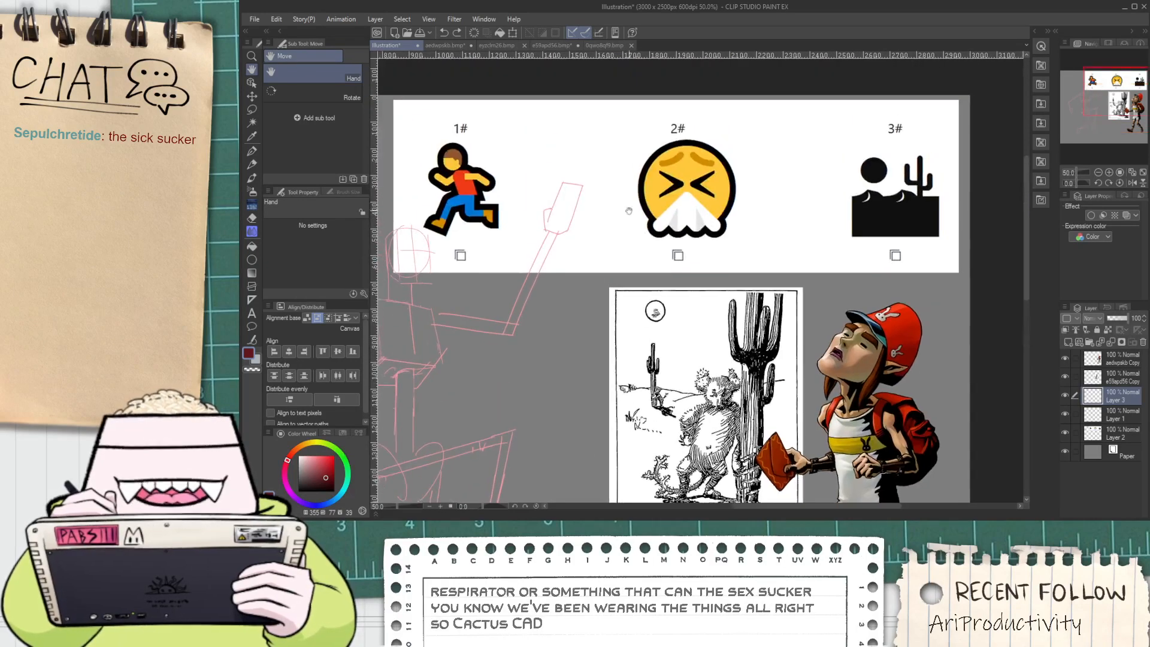
{"action": "mouse_move", "coordinate": [499, 360]}
{"action": "left_mouse_down"}
{"action": "mouse_move", "coordinate": [581, 264]}
{"action": "mouse_move", "coordinate": [604, 255]}
{"action": "left_mouse_up"}
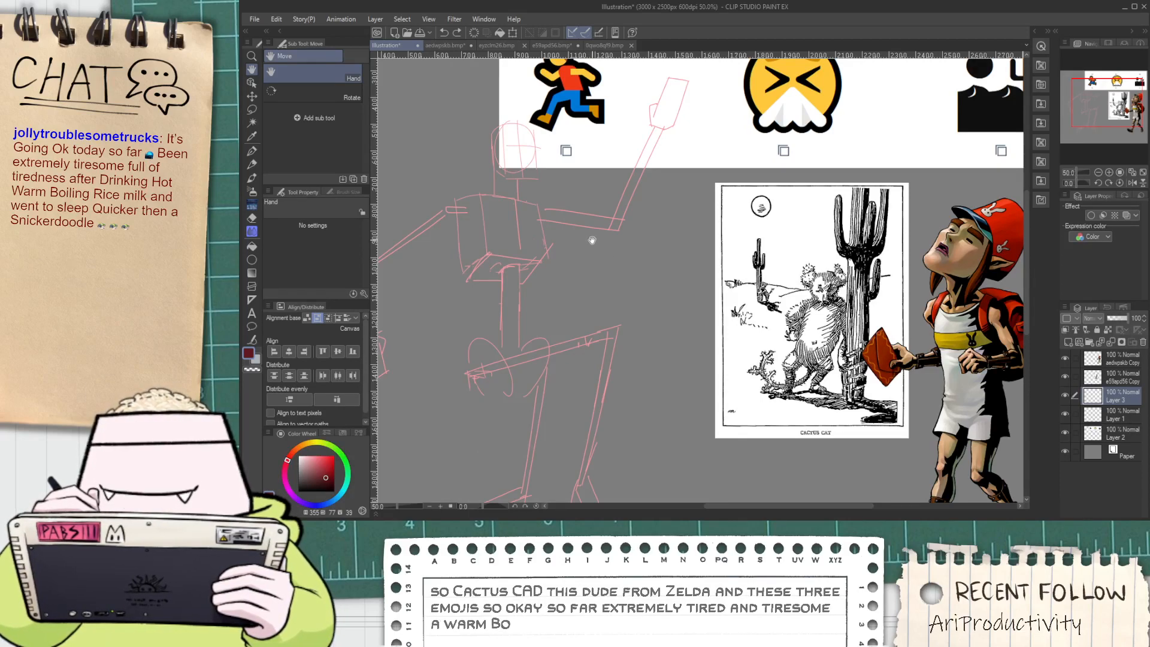
{"action": "left_click_drag", "start_coordinate": [596, 190], "coordinate": [592, 280]}
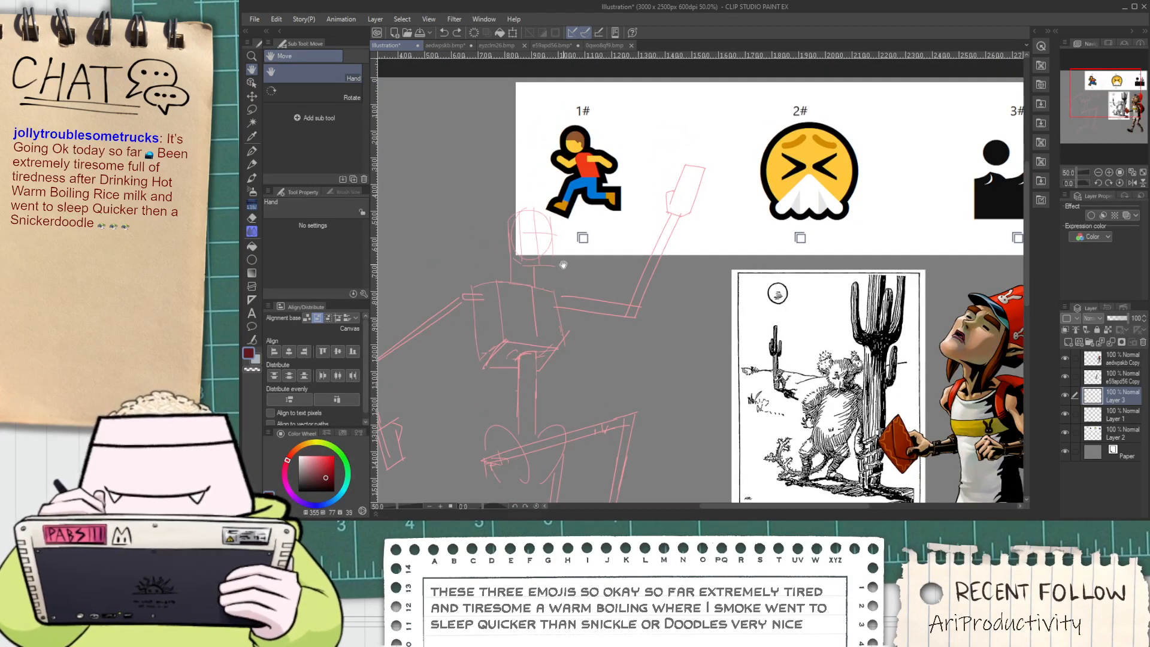
Look over the figure's head, torso and legs to decide which part of the skeleton to detail first
{"action": "scroll", "coordinate": [531, 293], "scroll_direction": "up", "scroll_amount": 4}
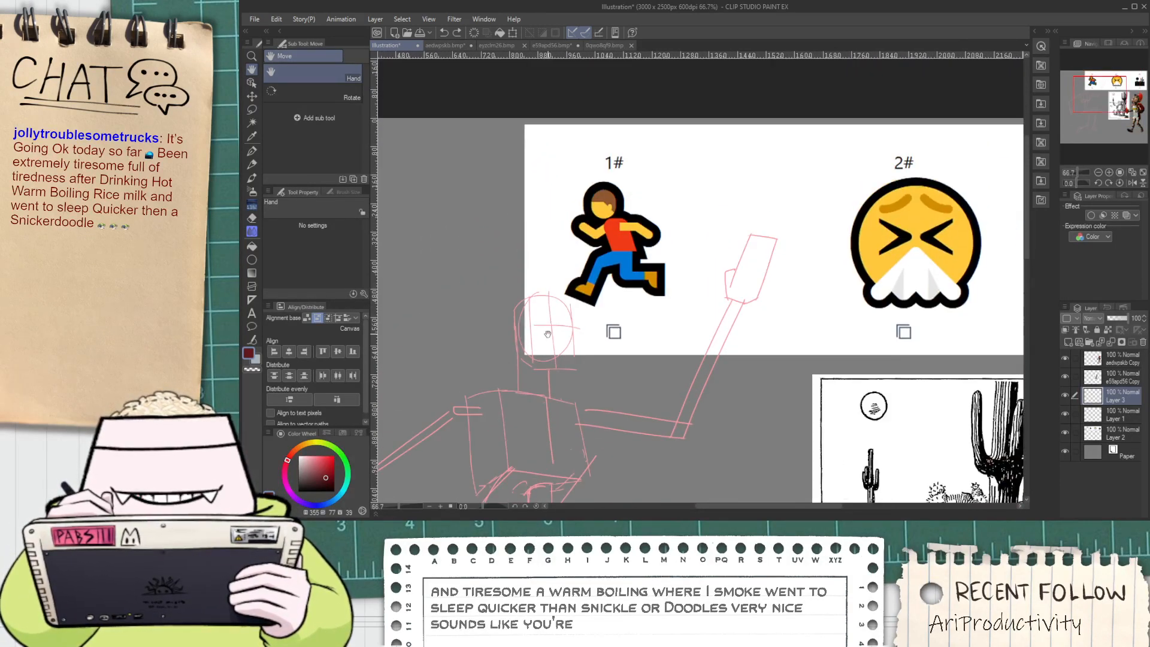
{"action": "scroll", "coordinate": [510, 332], "scroll_direction": "down", "scroll_amount": 3}
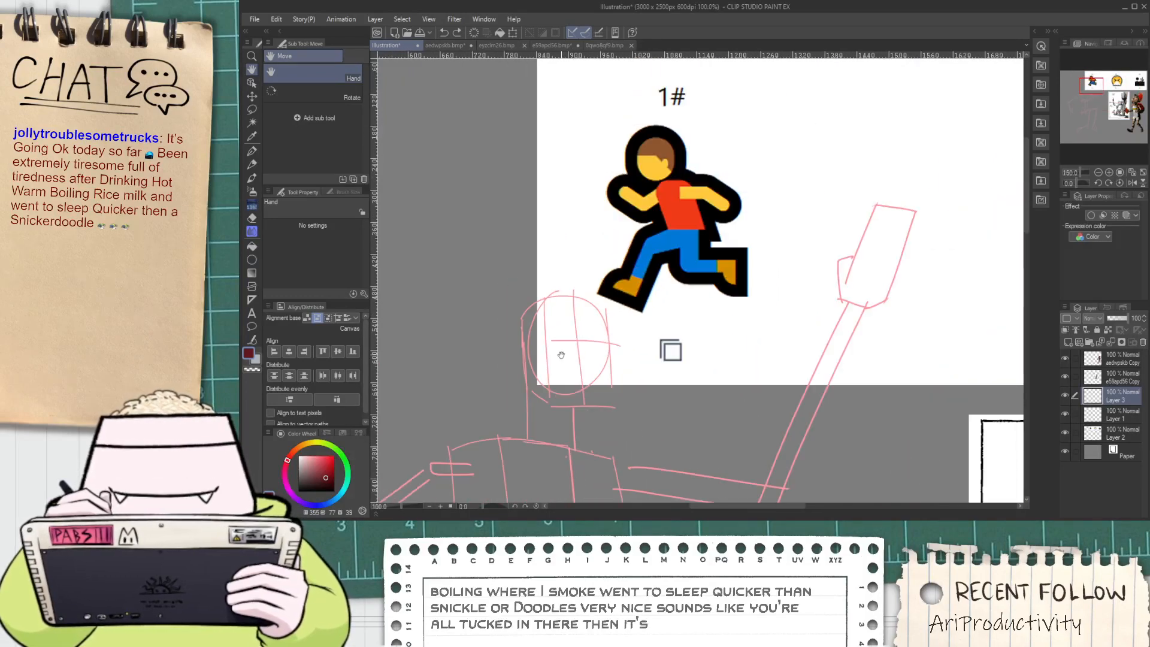
{"action": "scroll", "coordinate": [526, 344], "scroll_direction": "up", "scroll_amount": 2}
{"action": "key", "text": "p"}
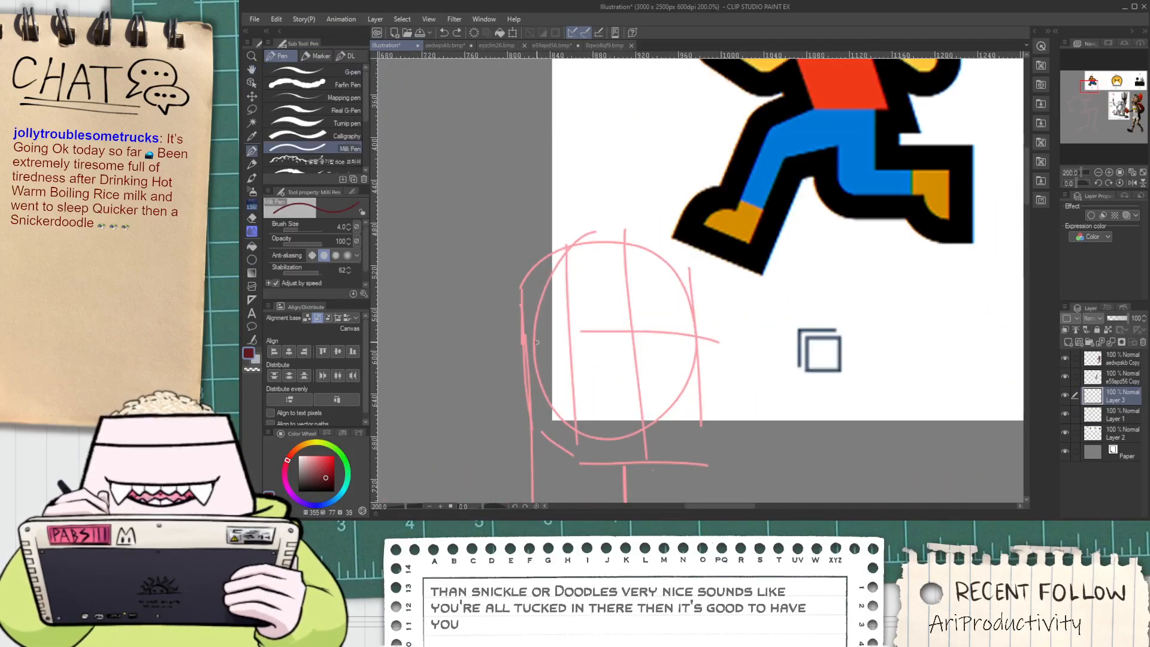
{"action": "scroll", "coordinate": [560, 362], "scroll_direction": "down", "scroll_amount": 1}
{"action": "left_click_drag", "start_coordinate": [558, 375], "coordinate": [532, 302]}
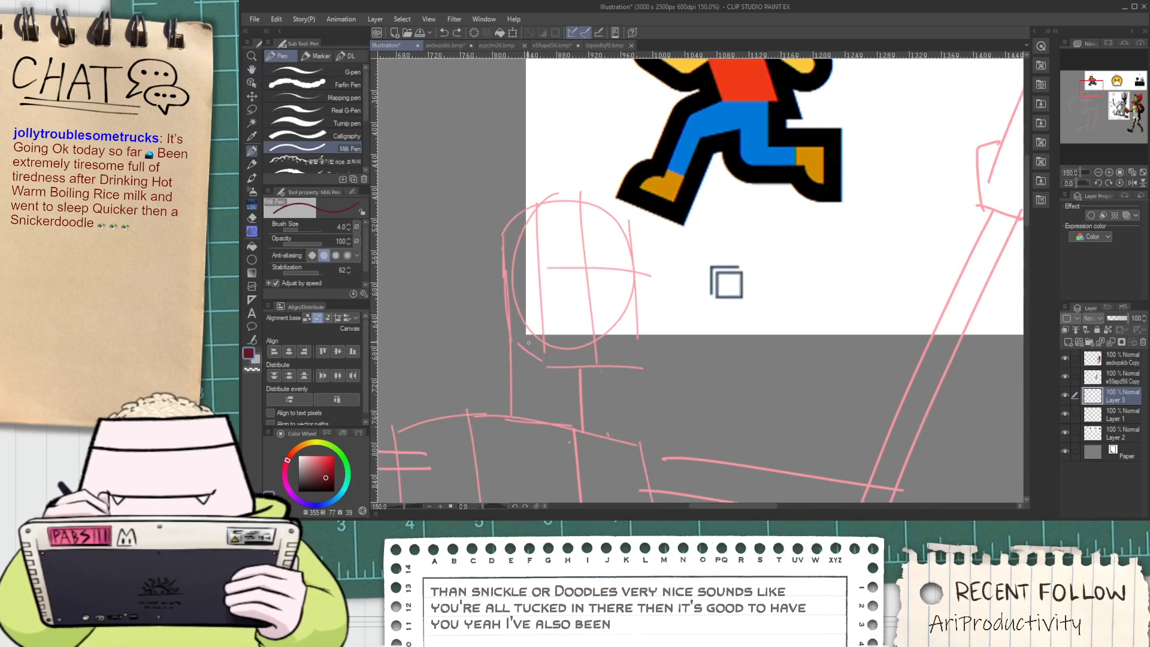
{"action": "scroll", "coordinate": [537, 315], "scroll_direction": "down", "scroll_amount": 1}
{"action": "mouse_move", "coordinate": [617, 374]}
{"action": "left_mouse_down"}
{"action": "mouse_move", "coordinate": [558, 346]}
{"action": "mouse_move", "coordinate": [498, 186]}
{"action": "left_mouse_up"}
{"action": "scroll", "coordinate": [572, 303], "scroll_direction": "down", "scroll_amount": 1}
{"action": "left_click_drag", "start_coordinate": [630, 406], "coordinate": [578, 226]}
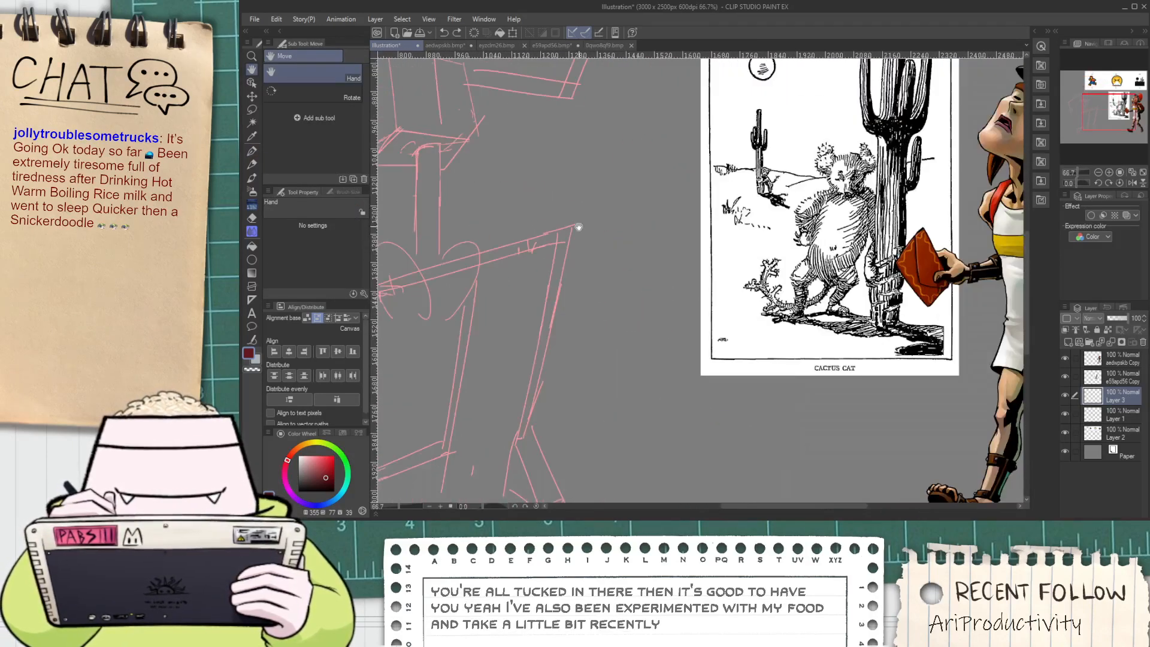
Draw both sides of the neck as dark red curves flaring down from the head to the shoulder line
{"action": "scroll", "coordinate": [616, 303], "scroll_direction": "up", "scroll_amount": 3}
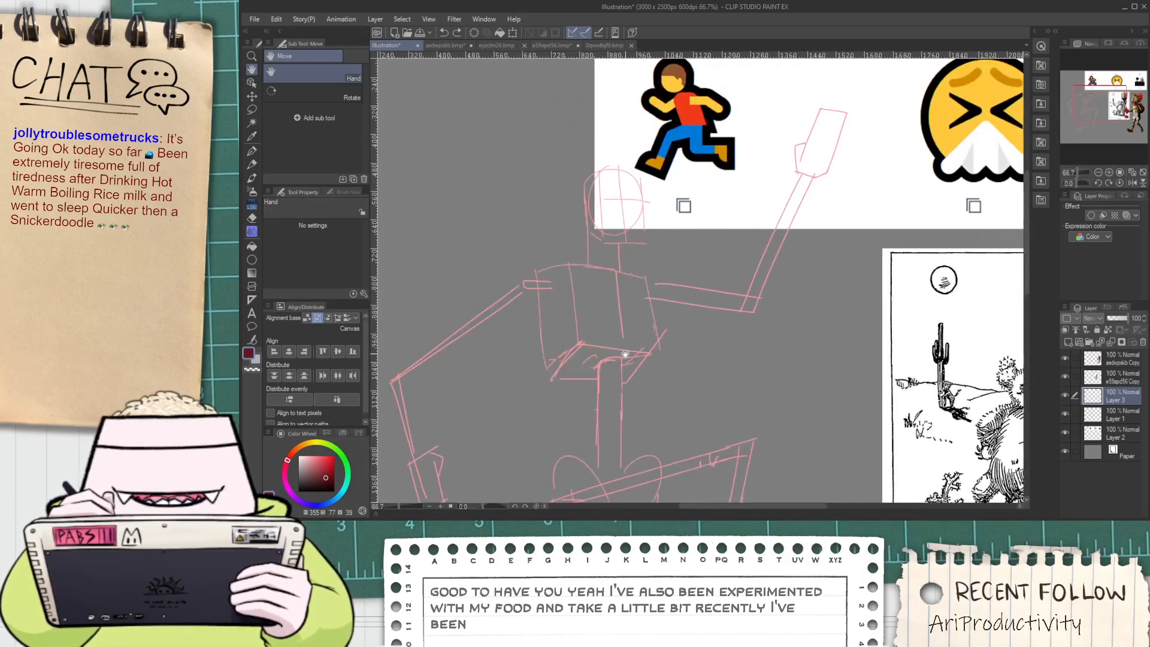
{"action": "key", "text": "ctrl+z"}
{"action": "mouse_move", "coordinate": [604, 327]}
{"action": "left_mouse_down"}
{"action": "mouse_move", "coordinate": [600, 218]}
{"action": "mouse_move", "coordinate": [603, 229]}
{"action": "left_mouse_up"}
{"action": "left_click_drag", "start_coordinate": [712, 274], "coordinate": [728, 366]}
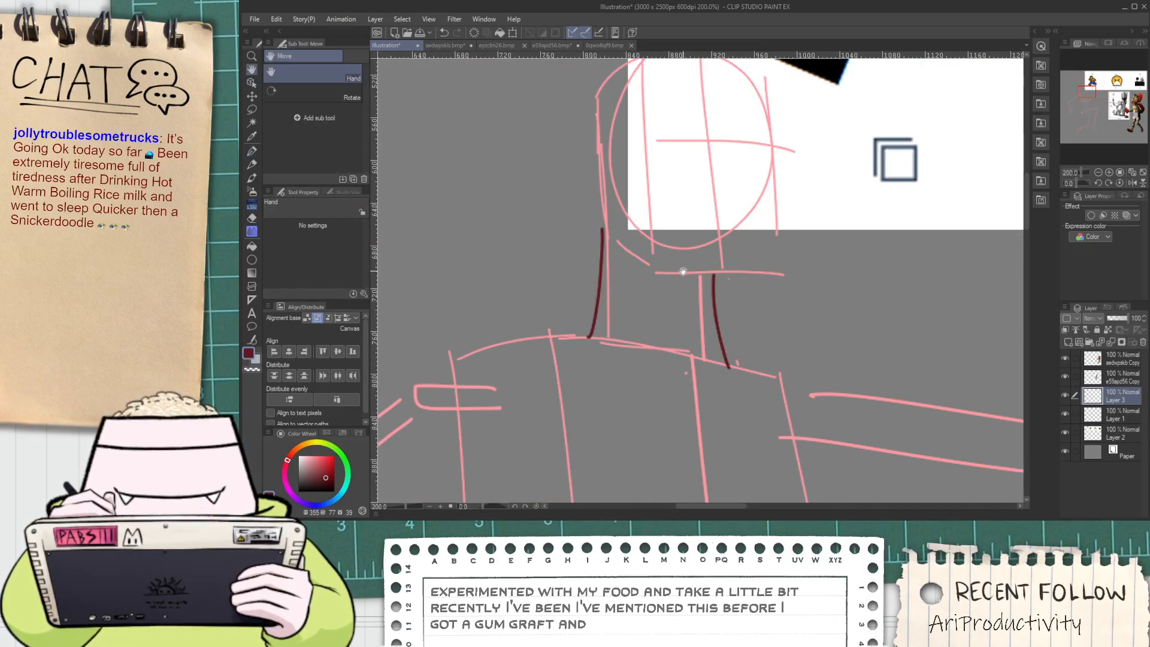
{"action": "mouse_move", "coordinate": [612, 198]}
{"action": "left_mouse_down"}
{"action": "mouse_move", "coordinate": [548, 306]}
{"action": "mouse_move", "coordinate": [556, 364]}
{"action": "left_mouse_up"}
{"action": "key", "text": "ctrl+z"}
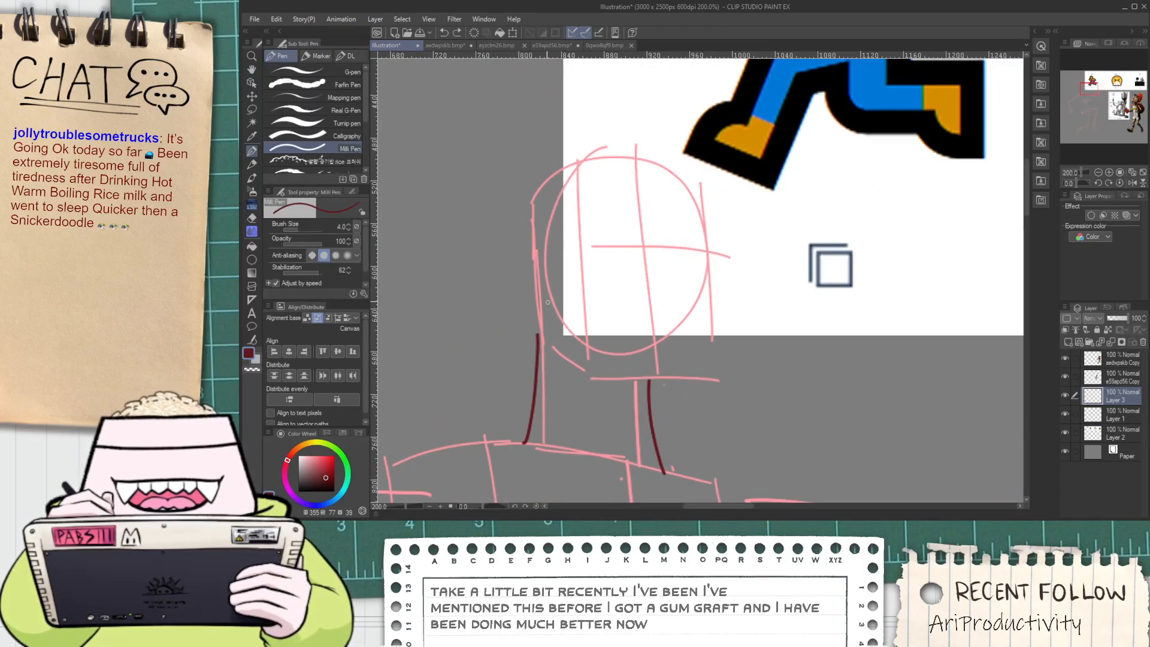
Try an angled dark red jawline at the back of the head, and undo it with the neck strokes
{"action": "mouse_move", "coordinate": [547, 299]}
{"action": "left_mouse_down"}
{"action": "mouse_move", "coordinate": [555, 346]}
{"action": "mouse_move", "coordinate": [610, 380]}
{"action": "left_mouse_up"}
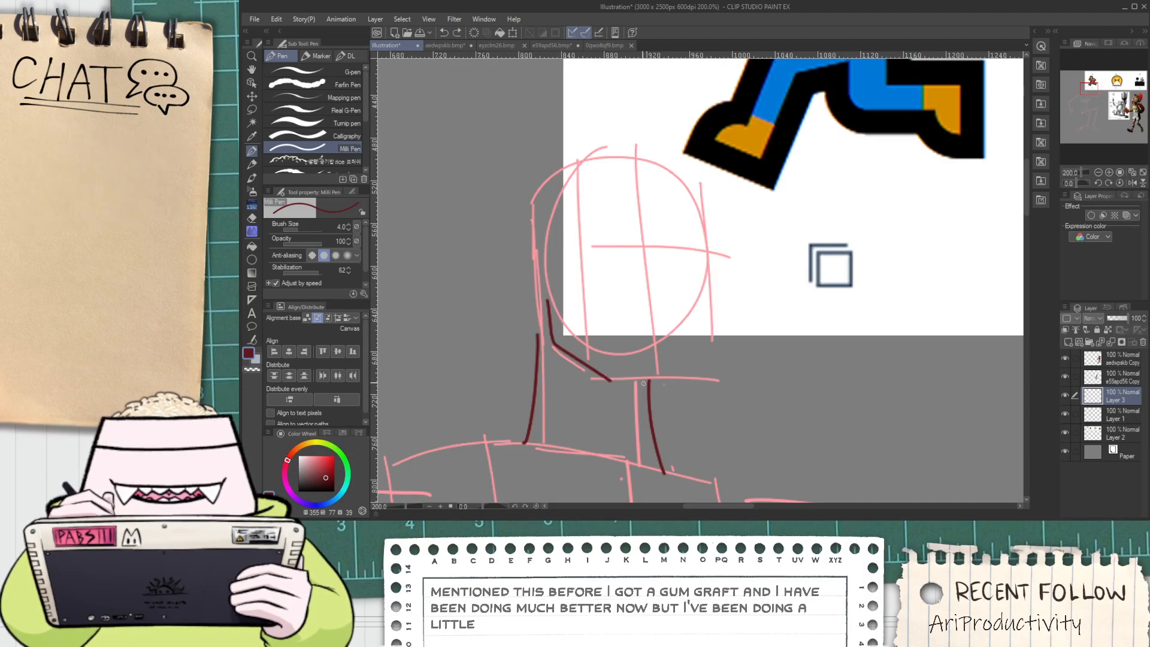
{"action": "key", "text": "ctrl+z"}
{"action": "key", "text": "ctrl+z"}
{"action": "key", "text": "ctrl+z"}
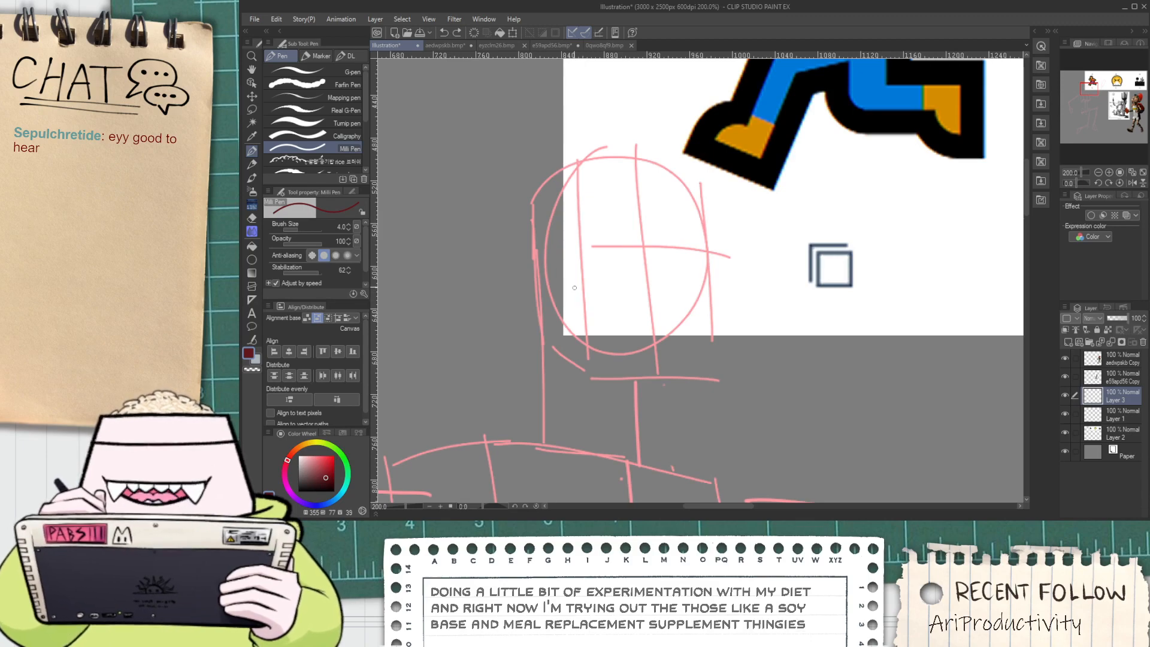
Draw a small dark red wedge at the hip joint and an arch rising from it to the base of the spine
{"action": "scroll", "coordinate": [578, 260], "scroll_direction": "down", "scroll_amount": 4}
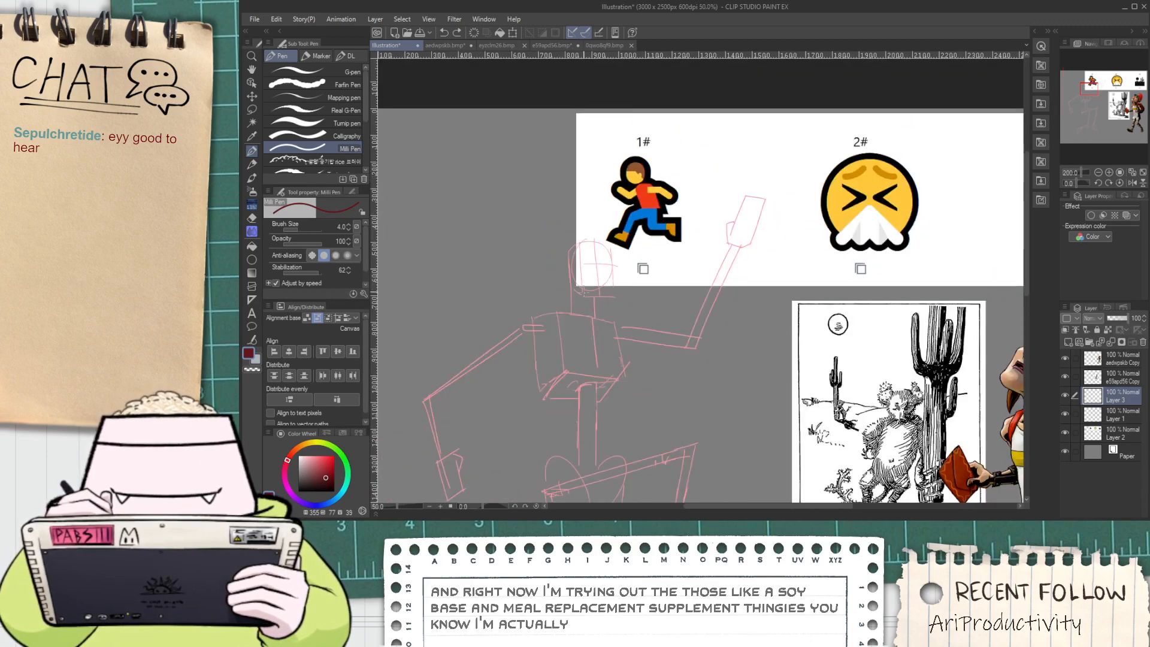
{"action": "key", "text": "space"}
{"action": "left_click_drag", "start_coordinate": [579, 390], "coordinate": [553, 237]}
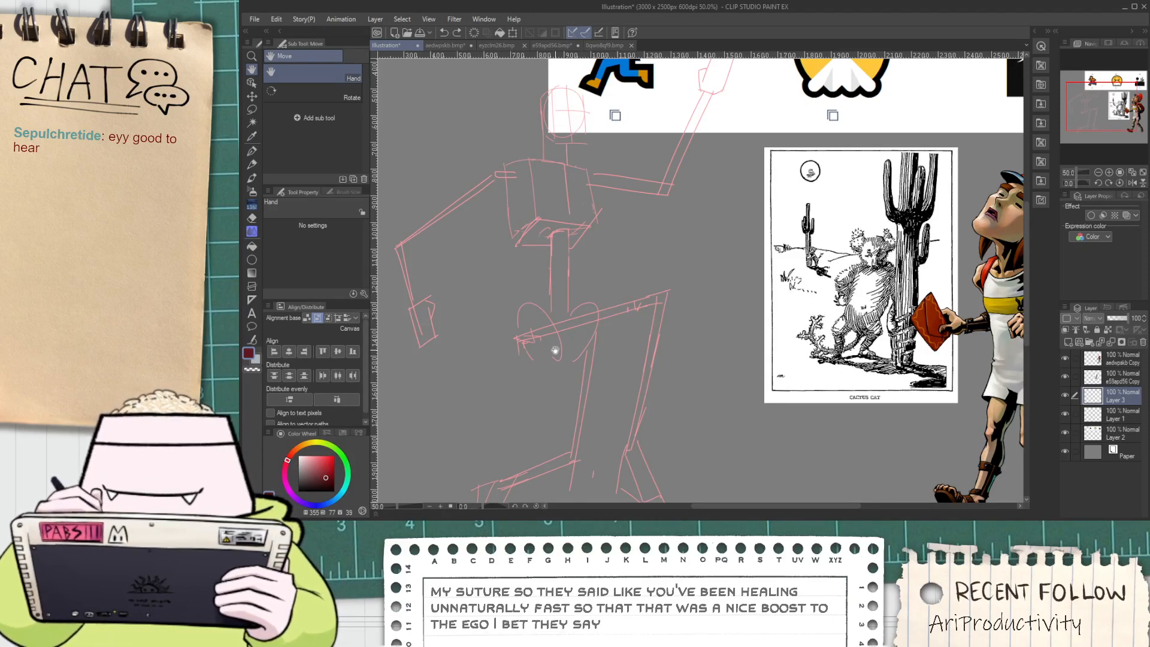
{"action": "mouse_move", "coordinate": [526, 342]}
{"action": "left_mouse_down"}
{"action": "mouse_move", "coordinate": [521, 377]}
{"action": "mouse_move", "coordinate": [478, 340]}
{"action": "mouse_move", "coordinate": [493, 353]}
{"action": "mouse_move", "coordinate": [531, 334]}
{"action": "mouse_move", "coordinate": [509, 349]}
{"action": "mouse_move", "coordinate": [591, 310]}
{"action": "left_mouse_up"}
{"action": "scroll", "coordinate": [477, 340], "scroll_direction": "up", "scroll_amount": 2}
{"action": "key", "text": "ctrl+z"}
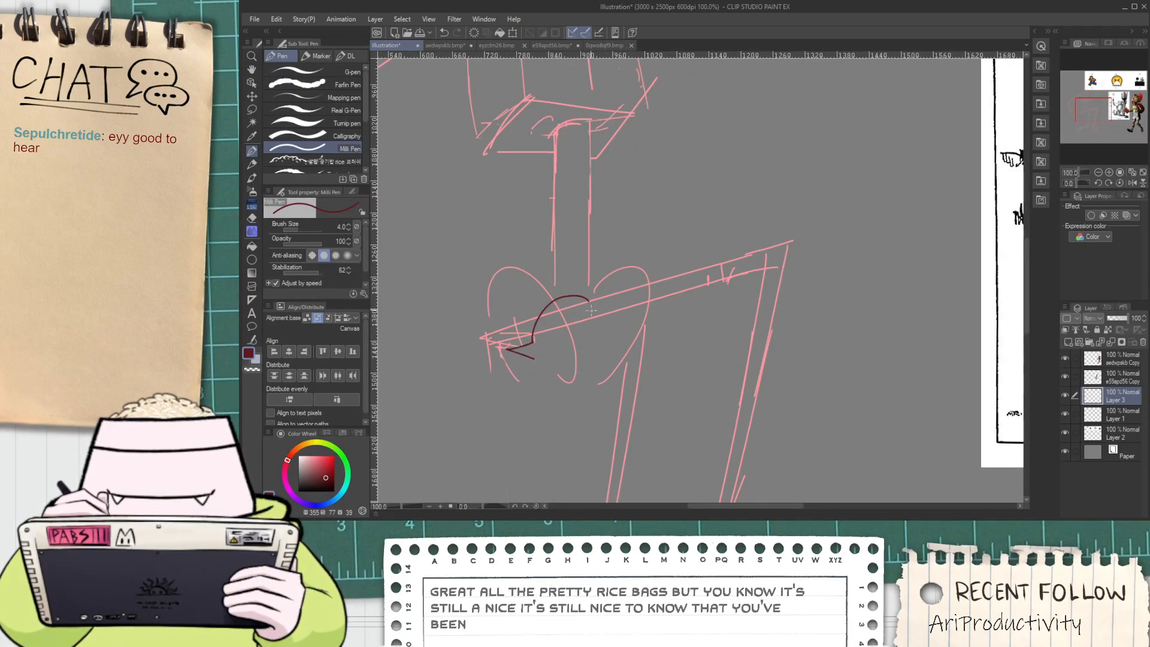
{"action": "key", "text": "ctrl+z"}
{"action": "left_click_drag", "start_coordinate": [532, 343], "coordinate": [593, 287]}
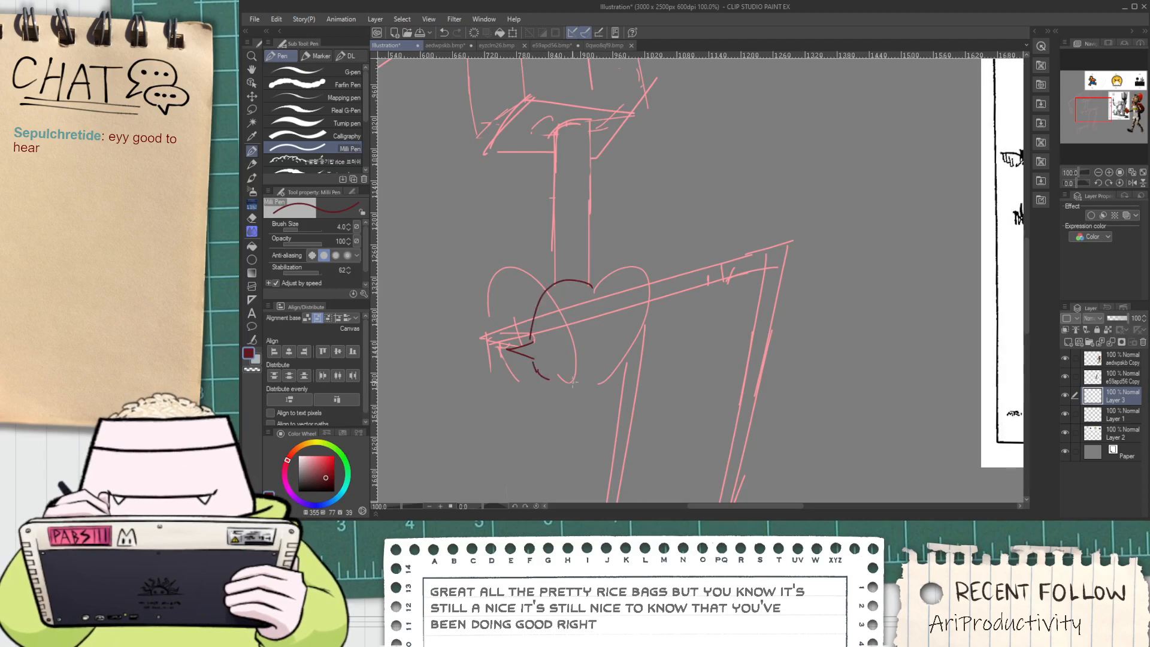
Draw a dark red curve sweeping under the pelvis and up around its outer side, redoing the first attempt
{"action": "left_click_drag", "start_coordinate": [571, 409], "coordinate": [482, 271]}
{"action": "key", "text": "ctrl+z"}
{"action": "left_click_drag", "start_coordinate": [562, 391], "coordinate": [483, 268]}
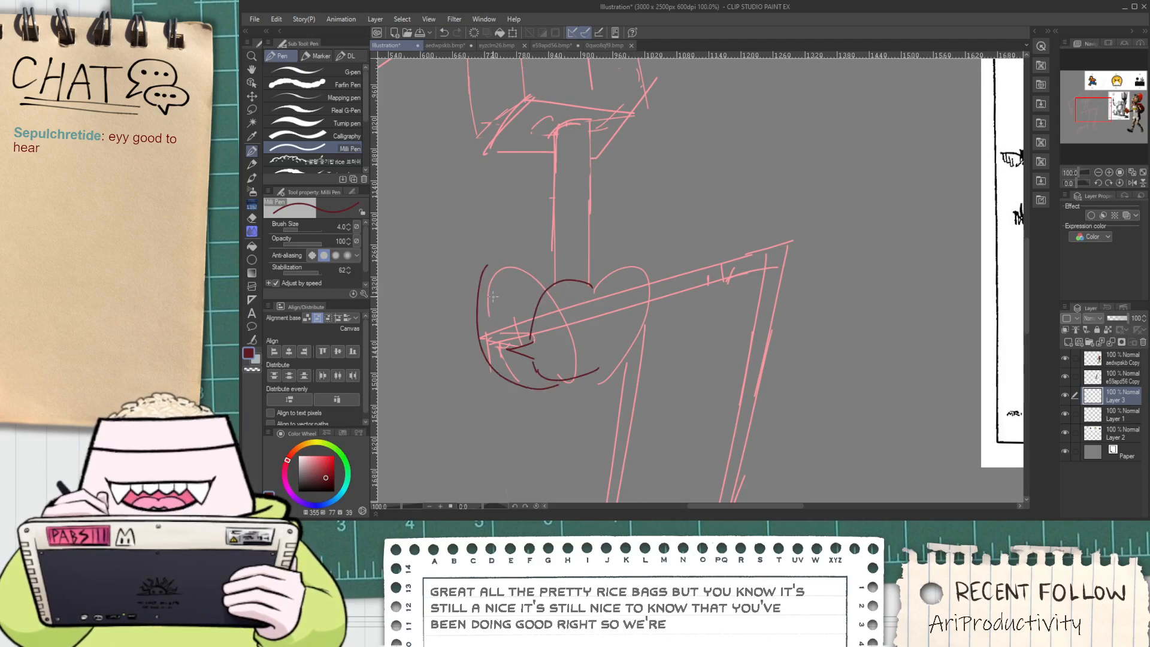
Redraw the pelvis's outer side curve leaning inward at its upper end, and add a second dark red line along the lower curve
{"action": "key", "text": "ctrl+z"}
{"action": "mouse_move", "coordinate": [563, 388]}
{"action": "left_mouse_down"}
{"action": "mouse_move", "coordinate": [518, 258]}
{"action": "mouse_move", "coordinate": [535, 248]}
{"action": "mouse_move", "coordinate": [528, 238]}
{"action": "left_mouse_up"}
{"action": "left_click", "coordinate": [501, 303], "text": "ctrl"}
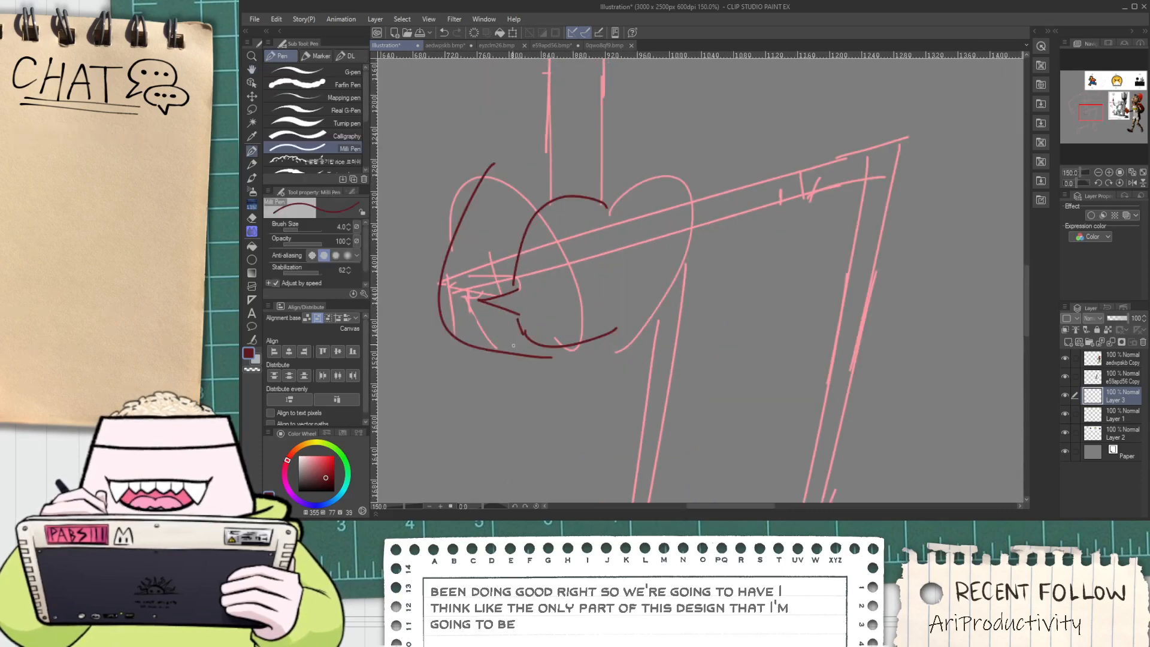
{"action": "mouse_move", "coordinate": [512, 318]}
{"action": "left_mouse_down"}
{"action": "mouse_move", "coordinate": [532, 356]}
{"action": "mouse_move", "coordinate": [604, 339]}
{"action": "left_mouse_up"}
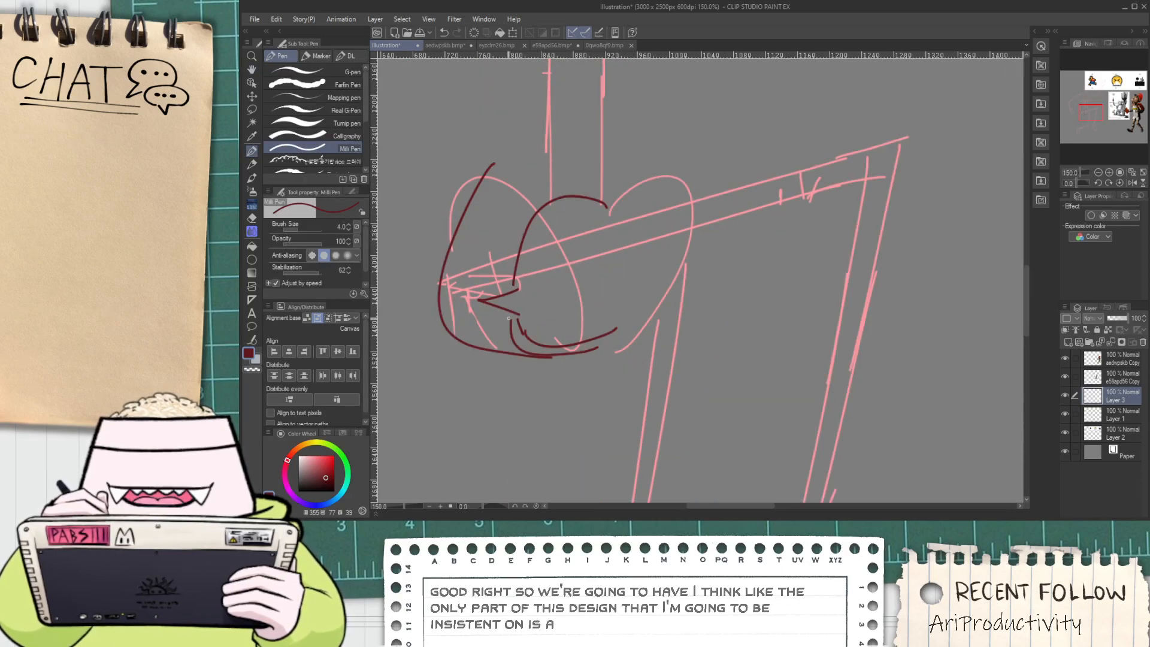
Draw a second dark red line parallel to the arch above the hip wedge, redoing failed attempts, and add a small mark inside the outer pelvis curve
{"action": "mouse_move", "coordinate": [509, 319]}
{"action": "left_mouse_down"}
{"action": "mouse_move", "coordinate": [472, 304]}
{"action": "mouse_move", "coordinate": [514, 283]}
{"action": "mouse_move", "coordinate": [569, 169]}
{"action": "left_mouse_up"}
{"action": "key", "text": "ctrl+z"}
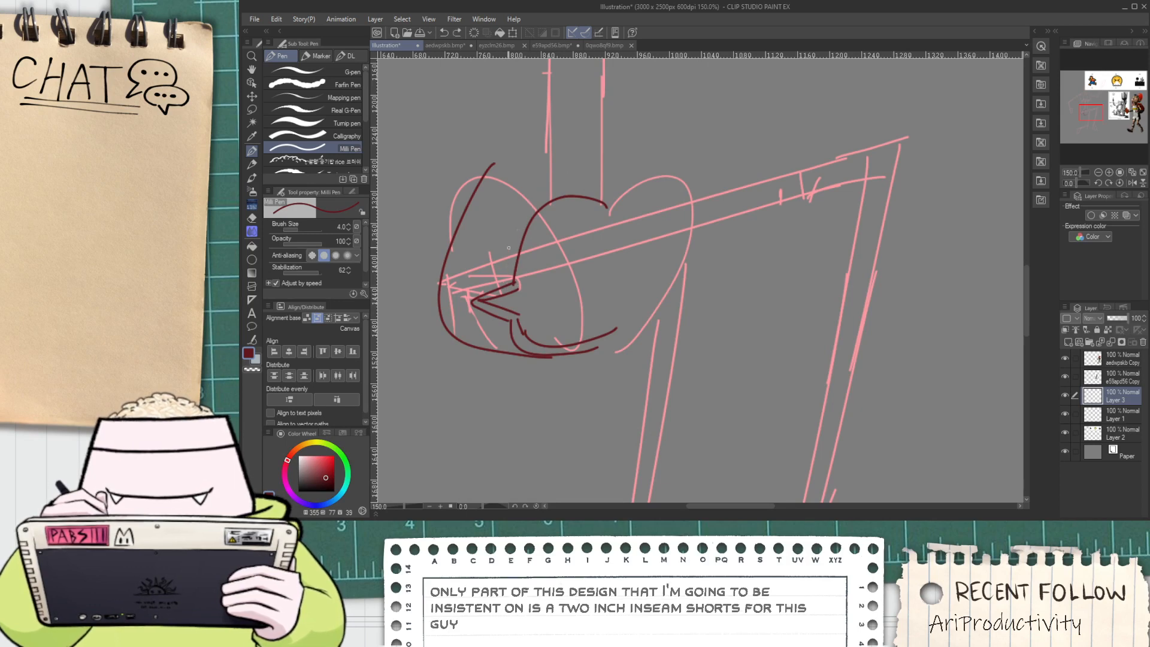
{"action": "mouse_move", "coordinate": [502, 290]}
{"action": "left_mouse_down"}
{"action": "mouse_move", "coordinate": [539, 202]}
{"action": "mouse_move", "coordinate": [583, 196]}
{"action": "left_mouse_up"}
{"action": "key", "text": "ctrl+z"}
{"action": "mouse_move", "coordinate": [508, 283]}
{"action": "left_mouse_down"}
{"action": "mouse_move", "coordinate": [513, 216]}
{"action": "mouse_move", "coordinate": [581, 192]}
{"action": "left_mouse_up"}
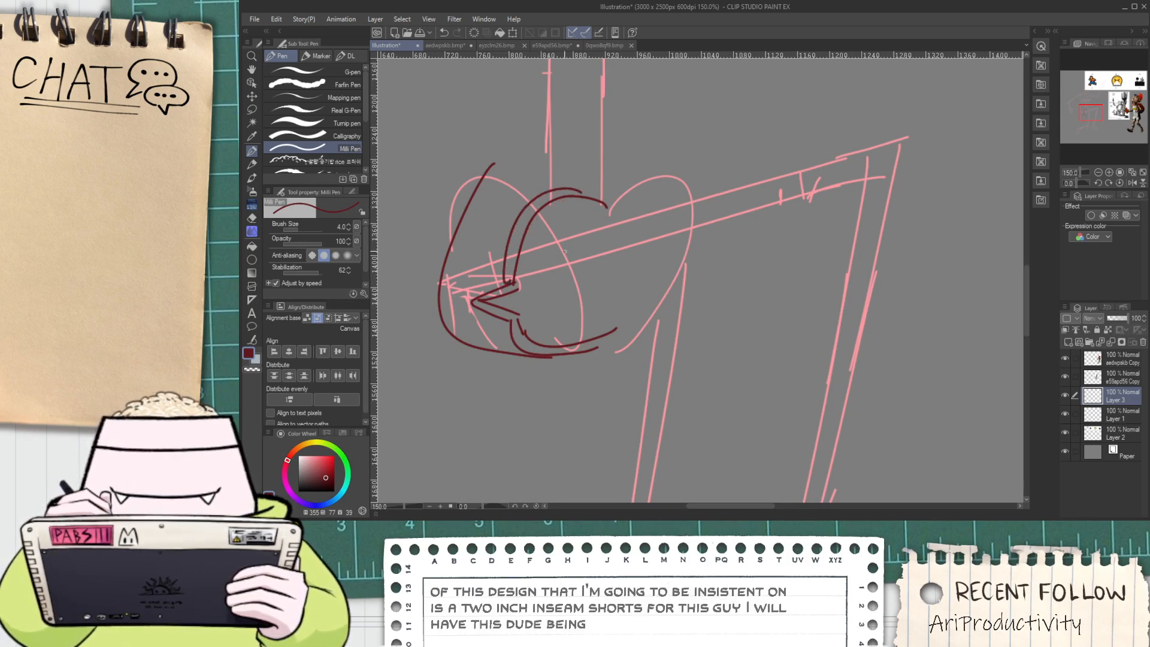
{"action": "scroll", "coordinate": [563, 250], "scroll_direction": "down", "scroll_amount": 1}
{"action": "left_click_drag", "start_coordinate": [520, 233], "coordinate": [553, 385]}
{"action": "scroll", "coordinate": [520, 389], "scroll_direction": "up", "scroll_amount": 1}
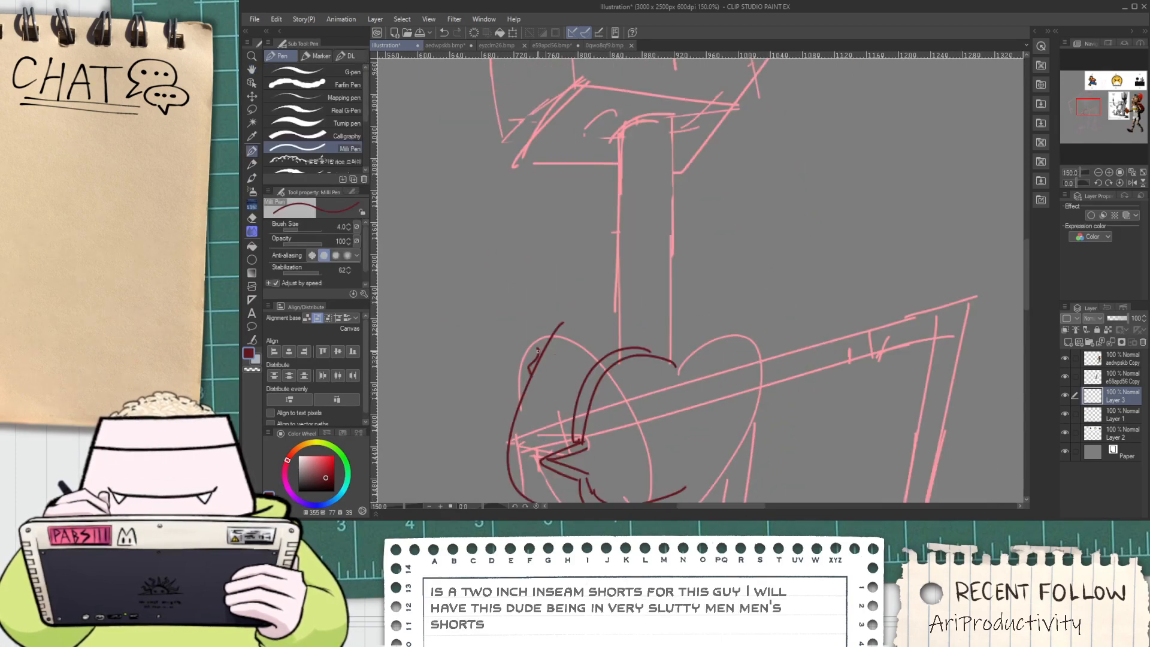
Draw the raised front thigh in dark red, with an upper line from hip to knee and an underside line back to the pelvis
{"action": "scroll", "coordinate": [538, 352], "scroll_direction": "down", "scroll_amount": 1}
{"action": "key", "text": "space"}
{"action": "mouse_move", "coordinate": [617, 254]}
{"action": "left_mouse_down"}
{"action": "mouse_move", "coordinate": [583, 392]}
{"action": "mouse_move", "coordinate": [584, 207]}
{"action": "left_mouse_up"}
{"action": "left_click_drag", "start_coordinate": [580, 364], "coordinate": [818, 328]}
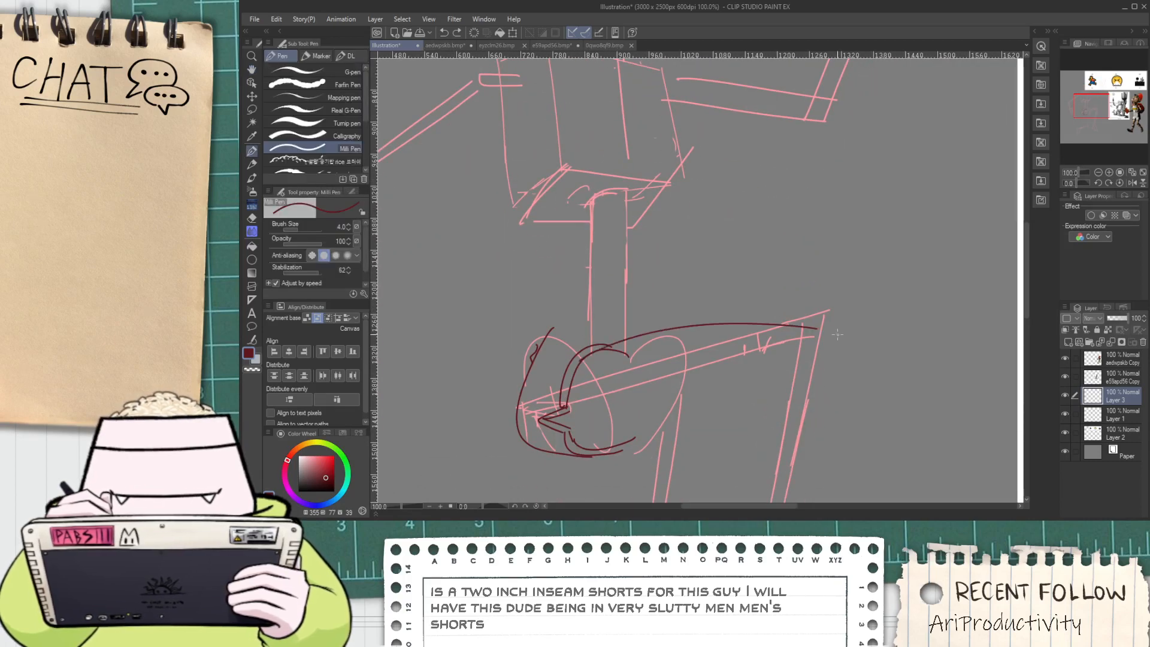
{"action": "mouse_move", "coordinate": [696, 430]}
{"action": "left_mouse_down"}
{"action": "mouse_move", "coordinate": [788, 394]}
{"action": "mouse_move", "coordinate": [749, 268]}
{"action": "mouse_move", "coordinate": [704, 502]}
{"action": "left_mouse_up"}
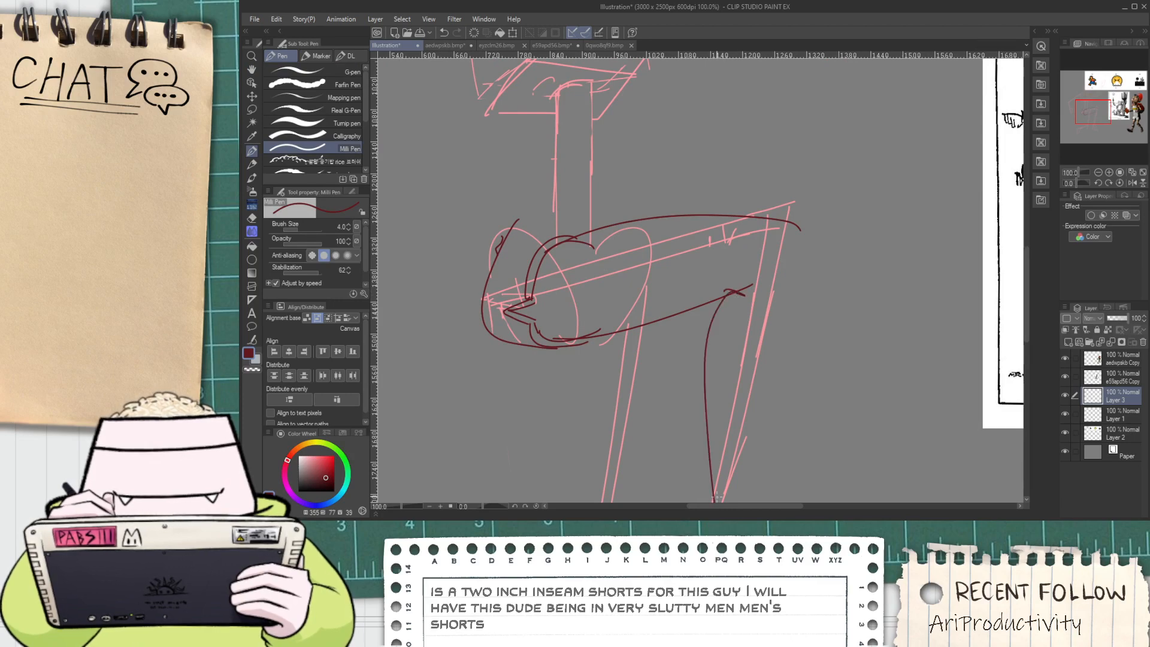
Draw the front lower leg's calf and shin as long dark red lines from knee to ankle, redoing the calf line
{"action": "key", "text": "ctrl+z"}
{"action": "left_click_drag", "start_coordinate": [742, 345], "coordinate": [697, 502]}
{"action": "left_click_drag", "start_coordinate": [745, 276], "coordinate": [707, 476]}
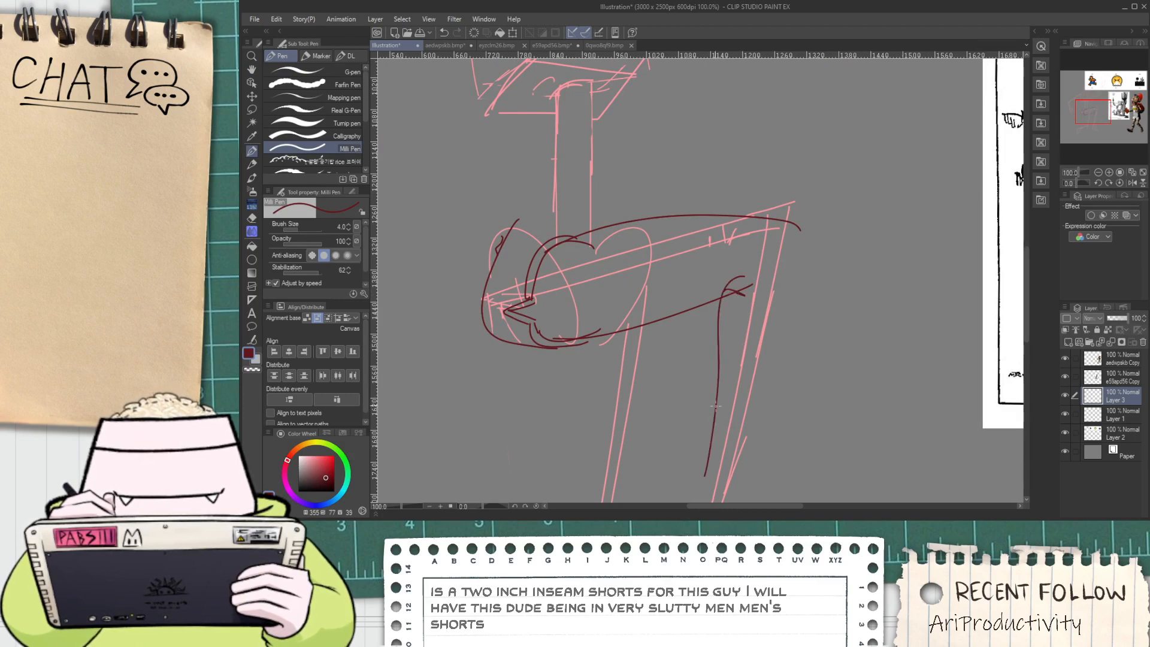
{"action": "key", "text": "ctrl+z"}
{"action": "left_click_drag", "start_coordinate": [746, 280], "coordinate": [698, 455]}
{"action": "key", "text": "h"}
{"action": "scroll", "coordinate": [706, 291], "scroll_direction": "down", "scroll_amount": 1}
{"action": "left_click_drag", "start_coordinate": [705, 292], "coordinate": [697, 275]}
{"action": "key", "text": "p"}
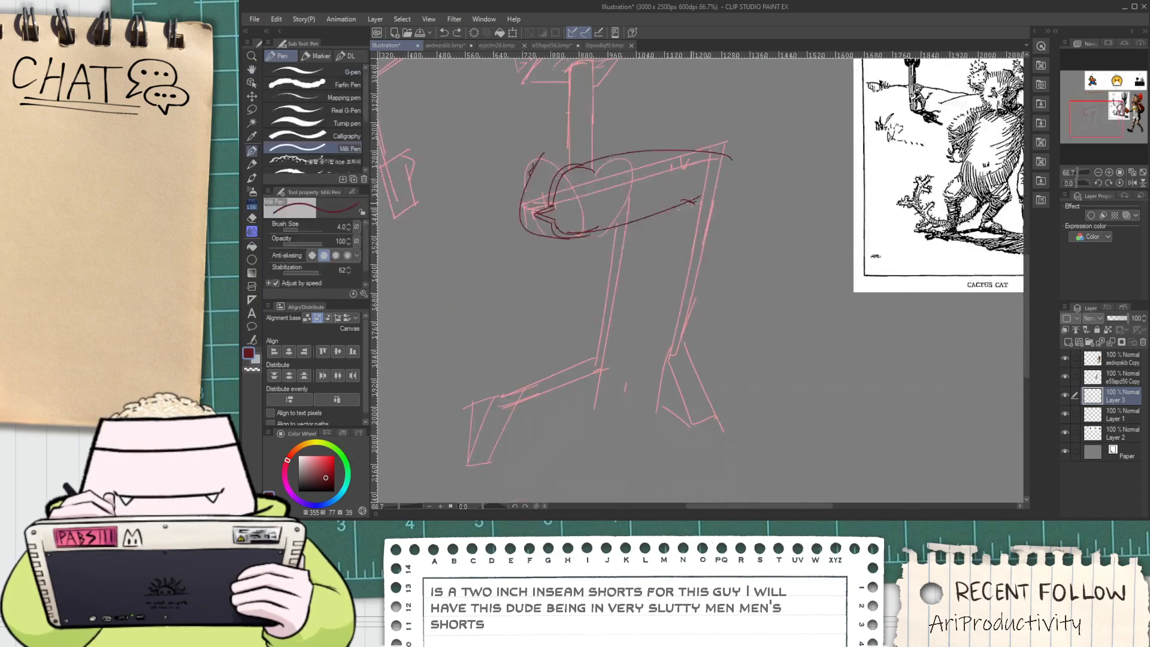
{"action": "left_click_drag", "start_coordinate": [697, 201], "coordinate": [670, 362]}
{"action": "key", "text": "ctrl+z"}
{"action": "left_click_drag", "start_coordinate": [742, 161], "coordinate": [693, 362]}
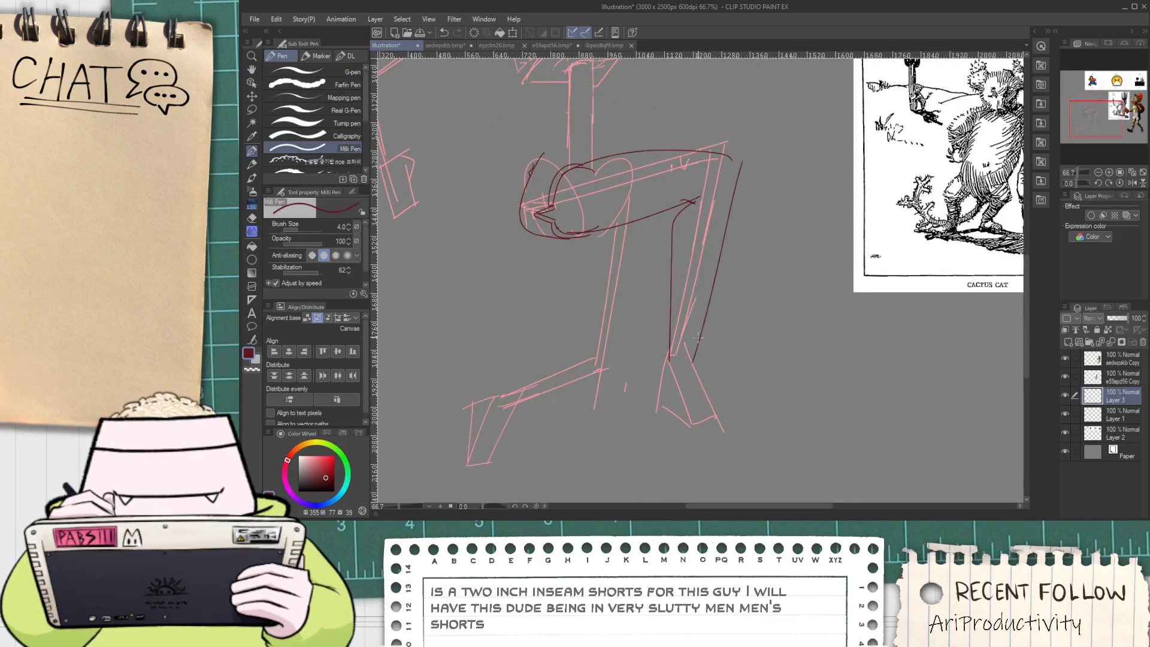
Draw both sides of the rear thigh in dark red, coming down from beneath the front thigh
{"action": "left_click_drag", "start_coordinate": [584, 232], "coordinate": [615, 298]}
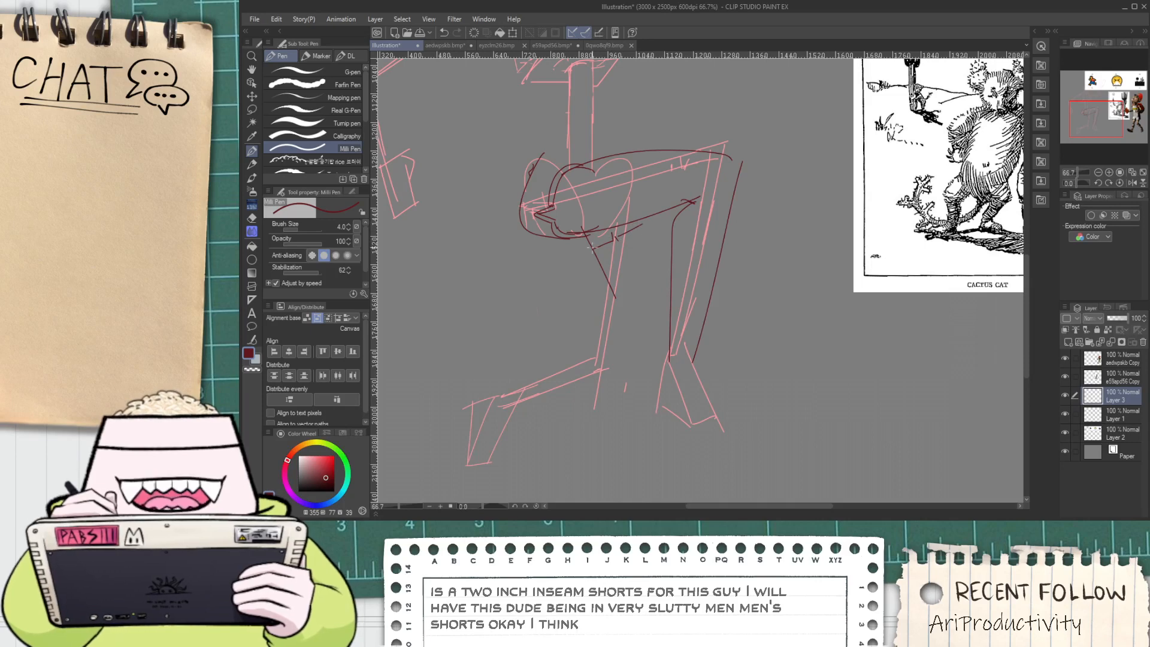
{"action": "mouse_move", "coordinate": [652, 217]}
{"action": "left_mouse_down"}
{"action": "mouse_move", "coordinate": [647, 236]}
{"action": "mouse_move", "coordinate": [662, 246]}
{"action": "mouse_move", "coordinate": [672, 291]}
{"action": "left_mouse_up"}
{"action": "scroll", "coordinate": [614, 306], "scroll_direction": "up", "scroll_amount": 1}
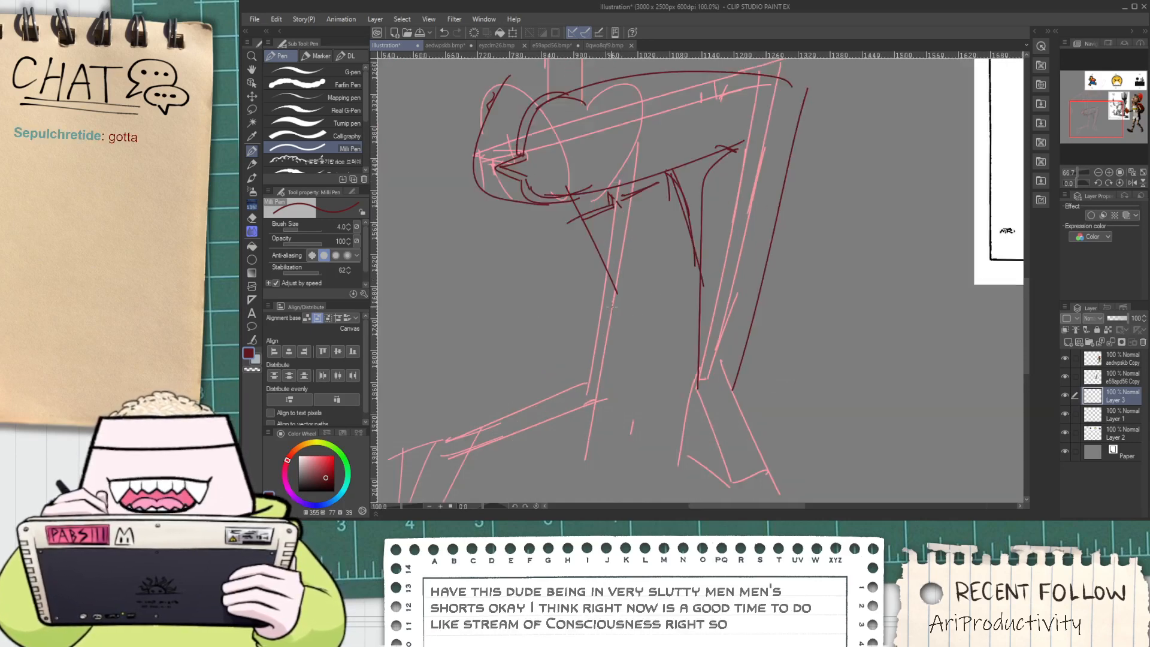
Draw the rear knee and the upper and lower contours of the rear shin extending back to the ankle
{"action": "mouse_move", "coordinate": [606, 339]}
{"action": "left_mouse_down"}
{"action": "mouse_move", "coordinate": [531, 394]}
{"action": "mouse_move", "coordinate": [443, 422]}
{"action": "left_mouse_up"}
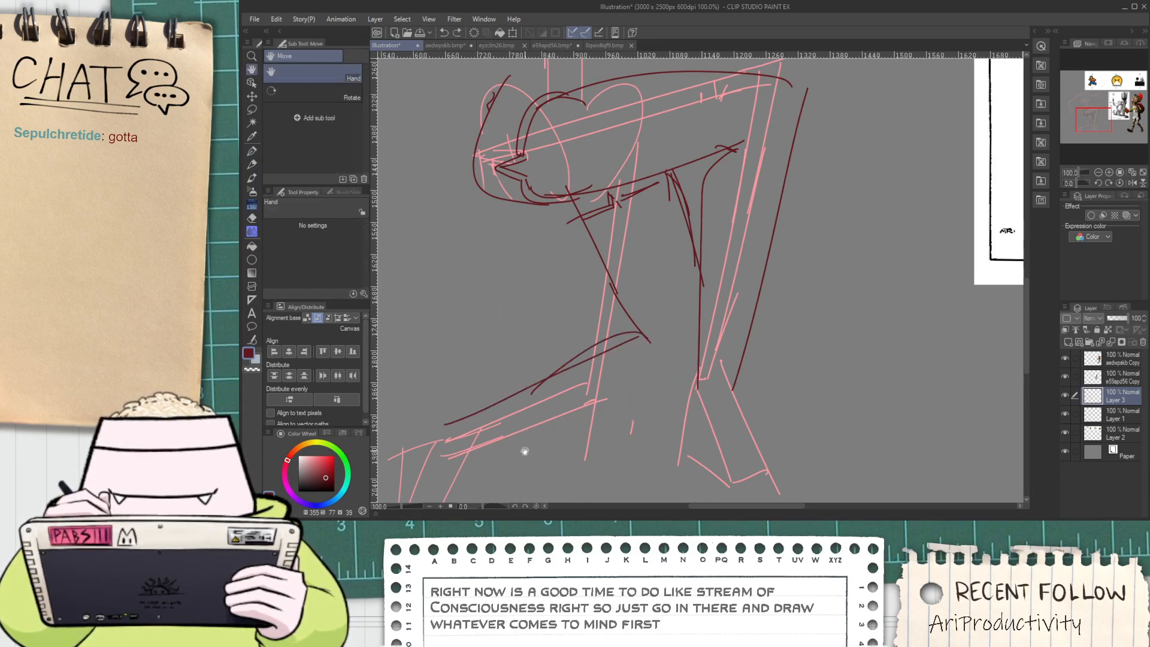
{"action": "left_click_drag", "start_coordinate": [493, 456], "coordinate": [727, 379]}
{"action": "left_click_drag", "start_coordinate": [416, 446], "coordinate": [590, 321]}
{"action": "scroll", "coordinate": [590, 320], "scroll_direction": "down", "scroll_amount": 2}
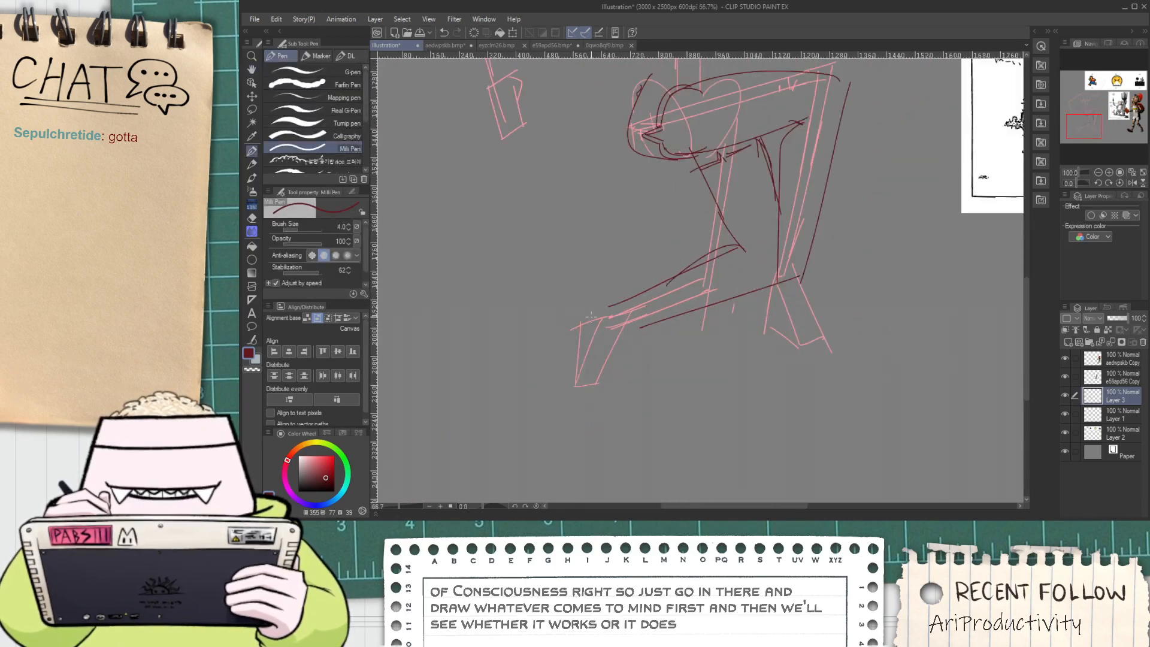
Examine the whole figure's pose alongside the emoji, cactus cat and runner references
{"action": "mouse_move", "coordinate": [820, 297]}
{"action": "left_mouse_down"}
{"action": "mouse_move", "coordinate": [744, 317]}
{"action": "mouse_move", "coordinate": [562, 304]}
{"action": "mouse_move", "coordinate": [557, 354]}
{"action": "mouse_move", "coordinate": [593, 382]}
{"action": "mouse_move", "coordinate": [629, 309]}
{"action": "mouse_move", "coordinate": [747, 313]}
{"action": "left_mouse_up"}
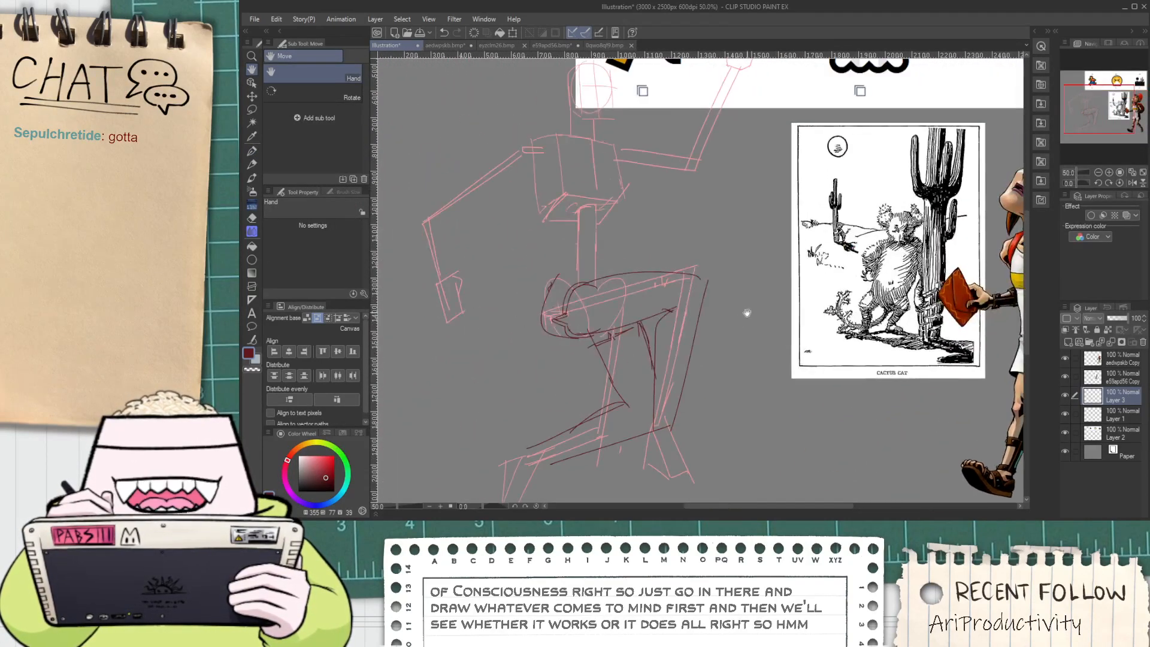
{"action": "left_click_drag", "start_coordinate": [701, 345], "coordinate": [663, 392]}
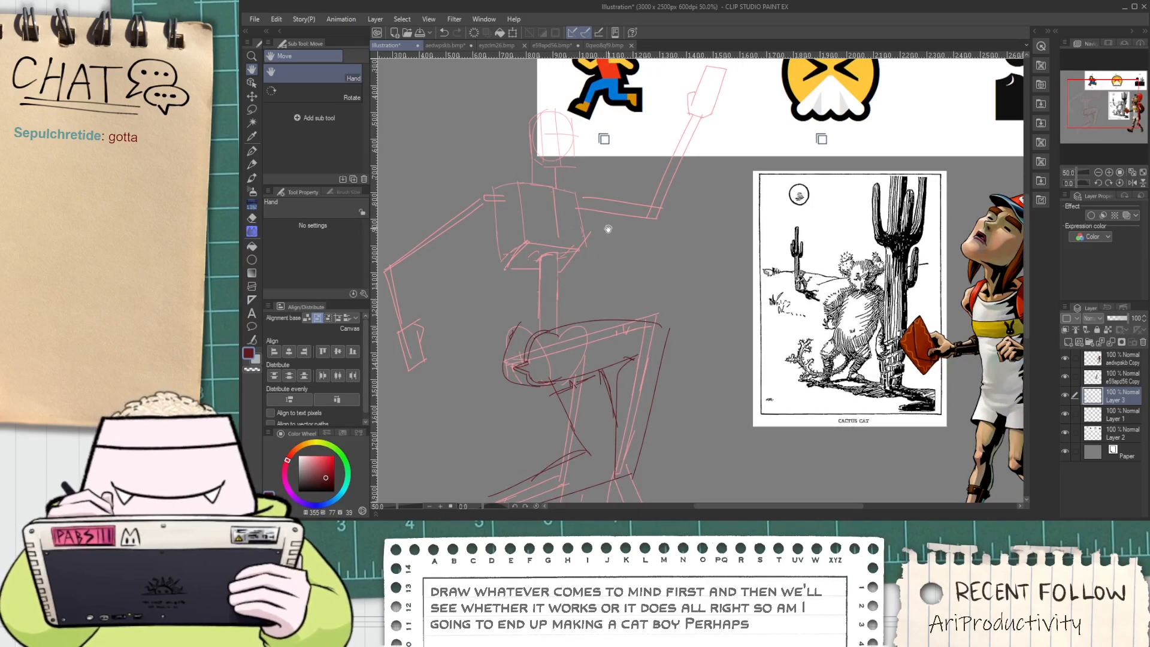
{"action": "left_click_drag", "start_coordinate": [571, 212], "coordinate": [589, 290]}
{"action": "scroll", "coordinate": [585, 270], "scroll_direction": "up", "scroll_amount": 2}
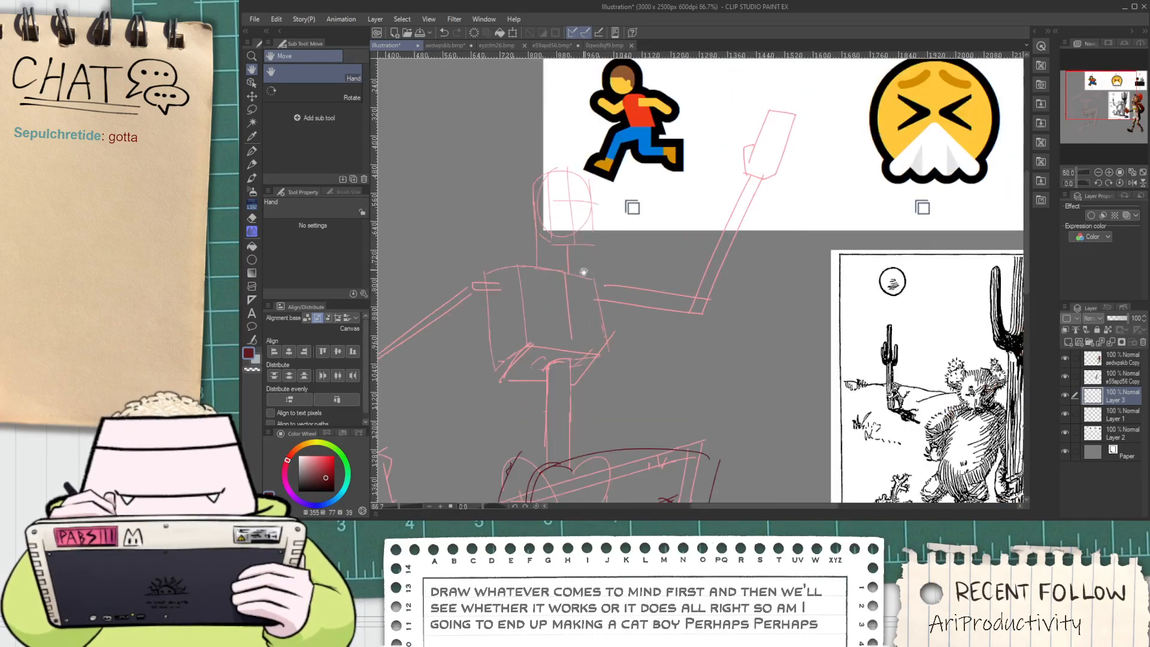
{"action": "scroll", "coordinate": [578, 340], "scroll_direction": "down", "scroll_amount": 1}
{"action": "scroll", "coordinate": [578, 341], "scroll_direction": "down", "scroll_amount": 1}
{"action": "left_click_drag", "start_coordinate": [560, 411], "coordinate": [581, 275]}
{"action": "scroll", "coordinate": [569, 293], "scroll_direction": "up", "scroll_amount": 2}
{"action": "key", "text": "p"}
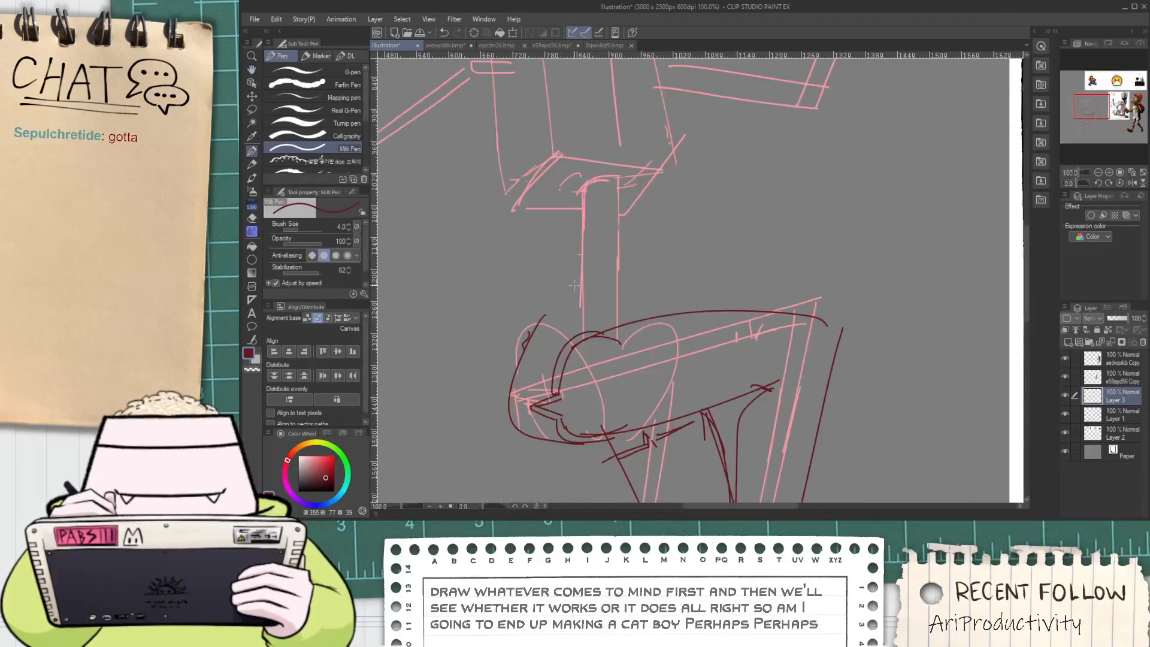
{"action": "scroll", "coordinate": [577, 308], "scroll_direction": "down", "scroll_amount": 1}
{"action": "key", "text": "h"}
{"action": "left_click_drag", "start_coordinate": [810, 363], "coordinate": [666, 348]}
{"action": "scroll", "coordinate": [830, 274], "scroll_direction": "down", "scroll_amount": 1}
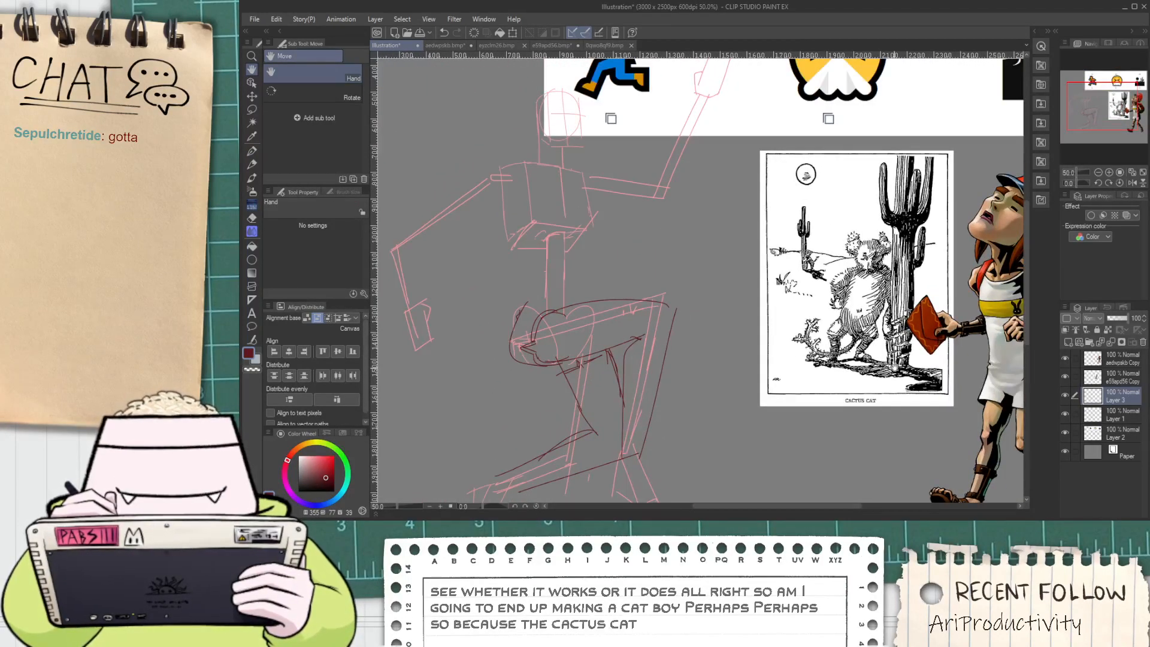
{"action": "left_click_drag", "start_coordinate": [587, 356], "coordinate": [607, 254]}
{"action": "key", "text": "p"}
{"action": "scroll", "coordinate": [672, 235], "scroll_direction": "up", "scroll_amount": 1}
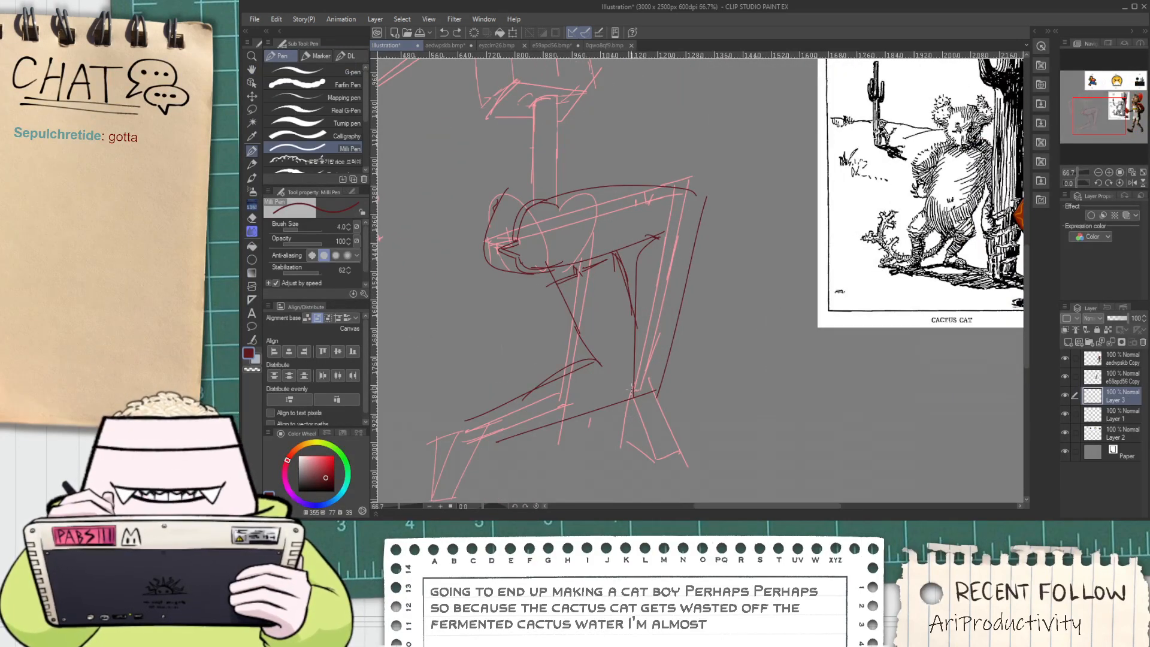
Draw a dark red sock cuff around the front ankle with the sock's sides running down toward the foot
{"action": "mouse_move", "coordinate": [632, 389]}
{"action": "left_mouse_down"}
{"action": "mouse_move", "coordinate": [631, 379]}
{"action": "mouse_move", "coordinate": [670, 379]}
{"action": "mouse_move", "coordinate": [658, 435]}
{"action": "left_mouse_up"}
{"action": "key", "text": "ctrl+z"}
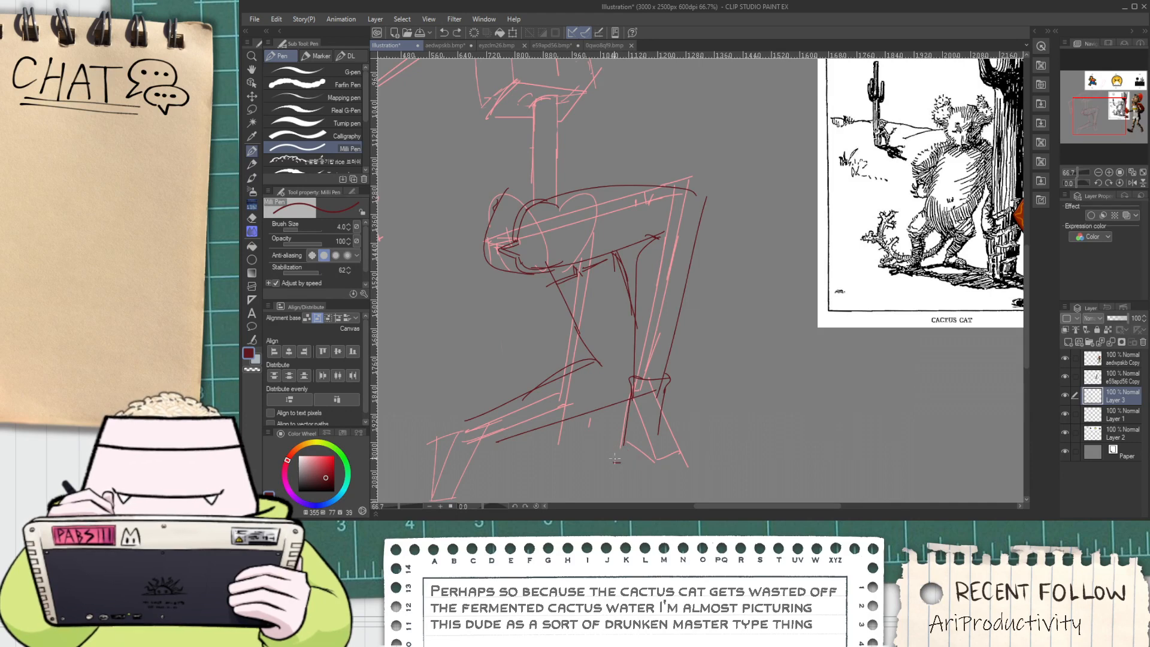
{"action": "mouse_move", "coordinate": [667, 430]}
{"action": "left_mouse_down"}
{"action": "mouse_move", "coordinate": [681, 453]}
{"action": "mouse_move", "coordinate": [655, 470]}
{"action": "left_mouse_up"}
{"action": "mouse_move", "coordinate": [622, 433]}
{"action": "left_mouse_down"}
{"action": "mouse_move", "coordinate": [665, 438]}
{"action": "mouse_move", "coordinate": [671, 424]}
{"action": "mouse_move", "coordinate": [623, 378]}
{"action": "mouse_move", "coordinate": [705, 414]}
{"action": "mouse_move", "coordinate": [603, 407]}
{"action": "left_mouse_up"}
Draw a chunky sandal on the front foot with crossing straps, a rounded toe and a curved sole, redoing the sole line
{"action": "scroll", "coordinate": [629, 382], "scroll_direction": "up", "scroll_amount": 1}
{"action": "scroll", "coordinate": [643, 401], "scroll_direction": "up", "scroll_amount": 1}
{"action": "left_click_drag", "start_coordinate": [516, 361], "coordinate": [508, 358]}
{"action": "mouse_move", "coordinate": [497, 355]}
{"action": "left_mouse_down"}
{"action": "mouse_move", "coordinate": [494, 420]}
{"action": "mouse_move", "coordinate": [493, 398]}
{"action": "mouse_move", "coordinate": [712, 454]}
{"action": "left_mouse_up"}
{"action": "key", "text": "ctrl+z"}
{"action": "left_click_drag", "start_coordinate": [495, 396], "coordinate": [732, 420]}
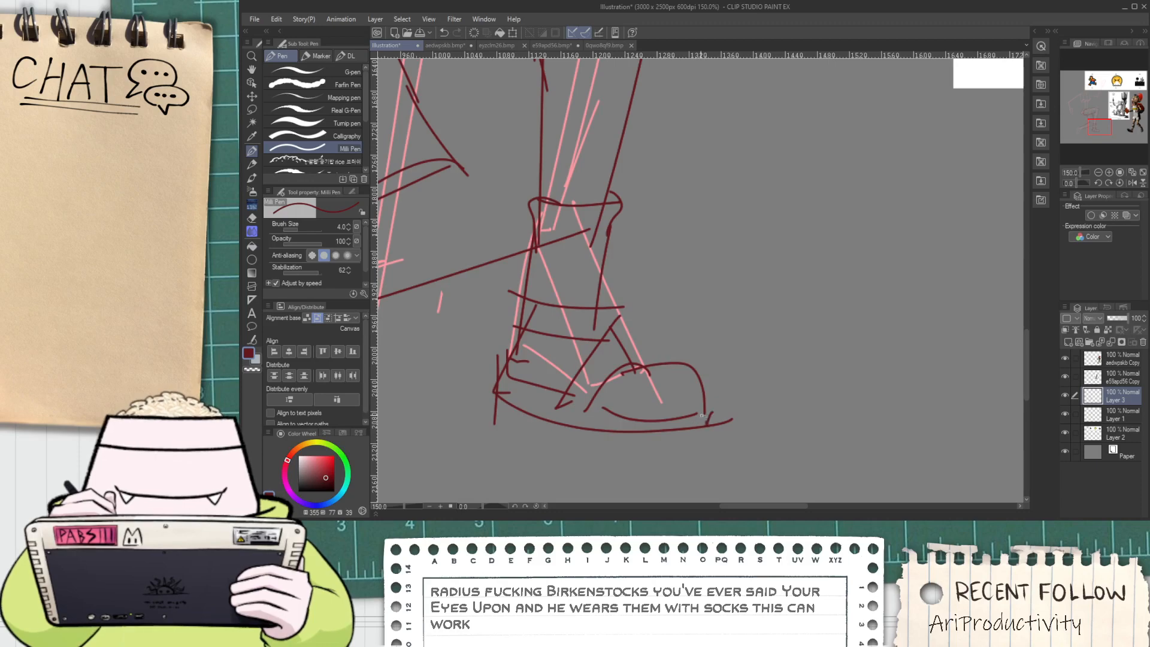
Redraw the underside line of the rear lower leg in dark red and add a sock cuff line across it near the ankle
{"action": "scroll", "coordinate": [610, 382], "scroll_direction": "down", "scroll_amount": 2}
{"action": "left_click_drag", "start_coordinate": [501, 327], "coordinate": [641, 365]}
{"action": "scroll", "coordinate": [610, 382], "scroll_direction": "up", "scroll_amount": 2}
{"action": "left_click_drag", "start_coordinate": [454, 429], "coordinate": [868, 319]}
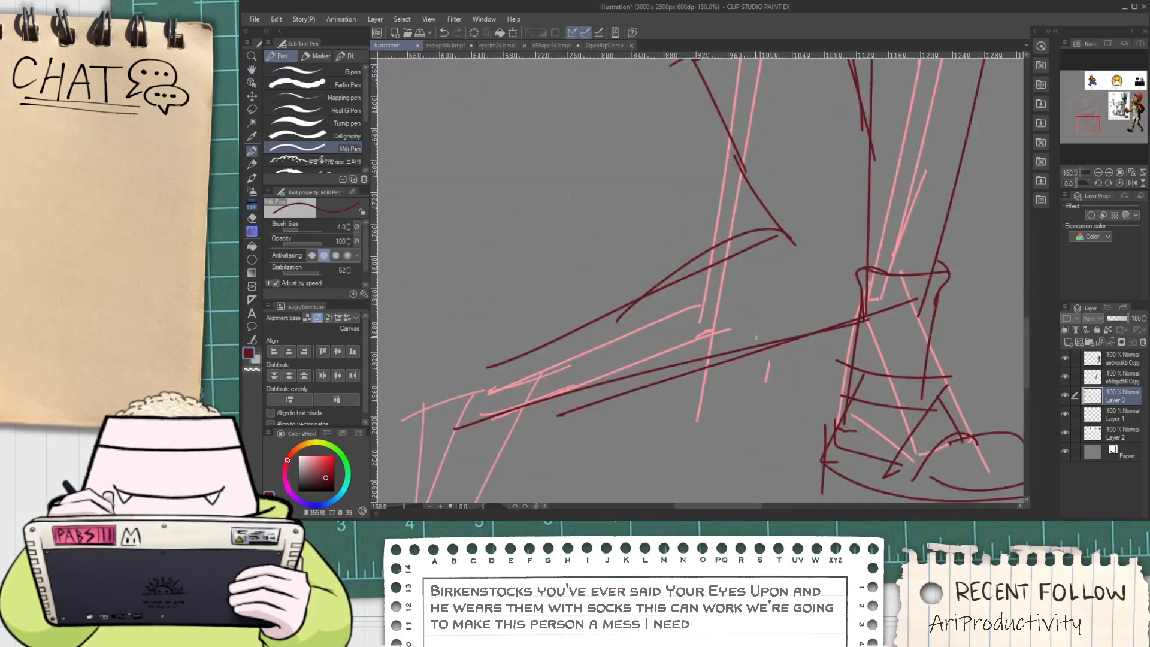
{"action": "key", "text": "ctrl+z"}
{"action": "left_click_drag", "start_coordinate": [486, 437], "coordinate": [802, 336]}
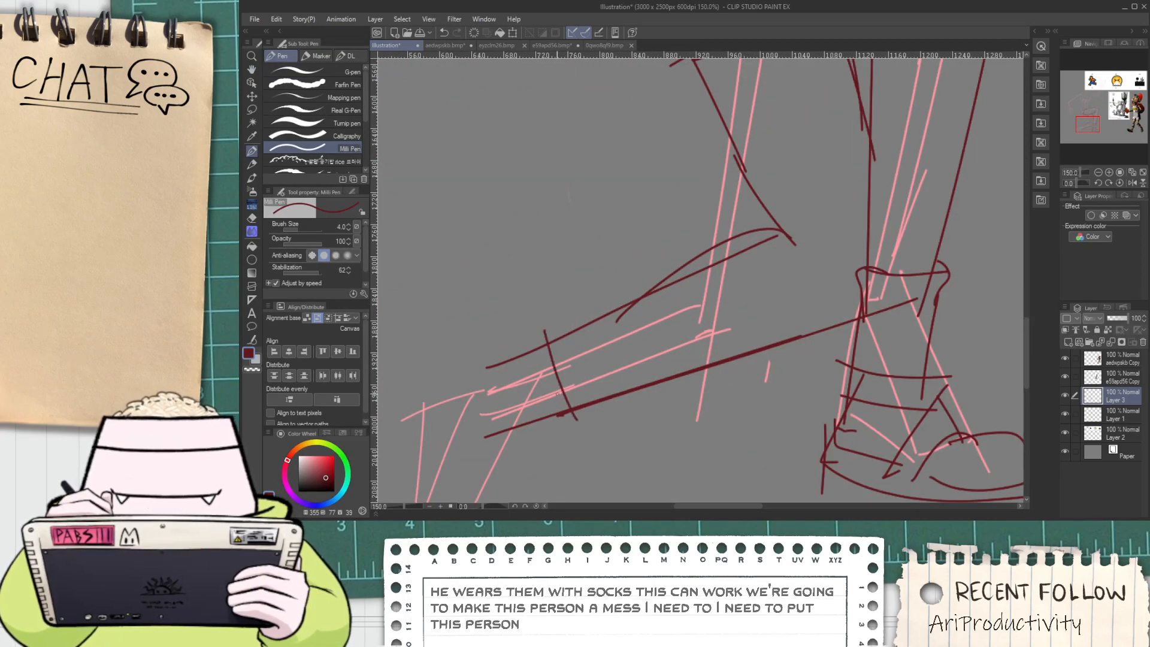
Draw the rear foot's rounded heel and outer sole curve in dark red, redoing the first heel stroke
{"action": "left_click_drag", "start_coordinate": [552, 336], "coordinate": [635, 251]}
{"action": "left_click_drag", "start_coordinate": [629, 246], "coordinate": [660, 335]}
{"action": "mouse_move", "coordinate": [484, 304]}
{"action": "left_mouse_down"}
{"action": "mouse_move", "coordinate": [477, 371]}
{"action": "mouse_move", "coordinate": [527, 268]}
{"action": "left_mouse_up"}
{"action": "key", "text": "ctrl+z"}
{"action": "mouse_move", "coordinate": [480, 376]}
{"action": "left_mouse_down"}
{"action": "mouse_move", "coordinate": [506, 434]}
{"action": "mouse_move", "coordinate": [512, 209]}
{"action": "mouse_move", "coordinate": [531, 215]}
{"action": "mouse_move", "coordinate": [602, 188]}
{"action": "left_mouse_up"}
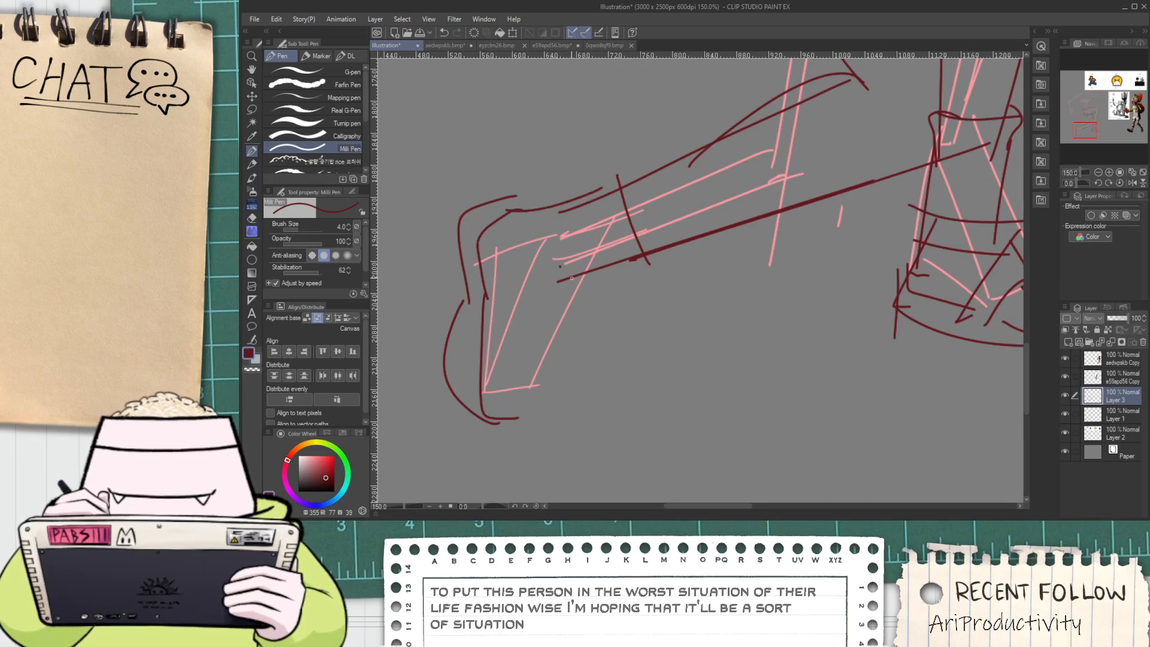
Draw the front contour of the rear foot, two sandal straps across it and a band around the ankle
{"action": "mouse_move", "coordinate": [584, 276]}
{"action": "left_mouse_down"}
{"action": "mouse_move", "coordinate": [545, 419]}
{"action": "mouse_move", "coordinate": [514, 430]}
{"action": "left_mouse_up"}
{"action": "left_click_drag", "start_coordinate": [471, 376], "coordinate": [566, 372]}
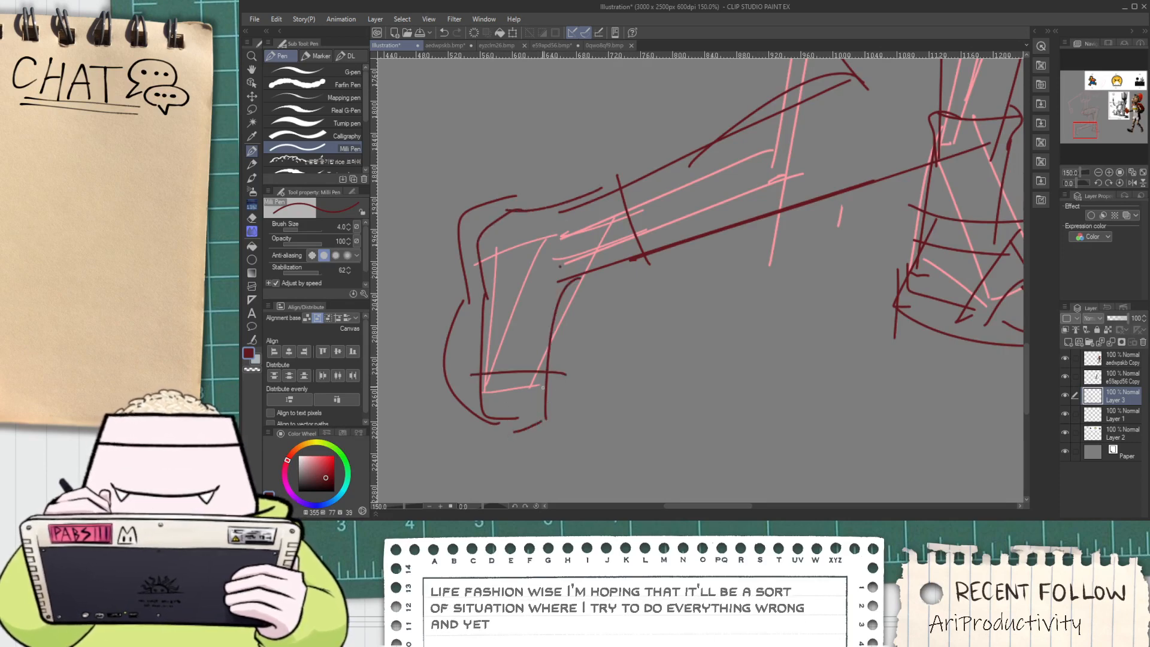
{"action": "left_click_drag", "start_coordinate": [479, 350], "coordinate": [566, 356]}
{"action": "mouse_move", "coordinate": [567, 295]}
{"action": "left_mouse_down"}
{"action": "mouse_move", "coordinate": [539, 174]}
{"action": "mouse_move", "coordinate": [568, 178]}
{"action": "left_mouse_up"}
Draw the torso's contours in dark red: a bulging belly curve from chest to thigh and a back line from shoulder to hip
{"action": "key", "text": "ctrl+minus"}
{"action": "key", "text": "ctrl+minus"}
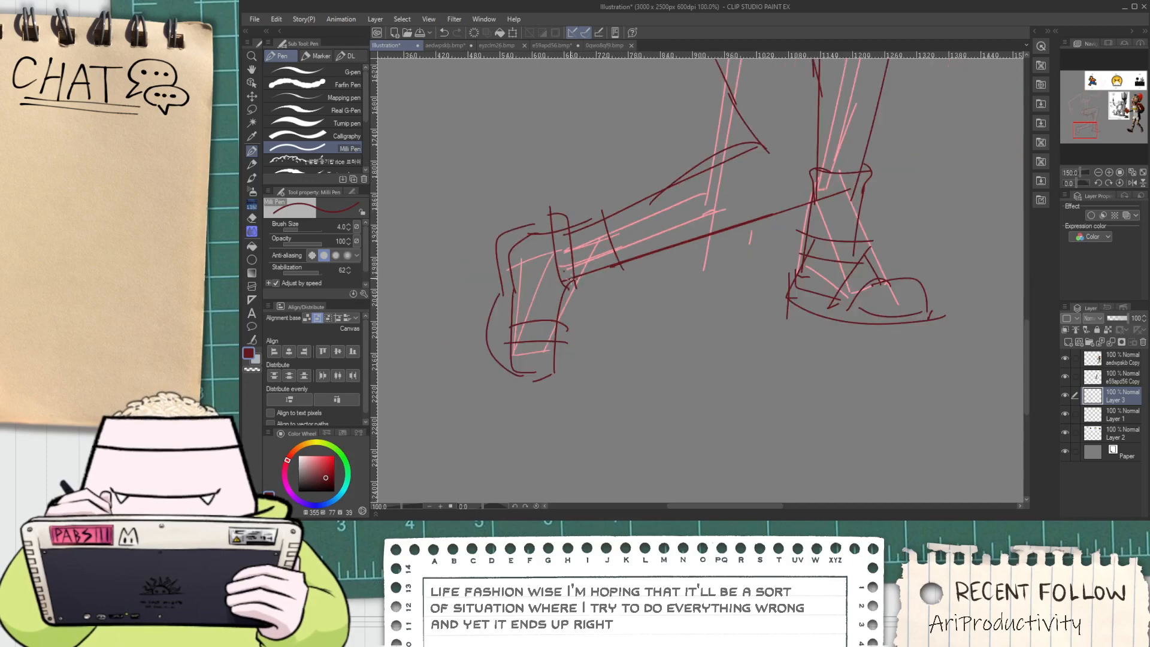
{"action": "key", "text": "space"}
{"action": "left_click_drag", "start_coordinate": [652, 238], "coordinate": [549, 411]}
{"action": "scroll", "coordinate": [563, 351], "scroll_direction": "up", "scroll_amount": 2}
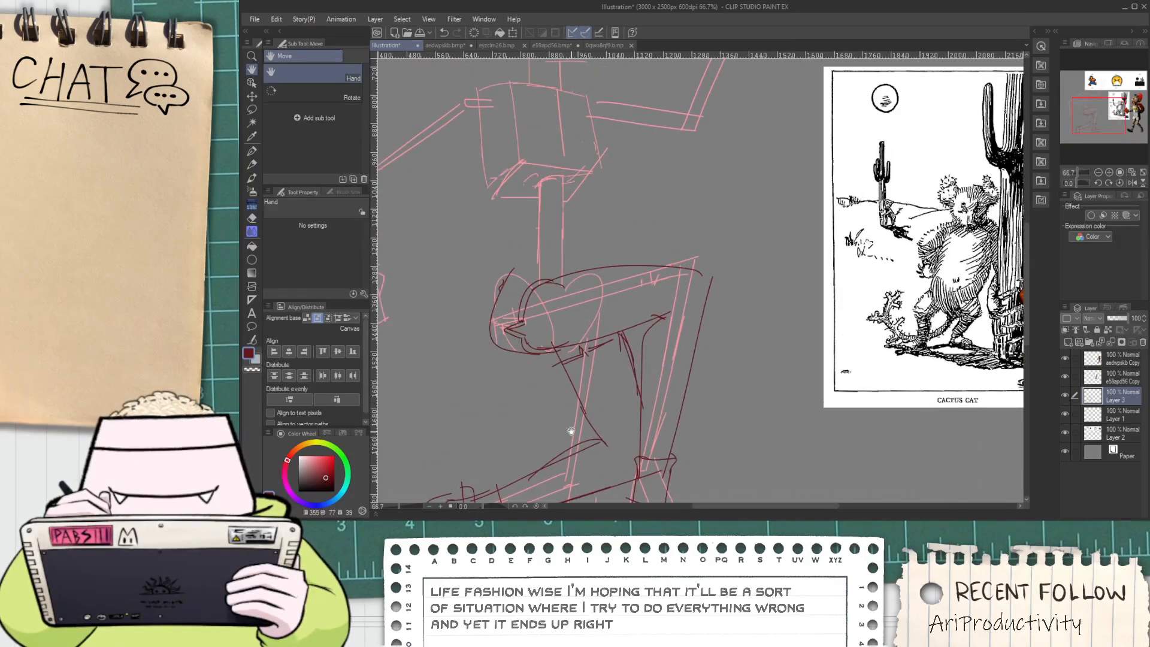
{"action": "scroll", "coordinate": [497, 300], "scroll_direction": "up", "scroll_amount": 1}
{"action": "scroll", "coordinate": [506, 318], "scroll_direction": "down", "scroll_amount": 2}
{"action": "scroll", "coordinate": [521, 245], "scroll_direction": "up", "scroll_amount": 2}
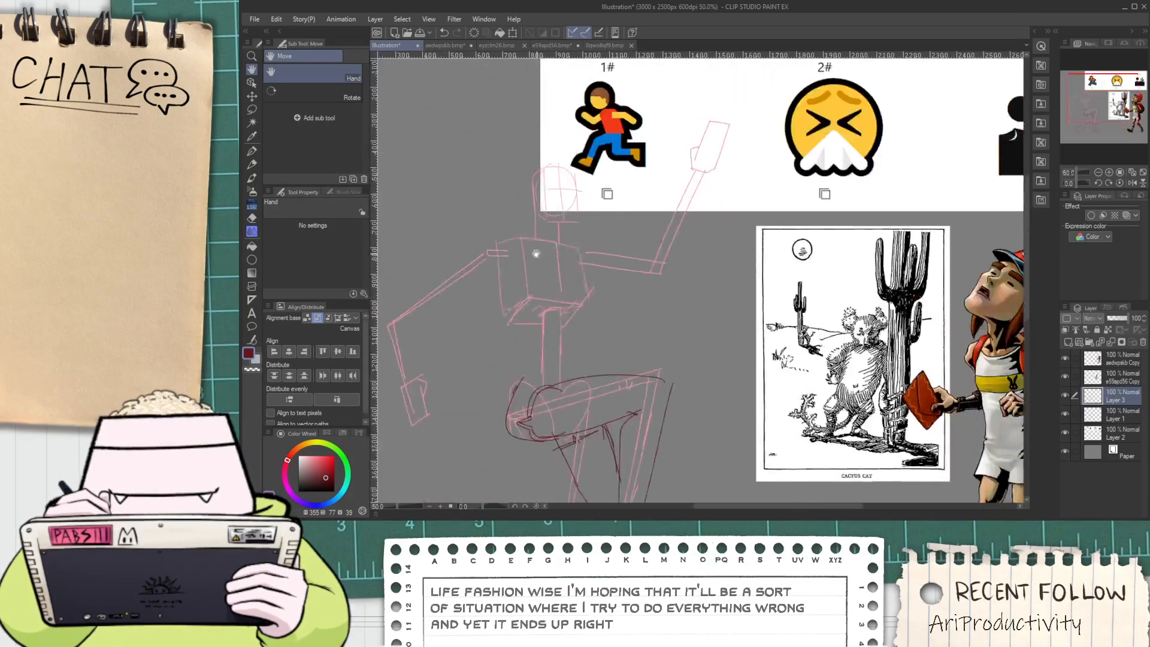
{"action": "mouse_move", "coordinate": [521, 246]}
{"action": "left_mouse_down"}
{"action": "mouse_move", "coordinate": [514, 229]}
{"action": "mouse_move", "coordinate": [591, 347]}
{"action": "left_mouse_up"}
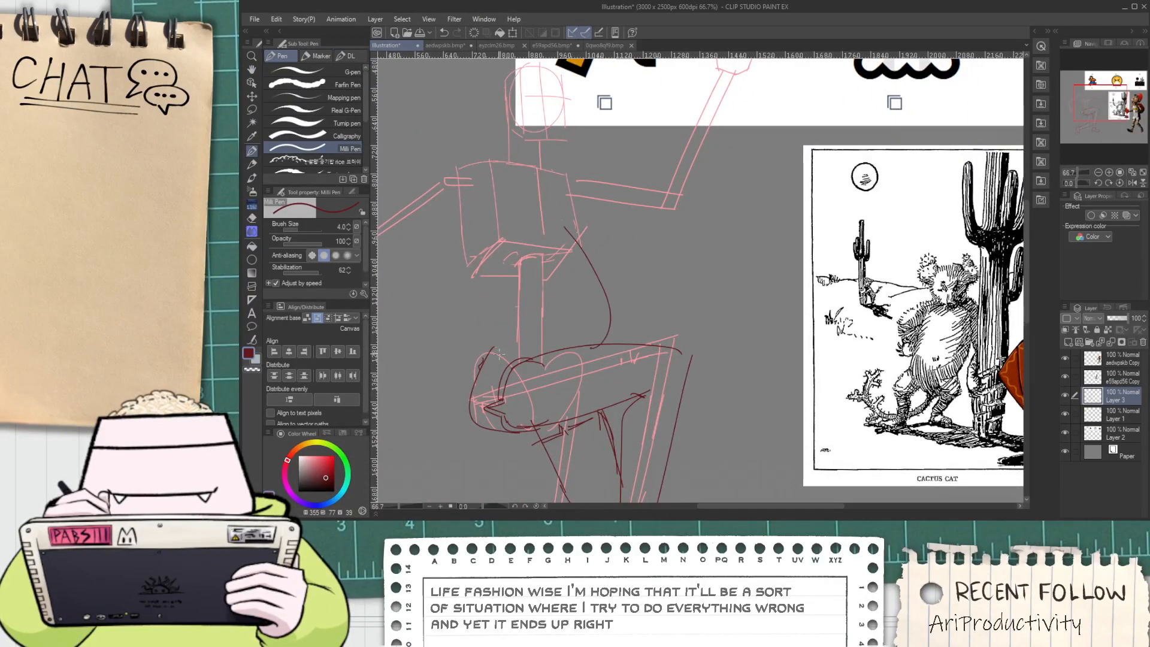
{"action": "left_click_drag", "start_coordinate": [487, 315], "coordinate": [434, 200]}
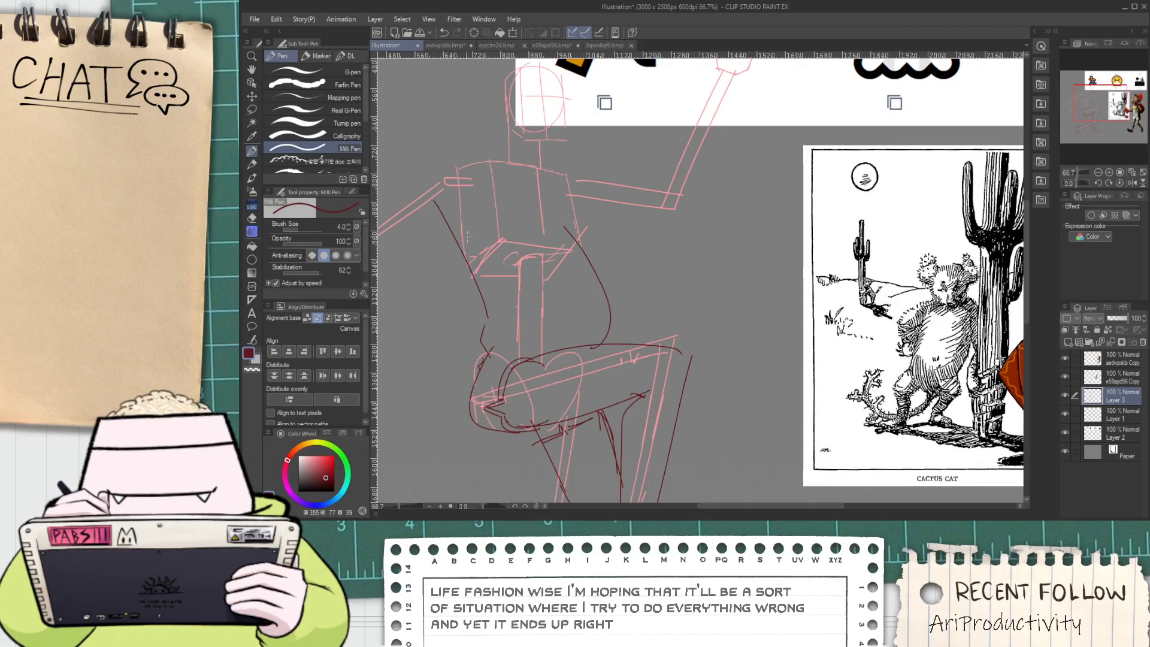
{"action": "key", "text": "ctrl+z"}
Draw a deep tank-top armhole on the torso, redoing a shorter first attempt, and add a scooped neckline and the opposite strap lines
{"action": "scroll", "coordinate": [488, 193], "scroll_direction": "down", "scroll_amount": 3}
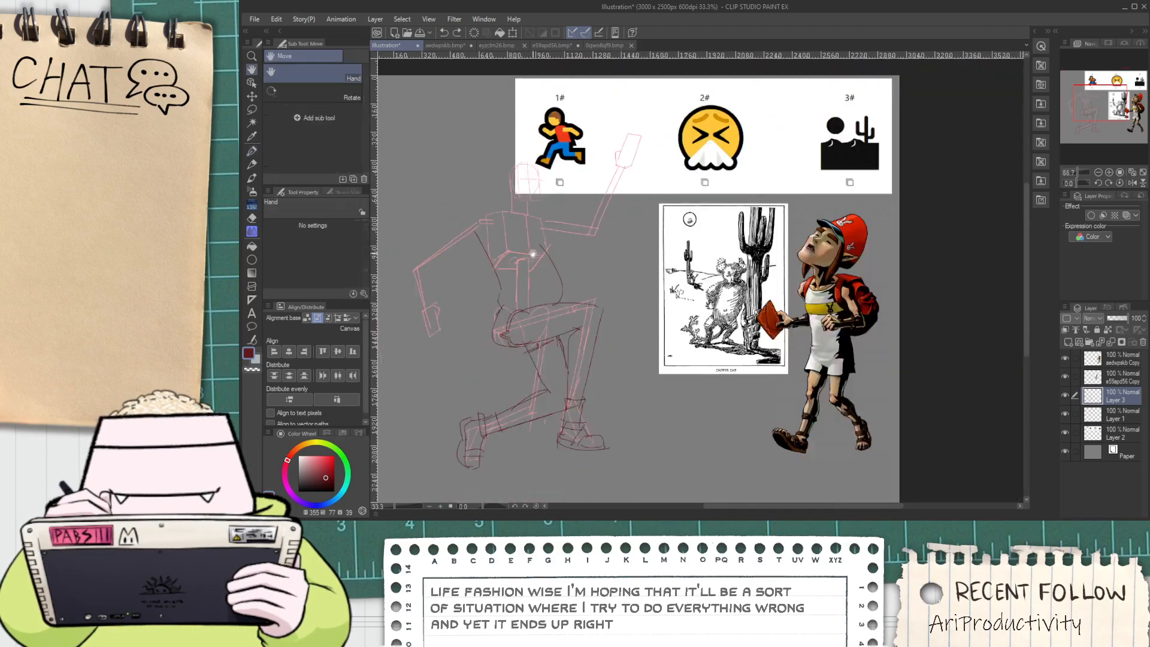
{"action": "scroll", "coordinate": [522, 313], "scroll_direction": "up", "scroll_amount": 3}
{"action": "key", "text": "p"}
{"action": "mouse_move", "coordinate": [498, 292]}
{"action": "left_mouse_down"}
{"action": "mouse_move", "coordinate": [532, 263]}
{"action": "mouse_move", "coordinate": [527, 213]}
{"action": "left_mouse_up"}
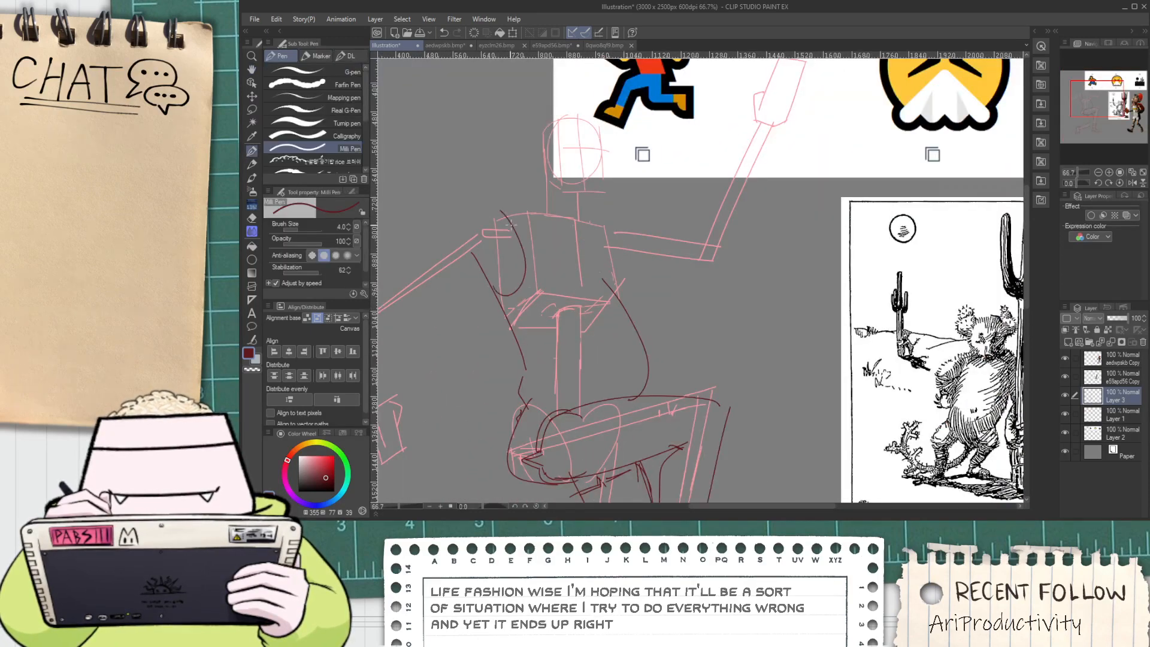
{"action": "key", "text": "ctrl+z"}
{"action": "mouse_move", "coordinate": [512, 329]}
{"action": "left_mouse_down"}
{"action": "mouse_move", "coordinate": [526, 354]}
{"action": "mouse_move", "coordinate": [533, 213]}
{"action": "left_mouse_up"}
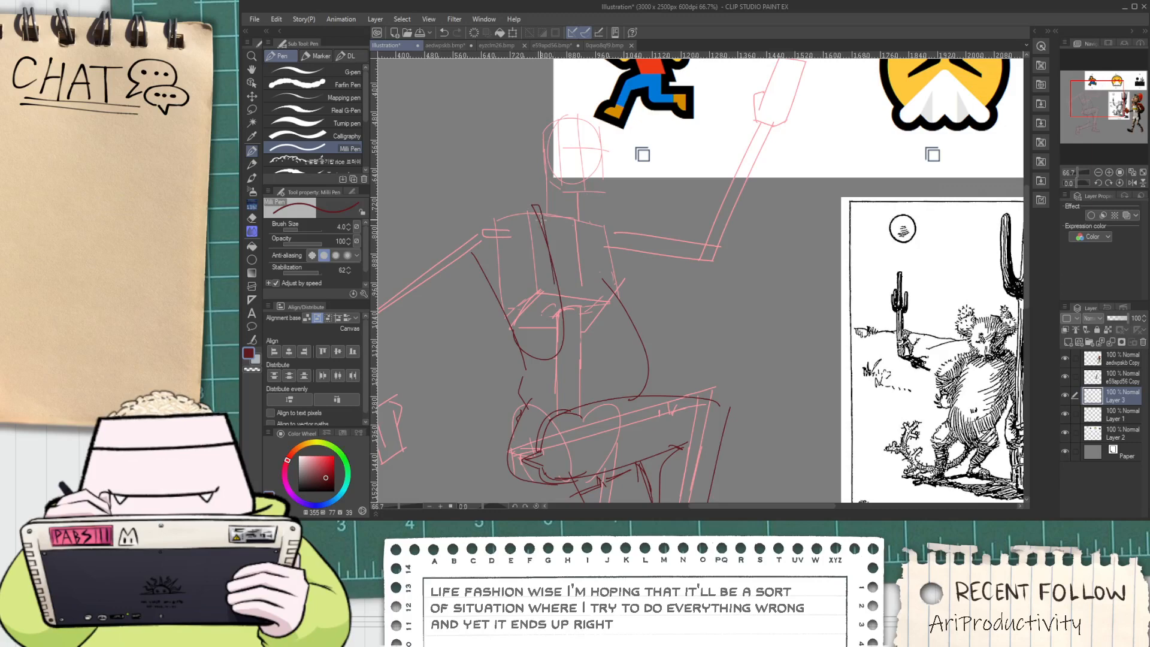
{"action": "left_click_drag", "start_coordinate": [604, 224], "coordinate": [623, 354]}
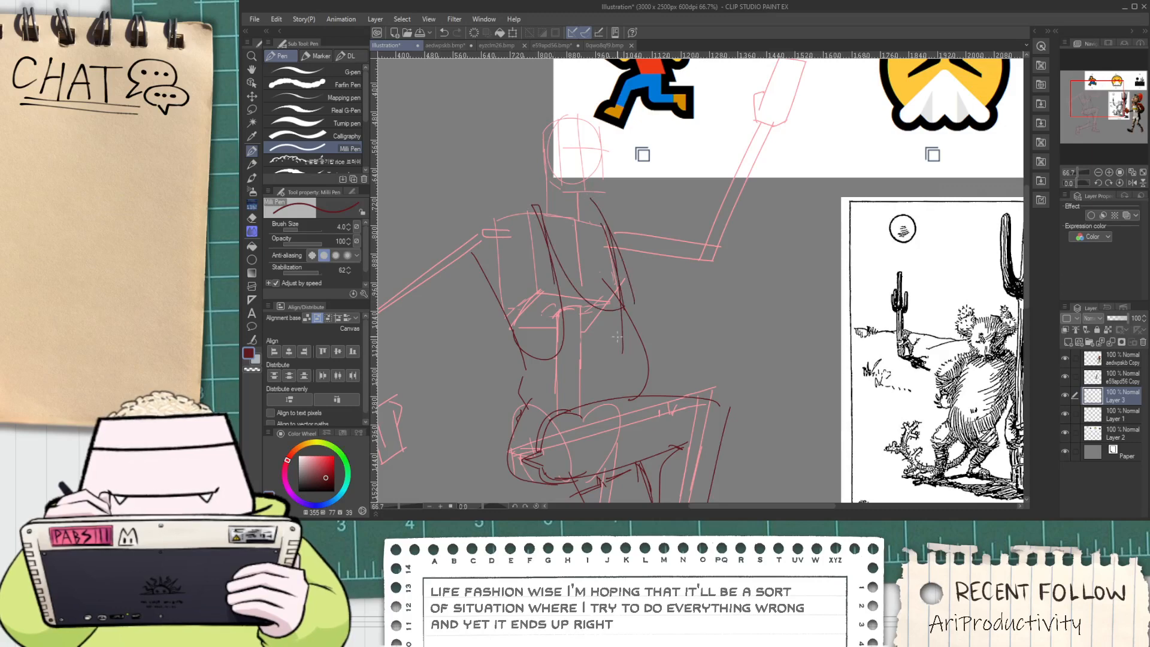
Draw short dark red collarbone lines at the base of the neck between the shoulder straps, redoing the first stroke
{"action": "left_click_drag", "start_coordinate": [560, 321], "coordinate": [596, 368]}
{"action": "scroll", "coordinate": [617, 293], "scroll_direction": "up", "scroll_amount": 1}
{"action": "left_click_drag", "start_coordinate": [589, 238], "coordinate": [628, 312]}
{"action": "key", "text": "ctrl+z"}
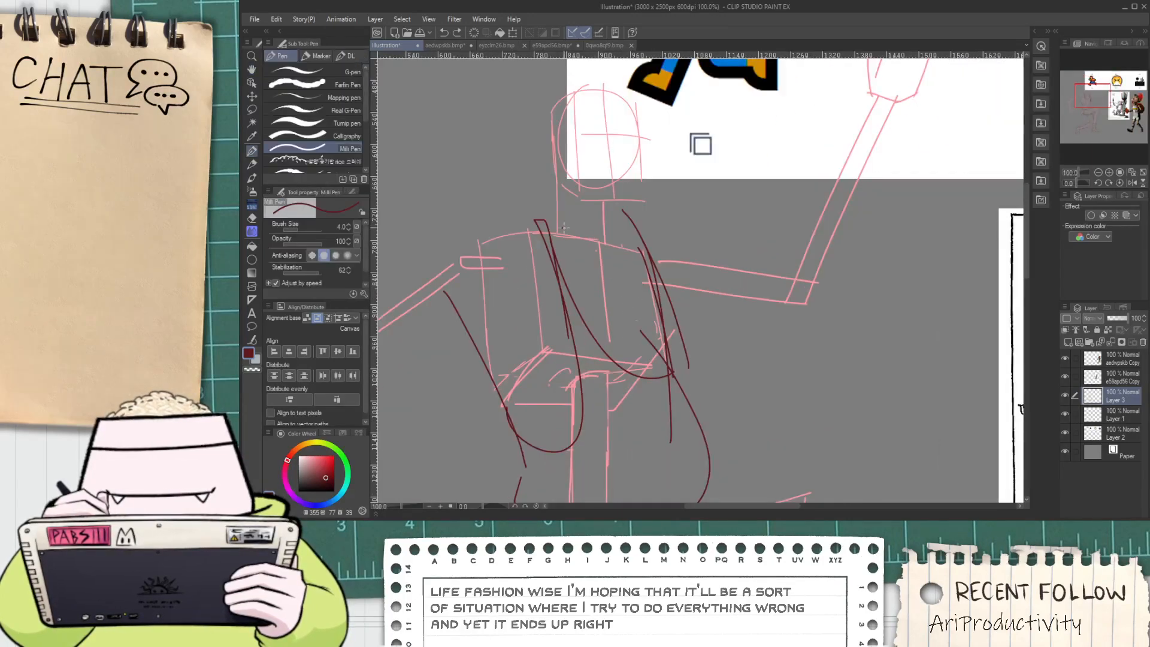
{"action": "left_click_drag", "start_coordinate": [612, 253], "coordinate": [639, 243]}
Draw a curved contour along the side of the torso from below the lowered arm's armpit towards the waist
{"action": "scroll", "coordinate": [583, 298], "scroll_direction": "down", "scroll_amount": 2}
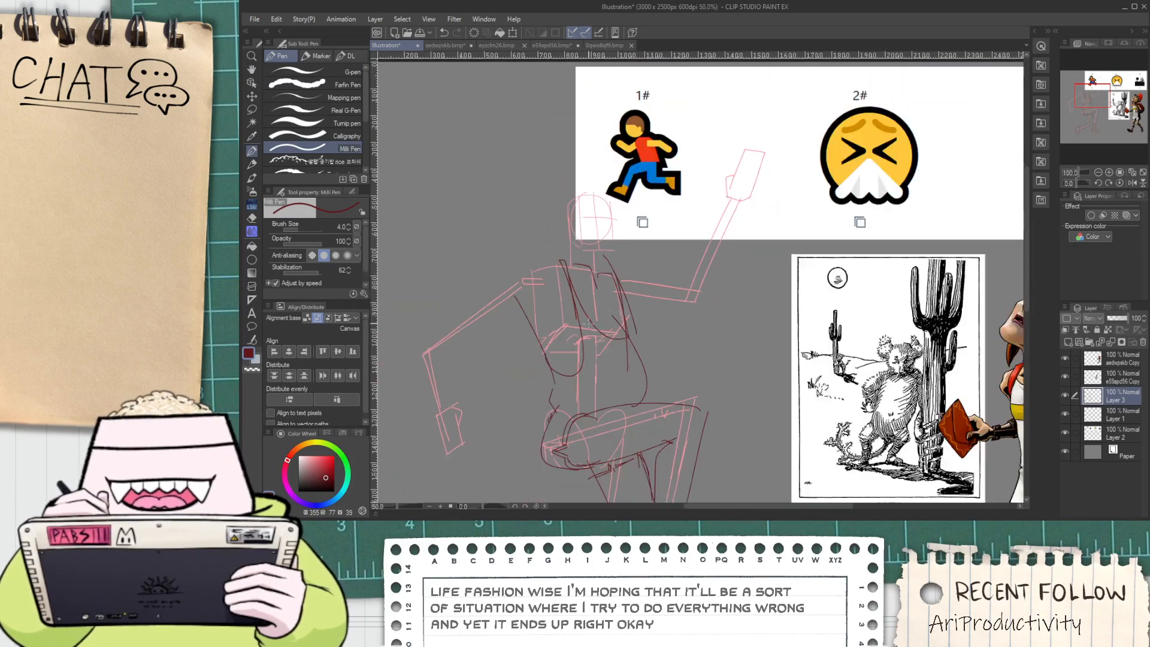
{"action": "mouse_move", "coordinate": [564, 347]}
{"action": "left_mouse_down"}
{"action": "mouse_move", "coordinate": [571, 296]}
{"action": "mouse_move", "coordinate": [617, 330]}
{"action": "left_mouse_up"}
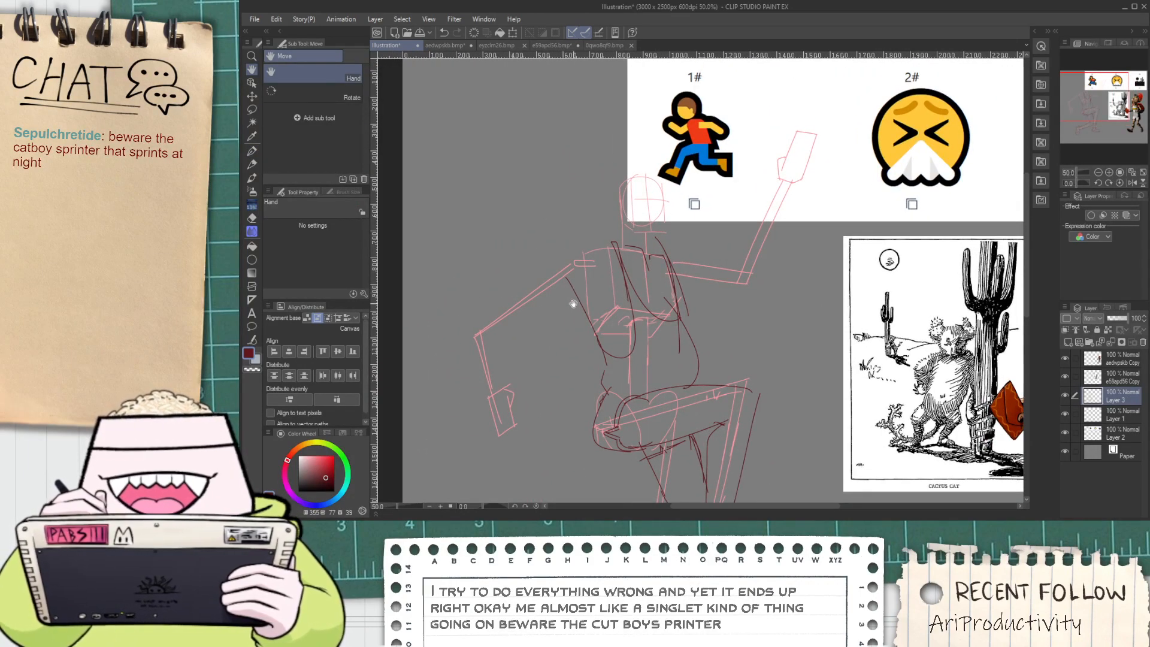
{"action": "scroll", "coordinate": [586, 299], "scroll_direction": "up", "scroll_amount": 2}
{"action": "mouse_move", "coordinate": [551, 264]}
{"action": "left_mouse_down"}
{"action": "mouse_move", "coordinate": [566, 311]}
{"action": "mouse_move", "coordinate": [610, 362]}
{"action": "left_mouse_up"}
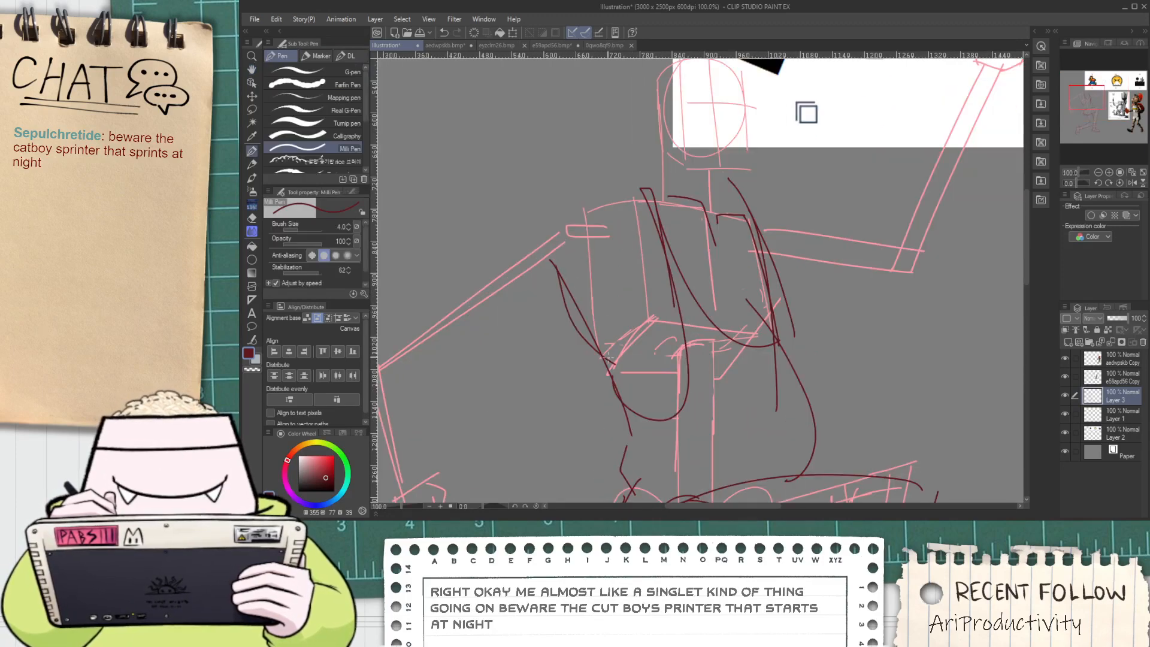
Draw the rounded shoulder cap above the lowered arm, redoing the wider first curve with a narrower one that meets the strap
{"action": "scroll", "coordinate": [596, 343], "scroll_direction": "down", "scroll_amount": 1}
{"action": "scroll", "coordinate": [596, 342], "scroll_direction": "down", "scroll_amount": 1}
{"action": "left_click_drag", "start_coordinate": [664, 332], "coordinate": [594, 321]}
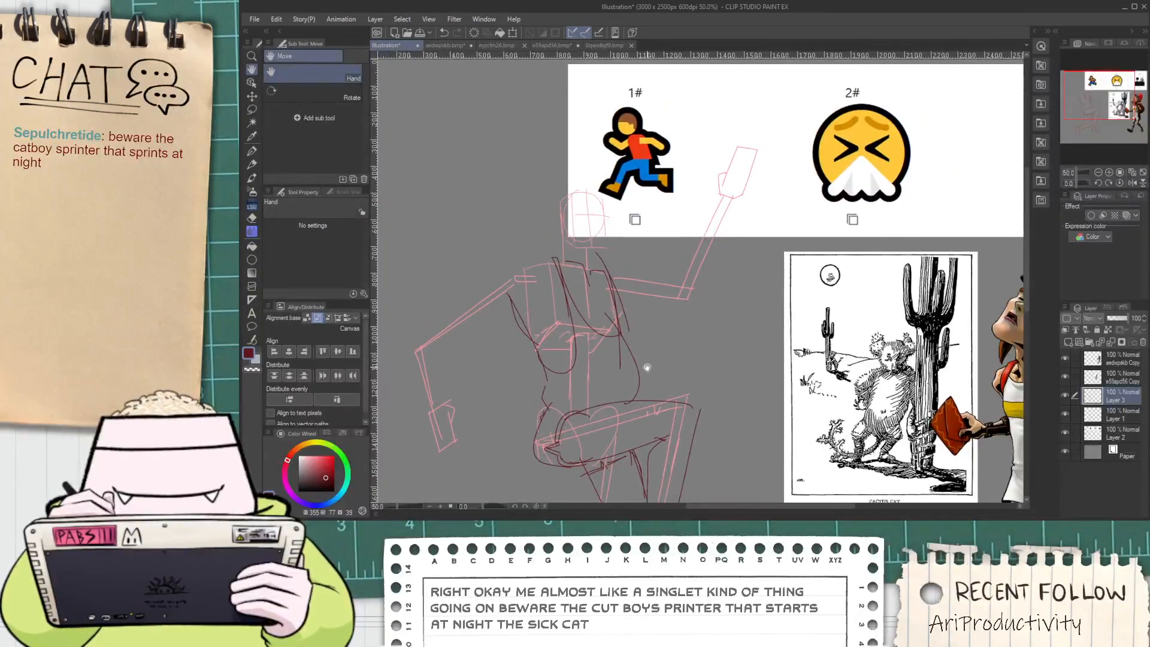
{"action": "left_click_drag", "start_coordinate": [659, 393], "coordinate": [714, 334]}
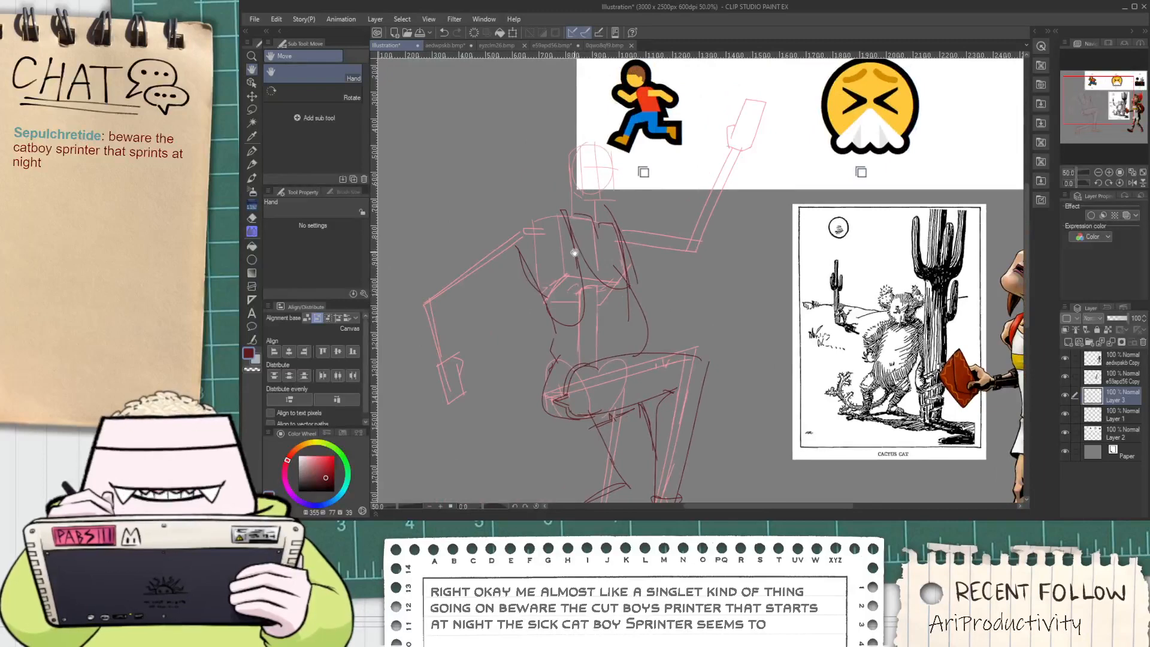
{"action": "scroll", "coordinate": [557, 267], "scroll_direction": "up", "scroll_amount": 2}
{"action": "left_click_drag", "start_coordinate": [503, 184], "coordinate": [626, 224]}
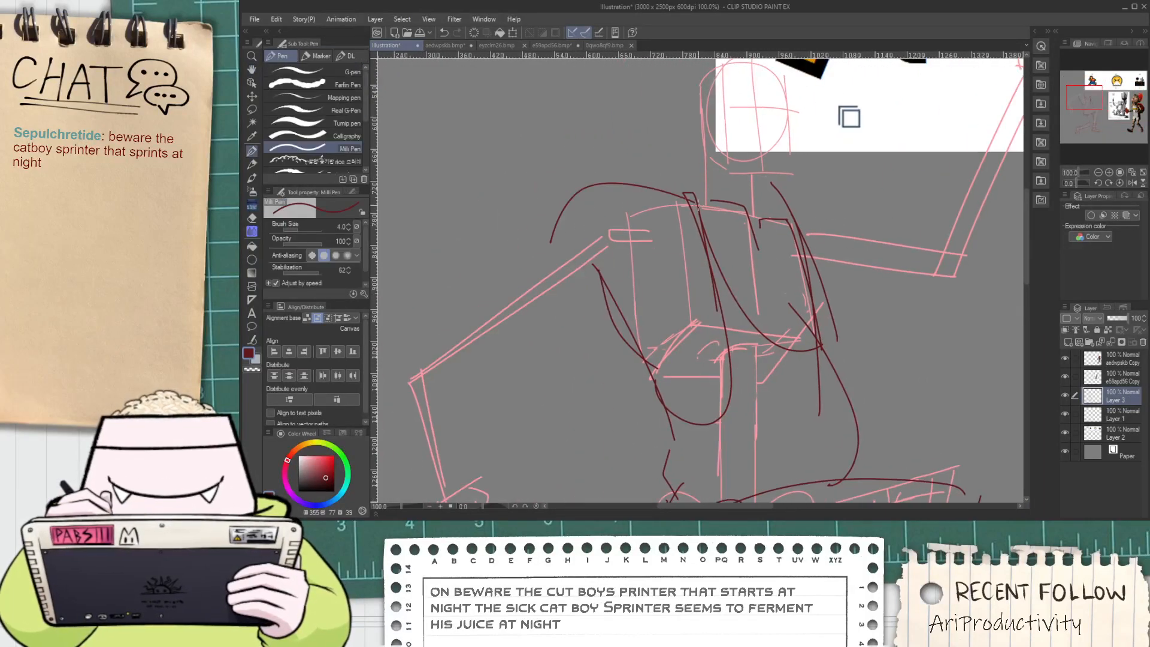
{"action": "left_click_drag", "start_coordinate": [605, 184], "coordinate": [670, 206]}
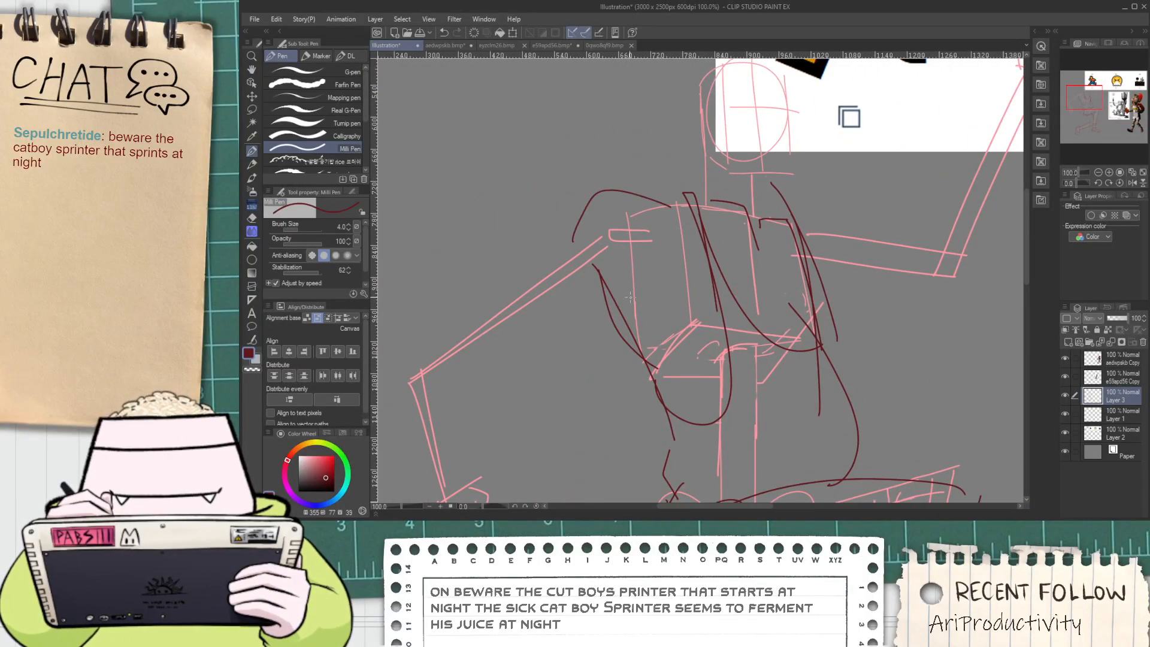
Outline the lowered arm's upper arm from shoulder to elbow with an underside contour, redrawn until it fits, and an upper contour
{"action": "left_click_drag", "start_coordinate": [631, 297], "coordinate": [441, 382]}
{"action": "key", "text": "ctrl+z"}
{"action": "left_click_drag", "start_coordinate": [511, 356], "coordinate": [600, 286]}
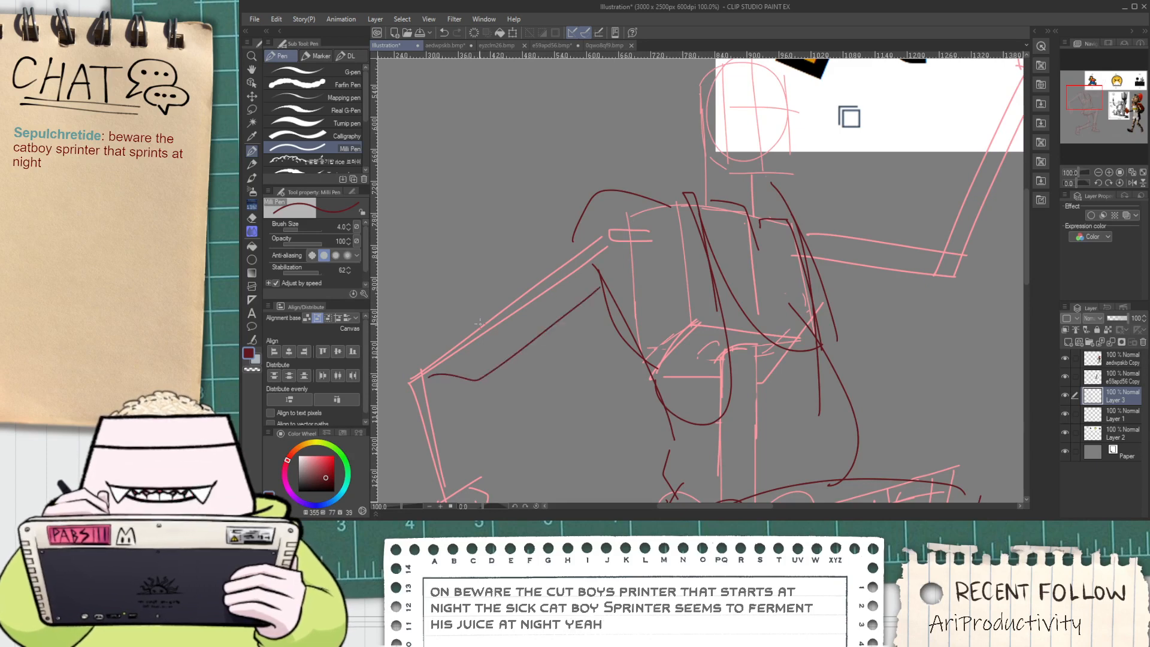
{"action": "key", "text": "ctrl+z"}
{"action": "left_click_drag", "start_coordinate": [433, 379], "coordinate": [626, 289]}
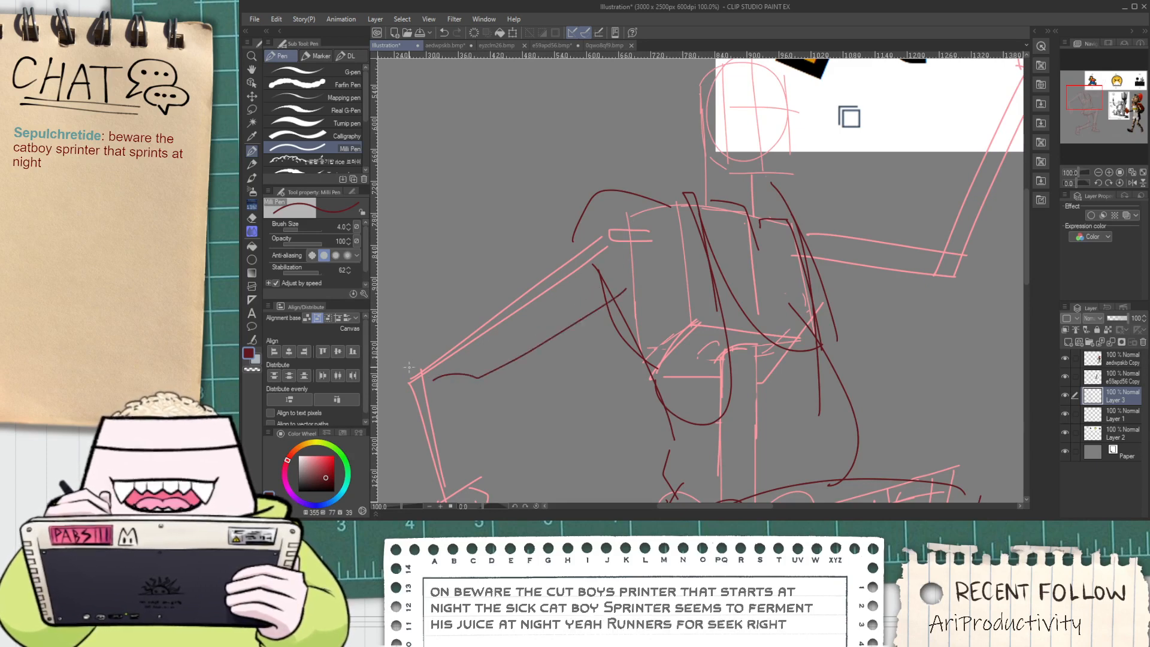
{"action": "left_click_drag", "start_coordinate": [437, 338], "coordinate": [584, 238]}
Outline the lowered arm's forearm and blocky hand, and add a ruffled cuff around the wrist
{"action": "key", "text": "space"}
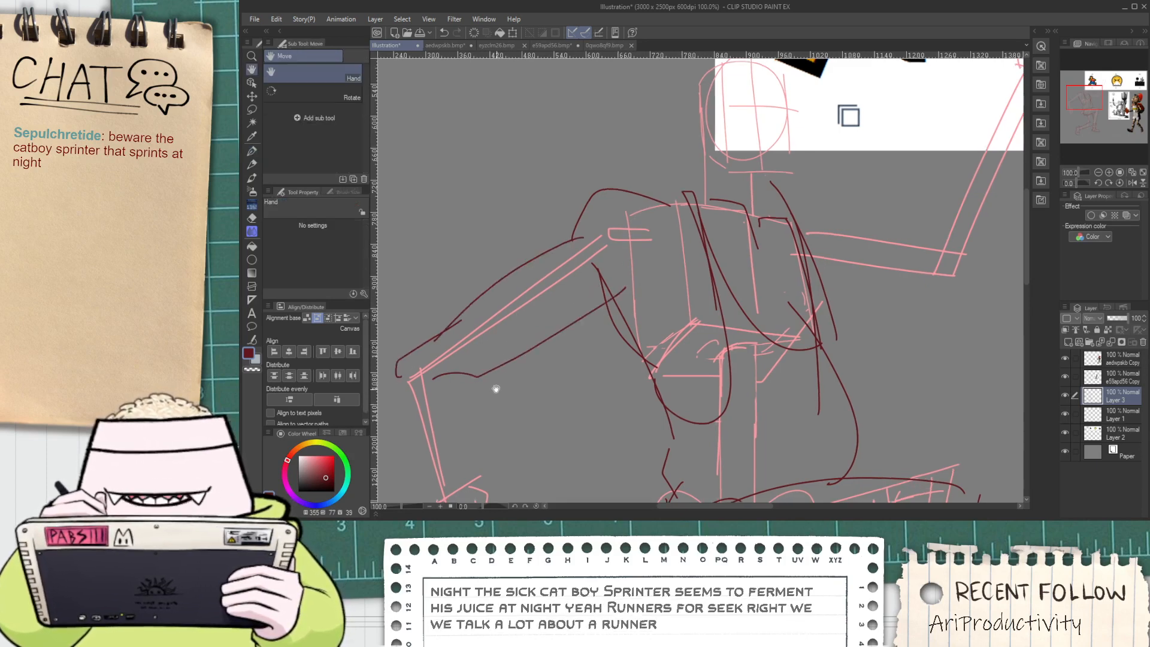
{"action": "mouse_move", "coordinate": [494, 387]}
{"action": "left_mouse_down"}
{"action": "mouse_move", "coordinate": [506, 275]}
{"action": "mouse_move", "coordinate": [500, 426]}
{"action": "left_mouse_up"}
{"action": "mouse_move", "coordinate": [443, 349]}
{"action": "left_mouse_down"}
{"action": "mouse_move", "coordinate": [490, 464]}
{"action": "mouse_move", "coordinate": [461, 383]}
{"action": "left_mouse_up"}
{"action": "key", "text": "space"}
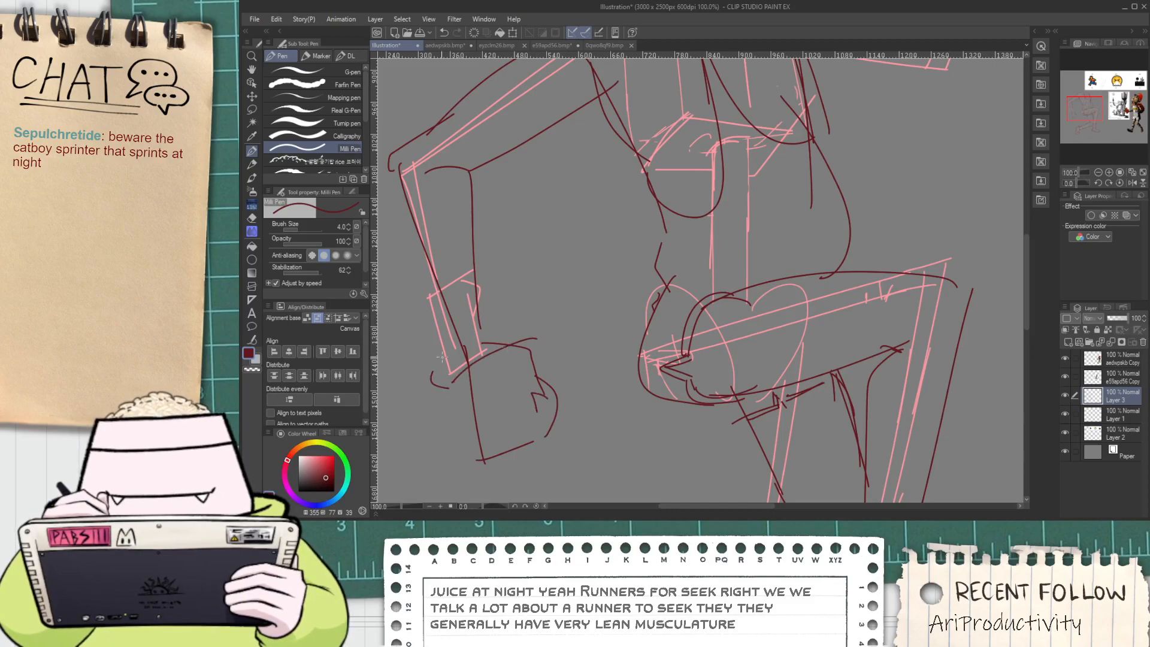
{"action": "left_click_drag", "start_coordinate": [434, 290], "coordinate": [509, 275]}
{"action": "left_click_drag", "start_coordinate": [516, 275], "coordinate": [525, 309]}
Draw the raised arm's shoulder cap and upper arm contours out to the elbow, redoing strokes that miss the shape
{"action": "key", "text": "ctrl+minus"}
{"action": "key", "text": "space"}
{"action": "left_click_drag", "start_coordinate": [713, 248], "coordinate": [575, 415]}
{"action": "key", "text": "ctrl+plus"}
{"action": "mouse_move", "coordinate": [609, 278]}
{"action": "left_mouse_down"}
{"action": "mouse_move", "coordinate": [688, 277]}
{"action": "mouse_move", "coordinate": [802, 317]}
{"action": "left_mouse_up"}
{"action": "key", "text": "ctrl+z"}
{"action": "mouse_move", "coordinate": [598, 339]}
{"action": "left_mouse_down"}
{"action": "mouse_move", "coordinate": [863, 344]}
{"action": "mouse_move", "coordinate": [844, 85]}
{"action": "left_mouse_up"}
{"action": "key", "text": "ctrl+z"}
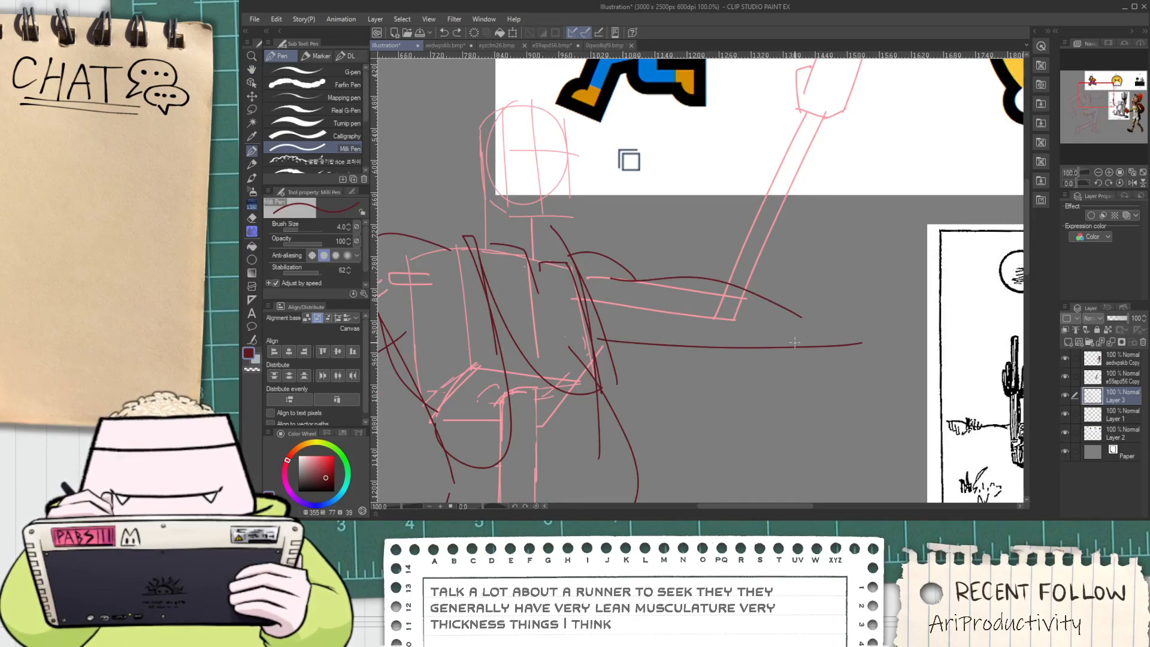
Draw both forearm contours of the raised arm from elbow to wrist, redoing the outer one at a slight slant
{"action": "left_click_drag", "start_coordinate": [791, 337], "coordinate": [823, 130]}
{"action": "left_click_drag", "start_coordinate": [844, 339], "coordinate": [837, 123]}
{"action": "key", "text": "h"}
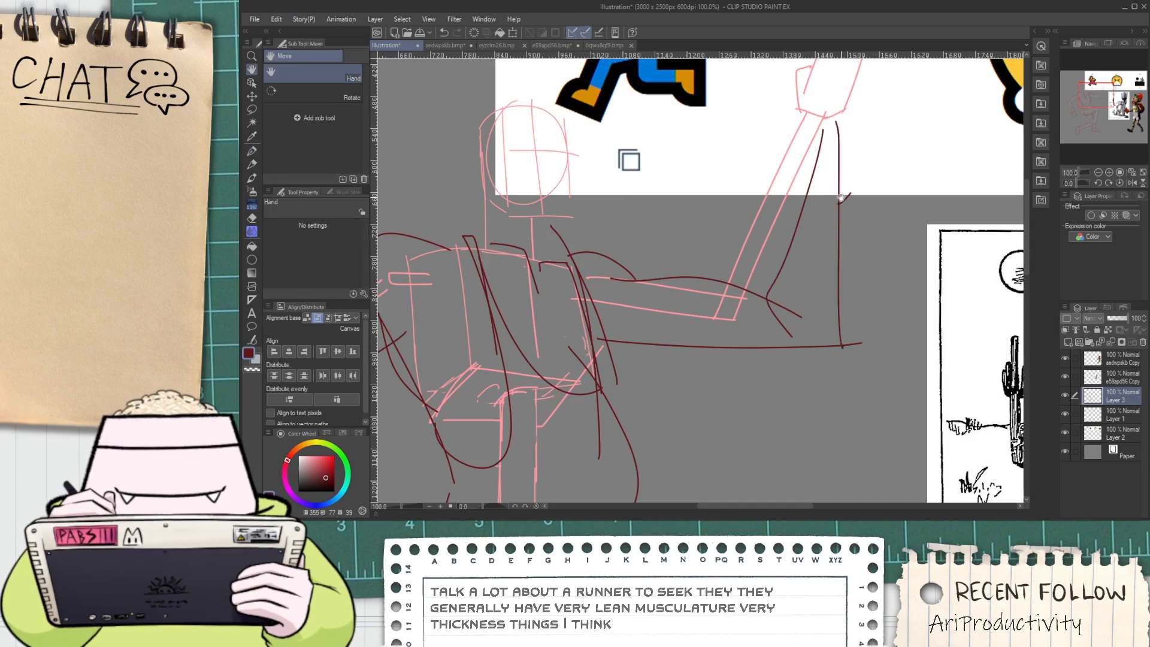
{"action": "key", "text": "ctrl+z"}
{"action": "left_click_drag", "start_coordinate": [836, 344], "coordinate": [852, 98]}
Draw a flared, wavy cuff around the raised arm's wrist, redoing its first side curve
{"action": "key", "text": "space"}
{"action": "mouse_move", "coordinate": [841, 170]}
{"action": "left_mouse_down"}
{"action": "mouse_move", "coordinate": [829, 221]}
{"action": "mouse_move", "coordinate": [766, 296]}
{"action": "left_mouse_up"}
{"action": "key", "text": "ctrl+plus"}
{"action": "mouse_move", "coordinate": [768, 215]}
{"action": "left_mouse_down"}
{"action": "mouse_move", "coordinate": [732, 230]}
{"action": "mouse_move", "coordinate": [772, 336]}
{"action": "left_mouse_up"}
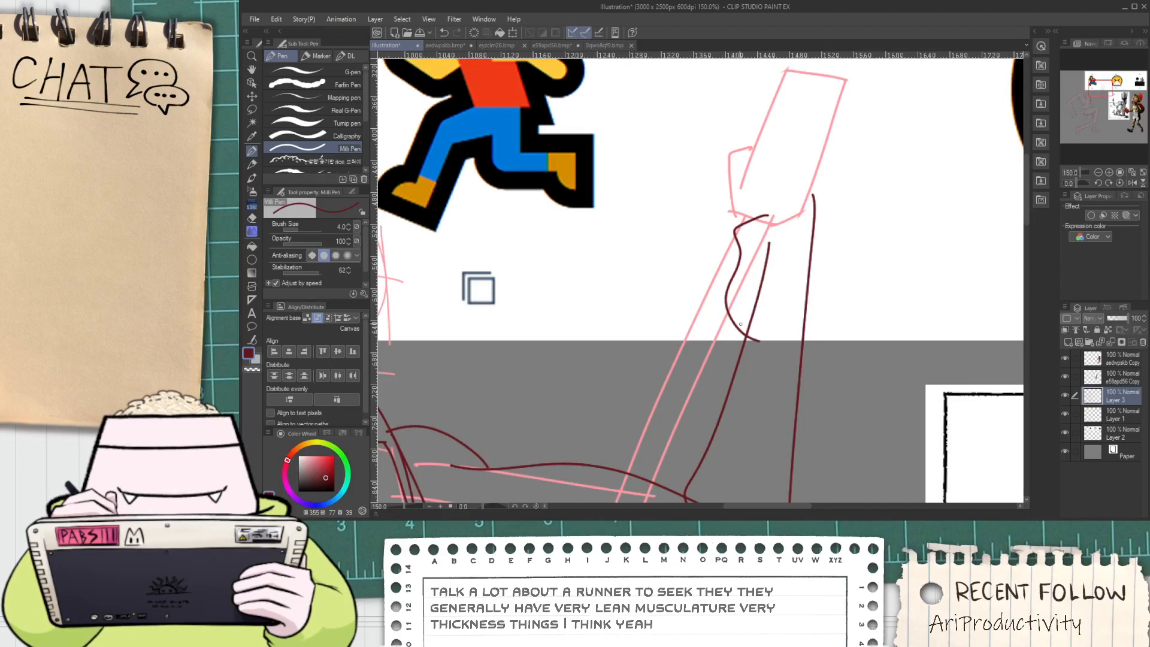
{"action": "key", "text": "ctrl+z"}
{"action": "mouse_move", "coordinate": [764, 229]}
{"action": "left_mouse_down"}
{"action": "mouse_move", "coordinate": [734, 299]}
{"action": "mouse_move", "coordinate": [847, 330]}
{"action": "left_mouse_up"}
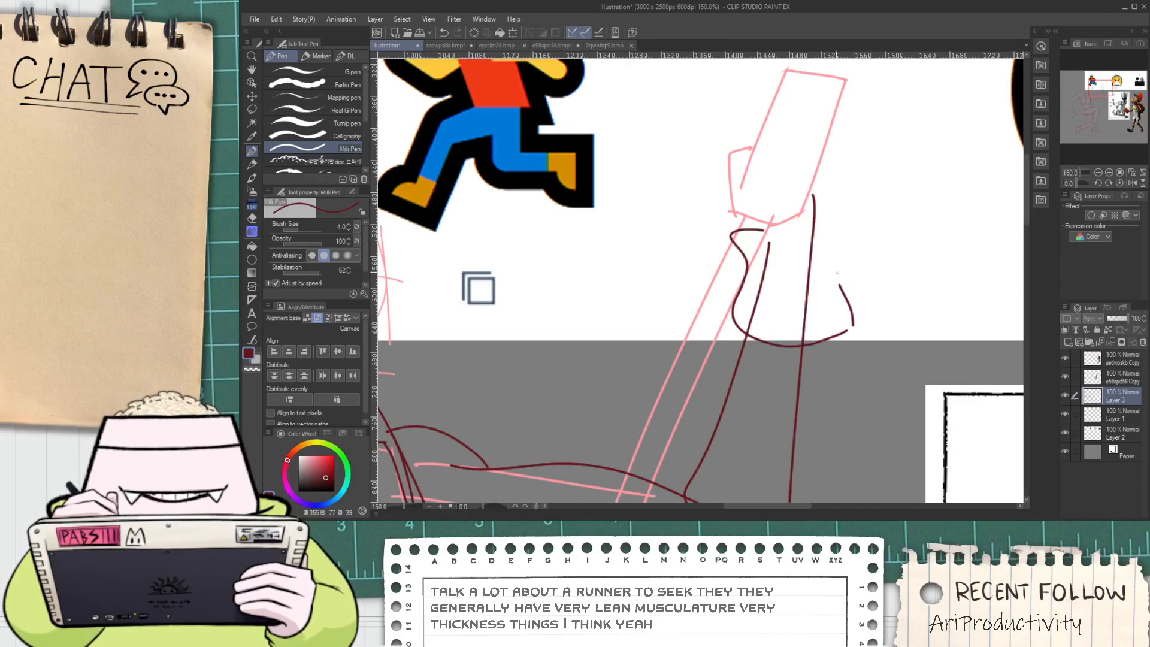
{"action": "left_click_drag", "start_coordinate": [838, 285], "coordinate": [831, 199]}
{"action": "key", "text": "ctrl+minus"}
{"action": "key", "text": "ctrl+minus"}
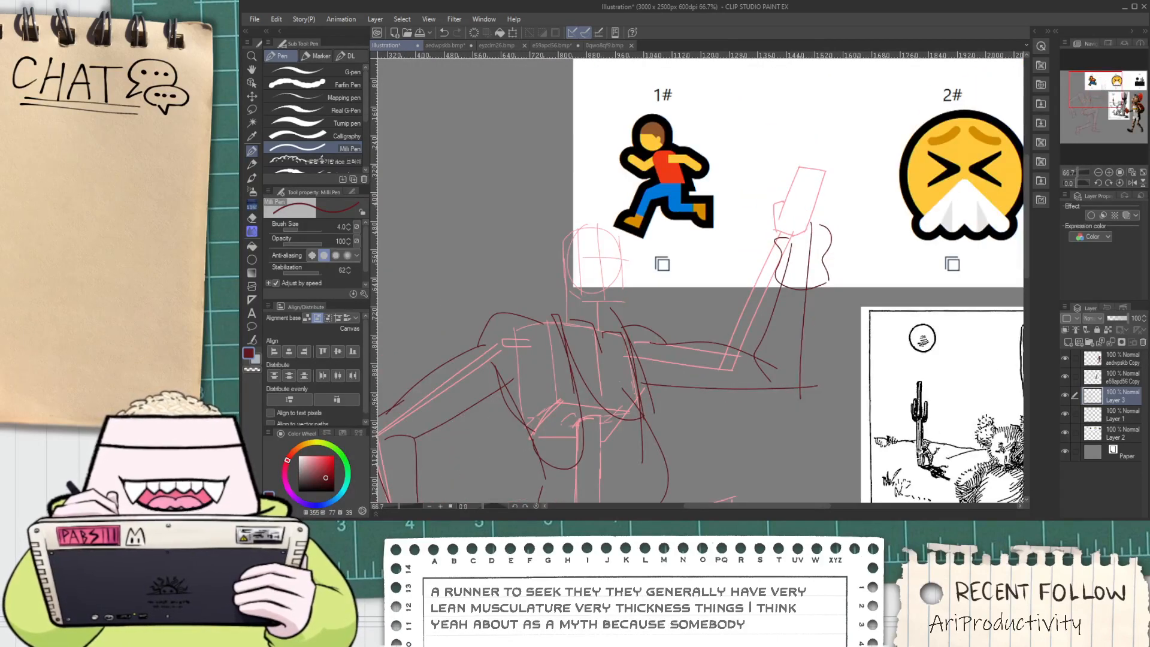
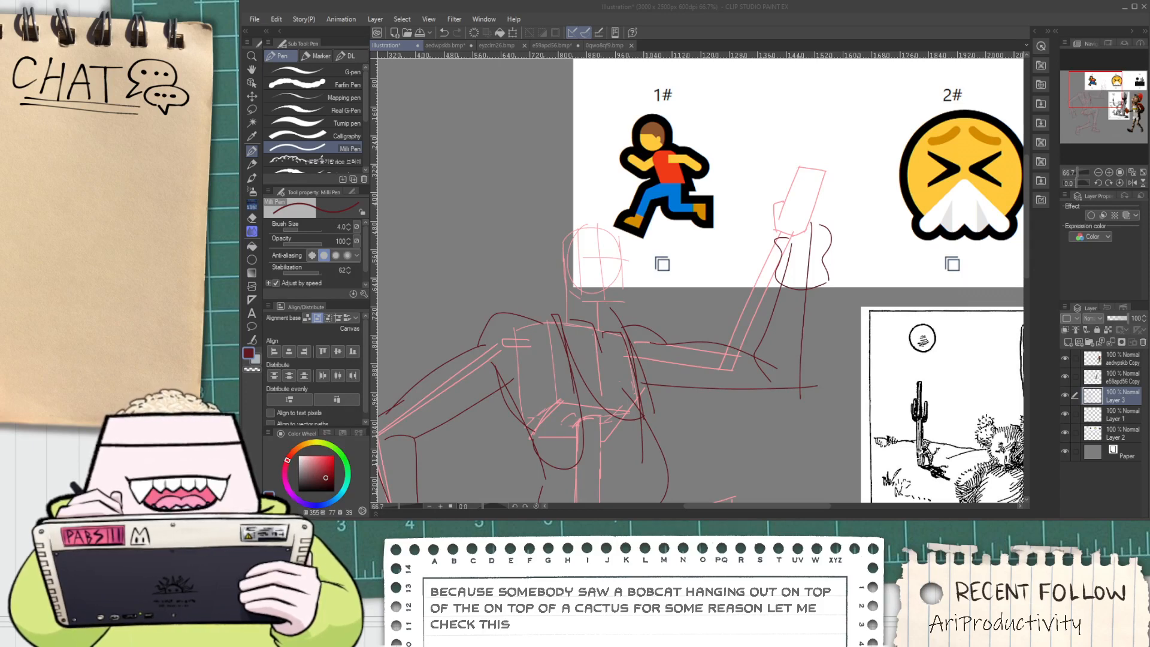
Draw the thumb and thumb-side palm edge of the raised hand over the pink block, redoing the first stroke
{"action": "left_click", "coordinate": [975, 27]}
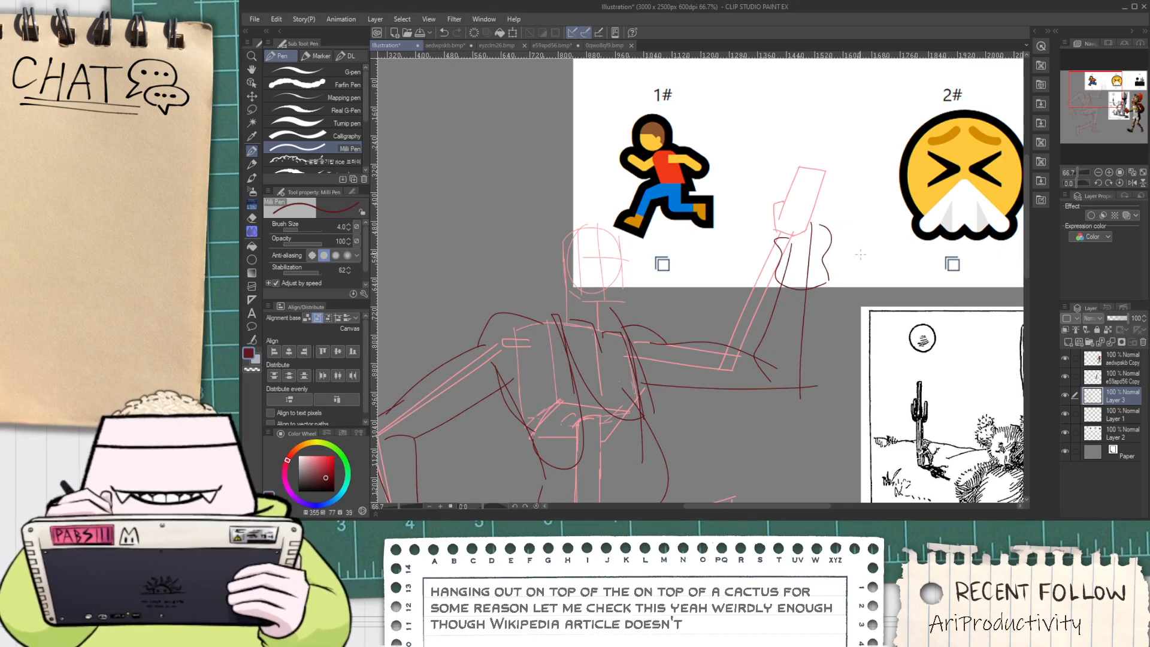
{"action": "scroll", "coordinate": [805, 213], "scroll_direction": "up", "scroll_amount": 2}
{"action": "scroll", "coordinate": [805, 212], "scroll_direction": "up", "scroll_amount": 2}
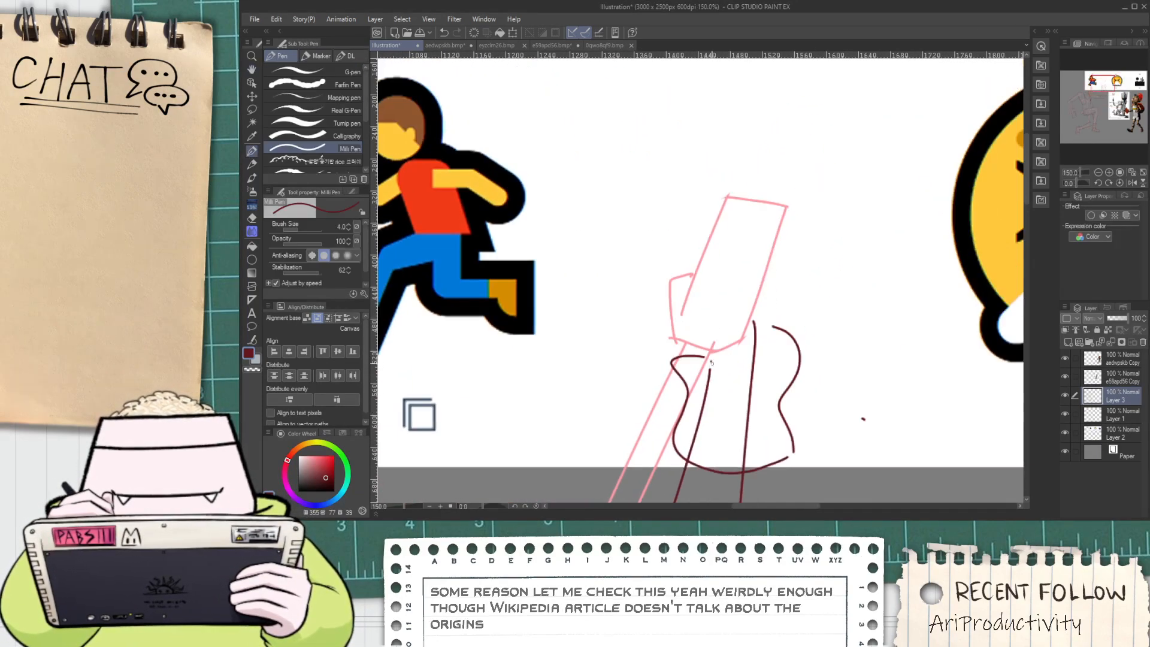
{"action": "left_click_drag", "start_coordinate": [713, 365], "coordinate": [710, 304]}
{"action": "key", "text": "ctrl+z"}
{"action": "mouse_move", "coordinate": [708, 362]}
{"action": "left_mouse_down"}
{"action": "mouse_move", "coordinate": [699, 254]}
{"action": "mouse_move", "coordinate": [670, 330]}
{"action": "mouse_move", "coordinate": [692, 196]}
{"action": "left_mouse_up"}
Draw the raised hand's fingertips and outer edge in dark red, replacing the overlong index finger line with a shorter one
{"action": "key", "text": "space"}
{"action": "key", "text": "e"}
{"action": "key", "text": "p"}
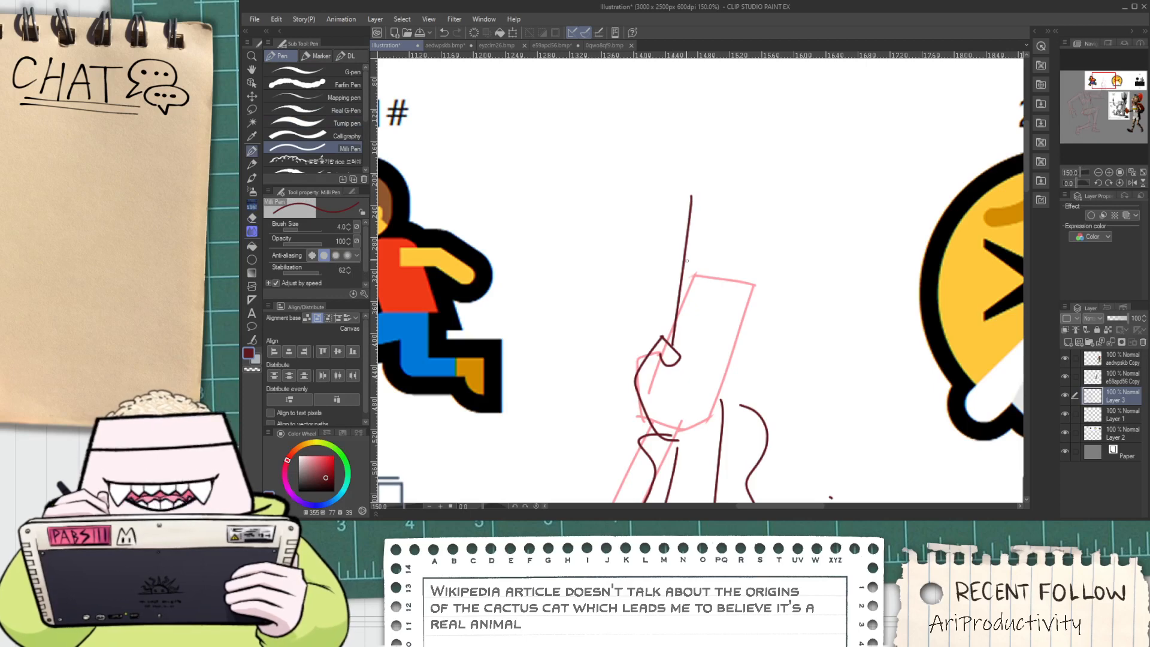
{"action": "key", "text": "ctrl+z"}
{"action": "mouse_move", "coordinate": [670, 343]}
{"action": "left_mouse_down"}
{"action": "mouse_move", "coordinate": [685, 275]}
{"action": "mouse_move", "coordinate": [701, 279]}
{"action": "left_mouse_up"}
{"action": "mouse_move", "coordinate": [705, 277]}
{"action": "left_mouse_down"}
{"action": "mouse_move", "coordinate": [729, 257]}
{"action": "mouse_move", "coordinate": [712, 429]}
{"action": "left_mouse_up"}
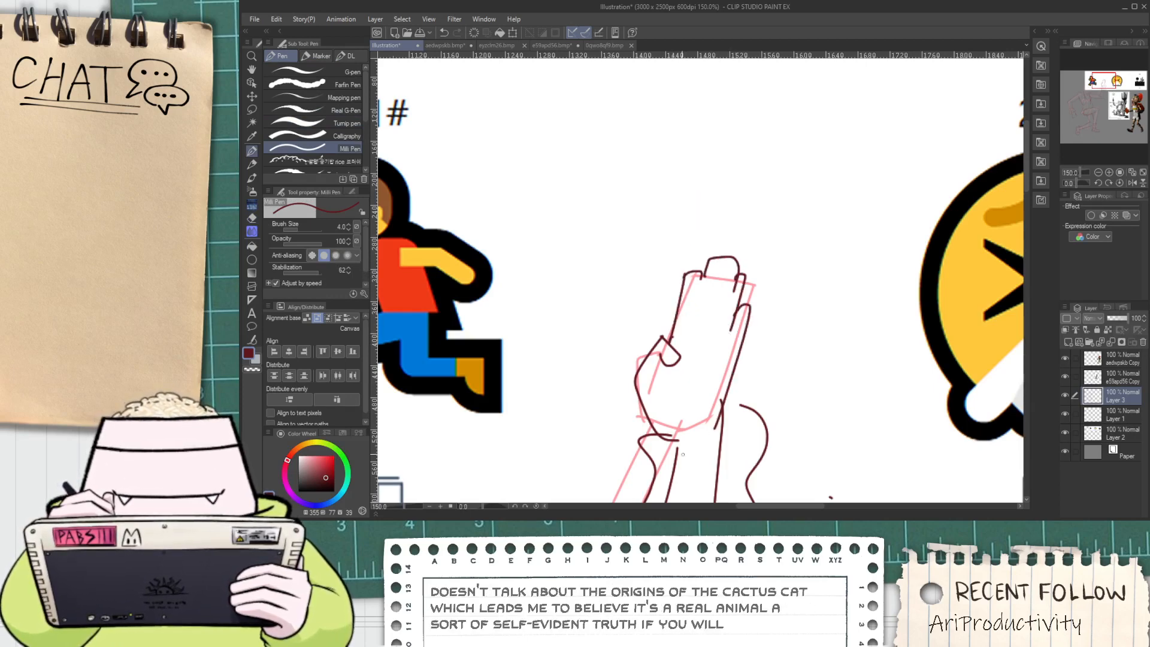
Close the raised hand's palm at the wrist and erase the forearm lines that run through the cuff
{"action": "scroll", "coordinate": [718, 399], "scroll_direction": "down", "scroll_amount": 2}
{"action": "mouse_move", "coordinate": [736, 359]}
{"action": "left_mouse_down"}
{"action": "mouse_move", "coordinate": [722, 426]}
{"action": "mouse_move", "coordinate": [706, 341]}
{"action": "left_mouse_up"}
{"action": "scroll", "coordinate": [695, 376], "scroll_direction": "up", "scroll_amount": 3}
{"action": "key", "text": "e"}
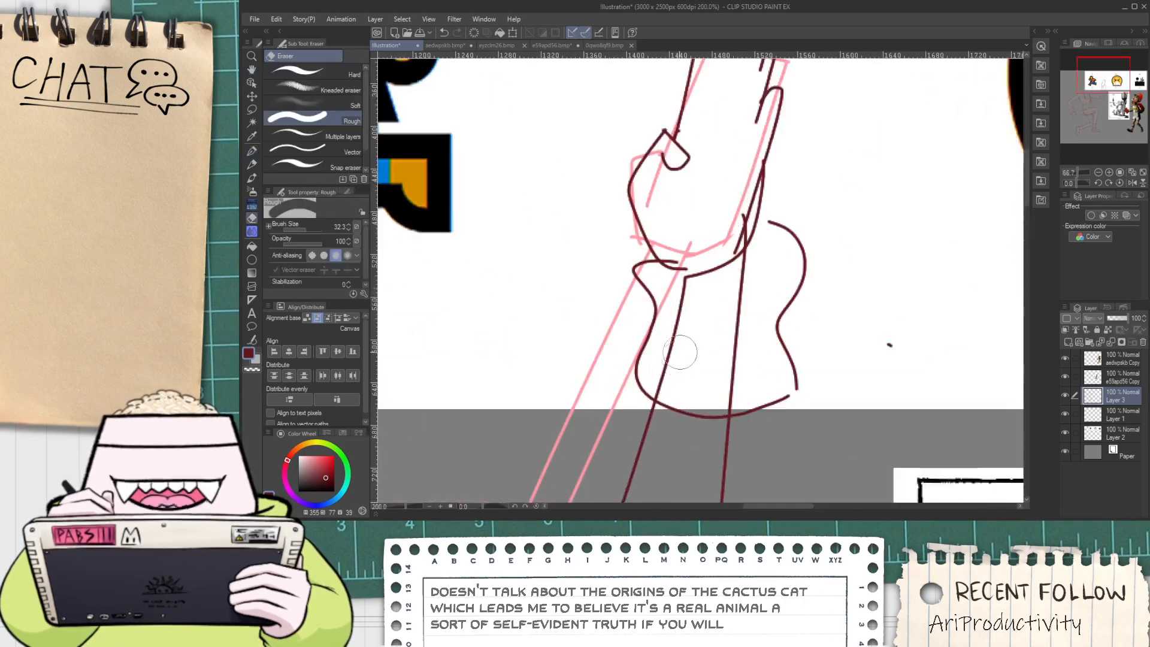
{"action": "mouse_move", "coordinate": [669, 375]}
{"action": "left_mouse_down"}
{"action": "mouse_move", "coordinate": [686, 306]}
{"action": "mouse_move", "coordinate": [735, 315]}
{"action": "mouse_move", "coordinate": [701, 386]}
{"action": "mouse_move", "coordinate": [663, 385]}
{"action": "mouse_move", "coordinate": [728, 396]}
{"action": "left_mouse_up"}
{"action": "left_click_drag", "start_coordinate": [761, 274], "coordinate": [752, 273]}
{"action": "mouse_move", "coordinate": [728, 231]}
{"action": "left_mouse_down"}
{"action": "mouse_move", "coordinate": [743, 208]}
{"action": "mouse_move", "coordinate": [716, 321]}
{"action": "mouse_move", "coordinate": [716, 288]}
{"action": "left_mouse_up"}
{"action": "scroll", "coordinate": [749, 219], "scroll_direction": "down", "scroll_amount": 1}
Draw the dividing lines between the raised hand's fingers, redoing a stroke
{"action": "key", "text": "p"}
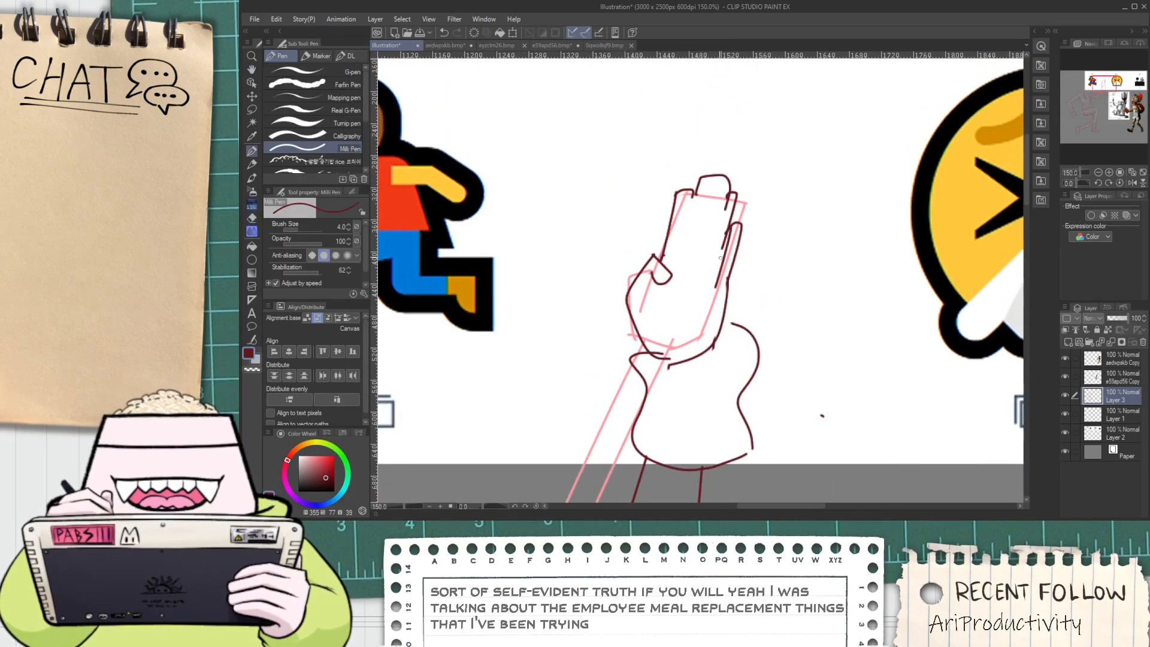
{"action": "mouse_move", "coordinate": [724, 188]}
{"action": "left_mouse_down"}
{"action": "mouse_move", "coordinate": [689, 311]}
{"action": "mouse_move", "coordinate": [699, 272]}
{"action": "mouse_move", "coordinate": [677, 267]}
{"action": "left_mouse_up"}
{"action": "key", "text": "ctrl+z"}
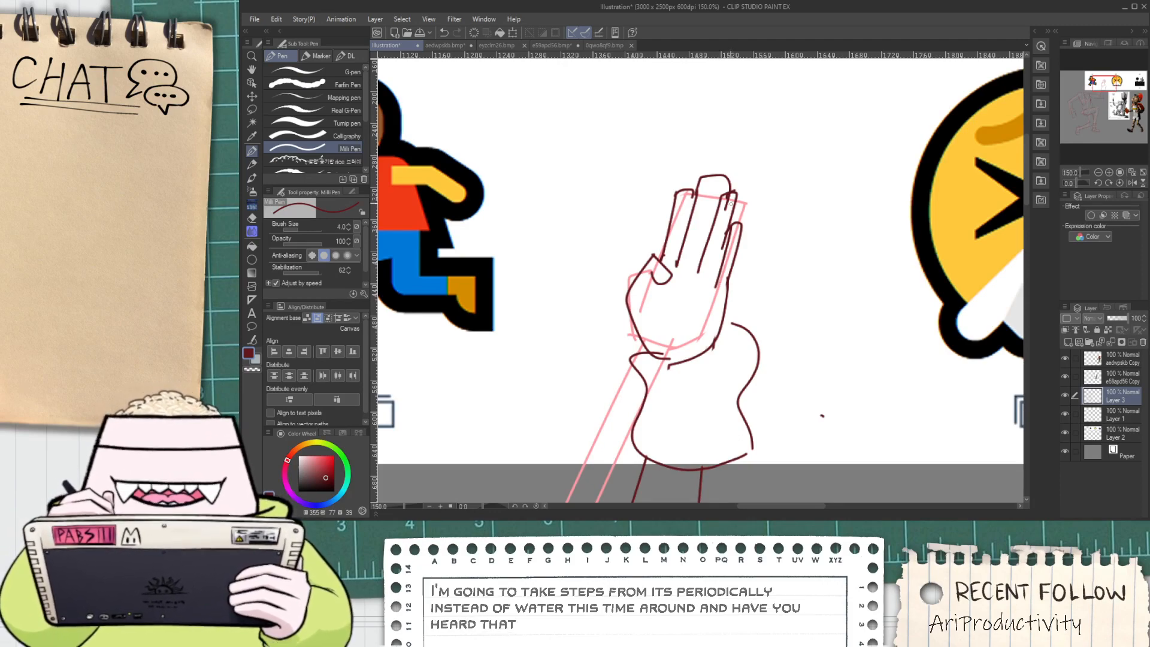
Draw a pectoral curve across the chest from beside the lowered arm's armpit into the tank-top armhole
{"action": "scroll", "coordinate": [758, 220], "scroll_direction": "down", "scroll_amount": 2}
{"action": "key", "text": "space"}
{"action": "left_click_drag", "start_coordinate": [724, 349], "coordinate": [798, 236]}
{"action": "left_click_drag", "start_coordinate": [509, 334], "coordinate": [562, 331]}
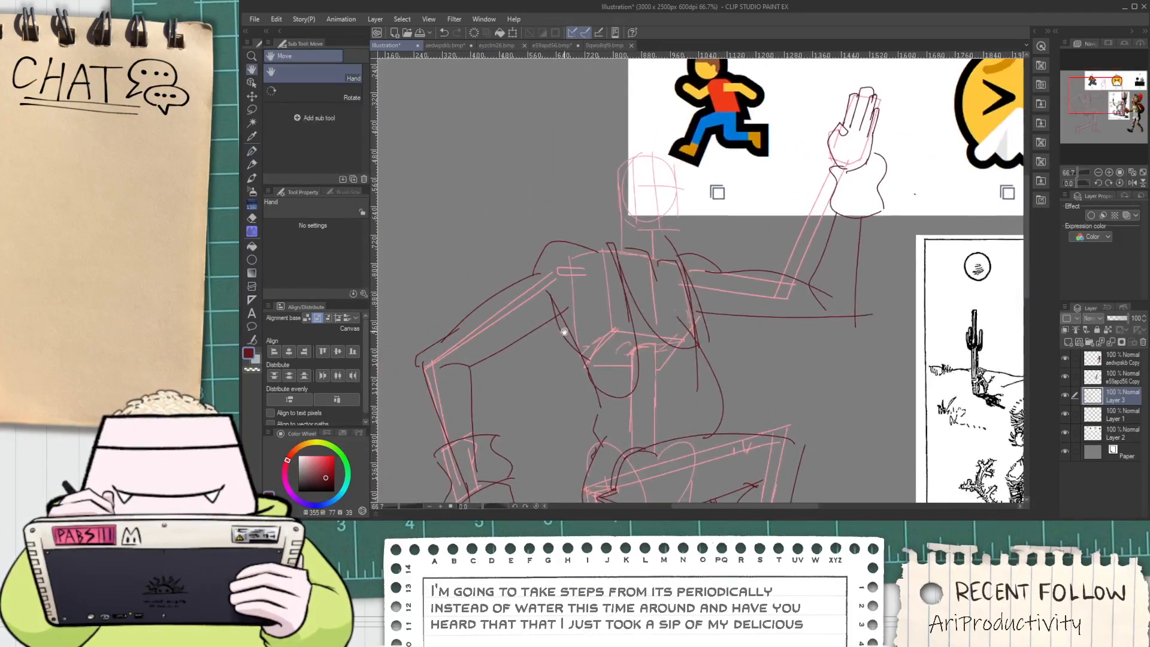
{"action": "scroll", "coordinate": [561, 330], "scroll_direction": "up", "scroll_amount": 2}
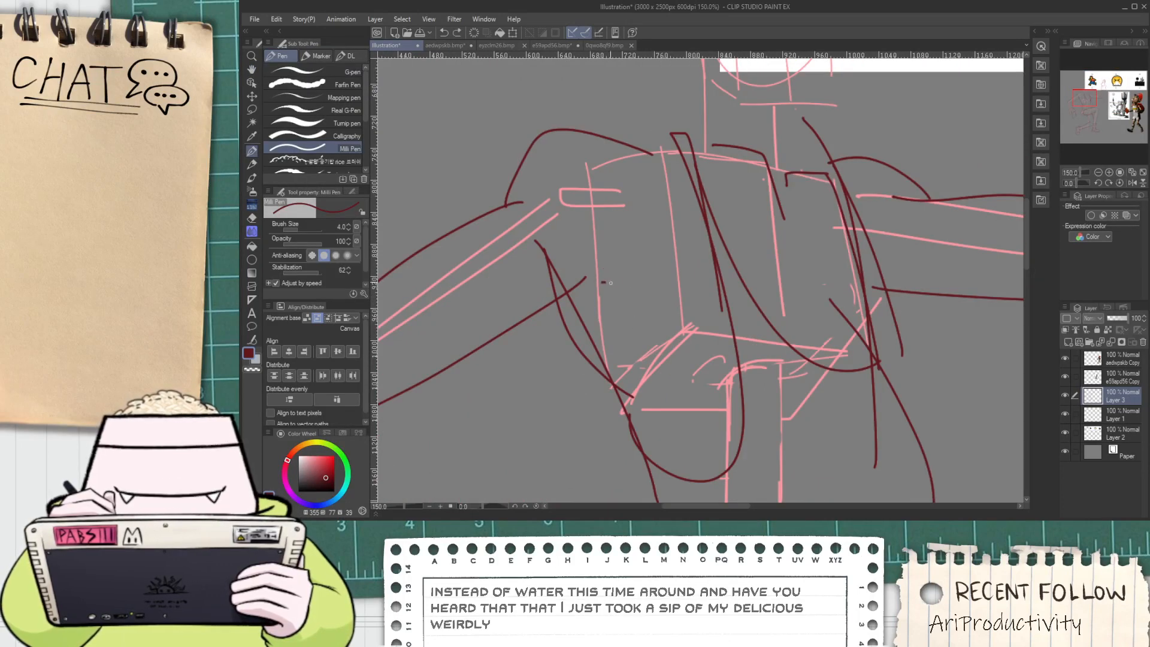
{"action": "left_click_drag", "start_coordinate": [643, 322], "coordinate": [752, 358]}
Erase the first collarbone lines and redraw them as two short angled strokes meeting near the centre of the chest
{"action": "key", "text": "space"}
{"action": "left_click_drag", "start_coordinate": [780, 241], "coordinate": [786, 275]}
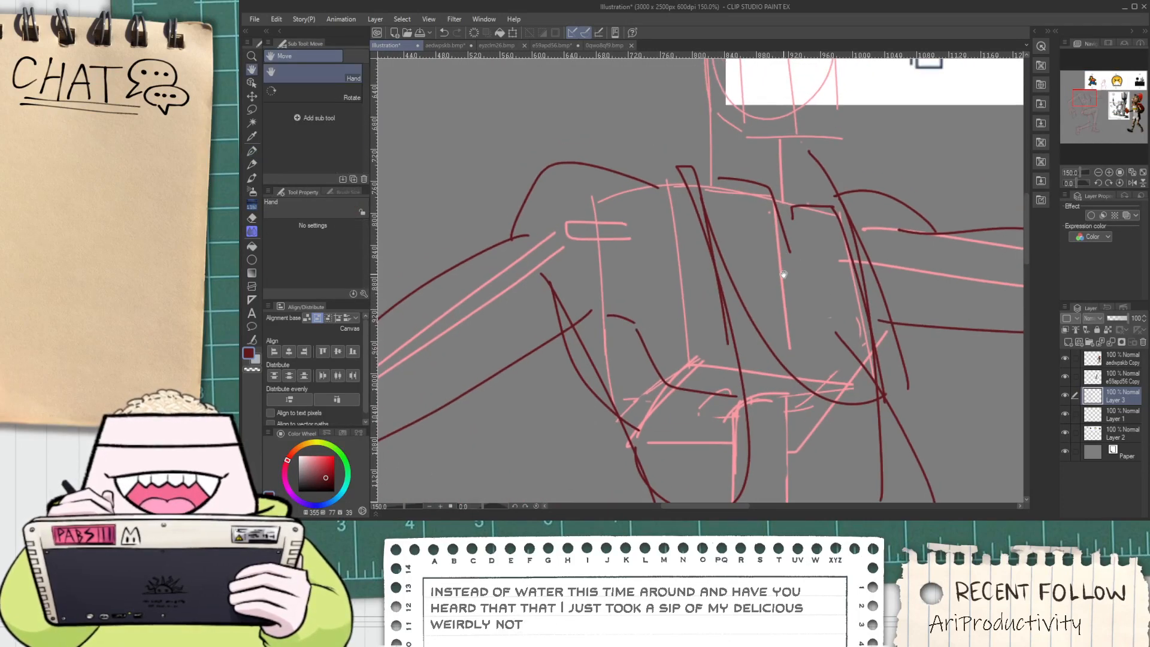
{"action": "key", "text": "e"}
{"action": "key", "text": "p"}
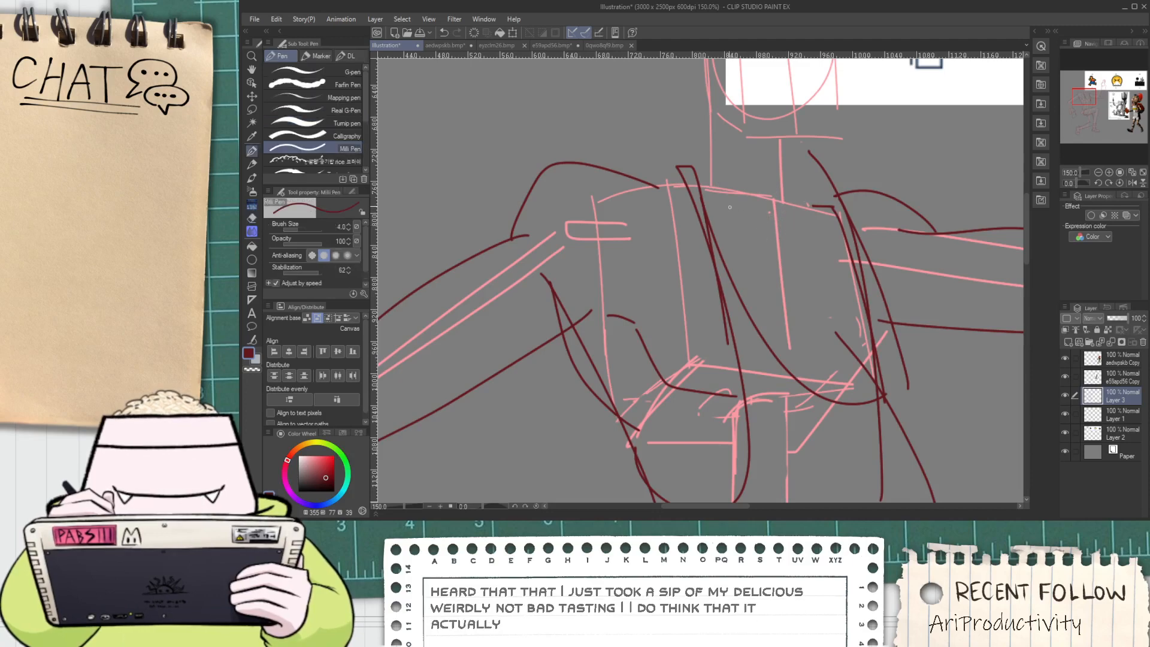
{"action": "left_click_drag", "start_coordinate": [765, 225], "coordinate": [778, 256]}
Redraw the curve running from the lowered arm's shoulder into the chest and rework the top of the adjoining tank-top strap
{"action": "left_click_drag", "start_coordinate": [728, 171], "coordinate": [753, 280]}
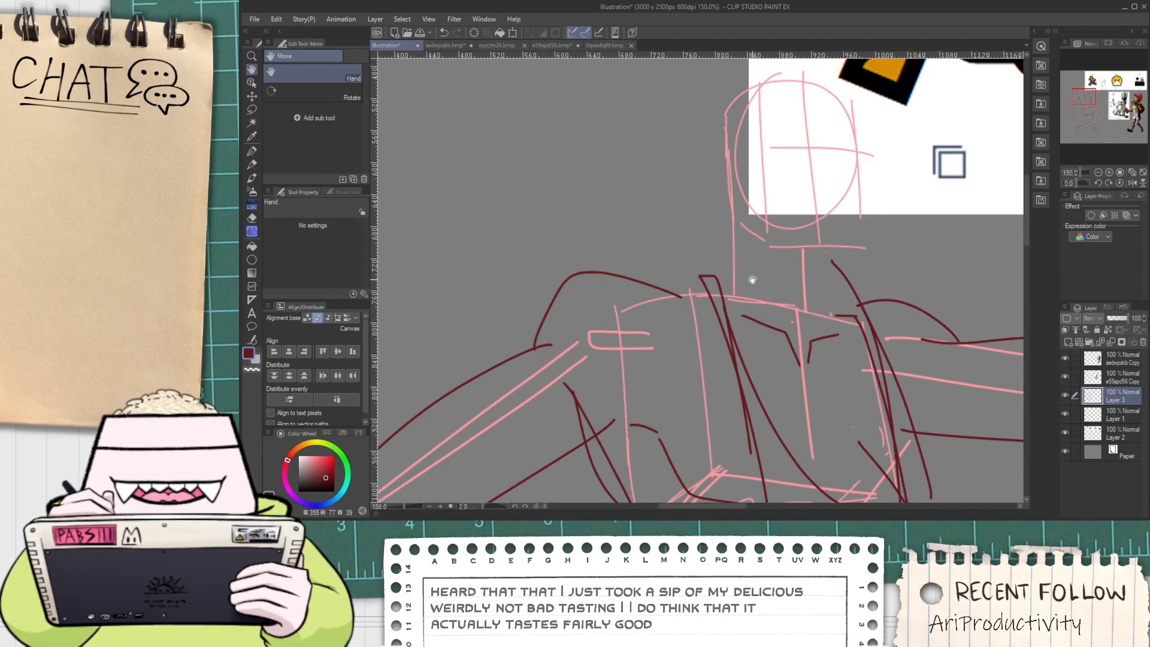
{"action": "left_click_drag", "start_coordinate": [723, 320], "coordinate": [677, 293]}
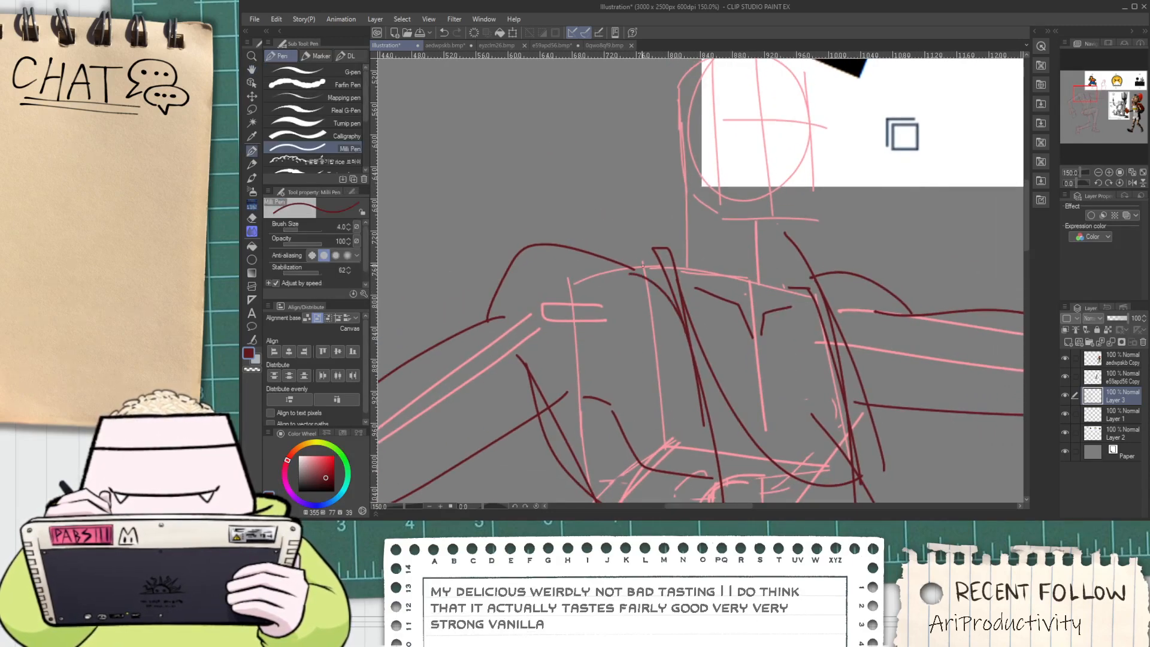
{"action": "key", "text": "ctrl+z"}
{"action": "left_click_drag", "start_coordinate": [631, 256], "coordinate": [677, 333]}
{"action": "left_click_drag", "start_coordinate": [623, 267], "coordinate": [683, 338]}
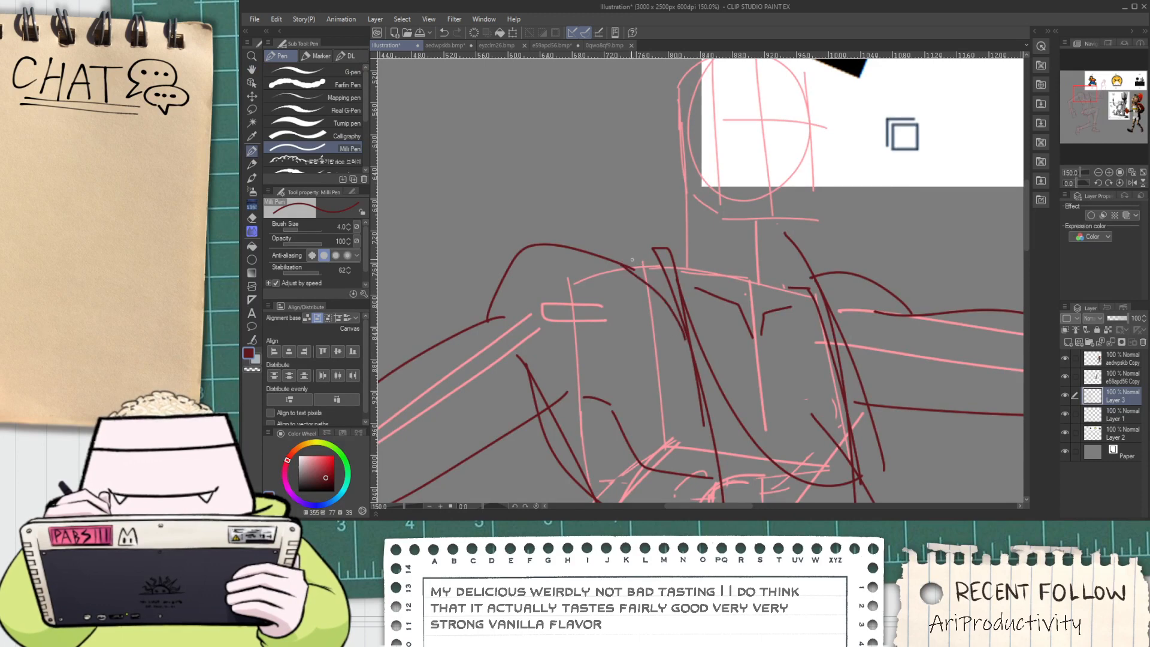
{"action": "key", "text": "ctrl+z"}
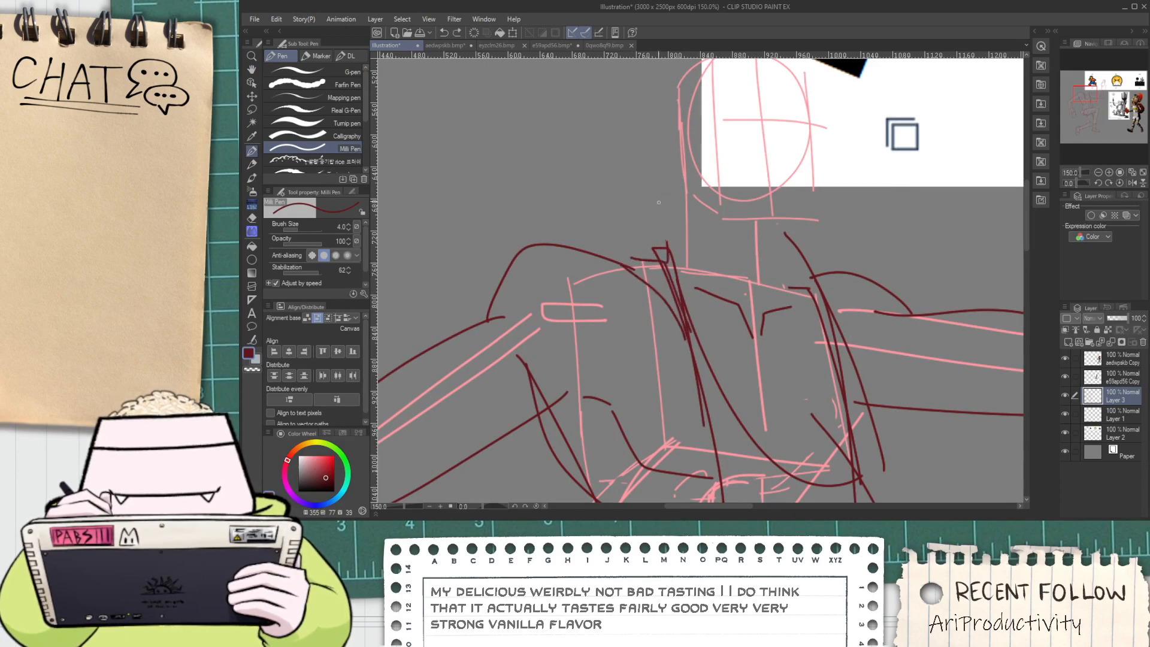
Draw the back and front contours of the neck down to the shoulders, redoing the back line more upright
{"action": "left_click_drag", "start_coordinate": [629, 161], "coordinate": [664, 262]}
{"action": "key", "text": "ctrl+z"}
{"action": "left_click_drag", "start_coordinate": [658, 115], "coordinate": [662, 263]}
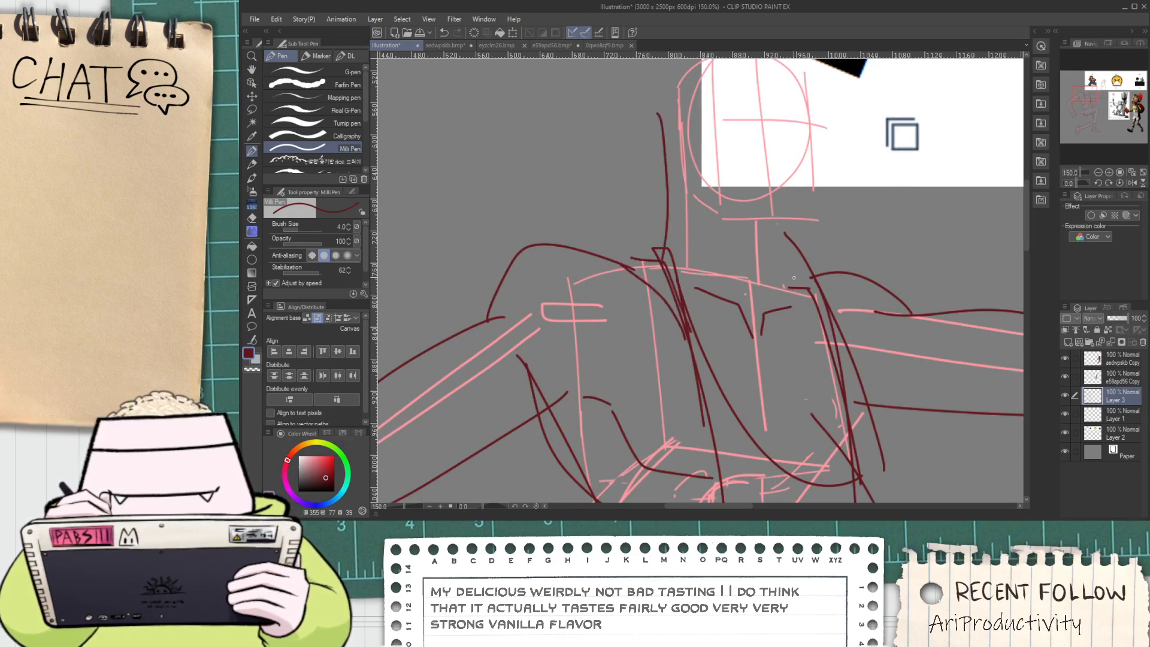
{"action": "left_click_drag", "start_coordinate": [792, 288], "coordinate": [778, 166]}
{"action": "scroll", "coordinate": [785, 239], "scroll_direction": "down", "scroll_amount": 1}
{"action": "key", "text": "space"}
{"action": "left_click_drag", "start_coordinate": [785, 226], "coordinate": [758, 171]}
{"action": "scroll", "coordinate": [758, 171], "scroll_direction": "down", "scroll_amount": 2}
{"action": "mouse_move", "coordinate": [789, 269]}
{"action": "left_mouse_down"}
{"action": "mouse_move", "coordinate": [777, 196]}
{"action": "mouse_move", "coordinate": [743, 282]}
{"action": "left_mouse_up"}
{"action": "scroll", "coordinate": [743, 282], "scroll_direction": "up", "scroll_amount": 4}
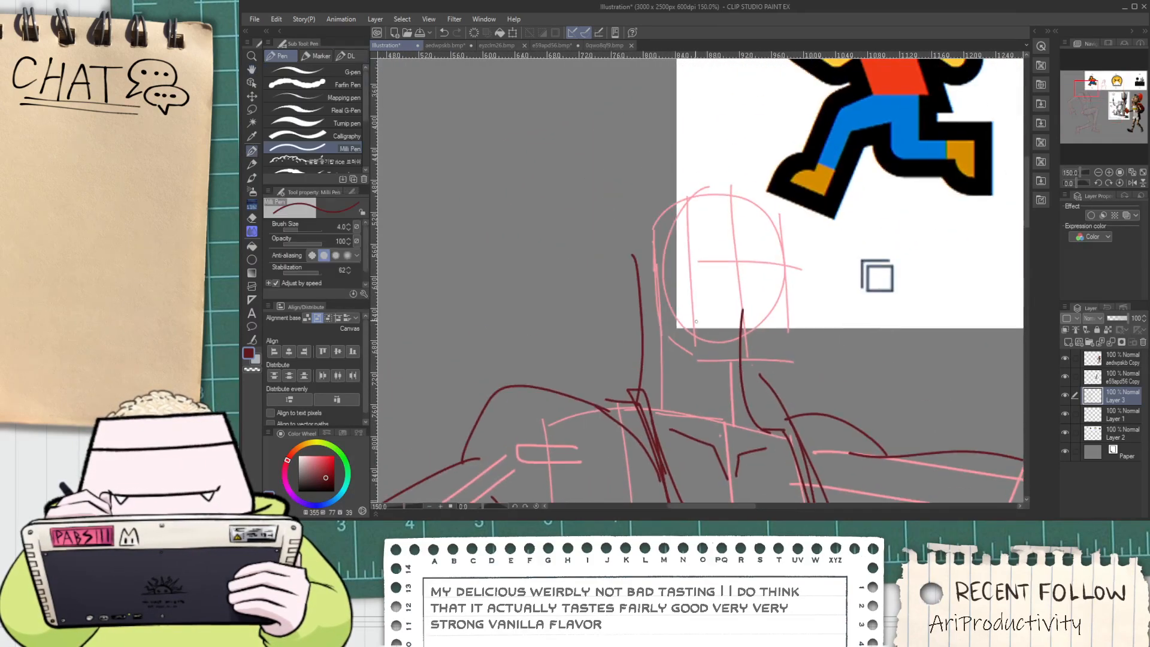
Draw an angular jawline from below the ear to the chin and up the front of the face
{"action": "mouse_move", "coordinate": [647, 275]}
{"action": "left_mouse_down"}
{"action": "mouse_move", "coordinate": [655, 307]}
{"action": "mouse_move", "coordinate": [743, 368]}
{"action": "left_mouse_up"}
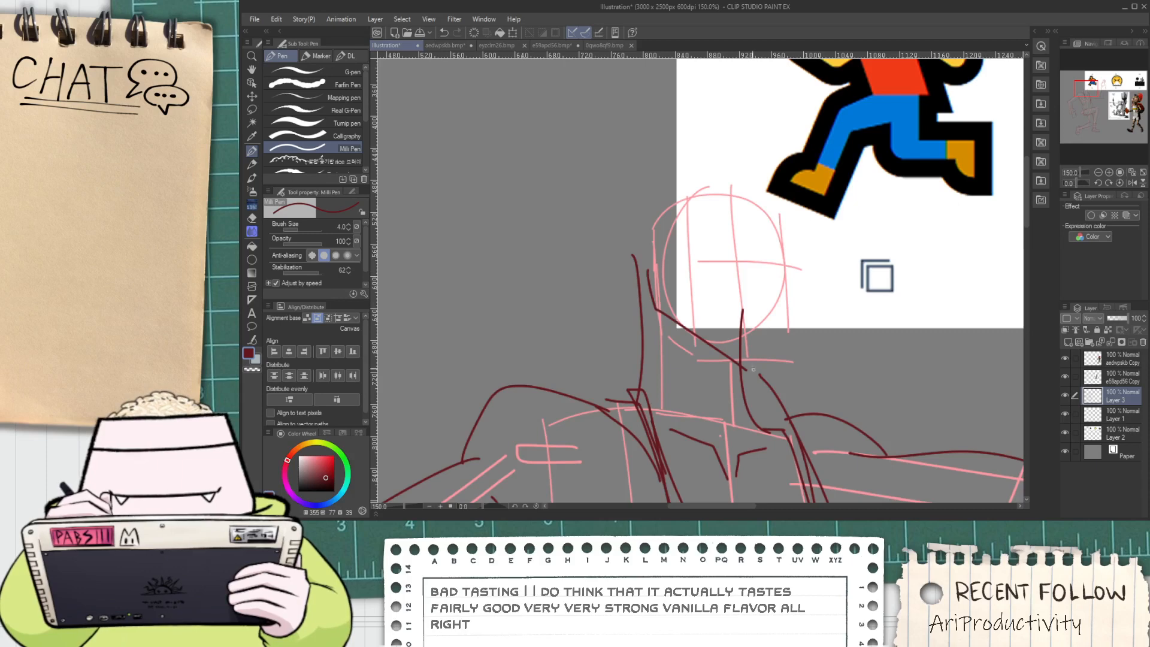
{"action": "key", "text": "ctrl+z"}
{"action": "mouse_move", "coordinate": [661, 300]}
{"action": "left_mouse_down"}
{"action": "mouse_move", "coordinate": [743, 377]}
{"action": "mouse_move", "coordinate": [801, 279]}
{"action": "left_mouse_up"}
{"action": "key", "text": "ctrl+z"}
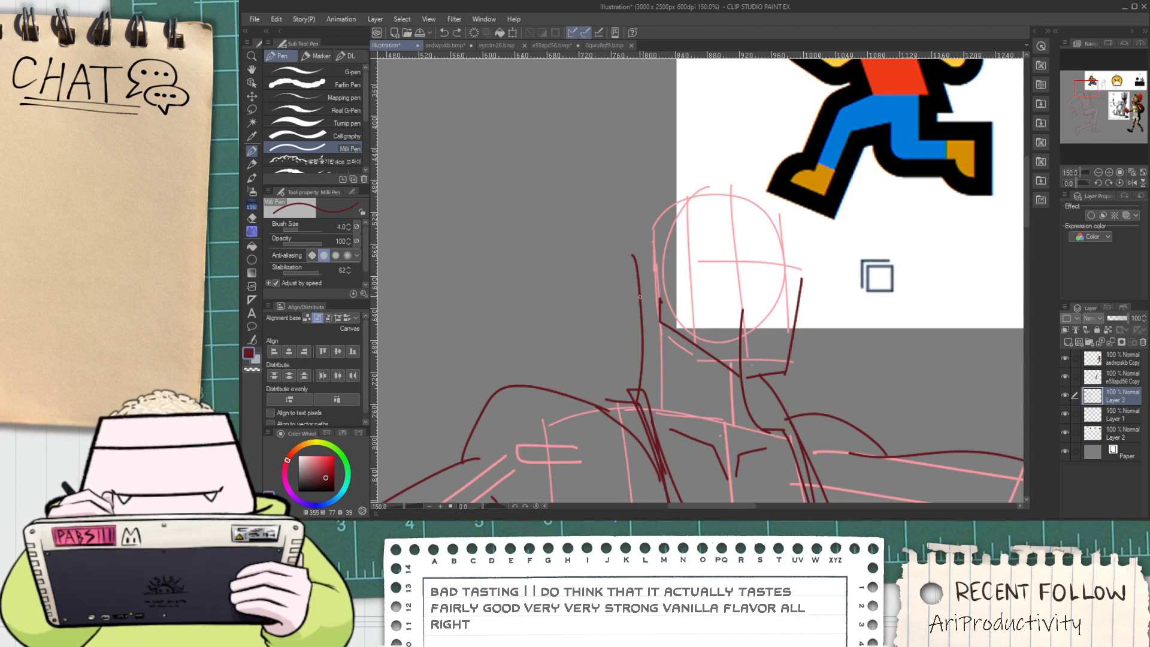
Examine the cactus cat and red-capped runner references next to the character sketch
{"action": "scroll", "coordinate": [641, 262], "scroll_direction": "down", "scroll_amount": 3}
{"action": "key", "text": "space"}
{"action": "left_click_drag", "start_coordinate": [847, 352], "coordinate": [691, 219]}
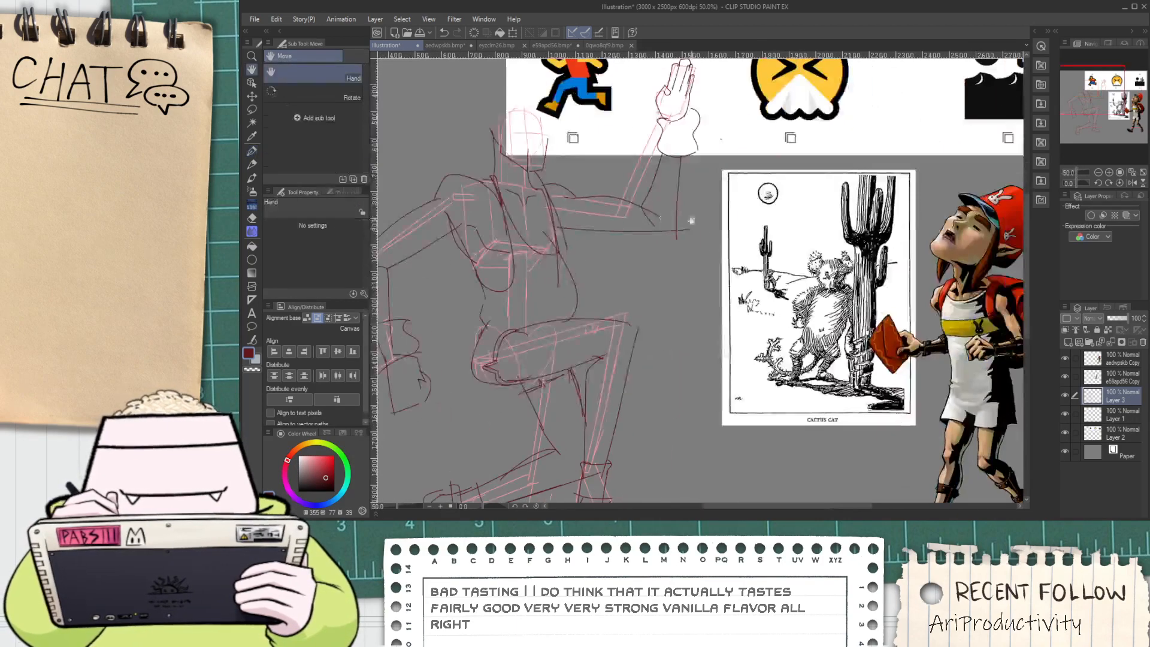
{"action": "left_click_drag", "start_coordinate": [862, 353], "coordinate": [759, 325]}
{"action": "scroll", "coordinate": [732, 287], "scroll_direction": "up", "scroll_amount": 2}
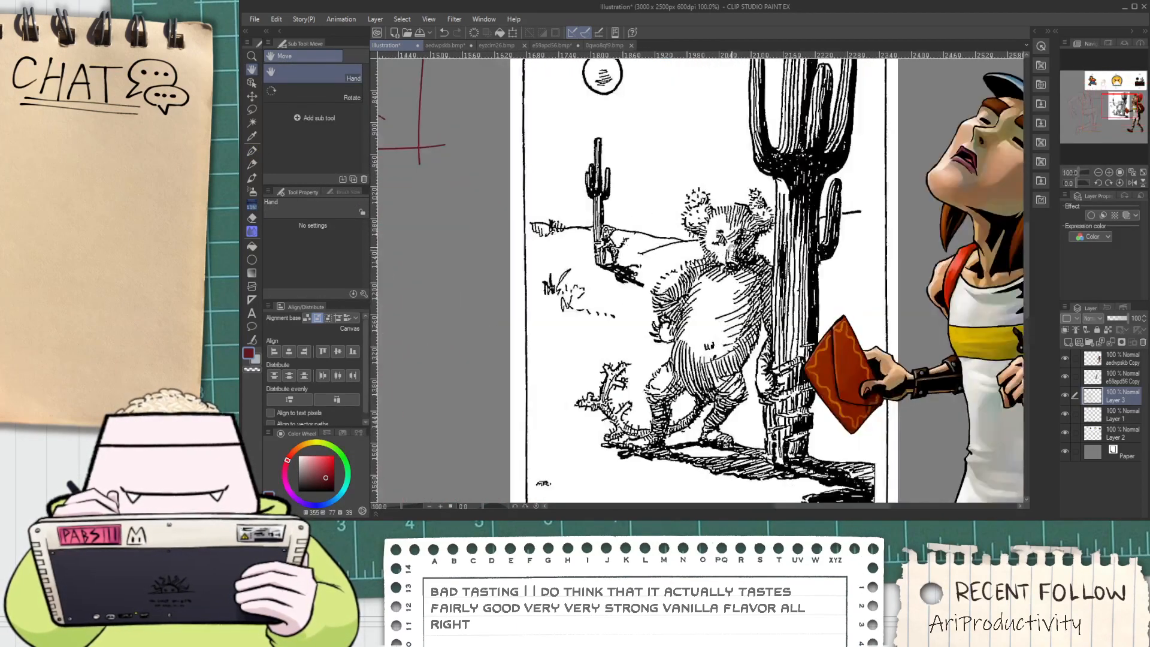
{"action": "scroll", "coordinate": [738, 226], "scroll_direction": "down", "scroll_amount": 2}
{"action": "left_click_drag", "start_coordinate": [773, 286], "coordinate": [810, 283]}
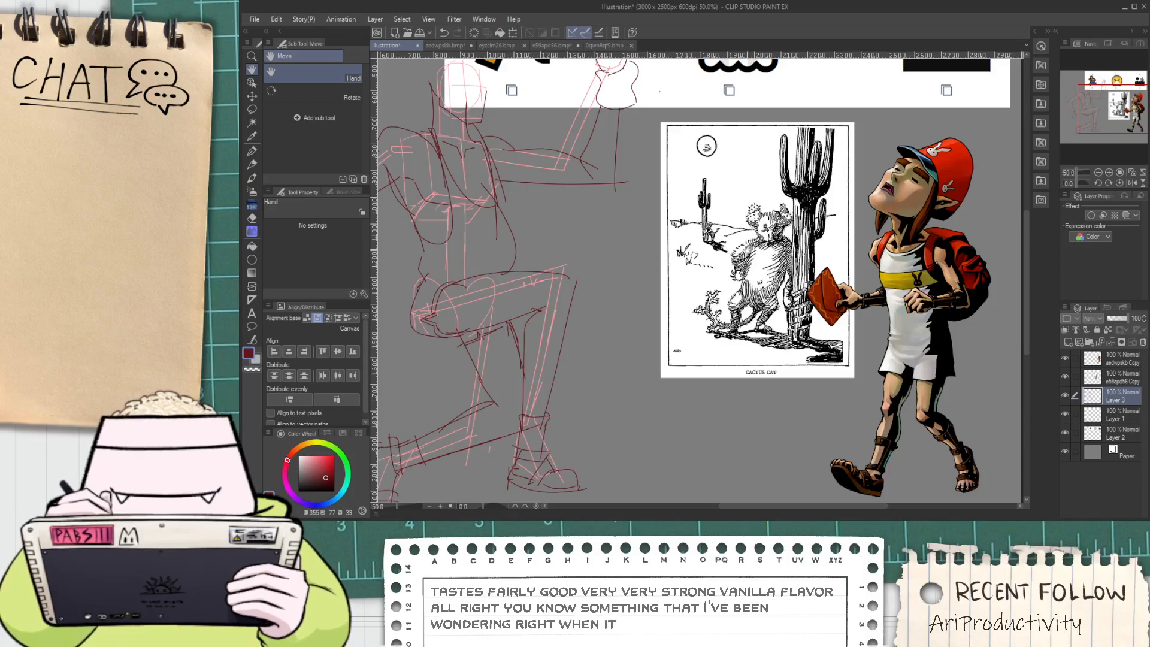
{"action": "mouse_move", "coordinate": [642, 216]}
{"action": "left_mouse_down"}
{"action": "mouse_move", "coordinate": [623, 319]}
{"action": "mouse_move", "coordinate": [660, 275]}
{"action": "mouse_move", "coordinate": [750, 243]}
{"action": "left_mouse_up"}
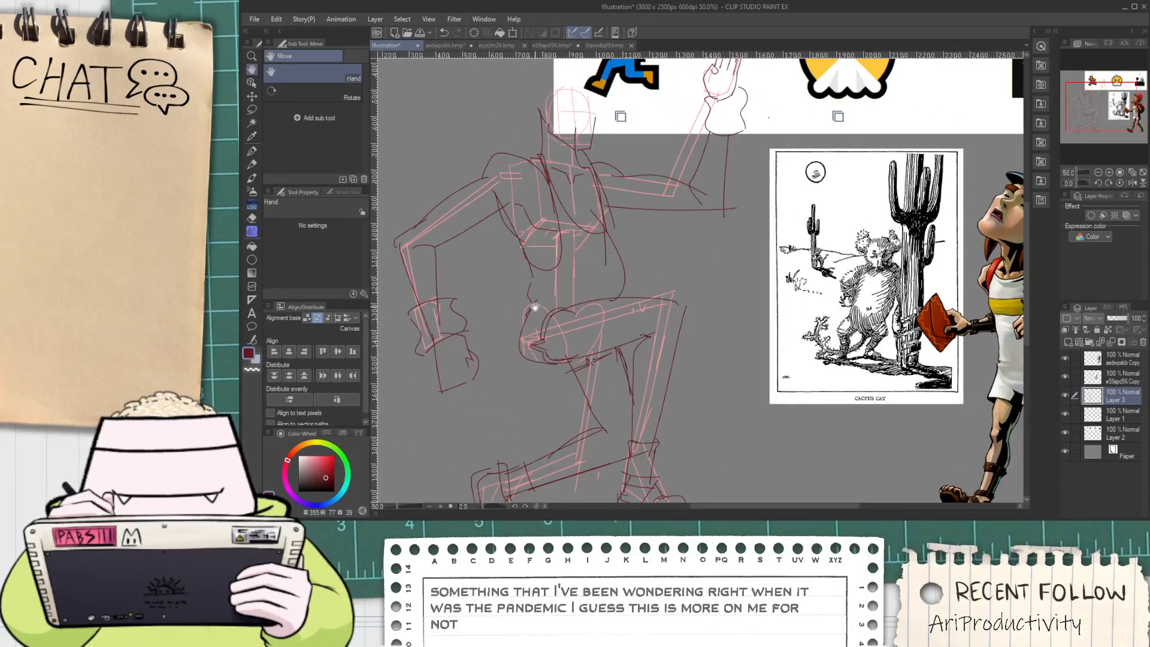
Rework the contour where the waist meets the back of the hip, closing the gap between the lines
{"action": "scroll", "coordinate": [531, 309], "scroll_direction": "up", "scroll_amount": 2}
{"action": "scroll", "coordinate": [535, 310], "scroll_direction": "up", "scroll_amount": 1}
{"action": "scroll", "coordinate": [536, 297], "scroll_direction": "up", "scroll_amount": 2}
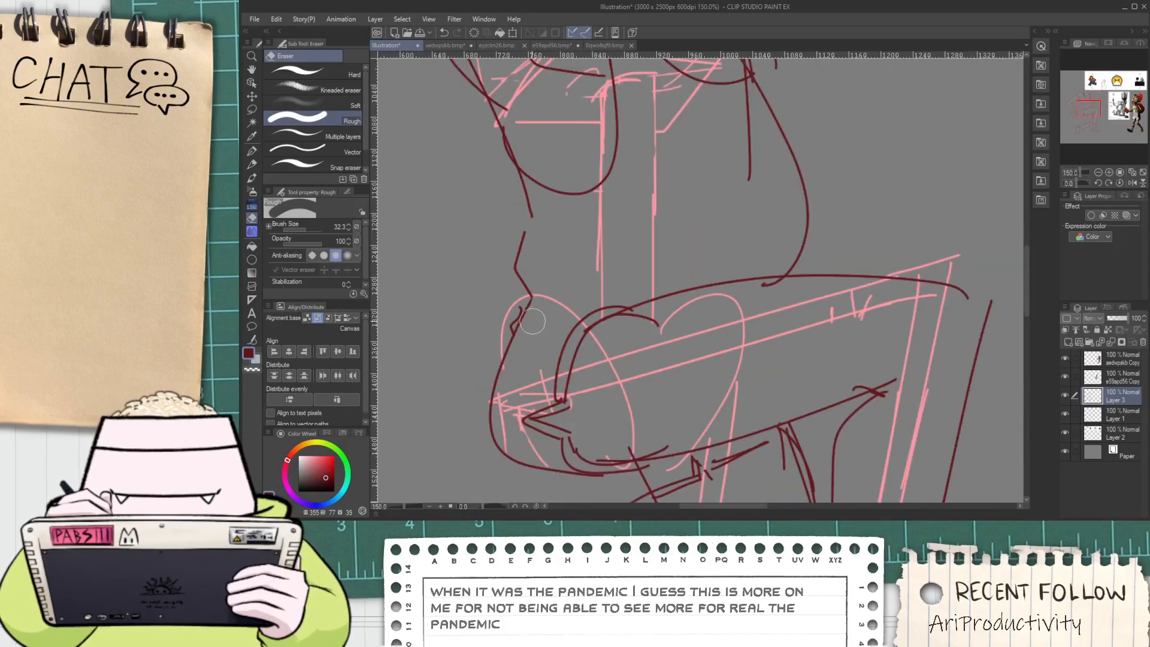
{"action": "key", "text": "p"}
{"action": "left_click_drag", "start_coordinate": [539, 241], "coordinate": [490, 322]}
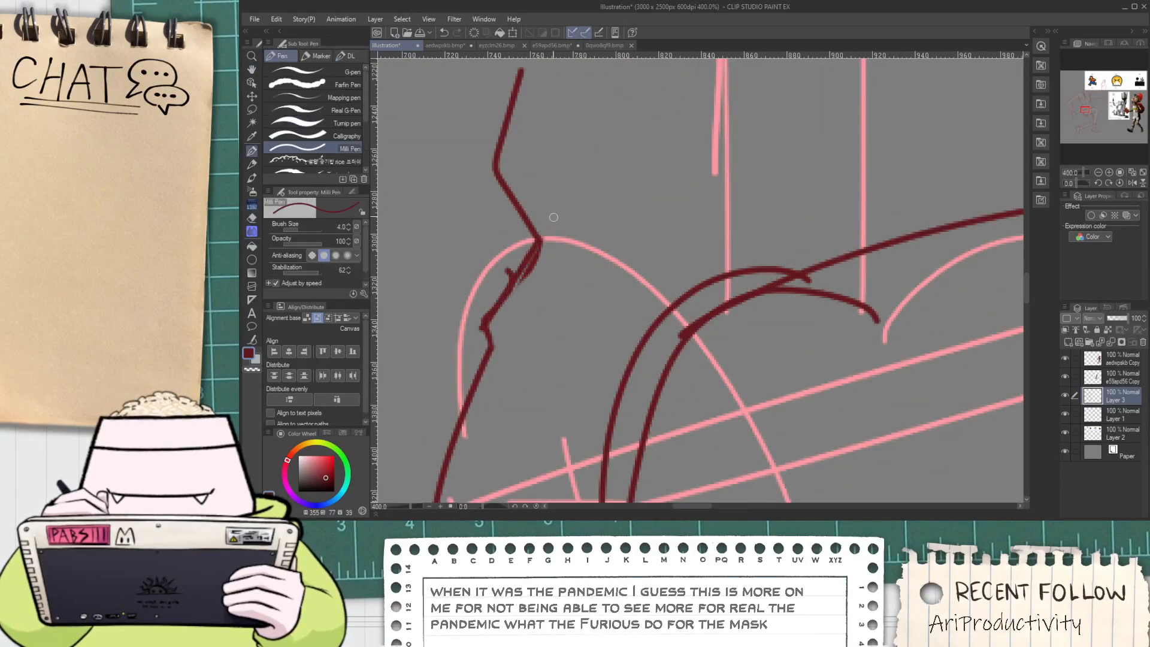
{"action": "scroll", "coordinate": [505, 301], "scroll_direction": "down", "scroll_amount": 5}
{"action": "left_click_drag", "start_coordinate": [539, 167], "coordinate": [549, 379]}
{"action": "scroll", "coordinate": [550, 226], "scroll_direction": "up", "scroll_amount": 2}
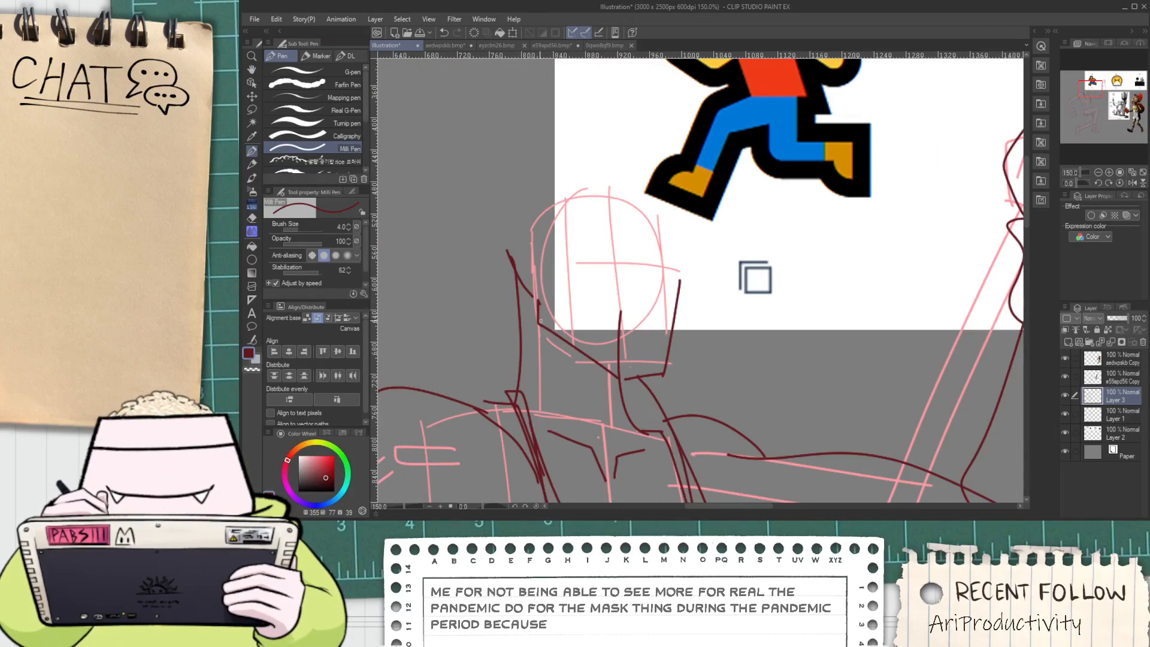
{"action": "left_click_drag", "start_coordinate": [575, 287], "coordinate": [527, 238]}
{"action": "key", "text": "ctrl+z"}
{"action": "left_click_drag", "start_coordinate": [512, 279], "coordinate": [647, 320]}
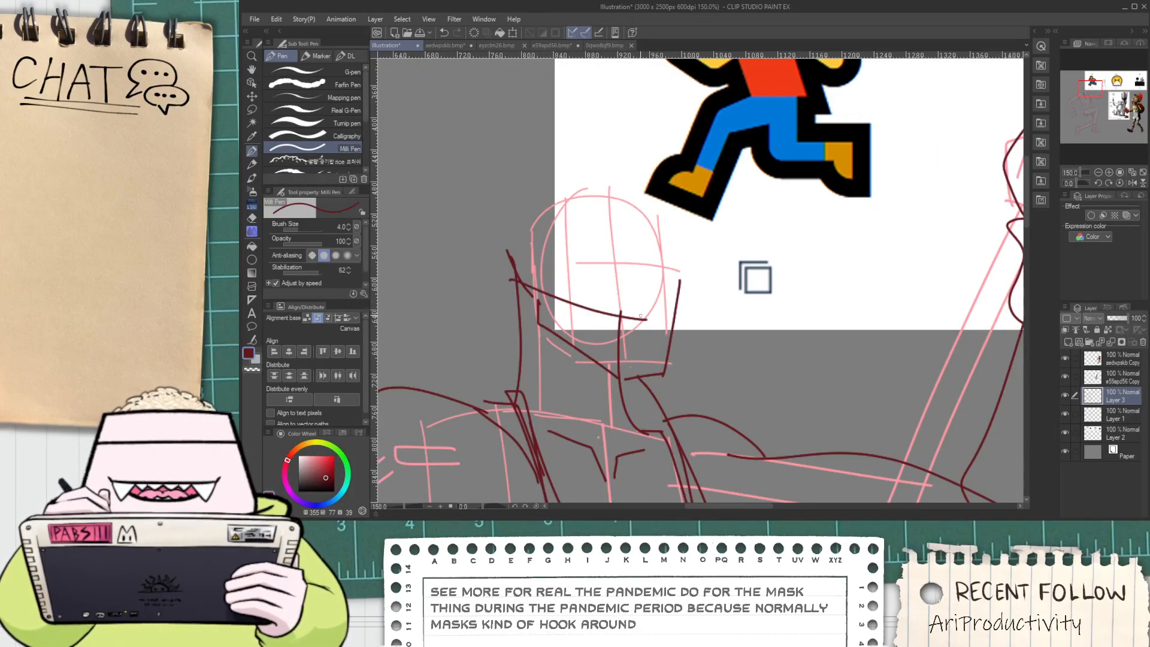
{"action": "key", "text": "ctrl+z"}
{"action": "left_click_drag", "start_coordinate": [517, 295], "coordinate": [621, 359]}
{"action": "key", "text": "ctrl+z"}
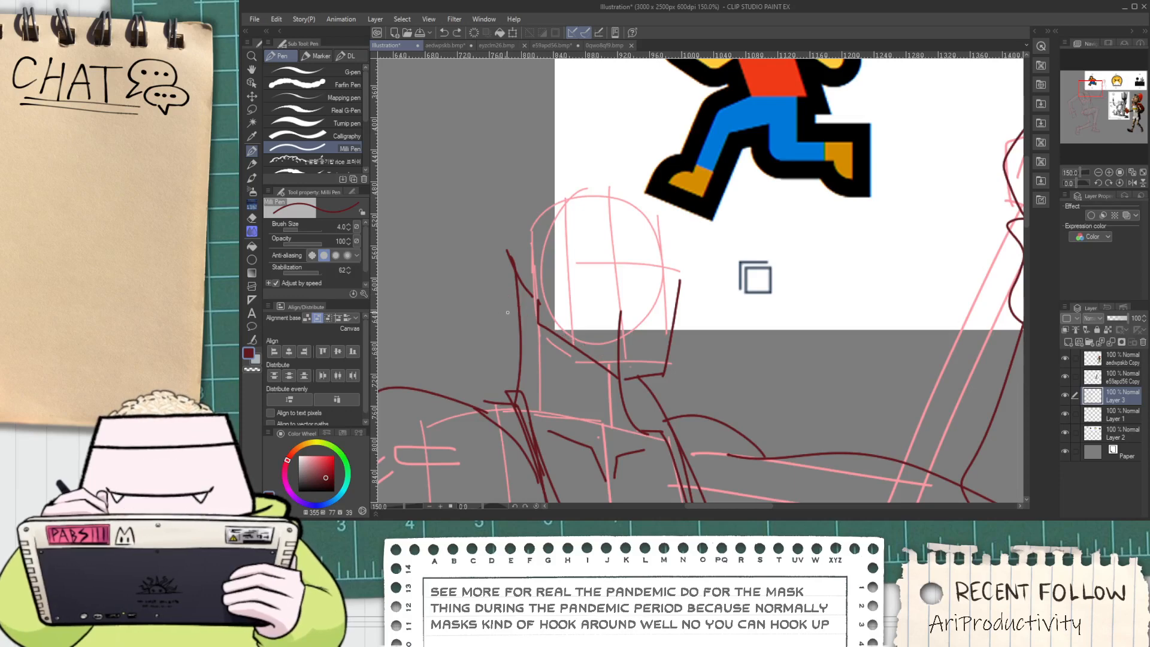
Erase the overlapping line ends where the jaw meets the neck and redraw the upper part of the neck's back line
{"action": "scroll", "coordinate": [522, 300], "scroll_direction": "down", "scroll_amount": 1}
{"action": "key", "text": "e"}
{"action": "scroll", "coordinate": [506, 273], "scroll_direction": "up", "scroll_amount": 1}
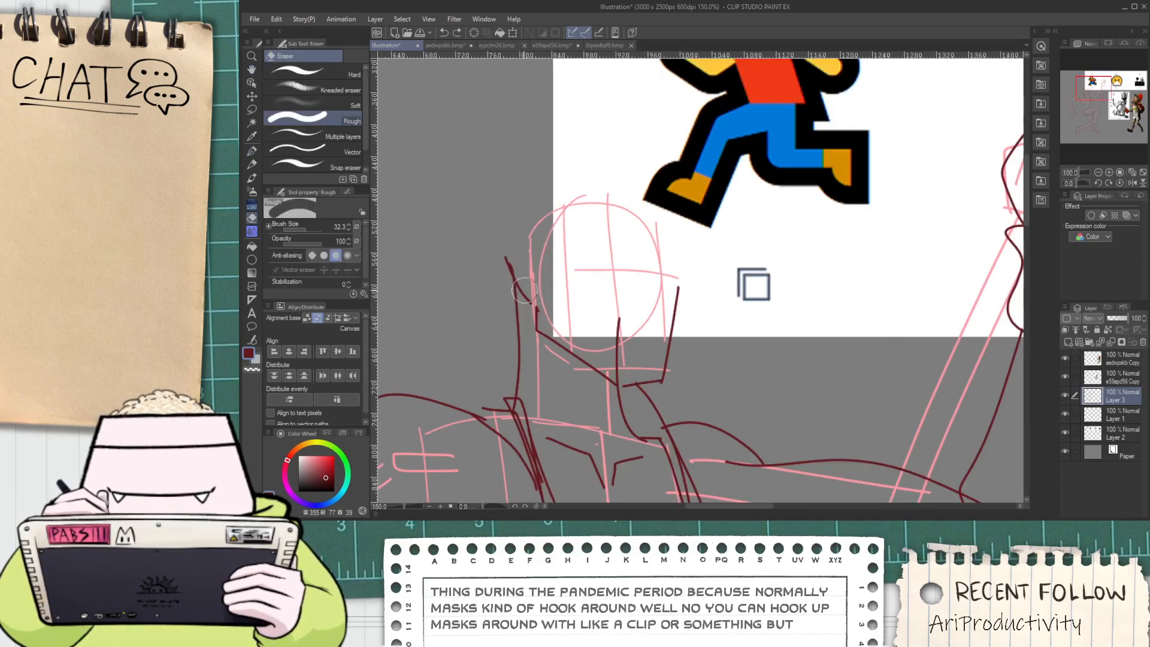
{"action": "left_click_drag", "start_coordinate": [509, 253], "coordinate": [510, 266]}
{"action": "key", "text": "p"}
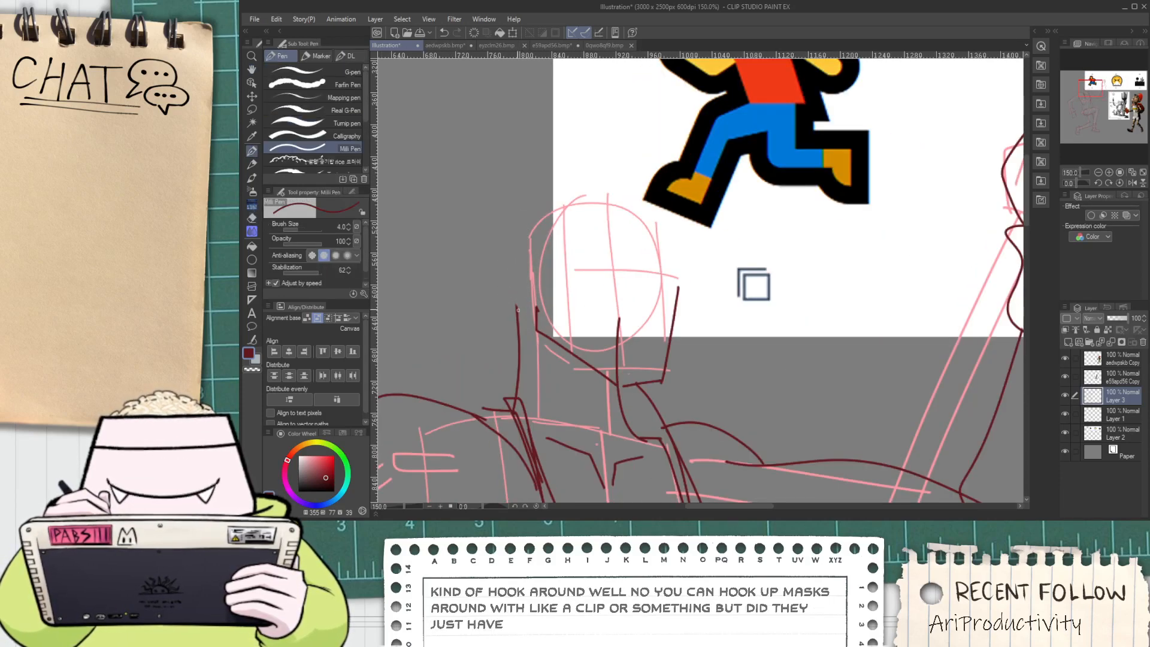
{"action": "scroll", "coordinate": [511, 254], "scroll_direction": "down", "scroll_amount": 1}
{"action": "scroll", "coordinate": [546, 197], "scroll_direction": "up", "scroll_amount": 1}
{"action": "key", "text": "e"}
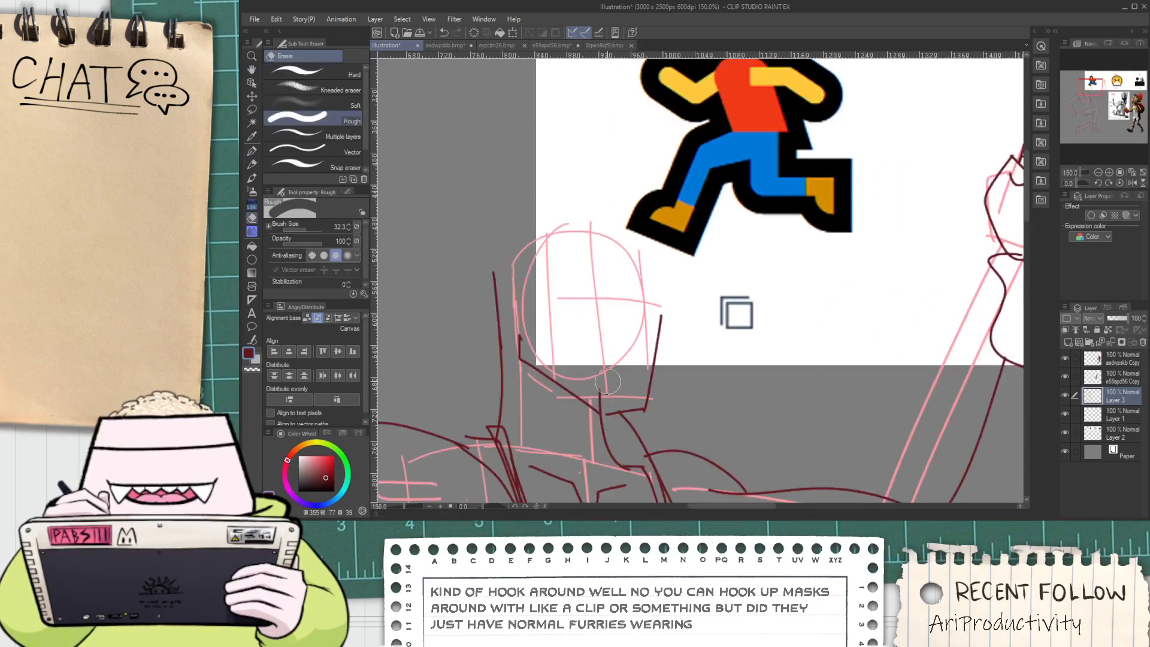
{"action": "key", "text": "p"}
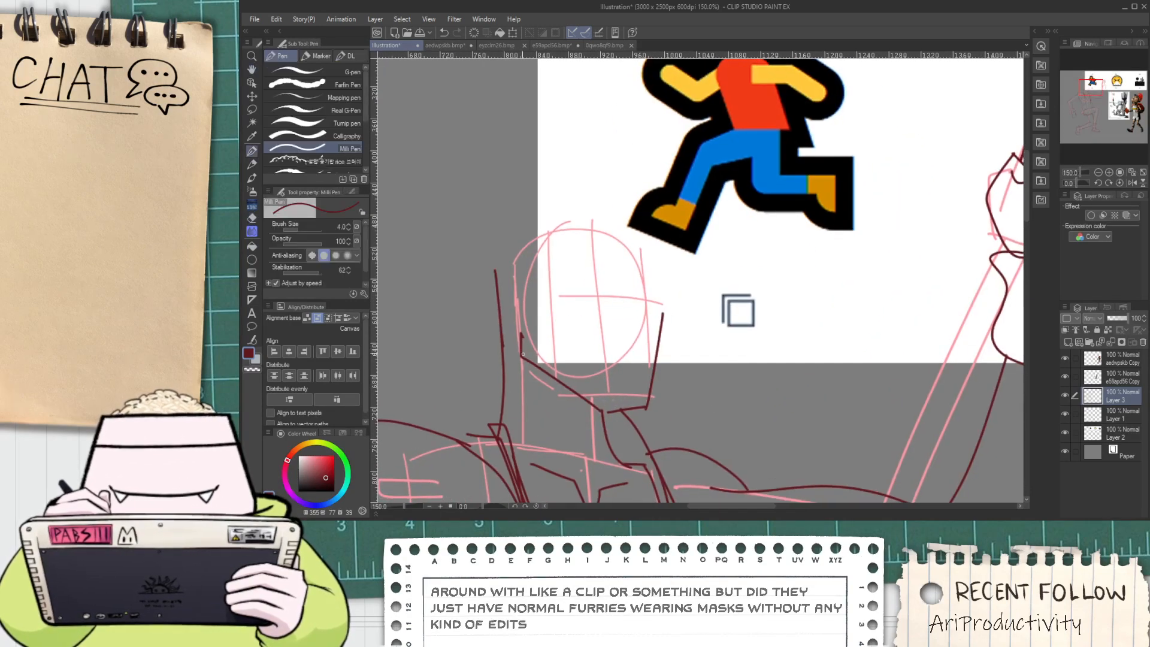
Erase the front line of the jaw and redraw it rising from the chin toward the nose
{"action": "key", "text": "space"}
{"action": "left_click_drag", "start_coordinate": [567, 325], "coordinate": [575, 342]}
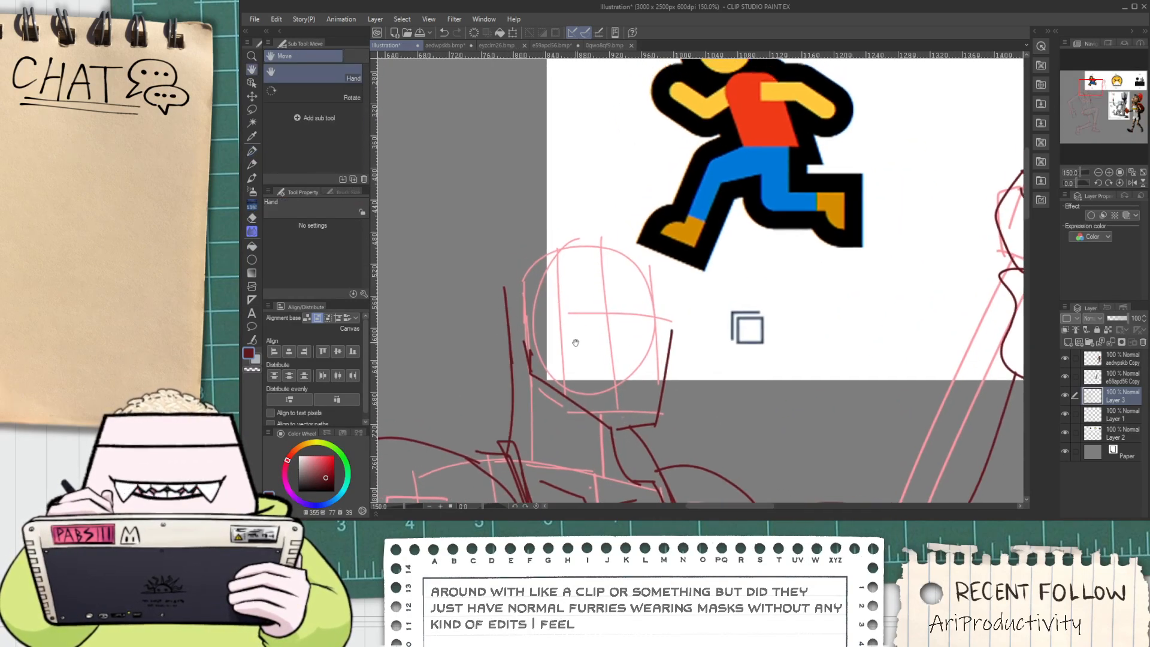
{"action": "key", "text": "e"}
{"action": "left_click_drag", "start_coordinate": [662, 404], "coordinate": [678, 332]}
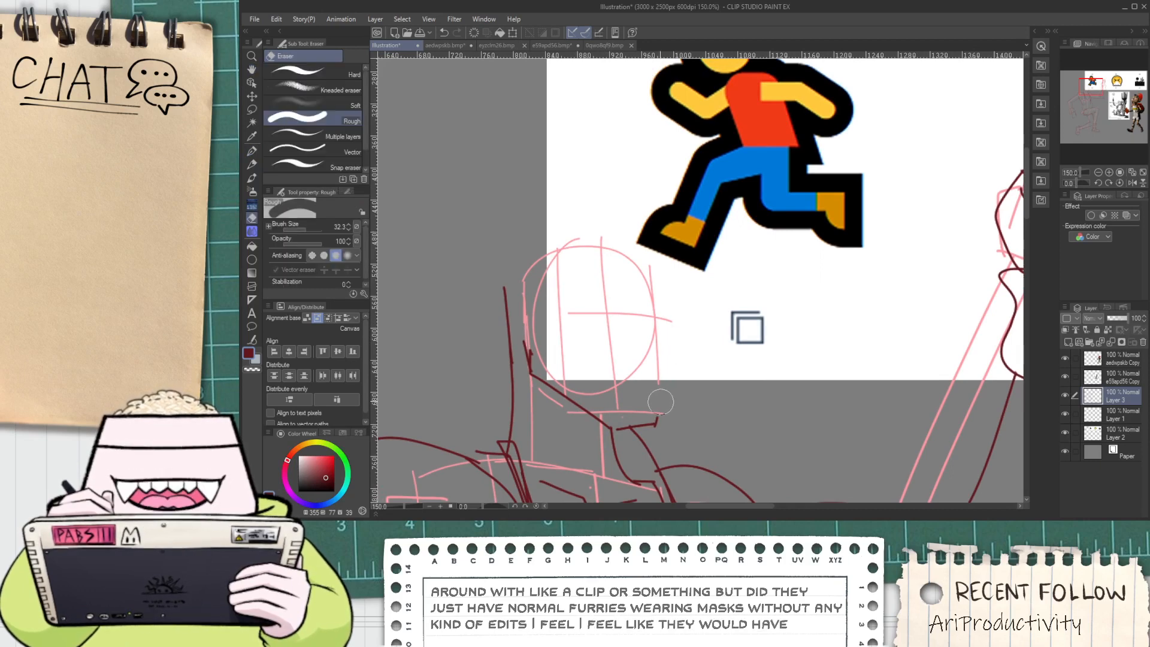
{"action": "key", "text": "p"}
{"action": "left_click_drag", "start_coordinate": [656, 424], "coordinate": [681, 379]}
{"action": "key", "text": "ctrl+z"}
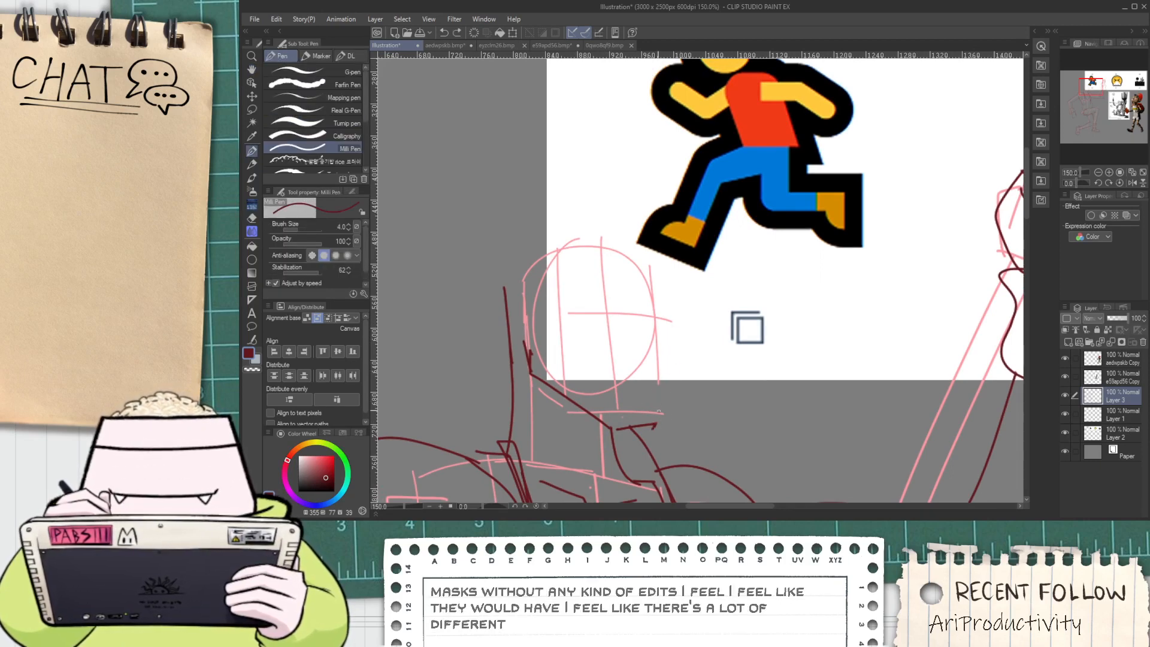
{"action": "mouse_move", "coordinate": [656, 424]}
{"action": "left_mouse_down"}
{"action": "mouse_move", "coordinate": [680, 352]}
{"action": "mouse_move", "coordinate": [634, 353]}
{"action": "mouse_move", "coordinate": [648, 341]}
{"action": "left_mouse_up"}
{"action": "key", "text": "space"}
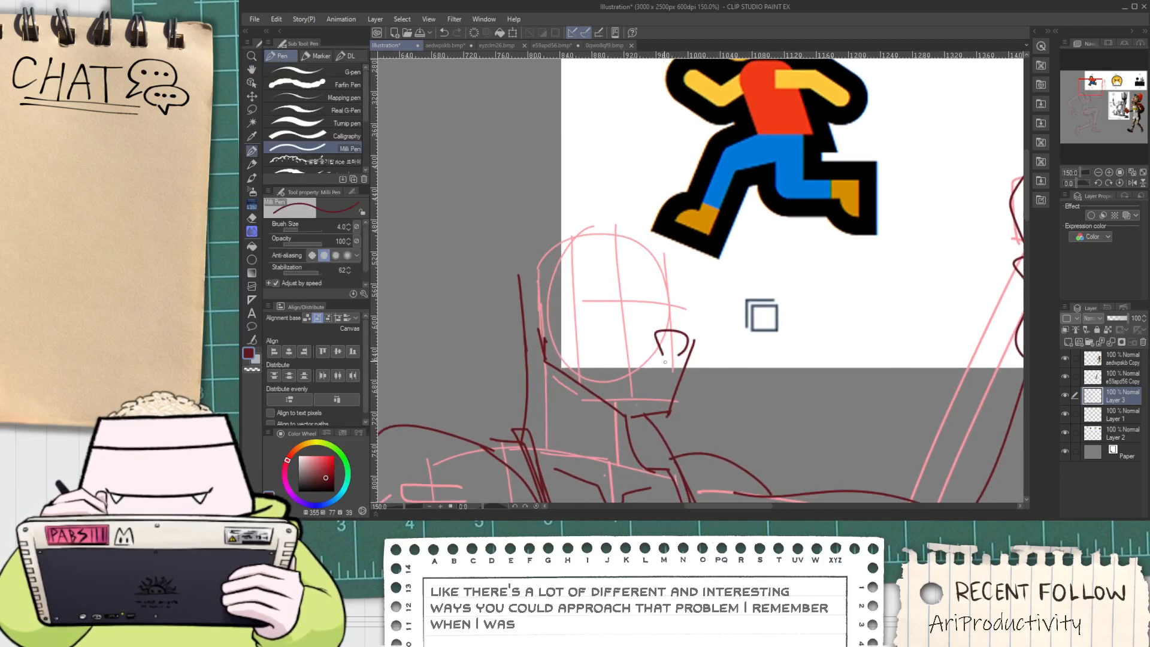
Draw the nose with an angled outer contour above the jaw and an L-shaped inner line beside it
{"action": "key", "text": "ctrl+z"}
{"action": "left_click_drag", "start_coordinate": [672, 298], "coordinate": [698, 343]}
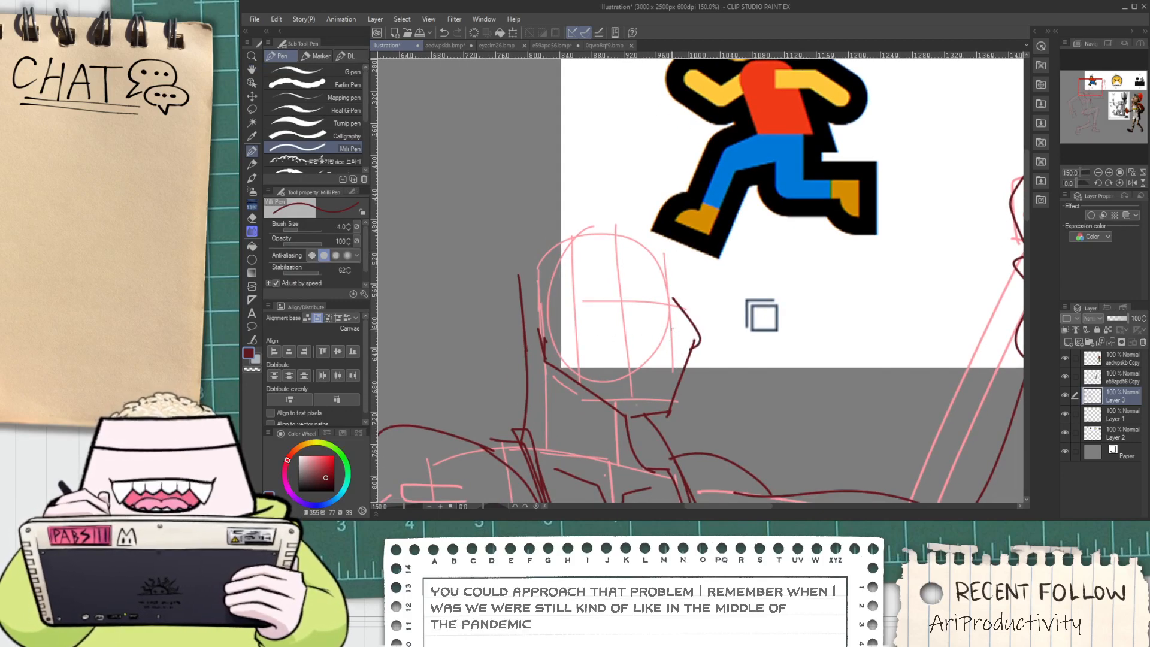
{"action": "scroll", "coordinate": [661, 346], "scroll_direction": "up", "scroll_amount": 1}
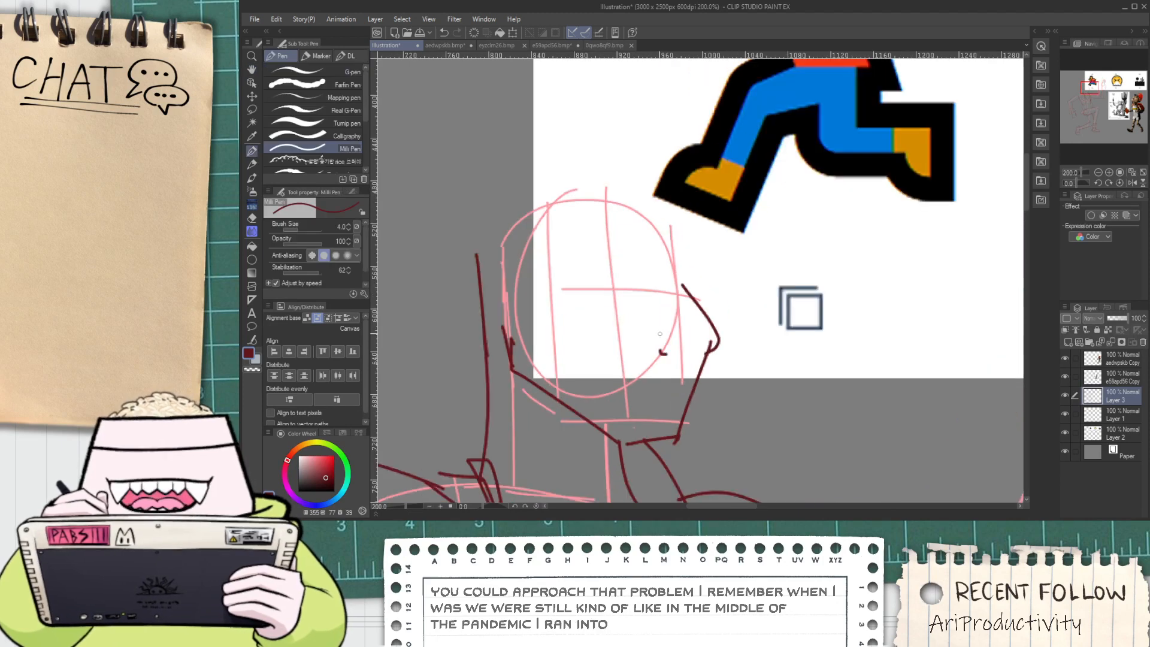
{"action": "left_click_drag", "start_coordinate": [677, 348], "coordinate": [670, 303]}
{"action": "left_click_drag", "start_coordinate": [665, 342], "coordinate": [658, 294]}
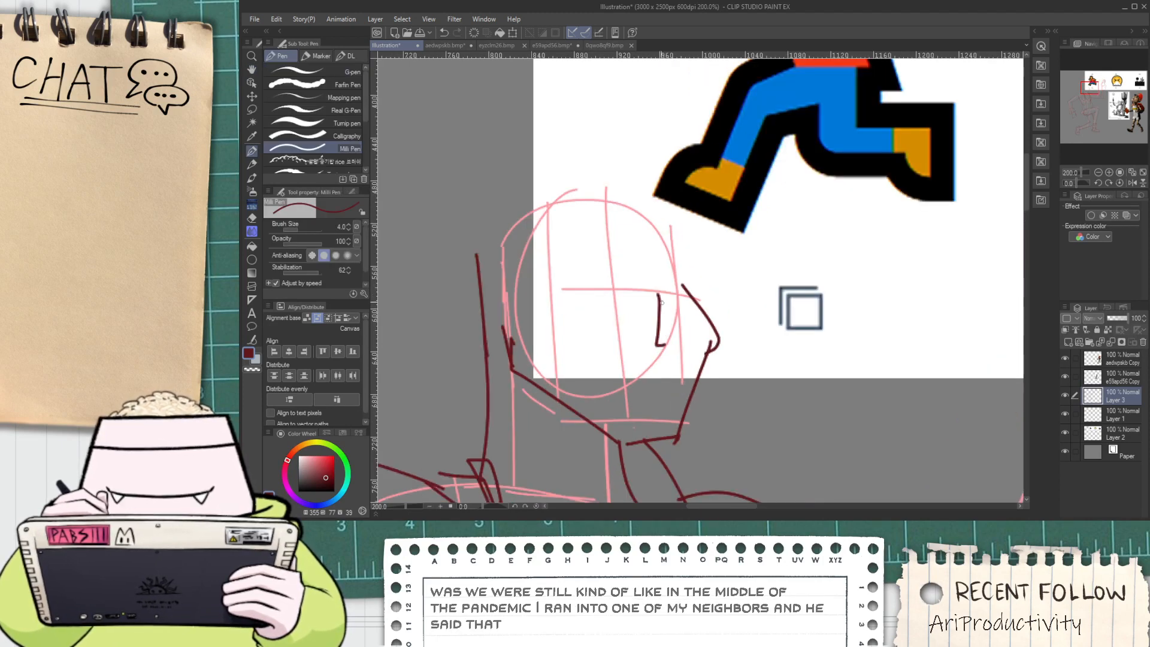
{"action": "key", "text": "ctrl+z"}
{"action": "left_click_drag", "start_coordinate": [680, 353], "coordinate": [662, 279]}
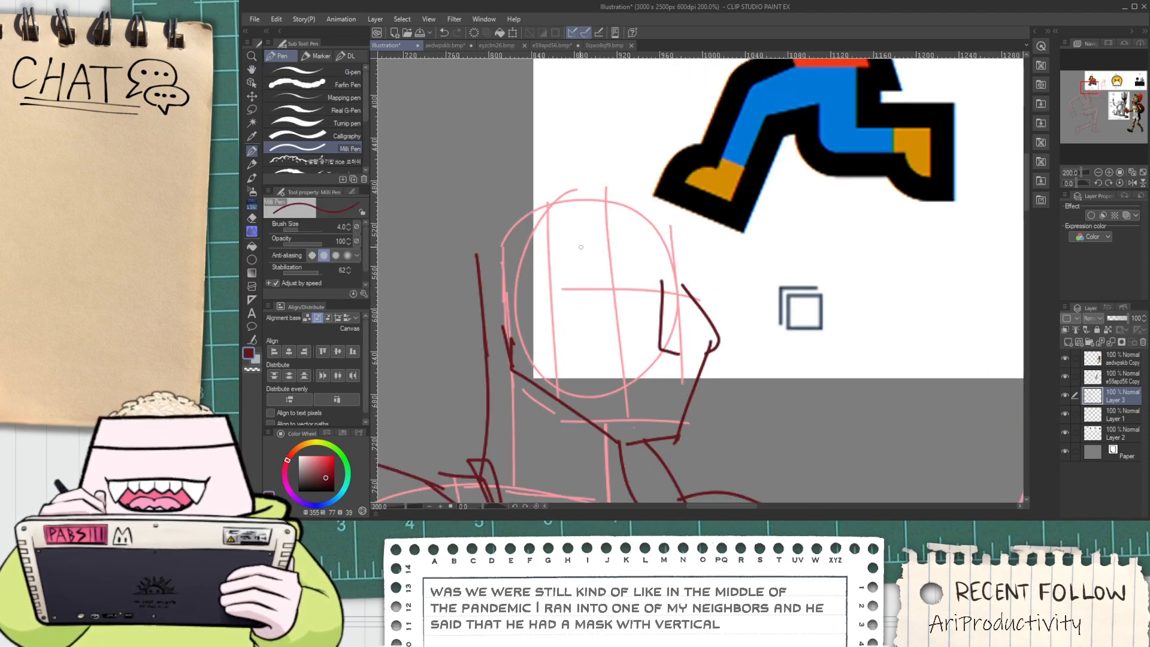
Try mask strap lines from the jaw across the cheek and over the head, then undo them
{"action": "left_click_drag", "start_coordinate": [603, 404], "coordinate": [622, 359]}
{"action": "key", "text": "ctrl+z"}
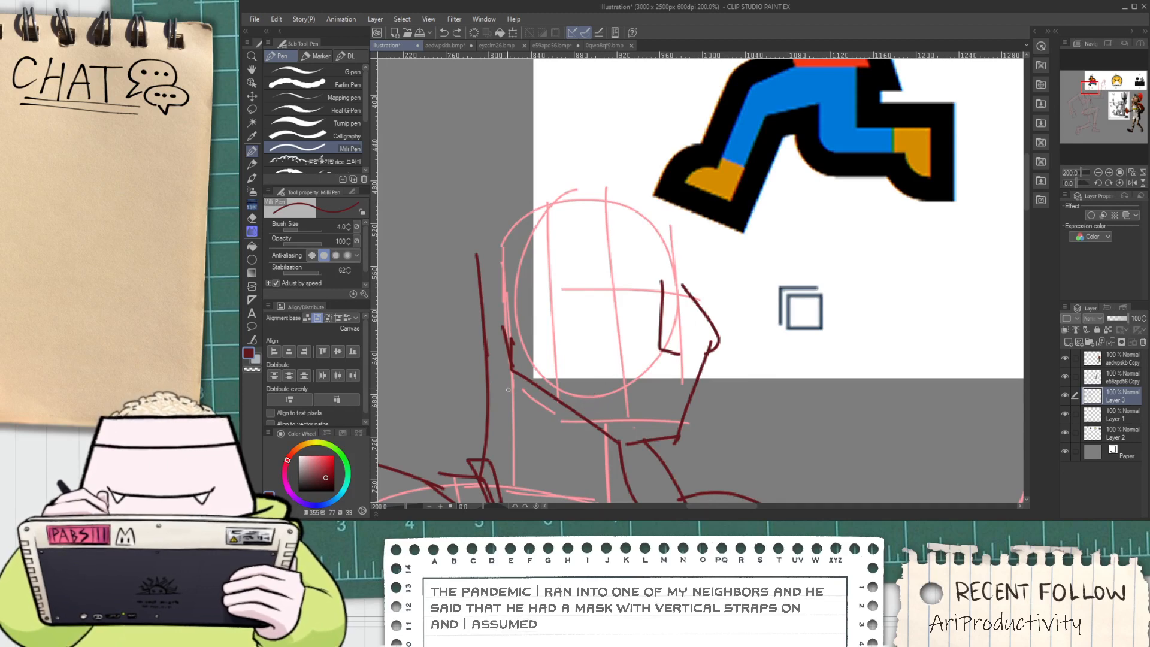
{"action": "left_click_drag", "start_coordinate": [566, 400], "coordinate": [614, 362]}
{"action": "key", "text": "ctrl+z"}
{"action": "mouse_move", "coordinate": [557, 399]}
{"action": "left_mouse_down"}
{"action": "mouse_move", "coordinate": [614, 347]}
{"action": "mouse_move", "coordinate": [616, 372]}
{"action": "left_mouse_up"}
{"action": "mouse_move", "coordinate": [512, 134]}
{"action": "left_mouse_down"}
{"action": "mouse_move", "coordinate": [610, 286]}
{"action": "mouse_move", "coordinate": [605, 321]}
{"action": "mouse_move", "coordinate": [542, 186]}
{"action": "left_mouse_up"}
{"action": "key", "text": "ctrl+z"}
{"action": "key", "text": "ctrl+z"}
{"action": "key", "text": "ctrl+z"}
{"action": "mouse_move", "coordinate": [623, 334]}
{"action": "left_mouse_down"}
{"action": "mouse_move", "coordinate": [633, 244]}
{"action": "mouse_move", "coordinate": [569, 181]}
{"action": "mouse_move", "coordinate": [600, 186]}
{"action": "mouse_move", "coordinate": [640, 250]}
{"action": "left_mouse_up"}
{"action": "left_click_drag", "start_coordinate": [636, 183], "coordinate": [706, 295]}
{"action": "key", "text": "ctrl+z"}
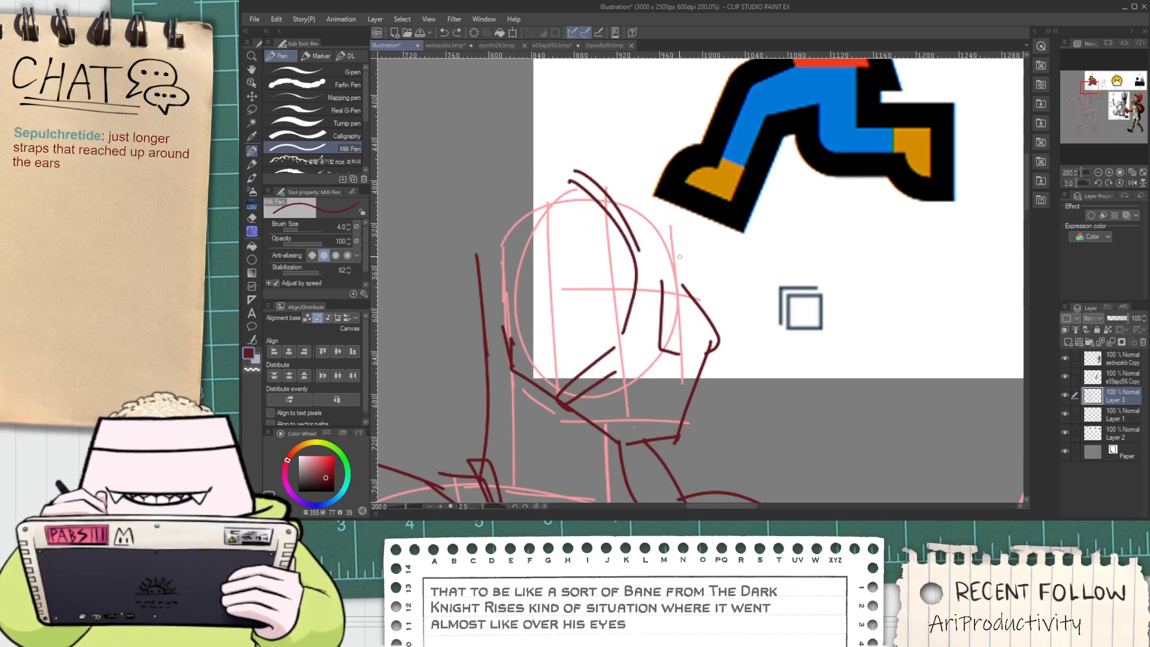
{"action": "key", "text": "ctrl+z"}
{"action": "key", "text": "ctrl+z"}
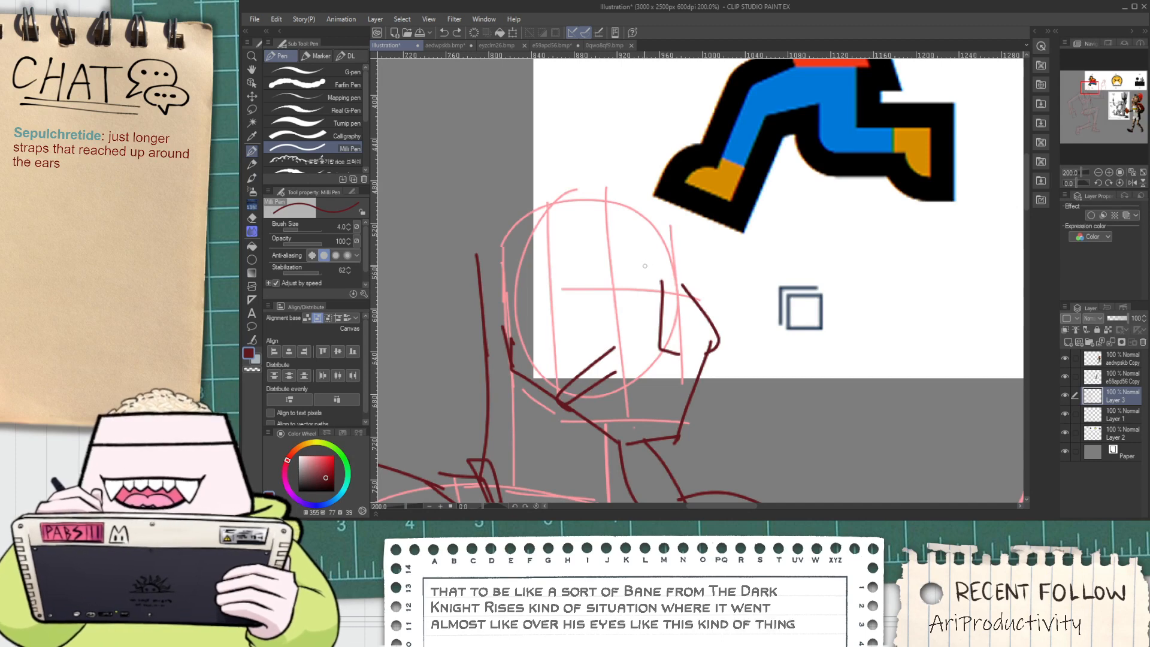
{"action": "key", "text": "ctrl+z"}
{"action": "key", "text": "ctrl+z"}
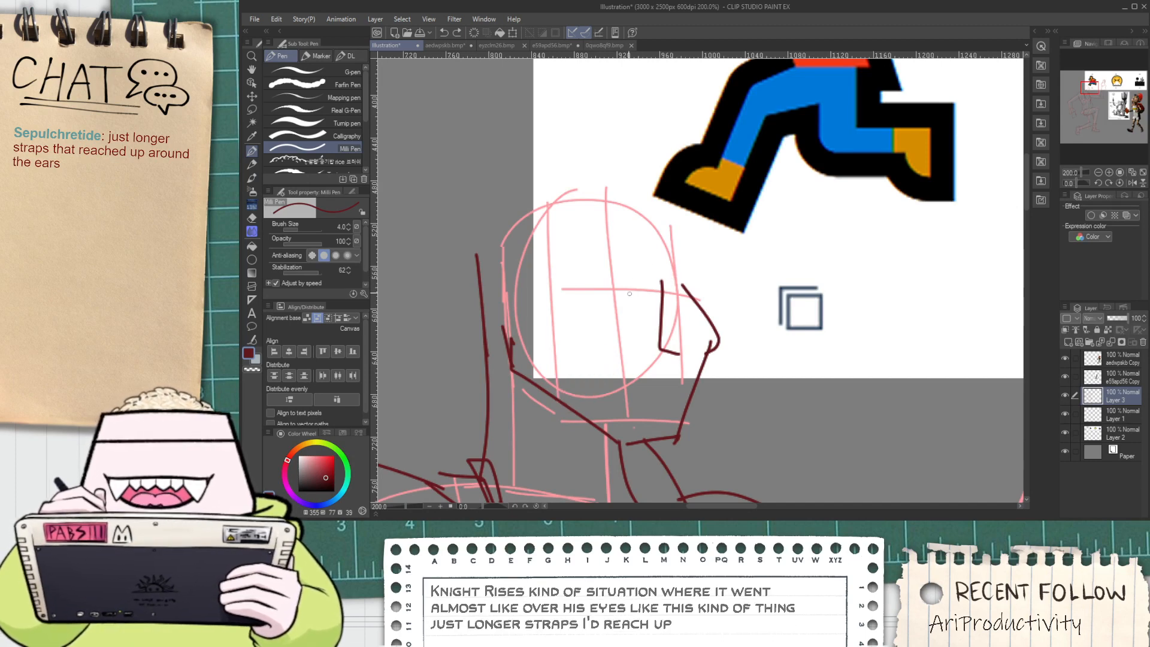
Draw short spiky tufts on top of both shoulders
{"action": "key", "text": "h"}
{"action": "scroll", "coordinate": [629, 293], "scroll_direction": "down", "scroll_amount": 5}
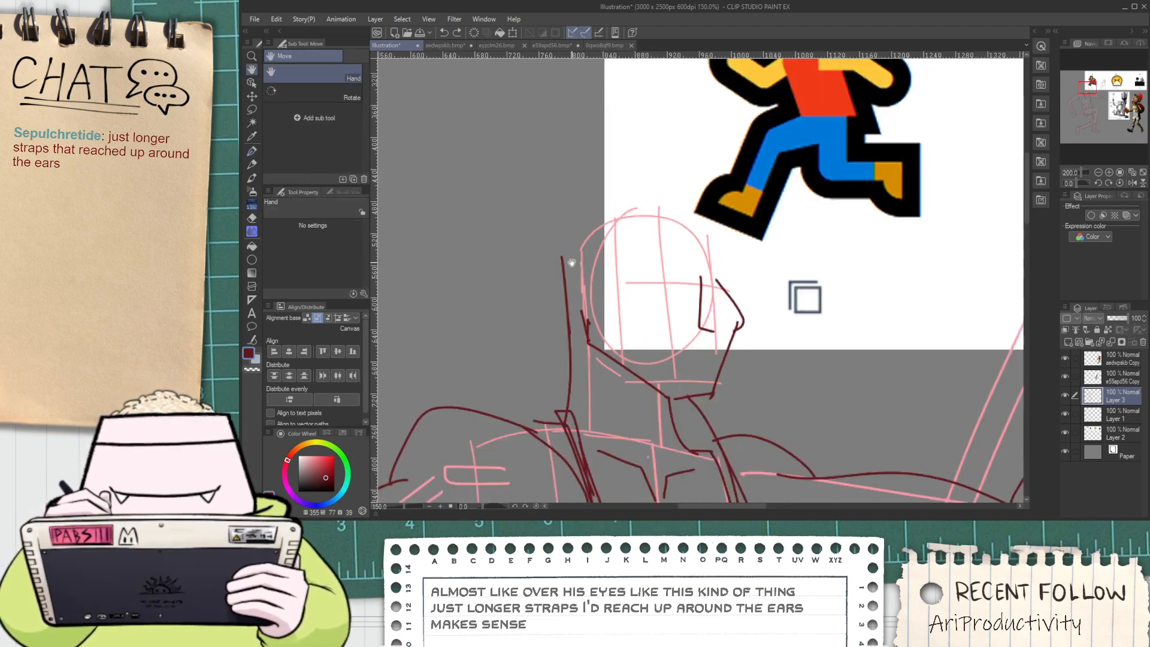
{"action": "left_click_drag", "start_coordinate": [610, 302], "coordinate": [527, 344]}
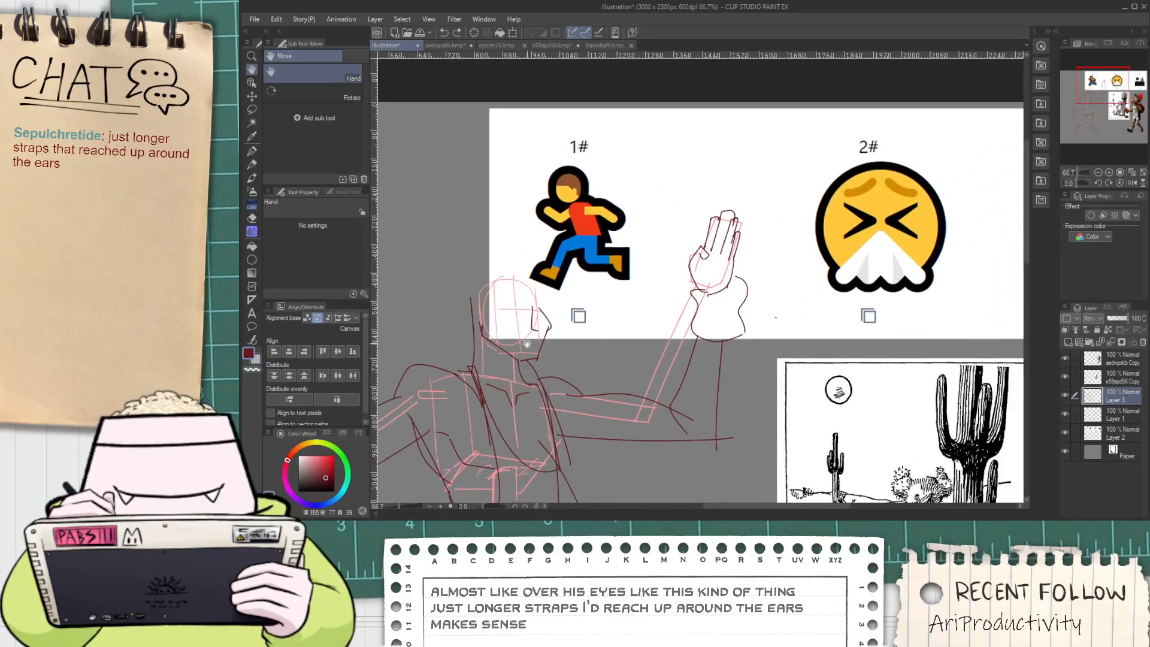
{"action": "scroll", "coordinate": [538, 340], "scroll_direction": "up", "scroll_amount": 4}
{"action": "scroll", "coordinate": [486, 199], "scroll_direction": "down", "scroll_amount": 2}
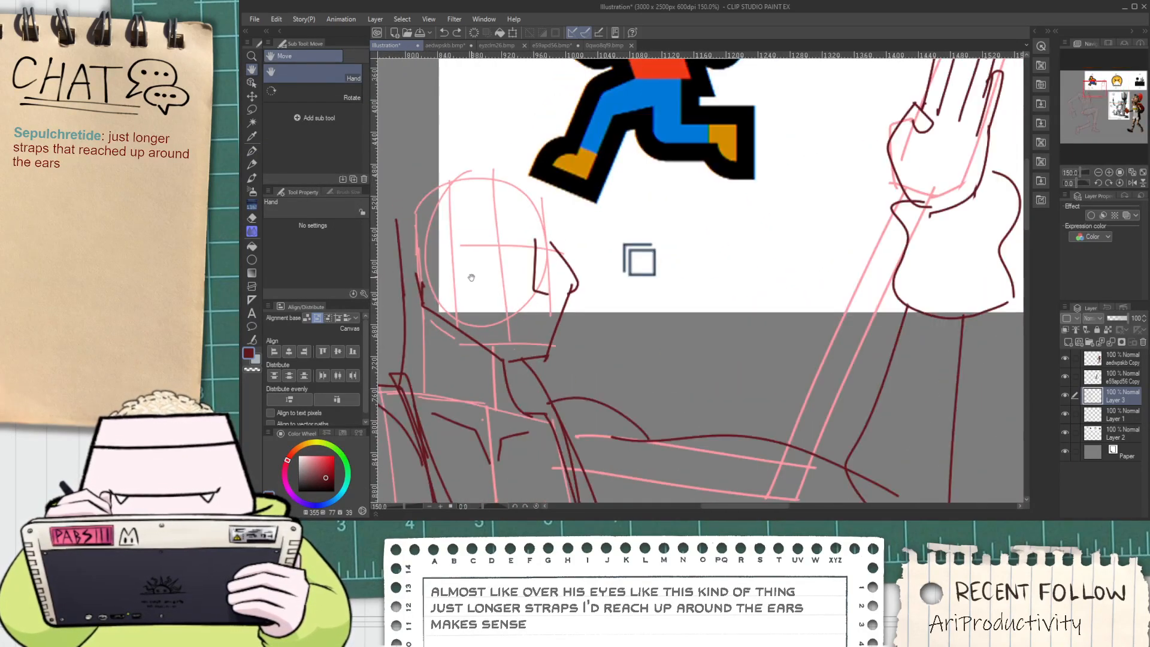
{"action": "scroll", "coordinate": [486, 198], "scroll_direction": "down", "scroll_amount": 1}
{"action": "left_click_drag", "start_coordinate": [581, 264], "coordinate": [570, 209]}
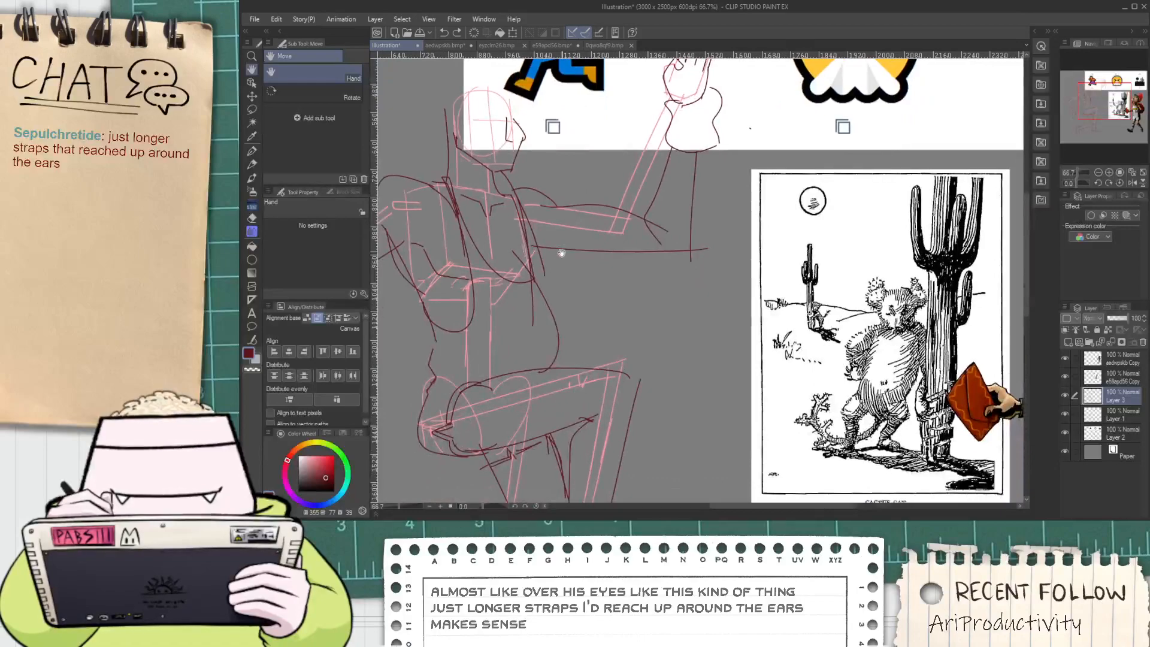
{"action": "left_click_drag", "start_coordinate": [554, 266], "coordinate": [725, 240]}
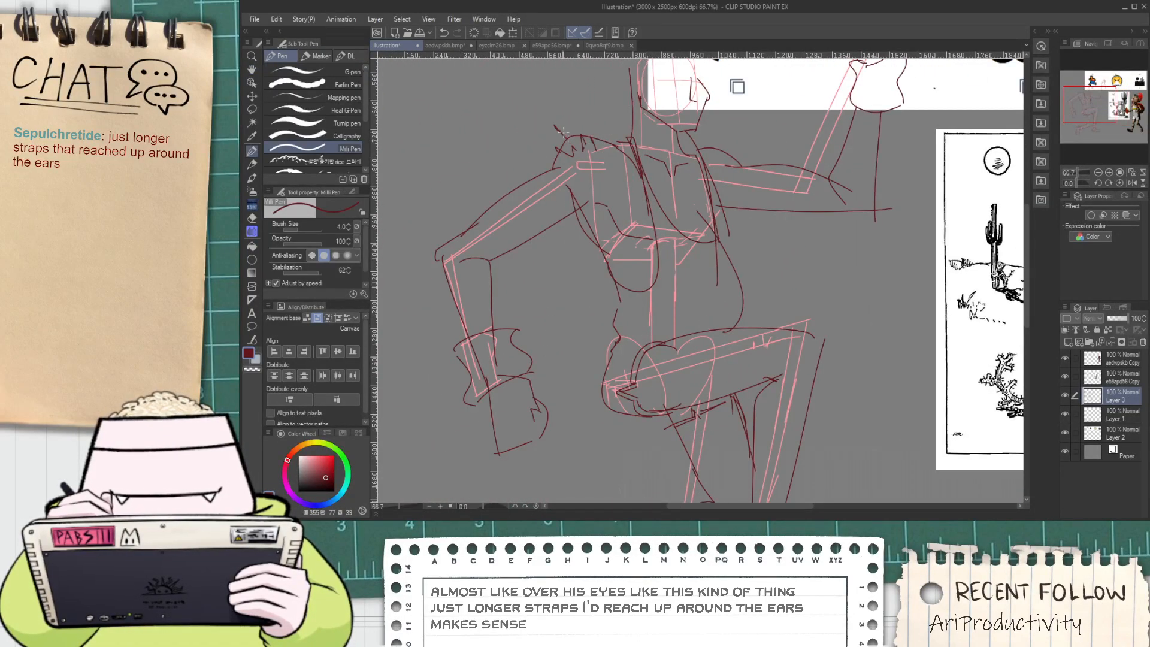
{"action": "scroll", "coordinate": [618, 169], "scroll_direction": "down", "scroll_amount": 1}
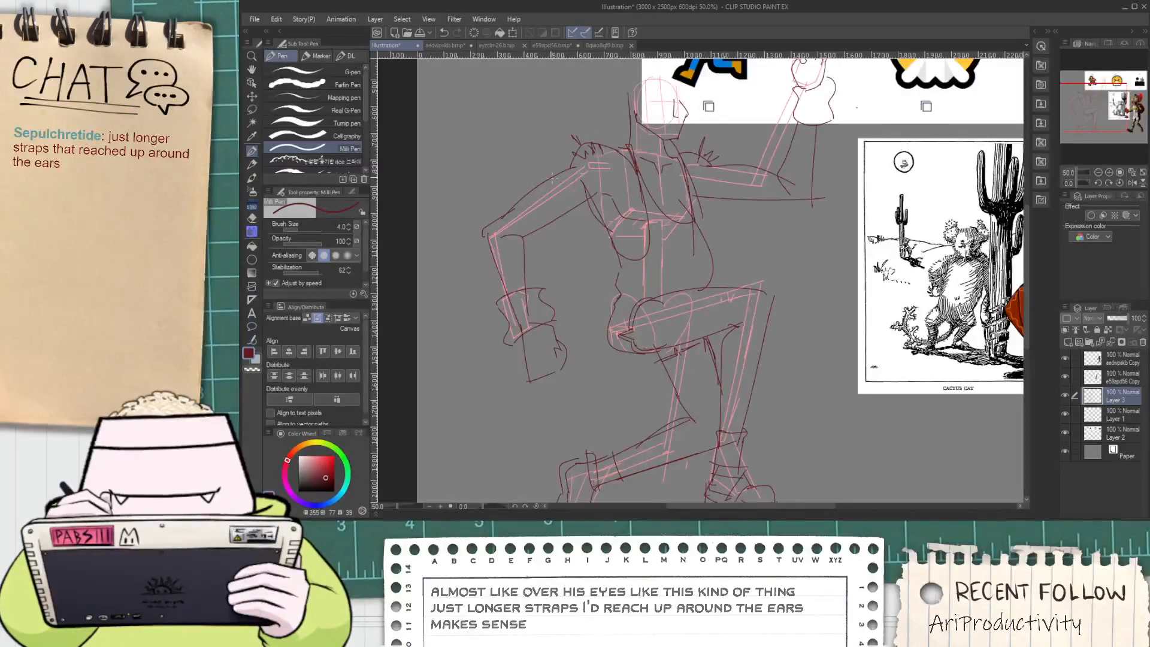
Examine the whole figure's pose and proportions alongside the reference images
{"action": "scroll", "coordinate": [552, 178], "scroll_direction": "up", "scroll_amount": 1}
{"action": "scroll", "coordinate": [686, 200], "scroll_direction": "down", "scroll_amount": 1}
{"action": "left_click_drag", "start_coordinate": [717, 270], "coordinate": [595, 228]}
{"action": "scroll", "coordinate": [596, 228], "scroll_direction": "down", "scroll_amount": 1}
{"action": "left_click_drag", "start_coordinate": [633, 265], "coordinate": [658, 380]}
{"action": "scroll", "coordinate": [527, 291], "scroll_direction": "up", "scroll_amount": 2}
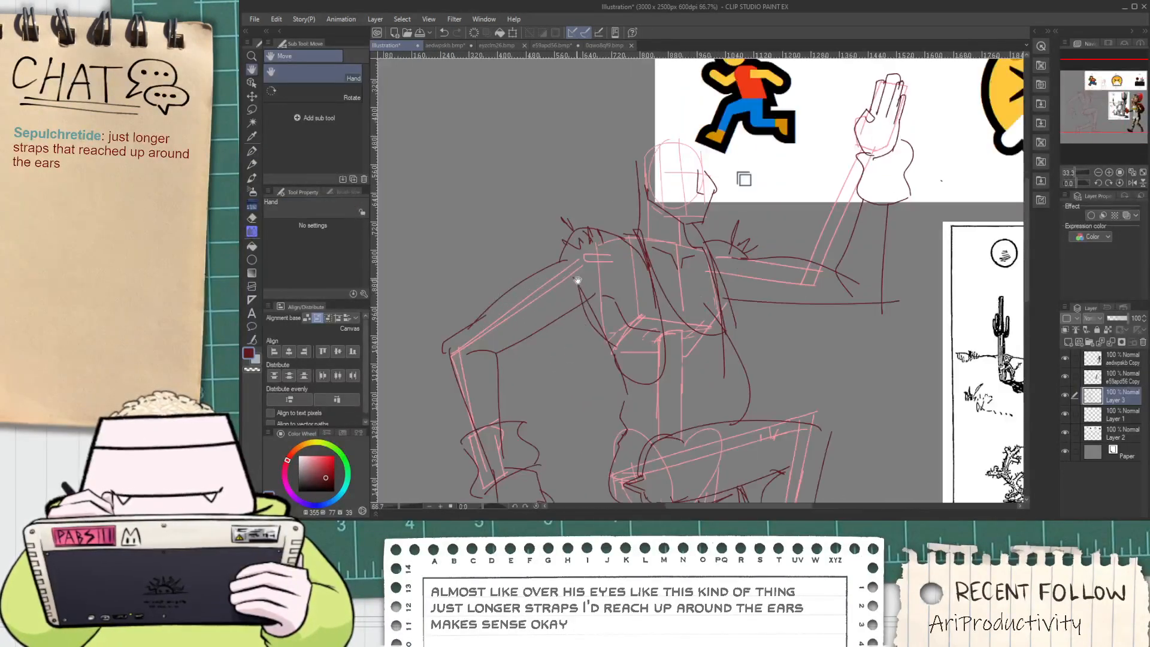
{"action": "scroll", "coordinate": [596, 290], "scroll_direction": "down", "scroll_amount": 1}
{"action": "left_click_drag", "start_coordinate": [594, 333], "coordinate": [565, 333]}
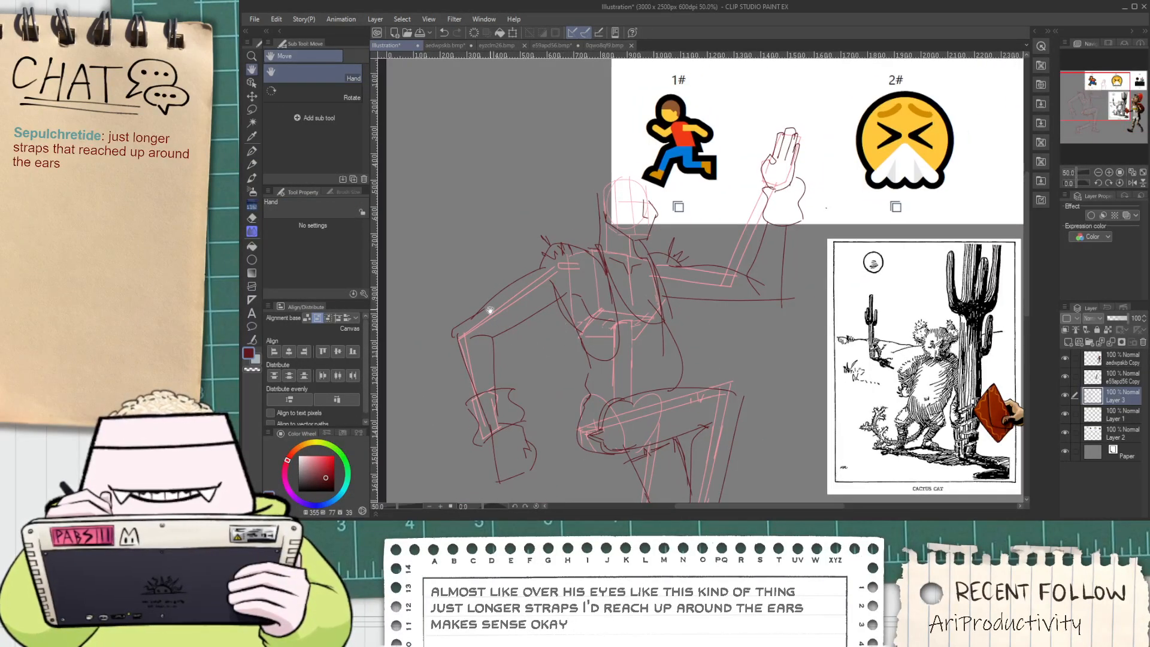
Draw curved finger and thumb lines inside the lowered hand's outline
{"action": "scroll", "coordinate": [517, 331], "scroll_direction": "up", "scroll_amount": 1}
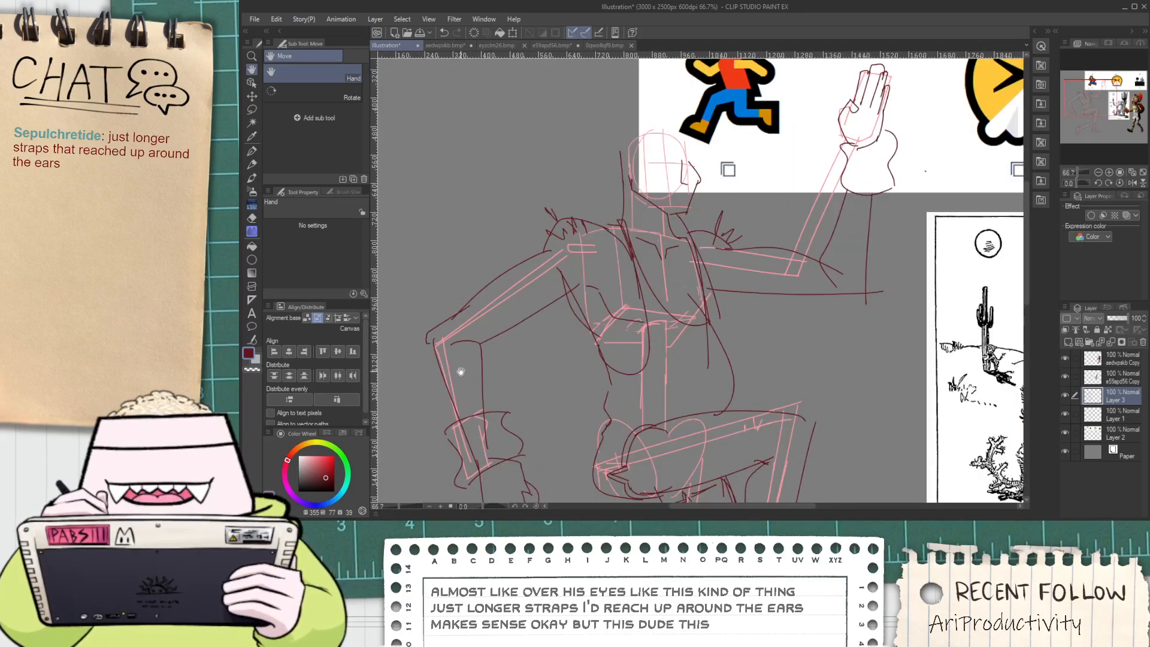
{"action": "left_click_drag", "start_coordinate": [489, 387], "coordinate": [479, 350]}
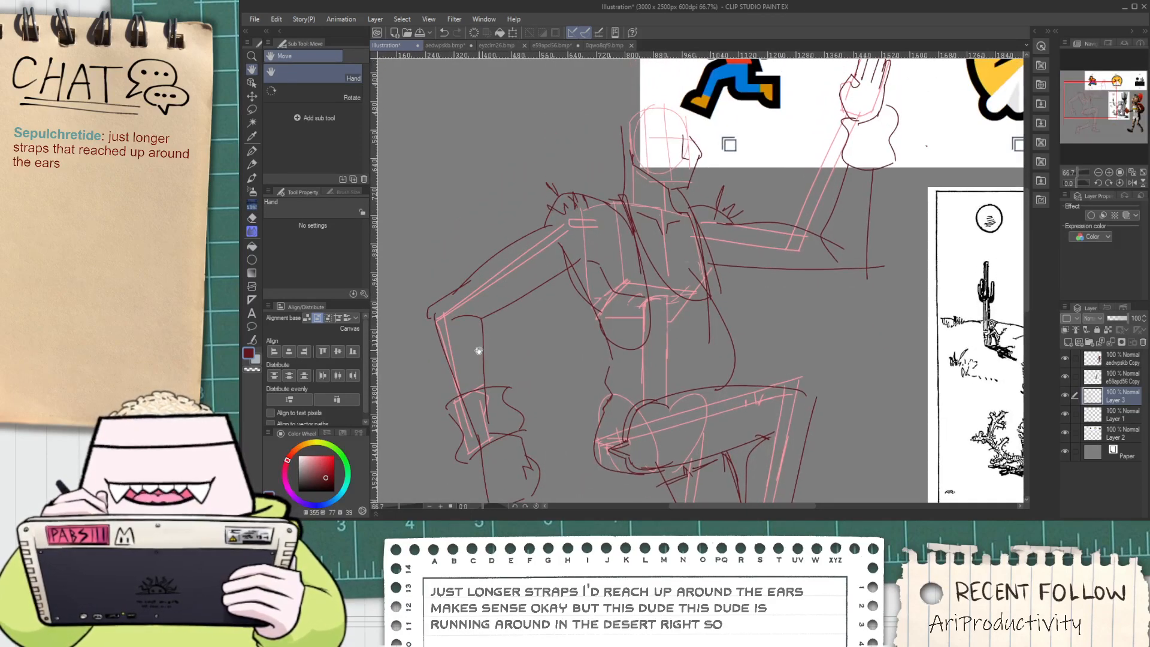
{"action": "scroll", "coordinate": [478, 351], "scroll_direction": "up", "scroll_amount": 1}
{"action": "left_click_drag", "start_coordinate": [459, 449], "coordinate": [456, 292]}
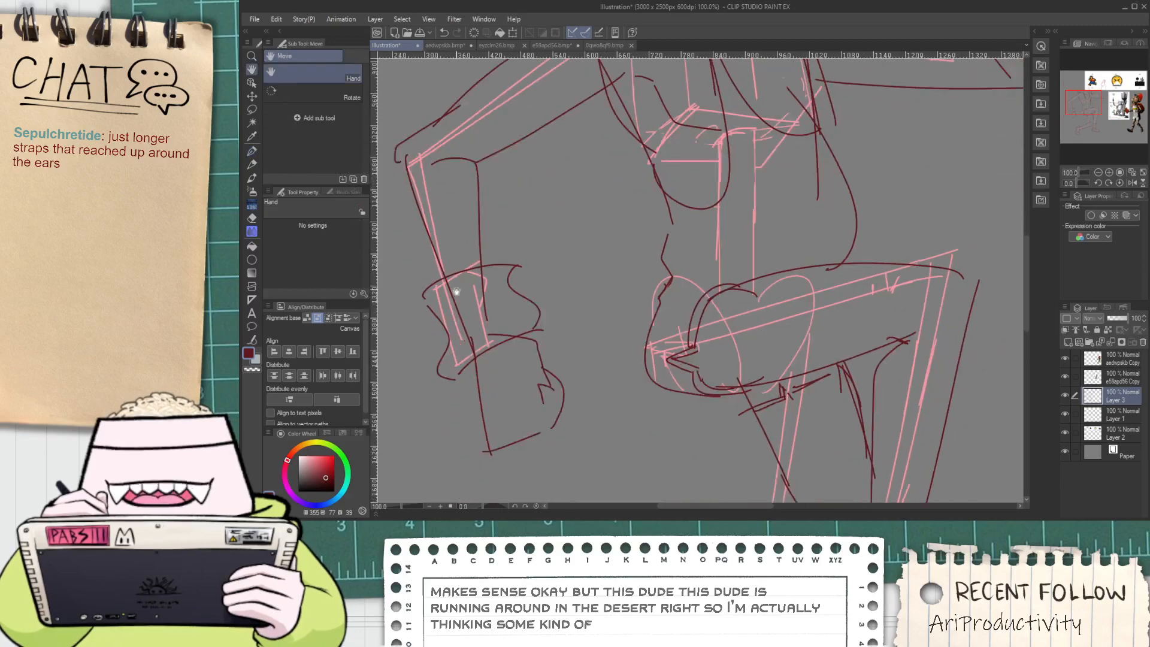
{"action": "key", "text": "p"}
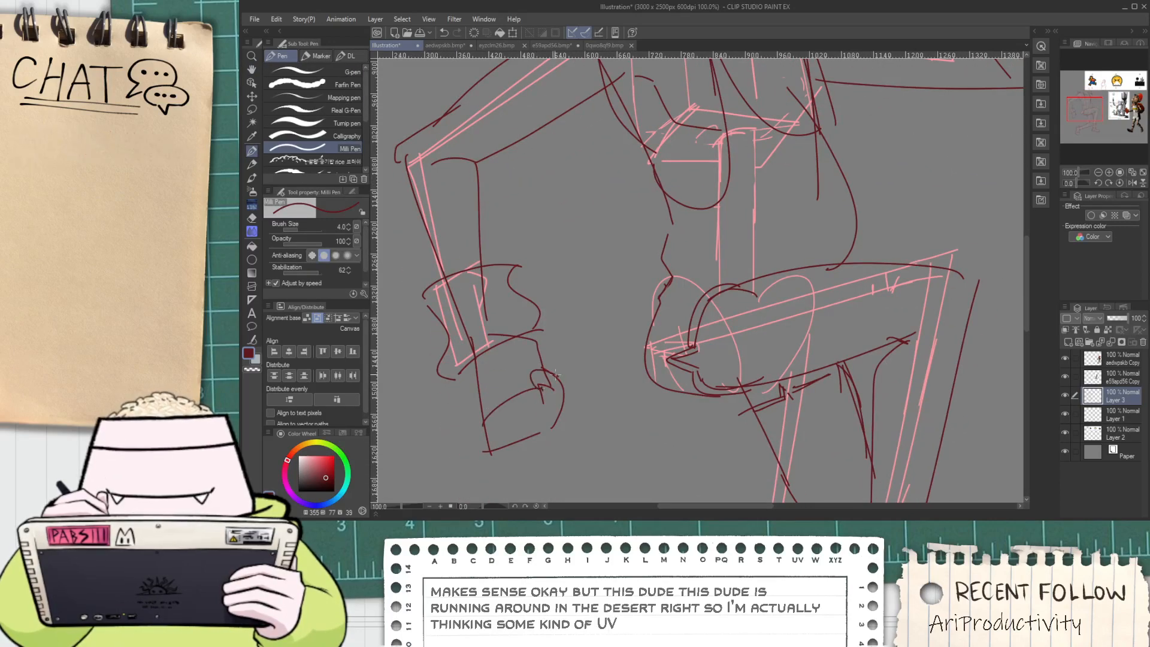
{"action": "left_click_drag", "start_coordinate": [575, 355], "coordinate": [523, 332]}
Draw chest guard contour lines across the torso and short spikes along the outer edge of the lowered arm
{"action": "key", "text": "space"}
{"action": "left_click_drag", "start_coordinate": [505, 223], "coordinate": [499, 372]}
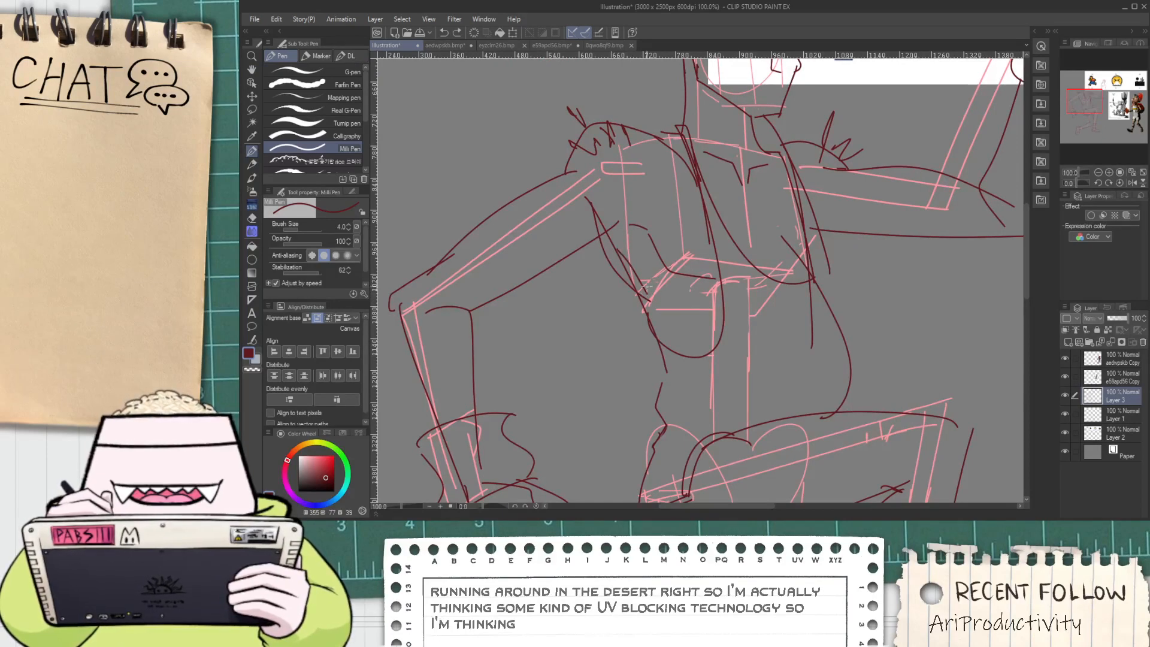
{"action": "left_click_drag", "start_coordinate": [646, 287], "coordinate": [681, 249]}
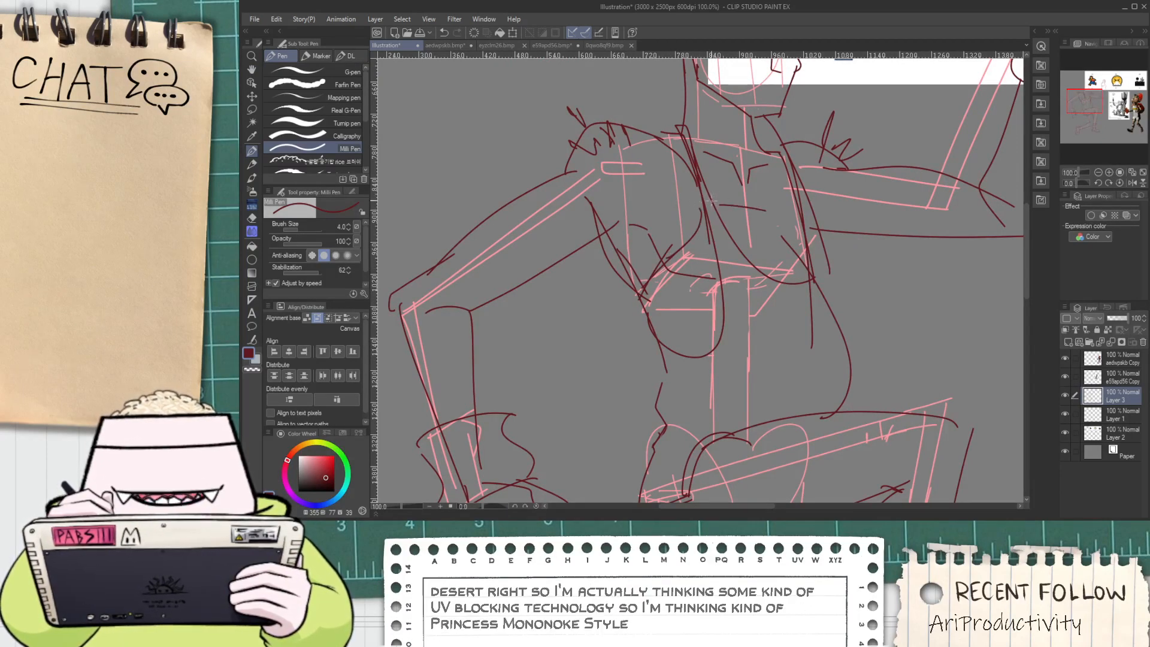
{"action": "mouse_move", "coordinate": [592, 197]}
{"action": "left_mouse_down"}
{"action": "mouse_move", "coordinate": [639, 217]}
{"action": "mouse_move", "coordinate": [646, 245]}
{"action": "left_mouse_up"}
{"action": "scroll", "coordinate": [563, 286], "scroll_direction": "down", "scroll_amount": 2}
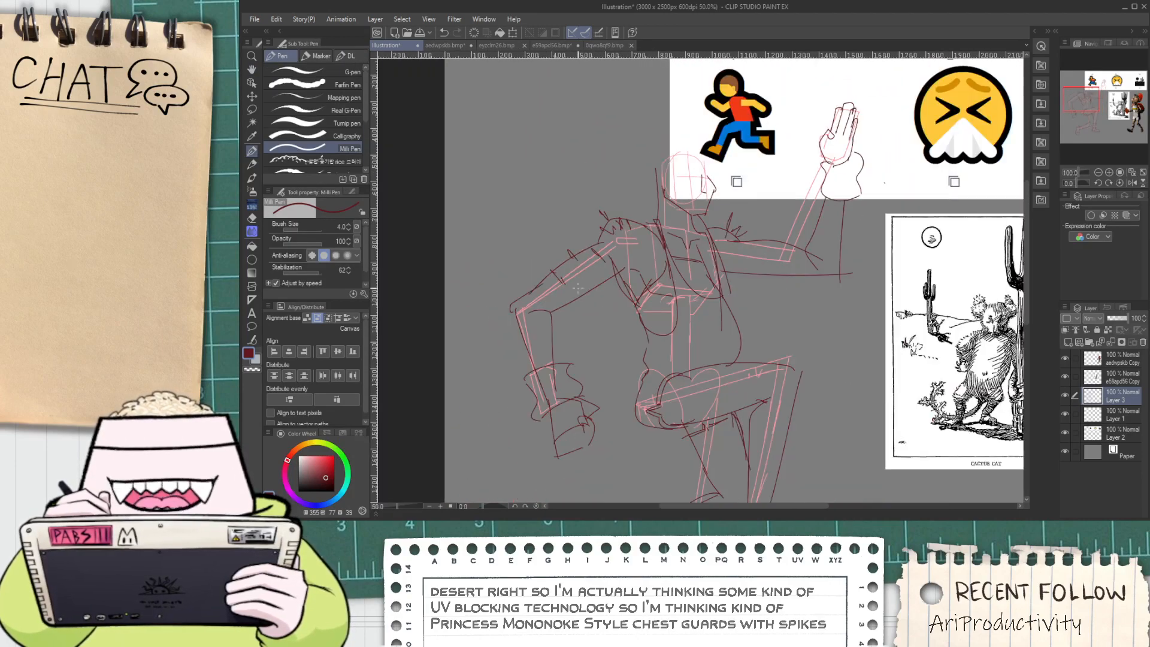
{"action": "mouse_move", "coordinate": [653, 371]}
{"action": "left_mouse_down"}
{"action": "mouse_move", "coordinate": [619, 298]}
{"action": "mouse_move", "coordinate": [531, 456]}
{"action": "left_mouse_up"}
{"action": "key", "text": "ctrl+z"}
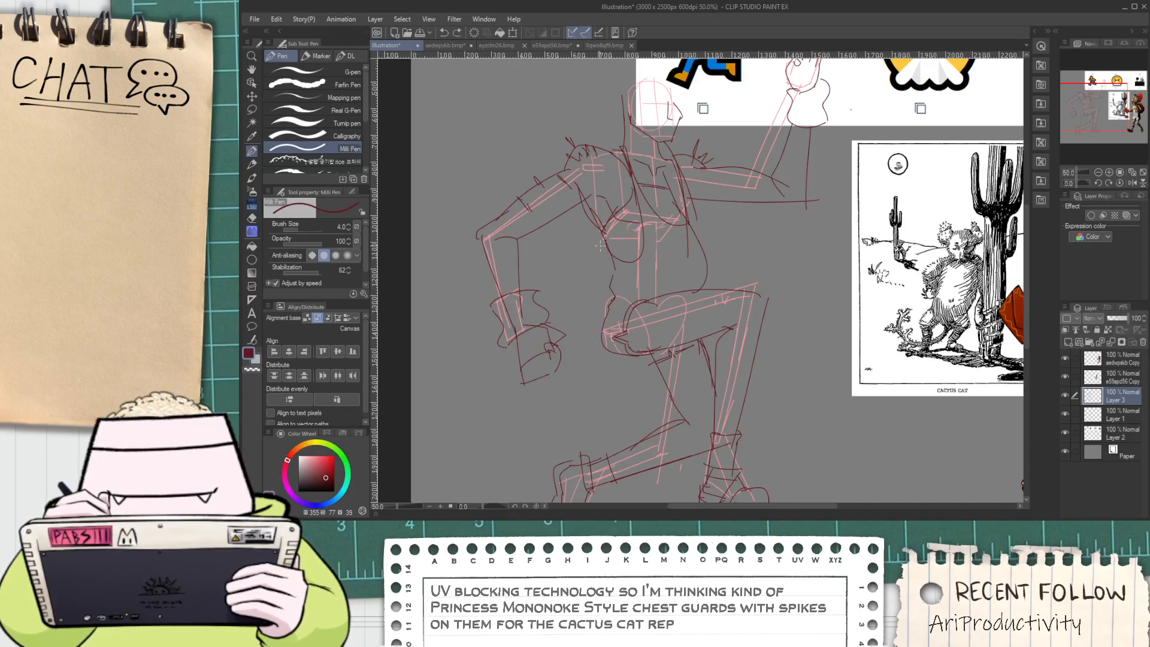
Examine the cactus cat reference's spiky ears and body against the figure
{"action": "key", "text": "space"}
{"action": "left_click_drag", "start_coordinate": [613, 254], "coordinate": [538, 318]}
{"action": "left_click_drag", "start_coordinate": [482, 239], "coordinate": [537, 286]}
{"action": "scroll", "coordinate": [858, 350], "scroll_direction": "up", "scroll_amount": 3}
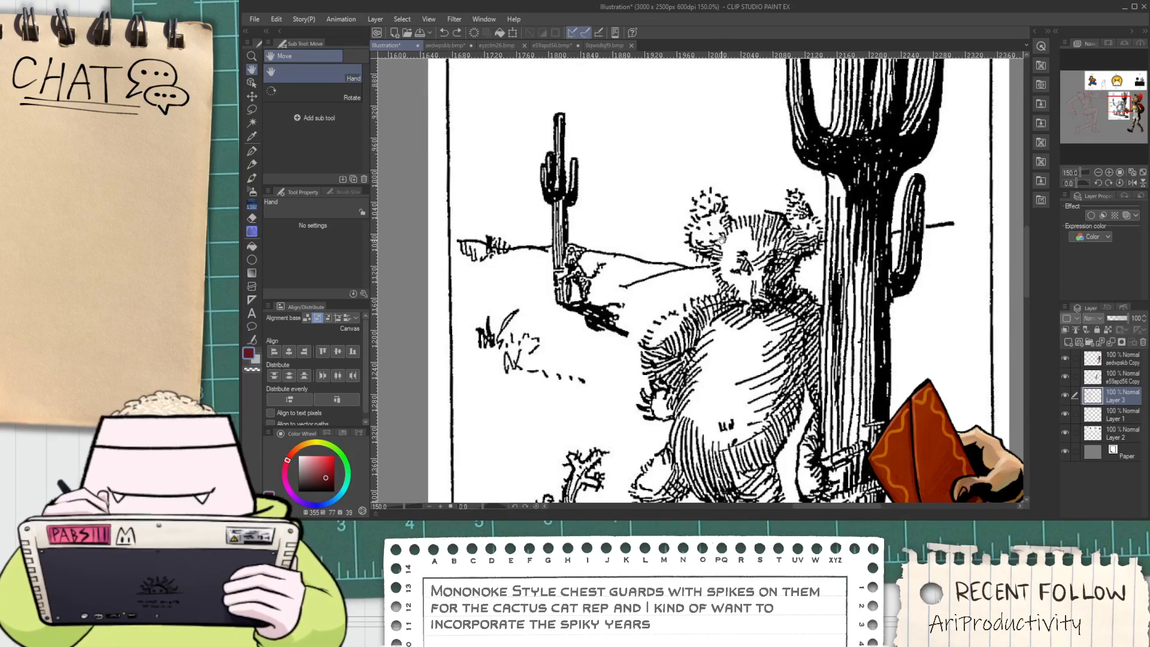
{"action": "scroll", "coordinate": [716, 231], "scroll_direction": "down", "scroll_amount": 2}
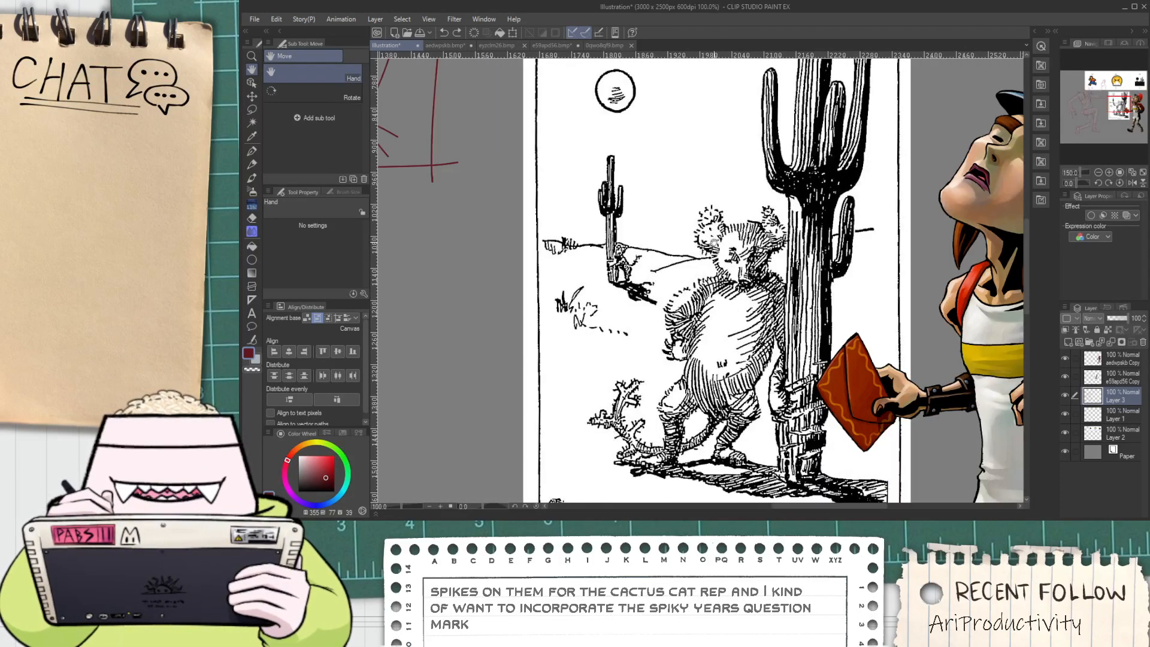
{"action": "scroll", "coordinate": [712, 242], "scroll_direction": "down", "scroll_amount": 2}
{"action": "left_click_drag", "start_coordinate": [536, 236], "coordinate": [727, 467]}
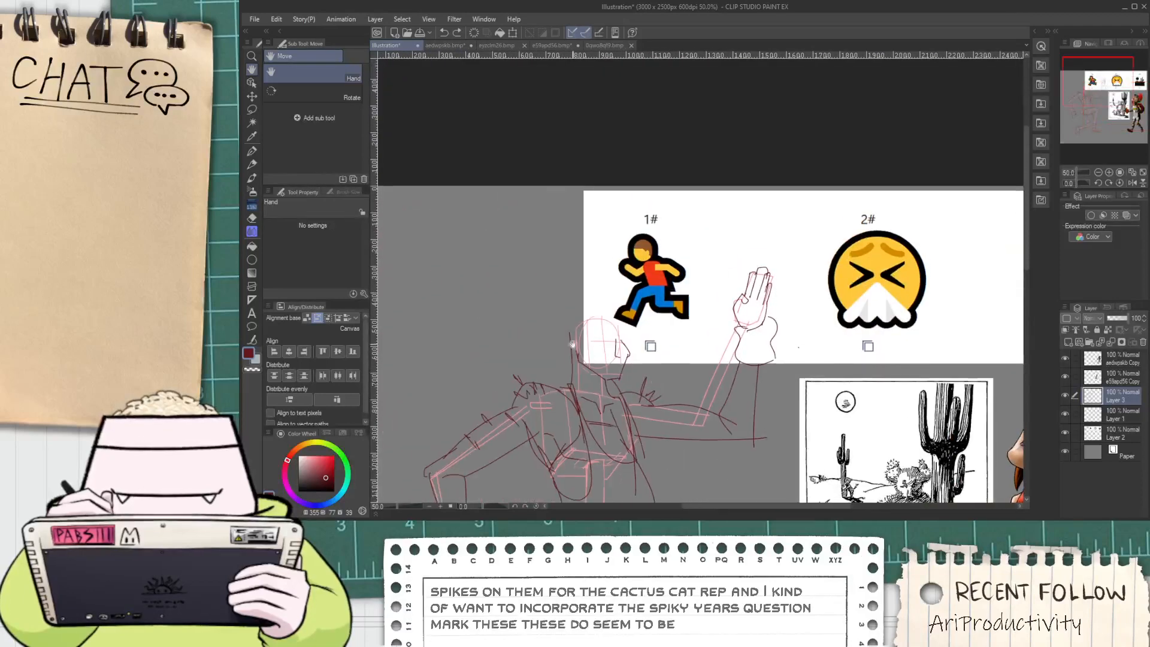
Try spiky ear tufts above both sides of the head, undoing the extra strokes between them
{"action": "scroll", "coordinate": [548, 337], "scroll_direction": "up", "scroll_amount": 2}
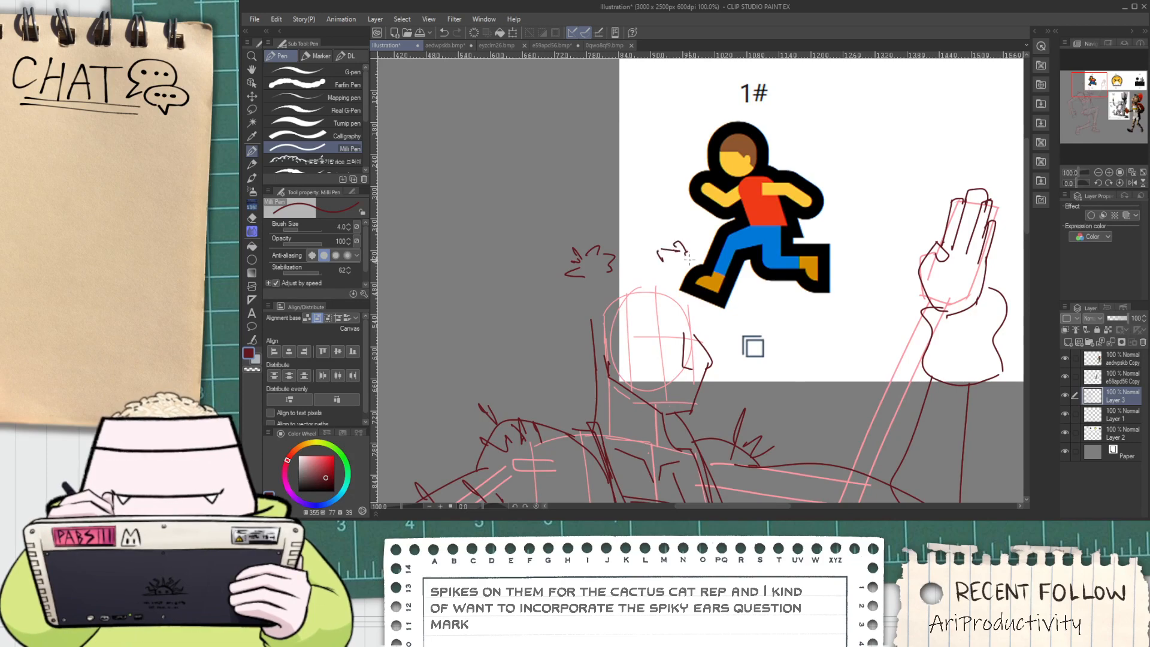
{"action": "left_click_drag", "start_coordinate": [597, 366], "coordinate": [598, 288]}
{"action": "scroll", "coordinate": [593, 275], "scroll_direction": "down", "scroll_amount": 1}
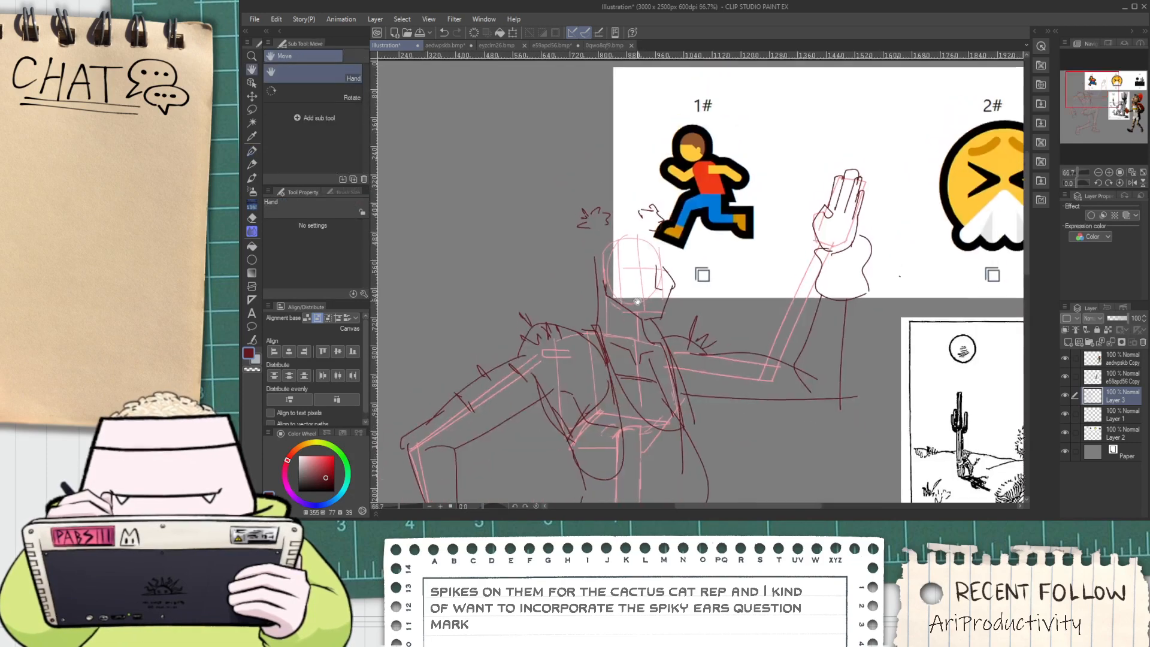
{"action": "scroll", "coordinate": [626, 266], "scroll_direction": "up", "scroll_amount": 2}
{"action": "left_click_drag", "start_coordinate": [608, 219], "coordinate": [632, 300]}
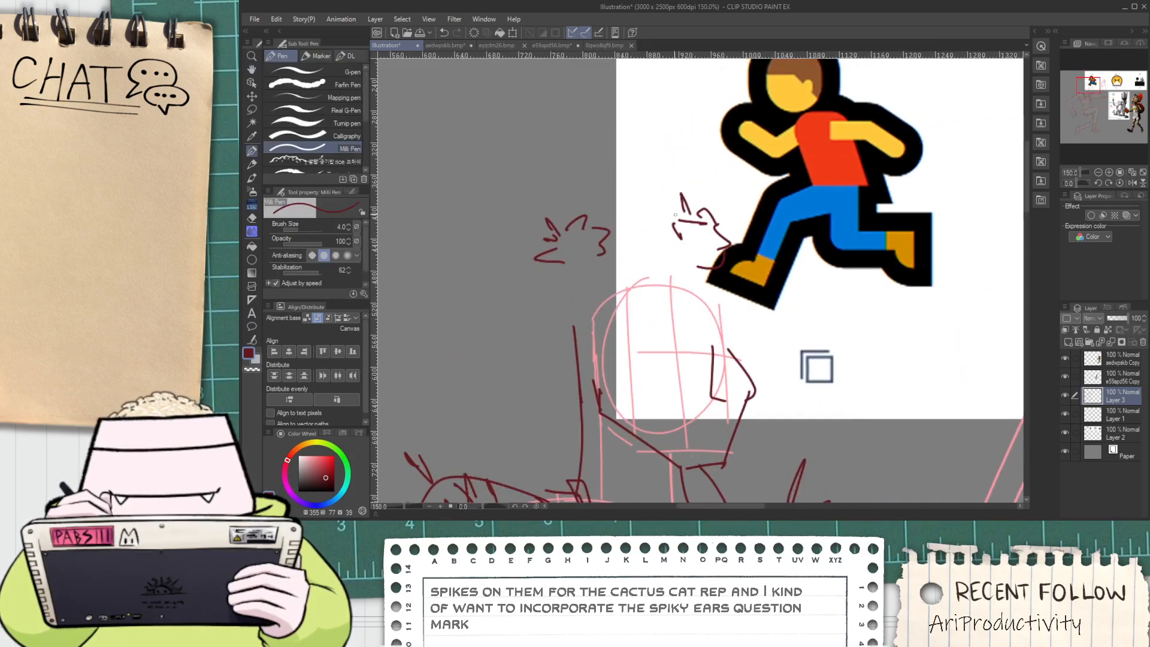
{"action": "left_click_drag", "start_coordinate": [622, 205], "coordinate": [655, 239]}
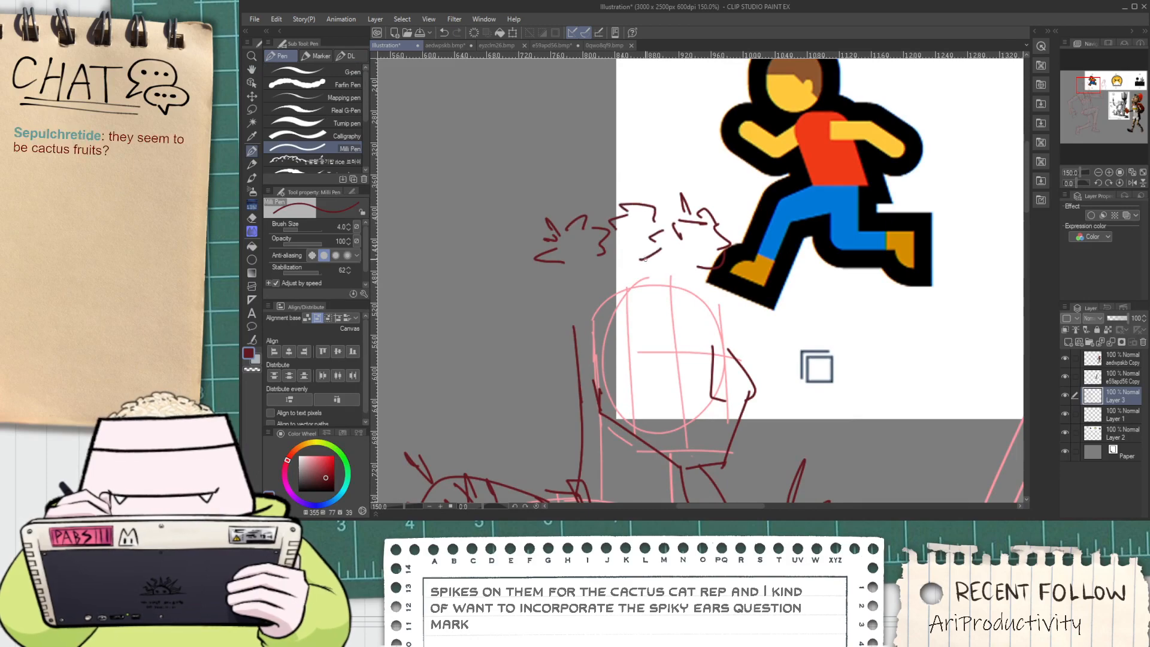
{"action": "key", "text": "ctrl+z"}
{"action": "key", "text": "ctrl+z"}
Compare the cactus cat's ears in the reference drawing with the sketched character's head
{"action": "scroll", "coordinate": [649, 266], "scroll_direction": "down", "scroll_amount": 3}
{"action": "scroll", "coordinate": [671, 281], "scroll_direction": "up", "scroll_amount": 1}
{"action": "left_click_drag", "start_coordinate": [838, 449], "coordinate": [494, 240]}
{"action": "scroll", "coordinate": [746, 278], "scroll_direction": "up", "scroll_amount": 2}
{"action": "left_click_drag", "start_coordinate": [750, 283], "coordinate": [697, 270]}
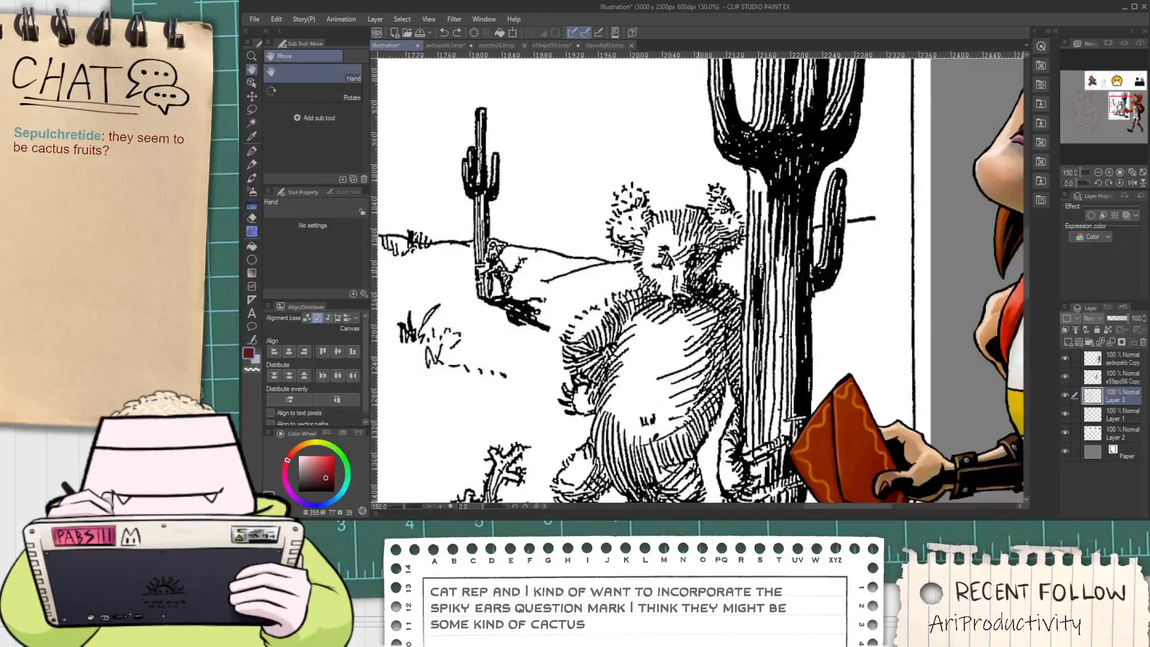
{"action": "scroll", "coordinate": [681, 248], "scroll_direction": "down", "scroll_amount": 5}
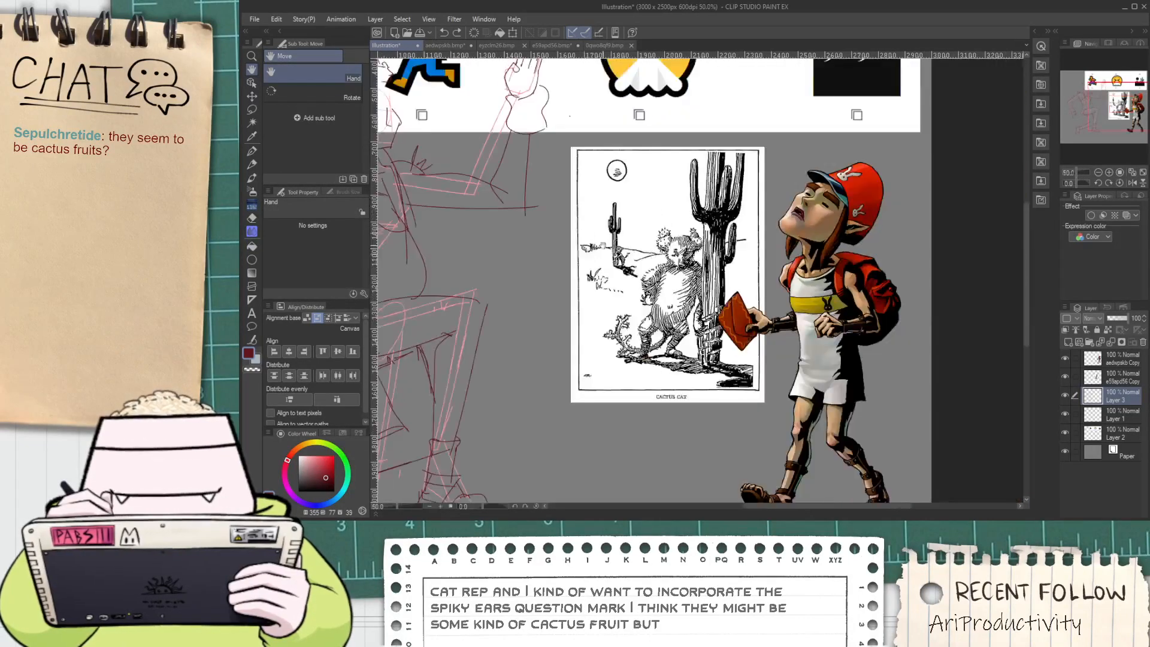
{"action": "scroll", "coordinate": [538, 227], "scroll_direction": "up", "scroll_amount": 2}
{"action": "scroll", "coordinate": [536, 242], "scroll_direction": "up", "scroll_amount": 2}
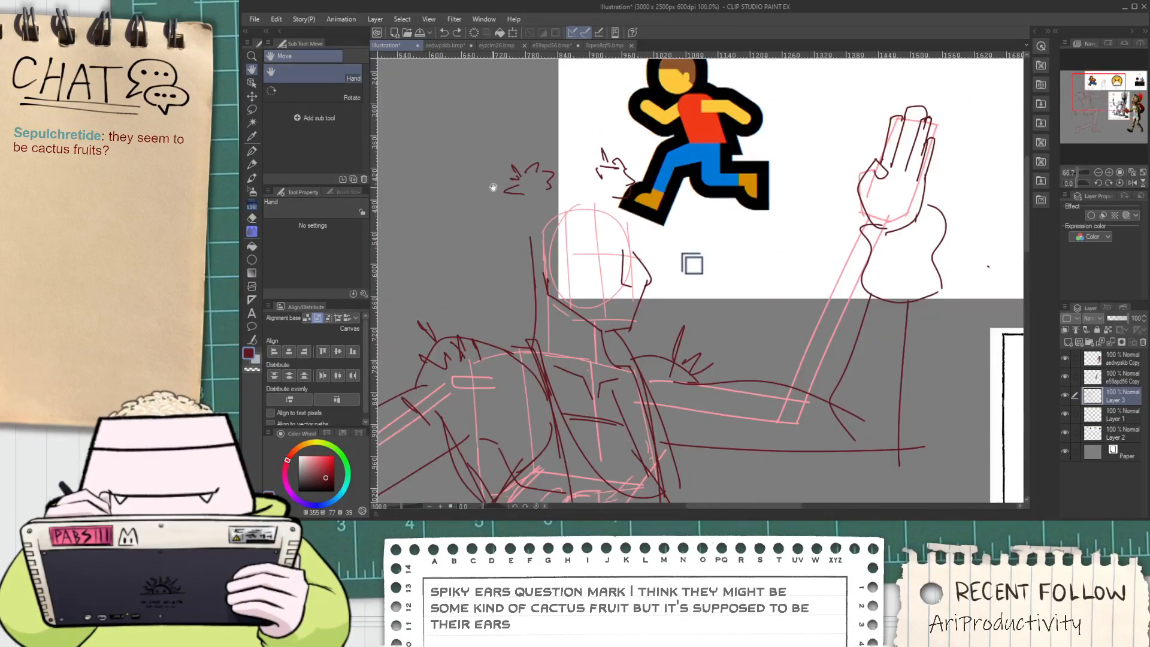
{"action": "scroll", "coordinate": [530, 264], "scroll_direction": "down", "scroll_amount": 2}
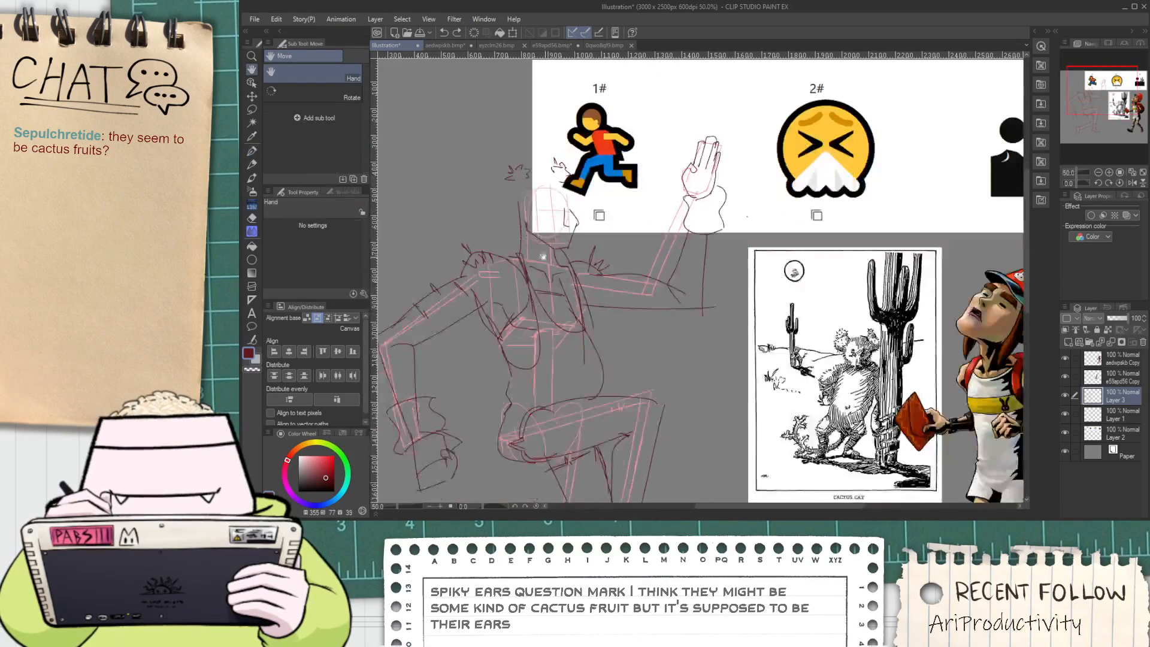
Draw an upturned saguaro arm on the back side of the head
{"action": "scroll", "coordinate": [523, 213], "scroll_direction": "up", "scroll_amount": 3}
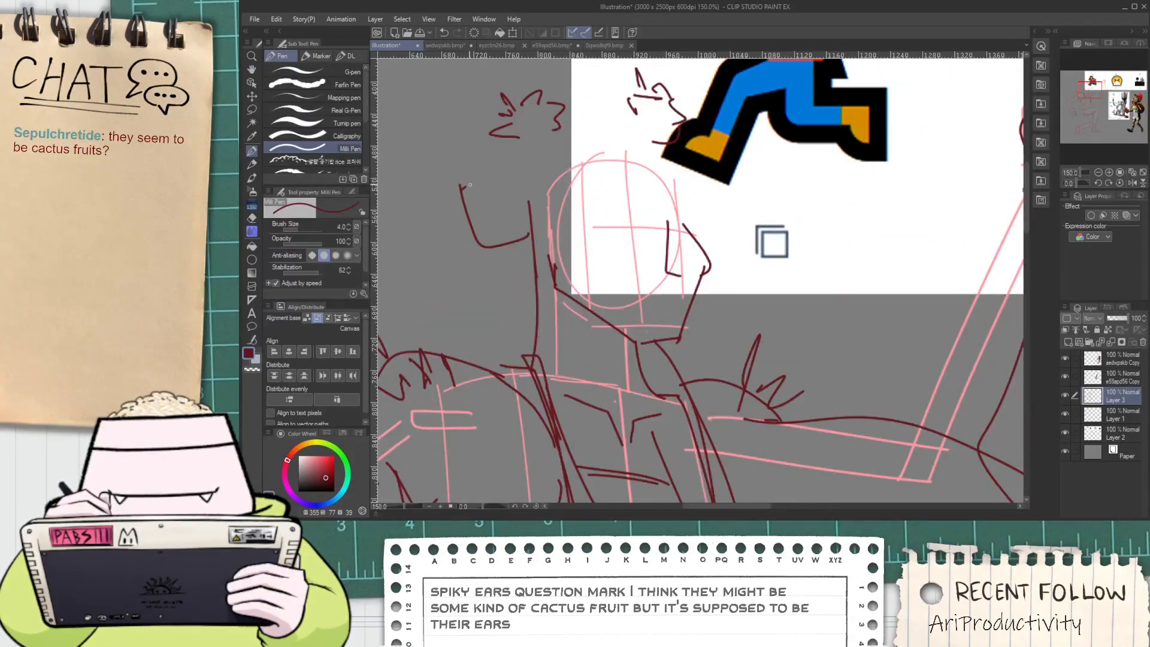
{"action": "scroll", "coordinate": [527, 207], "scroll_direction": "down", "scroll_amount": 1}
{"action": "left_click_drag", "start_coordinate": [524, 186], "coordinate": [500, 245]}
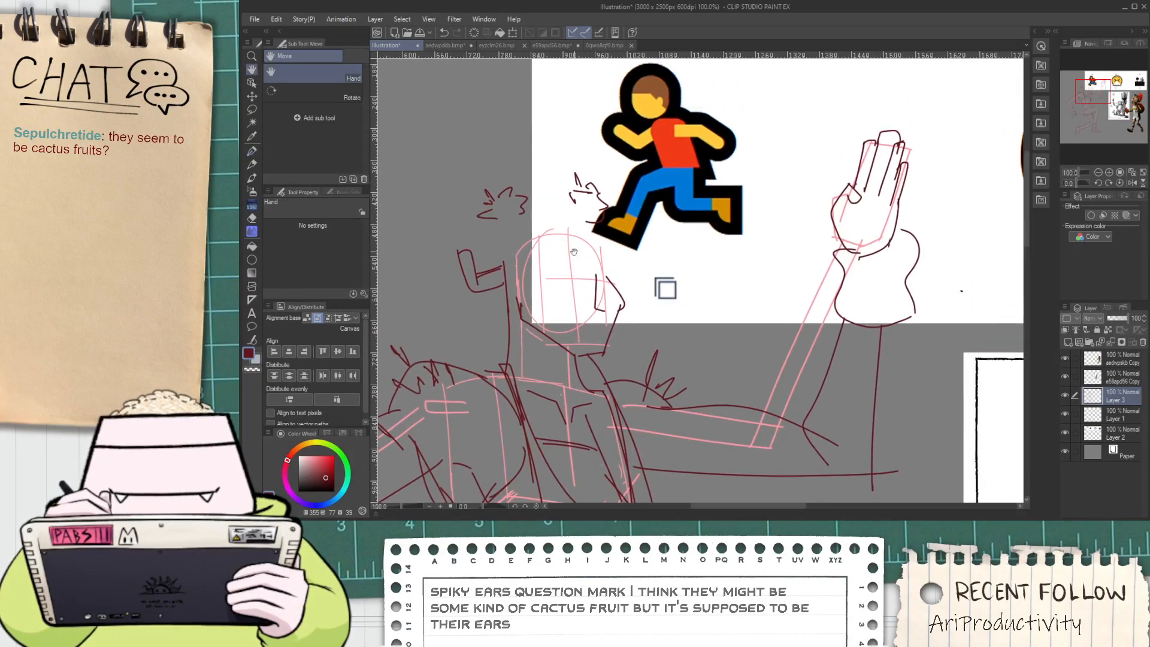
Erase the spiky ear tufts above the head
{"action": "key", "text": "e"}
{"action": "left_click_drag", "start_coordinate": [509, 191], "coordinate": [489, 210]}
{"action": "left_click_drag", "start_coordinate": [570, 199], "coordinate": [577, 172]}
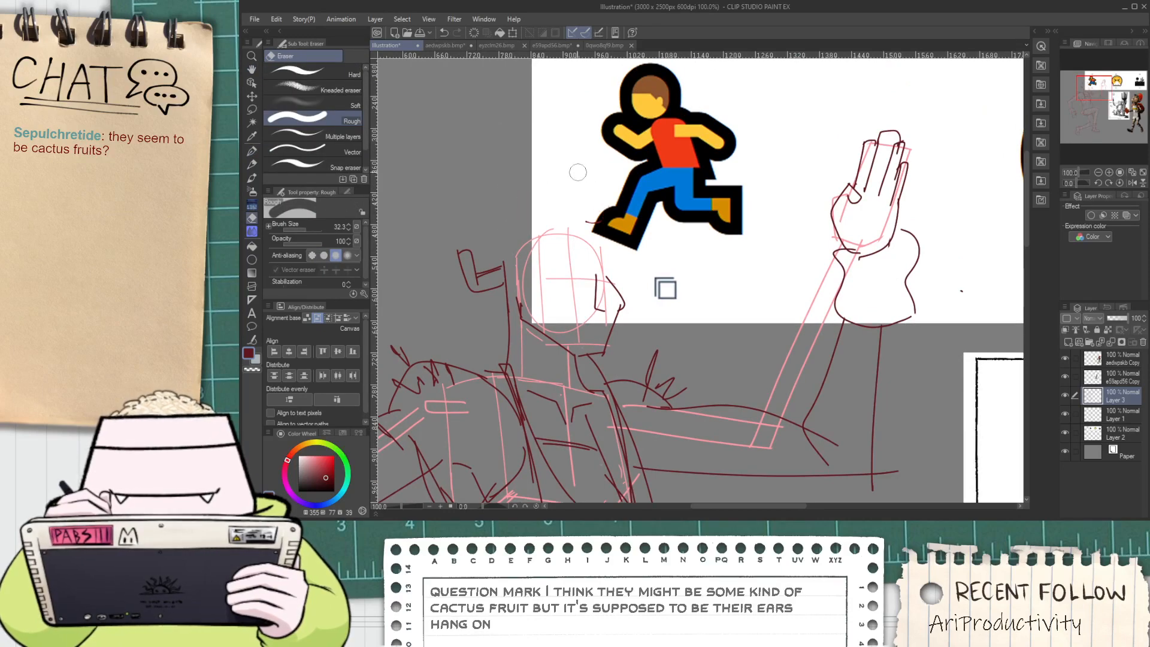
Sketch a curved collar at the rear cactus arm's base and draw a second upturned arm on the face side
{"action": "scroll", "coordinate": [544, 207], "scroll_direction": "down", "scroll_amount": 1}
{"action": "left_click_drag", "start_coordinate": [546, 235], "coordinate": [544, 262]}
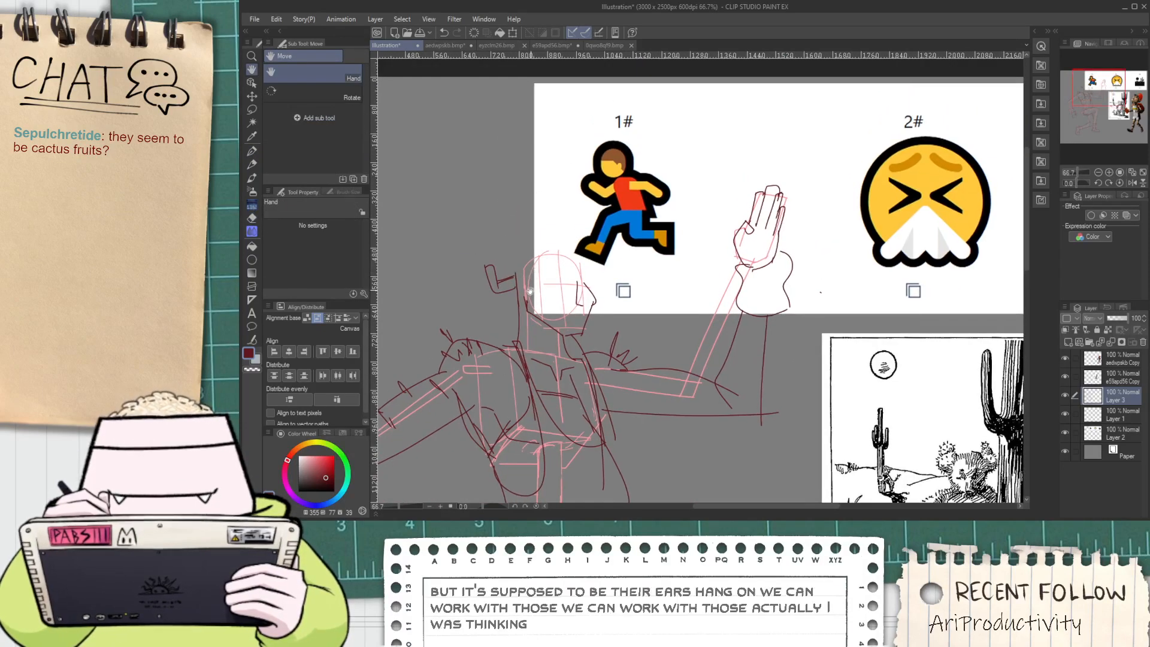
{"action": "scroll", "coordinate": [530, 239], "scroll_direction": "up", "scroll_amount": 3}
{"action": "key", "text": "p"}
{"action": "scroll", "coordinate": [518, 232], "scroll_direction": "down", "scroll_amount": 1}
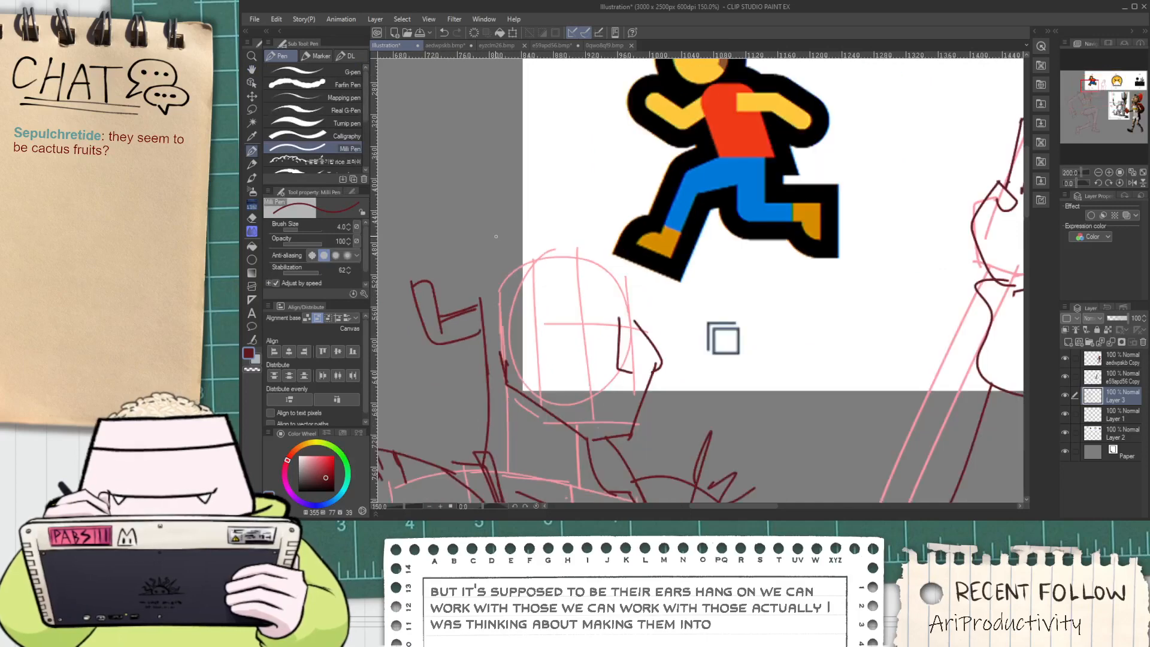
{"action": "key", "text": "h"}
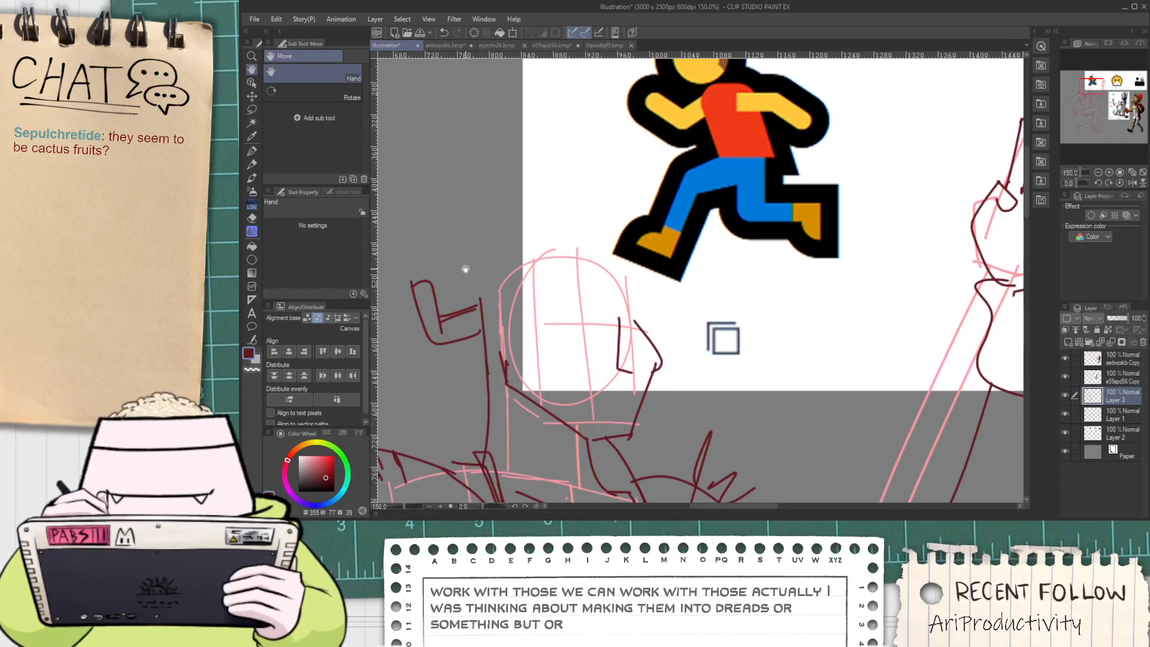
{"action": "scroll", "coordinate": [467, 267], "scroll_direction": "up", "scroll_amount": 1}
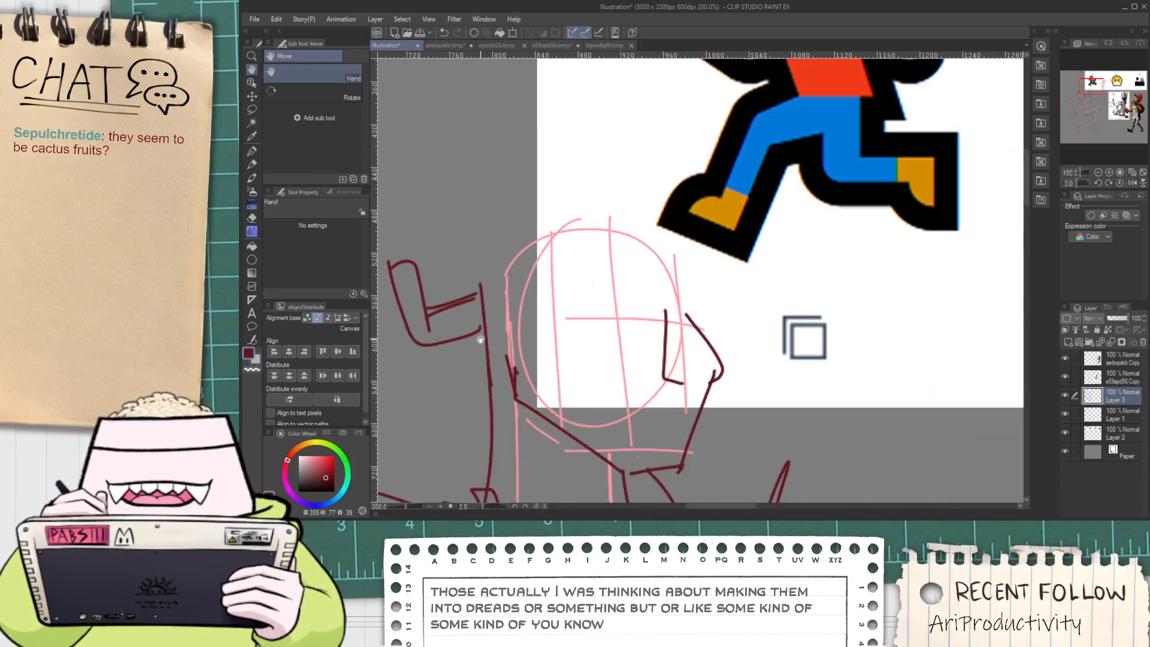
{"action": "key", "text": "p"}
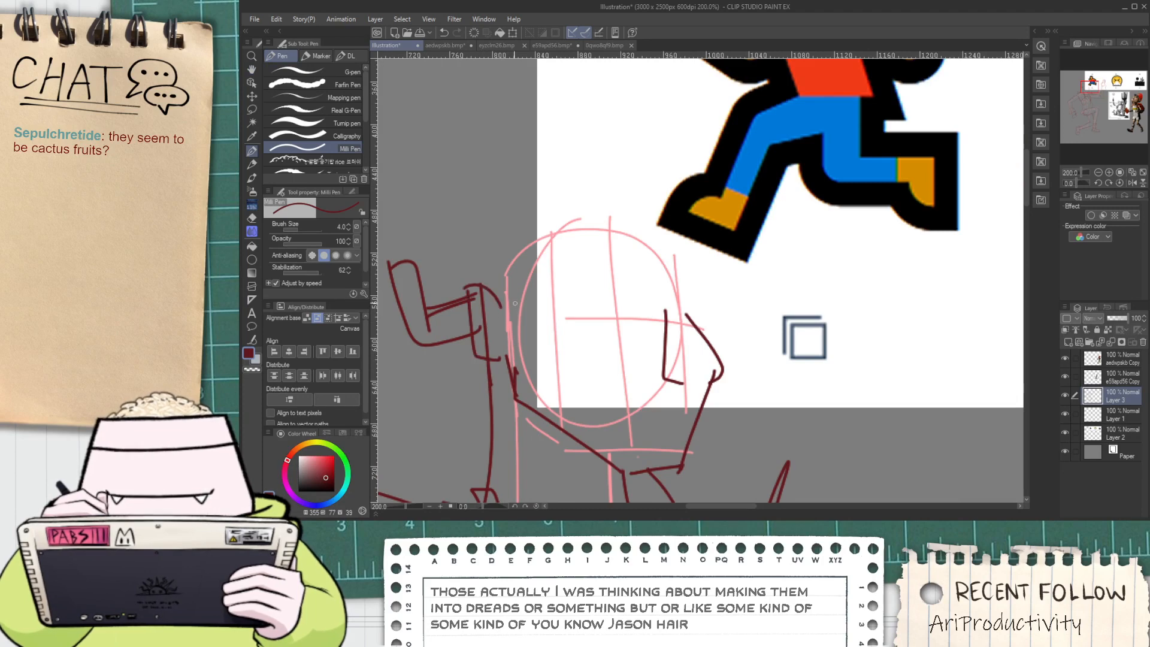
{"action": "key", "text": "ctrl+z"}
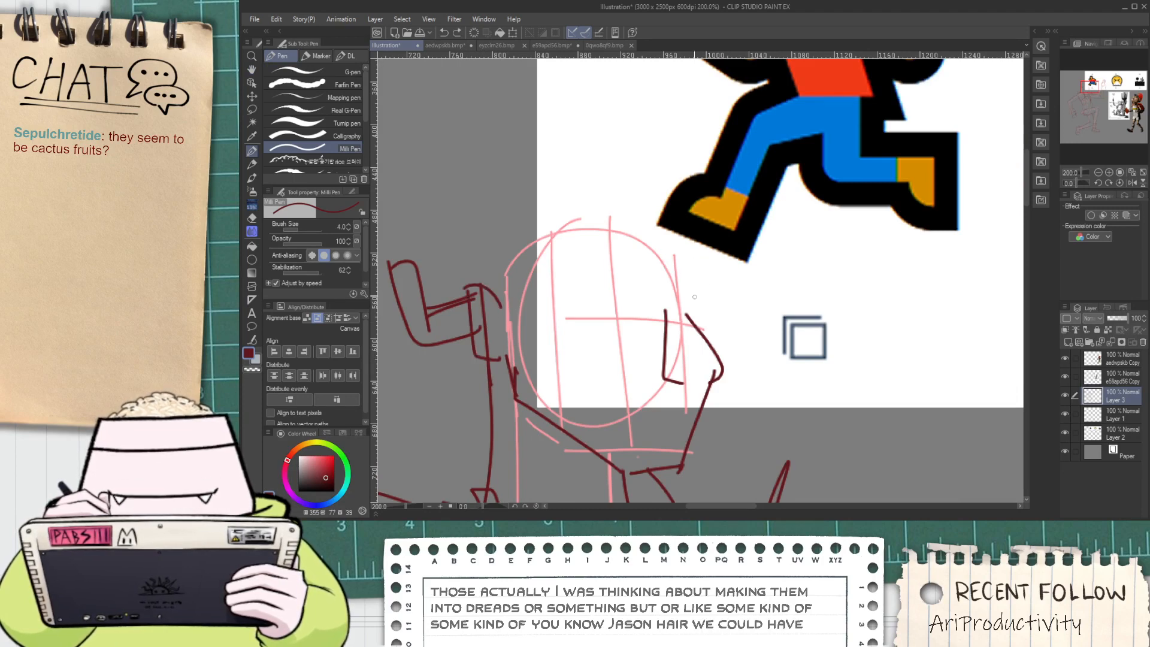
{"action": "mouse_move", "coordinate": [696, 325]}
{"action": "left_mouse_down"}
{"action": "mouse_move", "coordinate": [794, 203]}
{"action": "mouse_move", "coordinate": [766, 266]}
{"action": "mouse_move", "coordinate": [675, 273]}
{"action": "left_mouse_up"}
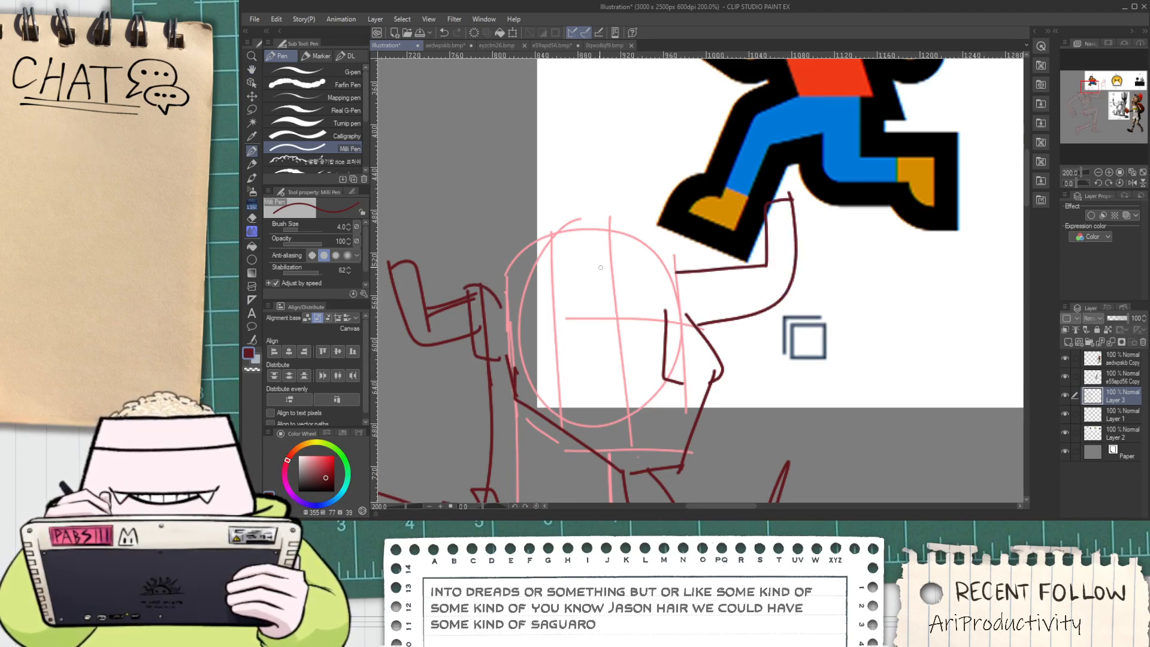
Draw a tall rounded saguaro column above the head, with a small upturned arm on its rear side
{"action": "left_click_drag", "start_coordinate": [478, 284], "coordinate": [475, 99]}
{"action": "mouse_move", "coordinate": [474, 176]}
{"action": "left_mouse_down"}
{"action": "mouse_move", "coordinate": [435, 110]}
{"action": "mouse_move", "coordinate": [456, 144]}
{"action": "mouse_move", "coordinate": [476, 146]}
{"action": "mouse_move", "coordinate": [594, 122]}
{"action": "left_mouse_up"}
{"action": "key", "text": "ctrl+z"}
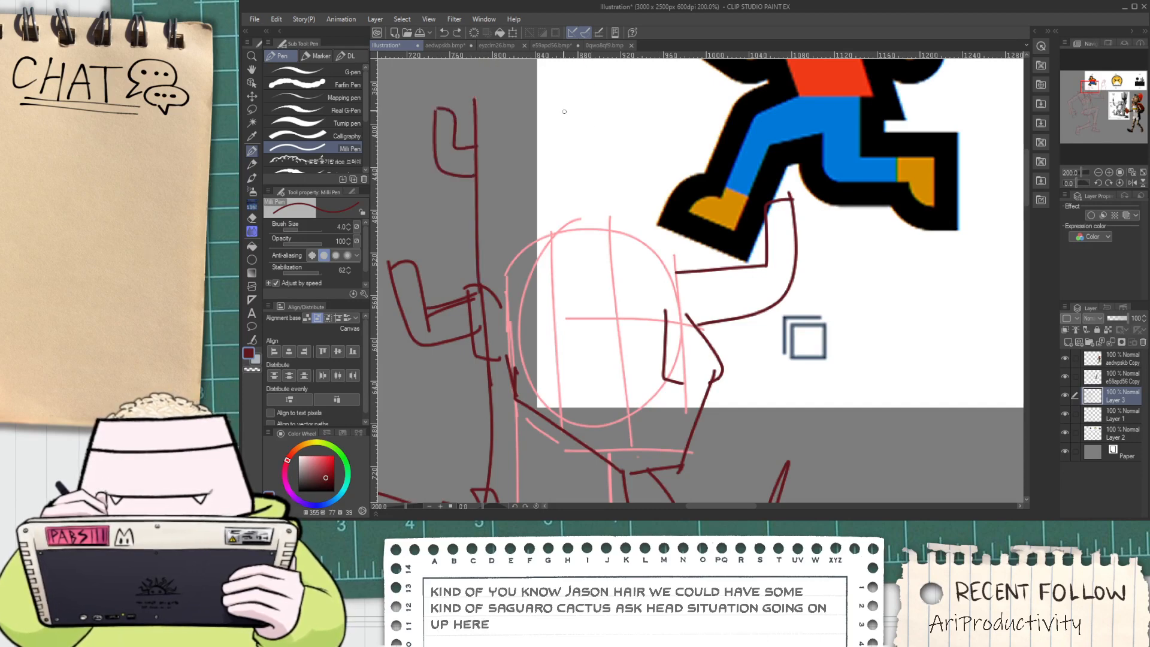
{"action": "scroll", "coordinate": [513, 118], "scroll_direction": "down", "scroll_amount": 1}
{"action": "left_click_drag", "start_coordinate": [513, 119], "coordinate": [513, 228]}
{"action": "mouse_move", "coordinate": [490, 153]}
{"action": "left_mouse_down"}
{"action": "mouse_move", "coordinate": [590, 132]}
{"action": "mouse_move", "coordinate": [636, 323]}
{"action": "mouse_move", "coordinate": [625, 150]}
{"action": "left_mouse_up"}
Erase the nose and redraw the front of the face with short angled strokes at the jaw and front arm base
{"action": "key", "text": "e"}
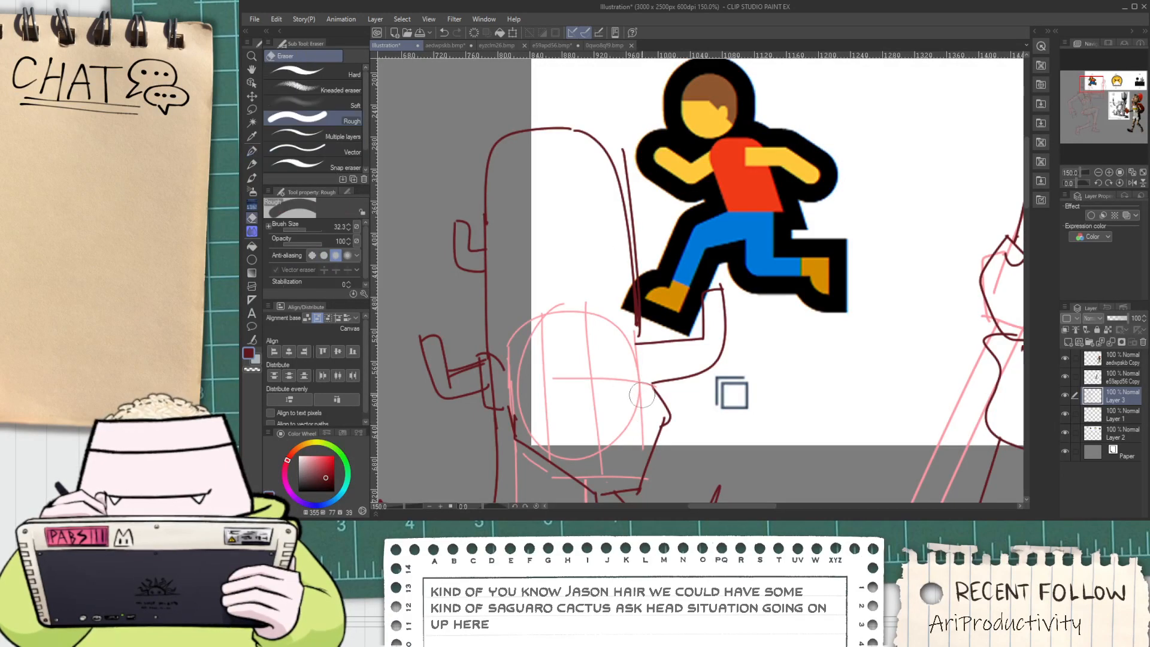
{"action": "left_click_drag", "start_coordinate": [664, 459], "coordinate": [669, 421]}
{"action": "left_click_drag", "start_coordinate": [646, 492], "coordinate": [645, 327]}
{"action": "key", "text": "p"}
{"action": "scroll", "coordinate": [628, 400], "scroll_direction": "up", "scroll_amount": 1}
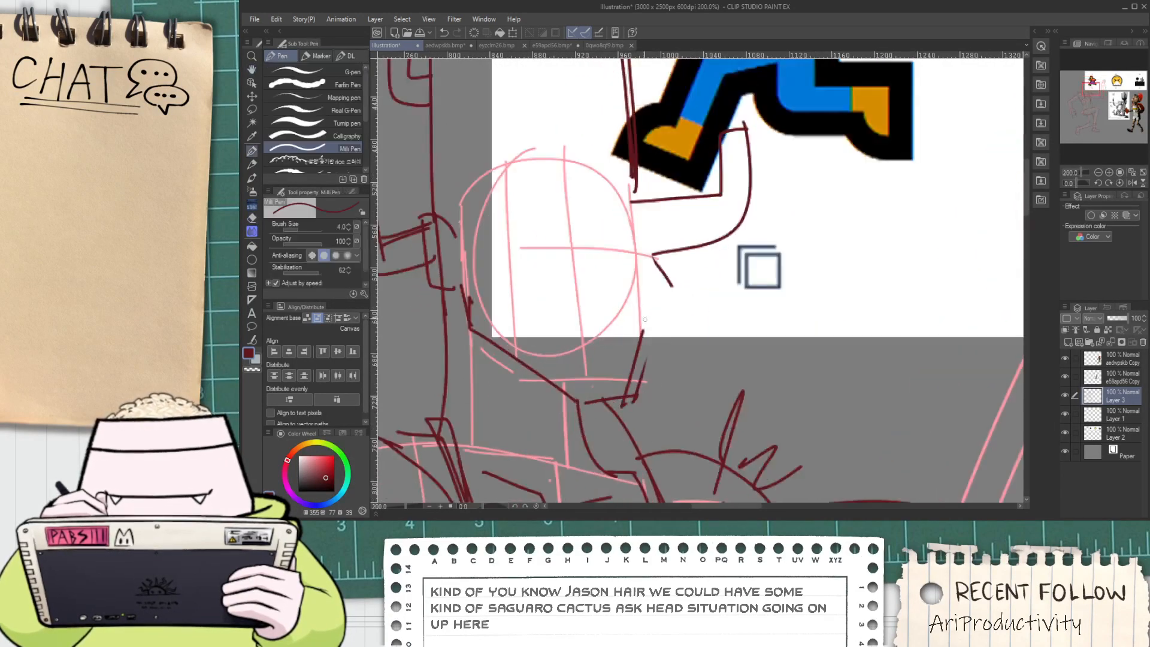
{"action": "key", "text": "ctrl+z"}
{"action": "left_click_drag", "start_coordinate": [639, 396], "coordinate": [647, 310]}
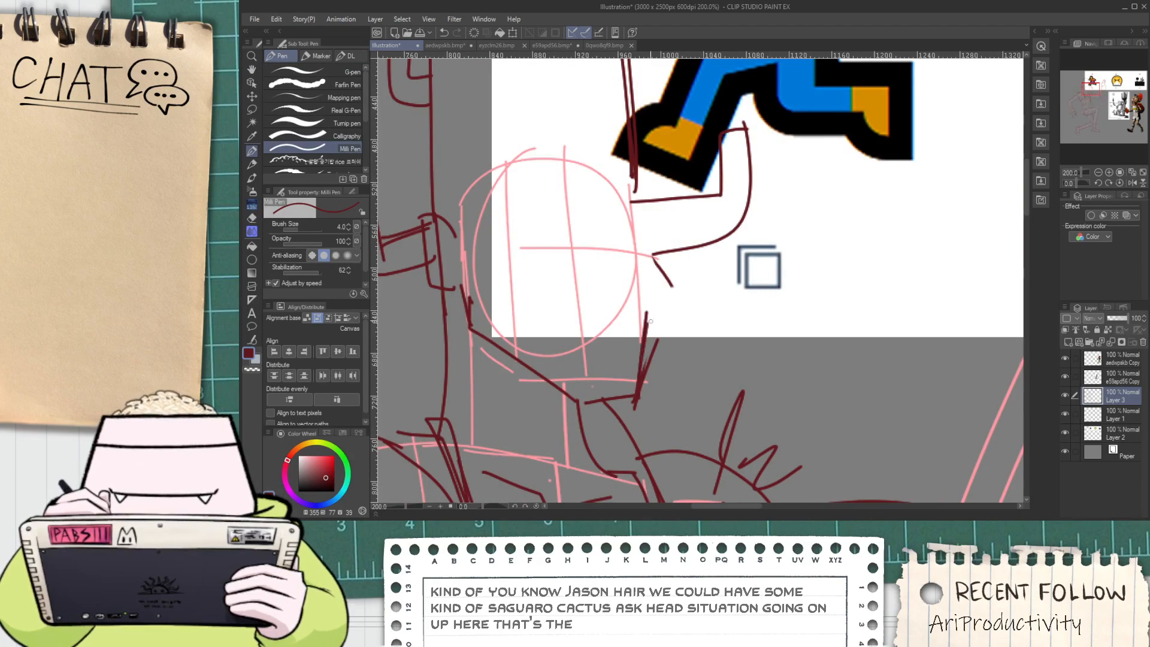
{"action": "left_click_drag", "start_coordinate": [641, 247], "coordinate": [649, 260]}
Erase the lines crossing the rear cactus arm's base and redraw the arm's upper edge
{"action": "key", "text": "h"}
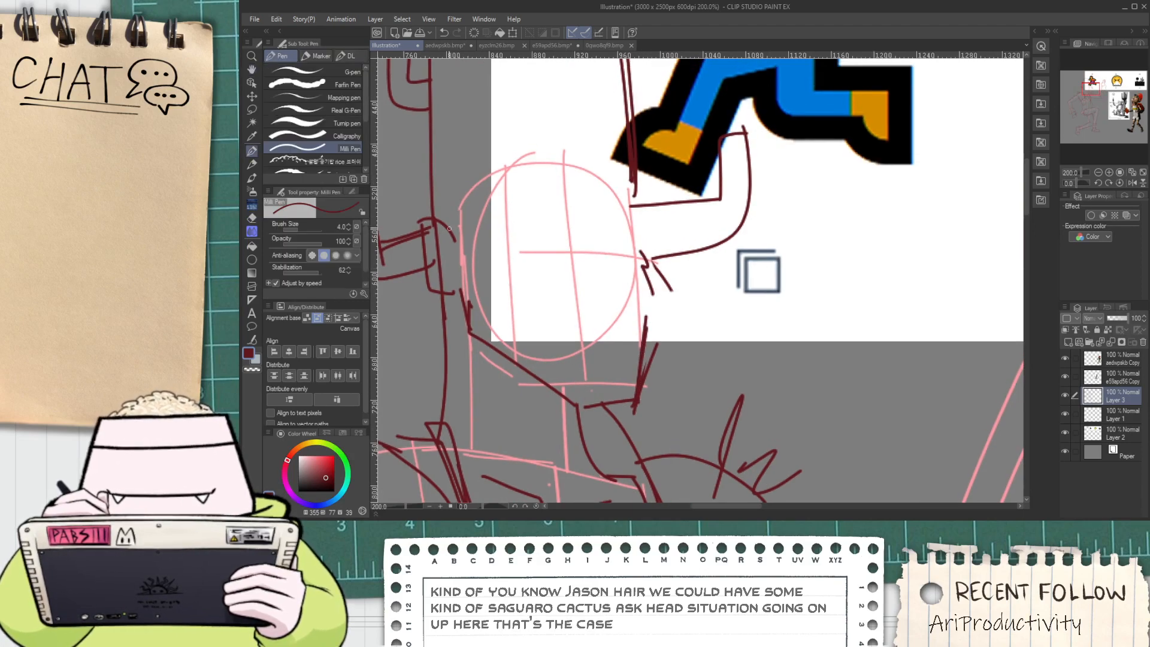
{"action": "scroll", "coordinate": [436, 242], "scroll_direction": "down", "scroll_amount": 1}
{"action": "key", "text": "e"}
{"action": "mouse_move", "coordinate": [436, 299]}
{"action": "left_mouse_down"}
{"action": "mouse_move", "coordinate": [469, 329]}
{"action": "mouse_move", "coordinate": [485, 242]}
{"action": "mouse_move", "coordinate": [446, 258]}
{"action": "mouse_move", "coordinate": [460, 279]}
{"action": "mouse_move", "coordinate": [480, 281]}
{"action": "left_mouse_up"}
{"action": "scroll", "coordinate": [469, 329], "scroll_direction": "up", "scroll_amount": 1}
{"action": "key", "text": "p"}
{"action": "left_click_drag", "start_coordinate": [413, 250], "coordinate": [467, 239]}
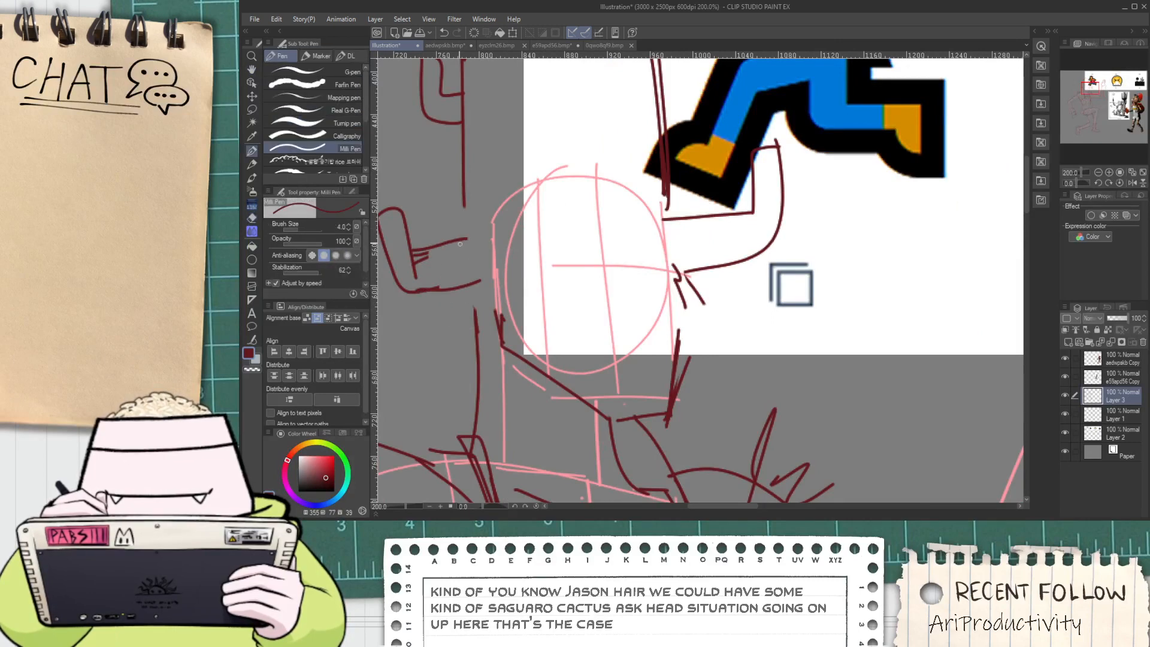
Sketch two tall pointed cat ears rising from the top of the head
{"action": "left_click_drag", "start_coordinate": [473, 302], "coordinate": [480, 343]}
{"action": "mouse_move", "coordinate": [465, 256]}
{"action": "left_mouse_down"}
{"action": "mouse_move", "coordinate": [462, 202]}
{"action": "mouse_move", "coordinate": [489, 203]}
{"action": "mouse_move", "coordinate": [500, 159]}
{"action": "mouse_move", "coordinate": [545, 240]}
{"action": "mouse_move", "coordinate": [626, 174]}
{"action": "left_mouse_up"}
{"action": "scroll", "coordinate": [466, 225], "scroll_direction": "down", "scroll_amount": 2}
{"action": "key", "text": "space"}
{"action": "scroll", "coordinate": [491, 224], "scroll_direction": "up", "scroll_amount": 1}
{"action": "mouse_move", "coordinate": [626, 174]}
{"action": "left_mouse_down"}
{"action": "mouse_move", "coordinate": [635, 195]}
{"action": "mouse_move", "coordinate": [624, 252]}
{"action": "mouse_move", "coordinate": [620, 204]}
{"action": "mouse_move", "coordinate": [610, 254]}
{"action": "left_mouse_up"}
{"action": "key", "text": "e"}
{"action": "key", "text": "p"}
{"action": "scroll", "coordinate": [472, 312], "scroll_direction": "up", "scroll_amount": 1}
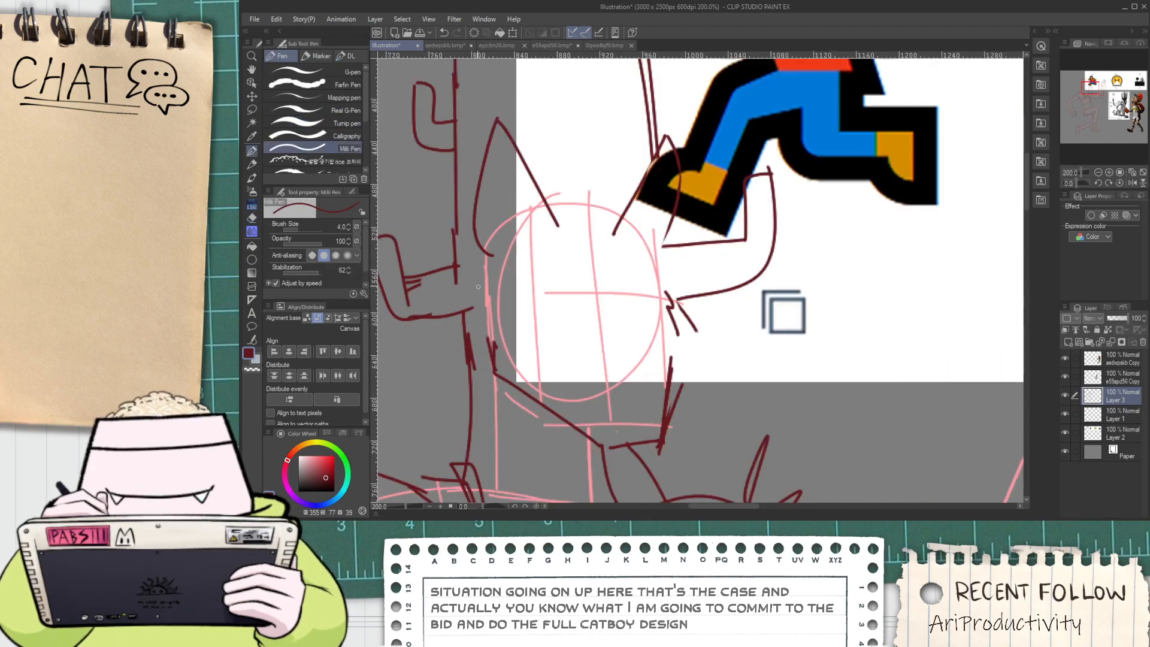
Sketch a small squared ear shape on the rear side of the head, around the cactus arm's base
{"action": "mouse_move", "coordinate": [471, 282]}
{"action": "left_mouse_down"}
{"action": "mouse_move", "coordinate": [469, 333]}
{"action": "mouse_move", "coordinate": [490, 349]}
{"action": "mouse_move", "coordinate": [455, 290]}
{"action": "mouse_move", "coordinate": [493, 292]}
{"action": "left_mouse_up"}
{"action": "key", "text": "ctrl+z"}
{"action": "key", "text": "ctrl+z"}
{"action": "mouse_move", "coordinate": [485, 336]}
{"action": "left_mouse_down"}
{"action": "mouse_move", "coordinate": [457, 347]}
{"action": "mouse_move", "coordinate": [451, 276]}
{"action": "mouse_move", "coordinate": [479, 284]}
{"action": "mouse_move", "coordinate": [483, 317]}
{"action": "left_mouse_up"}
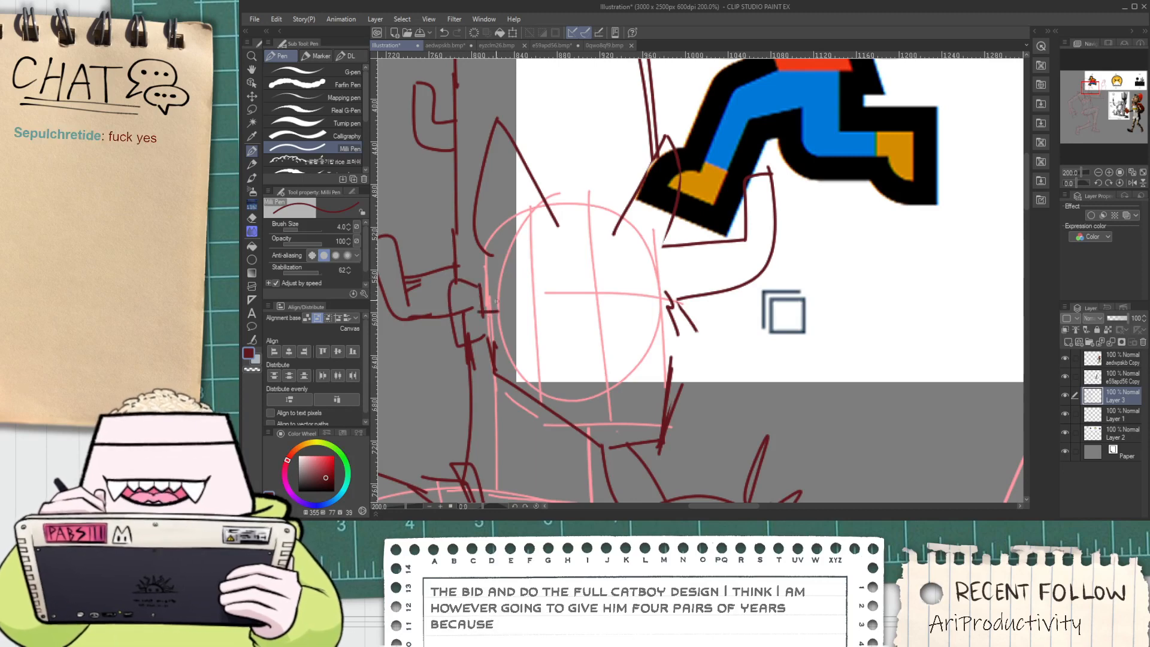
Draw a sideburn line beside the rear ear and an angular hairline stroke between the two cat ears
{"action": "left_click_drag", "start_coordinate": [493, 262], "coordinate": [497, 310]}
{"action": "mouse_move", "coordinate": [559, 222]}
{"action": "left_mouse_down"}
{"action": "mouse_move", "coordinate": [578, 246]}
{"action": "mouse_move", "coordinate": [566, 239]}
{"action": "mouse_move", "coordinate": [594, 238]}
{"action": "mouse_move", "coordinate": [566, 242]}
{"action": "mouse_move", "coordinate": [618, 245]}
{"action": "mouse_move", "coordinate": [587, 275]}
{"action": "left_mouse_up"}
{"action": "key", "text": "ctrl+z"}
{"action": "key", "text": "ctrl+z"}
{"action": "scroll", "coordinate": [665, 311], "scroll_direction": "down", "scroll_amount": 2}
{"action": "scroll", "coordinate": [588, 275], "scroll_direction": "up", "scroll_amount": 2}
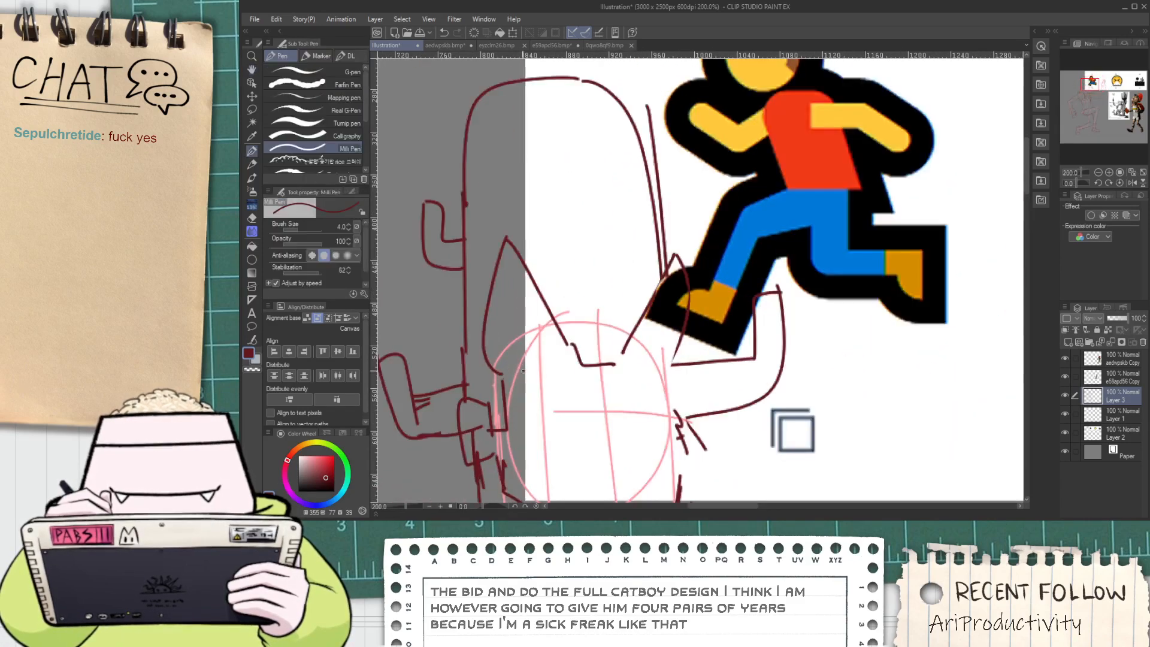
{"action": "mouse_move", "coordinate": [525, 371]}
{"action": "left_mouse_down"}
{"action": "mouse_move", "coordinate": [501, 296]}
{"action": "mouse_move", "coordinate": [510, 277]}
{"action": "mouse_move", "coordinate": [547, 352]}
{"action": "left_mouse_up"}
{"action": "mouse_move", "coordinate": [646, 357]}
{"action": "left_mouse_down"}
{"action": "mouse_move", "coordinate": [689, 279]}
{"action": "mouse_move", "coordinate": [590, 231]}
{"action": "mouse_move", "coordinate": [584, 136]}
{"action": "left_mouse_up"}
Sketch a long tail sweeping from the hip behind the lowered hand and curving upward, with a parallel inner line
{"action": "scroll", "coordinate": [683, 281], "scroll_direction": "down", "scroll_amount": 2}
{"action": "scroll", "coordinate": [584, 136], "scroll_direction": "down", "scroll_amount": 2}
{"action": "left_click_drag", "start_coordinate": [557, 386], "coordinate": [569, 312]}
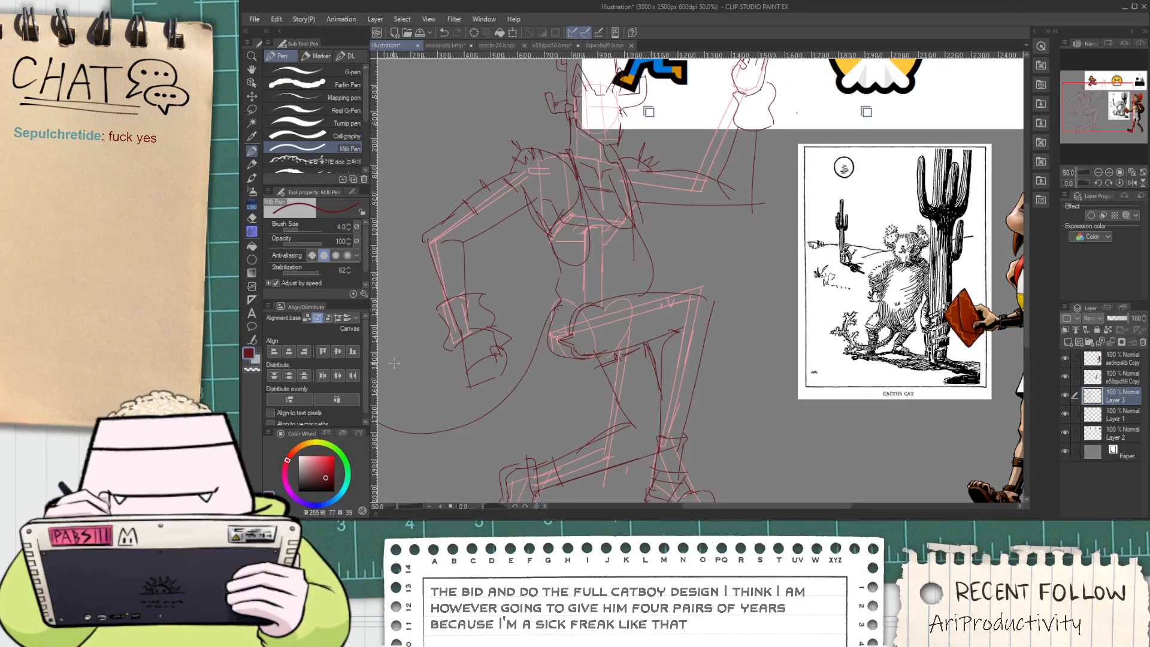
{"action": "left_click_drag", "start_coordinate": [441, 363], "coordinate": [478, 317]}
{"action": "left_click_drag", "start_coordinate": [568, 317], "coordinate": [412, 252]}
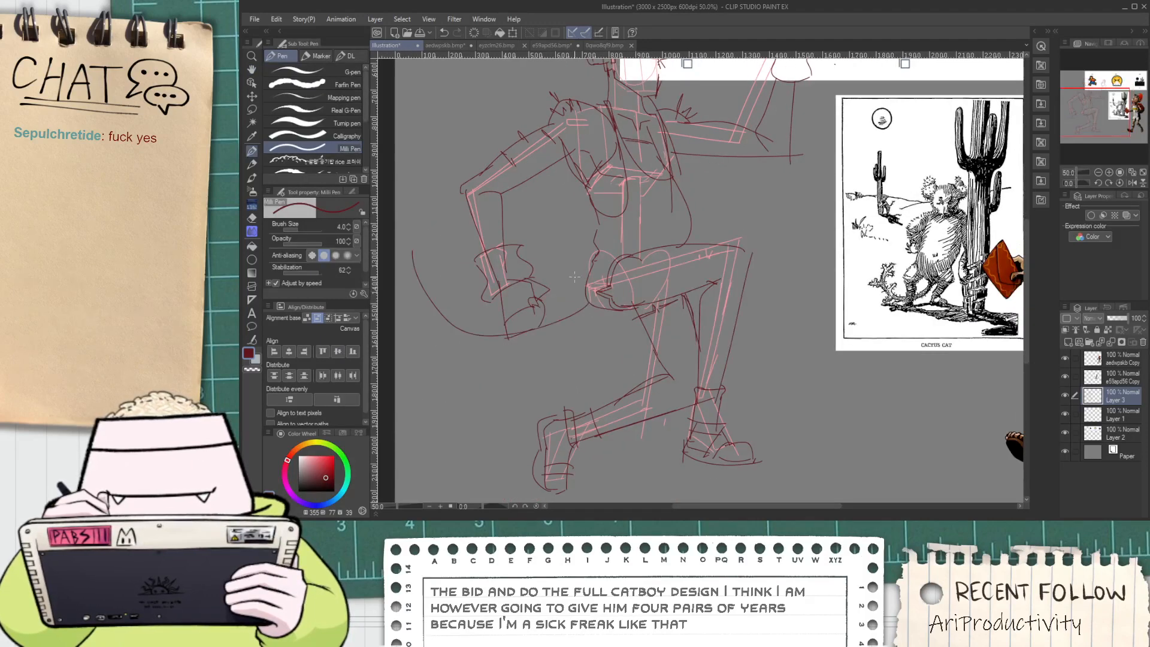
{"action": "left_click_drag", "start_coordinate": [574, 277], "coordinate": [533, 303]}
{"action": "key", "text": "ctrl+z"}
{"action": "left_click_drag", "start_coordinate": [448, 292], "coordinate": [557, 310]}
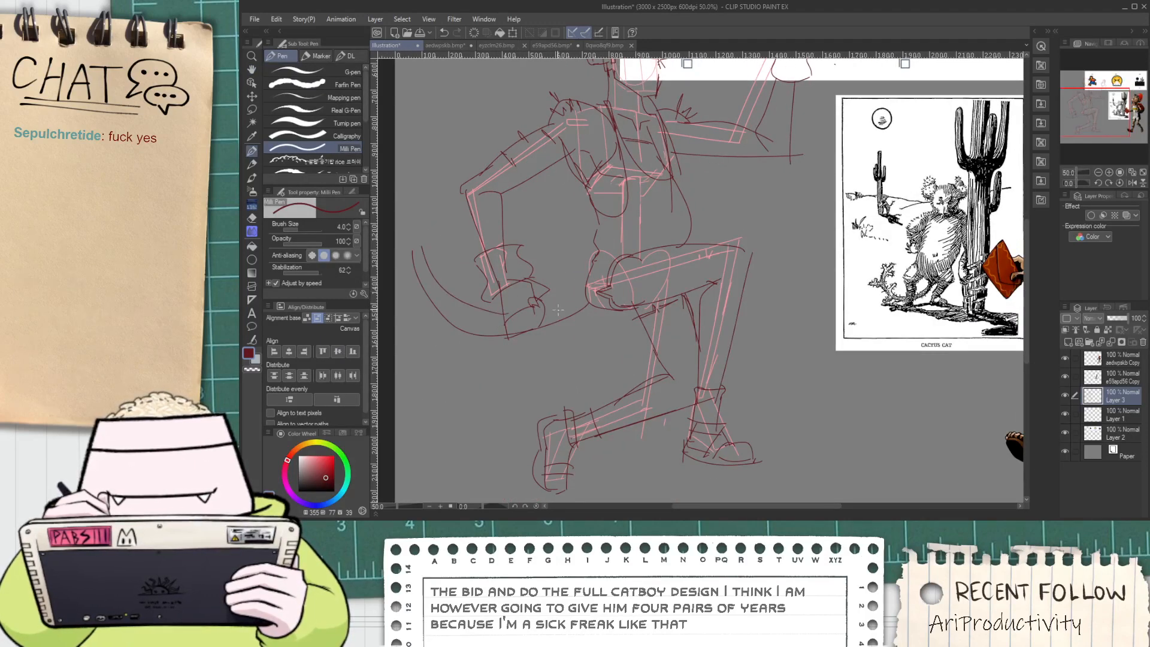
{"action": "scroll", "coordinate": [437, 295], "scroll_direction": "up", "scroll_amount": 1}
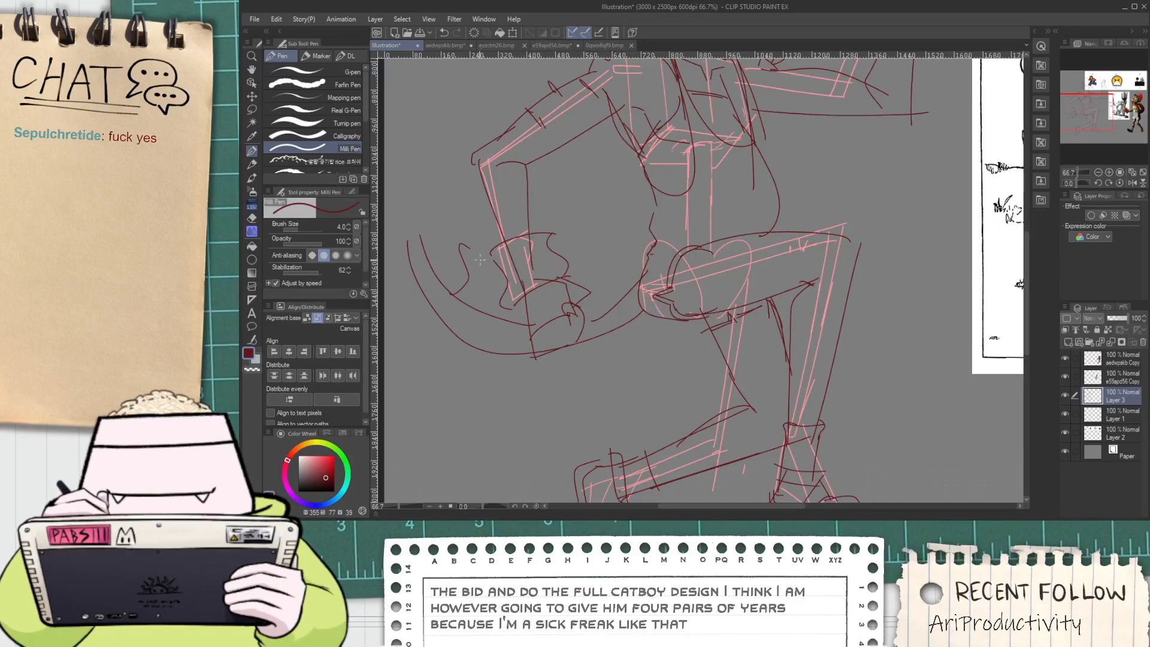
Add small upturned cactus branches along the inner and outer edges of the tail
{"action": "mouse_move", "coordinate": [420, 335]}
{"action": "left_mouse_down"}
{"action": "mouse_move", "coordinate": [444, 361]}
{"action": "mouse_move", "coordinate": [497, 334]}
{"action": "left_mouse_up"}
{"action": "mouse_move", "coordinate": [490, 327]}
{"action": "left_mouse_down"}
{"action": "mouse_move", "coordinate": [481, 309]}
{"action": "mouse_move", "coordinate": [500, 300]}
{"action": "mouse_move", "coordinate": [509, 315]}
{"action": "mouse_move", "coordinate": [490, 298]}
{"action": "mouse_move", "coordinate": [505, 322]}
{"action": "left_mouse_up"}
{"action": "key", "text": "ctrl+z"}
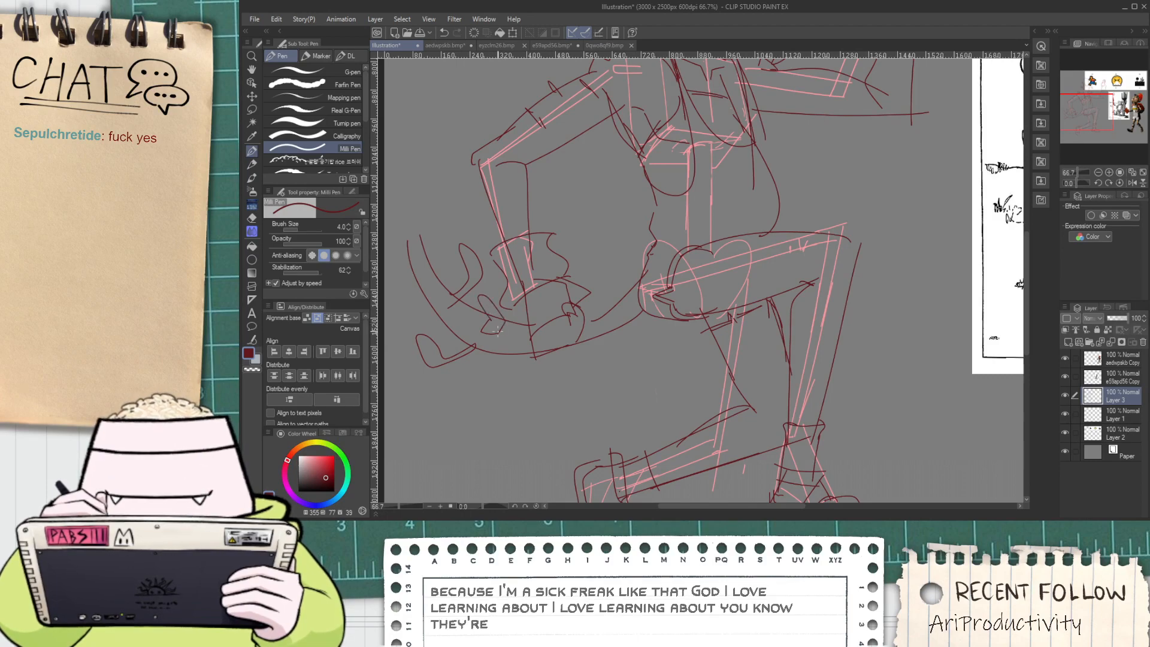
{"action": "left_click_drag", "start_coordinate": [426, 283], "coordinate": [444, 344]}
{"action": "scroll", "coordinate": [435, 349], "scroll_direction": "down", "scroll_amount": 1}
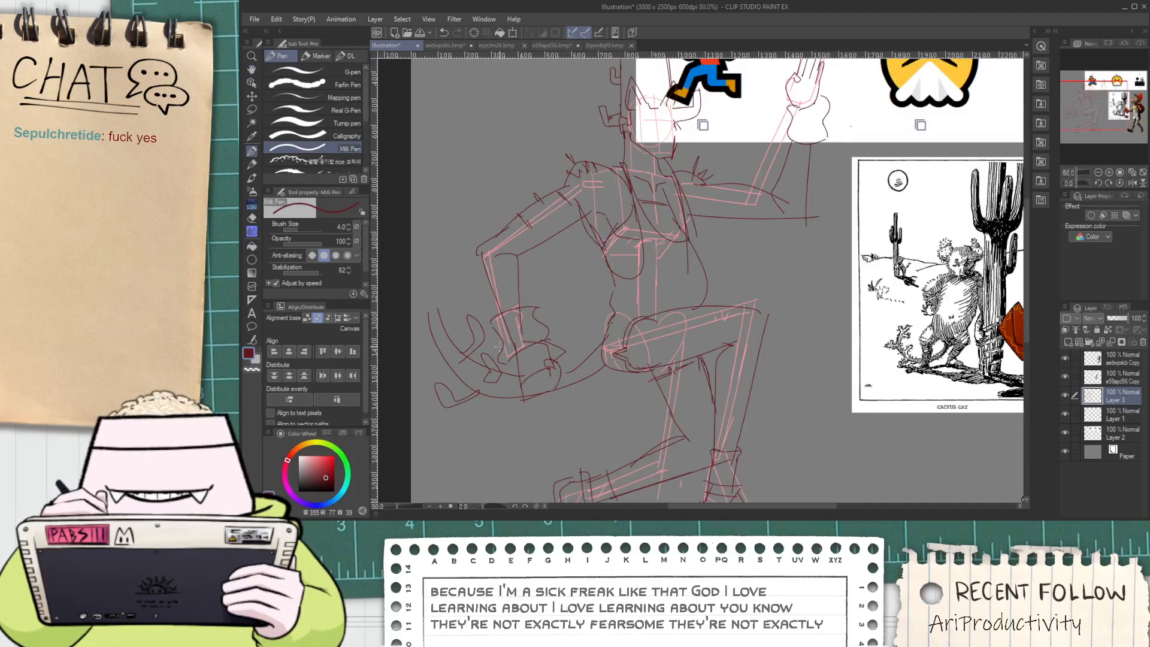
{"action": "left_click_drag", "start_coordinate": [625, 338], "coordinate": [575, 343]}
{"action": "scroll", "coordinate": [400, 327], "scroll_direction": "up", "scroll_amount": 2}
{"action": "left_click_drag", "start_coordinate": [393, 324], "coordinate": [595, 285]}
{"action": "mouse_move", "coordinate": [582, 348]}
{"action": "left_mouse_down"}
{"action": "mouse_move", "coordinate": [530, 339]}
{"action": "mouse_move", "coordinate": [557, 328]}
{"action": "left_mouse_up"}
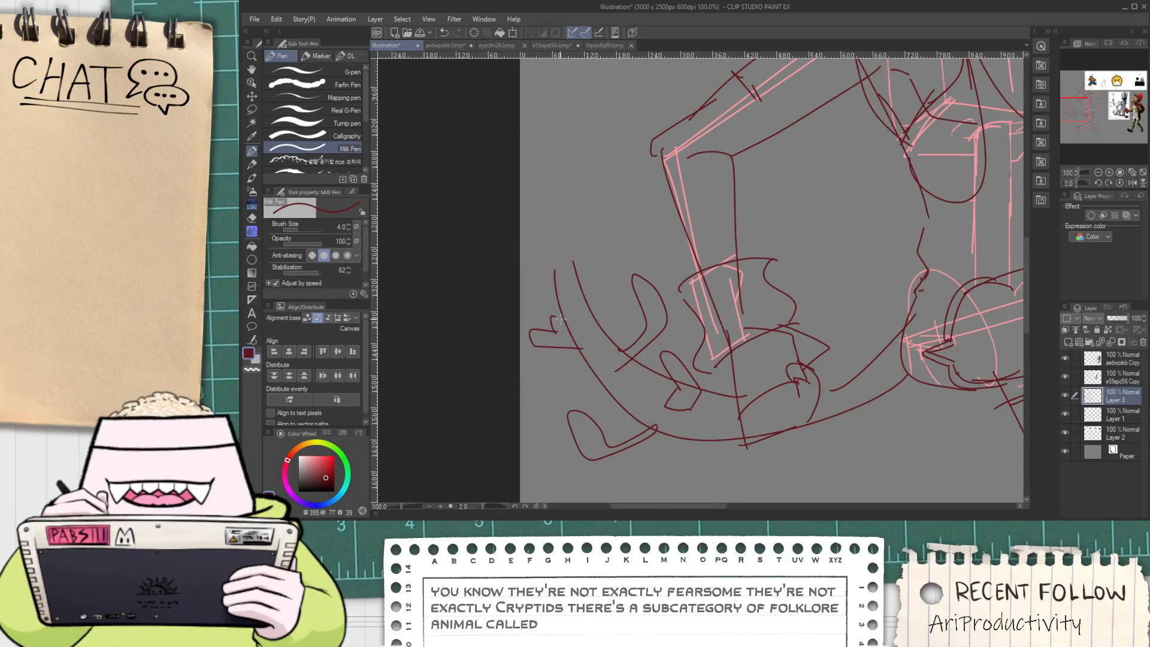
Select Layer 1 together with Layer 3 and move the whole figure slightly toward the reference images
{"action": "key", "text": "space"}
{"action": "scroll", "coordinate": [627, 309], "scroll_direction": "down", "scroll_amount": 3}
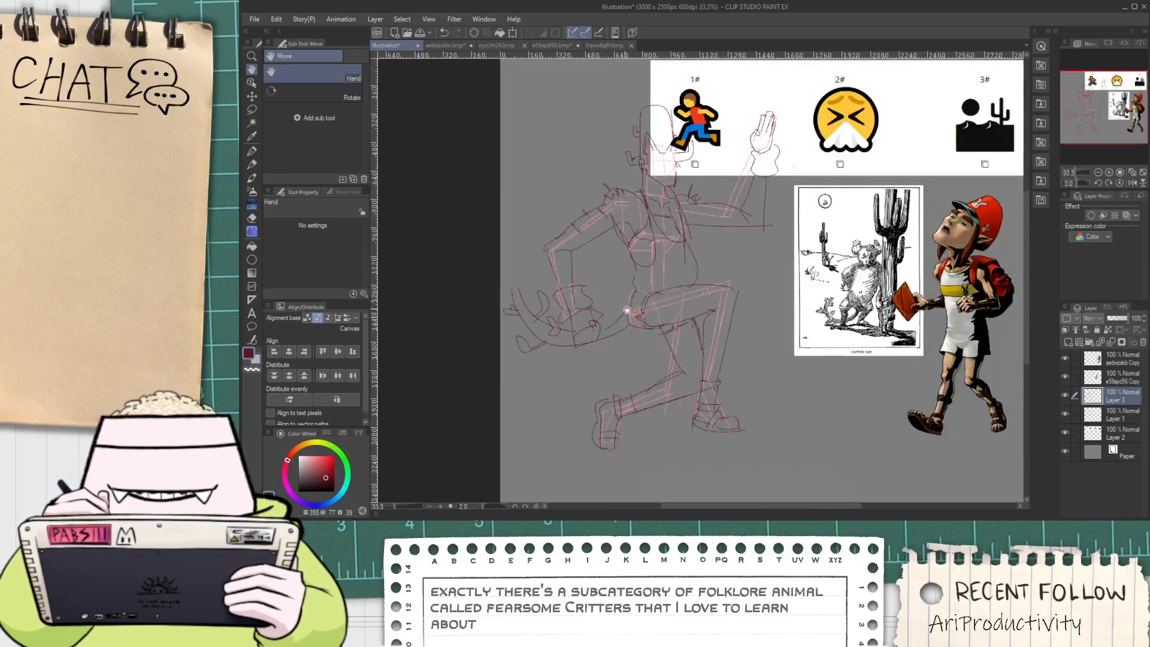
{"action": "left_click_drag", "start_coordinate": [626, 309], "coordinate": [559, 287]}
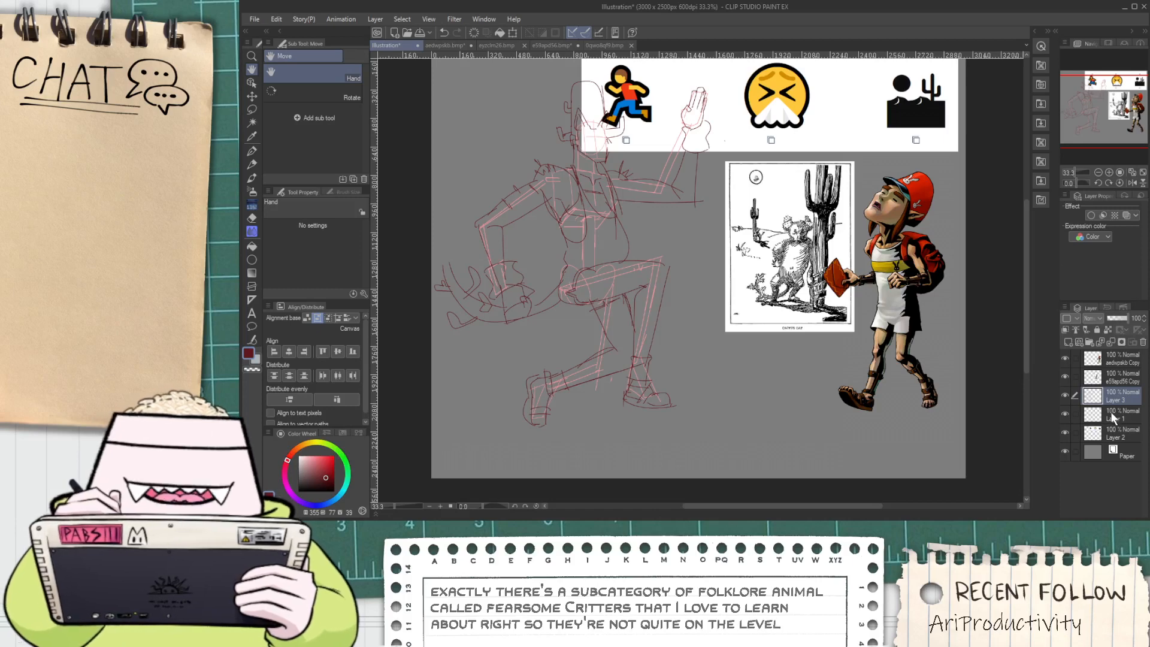
{"action": "left_click", "coordinate": [1111, 411], "text": "ctrl"}
{"action": "key", "text": "k"}
{"action": "left_click_drag", "start_coordinate": [607, 326], "coordinate": [633, 323]}
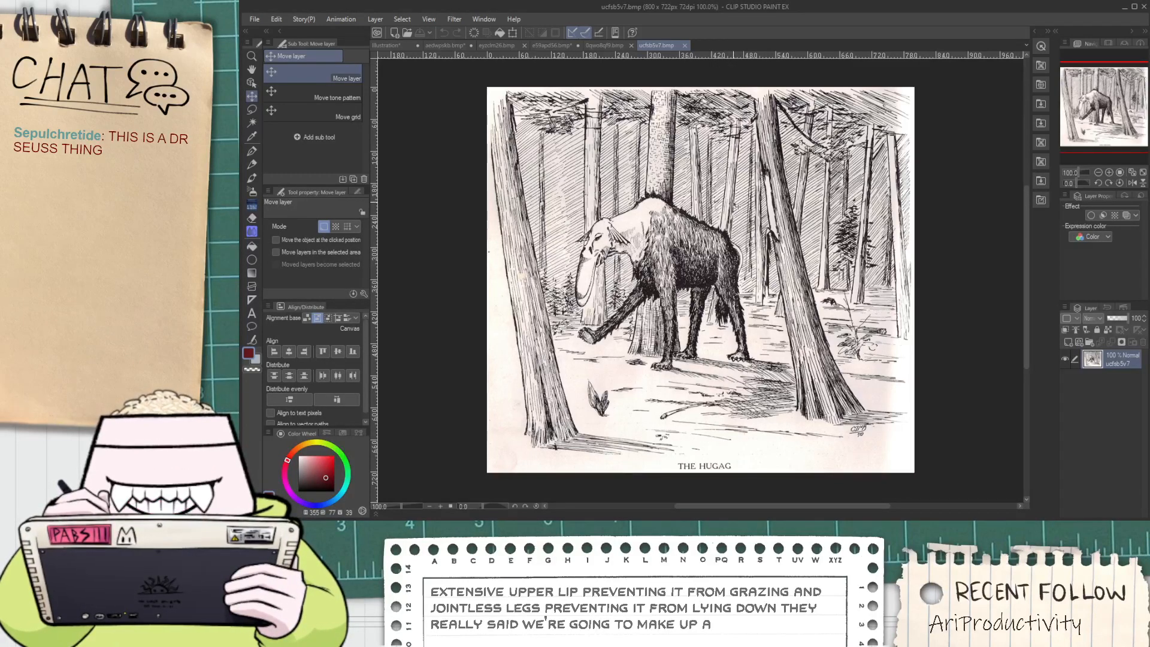
Inspect the Hugag drawing, and close all reference image documents to return to the Illustration canvas
{"action": "scroll", "coordinate": [587, 224], "scroll_direction": "up", "scroll_amount": 4}
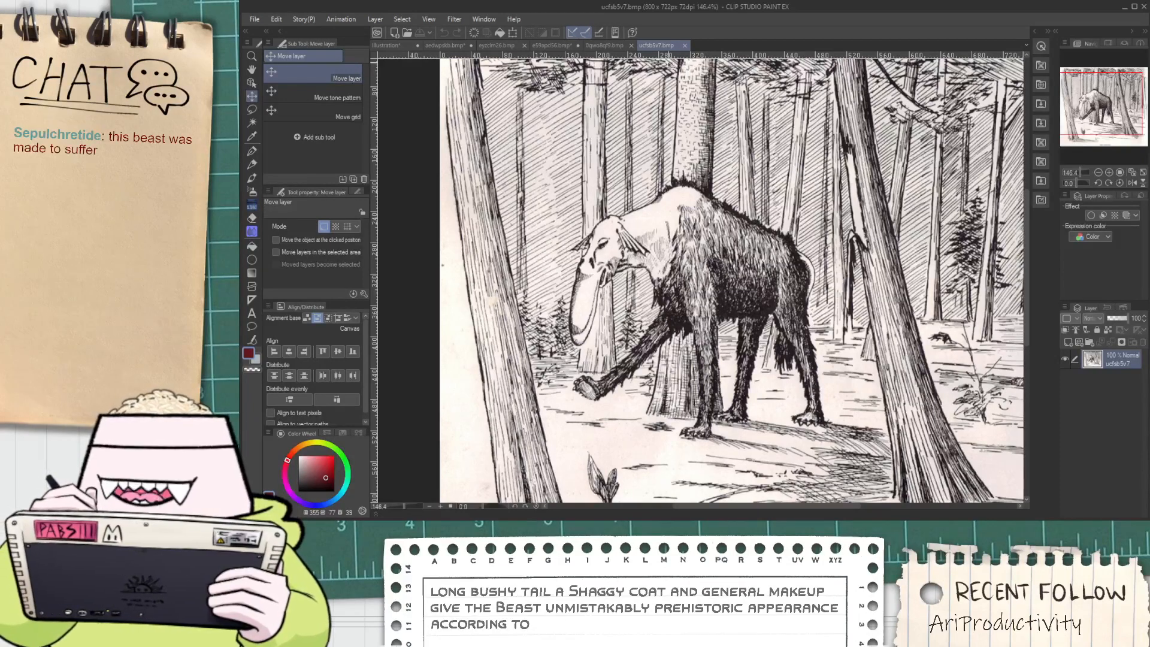
{"action": "left_click", "coordinate": [684, 45]}
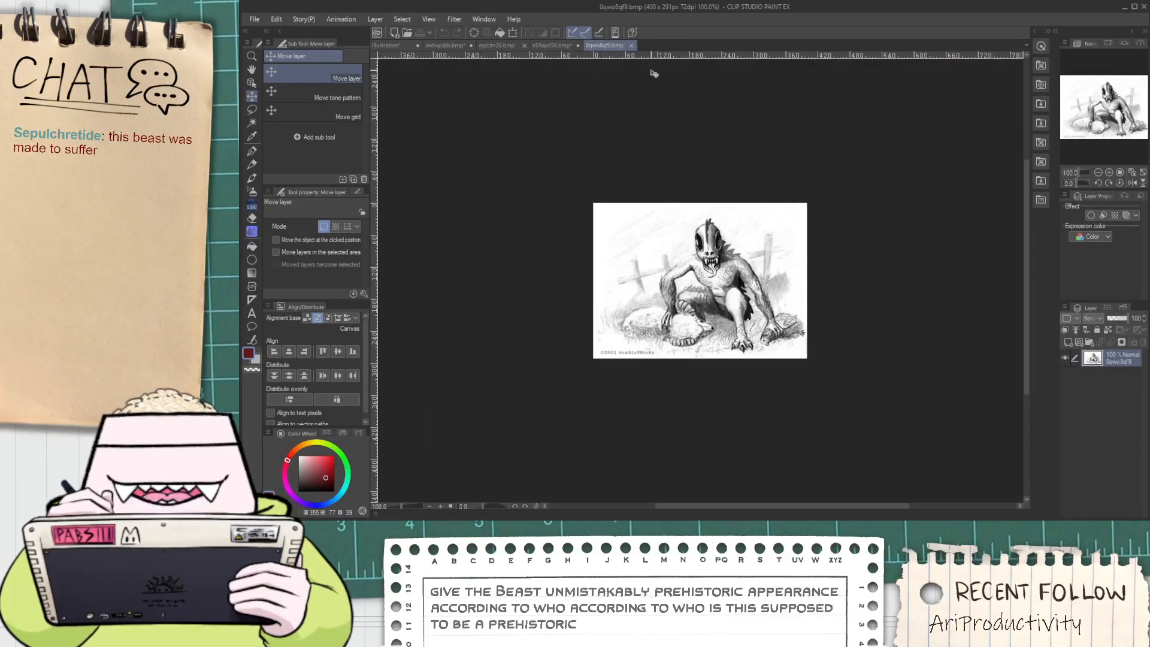
{"action": "left_click", "coordinate": [630, 46]}
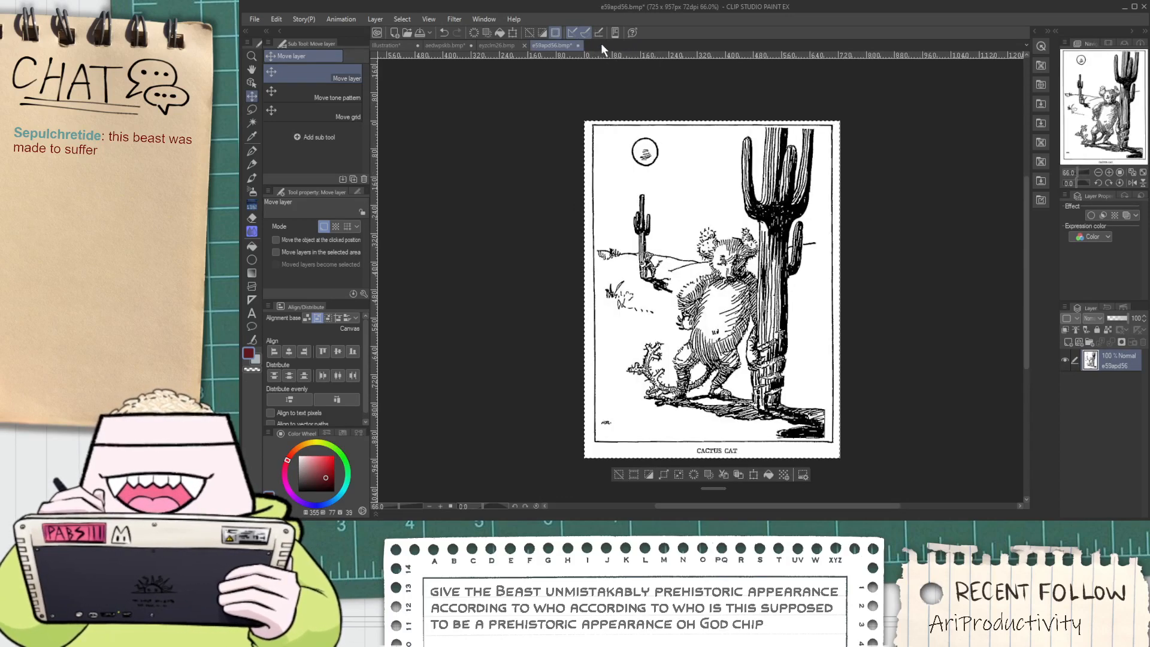
{"action": "left_click", "coordinate": [576, 45]}
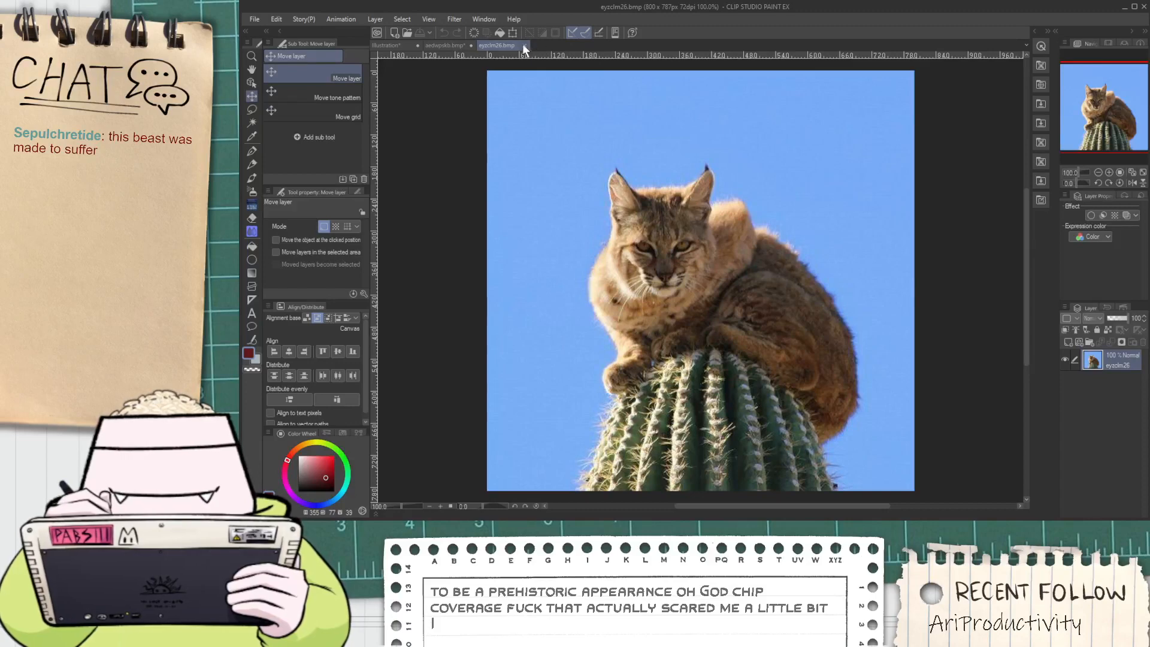
{"action": "left_click", "coordinate": [526, 42]}
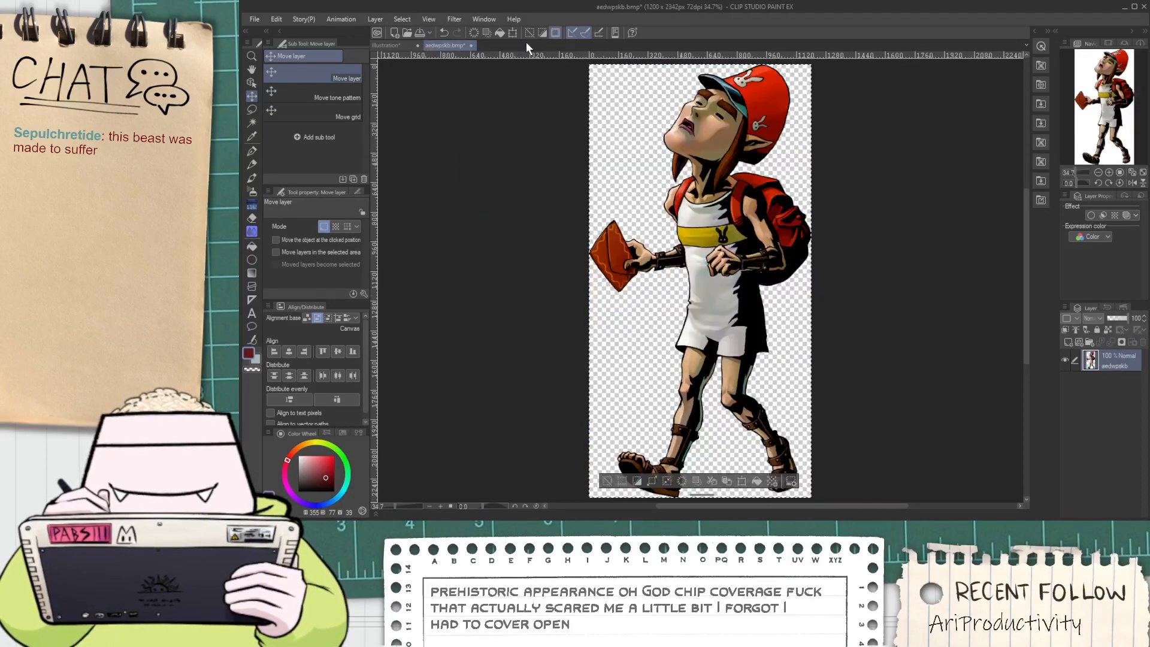
{"action": "left_click", "coordinate": [711, 190]}
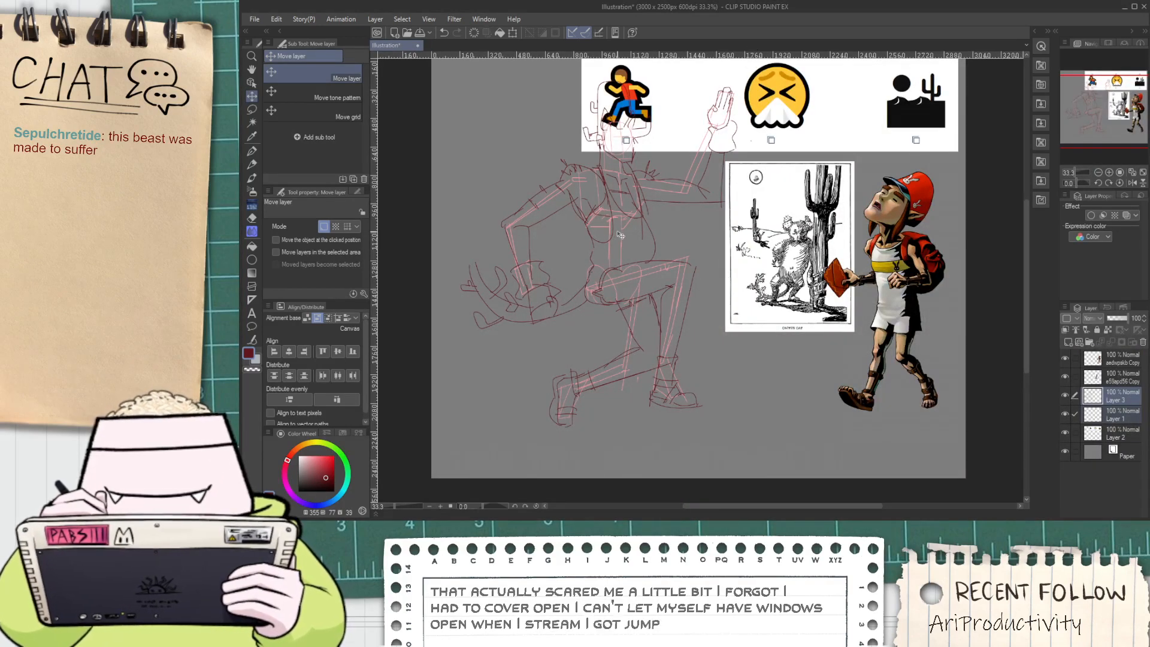
Extend the tail's outer line upward to lengthen its tip
{"action": "key", "text": "p"}
{"action": "scroll", "coordinate": [479, 279], "scroll_direction": "up", "scroll_amount": 3}
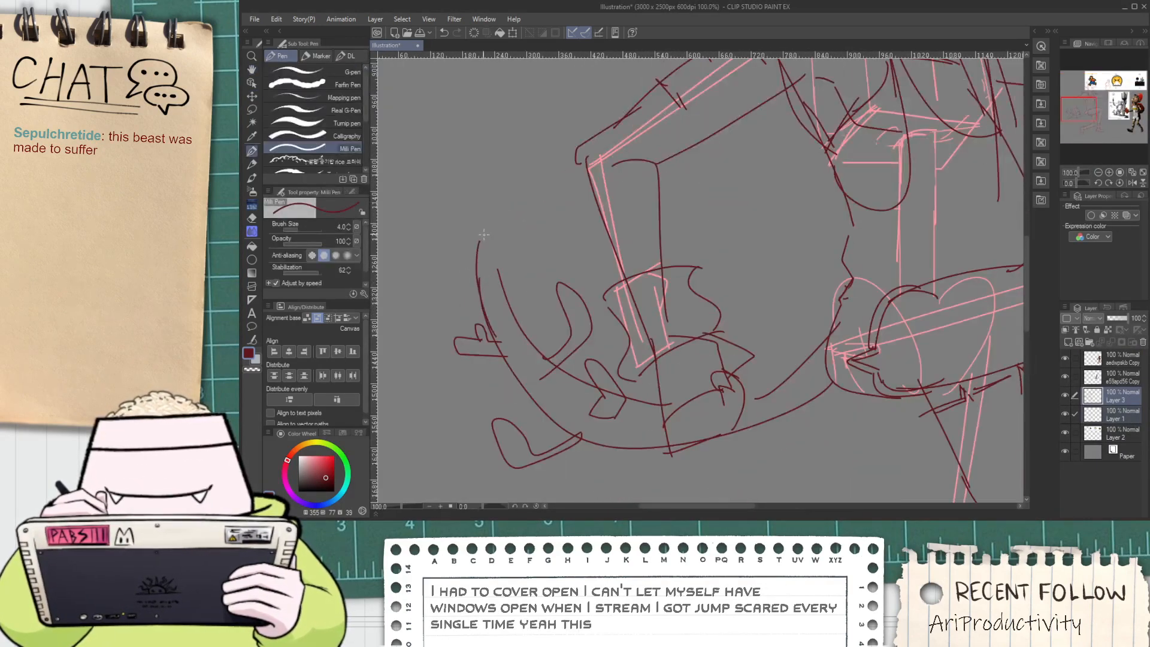
{"action": "scroll", "coordinate": [535, 353], "scroll_direction": "down", "scroll_amount": 1}
{"action": "scroll", "coordinate": [537, 348], "scroll_direction": "down", "scroll_amount": 1}
Draw a curved line across the lower belly, wrapping around the waist above the raised thigh
{"action": "key", "text": "space"}
{"action": "left_click_drag", "start_coordinate": [704, 399], "coordinate": [586, 401]}
{"action": "left_click_drag", "start_coordinate": [604, 233], "coordinate": [559, 186]}
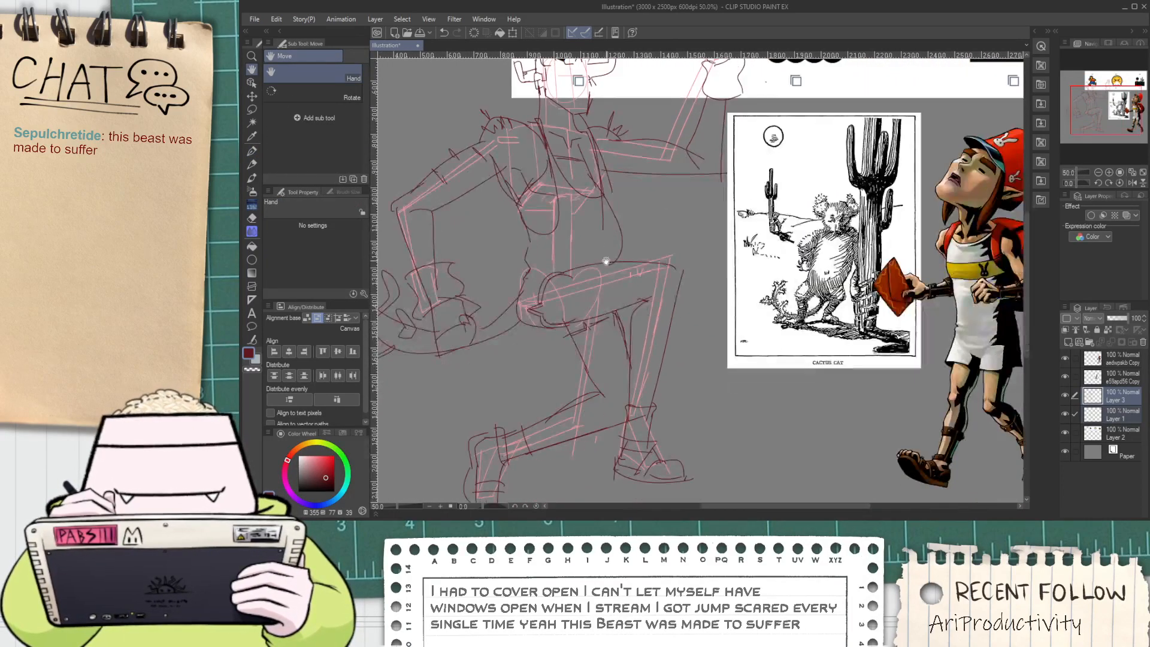
{"action": "left_click_drag", "start_coordinate": [683, 227], "coordinate": [660, 231]}
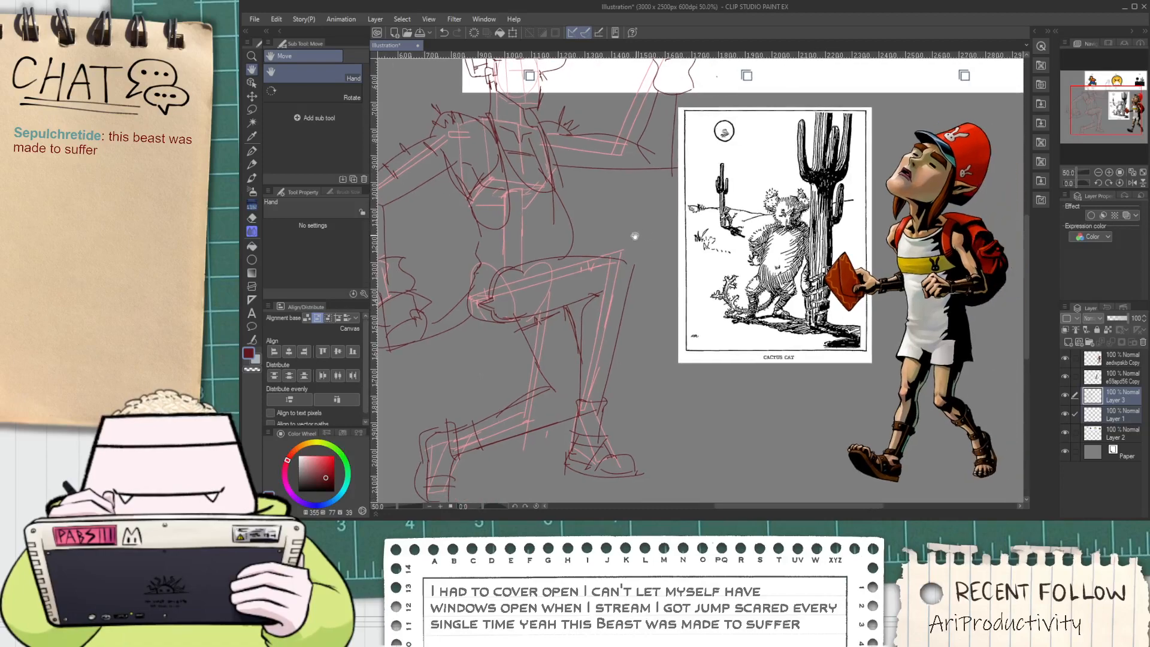
{"action": "scroll", "coordinate": [587, 214], "scroll_direction": "up", "scroll_amount": 2}
{"action": "scroll", "coordinate": [460, 297], "scroll_direction": "down", "scroll_amount": 3}
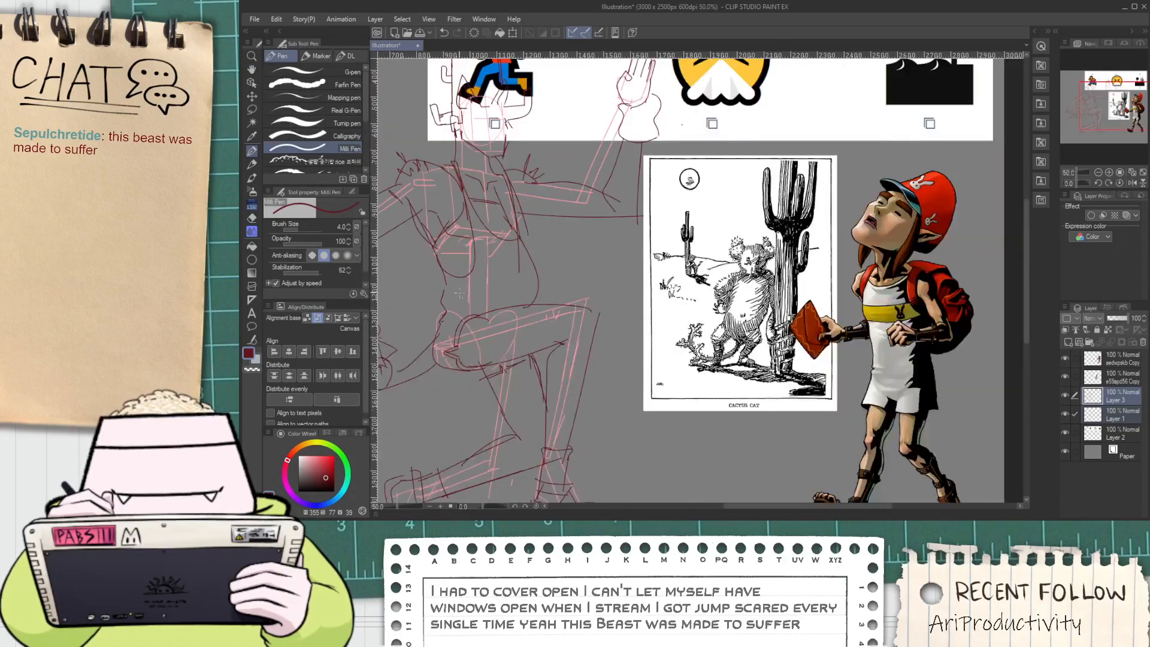
{"action": "scroll", "coordinate": [479, 272], "scroll_direction": "up", "scroll_amount": 2}
{"action": "left_click_drag", "start_coordinate": [565, 225], "coordinate": [509, 275]}
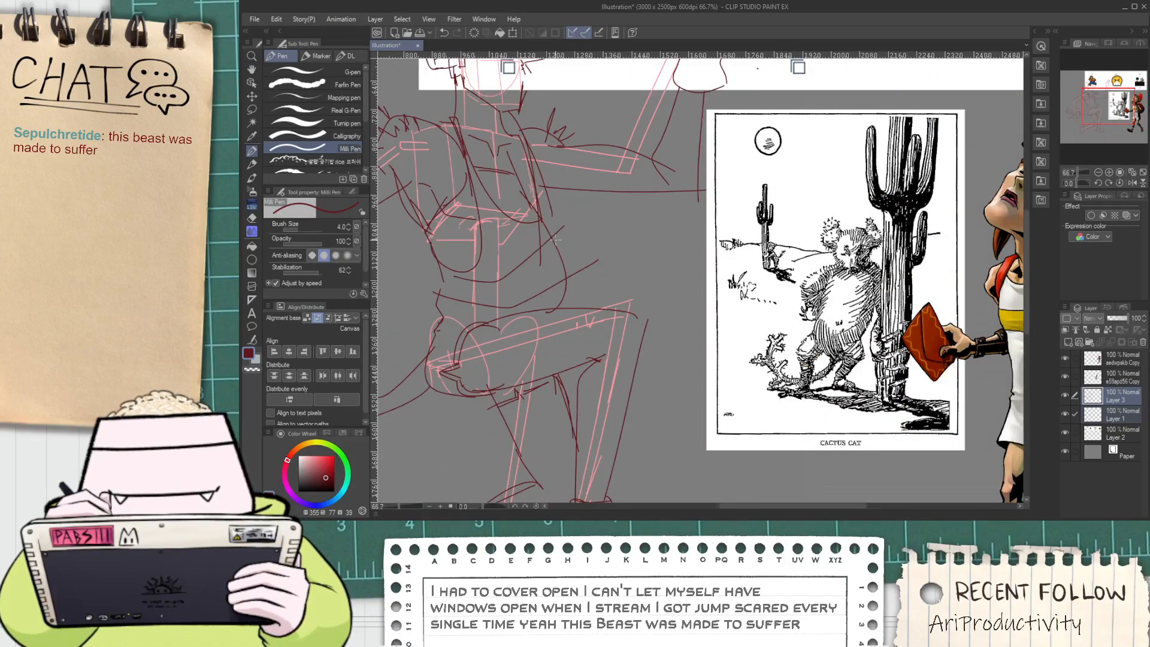
Undo the last stroke and draw a short line across the chest between the chest guards
{"action": "scroll", "coordinate": [575, 180], "scroll_direction": "down", "scroll_amount": 1}
{"action": "mouse_move", "coordinate": [578, 180]}
{"action": "left_mouse_down"}
{"action": "mouse_move", "coordinate": [591, 331]}
{"action": "mouse_move", "coordinate": [630, 223]}
{"action": "left_mouse_up"}
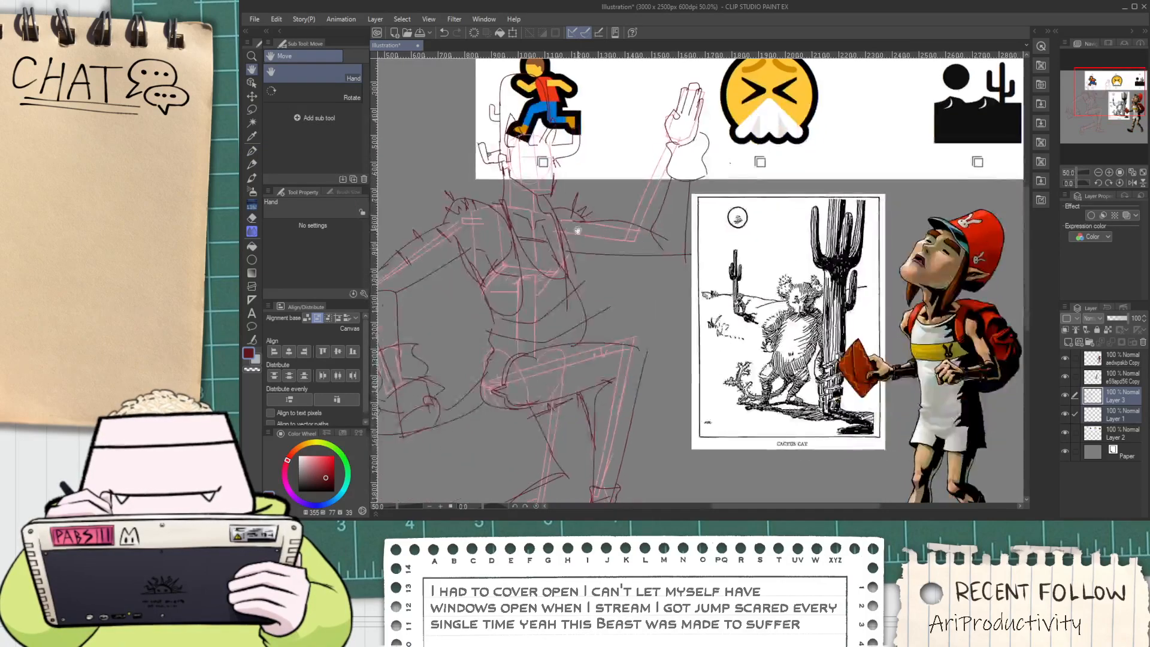
{"action": "scroll", "coordinate": [591, 205], "scroll_direction": "up", "scroll_amount": 1}
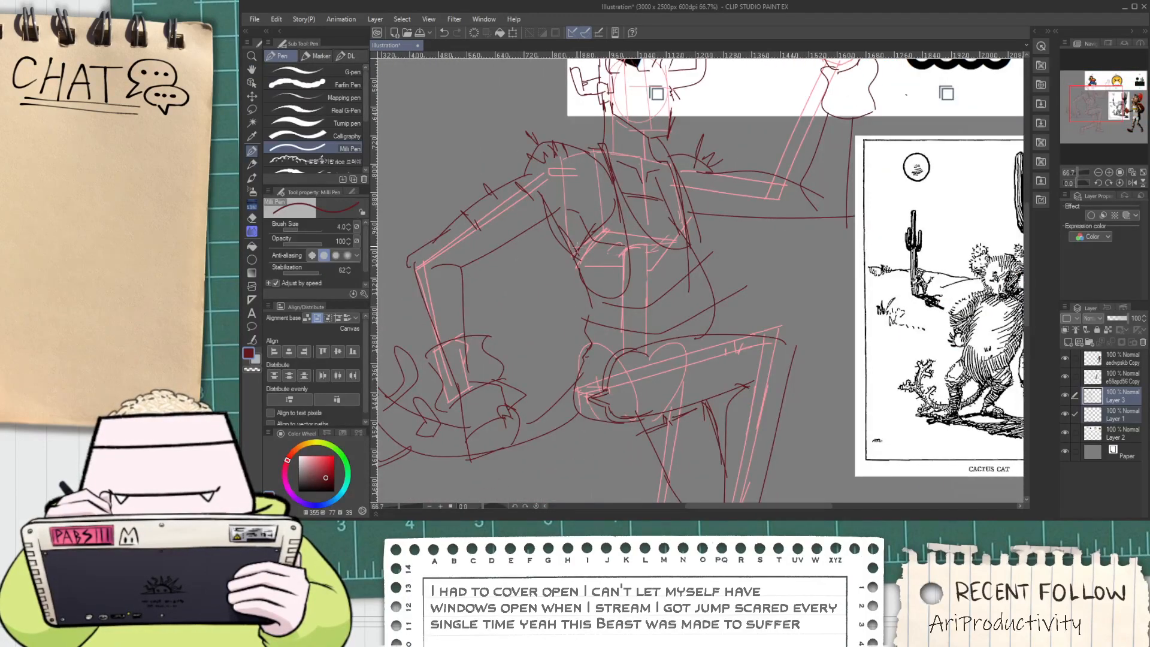
{"action": "key", "text": "ctrl+z"}
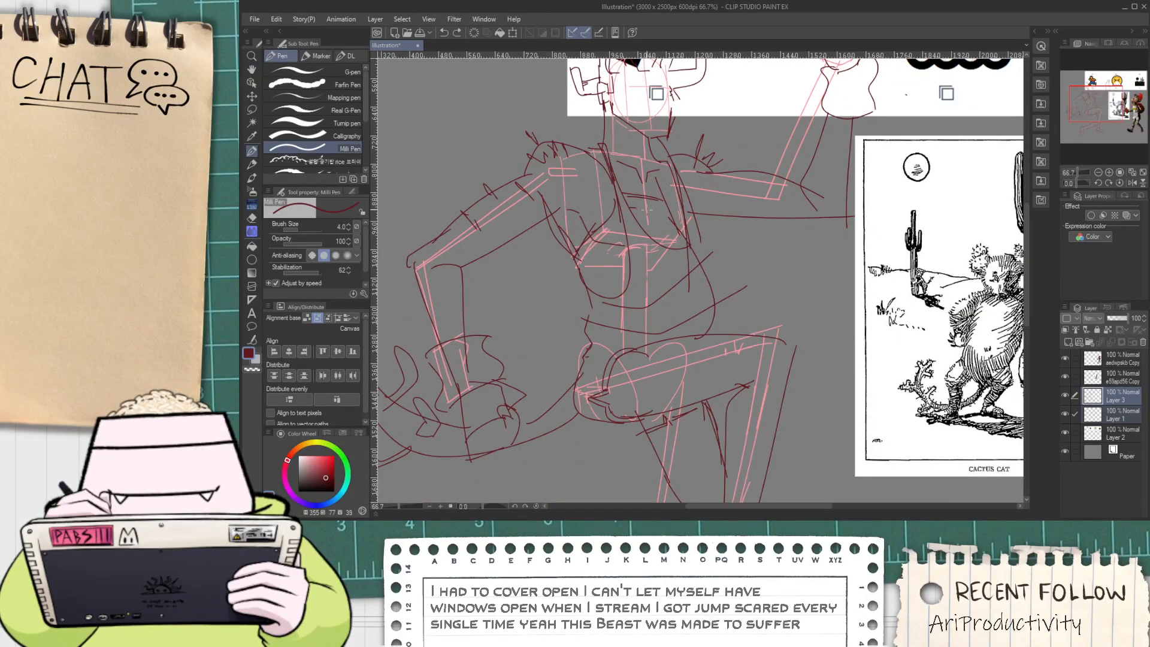
{"action": "left_click_drag", "start_coordinate": [654, 219], "coordinate": [676, 211]}
{"action": "scroll", "coordinate": [649, 199], "scroll_direction": "down", "scroll_amount": 1}
Sketch a narrow backpack outline along the character's back between the rear armpit and the hip
{"action": "left_click_drag", "start_coordinate": [640, 293], "coordinate": [600, 319]}
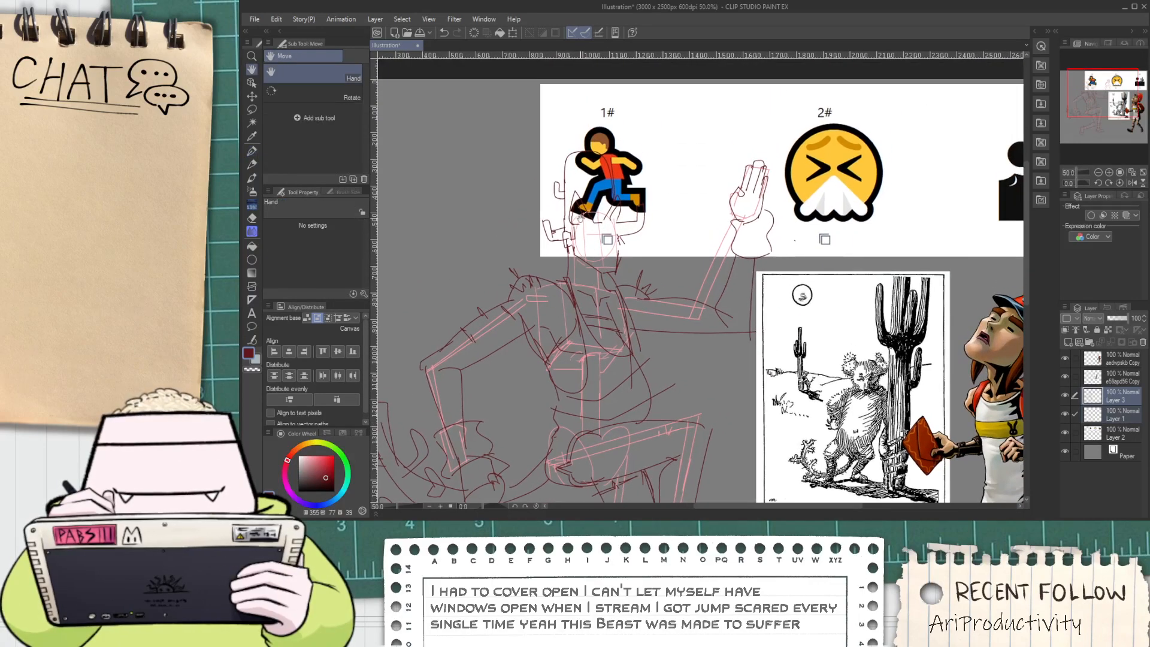
{"action": "left_click_drag", "start_coordinate": [684, 281], "coordinate": [660, 291]}
{"action": "left_click_drag", "start_coordinate": [622, 364], "coordinate": [629, 310]}
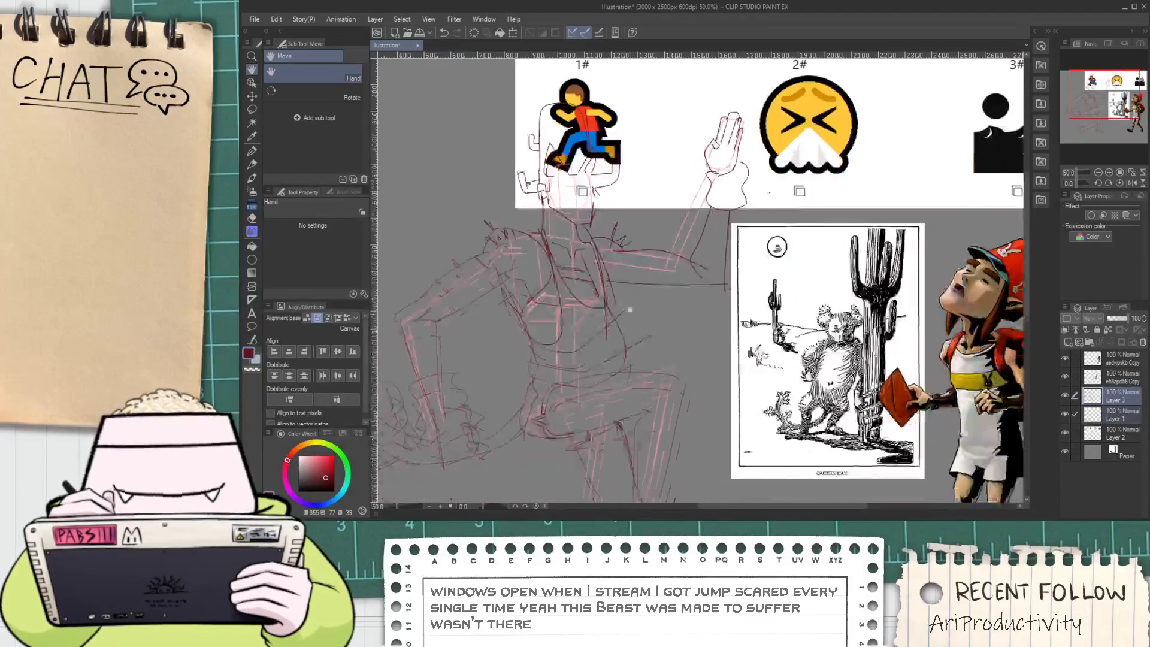
{"action": "mouse_move", "coordinate": [527, 391]}
{"action": "left_mouse_down"}
{"action": "mouse_move", "coordinate": [509, 393]}
{"action": "mouse_move", "coordinate": [506, 323]}
{"action": "left_mouse_up"}
{"action": "key", "text": "ctrl+z"}
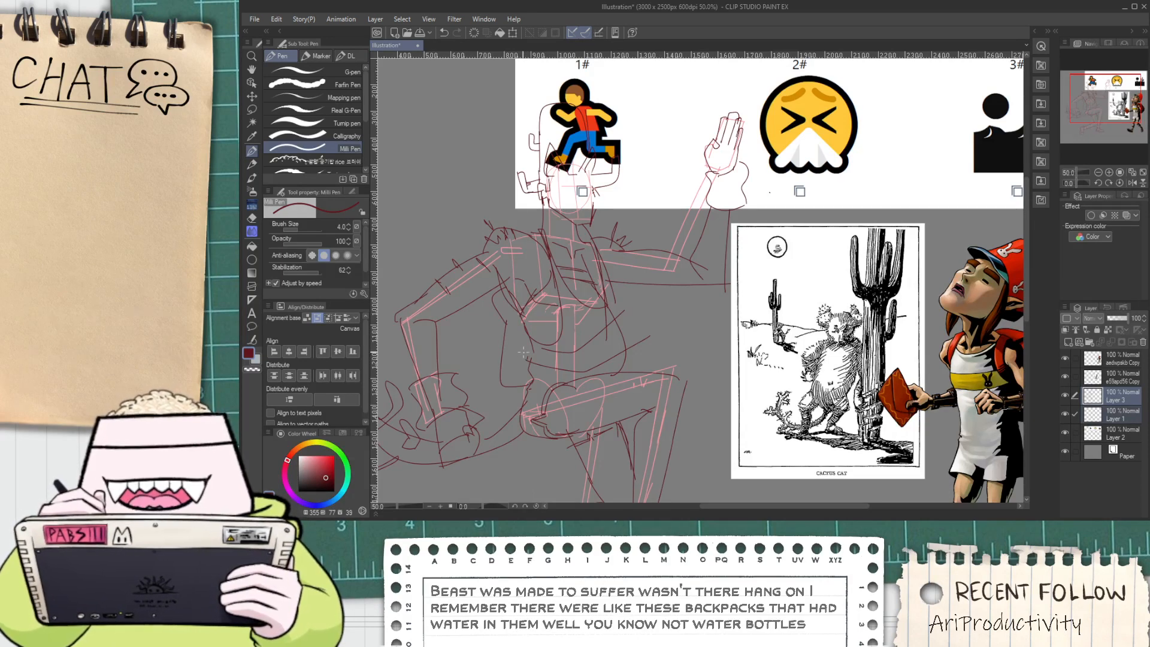
Try a curved stroke running from the rear chest guard up toward the neck
{"action": "left_click_drag", "start_coordinate": [517, 309], "coordinate": [565, 226]}
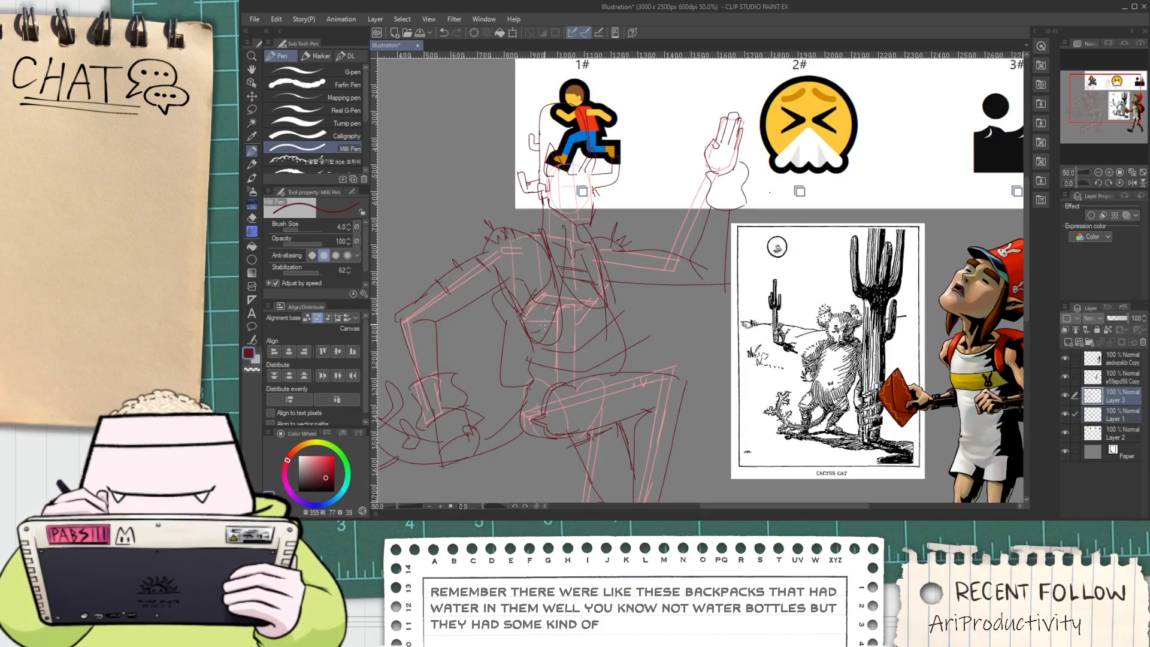
{"action": "left_click_drag", "start_coordinate": [540, 330], "coordinate": [565, 235]}
{"action": "key", "text": "ctrl+z"}
{"action": "key", "text": "ctrl+z"}
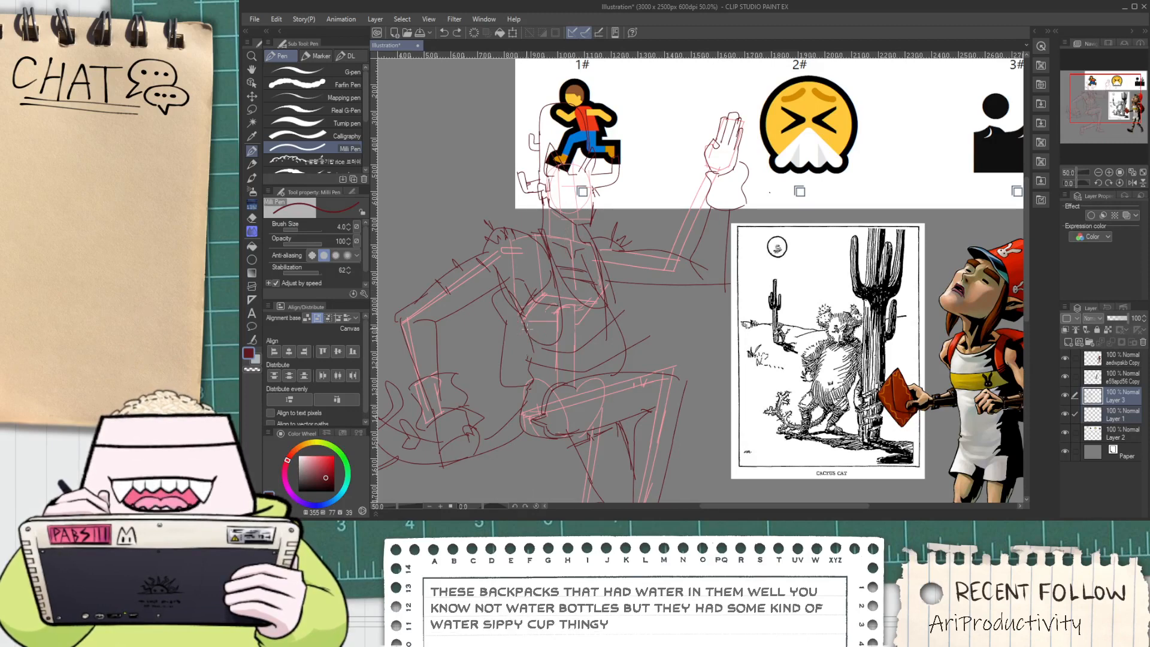
Sketch a small water-bottle detail at the chest straps of the kneeling character, redoing the first attempt
{"action": "mouse_move", "coordinate": [536, 349]}
{"action": "left_mouse_down"}
{"action": "mouse_move", "coordinate": [545, 312]}
{"action": "mouse_move", "coordinate": [531, 347]}
{"action": "left_mouse_up"}
{"action": "key", "text": "ctrl+z"}
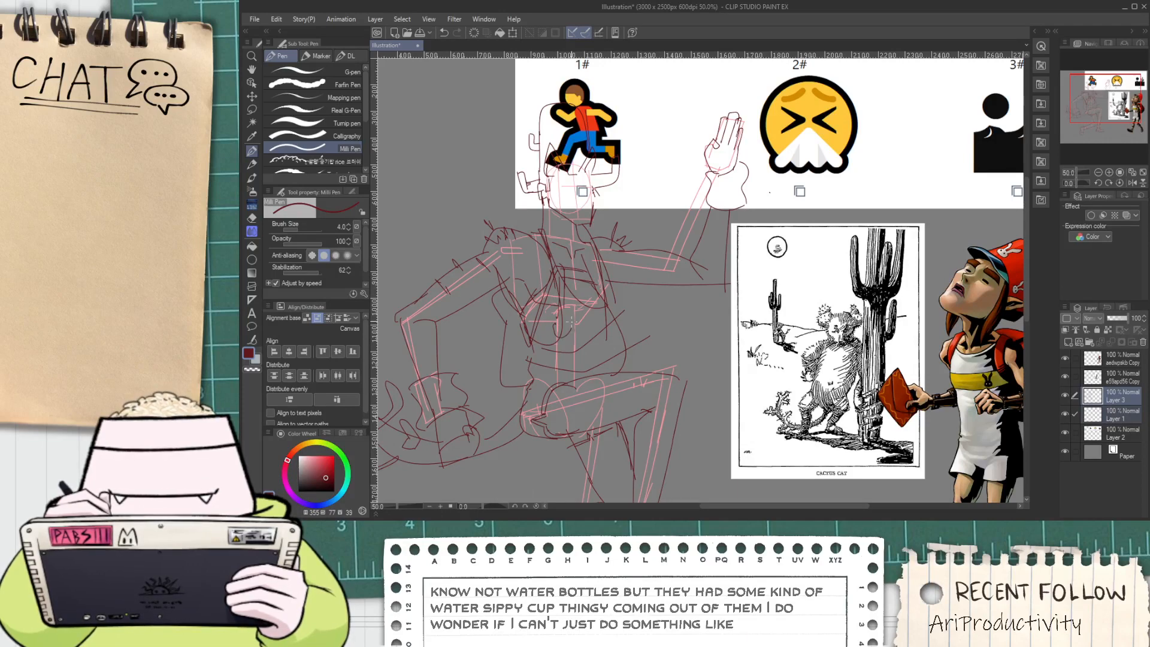
{"action": "left_click_drag", "start_coordinate": [551, 326], "coordinate": [557, 315]}
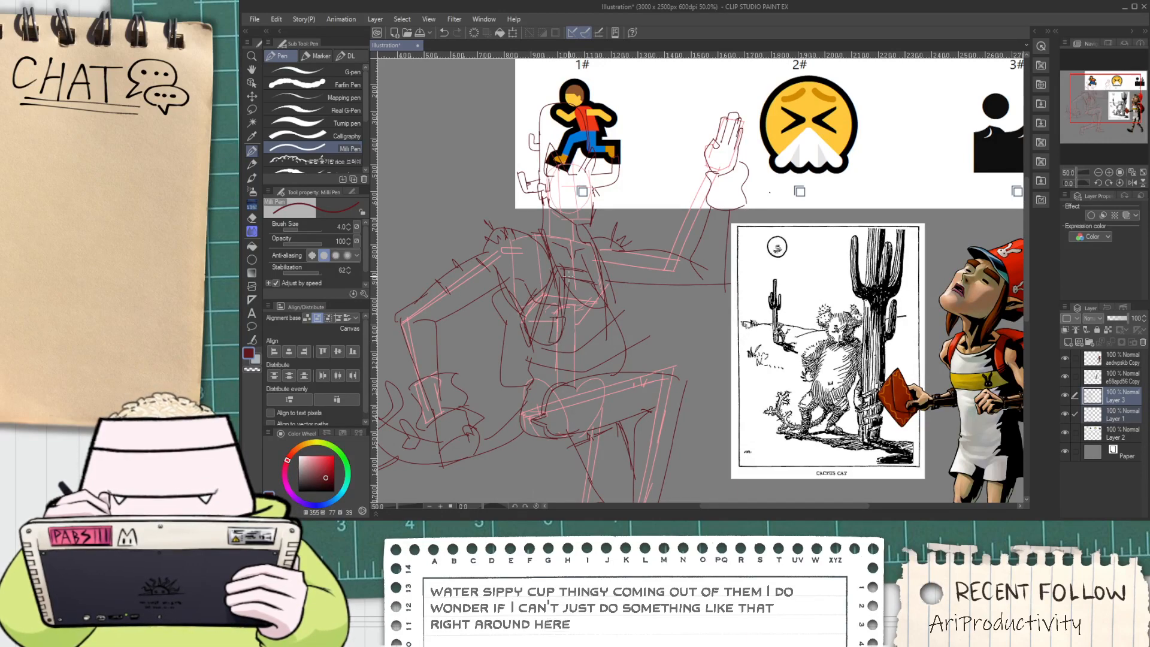
Sketch the angular lower edge and sides of a face mask around the character's jaw
{"action": "scroll", "coordinate": [577, 159], "scroll_direction": "up", "scroll_amount": 4}
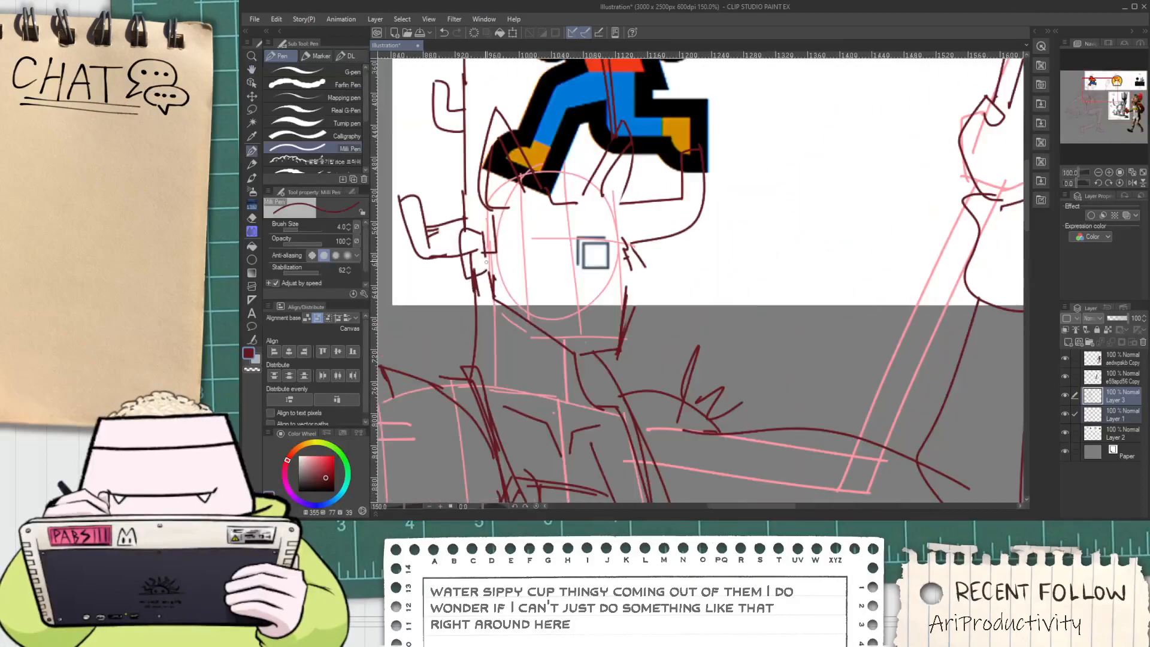
{"action": "scroll", "coordinate": [486, 262], "scroll_direction": "up", "scroll_amount": 1}
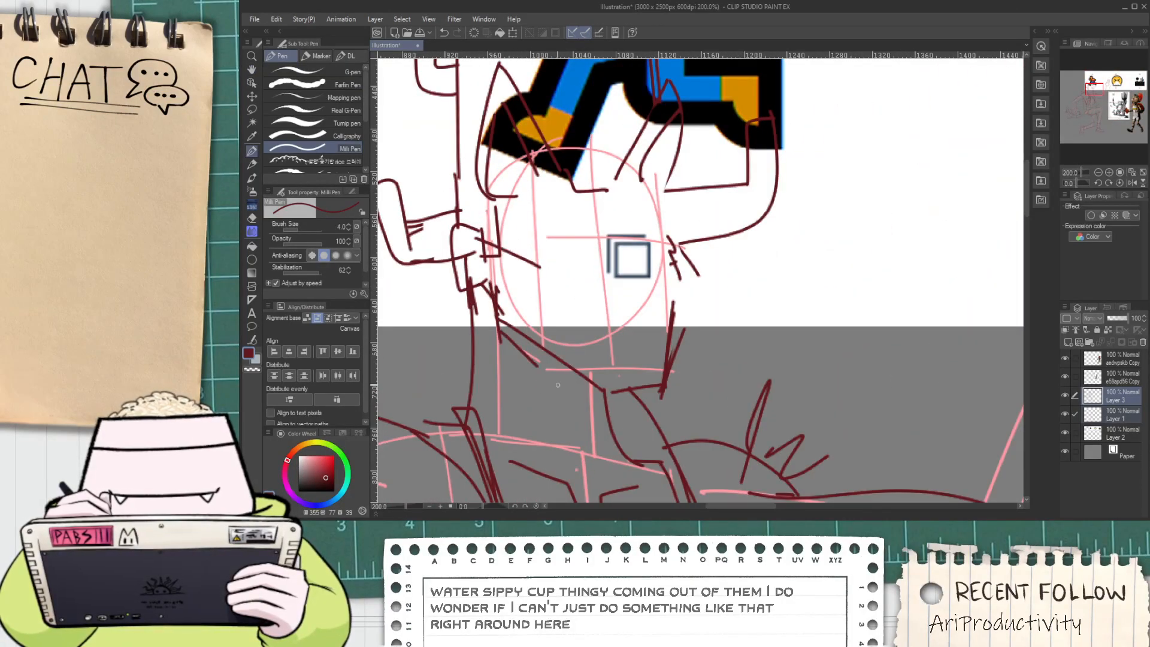
{"action": "mouse_move", "coordinate": [562, 390]}
{"action": "left_mouse_down"}
{"action": "mouse_move", "coordinate": [645, 379]}
{"action": "mouse_move", "coordinate": [663, 319]}
{"action": "left_mouse_up"}
{"action": "key", "text": "ctrl+z"}
{"action": "mouse_move", "coordinate": [643, 382]}
{"action": "left_mouse_down"}
{"action": "mouse_move", "coordinate": [678, 259]}
{"action": "mouse_move", "coordinate": [664, 327]}
{"action": "left_mouse_up"}
{"action": "left_click_drag", "start_coordinate": [482, 279], "coordinate": [529, 348]}
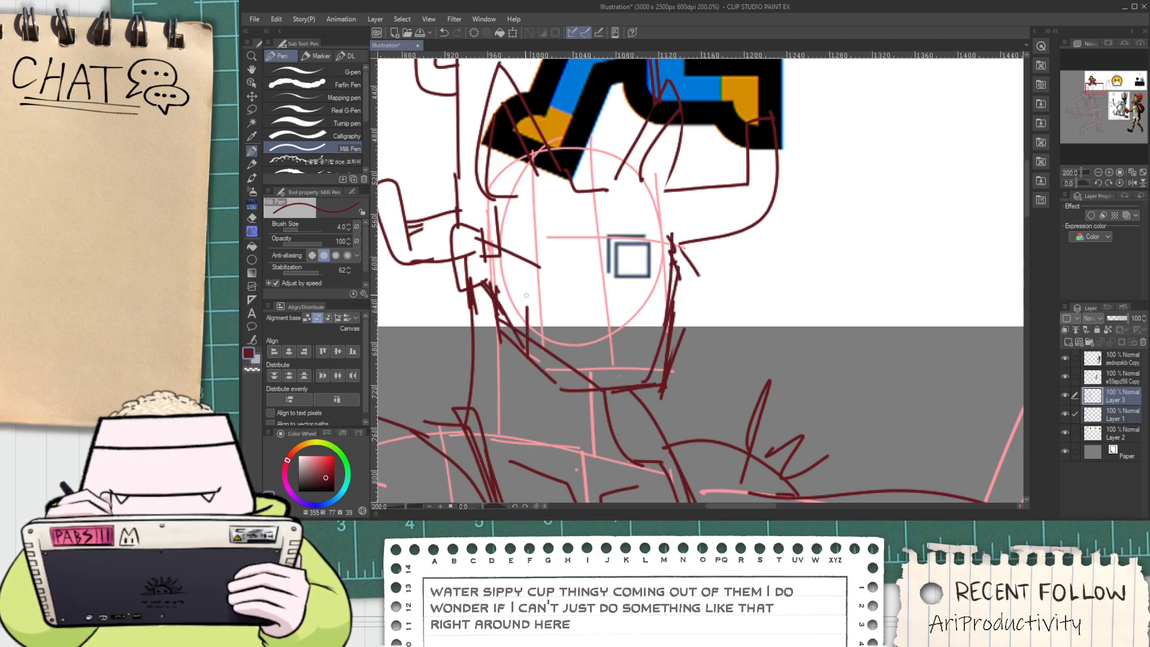
{"action": "key", "text": "ctrl+z"}
Sketch the mask's peaked upper edge across the nose with a cheek fold, and erase and redraw its far side as a curve
{"action": "left_click_drag", "start_coordinate": [537, 301], "coordinate": [520, 352]}
{"action": "mouse_move", "coordinate": [531, 262]}
{"action": "left_mouse_down"}
{"action": "mouse_move", "coordinate": [622, 240]}
{"action": "mouse_move", "coordinate": [648, 251]}
{"action": "mouse_move", "coordinate": [621, 237]}
{"action": "mouse_move", "coordinate": [676, 267]}
{"action": "left_mouse_up"}
{"action": "key", "text": "ctrl+z"}
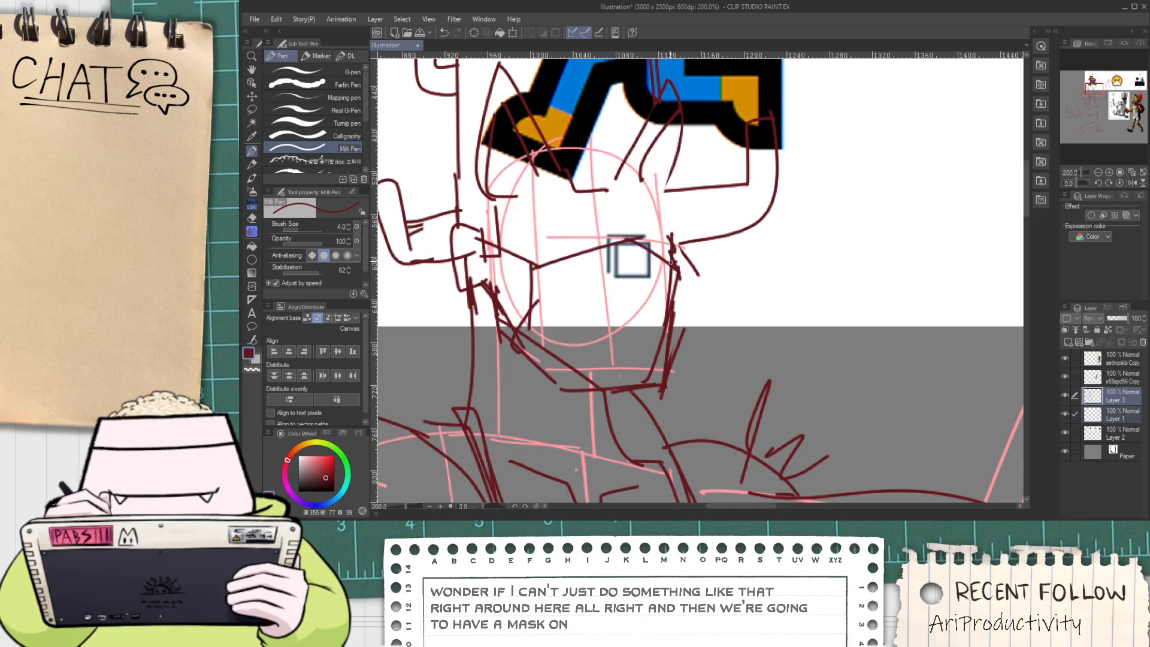
{"action": "key", "text": "e"}
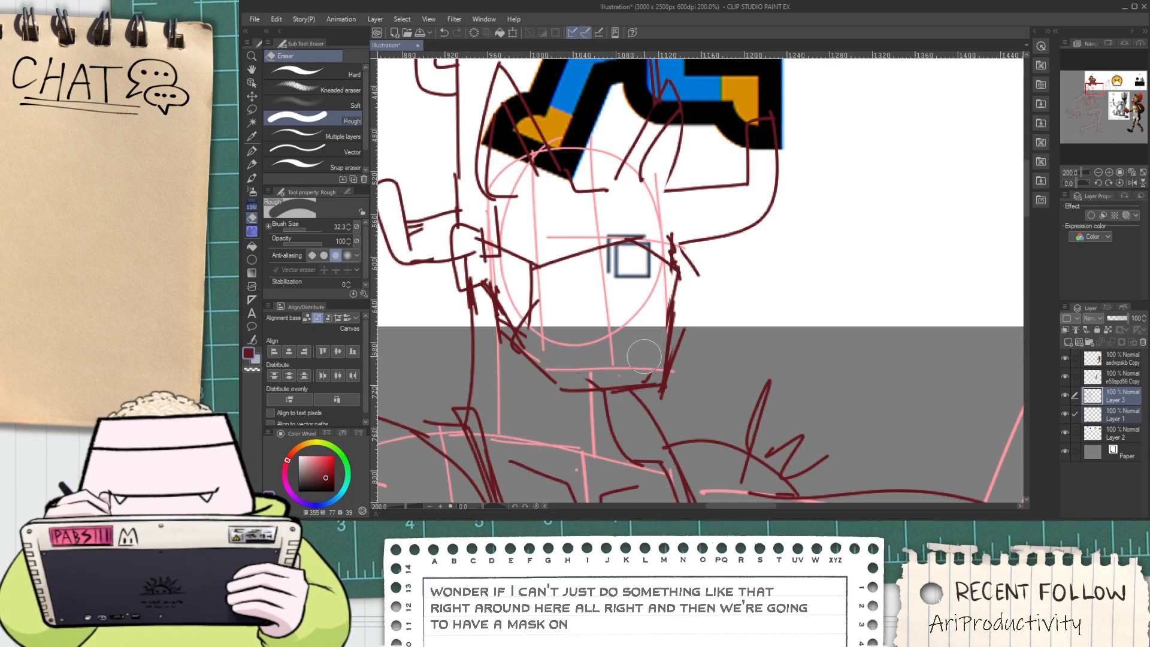
{"action": "key", "text": "p"}
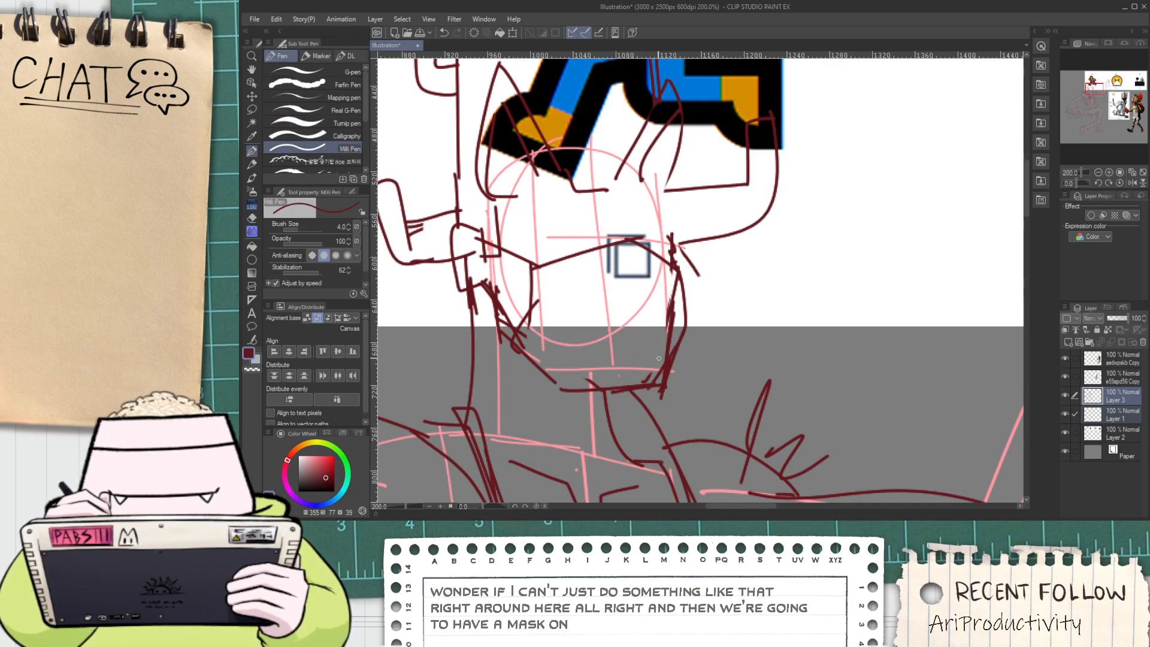
Sketch a narrow eye with a flat upper lid just above the mask's edge, on the near side of the face
{"action": "scroll", "coordinate": [658, 357], "scroll_direction": "down", "scroll_amount": 4}
{"action": "key", "text": "space"}
{"action": "left_click_drag", "start_coordinate": [646, 394], "coordinate": [606, 281]}
{"action": "scroll", "coordinate": [533, 334], "scroll_direction": "down", "scroll_amount": 1}
{"action": "scroll", "coordinate": [606, 281], "scroll_direction": "up", "scroll_amount": 2}
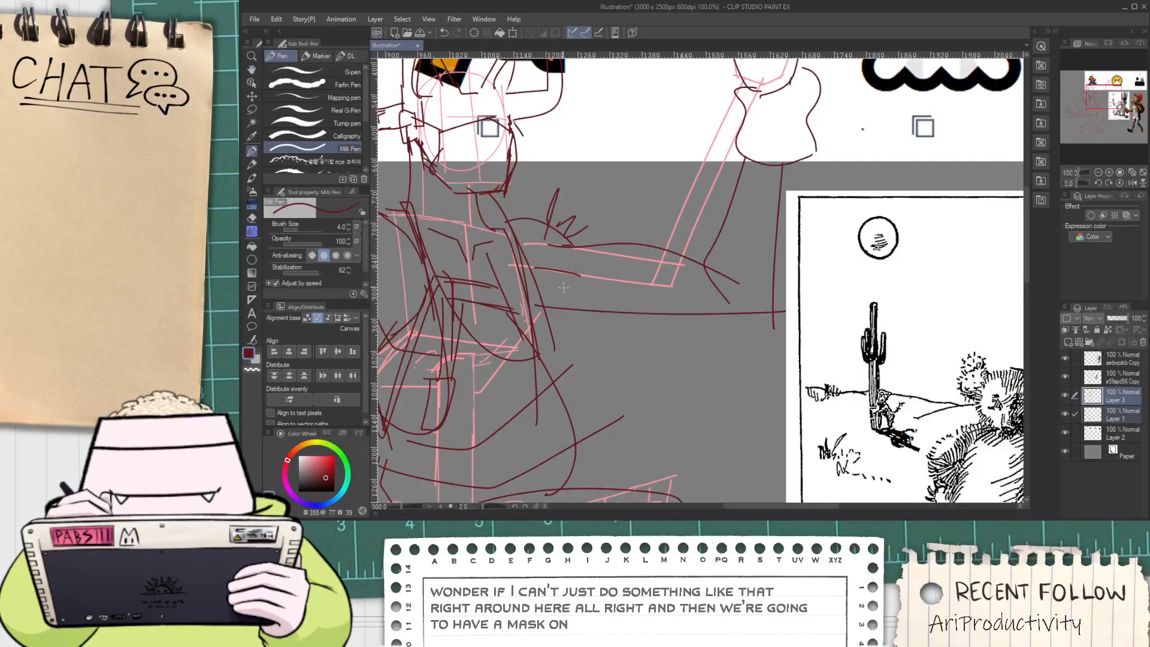
{"action": "scroll", "coordinate": [565, 276], "scroll_direction": "down", "scroll_amount": 2}
{"action": "key", "text": "space"}
{"action": "left_click_drag", "start_coordinate": [556, 288], "coordinate": [684, 349]}
{"action": "scroll", "coordinate": [592, 253], "scroll_direction": "up", "scroll_amount": 1}
{"action": "scroll", "coordinate": [592, 253], "scroll_direction": "up", "scroll_amount": 2}
{"action": "scroll", "coordinate": [629, 236], "scroll_direction": "up", "scroll_amount": 2}
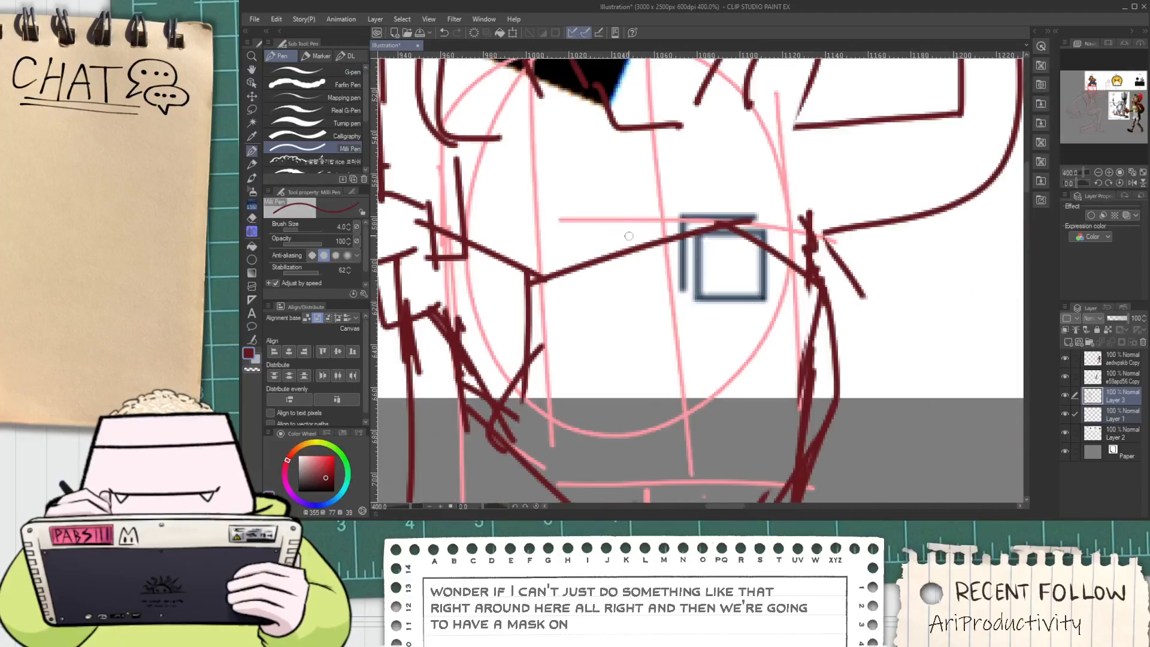
{"action": "mouse_move", "coordinate": [520, 225]}
{"action": "left_mouse_down"}
{"action": "mouse_move", "coordinate": [574, 259]}
{"action": "mouse_move", "coordinate": [666, 194]}
{"action": "left_mouse_up"}
{"action": "left_click_drag", "start_coordinate": [501, 205], "coordinate": [669, 193]}
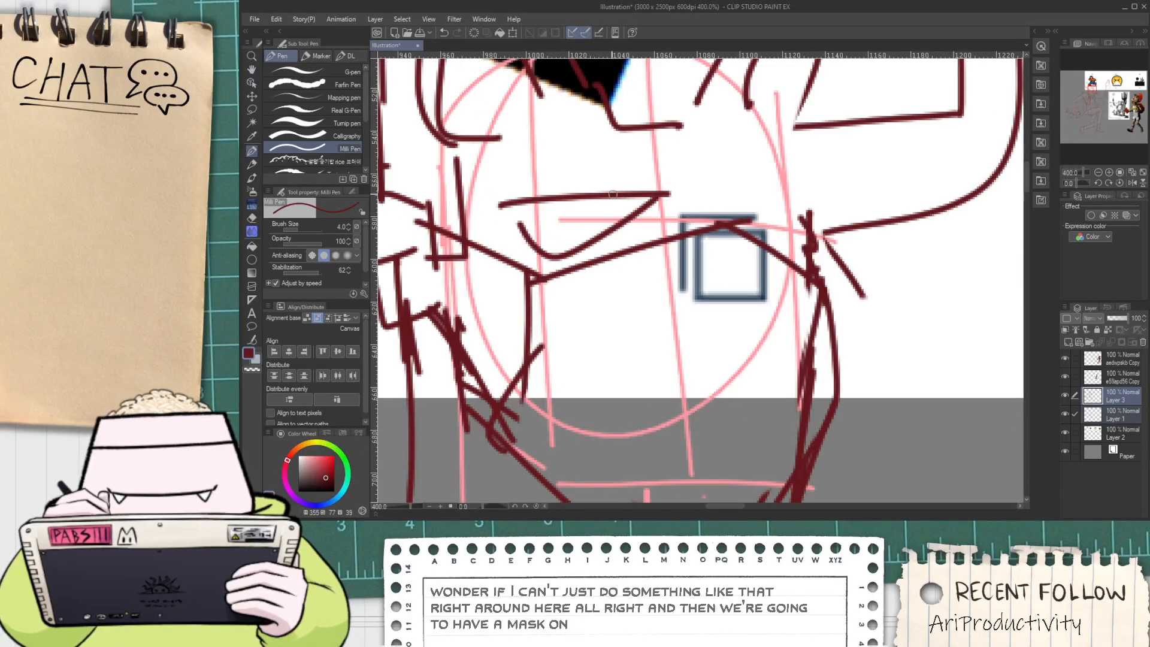
Examine the face and eyes of the cactus cat in the reference illustration
{"action": "scroll", "coordinate": [566, 214], "scroll_direction": "down", "scroll_amount": 4}
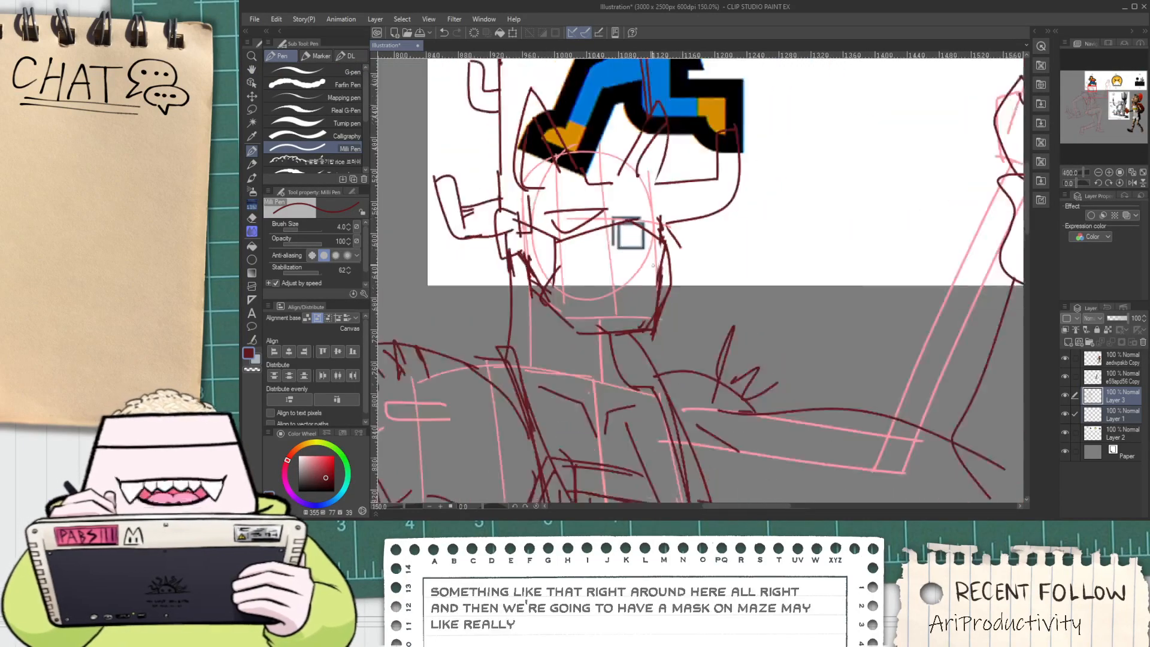
{"action": "key", "text": "space"}
{"action": "left_click_drag", "start_coordinate": [829, 396], "coordinate": [698, 224]}
{"action": "scroll", "coordinate": [743, 264], "scroll_direction": "up", "scroll_amount": 2}
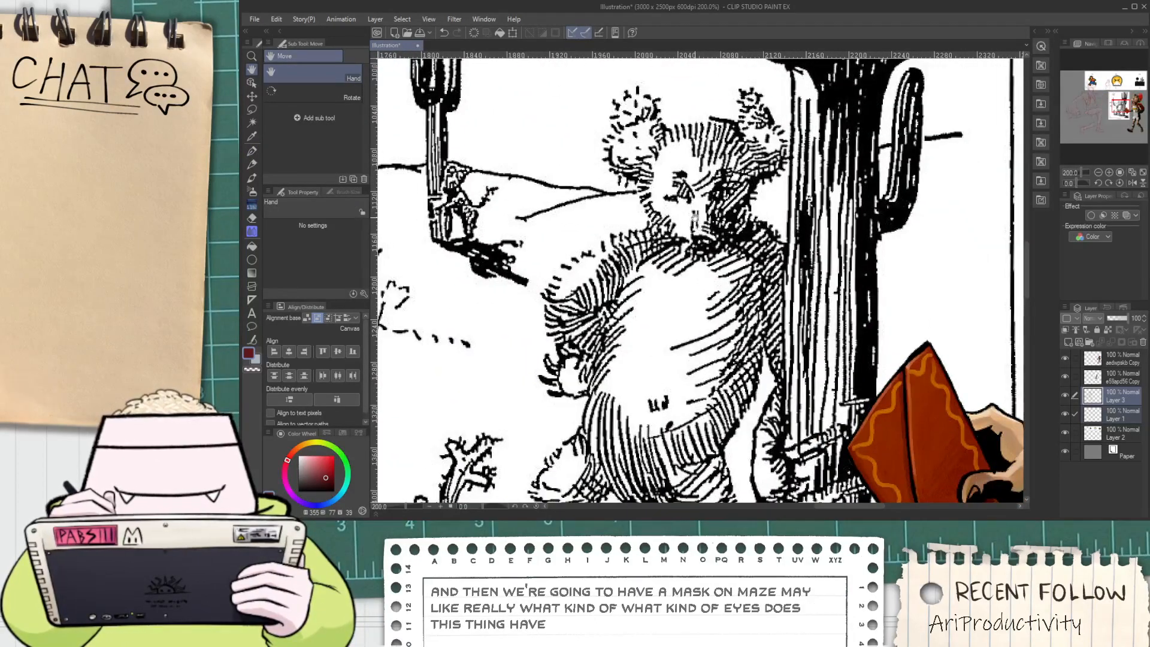
{"action": "scroll", "coordinate": [693, 217], "scroll_direction": "down", "scroll_amount": 4}
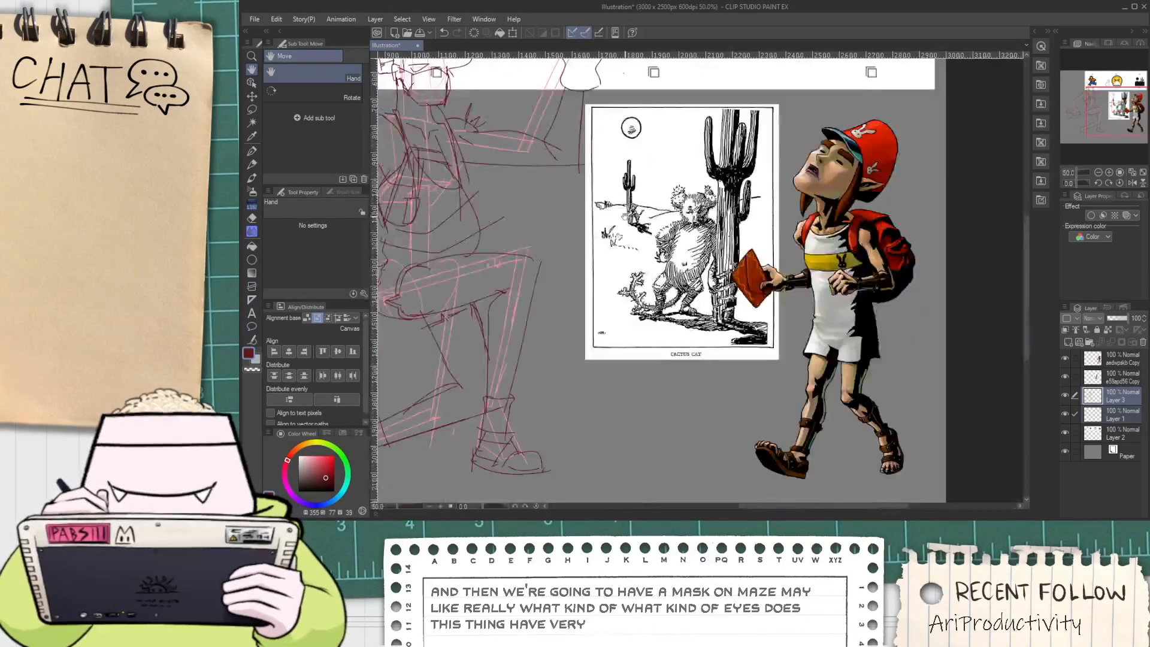
{"action": "left_click_drag", "start_coordinate": [638, 210], "coordinate": [665, 348]}
{"action": "scroll", "coordinate": [707, 269], "scroll_direction": "up", "scroll_amount": 6}
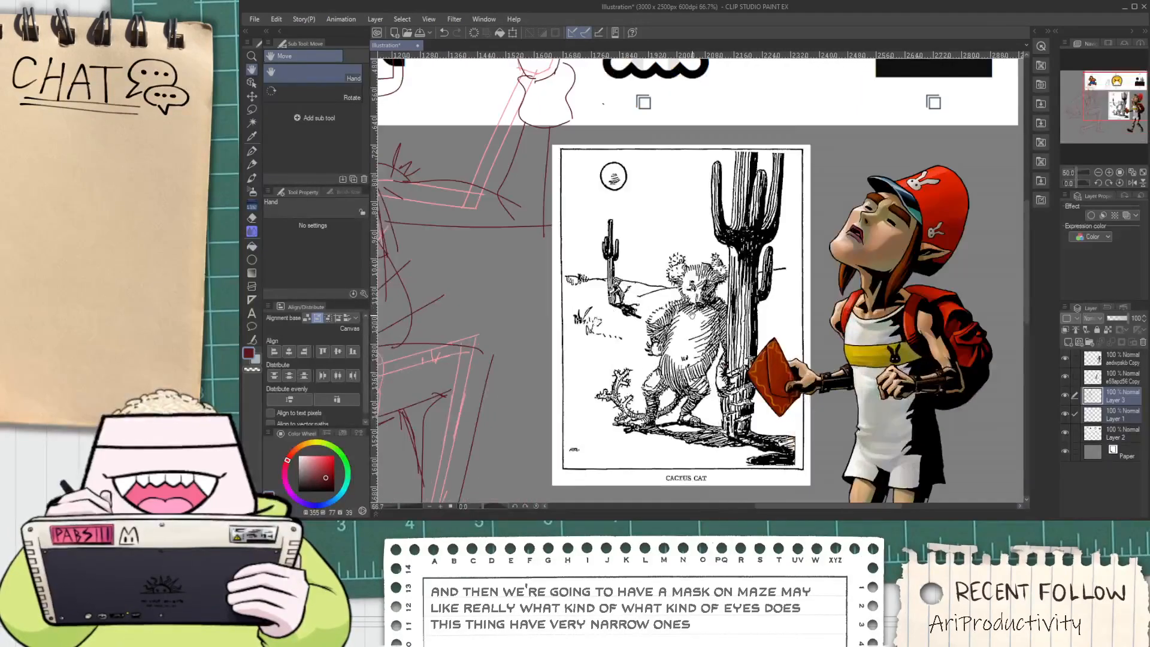
{"action": "key", "text": "p"}
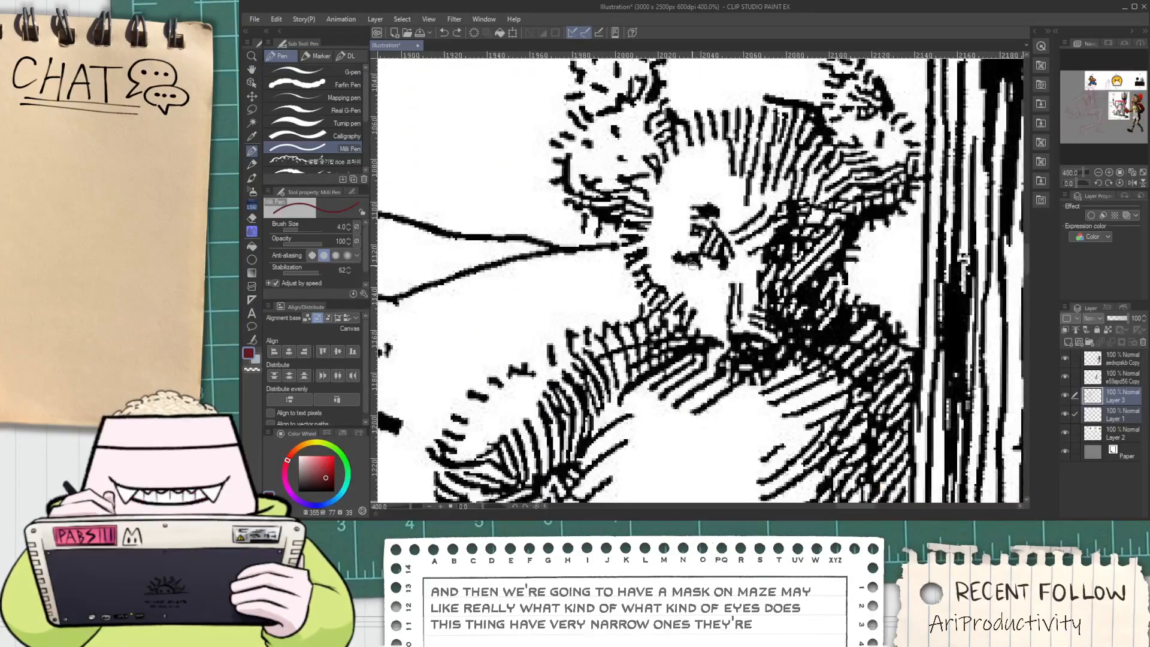
{"action": "scroll", "coordinate": [707, 270], "scroll_direction": "down", "scroll_amount": 5}
{"action": "key", "text": "h"}
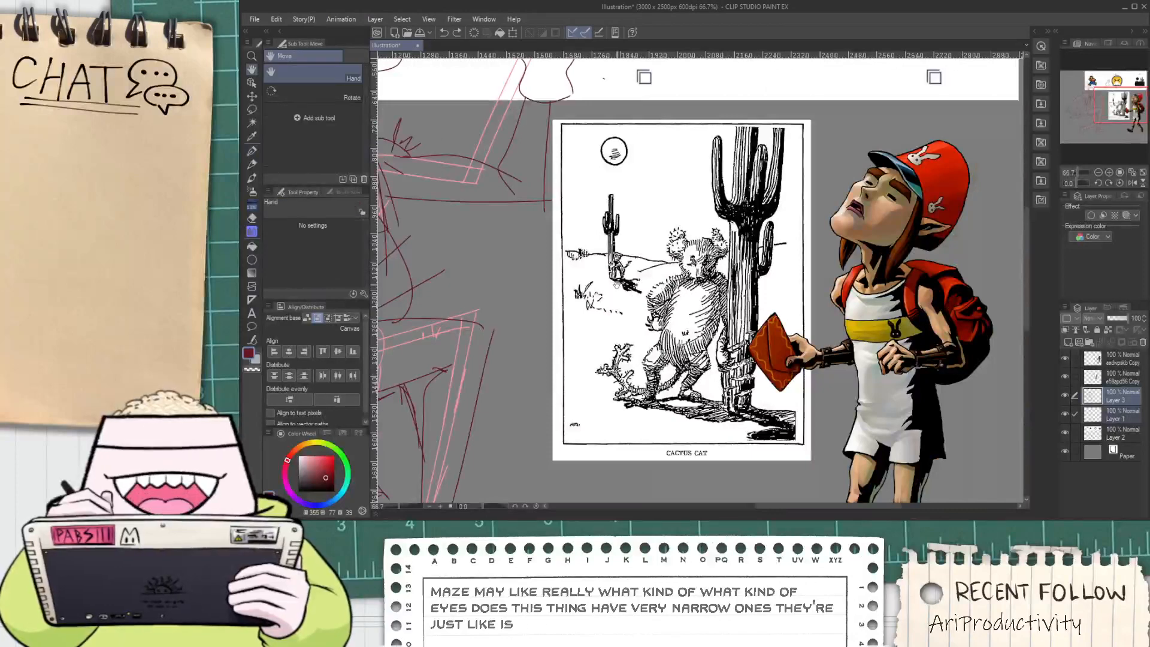
Select only Layer 3 and sketch short fur strokes along the character's raised thigh and lower leg
{"action": "left_click", "coordinate": [1063, 394]}
{"action": "left_click_drag", "start_coordinate": [681, 273], "coordinate": [740, 314]}
{"action": "scroll", "coordinate": [740, 313], "scroll_direction": "up", "scroll_amount": 1}
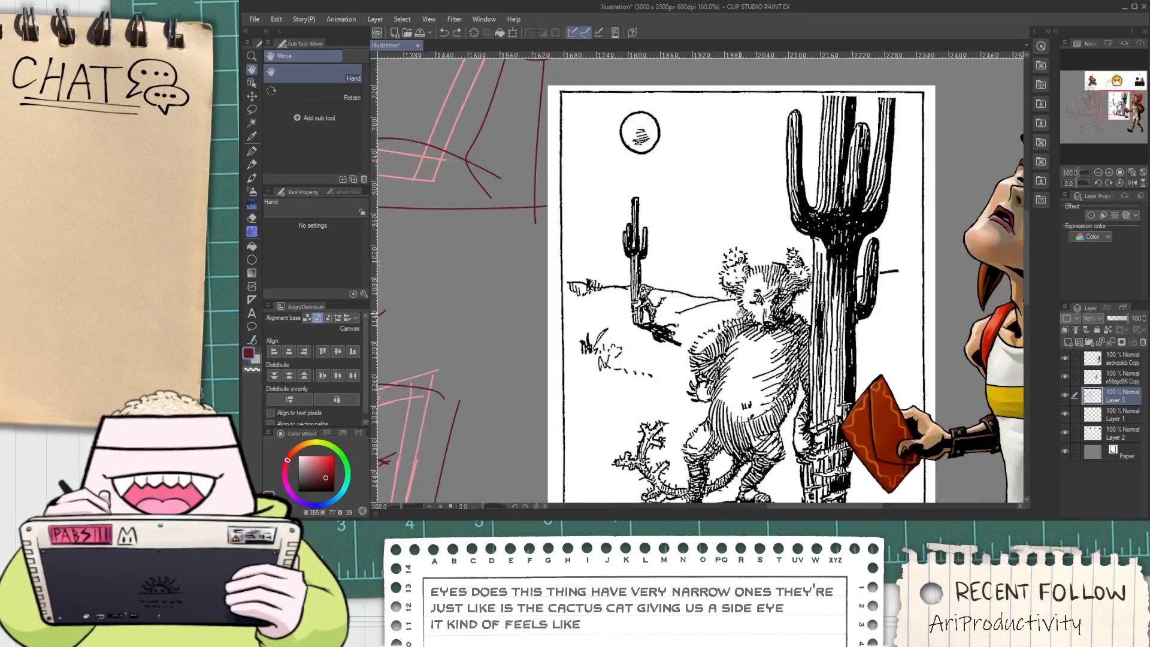
{"action": "scroll", "coordinate": [760, 312], "scroll_direction": "down", "scroll_amount": 1}
{"action": "left_click_drag", "start_coordinate": [572, 278], "coordinate": [675, 261]}
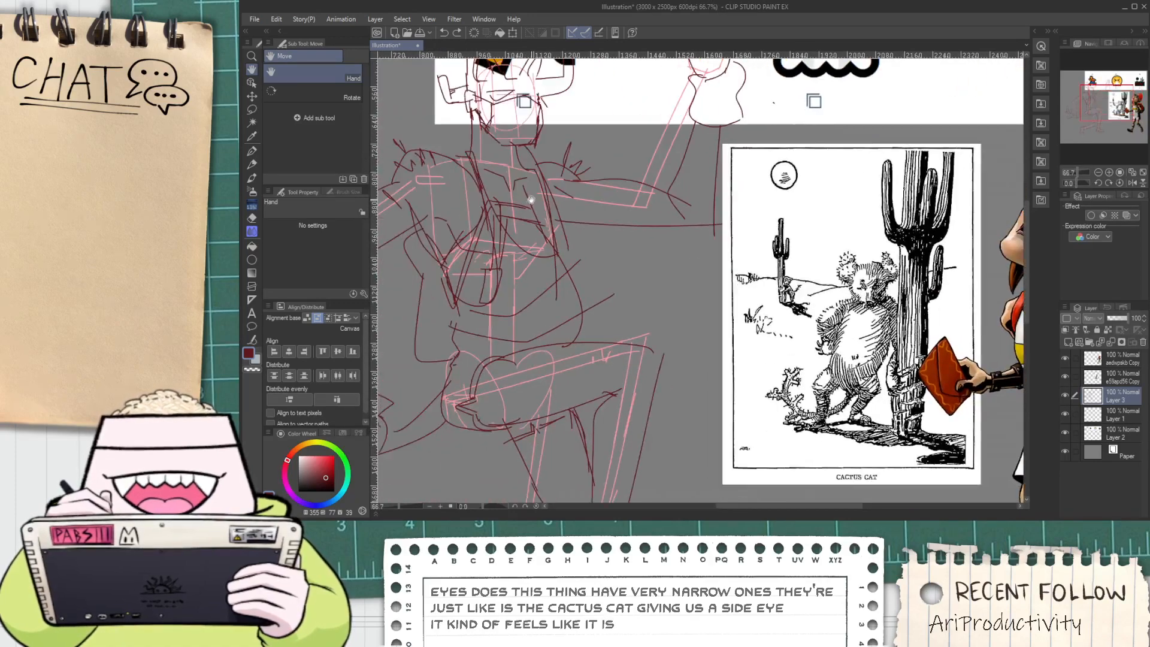
{"action": "mouse_move", "coordinate": [519, 218]}
{"action": "left_mouse_down"}
{"action": "mouse_move", "coordinate": [536, 312]}
{"action": "mouse_move", "coordinate": [531, 233]}
{"action": "left_mouse_up"}
{"action": "left_click_drag", "start_coordinate": [572, 320], "coordinate": [564, 223]}
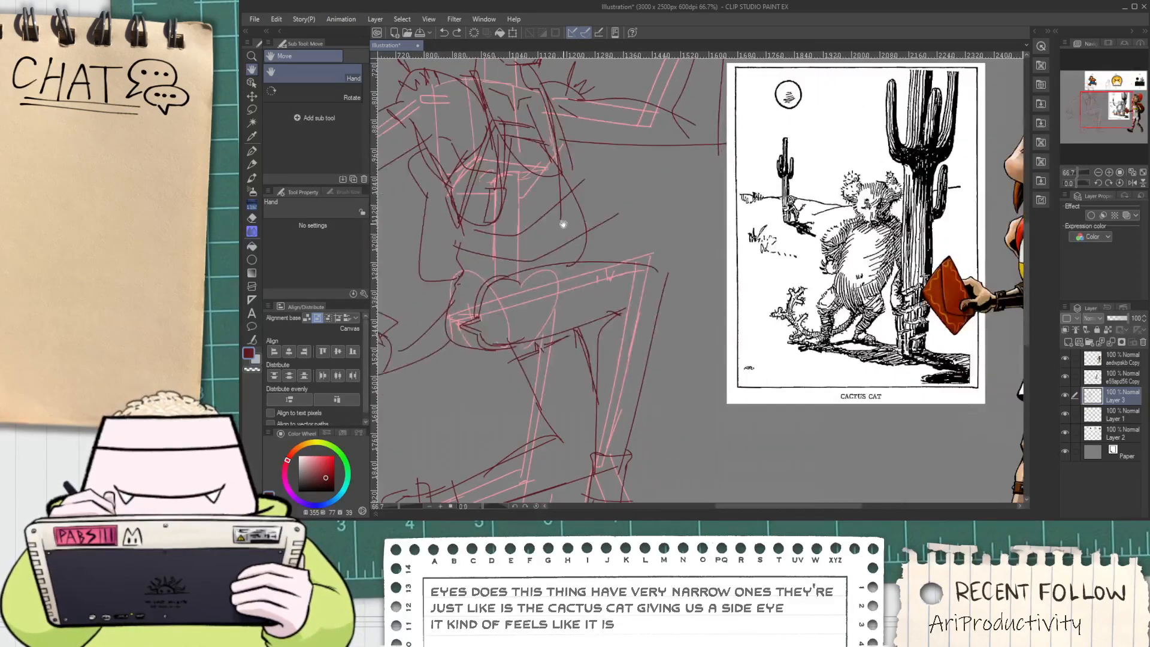
{"action": "scroll", "coordinate": [564, 223], "scroll_direction": "up", "scroll_amount": 1}
{"action": "key", "text": "p"}
{"action": "mouse_move", "coordinate": [572, 270]}
{"action": "left_mouse_down"}
{"action": "mouse_move", "coordinate": [602, 256]}
{"action": "mouse_move", "coordinate": [610, 271]}
{"action": "mouse_move", "coordinate": [654, 257]}
{"action": "mouse_move", "coordinate": [640, 239]}
{"action": "mouse_move", "coordinate": [732, 255]}
{"action": "mouse_move", "coordinate": [732, 282]}
{"action": "left_mouse_up"}
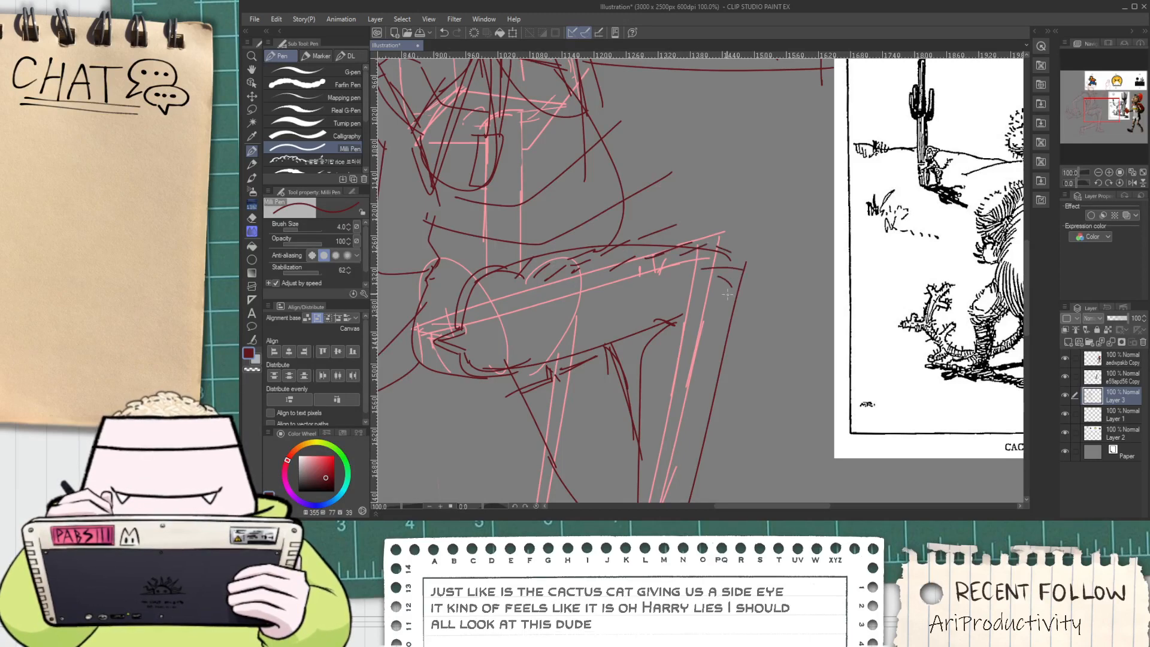
{"action": "scroll", "coordinate": [718, 342], "scroll_direction": "down", "scroll_amount": 2}
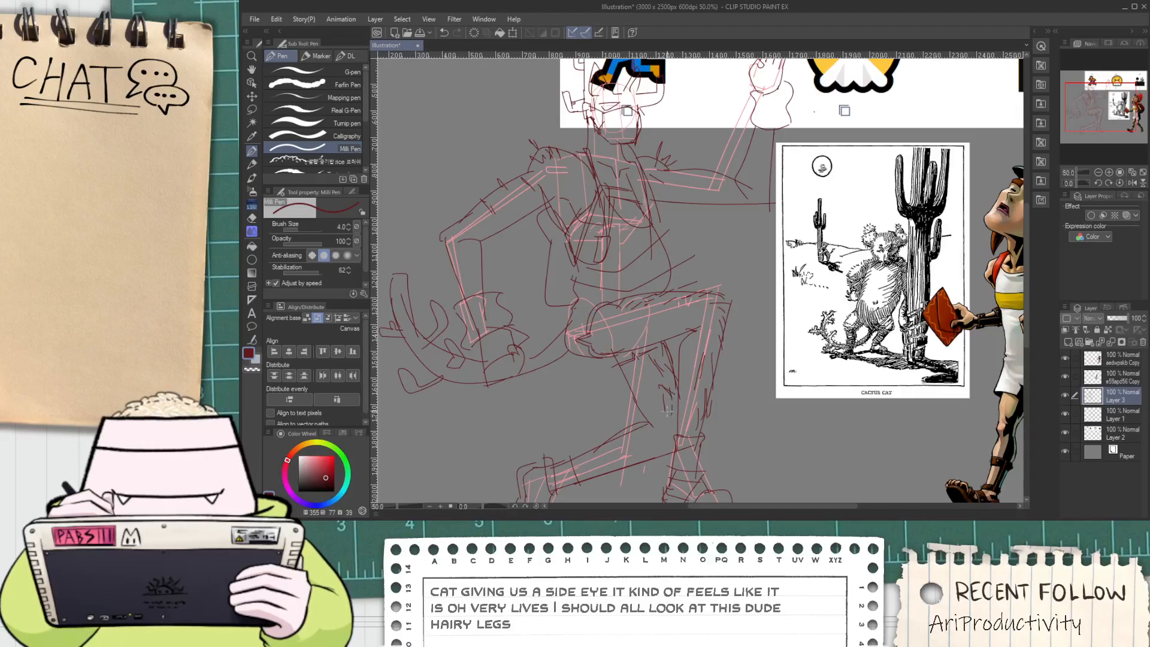
Check the whole sketch against the cactus cat reference, including the distant creature beside the background cactus
{"action": "key", "text": "space"}
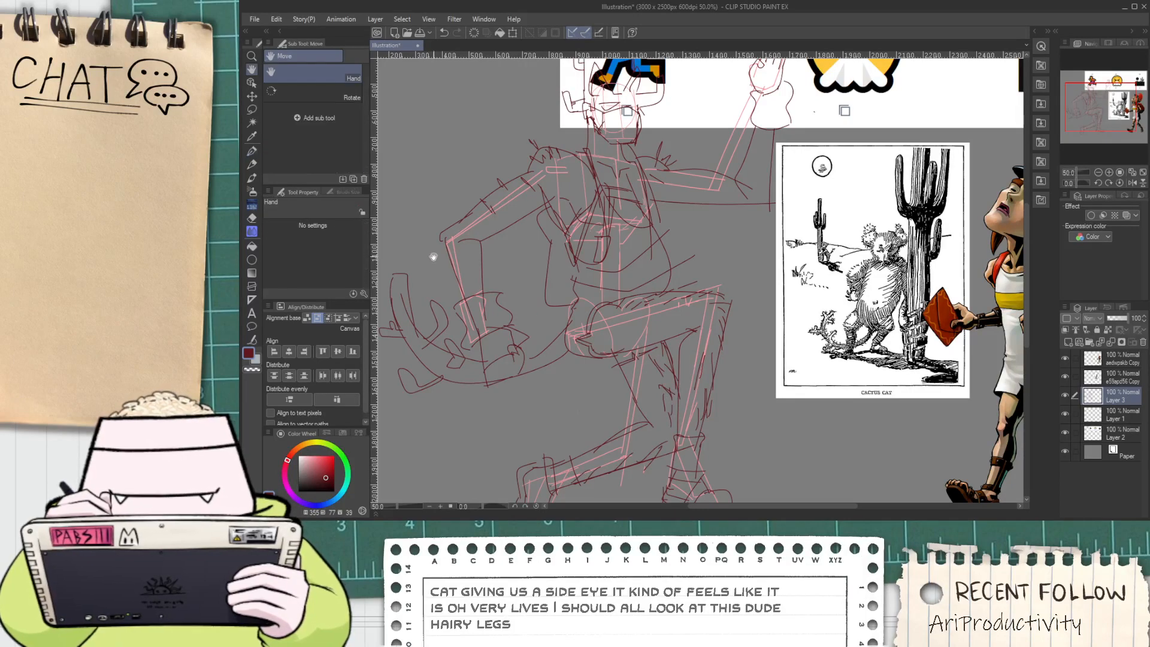
{"action": "scroll", "coordinate": [433, 257], "scroll_direction": "up", "scroll_amount": 1}
{"action": "scroll", "coordinate": [475, 263], "scroll_direction": "down", "scroll_amount": 1}
{"action": "left_click_drag", "start_coordinate": [474, 262], "coordinate": [346, 378]}
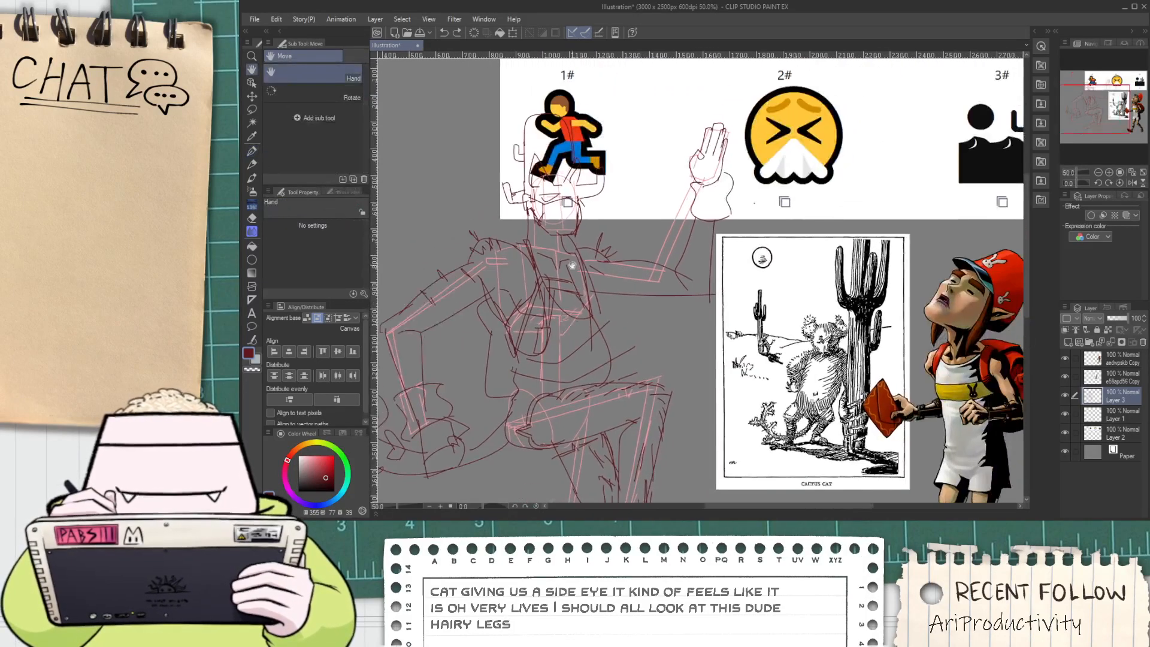
{"action": "scroll", "coordinate": [533, 256], "scroll_direction": "up", "scroll_amount": 2}
{"action": "scroll", "coordinate": [532, 257], "scroll_direction": "down", "scroll_amount": 2}
{"action": "left_click_drag", "start_coordinate": [601, 362], "coordinate": [579, 294]}
{"action": "scroll", "coordinate": [681, 353], "scroll_direction": "up", "scroll_amount": 1}
{"action": "scroll", "coordinate": [713, 330], "scroll_direction": "up", "scroll_amount": 3}
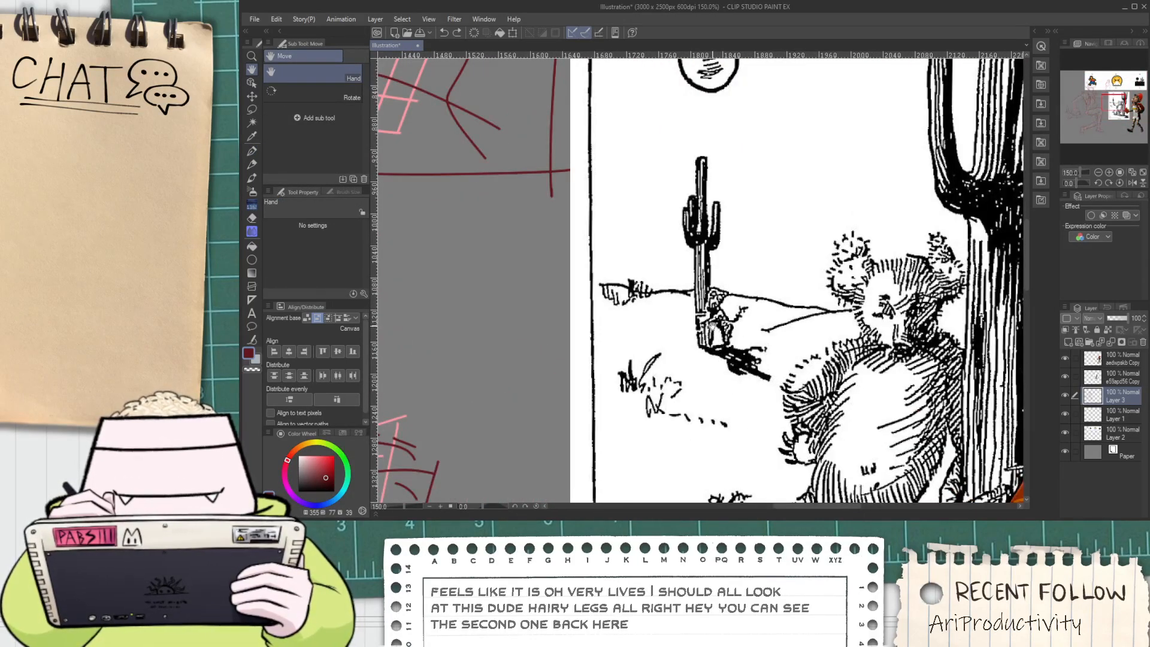
{"action": "scroll", "coordinate": [712, 331], "scroll_direction": "down", "scroll_amount": 3}
{"action": "left_click_drag", "start_coordinate": [740, 310], "coordinate": [798, 291]}
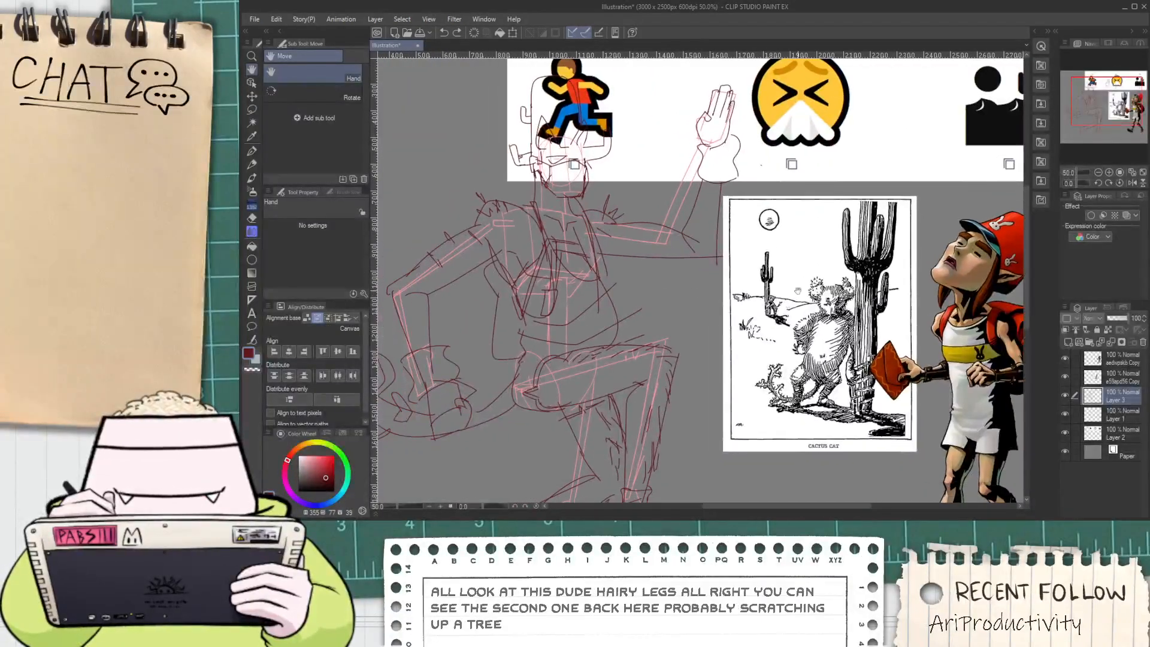
Sketch angular brow shapes above both eyes and outline the second narrow eye on the far side of the face
{"action": "left_click_drag", "start_coordinate": [636, 212], "coordinate": [592, 120]}
{"action": "scroll", "coordinate": [593, 126], "scroll_direction": "up", "scroll_amount": 2}
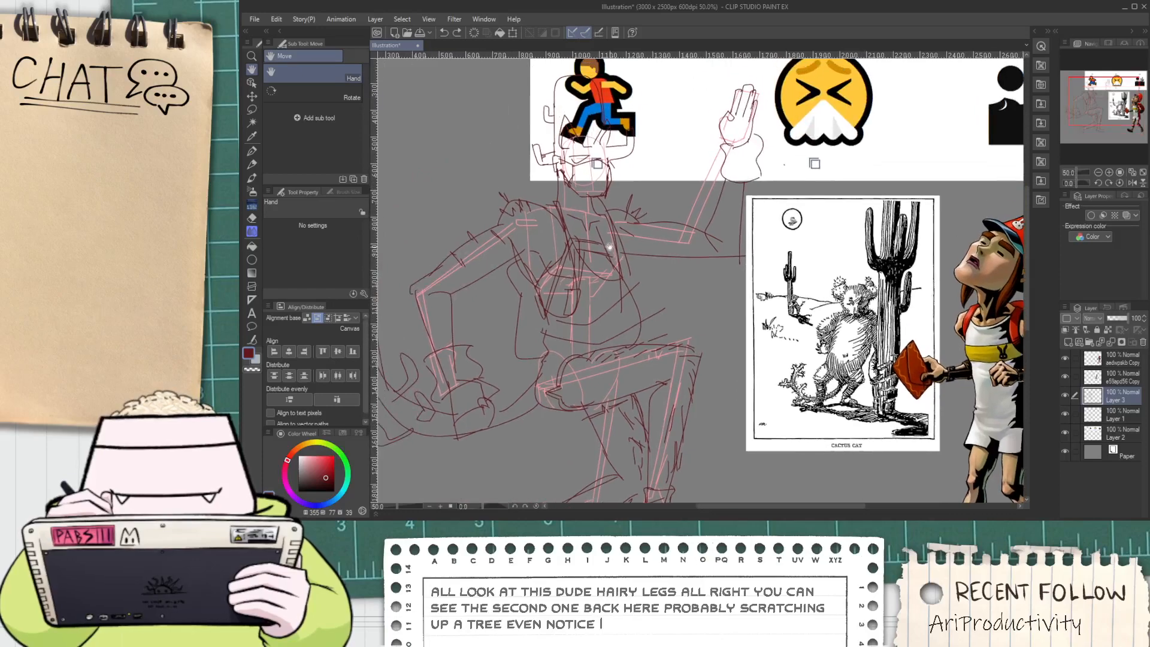
{"action": "scroll", "coordinate": [593, 138], "scroll_direction": "up", "scroll_amount": 6}
{"action": "key", "text": "p"}
{"action": "mouse_move", "coordinate": [617, 185]}
{"action": "left_mouse_down"}
{"action": "mouse_move", "coordinate": [657, 223]}
{"action": "mouse_move", "coordinate": [643, 187]}
{"action": "mouse_move", "coordinate": [695, 194]}
{"action": "left_mouse_up"}
{"action": "left_click_drag", "start_coordinate": [601, 161], "coordinate": [648, 247]}
{"action": "mouse_move", "coordinate": [571, 158]}
{"action": "left_mouse_down"}
{"action": "mouse_move", "coordinate": [594, 229]}
{"action": "mouse_move", "coordinate": [695, 248]}
{"action": "left_mouse_up"}
{"action": "mouse_move", "coordinate": [535, 243]}
{"action": "left_mouse_down"}
{"action": "mouse_move", "coordinate": [694, 248]}
{"action": "mouse_move", "coordinate": [820, 234]}
{"action": "mouse_move", "coordinate": [743, 251]}
{"action": "left_mouse_up"}
Add small half-lidded pupils to both eyes
{"action": "mouse_move", "coordinate": [598, 267]}
{"action": "left_mouse_down"}
{"action": "mouse_move", "coordinate": [620, 285]}
{"action": "mouse_move", "coordinate": [630, 265]}
{"action": "left_mouse_up"}
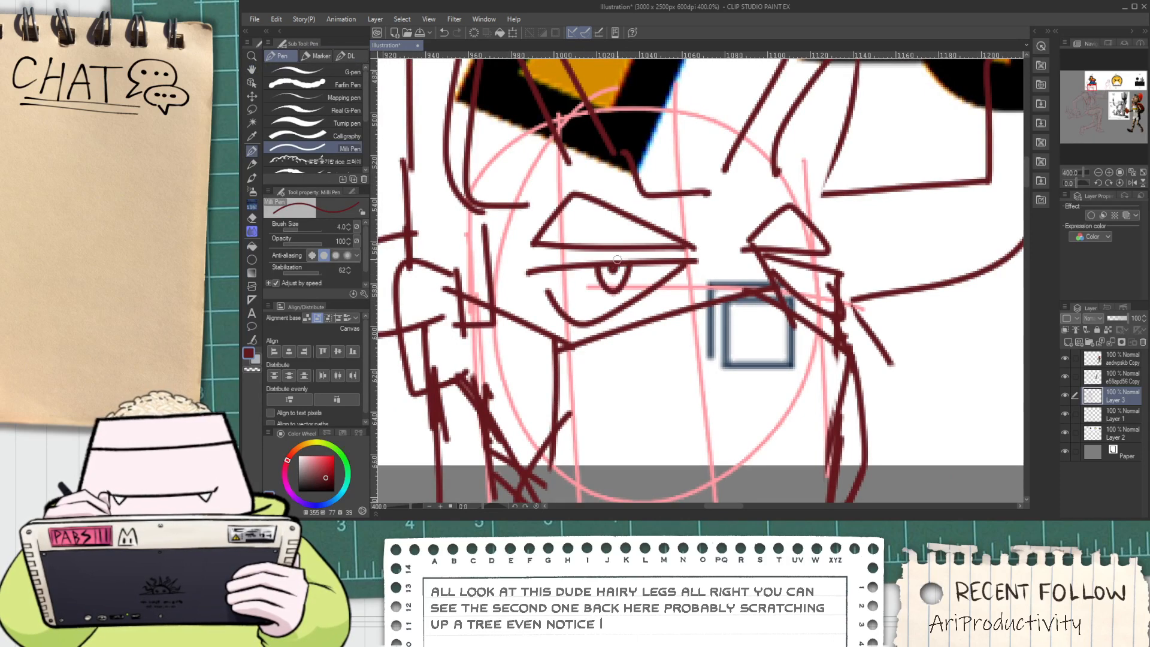
{"action": "left_click_drag", "start_coordinate": [780, 267], "coordinate": [809, 270]}
{"action": "left_click_drag", "start_coordinate": [795, 267], "coordinate": [793, 273]}
{"action": "scroll", "coordinate": [789, 268], "scroll_direction": "down", "scroll_amount": 7}
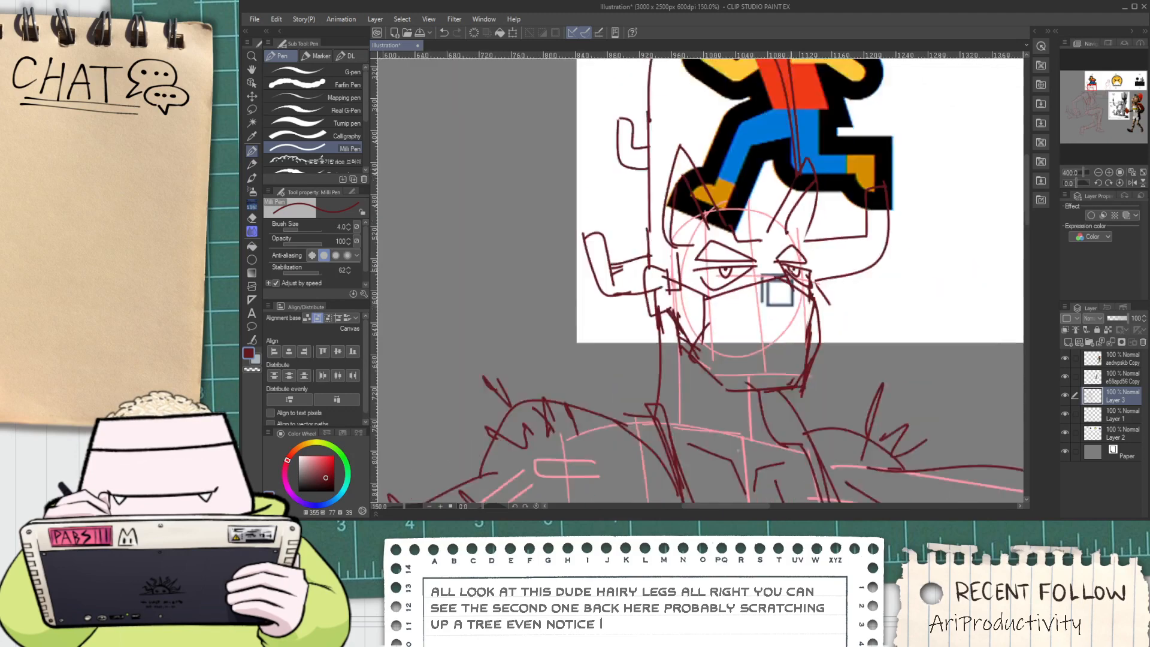
Hide the pink construction skeleton on Layer 1 and review the remaining line sketch
{"action": "key", "text": "h"}
{"action": "left_click_drag", "start_coordinate": [747, 323], "coordinate": [567, 228]}
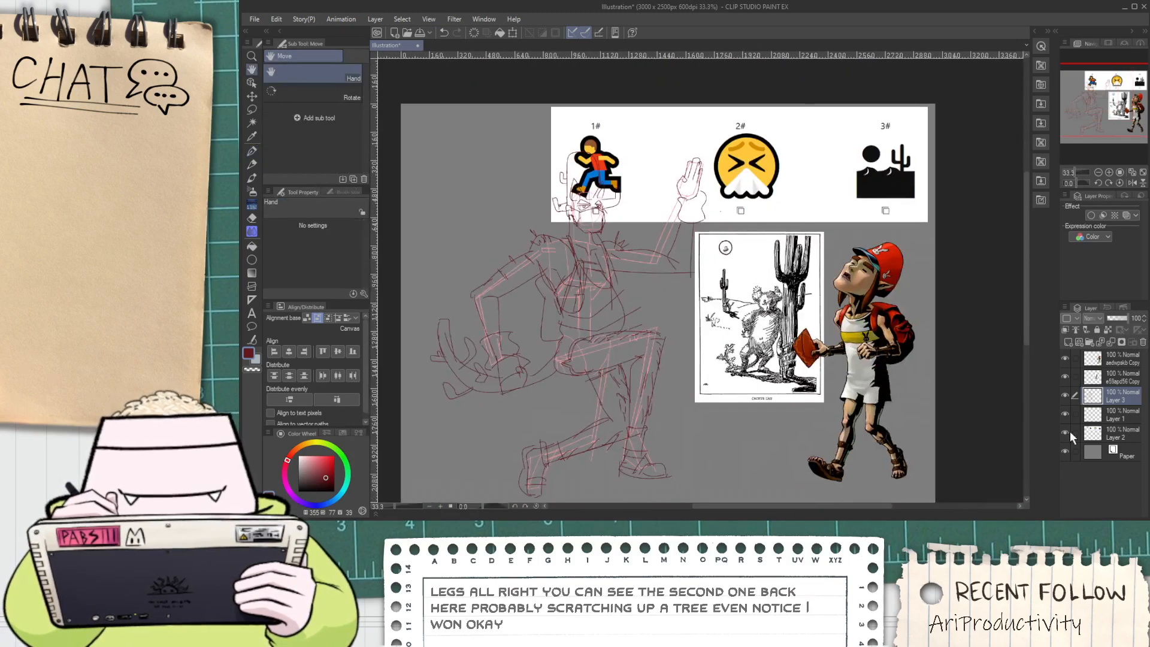
{"action": "left_click", "coordinate": [1065, 416]}
{"action": "left_click_drag", "start_coordinate": [699, 317], "coordinate": [727, 243]}
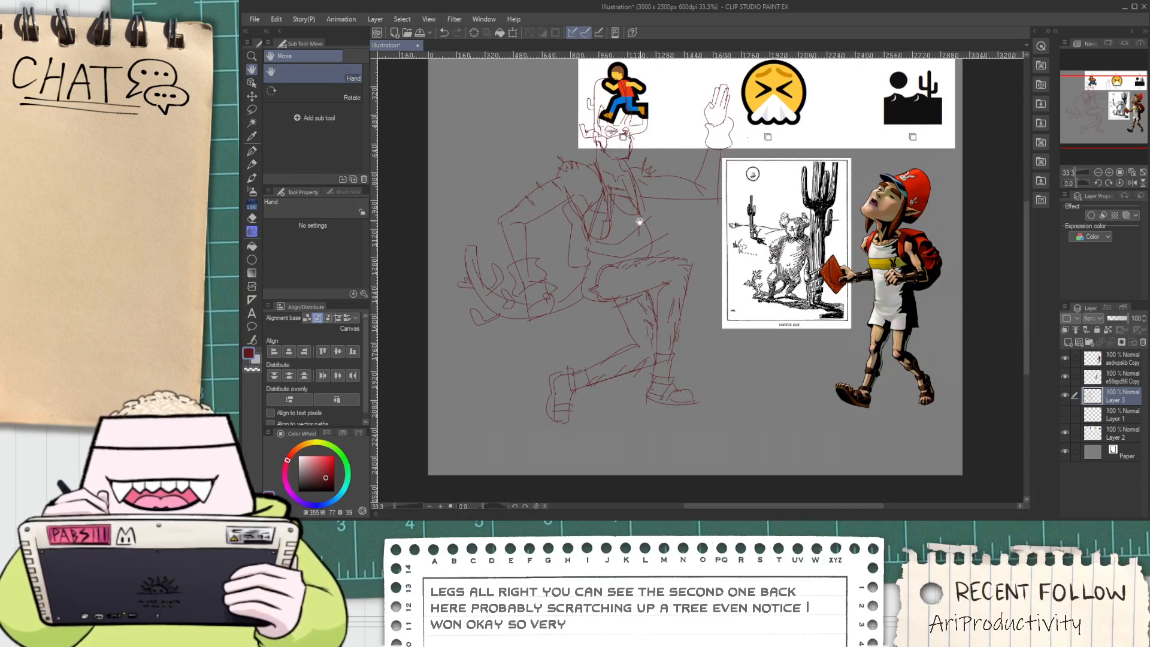
{"action": "scroll", "coordinate": [706, 137], "scroll_direction": "up", "scroll_amount": 2}
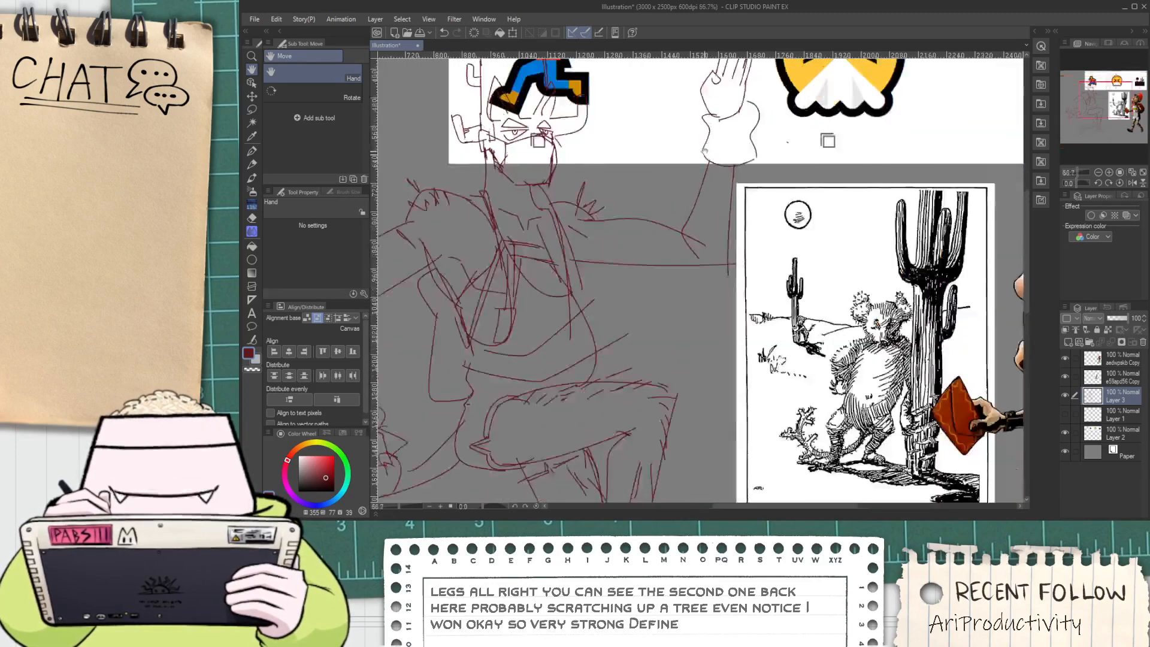
{"action": "scroll", "coordinate": [702, 183], "scroll_direction": "down", "scroll_amount": 2}
{"action": "left_click_drag", "start_coordinate": [723, 217], "coordinate": [652, 241]}
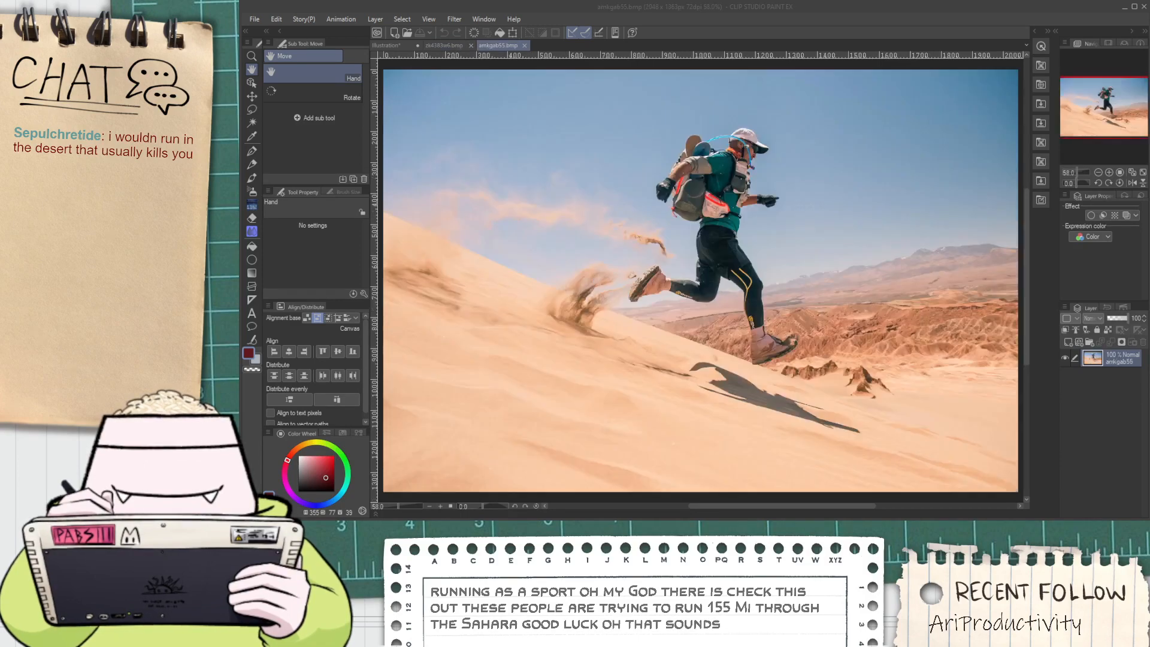
Examine the backpack and drinking tube worn by the runner in the desert photo
{"action": "scroll", "coordinate": [740, 141], "scroll_direction": "up", "scroll_amount": 8}
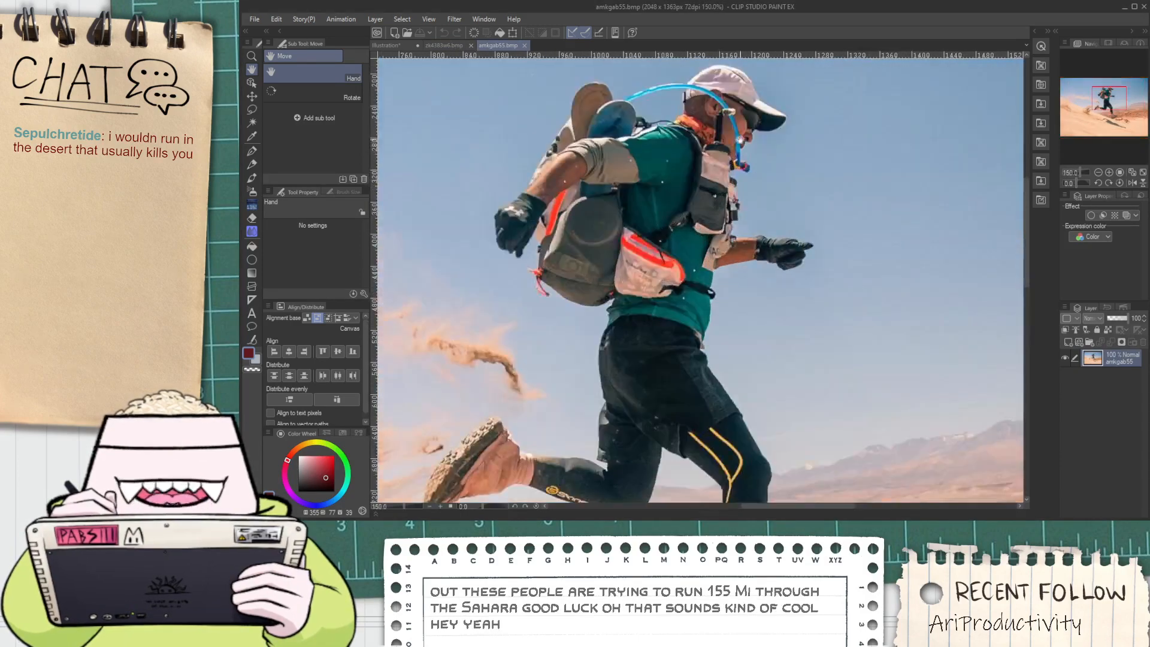
{"action": "scroll", "coordinate": [693, 246], "scroll_direction": "down", "scroll_amount": 3}
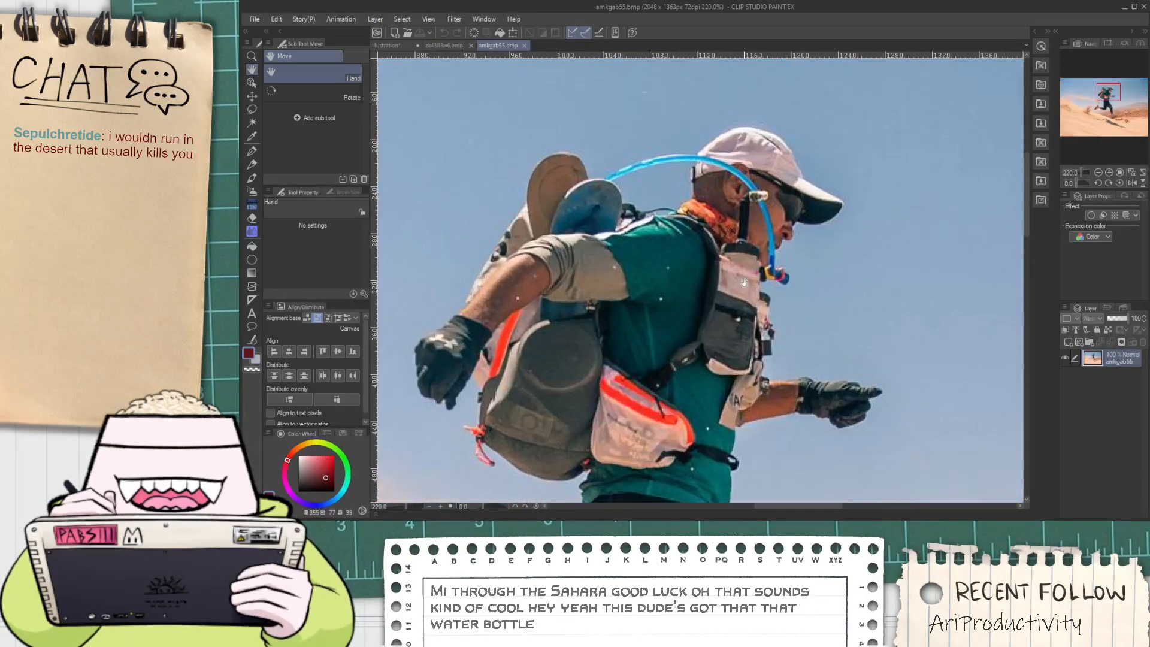
Examine the full pose of the backpacked dune runner and the lime-shirted trail runner's vest gear in the reference photos
{"action": "scroll", "coordinate": [621, 264], "scroll_direction": "down", "scroll_amount": 5}
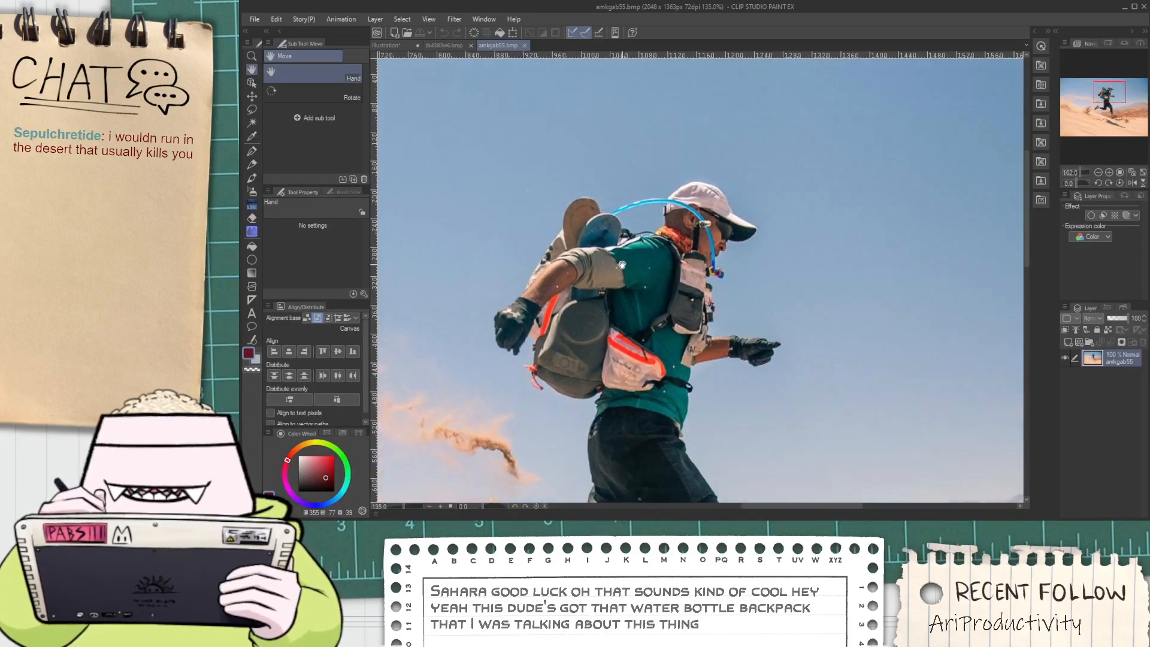
{"action": "scroll", "coordinate": [622, 264], "scroll_direction": "down", "scroll_amount": 3}
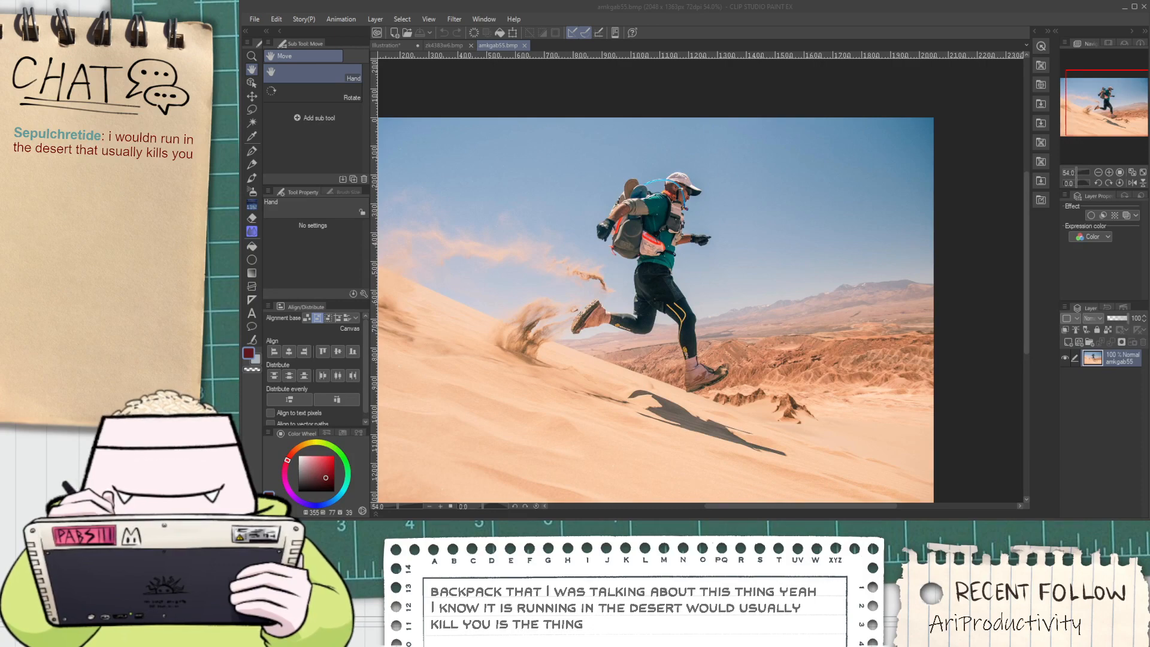
{"action": "scroll", "coordinate": [767, 240], "scroll_direction": "up", "scroll_amount": 5}
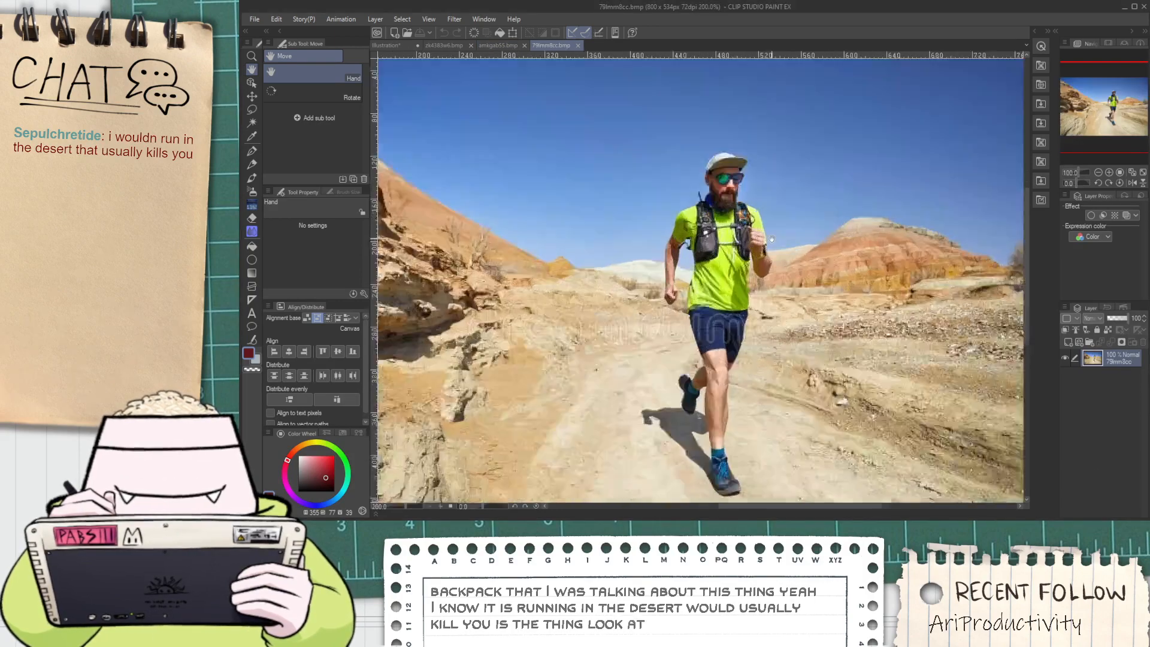
{"action": "scroll", "coordinate": [768, 240], "scroll_direction": "down", "scroll_amount": 4}
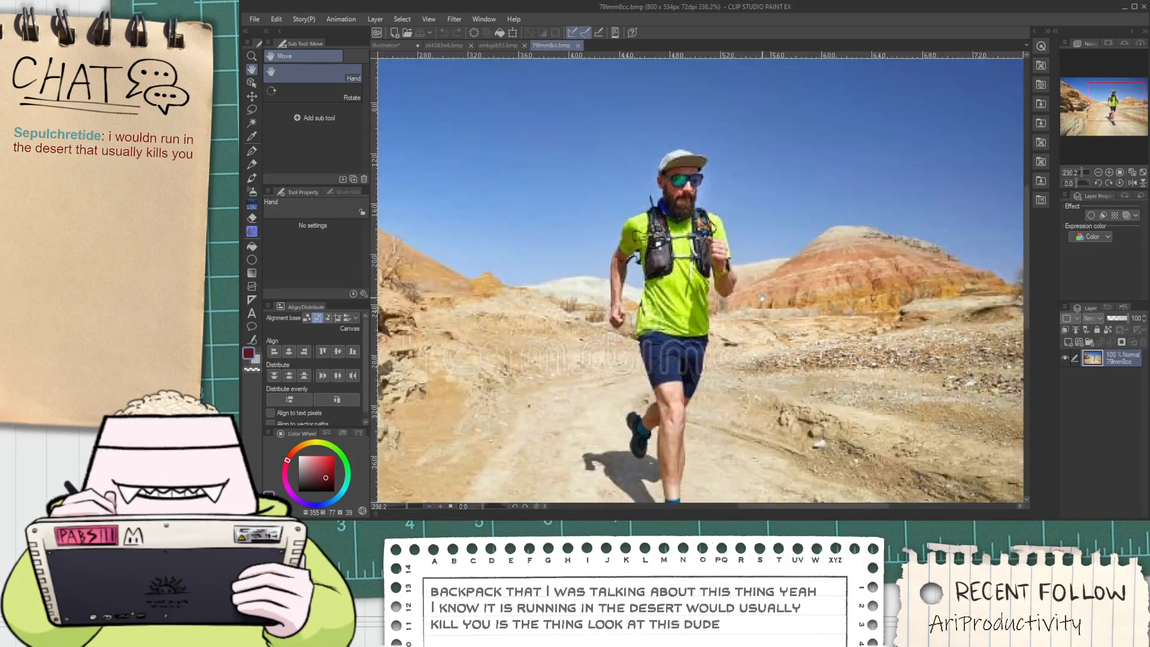
{"action": "scroll", "coordinate": [762, 302], "scroll_direction": "down", "scroll_amount": 2}
{"action": "left_click_drag", "start_coordinate": [762, 302], "coordinate": [741, 276]}
{"action": "scroll", "coordinate": [741, 277], "scroll_direction": "up", "scroll_amount": 2}
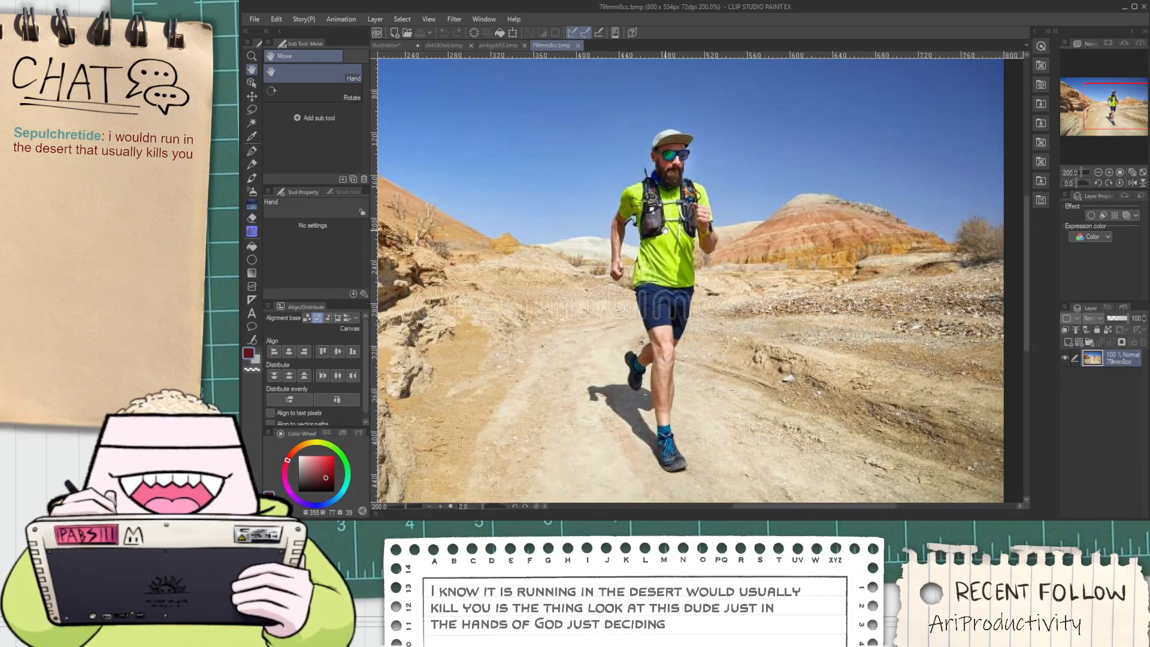
Compare the masked runner's yellow gaiters with the leg sleeves and shoe covers of the runner leaping down the dune
{"action": "left_click", "coordinate": [495, 44]}
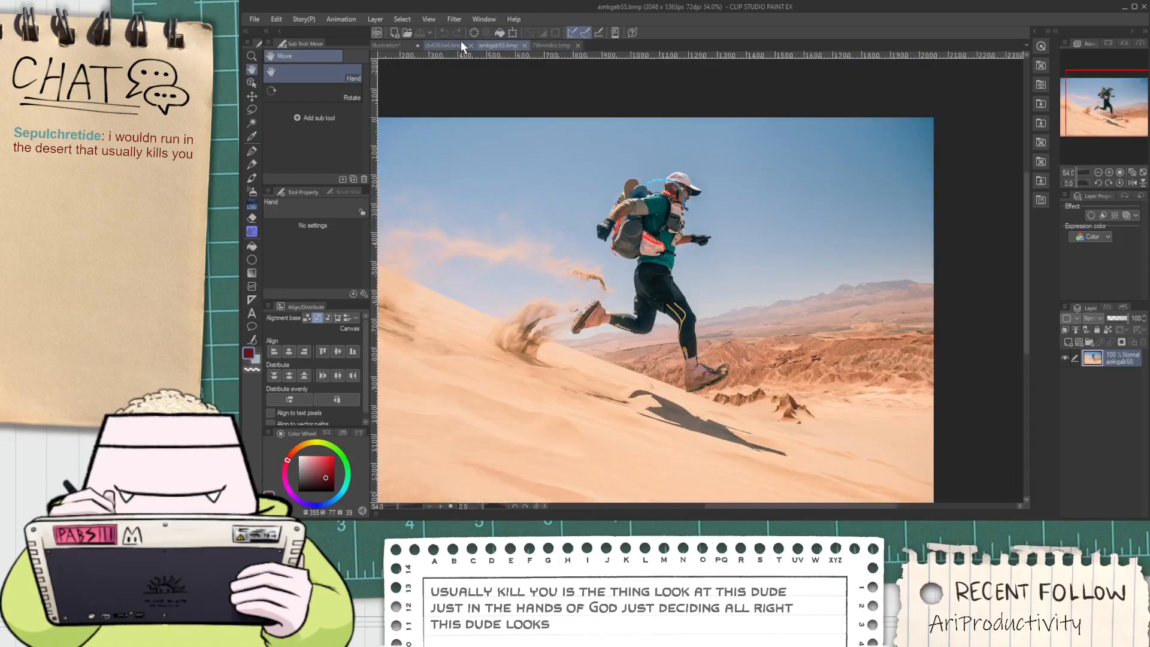
{"action": "left_click", "coordinate": [461, 41]}
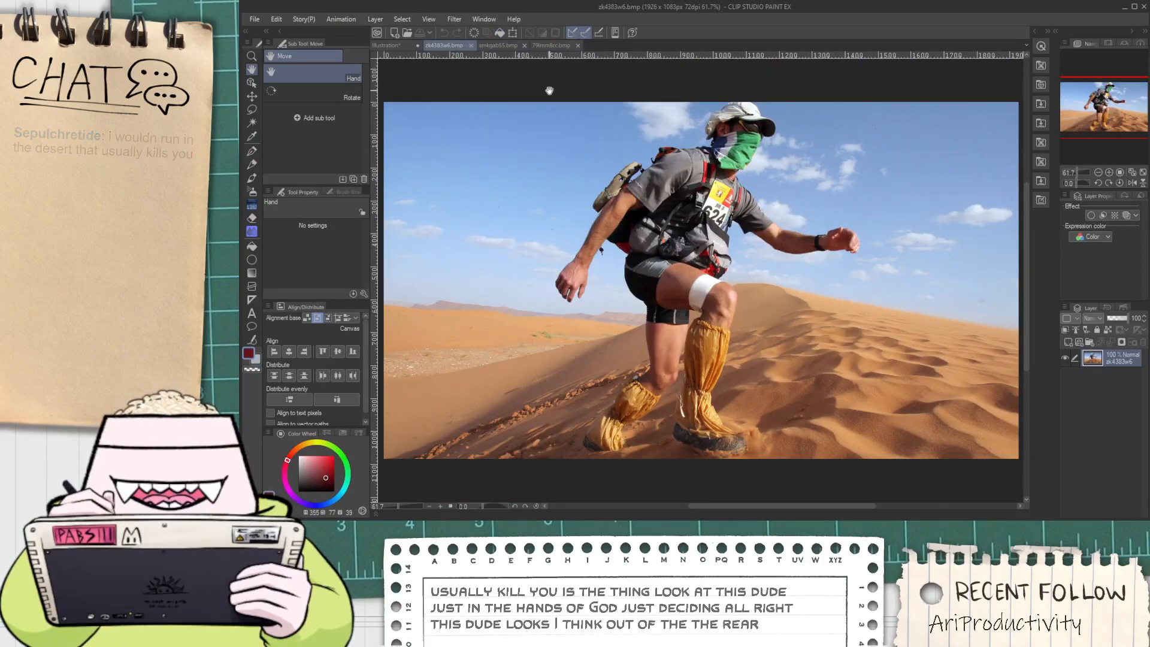
{"action": "scroll", "coordinate": [734, 256], "scroll_direction": "up", "scroll_amount": 4}
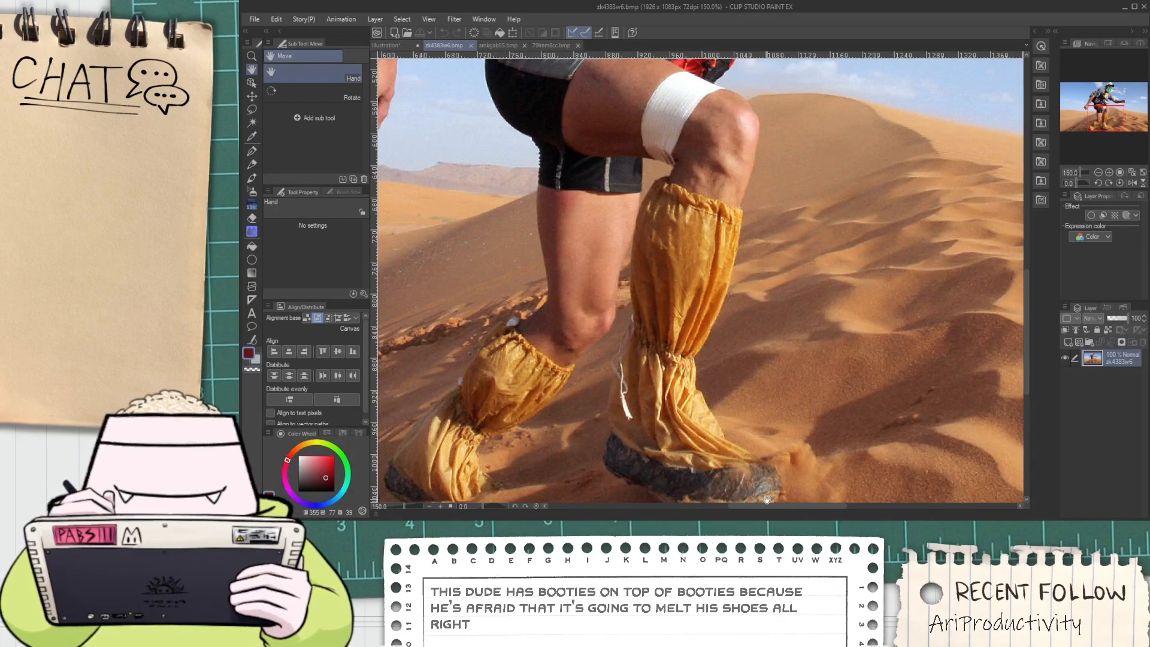
{"action": "scroll", "coordinate": [771, 409], "scroll_direction": "down", "scroll_amount": 2}
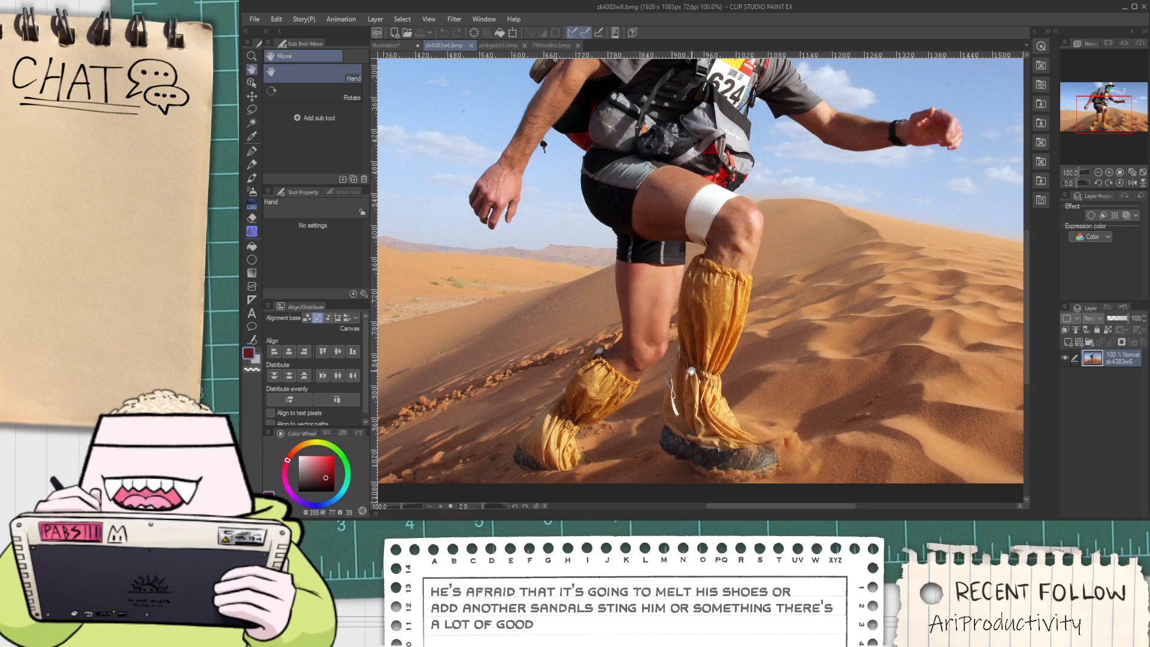
{"action": "left_click", "coordinate": [493, 46]}
{"action": "scroll", "coordinate": [704, 415], "scroll_direction": "up", "scroll_amount": 4}
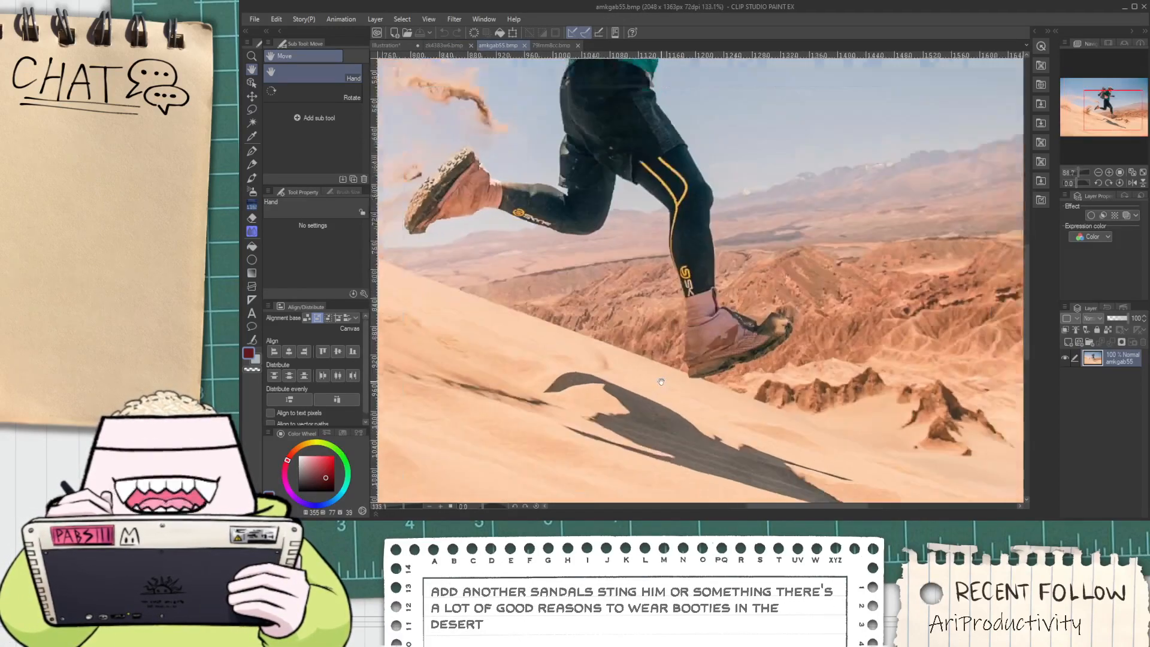
{"action": "left_click_drag", "start_coordinate": [581, 287], "coordinate": [657, 336]}
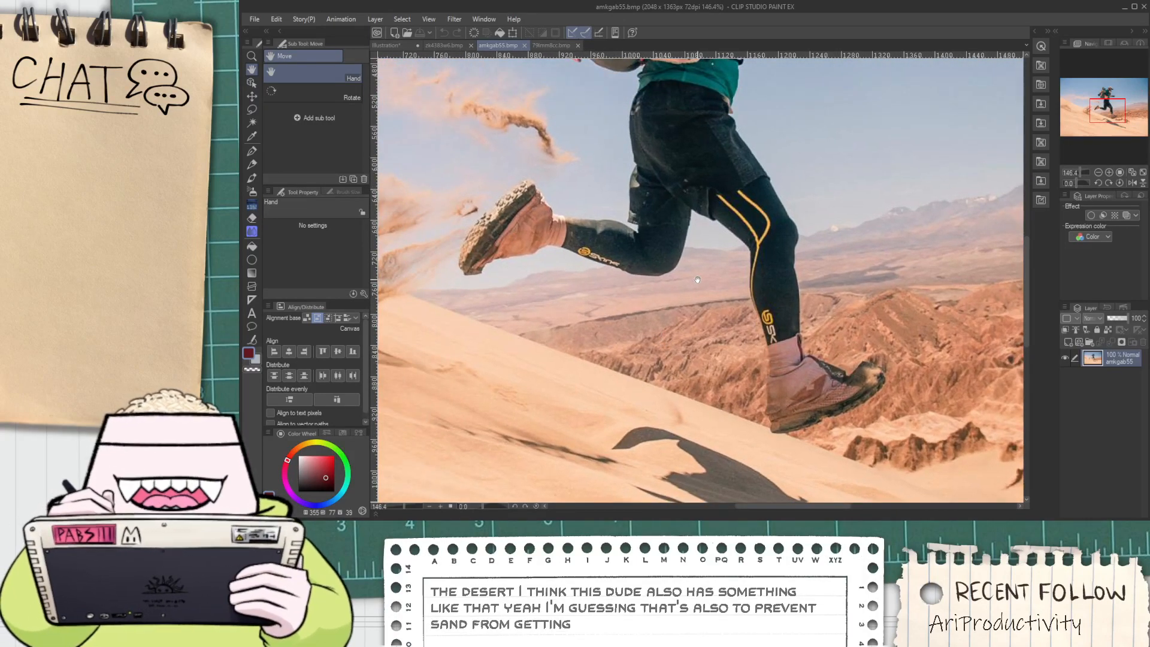
{"action": "scroll", "coordinate": [570, 110], "scroll_direction": "down", "scroll_amount": 2}
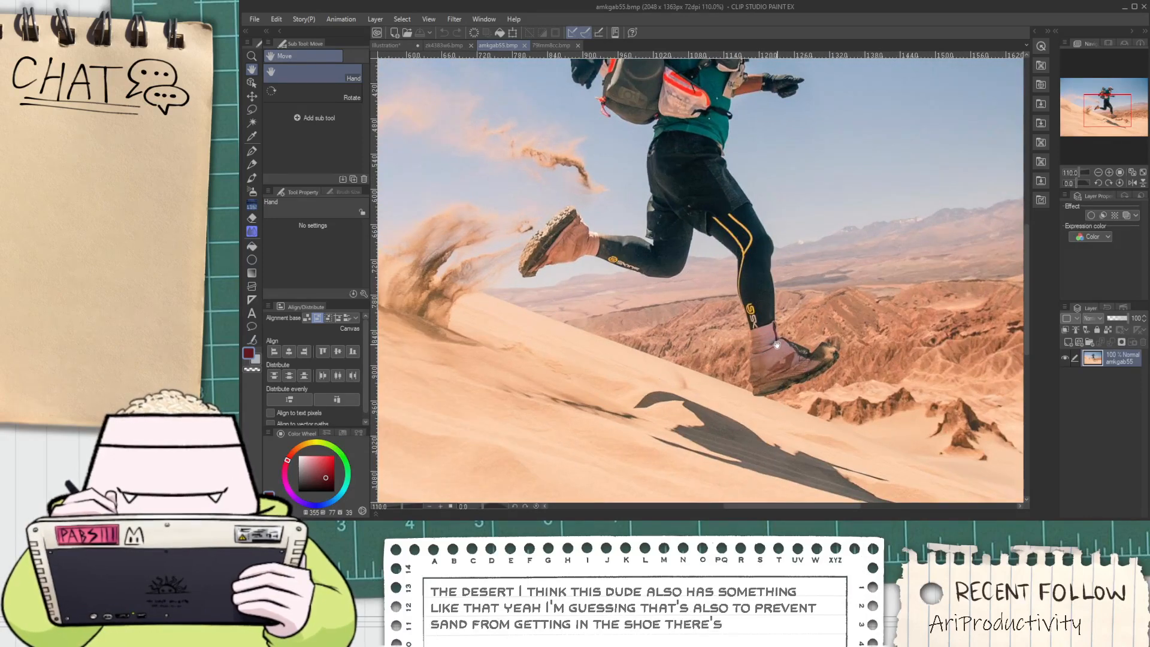
{"action": "scroll", "coordinate": [814, 383], "scroll_direction": "down", "scroll_amount": 2}
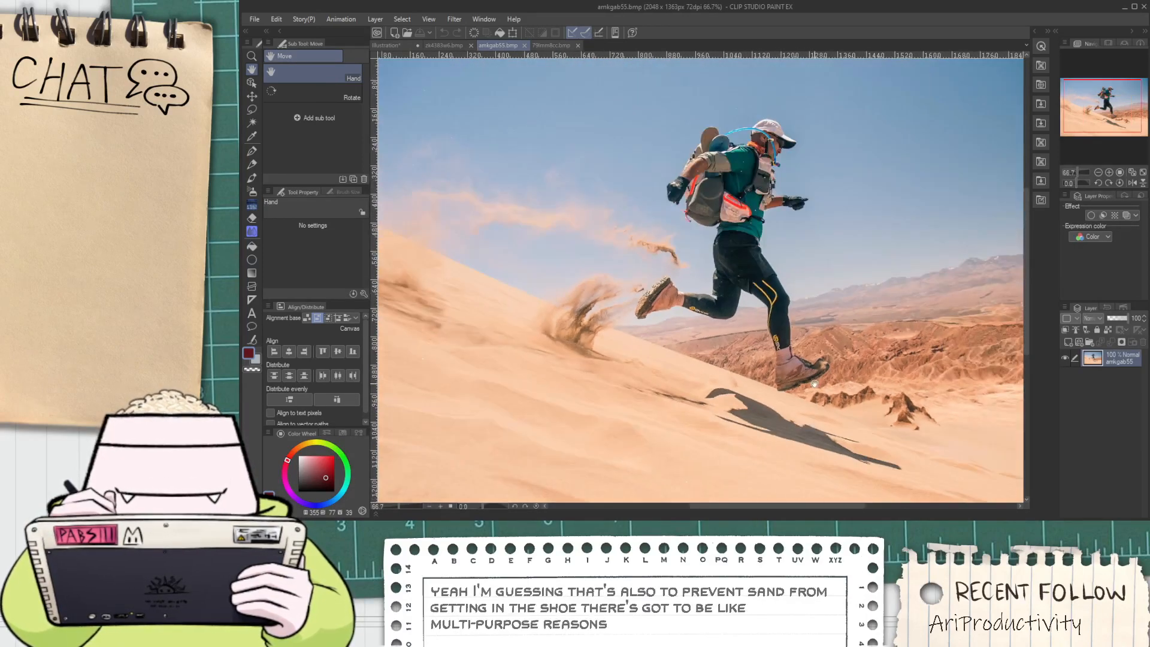
{"action": "left_click_drag", "start_coordinate": [823, 403], "coordinate": [793, 432]}
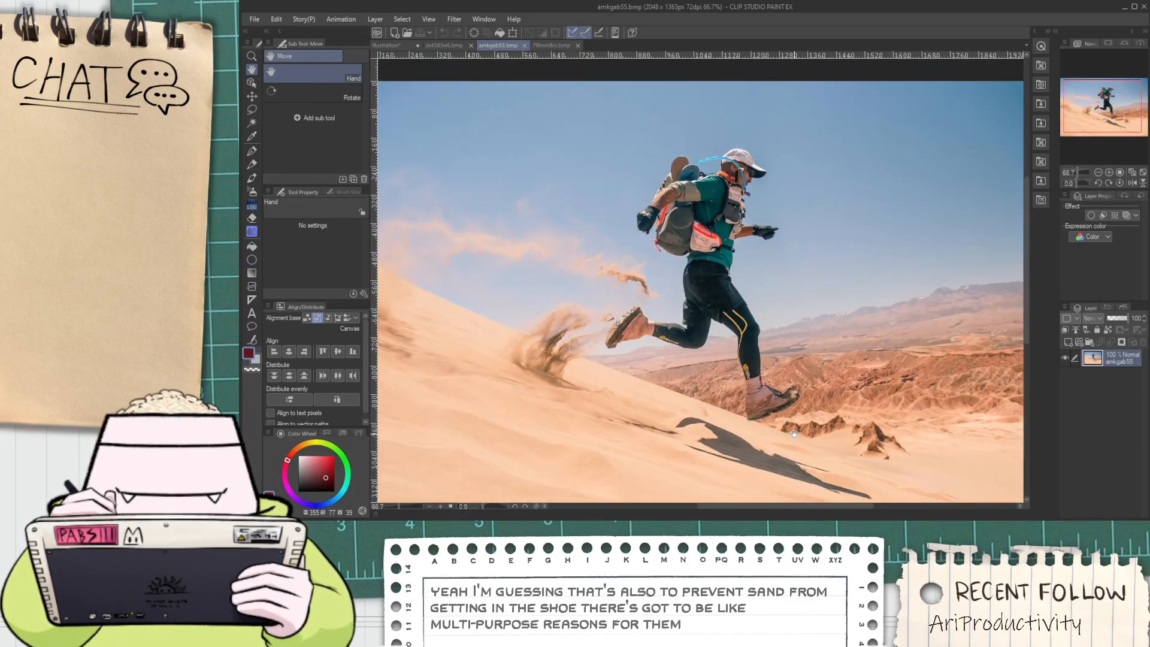
Examine the blue-and-white foot coverings in the photo of the runner descending a sand slope, and close that photo
{"action": "left_click", "coordinate": [550, 47]}
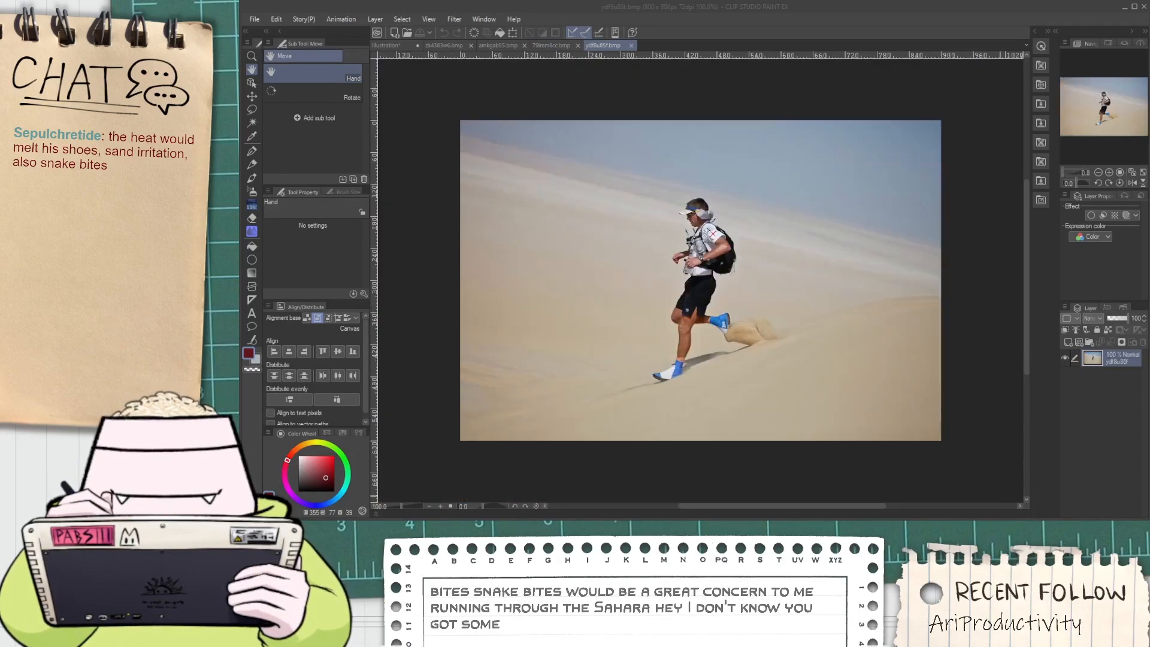
{"action": "scroll", "coordinate": [682, 328], "scroll_direction": "up", "scroll_amount": 5}
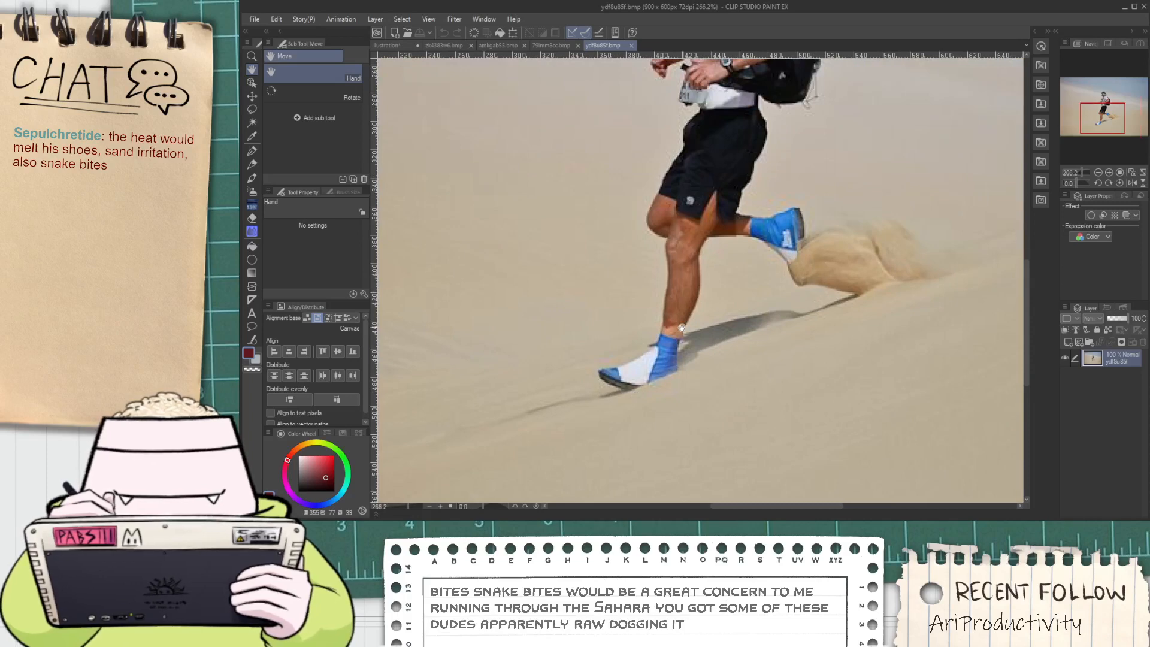
{"action": "scroll", "coordinate": [726, 320], "scroll_direction": "down", "scroll_amount": 1}
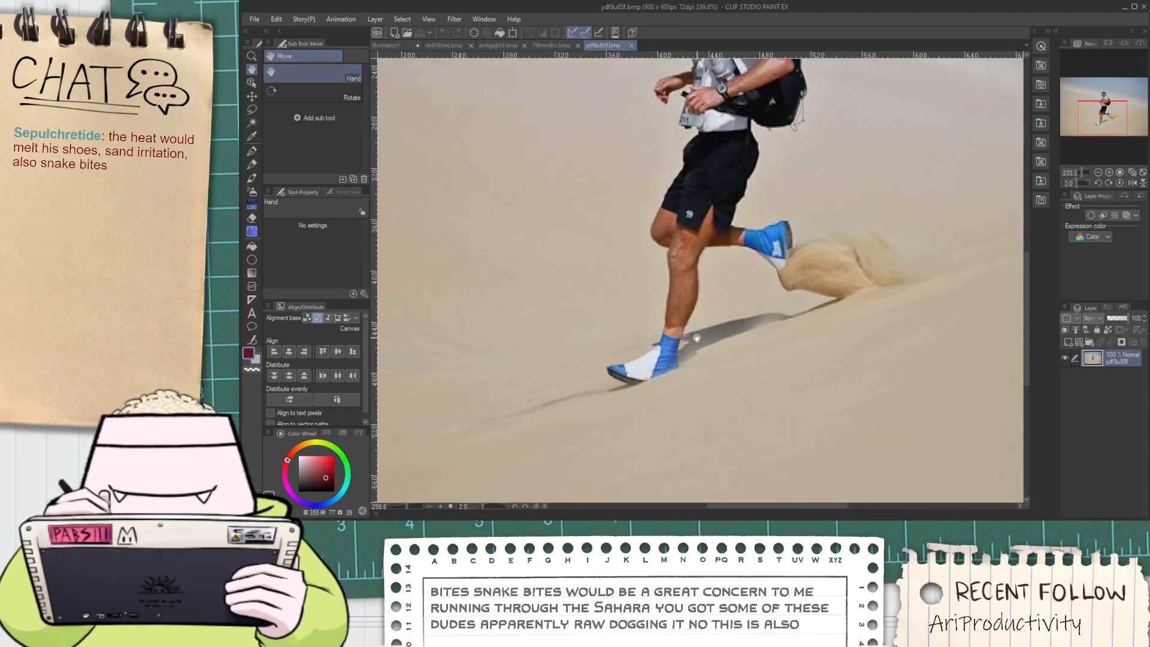
{"action": "left_click", "coordinate": [631, 46]}
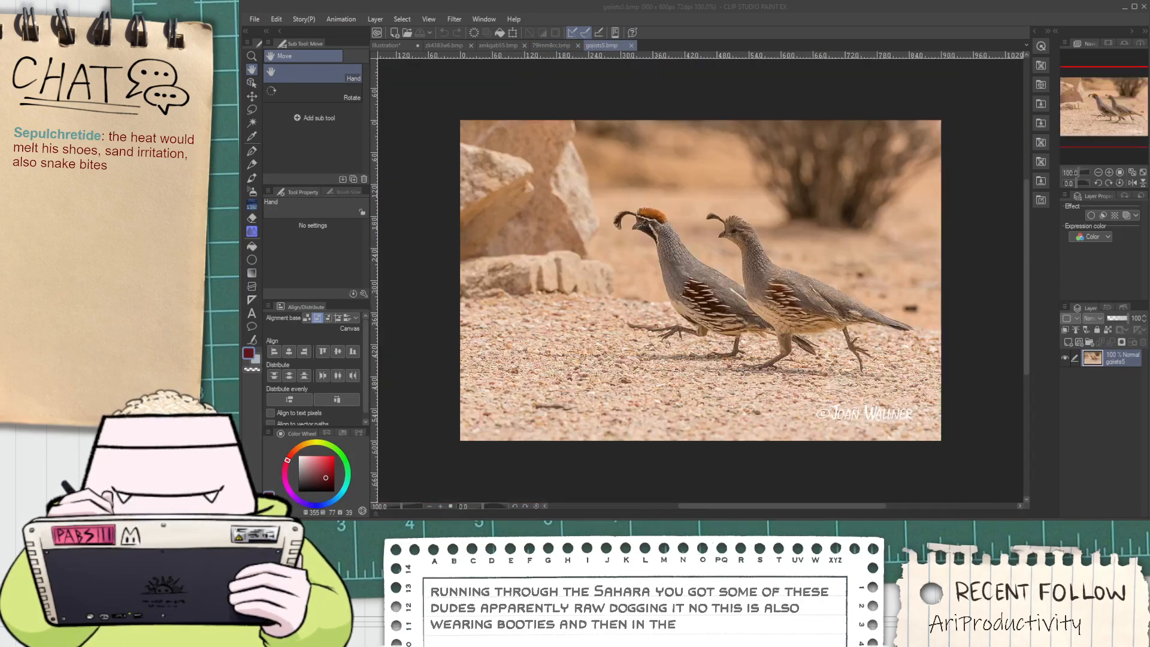
Examine the poses and plumage of the two running birds in the desert photo
{"action": "scroll", "coordinate": [775, 315], "scroll_direction": "up", "scroll_amount": 5}
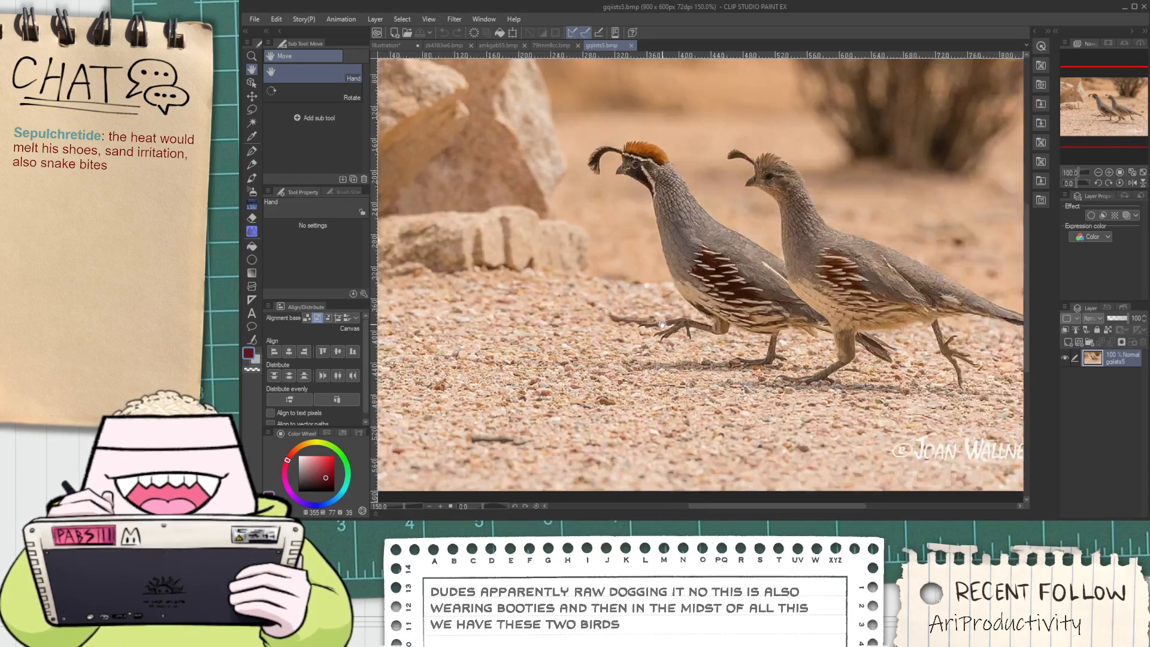
{"action": "scroll", "coordinate": [775, 314], "scroll_direction": "down", "scroll_amount": 2}
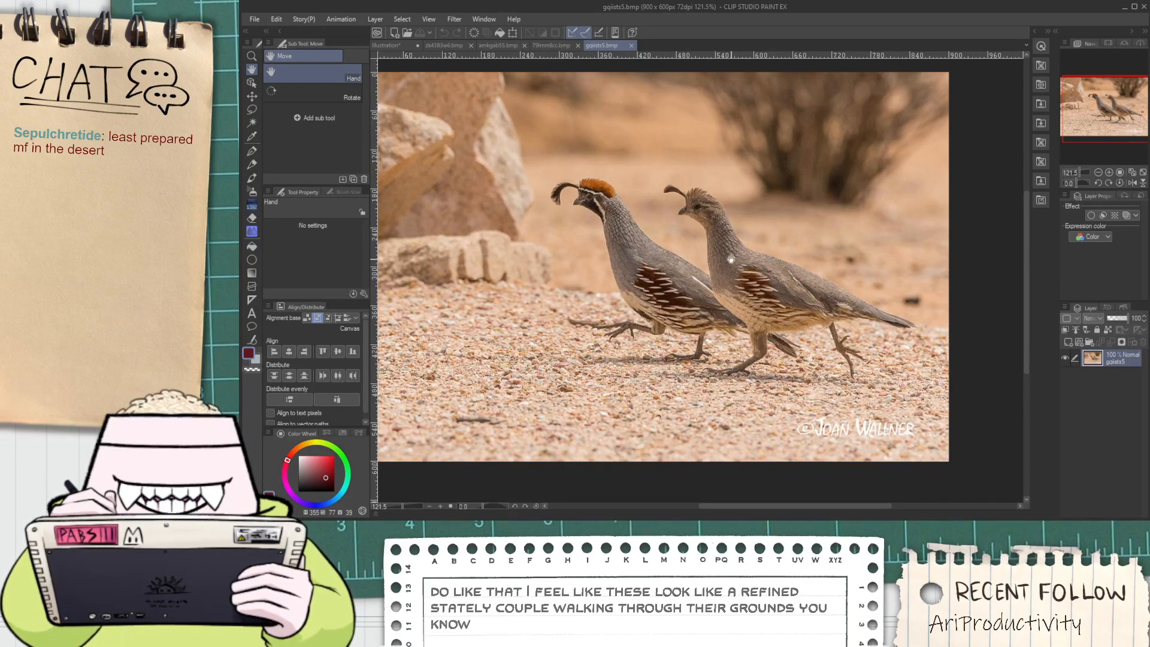
{"action": "scroll", "coordinate": [736, 285], "scroll_direction": "up", "scroll_amount": 1}
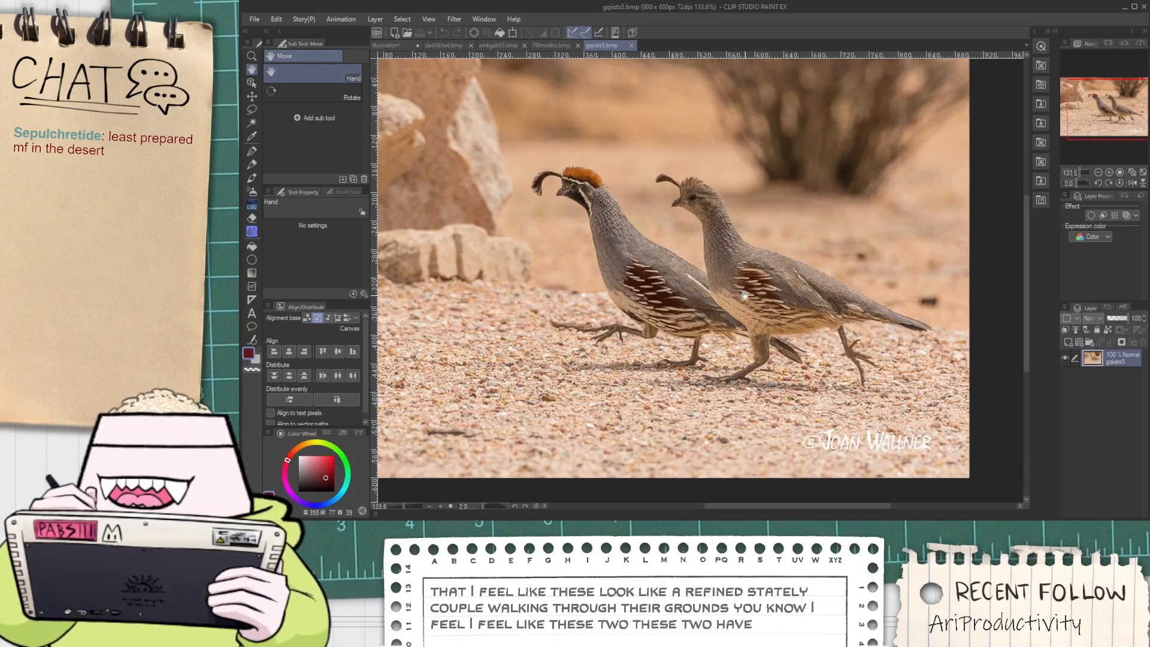
Review the lime-shirted trail runner and the backpacked dune runner photos once more, comparing their outfits and poses
{"action": "left_click", "coordinate": [549, 45]}
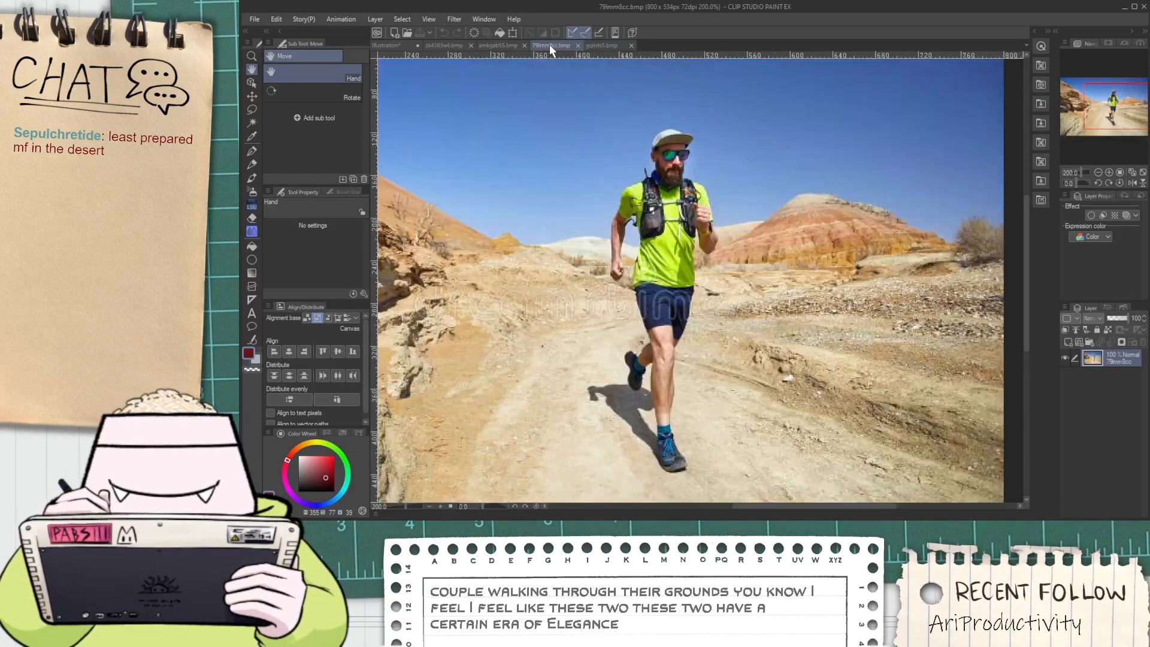
{"action": "left_click", "coordinate": [496, 48]}
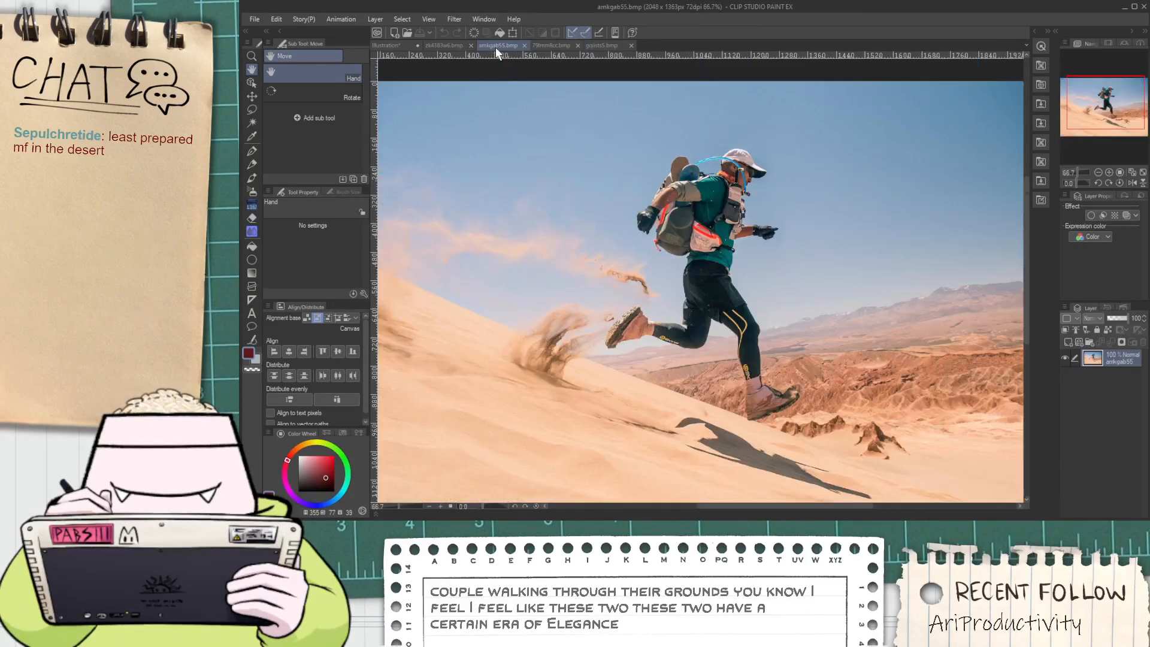
{"action": "left_click", "coordinate": [541, 45]}
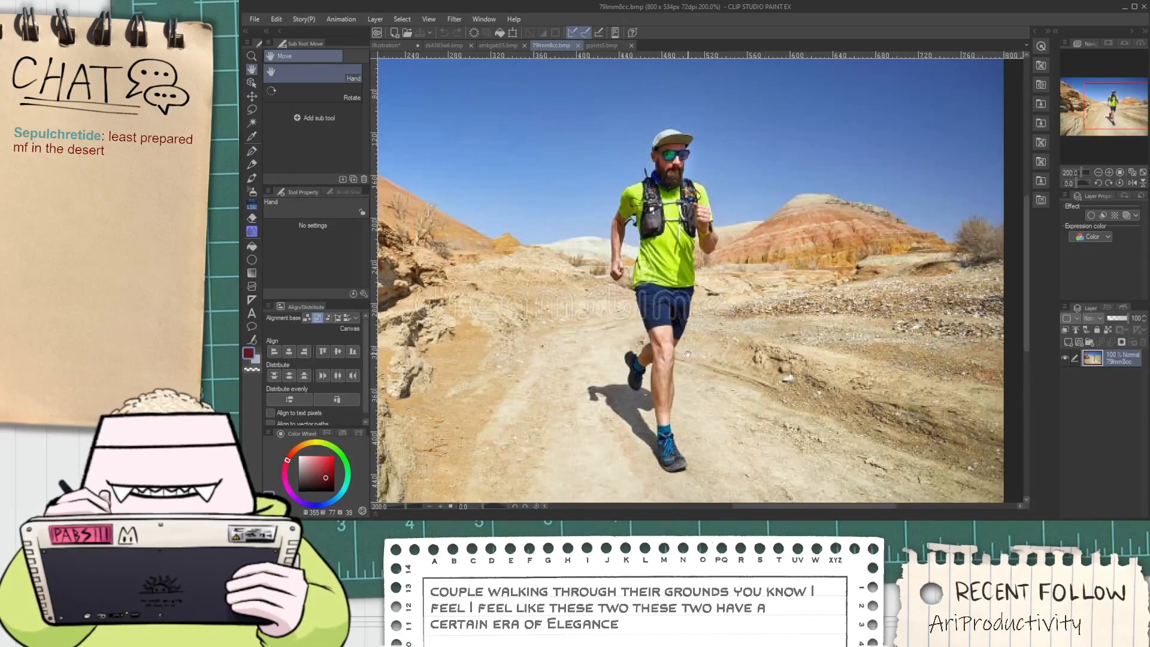
{"action": "left_click_drag", "start_coordinate": [695, 389], "coordinate": [699, 380]}
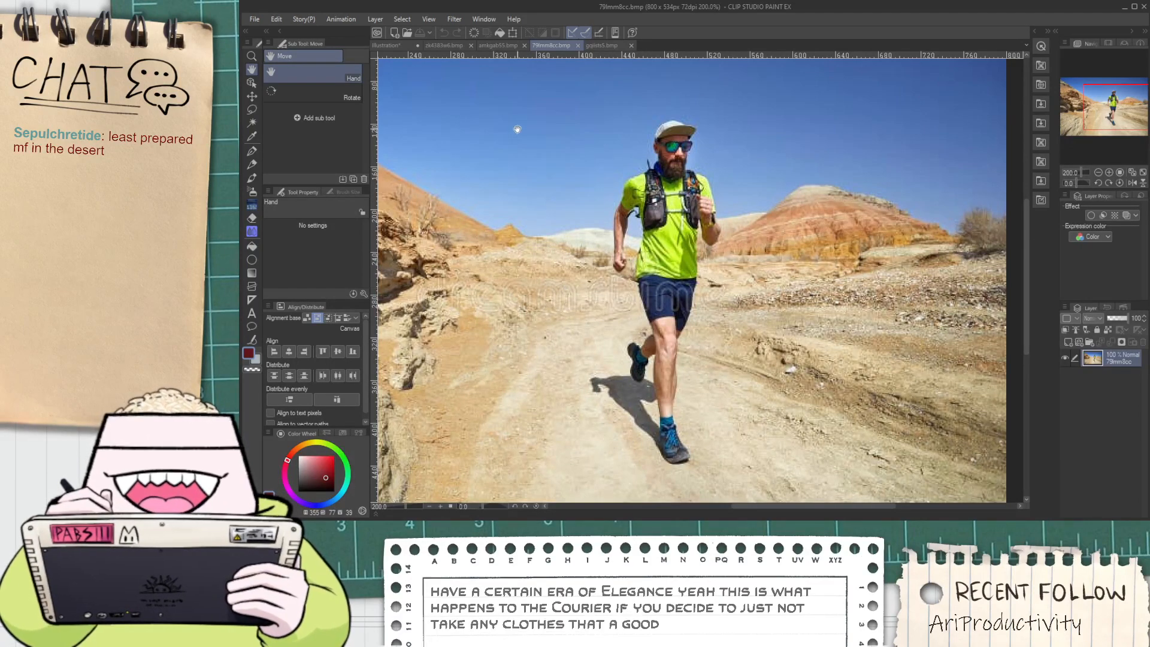
{"action": "left_click", "coordinate": [491, 45]}
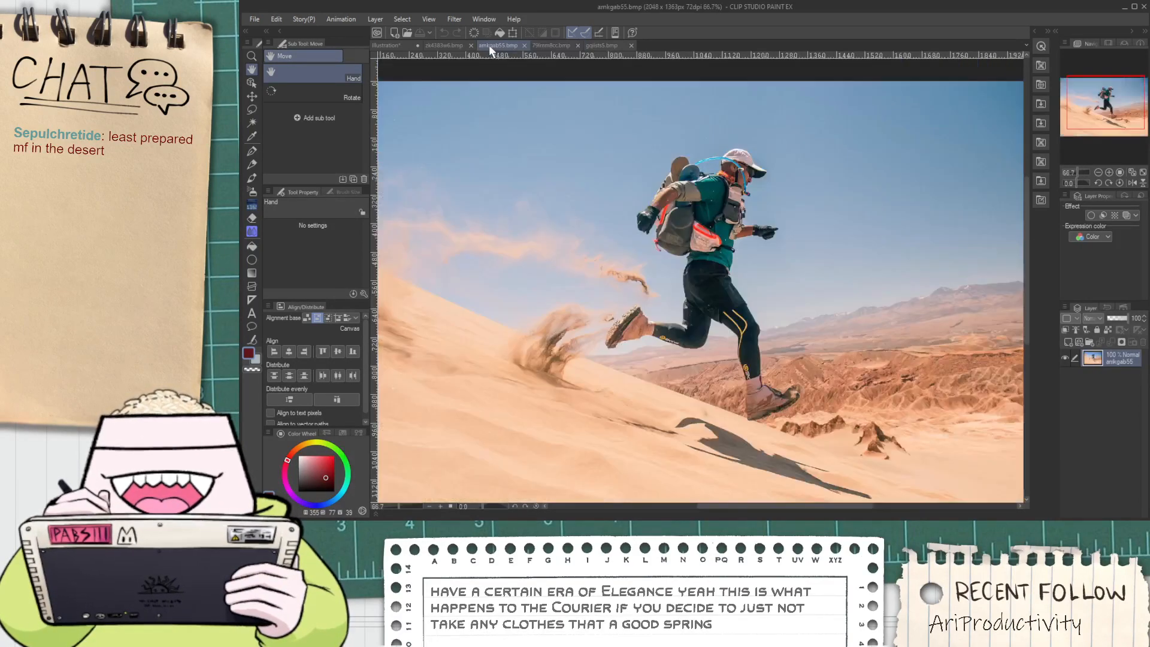
Return to the character illustration and add a new raster layer directly above the line sketch on Layer 3
{"action": "left_click", "coordinate": [384, 47]}
{"action": "key", "text": "ctrl+minus"}
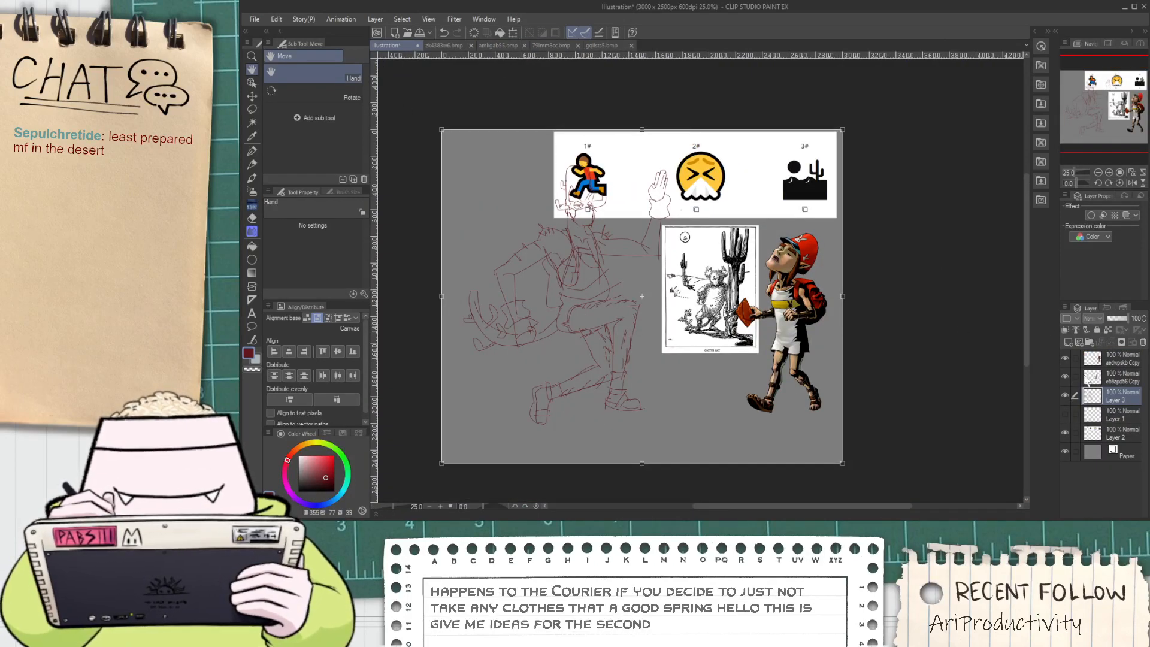
{"action": "left_click", "coordinate": [1068, 343]}
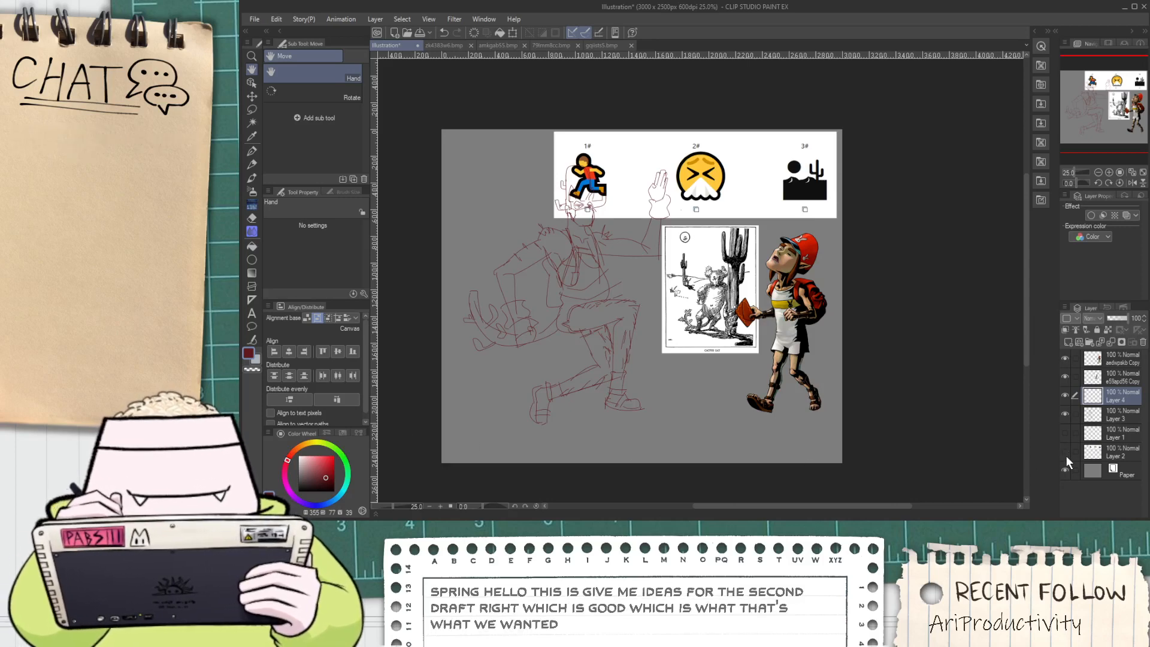
Hide the emoji prompts on Layer 2 and both reference image layers, leaving only the line sketch showing
{"action": "left_click", "coordinate": [1066, 414]}
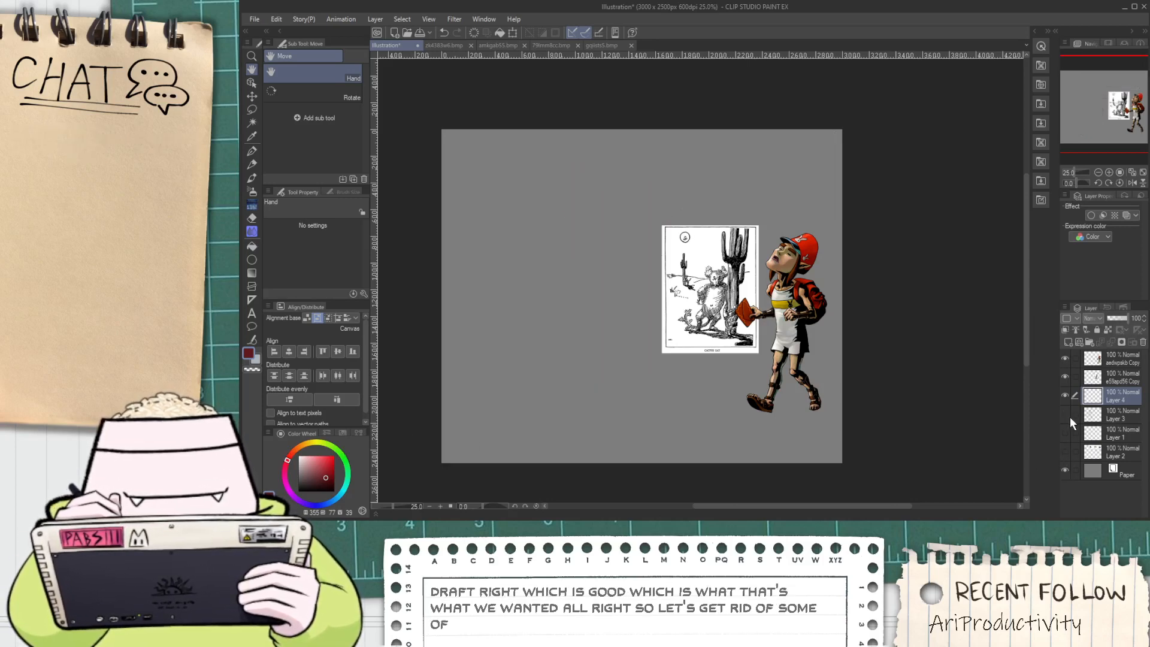
{"action": "left_click", "coordinate": [1069, 415]}
{"action": "left_click", "coordinate": [1066, 376]}
{"action": "left_click", "coordinate": [1066, 358]}
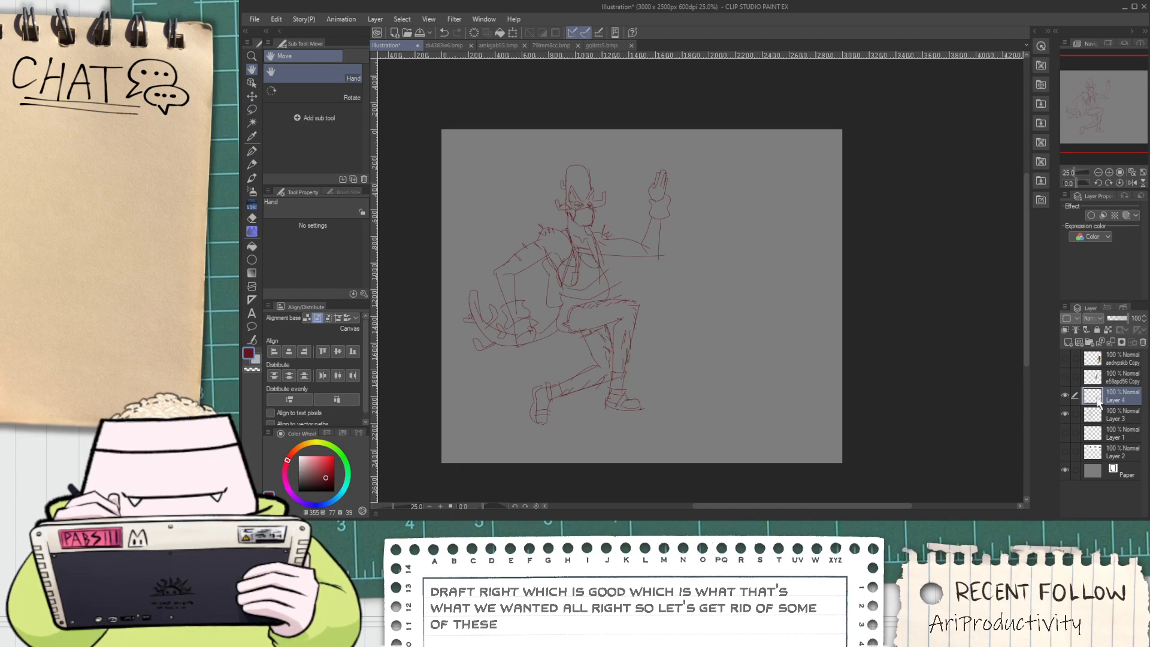
{"action": "scroll", "coordinate": [578, 196], "scroll_direction": "up", "scroll_amount": 2}
{"action": "left_click_drag", "start_coordinate": [585, 299], "coordinate": [695, 311]}
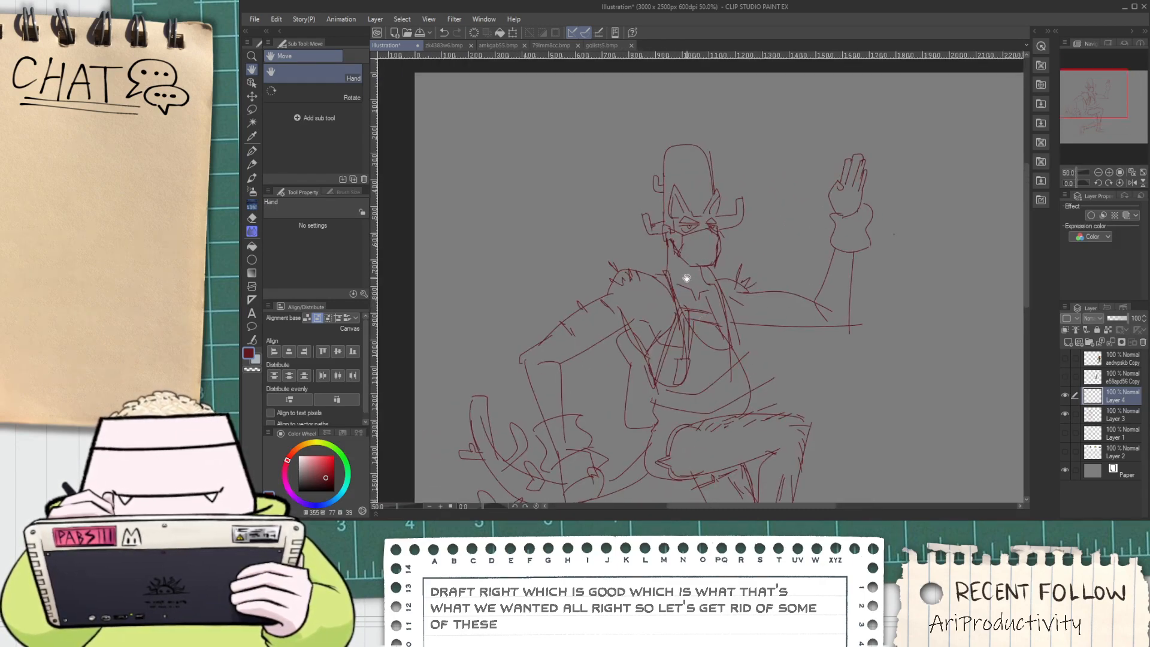
Lower the opacity of the line sketch on Layer 3 to 26 percent
{"action": "left_click", "coordinate": [1066, 414]}
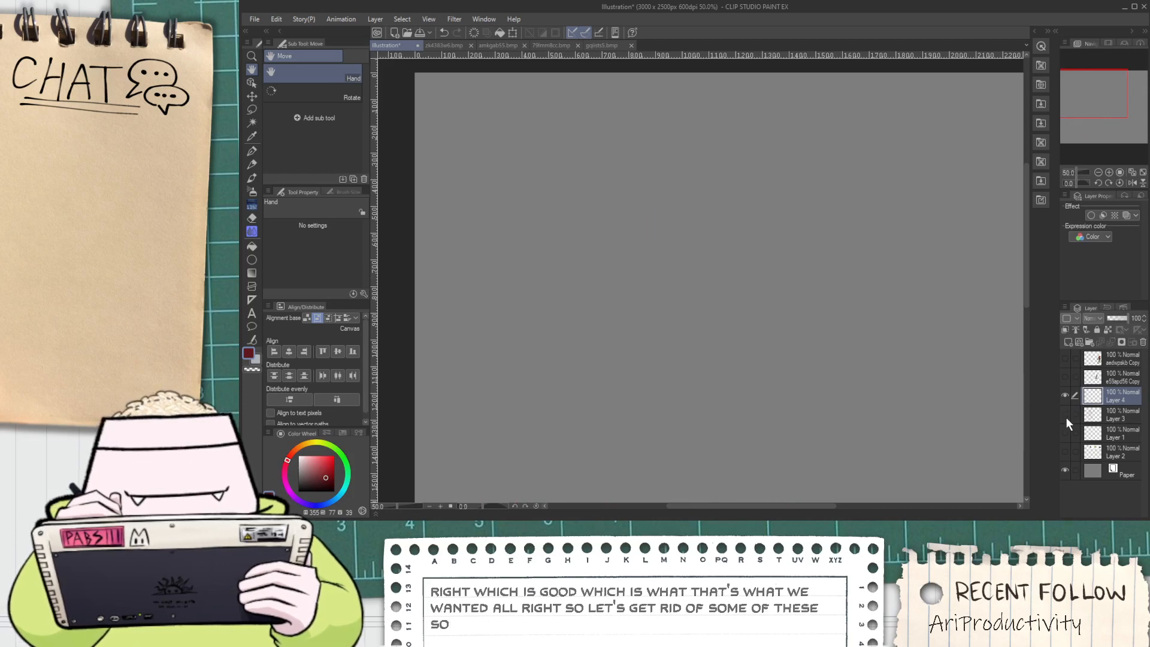
{"action": "left_click", "coordinate": [1065, 415]}
{"action": "left_click", "coordinate": [1106, 415]}
{"action": "left_click_drag", "start_coordinate": [1125, 317], "coordinate": [1113, 318]}
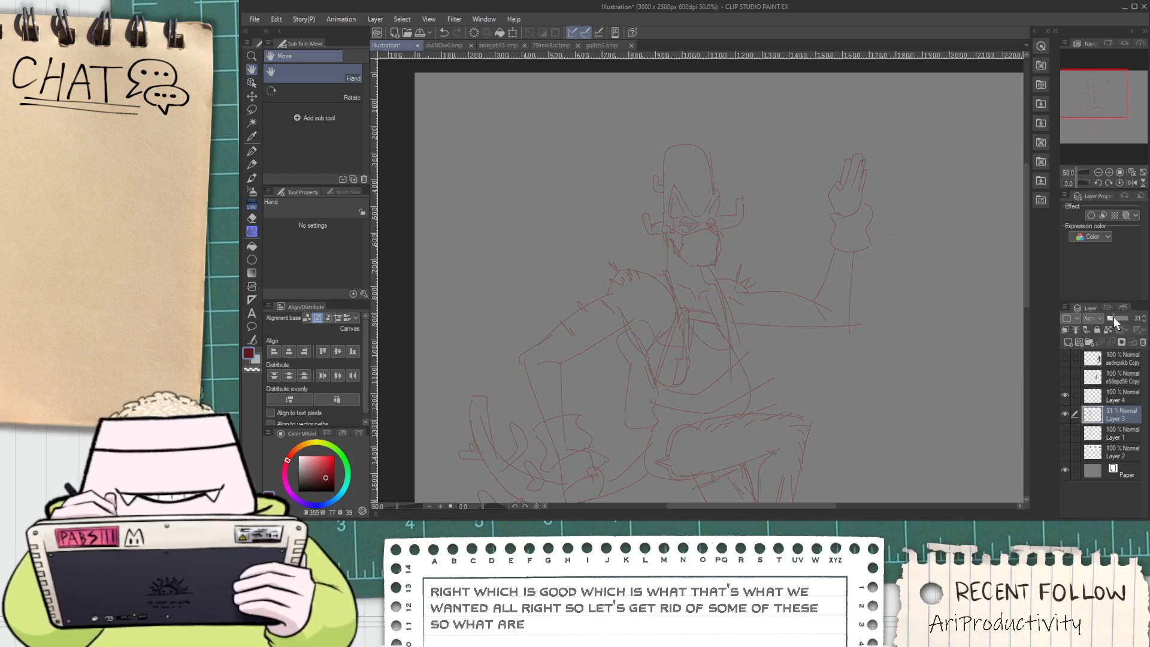
{"action": "scroll", "coordinate": [727, 296], "scroll_direction": "down", "scroll_amount": 1}
{"action": "scroll", "coordinate": [621, 326], "scroll_direction": "up", "scroll_amount": 4}
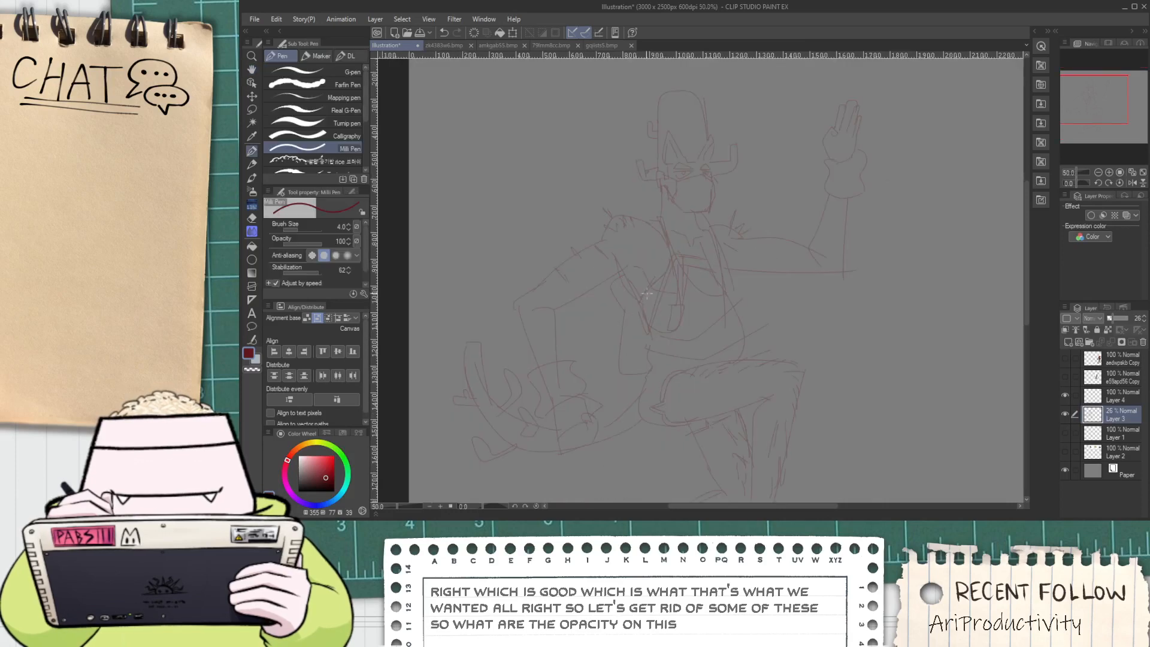
{"action": "left_click_drag", "start_coordinate": [627, 239], "coordinate": [626, 253]}
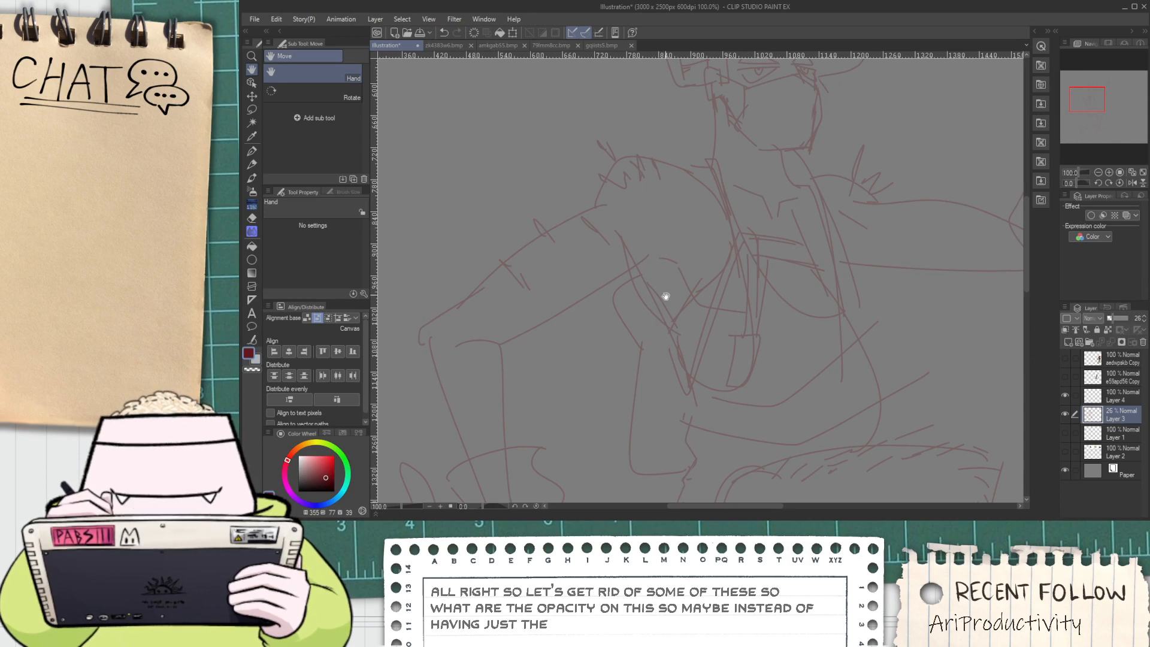
Switch to the Milli Pen and recheck the backpacked dune runner's vest among the reference photos, returning to the character illustration
{"action": "scroll", "coordinate": [651, 301], "scroll_direction": "down", "scroll_amount": 1}
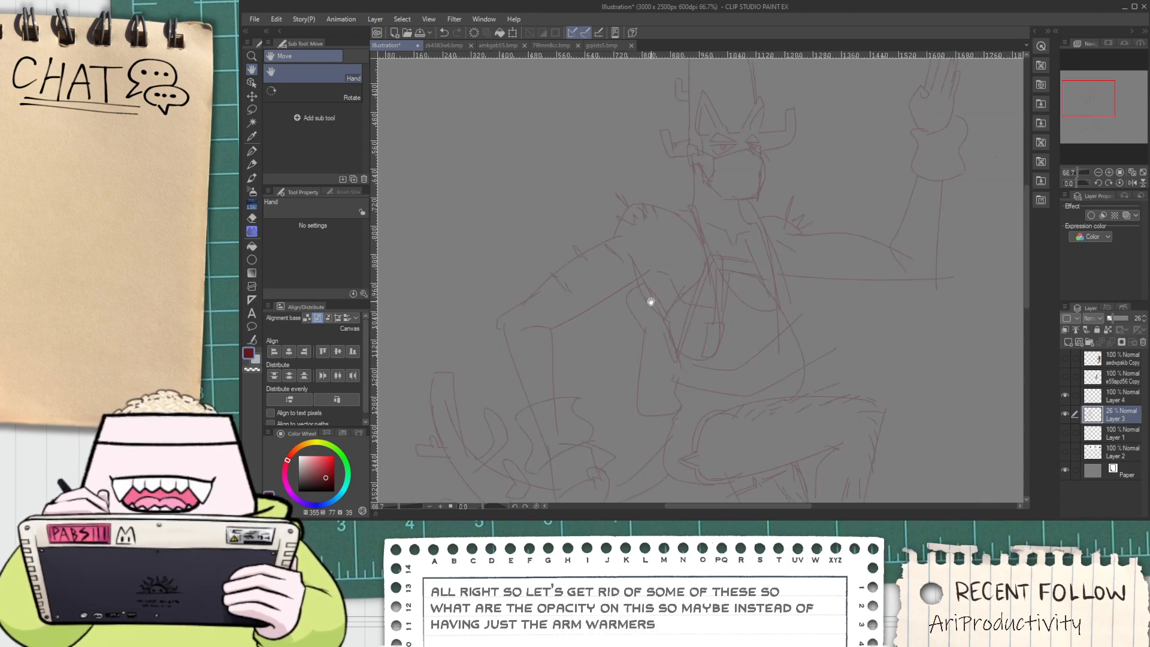
{"action": "scroll", "coordinate": [671, 299], "scroll_direction": "up", "scroll_amount": 1}
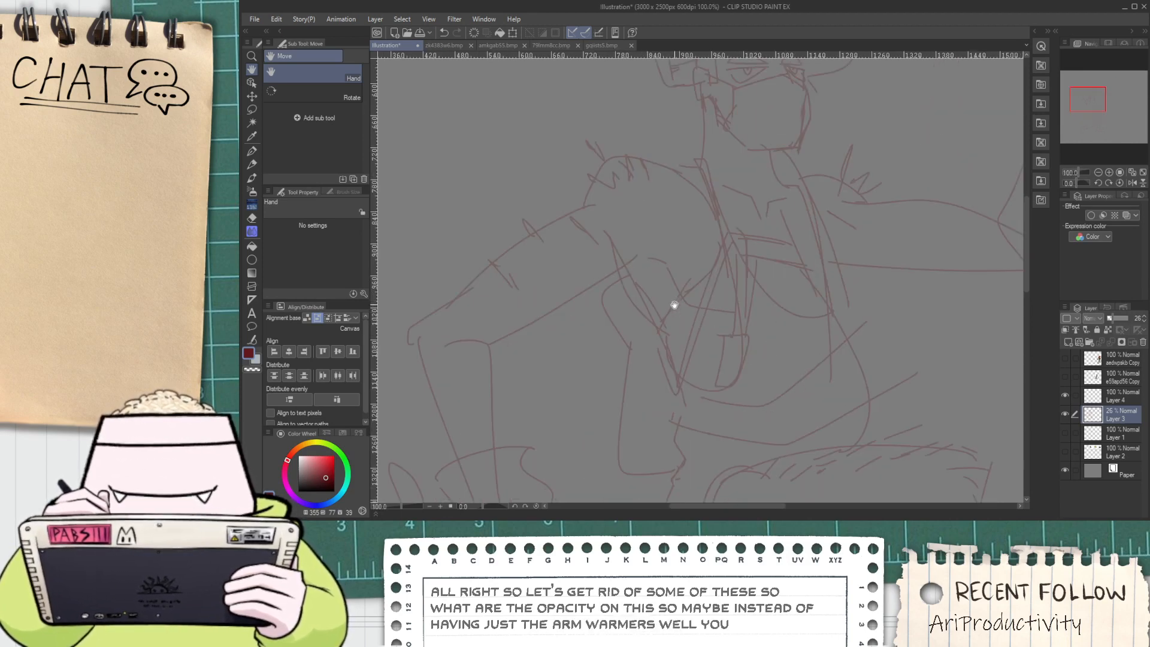
{"action": "key", "text": "p"}
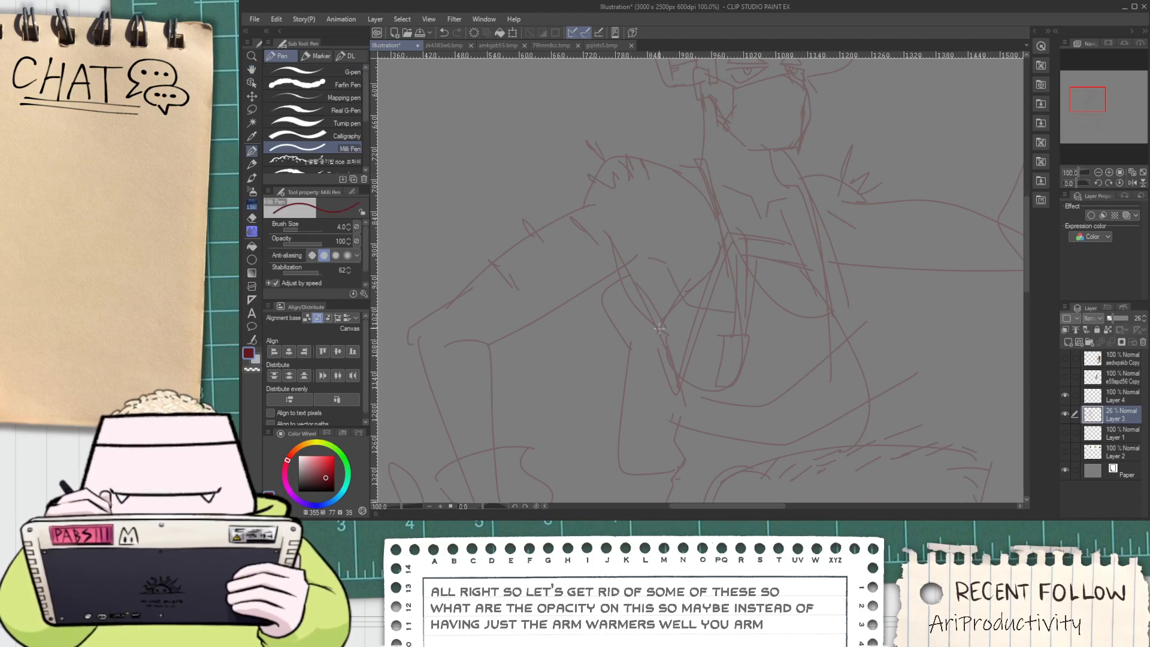
{"action": "left_click", "coordinate": [540, 44]}
{"action": "left_click", "coordinate": [500, 44]}
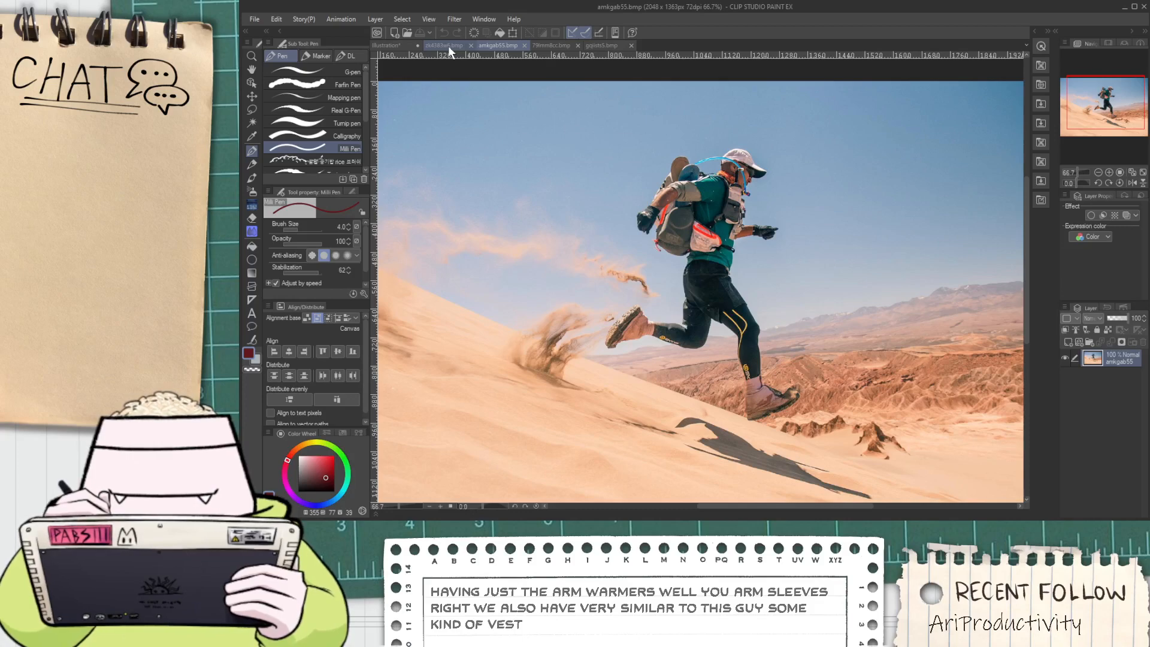
{"action": "left_click", "coordinate": [448, 45]}
{"action": "left_click", "coordinate": [401, 45]}
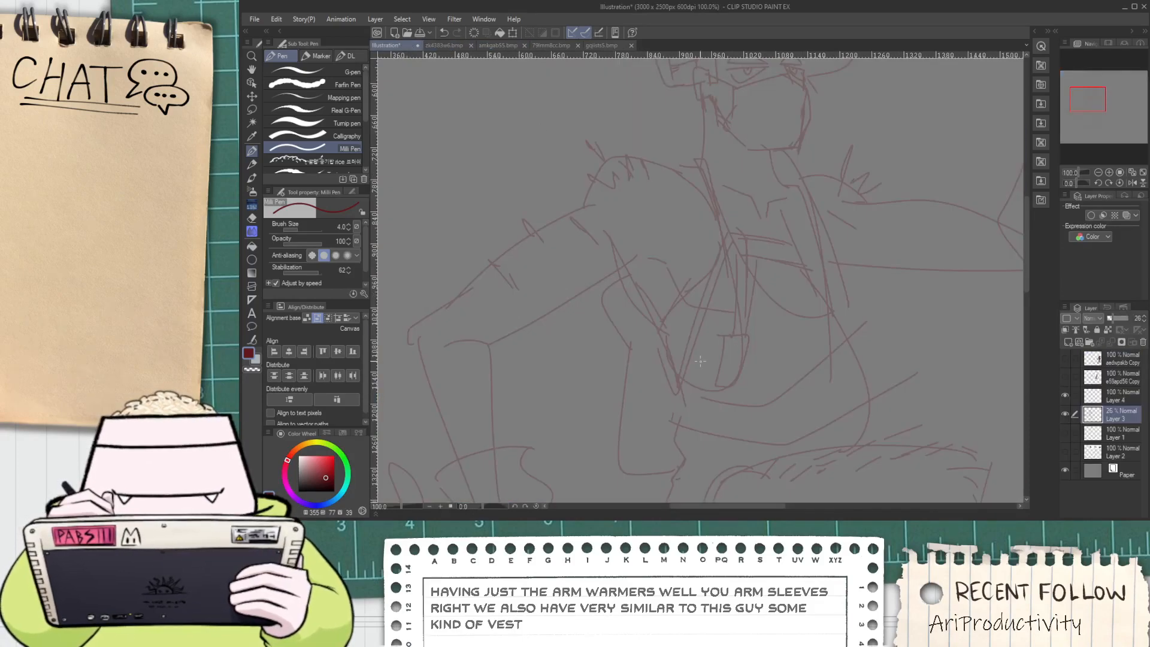
On Layer 4, draw the vest's pointed lower hem as a doubled line across the character's side and chest
{"action": "left_click_drag", "start_coordinate": [682, 393], "coordinate": [608, 376]}
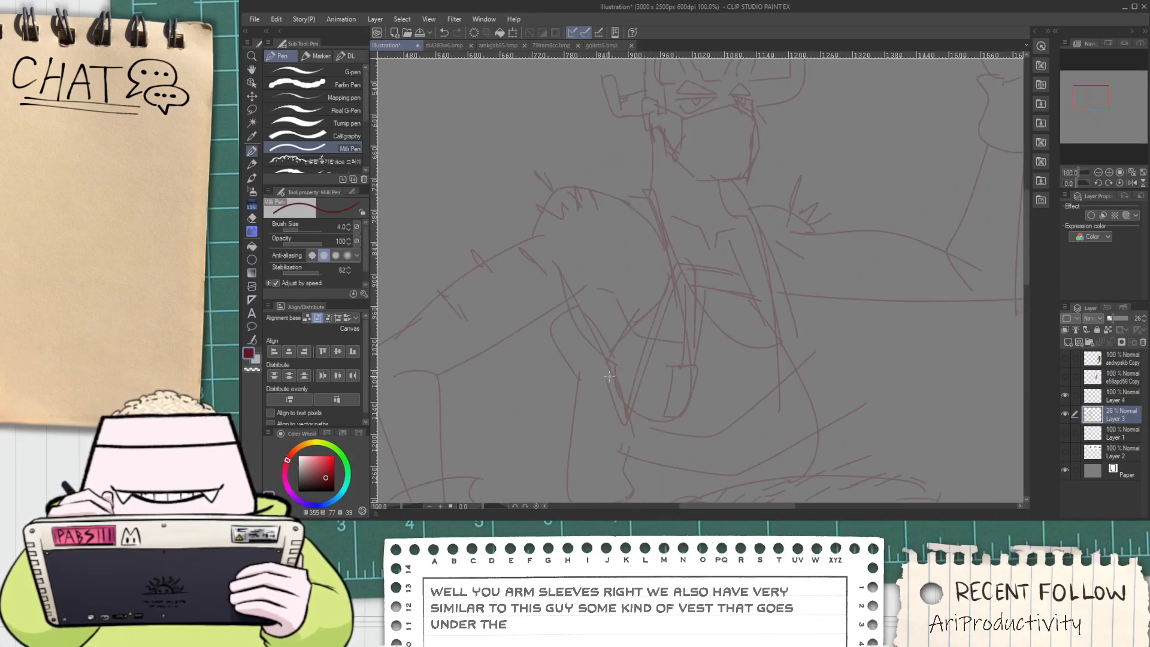
{"action": "left_click", "coordinate": [1116, 397]}
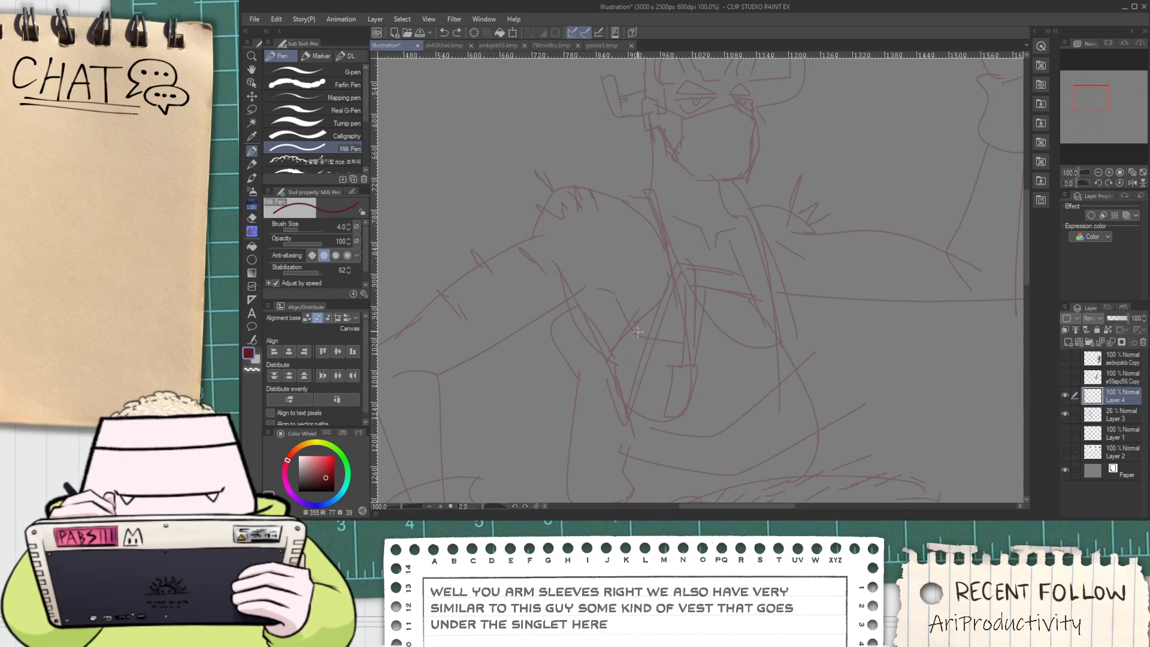
{"action": "mouse_move", "coordinate": [617, 376]}
{"action": "left_mouse_down"}
{"action": "mouse_move", "coordinate": [699, 356]}
{"action": "mouse_move", "coordinate": [690, 241]}
{"action": "left_mouse_up"}
{"action": "key", "text": "ctrl+z"}
{"action": "key", "text": "ctrl+z"}
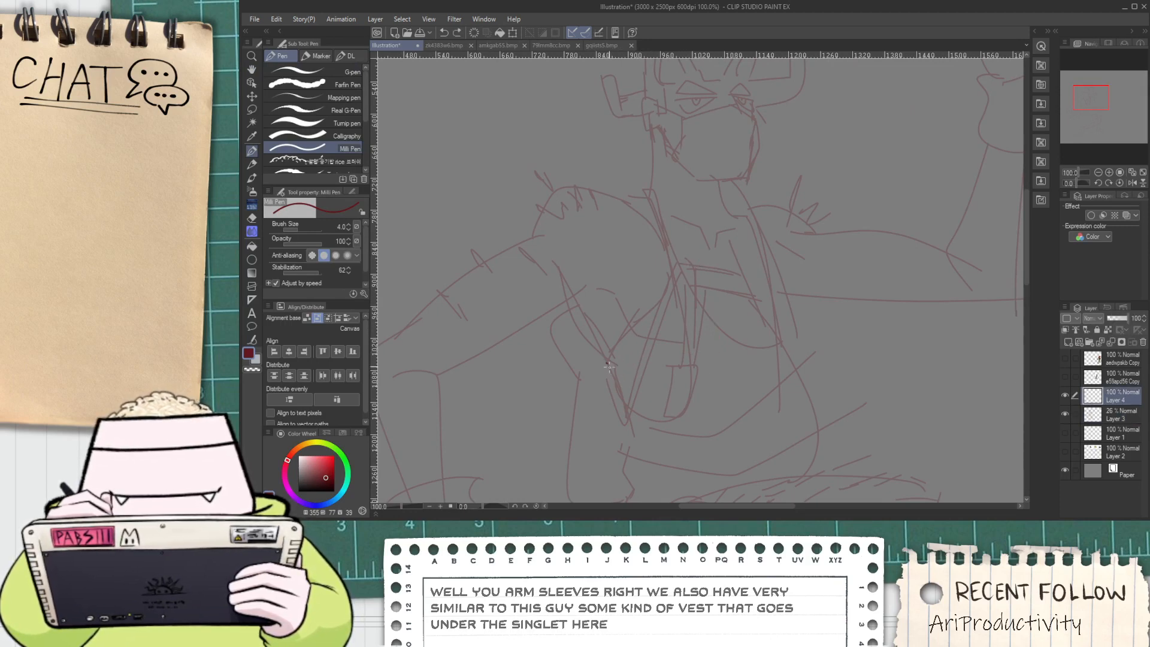
{"action": "mouse_move", "coordinate": [617, 375]}
{"action": "left_mouse_down"}
{"action": "mouse_move", "coordinate": [614, 385]}
{"action": "mouse_move", "coordinate": [696, 343]}
{"action": "left_mouse_up"}
{"action": "left_click_drag", "start_coordinate": [619, 388], "coordinate": [690, 341]}
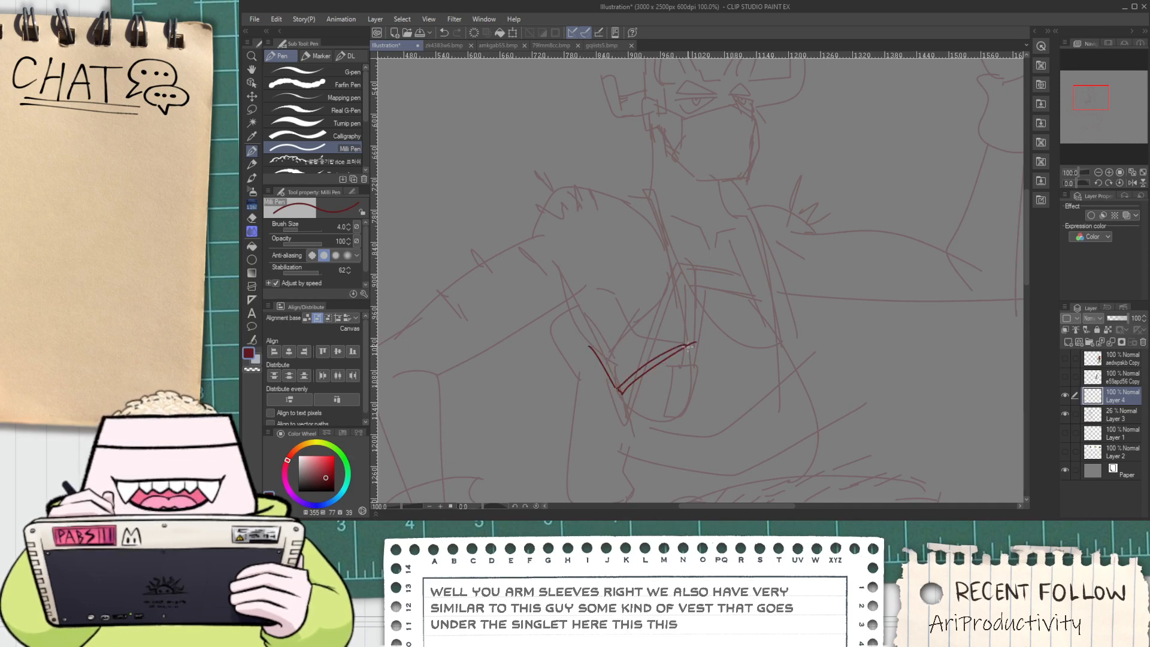
{"action": "key", "text": "ctrl+z"}
{"action": "left_click_drag", "start_coordinate": [624, 390], "coordinate": [698, 328]}
{"action": "key", "text": "ctrl+z"}
Draw the vest's doubled front edge curving from the hem up toward the neck, and its armhole edge beside the bent arm
{"action": "mouse_move", "coordinate": [620, 390]}
{"action": "left_mouse_down"}
{"action": "mouse_move", "coordinate": [699, 318]}
{"action": "mouse_move", "coordinate": [681, 217]}
{"action": "left_mouse_up"}
{"action": "key", "text": "ctrl+z"}
{"action": "left_click_drag", "start_coordinate": [695, 332], "coordinate": [660, 223]}
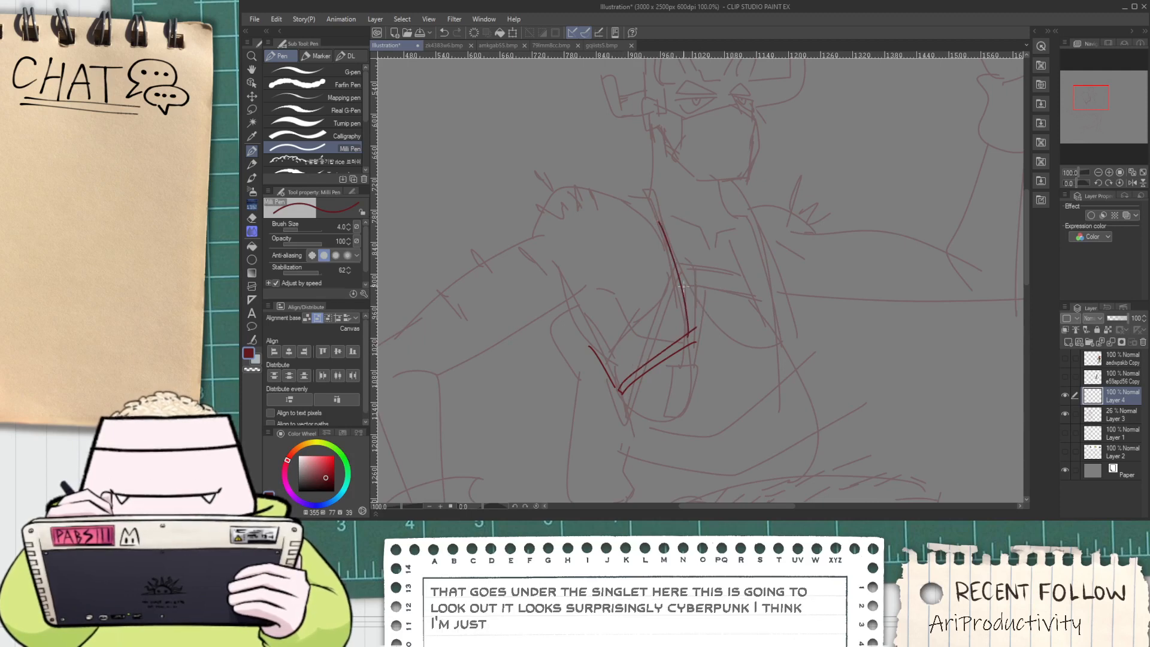
{"action": "left_click_drag", "start_coordinate": [697, 342], "coordinate": [673, 220]}
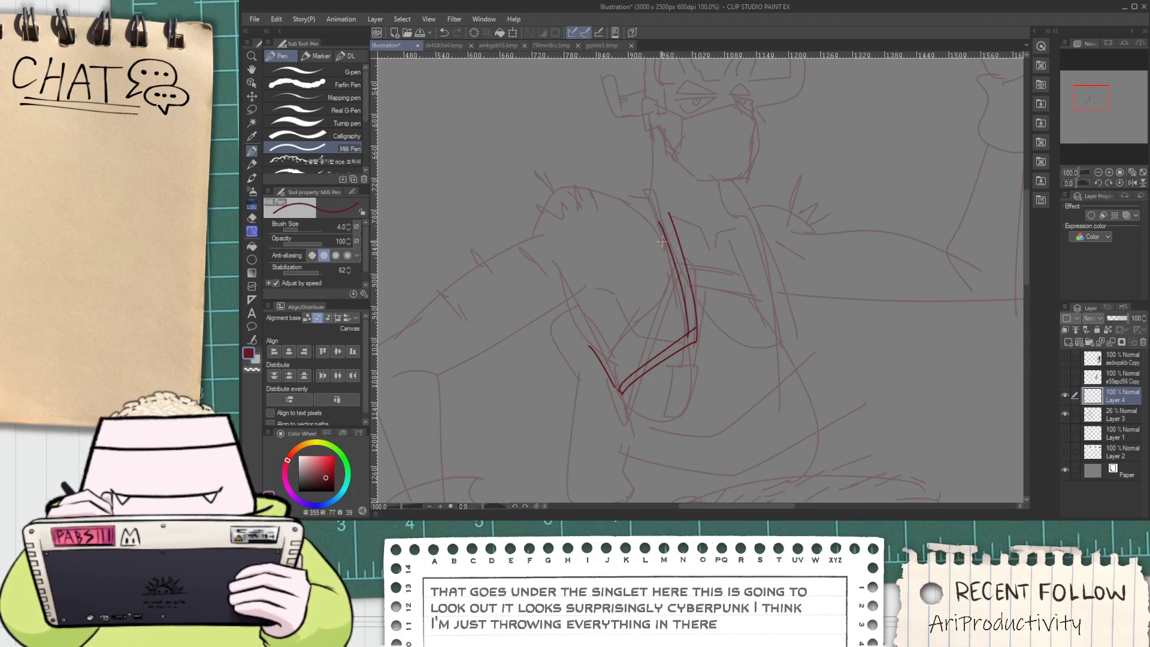
{"action": "left_click_drag", "start_coordinate": [591, 348], "coordinate": [578, 229]}
{"action": "key", "text": "ctrl+z"}
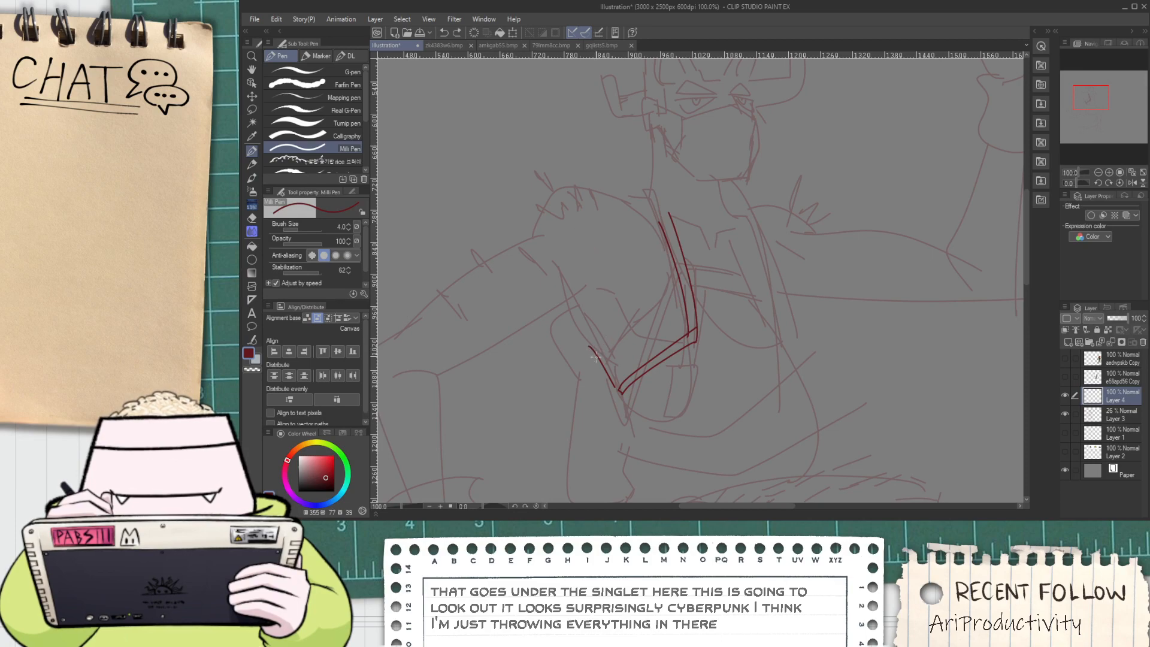
{"action": "left_click_drag", "start_coordinate": [590, 346], "coordinate": [586, 258]}
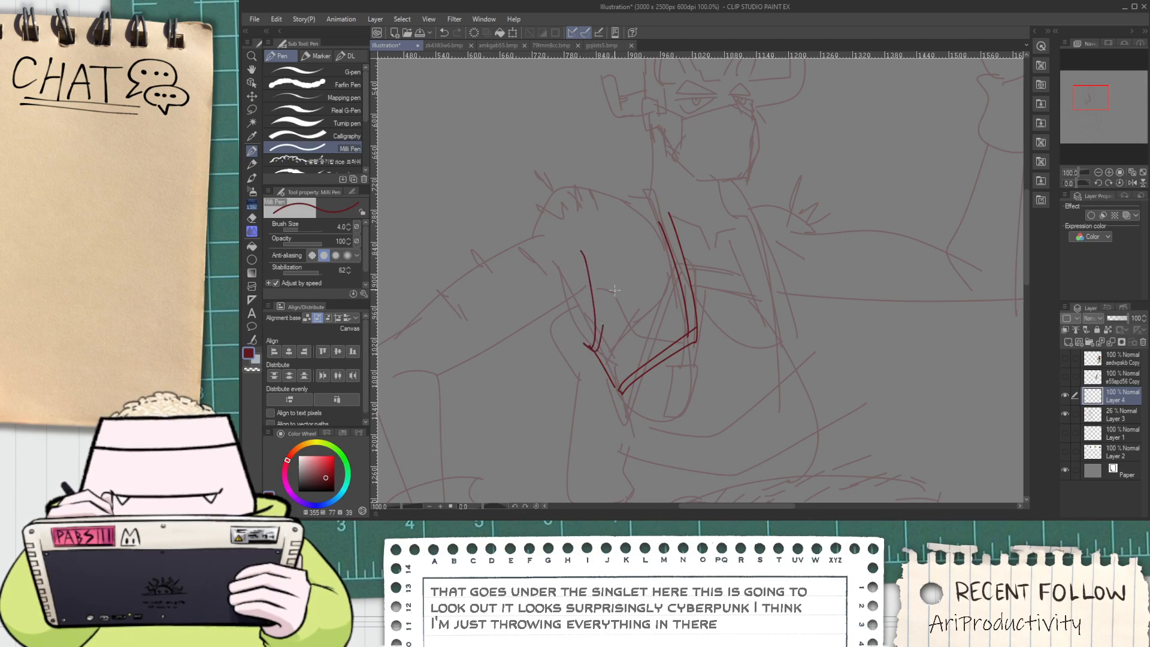
Close the desert quail photo and examine the pockets and straps of the lime-shirted runner's vest up close
{"action": "left_click", "coordinate": [600, 45]}
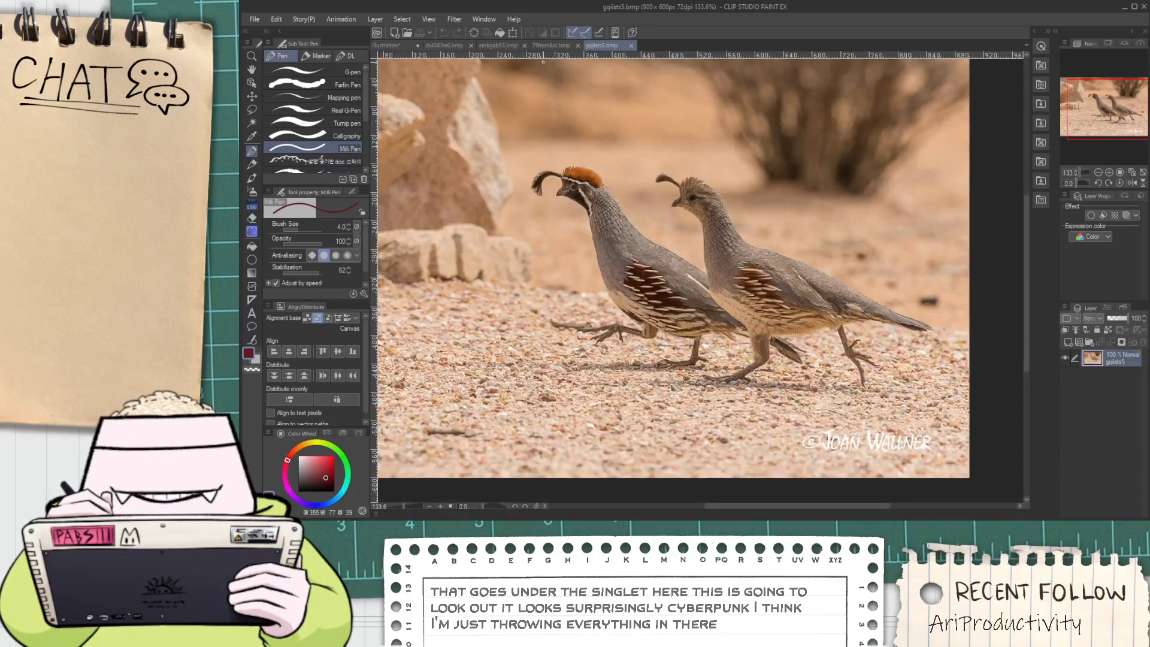
{"action": "left_click", "coordinate": [631, 45]}
{"action": "scroll", "coordinate": [659, 185], "scroll_direction": "up", "scroll_amount": 8}
{"action": "scroll", "coordinate": [659, 184], "scroll_direction": "down", "scroll_amount": 8}
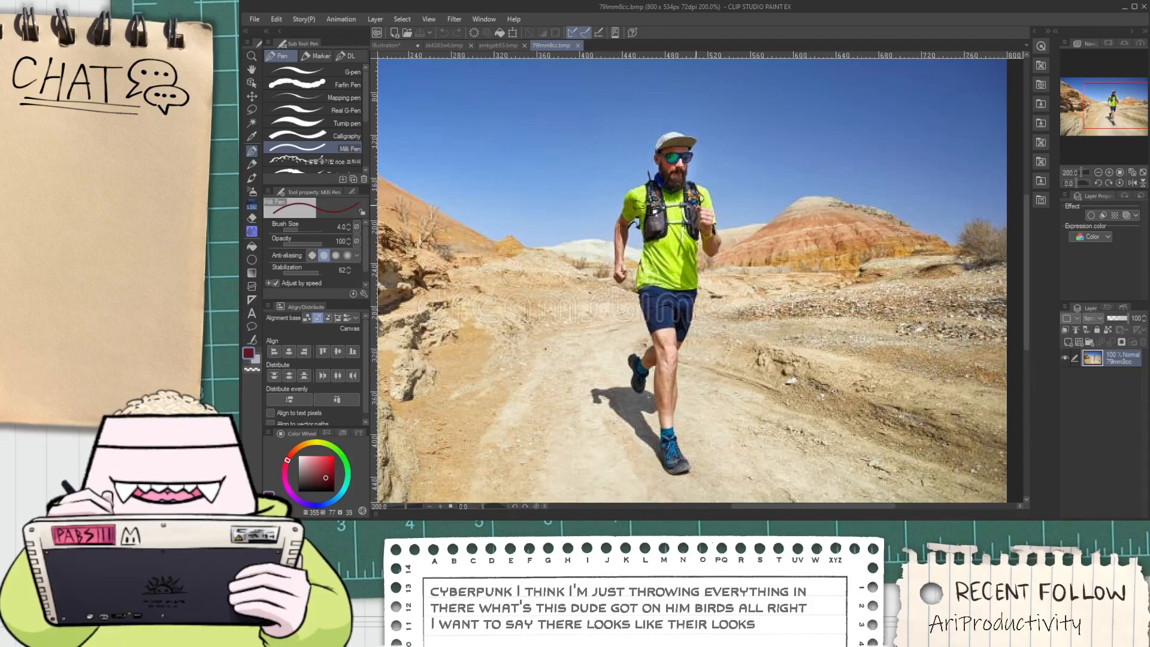
{"action": "scroll", "coordinate": [689, 242], "scroll_direction": "up", "scroll_amount": 6}
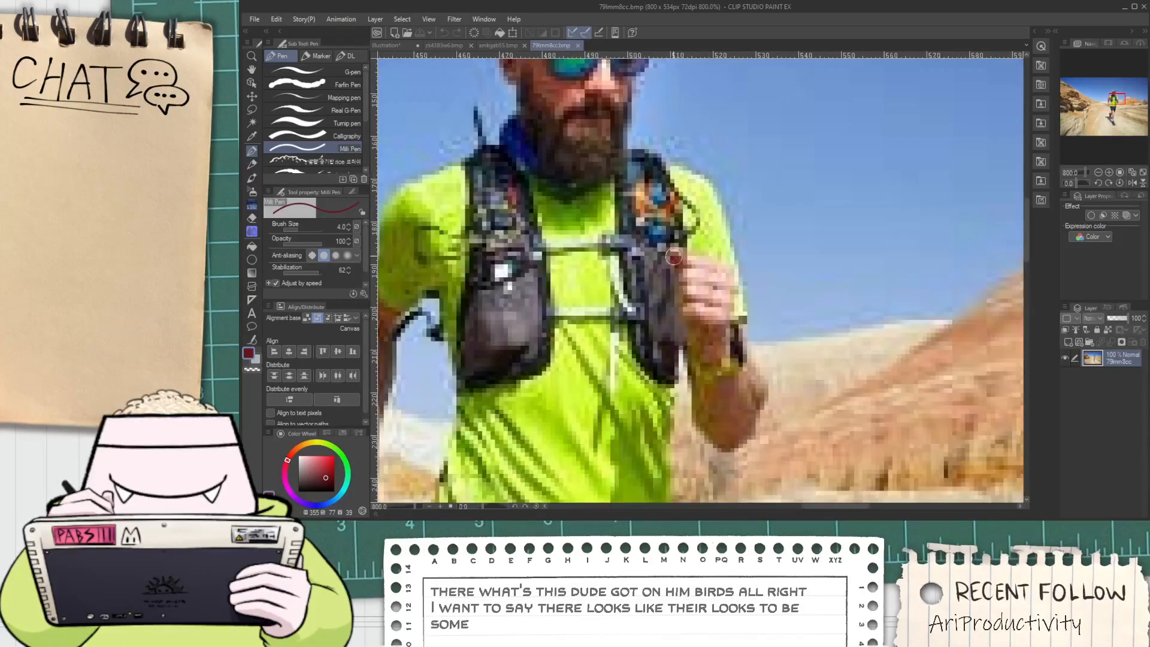
{"action": "scroll", "coordinate": [674, 257], "scroll_direction": "down", "scroll_amount": 6}
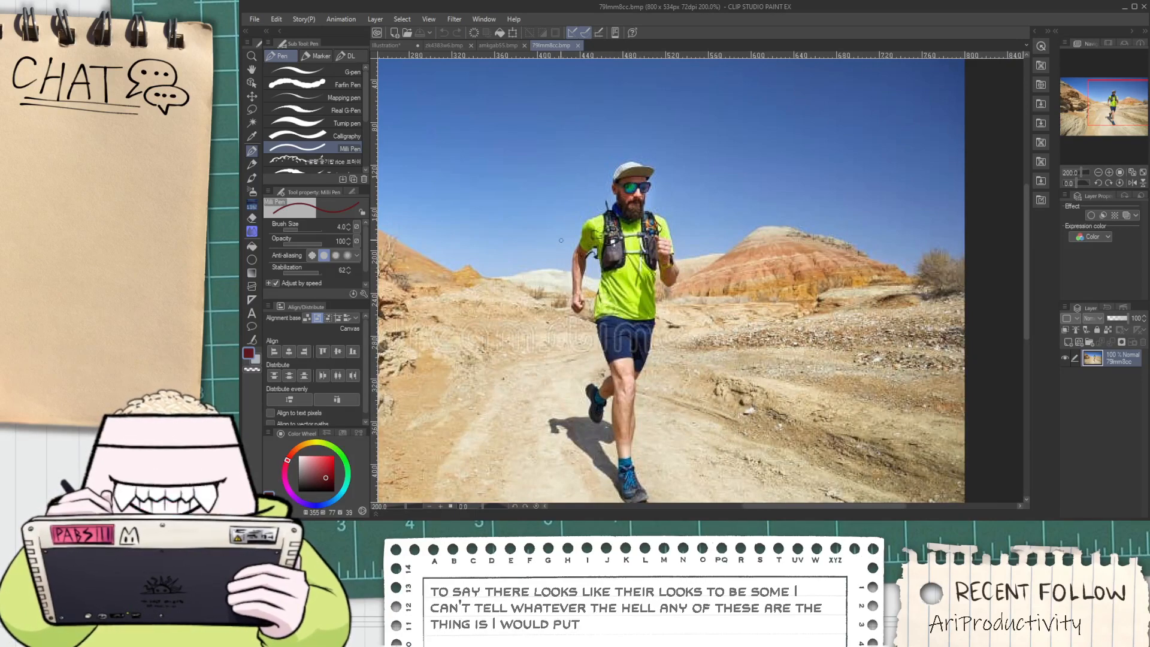
Mark the gear on the lime-shirted runner's vest straps with rough pen strokes and undo the marks
{"action": "scroll", "coordinate": [627, 203], "scroll_direction": "up", "scroll_amount": 2}
{"action": "mouse_move", "coordinate": [606, 298]}
{"action": "left_mouse_down"}
{"action": "mouse_move", "coordinate": [623, 246]}
{"action": "mouse_move", "coordinate": [592, 296]}
{"action": "left_mouse_up"}
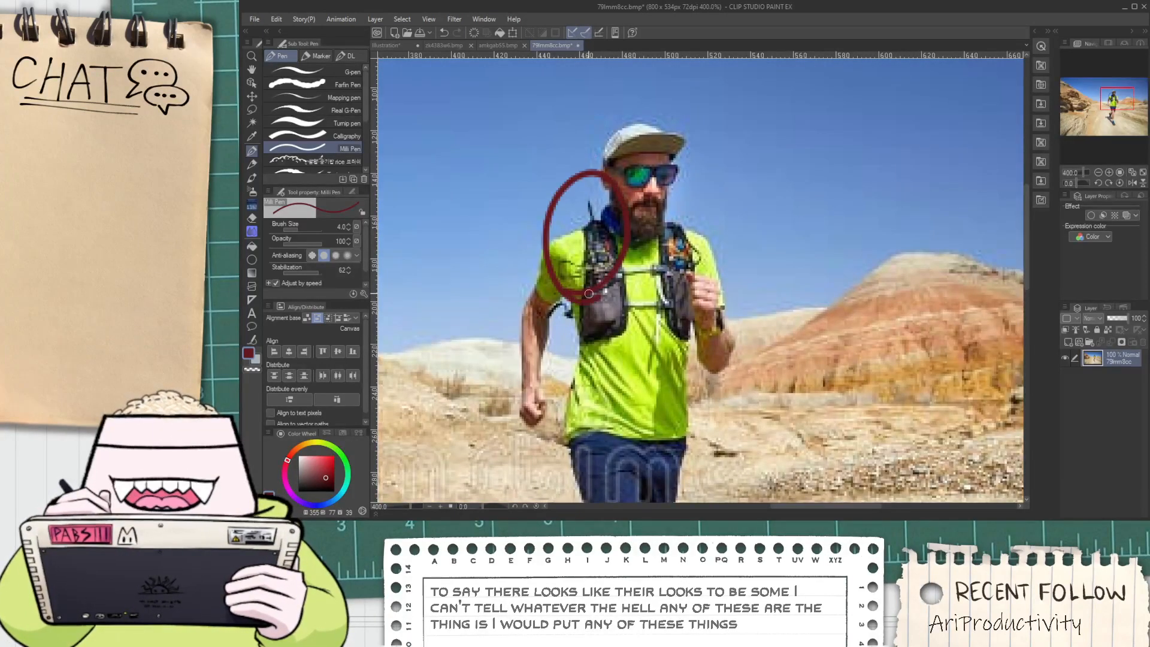
{"action": "key", "text": "ctrl+z"}
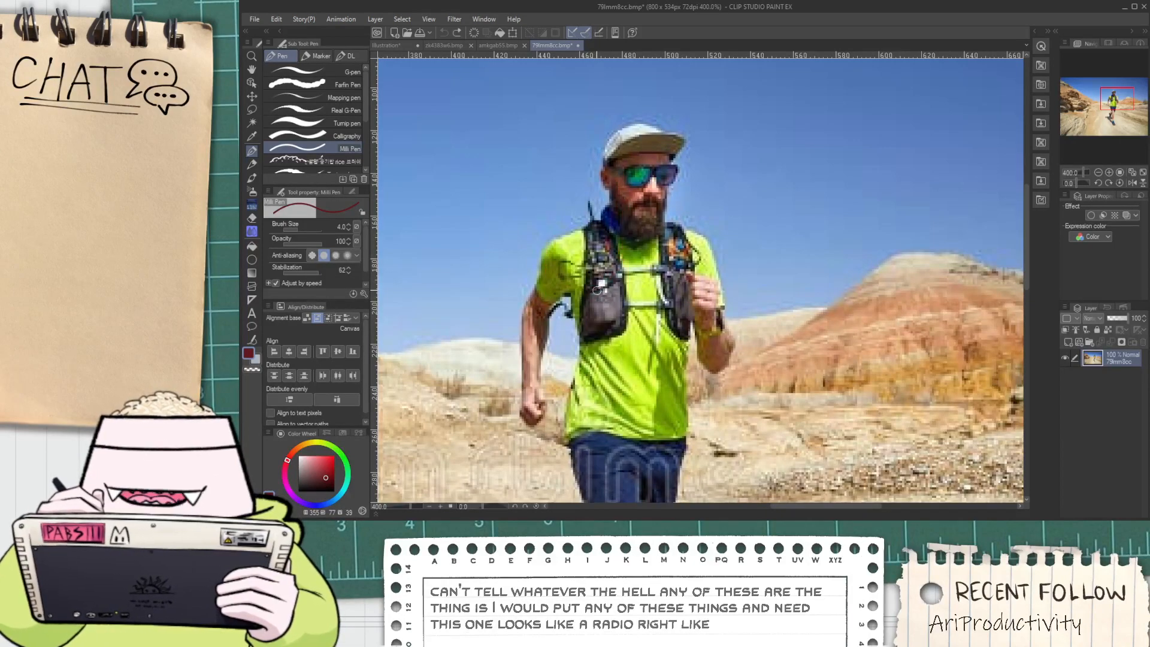
{"action": "scroll", "coordinate": [592, 296], "scroll_direction": "down", "scroll_amount": 3}
{"action": "scroll", "coordinate": [640, 275], "scroll_direction": "up", "scroll_amount": 5}
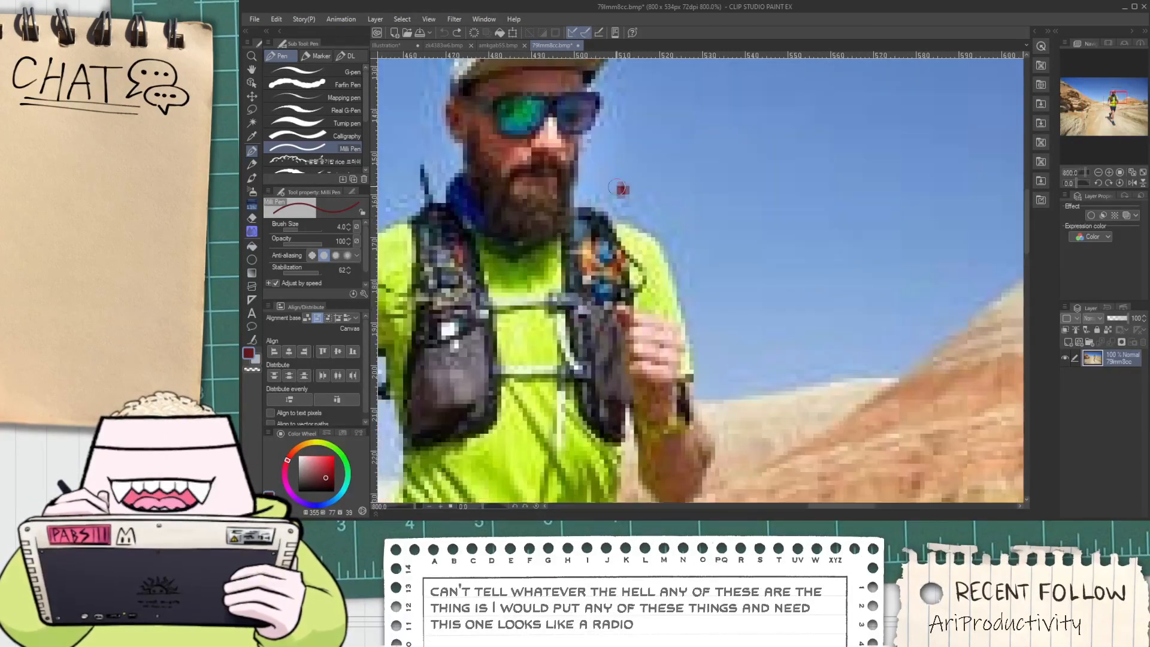
{"action": "left_click_drag", "start_coordinate": [626, 190], "coordinate": [734, 303]}
{"action": "left_click_drag", "start_coordinate": [710, 138], "coordinate": [549, 230]}
{"action": "scroll", "coordinate": [609, 248], "scroll_direction": "down", "scroll_amount": 4}
{"action": "key", "text": "ctrl+z"}
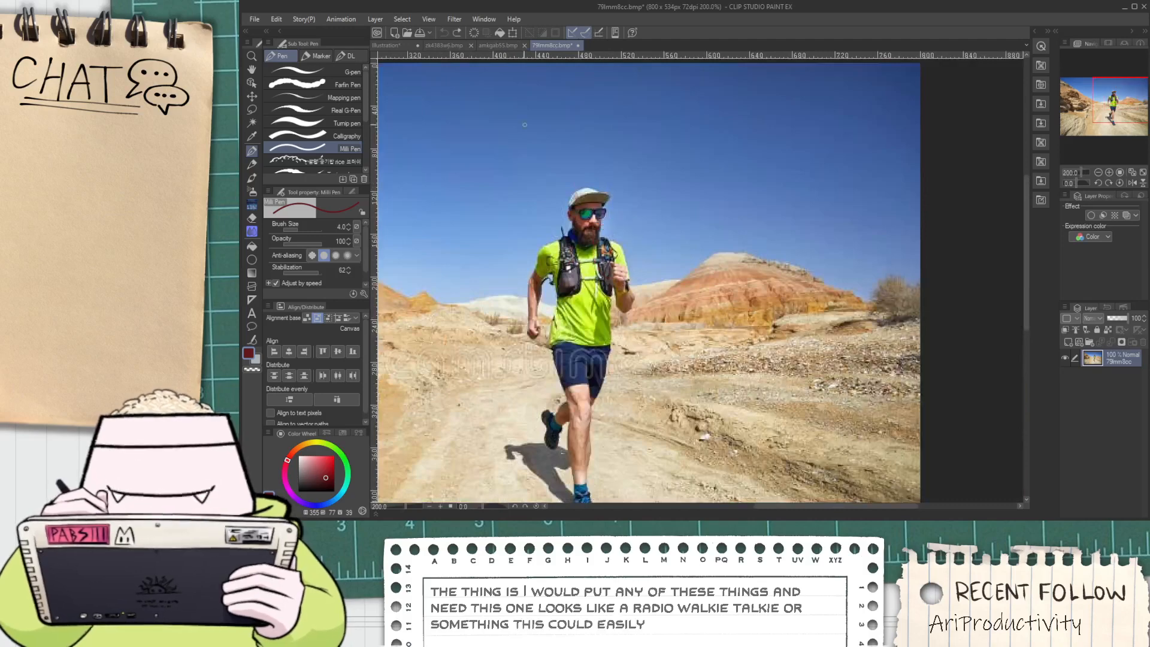
Return to the character illustration and draw a triangular breathable mesh panel with small round holes beneath the bent arm's armpit
{"action": "left_click", "coordinate": [398, 45]}
{"action": "scroll", "coordinate": [560, 230], "scroll_direction": "down", "scroll_amount": 1}
{"action": "key", "text": "space"}
{"action": "left_click_drag", "start_coordinate": [579, 252], "coordinate": [586, 276]}
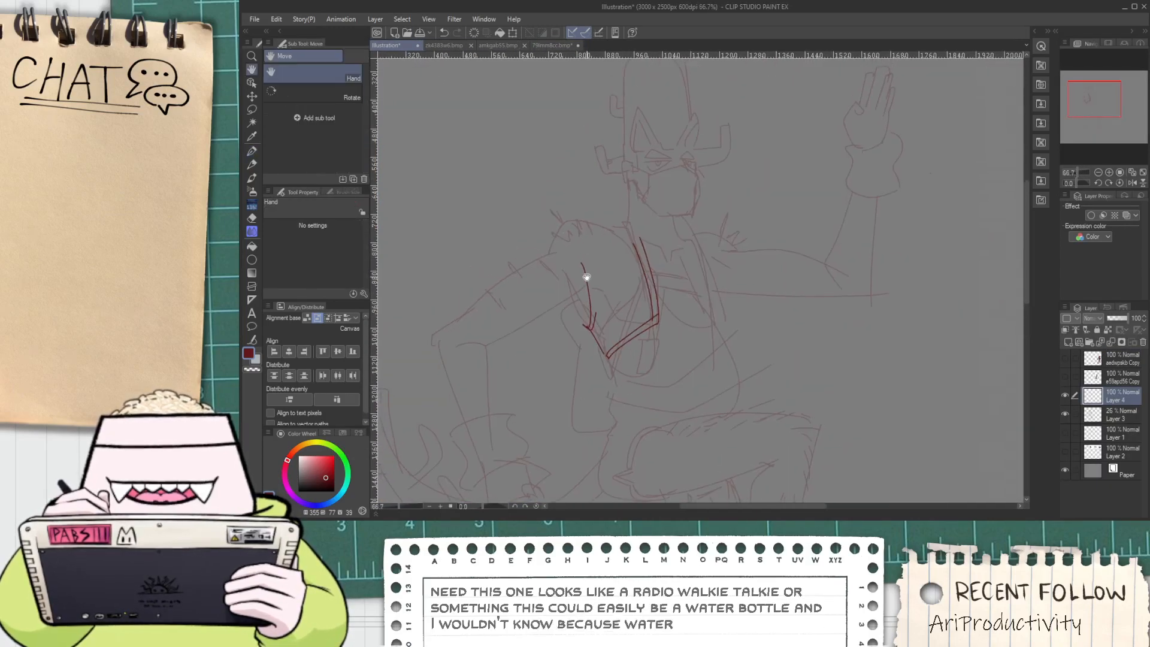
{"action": "scroll", "coordinate": [574, 324], "scroll_direction": "up", "scroll_amount": 1}
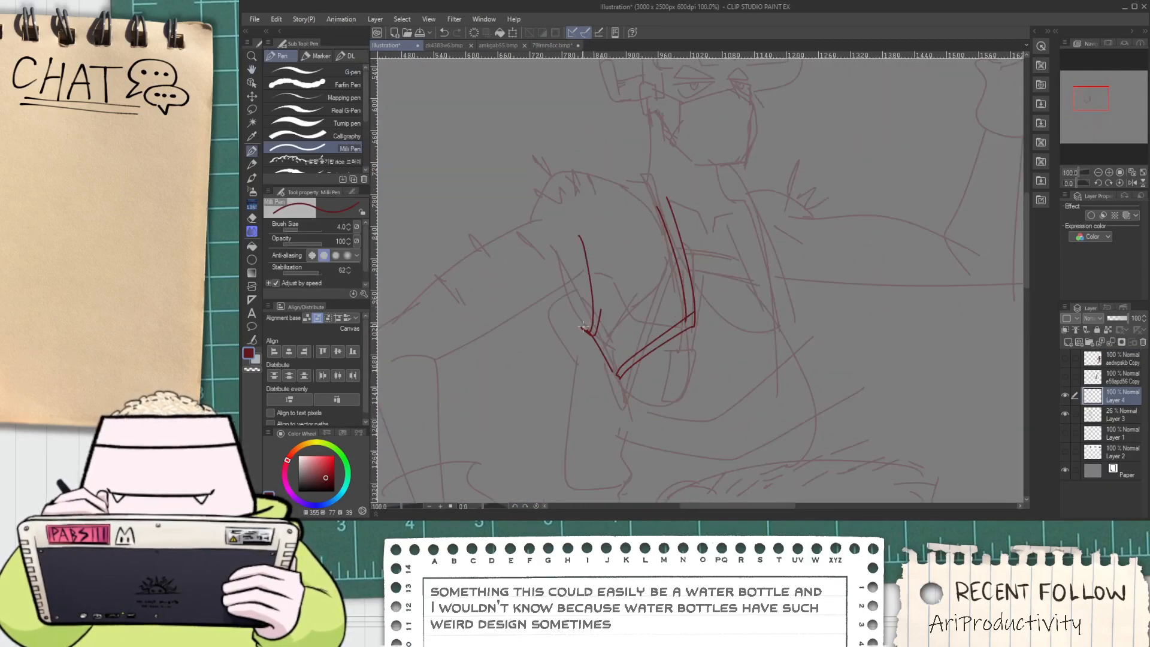
{"action": "mouse_move", "coordinate": [581, 327]}
{"action": "left_mouse_down"}
{"action": "mouse_move", "coordinate": [550, 298]}
{"action": "mouse_move", "coordinate": [587, 244]}
{"action": "left_mouse_up"}
{"action": "key", "text": "ctrl+z"}
{"action": "left_click_drag", "start_coordinate": [541, 299], "coordinate": [579, 230]}
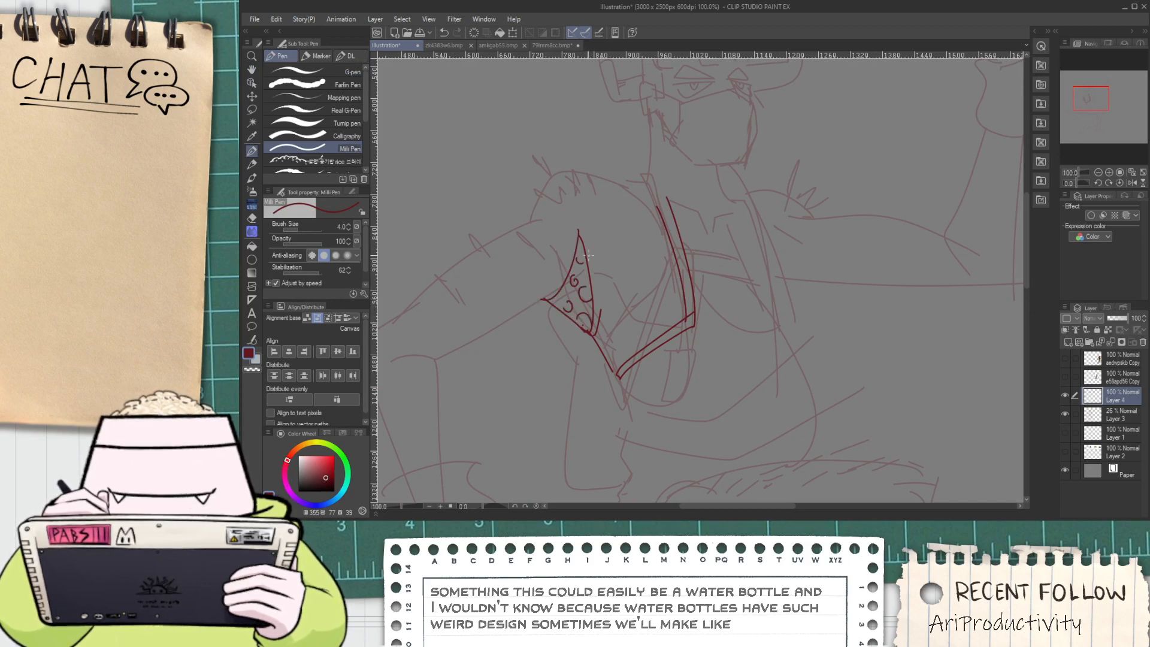
Draw the bent arm's inner contour along the upper arm and forearm, and outline the hand with its curled fingers
{"action": "scroll", "coordinate": [590, 329], "scroll_direction": "down", "scroll_amount": 1}
{"action": "mouse_move", "coordinate": [544, 287]}
{"action": "left_mouse_down"}
{"action": "mouse_move", "coordinate": [590, 265]}
{"action": "mouse_move", "coordinate": [518, 316]}
{"action": "mouse_move", "coordinate": [517, 413]}
{"action": "mouse_move", "coordinate": [466, 216]}
{"action": "left_mouse_up"}
{"action": "scroll", "coordinate": [541, 342], "scroll_direction": "up", "scroll_amount": 1}
{"action": "mouse_move", "coordinate": [496, 338]}
{"action": "left_mouse_down"}
{"action": "mouse_move", "coordinate": [507, 417]}
{"action": "mouse_move", "coordinate": [527, 432]}
{"action": "left_mouse_up"}
{"action": "left_click_drag", "start_coordinate": [525, 431], "coordinate": [569, 396]}
{"action": "left_click_drag", "start_coordinate": [565, 396], "coordinate": [563, 377]}
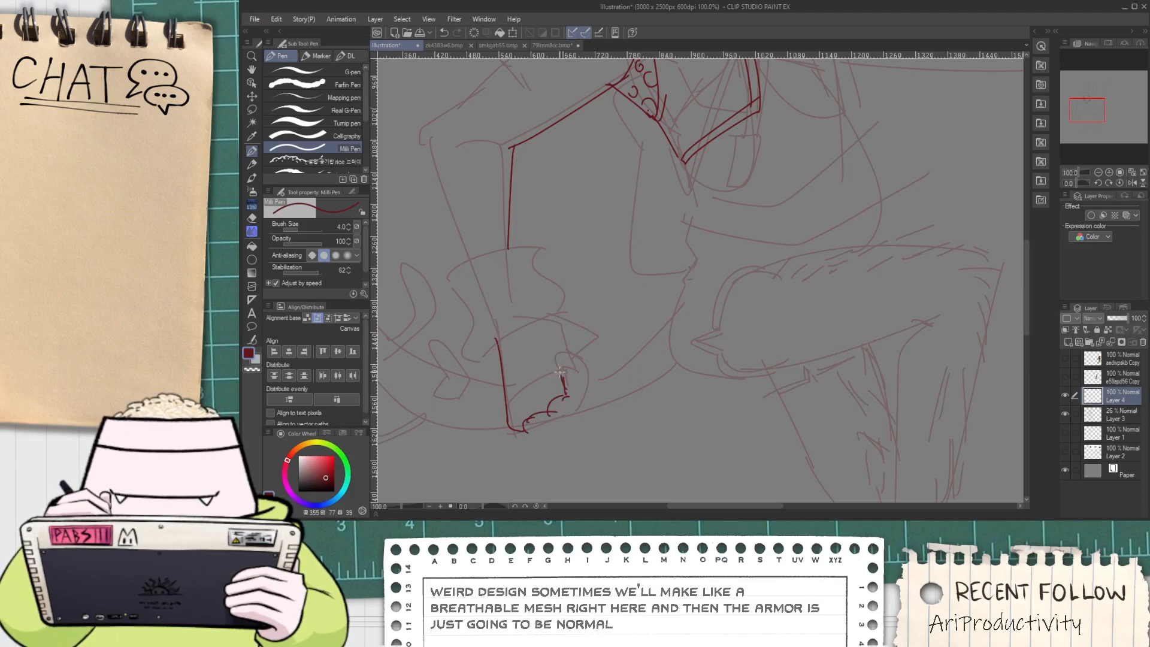
Draw the bent arm's outer contour from the wrist around the elbow and up over the shoulder
{"action": "mouse_move", "coordinate": [462, 230]}
{"action": "left_mouse_down"}
{"action": "mouse_move", "coordinate": [472, 377]}
{"action": "mouse_move", "coordinate": [409, 262]}
{"action": "left_mouse_up"}
{"action": "key", "text": "ctrl+z"}
{"action": "mouse_move", "coordinate": [483, 417]}
{"action": "left_mouse_down"}
{"action": "mouse_move", "coordinate": [431, 297]}
{"action": "mouse_move", "coordinate": [489, 207]}
{"action": "left_mouse_up"}
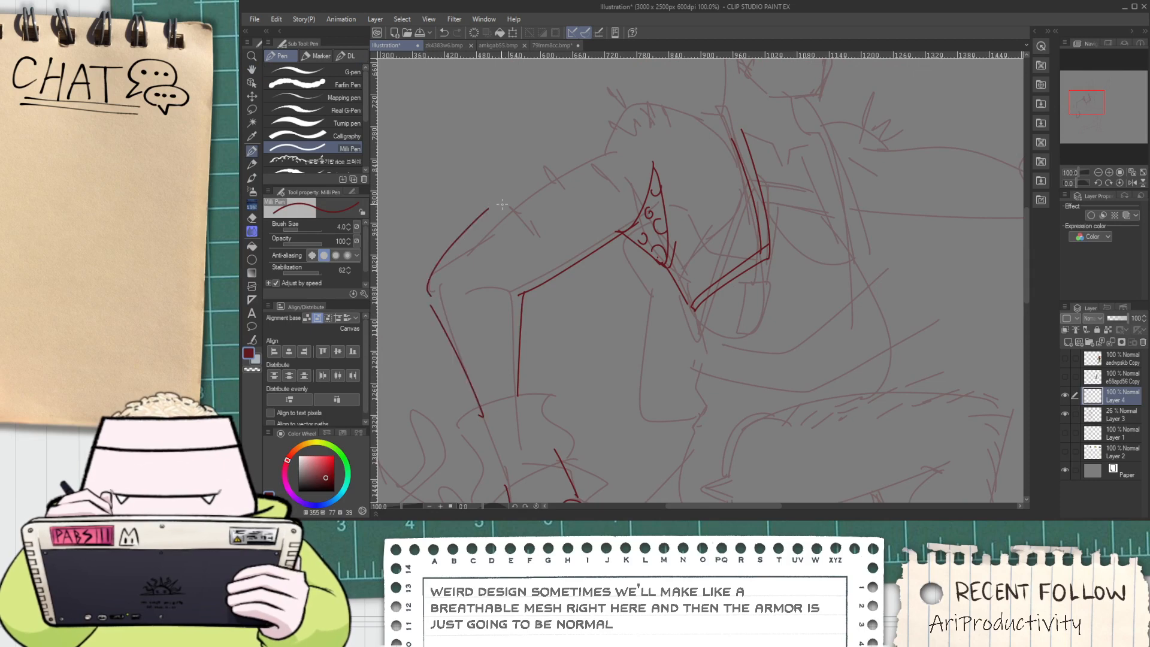
{"action": "key", "text": "ctrl+z"}
{"action": "left_click_drag", "start_coordinate": [436, 320], "coordinate": [546, 182]}
{"action": "key", "text": "ctrl+z"}
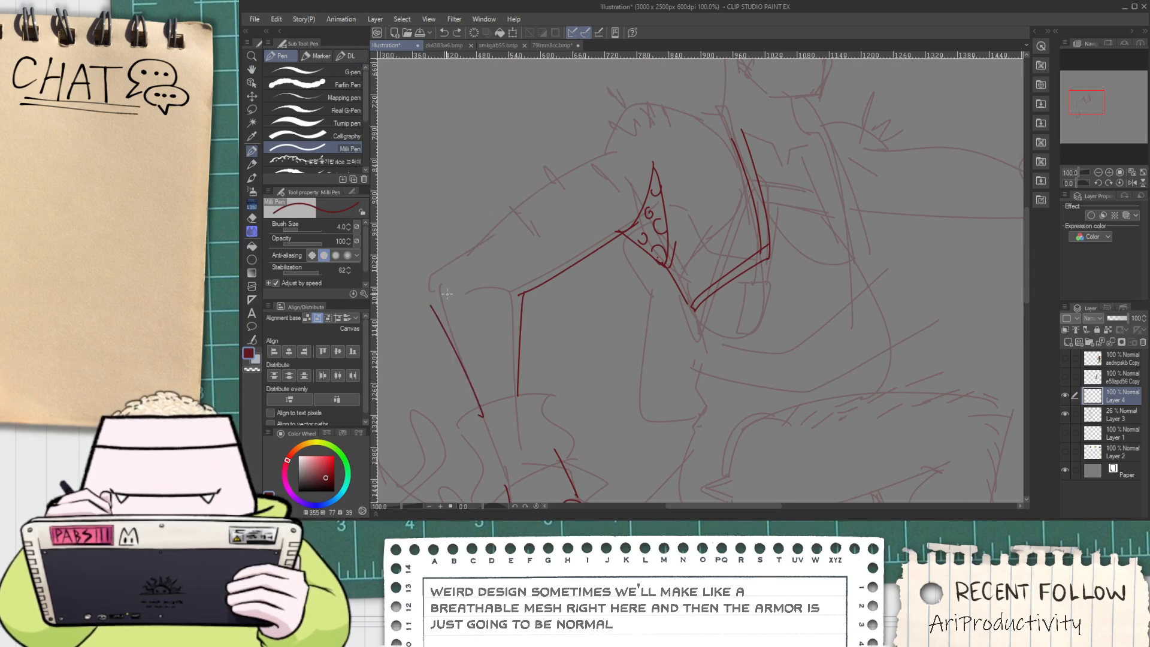
{"action": "left_click_drag", "start_coordinate": [448, 312], "coordinate": [529, 232]}
{"action": "mouse_move", "coordinate": [442, 267]}
{"action": "left_mouse_down"}
{"action": "mouse_move", "coordinate": [620, 117]}
{"action": "mouse_move", "coordinate": [613, 150]}
{"action": "mouse_move", "coordinate": [693, 112]}
{"action": "left_mouse_up"}
{"action": "key", "text": "ctrl+z"}
{"action": "key", "text": "ctrl+z"}
{"action": "mouse_move", "coordinate": [617, 148]}
{"action": "left_mouse_down"}
{"action": "mouse_move", "coordinate": [635, 112]}
{"action": "mouse_move", "coordinate": [688, 113]}
{"action": "left_mouse_up"}
Clean up the upper arm outline with the eraser and add cactus spikes along the upper arm, elbow and forearm
{"action": "key", "text": "e"}
{"action": "mouse_move", "coordinate": [502, 242]}
{"action": "left_mouse_down"}
{"action": "mouse_move", "coordinate": [561, 228]}
{"action": "mouse_move", "coordinate": [586, 178]}
{"action": "mouse_move", "coordinate": [592, 194]}
{"action": "left_mouse_up"}
{"action": "key", "text": "p"}
{"action": "mouse_move", "coordinate": [551, 178]}
{"action": "left_mouse_down"}
{"action": "mouse_move", "coordinate": [553, 151]}
{"action": "mouse_move", "coordinate": [570, 171]}
{"action": "mouse_move", "coordinate": [618, 144]}
{"action": "left_mouse_up"}
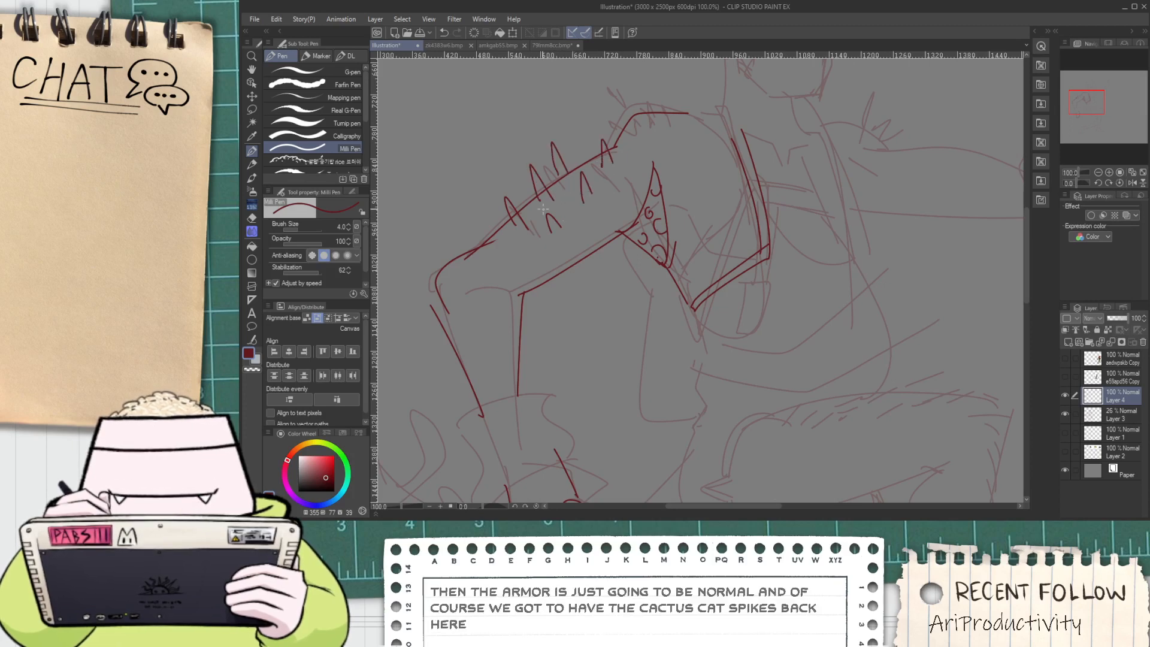
{"action": "left_click_drag", "start_coordinate": [470, 254], "coordinate": [492, 250]}
{"action": "left_click_drag", "start_coordinate": [454, 327], "coordinate": [480, 345]}
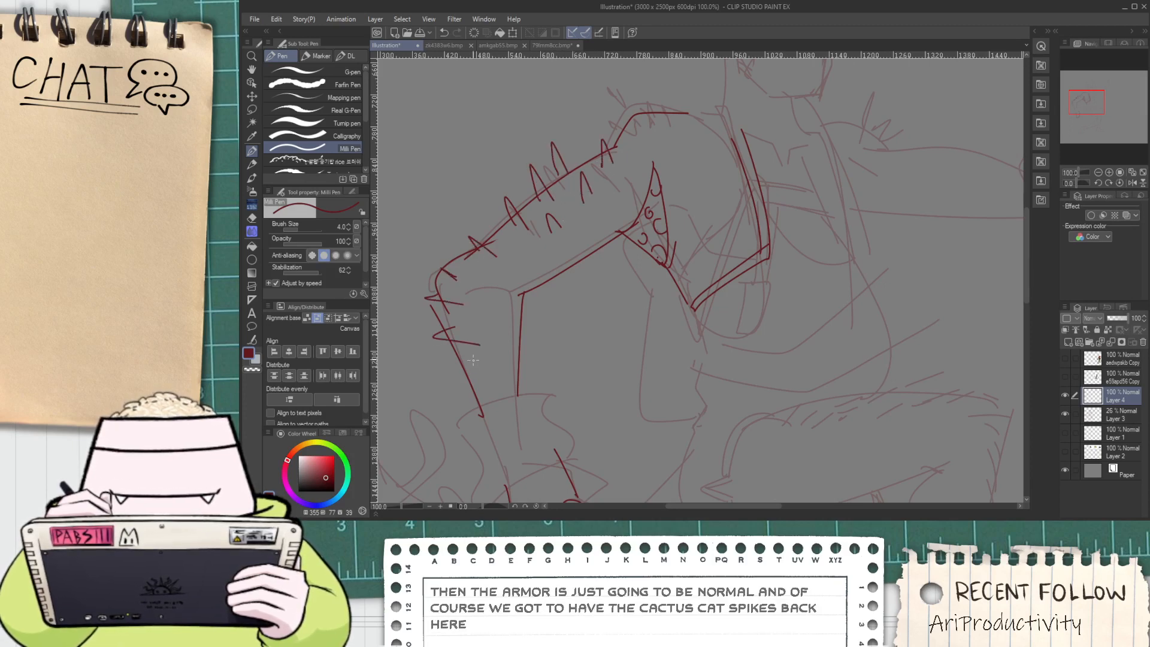
{"action": "key", "text": "space"}
{"action": "left_click_drag", "start_coordinate": [495, 442], "coordinate": [500, 339]}
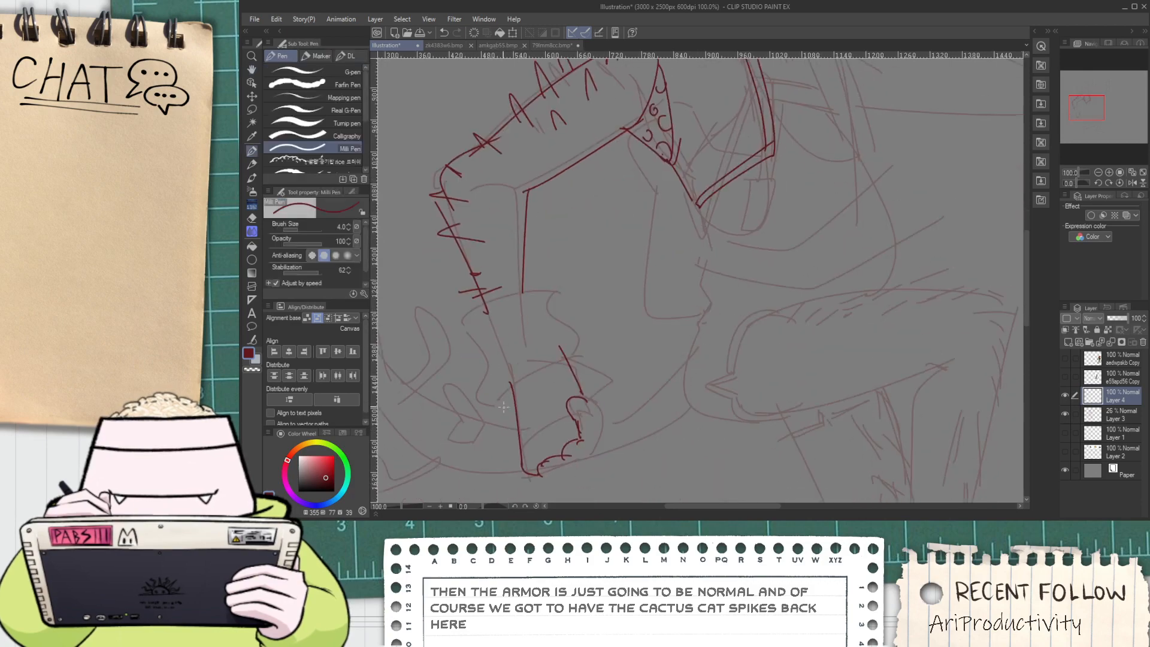
Try sketching a cuff around the wrist where the forearm meets the hand, and undo the strokes
{"action": "left_click_drag", "start_coordinate": [508, 404], "coordinate": [490, 363]}
{"action": "key", "text": "ctrl+z"}
{"action": "mouse_move", "coordinate": [487, 363]}
{"action": "left_mouse_down"}
{"action": "mouse_move", "coordinate": [461, 322]}
{"action": "mouse_move", "coordinate": [541, 290]}
{"action": "mouse_move", "coordinate": [477, 343]}
{"action": "mouse_move", "coordinate": [537, 290]}
{"action": "mouse_move", "coordinate": [563, 326]}
{"action": "mouse_move", "coordinate": [568, 370]}
{"action": "mouse_move", "coordinate": [509, 384]}
{"action": "mouse_move", "coordinate": [476, 372]}
{"action": "mouse_move", "coordinate": [510, 370]}
{"action": "mouse_move", "coordinate": [524, 336]}
{"action": "mouse_move", "coordinate": [567, 345]}
{"action": "left_mouse_up"}
{"action": "key", "text": "ctrl+z"}
{"action": "key", "text": "ctrl+z"}
{"action": "key", "text": "ctrl+z"}
{"action": "scroll", "coordinate": [578, 323], "scroll_direction": "down", "scroll_amount": 1}
{"action": "key", "text": "space"}
{"action": "mouse_move", "coordinate": [641, 224]}
{"action": "left_mouse_down"}
{"action": "mouse_move", "coordinate": [558, 367]}
{"action": "mouse_move", "coordinate": [562, 423]}
{"action": "mouse_move", "coordinate": [488, 290]}
{"action": "left_mouse_up"}
{"action": "scroll", "coordinate": [572, 288], "scroll_direction": "up", "scroll_amount": 2}
{"action": "key", "text": "ctrl+z"}
{"action": "key", "text": "ctrl+z"}
Extend the vest's doubled front edge over the top of the shoulder beside the neck
{"action": "scroll", "coordinate": [572, 388], "scroll_direction": "down", "scroll_amount": 2}
{"action": "key", "text": "space"}
{"action": "scroll", "coordinate": [522, 201], "scroll_direction": "up", "scroll_amount": 1}
{"action": "scroll", "coordinate": [568, 167], "scroll_direction": "up", "scroll_amount": 1}
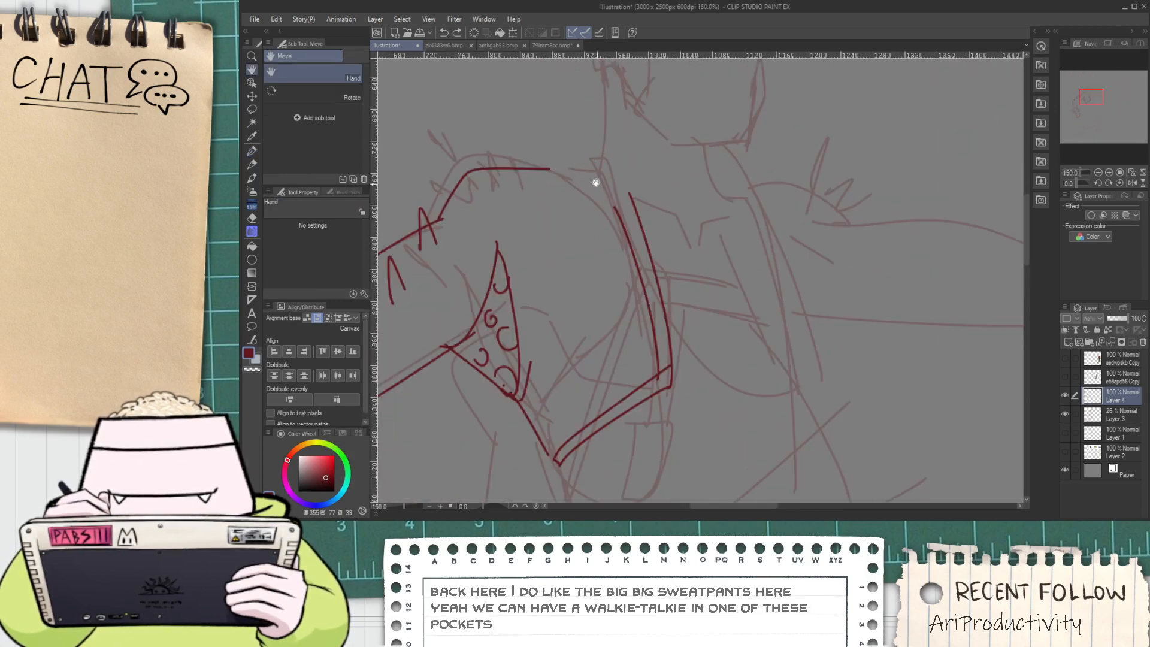
{"action": "mouse_move", "coordinate": [571, 158]}
{"action": "left_mouse_down"}
{"action": "mouse_move", "coordinate": [599, 179]}
{"action": "mouse_move", "coordinate": [619, 221]}
{"action": "mouse_move", "coordinate": [631, 196]}
{"action": "left_mouse_up"}
{"action": "key", "text": "ctrl+z"}
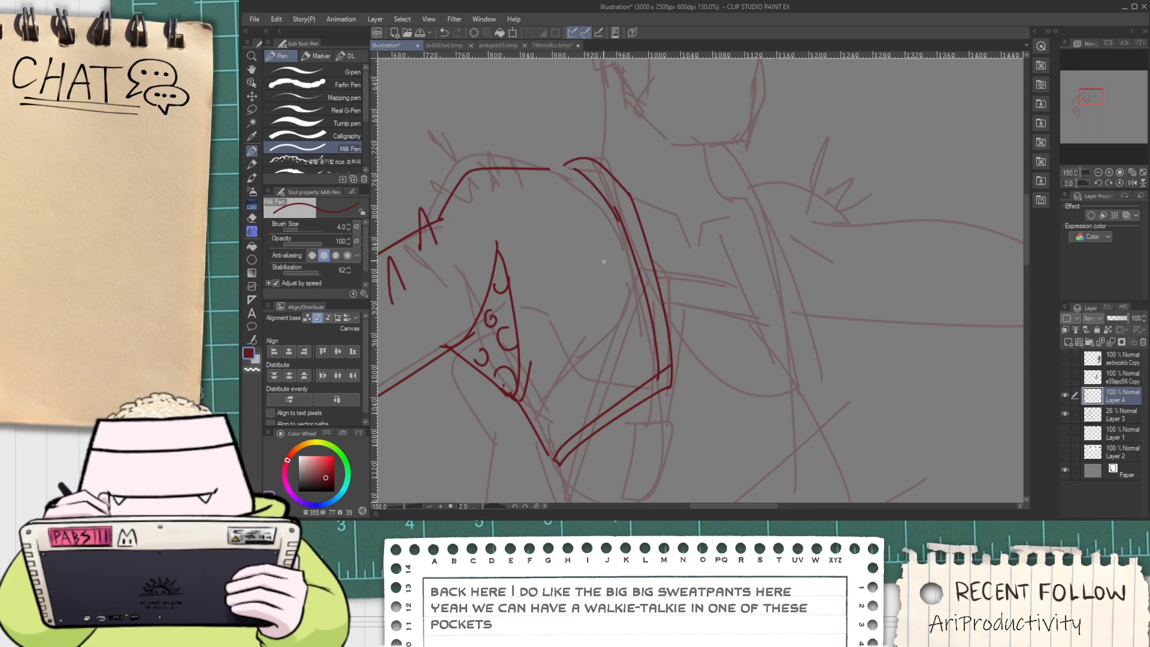
Draw the vest's inset panel edge from the shoulder to the hem and add two horizontal straps across the chest
{"action": "mouse_move", "coordinate": [568, 170]}
{"action": "left_mouse_down"}
{"action": "mouse_move", "coordinate": [624, 273]}
{"action": "mouse_move", "coordinate": [632, 353]}
{"action": "left_mouse_up"}
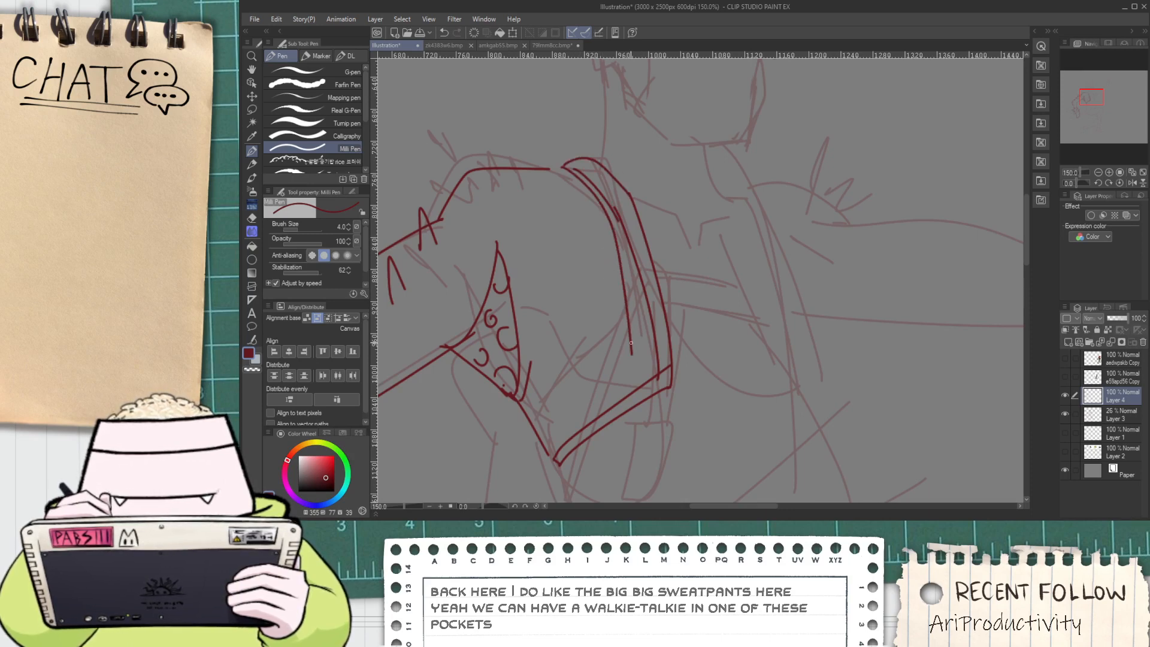
{"action": "key", "text": "ctrl+z"}
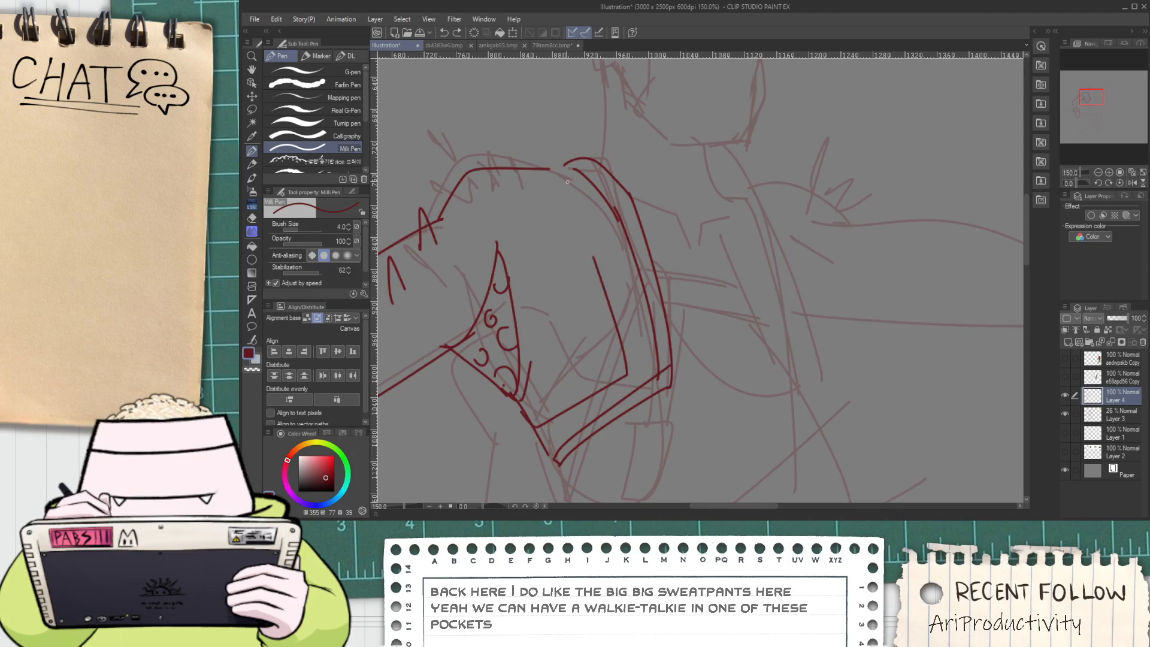
{"action": "key", "text": "ctrl+z"}
{"action": "left_click_drag", "start_coordinate": [599, 271], "coordinate": [754, 279]}
{"action": "left_click_drag", "start_coordinate": [611, 310], "coordinate": [770, 320]}
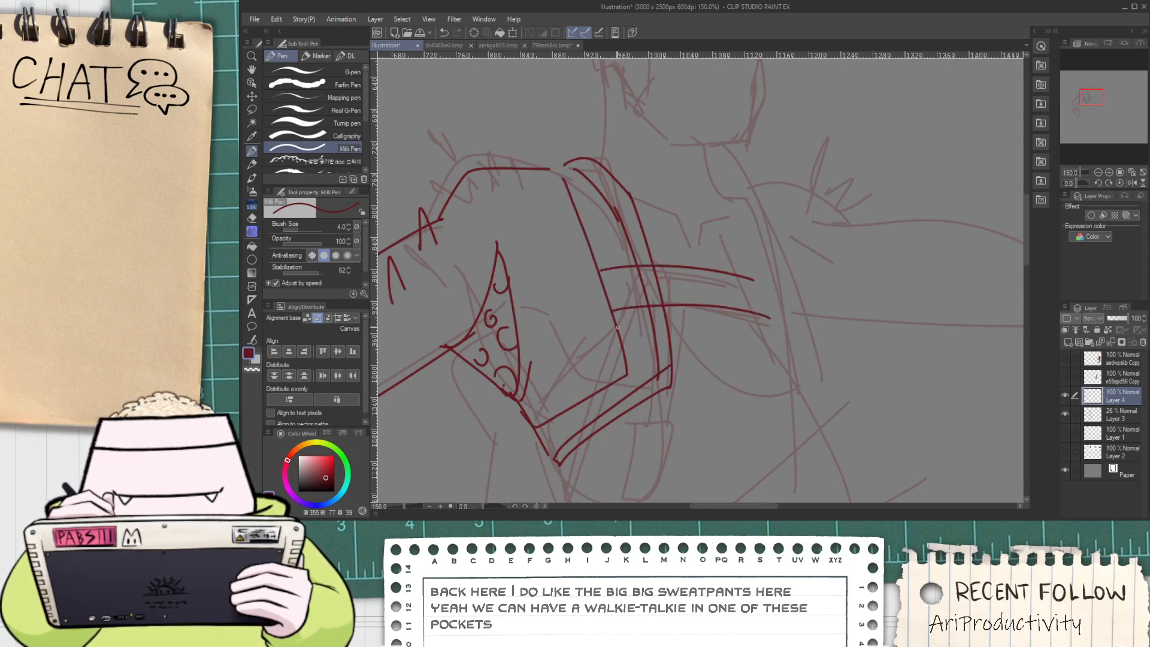
Redraw the chest strap's two edges as gentle curves running from the vest's inset panel toward the far side of the chest
{"action": "key", "text": "ctrl+z"}
{"action": "left_click_drag", "start_coordinate": [613, 309], "coordinate": [810, 316]}
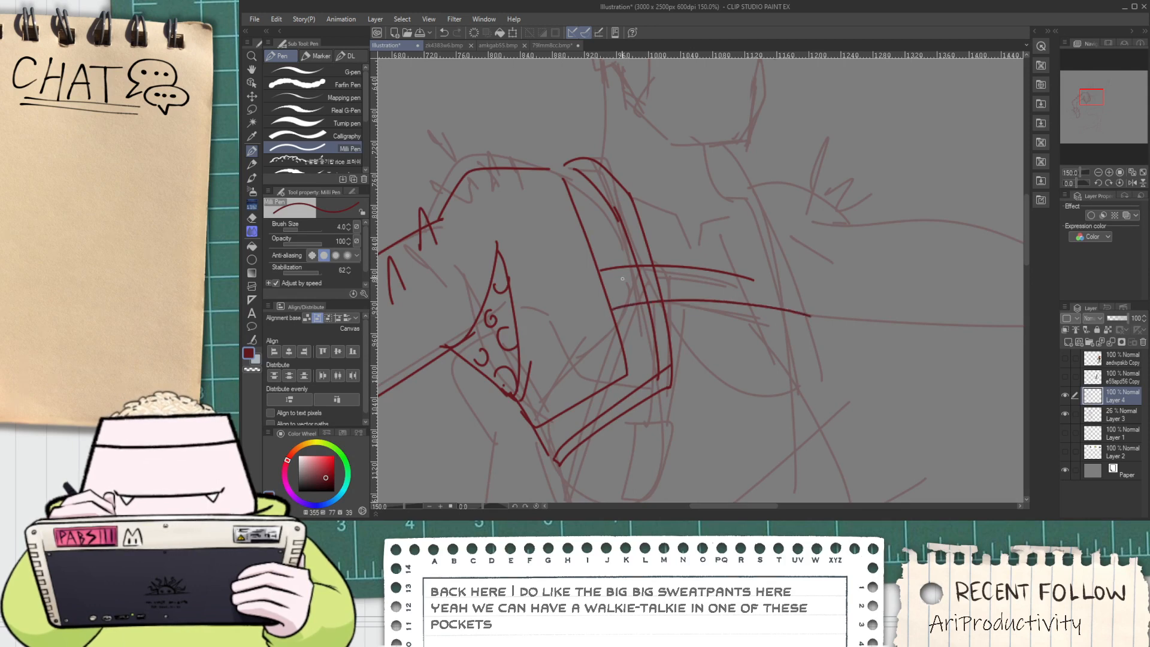
{"action": "key", "text": "ctrl+z"}
{"action": "key", "text": "ctrl+z"}
{"action": "left_click_drag", "start_coordinate": [602, 277], "coordinate": [832, 265]}
{"action": "key", "text": "ctrl+z"}
{"action": "left_click_drag", "start_coordinate": [595, 279], "coordinate": [761, 325]}
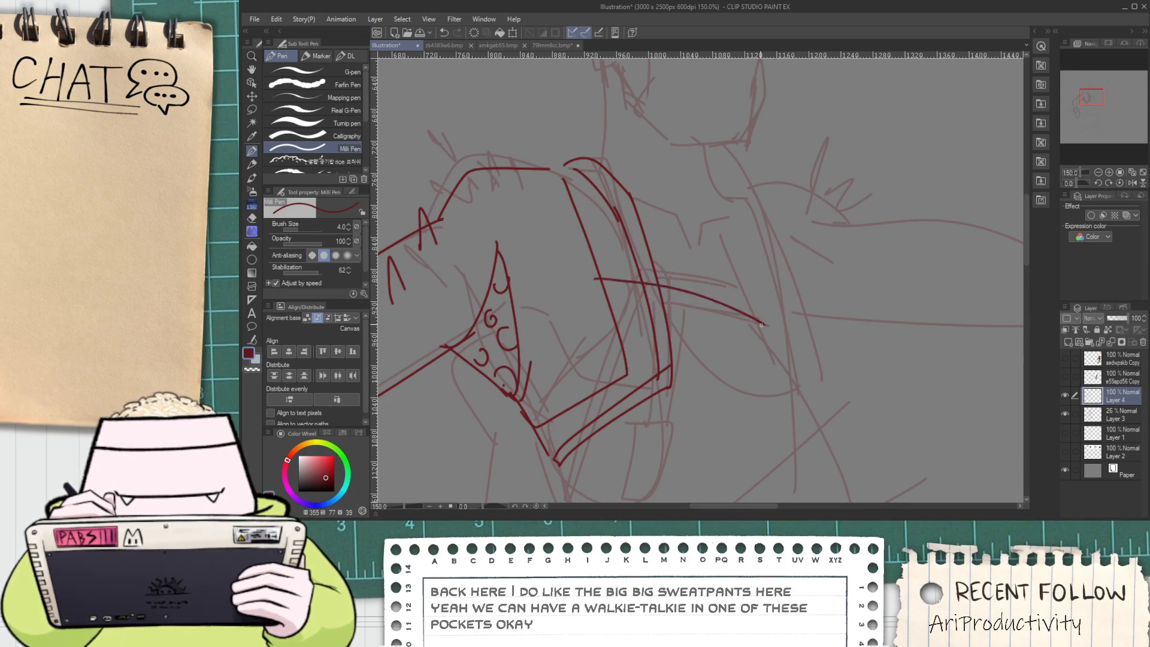
{"action": "key", "text": "ctrl+z"}
{"action": "left_click_drag", "start_coordinate": [580, 267], "coordinate": [797, 323]}
{"action": "key", "text": "ctrl+z"}
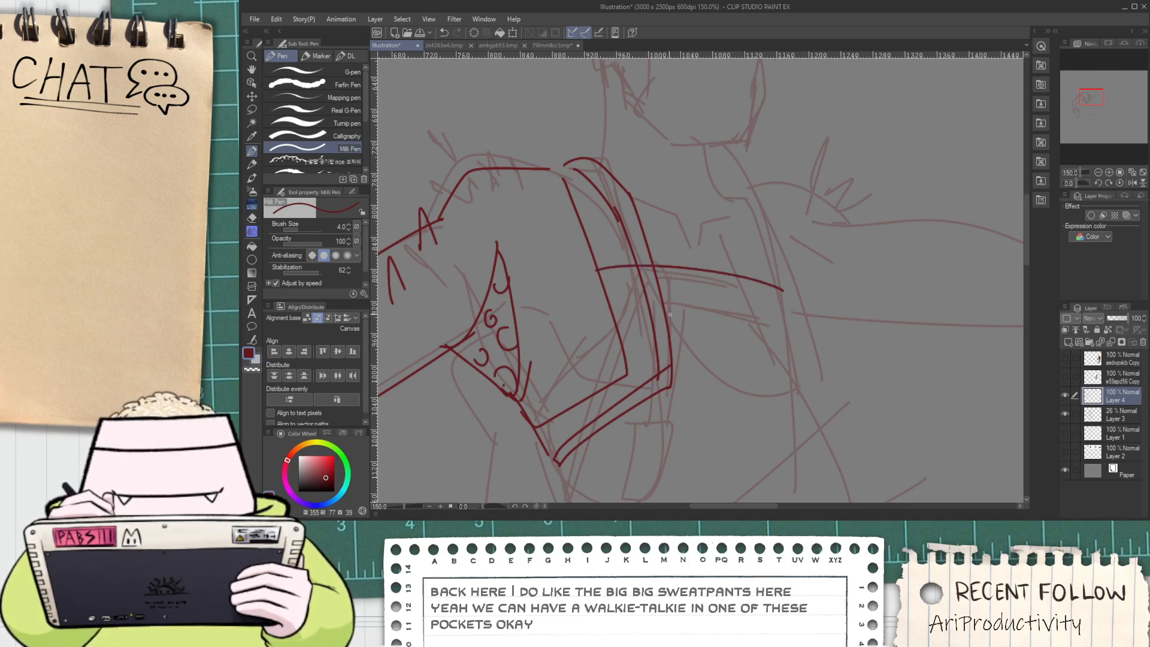
Draw the doubled front edge of the vest's far side from the neck down across the strap's end, and start its hem
{"action": "key", "text": "space"}
{"action": "mouse_move", "coordinate": [742, 293]}
{"action": "left_mouse_down"}
{"action": "mouse_move", "coordinate": [784, 297]}
{"action": "mouse_move", "coordinate": [685, 233]}
{"action": "left_mouse_up"}
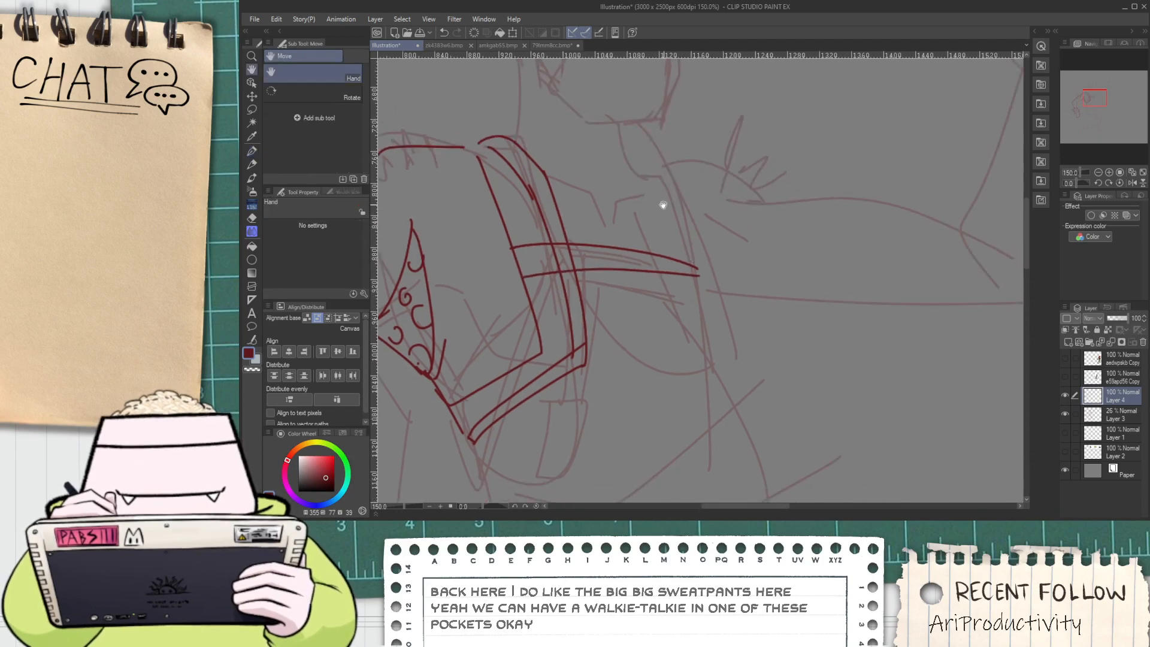
{"action": "left_click_drag", "start_coordinate": [640, 177], "coordinate": [700, 353]}
{"action": "key", "text": "ctrl+z"}
{"action": "left_click_drag", "start_coordinate": [640, 177], "coordinate": [698, 367]}
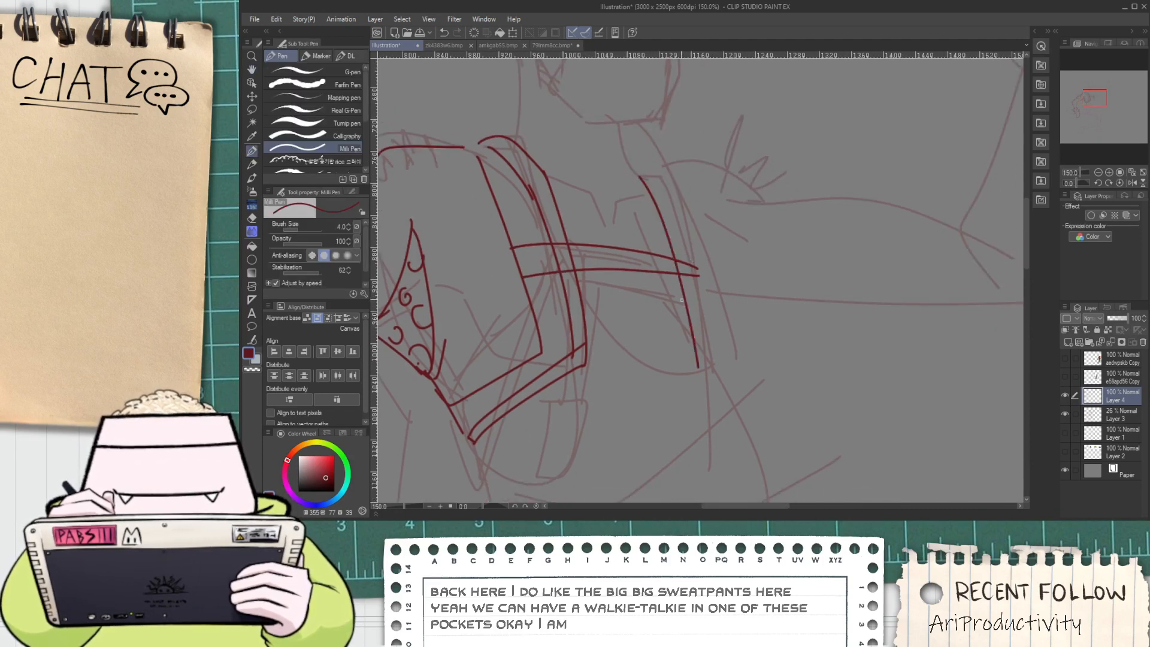
{"action": "left_click_drag", "start_coordinate": [671, 213], "coordinate": [719, 393]}
{"action": "left_click_drag", "start_coordinate": [691, 351], "coordinate": [729, 372]}
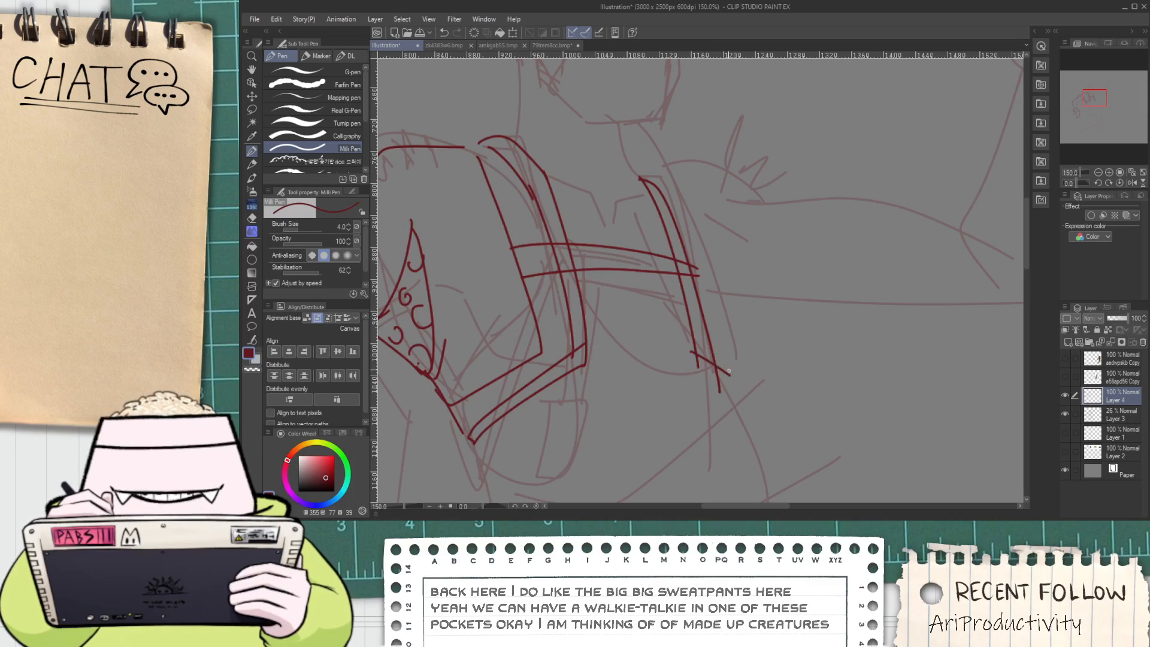
Erase the vest edge lines that cross inside the chest strap on both sides, using the Hard eraser
{"action": "key", "text": "e"}
{"action": "scroll", "coordinate": [562, 268], "scroll_direction": "up", "scroll_amount": 3}
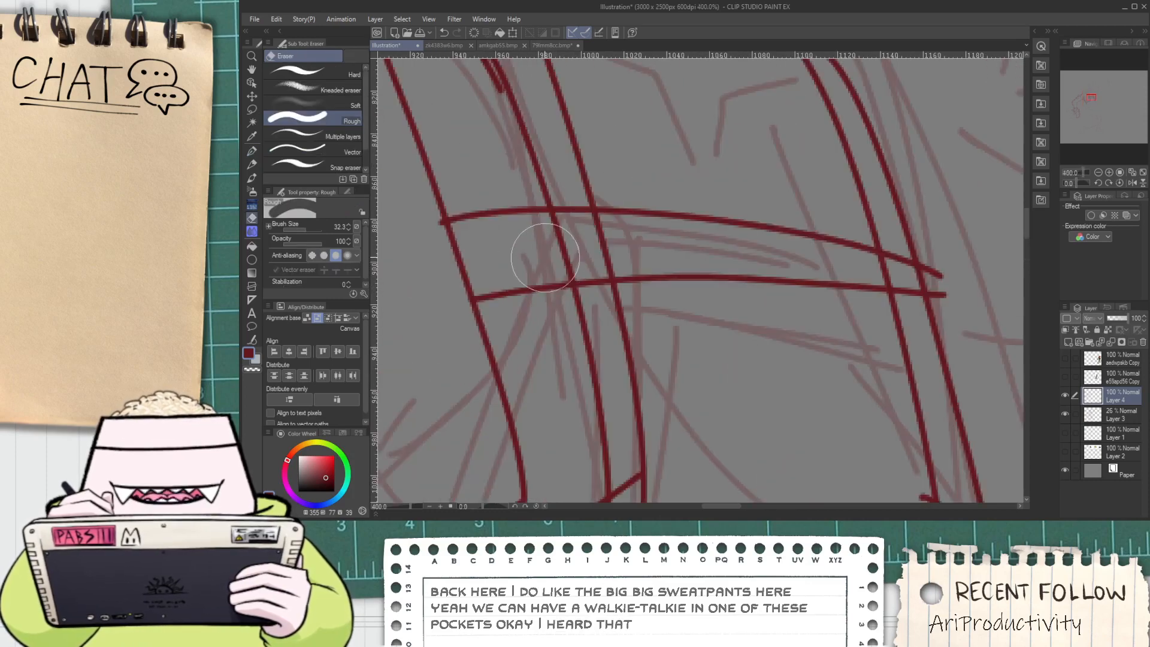
{"action": "left_click", "coordinate": [328, 75]}
{"action": "scroll", "coordinate": [590, 240], "scroll_direction": "up", "scroll_amount": 2}
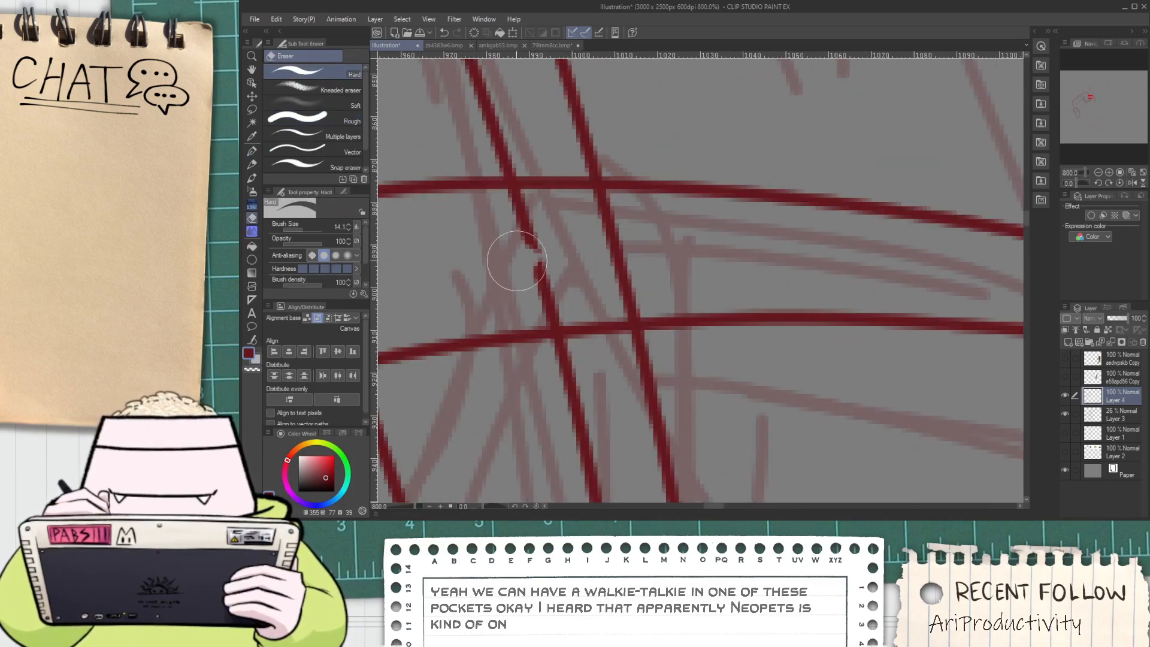
{"action": "mouse_move", "coordinate": [511, 223]}
{"action": "left_mouse_down"}
{"action": "mouse_move", "coordinate": [618, 226]}
{"action": "mouse_move", "coordinate": [561, 234]}
{"action": "mouse_move", "coordinate": [533, 277]}
{"action": "mouse_move", "coordinate": [653, 278]}
{"action": "mouse_move", "coordinate": [530, 302]}
{"action": "mouse_move", "coordinate": [579, 256]}
{"action": "left_mouse_up"}
{"action": "left_click_drag", "start_coordinate": [628, 223], "coordinate": [528, 219]}
{"action": "scroll", "coordinate": [595, 222], "scroll_direction": "down", "scroll_amount": 4}
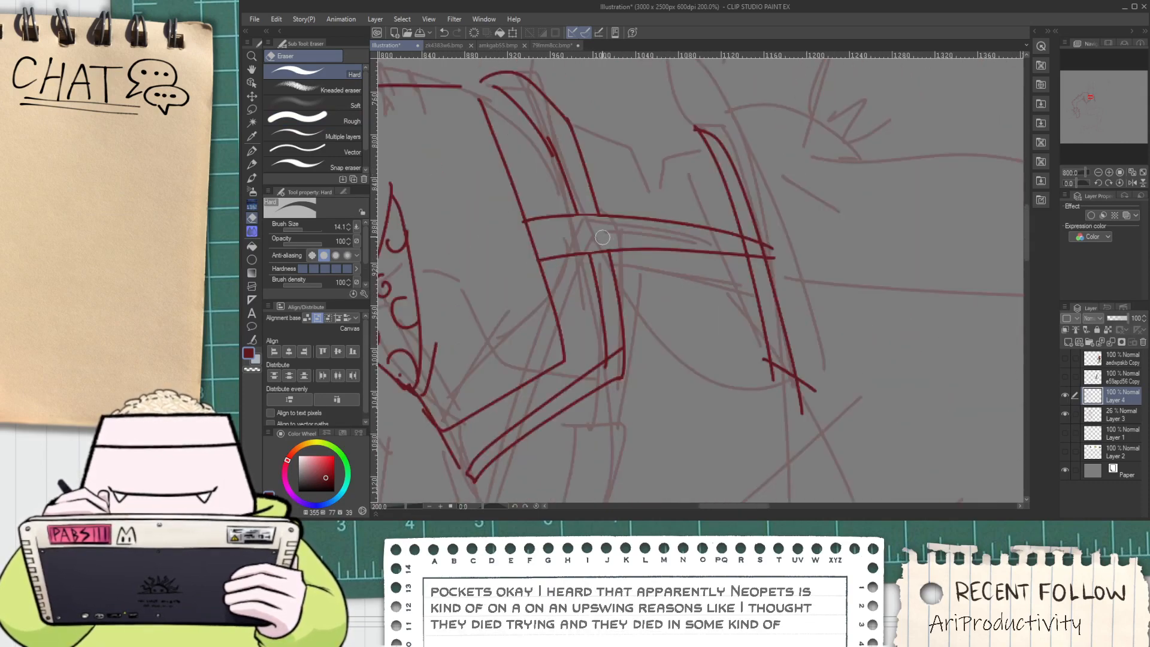
{"action": "key", "text": "space"}
{"action": "left_click_drag", "start_coordinate": [695, 274], "coordinate": [641, 296]}
{"action": "scroll", "coordinate": [641, 296], "scroll_direction": "up", "scroll_amount": 4}
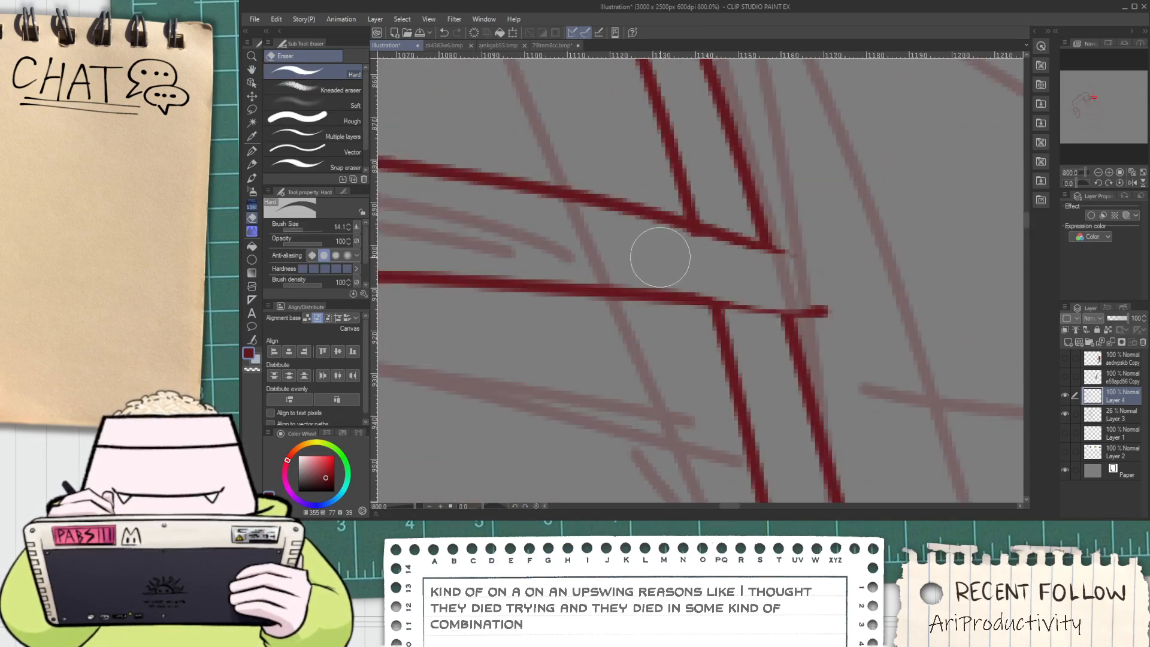
{"action": "mouse_move", "coordinate": [676, 245]}
{"action": "left_mouse_down"}
{"action": "mouse_move", "coordinate": [760, 268]}
{"action": "mouse_move", "coordinate": [708, 282]}
{"action": "mouse_move", "coordinate": [752, 300]}
{"action": "left_mouse_up"}
{"action": "scroll", "coordinate": [713, 284], "scroll_direction": "down", "scroll_amount": 4}
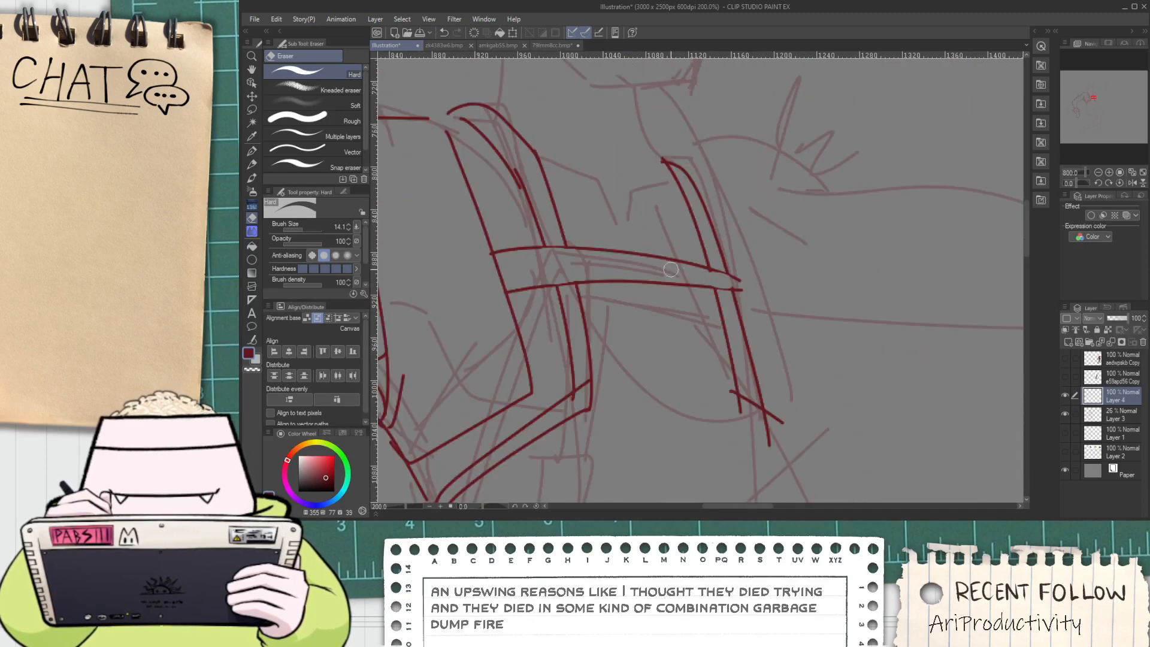
Open a gap in the chest strap and sketch a buckle outline in it
{"action": "scroll", "coordinate": [629, 242], "scroll_direction": "up", "scroll_amount": 2}
{"action": "mouse_move", "coordinate": [628, 239]}
{"action": "left_mouse_down"}
{"action": "mouse_move", "coordinate": [662, 332]}
{"action": "mouse_move", "coordinate": [727, 349]}
{"action": "mouse_move", "coordinate": [638, 257]}
{"action": "mouse_move", "coordinate": [645, 358]}
{"action": "mouse_move", "coordinate": [646, 326]}
{"action": "left_mouse_up"}
{"action": "key", "text": "p"}
{"action": "key", "text": "ctrl+z"}
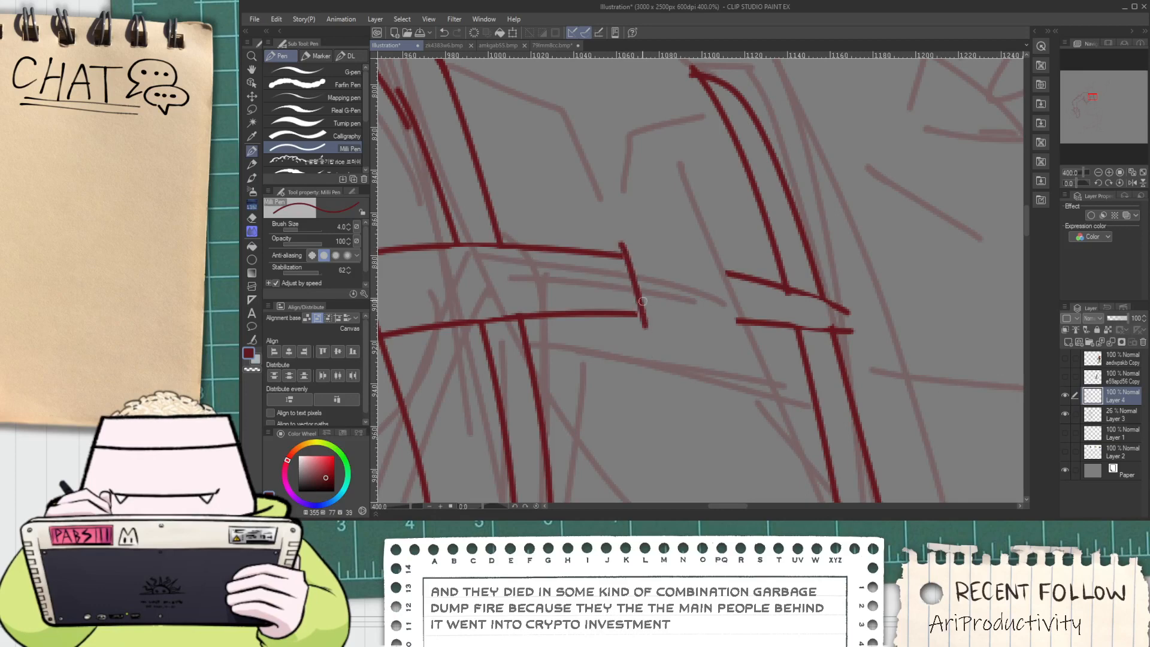
{"action": "mouse_move", "coordinate": [622, 245]}
{"action": "left_mouse_down"}
{"action": "mouse_move", "coordinate": [661, 252]}
{"action": "mouse_move", "coordinate": [662, 268]}
{"action": "mouse_move", "coordinate": [687, 249]}
{"action": "mouse_move", "coordinate": [720, 252]}
{"action": "mouse_move", "coordinate": [735, 330]}
{"action": "left_mouse_up"}
{"action": "mouse_move", "coordinate": [647, 329]}
{"action": "left_mouse_down"}
{"action": "mouse_move", "coordinate": [674, 333]}
{"action": "mouse_move", "coordinate": [697, 313]}
{"action": "mouse_move", "coordinate": [729, 333]}
{"action": "mouse_move", "coordinate": [688, 260]}
{"action": "mouse_move", "coordinate": [714, 329]}
{"action": "left_mouse_up"}
{"action": "mouse_move", "coordinate": [719, 247]}
{"action": "left_mouse_down"}
{"action": "mouse_move", "coordinate": [749, 262]}
{"action": "mouse_move", "coordinate": [754, 326]}
{"action": "mouse_move", "coordinate": [754, 264]}
{"action": "mouse_move", "coordinate": [754, 323]}
{"action": "left_mouse_up"}
{"action": "key", "text": "ctrl+z"}
Clean up the stray lines around the strap's buckle and finish its rounded notches and end clasp
{"action": "key", "text": "e"}
{"action": "left_click_drag", "start_coordinate": [750, 280], "coordinate": [618, 288]}
{"action": "scroll", "coordinate": [735, 271], "scroll_direction": "down", "scroll_amount": 3}
{"action": "scroll", "coordinate": [735, 271], "scroll_direction": "down", "scroll_amount": 1}
{"action": "scroll", "coordinate": [623, 294], "scroll_direction": "up", "scroll_amount": 1}
{"action": "scroll", "coordinate": [536, 374], "scroll_direction": "up", "scroll_amount": 3}
{"action": "left_click_drag", "start_coordinate": [521, 382], "coordinate": [524, 378]}
{"action": "left_click_drag", "start_coordinate": [542, 354], "coordinate": [541, 332]}
Double the hem line at the far vest's lower corner and erase the edge ends that overshoot it
{"action": "scroll", "coordinate": [550, 331], "scroll_direction": "down", "scroll_amount": 3}
{"action": "mouse_move", "coordinate": [676, 359]}
{"action": "left_mouse_down"}
{"action": "mouse_move", "coordinate": [660, 366]}
{"action": "mouse_move", "coordinate": [687, 384]}
{"action": "left_mouse_up"}
{"action": "scroll", "coordinate": [660, 366], "scroll_direction": "up", "scroll_amount": 1}
{"action": "key", "text": "p"}
{"action": "scroll", "coordinate": [677, 367], "scroll_direction": "up", "scroll_amount": 2}
{"action": "key", "text": "e"}
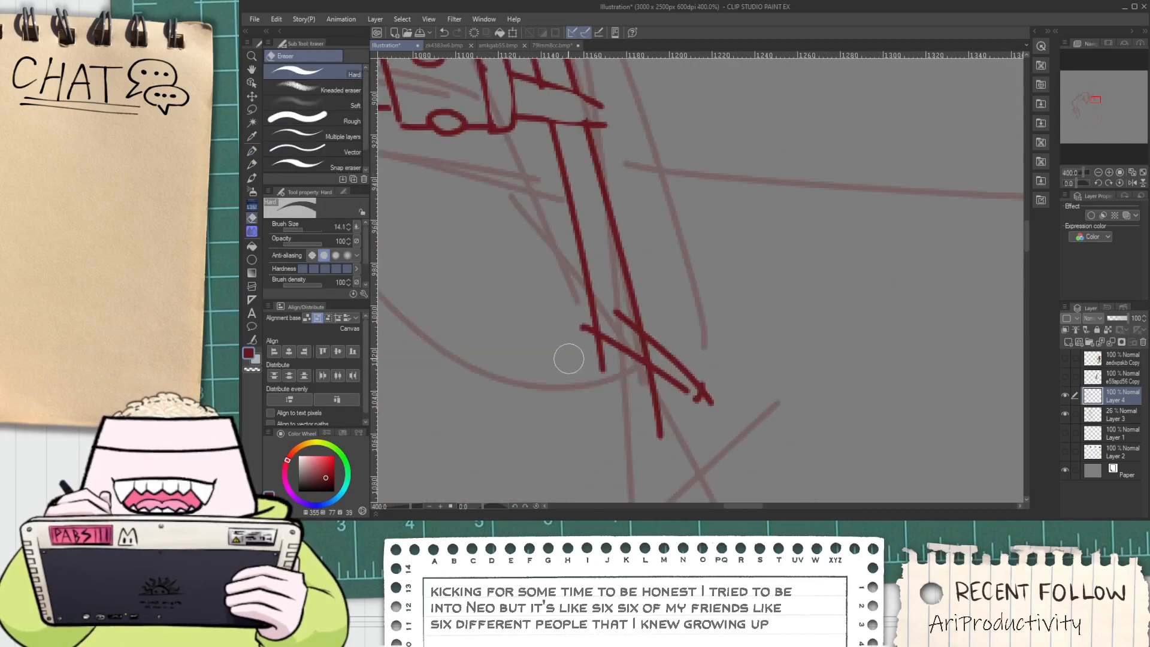
{"action": "left_click_drag", "start_coordinate": [651, 427], "coordinate": [647, 422]}
{"action": "left_click_drag", "start_coordinate": [594, 367], "coordinate": [590, 361]}
{"action": "left_click_drag", "start_coordinate": [639, 400], "coordinate": [648, 403]}
{"action": "left_click_drag", "start_coordinate": [584, 351], "coordinate": [587, 354]}
{"action": "left_click_drag", "start_coordinate": [665, 398], "coordinate": [663, 406]}
{"action": "mouse_move", "coordinate": [632, 340]}
{"action": "left_mouse_down"}
{"action": "mouse_move", "coordinate": [644, 342]}
{"action": "mouse_move", "coordinate": [637, 352]}
{"action": "left_mouse_up"}
{"action": "left_click_drag", "start_coordinate": [574, 314], "coordinate": [579, 320]}
{"action": "scroll", "coordinate": [584, 324], "scroll_direction": "down", "scroll_amount": 3}
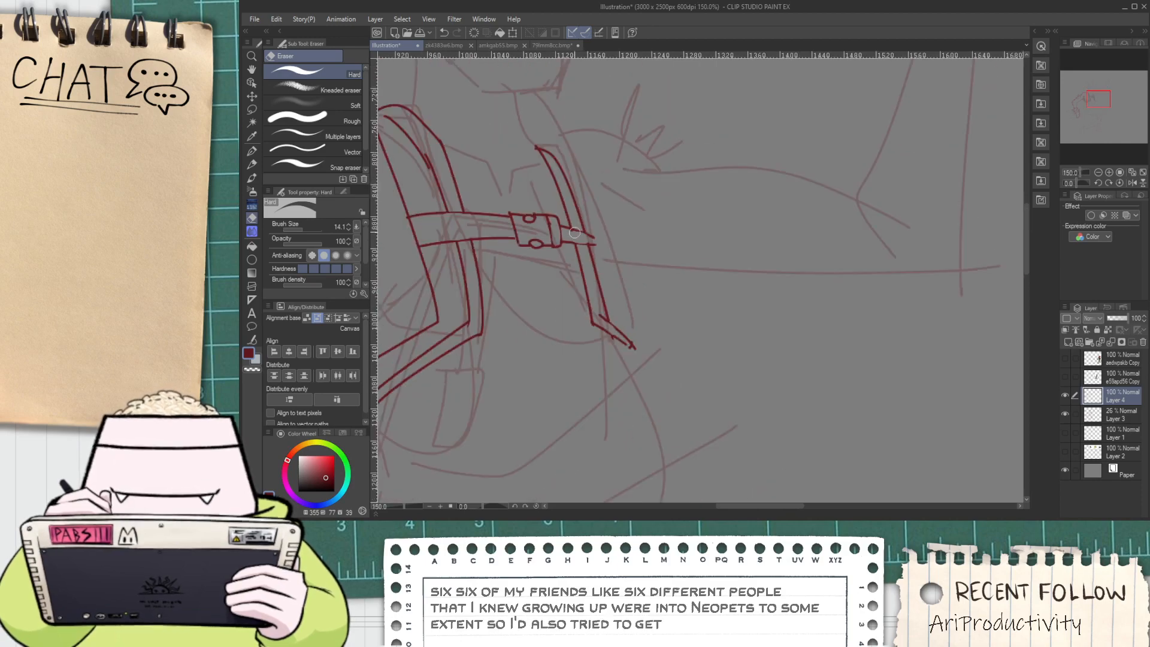
Look over the vest, buckled strap, mesh panel and spiked arm against the faded sketch
{"action": "key", "text": "space"}
{"action": "mouse_move", "coordinate": [557, 177]}
{"action": "left_mouse_down"}
{"action": "mouse_move", "coordinate": [597, 256]}
{"action": "mouse_move", "coordinate": [555, 242]}
{"action": "left_mouse_up"}
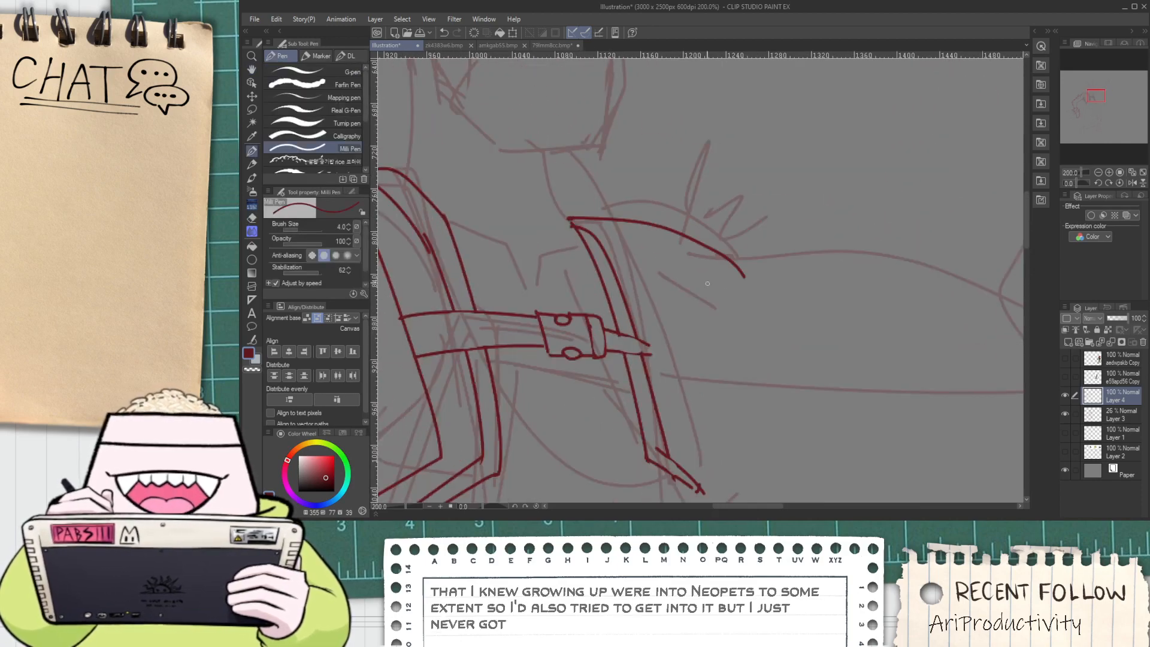
{"action": "scroll", "coordinate": [627, 242], "scroll_direction": "down", "scroll_amount": 2}
{"action": "key", "text": "space"}
{"action": "scroll", "coordinate": [488, 218], "scroll_direction": "up", "scroll_amount": 3}
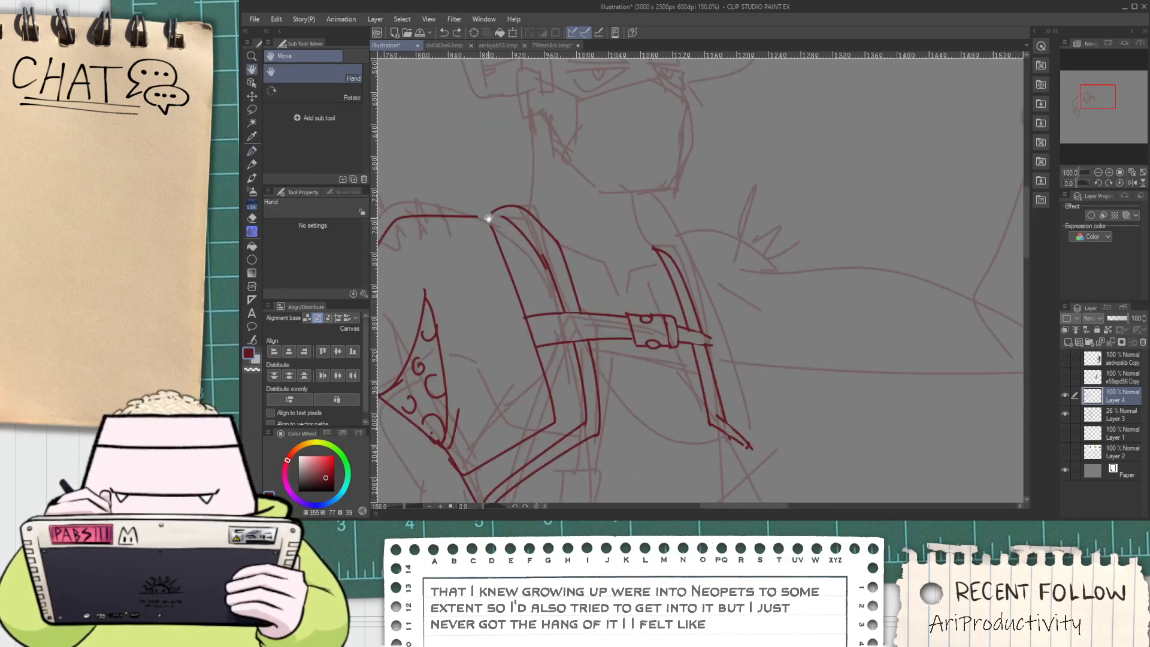
{"action": "left_click_drag", "start_coordinate": [521, 301], "coordinate": [514, 278]}
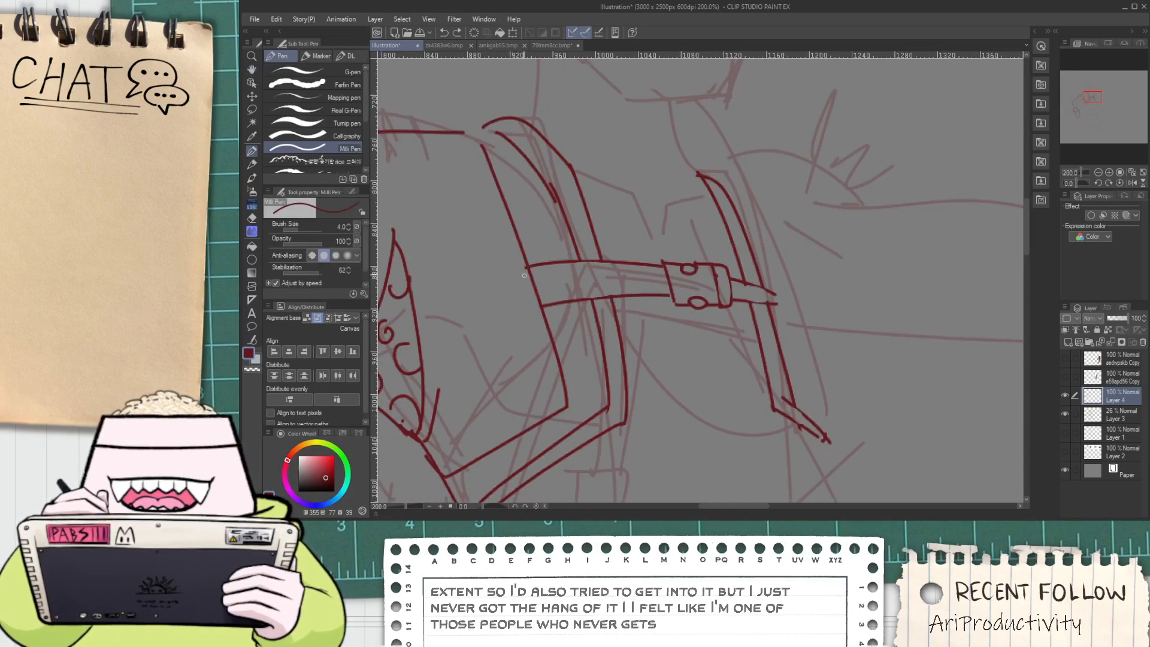
{"action": "key", "text": "space"}
{"action": "scroll", "coordinate": [485, 317], "scroll_direction": "down", "scroll_amount": 2}
{"action": "scroll", "coordinate": [496, 342], "scroll_direction": "down", "scroll_amount": 1}
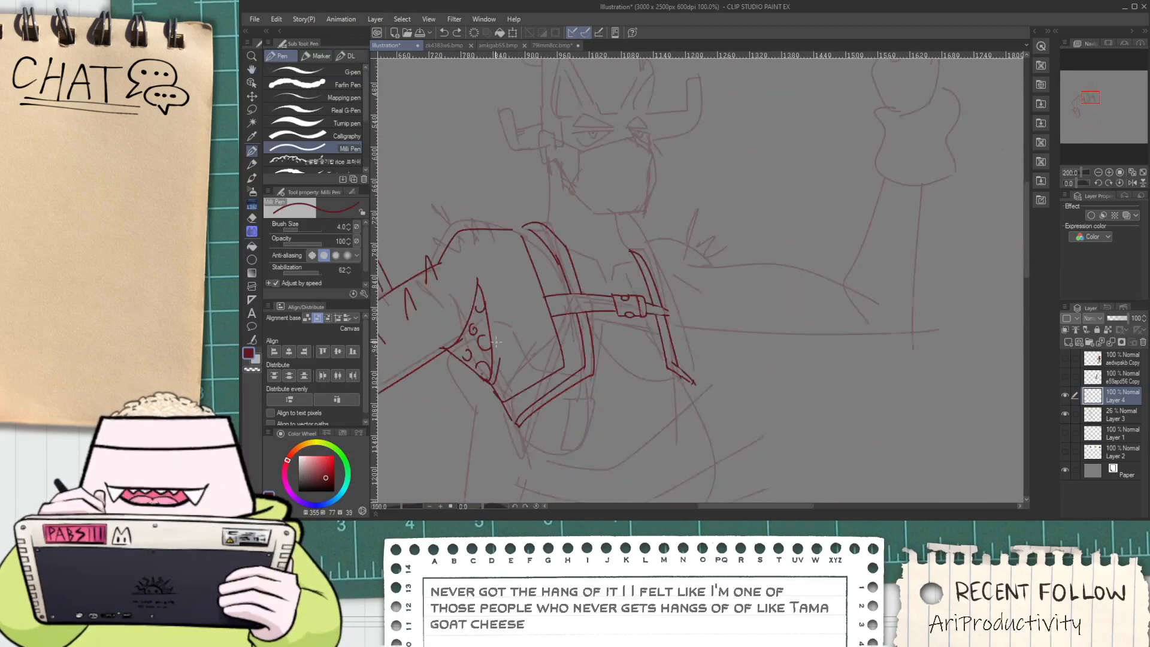
{"action": "scroll", "coordinate": [496, 342], "scroll_direction": "up", "scroll_amount": 3}
{"action": "key", "text": "e"}
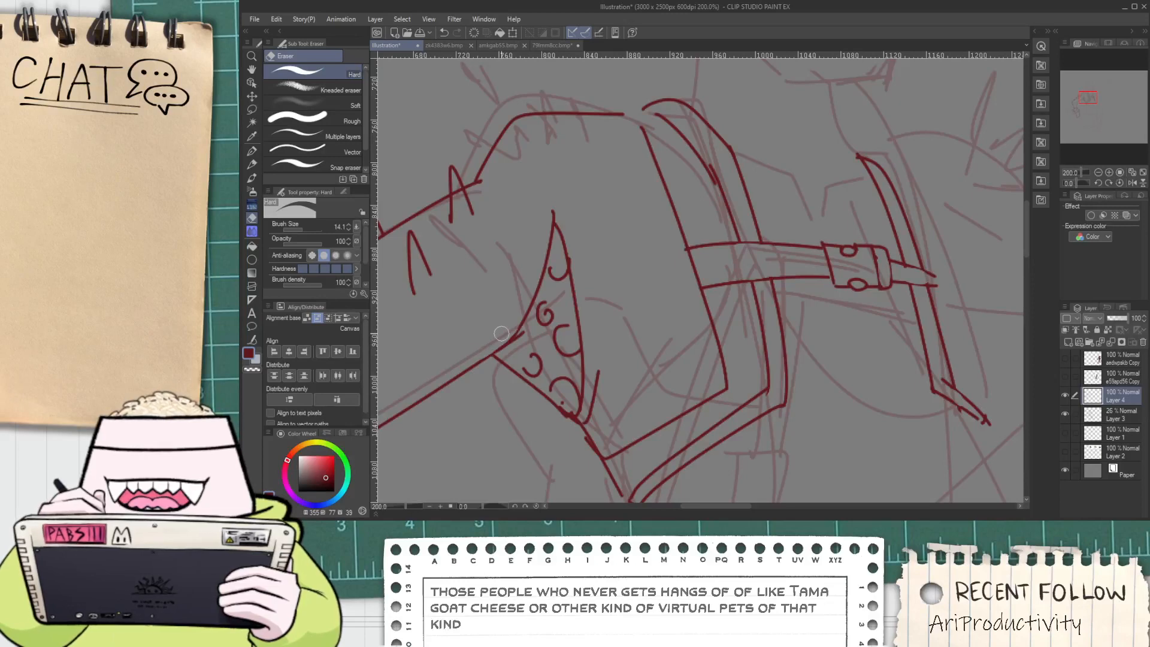
{"action": "scroll", "coordinate": [502, 333], "scroll_direction": "down", "scroll_amount": 3}
{"action": "key", "text": "space"}
{"action": "key", "text": "p"}
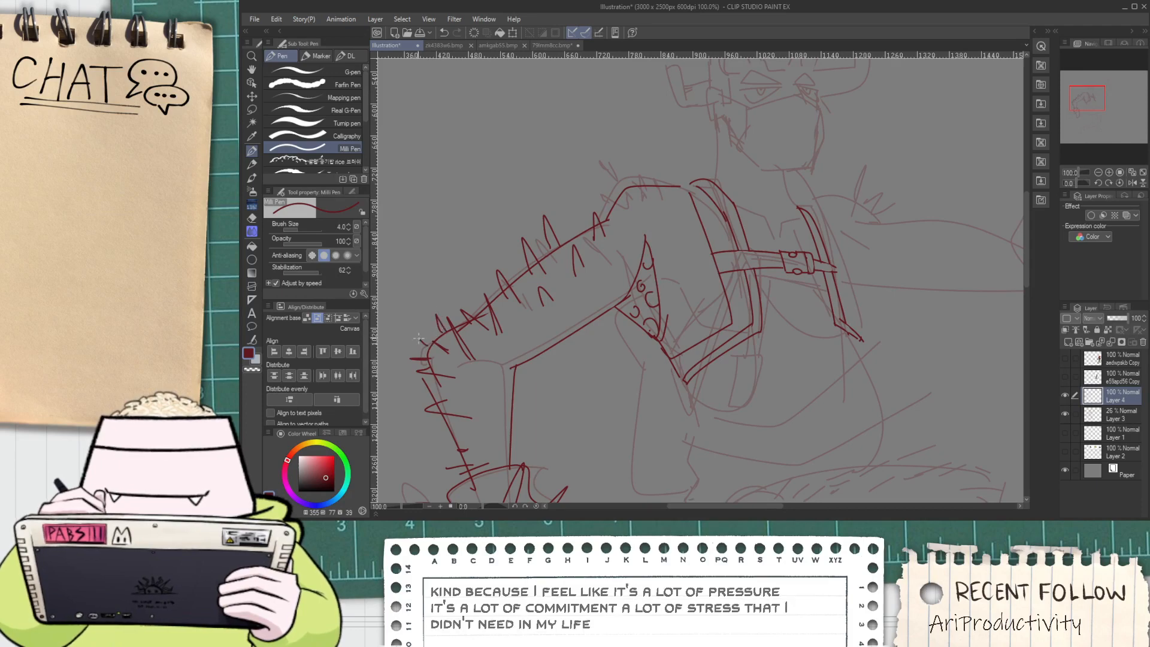
Add a third line along the far vest edge and draw the vest's outer side with a small armhole fold above the hem
{"action": "scroll", "coordinate": [419, 339], "scroll_direction": "up", "scroll_amount": 2}
{"action": "left_click_drag", "start_coordinate": [506, 351], "coordinate": [638, 254]}
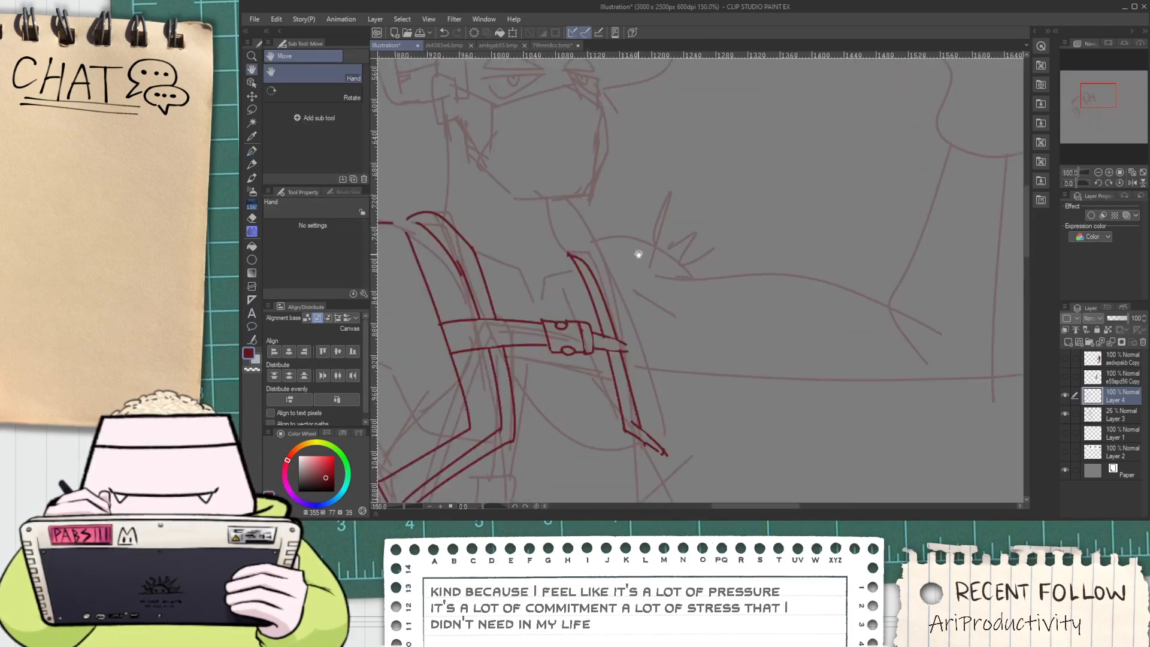
{"action": "key", "text": "p"}
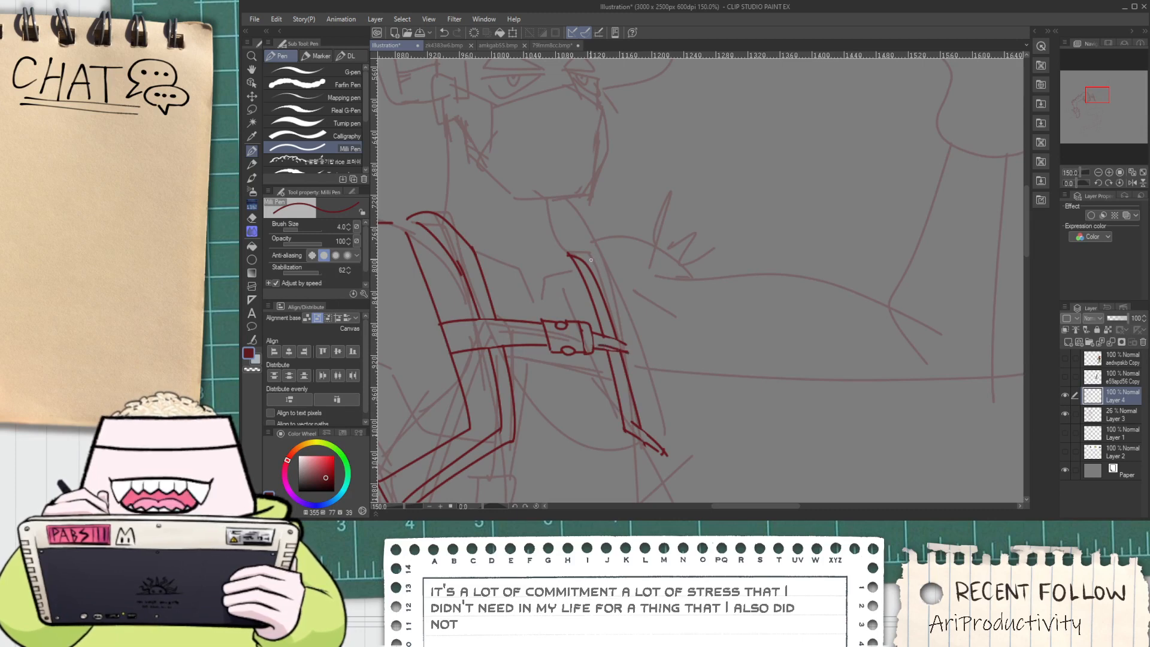
{"action": "left_click_drag", "start_coordinate": [577, 255], "coordinate": [657, 398]}
{"action": "key", "text": "ctrl+z"}
{"action": "left_click_drag", "start_coordinate": [592, 277], "coordinate": [640, 394]}
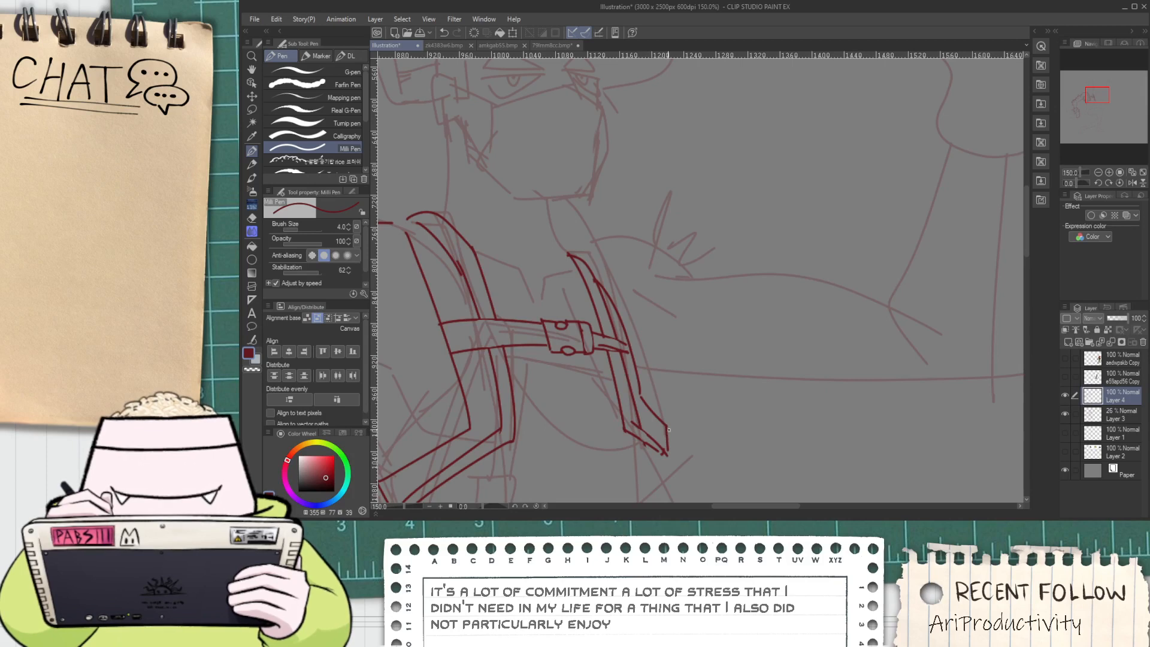
{"action": "left_click_drag", "start_coordinate": [645, 304], "coordinate": [666, 421]}
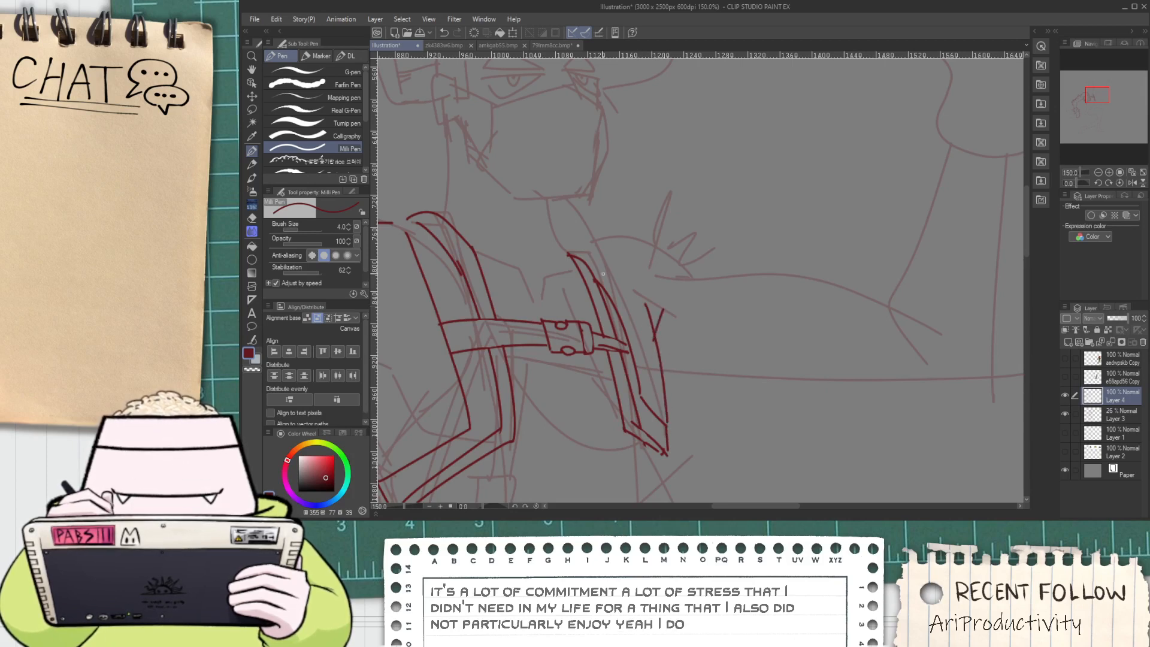
Draw the far shoulder as a curve arching outward from the top of the vest's edge
{"action": "mouse_move", "coordinate": [578, 253]}
{"action": "left_mouse_down"}
{"action": "mouse_move", "coordinate": [628, 249]}
{"action": "mouse_move", "coordinate": [661, 271]}
{"action": "left_mouse_up"}
{"action": "key", "text": "ctrl+z"}
{"action": "mouse_move", "coordinate": [582, 261]}
{"action": "left_mouse_down"}
{"action": "mouse_move", "coordinate": [731, 293]}
{"action": "mouse_move", "coordinate": [581, 236]}
{"action": "left_mouse_up"}
{"action": "key", "text": "ctrl+z"}
{"action": "left_click_drag", "start_coordinate": [425, 214], "coordinate": [488, 211]}
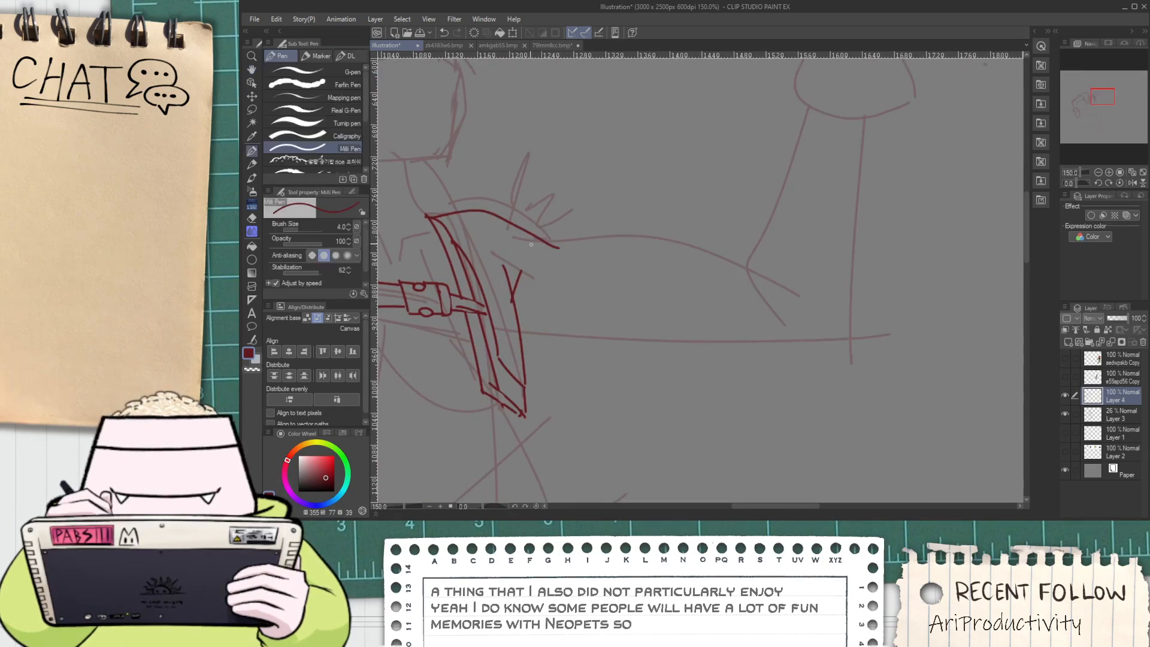
{"action": "left_click_drag", "start_coordinate": [536, 245], "coordinate": [722, 266]}
{"action": "key", "text": "ctrl+z"}
{"action": "key", "text": "ctrl+z"}
{"action": "left_click_drag", "start_coordinate": [445, 225], "coordinate": [737, 294]}
{"action": "key", "text": "ctrl+z"}
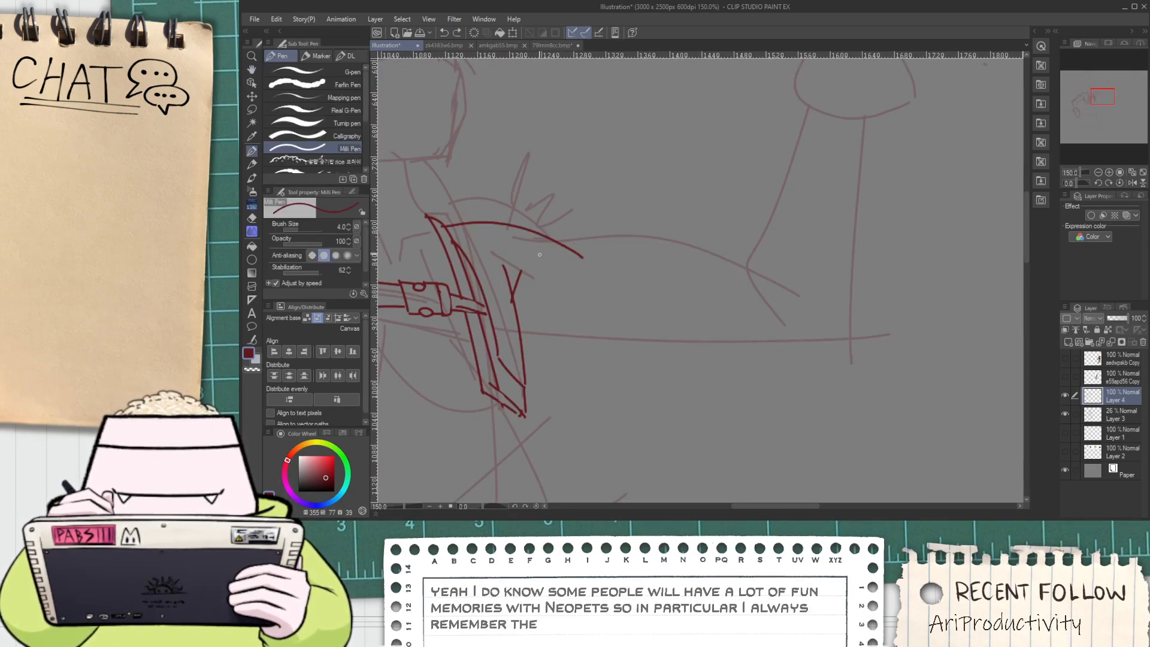
Draw the upper contour of the outstretched far arm from the shoulder curve down to the elbow
{"action": "left_click_drag", "start_coordinate": [540, 254], "coordinate": [797, 273]}
{"action": "key", "text": "ctrl+z"}
{"action": "left_click_drag", "start_coordinate": [547, 244], "coordinate": [792, 268]}
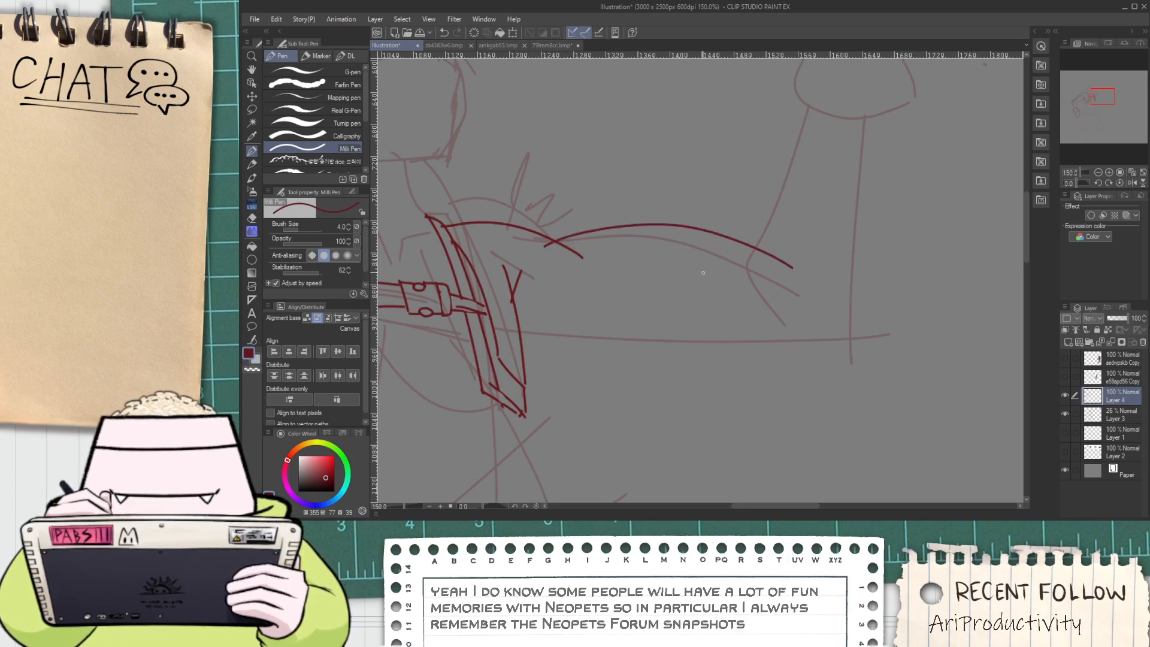
{"action": "key", "text": "ctrl+z"}
{"action": "left_click_drag", "start_coordinate": [531, 257], "coordinate": [774, 279]}
{"action": "key", "text": "ctrl+z"}
{"action": "mouse_move", "coordinate": [538, 258]}
{"action": "left_mouse_down"}
{"action": "mouse_move", "coordinate": [694, 218]}
{"action": "mouse_move", "coordinate": [809, 252]}
{"action": "left_mouse_up"}
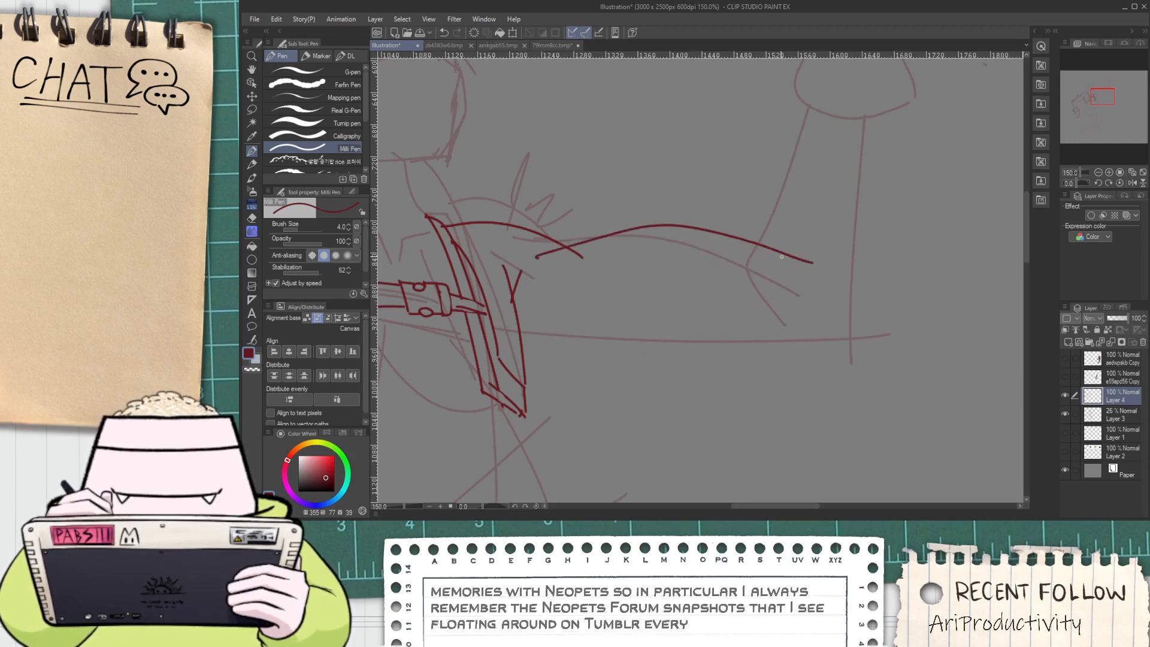
{"action": "key", "text": "ctrl+z"}
{"action": "left_click_drag", "start_coordinate": [524, 256], "coordinate": [787, 296]}
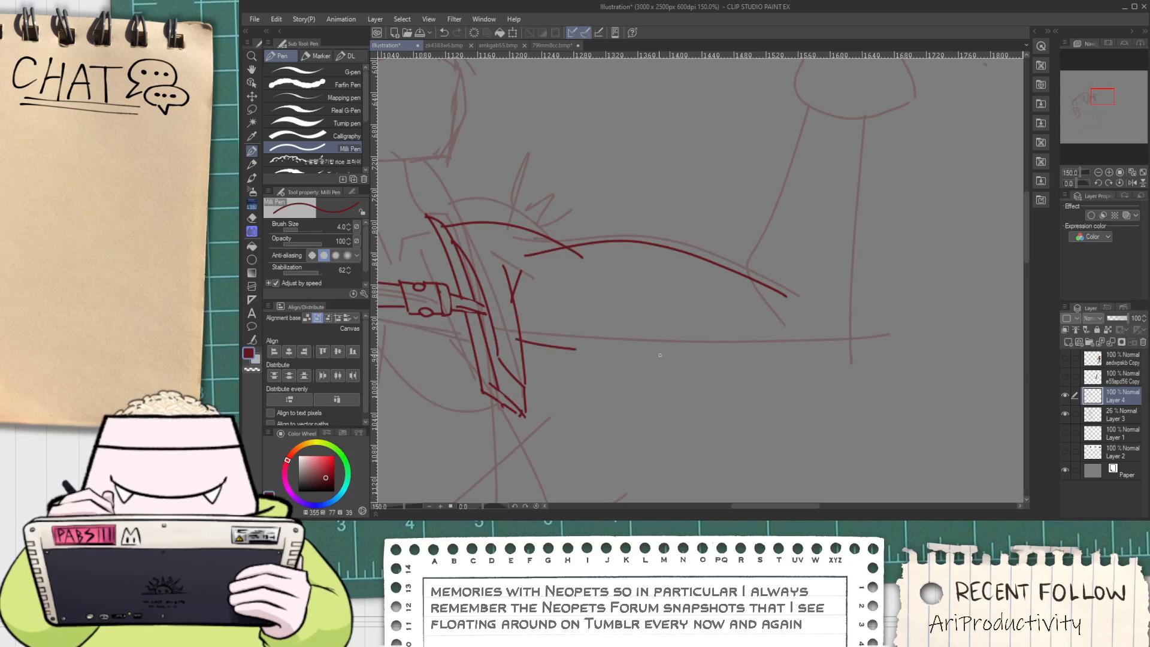
Draw the underside of the far arm from the vest's side out past the elbow
{"action": "left_click_drag", "start_coordinate": [660, 355], "coordinate": [803, 348]}
{"action": "key", "text": "ctrl+z"}
{"action": "left_click_drag", "start_coordinate": [514, 338], "coordinate": [890, 340]}
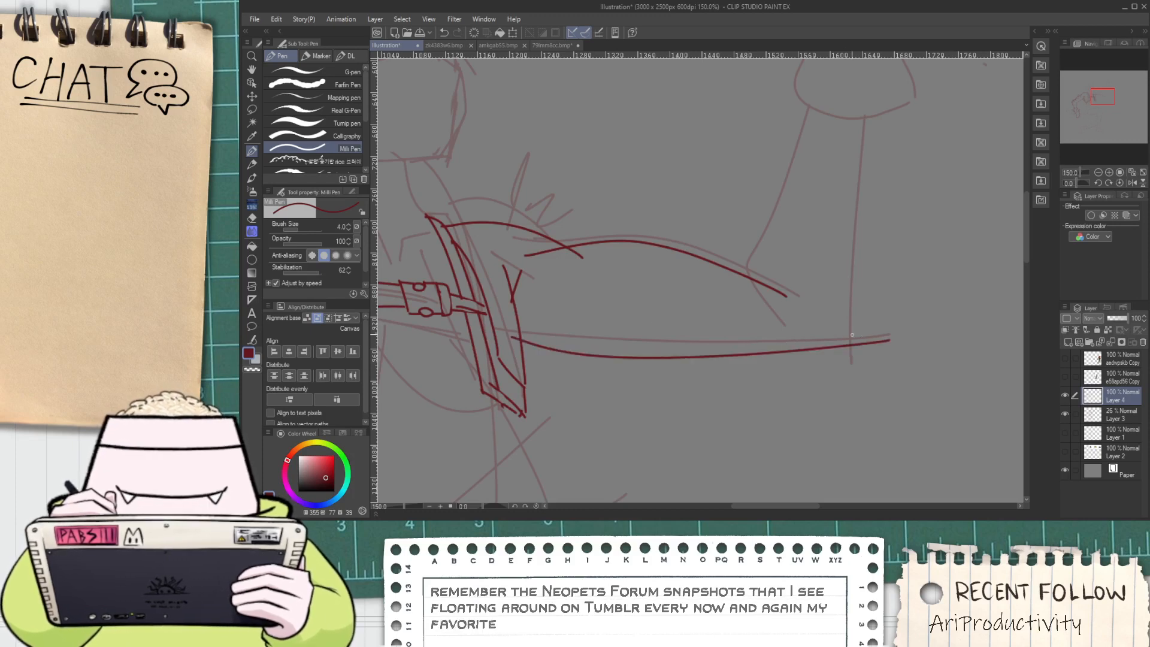
Erase the overlapping line ends where the far arm meets the vest's side and the shoulder curve
{"action": "key", "text": "e"}
{"action": "scroll", "coordinate": [535, 329], "scroll_direction": "up", "scroll_amount": 3}
{"action": "left_click_drag", "start_coordinate": [468, 329], "coordinate": [477, 359]}
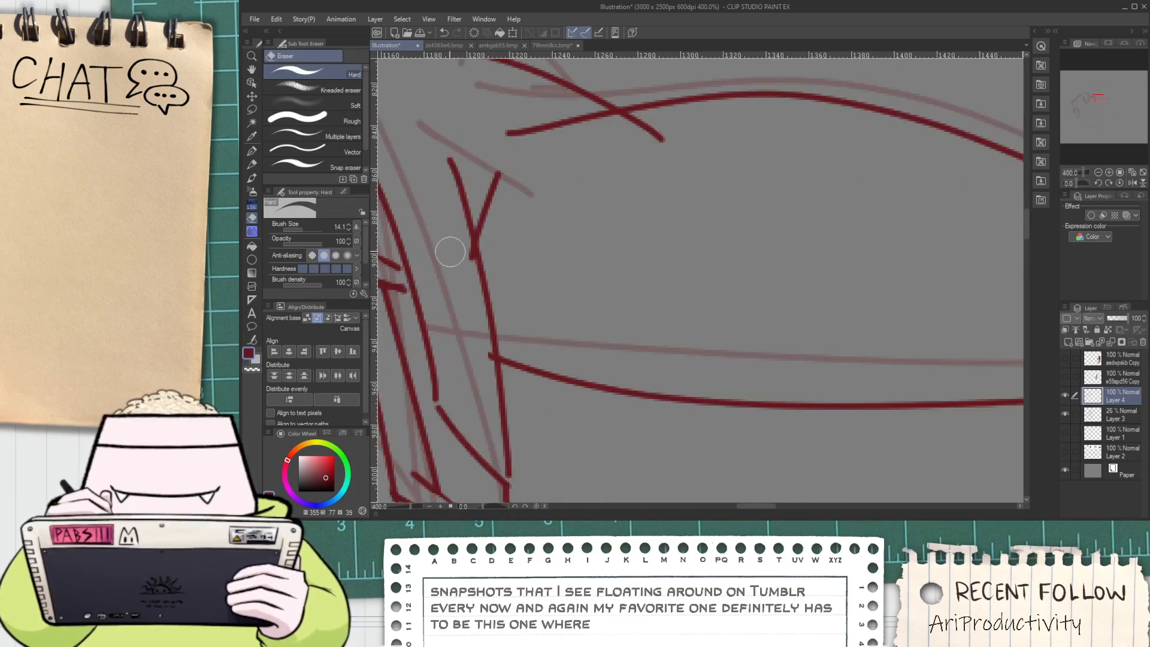
{"action": "scroll", "coordinate": [470, 341], "scroll_direction": "down", "scroll_amount": 4}
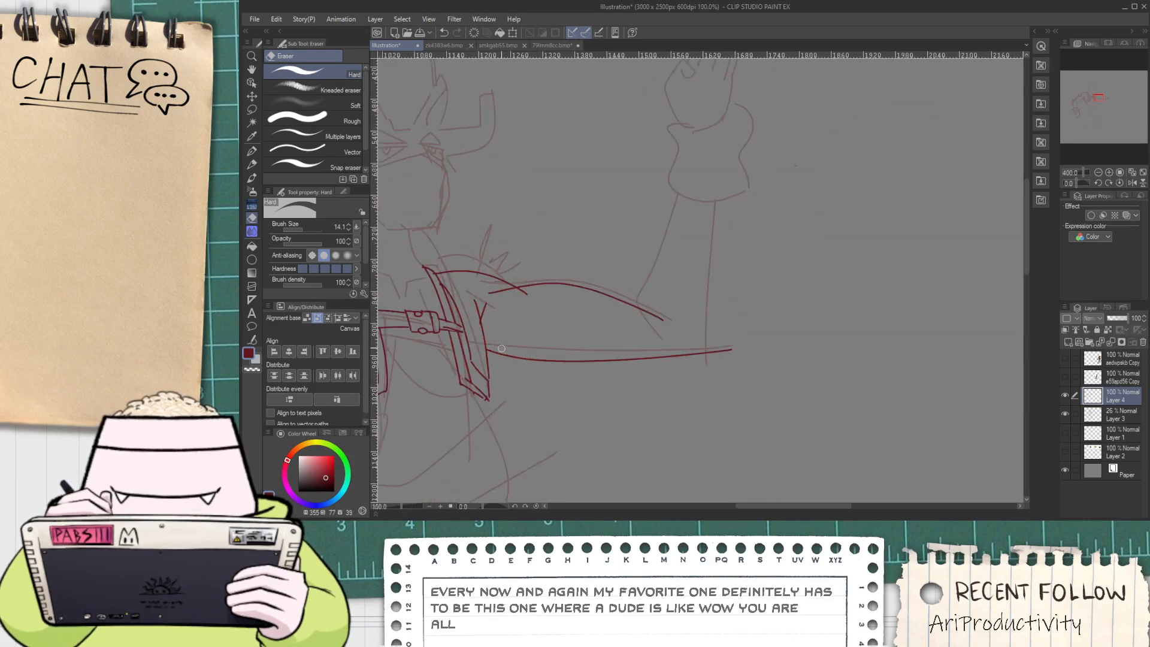
{"action": "key", "text": "h"}
{"action": "scroll", "coordinate": [528, 306], "scroll_direction": "up", "scroll_amount": 2}
{"action": "key", "text": "e"}
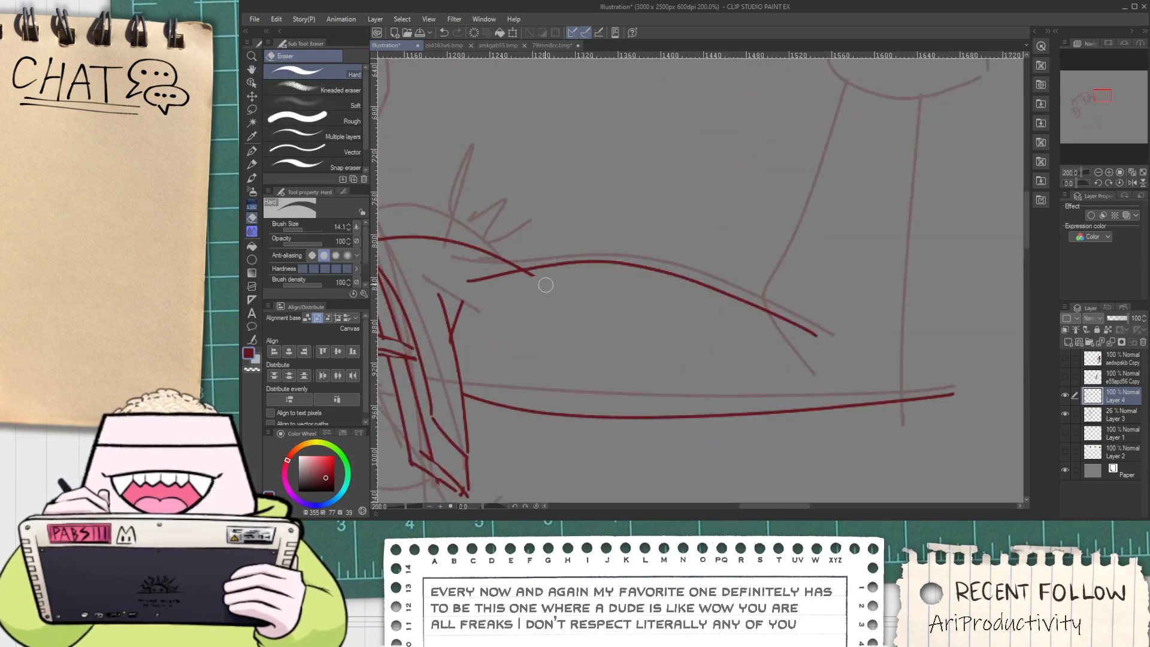
{"action": "scroll", "coordinate": [571, 298], "scroll_direction": "down", "scroll_amount": 2}
Draw both sides of the raised forearm from the sketched glove cuff down to the elbow, hooking the inner line at the elbow crease
{"action": "key", "text": "space"}
{"action": "scroll", "coordinate": [647, 362], "scroll_direction": "up", "scroll_amount": 1}
{"action": "mouse_move", "coordinate": [688, 314]}
{"action": "left_mouse_down"}
{"action": "mouse_move", "coordinate": [647, 362]}
{"action": "mouse_move", "coordinate": [683, 183]}
{"action": "left_mouse_up"}
{"action": "key", "text": "p"}
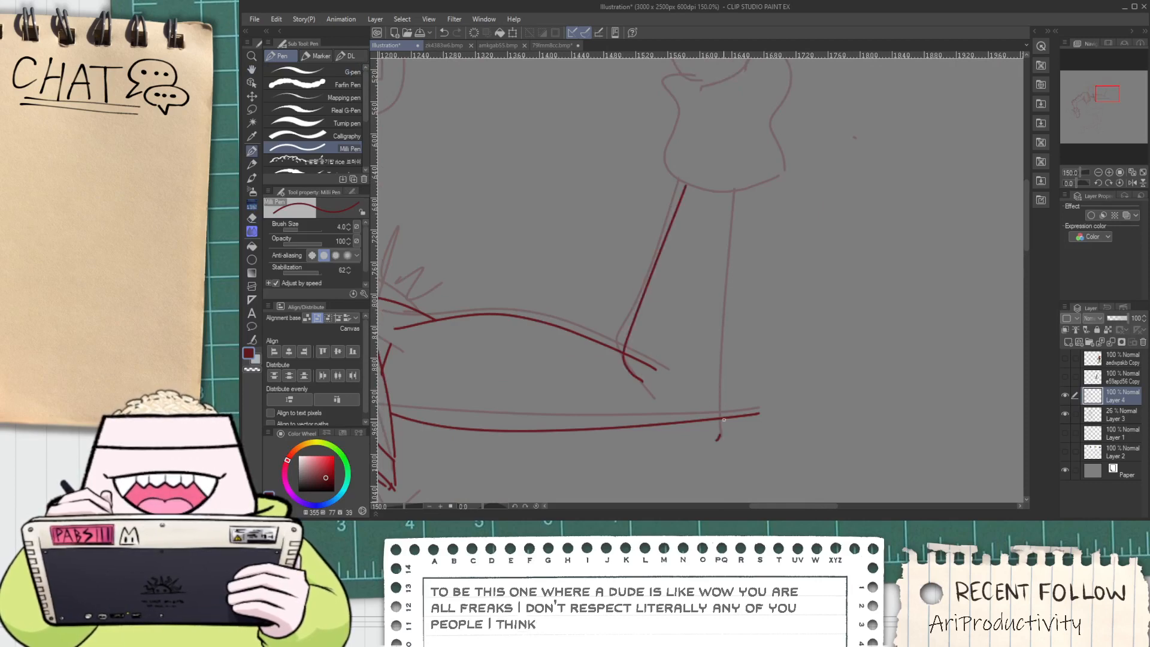
{"action": "key", "text": "ctrl+z"}
{"action": "mouse_move", "coordinate": [724, 420]}
{"action": "left_mouse_down"}
{"action": "mouse_move", "coordinate": [735, 196]}
{"action": "mouse_move", "coordinate": [703, 442]}
{"action": "left_mouse_up"}
{"action": "key", "text": "ctrl+z"}
{"action": "mouse_move", "coordinate": [736, 190]}
{"action": "left_mouse_down"}
{"action": "mouse_move", "coordinate": [713, 405]}
{"action": "mouse_move", "coordinate": [720, 437]}
{"action": "mouse_move", "coordinate": [718, 425]}
{"action": "mouse_move", "coordinate": [744, 425]}
{"action": "left_mouse_up"}
Erase the overshooting line ends at the raised arm's outer elbow corner and inner elbow crease
{"action": "key", "text": "e"}
{"action": "scroll", "coordinate": [713, 434], "scroll_direction": "up", "scroll_amount": 3}
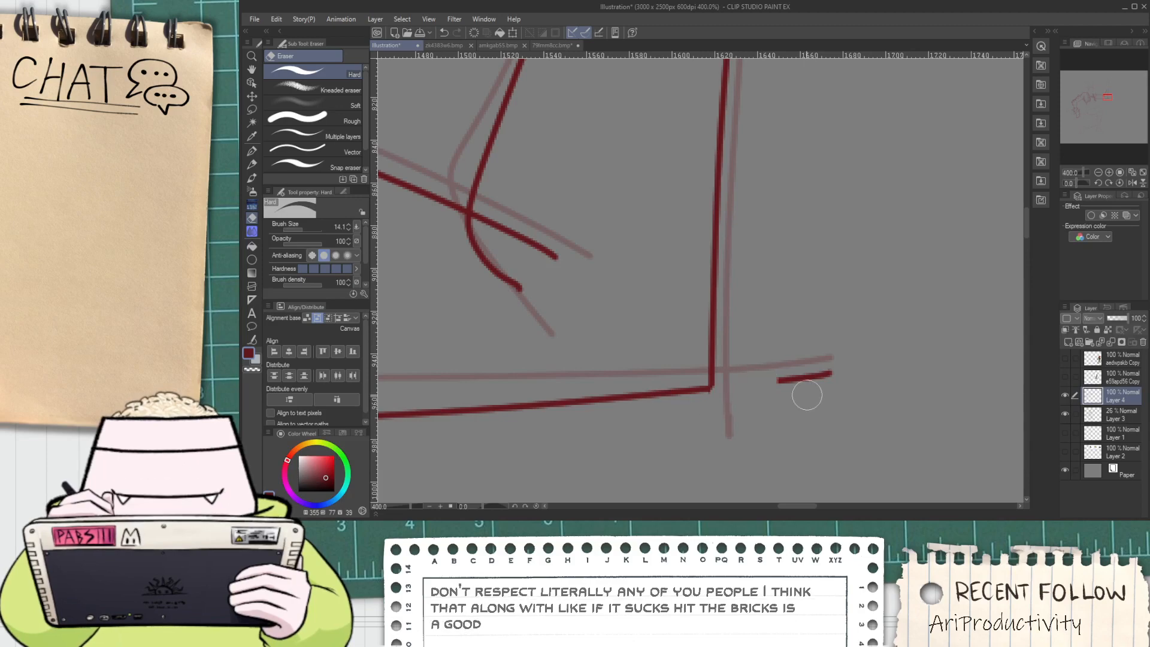
{"action": "left_click_drag", "start_coordinate": [807, 396], "coordinate": [757, 390]}
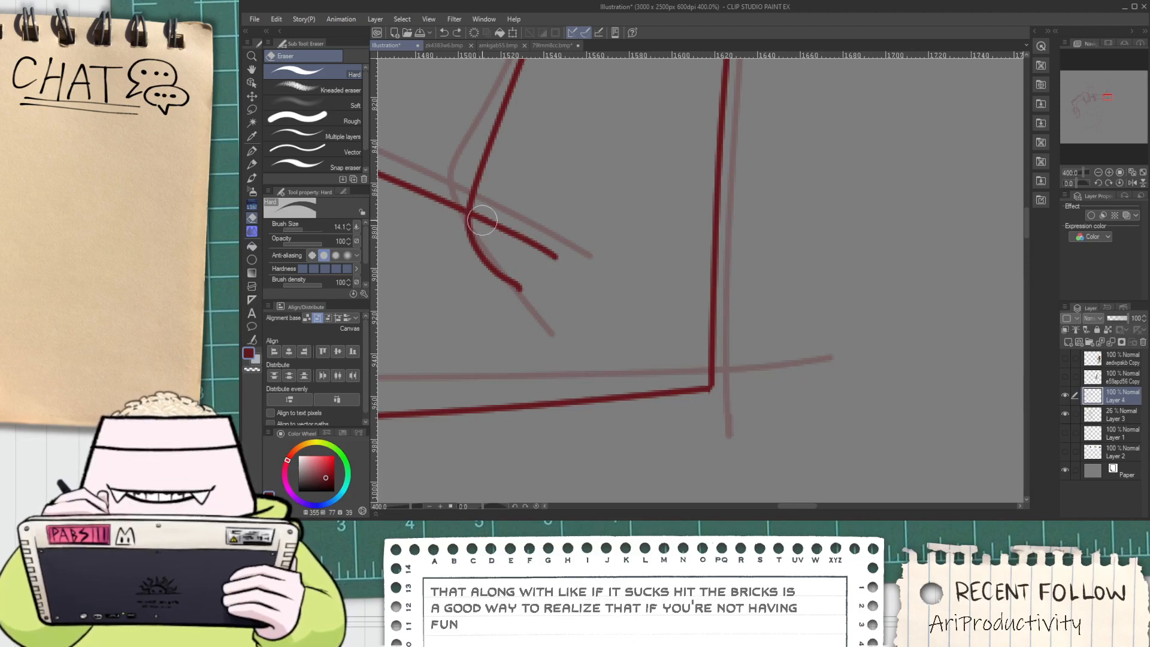
{"action": "mouse_move", "coordinate": [485, 218]}
{"action": "left_mouse_down"}
{"action": "mouse_move", "coordinate": [560, 260]}
{"action": "mouse_move", "coordinate": [509, 273]}
{"action": "mouse_move", "coordinate": [669, 254]}
{"action": "left_mouse_up"}
{"action": "scroll", "coordinate": [580, 267], "scroll_direction": "down", "scroll_amount": 5}
{"action": "scroll", "coordinate": [594, 297], "scroll_direction": "up", "scroll_amount": 2}
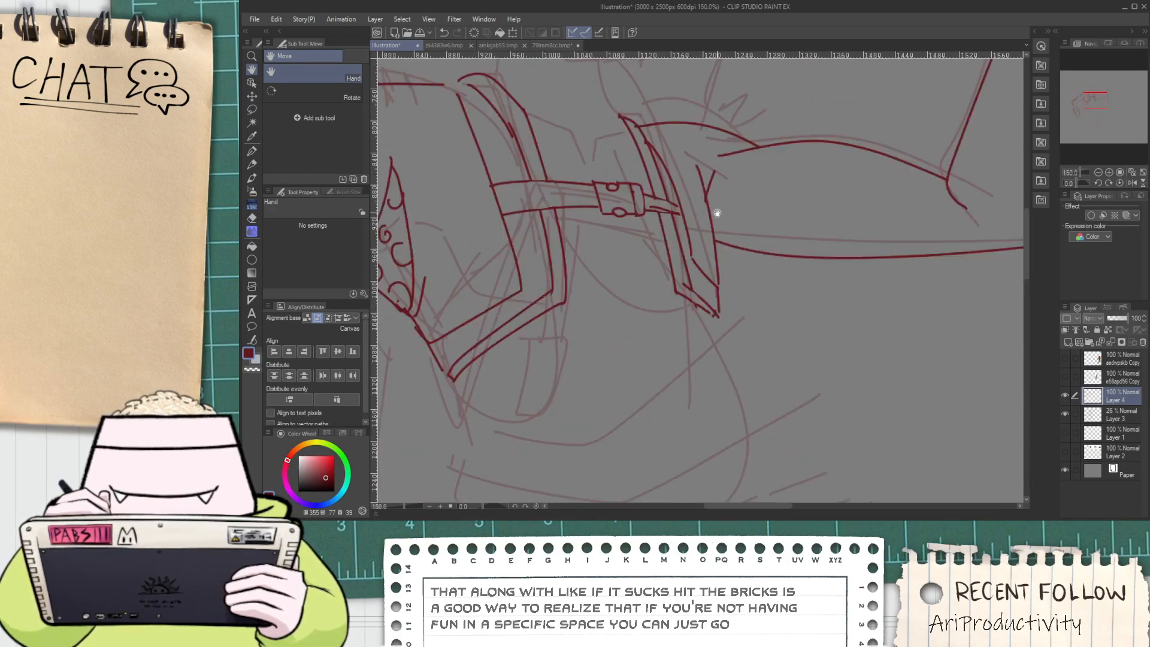
Draw a narrow pointed mesh panel with small holes in the vest's far armhole, beside the outstretched arm
{"action": "key", "text": "p"}
{"action": "scroll", "coordinate": [718, 206], "scroll_direction": "up", "scroll_amount": 1}
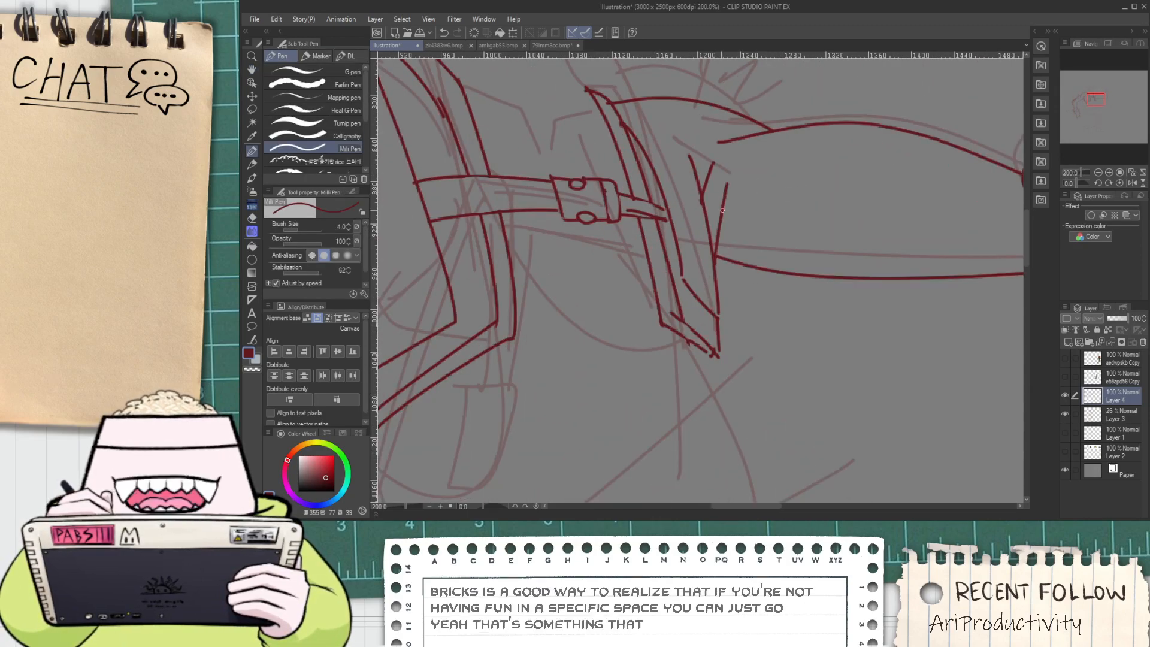
{"action": "scroll", "coordinate": [712, 187], "scroll_direction": "up", "scroll_amount": 2}
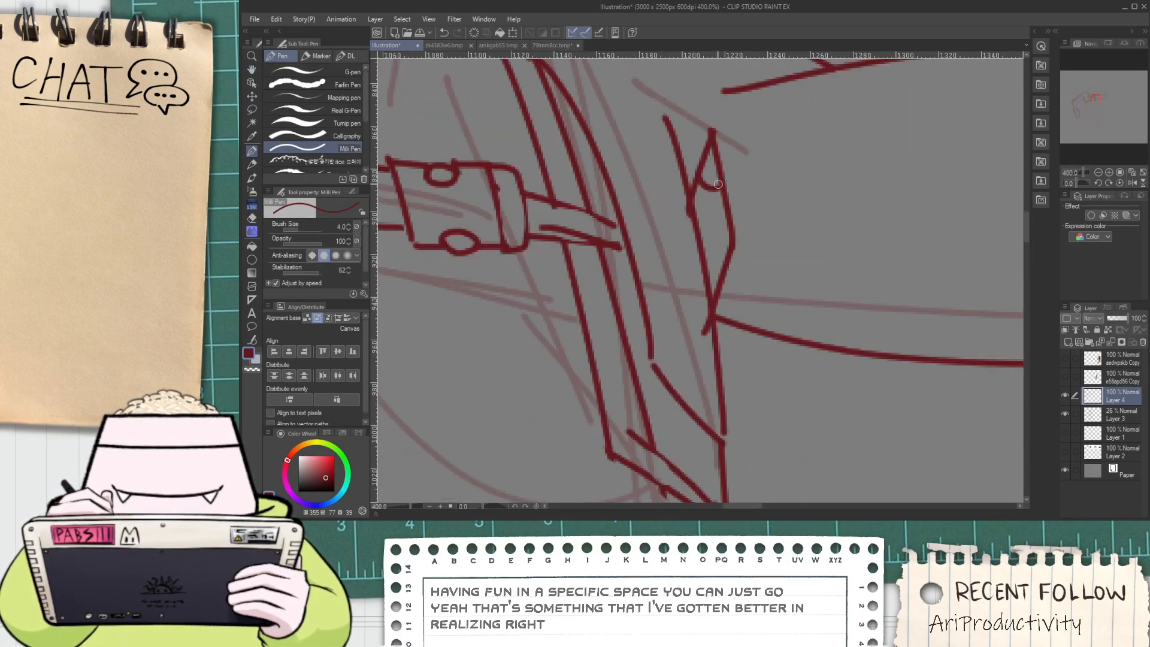
{"action": "key", "text": "ctrl+z"}
{"action": "mouse_move", "coordinate": [694, 205]}
{"action": "left_mouse_down"}
{"action": "mouse_move", "coordinate": [703, 222]}
{"action": "mouse_move", "coordinate": [693, 255]}
{"action": "left_mouse_up"}
Draw the vest's armhole edge alongside the near mesh panel, from its upper tip down its inner side
{"action": "scroll", "coordinate": [715, 262], "scroll_direction": "down", "scroll_amount": 5}
{"action": "key", "text": "space"}
{"action": "scroll", "coordinate": [567, 290], "scroll_direction": "up", "scroll_amount": 2}
{"action": "scroll", "coordinate": [567, 290], "scroll_direction": "up", "scroll_amount": 1}
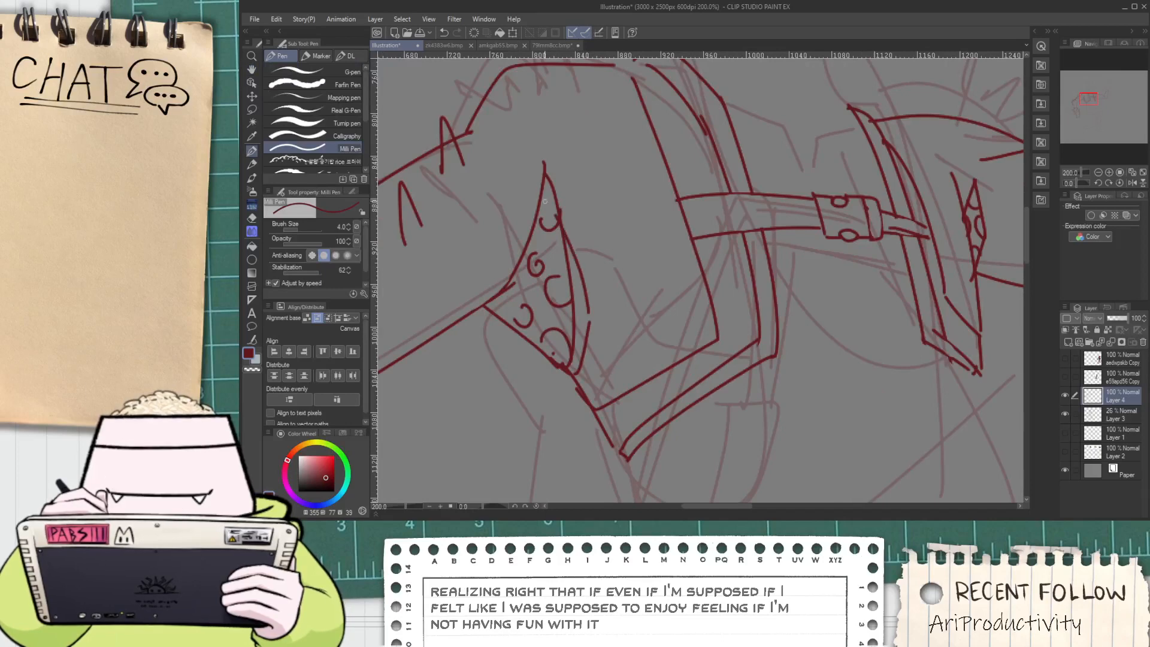
{"action": "left_click_drag", "start_coordinate": [555, 168], "coordinate": [591, 306]}
Draw a cylindrical radio body with a cap and curved bands on the near vest front, between mesh panel and strap
{"action": "scroll", "coordinate": [583, 291], "scroll_direction": "down", "scroll_amount": 3}
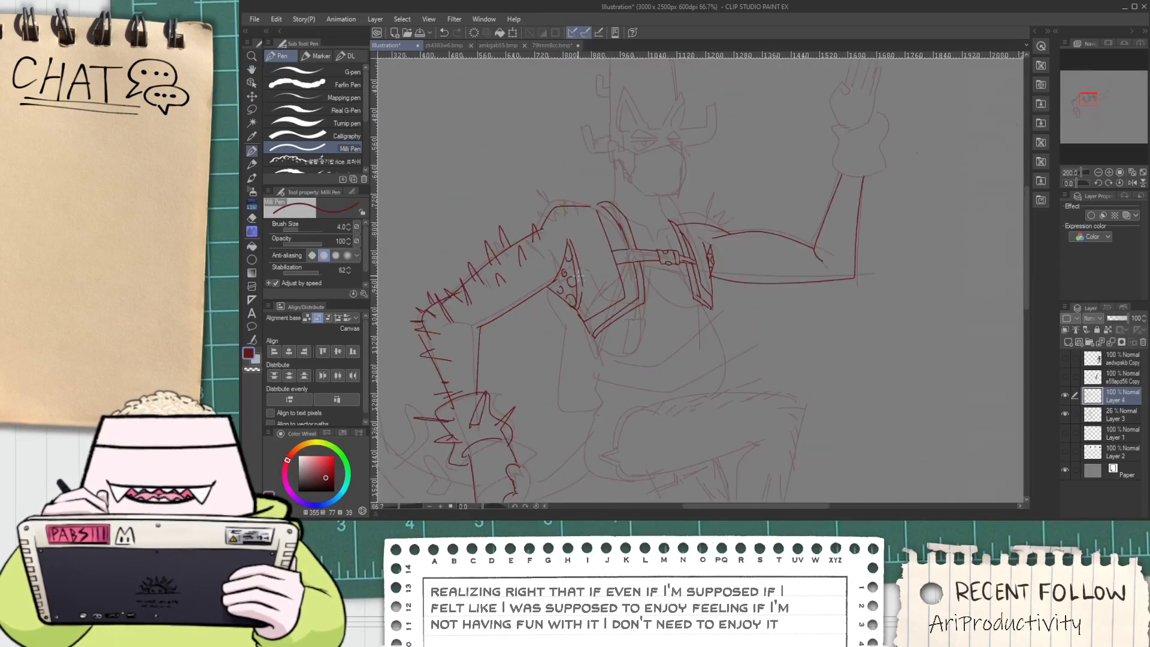
{"action": "key", "text": "space"}
{"action": "mouse_move", "coordinate": [693, 256]}
{"action": "left_mouse_down"}
{"action": "mouse_move", "coordinate": [685, 231]}
{"action": "mouse_move", "coordinate": [675, 265]}
{"action": "left_mouse_up"}
{"action": "scroll", "coordinate": [678, 268], "scroll_direction": "up", "scroll_amount": 1}
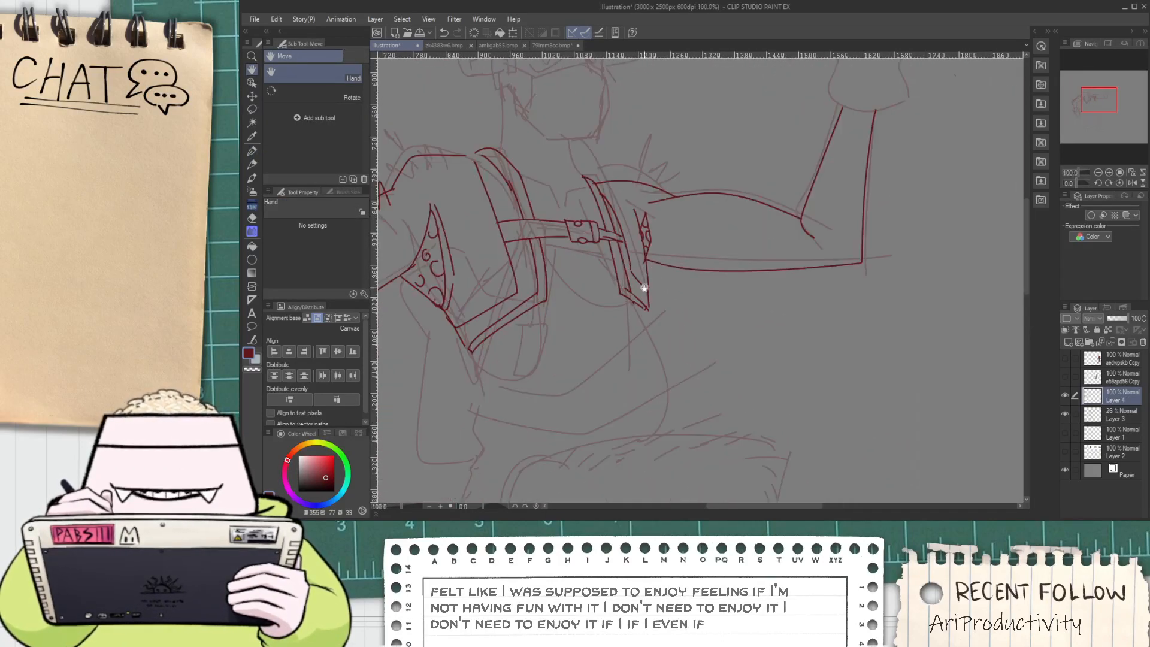
{"action": "scroll", "coordinate": [734, 234], "scroll_direction": "down", "scroll_amount": 1}
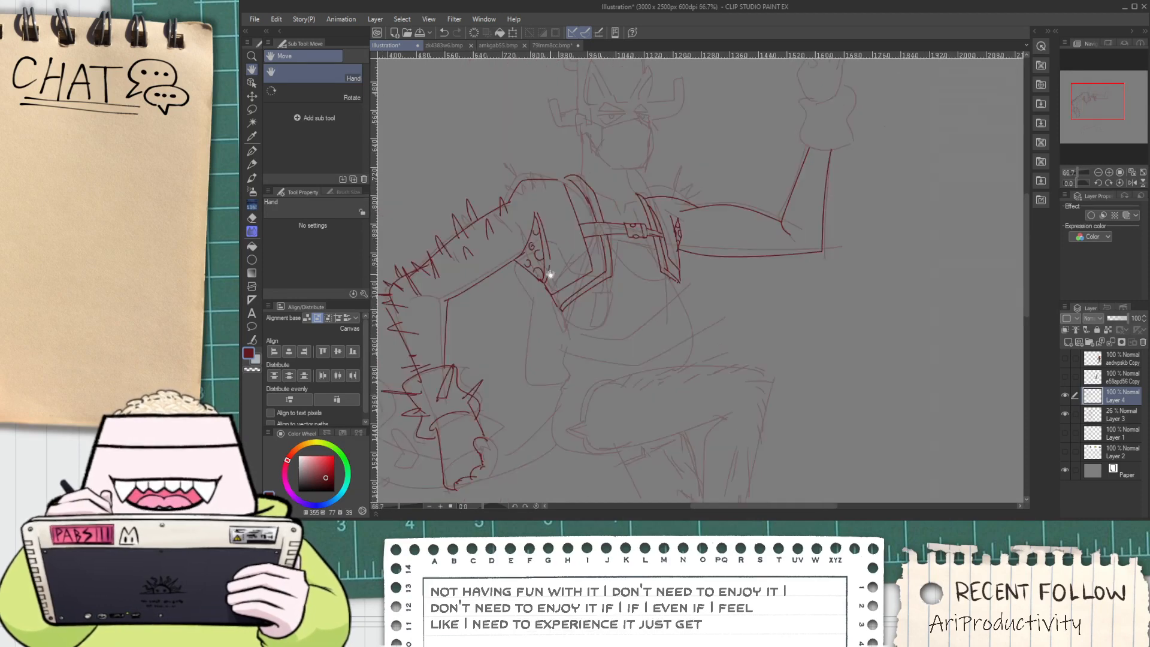
{"action": "scroll", "coordinate": [598, 334], "scroll_direction": "up", "scroll_amount": 1}
{"action": "scroll", "coordinate": [598, 346], "scroll_direction": "up", "scroll_amount": 1}
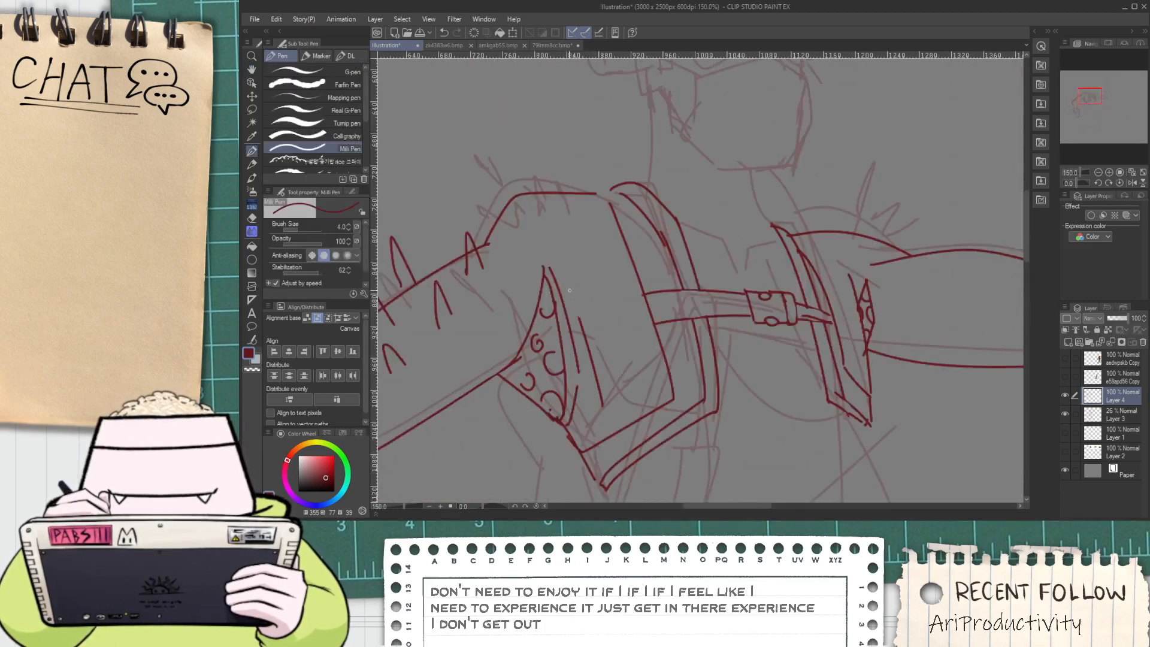
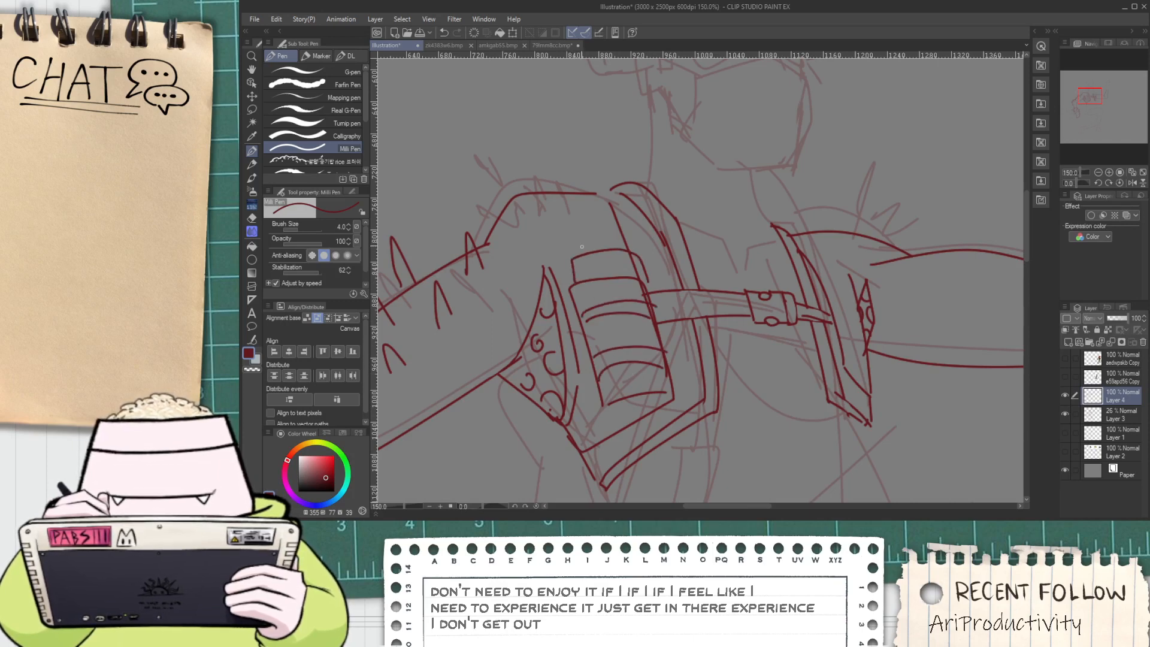
Add a tall rounded antenna above the radio and erase the shoulder and vest lines overlapping the antenna and cap
{"action": "key", "text": "e"}
{"action": "scroll", "coordinate": [580, 225], "scroll_direction": "up", "scroll_amount": 2}
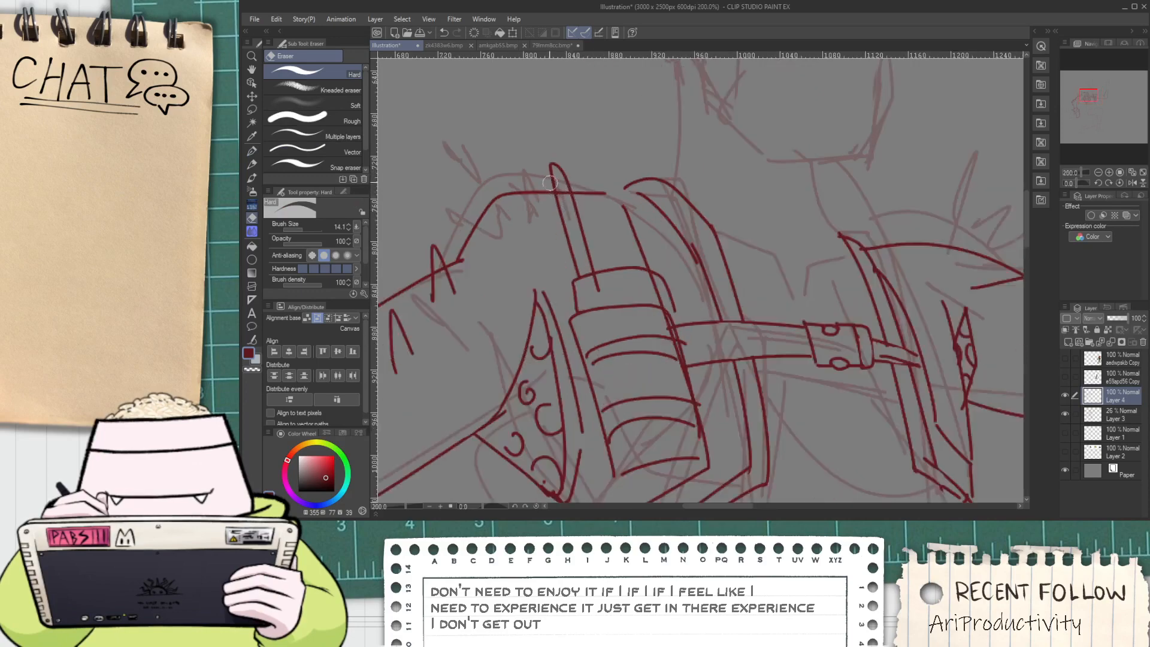
{"action": "left_click_drag", "start_coordinate": [668, 393], "coordinate": [639, 391]}
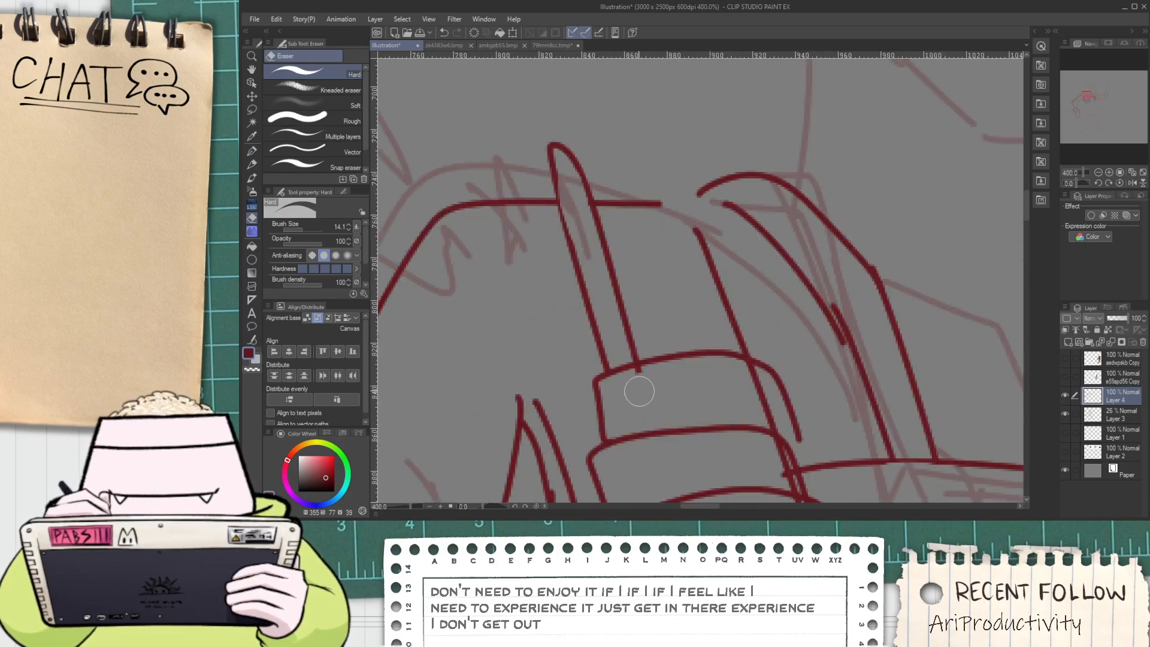
{"action": "mouse_move", "coordinate": [756, 393]}
{"action": "left_mouse_down"}
{"action": "mouse_move", "coordinate": [765, 411]}
{"action": "mouse_move", "coordinate": [706, 403]}
{"action": "mouse_move", "coordinate": [653, 343]}
{"action": "left_mouse_up"}
{"action": "scroll", "coordinate": [764, 411], "scroll_direction": "down", "scroll_amount": 2}
{"action": "scroll", "coordinate": [644, 345], "scroll_direction": "up", "scroll_amount": 2}
Draw a vertical divider and a small framed window on the radio's cap
{"action": "key", "text": "p"}
{"action": "left_click_drag", "start_coordinate": [582, 315], "coordinate": [588, 363]}
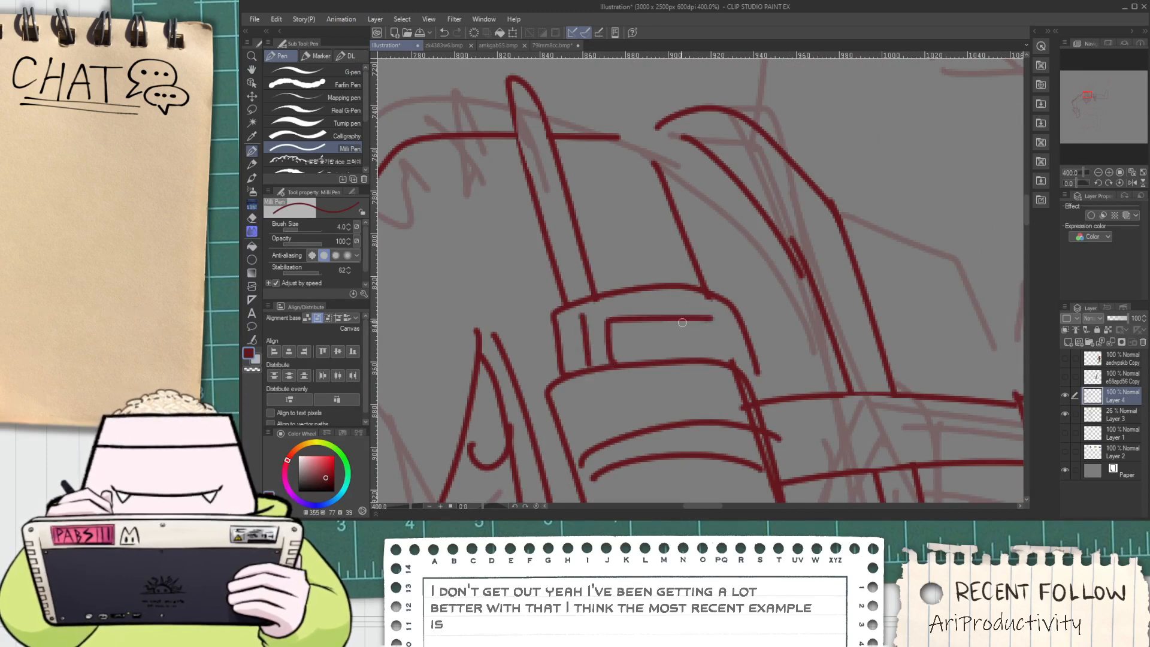
{"action": "mouse_move", "coordinate": [601, 321]}
{"action": "left_mouse_down"}
{"action": "mouse_move", "coordinate": [695, 306]}
{"action": "mouse_move", "coordinate": [715, 371]}
{"action": "left_mouse_up"}
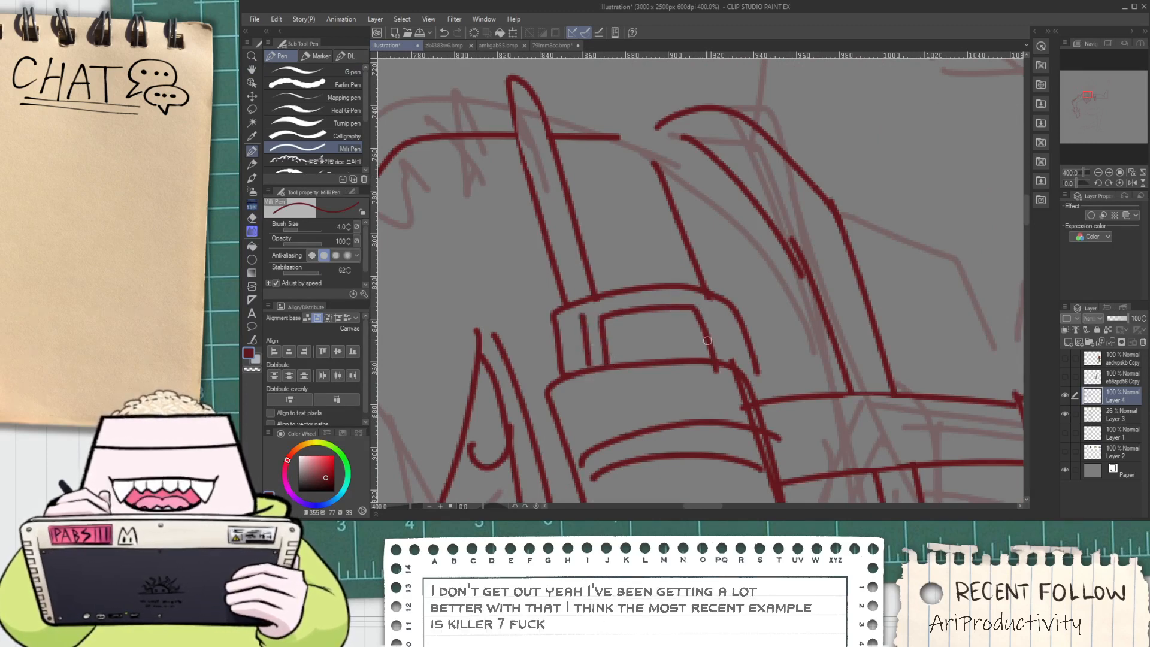
Trim the radio cap's outer side by erasing the surplus curve beside the framed window
{"action": "key", "text": "e"}
{"action": "mouse_move", "coordinate": [721, 326]}
{"action": "left_mouse_down"}
{"action": "mouse_move", "coordinate": [732, 363]}
{"action": "mouse_move", "coordinate": [725, 287]}
{"action": "left_mouse_up"}
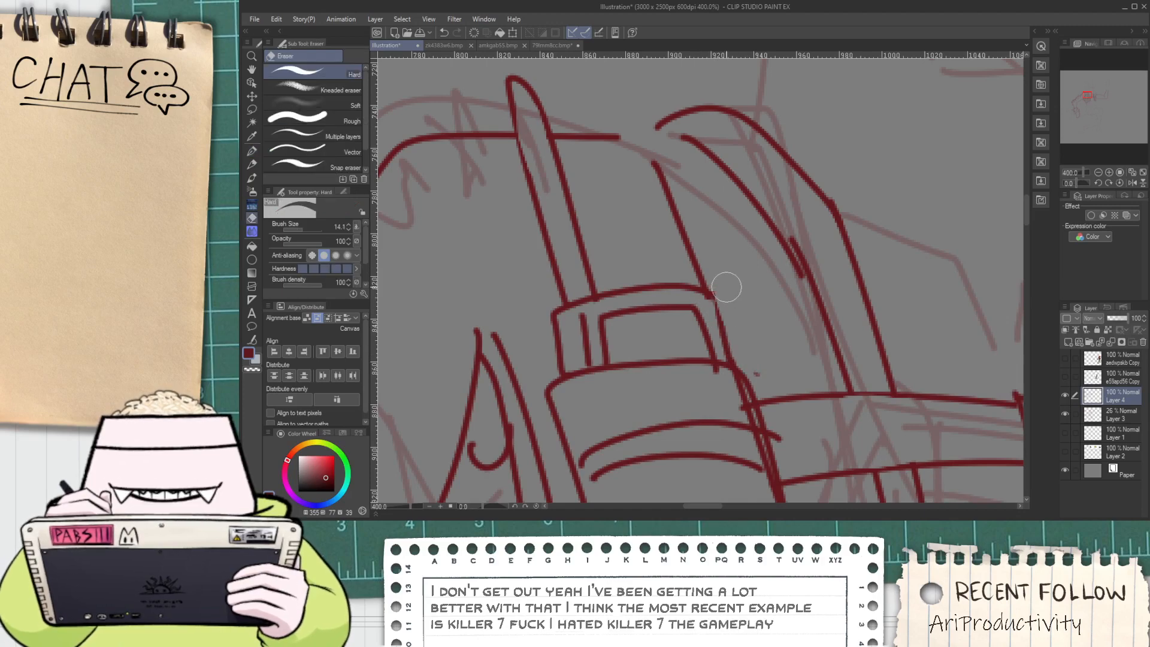
{"action": "left_click_drag", "start_coordinate": [759, 361], "coordinate": [754, 377]}
{"action": "key", "text": "p"}
{"action": "scroll", "coordinate": [731, 357], "scroll_direction": "down", "scroll_amount": 5}
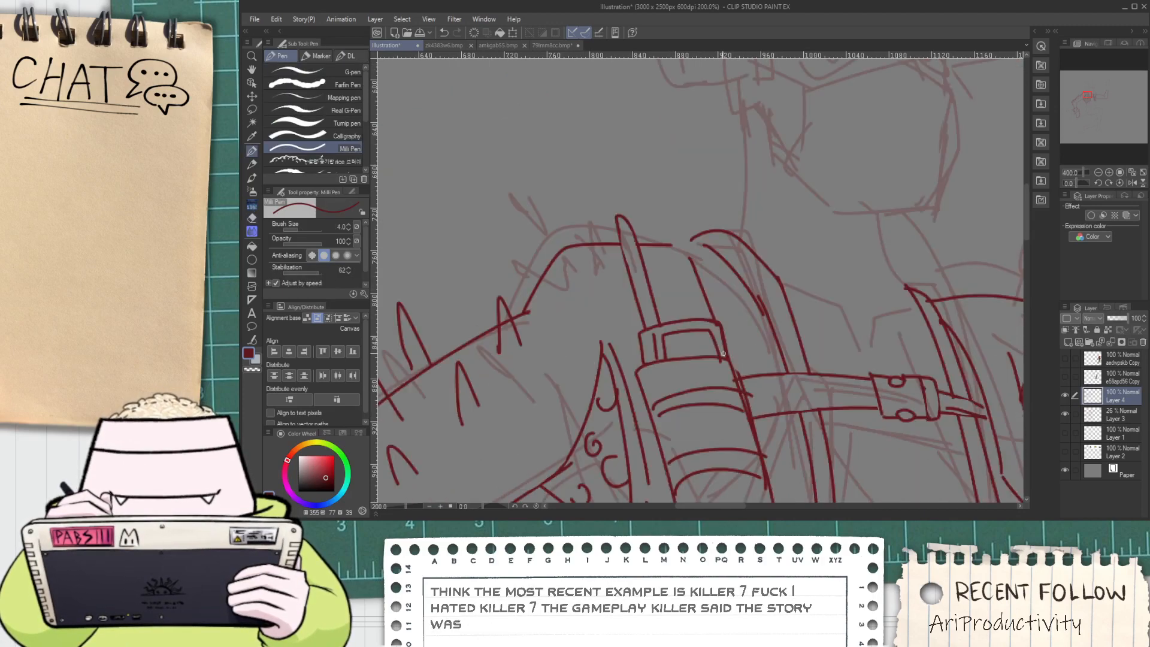
{"action": "key", "text": "space"}
{"action": "scroll", "coordinate": [711, 373], "scroll_direction": "up", "scroll_amount": 1}
{"action": "scroll", "coordinate": [707, 370], "scroll_direction": "up", "scroll_amount": 1}
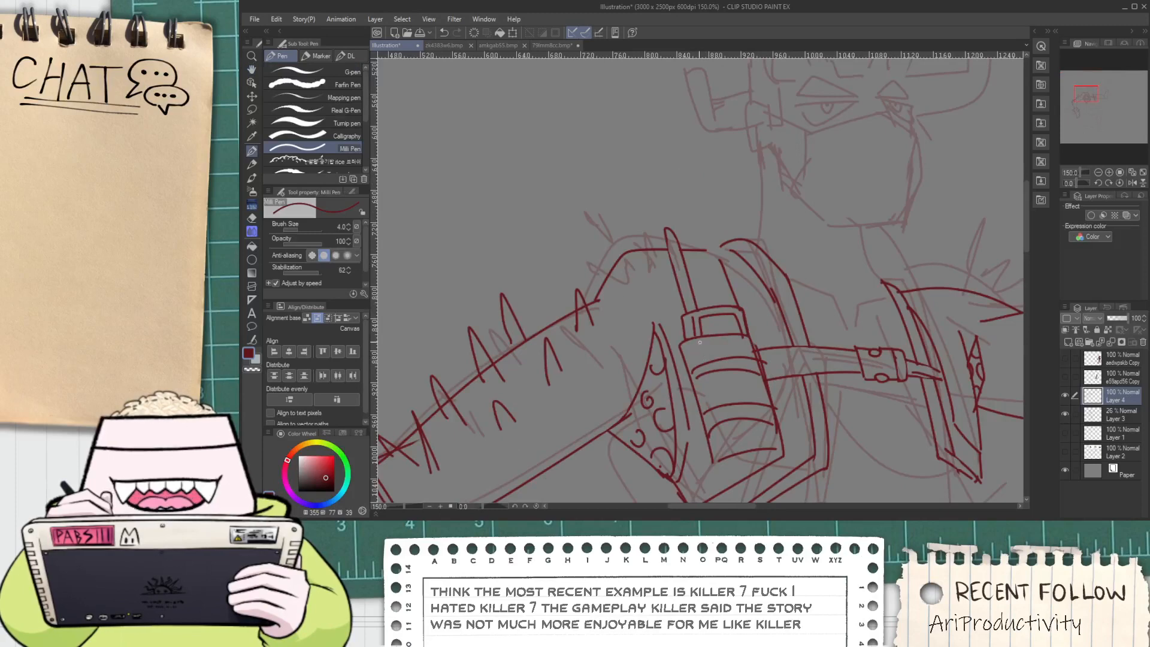
{"action": "left_click_drag", "start_coordinate": [700, 342], "coordinate": [719, 421]}
{"action": "key", "text": "ctrl+z"}
{"action": "left_click_drag", "start_coordinate": [698, 343], "coordinate": [726, 462]}
{"action": "key", "text": "ctrl+z"}
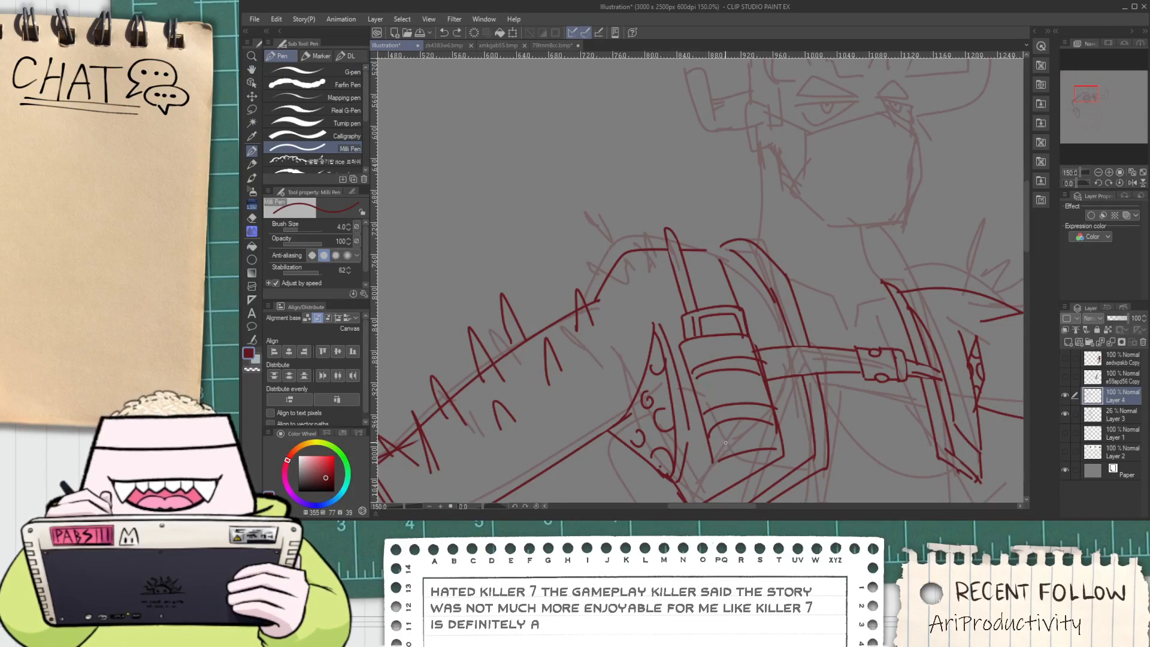
{"action": "left_click_drag", "start_coordinate": [702, 374], "coordinate": [720, 421]}
{"action": "key", "text": "ctrl+z"}
{"action": "mouse_move", "coordinate": [698, 343]}
{"action": "left_mouse_down"}
{"action": "mouse_move", "coordinate": [730, 451]}
{"action": "mouse_move", "coordinate": [647, 374]}
{"action": "left_mouse_up"}
Bridge the gap between the near shoulder line and the start of the vest's collar edge
{"action": "scroll", "coordinate": [725, 450], "scroll_direction": "down", "scroll_amount": 2}
{"action": "key", "text": "space"}
{"action": "scroll", "coordinate": [626, 276], "scroll_direction": "up", "scroll_amount": 2}
{"action": "scroll", "coordinate": [624, 276], "scroll_direction": "up", "scroll_amount": 1}
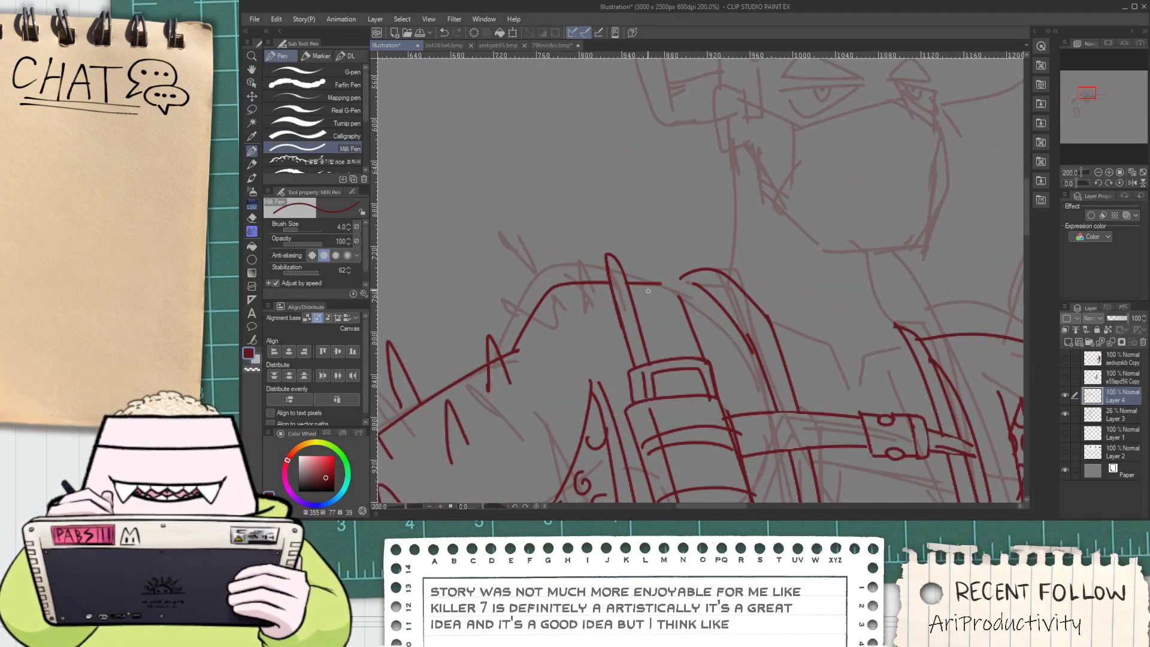
{"action": "scroll", "coordinate": [660, 291], "scroll_direction": "up", "scroll_amount": 2}
{"action": "left_click_drag", "start_coordinate": [657, 272], "coordinate": [710, 265]}
{"action": "key", "text": "ctrl+z"}
{"action": "key", "text": "ctrl+z"}
{"action": "left_click_drag", "start_coordinate": [661, 273], "coordinate": [710, 265]}
{"action": "key", "text": "ctrl+z"}
Draw a long rounded contour hanging below the near vest point and running back up to the collar, redoing unsatisfactory strokes
{"action": "scroll", "coordinate": [733, 304], "scroll_direction": "down", "scroll_amount": 5}
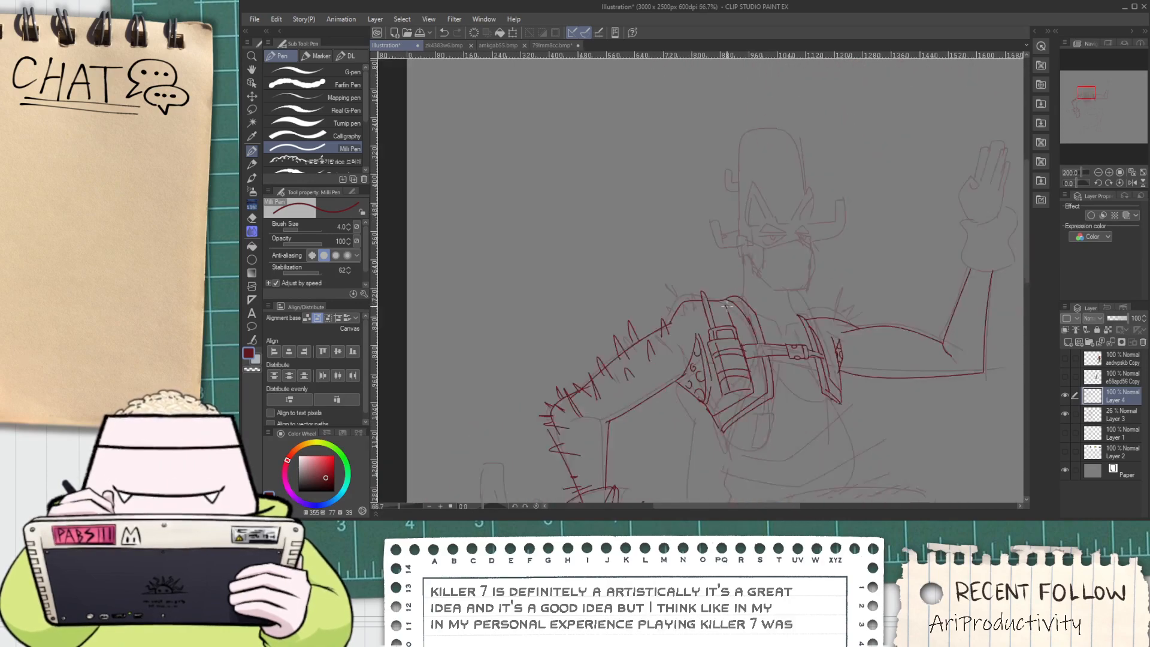
{"action": "scroll", "coordinate": [726, 306], "scroll_direction": "down", "scroll_amount": 1}
{"action": "left_click_drag", "start_coordinate": [772, 386], "coordinate": [668, 276]}
{"action": "scroll", "coordinate": [675, 253], "scroll_direction": "up", "scroll_amount": 2}
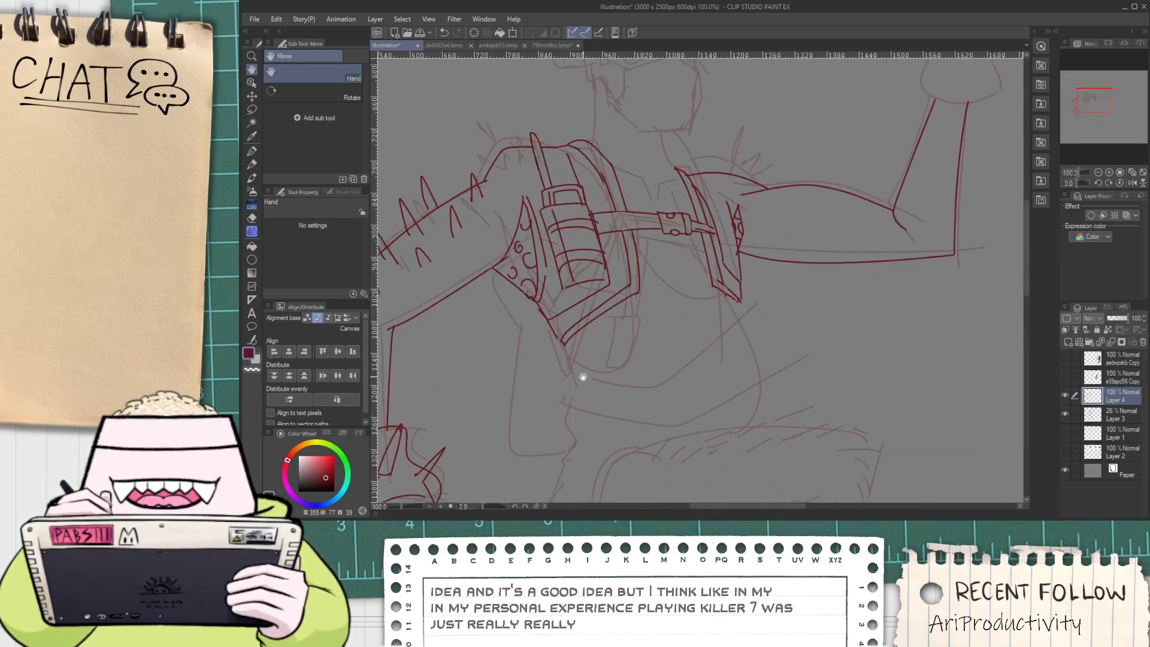
{"action": "key", "text": "p"}
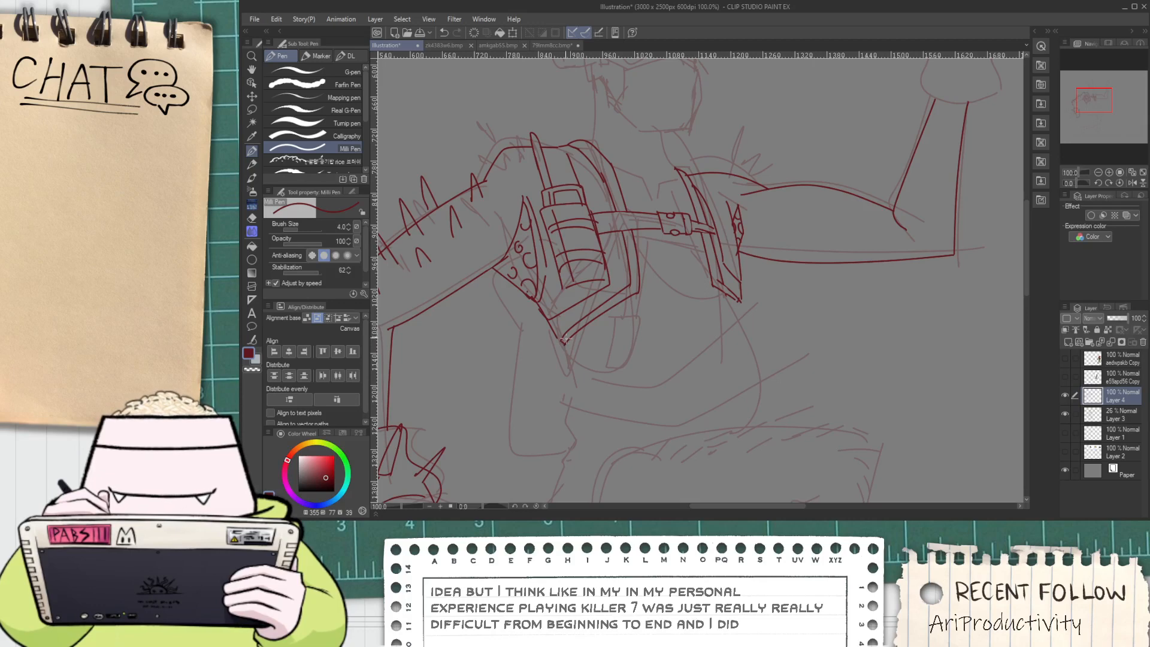
{"action": "left_click_drag", "start_coordinate": [566, 340], "coordinate": [635, 295]}
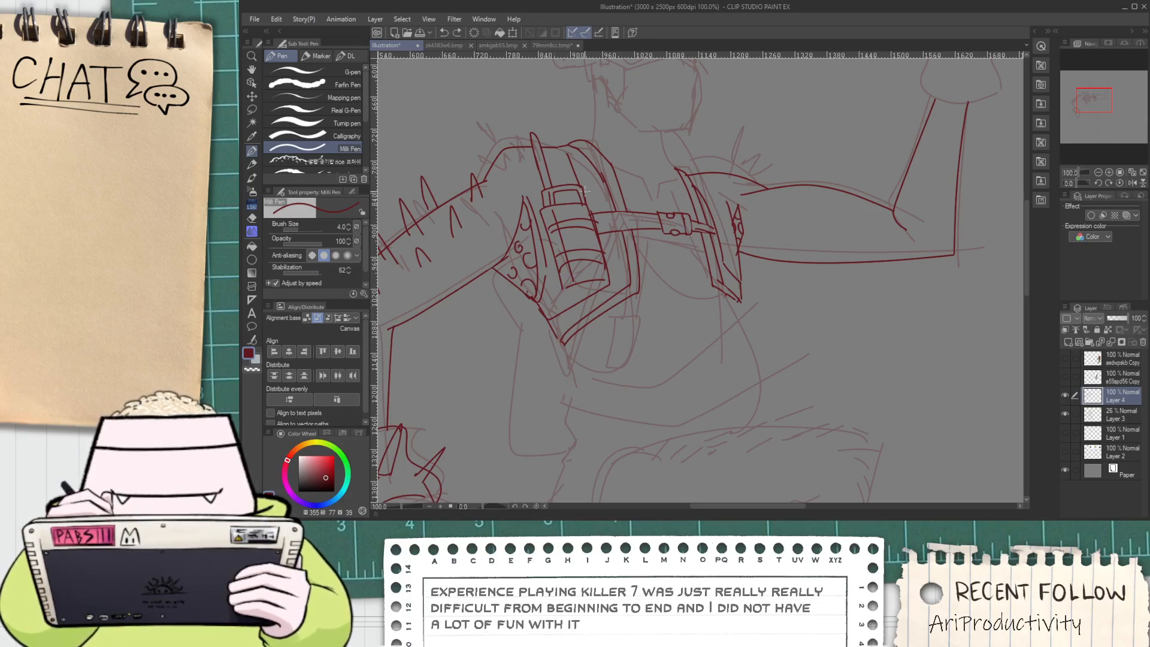
{"action": "mouse_move", "coordinate": [559, 354]}
{"action": "left_mouse_down"}
{"action": "mouse_move", "coordinate": [622, 210]}
{"action": "mouse_move", "coordinate": [574, 143]}
{"action": "left_mouse_up"}
{"action": "key", "text": "ctrl+z"}
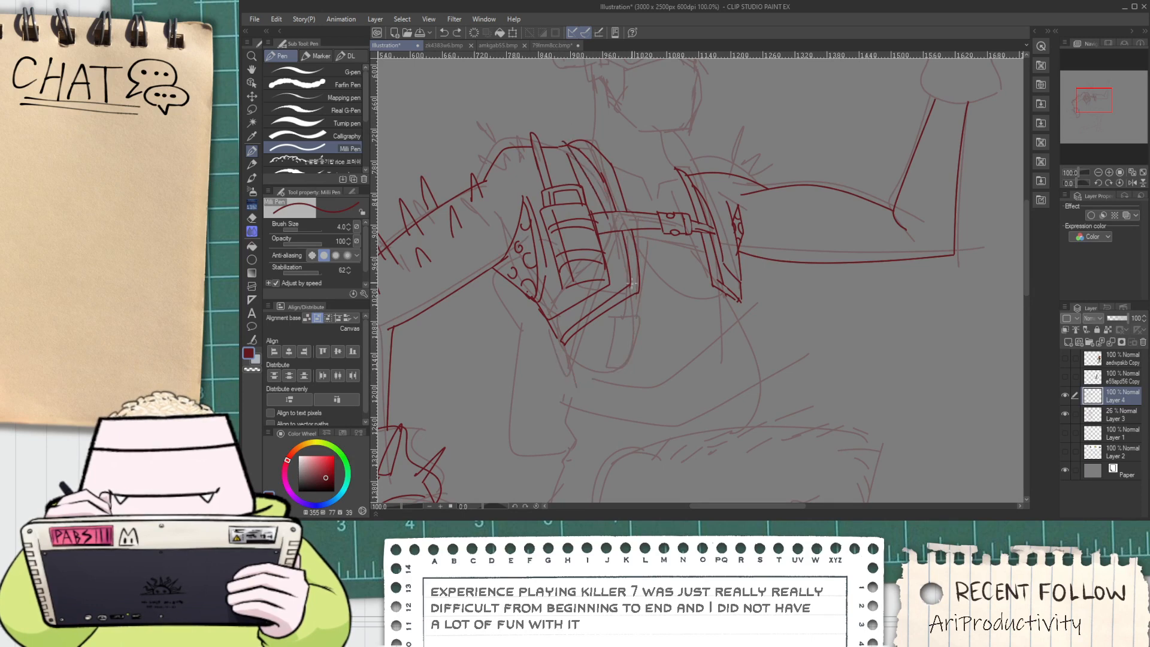
{"action": "key", "text": "ctrl+z"}
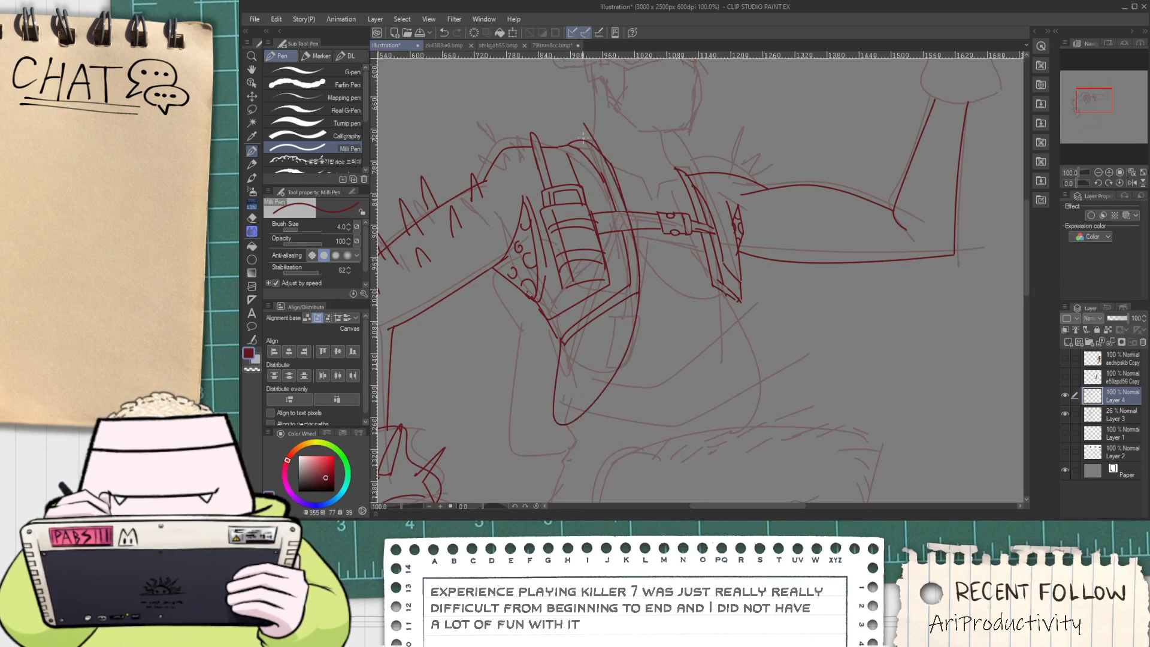
{"action": "key", "text": "ctrl+z"}
{"action": "left_click_drag", "start_coordinate": [569, 407], "coordinate": [586, 139]}
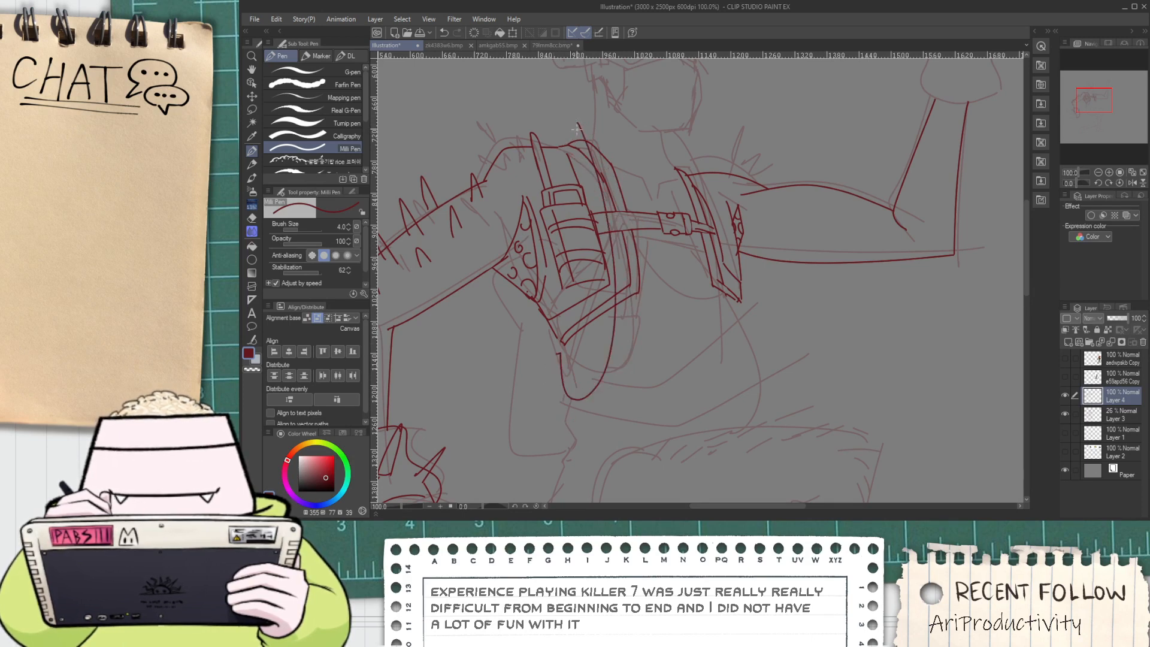
{"action": "key", "text": "ctrl+z"}
{"action": "mouse_move", "coordinate": [588, 407]}
{"action": "left_mouse_down"}
{"action": "mouse_move", "coordinate": [617, 299]}
{"action": "mouse_move", "coordinate": [567, 152]}
{"action": "left_mouse_up"}
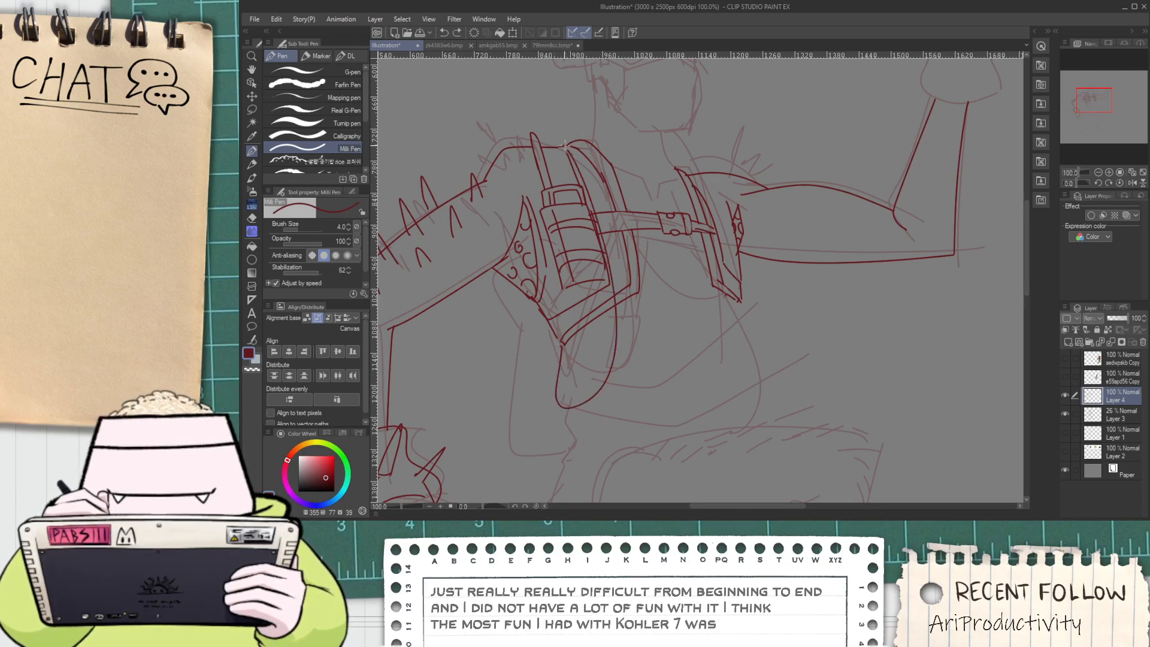
Draw a second curve from the near collar down past the strap, rounding up to the far vest panel's lower corner
{"action": "left_click_drag", "start_coordinate": [574, 139], "coordinate": [627, 268]}
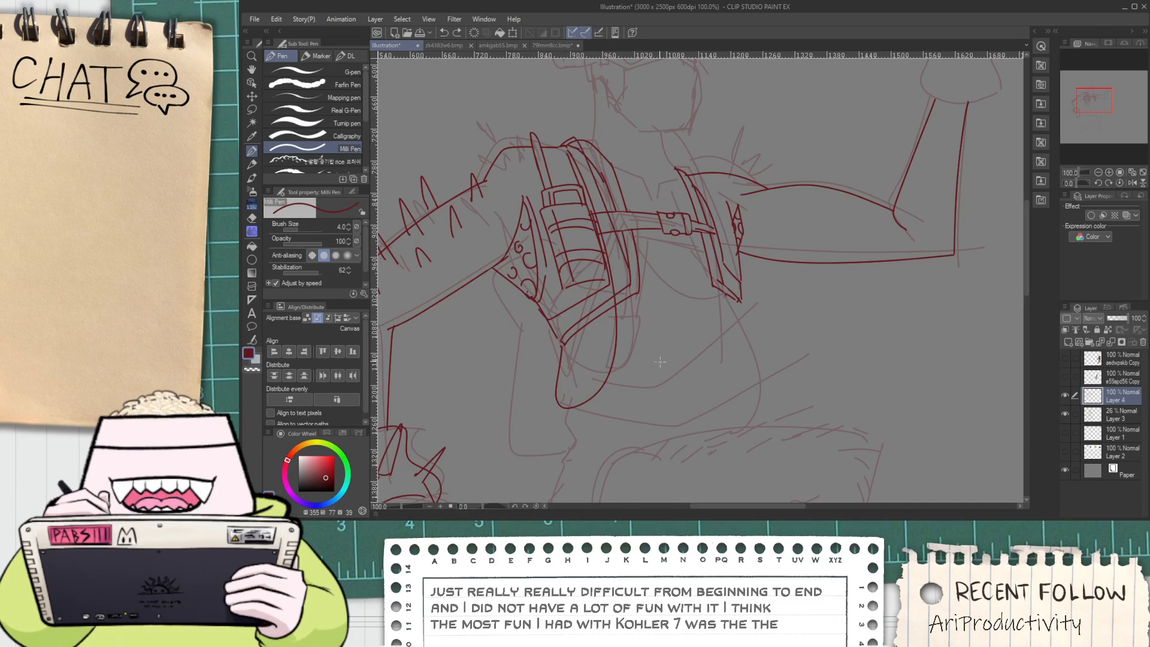
{"action": "key", "text": "ctrl+z"}
{"action": "left_click_drag", "start_coordinate": [575, 136], "coordinate": [700, 348]}
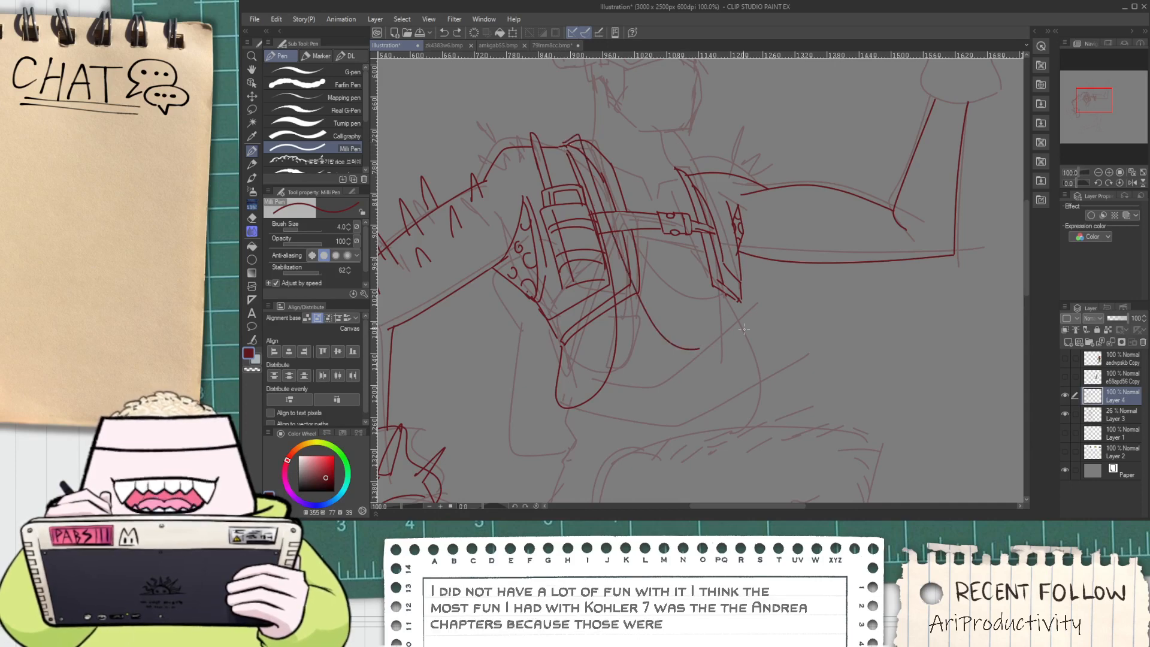
{"action": "scroll", "coordinate": [639, 310], "scroll_direction": "up", "scroll_amount": 1}
Erase the vest's lower border where it extends past the near rounded contour, and redraw that contour's edge
{"action": "key", "text": "e"}
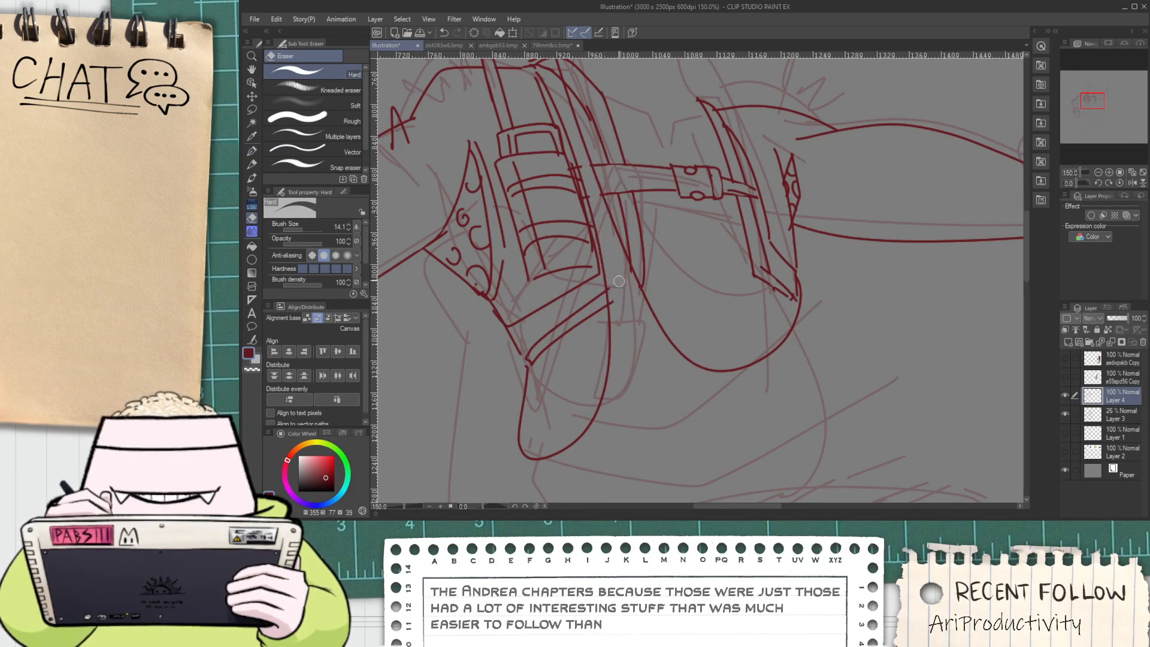
{"action": "scroll", "coordinate": [608, 279], "scroll_direction": "up", "scroll_amount": 1}
{"action": "key", "text": "p"}
{"action": "left_click_drag", "start_coordinate": [604, 277], "coordinate": [611, 363]}
{"action": "left_click_drag", "start_coordinate": [604, 280], "coordinate": [610, 342]}
{"action": "scroll", "coordinate": [604, 280], "scroll_direction": "down", "scroll_amount": 1}
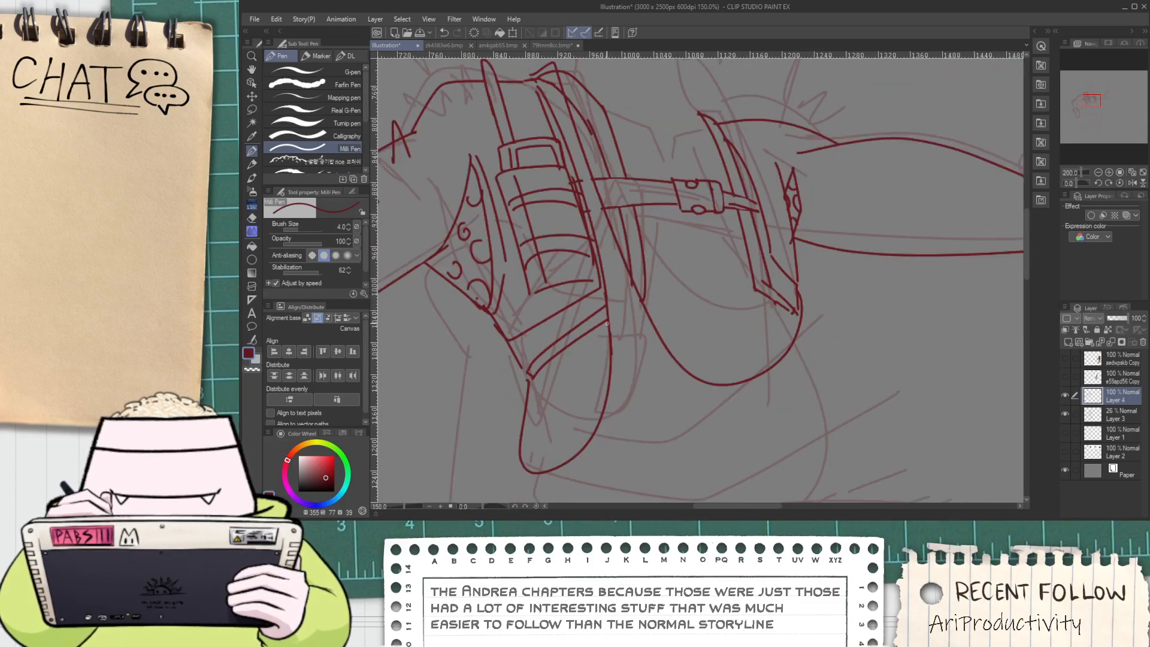
Clean up the overlapping lines at the top of the near collar and along the vest's front edge
{"action": "key", "text": "space"}
{"action": "left_click_drag", "start_coordinate": [579, 174], "coordinate": [621, 362]}
{"action": "scroll", "coordinate": [601, 300], "scroll_direction": "up", "scroll_amount": 1}
{"action": "key", "text": "e"}
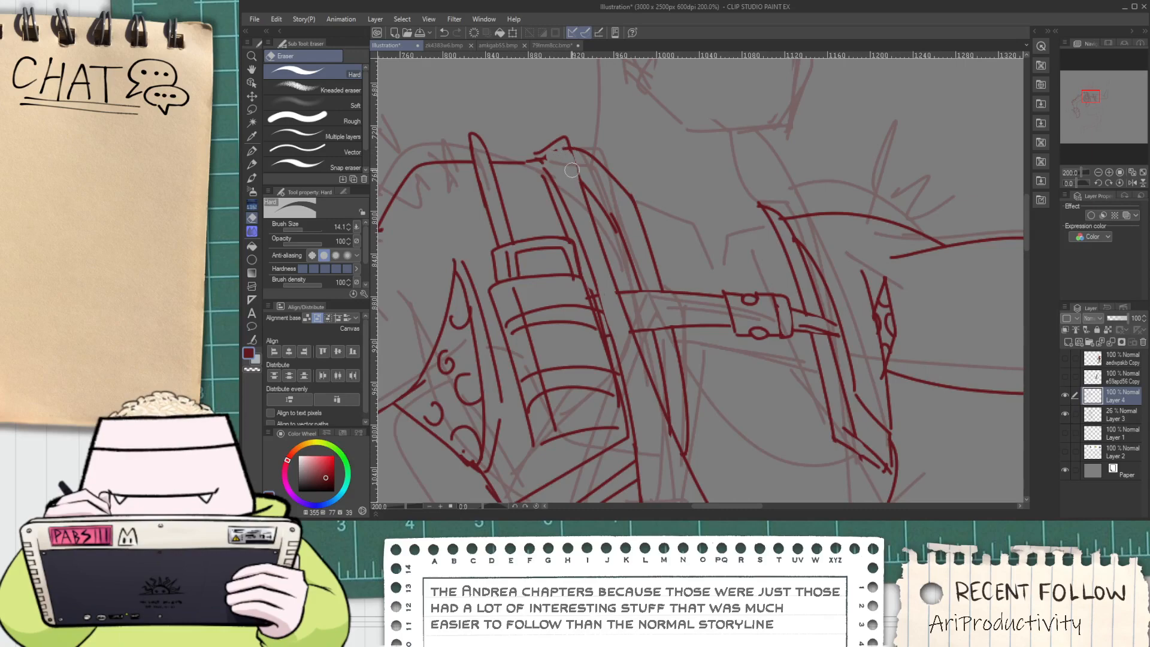
{"action": "scroll", "coordinate": [564, 154], "scroll_direction": "down", "scroll_amount": 3}
{"action": "key", "text": "space"}
{"action": "left_click_drag", "start_coordinate": [620, 215], "coordinate": [594, 219]}
{"action": "scroll", "coordinate": [622, 185], "scroll_direction": "up", "scroll_amount": 3}
{"action": "key", "text": "p"}
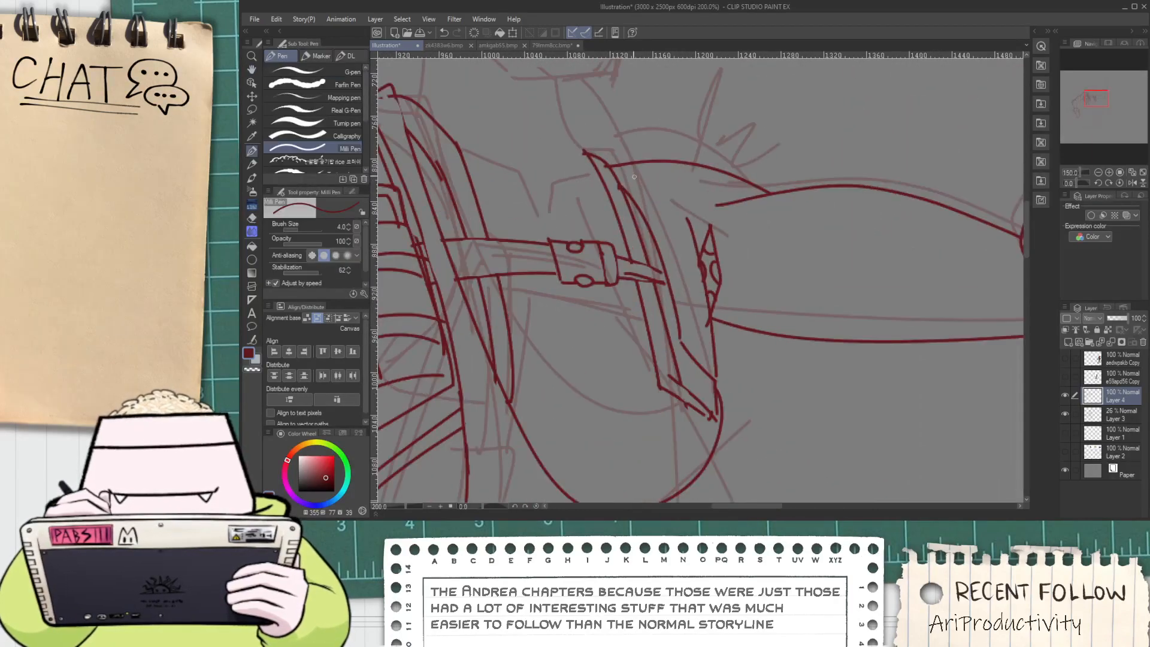
{"action": "scroll", "coordinate": [617, 158], "scroll_direction": "down", "scroll_amount": 1}
{"action": "mouse_move", "coordinate": [617, 157]}
{"action": "left_mouse_down"}
{"action": "mouse_move", "coordinate": [638, 201]}
{"action": "mouse_move", "coordinate": [667, 388]}
{"action": "mouse_move", "coordinate": [667, 317]}
{"action": "mouse_move", "coordinate": [664, 402]}
{"action": "mouse_move", "coordinate": [646, 248]}
{"action": "mouse_move", "coordinate": [664, 411]}
{"action": "mouse_move", "coordinate": [665, 287]}
{"action": "mouse_move", "coordinate": [664, 408]}
{"action": "left_mouse_up"}
{"action": "key", "text": "ctrl+z"}
{"action": "key", "text": "ctrl+z"}
{"action": "key", "text": "ctrl+z"}
{"action": "key", "text": "ctrl+z"}
{"action": "key", "text": "ctrl+z"}
{"action": "mouse_move", "coordinate": [623, 161]}
{"action": "left_mouse_down"}
{"action": "mouse_move", "coordinate": [663, 410]}
{"action": "mouse_move", "coordinate": [675, 393]}
{"action": "mouse_move", "coordinate": [624, 180]}
{"action": "mouse_move", "coordinate": [674, 387]}
{"action": "left_mouse_up"}
{"action": "key", "text": "ctrl+z"}
{"action": "key", "text": "ctrl+z"}
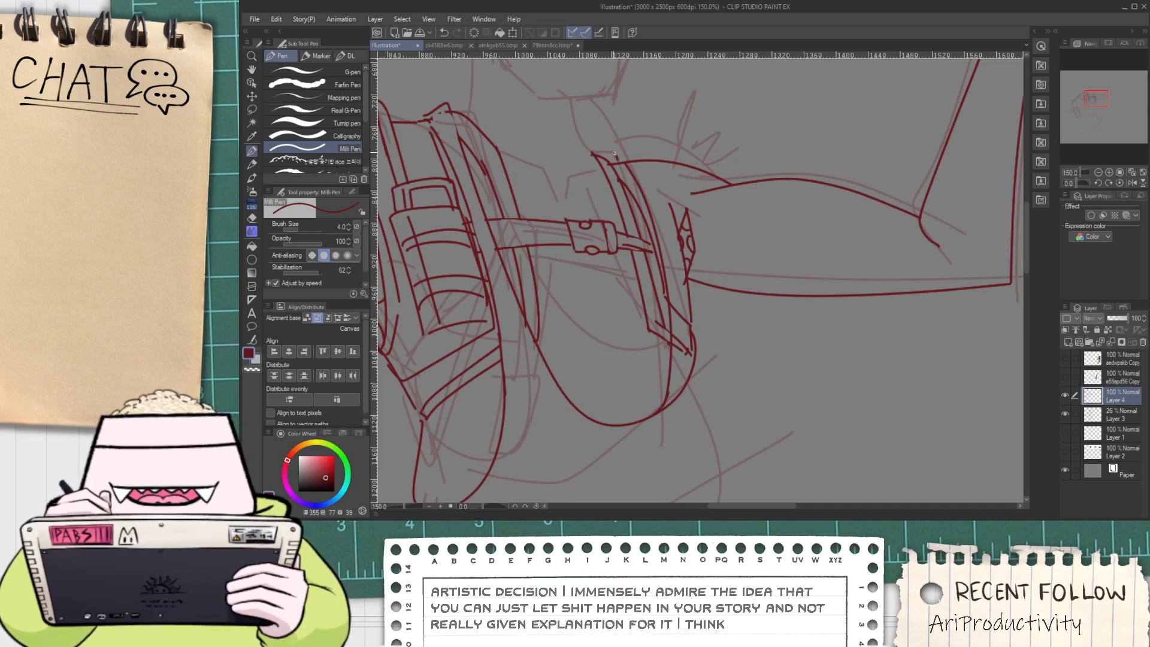
Draw the far vest panel's outer edge from the collar corner and continue it down the side of the torso
{"action": "left_click_drag", "start_coordinate": [633, 158], "coordinate": [725, 406]}
{"action": "key", "text": "ctrl+z"}
{"action": "key", "text": "ctrl+z"}
{"action": "left_click_drag", "start_coordinate": [631, 155], "coordinate": [711, 460]}
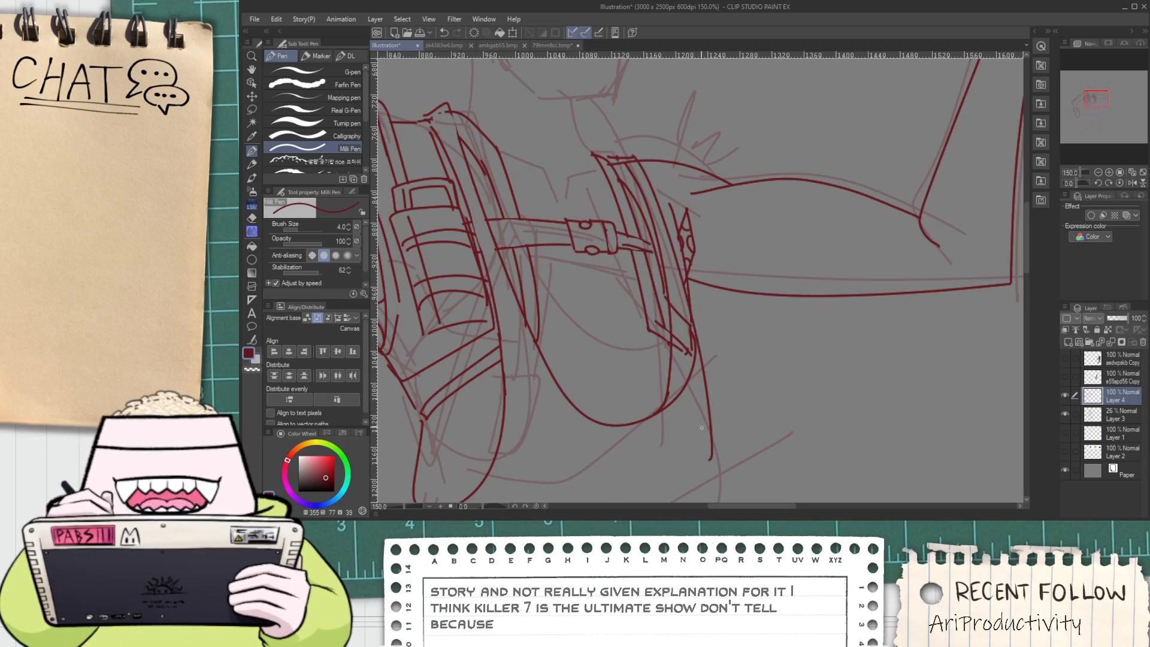
Erase overlapping lines at the far vest panel's lower corner, and extend the torso's far side into an angular waist notch and fold
{"action": "key", "text": "e"}
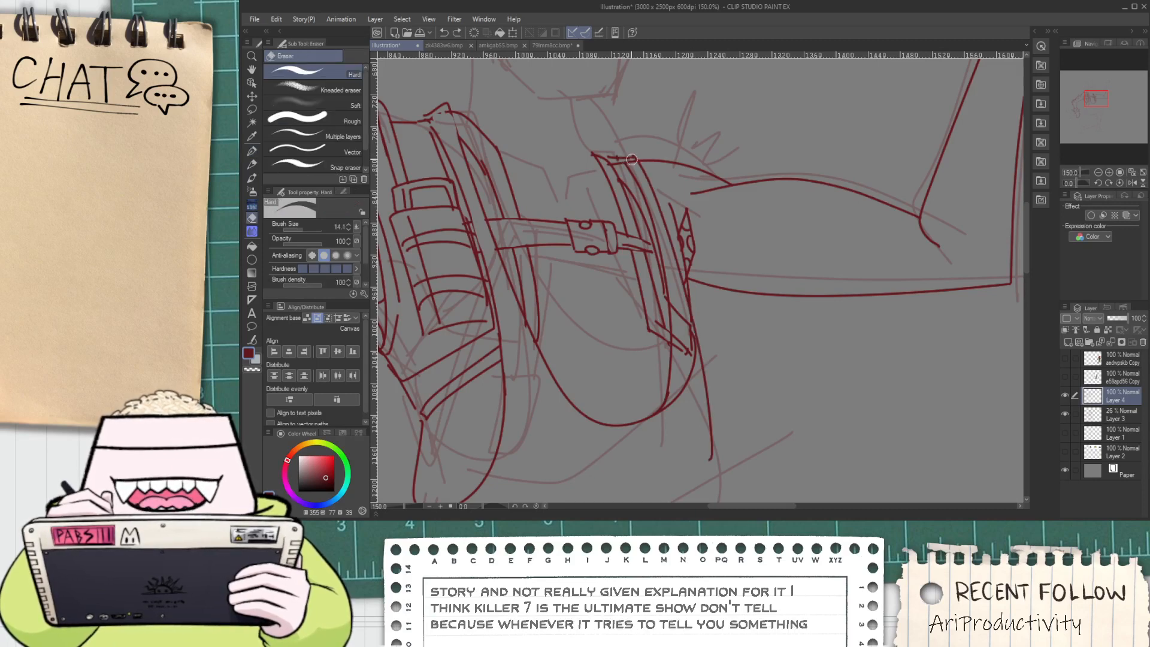
{"action": "left_click_drag", "start_coordinate": [657, 234], "coordinate": [666, 298]}
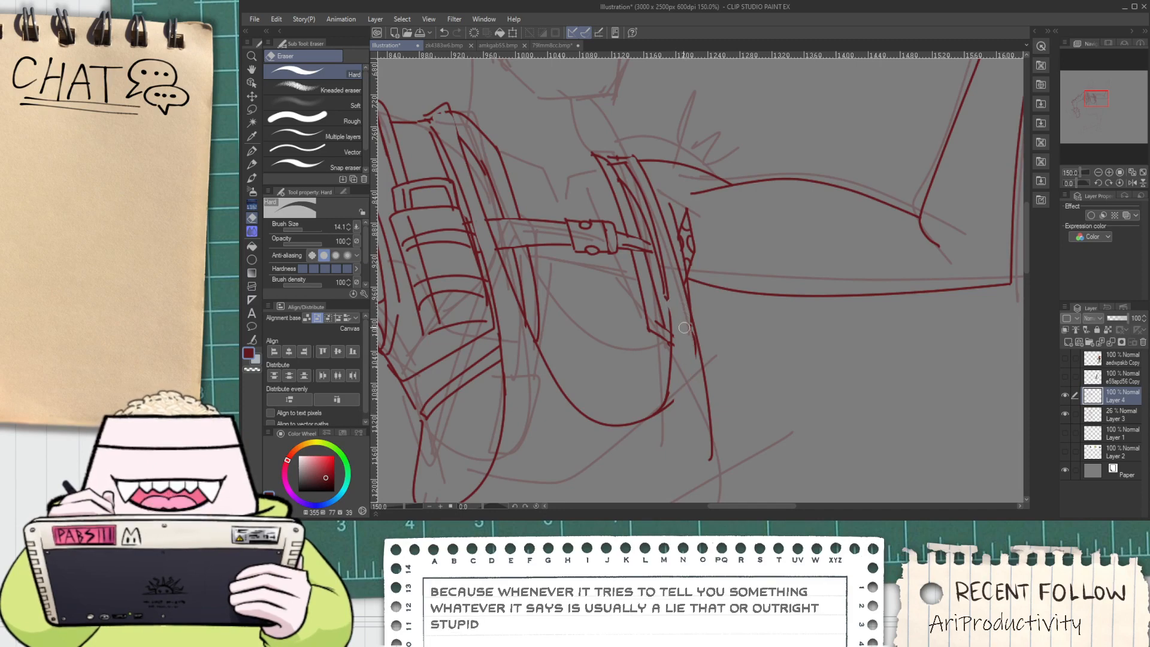
{"action": "mouse_move", "coordinate": [685, 312]}
{"action": "left_mouse_down"}
{"action": "mouse_move", "coordinate": [695, 385]}
{"action": "mouse_move", "coordinate": [683, 309]}
{"action": "mouse_move", "coordinate": [692, 361]}
{"action": "left_mouse_up"}
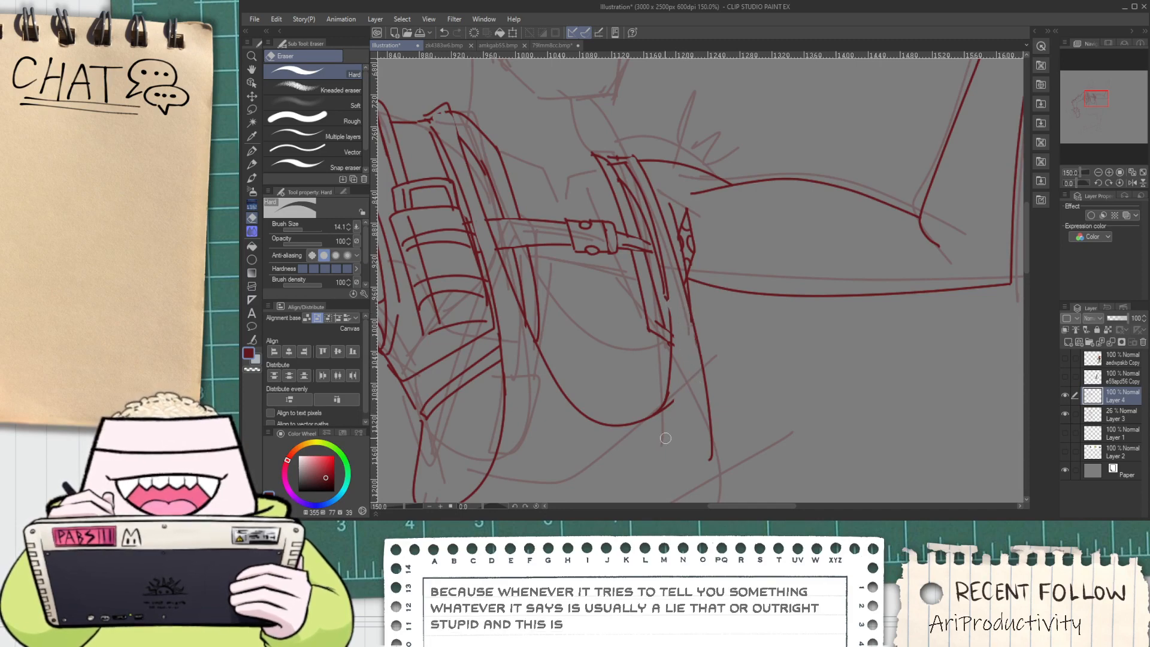
{"action": "mouse_move", "coordinate": [674, 400]}
{"action": "left_mouse_down"}
{"action": "mouse_move", "coordinate": [664, 411]}
{"action": "mouse_move", "coordinate": [657, 291]}
{"action": "mouse_move", "coordinate": [677, 321]}
{"action": "mouse_move", "coordinate": [665, 364]}
{"action": "left_mouse_up"}
{"action": "scroll", "coordinate": [678, 389], "scroll_direction": "down", "scroll_amount": 2}
{"action": "scroll", "coordinate": [657, 291], "scroll_direction": "up", "scroll_amount": 1}
{"action": "scroll", "coordinate": [640, 369], "scroll_direction": "up", "scroll_amount": 1}
{"action": "scroll", "coordinate": [643, 321], "scroll_direction": "down", "scroll_amount": 1}
{"action": "key", "text": "space"}
{"action": "left_click_drag", "start_coordinate": [521, 361], "coordinate": [520, 270]}
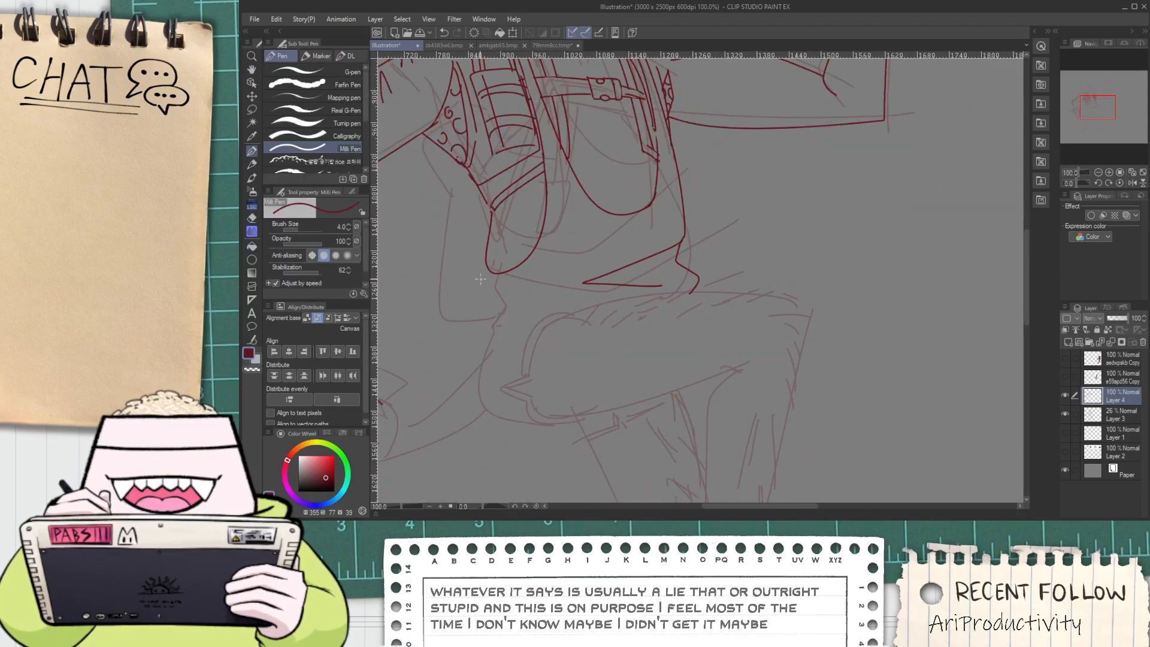
Draw the near side of the torso below the vest and continue it down into the rounded hip and buttock
{"action": "scroll", "coordinate": [495, 171], "scroll_direction": "up", "scroll_amount": 1}
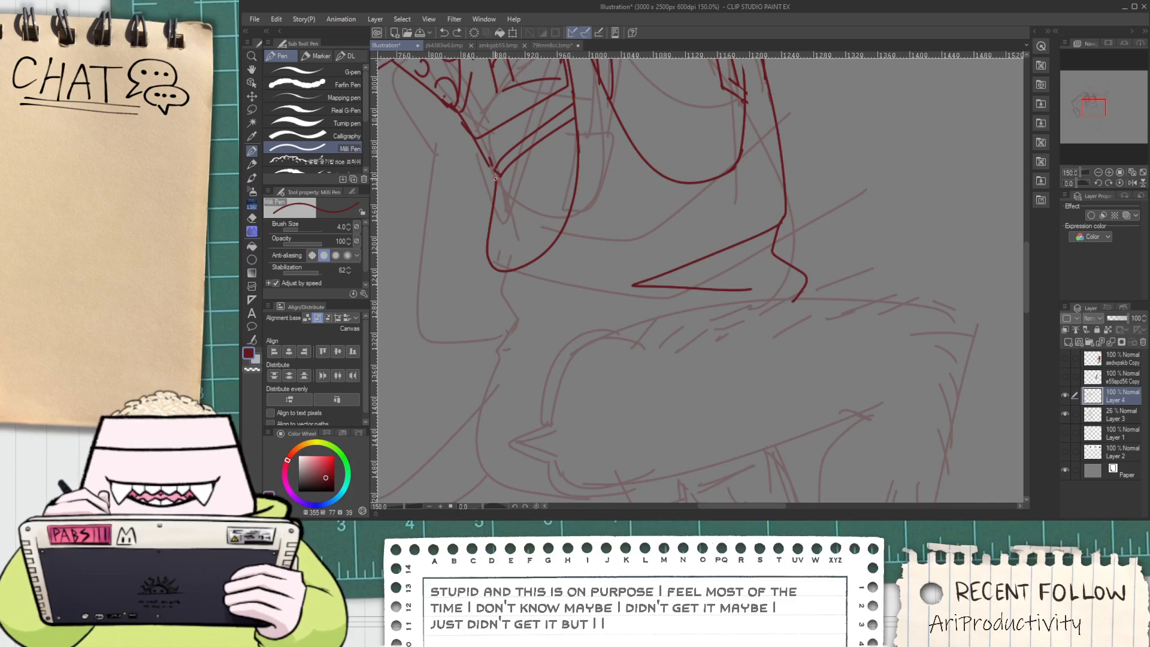
{"action": "left_click_drag", "start_coordinate": [496, 179], "coordinate": [517, 278]}
{"action": "key", "text": "ctrl+z"}
{"action": "key", "text": "ctrl+z"}
{"action": "left_click_drag", "start_coordinate": [492, 165], "coordinate": [510, 245]}
{"action": "scroll", "coordinate": [511, 261], "scroll_direction": "down", "scroll_amount": 4}
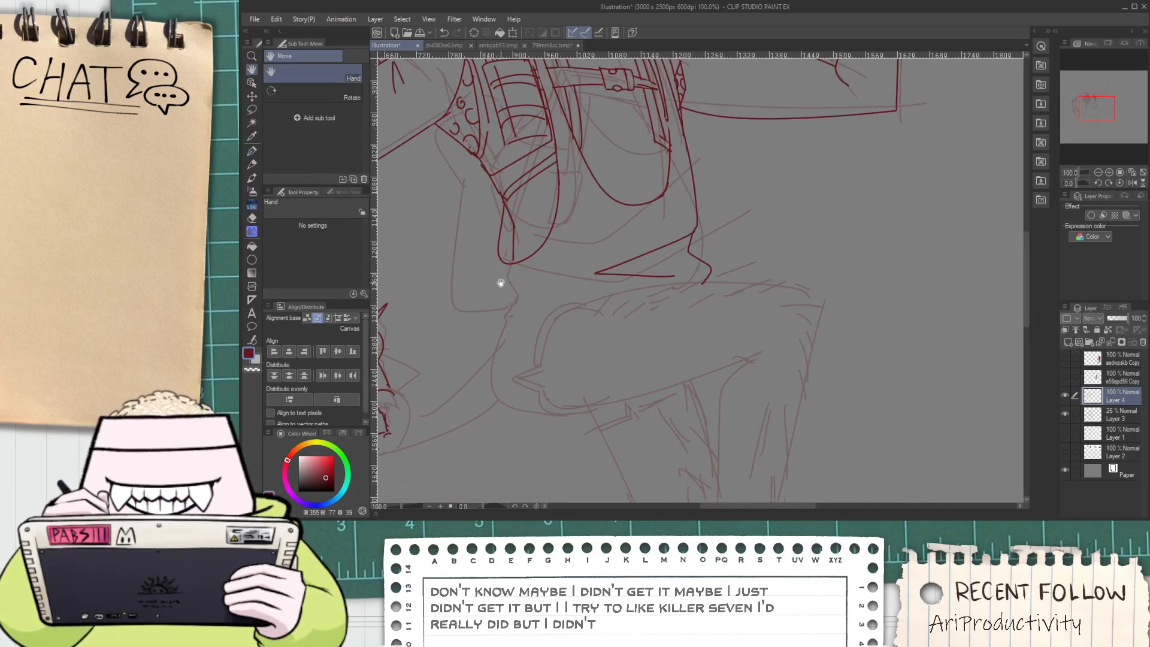
{"action": "scroll", "coordinate": [560, 322], "scroll_direction": "up", "scroll_amount": 3}
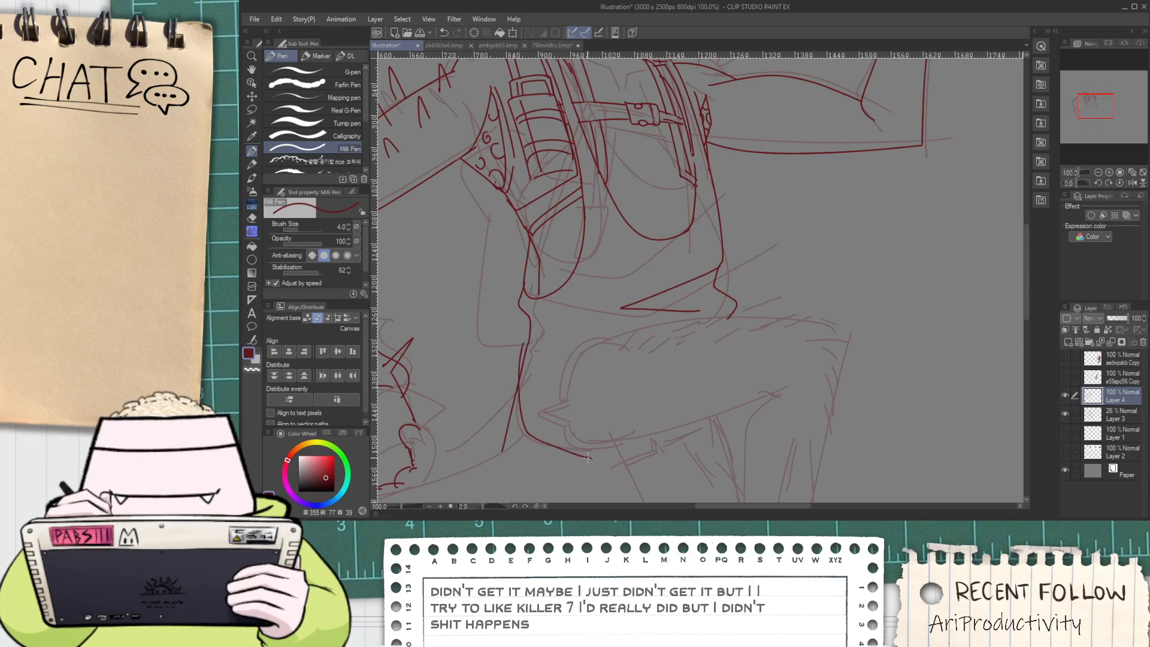
{"action": "key", "text": "ctrl+z"}
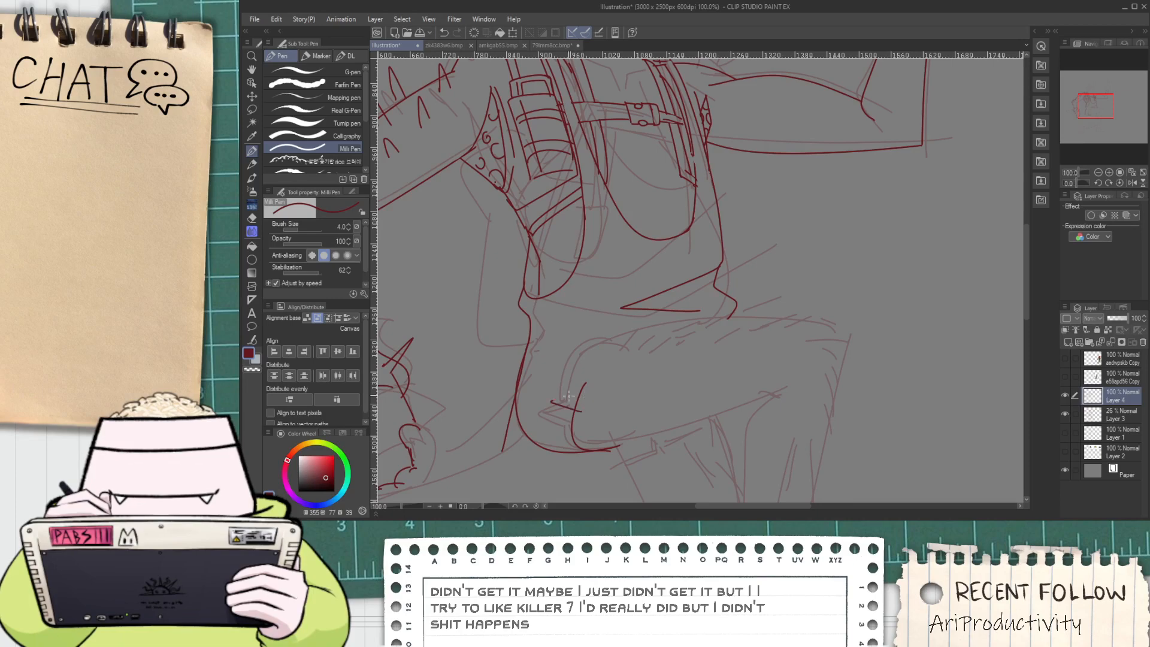
Draw the raised thigh's hip-side edge with a pointed notch, and a curve arcing over it from the hip
{"action": "key", "text": "e"}
{"action": "scroll", "coordinate": [571, 394], "scroll_direction": "up", "scroll_amount": 2}
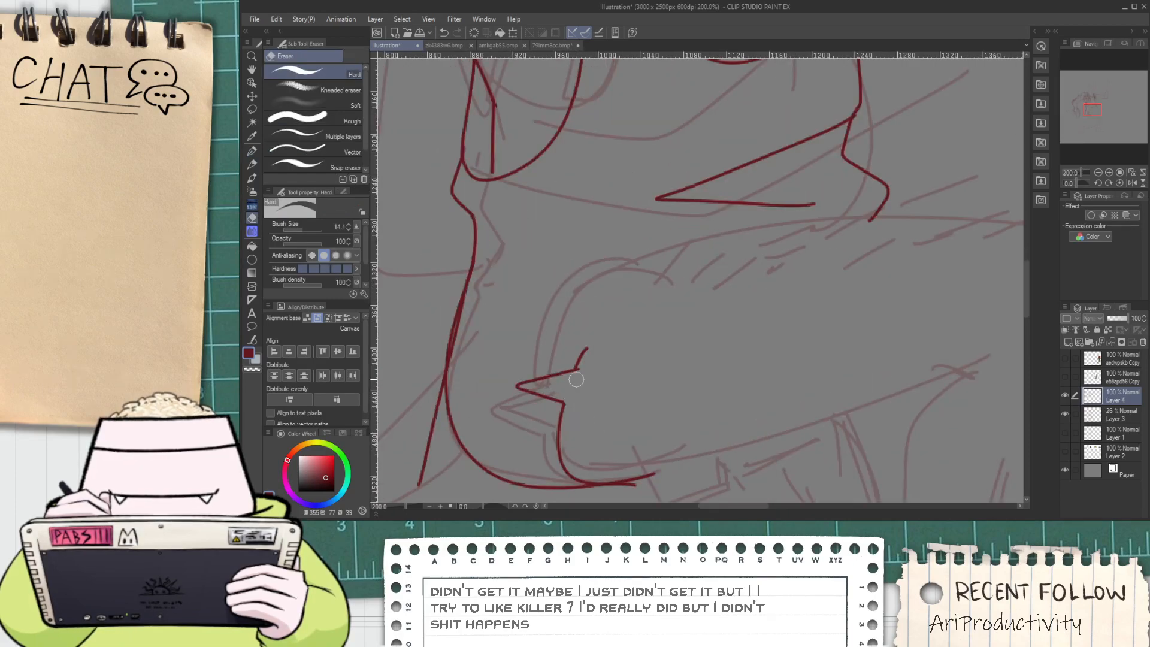
{"action": "scroll", "coordinate": [594, 359], "scroll_direction": "down", "scroll_amount": 1}
{"action": "left_click_drag", "start_coordinate": [592, 349], "coordinate": [611, 292]}
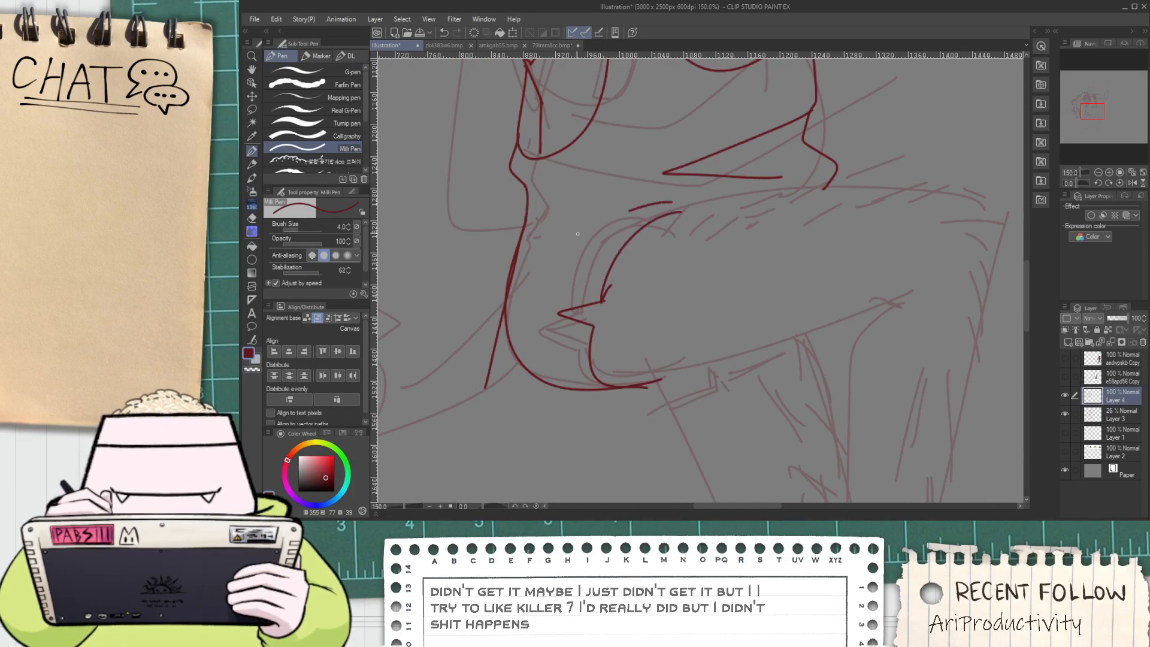
{"action": "key", "text": "ctrl+z"}
{"action": "mouse_move", "coordinate": [578, 234]}
{"action": "left_mouse_down"}
{"action": "mouse_move", "coordinate": [539, 271]}
{"action": "mouse_move", "coordinate": [675, 194]}
{"action": "left_mouse_up"}
{"action": "key", "text": "ctrl+z"}
{"action": "mouse_move", "coordinate": [541, 293]}
{"action": "left_mouse_down"}
{"action": "mouse_move", "coordinate": [621, 214]}
{"action": "mouse_move", "coordinate": [681, 210]}
{"action": "left_mouse_up"}
Draw the raised thigh's underside and the back of the bent knee down towards the ankle, redoing unsatisfactory knee curves
{"action": "scroll", "coordinate": [581, 288], "scroll_direction": "down", "scroll_amount": 1}
{"action": "mouse_move", "coordinate": [647, 330]}
{"action": "left_mouse_down"}
{"action": "mouse_move", "coordinate": [506, 327]}
{"action": "mouse_move", "coordinate": [465, 357]}
{"action": "mouse_move", "coordinate": [752, 282]}
{"action": "mouse_move", "coordinate": [731, 297]}
{"action": "mouse_move", "coordinate": [687, 200]}
{"action": "left_mouse_up"}
{"action": "scroll", "coordinate": [471, 345], "scroll_direction": "up", "scroll_amount": 1}
{"action": "scroll", "coordinate": [709, 290], "scroll_direction": "down", "scroll_amount": 1}
{"action": "left_click_drag", "start_coordinate": [716, 162], "coordinate": [644, 388]}
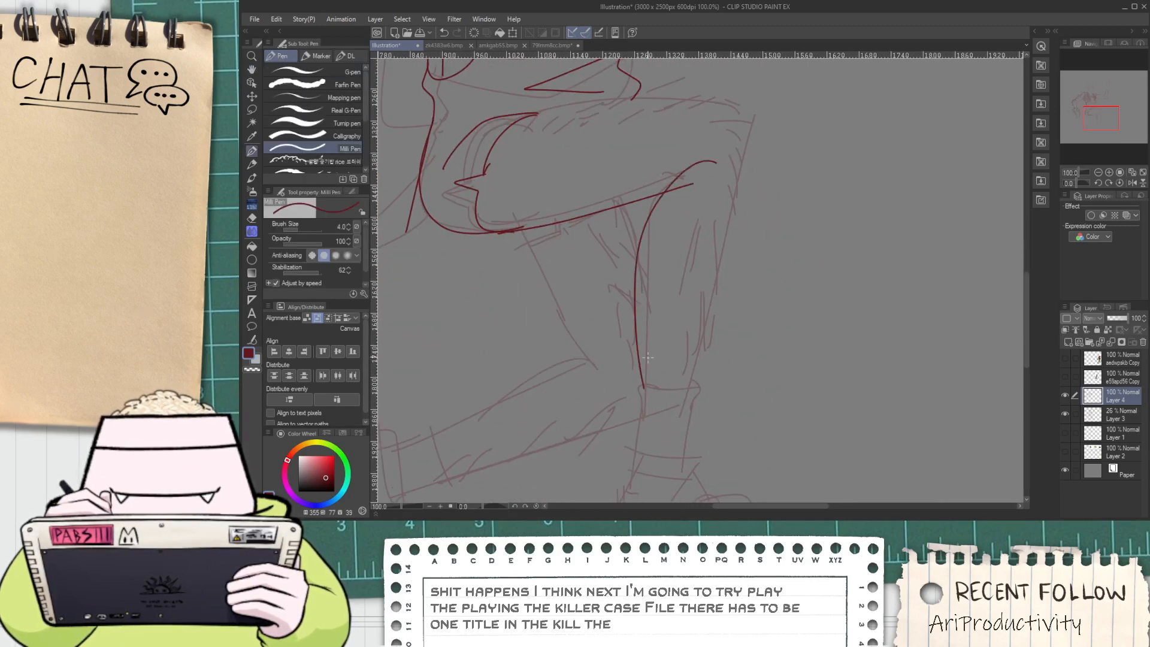
{"action": "key", "text": "ctrl+z"}
{"action": "left_click_drag", "start_coordinate": [696, 156], "coordinate": [635, 299]}
{"action": "key", "text": "ctrl+z"}
{"action": "mouse_move", "coordinate": [703, 150]}
{"action": "left_mouse_down"}
{"action": "mouse_move", "coordinate": [662, 187]}
{"action": "mouse_move", "coordinate": [654, 412]}
{"action": "left_mouse_up"}
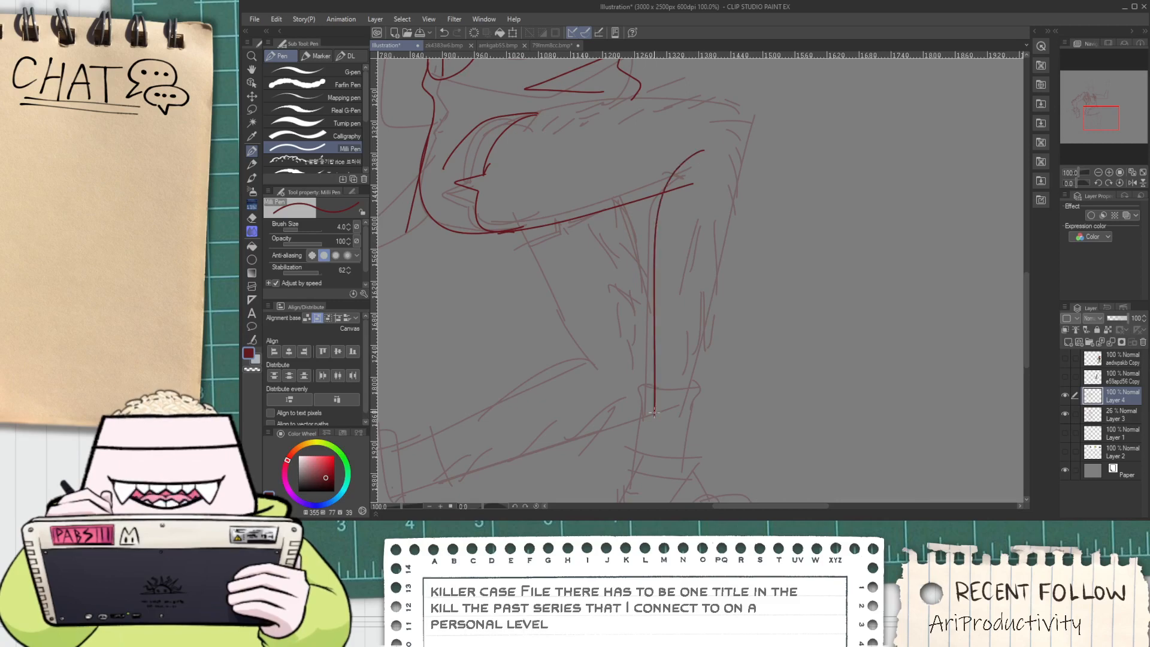
Draw the thigh's long upper contour and round it over the knee into the front of the shin
{"action": "scroll", "coordinate": [599, 311], "scroll_direction": "up", "scroll_amount": 3}
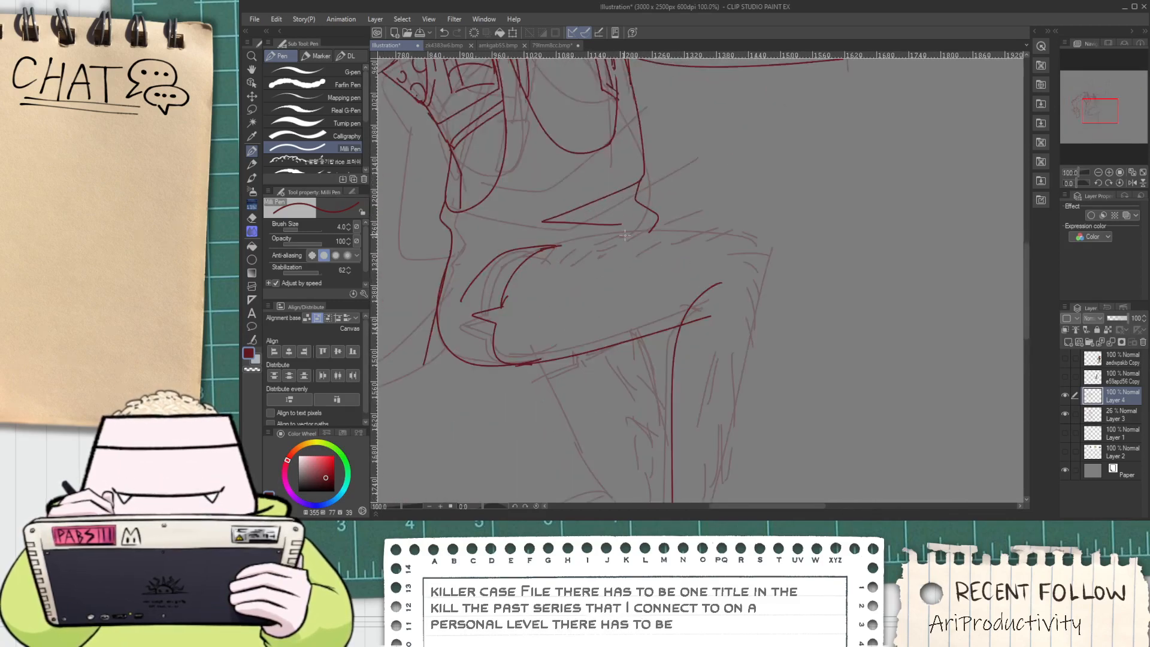
{"action": "left_click_drag", "start_coordinate": [560, 246], "coordinate": [821, 250]}
{"action": "left_click_drag", "start_coordinate": [713, 285], "coordinate": [662, 226]}
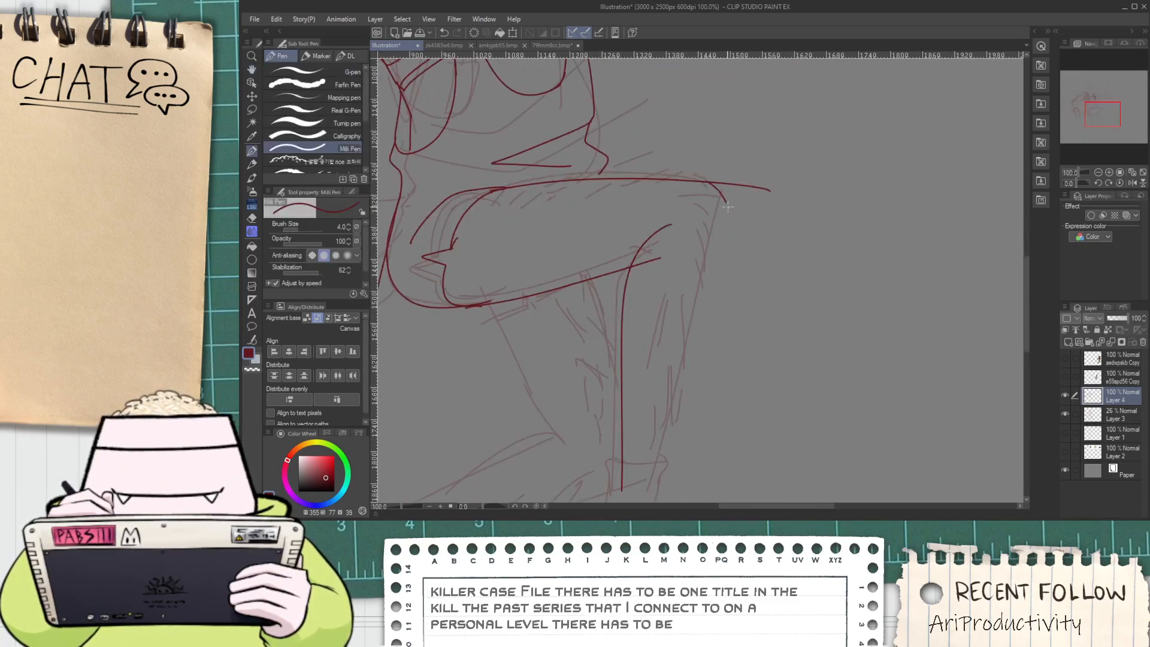
{"action": "left_click_drag", "start_coordinate": [676, 448], "coordinate": [668, 502]}
Erase the thigh's upper line extending past the knee and the underside line crossing the calf contour
{"action": "key", "text": "e"}
{"action": "key", "text": "ctrl+plus"}
{"action": "key", "text": "ctrl+plus"}
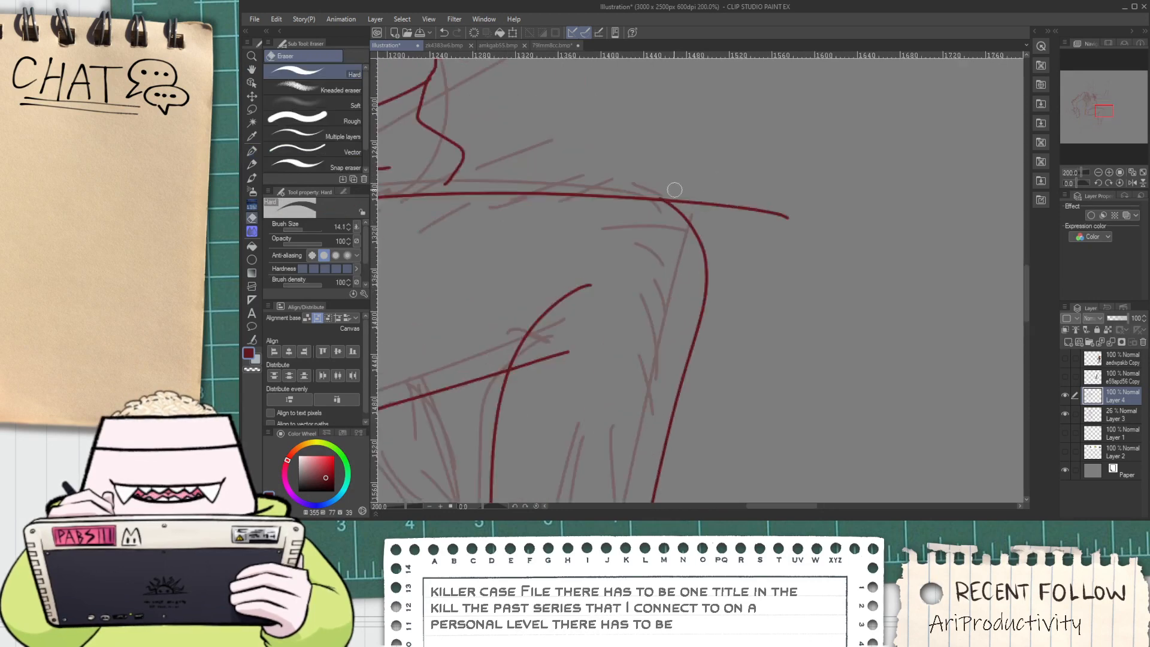
{"action": "key", "text": "ctrl+z"}
{"action": "left_click_drag", "start_coordinate": [689, 202], "coordinate": [788, 217]}
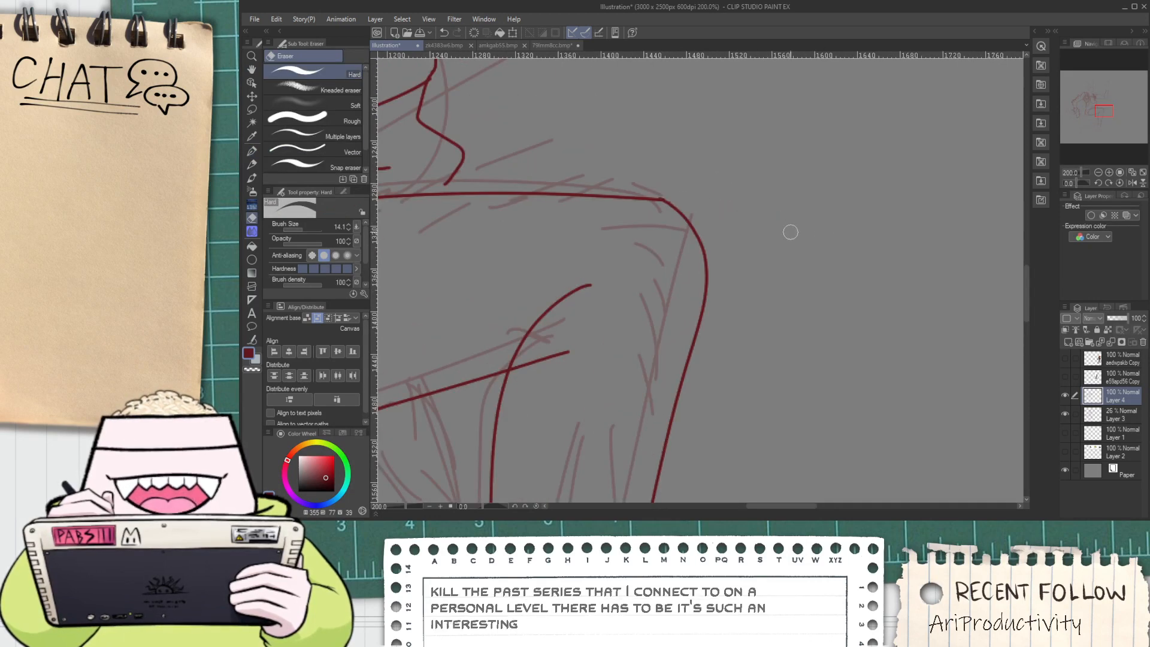
{"action": "key", "text": "ctrl+minus"}
{"action": "key", "text": "ctrl+minus"}
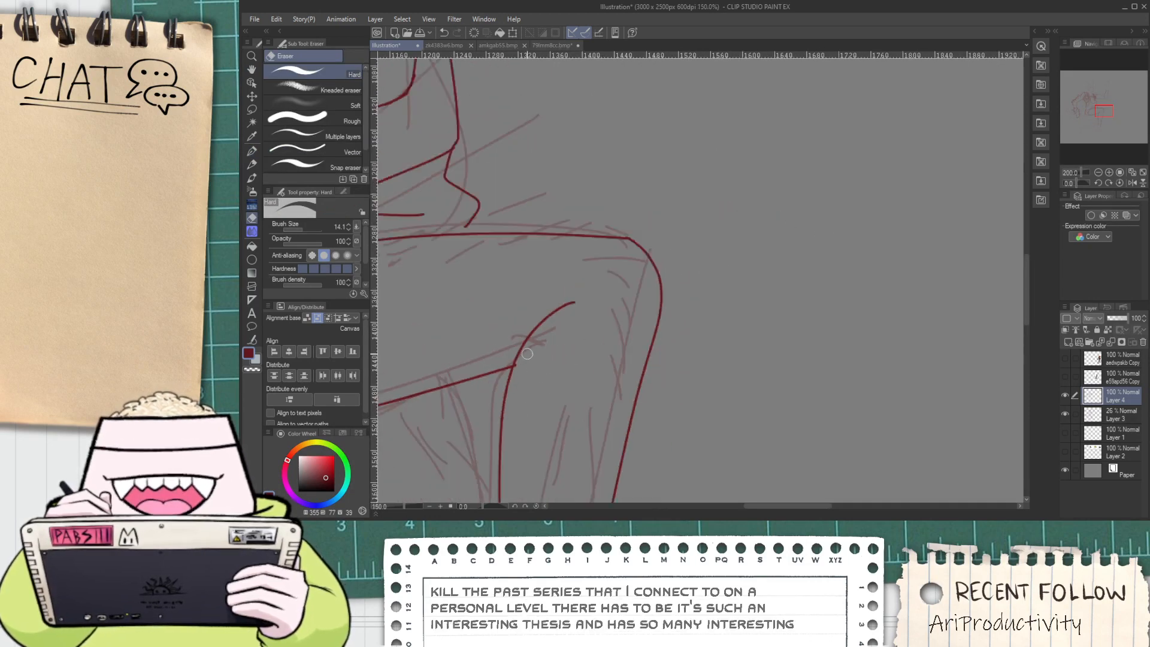
{"action": "left_click_drag", "start_coordinate": [551, 317], "coordinate": [599, 278]}
Clean up the overlapping strokes along the thigh's notched edge and its underside
{"action": "scroll", "coordinate": [523, 264], "scroll_direction": "up", "scroll_amount": 4}
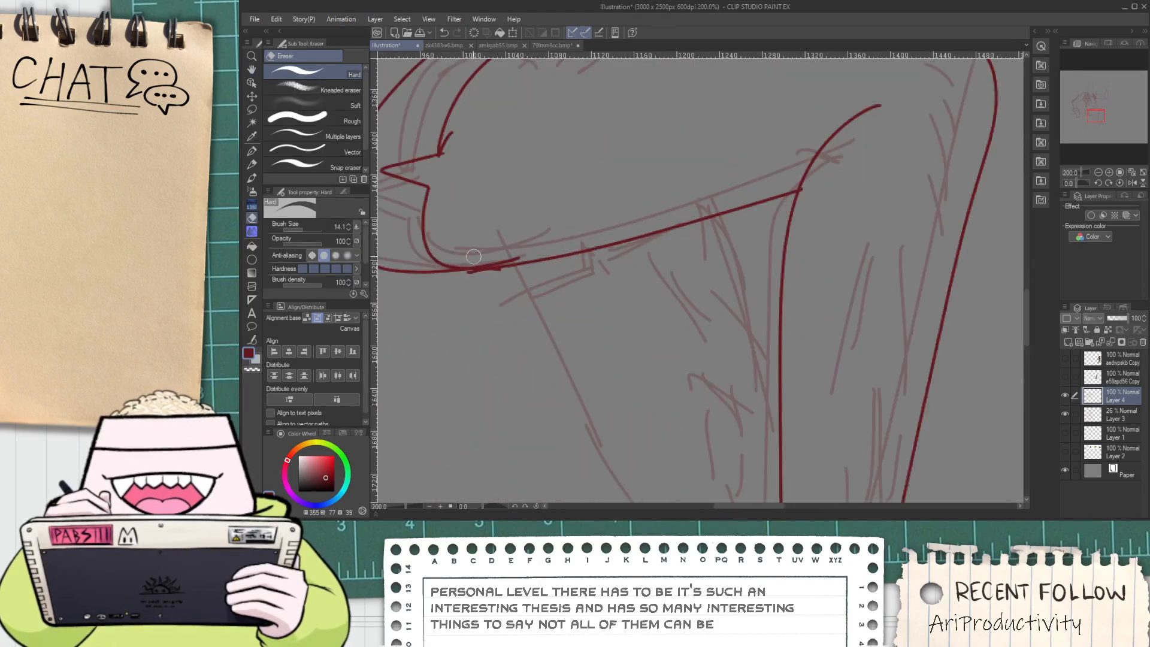
{"action": "key", "text": "p"}
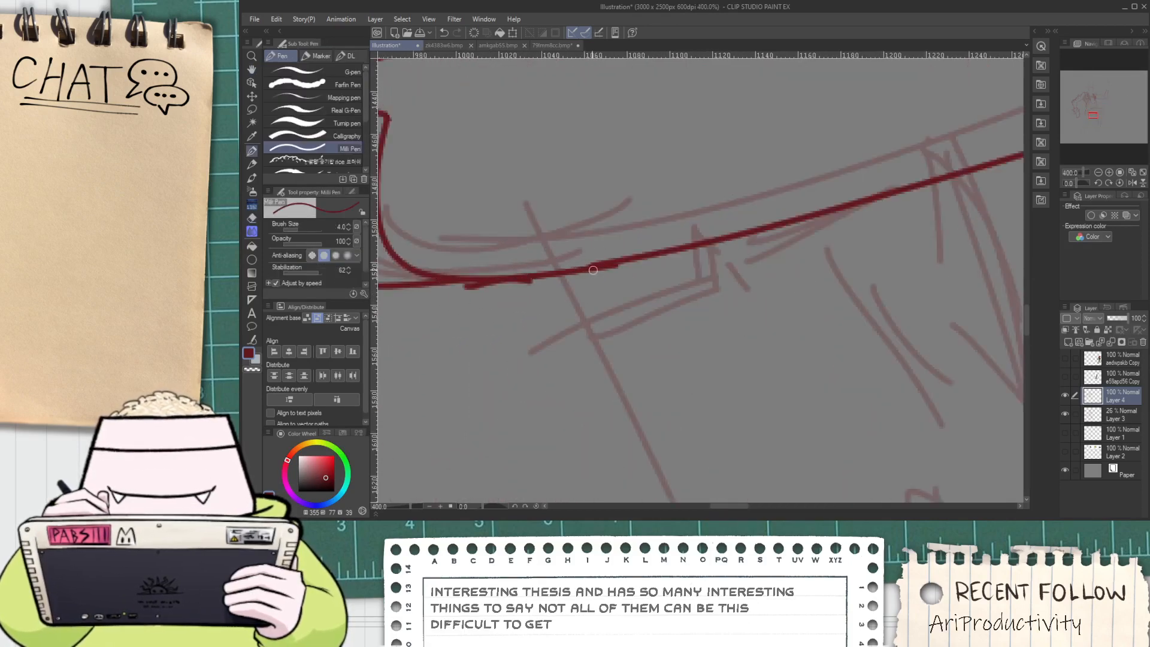
{"action": "scroll", "coordinate": [551, 288], "scroll_direction": "down", "scroll_amount": 6}
{"action": "scroll", "coordinate": [553, 296], "scroll_direction": "up", "scroll_amount": 4}
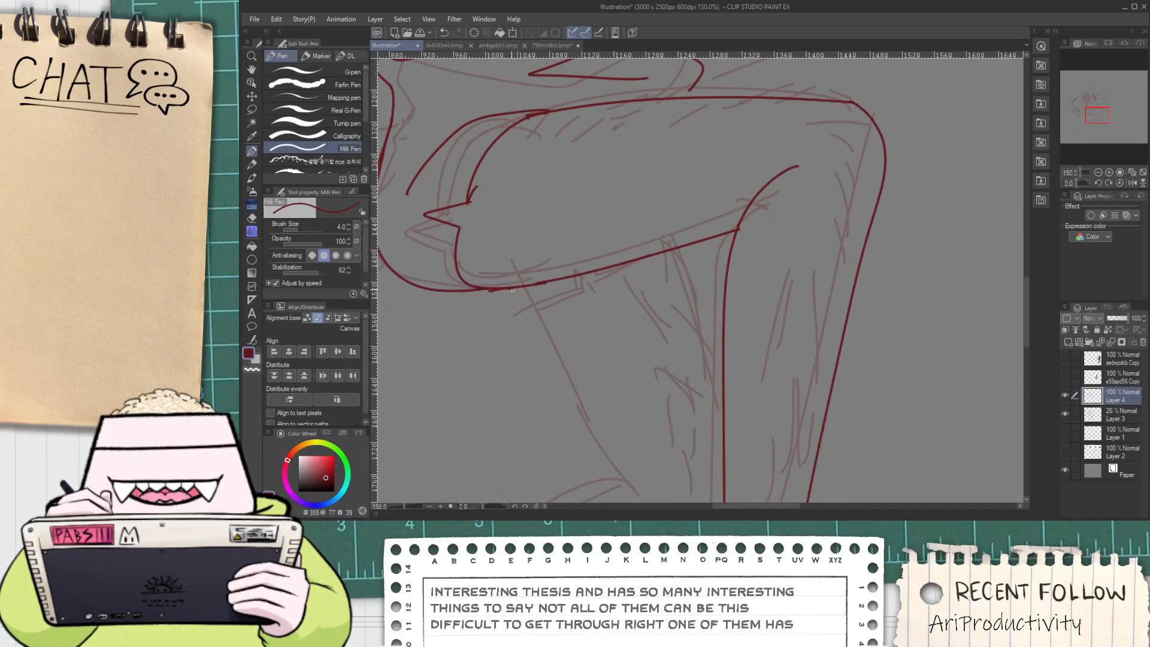
{"action": "scroll", "coordinate": [497, 291], "scroll_direction": "up", "scroll_amount": 1}
{"action": "key", "text": "e"}
{"action": "scroll", "coordinate": [546, 269], "scroll_direction": "up", "scroll_amount": 2}
{"action": "mouse_move", "coordinate": [548, 260]}
{"action": "left_mouse_down"}
{"action": "mouse_move", "coordinate": [561, 209]}
{"action": "mouse_move", "coordinate": [590, 302]}
{"action": "left_mouse_up"}
{"action": "scroll", "coordinate": [551, 242], "scroll_direction": "down", "scroll_amount": 2}
Draw a second outline parallel to the thigh's notched edge, around the point and up to the thigh's top, redoing strokes
{"action": "key", "text": "p"}
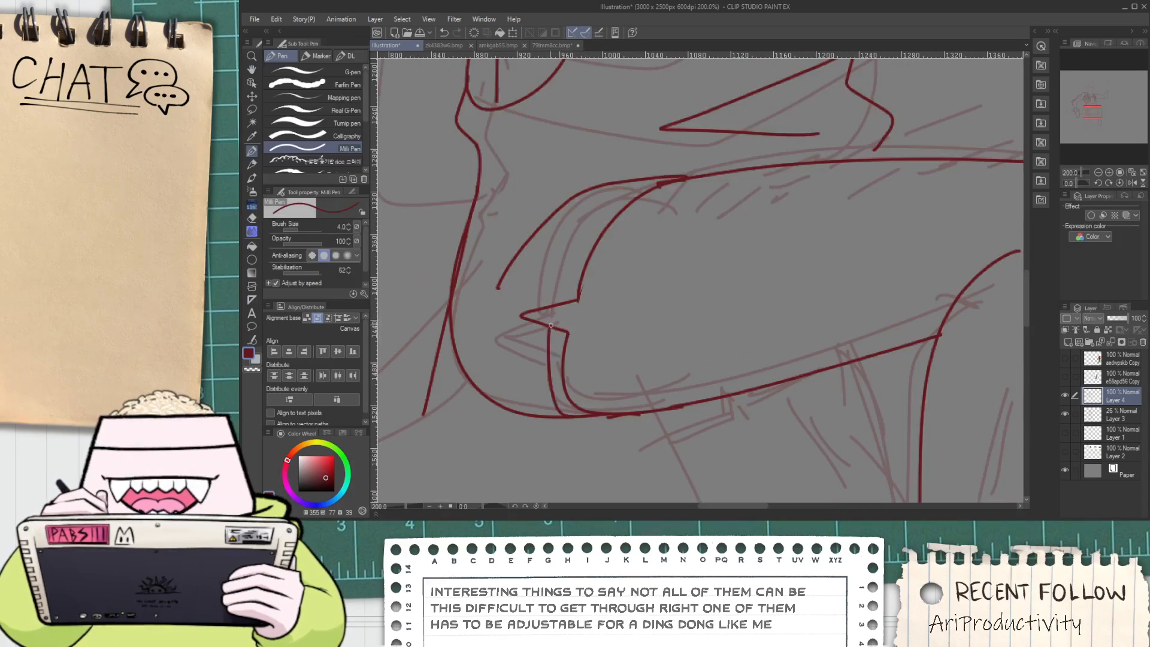
{"action": "key", "text": "ctrl+z"}
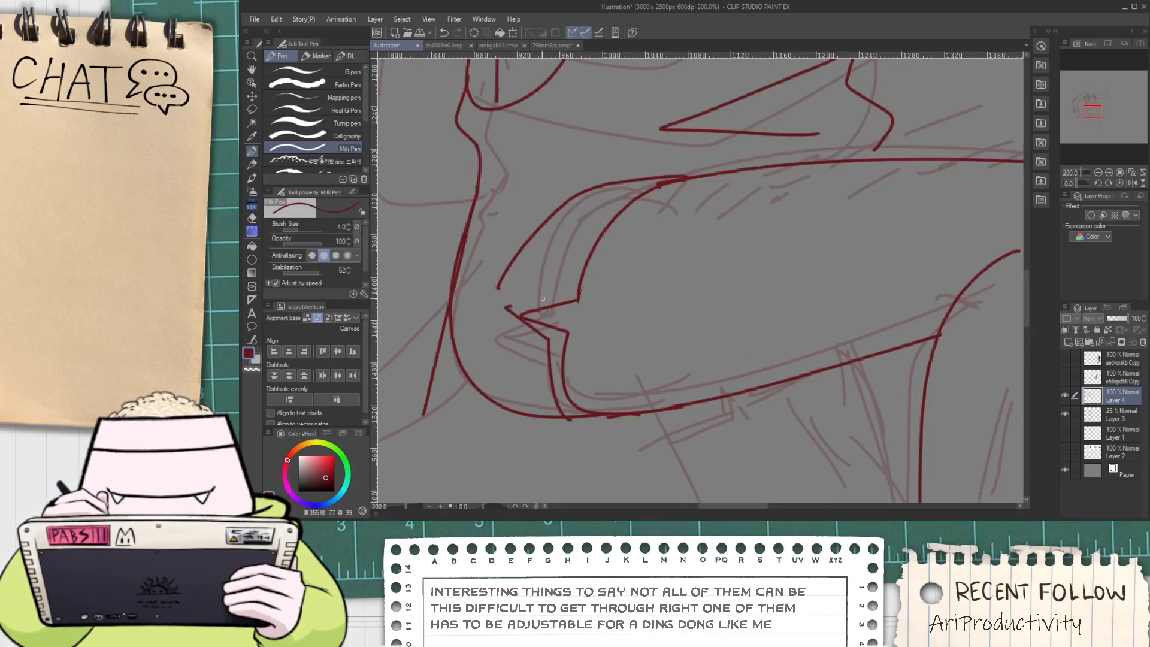
{"action": "key", "text": "ctrl+z"}
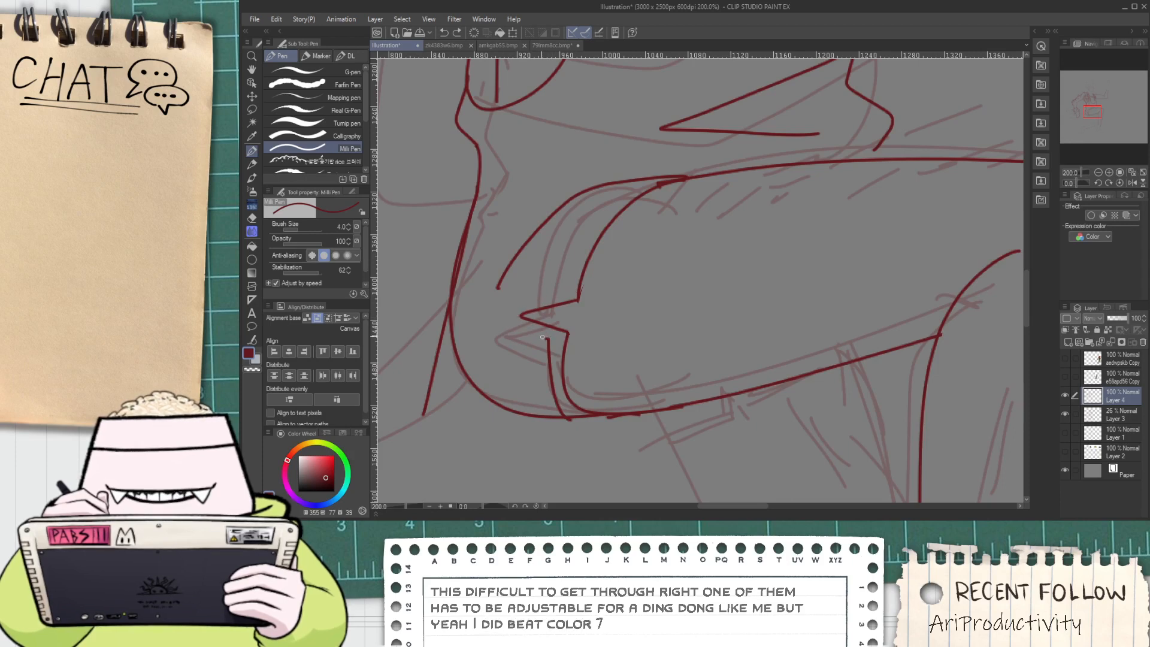
{"action": "key", "text": "ctrl+z"}
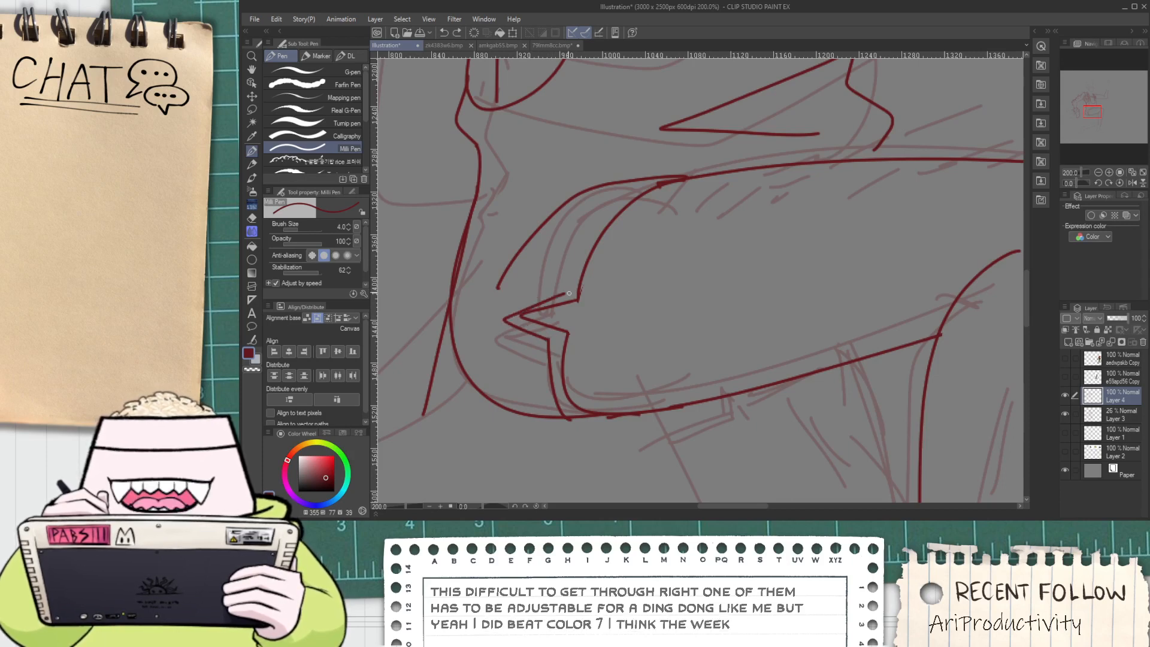
{"action": "key", "text": "ctrl+z"}
{"action": "mouse_move", "coordinate": [549, 340]}
{"action": "left_mouse_down"}
{"action": "mouse_move", "coordinate": [503, 318]}
{"action": "mouse_move", "coordinate": [564, 290]}
{"action": "left_mouse_up"}
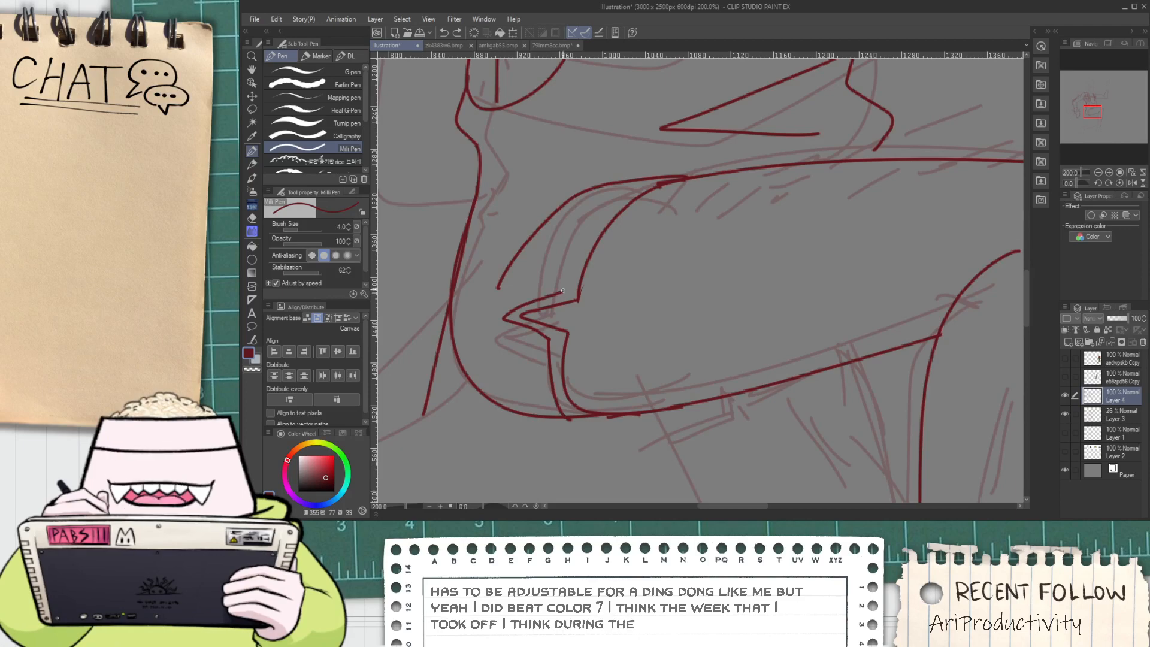
{"action": "key", "text": "ctrl+z"}
{"action": "left_click_drag", "start_coordinate": [547, 340], "coordinate": [510, 316]}
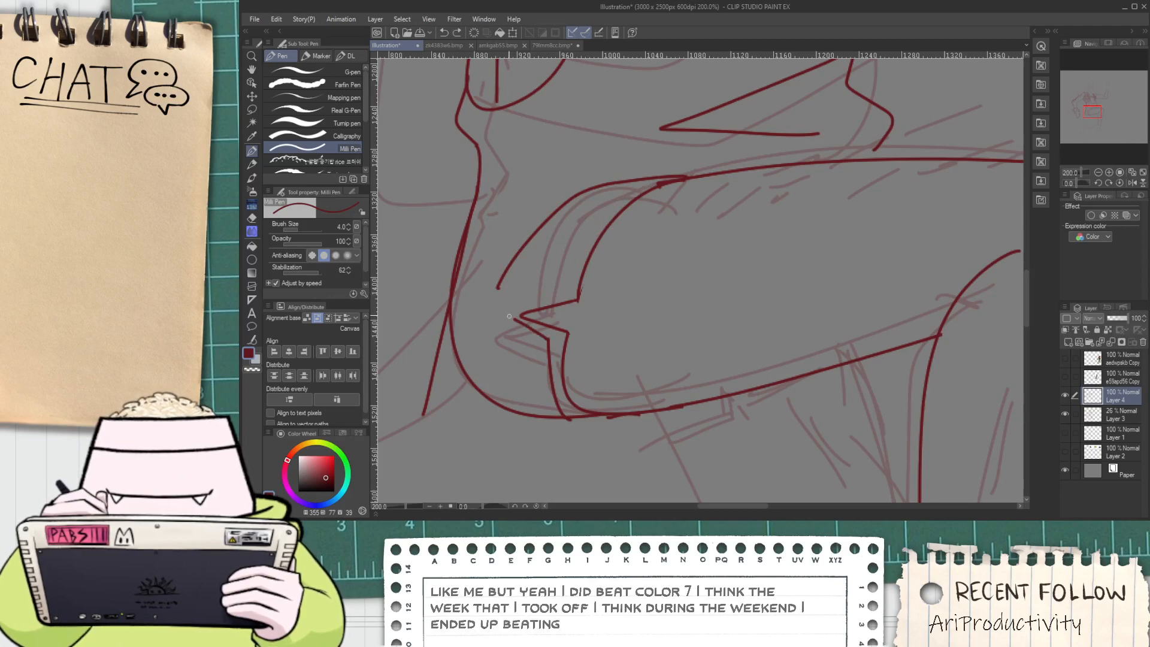
{"action": "mouse_move", "coordinate": [565, 285]}
{"action": "left_mouse_down"}
{"action": "mouse_move", "coordinate": [589, 225]}
{"action": "mouse_move", "coordinate": [647, 178]}
{"action": "left_mouse_up"}
Draw a short angled tab and a longer strip beneath the thigh, separated by a V-shaped gap, and trim the strip's overshooting end
{"action": "scroll", "coordinate": [649, 176], "scroll_direction": "down", "scroll_amount": 1}
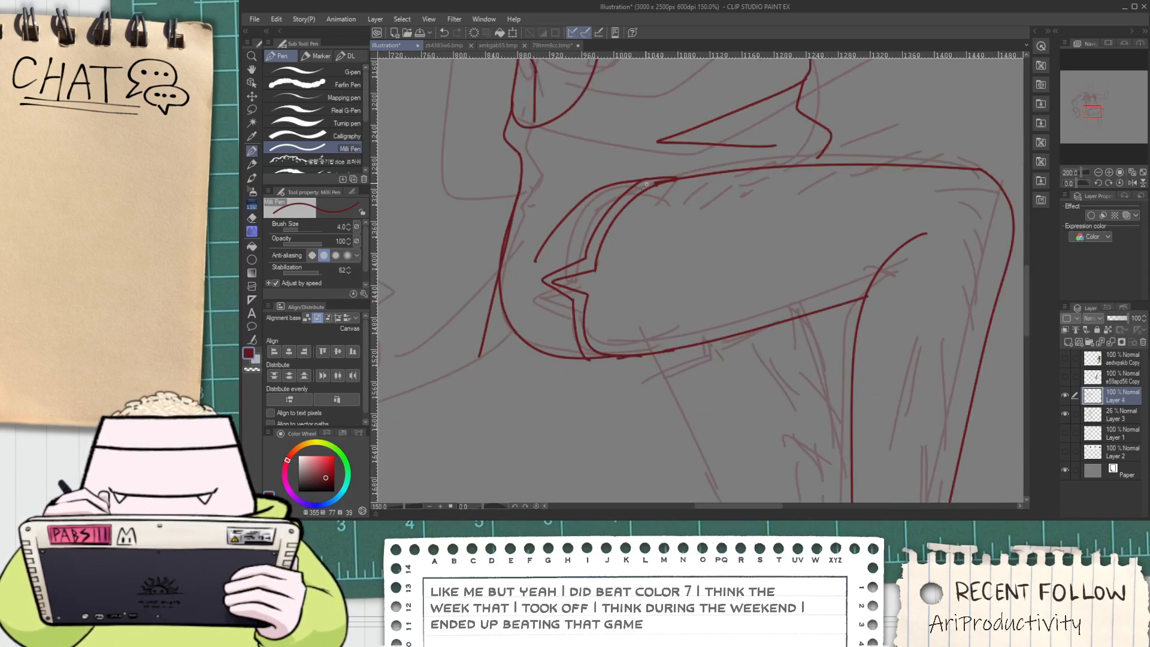
{"action": "key", "text": "space"}
{"action": "left_click_drag", "start_coordinate": [690, 324], "coordinate": [613, 285]}
{"action": "scroll", "coordinate": [614, 285], "scroll_direction": "up", "scroll_amount": 1}
{"action": "mouse_move", "coordinate": [566, 330]}
{"action": "left_mouse_down"}
{"action": "mouse_move", "coordinate": [706, 315]}
{"action": "mouse_move", "coordinate": [642, 314]}
{"action": "mouse_move", "coordinate": [656, 334]}
{"action": "mouse_move", "coordinate": [647, 328]}
{"action": "mouse_move", "coordinate": [648, 344]}
{"action": "mouse_move", "coordinate": [704, 334]}
{"action": "mouse_move", "coordinate": [676, 341]}
{"action": "mouse_move", "coordinate": [788, 284]}
{"action": "mouse_move", "coordinate": [966, 245]}
{"action": "left_mouse_up"}
{"action": "key", "text": "e"}
{"action": "scroll", "coordinate": [648, 340], "scroll_direction": "up", "scroll_amount": 2}
{"action": "key", "text": "p"}
{"action": "scroll", "coordinate": [930, 252], "scroll_direction": "down", "scroll_amount": 2}
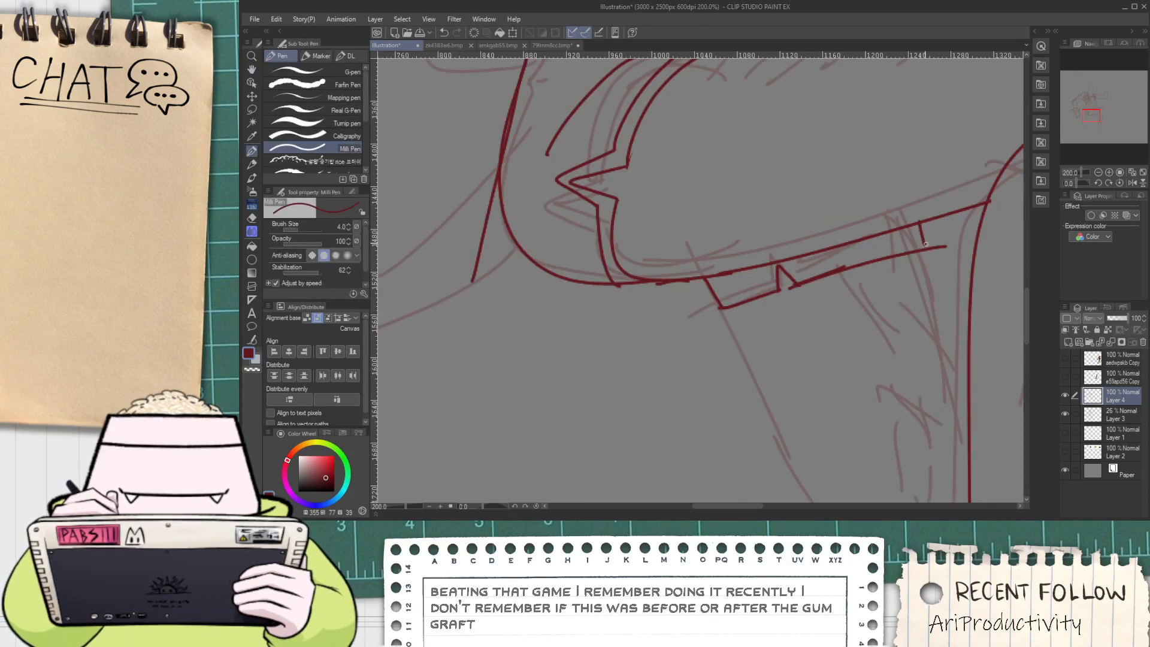
{"action": "key", "text": "e"}
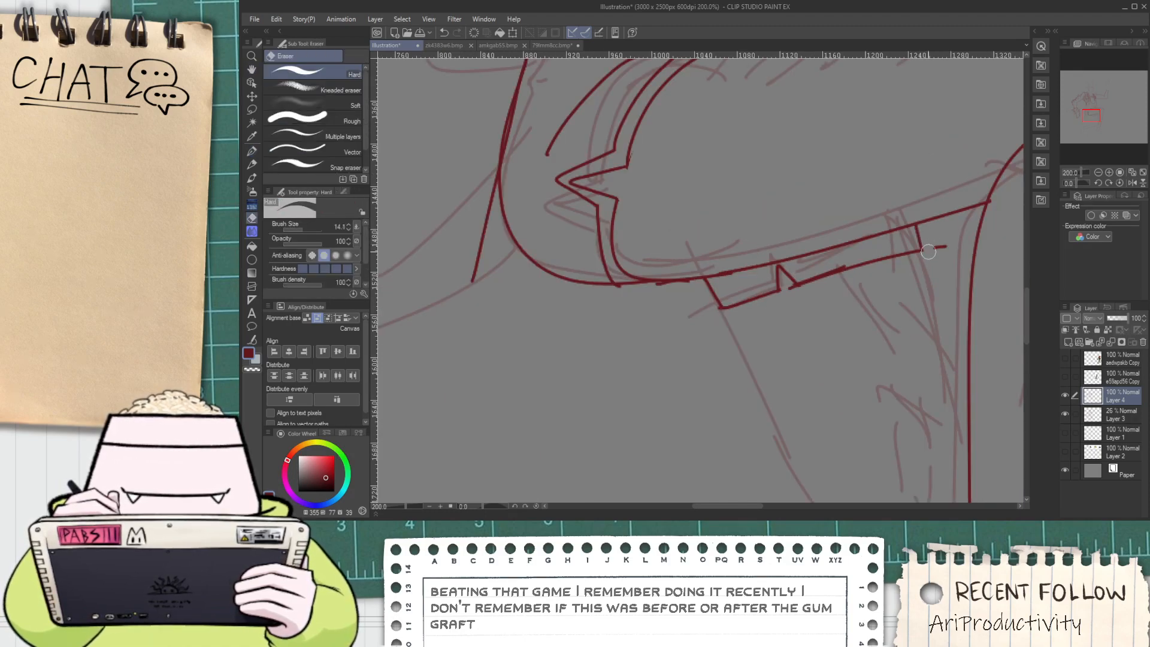
{"action": "scroll", "coordinate": [749, 296], "scroll_direction": "up", "scroll_amount": 2}
Add inner edge lines to the short tab and a short parallel diagonal at the longer strip's near end
{"action": "key", "text": "p"}
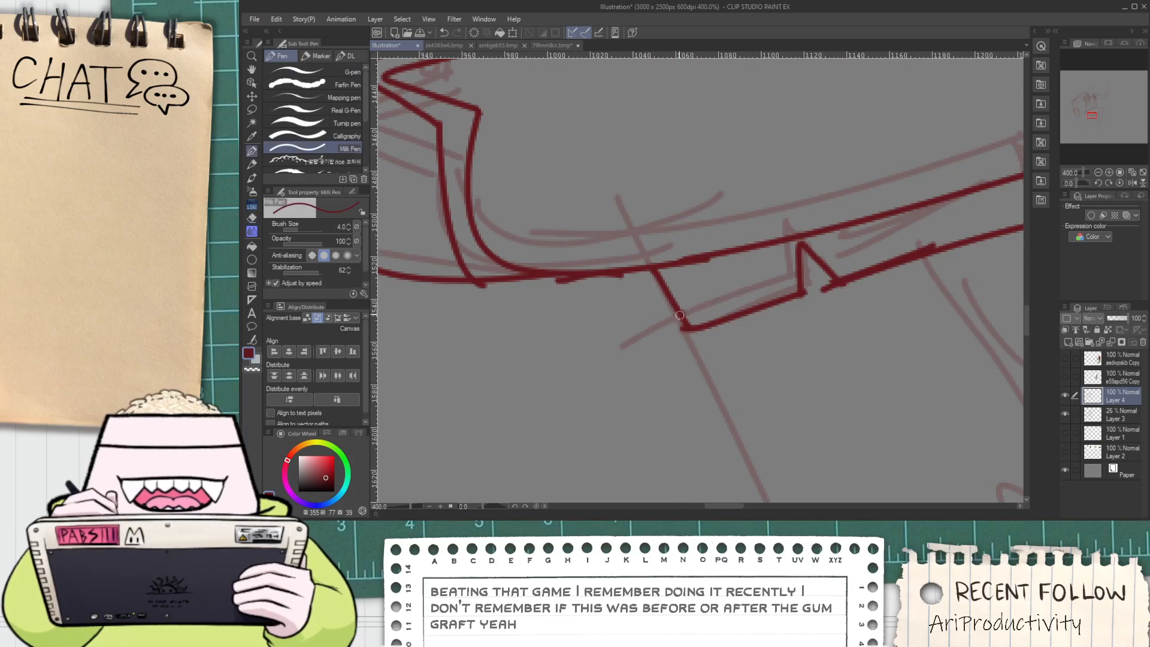
{"action": "left_click_drag", "start_coordinate": [681, 317], "coordinate": [784, 285]}
{"action": "scroll", "coordinate": [895, 261], "scroll_direction": "down", "scroll_amount": 2}
{"action": "mouse_move", "coordinate": [825, 233]}
{"action": "left_mouse_down"}
{"action": "mouse_move", "coordinate": [853, 269]}
{"action": "mouse_move", "coordinate": [704, 288]}
{"action": "mouse_move", "coordinate": [929, 212]}
{"action": "left_mouse_up"}
{"action": "scroll", "coordinate": [704, 289], "scroll_direction": "up", "scroll_amount": 2}
{"action": "key", "text": "ctrl+z"}
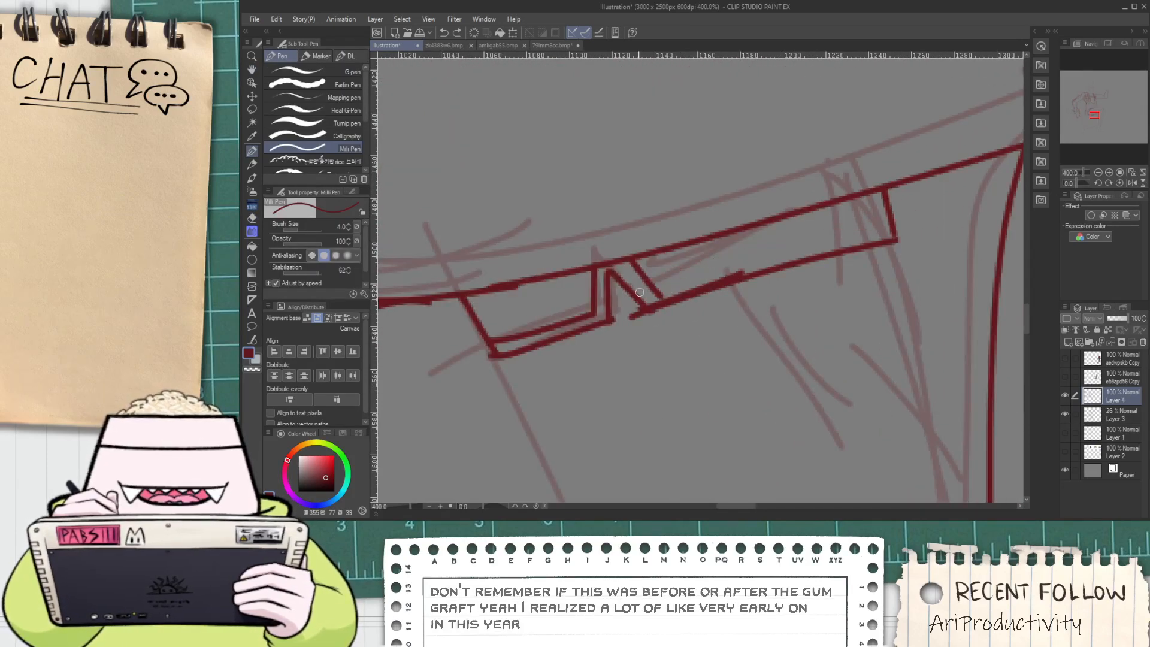
Draw the longer strip's inner line parallel to its lower edge, redoing the stroke, and tidy its ends and the V-shaped gap
{"action": "left_click_drag", "start_coordinate": [657, 289], "coordinate": [922, 232]}
{"action": "key", "text": "ctrl+z"}
{"action": "left_click_drag", "start_coordinate": [652, 282], "coordinate": [938, 200]}
{"action": "key", "text": "ctrl+z"}
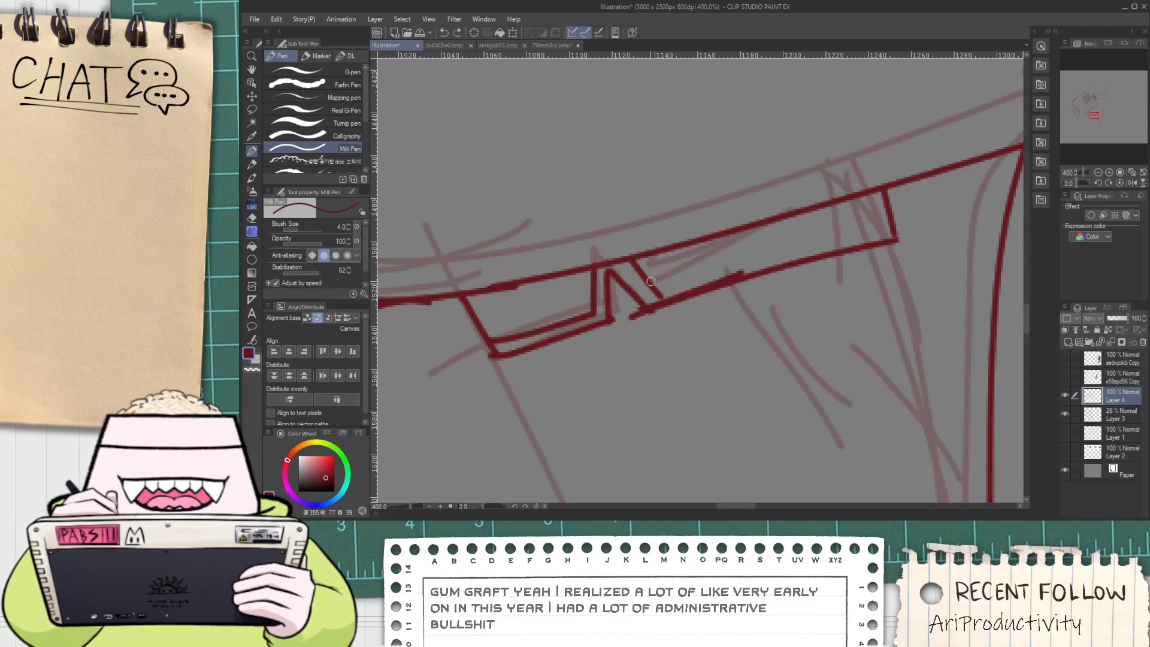
{"action": "left_click_drag", "start_coordinate": [644, 290], "coordinate": [934, 219]}
{"action": "key", "text": "e"}
{"action": "scroll", "coordinate": [637, 289], "scroll_direction": "up", "scroll_amount": 2}
{"action": "mouse_move", "coordinate": [637, 289]}
{"action": "left_mouse_down"}
{"action": "mouse_move", "coordinate": [678, 306]}
{"action": "mouse_move", "coordinate": [741, 284]}
{"action": "mouse_move", "coordinate": [639, 323]}
{"action": "mouse_move", "coordinate": [633, 356]}
{"action": "left_mouse_up"}
{"action": "scroll", "coordinate": [632, 355], "scroll_direction": "down", "scroll_amount": 3}
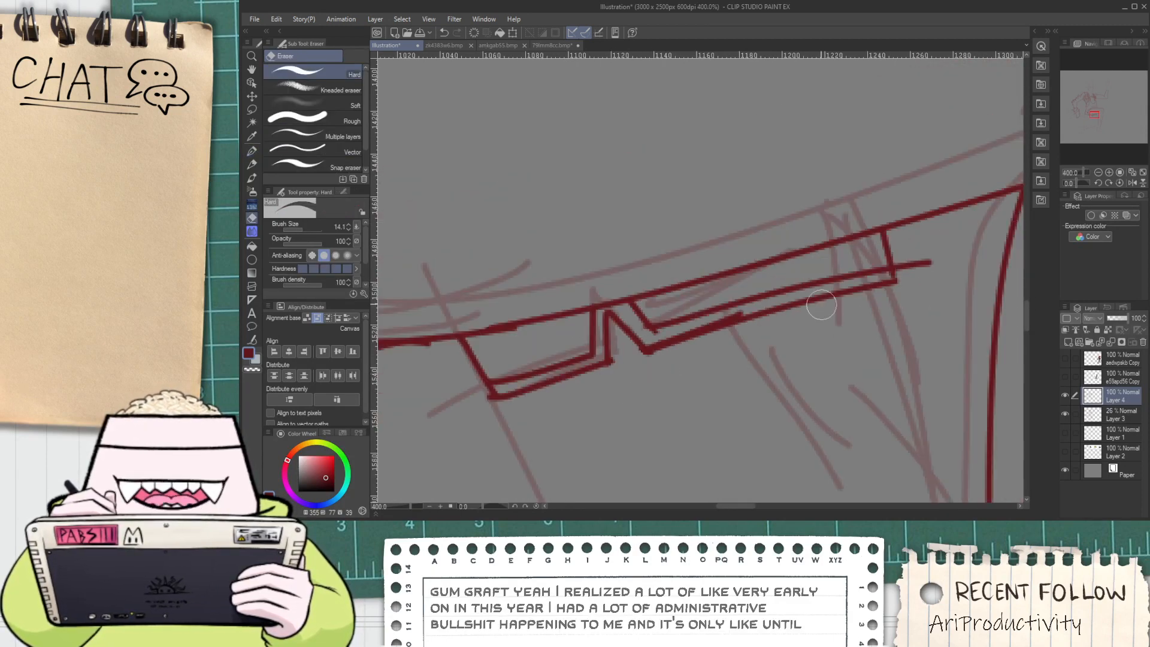
{"action": "scroll", "coordinate": [885, 269], "scroll_direction": "up", "scroll_amount": 2}
{"action": "scroll", "coordinate": [885, 268], "scroll_direction": "down", "scroll_amount": 3}
Erase the stray straight line running down behind the curved hip of the raised leg
{"action": "key", "text": "space"}
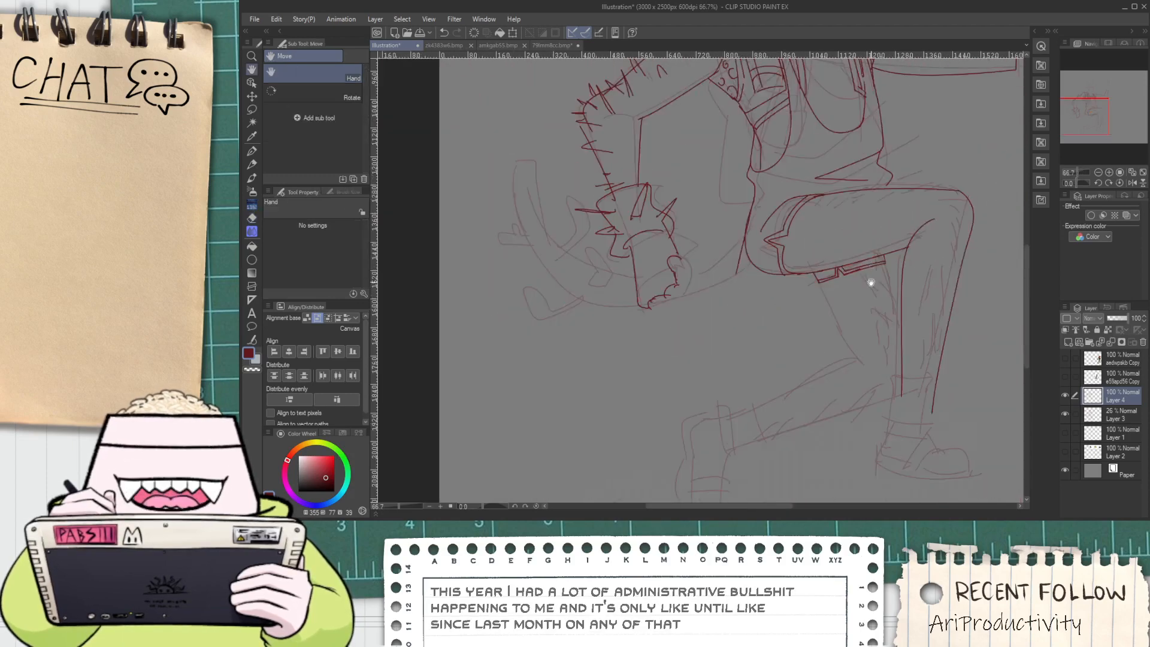
{"action": "scroll", "coordinate": [871, 278], "scroll_direction": "up", "scroll_amount": 3}
{"action": "scroll", "coordinate": [709, 304], "scroll_direction": "up", "scroll_amount": 1}
{"action": "key", "text": "space"}
{"action": "mouse_move", "coordinate": [532, 162]}
{"action": "left_mouse_down"}
{"action": "mouse_move", "coordinate": [527, 325]}
{"action": "mouse_move", "coordinate": [566, 241]}
{"action": "left_mouse_up"}
{"action": "scroll", "coordinate": [532, 333], "scroll_direction": "up", "scroll_amount": 1}
{"action": "scroll", "coordinate": [548, 351], "scroll_direction": "down", "scroll_amount": 1}
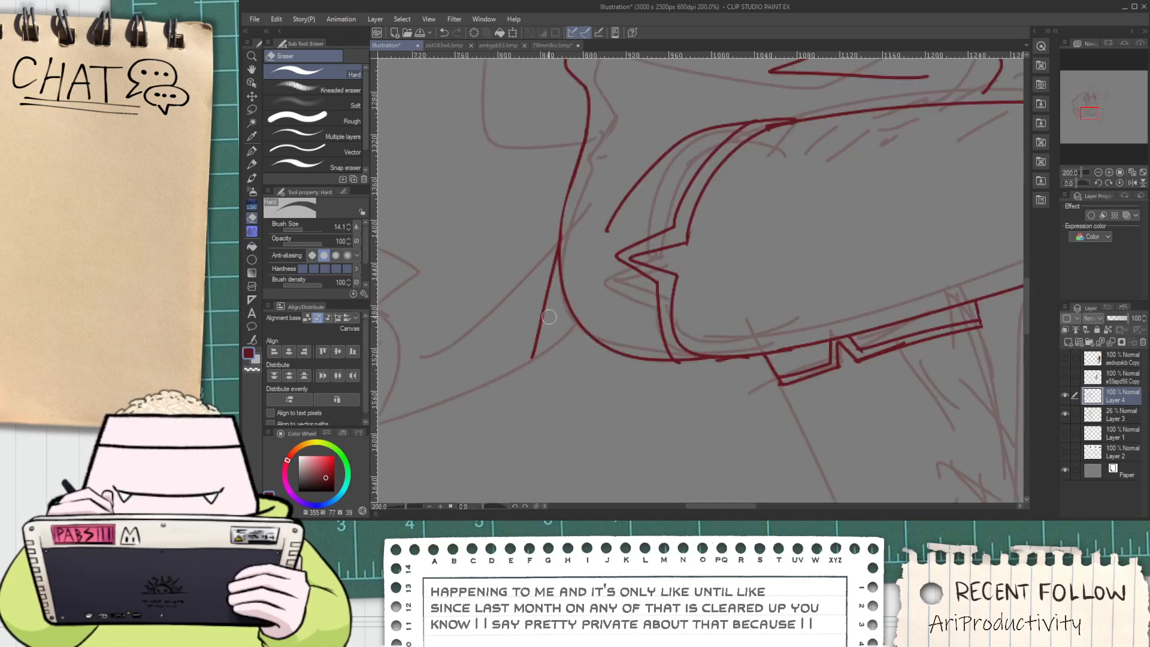
{"action": "scroll", "coordinate": [546, 249], "scroll_direction": "down", "scroll_amount": 1}
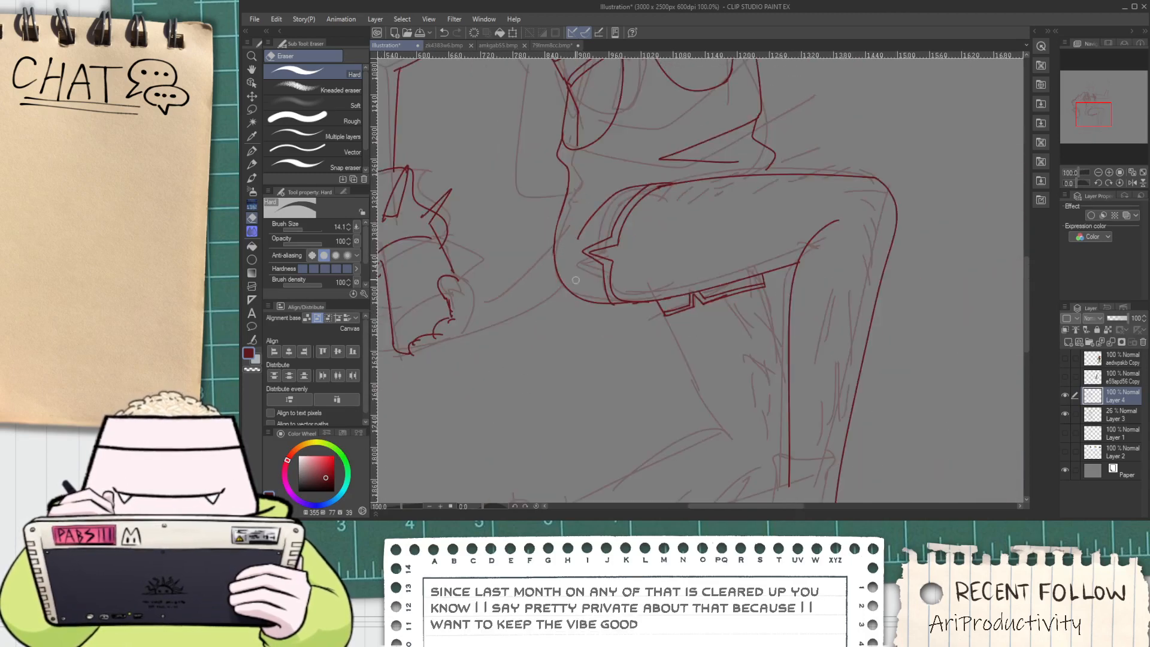
Draw the rear thigh's two edges descending from beneath the strips, redoing the edge that meets the front shin
{"action": "key", "text": "space"}
{"action": "left_click_drag", "start_coordinate": [671, 363], "coordinate": [617, 237]}
{"action": "key", "text": "p"}
{"action": "left_click_drag", "start_coordinate": [612, 189], "coordinate": [698, 325]}
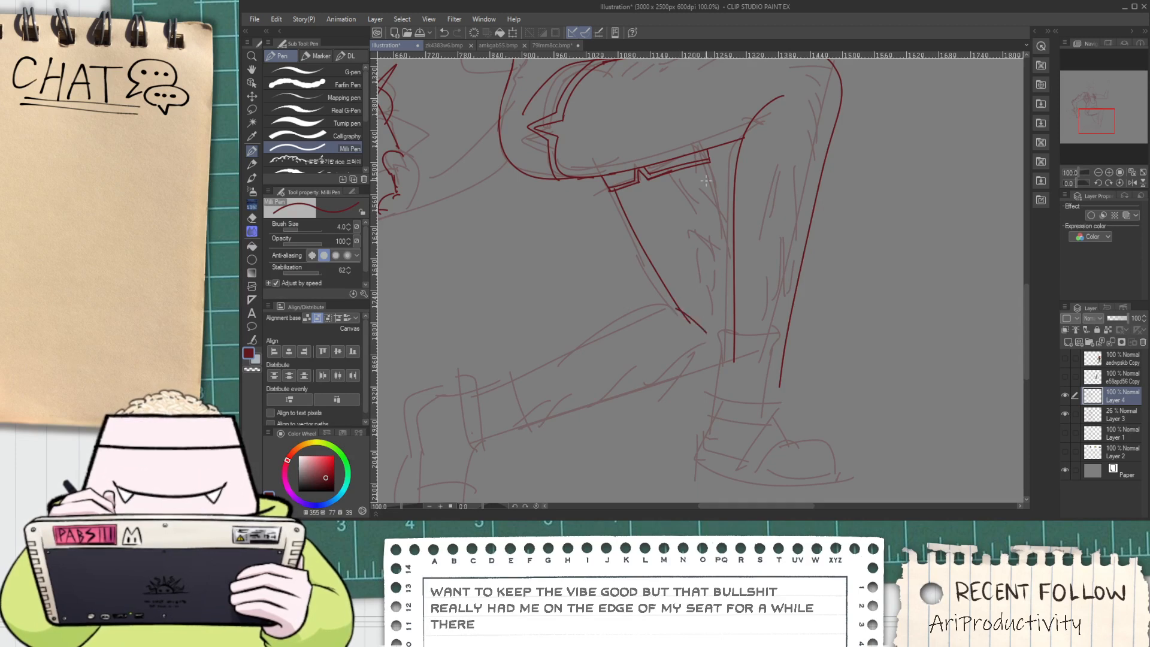
{"action": "left_click_drag", "start_coordinate": [710, 160], "coordinate": [743, 319]}
{"action": "key", "text": "ctrl+z"}
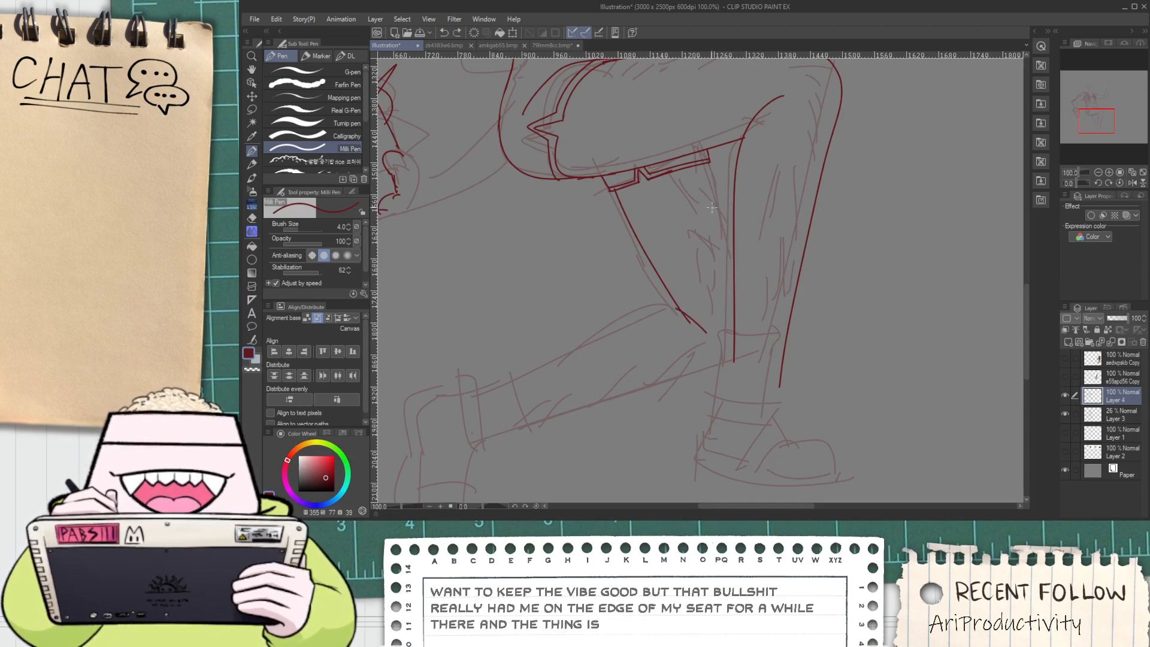
{"action": "left_click_drag", "start_coordinate": [710, 162], "coordinate": [729, 280]}
{"action": "scroll", "coordinate": [731, 314], "scroll_direction": "down", "scroll_amount": 1}
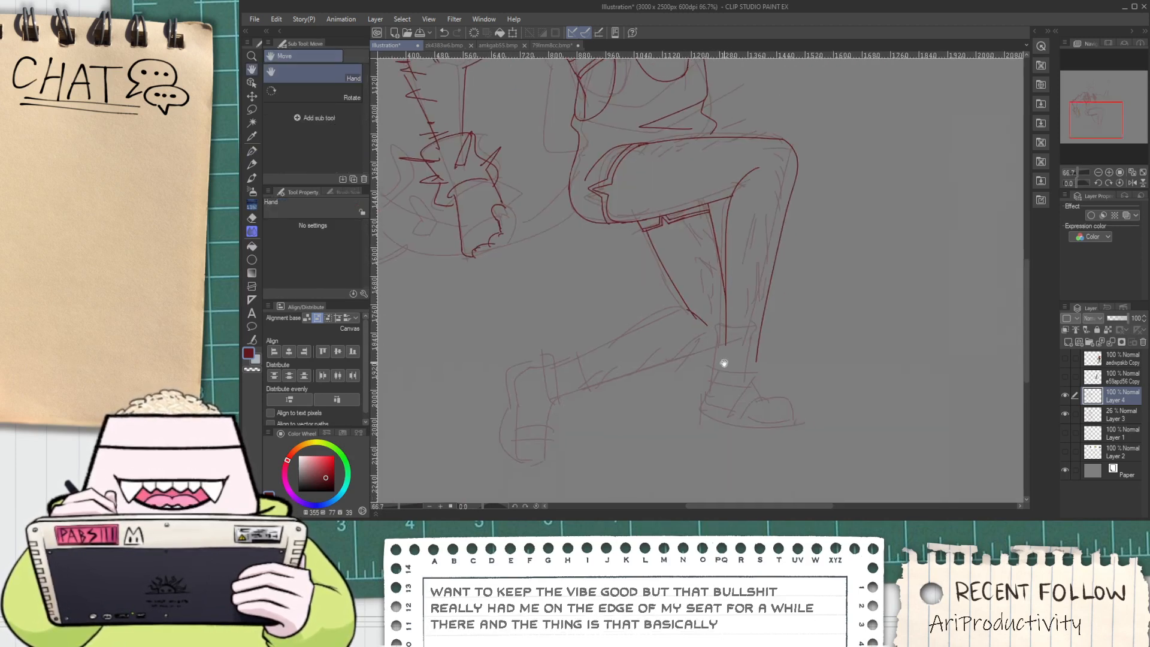
{"action": "scroll", "coordinate": [724, 363], "scroll_direction": "up", "scroll_amount": 1}
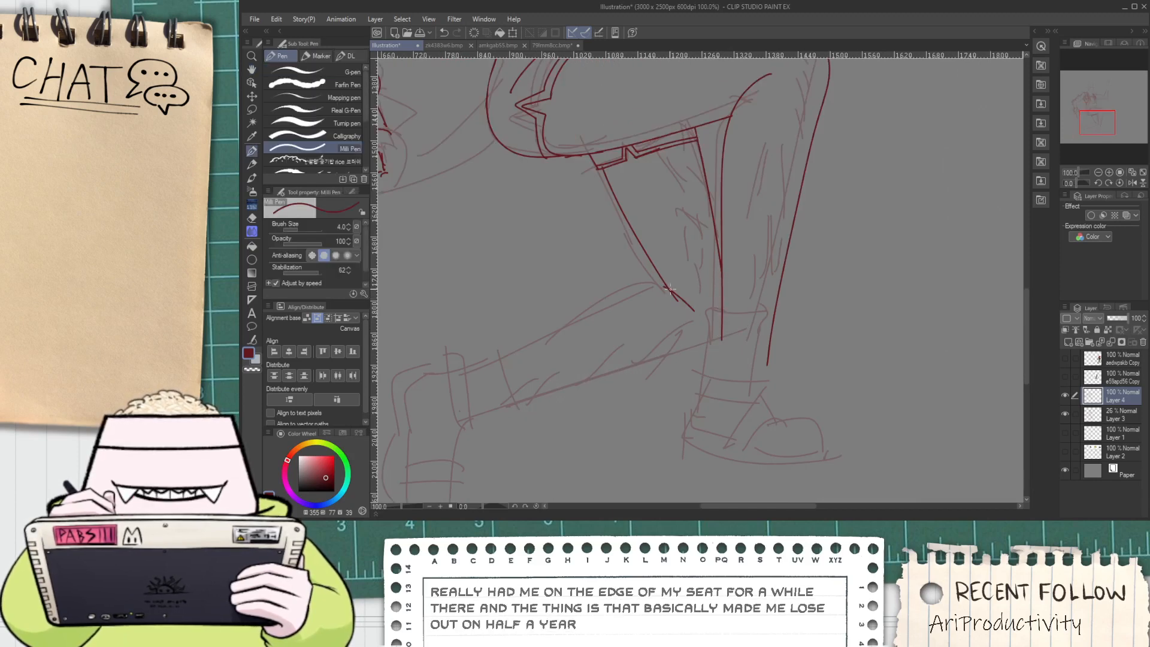
Try to outline the rear lower leg's upper and lower edges along the faded diagonal sketch
{"action": "left_click_drag", "start_coordinate": [481, 375], "coordinate": [668, 284]}
{"action": "key", "text": "ctrl+z"}
{"action": "left_click_drag", "start_coordinate": [466, 372], "coordinate": [667, 254]}
{"action": "key", "text": "ctrl+z"}
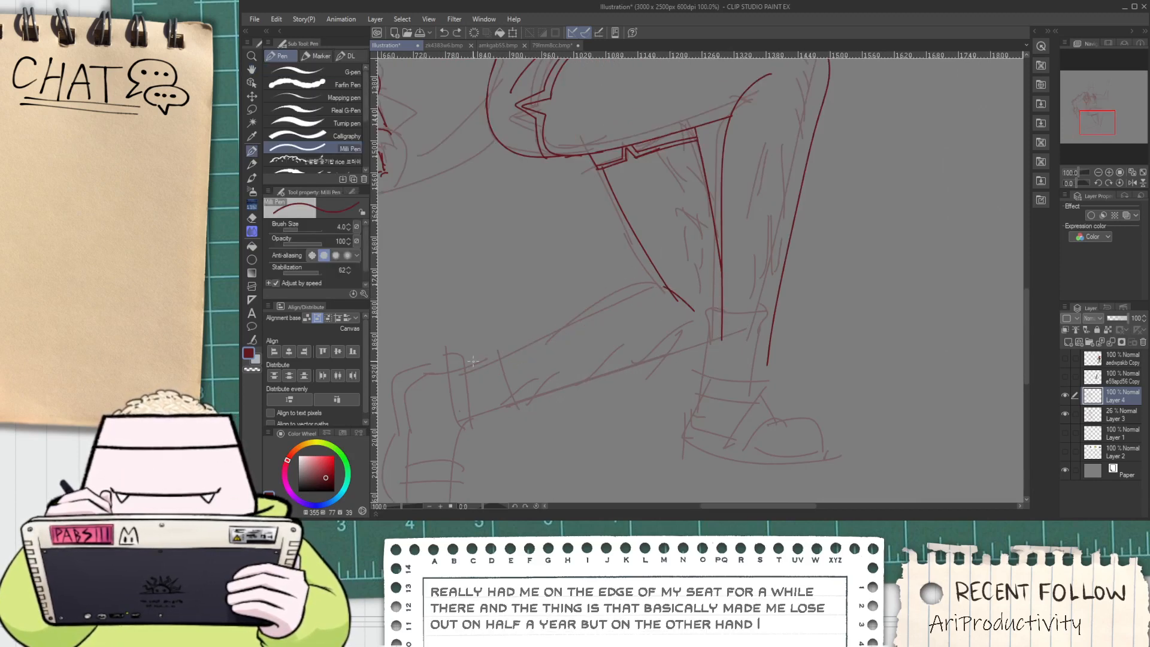
{"action": "left_click_drag", "start_coordinate": [466, 369], "coordinate": [704, 287]}
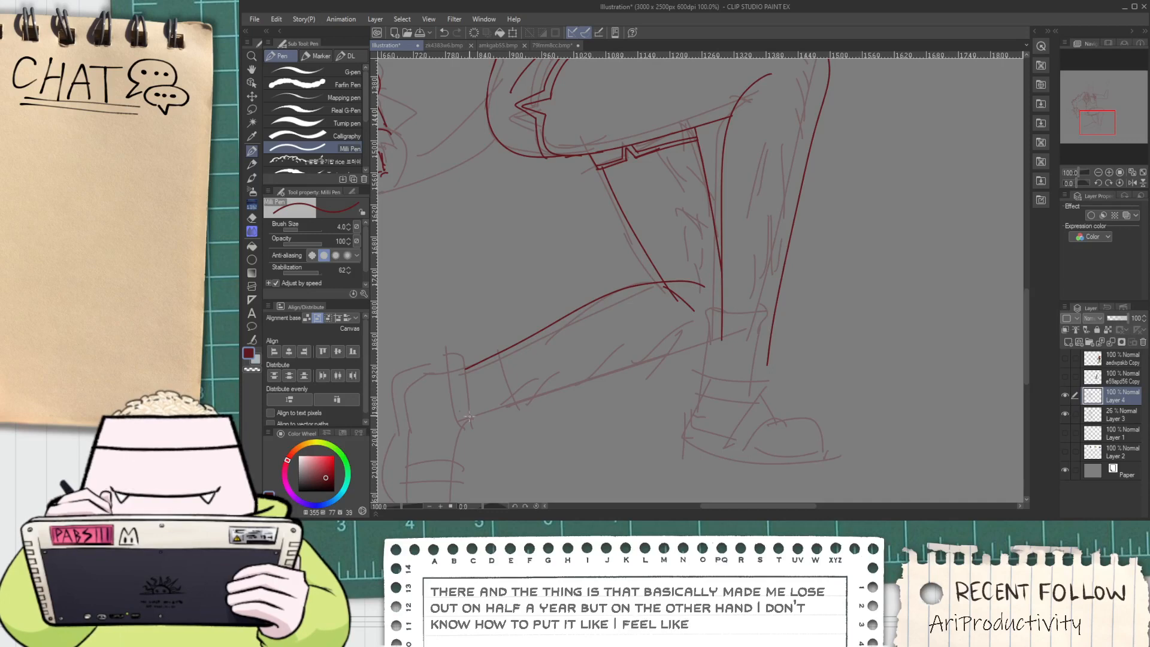
{"action": "mouse_move", "coordinate": [476, 412]}
{"action": "left_mouse_down"}
{"action": "mouse_move", "coordinate": [711, 346]}
{"action": "mouse_move", "coordinate": [613, 382]}
{"action": "left_mouse_up"}
{"action": "key", "text": "ctrl+minus"}
{"action": "key", "text": "ctrl+minus"}
{"action": "key", "text": "space"}
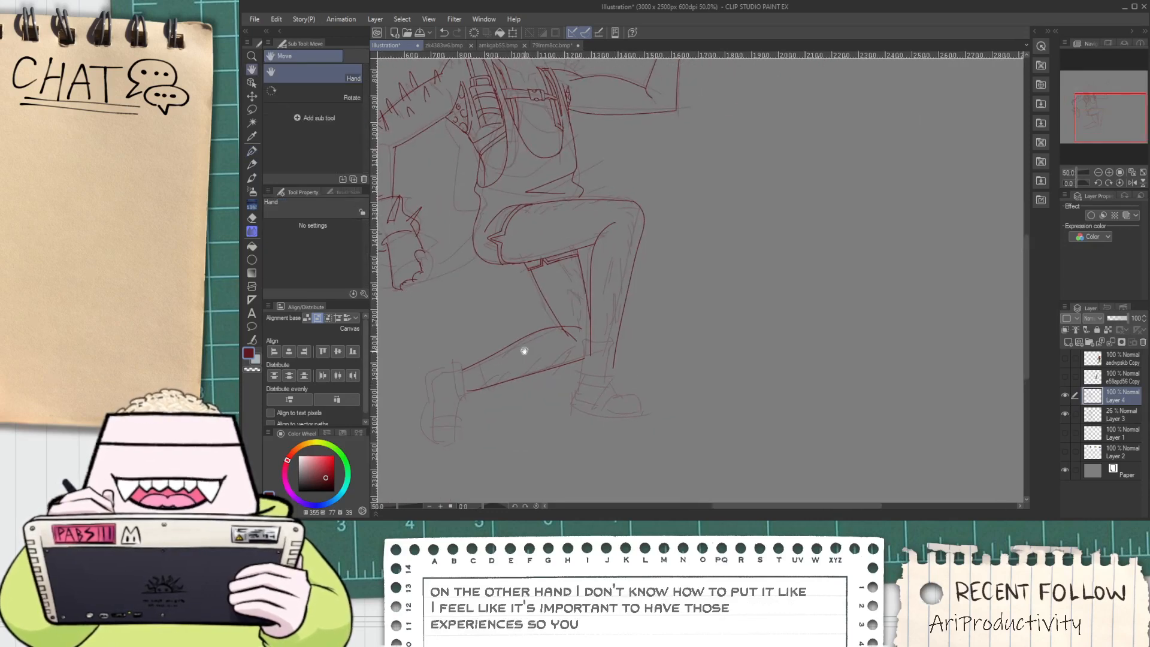
{"action": "key", "text": "ctrl+z"}
{"action": "key", "text": "ctrl+z"}
Trim the overshooting lower end of the rear thigh's back edge
{"action": "scroll", "coordinate": [568, 329], "scroll_direction": "up", "scroll_amount": 1}
{"action": "key", "text": "e"}
{"action": "scroll", "coordinate": [568, 328], "scroll_direction": "up", "scroll_amount": 2}
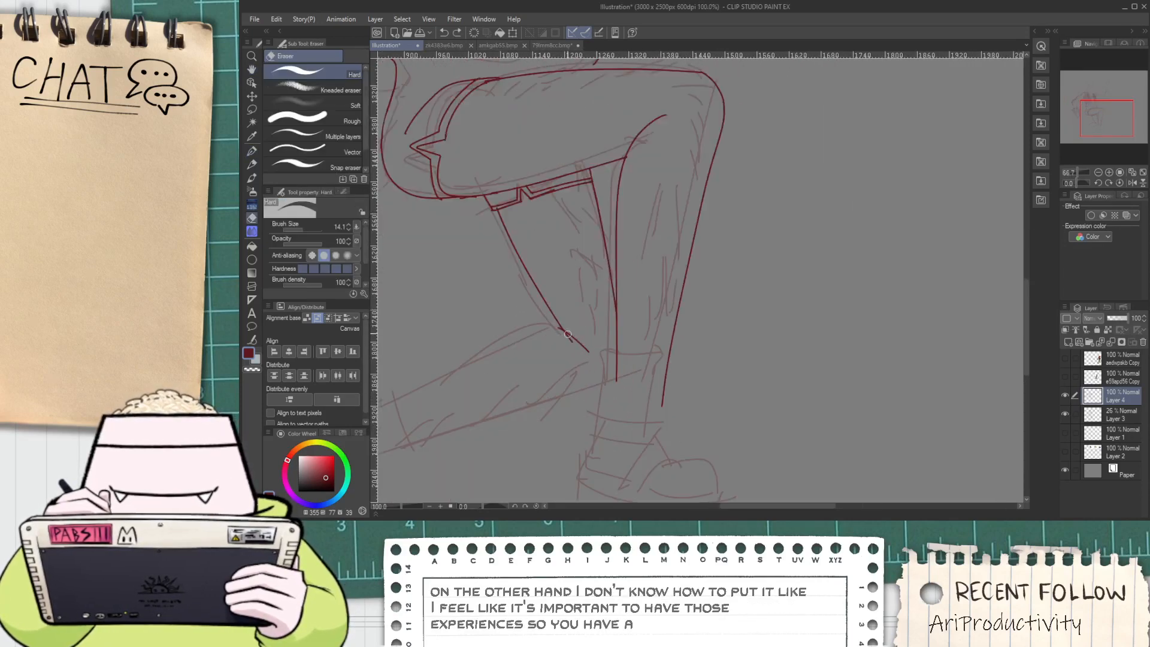
{"action": "left_click_drag", "start_coordinate": [576, 341], "coordinate": [584, 353]}
{"action": "key", "text": "p"}
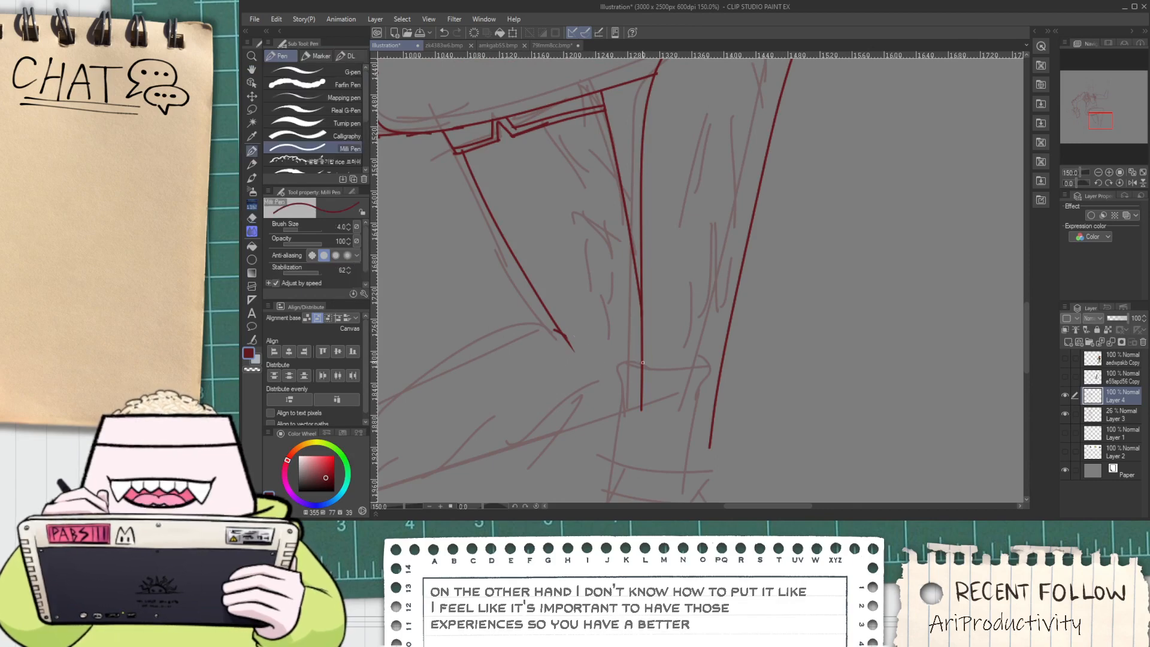
Draw the rear lower leg's upper and lower edges extending back nearly horizontally from the knee, and clean up their joins
{"action": "left_click_drag", "start_coordinate": [415, 352], "coordinate": [640, 369]}
{"action": "key", "text": "ctrl+z"}
{"action": "scroll", "coordinate": [564, 346], "scroll_direction": "down", "scroll_amount": 1}
{"action": "key", "text": "space"}
{"action": "left_click_drag", "start_coordinate": [548, 337], "coordinate": [668, 310]}
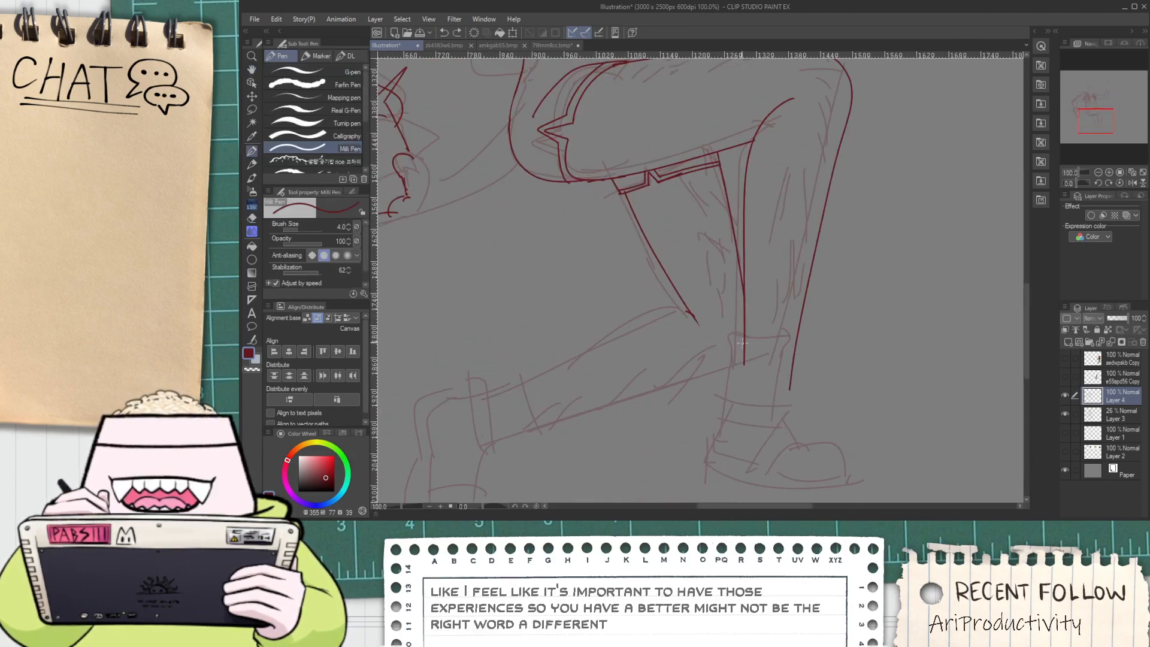
{"action": "mouse_move", "coordinate": [743, 339]}
{"action": "left_mouse_down"}
{"action": "mouse_move", "coordinate": [459, 333]}
{"action": "mouse_move", "coordinate": [686, 292]}
{"action": "left_mouse_up"}
{"action": "key", "text": "e"}
{"action": "scroll", "coordinate": [687, 292], "scroll_direction": "up", "scroll_amount": 2}
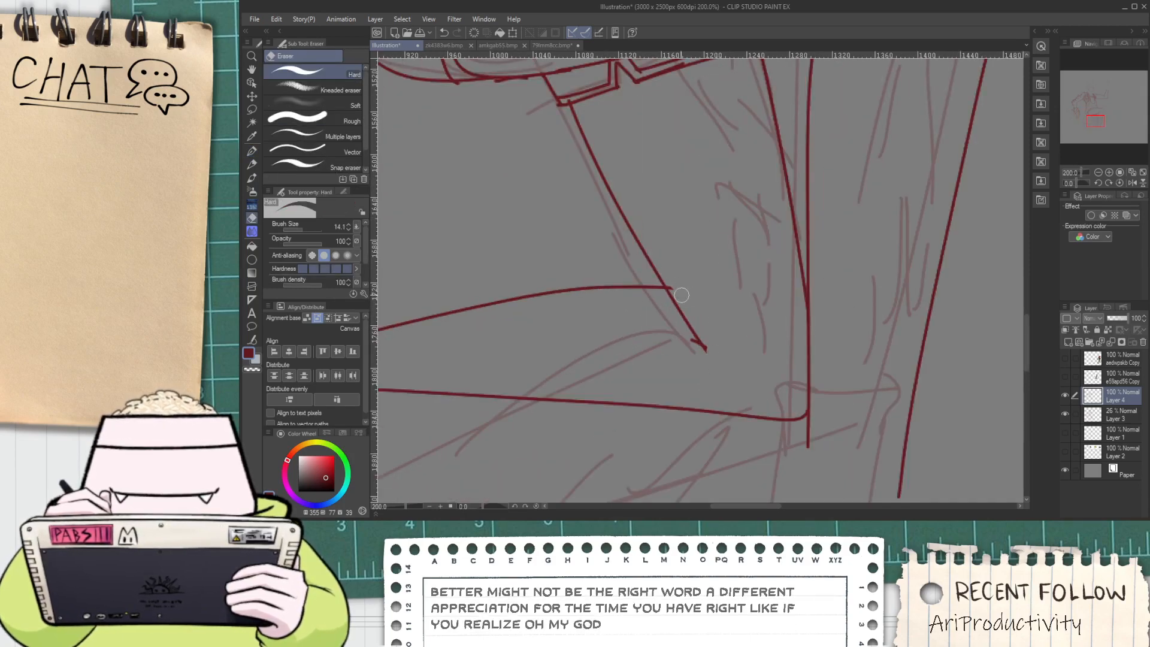
{"action": "scroll", "coordinate": [696, 309], "scroll_direction": "down", "scroll_amount": 3}
{"action": "key", "text": "p"}
{"action": "key", "text": "p"}
{"action": "scroll", "coordinate": [781, 303], "scroll_direction": "up", "scroll_amount": 1}
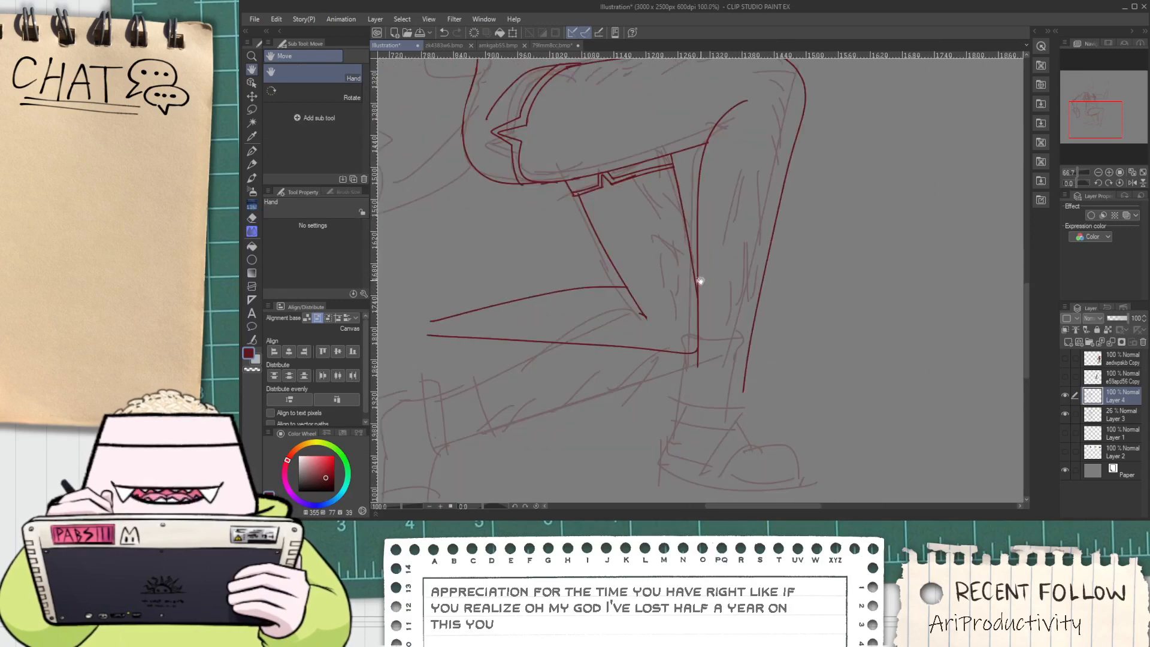
Draw a slightly curved line across the front shin below the knee and trim its overshooting end
{"action": "scroll", "coordinate": [706, 256], "scroll_direction": "up", "scroll_amount": 2}
{"action": "mouse_move", "coordinate": [652, 228]}
{"action": "left_mouse_down"}
{"action": "mouse_move", "coordinate": [828, 236]}
{"action": "mouse_move", "coordinate": [809, 238]}
{"action": "left_mouse_up"}
{"action": "key", "text": "e"}
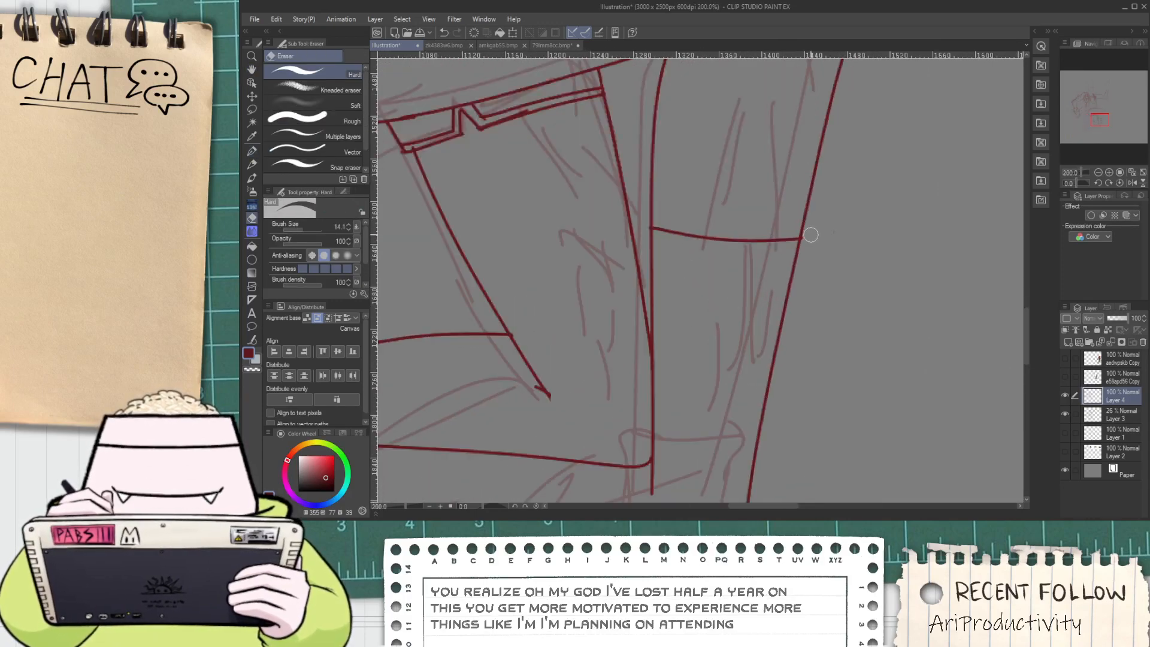
{"action": "scroll", "coordinate": [809, 237], "scroll_direction": "down", "scroll_amount": 3}
Draw two mirrored curved contour lines on the torso below the chest strap's buckle
{"action": "key", "text": "space"}
{"action": "left_click_drag", "start_coordinate": [798, 151], "coordinate": [752, 264]}
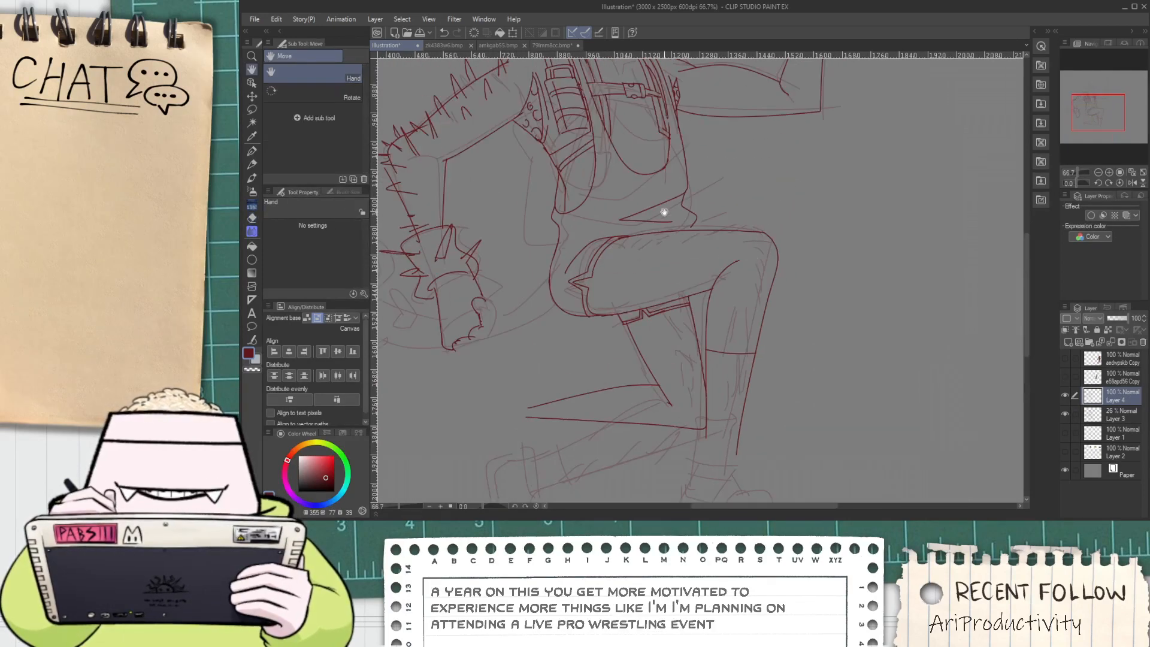
{"action": "scroll", "coordinate": [625, 221], "scroll_direction": "up", "scroll_amount": 1}
{"action": "scroll", "coordinate": [630, 217], "scroll_direction": "down", "scroll_amount": 1}
{"action": "mouse_move", "coordinate": [662, 192]}
{"action": "left_mouse_down"}
{"action": "mouse_move", "coordinate": [621, 326]}
{"action": "mouse_move", "coordinate": [558, 342]}
{"action": "mouse_move", "coordinate": [587, 283]}
{"action": "left_mouse_up"}
{"action": "scroll", "coordinate": [599, 303], "scroll_direction": "up", "scroll_amount": 2}
{"action": "key", "text": "p"}
{"action": "key", "text": "ctrl+z"}
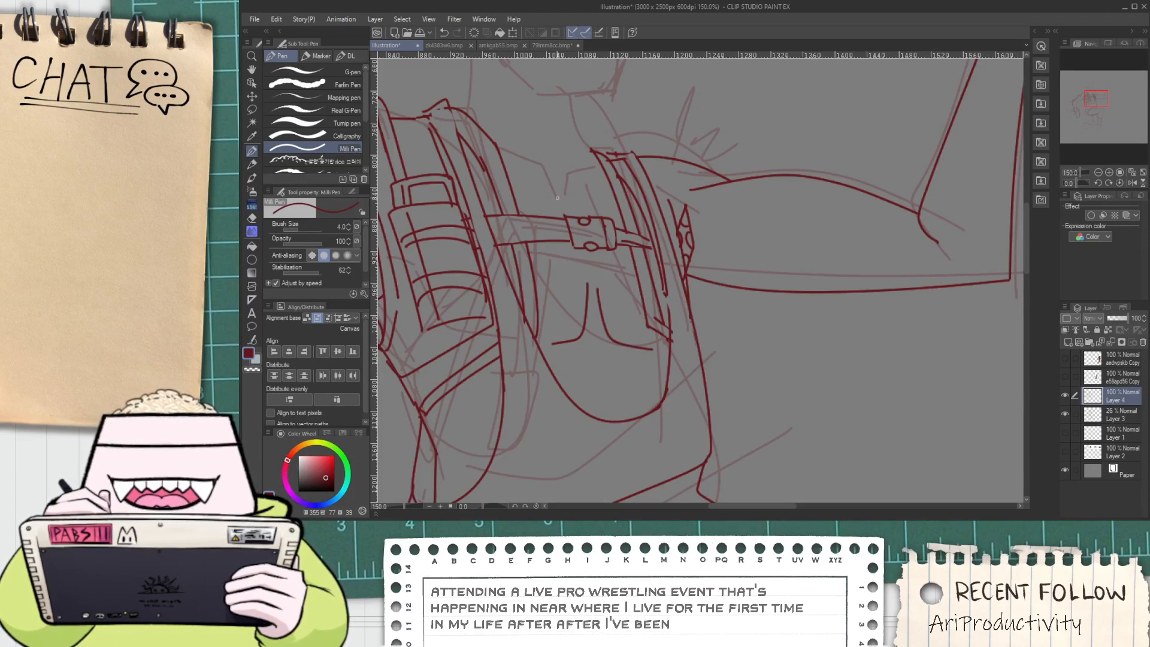
Draw the collarbone lines with short central marks between the vest straps, and both side lines of the neck
{"action": "scroll", "coordinate": [598, 281], "scroll_direction": "up", "scroll_amount": 1}
{"action": "mouse_move", "coordinate": [530, 192]}
{"action": "left_mouse_down"}
{"action": "mouse_move", "coordinate": [573, 208]}
{"action": "mouse_move", "coordinate": [619, 254]}
{"action": "mouse_move", "coordinate": [631, 235]}
{"action": "left_mouse_up"}
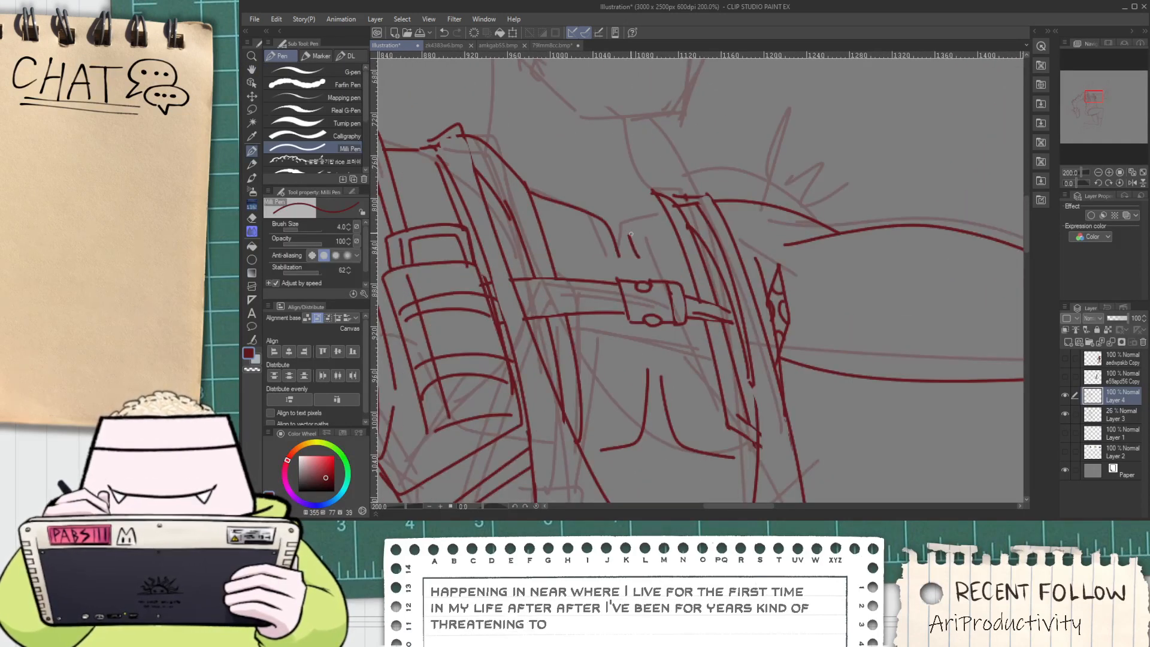
{"action": "left_click_drag", "start_coordinate": [594, 166], "coordinate": [611, 303]}
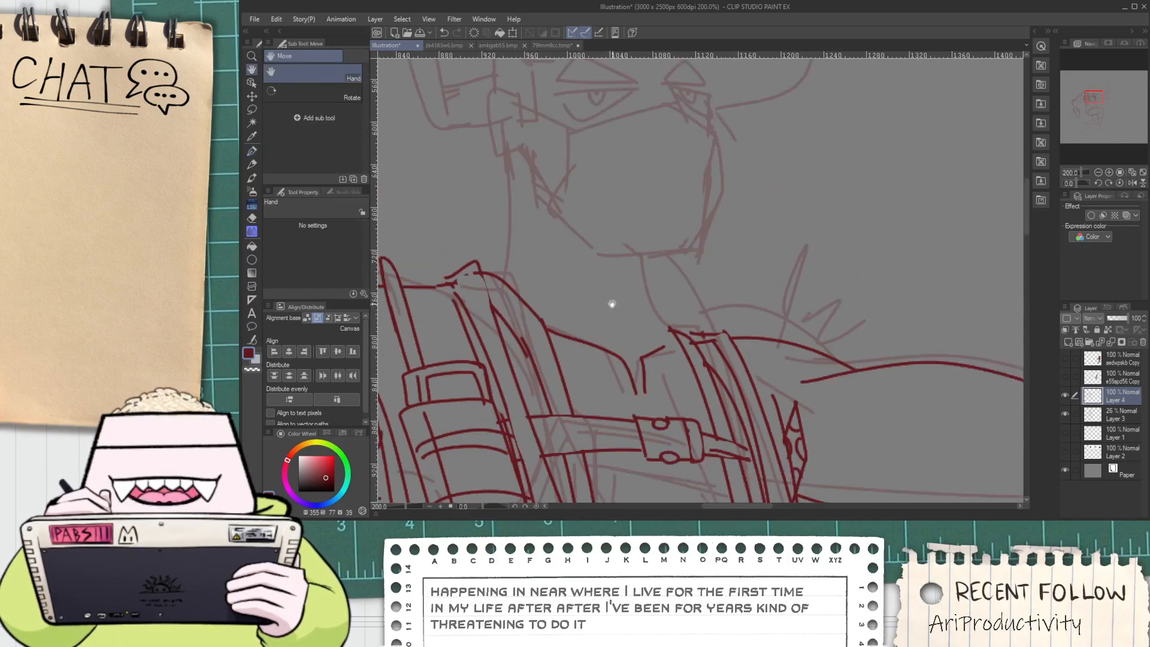
{"action": "mouse_move", "coordinate": [502, 277]}
{"action": "left_mouse_down"}
{"action": "mouse_move", "coordinate": [507, 180]}
{"action": "mouse_move", "coordinate": [509, 197]}
{"action": "mouse_move", "coordinate": [496, 147]}
{"action": "left_mouse_up"}
{"action": "key", "text": "ctrl+z"}
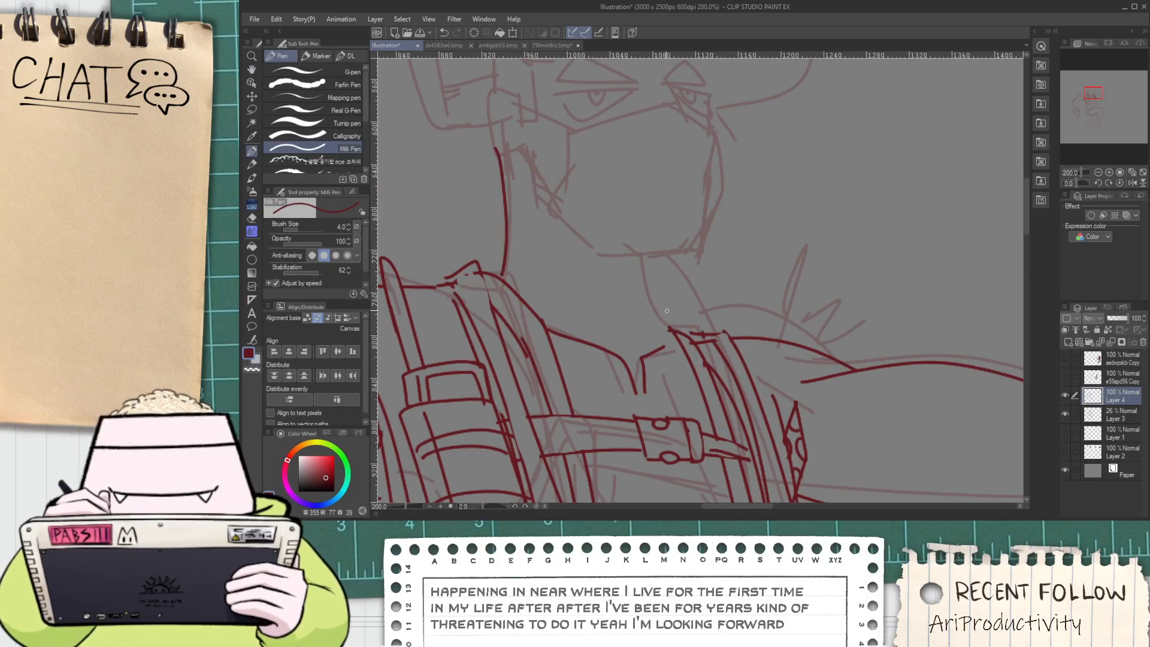
{"action": "scroll", "coordinate": [665, 318], "scroll_direction": "down", "scroll_amount": 4}
{"action": "left_click_drag", "start_coordinate": [637, 267], "coordinate": [624, 285]}
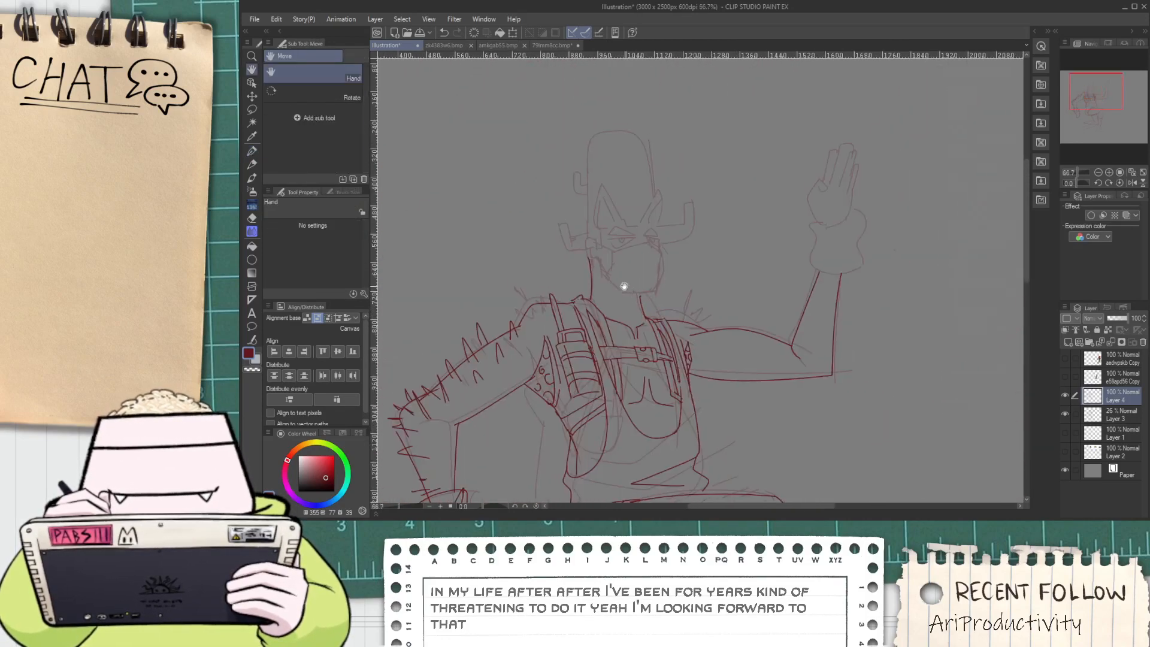
{"action": "scroll", "coordinate": [620, 288], "scroll_direction": "up", "scroll_amount": 3}
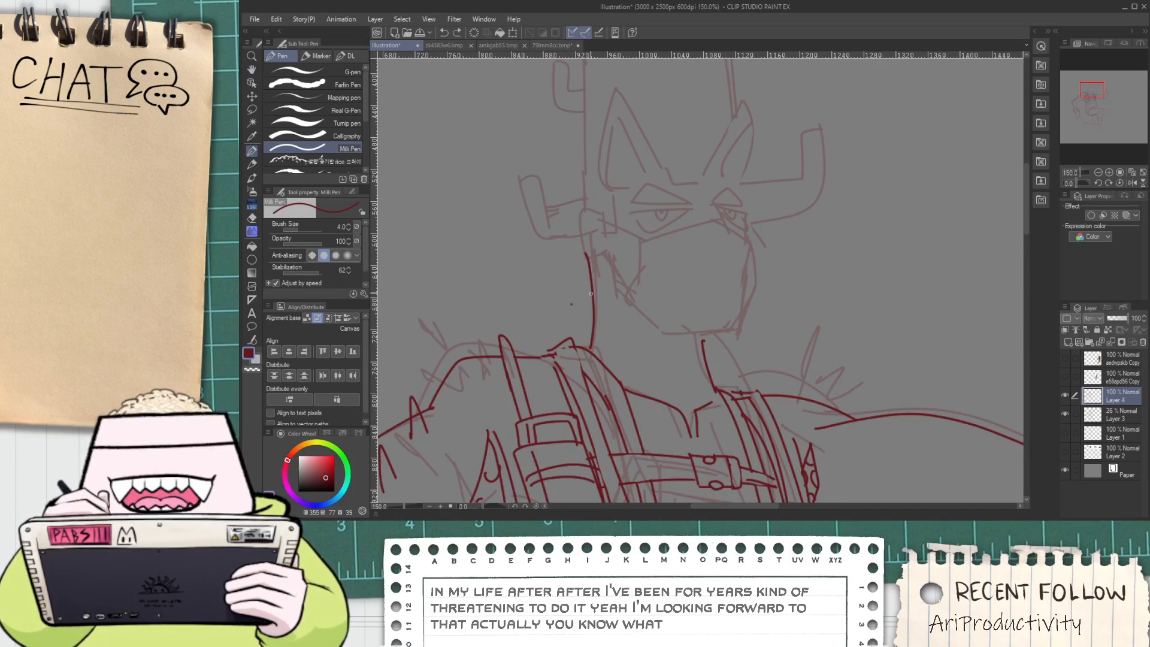
Try several curved strokes for a wide hat brim sweeping from behind the neck across the head
{"action": "scroll", "coordinate": [585, 294], "scroll_direction": "down", "scroll_amount": 3}
{"action": "scroll", "coordinate": [585, 294], "scroll_direction": "up", "scroll_amount": 3}
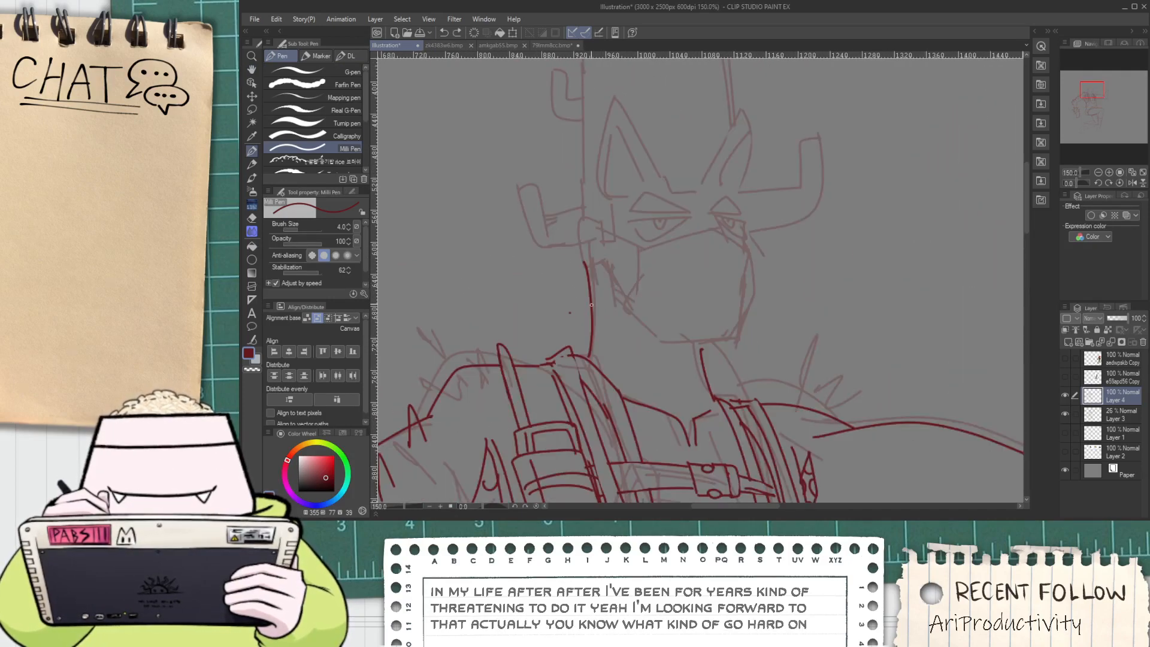
{"action": "left_click_drag", "start_coordinate": [587, 306], "coordinate": [440, 303]}
{"action": "left_click_drag", "start_coordinate": [485, 265], "coordinate": [778, 201]}
{"action": "key", "text": "ctrl+z"}
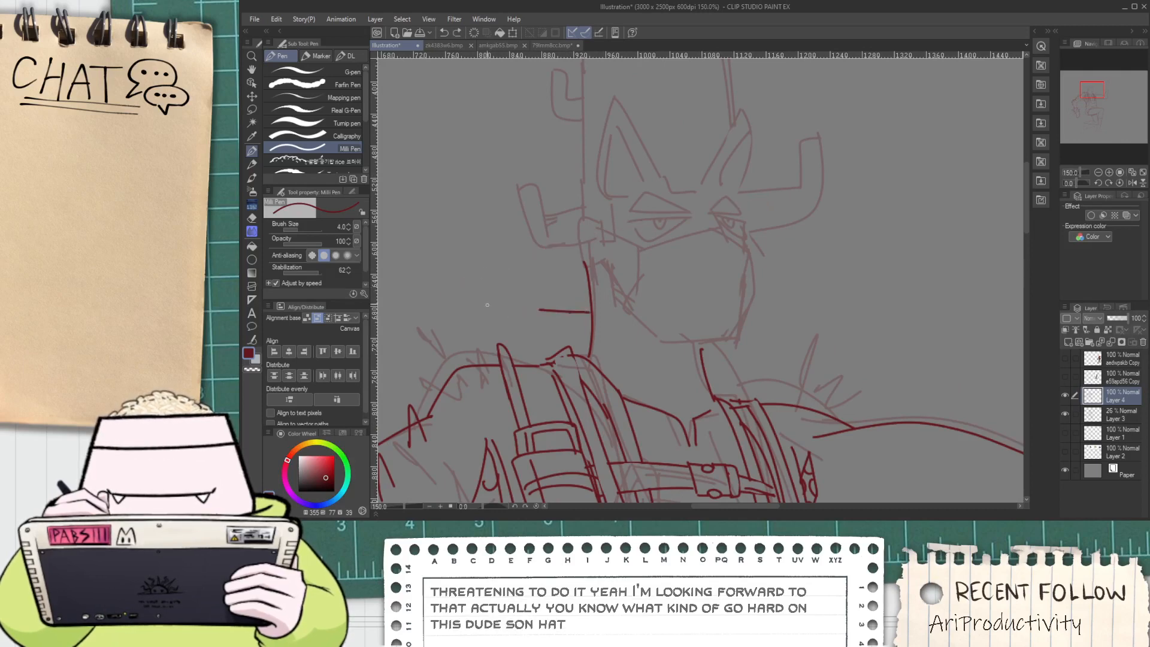
{"action": "left_click_drag", "start_coordinate": [487, 305], "coordinate": [787, 219]}
{"action": "key", "text": "ctrl+z"}
{"action": "left_click_drag", "start_coordinate": [569, 312], "coordinate": [578, 305]}
{"action": "left_click_drag", "start_coordinate": [447, 287], "coordinate": [763, 201]}
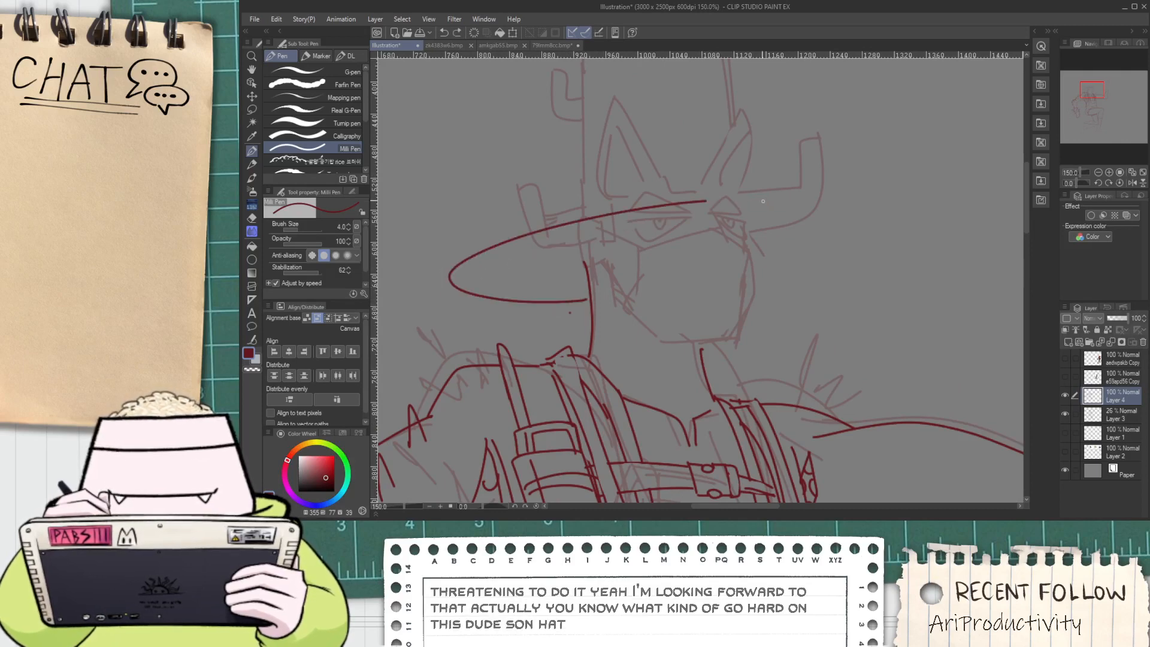
{"action": "key", "text": "ctrl+z"}
{"action": "mouse_move", "coordinate": [463, 304]}
{"action": "left_mouse_down"}
{"action": "mouse_move", "coordinate": [519, 252]}
{"action": "mouse_move", "coordinate": [770, 222]}
{"action": "mouse_move", "coordinate": [815, 267]}
{"action": "left_mouse_up"}
{"action": "key", "text": "ctrl+z"}
{"action": "key", "text": "ctrl+z"}
{"action": "mouse_move", "coordinate": [557, 303]}
{"action": "left_mouse_down"}
{"action": "mouse_move", "coordinate": [426, 286]}
{"action": "mouse_move", "coordinate": [785, 187]}
{"action": "mouse_move", "coordinate": [845, 267]}
{"action": "left_mouse_up"}
{"action": "key", "text": "ctrl+z"}
{"action": "key", "text": "ctrl+z"}
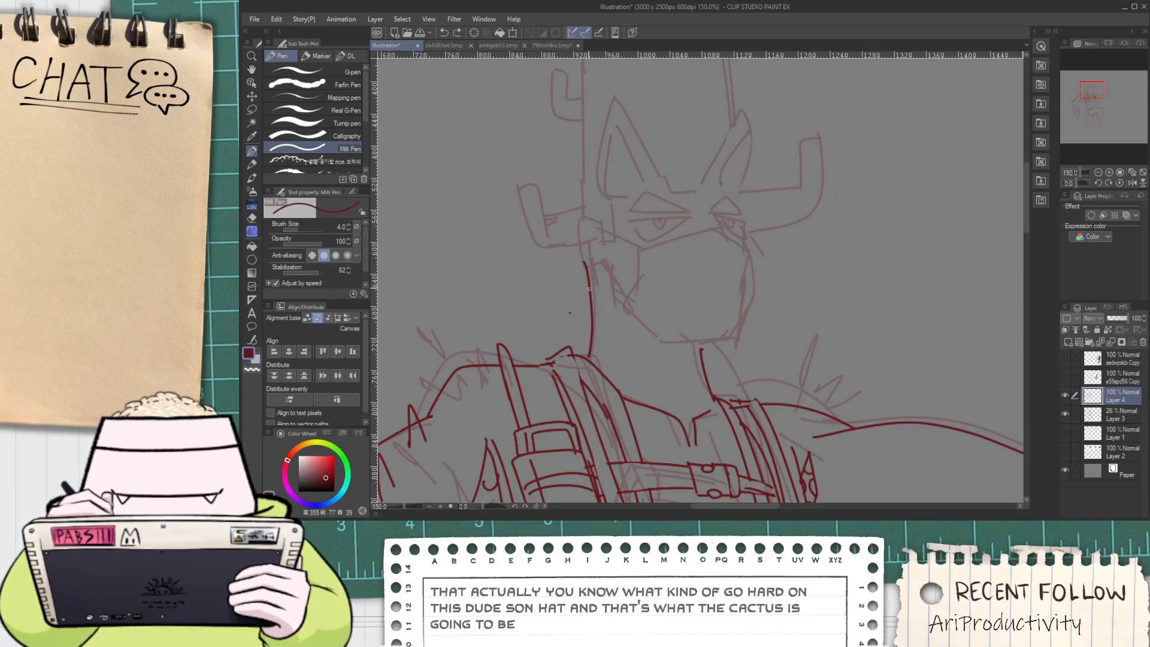
Draw a wide, tilted elliptical hat brim across the head, leaving it open beneath the face
{"action": "mouse_move", "coordinate": [512, 244]}
{"action": "left_mouse_down"}
{"action": "mouse_move", "coordinate": [747, 188]}
{"action": "mouse_move", "coordinate": [849, 212]}
{"action": "left_mouse_up"}
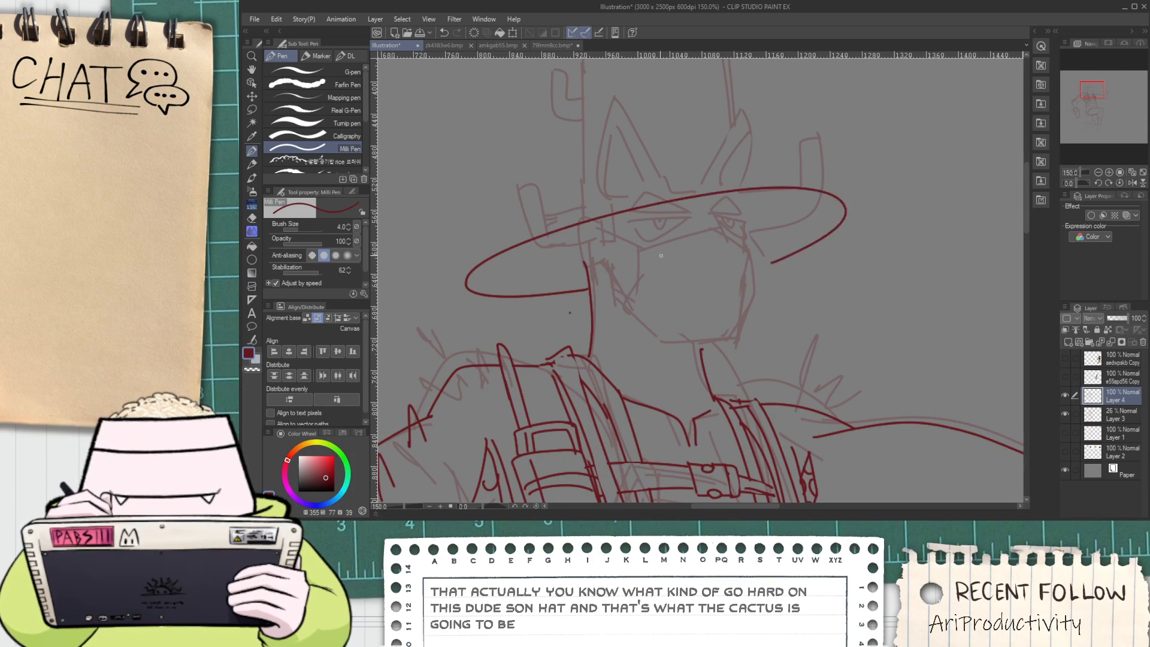
{"action": "key", "text": "space"}
{"action": "left_click_drag", "start_coordinate": [633, 264], "coordinate": [594, 311]}
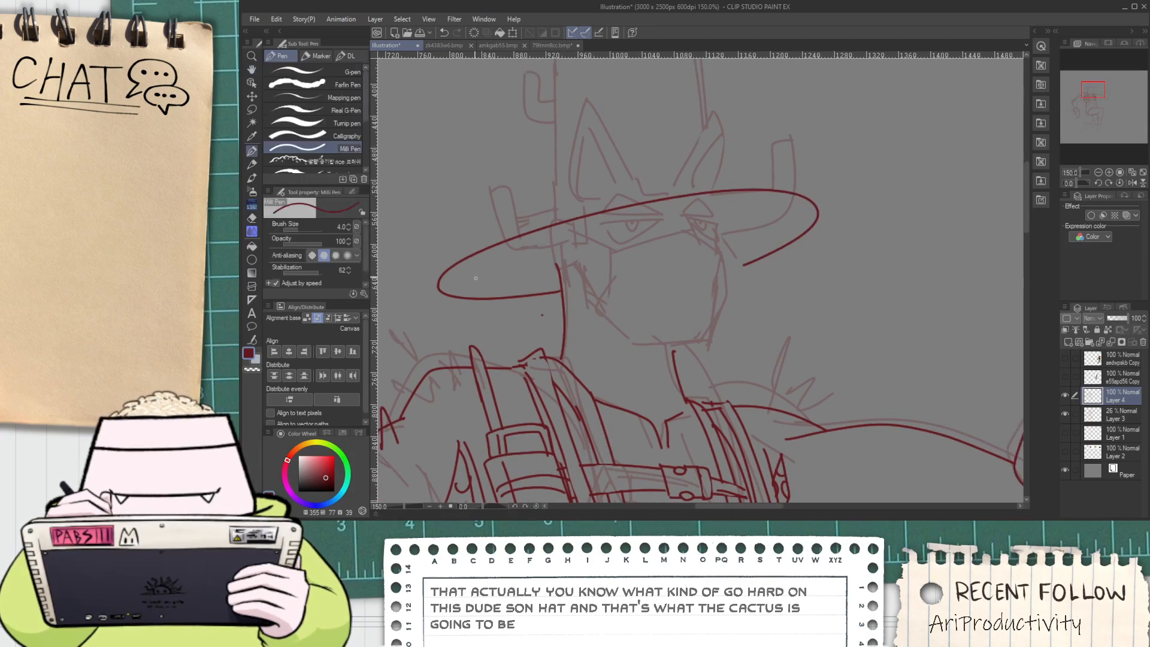
{"action": "scroll", "coordinate": [689, 197], "scroll_direction": "up", "scroll_amount": 3}
{"action": "scroll", "coordinate": [683, 205], "scroll_direction": "down", "scroll_amount": 4}
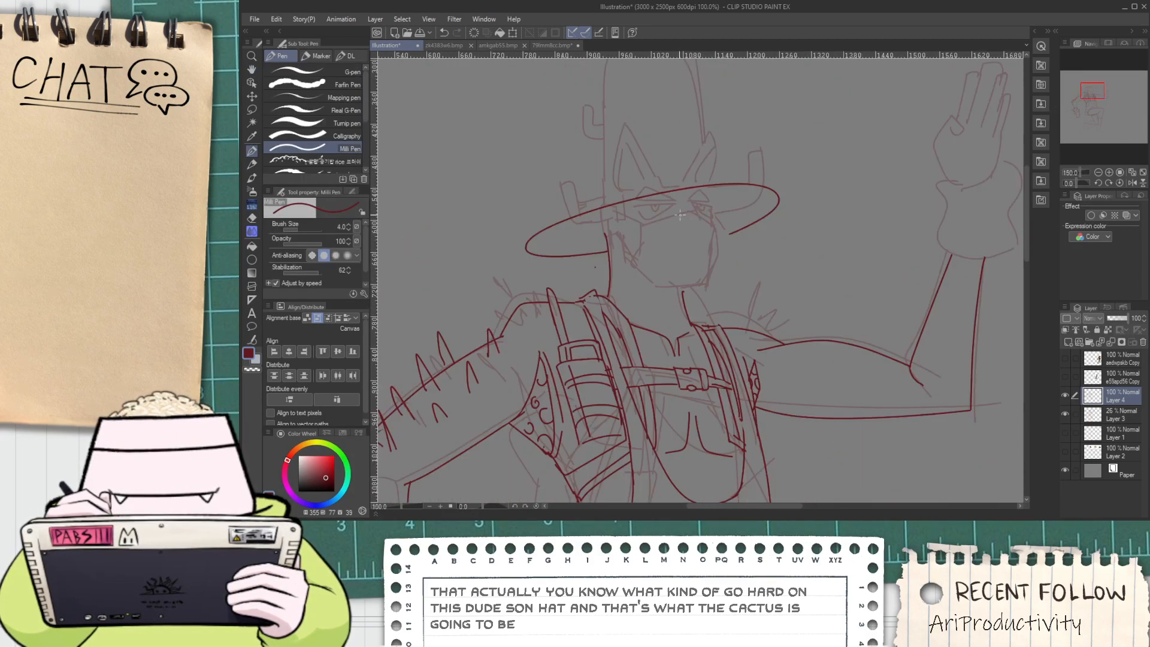
Draw straight slanted lines rising inward from both ends of the hat brim
{"action": "key", "text": "space"}
{"action": "left_click_drag", "start_coordinate": [643, 224], "coordinate": [603, 270]}
{"action": "scroll", "coordinate": [584, 274], "scroll_direction": "up", "scroll_amount": 1}
{"action": "left_click_drag", "start_coordinate": [439, 298], "coordinate": [571, 189]}
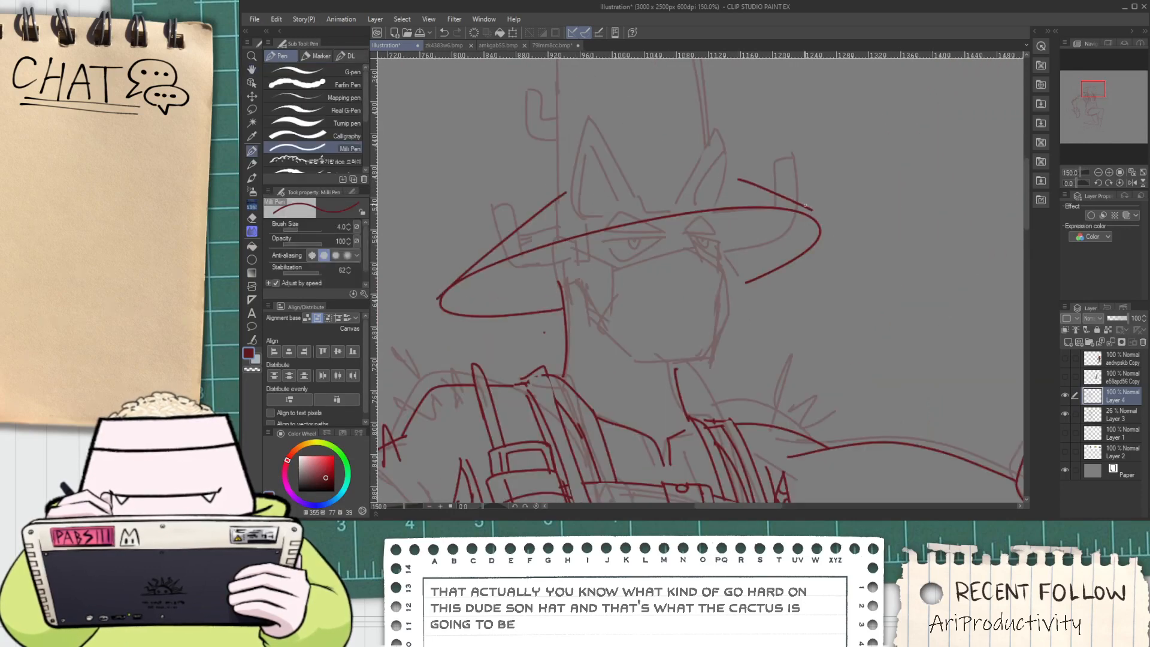
{"action": "scroll", "coordinate": [578, 218], "scroll_direction": "up", "scroll_amount": 1}
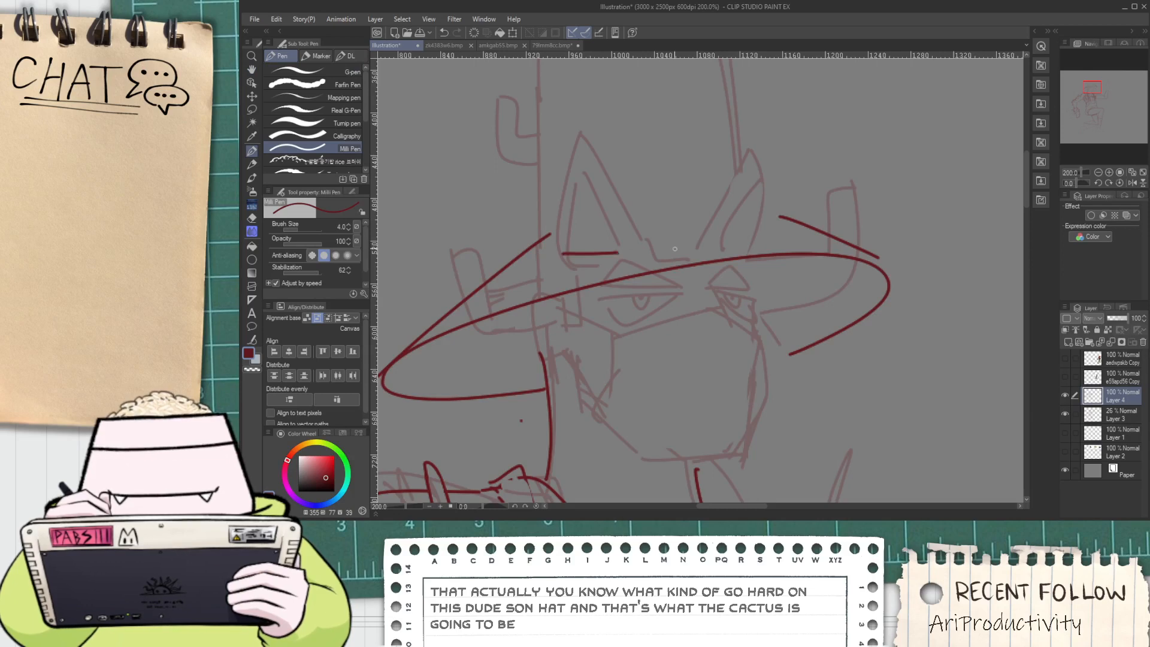
Redraw the base line of the left ear as one longer stroke slanting up above the hat brim
{"action": "left_click_drag", "start_coordinate": [675, 249], "coordinate": [680, 248]}
{"action": "key", "text": "ctrl+z"}
{"action": "left_click_drag", "start_coordinate": [557, 259], "coordinate": [675, 232]}
Try smooth pointed side lines for the left ear, rising from its slanted base line
{"action": "left_click_drag", "start_coordinate": [558, 258], "coordinate": [577, 117]}
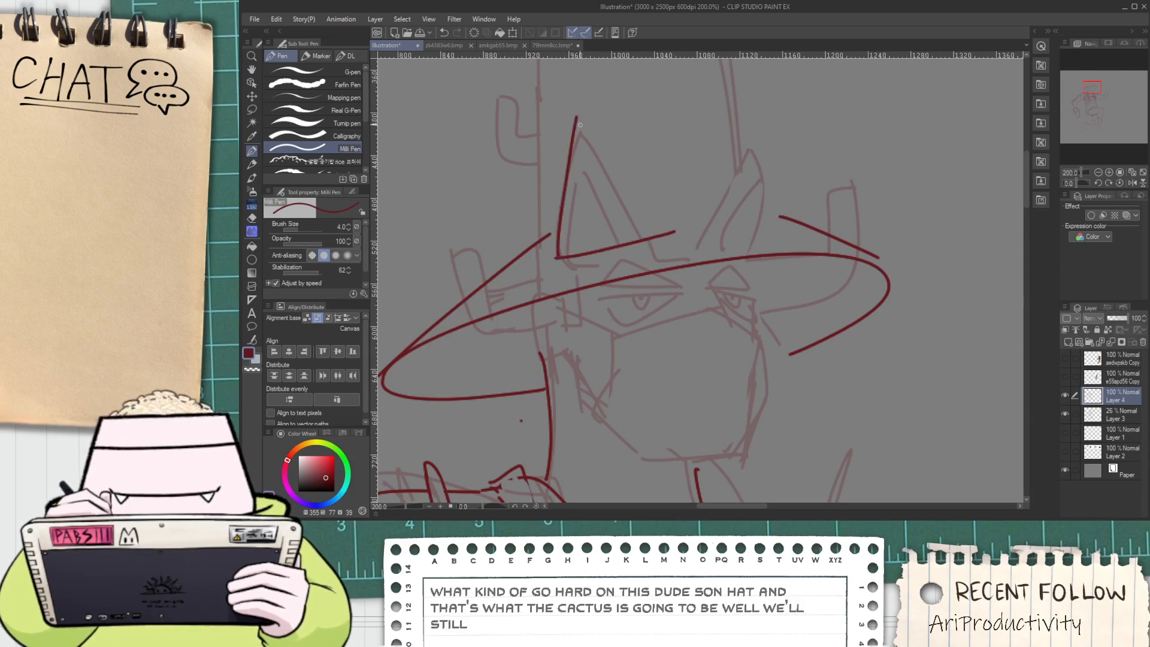
{"action": "key", "text": "ctrl+z"}
{"action": "mouse_move", "coordinate": [557, 257]}
{"action": "left_mouse_down"}
{"action": "mouse_move", "coordinate": [589, 112]}
{"action": "mouse_move", "coordinate": [672, 215]}
{"action": "left_mouse_up"}
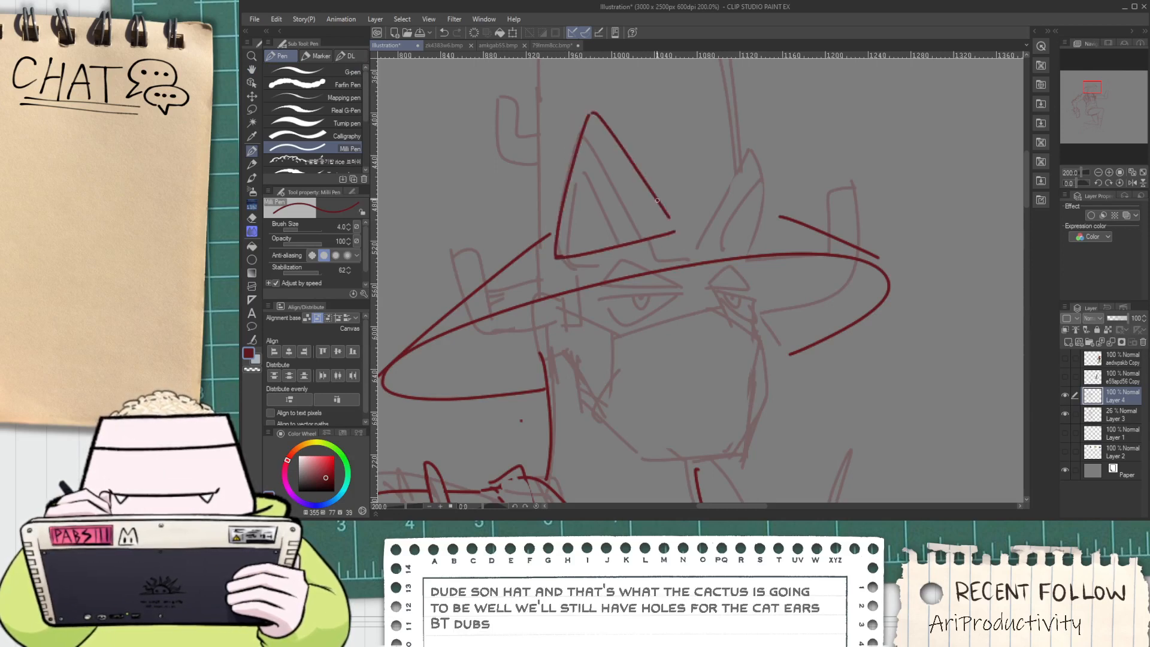
{"action": "key", "text": "ctrl+z"}
{"action": "left_click_drag", "start_coordinate": [597, 113], "coordinate": [672, 214]}
{"action": "key", "text": "ctrl+z"}
{"action": "key", "text": "ctrl+z"}
{"action": "scroll", "coordinate": [593, 207], "scroll_direction": "down", "scroll_amount": 3}
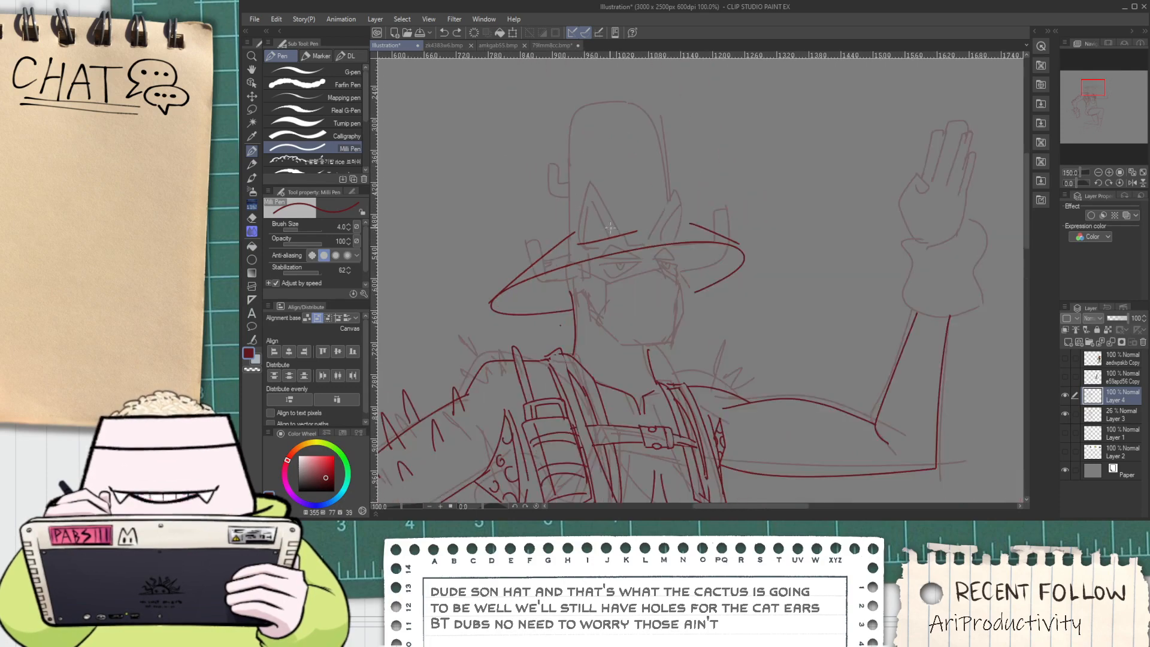
Outline the left ear with short bristle dashes and a jagged fur edge, and draw a pointed inner ear inside it
{"action": "key", "text": "space"}
{"action": "left_click_drag", "start_coordinate": [717, 310], "coordinate": [621, 121]}
{"action": "scroll", "coordinate": [606, 210], "scroll_direction": "down", "scroll_amount": 1}
{"action": "mouse_move", "coordinate": [701, 335]}
{"action": "left_mouse_down"}
{"action": "mouse_move", "coordinate": [606, 210]}
{"action": "mouse_move", "coordinate": [711, 426]}
{"action": "left_mouse_up"}
{"action": "scroll", "coordinate": [607, 210], "scroll_direction": "down", "scroll_amount": 1}
{"action": "scroll", "coordinate": [585, 224], "scroll_direction": "up", "scroll_amount": 5}
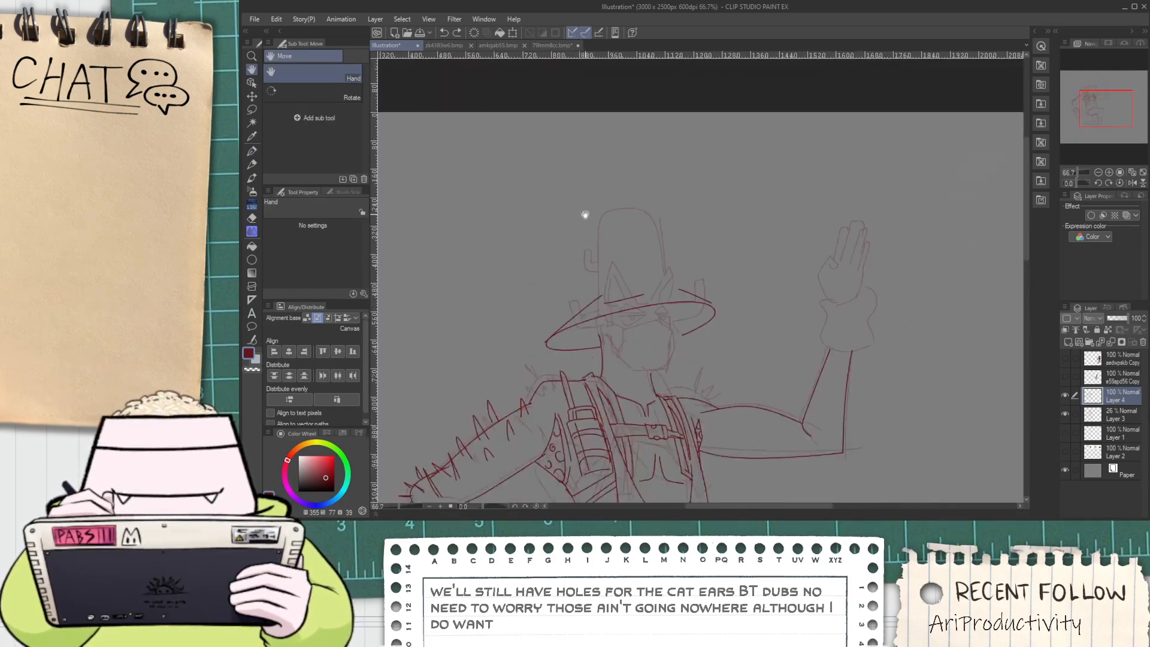
{"action": "scroll", "coordinate": [655, 428], "scroll_direction": "up", "scroll_amount": 2}
{"action": "key", "text": "p"}
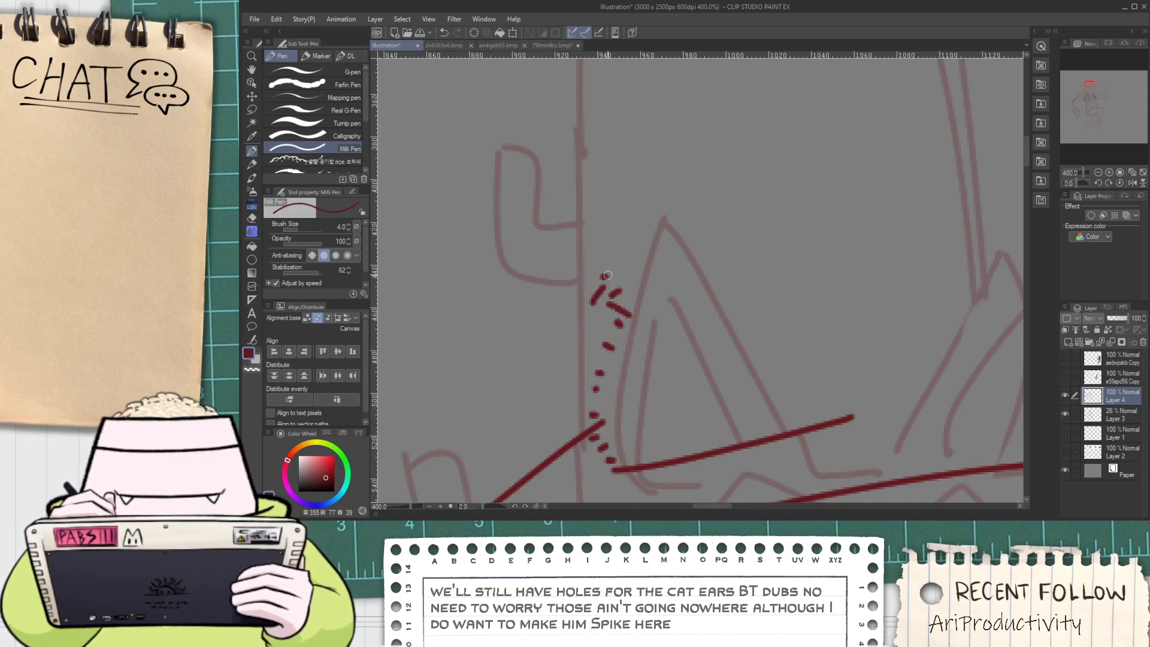
{"action": "mouse_move", "coordinate": [664, 220]}
{"action": "left_mouse_down"}
{"action": "mouse_move", "coordinate": [706, 159]}
{"action": "mouse_move", "coordinate": [734, 206]}
{"action": "left_mouse_up"}
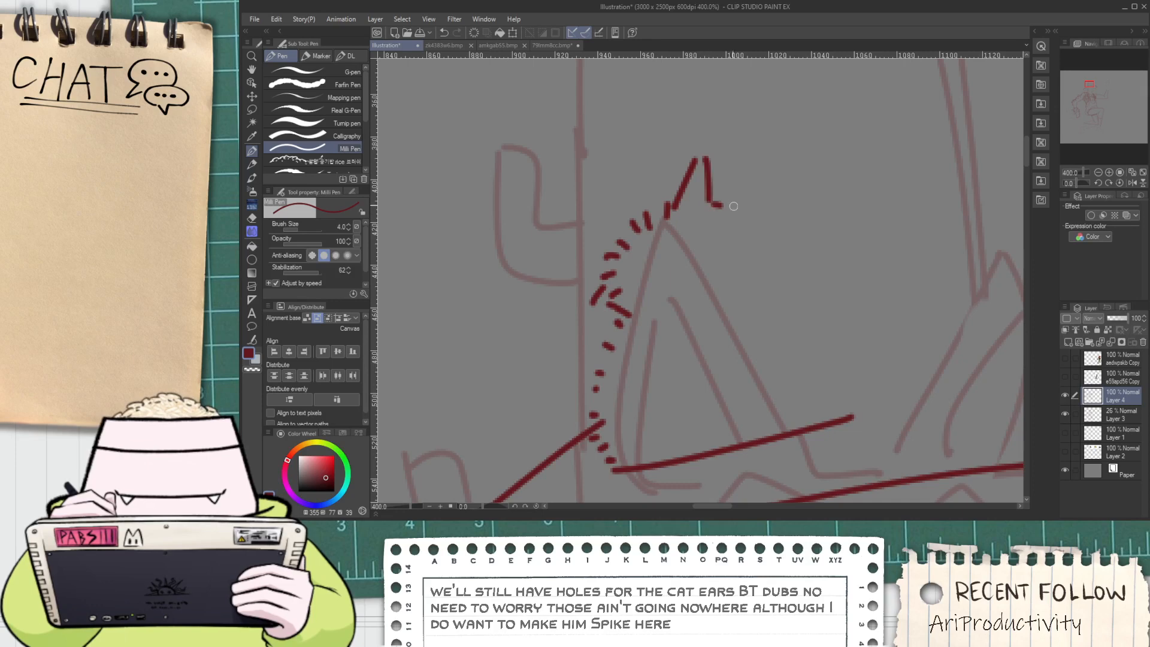
{"action": "mouse_move", "coordinate": [757, 243]}
{"action": "left_mouse_down"}
{"action": "mouse_move", "coordinate": [748, 307]}
{"action": "mouse_move", "coordinate": [792, 305]}
{"action": "mouse_move", "coordinate": [832, 341]}
{"action": "left_mouse_up"}
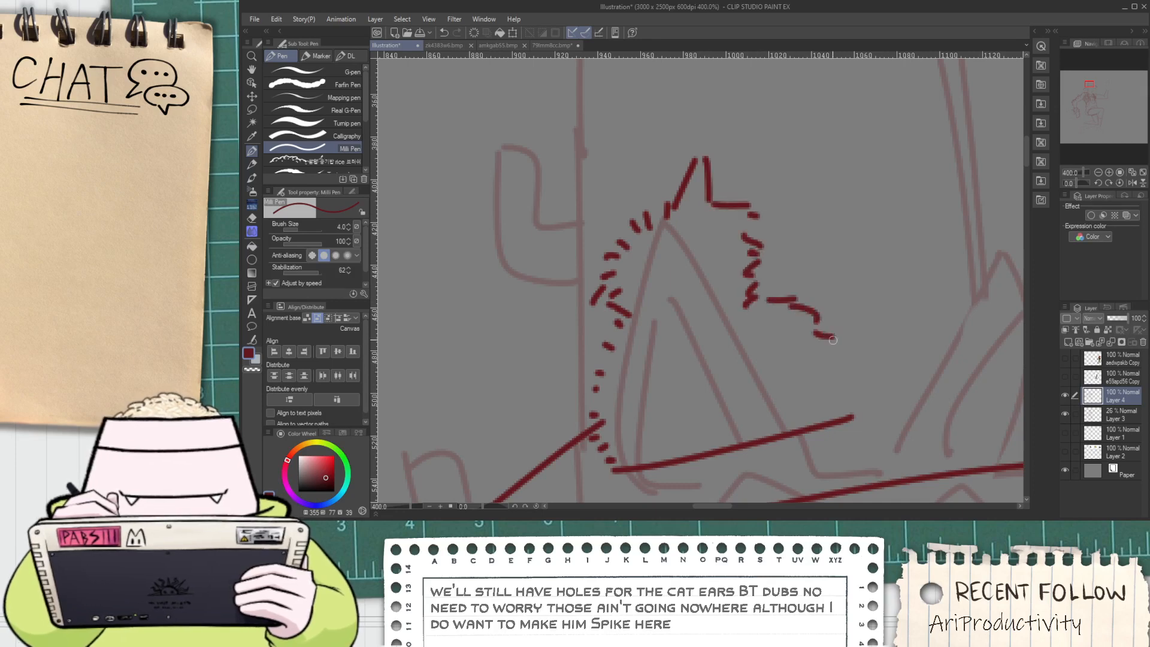
{"action": "mouse_move", "coordinate": [654, 460]}
{"action": "left_mouse_down"}
{"action": "mouse_move", "coordinate": [668, 297]}
{"action": "mouse_move", "coordinate": [679, 256]}
{"action": "left_mouse_up"}
{"action": "left_click_drag", "start_coordinate": [687, 255], "coordinate": [741, 431]}
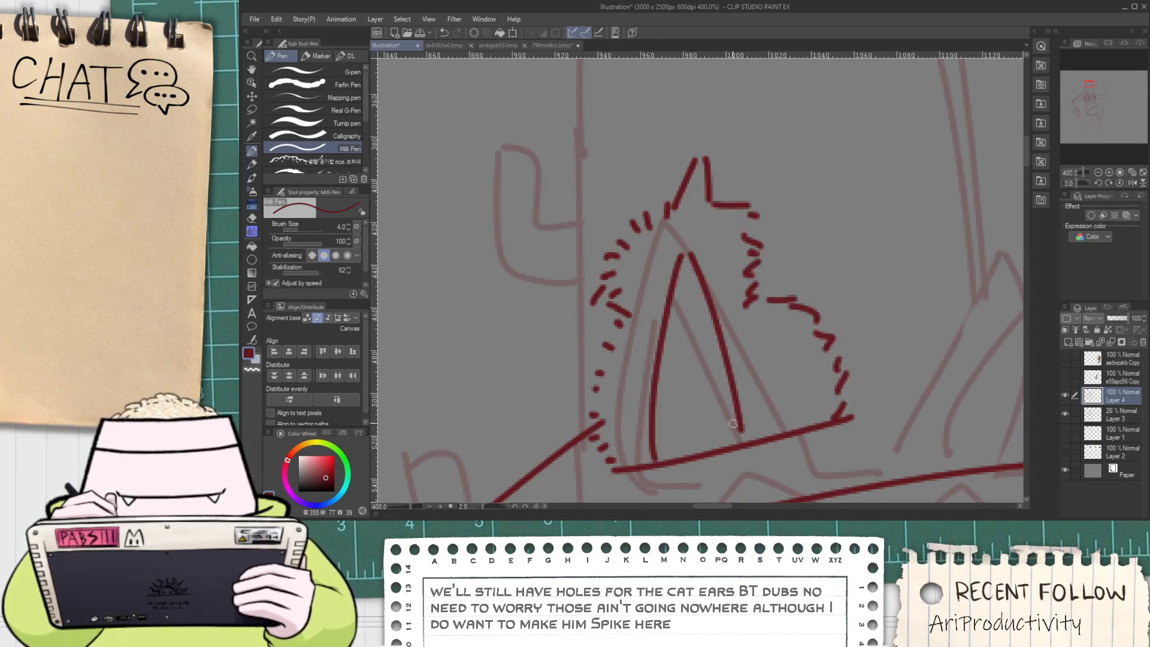
Draw the base line of the right ear above the brim and surround the ear with short radiating bristle dashes
{"action": "scroll", "coordinate": [724, 416], "scroll_direction": "down", "scroll_amount": 3}
{"action": "key", "text": "space"}
{"action": "scroll", "coordinate": [666, 357], "scroll_direction": "up", "scroll_amount": 1}
{"action": "mouse_move", "coordinate": [818, 420]}
{"action": "left_mouse_down"}
{"action": "mouse_move", "coordinate": [666, 357]}
{"action": "mouse_move", "coordinate": [761, 354]}
{"action": "left_mouse_up"}
{"action": "scroll", "coordinate": [666, 358], "scroll_direction": "up", "scroll_amount": 3}
{"action": "key", "text": "ctrl+z"}
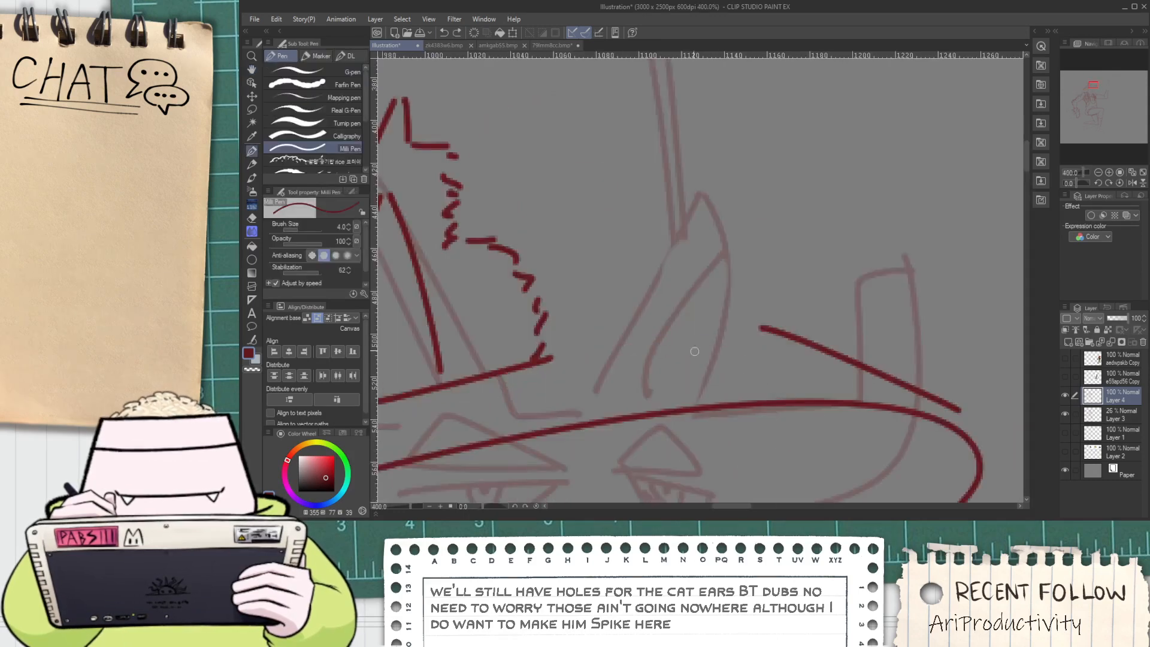
{"action": "mouse_move", "coordinate": [644, 342]}
{"action": "left_mouse_down"}
{"action": "mouse_move", "coordinate": [795, 372]}
{"action": "mouse_move", "coordinate": [821, 365]}
{"action": "left_mouse_up"}
{"action": "key", "text": "ctrl+z"}
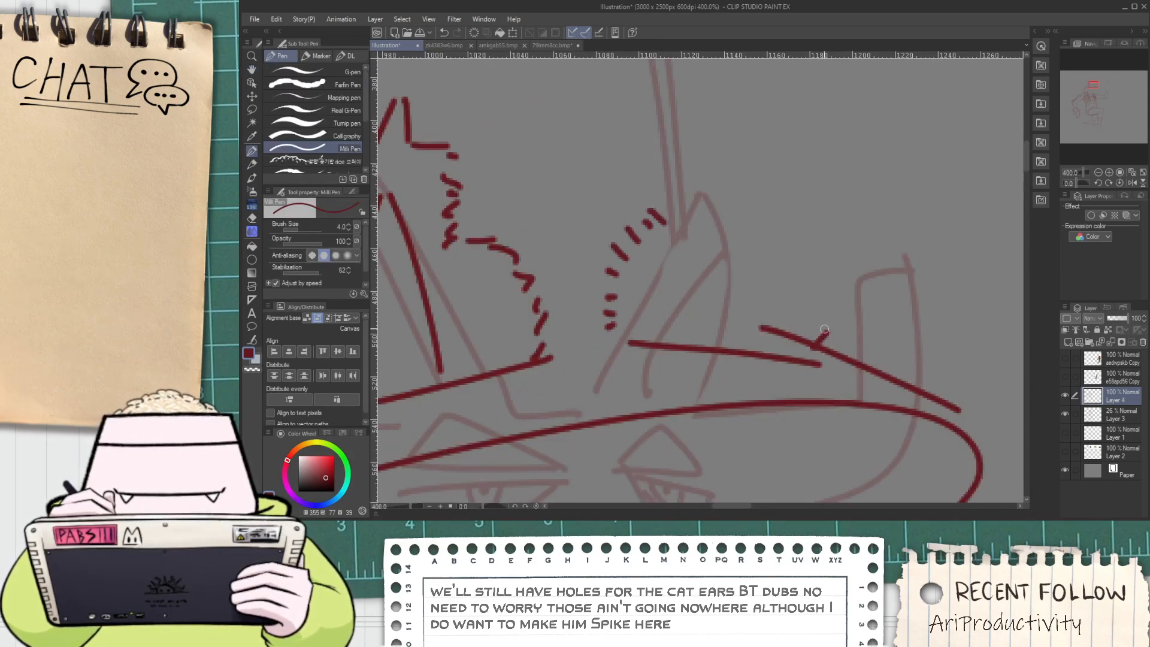
{"action": "left_click_drag", "start_coordinate": [811, 264], "coordinate": [827, 253]}
{"action": "left_click_drag", "start_coordinate": [790, 251], "coordinate": [803, 238]}
{"action": "left_click_drag", "start_coordinate": [783, 226], "coordinate": [811, 204]}
{"action": "mouse_move", "coordinate": [701, 204]}
{"action": "left_mouse_down"}
{"action": "mouse_move", "coordinate": [693, 183]}
{"action": "mouse_move", "coordinate": [668, 178]}
{"action": "left_mouse_up"}
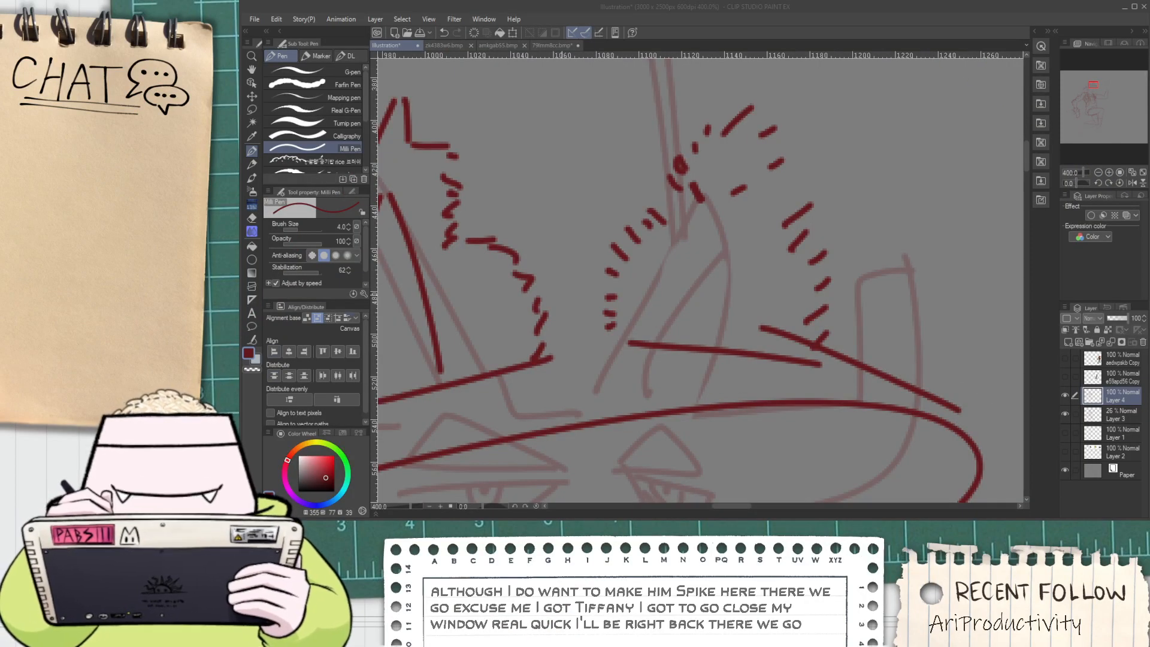
Erase the brim's slanted line inside the right ear and draw the pointed inner ear on its base line
{"action": "left_click_drag", "start_coordinate": [633, 301], "coordinate": [632, 298]}
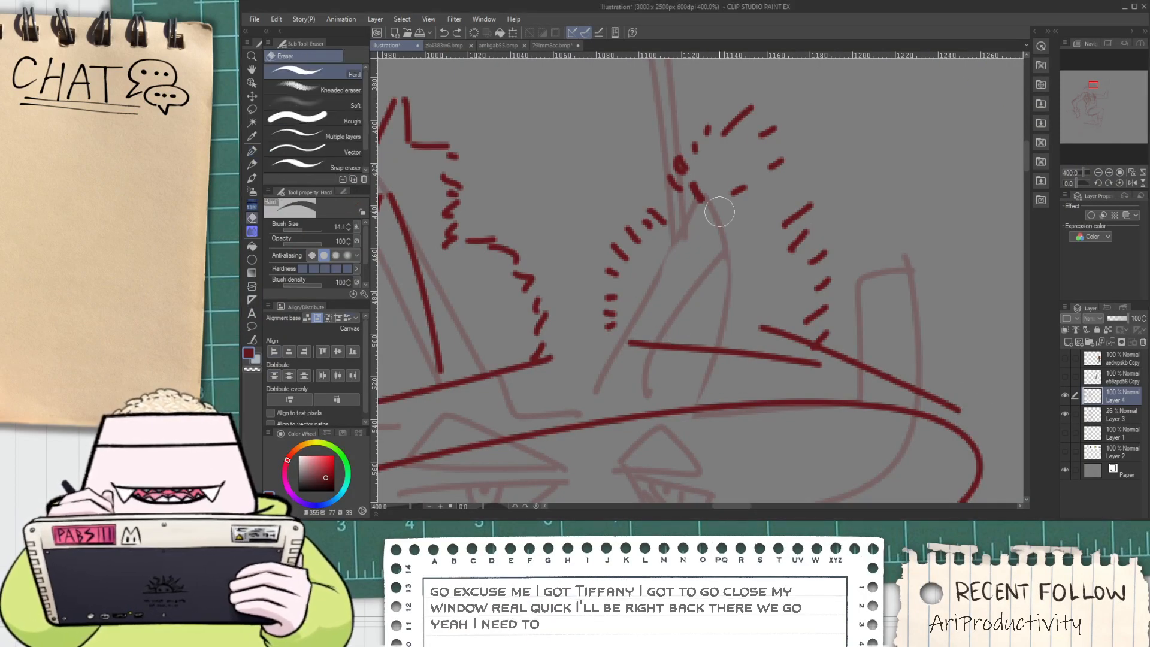
{"action": "left_click_drag", "start_coordinate": [684, 345], "coordinate": [742, 196]}
{"action": "left_click_drag", "start_coordinate": [736, 193], "coordinate": [777, 356]}
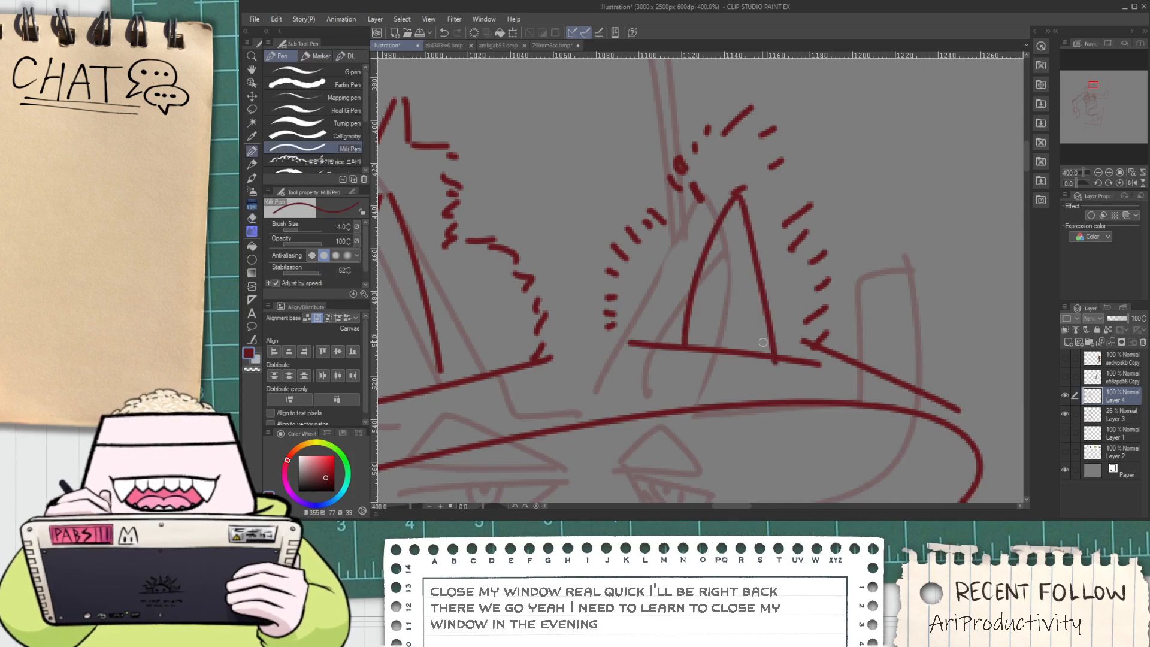
Try a tall, rounded crown outline rising from the brim behind the ears
{"action": "scroll", "coordinate": [686, 323], "scroll_direction": "down", "scroll_amount": 5}
{"action": "scroll", "coordinate": [619, 333], "scroll_direction": "up", "scroll_amount": 1}
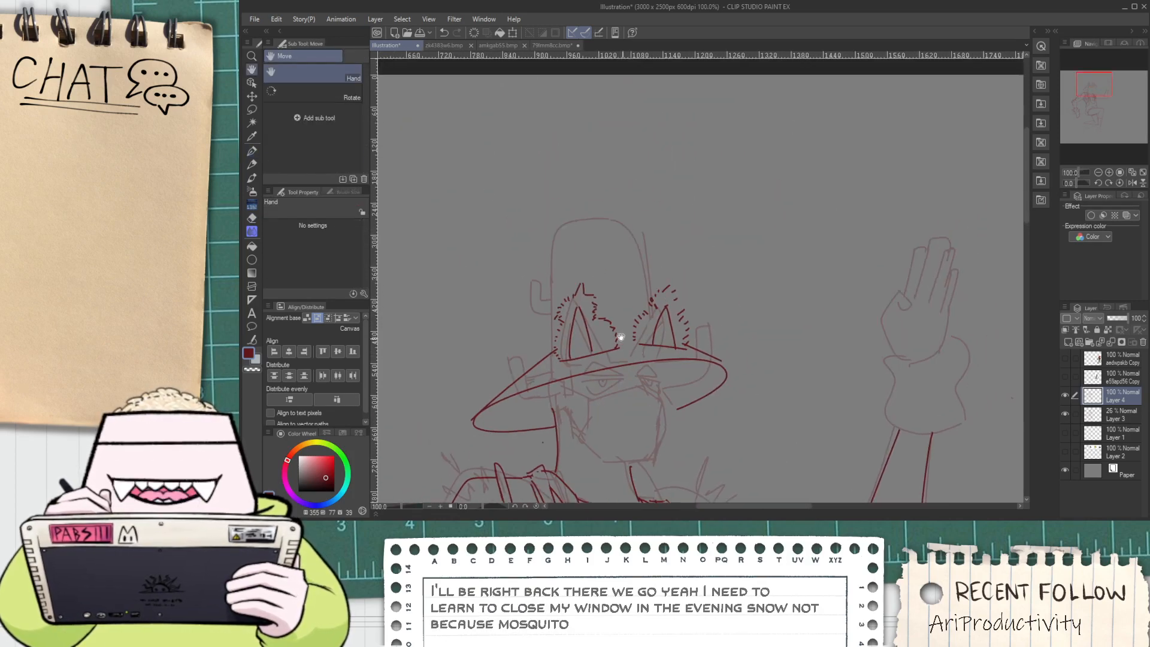
{"action": "scroll", "coordinate": [557, 301], "scroll_direction": "up", "scroll_amount": 1}
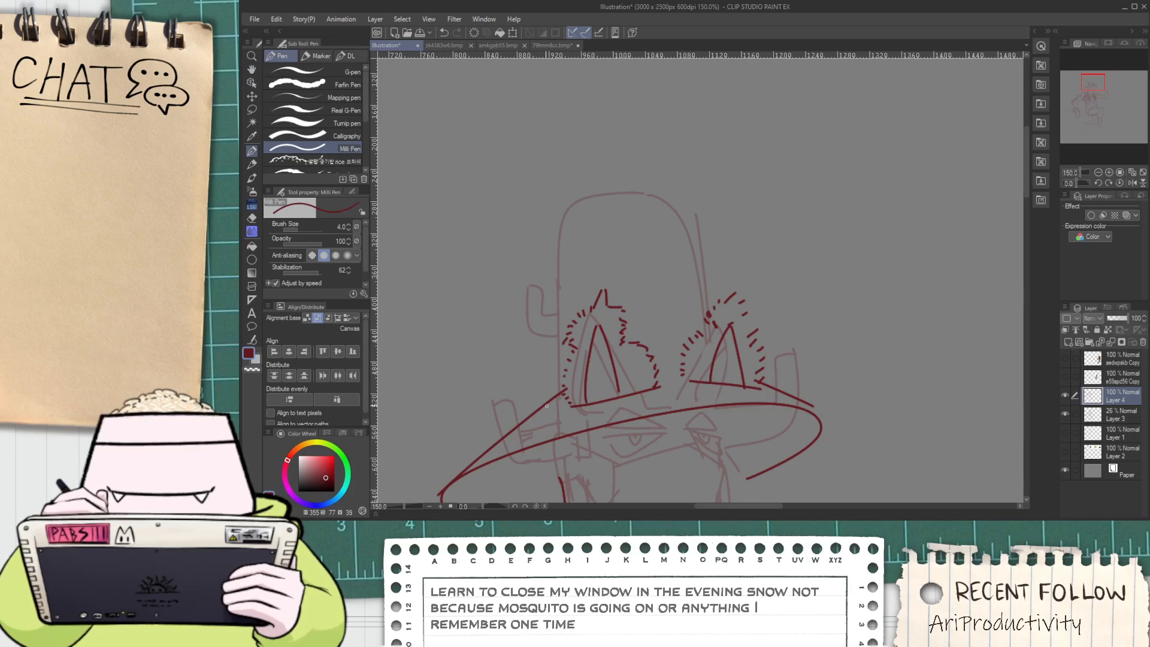
{"action": "left_click_drag", "start_coordinate": [552, 412], "coordinate": [538, 262]}
{"action": "key", "text": "ctrl+z"}
{"action": "mouse_move", "coordinate": [541, 404]}
{"action": "left_mouse_down"}
{"action": "mouse_move", "coordinate": [540, 132]}
{"action": "mouse_move", "coordinate": [728, 303]}
{"action": "left_mouse_up"}
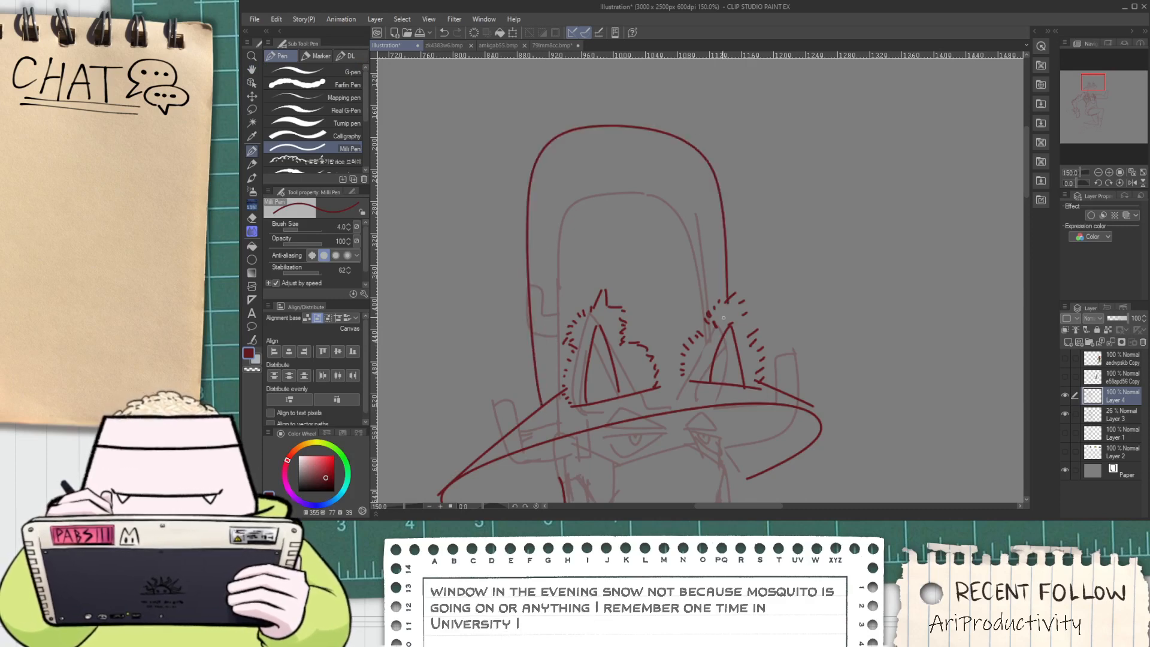
{"action": "key", "text": "ctrl+z"}
{"action": "key", "text": "ctrl+z"}
Draw the tall hat crown with a straight left side, a gently curved top and a right side descending to the ear
{"action": "mouse_move", "coordinate": [533, 398]}
{"action": "left_mouse_down"}
{"action": "mouse_move", "coordinate": [525, 179]}
{"action": "mouse_move", "coordinate": [617, 153]}
{"action": "mouse_move", "coordinate": [673, 166]}
{"action": "mouse_move", "coordinate": [638, 185]}
{"action": "left_mouse_up"}
{"action": "scroll", "coordinate": [674, 176], "scroll_direction": "down", "scroll_amount": 2}
{"action": "key", "text": "space"}
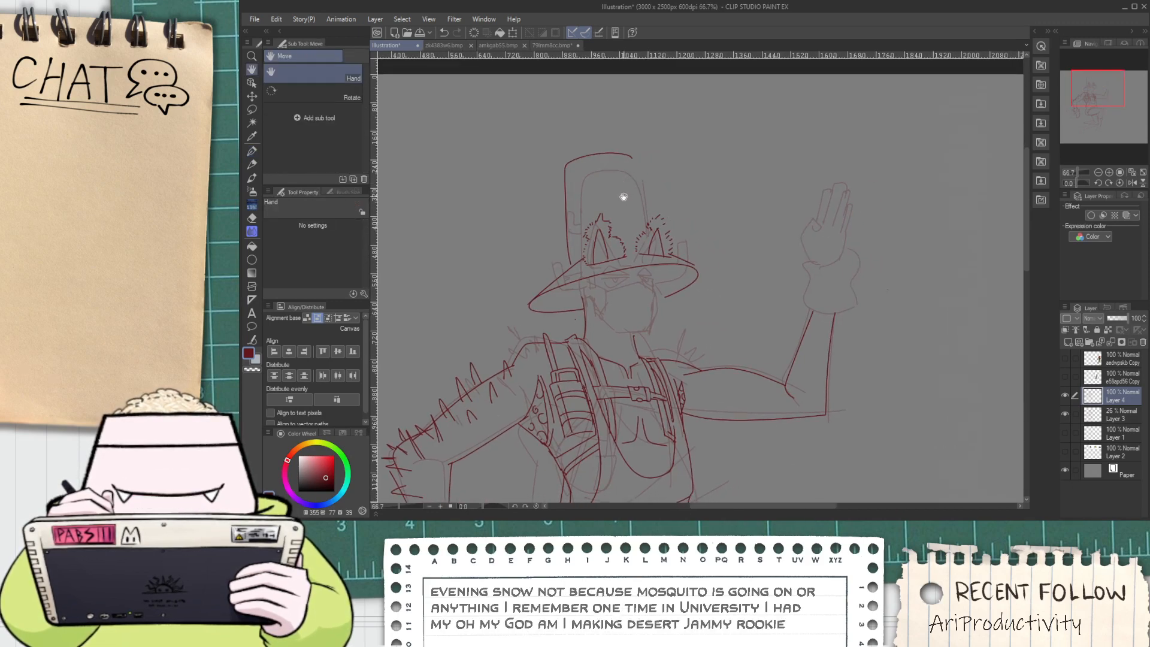
{"action": "scroll", "coordinate": [626, 168], "scroll_direction": "up", "scroll_amount": 2}
{"action": "key", "text": "p"}
{"action": "left_click_drag", "start_coordinate": [646, 161], "coordinate": [672, 326]}
Erase the brim line's overhang beside the left ear and extend the crown's left side down to meet the brim
{"action": "scroll", "coordinate": [514, 365], "scroll_direction": "up", "scroll_amount": 3}
{"action": "key", "text": "e"}
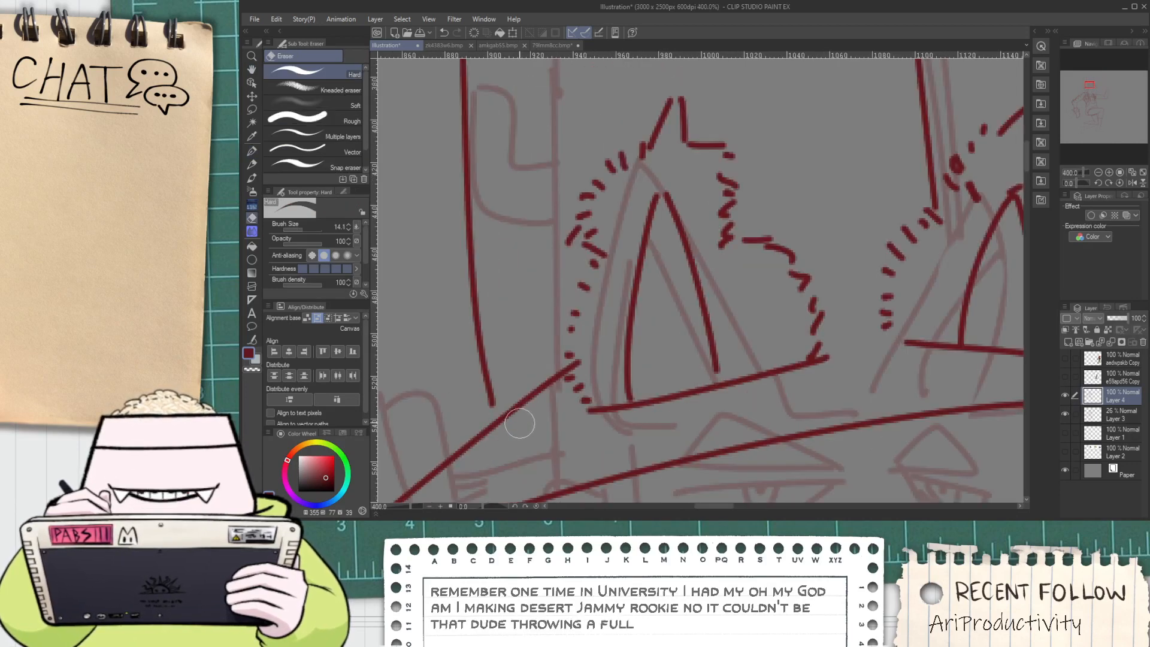
{"action": "left_click_drag", "start_coordinate": [546, 385], "coordinate": [551, 382]}
{"action": "key", "text": "p"}
{"action": "mouse_move", "coordinate": [492, 402]}
{"action": "left_mouse_down"}
{"action": "mouse_move", "coordinate": [496, 423]}
{"action": "mouse_move", "coordinate": [526, 329]}
{"action": "left_mouse_up"}
Draw two long curved lines across the hat above the brim's upper edge, running beneath both ears
{"action": "scroll", "coordinate": [499, 404], "scroll_direction": "down", "scroll_amount": 3}
{"action": "key", "text": "space"}
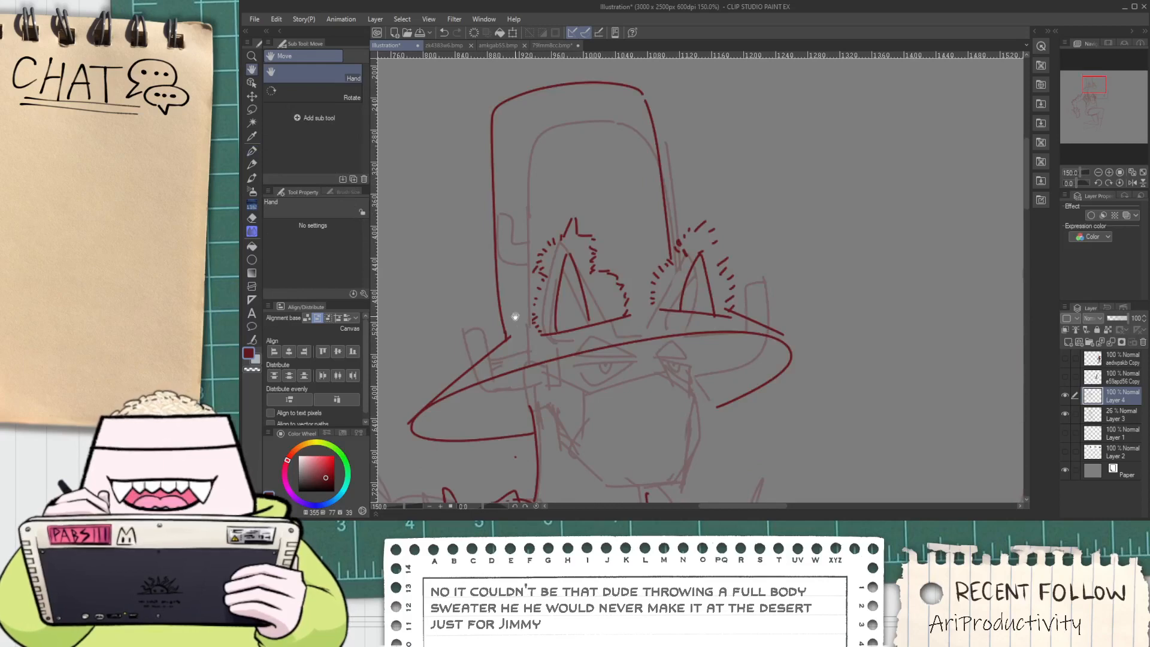
{"action": "scroll", "coordinate": [493, 382], "scroll_direction": "up", "scroll_amount": 1}
{"action": "scroll", "coordinate": [465, 366], "scroll_direction": "up", "scroll_amount": 2}
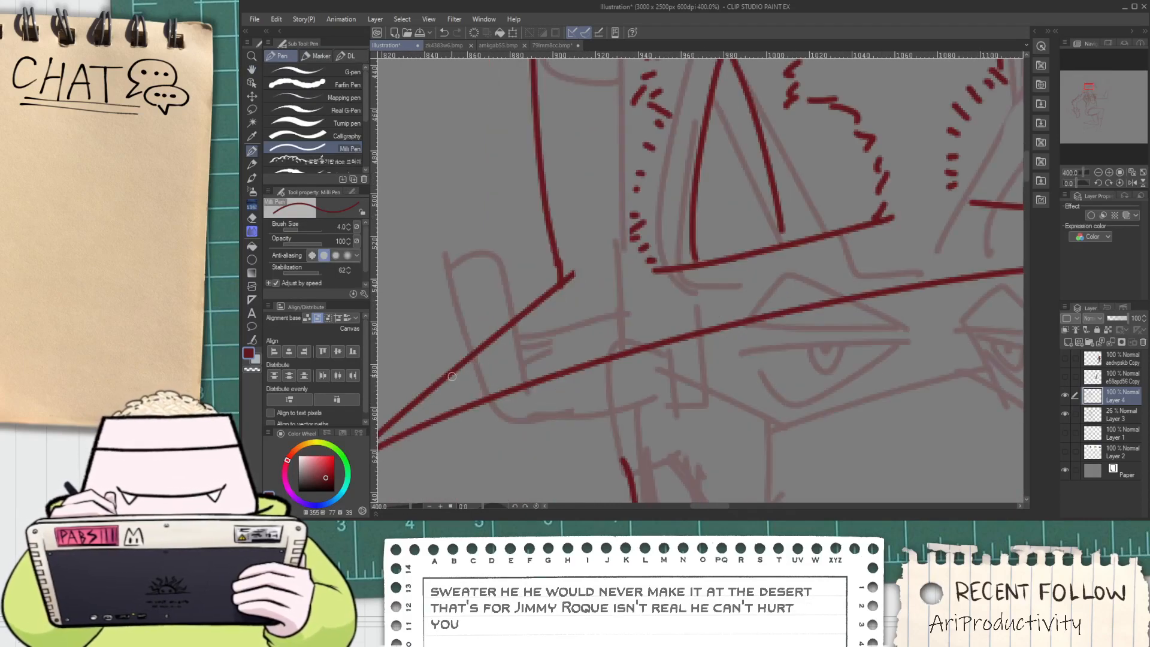
{"action": "mouse_move", "coordinate": [450, 375]}
{"action": "left_mouse_down"}
{"action": "mouse_move", "coordinate": [739, 280]}
{"action": "mouse_move", "coordinate": [1086, 265]}
{"action": "left_mouse_up"}
{"action": "scroll", "coordinate": [860, 288], "scroll_direction": "down", "scroll_amount": 2}
{"action": "key", "text": "ctrl+z"}
{"action": "key", "text": "space"}
{"action": "left_click_drag", "start_coordinate": [843, 286], "coordinate": [693, 271]}
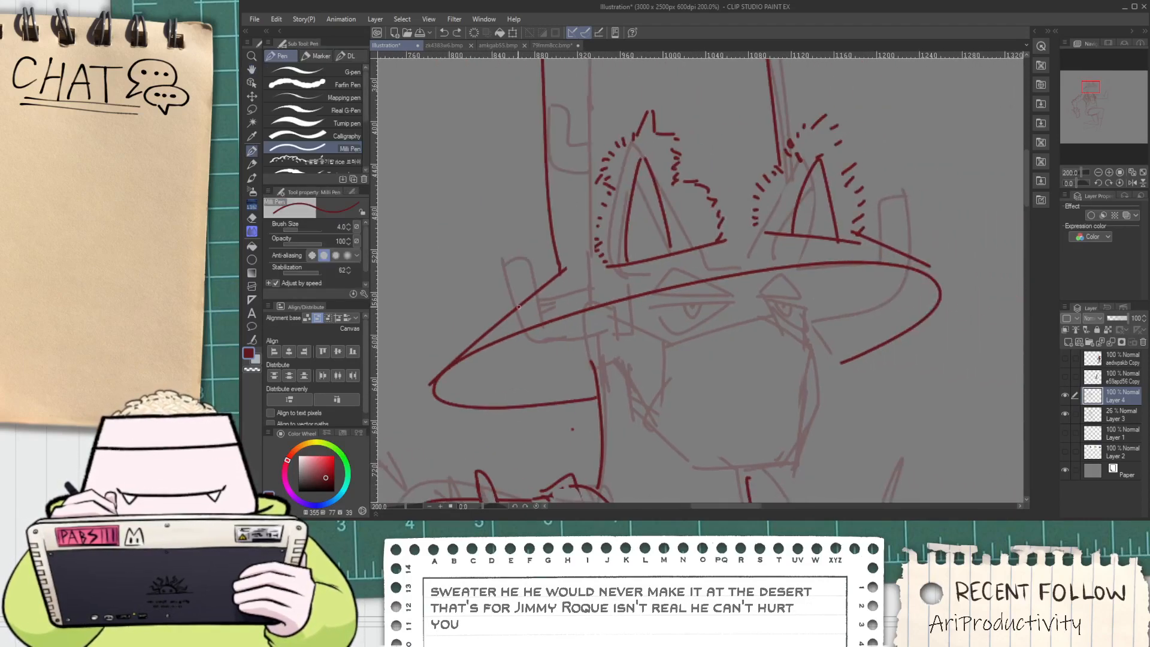
{"action": "left_click_drag", "start_coordinate": [506, 328], "coordinate": [847, 255]}
{"action": "mouse_move", "coordinate": [540, 300]}
{"action": "left_mouse_down"}
{"action": "mouse_move", "coordinate": [783, 244]}
{"action": "mouse_move", "coordinate": [858, 243]}
{"action": "left_mouse_up"}
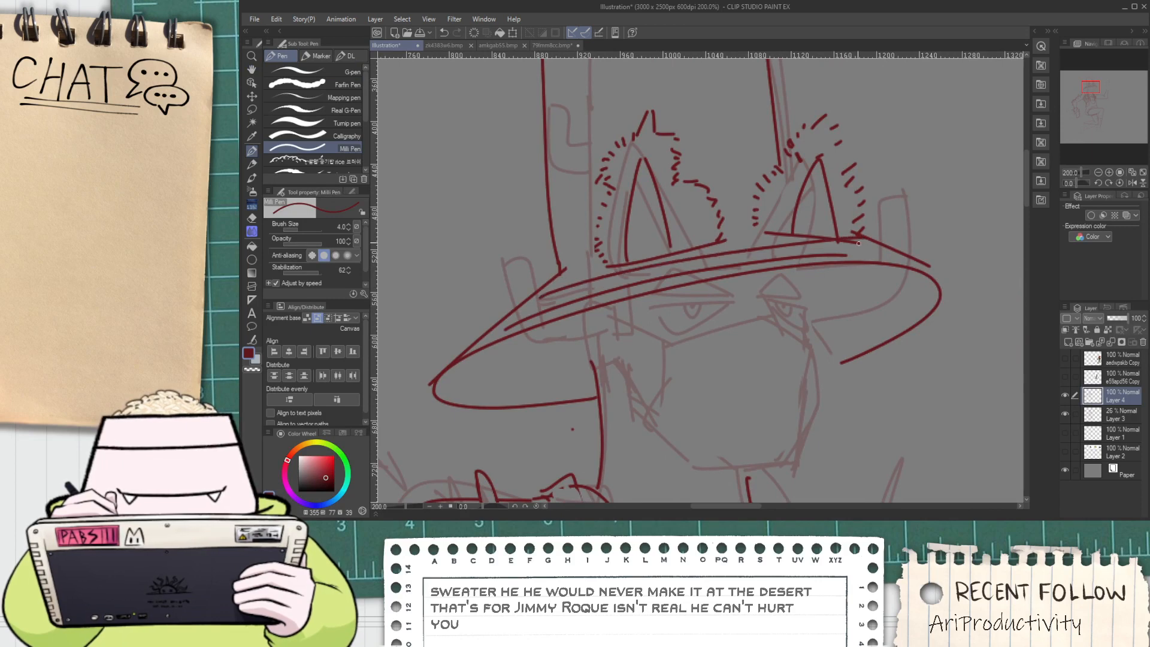
Draw an upturned cactus arm on the crown's lower left side and erase the crown line where the arm joins
{"action": "scroll", "coordinate": [551, 277], "scroll_direction": "down", "scroll_amount": 1}
{"action": "key", "text": "space"}
{"action": "mouse_move", "coordinate": [539, 225]}
{"action": "left_mouse_down"}
{"action": "mouse_move", "coordinate": [580, 275]}
{"action": "mouse_move", "coordinate": [454, 195]}
{"action": "mouse_move", "coordinate": [609, 210]}
{"action": "left_mouse_up"}
{"action": "key", "text": "ctrl+z"}
{"action": "key", "text": "ctrl+z"}
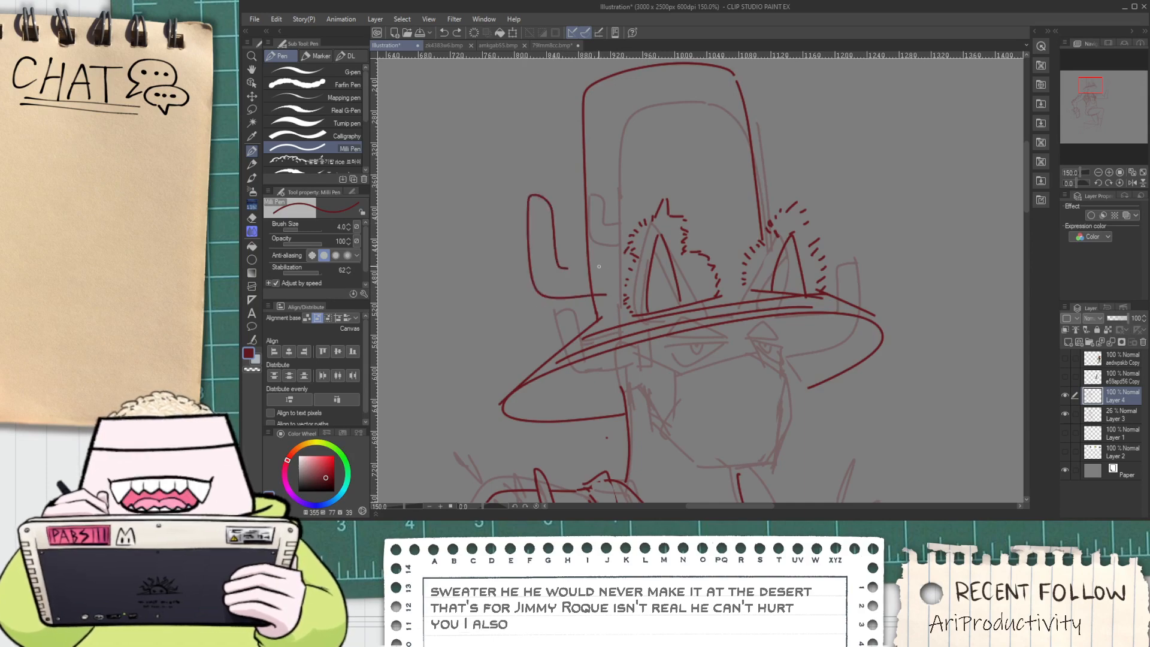
{"action": "key", "text": "e"}
{"action": "scroll", "coordinate": [599, 267], "scroll_direction": "up", "scroll_amount": 3}
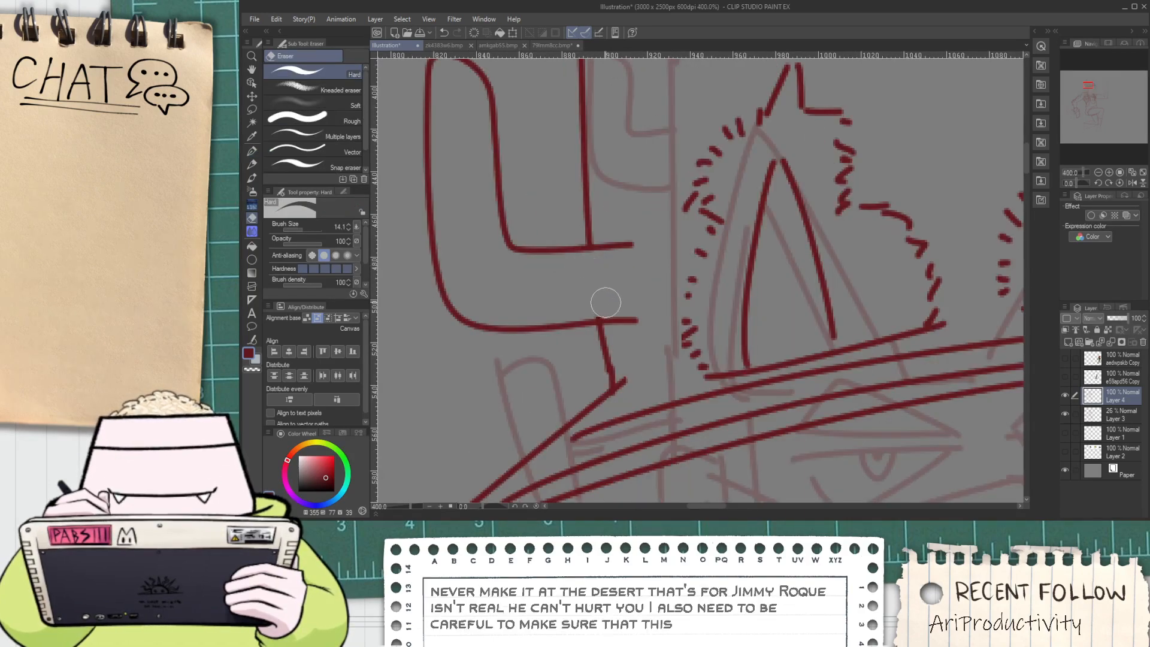
{"action": "scroll", "coordinate": [609, 300], "scroll_direction": "down", "scroll_amount": 4}
{"action": "key", "text": "space"}
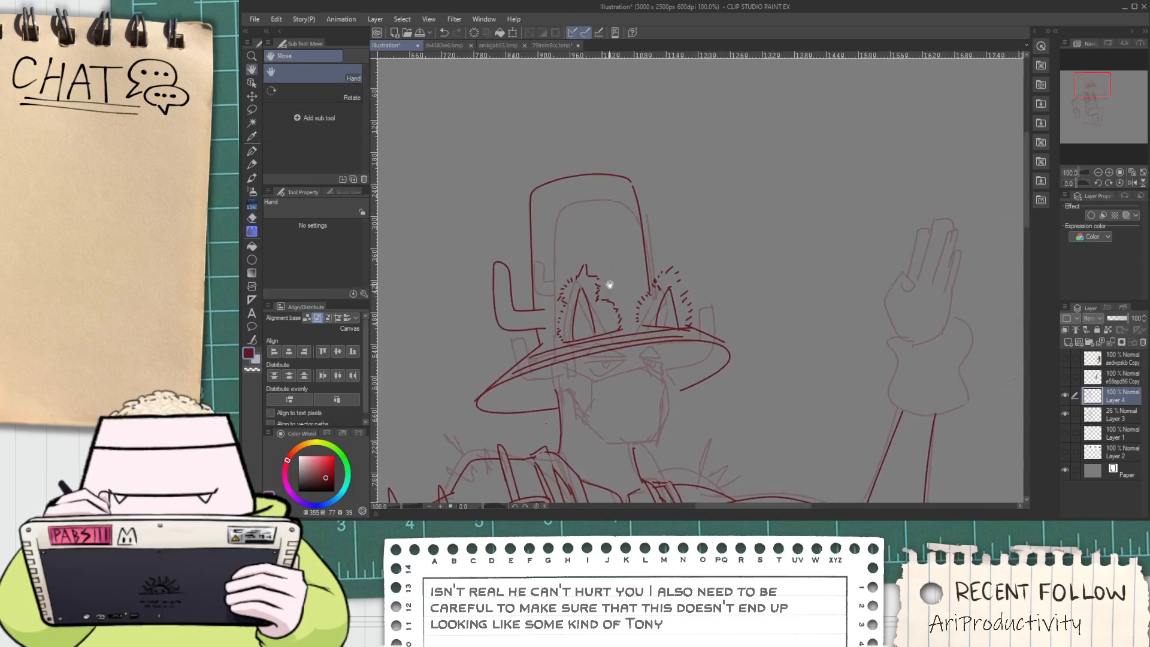
{"action": "scroll", "coordinate": [620, 275], "scroll_direction": "up", "scroll_amount": 1}
{"action": "key", "text": "p"}
{"action": "mouse_move", "coordinate": [610, 256]}
{"action": "left_mouse_down"}
{"action": "mouse_move", "coordinate": [682, 239]}
{"action": "mouse_move", "coordinate": [694, 187]}
{"action": "mouse_move", "coordinate": [669, 220]}
{"action": "mouse_move", "coordinate": [694, 213]}
{"action": "left_mouse_up"}
{"action": "key", "text": "ctrl+z"}
{"action": "key", "text": "ctrl+z"}
{"action": "mouse_move", "coordinate": [626, 225]}
{"action": "left_mouse_down"}
{"action": "mouse_move", "coordinate": [685, 212]}
{"action": "mouse_move", "coordinate": [698, 170]}
{"action": "mouse_move", "coordinate": [734, 168]}
{"action": "left_mouse_up"}
{"action": "key", "text": "ctrl+z"}
Show the layer with the cactus cat reference picture beside the drawing
{"action": "scroll", "coordinate": [677, 261], "scroll_direction": "down", "scroll_amount": 2}
{"action": "scroll", "coordinate": [677, 262], "scroll_direction": "down", "scroll_amount": 2}
{"action": "key", "text": "h"}
{"action": "left_click_drag", "start_coordinate": [729, 364], "coordinate": [642, 267]}
{"action": "left_click", "coordinate": [1067, 377]}
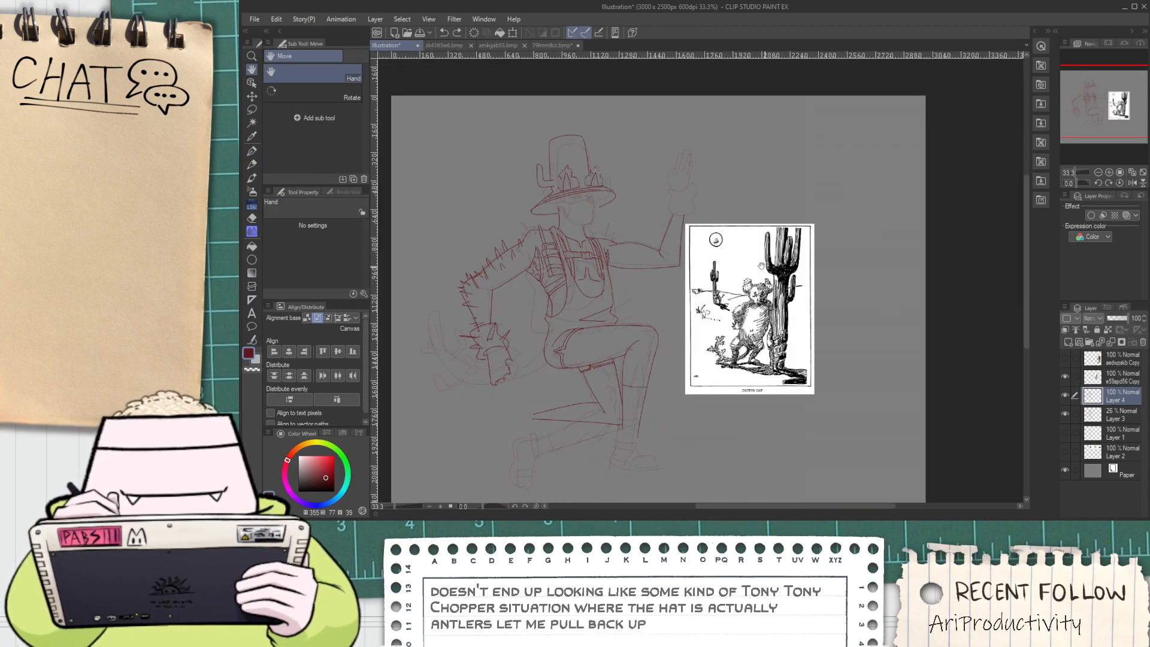
{"action": "scroll", "coordinate": [729, 253], "scroll_direction": "up", "scroll_amount": 1}
{"action": "left_click_drag", "start_coordinate": [587, 220], "coordinate": [640, 260]}
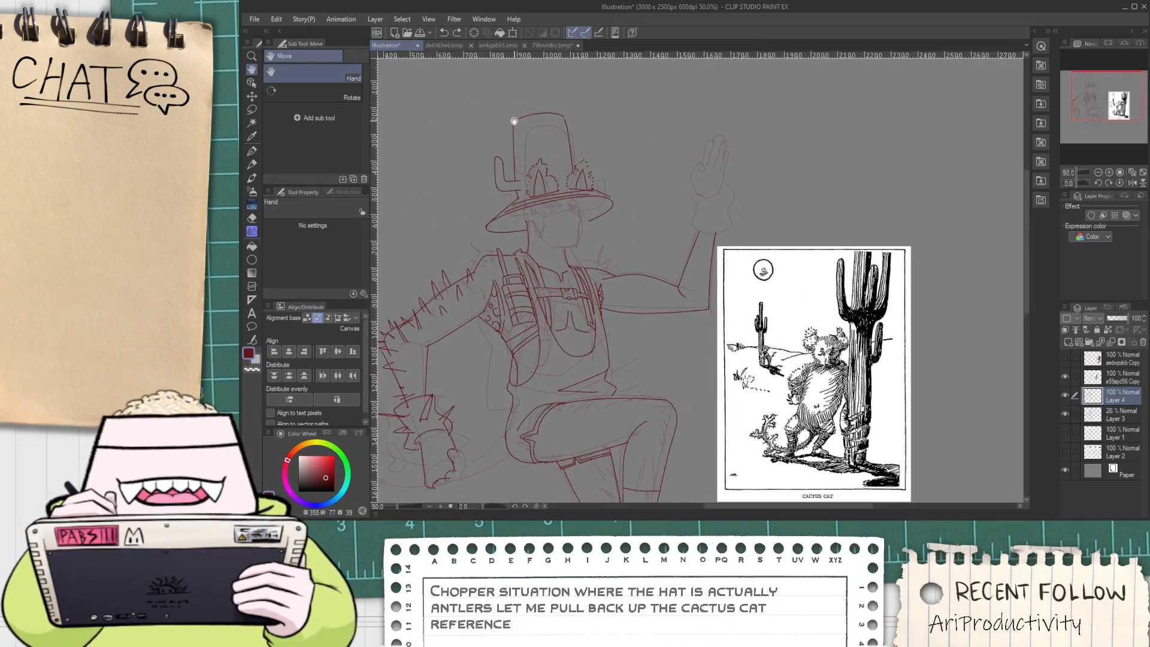
Draw a taller upturned cactus arm on the crown's upper left side and erase the crown line at its joint
{"action": "scroll", "coordinate": [461, 101], "scroll_direction": "up", "scroll_amount": 1}
{"action": "scroll", "coordinate": [475, 122], "scroll_direction": "up", "scroll_amount": 1}
{"action": "key", "text": "p"}
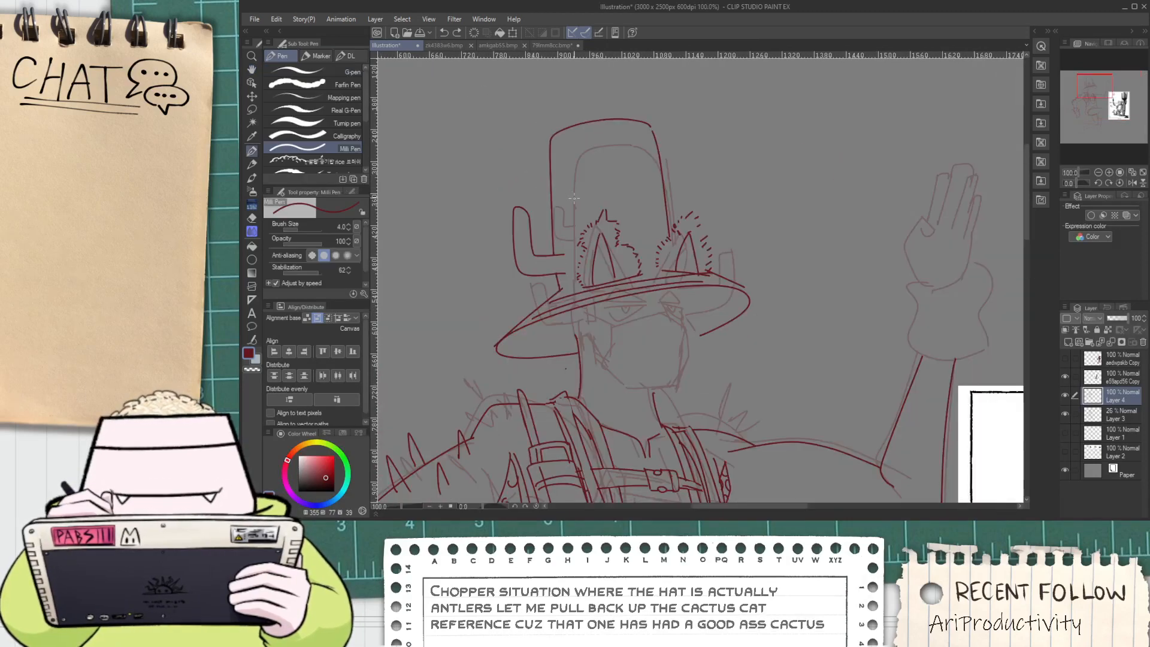
{"action": "left_click_drag", "start_coordinate": [573, 199], "coordinate": [526, 185]}
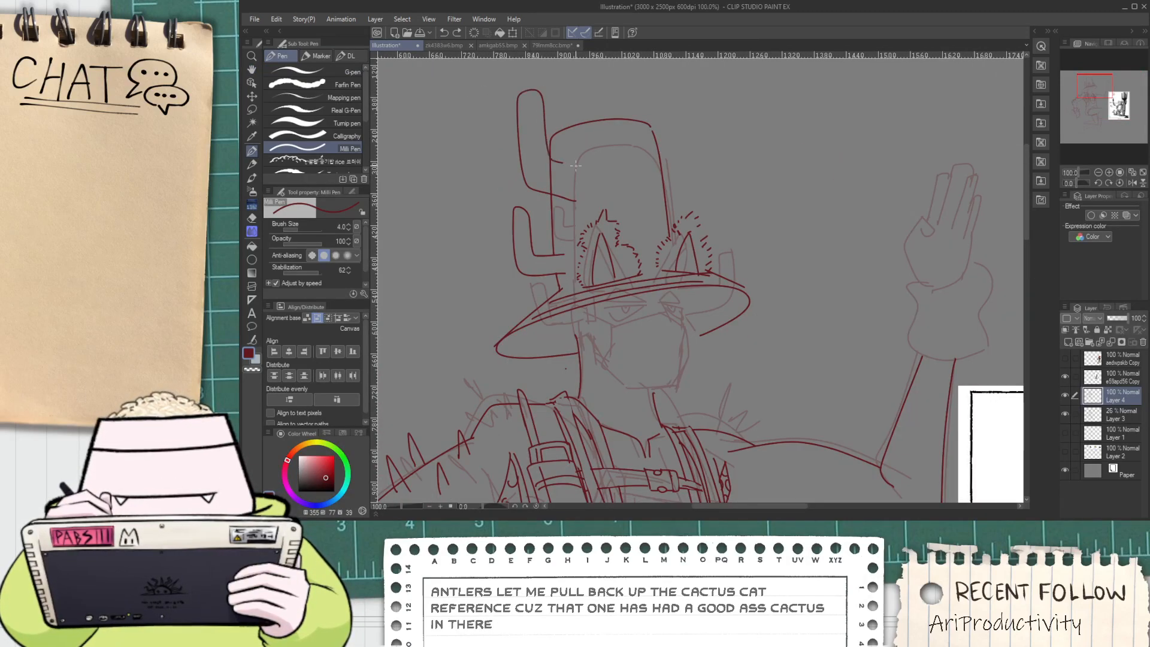
{"action": "scroll", "coordinate": [551, 167], "scroll_direction": "up", "scroll_amount": 1}
{"action": "key", "text": "e"}
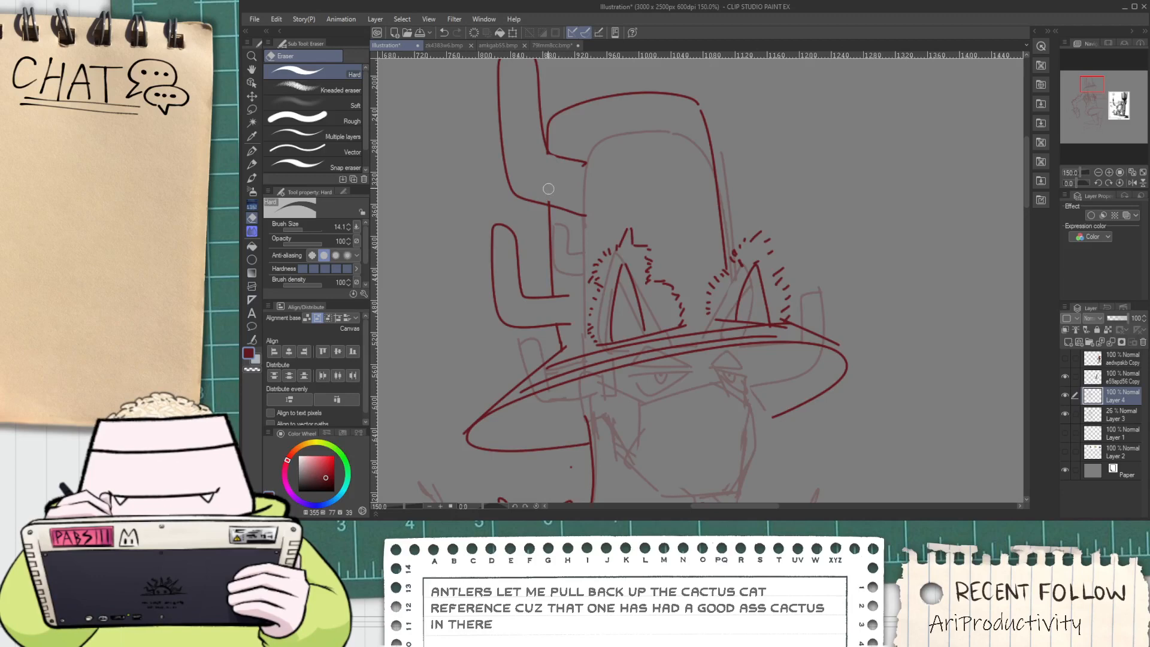
Draw an upturned cactus arm on the crown's upper right side, redrawing it farther out, and erase the crown line at its joint
{"action": "left_click_drag", "start_coordinate": [754, 157], "coordinate": [649, 245]}
{"action": "key", "text": "p"}
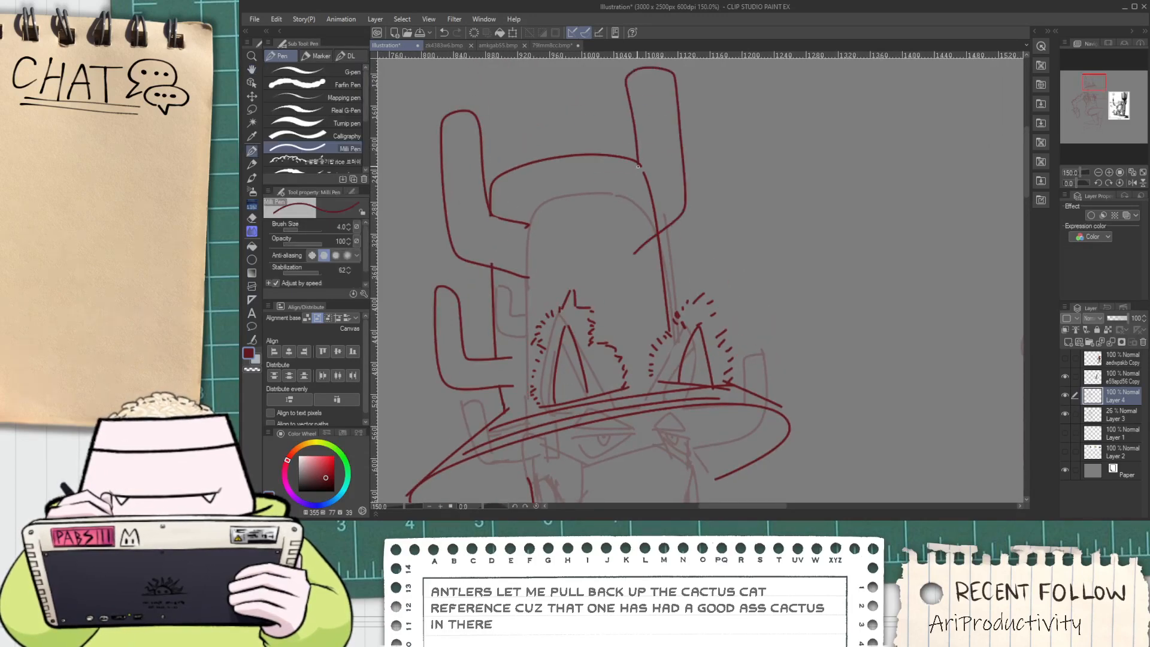
{"action": "key", "text": "ctrl+z"}
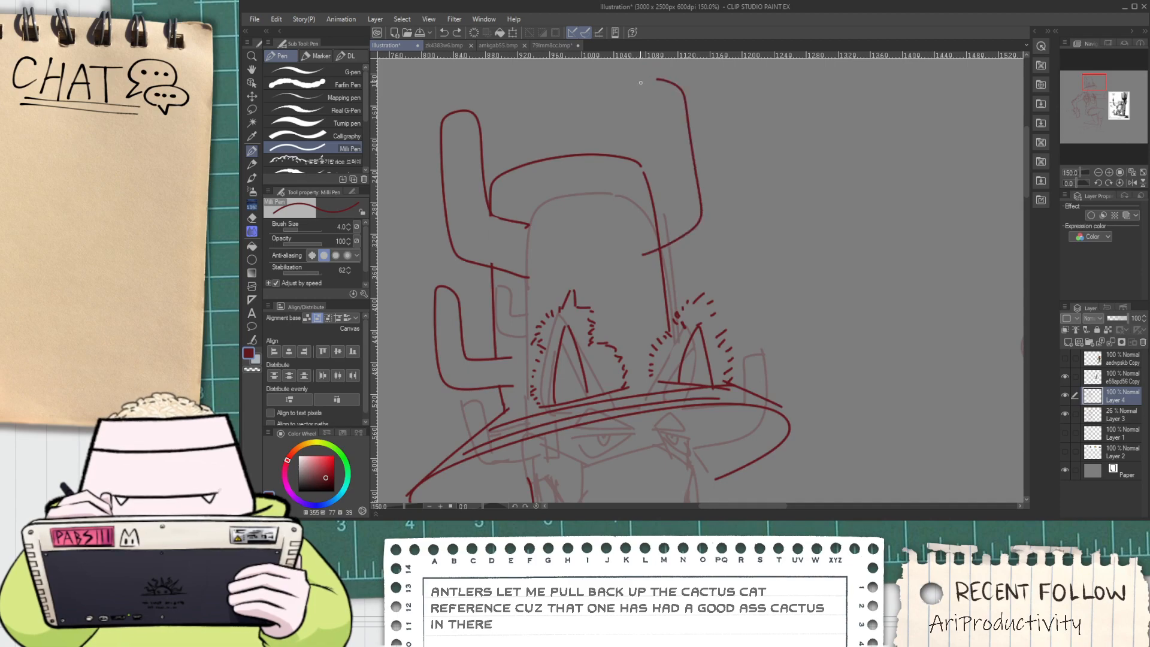
{"action": "key", "text": "e"}
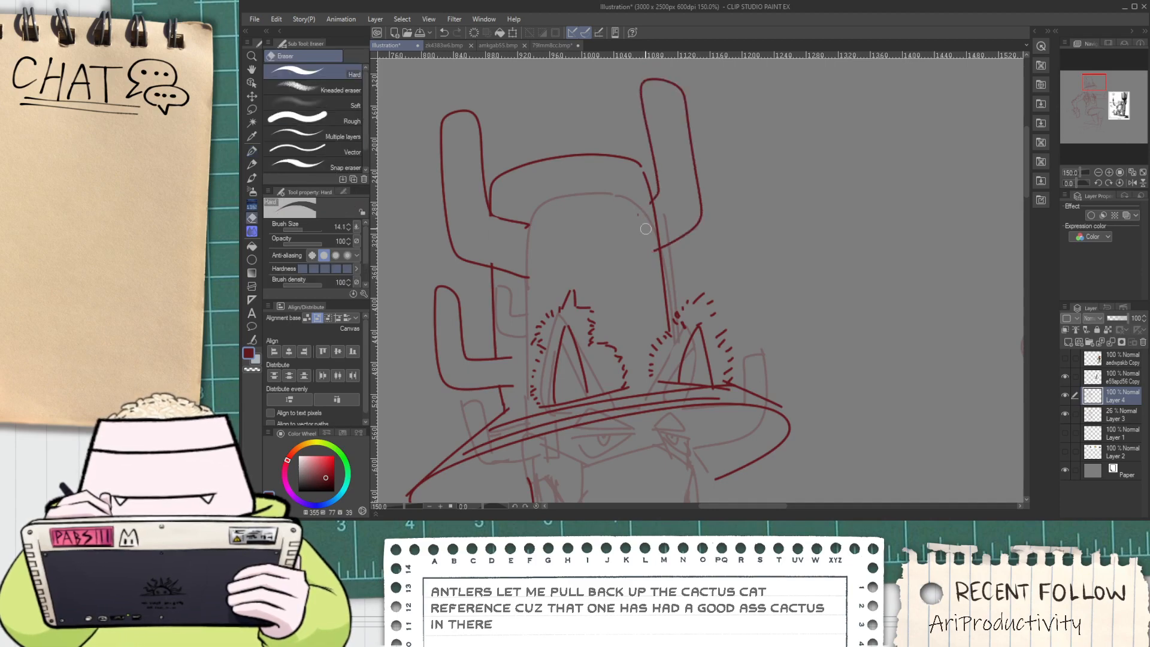
Draw an upturned cactus arm in front of the crown's right side and erase the lines it overlaps
{"action": "scroll", "coordinate": [648, 243], "scroll_direction": "down", "scroll_amount": 3}
{"action": "left_click_drag", "start_coordinate": [613, 252], "coordinate": [581, 234]}
{"action": "scroll", "coordinate": [580, 237], "scroll_direction": "up", "scroll_amount": 2}
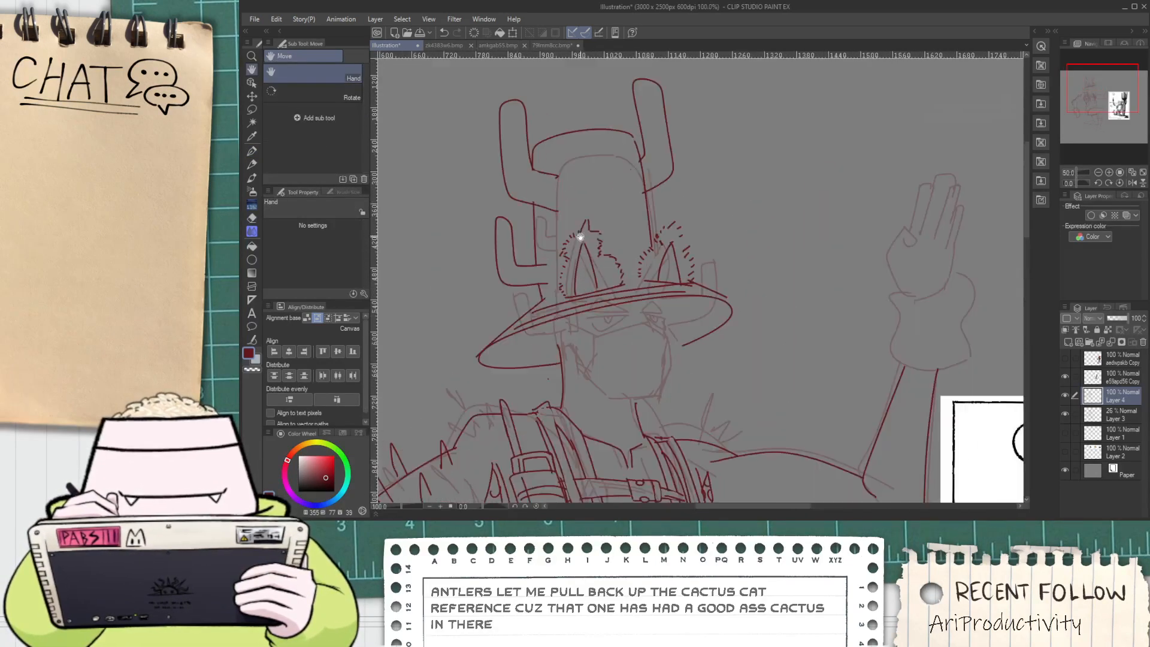
{"action": "key", "text": "p"}
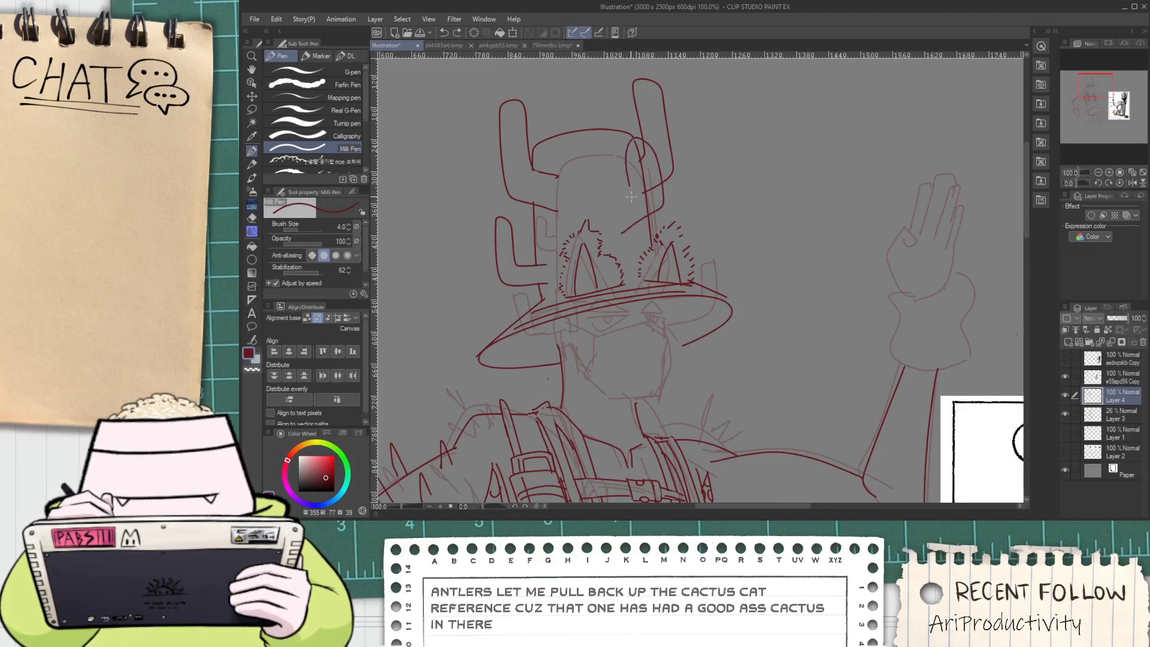
{"action": "scroll", "coordinate": [631, 186], "scroll_direction": "up", "scroll_amount": 1}
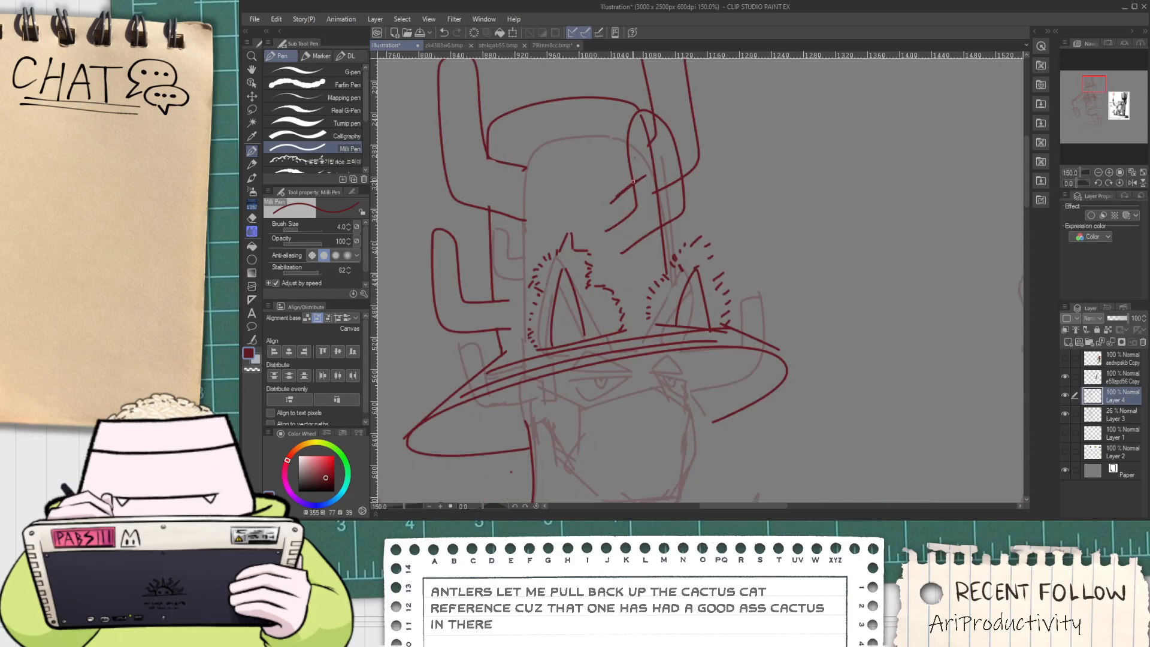
{"action": "left_click_drag", "start_coordinate": [610, 200], "coordinate": [635, 183]}
{"action": "key", "text": "e"}
{"action": "left_click_drag", "start_coordinate": [606, 230], "coordinate": [661, 181]}
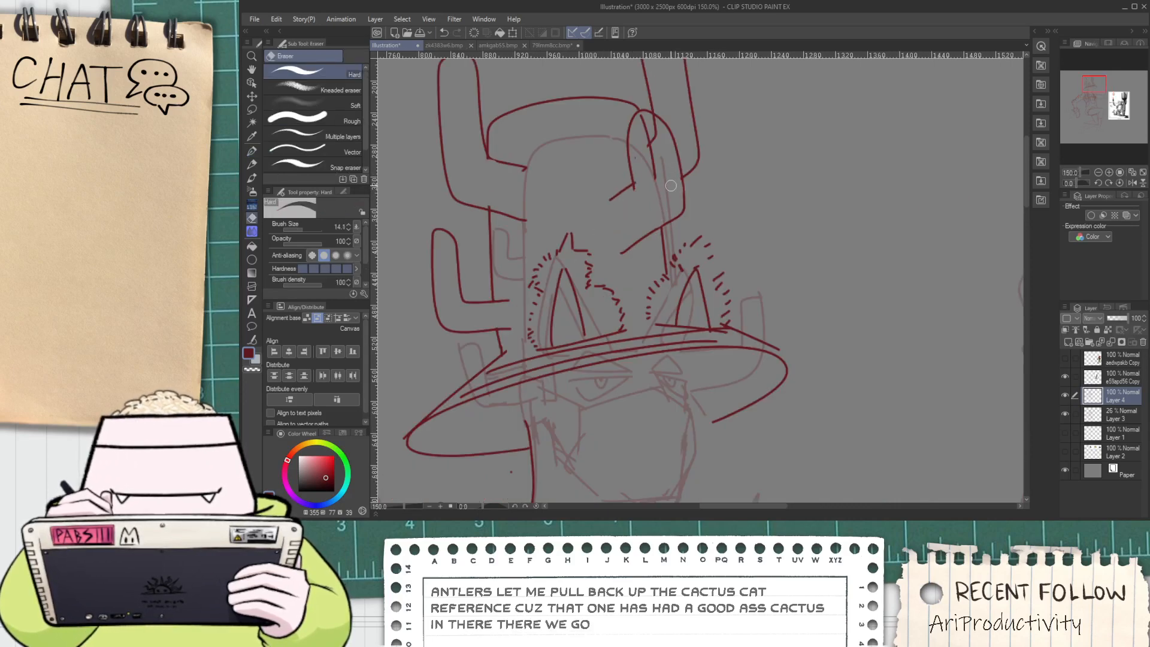
{"action": "scroll", "coordinate": [635, 198], "scroll_direction": "down", "scroll_amount": 1}
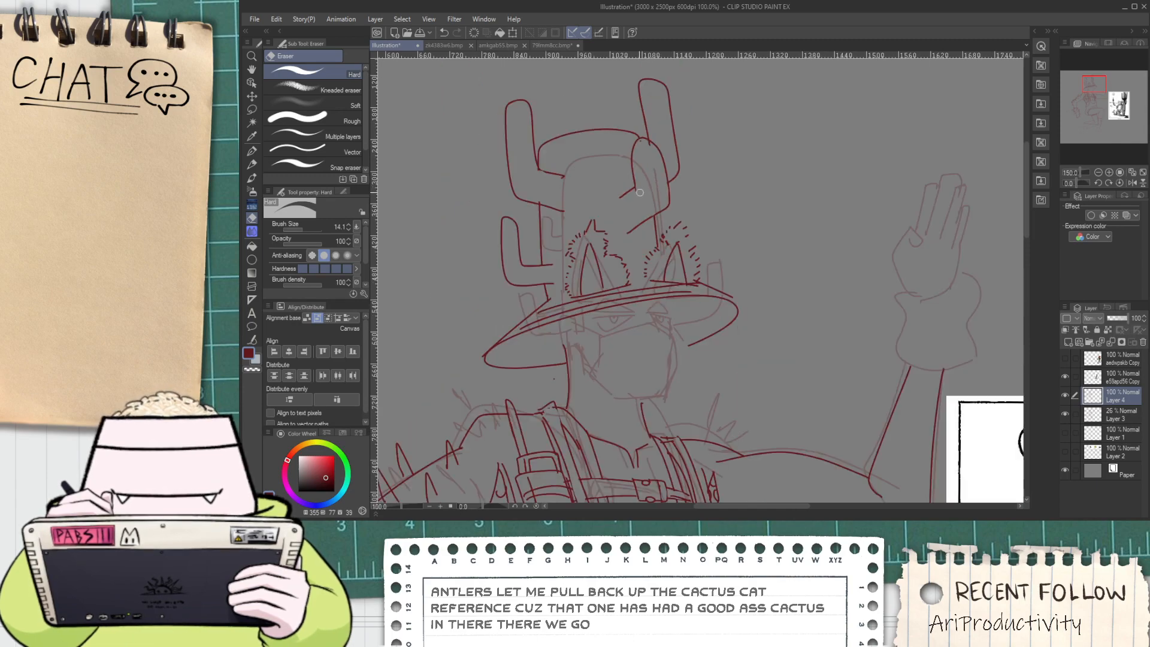
Draw a taller rounded dome over the hat's crown and erase the old flatter top line
{"action": "key", "text": "space"}
{"action": "left_click_drag", "start_coordinate": [636, 195], "coordinate": [642, 239]}
{"action": "scroll", "coordinate": [636, 231], "scroll_direction": "up", "scroll_amount": 1}
{"action": "key", "text": "p"}
{"action": "scroll", "coordinate": [560, 193], "scroll_direction": "down", "scroll_amount": 1}
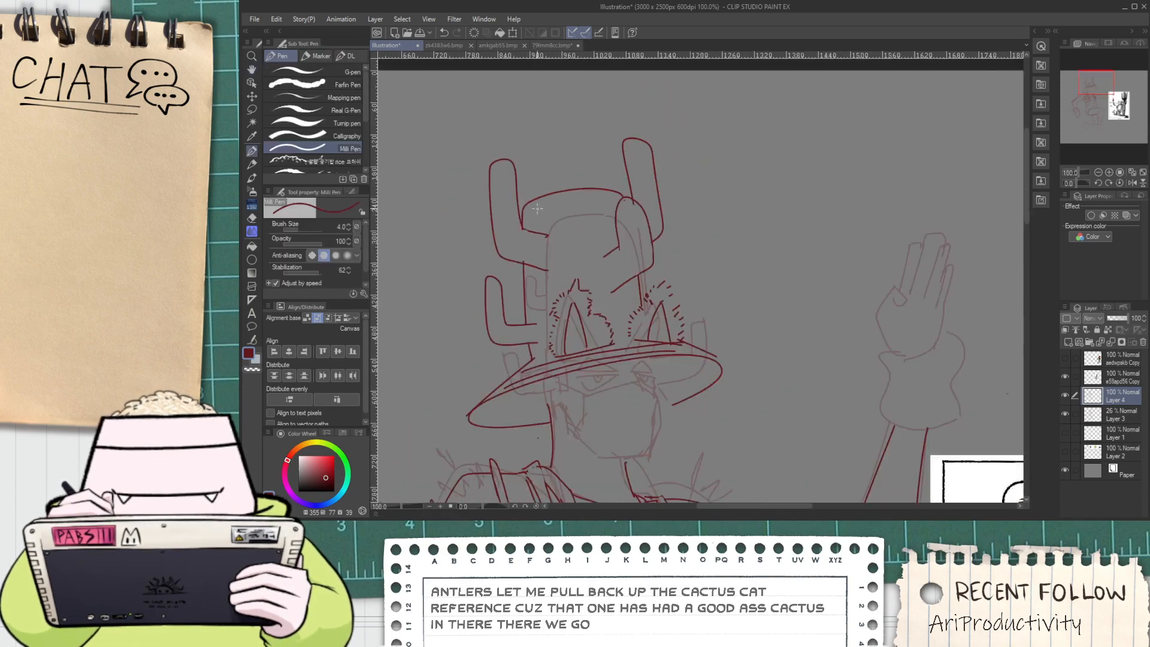
{"action": "key", "text": "ctrl+z"}
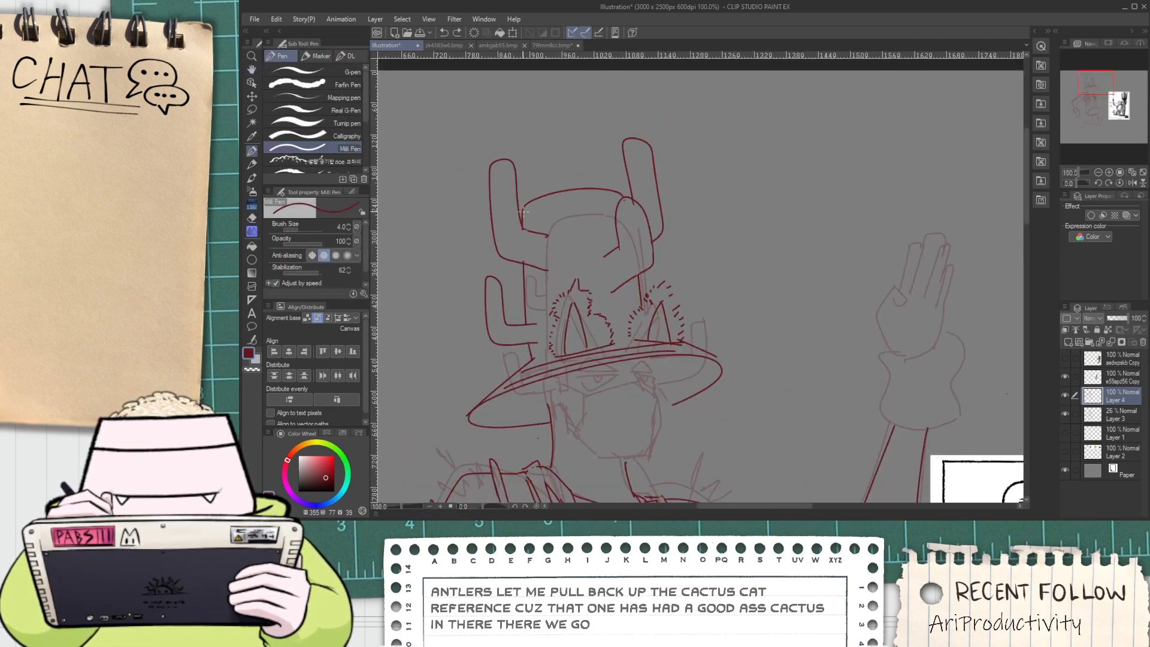
{"action": "key", "text": "ctrl+z"}
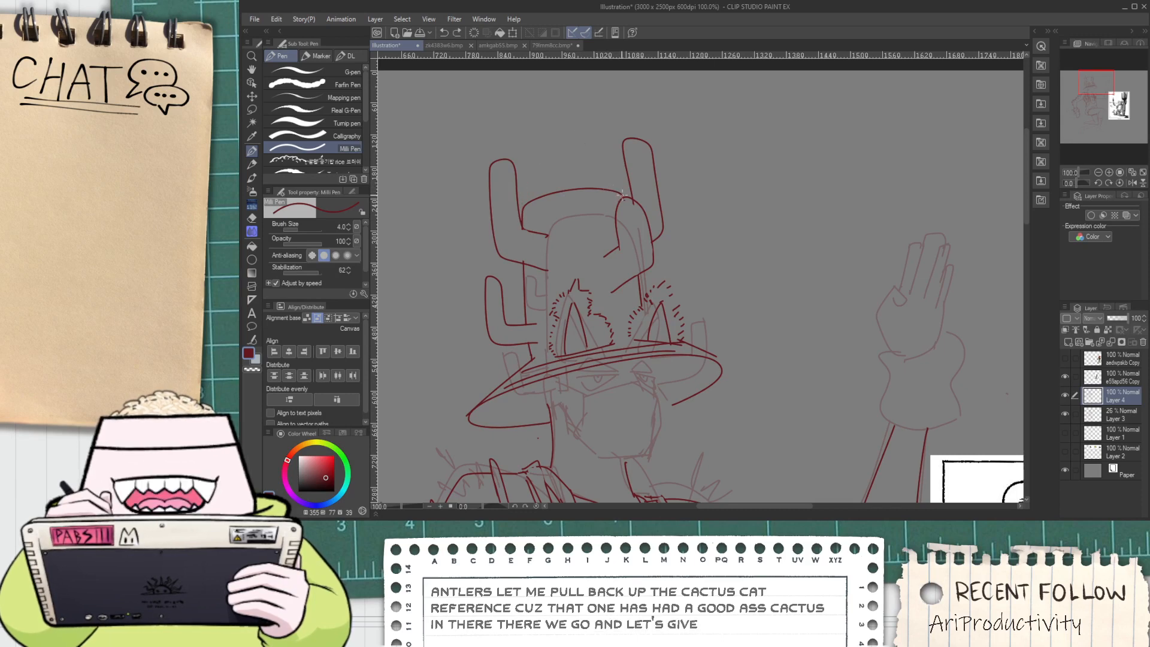
{"action": "left_click_drag", "start_coordinate": [527, 189], "coordinate": [589, 153]}
{"action": "key", "text": "e"}
{"action": "scroll", "coordinate": [534, 216], "scroll_direction": "up", "scroll_amount": 1}
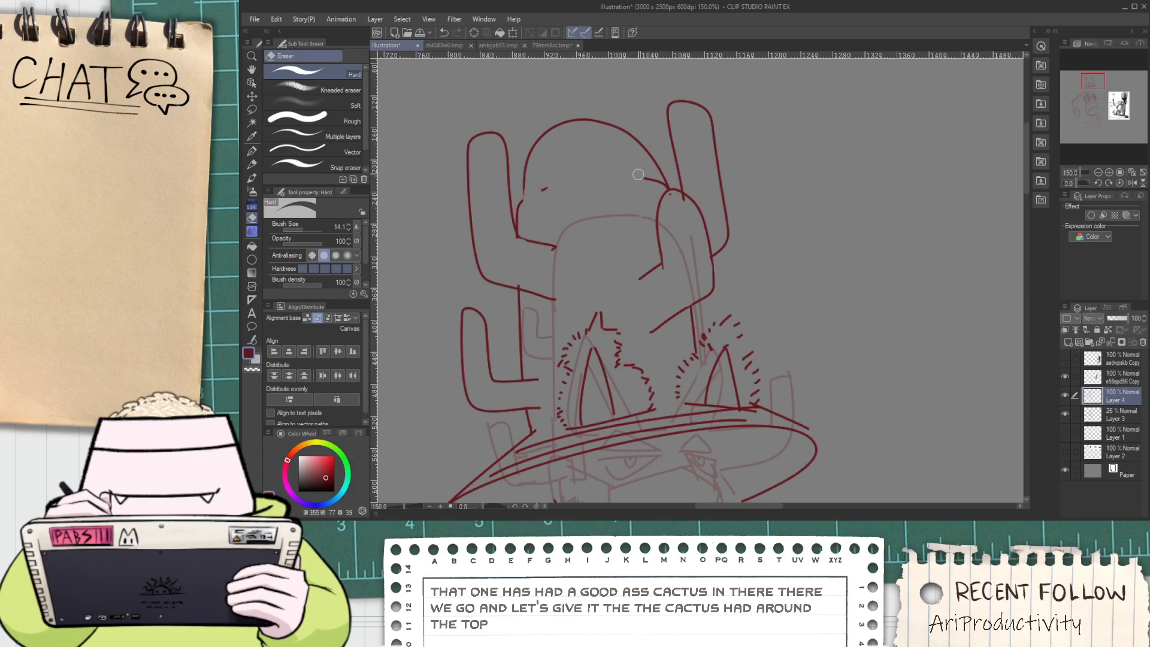
Draw rows of cactus spikes along the upper edges of both of the character's arms
{"action": "scroll", "coordinate": [658, 188], "scroll_direction": "down", "scroll_amount": 2}
{"action": "key", "text": "space"}
{"action": "left_click_drag", "start_coordinate": [647, 359], "coordinate": [557, 265]}
{"action": "left_click_drag", "start_coordinate": [581, 319], "coordinate": [551, 231]}
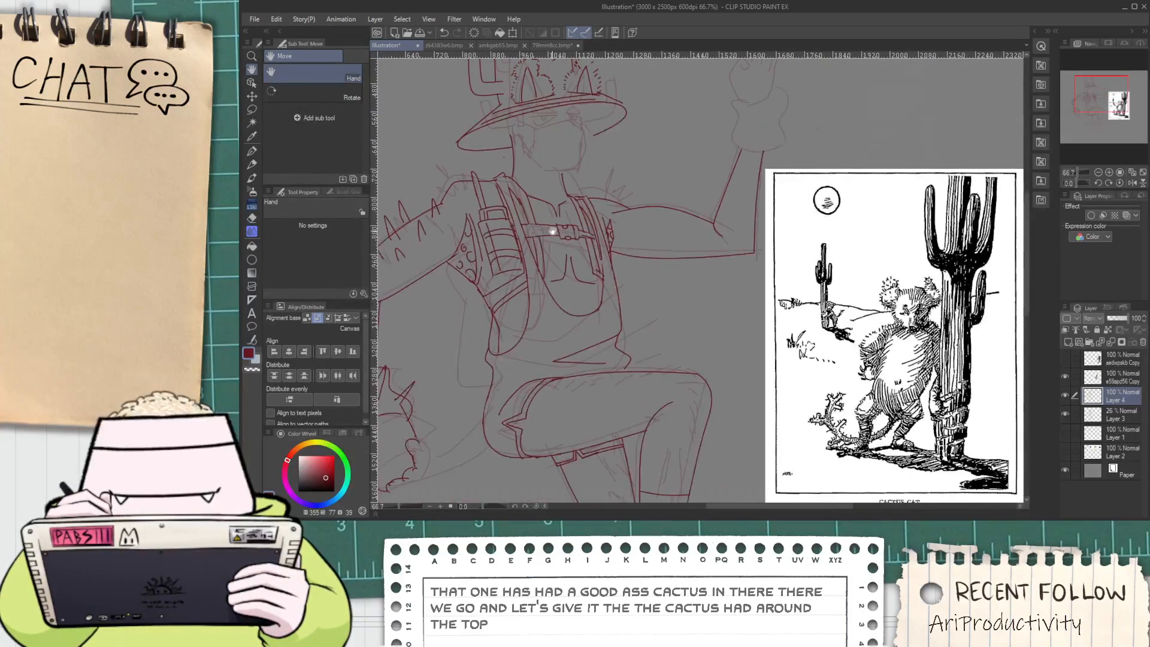
{"action": "scroll", "coordinate": [640, 249], "scroll_direction": "up", "scroll_amount": 1}
{"action": "key", "text": "p"}
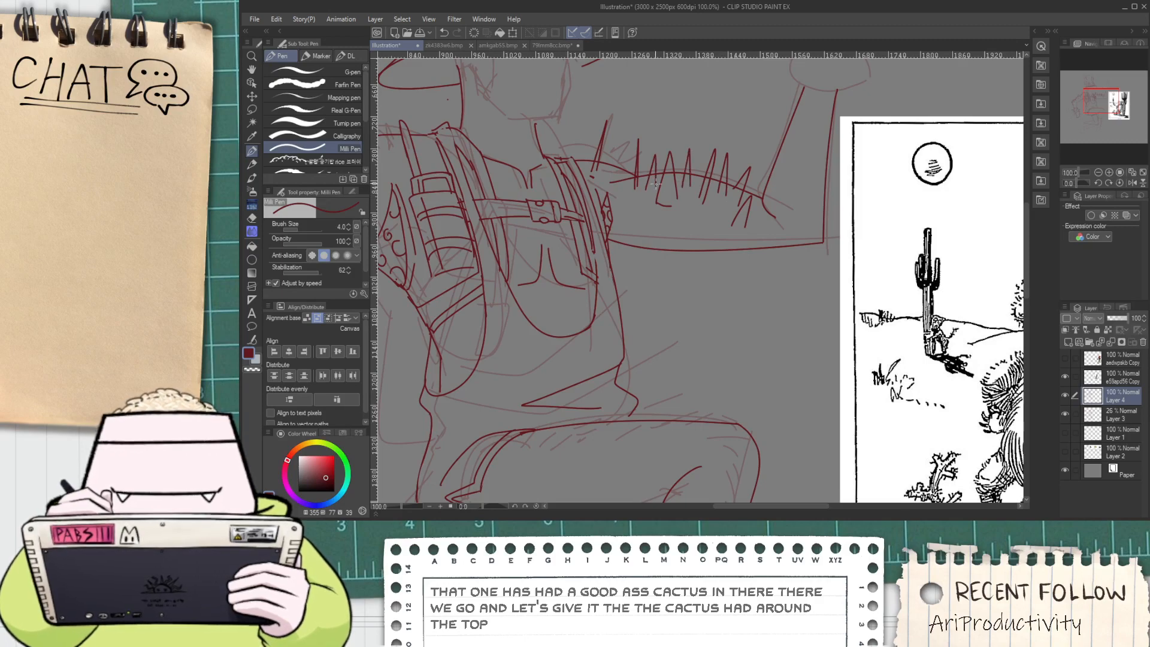
{"action": "left_click_drag", "start_coordinate": [607, 168], "coordinate": [619, 141]}
{"action": "scroll", "coordinate": [649, 158], "scroll_direction": "down", "scroll_amount": 2}
{"action": "key", "text": "space"}
{"action": "left_click_drag", "start_coordinate": [711, 185], "coordinate": [740, 203]}
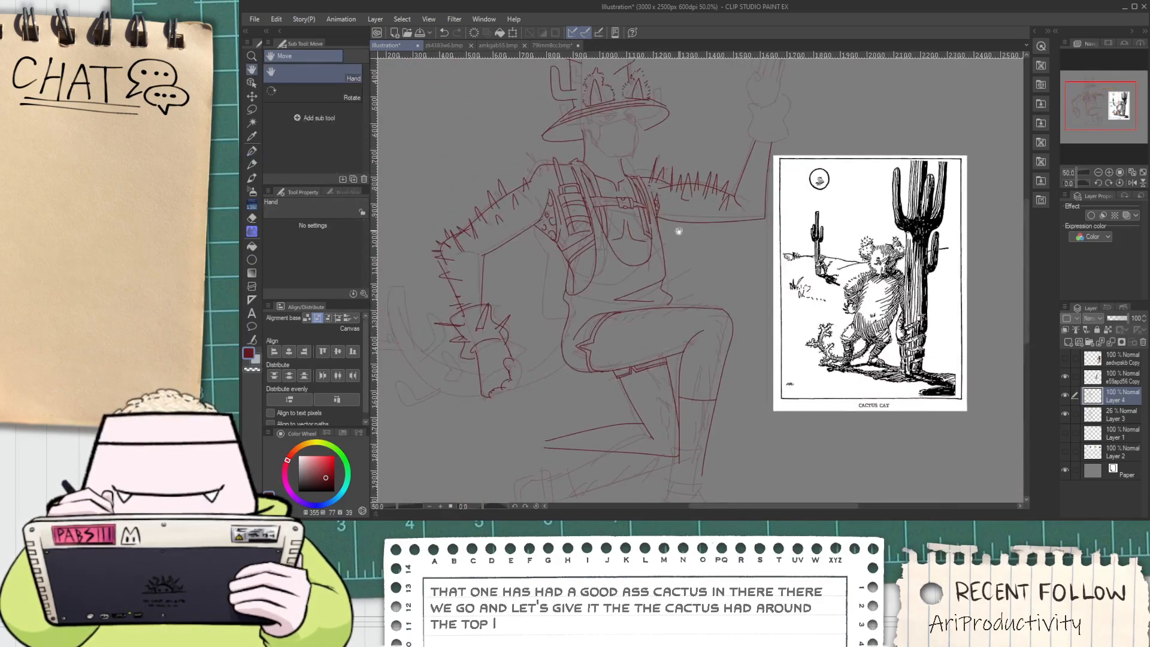
{"action": "scroll", "coordinate": [615, 290], "scroll_direction": "up", "scroll_amount": 2}
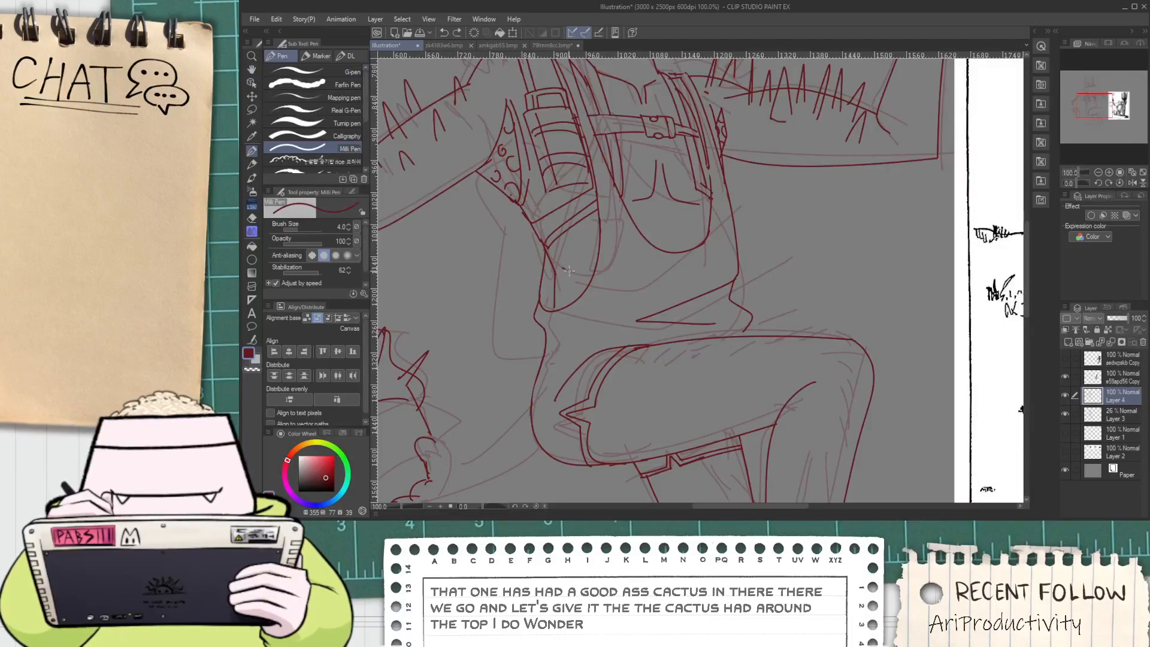
{"action": "scroll", "coordinate": [587, 274], "scroll_direction": "down", "scroll_amount": 2}
{"action": "key", "text": "space"}
{"action": "left_click_drag", "start_coordinate": [634, 328], "coordinate": [626, 259]}
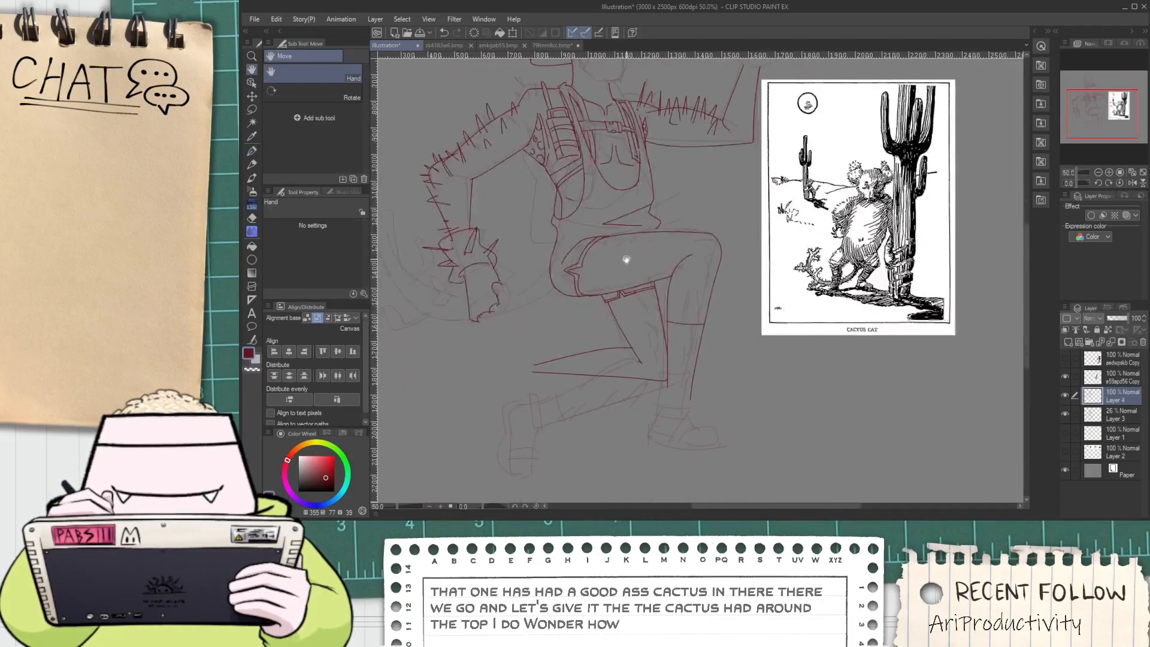
{"action": "left_click_drag", "start_coordinate": [698, 291], "coordinate": [699, 328]}
{"action": "scroll", "coordinate": [614, 201], "scroll_direction": "up", "scroll_amount": 2}
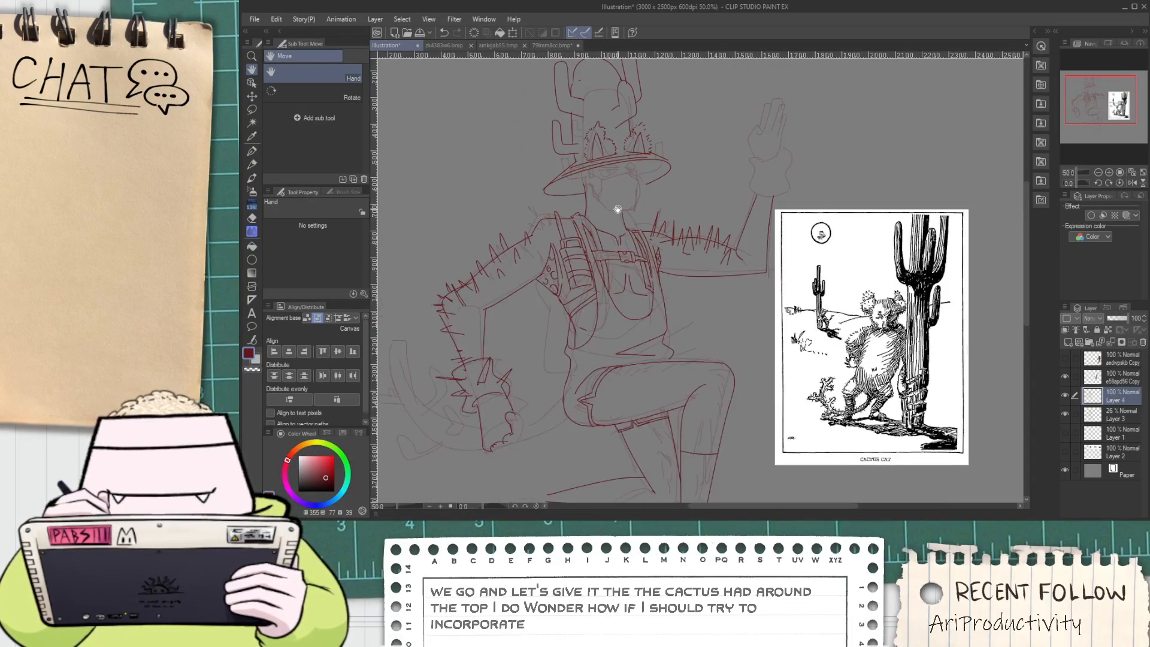
{"action": "scroll", "coordinate": [613, 196], "scroll_direction": "up", "scroll_amount": 1}
{"action": "mouse_move", "coordinate": [612, 302]}
{"action": "left_mouse_down"}
{"action": "mouse_move", "coordinate": [586, 233]}
{"action": "mouse_move", "coordinate": [620, 270]}
{"action": "left_mouse_up"}
{"action": "scroll", "coordinate": [619, 293], "scroll_direction": "down", "scroll_amount": 3}
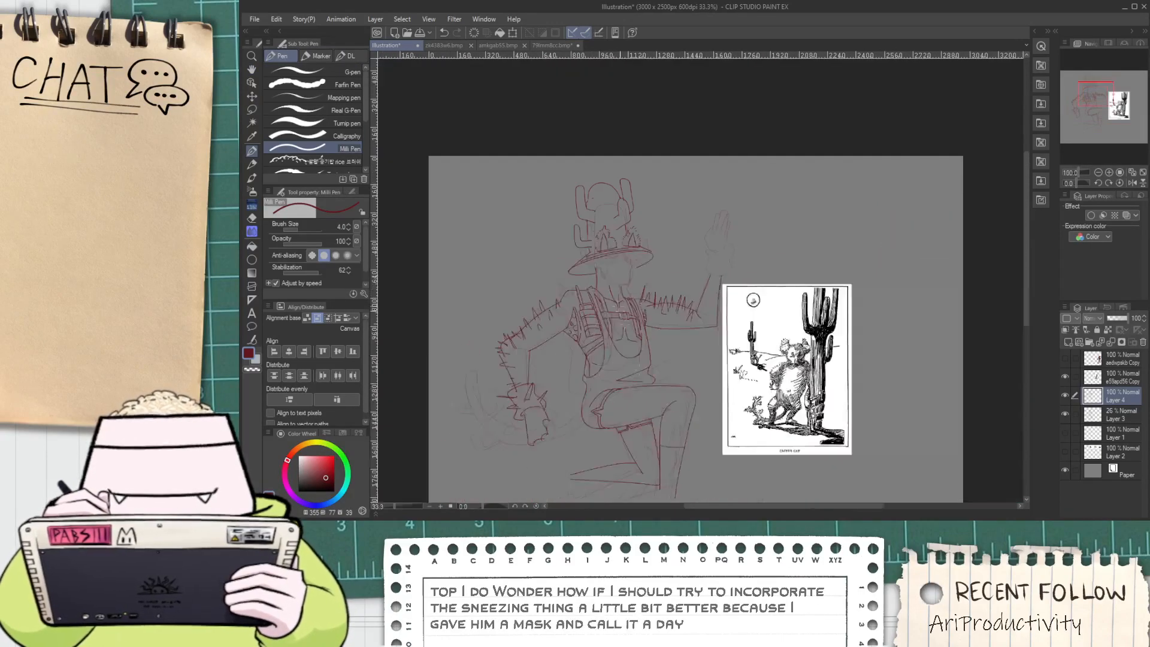
{"action": "key", "text": "space"}
{"action": "left_click_drag", "start_coordinate": [637, 415], "coordinate": [599, 277]}
{"action": "scroll", "coordinate": [632, 395], "scroll_direction": "up", "scroll_amount": 1}
{"action": "scroll", "coordinate": [599, 277], "scroll_direction": "up", "scroll_amount": 1}
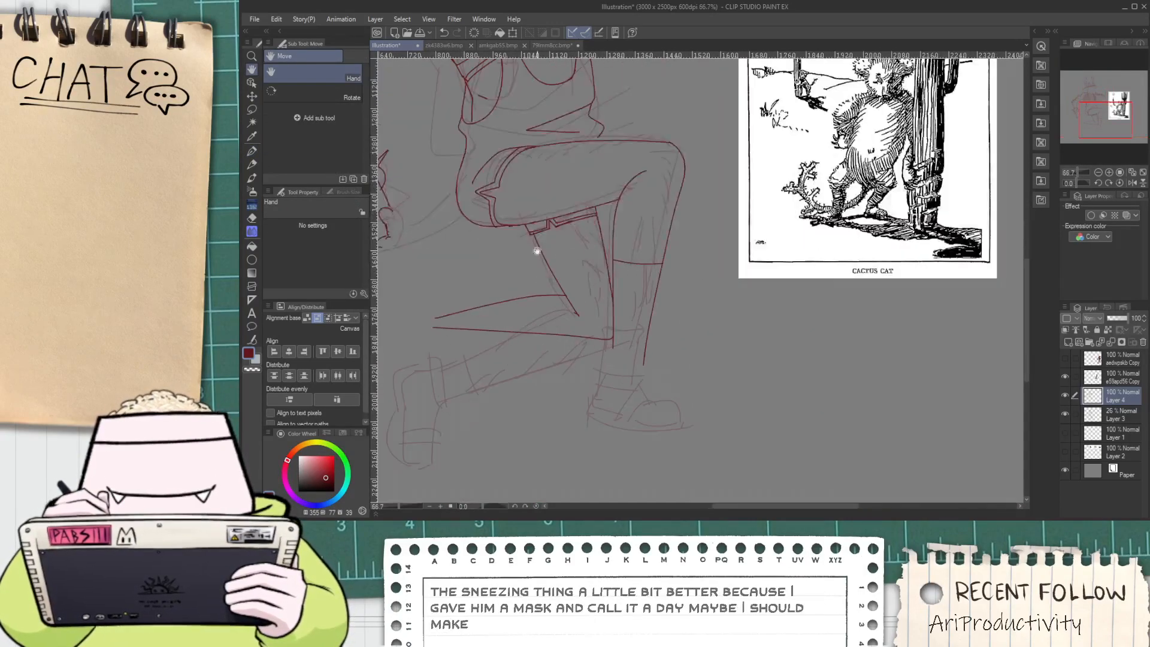
Draw an angular side outline on the lowered hand, extending past the thumb and curled fingers
{"action": "scroll", "coordinate": [519, 282], "scroll_direction": "down", "scroll_amount": 1}
{"action": "left_click_drag", "start_coordinate": [520, 282], "coordinate": [571, 335]}
{"action": "mouse_move", "coordinate": [502, 319]}
{"action": "left_mouse_down"}
{"action": "mouse_move", "coordinate": [533, 411]}
{"action": "mouse_move", "coordinate": [601, 378]}
{"action": "left_mouse_up"}
{"action": "scroll", "coordinate": [534, 410], "scroll_direction": "up", "scroll_amount": 3}
{"action": "mouse_move", "coordinate": [503, 385]}
{"action": "left_mouse_down"}
{"action": "mouse_move", "coordinate": [580, 366]}
{"action": "mouse_move", "coordinate": [637, 326]}
{"action": "left_mouse_up"}
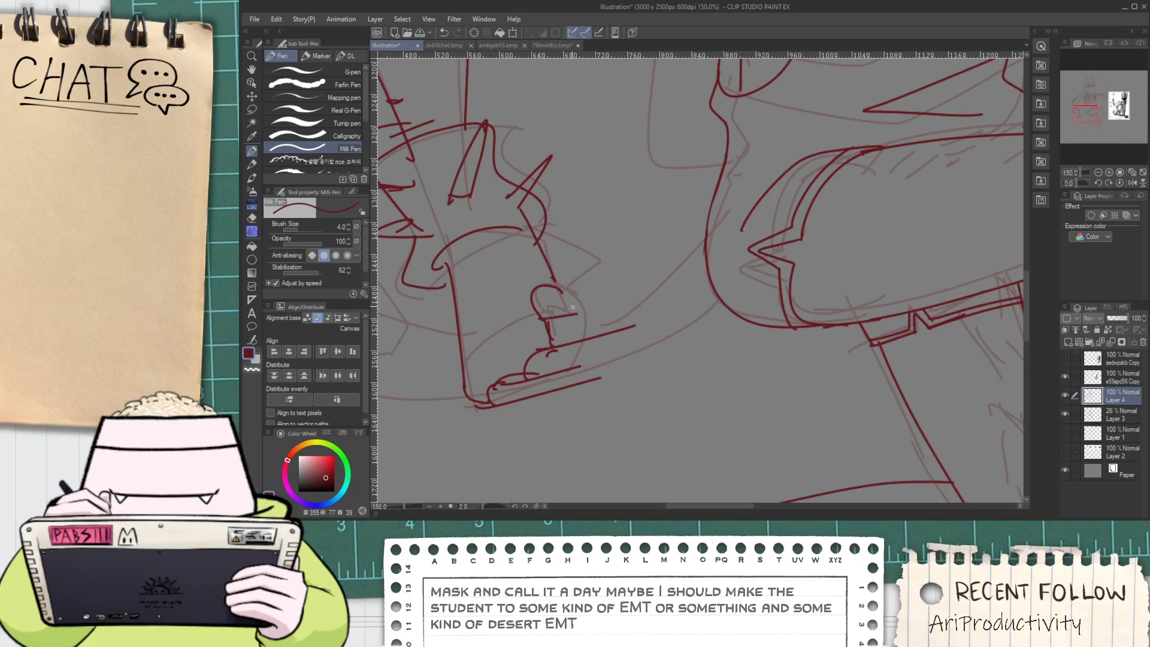
{"action": "mouse_move", "coordinate": [604, 273]}
{"action": "left_mouse_down"}
{"action": "mouse_move", "coordinate": [591, 321]}
{"action": "mouse_move", "coordinate": [583, 283]}
{"action": "mouse_move", "coordinate": [602, 278]}
{"action": "mouse_move", "coordinate": [616, 327]}
{"action": "left_mouse_up"}
{"action": "key", "text": "ctrl+z"}
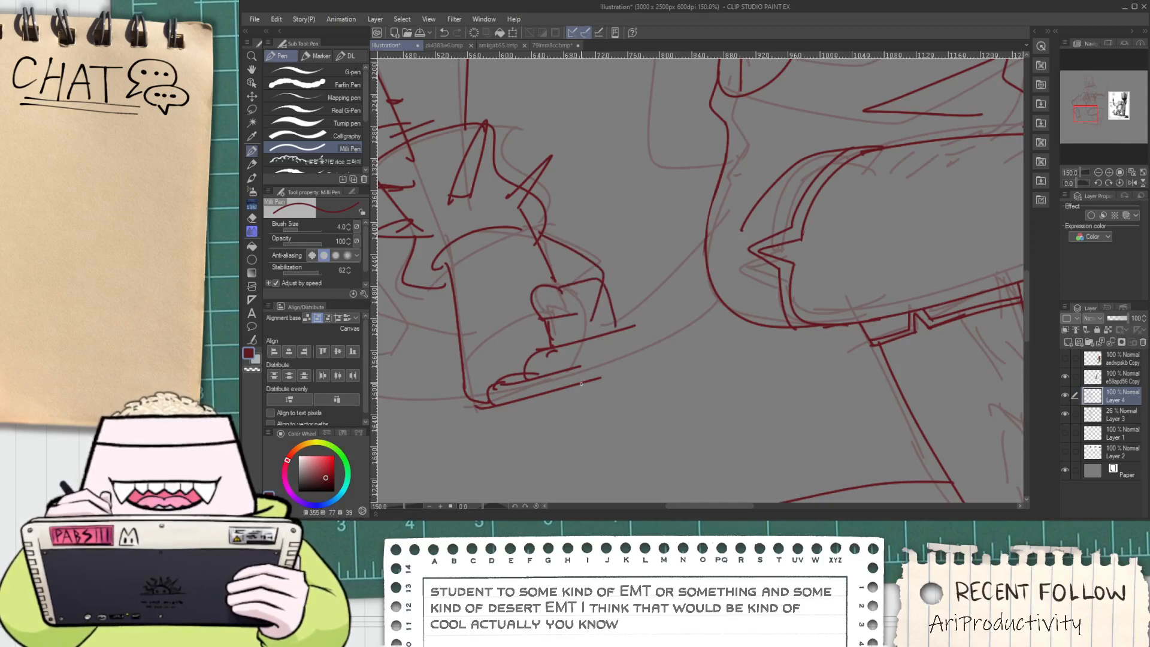
{"action": "scroll", "coordinate": [581, 383], "scroll_direction": "up", "scroll_amount": 1}
{"action": "left_click_drag", "start_coordinate": [550, 391], "coordinate": [634, 288]}
{"action": "key", "text": "e"}
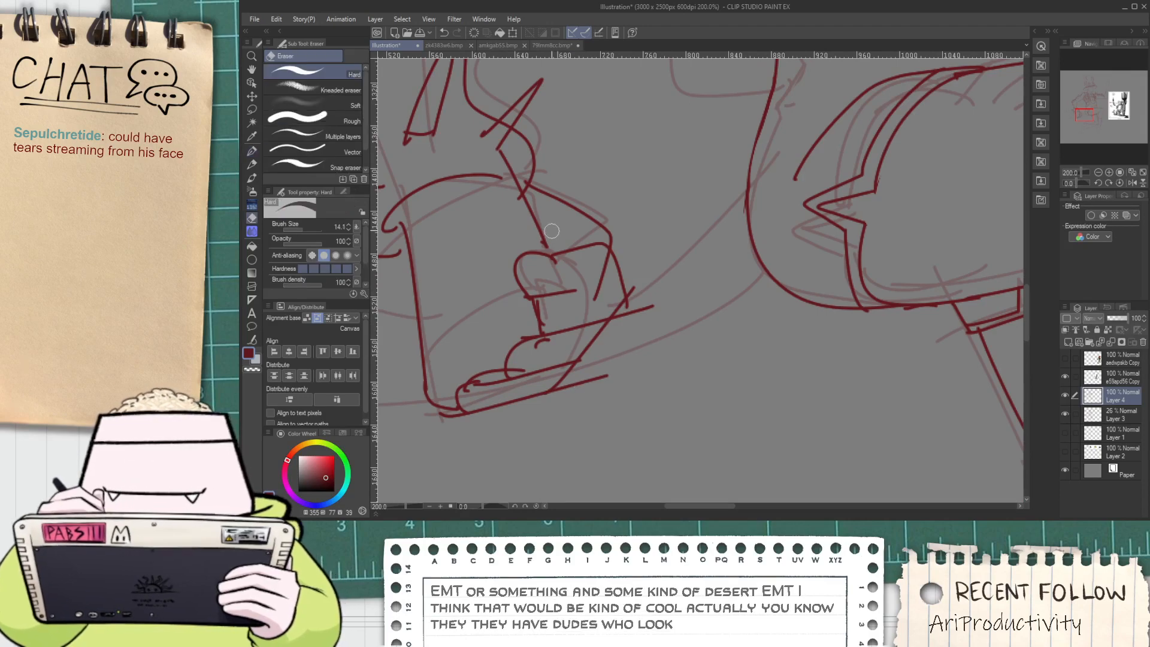
Draw two small teardrops at the lower edge of the face's left eye, over the faded sketch
{"action": "scroll", "coordinate": [560, 237], "scroll_direction": "down", "scroll_amount": 4}
{"action": "left_click_drag", "start_coordinate": [613, 147], "coordinate": [513, 426]}
{"action": "scroll", "coordinate": [537, 291], "scroll_direction": "up", "scroll_amount": 4}
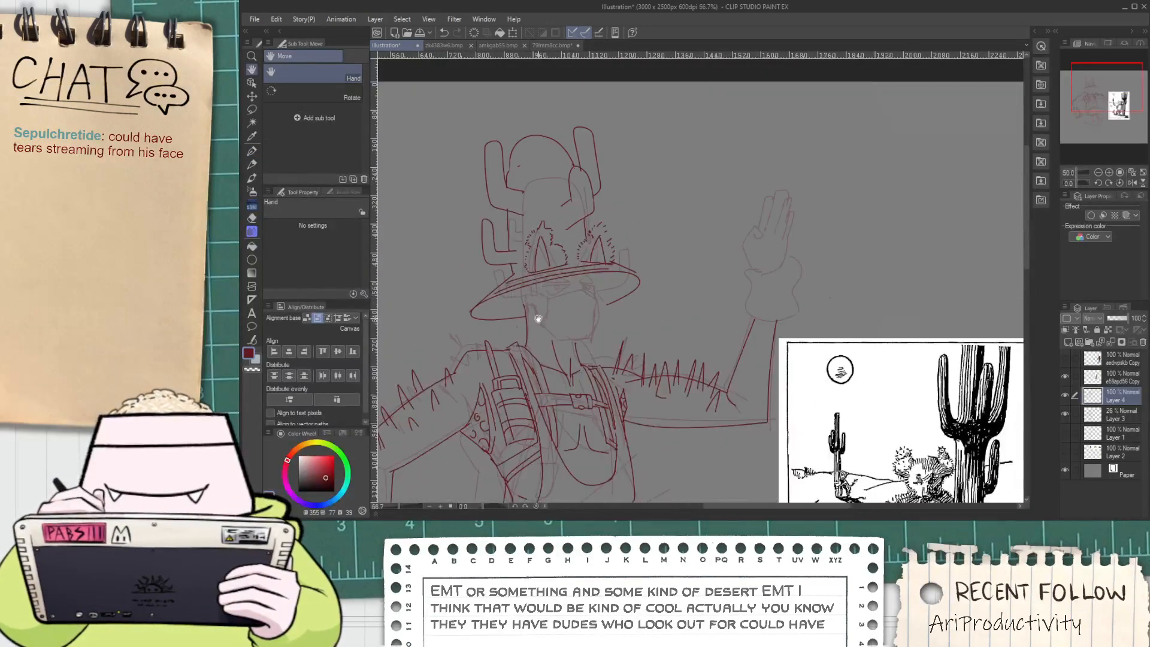
{"action": "key", "text": "p"}
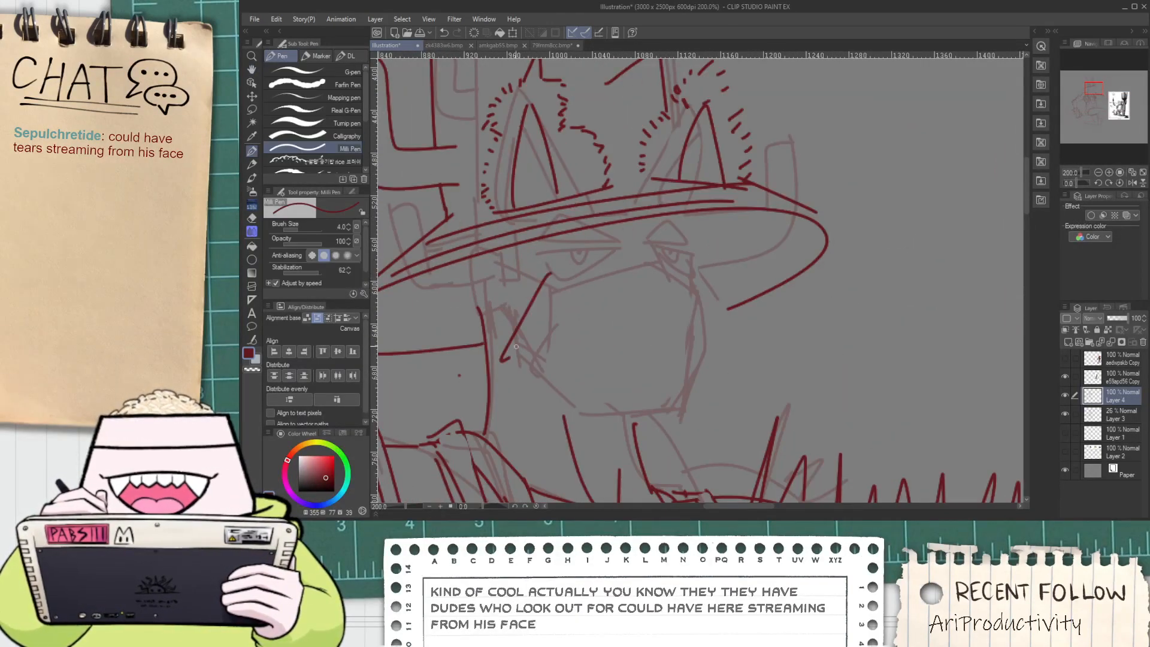
{"action": "scroll", "coordinate": [551, 274], "scroll_direction": "up", "scroll_amount": 2}
{"action": "left_click_drag", "start_coordinate": [548, 242], "coordinate": [560, 263]}
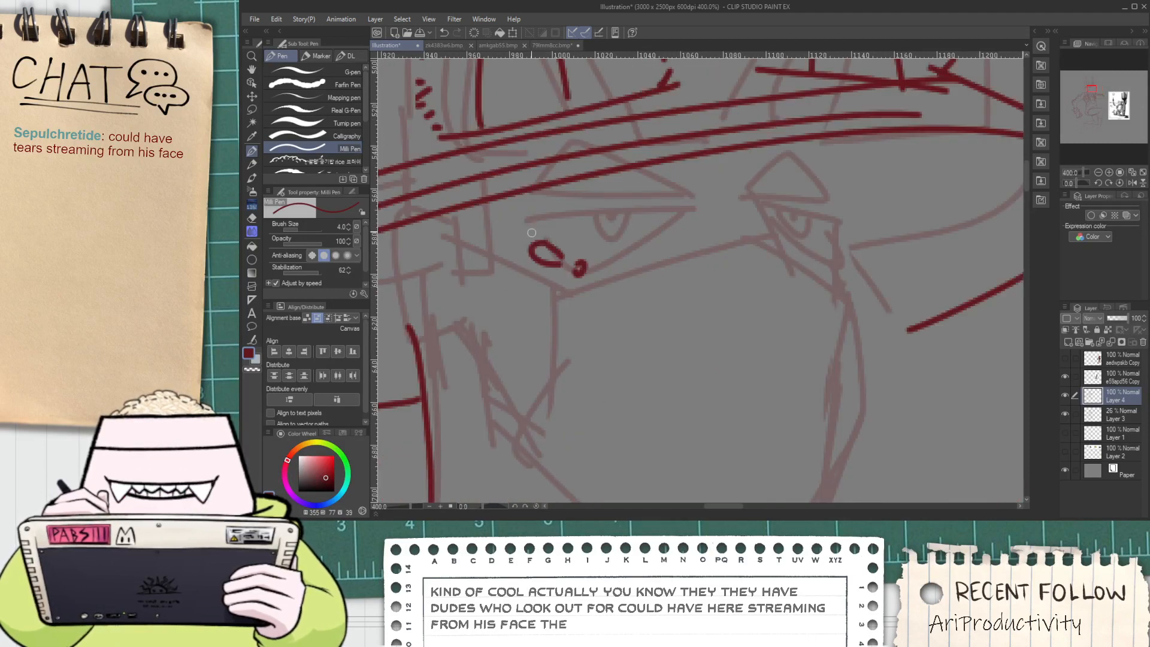
Draw the left eye's flat-lidded triangular outline around the teardrops and add its iris, redrawing strokes that miss
{"action": "mouse_move", "coordinate": [533, 239]}
{"action": "left_mouse_down"}
{"action": "mouse_move", "coordinate": [551, 218]}
{"action": "mouse_move", "coordinate": [705, 212]}
{"action": "left_mouse_up"}
{"action": "key", "text": "ctrl+z"}
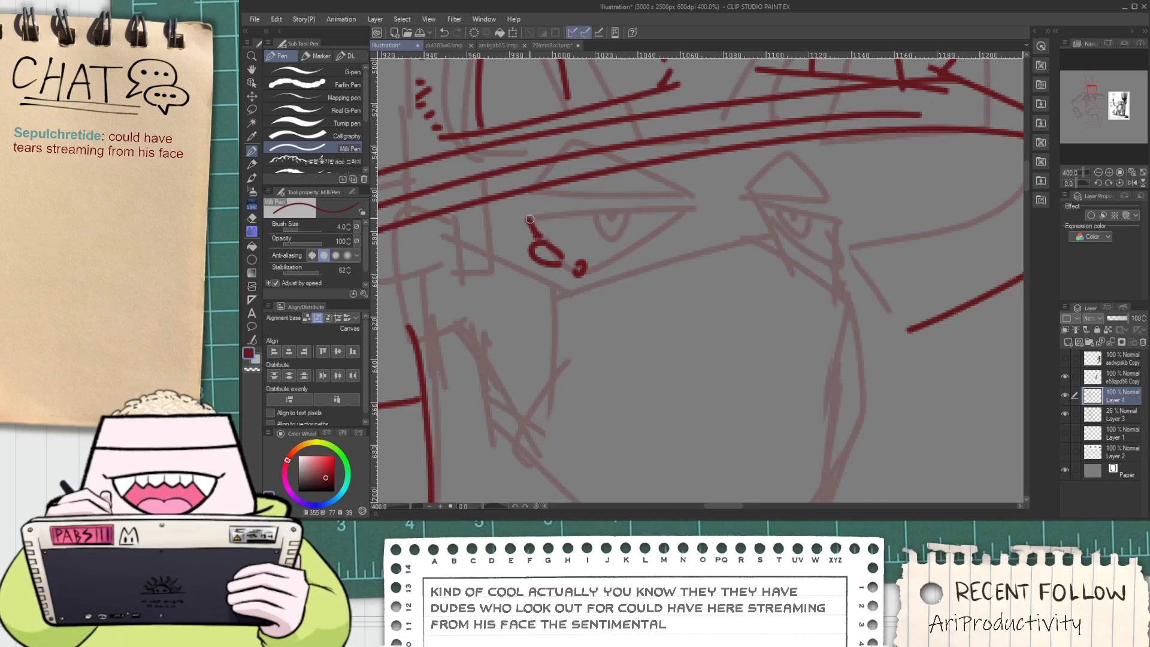
{"action": "left_click_drag", "start_coordinate": [530, 219], "coordinate": [669, 213]}
{"action": "key", "text": "ctrl+z"}
{"action": "mouse_move", "coordinate": [536, 238]}
{"action": "left_mouse_down"}
{"action": "mouse_move", "coordinate": [648, 214]}
{"action": "mouse_move", "coordinate": [629, 245]}
{"action": "mouse_move", "coordinate": [528, 211]}
{"action": "mouse_move", "coordinate": [689, 207]}
{"action": "left_mouse_up"}
{"action": "key", "text": "ctrl+z"}
{"action": "left_click_drag", "start_coordinate": [579, 274], "coordinate": [689, 205]}
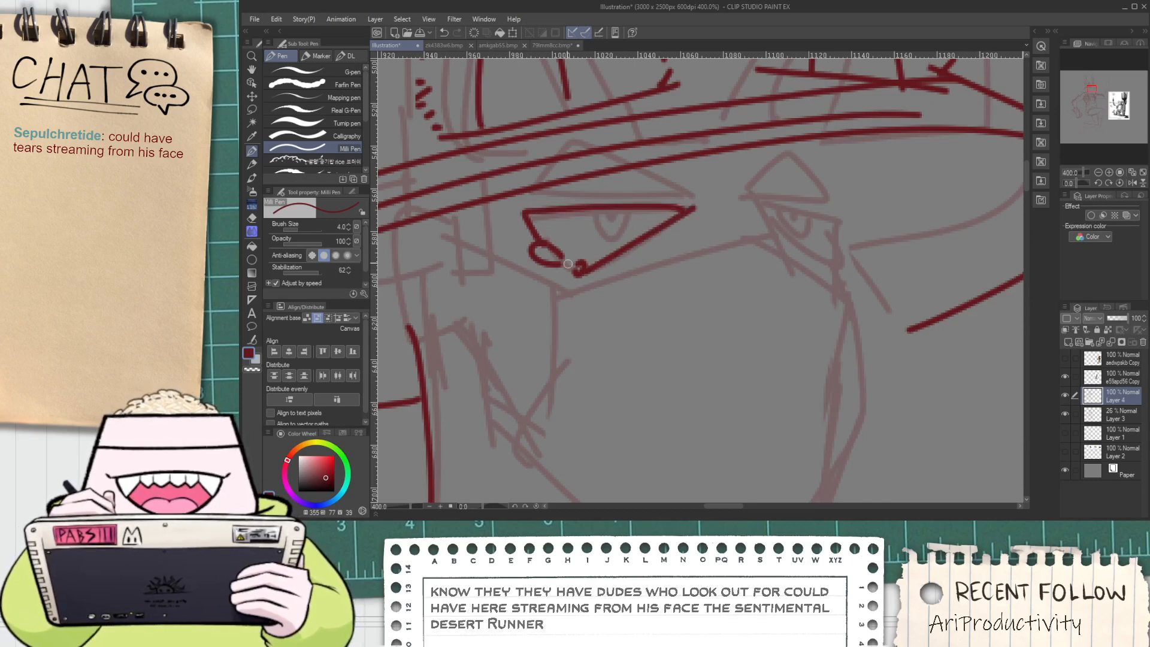
{"action": "left_click_drag", "start_coordinate": [595, 245], "coordinate": [622, 211]}
{"action": "key", "text": "ctrl+z"}
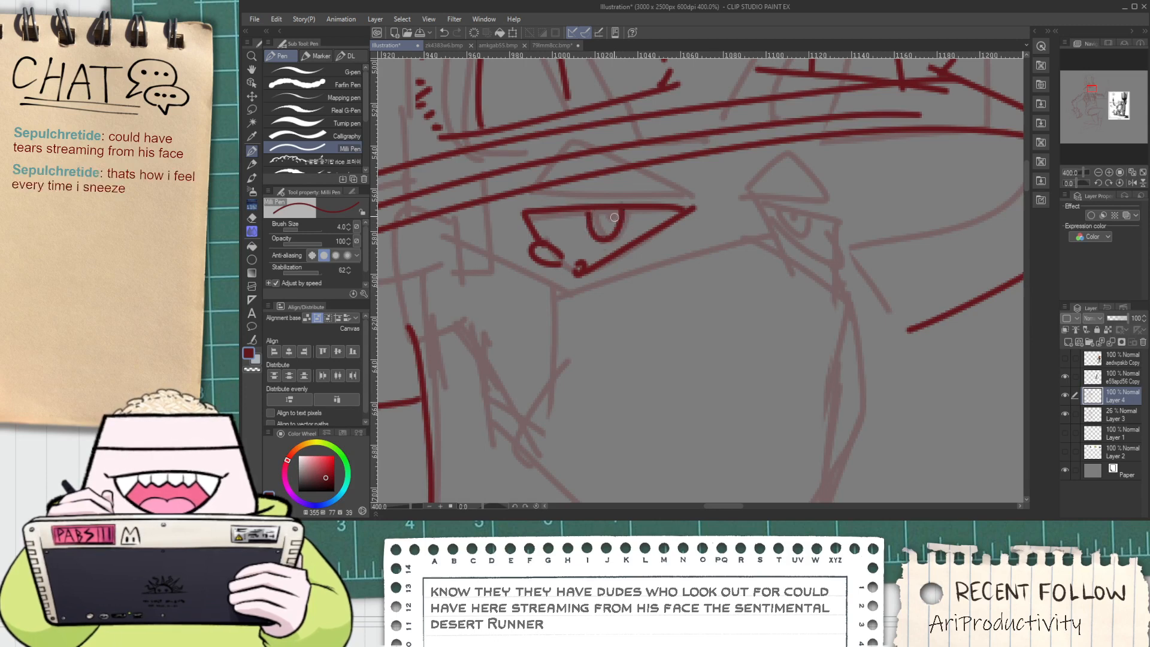
Draw the lines on both sides of the nose bridge and the narrower right eye with its iris
{"action": "mouse_move", "coordinate": [773, 231]}
{"action": "left_mouse_down"}
{"action": "mouse_move", "coordinate": [715, 225]}
{"action": "mouse_move", "coordinate": [712, 247]}
{"action": "left_mouse_up"}
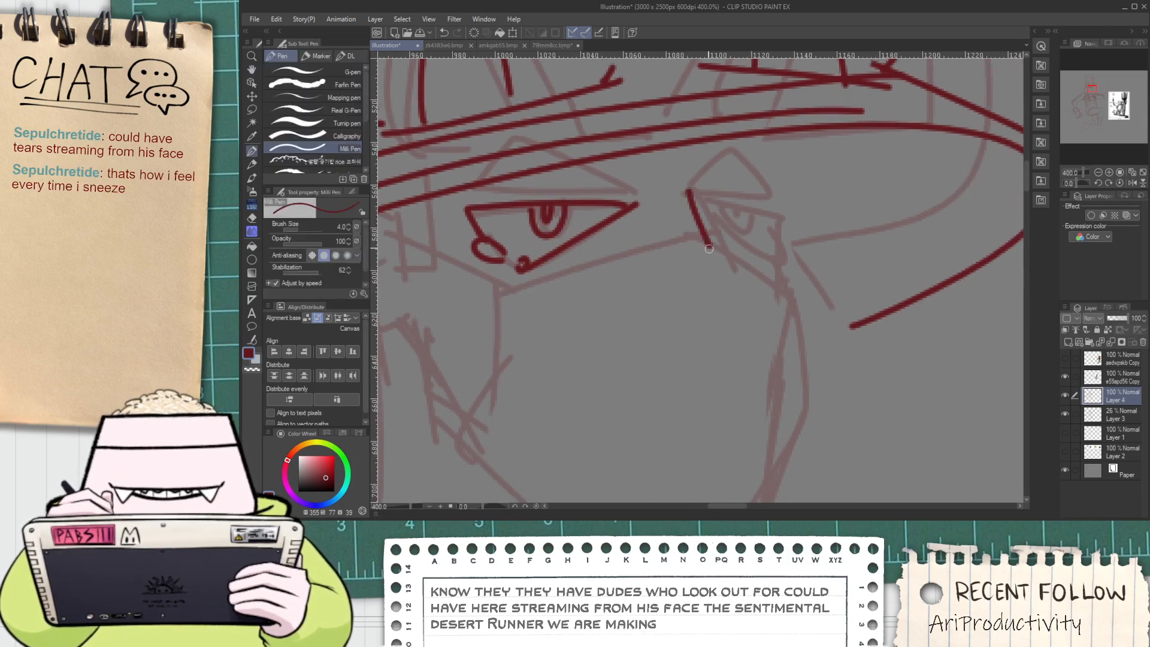
{"action": "left_click_drag", "start_coordinate": [636, 204], "coordinate": [629, 258]}
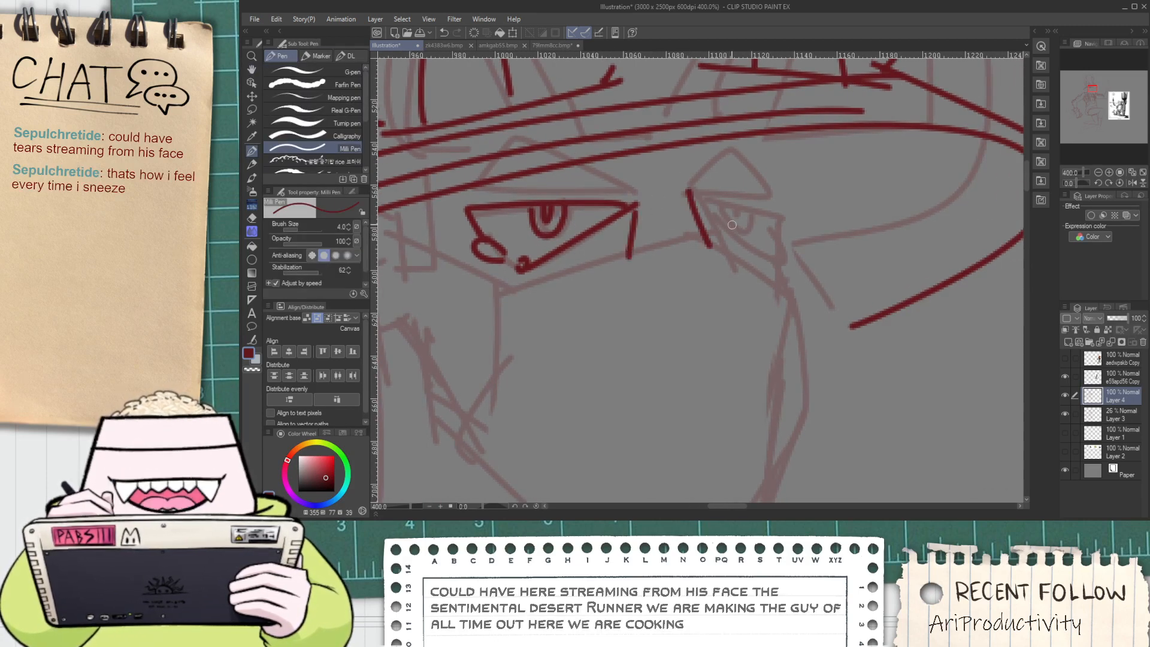
{"action": "key", "text": "ctrl+z"}
{"action": "left_click_drag", "start_coordinate": [701, 209], "coordinate": [786, 219]}
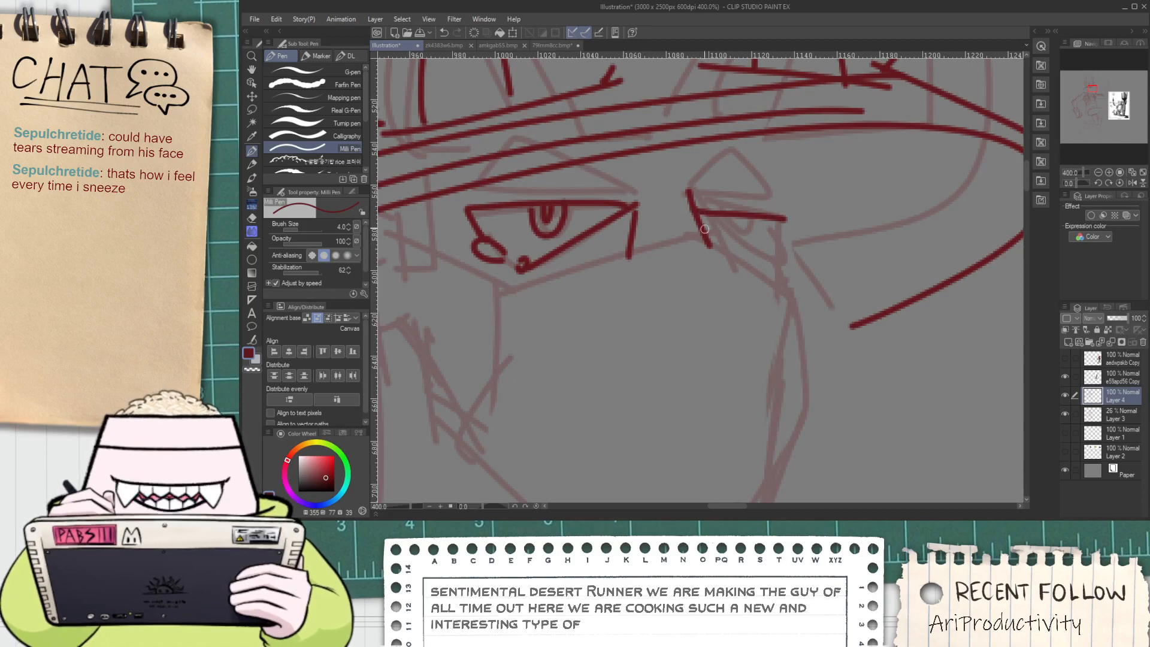
{"action": "mouse_move", "coordinate": [702, 226]}
{"action": "left_mouse_down"}
{"action": "mouse_move", "coordinate": [744, 260]}
{"action": "mouse_move", "coordinate": [774, 228]}
{"action": "left_mouse_up"}
{"action": "key", "text": "ctrl+z"}
{"action": "mouse_move", "coordinate": [701, 227]}
{"action": "left_mouse_down"}
{"action": "mouse_move", "coordinate": [760, 262]}
{"action": "mouse_move", "coordinate": [791, 227]}
{"action": "left_mouse_up"}
{"action": "scroll", "coordinate": [746, 234], "scroll_direction": "up", "scroll_amount": 2}
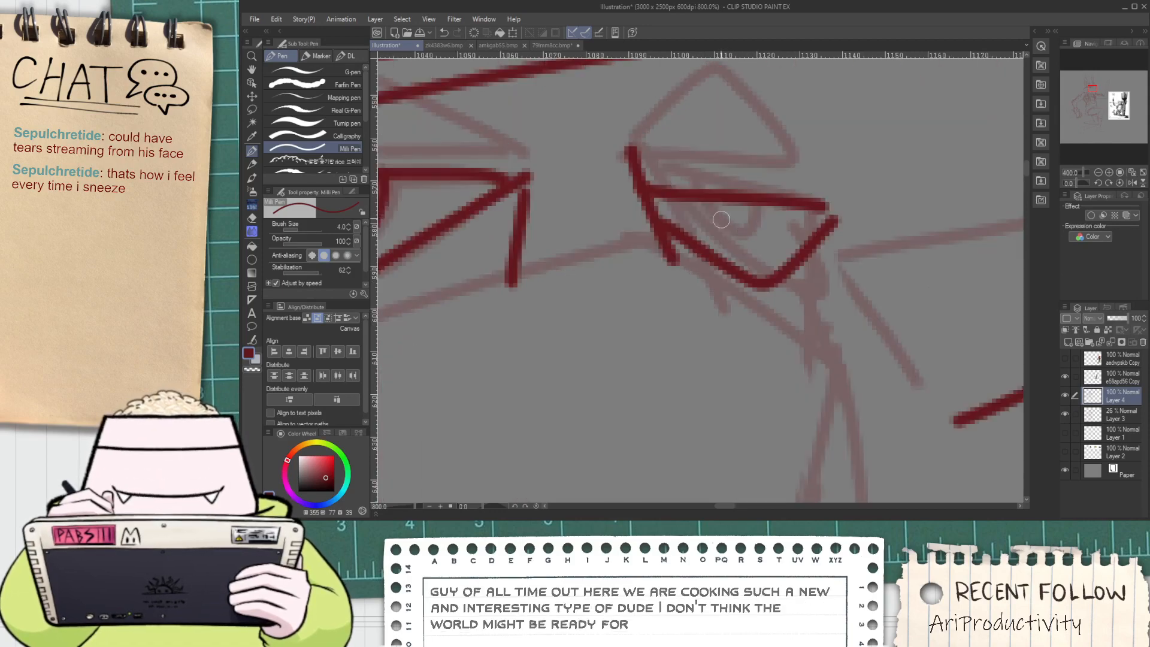
{"action": "mouse_move", "coordinate": [711, 202]}
{"action": "left_mouse_down"}
{"action": "mouse_move", "coordinate": [751, 198]}
{"action": "mouse_move", "coordinate": [732, 222]}
{"action": "mouse_move", "coordinate": [684, 235]}
{"action": "left_mouse_up"}
{"action": "scroll", "coordinate": [732, 209], "scroll_direction": "down", "scroll_amount": 2}
Draw the ear under the hat brim at the head's left edge, including its inner fold
{"action": "key", "text": "space"}
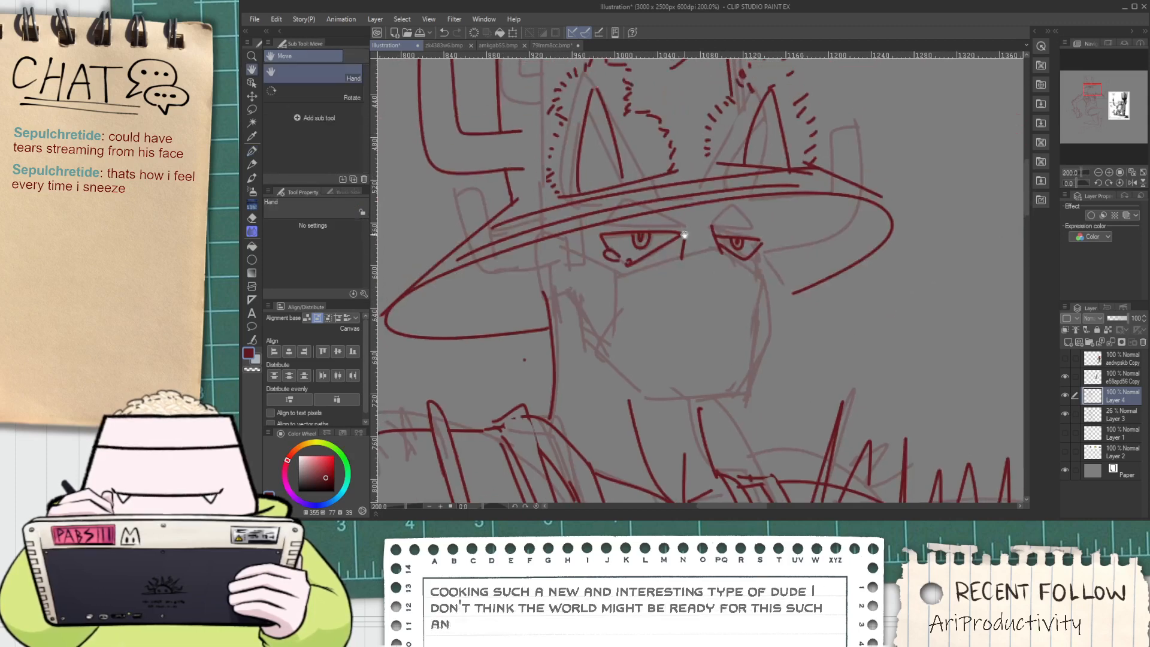
{"action": "scroll", "coordinate": [583, 247], "scroll_direction": "up", "scroll_amount": 1}
{"action": "mouse_move", "coordinate": [472, 239]}
{"action": "left_mouse_down"}
{"action": "mouse_move", "coordinate": [480, 353]}
{"action": "mouse_move", "coordinate": [533, 334]}
{"action": "left_mouse_up"}
{"action": "mouse_move", "coordinate": [515, 239]}
{"action": "left_mouse_down"}
{"action": "mouse_move", "coordinate": [538, 290]}
{"action": "mouse_move", "coordinate": [526, 247]}
{"action": "left_mouse_up"}
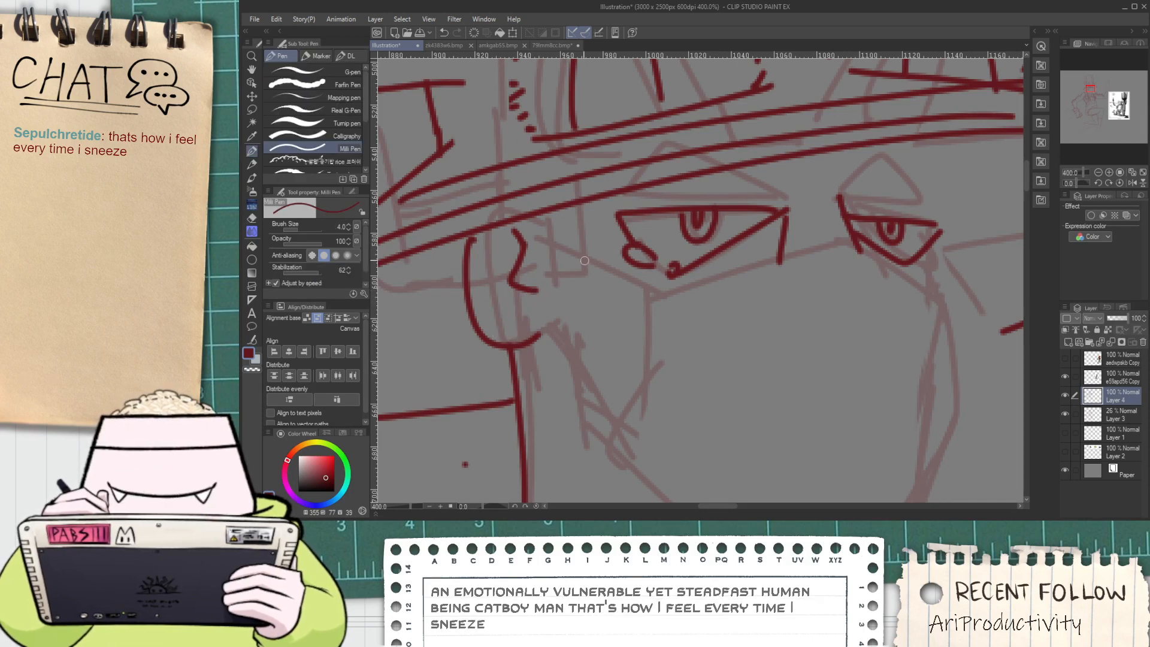
Draw the mask's upper and lower straps running from the ear toward the face
{"action": "mouse_move", "coordinate": [536, 223]}
{"action": "left_mouse_down"}
{"action": "mouse_move", "coordinate": [595, 281]}
{"action": "mouse_move", "coordinate": [647, 289]}
{"action": "left_mouse_up"}
{"action": "key", "text": "ctrl+z"}
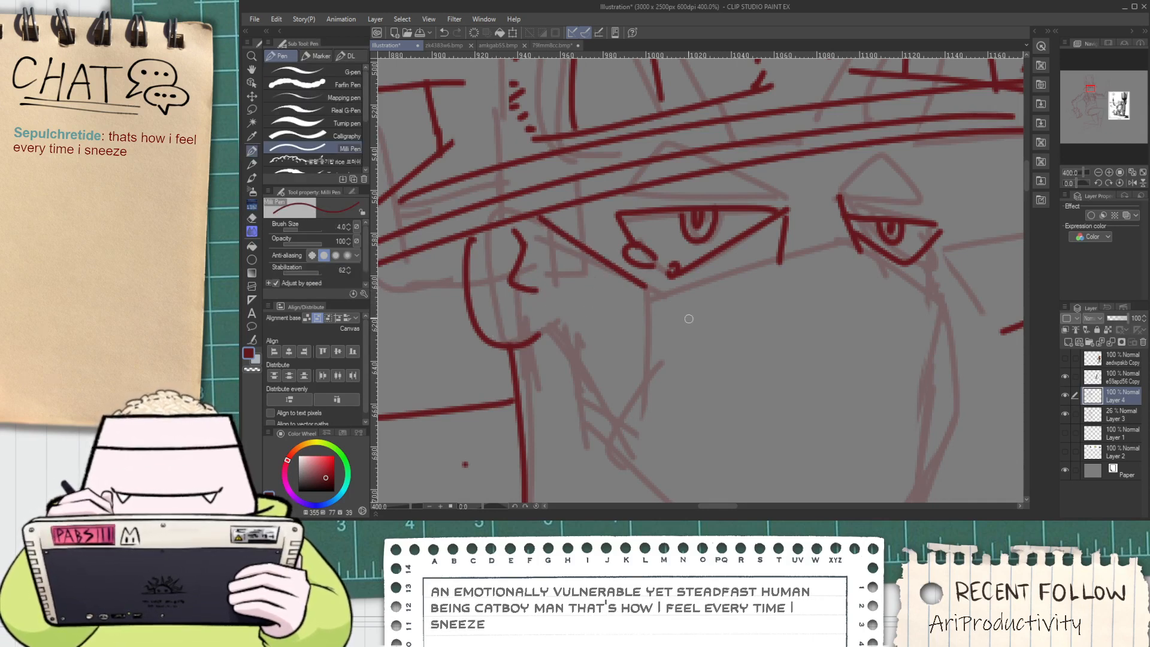
{"action": "left_click_drag", "start_coordinate": [559, 241], "coordinate": [641, 303]}
{"action": "left_click_drag", "start_coordinate": [541, 333], "coordinate": [597, 449]}
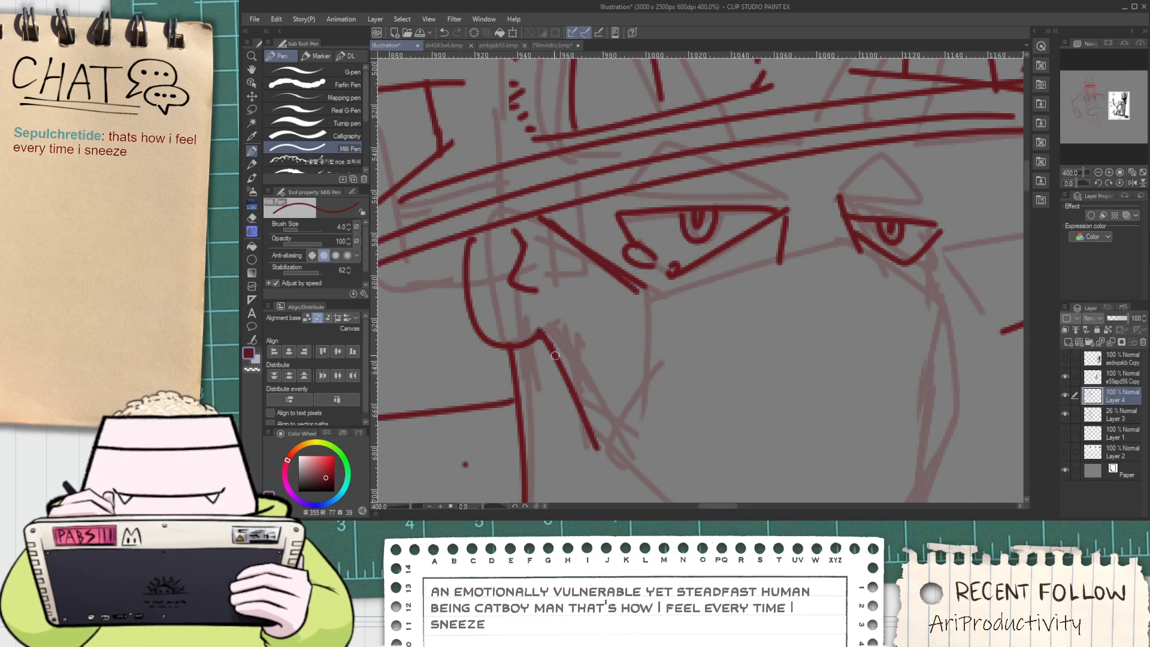
{"action": "mouse_move", "coordinate": [555, 356]}
{"action": "left_mouse_down"}
{"action": "mouse_move", "coordinate": [634, 448]}
{"action": "mouse_move", "coordinate": [580, 391]}
{"action": "mouse_move", "coordinate": [563, 300]}
{"action": "left_mouse_up"}
{"action": "scroll", "coordinate": [560, 347], "scroll_direction": "down", "scroll_amount": 5}
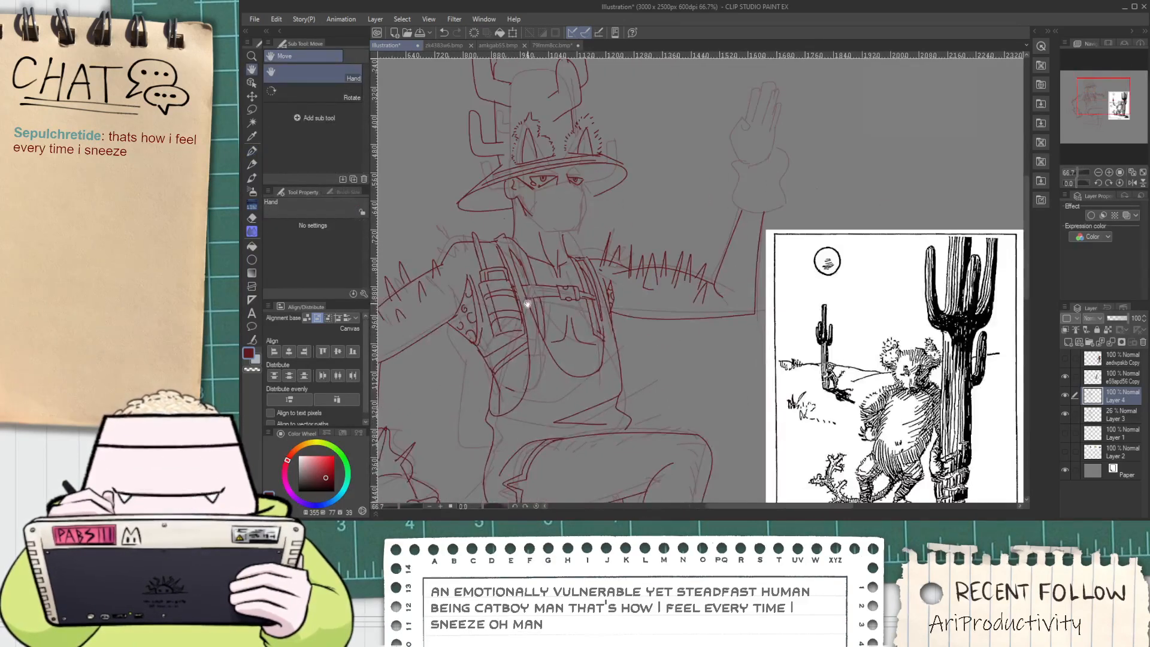
Select and copy the entire photo of the two St. Bernard dogs
{"action": "left_click_drag", "start_coordinate": [567, 379], "coordinate": [551, 254]}
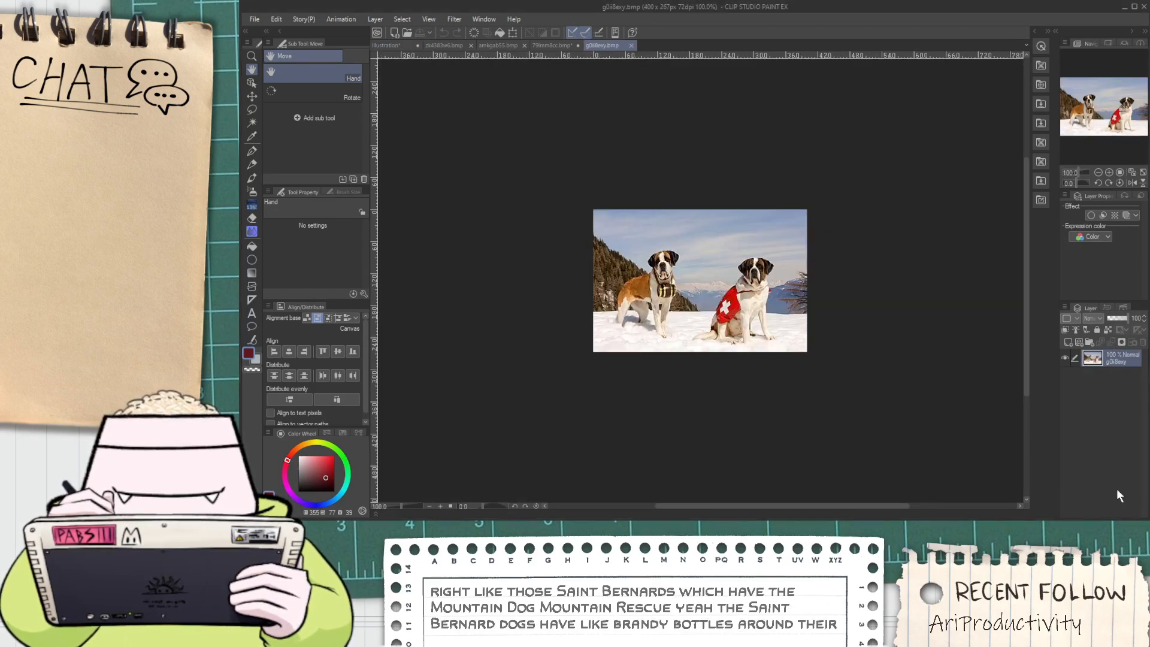
{"action": "scroll", "coordinate": [803, 353], "scroll_direction": "up", "scroll_amount": 1}
{"action": "scroll", "coordinate": [734, 340], "scroll_direction": "up", "scroll_amount": 1}
{"action": "scroll", "coordinate": [534, 257], "scroll_direction": "up", "scroll_amount": 2}
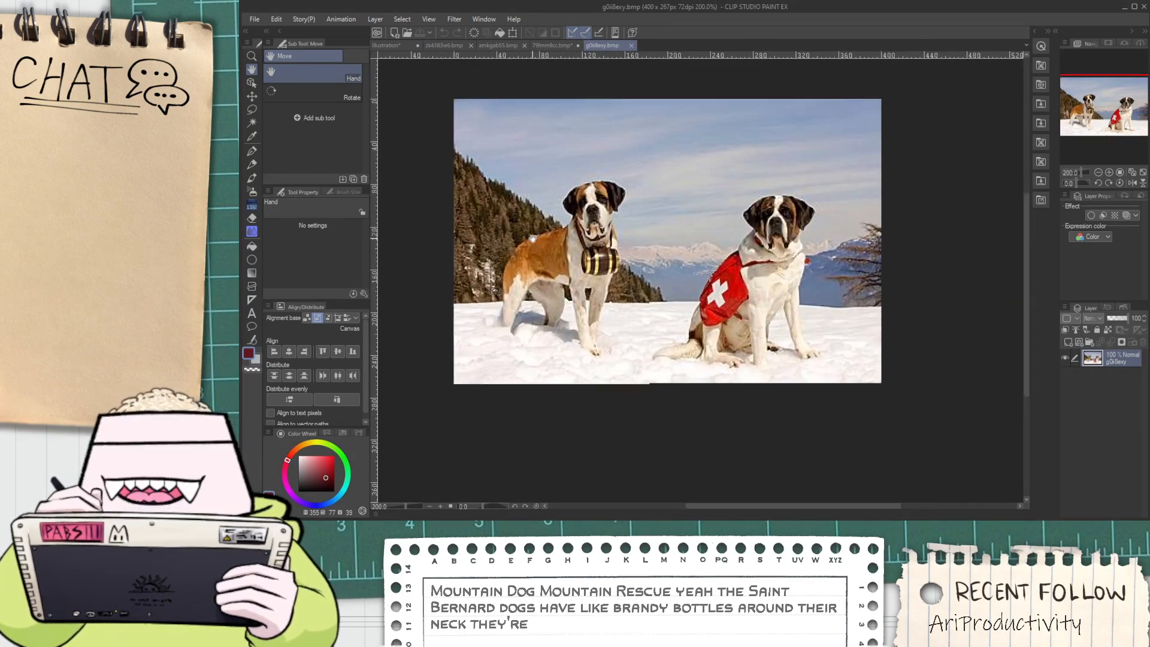
{"action": "scroll", "coordinate": [533, 257], "scroll_direction": "down", "scroll_amount": 1}
{"action": "key", "text": "ctrl+a"}
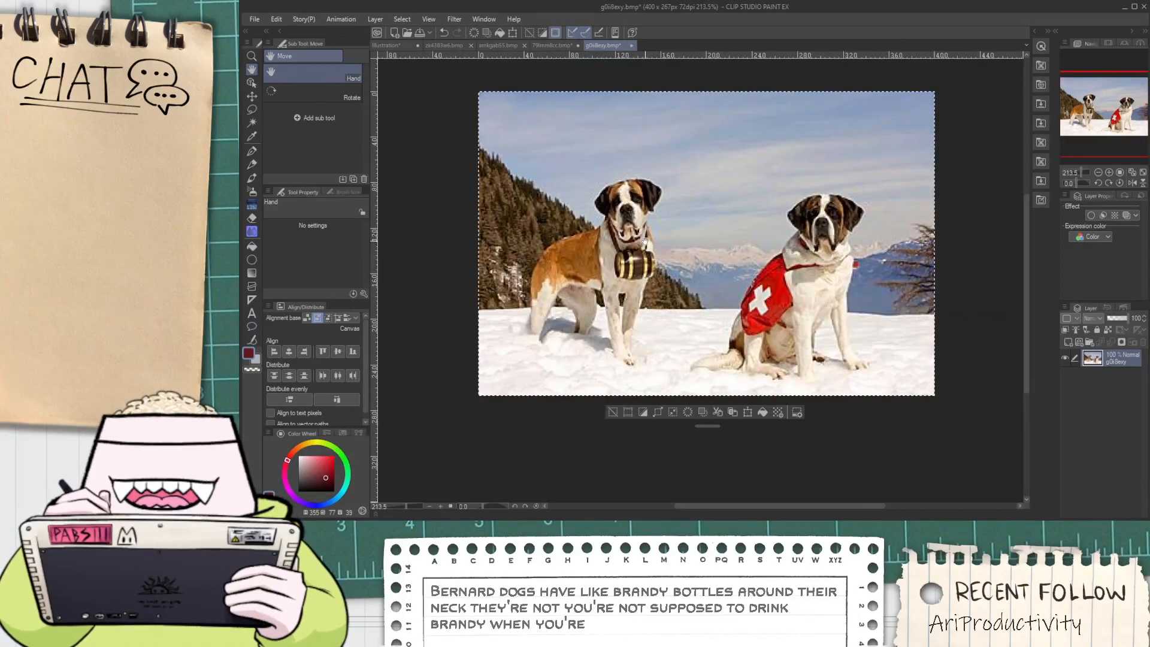
Return to the illustration and move the cactus cat reference up and farther away from the figure
{"action": "left_click", "coordinate": [386, 45]}
{"action": "scroll", "coordinate": [667, 323], "scroll_direction": "down", "scroll_amount": 2}
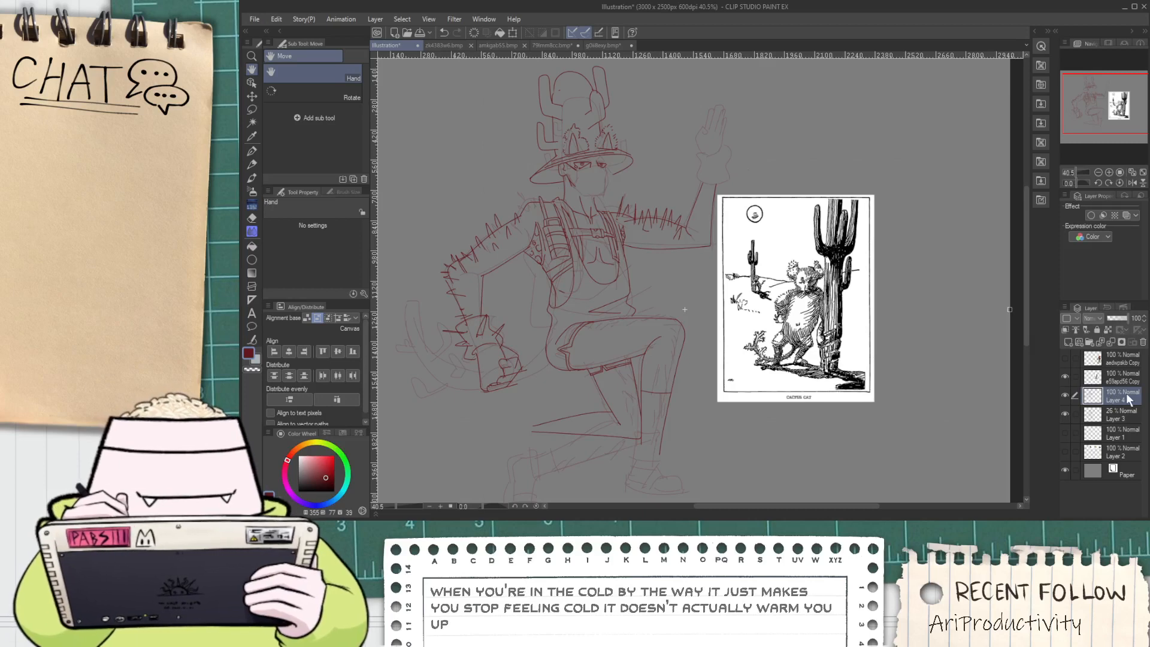
{"action": "key", "text": "v"}
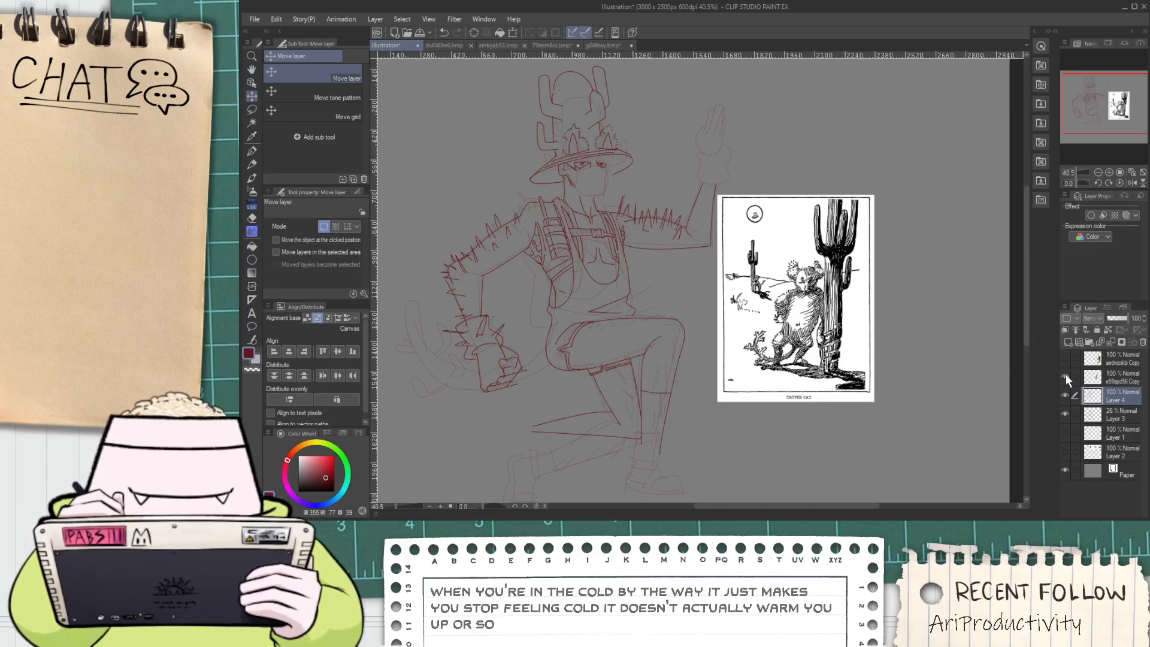
{"action": "left_click", "coordinate": [1120, 378]}
{"action": "left_click_drag", "start_coordinate": [821, 306], "coordinate": [896, 228]}
{"action": "left_click", "coordinate": [1129, 394]}
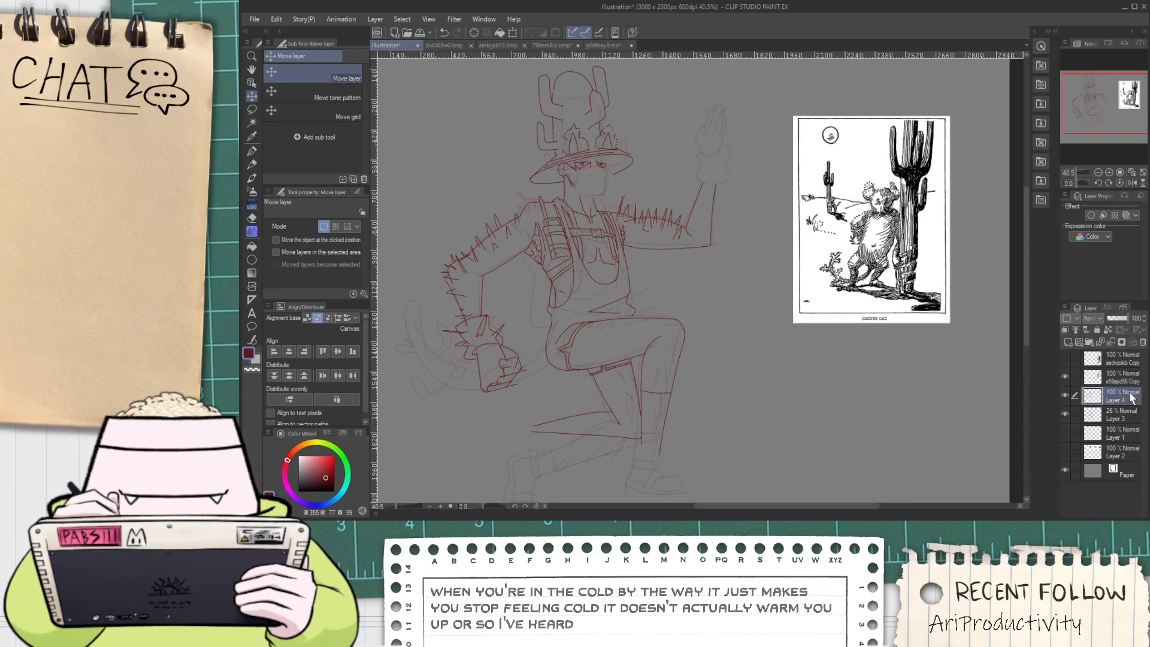
Paste the St. Bernard photo into the illustration and place it enlarged directly beneath the cactus cat reference
{"action": "key", "text": "ctrl+v"}
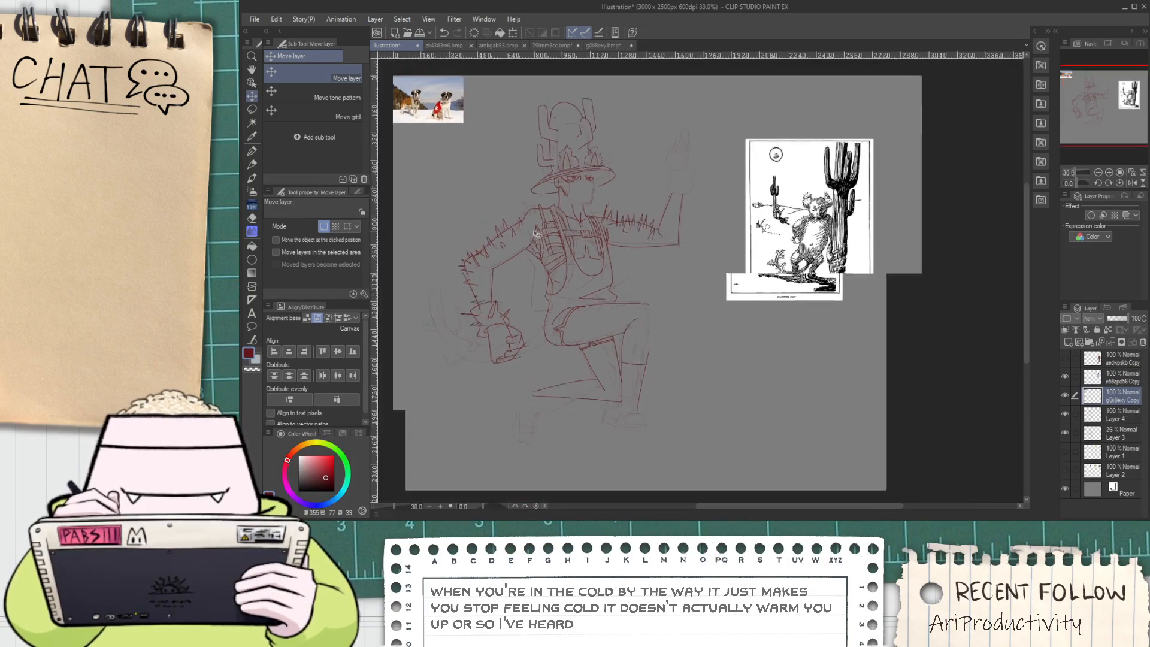
{"action": "left_click_drag", "start_coordinate": [456, 124], "coordinate": [979, 458]}
{"action": "key", "text": "ctrl+t"}
{"action": "left_click", "coordinate": [868, 473]}
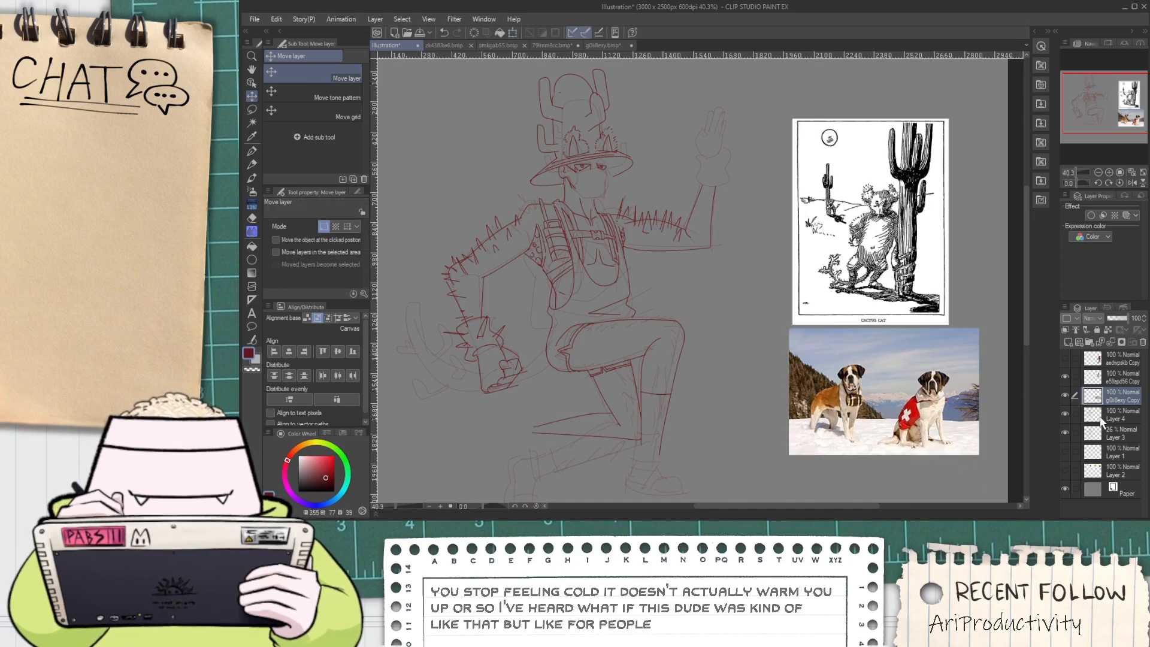
On Layer 4, draw a water barrel with an oval end and rounded body behind the hip, redrawing misplaced strokes
{"action": "left_click", "coordinate": [1065, 412]}
{"action": "left_click", "coordinate": [1065, 412]}
{"action": "left_click", "coordinate": [1084, 420]}
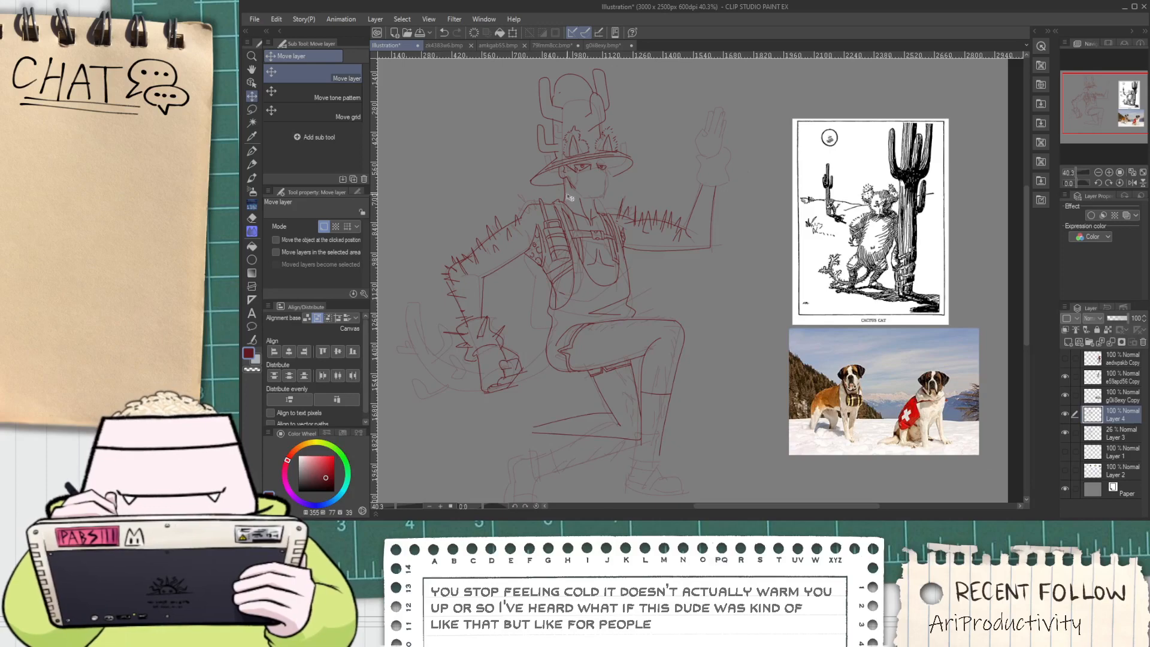
{"action": "scroll", "coordinate": [569, 198], "scroll_direction": "up", "scroll_amount": 1}
{"action": "key", "text": "space"}
{"action": "left_click_drag", "start_coordinate": [592, 307], "coordinate": [572, 238]}
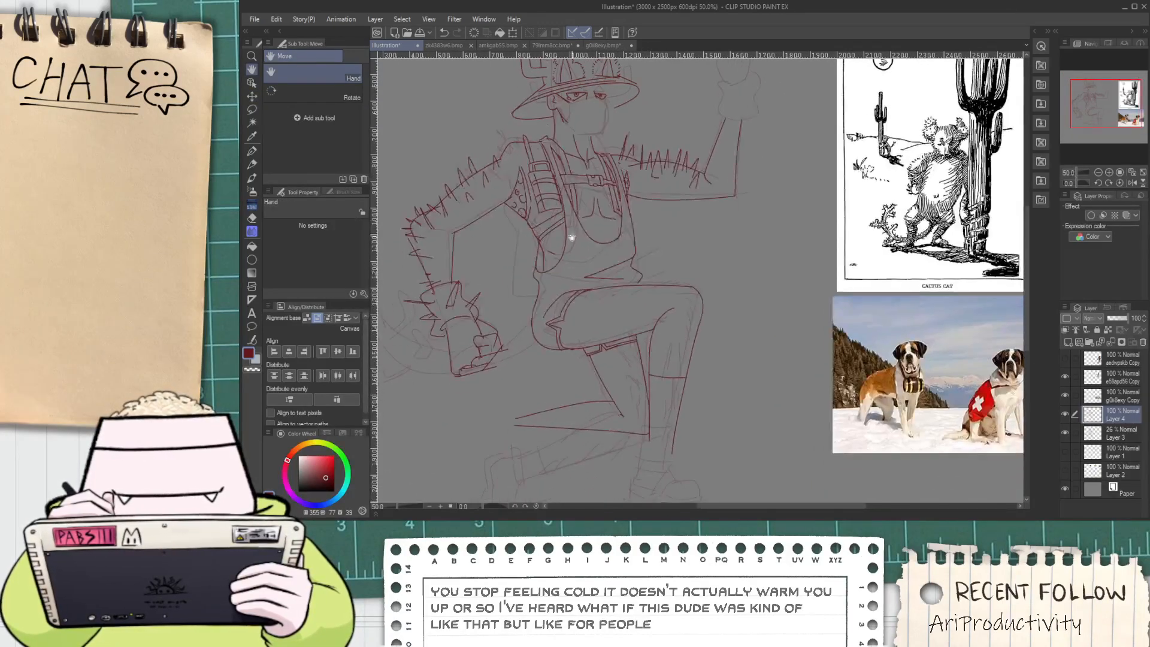
{"action": "scroll", "coordinate": [523, 330], "scroll_direction": "up", "scroll_amount": 1}
{"action": "key", "text": "ctrl+z"}
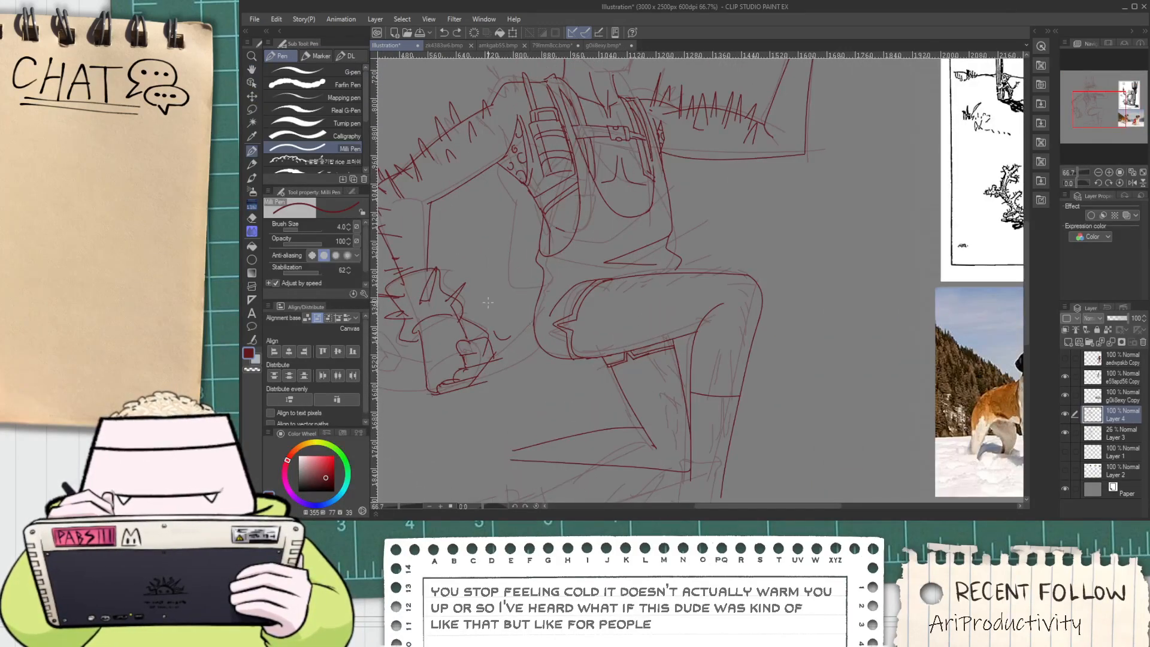
{"action": "left_click_drag", "start_coordinate": [530, 333], "coordinate": [508, 339]}
{"action": "key", "text": "ctrl+z"}
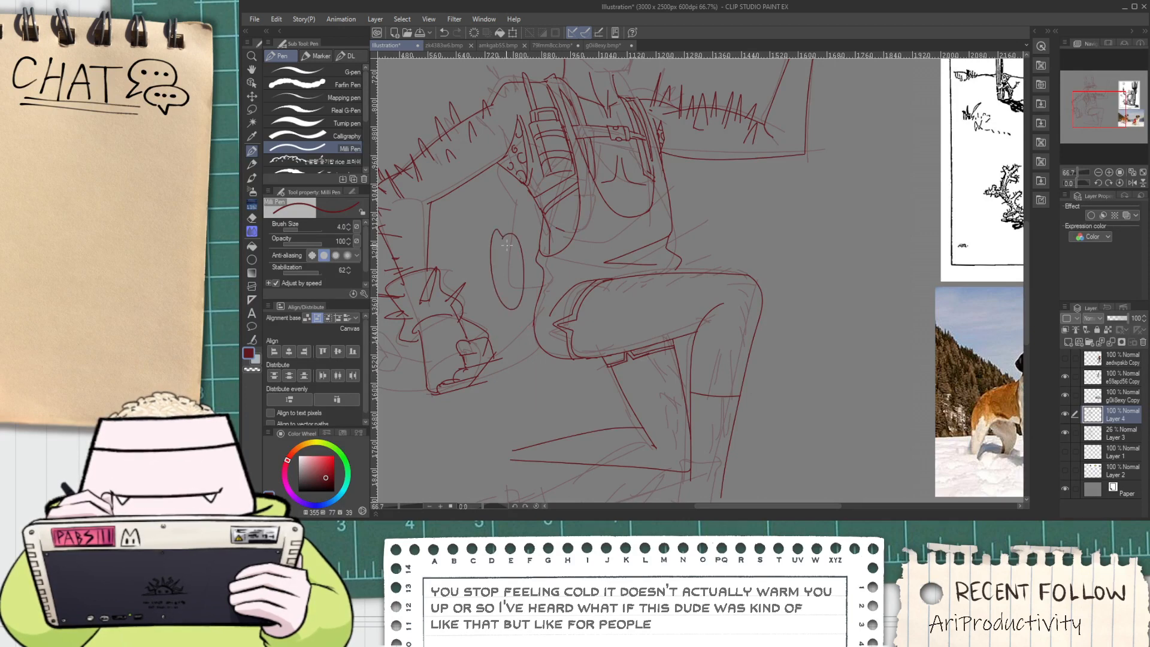
{"action": "key", "text": "ctrl+z"}
{"action": "key", "text": "ctrl+z"}
{"action": "mouse_move", "coordinate": [501, 233]}
{"action": "left_mouse_down"}
{"action": "mouse_move", "coordinate": [494, 281]}
{"action": "mouse_move", "coordinate": [498, 257]}
{"action": "mouse_move", "coordinate": [550, 211]}
{"action": "left_mouse_up"}
{"action": "left_click_drag", "start_coordinate": [506, 317], "coordinate": [533, 328]}
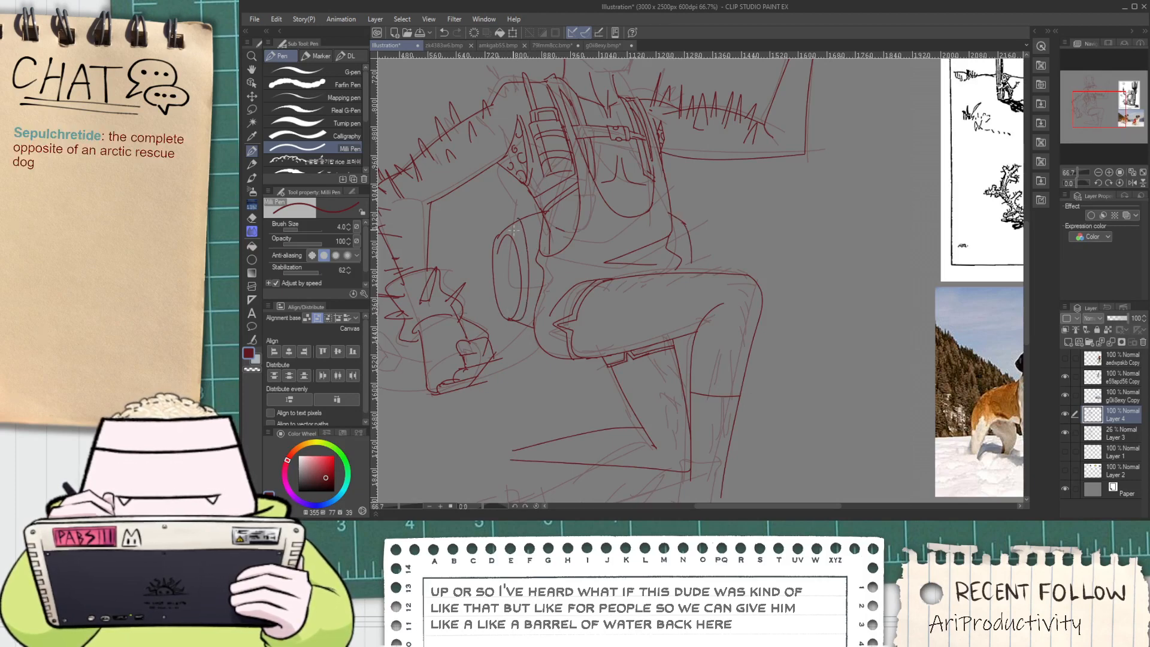
Draw the face mask's outline from the nose bridge down the near cheek, around the chin and up the far cheek
{"action": "key", "text": "space"}
{"action": "left_click_drag", "start_coordinate": [561, 257], "coordinate": [563, 333]}
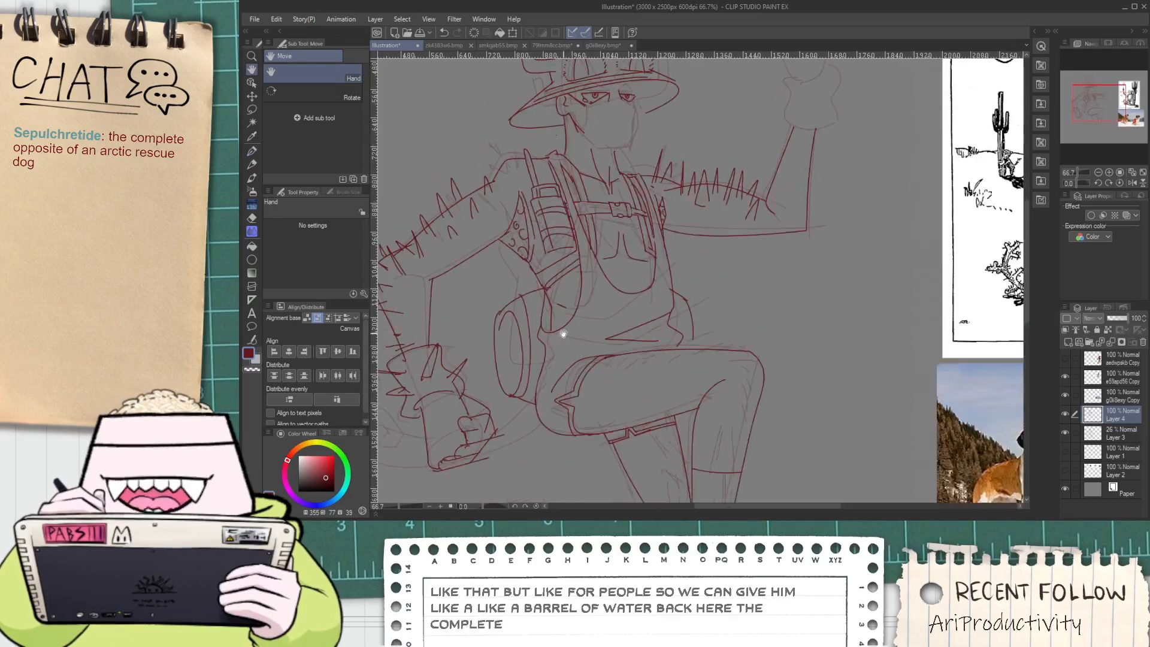
{"action": "left_click_drag", "start_coordinate": [643, 303], "coordinate": [632, 423]}
{"action": "scroll", "coordinate": [585, 240], "scroll_direction": "up", "scroll_amount": 3}
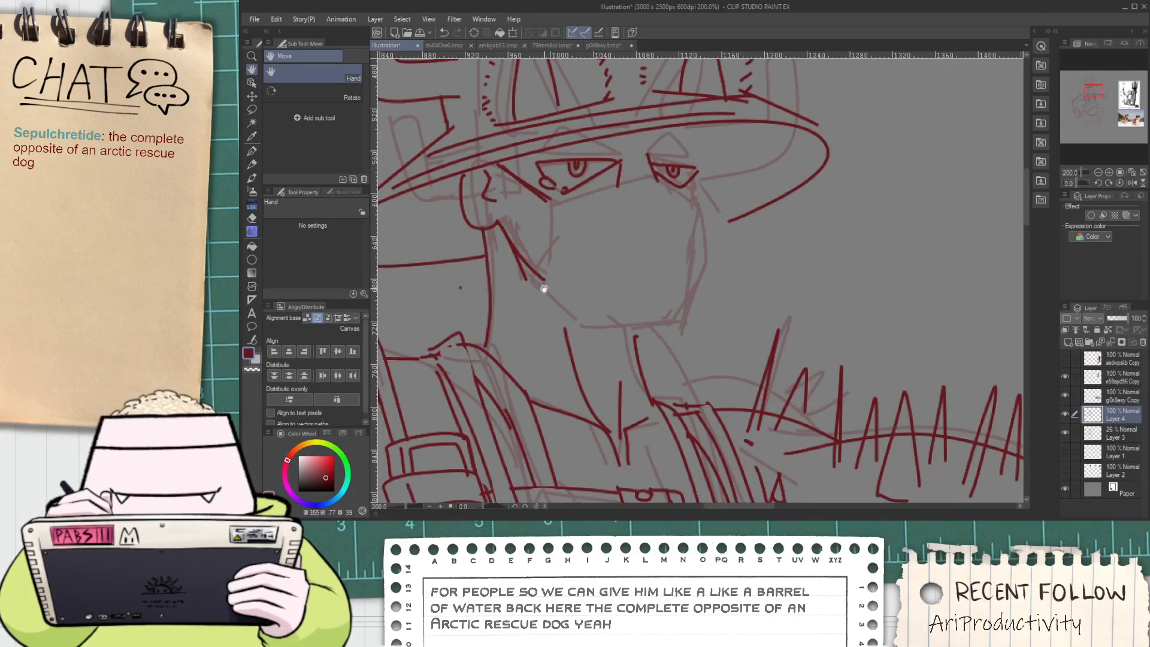
{"action": "mouse_move", "coordinate": [548, 310]}
{"action": "left_mouse_down"}
{"action": "mouse_move", "coordinate": [544, 210]}
{"action": "mouse_move", "coordinate": [637, 166]}
{"action": "left_mouse_up"}
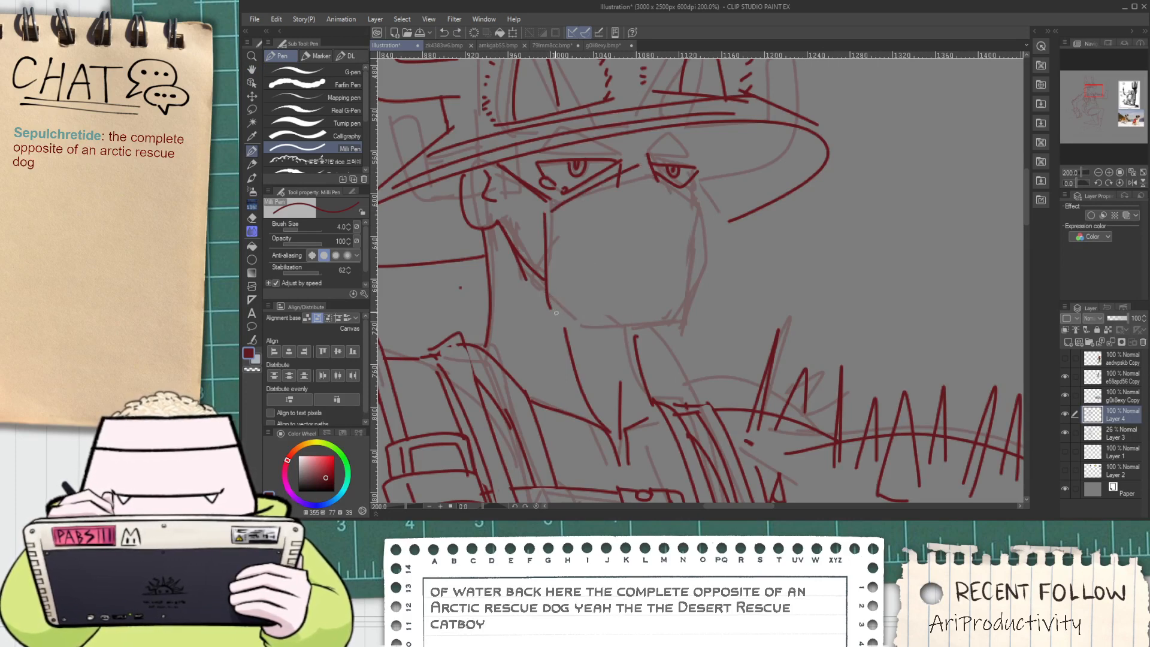
{"action": "mouse_move", "coordinate": [548, 298]}
{"action": "left_mouse_down"}
{"action": "mouse_move", "coordinate": [605, 342]}
{"action": "mouse_move", "coordinate": [636, 344]}
{"action": "mouse_move", "coordinate": [716, 298]}
{"action": "left_mouse_up"}
{"action": "left_click_drag", "start_coordinate": [655, 347], "coordinate": [707, 255]}
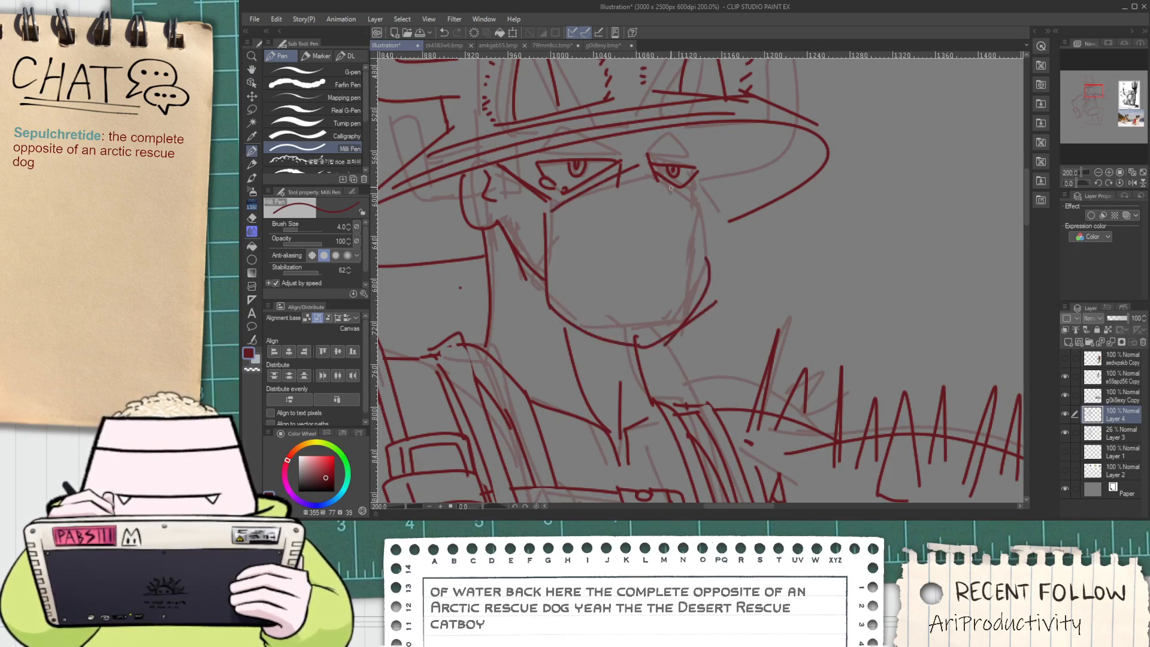
{"action": "left_click_drag", "start_coordinate": [665, 183], "coordinate": [714, 273]}
{"action": "left_click_drag", "start_coordinate": [710, 216], "coordinate": [703, 293]}
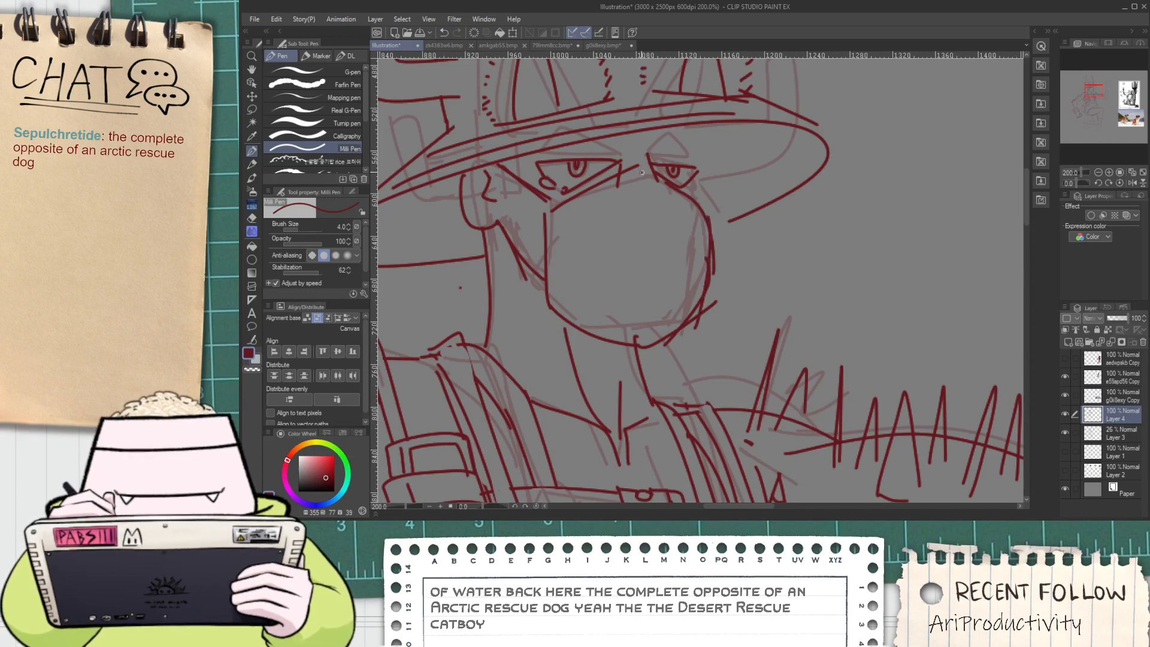
{"action": "left_click_drag", "start_coordinate": [642, 173], "coordinate": [657, 180]}
Draw bushy, caterpillar-like eyebrows above both eyes using short bristly strokes
{"action": "scroll", "coordinate": [630, 157], "scroll_direction": "up", "scroll_amount": 2}
{"action": "scroll", "coordinate": [497, 133], "scroll_direction": "down", "scroll_amount": 1}
{"action": "mouse_move", "coordinate": [532, 127]}
{"action": "left_mouse_down"}
{"action": "mouse_move", "coordinate": [623, 188]}
{"action": "mouse_move", "coordinate": [611, 205]}
{"action": "left_mouse_up"}
{"action": "left_click_drag", "start_coordinate": [621, 194], "coordinate": [619, 205]}
{"action": "mouse_move", "coordinate": [636, 190]}
{"action": "left_mouse_down"}
{"action": "mouse_move", "coordinate": [635, 204]}
{"action": "mouse_move", "coordinate": [644, 199]}
{"action": "left_mouse_up"}
{"action": "left_click_drag", "start_coordinate": [642, 177], "coordinate": [693, 179]}
{"action": "left_click_drag", "start_coordinate": [695, 189], "coordinate": [713, 170]}
{"action": "left_click_drag", "start_coordinate": [724, 166], "coordinate": [760, 163]}
{"action": "left_click_drag", "start_coordinate": [773, 170], "coordinate": [787, 198]}
{"action": "left_click_drag", "start_coordinate": [774, 204], "coordinate": [711, 208]}
{"action": "left_click_drag", "start_coordinate": [723, 198], "coordinate": [732, 209]}
{"action": "left_click_drag", "start_coordinate": [744, 199], "coordinate": [744, 208]}
{"action": "mouse_move", "coordinate": [761, 197]}
{"action": "left_mouse_down"}
{"action": "mouse_move", "coordinate": [775, 212]}
{"action": "mouse_move", "coordinate": [762, 232]}
{"action": "mouse_move", "coordinate": [750, 218]}
{"action": "left_mouse_up"}
Draw the backpack's outline behind the shoulder and continue it down the back to the barrel at the hip
{"action": "scroll", "coordinate": [782, 217], "scroll_direction": "down", "scroll_amount": 3}
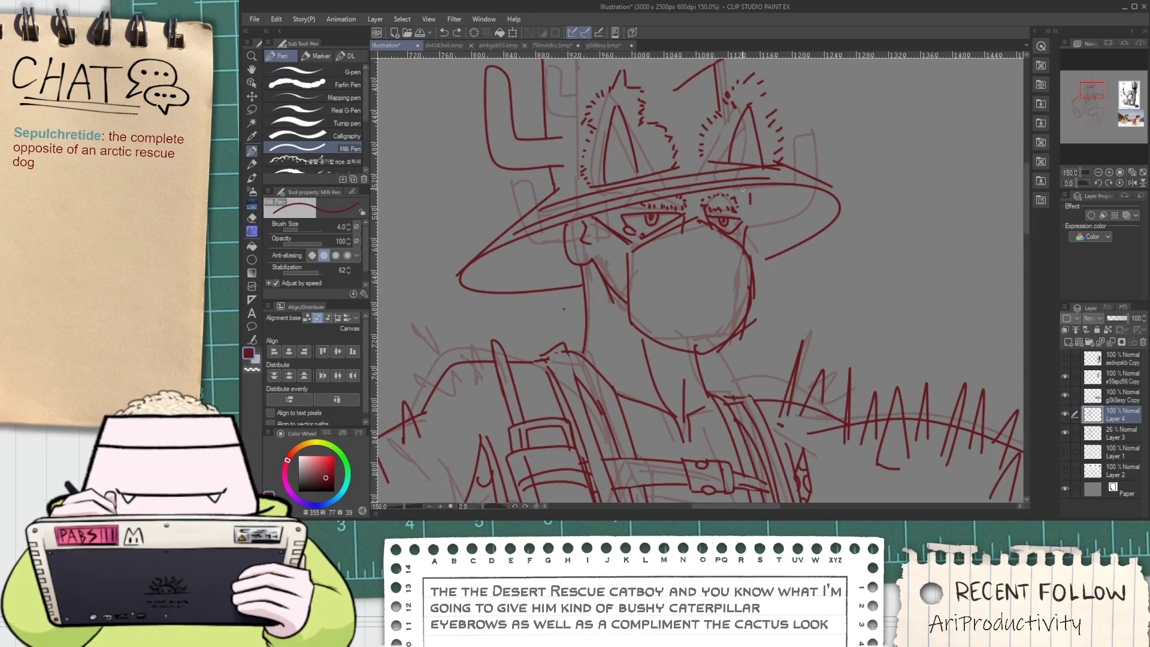
{"action": "scroll", "coordinate": [743, 242], "scroll_direction": "down", "scroll_amount": 3}
{"action": "left_click_drag", "start_coordinate": [730, 342], "coordinate": [658, 260]}
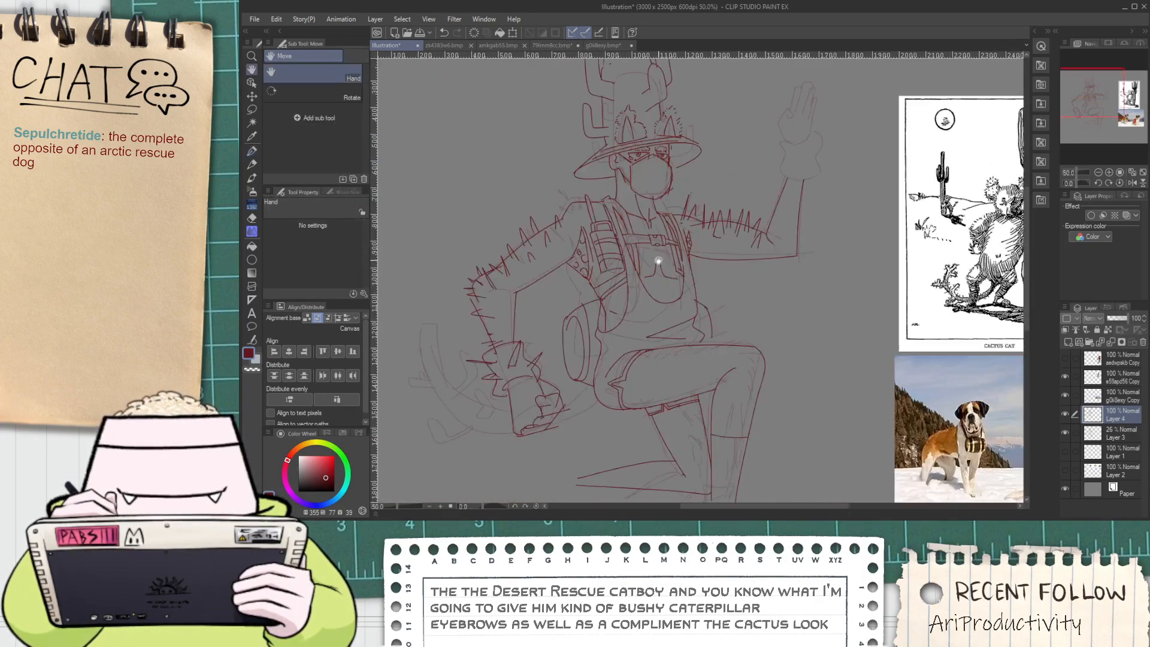
{"action": "left_click_drag", "start_coordinate": [657, 364], "coordinate": [537, 296]}
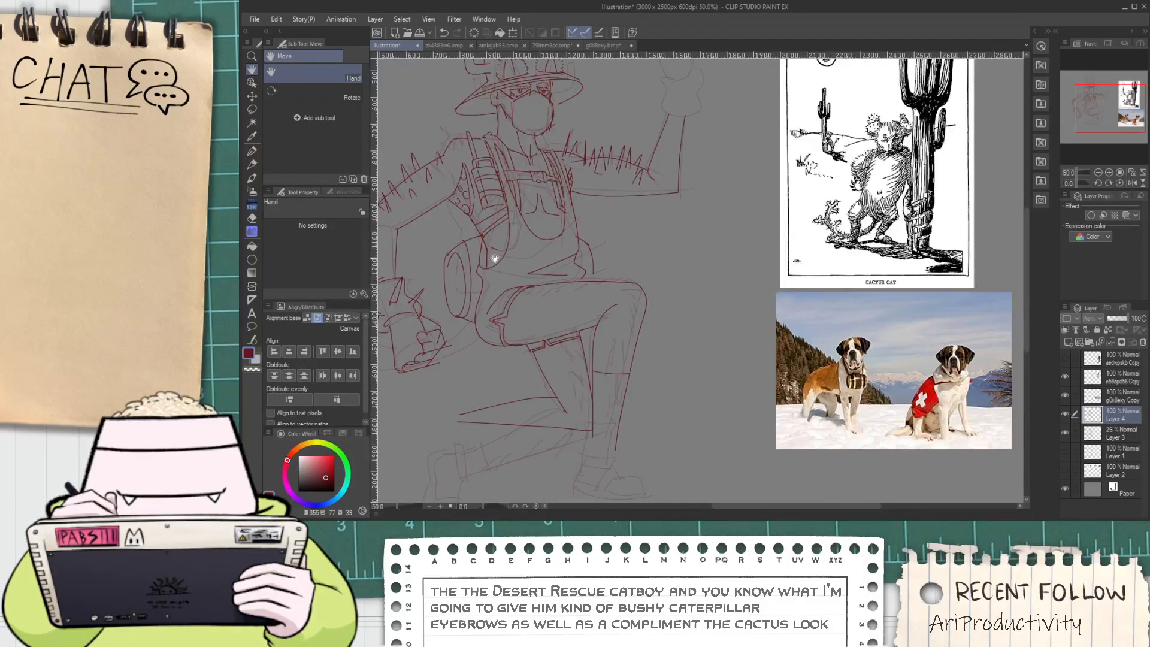
{"action": "left_click_drag", "start_coordinate": [495, 259], "coordinate": [558, 303]}
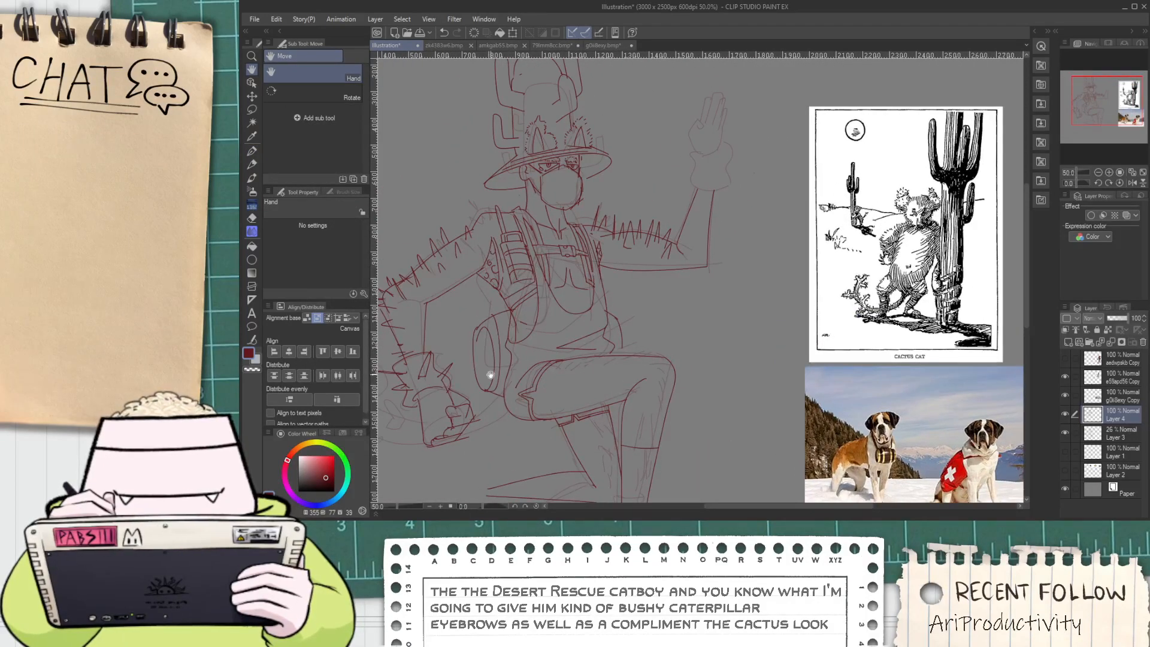
{"action": "scroll", "coordinate": [490, 375], "scroll_direction": "up", "scroll_amount": 1}
{"action": "key", "text": "p"}
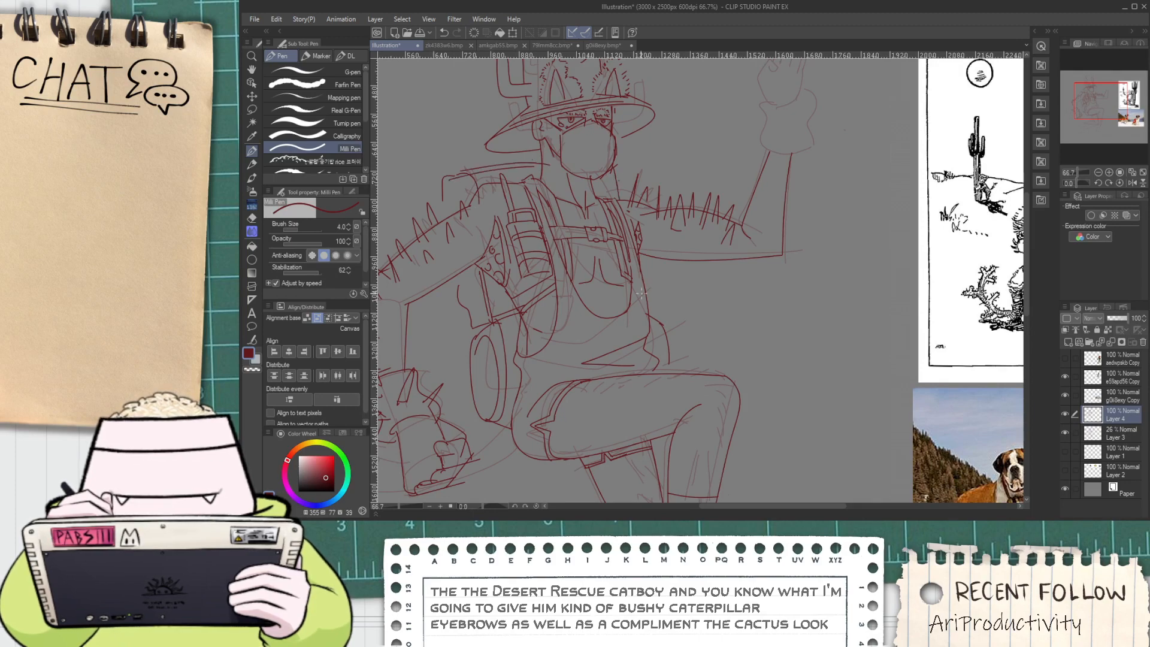
Draw the front leg's baggy gaiter as two bulging sections, pinched in the middle and widening toward the foot
{"action": "scroll", "coordinate": [641, 294], "scroll_direction": "down", "scroll_amount": 1}
{"action": "left_click_drag", "start_coordinate": [682, 359], "coordinate": [649, 202]}
{"action": "scroll", "coordinate": [631, 306], "scroll_direction": "up", "scroll_amount": 2}
{"action": "mouse_move", "coordinate": [624, 259]}
{"action": "left_mouse_down"}
{"action": "mouse_move", "coordinate": [579, 357]}
{"action": "mouse_move", "coordinate": [611, 389]}
{"action": "left_mouse_up"}
{"action": "left_click_drag", "start_coordinate": [678, 290], "coordinate": [669, 420]}
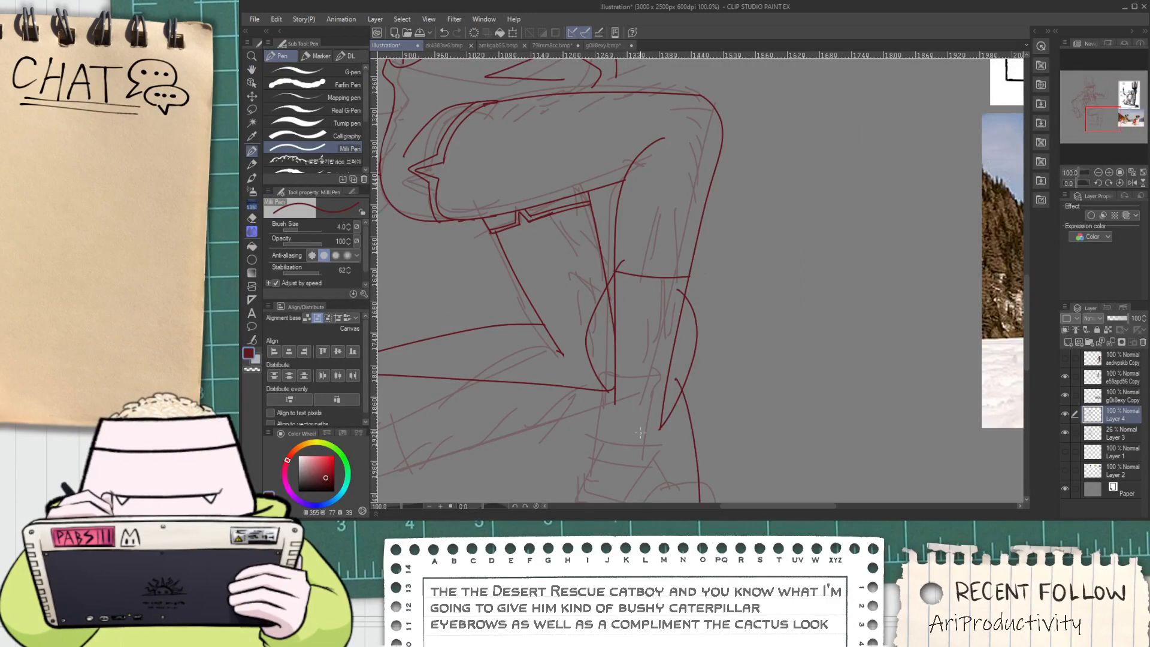
{"action": "key", "text": "ctrl+z"}
{"action": "left_click_drag", "start_coordinate": [614, 380], "coordinate": [604, 503]}
{"action": "left_click_drag", "start_coordinate": [675, 383], "coordinate": [653, 271]}
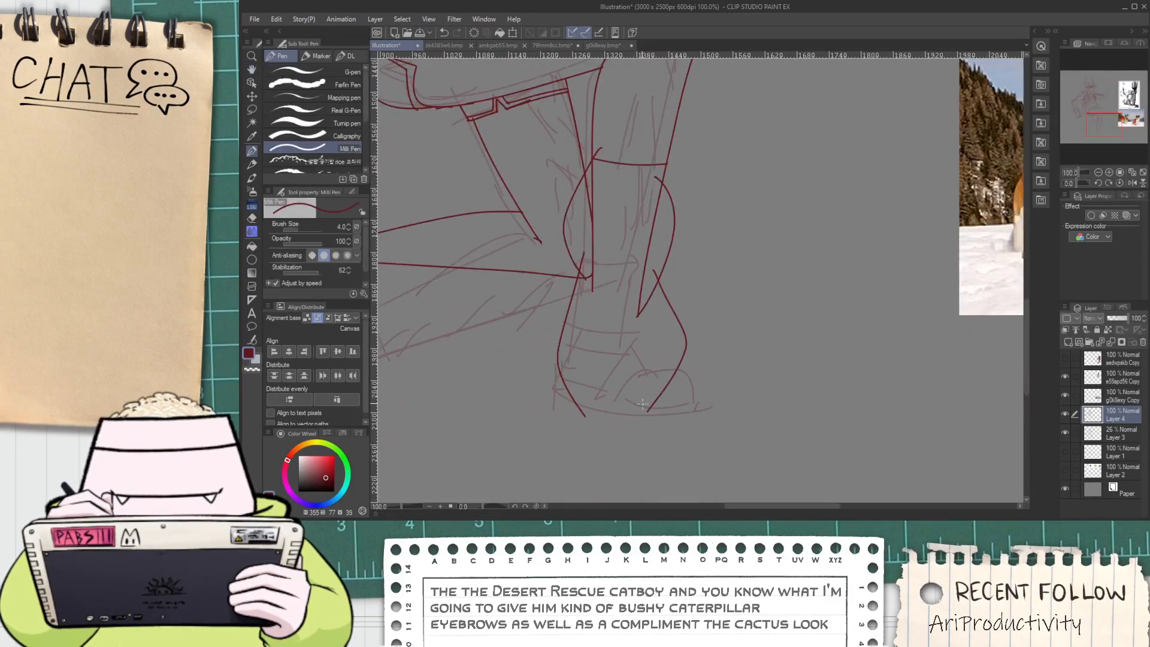
Find the gaiter reference among the desert runner photos, then lasso and copy the front leg's yellow gaiter and shoe
{"action": "scroll", "coordinate": [686, 363], "scroll_direction": "down", "scroll_amount": 2}
{"action": "key", "text": "space"}
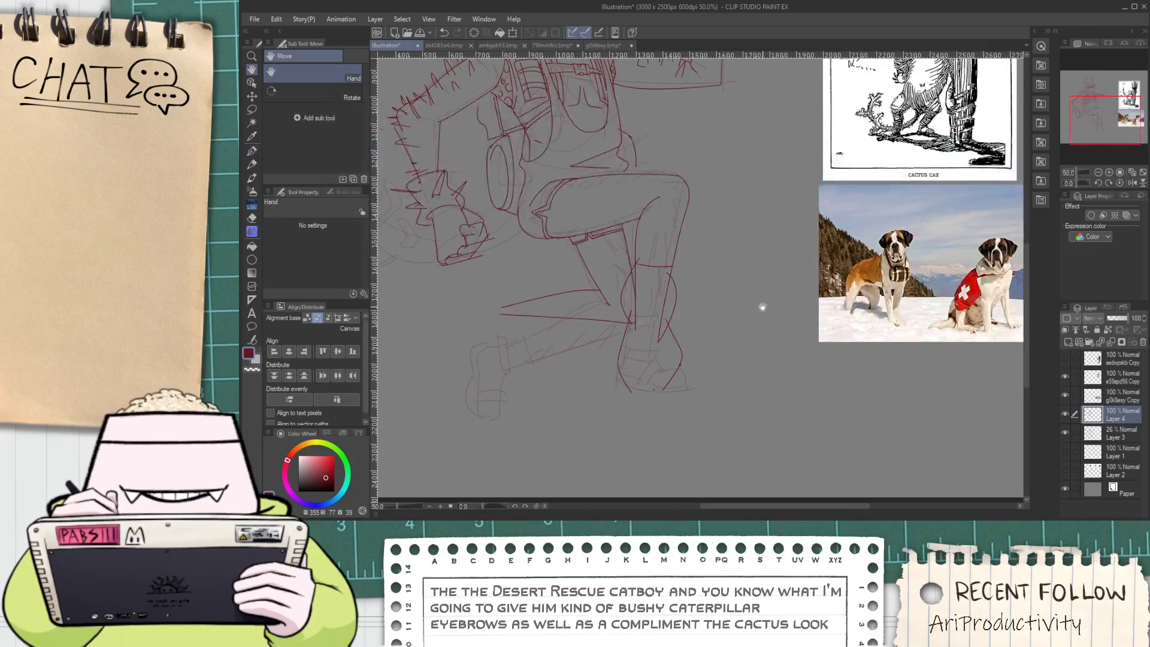
{"action": "left_click", "coordinate": [503, 45]}
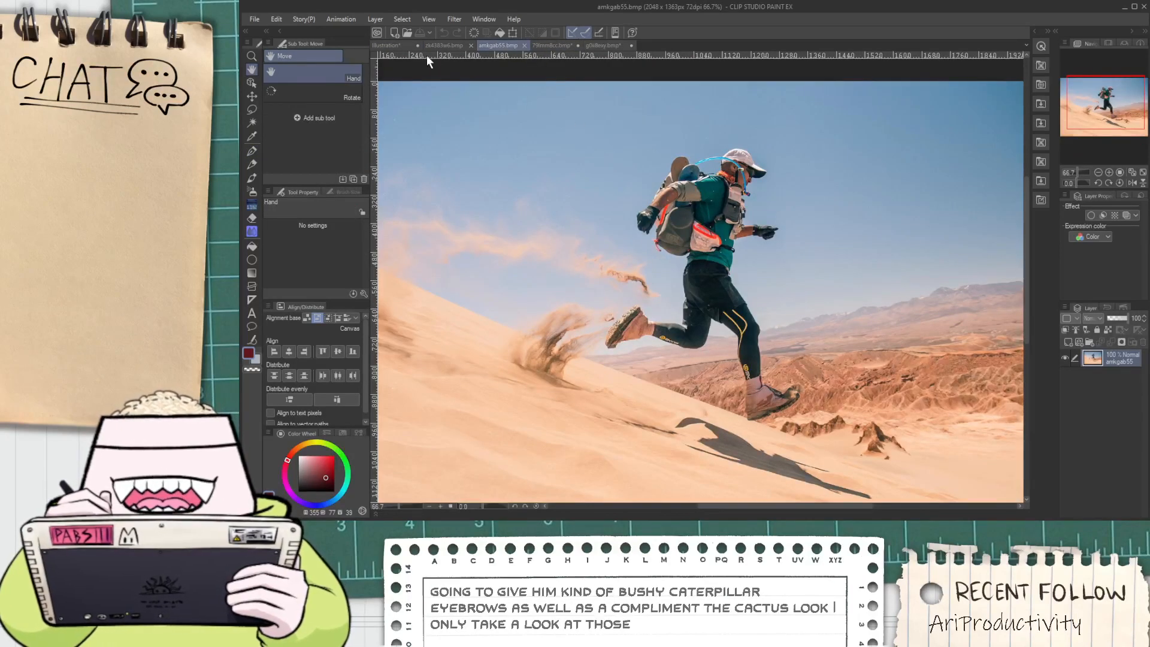
{"action": "left_click", "coordinate": [444, 46]}
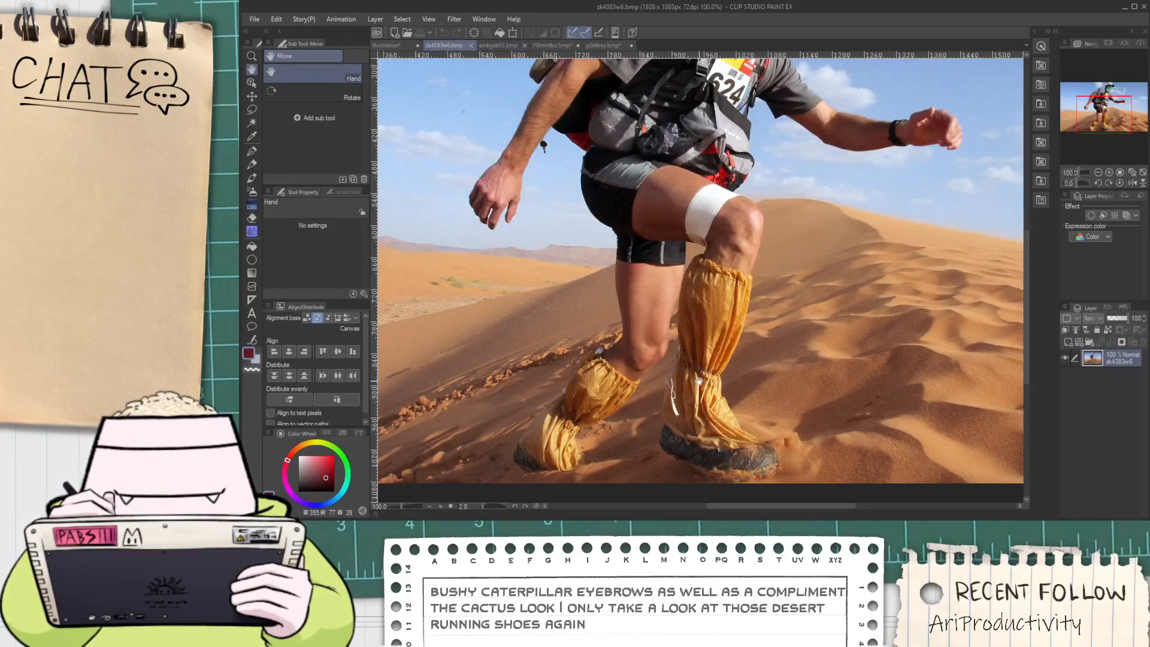
{"action": "left_click_drag", "start_coordinate": [699, 381], "coordinate": [651, 305]}
{"action": "key", "text": "m"}
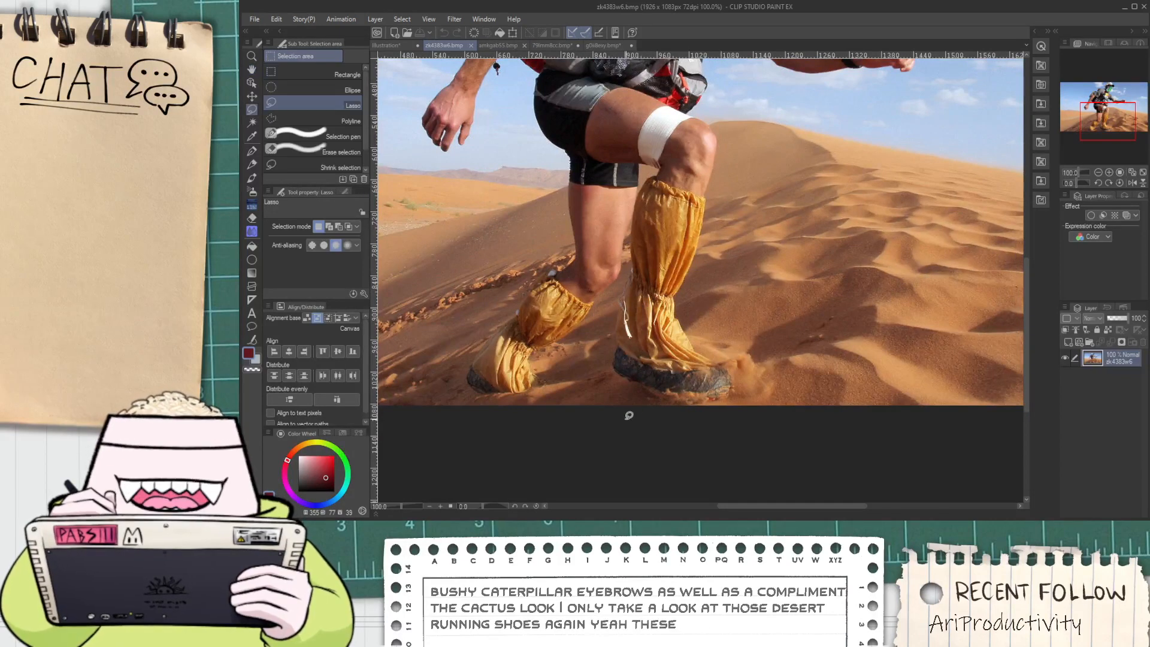
{"action": "mouse_move", "coordinate": [629, 415]}
{"action": "left_mouse_down"}
{"action": "mouse_move", "coordinate": [590, 312]}
{"action": "mouse_move", "coordinate": [749, 276]}
{"action": "mouse_move", "coordinate": [779, 401]}
{"action": "left_mouse_up"}
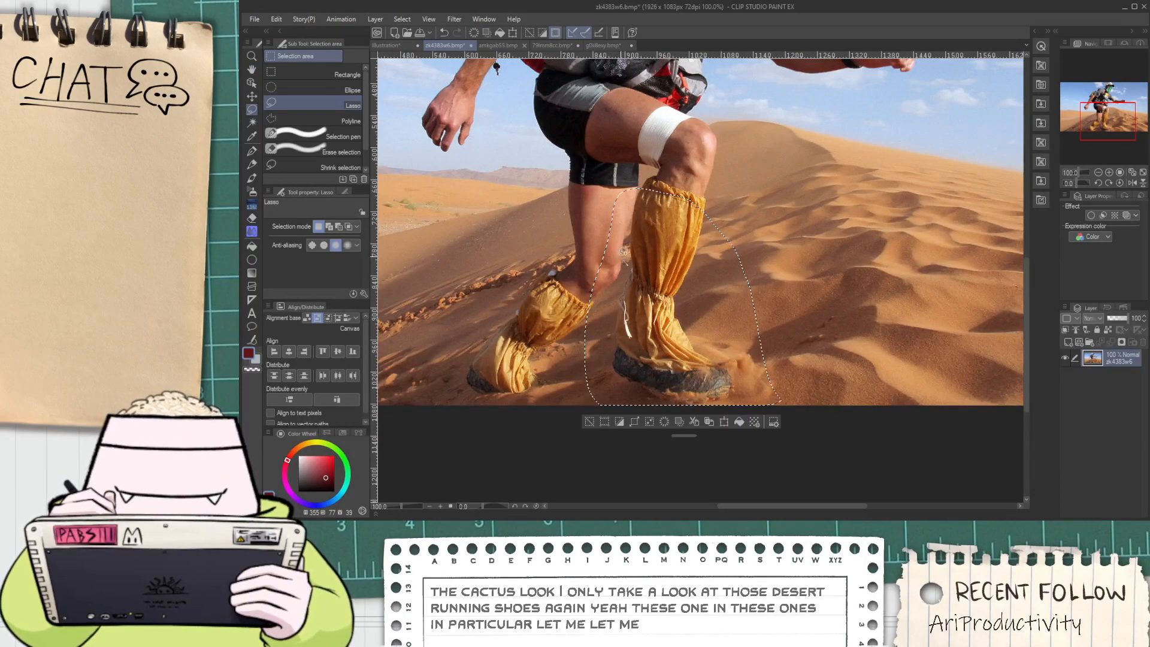
{"action": "mouse_move", "coordinate": [627, 225]}
{"action": "left_mouse_down"}
{"action": "mouse_move", "coordinate": [711, 207]}
{"action": "mouse_move", "coordinate": [728, 241]}
{"action": "left_mouse_up"}
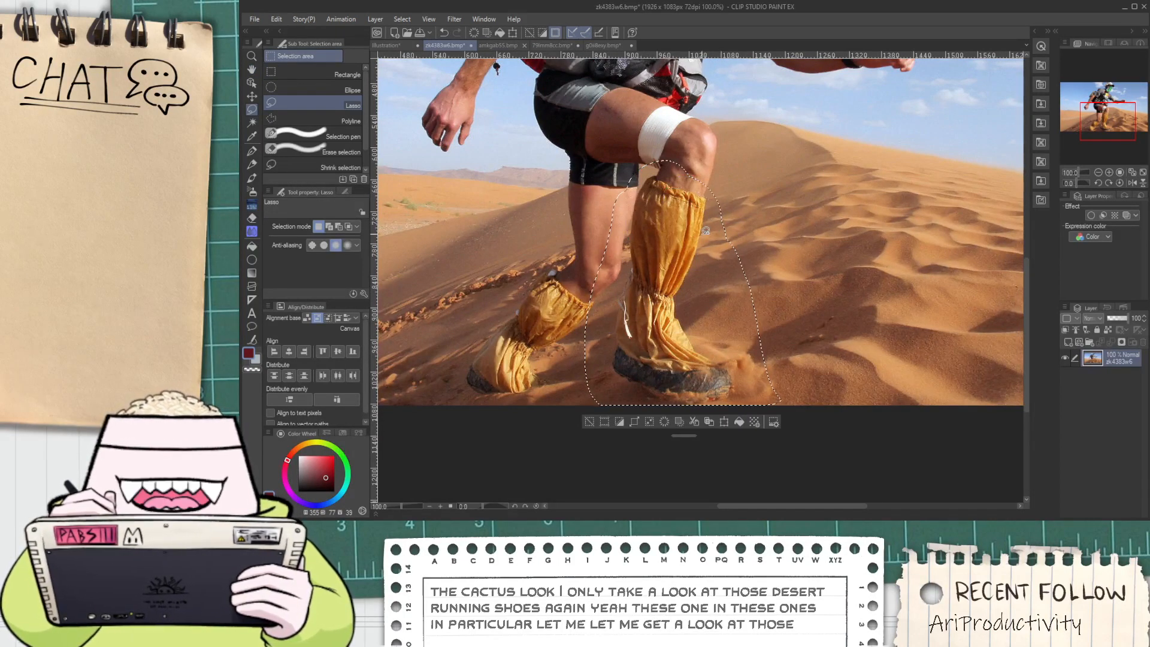
Paste the gaiter cutout into the illustration and place it between the front leg and the St. Bernard photo
{"action": "left_click", "coordinate": [386, 46]}
{"action": "key", "text": "ctrl+v"}
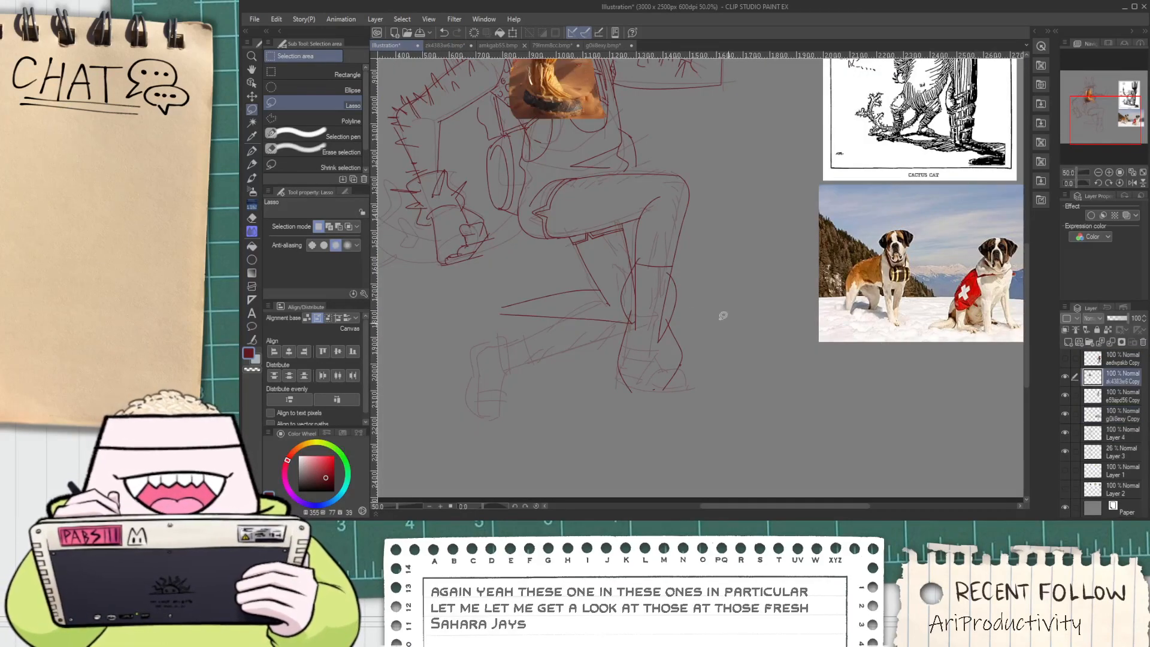
{"action": "key", "text": "v"}
{"action": "mouse_move", "coordinate": [605, 174]}
{"action": "left_mouse_down"}
{"action": "mouse_move", "coordinate": [629, 180]}
{"action": "mouse_move", "coordinate": [805, 355]}
{"action": "left_mouse_up"}
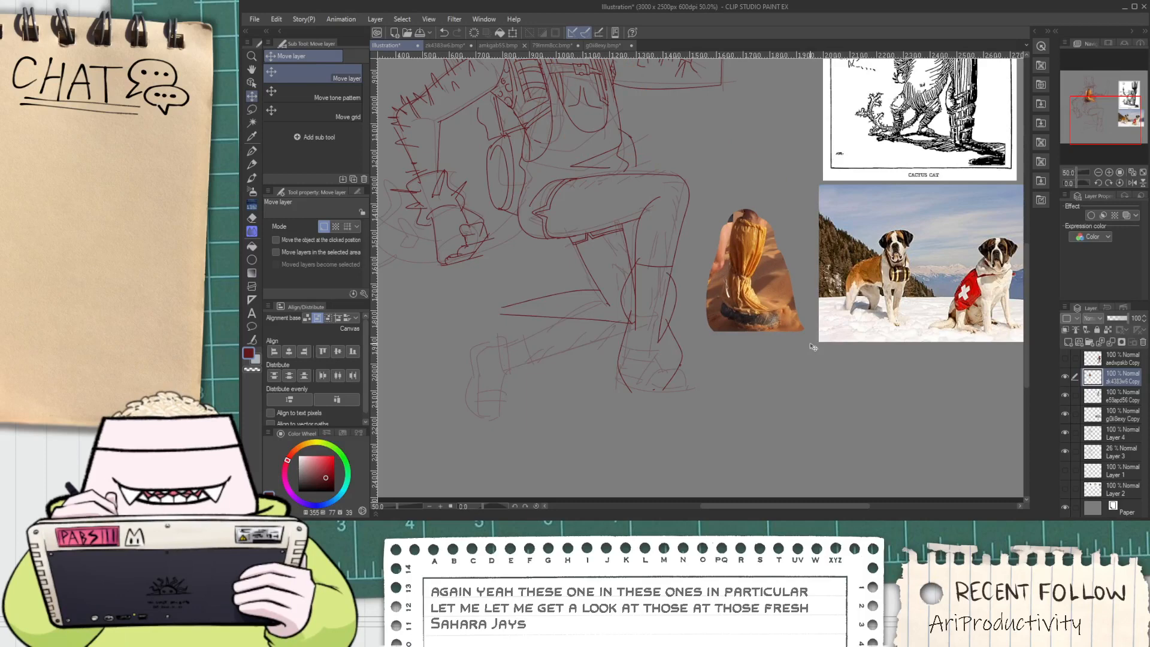
On Layer 4, erase the old straight leg lines running through the front leg's gaiter
{"action": "left_click", "coordinate": [1130, 430]}
{"action": "key", "text": "e"}
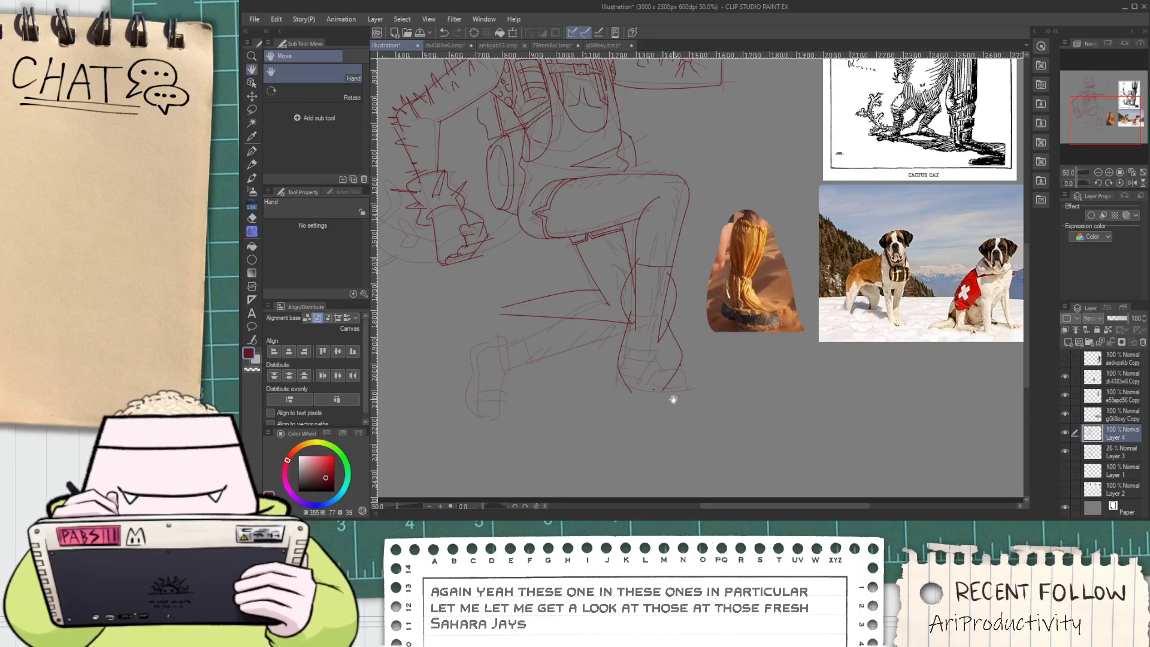
{"action": "scroll", "coordinate": [672, 397], "scroll_direction": "up", "scroll_amount": 2}
{"action": "scroll", "coordinate": [598, 269], "scroll_direction": "up", "scroll_amount": 1}
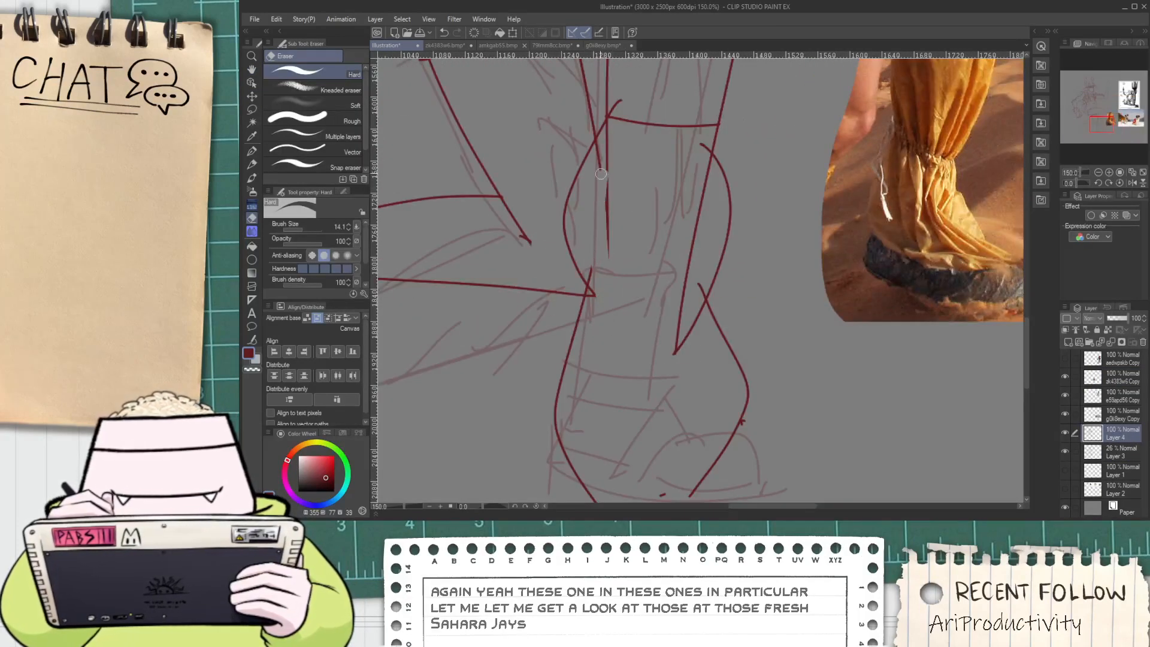
{"action": "scroll", "coordinate": [623, 148], "scroll_direction": "down", "scroll_amount": 1}
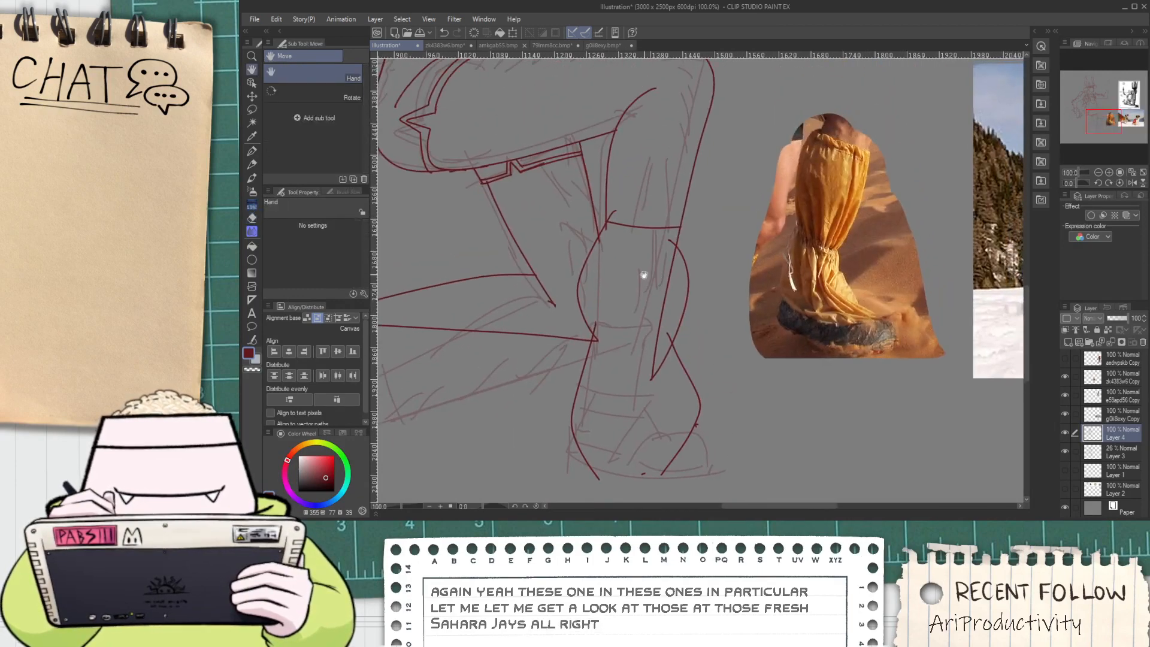
{"action": "mouse_move", "coordinate": [663, 246]}
{"action": "left_mouse_down"}
{"action": "mouse_move", "coordinate": [665, 360]}
{"action": "mouse_move", "coordinate": [633, 280]}
{"action": "left_mouse_up"}
{"action": "key", "text": "p"}
{"action": "scroll", "coordinate": [633, 280], "scroll_direction": "up", "scroll_amount": 1}
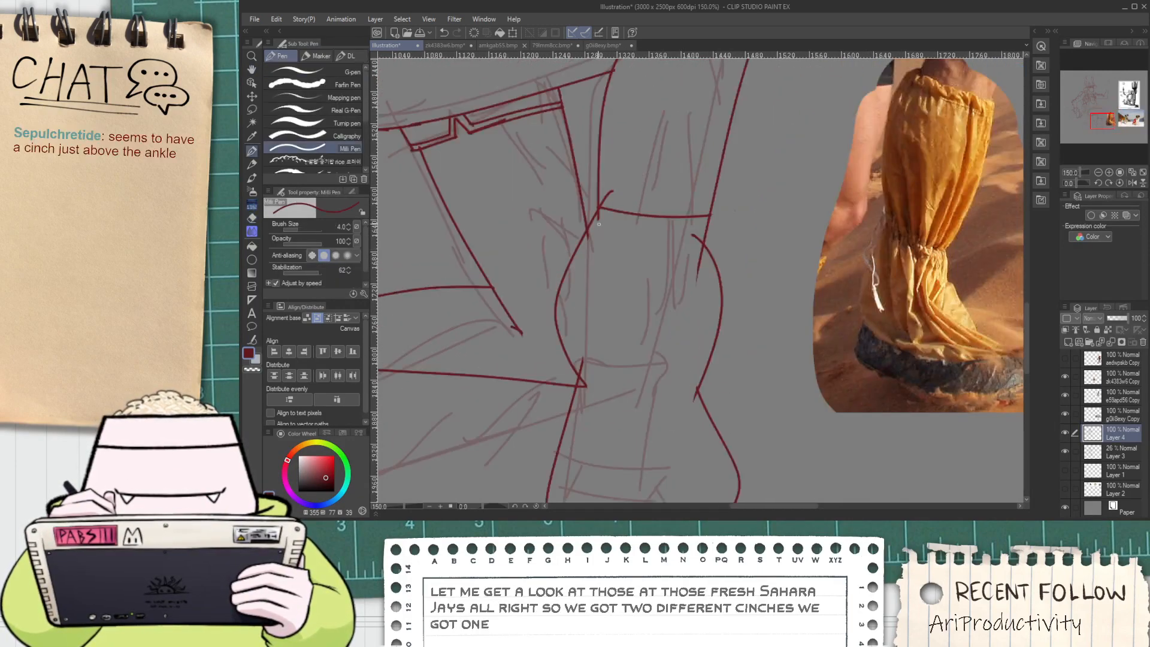
Draw the upper cinch as a dashed line beneath the front gaiter's cuff and tie a small bow at the back of the calf
{"action": "left_click_drag", "start_coordinate": [634, 225], "coordinate": [691, 237]}
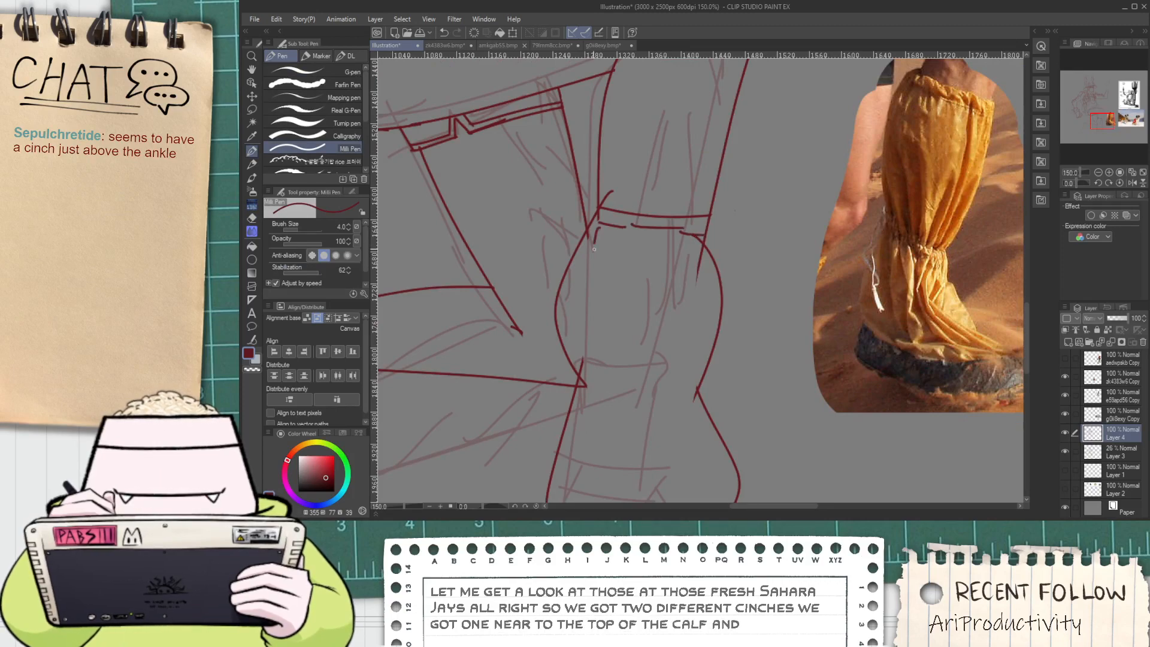
{"action": "key", "text": "ctrl+z"}
{"action": "left_click_drag", "start_coordinate": [586, 231], "coordinate": [593, 240]}
{"action": "scroll", "coordinate": [591, 238], "scroll_direction": "down", "scroll_amount": 1}
{"action": "key", "text": "space"}
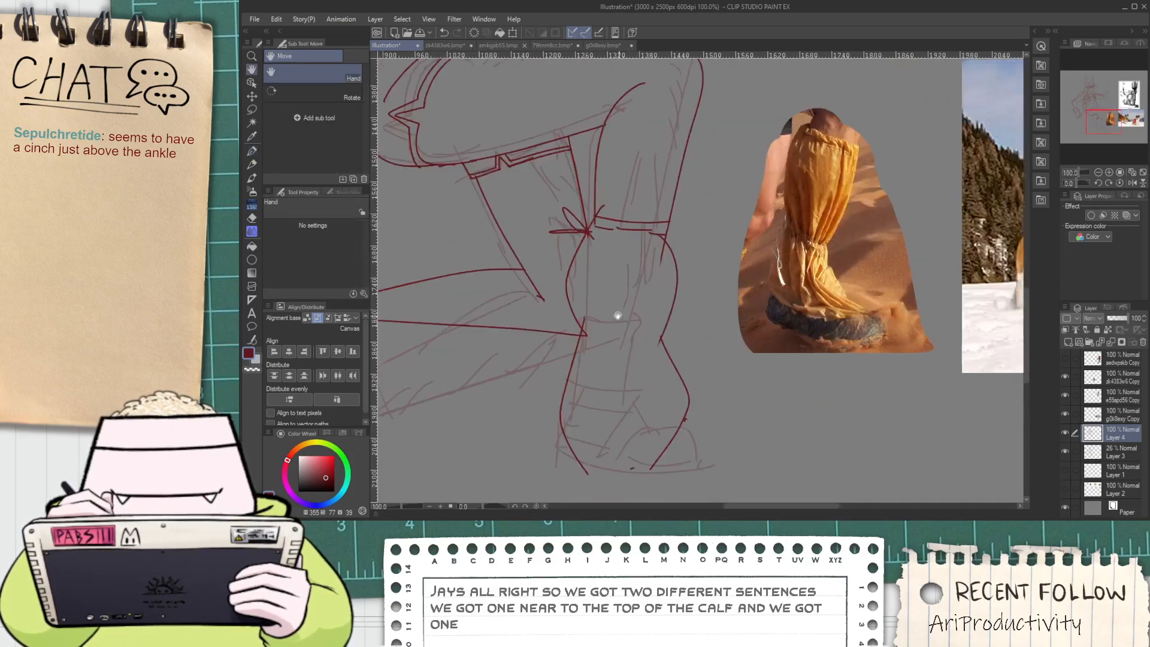
Lasso the front gaiter's lower section and transform it smaller and narrower so it ends above the ankle, then deselect
{"action": "mouse_move", "coordinate": [619, 315]}
{"action": "left_mouse_down"}
{"action": "mouse_move", "coordinate": [592, 274]}
{"action": "mouse_move", "coordinate": [583, 303]}
{"action": "left_mouse_up"}
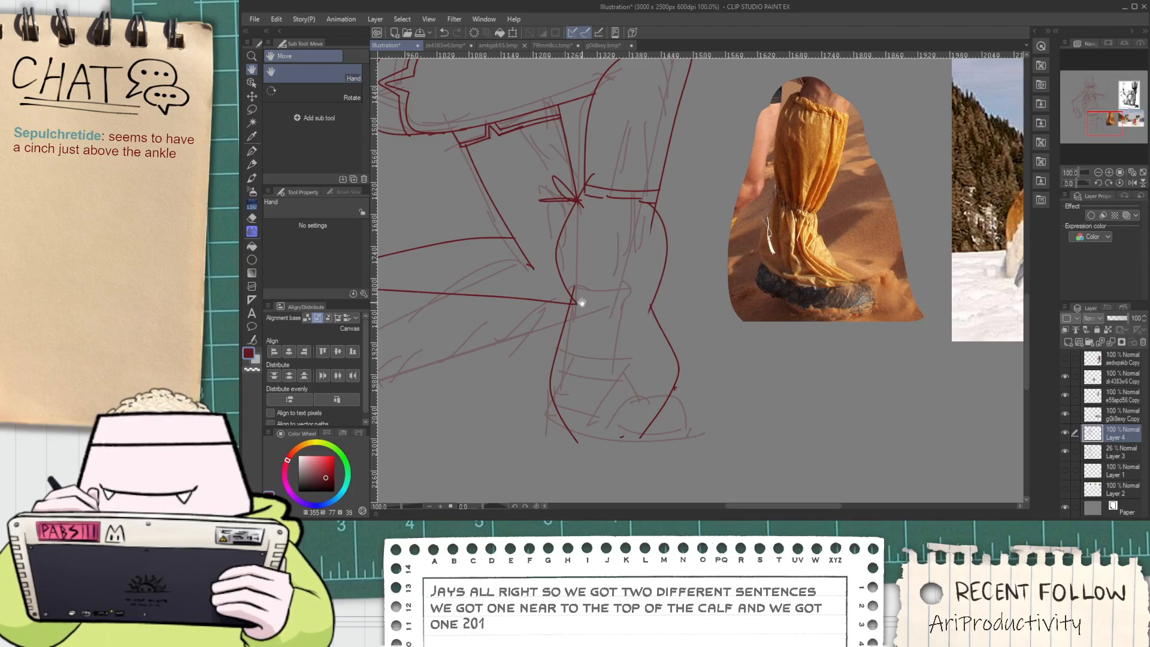
{"action": "scroll", "coordinate": [581, 302], "scroll_direction": "up", "scroll_amount": 1}
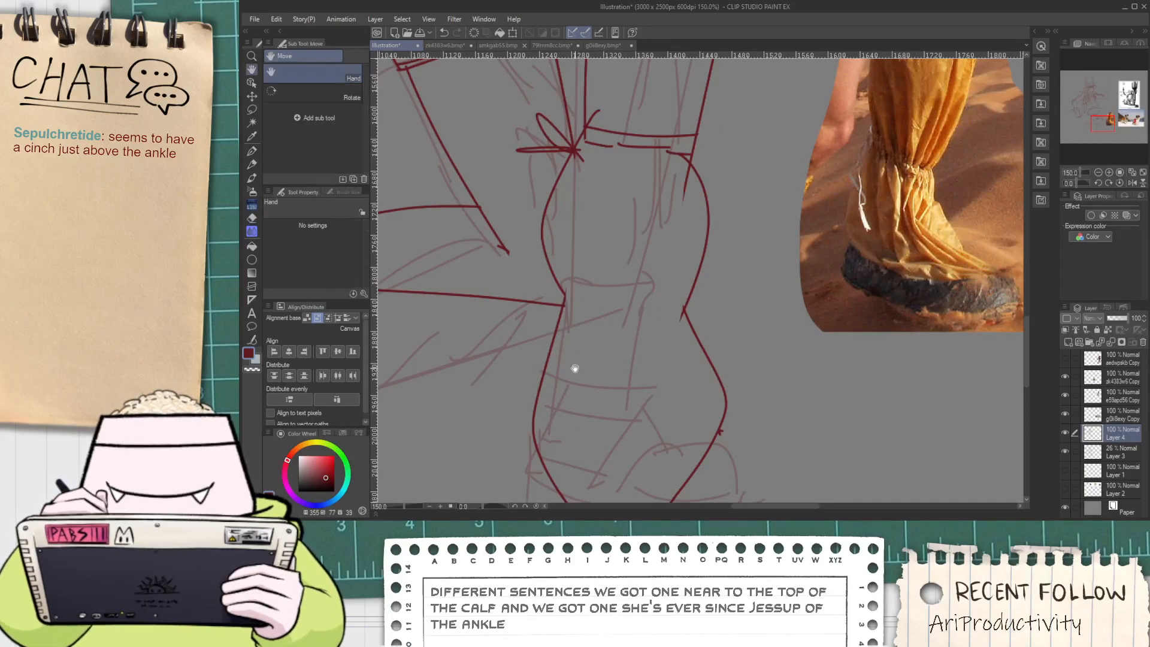
{"action": "scroll", "coordinate": [575, 368], "scroll_direction": "down", "scroll_amount": 1}
{"action": "key", "text": "p"}
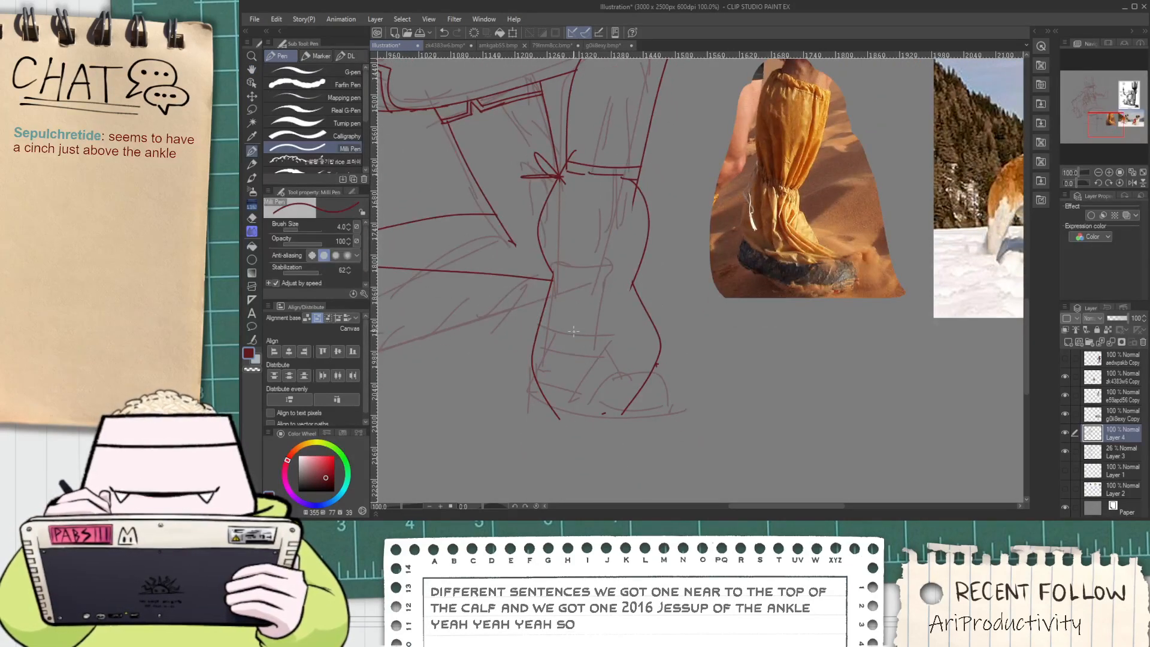
{"action": "key", "text": "m"}
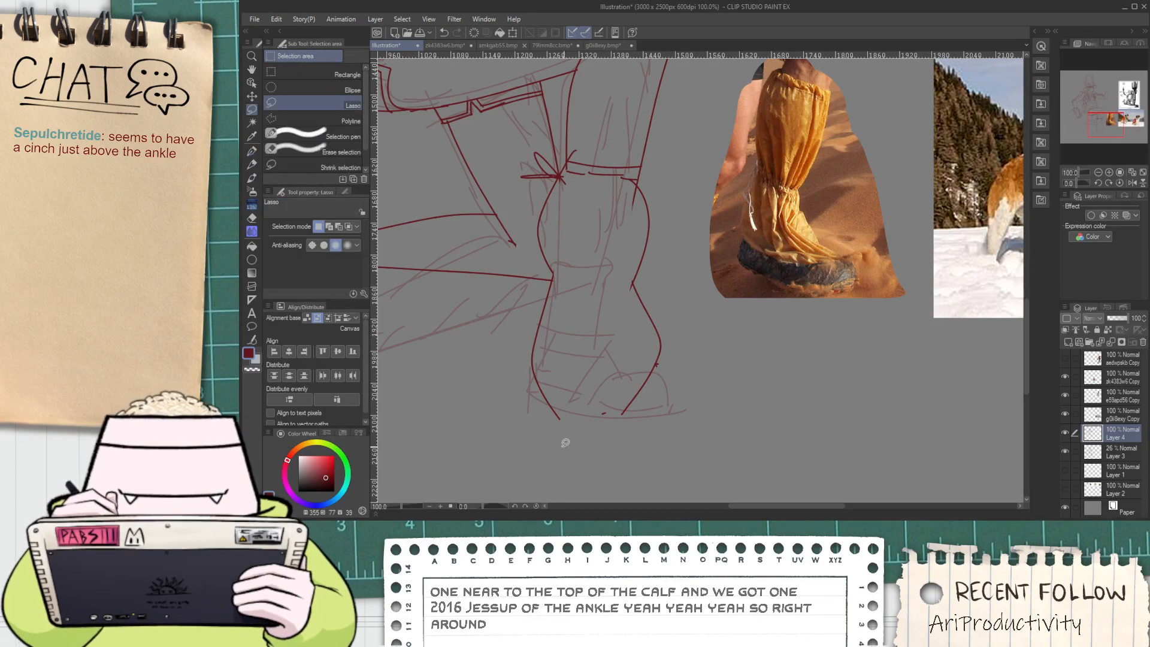
{"action": "mouse_move", "coordinate": [562, 445]}
{"action": "left_mouse_down"}
{"action": "mouse_move", "coordinate": [552, 268]}
{"action": "mouse_move", "coordinate": [599, 311]}
{"action": "mouse_move", "coordinate": [628, 287]}
{"action": "mouse_move", "coordinate": [657, 296]}
{"action": "mouse_move", "coordinate": [662, 427]}
{"action": "left_mouse_up"}
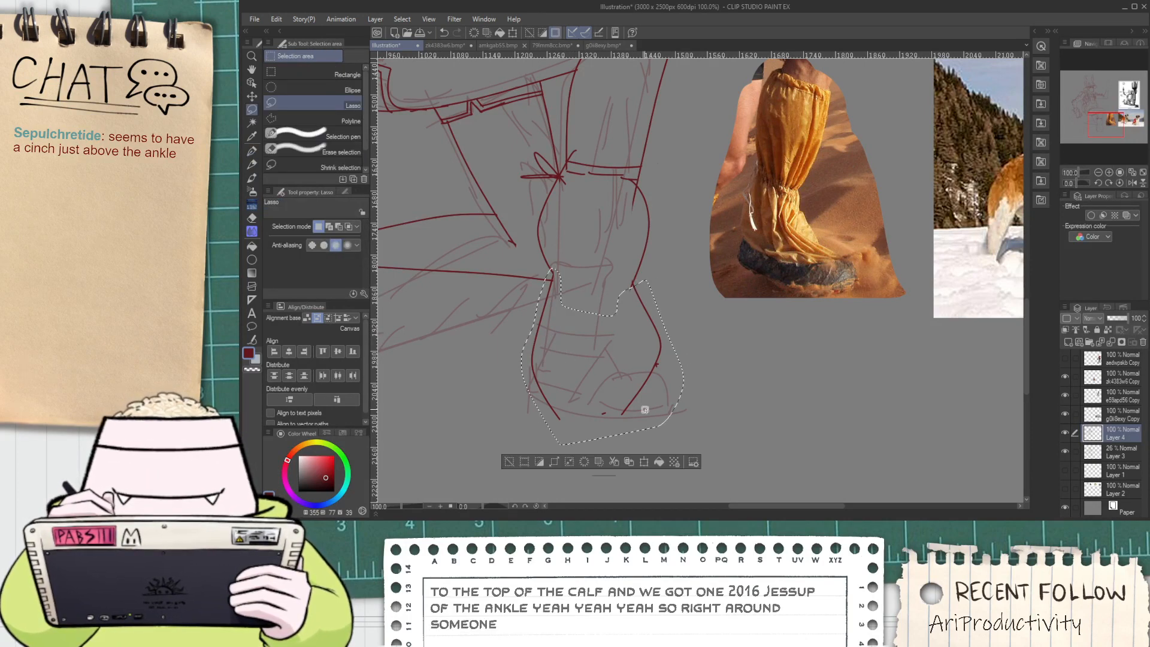
{"action": "key", "text": "ctrl+shift+t"}
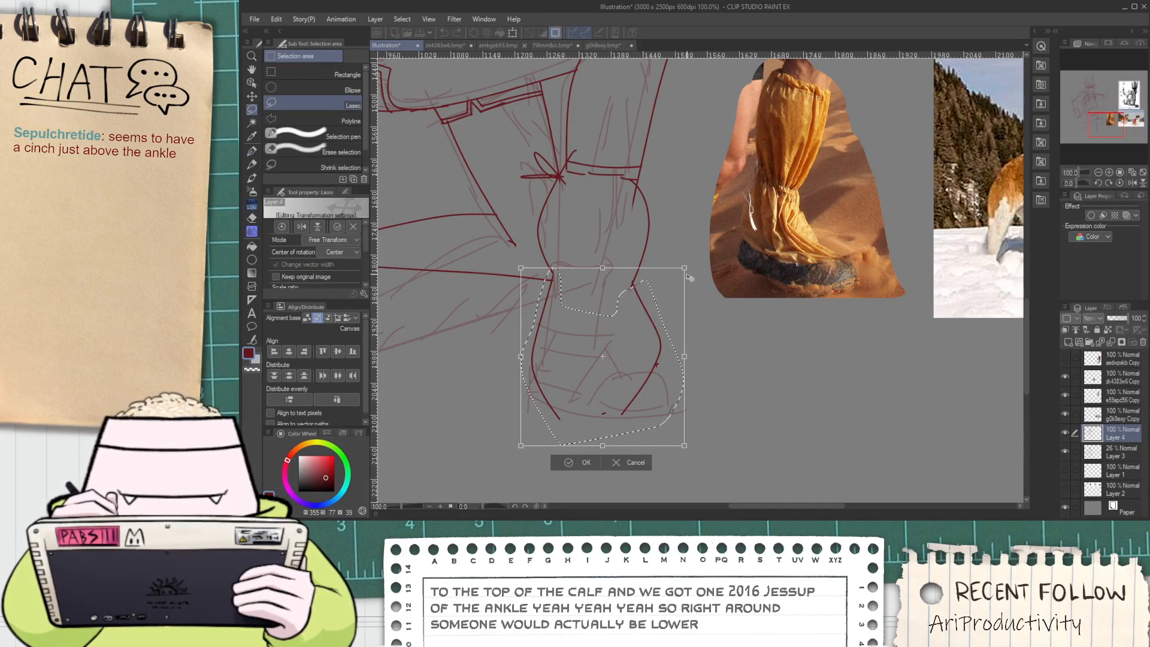
{"action": "left_click_drag", "start_coordinate": [690, 268], "coordinate": [645, 273]}
{"action": "left_click_drag", "start_coordinate": [684, 445], "coordinate": [533, 369]}
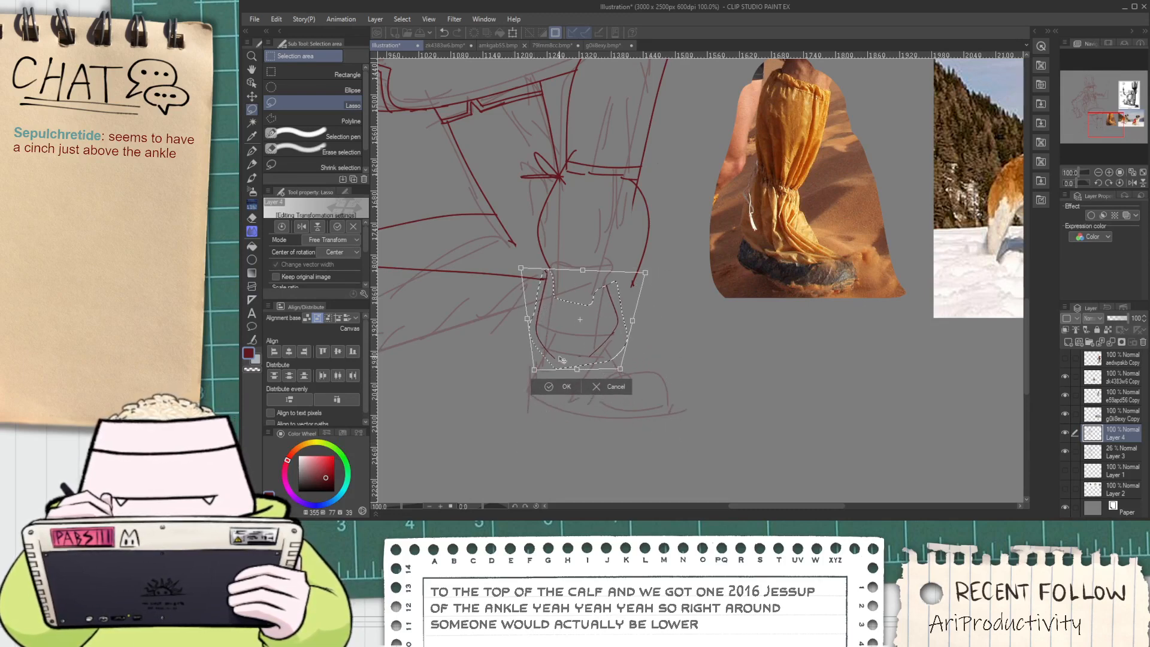
{"action": "left_click_drag", "start_coordinate": [637, 322], "coordinate": [661, 314]}
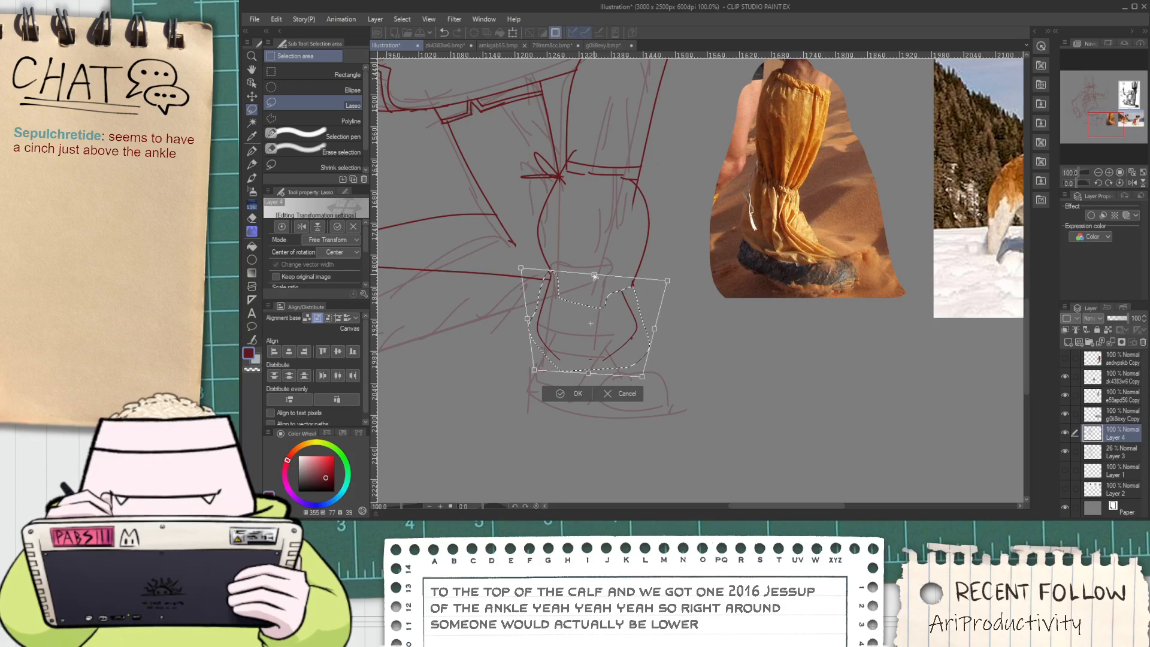
{"action": "left_click_drag", "start_coordinate": [594, 275], "coordinate": [598, 258]}
{"action": "left_click", "coordinate": [565, 392]}
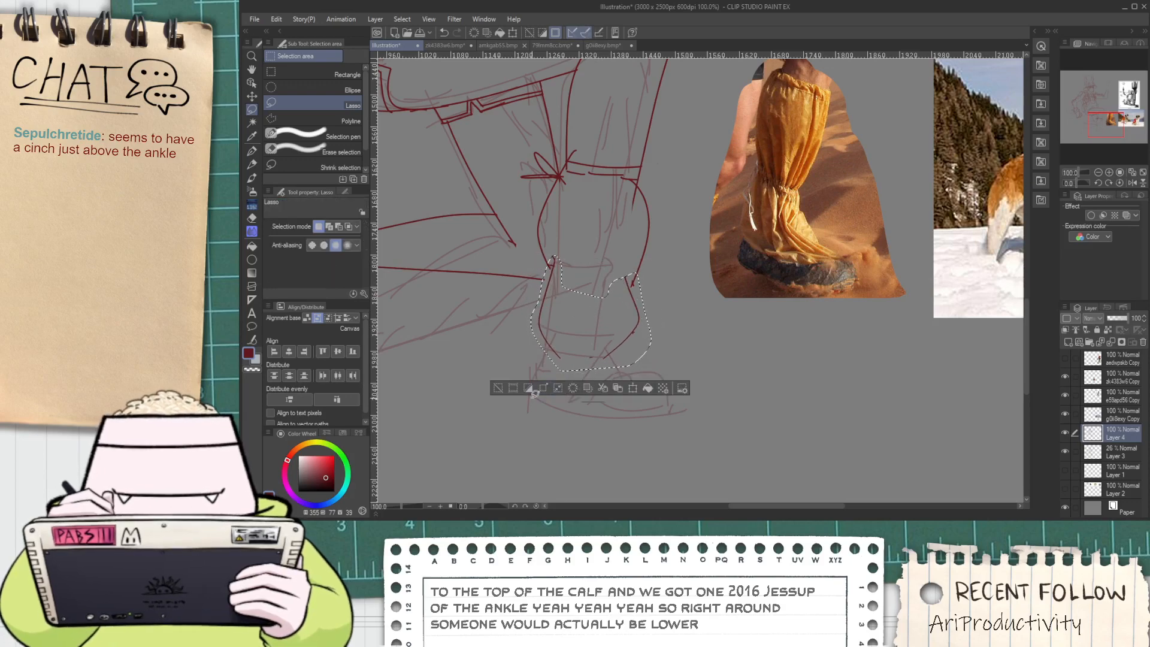
{"action": "left_click", "coordinate": [500, 389]}
Draw the lower cinch as a dashed curve across the pinch between the front gaiter's two sections
{"action": "key", "text": "p"}
{"action": "scroll", "coordinate": [563, 276], "scroll_direction": "up", "scroll_amount": 1}
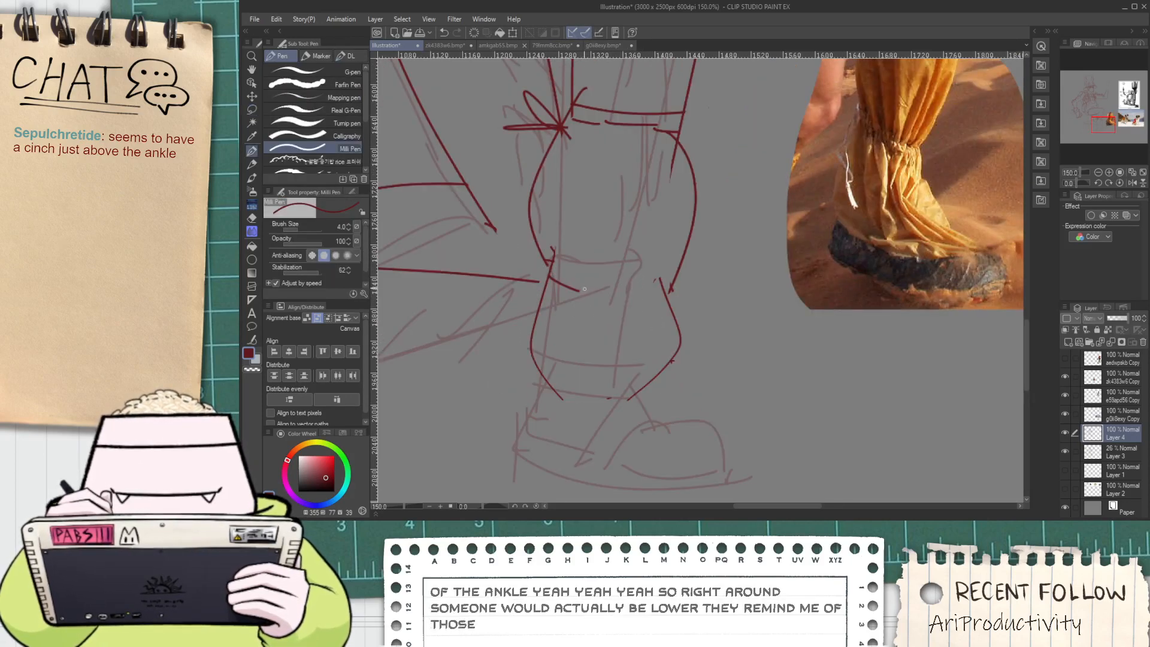
{"action": "left_click_drag", "start_coordinate": [548, 279], "coordinate": [663, 296]}
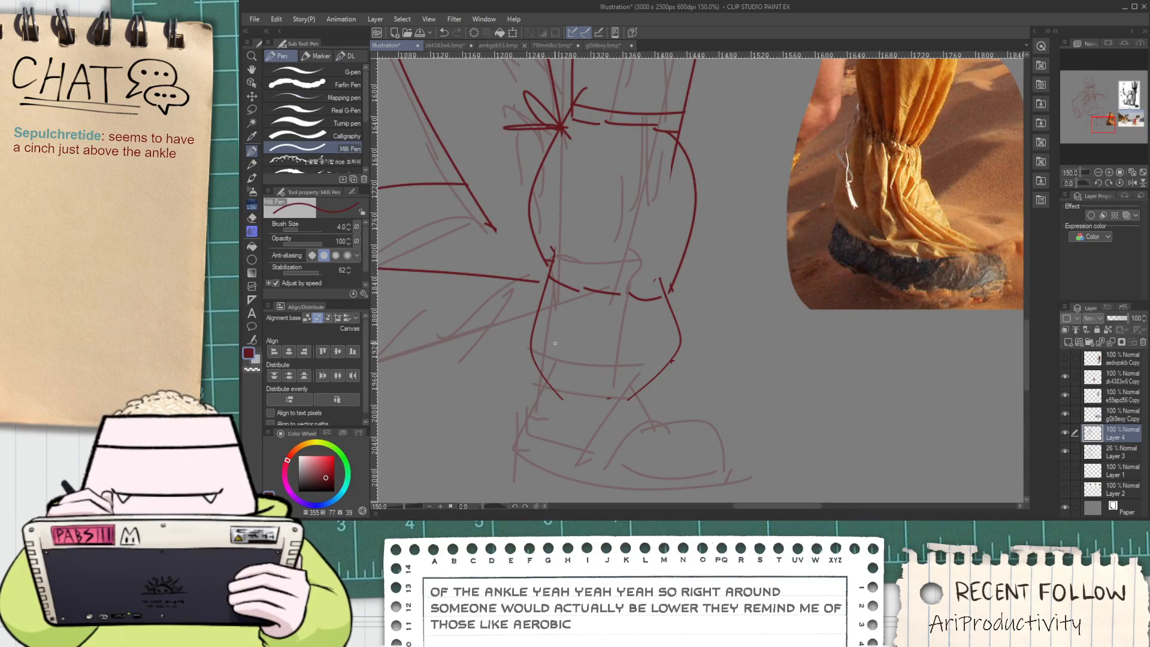
Flare the front gaiter's lower edges down over the foot and draw a wide shoe with a rounded toe and lumpy sole
{"action": "scroll", "coordinate": [556, 342], "scroll_direction": "down", "scroll_amount": 1}
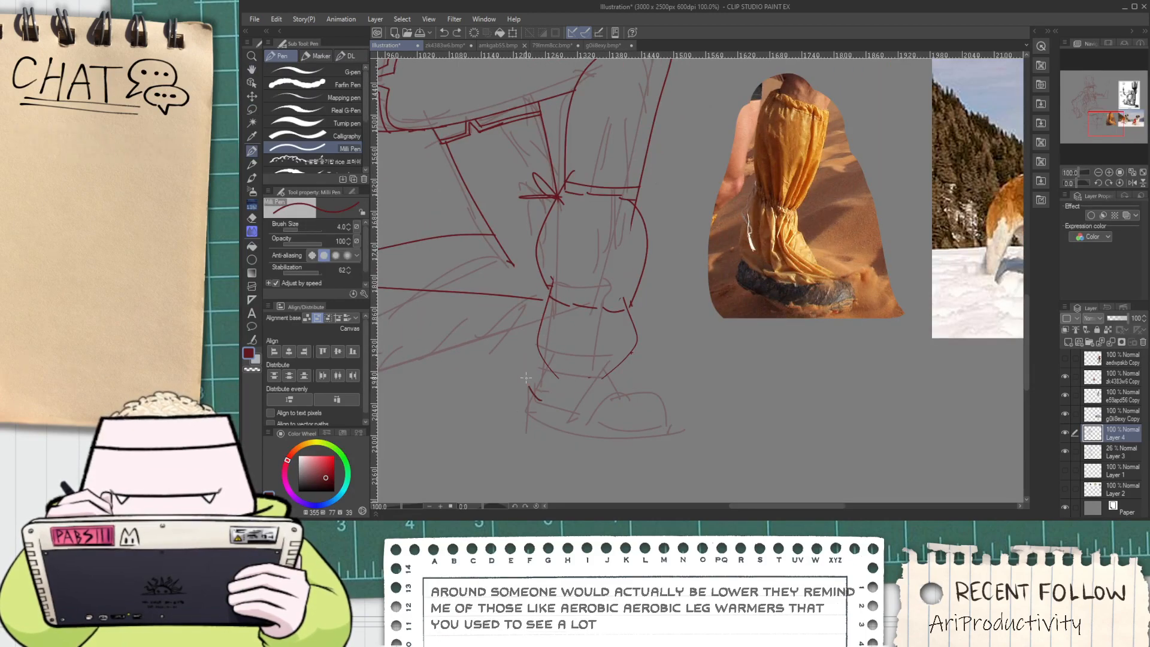
{"action": "left_click_drag", "start_coordinate": [526, 378], "coordinate": [548, 298]}
{"action": "mouse_move", "coordinate": [627, 316]}
{"action": "left_mouse_down"}
{"action": "mouse_move", "coordinate": [654, 398]}
{"action": "mouse_move", "coordinate": [635, 394]}
{"action": "mouse_move", "coordinate": [649, 410]}
{"action": "mouse_move", "coordinate": [658, 378]}
{"action": "left_mouse_up"}
{"action": "key", "text": "ctrl+z"}
{"action": "key", "text": "ctrl+z"}
{"action": "key", "text": "ctrl+z"}
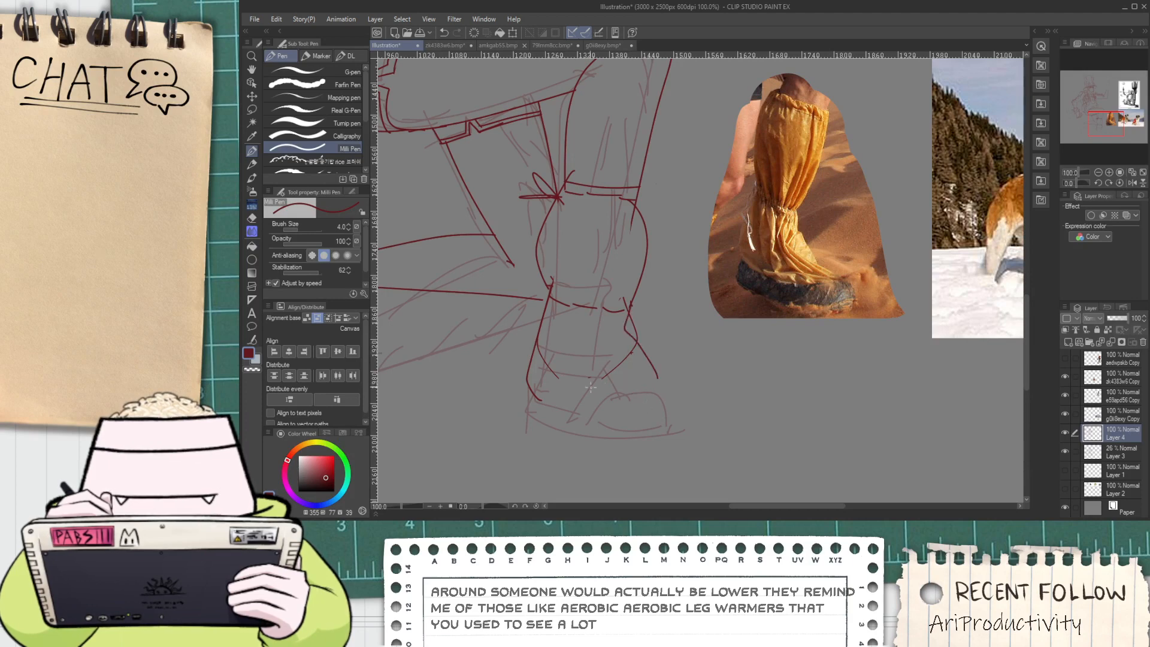
{"action": "key", "text": "ctrl+z"}
{"action": "mouse_move", "coordinate": [539, 388]}
{"action": "left_mouse_down"}
{"action": "mouse_move", "coordinate": [589, 411]}
{"action": "mouse_move", "coordinate": [664, 393]}
{"action": "mouse_move", "coordinate": [653, 418]}
{"action": "mouse_move", "coordinate": [594, 414]}
{"action": "mouse_move", "coordinate": [667, 378]}
{"action": "mouse_move", "coordinate": [676, 416]}
{"action": "left_mouse_up"}
{"action": "key", "text": "ctrl+z"}
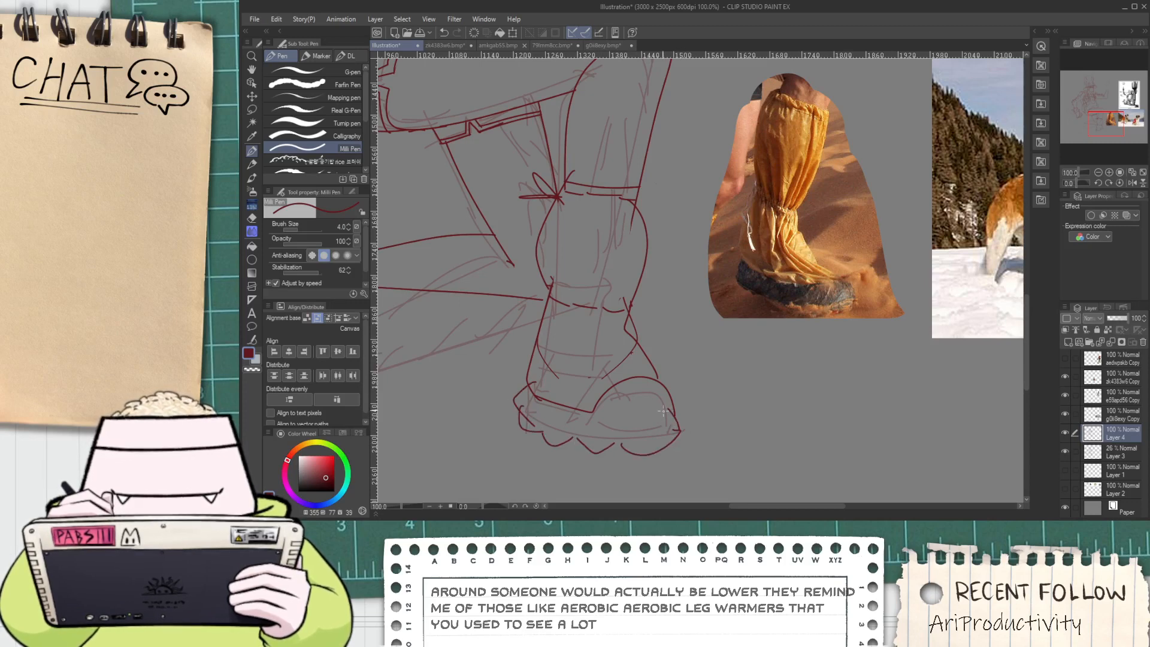
Draw the back leg's gaiter with a double cuff line across the calf and bulging curves above and below toward the ankle
{"action": "key", "text": "space"}
{"action": "left_click_drag", "start_coordinate": [645, 403], "coordinate": [688, 365]}
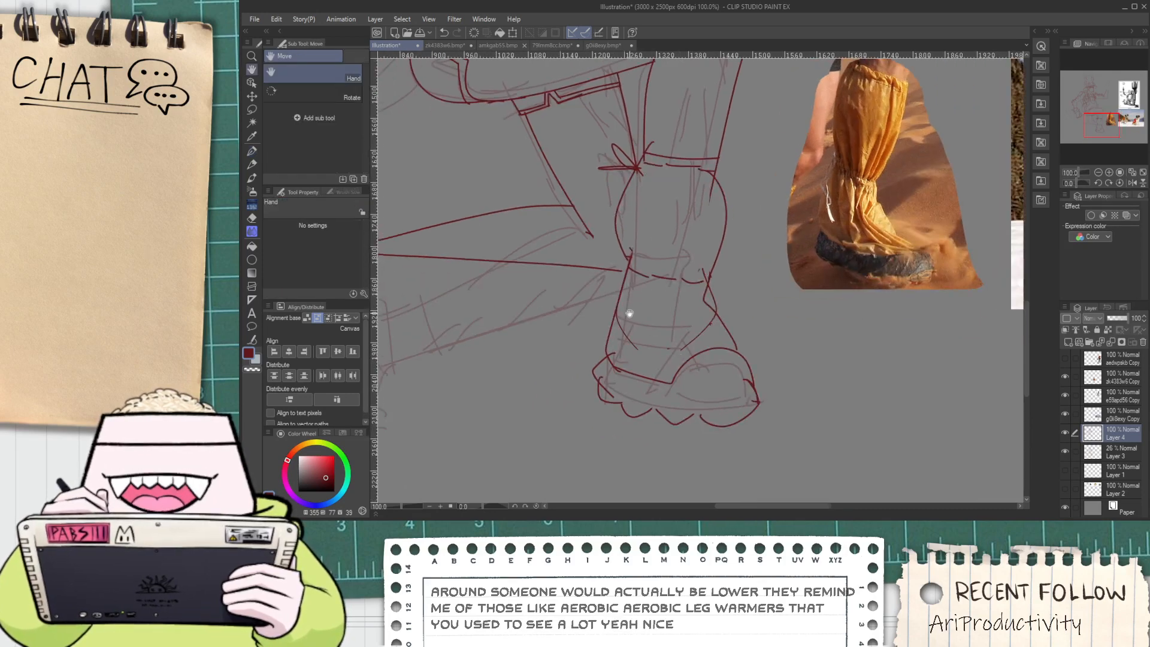
{"action": "left_click_drag", "start_coordinate": [623, 313], "coordinate": [639, 342]}
{"action": "mouse_move", "coordinate": [565, 318]}
{"action": "left_mouse_down"}
{"action": "mouse_move", "coordinate": [574, 263]}
{"action": "mouse_move", "coordinate": [569, 277]}
{"action": "left_mouse_up"}
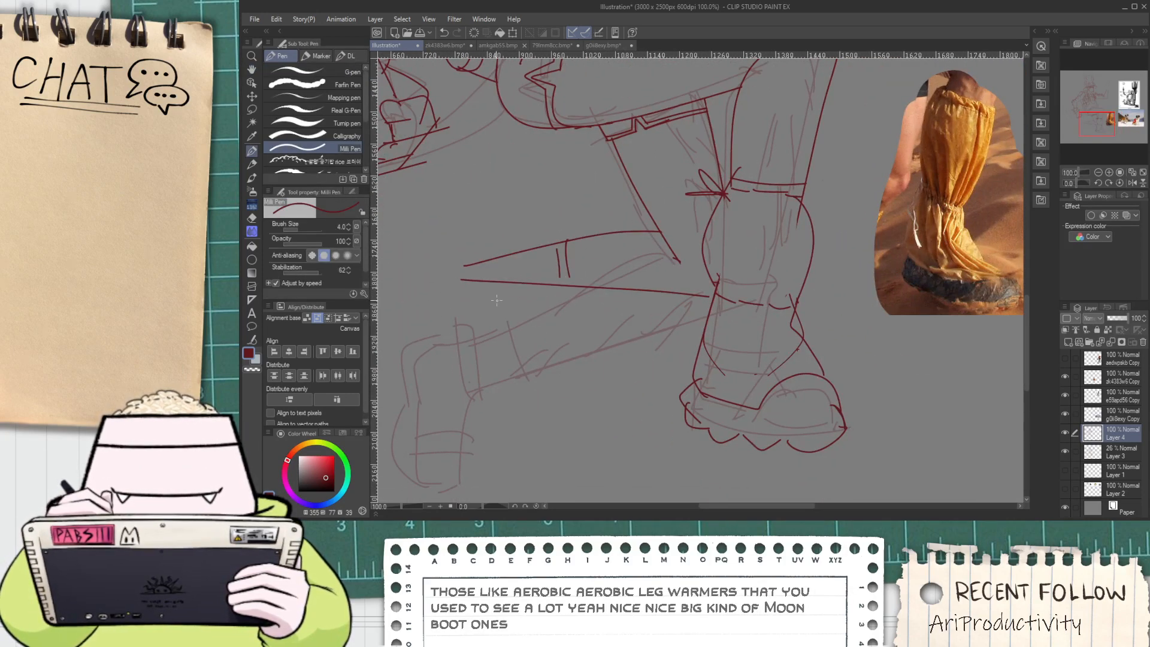
{"action": "left_click_drag", "start_coordinate": [551, 319], "coordinate": [473, 311]}
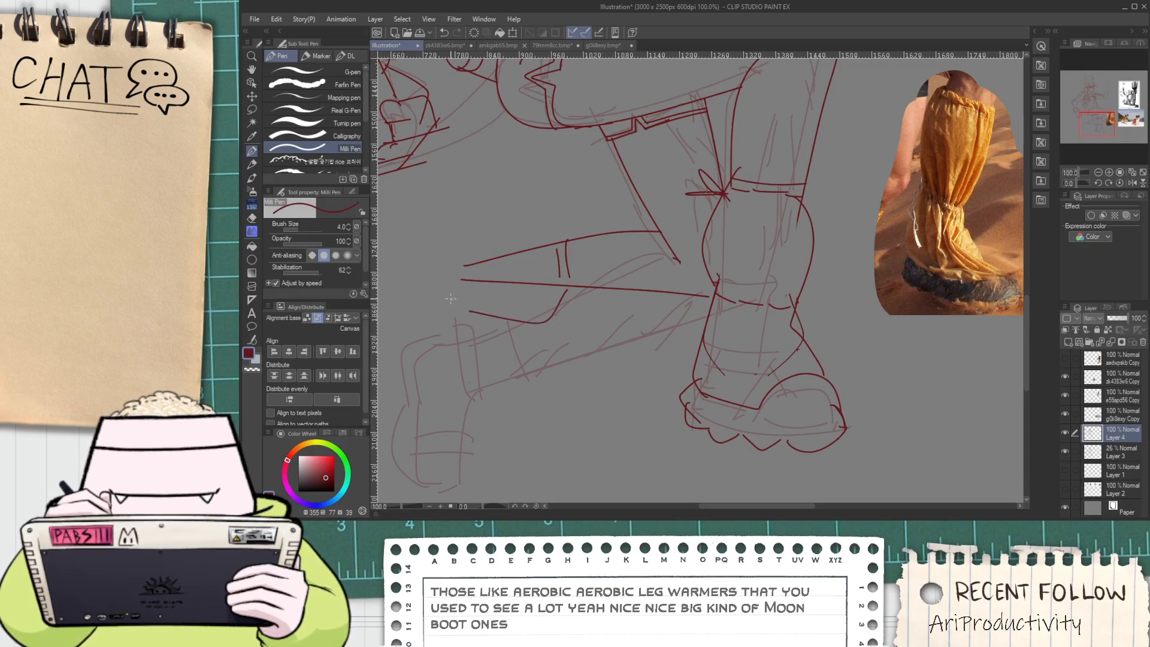
{"action": "key", "text": "ctrl+z"}
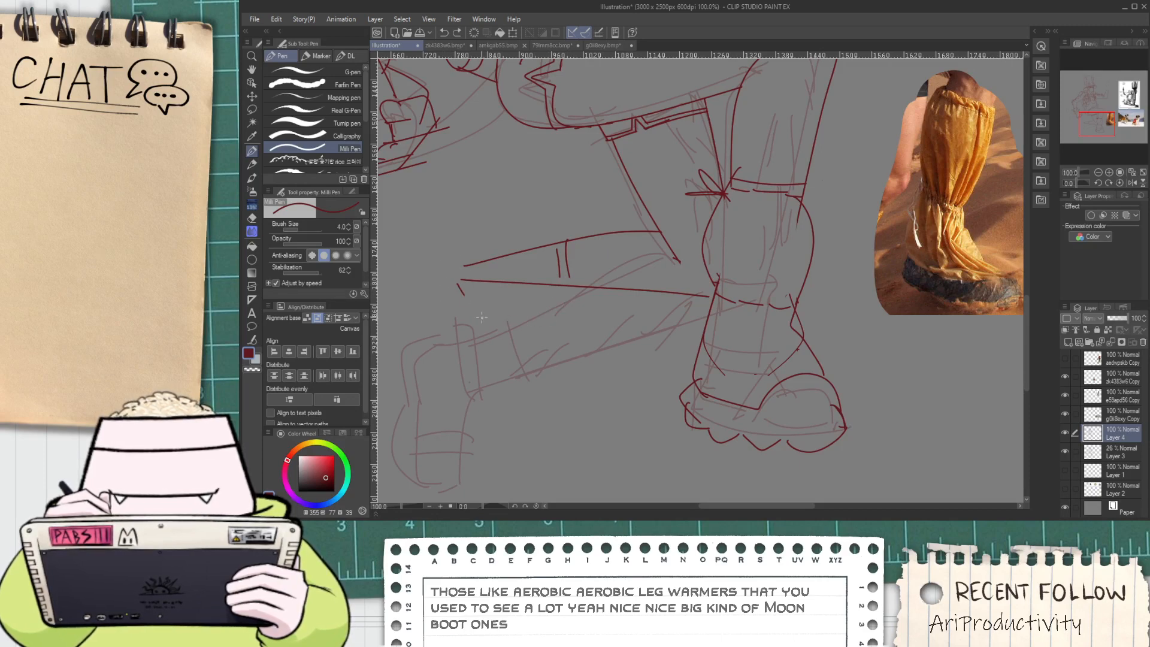
{"action": "left_click_drag", "start_coordinate": [459, 286], "coordinate": [569, 297]}
{"action": "left_click_drag", "start_coordinate": [459, 261], "coordinate": [569, 245]}
Erase the straight leg lines inside the back gaiter with the Rough eraser
{"action": "key", "text": "e"}
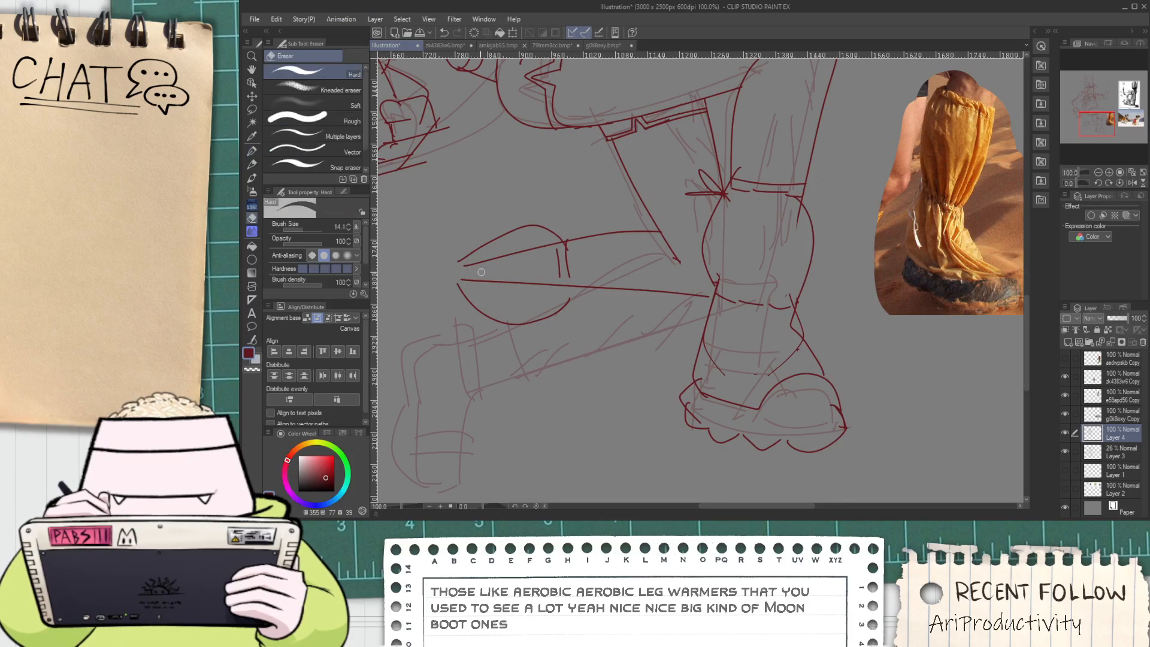
{"action": "left_click", "coordinate": [327, 120]}
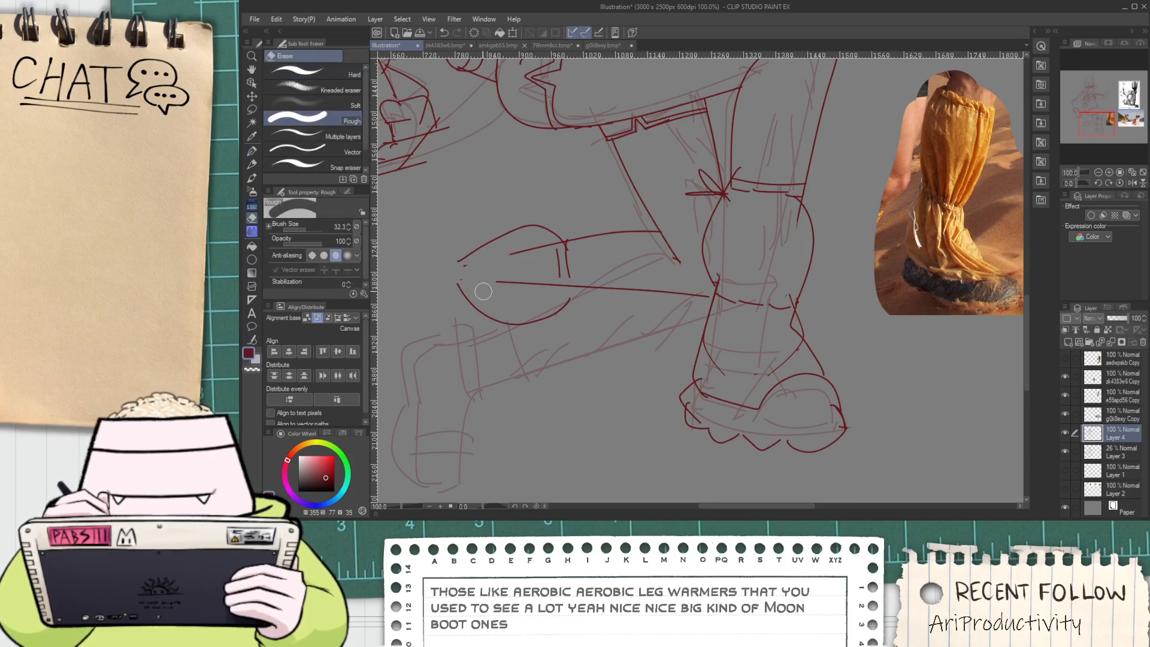
{"action": "mouse_move", "coordinate": [502, 288]}
{"action": "left_mouse_down"}
{"action": "mouse_move", "coordinate": [547, 252]}
{"action": "mouse_move", "coordinate": [497, 282]}
{"action": "left_mouse_up"}
Draw the back foot's shoe hanging from the gaiter, with a rounded toe and a lumpy sole facing backward
{"action": "key", "text": "p"}
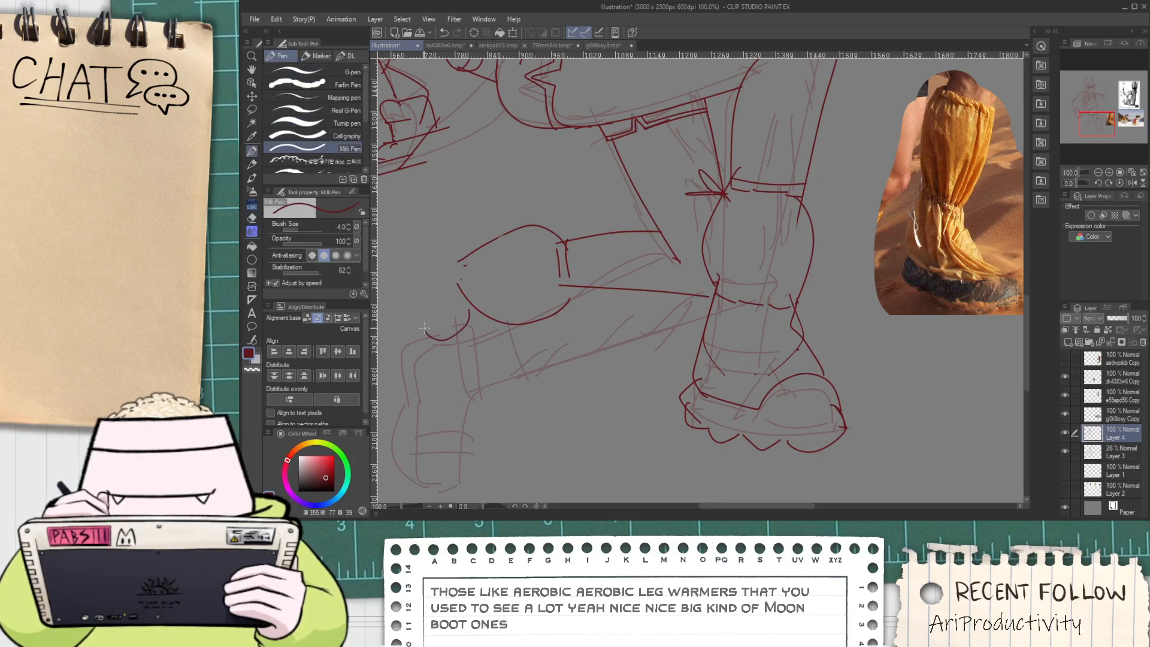
{"action": "key", "text": "ctrl+z"}
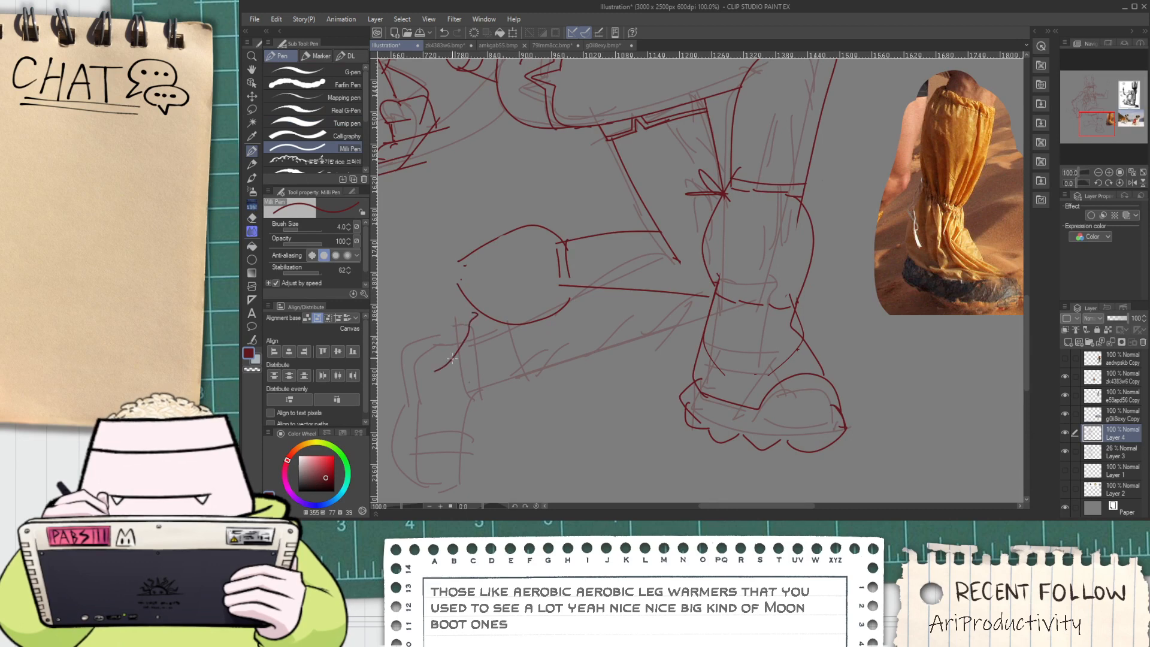
{"action": "key", "text": "ctrl+z"}
{"action": "mouse_move", "coordinate": [416, 368]}
{"action": "left_mouse_down"}
{"action": "mouse_move", "coordinate": [466, 361]}
{"action": "mouse_move", "coordinate": [462, 337]}
{"action": "mouse_move", "coordinate": [477, 370]}
{"action": "left_mouse_up"}
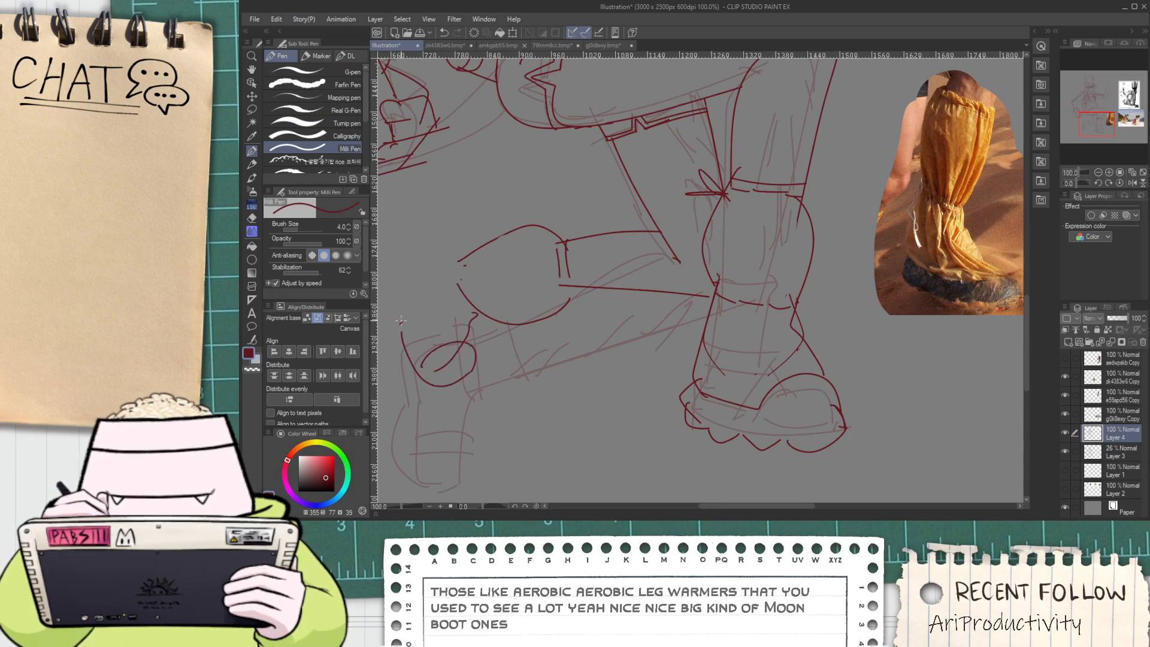
{"action": "left_click_drag", "start_coordinate": [411, 305], "coordinate": [433, 357]}
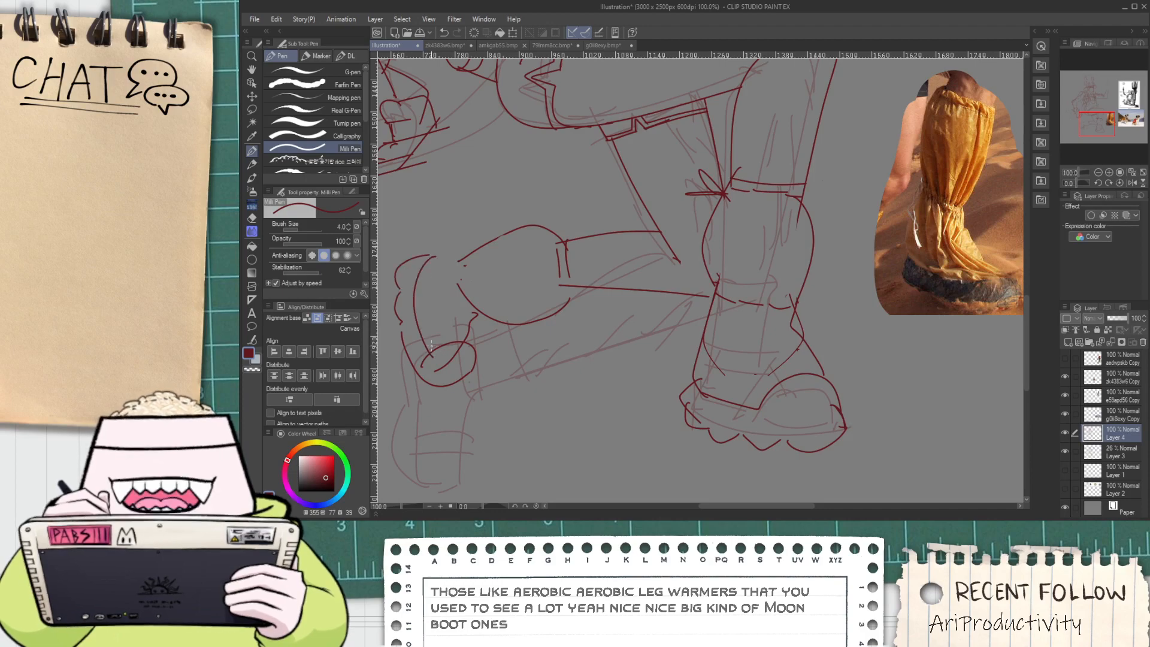
{"action": "mouse_move", "coordinate": [438, 263]}
{"action": "left_mouse_down"}
{"action": "mouse_move", "coordinate": [468, 308]}
{"action": "mouse_move", "coordinate": [517, 300]}
{"action": "left_mouse_up"}
Erase the overlapping lines at the back shoe's rounded toe and redraw the line joining it to the gaiter
{"action": "scroll", "coordinate": [469, 310], "scroll_direction": "up", "scroll_amount": 1}
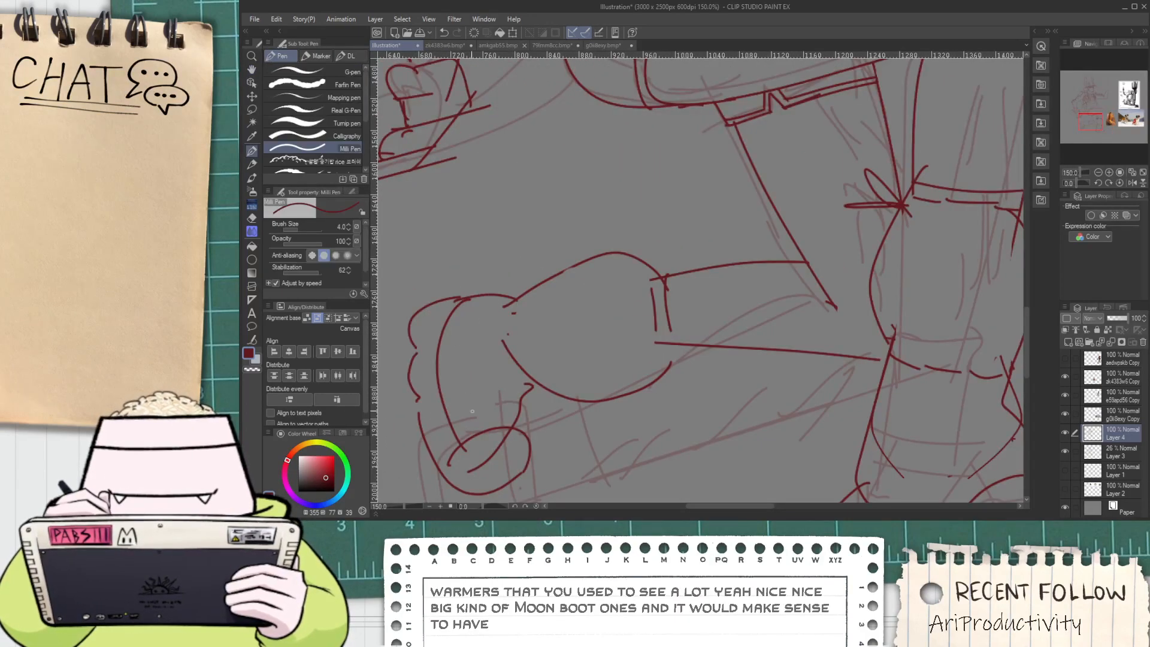
{"action": "key", "text": "e"}
{"action": "mouse_move", "coordinate": [459, 454]}
{"action": "left_mouse_down"}
{"action": "mouse_move", "coordinate": [504, 452]}
{"action": "mouse_move", "coordinate": [510, 414]}
{"action": "mouse_move", "coordinate": [524, 429]}
{"action": "mouse_move", "coordinate": [539, 383]}
{"action": "left_mouse_up"}
{"action": "key", "text": "p"}
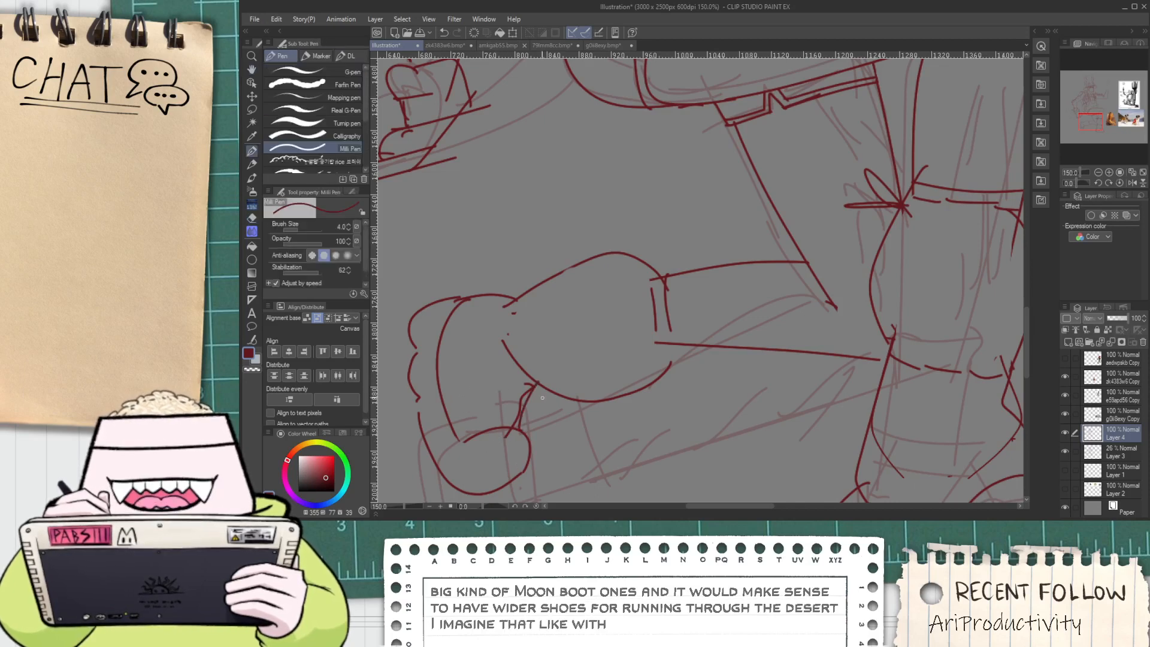
Redraw the short strokes between the heel and sole of the rear boot and extend the line at its ankle
{"action": "key", "text": "ctrl+z"}
{"action": "left_click_drag", "start_coordinate": [517, 434], "coordinate": [541, 392]}
{"action": "mouse_move", "coordinate": [470, 439]}
{"action": "left_mouse_down"}
{"action": "mouse_move", "coordinate": [498, 384]}
{"action": "mouse_move", "coordinate": [533, 391]}
{"action": "left_mouse_up"}
{"action": "key", "text": "ctrl+z"}
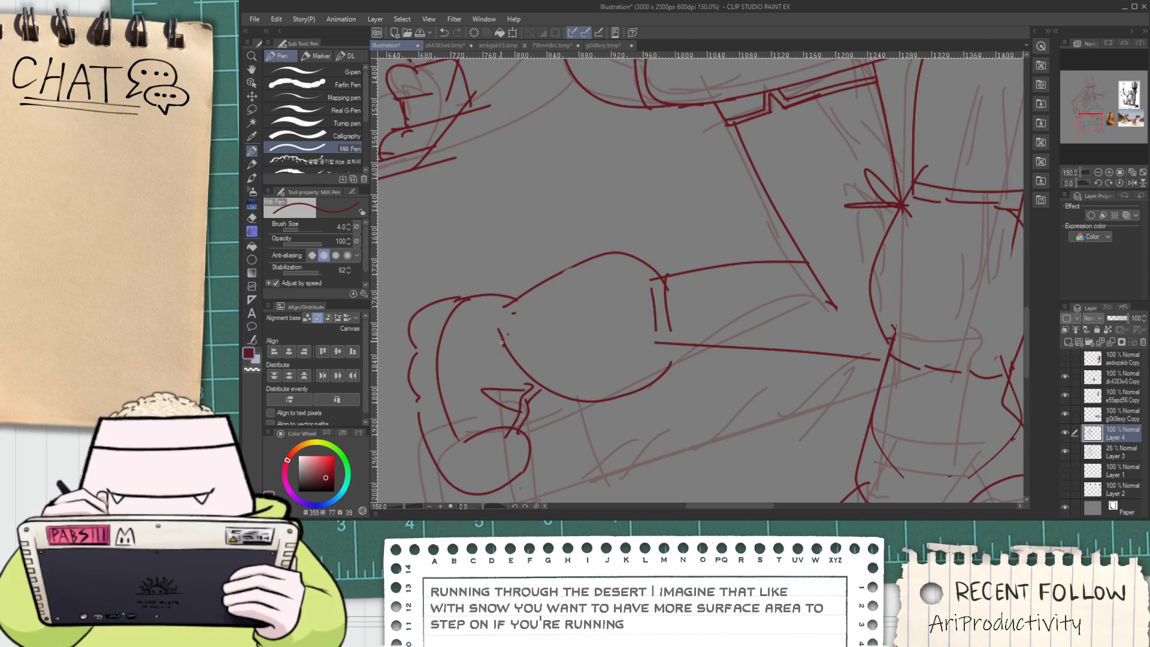
{"action": "mouse_move", "coordinate": [502, 334]}
{"action": "left_mouse_down"}
{"action": "mouse_move", "coordinate": [500, 345]}
{"action": "mouse_move", "coordinate": [502, 302]}
{"action": "left_mouse_up"}
Draw small cactus spines along the upper edge of the raised thigh and down the front of its shin to the boot cuff
{"action": "scroll", "coordinate": [445, 386], "scroll_direction": "down", "scroll_amount": 5}
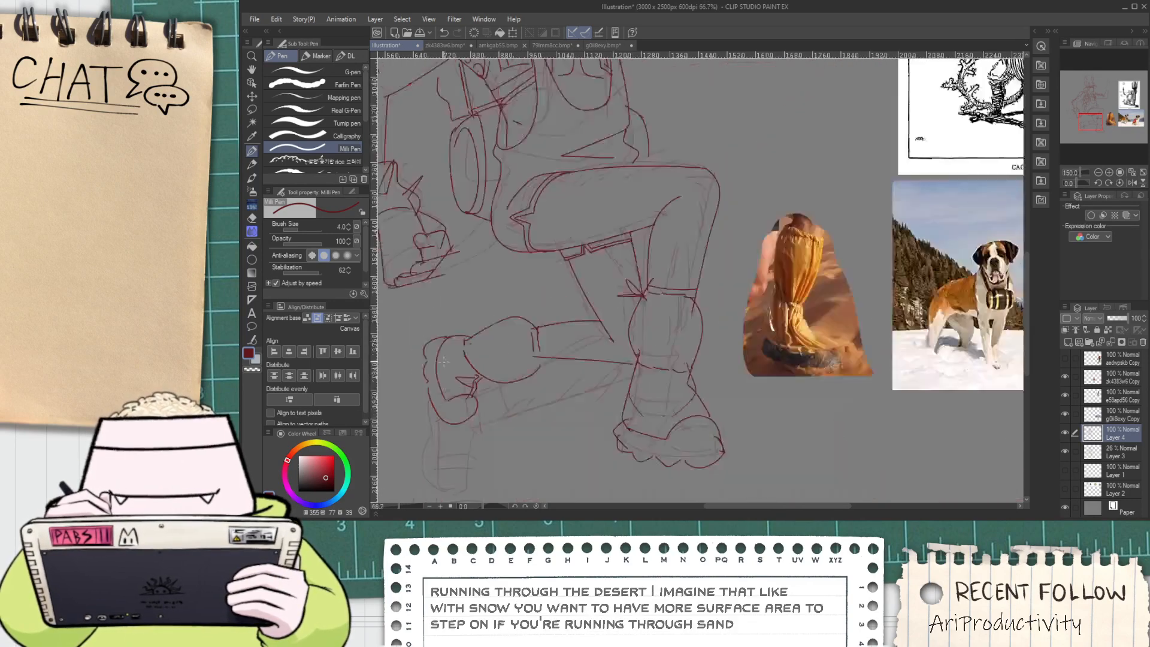
{"action": "left_click_drag", "start_coordinate": [547, 353], "coordinate": [587, 383]}
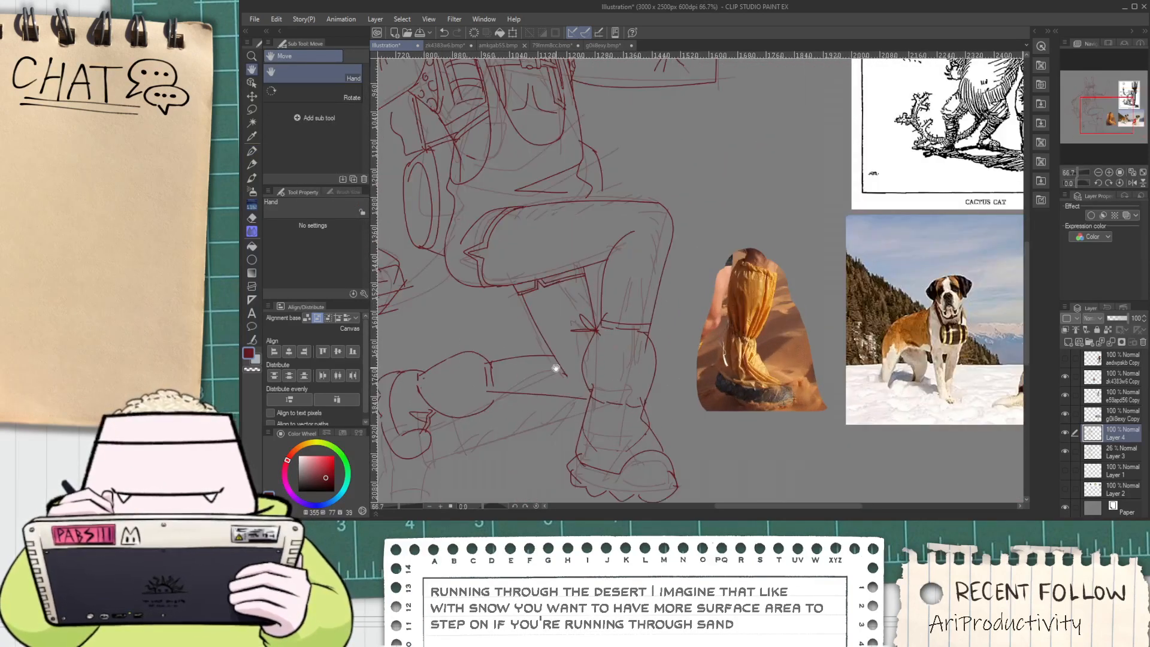
{"action": "scroll", "coordinate": [557, 362], "scroll_direction": "up", "scroll_amount": 2}
{"action": "key", "text": "e"}
{"action": "key", "text": "p"}
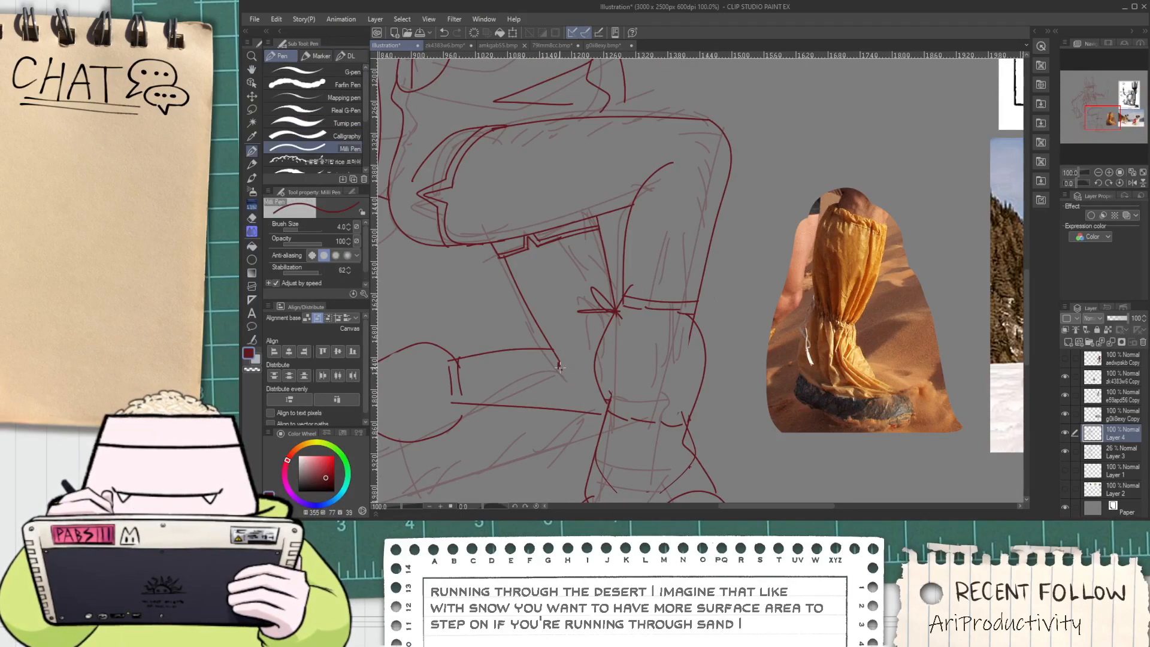
{"action": "scroll", "coordinate": [557, 362], "scroll_direction": "down", "scroll_amount": 2}
{"action": "left_click_drag", "start_coordinate": [557, 275], "coordinate": [558, 315]}
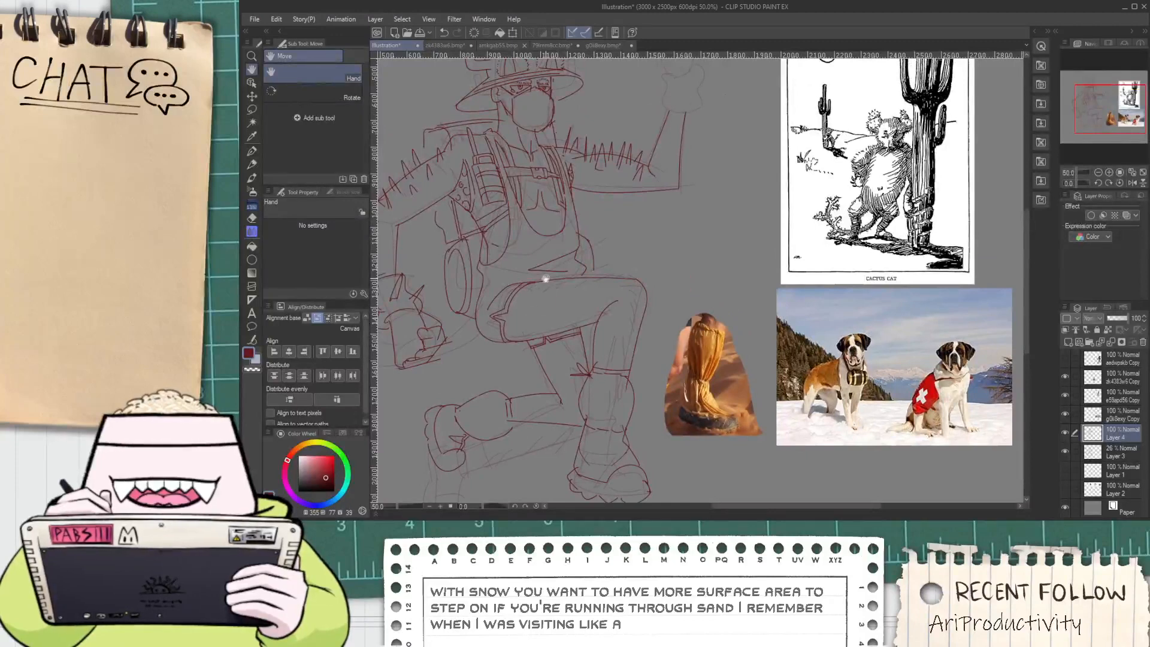
{"action": "scroll", "coordinate": [543, 275], "scroll_direction": "up", "scroll_amount": 3}
{"action": "key", "text": "p"}
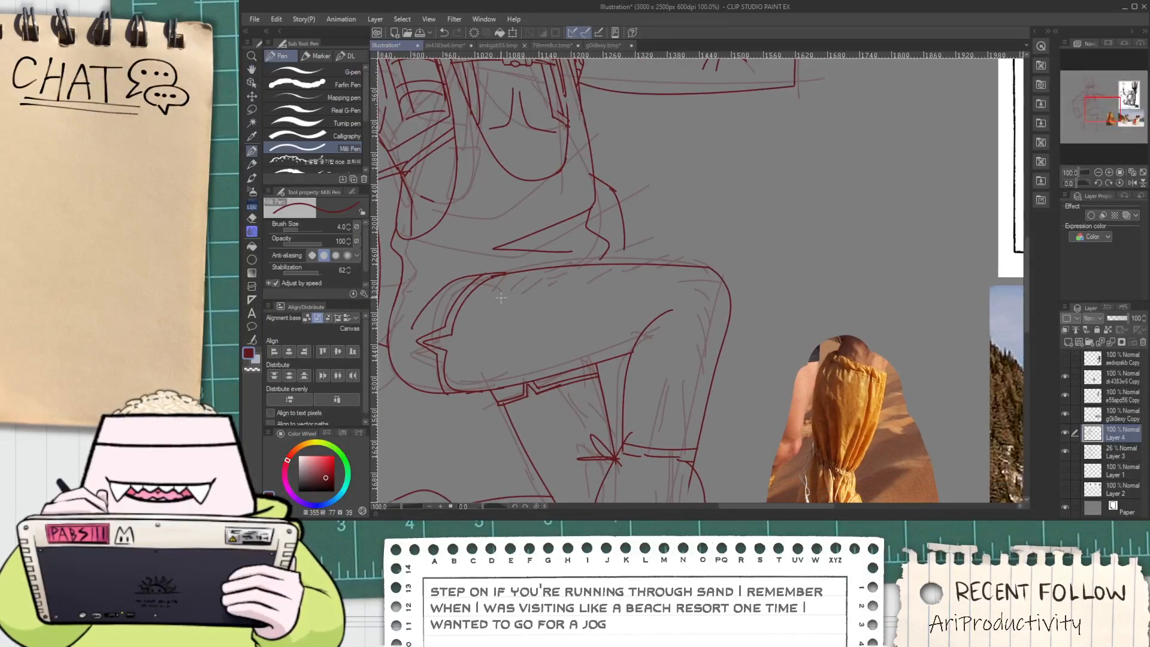
{"action": "mouse_move", "coordinate": [509, 289]}
{"action": "left_mouse_down"}
{"action": "mouse_move", "coordinate": [503, 300]}
{"action": "mouse_move", "coordinate": [518, 268]}
{"action": "mouse_move", "coordinate": [543, 258]}
{"action": "left_mouse_up"}
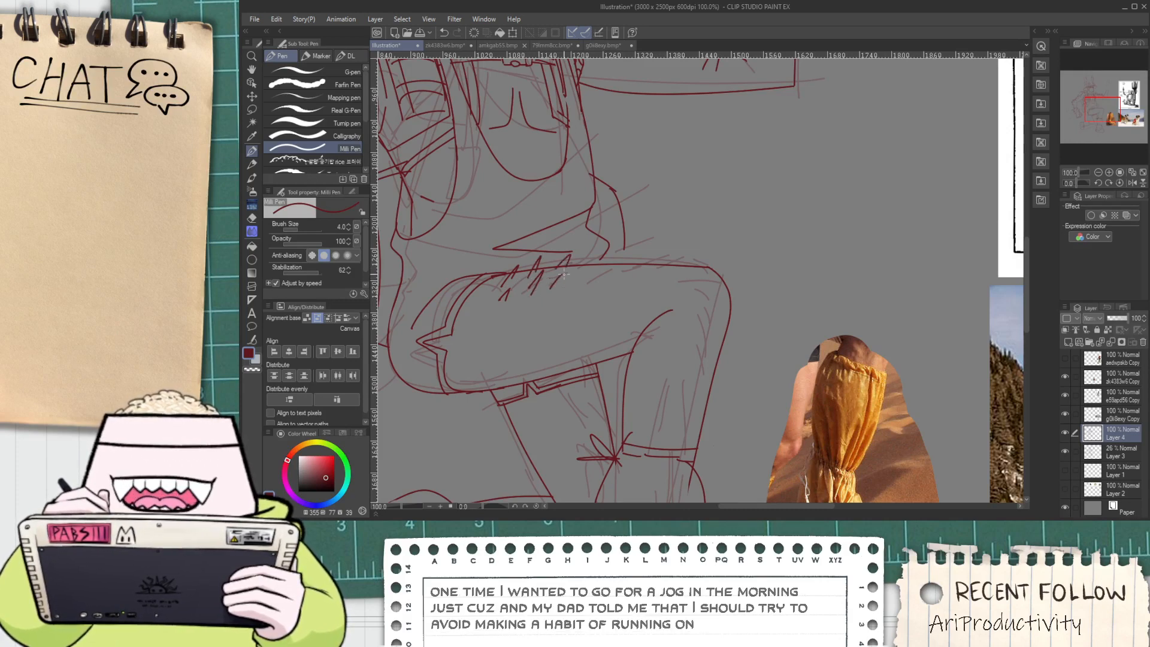
{"action": "mouse_move", "coordinate": [595, 285]}
{"action": "left_mouse_down"}
{"action": "mouse_move", "coordinate": [643, 255]}
{"action": "mouse_move", "coordinate": [642, 270]}
{"action": "mouse_move", "coordinate": [665, 263]}
{"action": "mouse_move", "coordinate": [686, 286]}
{"action": "mouse_move", "coordinate": [705, 265]}
{"action": "mouse_move", "coordinate": [703, 302]}
{"action": "mouse_move", "coordinate": [670, 272]}
{"action": "left_mouse_up"}
{"action": "key", "text": "ctrl+z"}
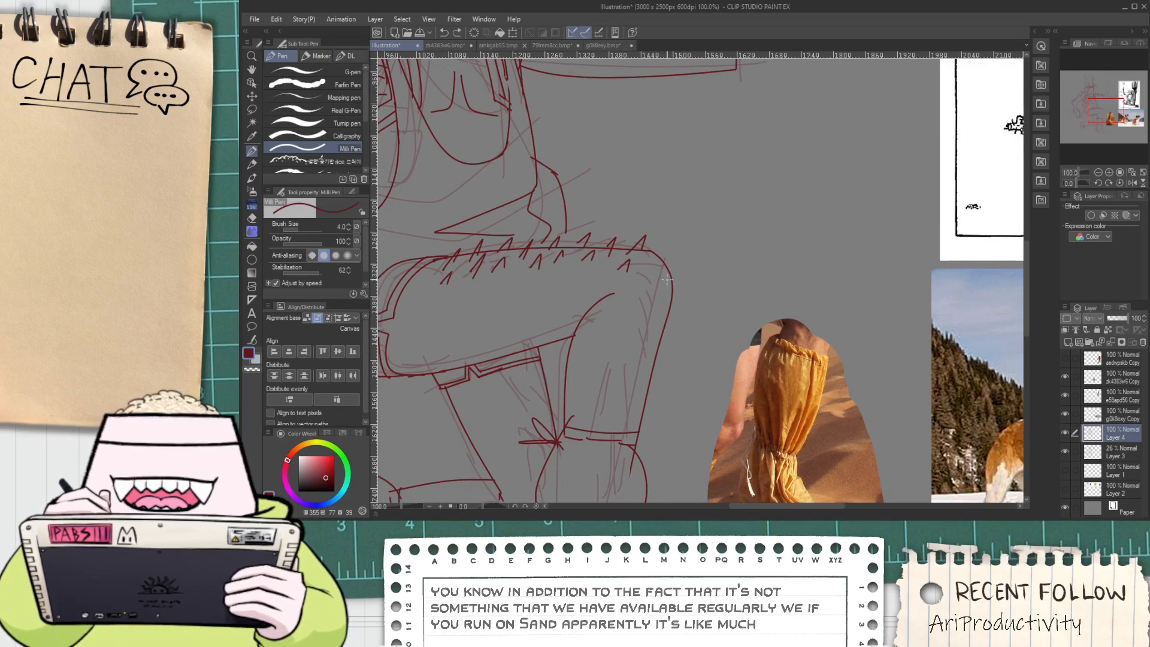
{"action": "left_click_drag", "start_coordinate": [646, 323], "coordinate": [672, 339]}
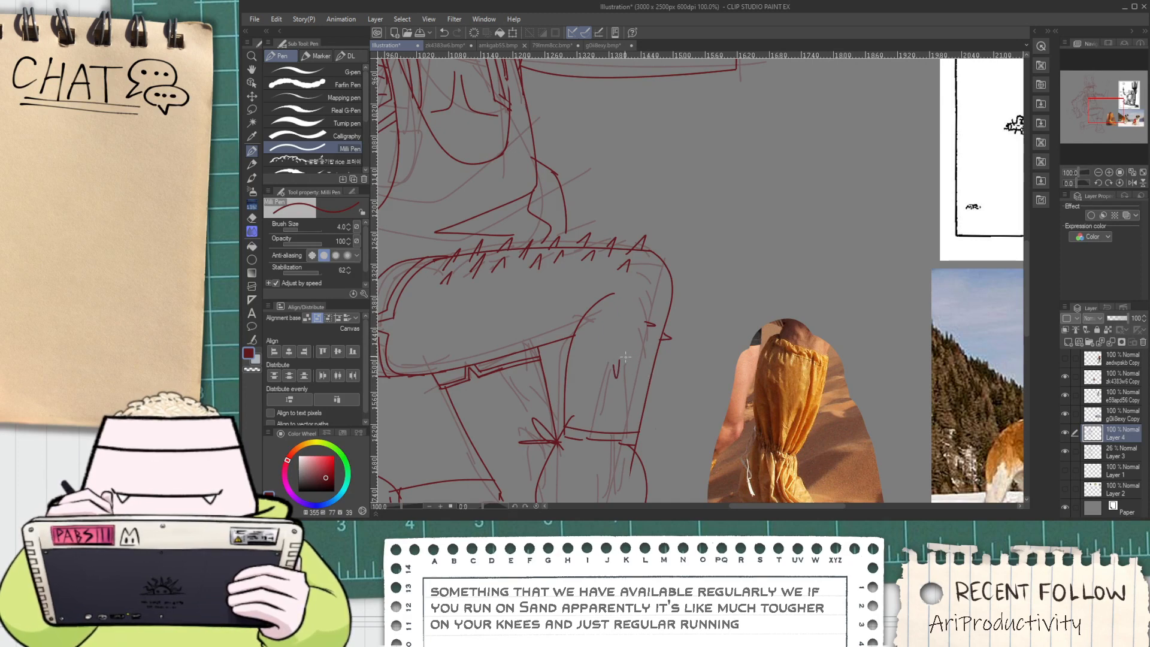
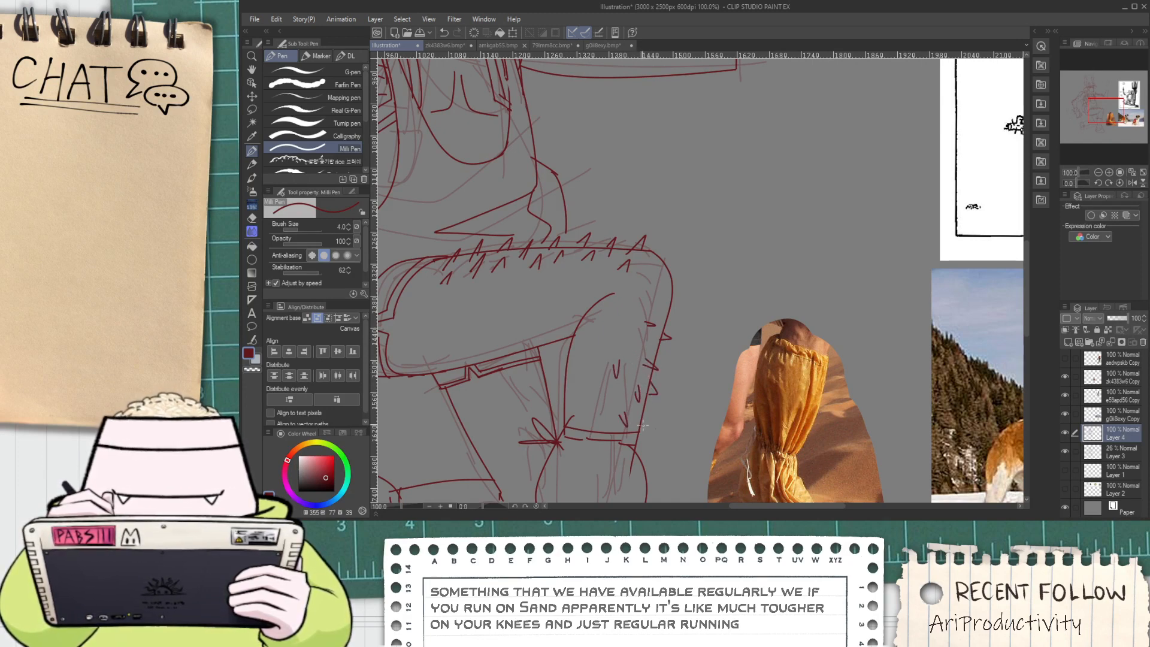
Add a row of small cactus spines along the underside of the rear lower leg
{"action": "scroll", "coordinate": [641, 410], "scroll_direction": "down", "scroll_amount": 1}
{"action": "left_click_drag", "start_coordinate": [501, 495], "coordinate": [537, 364]}
{"action": "scroll", "coordinate": [533, 365], "scroll_direction": "up", "scroll_amount": 2}
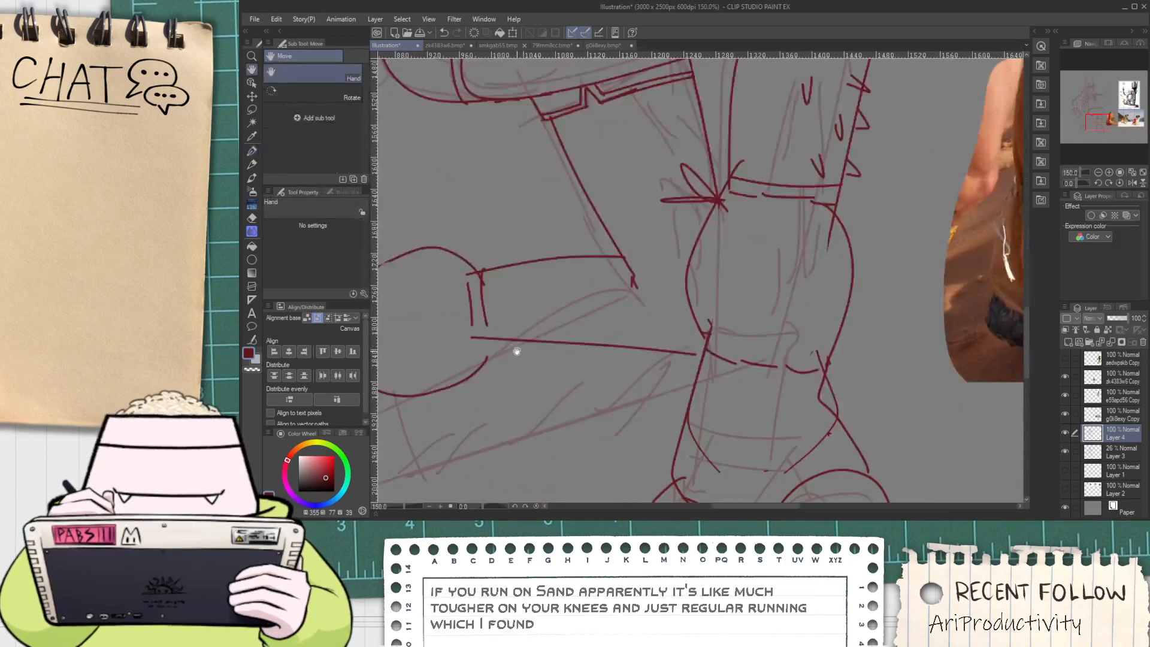
{"action": "scroll", "coordinate": [520, 336], "scroll_direction": "down", "scroll_amount": 1}
{"action": "scroll", "coordinate": [519, 335], "scroll_direction": "down", "scroll_amount": 1}
{"action": "scroll", "coordinate": [514, 344], "scroll_direction": "up", "scroll_amount": 1}
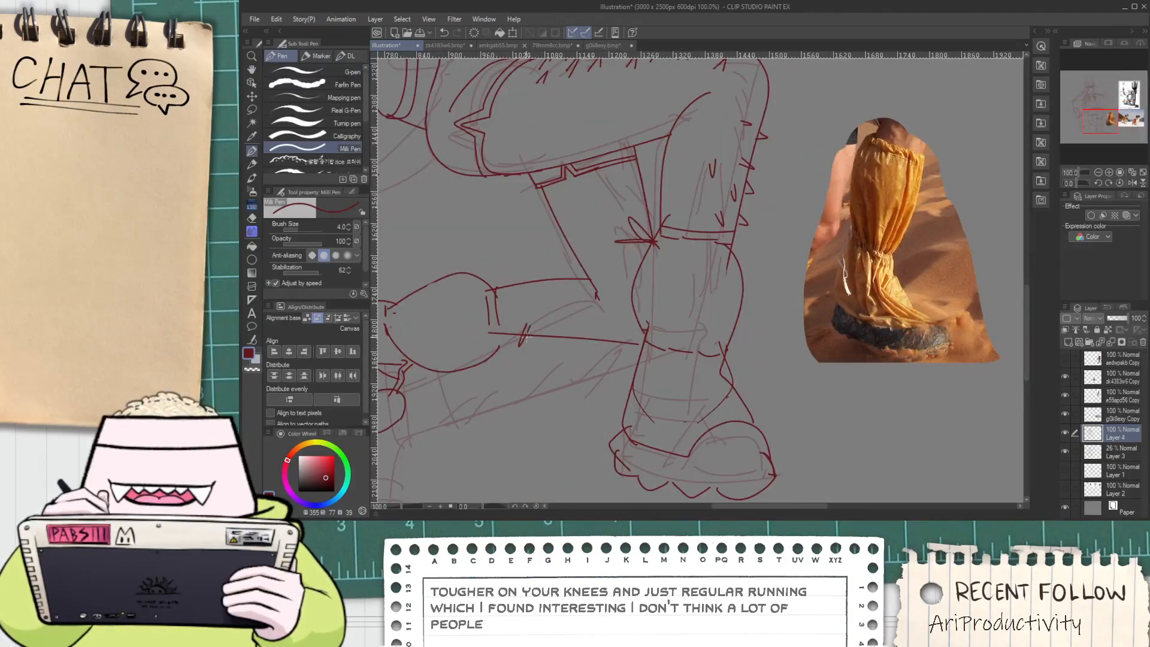
{"action": "left_click_drag", "start_coordinate": [518, 334], "coordinate": [546, 353]}
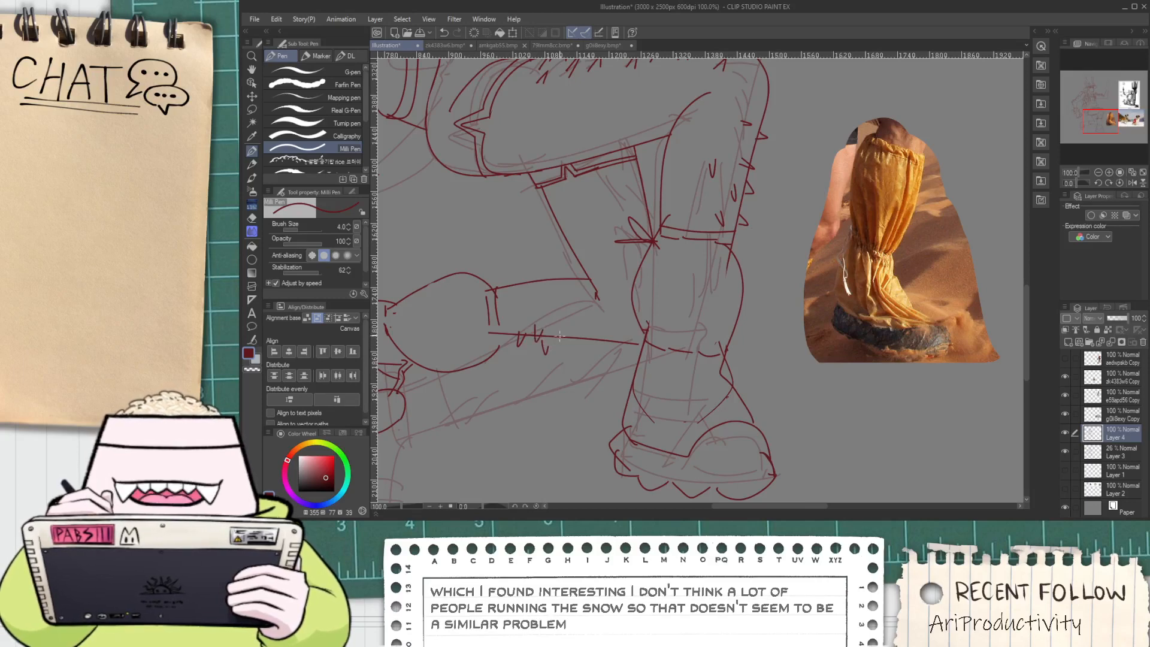
{"action": "mouse_move", "coordinate": [576, 328]}
{"action": "left_mouse_down"}
{"action": "mouse_move", "coordinate": [587, 327]}
{"action": "mouse_move", "coordinate": [562, 324]}
{"action": "left_mouse_up"}
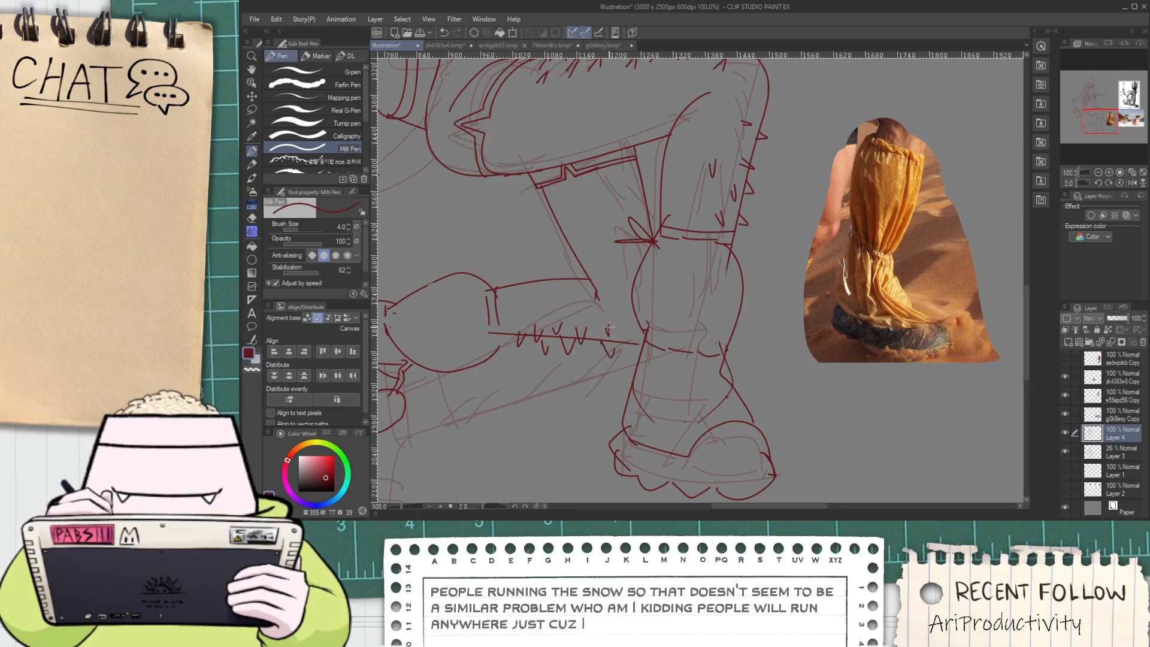
Add cactus spines to the rear thigh beside the bow, between the shorts hem and the front boot
{"action": "scroll", "coordinate": [629, 338], "scroll_direction": "down", "scroll_amount": 2}
{"action": "scroll", "coordinate": [617, 313], "scroll_direction": "up", "scroll_amount": 2}
{"action": "mouse_move", "coordinate": [623, 276]}
{"action": "left_mouse_down"}
{"action": "mouse_move", "coordinate": [617, 313]}
{"action": "mouse_move", "coordinate": [631, 297]}
{"action": "mouse_move", "coordinate": [611, 308]}
{"action": "mouse_move", "coordinate": [634, 308]}
{"action": "mouse_move", "coordinate": [617, 281]}
{"action": "left_mouse_up"}
{"action": "left_click_drag", "start_coordinate": [617, 333], "coordinate": [595, 280]}
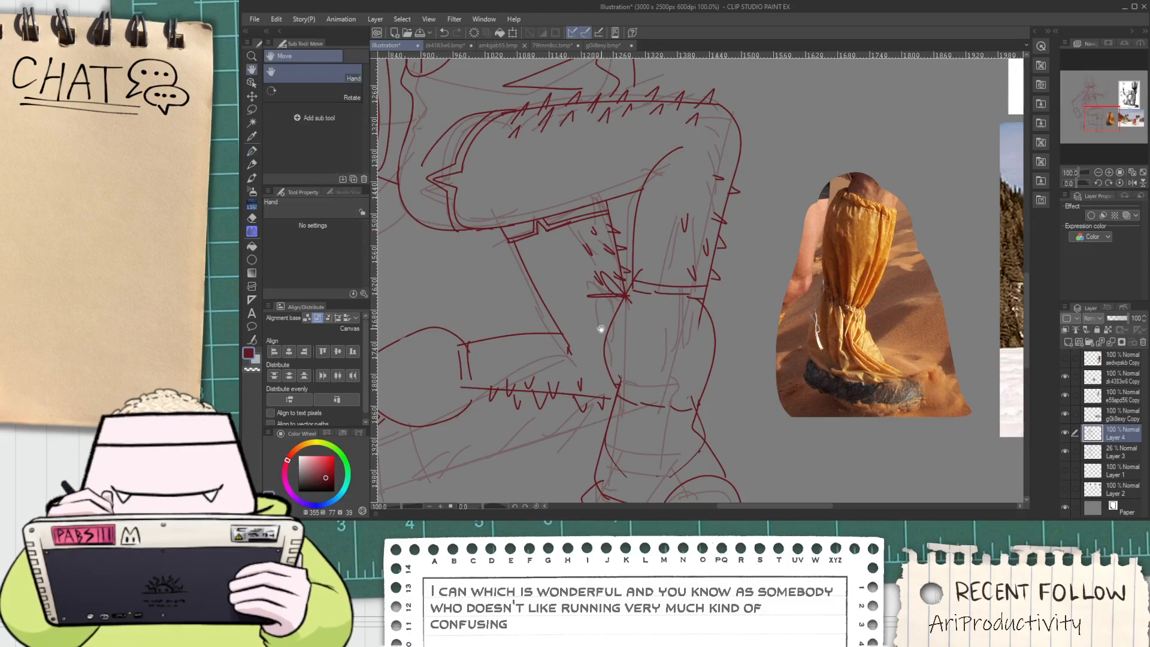
{"action": "left_click_drag", "start_coordinate": [603, 326], "coordinate": [595, 290]}
{"action": "scroll", "coordinate": [611, 284], "scroll_direction": "up", "scroll_amount": 1}
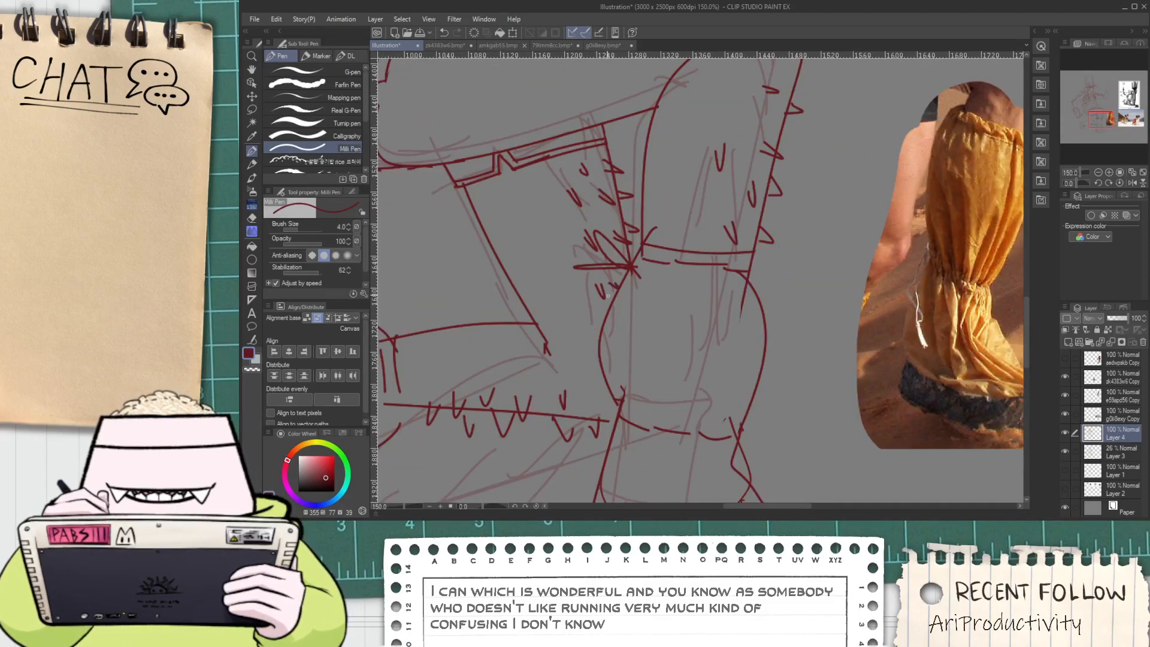
Review the whole character sketch, checking the spines on the legs and arms, the backpack and the hat
{"action": "scroll", "coordinate": [581, 365], "scroll_direction": "down", "scroll_amount": 2}
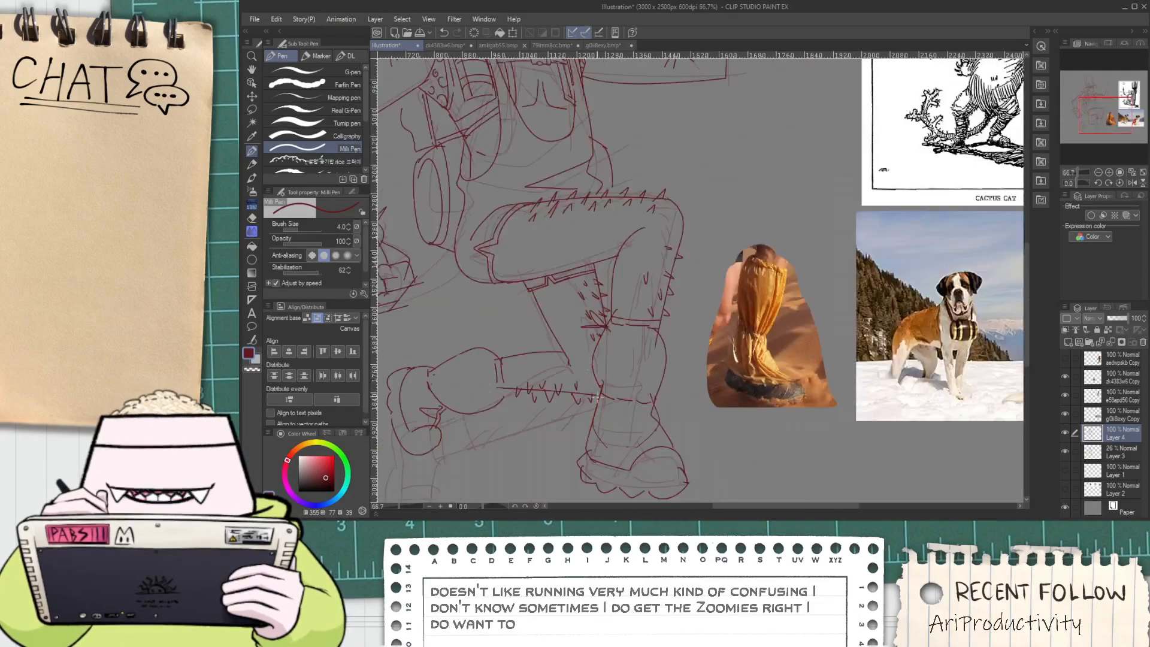
{"action": "scroll", "coordinate": [584, 369], "scroll_direction": "up", "scroll_amount": 2}
{"action": "scroll", "coordinate": [584, 363], "scroll_direction": "down", "scroll_amount": 2}
{"action": "key", "text": "space"}
{"action": "left_click_drag", "start_coordinate": [564, 283], "coordinate": [608, 388]}
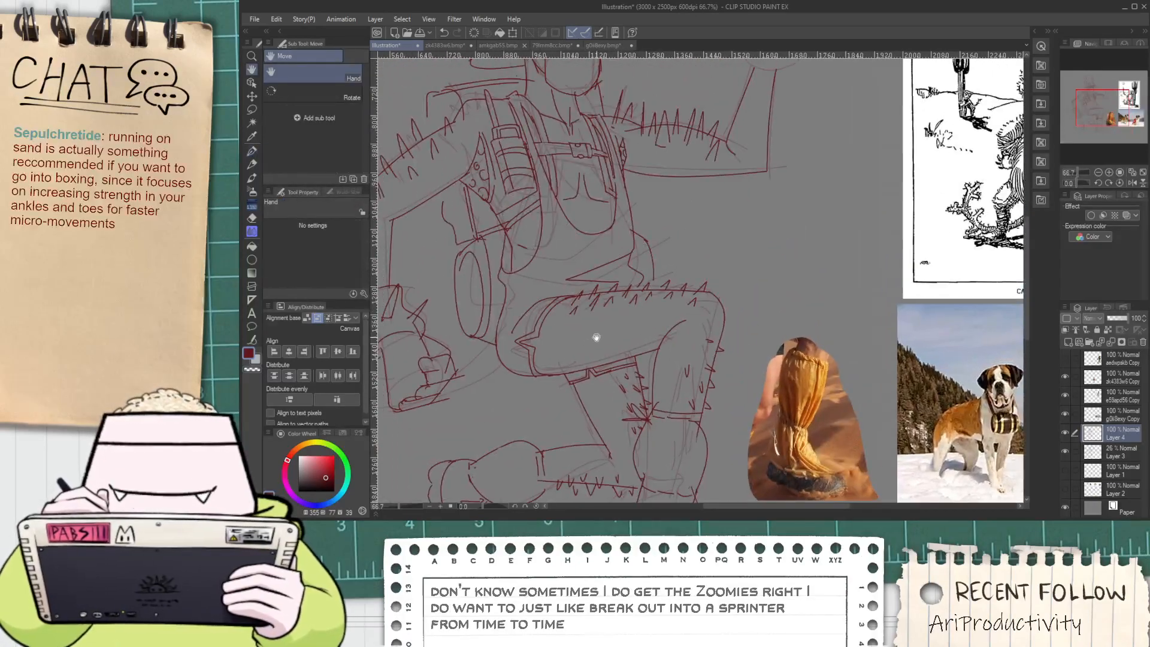
{"action": "scroll", "coordinate": [603, 319], "scroll_direction": "down", "scroll_amount": 1}
{"action": "left_click_drag", "start_coordinate": [634, 286], "coordinate": [617, 300]}
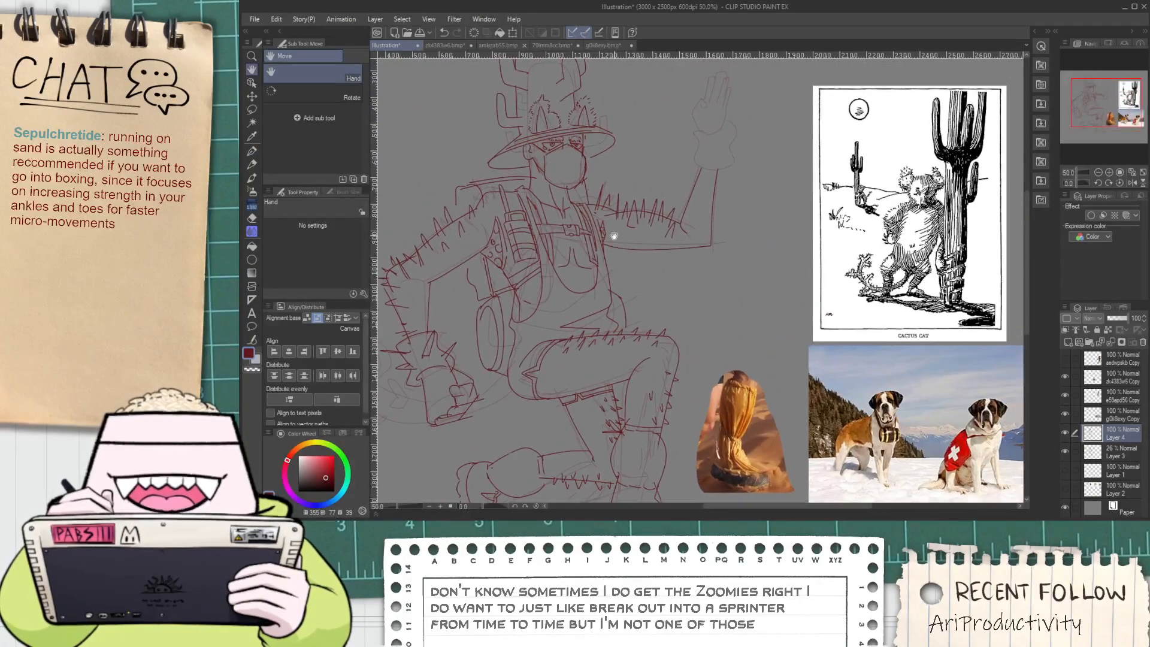
{"action": "scroll", "coordinate": [473, 333], "scroll_direction": "up", "scroll_amount": 2}
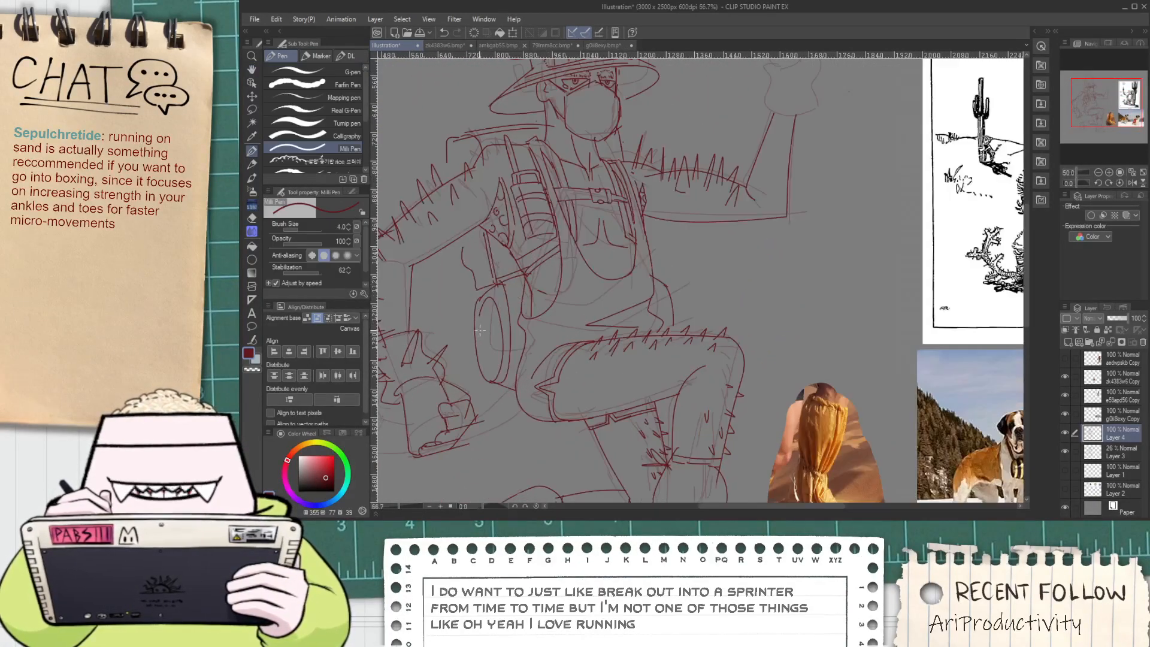
{"action": "scroll", "coordinate": [479, 329], "scroll_direction": "down", "scroll_amount": 1}
{"action": "key", "text": "space"}
{"action": "left_click_drag", "start_coordinate": [508, 284], "coordinate": [519, 402]}
{"action": "scroll", "coordinate": [519, 403], "scroll_direction": "up", "scroll_amount": 2}
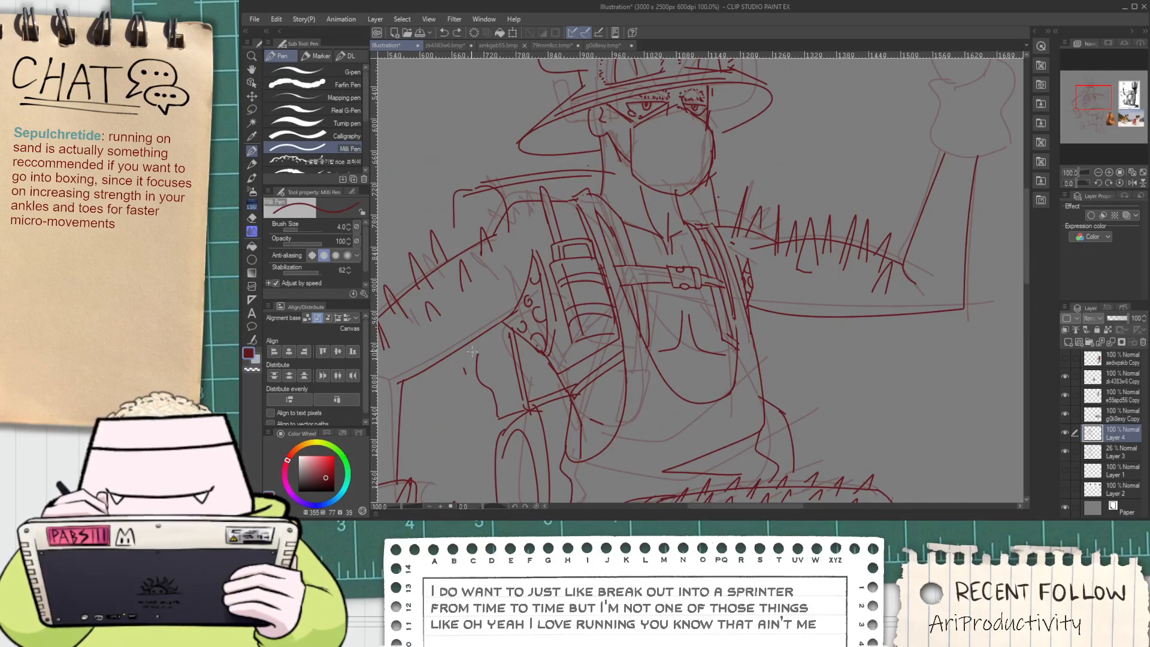
{"action": "scroll", "coordinate": [488, 252], "scroll_direction": "down", "scroll_amount": 2}
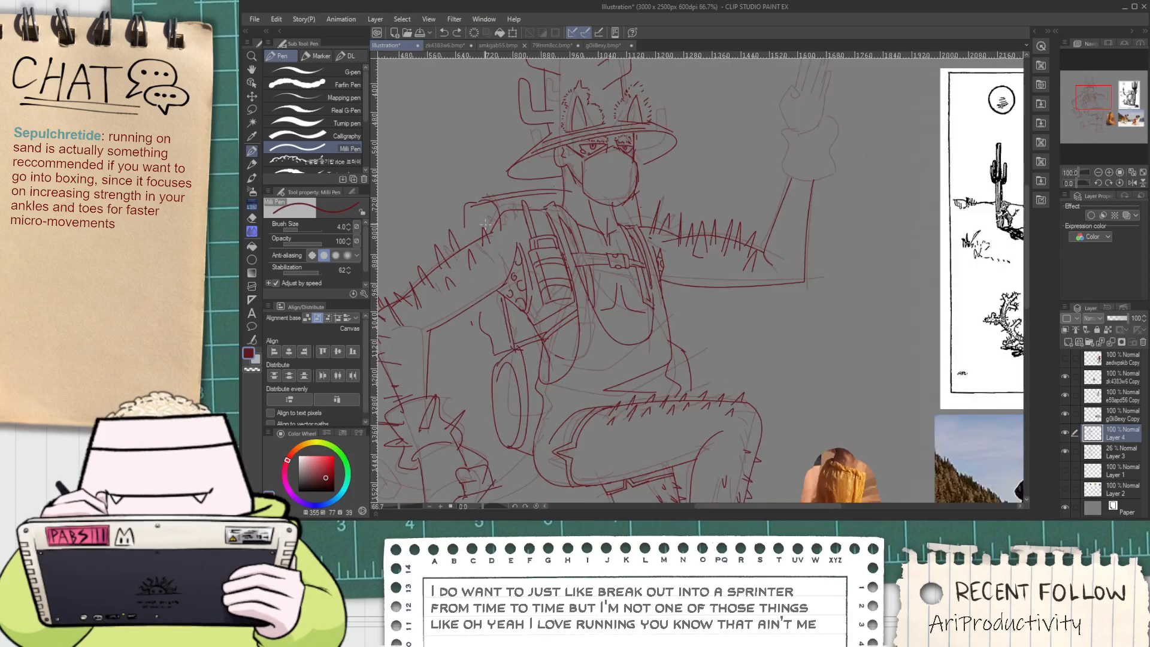
{"action": "key", "text": "space"}
{"action": "left_click_drag", "start_coordinate": [481, 153], "coordinate": [505, 194]}
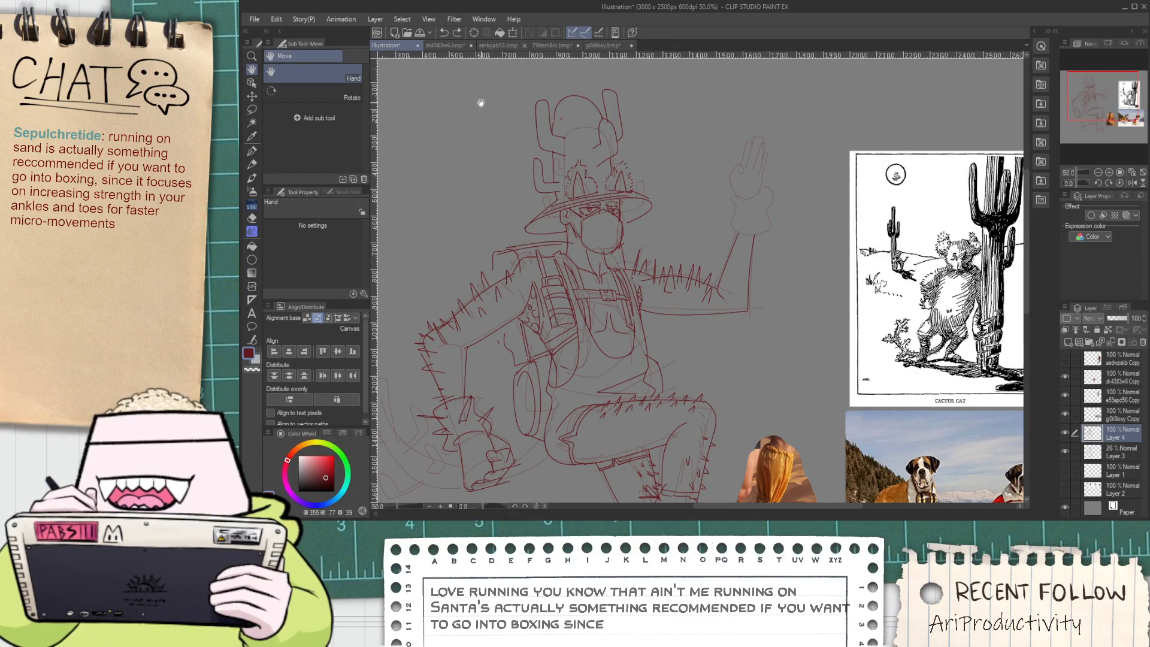
Switch to the zk4383w6.bmp desert runner reference, examine the backpack and the gear attached to it, and clear the selection
{"action": "left_click", "coordinate": [449, 46]}
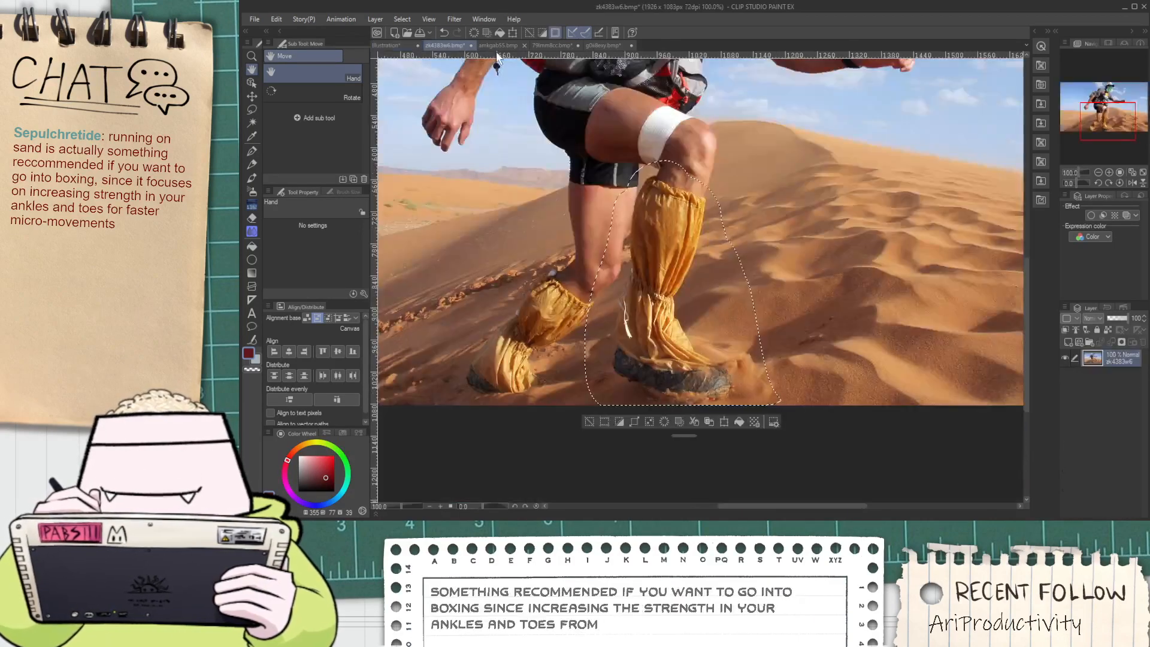
{"action": "scroll", "coordinate": [495, 66], "scroll_direction": "up", "scroll_amount": 5}
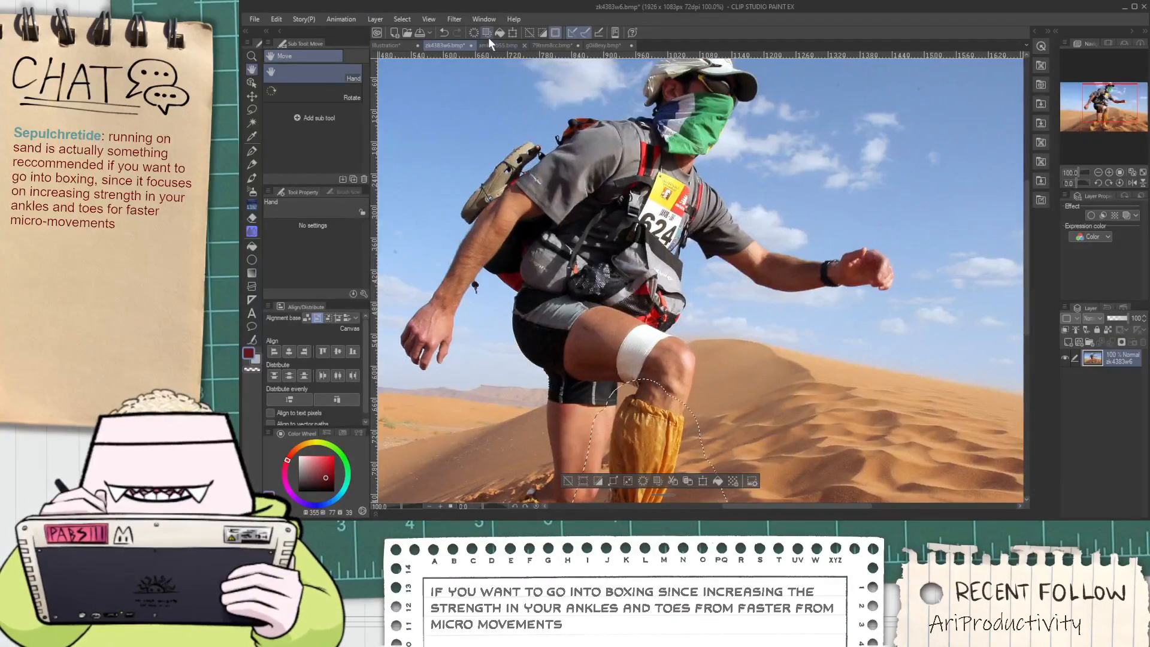
{"action": "scroll", "coordinate": [480, 290], "scroll_direction": "up", "scroll_amount": 6}
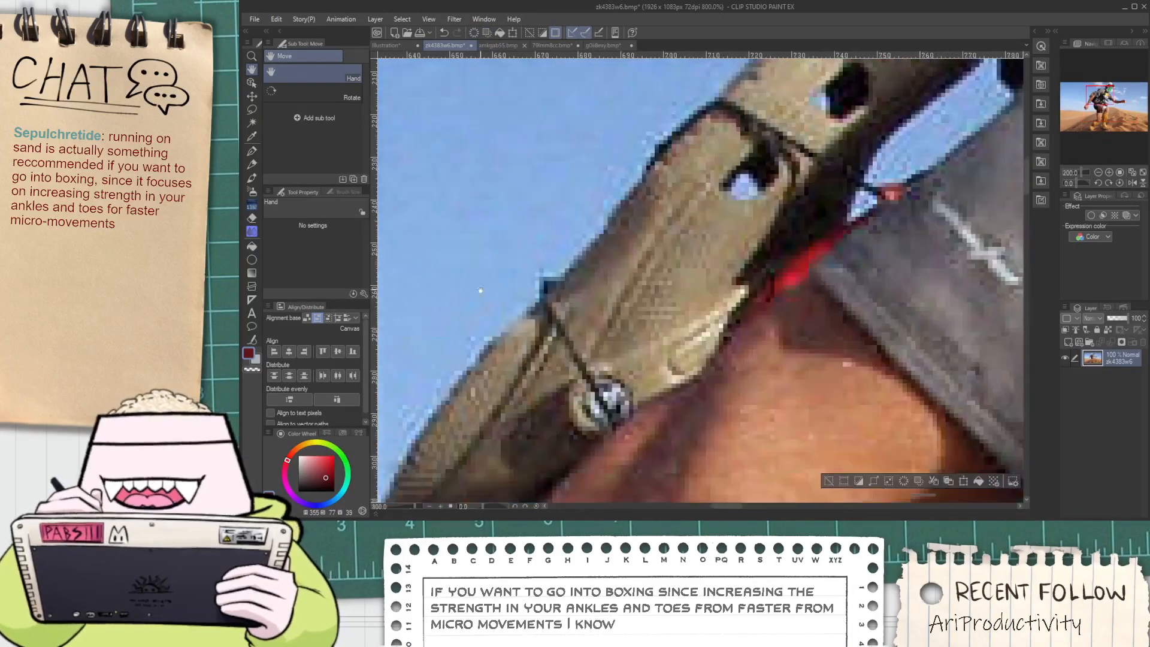
{"action": "scroll", "coordinate": [480, 290], "scroll_direction": "down", "scroll_amount": 5}
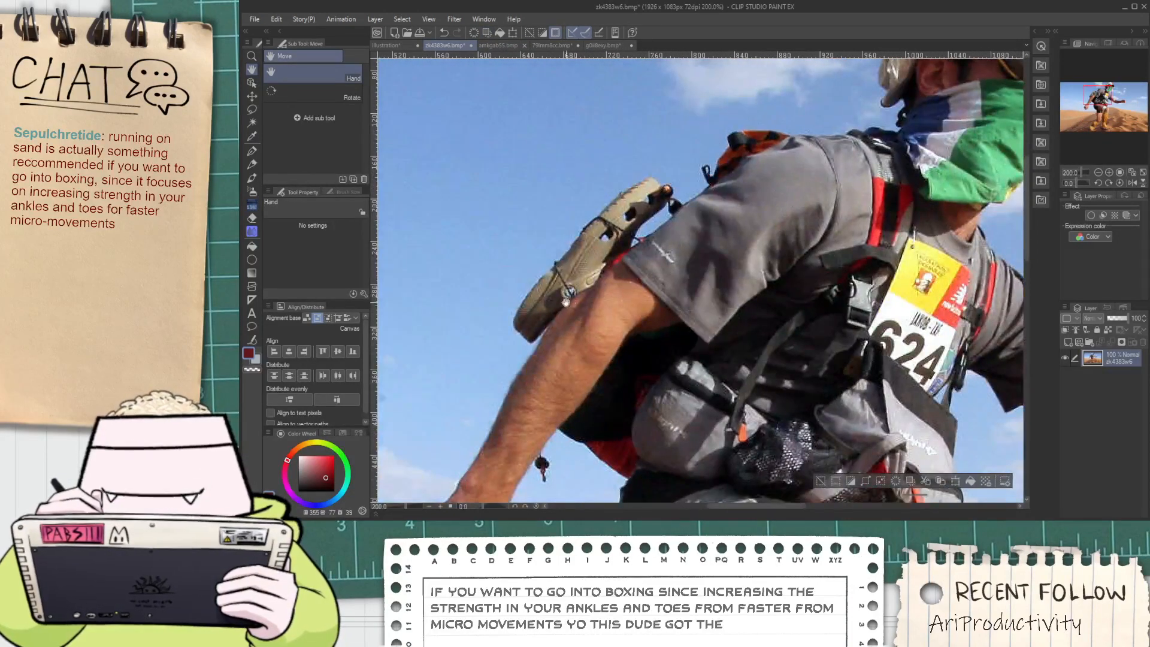
{"action": "scroll", "coordinate": [617, 348], "scroll_direction": "down", "scroll_amount": 1}
{"action": "left_click_drag", "start_coordinate": [629, 366], "coordinate": [610, 307]}
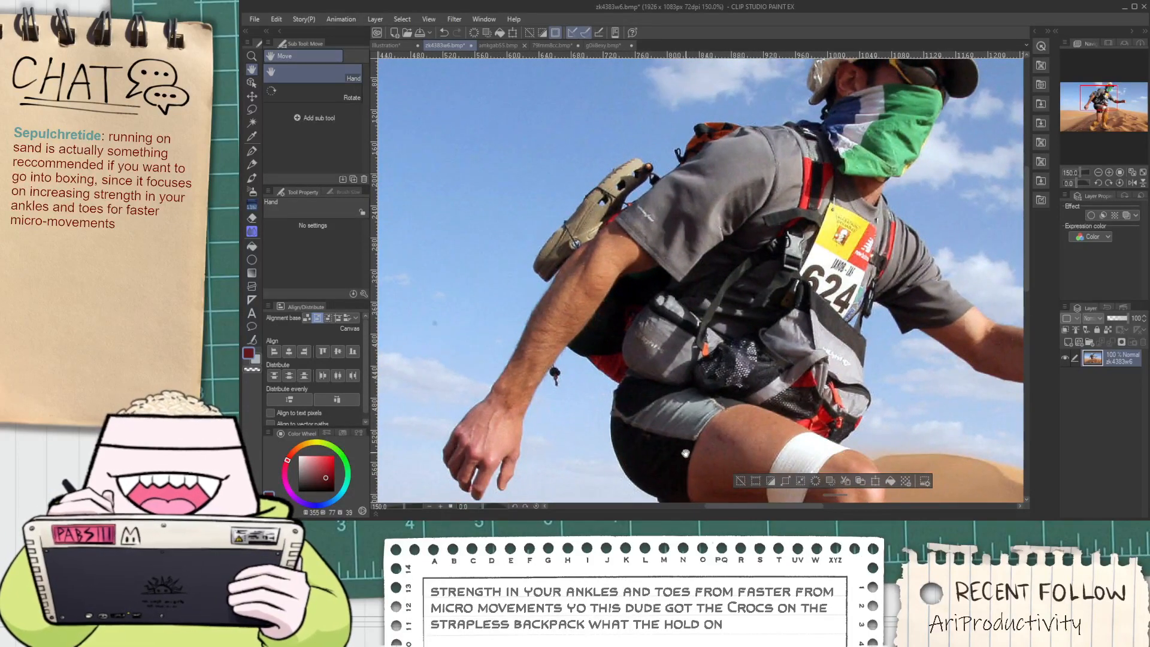
{"action": "left_click", "coordinate": [741, 482]}
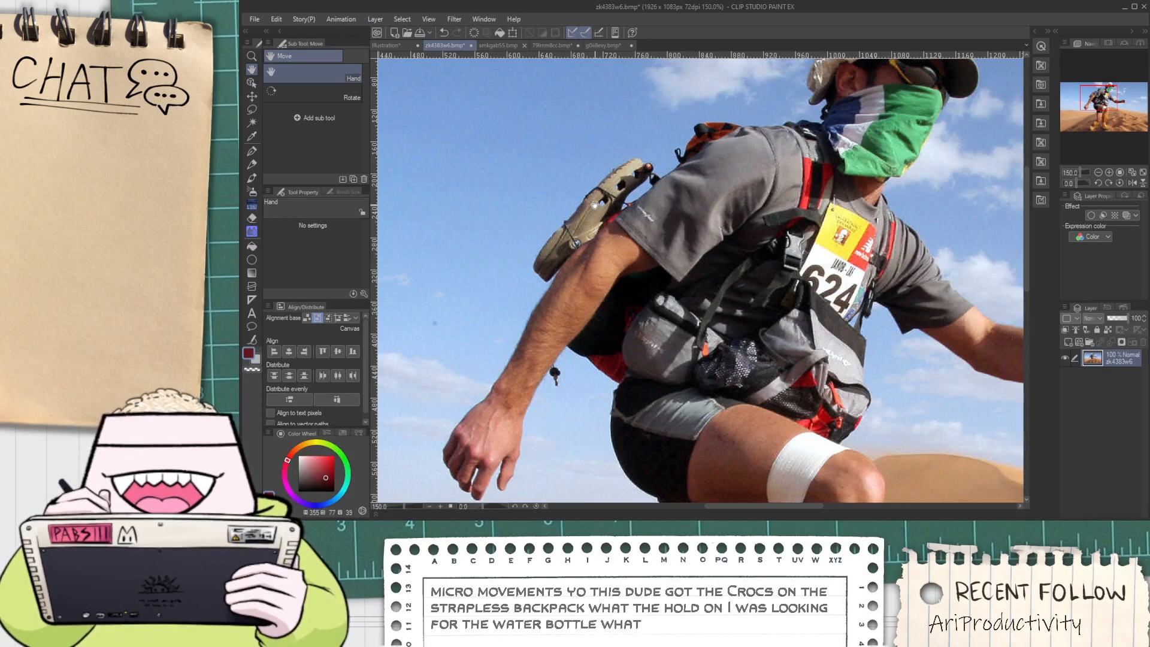
{"action": "scroll", "coordinate": [599, 210], "scroll_direction": "down", "scroll_amount": 1}
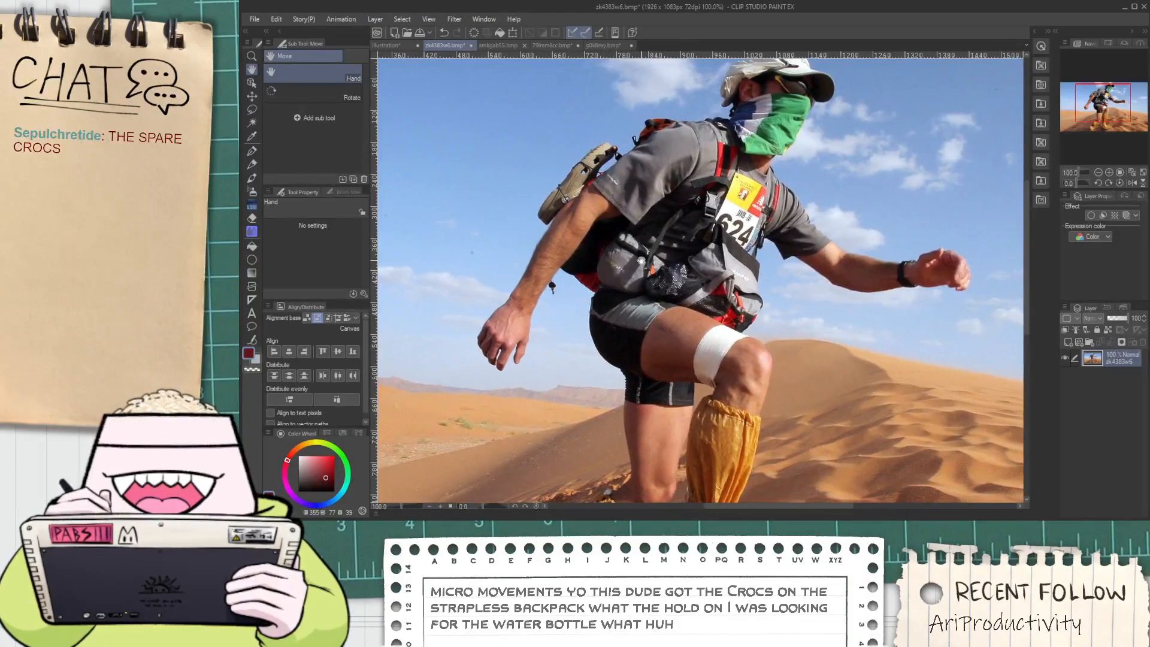
{"action": "left_click_drag", "start_coordinate": [641, 260], "coordinate": [632, 172]}
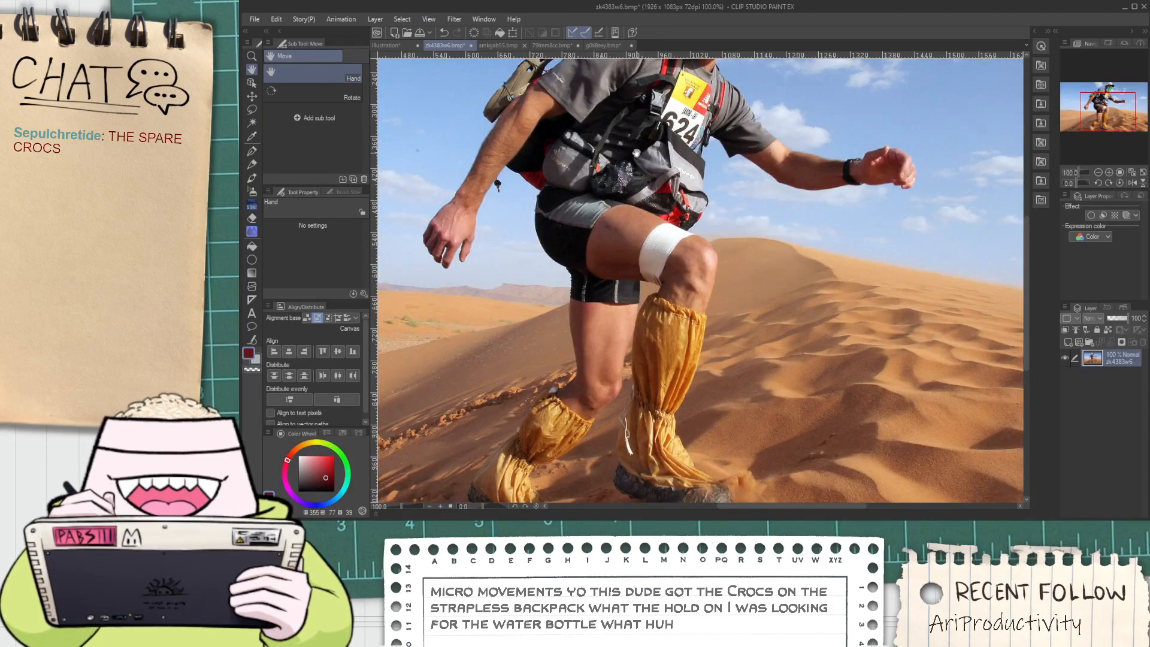
{"action": "left_click_drag", "start_coordinate": [637, 153], "coordinate": [651, 227]}
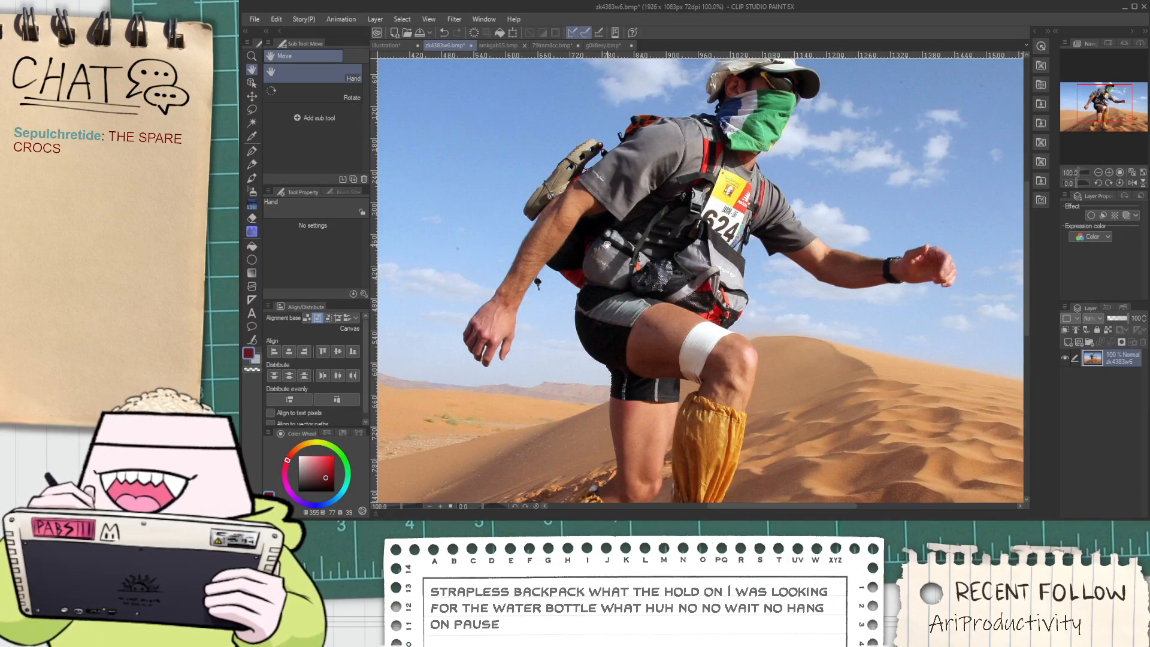
Switch to the amkgab55.bmp runner reference and examine the backpack and the shoes strapped to it up close
{"action": "left_click", "coordinate": [502, 45]}
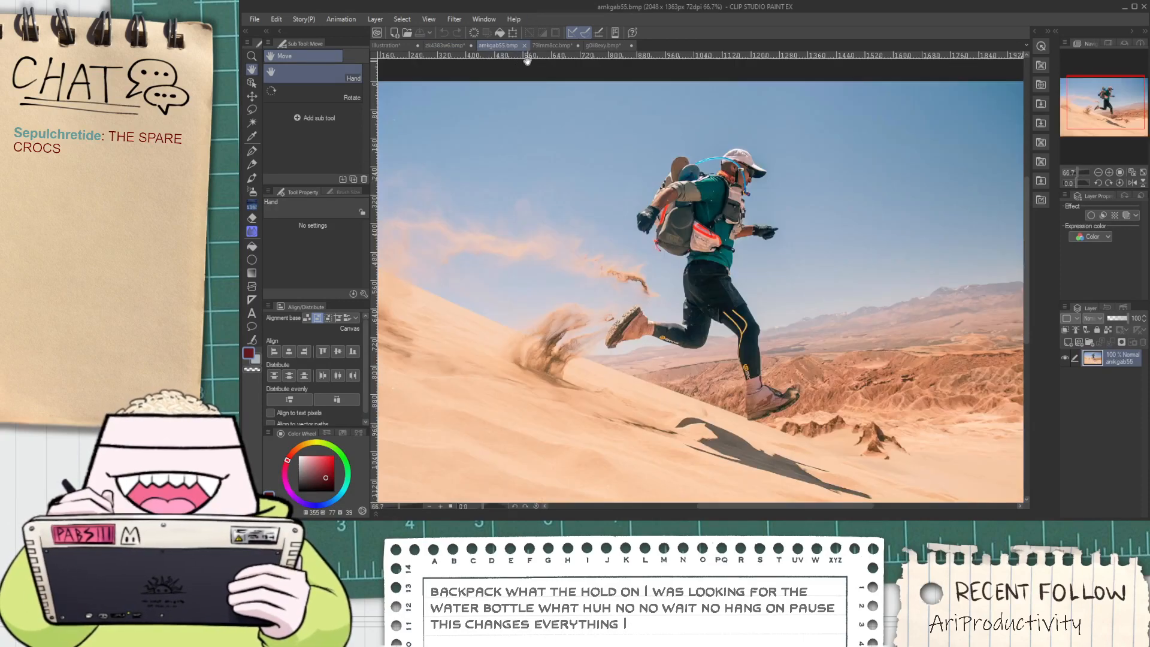
{"action": "scroll", "coordinate": [670, 175], "scroll_direction": "up", "scroll_amount": 4}
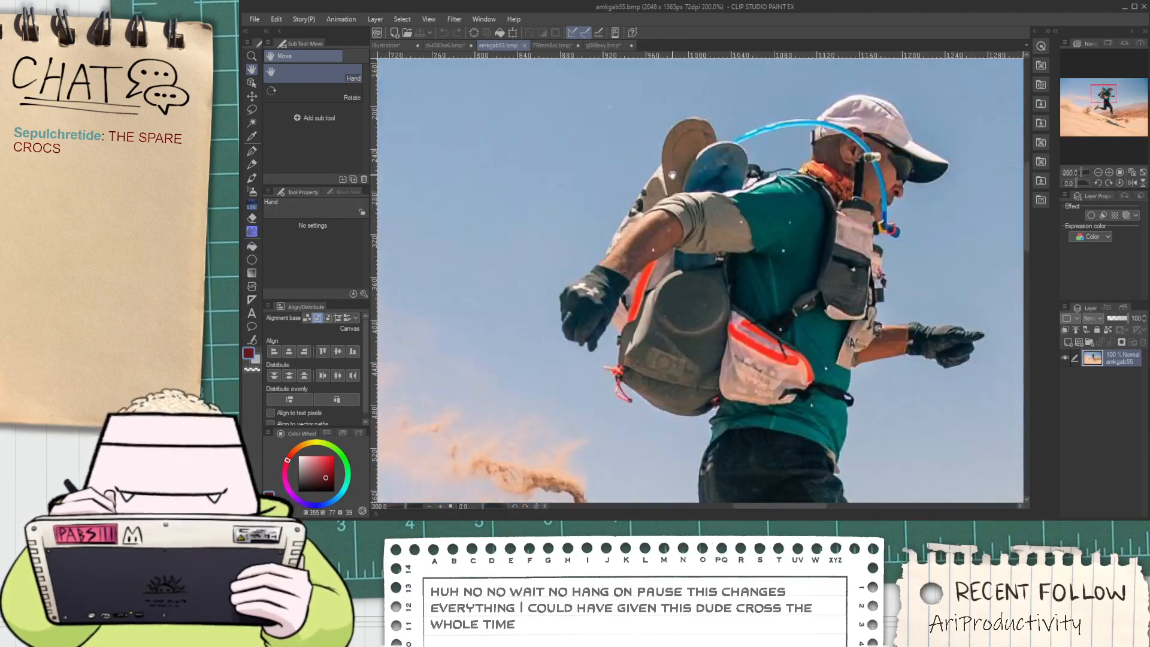
{"action": "scroll", "coordinate": [726, 174], "scroll_direction": "up", "scroll_amount": 4}
{"action": "scroll", "coordinate": [728, 170], "scroll_direction": "down", "scroll_amount": 4}
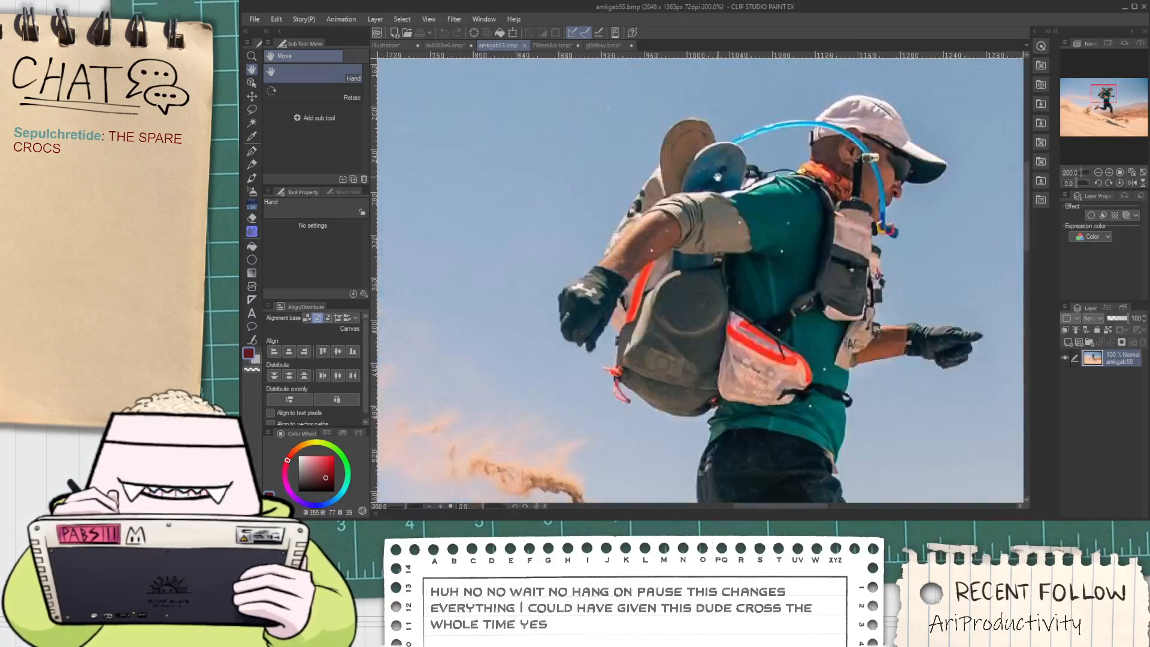
Compare the green-shirt runner and rescue dog references, then return to amkgab55.bmp and examine the runner's backpack and spare shoes
{"action": "left_click", "coordinate": [559, 47]}
{"action": "scroll", "coordinate": [584, 75], "scroll_direction": "up", "scroll_amount": 3}
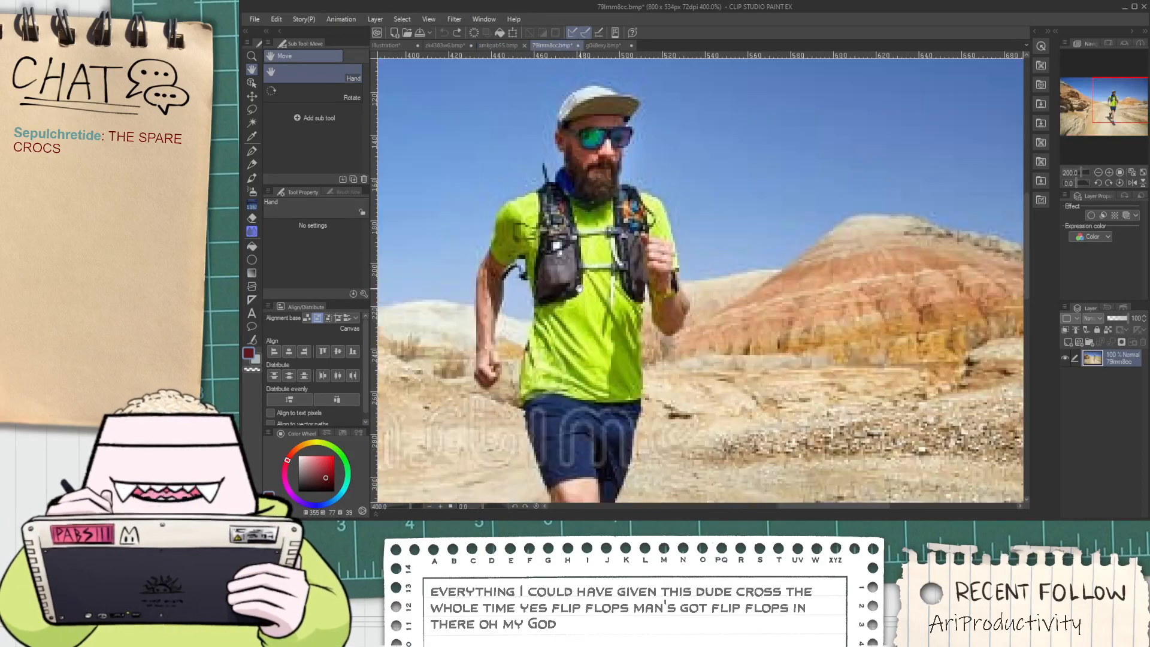
{"action": "scroll", "coordinate": [584, 75], "scroll_direction": "down", "scroll_amount": 3}
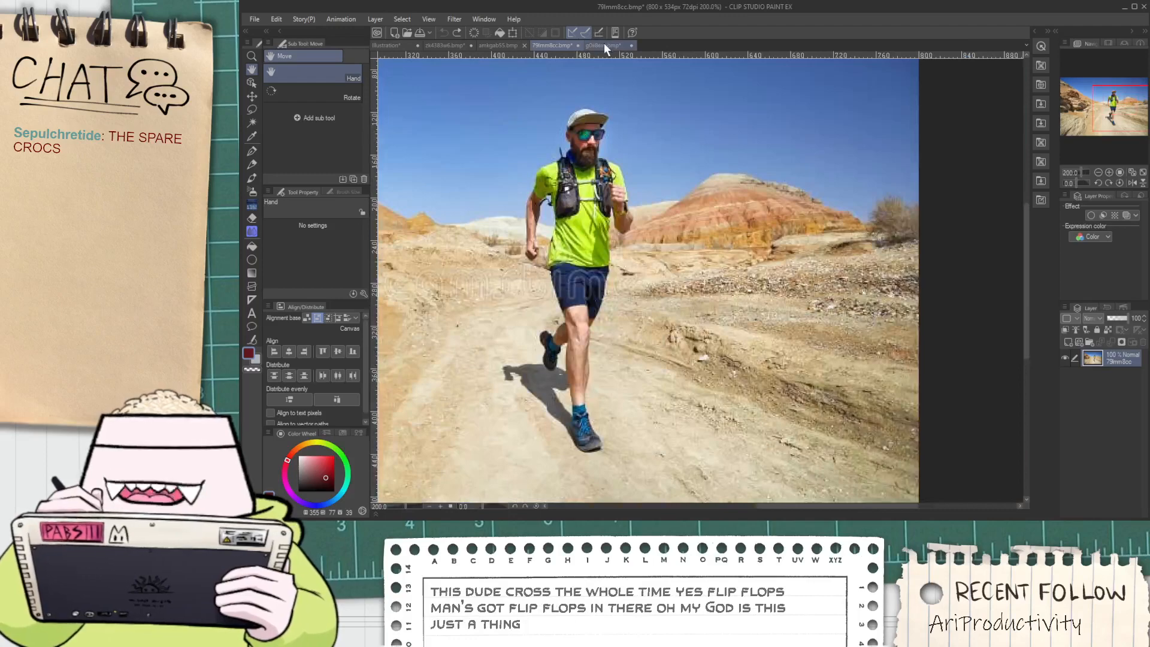
{"action": "left_click", "coordinate": [603, 46]}
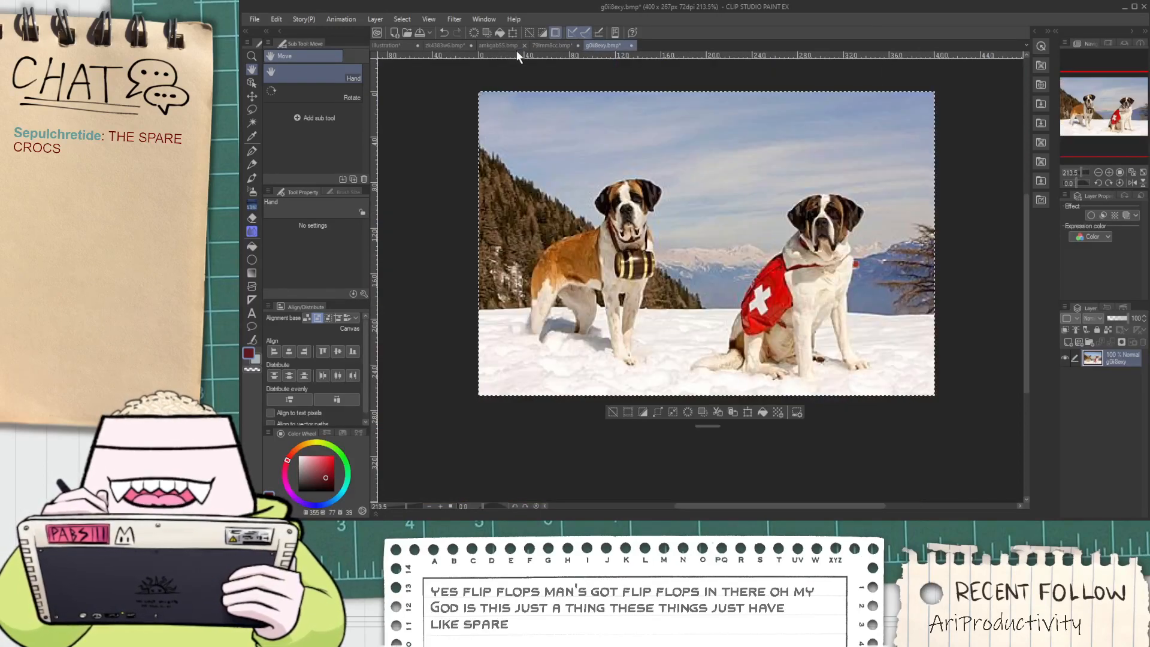
{"action": "left_click", "coordinate": [501, 46]}
{"action": "scroll", "coordinate": [653, 150], "scroll_direction": "down", "scroll_amount": 1}
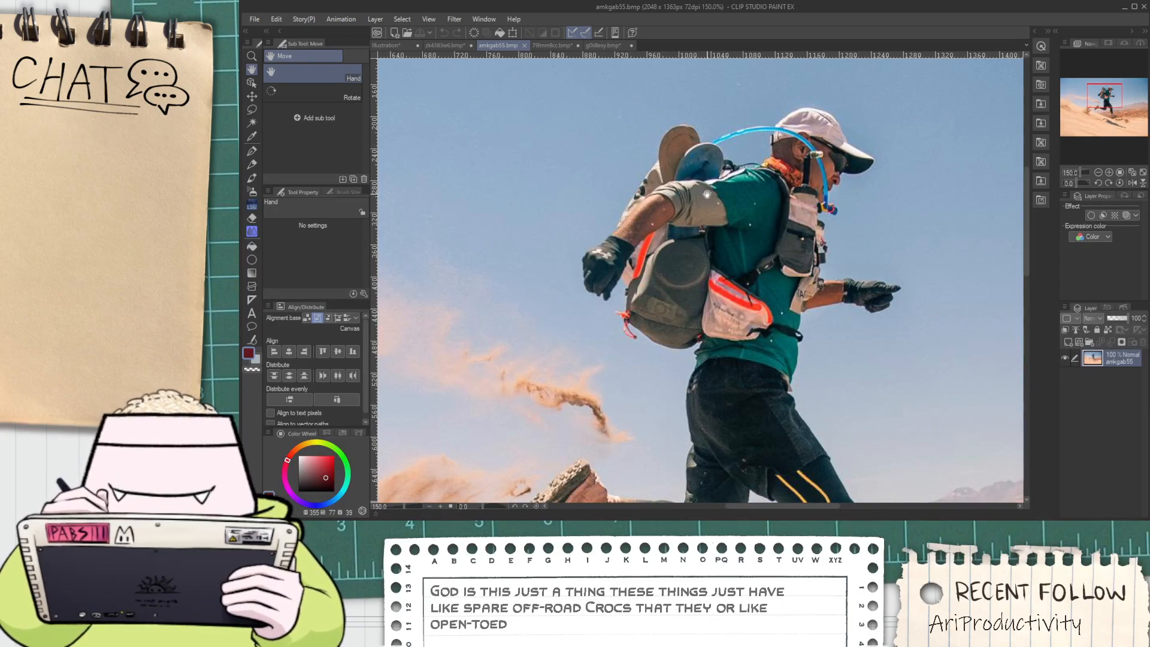
{"action": "scroll", "coordinate": [695, 188], "scroll_direction": "down", "scroll_amount": 1}
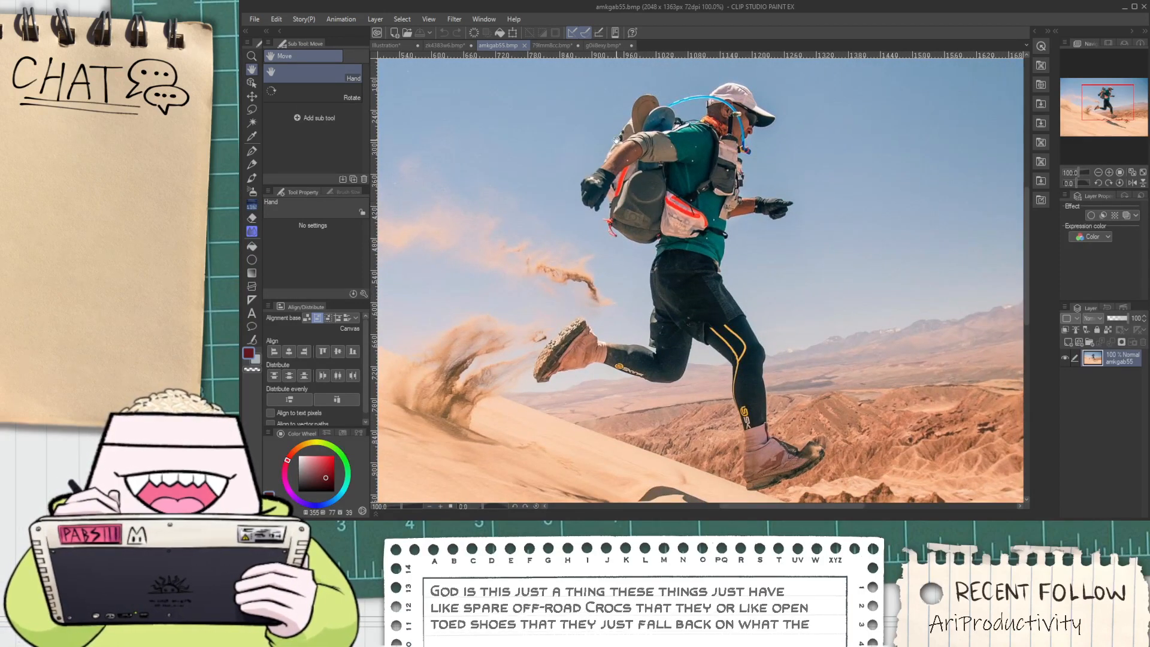
{"action": "left_click_drag", "start_coordinate": [647, 147], "coordinate": [644, 155]}
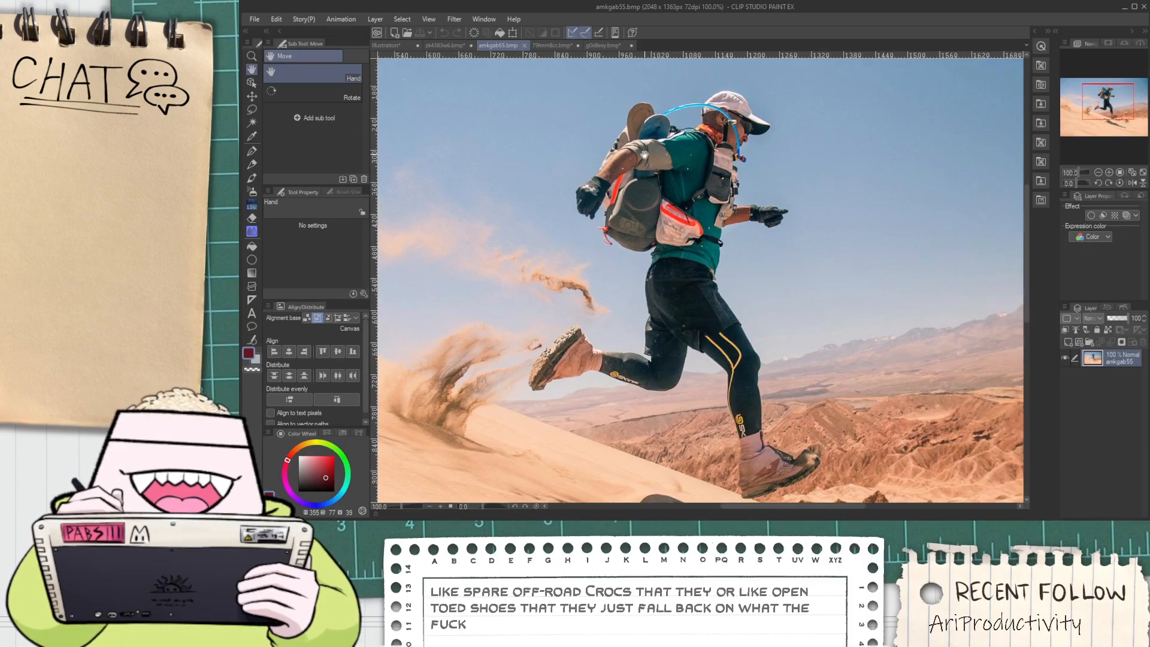
Return to the illustration with the Pen tool, ready to draw around the backpack and shoulder
{"action": "left_click", "coordinate": [384, 45]}
{"action": "key", "text": "p"}
{"action": "scroll", "coordinate": [508, 238], "scroll_direction": "up", "scroll_amount": 2}
{"action": "left_click_drag", "start_coordinate": [503, 254], "coordinate": [663, 272]}
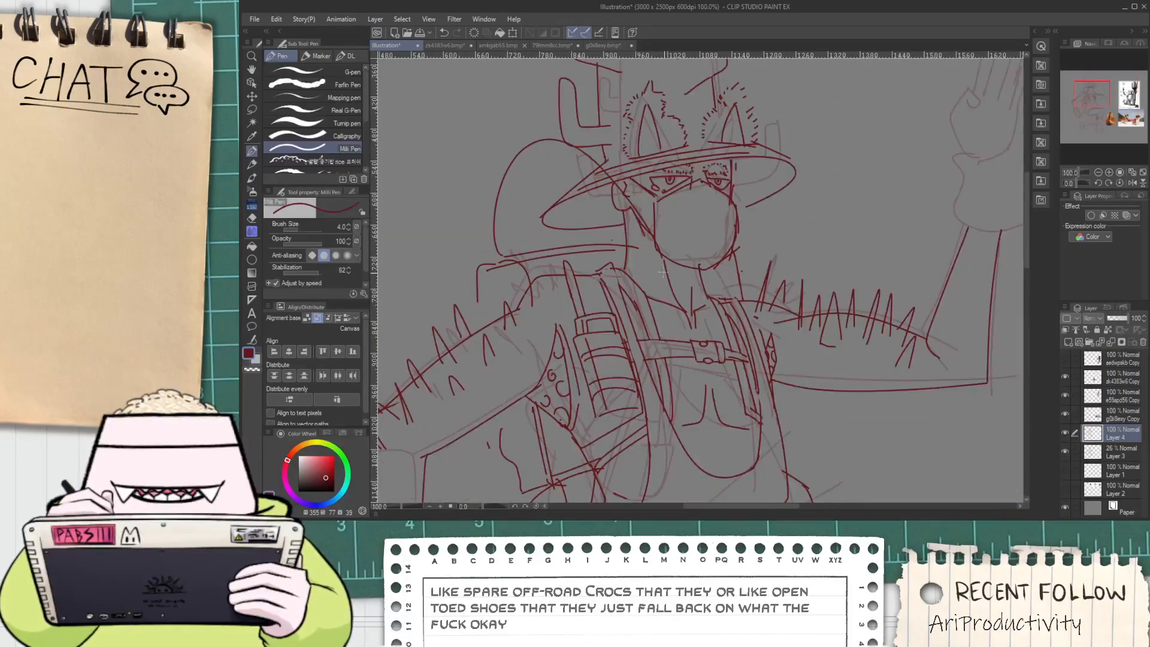
{"action": "key", "text": "ctrl+z"}
{"action": "left_click_drag", "start_coordinate": [502, 161], "coordinate": [635, 323]}
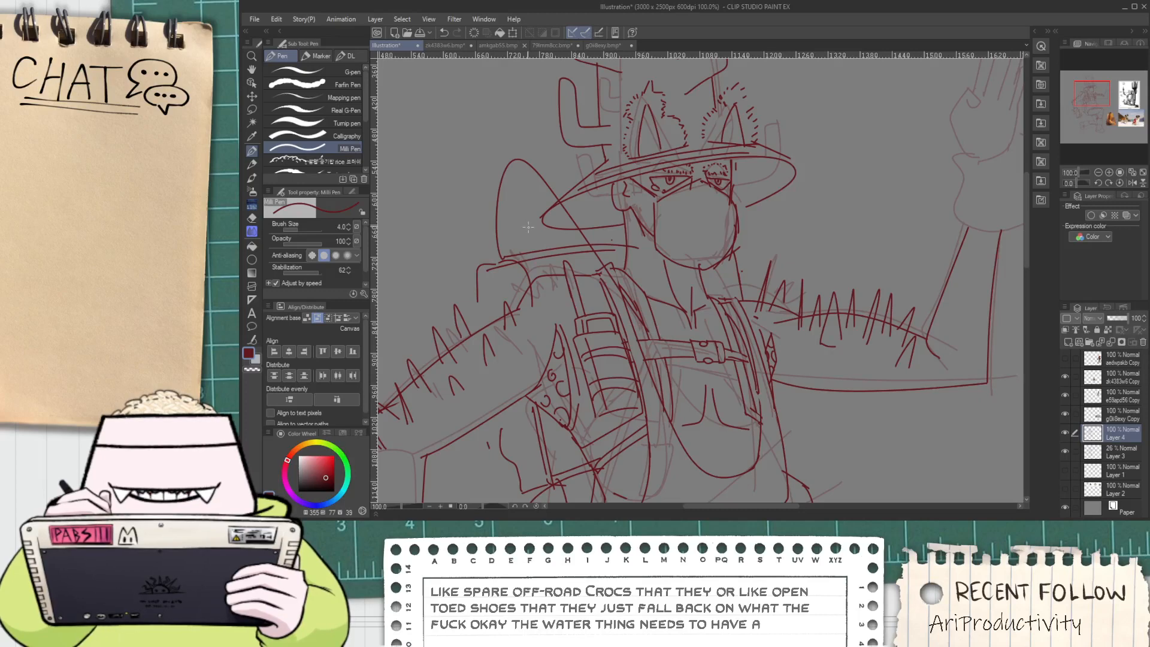
{"action": "left_click_drag", "start_coordinate": [514, 185], "coordinate": [582, 246]}
{"action": "key", "text": "ctrl+z"}
{"action": "key", "text": "ctrl+z"}
{"action": "key", "text": "ctrl+z"}
{"action": "key", "text": "ctrl+z"}
{"action": "left_click_drag", "start_coordinate": [508, 264], "coordinate": [623, 279]}
{"action": "key", "text": "ctrl+z"}
{"action": "mouse_move", "coordinate": [519, 262]}
{"action": "left_mouse_down"}
{"action": "mouse_move", "coordinate": [473, 244]}
{"action": "mouse_move", "coordinate": [481, 216]}
{"action": "mouse_move", "coordinate": [513, 218]}
{"action": "mouse_move", "coordinate": [572, 276]}
{"action": "left_mouse_up"}
{"action": "key", "text": "ctrl+z"}
{"action": "key", "text": "ctrl+z"}
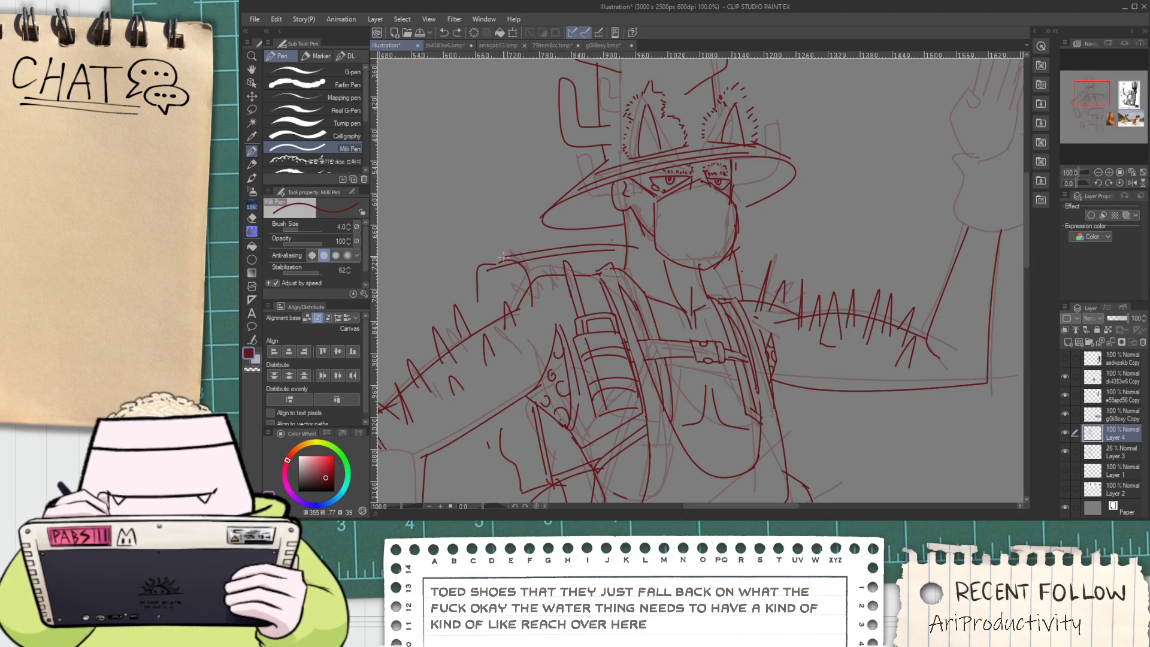
Draw a looping water tube that rises from the backpack and passes over the shoulder to the chest strap
{"action": "left_click_drag", "start_coordinate": [509, 260], "coordinate": [629, 315]}
{"action": "left_click_drag", "start_coordinate": [523, 252], "coordinate": [621, 310]}
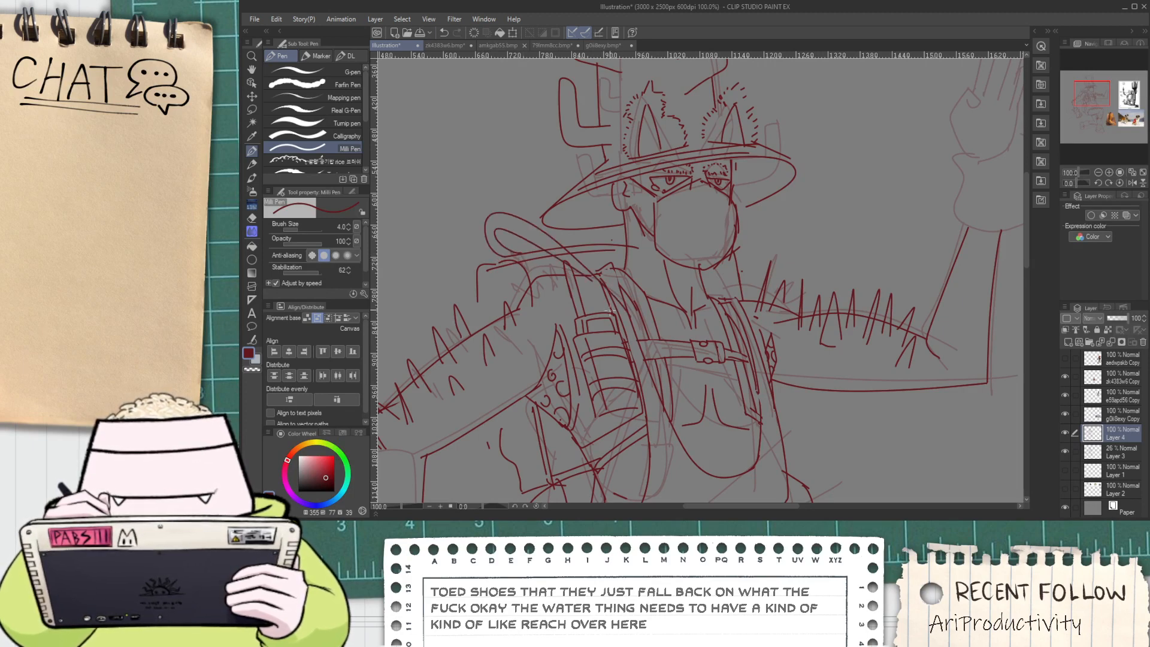
{"action": "key", "text": "ctrl+z"}
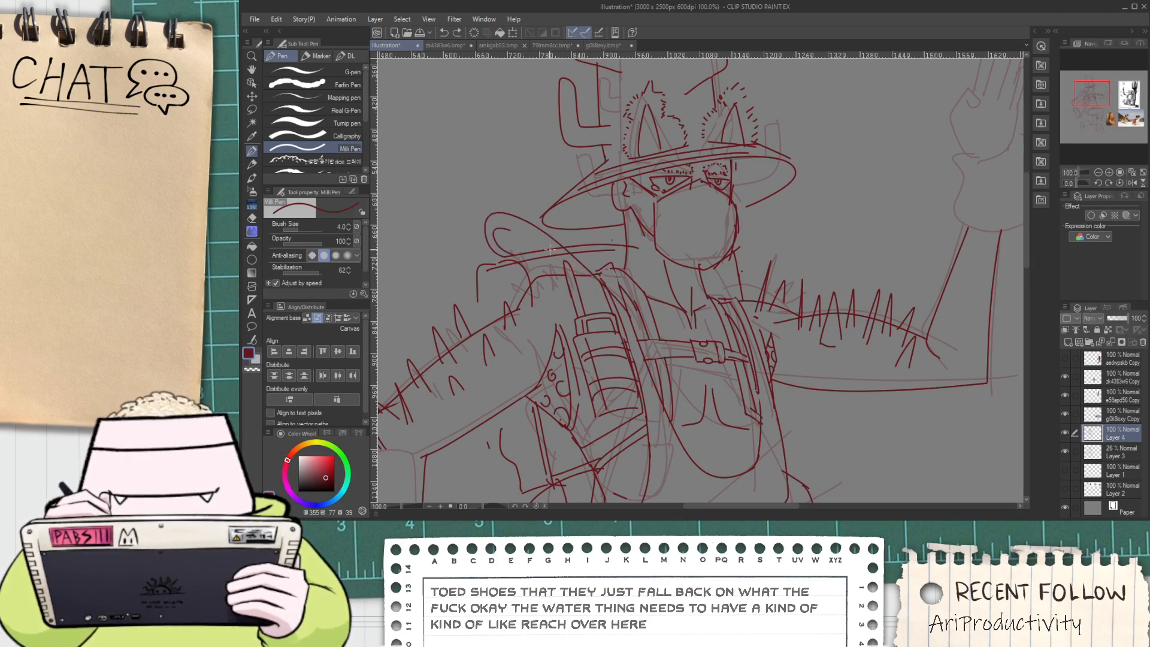
{"action": "left_click_drag", "start_coordinate": [550, 249], "coordinate": [618, 311]}
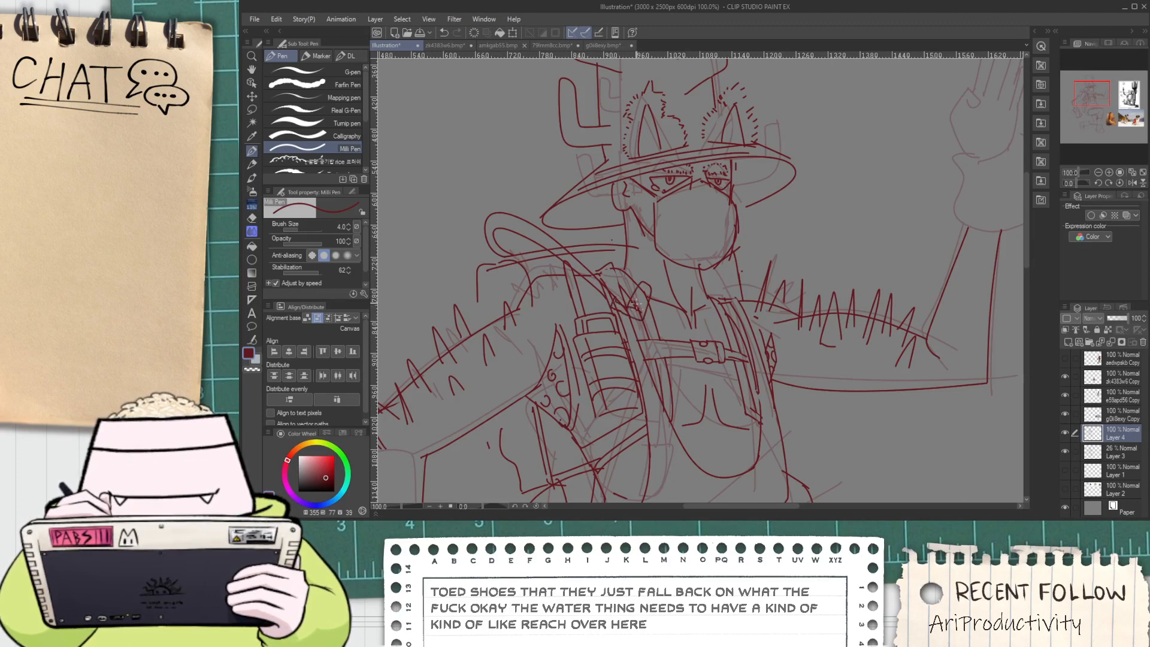
{"action": "scroll", "coordinate": [633, 296], "scroll_direction": "up", "scroll_amount": 3}
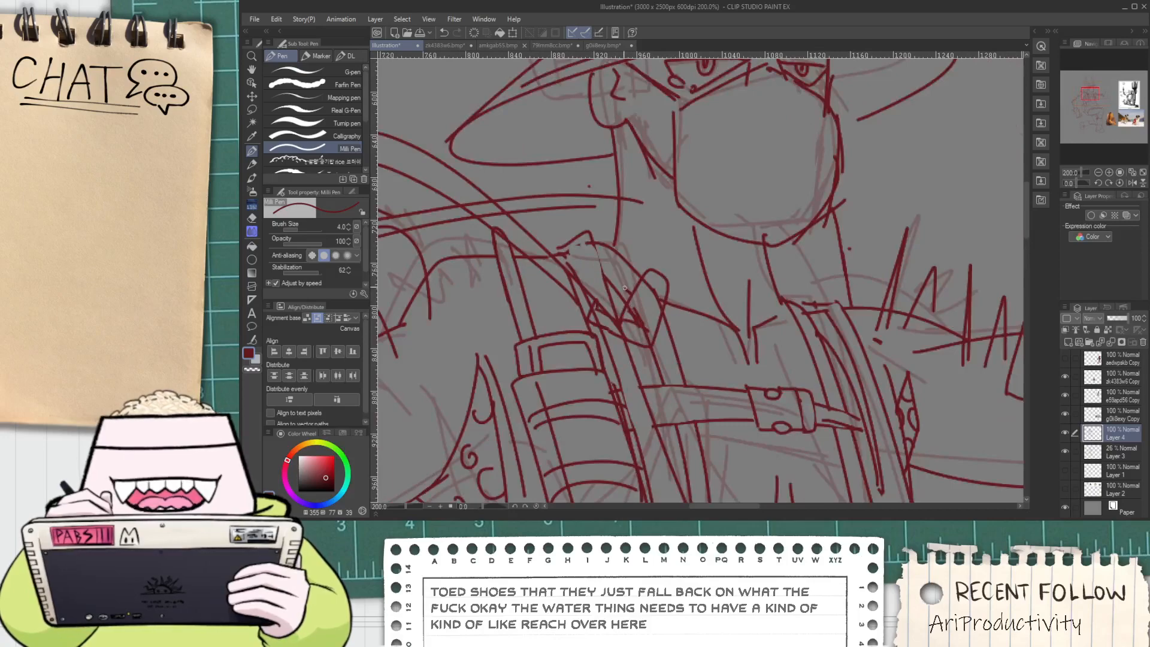
{"action": "scroll", "coordinate": [625, 288], "scroll_direction": "down", "scroll_amount": 3}
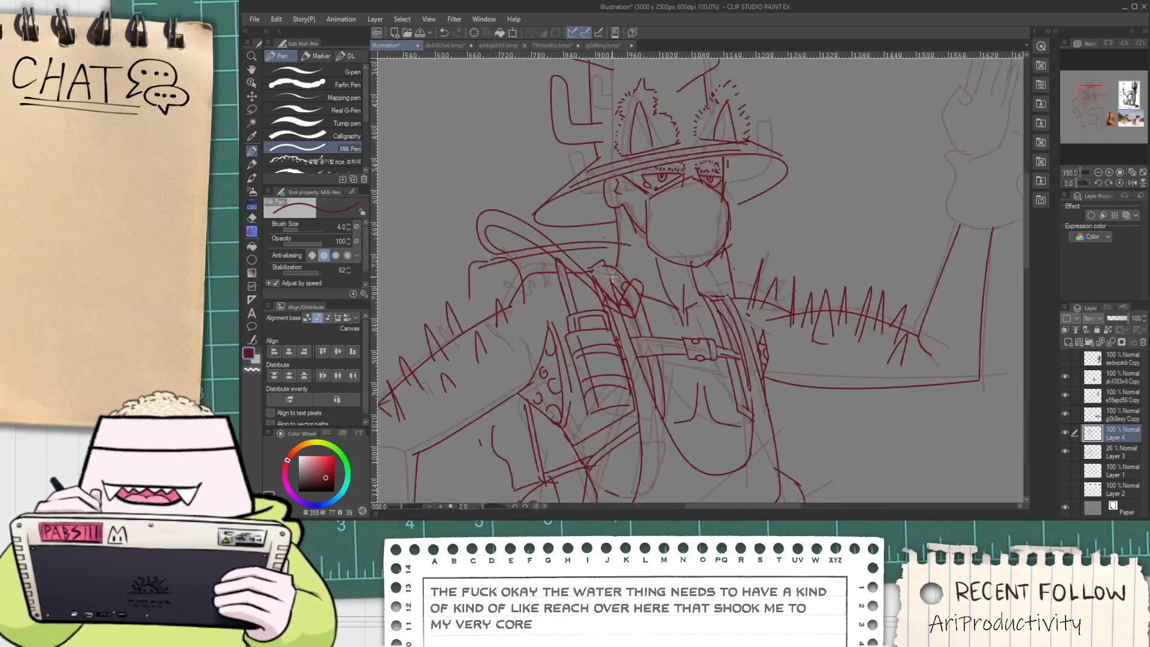
Ink the flared glove cuff around the raised arm's wrist, with its lower rim, sides and upper opening
{"action": "scroll", "coordinate": [612, 277], "scroll_direction": "down", "scroll_amount": 1}
{"action": "key", "text": "space"}
{"action": "left_click_drag", "start_coordinate": [639, 302], "coordinate": [612, 274]}
{"action": "scroll", "coordinate": [613, 273], "scroll_direction": "down", "scroll_amount": 1}
{"action": "left_click_drag", "start_coordinate": [632, 328], "coordinate": [595, 257]}
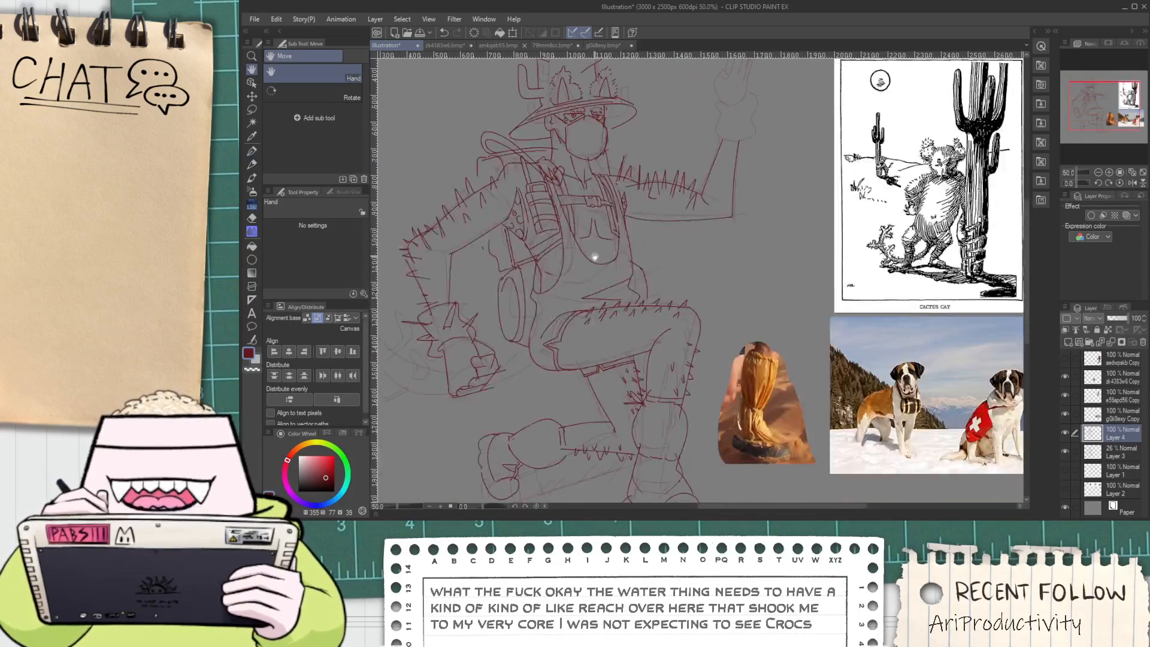
{"action": "scroll", "coordinate": [710, 147], "scroll_direction": "up", "scroll_amount": 1}
{"action": "scroll", "coordinate": [732, 155], "scroll_direction": "down", "scroll_amount": 1}
{"action": "left_click_drag", "start_coordinate": [726, 120], "coordinate": [650, 269]}
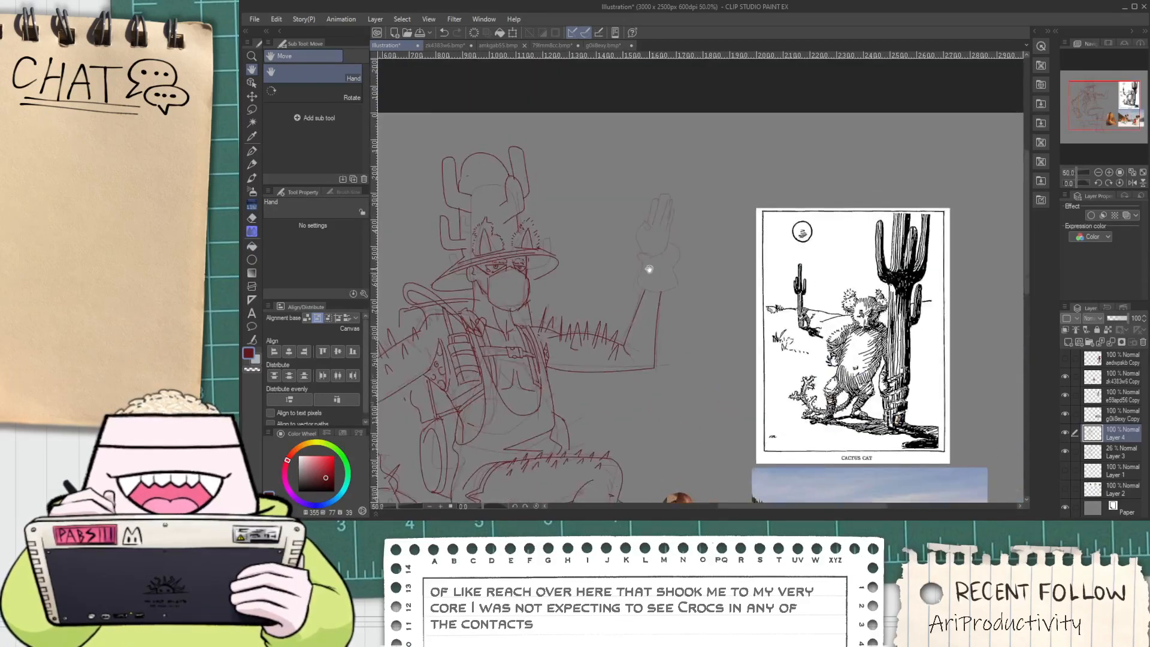
{"action": "scroll", "coordinate": [650, 269], "scroll_direction": "up", "scroll_amount": 2}
{"action": "left_click_drag", "start_coordinate": [752, 313], "coordinate": [610, 316]}
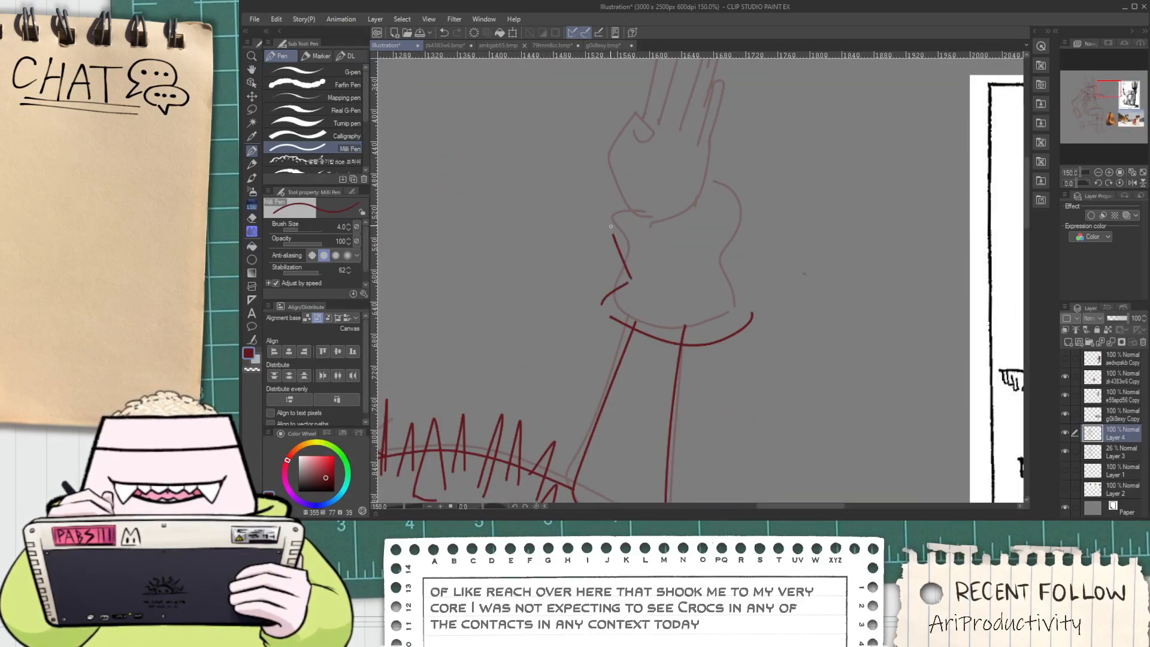
{"action": "left_click_drag", "start_coordinate": [642, 226], "coordinate": [726, 207]}
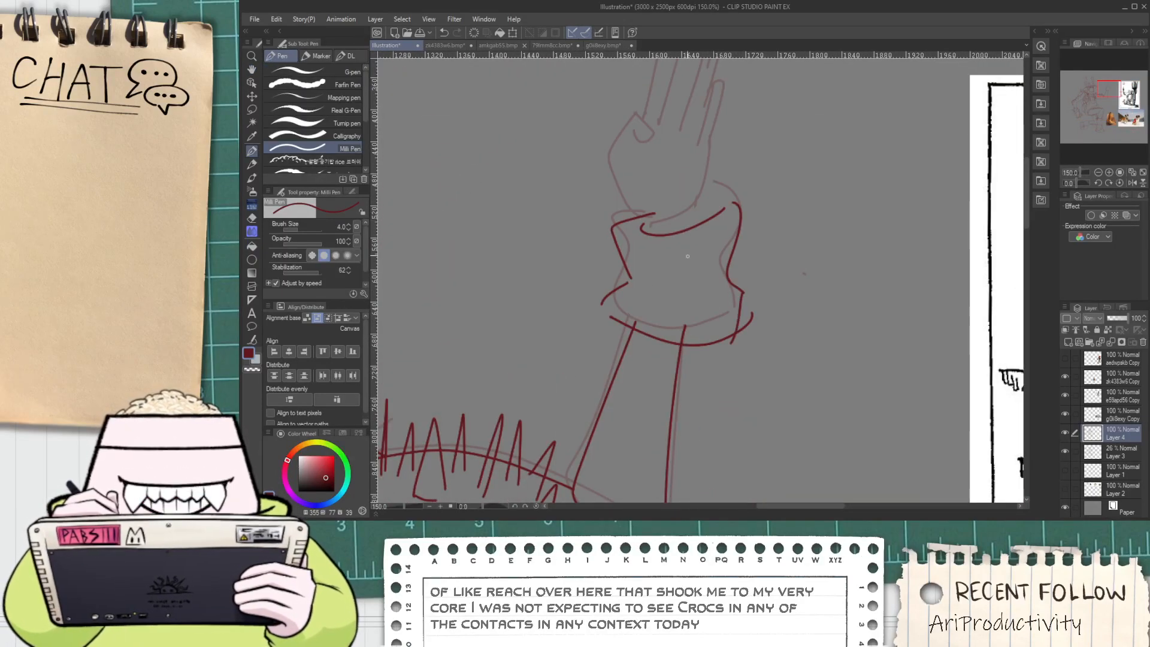
Outline the raised gloved hand above the cuff, with the palm, a rounded thumb and four upright fingers
{"action": "left_click_drag", "start_coordinate": [648, 215], "coordinate": [637, 313]}
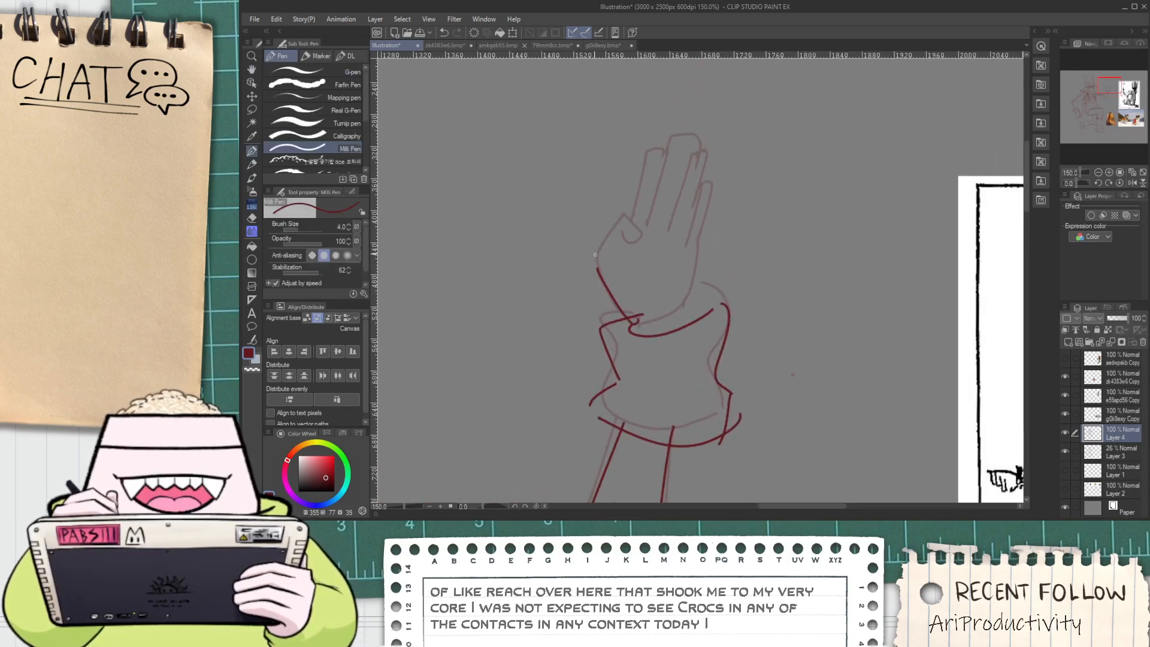
{"action": "mouse_move", "coordinate": [595, 255]}
{"action": "left_mouse_down"}
{"action": "mouse_move", "coordinate": [634, 252]}
{"action": "mouse_move", "coordinate": [638, 262]}
{"action": "mouse_move", "coordinate": [622, 284]}
{"action": "mouse_move", "coordinate": [614, 257]}
{"action": "mouse_move", "coordinate": [615, 273]}
{"action": "mouse_move", "coordinate": [641, 146]}
{"action": "left_mouse_up"}
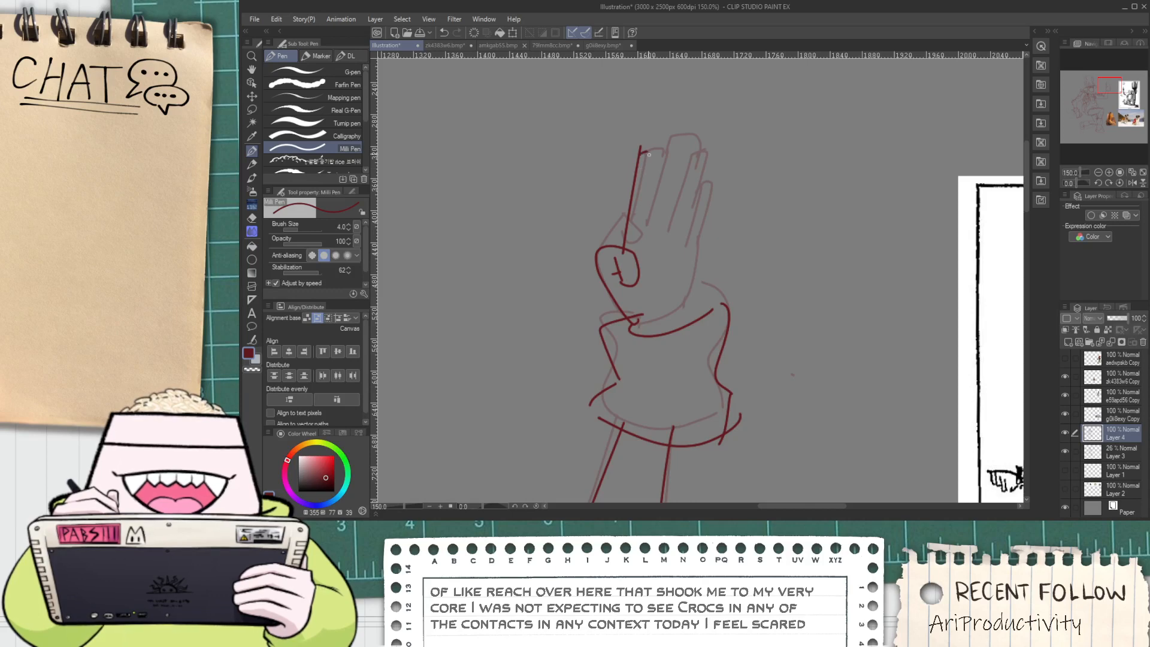
{"action": "left_click_drag", "start_coordinate": [649, 191], "coordinate": [662, 125]}
{"action": "key", "text": "ctrl+z"}
{"action": "left_click_drag", "start_coordinate": [649, 211], "coordinate": [660, 139]}
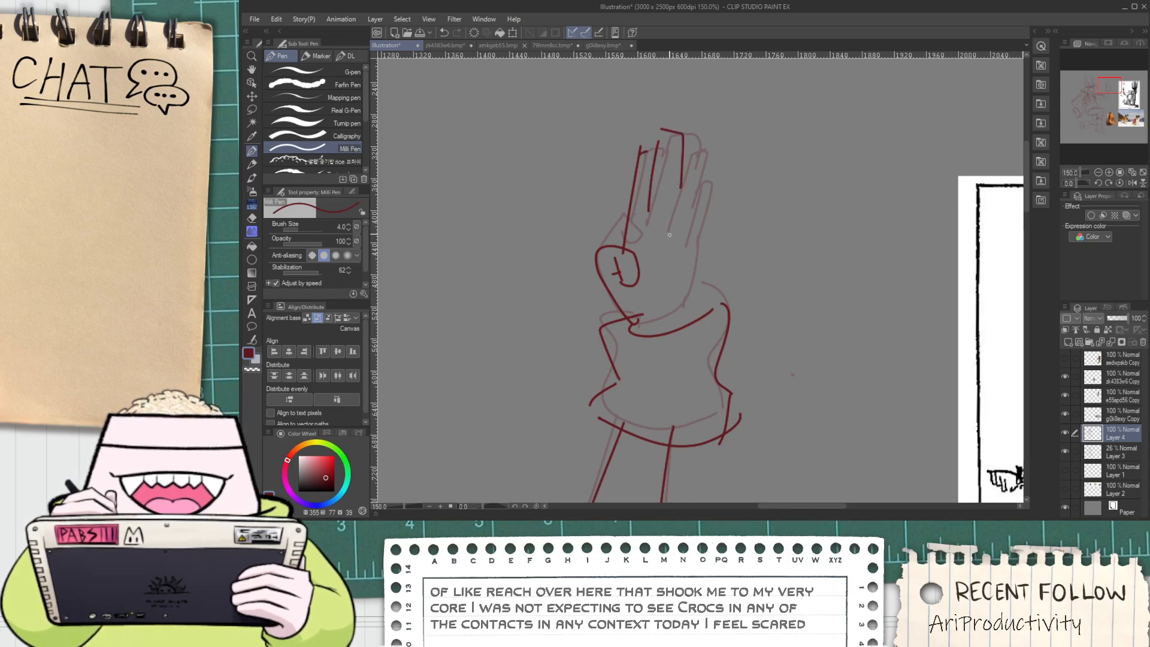
{"action": "mouse_move", "coordinate": [670, 234]}
{"action": "left_mouse_down"}
{"action": "mouse_move", "coordinate": [681, 139]}
{"action": "mouse_move", "coordinate": [698, 139]}
{"action": "mouse_move", "coordinate": [694, 209]}
{"action": "mouse_move", "coordinate": [713, 173]}
{"action": "left_mouse_up"}
{"action": "left_click_drag", "start_coordinate": [713, 172], "coordinate": [697, 302]}
{"action": "key", "text": "ctrl+z"}
{"action": "left_click_drag", "start_coordinate": [711, 169], "coordinate": [718, 311]}
Erase the overlapping finger lines with the Hard eraser and pen in short lines joining the finger bases
{"action": "key", "text": "e"}
{"action": "key", "text": "ctrl+plus"}
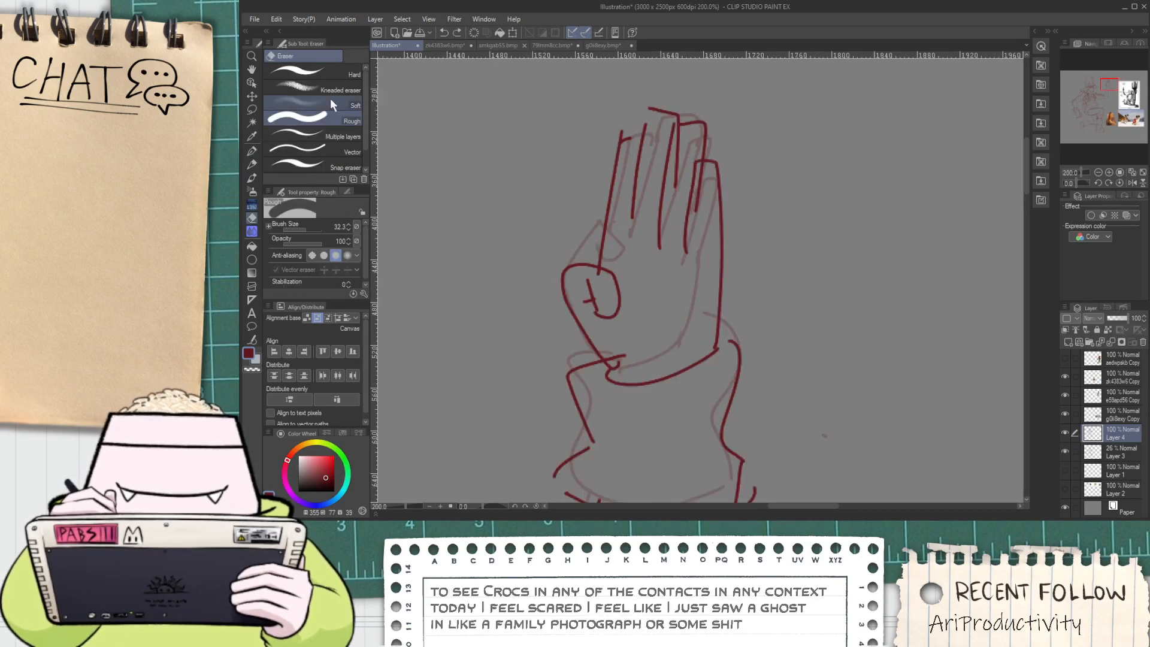
{"action": "left_click", "coordinate": [318, 73]}
{"action": "left_click_drag", "start_coordinate": [703, 174], "coordinate": [697, 209]}
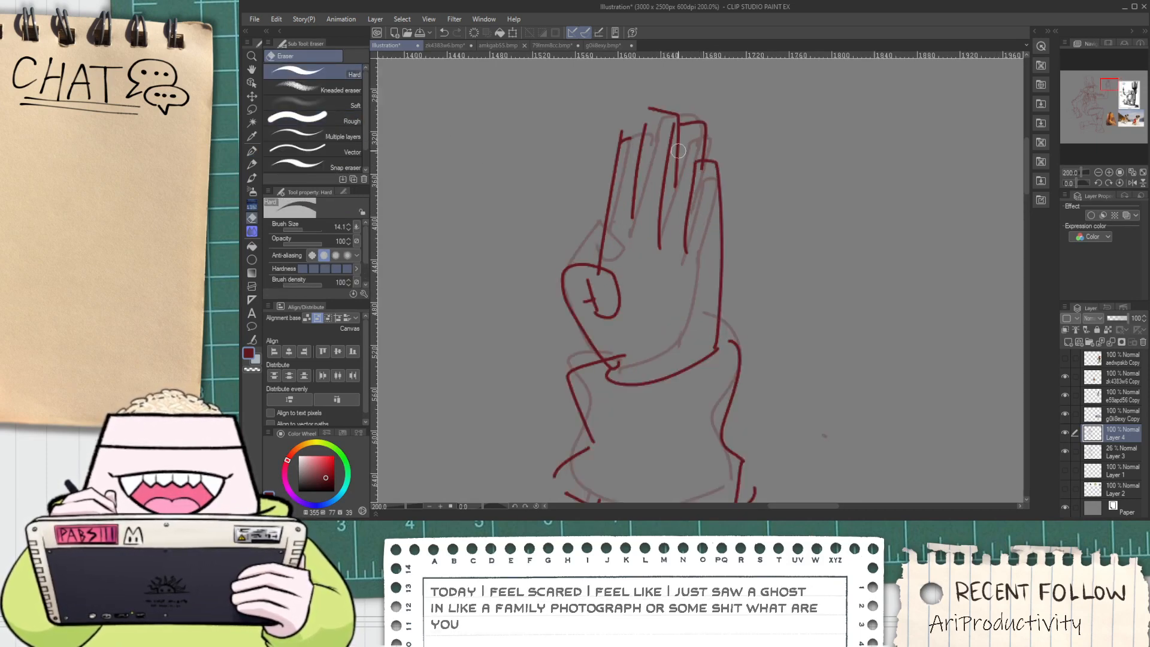
{"action": "mouse_move", "coordinate": [681, 137]}
{"action": "left_mouse_down"}
{"action": "mouse_move", "coordinate": [676, 214]}
{"action": "mouse_move", "coordinate": [677, 185]}
{"action": "left_mouse_up"}
{"action": "key", "text": "p"}
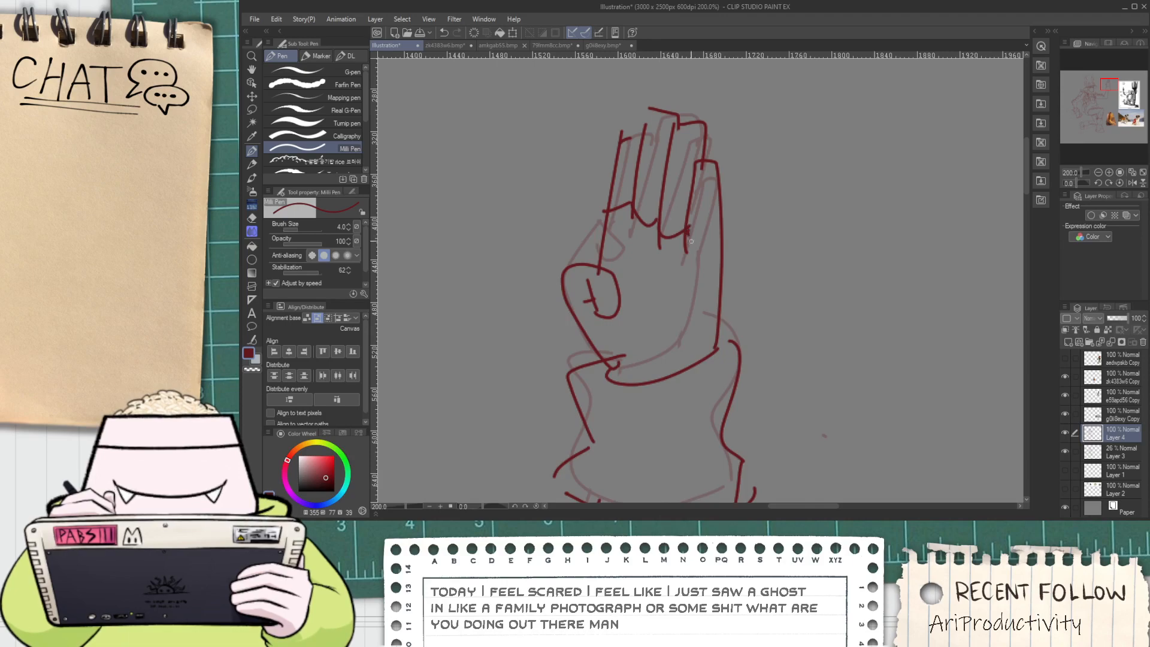
Lasso the kneeling leg's boot and transform it to sit smaller and closer to the shin
{"action": "scroll", "coordinate": [580, 262], "scroll_direction": "down", "scroll_amount": 4}
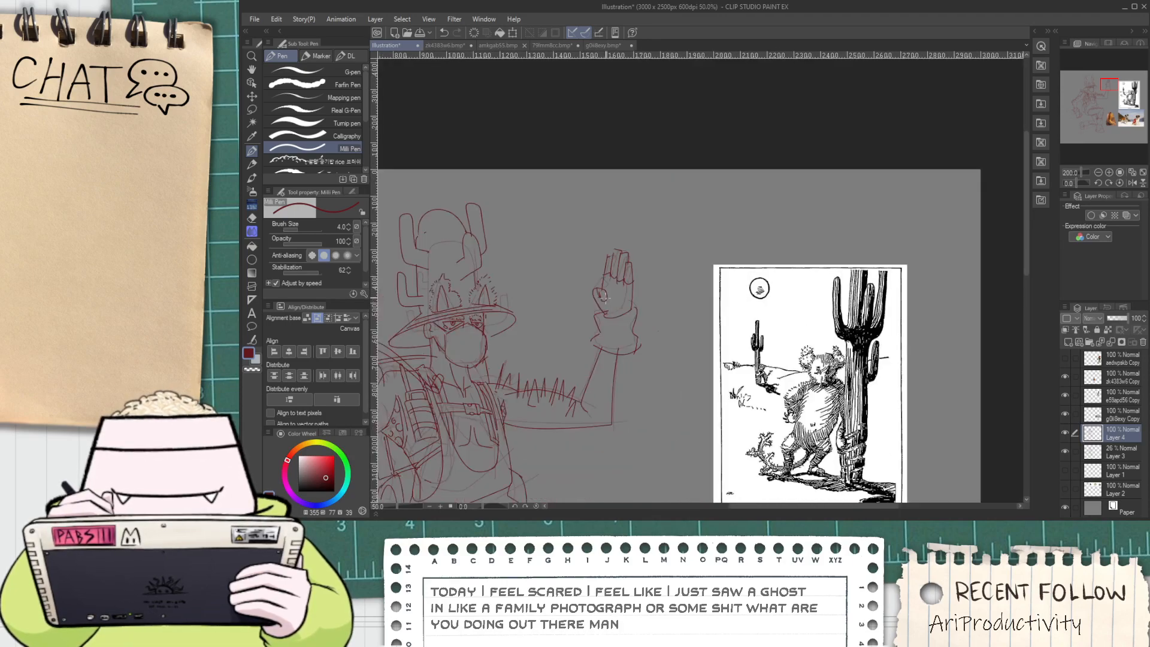
{"action": "left_click_drag", "start_coordinate": [591, 329], "coordinate": [658, 188]}
{"action": "scroll", "coordinate": [563, 155], "scroll_direction": "up", "scroll_amount": 2}
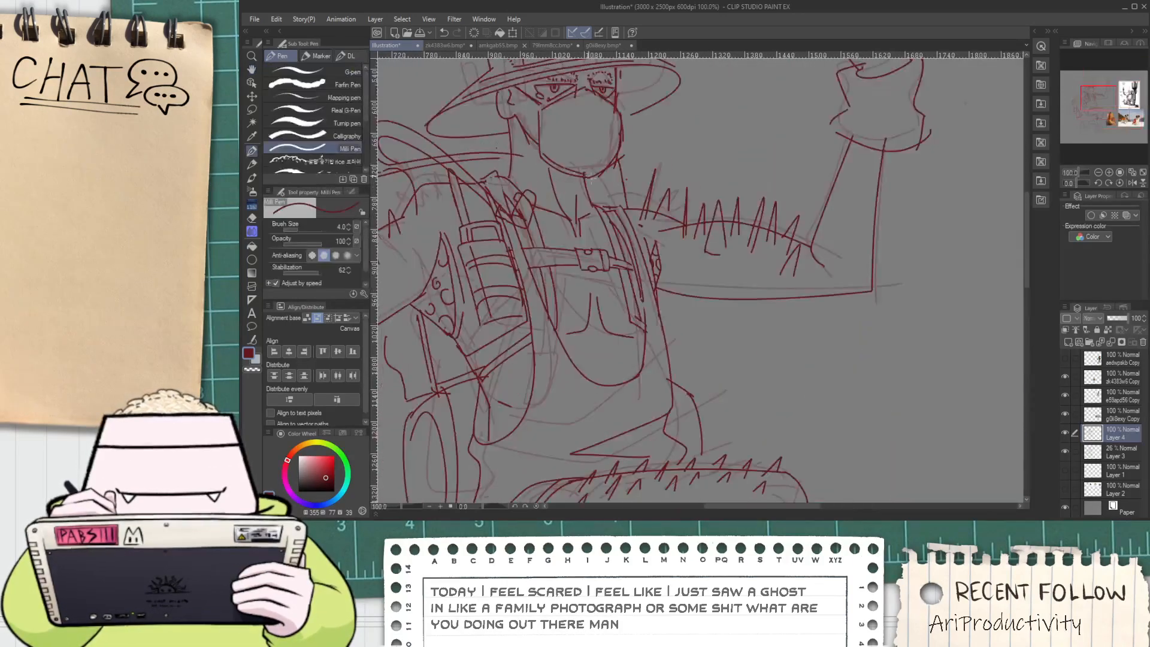
{"action": "scroll", "coordinate": [579, 180], "scroll_direction": "down", "scroll_amount": 3}
{"action": "left_click_drag", "start_coordinate": [641, 306], "coordinate": [648, 263]}
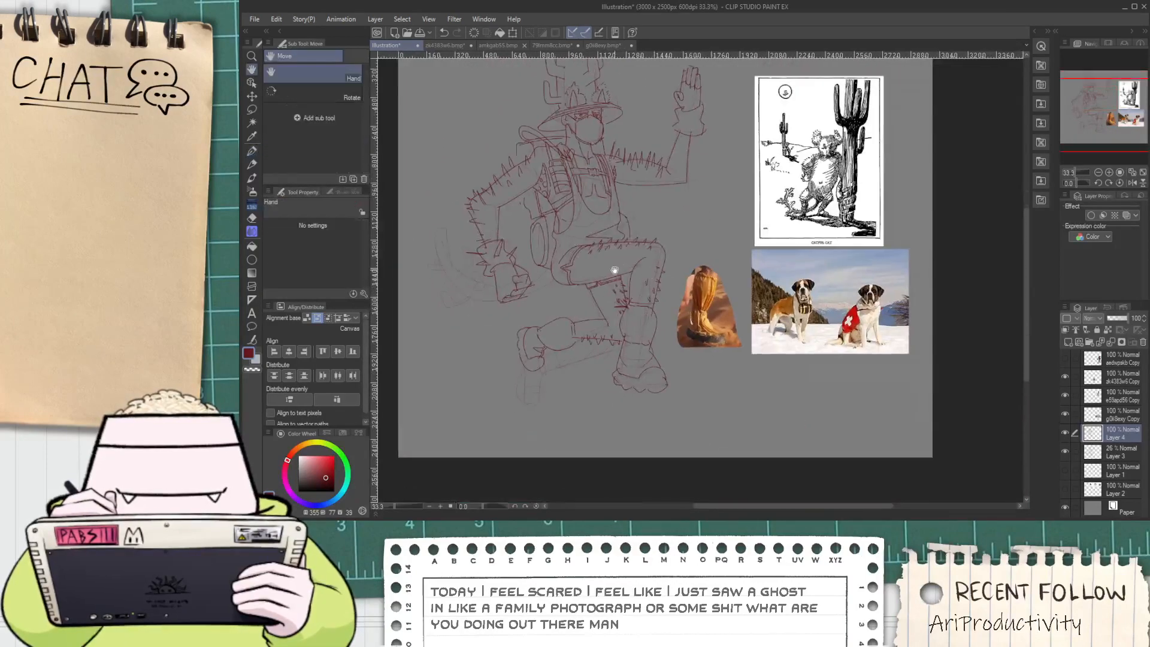
{"action": "scroll", "coordinate": [506, 363], "scroll_direction": "up", "scroll_amount": 1}
{"action": "key", "text": "m"}
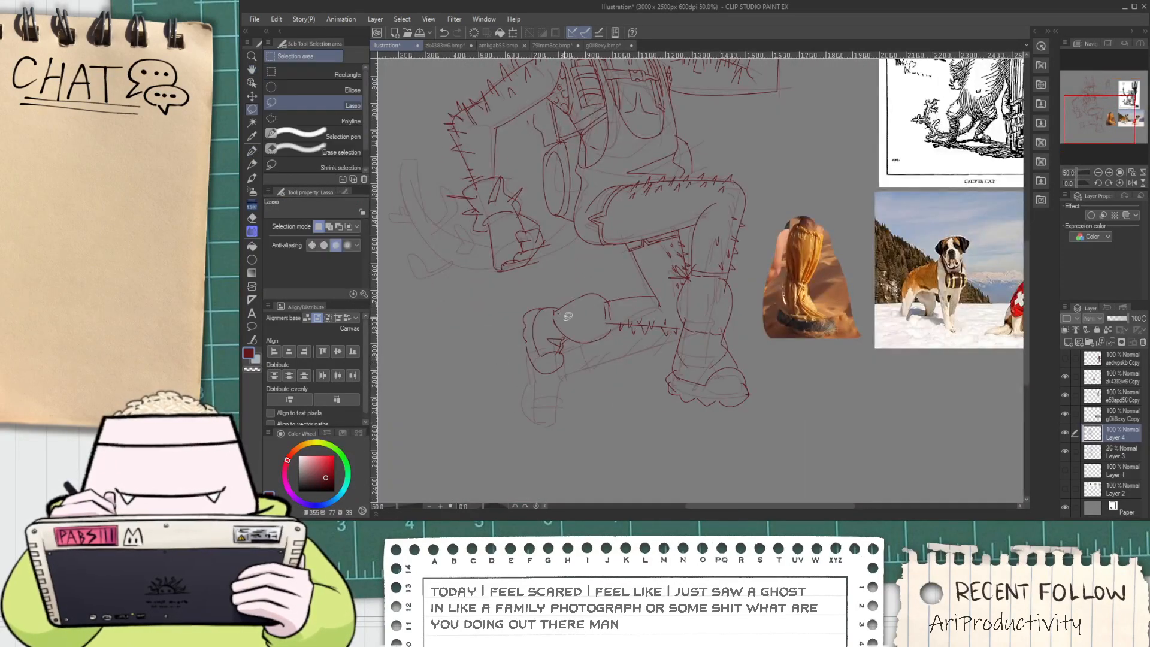
{"action": "left_click_drag", "start_coordinate": [584, 274], "coordinate": [621, 353]}
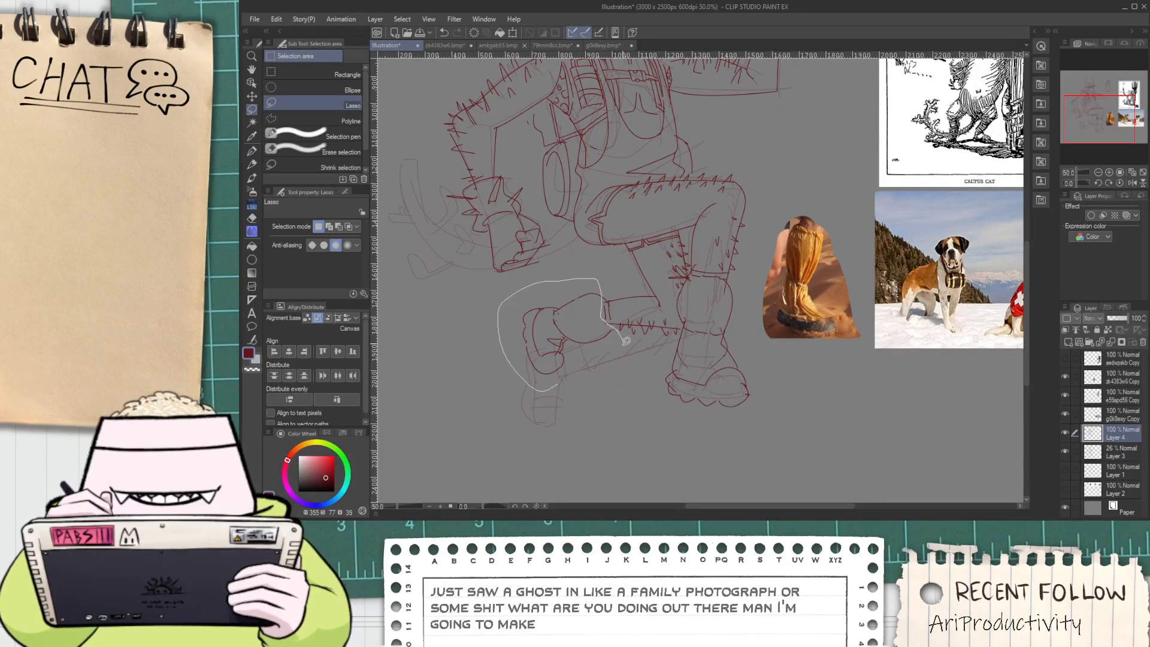
{"action": "key", "text": "ctrl+t"}
{"action": "left_click_drag", "start_coordinate": [623, 278], "coordinate": [612, 293]}
{"action": "left_click", "coordinate": [542, 402]}
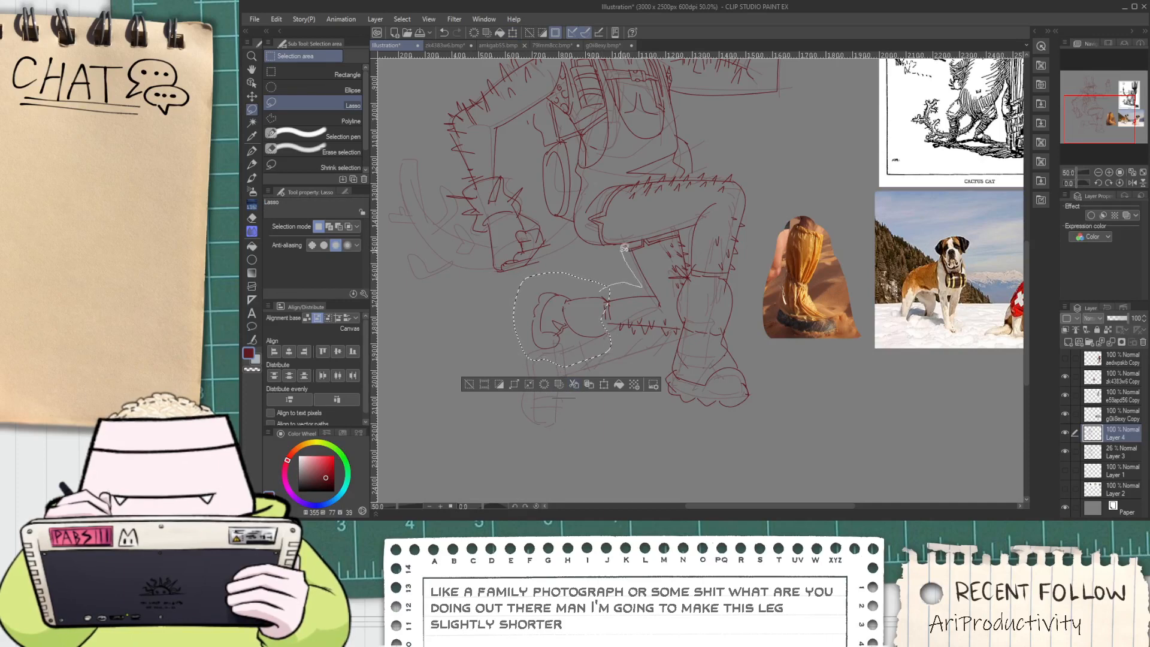
Try lassoing the kneeling leg from the knee down with its boot and transforming it to a smaller, rotated shape
{"action": "left_click_drag", "start_coordinate": [668, 230], "coordinate": [690, 247]}
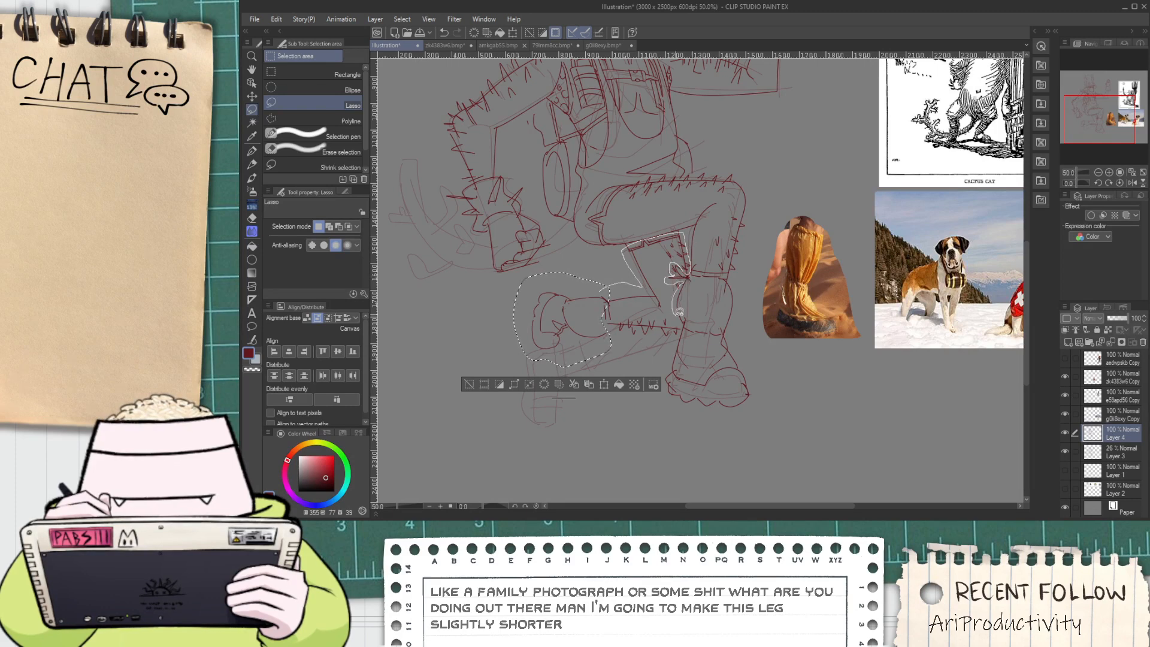
{"action": "mouse_move", "coordinate": [678, 311]}
{"action": "left_mouse_down"}
{"action": "mouse_move", "coordinate": [671, 344]}
{"action": "mouse_move", "coordinate": [637, 341]}
{"action": "left_mouse_up"}
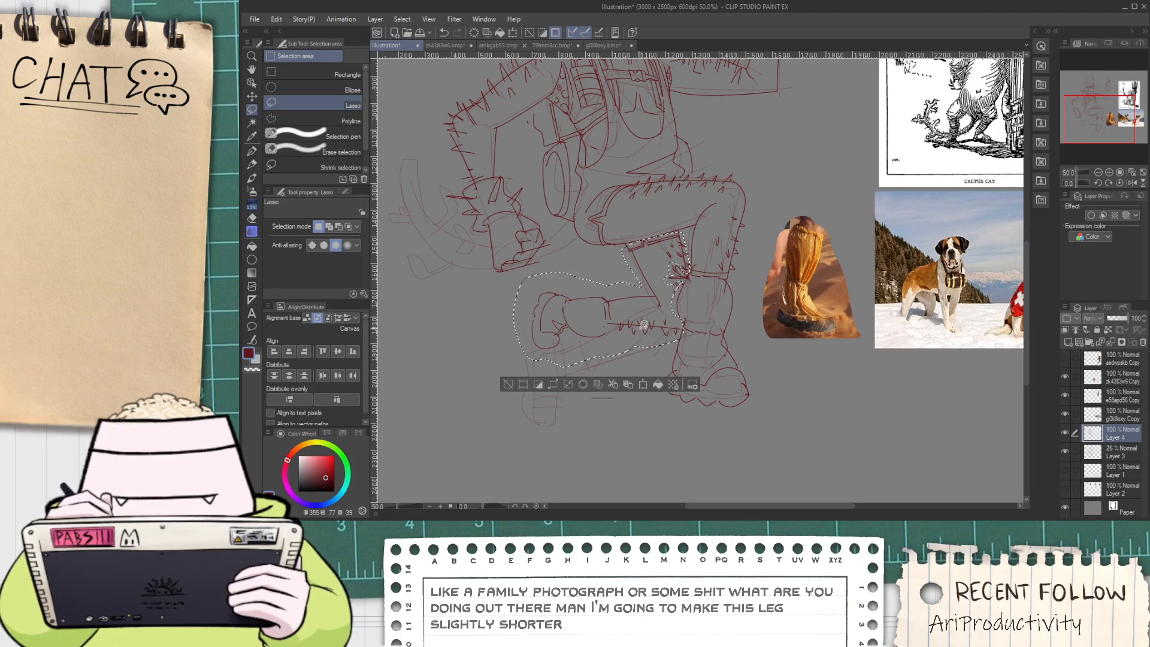
{"action": "key", "text": "ctrl+t"}
{"action": "left_click_drag", "start_coordinate": [690, 367], "coordinate": [655, 312]}
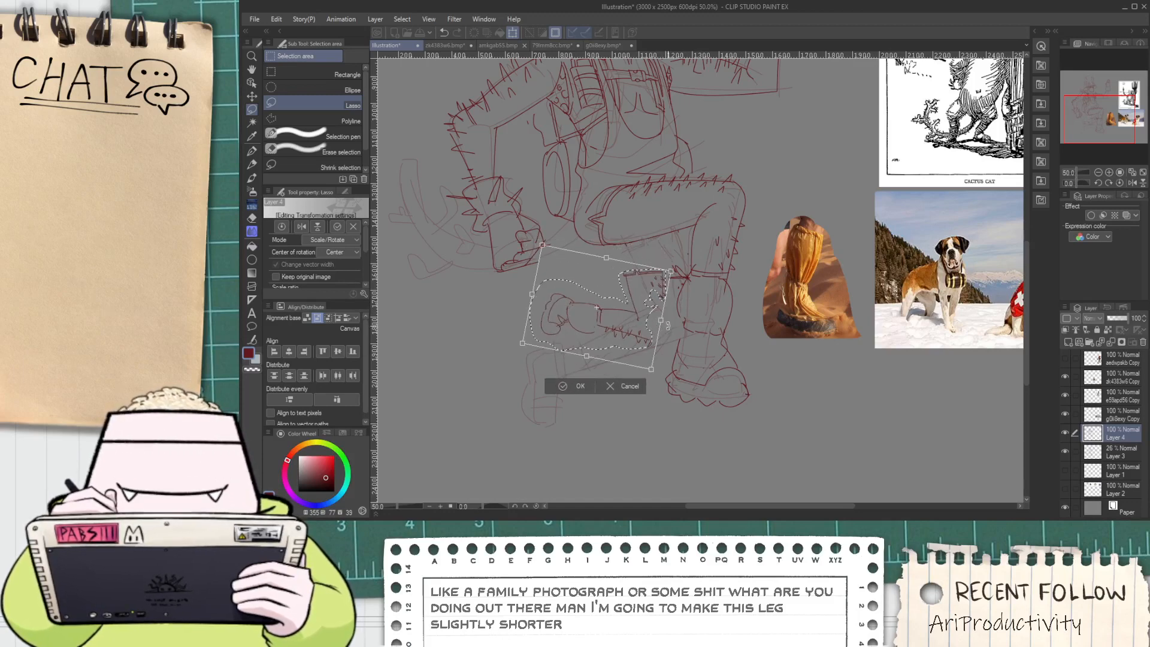
{"action": "scroll", "coordinate": [661, 320], "scroll_direction": "down", "scroll_amount": 1}
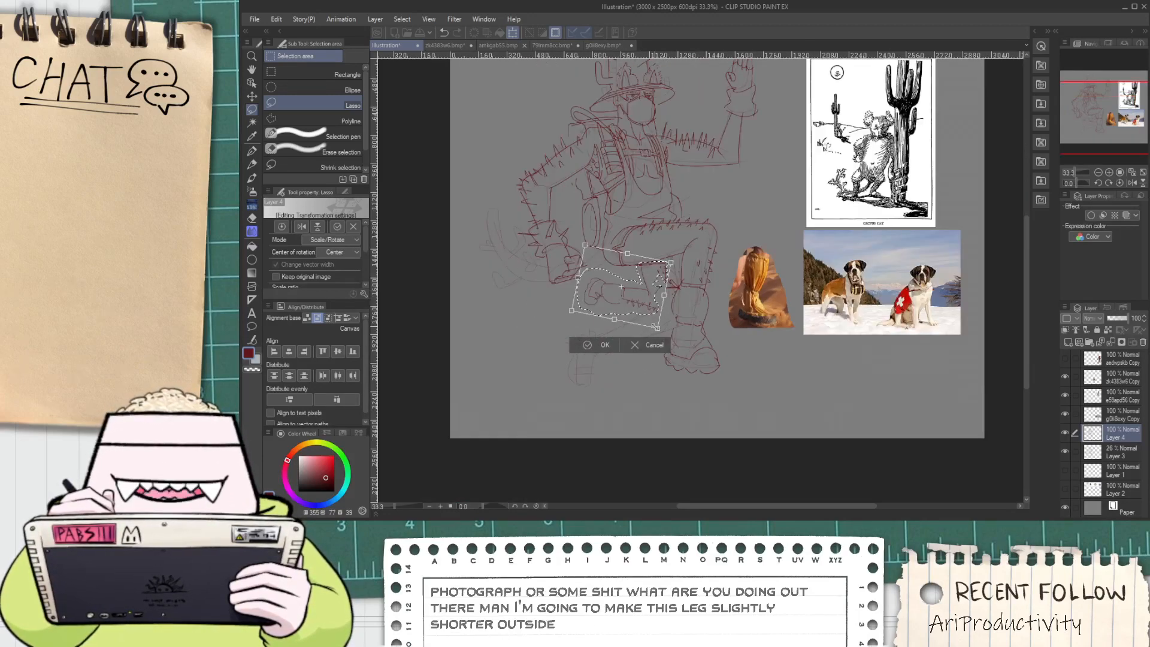
{"action": "left_click_drag", "start_coordinate": [664, 338], "coordinate": [669, 324]}
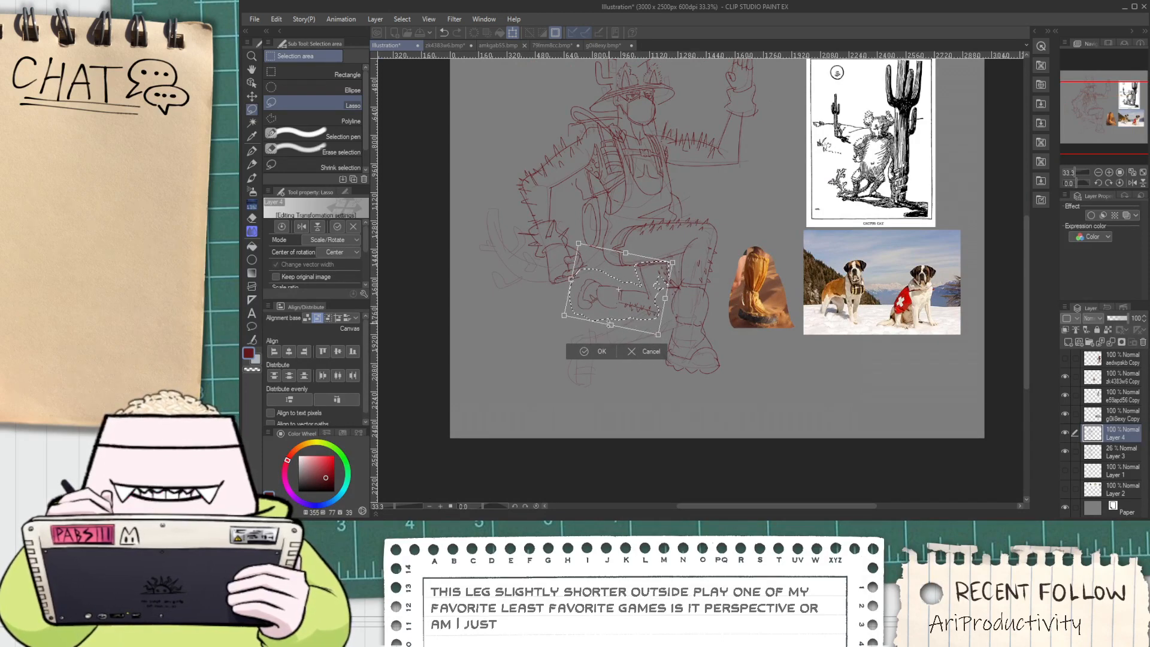
{"action": "left_click", "coordinate": [593, 353]}
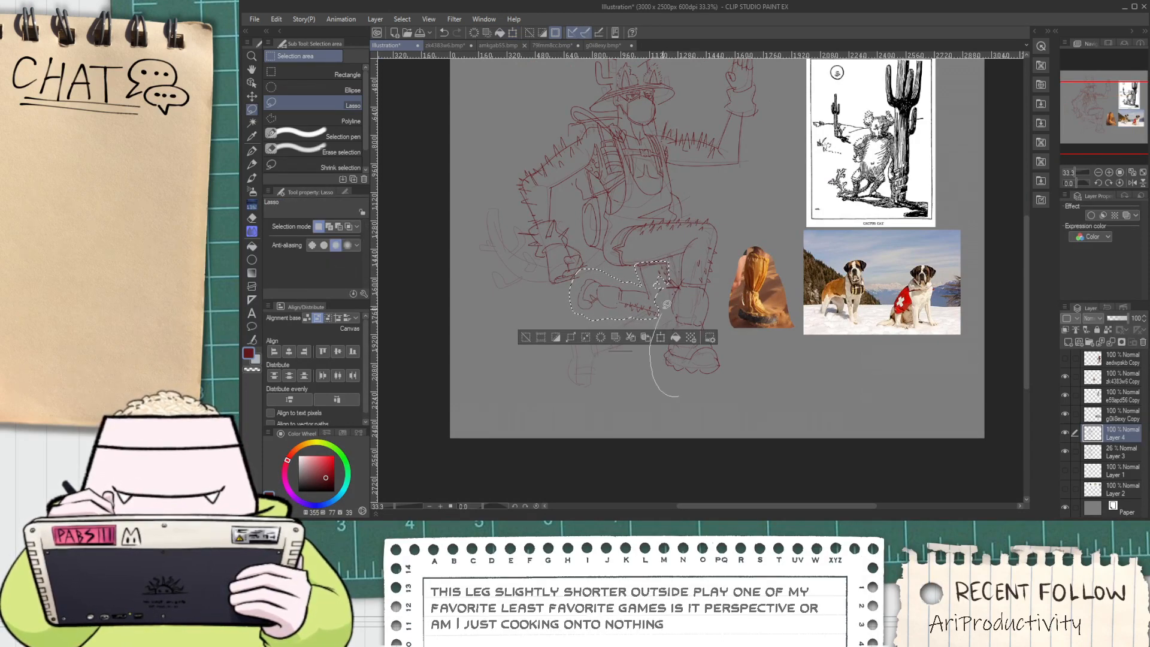
Try lassoing the whole front leg with its boot and scaling it up, and clear the selection
{"action": "mouse_move", "coordinate": [664, 286]}
{"action": "left_mouse_down"}
{"action": "mouse_move", "coordinate": [670, 265]}
{"action": "mouse_move", "coordinate": [602, 246]}
{"action": "mouse_move", "coordinate": [638, 220]}
{"action": "mouse_move", "coordinate": [683, 215]}
{"action": "mouse_move", "coordinate": [742, 311]}
{"action": "mouse_move", "coordinate": [707, 377]}
{"action": "mouse_move", "coordinate": [774, 424]}
{"action": "mouse_move", "coordinate": [777, 411]}
{"action": "mouse_move", "coordinate": [775, 425]}
{"action": "mouse_move", "coordinate": [789, 429]}
{"action": "mouse_move", "coordinate": [771, 411]}
{"action": "mouse_move", "coordinate": [775, 431]}
{"action": "left_mouse_up"}
{"action": "key", "text": "ctrl+t"}
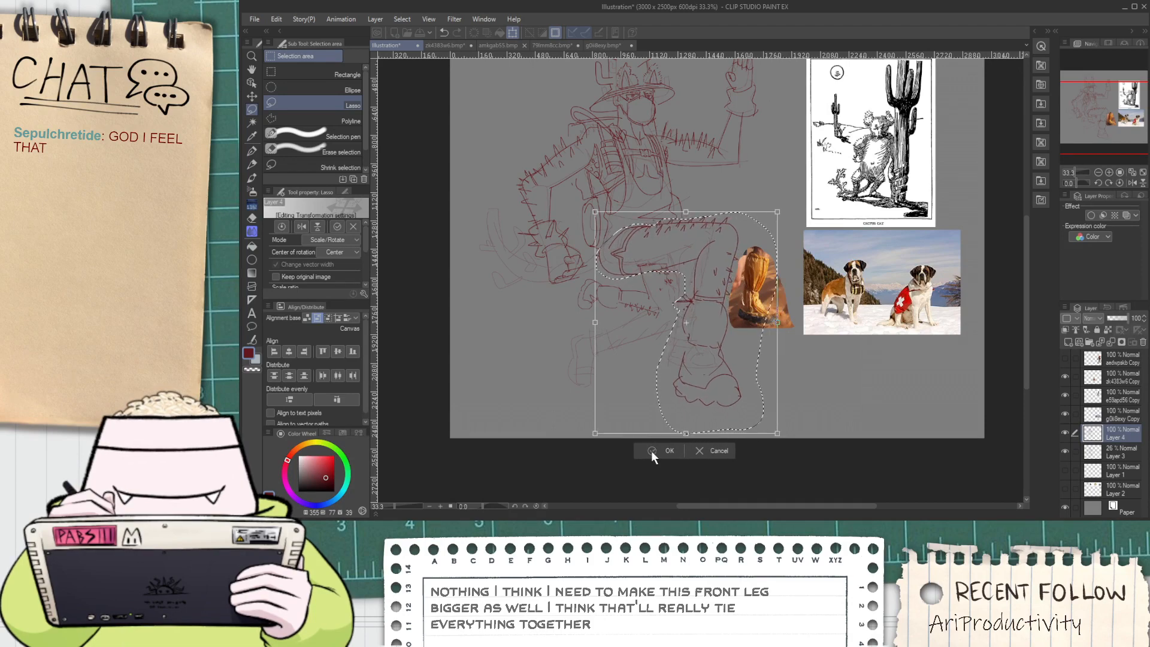
{"action": "left_click", "coordinate": [664, 457]}
{"action": "left_click", "coordinate": [594, 450]}
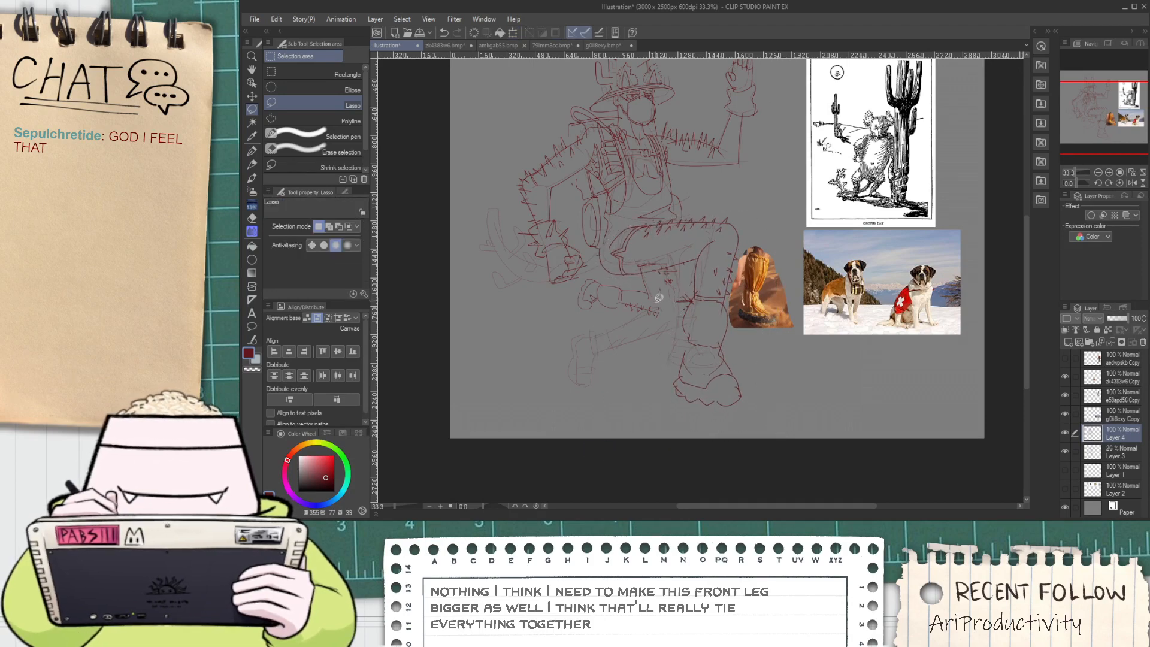
Try lassoing the lowered arm with its gloved hand and enlarging it from the shoulder
{"action": "scroll", "coordinate": [659, 298], "scroll_direction": "up", "scroll_amount": 1}
{"action": "key", "text": "p"}
{"action": "scroll", "coordinate": [666, 311], "scroll_direction": "down", "scroll_amount": 1}
{"action": "key", "text": "space"}
{"action": "left_click_drag", "start_coordinate": [650, 278], "coordinate": [647, 346]}
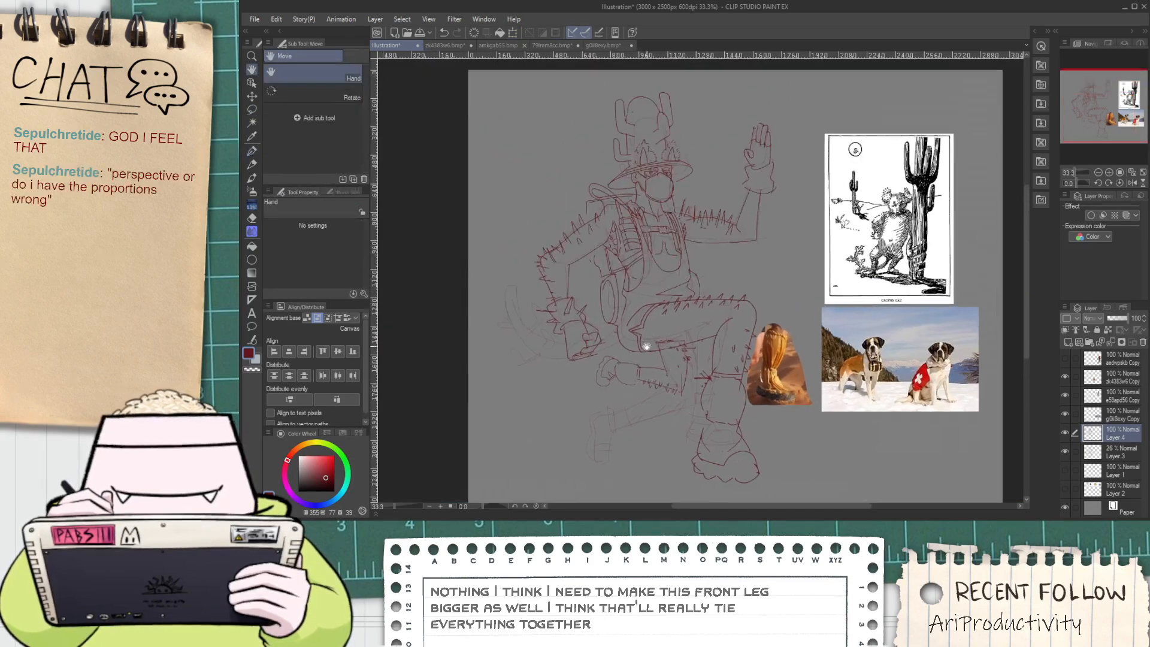
{"action": "left_click_drag", "start_coordinate": [654, 249], "coordinate": [651, 324]}
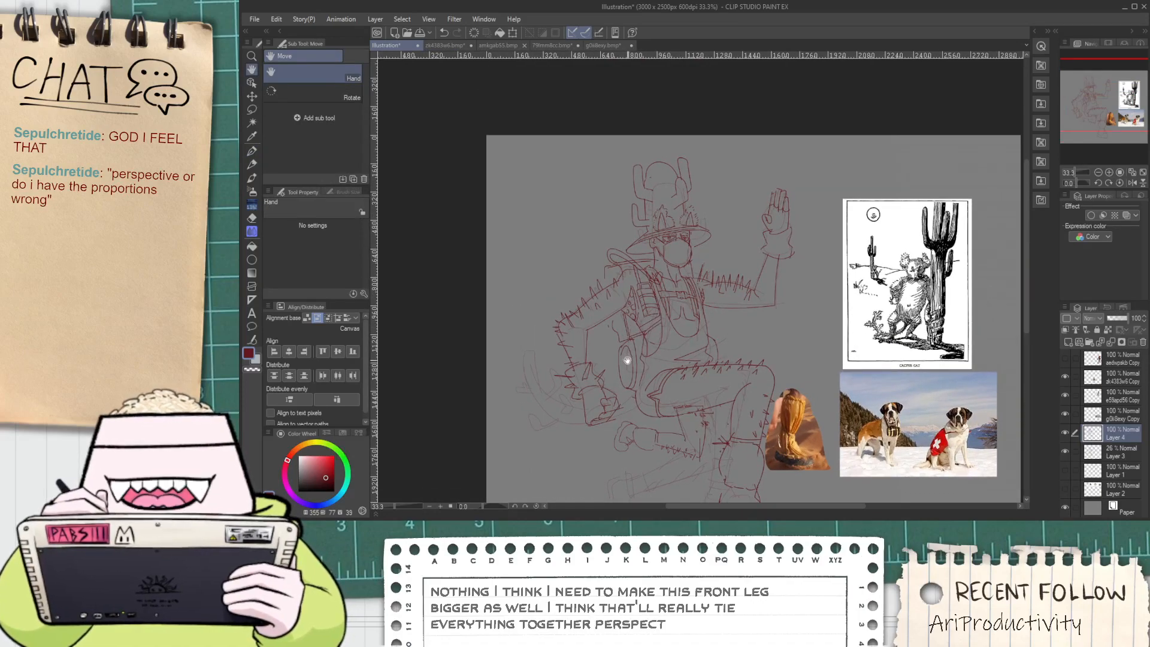
{"action": "scroll", "coordinate": [625, 359], "scroll_direction": "up", "scroll_amount": 1}
{"action": "left_click_drag", "start_coordinate": [624, 391], "coordinate": [639, 316]}
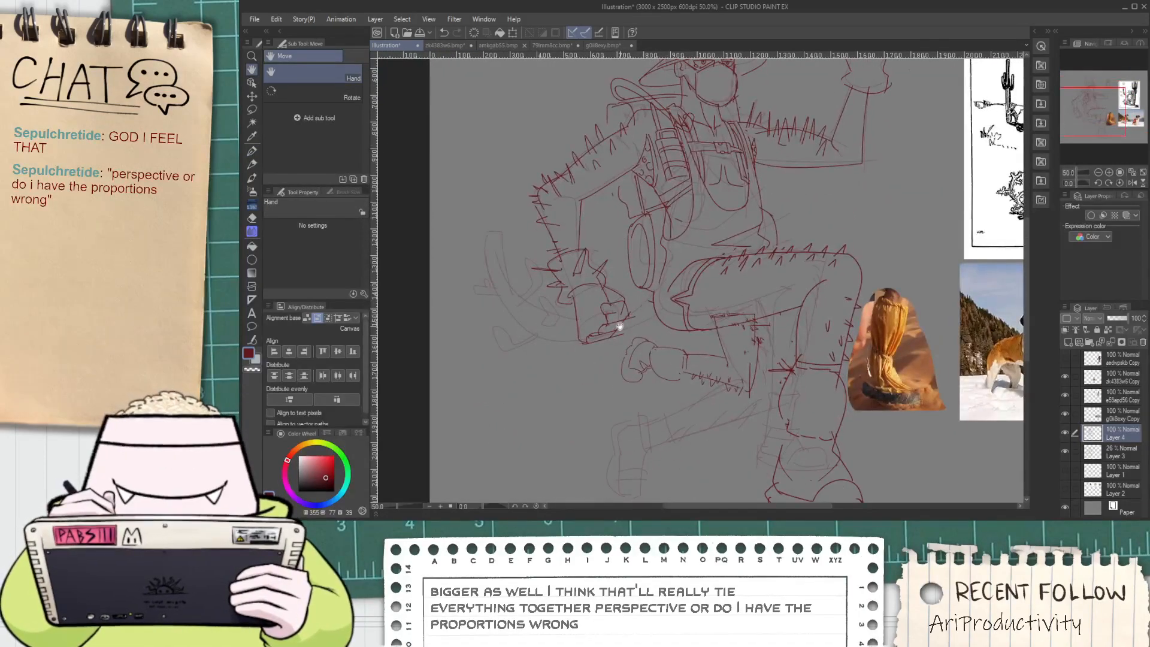
{"action": "key", "text": "m"}
{"action": "mouse_move", "coordinate": [590, 360]}
{"action": "left_mouse_down"}
{"action": "mouse_move", "coordinate": [517, 218]}
{"action": "mouse_move", "coordinate": [540, 152]}
{"action": "left_mouse_up"}
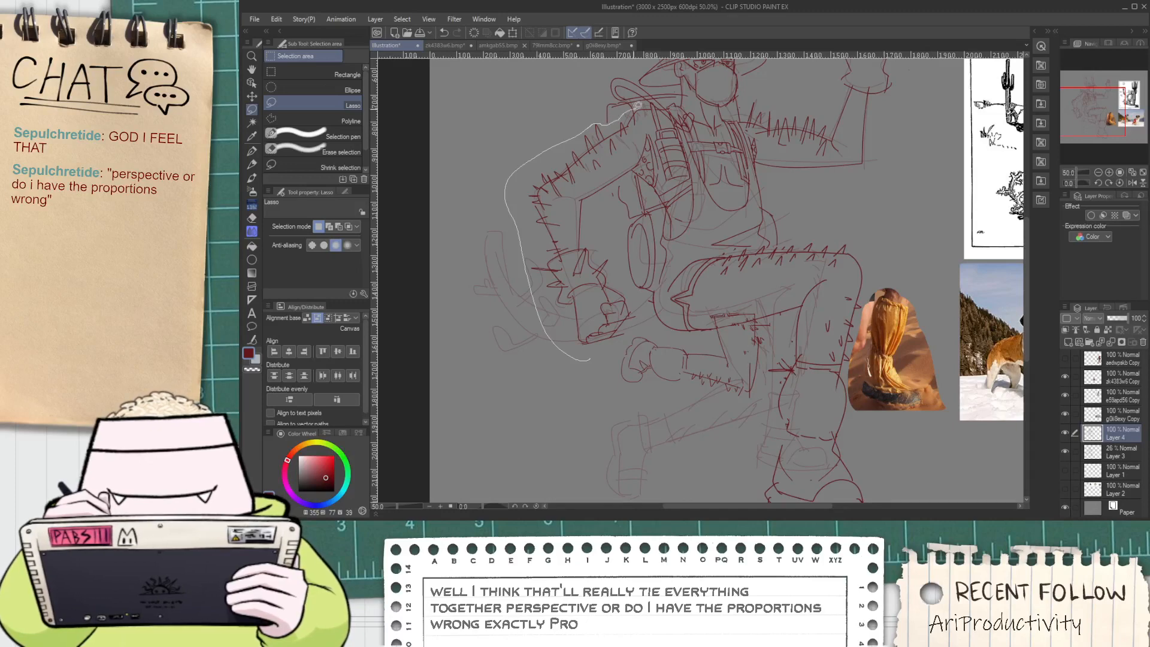
{"action": "left_click_drag", "start_coordinate": [607, 197], "coordinate": [652, 318]}
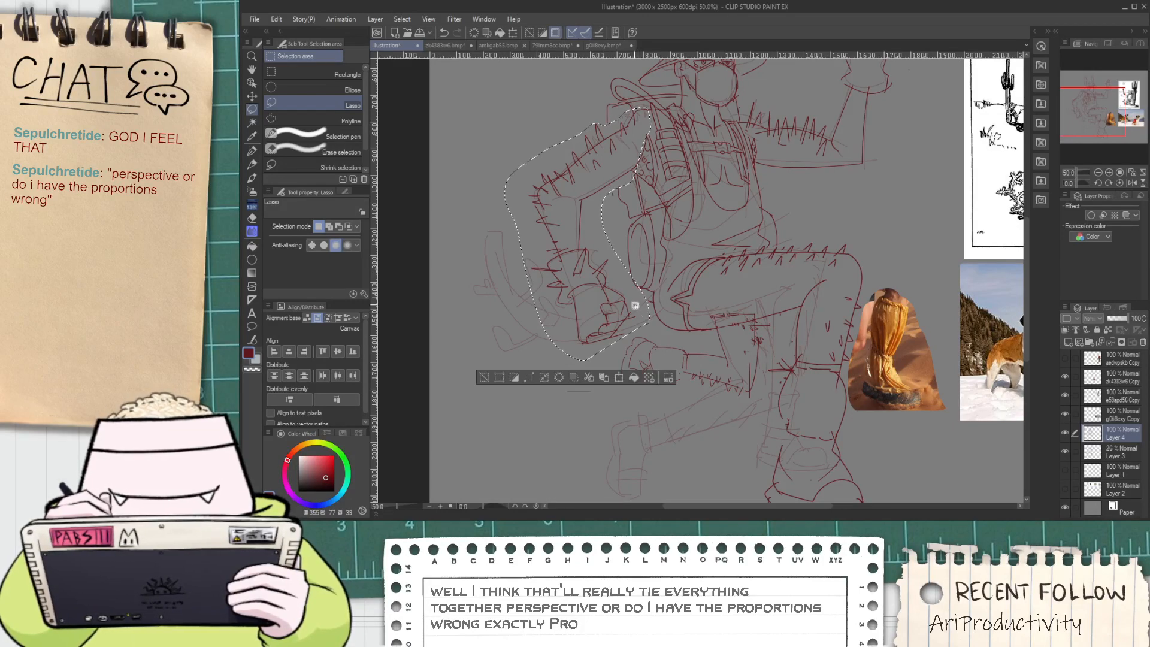
{"action": "key", "text": "ctrl+t"}
{"action": "mouse_move", "coordinate": [505, 360]}
{"action": "left_mouse_down"}
{"action": "mouse_move", "coordinate": [485, 394]}
{"action": "mouse_move", "coordinate": [492, 382]}
{"action": "left_mouse_up"}
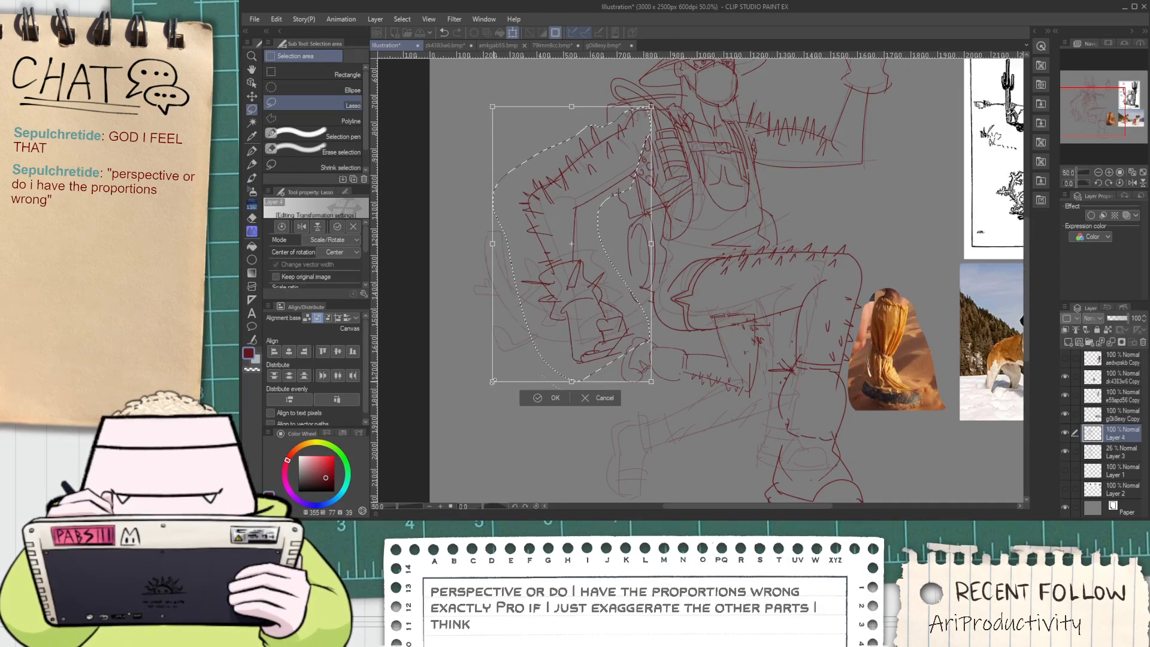
{"action": "left_click", "coordinate": [550, 398]}
Try lassoing the raised arm with its gloved hand, and clear the selection
{"action": "scroll", "coordinate": [767, 177], "scroll_direction": "down", "scroll_amount": 1}
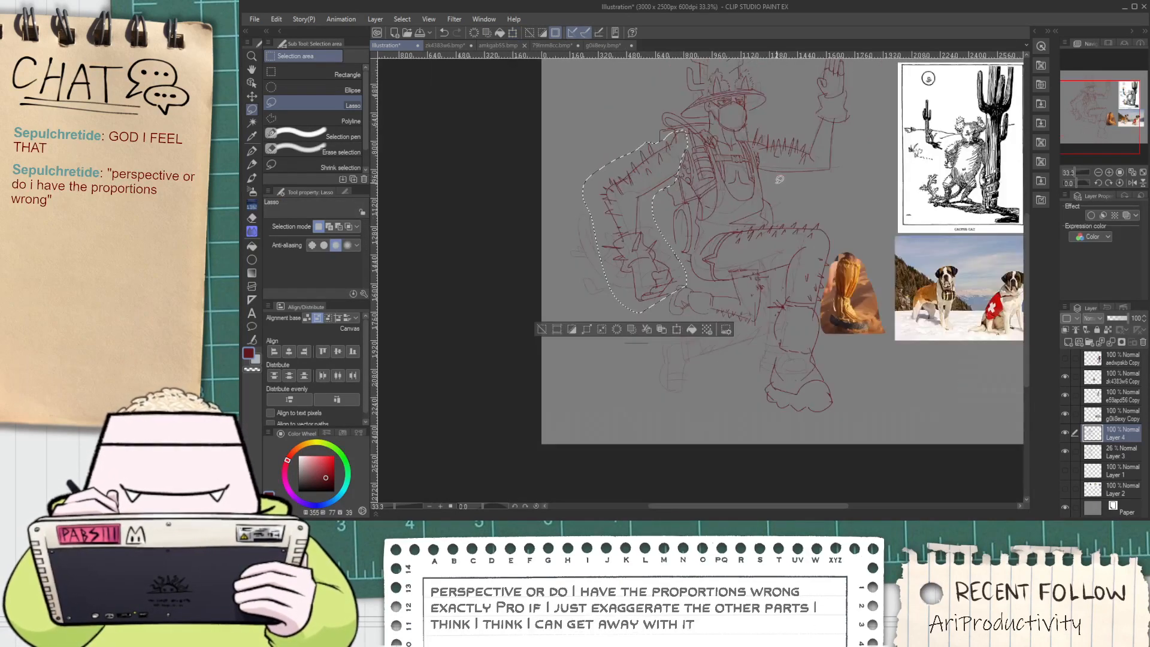
{"action": "mouse_move", "coordinate": [775, 184]}
{"action": "left_mouse_down"}
{"action": "mouse_move", "coordinate": [761, 167]}
{"action": "mouse_move", "coordinate": [779, 119]}
{"action": "mouse_move", "coordinate": [829, 53]}
{"action": "mouse_move", "coordinate": [853, 214]}
{"action": "left_mouse_up"}
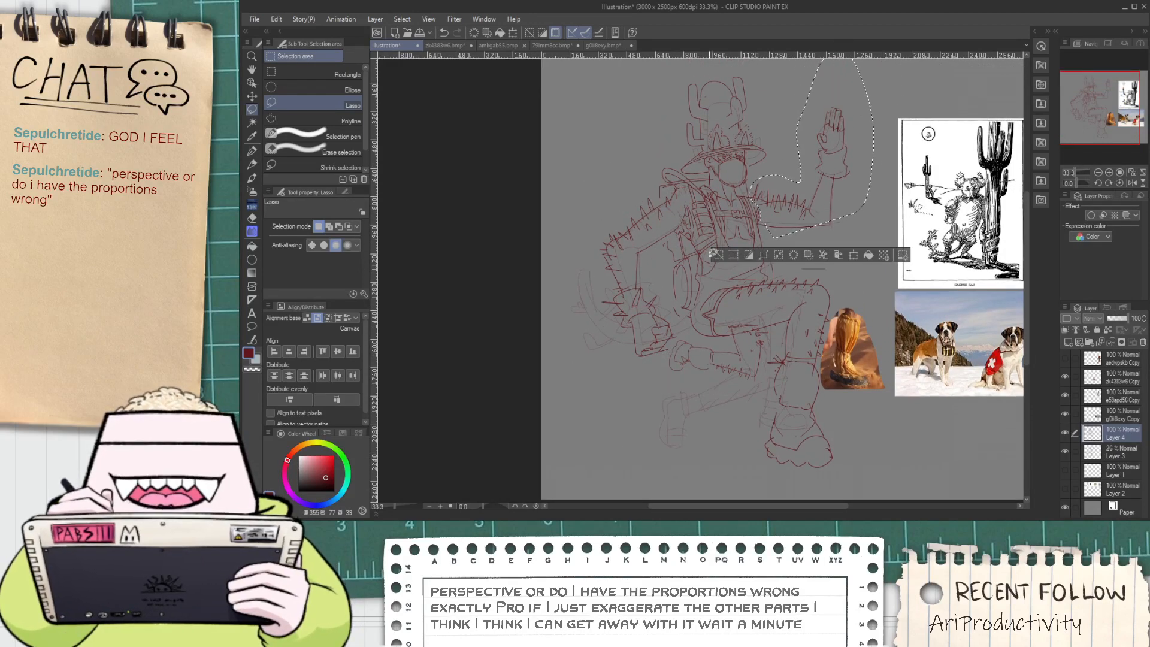
{"action": "key", "text": "ctrl+d"}
{"action": "key", "text": "h"}
{"action": "left_click_drag", "start_coordinate": [774, 342], "coordinate": [731, 330]}
Undo the resizing of the lowered arm, front leg and kneeling leg
{"action": "key", "text": "ctrl+z"}
{"action": "key", "text": "ctrl+z"}
{"action": "key", "text": "ctrl+z"}
{"action": "key", "text": "ctrl+z"}
{"action": "key", "text": "ctrl+z"}
{"action": "key", "text": "ctrl+z"}
{"action": "key", "text": "ctrl+z"}
{"action": "key", "text": "ctrl+z"}
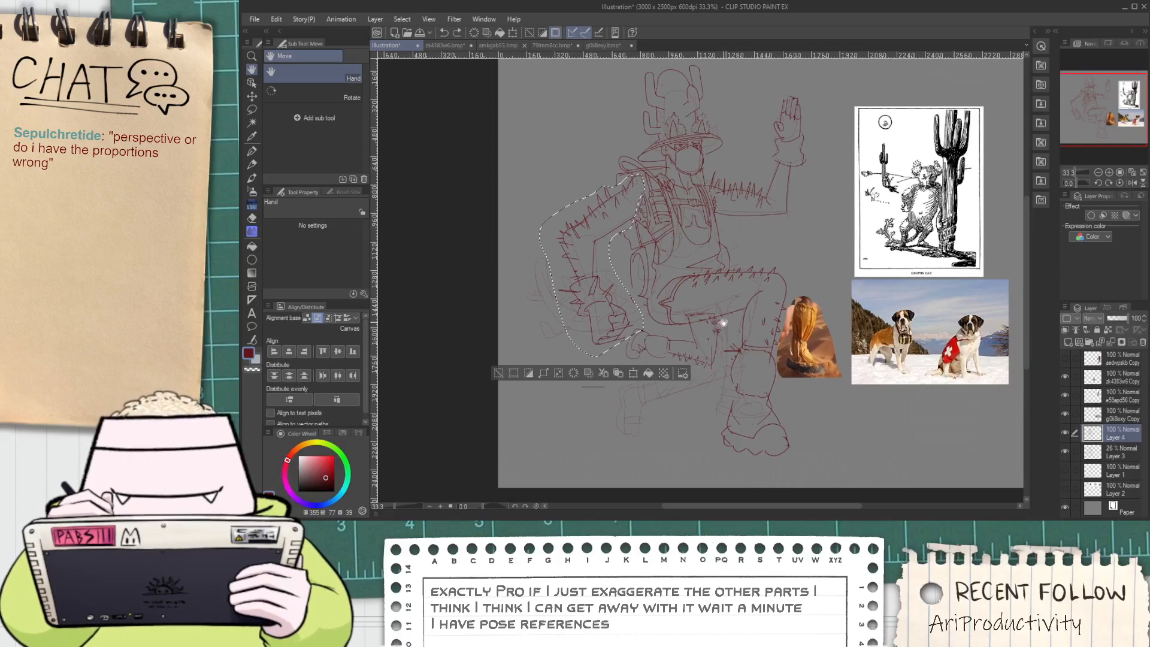
{"action": "key", "text": "ctrl+y"}
{"action": "key", "text": "ctrl+y"}
{"action": "key", "text": "ctrl+y"}
{"action": "key", "text": "ctrl+y"}
{"action": "key", "text": "ctrl+y"}
{"action": "key", "text": "ctrl+y"}
{"action": "key", "text": "ctrl+y"}
{"action": "key", "text": "ctrl+y"}
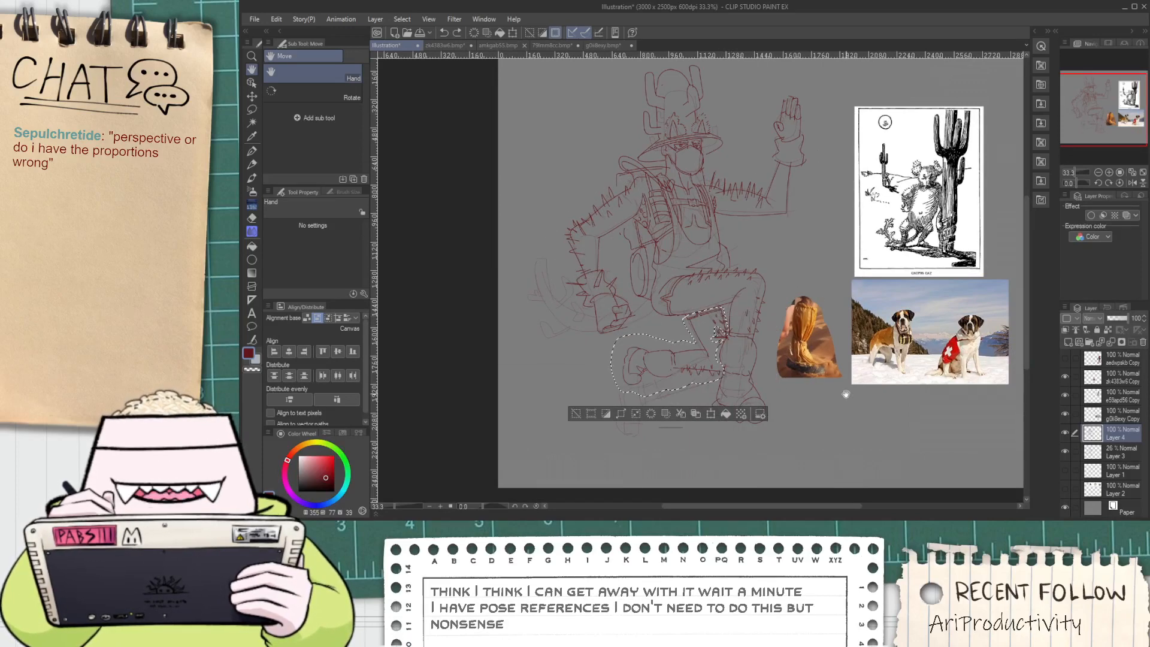
Hide the rough sketch on Layer 3 and open the Pose category of the 3D materials
{"action": "left_click", "coordinate": [1065, 451]}
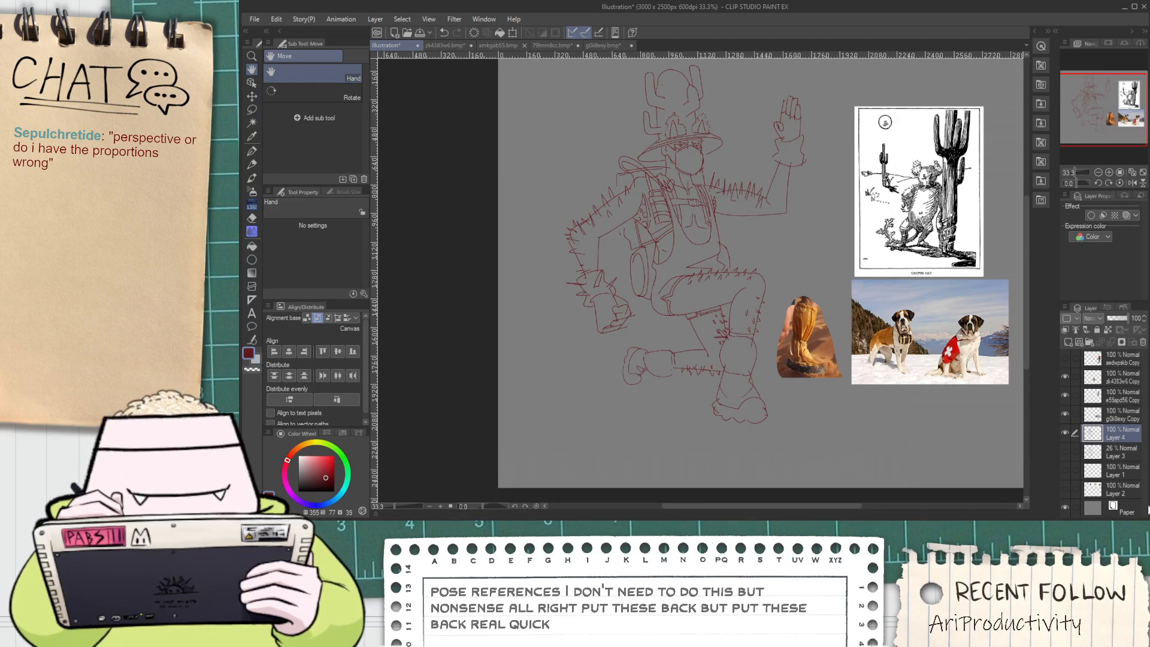
{"action": "left_click_drag", "start_coordinate": [771, 341], "coordinate": [734, 358]}
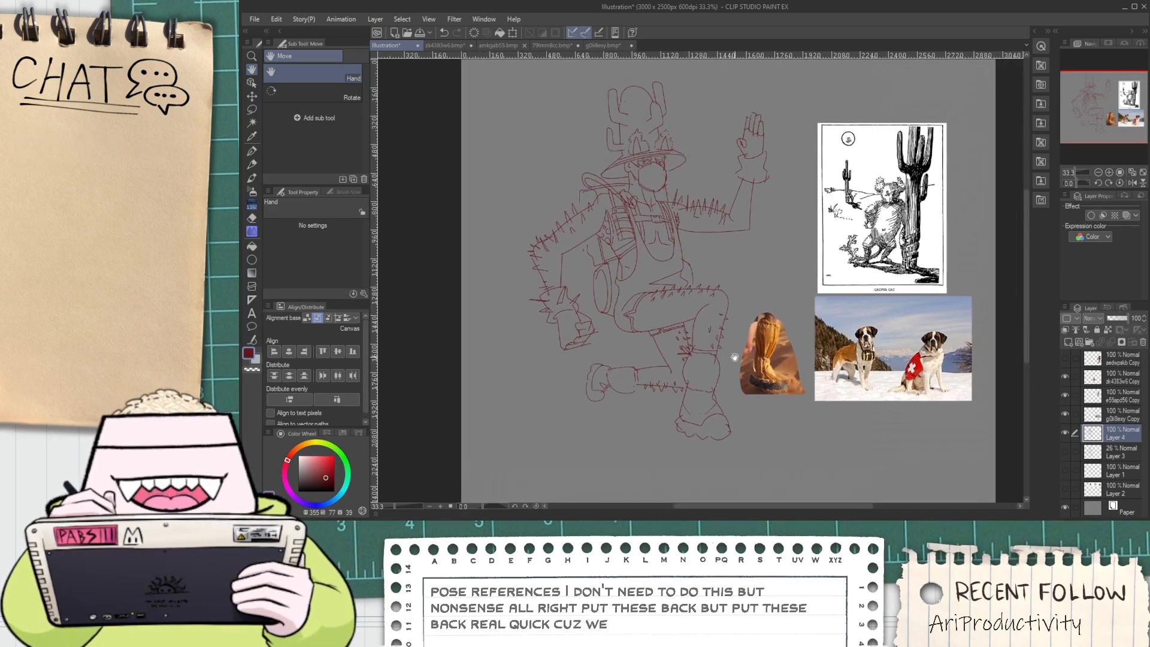
{"action": "left_click", "coordinate": [1046, 123]}
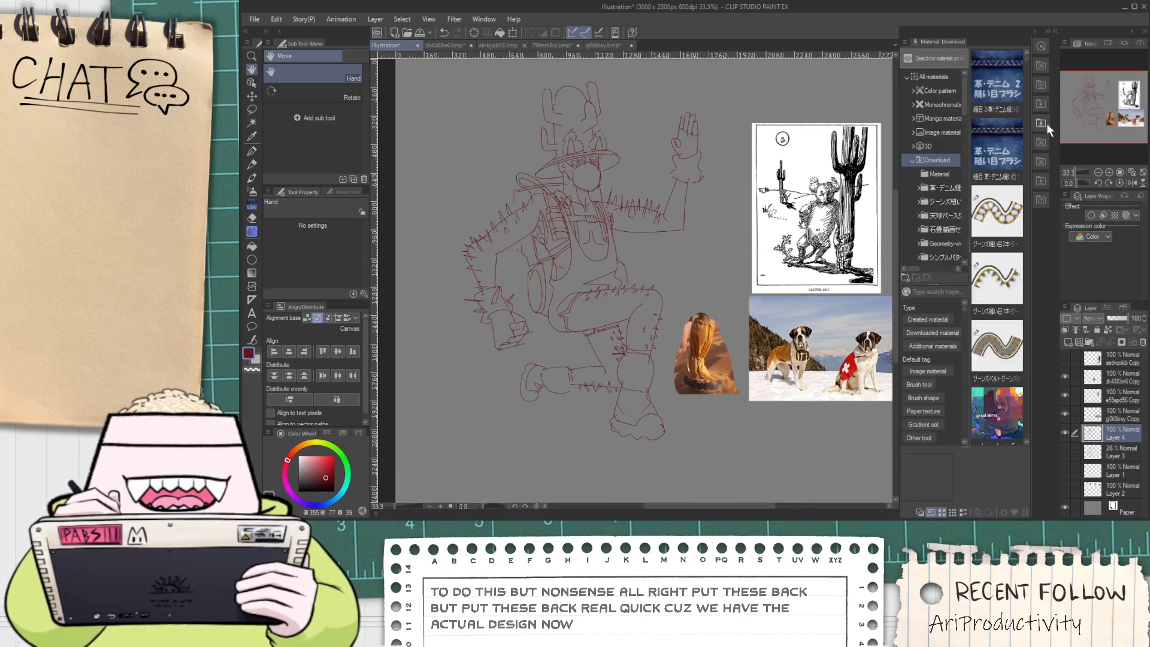
{"action": "left_click", "coordinate": [1041, 161]}
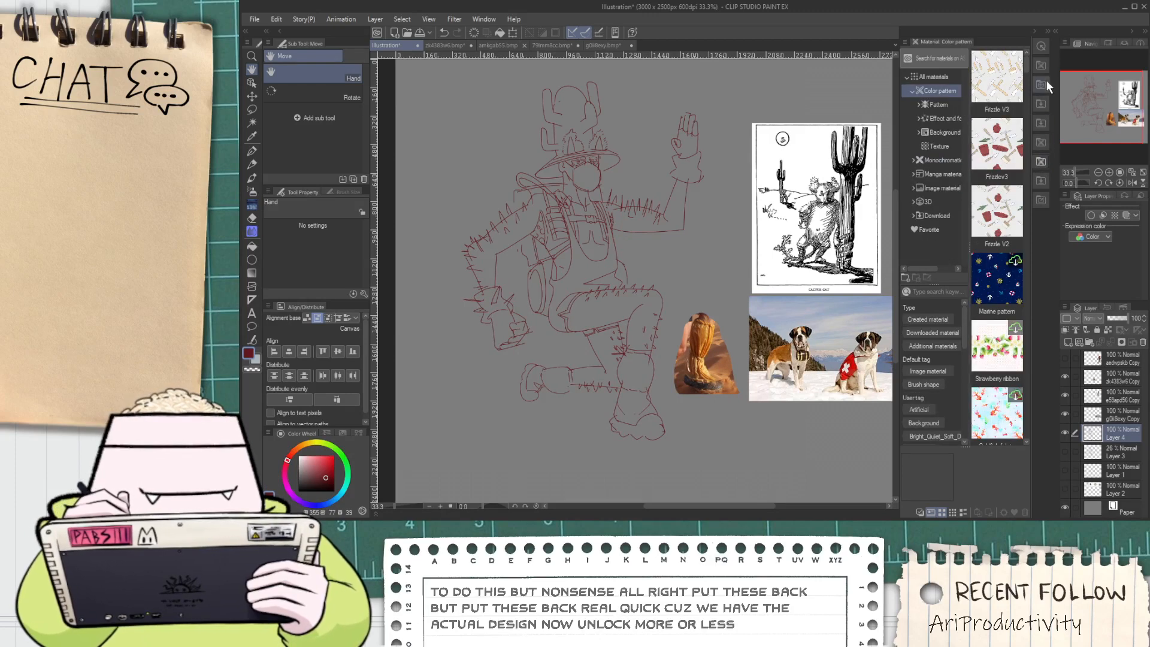
{"action": "left_click", "coordinate": [938, 202]}
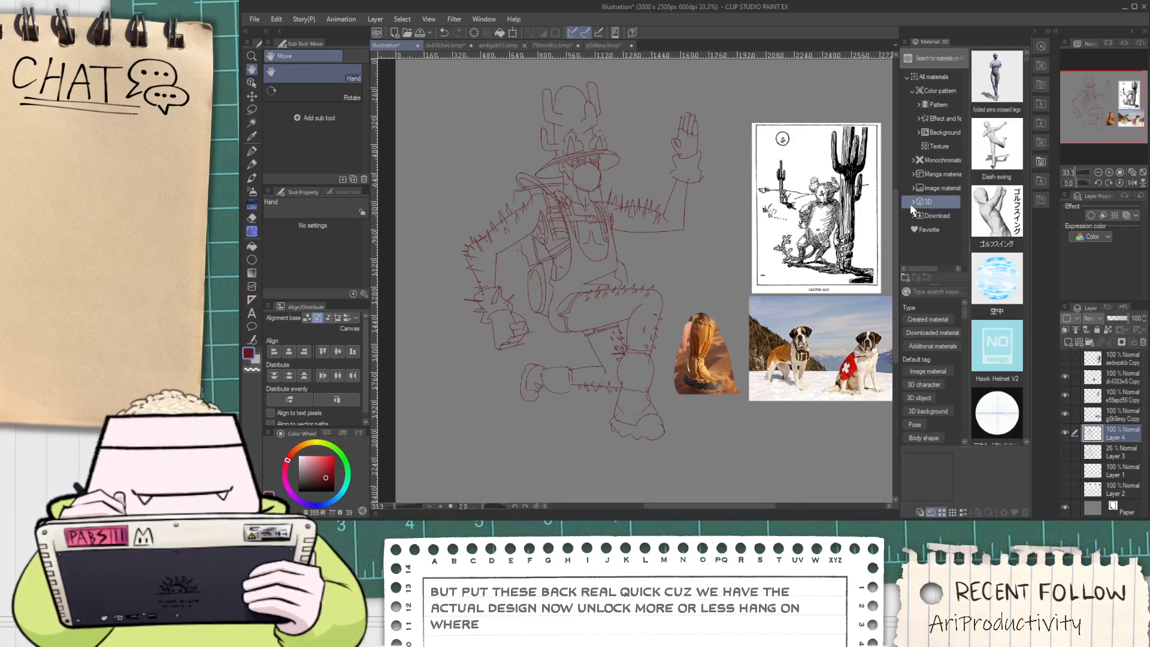
{"action": "left_click", "coordinate": [911, 202]}
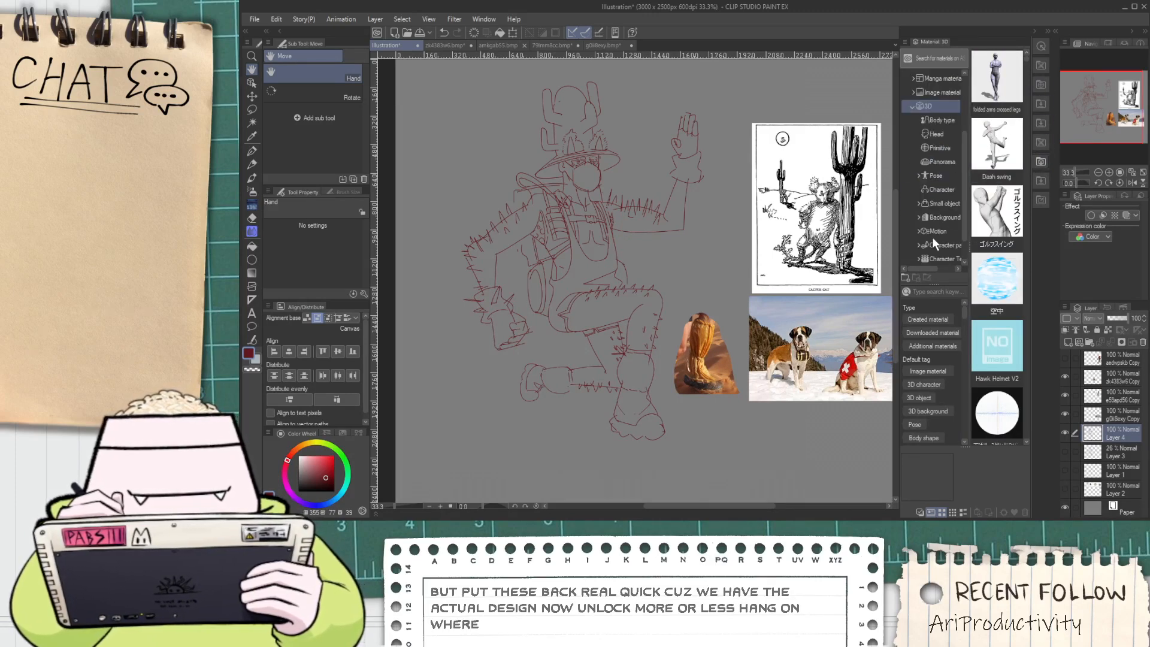
{"action": "left_click", "coordinate": [938, 176]}
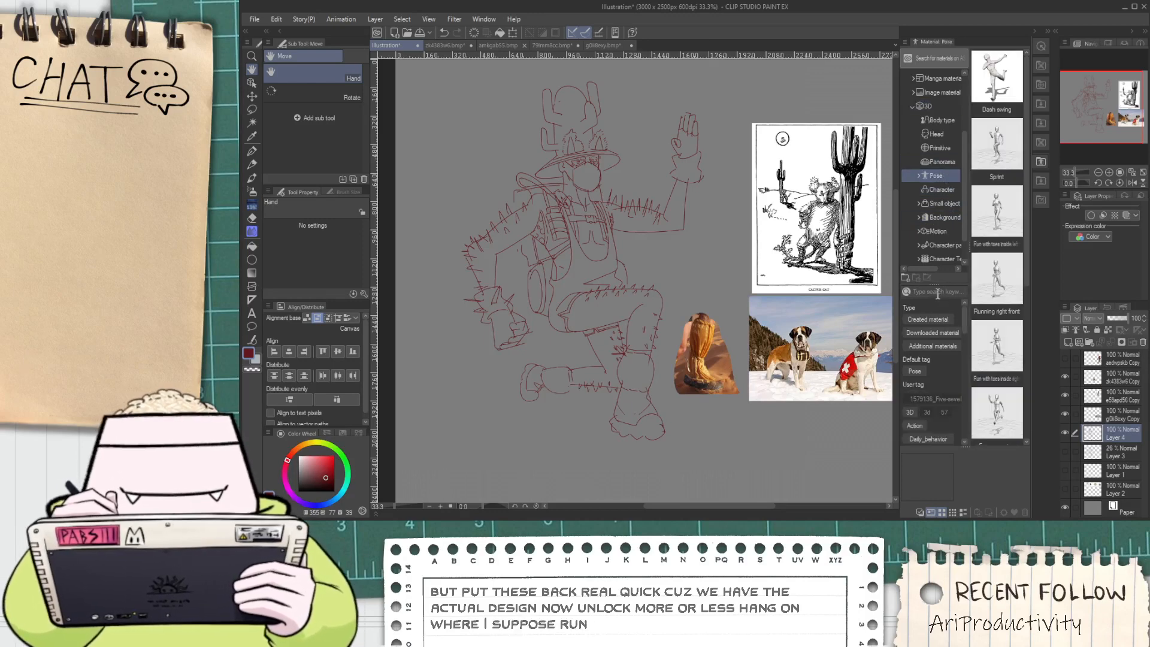
Search the pose materials for "run" and place the Sprint figure on the canvas over the sketch
{"action": "type", "text": "run"}
{"action": "key", "text": "Return"}
{"action": "scroll", "coordinate": [1025, 326], "scroll_direction": "down", "scroll_amount": 3}
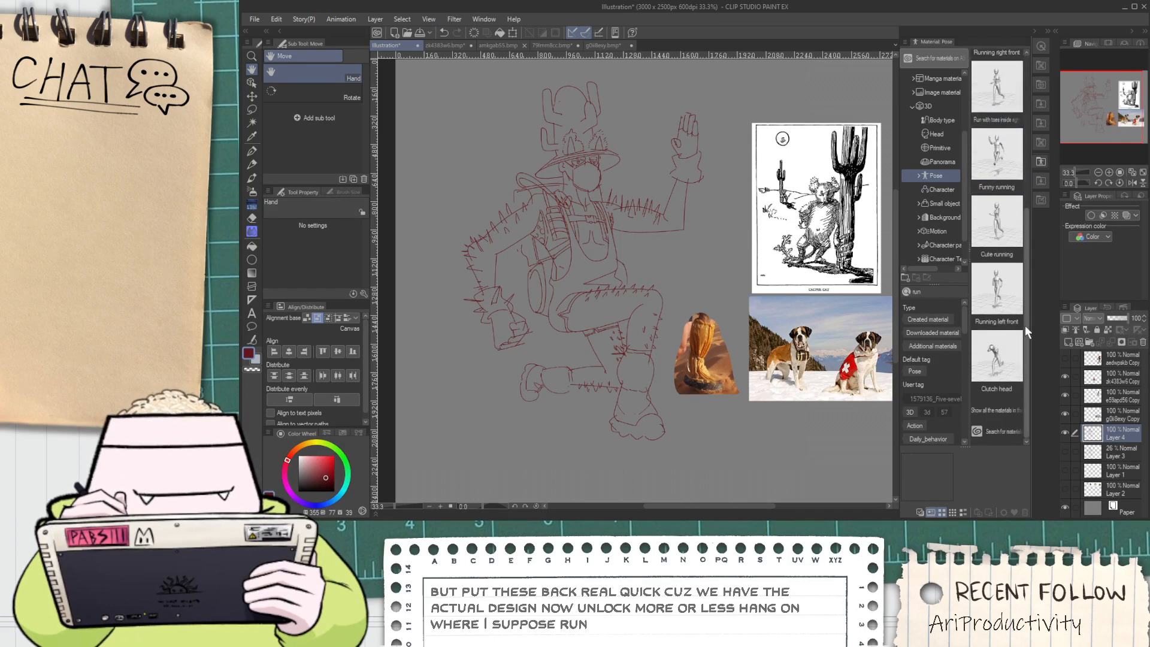
{"action": "scroll", "coordinate": [1014, 361], "scroll_direction": "up", "scroll_amount": 5}
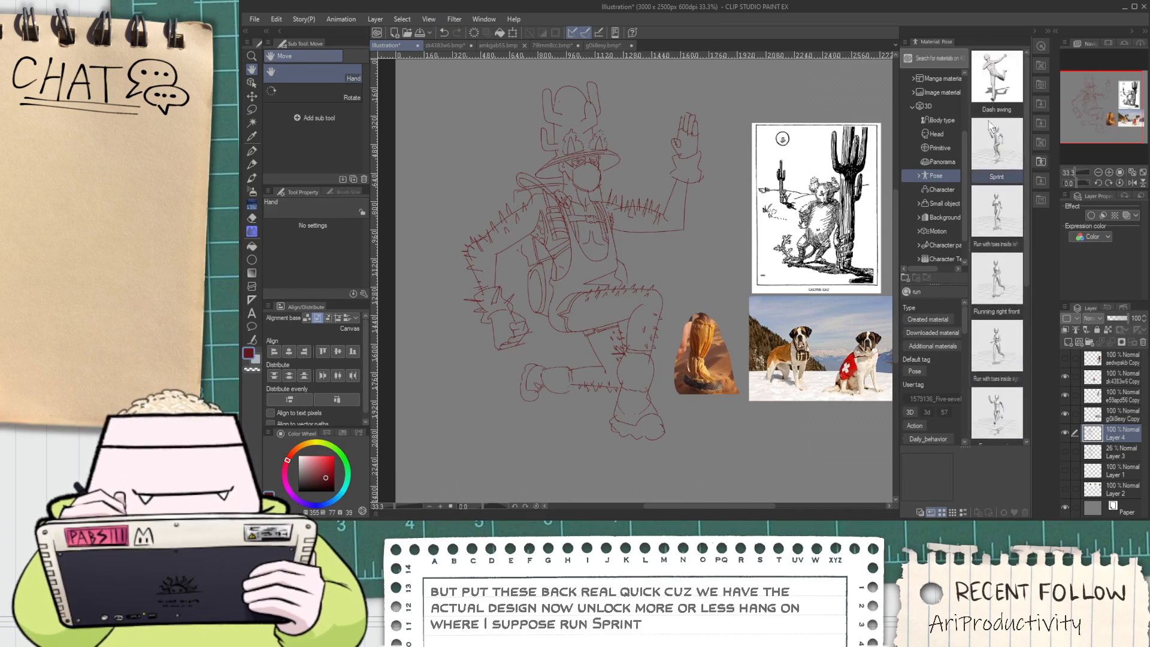
{"action": "left_click", "coordinate": [997, 152]}
{"action": "left_click_drag", "start_coordinate": [997, 153], "coordinate": [589, 293]}
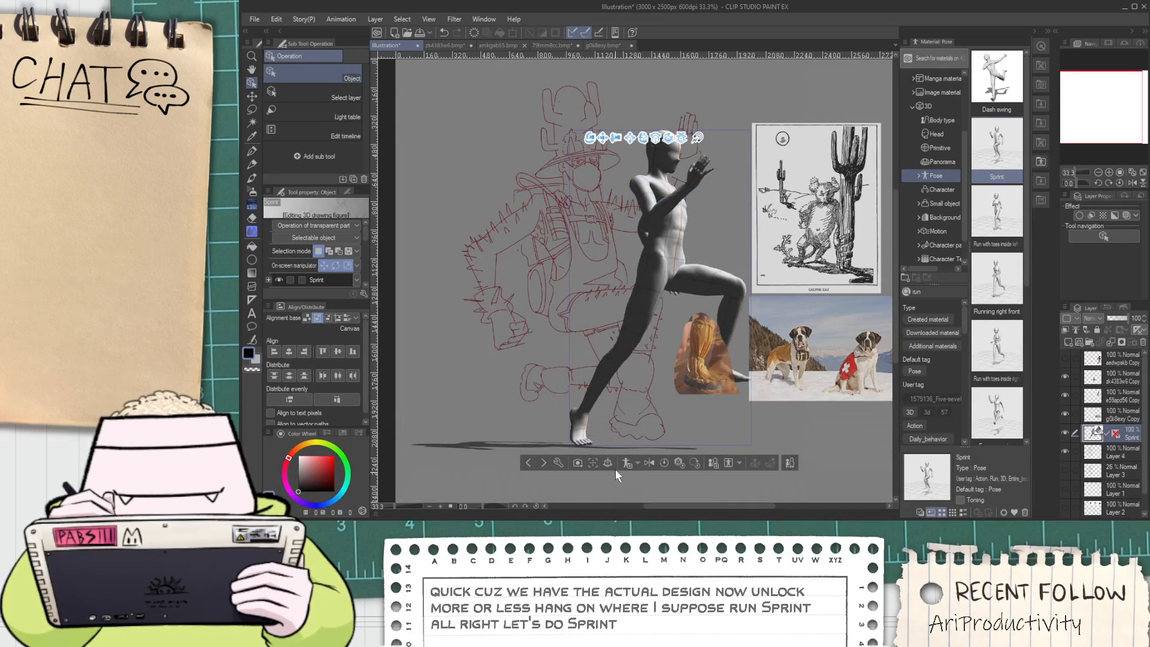
Flip the Sprint figure's pose and try to swing the trailing upper arm farther back
{"action": "left_click", "coordinate": [651, 463]}
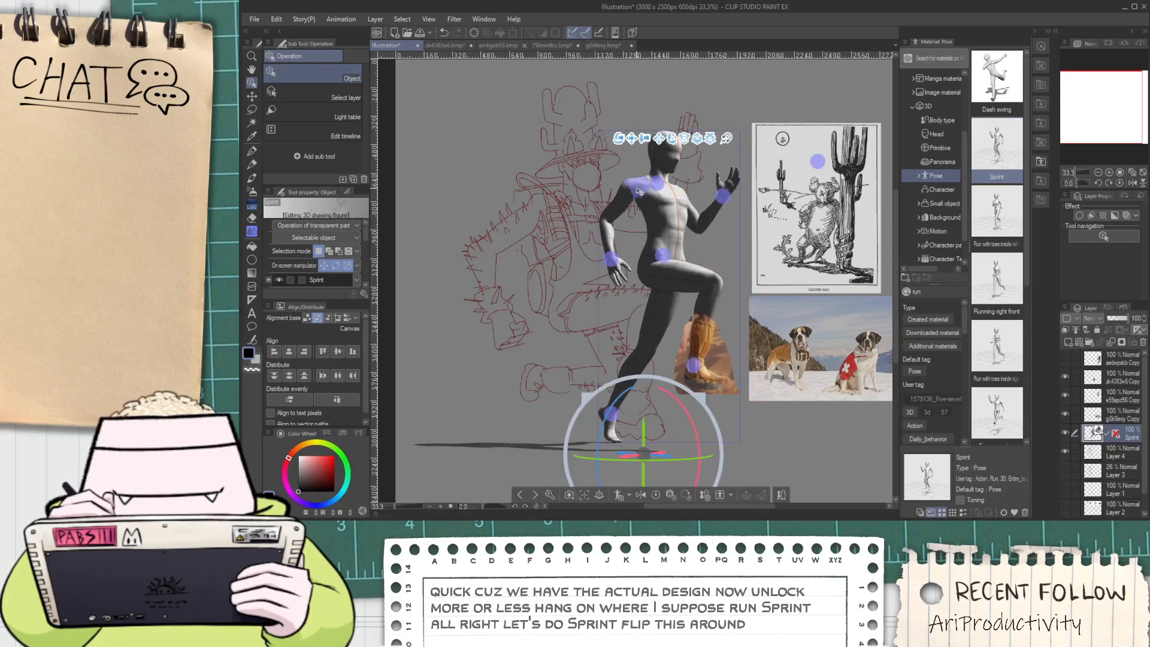
{"action": "left_click", "coordinate": [660, 190]}
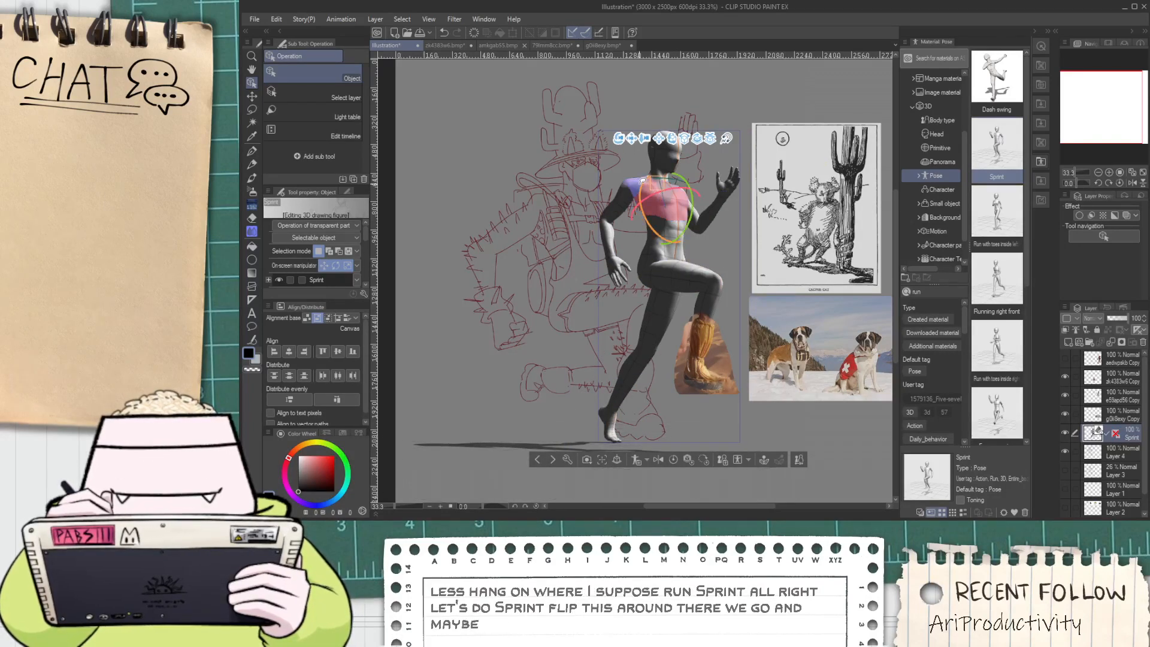
{"action": "left_click", "coordinate": [638, 184]}
{"action": "left_click_drag", "start_coordinate": [666, 185], "coordinate": [667, 210]}
{"action": "left_click", "coordinate": [623, 197]}
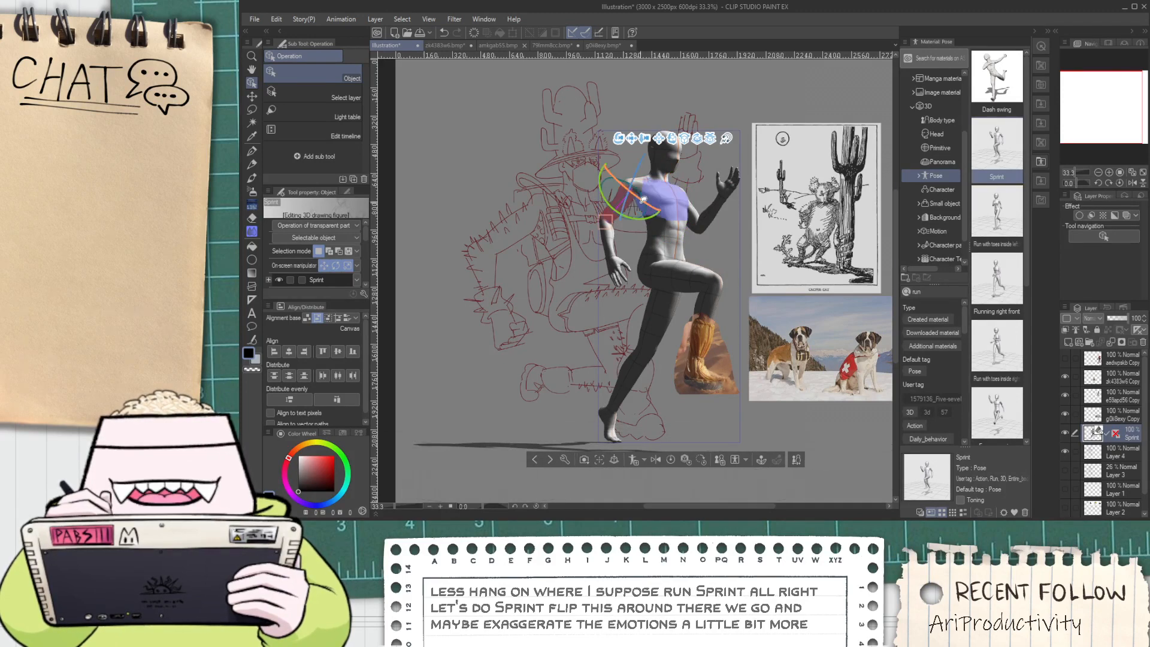
Repose the Sprint figure by swinging the leading arm up, lifting the front thigh and bending the trailing lower leg back
{"action": "left_click", "coordinate": [686, 201]}
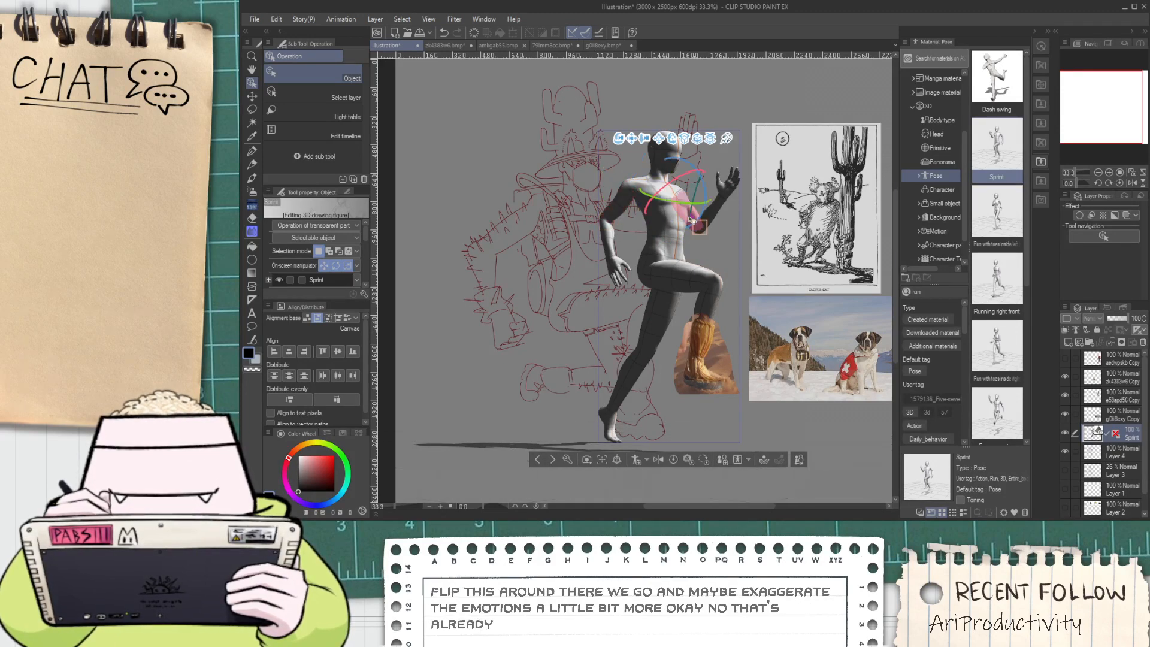
{"action": "left_click_drag", "start_coordinate": [705, 203], "coordinate": [705, 173]}
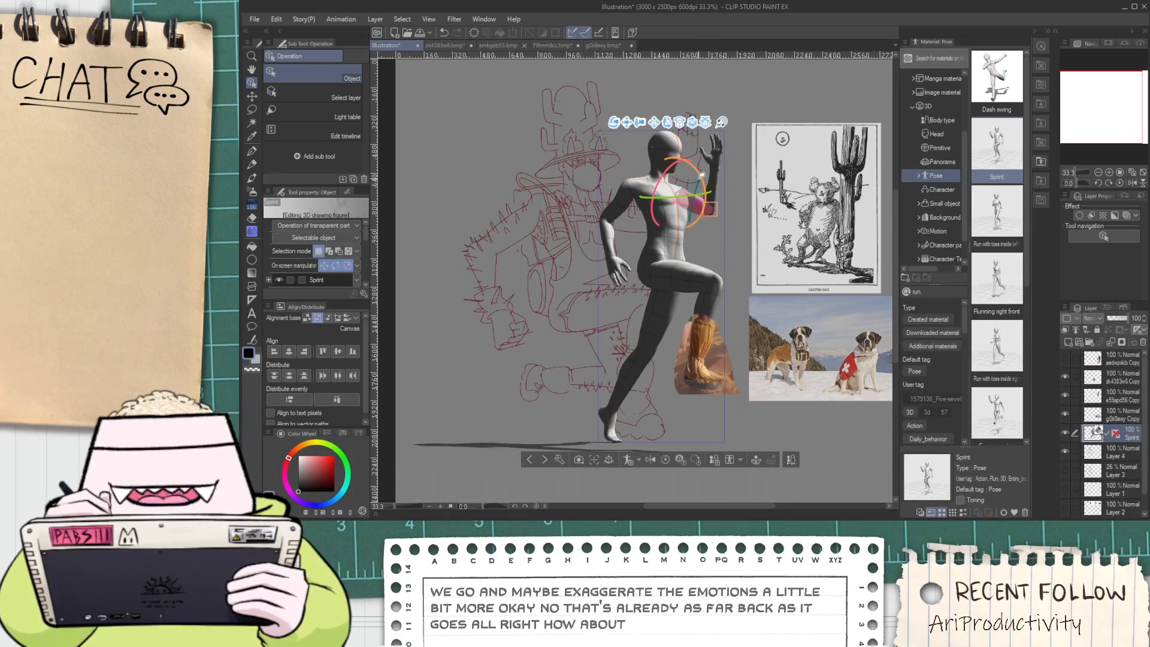
{"action": "left_click", "coordinate": [694, 279]}
{"action": "left_click_drag", "start_coordinate": [681, 264], "coordinate": [681, 249]}
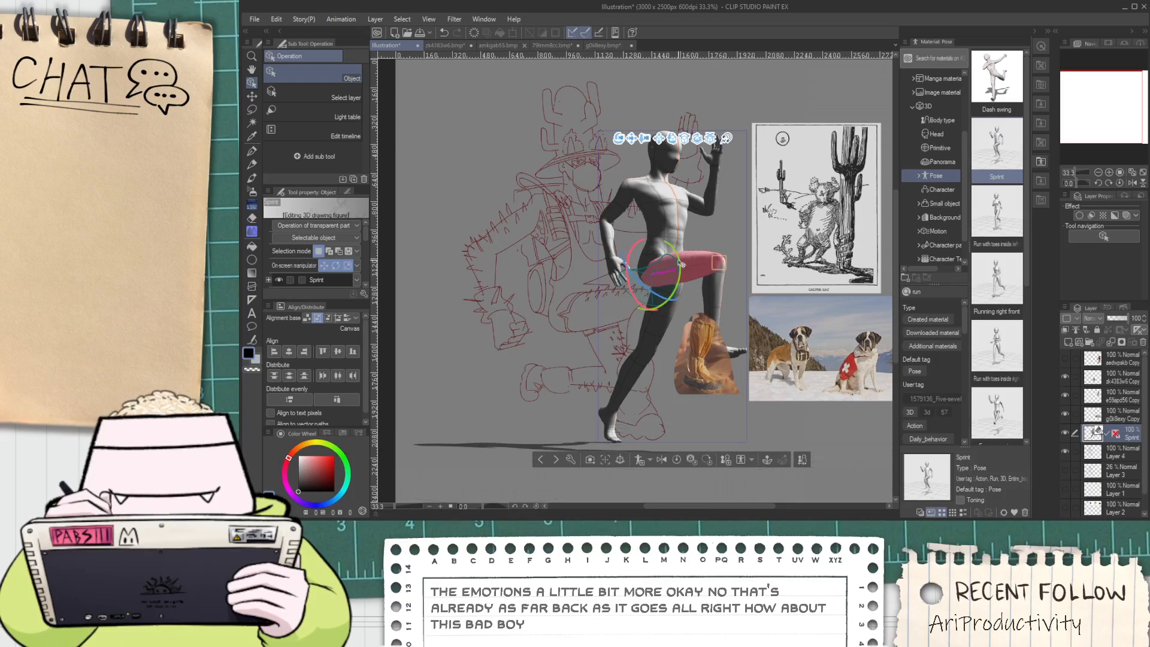
{"action": "left_click", "coordinate": [649, 365]}
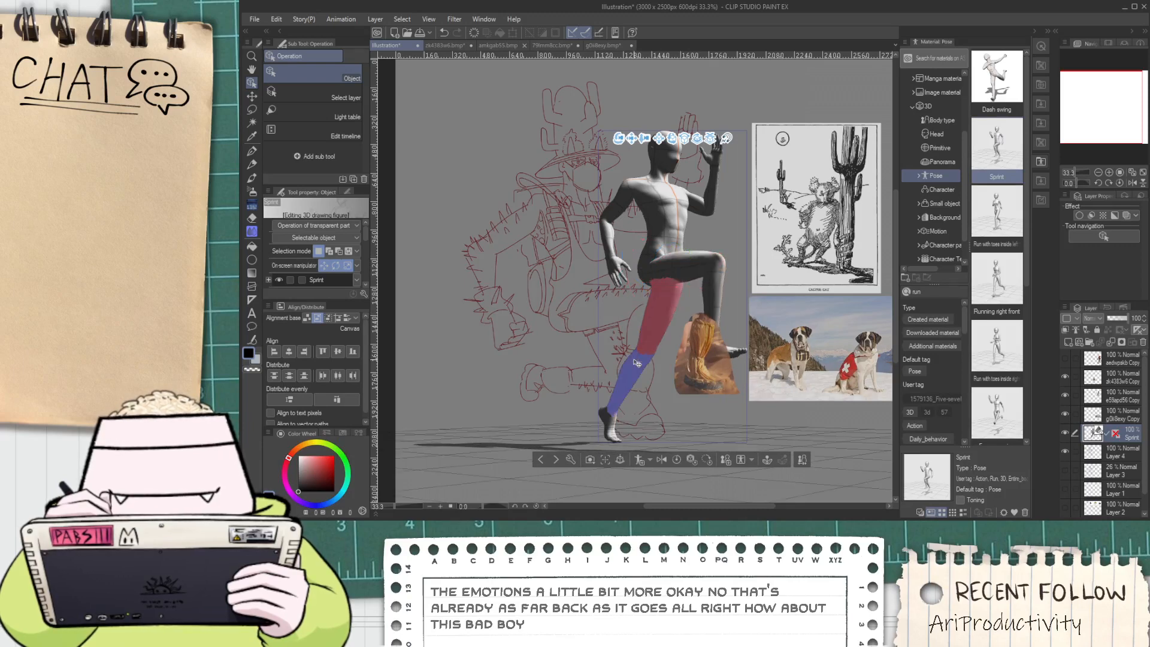
{"action": "left_click_drag", "start_coordinate": [673, 344], "coordinate": [739, 328]}
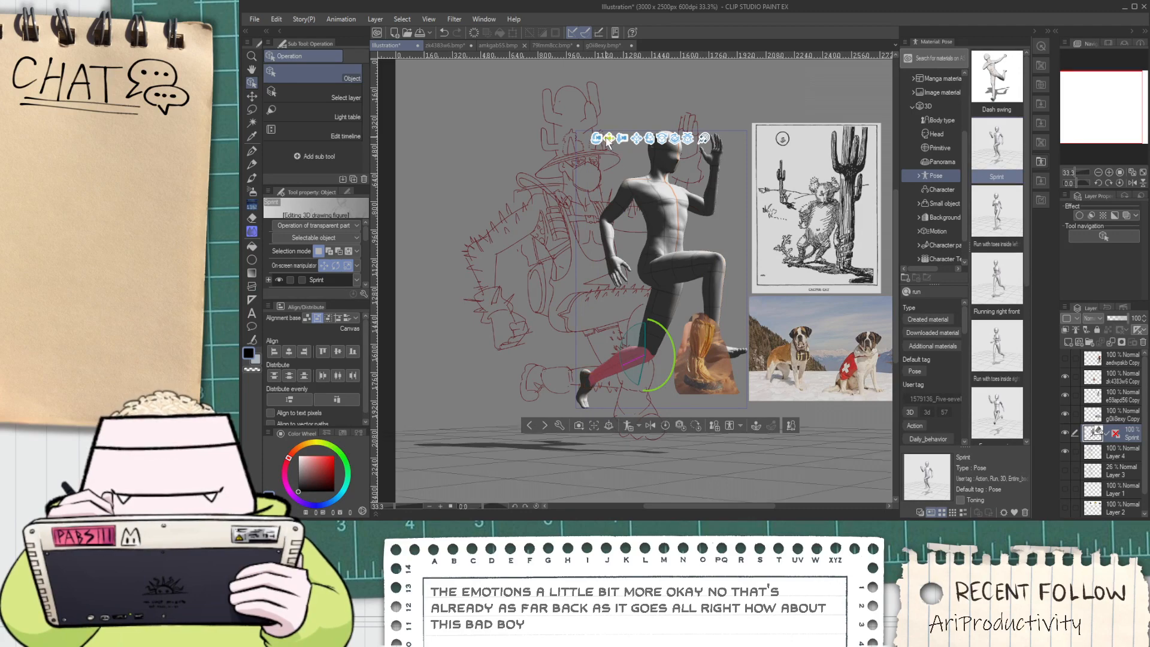
Reframe the 3D camera so the figure appears larger over the sketch in a three-quarter view, with room above the head
{"action": "left_click_drag", "start_coordinate": [596, 139], "coordinate": [546, 207]}
{"action": "left_click_drag", "start_coordinate": [550, 90], "coordinate": [519, 50]}
{"action": "scroll", "coordinate": [522, 104], "scroll_direction": "down", "scroll_amount": 1}
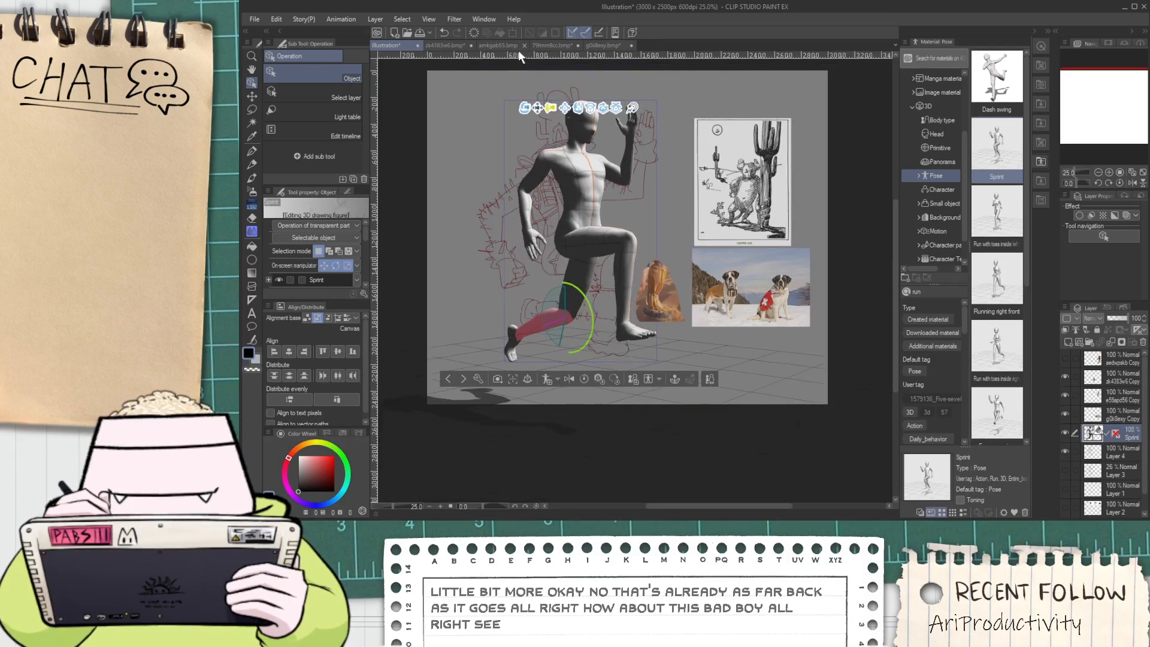
{"action": "left_click_drag", "start_coordinate": [535, 114], "coordinate": [516, 130]}
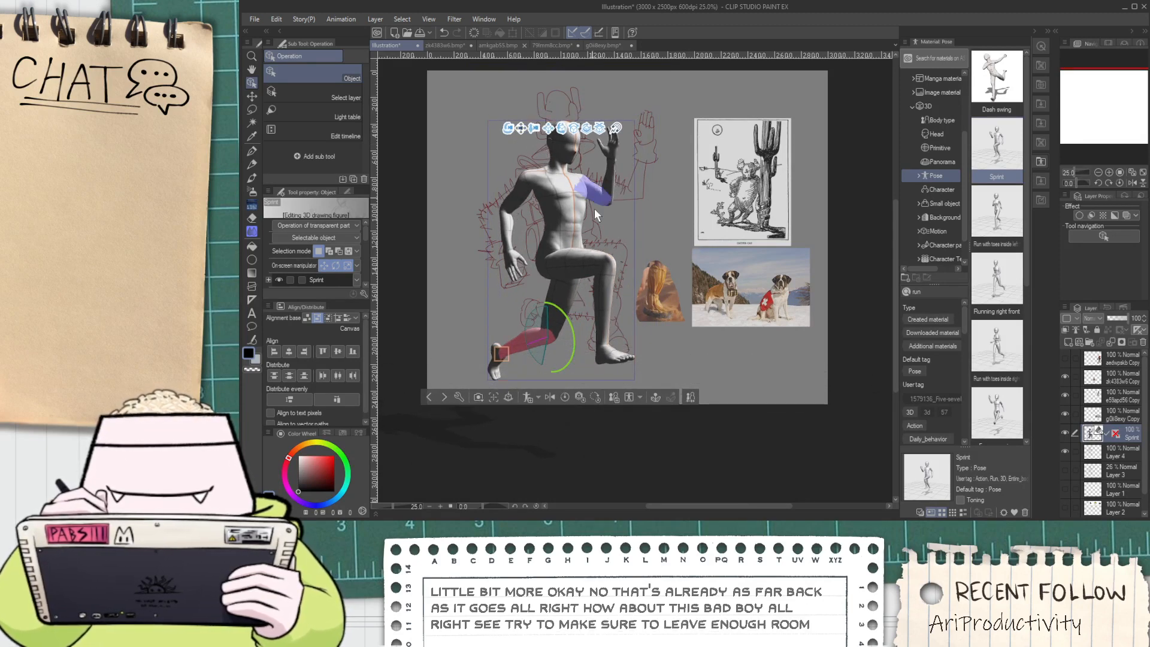
{"action": "left_click", "coordinate": [633, 259]}
{"action": "left_click_drag", "start_coordinate": [634, 259], "coordinate": [626, 253]}
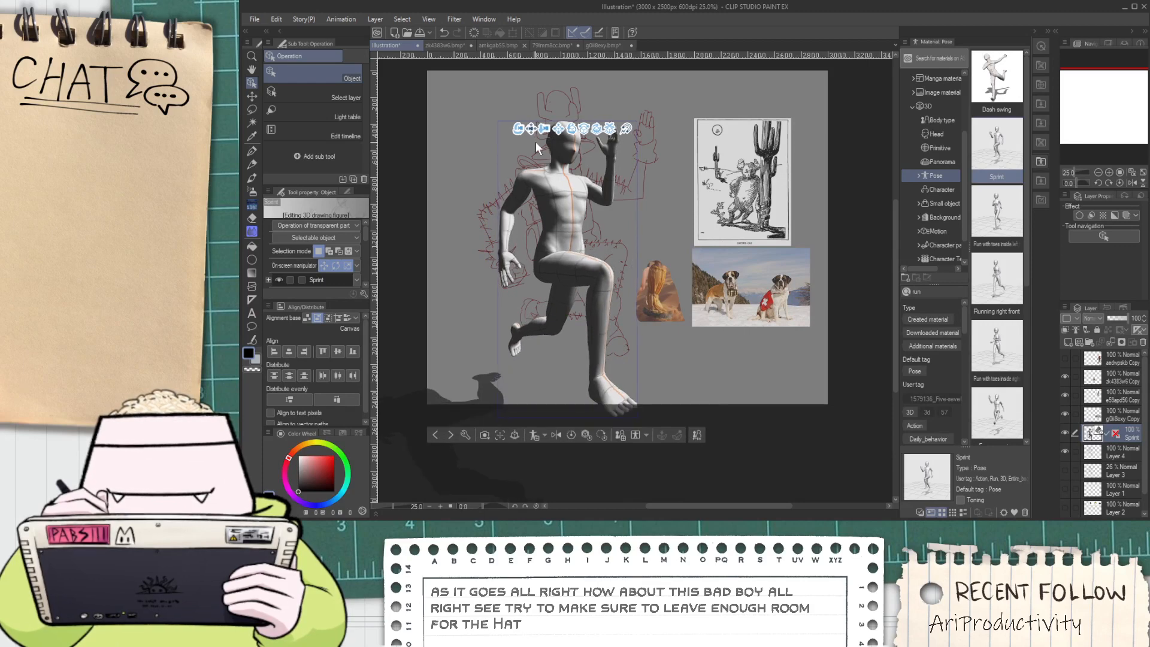
{"action": "left_click_drag", "start_coordinate": [531, 129], "coordinate": [526, 123]}
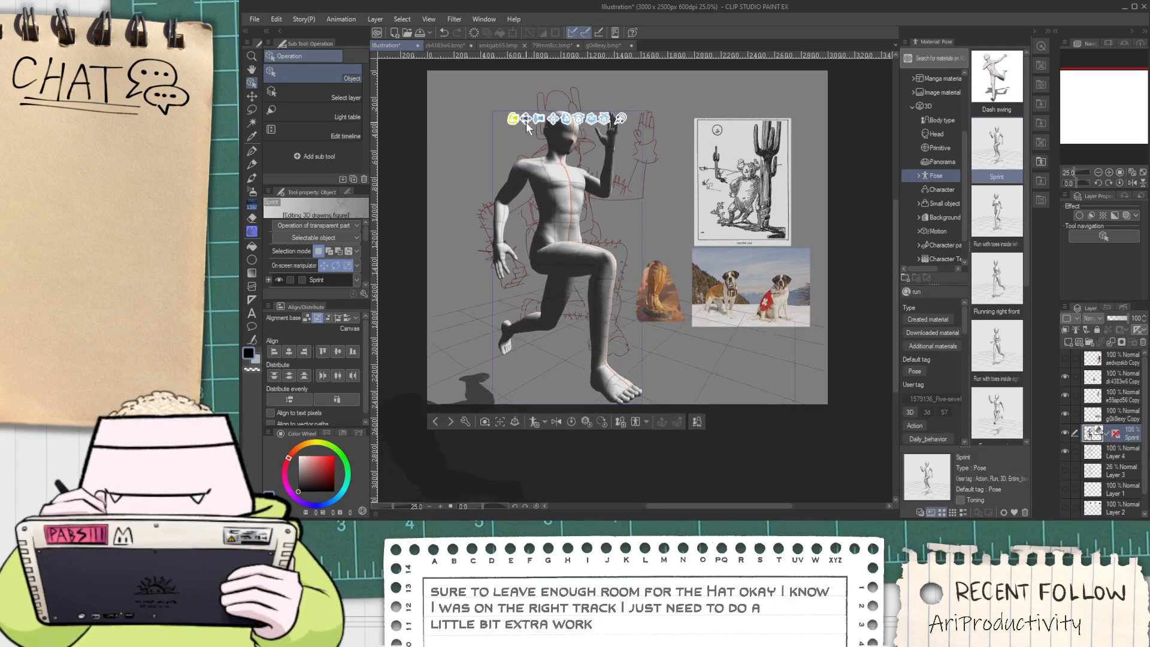
Fine-tune the figure's placement and camera angle, and bend the trailing lower leg higher behind the body
{"action": "left_click", "coordinate": [564, 136]}
{"action": "mouse_move", "coordinate": [566, 119]}
{"action": "left_mouse_down"}
{"action": "mouse_move", "coordinate": [582, 131]}
{"action": "mouse_move", "coordinate": [577, 116]}
{"action": "left_mouse_up"}
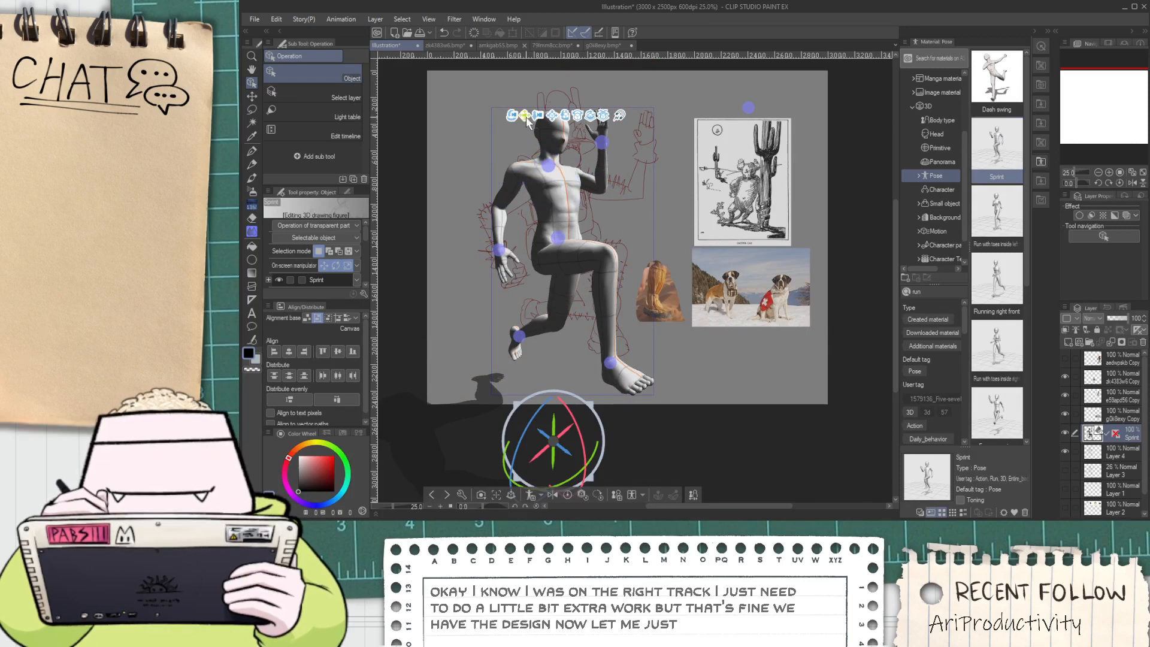
{"action": "mouse_move", "coordinate": [512, 115]}
{"action": "left_mouse_down"}
{"action": "mouse_move", "coordinate": [490, 124]}
{"action": "mouse_move", "coordinate": [502, 120]}
{"action": "left_mouse_up"}
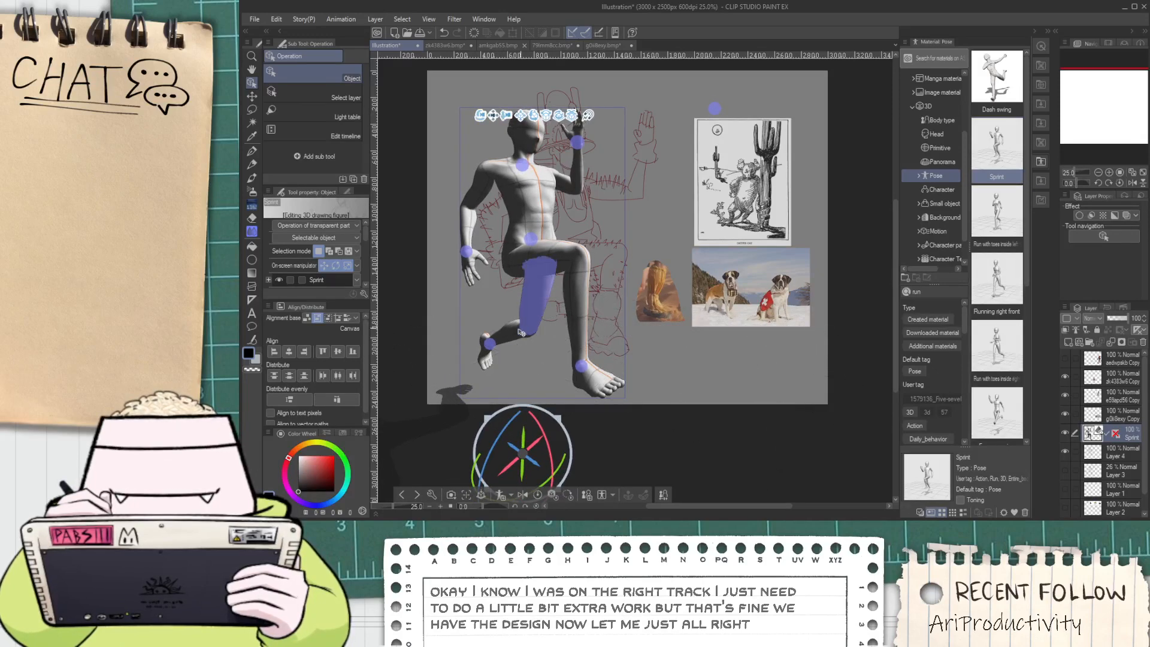
{"action": "left_click", "coordinate": [524, 321]}
{"action": "left_click_drag", "start_coordinate": [543, 316], "coordinate": [553, 329]}
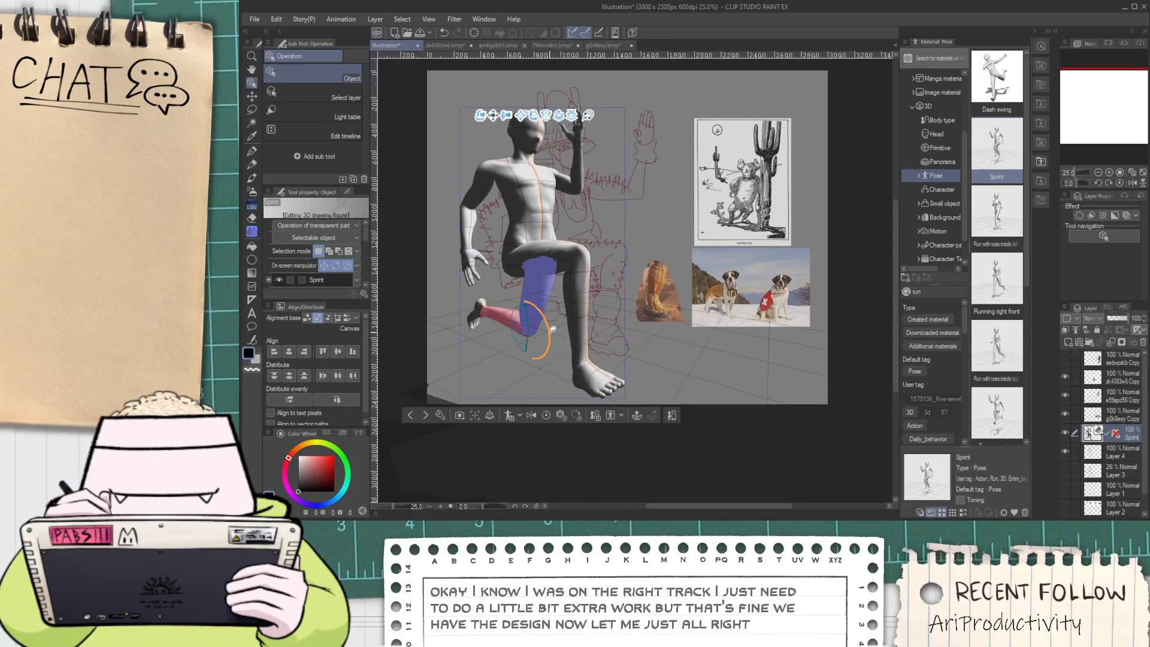
Lower the opacity of the Sprint 3D layer to 28%
{"action": "key", "text": "space"}
{"action": "left_click_drag", "start_coordinate": [643, 304], "coordinate": [656, 321]}
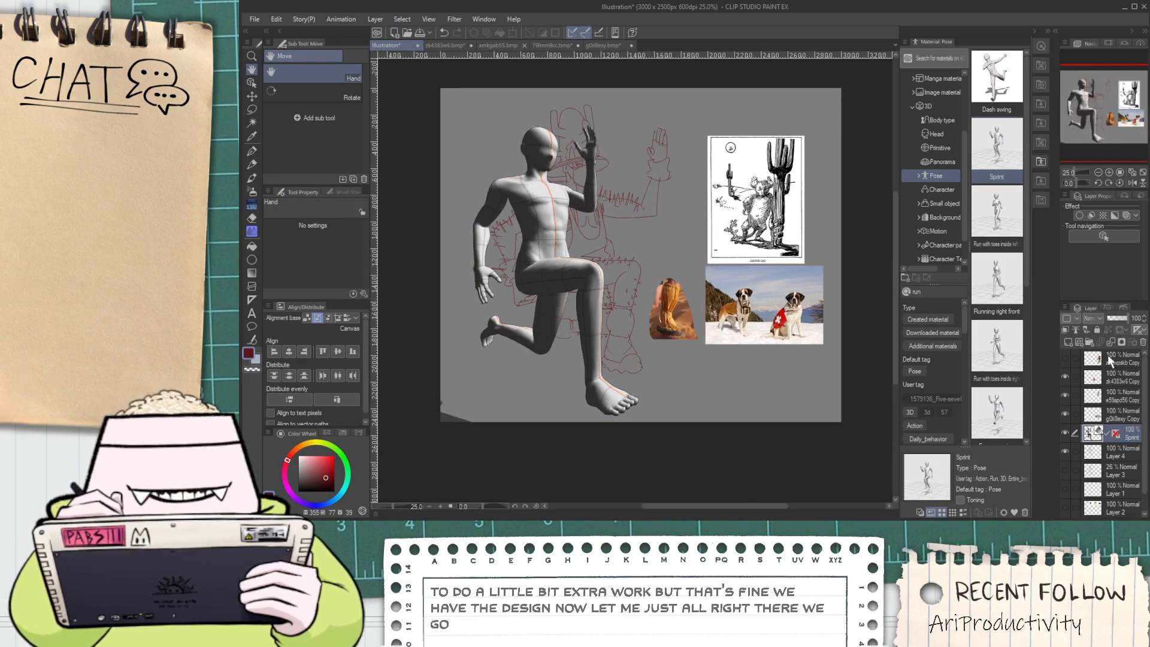
{"action": "left_click_drag", "start_coordinate": [1124, 317], "coordinate": [1113, 317]}
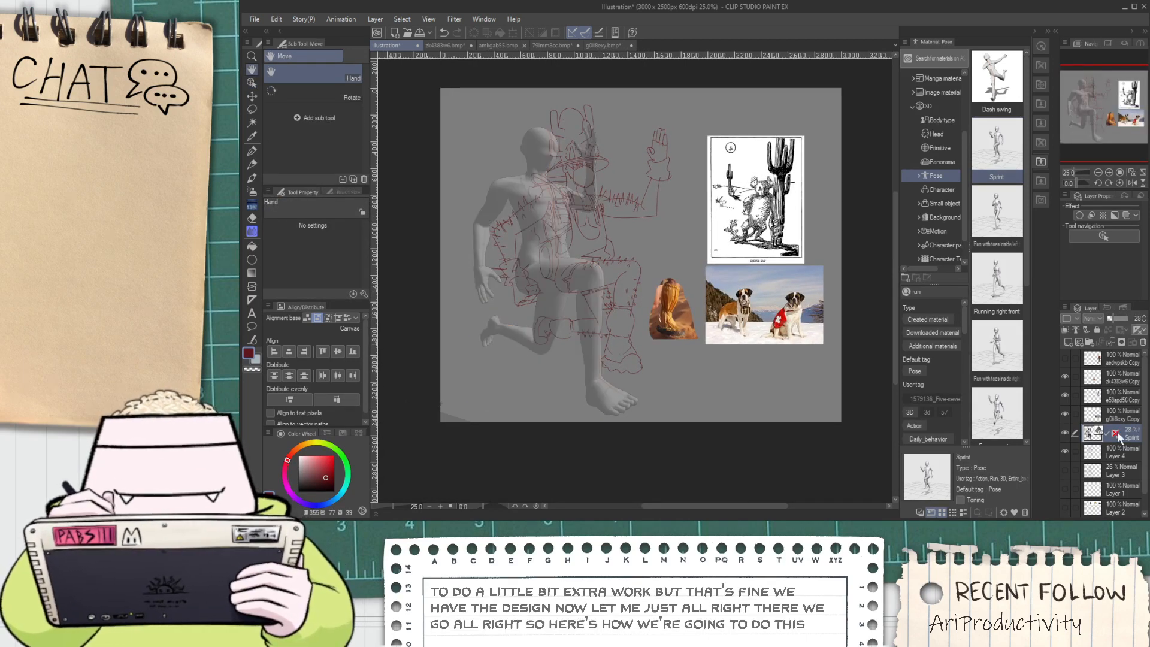
Shrink the red design sketch on Layer 4 and place it between the figure and the cactus illustration
{"action": "left_click", "coordinate": [1126, 466]}
{"action": "left_click", "coordinate": [1124, 452]}
{"action": "key", "text": "ctrl+t"}
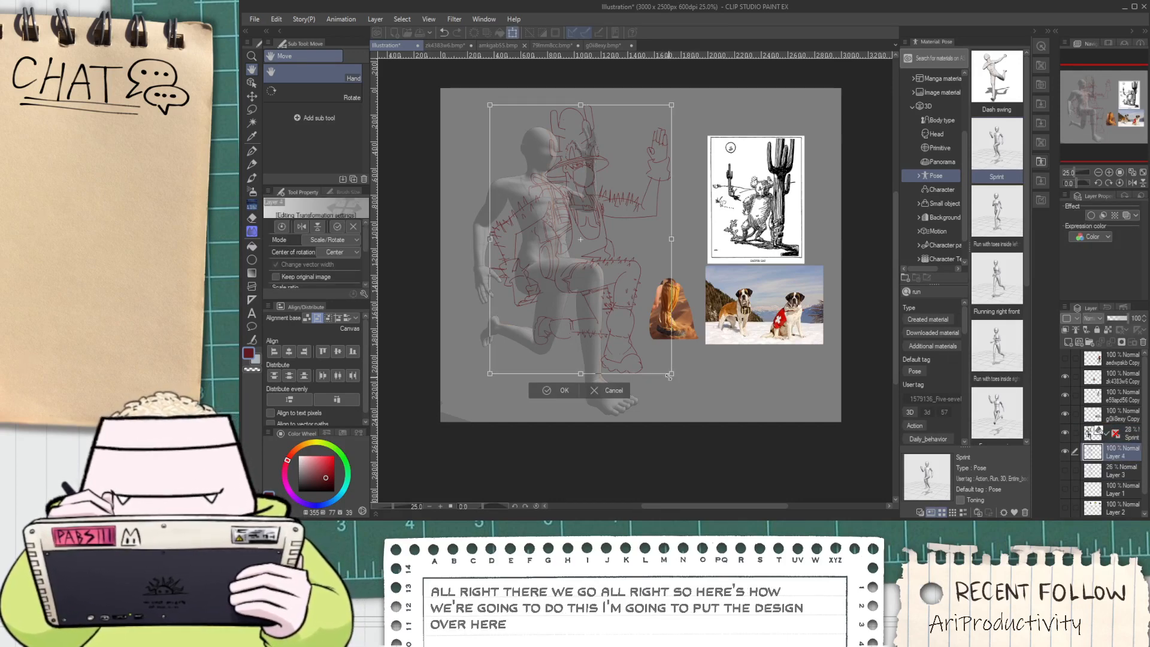
{"action": "left_click_drag", "start_coordinate": [669, 376], "coordinate": [608, 281]}
{"action": "left_click_drag", "start_coordinate": [550, 211], "coordinate": [657, 211]}
{"action": "left_click_drag", "start_coordinate": [714, 281], "coordinate": [699, 260]}
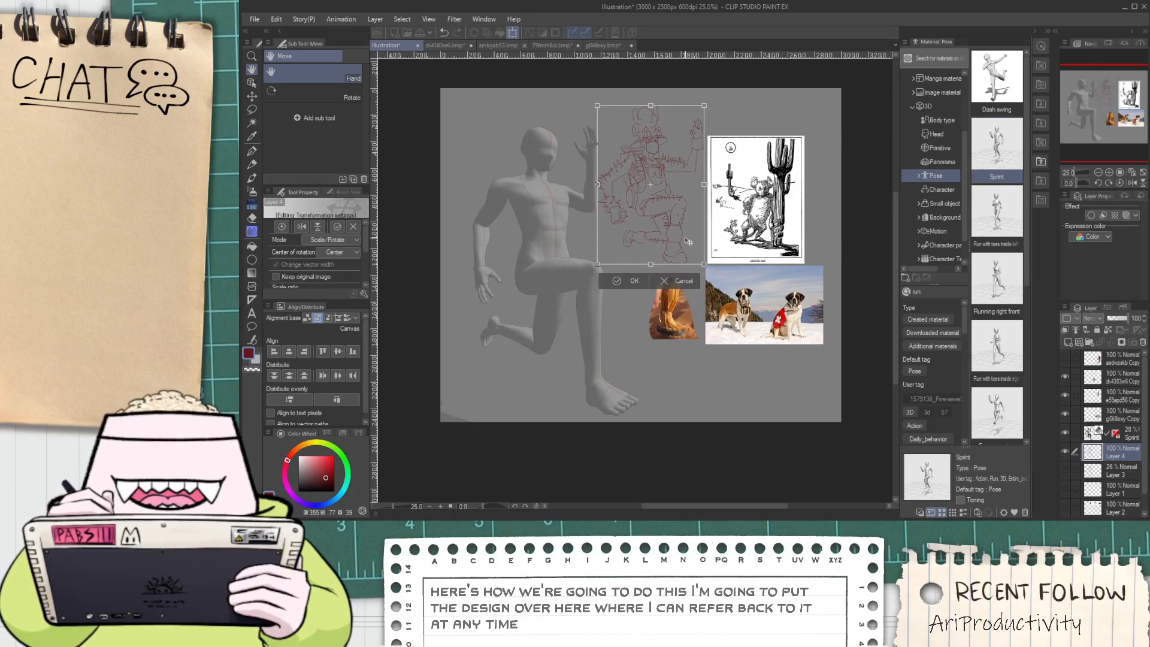
{"action": "left_click", "coordinate": [636, 279]}
{"action": "scroll", "coordinate": [635, 131], "scroll_direction": "up", "scroll_amount": 2}
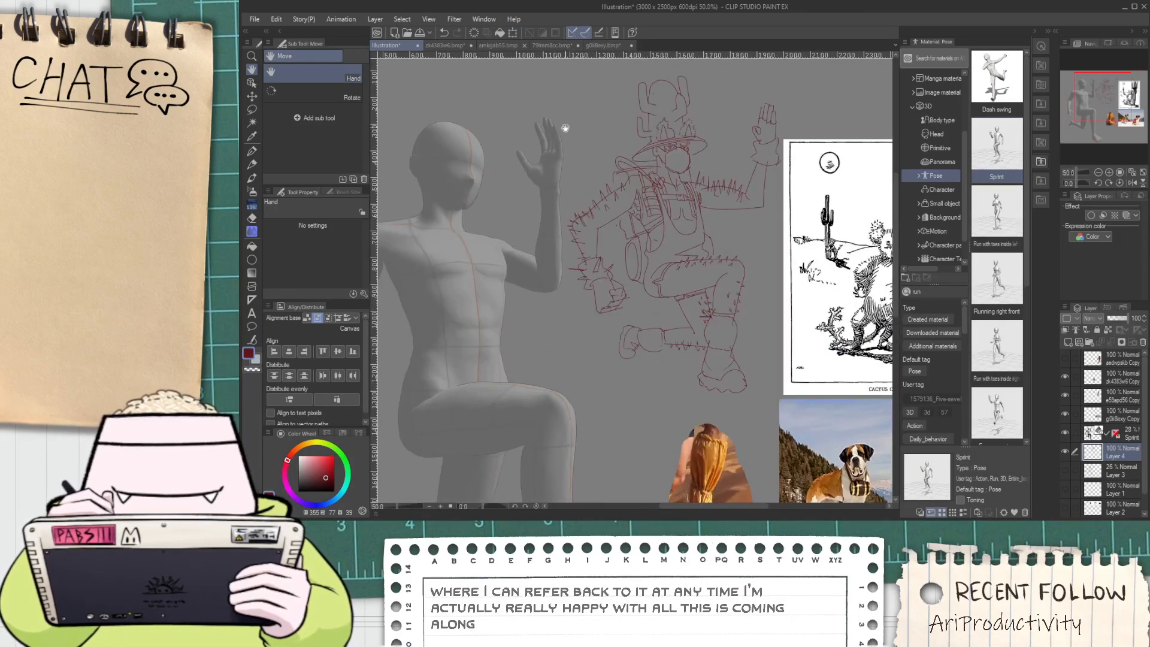
{"action": "scroll", "coordinate": [566, 128], "scroll_direction": "down", "scroll_amount": 2}
{"action": "scroll", "coordinate": [1119, 410], "scroll_direction": "down", "scroll_amount": 1}
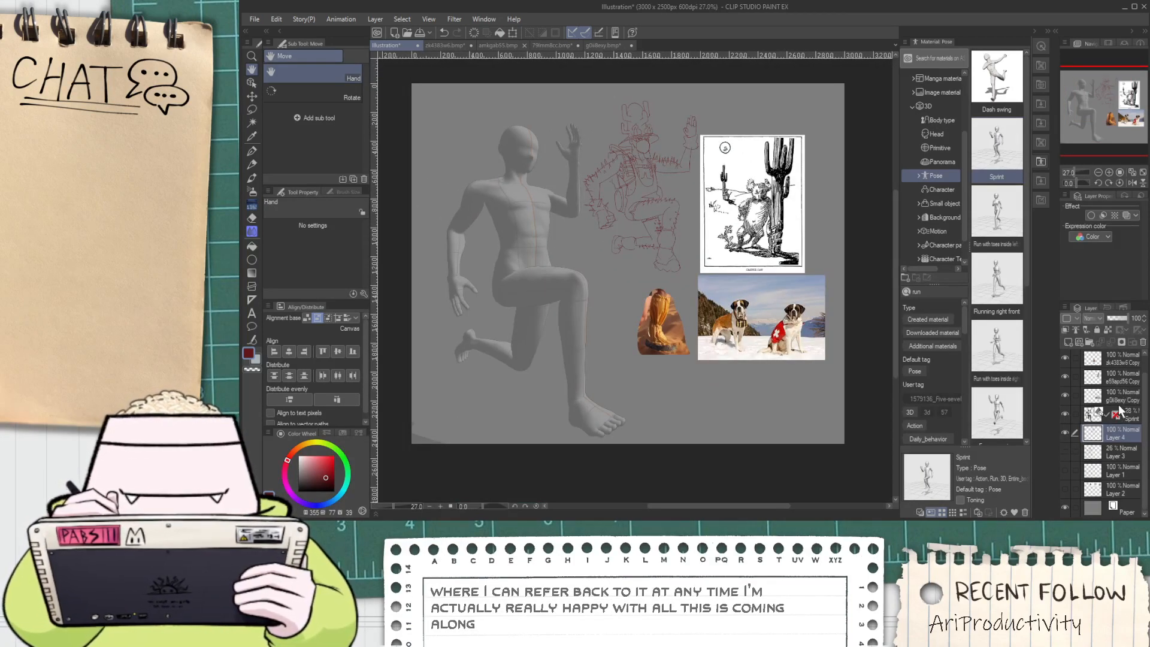
Move the cactus illustration and dog photo to the canvas's right edge, and place the boot image below the dogs
{"action": "scroll", "coordinate": [1120, 459], "scroll_direction": "up", "scroll_amount": 1}
{"action": "left_click", "coordinate": [1119, 414]}
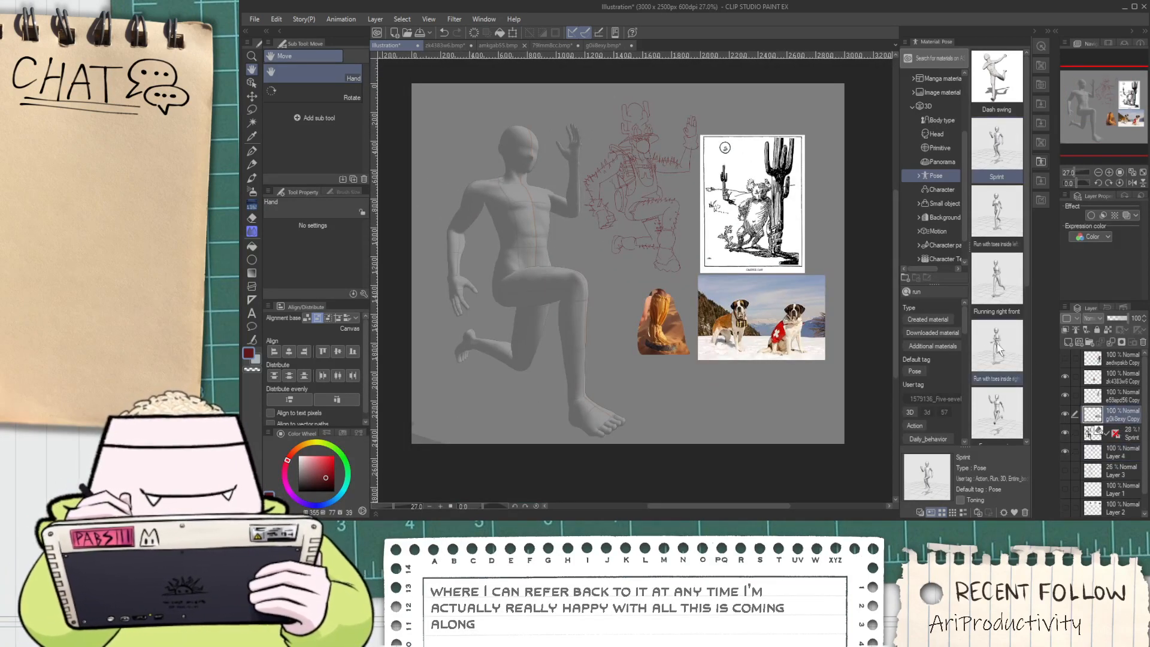
{"action": "key", "text": "k"}
{"action": "mouse_move", "coordinate": [803, 270]}
{"action": "left_mouse_down"}
{"action": "mouse_move", "coordinate": [817, 271]}
{"action": "mouse_move", "coordinate": [807, 289]}
{"action": "left_mouse_up"}
{"action": "left_click", "coordinate": [1106, 395]}
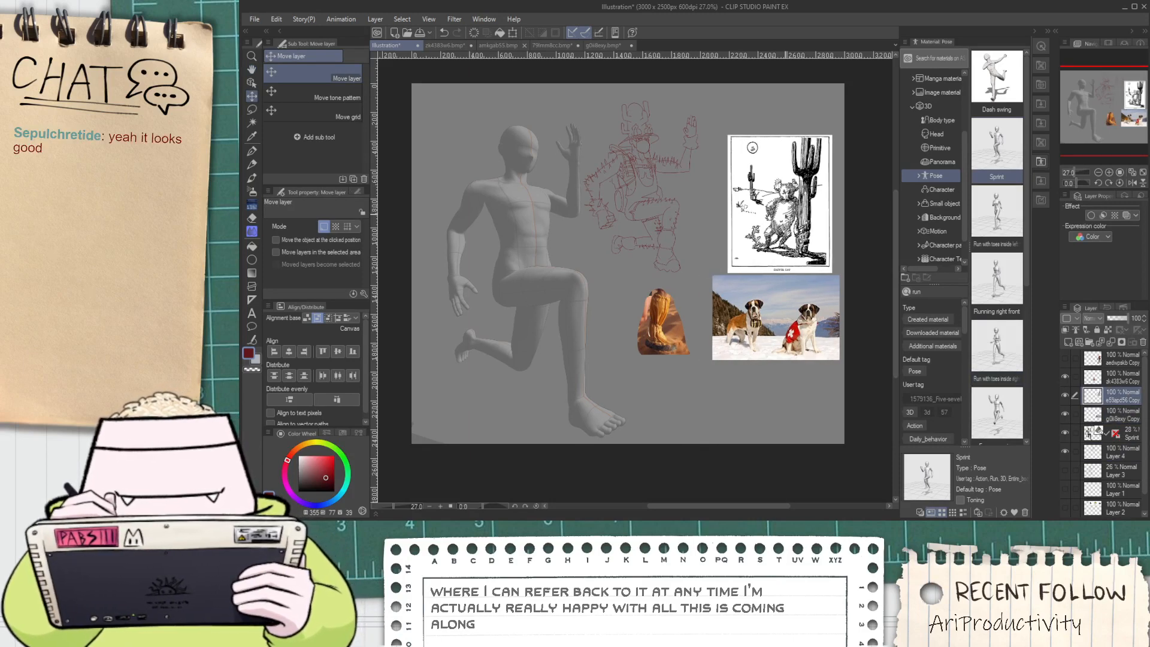
{"action": "left_click", "coordinate": [1113, 377]}
{"action": "left_click_drag", "start_coordinate": [662, 323], "coordinate": [713, 375]}
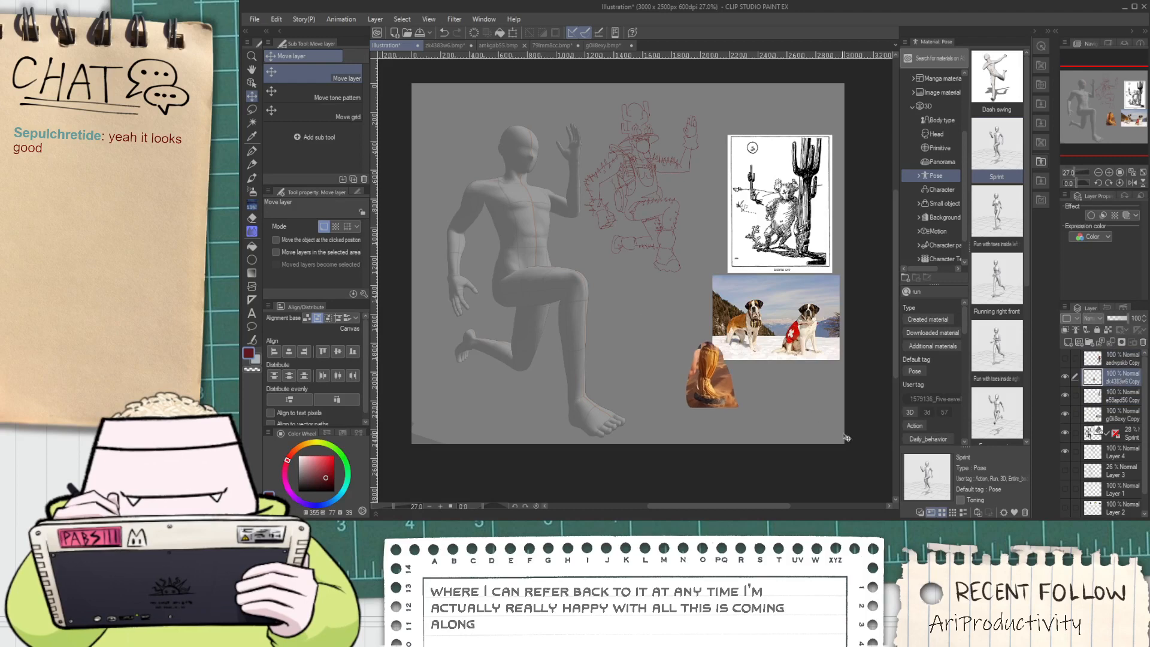
{"action": "scroll", "coordinate": [825, 455], "scroll_direction": "right", "scroll_amount": 10}
{"action": "left_click_drag", "start_coordinate": [825, 455], "coordinate": [684, 456]}
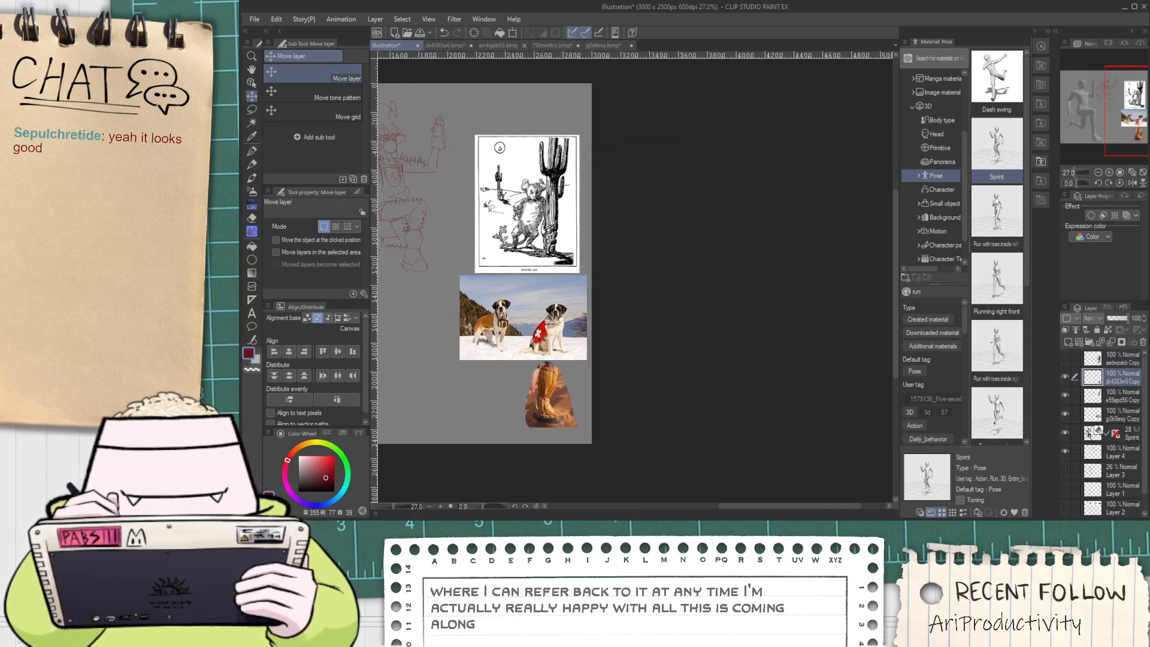
Add a new vector layer above the reference images and set up the Milli Pen with black for drawing
{"action": "left_click", "coordinate": [1082, 358]}
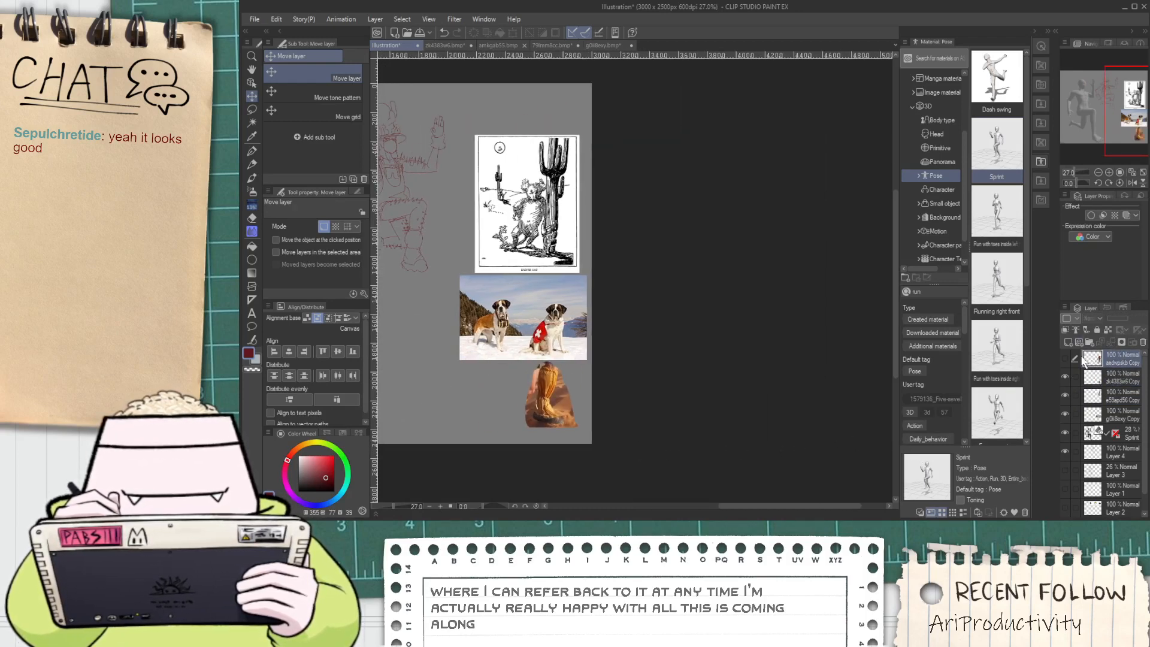
{"action": "left_click", "coordinate": [1078, 342]}
{"action": "key", "text": "p"}
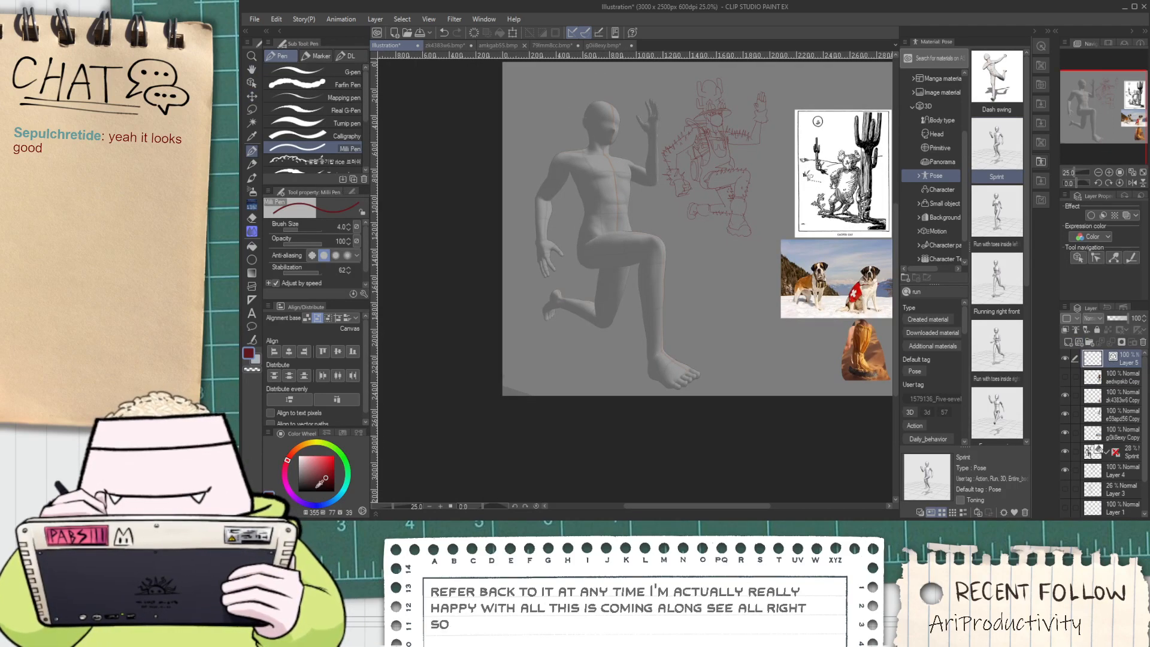
{"action": "left_click", "coordinate": [299, 491]}
{"action": "scroll", "coordinate": [588, 172], "scroll_direction": "up", "scroll_amount": 1}
{"action": "key", "text": "space"}
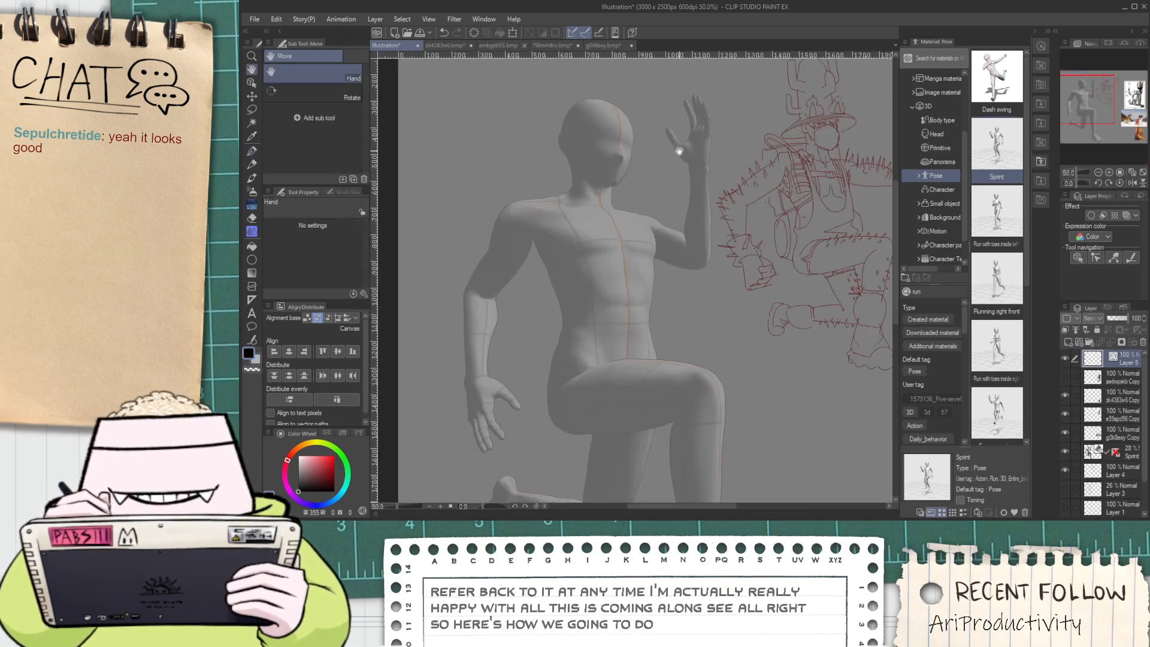
{"action": "scroll", "coordinate": [513, 188], "scroll_direction": "up", "scroll_amount": 2}
{"action": "scroll", "coordinate": [560, 208], "scroll_direction": "down", "scroll_amount": 1}
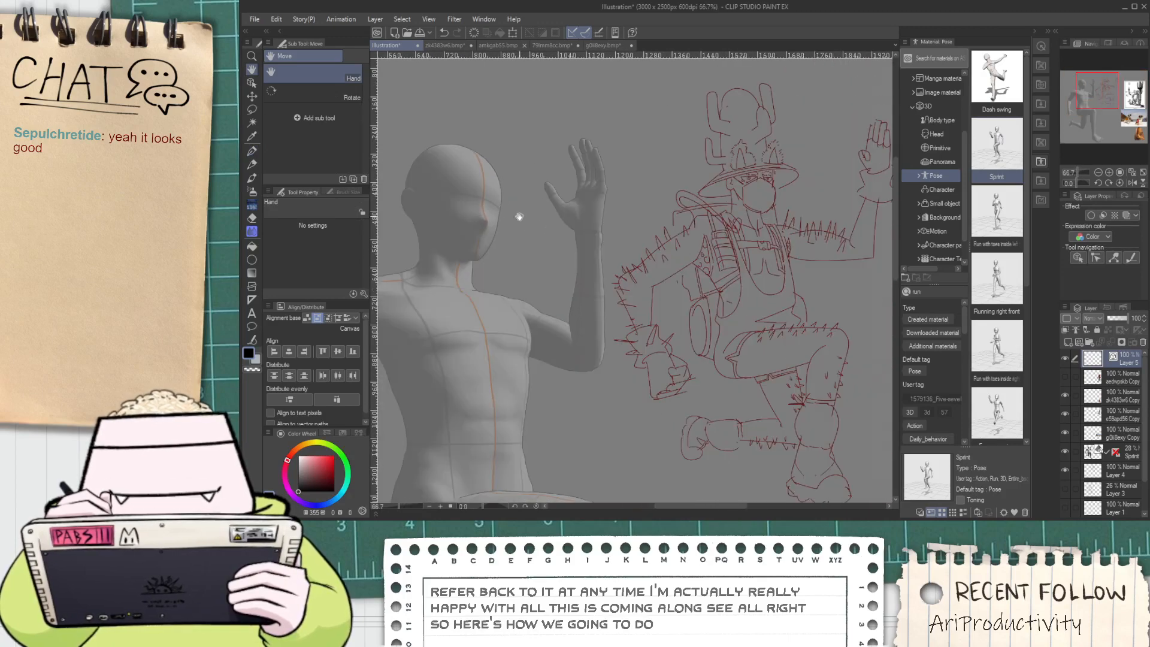
{"action": "left_click_drag", "start_coordinate": [465, 213], "coordinate": [514, 239]}
{"action": "scroll", "coordinate": [540, 252], "scroll_direction": "up", "scroll_amount": 1}
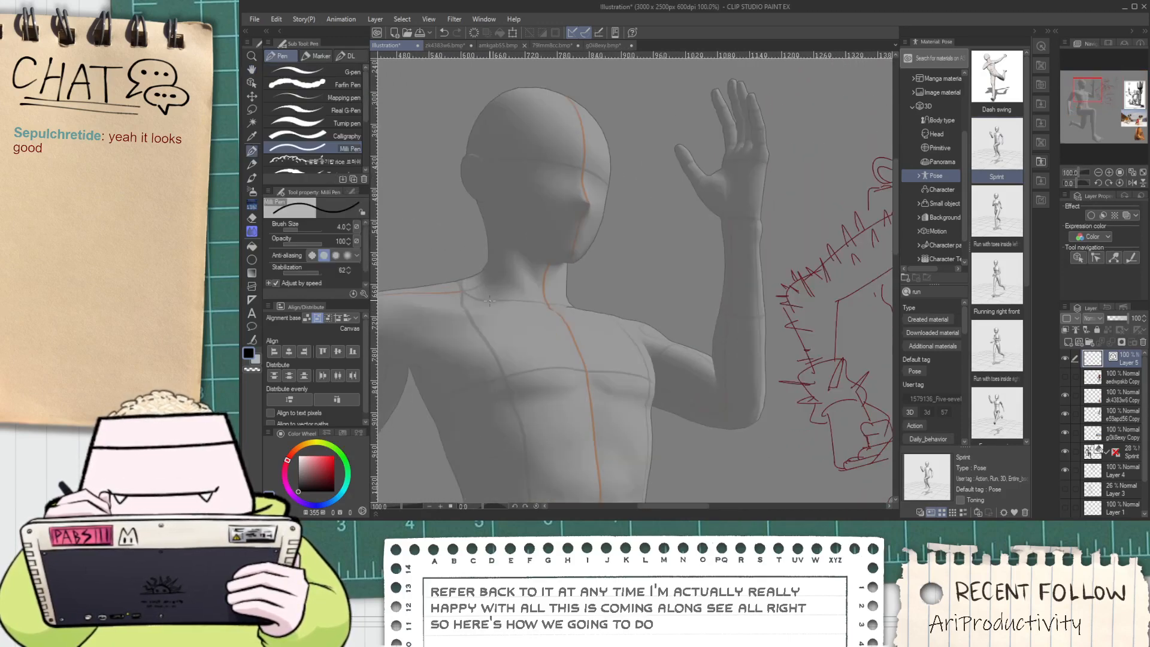
{"action": "scroll", "coordinate": [565, 271], "scroll_direction": "down", "scroll_amount": 2}
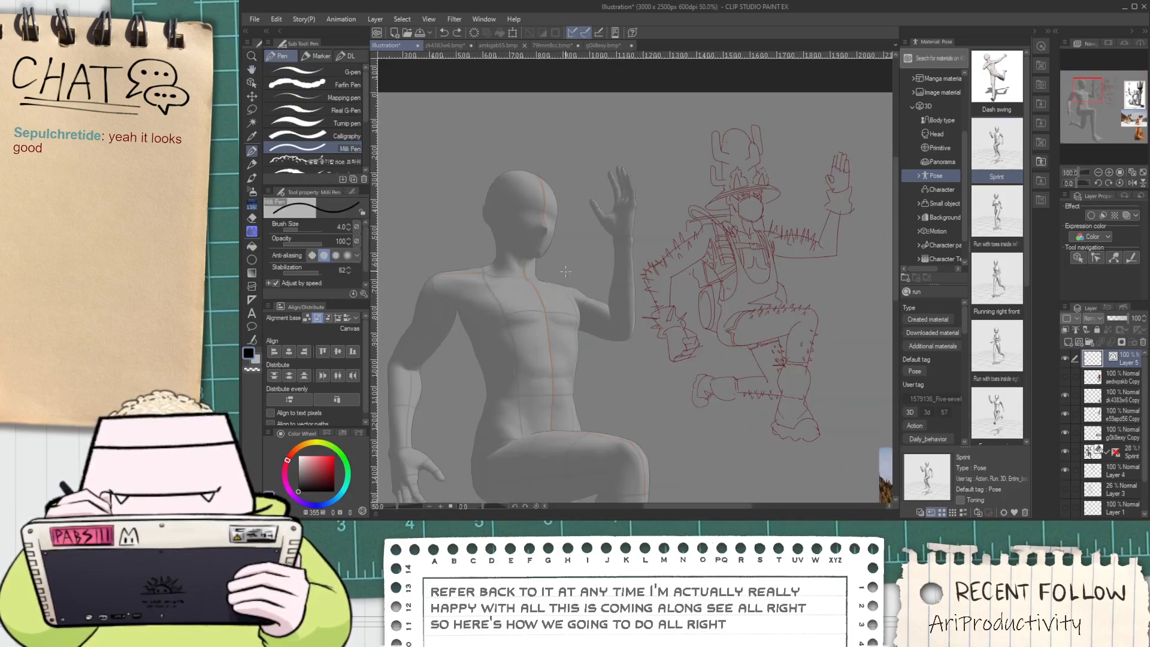
Reselect the Sprint figure and slightly exaggerate its arm and body proportions
{"action": "left_click", "coordinate": [1132, 455]}
{"action": "key", "text": "o"}
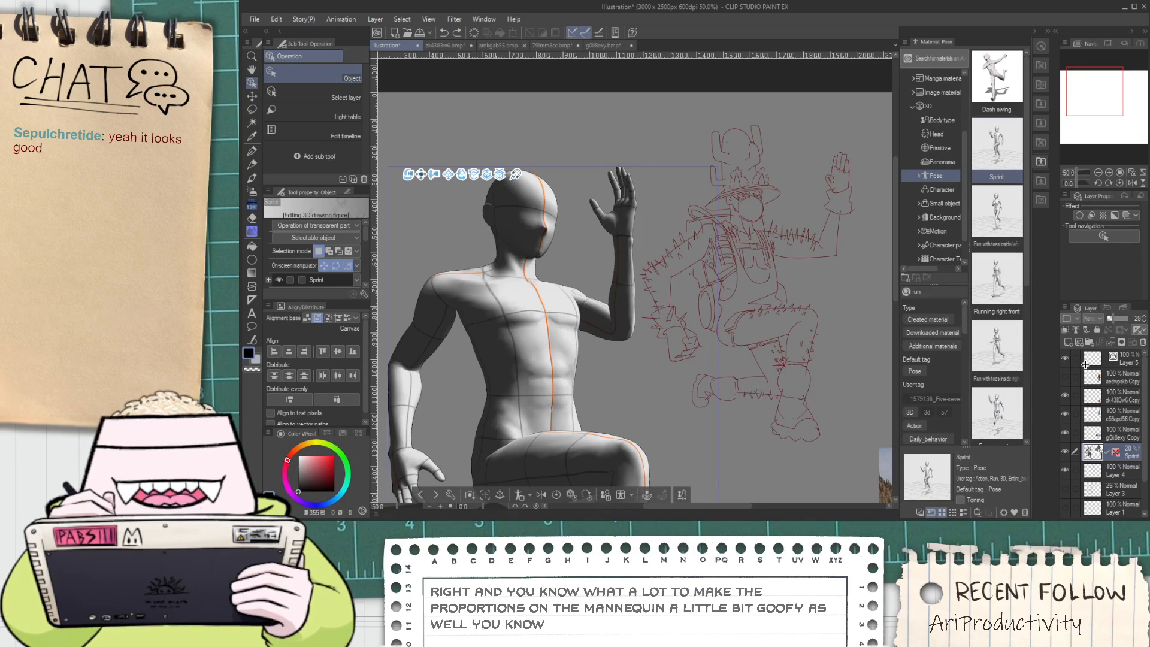
{"action": "left_click_drag", "start_coordinate": [1083, 364], "coordinate": [1091, 367]}
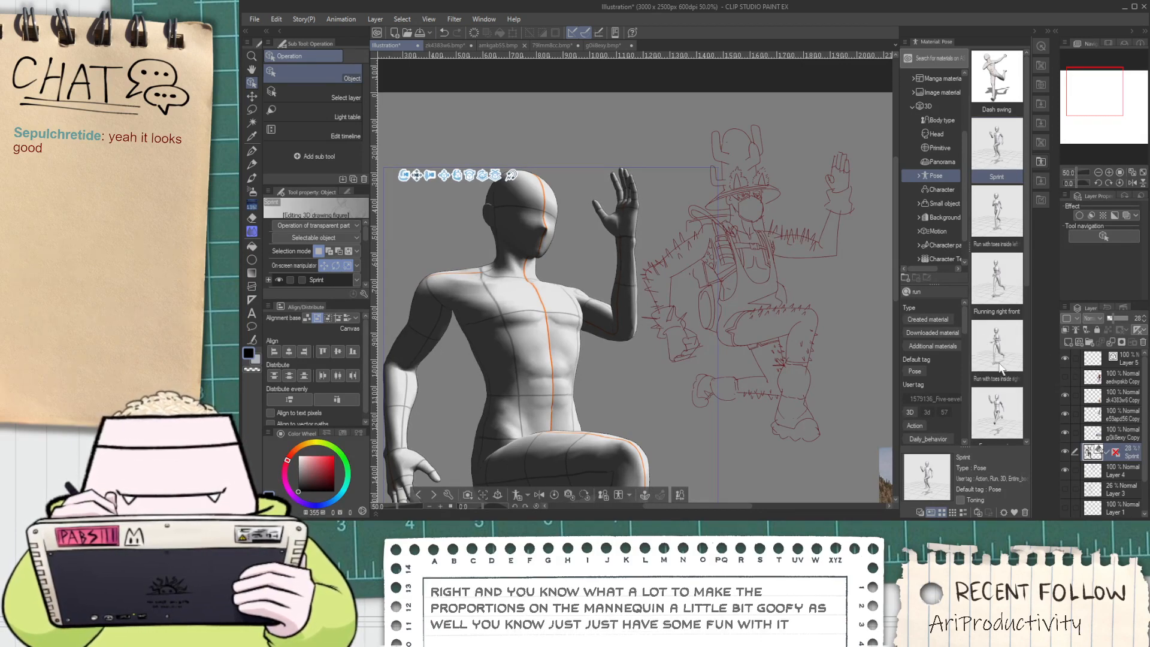
{"action": "left_click_drag", "start_coordinate": [1077, 364], "coordinate": [1066, 363]}
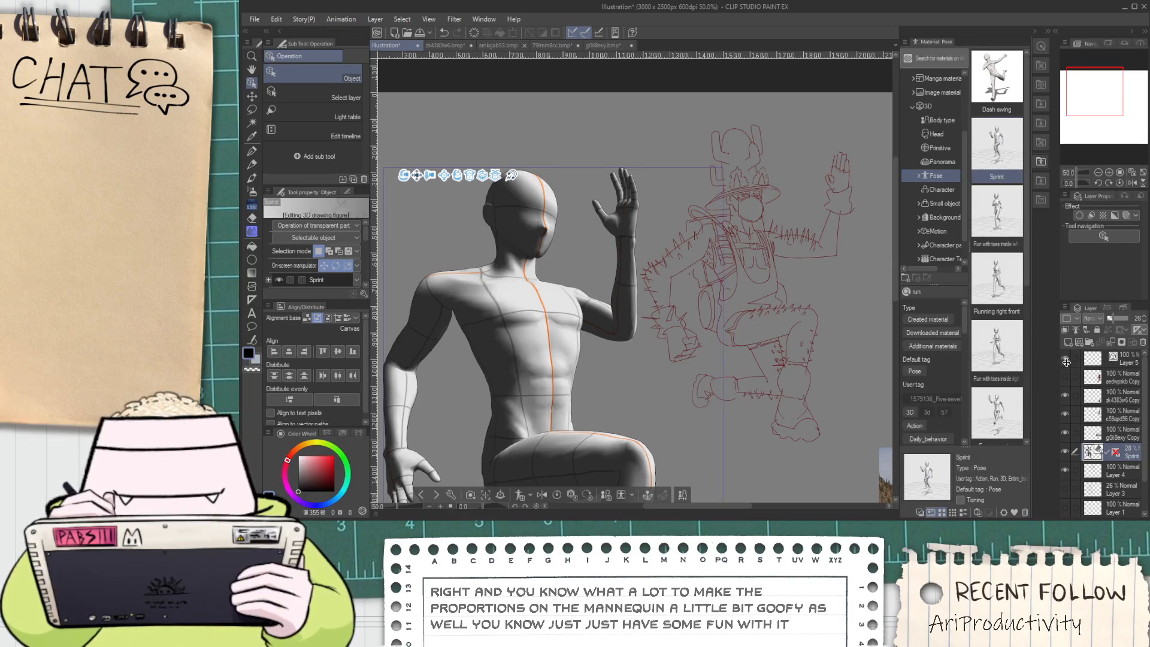
Lengthen the Sprint figure's legs to an exaggerated but still usable proportion, keeping the head near the canvas's upper edge
{"action": "key", "text": "ctrl+minus"}
{"action": "key", "text": "ctrl+minus"}
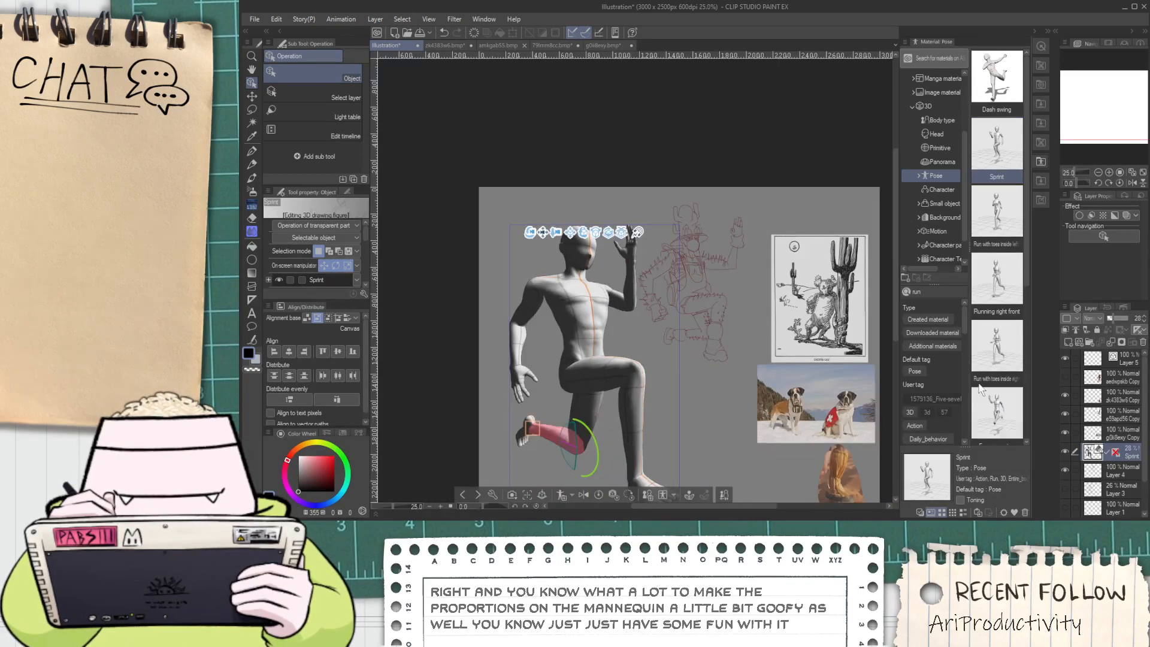
{"action": "left_click_drag", "start_coordinate": [1096, 365], "coordinate": [1050, 296]}
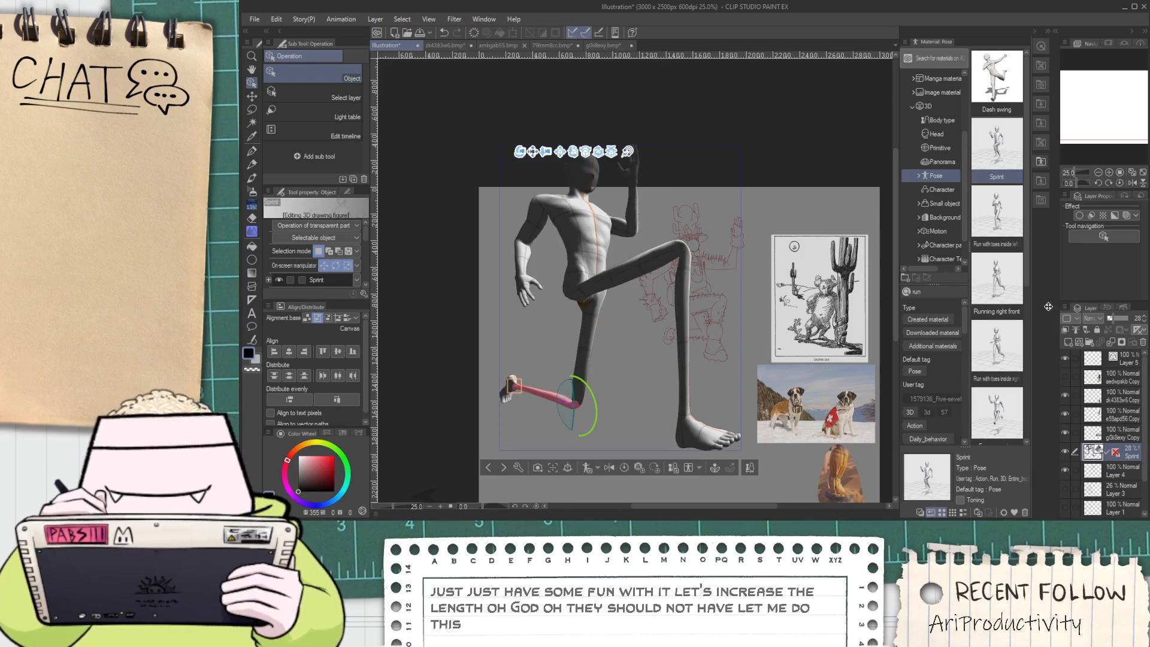
{"action": "left_click_drag", "start_coordinate": [1048, 306], "coordinate": [1078, 343]}
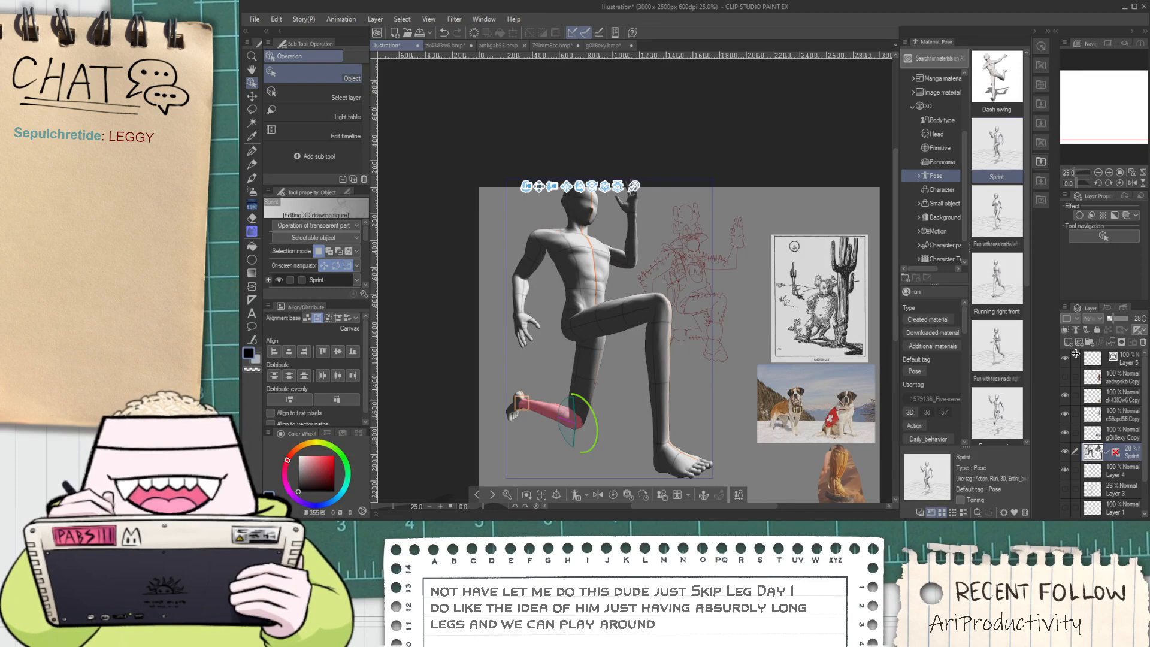
{"action": "left_click_drag", "start_coordinate": [1078, 344], "coordinate": [1084, 343]}
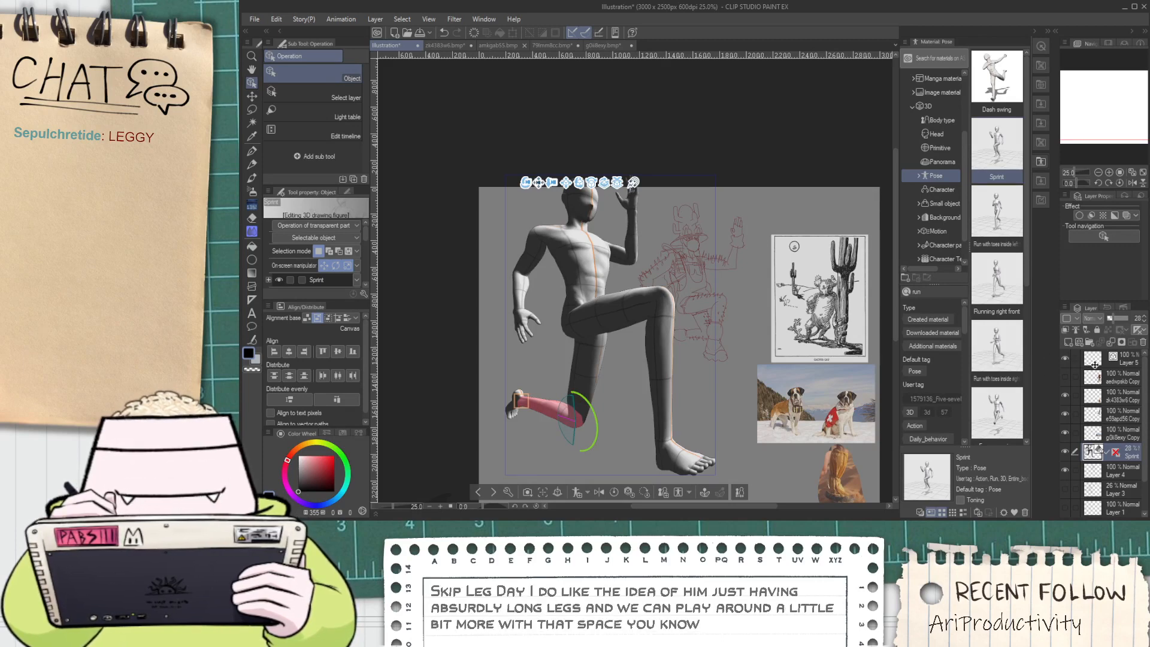
Lengthen the Sprint figure's neck and torso, then reduce and reposition it so nearly the whole body fits inside the canvas
{"action": "left_click_drag", "start_coordinate": [1079, 352], "coordinate": [1088, 346]}
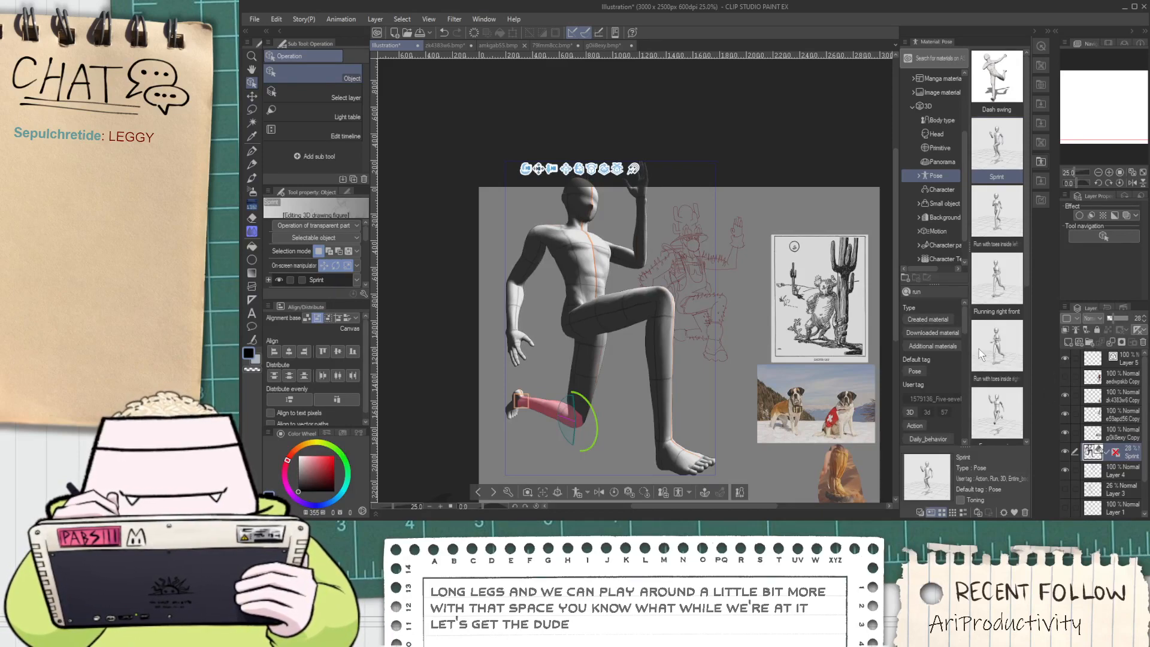
{"action": "left_click_drag", "start_coordinate": [1083, 363], "coordinate": [1085, 355]}
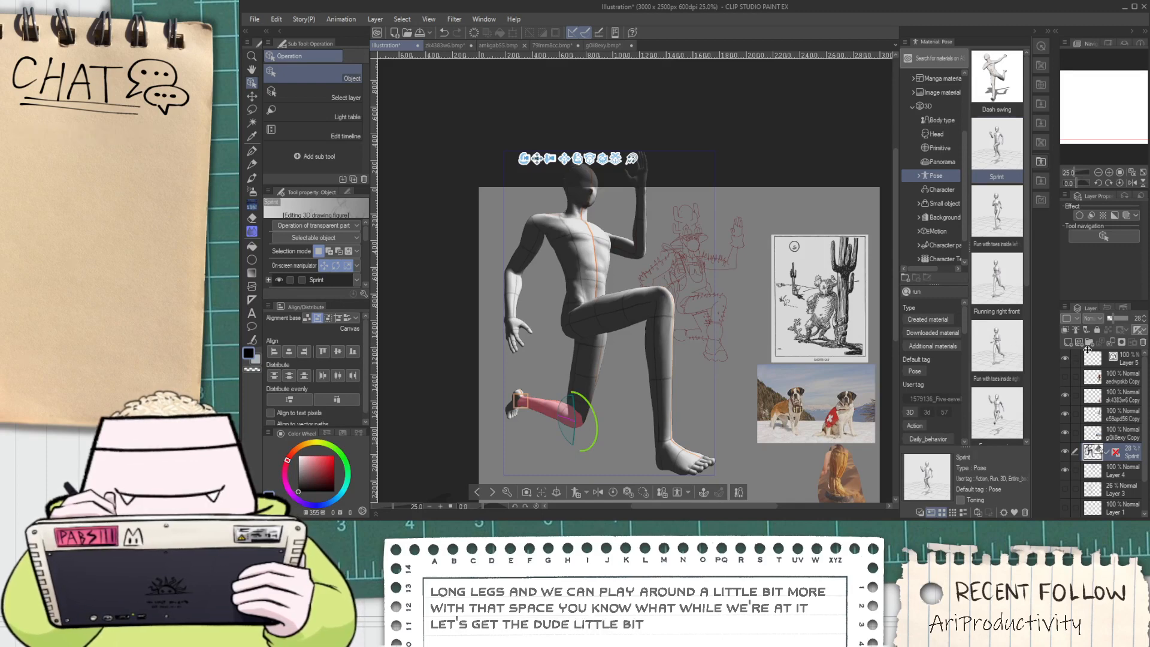
{"action": "left_click_drag", "start_coordinate": [536, 161], "coordinate": [547, 198]}
{"action": "scroll", "coordinate": [548, 197], "scroll_direction": "down", "scroll_amount": 4}
{"action": "scroll", "coordinate": [565, 263], "scroll_direction": "up", "scroll_amount": 4}
{"action": "key", "text": "space"}
{"action": "left_click_drag", "start_coordinate": [562, 264], "coordinate": [621, 399]}
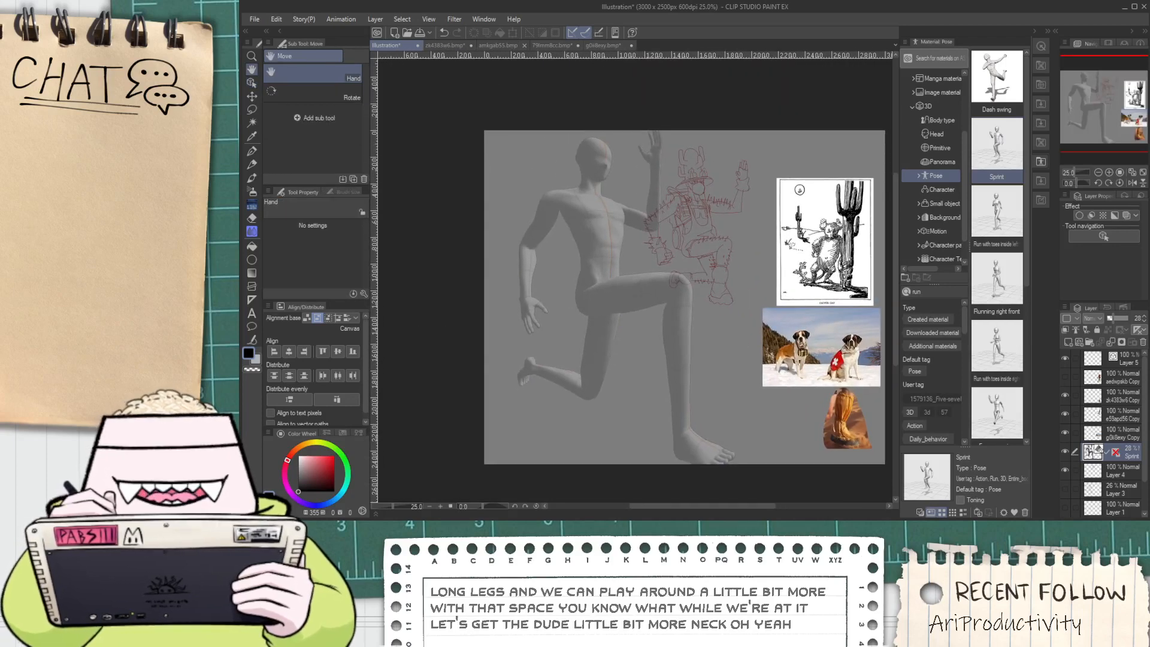
{"action": "left_click", "coordinate": [626, 214]}
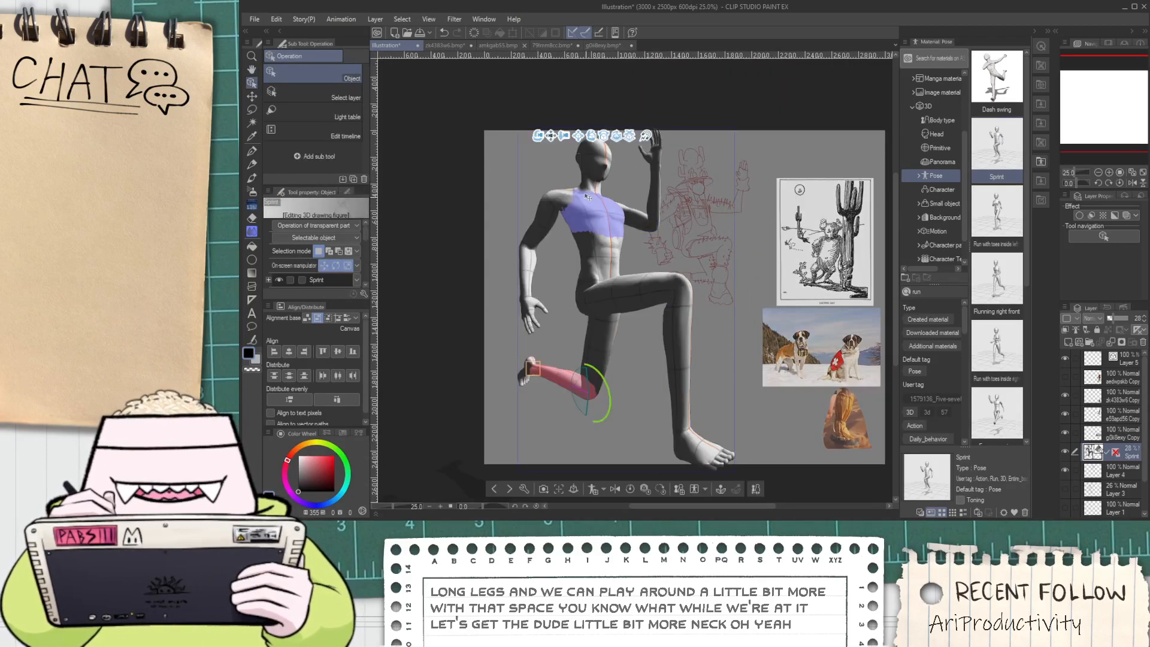
{"action": "left_click_drag", "start_coordinate": [564, 136], "coordinate": [558, 169]}
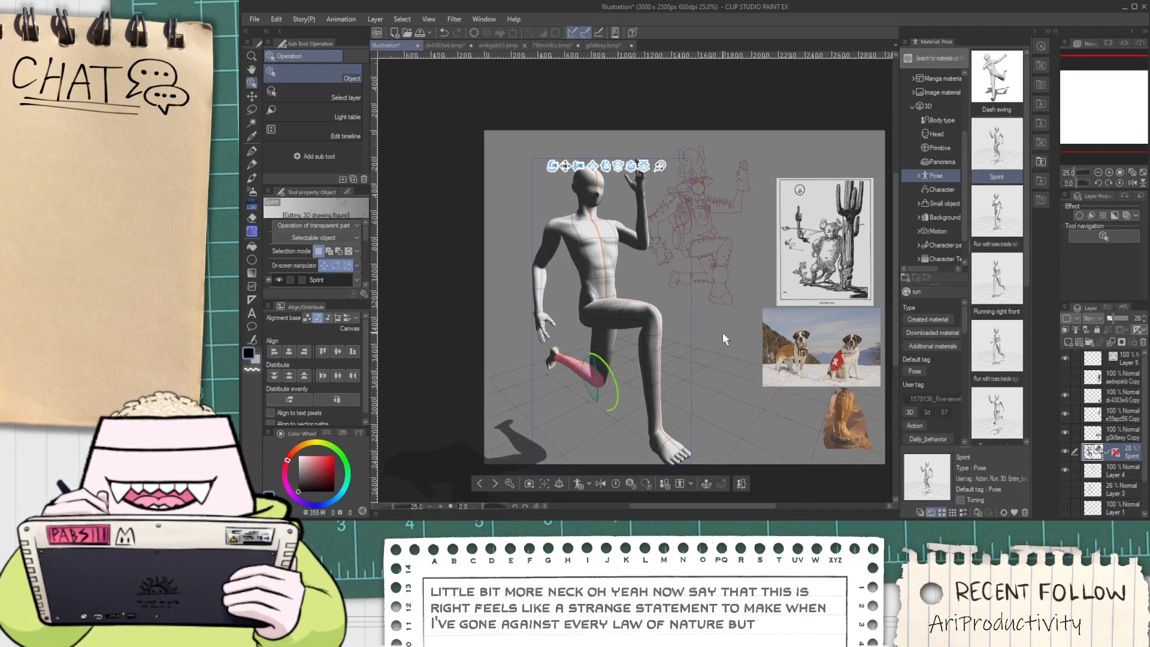
{"action": "left_click_drag", "start_coordinate": [722, 332], "coordinate": [699, 329]}
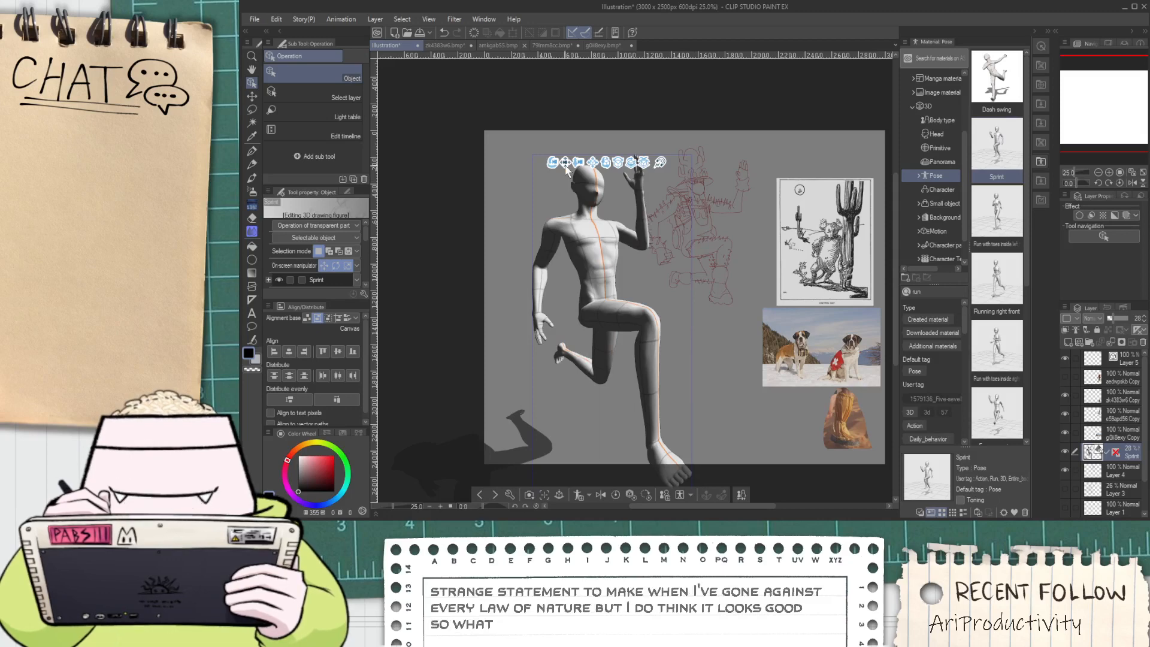
{"action": "left_click_drag", "start_coordinate": [606, 162], "coordinate": [607, 161]}
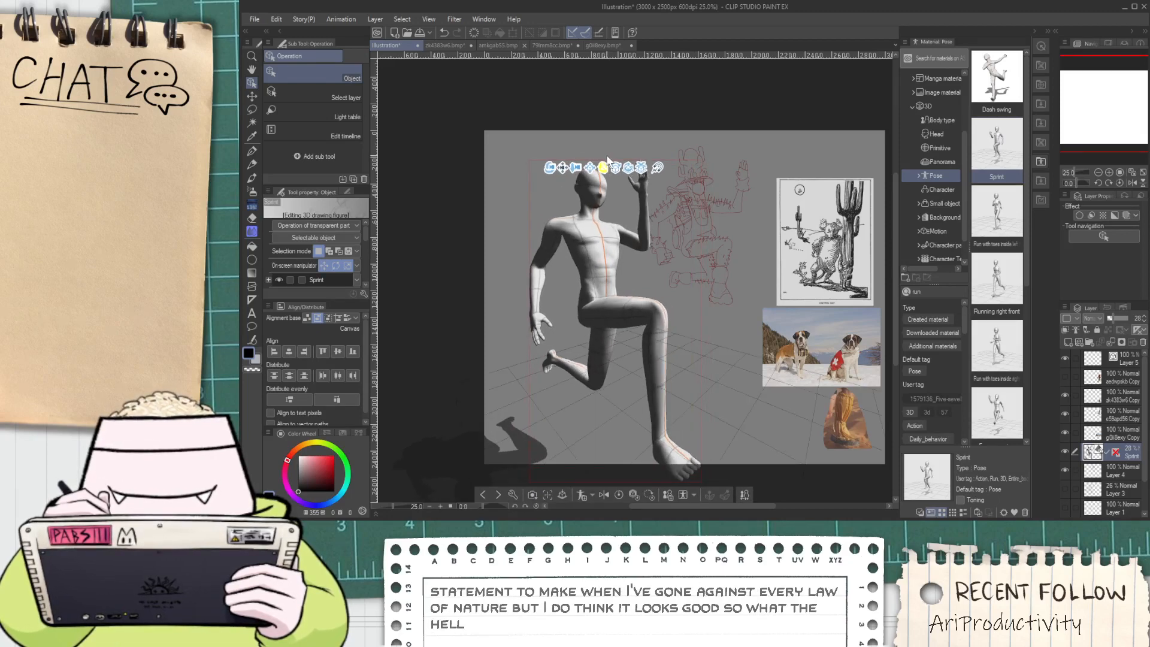
Raise the figure's front thigh and rotate it slightly outward so the knee sits higher in front of the hips
{"action": "left_click", "coordinate": [614, 319]}
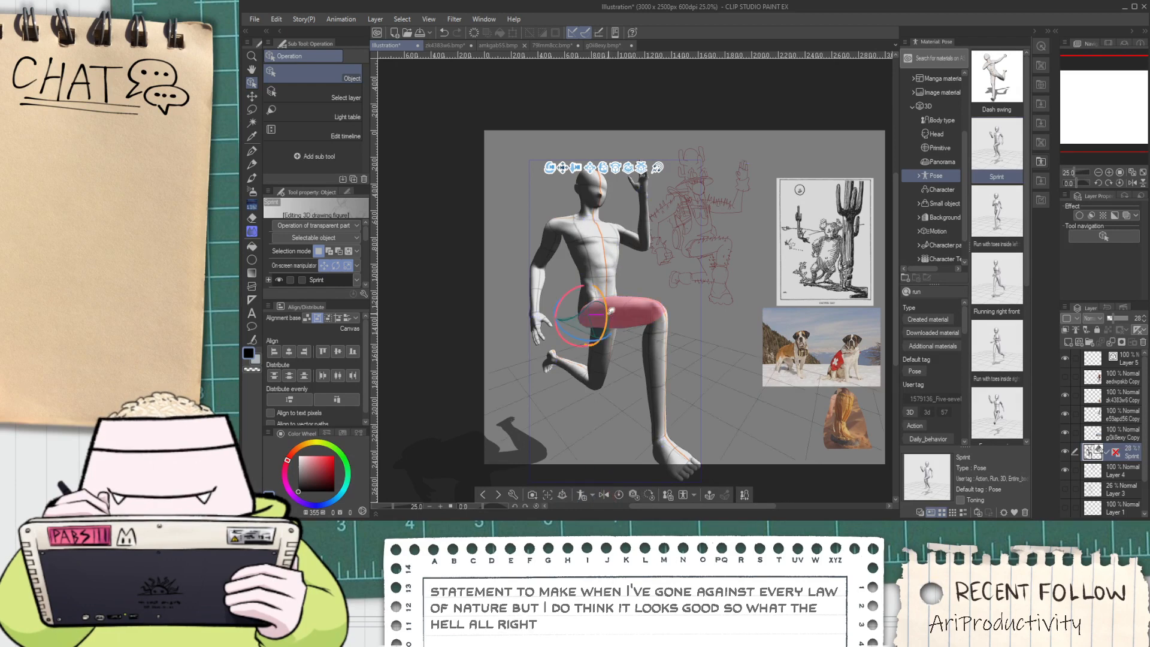
{"action": "left_click_drag", "start_coordinate": [614, 320], "coordinate": [680, 298]}
{"action": "left_click", "coordinate": [658, 329]}
{"action": "left_click", "coordinate": [619, 307]}
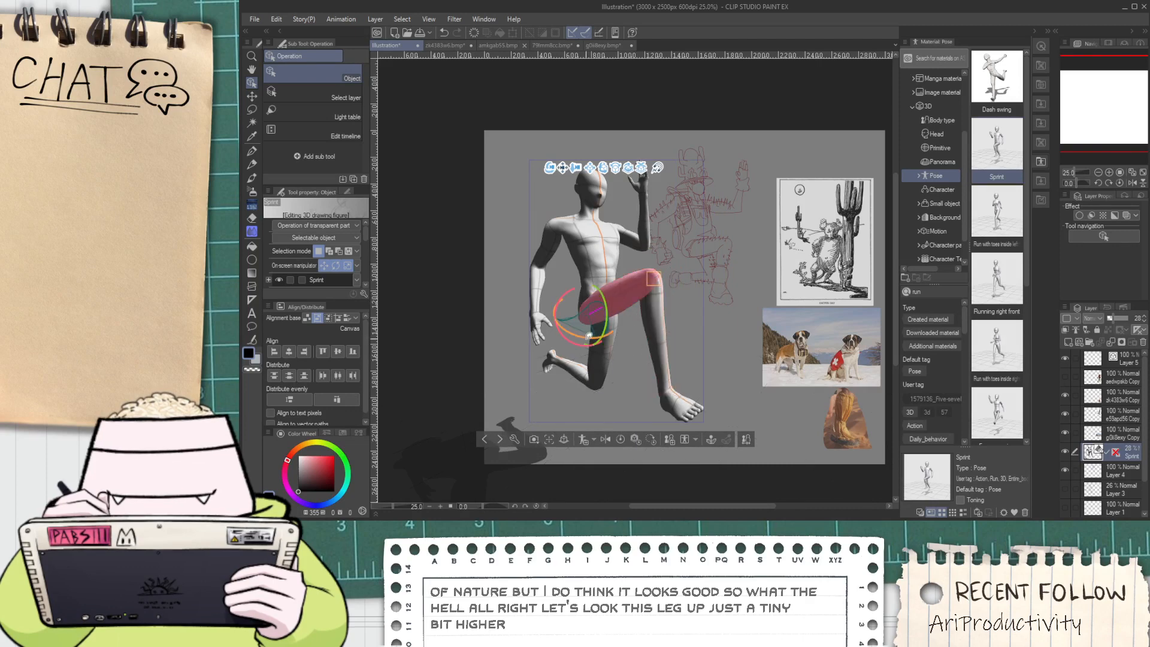
{"action": "left_click_drag", "start_coordinate": [587, 333], "coordinate": [611, 354]}
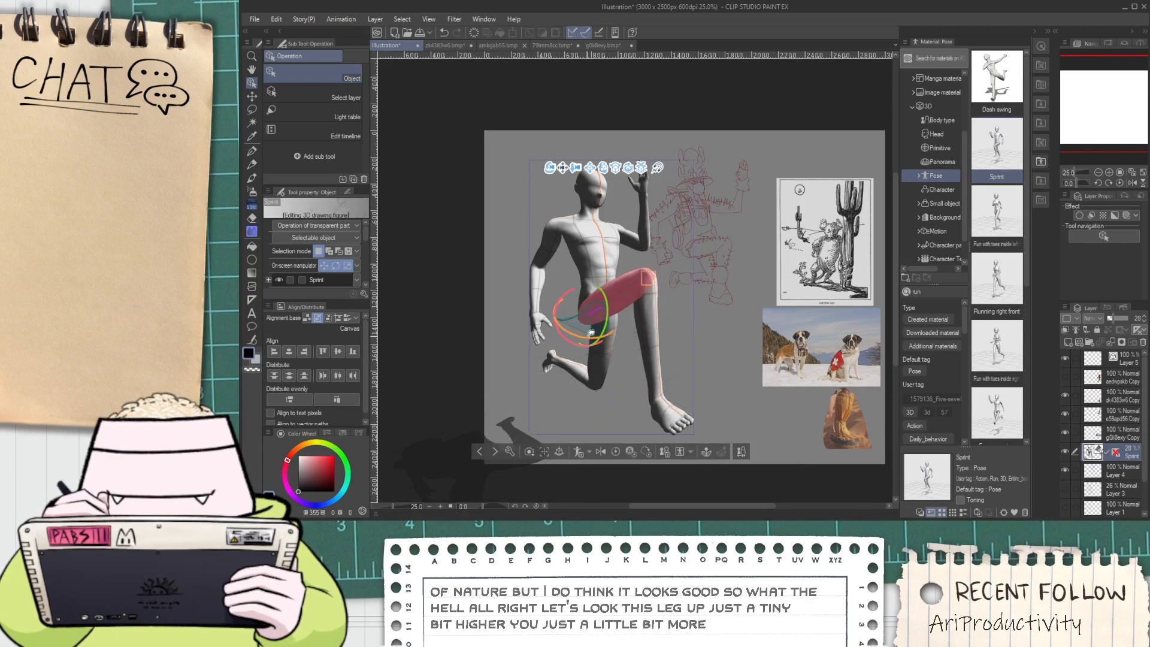
Rotate the figure's rear thigh slightly forward at the hip, carrying the bent lower leg with it
{"action": "left_click", "coordinate": [612, 347]}
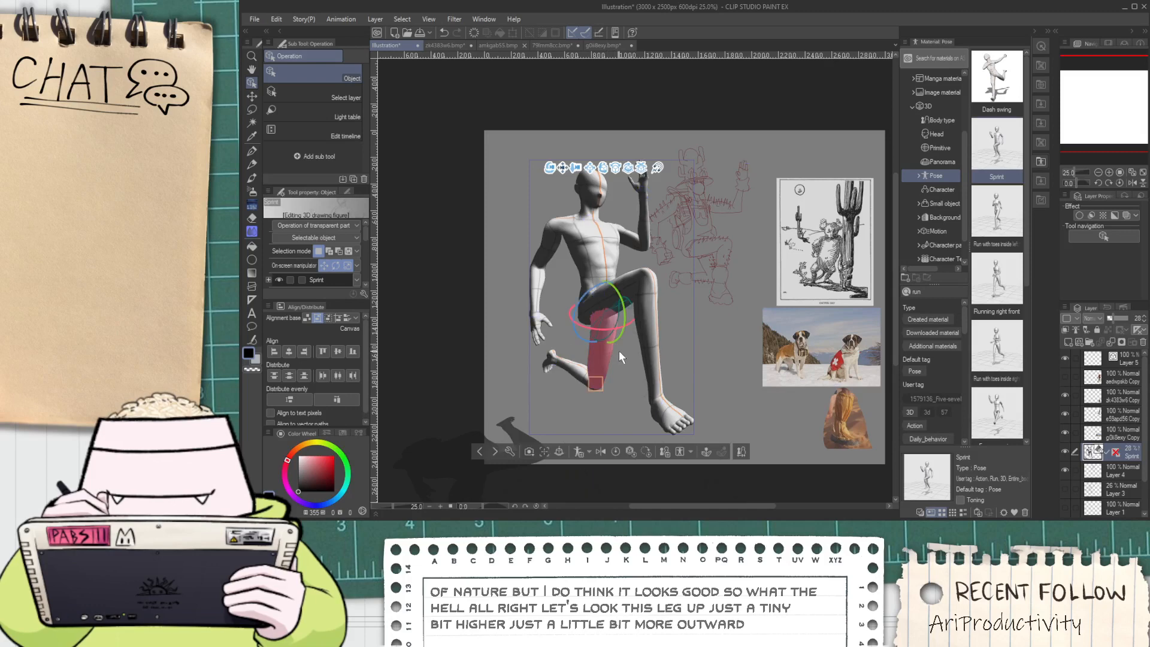
{"action": "left_click", "coordinate": [576, 375]}
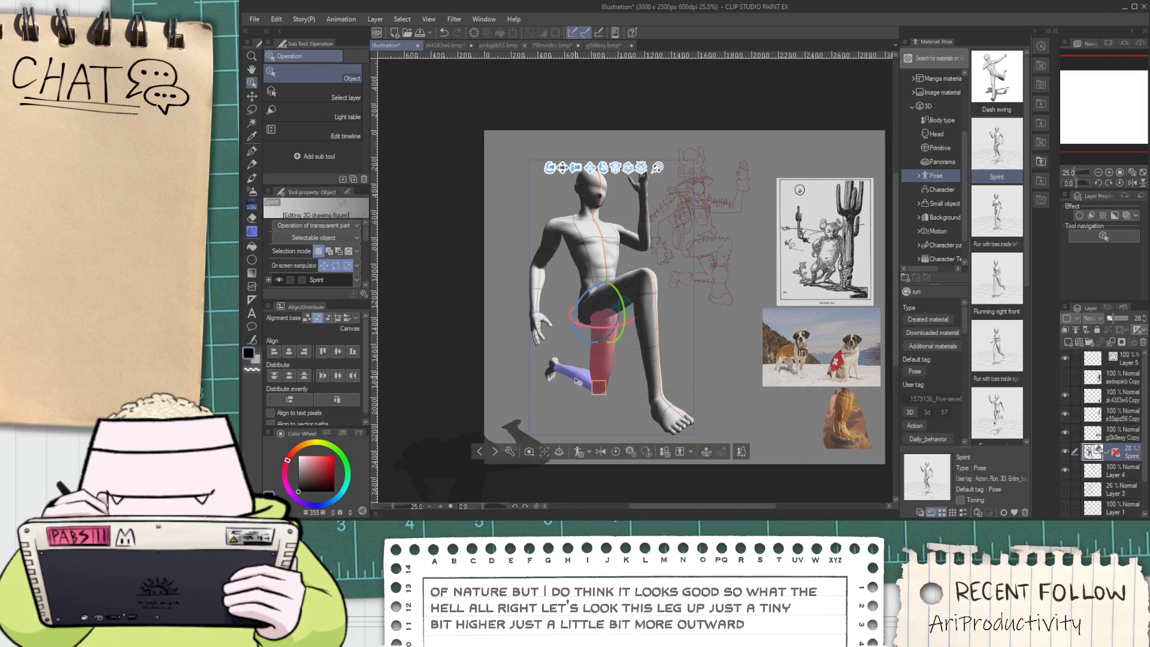
{"action": "left_click_drag", "start_coordinate": [607, 363], "coordinate": [624, 338]}
{"action": "left_click", "coordinate": [597, 337]}
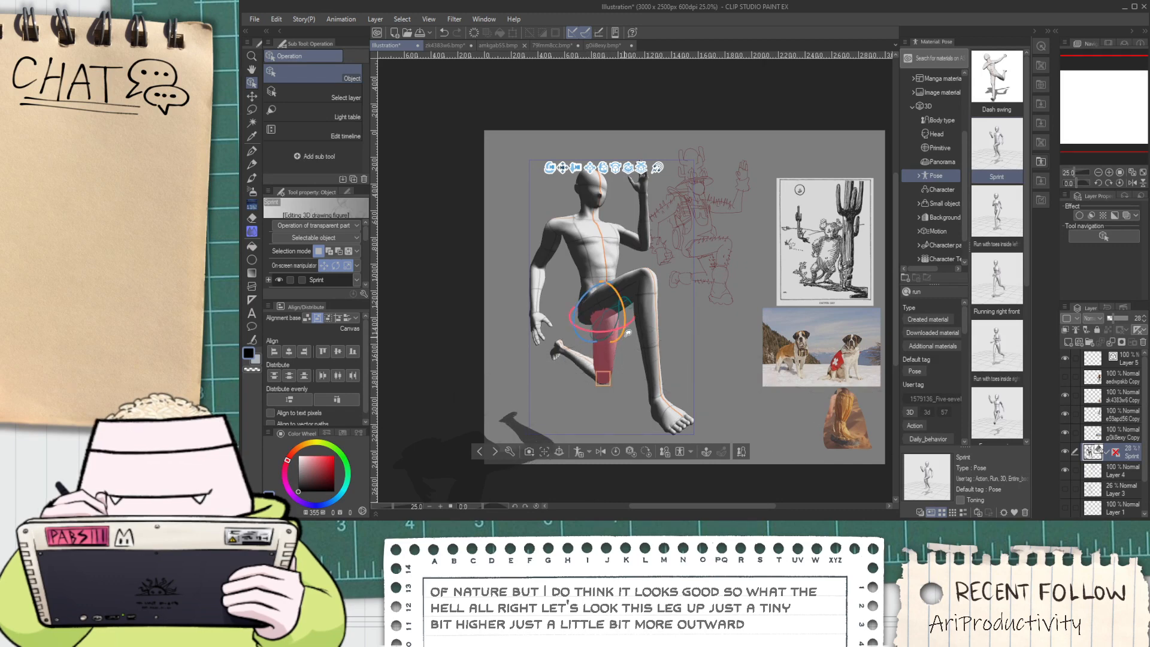
Repose the lowered arm by rotating its forearm and upper arm inward, and slightly adjust the raised arm's upper arm
{"action": "left_click", "coordinate": [541, 303]}
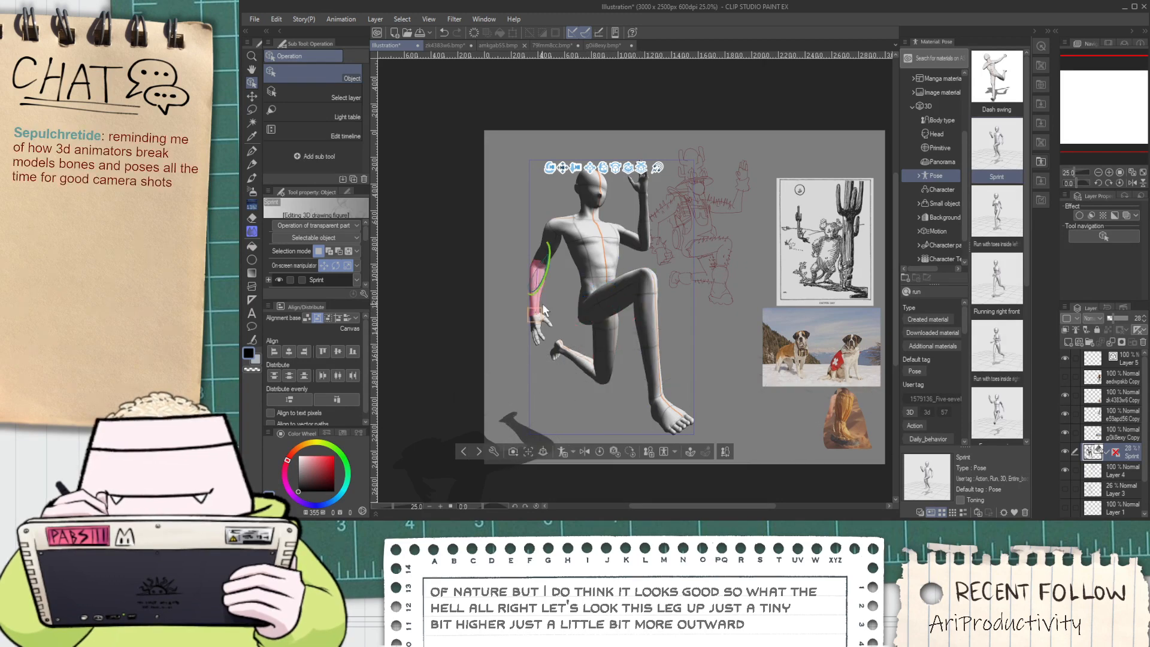
{"action": "left_click_drag", "start_coordinate": [538, 290], "coordinate": [545, 282]}
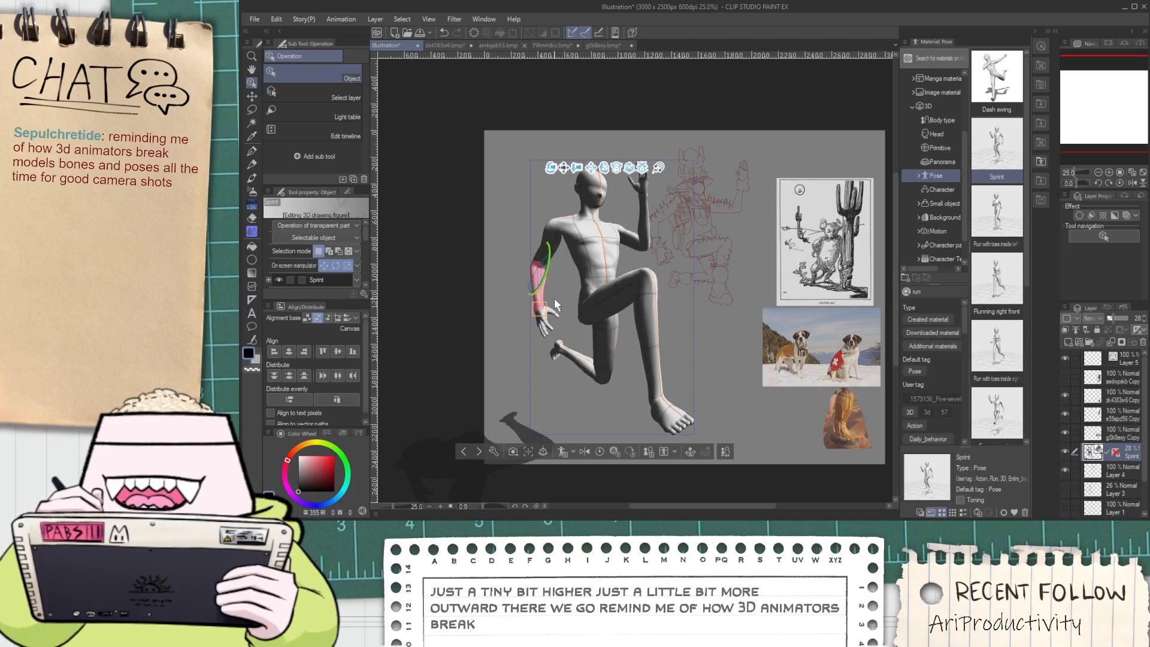
{"action": "left_click", "coordinate": [556, 247]}
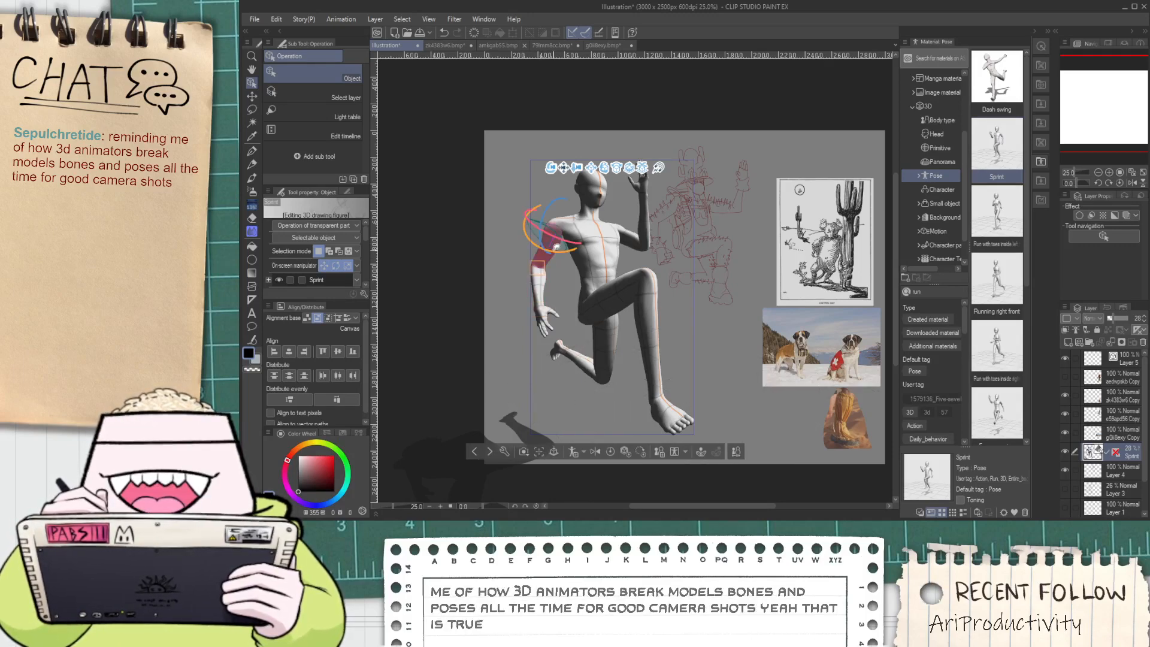
{"action": "left_click_drag", "start_coordinate": [556, 250], "coordinate": [556, 251]}
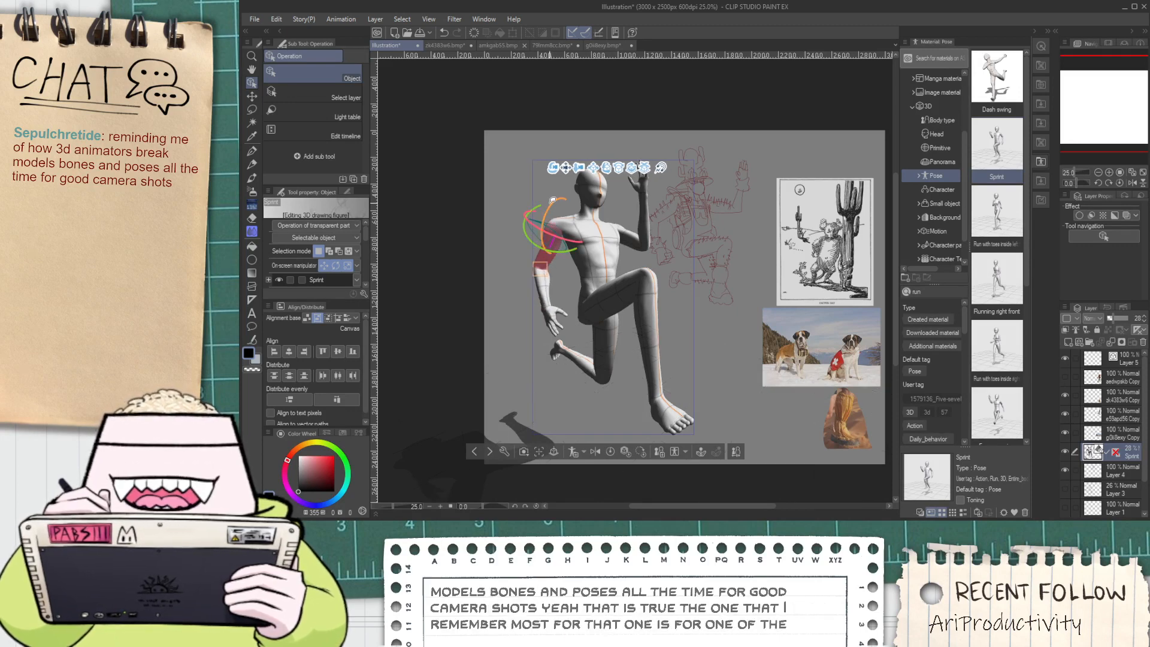
{"action": "left_click_drag", "start_coordinate": [545, 212], "coordinate": [542, 206]}
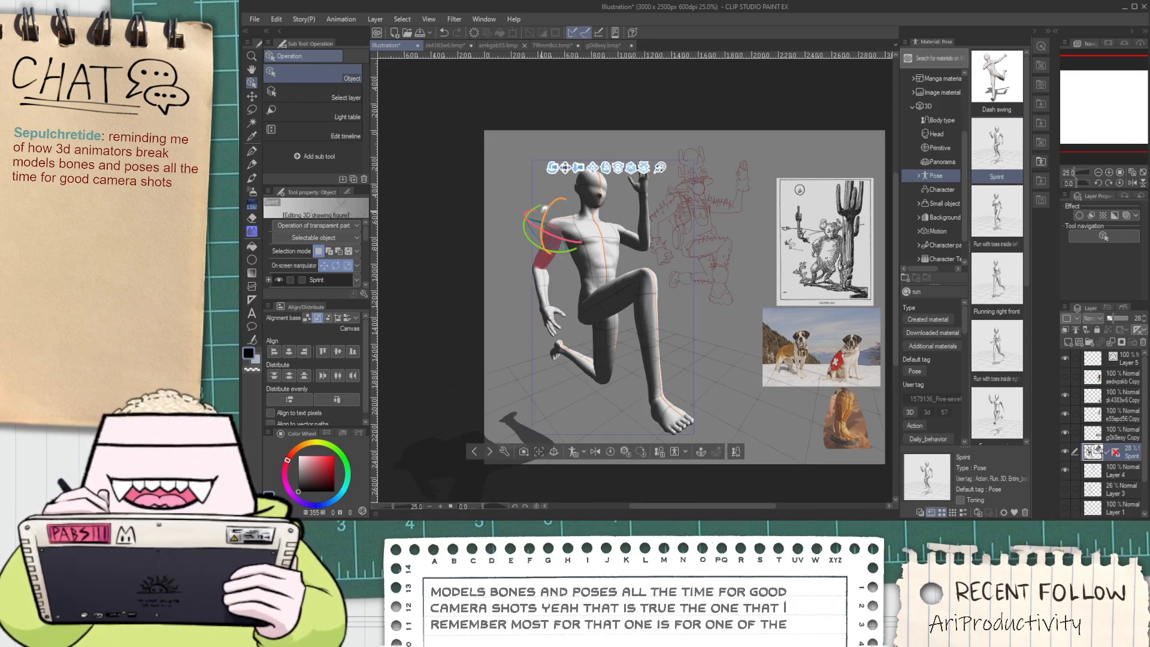
{"action": "left_click", "coordinate": [611, 242]}
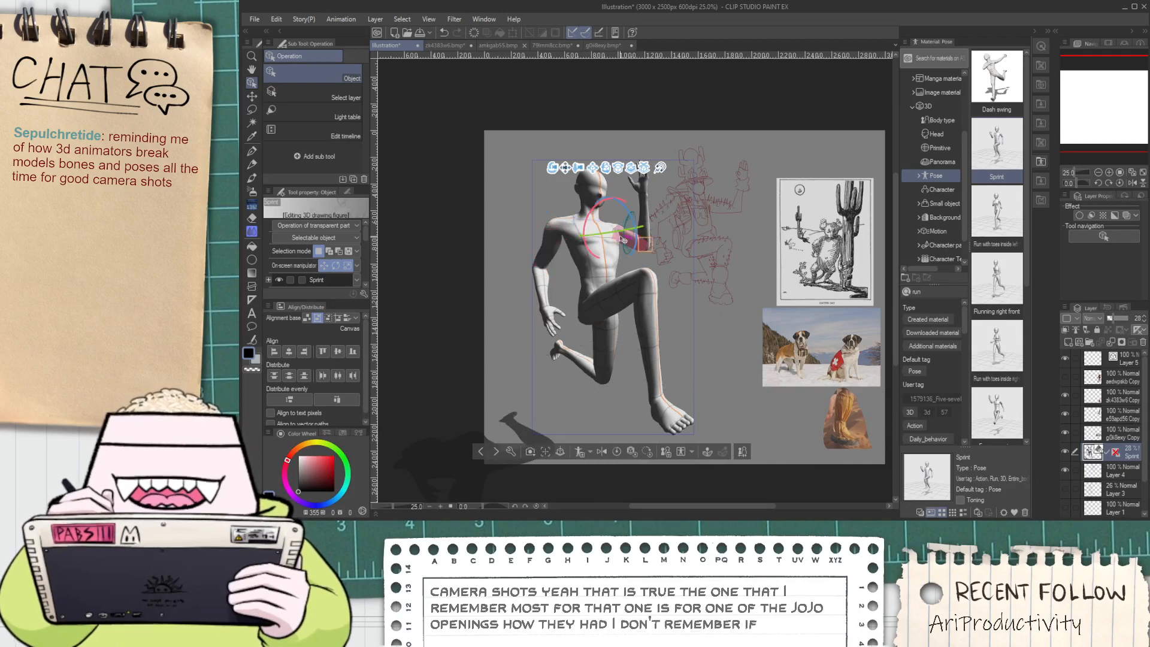
{"action": "left_click_drag", "start_coordinate": [593, 212], "coordinate": [600, 206]}
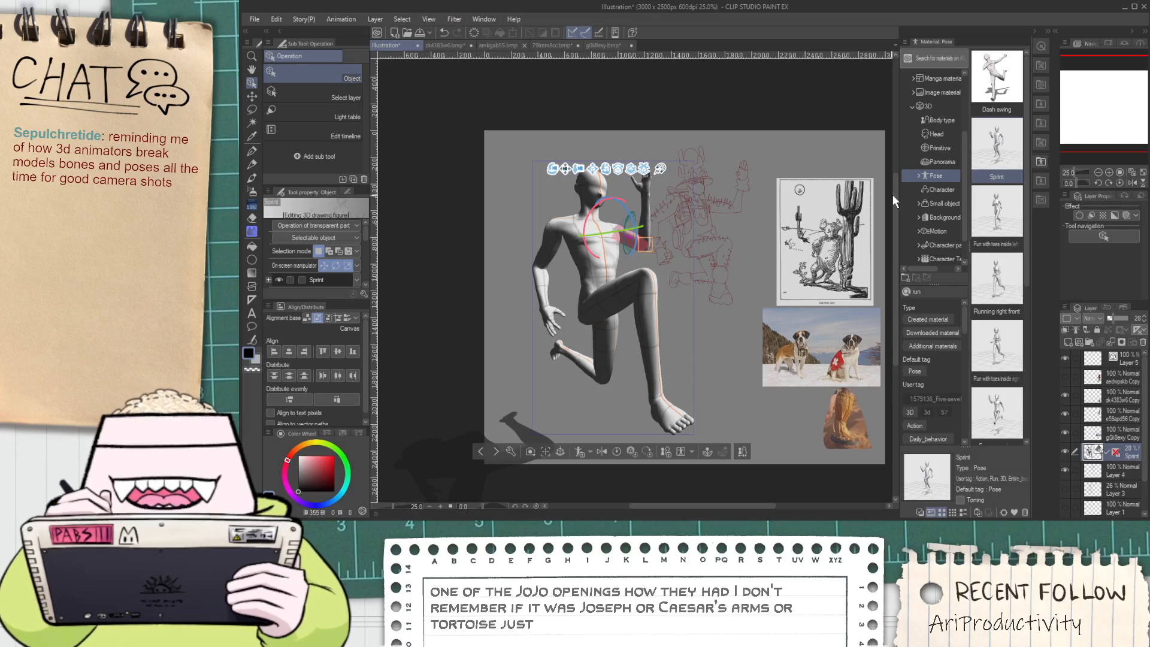
Find the Fist pose among the 3D hand pose materials and apply it to the figure's lowered hand
{"action": "left_click", "coordinate": [918, 175]}
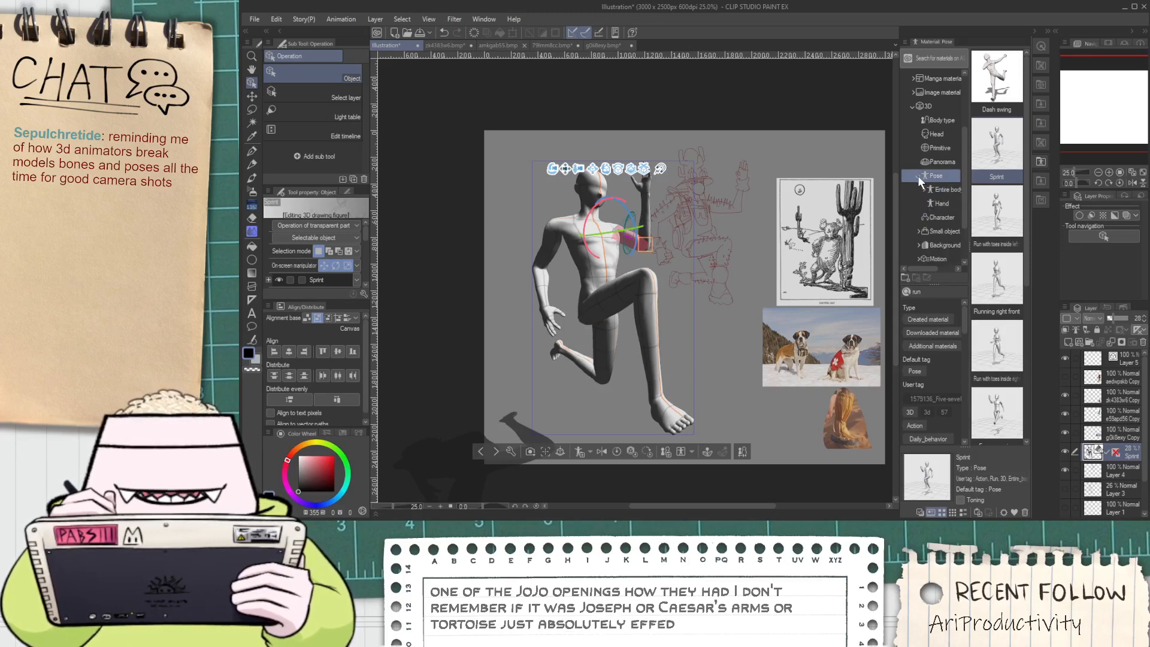
{"action": "left_click", "coordinate": [936, 203]}
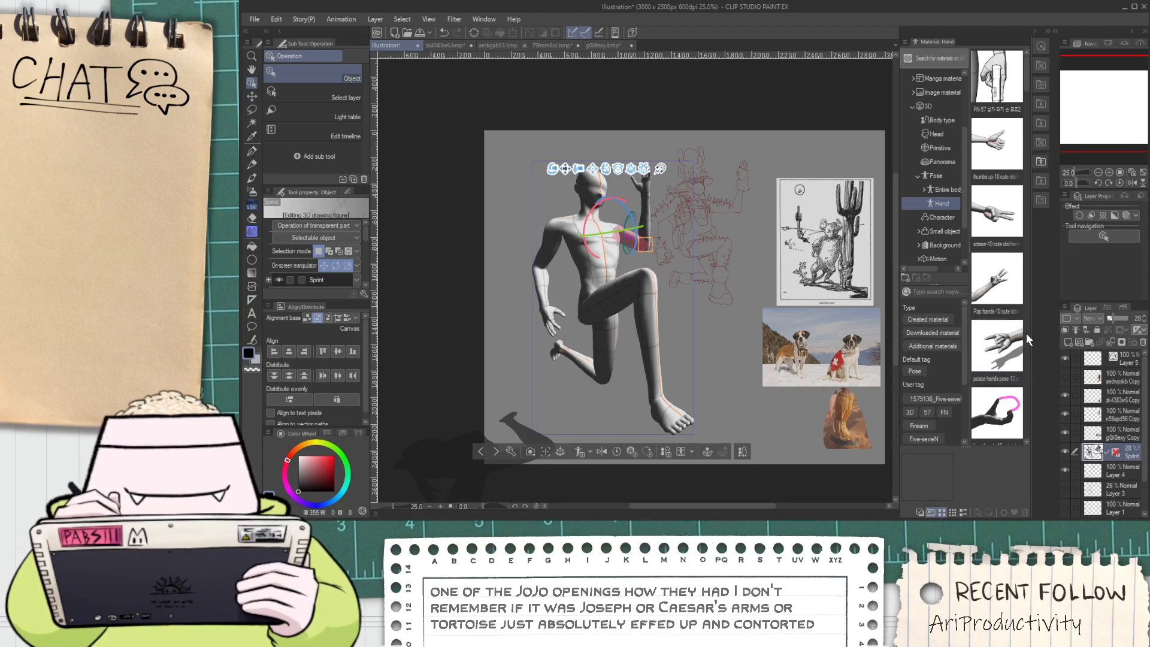
{"action": "left_click", "coordinate": [547, 318]}
{"action": "scroll", "coordinate": [995, 300], "scroll_direction": "down", "scroll_amount": 2}
{"action": "scroll", "coordinate": [991, 307], "scroll_direction": "up", "scroll_amount": 5}
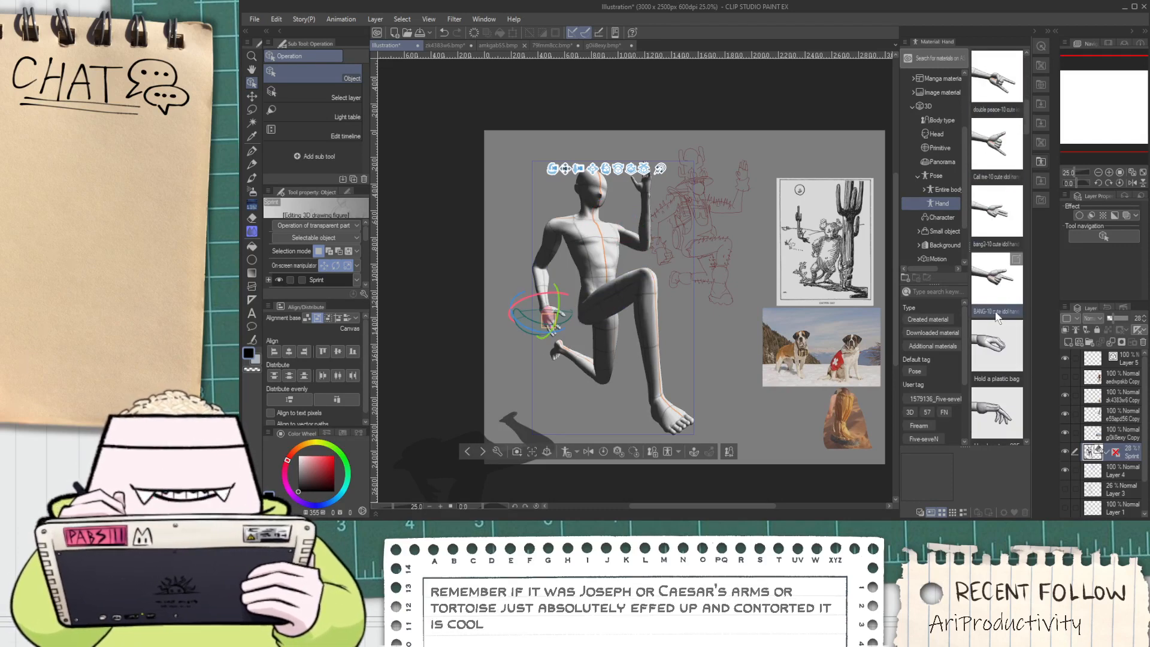
{"action": "scroll", "coordinate": [997, 347], "scroll_direction": "down", "scroll_amount": 5}
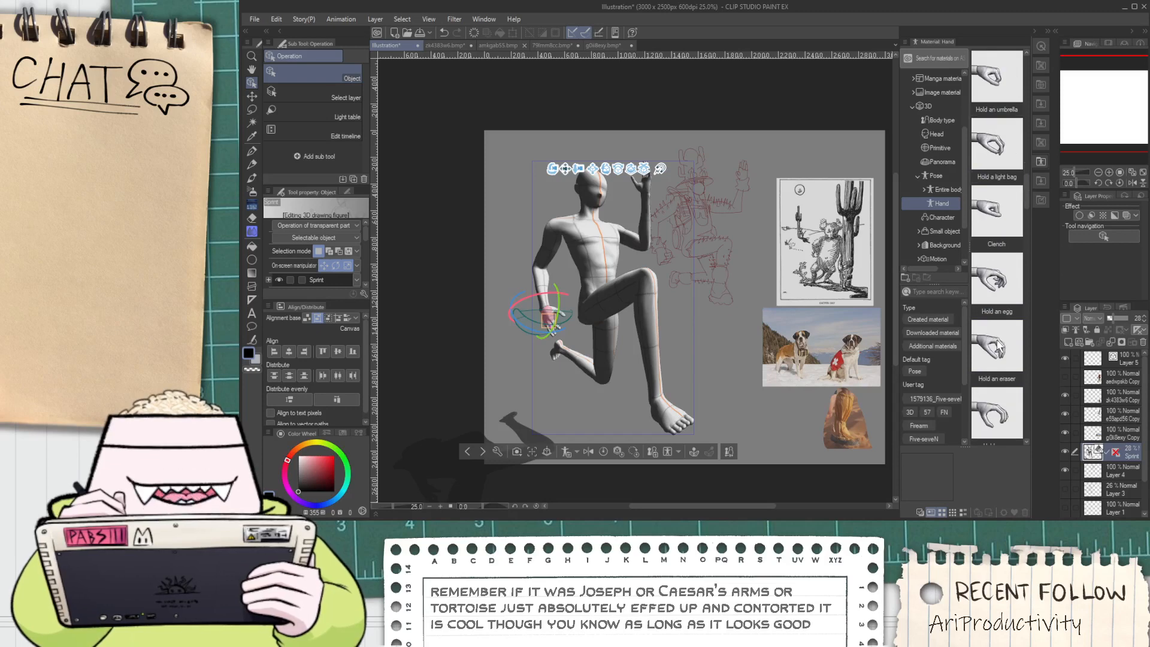
{"action": "scroll", "coordinate": [1003, 354], "scroll_direction": "down", "scroll_amount": 5}
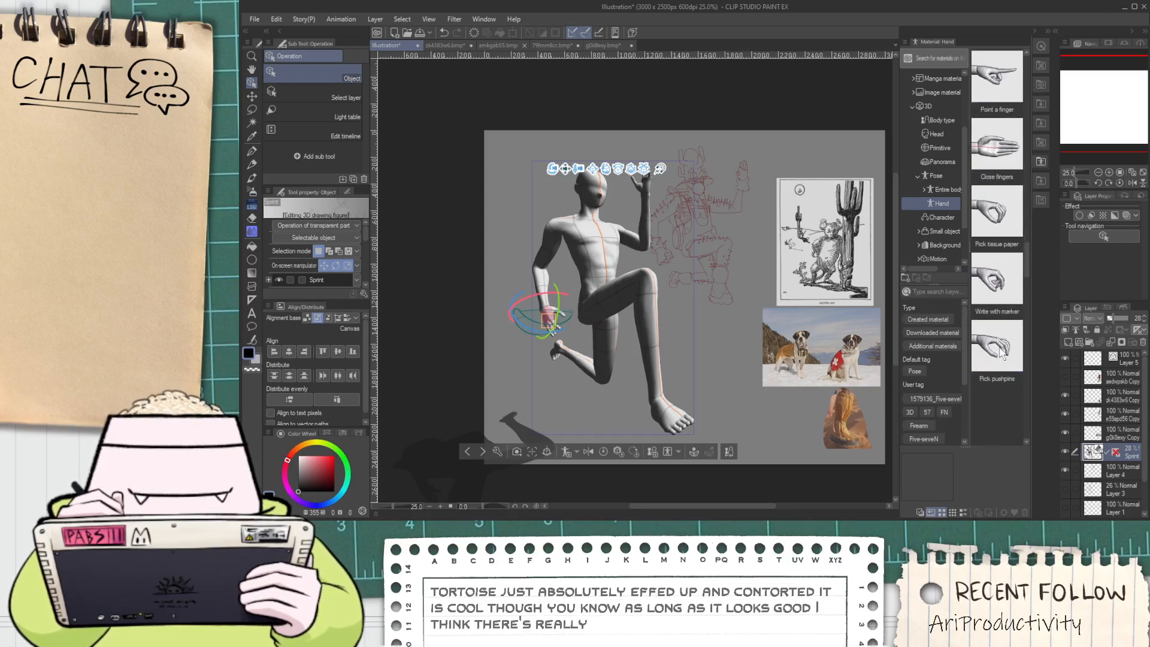
{"action": "scroll", "coordinate": [1005, 355], "scroll_direction": "down", "scroll_amount": 5}
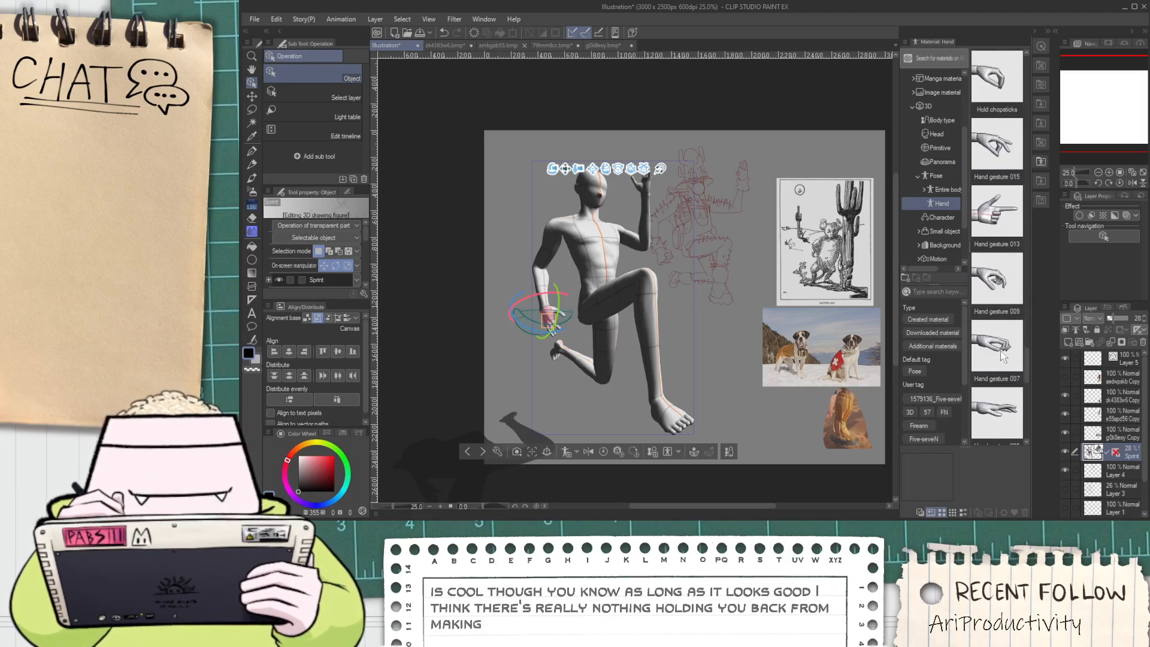
{"action": "scroll", "coordinate": [1000, 356], "scroll_direction": "up", "scroll_amount": 3}
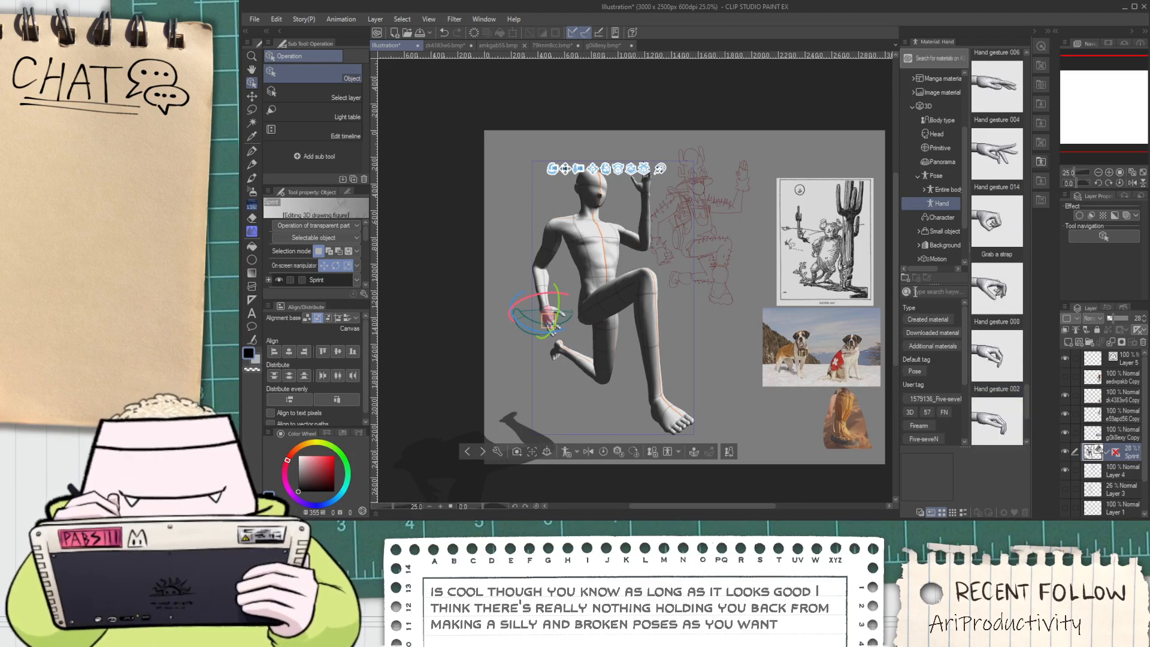
{"action": "type", "text": "fist"}
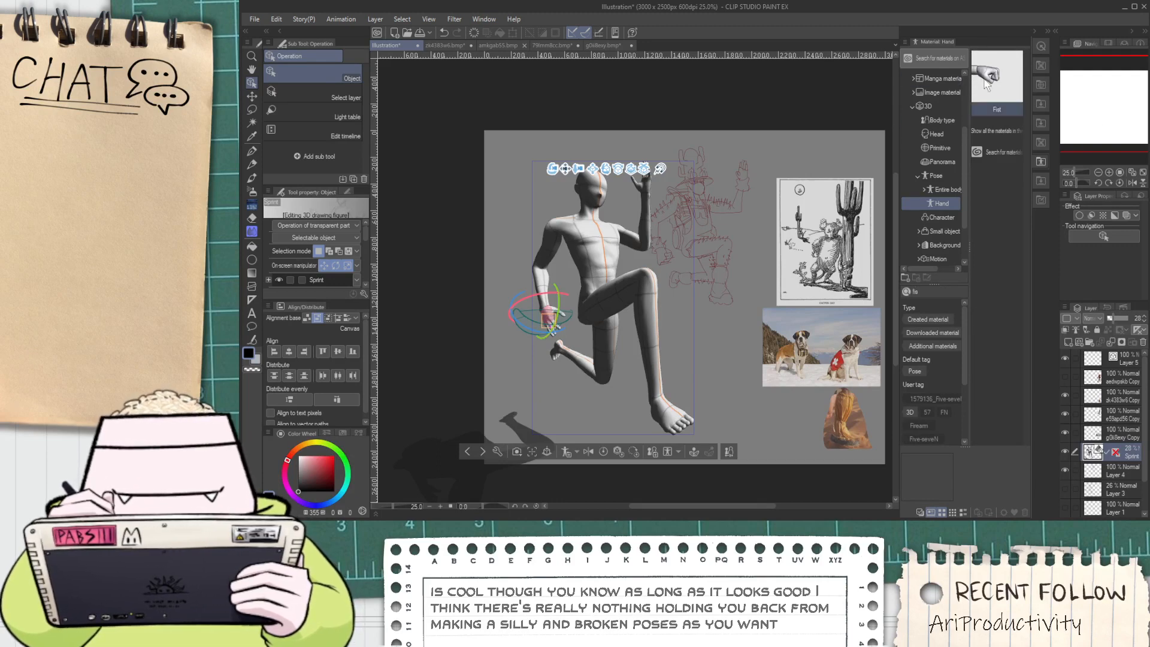
{"action": "left_click_drag", "start_coordinate": [986, 81], "coordinate": [730, 168]}
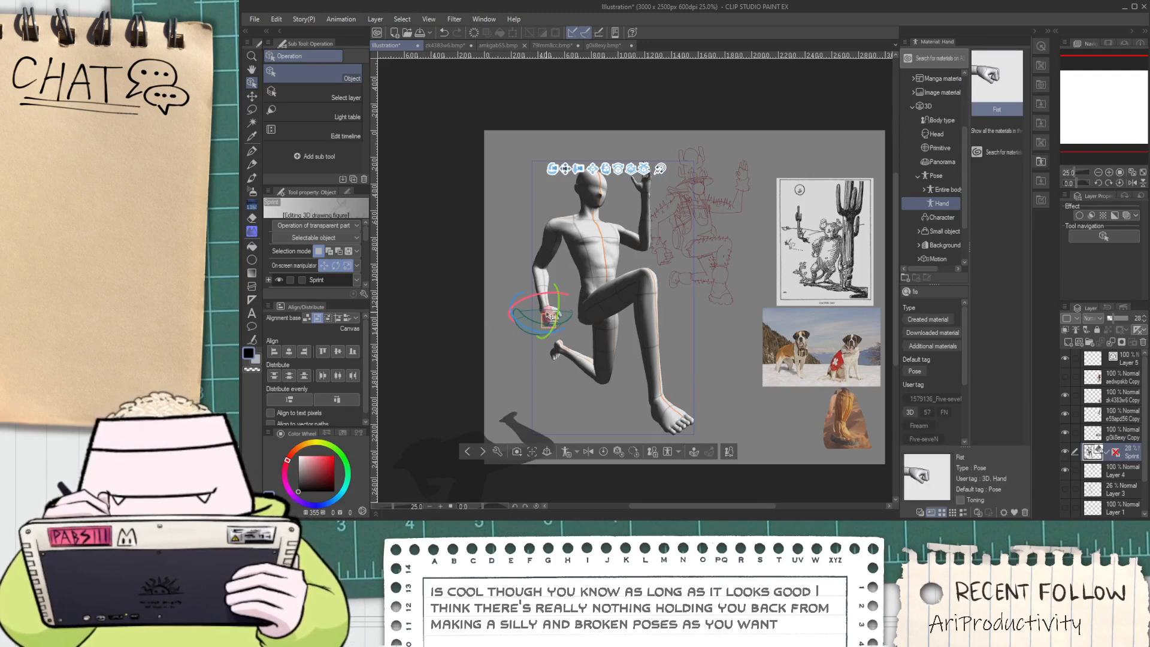
Move the red character sketch on Layer 4 away from the 3D figure, up beside the cactus illustration
{"action": "key", "text": "h"}
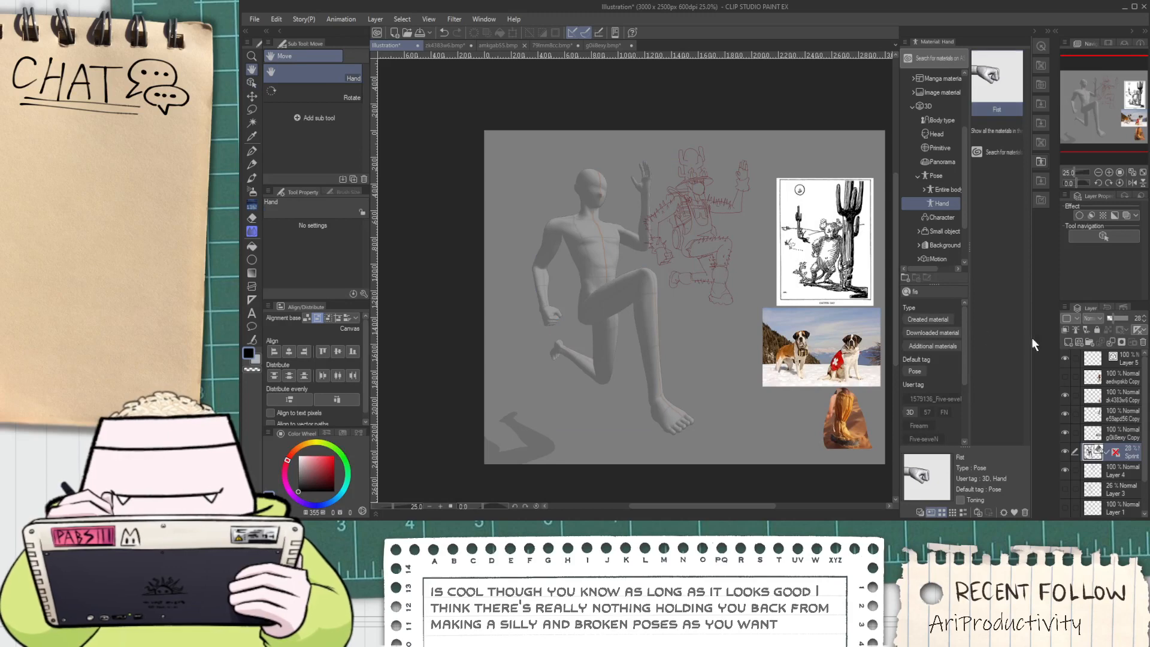
{"action": "left_click", "coordinate": [1124, 363]}
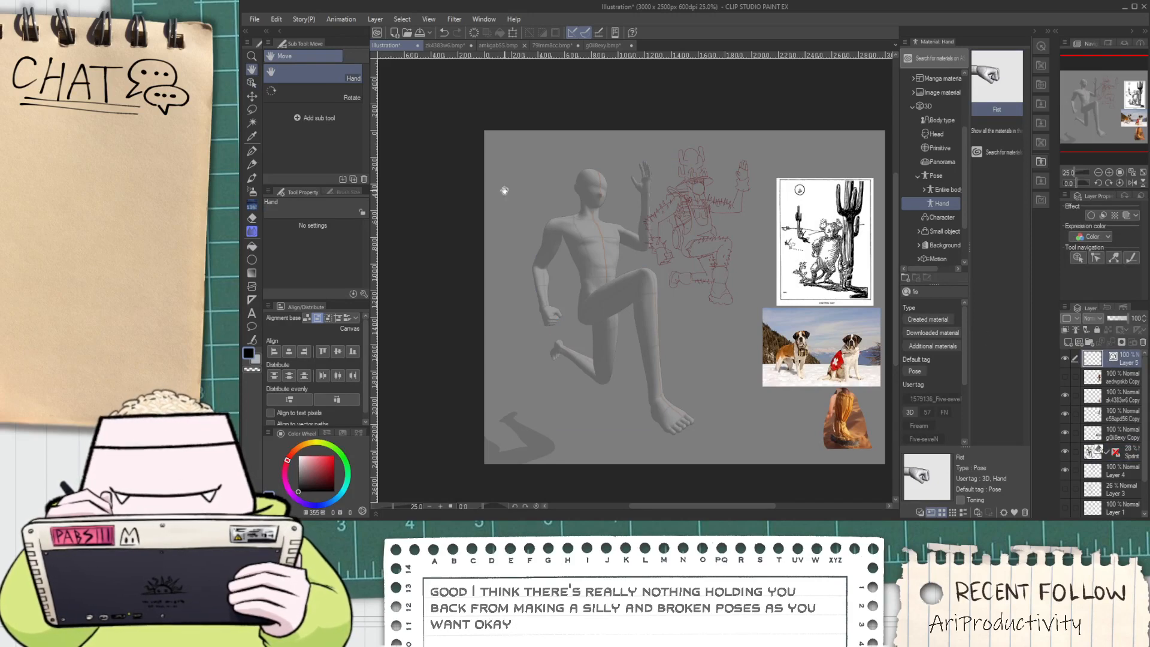
{"action": "scroll", "coordinate": [617, 189], "scroll_direction": "up", "scroll_amount": 3}
{"action": "left_click_drag", "start_coordinate": [616, 264], "coordinate": [533, 253]}
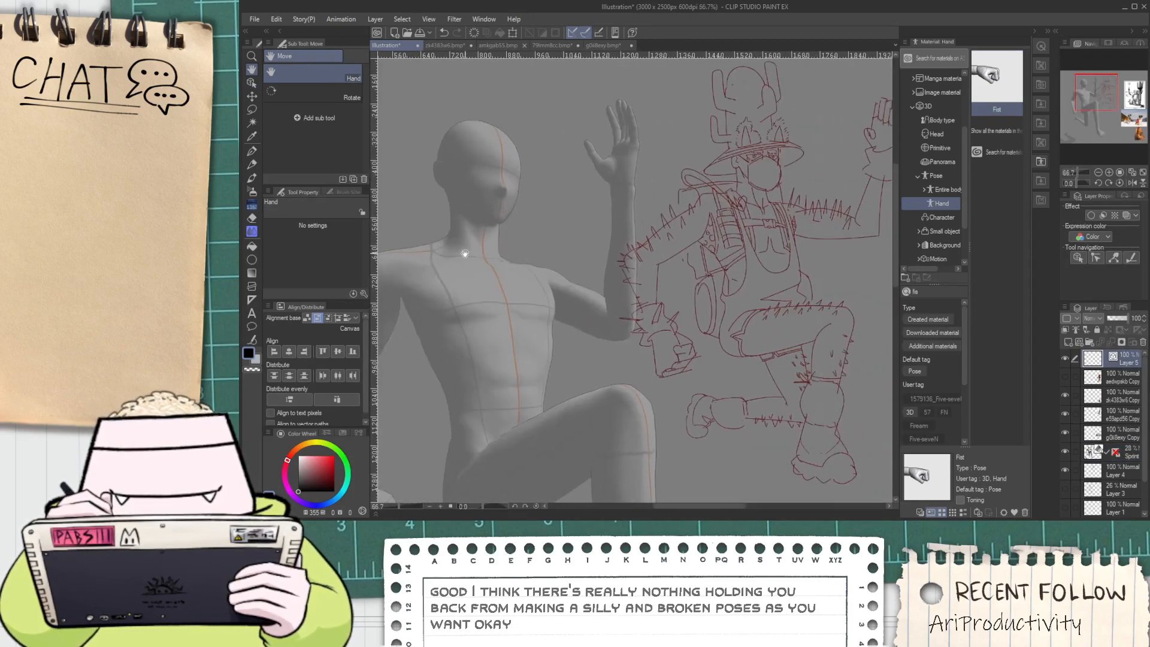
{"action": "scroll", "coordinate": [480, 262], "scroll_direction": "down", "scroll_amount": 1}
{"action": "scroll", "coordinate": [487, 268], "scroll_direction": "down", "scroll_amount": 1}
{"action": "scroll", "coordinate": [649, 321], "scroll_direction": "down", "scroll_amount": 1}
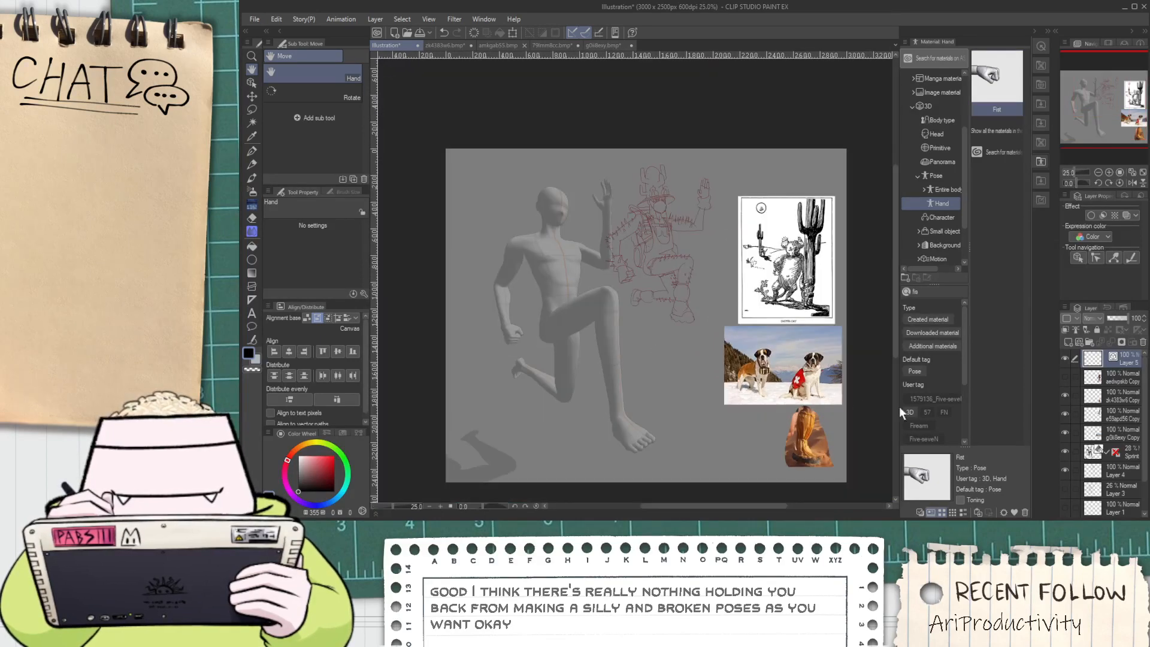
{"action": "left_click", "coordinate": [1112, 433]}
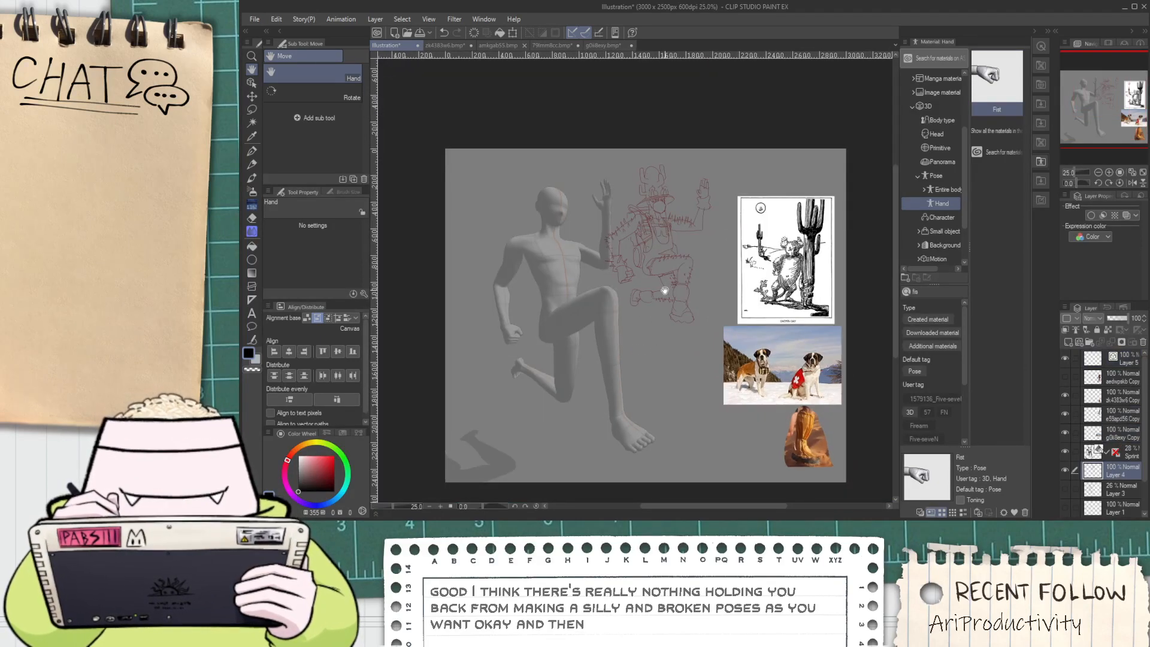
{"action": "key", "text": "k"}
{"action": "left_click_drag", "start_coordinate": [665, 290], "coordinate": [688, 275]}
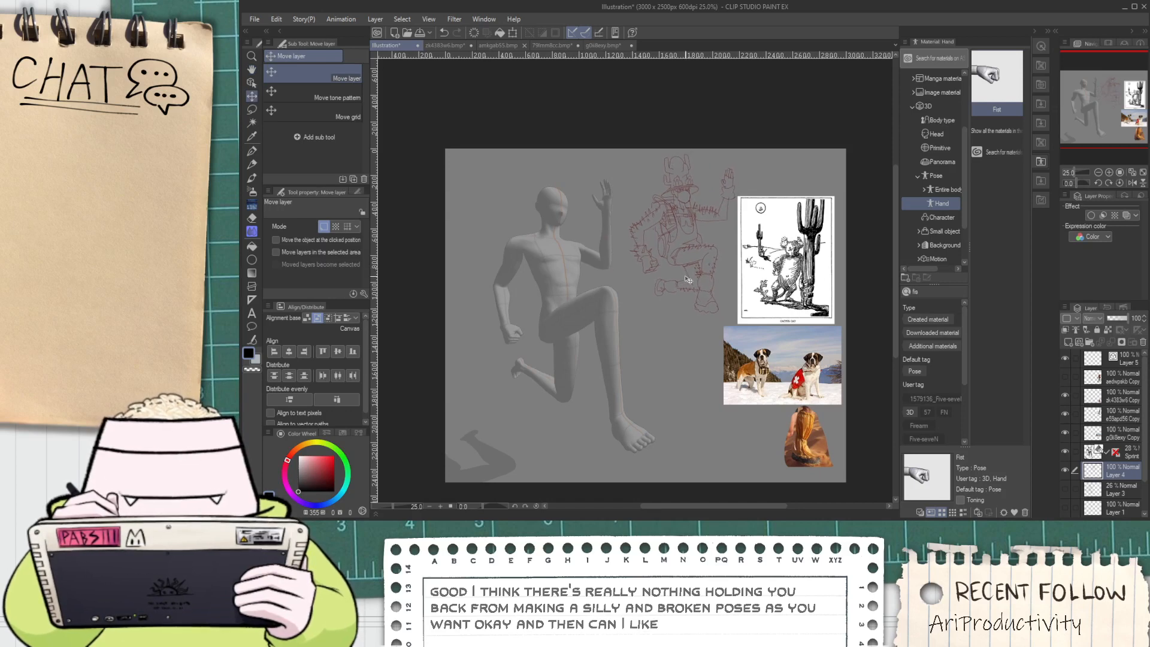
Duplicate the red character sketch and enlarge the copy to fit over the 3D figure's head and torso
{"action": "key", "text": "ctrl+v"}
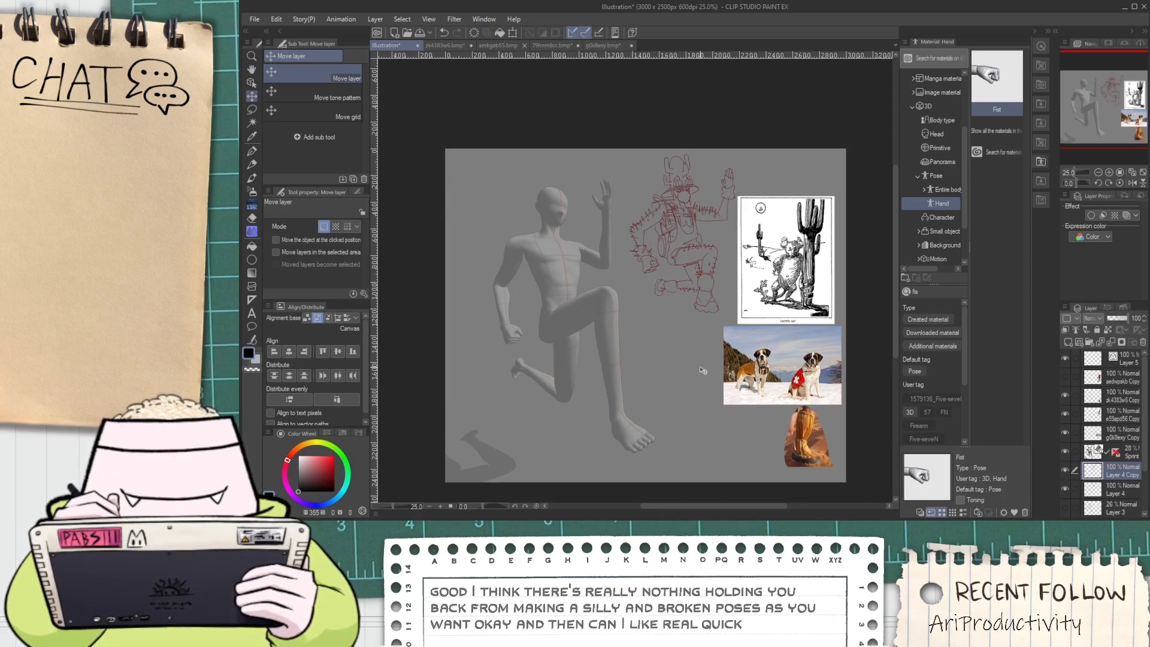
{"action": "key", "text": "ctrl+t"}
{"action": "mouse_move", "coordinate": [630, 314]}
{"action": "left_mouse_down"}
{"action": "mouse_move", "coordinate": [590, 392]}
{"action": "mouse_move", "coordinate": [573, 396]}
{"action": "left_mouse_up"}
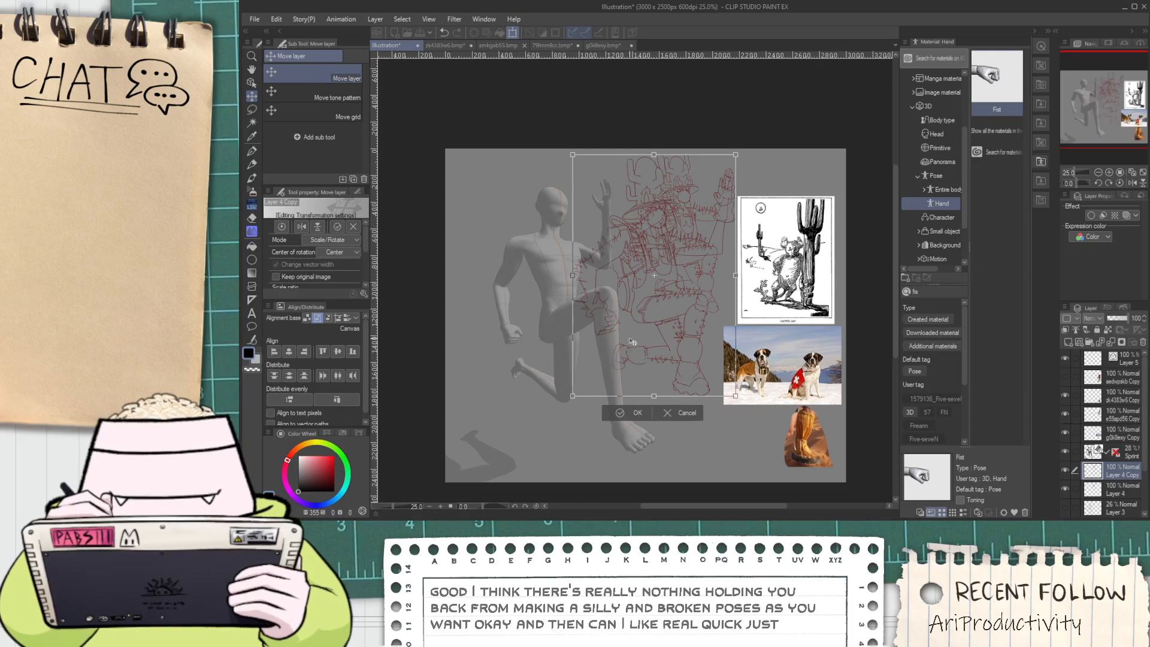
{"action": "left_click_drag", "start_coordinate": [629, 344], "coordinate": [529, 345]}
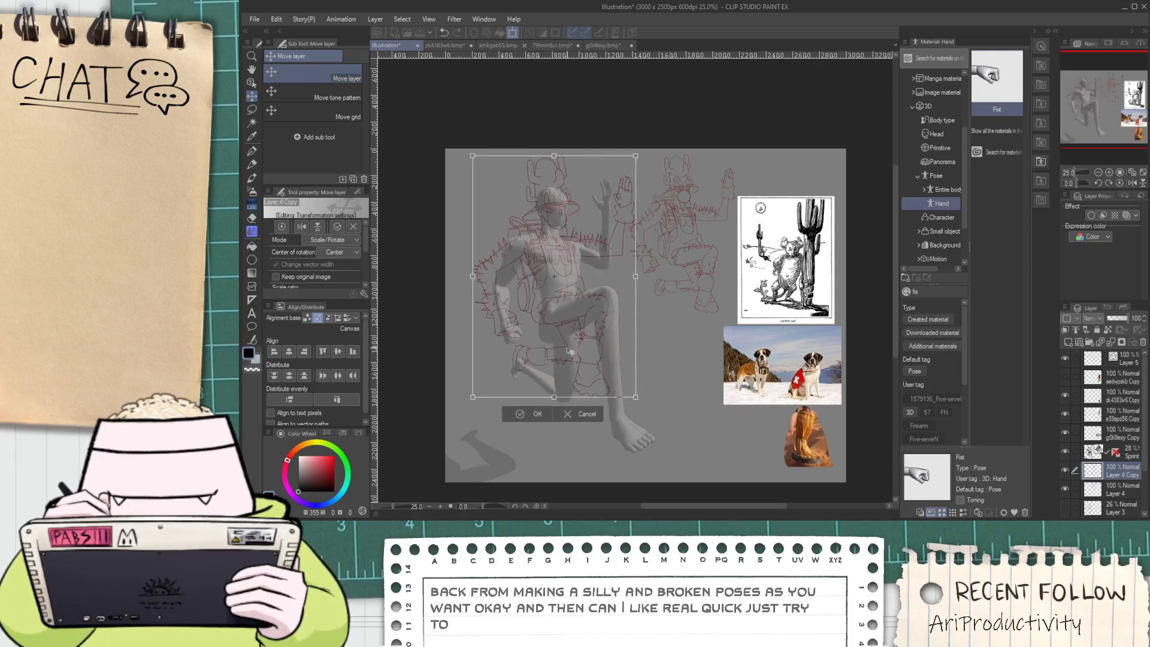
{"action": "left_click_drag", "start_coordinate": [636, 397], "coordinate": [647, 414]}
{"action": "left_click_drag", "start_coordinate": [572, 352], "coordinate": [568, 348]}
{"action": "left_click", "coordinate": [526, 426]}
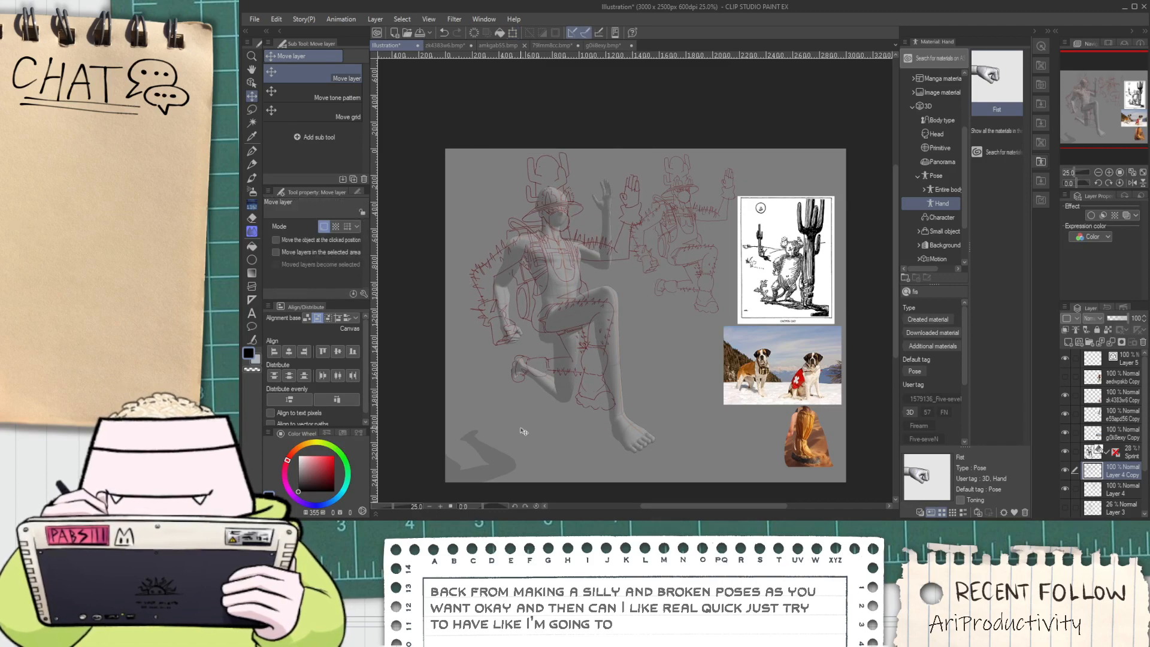
Lasso the sketched lowered forearm with its fist on the enlarged copy and move it toward the 3D figure's fist
{"action": "scroll", "coordinate": [454, 259], "scroll_direction": "up", "scroll_amount": 2}
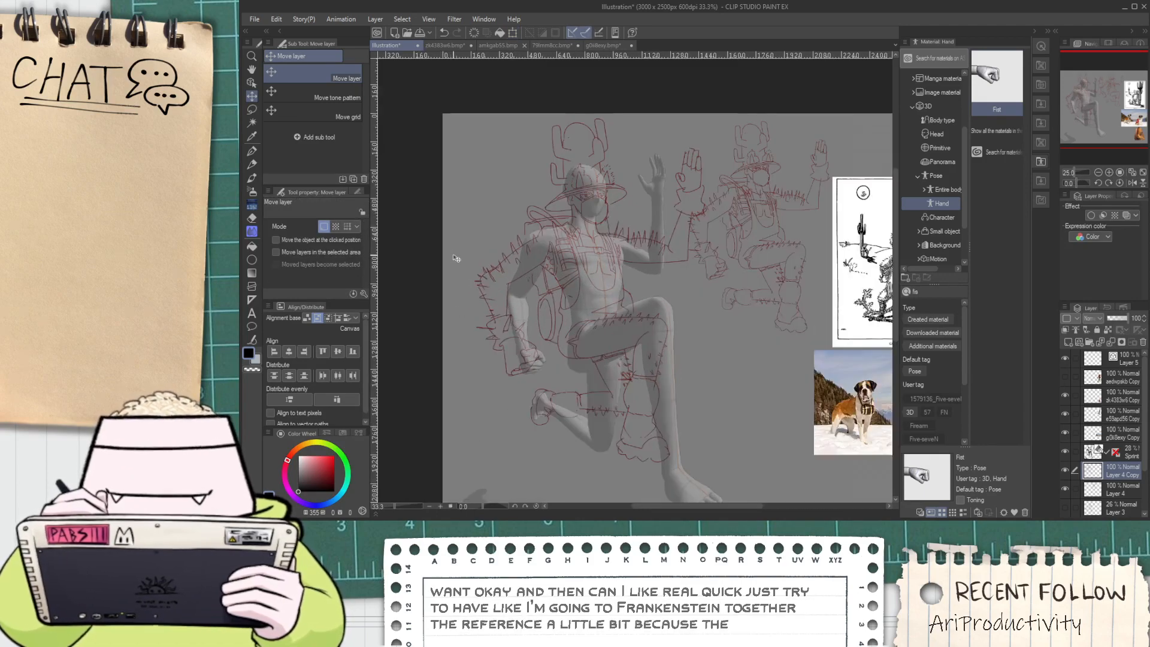
{"action": "key", "text": "space"}
{"action": "left_click_drag", "start_coordinate": [537, 323], "coordinate": [509, 300]}
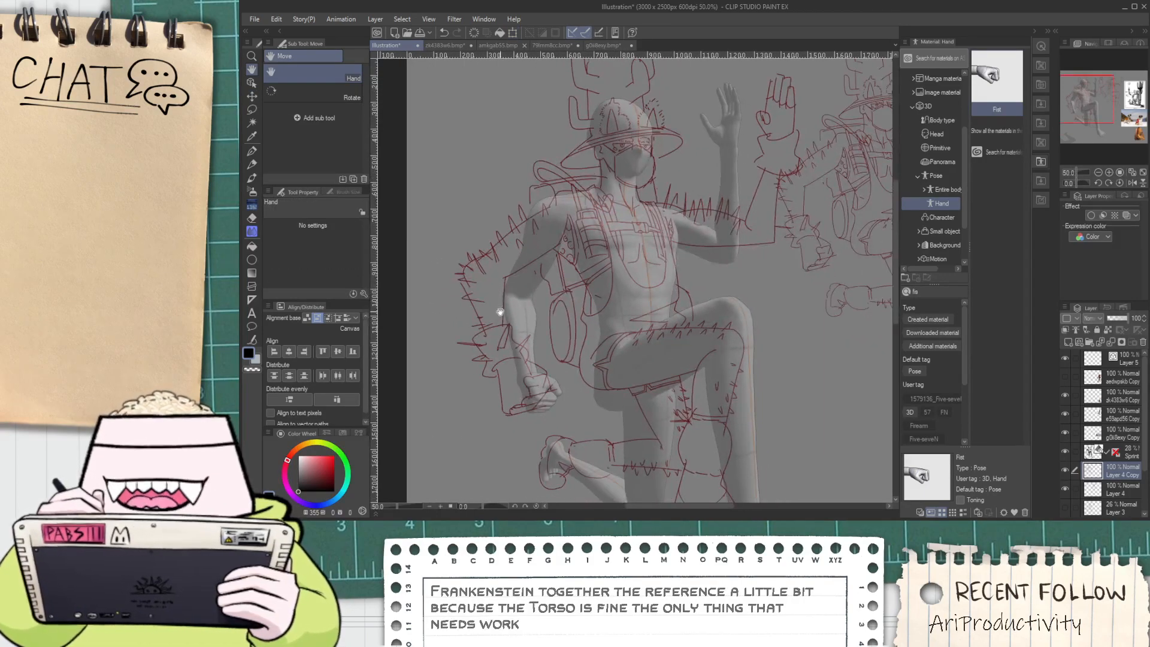
{"action": "key", "text": "m"}
{"action": "mouse_move", "coordinate": [494, 442]}
{"action": "left_mouse_down"}
{"action": "mouse_move", "coordinate": [453, 335]}
{"action": "mouse_move", "coordinate": [448, 259]}
{"action": "left_mouse_up"}
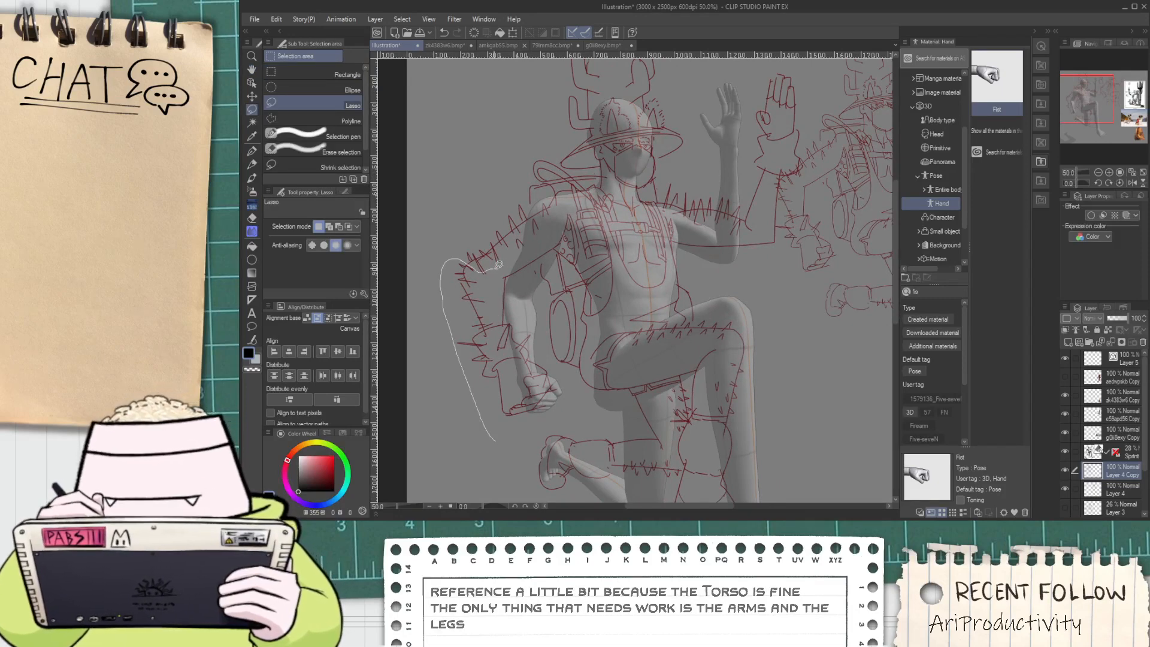
{"action": "left_click_drag", "start_coordinate": [557, 371], "coordinate": [563, 433]}
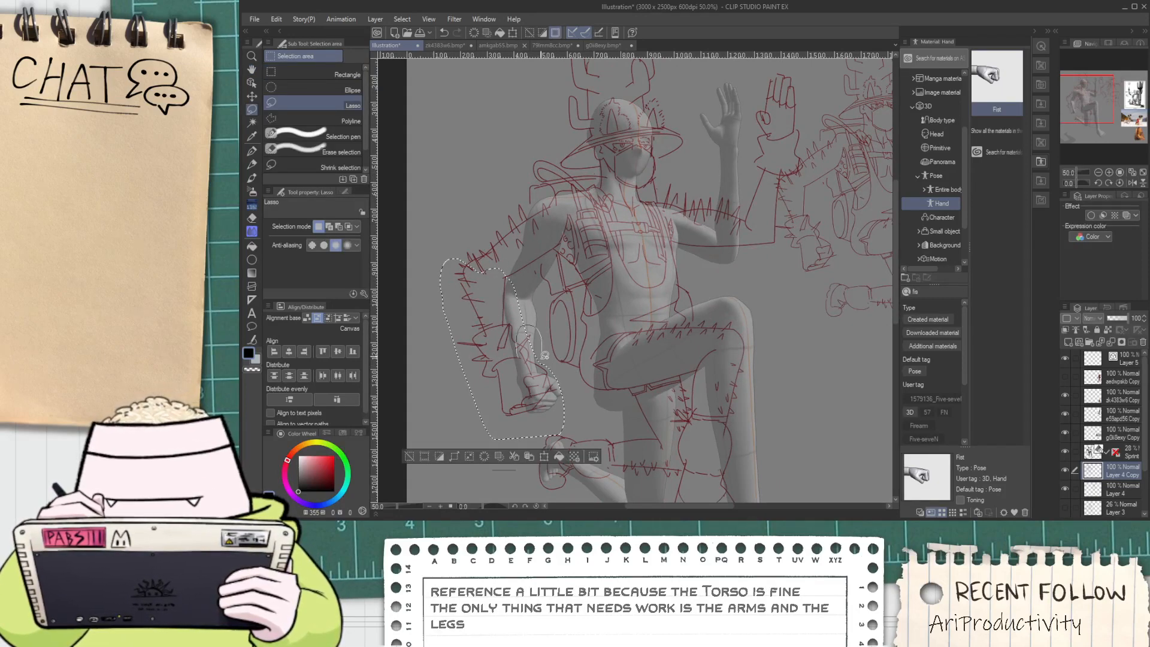
{"action": "key", "text": "k"}
{"action": "left_click_drag", "start_coordinate": [500, 346], "coordinate": [528, 361]}
{"action": "key", "text": "ctrl+shift+t"}
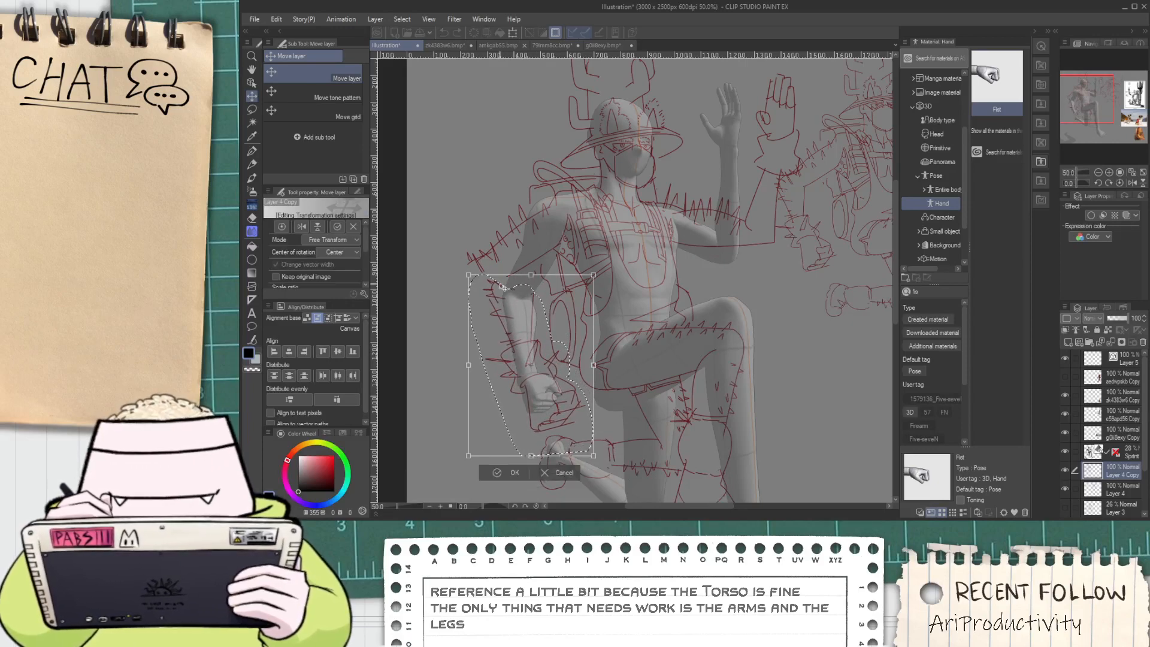
{"action": "left_click_drag", "start_coordinate": [527, 277], "coordinate": [518, 225]}
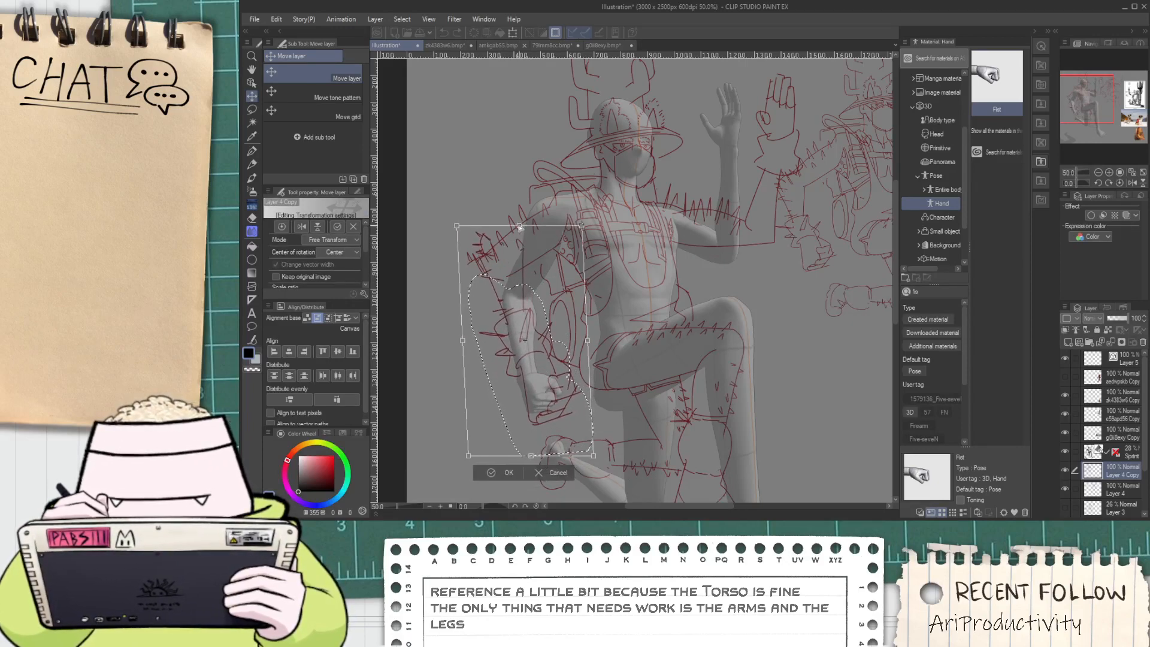
{"action": "key", "text": "Escape"}
Rotate and nudge the selected sketch forearm to line up with the 3D figure's lowered forearm and fist
{"action": "key", "text": "ctrl+shift+t"}
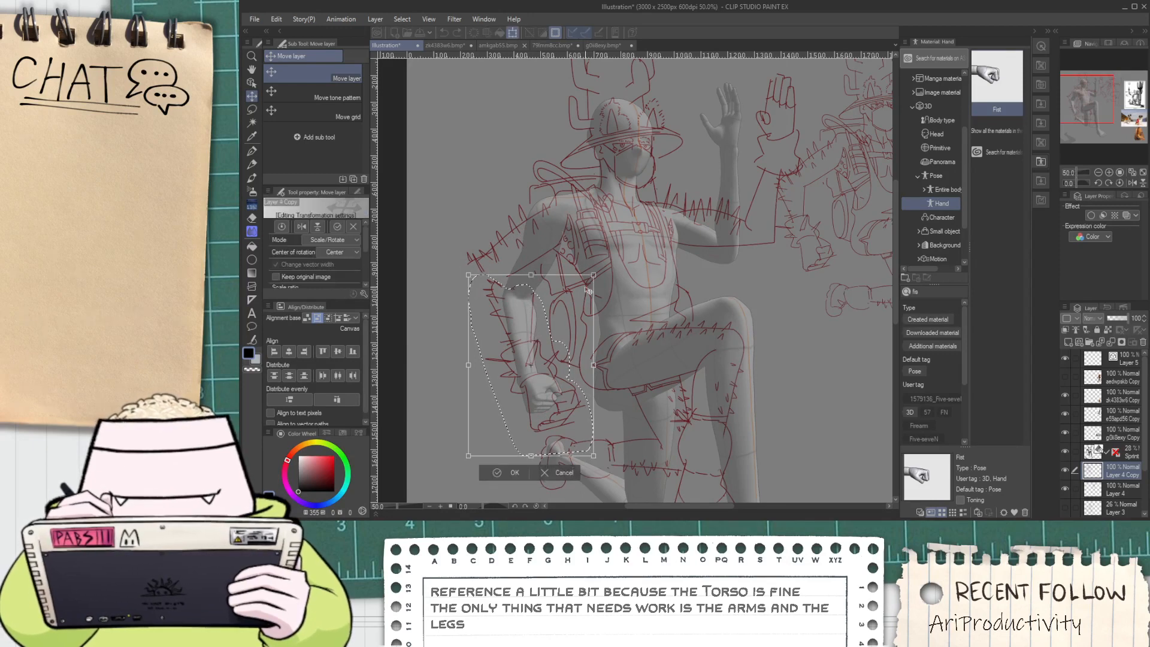
{"action": "left_click_drag", "start_coordinate": [542, 341], "coordinate": [545, 336]}
{"action": "left_click_drag", "start_coordinate": [586, 296], "coordinate": [563, 333]}
{"action": "key", "text": "Return"}
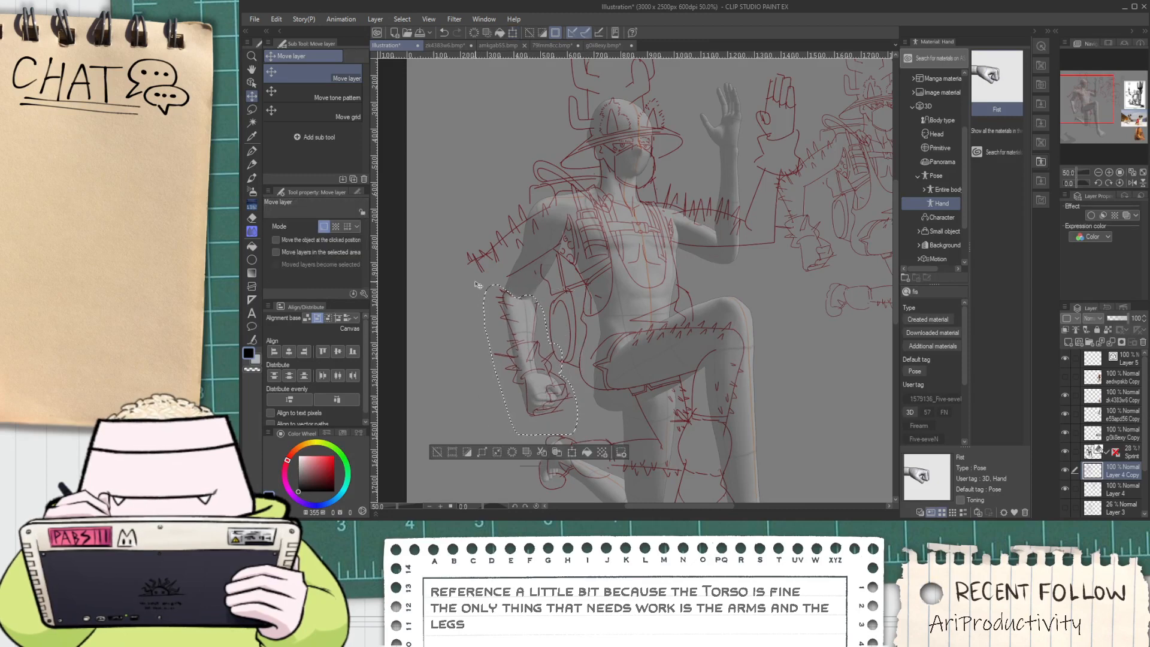
Lasso the sketched upper arm of the lowered arm, transform it slightly outward, and clear the selection
{"action": "key", "text": "m"}
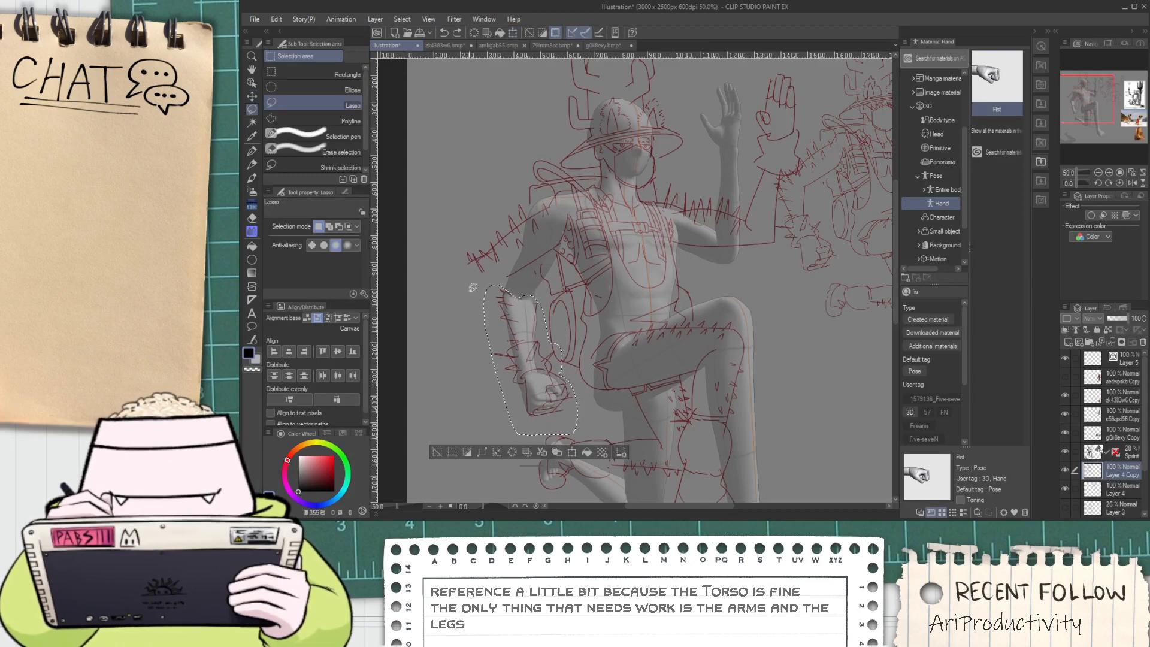
{"action": "mouse_move", "coordinate": [471, 292]}
{"action": "left_mouse_down"}
{"action": "mouse_move", "coordinate": [462, 257]}
{"action": "mouse_move", "coordinate": [562, 190]}
{"action": "mouse_move", "coordinate": [564, 214]}
{"action": "left_mouse_up"}
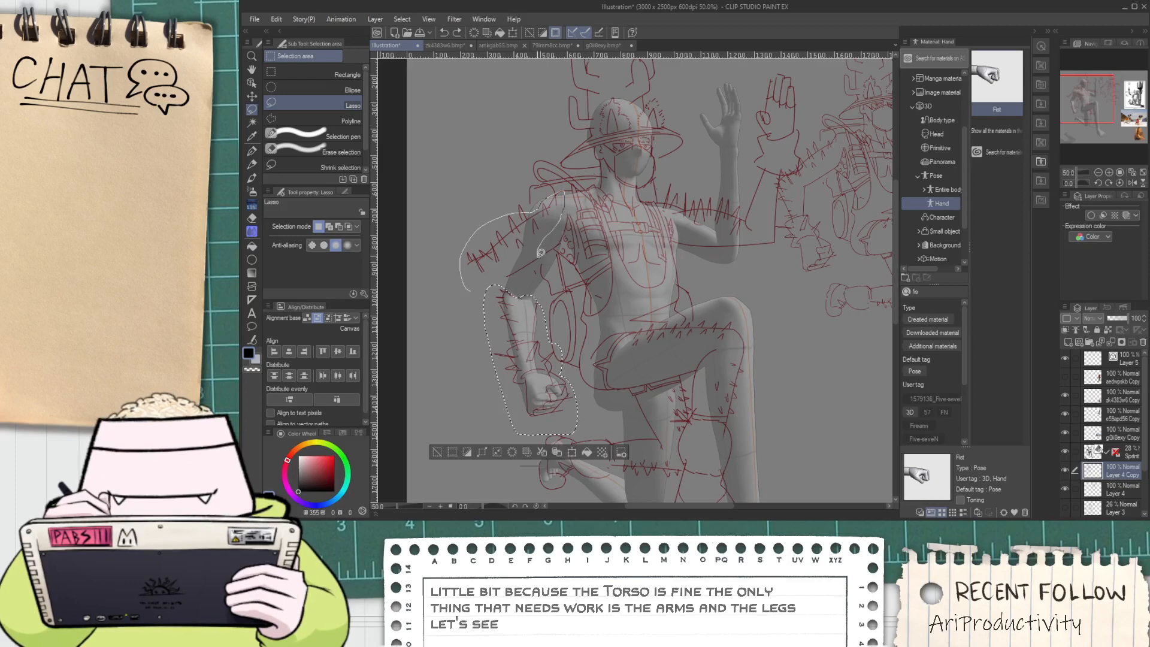
{"action": "left_click_drag", "start_coordinate": [541, 251], "coordinate": [519, 289]}
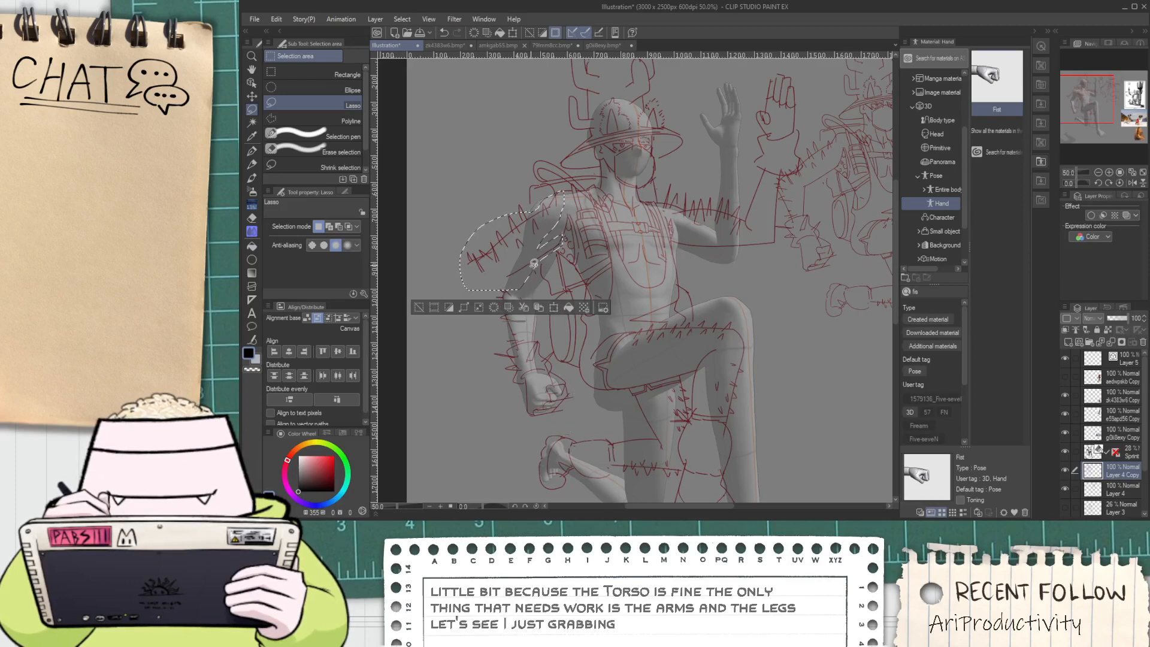
{"action": "key", "text": "ctrl+t"}
{"action": "mouse_move", "coordinate": [572, 281]}
{"action": "left_mouse_down"}
{"action": "mouse_move", "coordinate": [561, 271]}
{"action": "mouse_move", "coordinate": [578, 264]}
{"action": "mouse_move", "coordinate": [562, 291]}
{"action": "mouse_move", "coordinate": [527, 281]}
{"action": "left_mouse_up"}
{"action": "left_click", "coordinate": [470, 316]}
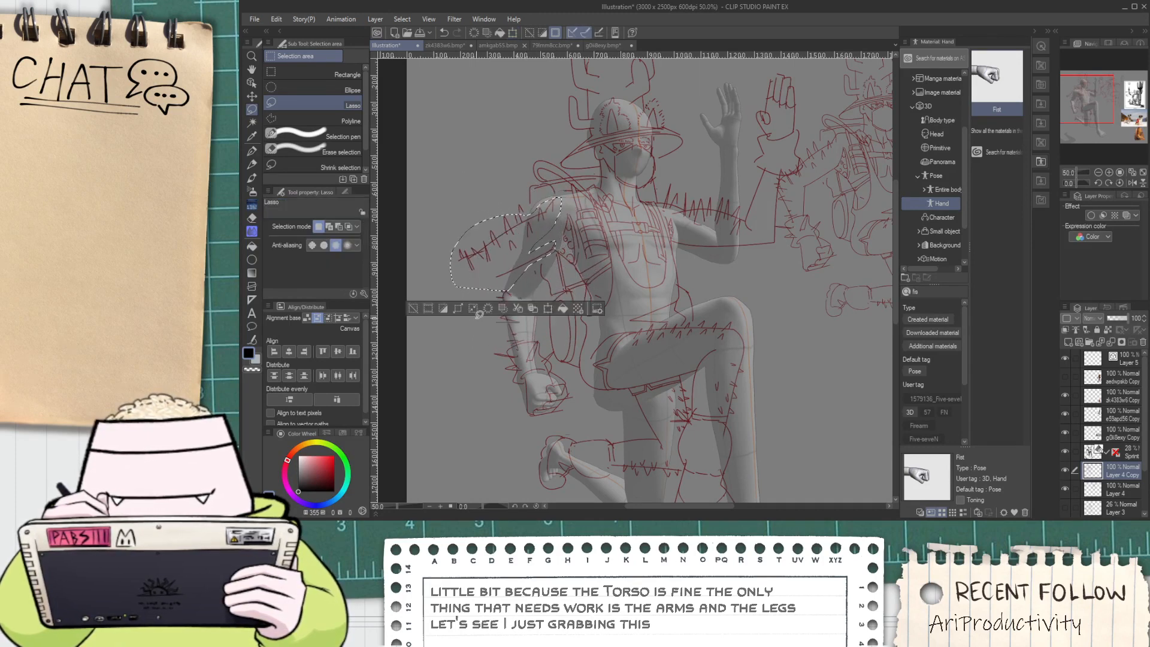
{"action": "key", "text": "ctrl+d"}
Swing both upper arms of the Sprint 3D figure outward at the shoulders to exaggerate the running pose
{"action": "left_click", "coordinate": [1111, 458]}
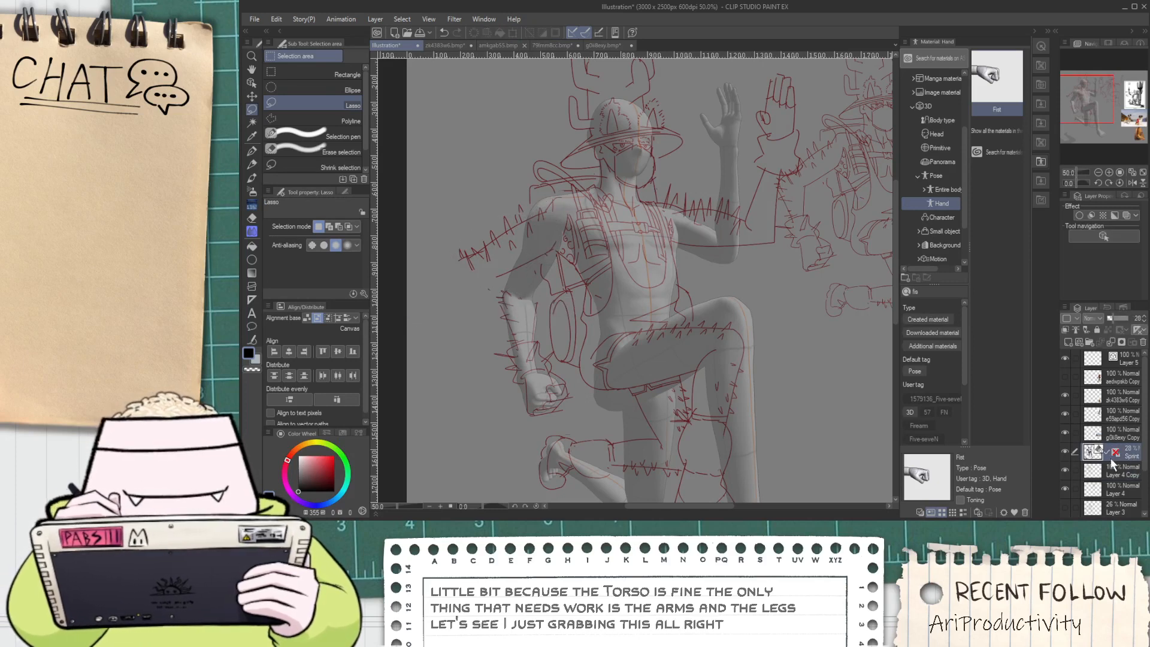
{"action": "key", "text": "o"}
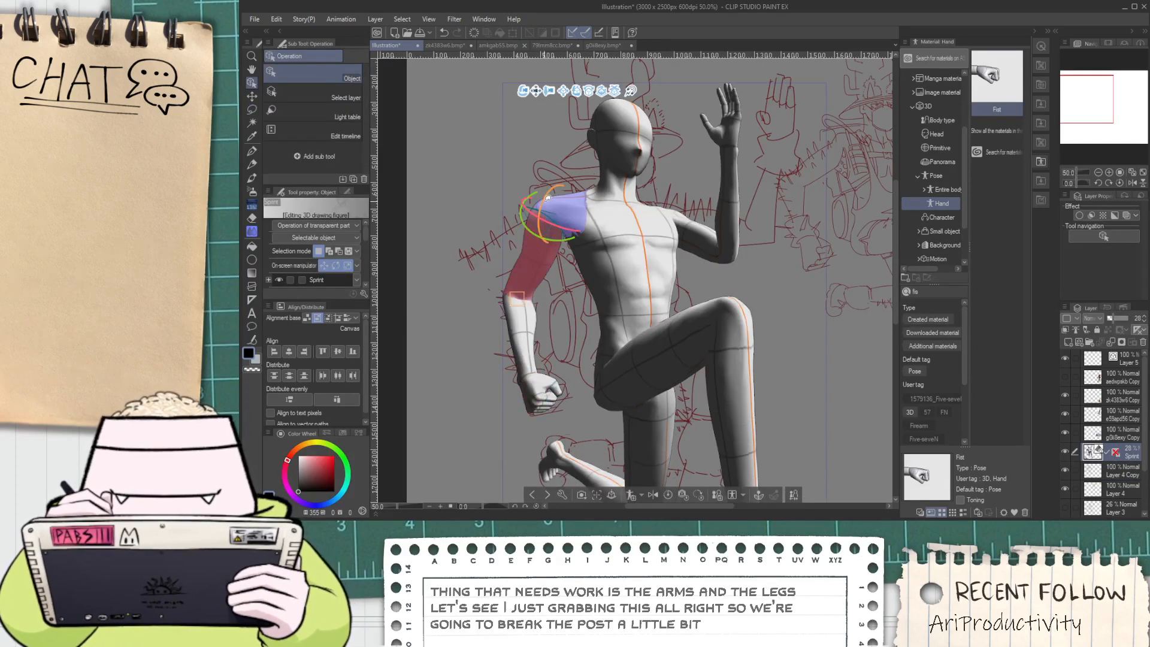
{"action": "left_click", "coordinate": [554, 214]}
{"action": "left_click_drag", "start_coordinate": [580, 205], "coordinate": [535, 268]}
{"action": "left_click", "coordinate": [533, 246]}
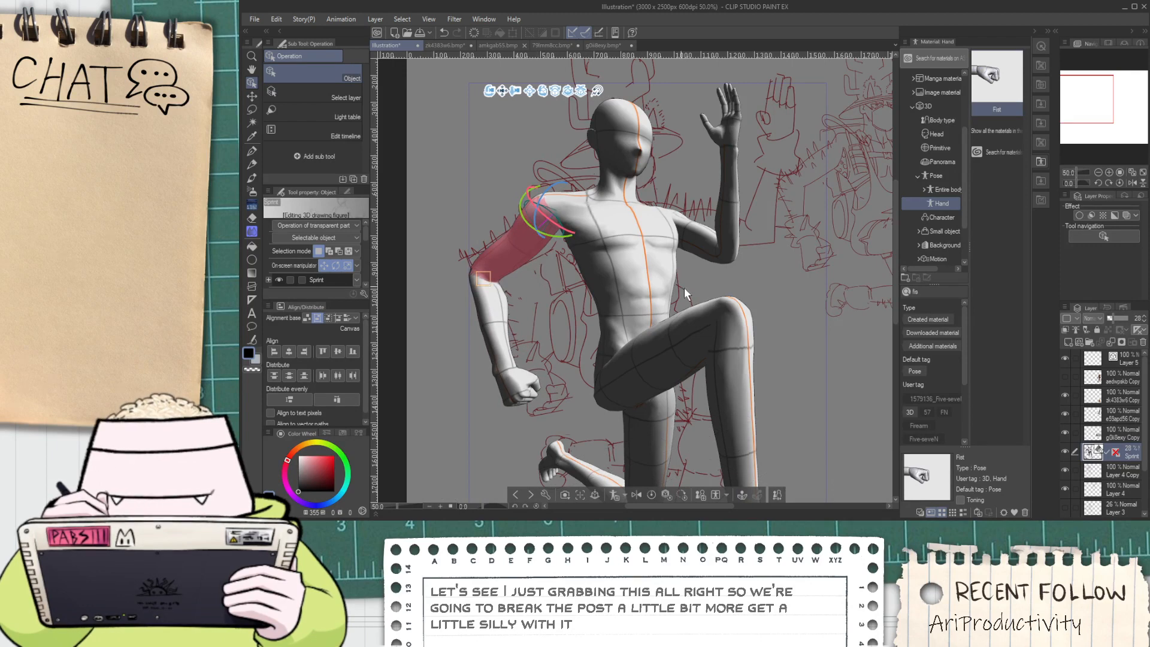
{"action": "left_click", "coordinate": [694, 240]}
{"action": "left_click_drag", "start_coordinate": [670, 220], "coordinate": [727, 209]}
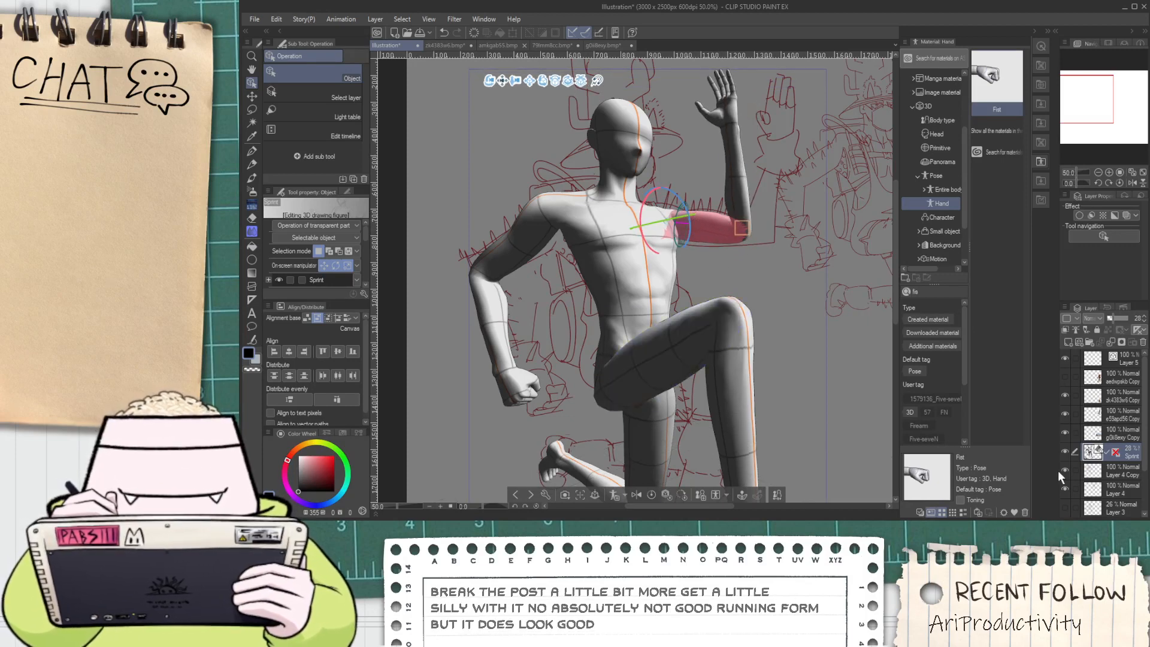
Lasso the sketched lowered forearm on Layer 4 Copy and move it onto the 3D figure's reposed forearm
{"action": "left_click", "coordinate": [1117, 470]}
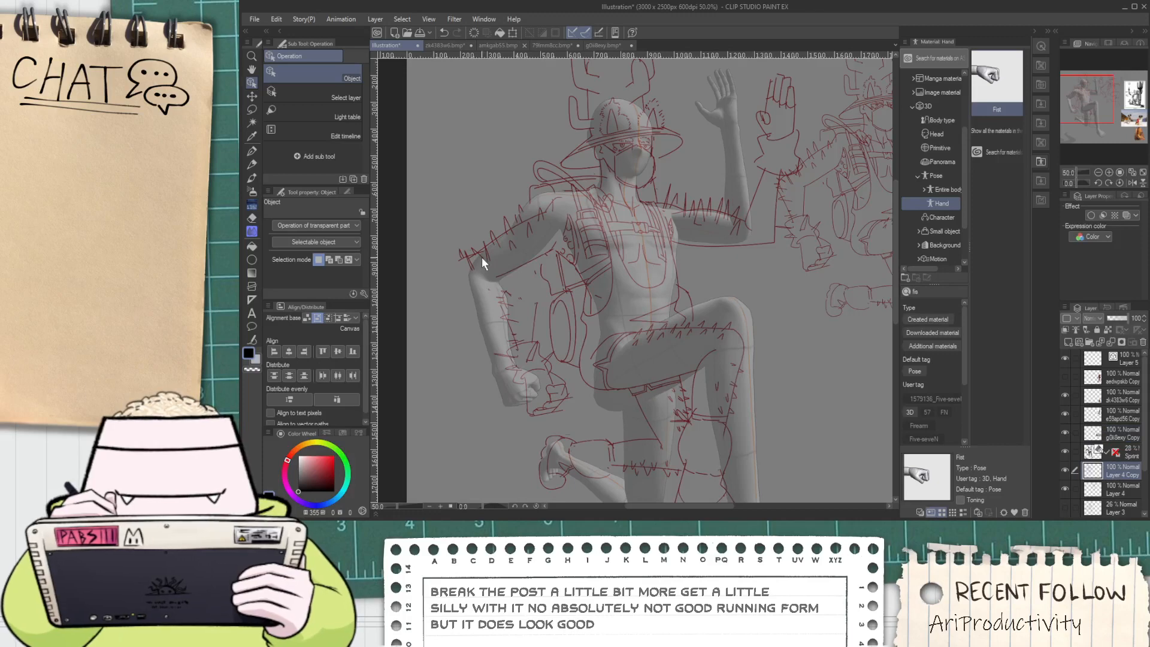
{"action": "key", "text": "m"}
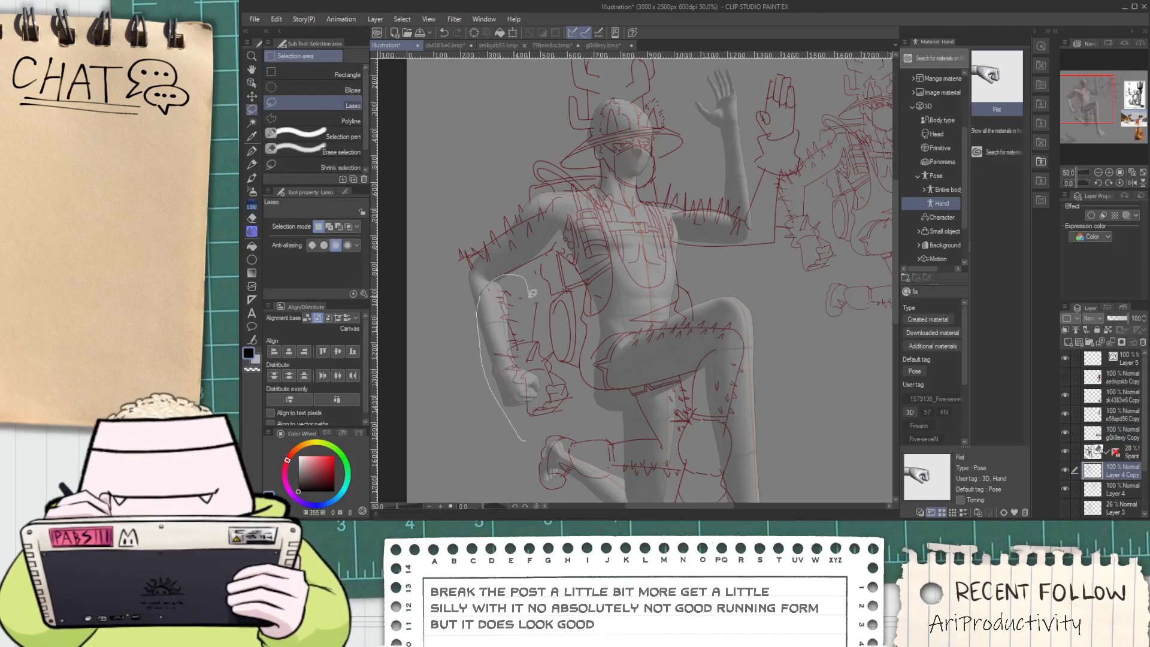
{"action": "mouse_move", "coordinate": [555, 349]}
{"action": "left_mouse_down"}
{"action": "mouse_move", "coordinate": [565, 375]}
{"action": "mouse_move", "coordinate": [521, 396]}
{"action": "left_mouse_up"}
{"action": "key", "text": "k"}
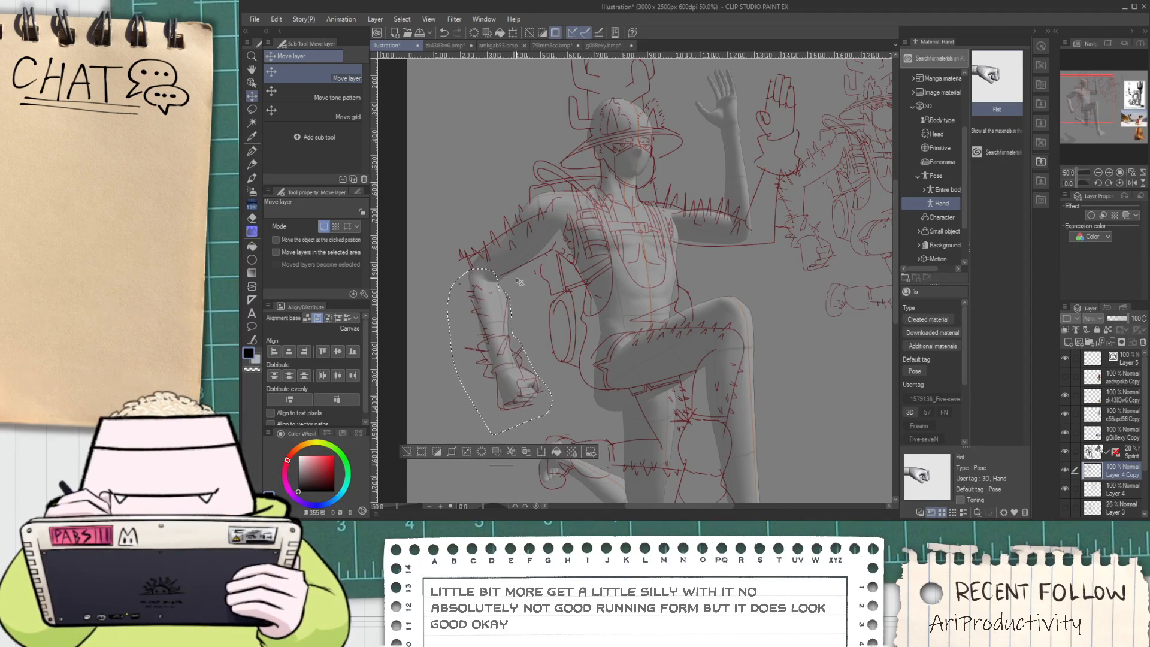
Lasso the sketched upper arm of the lowered arm, free-transform it to follow the 3D figure's upper arm, and deselect
{"action": "key", "text": "m"}
{"action": "mouse_move", "coordinate": [452, 273]}
{"action": "left_mouse_down"}
{"action": "mouse_move", "coordinate": [499, 218]}
{"action": "mouse_move", "coordinate": [571, 191]}
{"action": "left_mouse_up"}
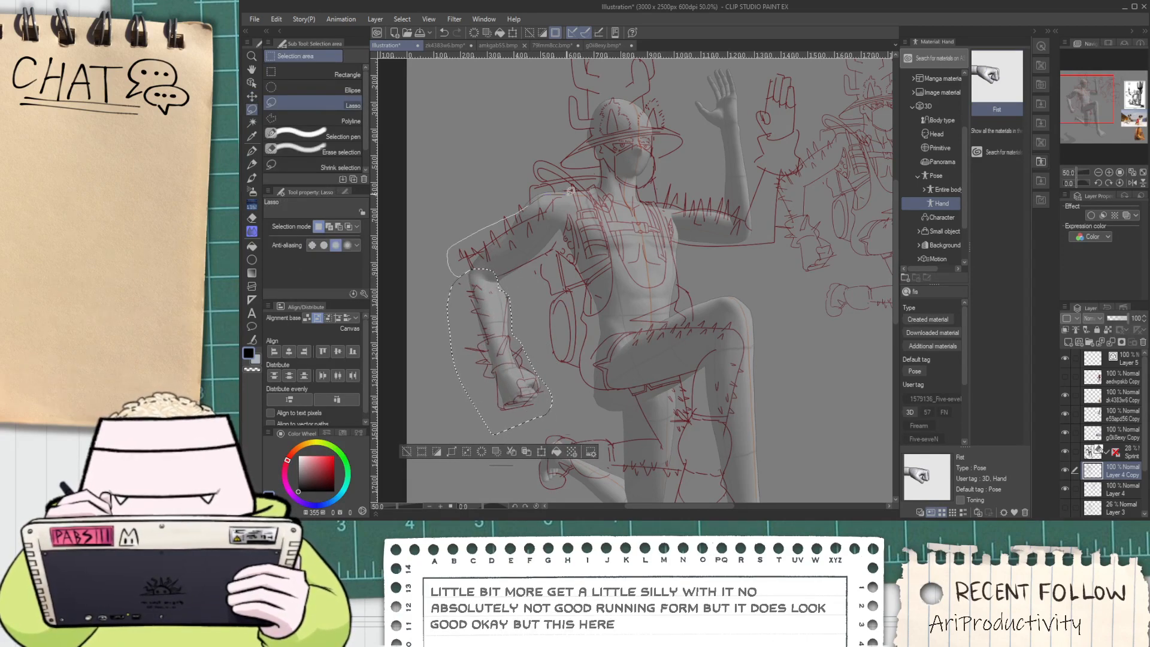
{"action": "left_click_drag", "start_coordinate": [544, 248], "coordinate": [524, 284]}
{"action": "left_click_drag", "start_coordinate": [515, 216], "coordinate": [533, 211]}
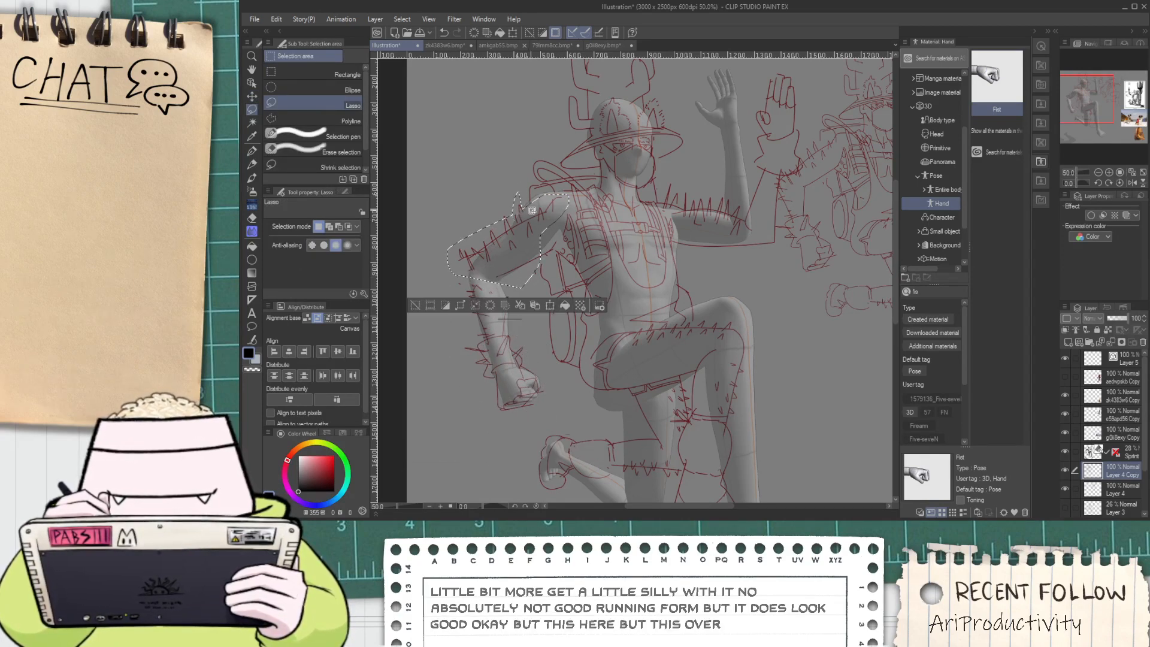
{"action": "key", "text": "ctrl+shift+t"}
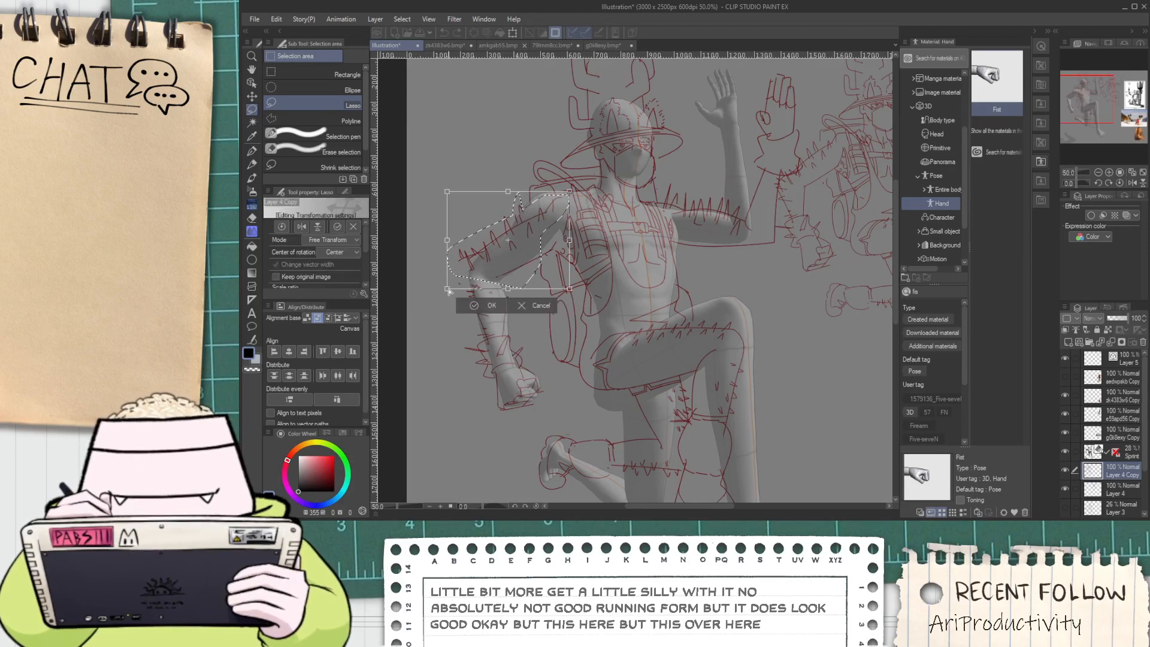
{"action": "left_click_drag", "start_coordinate": [448, 290], "coordinate": [460, 314]}
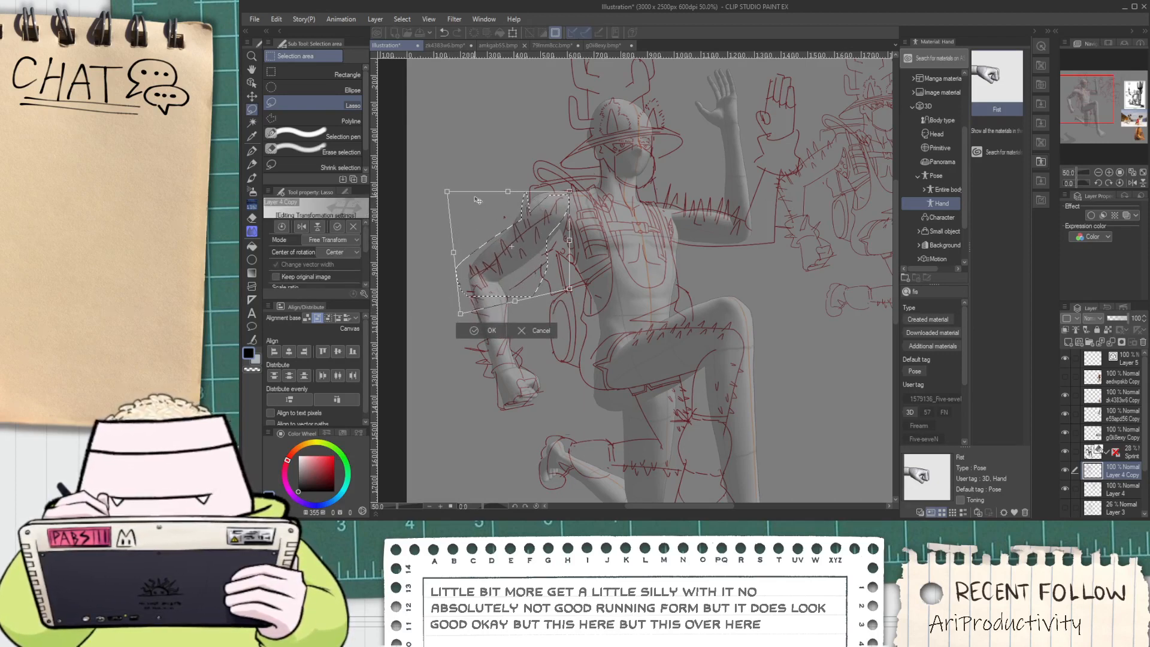
{"action": "left_click_drag", "start_coordinate": [447, 192], "coordinate": [455, 191]}
{"action": "left_click_drag", "start_coordinate": [570, 289], "coordinate": [566, 309]}
{"action": "left_click_drag", "start_coordinate": [568, 250], "coordinate": [562, 234]}
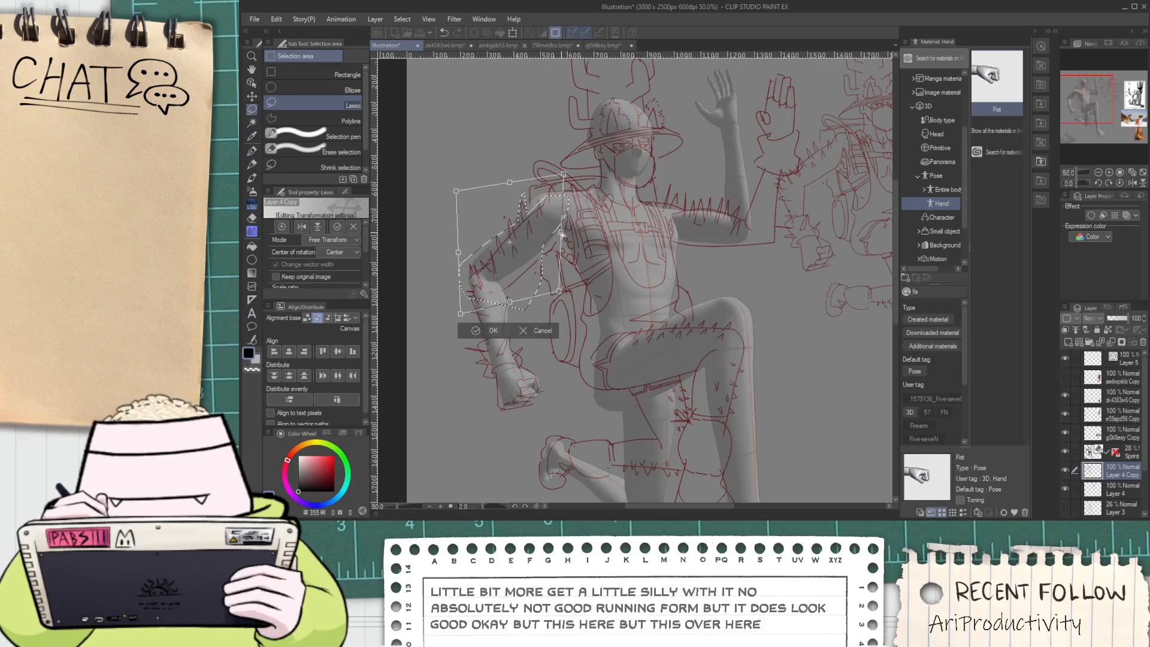
{"action": "left_click", "coordinate": [477, 330]}
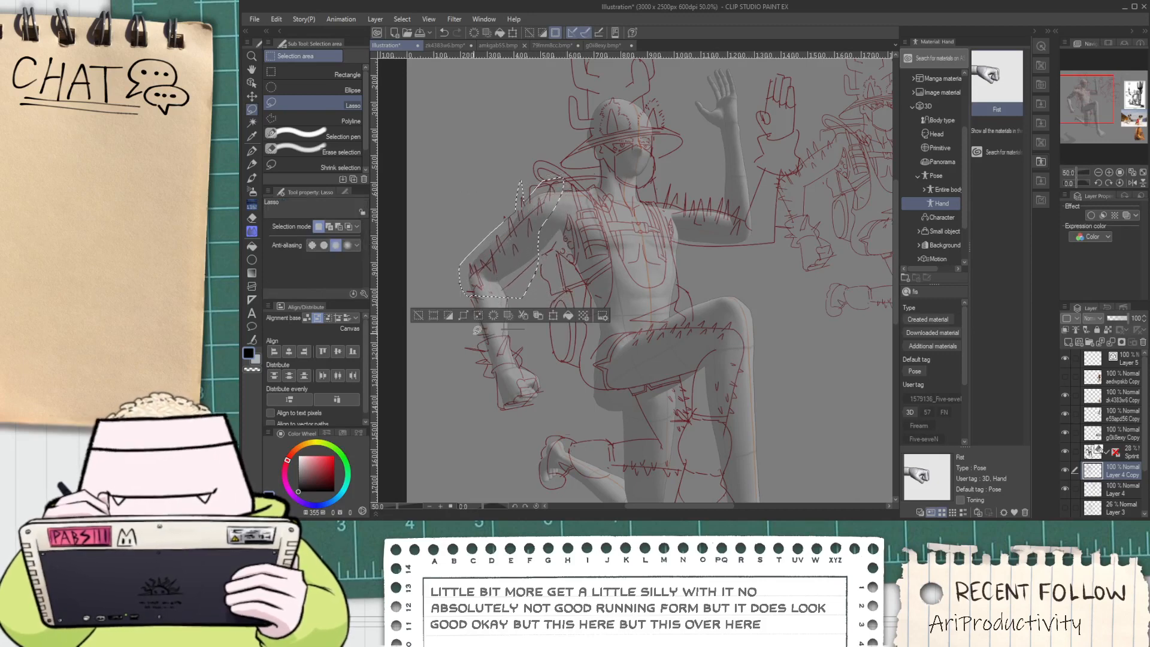
{"action": "left_click", "coordinate": [418, 316]}
Sample the sketch's dark red and draw the underside of the lowered arm's upper arm with the Milli Pen
{"action": "key", "text": "p"}
{"action": "scroll", "coordinate": [551, 246], "scroll_direction": "up", "scroll_amount": 1}
{"action": "key", "text": "ctrl+z"}
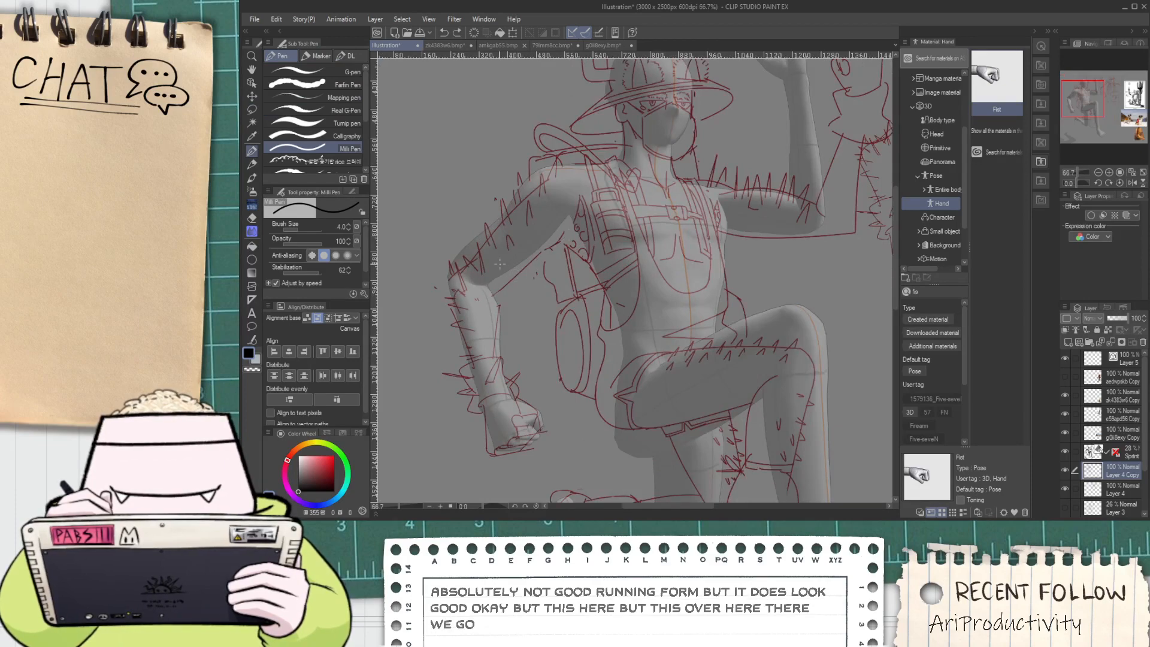
{"action": "left_click", "coordinate": [257, 361]}
{"action": "key", "text": "i"}
{"action": "scroll", "coordinate": [570, 286], "scroll_direction": "up", "scroll_amount": 5}
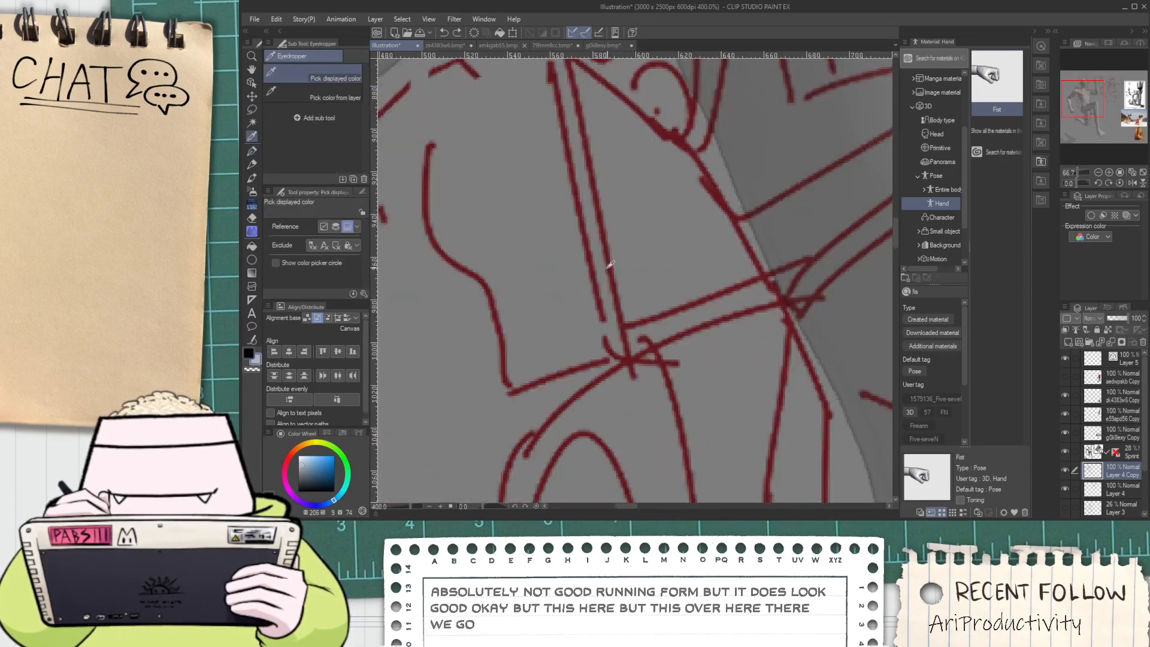
{"action": "left_click", "coordinate": [606, 252]}
{"action": "scroll", "coordinate": [607, 252], "scroll_direction": "down", "scroll_amount": 2}
{"action": "scroll", "coordinate": [605, 248], "scroll_direction": "down", "scroll_amount": 1}
{"action": "key", "text": "p"}
{"action": "left_click_drag", "start_coordinate": [504, 207], "coordinate": [602, 128]}
{"action": "scroll", "coordinate": [592, 145], "scroll_direction": "down", "scroll_amount": 2}
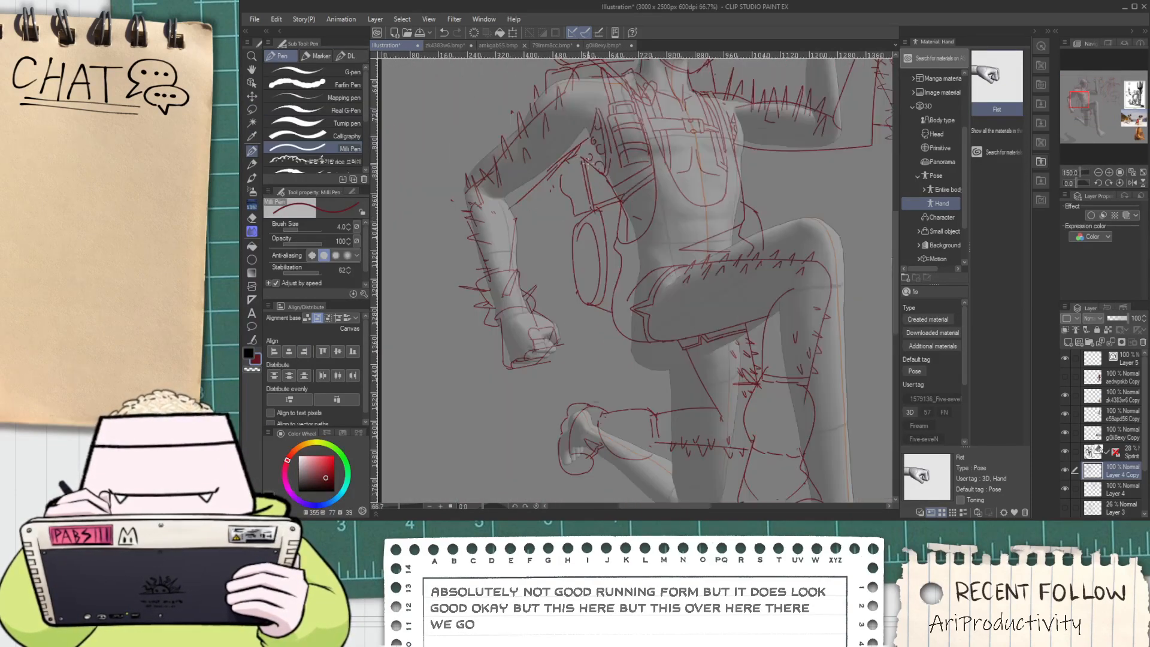
Lasso the sketched raised forearm and hand, transform them onto the 3D figure's waving forearm, and deselect
{"action": "key", "text": "space"}
{"action": "left_click_drag", "start_coordinate": [713, 148], "coordinate": [623, 199]}
{"action": "scroll", "coordinate": [626, 198], "scroll_direction": "down", "scroll_amount": 1}
{"action": "left_click_drag", "start_coordinate": [698, 171], "coordinate": [649, 282]}
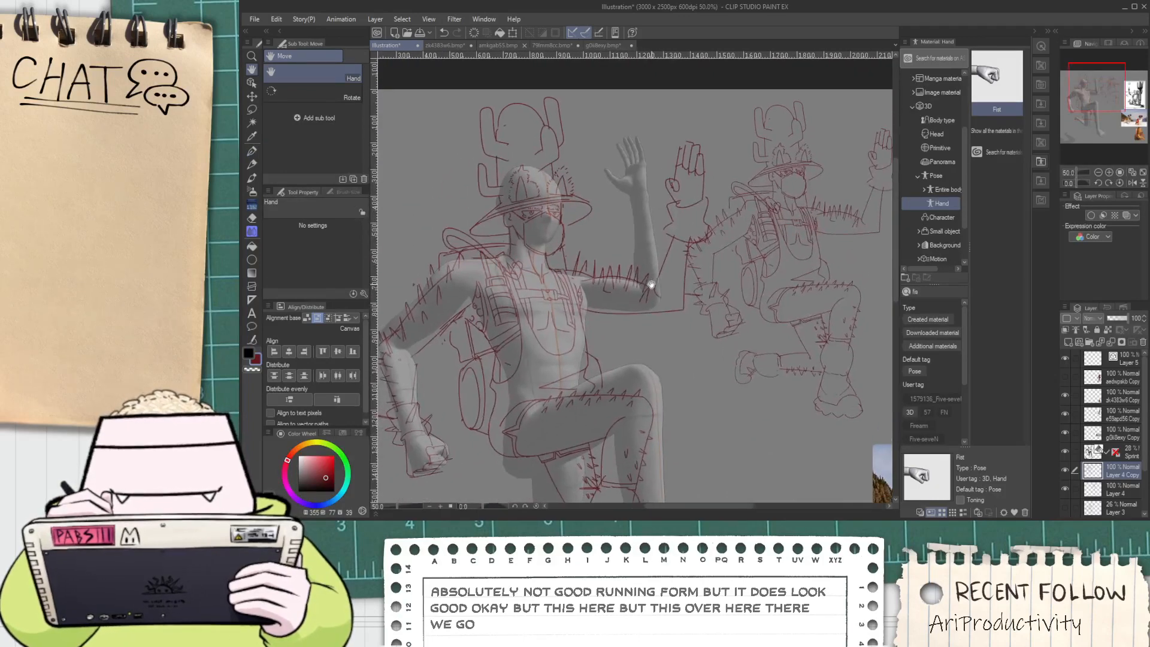
{"action": "key", "text": "m"}
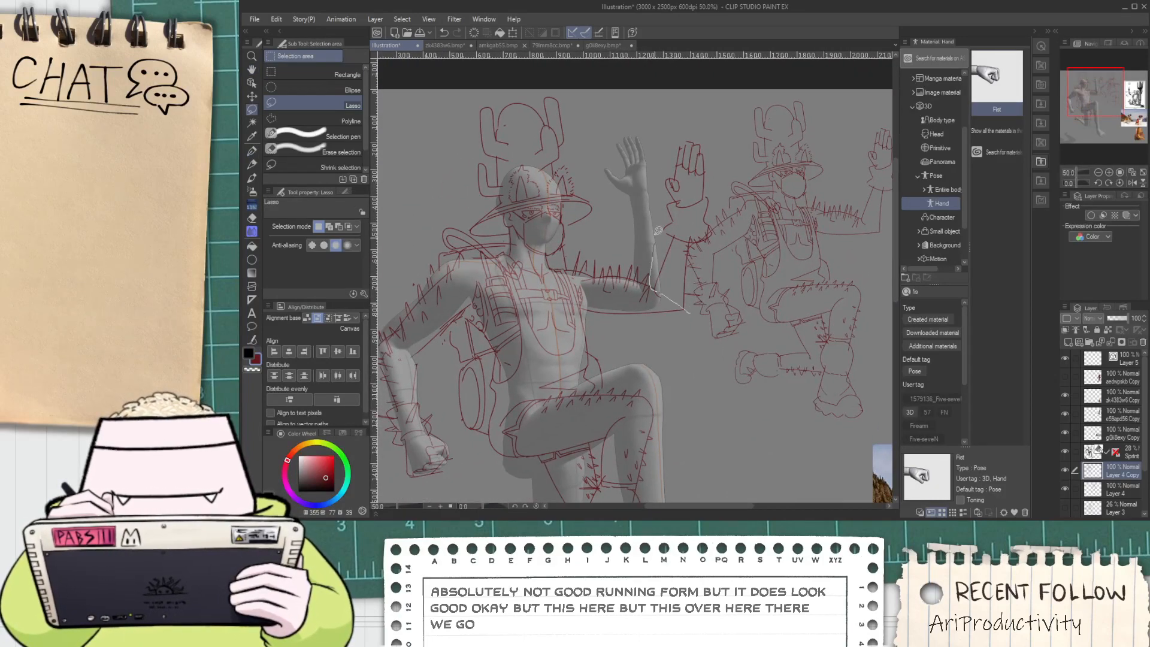
{"action": "mouse_move", "coordinate": [658, 231]}
{"action": "left_mouse_down"}
{"action": "mouse_move", "coordinate": [715, 172]}
{"action": "mouse_move", "coordinate": [712, 248]}
{"action": "mouse_move", "coordinate": [689, 311]}
{"action": "left_mouse_up"}
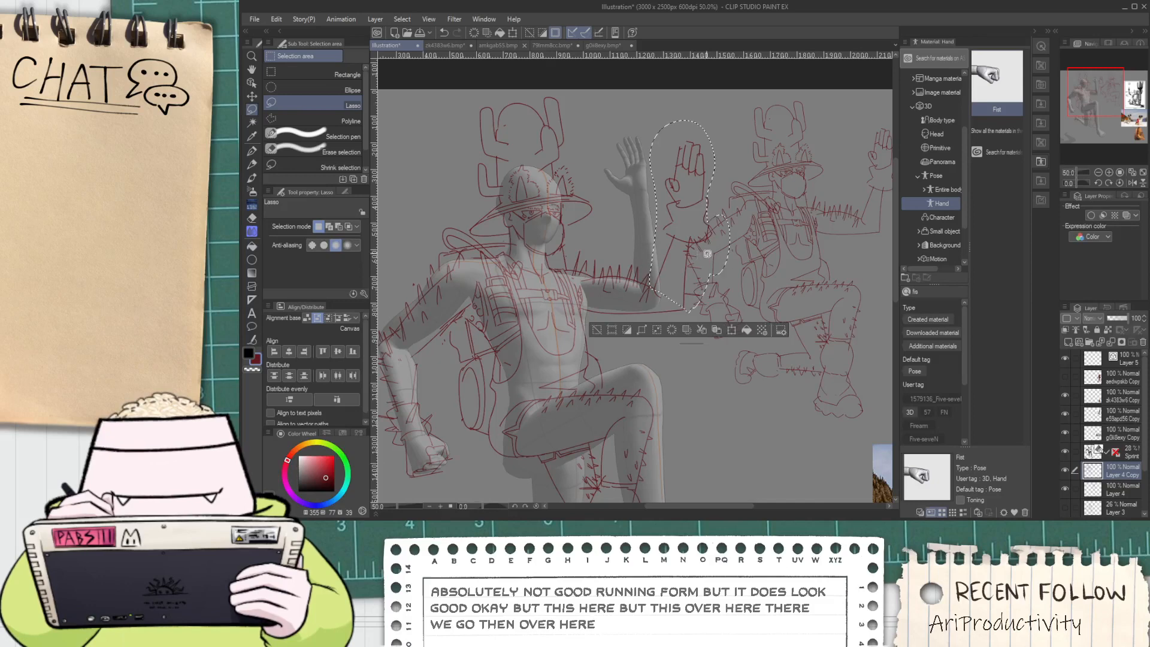
{"action": "key", "text": "ctrl+t"}
{"action": "mouse_move", "coordinate": [690, 120]}
{"action": "left_mouse_down"}
{"action": "mouse_move", "coordinate": [644, 103]}
{"action": "mouse_move", "coordinate": [617, 103]}
{"action": "mouse_move", "coordinate": [607, 117]}
{"action": "left_mouse_up"}
{"action": "left_click", "coordinate": [617, 330]}
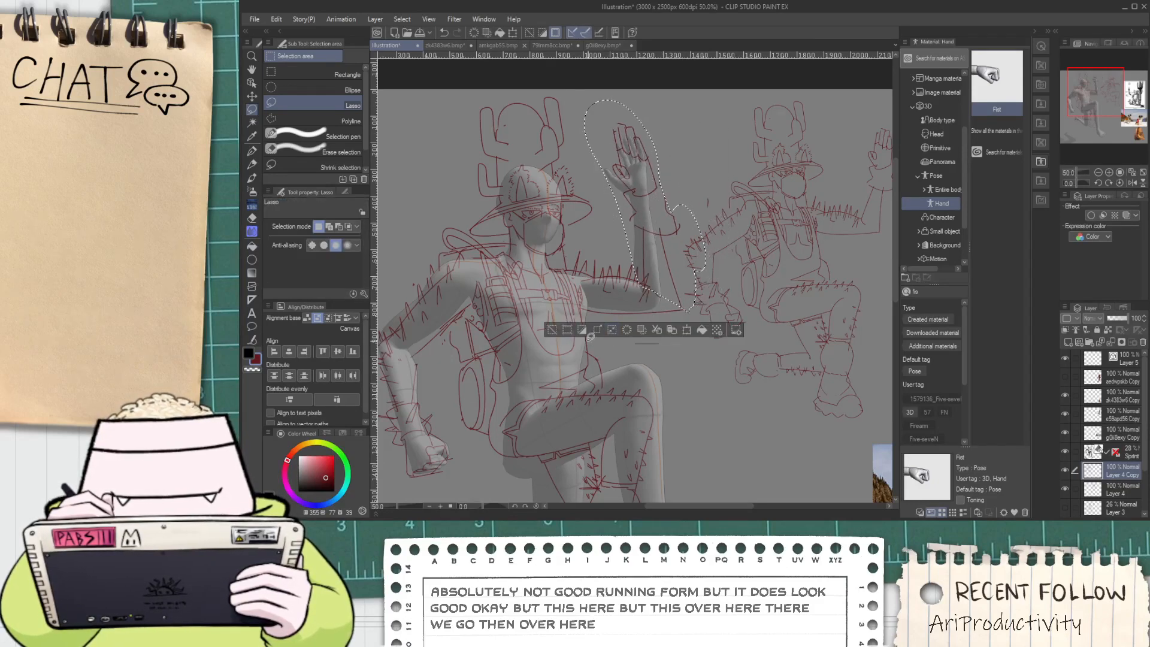
{"action": "left_click", "coordinate": [550, 330]}
Lasso the sketched head with its hat and cactus arms, shrink it slightly, and tilt it clockwise over the 3D head
{"action": "scroll", "coordinate": [506, 243], "scroll_direction": "up", "scroll_amount": 1}
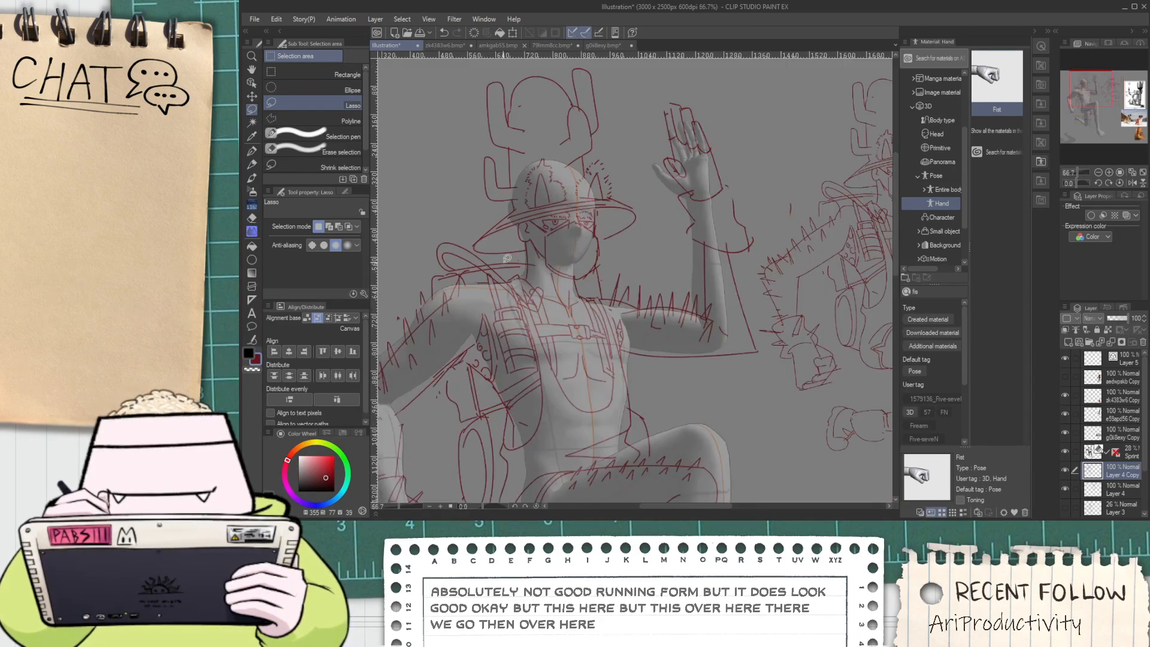
{"action": "mouse_move", "coordinate": [514, 258]}
{"action": "left_mouse_down"}
{"action": "mouse_move", "coordinate": [474, 249]}
{"action": "mouse_move", "coordinate": [448, 195]}
{"action": "mouse_move", "coordinate": [443, 88]}
{"action": "mouse_move", "coordinate": [568, 28]}
{"action": "mouse_move", "coordinate": [658, 188]}
{"action": "mouse_move", "coordinate": [661, 248]}
{"action": "mouse_move", "coordinate": [618, 323]}
{"action": "left_mouse_up"}
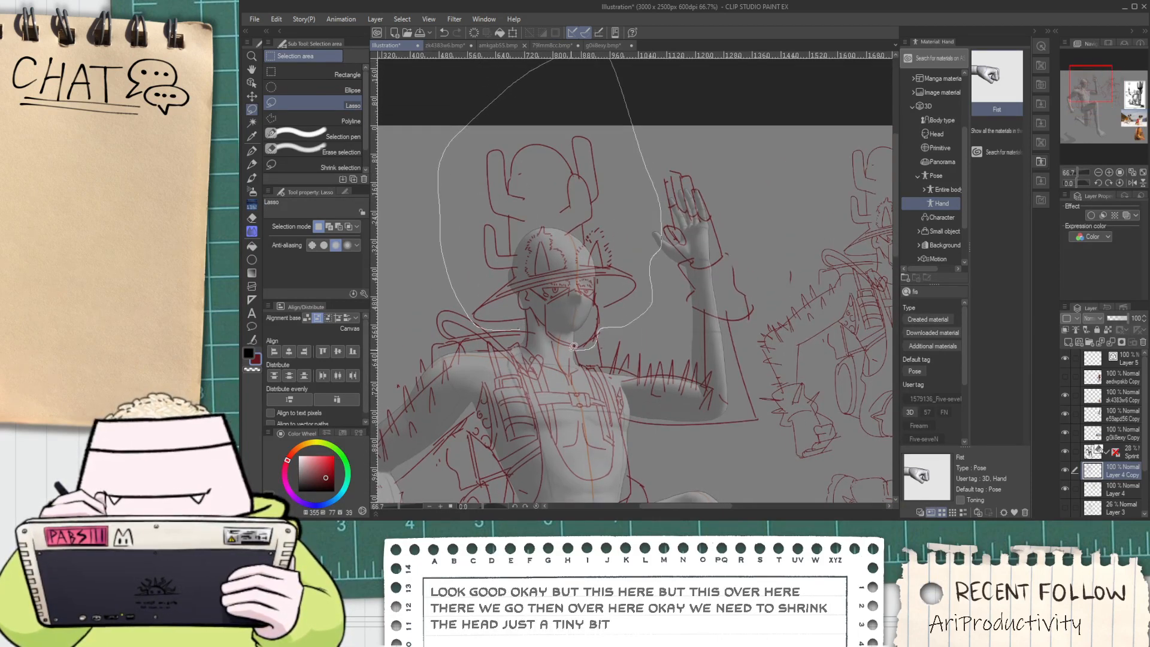
{"action": "left_click_drag", "start_coordinate": [529, 306], "coordinate": [529, 318]}
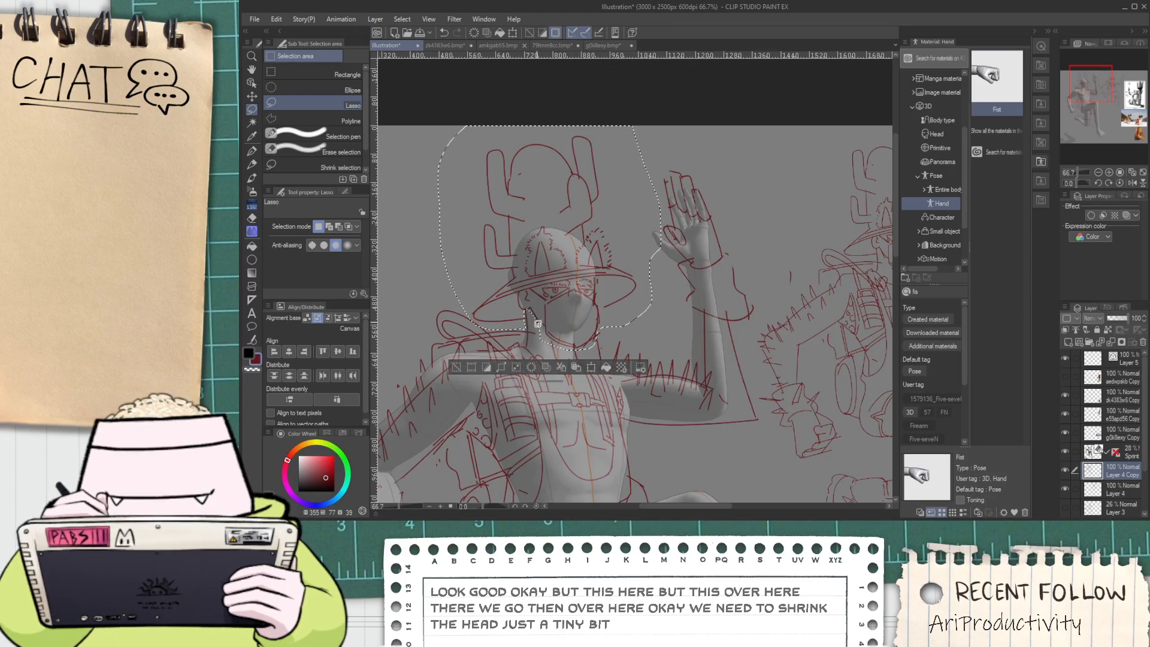
{"action": "key", "text": "ctrl+t"}
{"action": "left_click_drag", "start_coordinate": [663, 351], "coordinate": [641, 340]}
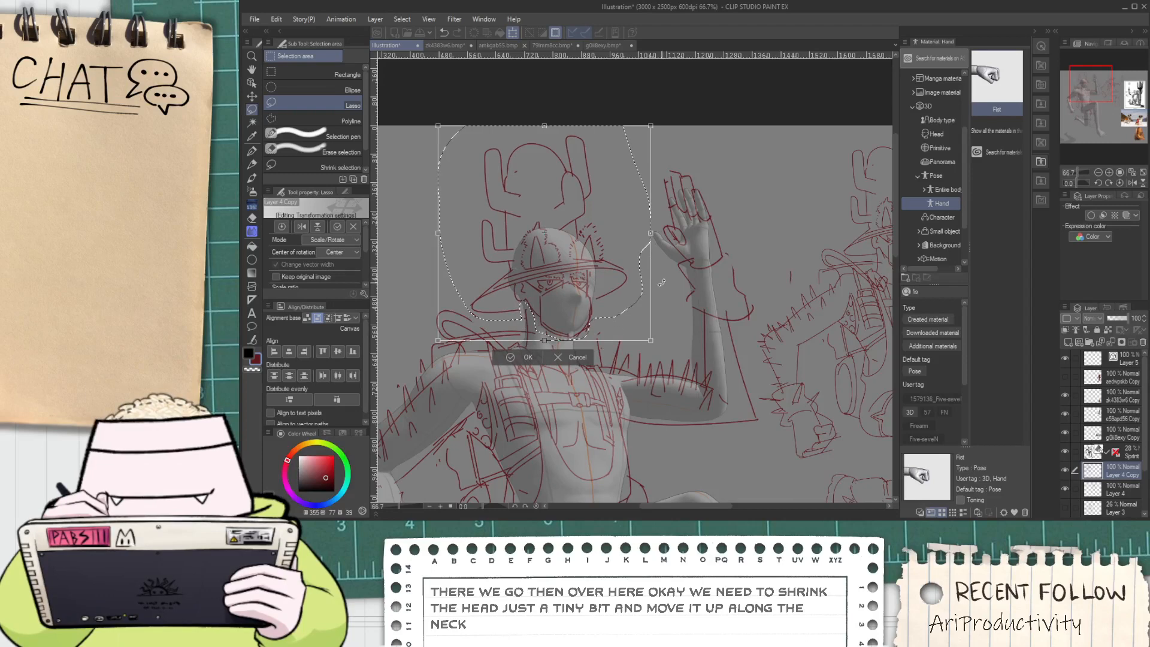
{"action": "left_click_drag", "start_coordinate": [662, 282], "coordinate": [641, 333]}
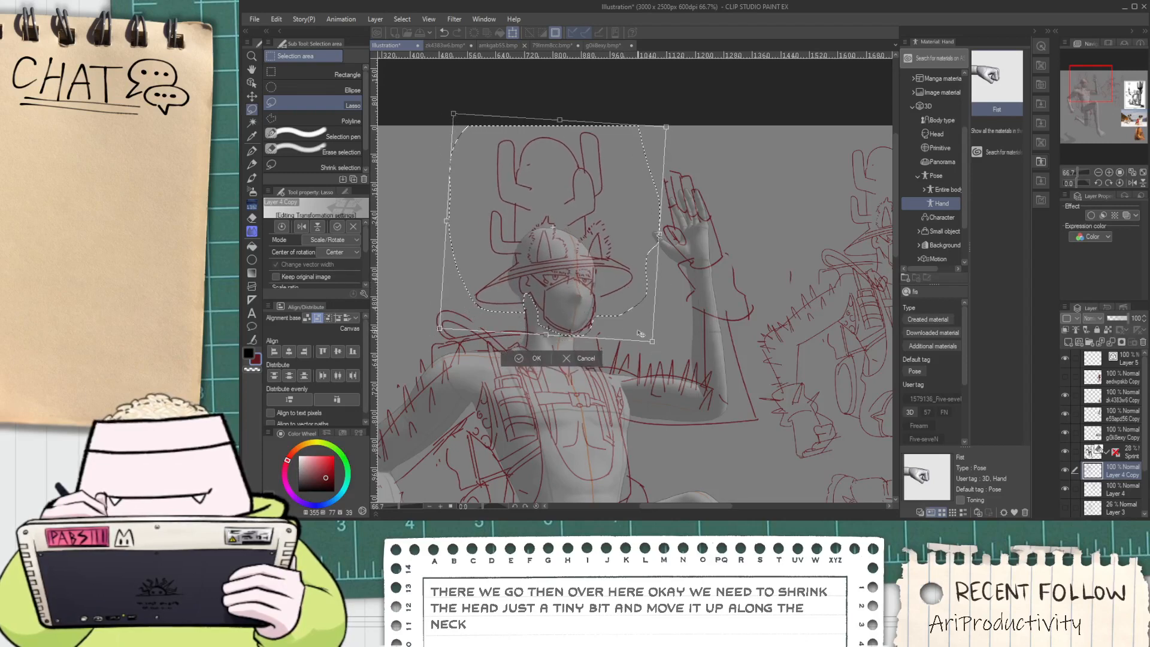
{"action": "left_click", "coordinate": [519, 358]}
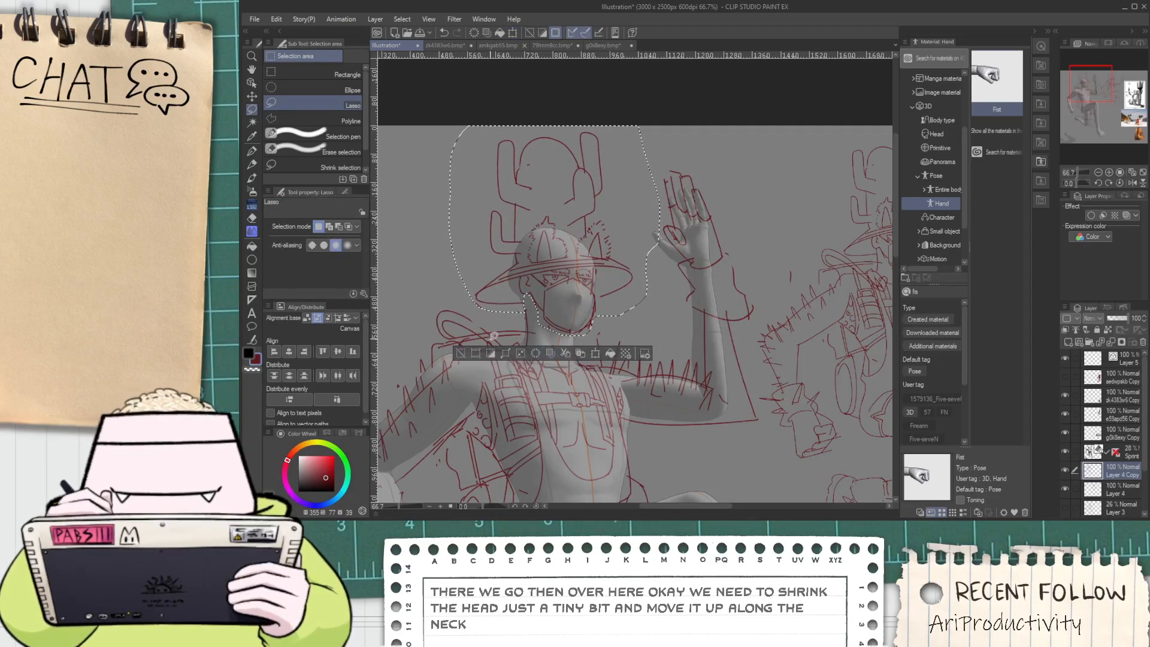
Rotate the selected head sketch back counter-clockwise, nudge it onto the 3D head, apply the transform, and deselect
{"action": "key", "text": "ctrl+t"}
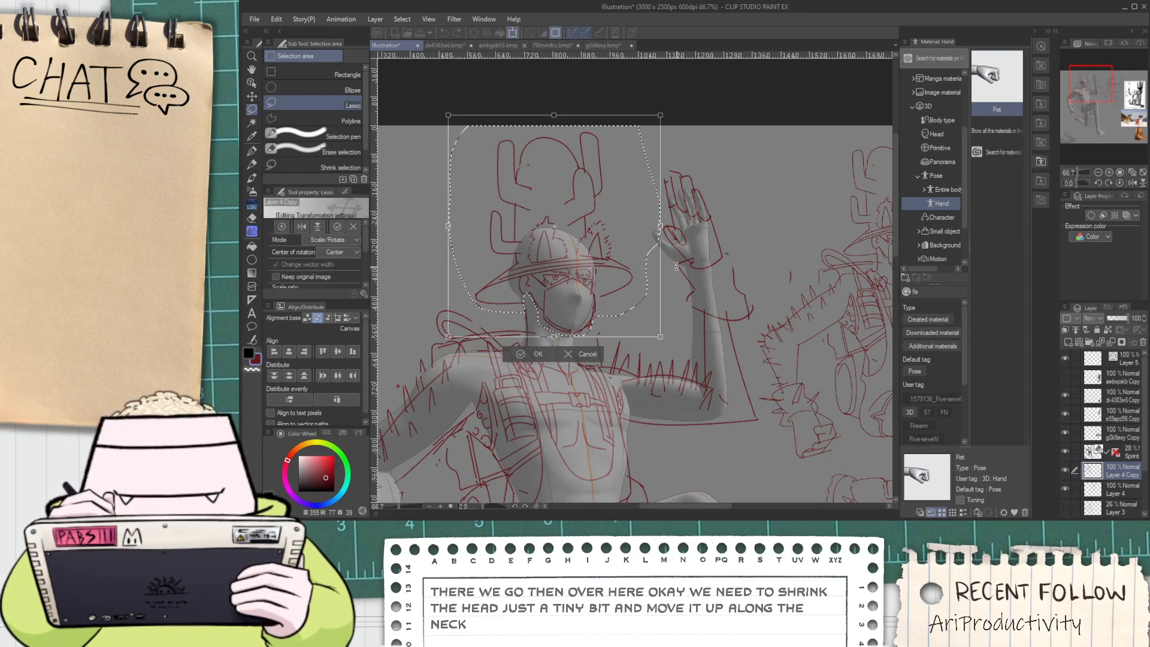
{"action": "left_click_drag", "start_coordinate": [678, 268], "coordinate": [679, 259]}
{"action": "left_click_drag", "start_coordinate": [625, 284], "coordinate": [615, 288]}
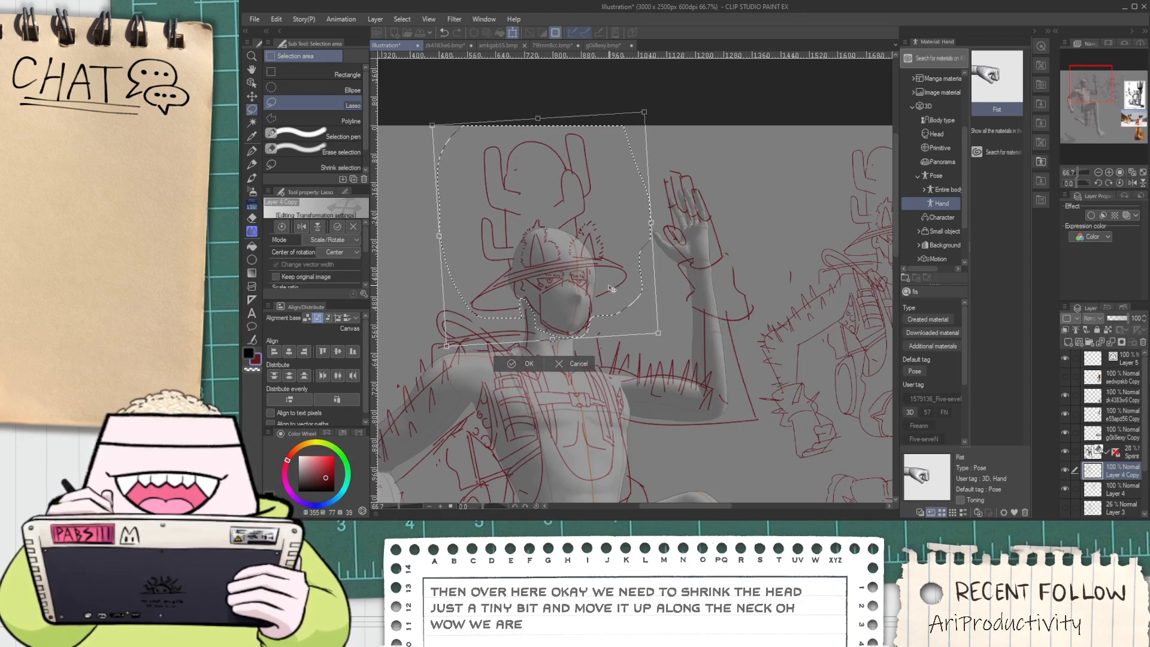
{"action": "left_click", "coordinate": [519, 363]}
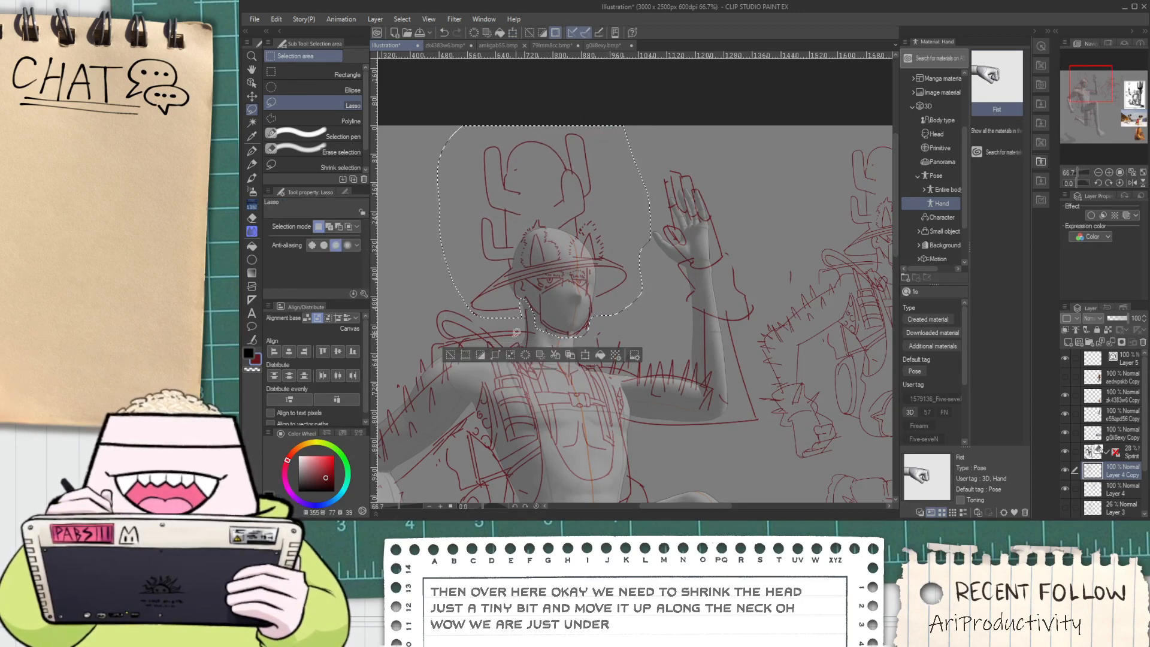
{"action": "left_click", "coordinate": [447, 360]}
Try to reshape the sketched seat line behind the hip with Liquify at brush size 168.2, and undo the last stroke
{"action": "scroll", "coordinate": [532, 405], "scroll_direction": "down", "scroll_amount": 2}
{"action": "key", "text": "space"}
{"action": "left_click_drag", "start_coordinate": [531, 407], "coordinate": [581, 205]}
{"action": "scroll", "coordinate": [529, 266], "scroll_direction": "up", "scroll_amount": 2}
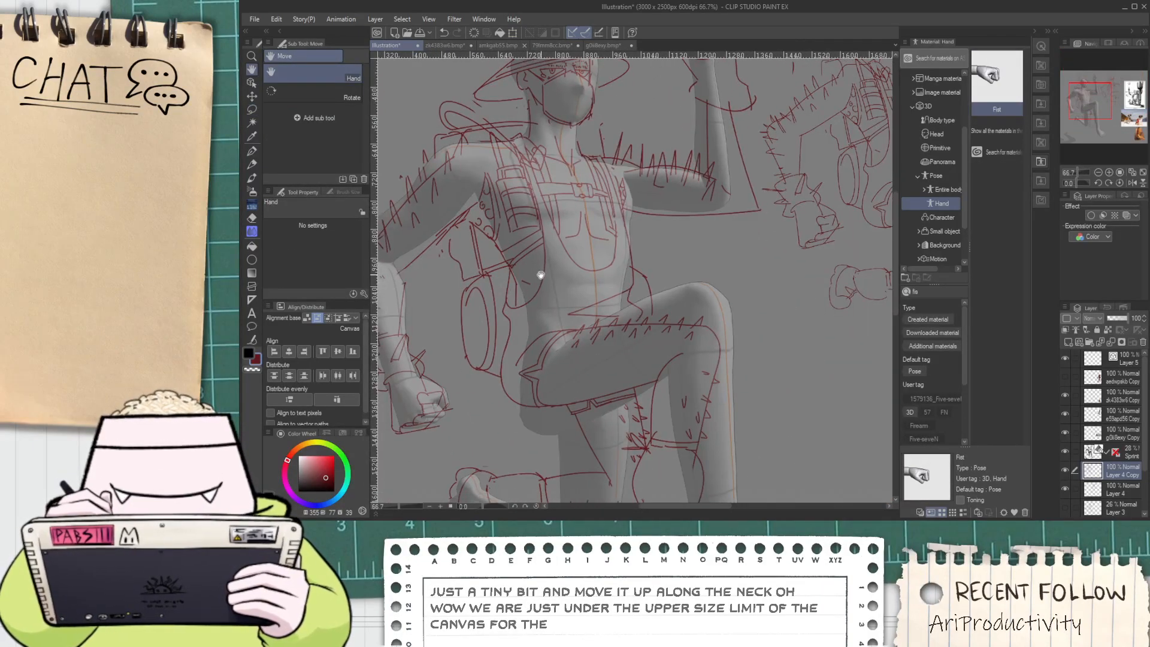
{"action": "left_click_drag", "start_coordinate": [593, 337], "coordinate": [568, 278]}
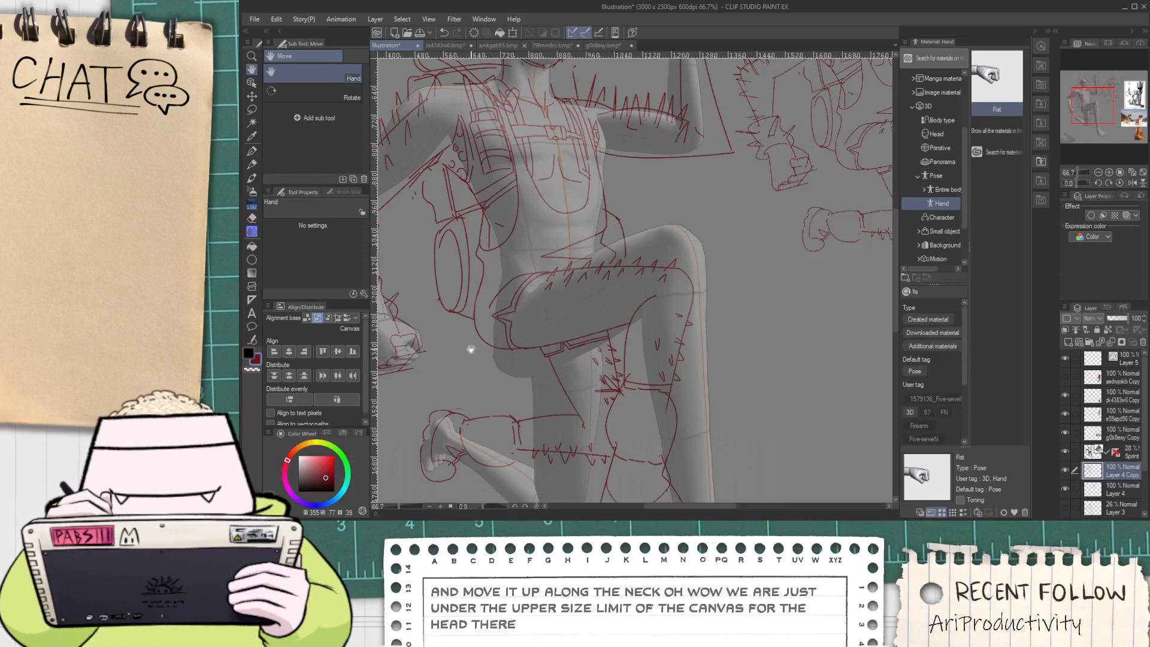
{"action": "key", "text": "m"}
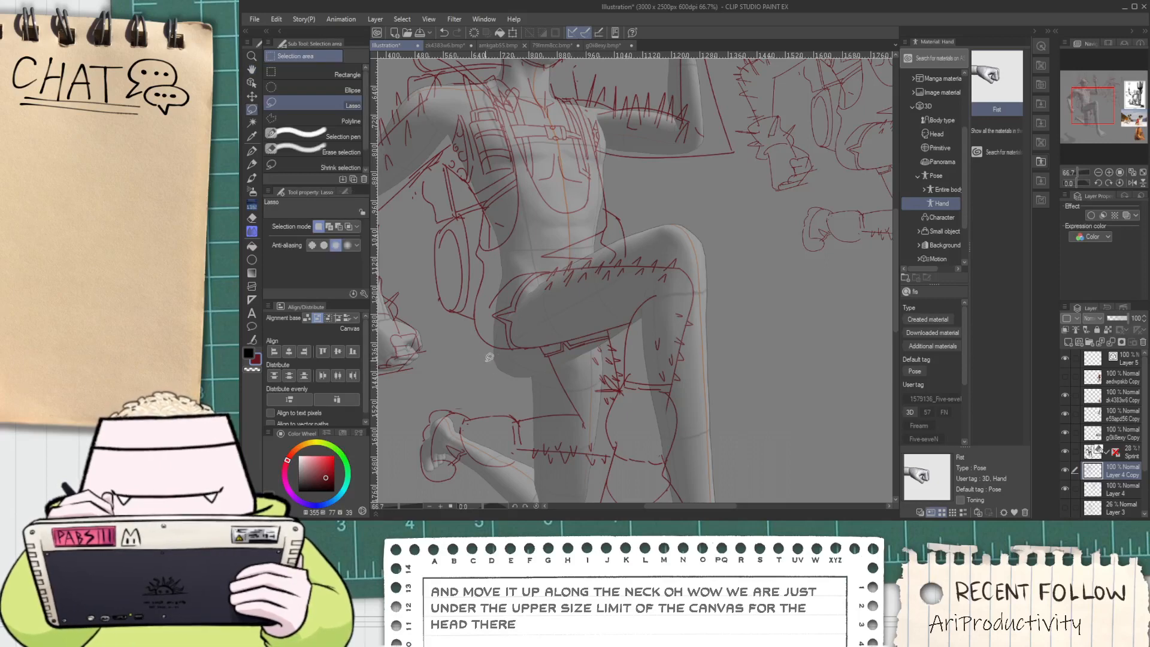
{"action": "left_click", "coordinate": [252, 231]}
{"action": "left_click", "coordinate": [331, 57]}
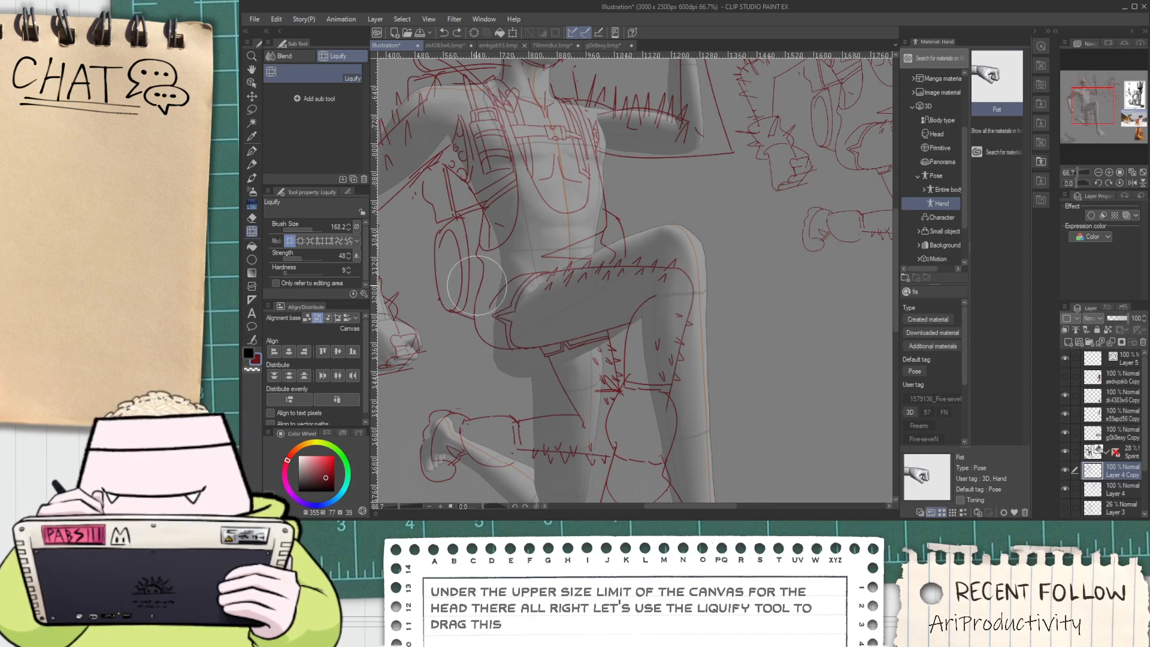
{"action": "mouse_move", "coordinate": [476, 283]}
{"action": "left_mouse_down"}
{"action": "mouse_move", "coordinate": [399, 277]}
{"action": "mouse_move", "coordinate": [492, 254]}
{"action": "left_mouse_up"}
{"action": "key", "text": "space"}
{"action": "scroll", "coordinate": [472, 253], "scroll_direction": "up", "scroll_amount": 1}
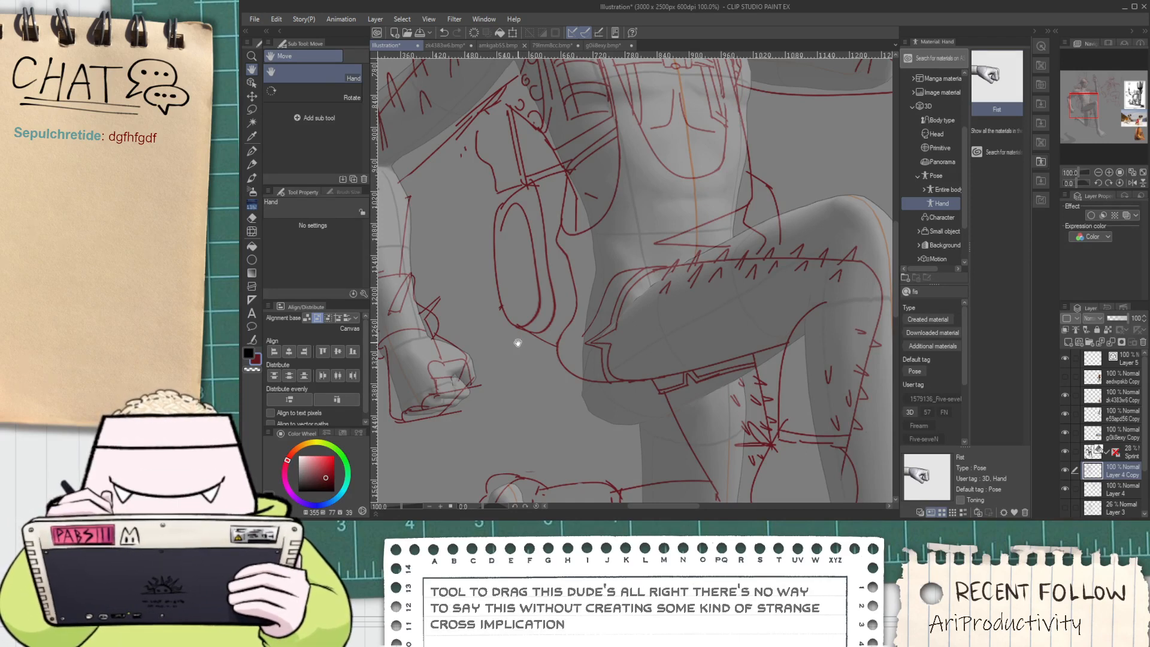
{"action": "scroll", "coordinate": [518, 343], "scroll_direction": "down", "scroll_amount": 1}
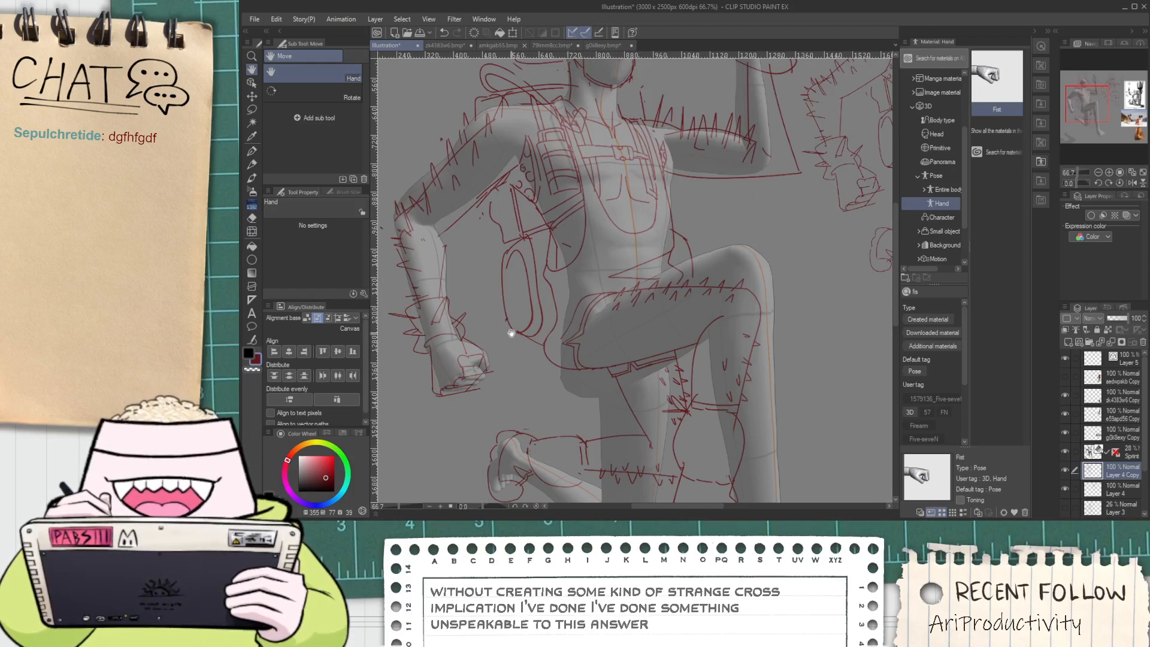
{"action": "key", "text": "ctrl+z"}
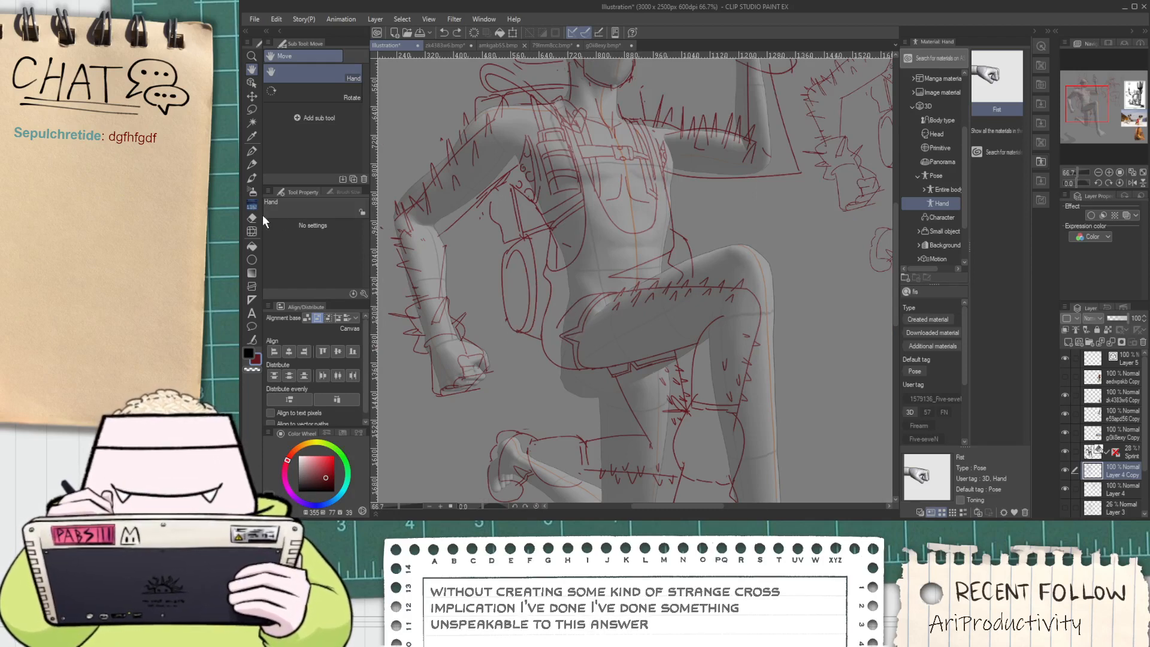
Reshape the sketched hip and raised thigh to follow the 3D figure using Liquify at brush size 291.6
{"action": "left_click", "coordinate": [252, 232]}
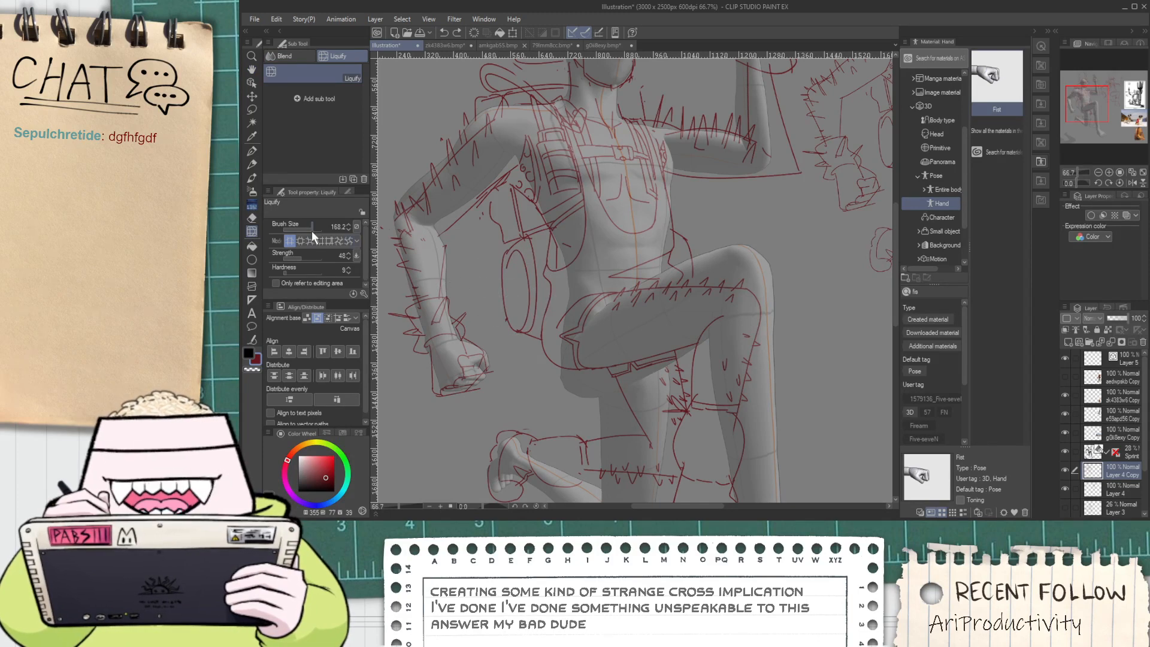
{"action": "left_click_drag", "start_coordinate": [311, 231], "coordinate": [314, 228]}
{"action": "mouse_move", "coordinate": [552, 333]}
{"action": "left_mouse_down"}
{"action": "mouse_move", "coordinate": [572, 386]}
{"action": "mouse_move", "coordinate": [560, 369]}
{"action": "mouse_move", "coordinate": [580, 353]}
{"action": "mouse_move", "coordinate": [581, 309]}
{"action": "mouse_move", "coordinate": [578, 329]}
{"action": "mouse_move", "coordinate": [576, 320]}
{"action": "mouse_move", "coordinate": [630, 360]}
{"action": "mouse_move", "coordinate": [604, 357]}
{"action": "mouse_move", "coordinate": [617, 376]}
{"action": "mouse_move", "coordinate": [612, 363]}
{"action": "mouse_move", "coordinate": [592, 369]}
{"action": "mouse_move", "coordinate": [630, 326]}
{"action": "mouse_move", "coordinate": [729, 324]}
{"action": "mouse_move", "coordinate": [717, 321]}
{"action": "mouse_move", "coordinate": [719, 310]}
{"action": "mouse_move", "coordinate": [734, 315]}
{"action": "mouse_move", "coordinate": [733, 271]}
{"action": "mouse_move", "coordinate": [733, 315]}
{"action": "mouse_move", "coordinate": [739, 274]}
{"action": "mouse_move", "coordinate": [699, 307]}
{"action": "mouse_move", "coordinate": [712, 297]}
{"action": "mouse_move", "coordinate": [698, 276]}
{"action": "mouse_move", "coordinate": [684, 277]}
{"action": "mouse_move", "coordinate": [708, 278]}
{"action": "mouse_move", "coordinate": [682, 311]}
{"action": "mouse_move", "coordinate": [680, 288]}
{"action": "mouse_move", "coordinate": [690, 273]}
{"action": "mouse_move", "coordinate": [709, 279]}
{"action": "mouse_move", "coordinate": [699, 278]}
{"action": "mouse_move", "coordinate": [707, 267]}
{"action": "mouse_move", "coordinate": [738, 276]}
{"action": "mouse_move", "coordinate": [705, 339]}
{"action": "mouse_move", "coordinate": [719, 340]}
{"action": "mouse_move", "coordinate": [704, 387]}
{"action": "left_mouse_up"}
{"action": "scroll", "coordinate": [705, 391], "scroll_direction": "down", "scroll_amount": 1}
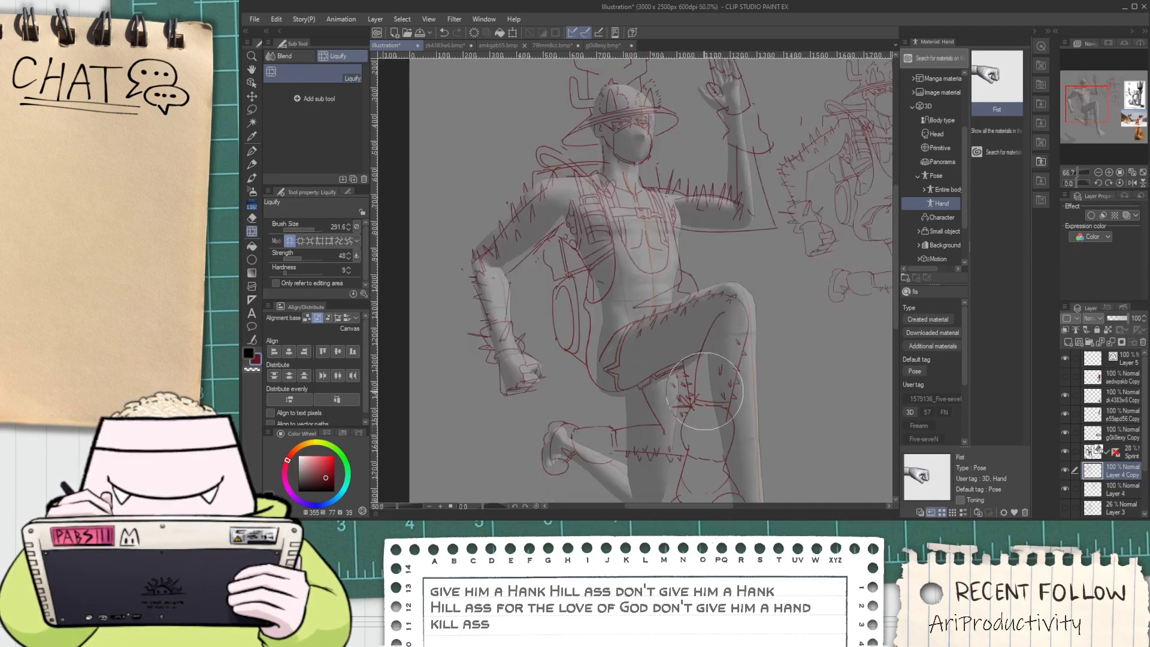
Lasso the raised leg's sketched lower leg and boot and free-transform them to follow the 3D figure's shin
{"action": "scroll", "coordinate": [704, 390], "scroll_direction": "down", "scroll_amount": 1}
{"action": "left_click_drag", "start_coordinate": [736, 460], "coordinate": [701, 377]}
{"action": "scroll", "coordinate": [712, 416], "scroll_direction": "up", "scroll_amount": 1}
{"action": "key", "text": "m"}
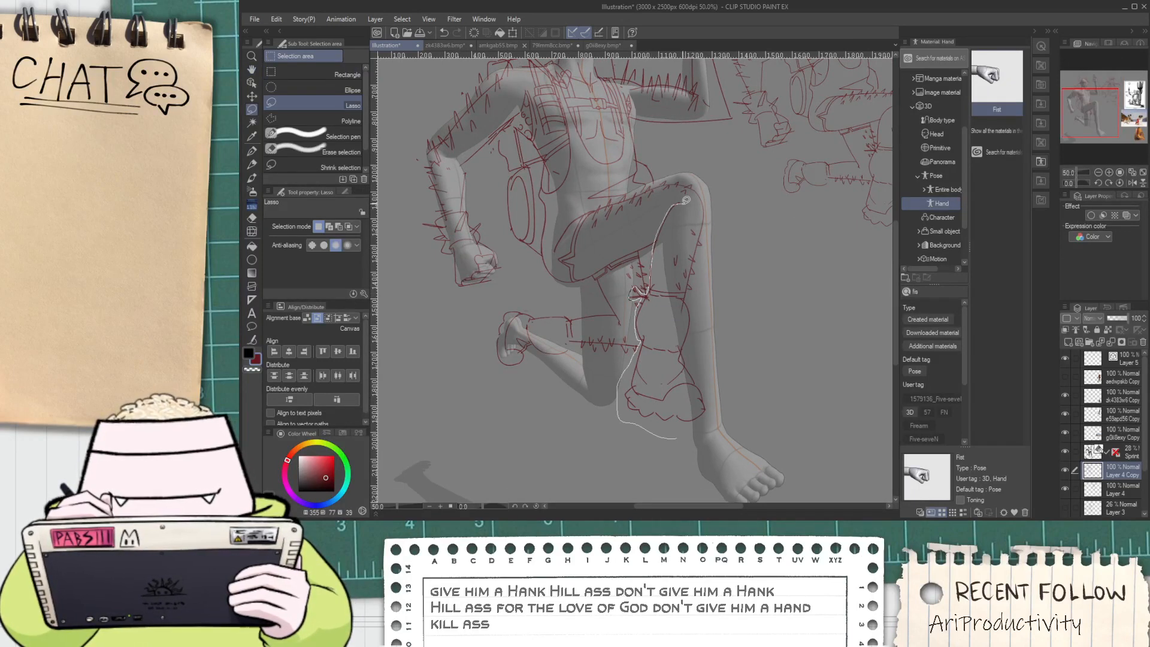
{"action": "mouse_move", "coordinate": [691, 222]}
{"action": "left_mouse_down"}
{"action": "mouse_move", "coordinate": [745, 392]}
{"action": "mouse_move", "coordinate": [677, 439]}
{"action": "mouse_move", "coordinate": [722, 494]}
{"action": "left_mouse_up"}
{"action": "key", "text": "ctrl+t"}
{"action": "left_click_drag", "start_coordinate": [623, 206], "coordinate": [593, 214]}
{"action": "left_click_drag", "start_coordinate": [743, 200], "coordinate": [744, 163]}
{"action": "left_click_drag", "start_coordinate": [591, 213], "coordinate": [601, 264]}
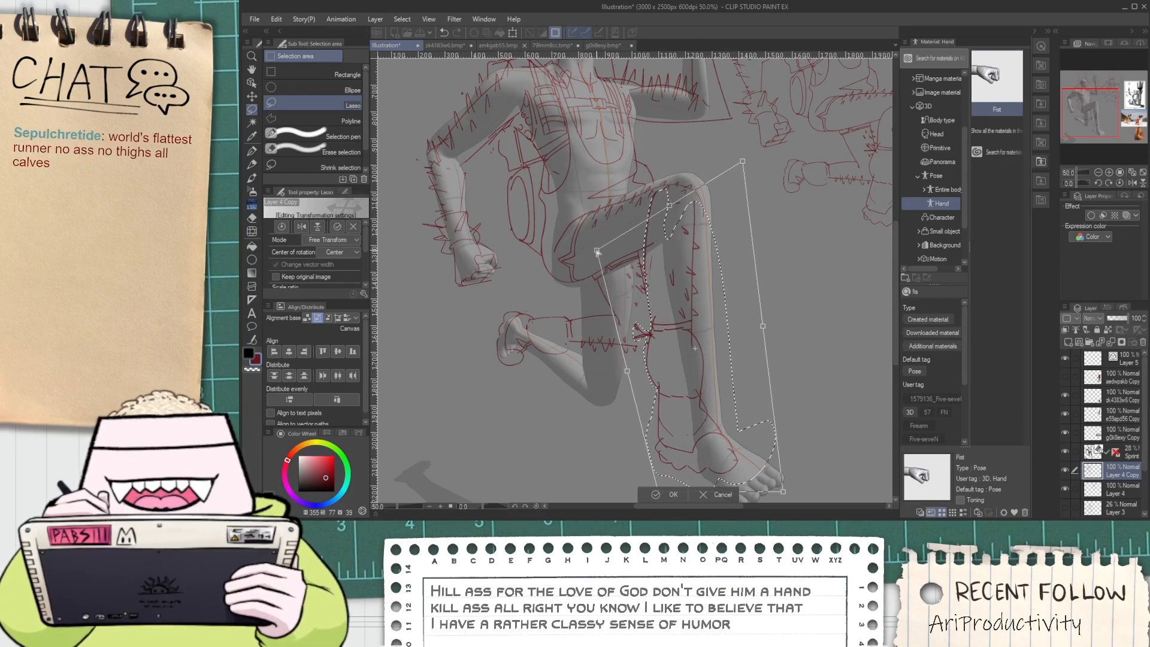
Nudge the transformed lower leg and boot into line with the 3D knee and foot, apply the transform, and deselect
{"action": "left_click_drag", "start_coordinate": [659, 378], "coordinate": [672, 378]}
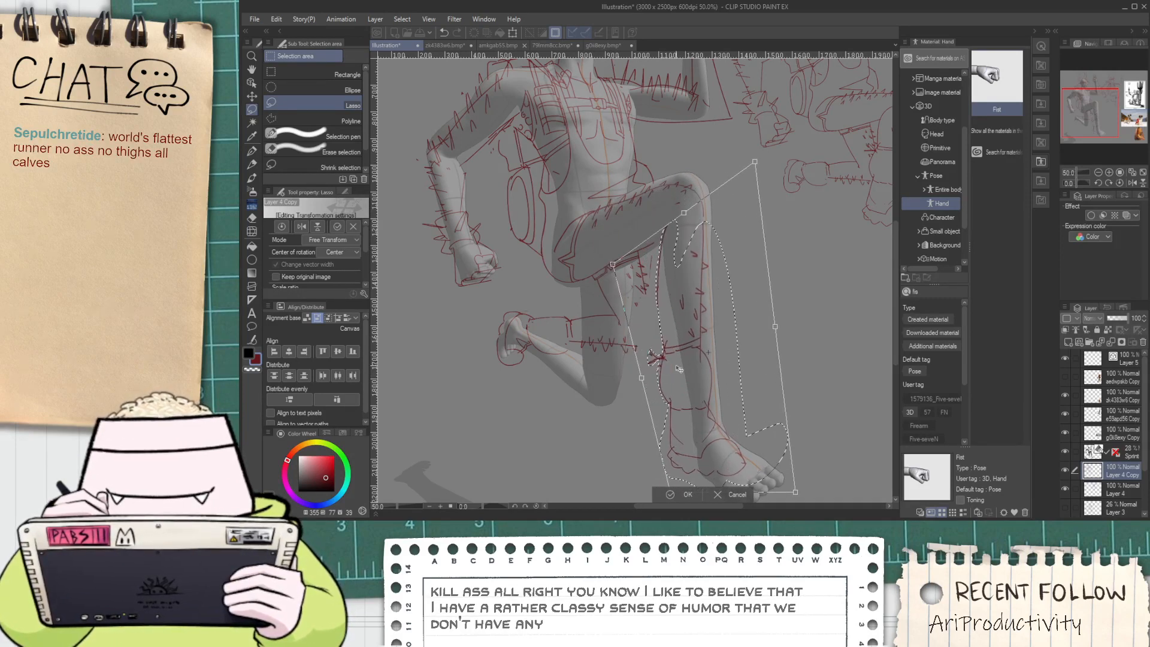
{"action": "left_click_drag", "start_coordinate": [685, 207], "coordinate": [679, 201]}
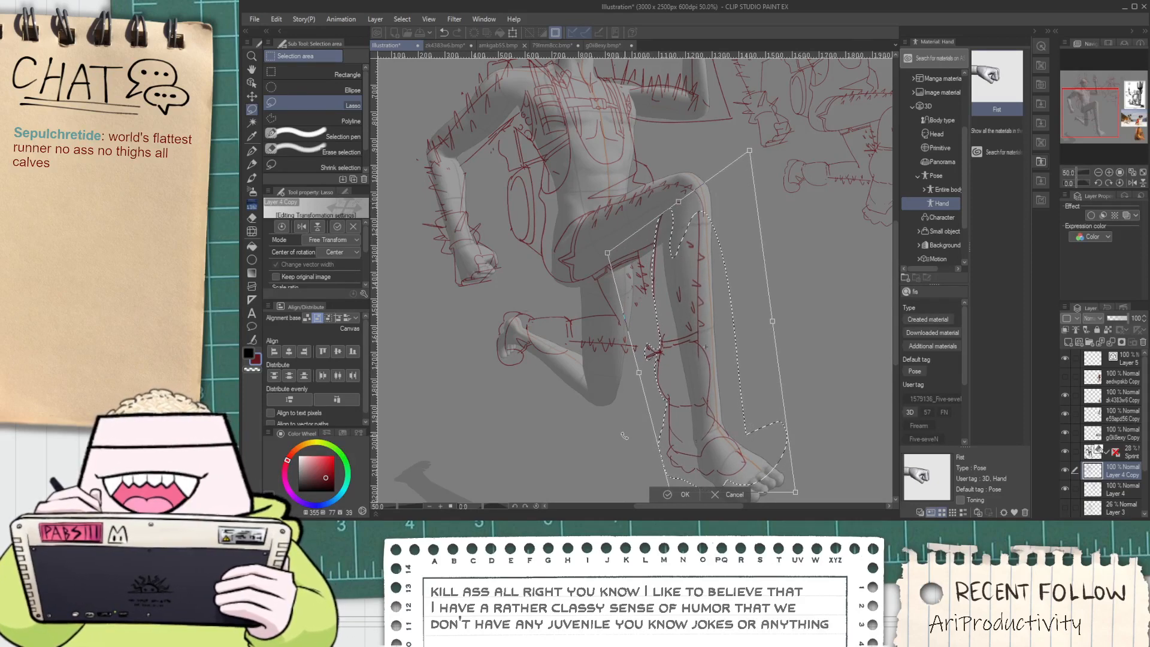
{"action": "left_click", "coordinate": [666, 489]}
{"action": "left_click", "coordinate": [638, 481]}
Lasso the raised leg's sketched lower leg and boot again, from just below the knee to the toes
{"action": "key", "text": "h"}
{"action": "left_click_drag", "start_coordinate": [671, 241], "coordinate": [617, 220]}
{"action": "left_click_drag", "start_coordinate": [651, 388], "coordinate": [624, 354]}
{"action": "key", "text": "m"}
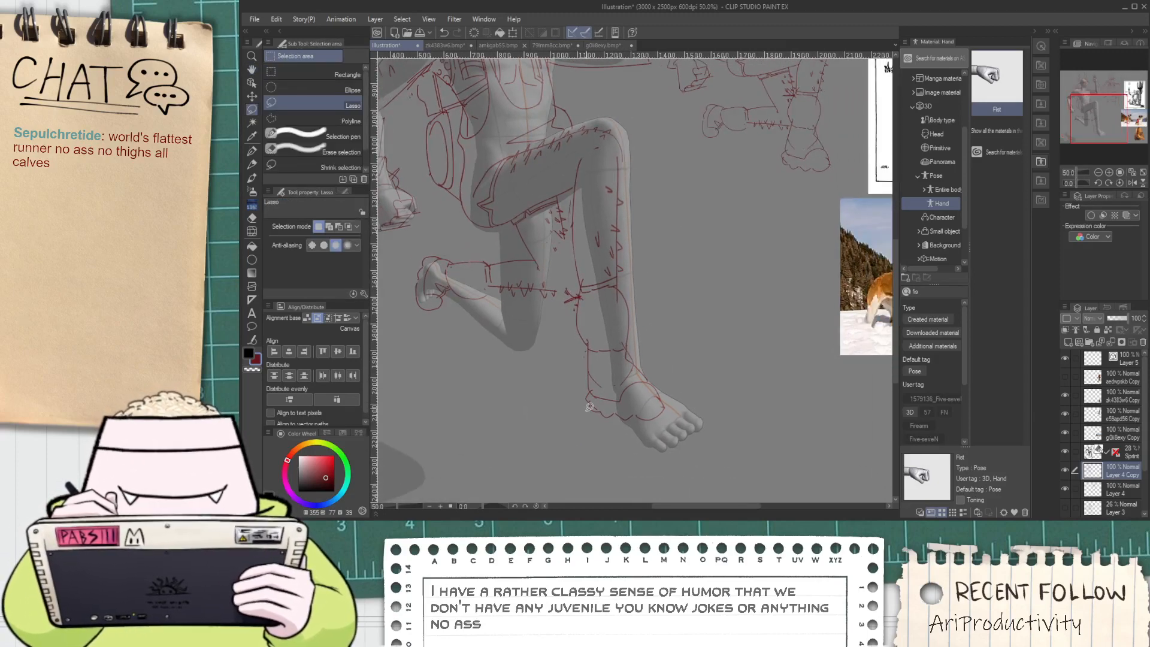
{"action": "left_click_drag", "start_coordinate": [586, 423], "coordinate": [563, 315]}
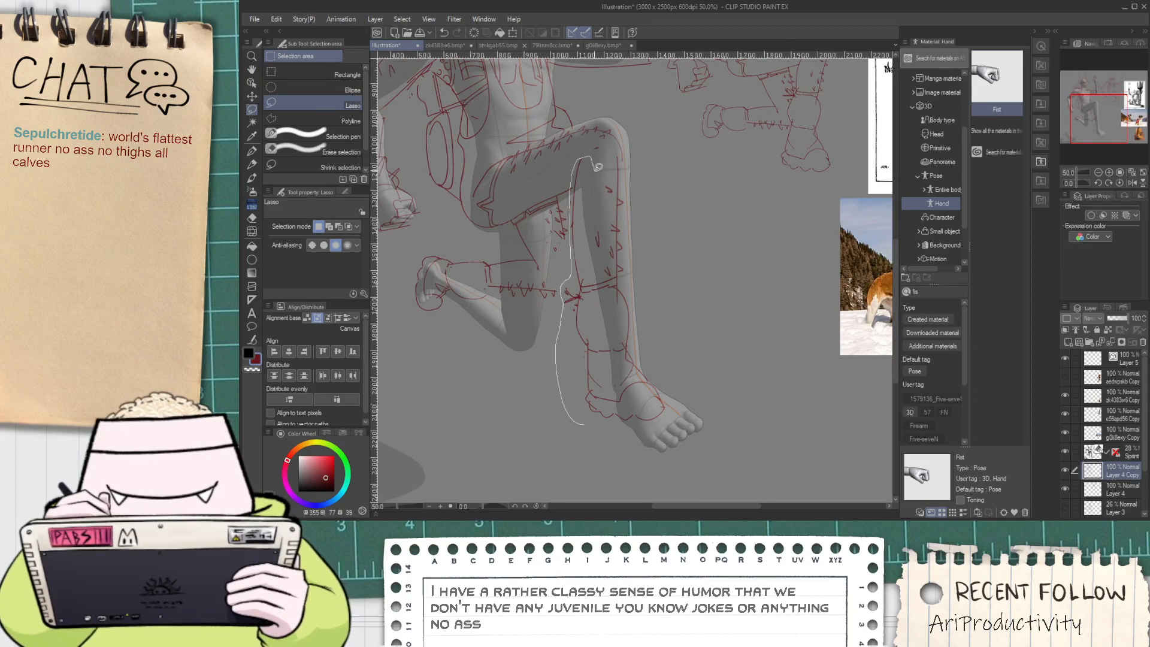
{"action": "left_click_drag", "start_coordinate": [652, 213], "coordinate": [650, 241]}
{"action": "mouse_move", "coordinate": [587, 273]}
{"action": "left_mouse_down"}
{"action": "mouse_move", "coordinate": [671, 312]}
{"action": "mouse_move", "coordinate": [695, 413]}
{"action": "mouse_move", "coordinate": [640, 372]}
{"action": "left_mouse_up"}
{"action": "key", "text": "ctrl+t"}
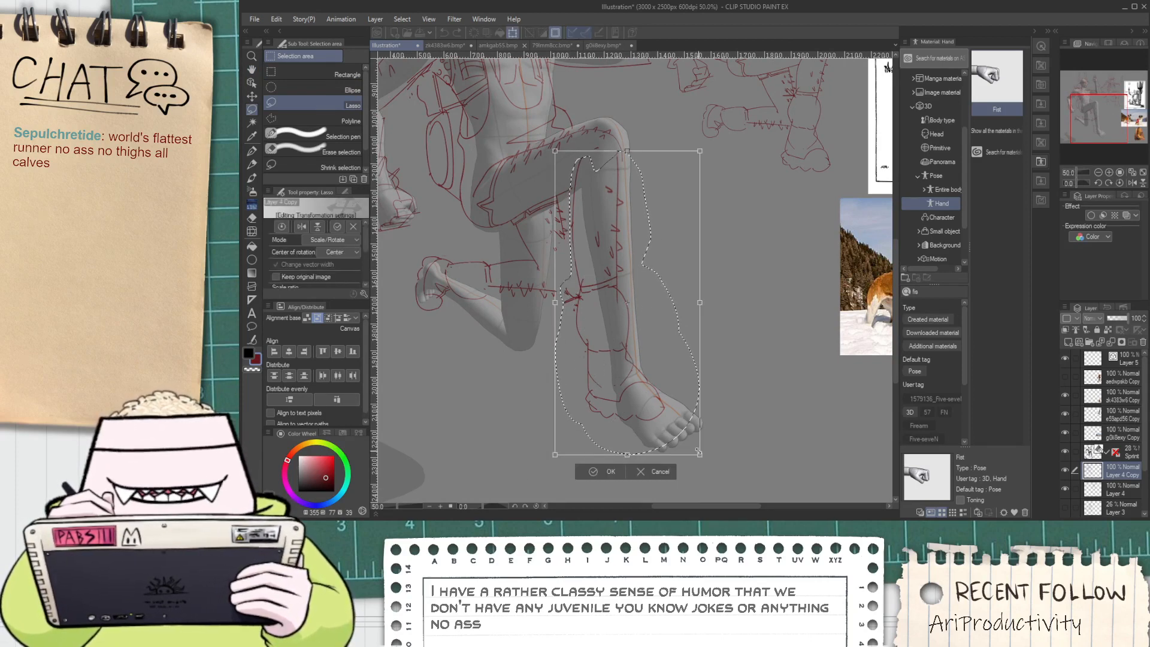
{"action": "mouse_move", "coordinate": [699, 455]}
{"action": "left_mouse_down"}
{"action": "mouse_move", "coordinate": [743, 473]}
{"action": "mouse_move", "coordinate": [733, 473]}
{"action": "left_mouse_up"}
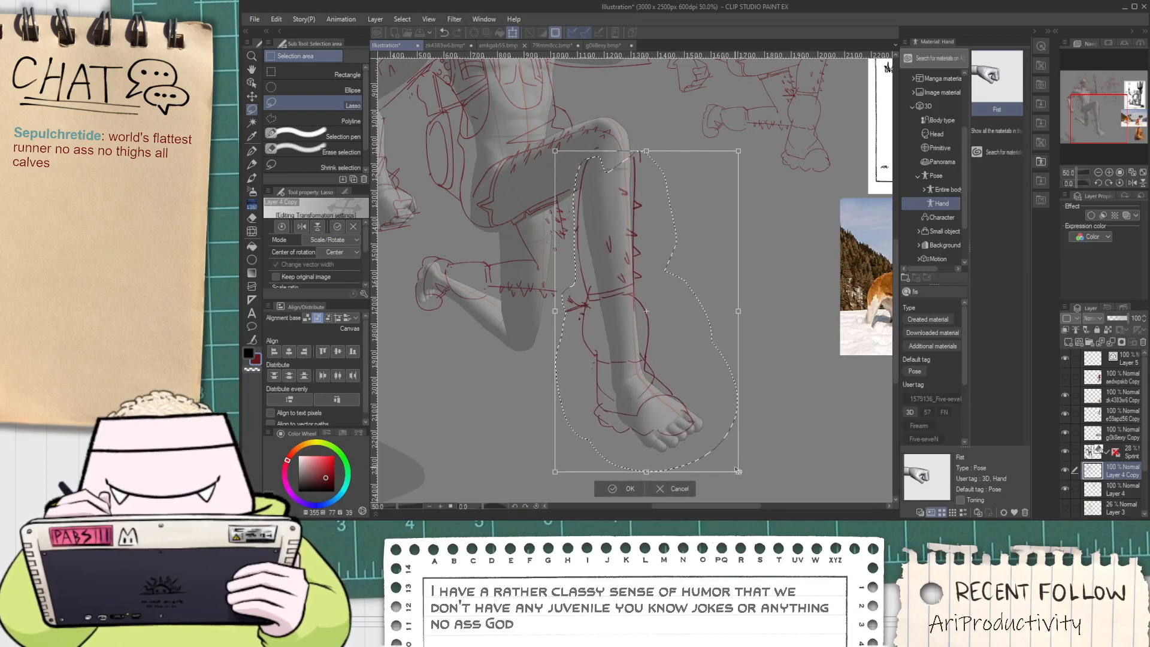
{"action": "key", "text": "Return"}
Enlarge the selected lower leg and boot and shift them down over the 3D shin and foot, and deselect
{"action": "key", "text": "ctrl+t"}
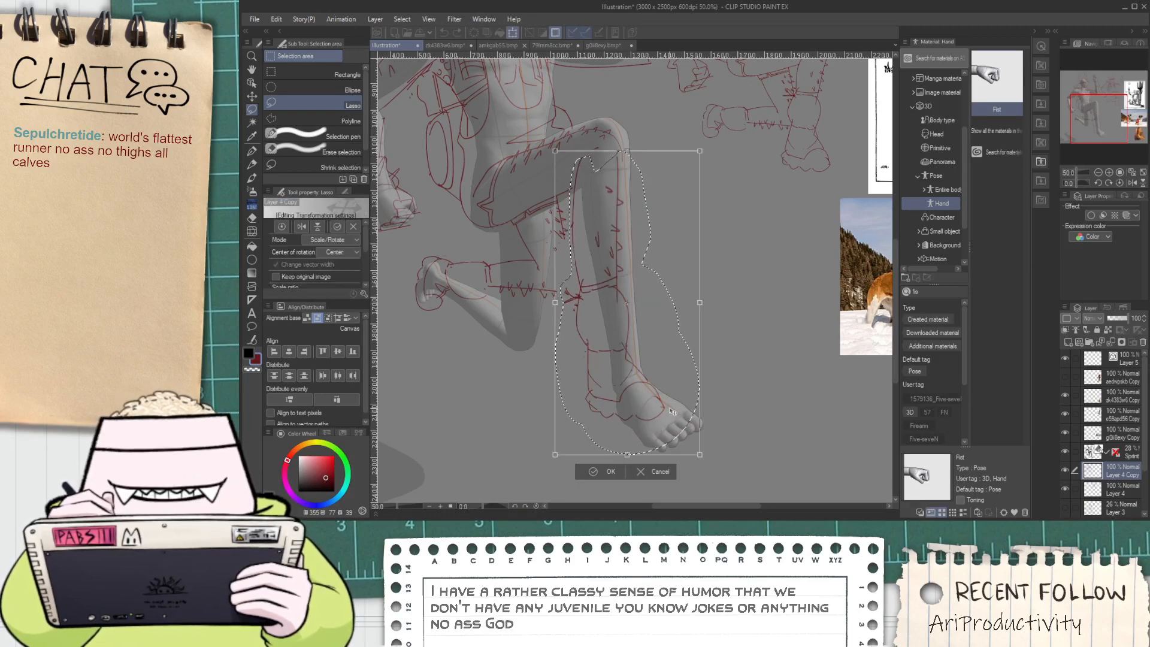
{"action": "mouse_move", "coordinate": [700, 455]}
{"action": "left_mouse_down"}
{"action": "mouse_move", "coordinate": [732, 474]}
{"action": "mouse_move", "coordinate": [714, 426]}
{"action": "mouse_move", "coordinate": [690, 449]}
{"action": "left_mouse_up"}
{"action": "left_click", "coordinate": [628, 494]}
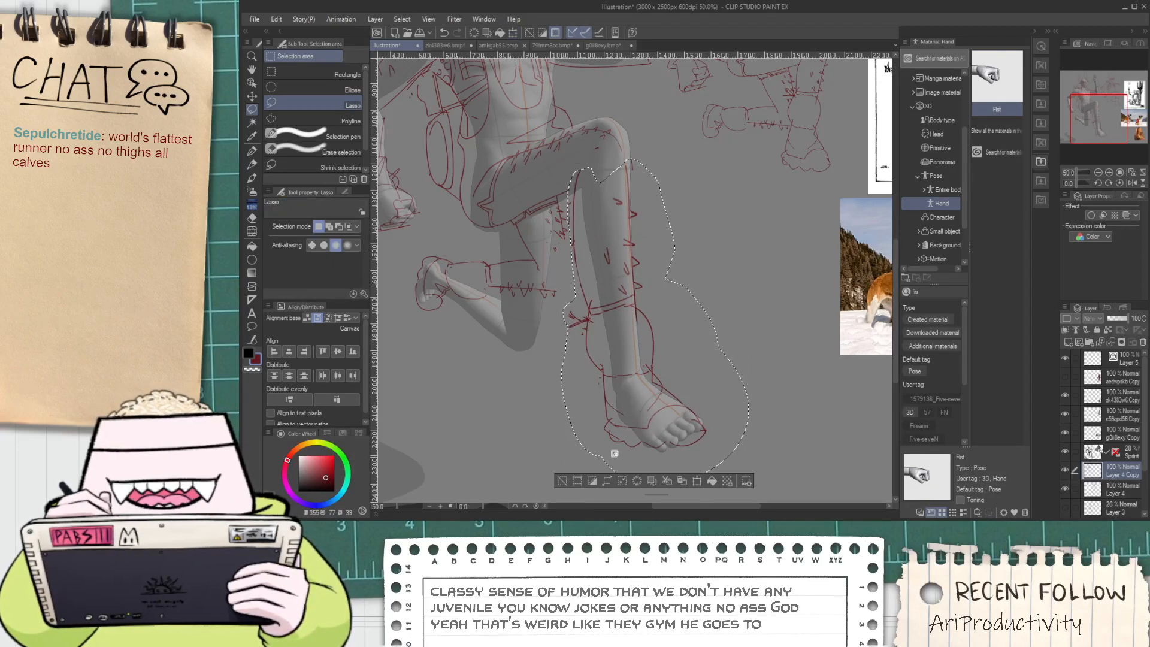
{"action": "key", "text": "ctrl+d"}
Deselect, redraw the raised leg's back calf line with the Milli Pen along the 3D shin, and tidy it with the eraser
{"action": "key", "text": "space"}
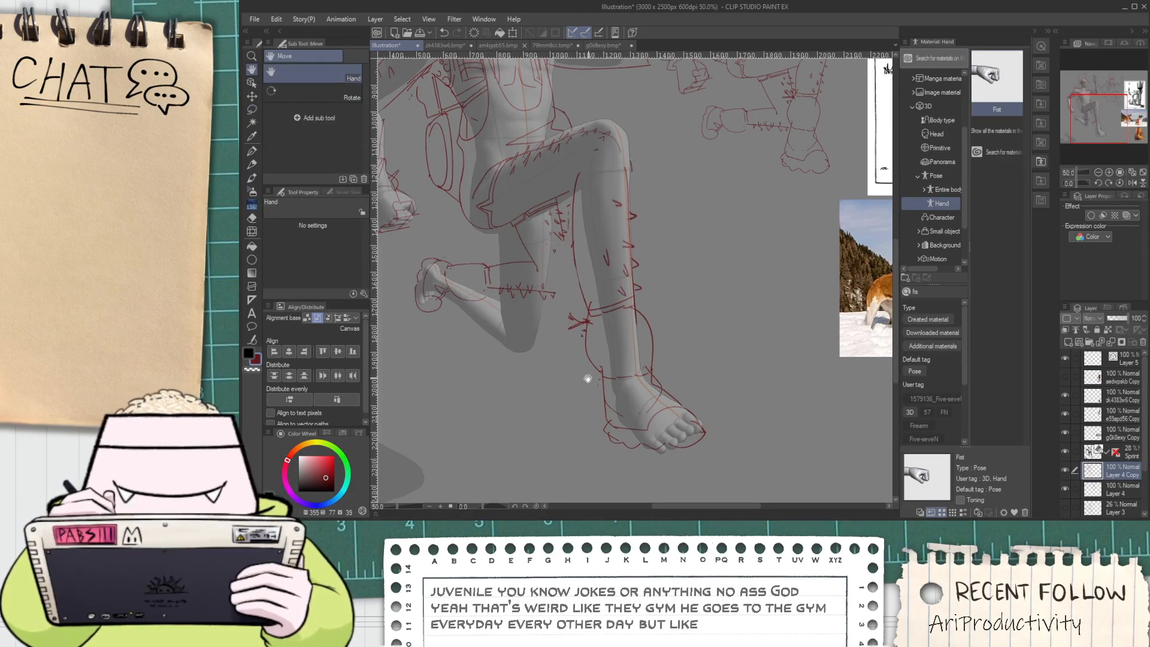
{"action": "left_click_drag", "start_coordinate": [584, 388], "coordinate": [615, 427]}
{"action": "scroll", "coordinate": [647, 277], "scroll_direction": "up", "scroll_amount": 2}
{"action": "key", "text": "p"}
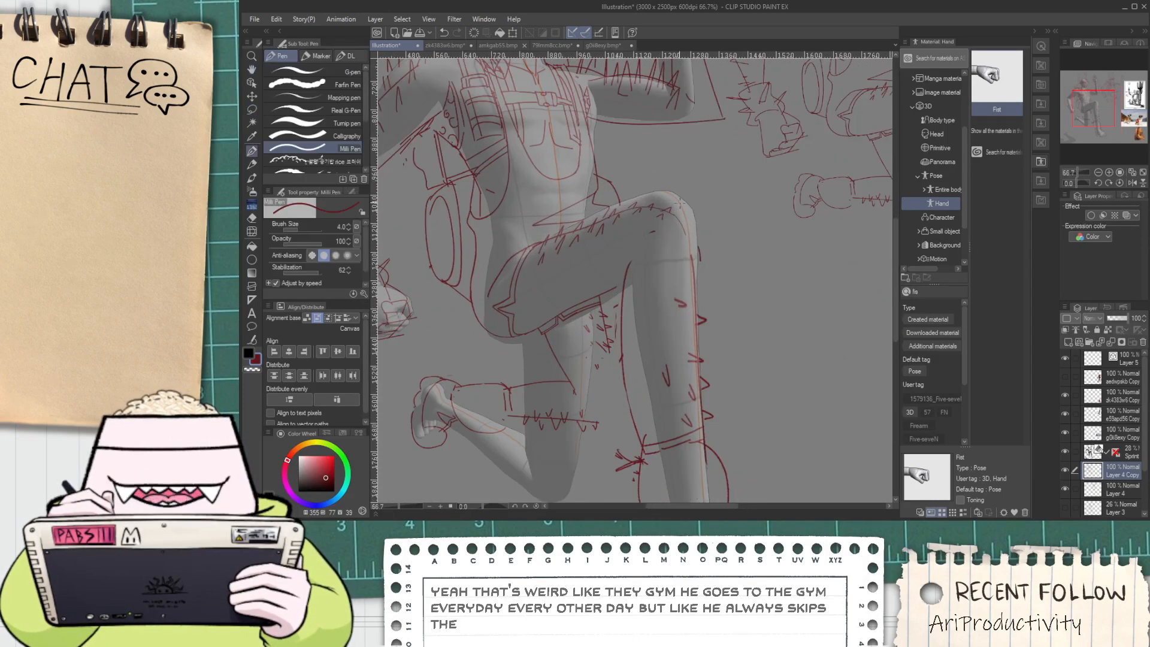
{"action": "scroll", "coordinate": [697, 292], "scroll_direction": "down", "scroll_amount": 1}
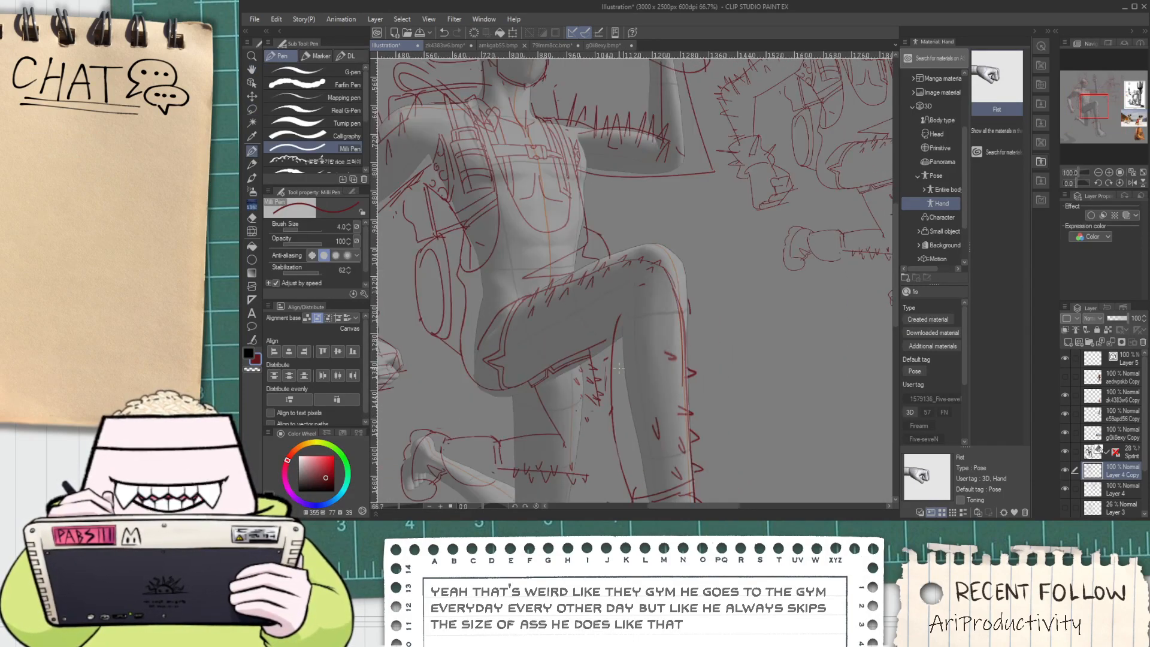
{"action": "key", "text": "space"}
{"action": "left_click_drag", "start_coordinate": [611, 336], "coordinate": [599, 241]}
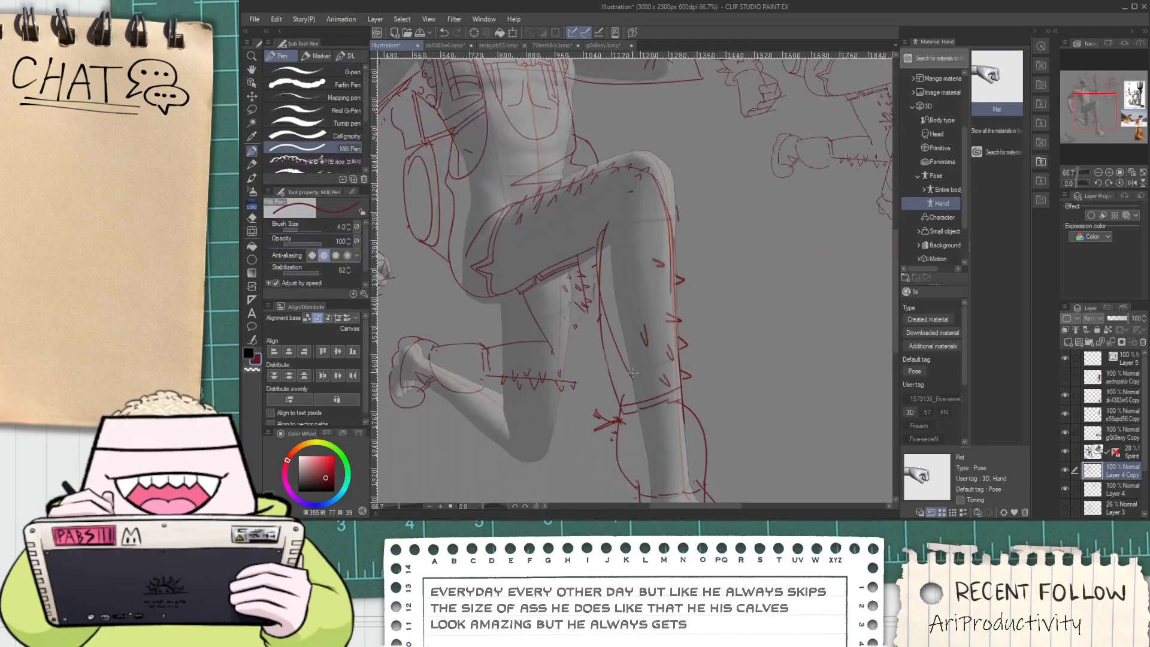
{"action": "key", "text": "e"}
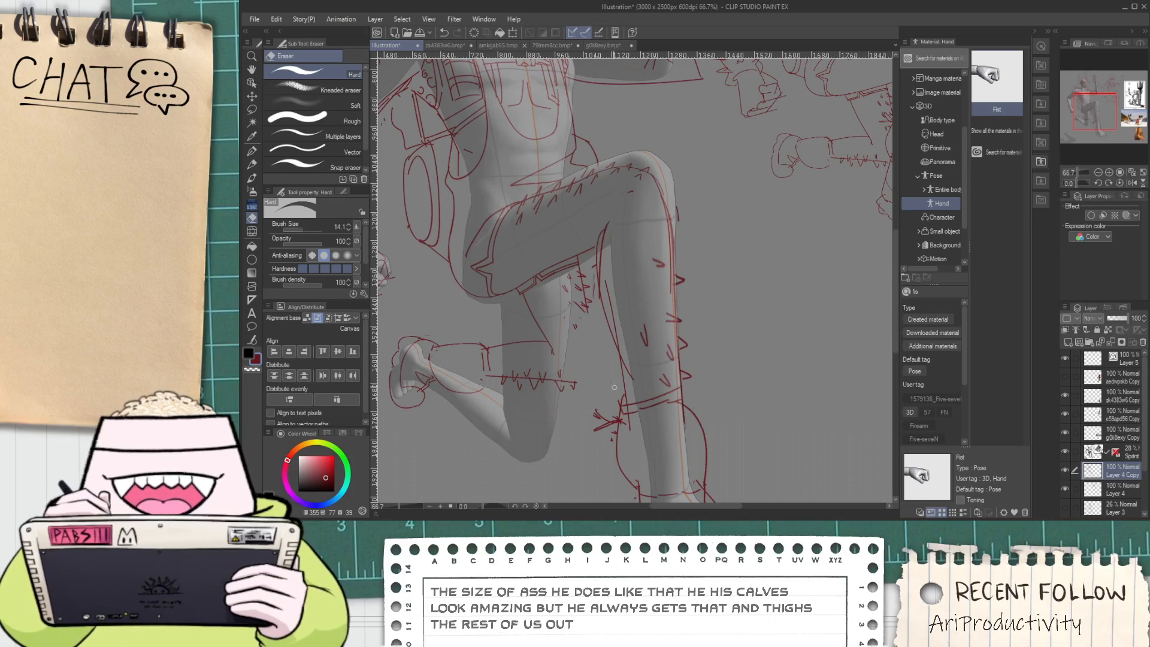
Lasso the rear leg's sketched lower leg, rotate and move it onto the 3D shin, and deselect
{"action": "left_click_drag", "start_coordinate": [577, 325], "coordinate": [591, 287]}
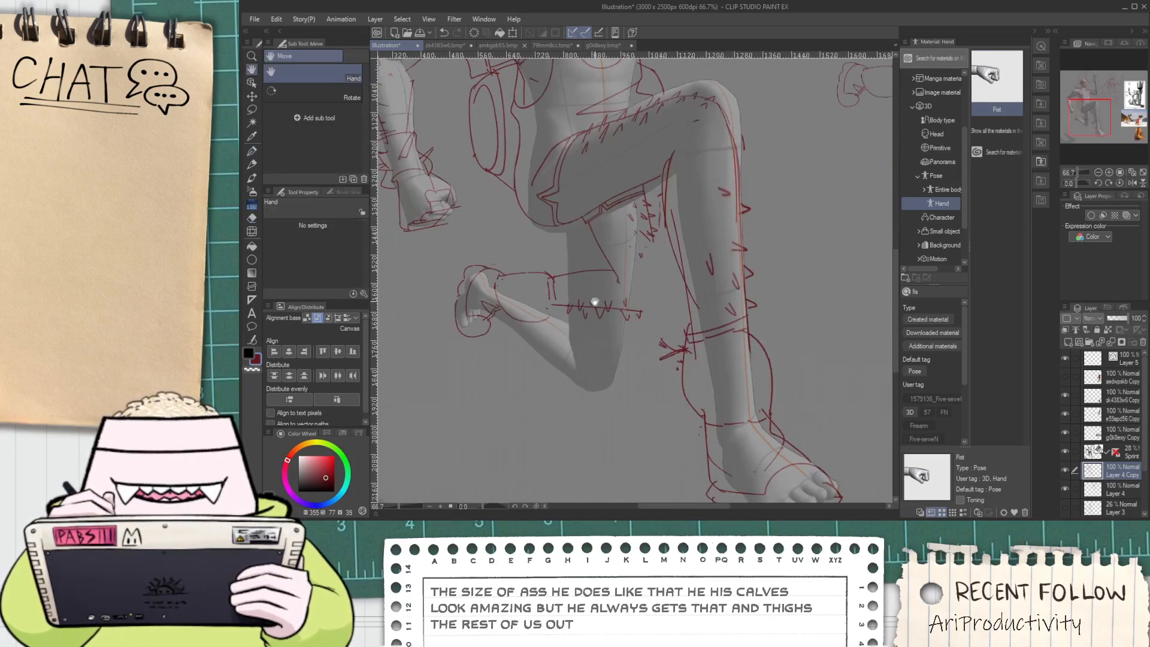
{"action": "key", "text": "m"}
{"action": "mouse_move", "coordinate": [507, 329]}
{"action": "left_mouse_down"}
{"action": "mouse_move", "coordinate": [499, 258]}
{"action": "mouse_move", "coordinate": [626, 279]}
{"action": "mouse_move", "coordinate": [581, 372]}
{"action": "left_mouse_up"}
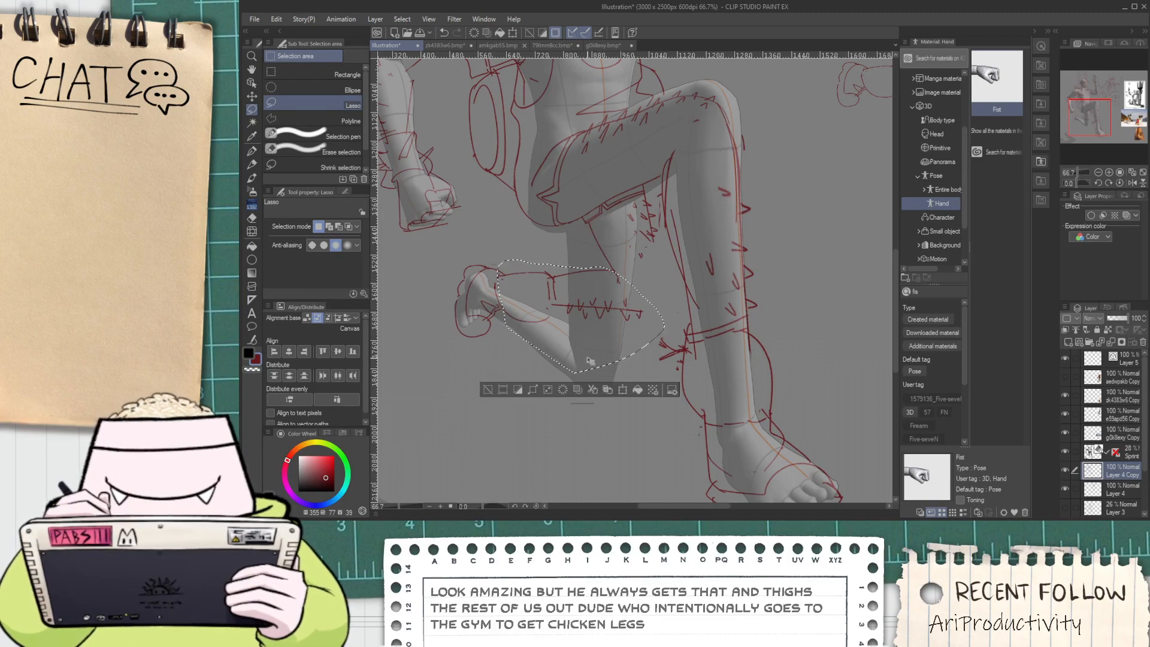
{"action": "key", "text": "ctrl+t"}
{"action": "left_click_drag", "start_coordinate": [687, 308], "coordinate": [670, 374]}
{"action": "left_click_drag", "start_coordinate": [598, 292], "coordinate": [565, 337]}
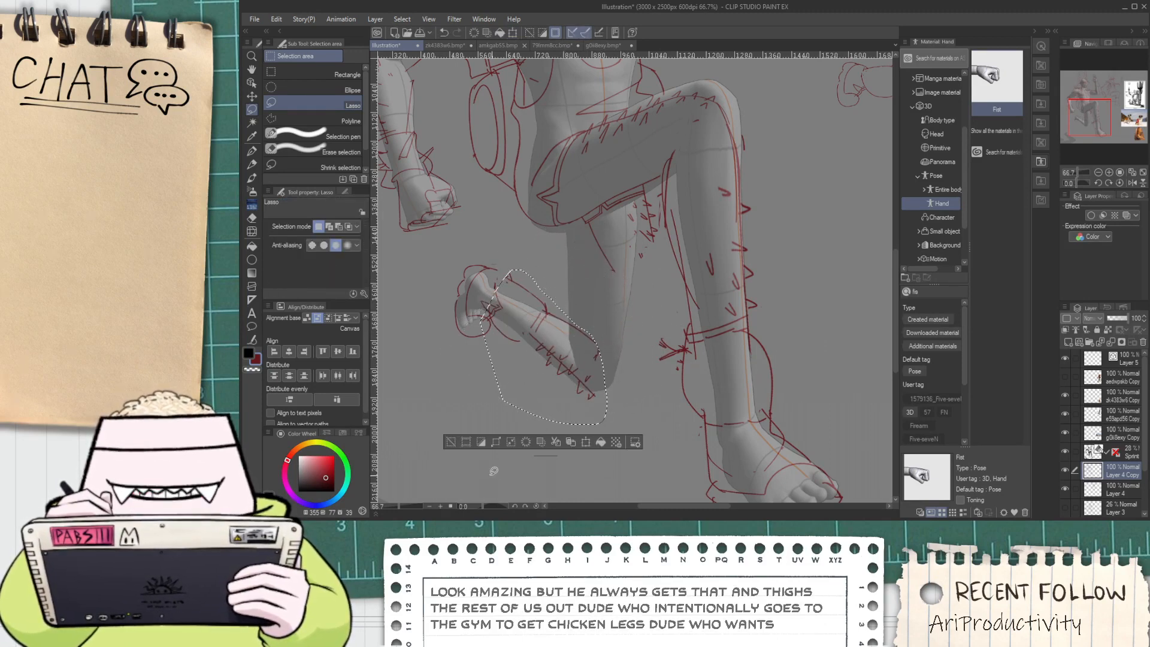
{"action": "left_click", "coordinate": [513, 473]}
Lasso the rear leg's sketched thigh, free-transform it to fit the 3D thigh, apply the transform, and deselect
{"action": "mouse_move", "coordinate": [621, 297]}
{"action": "left_mouse_down"}
{"action": "mouse_move", "coordinate": [579, 218]}
{"action": "mouse_move", "coordinate": [600, 274]}
{"action": "mouse_move", "coordinate": [662, 246]}
{"action": "mouse_move", "coordinate": [656, 187]}
{"action": "mouse_move", "coordinate": [593, 217]}
{"action": "mouse_move", "coordinate": [583, 227]}
{"action": "mouse_move", "coordinate": [591, 247]}
{"action": "left_mouse_up"}
{"action": "key", "text": "ctrl+z"}
{"action": "key", "text": "k"}
{"action": "key", "text": "ctrl+t"}
{"action": "mouse_move", "coordinate": [649, 299]}
{"action": "left_mouse_down"}
{"action": "mouse_move", "coordinate": [683, 351]}
{"action": "mouse_move", "coordinate": [645, 321]}
{"action": "mouse_move", "coordinate": [669, 319]}
{"action": "mouse_move", "coordinate": [656, 328]}
{"action": "mouse_move", "coordinate": [621, 293]}
{"action": "left_mouse_up"}
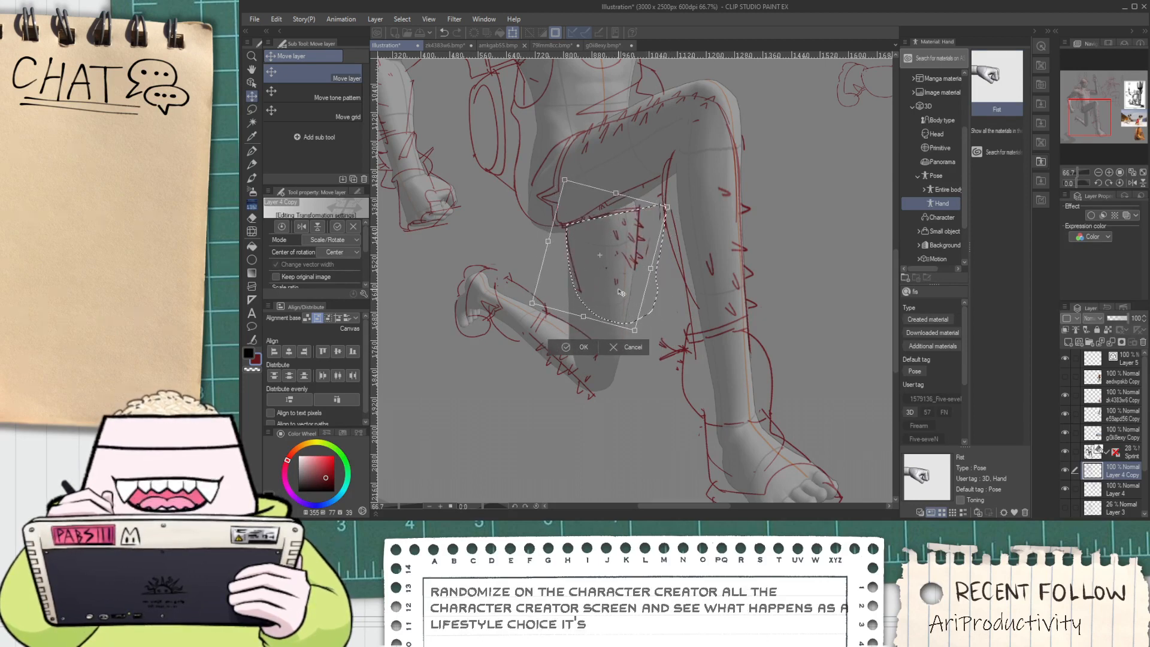
{"action": "left_click", "coordinate": [566, 349]}
{"action": "left_click", "coordinate": [508, 341]}
Redraw the rear thigh's outlines down to the bent knee with the Milli Pen and add more cactus spikes
{"action": "key", "text": "p"}
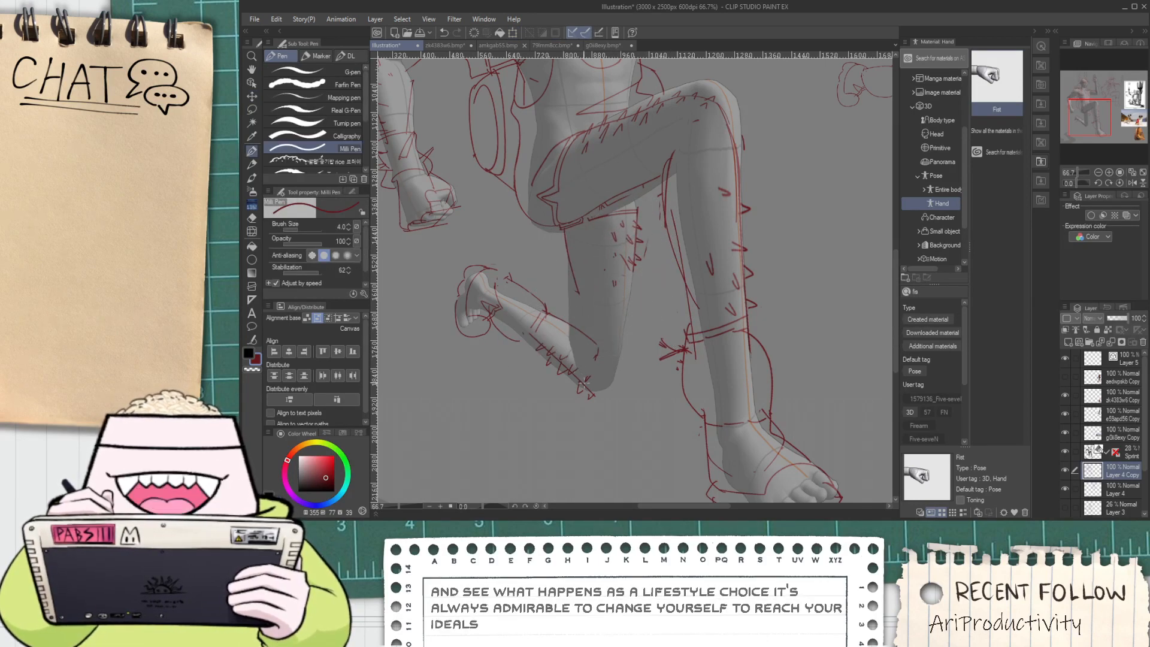
{"action": "key", "text": "ctrl+z"}
{"action": "mouse_move", "coordinate": [568, 232]}
{"action": "left_mouse_down"}
{"action": "mouse_move", "coordinate": [584, 384]}
{"action": "mouse_move", "coordinate": [579, 373]}
{"action": "left_mouse_up"}
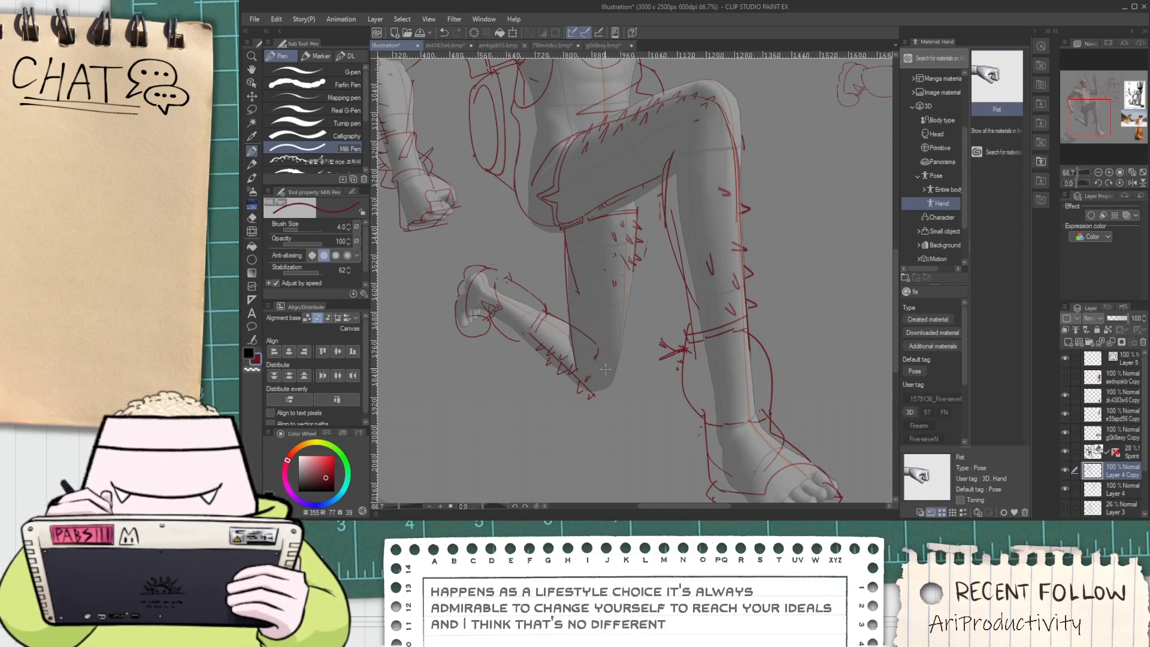
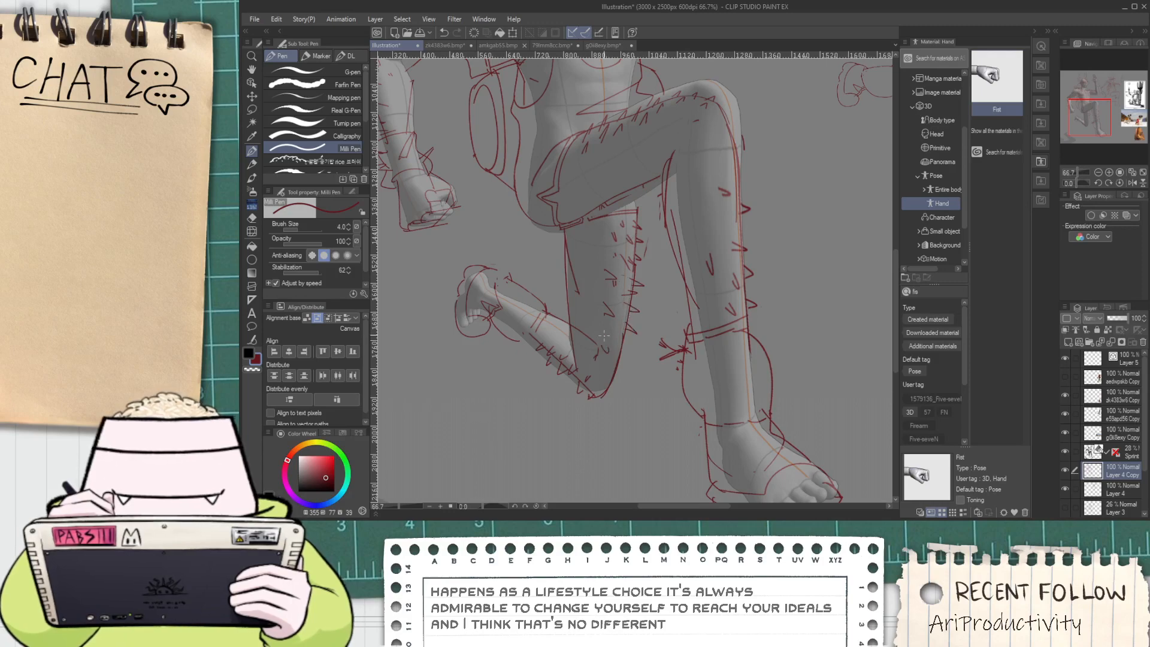
Hide the Sprint 3D figure layer so that only the fitted red sketch shows
{"action": "scroll", "coordinate": [611, 380], "scroll_direction": "down", "scroll_amount": 1}
{"action": "scroll", "coordinate": [659, 171], "scroll_direction": "down", "scroll_amount": 1}
{"action": "key", "text": "space"}
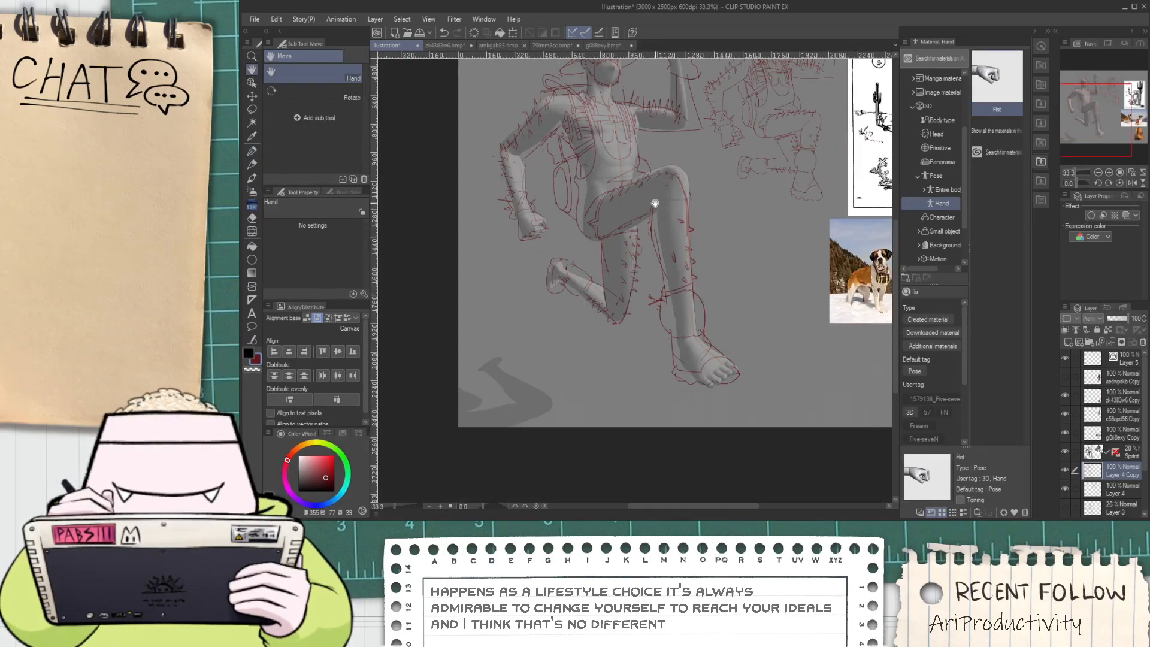
{"action": "left_click_drag", "start_coordinate": [655, 195], "coordinate": [633, 323]}
{"action": "scroll", "coordinate": [629, 321], "scroll_direction": "up", "scroll_amount": 2}
{"action": "scroll", "coordinate": [574, 425], "scroll_direction": "down", "scroll_amount": 1}
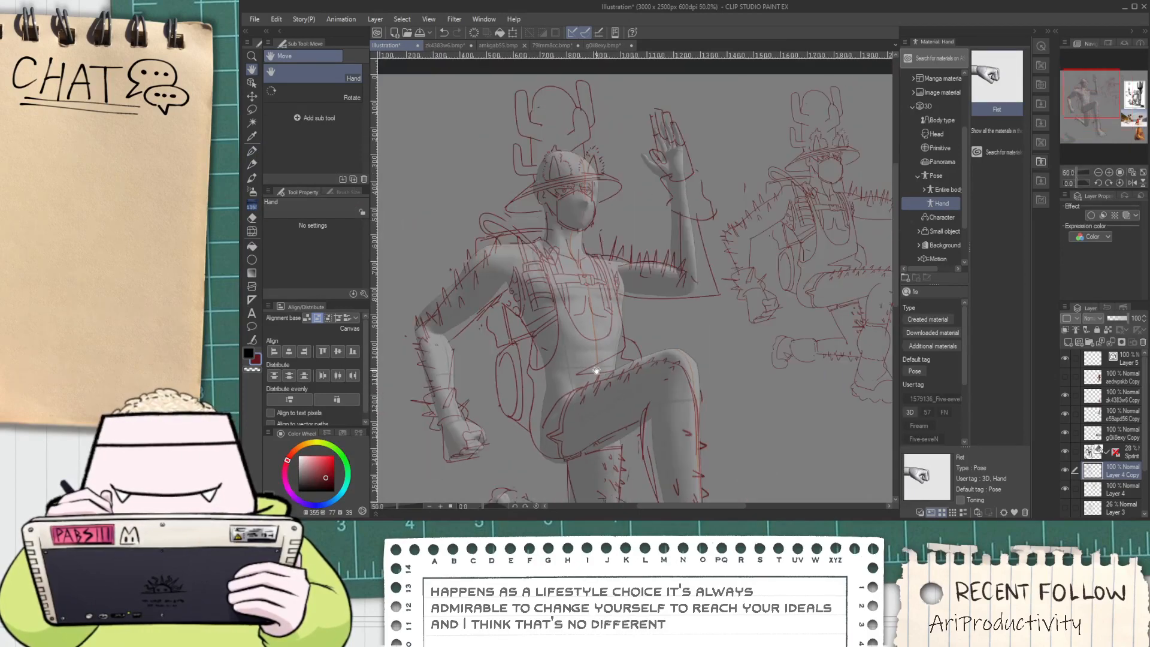
{"action": "left_click_drag", "start_coordinate": [574, 425], "coordinate": [629, 356]}
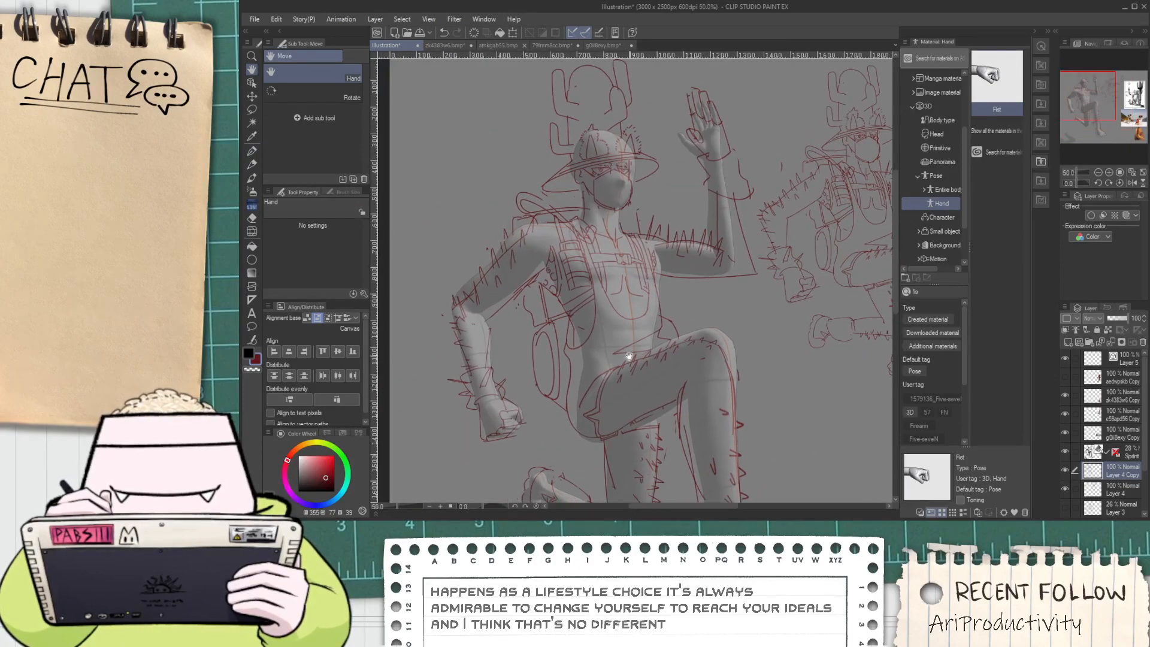
{"action": "left_click", "coordinate": [1065, 452]}
Examine the fitted sketch from the hat down to the legs without the 3D figure
{"action": "scroll", "coordinate": [659, 246], "scroll_direction": "up", "scroll_amount": 1}
{"action": "key", "text": "p"}
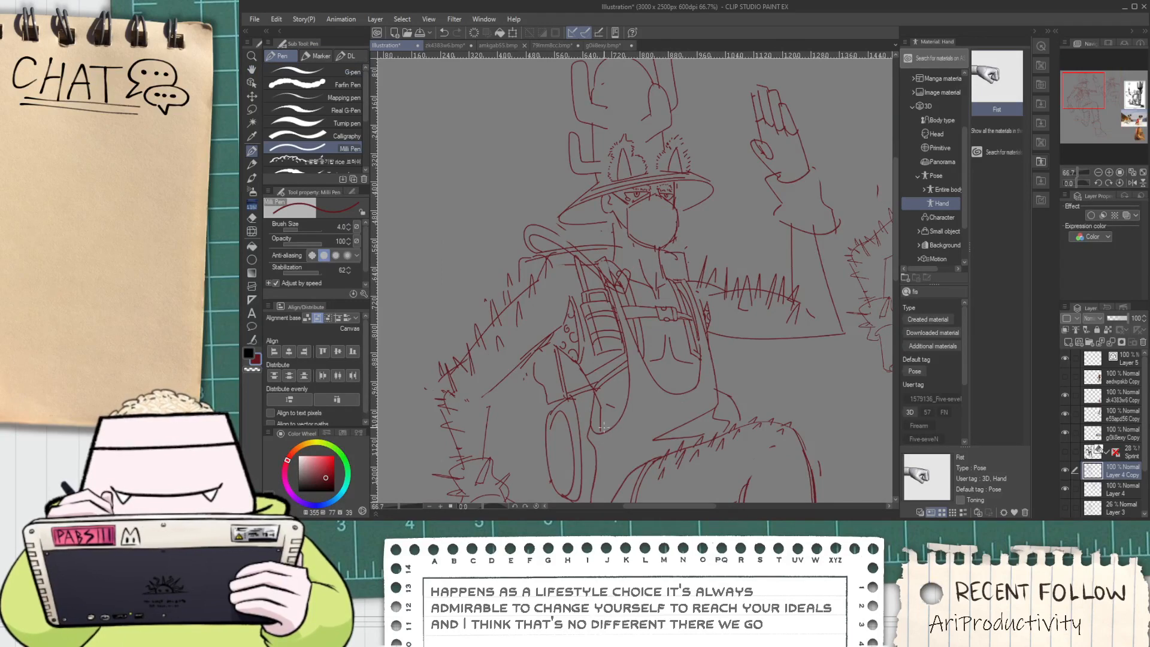
{"action": "scroll", "coordinate": [602, 427], "scroll_direction": "down", "scroll_amount": 3}
{"action": "scroll", "coordinate": [617, 385], "scroll_direction": "up", "scroll_amount": 3}
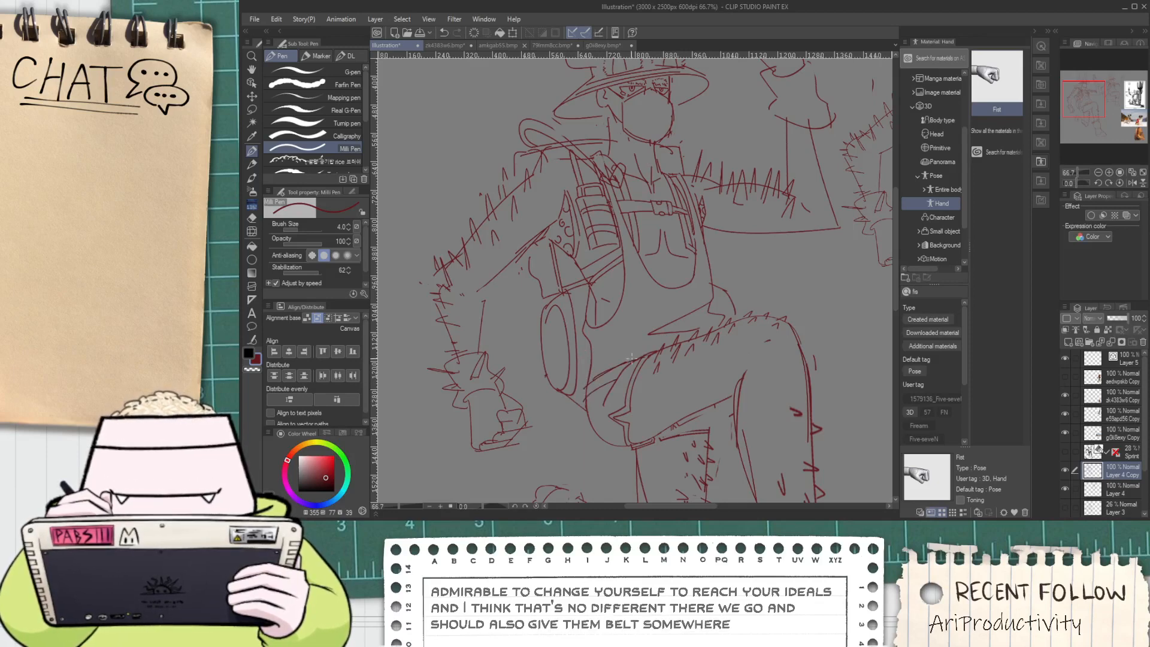
{"action": "scroll", "coordinate": [631, 358], "scroll_direction": "down", "scroll_amount": 3}
{"action": "scroll", "coordinate": [627, 362], "scroll_direction": "up", "scroll_amount": 3}
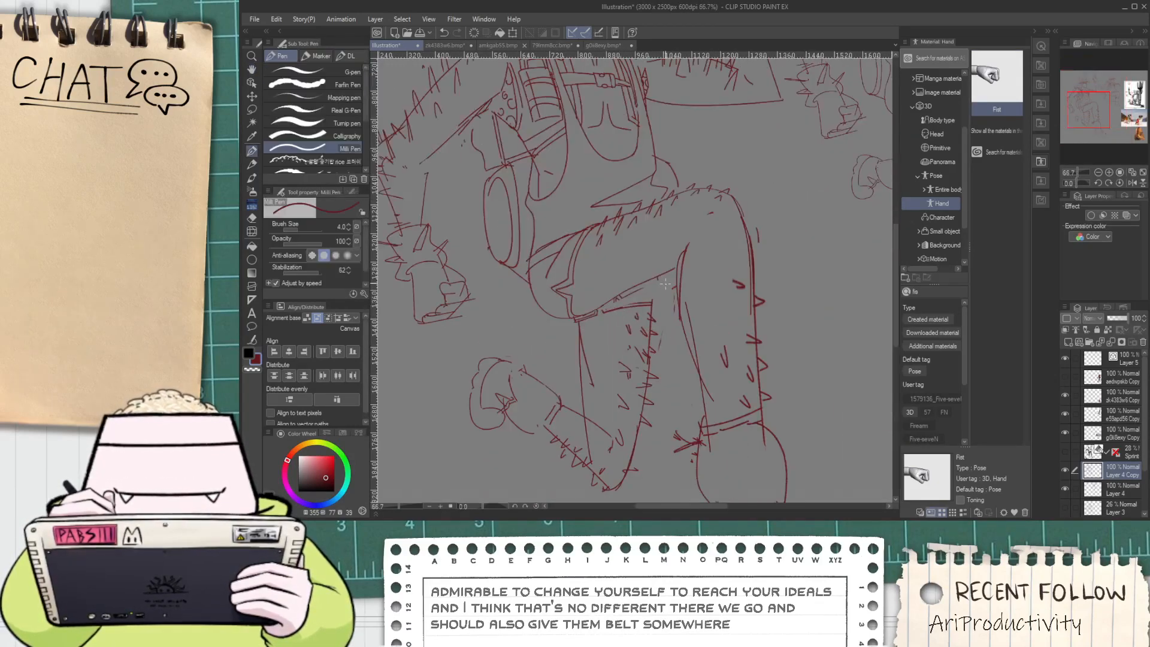
{"action": "scroll", "coordinate": [655, 287], "scroll_direction": "down", "scroll_amount": 2}
{"action": "key", "text": "space"}
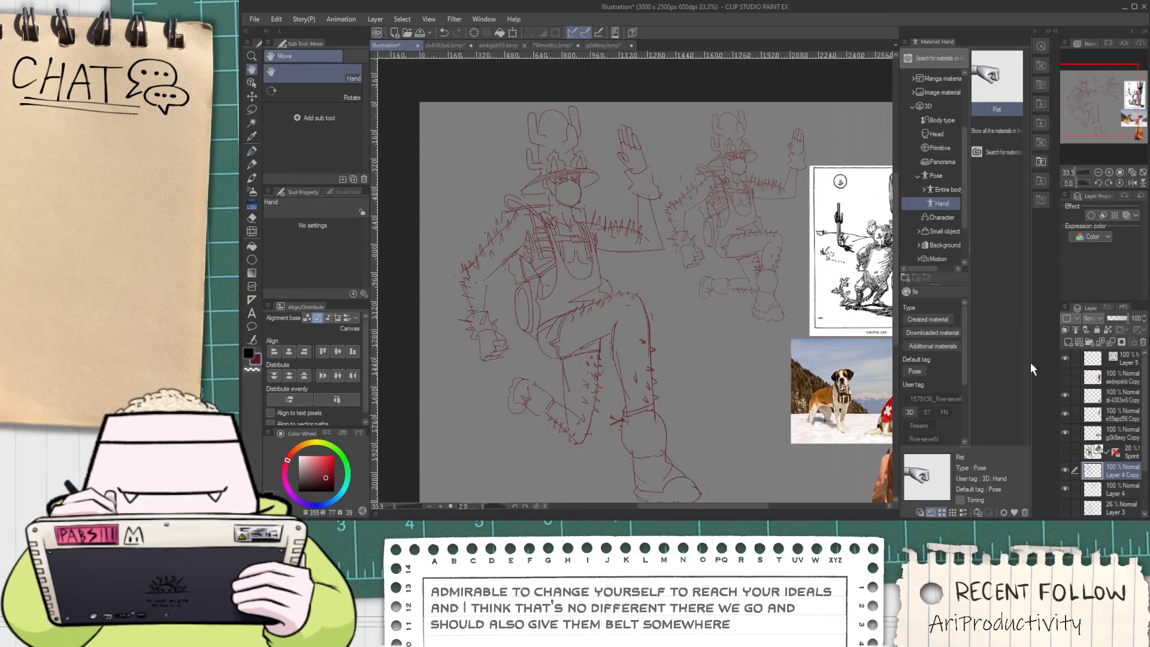
Make Layer 5 the active layer and change the drawing colour to black
{"action": "left_click", "coordinate": [1126, 362]}
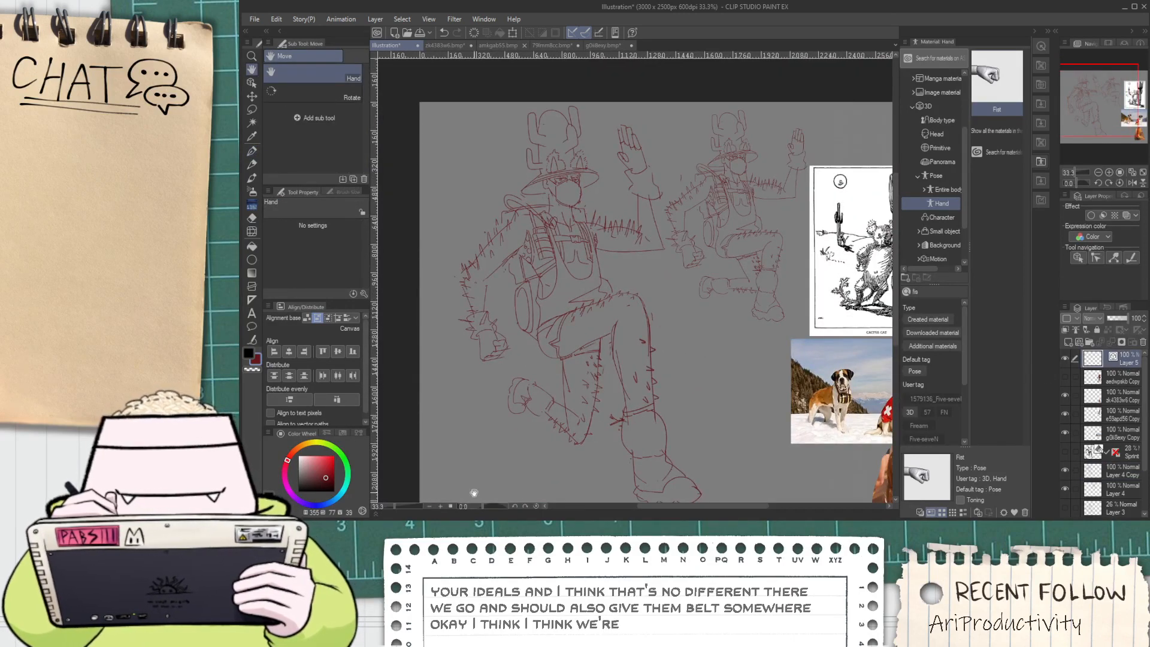
{"action": "left_click_drag", "start_coordinate": [318, 462], "coordinate": [298, 493]}
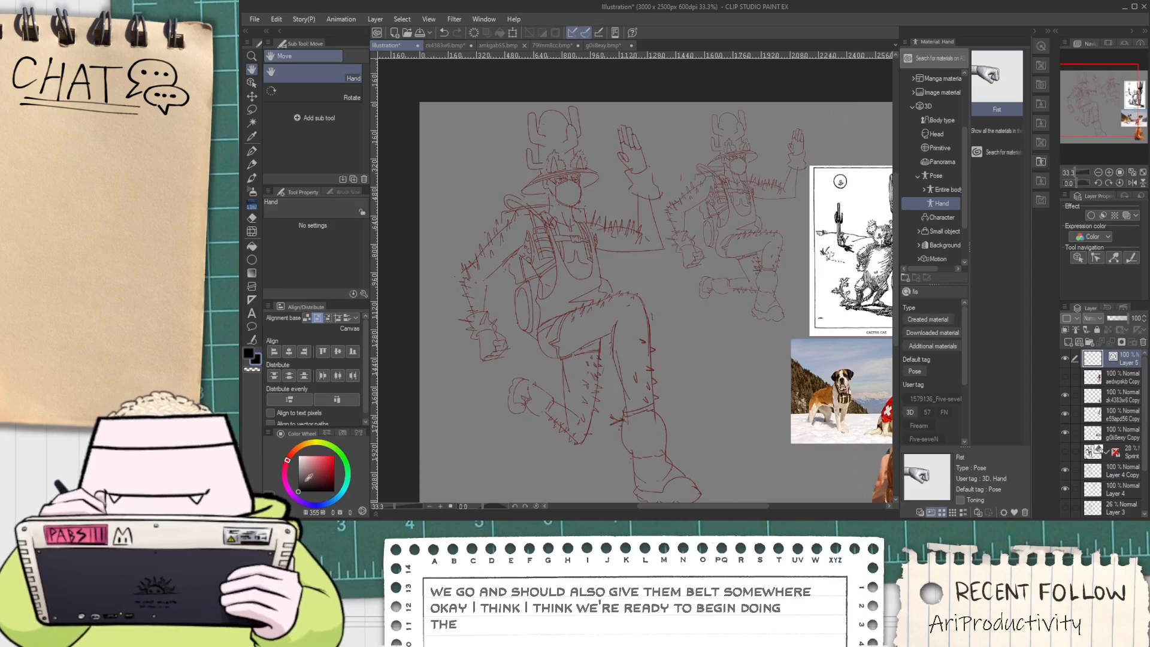
{"action": "scroll", "coordinate": [563, 411], "scroll_direction": "up", "scroll_amount": 2}
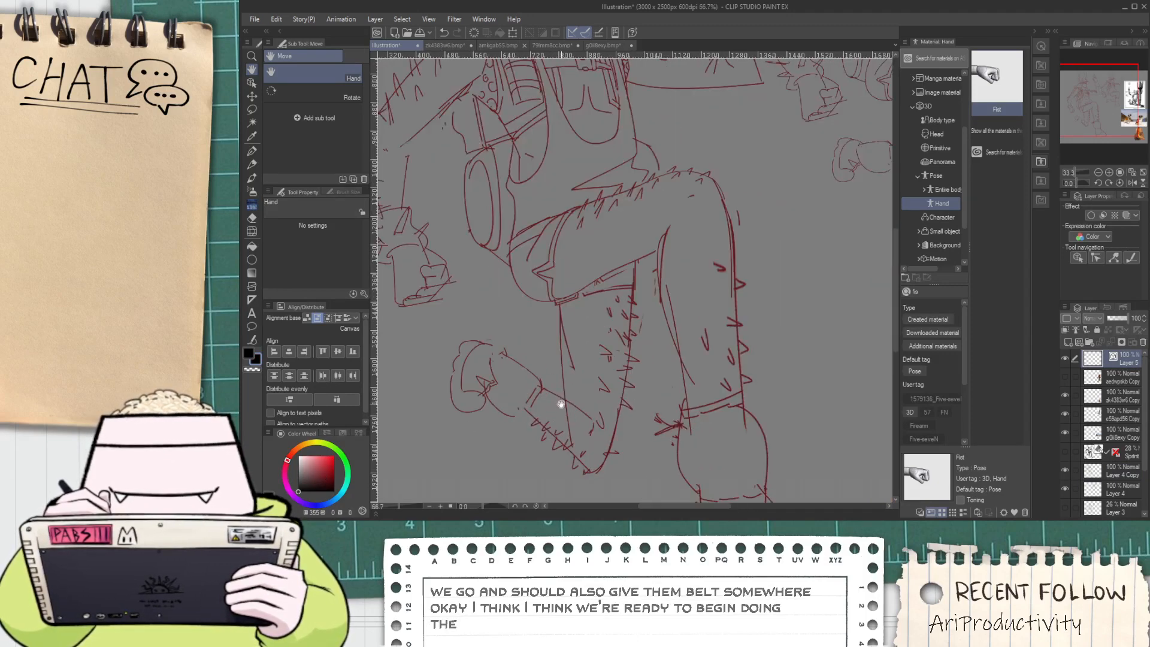
{"action": "left_click_drag", "start_coordinate": [555, 341], "coordinate": [563, 385]}
{"action": "scroll", "coordinate": [559, 369], "scroll_direction": "down", "scroll_amount": 1}
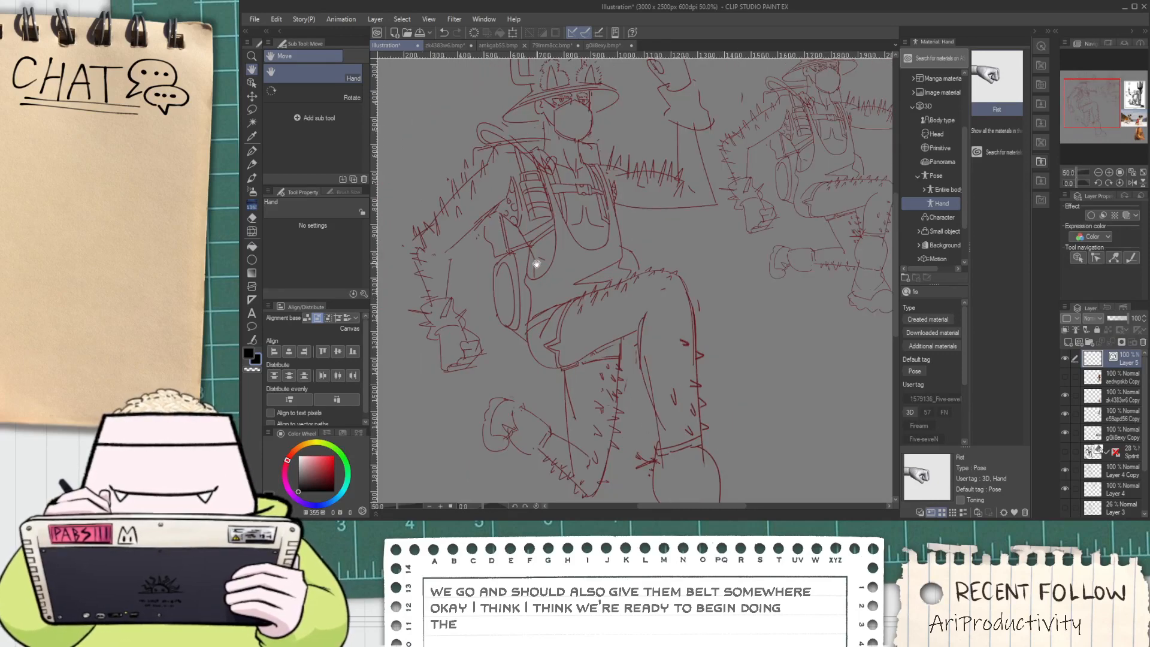
{"action": "scroll", "coordinate": [548, 287], "scroll_direction": "down", "scroll_amount": 1}
{"action": "left_click_drag", "start_coordinate": [559, 365], "coordinate": [556, 318]}
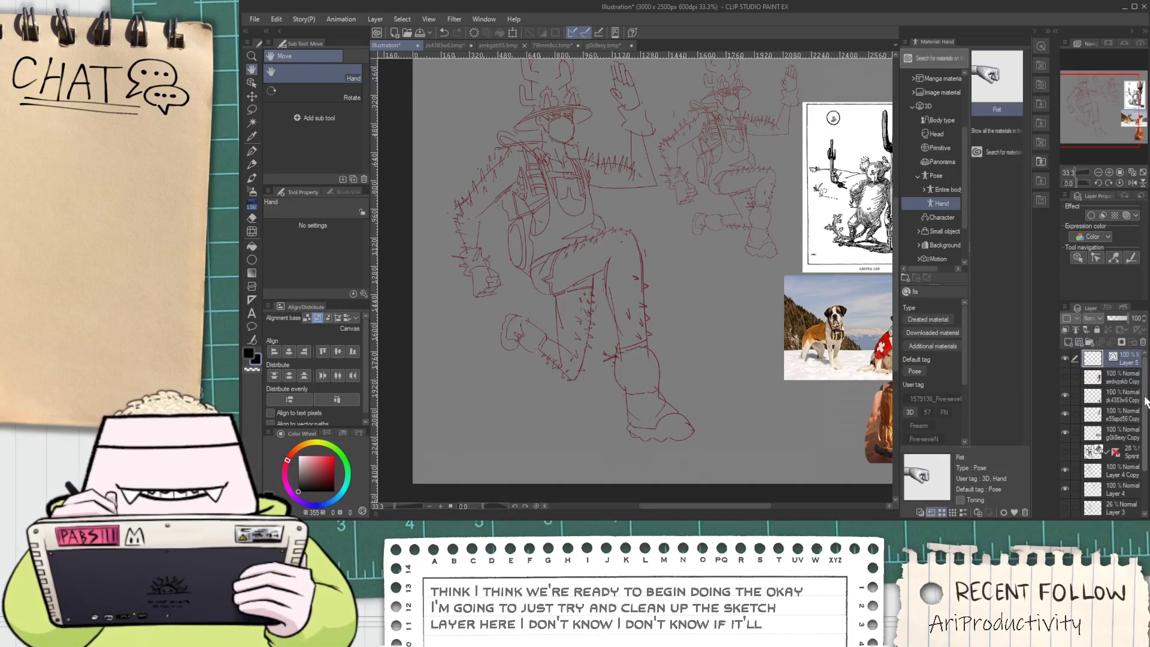
Lower the opacity of the fitted sketch layer, Layer 4 Copy, to 33%
{"action": "scroll", "coordinate": [1145, 389], "scroll_direction": "down", "scroll_amount": 2}
{"action": "scroll", "coordinate": [1114, 420], "scroll_direction": "up", "scroll_amount": 1}
{"action": "left_click", "coordinate": [1114, 449]}
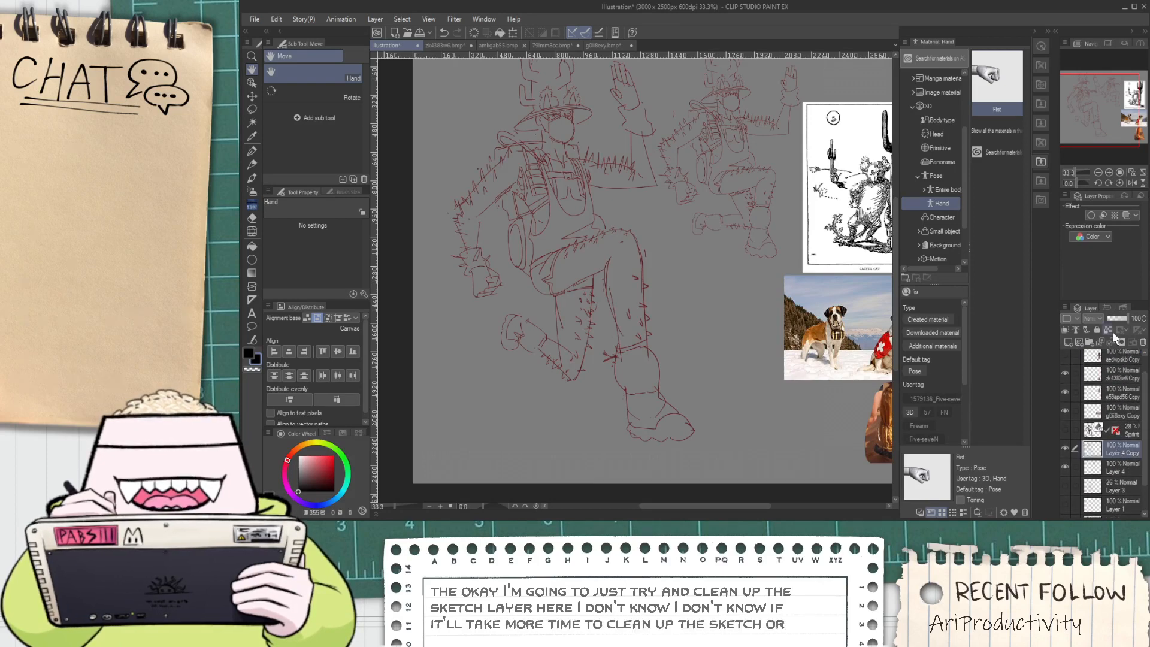
{"action": "left_click_drag", "start_coordinate": [1129, 319], "coordinate": [1119, 323]}
{"action": "scroll", "coordinate": [1145, 372], "scroll_direction": "up", "scroll_amount": 2}
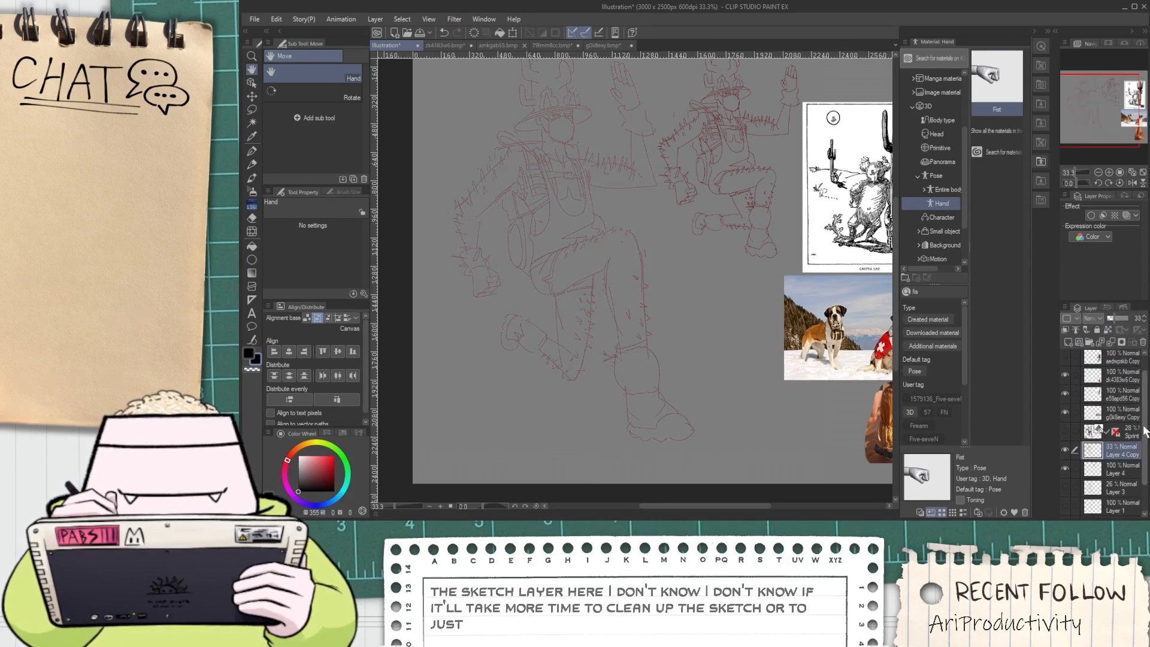
On Layer 5, ink short black hair strokes curving from the hat brim behind the ear to the neck, ending with a curved line
{"action": "left_click", "coordinate": [1120, 358]}
{"action": "left_click_drag", "start_coordinate": [556, 247], "coordinate": [595, 397]}
{"action": "scroll", "coordinate": [587, 303], "scroll_direction": "up", "scroll_amount": 5}
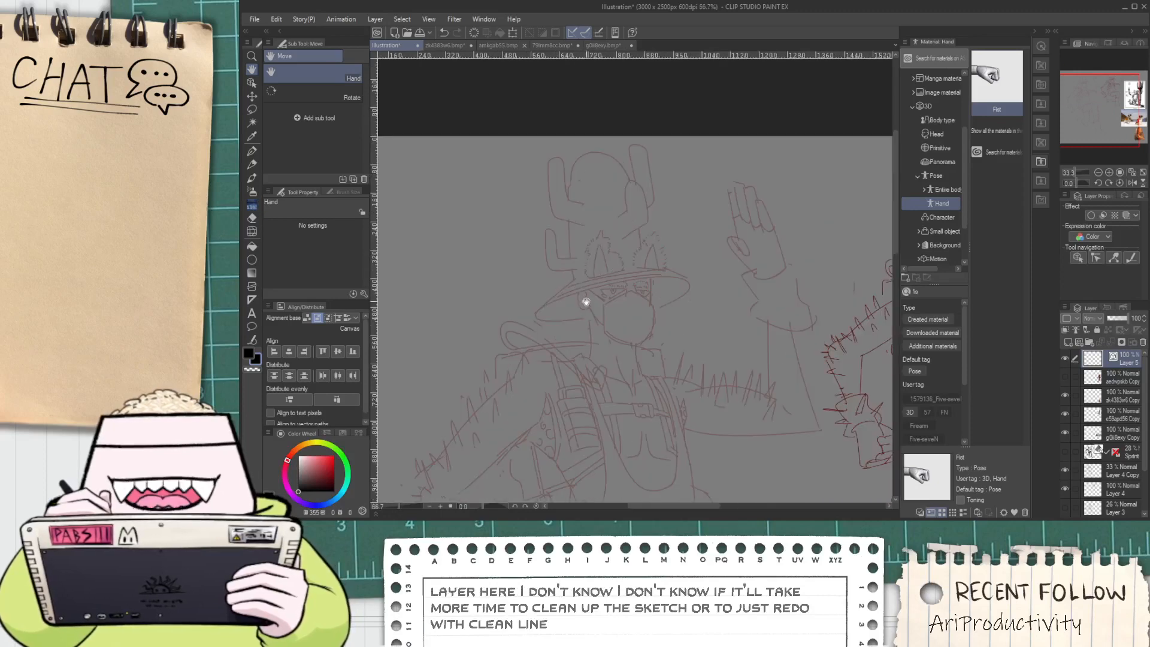
{"action": "key", "text": "p"}
{"action": "scroll", "coordinate": [551, 260], "scroll_direction": "up", "scroll_amount": 2}
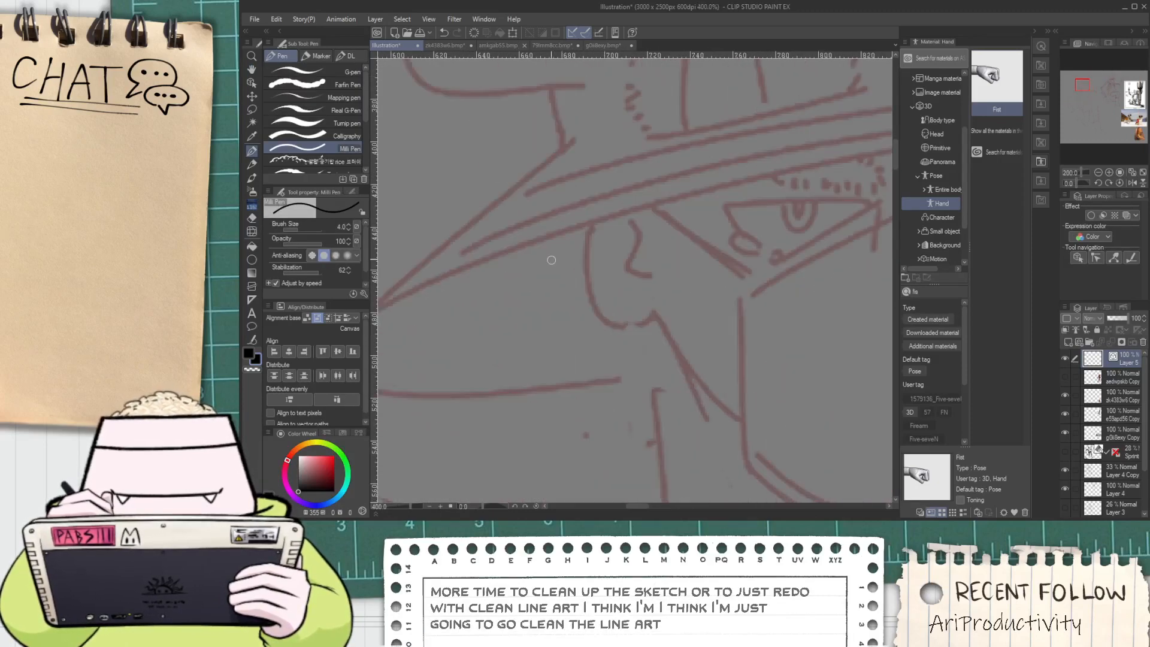
{"action": "key", "text": "ctrl+z"}
{"action": "left_click_drag", "start_coordinate": [546, 254], "coordinate": [566, 244]}
{"action": "left_click_drag", "start_coordinate": [546, 261], "coordinate": [561, 259]}
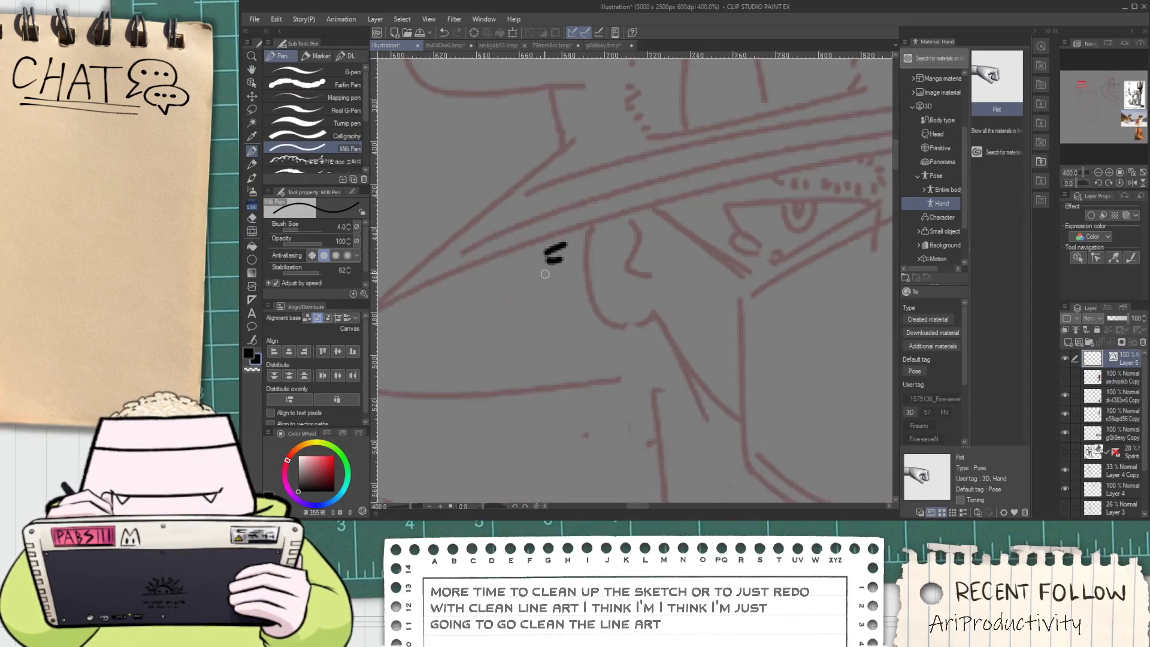
{"action": "left_click_drag", "start_coordinate": [577, 326], "coordinate": [573, 336]}
{"action": "mouse_move", "coordinate": [573, 341]}
{"action": "left_mouse_down"}
{"action": "mouse_move", "coordinate": [600, 336]}
{"action": "mouse_move", "coordinate": [620, 374]}
{"action": "left_mouse_up"}
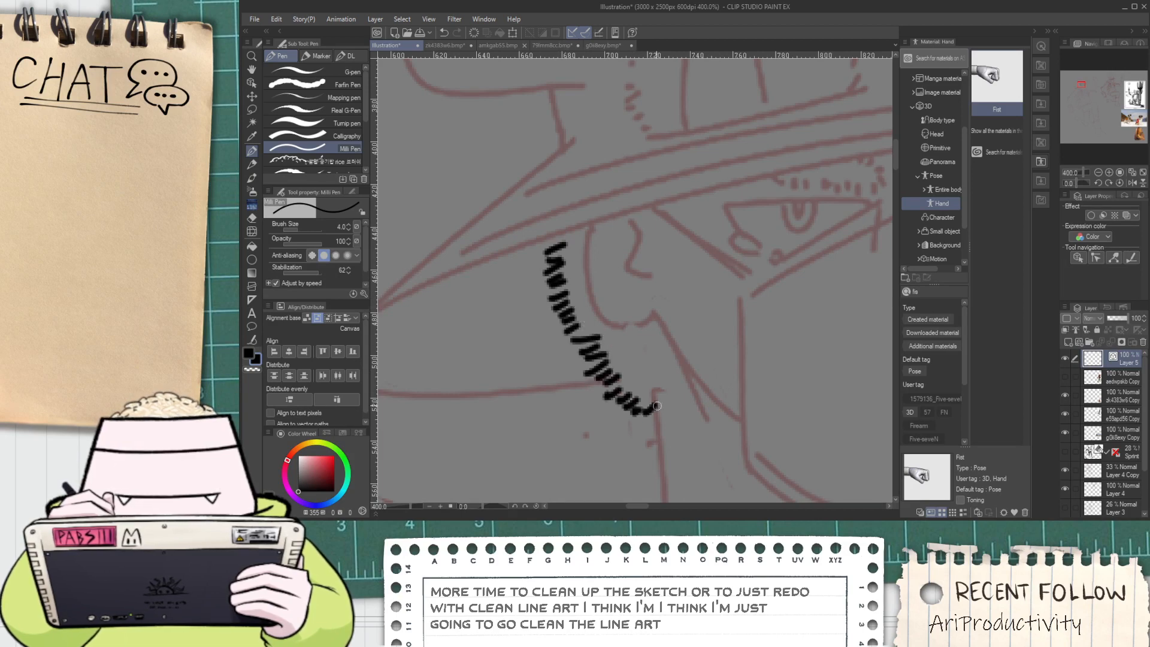
{"action": "left_click_drag", "start_coordinate": [662, 419], "coordinate": [688, 377]}
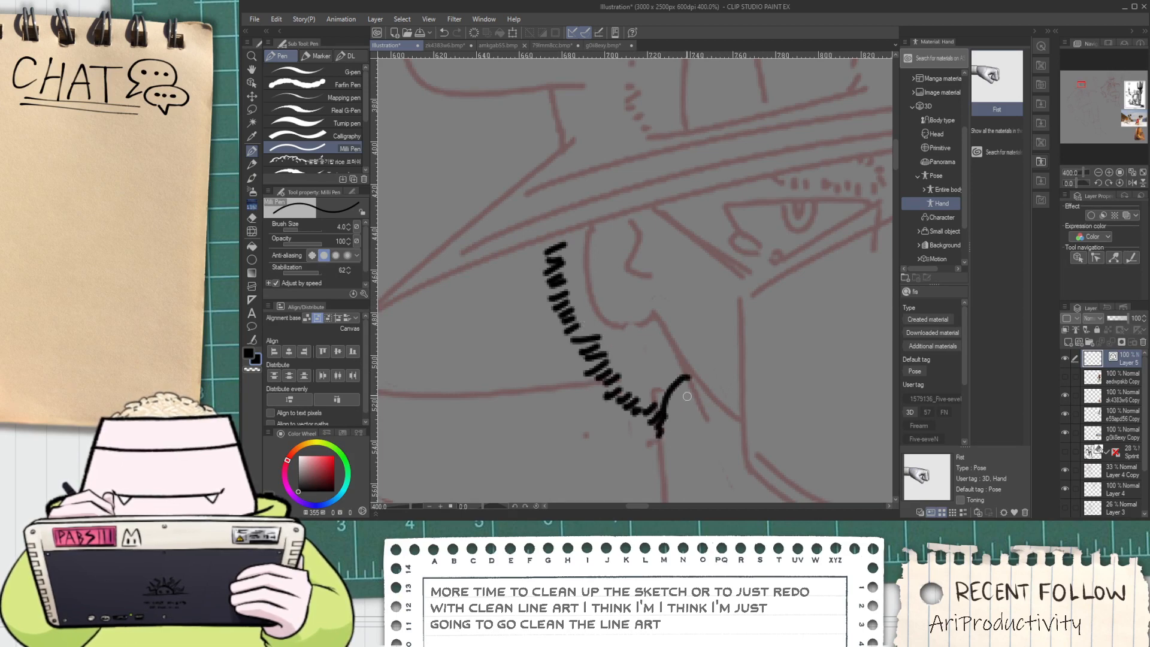
Ink the short sideburn strokes beside the eye and the ear's outer and inner contours beneath the hat brim
{"action": "scroll", "coordinate": [671, 409], "scroll_direction": "down", "scroll_amount": 2}
{"action": "scroll", "coordinate": [713, 358], "scroll_direction": "up", "scroll_amount": 2}
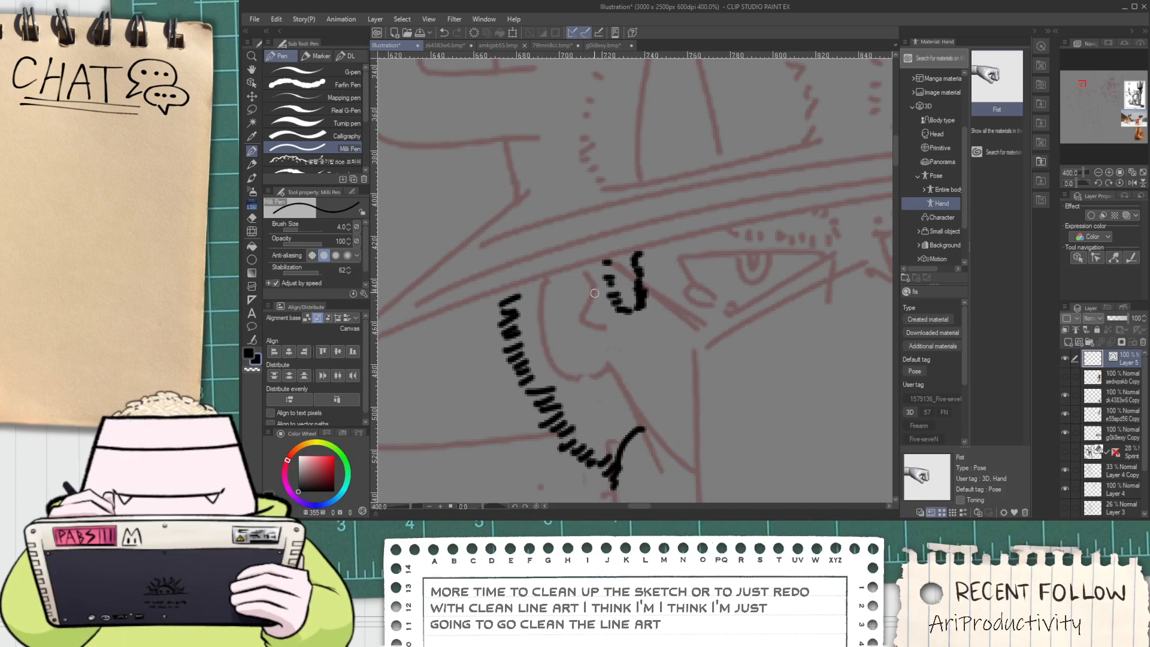
{"action": "left_click_drag", "start_coordinate": [536, 281], "coordinate": [601, 392]}
{"action": "key", "text": "ctrl+z"}
{"action": "mouse_move", "coordinate": [540, 279]}
{"action": "left_mouse_down"}
{"action": "mouse_move", "coordinate": [583, 384]}
{"action": "mouse_move", "coordinate": [611, 361]}
{"action": "left_mouse_up"}
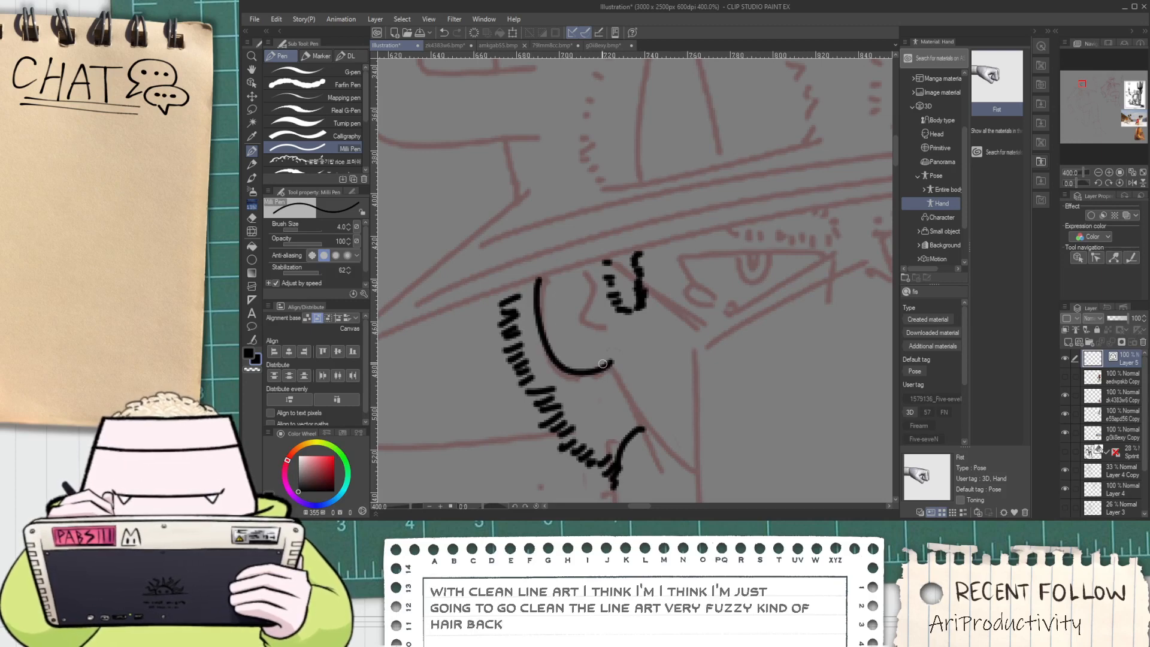
{"action": "mouse_move", "coordinate": [563, 277]}
{"action": "left_mouse_down"}
{"action": "mouse_move", "coordinate": [574, 318]}
{"action": "mouse_move", "coordinate": [602, 330]}
{"action": "mouse_move", "coordinate": [612, 361]}
{"action": "left_mouse_up"}
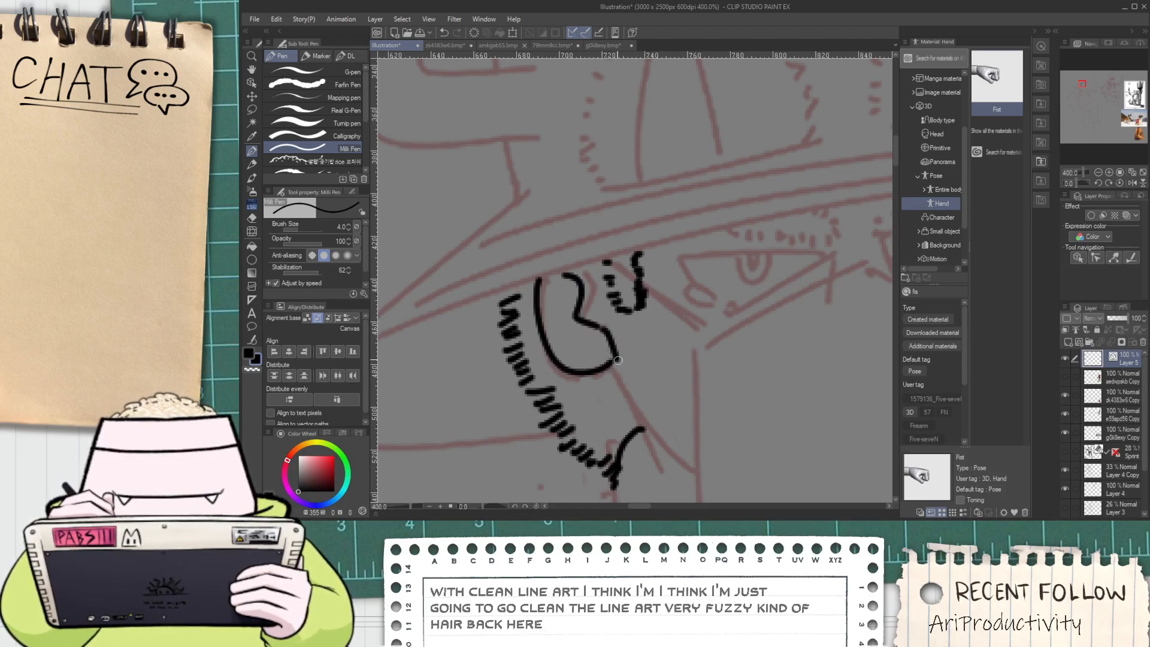
{"action": "scroll", "coordinate": [611, 360], "scroll_direction": "down", "scroll_amount": 2}
{"action": "scroll", "coordinate": [535, 306], "scroll_direction": "up", "scroll_amount": 2}
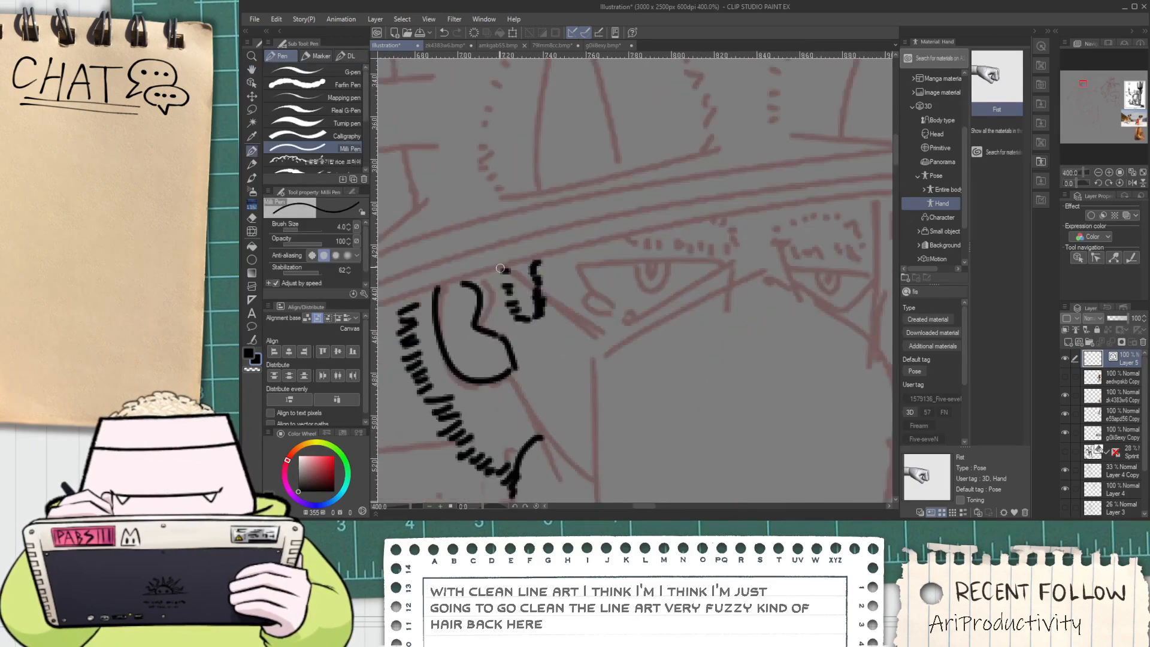
Ink the mask's double upper strap line from beneath the hat brim and the jawline running from the ear down to the mask
{"action": "left_click_drag", "start_coordinate": [496, 266], "coordinate": [612, 337]}
{"action": "scroll", "coordinate": [637, 324], "scroll_direction": "down", "scroll_amount": 2}
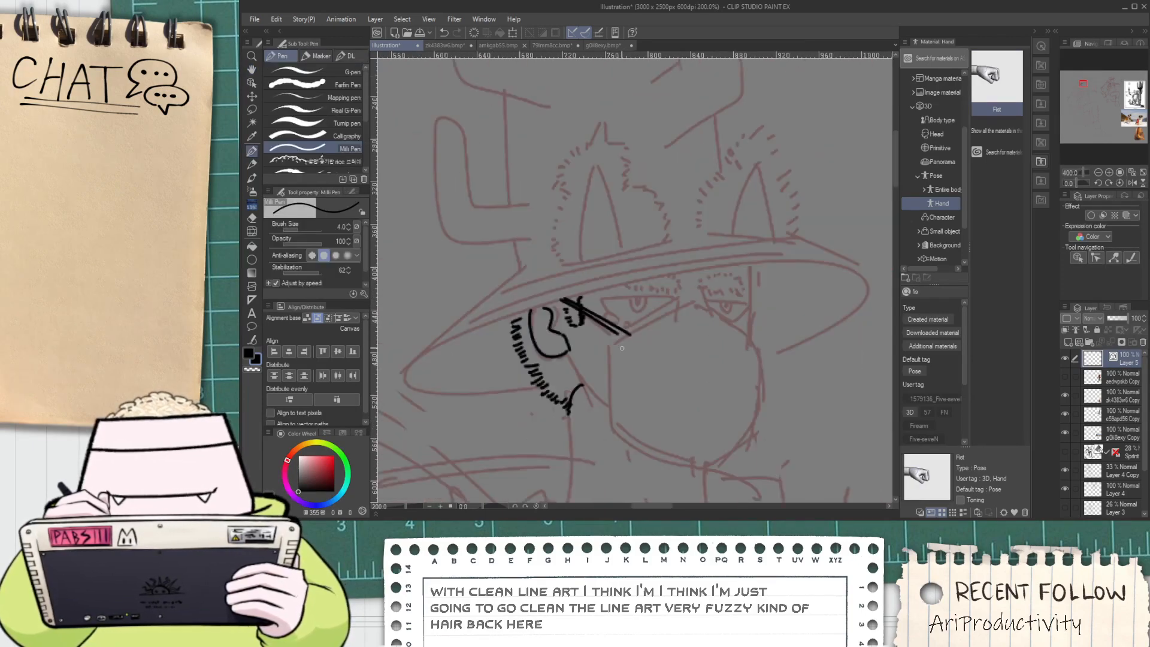
{"action": "scroll", "coordinate": [544, 351], "scroll_direction": "up", "scroll_amount": 2}
{"action": "mouse_move", "coordinate": [594, 390]}
{"action": "left_mouse_down"}
{"action": "mouse_move", "coordinate": [544, 351]}
{"action": "mouse_move", "coordinate": [597, 384]}
{"action": "mouse_move", "coordinate": [606, 419]}
{"action": "left_mouse_up"}
{"action": "key", "text": "ctrl+z"}
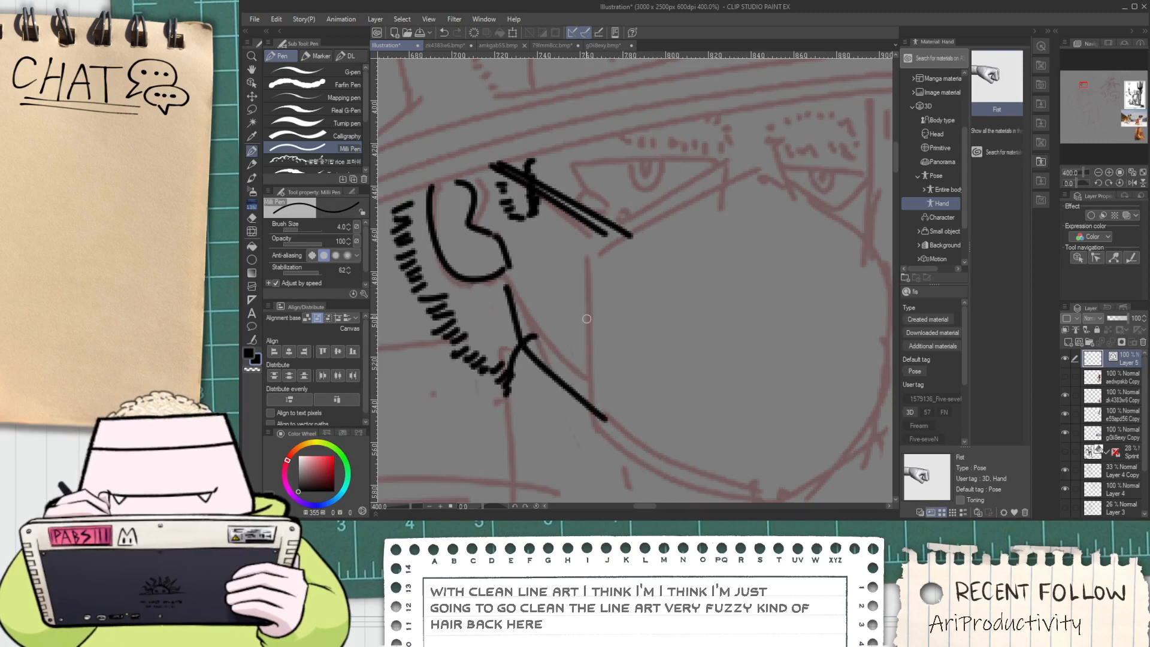
{"action": "left_click_drag", "start_coordinate": [586, 319], "coordinate": [531, 403]}
{"action": "scroll", "coordinate": [531, 385], "scroll_direction": "down", "scroll_amount": 2}
{"action": "scroll", "coordinate": [523, 430], "scroll_direction": "up", "scroll_amount": 2}
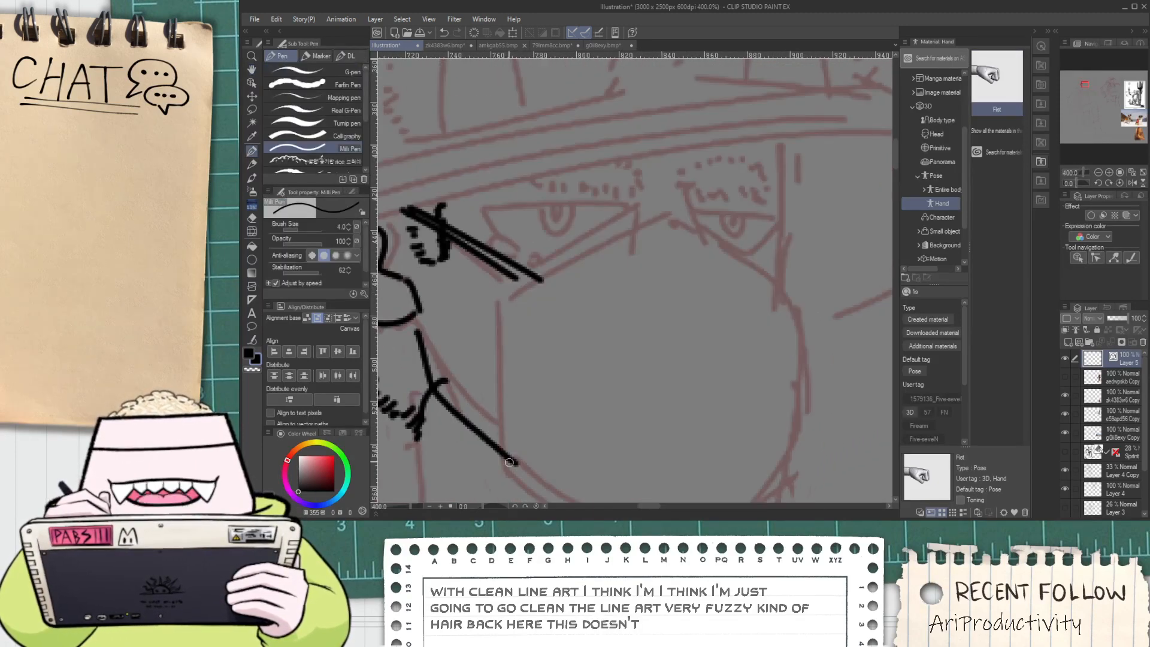
Ink the mask's near side edge and its peaked upper edge sloping up to the nose and down the far cheek
{"action": "mouse_move", "coordinate": [510, 462]}
{"action": "left_mouse_down"}
{"action": "mouse_move", "coordinate": [506, 273]}
{"action": "mouse_move", "coordinate": [674, 193]}
{"action": "mouse_move", "coordinate": [826, 321]}
{"action": "left_mouse_up"}
{"action": "key", "text": "ctrl+z"}
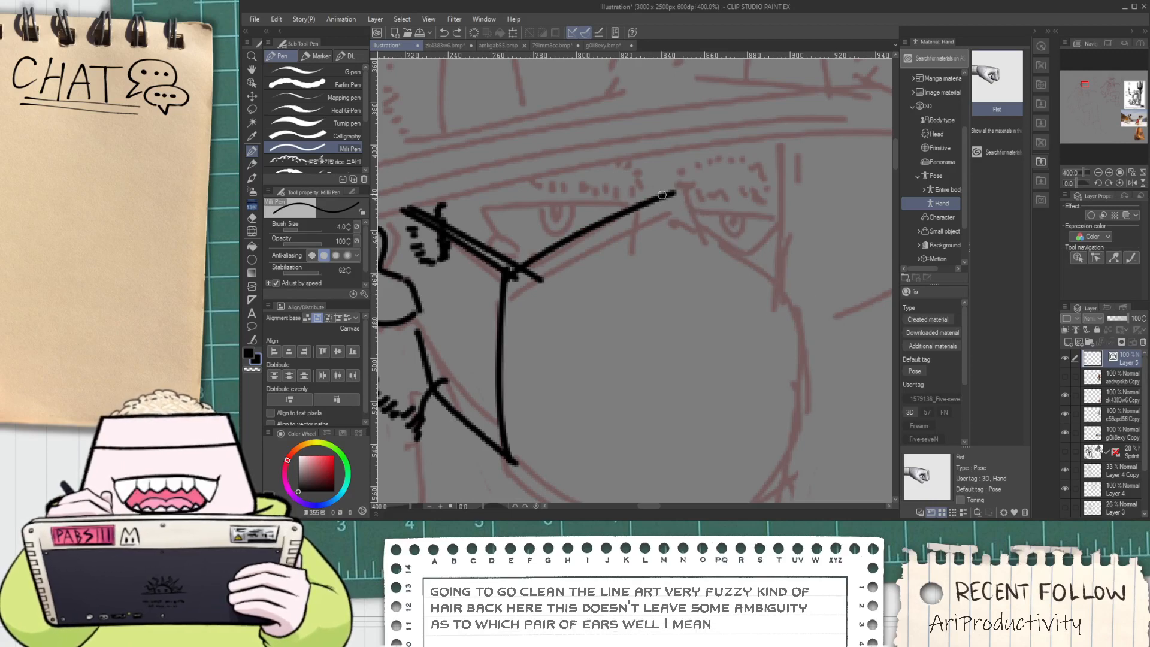
{"action": "key", "text": "ctrl+y"}
{"action": "key", "text": "ctrl+z"}
{"action": "mouse_move", "coordinate": [674, 193]}
{"action": "left_mouse_down"}
{"action": "mouse_move", "coordinate": [829, 342]}
{"action": "mouse_move", "coordinate": [761, 250]}
{"action": "left_mouse_up"}
{"action": "left_click_drag", "start_coordinate": [767, 202], "coordinate": [741, 422]}
{"action": "key", "text": "ctrl+z"}
{"action": "key", "text": "ctrl+z"}
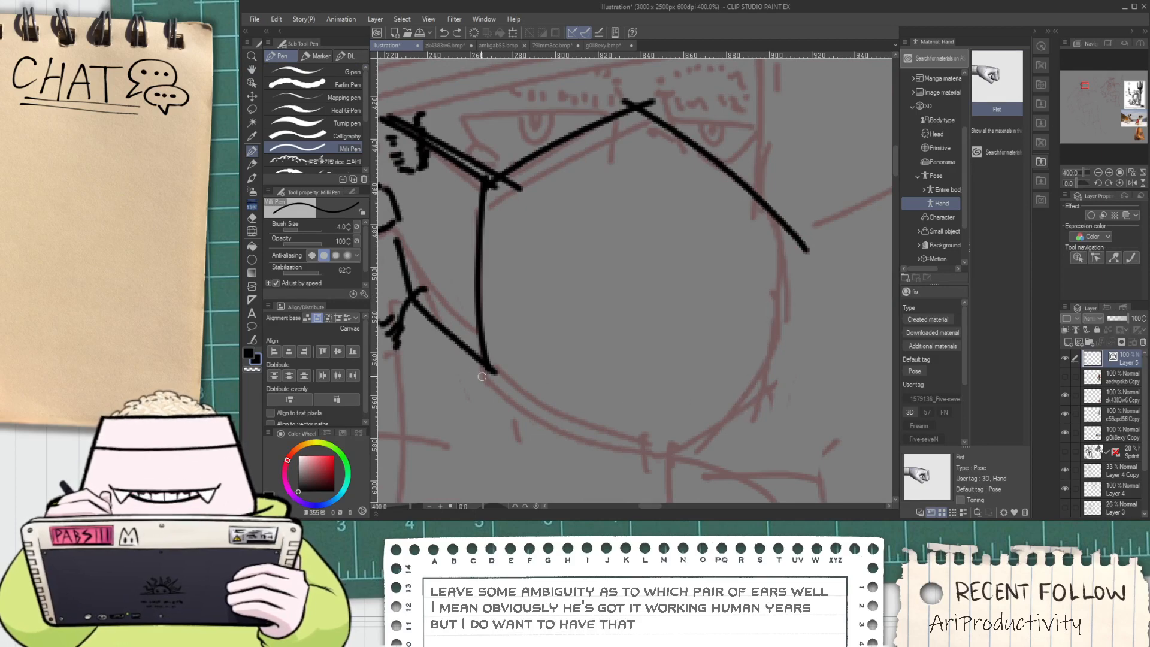
Ink the mask's curved lower edge, flat chin line and far side edge to close its outline
{"action": "left_click_drag", "start_coordinate": [487, 366], "coordinate": [645, 432]}
{"action": "key", "text": "ctrl+z"}
{"action": "mouse_move", "coordinate": [483, 359]}
{"action": "left_mouse_down"}
{"action": "mouse_move", "coordinate": [601, 438]}
{"action": "mouse_move", "coordinate": [569, 428]}
{"action": "mouse_move", "coordinate": [583, 435]}
{"action": "mouse_move", "coordinate": [729, 441]}
{"action": "left_mouse_up"}
{"action": "key", "text": "ctrl+z"}
{"action": "mouse_move", "coordinate": [583, 435]}
{"action": "left_mouse_down"}
{"action": "mouse_move", "coordinate": [723, 433]}
{"action": "mouse_move", "coordinate": [760, 360]}
{"action": "mouse_move", "coordinate": [779, 260]}
{"action": "left_mouse_up"}
{"action": "key", "text": "ctrl+z"}
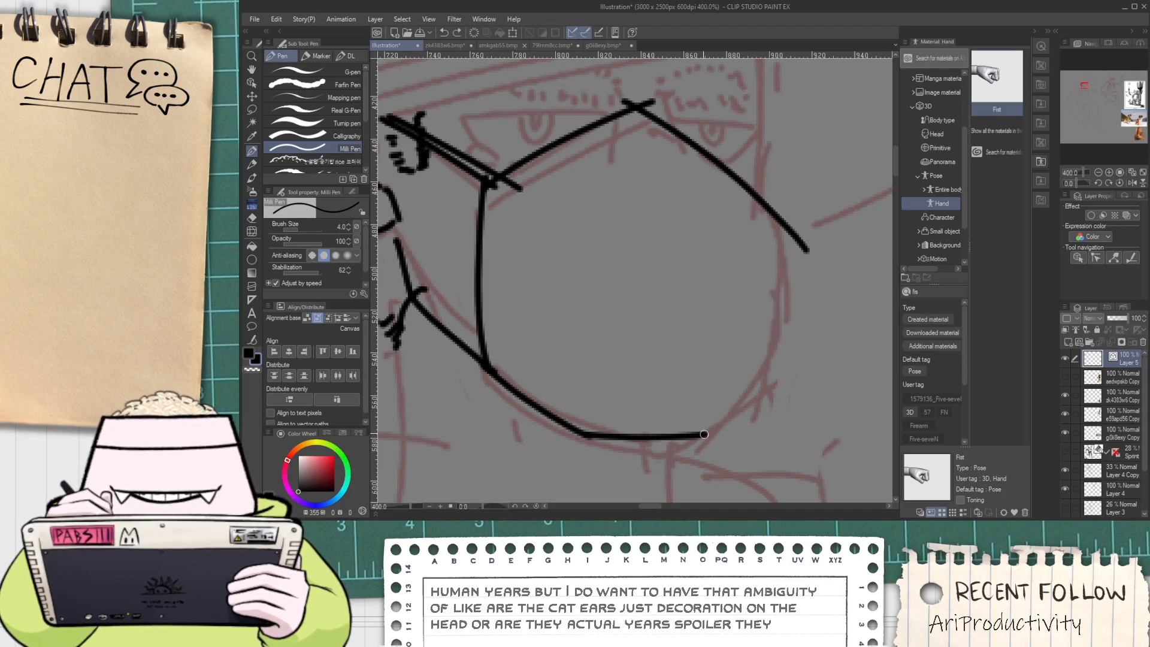
{"action": "left_click_drag", "start_coordinate": [704, 435], "coordinate": [744, 194]}
{"action": "key", "text": "ctrl+z"}
{"action": "left_click_drag", "start_coordinate": [705, 434], "coordinate": [770, 193]}
Trim the overshooting line ends at the mask's corners, nose peak and strap joint with the Vector eraser
{"action": "key", "text": "e"}
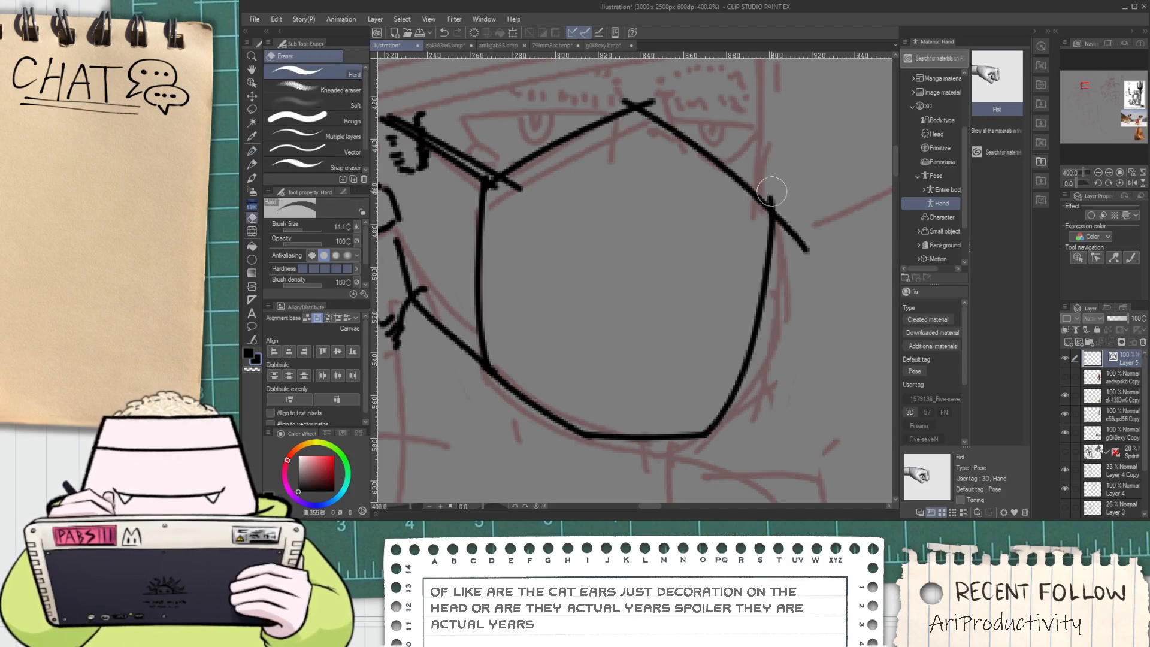
{"action": "left_click", "coordinate": [353, 136]}
{"action": "left_click", "coordinate": [344, 151]}
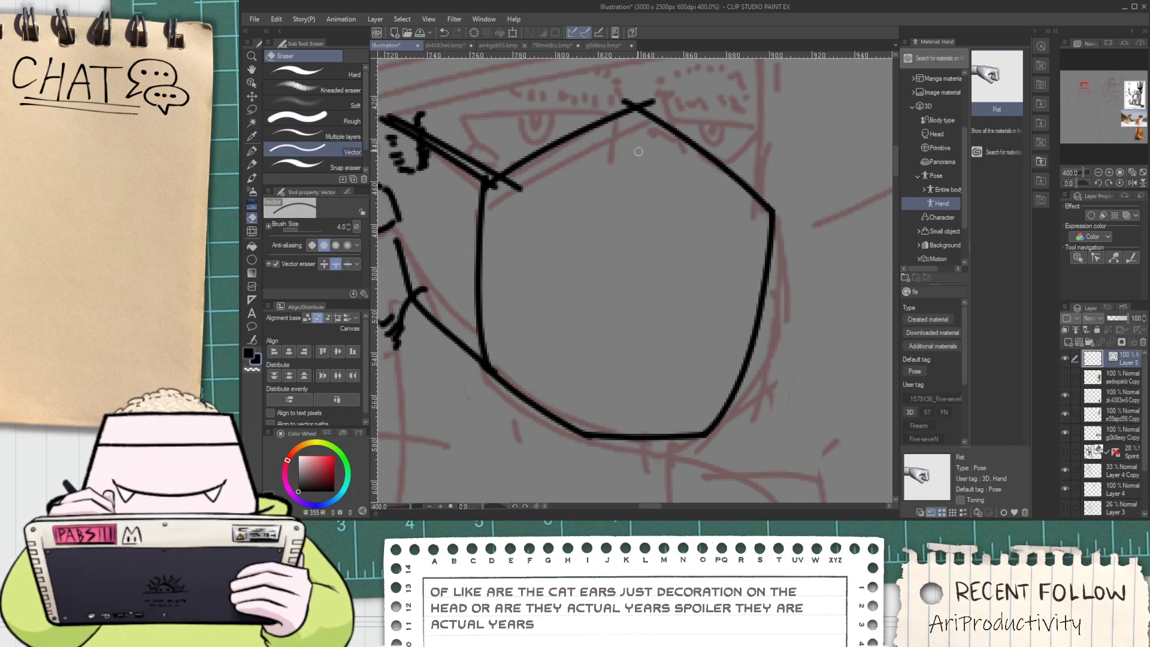
{"action": "scroll", "coordinate": [492, 204], "scroll_direction": "up", "scroll_amount": 1}
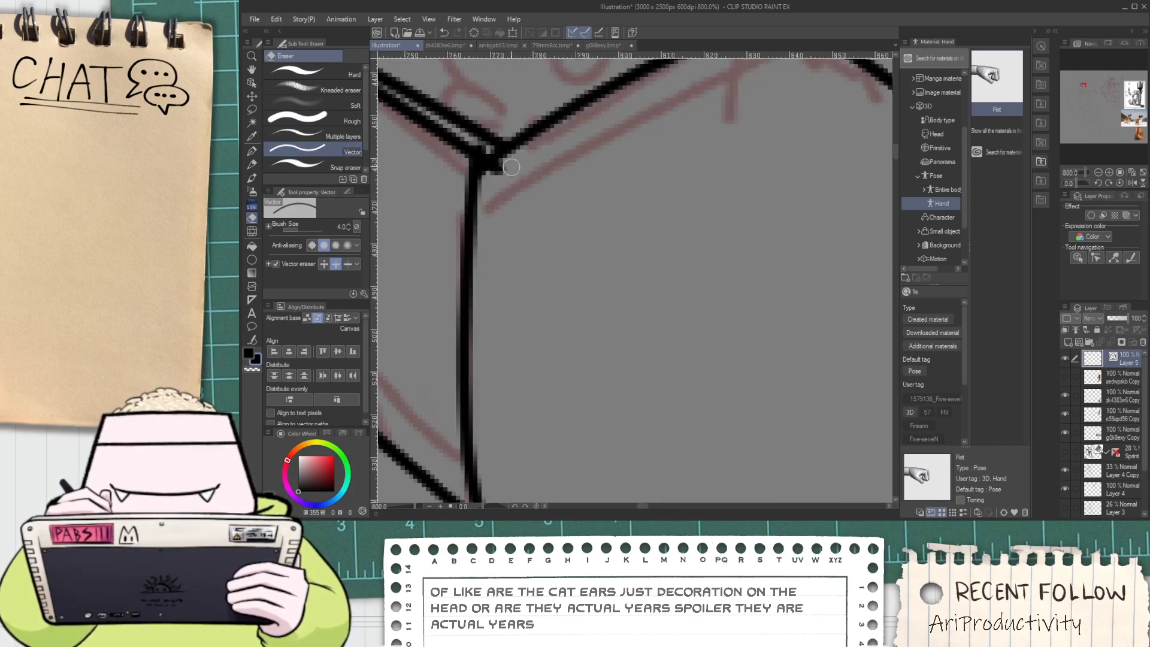
{"action": "left_click", "coordinate": [471, 163]}
{"action": "key", "text": "ctrl+z"}
{"action": "left_click", "coordinate": [471, 162]}
{"action": "key", "text": "ctrl+z"}
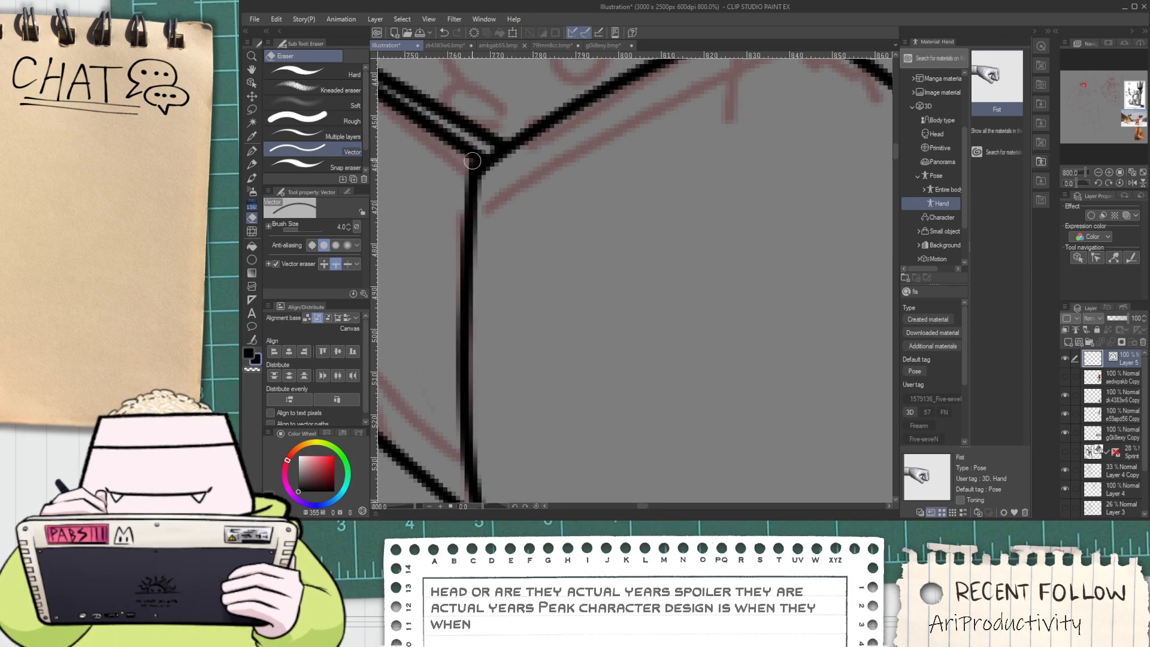
{"action": "scroll", "coordinate": [472, 161], "scroll_direction": "down", "scroll_amount": 3}
{"action": "scroll", "coordinate": [483, 349], "scroll_direction": "up", "scroll_amount": 3}
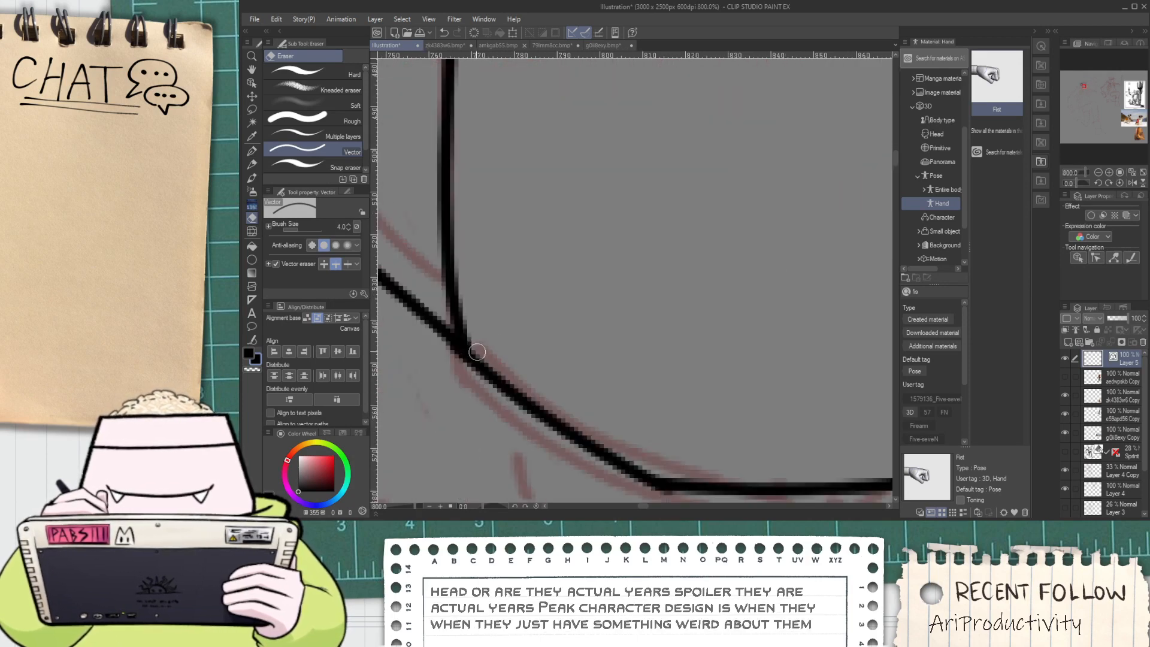
{"action": "scroll", "coordinate": [483, 341], "scroll_direction": "down", "scroll_amount": 3}
{"action": "scroll", "coordinate": [552, 200], "scroll_direction": "up", "scroll_amount": 2}
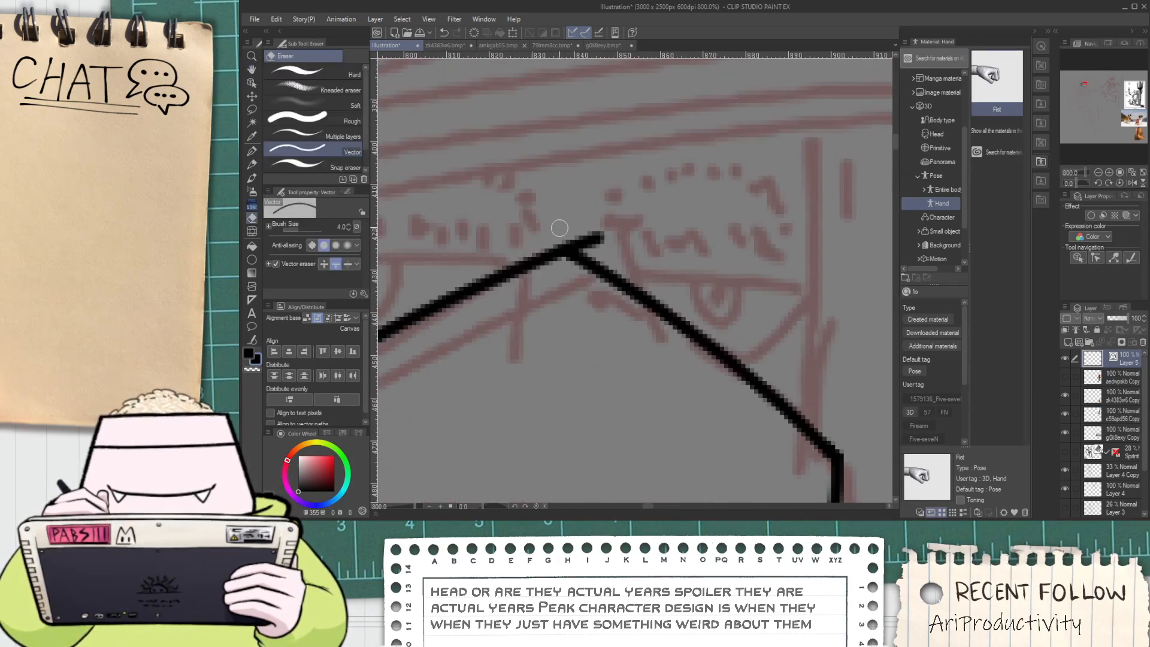
{"action": "scroll", "coordinate": [566, 258], "scroll_direction": "down", "scroll_amount": 2}
{"action": "key", "text": "space"}
{"action": "left_click_drag", "start_coordinate": [495, 325], "coordinate": [496, 290]}
{"action": "scroll", "coordinate": [498, 295], "scroll_direction": "up", "scroll_amount": 2}
{"action": "left_click", "coordinate": [424, 321]}
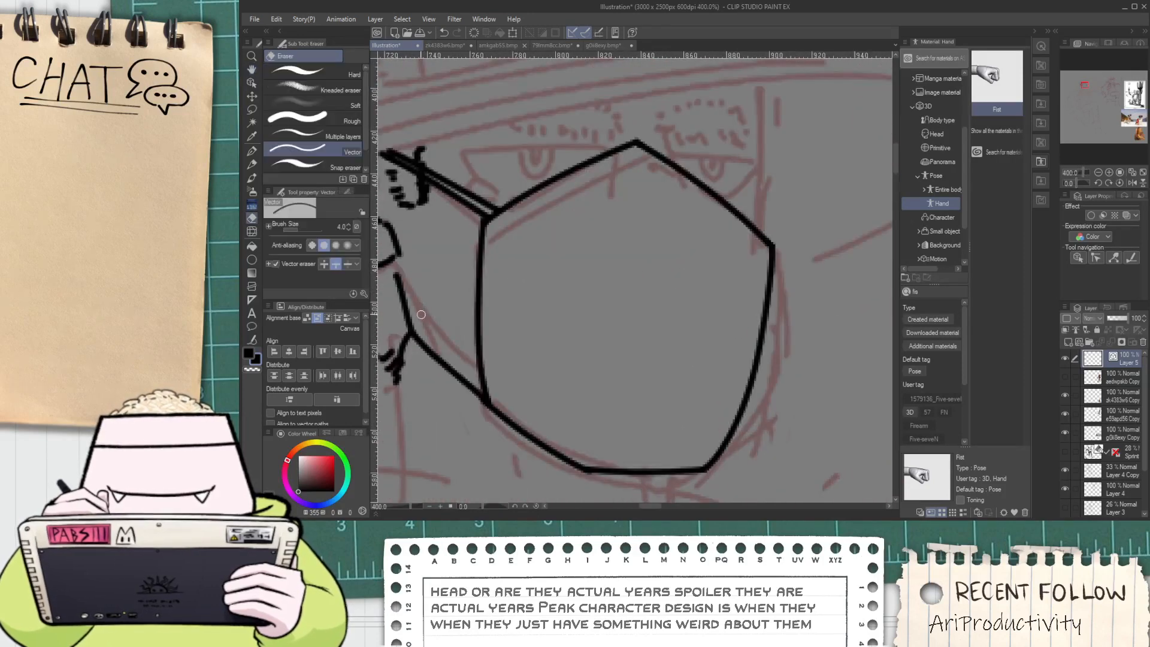
Rework the lower ear contour into a rounded earlobe that connects to the jawline
{"action": "scroll", "coordinate": [428, 323], "scroll_direction": "down", "scroll_amount": 2}
{"action": "key", "text": "space"}
{"action": "left_click_drag", "start_coordinate": [417, 349], "coordinate": [457, 347]}
{"action": "scroll", "coordinate": [456, 348], "scroll_direction": "up", "scroll_amount": 2}
{"action": "scroll", "coordinate": [458, 346], "scroll_direction": "down", "scroll_amount": 2}
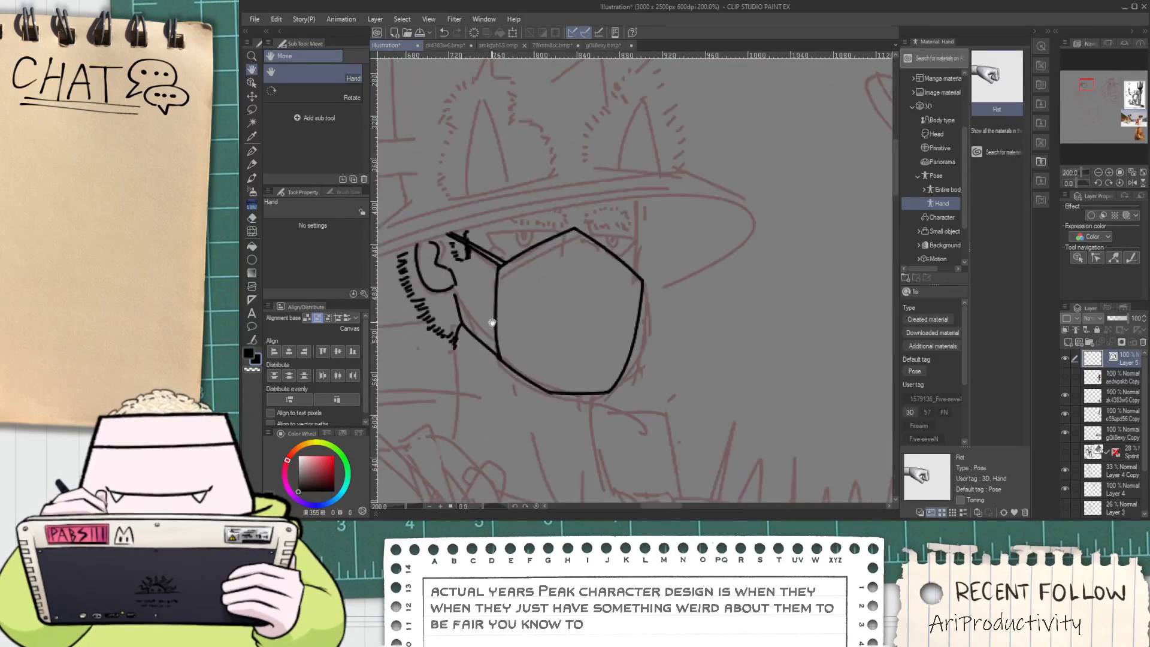
{"action": "mouse_move", "coordinate": [465, 271]}
{"action": "left_mouse_down"}
{"action": "mouse_move", "coordinate": [426, 312]}
{"action": "mouse_move", "coordinate": [548, 304]}
{"action": "mouse_move", "coordinate": [578, 333]}
{"action": "mouse_move", "coordinate": [548, 304]}
{"action": "mouse_move", "coordinate": [580, 321]}
{"action": "mouse_move", "coordinate": [453, 329]}
{"action": "mouse_move", "coordinate": [581, 261]}
{"action": "left_mouse_up"}
{"action": "scroll", "coordinate": [420, 323], "scroll_direction": "up", "scroll_amount": 2}
{"action": "scroll", "coordinate": [546, 297], "scroll_direction": "down", "scroll_amount": 1}
{"action": "scroll", "coordinate": [521, 316], "scroll_direction": "up", "scroll_amount": 1}
{"action": "key", "text": "e"}
{"action": "scroll", "coordinate": [530, 318], "scroll_direction": "down", "scroll_amount": 2}
{"action": "scroll", "coordinate": [466, 317], "scroll_direction": "up", "scroll_amount": 1}
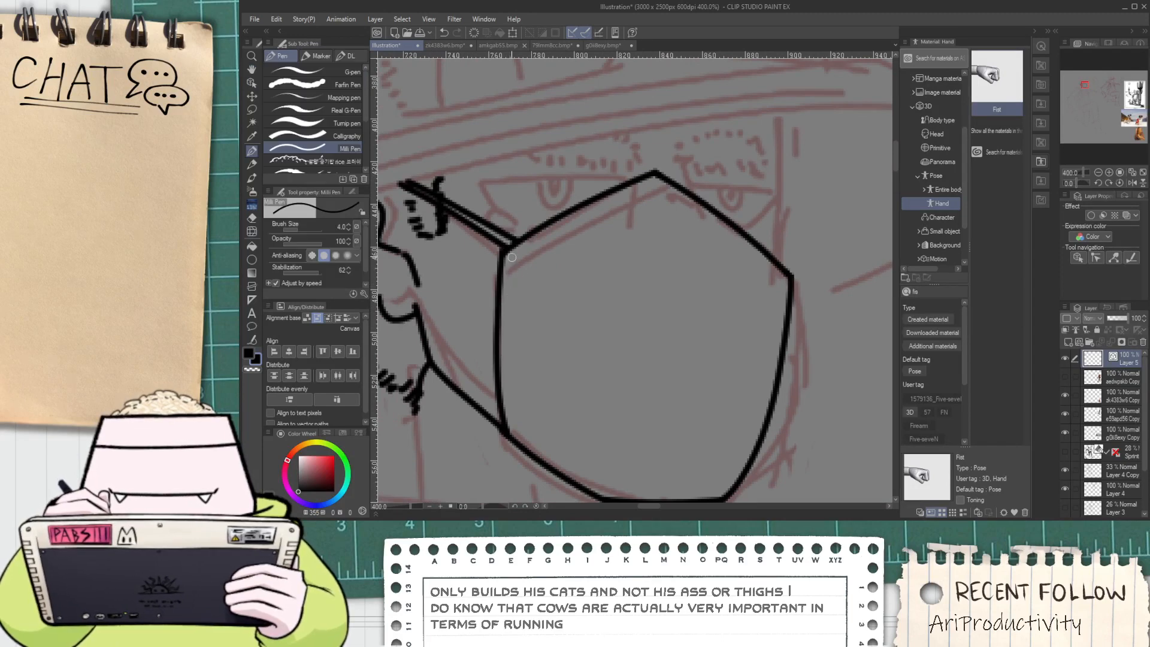
Round off the upper strap's end at the mask corner, erase the overlap, and ink a second peaked line below the mask's upper edge
{"action": "scroll", "coordinate": [512, 258], "scroll_direction": "up", "scroll_amount": 1}
{"action": "mouse_move", "coordinate": [503, 251]}
{"action": "left_mouse_down"}
{"action": "mouse_move", "coordinate": [527, 239]}
{"action": "mouse_move", "coordinate": [521, 255]}
{"action": "left_mouse_up"}
{"action": "key", "text": "e"}
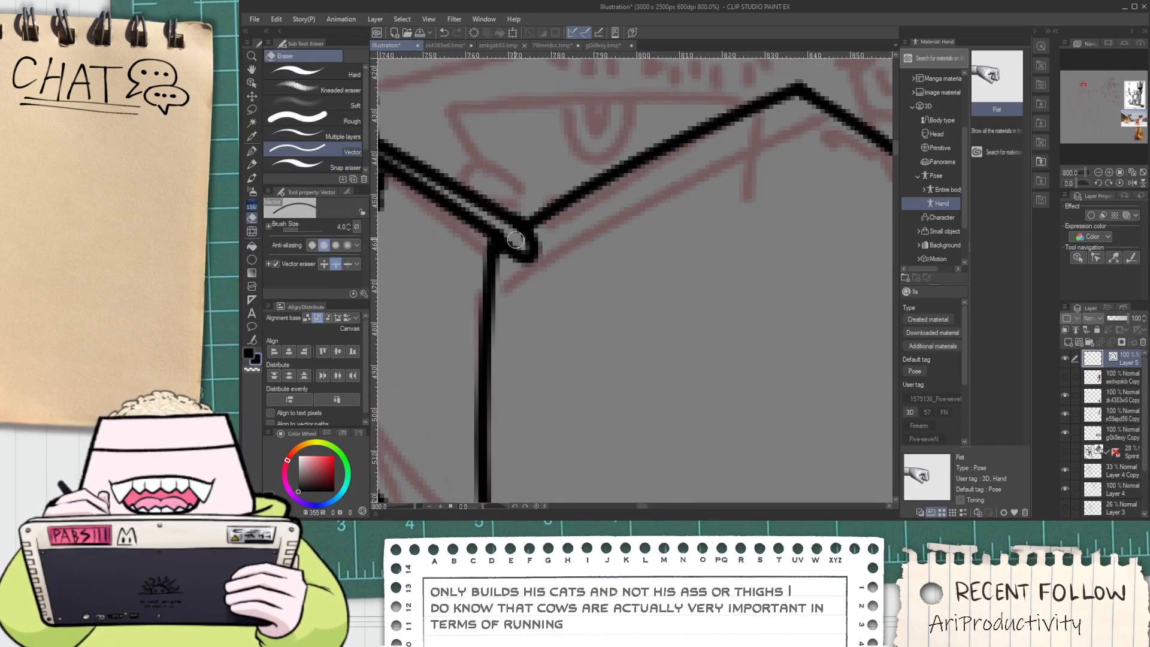
{"action": "scroll", "coordinate": [514, 272], "scroll_direction": "down", "scroll_amount": 1}
{"action": "key", "text": "p"}
{"action": "mouse_move", "coordinate": [444, 298]}
{"action": "left_mouse_down"}
{"action": "mouse_move", "coordinate": [602, 207]}
{"action": "mouse_move", "coordinate": [695, 251]}
{"action": "left_mouse_up"}
{"action": "key", "text": "ctrl+z"}
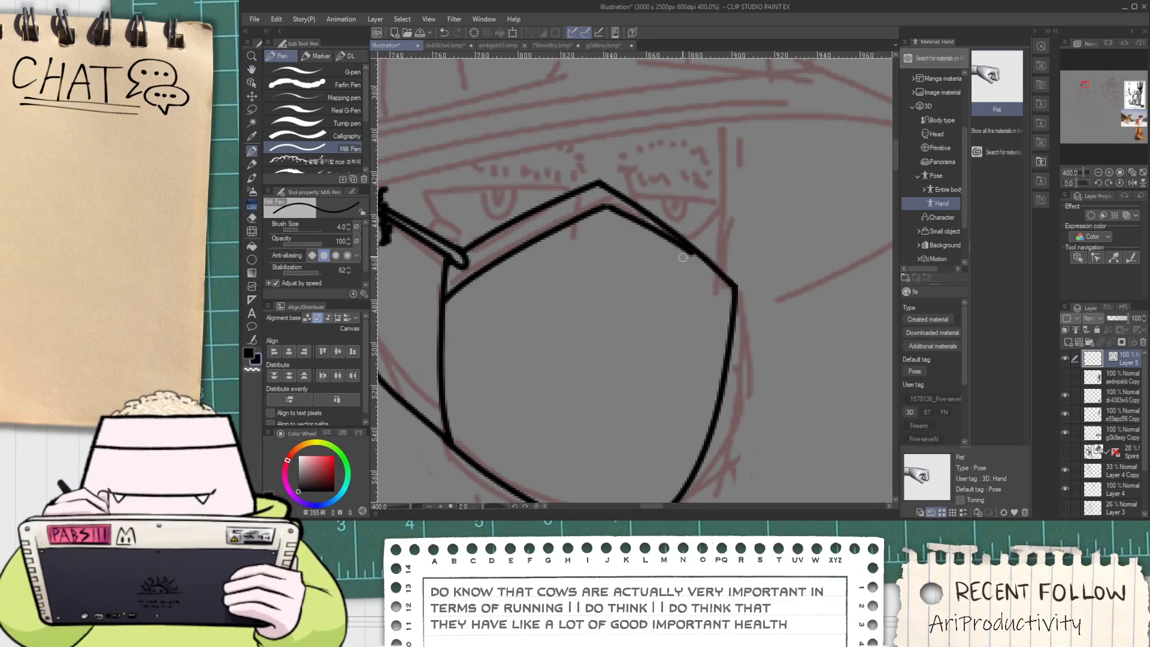
Ink the lower strap's second line alongside the jawline, from the earlobe to the mask's lower corner
{"action": "key", "text": "space"}
{"action": "left_click_drag", "start_coordinate": [540, 389], "coordinate": [534, 265]}
{"action": "left_click_drag", "start_coordinate": [387, 258], "coordinate": [483, 282]}
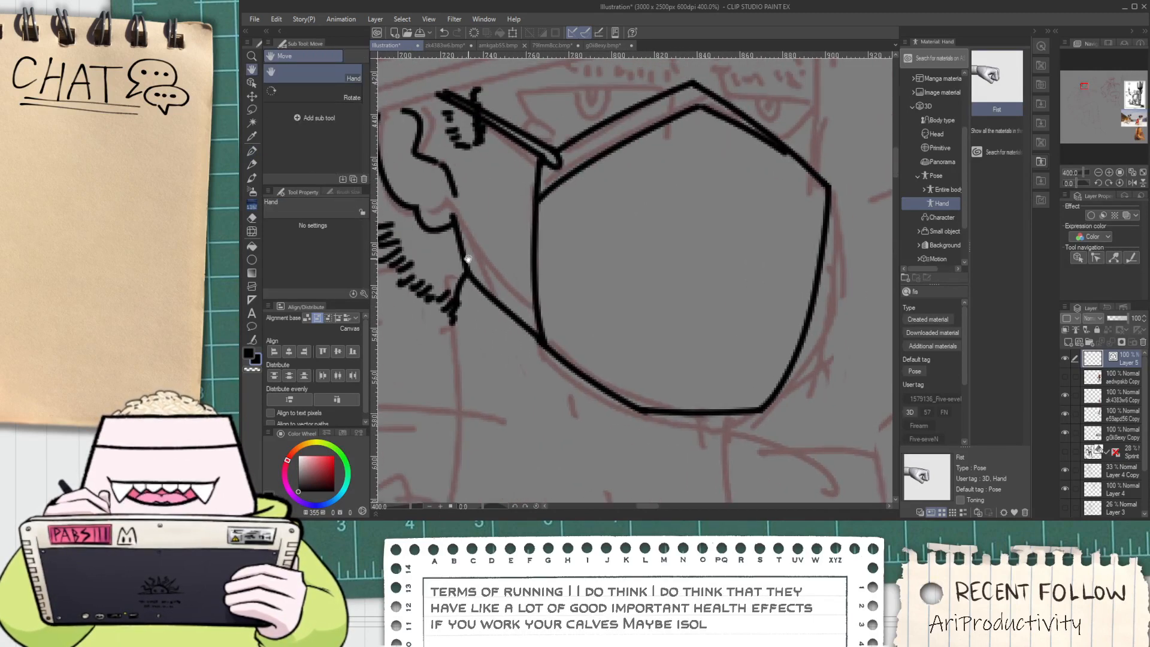
{"action": "left_click_drag", "start_coordinate": [460, 235], "coordinate": [541, 322]}
{"action": "key", "text": "ctrl+z"}
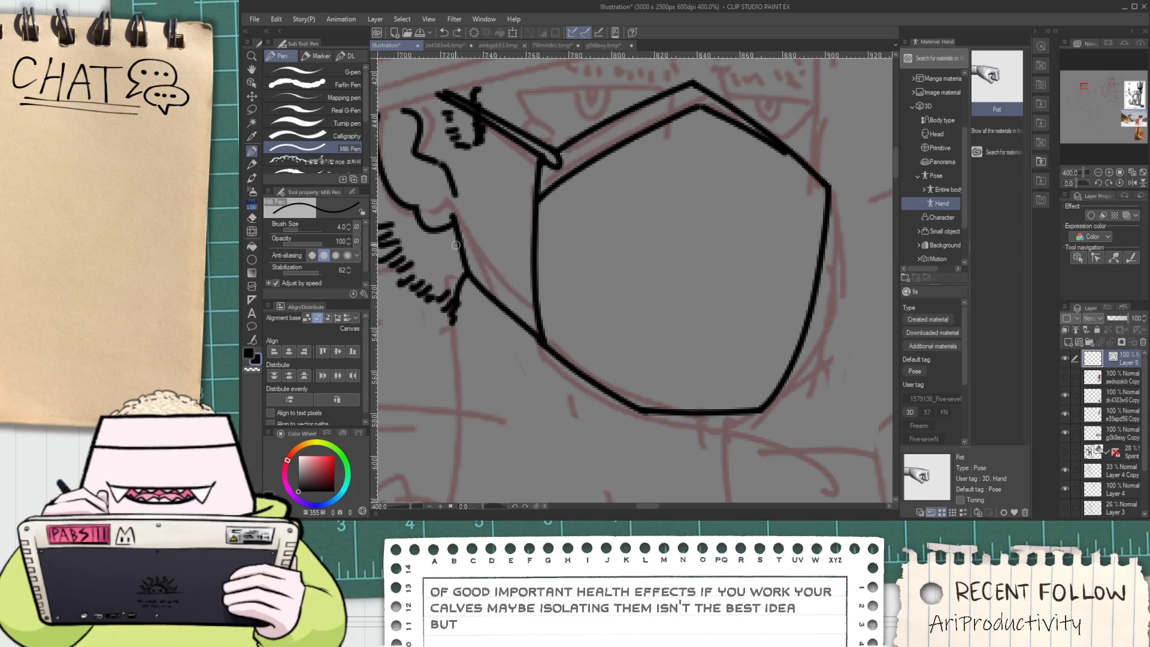
{"action": "left_click_drag", "start_coordinate": [458, 237], "coordinate": [542, 333]}
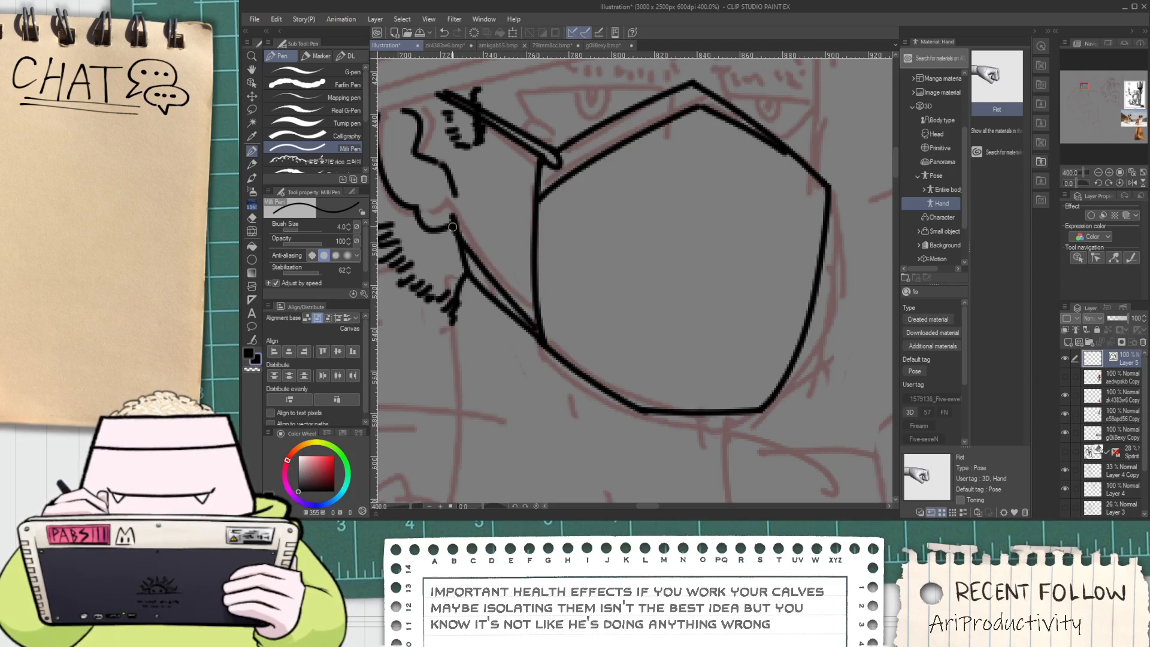
{"action": "mouse_move", "coordinate": [452, 227]}
{"action": "left_mouse_down"}
{"action": "mouse_move", "coordinate": [542, 331]}
{"action": "mouse_move", "coordinate": [564, 320]}
{"action": "left_mouse_up"}
{"action": "key", "text": "e"}
{"action": "scroll", "coordinate": [545, 335], "scroll_direction": "down", "scroll_amount": 2}
{"action": "scroll", "coordinate": [553, 268], "scroll_direction": "up", "scroll_amount": 2}
{"action": "key", "text": "p"}
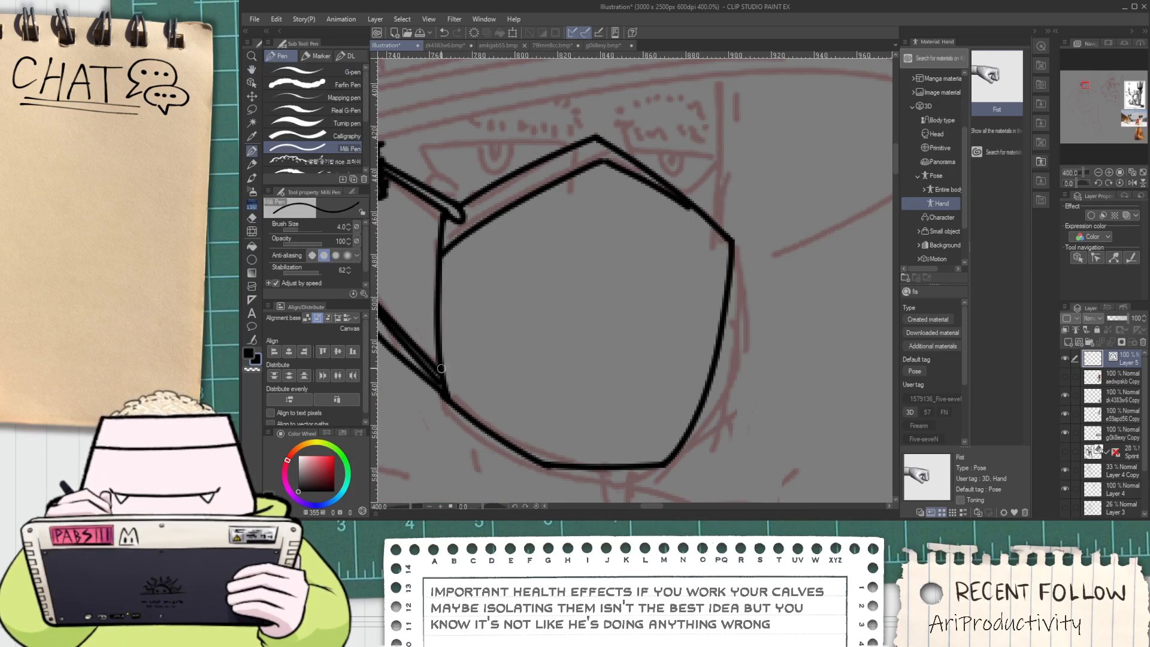
Ink a rounded end on the lower strap where it overlaps the mask's lower corner
{"action": "scroll", "coordinate": [439, 384], "scroll_direction": "up", "scroll_amount": 2}
{"action": "mouse_move", "coordinate": [432, 369]}
{"action": "left_mouse_down"}
{"action": "mouse_move", "coordinate": [484, 402]}
{"action": "mouse_move", "coordinate": [442, 342]}
{"action": "mouse_move", "coordinate": [489, 398]}
{"action": "mouse_move", "coordinate": [446, 370]}
{"action": "mouse_move", "coordinate": [502, 428]}
{"action": "left_mouse_up"}
{"action": "key", "text": "ctrl+z"}
{"action": "key", "text": "e"}
{"action": "scroll", "coordinate": [452, 372], "scroll_direction": "down", "scroll_amount": 2}
{"action": "scroll", "coordinate": [458, 354], "scroll_direction": "down", "scroll_amount": 2}
{"action": "key", "text": "p"}
{"action": "scroll", "coordinate": [468, 324], "scroll_direction": "up", "scroll_amount": 2}
{"action": "left_click_drag", "start_coordinate": [500, 432], "coordinate": [635, 429]}
{"action": "key", "text": "ctrl+z"}
{"action": "key", "text": "ctrl+z"}
{"action": "mouse_move", "coordinate": [414, 373]}
{"action": "left_mouse_down"}
{"action": "mouse_move", "coordinate": [485, 424]}
{"action": "mouse_move", "coordinate": [630, 431]}
{"action": "left_mouse_up"}
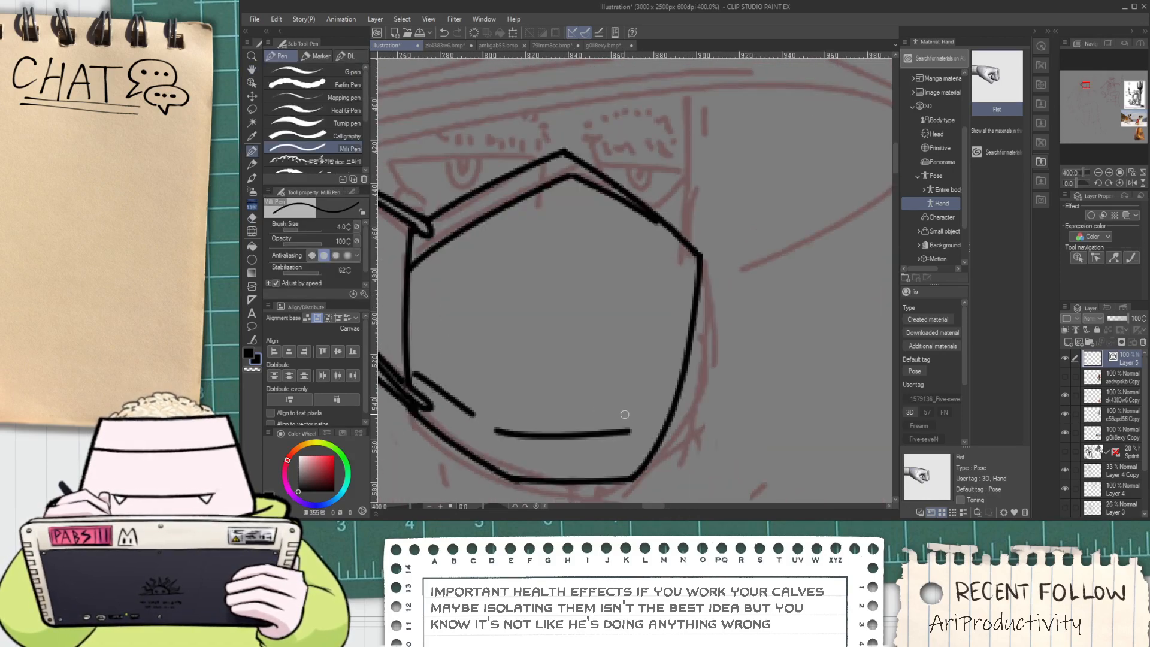
{"action": "key", "text": "ctrl+z"}
{"action": "key", "text": "ctrl+z"}
Select the mask's two peaked upper-edge lines as vector objects, stretch them wider toward the far cheek and rotate them slightly clockwise
{"action": "scroll", "coordinate": [536, 399], "scroll_direction": "down", "scroll_amount": 2}
{"action": "scroll", "coordinate": [493, 405], "scroll_direction": "up", "scroll_amount": 2}
{"action": "scroll", "coordinate": [506, 385], "scroll_direction": "down", "scroll_amount": 3}
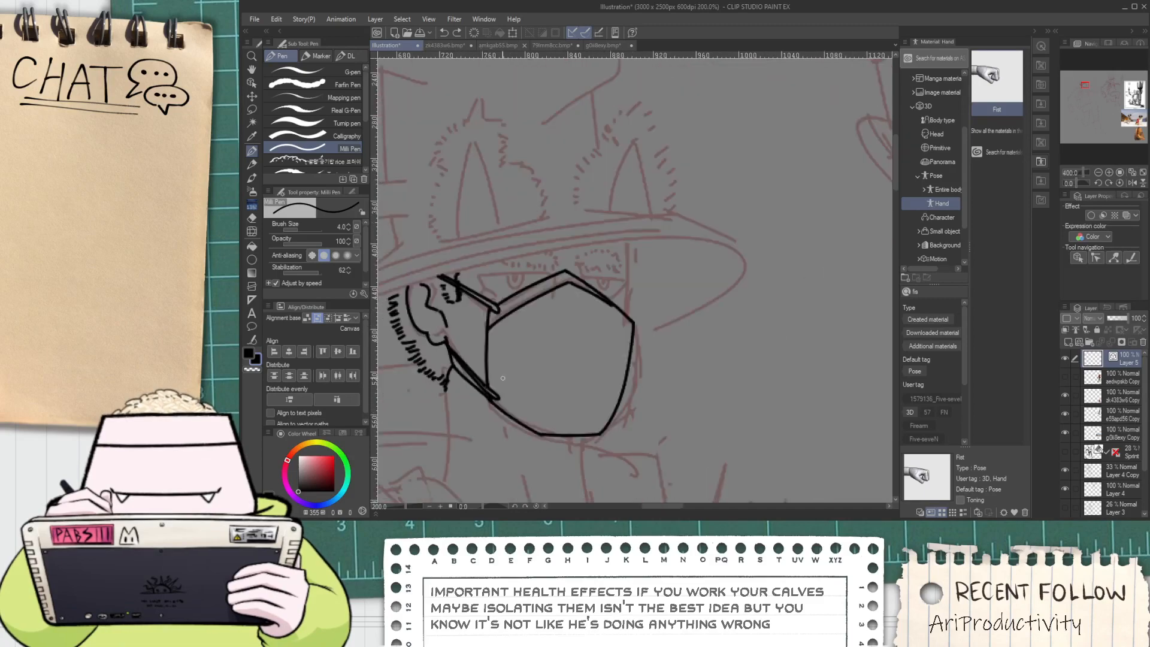
{"action": "left_click_drag", "start_coordinate": [583, 361], "coordinate": [572, 365]}
{"action": "scroll", "coordinate": [569, 357], "scroll_direction": "up", "scroll_amount": 1}
{"action": "scroll", "coordinate": [549, 317], "scroll_direction": "up", "scroll_amount": 2}
{"action": "scroll", "coordinate": [531, 304], "scroll_direction": "down", "scroll_amount": 5}
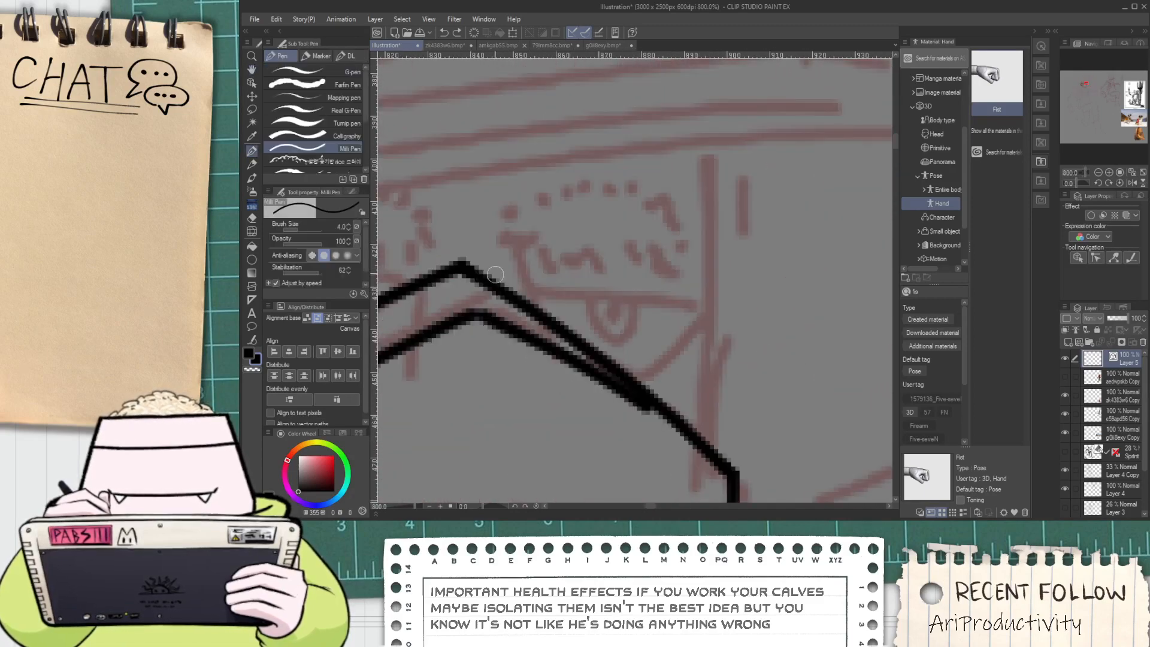
{"action": "scroll", "coordinate": [502, 306], "scroll_direction": "up", "scroll_amount": 5}
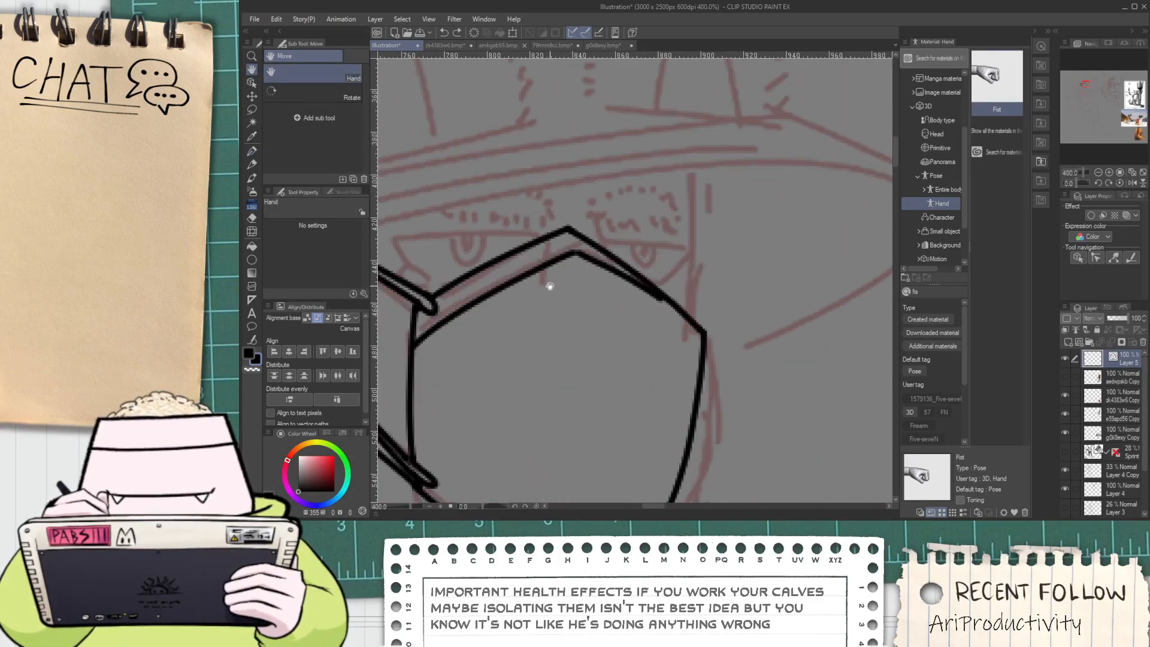
{"action": "key", "text": "o"}
{"action": "left_click_drag", "start_coordinate": [555, 213], "coordinate": [619, 276]}
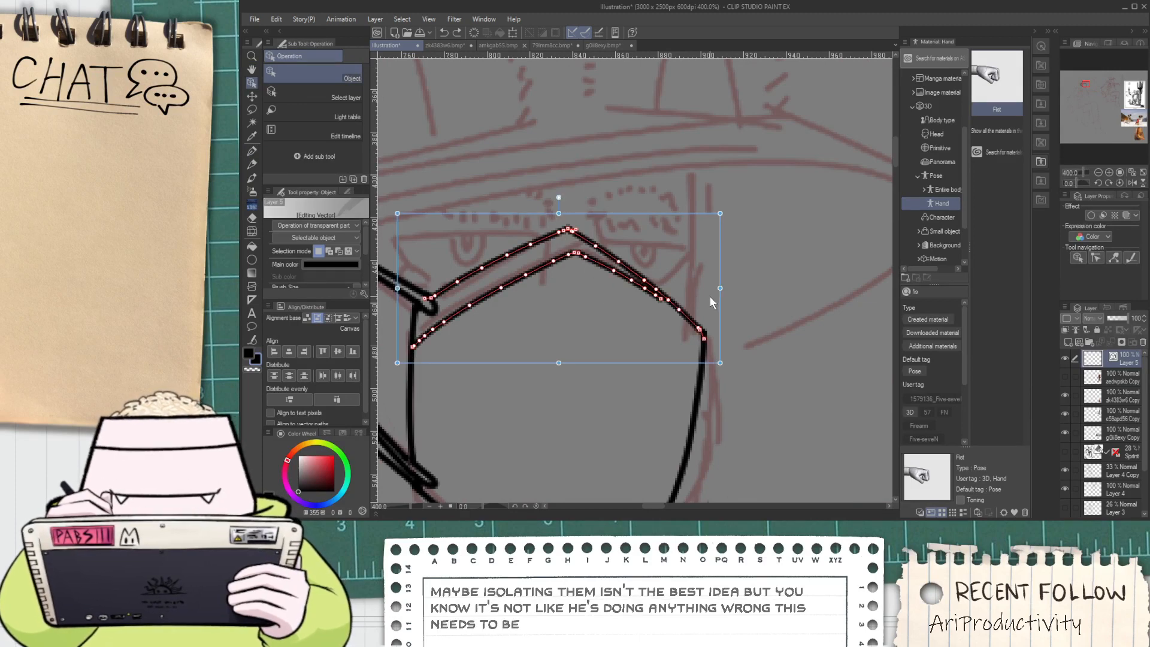
{"action": "left_click_drag", "start_coordinate": [724, 287], "coordinate": [781, 288]}
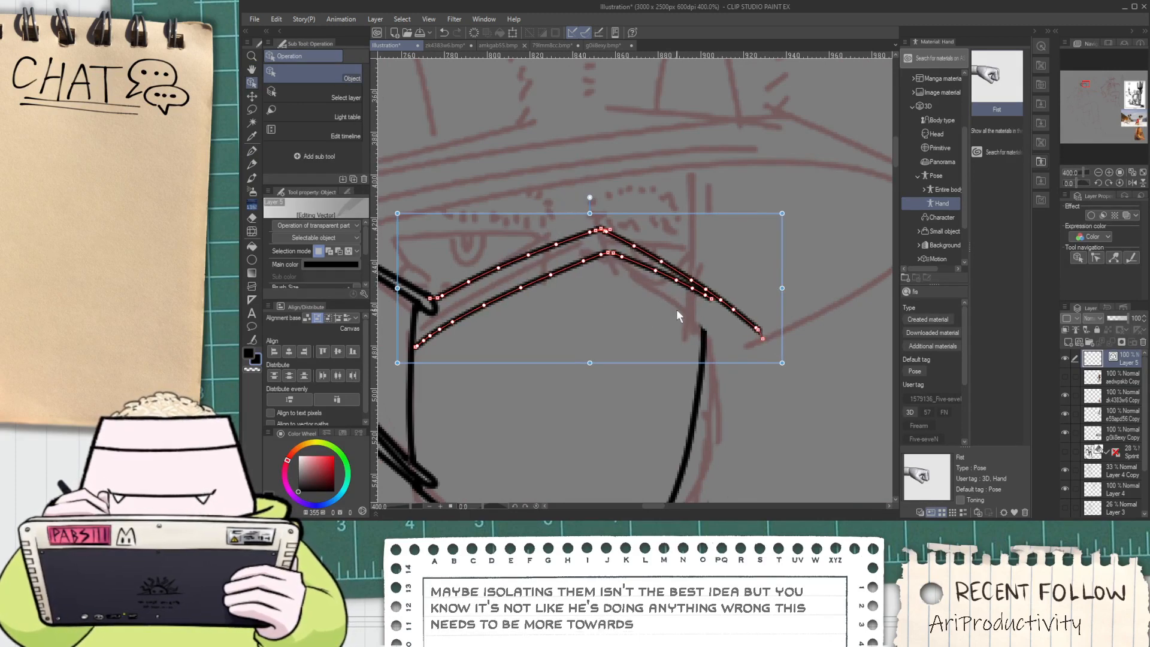
{"action": "left_click_drag", "start_coordinate": [676, 204], "coordinate": [677, 211]}
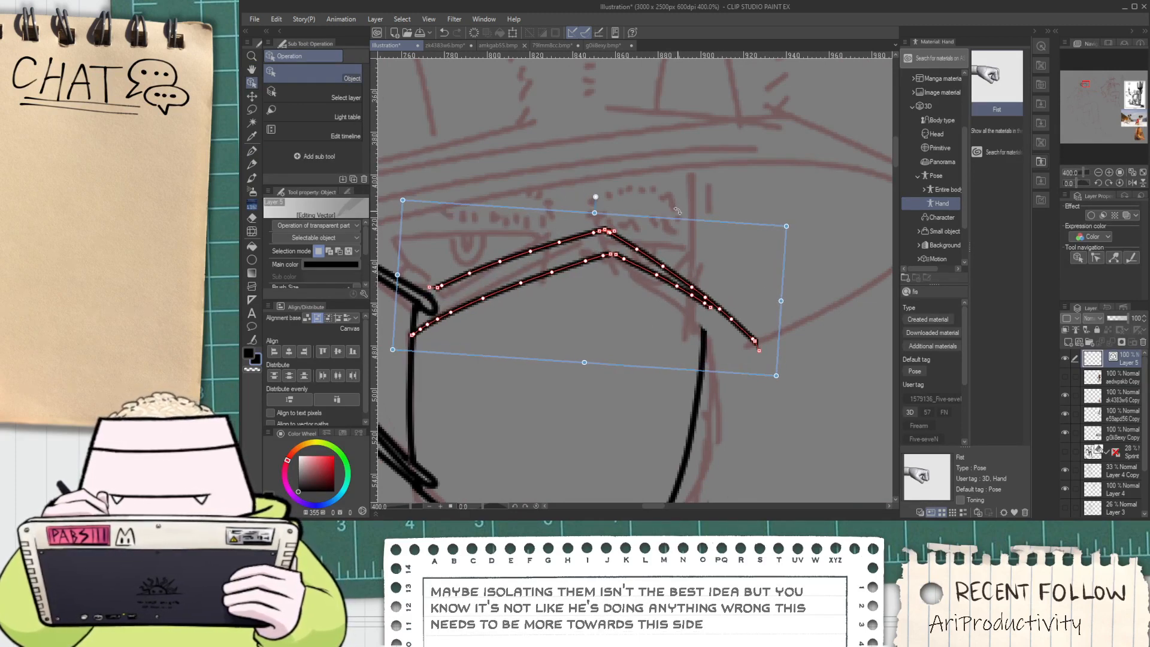
Rotate only the far-side slopes of the mask's upper edge downward to meet its side edge, and trim the overshoot at the corner
{"action": "left_click", "coordinate": [706, 190]}
{"action": "left_click", "coordinate": [693, 245]}
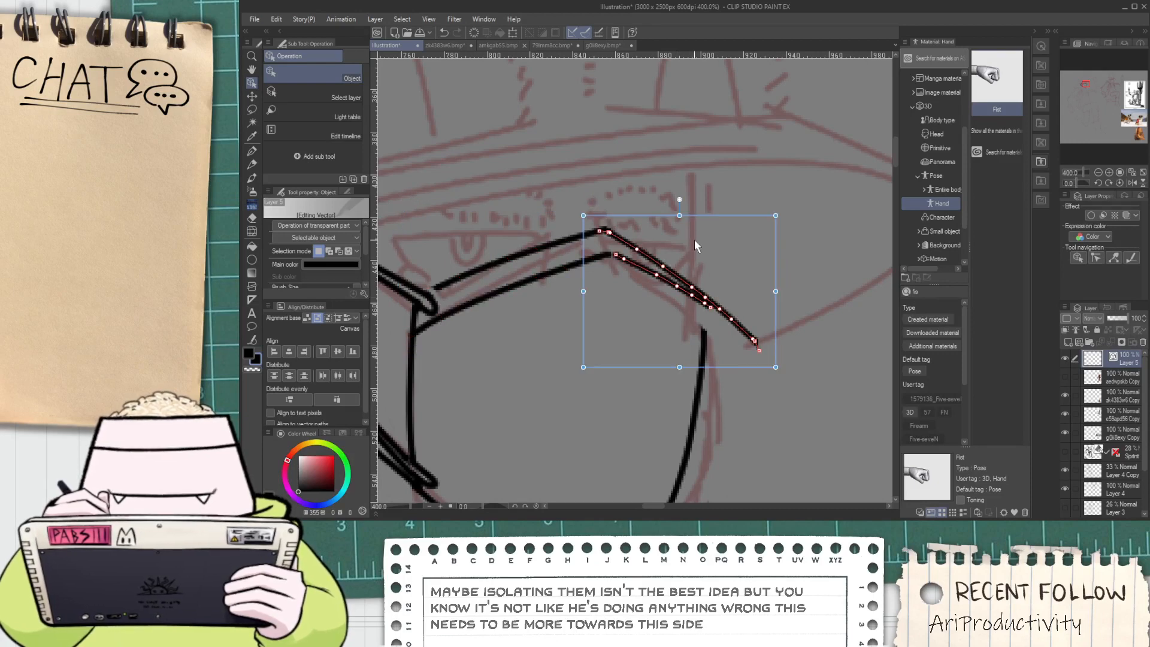
{"action": "left_click_drag", "start_coordinate": [664, 209], "coordinate": [663, 225]}
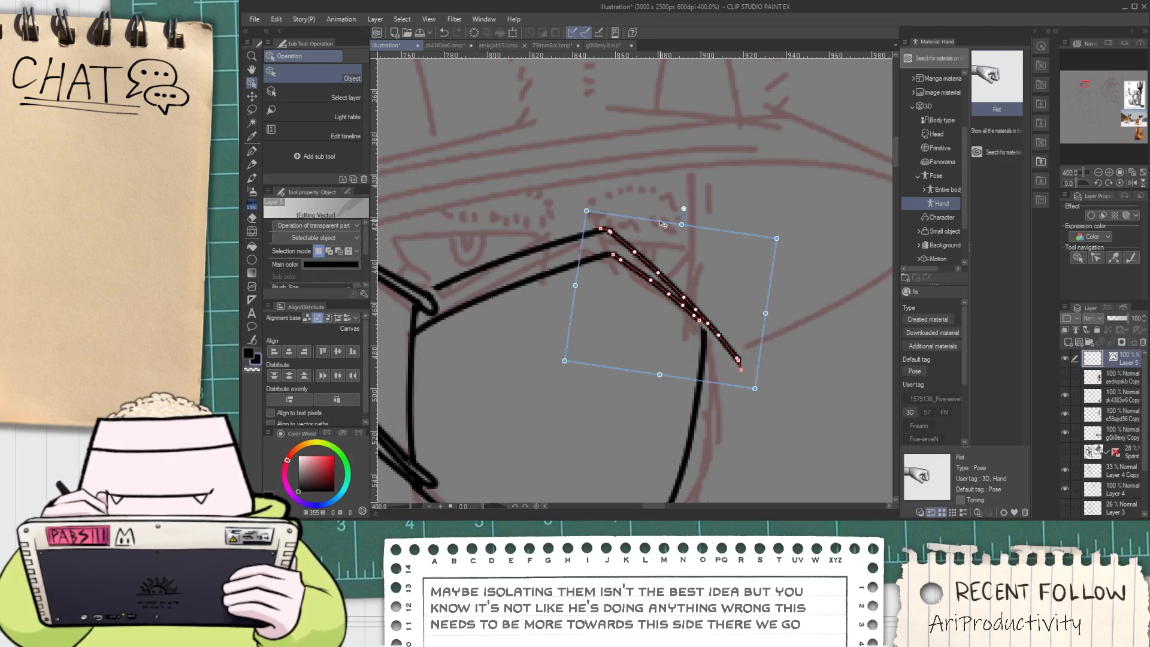
{"action": "key", "text": "p"}
{"action": "scroll", "coordinate": [705, 240], "scroll_direction": "up", "scroll_amount": 4}
{"action": "mouse_move", "coordinate": [688, 270]}
{"action": "left_mouse_down"}
{"action": "mouse_move", "coordinate": [701, 336]}
{"action": "mouse_move", "coordinate": [689, 264]}
{"action": "left_mouse_up"}
{"action": "key", "text": "e"}
{"action": "left_click", "coordinate": [732, 311]}
{"action": "scroll", "coordinate": [691, 302], "scroll_direction": "down", "scroll_amount": 3}
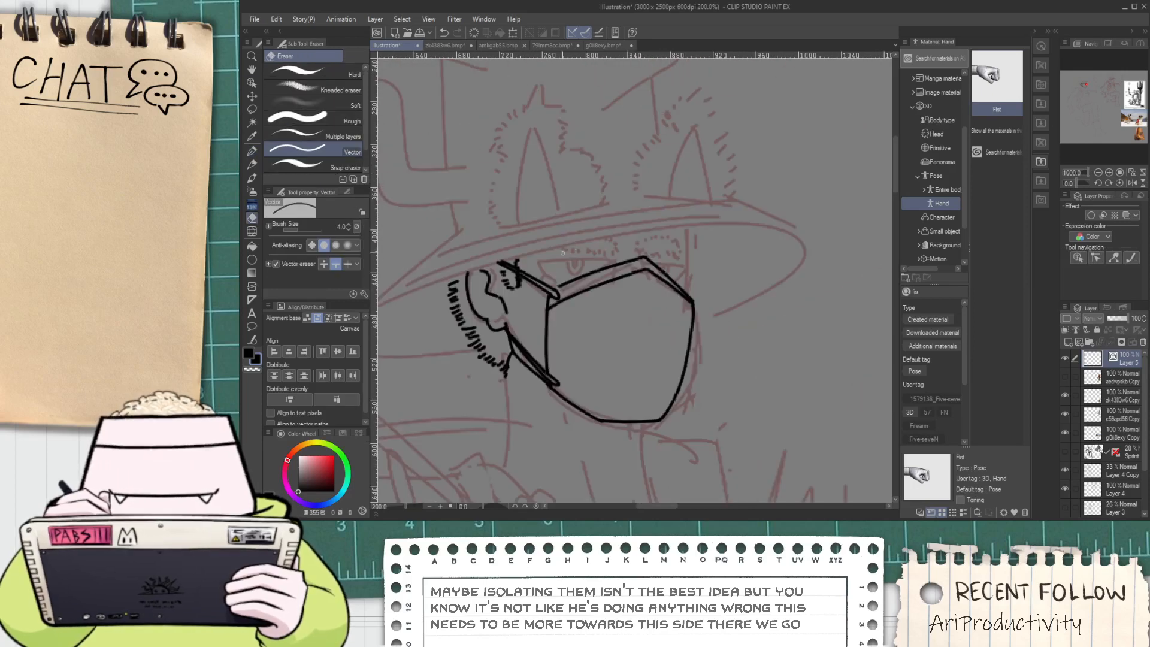
Ink a rounded teardrop arc beneath the near eye, rising from the upper mask strap
{"action": "left_click_drag", "start_coordinate": [542, 296], "coordinate": [584, 275]}
{"action": "scroll", "coordinate": [584, 274], "scroll_direction": "up", "scroll_amount": 1}
{"action": "scroll", "coordinate": [584, 274], "scroll_direction": "up", "scroll_amount": 3}
{"action": "key", "text": "p"}
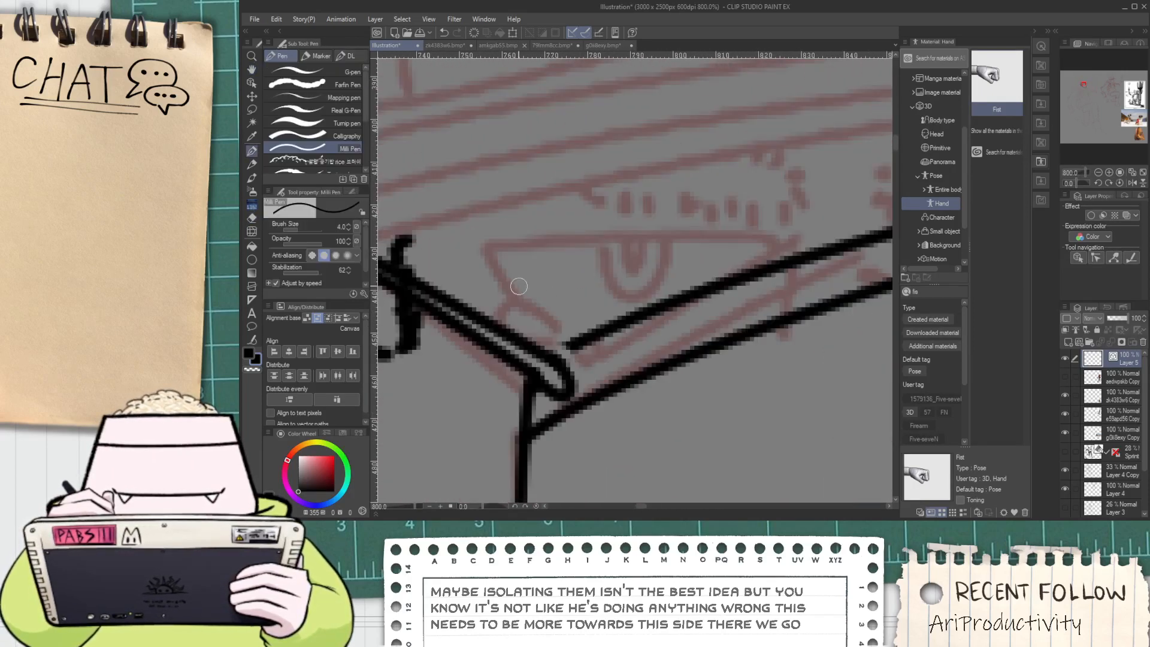
{"action": "mouse_move", "coordinate": [501, 323]}
{"action": "left_mouse_down"}
{"action": "mouse_move", "coordinate": [523, 288]}
{"action": "mouse_move", "coordinate": [568, 346]}
{"action": "left_mouse_up"}
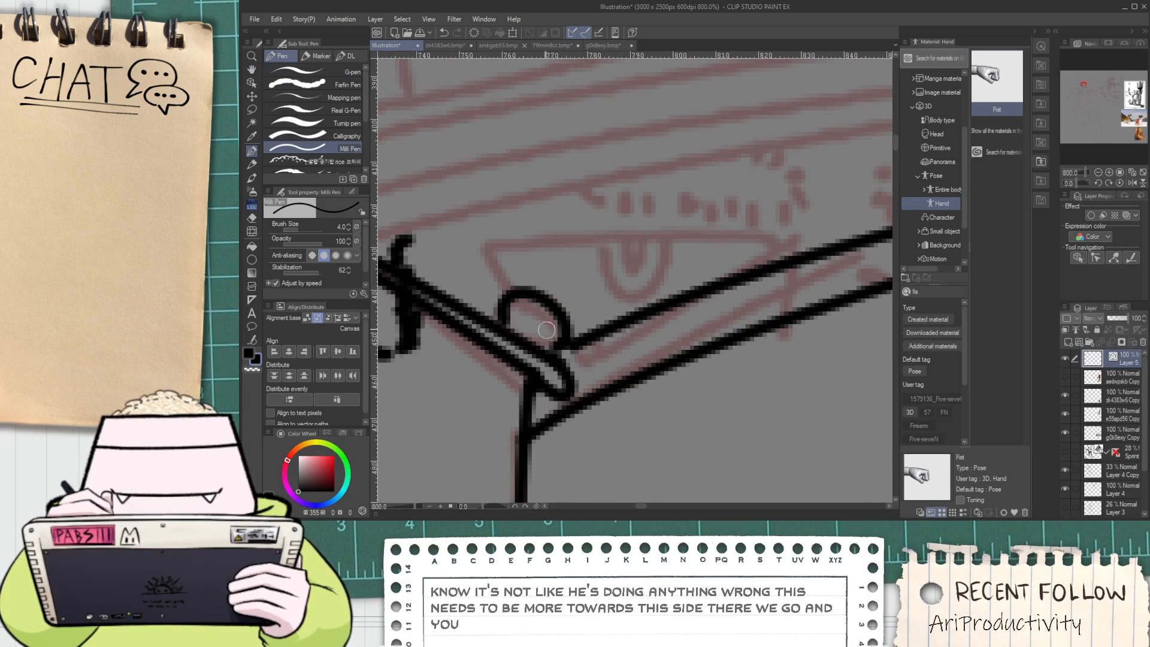
Ink the near eye's straight upper lid, curved iris and pupil, and a small teardrop at its outer corner
{"action": "mouse_move", "coordinate": [492, 264]}
{"action": "left_mouse_down"}
{"action": "mouse_move", "coordinate": [486, 250]}
{"action": "mouse_move", "coordinate": [741, 228]}
{"action": "left_mouse_up"}
{"action": "key", "text": "ctrl+z"}
{"action": "mouse_move", "coordinate": [461, 238]}
{"action": "left_mouse_down"}
{"action": "mouse_move", "coordinate": [809, 216]}
{"action": "mouse_move", "coordinate": [478, 246]}
{"action": "mouse_move", "coordinate": [816, 241]}
{"action": "left_mouse_up"}
{"action": "key", "text": "ctrl+z"}
{"action": "mouse_move", "coordinate": [601, 247]}
{"action": "left_mouse_down"}
{"action": "mouse_move", "coordinate": [626, 292]}
{"action": "mouse_move", "coordinate": [667, 236]}
{"action": "mouse_move", "coordinate": [645, 239]}
{"action": "mouse_move", "coordinate": [674, 234]}
{"action": "left_mouse_up"}
{"action": "key", "text": "e"}
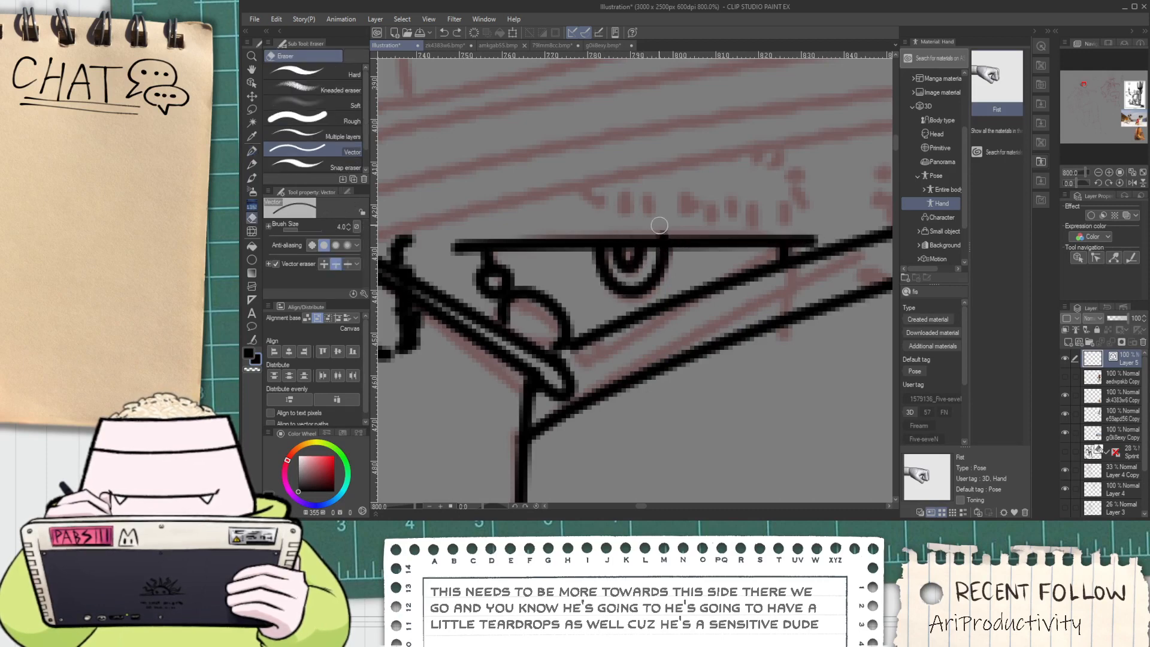
Ink the near eyebrow's curled end and a rounded far eyebrow in short fur dashes, following the sketch
{"action": "scroll", "coordinate": [671, 231], "scroll_direction": "down", "scroll_amount": 3}
{"action": "key", "text": "p"}
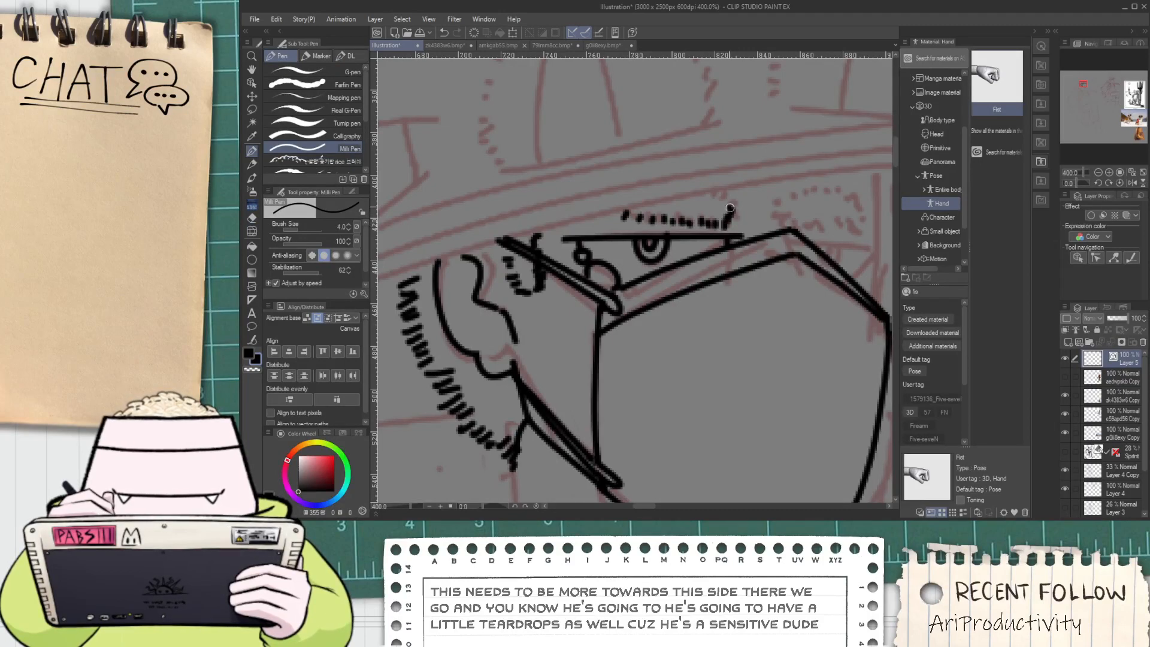
{"action": "scroll", "coordinate": [720, 203], "scroll_direction": "up", "scroll_amount": 3}
{"action": "left_click_drag", "start_coordinate": [699, 249], "coordinate": [684, 216]}
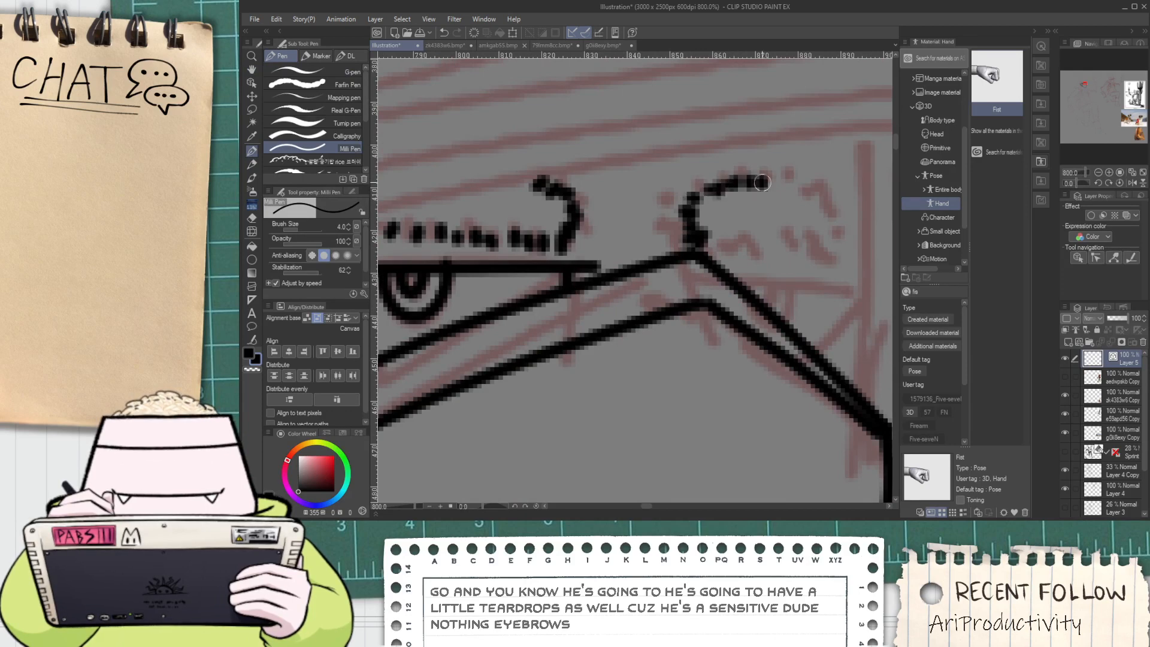
{"action": "left_click_drag", "start_coordinate": [762, 183], "coordinate": [793, 184]}
{"action": "mouse_move", "coordinate": [717, 245]}
{"action": "left_mouse_down"}
{"action": "mouse_move", "coordinate": [771, 245]}
{"action": "mouse_move", "coordinate": [810, 257]}
{"action": "mouse_move", "coordinate": [843, 208]}
{"action": "left_mouse_up"}
Ink the far eye above the mask's far slope with a straight upper lid, curved outer edge and partly hidden iris
{"action": "left_click_drag", "start_coordinate": [794, 287], "coordinate": [712, 270]}
{"action": "key", "text": "ctrl+z"}
{"action": "mouse_move", "coordinate": [640, 257]}
{"action": "left_mouse_down"}
{"action": "mouse_move", "coordinate": [763, 255]}
{"action": "mouse_move", "coordinate": [749, 270]}
{"action": "mouse_move", "coordinate": [763, 283]}
{"action": "mouse_move", "coordinate": [742, 314]}
{"action": "left_mouse_up"}
{"action": "mouse_move", "coordinate": [703, 265]}
{"action": "left_mouse_down"}
{"action": "mouse_move", "coordinate": [744, 273]}
{"action": "mouse_move", "coordinate": [728, 304]}
{"action": "left_mouse_up"}
{"action": "scroll", "coordinate": [746, 298], "scroll_direction": "down", "scroll_amount": 2}
{"action": "key", "text": "ctrl+z"}
{"action": "scroll", "coordinate": [717, 289], "scroll_direction": "up", "scroll_amount": 1}
{"action": "scroll", "coordinate": [717, 290], "scroll_direction": "up", "scroll_amount": 1}
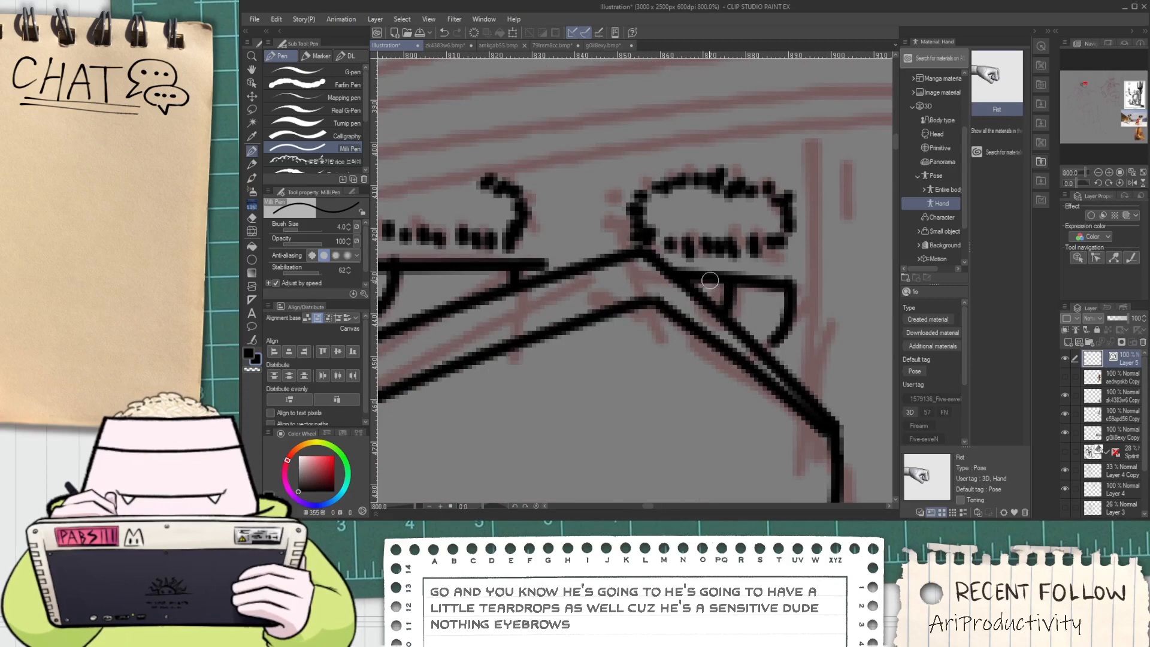
Ink the straight far edge of the face up from the mask's corner, with a row of short fuzz dashes beside it
{"action": "scroll", "coordinate": [699, 285], "scroll_direction": "down", "scroll_amount": 5}
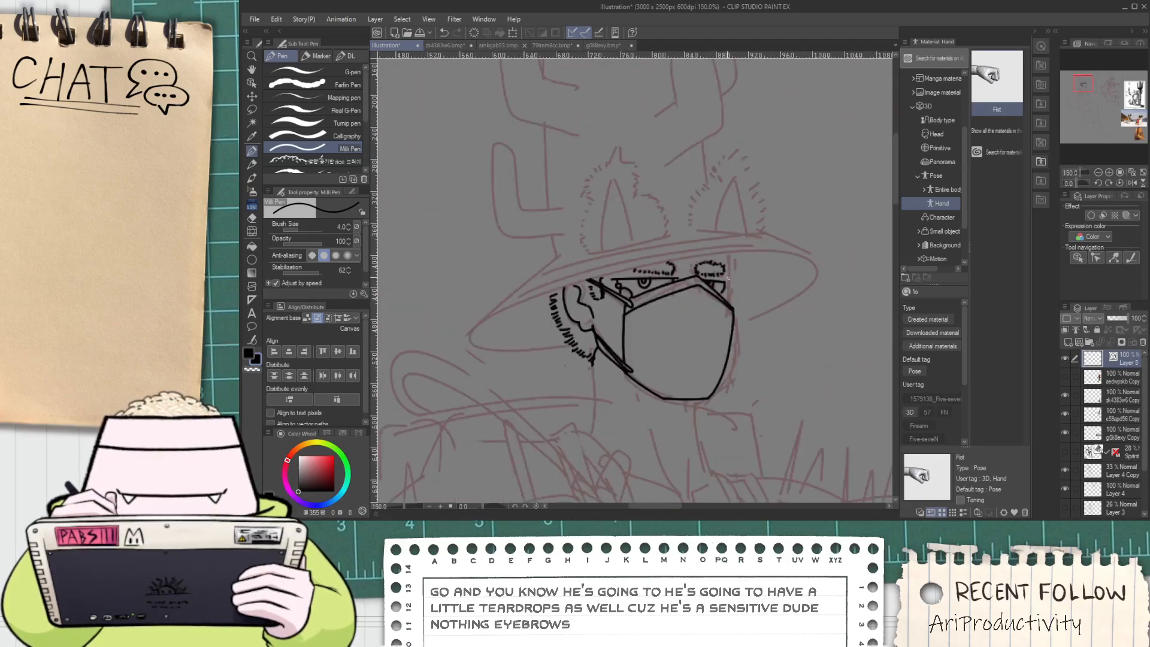
{"action": "scroll", "coordinate": [728, 278], "scroll_direction": "up", "scroll_amount": 2}
{"action": "scroll", "coordinate": [728, 277], "scroll_direction": "up", "scroll_amount": 2}
{"action": "left_click_drag", "start_coordinate": [730, 318], "coordinate": [725, 197]}
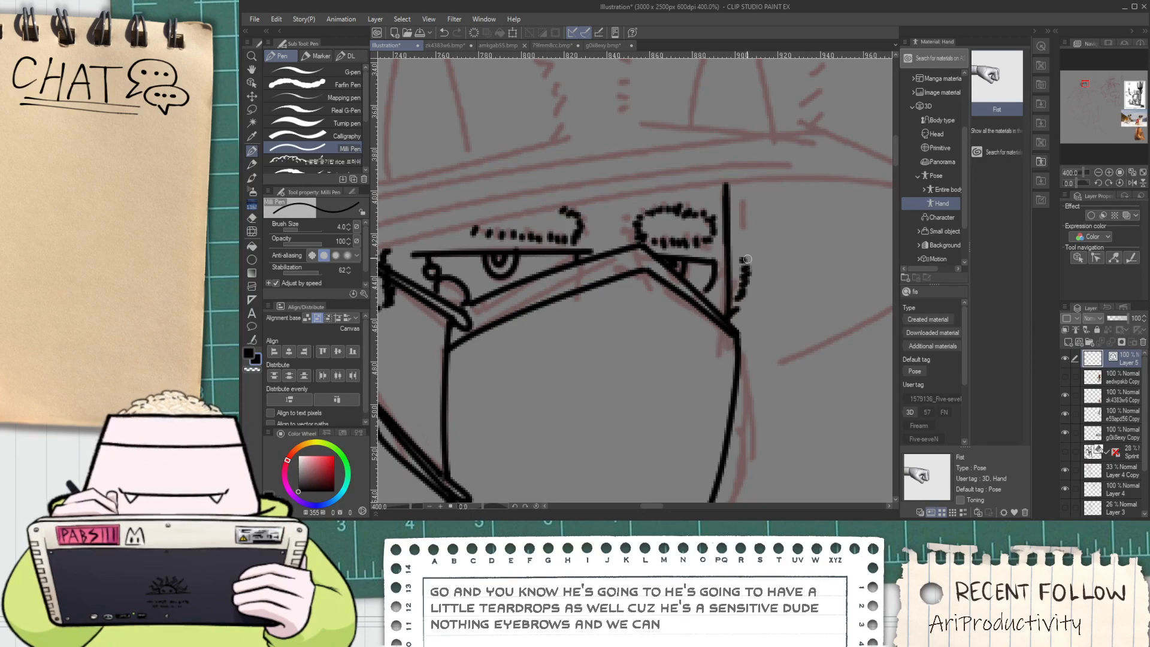
{"action": "mouse_move", "coordinate": [747, 258]}
{"action": "left_mouse_down"}
{"action": "mouse_move", "coordinate": [747, 227]}
{"action": "mouse_move", "coordinate": [677, 243]}
{"action": "left_mouse_up"}
Ink the hat brim as one long tilted oval sweeping from the near cheek fuzz over the eyes to the far side
{"action": "scroll", "coordinate": [756, 184], "scroll_direction": "down", "scroll_amount": 3}
{"action": "key", "text": "space"}
{"action": "scroll", "coordinate": [502, 291], "scroll_direction": "up", "scroll_amount": 1}
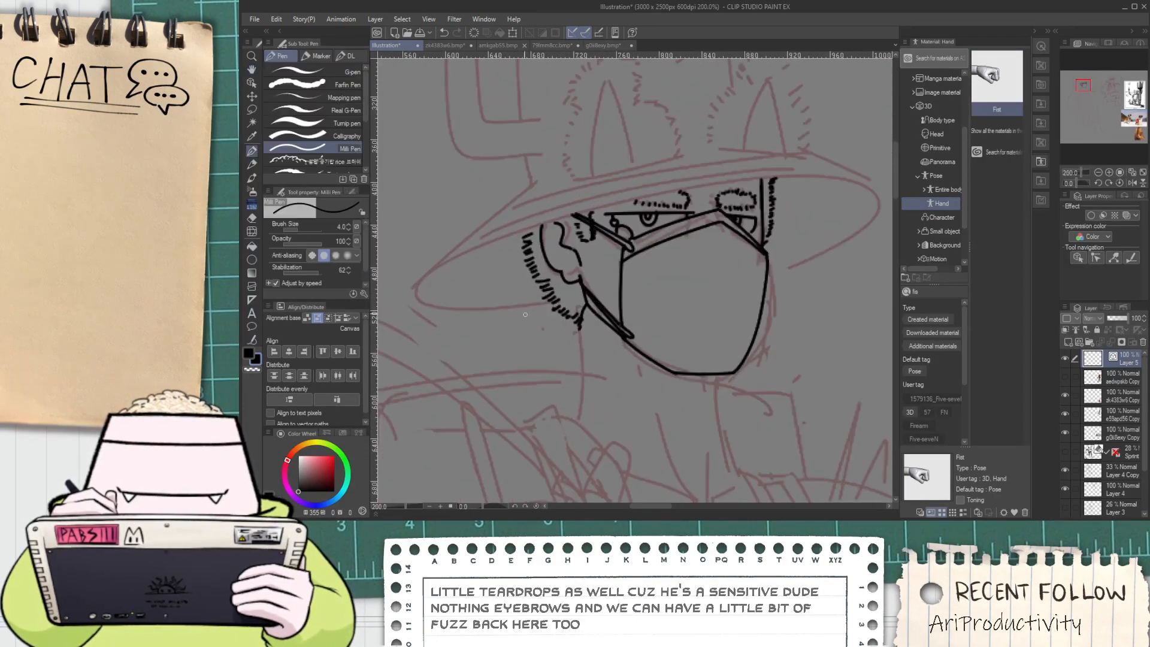
{"action": "mouse_move", "coordinate": [556, 304]}
{"action": "left_mouse_down"}
{"action": "mouse_move", "coordinate": [388, 290]}
{"action": "mouse_move", "coordinate": [893, 153]}
{"action": "left_mouse_up"}
{"action": "key", "text": "ctrl+z"}
{"action": "mouse_move", "coordinate": [554, 303]}
{"action": "left_mouse_down"}
{"action": "mouse_move", "coordinate": [418, 277]}
{"action": "mouse_move", "coordinate": [880, 181]}
{"action": "left_mouse_up"}
Connect the brim's far lower end to the mask's upper corner with a smooth curved line
{"action": "scroll", "coordinate": [763, 251], "scroll_direction": "up", "scroll_amount": 4}
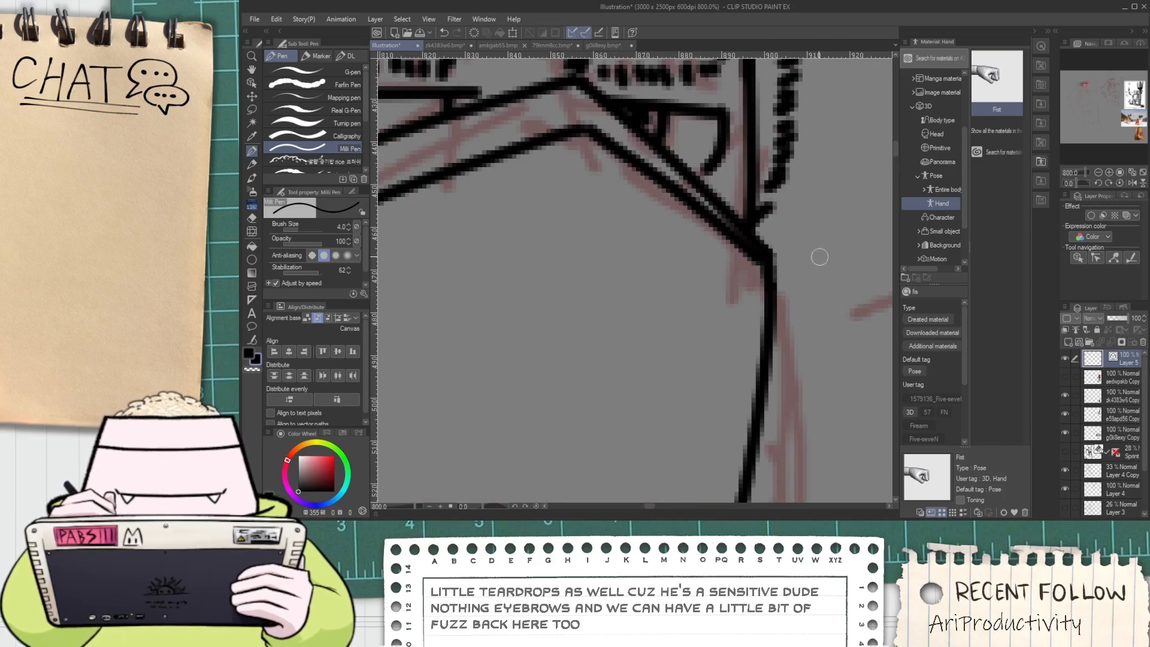
{"action": "mouse_move", "coordinate": [819, 257]}
{"action": "left_mouse_down"}
{"action": "mouse_move", "coordinate": [601, 277]}
{"action": "mouse_move", "coordinate": [823, 197]}
{"action": "left_mouse_up"}
{"action": "key", "text": "ctrl+z"}
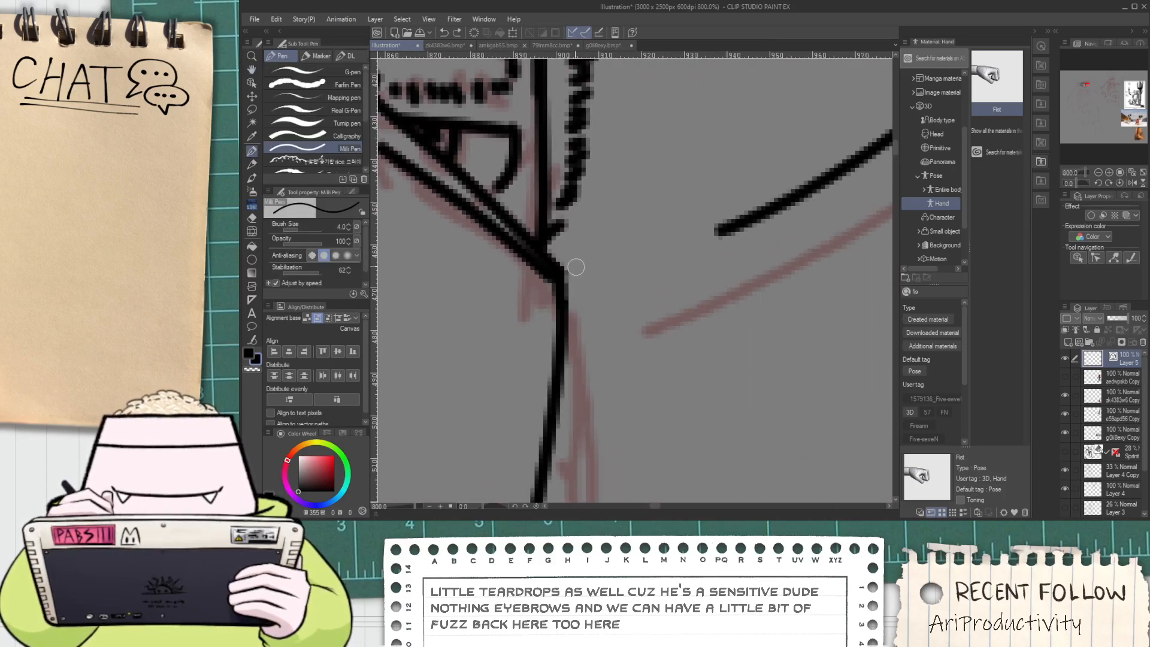
{"action": "left_click_drag", "start_coordinate": [568, 278], "coordinate": [726, 204]}
{"action": "key", "text": "ctrl+z"}
{"action": "left_click_drag", "start_coordinate": [565, 280], "coordinate": [761, 230]}
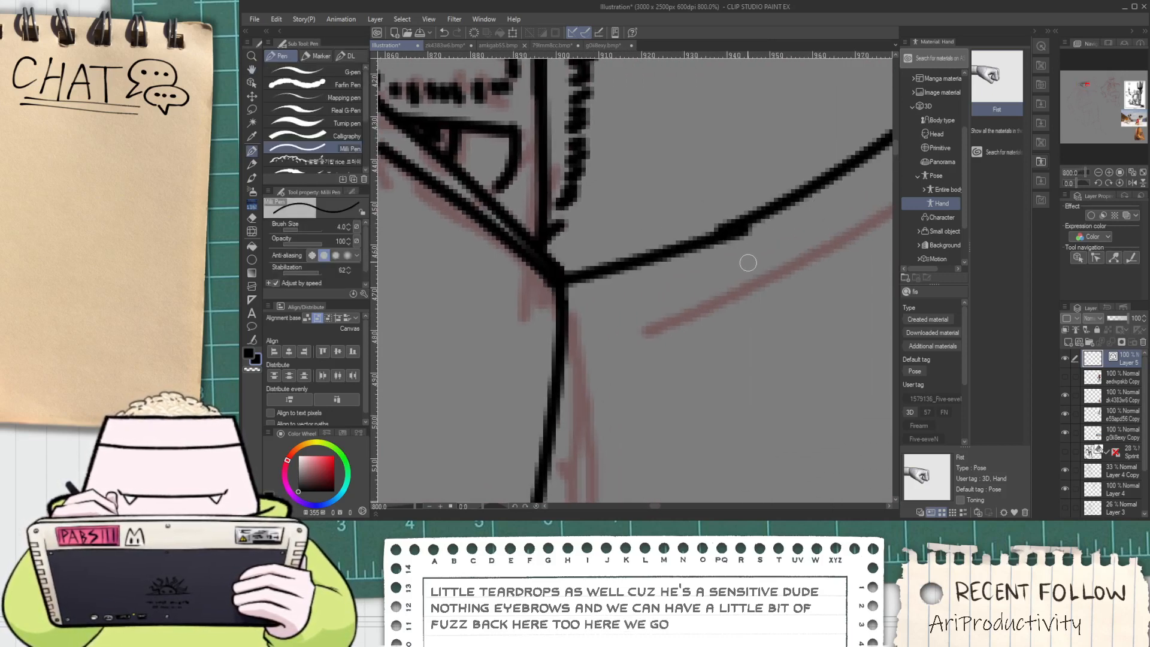
{"action": "key", "text": "e"}
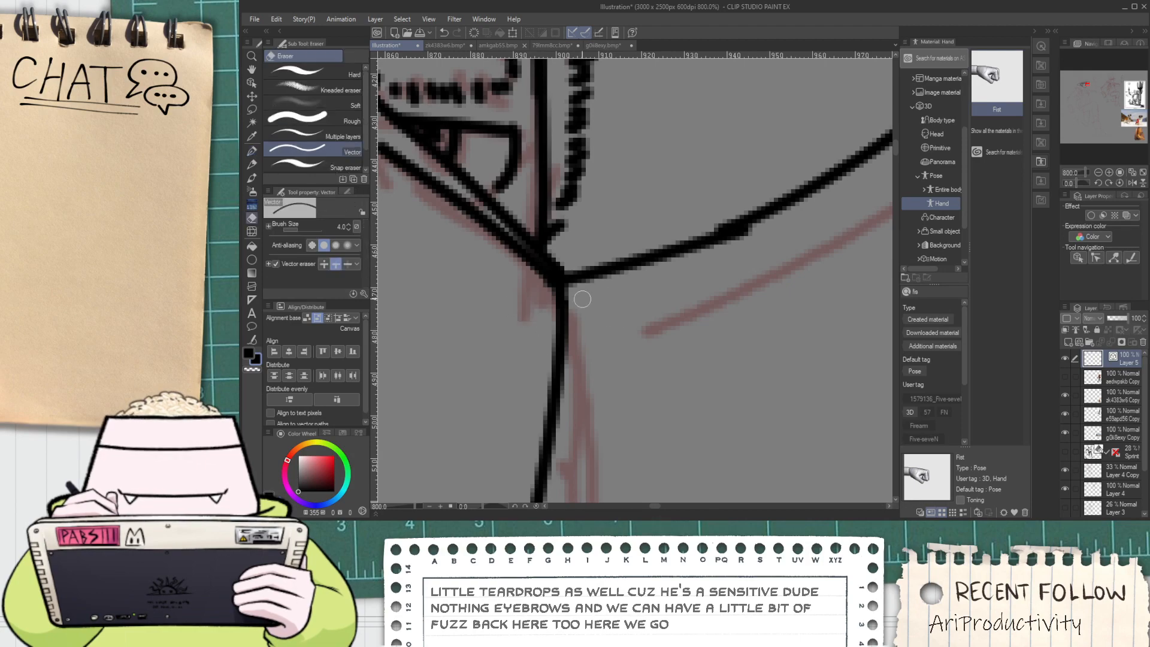
{"action": "mouse_move", "coordinate": [582, 299]}
{"action": "left_mouse_down"}
{"action": "mouse_move", "coordinate": [586, 278]}
{"action": "mouse_move", "coordinate": [800, 198]}
{"action": "left_mouse_up"}
{"action": "key", "text": "p"}
{"action": "key", "text": "ctrl+z"}
{"action": "left_click_drag", "start_coordinate": [564, 288], "coordinate": [796, 202]}
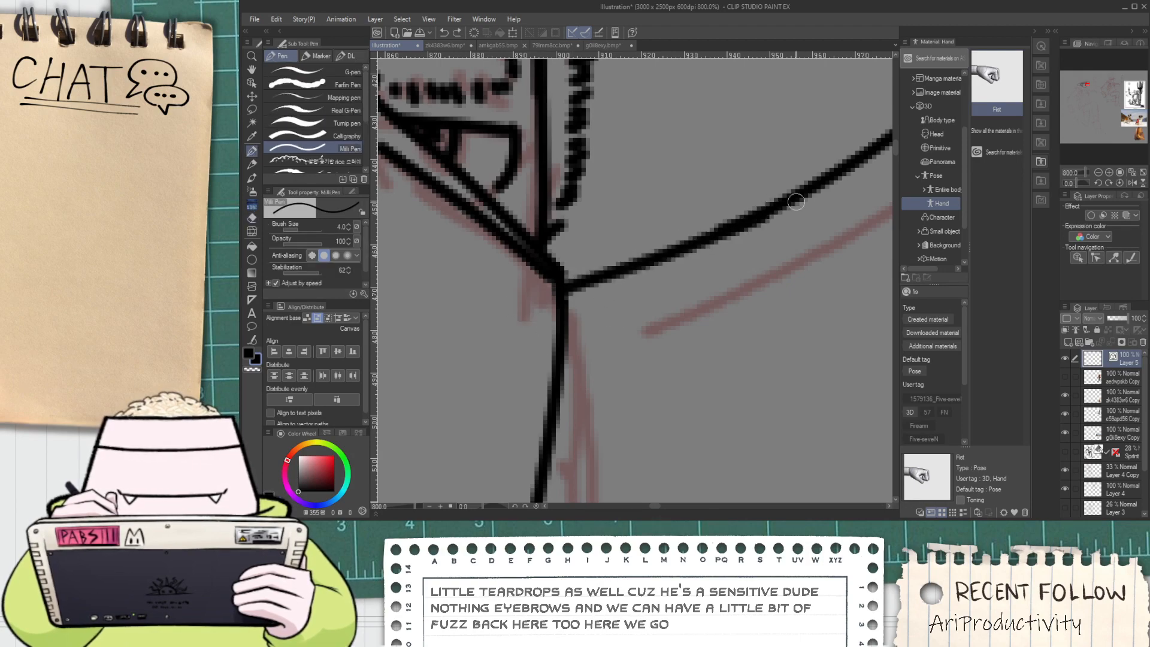
Close the top of the near ear with a curve to the mask strap and extend the cheek fuzz up to the brim
{"action": "scroll", "coordinate": [747, 219], "scroll_direction": "down", "scroll_amount": 5}
{"action": "scroll", "coordinate": [525, 263], "scroll_direction": "up", "scroll_amount": 5}
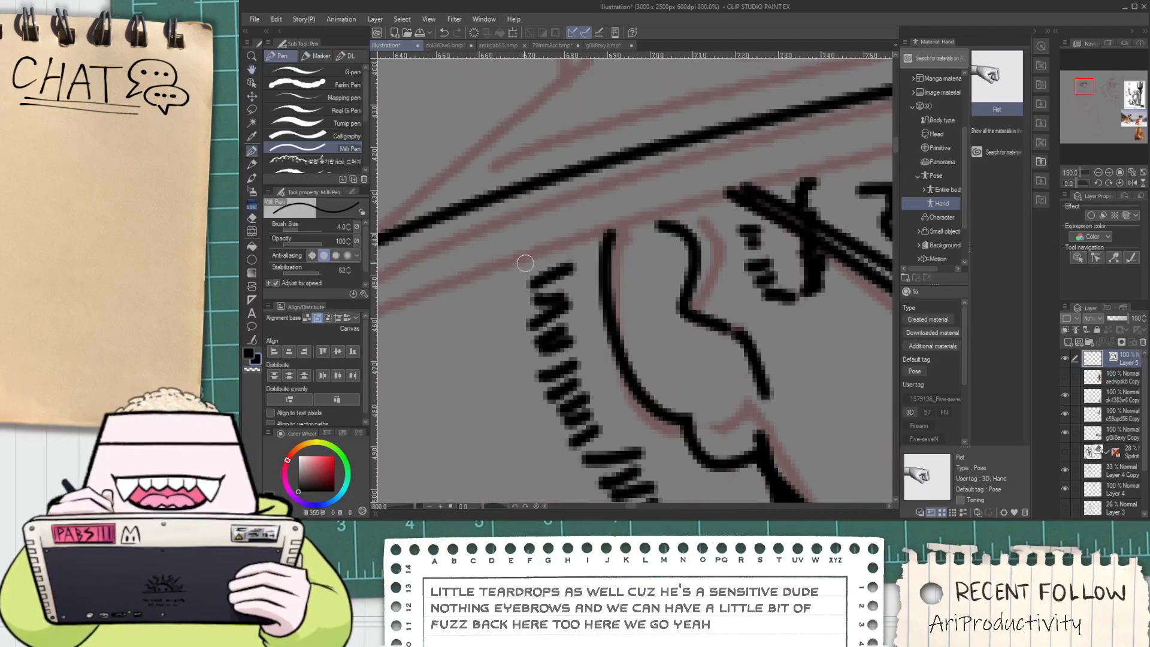
{"action": "left_click_drag", "start_coordinate": [608, 236], "coordinate": [746, 190]}
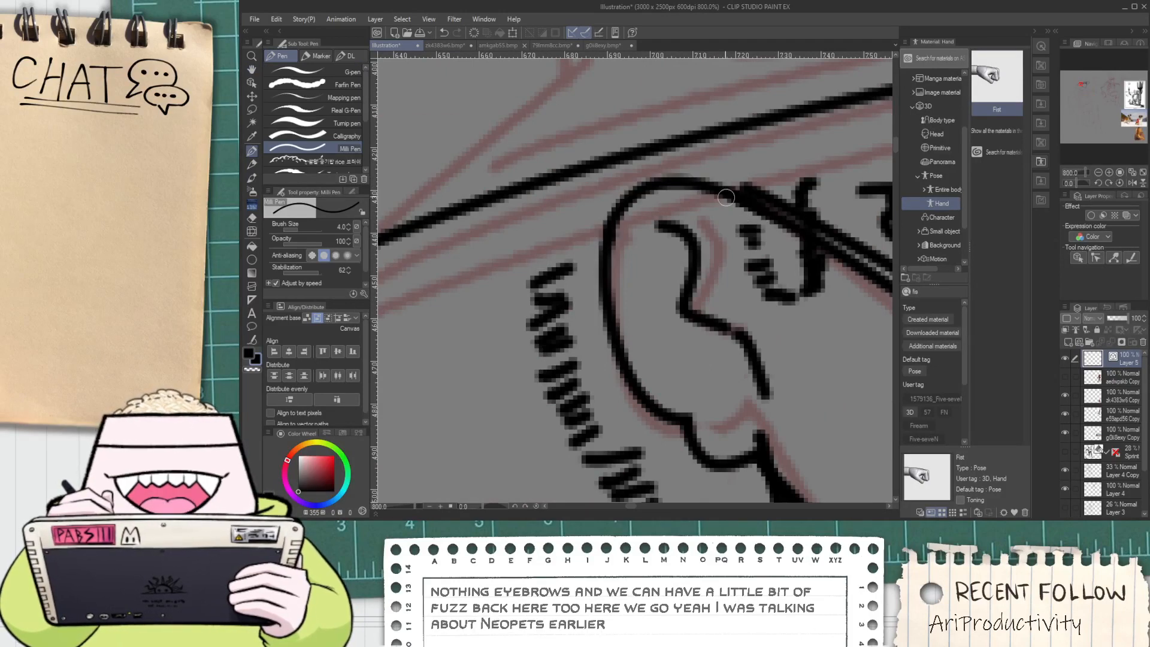
{"action": "key", "text": "h"}
{"action": "key", "text": "p"}
{"action": "mouse_move", "coordinate": [557, 247]}
{"action": "left_mouse_down"}
{"action": "mouse_move", "coordinate": [516, 263]}
{"action": "mouse_move", "coordinate": [528, 273]}
{"action": "mouse_move", "coordinate": [515, 258]}
{"action": "mouse_move", "coordinate": [544, 228]}
{"action": "mouse_move", "coordinate": [541, 207]}
{"action": "left_mouse_up"}
{"action": "key", "text": "ctrl+z"}
{"action": "mouse_move", "coordinate": [515, 206]}
{"action": "left_mouse_down"}
{"action": "mouse_move", "coordinate": [544, 184]}
{"action": "mouse_move", "coordinate": [556, 302]}
{"action": "left_mouse_up"}
{"action": "scroll", "coordinate": [531, 188], "scroll_direction": "down", "scroll_amount": 5}
{"action": "key", "text": "space"}
{"action": "scroll", "coordinate": [439, 368], "scroll_direction": "up", "scroll_amount": 2}
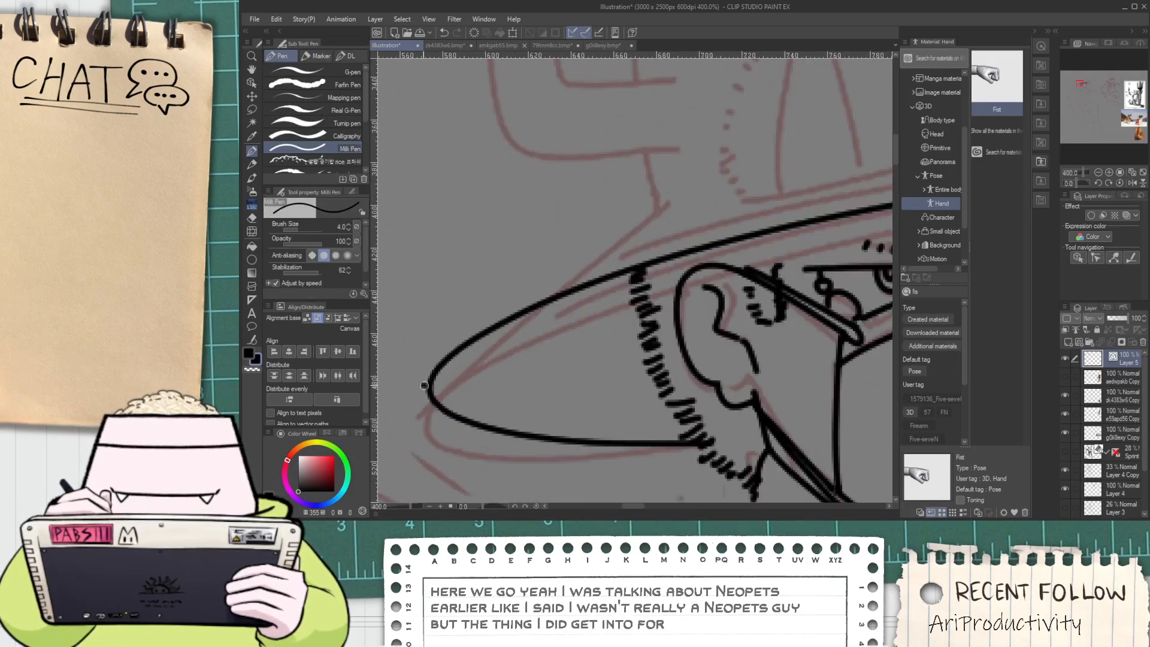
Select the brim's lines as vector objects, squash them into a flatter oval and rotate them slightly counterclockwise
{"action": "scroll", "coordinate": [479, 278], "scroll_direction": "down", "scroll_amount": 2}
{"action": "key", "text": "space"}
{"action": "left_click_drag", "start_coordinate": [487, 298], "coordinate": [472, 308]}
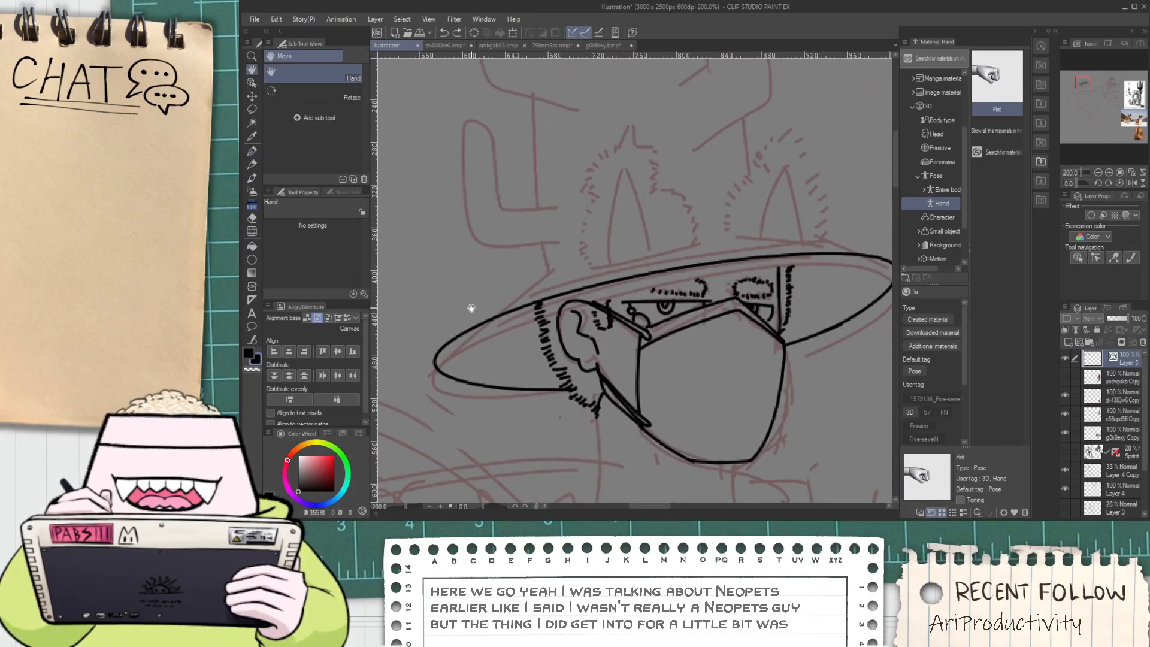
{"action": "key", "text": "o"}
{"action": "left_click", "coordinate": [485, 322]}
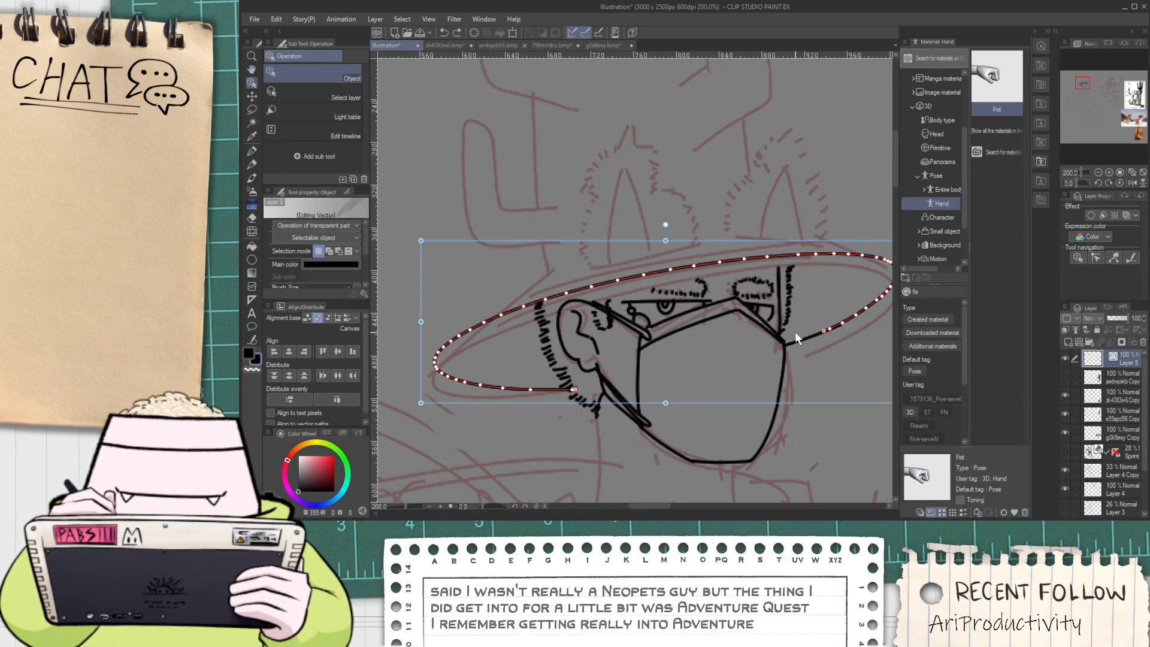
{"action": "left_click", "coordinate": [797, 340], "text": "shift"}
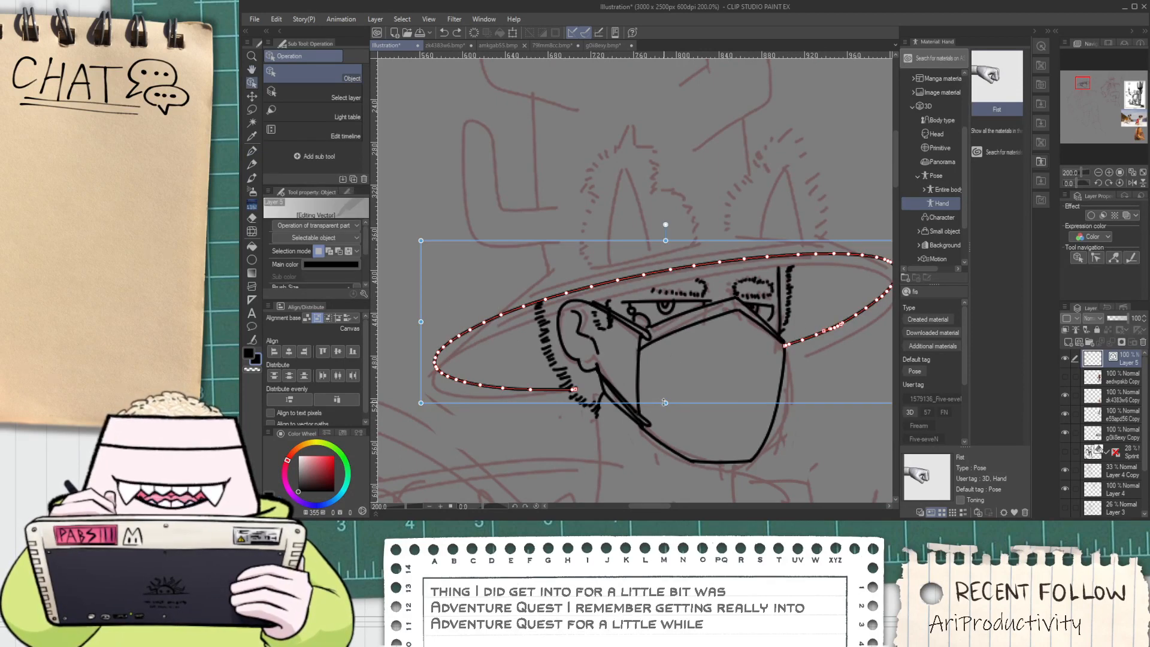
{"action": "left_click_drag", "start_coordinate": [663, 402], "coordinate": [662, 371]}
{"action": "left_click_drag", "start_coordinate": [666, 240], "coordinate": [665, 257]}
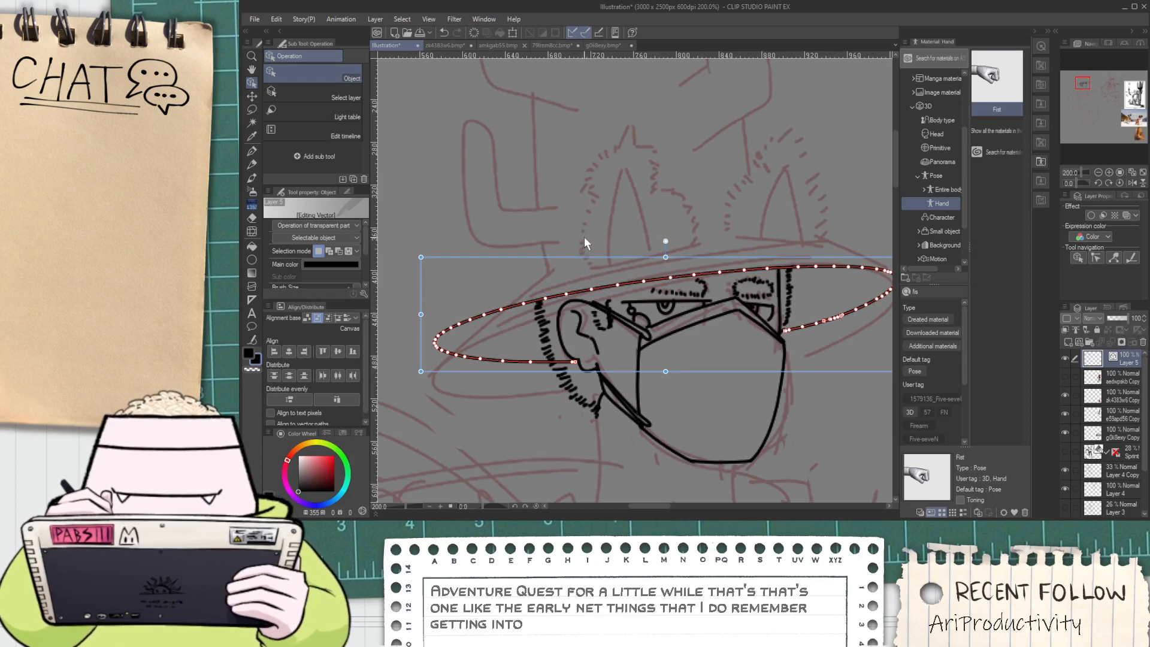
{"action": "left_click_drag", "start_coordinate": [584, 236], "coordinate": [557, 258]}
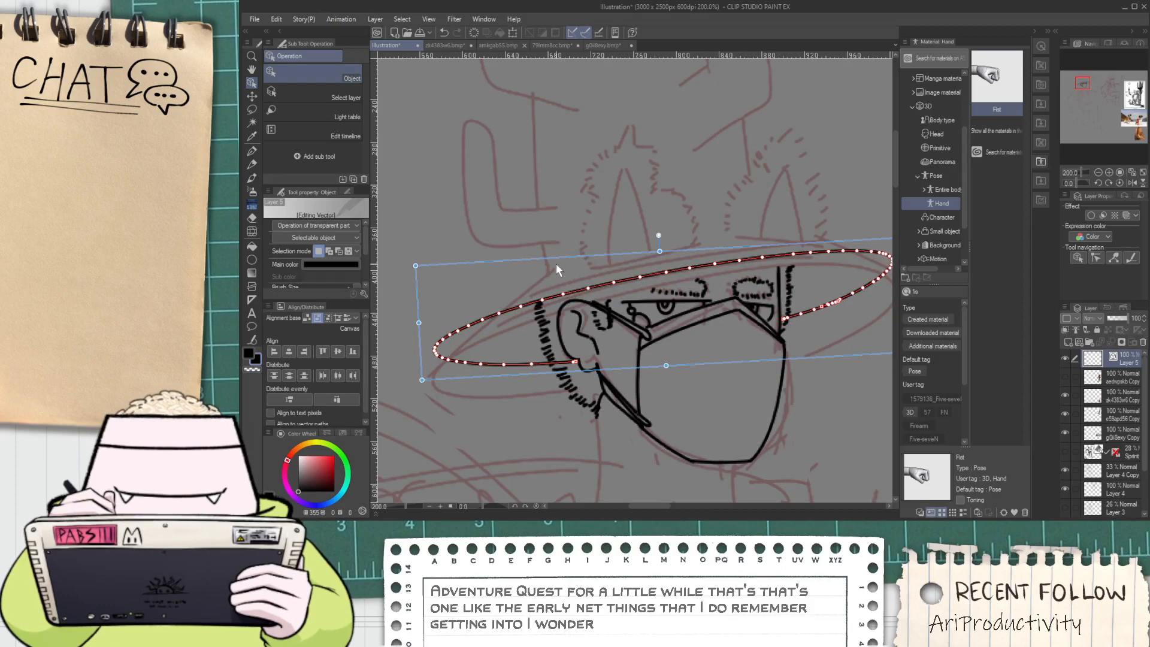
{"action": "left_click", "coordinate": [552, 242]}
Erase the brim line's overshoots past the near cheek fuzz and inside the far fuzz
{"action": "scroll", "coordinate": [562, 355], "scroll_direction": "up", "scroll_amount": 2}
{"action": "key", "text": "e"}
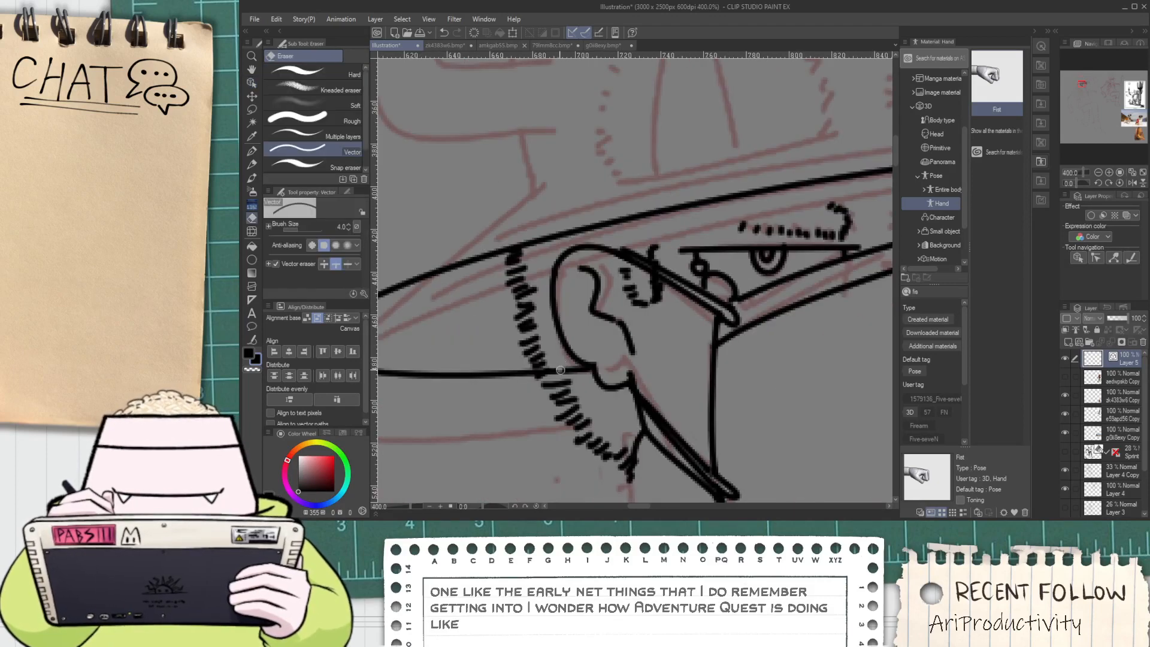
{"action": "scroll", "coordinate": [561, 363], "scroll_direction": "down", "scroll_amount": 3}
{"action": "scroll", "coordinate": [663, 341], "scroll_direction": "up", "scroll_amount": 5}
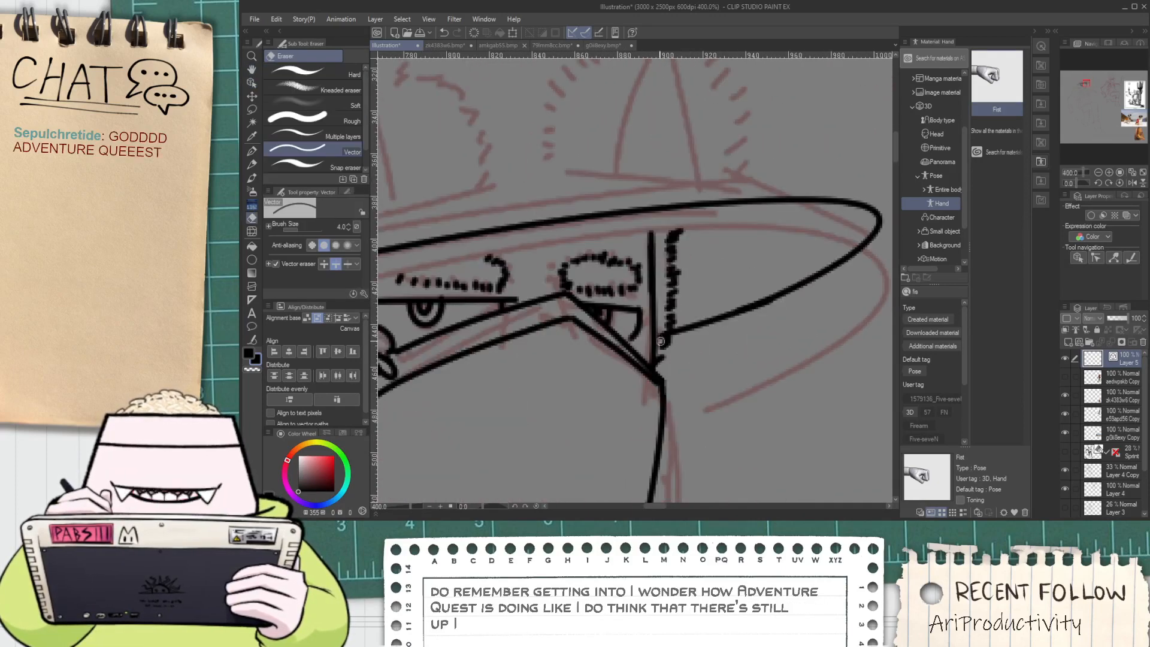
{"action": "left_click", "coordinate": [663, 341]}
Extend the face's far edge line and its fuzz dashes upward to meet the flattened brim
{"action": "scroll", "coordinate": [663, 336], "scroll_direction": "down", "scroll_amount": 4}
{"action": "key", "text": "space"}
{"action": "left_click_drag", "start_coordinate": [658, 298], "coordinate": [652, 307]}
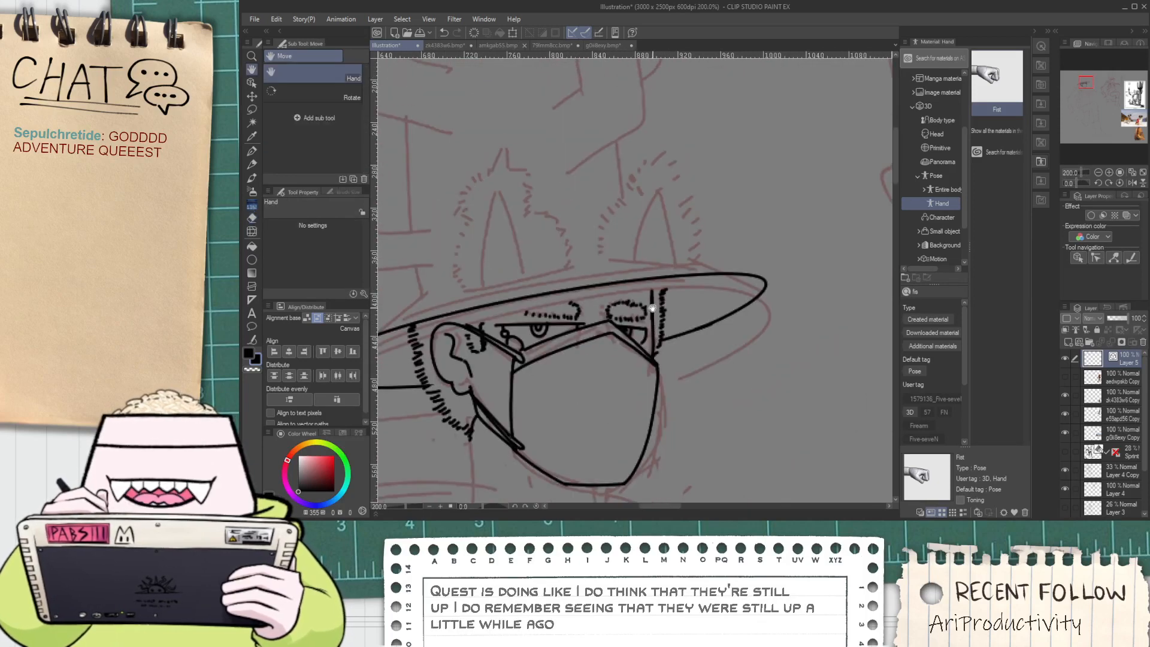
{"action": "scroll", "coordinate": [662, 289], "scroll_direction": "up", "scroll_amount": 2}
{"action": "scroll", "coordinate": [662, 289], "scroll_direction": "up", "scroll_amount": 2}
{"action": "key", "text": "p"}
{"action": "left_click_drag", "start_coordinate": [620, 253], "coordinate": [623, 314]}
{"action": "key", "text": "ctrl+z"}
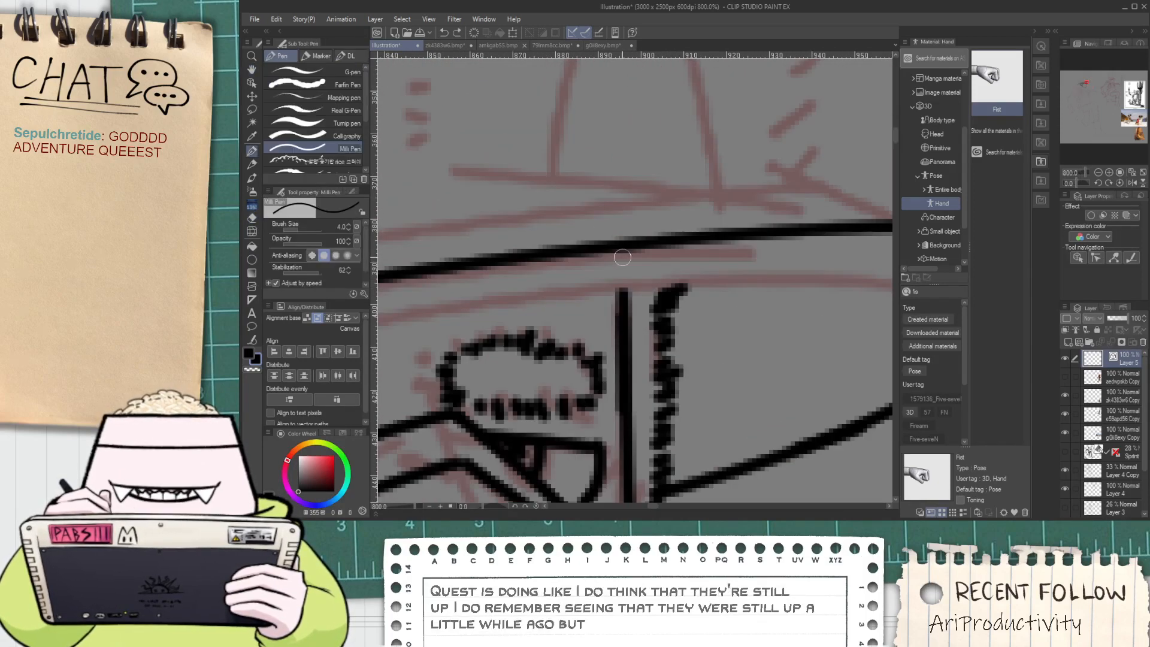
{"action": "mouse_move", "coordinate": [622, 253]}
{"action": "left_mouse_down"}
{"action": "mouse_move", "coordinate": [627, 324]}
{"action": "mouse_move", "coordinate": [668, 281]}
{"action": "mouse_move", "coordinate": [660, 264]}
{"action": "left_mouse_up"}
{"action": "scroll", "coordinate": [631, 300], "scroll_direction": "down", "scroll_amount": 2}
{"action": "scroll", "coordinate": [650, 283], "scroll_direction": "up", "scroll_amount": 2}
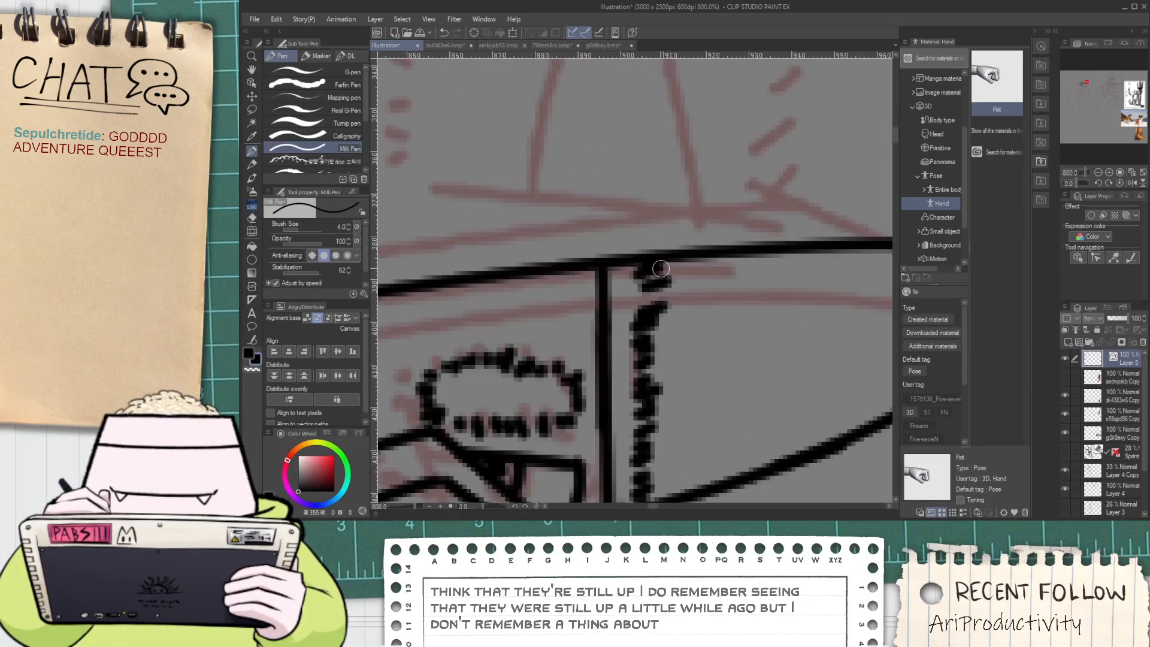
{"action": "left_click_drag", "start_coordinate": [641, 306], "coordinate": [665, 294]}
Ink a straight sloping line from the brim's near tip up toward the base of the hat's crown
{"action": "scroll", "coordinate": [659, 308], "scroll_direction": "down", "scroll_amount": 5}
{"action": "key", "text": "space"}
{"action": "left_click_drag", "start_coordinate": [529, 307], "coordinate": [571, 311]}
{"action": "scroll", "coordinate": [542, 311], "scroll_direction": "up", "scroll_amount": 1}
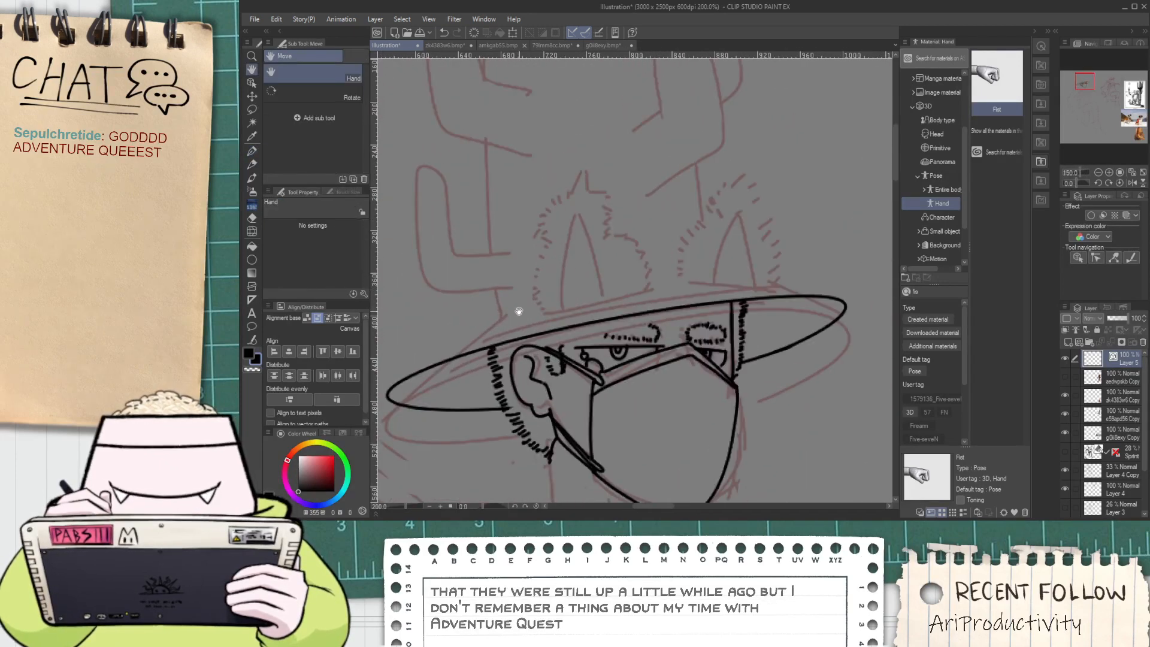
{"action": "scroll", "coordinate": [408, 380], "scroll_direction": "up", "scroll_amount": 2}
{"action": "key", "text": "space"}
{"action": "mouse_move", "coordinate": [423, 349]}
{"action": "left_mouse_down"}
{"action": "mouse_move", "coordinate": [561, 333]}
{"action": "mouse_move", "coordinate": [664, 252]}
{"action": "left_mouse_up"}
{"action": "scroll", "coordinate": [561, 332], "scroll_direction": "down", "scroll_amount": 2}
{"action": "key", "text": "ctrl+z"}
{"action": "scroll", "coordinate": [540, 353], "scroll_direction": "up", "scroll_amount": 2}
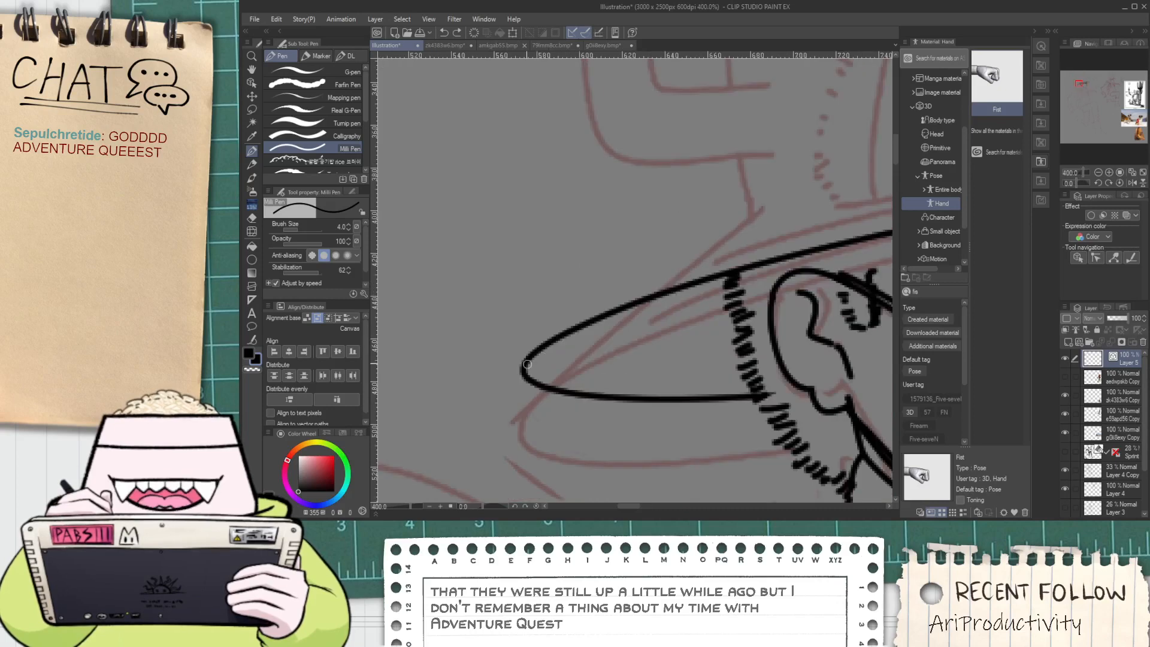
{"action": "left_click_drag", "start_coordinate": [533, 353], "coordinate": [748, 185]}
{"action": "key", "text": "ctrl+z"}
{"action": "left_click_drag", "start_coordinate": [519, 367], "coordinate": [748, 195]}
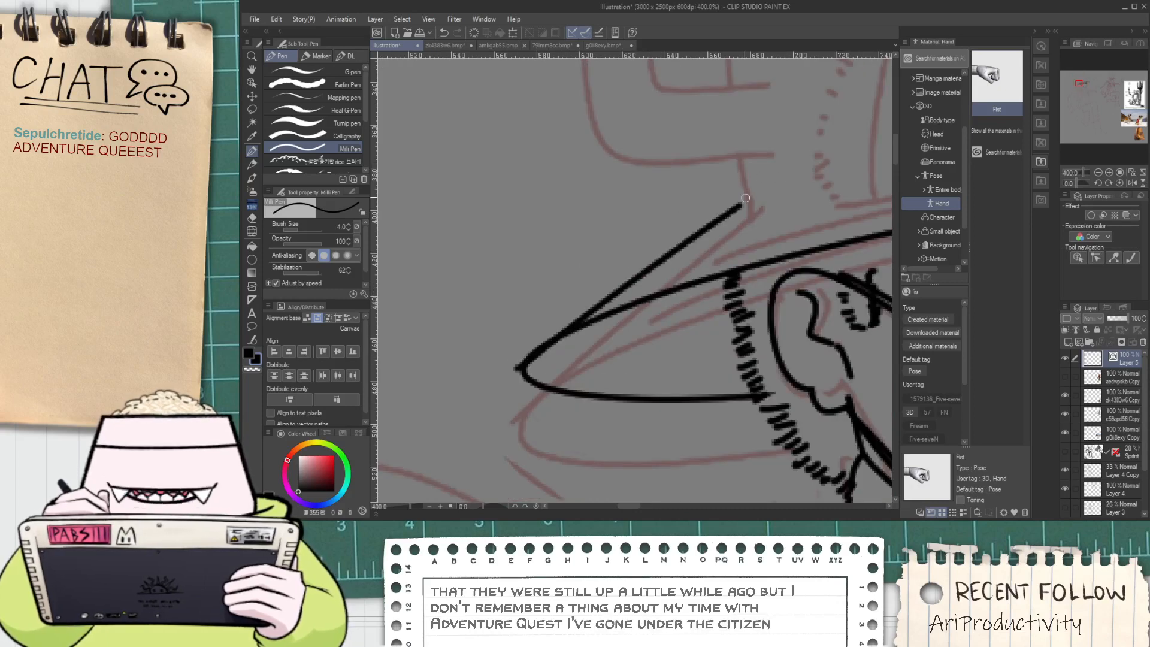
Trim the sloping hat line's overshoot at the brim's near tip
{"action": "scroll", "coordinate": [518, 368], "scroll_direction": "up", "scroll_amount": 2}
{"action": "key", "text": "e"}
{"action": "left_click_drag", "start_coordinate": [516, 378], "coordinate": [523, 358]}
{"action": "scroll", "coordinate": [527, 376], "scroll_direction": "down", "scroll_amount": 5}
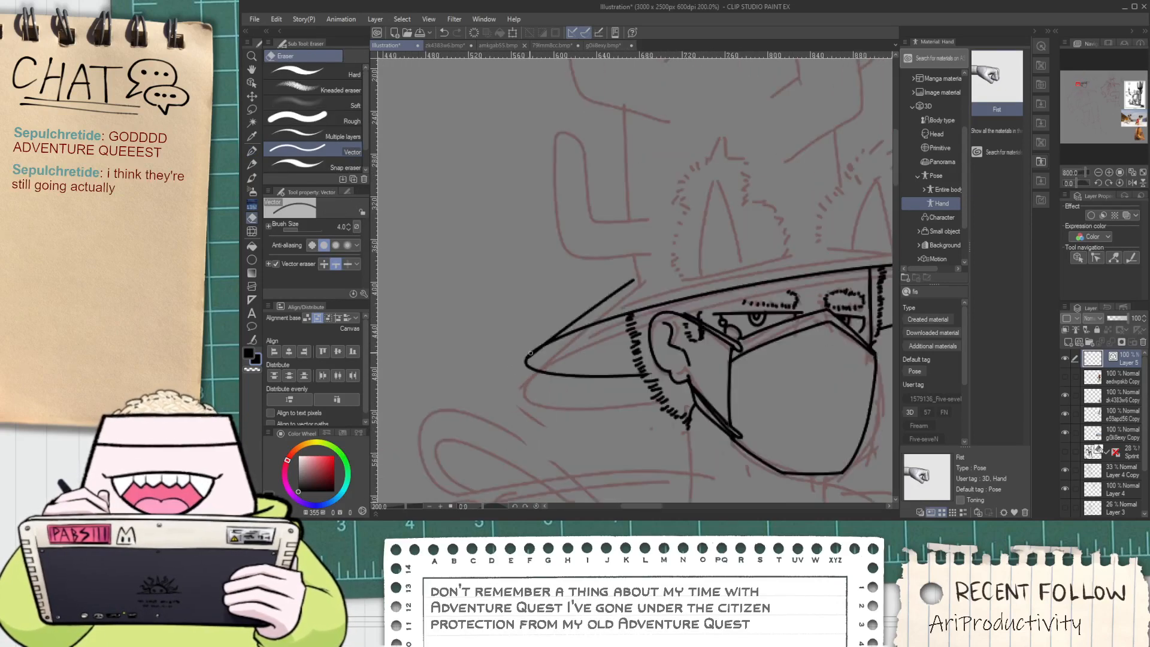
{"action": "key", "text": "space"}
{"action": "left_click_drag", "start_coordinate": [798, 257], "coordinate": [706, 286]}
{"action": "left_click_drag", "start_coordinate": [582, 301], "coordinate": [622, 301]}
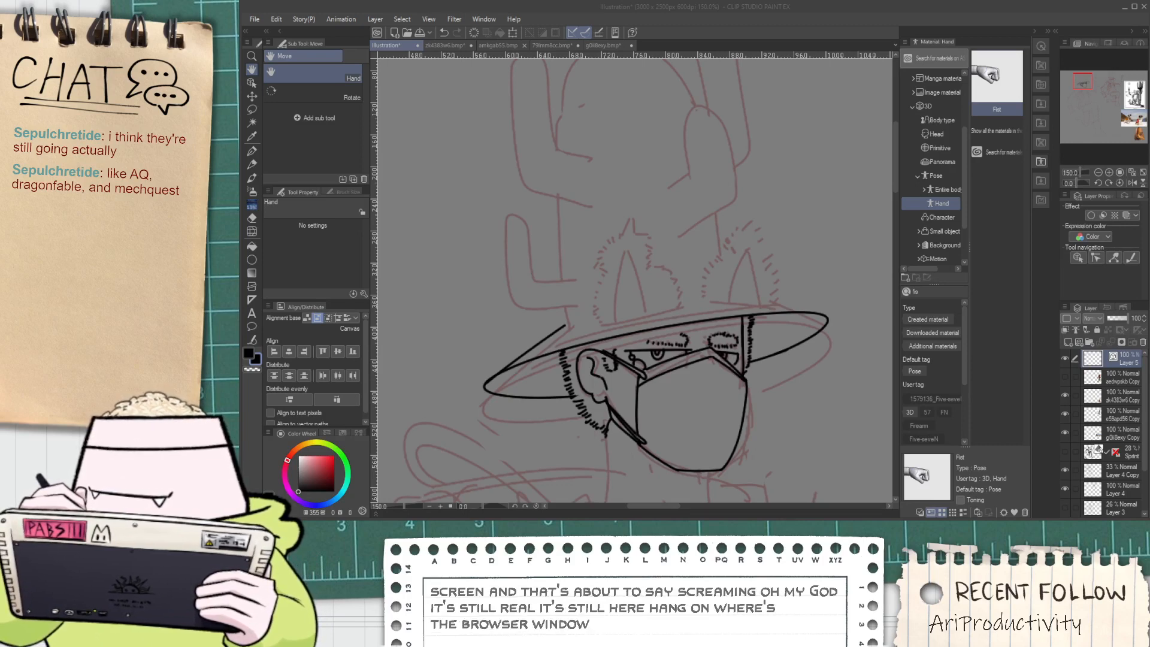
Switch to the browser's AdventureQuest home page, open the Artix site from it and look through the News & Events section
{"action": "key", "text": "alt+Tab"}
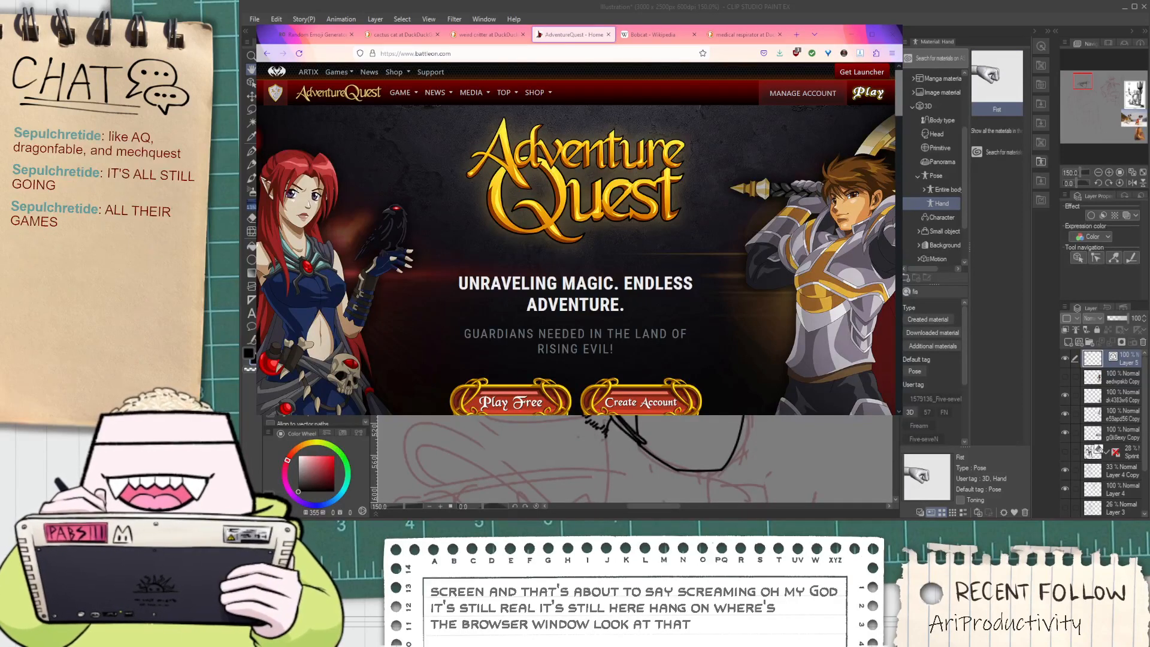
{"action": "scroll", "coordinate": [578, 240], "scroll_direction": "down", "scroll_amount": 2}
{"action": "scroll", "coordinate": [578, 239], "scroll_direction": "up", "scroll_amount": 2}
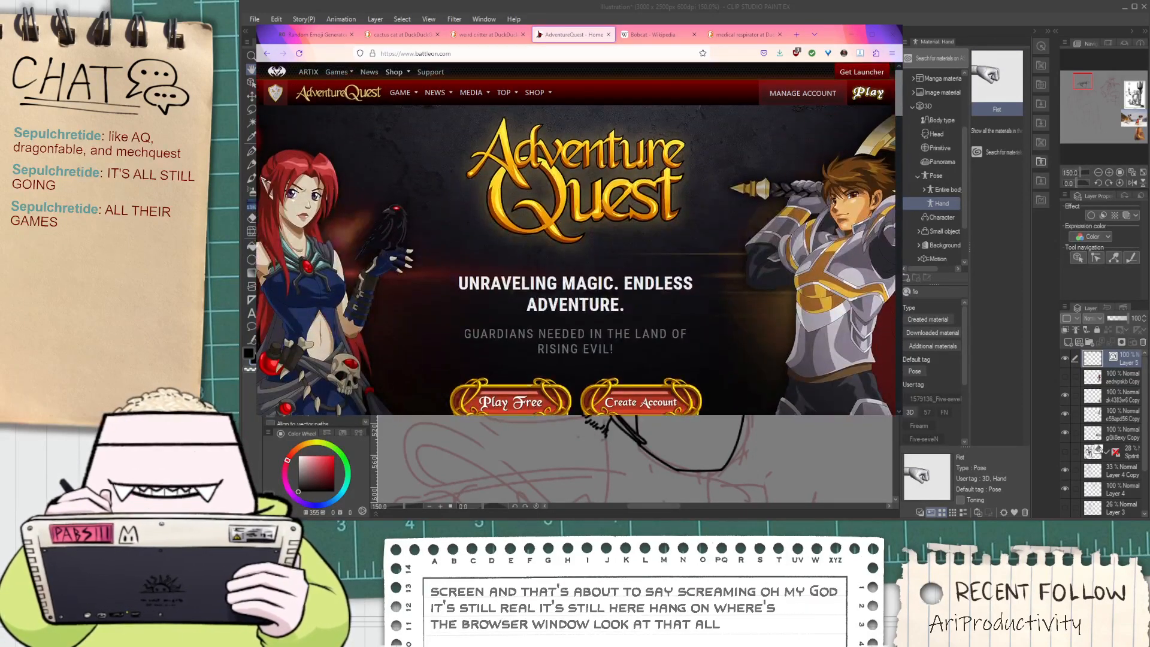
{"action": "mouse_move", "coordinate": [411, 95]}
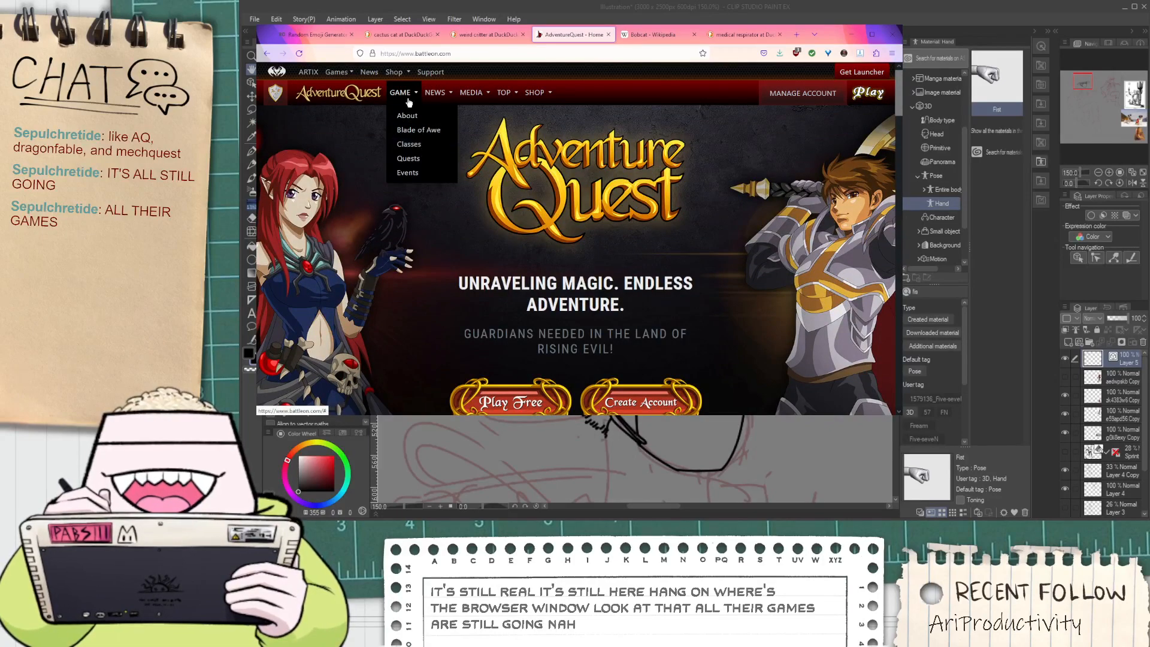
{"action": "left_click", "coordinate": [277, 72]}
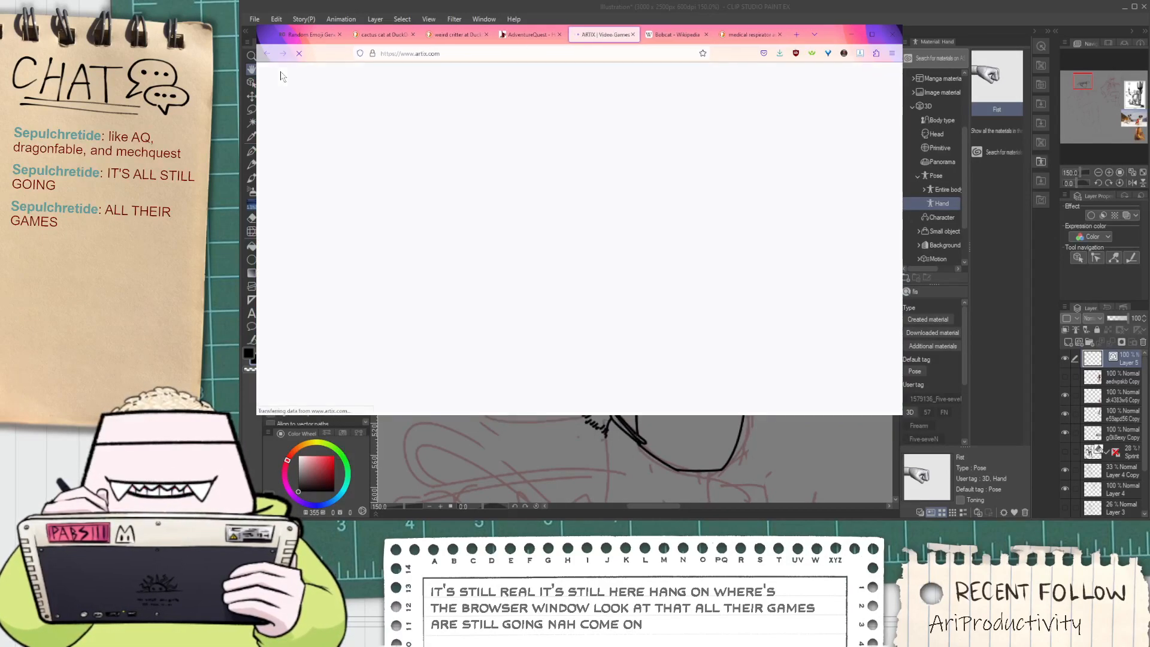
{"action": "scroll", "coordinate": [476, 175], "scroll_direction": "down", "scroll_amount": 4}
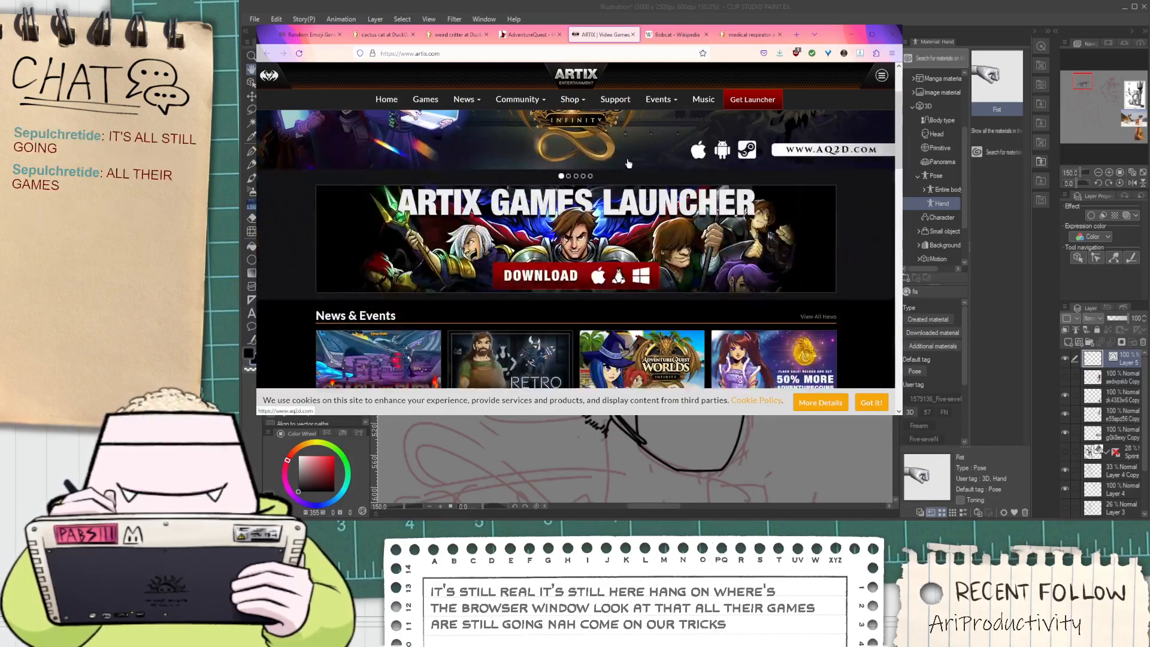
{"action": "scroll", "coordinate": [590, 181], "scroll_direction": "down", "scroll_amount": 1}
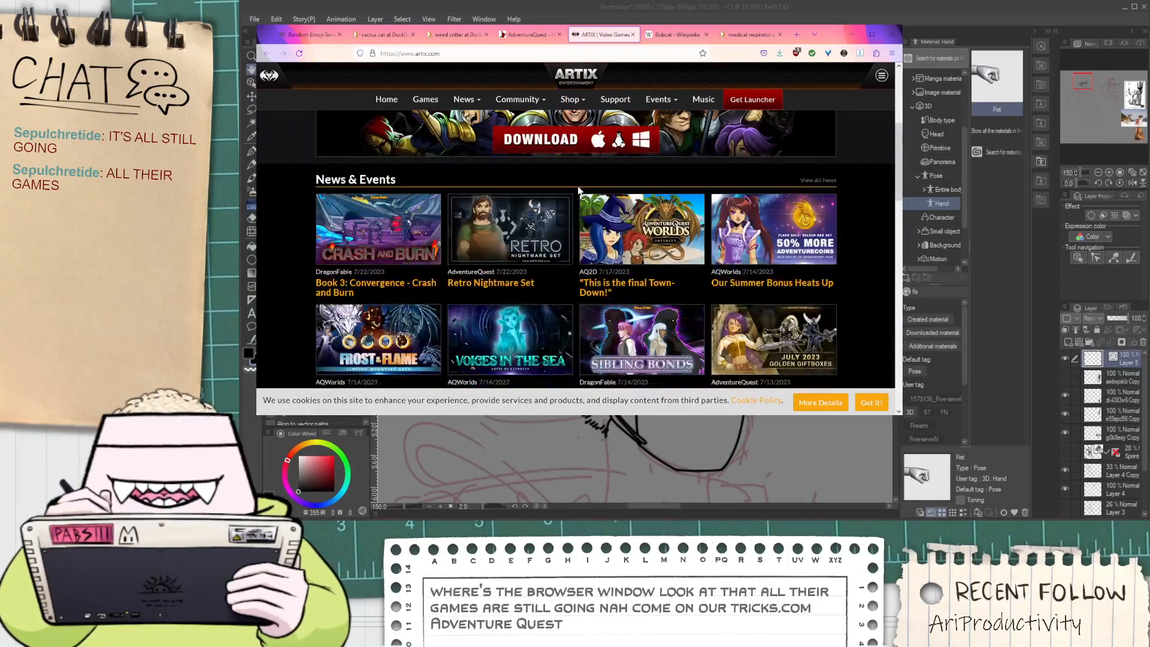
Open the Artix site's Games page and look through the list of games
{"action": "scroll", "coordinate": [657, 272], "scroll_direction": "up", "scroll_amount": 5}
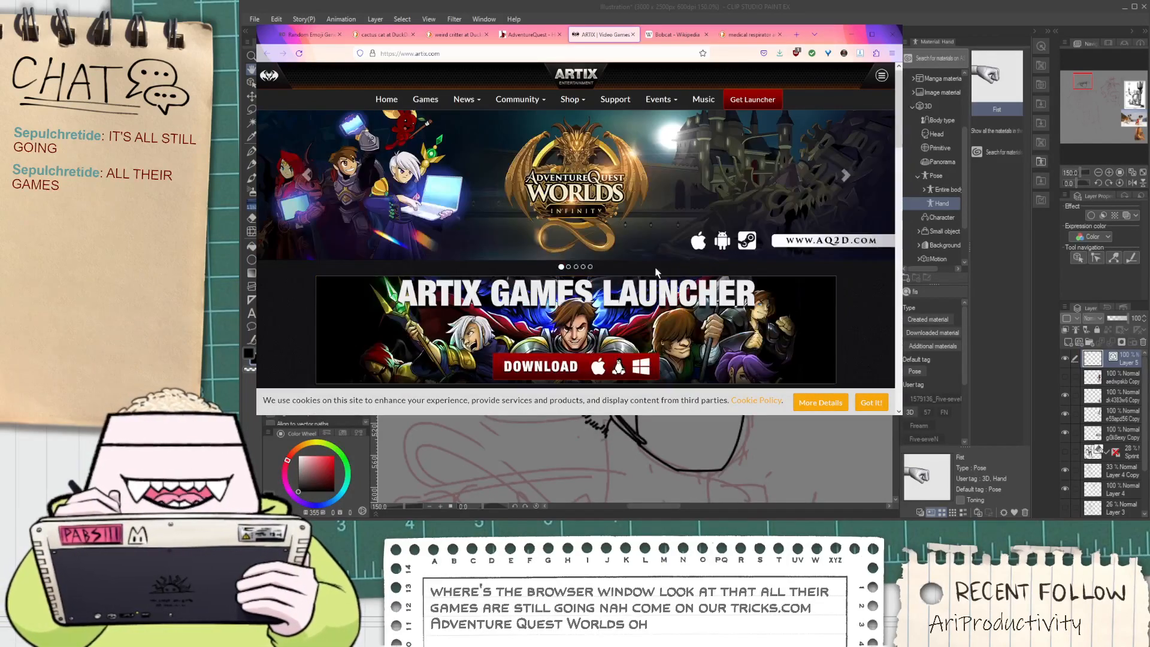
{"action": "left_click", "coordinate": [481, 100]}
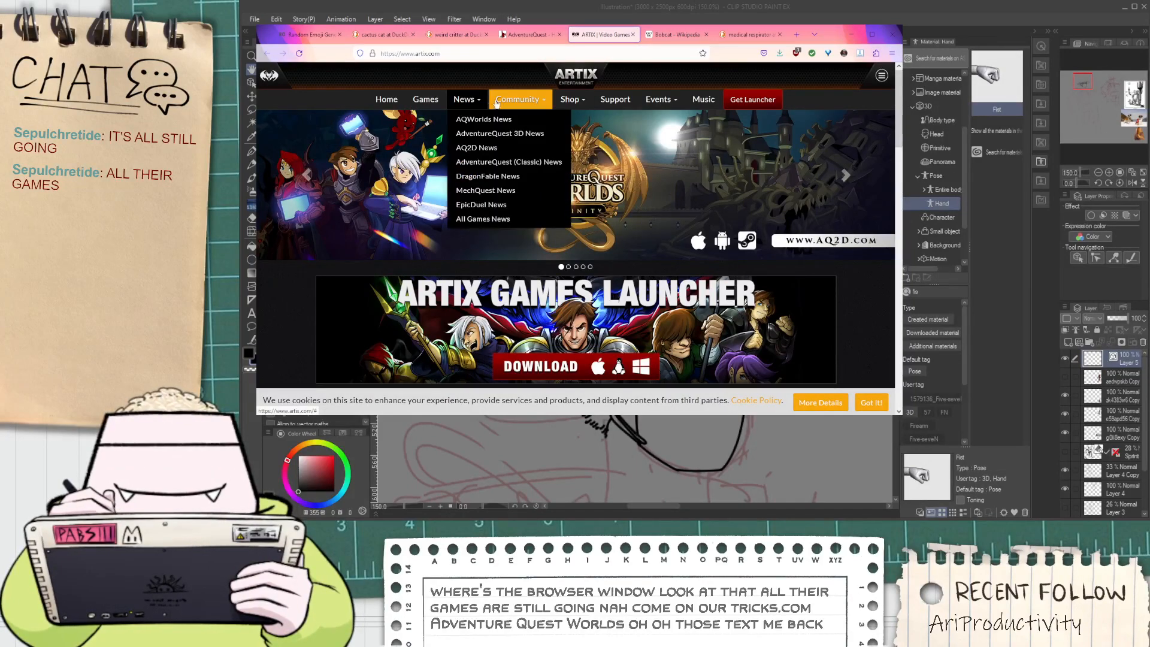
{"action": "left_click", "coordinate": [426, 100]}
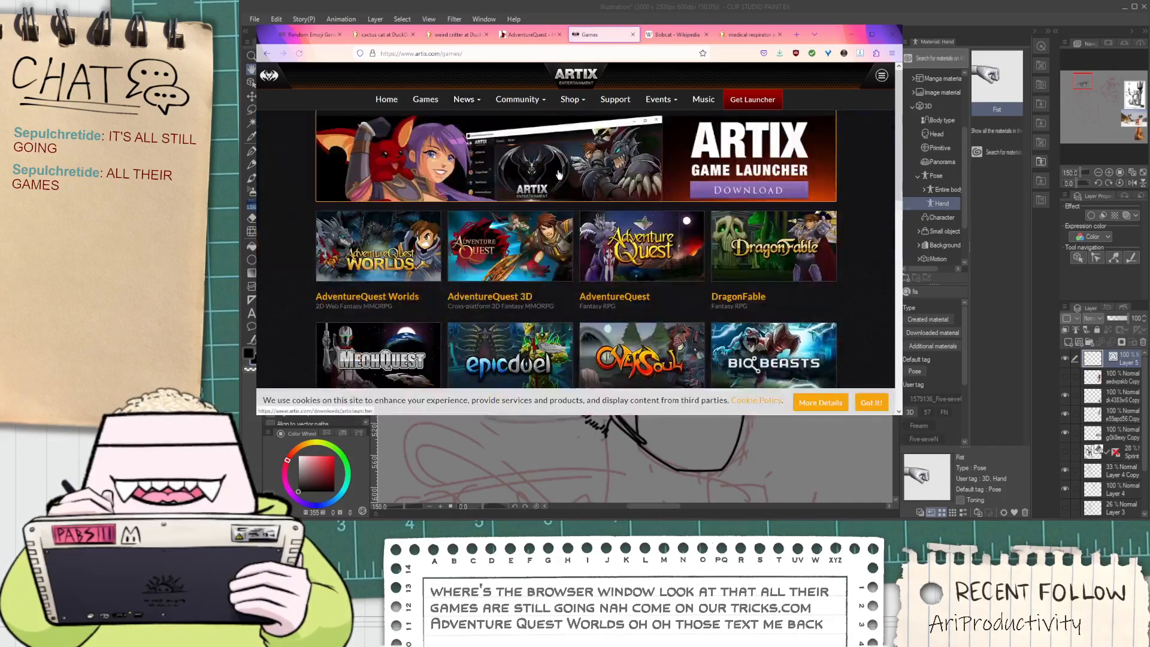
{"action": "scroll", "coordinate": [889, 319], "scroll_direction": "down", "scroll_amount": 2}
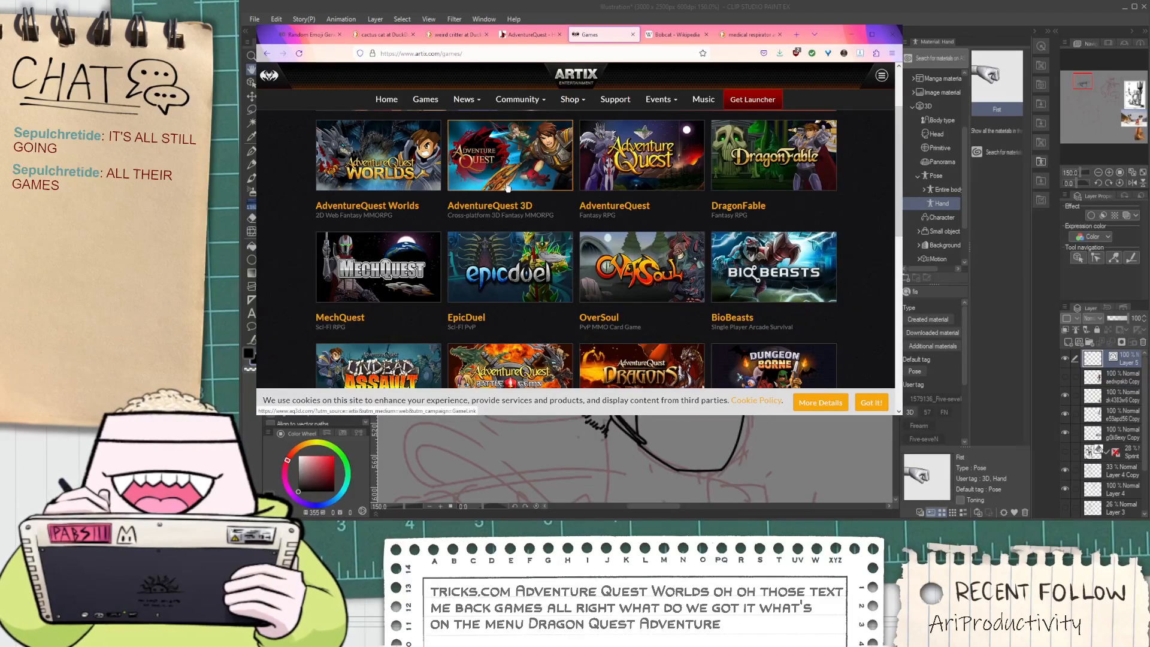
{"action": "scroll", "coordinate": [521, 240], "scroll_direction": "down", "scroll_amount": 1}
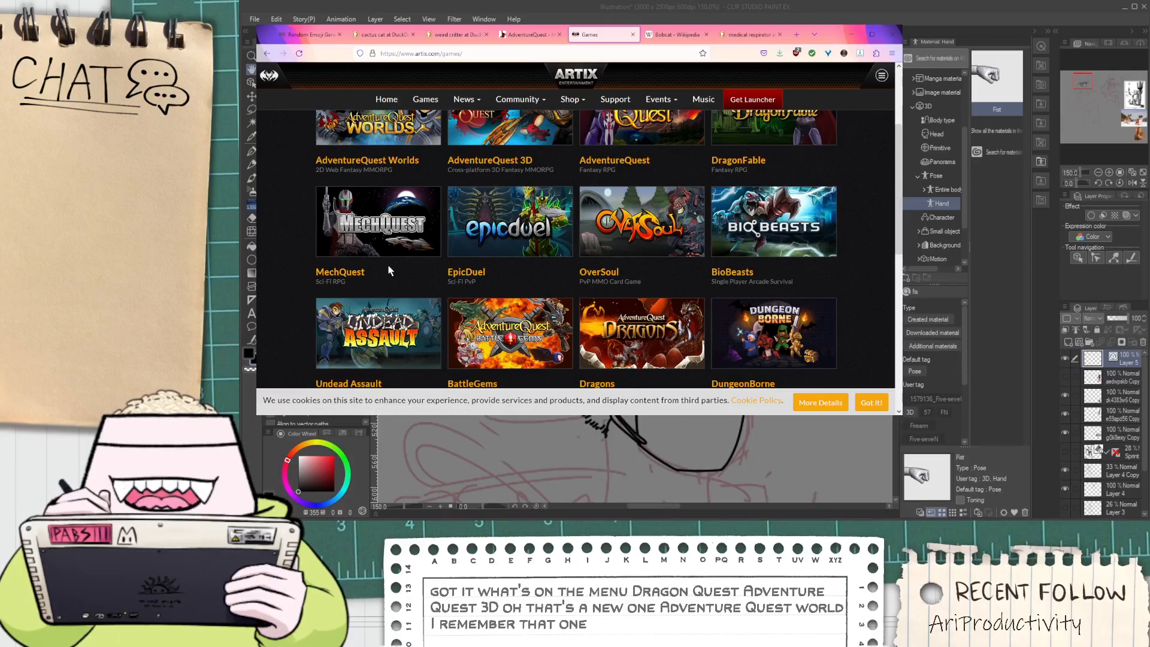
{"action": "scroll", "coordinate": [387, 266], "scroll_direction": "down", "scroll_amount": 1}
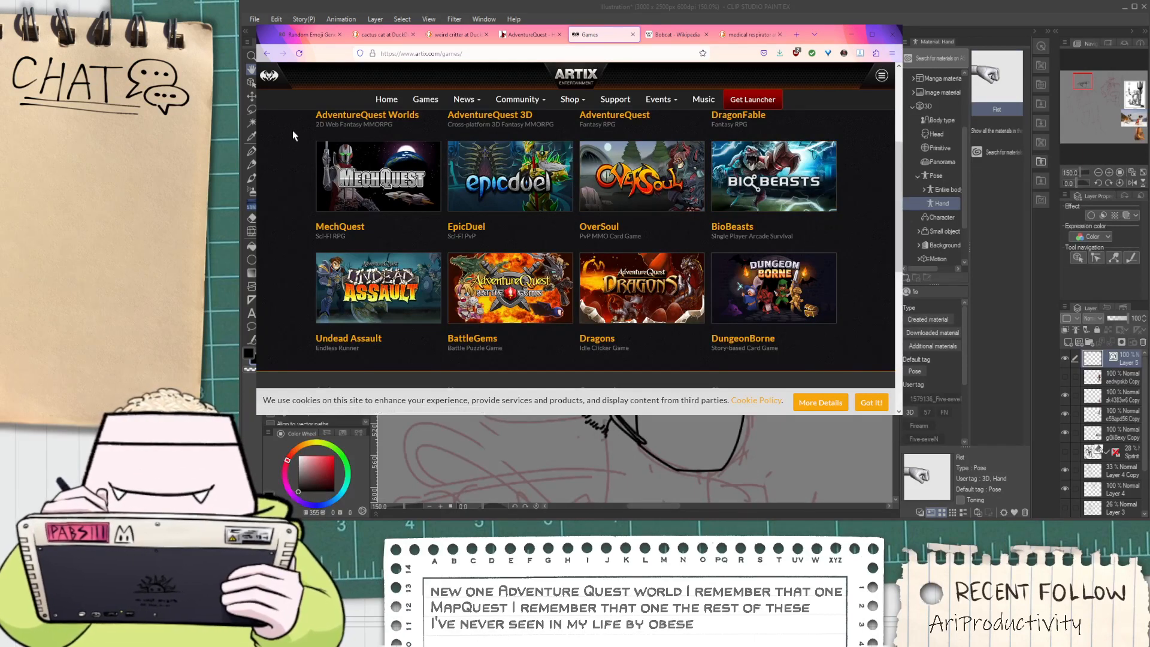
Switch back to Clip Studio Paint and ink short fuzz dashes along both lower sides of the near ear above the hat
{"action": "key", "text": "alt+Tab"}
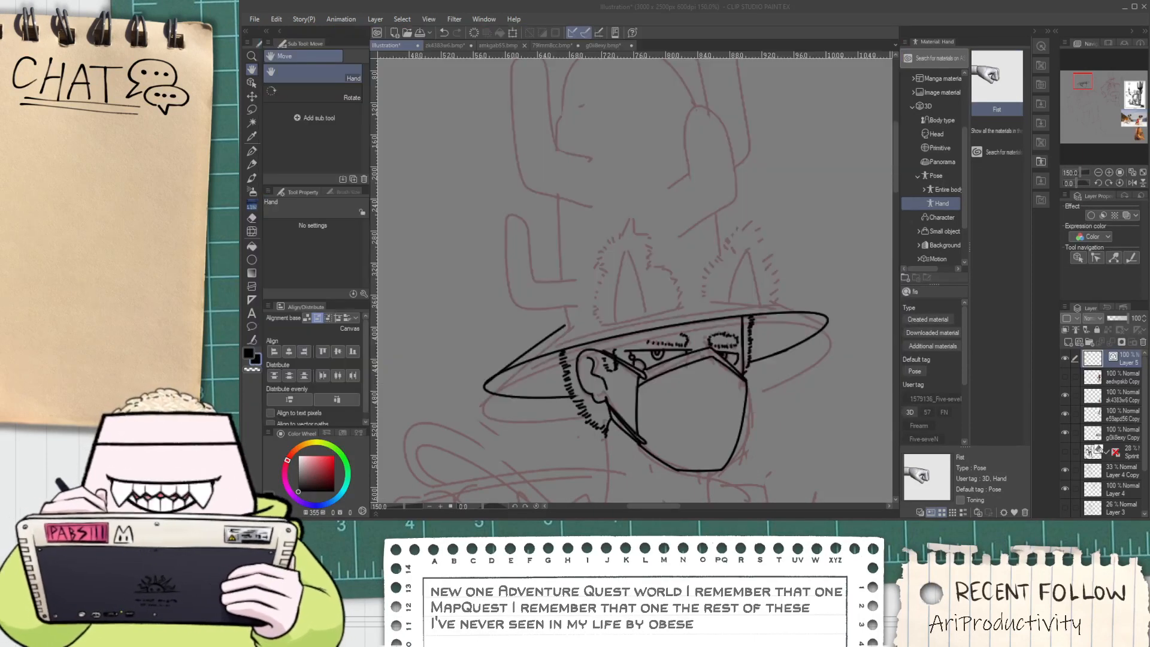
{"action": "left_click", "coordinate": [1109, 286]}
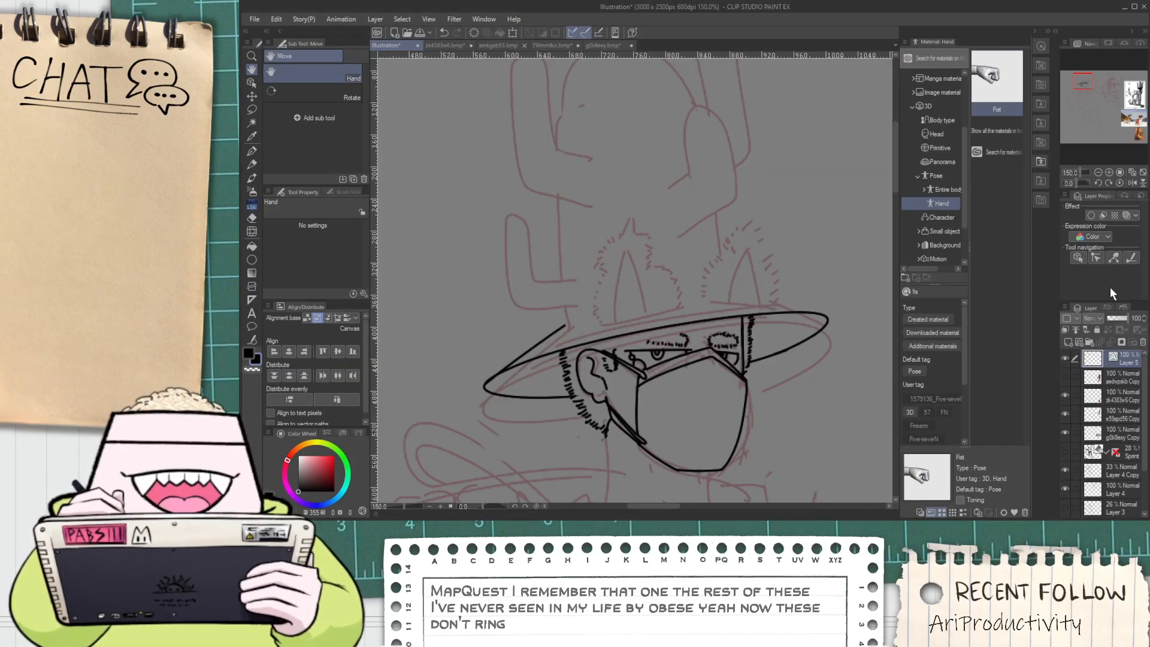
{"action": "scroll", "coordinate": [756, 311], "scroll_direction": "up", "scroll_amount": 1}
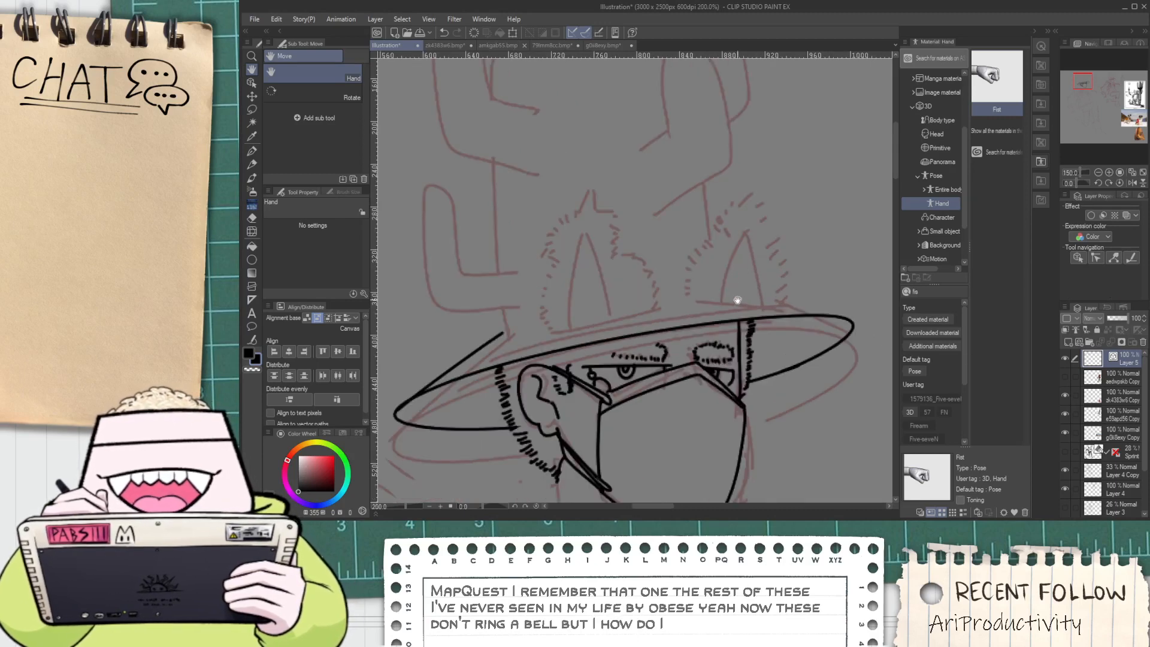
{"action": "key", "text": "p"}
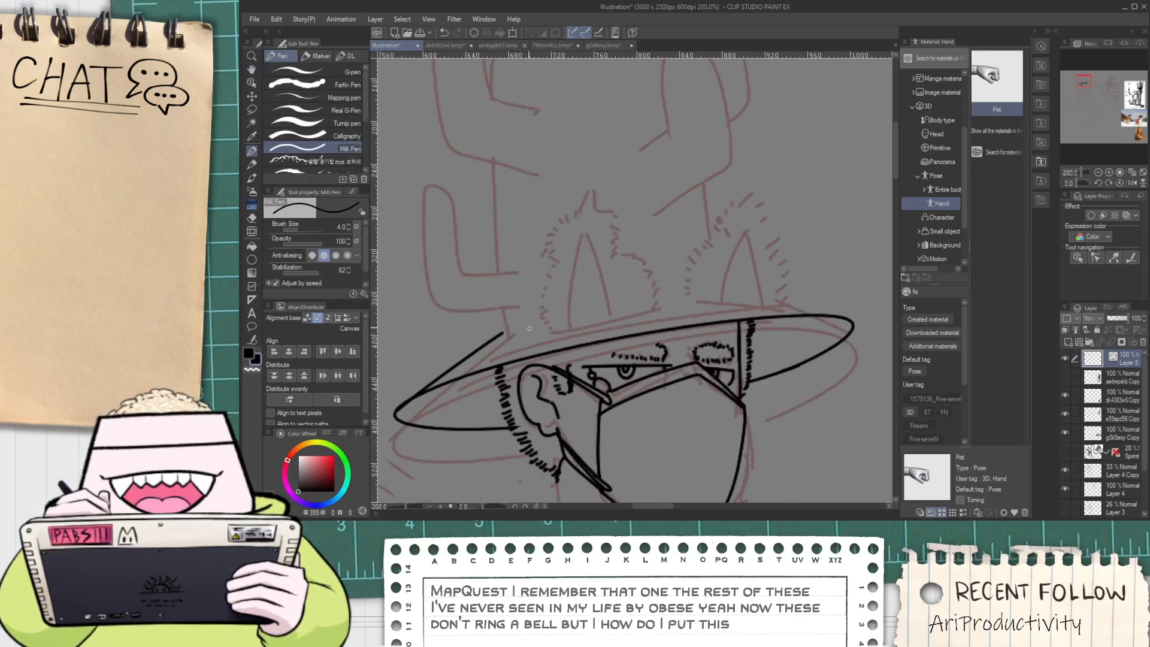
{"action": "mouse_move", "coordinate": [537, 305]}
{"action": "left_mouse_down"}
{"action": "mouse_move", "coordinate": [538, 315]}
{"action": "mouse_move", "coordinate": [537, 301]}
{"action": "left_mouse_up"}
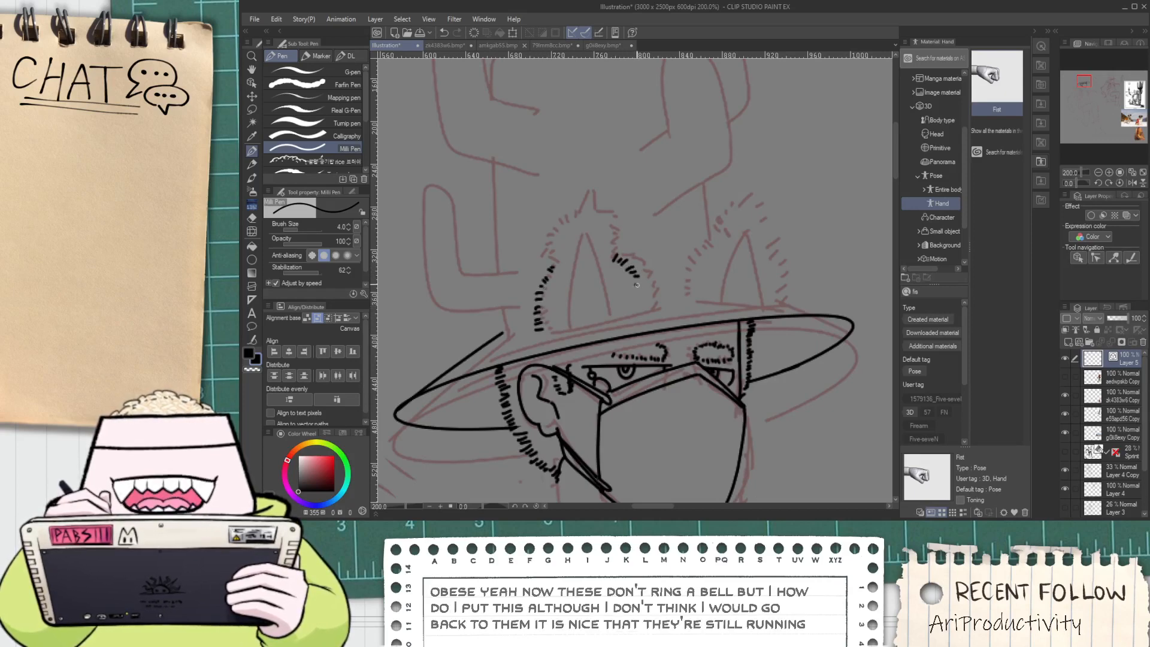
{"action": "mouse_move", "coordinate": [637, 285]}
{"action": "left_mouse_down"}
{"action": "mouse_move", "coordinate": [641, 312]}
{"action": "mouse_move", "coordinate": [642, 295]}
{"action": "left_mouse_up"}
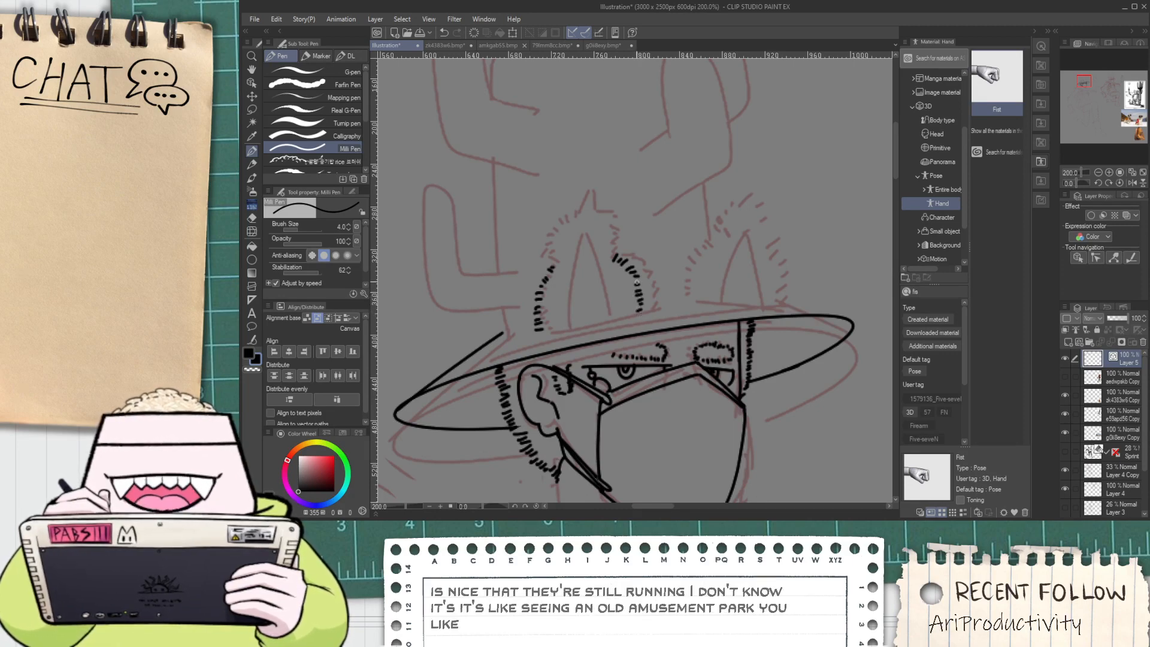
Ink fuzz dashes up and over the near ear's pointed tip to join its two dashed sides
{"action": "scroll", "coordinate": [554, 245], "scroll_direction": "up", "scroll_amount": 2}
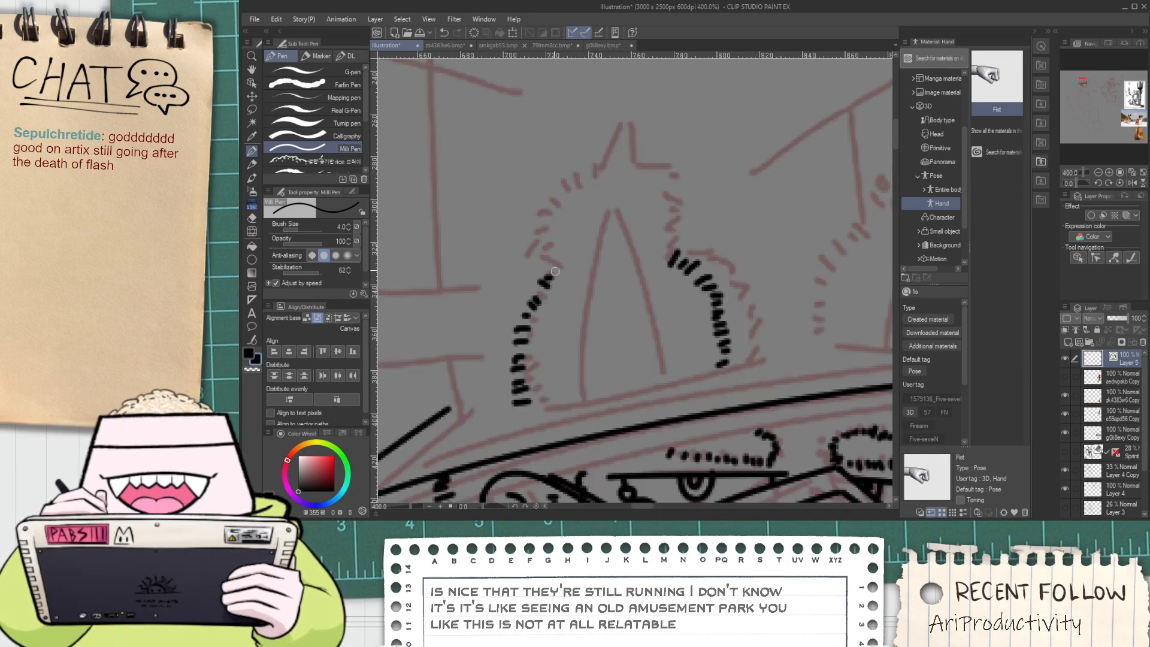
{"action": "mouse_move", "coordinate": [550, 265]}
{"action": "left_mouse_down"}
{"action": "mouse_move", "coordinate": [568, 207]}
{"action": "mouse_move", "coordinate": [601, 201]}
{"action": "mouse_move", "coordinate": [584, 198]}
{"action": "mouse_move", "coordinate": [599, 171]}
{"action": "mouse_move", "coordinate": [626, 194]}
{"action": "left_mouse_up"}
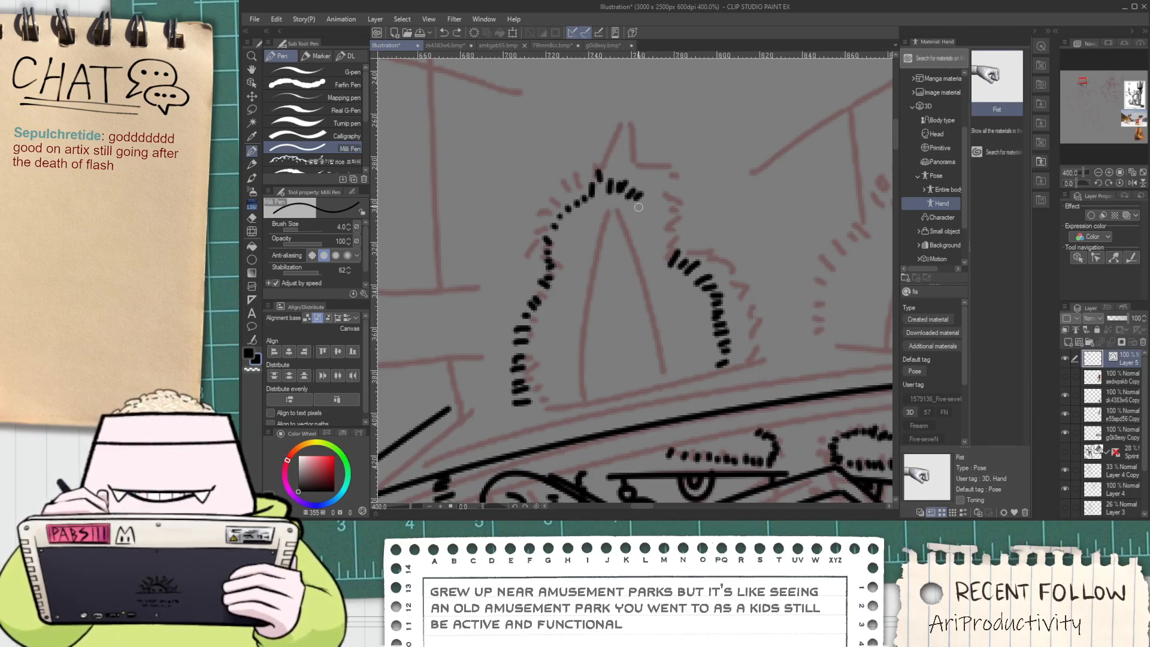
{"action": "key", "text": "ctrl+z"}
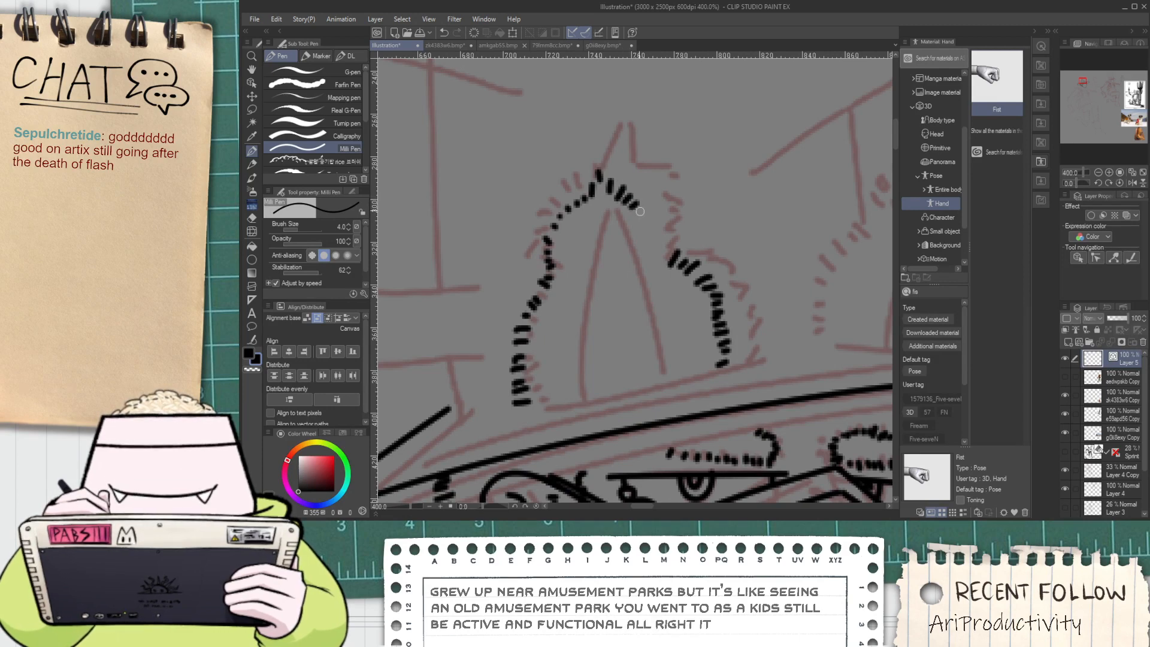
{"action": "left_click_drag", "start_coordinate": [653, 227], "coordinate": [657, 233]}
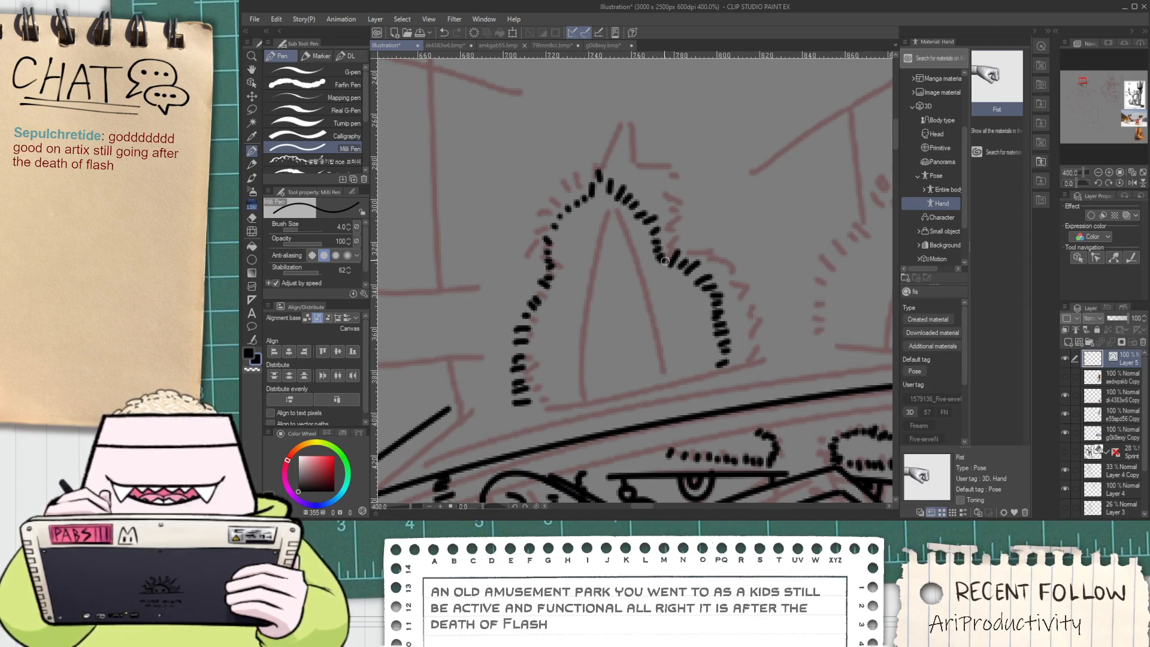
Duplicate the near ear's fuzz outline, mirror the copy and place it slightly tilted over the far ear's sketch
{"action": "key", "text": "h"}
{"action": "scroll", "coordinate": [665, 261], "scroll_direction": "down", "scroll_amount": 2}
{"action": "left_click_drag", "start_coordinate": [704, 323], "coordinate": [671, 324]}
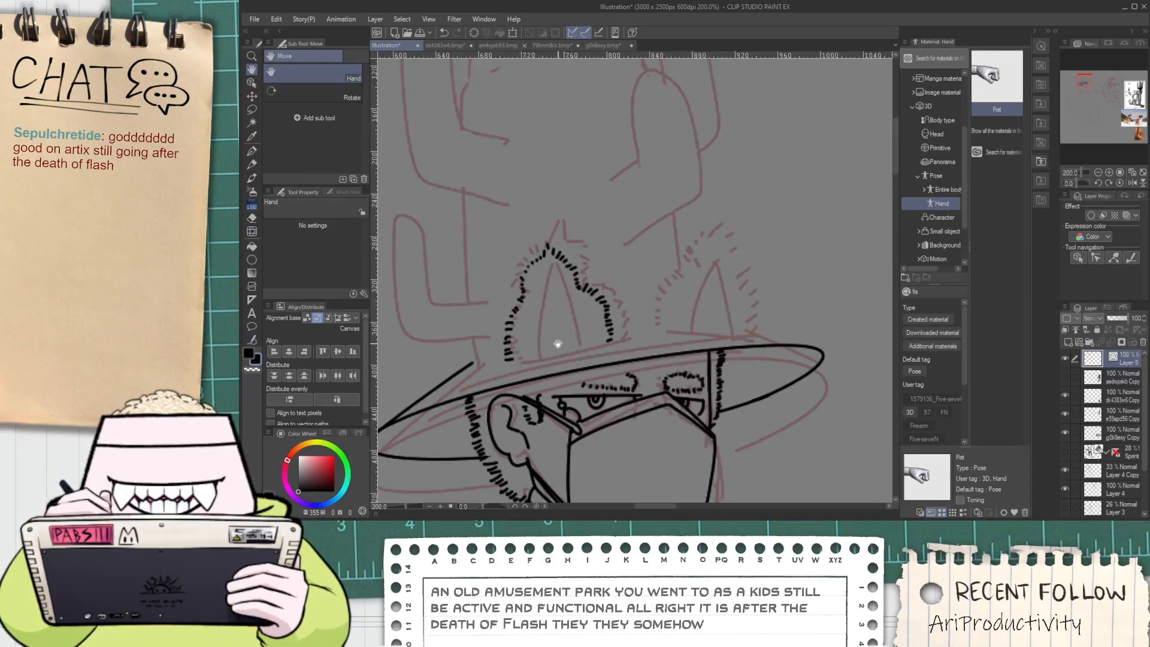
{"action": "key", "text": "o"}
{"action": "left_click_drag", "start_coordinate": [551, 276], "coordinate": [620, 342]}
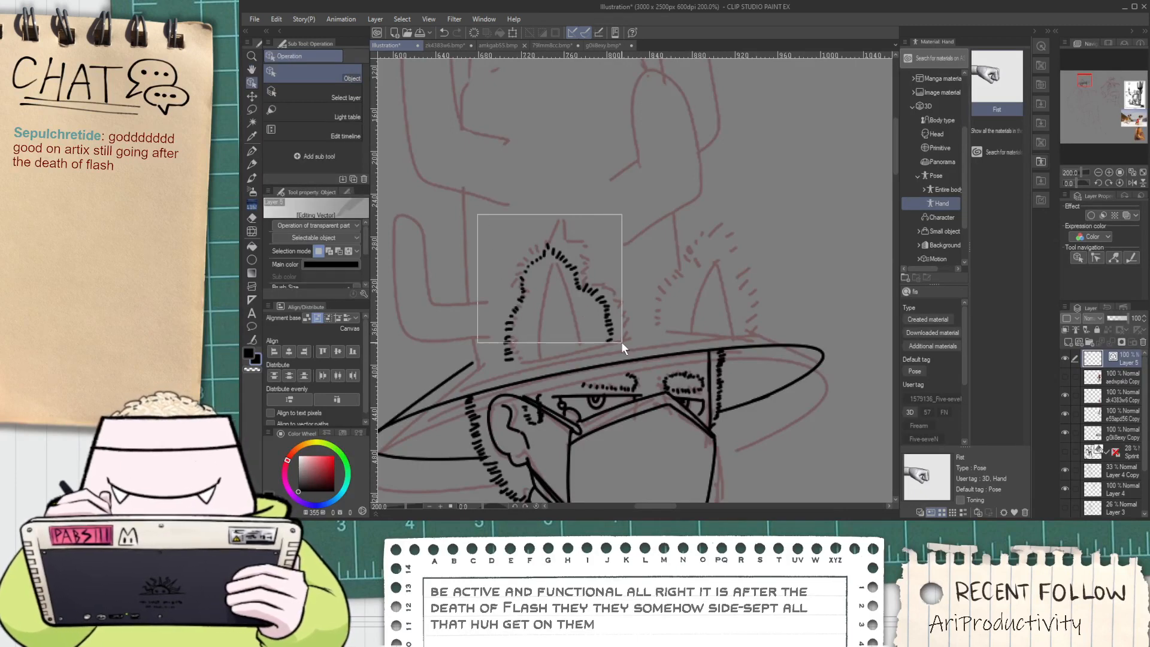
{"action": "left_click_drag", "start_coordinate": [495, 184], "coordinate": [523, 364]}
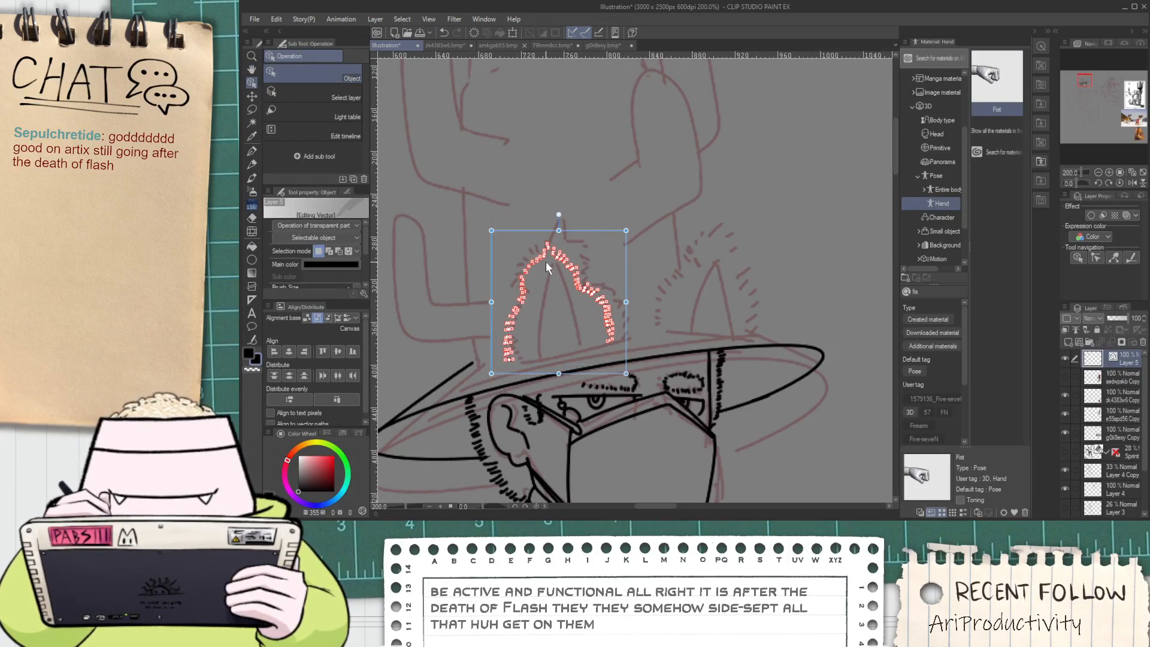
{"action": "left_click_drag", "start_coordinate": [531, 238], "coordinate": [666, 203]}
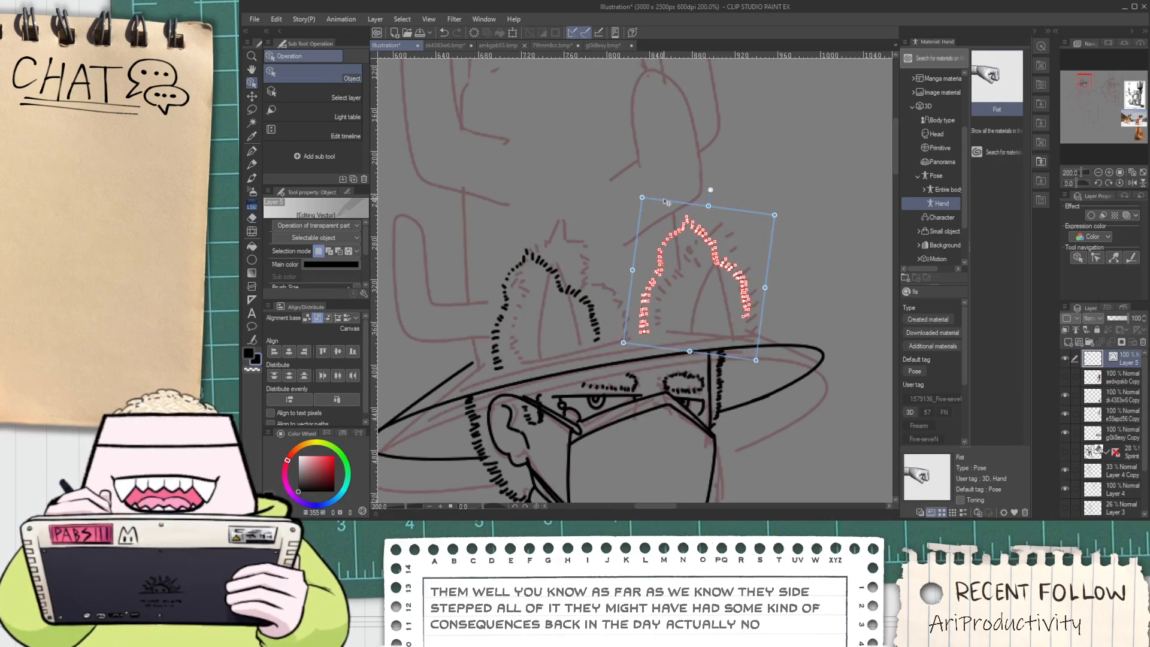
{"action": "left_click_drag", "start_coordinate": [633, 270], "coordinate": [892, 295]}
{"action": "left_click_drag", "start_coordinate": [858, 232], "coordinate": [686, 205]}
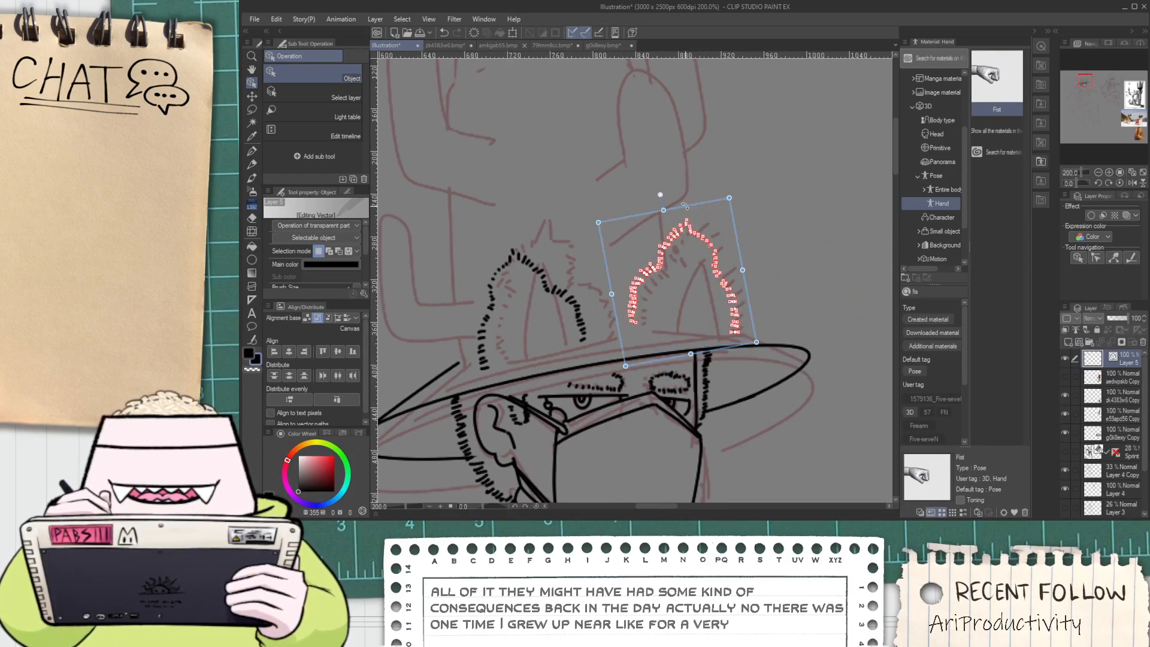
{"action": "left_click", "coordinate": [631, 235]}
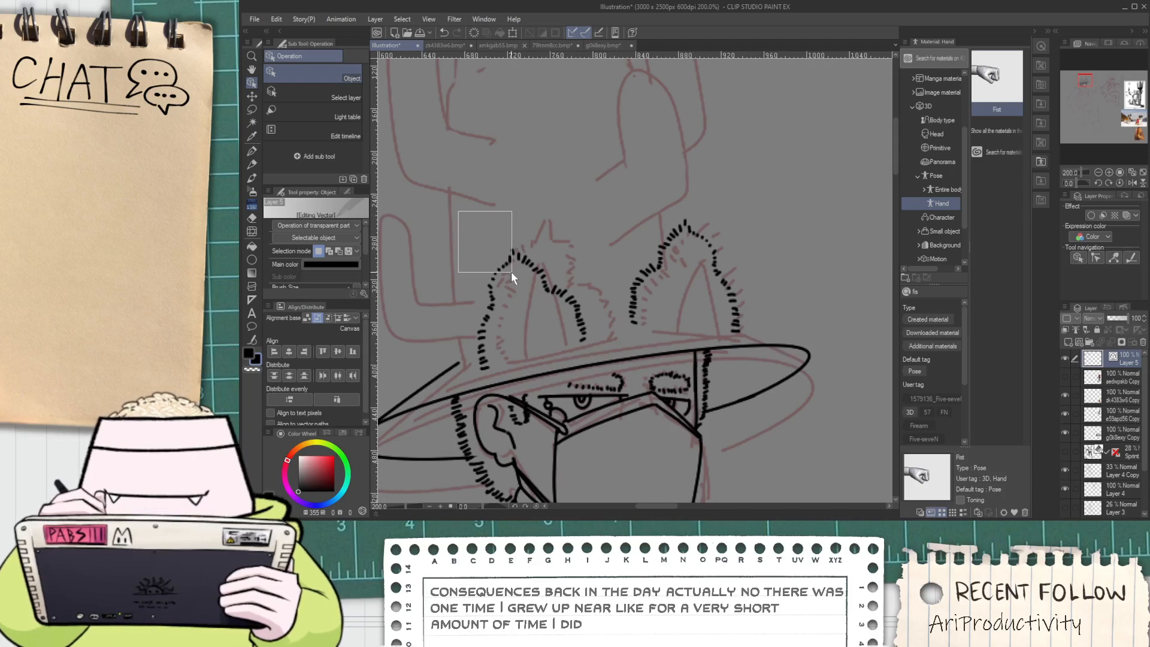
Select the near ear's fuzz outline and move it up toward the far ear, over its sketched position
{"action": "left_click_drag", "start_coordinate": [512, 272], "coordinate": [586, 347]}
{"action": "left_click_drag", "start_coordinate": [528, 154], "coordinate": [477, 368]}
{"action": "left_click_drag", "start_coordinate": [563, 239], "coordinate": [582, 226]}
{"action": "left_click", "coordinate": [601, 189]}
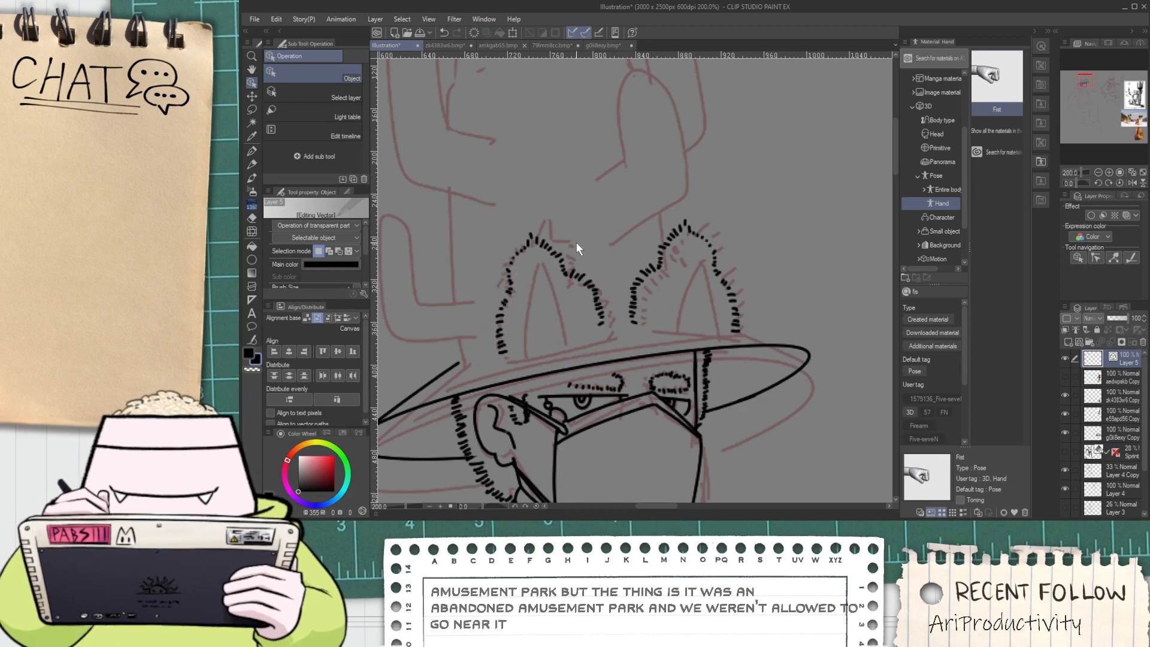
{"action": "key", "text": "p"}
{"action": "scroll", "coordinate": [472, 362], "scroll_direction": "up", "scroll_amount": 2}
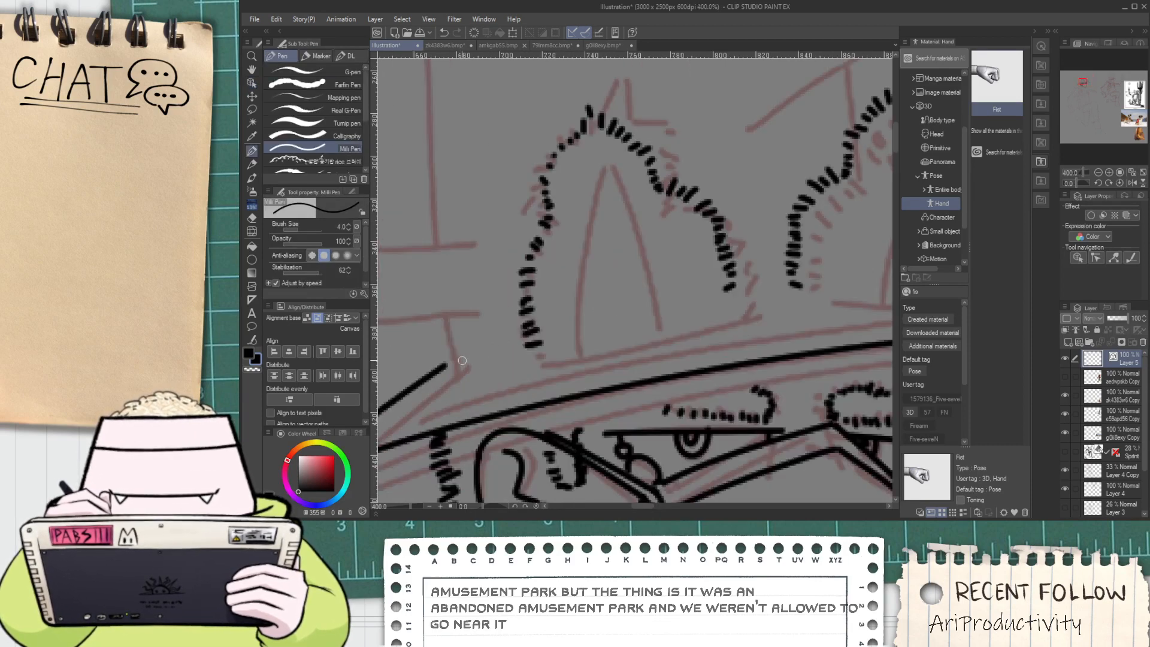
{"action": "left_click_drag", "start_coordinate": [465, 362], "coordinate": [892, 250]}
{"action": "key", "text": "ctrl+z"}
{"action": "mouse_move", "coordinate": [466, 361]}
{"action": "left_mouse_down"}
{"action": "mouse_move", "coordinate": [819, 275]}
{"action": "mouse_move", "coordinate": [859, 278]}
{"action": "mouse_move", "coordinate": [821, 286]}
{"action": "mouse_move", "coordinate": [602, 260]}
{"action": "left_mouse_up"}
{"action": "key", "text": "space"}
{"action": "key", "text": "ctrl+z"}
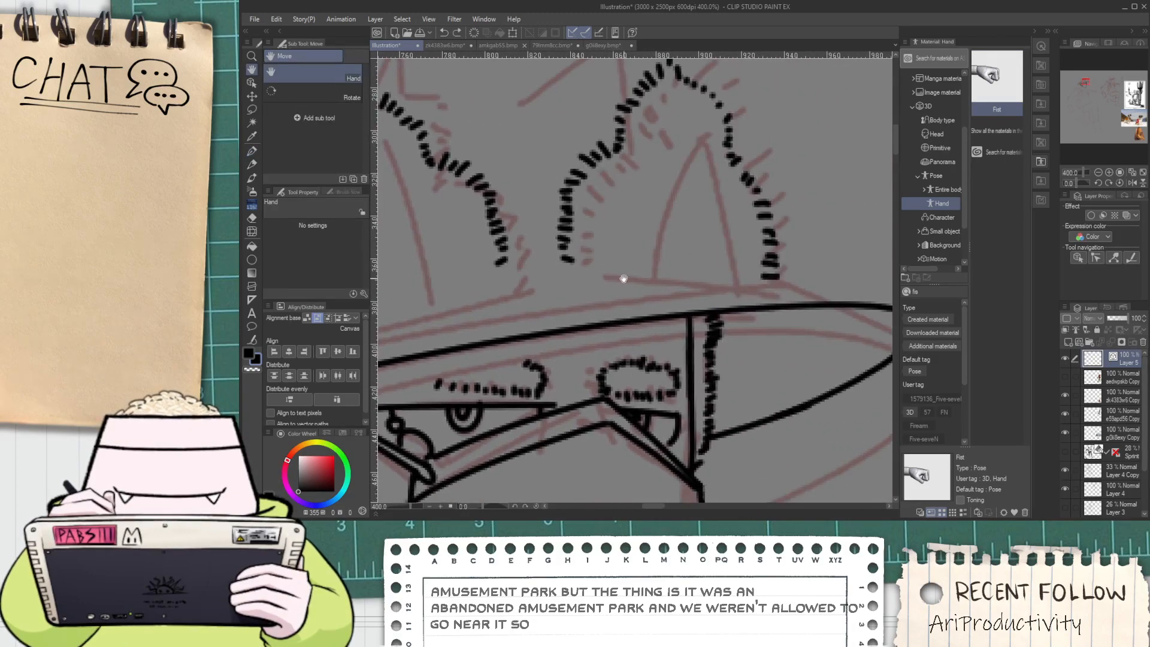
Ink one long curved line for the hat's upper edge, from the end of the sloping line across both ears' bases
{"action": "scroll", "coordinate": [620, 280], "scroll_direction": "down", "scroll_amount": 2}
{"action": "left_click_drag", "start_coordinate": [532, 307], "coordinate": [564, 293]}
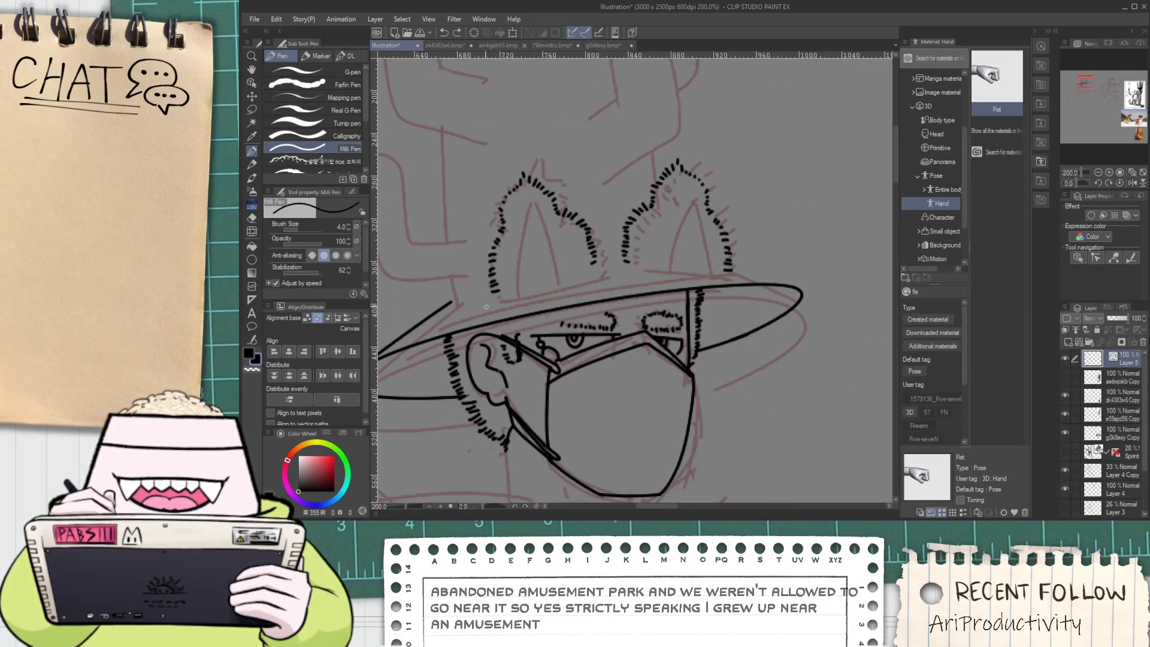
{"action": "left_click_drag", "start_coordinate": [453, 300], "coordinate": [736, 270]}
{"action": "key", "text": "ctrl+z"}
{"action": "mouse_move", "coordinate": [453, 301]}
{"action": "left_mouse_down"}
{"action": "mouse_move", "coordinate": [564, 262]}
{"action": "mouse_move", "coordinate": [770, 246]}
{"action": "left_mouse_up"}
{"action": "key", "text": "ctrl+z"}
{"action": "left_click_drag", "start_coordinate": [457, 295], "coordinate": [777, 269]}
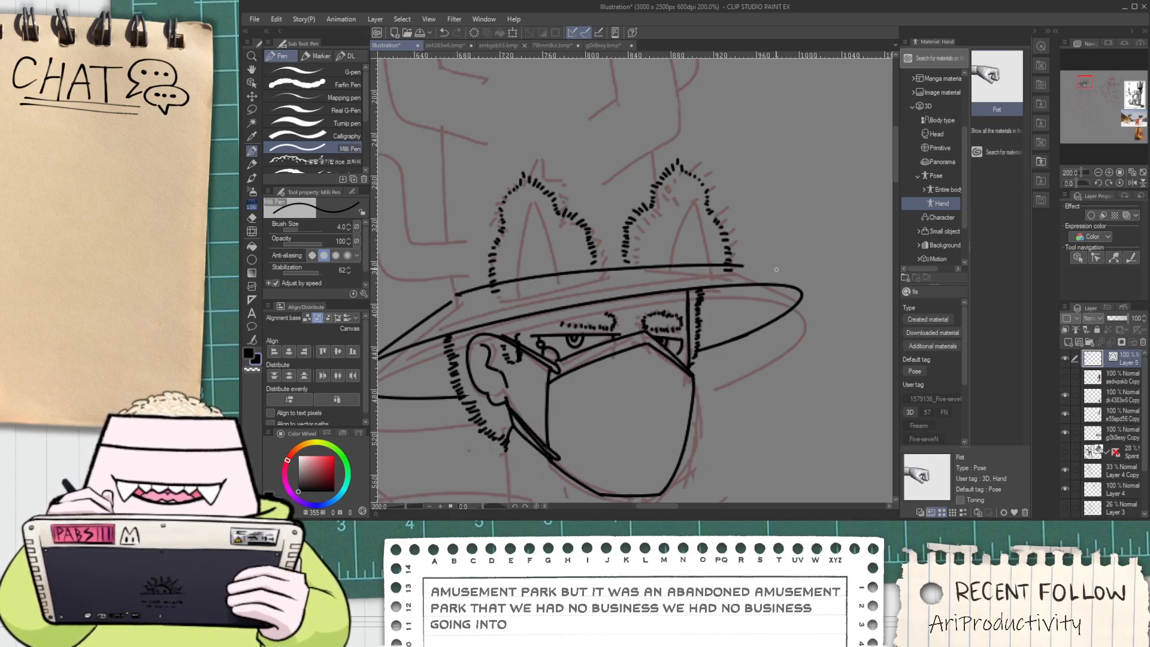
{"action": "key", "text": "ctrl+z"}
{"action": "left_click_drag", "start_coordinate": [465, 298], "coordinate": [699, 265]}
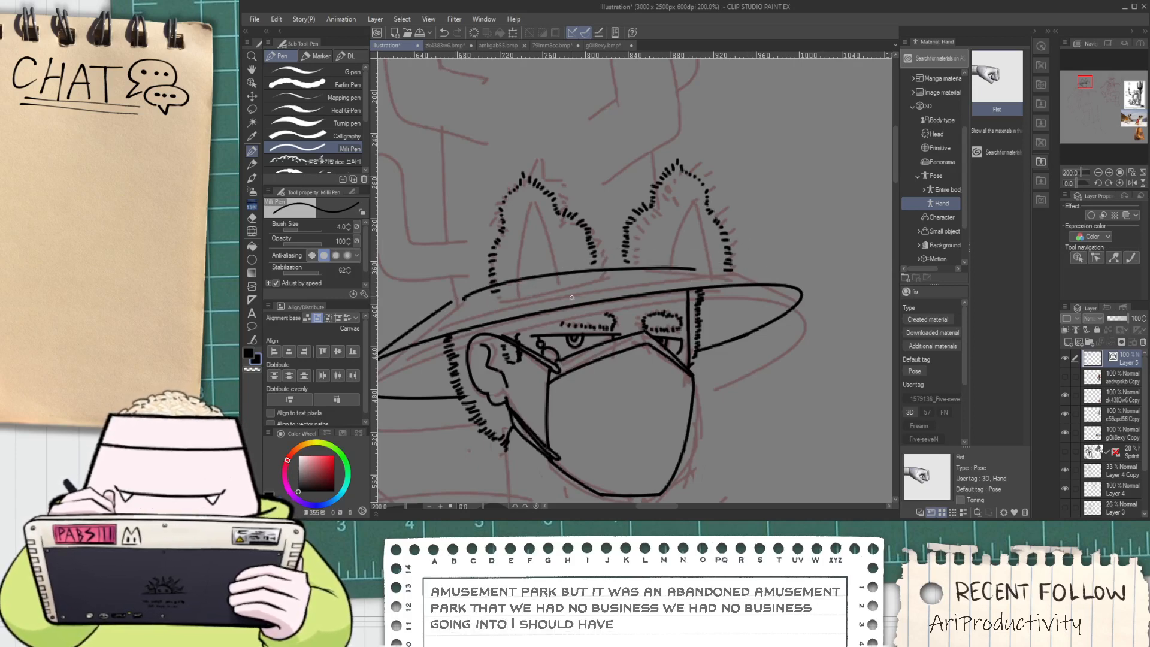
{"action": "key", "text": "ctrl+z"}
{"action": "mouse_move", "coordinate": [453, 301]}
{"action": "left_mouse_down"}
{"action": "mouse_move", "coordinate": [748, 260]}
{"action": "mouse_move", "coordinate": [655, 267]}
{"action": "mouse_move", "coordinate": [830, 327]}
{"action": "left_mouse_up"}
{"action": "key", "text": "ctrl+plus"}
{"action": "key", "text": "ctrl+z"}
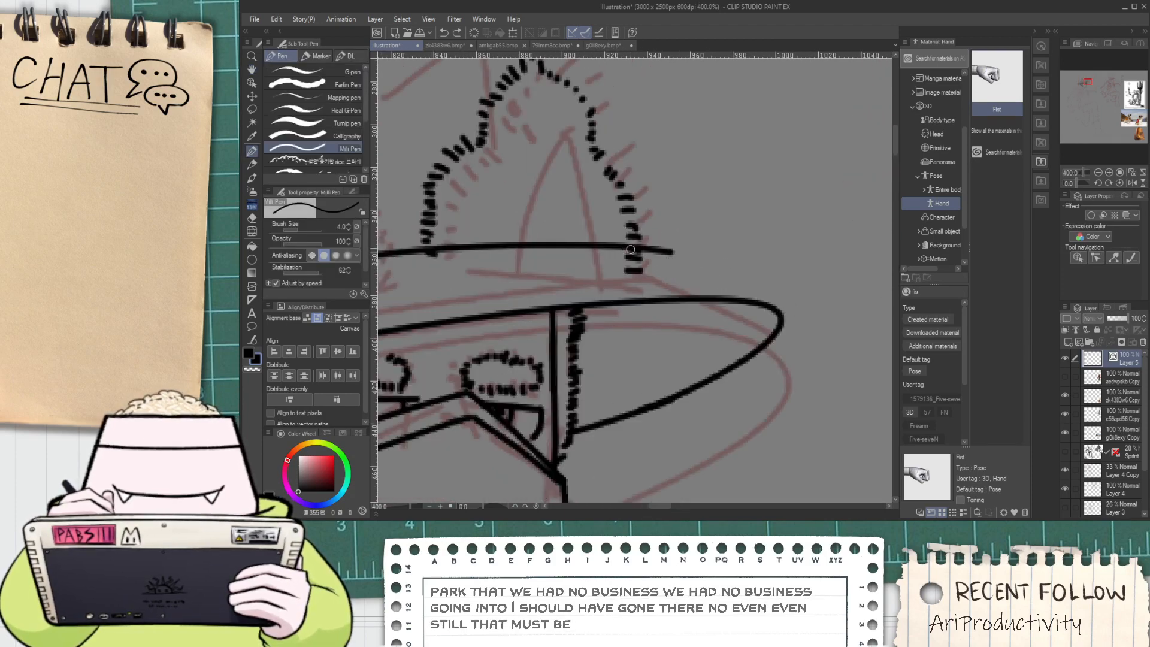
Ink a straight sloping line from the upper hat edge beside the far ear down to the brim's far tip
{"action": "left_click_drag", "start_coordinate": [643, 252], "coordinate": [832, 324]}
{"action": "key", "text": "ctrl+z"}
{"action": "left_click_drag", "start_coordinate": [631, 248], "coordinate": [800, 328]}
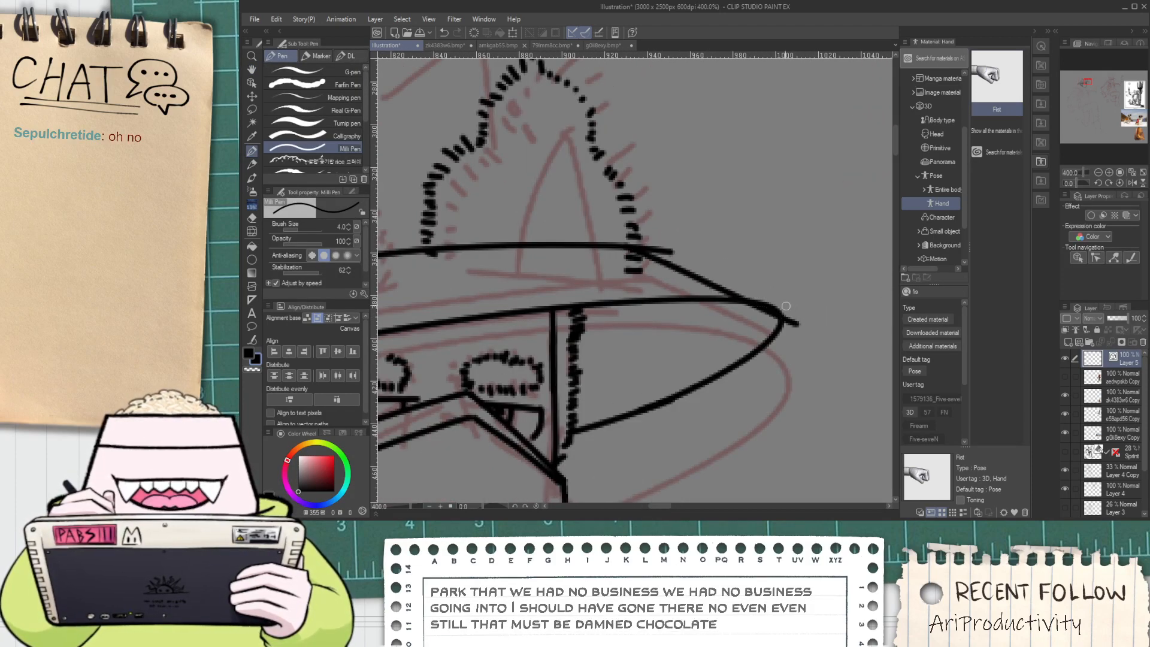
{"action": "key", "text": "ctrl+z"}
{"action": "left_click_drag", "start_coordinate": [628, 243], "coordinate": [828, 331]}
Erase the line overshoots at the hat's far corner and brim tip, and the far ear's fuzz dashes below the hat edge
{"action": "key", "text": "e"}
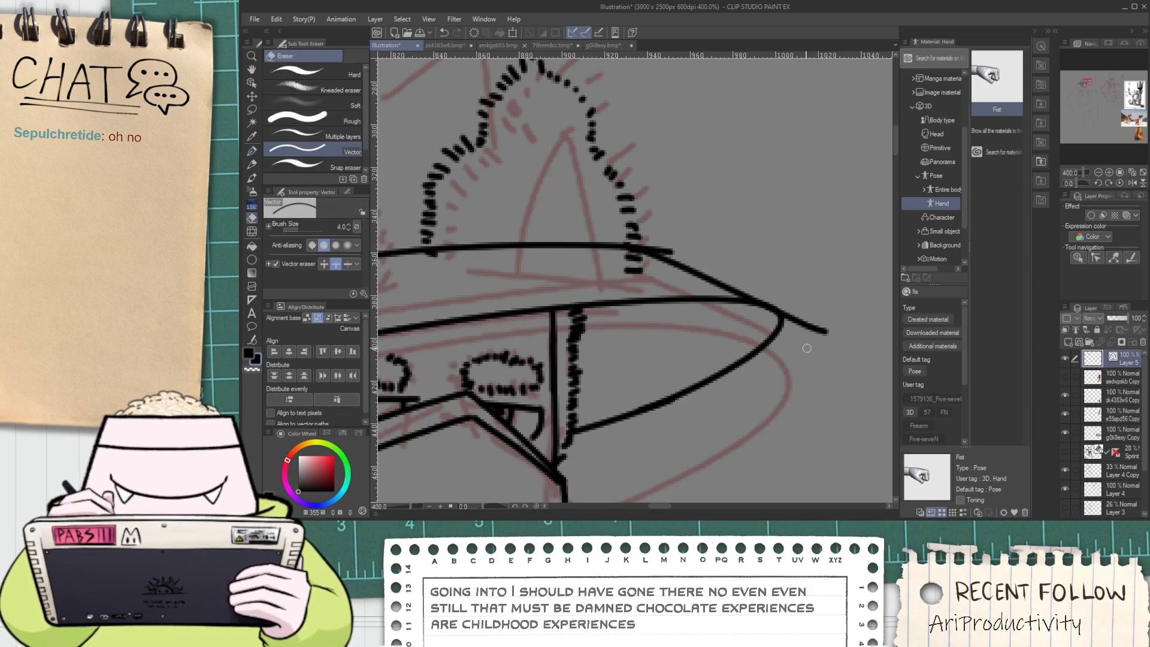
{"action": "key", "text": "ctrl+plus"}
{"action": "left_click_drag", "start_coordinate": [644, 280], "coordinate": [638, 256]}
{"action": "mouse_move", "coordinate": [690, 220]}
{"action": "left_mouse_down"}
{"action": "mouse_move", "coordinate": [631, 241]}
{"action": "mouse_move", "coordinate": [624, 231]}
{"action": "left_mouse_up"}
{"action": "key", "text": "ctrl+z"}
{"action": "scroll", "coordinate": [626, 231], "scroll_direction": "down", "scroll_amount": 2}
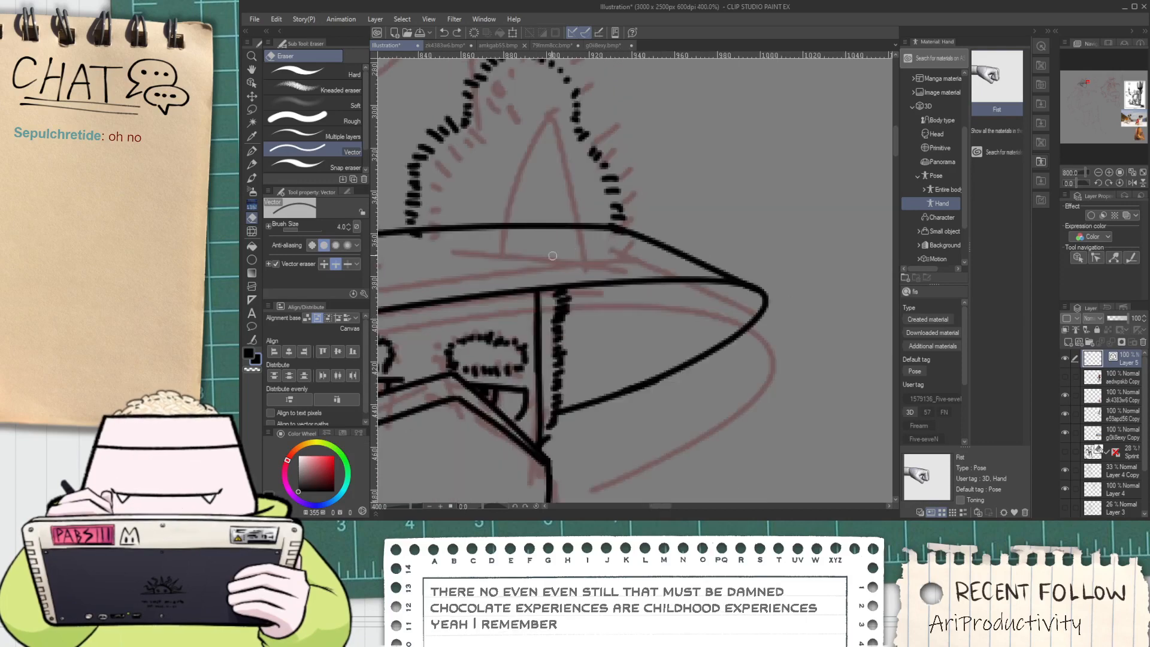
Add fuzz dashes at the inner bases of both ears so they meet the upper hat edge
{"action": "left_click_drag", "start_coordinate": [429, 242], "coordinate": [604, 279]}
{"action": "scroll", "coordinate": [603, 279], "scroll_direction": "up", "scroll_amount": 2}
{"action": "key", "text": "p"}
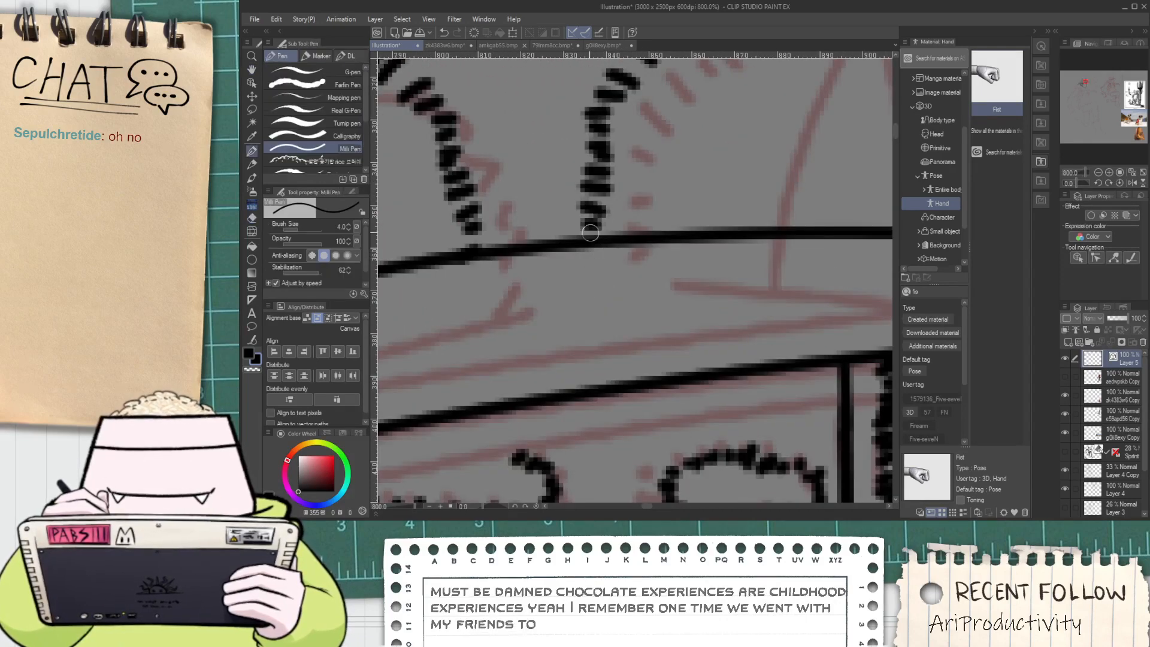
{"action": "left_click_drag", "start_coordinate": [593, 223], "coordinate": [599, 237]}
{"action": "left_click_drag", "start_coordinate": [460, 240], "coordinate": [577, 284]}
Ink a pointed triangular inner ear inside the near ear's fuzz and trim its line ends at the tip and hat edge
{"action": "scroll", "coordinate": [459, 242], "scroll_direction": "down", "scroll_amount": 2}
{"action": "left_click_drag", "start_coordinate": [476, 270], "coordinate": [558, 282]}
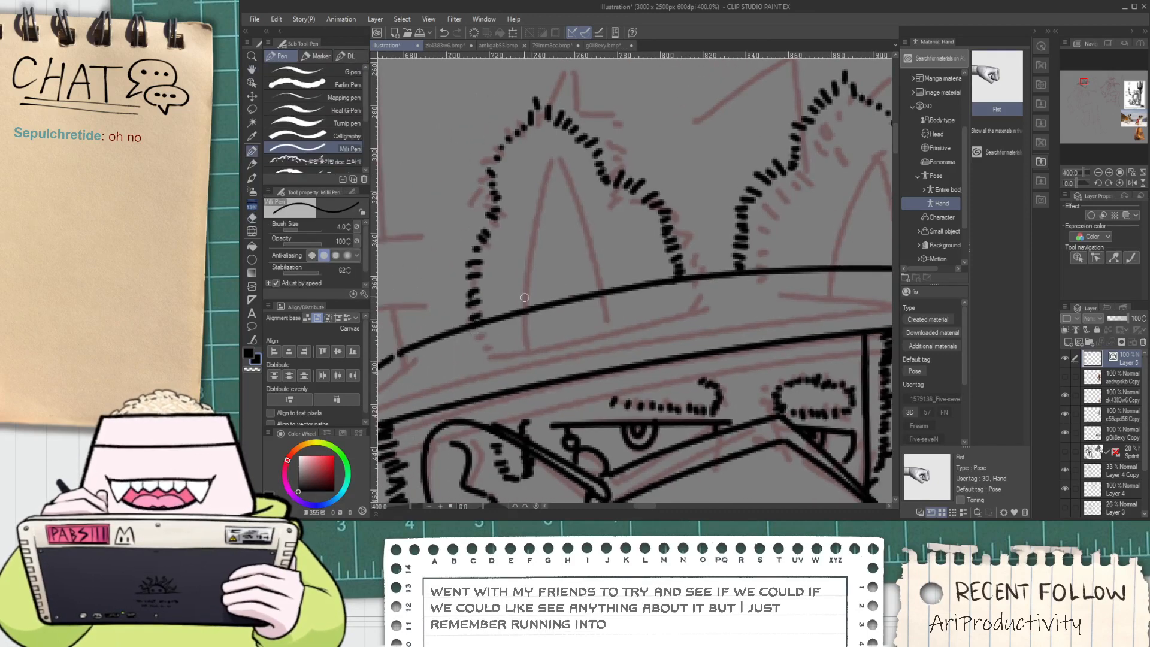
{"action": "mouse_move", "coordinate": [543, 168]}
{"action": "left_mouse_down"}
{"action": "mouse_move", "coordinate": [518, 308]}
{"action": "mouse_move", "coordinate": [550, 160]}
{"action": "mouse_move", "coordinate": [626, 286]}
{"action": "left_mouse_up"}
{"action": "key", "text": "ctrl+z"}
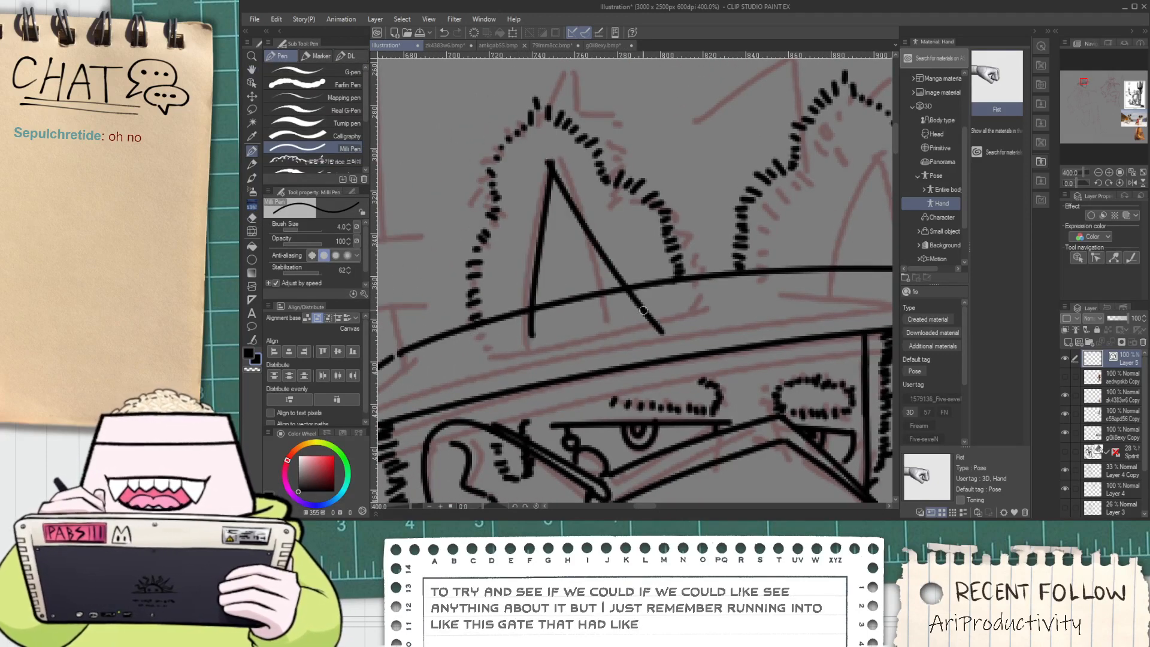
{"action": "key", "text": "e"}
{"action": "scroll", "coordinate": [549, 166], "scroll_direction": "up", "scroll_amount": 1}
{"action": "left_click", "coordinate": [550, 158]}
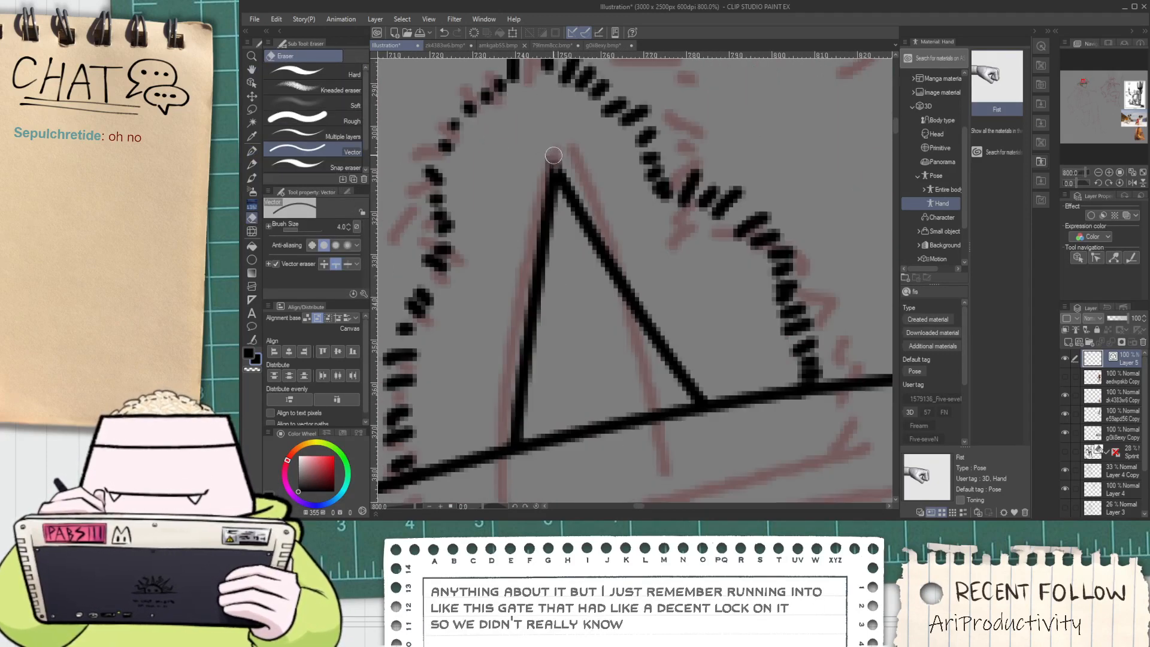
Ink a matching triangular inner ear inside the far ear's fuzz and trim its overshooting line ends
{"action": "scroll", "coordinate": [557, 170], "scroll_direction": "down", "scroll_amount": 2}
{"action": "left_click_drag", "start_coordinate": [717, 175], "coordinate": [612, 203]}
{"action": "scroll", "coordinate": [612, 203], "scroll_direction": "up", "scroll_amount": 1}
{"action": "key", "text": "p"}
{"action": "mouse_move", "coordinate": [525, 320]}
{"action": "left_mouse_down"}
{"action": "mouse_move", "coordinate": [552, 213]}
{"action": "mouse_move", "coordinate": [585, 196]}
{"action": "mouse_move", "coordinate": [611, 316]}
{"action": "left_mouse_up"}
{"action": "key", "text": "e"}
{"action": "scroll", "coordinate": [586, 173], "scroll_direction": "up", "scroll_amount": 2}
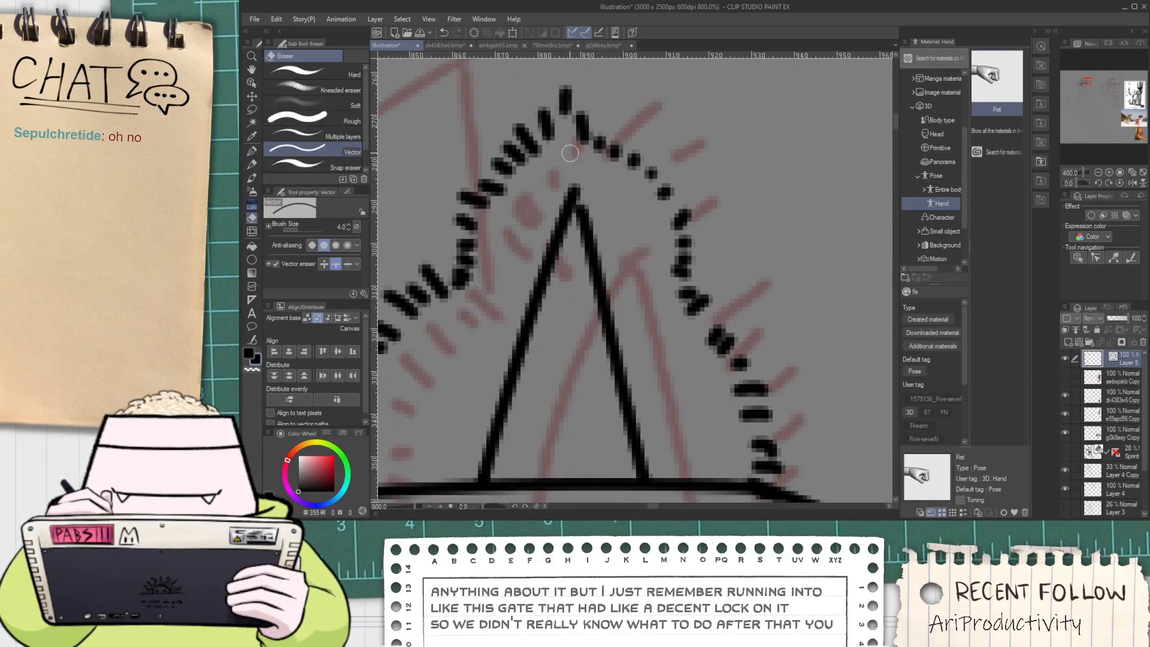
Check the inked head against the whole sketch and examine the sketched cactus arm above the hat's near side up close
{"action": "key", "text": "p"}
{"action": "scroll", "coordinate": [586, 198], "scroll_direction": "down", "scroll_amount": 7}
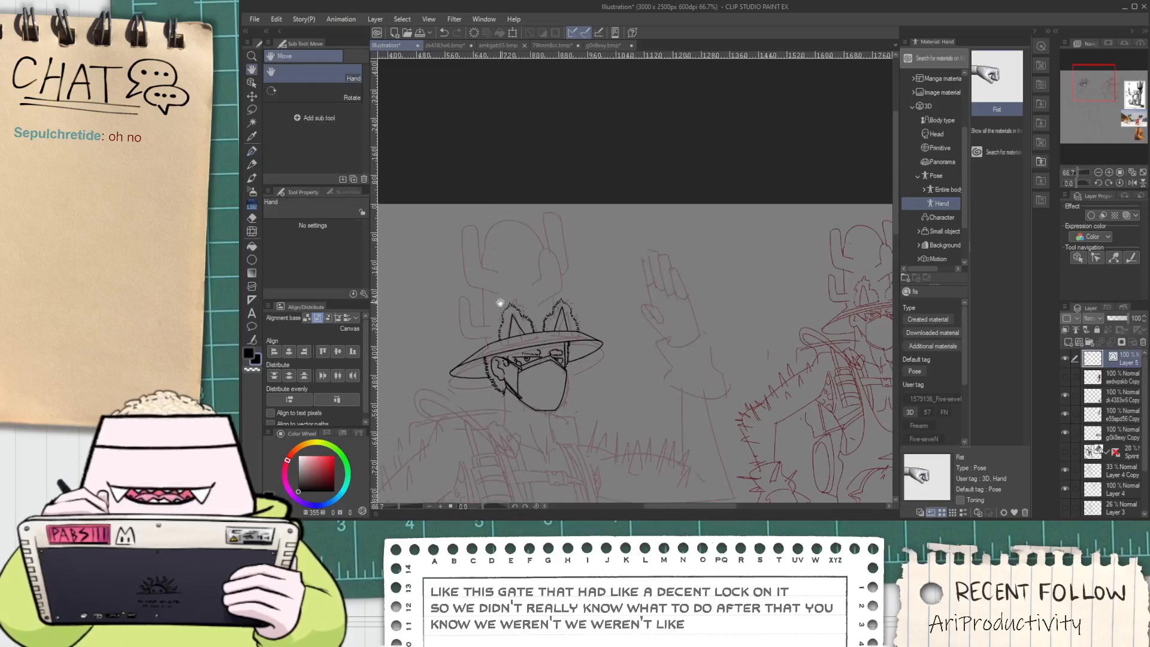
{"action": "scroll", "coordinate": [465, 356], "scroll_direction": "up", "scroll_amount": 5}
{"action": "key", "text": "space"}
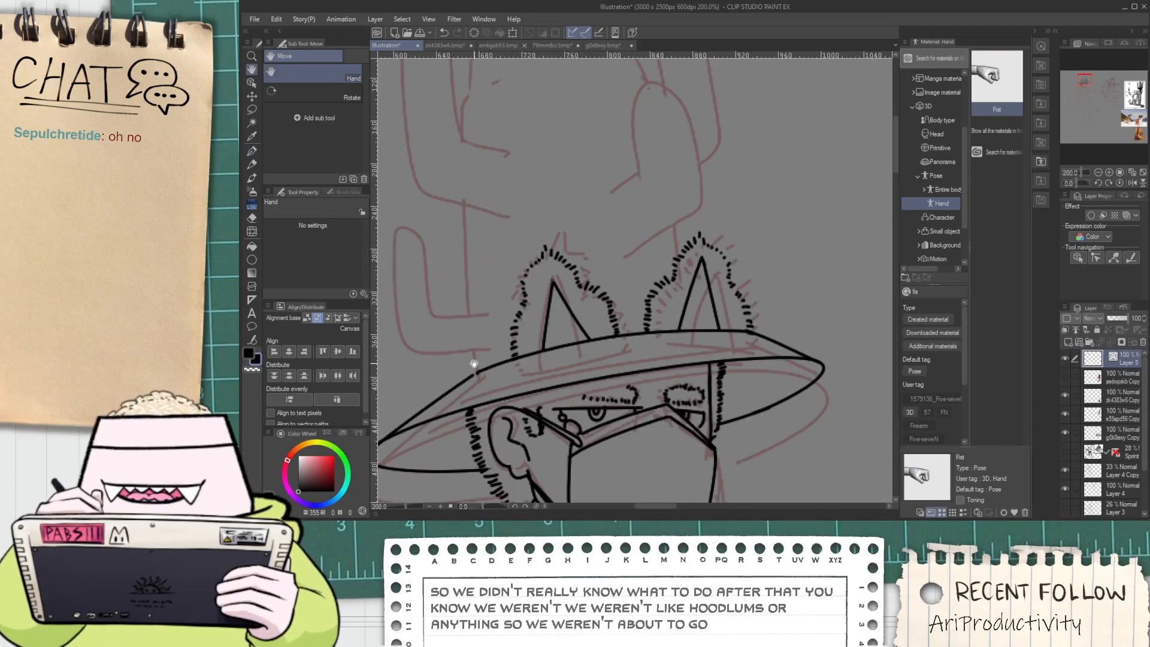
{"action": "left_click_drag", "start_coordinate": [465, 359], "coordinate": [498, 405]}
{"action": "scroll", "coordinate": [423, 351], "scroll_direction": "up", "scroll_amount": 2}
{"action": "left_click_drag", "start_coordinate": [432, 376], "coordinate": [475, 345]}
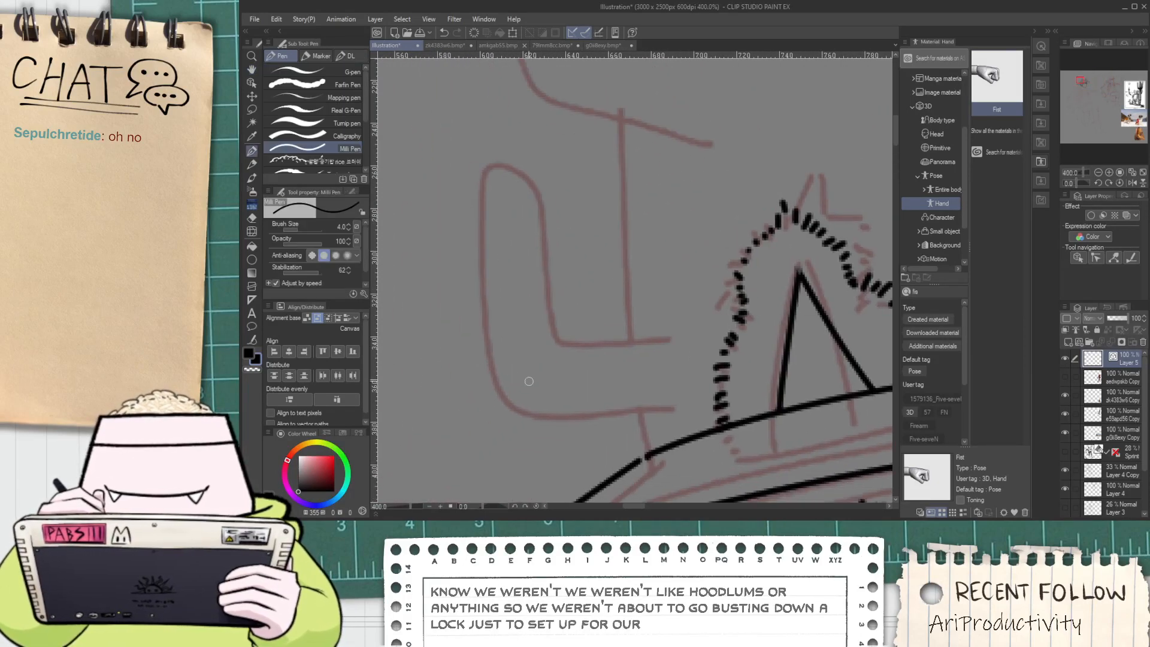
Ink the lower bent cactus arm above the hat brim in black, offset slightly outward from the red sketch
{"action": "mouse_move", "coordinate": [671, 405]}
{"action": "left_mouse_down"}
{"action": "mouse_move", "coordinate": [479, 400]}
{"action": "mouse_move", "coordinate": [438, 221]}
{"action": "mouse_move", "coordinate": [506, 160]}
{"action": "mouse_move", "coordinate": [565, 227]}
{"action": "mouse_move", "coordinate": [592, 322]}
{"action": "mouse_move", "coordinate": [700, 297]}
{"action": "left_mouse_up"}
{"action": "scroll", "coordinate": [636, 432], "scroll_direction": "down", "scroll_amount": 2}
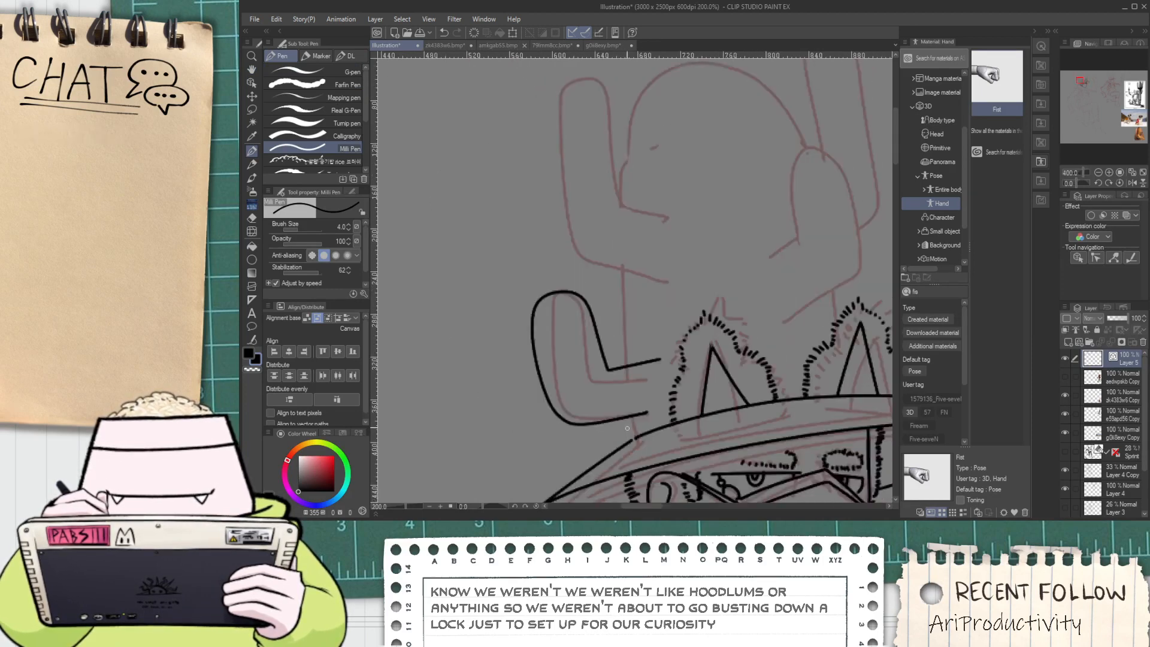
{"action": "scroll", "coordinate": [637, 432], "scroll_direction": "down", "scroll_amount": 1}
Ink the tall domed cactus body rising from the hat brim as one continuous arch behind the animal ears
{"action": "left_click_drag", "start_coordinate": [576, 433], "coordinate": [552, 268]}
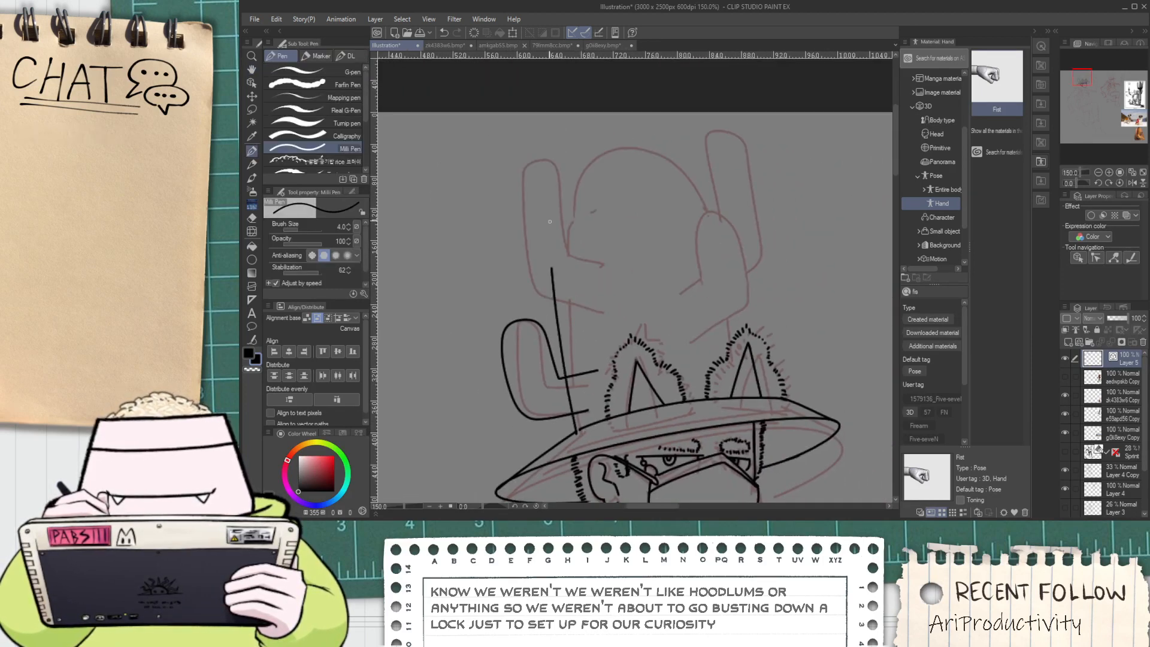
{"action": "key", "text": "ctrl+z"}
{"action": "mouse_move", "coordinate": [576, 433]}
{"action": "left_mouse_down"}
{"action": "mouse_move", "coordinate": [566, 320]}
{"action": "mouse_move", "coordinate": [681, 185]}
{"action": "mouse_move", "coordinate": [695, 347]}
{"action": "left_mouse_up"}
{"action": "key", "text": "ctrl+z"}
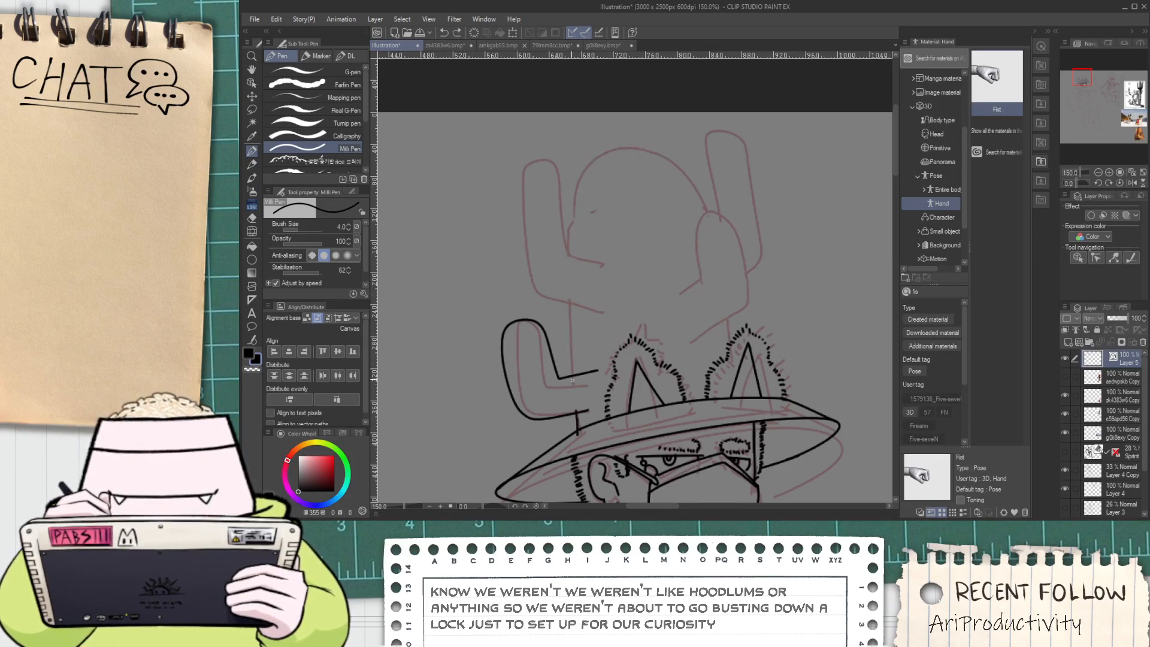
{"action": "mouse_move", "coordinate": [576, 412]}
{"action": "left_mouse_down"}
{"action": "mouse_move", "coordinate": [610, 157]}
{"action": "mouse_move", "coordinate": [741, 379]}
{"action": "left_mouse_up"}
Delete the part of the cactus body line that overlaps the furry ear on the far side of the hat
{"action": "scroll", "coordinate": [742, 365], "scroll_direction": "up", "scroll_amount": 4}
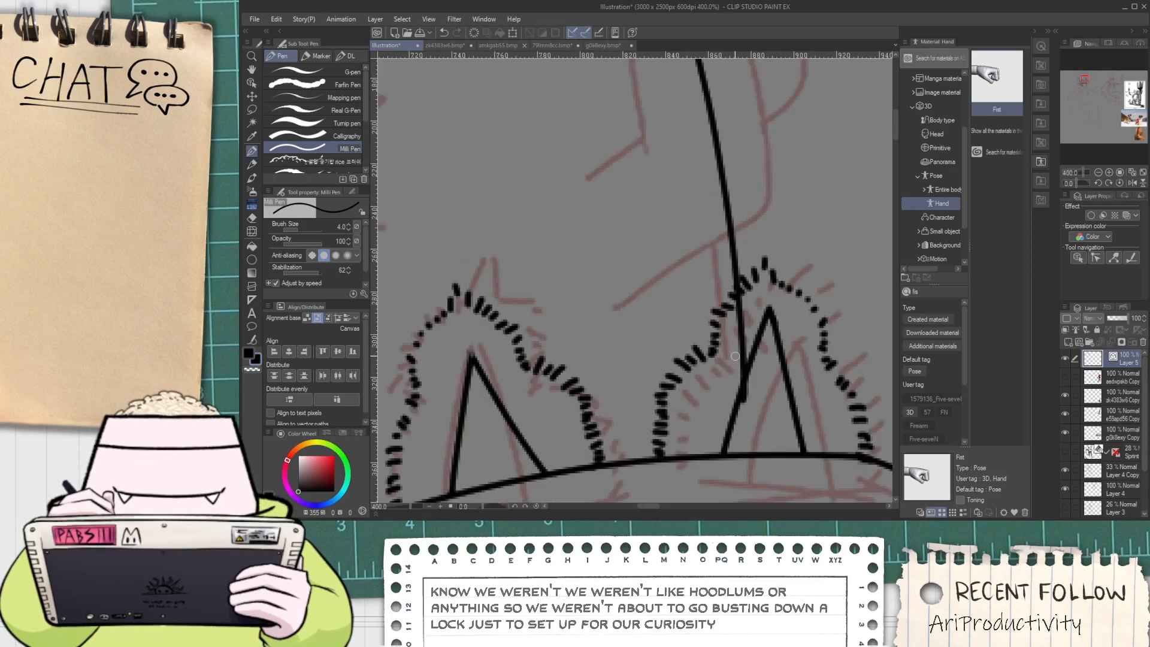
{"action": "key", "text": "o"}
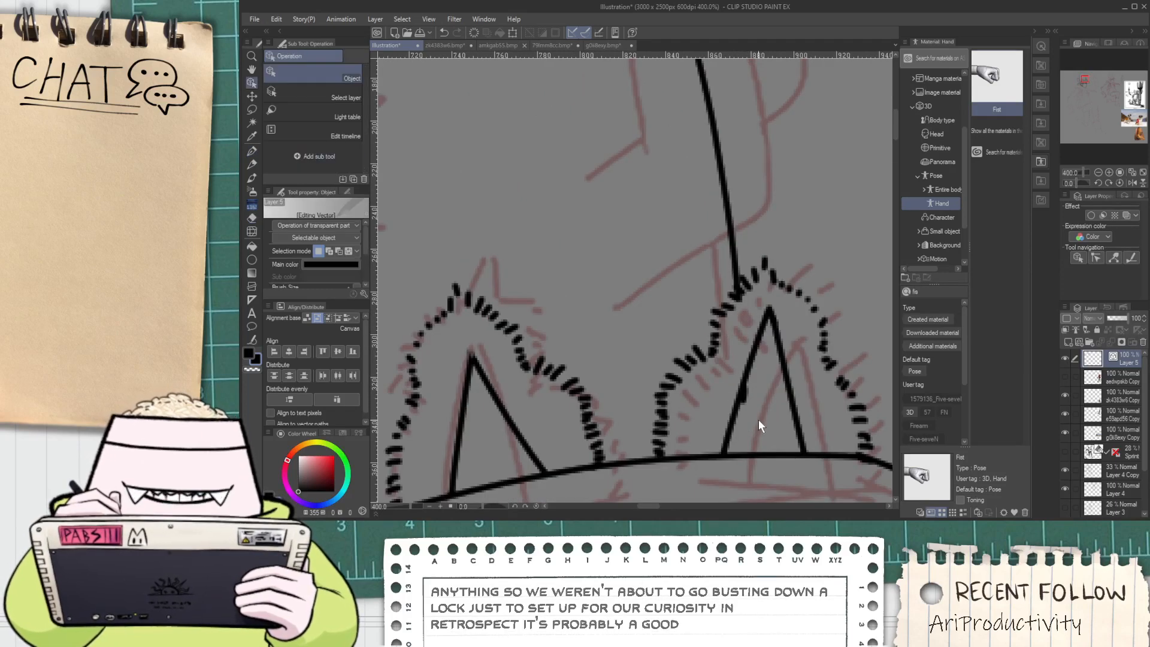
{"action": "left_click", "coordinate": [747, 407]}
{"action": "key", "text": "Delete"}
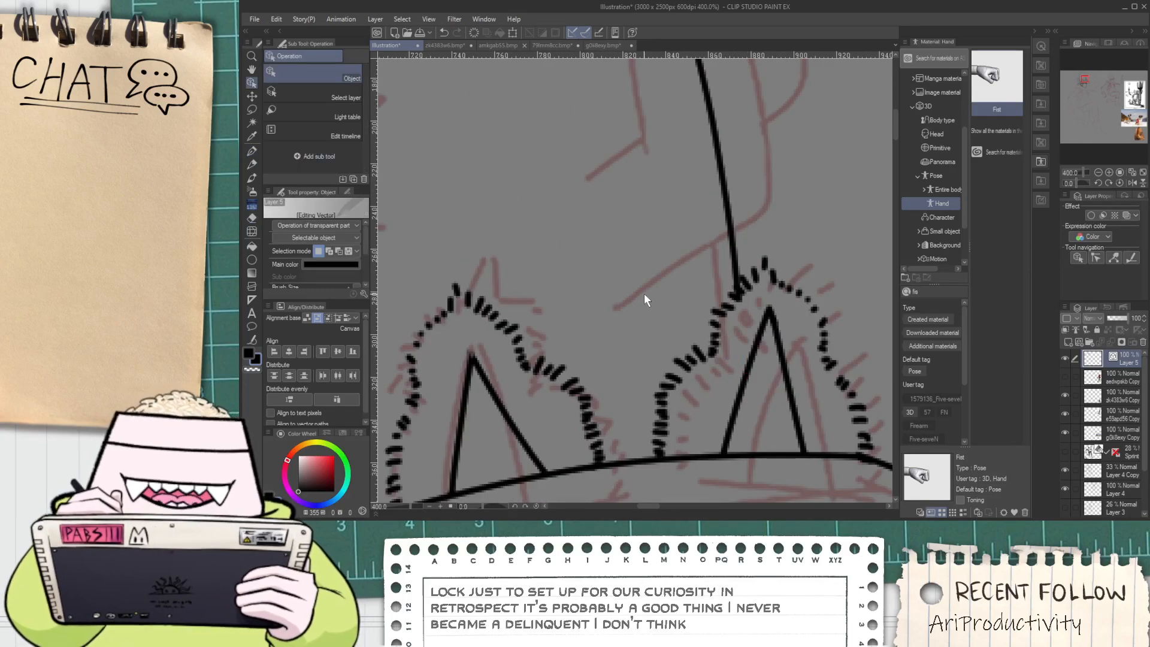
Erase the piece of the cactus body line crossing the lower bent arm with the Vector eraser
{"action": "scroll", "coordinate": [655, 308], "scroll_direction": "down", "scroll_amount": 3}
{"action": "left_click_drag", "start_coordinate": [583, 336], "coordinate": [633, 307]}
{"action": "key", "text": "e"}
{"action": "scroll", "coordinate": [585, 372], "scroll_direction": "up", "scroll_amount": 3}
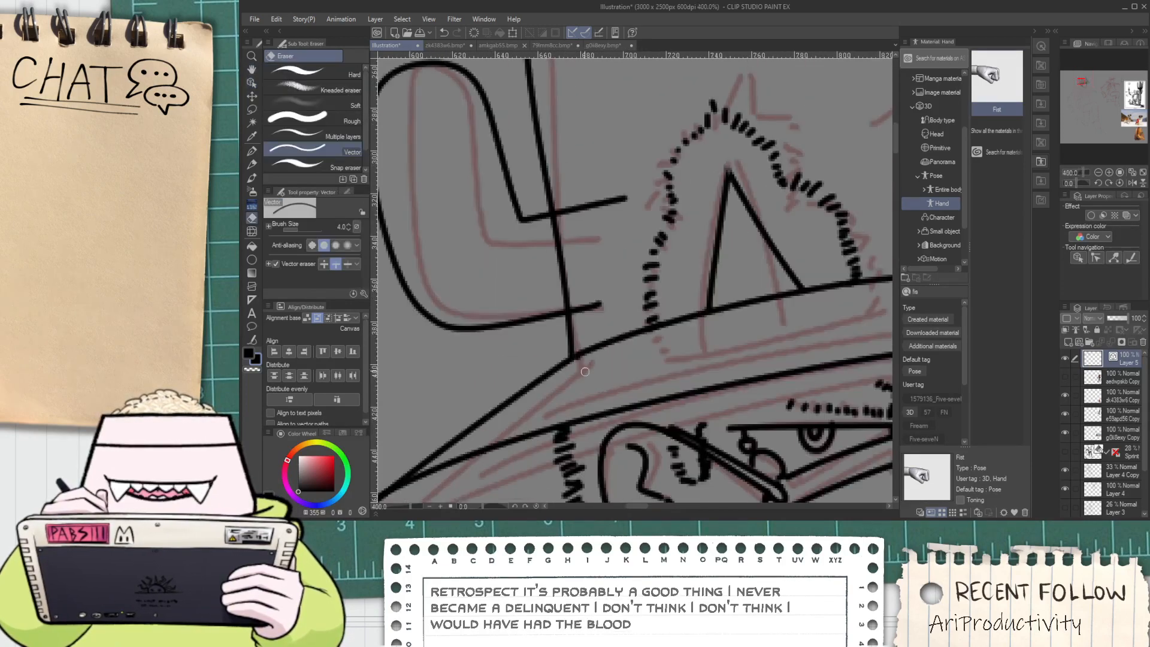
{"action": "left_click_drag", "start_coordinate": [554, 267], "coordinate": [580, 270]}
{"action": "scroll", "coordinate": [577, 286], "scroll_direction": "down", "scroll_amount": 3}
Ink the upper cactus arm above the lower bent one and remove the body line running through it
{"action": "left_click_drag", "start_coordinate": [593, 180], "coordinate": [555, 327]}
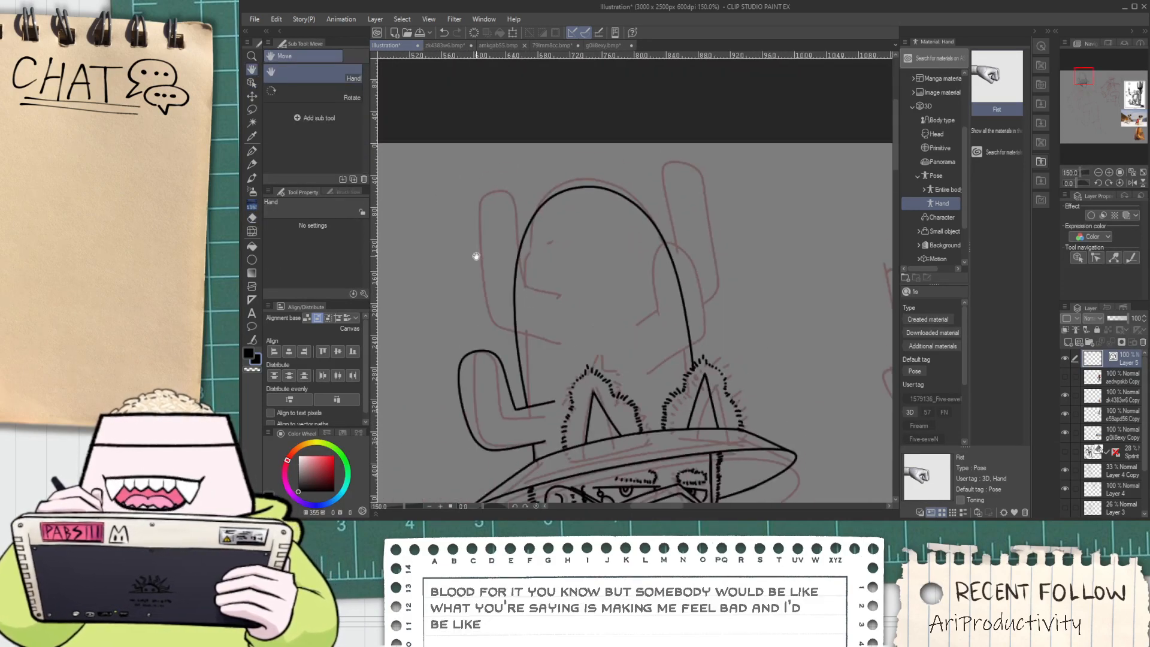
{"action": "scroll", "coordinate": [494, 281], "scroll_direction": "up", "scroll_amount": 1}
{"action": "key", "text": "p"}
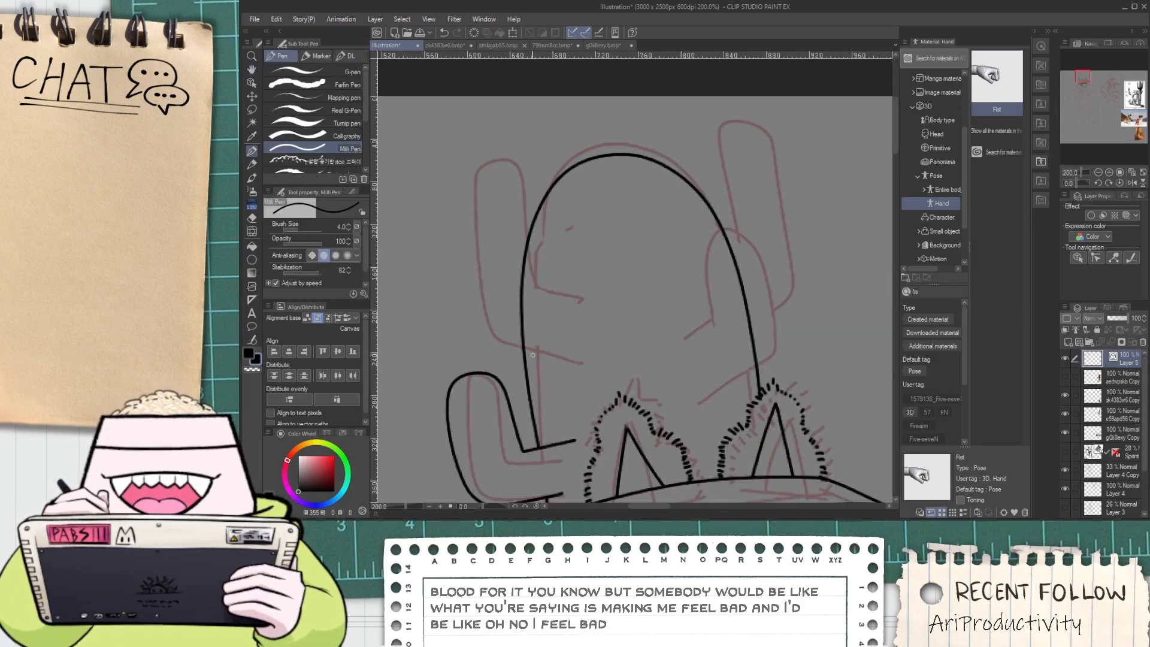
{"action": "mouse_move", "coordinate": [562, 355]}
{"action": "left_mouse_down"}
{"action": "mouse_move", "coordinate": [473, 344]}
{"action": "mouse_move", "coordinate": [436, 228]}
{"action": "left_mouse_up"}
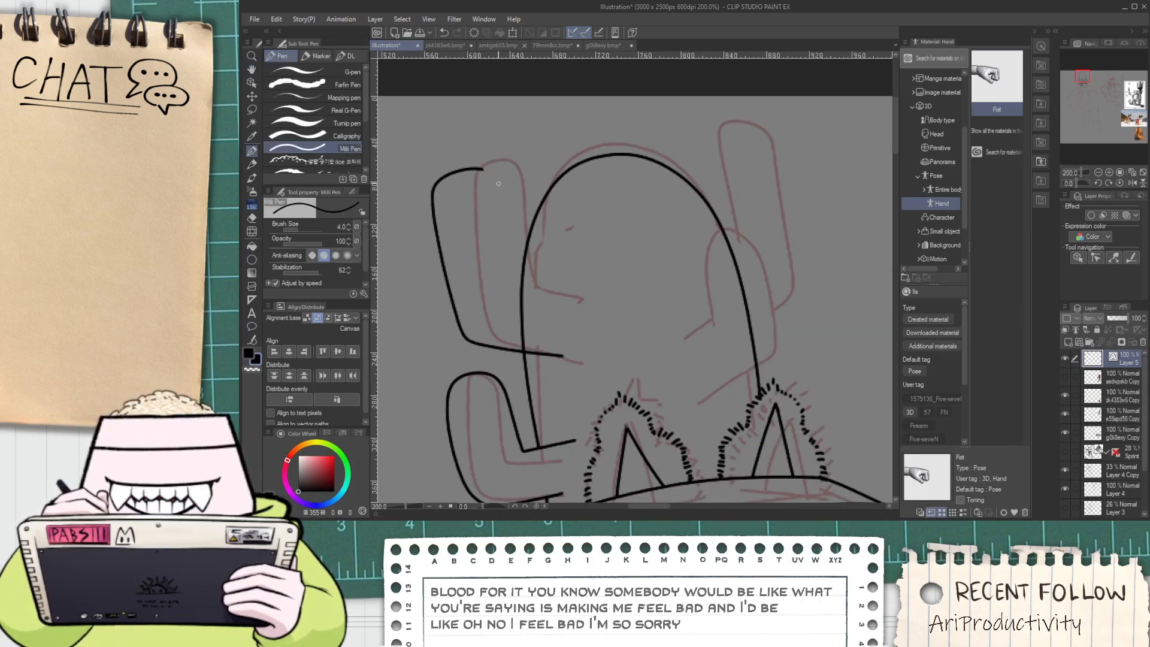
{"action": "key", "text": "ctrl+z"}
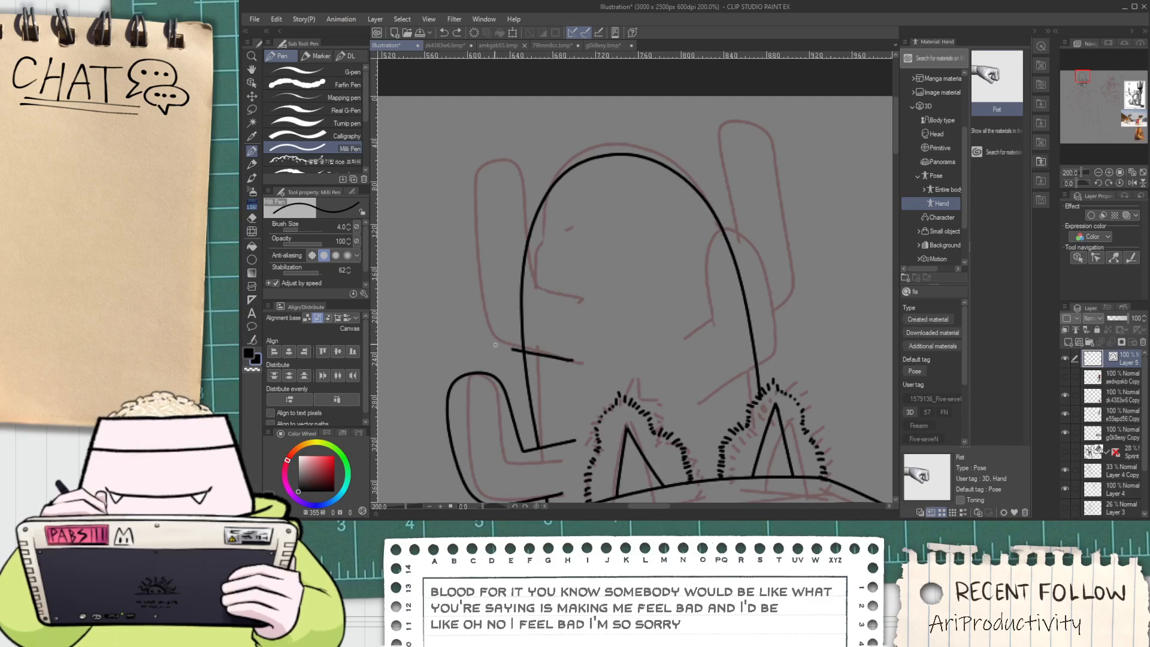
{"action": "left_click_drag", "start_coordinate": [496, 345], "coordinate": [453, 196]}
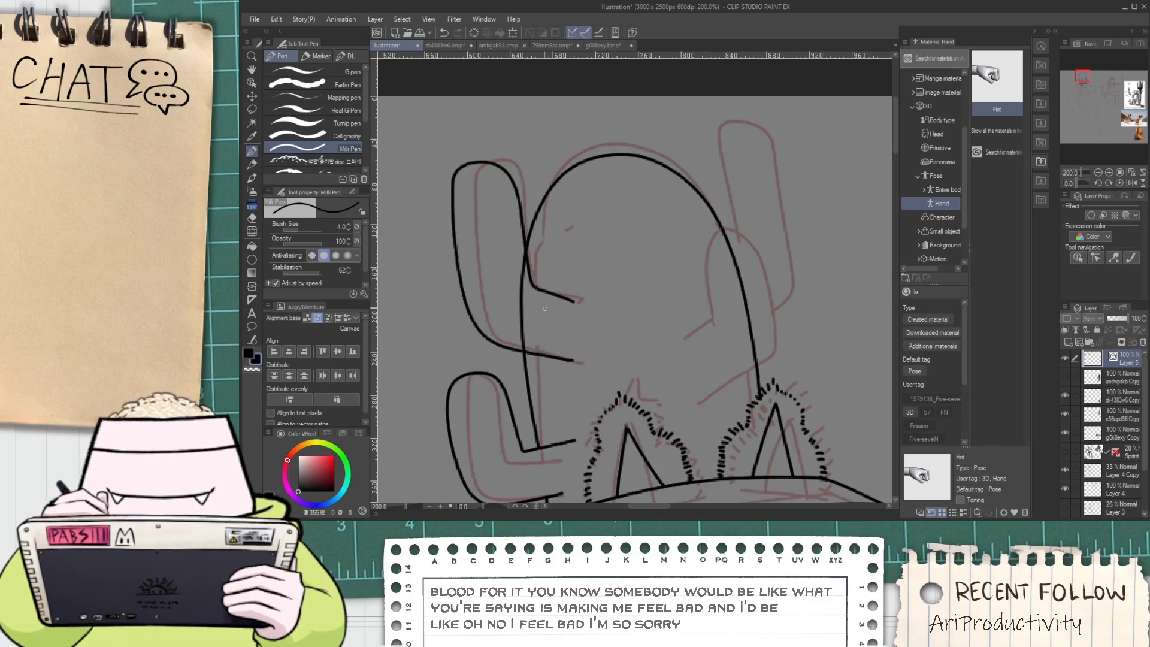
{"action": "left_click", "coordinate": [522, 309]}
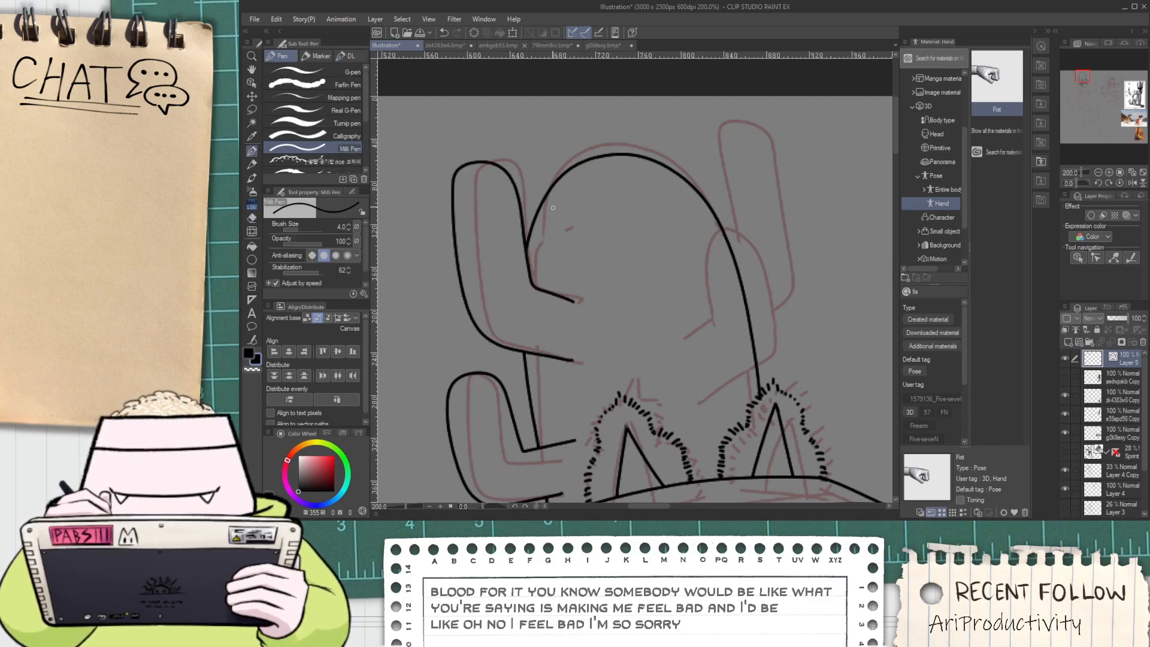
Draw a small flower with four pointed petals on top of the cactus dome using the Milli Pen
{"action": "key", "text": "ctrl+z"}
{"action": "key", "text": "ctrl+plus"}
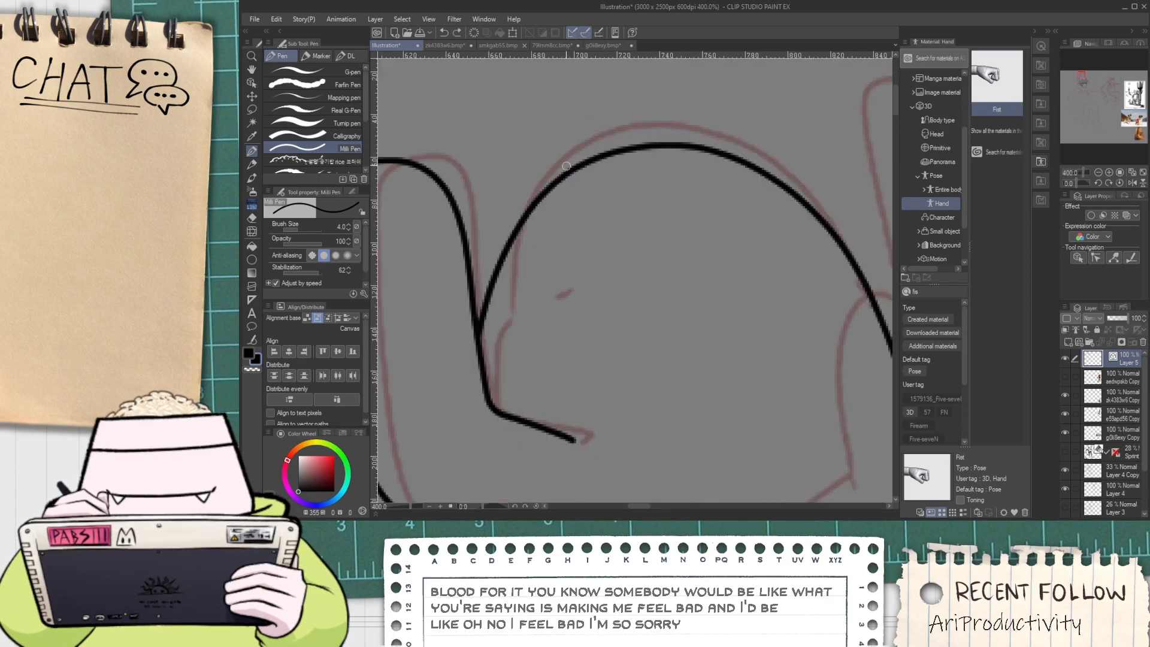
{"action": "mouse_move", "coordinate": [572, 172]}
{"action": "left_mouse_down"}
{"action": "mouse_move", "coordinate": [523, 151]}
{"action": "mouse_move", "coordinate": [584, 149]}
{"action": "left_mouse_up"}
{"action": "mouse_move", "coordinate": [616, 140]}
{"action": "left_mouse_down"}
{"action": "mouse_move", "coordinate": [650, 95]}
{"action": "mouse_move", "coordinate": [715, 109]}
{"action": "mouse_move", "coordinate": [695, 144]}
{"action": "left_mouse_up"}
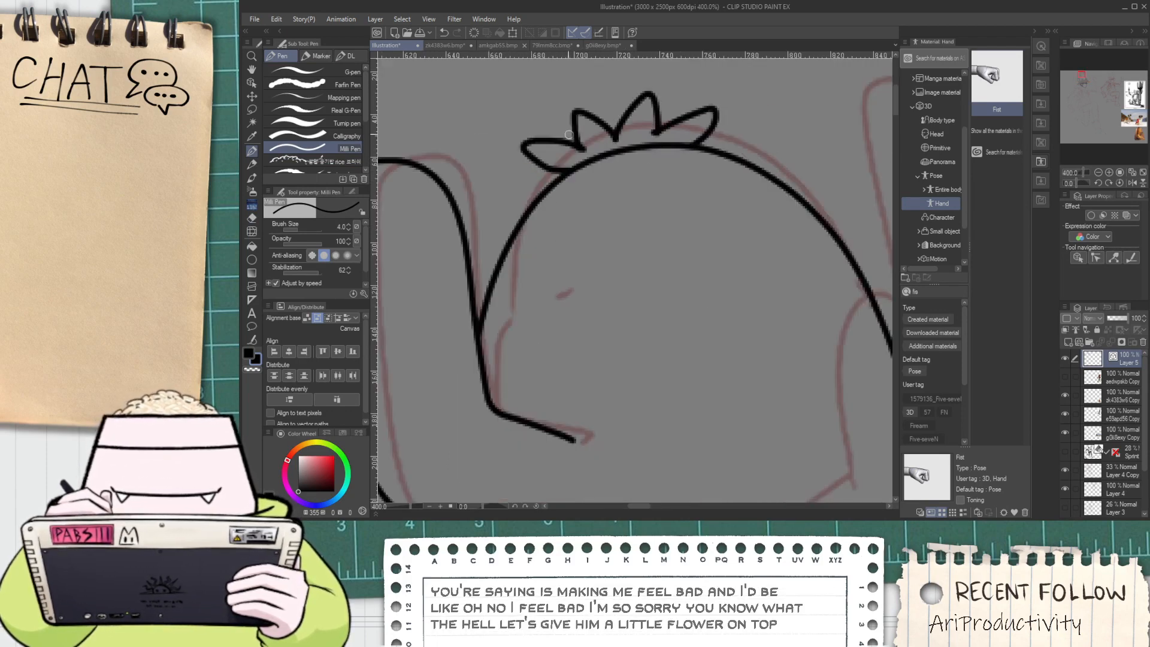
Ink the front cactus arm on the opposite side of the dome and erase the body line passing through it
{"action": "scroll", "coordinate": [598, 140], "scroll_direction": "down", "scroll_amount": 3}
{"action": "left_click_drag", "start_coordinate": [681, 302], "coordinate": [587, 305]}
{"action": "scroll", "coordinate": [587, 306], "scroll_direction": "up", "scroll_amount": 1}
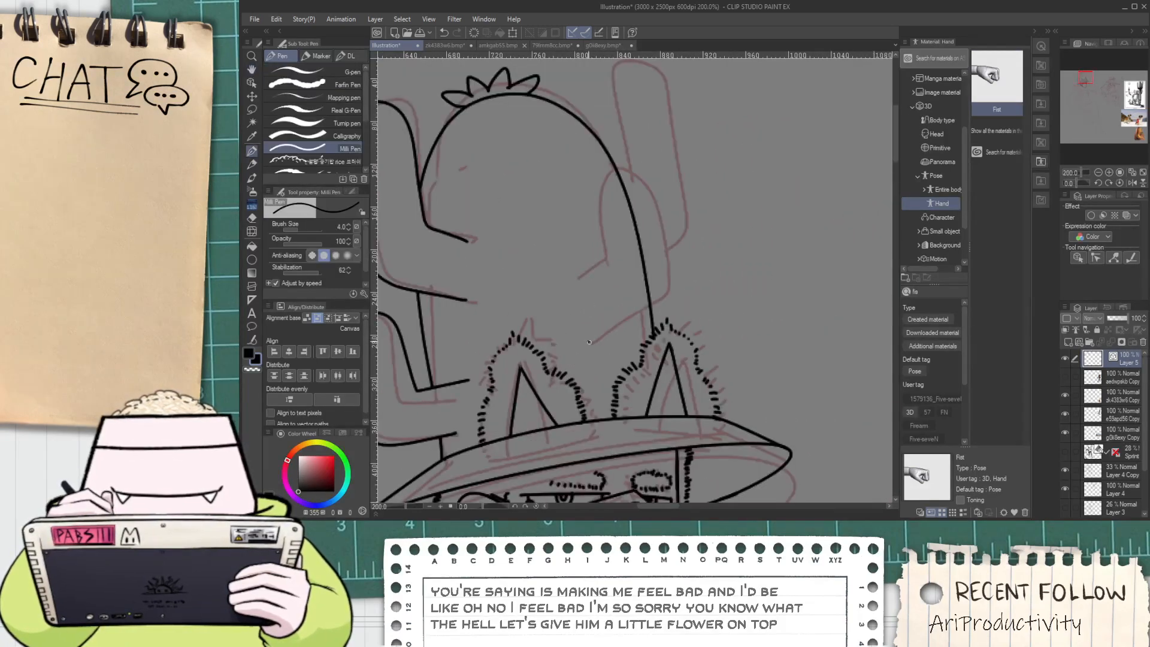
{"action": "left_click_drag", "start_coordinate": [689, 284], "coordinate": [639, 161]}
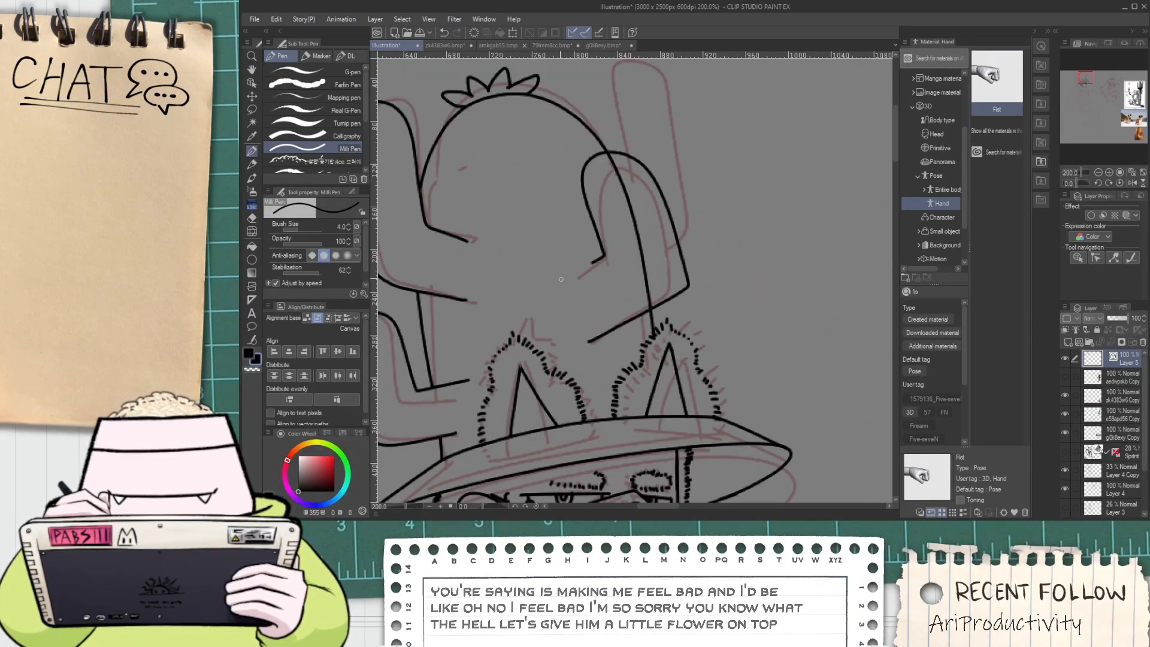
{"action": "key", "text": "e"}
{"action": "left_click_drag", "start_coordinate": [627, 285], "coordinate": [659, 276]}
Ink the taller cactus arm behind the front one, ready to trim its overlapping ends with the Vector eraser
{"action": "key", "text": "p"}
{"action": "scroll", "coordinate": [629, 265], "scroll_direction": "up", "scroll_amount": 3}
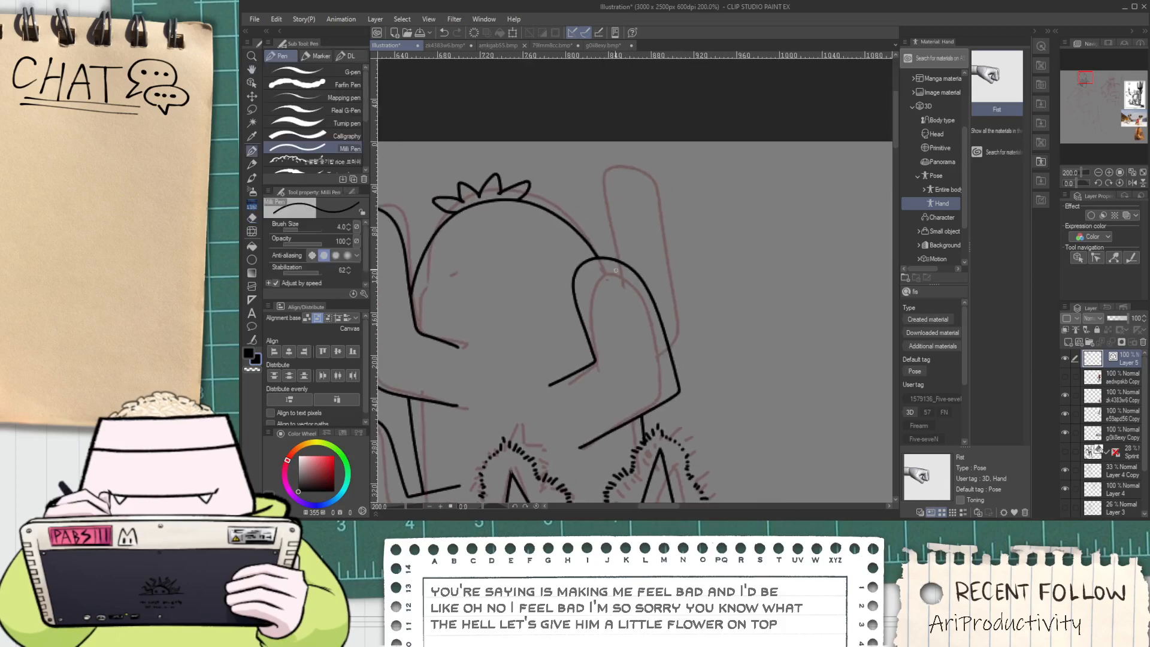
{"action": "key", "text": "ctrl+z"}
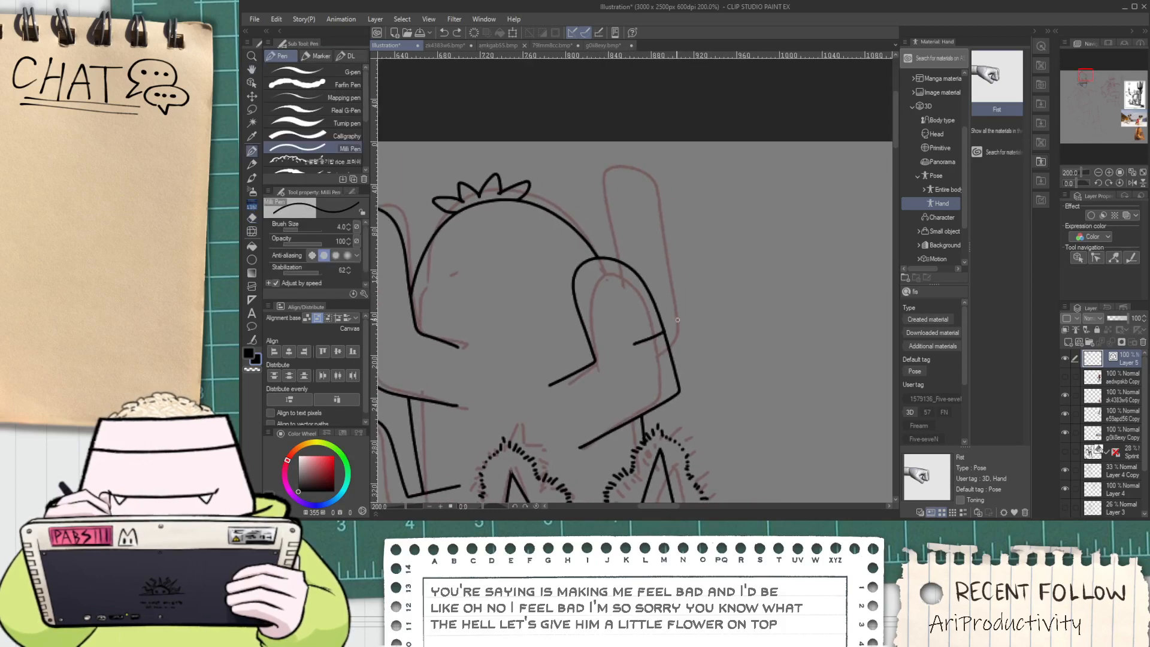
{"action": "mouse_move", "coordinate": [678, 320]}
{"action": "left_mouse_down"}
{"action": "mouse_move", "coordinate": [664, 223]}
{"action": "mouse_move", "coordinate": [641, 181]}
{"action": "left_mouse_up"}
{"action": "key", "text": "e"}
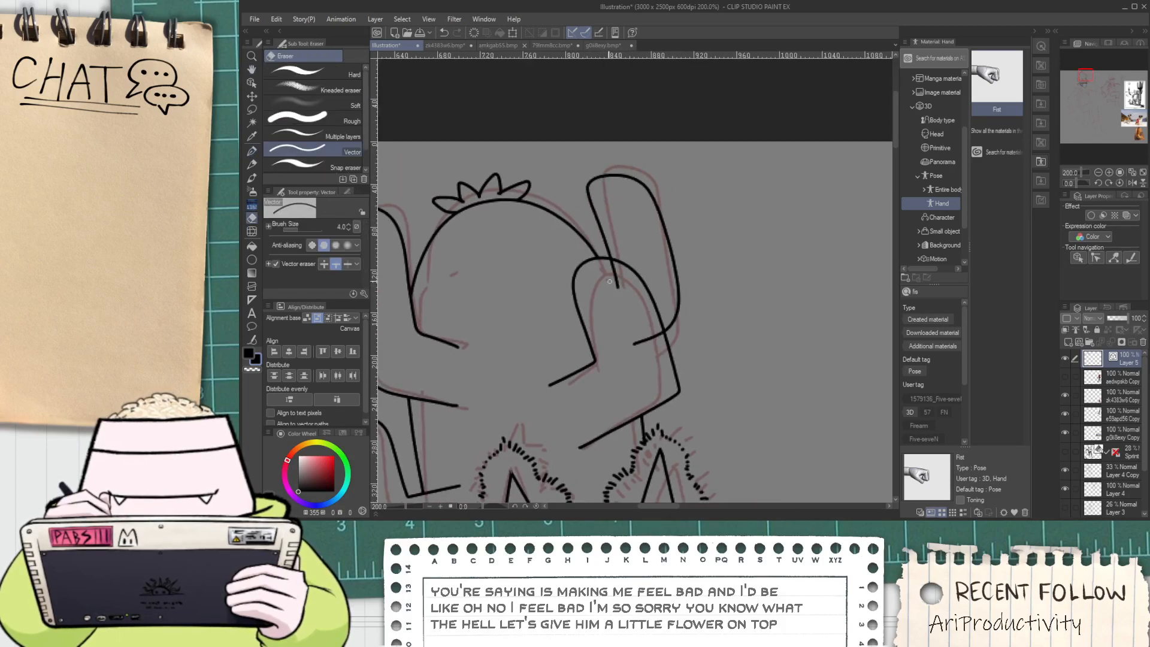
Ink the front neck line curving down from beneath the face mask to the collar
{"action": "scroll", "coordinate": [646, 338], "scroll_direction": "down", "scroll_amount": 4}
{"action": "key", "text": "space"}
{"action": "left_click_drag", "start_coordinate": [647, 403], "coordinate": [600, 260]}
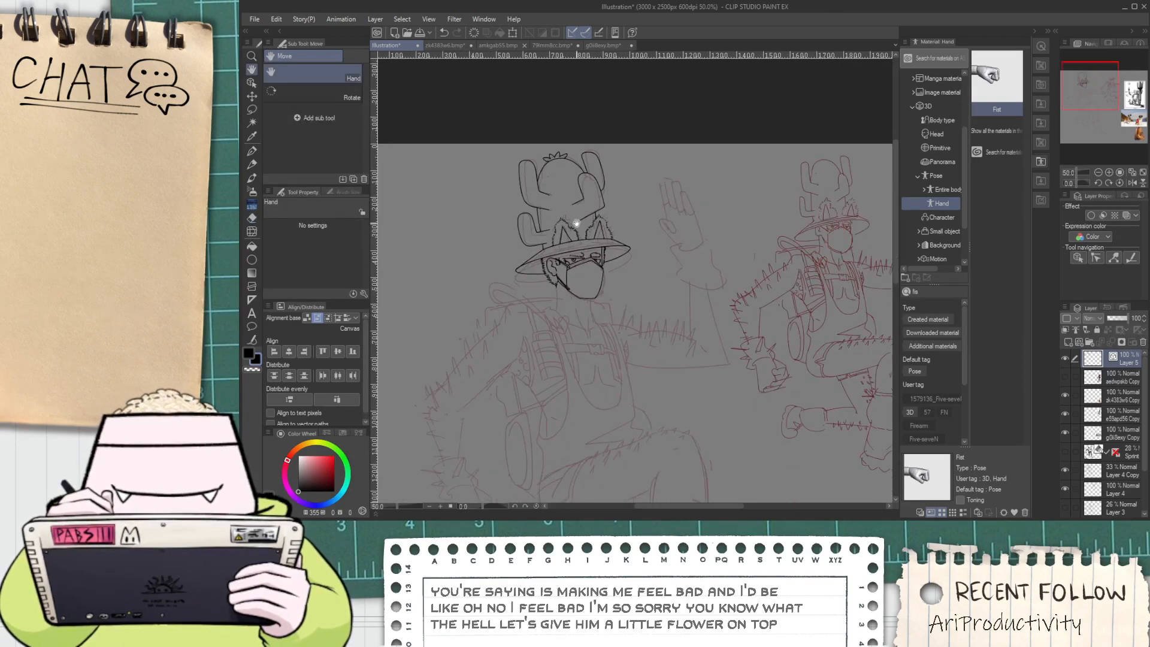
{"action": "scroll", "coordinate": [585, 272], "scroll_direction": "up", "scroll_amount": 5}
{"action": "key", "text": "p"}
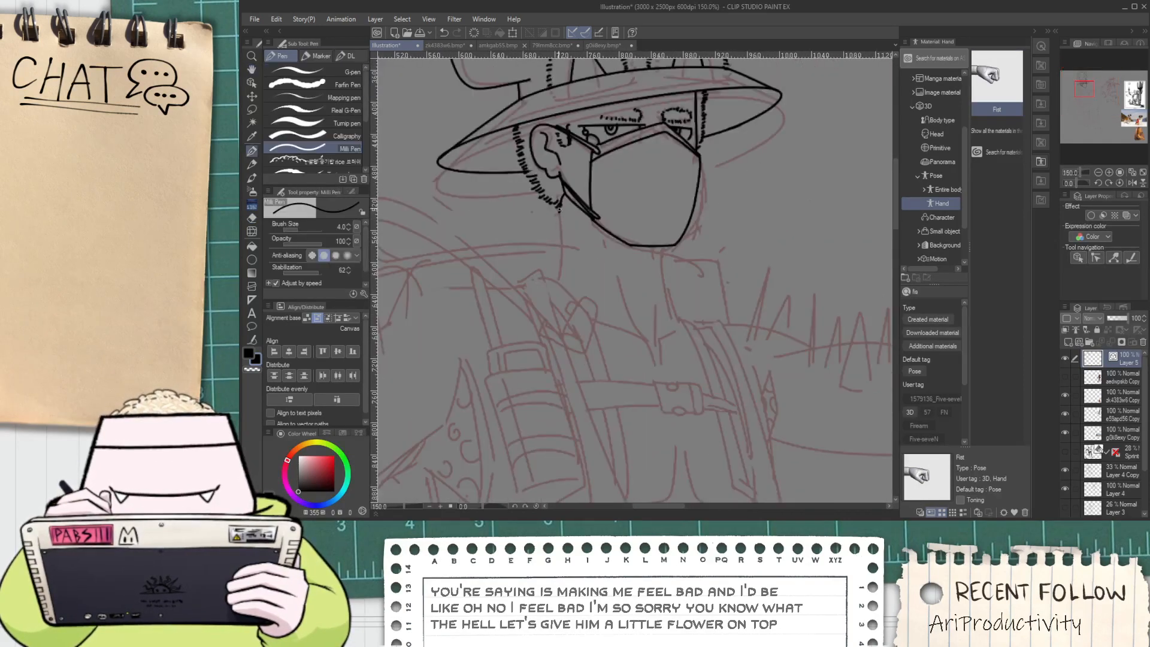
{"action": "key", "text": "ctrl+z"}
{"action": "left_click_drag", "start_coordinate": [559, 208], "coordinate": [554, 302]}
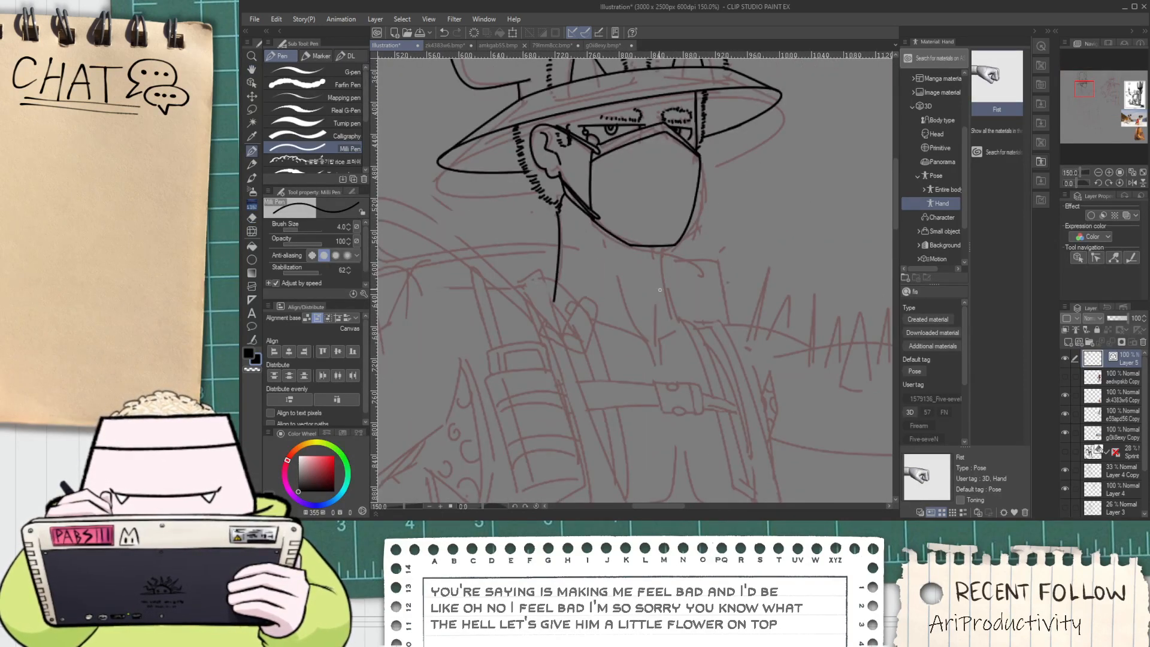
{"action": "key", "text": "ctrl+z"}
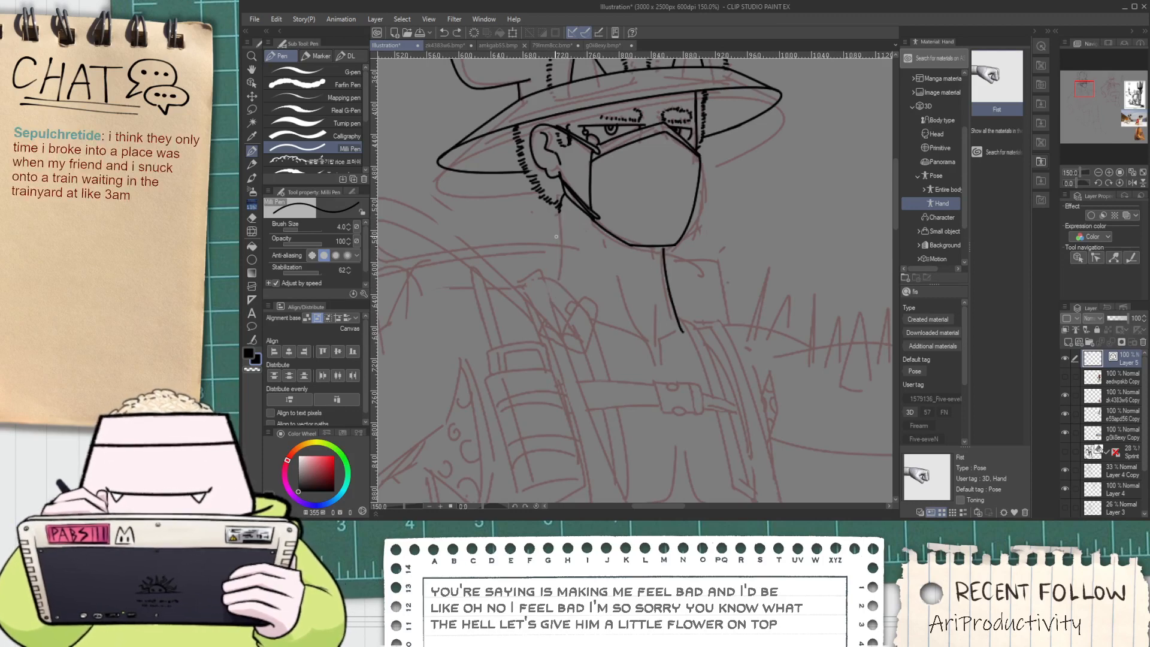
Ink the back neck line from the hair below the ear down to the shoulder
{"action": "left_click_drag", "start_coordinate": [556, 236], "coordinate": [588, 234]}
{"action": "scroll", "coordinate": [587, 235], "scroll_direction": "up", "scroll_amount": 1}
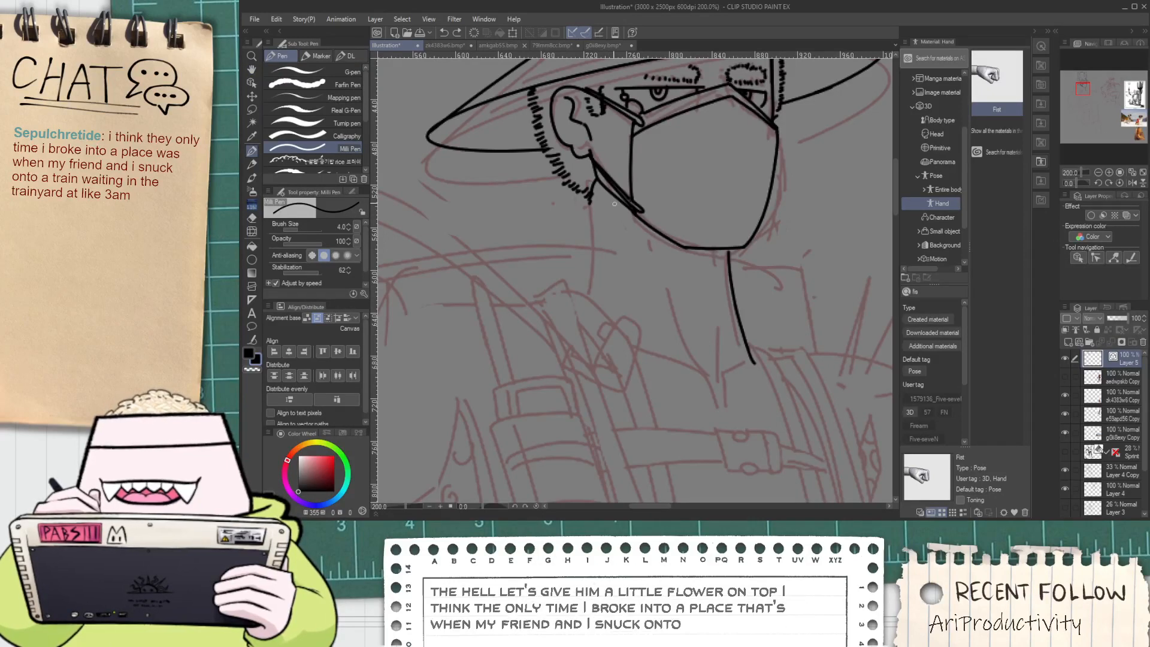
{"action": "left_click_drag", "start_coordinate": [591, 194], "coordinate": [590, 333]}
{"action": "key", "text": "ctrl+z"}
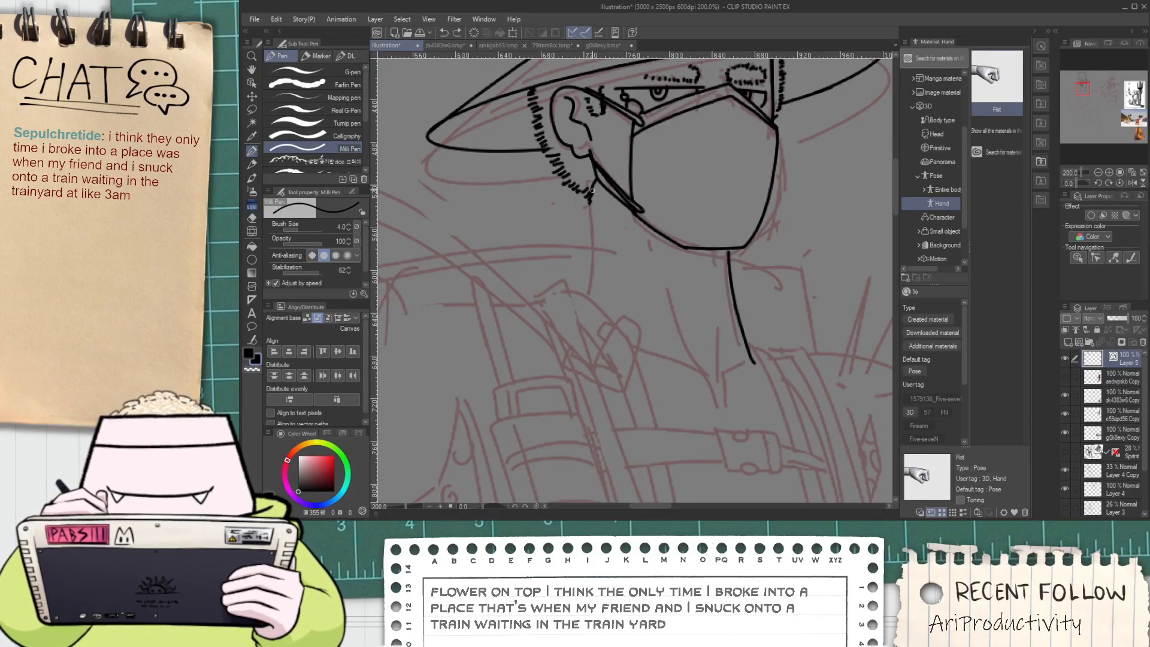
{"action": "left_click_drag", "start_coordinate": [590, 200], "coordinate": [591, 258]}
{"action": "mouse_move", "coordinate": [584, 309]}
{"action": "left_mouse_down"}
{"action": "mouse_move", "coordinate": [629, 329]}
{"action": "mouse_move", "coordinate": [594, 334]}
{"action": "left_mouse_up"}
Ink the outer edge of the looped strap, arching from behind the shoulder down across the chest
{"action": "scroll", "coordinate": [595, 302], "scroll_direction": "down", "scroll_amount": 1}
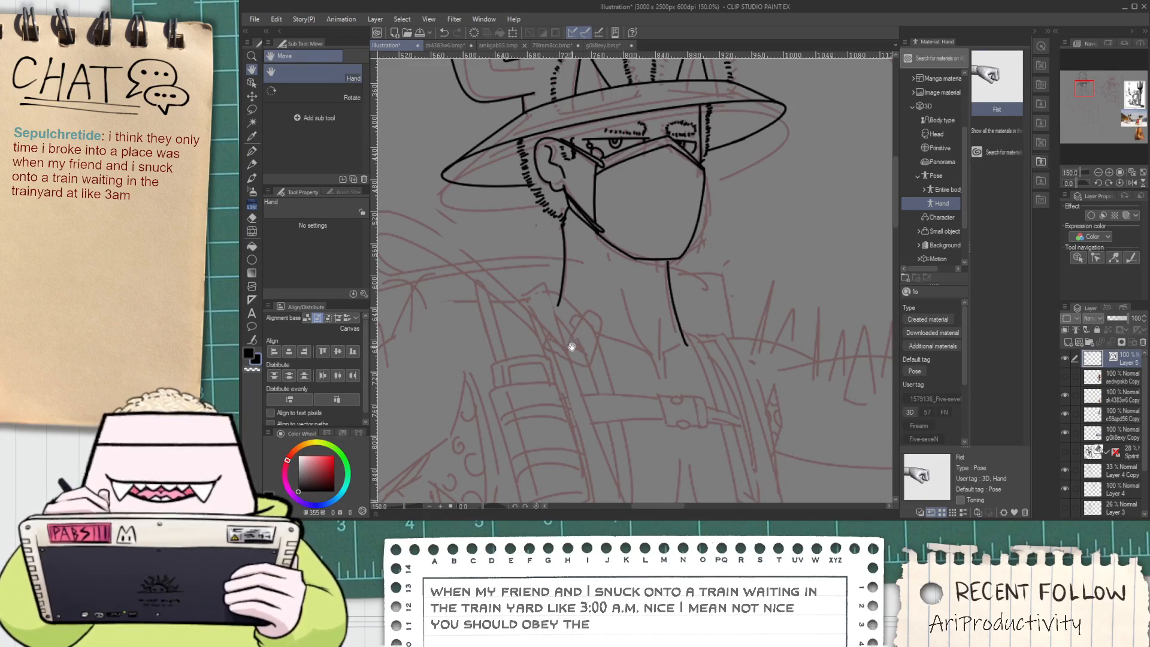
{"action": "scroll", "coordinate": [570, 348], "scroll_direction": "down", "scroll_amount": 1}
{"action": "left_click_drag", "start_coordinate": [583, 450], "coordinate": [586, 405]}
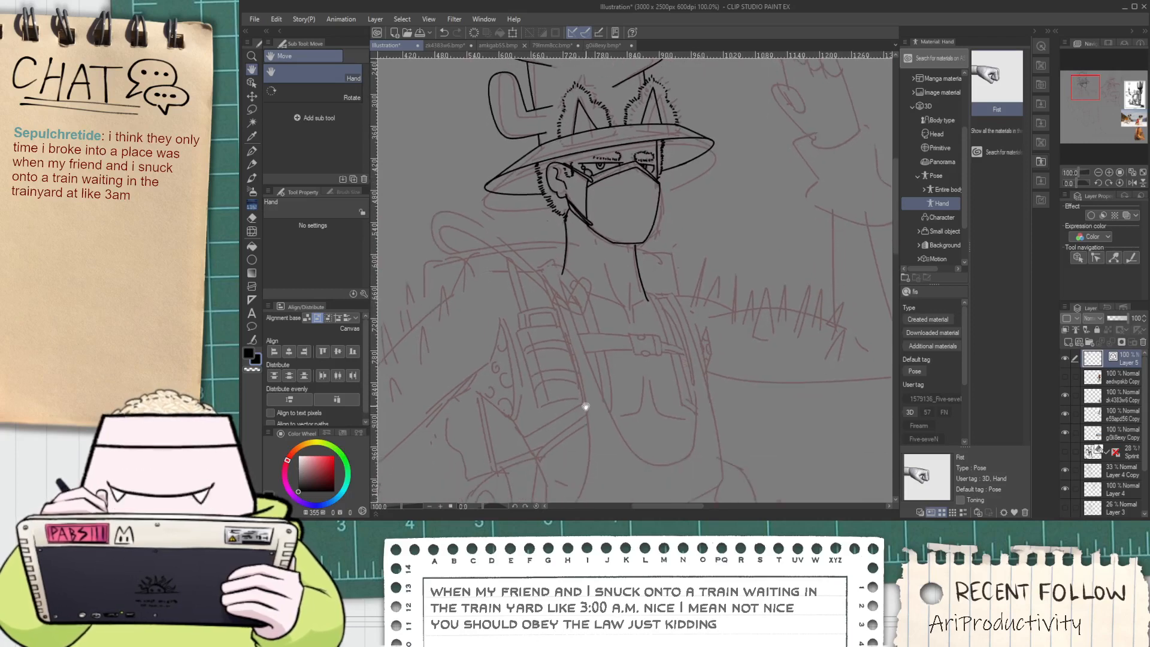
{"action": "left_click_drag", "start_coordinate": [549, 345], "coordinate": [617, 360]}
{"action": "scroll", "coordinate": [532, 263], "scroll_direction": "up", "scroll_amount": 2}
{"action": "key", "text": "p"}
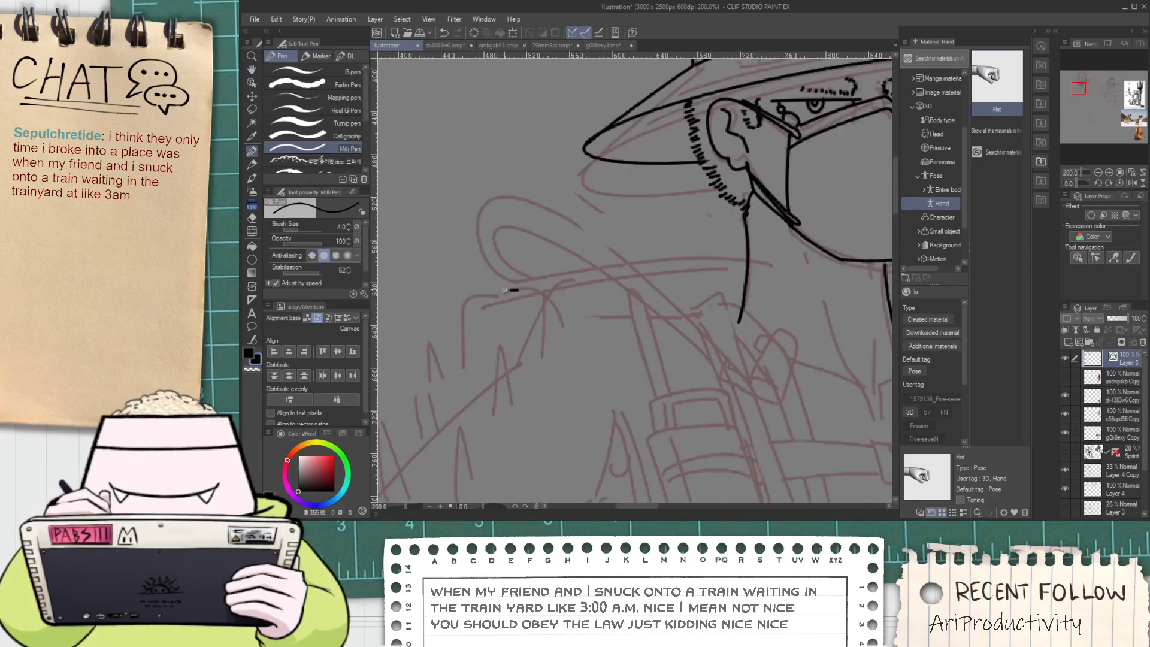
{"action": "mouse_move", "coordinate": [504, 289]}
{"action": "left_mouse_down"}
{"action": "mouse_move", "coordinate": [797, 336]}
{"action": "mouse_move", "coordinate": [822, 369]}
{"action": "left_mouse_up"}
{"action": "key", "text": "ctrl+z"}
{"action": "mouse_move", "coordinate": [515, 302]}
{"action": "left_mouse_down"}
{"action": "mouse_move", "coordinate": [671, 244]}
{"action": "mouse_move", "coordinate": [823, 414]}
{"action": "left_mouse_up"}
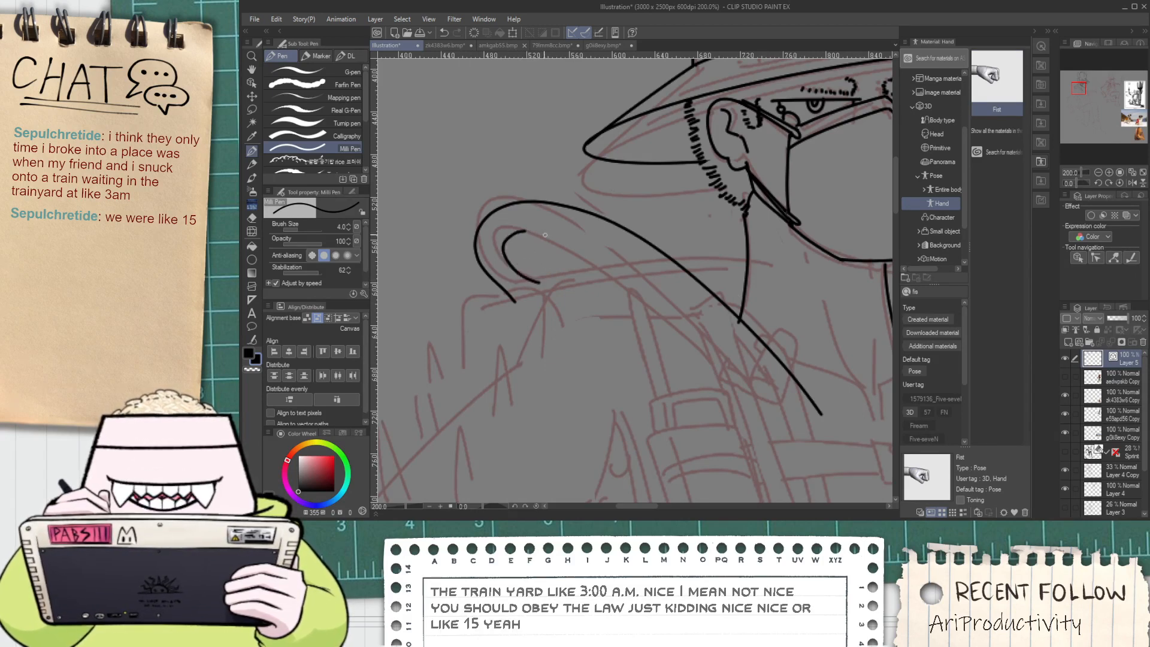
{"action": "left_click_drag", "start_coordinate": [506, 232], "coordinate": [745, 343]}
{"action": "key", "text": "ctrl+z"}
{"action": "key", "text": "ctrl+z"}
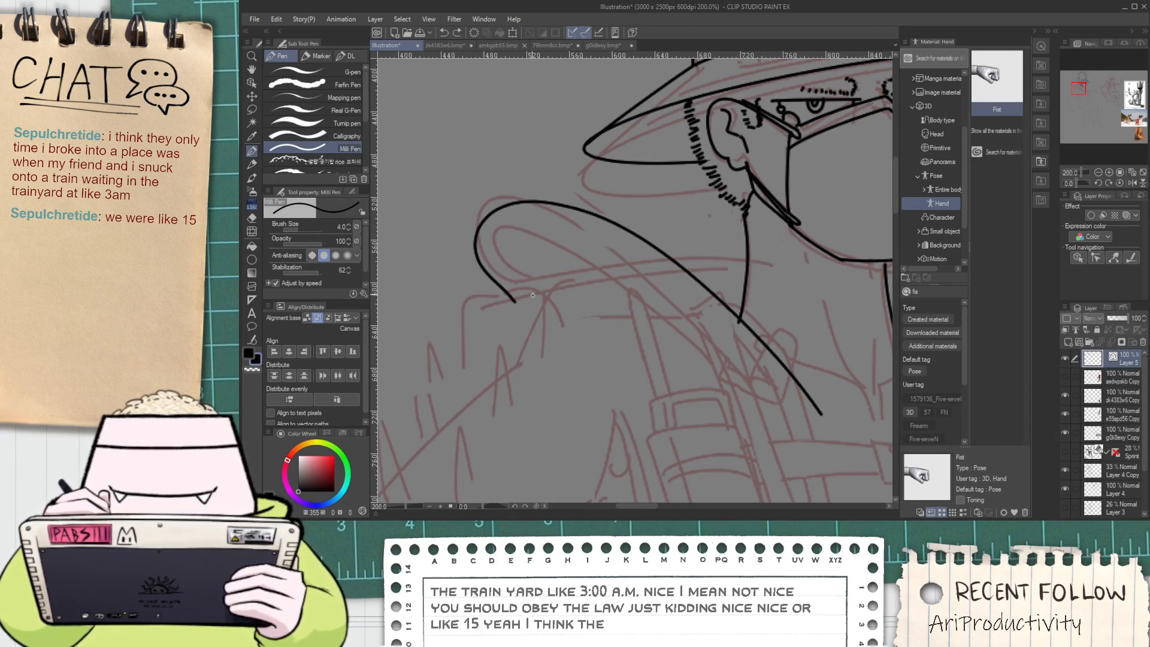
{"action": "mouse_move", "coordinate": [539, 293]}
{"action": "left_mouse_down"}
{"action": "mouse_move", "coordinate": [517, 237]}
{"action": "mouse_move", "coordinate": [584, 265]}
{"action": "mouse_move", "coordinate": [541, 223]}
{"action": "mouse_move", "coordinate": [592, 244]}
{"action": "left_mouse_up"}
{"action": "key", "text": "ctrl+z"}
{"action": "key", "text": "ctrl+z"}
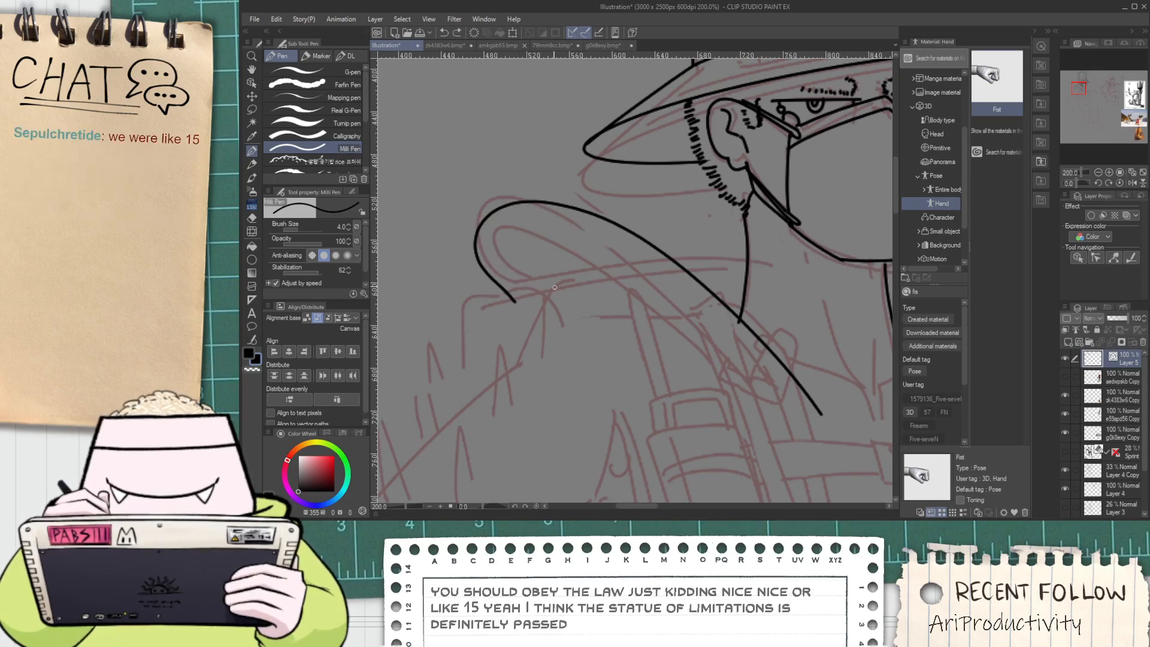
Ink the short inner curve at the looped end of the strap behind the shoulder
{"action": "mouse_move", "coordinate": [527, 292]}
{"action": "left_mouse_down"}
{"action": "mouse_move", "coordinate": [491, 236]}
{"action": "mouse_move", "coordinate": [563, 250]}
{"action": "mouse_move", "coordinate": [506, 266]}
{"action": "mouse_move", "coordinate": [554, 216]}
{"action": "mouse_move", "coordinate": [572, 256]}
{"action": "mouse_move", "coordinate": [531, 291]}
{"action": "mouse_move", "coordinate": [518, 217]}
{"action": "mouse_move", "coordinate": [590, 237]}
{"action": "left_mouse_up"}
{"action": "key", "text": "ctrl+z"}
{"action": "key", "text": "ctrl+z"}
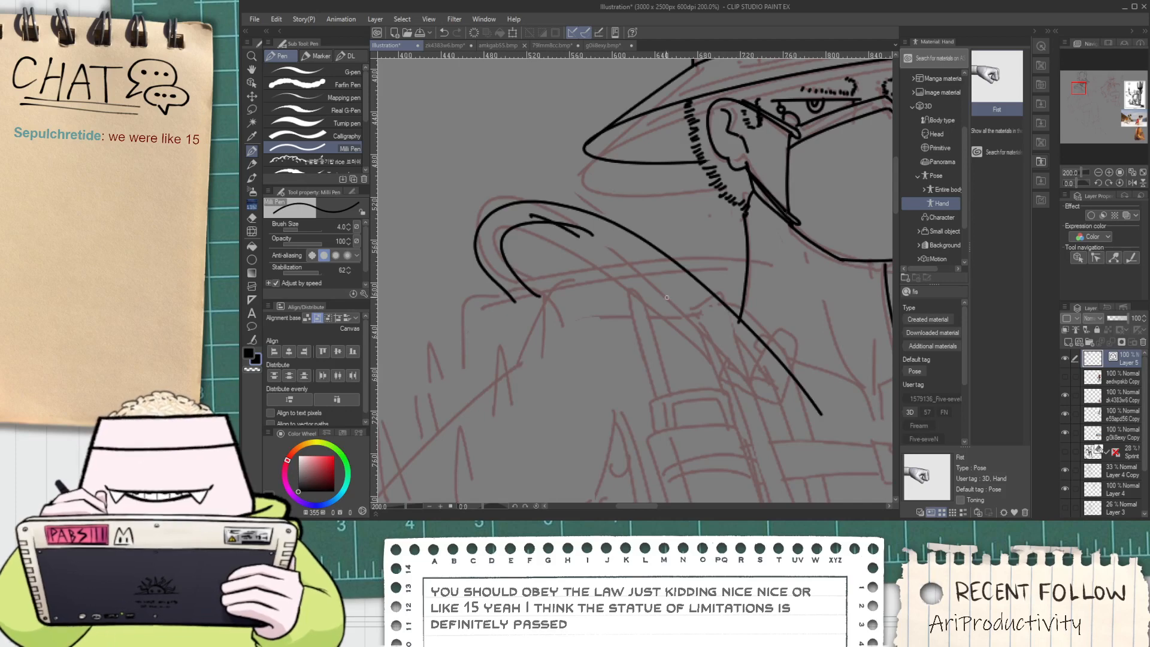
{"action": "key", "text": "ctrl+z"}
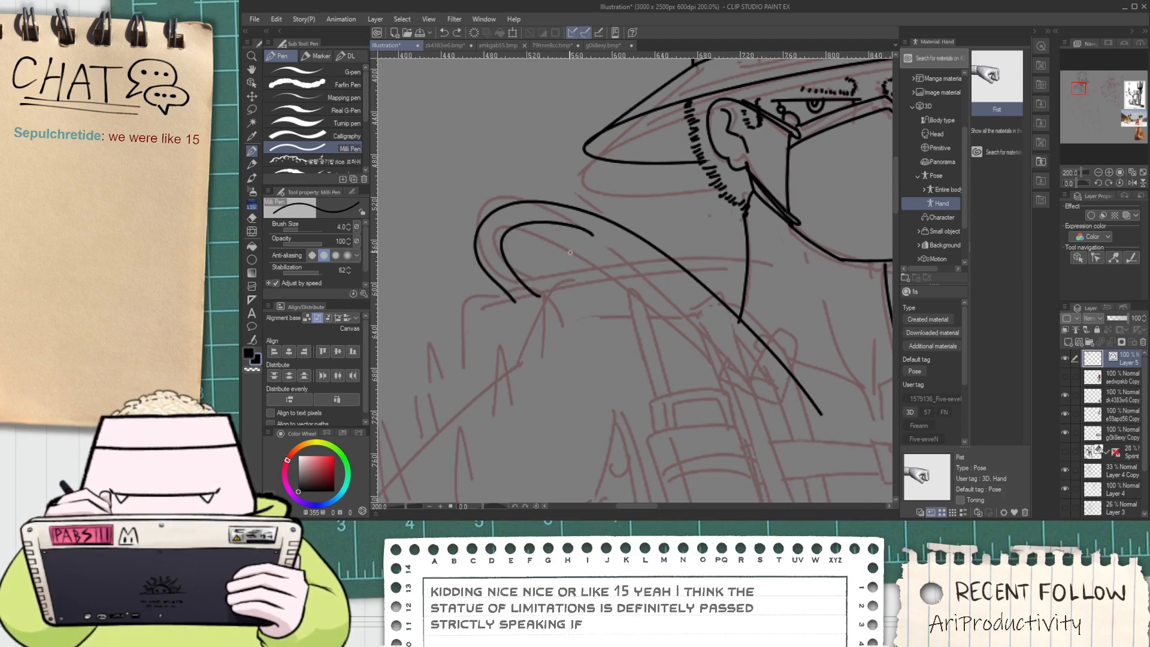
Ink the strap's lower edge as a long curve from the loop down across the chest beside the outer edge
{"action": "left_click_drag", "start_coordinate": [533, 214], "coordinate": [786, 379]}
{"action": "key", "text": "ctrl+z"}
{"action": "mouse_move", "coordinate": [544, 211]}
{"action": "left_mouse_down"}
{"action": "mouse_move", "coordinate": [738, 356]}
{"action": "mouse_move", "coordinate": [810, 493]}
{"action": "left_mouse_up"}
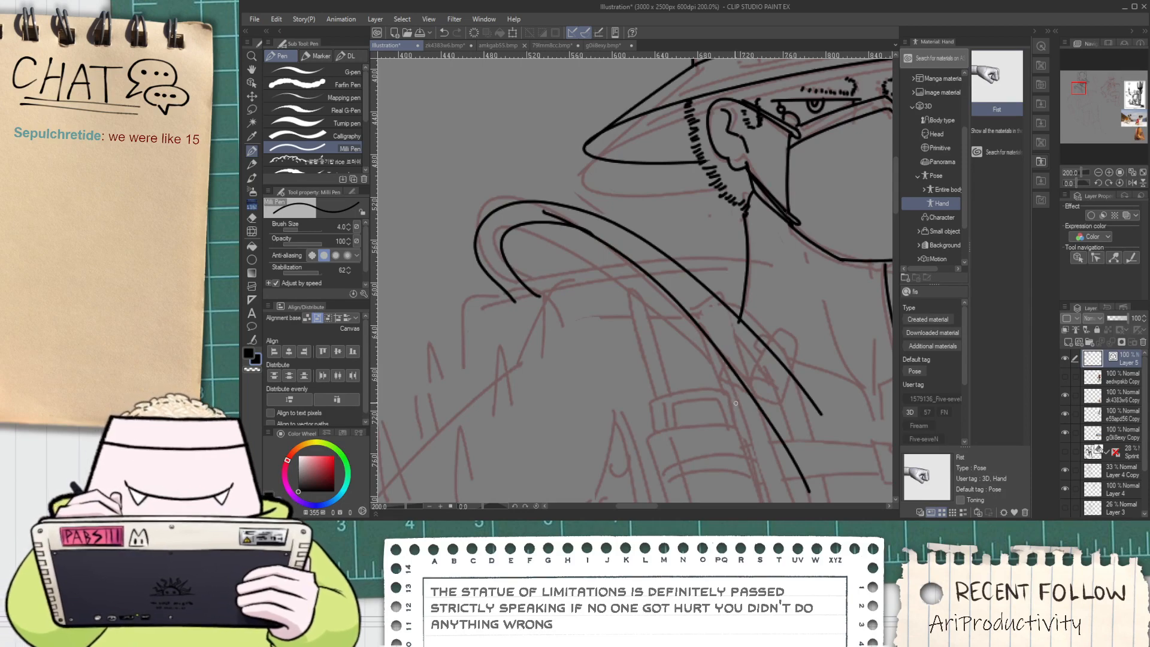
Select the looped strap's outer edge line and narrow it so it runs closer to the lower edge line
{"action": "key", "text": "o"}
{"action": "left_click", "coordinate": [803, 383]}
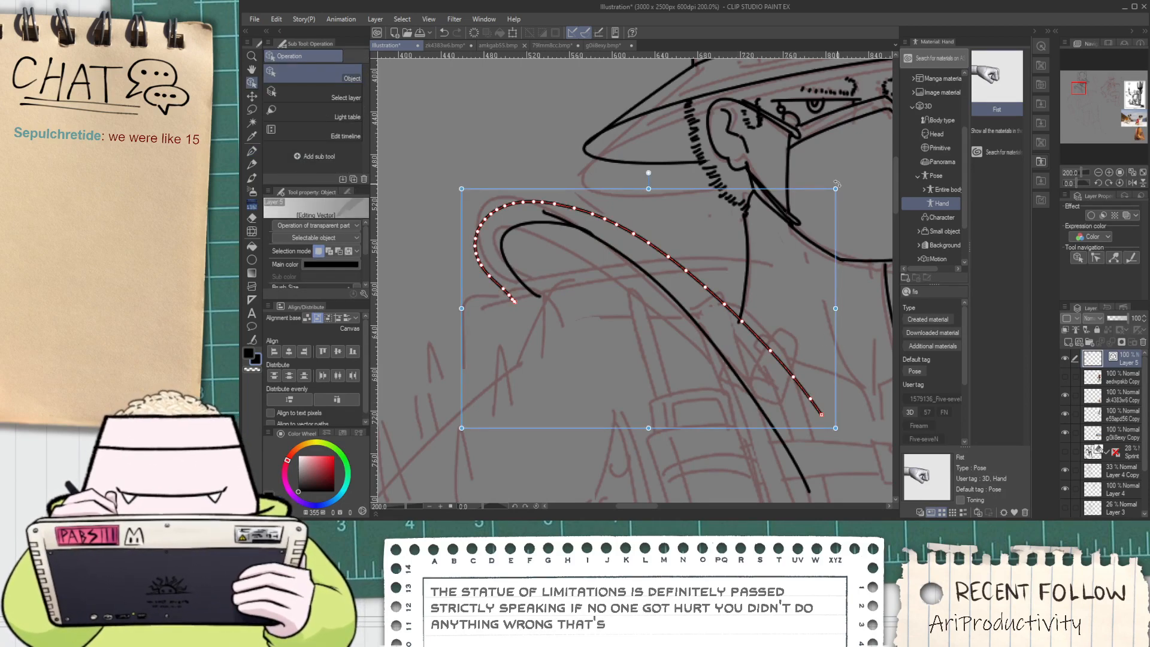
{"action": "mouse_move", "coordinate": [836, 184]}
{"action": "left_mouse_down"}
{"action": "mouse_move", "coordinate": [770, 187]}
{"action": "mouse_move", "coordinate": [770, 174]}
{"action": "left_mouse_up"}
{"action": "left_click", "coordinate": [541, 167]}
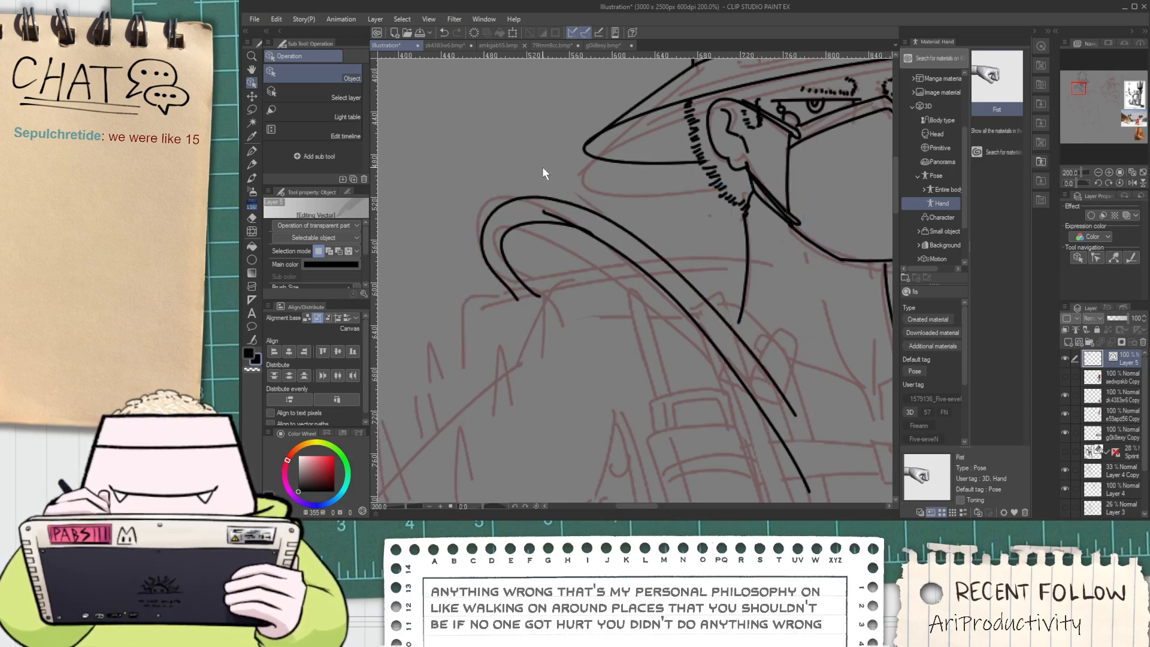
Trim the overlapping line end where the strap's inner curve meets its lower edge, using the vector eraser
{"action": "scroll", "coordinate": [545, 196], "scroll_direction": "up", "scroll_amount": 3}
{"action": "key", "text": "e"}
{"action": "left_click_drag", "start_coordinate": [680, 324], "coordinate": [701, 320]}
{"action": "scroll", "coordinate": [696, 315], "scroll_direction": "down", "scroll_amount": 3}
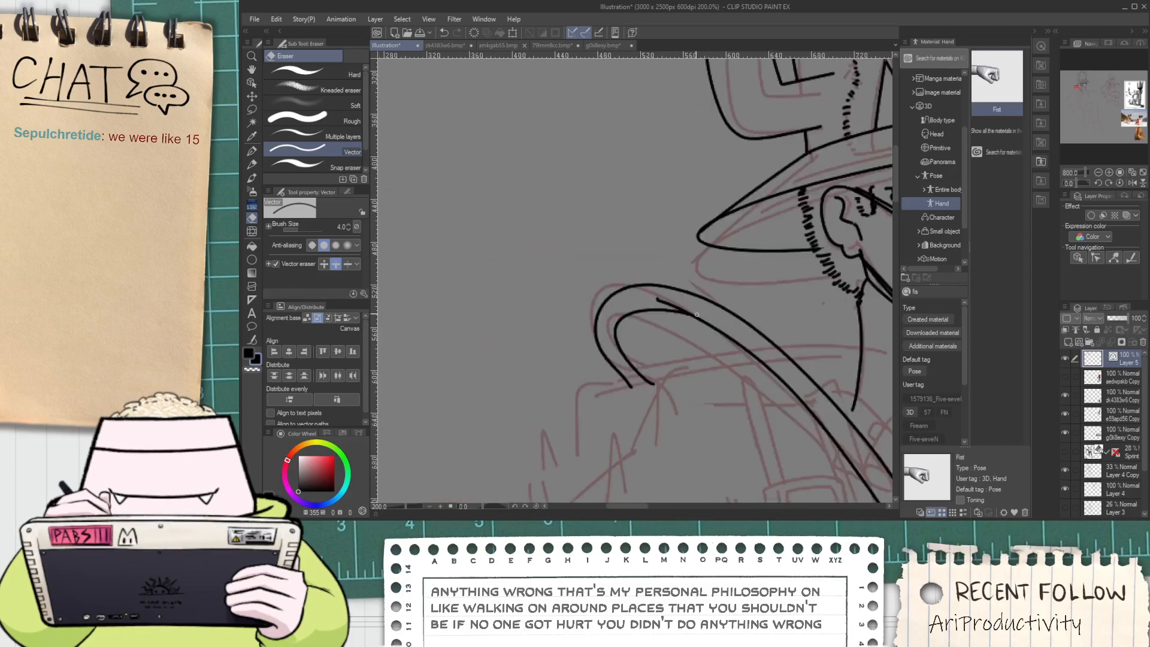
{"action": "scroll", "coordinate": [696, 314], "scroll_direction": "down", "scroll_amount": 3}
{"action": "scroll", "coordinate": [590, 372], "scroll_direction": "up", "scroll_amount": 2}
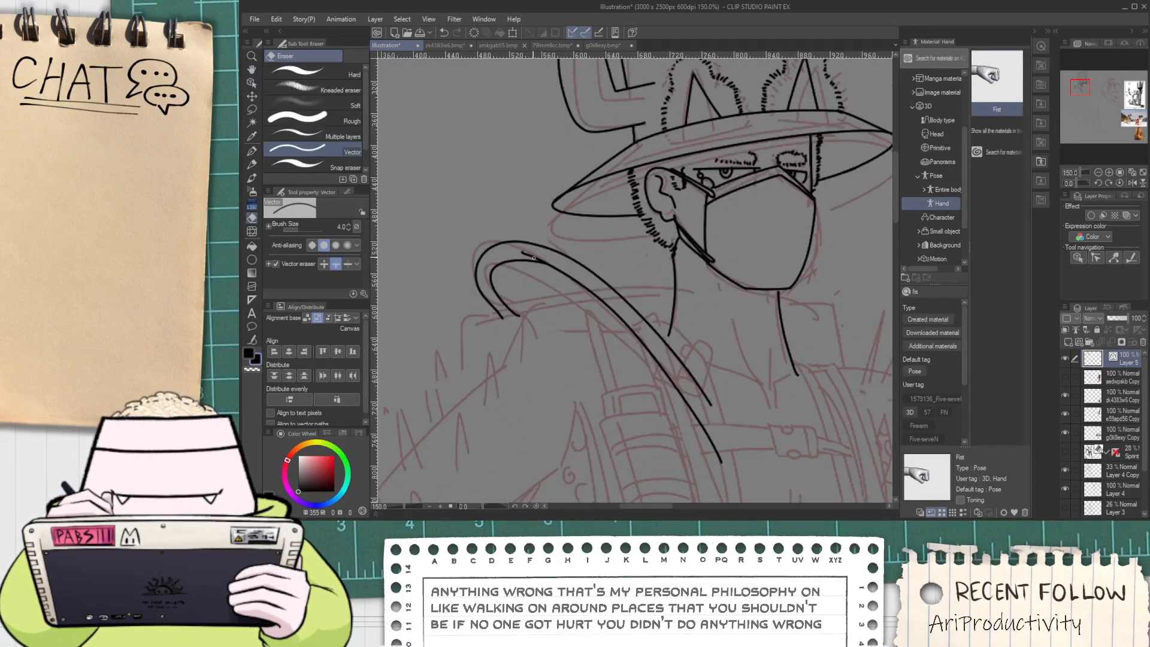
Ink a mouthpiece at the strap's chest end, with a small side notch, a rounded lower outline and a curved cuff across the strap
{"action": "key", "text": "p"}
{"action": "scroll", "coordinate": [562, 274], "scroll_direction": "up", "scroll_amount": 3}
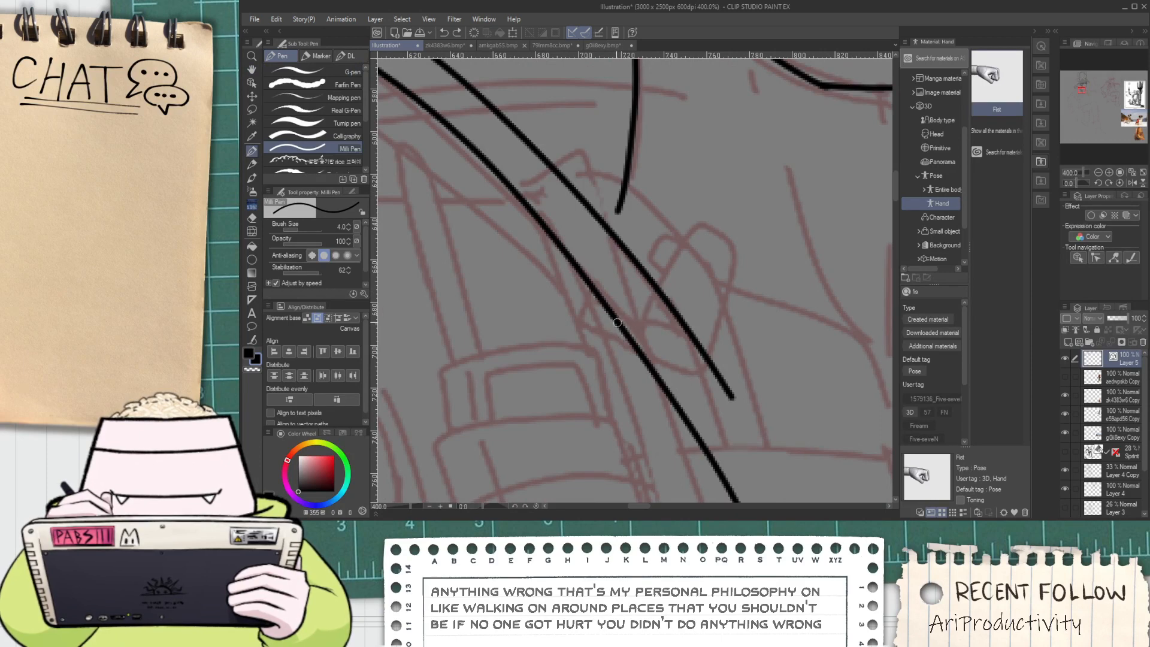
{"action": "left_click_drag", "start_coordinate": [621, 385], "coordinate": [645, 421]}
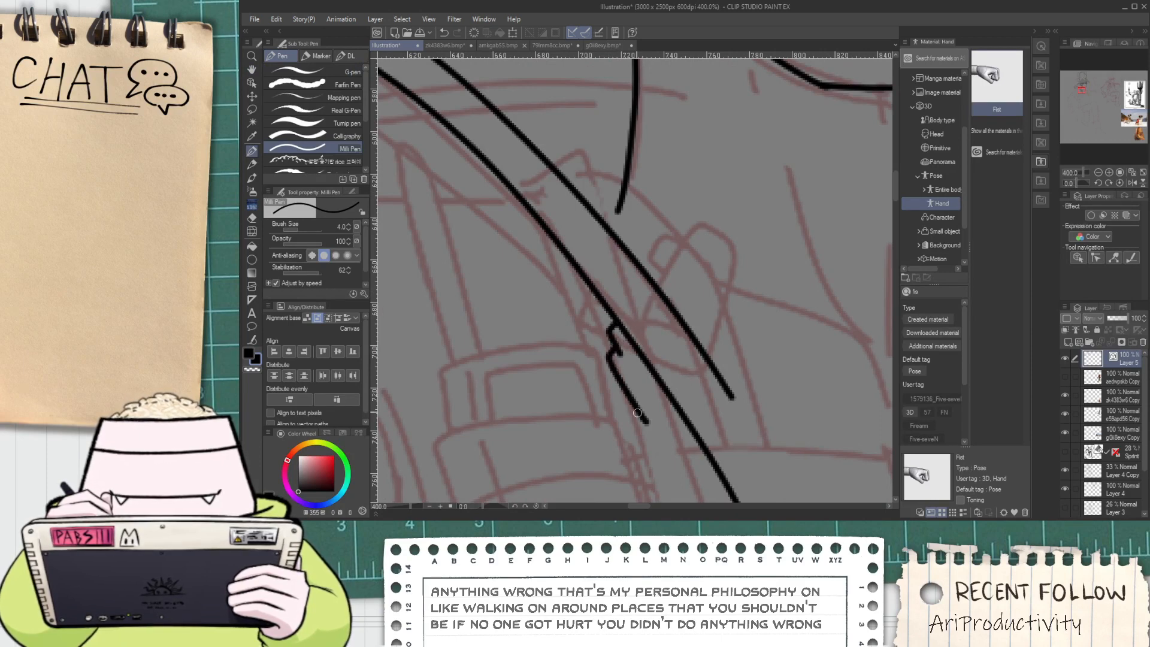
{"action": "mouse_move", "coordinate": [766, 235]}
{"action": "left_mouse_down"}
{"action": "mouse_move", "coordinate": [670, 426]}
{"action": "mouse_move", "coordinate": [772, 273]}
{"action": "left_mouse_up"}
{"action": "key", "text": "ctrl+z"}
{"action": "scroll", "coordinate": [665, 311], "scroll_direction": "up", "scroll_amount": 3}
{"action": "left_click_drag", "start_coordinate": [623, 335], "coordinate": [704, 239]}
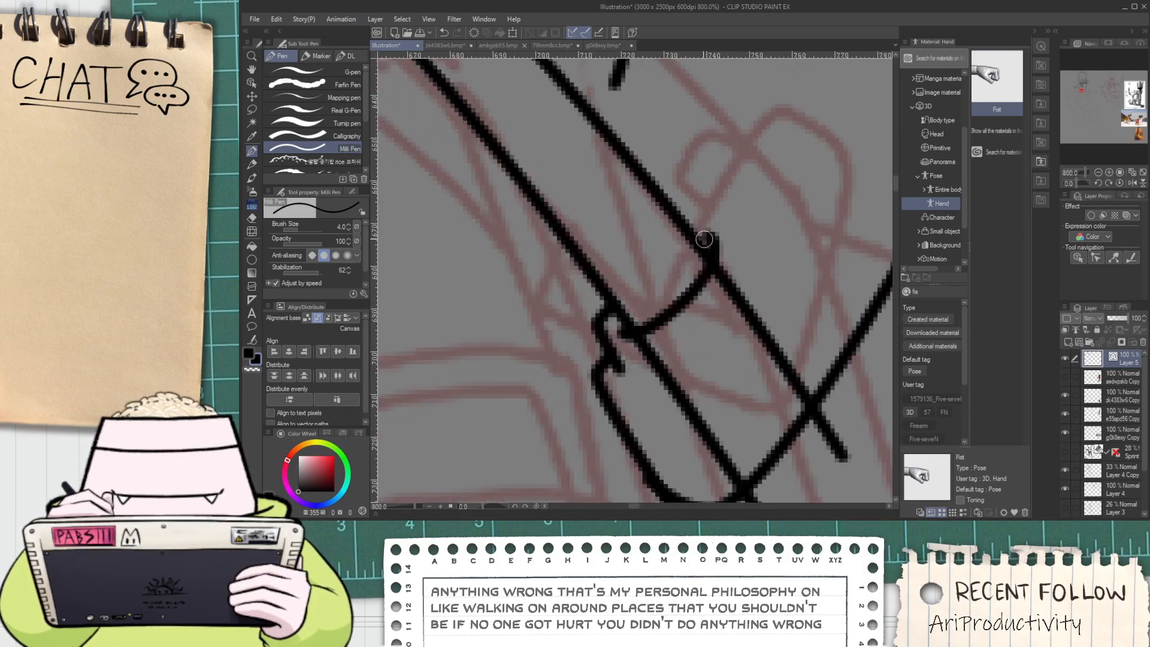
Erase the strap lines that run past the curved cuff, through and below the mouthpiece
{"action": "key", "text": "e"}
{"action": "left_click_drag", "start_coordinate": [657, 384], "coordinate": [768, 274]}
{"action": "scroll", "coordinate": [711, 342], "scroll_direction": "down", "scroll_amount": 3}
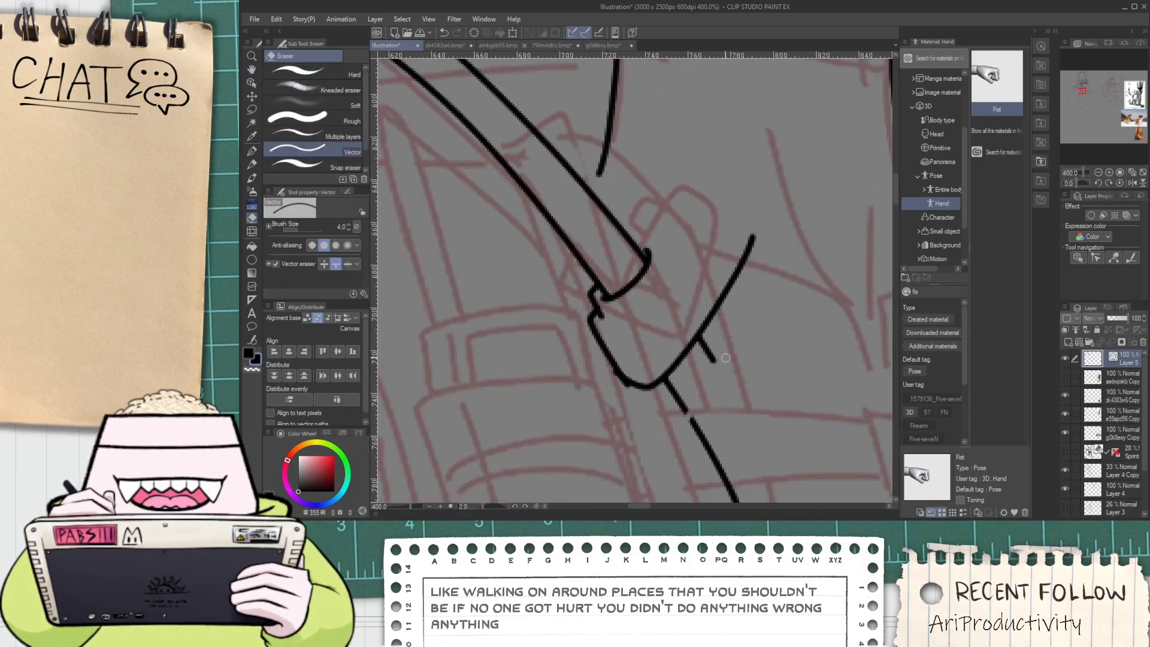
{"action": "left_click", "coordinate": [683, 401]}
{"action": "scroll", "coordinate": [728, 308], "scroll_direction": "up", "scroll_amount": 3}
{"action": "scroll", "coordinate": [629, 375], "scroll_direction": "down", "scroll_amount": 3}
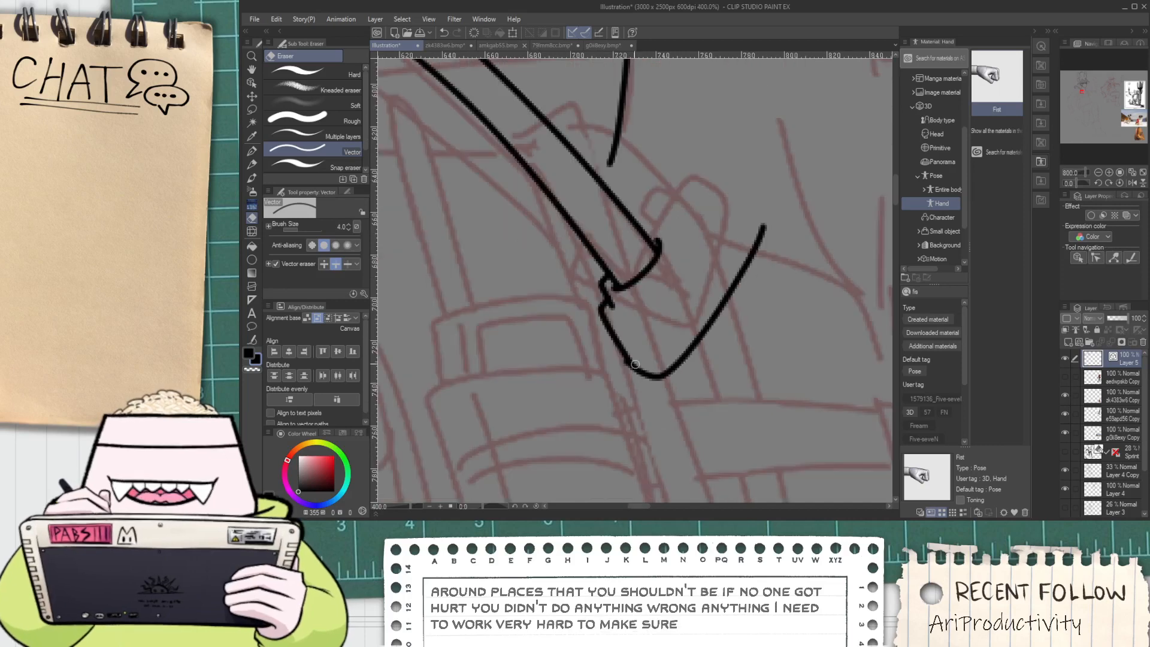
Ink the mouthpiece's inner contour and upper edge to close its shape, and clean up its line ends
{"action": "key", "text": "p"}
{"action": "left_click_drag", "start_coordinate": [647, 340], "coordinate": [659, 361]}
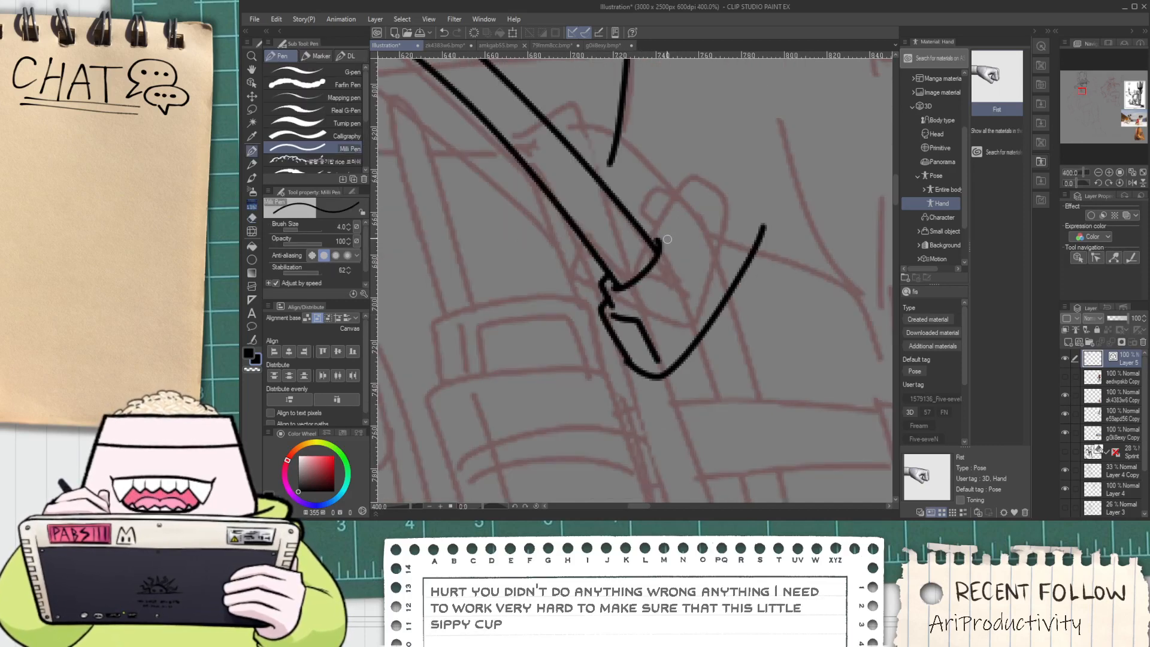
{"action": "mouse_move", "coordinate": [646, 235]}
{"action": "left_mouse_down"}
{"action": "mouse_move", "coordinate": [683, 239]}
{"action": "mouse_move", "coordinate": [729, 197]}
{"action": "mouse_move", "coordinate": [757, 247]}
{"action": "mouse_move", "coordinate": [646, 349]}
{"action": "left_mouse_up"}
{"action": "key", "text": "e"}
{"action": "scroll", "coordinate": [741, 190], "scroll_direction": "down", "scroll_amount": 4}
{"action": "key", "text": "space"}
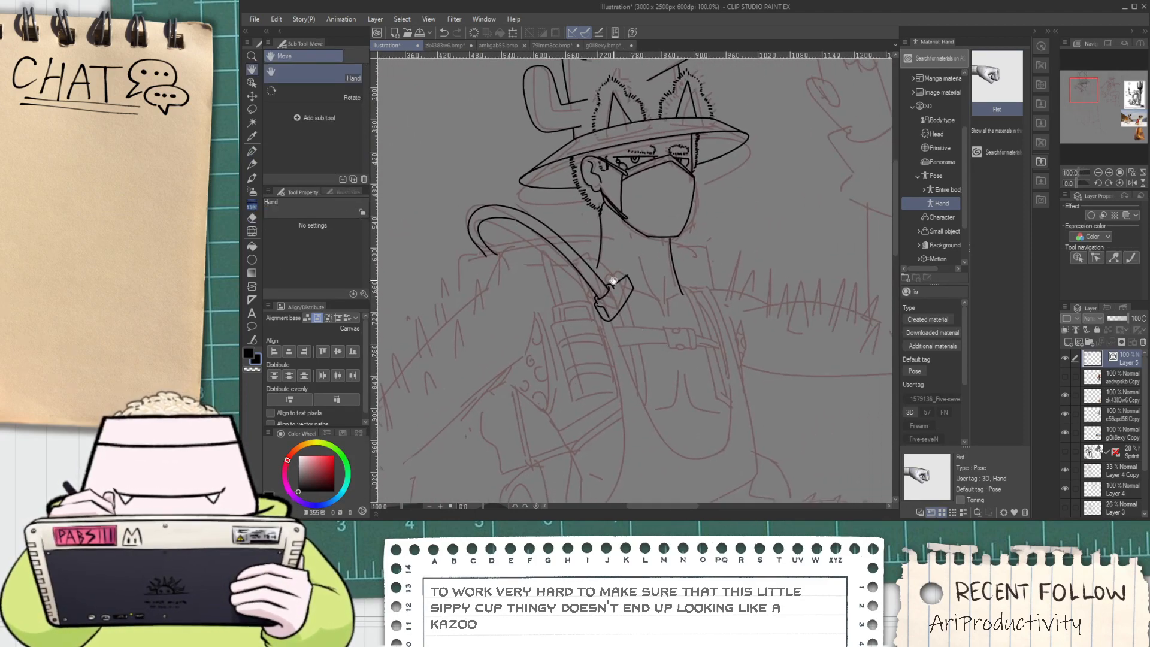
{"action": "key", "text": "o"}
{"action": "key", "text": "p"}
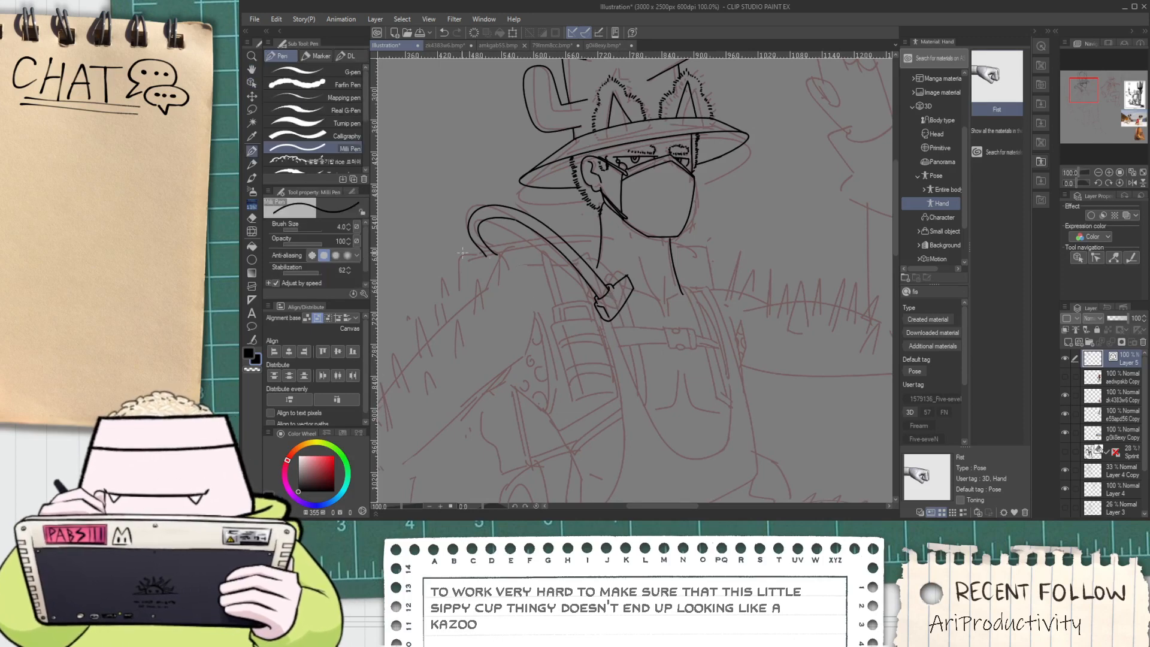
{"action": "scroll", "coordinate": [512, 273], "scroll_direction": "down", "scroll_amount": 1}
{"action": "key", "text": "space"}
{"action": "mouse_move", "coordinate": [546, 313]}
{"action": "left_mouse_down"}
{"action": "mouse_move", "coordinate": [557, 372]}
{"action": "mouse_move", "coordinate": [622, 410]}
{"action": "left_mouse_up"}
{"action": "scroll", "coordinate": [533, 187], "scroll_direction": "up", "scroll_amount": 2}
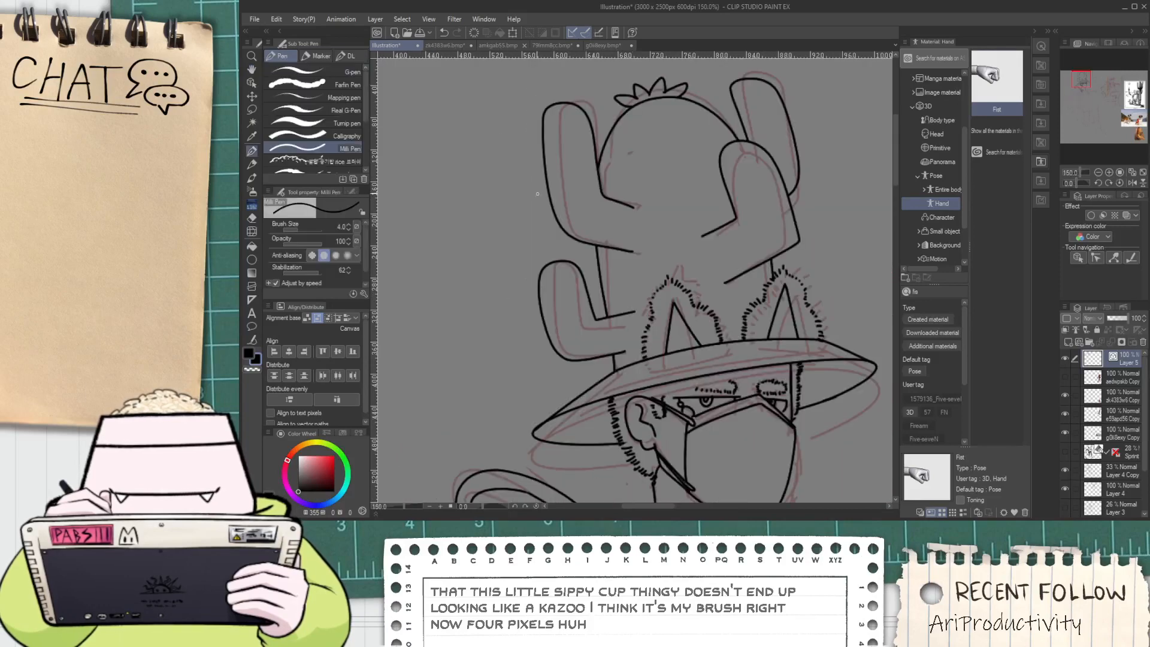
{"action": "key", "text": "ctrl+z"}
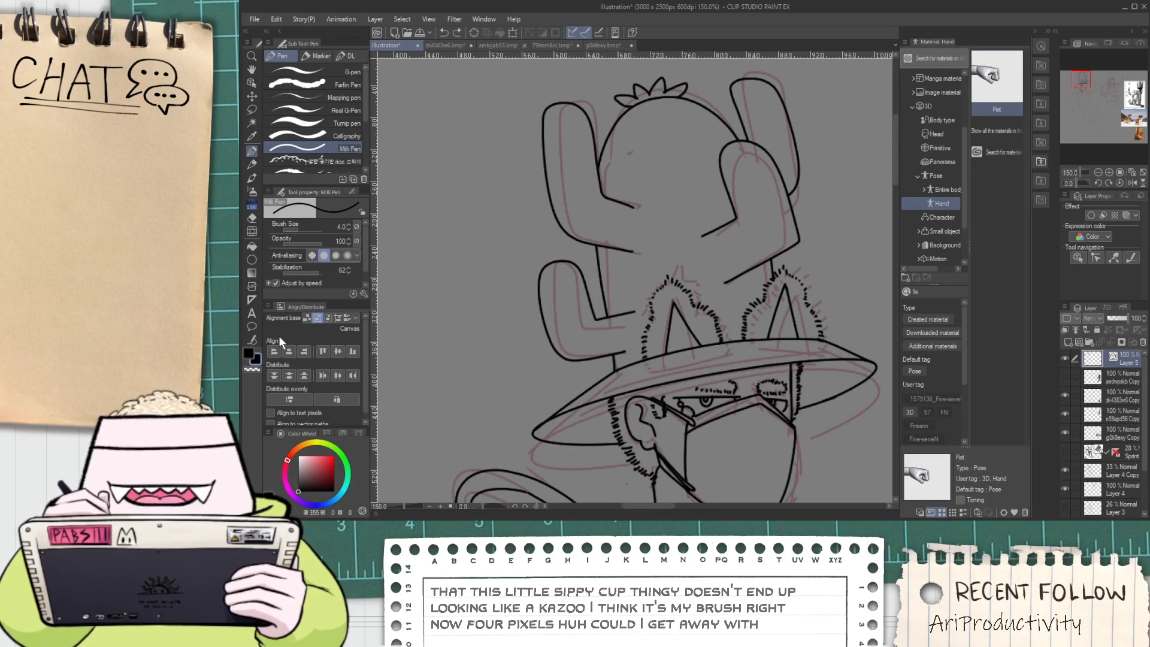
Select all the character's inked vector lines and set their brush size to 3.0
{"action": "key", "text": "ctrl+minus"}
{"action": "key", "text": "ctrl+minus"}
{"action": "key", "text": "space"}
{"action": "left_click_drag", "start_coordinate": [390, 347], "coordinate": [387, 331]}
{"action": "key", "text": "o"}
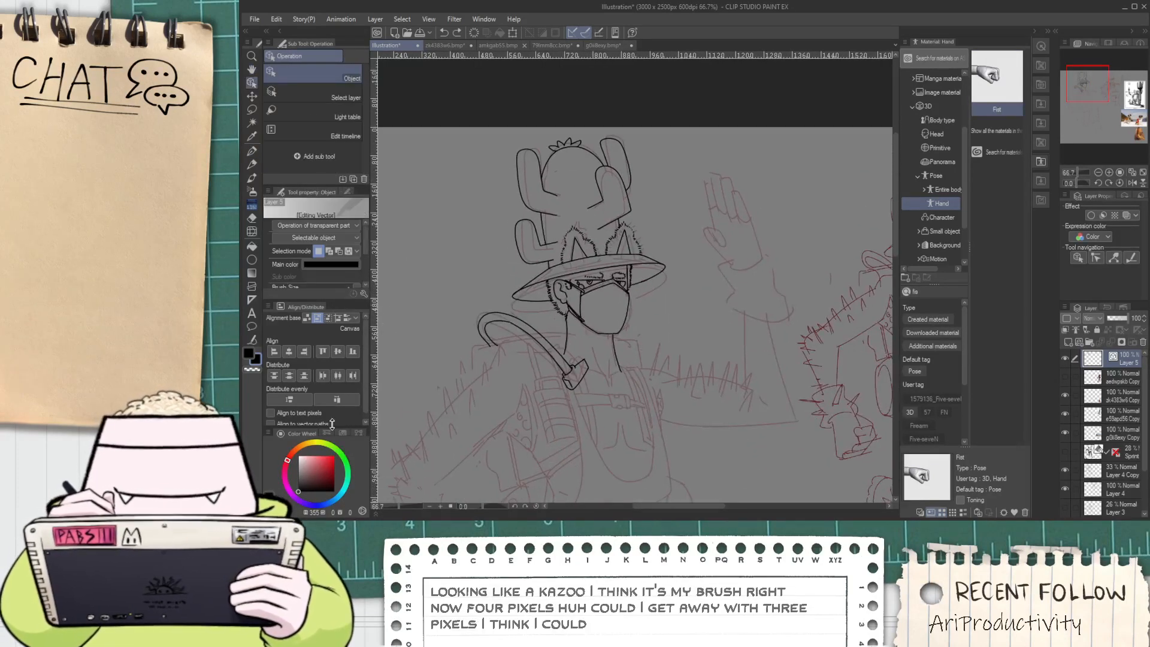
{"action": "left_click_drag", "start_coordinate": [442, 401], "coordinate": [743, 78]}
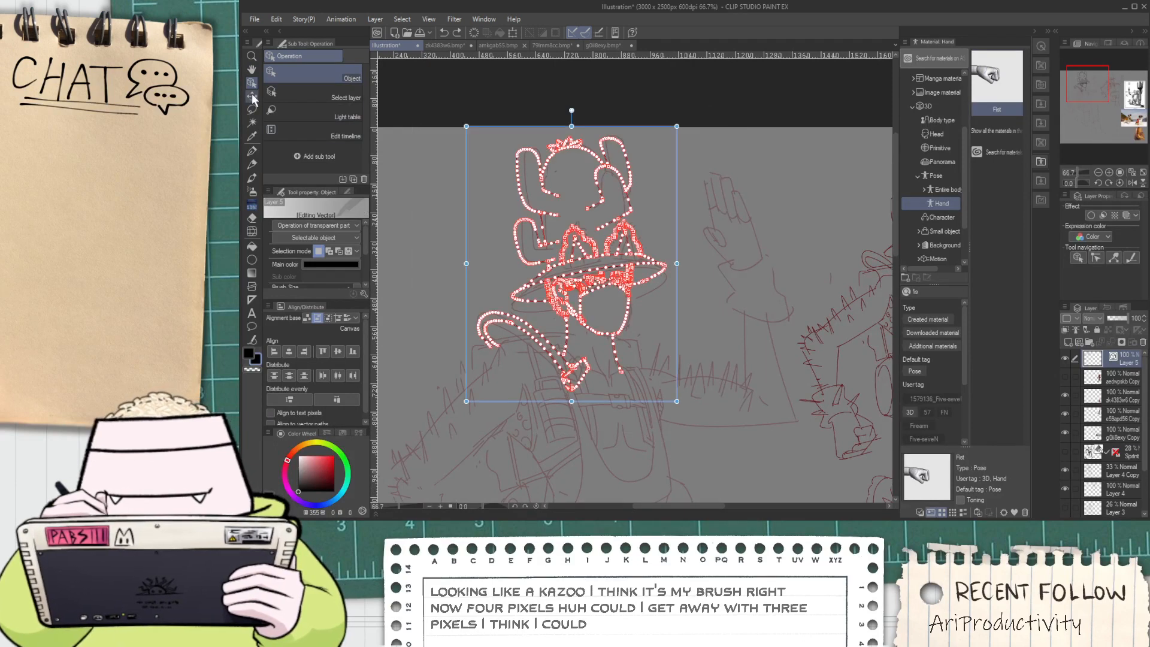
{"action": "scroll", "coordinate": [361, 245], "scroll_direction": "down", "scroll_amount": 2}
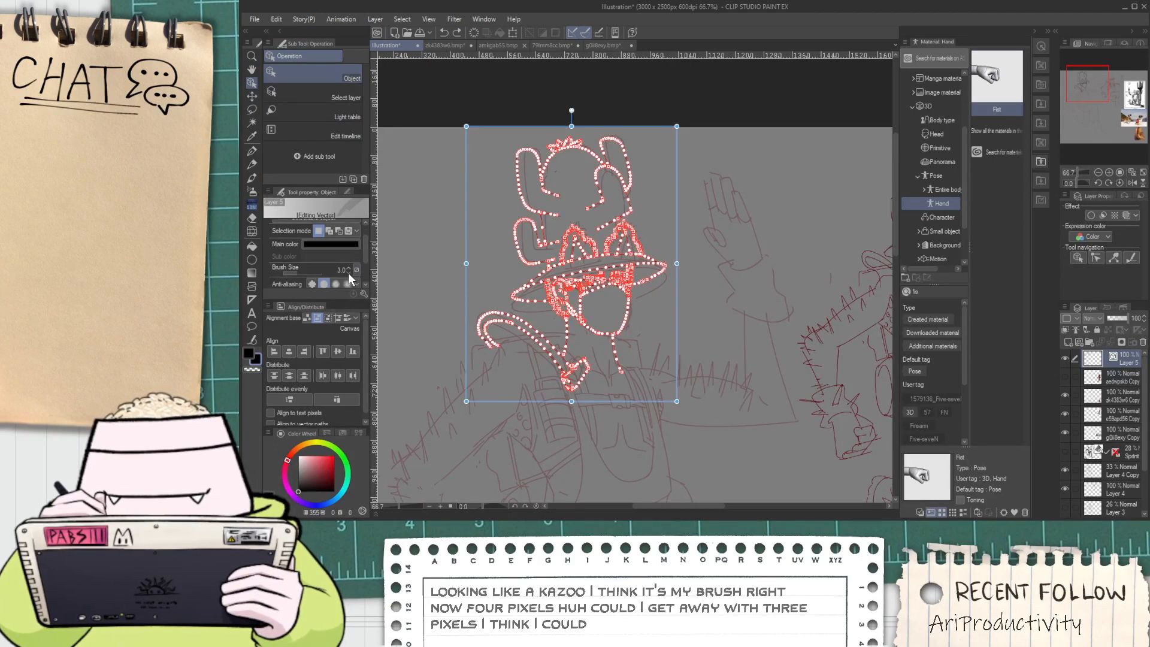
Set the Milli Pen's brush size to 3.0
{"action": "key", "text": "p"}
{"action": "scroll", "coordinate": [467, 240], "scroll_direction": "up", "scroll_amount": 2}
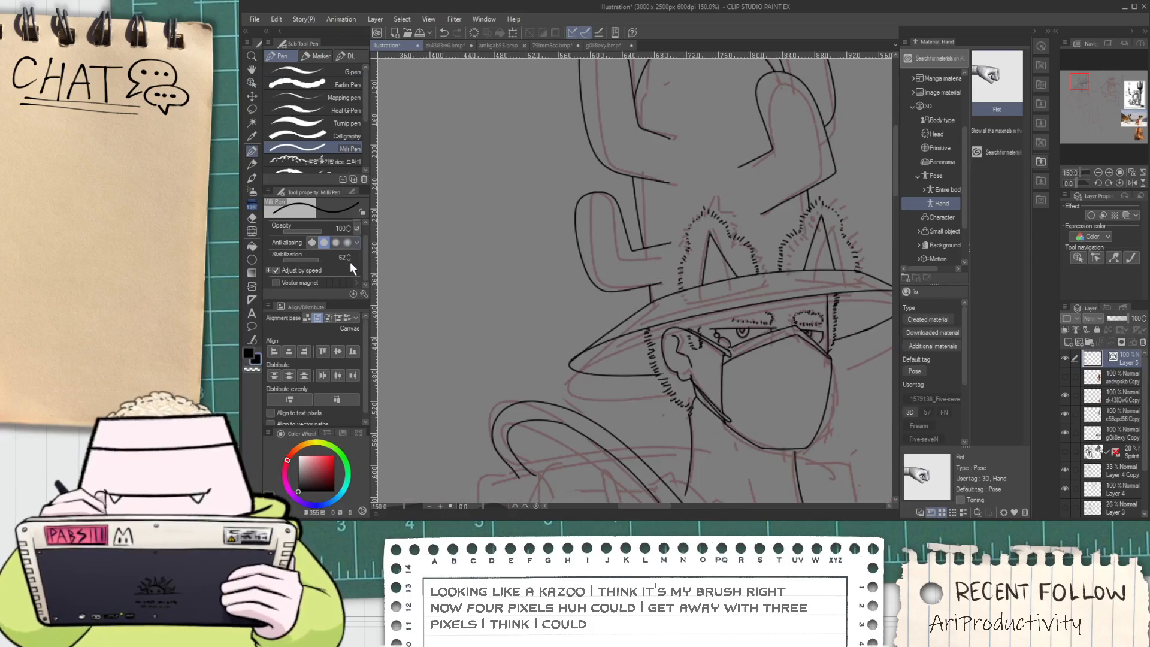
{"action": "left_click_drag", "start_coordinate": [368, 253], "coordinate": [362, 225]}
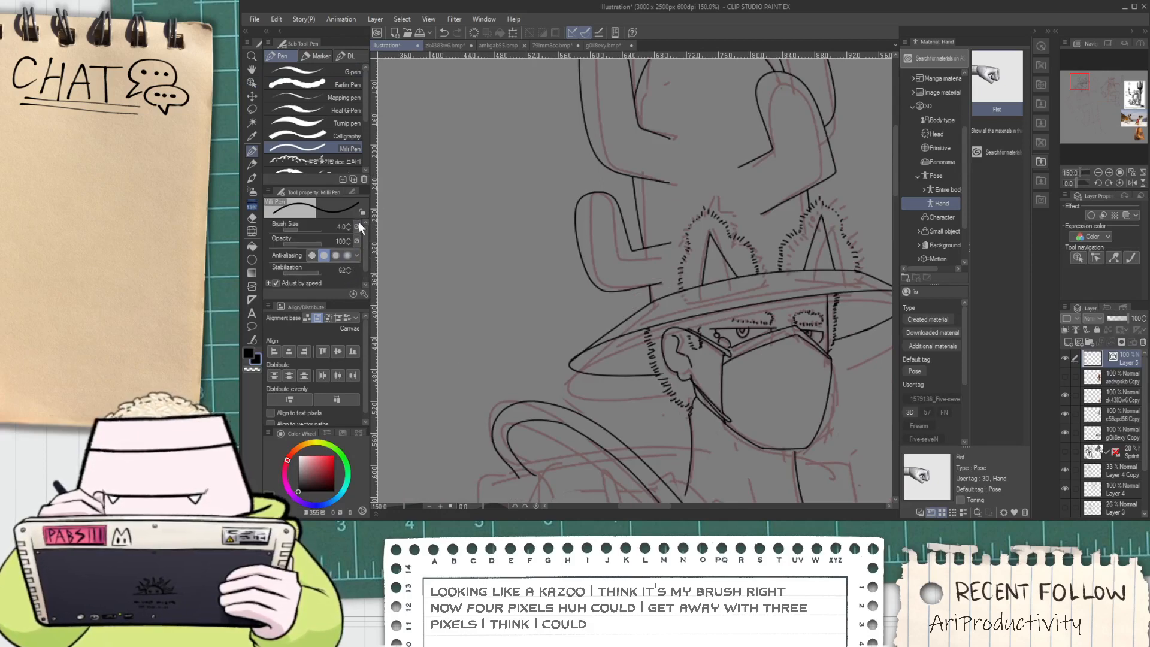
{"action": "left_click", "coordinate": [349, 231]}
Ink two curved rib lines inside the lower-left cactus arm, following its bend
{"action": "key", "text": "space"}
{"action": "left_click_drag", "start_coordinate": [582, 222], "coordinate": [519, 315]}
{"action": "scroll", "coordinate": [519, 335], "scroll_direction": "up", "scroll_amount": 3}
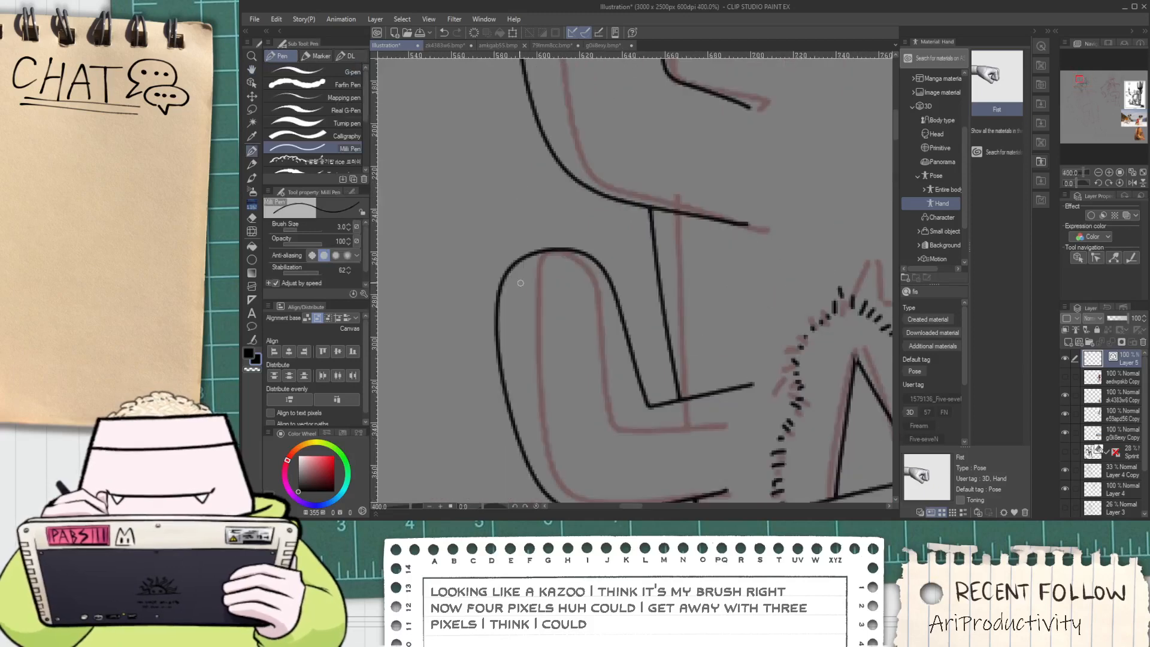
{"action": "mouse_move", "coordinate": [520, 263]}
{"action": "left_mouse_down"}
{"action": "mouse_move", "coordinate": [560, 453]}
{"action": "mouse_move", "coordinate": [737, 465]}
{"action": "left_mouse_up"}
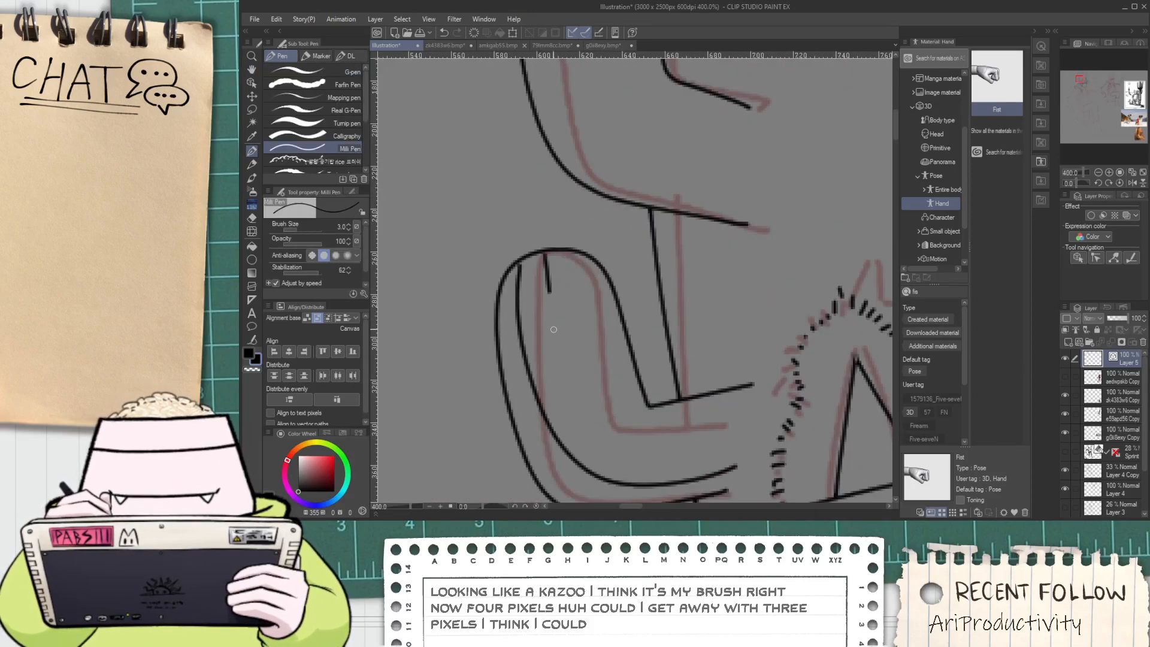
{"action": "left_click_drag", "start_coordinate": [553, 329], "coordinate": [752, 397]}
{"action": "key", "text": "ctrl+z"}
{"action": "mouse_move", "coordinate": [560, 257]}
{"action": "left_mouse_down"}
{"action": "mouse_move", "coordinate": [587, 368]}
{"action": "mouse_move", "coordinate": [708, 440]}
{"action": "mouse_move", "coordinate": [744, 430]}
{"action": "left_mouse_up"}
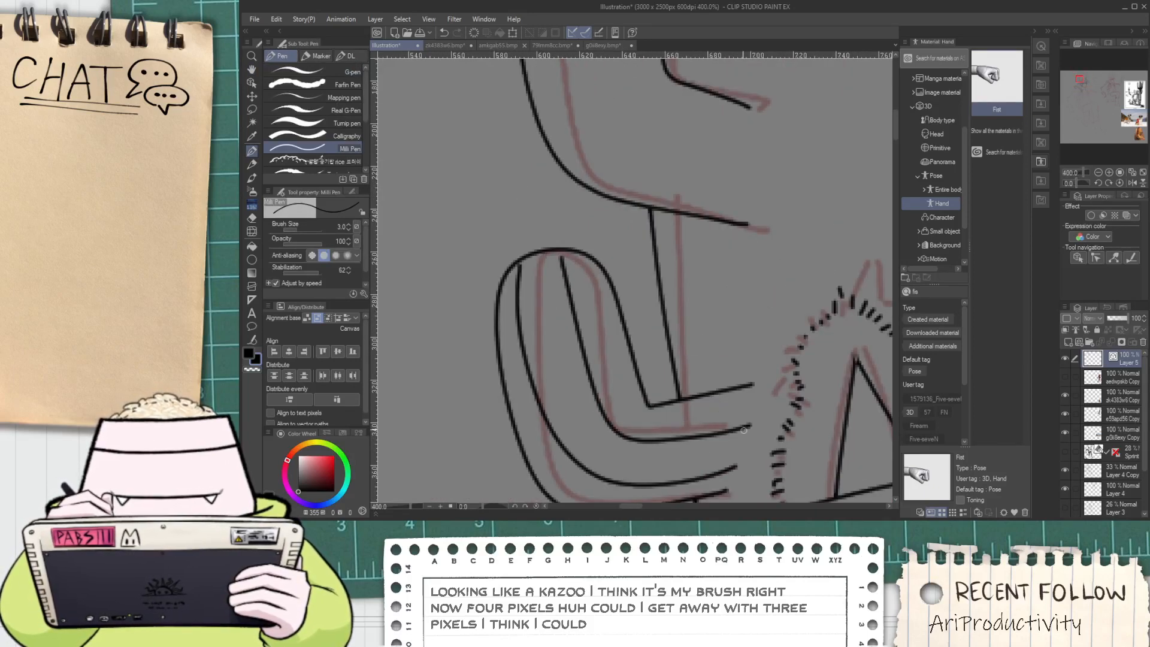
Ink two rib lines down the upper-left cactus arm, bending toward its open end
{"action": "scroll", "coordinate": [693, 329], "scroll_direction": "down", "scroll_amount": 3}
{"action": "scroll", "coordinate": [470, 197], "scroll_direction": "up", "scroll_amount": 3}
{"action": "left_click_drag", "start_coordinate": [462, 118], "coordinate": [532, 411]}
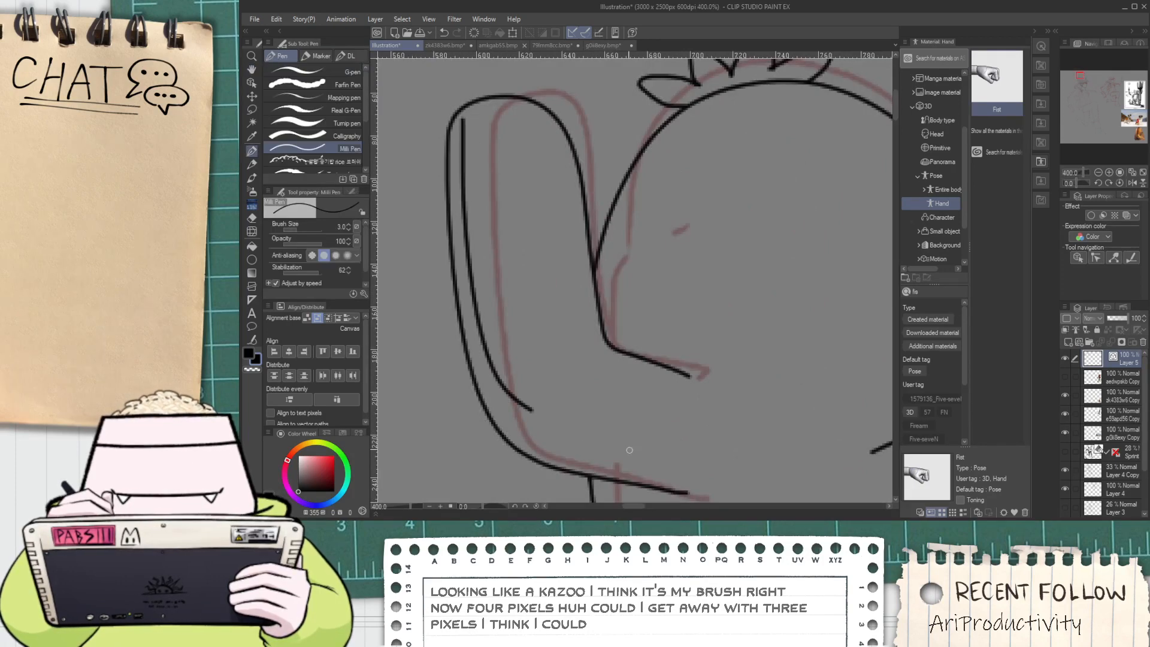
{"action": "left_click_drag", "start_coordinate": [629, 450], "coordinate": [659, 452]}
{"action": "mouse_move", "coordinate": [510, 101]}
{"action": "left_mouse_down"}
{"action": "mouse_move", "coordinate": [533, 303]}
{"action": "mouse_move", "coordinate": [683, 409]}
{"action": "mouse_move", "coordinate": [490, 278]}
{"action": "left_mouse_up"}
Ink two rib lines inside the front right cactus arm, following its bend toward the trunk
{"action": "scroll", "coordinate": [690, 404], "scroll_direction": "down", "scroll_amount": 2}
{"action": "scroll", "coordinate": [590, 230], "scroll_direction": "up", "scroll_amount": 2}
{"action": "key", "text": "p"}
{"action": "mouse_move", "coordinate": [612, 144]}
{"action": "left_mouse_down"}
{"action": "mouse_move", "coordinate": [643, 195]}
{"action": "mouse_move", "coordinate": [657, 382]}
{"action": "mouse_move", "coordinate": [554, 416]}
{"action": "left_mouse_up"}
{"action": "mouse_move", "coordinate": [658, 133]}
{"action": "left_mouse_down"}
{"action": "mouse_move", "coordinate": [745, 313]}
{"action": "mouse_move", "coordinate": [578, 467]}
{"action": "left_mouse_up"}
Ink two slanted rib lines inside the rear right cactus arm
{"action": "key", "text": "h"}
{"action": "left_click_drag", "start_coordinate": [684, 175], "coordinate": [627, 379]}
{"action": "key", "text": "p"}
{"action": "mouse_move", "coordinate": [585, 172]}
{"action": "left_mouse_down"}
{"action": "mouse_move", "coordinate": [632, 326]}
{"action": "mouse_move", "coordinate": [625, 297]}
{"action": "mouse_move", "coordinate": [631, 312]}
{"action": "left_mouse_up"}
{"action": "key", "text": "ctrl+z"}
{"action": "mouse_move", "coordinate": [628, 167]}
{"action": "left_mouse_down"}
{"action": "mouse_move", "coordinate": [665, 230]}
{"action": "mouse_move", "coordinate": [723, 409]}
{"action": "mouse_move", "coordinate": [652, 195]}
{"action": "mouse_move", "coordinate": [719, 442]}
{"action": "left_mouse_up"}
{"action": "key", "text": "ctrl+z"}
{"action": "key", "text": "ctrl+z"}
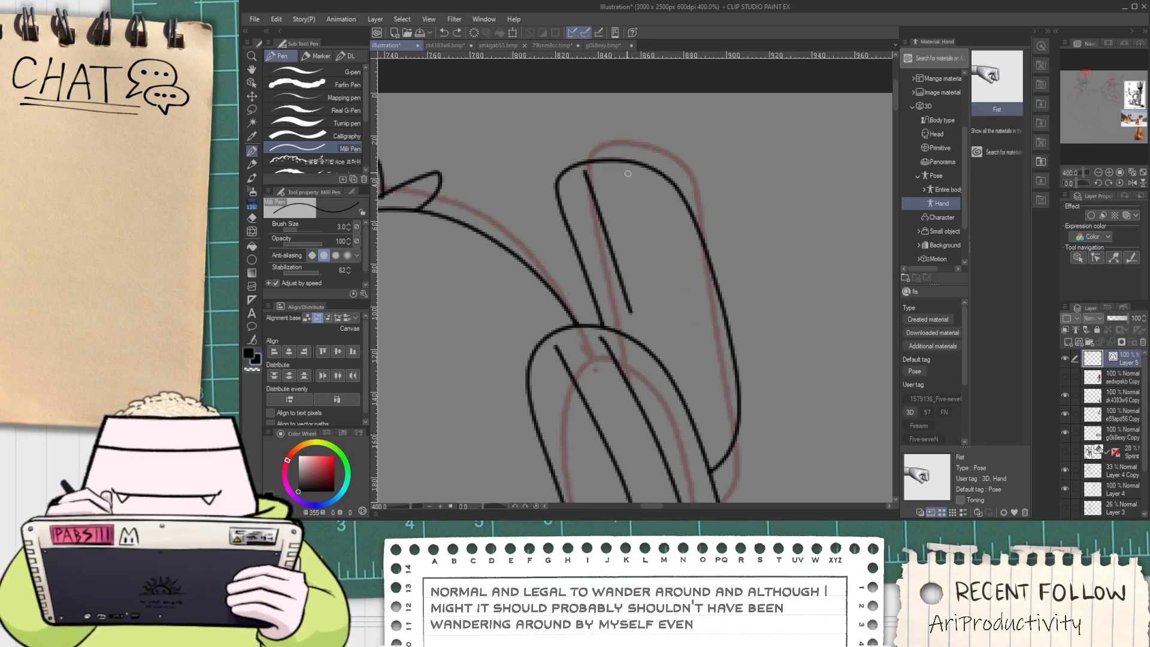
{"action": "mouse_move", "coordinate": [628, 167]}
{"action": "left_mouse_down"}
{"action": "mouse_move", "coordinate": [678, 278]}
{"action": "mouse_move", "coordinate": [707, 427]}
{"action": "left_mouse_up"}
Add short dashes past the upper-left cactus arm's ribs and close the arm's end with a slightly curved line
{"action": "scroll", "coordinate": [695, 421], "scroll_direction": "down", "scroll_amount": 2}
{"action": "key", "text": "space"}
{"action": "left_click_drag", "start_coordinate": [540, 429], "coordinate": [560, 294]}
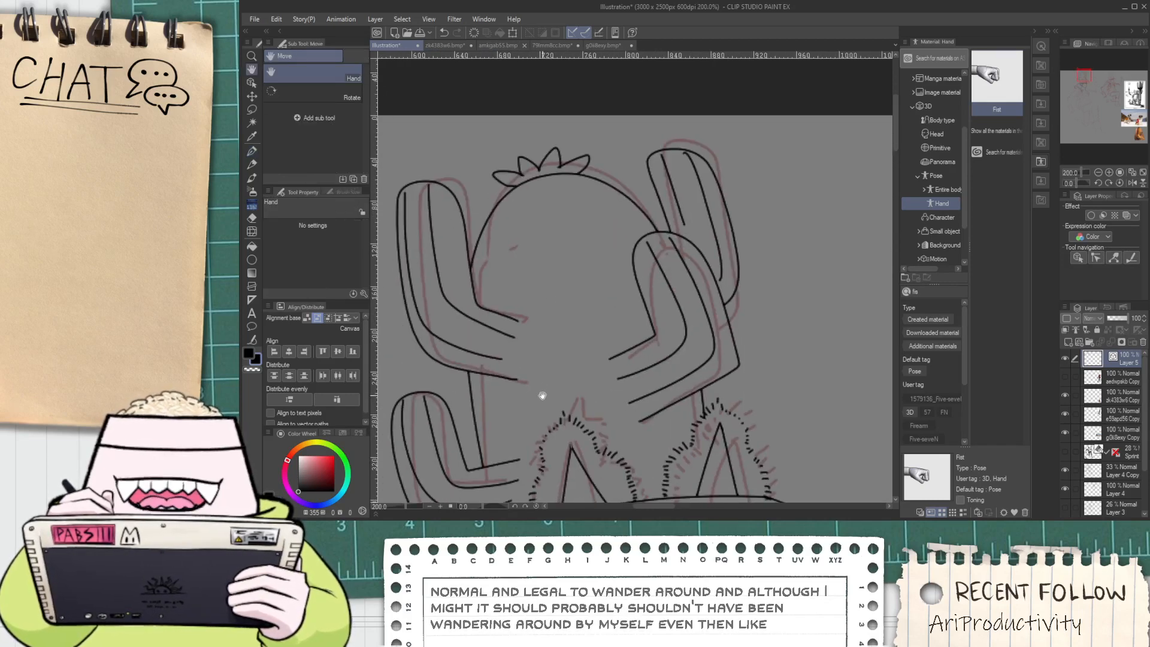
{"action": "scroll", "coordinate": [505, 368], "scroll_direction": "up", "scroll_amount": 2}
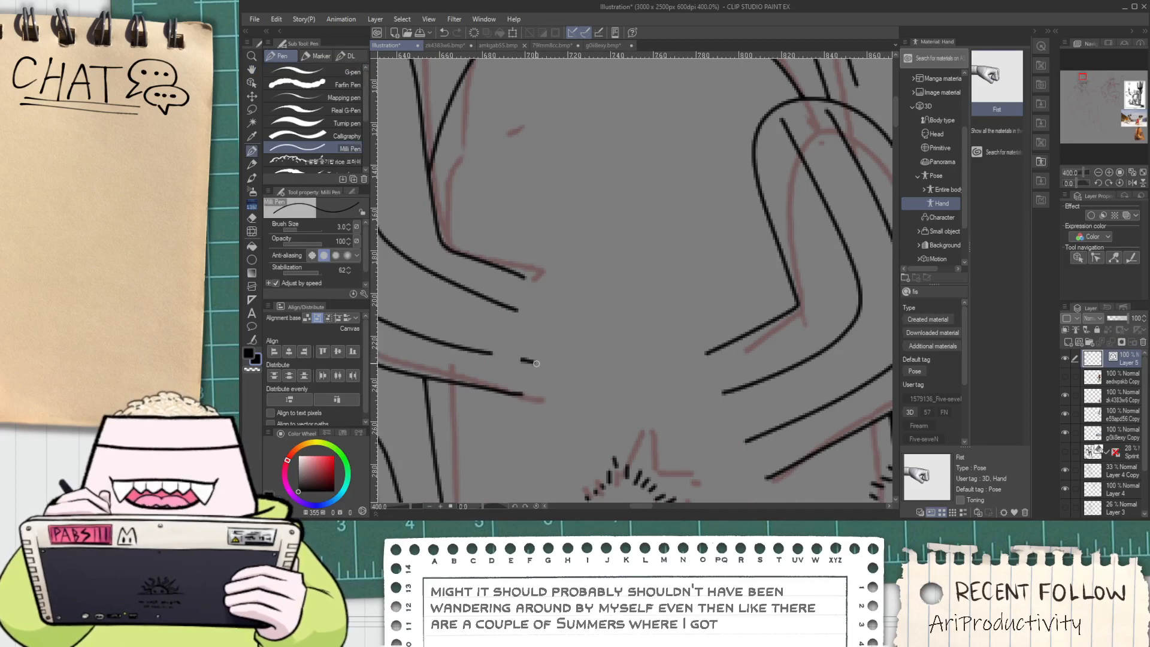
{"action": "mouse_move", "coordinate": [534, 324]}
{"action": "left_mouse_down"}
{"action": "mouse_move", "coordinate": [543, 323]}
{"action": "mouse_move", "coordinate": [550, 379]}
{"action": "left_mouse_up"}
{"action": "key", "text": "ctrl+z"}
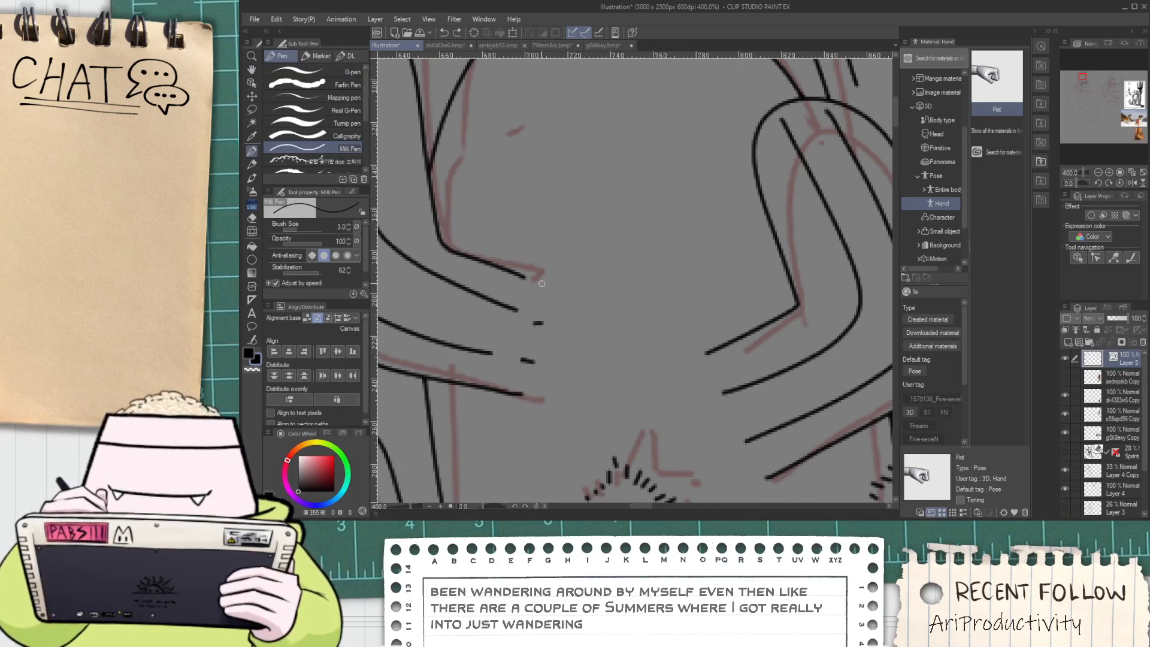
{"action": "left_click_drag", "start_coordinate": [542, 283], "coordinate": [539, 386]}
Ink a short curved line across the end of the front right cactus arm where it joins the trunk
{"action": "left_click_drag", "start_coordinate": [700, 416], "coordinate": [639, 351]}
{"action": "left_click_drag", "start_coordinate": [643, 298], "coordinate": [687, 431]}
{"action": "key", "text": "ctrl+z"}
{"action": "left_click_drag", "start_coordinate": [646, 320], "coordinate": [680, 405]}
Ink vertical rib lines on the cactus trunk between the two left arms, breaking the inner one near its lower end
{"action": "scroll", "coordinate": [679, 405], "scroll_direction": "down", "scroll_amount": 2}
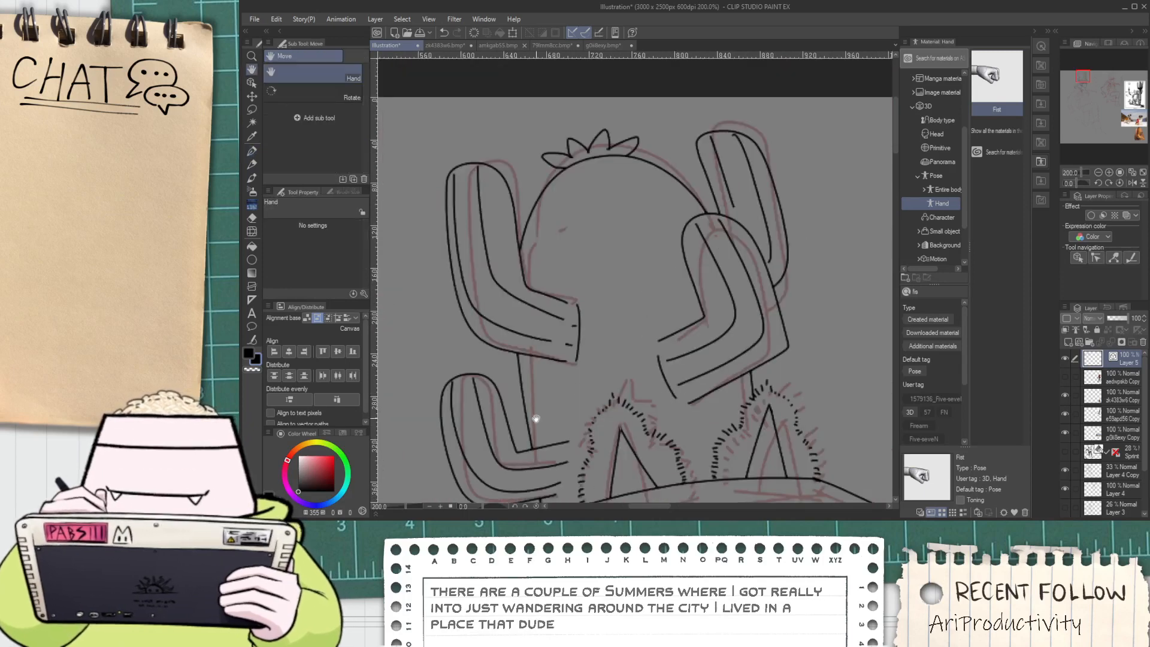
{"action": "left_click_drag", "start_coordinate": [534, 417], "coordinate": [532, 348]}
{"action": "scroll", "coordinate": [532, 348], "scroll_direction": "up", "scroll_amount": 2}
{"action": "key", "text": "p"}
{"action": "mouse_move", "coordinate": [538, 405]}
{"action": "left_mouse_down"}
{"action": "mouse_move", "coordinate": [515, 266]}
{"action": "mouse_move", "coordinate": [574, 356]}
{"action": "left_mouse_up"}
{"action": "key", "text": "ctrl+z"}
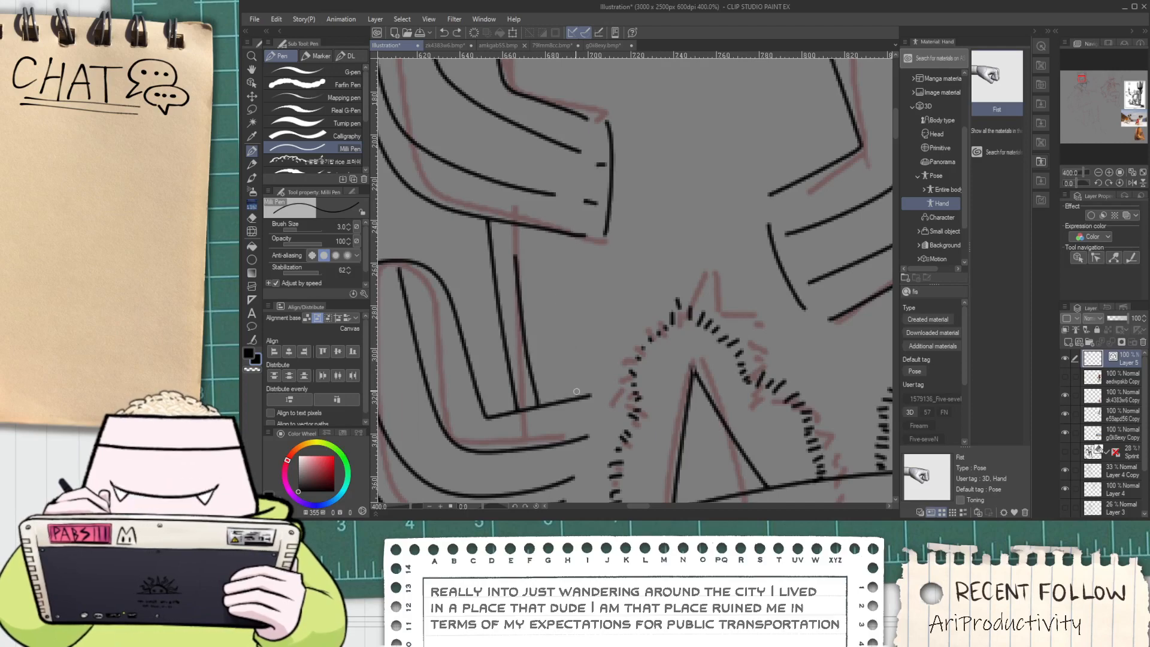
{"action": "left_click_drag", "start_coordinate": [576, 398], "coordinate": [573, 378]}
{"action": "key", "text": "ctrl+z"}
{"action": "mouse_move", "coordinate": [558, 307]}
{"action": "left_mouse_down"}
{"action": "mouse_move", "coordinate": [549, 266]}
{"action": "mouse_move", "coordinate": [573, 364]}
{"action": "left_mouse_up"}
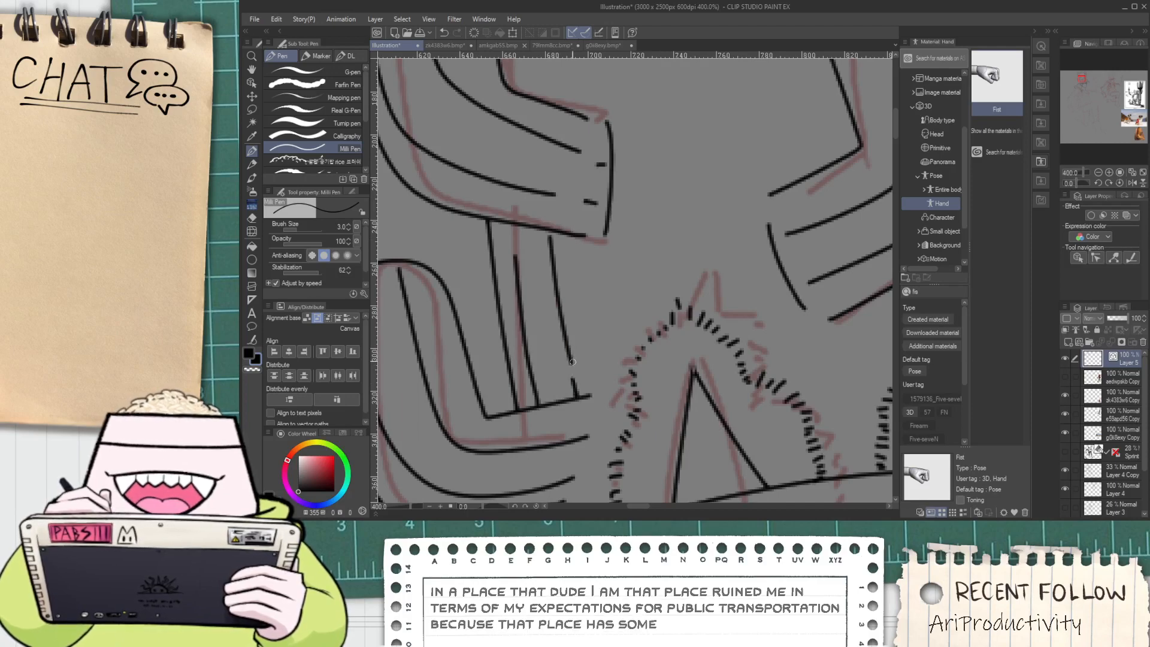
Ink a short rib line on the cactus trunk between the lower-left arm and the hat brim
{"action": "scroll", "coordinate": [571, 364], "scroll_direction": "down", "scroll_amount": 2}
{"action": "mouse_move", "coordinate": [569, 448]}
{"action": "left_mouse_down"}
{"action": "mouse_move", "coordinate": [555, 388]}
{"action": "mouse_move", "coordinate": [546, 407]}
{"action": "left_mouse_up"}
{"action": "scroll", "coordinate": [555, 386], "scroll_direction": "up", "scroll_amount": 4}
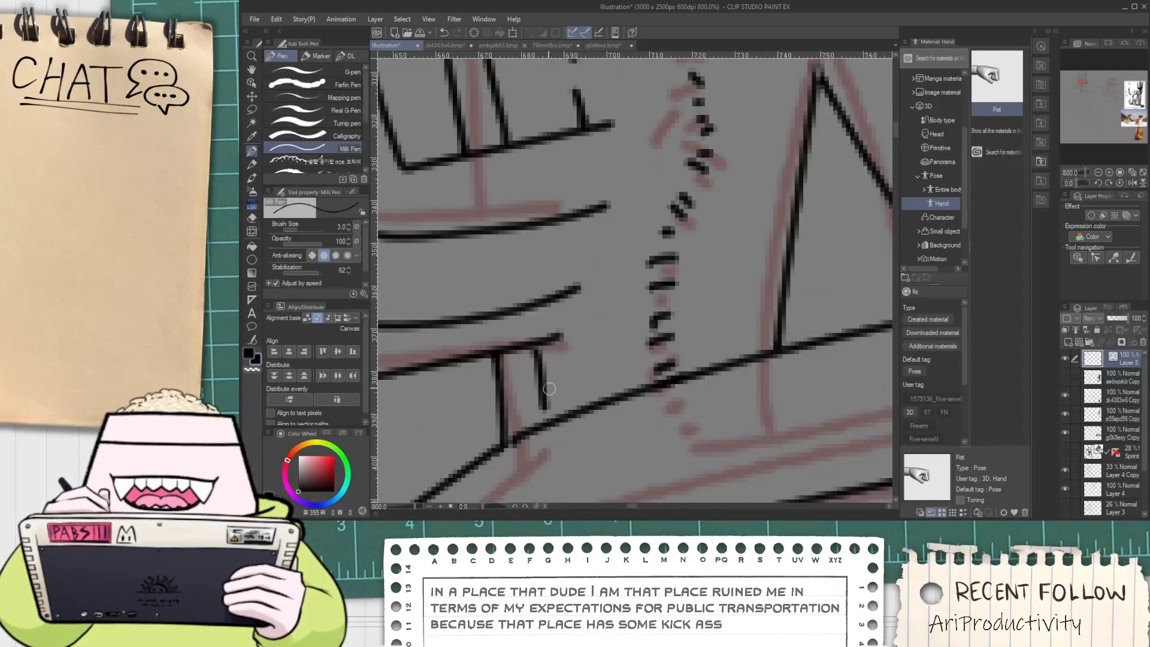
{"action": "key", "text": "ctrl+z"}
{"action": "left_click_drag", "start_coordinate": [539, 352], "coordinate": [553, 413]}
Ink a broken curve across the end of the lower-left cactus arm, finished with a small dot
{"action": "scroll", "coordinate": [601, 370], "scroll_direction": "down", "scroll_amount": 2}
{"action": "mouse_move", "coordinate": [593, 341]}
{"action": "left_mouse_down"}
{"action": "mouse_move", "coordinate": [599, 369]}
{"action": "mouse_move", "coordinate": [607, 294]}
{"action": "left_mouse_up"}
{"action": "left_click", "coordinate": [606, 264]}
Fill in the left ear's fur with dense short strokes along its outer edge from the hat brim to the tip
{"action": "scroll", "coordinate": [606, 264], "scroll_direction": "down", "scroll_amount": 3}
{"action": "left_click_drag", "start_coordinate": [617, 240], "coordinate": [595, 293]}
{"action": "scroll", "coordinate": [596, 282], "scroll_direction": "up", "scroll_amount": 1}
{"action": "scroll", "coordinate": [593, 355], "scroll_direction": "up", "scroll_amount": 4}
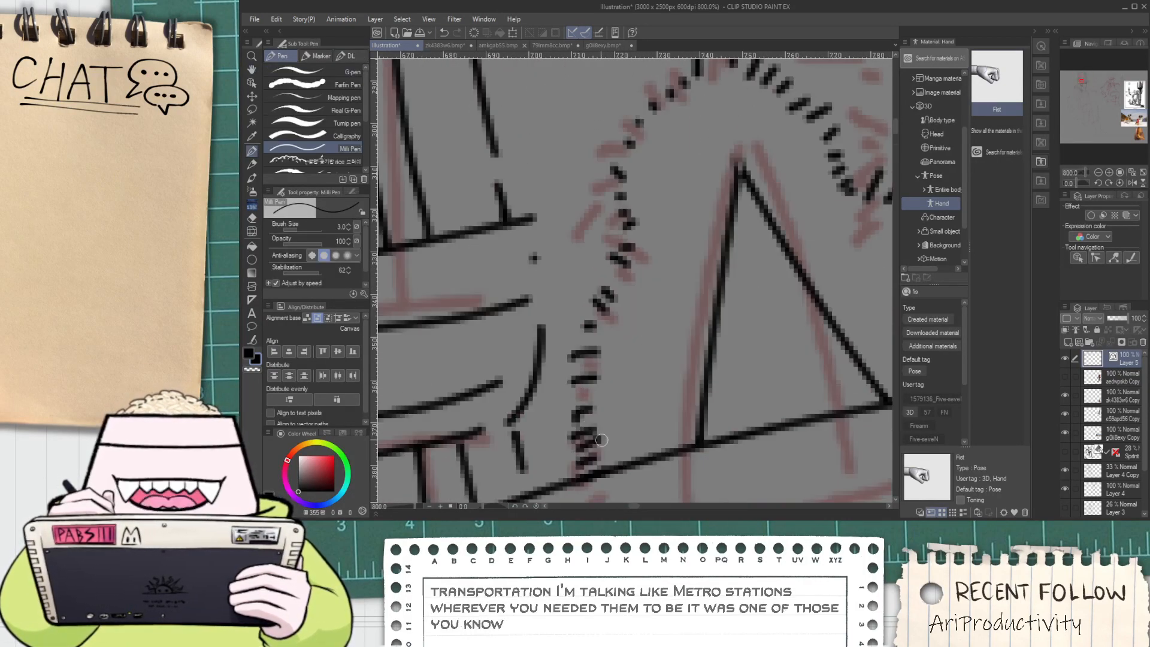
{"action": "mouse_move", "coordinate": [594, 420]}
{"action": "left_mouse_down"}
{"action": "mouse_move", "coordinate": [584, 356]}
{"action": "mouse_move", "coordinate": [599, 336]}
{"action": "left_mouse_up"}
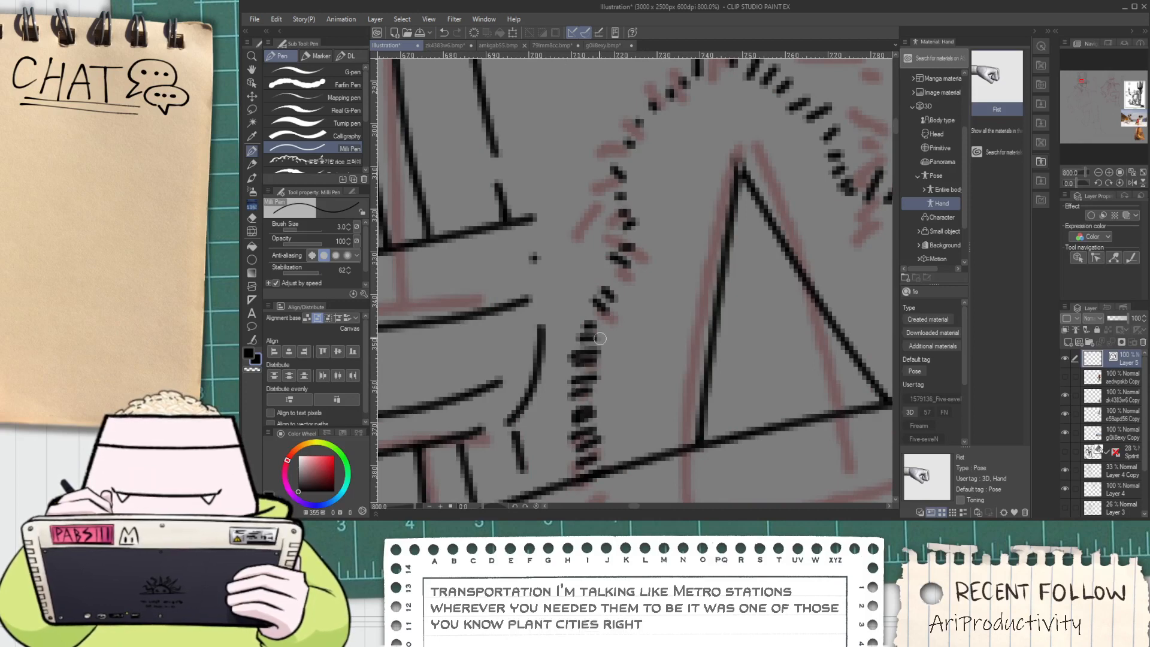
{"action": "mouse_move", "coordinate": [616, 271]}
{"action": "left_mouse_down"}
{"action": "mouse_move", "coordinate": [634, 222]}
{"action": "mouse_move", "coordinate": [635, 158]}
{"action": "mouse_move", "coordinate": [575, 224]}
{"action": "mouse_move", "coordinate": [575, 212]}
{"action": "left_mouse_up"}
{"action": "mouse_move", "coordinate": [574, 197]}
{"action": "left_mouse_down"}
{"action": "mouse_move", "coordinate": [589, 209]}
{"action": "mouse_move", "coordinate": [629, 151]}
{"action": "left_mouse_up"}
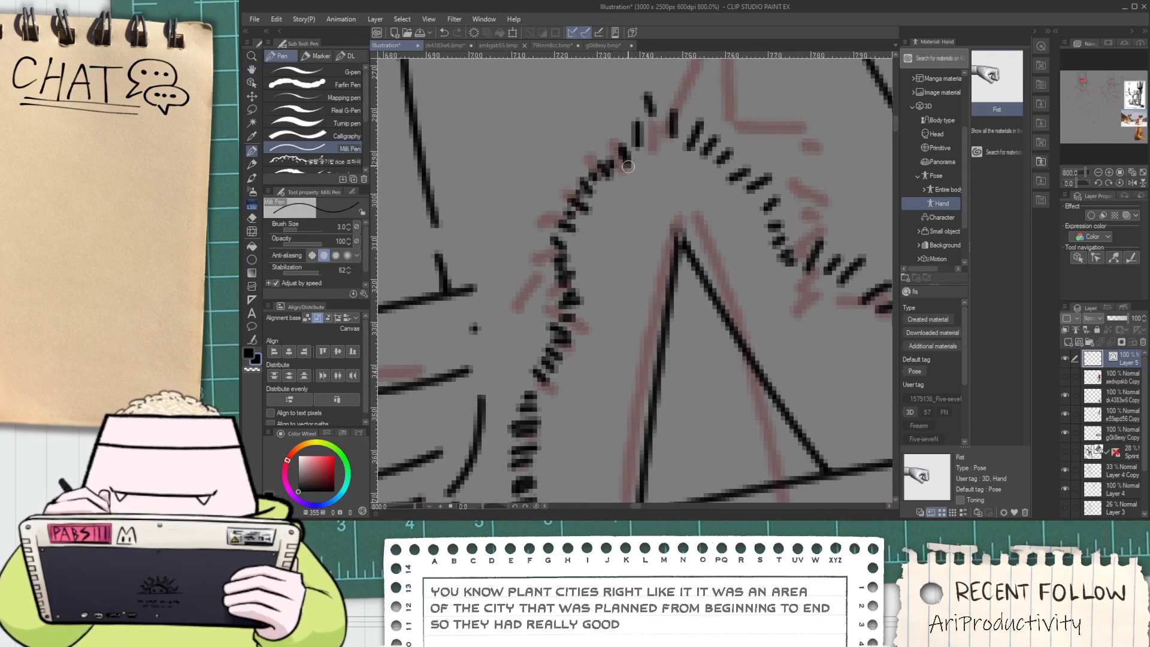
Fill in the left ear's fur with dense short strokes from the tip down its inner slope toward the brim
{"action": "mouse_move", "coordinate": [662, 100]}
{"action": "left_mouse_down"}
{"action": "mouse_move", "coordinate": [668, 135]}
{"action": "mouse_move", "coordinate": [648, 134]}
{"action": "mouse_move", "coordinate": [627, 156]}
{"action": "mouse_move", "coordinate": [700, 222]}
{"action": "left_mouse_up"}
{"action": "left_click_drag", "start_coordinate": [720, 216], "coordinate": [706, 231]}
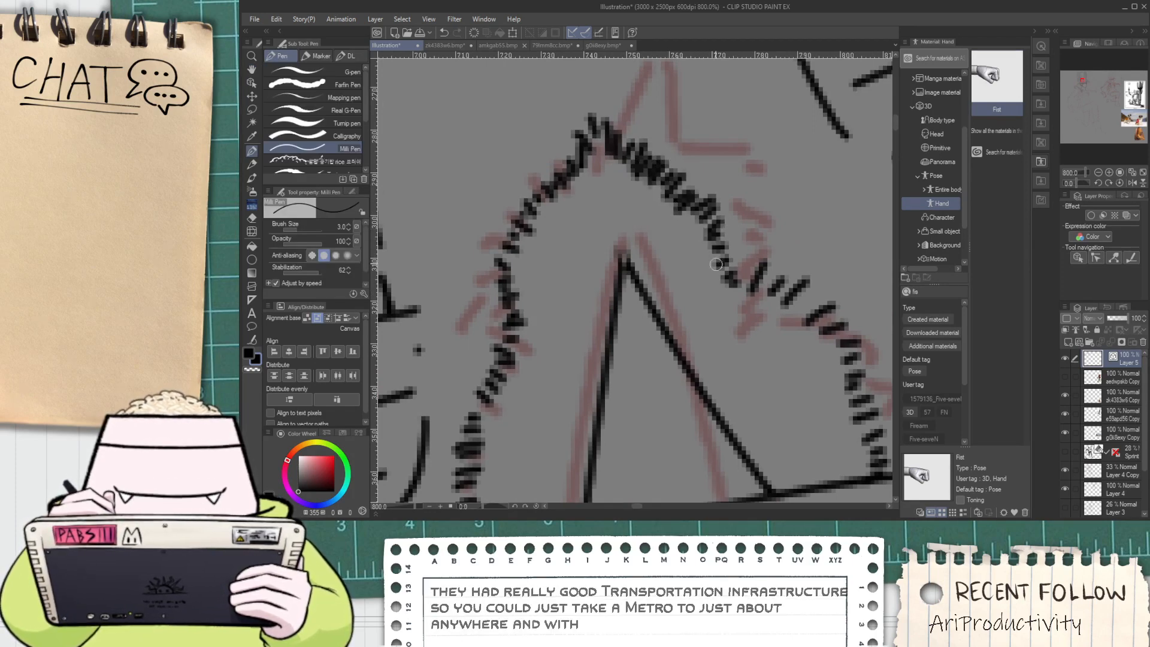
{"action": "mouse_move", "coordinate": [737, 293]}
{"action": "left_mouse_down"}
{"action": "mouse_move", "coordinate": [753, 262]}
{"action": "mouse_move", "coordinate": [769, 276]}
{"action": "mouse_move", "coordinate": [657, 266]}
{"action": "mouse_move", "coordinate": [666, 243]}
{"action": "left_mouse_up"}
{"action": "left_click_drag", "start_coordinate": [665, 286], "coordinate": [691, 265]}
Ink curved, broken rib lines down the left half and centre of the cactus trunk, starting under the crown of petals
{"action": "scroll", "coordinate": [716, 312], "scroll_direction": "down", "scroll_amount": 2}
{"action": "left_click_drag", "start_coordinate": [787, 342], "coordinate": [560, 345]}
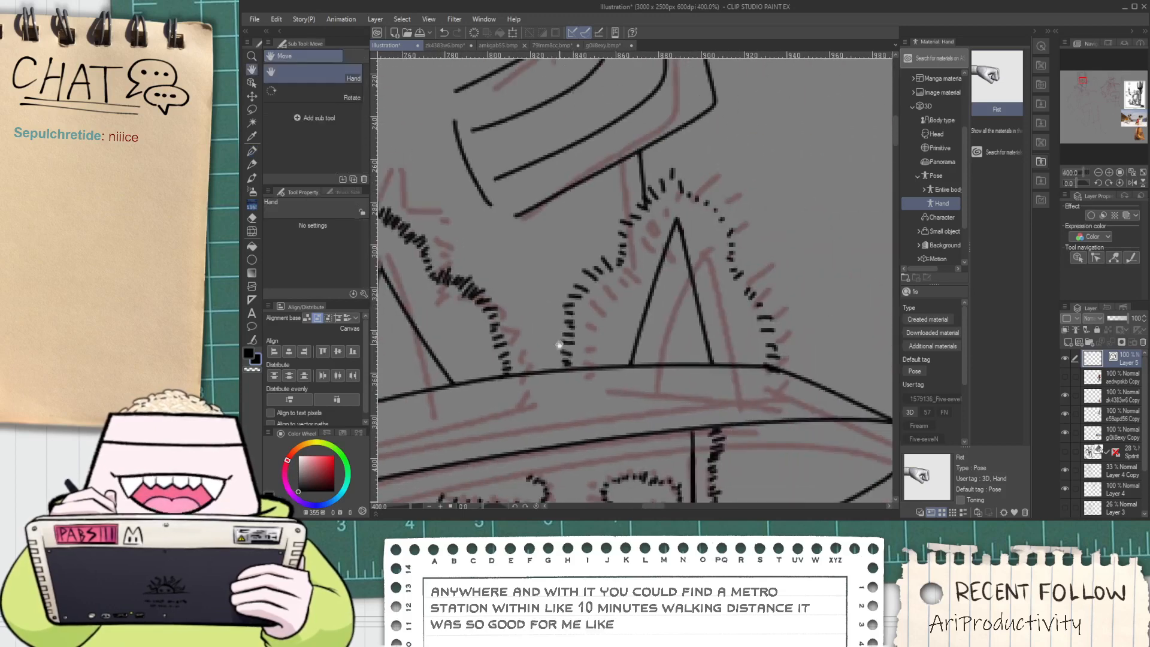
{"action": "scroll", "coordinate": [607, 300], "scroll_direction": "down", "scroll_amount": 3}
{"action": "left_click_drag", "start_coordinate": [608, 297], "coordinate": [645, 326]}
{"action": "scroll", "coordinate": [572, 277], "scroll_direction": "up", "scroll_amount": 1}
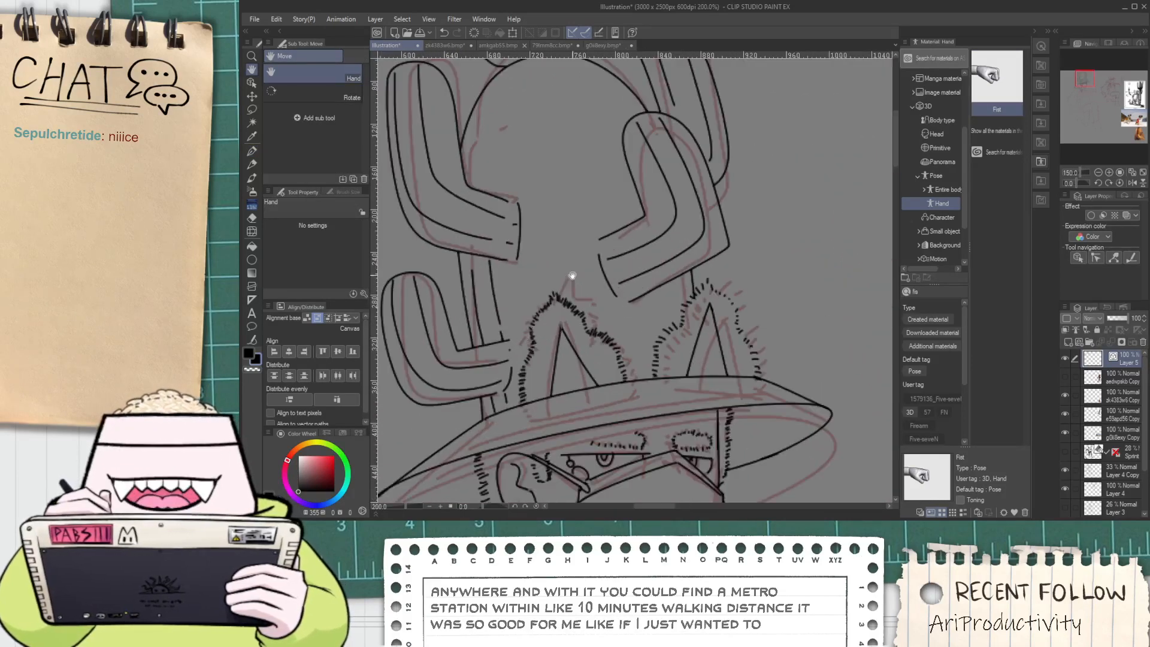
{"action": "left_click_drag", "start_coordinate": [572, 275], "coordinate": [598, 339]}
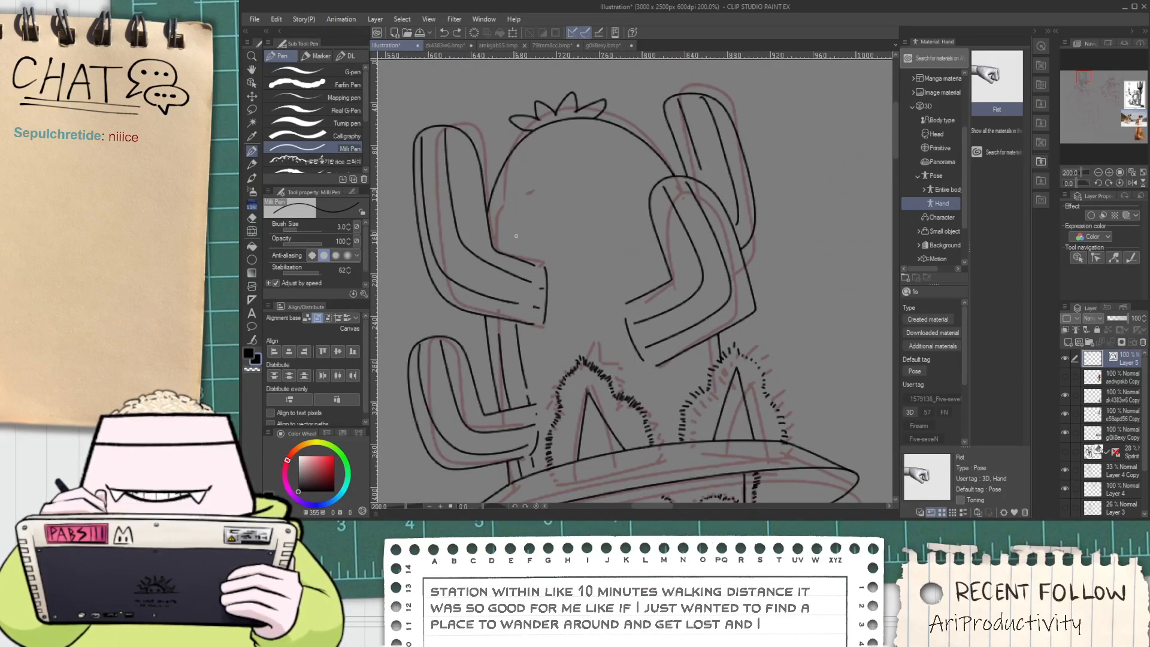
{"action": "left_click_drag", "start_coordinate": [514, 255], "coordinate": [552, 125]}
{"action": "mouse_move", "coordinate": [498, 248]}
{"action": "left_mouse_down"}
{"action": "mouse_move", "coordinate": [496, 211]}
{"action": "mouse_move", "coordinate": [529, 141]}
{"action": "left_mouse_up"}
{"action": "key", "text": "ctrl+z"}
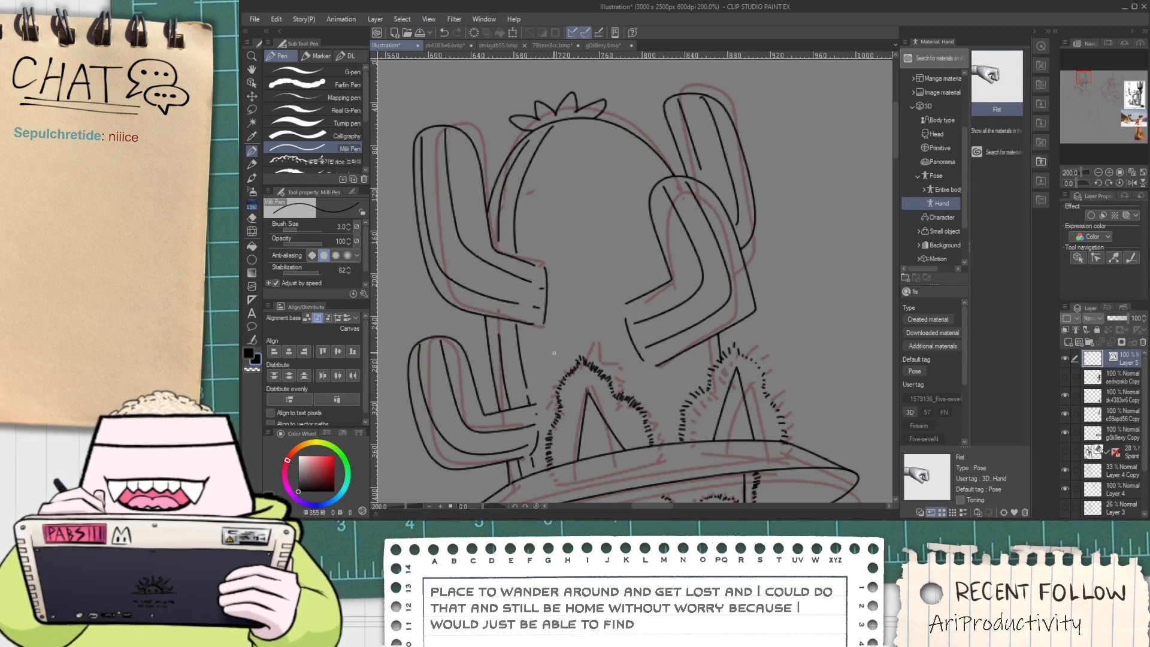
{"action": "mouse_move", "coordinate": [539, 248]}
{"action": "left_mouse_down"}
{"action": "mouse_move", "coordinate": [553, 142]}
{"action": "mouse_move", "coordinate": [572, 241]}
{"action": "left_mouse_up"}
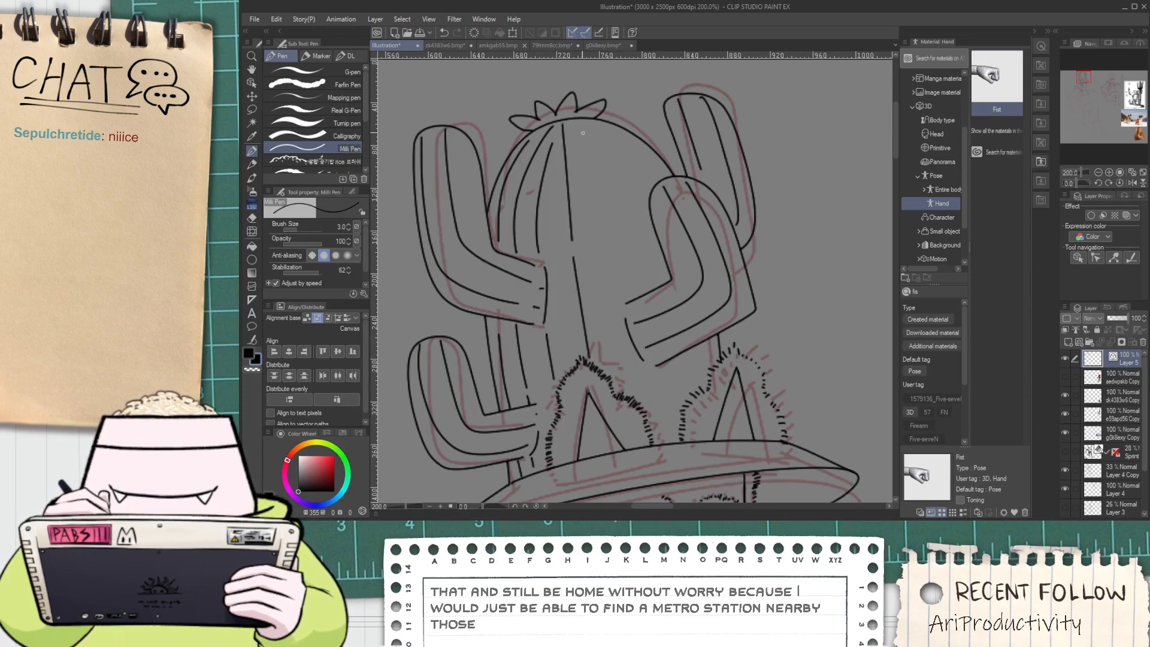
Ink broken rib lines down the right half of the cactus trunk, between the centre rib and the front right arm
{"action": "left_click_drag", "start_coordinate": [579, 118], "coordinate": [624, 219]}
{"action": "key", "text": "ctrl+z"}
{"action": "left_click_drag", "start_coordinate": [587, 127], "coordinate": [631, 269]}
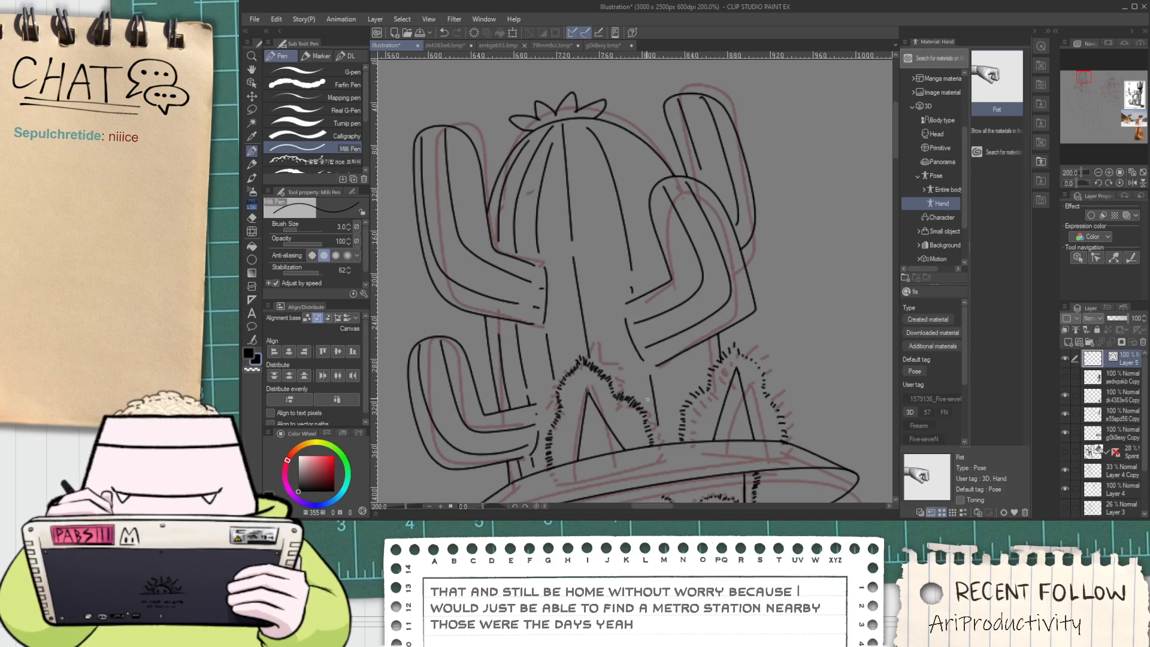
{"action": "left_click_drag", "start_coordinate": [621, 382], "coordinate": [593, 236]}
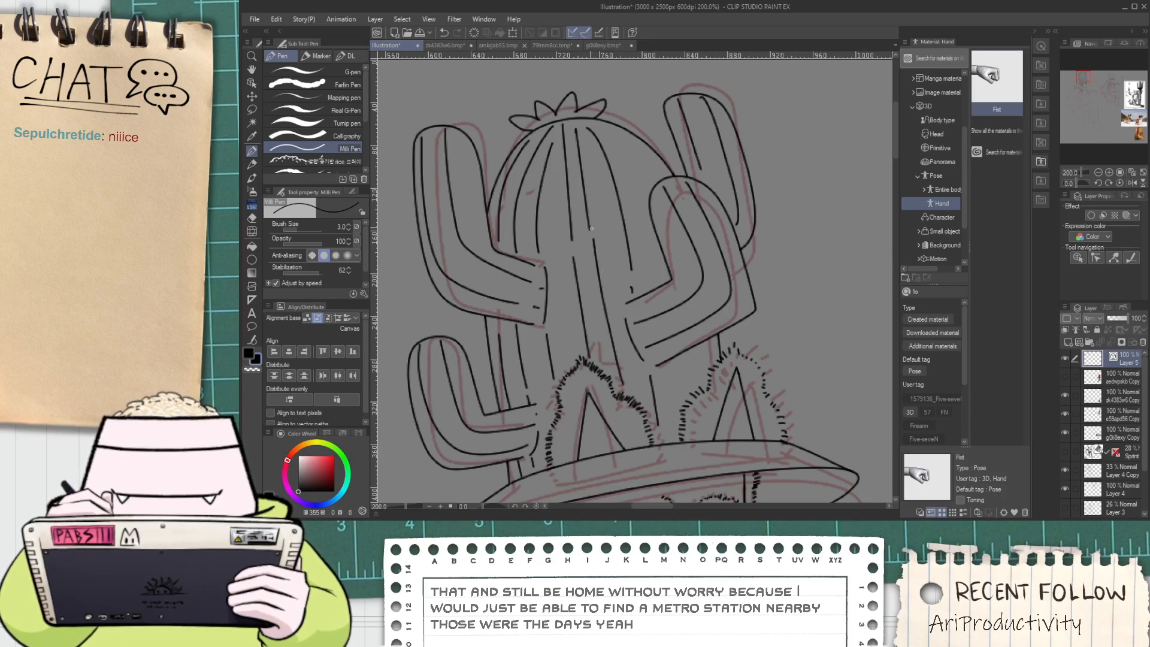
{"action": "left_click_drag", "start_coordinate": [652, 264], "coordinate": [655, 285]}
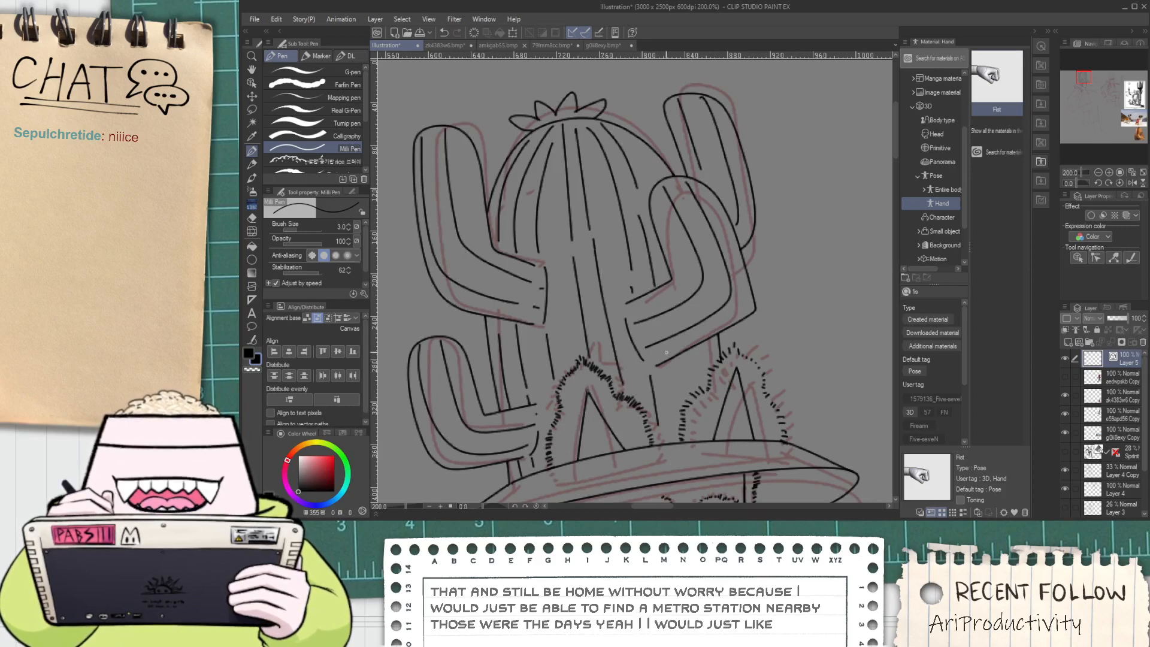
Ink a broken contour line along the top of the hat brim, following its front edge from the left end to the right
{"action": "mouse_move", "coordinate": [697, 366]}
{"action": "left_mouse_down"}
{"action": "mouse_move", "coordinate": [702, 389]}
{"action": "mouse_move", "coordinate": [580, 312]}
{"action": "left_mouse_up"}
{"action": "scroll", "coordinate": [655, 186], "scroll_direction": "down", "scroll_amount": 3}
{"action": "key", "text": "space"}
{"action": "scroll", "coordinate": [581, 306], "scroll_direction": "up", "scroll_amount": 2}
{"action": "scroll", "coordinate": [584, 228], "scroll_direction": "up", "scroll_amount": 2}
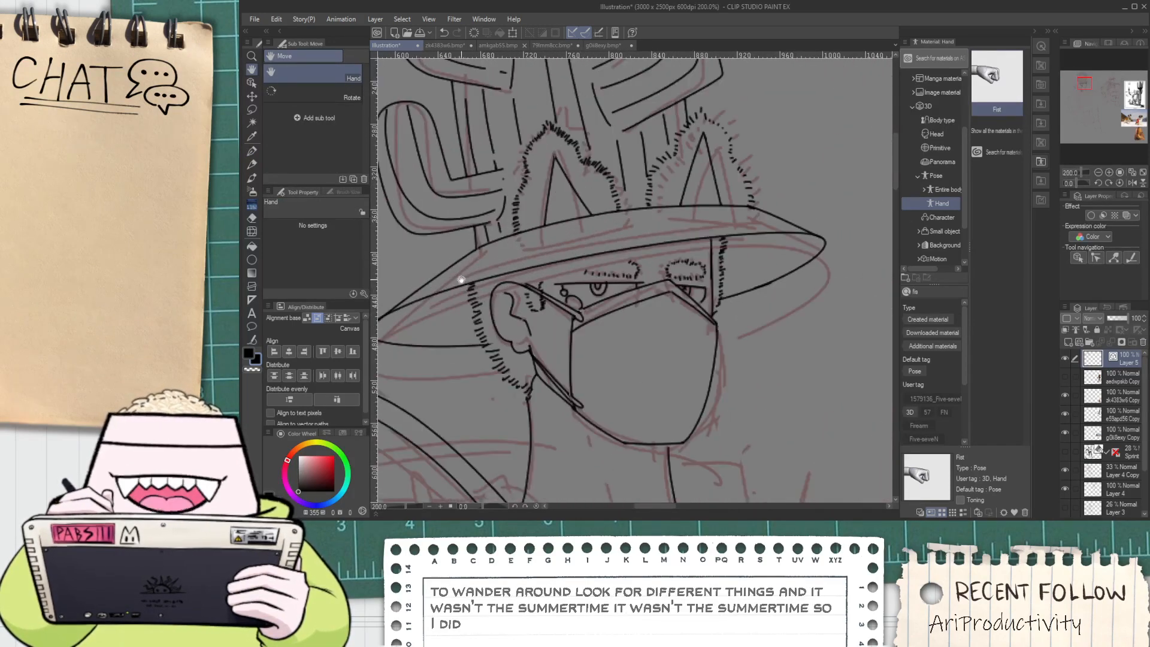
{"action": "left_click_drag", "start_coordinate": [420, 288], "coordinate": [730, 243]}
{"action": "key", "text": "ctrl+z"}
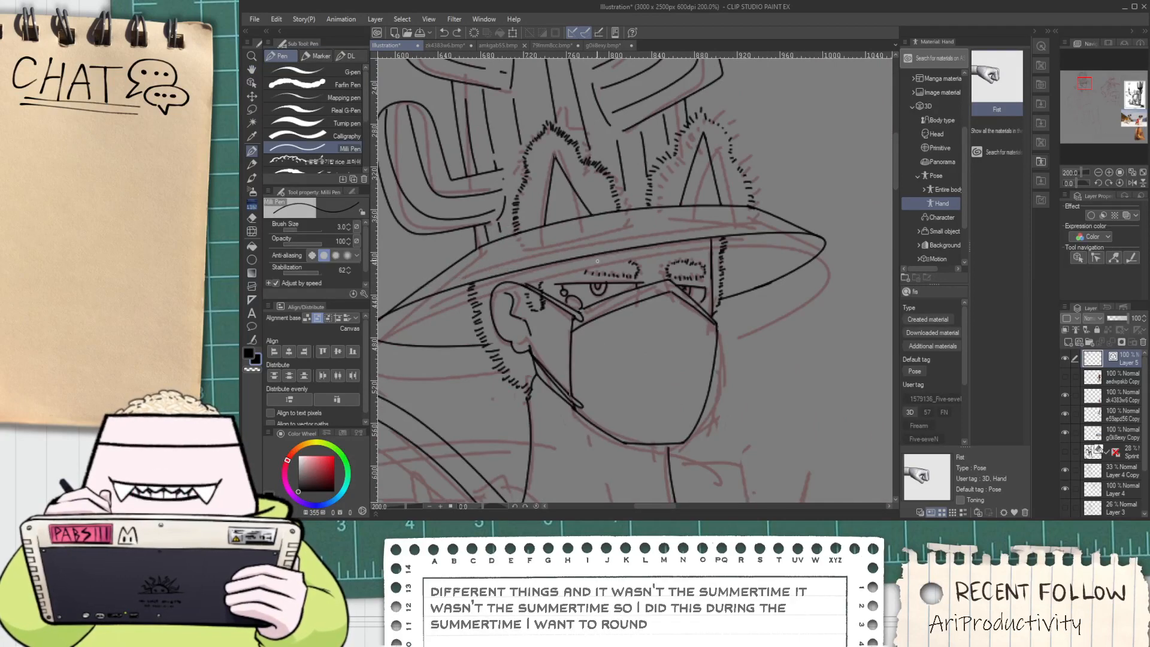
{"action": "left_click_drag", "start_coordinate": [417, 293], "coordinate": [550, 252]}
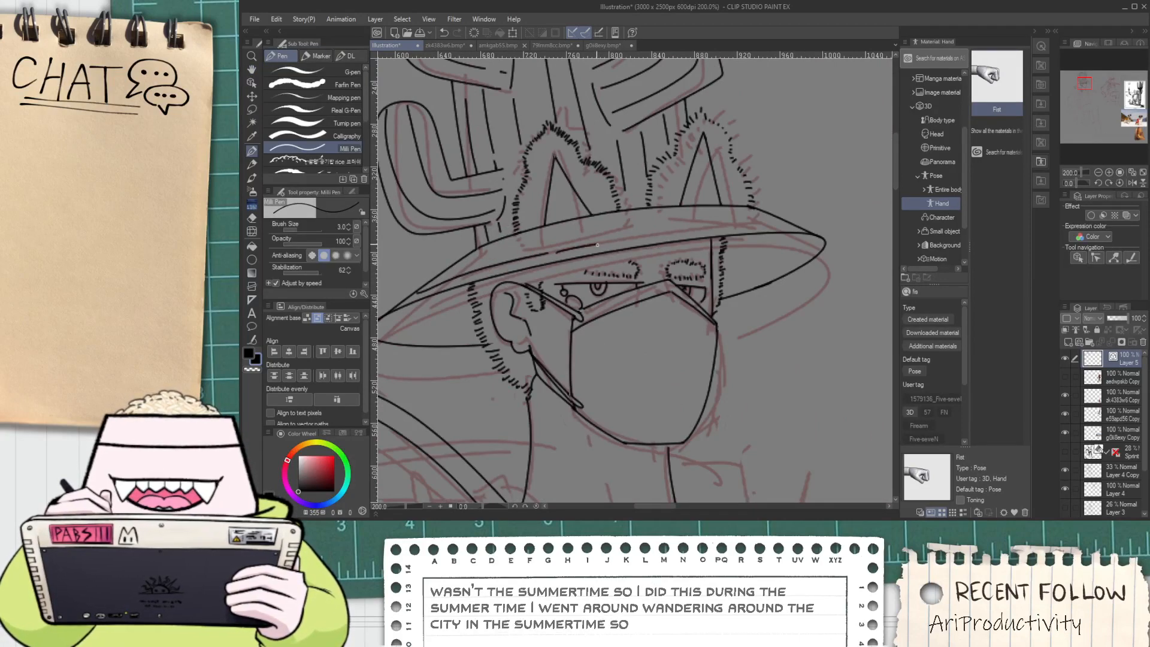
{"action": "left_click_drag", "start_coordinate": [644, 238], "coordinate": [784, 224]}
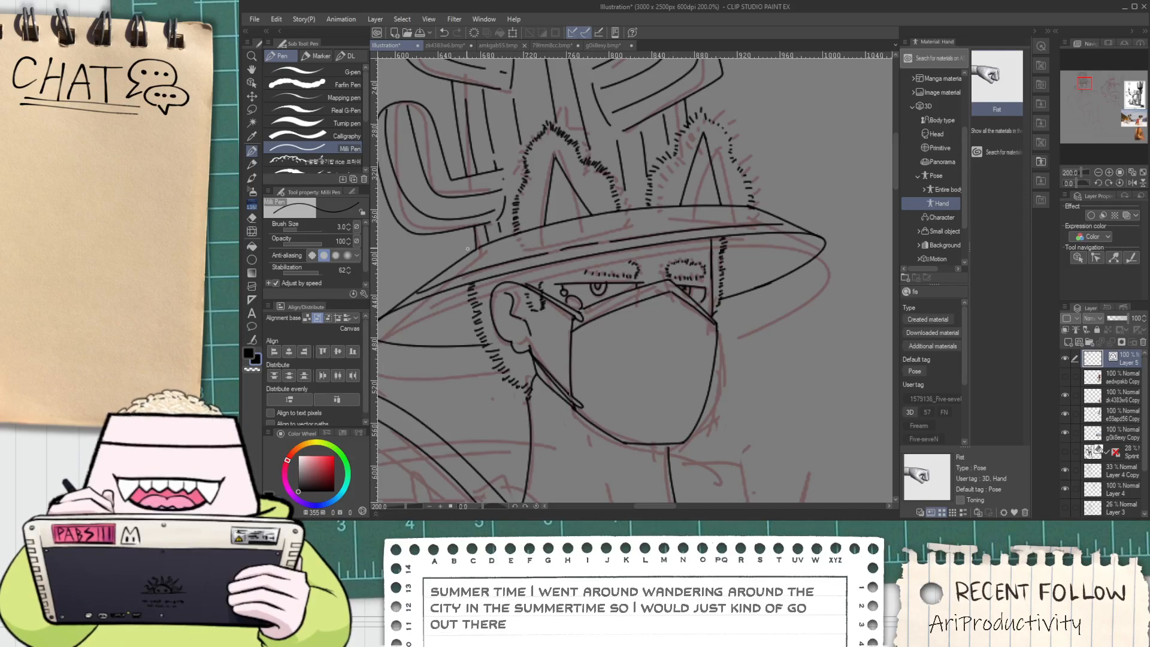
Ink a second contour line higher on the hat brim, from its left outer edge to below the left ear
{"action": "left_click_drag", "start_coordinate": [423, 277], "coordinate": [596, 240]}
{"action": "key", "text": "ctrl+z"}
{"action": "left_click_drag", "start_coordinate": [424, 275], "coordinate": [575, 228]}
{"action": "key", "text": "ctrl+z"}
{"action": "key", "text": "ctrl+z"}
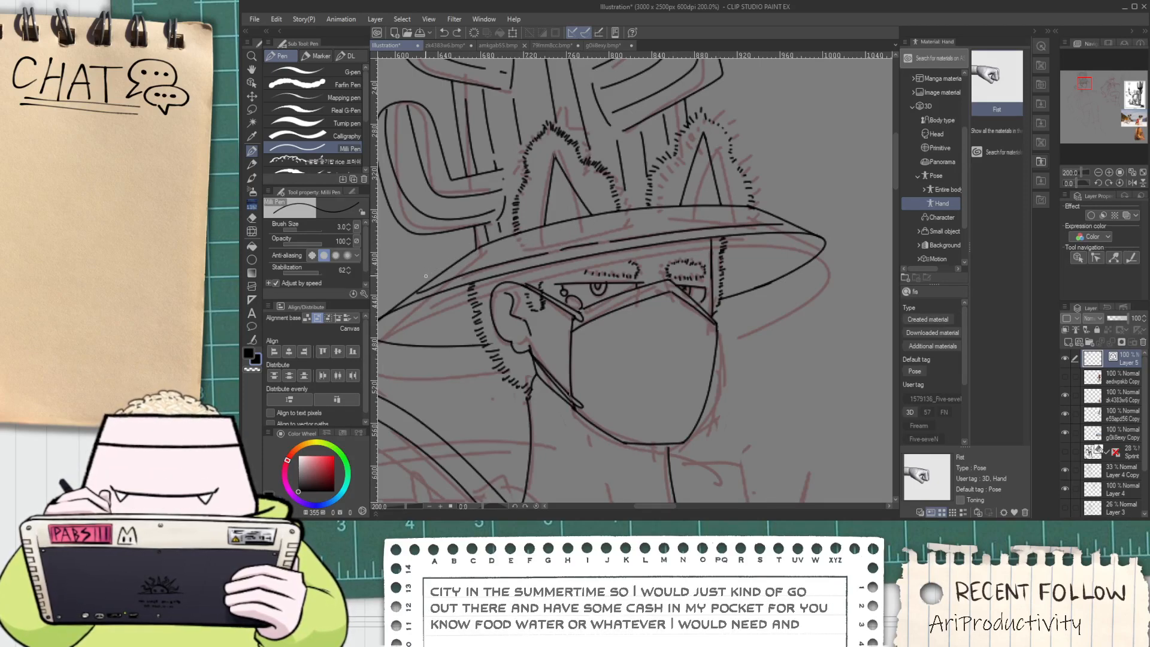
{"action": "left_click_drag", "start_coordinate": [425, 276], "coordinate": [628, 231]}
{"action": "key", "text": "ctrl+z"}
{"action": "left_click_drag", "start_coordinate": [428, 275], "coordinate": [596, 229]}
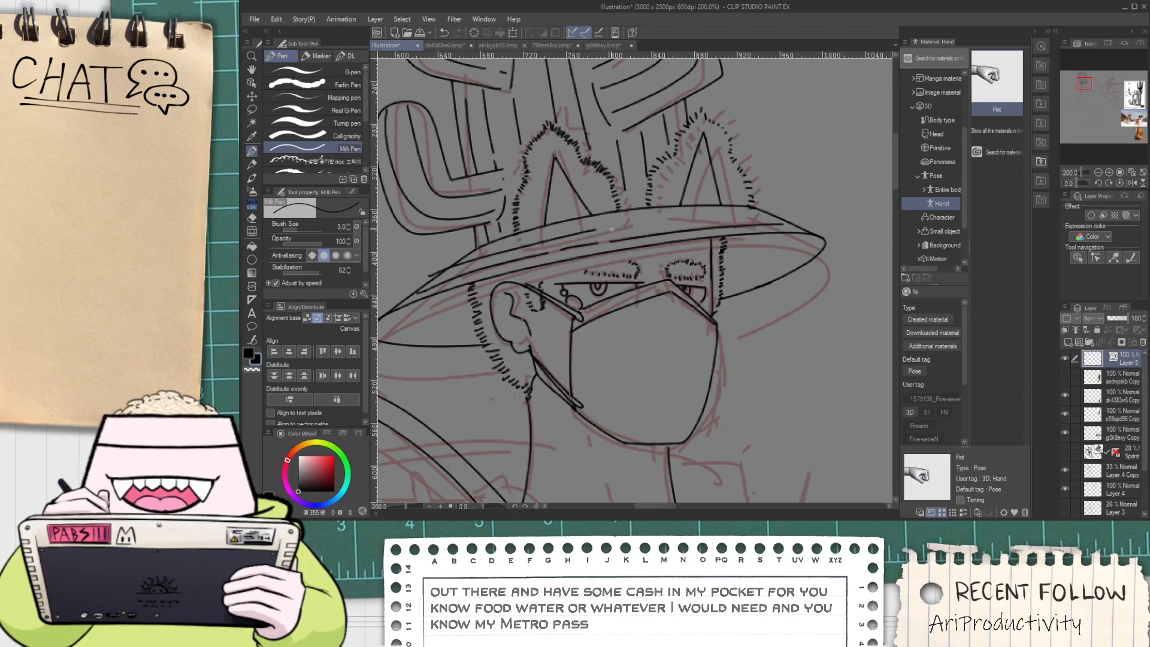
Erase the stray end of the upper brim line at the left edge and add contour detail to the brim's left side
{"action": "key", "text": "e"}
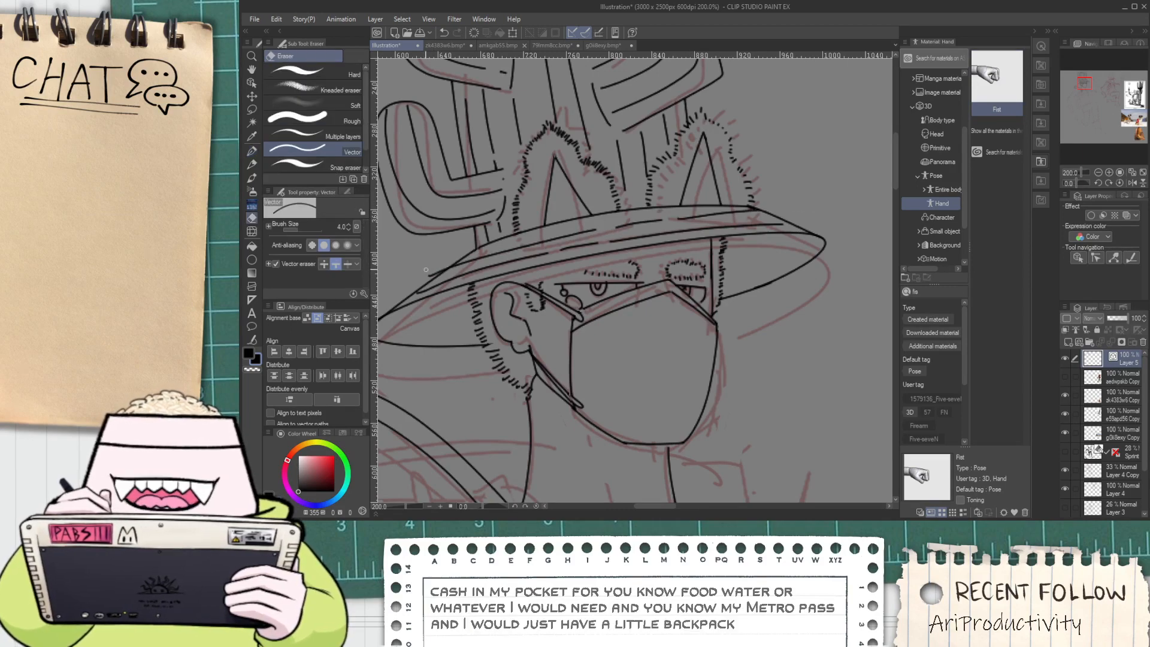
{"action": "left_click_drag", "start_coordinate": [430, 273], "coordinate": [600, 301]}
{"action": "key", "text": "space"}
{"action": "key", "text": "p"}
{"action": "scroll", "coordinate": [442, 324], "scroll_direction": "up", "scroll_amount": 2}
{"action": "left_click_drag", "start_coordinate": [471, 264], "coordinate": [614, 270]}
{"action": "scroll", "coordinate": [617, 271], "scroll_direction": "down", "scroll_amount": 4}
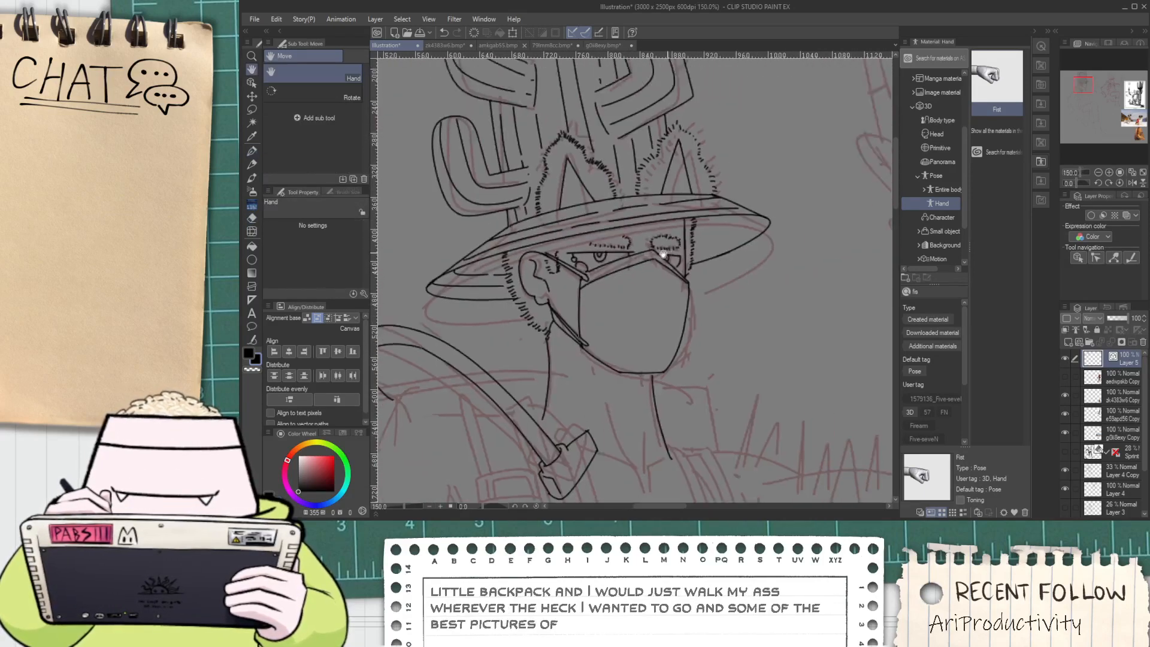
Ink two curved contour lines on the right underside of the hat brim beside the face fur, breaking the inner one
{"action": "scroll", "coordinate": [609, 289], "scroll_direction": "up", "scroll_amount": 2}
{"action": "left_click_drag", "start_coordinate": [599, 284], "coordinate": [771, 191]}
{"action": "key", "text": "ctrl+z"}
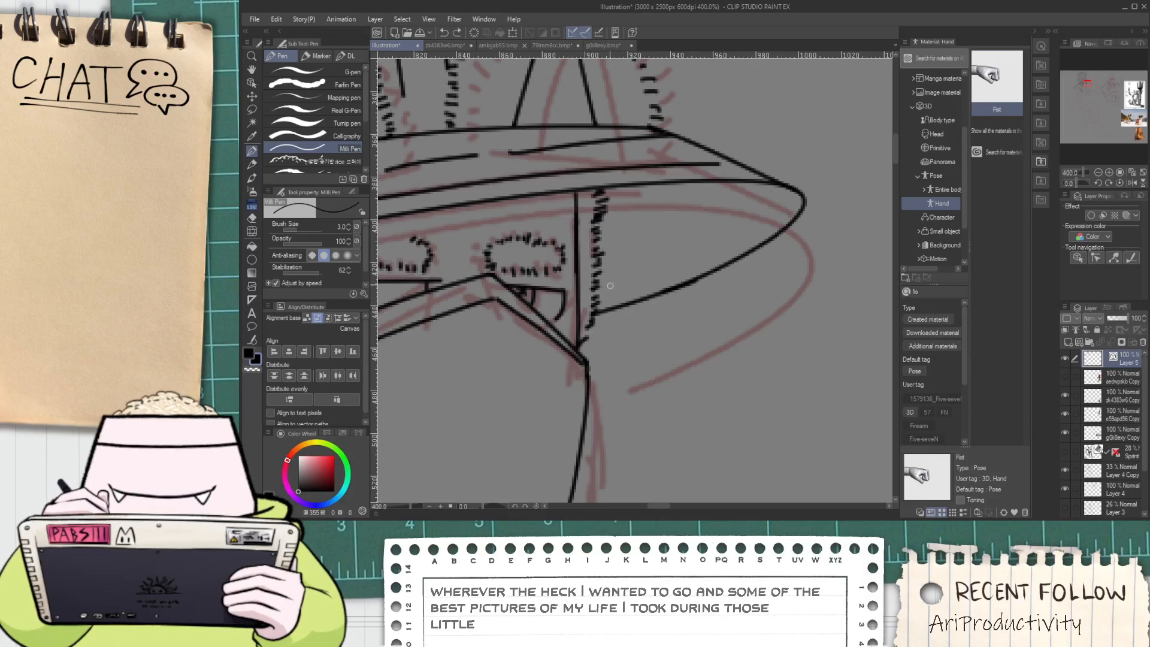
{"action": "left_click_drag", "start_coordinate": [601, 284], "coordinate": [760, 190]}
{"action": "left_click_drag", "start_coordinate": [599, 249], "coordinate": [725, 176]}
{"action": "key", "text": "ctrl+z"}
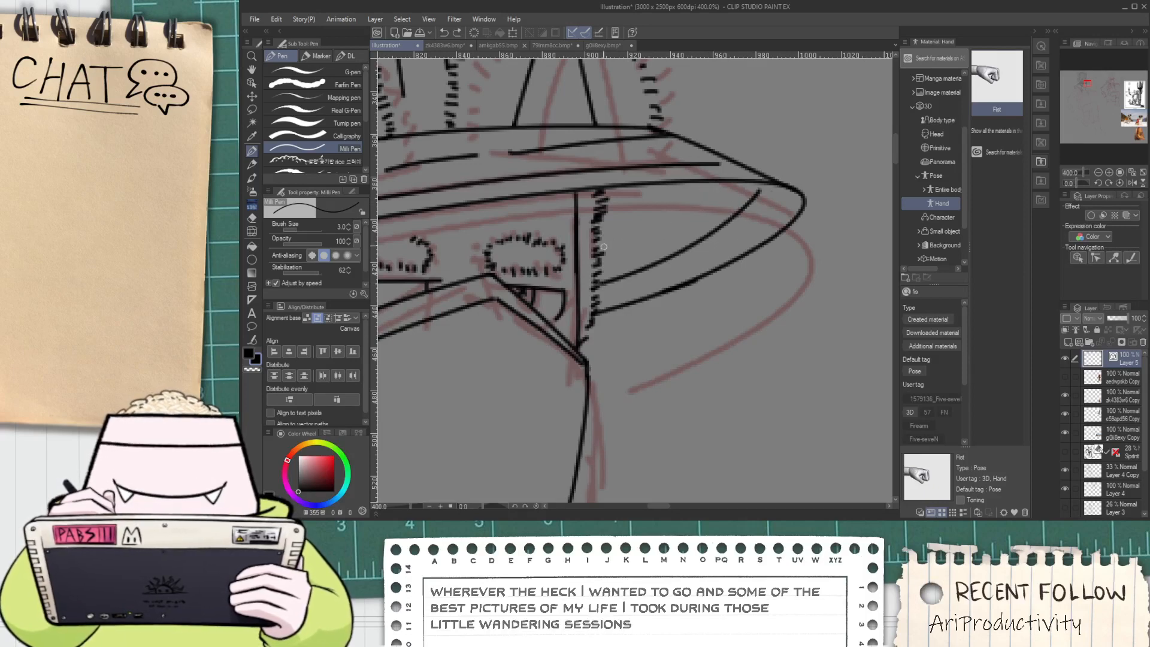
{"action": "left_click_drag", "start_coordinate": [600, 248], "coordinate": [707, 189]}
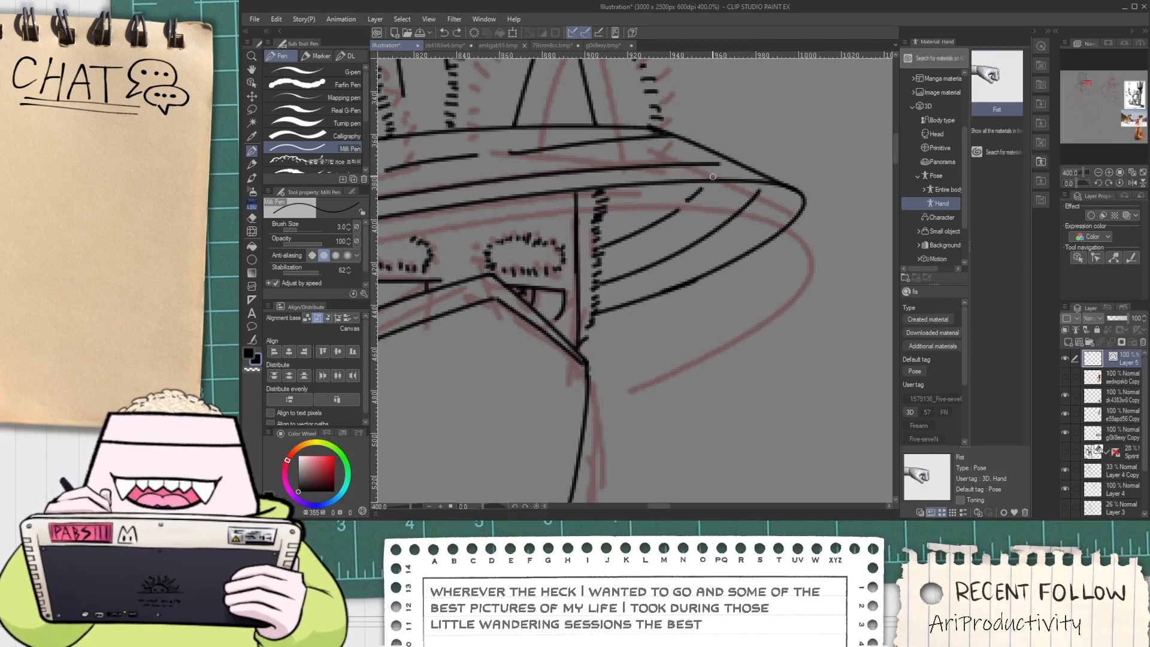
Ink the angled contour of the torso's left side, running down from the strap crossing below the stacked pouches to the waist
{"action": "key", "text": "space"}
{"action": "scroll", "coordinate": [565, 335], "scroll_direction": "down", "scroll_amount": 6}
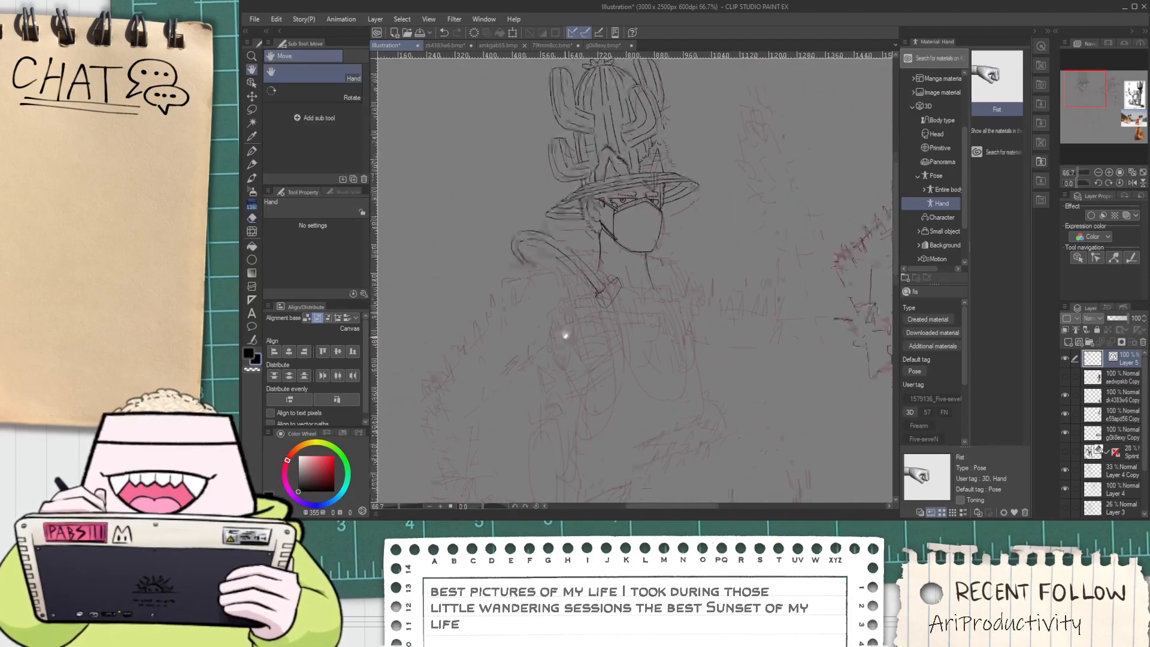
{"action": "left_click_drag", "start_coordinate": [577, 266], "coordinate": [588, 232]}
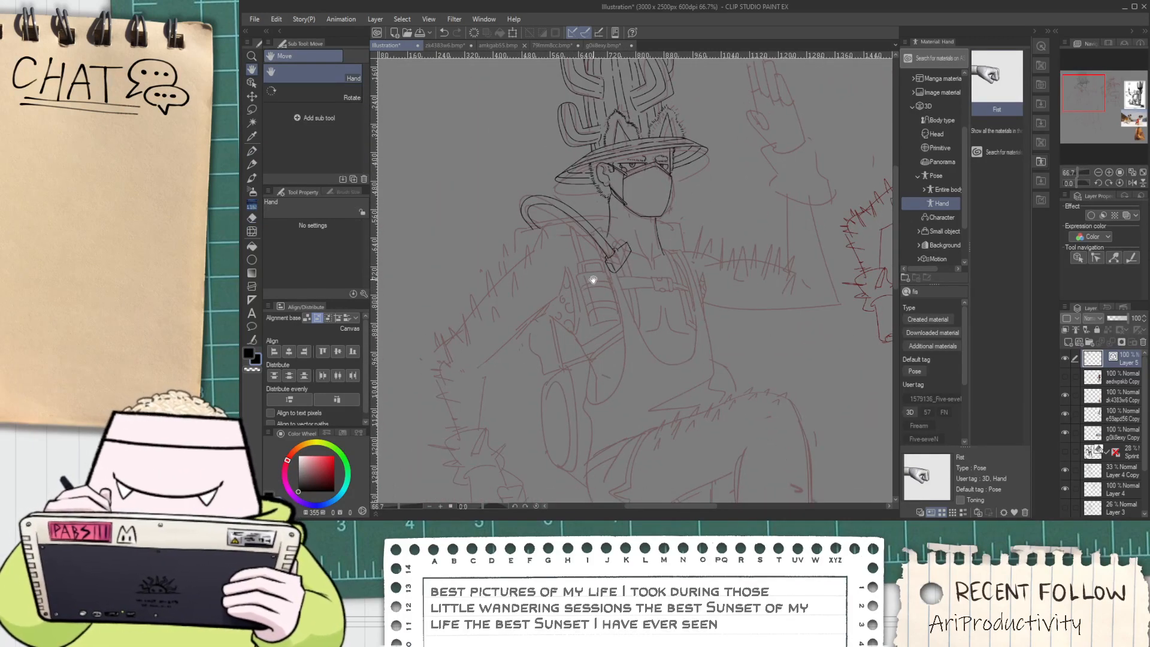
{"action": "left_click_drag", "start_coordinate": [624, 283], "coordinate": [598, 253]}
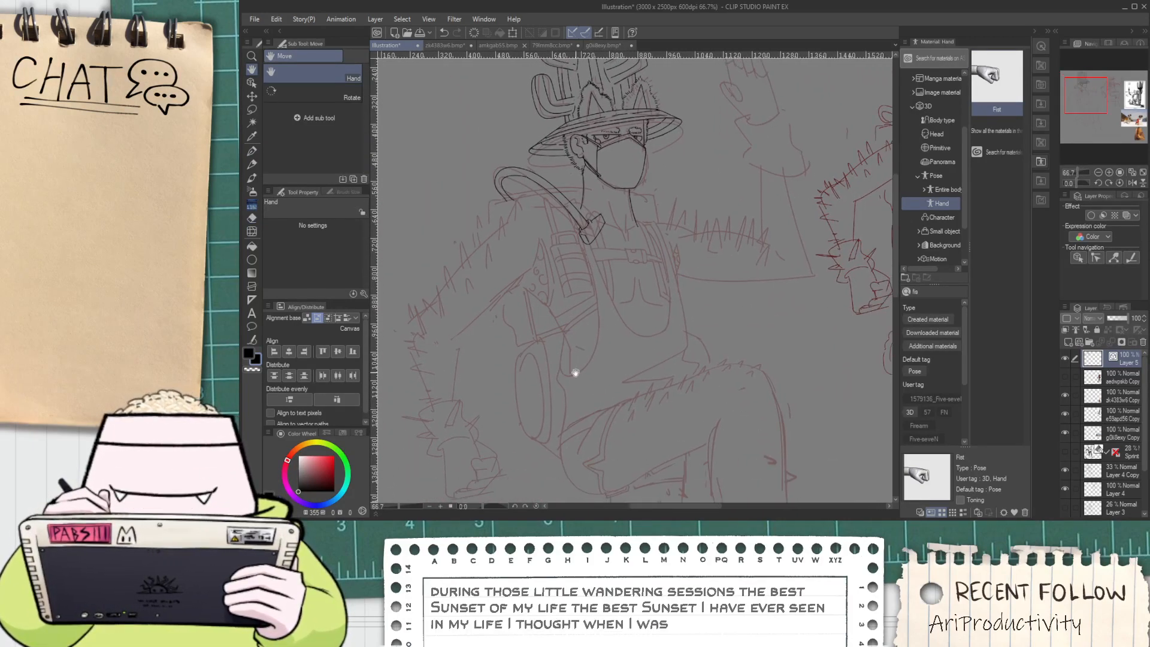
{"action": "scroll", "coordinate": [568, 357], "scroll_direction": "up", "scroll_amount": 2}
{"action": "left_click_drag", "start_coordinate": [565, 301], "coordinate": [540, 413]}
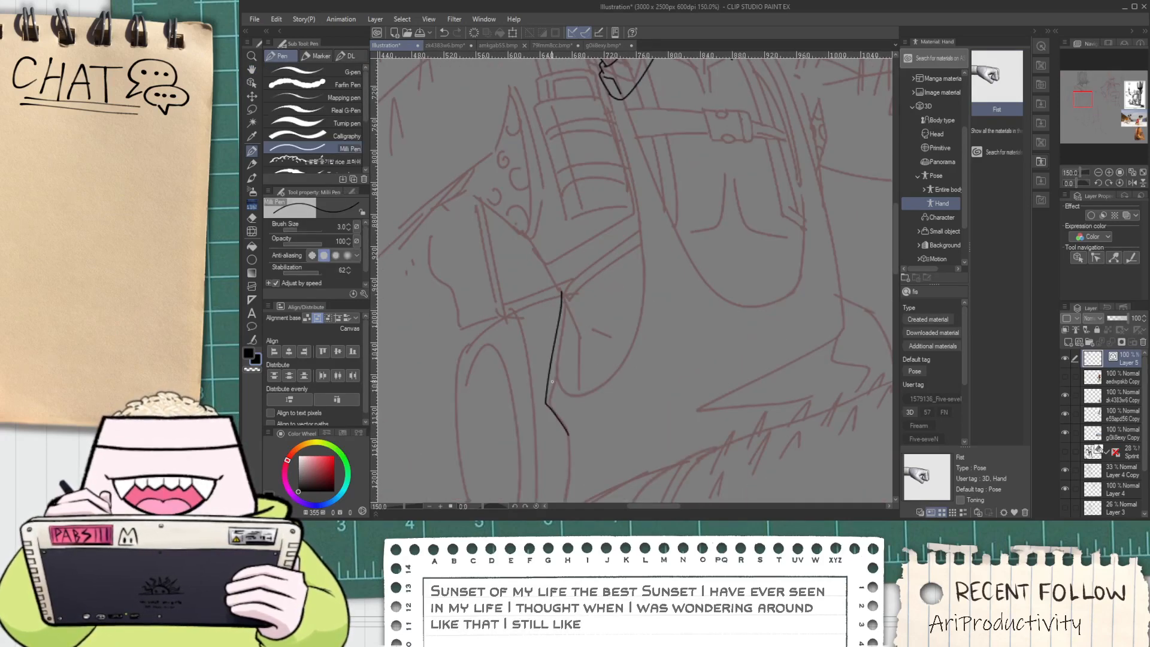
{"action": "key", "text": "ctrl+z"}
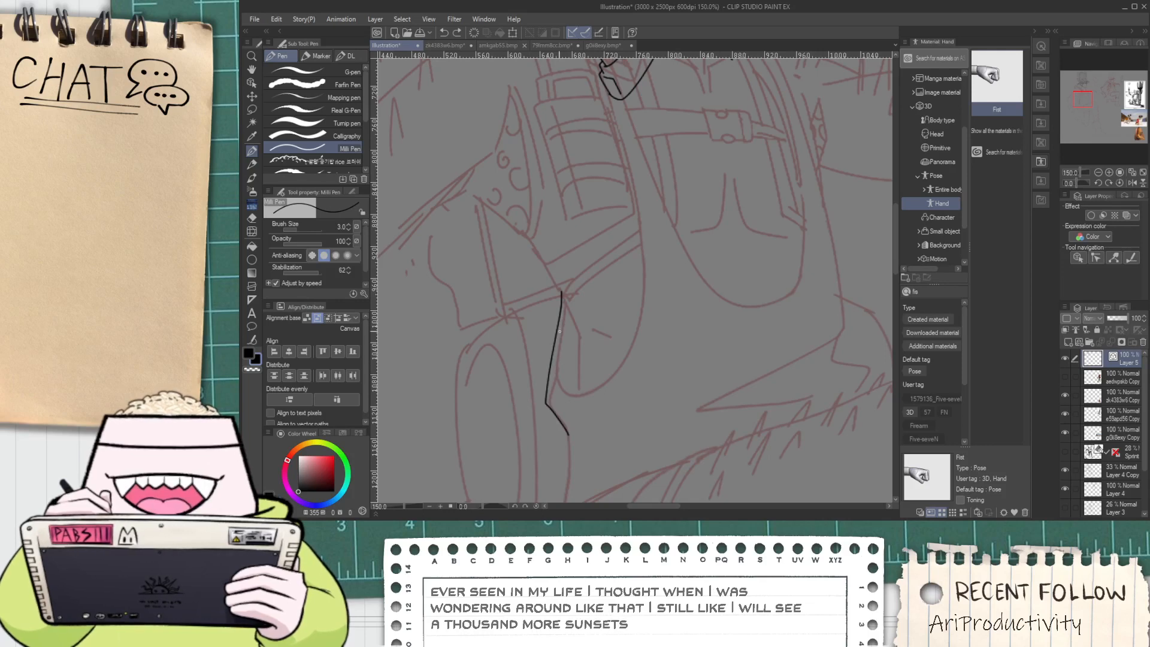
Ink the long left chest curve from the waist contour around its rounded bottom up to the hose's end piece, cleaning the joins
{"action": "mouse_move", "coordinate": [554, 400]}
{"action": "left_mouse_down"}
{"action": "mouse_move", "coordinate": [629, 357]}
{"action": "mouse_move", "coordinate": [627, 206]}
{"action": "left_mouse_up"}
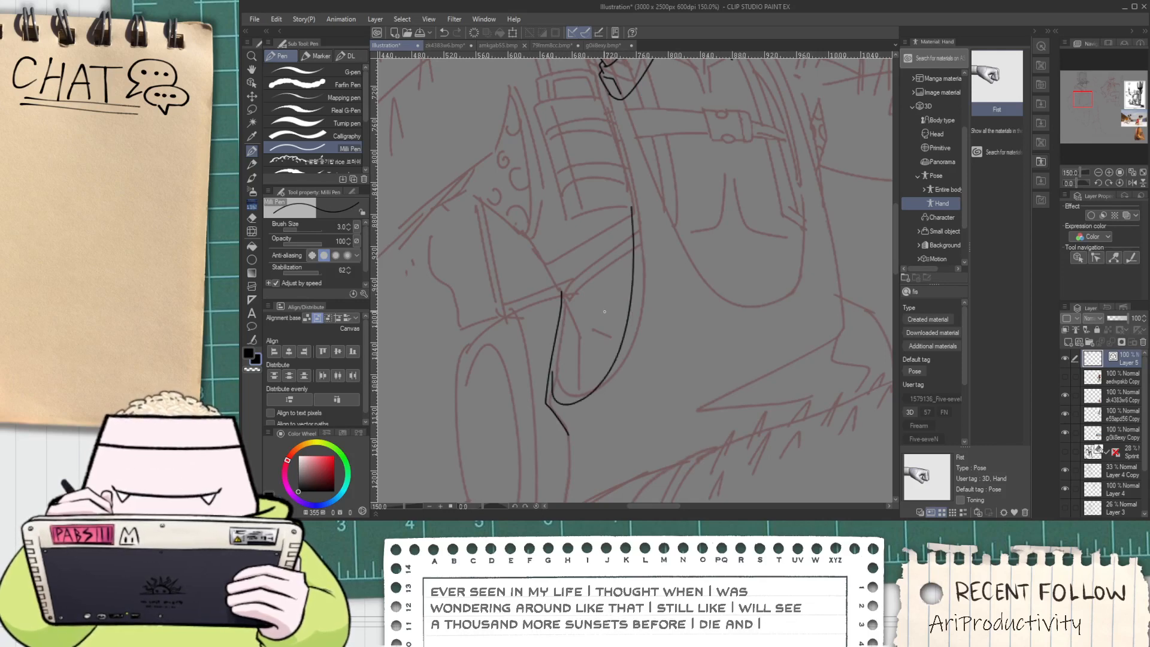
{"action": "key", "text": "ctrl+z"}
{"action": "scroll", "coordinate": [604, 311], "scroll_direction": "down", "scroll_amount": 1}
{"action": "left_click_drag", "start_coordinate": [588, 333], "coordinate": [589, 383]}
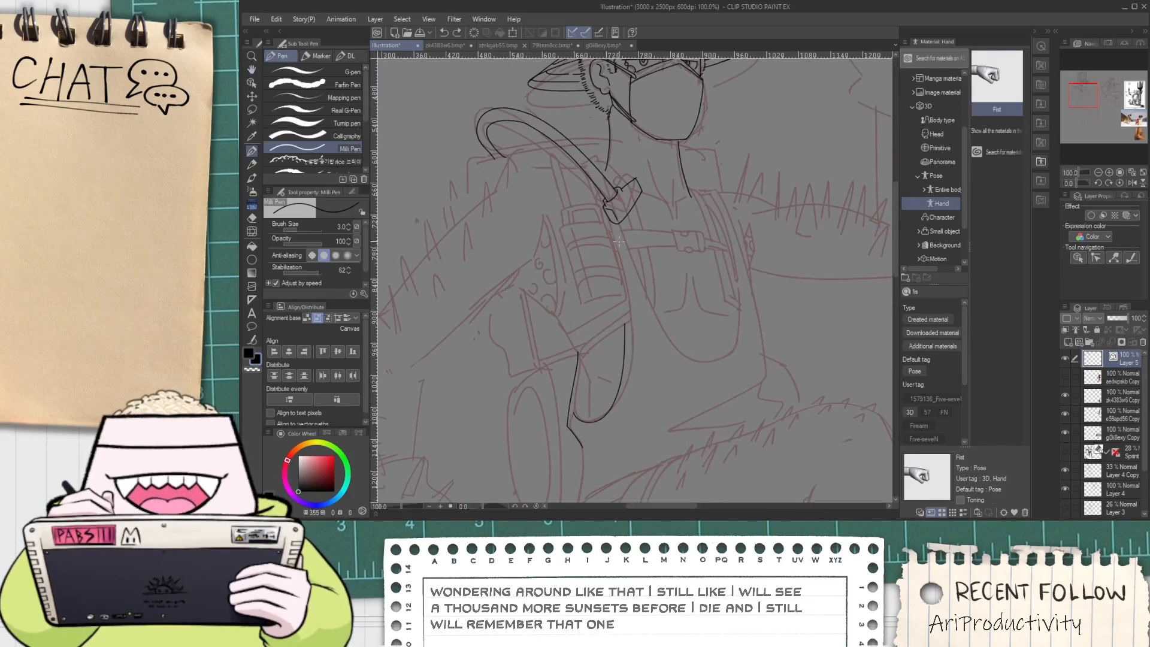
{"action": "left_click_drag", "start_coordinate": [619, 241], "coordinate": [618, 236]}
{"action": "key", "text": "ctrl+z"}
{"action": "mouse_move", "coordinate": [572, 410]}
{"action": "left_mouse_down"}
{"action": "mouse_move", "coordinate": [623, 266]}
{"action": "mouse_move", "coordinate": [616, 226]}
{"action": "left_mouse_up"}
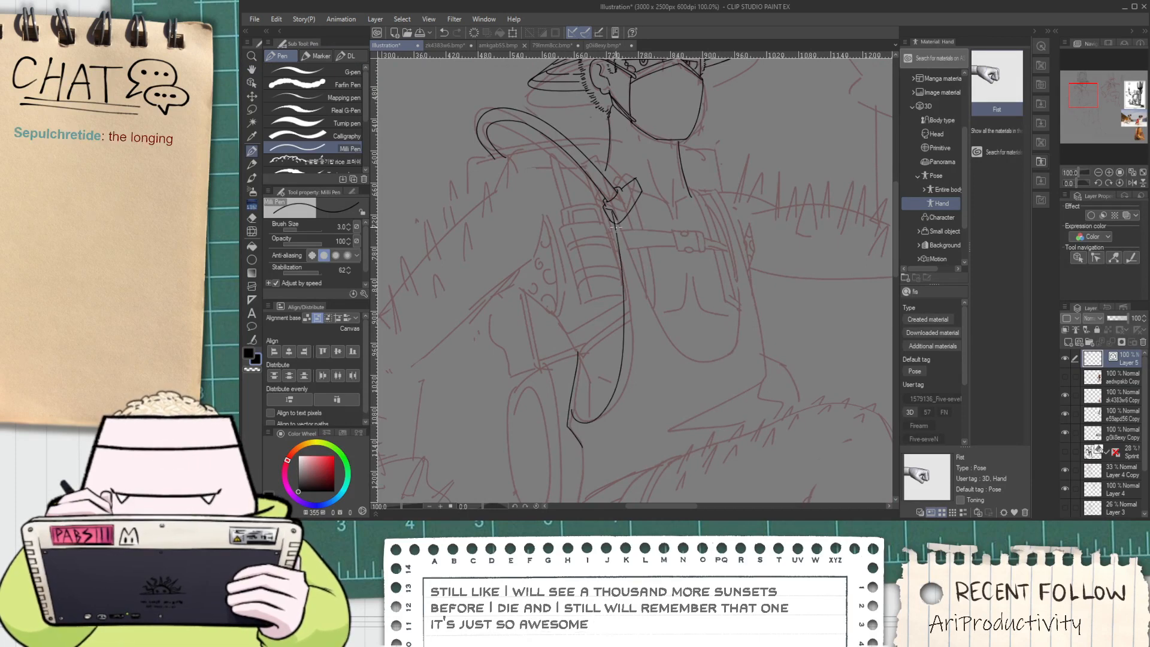
{"action": "scroll", "coordinate": [615, 225], "scroll_direction": "up", "scroll_amount": 1}
{"action": "key", "text": "e"}
{"action": "scroll", "coordinate": [612, 217], "scroll_direction": "down", "scroll_amount": 1}
{"action": "key", "text": "p"}
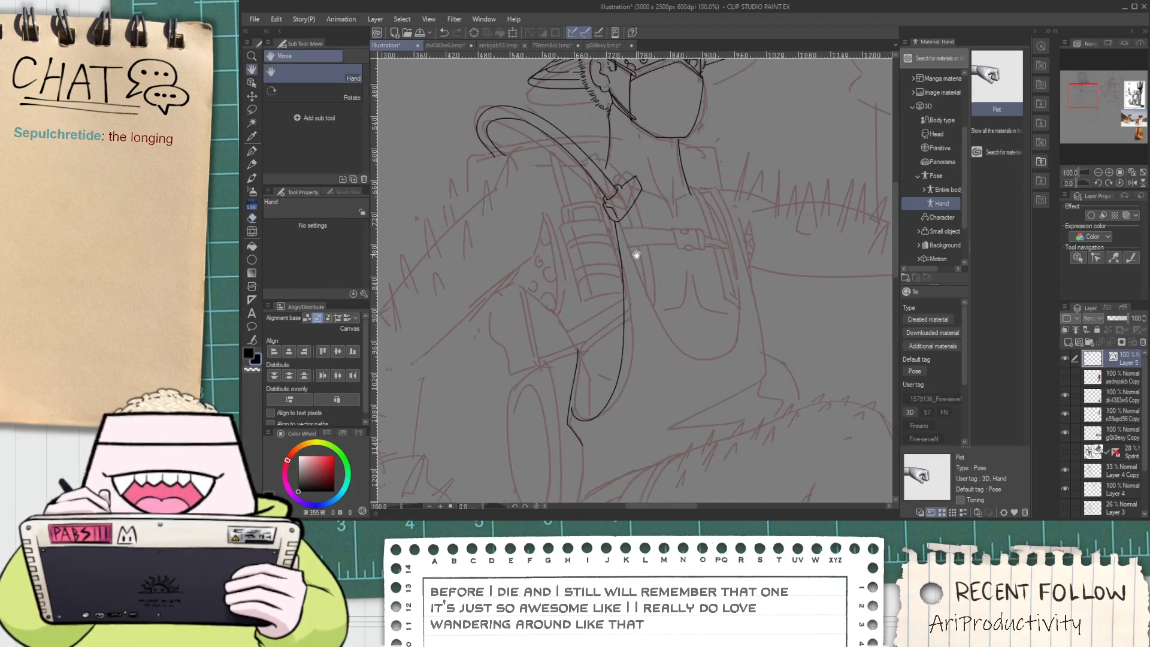
Ink the large U-shaped chest outline from the hose's end piece around below the buckle strap and up to the right shoulder
{"action": "left_click_drag", "start_coordinate": [603, 236], "coordinate": [683, 313]}
{"action": "key", "text": "ctrl+z"}
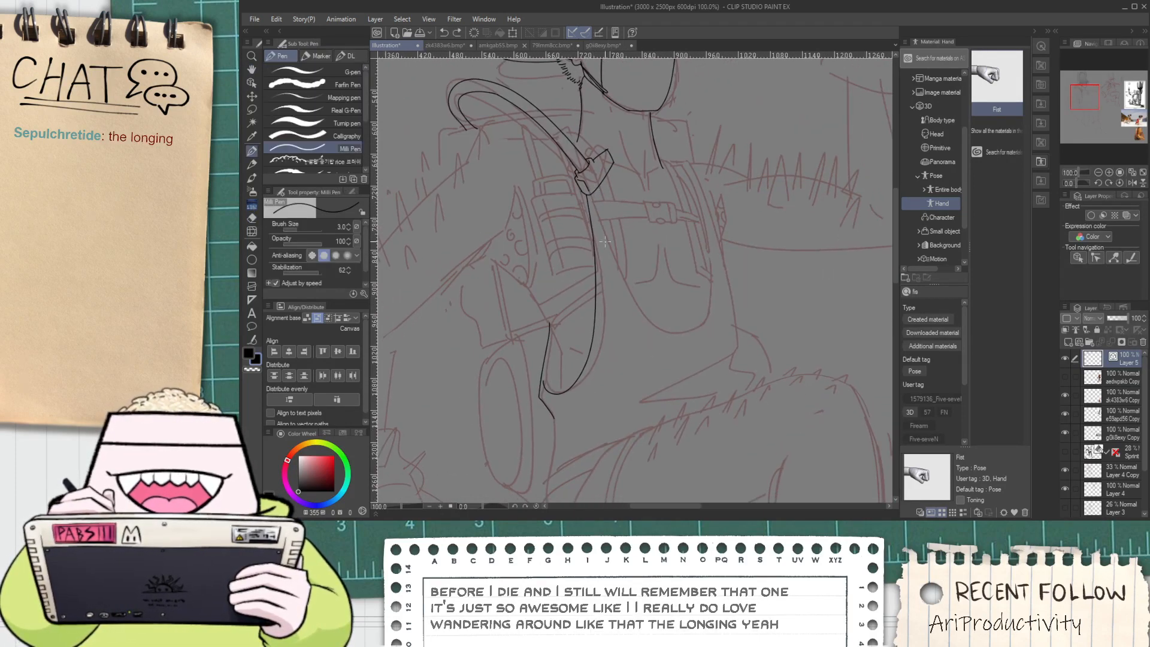
{"action": "key", "text": "ctrl+z"}
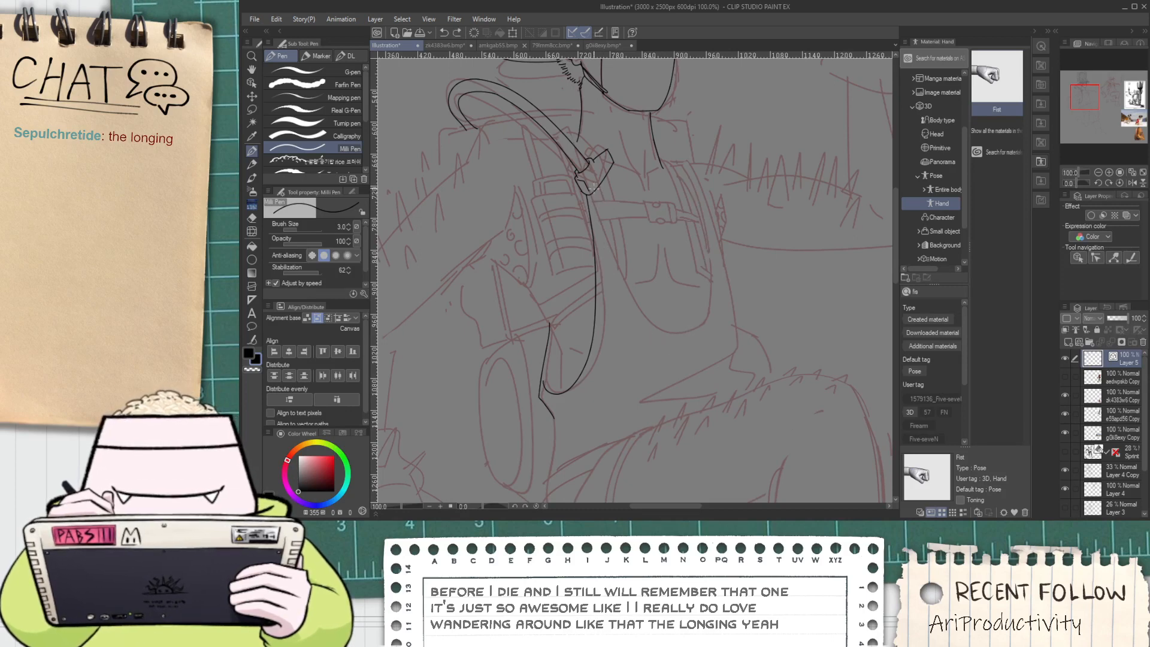
{"action": "scroll", "coordinate": [676, 173], "scroll_direction": "up", "scroll_amount": 1}
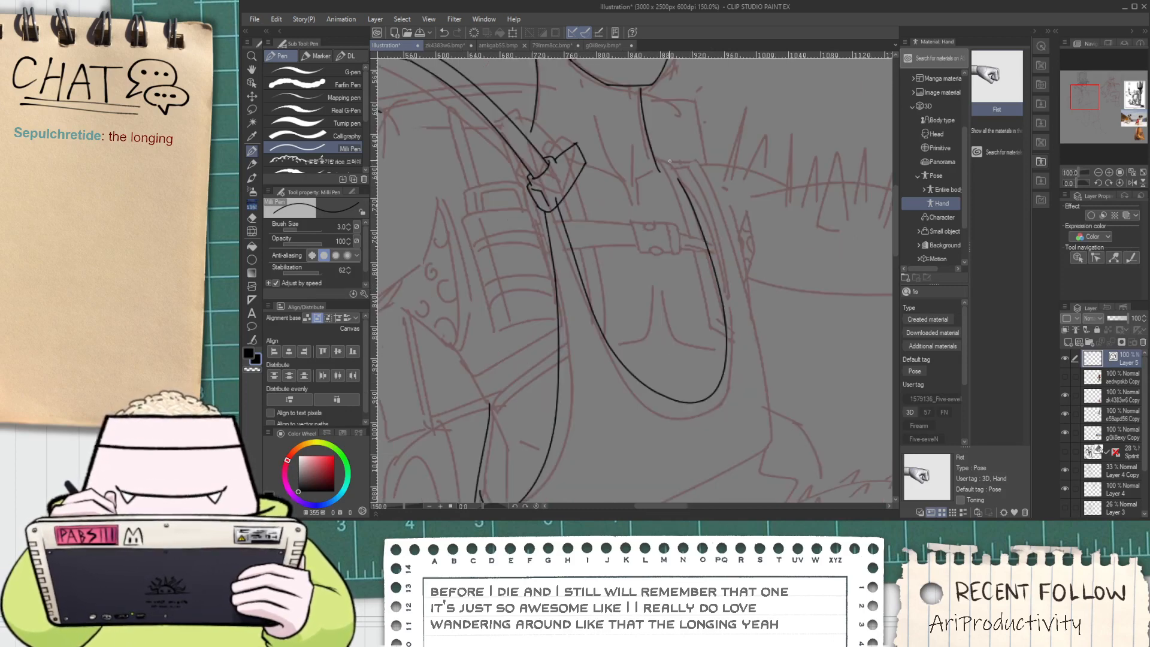
Redraw the U-shaped chest outline below the buckle strap until it follows the sketch, and trim its start at the hose's end piece
{"action": "key", "text": "ctrl+z"}
{"action": "mouse_move", "coordinate": [560, 210]}
{"action": "left_mouse_down"}
{"action": "mouse_move", "coordinate": [674, 410]}
{"action": "mouse_move", "coordinate": [714, 311]}
{"action": "mouse_move", "coordinate": [662, 165]}
{"action": "left_mouse_up"}
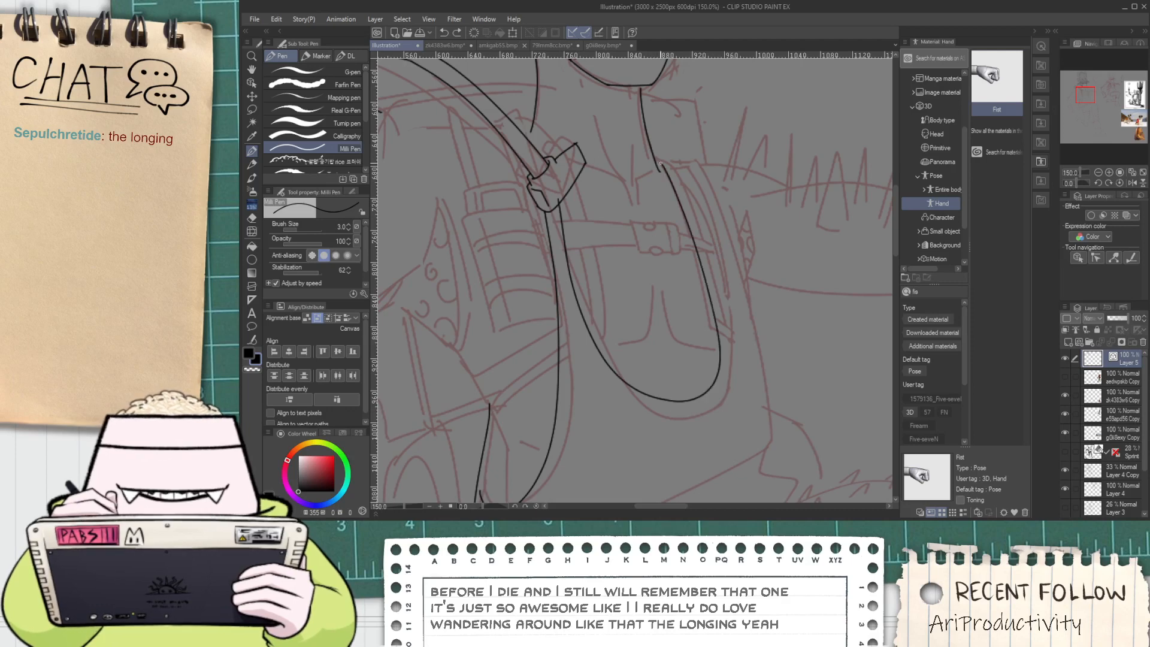
{"action": "key", "text": "ctrl+z"}
{"action": "mouse_move", "coordinate": [551, 201]}
{"action": "left_mouse_down"}
{"action": "mouse_move", "coordinate": [587, 305]}
{"action": "mouse_move", "coordinate": [689, 440]}
{"action": "left_mouse_up"}
{"action": "key", "text": "ctrl+z"}
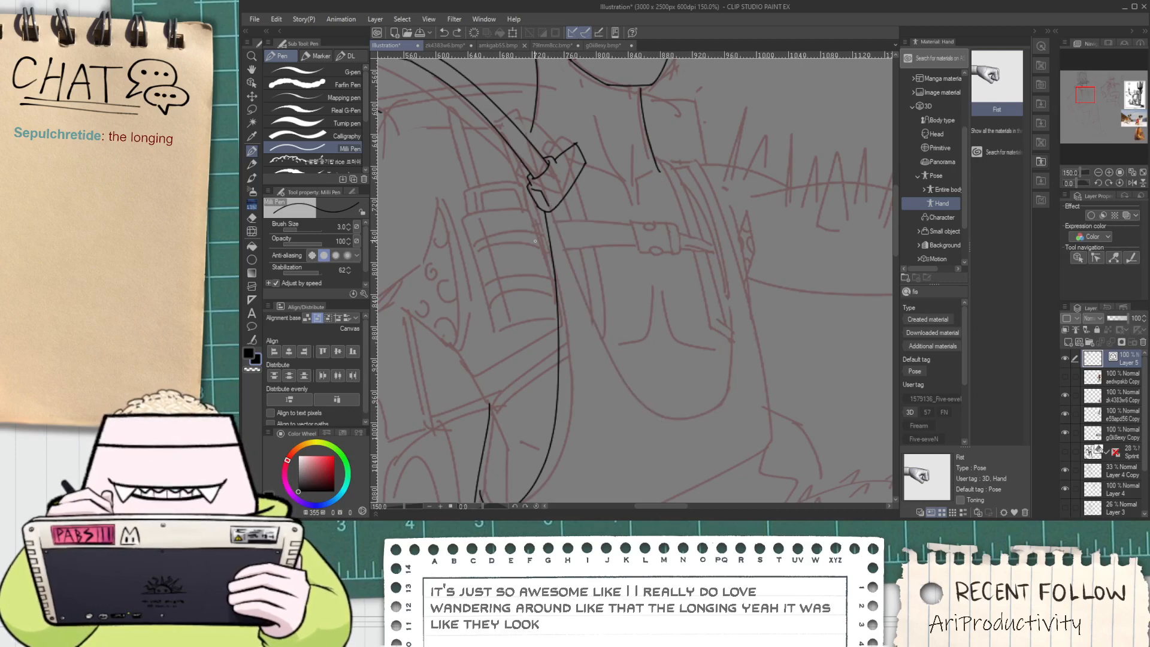
{"action": "mouse_move", "coordinate": [556, 201]}
{"action": "left_mouse_down"}
{"action": "mouse_move", "coordinate": [589, 320]}
{"action": "mouse_move", "coordinate": [727, 246]}
{"action": "left_mouse_up"}
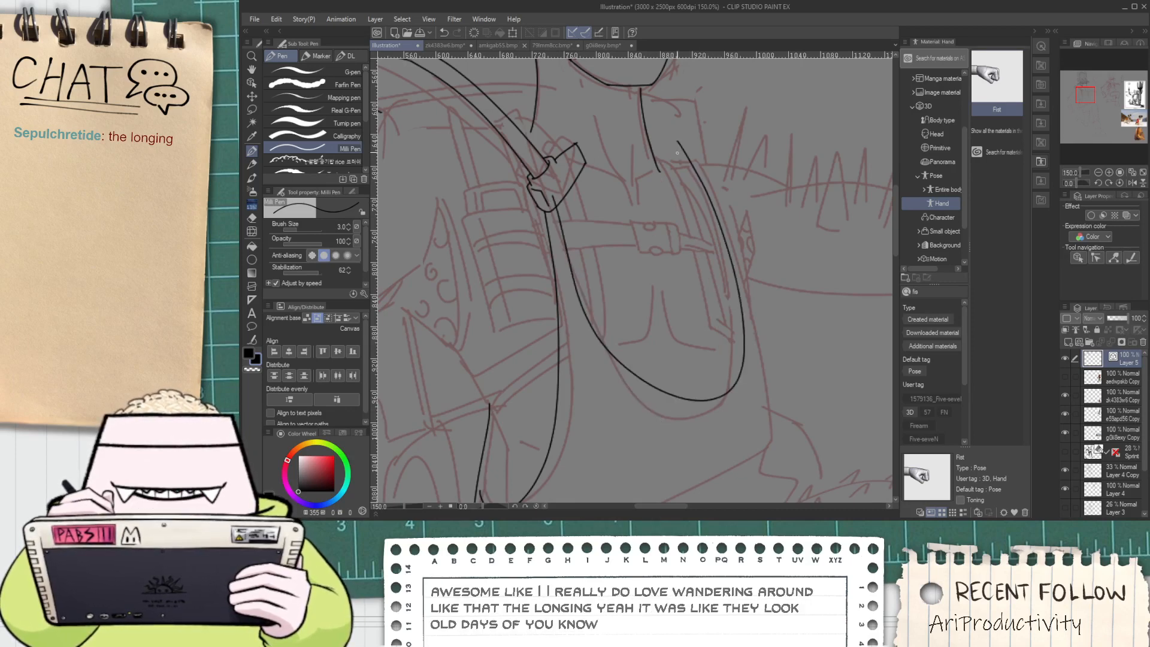
{"action": "key", "text": "ctrl+z"}
{"action": "mouse_move", "coordinate": [559, 212]}
{"action": "left_mouse_down"}
{"action": "mouse_move", "coordinate": [651, 420]}
{"action": "mouse_move", "coordinate": [659, 172]}
{"action": "left_mouse_up"}
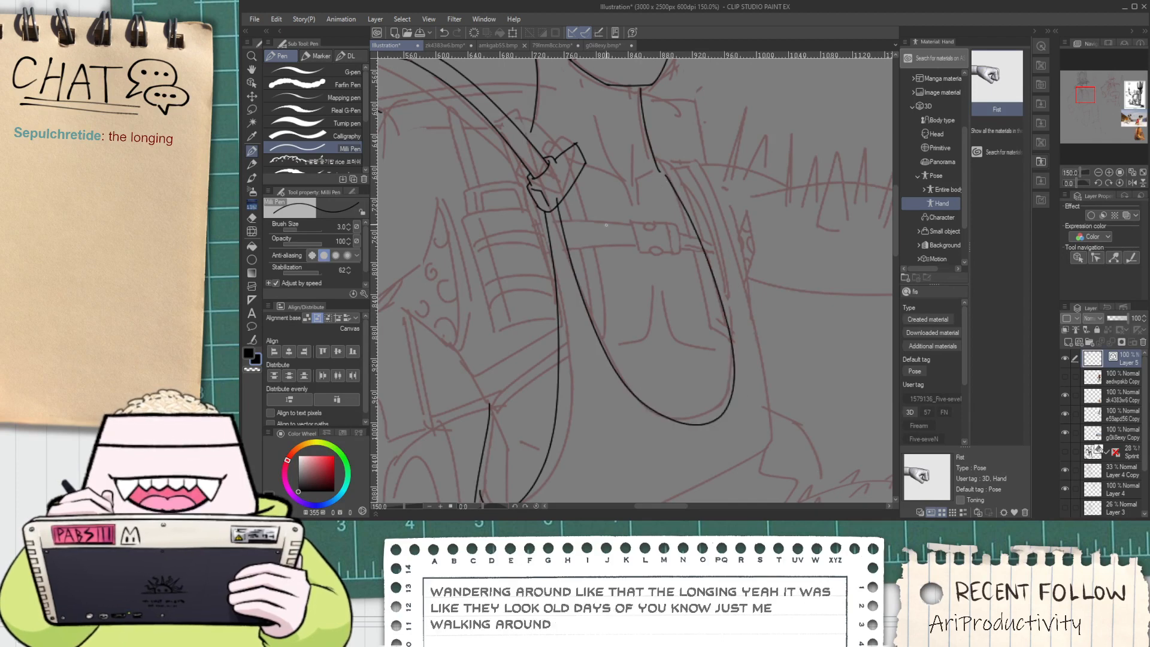
{"action": "key", "text": "ctrl+z"}
{"action": "mouse_move", "coordinate": [559, 213]}
{"action": "left_mouse_down"}
{"action": "mouse_move", "coordinate": [627, 369]}
{"action": "mouse_move", "coordinate": [726, 335]}
{"action": "left_mouse_up"}
{"action": "key", "text": "ctrl+z"}
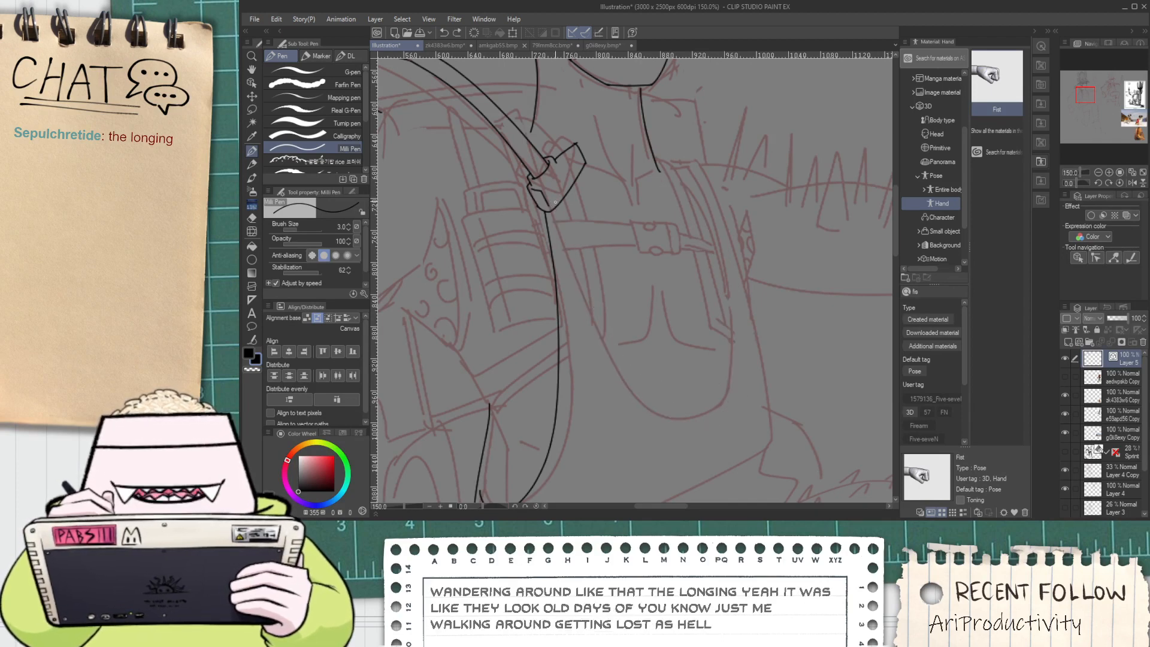
{"action": "mouse_move", "coordinate": [559, 212]}
{"action": "left_mouse_down"}
{"action": "mouse_move", "coordinate": [635, 415]}
{"action": "mouse_move", "coordinate": [737, 362]}
{"action": "mouse_move", "coordinate": [672, 155]}
{"action": "left_mouse_up"}
{"action": "key", "text": "e"}
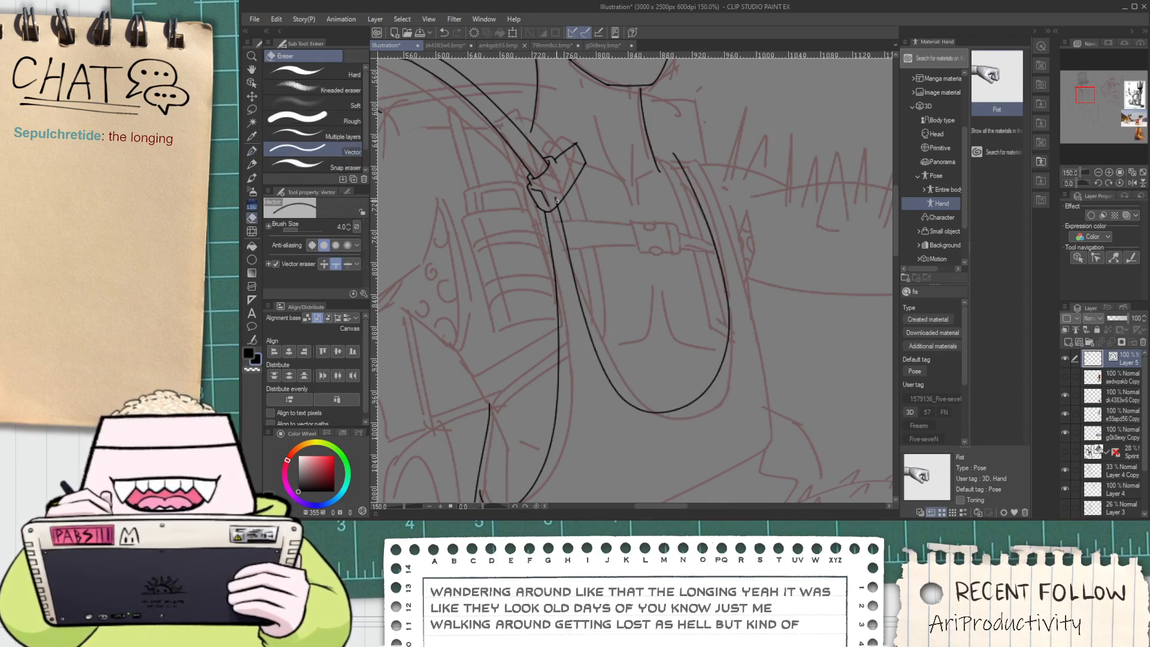
{"action": "scroll", "coordinate": [542, 213], "scroll_direction": "up", "scroll_amount": 2}
{"action": "scroll", "coordinate": [576, 110], "scroll_direction": "up", "scroll_amount": 1}
{"action": "scroll", "coordinate": [576, 109], "scroll_direction": "up", "scroll_amount": 1}
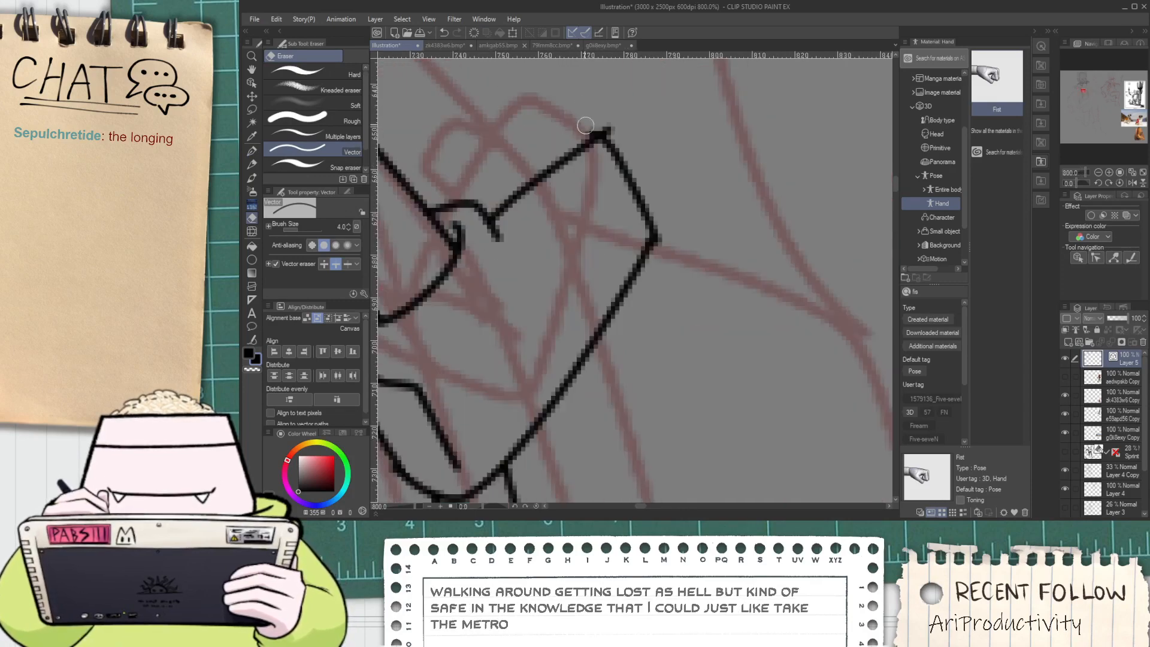
{"action": "scroll", "coordinate": [599, 126], "scroll_direction": "down", "scroll_amount": 4}
{"action": "left_click_drag", "start_coordinate": [681, 250], "coordinate": [744, 219]}
{"action": "scroll", "coordinate": [577, 150], "scroll_direction": "up", "scroll_amount": 1}
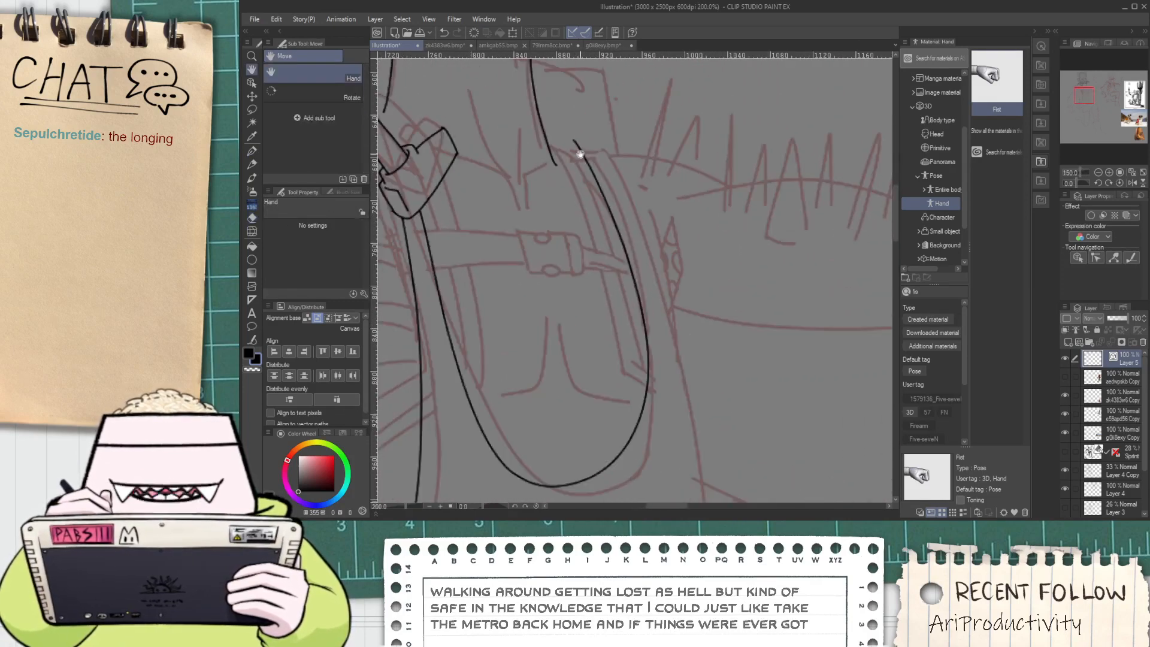
Ink the torso's right side from the shoulder strap down to the waist corner and the slanted lower edge, trimming the corner
{"action": "key", "text": "p"}
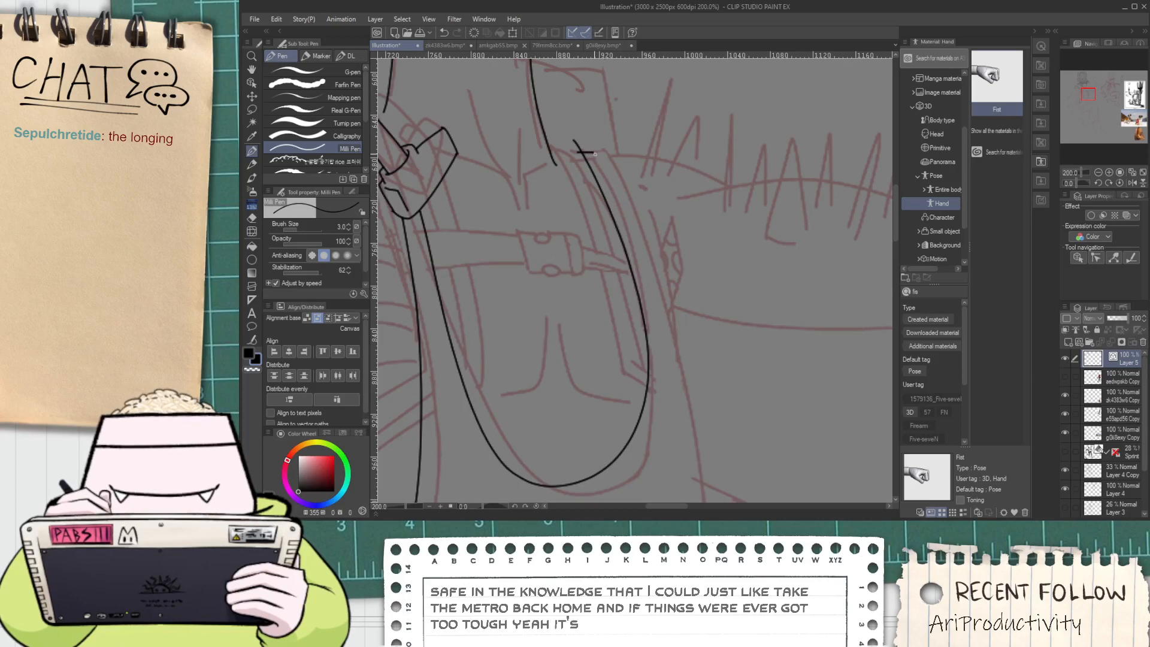
{"action": "mouse_move", "coordinate": [595, 154]}
{"action": "left_mouse_down"}
{"action": "mouse_move", "coordinate": [661, 299]}
{"action": "mouse_move", "coordinate": [718, 507]}
{"action": "left_mouse_up"}
{"action": "left_click_drag", "start_coordinate": [677, 409], "coordinate": [647, 226]}
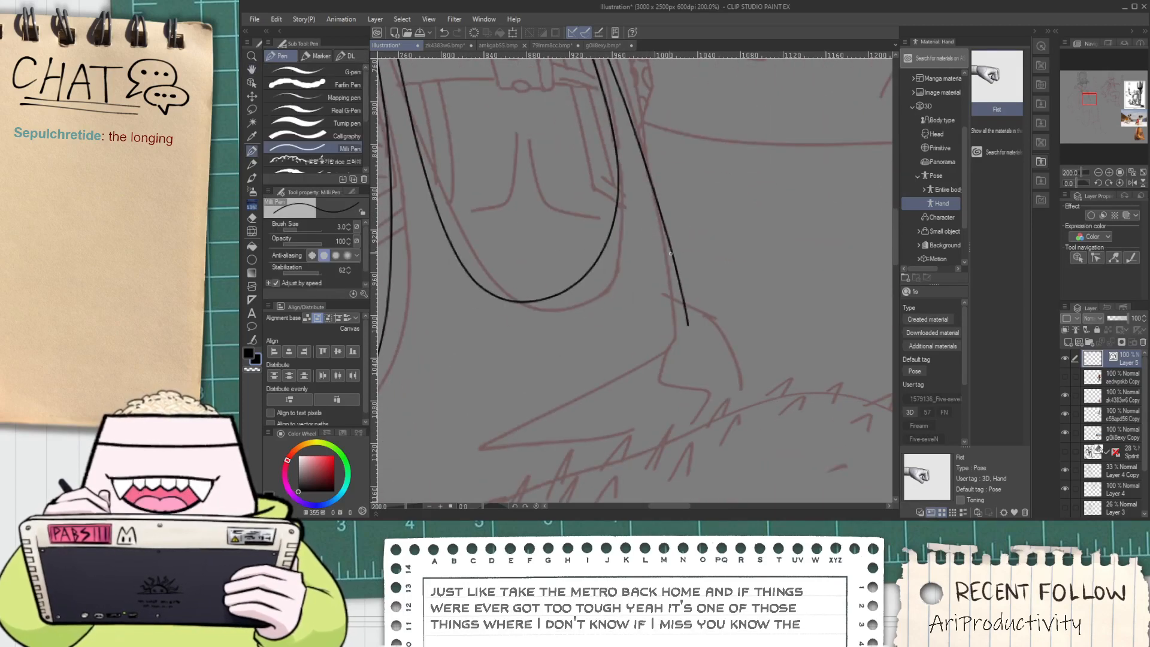
{"action": "left_click_drag", "start_coordinate": [689, 312], "coordinate": [458, 455]}
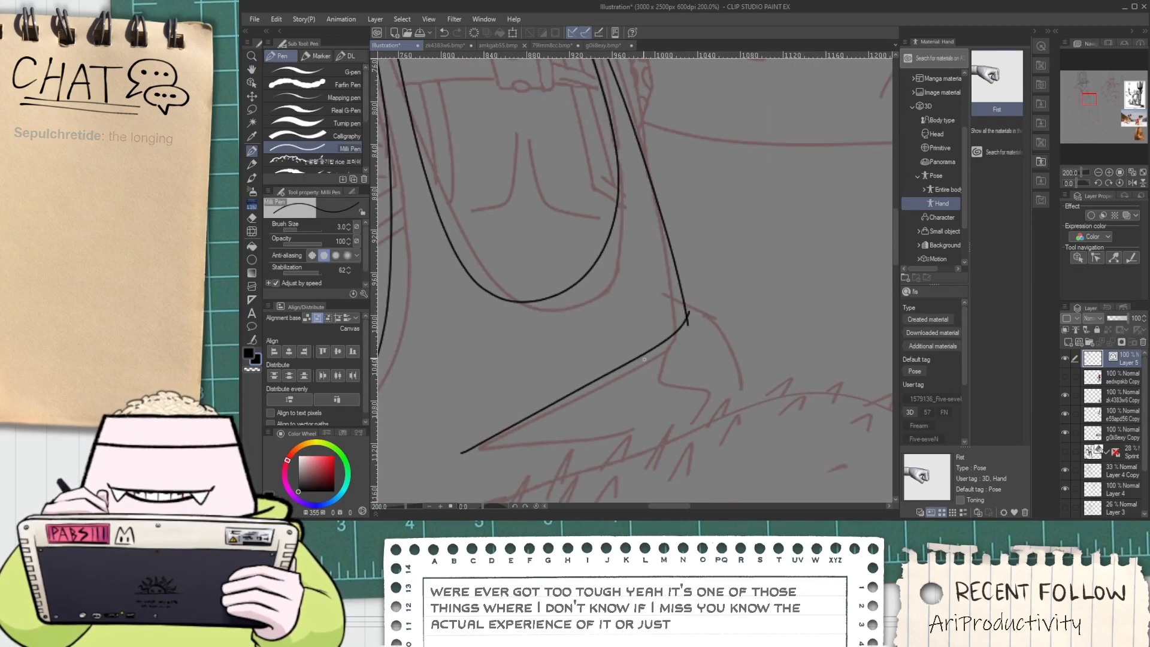
{"action": "scroll", "coordinate": [690, 309], "scroll_direction": "up", "scroll_amount": 2}
{"action": "key", "text": "e"}
{"action": "scroll", "coordinate": [698, 276], "scroll_direction": "down", "scroll_amount": 3}
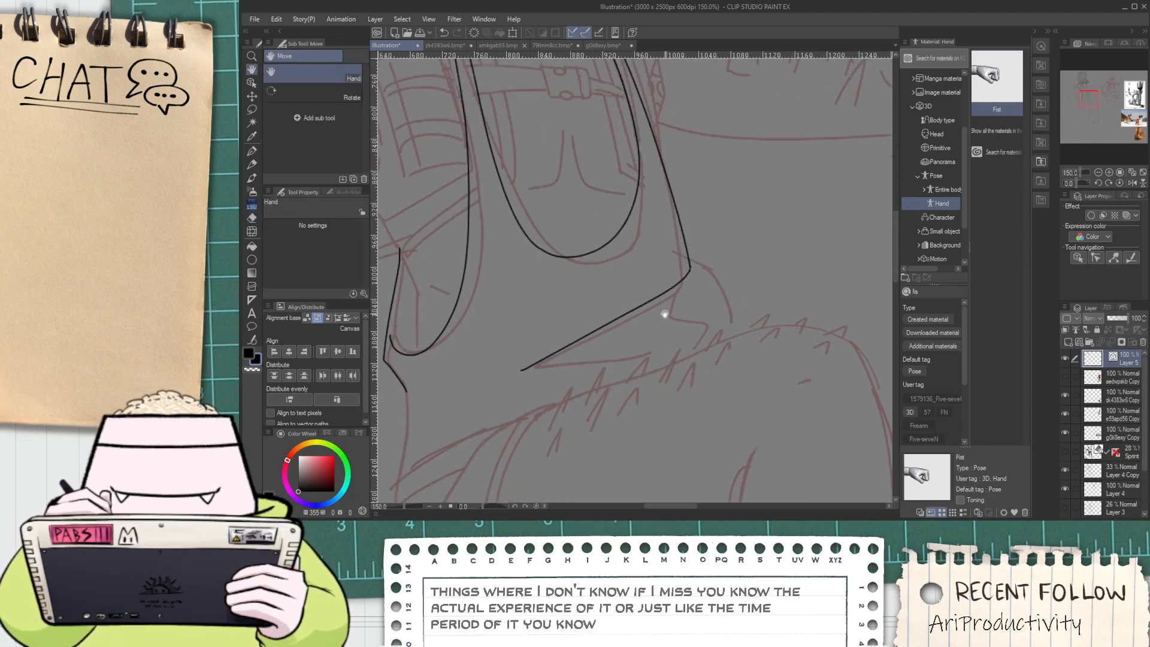
Ink the short bent line under the right waist corner and the left hip contour from the waist notch around its rounded bottom
{"action": "key", "text": "p"}
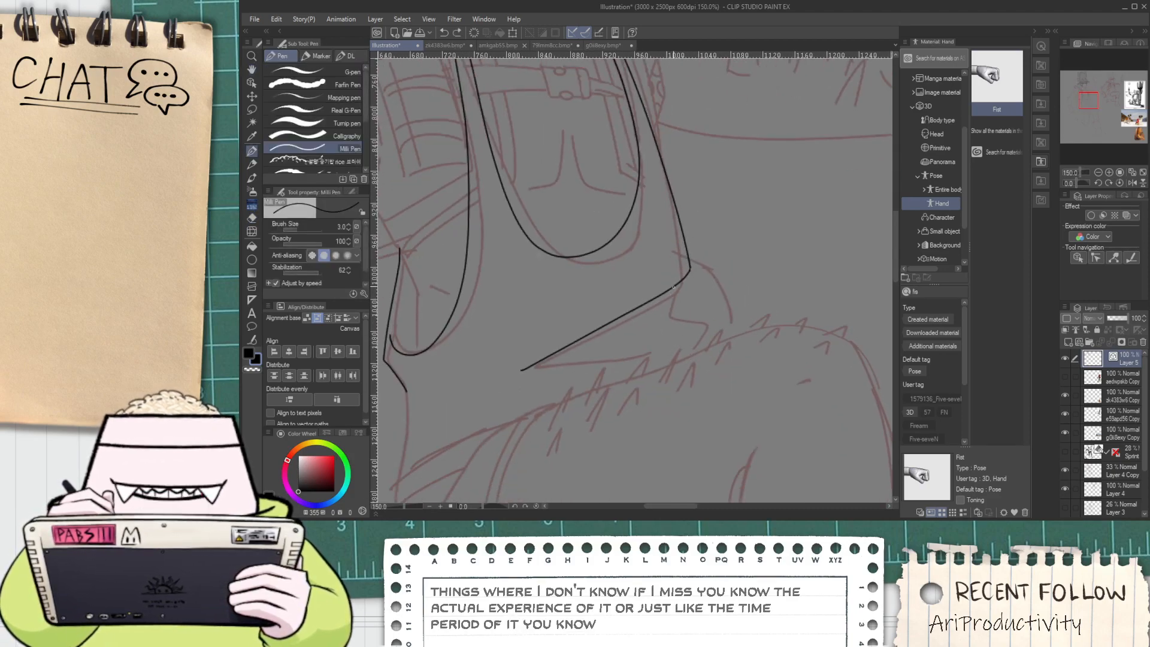
{"action": "scroll", "coordinate": [513, 347], "scroll_direction": "up", "scroll_amount": 1}
{"action": "left_click_drag", "start_coordinate": [514, 347], "coordinate": [518, 224]}
{"action": "key", "text": "ctrl+z"}
{"action": "left_click_drag", "start_coordinate": [511, 350], "coordinate": [502, 455]}
{"action": "scroll", "coordinate": [502, 455], "scroll_direction": "down", "scroll_amount": 1}
{"action": "key", "text": "ctrl+z"}
{"action": "mouse_move", "coordinate": [513, 263]}
{"action": "left_mouse_down"}
{"action": "mouse_move", "coordinate": [520, 457]}
{"action": "mouse_move", "coordinate": [588, 493]}
{"action": "left_mouse_up"}
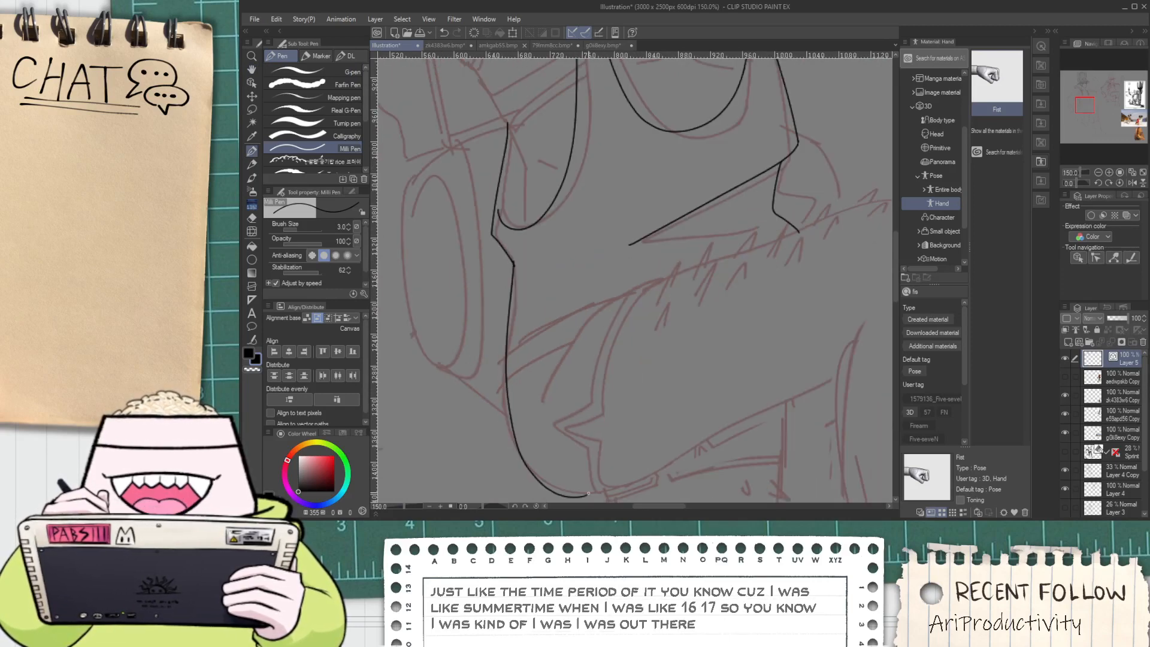
{"action": "key", "text": "ctrl+z"}
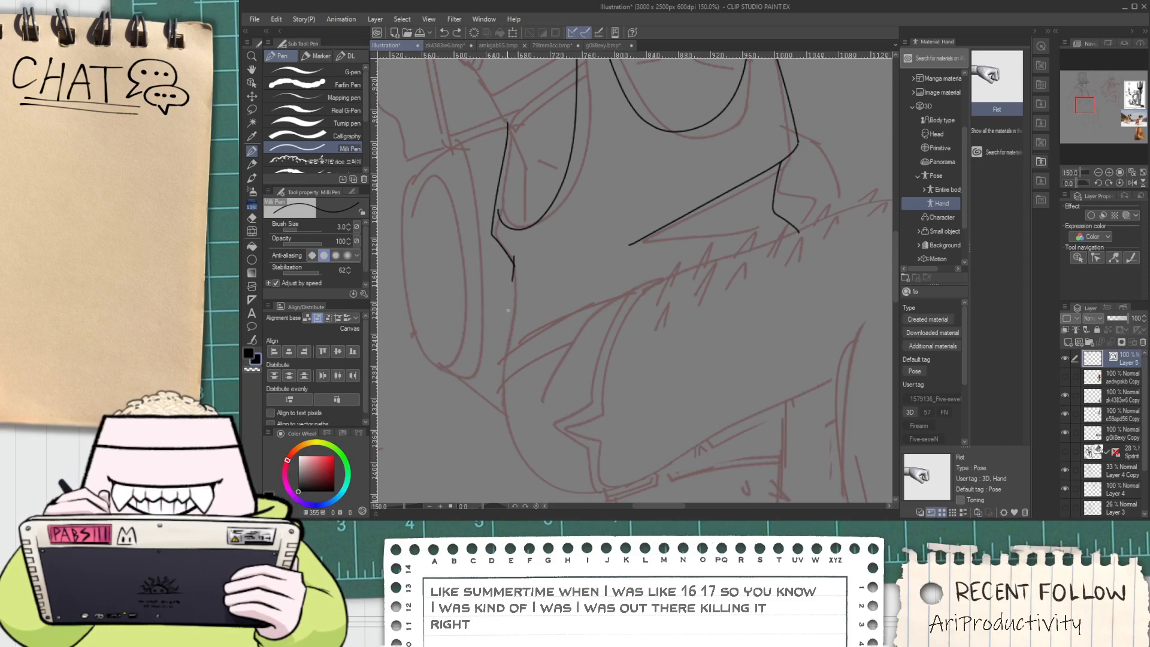
{"action": "mouse_move", "coordinate": [512, 279]}
{"action": "left_mouse_down"}
{"action": "mouse_move", "coordinate": [508, 310]}
{"action": "mouse_move", "coordinate": [533, 464]}
{"action": "mouse_move", "coordinate": [636, 473]}
{"action": "left_mouse_up"}
{"action": "key", "text": "ctrl+z"}
{"action": "mouse_move", "coordinate": [512, 264]}
{"action": "left_mouse_down"}
{"action": "mouse_move", "coordinate": [503, 316]}
{"action": "mouse_move", "coordinate": [547, 485]}
{"action": "mouse_move", "coordinate": [635, 477]}
{"action": "left_mouse_up"}
{"action": "key", "text": "ctrl+z"}
{"action": "left_click_drag", "start_coordinate": [502, 326], "coordinate": [558, 503]}
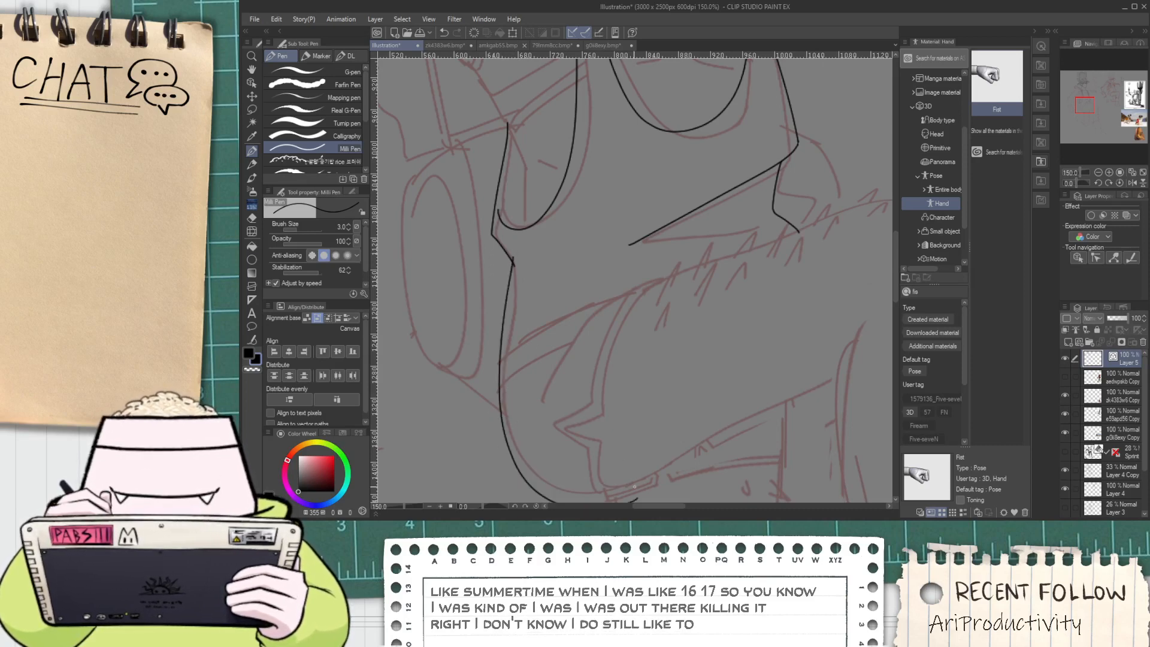
{"action": "scroll", "coordinate": [541, 328], "scroll_direction": "up", "scroll_amount": 1}
Ink the curved fold inside the left hip up to the fur edge and the adjoining edge with its pointed notch, cleaning the corners
{"action": "left_click_drag", "start_coordinate": [569, 383], "coordinate": [530, 295]}
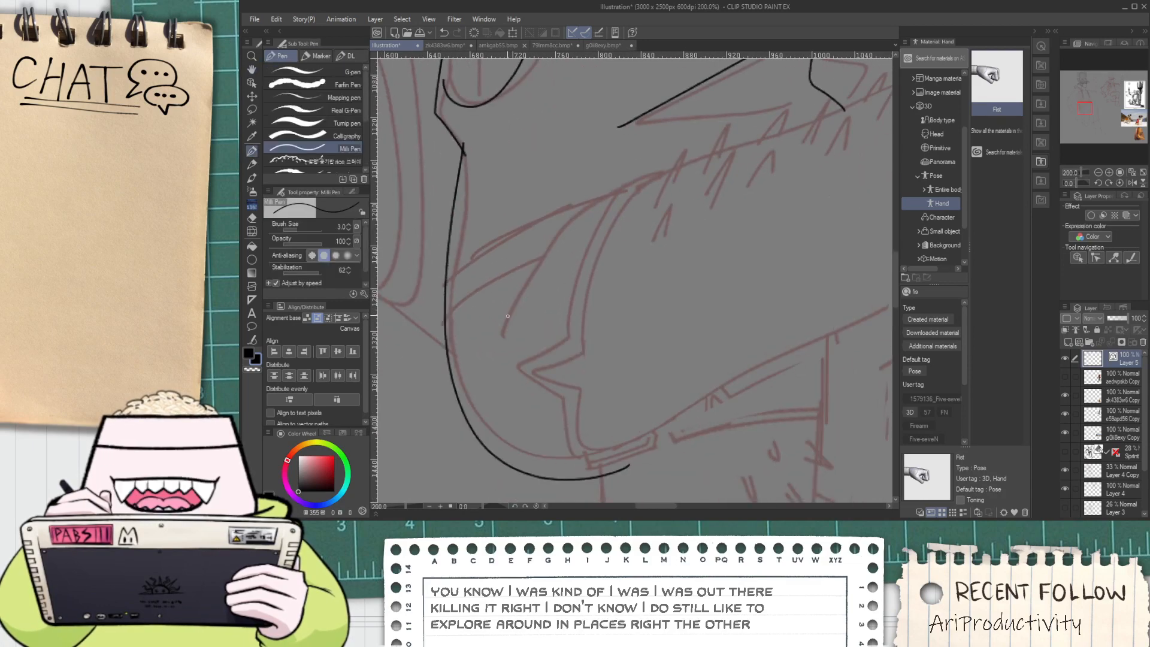
{"action": "left_click_drag", "start_coordinate": [480, 356], "coordinate": [621, 184]}
{"action": "key", "text": "ctrl+z"}
{"action": "left_click_drag", "start_coordinate": [481, 356], "coordinate": [647, 182]}
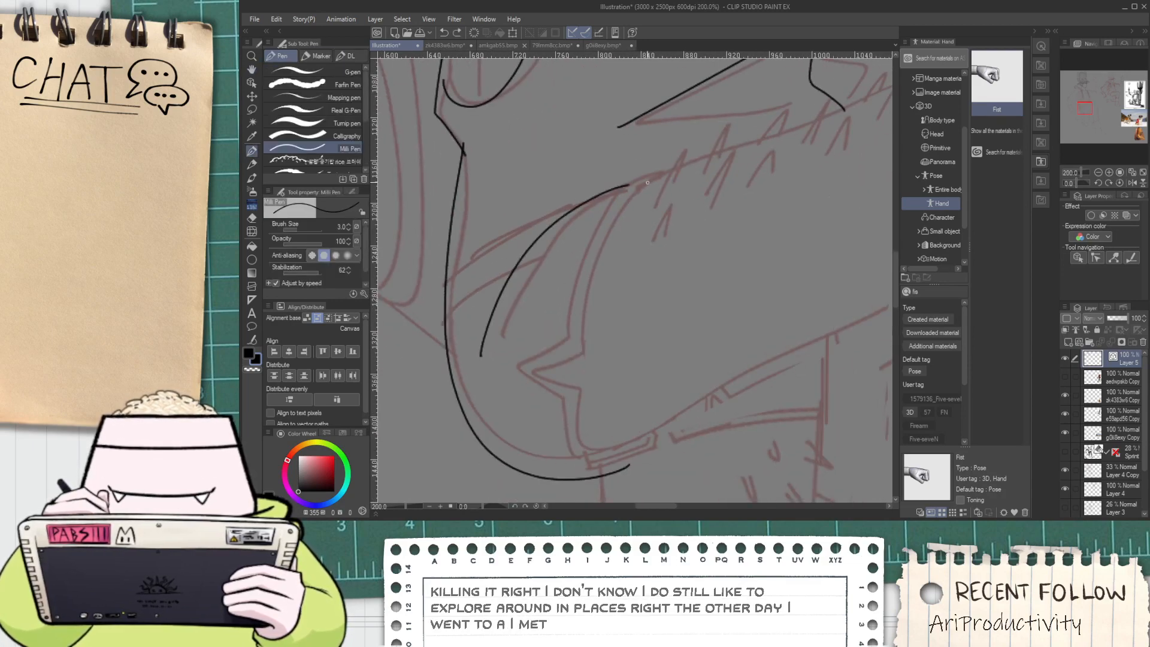
{"action": "key", "text": "ctrl+z"}
{"action": "left_click_drag", "start_coordinate": [481, 354], "coordinate": [643, 170]}
{"action": "key", "text": "ctrl+z"}
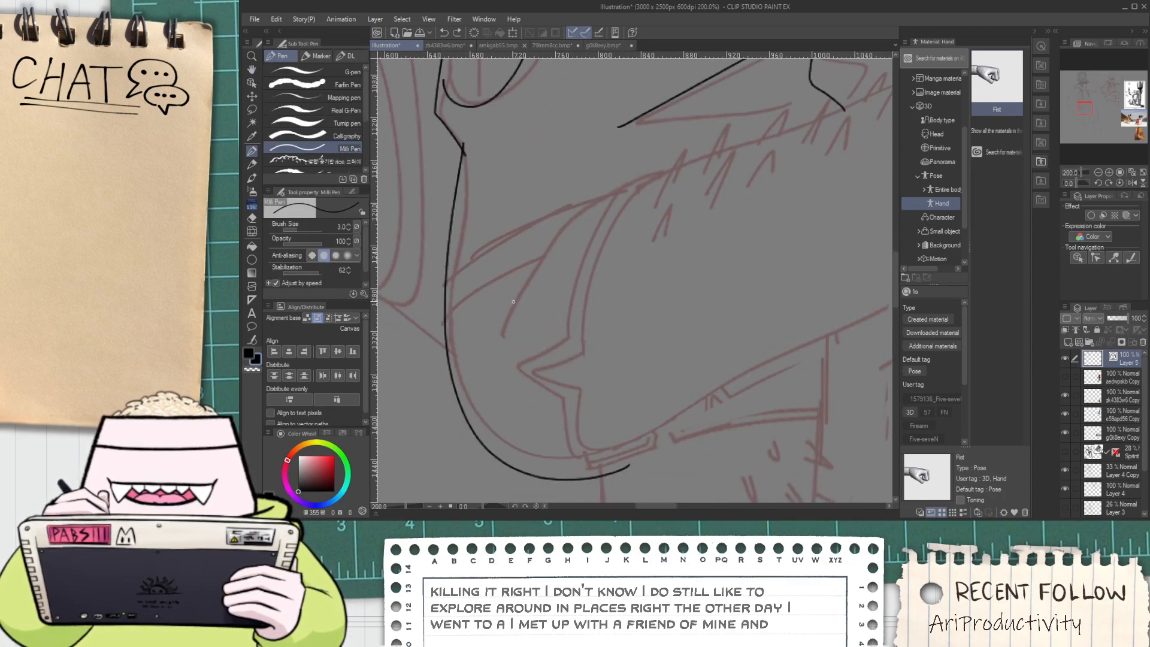
{"action": "left_click_drag", "start_coordinate": [565, 214], "coordinate": [679, 159]}
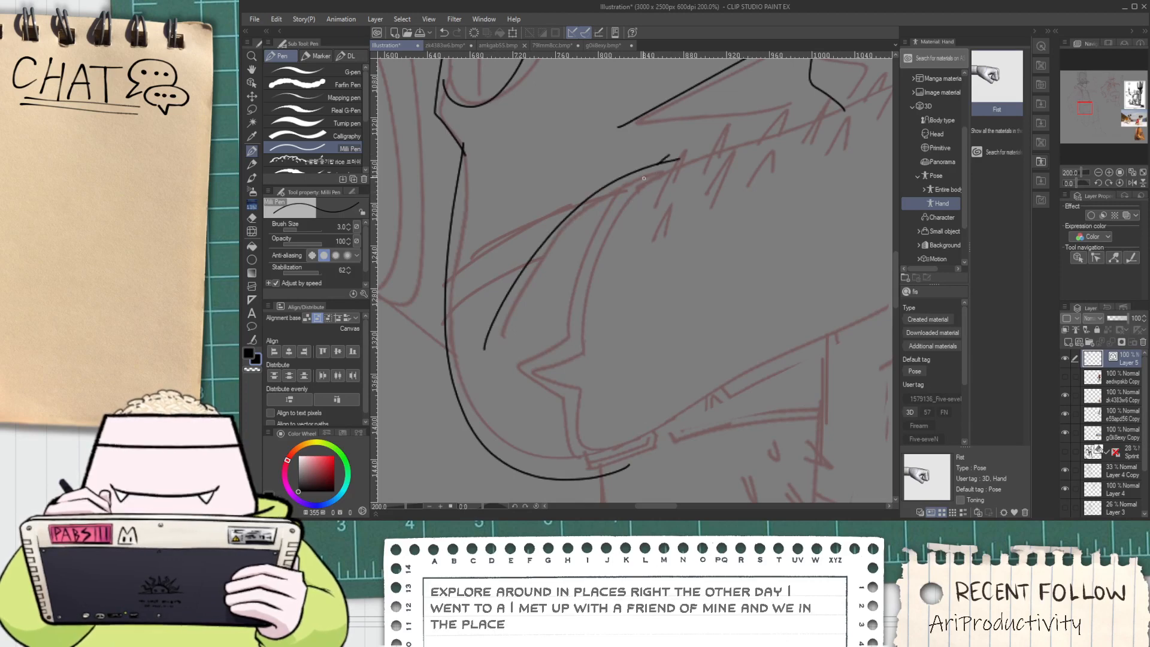
{"action": "key", "text": "ctrl+z"}
{"action": "left_click_drag", "start_coordinate": [478, 340], "coordinate": [678, 178]}
{"action": "key", "text": "ctrl+z"}
{"action": "mouse_move", "coordinate": [479, 333]}
{"action": "left_mouse_down"}
{"action": "mouse_move", "coordinate": [630, 166]}
{"action": "mouse_move", "coordinate": [676, 164]}
{"action": "left_mouse_up"}
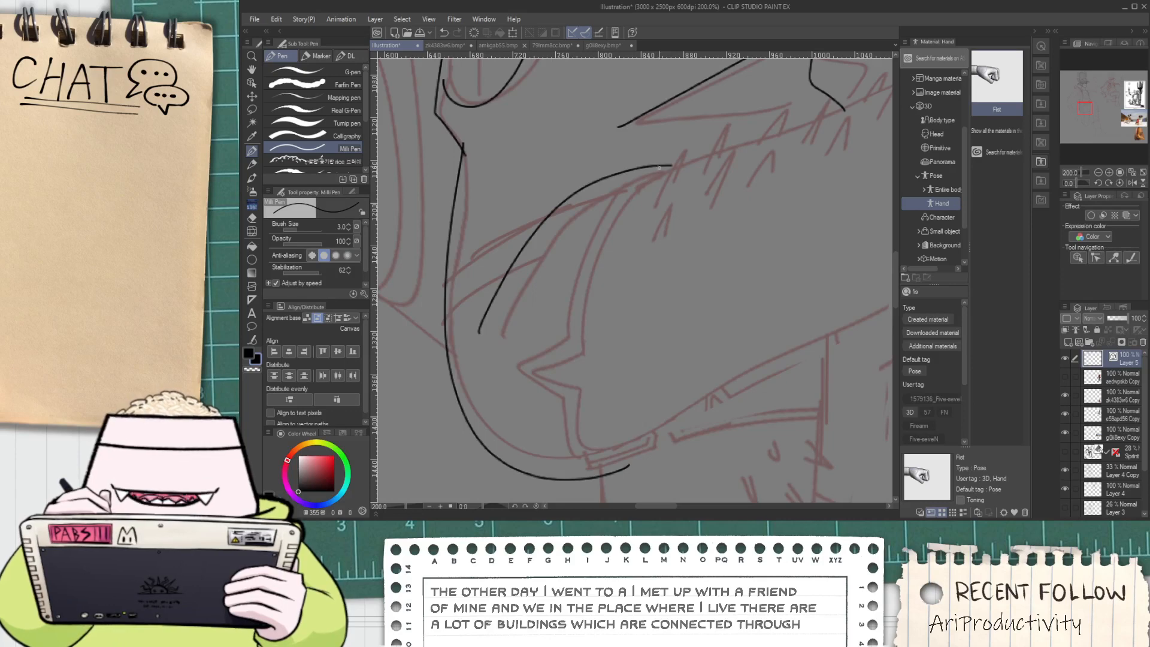
{"action": "key", "text": "ctrl+z"}
{"action": "mouse_move", "coordinate": [475, 348]}
{"action": "left_mouse_down"}
{"action": "mouse_move", "coordinate": [564, 212]}
{"action": "mouse_move", "coordinate": [671, 175]}
{"action": "mouse_move", "coordinate": [526, 369]}
{"action": "mouse_move", "coordinate": [573, 399]}
{"action": "mouse_move", "coordinate": [573, 352]}
{"action": "left_mouse_up"}
{"action": "key", "text": "e"}
{"action": "scroll", "coordinate": [572, 341], "scroll_direction": "up", "scroll_amount": 2}
{"action": "mouse_move", "coordinate": [573, 308]}
{"action": "left_mouse_down"}
{"action": "mouse_move", "coordinate": [574, 323]}
{"action": "mouse_move", "coordinate": [569, 216]}
{"action": "left_mouse_up"}
{"action": "key", "text": "space"}
{"action": "scroll", "coordinate": [570, 228], "scroll_direction": "down", "scroll_amount": 2}
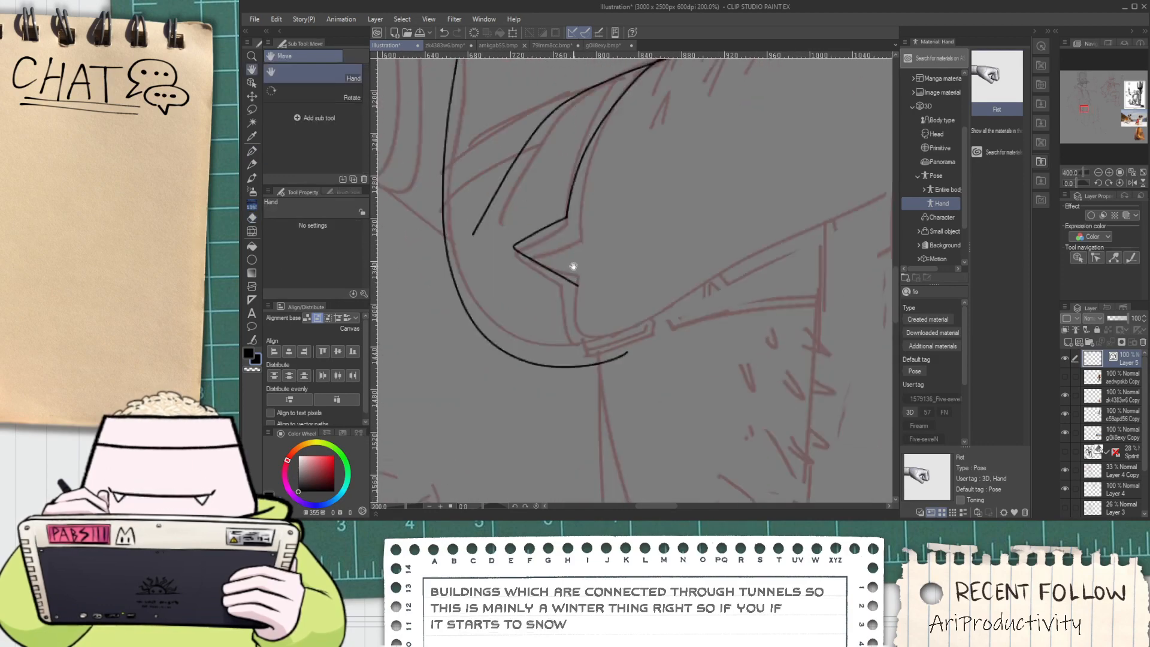
Replace the rounded bottom of the left hip contour with a shallower arc closer to the sketch, erasing the old curve and overlap
{"action": "key", "text": "p"}
{"action": "scroll", "coordinate": [460, 284], "scroll_direction": "up", "scroll_amount": 2}
{"action": "mouse_move", "coordinate": [413, 147]}
{"action": "left_mouse_down"}
{"action": "mouse_move", "coordinate": [521, 368]}
{"action": "mouse_move", "coordinate": [802, 361]}
{"action": "left_mouse_up"}
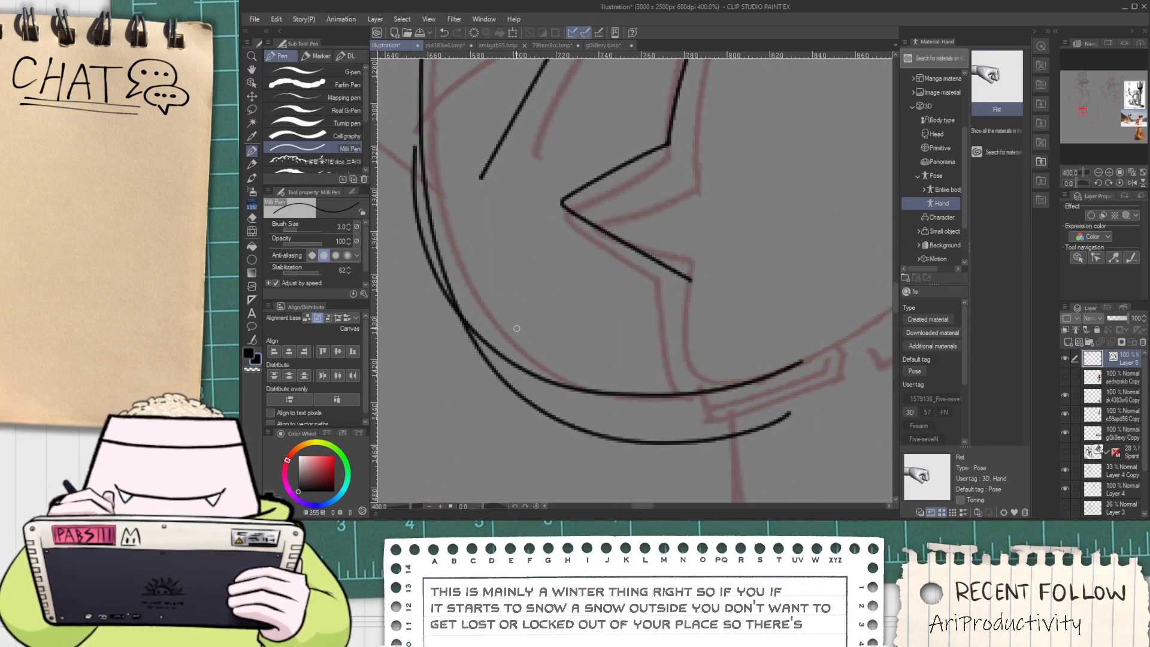
{"action": "key", "text": "o"}
{"action": "left_click", "coordinate": [570, 395]}
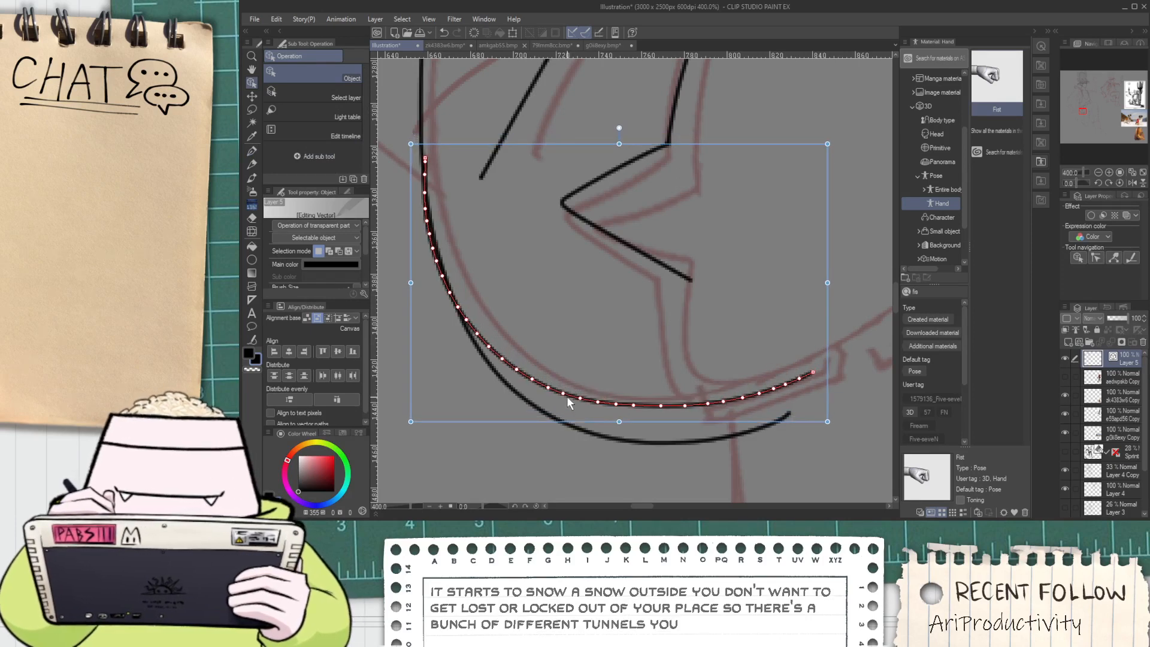
{"action": "key", "text": "e"}
{"action": "left_click_drag", "start_coordinate": [548, 420], "coordinate": [546, 402]}
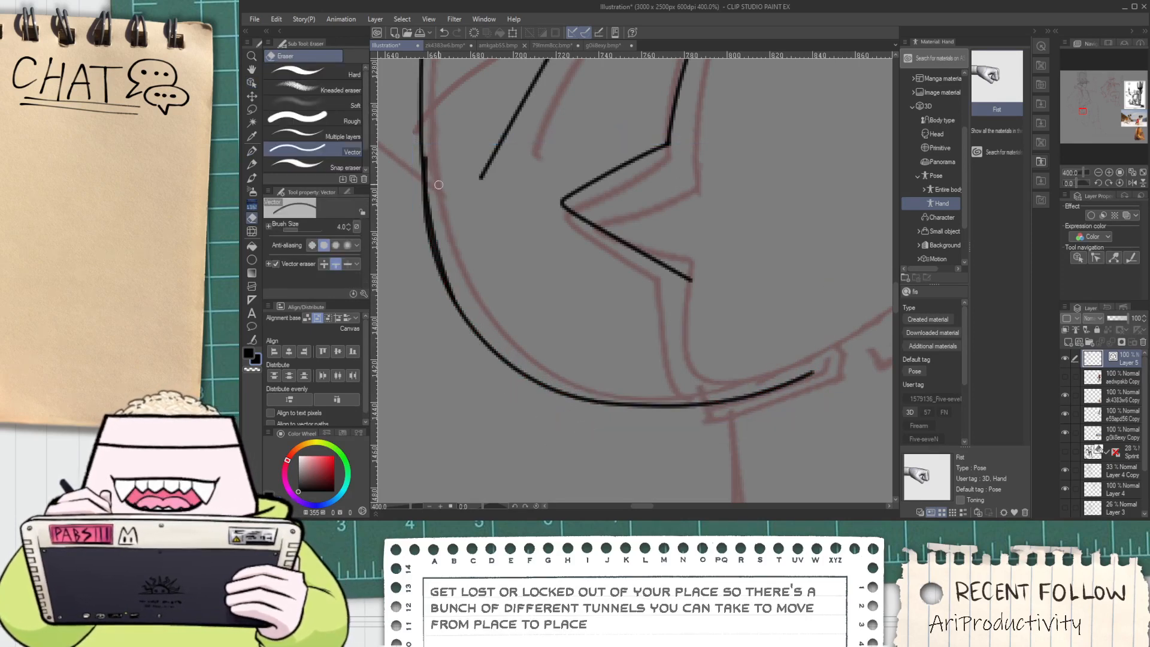
{"action": "left_click_drag", "start_coordinate": [434, 217], "coordinate": [438, 237]}
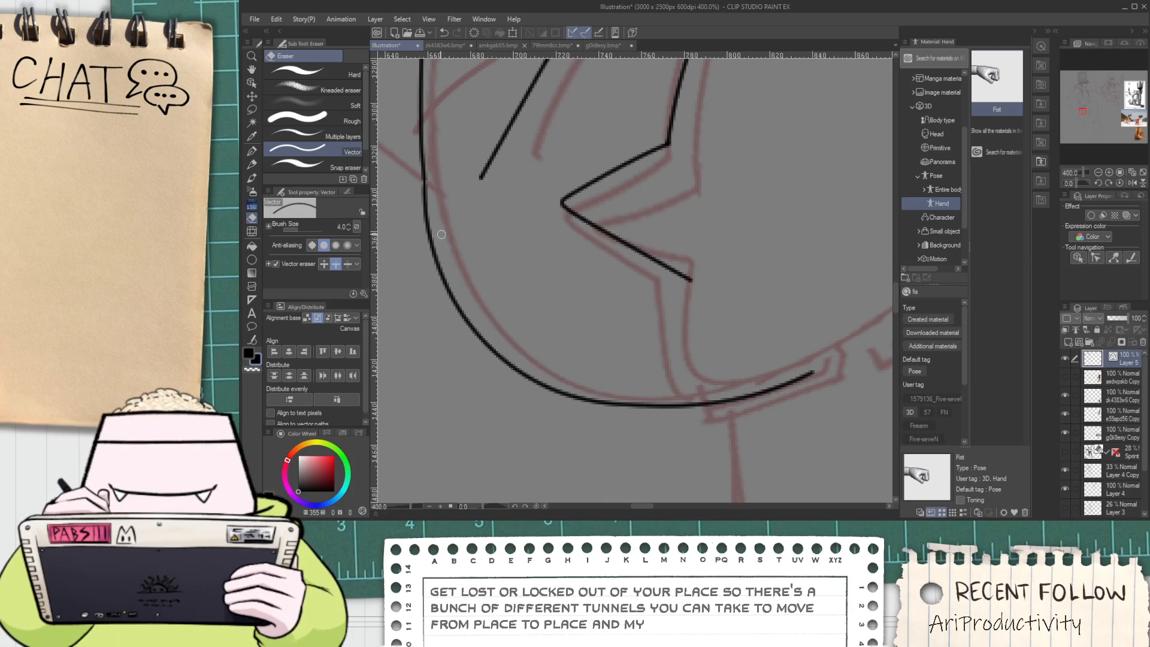
Extend the notched edge down to the end of the hip curve and ink a parallel line beside it as a border
{"action": "scroll", "coordinate": [455, 222], "scroll_direction": "down", "scroll_amount": 2}
{"action": "key", "text": "space"}
{"action": "mouse_move", "coordinate": [575, 207]}
{"action": "left_mouse_down"}
{"action": "mouse_move", "coordinate": [527, 367]}
{"action": "mouse_move", "coordinate": [604, 403]}
{"action": "mouse_move", "coordinate": [597, 383]}
{"action": "left_mouse_up"}
{"action": "key", "text": "p"}
{"action": "key", "text": "e"}
{"action": "scroll", "coordinate": [534, 353], "scroll_direction": "up", "scroll_amount": 2}
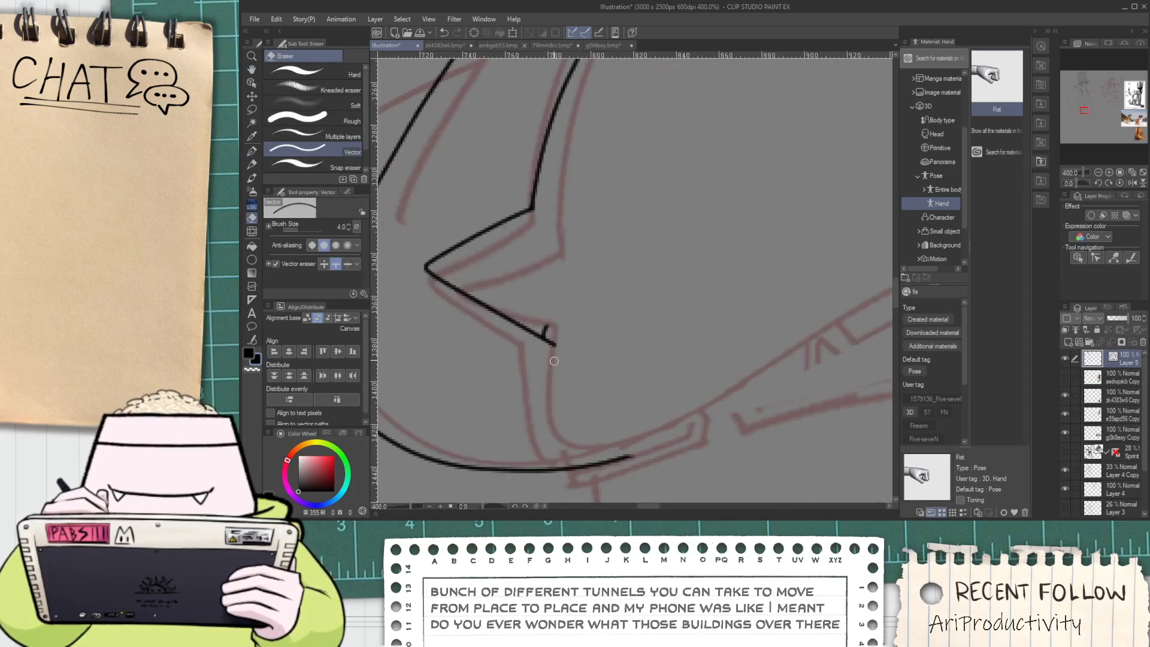
{"action": "scroll", "coordinate": [556, 336], "scroll_direction": "down", "scroll_amount": 2}
{"action": "mouse_move", "coordinate": [546, 314]}
{"action": "left_mouse_down"}
{"action": "mouse_move", "coordinate": [558, 335]}
{"action": "mouse_move", "coordinate": [536, 368]}
{"action": "left_mouse_up"}
{"action": "key", "text": "space"}
{"action": "key", "text": "p"}
{"action": "mouse_move", "coordinate": [592, 457]}
{"action": "left_mouse_down"}
{"action": "mouse_move", "coordinate": [539, 374]}
{"action": "mouse_move", "coordinate": [474, 340]}
{"action": "mouse_move", "coordinate": [557, 305]}
{"action": "left_mouse_up"}
{"action": "key", "text": "ctrl+z"}
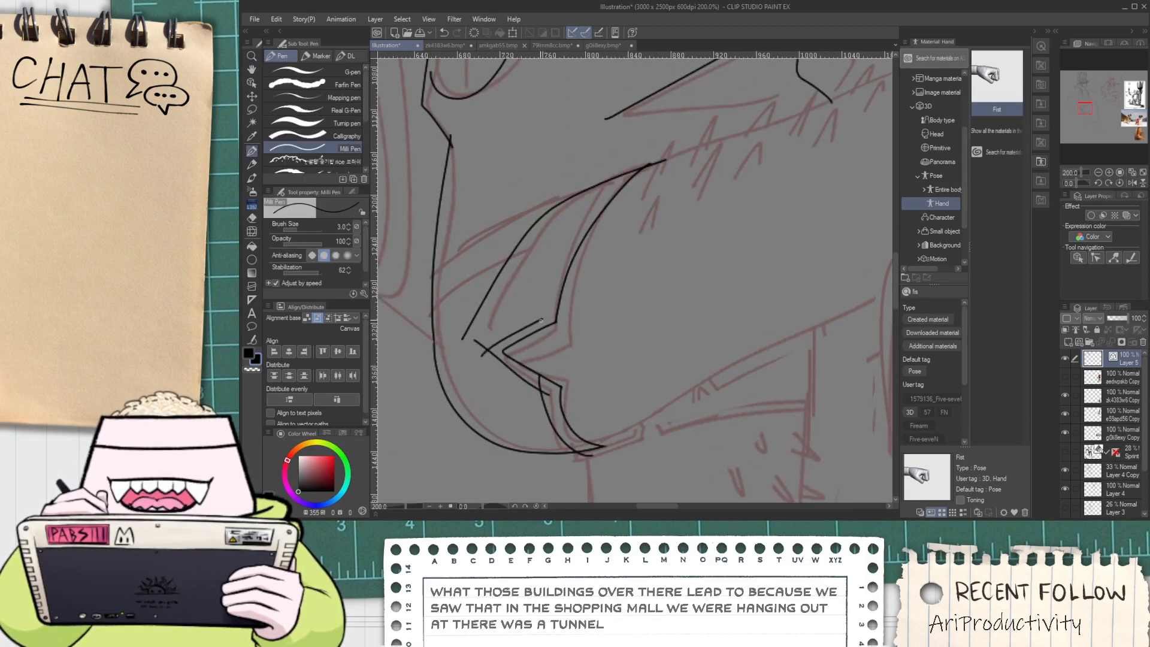
{"action": "key", "text": "ctrl+z"}
{"action": "mouse_move", "coordinate": [474, 362]}
{"action": "left_mouse_down"}
{"action": "mouse_move", "coordinate": [546, 319]}
{"action": "mouse_move", "coordinate": [620, 167]}
{"action": "left_mouse_up"}
{"action": "key", "text": "ctrl+z"}
Erase the overshooting line ends at the corners of the notched double border and where it meets the hip curve
{"action": "key", "text": "e"}
{"action": "scroll", "coordinate": [501, 308], "scroll_direction": "up", "scroll_amount": 3}
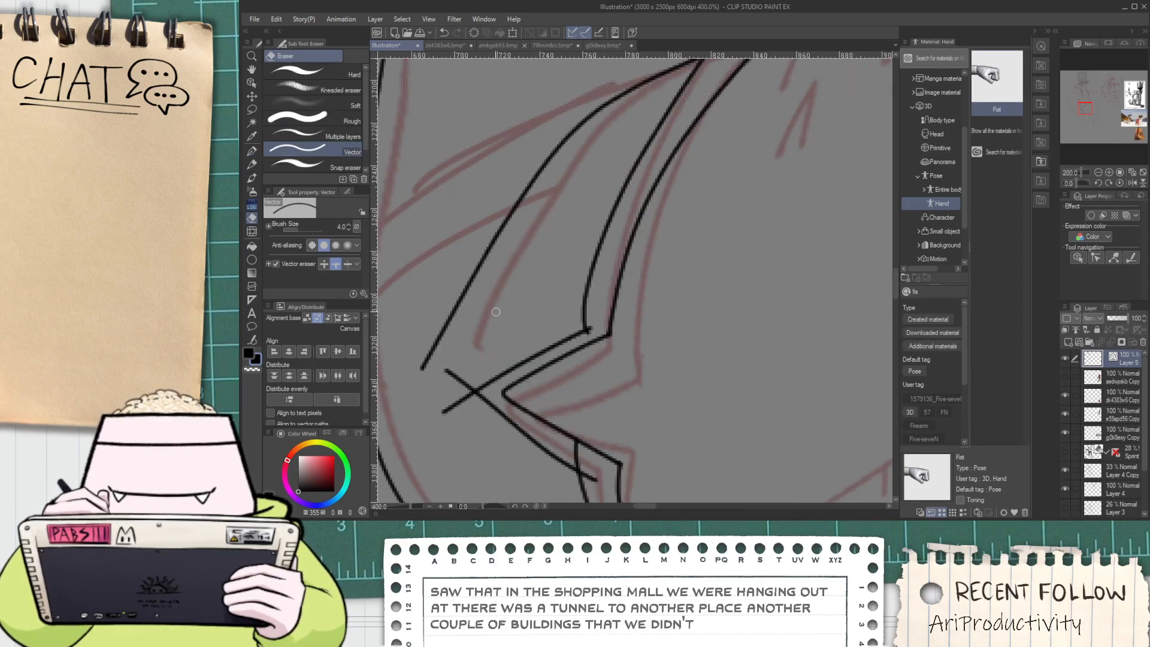
{"action": "scroll", "coordinate": [577, 330], "scroll_direction": "up", "scroll_amount": 3}
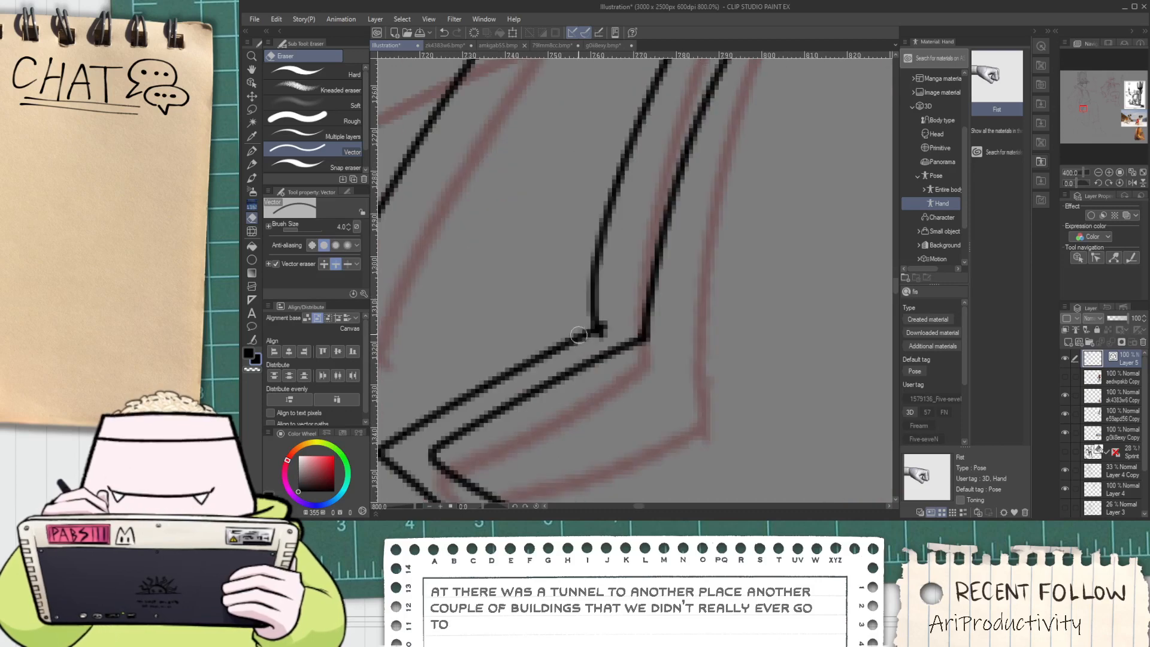
{"action": "scroll", "coordinate": [607, 325], "scroll_direction": "down", "scroll_amount": 3}
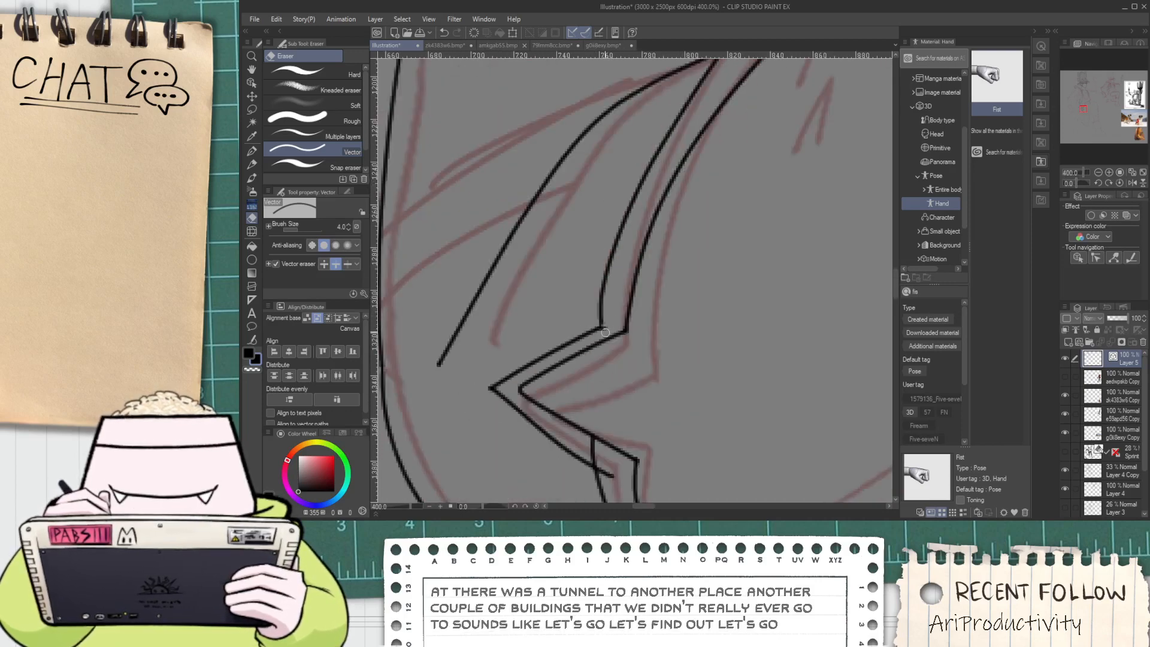
{"action": "left_click", "coordinate": [606, 331]}
{"action": "key", "text": "space"}
{"action": "left_click_drag", "start_coordinate": [605, 341], "coordinate": [578, 223]}
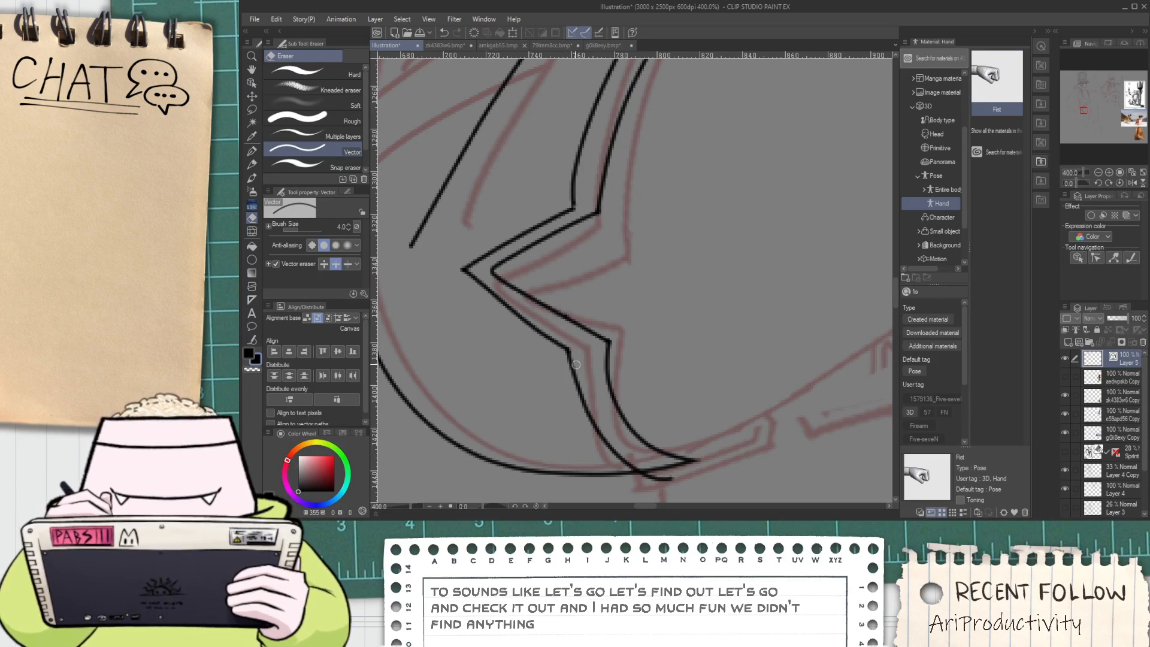
{"action": "key", "text": "space"}
{"action": "left_click_drag", "start_coordinate": [613, 413], "coordinate": [568, 347]}
{"action": "scroll", "coordinate": [629, 407], "scroll_direction": "down", "scroll_amount": 3}
{"action": "key", "text": "space"}
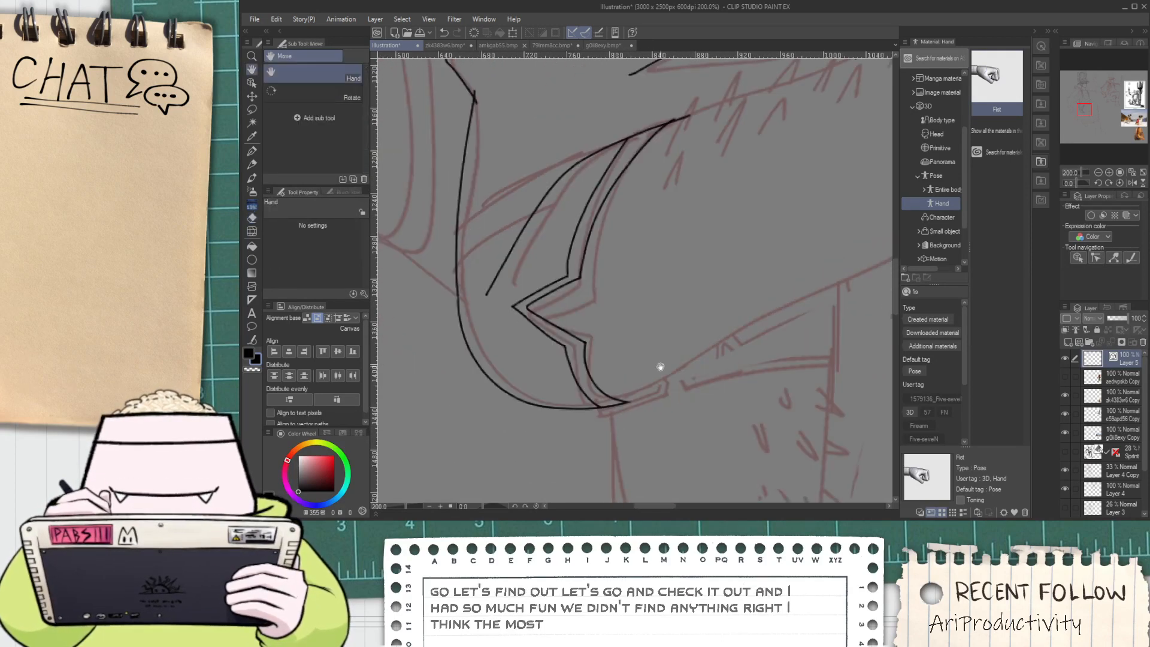
Ink the long lower edge rising to the right from the bottom of the notched border, redrawing it closer to the sketch
{"action": "mouse_move", "coordinate": [647, 383]}
{"action": "left_mouse_down"}
{"action": "mouse_move", "coordinate": [500, 390]}
{"action": "mouse_move", "coordinate": [612, 347]}
{"action": "mouse_move", "coordinate": [771, 244]}
{"action": "left_mouse_up"}
{"action": "key", "text": "p"}
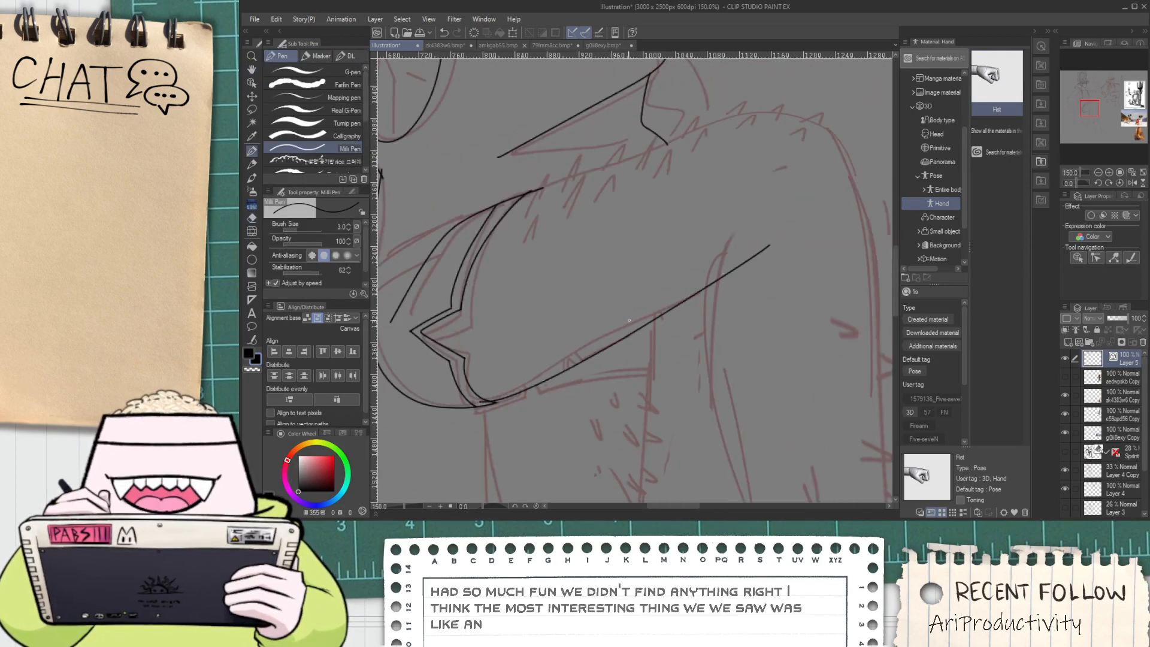
{"action": "key", "text": "ctrl+z"}
{"action": "left_click_drag", "start_coordinate": [470, 400], "coordinate": [767, 262]}
{"action": "scroll", "coordinate": [680, 311], "scroll_direction": "up", "scroll_amount": 5}
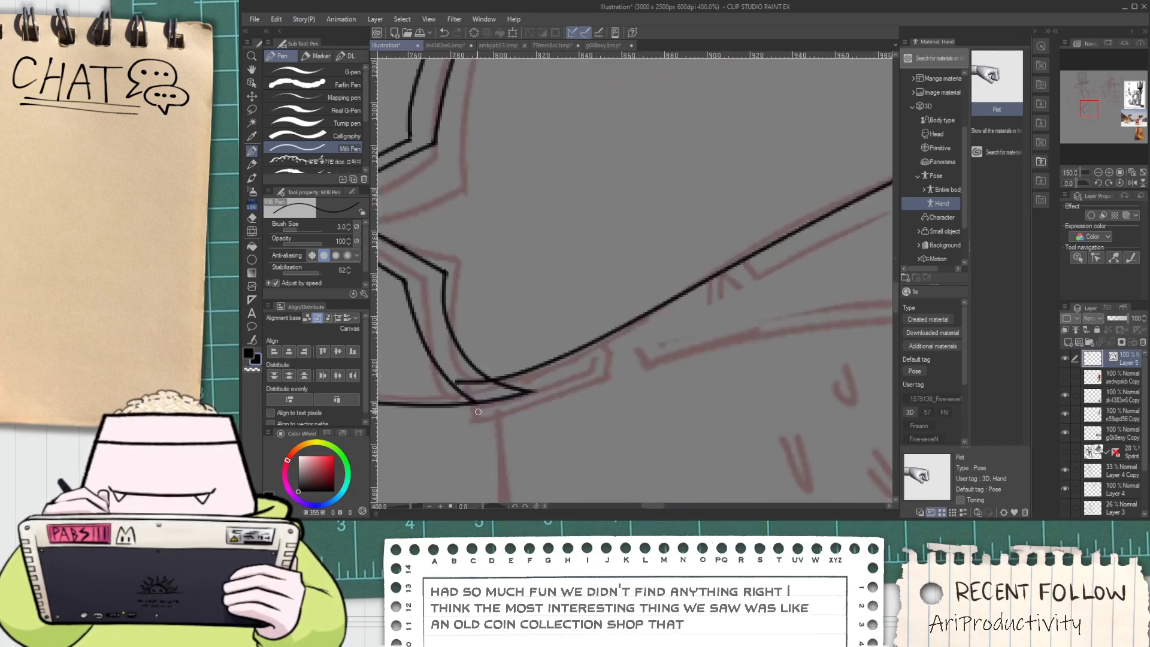
Ink a short upward curve from the notched border's bottom tip to the thigh's lower line, redrawing it once and trimming the excess
{"action": "left_click_drag", "start_coordinate": [563, 384], "coordinate": [654, 254]}
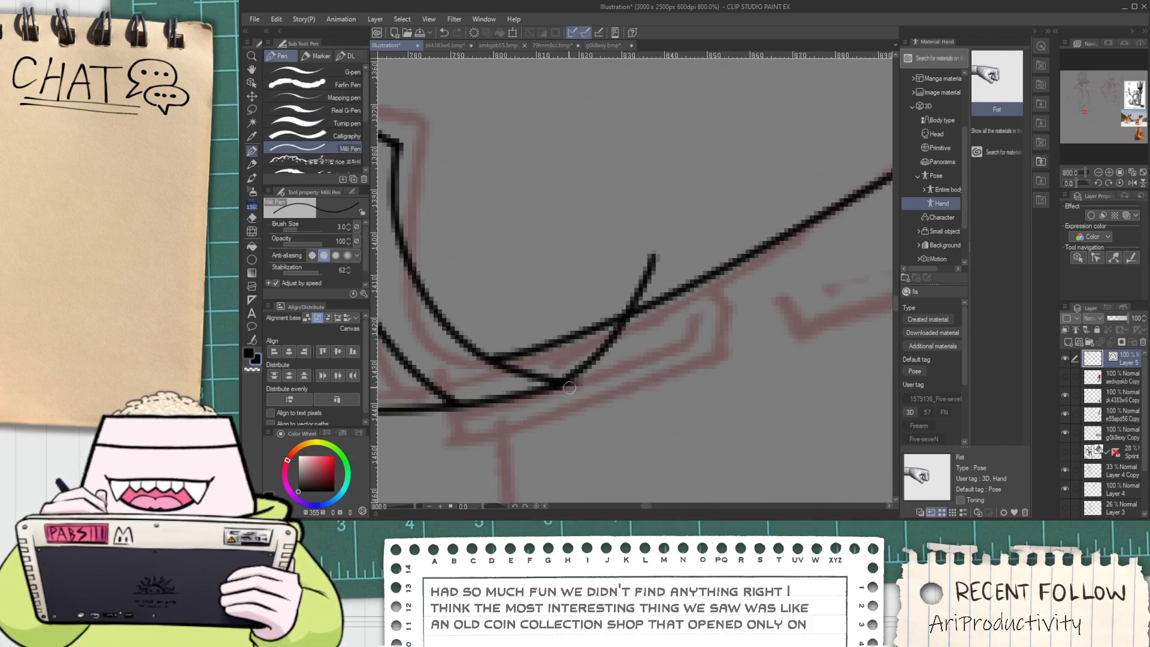
{"action": "key", "text": "ctrl+z"}
{"action": "mouse_move", "coordinate": [562, 384]}
{"action": "left_mouse_down"}
{"action": "mouse_move", "coordinate": [668, 254]}
{"action": "mouse_move", "coordinate": [681, 259]}
{"action": "left_mouse_up"}
{"action": "key", "text": "e"}
{"action": "scroll", "coordinate": [683, 257], "scroll_direction": "down", "scroll_amount": 2}
{"action": "scroll", "coordinate": [676, 265], "scroll_direction": "down", "scroll_amount": 3}
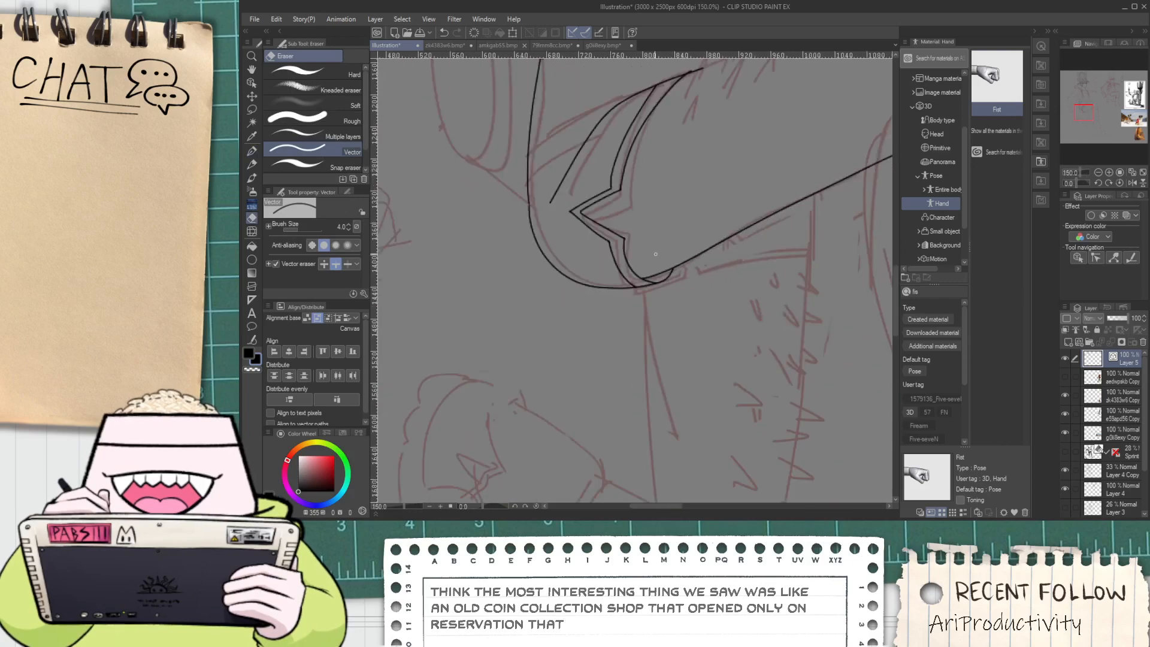
Ink the thigh's upper contour from the top of the notched border toward the knee, redrawing it until it follows the sketch
{"action": "key", "text": "space"}
{"action": "left_click_drag", "start_coordinate": [663, 209], "coordinate": [585, 362]}
{"action": "left_click_drag", "start_coordinate": [721, 219], "coordinate": [623, 258]}
{"action": "key", "text": "p"}
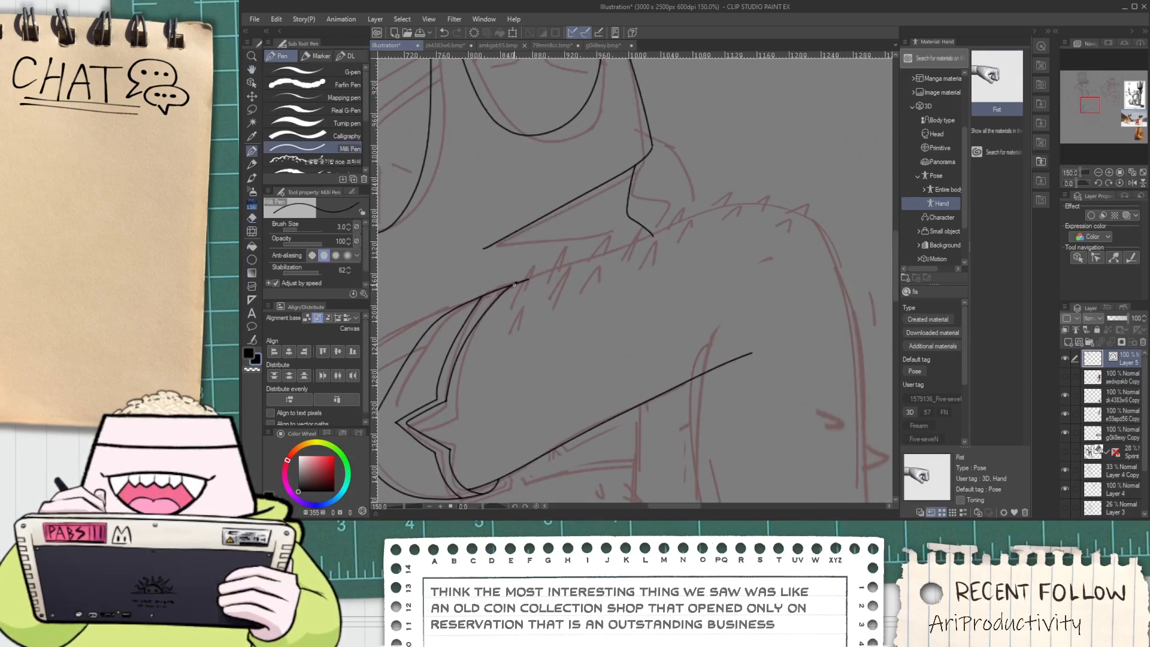
{"action": "scroll", "coordinate": [516, 288], "scroll_direction": "up", "scroll_amount": 1}
{"action": "left_click_drag", "start_coordinate": [519, 279], "coordinate": [882, 167]}
{"action": "key", "text": "ctrl+z"}
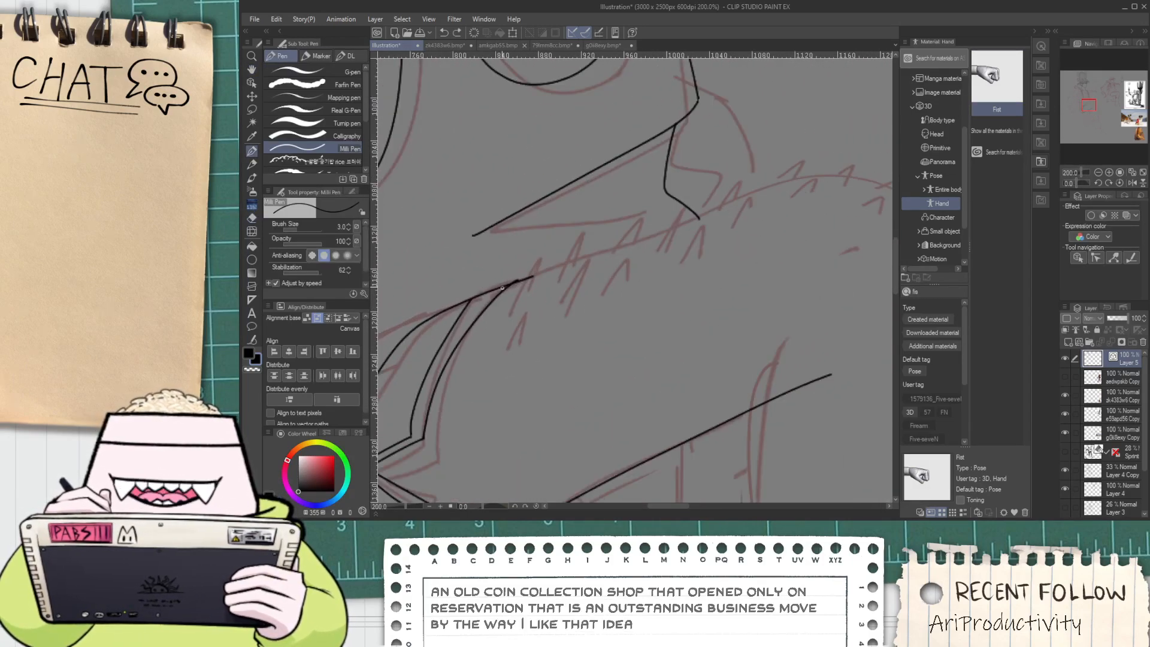
{"action": "left_click_drag", "start_coordinate": [506, 287], "coordinate": [842, 172]}
{"action": "key", "text": "ctrl+z"}
{"action": "left_click_drag", "start_coordinate": [506, 285], "coordinate": [878, 158]}
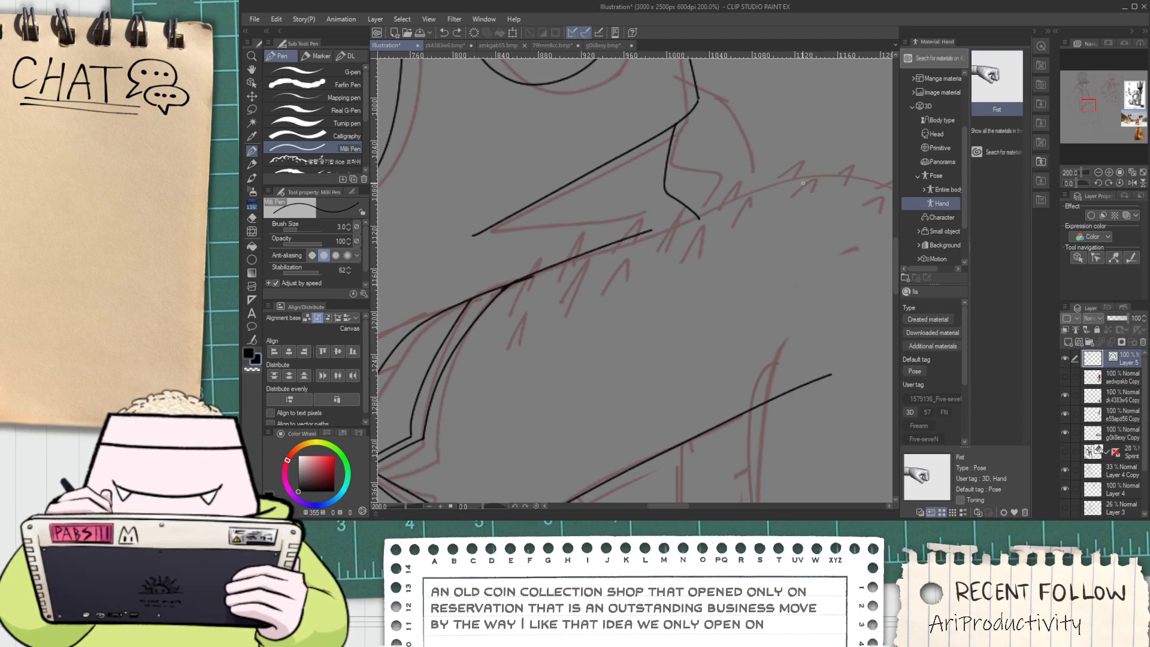
Erase the overlapping line end where the thigh's upper contour meets the top of the notched border
{"action": "key", "text": "e"}
{"action": "scroll", "coordinate": [533, 283], "scroll_direction": "up", "scroll_amount": 2}
{"action": "scroll", "coordinate": [481, 293], "scroll_direction": "up", "scroll_amount": 2}
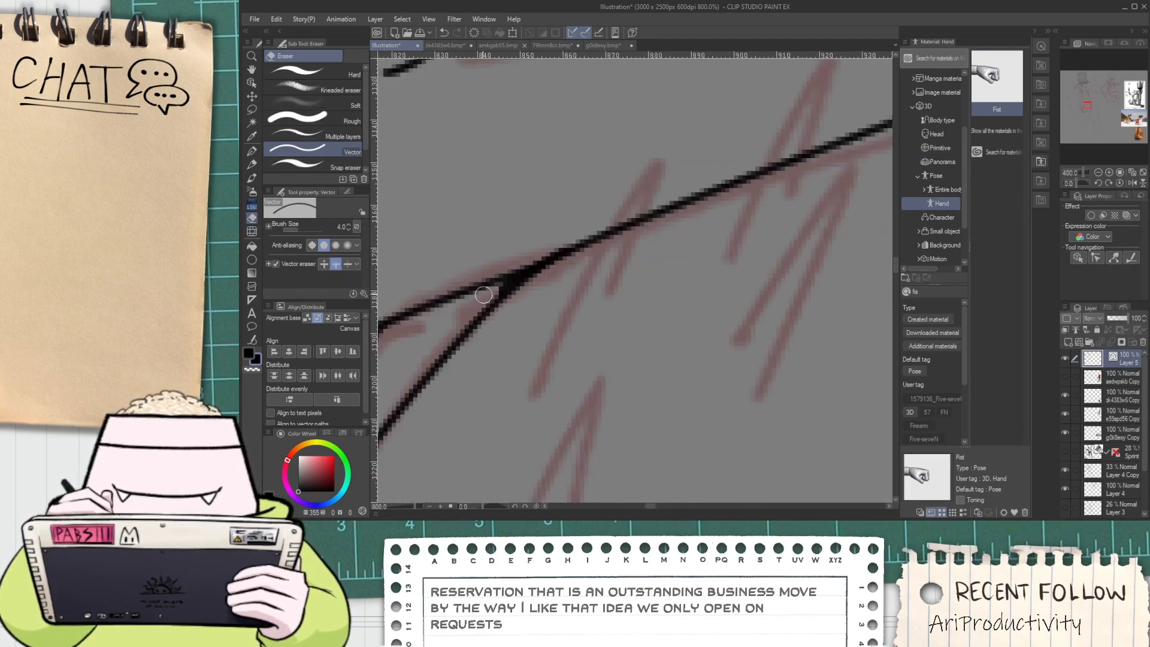
{"action": "left_click_drag", "start_coordinate": [484, 293], "coordinate": [502, 284]}
{"action": "scroll", "coordinate": [503, 286], "scroll_direction": "down", "scroll_amount": 5}
{"action": "scroll", "coordinate": [702, 263], "scroll_direction": "up", "scroll_amount": 1}
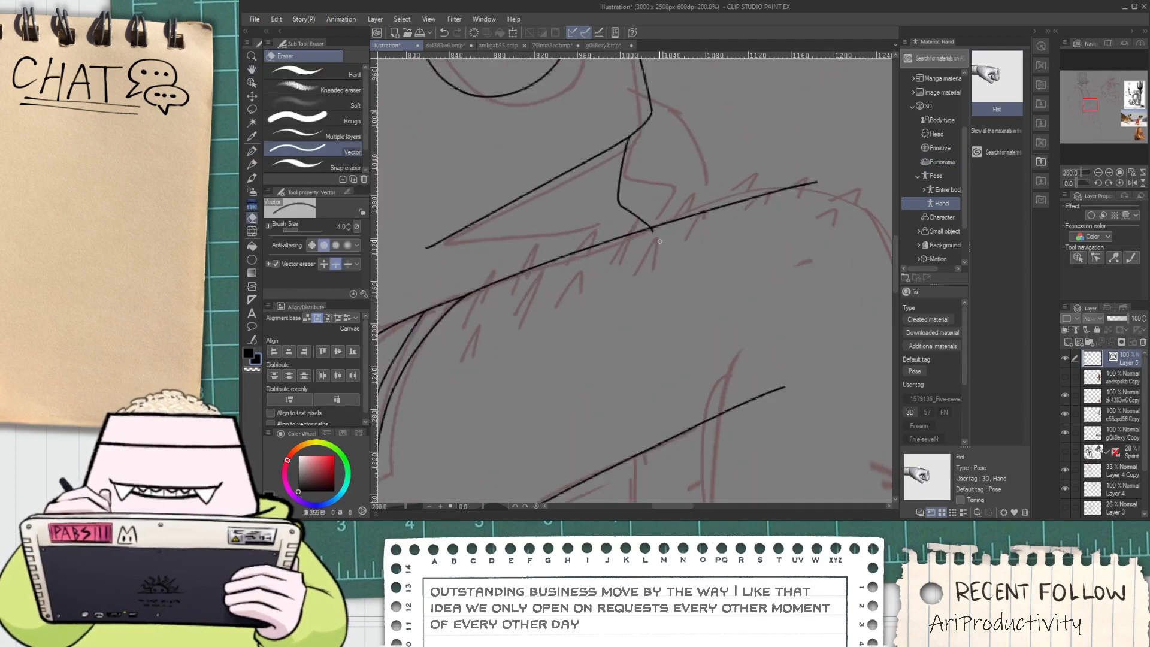
Ink the back of the lower leg as one long curve from behind the knee down to the ankle
{"action": "scroll", "coordinate": [666, 226], "scroll_direction": "down", "scroll_amount": 2}
{"action": "key", "text": "space"}
{"action": "left_click_drag", "start_coordinate": [674, 312], "coordinate": [580, 246]}
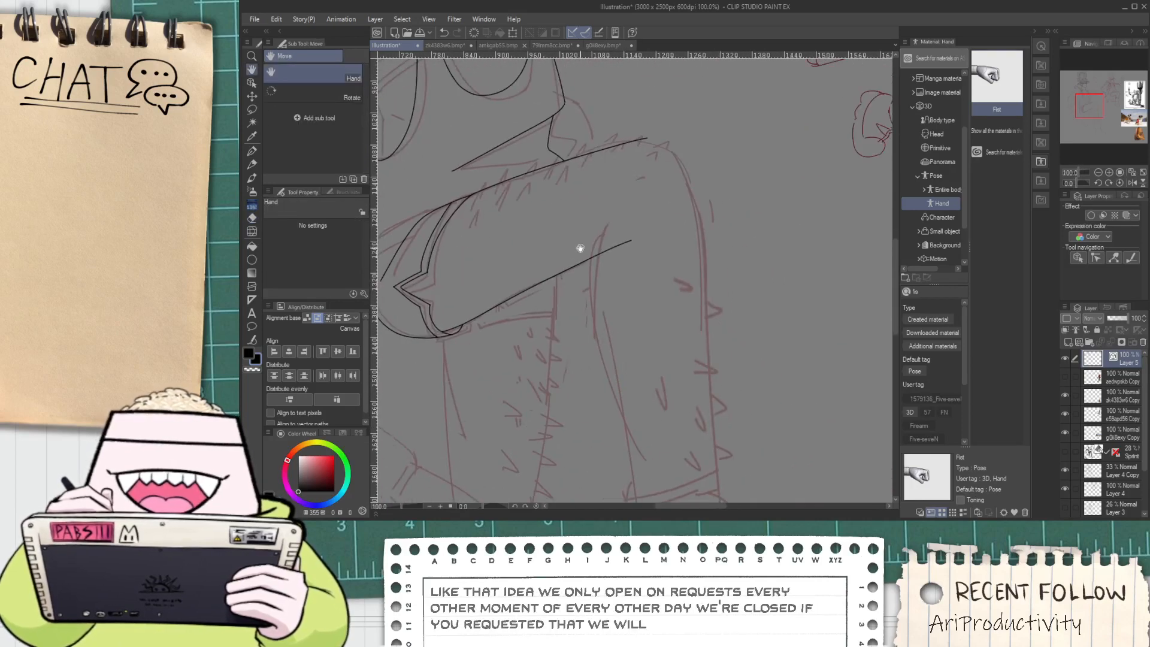
{"action": "scroll", "coordinate": [599, 239], "scroll_direction": "up", "scroll_amount": 1}
{"action": "scroll", "coordinate": [606, 226], "scroll_direction": "down", "scroll_amount": 1}
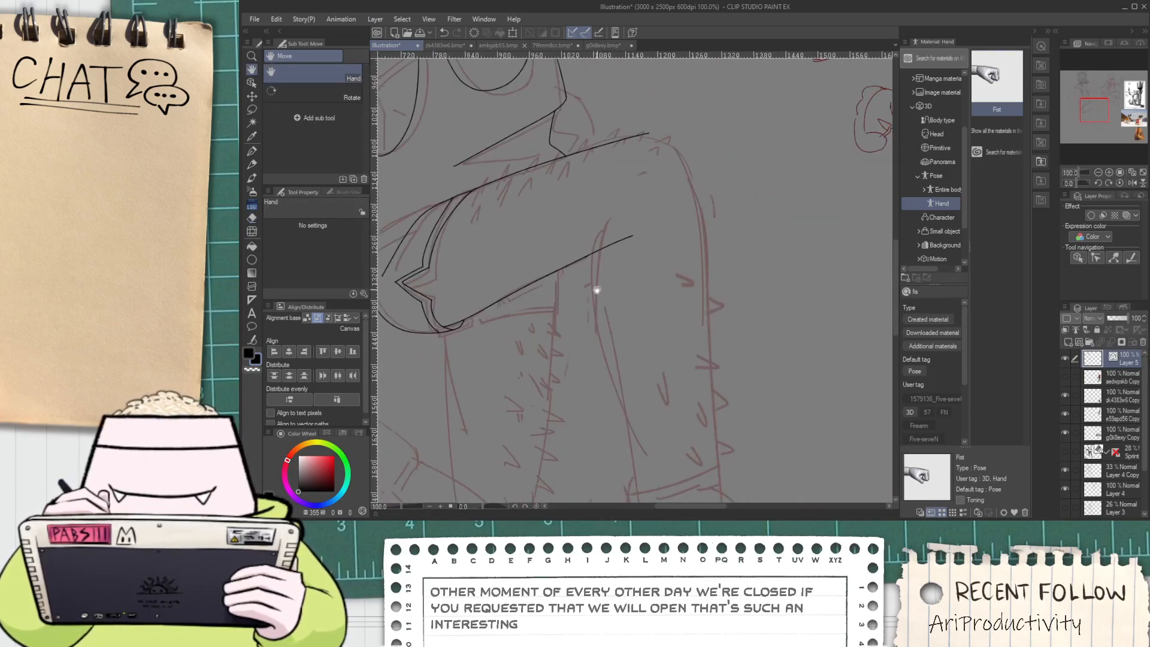
{"action": "left_click_drag", "start_coordinate": [595, 290], "coordinate": [597, 230]}
{"action": "left_click_drag", "start_coordinate": [620, 150], "coordinate": [636, 436]}
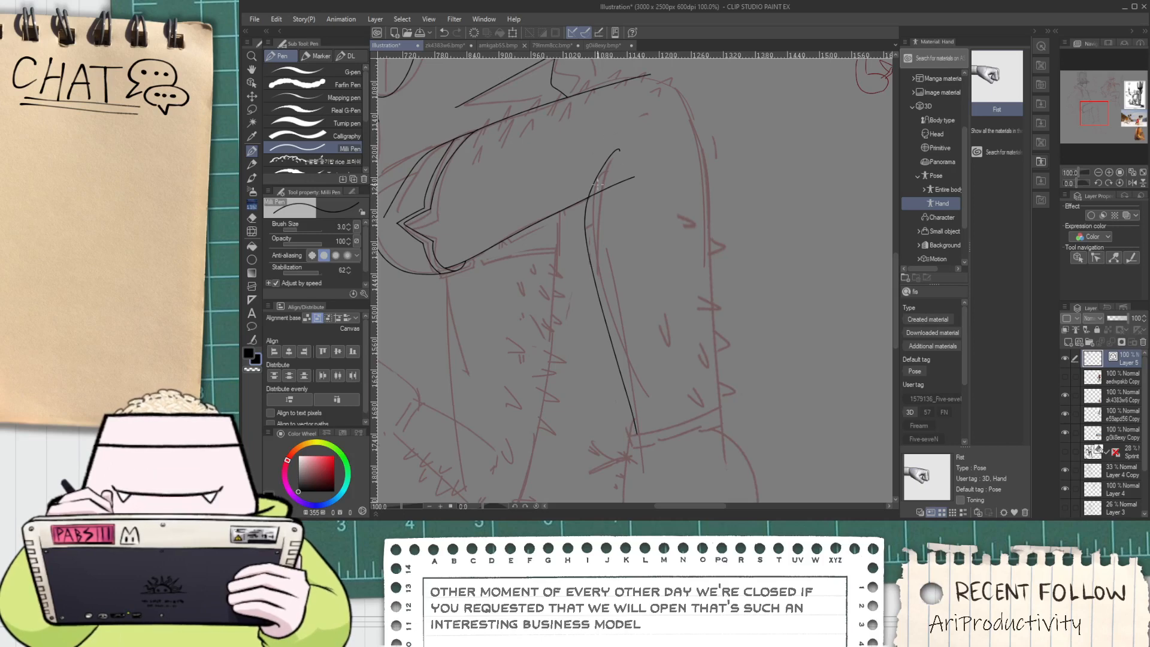
Ink the rounded outer knee curving down from the end of the thigh's upper contour, redrawing it closer to the sketch
{"action": "scroll", "coordinate": [598, 184], "scroll_direction": "up", "scroll_amount": 1}
{"action": "left_click_drag", "start_coordinate": [623, 80], "coordinate": [709, 224]}
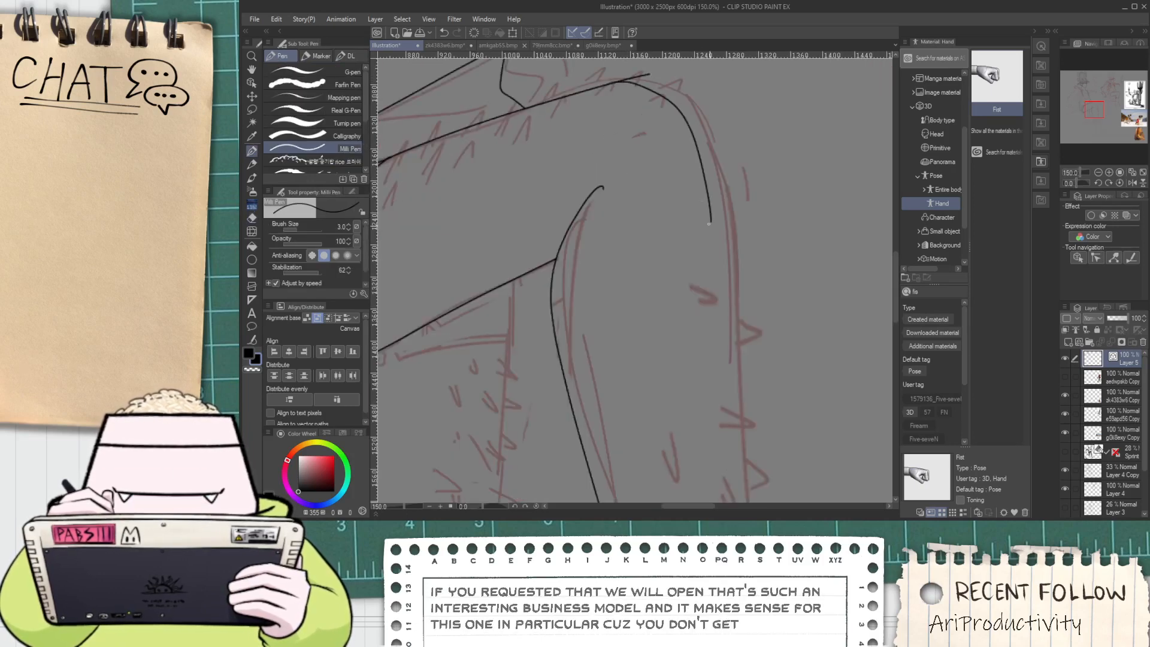
{"action": "key", "text": "ctrl+z"}
{"action": "mouse_move", "coordinate": [608, 83]}
{"action": "left_mouse_down"}
{"action": "mouse_move", "coordinate": [727, 212]}
{"action": "mouse_move", "coordinate": [730, 380]}
{"action": "left_mouse_up"}
{"action": "key", "text": "ctrl+z"}
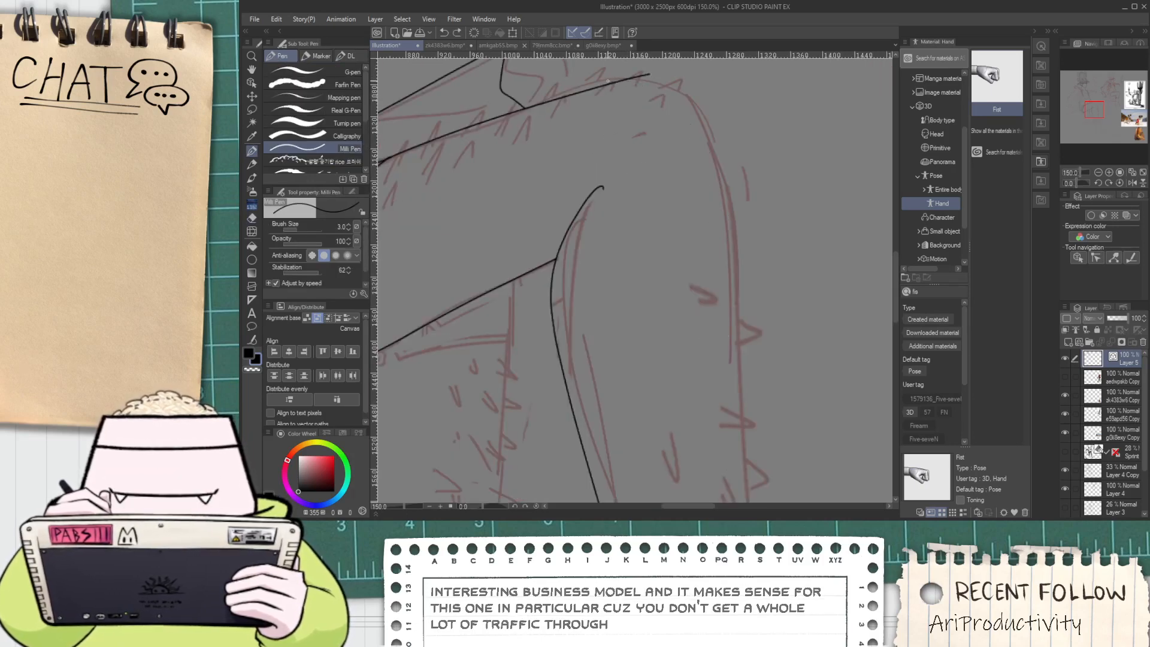
{"action": "left_click_drag", "start_coordinate": [643, 80], "coordinate": [731, 279]}
Ink the front of the shin from below the knee down to the ankle, inside the sketched edge
{"action": "scroll", "coordinate": [716, 260], "scroll_direction": "down", "scroll_amount": 1}
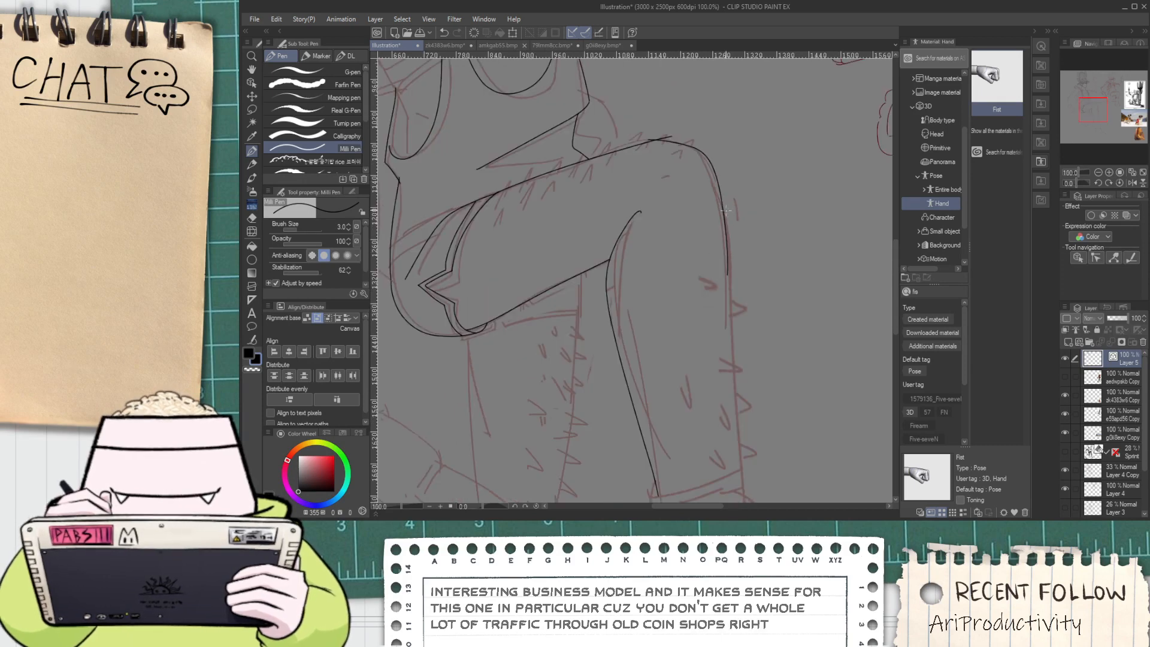
{"action": "mouse_move", "coordinate": [723, 214]}
{"action": "left_mouse_down"}
{"action": "mouse_move", "coordinate": [719, 488]}
{"action": "mouse_move", "coordinate": [746, 132]}
{"action": "left_mouse_up"}
{"action": "key", "text": "ctrl+z"}
{"action": "key", "text": "e"}
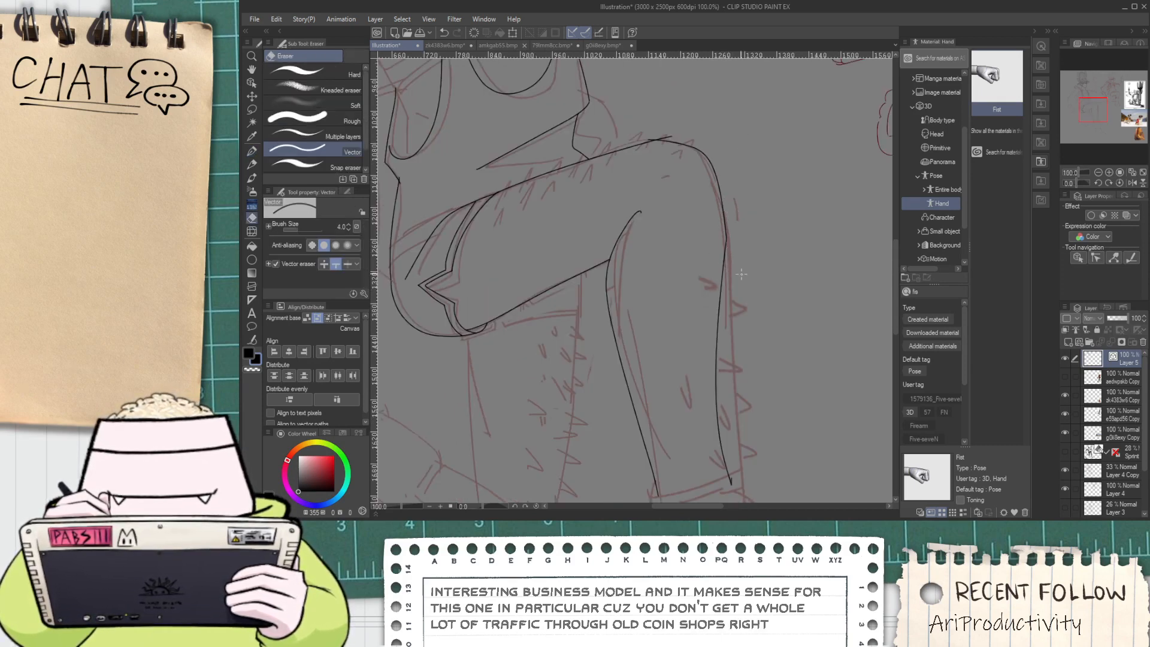
Ink the upper edge of the ankle band across the bottom of the lower leg, with a short hook at its back end
{"action": "scroll", "coordinate": [741, 274], "scroll_direction": "down", "scroll_amount": 2}
{"action": "left_click_drag", "start_coordinate": [701, 336], "coordinate": [623, 300]}
{"action": "scroll", "coordinate": [623, 300], "scroll_direction": "up", "scroll_amount": 2}
{"action": "scroll", "coordinate": [642, 332], "scroll_direction": "up", "scroll_amount": 1}
{"action": "key", "text": "p"}
{"action": "mouse_move", "coordinate": [645, 401]}
{"action": "left_mouse_down"}
{"action": "mouse_move", "coordinate": [641, 332]}
{"action": "mouse_move", "coordinate": [779, 265]}
{"action": "left_mouse_up"}
{"action": "key", "text": "e"}
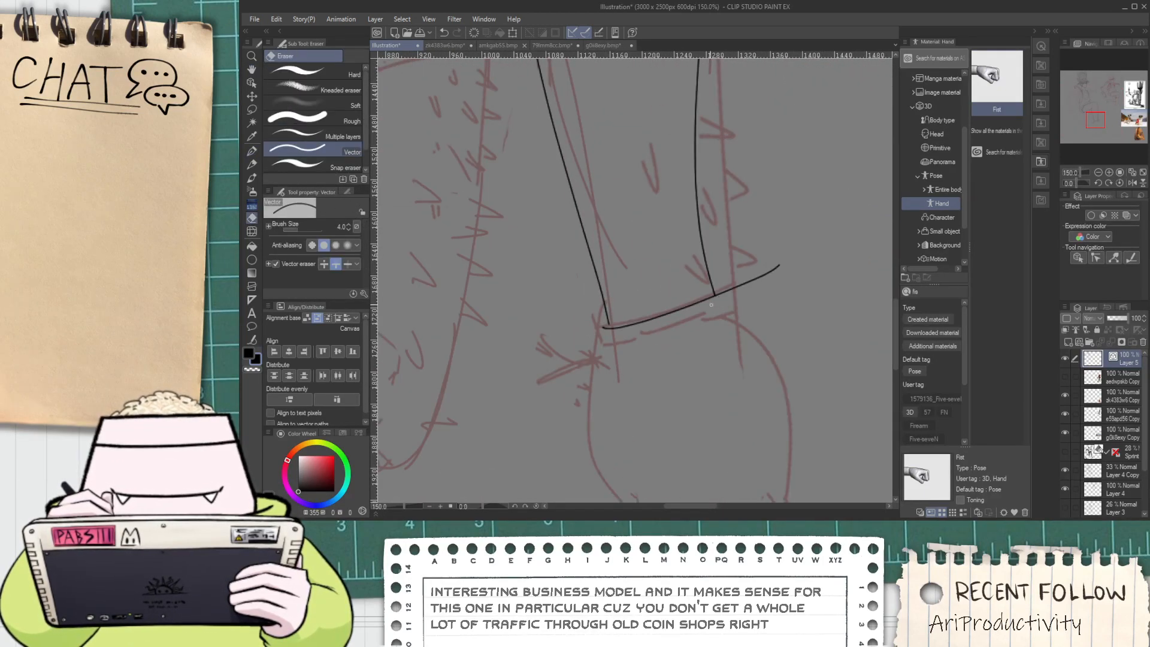
{"action": "key", "text": "p"}
{"action": "key", "text": "ctrl+z"}
{"action": "left_click_drag", "start_coordinate": [609, 324], "coordinate": [595, 331]}
Ink the ankle band's rounded, wrinkled back end and a lower edge parallel to its upper edge
{"action": "scroll", "coordinate": [605, 328], "scroll_direction": "up", "scroll_amount": 1}
{"action": "scroll", "coordinate": [610, 337], "scroll_direction": "up", "scroll_amount": 2}
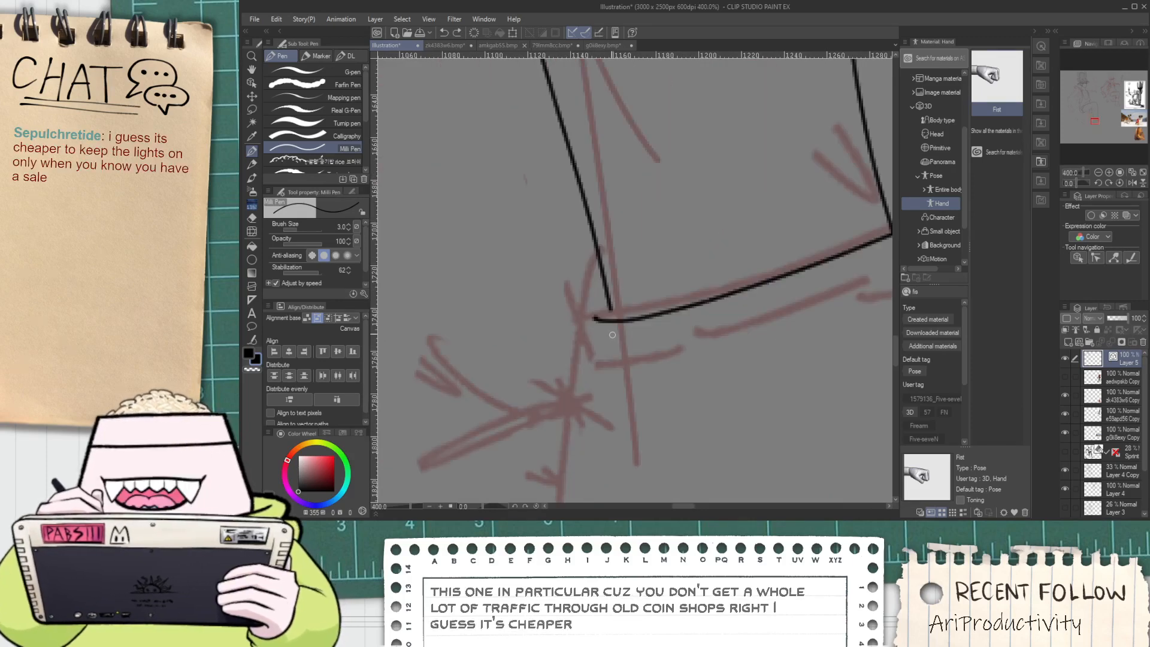
{"action": "left_click_drag", "start_coordinate": [609, 310], "coordinate": [607, 322]}
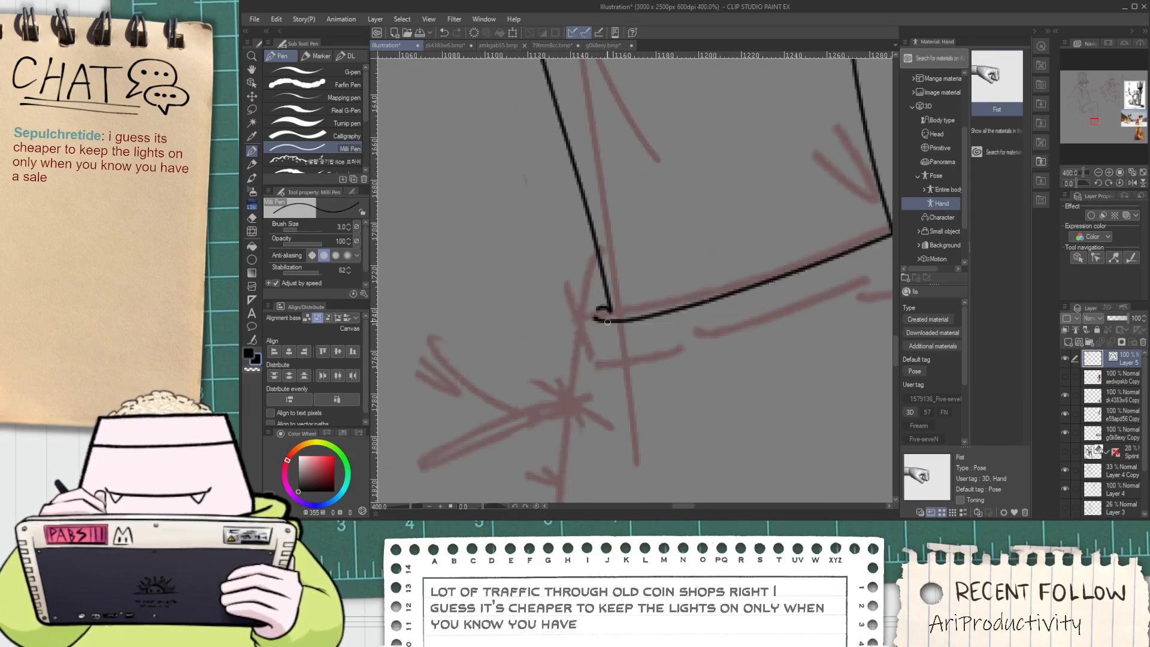
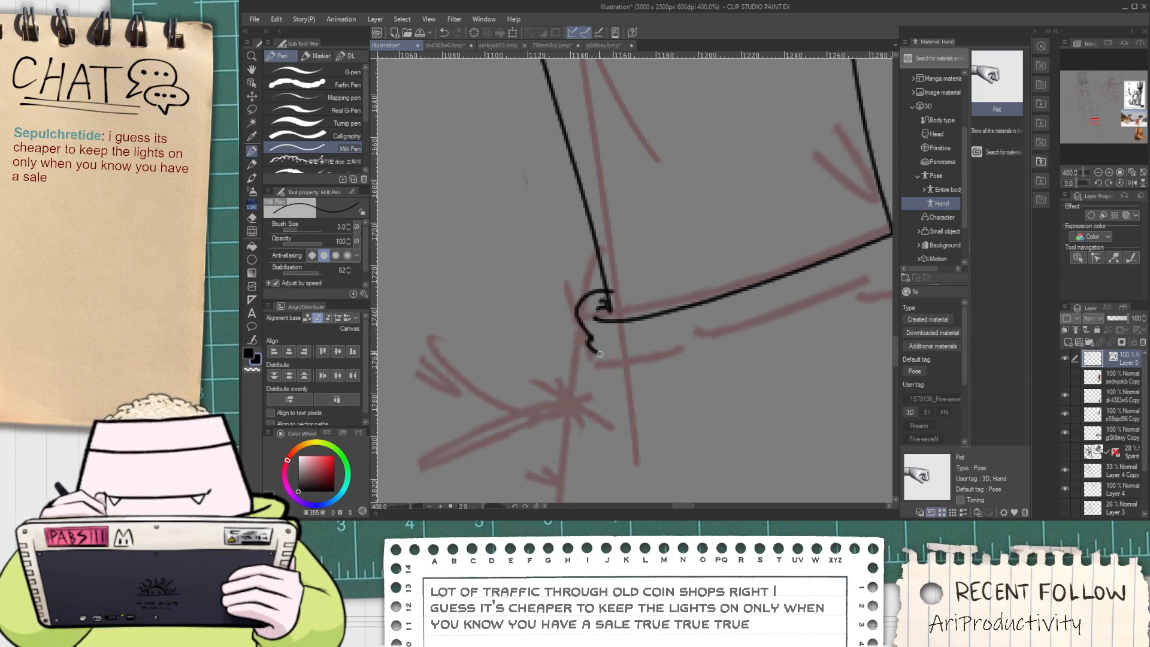
{"action": "scroll", "coordinate": [599, 348], "scroll_direction": "down", "scroll_amount": 2}
{"action": "key", "text": "space"}
{"action": "mouse_move", "coordinate": [611, 348]}
{"action": "left_mouse_down"}
{"action": "mouse_move", "coordinate": [720, 331]}
{"action": "mouse_move", "coordinate": [849, 285]}
{"action": "left_mouse_up"}
{"action": "key", "text": "space"}
{"action": "left_click_drag", "start_coordinate": [845, 283], "coordinate": [813, 282]}
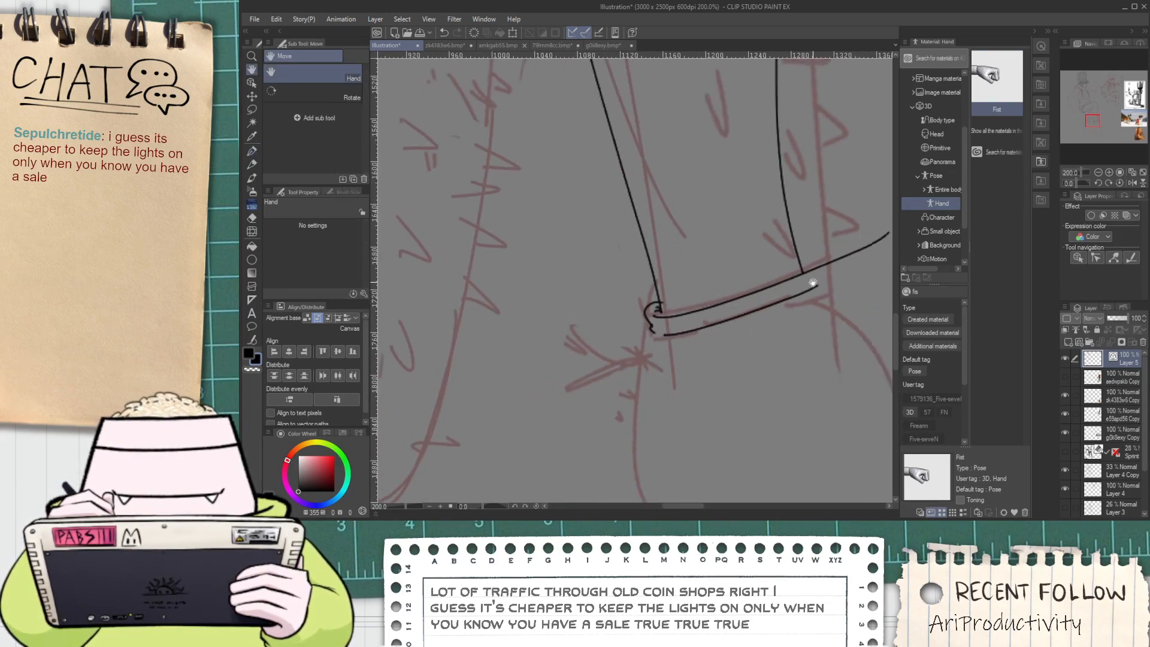
Erase the upper edge's overshoot past the shin and close the ankle band with a rounded front end
{"action": "scroll", "coordinate": [813, 282], "scroll_direction": "up", "scroll_amount": 2}
{"action": "key", "text": "e"}
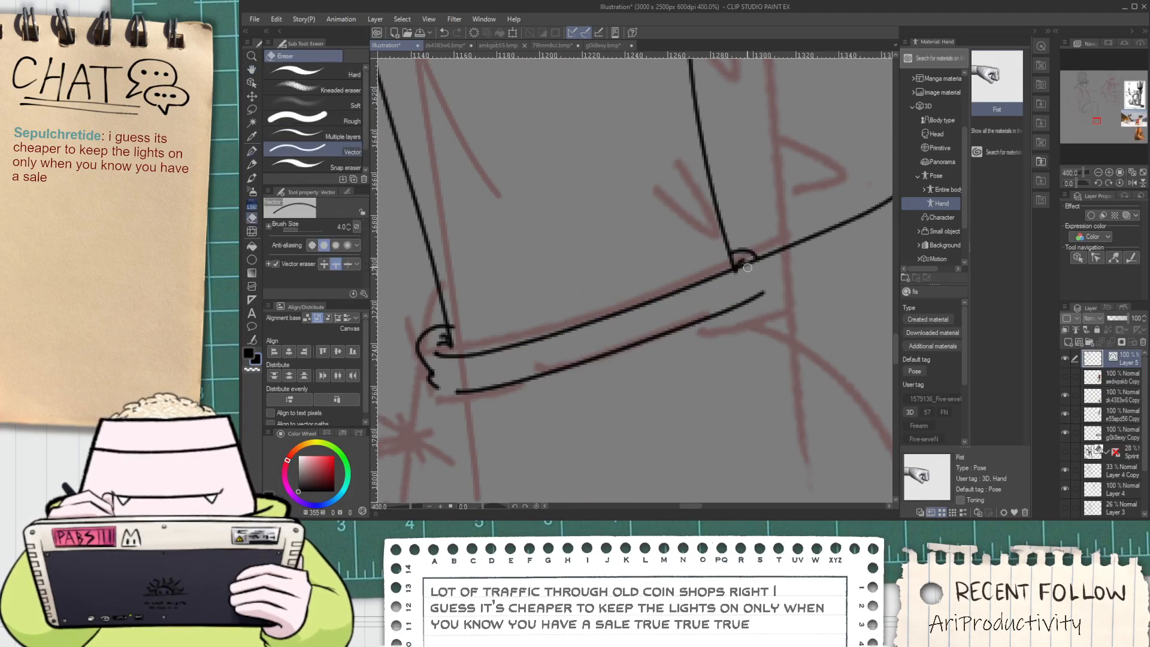
{"action": "left_click", "coordinate": [775, 258]}
{"action": "key", "text": "p"}
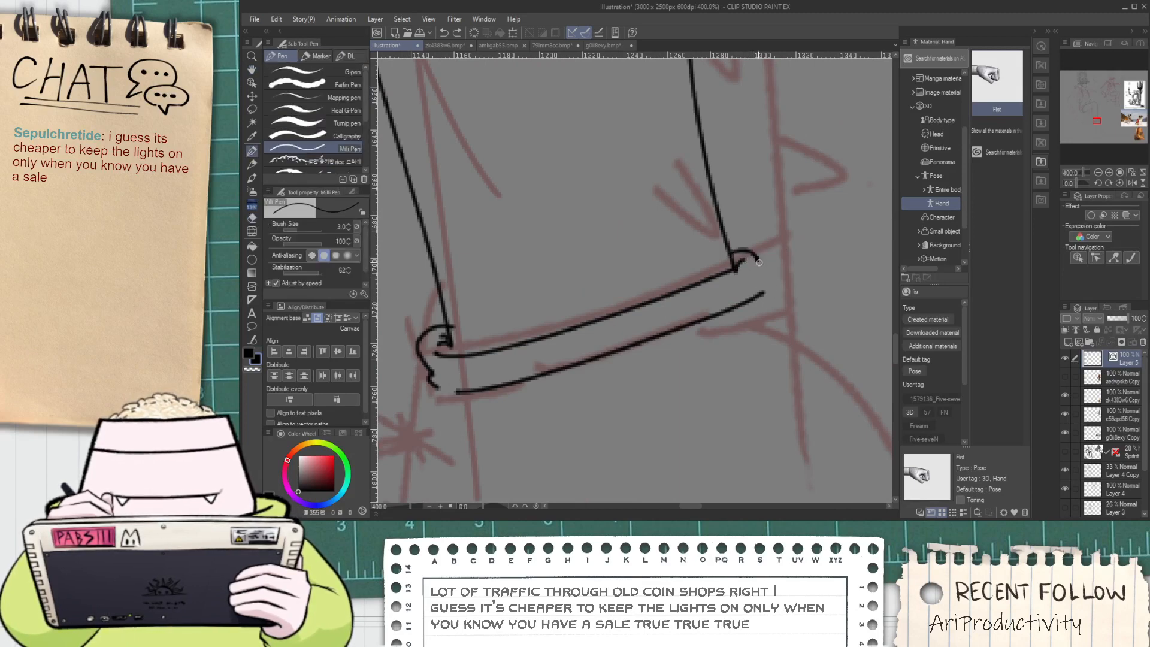
{"action": "scroll", "coordinate": [767, 285], "scroll_direction": "down", "scroll_amount": 2}
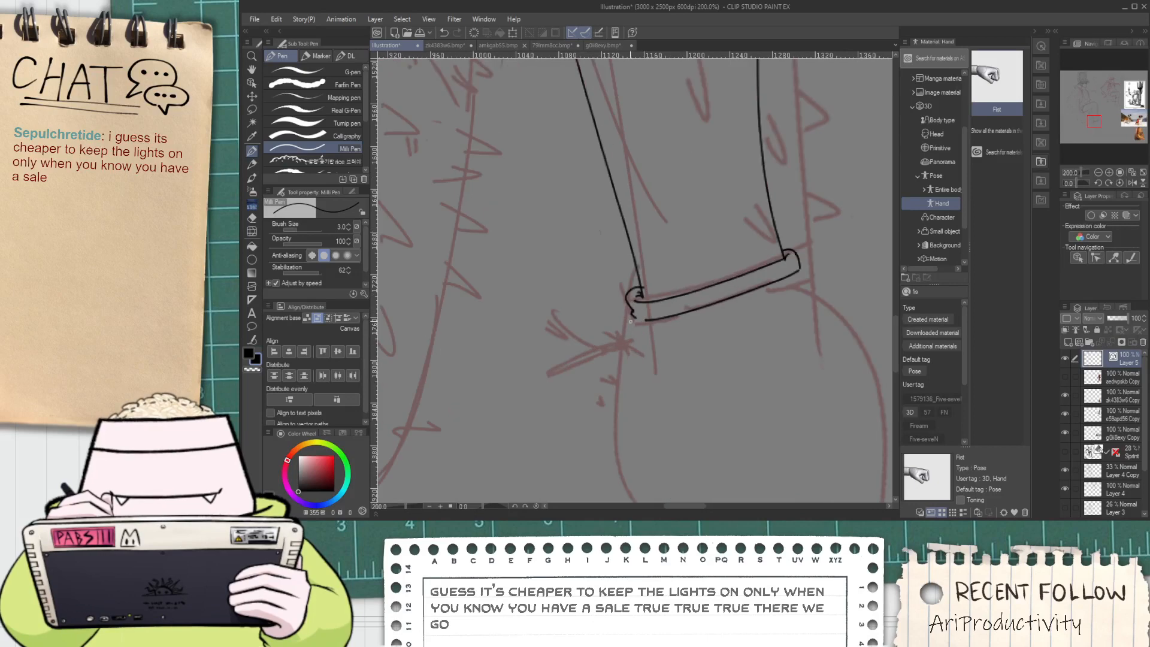
Ink two tie loops, one short and one long, sticking out from the ankle band's back end
{"action": "key", "text": "ctrl+z"}
{"action": "left_click_drag", "start_coordinate": [629, 321], "coordinate": [637, 325]}
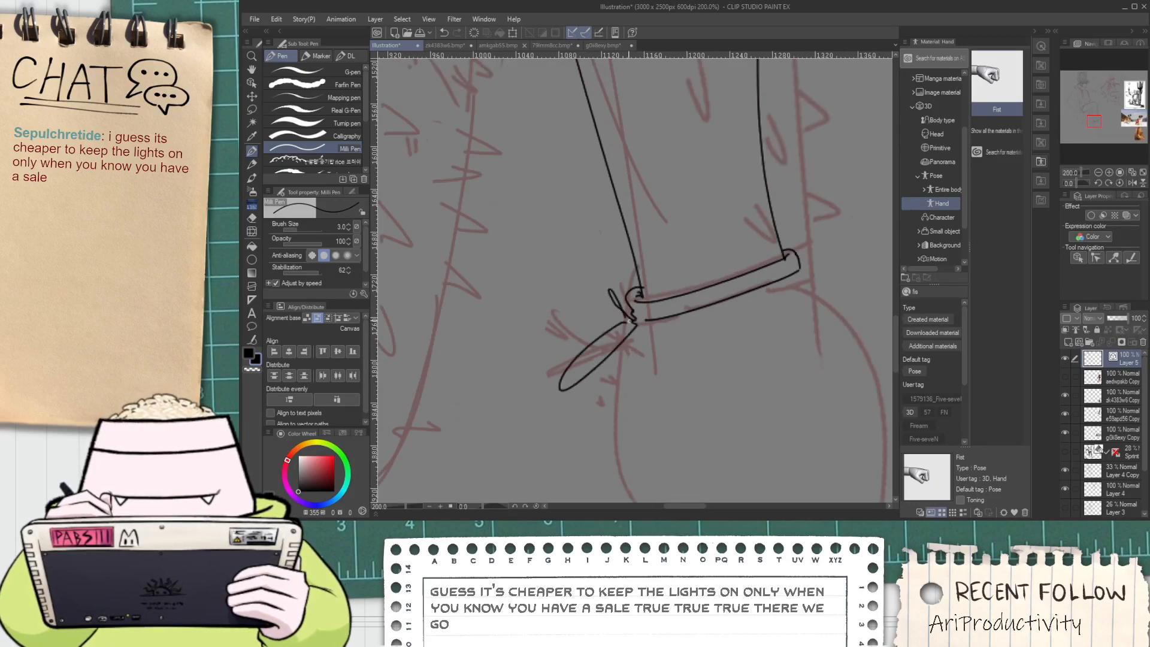
{"action": "scroll", "coordinate": [628, 321], "scroll_direction": "down", "scroll_amount": 1}
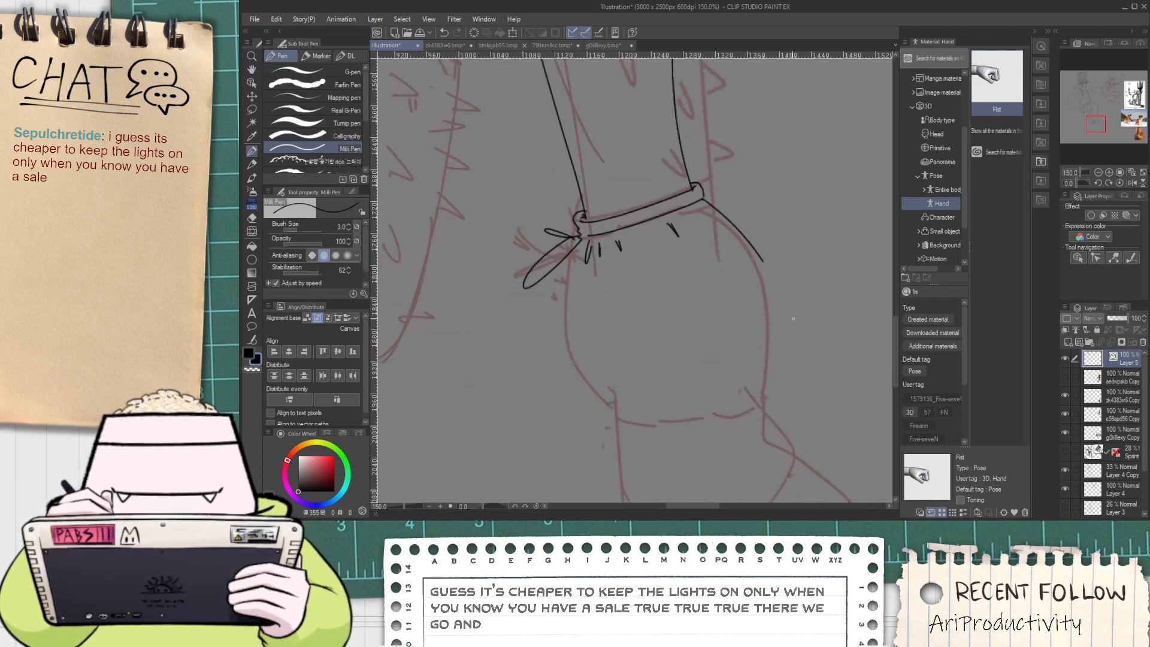
Ink the bulging front and back contours of the puffed section below the ankle band, adding narrow gather folds along its bottom
{"action": "left_click_drag", "start_coordinate": [762, 262], "coordinate": [760, 413]}
{"action": "scroll", "coordinate": [572, 261], "scroll_direction": "down", "scroll_amount": 2}
{"action": "scroll", "coordinate": [578, 274], "scroll_direction": "up", "scroll_amount": 2}
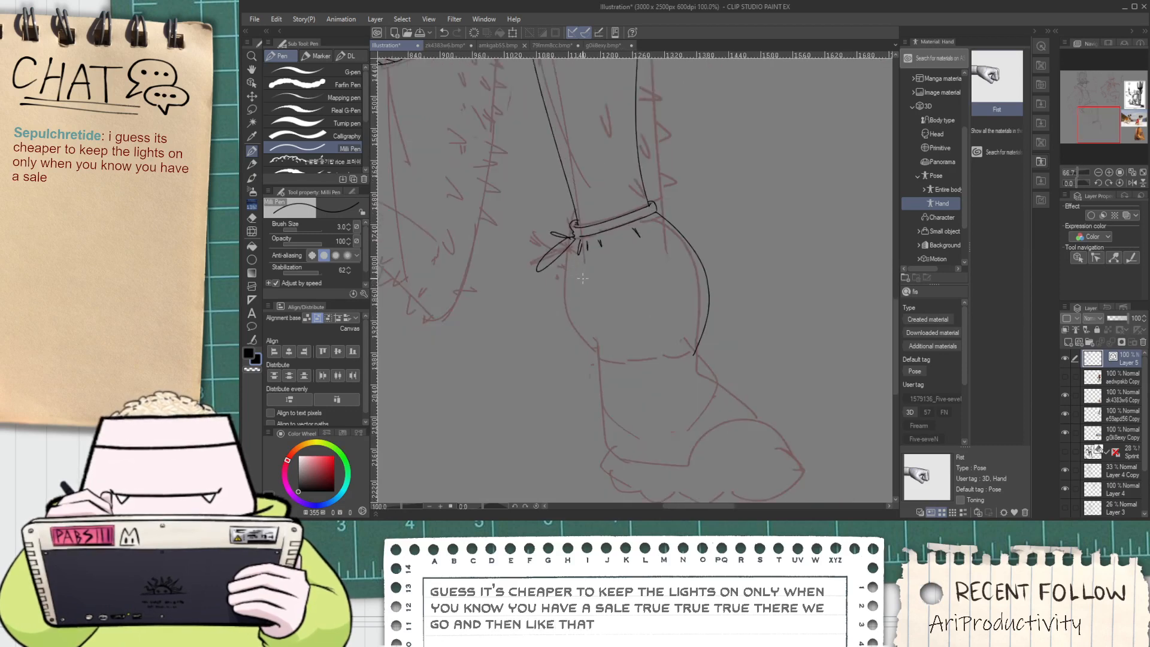
{"action": "mouse_move", "coordinate": [565, 233]}
{"action": "left_mouse_down"}
{"action": "mouse_move", "coordinate": [602, 403]}
{"action": "mouse_move", "coordinate": [618, 397]}
{"action": "mouse_move", "coordinate": [611, 371]}
{"action": "mouse_move", "coordinate": [642, 411]}
{"action": "left_mouse_up"}
{"action": "left_click_drag", "start_coordinate": [687, 347], "coordinate": [696, 412]}
{"action": "left_click_drag", "start_coordinate": [624, 455], "coordinate": [570, 341]}
Ink the boot's back contour and its sloping front line below the puffed section, redrawing the front and erasing its overshoot
{"action": "mouse_move", "coordinate": [552, 303]}
{"action": "left_mouse_down"}
{"action": "mouse_move", "coordinate": [541, 377]}
{"action": "mouse_move", "coordinate": [595, 451]}
{"action": "left_mouse_up"}
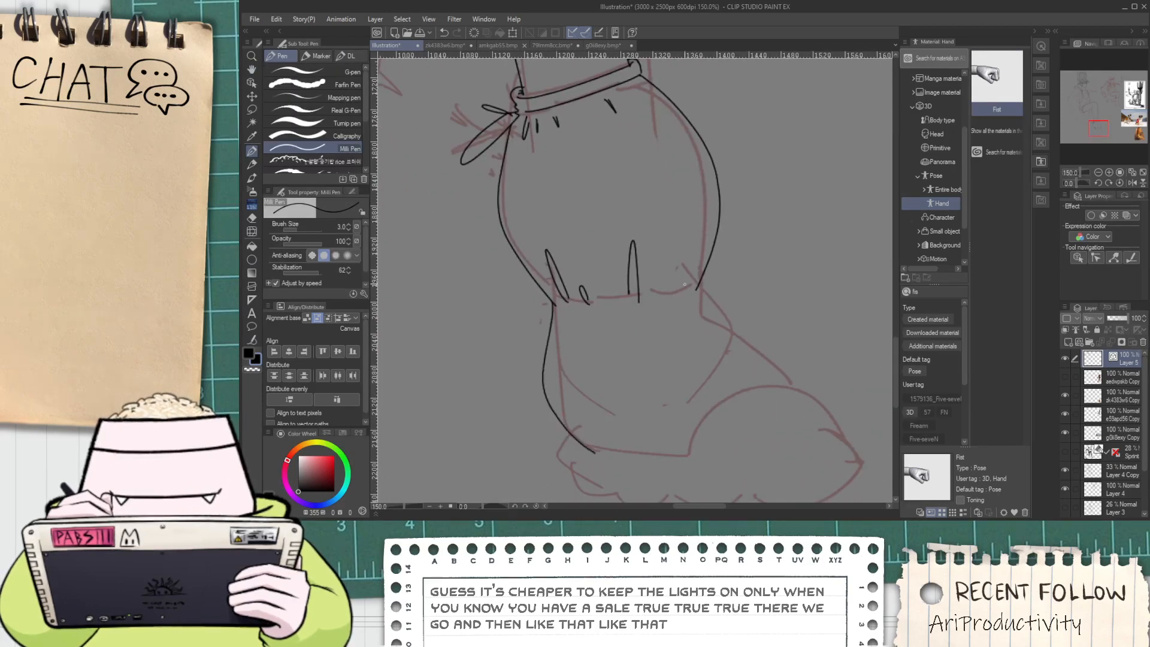
{"action": "left_click_drag", "start_coordinate": [719, 292], "coordinate": [778, 376]}
{"action": "key", "text": "ctrl+z"}
{"action": "mouse_move", "coordinate": [697, 274]}
{"action": "left_mouse_down"}
{"action": "mouse_move", "coordinate": [778, 366]}
{"action": "mouse_move", "coordinate": [790, 363]}
{"action": "left_mouse_up"}
{"action": "key", "text": "ctrl+z"}
{"action": "key", "text": "ctrl+z"}
{"action": "left_click_drag", "start_coordinate": [689, 276], "coordinate": [800, 393]}
{"action": "key", "text": "e"}
{"action": "scroll", "coordinate": [683, 276], "scroll_direction": "up", "scroll_amount": 1}
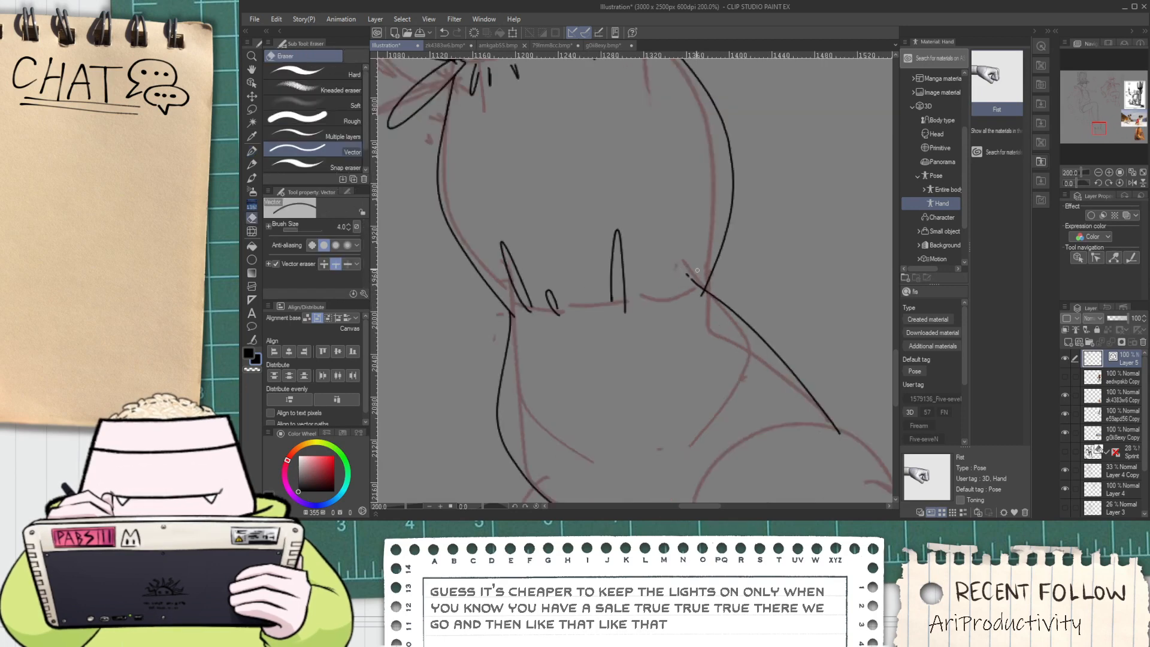
{"action": "left_click", "coordinate": [694, 281]}
Ink the boot's foot with the seam above the sole, a large rounded toe cap and a scalloped sole edge
{"action": "left_click_drag", "start_coordinate": [611, 381], "coordinate": [616, 177]}
{"action": "mouse_move", "coordinate": [556, 295]}
{"action": "left_mouse_down"}
{"action": "mouse_move", "coordinate": [709, 318]}
{"action": "mouse_move", "coordinate": [653, 307]}
{"action": "mouse_move", "coordinate": [550, 317]}
{"action": "mouse_move", "coordinate": [732, 210]}
{"action": "left_mouse_up"}
{"action": "key", "text": "p"}
{"action": "key", "text": "ctrl+z"}
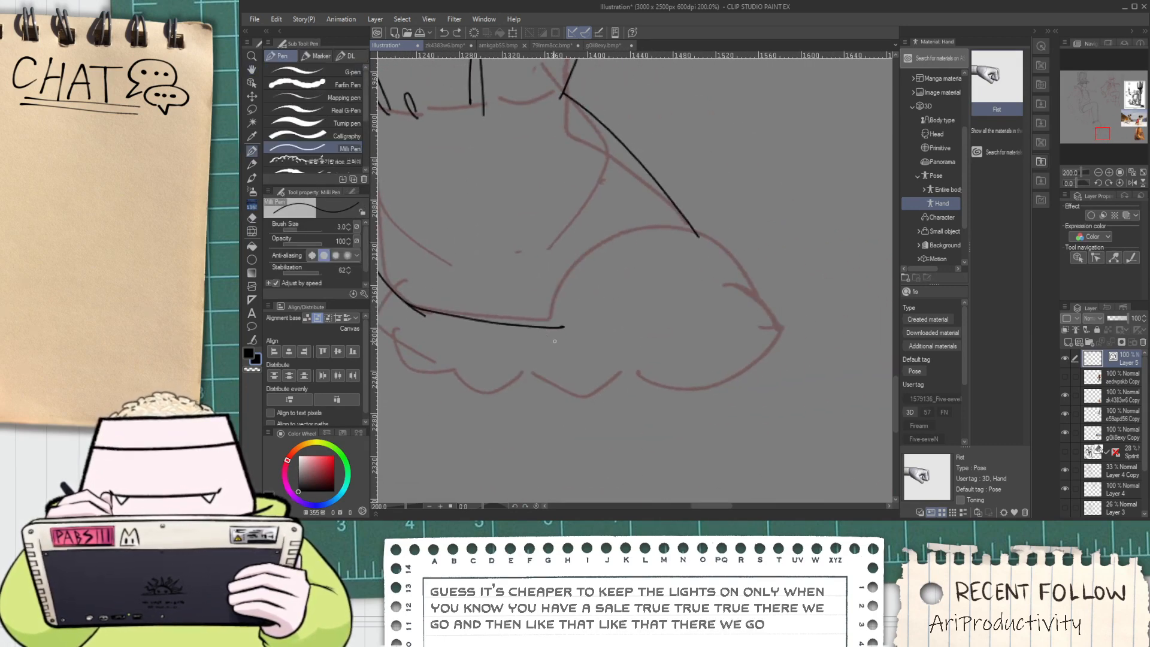
{"action": "mouse_move", "coordinate": [560, 252]}
{"action": "left_mouse_down"}
{"action": "mouse_move", "coordinate": [552, 336]}
{"action": "mouse_move", "coordinate": [760, 377]}
{"action": "left_mouse_up"}
{"action": "mouse_move", "coordinate": [453, 333]}
{"action": "left_mouse_down"}
{"action": "mouse_move", "coordinate": [573, 345]}
{"action": "mouse_move", "coordinate": [628, 395]}
{"action": "mouse_move", "coordinate": [814, 384]}
{"action": "mouse_move", "coordinate": [649, 372]}
{"action": "mouse_move", "coordinate": [883, 327]}
{"action": "left_mouse_up"}
{"action": "scroll", "coordinate": [660, 373], "scroll_direction": "up", "scroll_amount": 2}
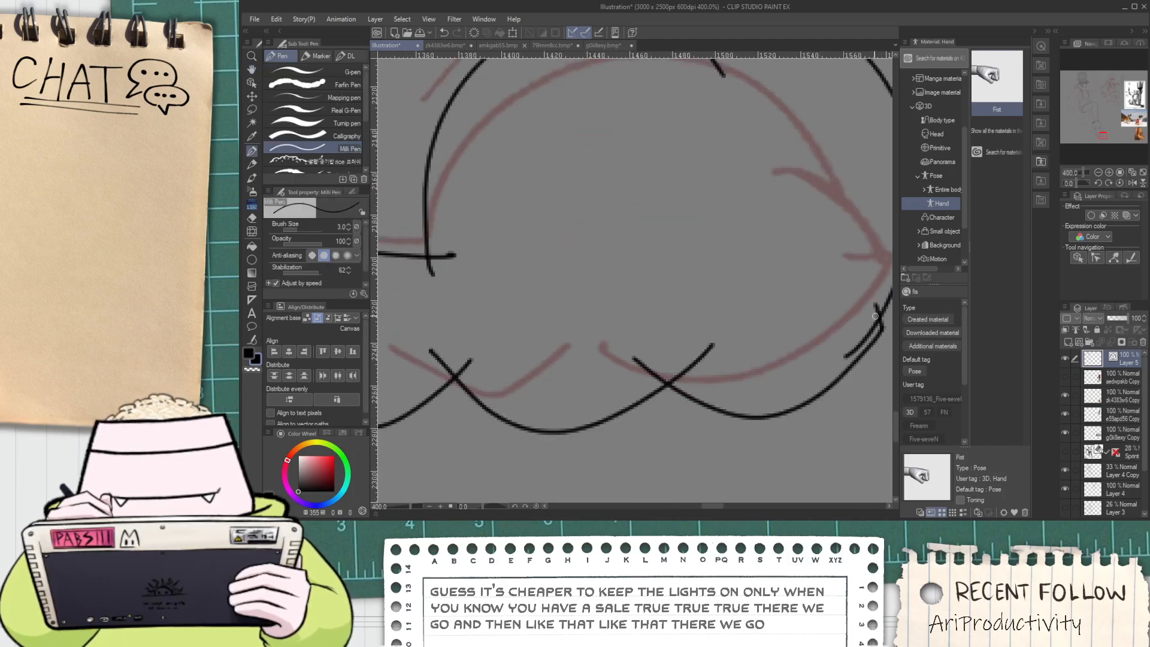
Erase the overshooting line ends around the boot's toe cap, seam and heel
{"action": "key", "text": "e"}
{"action": "left_click", "coordinate": [875, 307]}
{"action": "scroll", "coordinate": [866, 305], "scroll_direction": "down", "scroll_amount": 2}
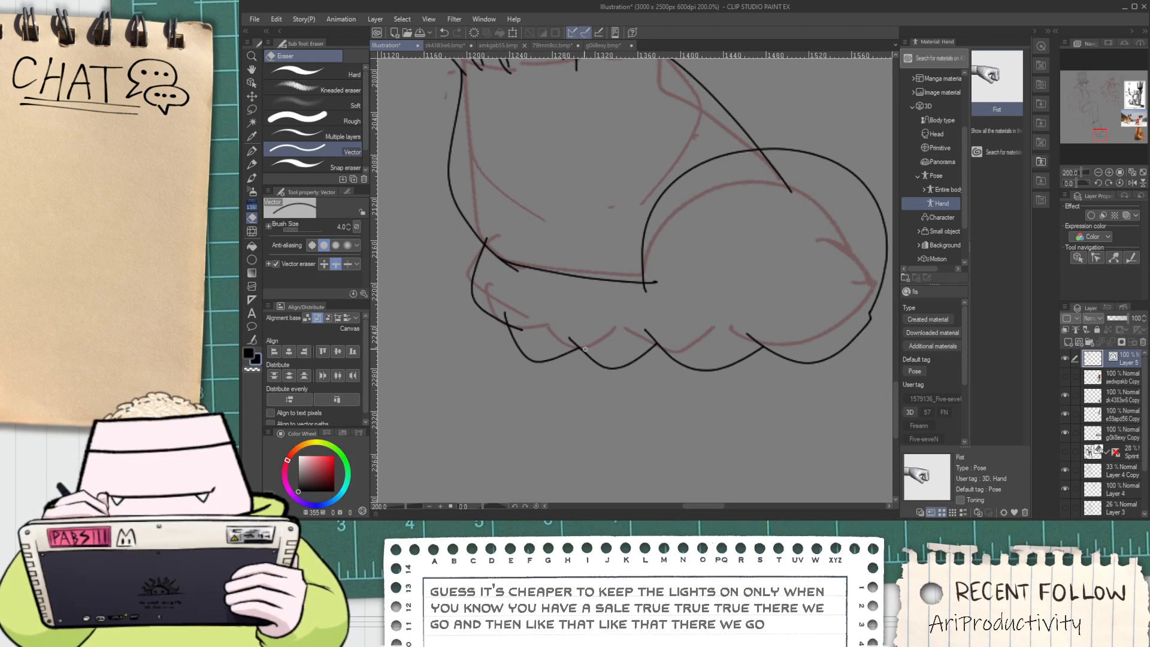
{"action": "scroll", "coordinate": [585, 349], "scroll_direction": "up", "scroll_amount": 2}
{"action": "scroll", "coordinate": [538, 341], "scroll_direction": "down", "scroll_amount": 2}
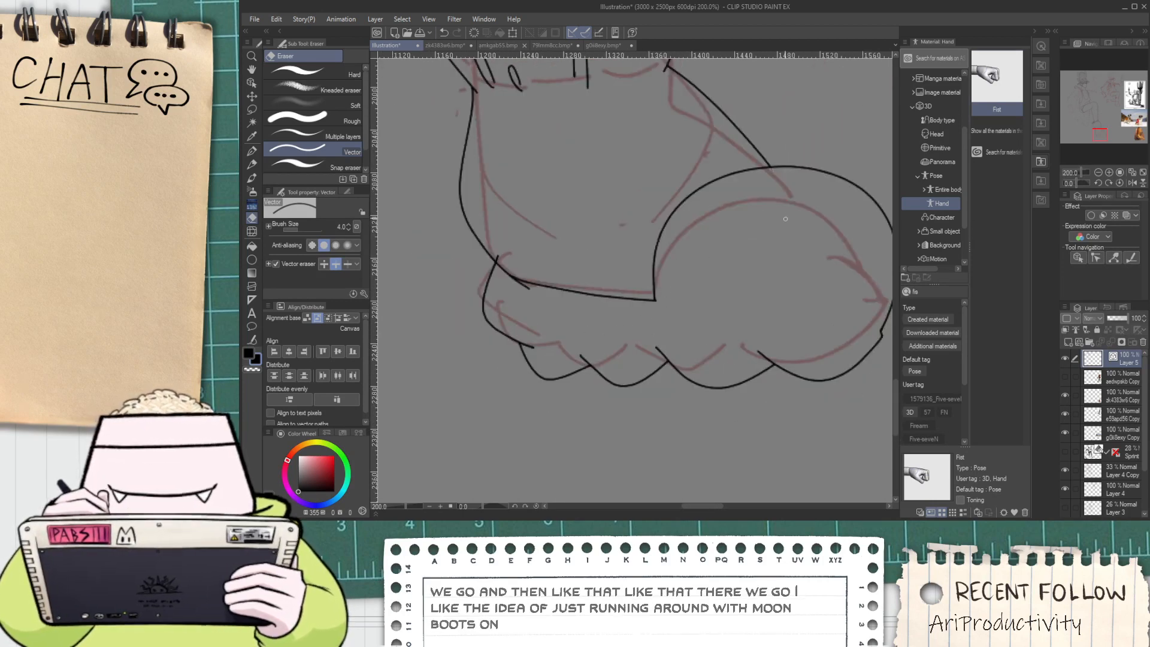
{"action": "scroll", "coordinate": [560, 332], "scroll_direction": "up", "scroll_amount": 4}
{"action": "left_click", "coordinate": [605, 343]}
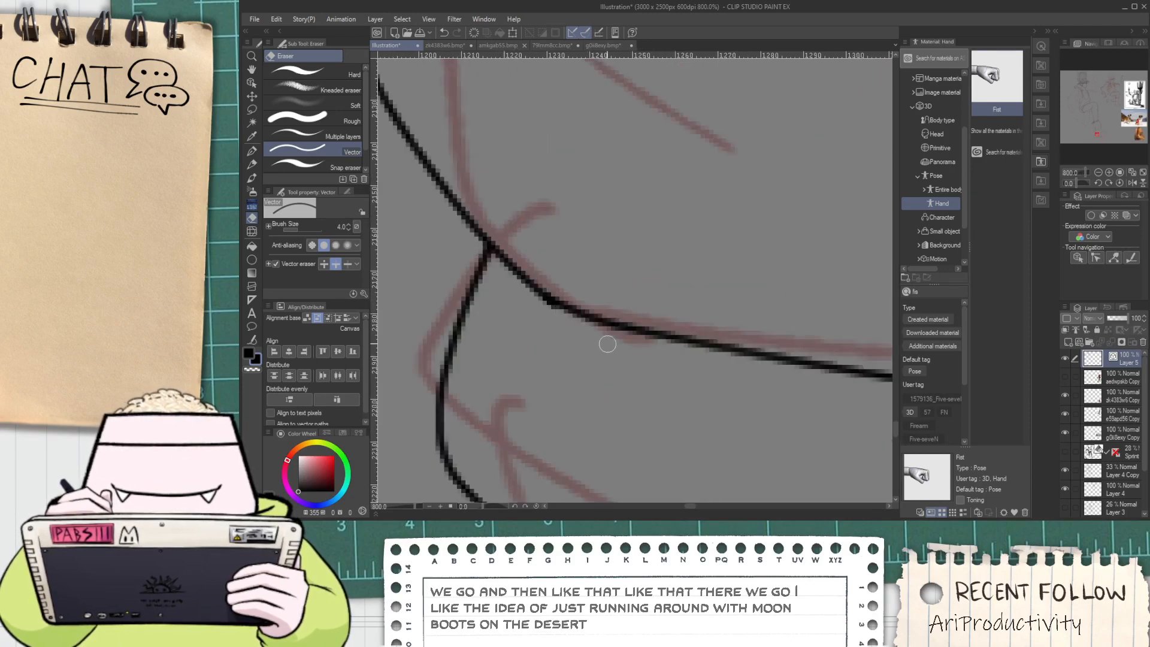
{"action": "scroll", "coordinate": [609, 341], "scroll_direction": "down", "scroll_amount": 8}
Add more gather folds at the base of the puffed section and a tie loop at its back edge
{"action": "key", "text": "p"}
{"action": "scroll", "coordinate": [630, 255], "scroll_direction": "up", "scroll_amount": 4}
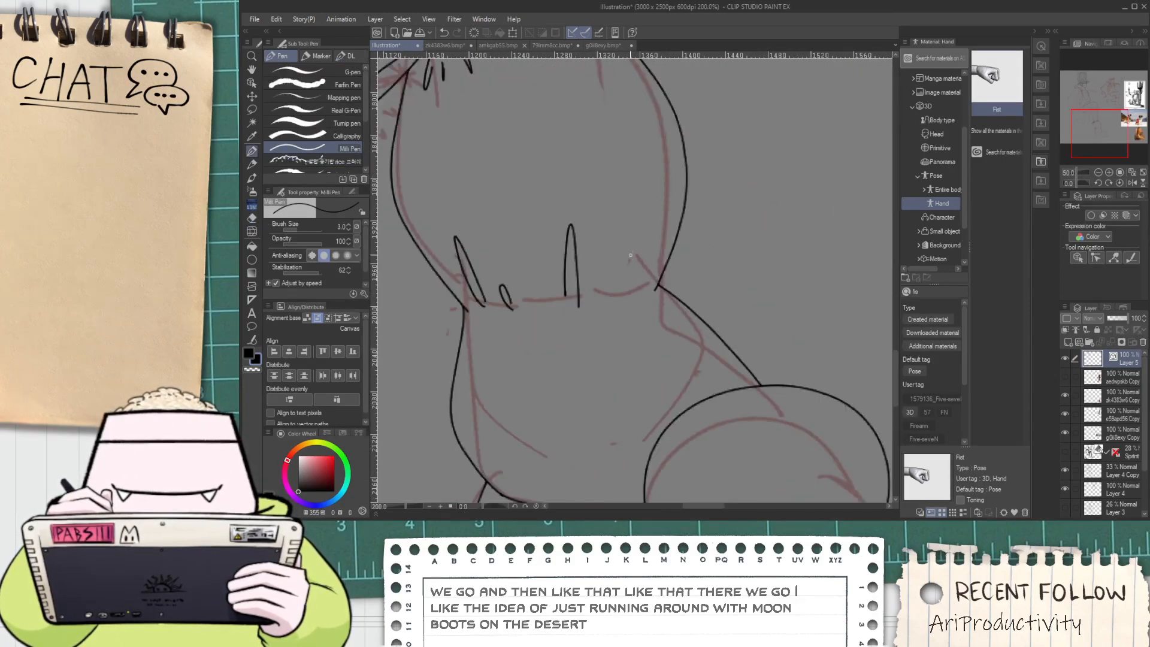
{"action": "mouse_move", "coordinate": [636, 228]}
{"action": "left_mouse_down"}
{"action": "mouse_move", "coordinate": [644, 291]}
{"action": "mouse_move", "coordinate": [653, 278]}
{"action": "left_mouse_up"}
{"action": "scroll", "coordinate": [603, 303], "scroll_direction": "down", "scroll_amount": 1}
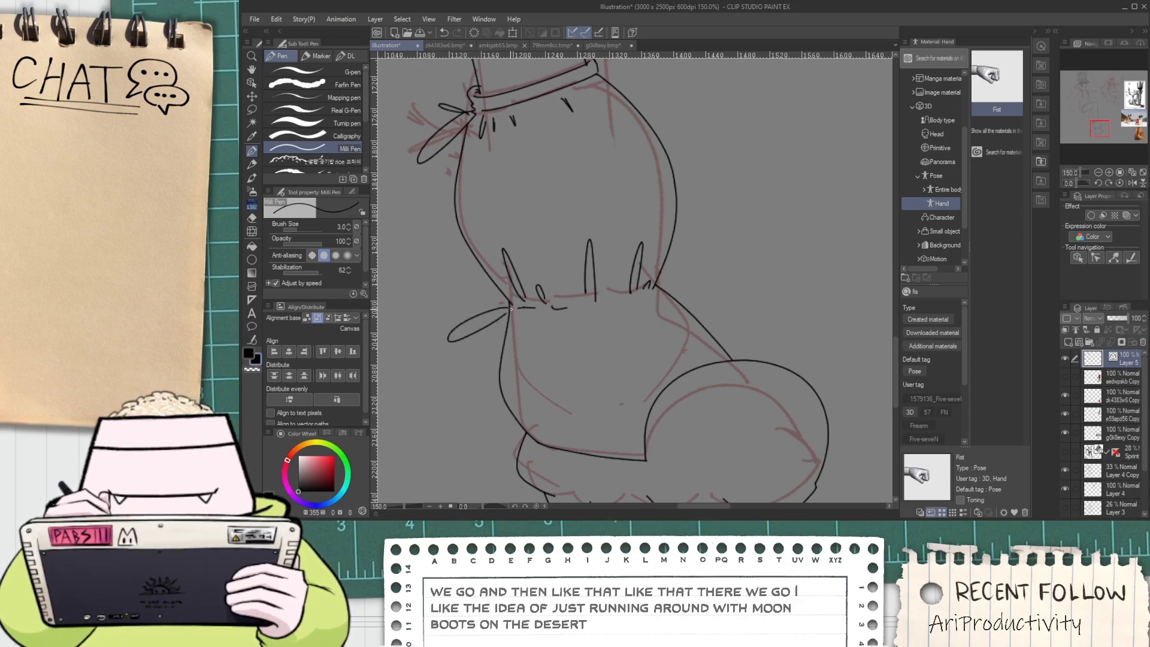
{"action": "left_click_drag", "start_coordinate": [511, 310], "coordinate": [510, 307]}
{"action": "scroll", "coordinate": [510, 309], "scroll_direction": "down", "scroll_amount": 2}
{"action": "key", "text": "space"}
{"action": "left_click_drag", "start_coordinate": [472, 231], "coordinate": [620, 335]}
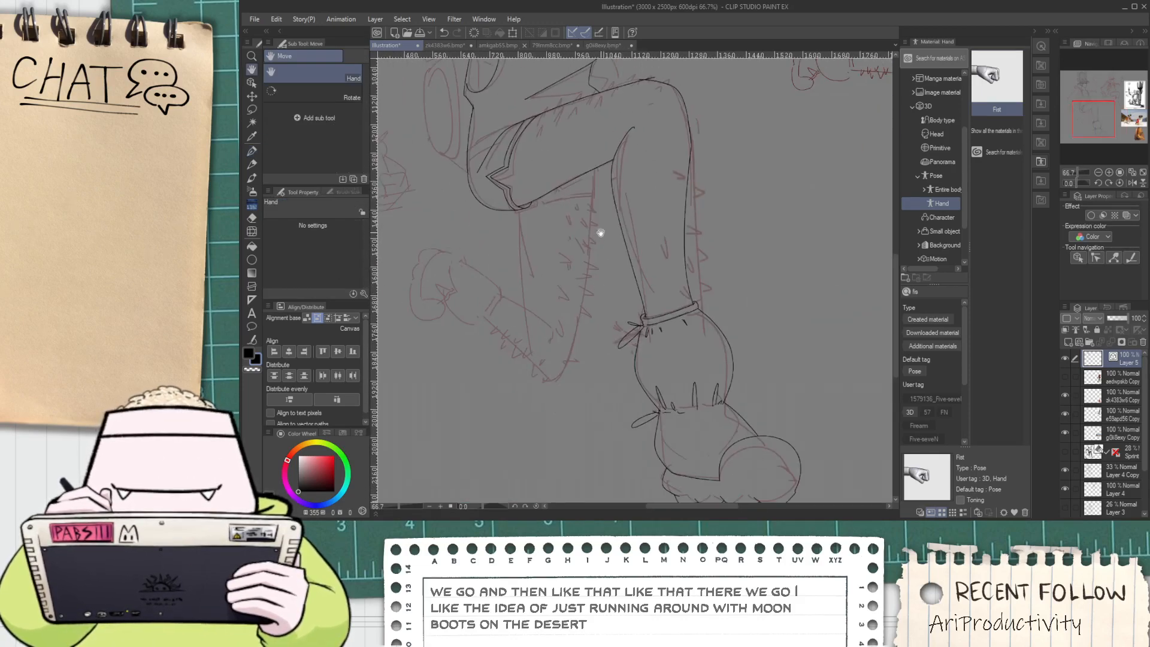
{"action": "scroll", "coordinate": [600, 233], "scroll_direction": "up", "scroll_amount": 3}
{"action": "left_click_drag", "start_coordinate": [639, 227], "coordinate": [657, 243]}
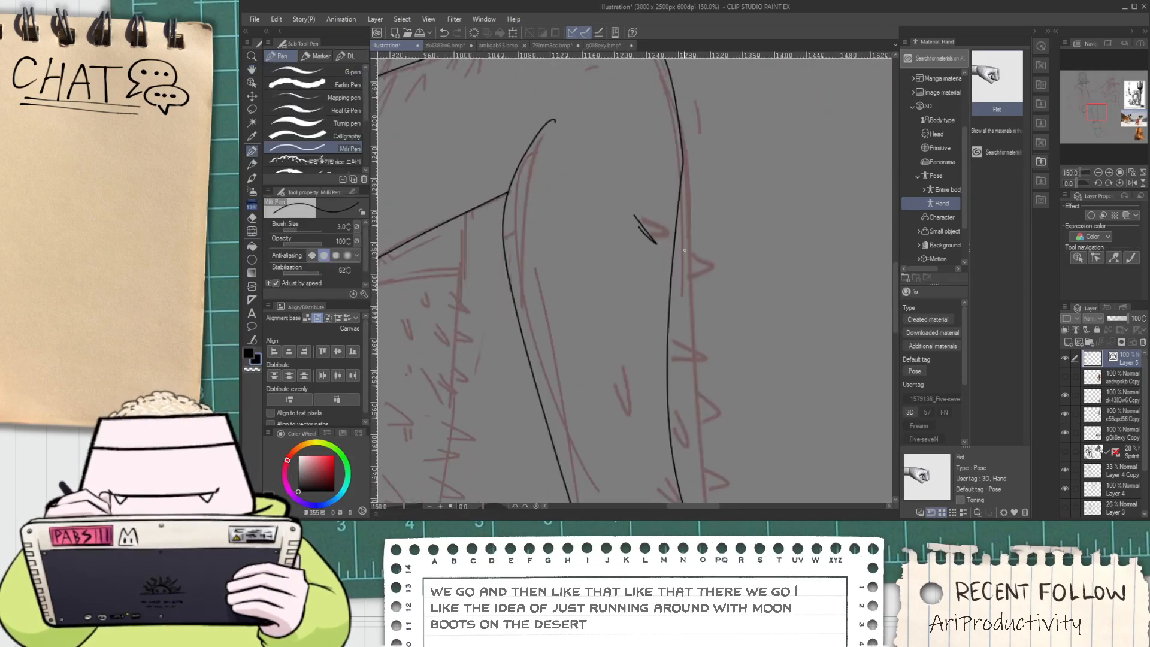
{"action": "key", "text": "ctrl+z"}
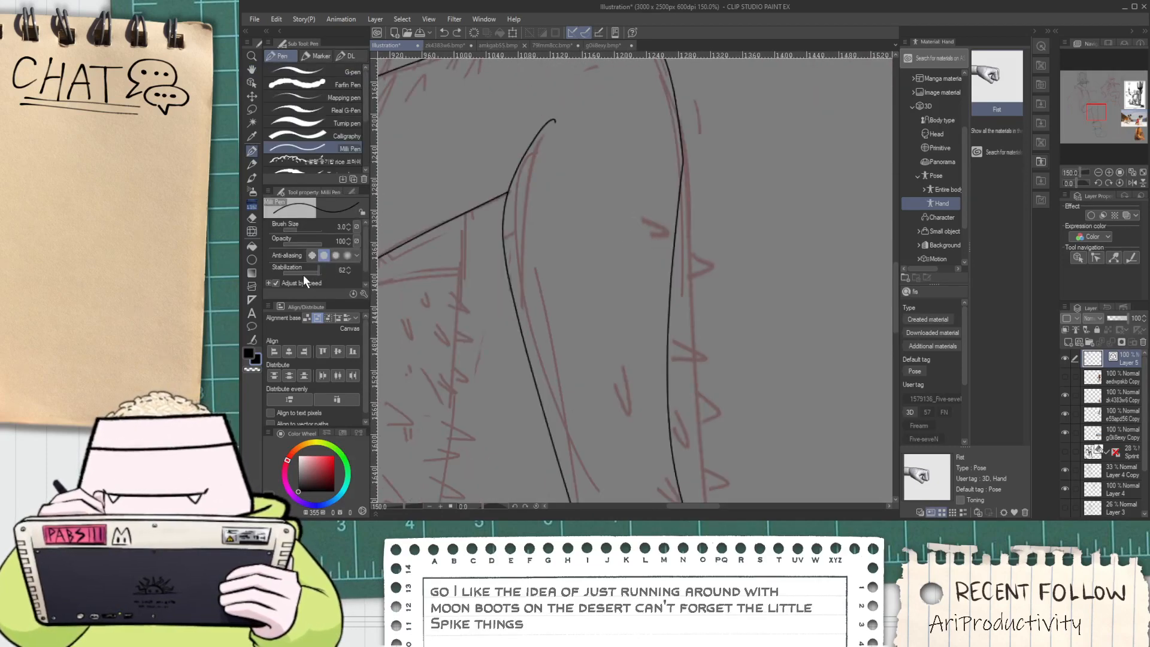
Lower the pen's stabilization and ink two small V-shaped spikes, one inside the shin and one crossing its front outline
{"action": "left_click", "coordinate": [305, 273]}
{"action": "left_click_drag", "start_coordinate": [633, 243], "coordinate": [661, 251]}
{"action": "mouse_move", "coordinate": [630, 215]}
{"action": "left_mouse_down"}
{"action": "mouse_move", "coordinate": [658, 243]}
{"action": "mouse_move", "coordinate": [640, 215]}
{"action": "mouse_move", "coordinate": [656, 278]}
{"action": "mouse_move", "coordinate": [650, 219]}
{"action": "left_mouse_up"}
{"action": "key", "text": "ctrl+z"}
{"action": "key", "text": "ctrl+z"}
{"action": "scroll", "coordinate": [680, 264], "scroll_direction": "up", "scroll_amount": 1}
{"action": "scroll", "coordinate": [680, 265], "scroll_direction": "up", "scroll_amount": 2}
{"action": "key", "text": "ctrl+z"}
Erase the inner ends of the spike that crosses the shin's front outline
{"action": "key", "text": "e"}
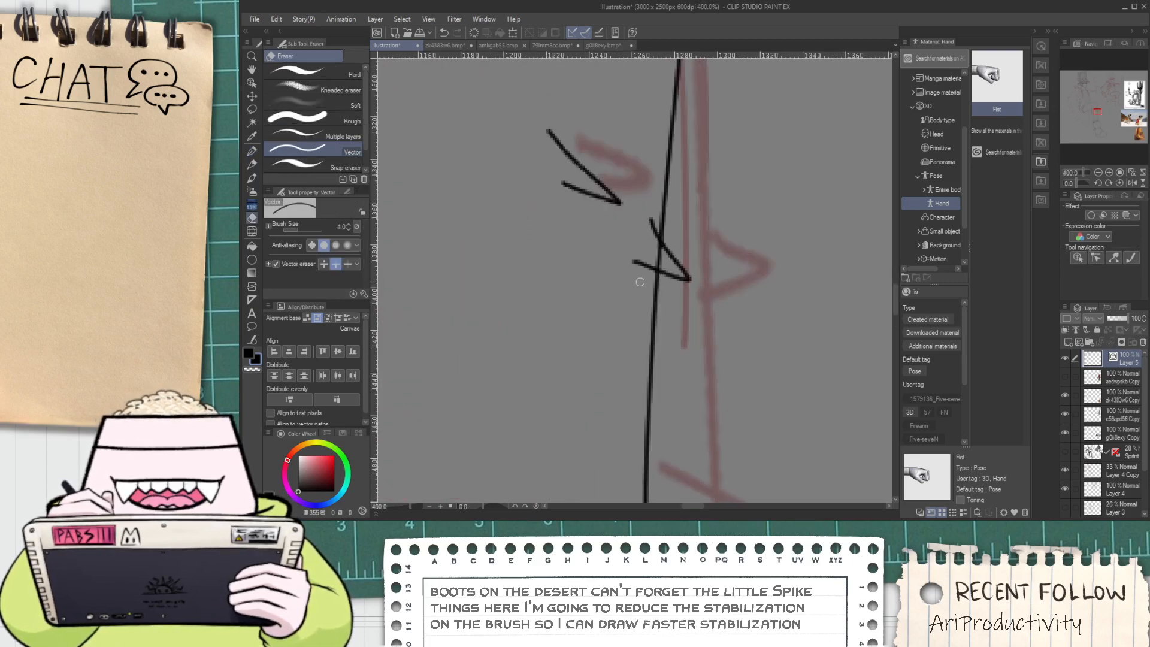
{"action": "left_click_drag", "start_coordinate": [640, 281], "coordinate": [657, 201]}
{"action": "scroll", "coordinate": [649, 247], "scroll_direction": "down", "scroll_amount": 2}
{"action": "key", "text": "space"}
{"action": "left_click_drag", "start_coordinate": [626, 340], "coordinate": [612, 276]}
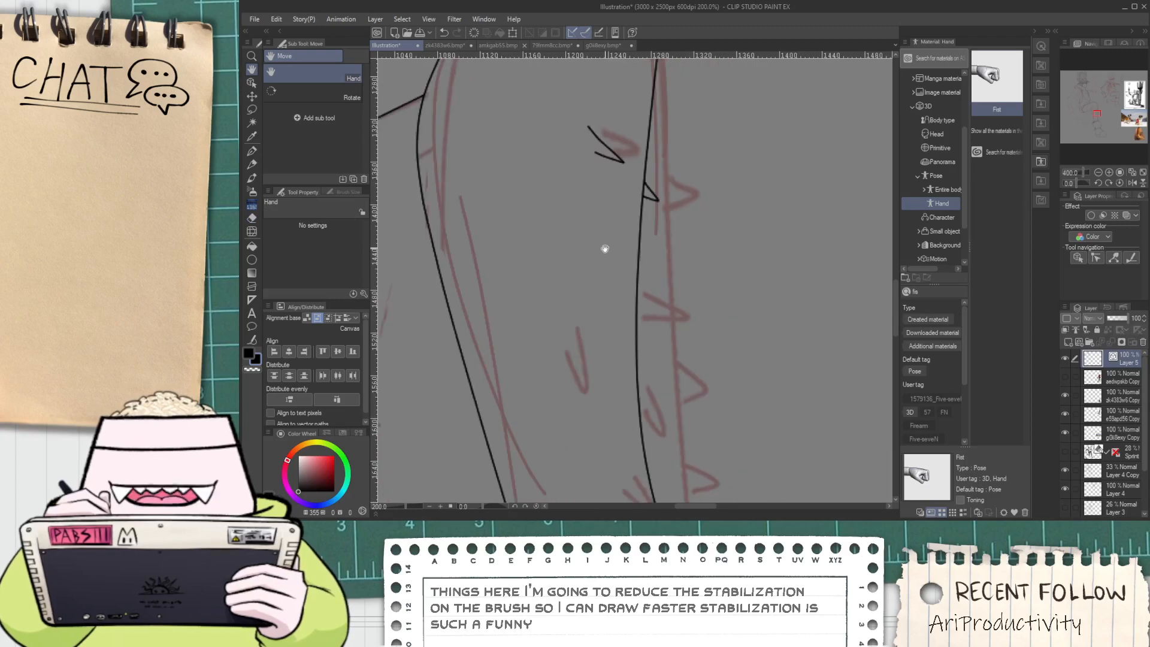
Duplicate the inner spike three times, placing one copy inside the shin and two across its front outline
{"action": "key", "text": "o"}
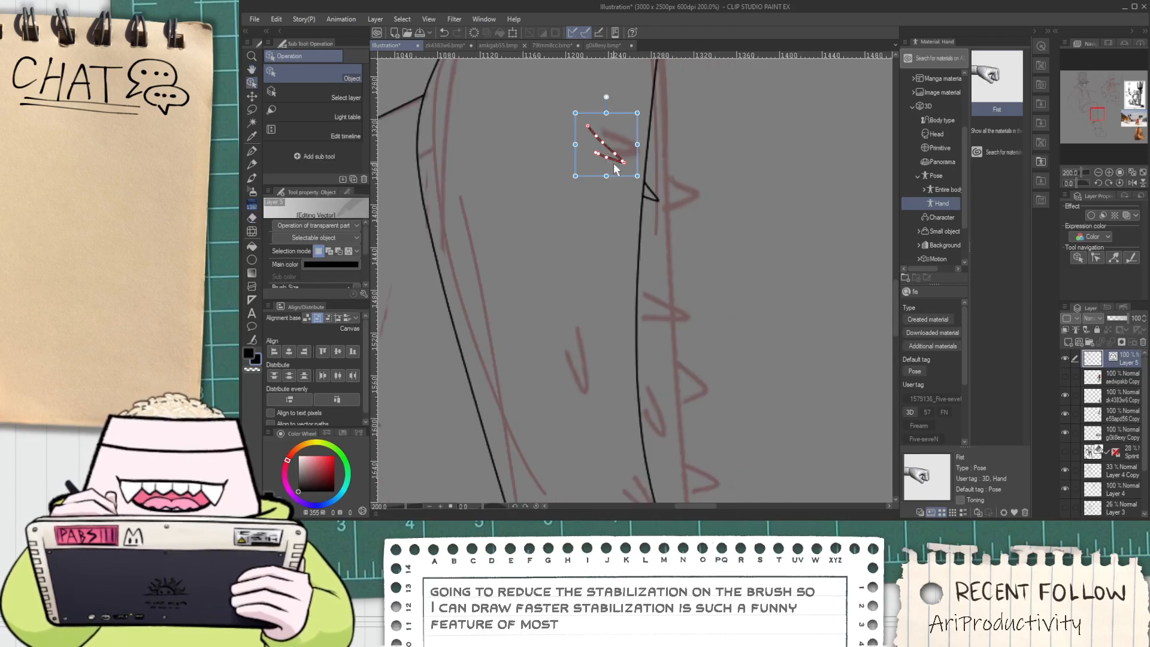
{"action": "mouse_move", "coordinate": [632, 181]}
{"action": "left_mouse_down"}
{"action": "mouse_move", "coordinate": [617, 254]}
{"action": "mouse_move", "coordinate": [657, 249]}
{"action": "left_mouse_up"}
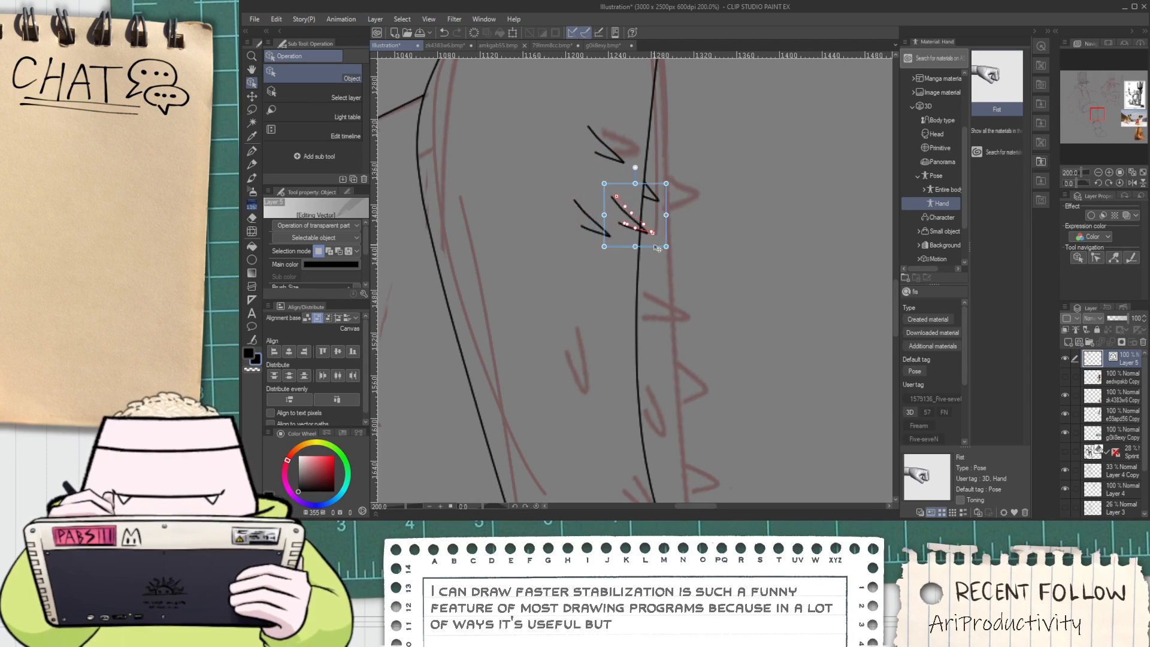
{"action": "mouse_move", "coordinate": [659, 289]}
{"action": "left_mouse_down"}
{"action": "mouse_move", "coordinate": [656, 267]}
{"action": "mouse_move", "coordinate": [654, 288]}
{"action": "left_mouse_up"}
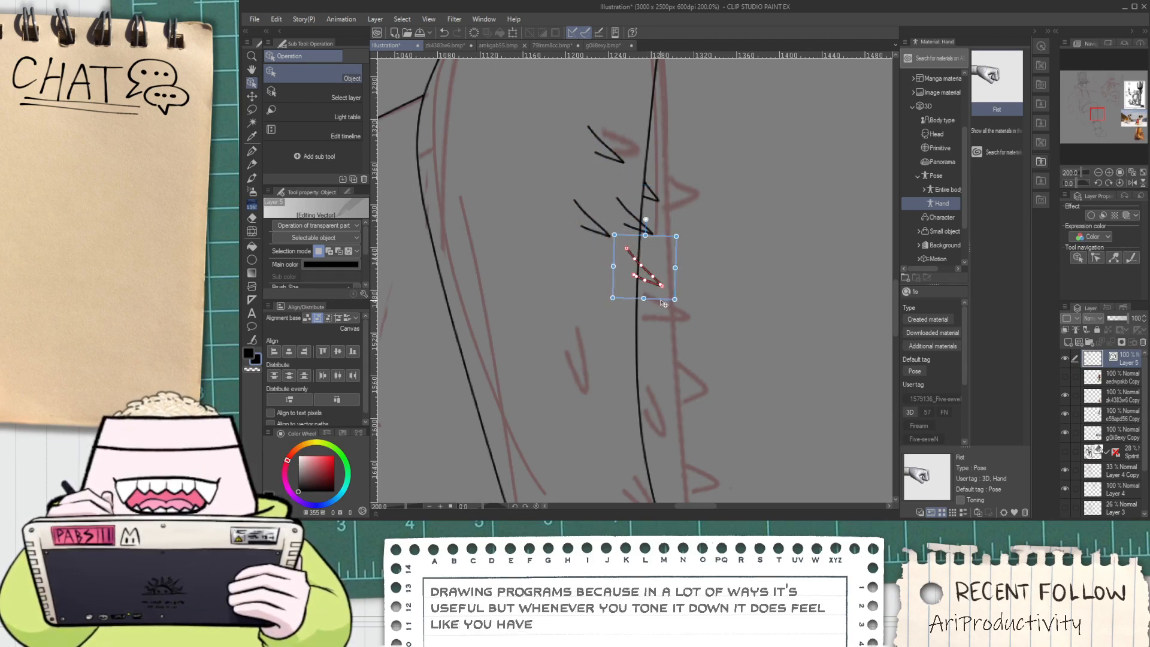
{"action": "left_click", "coordinate": [698, 304]}
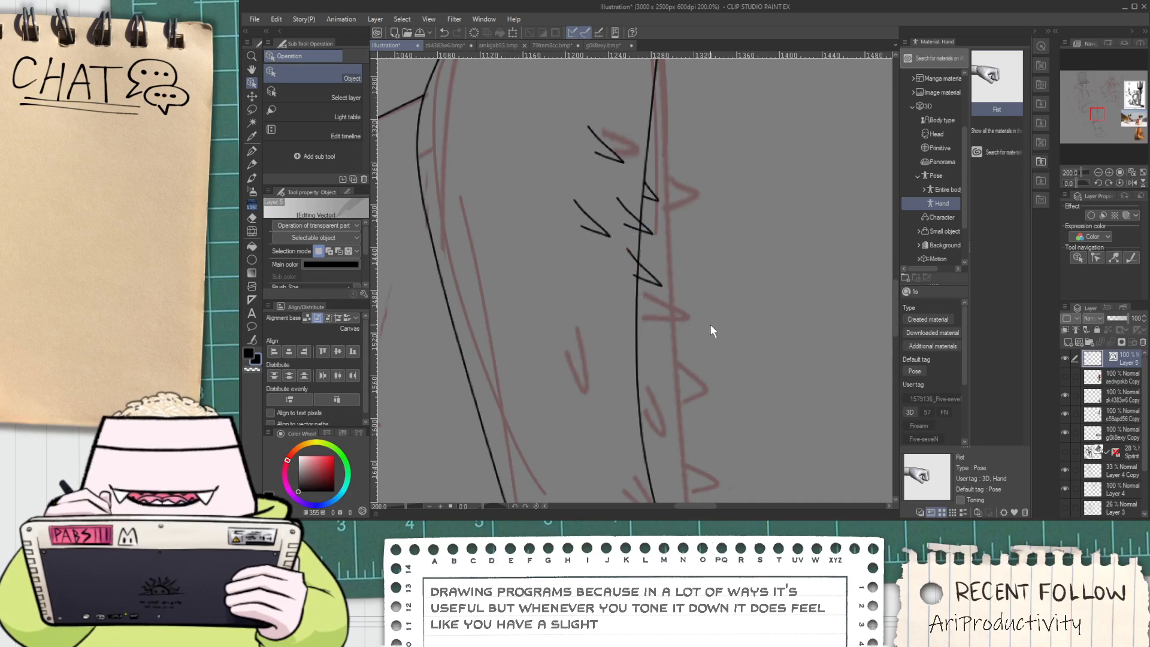
Select the four uncut spikes together and place two duplicate groups of them further down the shin
{"action": "left_click", "coordinate": [658, 275]}
{"action": "left_click", "coordinate": [628, 214], "text": "shift"}
{"action": "left_click", "coordinate": [591, 218], "text": "shift"}
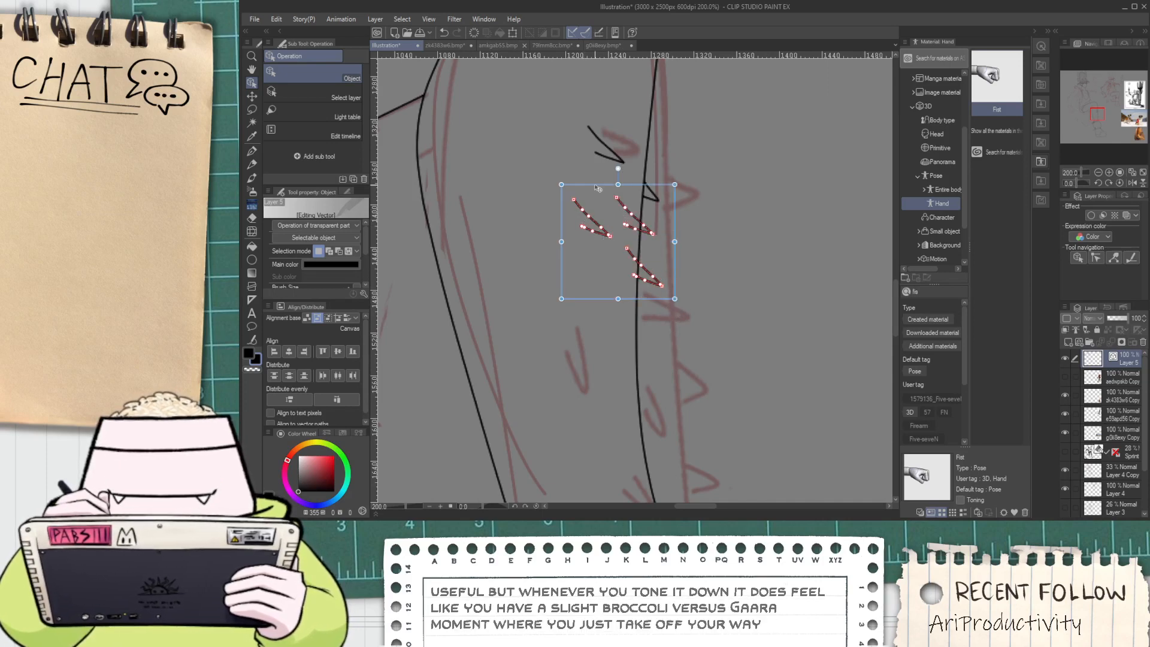
{"action": "left_click", "coordinate": [604, 143], "text": "shift"}
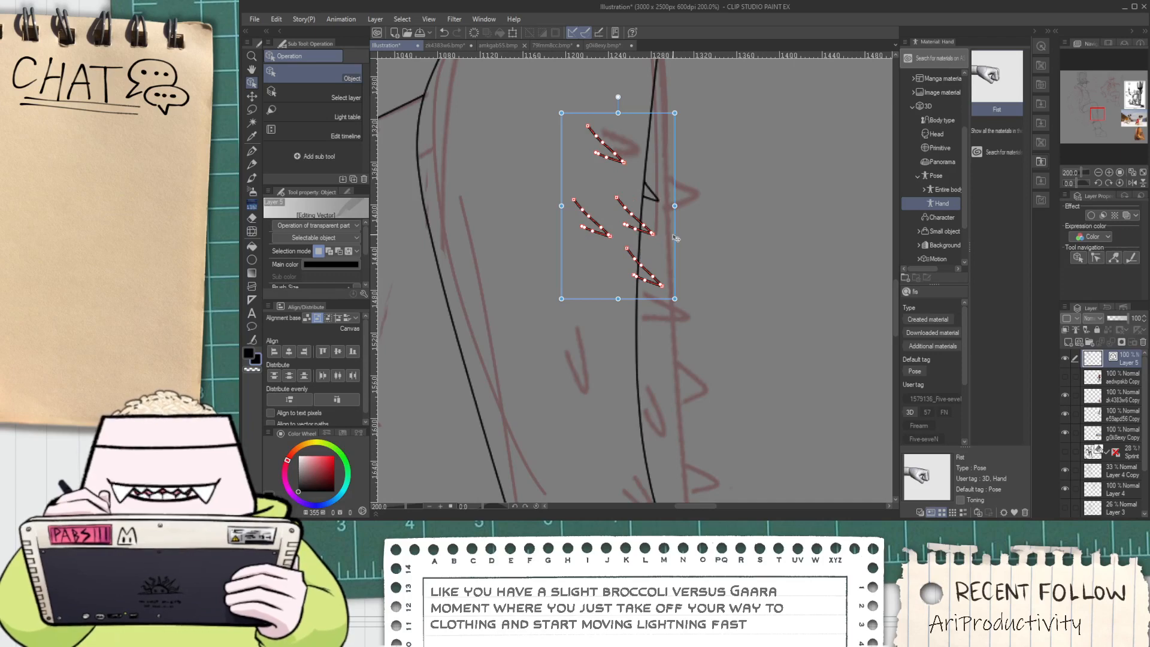
{"action": "mouse_move", "coordinate": [676, 238]}
{"action": "left_mouse_down"}
{"action": "mouse_move", "coordinate": [650, 350]}
{"action": "mouse_move", "coordinate": [727, 390]}
{"action": "mouse_move", "coordinate": [731, 412]}
{"action": "left_mouse_up"}
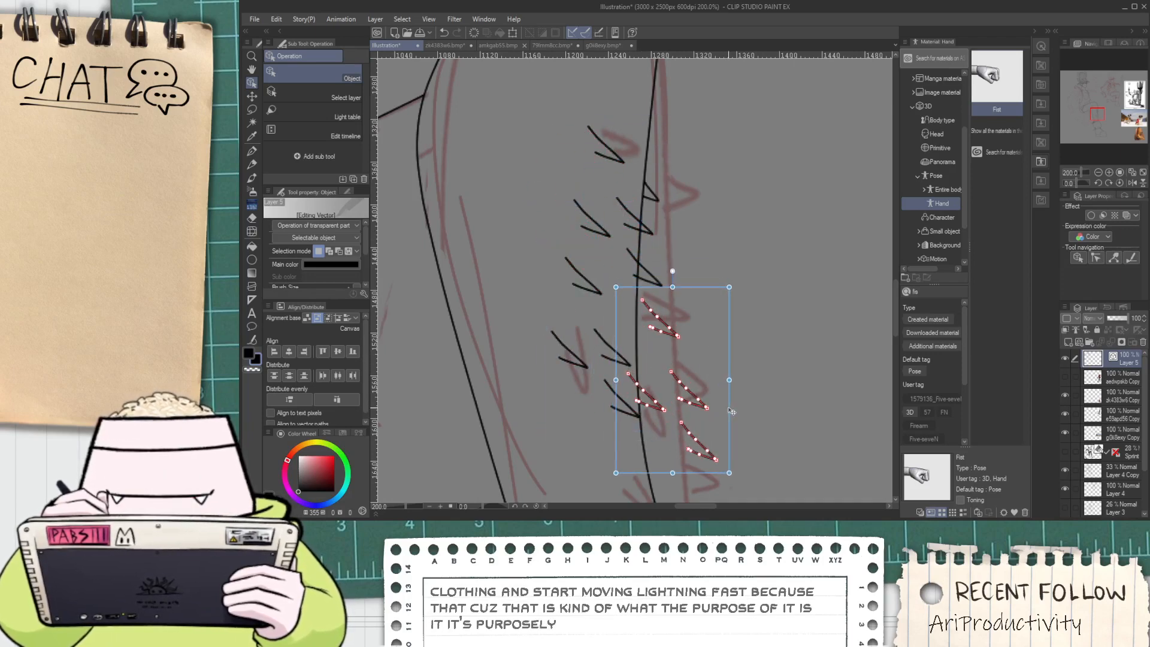
Move the copied spikes lying beyond the shin onto its front outline and inside the leg above the cuff, and collapse the material palette
{"action": "left_click", "coordinate": [698, 351]}
{"action": "left_click", "coordinate": [683, 329]}
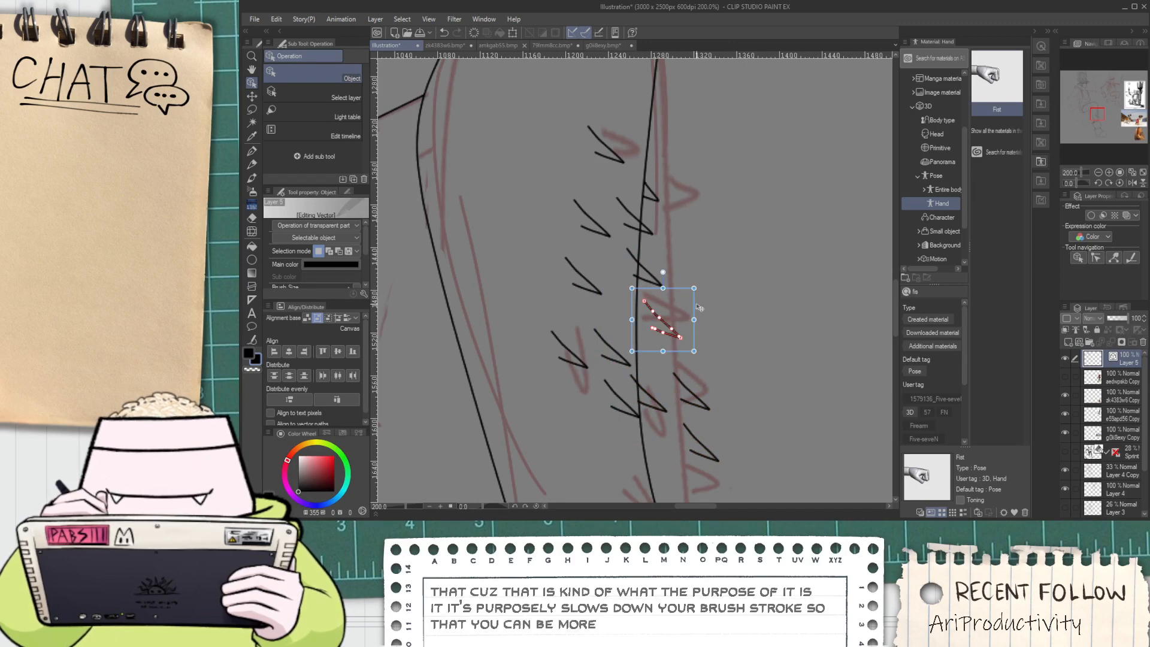
{"action": "left_click_drag", "start_coordinate": [699, 307], "coordinate": [683, 306]}
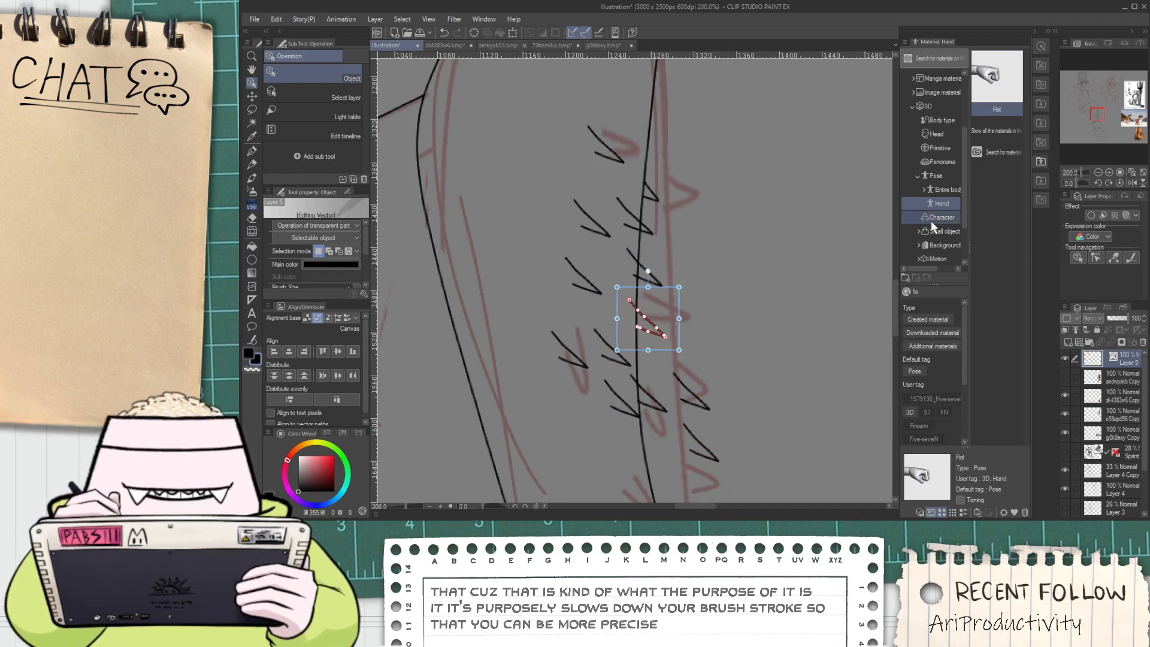
{"action": "left_click", "coordinate": [1034, 32]}
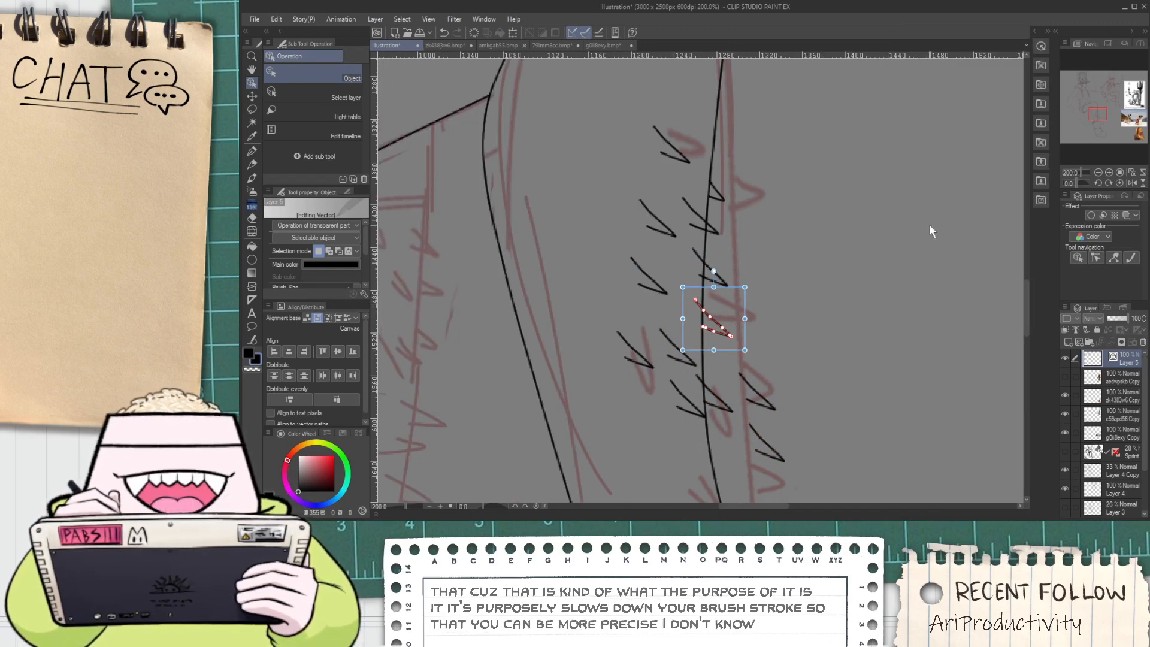
{"action": "left_click_drag", "start_coordinate": [1026, 307], "coordinate": [1026, 328]}
{"action": "mouse_move", "coordinate": [857, 321]}
{"action": "left_mouse_down"}
{"action": "mouse_move", "coordinate": [760, 213]}
{"action": "mouse_move", "coordinate": [795, 238]}
{"action": "mouse_move", "coordinate": [701, 271]}
{"action": "left_mouse_up"}
{"action": "left_click", "coordinate": [763, 284]}
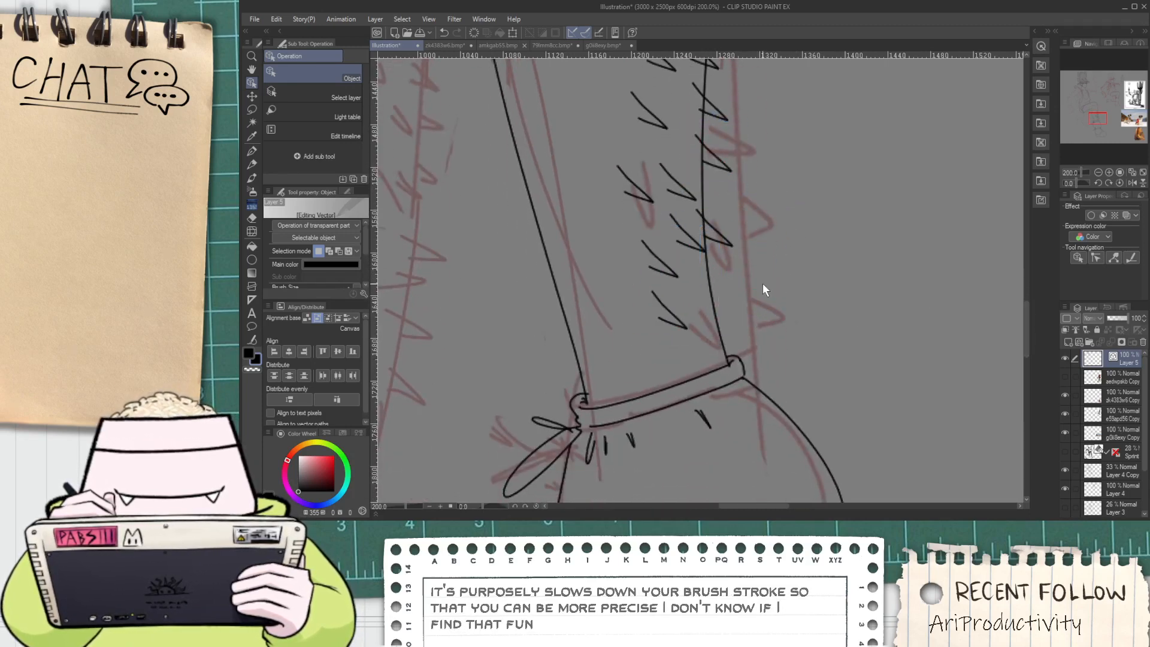
Copy a group of three spikes up to the front outline just below the knee
{"action": "scroll", "coordinate": [740, 269], "scroll_direction": "down", "scroll_amount": 2}
{"action": "key", "text": "space"}
{"action": "left_click_drag", "start_coordinate": [743, 202], "coordinate": [742, 305]}
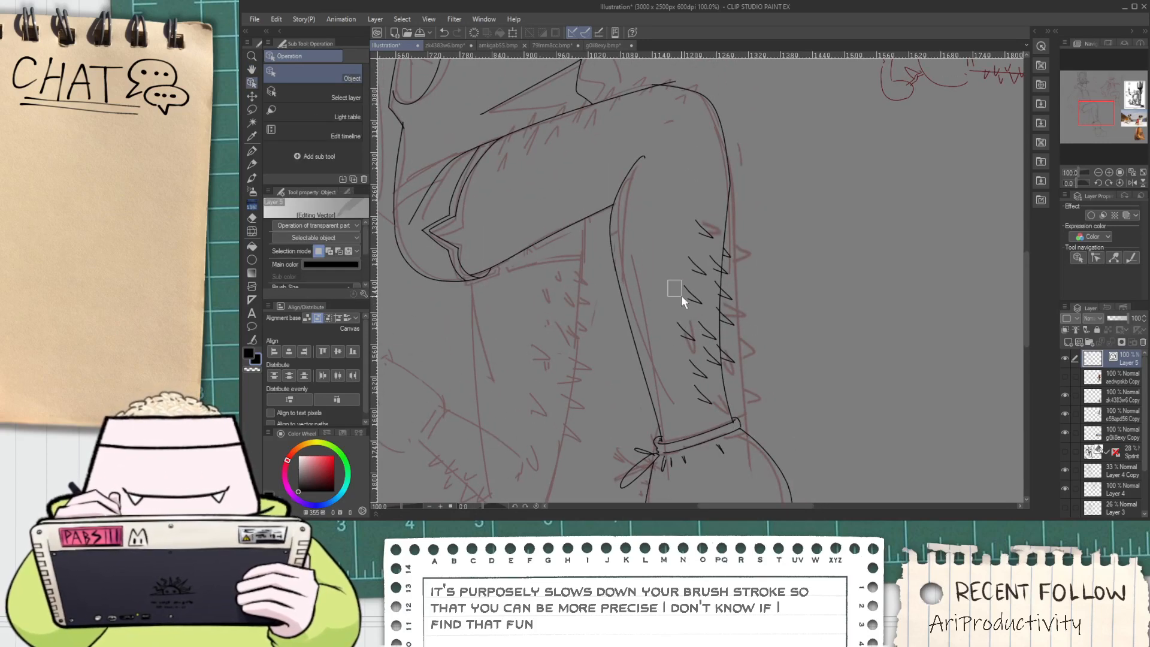
{"action": "left_click_drag", "start_coordinate": [704, 339], "coordinate": [766, 222]}
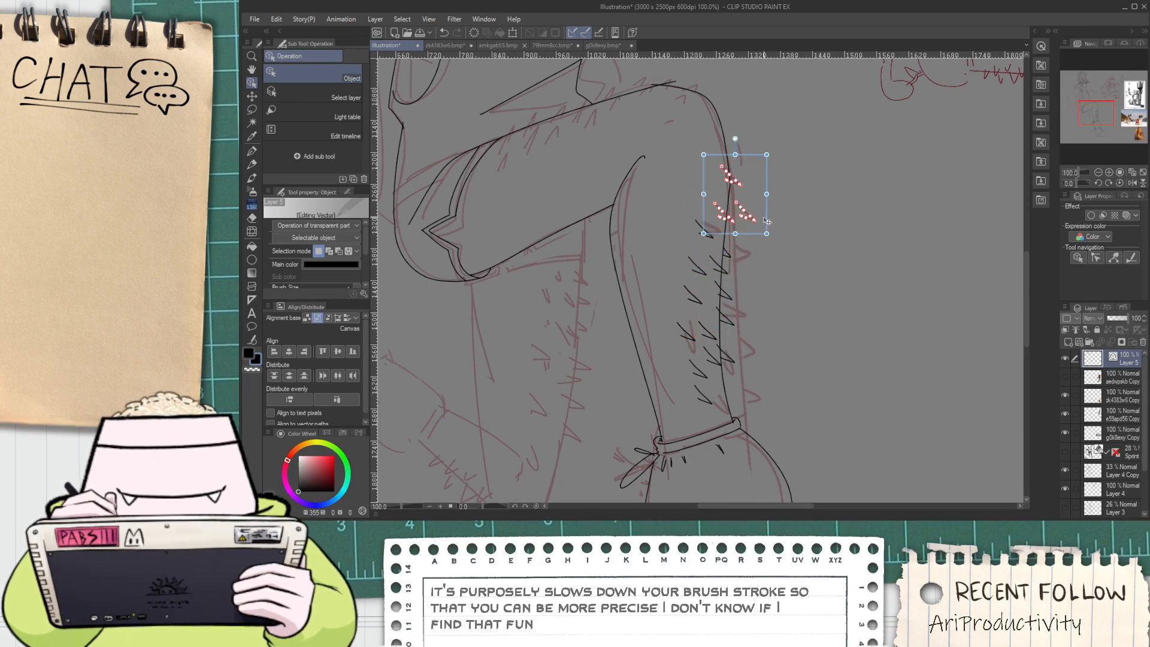
{"action": "left_click", "coordinate": [831, 214]}
Move the spike floating outside the leg down so that it crosses the upper shin's front outline
{"action": "scroll", "coordinate": [736, 135], "scroll_direction": "up", "scroll_amount": 3}
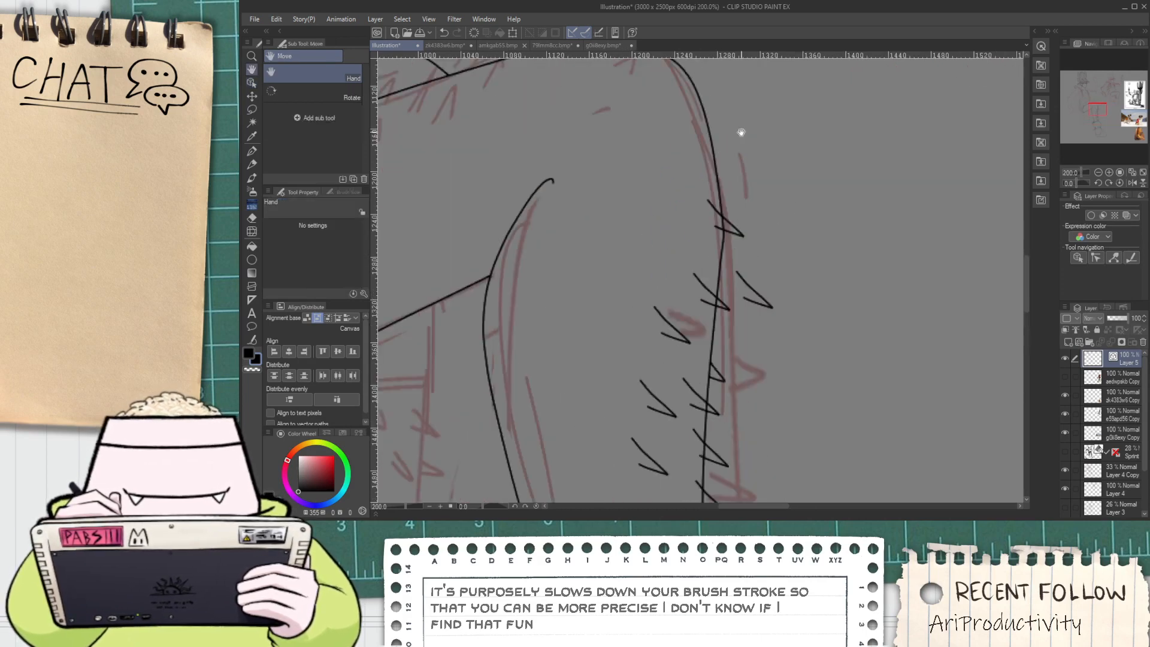
{"action": "left_click_drag", "start_coordinate": [739, 128], "coordinate": [772, 203]}
{"action": "left_click_drag", "start_coordinate": [717, 157], "coordinate": [750, 251]}
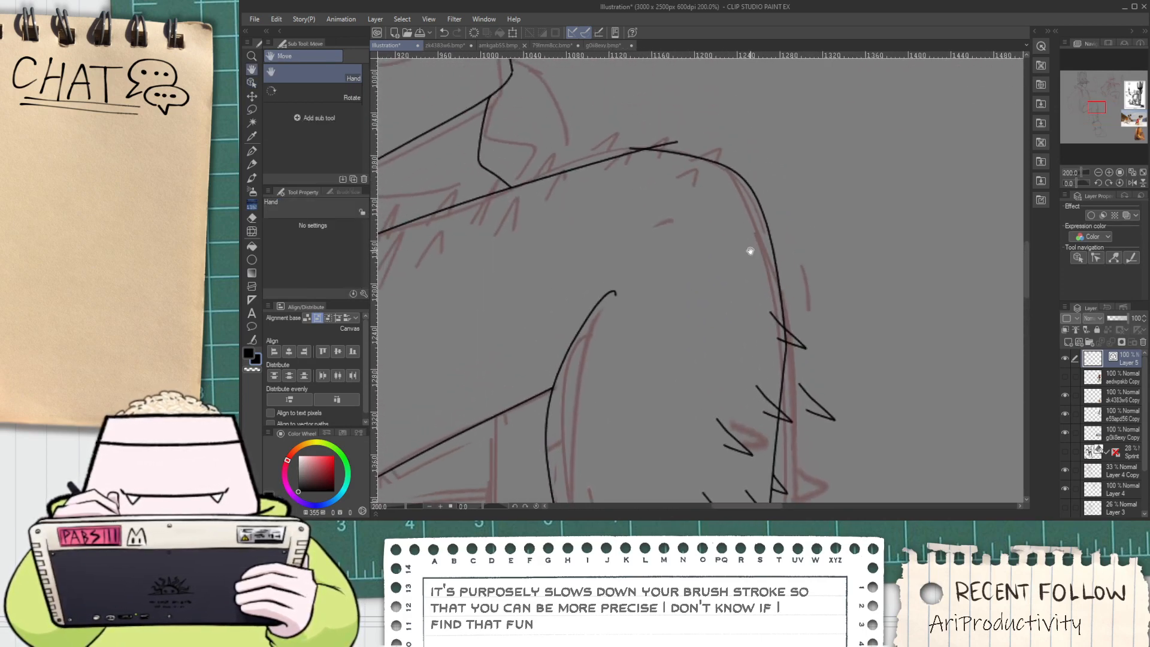
{"action": "scroll", "coordinate": [749, 299], "scroll_direction": "up", "scroll_amount": 2}
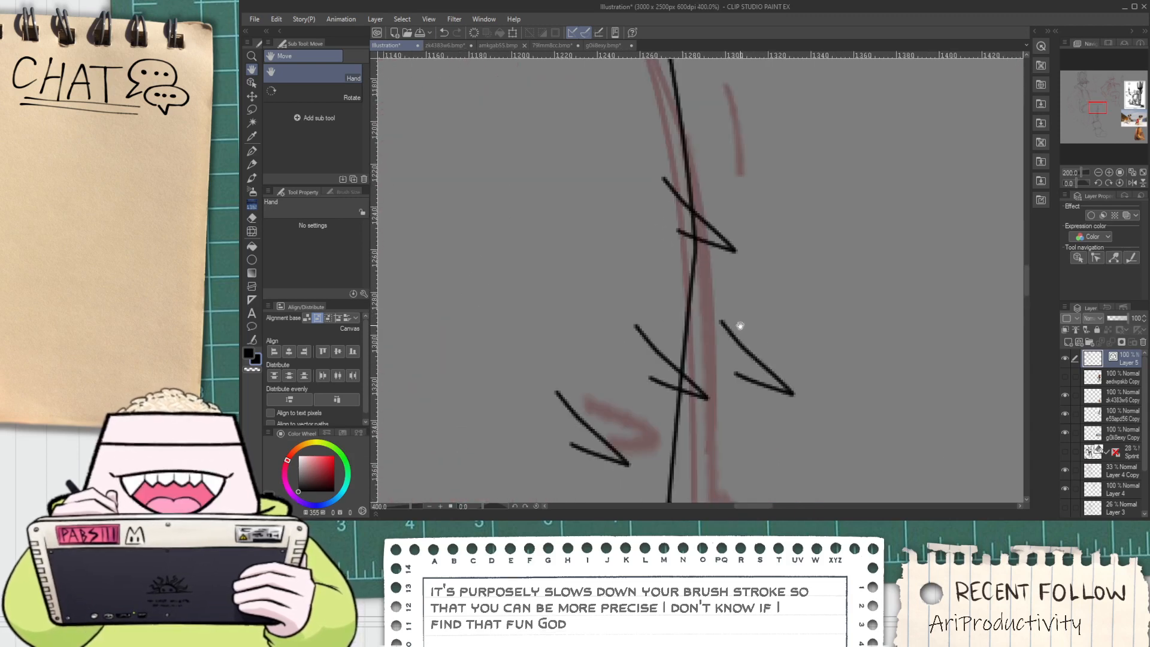
{"action": "left_click_drag", "start_coordinate": [741, 333], "coordinate": [723, 313]}
{"action": "key", "text": "o"}
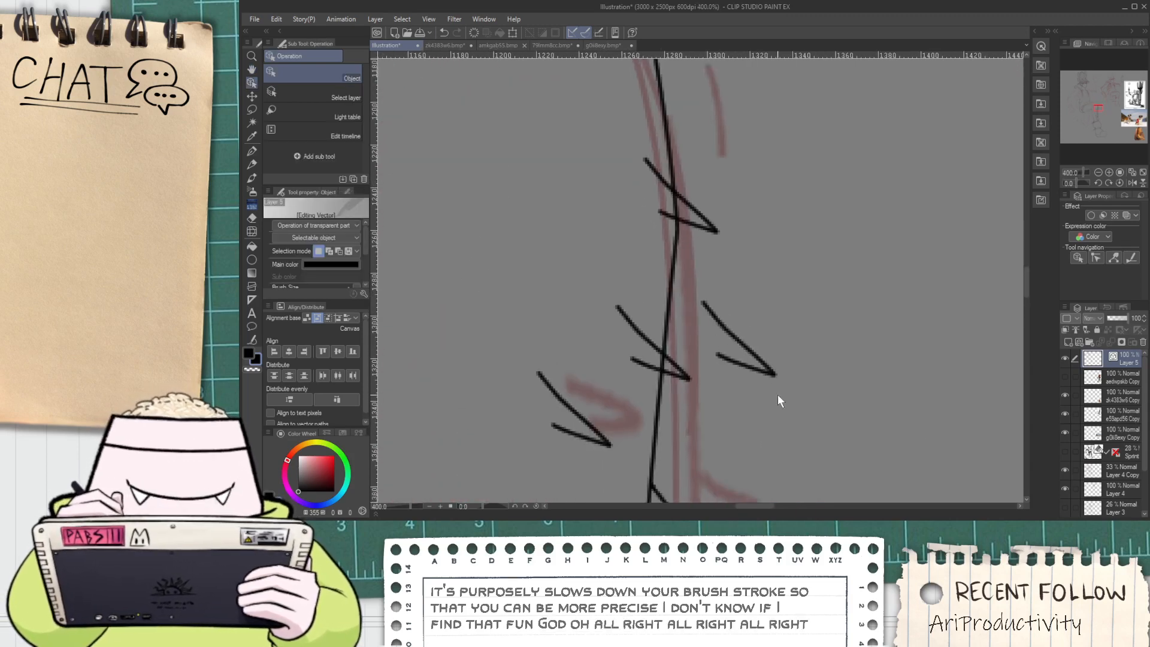
{"action": "left_click", "coordinate": [764, 359]}
{"action": "left_click_drag", "start_coordinate": [794, 362], "coordinate": [733, 456]}
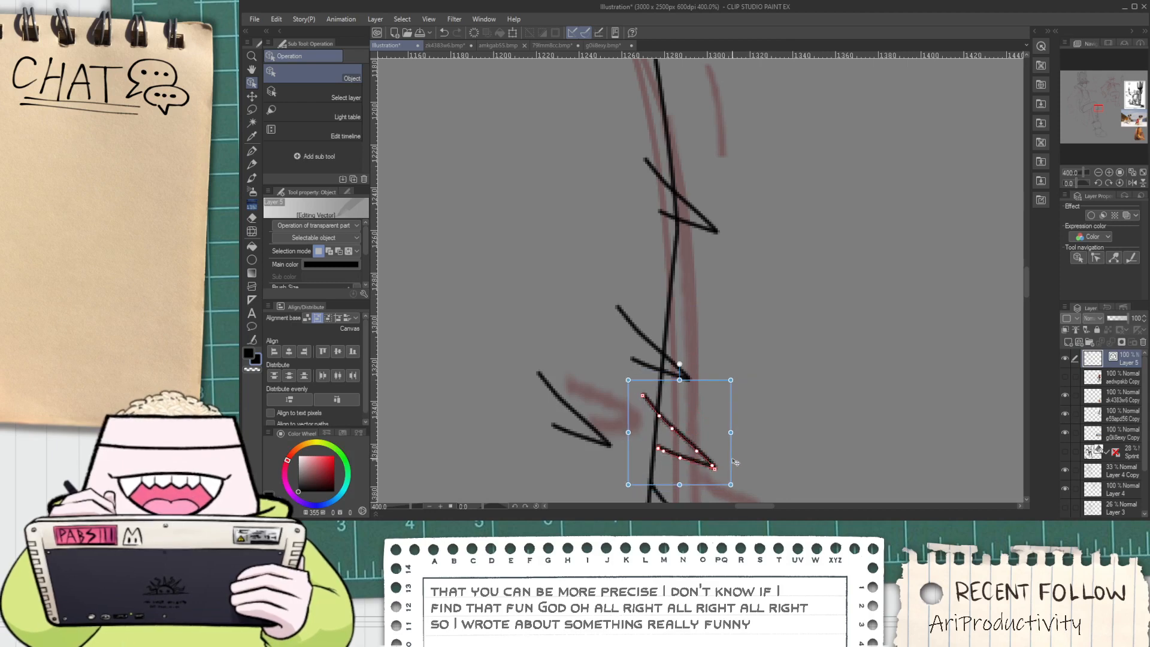
{"action": "left_click", "coordinate": [723, 397]}
Erase the inner ends of the spikes crossing the front outline below the knee
{"action": "key", "text": "e"}
{"action": "left_click", "coordinate": [648, 401]}
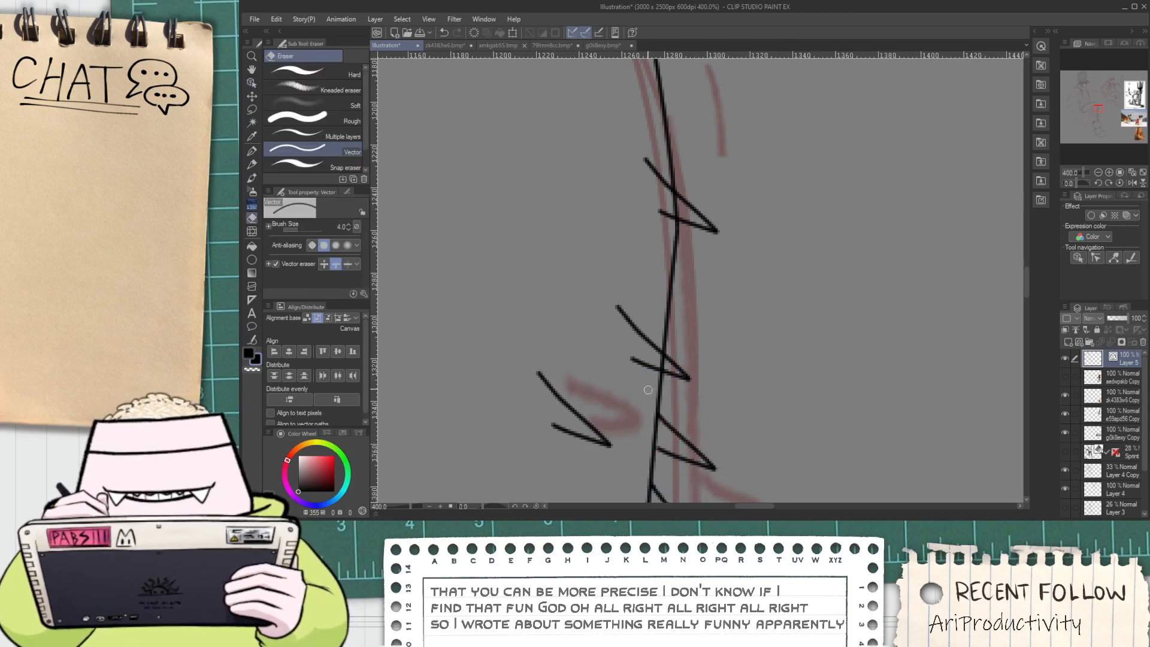
{"action": "scroll", "coordinate": [661, 375], "scroll_direction": "up", "scroll_amount": 2}
{"action": "left_click", "coordinate": [669, 344]}
{"action": "scroll", "coordinate": [670, 347], "scroll_direction": "down", "scroll_amount": 3}
{"action": "scroll", "coordinate": [671, 347], "scroll_direction": "down", "scroll_amount": 1}
{"action": "key", "text": "space"}
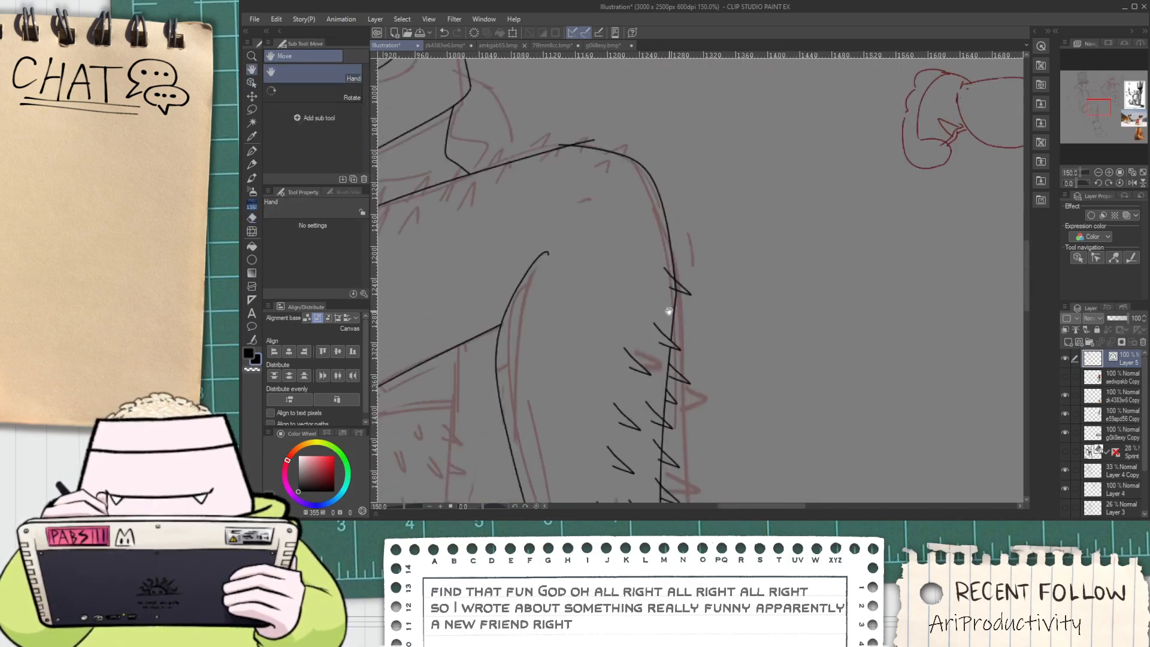
{"action": "scroll", "coordinate": [675, 286], "scroll_direction": "up", "scroll_amount": 3}
{"action": "left_click", "coordinate": [681, 282]}
{"action": "scroll", "coordinate": [677, 293], "scroll_direction": "down", "scroll_amount": 2}
{"action": "key", "text": "space"}
Erase the thigh line's overshoot at the top of the knee
{"action": "left_click_drag", "start_coordinate": [553, 245], "coordinate": [583, 351]}
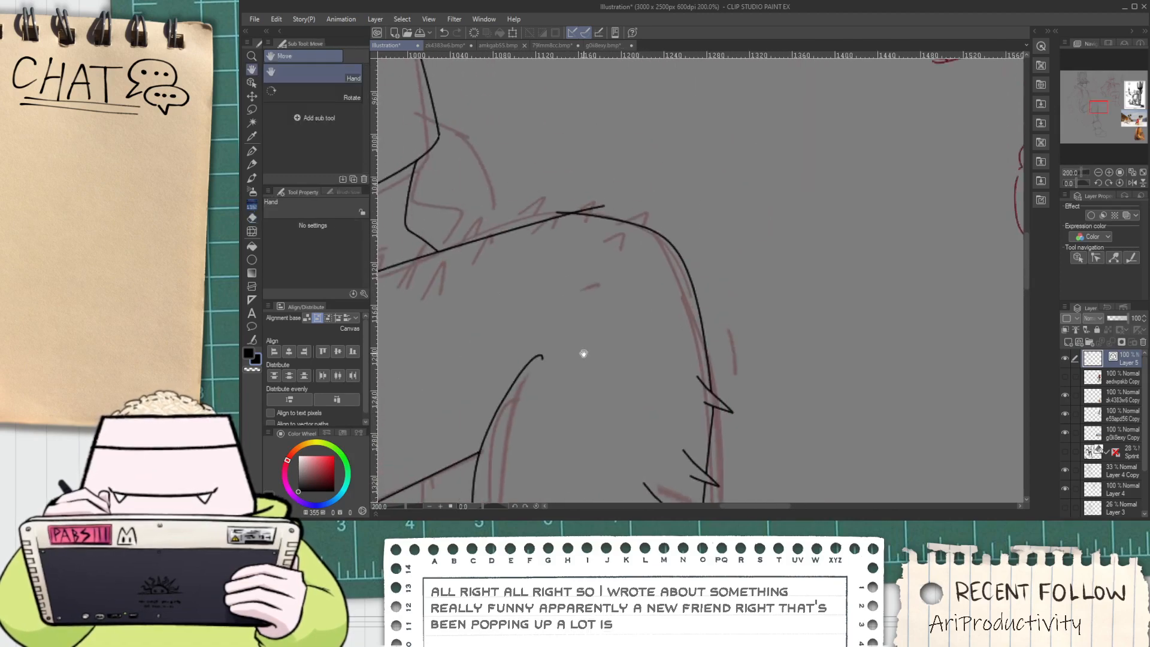
{"action": "scroll", "coordinate": [562, 197], "scroll_direction": "up", "scroll_amount": 2}
{"action": "left_click", "coordinate": [550, 298]}
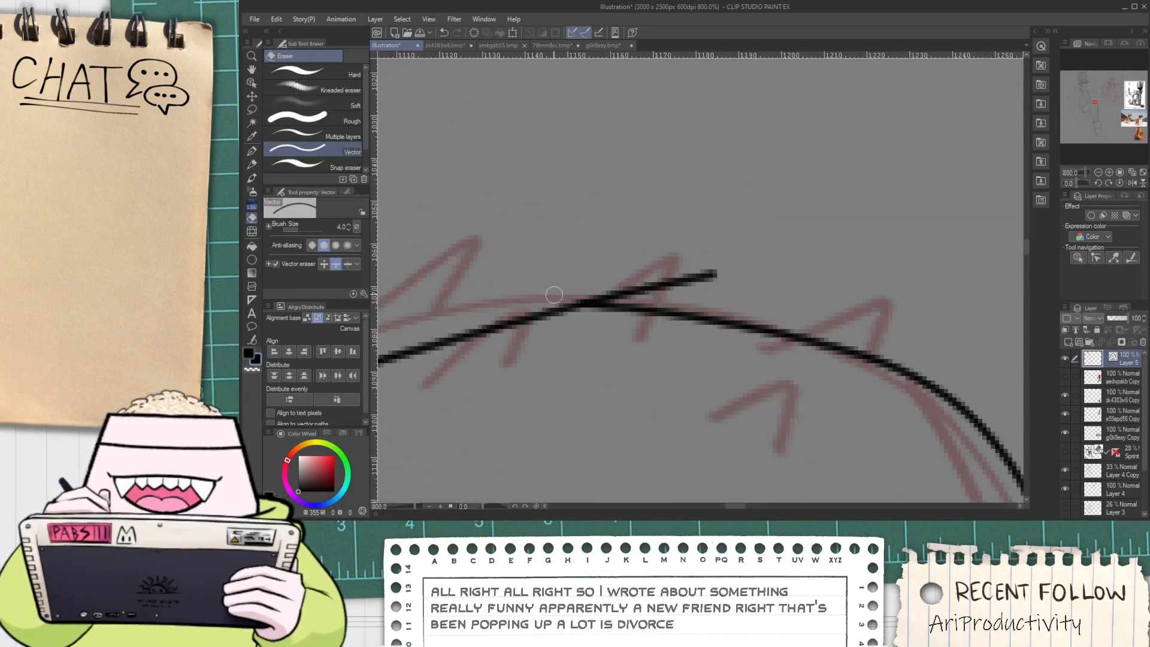
{"action": "left_click", "coordinate": [671, 282]}
Trim the inner ends of the spikes crossing the front outline along the middle and lower shin
{"action": "scroll", "coordinate": [679, 298], "scroll_direction": "down", "scroll_amount": 3}
{"action": "scroll", "coordinate": [679, 298], "scroll_direction": "down", "scroll_amount": 1}
{"action": "key", "text": "space"}
{"action": "left_click_drag", "start_coordinate": [635, 411], "coordinate": [607, 234]}
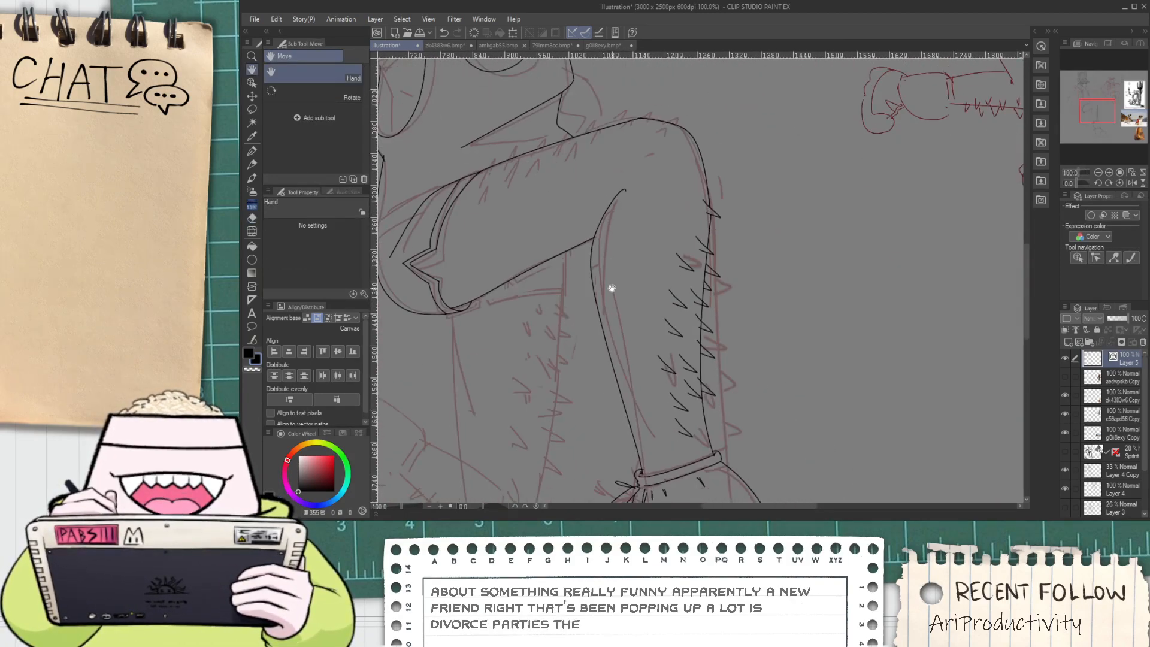
{"action": "scroll", "coordinate": [677, 434], "scroll_direction": "up", "scroll_amount": 1}
{"action": "scroll", "coordinate": [680, 439], "scroll_direction": "up", "scroll_amount": 3}
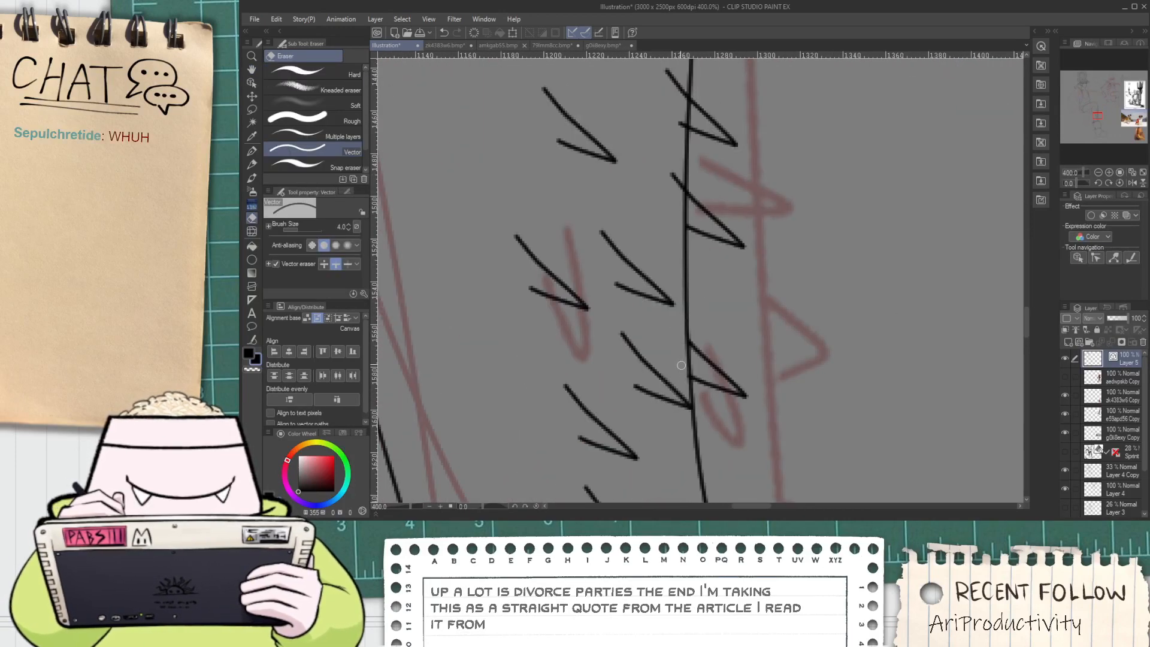
{"action": "scroll", "coordinate": [681, 367], "scroll_direction": "down", "scroll_amount": 2}
{"action": "key", "text": "space"}
{"action": "mouse_move", "coordinate": [670, 329]}
{"action": "left_mouse_down"}
{"action": "mouse_move", "coordinate": [655, 383]}
{"action": "mouse_move", "coordinate": [644, 375]}
{"action": "left_mouse_up"}
{"action": "scroll", "coordinate": [648, 352], "scroll_direction": "up", "scroll_amount": 2}
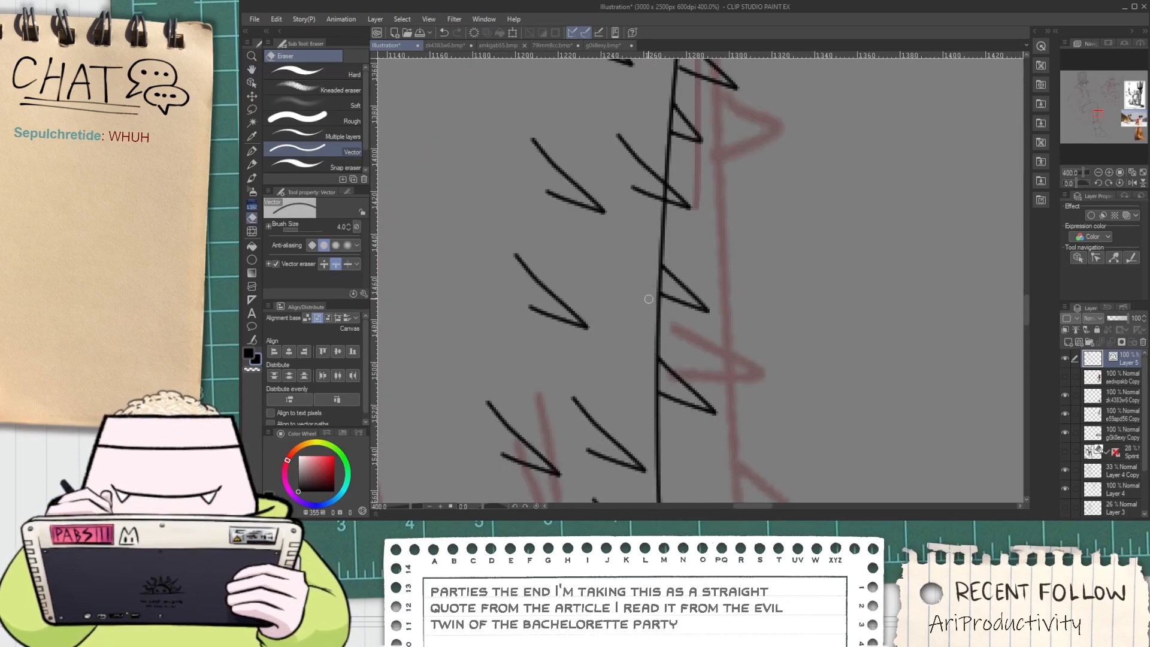
{"action": "scroll", "coordinate": [648, 298], "scroll_direction": "down", "scroll_amount": 3}
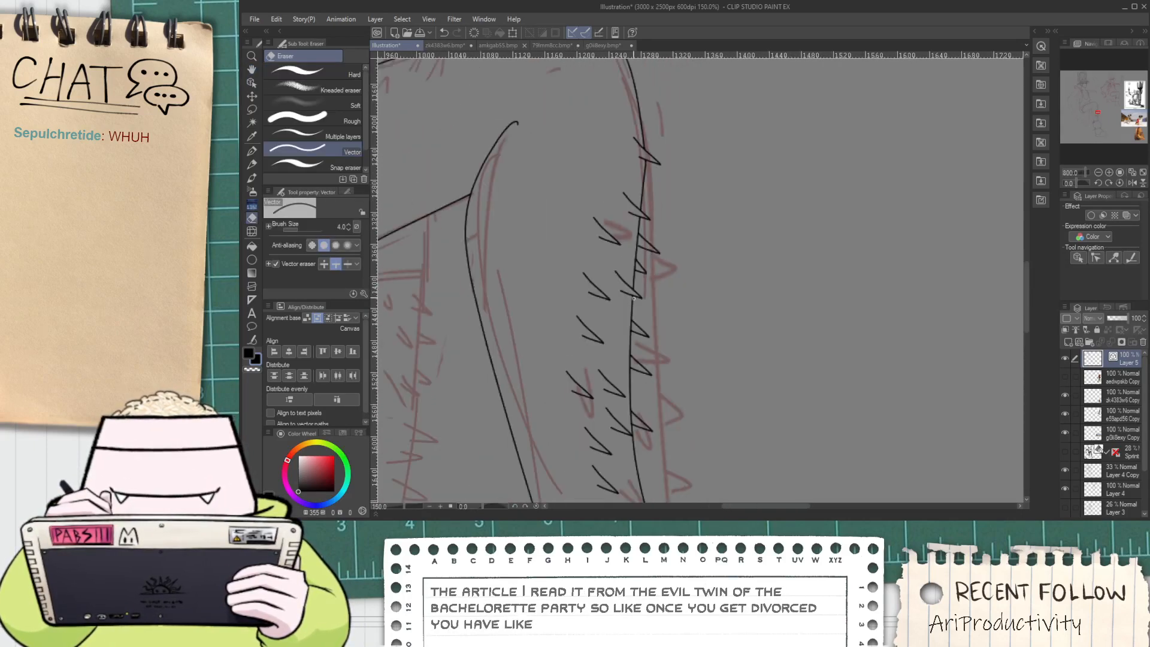
{"action": "left_click_drag", "start_coordinate": [633, 298], "coordinate": [641, 316]}
Duplicate the lowest inner spike and position the copies across the front outline just above the boot's cuff
{"action": "scroll", "coordinate": [640, 318], "scroll_direction": "down", "scroll_amount": 2}
{"action": "left_click_drag", "start_coordinate": [629, 398], "coordinate": [623, 373]}
{"action": "scroll", "coordinate": [621, 381], "scroll_direction": "up", "scroll_amount": 2}
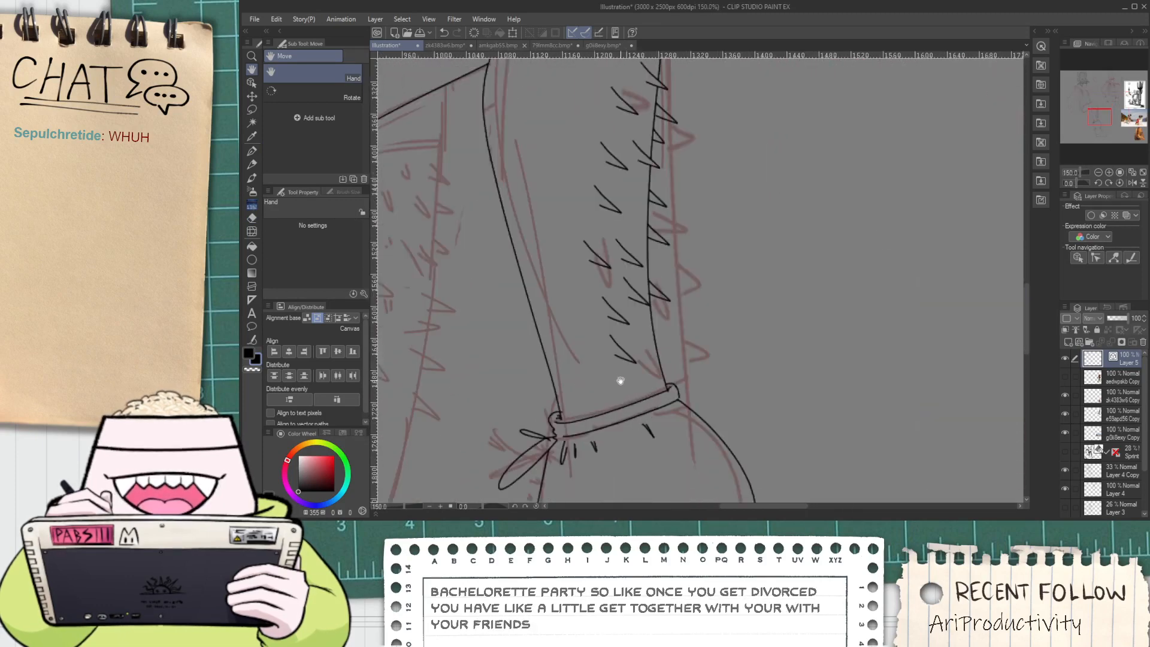
{"action": "key", "text": "o"}
{"action": "left_click", "coordinate": [626, 356]}
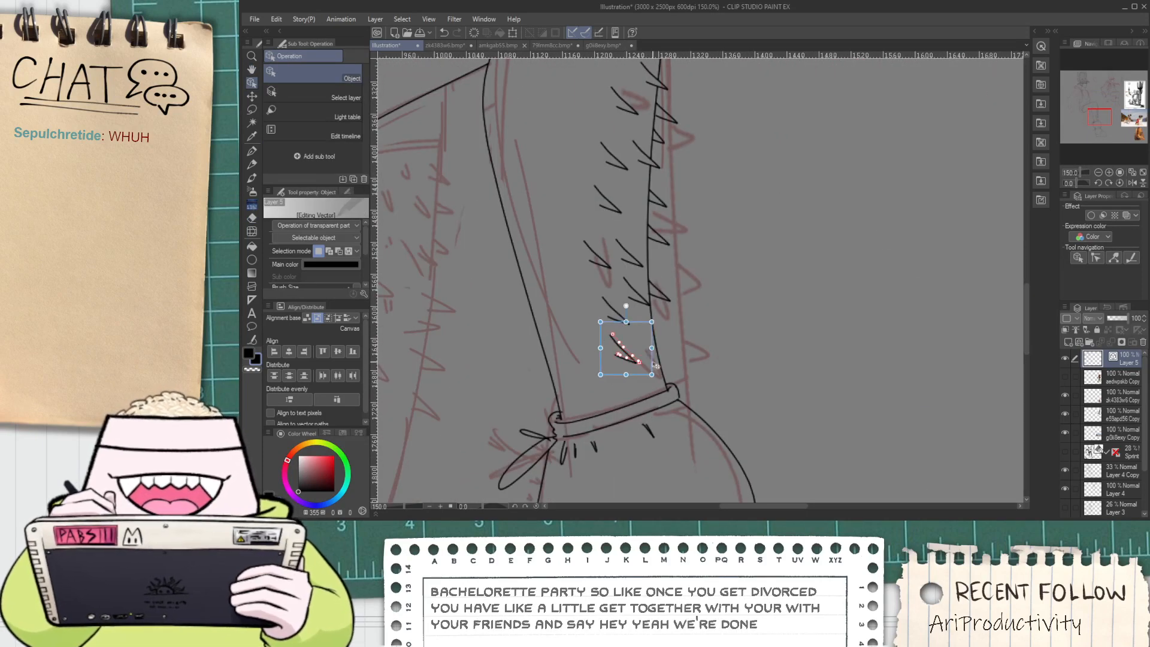
{"action": "mouse_move", "coordinate": [656, 366]}
{"action": "left_mouse_down"}
{"action": "mouse_move", "coordinate": [679, 367]}
{"action": "mouse_move", "coordinate": [689, 342]}
{"action": "mouse_move", "coordinate": [667, 390]}
{"action": "mouse_move", "coordinate": [693, 382]}
{"action": "left_mouse_up"}
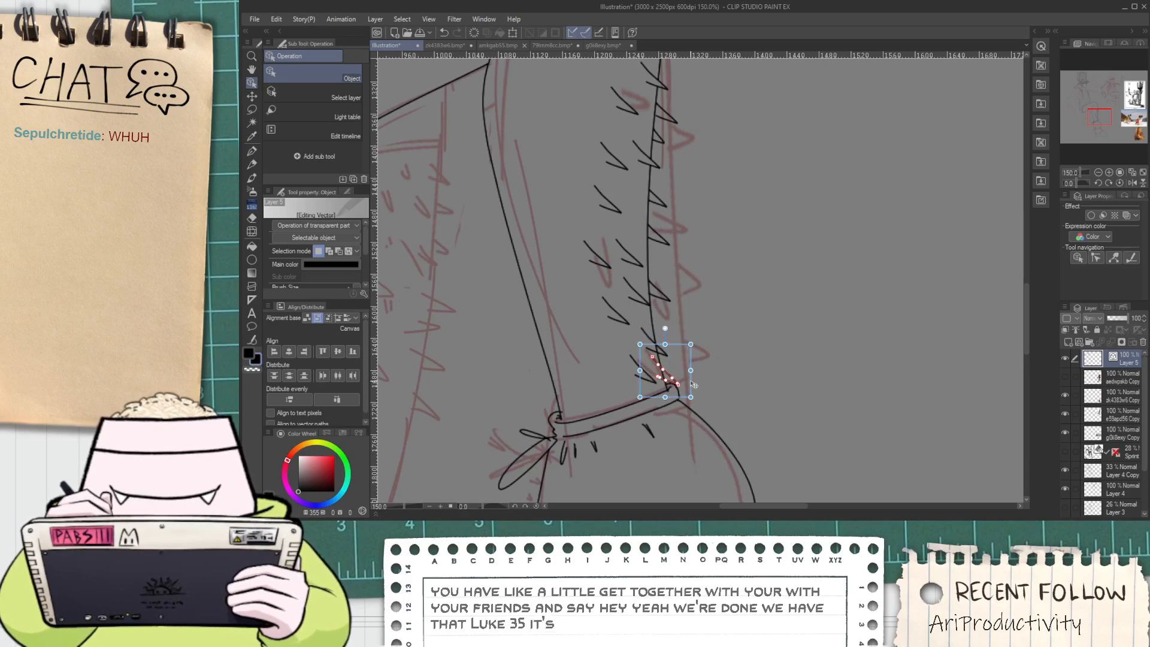
{"action": "left_click", "coordinate": [712, 367]}
{"action": "scroll", "coordinate": [687, 372], "scroll_direction": "up", "scroll_amount": 4}
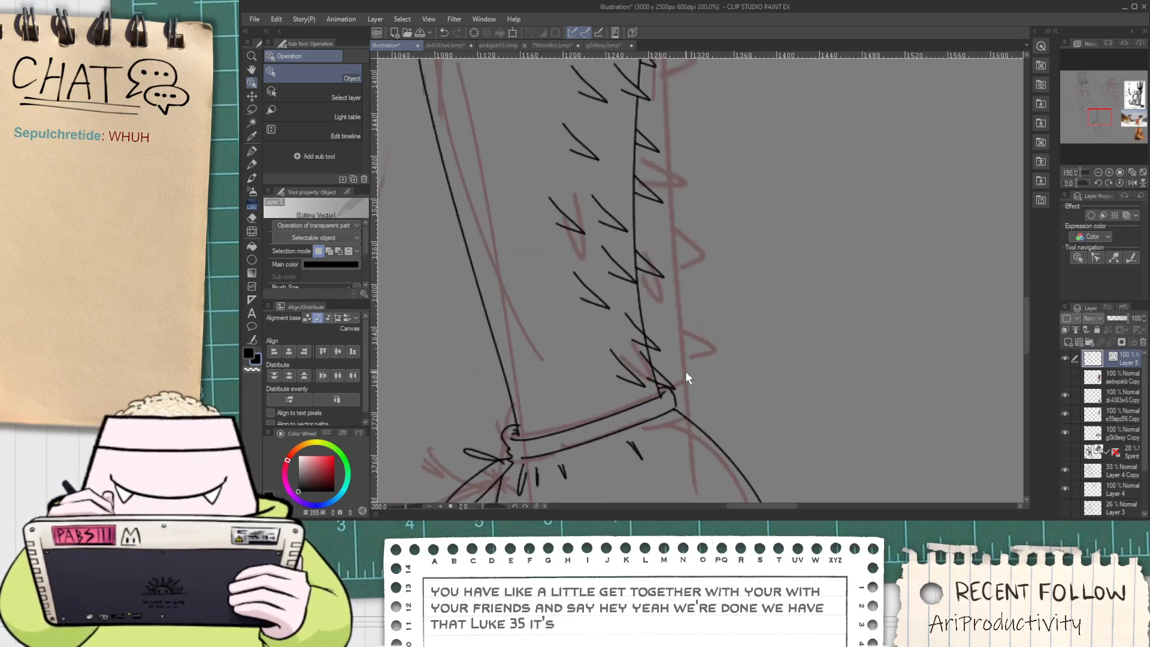
{"action": "left_click", "coordinate": [655, 390]}
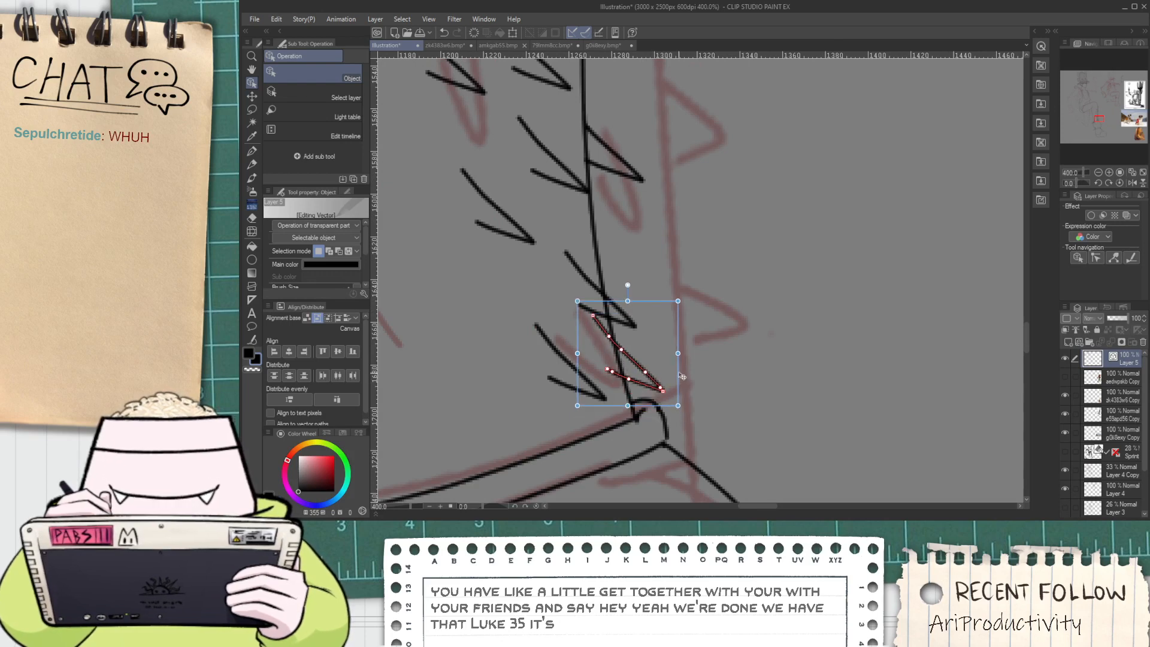
Erase the inner ends of the copied spikes crossing the front outline just above the boot's cuff
{"action": "key", "text": "Delete"}
{"action": "key", "text": "e"}
{"action": "key", "text": "ctrl+z"}
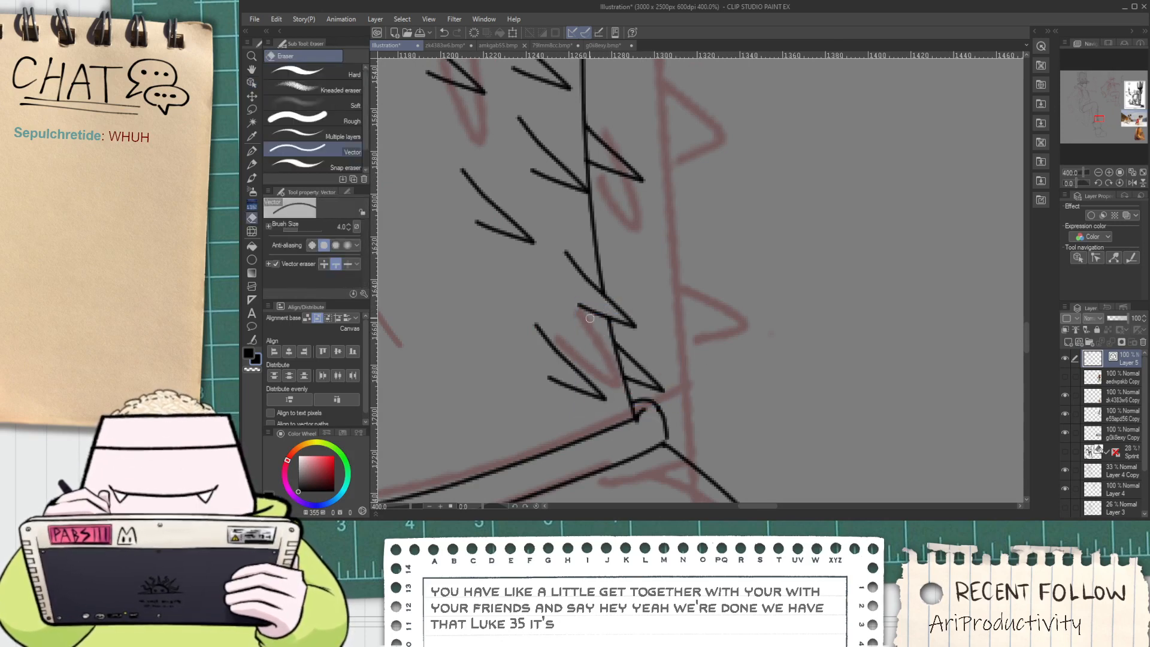
{"action": "scroll", "coordinate": [560, 352], "scroll_direction": "down", "scroll_amount": 6}
Draw an extra spike in the gap along the shin's front outline and trim its inner ends where it crosses the line
{"action": "key", "text": "space"}
{"action": "mouse_move", "coordinate": [542, 318]}
{"action": "left_mouse_down"}
{"action": "mouse_move", "coordinate": [621, 342]}
{"action": "mouse_move", "coordinate": [691, 283]}
{"action": "left_mouse_up"}
{"action": "scroll", "coordinate": [595, 313], "scroll_direction": "up", "scroll_amount": 2}
{"action": "scroll", "coordinate": [645, 345], "scroll_direction": "up", "scroll_amount": 4}
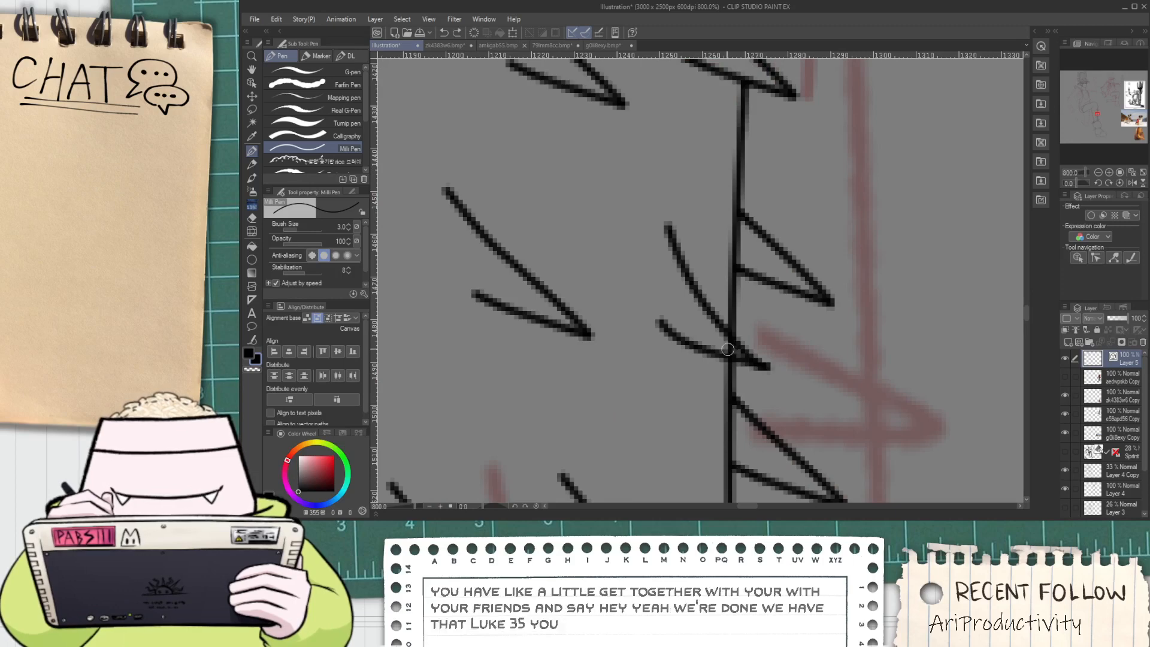
{"action": "key", "text": "e"}
{"action": "scroll", "coordinate": [725, 348], "scroll_direction": "down", "scroll_amount": 3}
Copy a group of shin spikes and place it, rotated to point up toward the knee, along the thigh's upper outline near the hip
{"action": "key", "text": "space"}
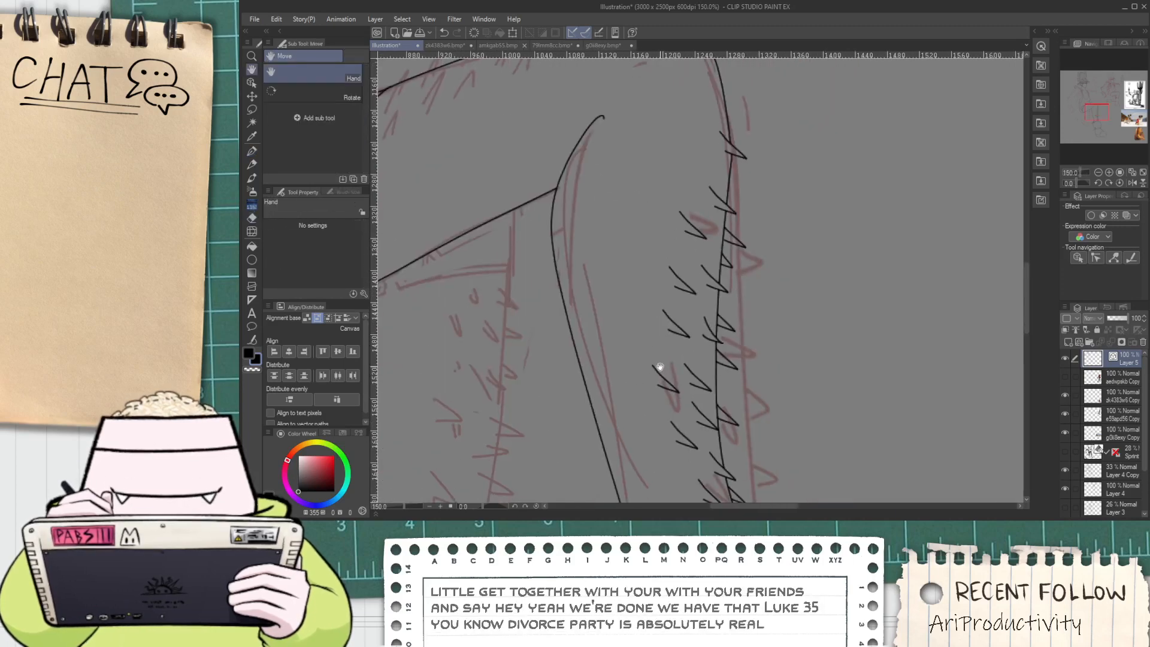
{"action": "key", "text": "o"}
{"action": "left_click_drag", "start_coordinate": [662, 463], "coordinate": [698, 319]}
{"action": "left_click", "coordinate": [607, 282]}
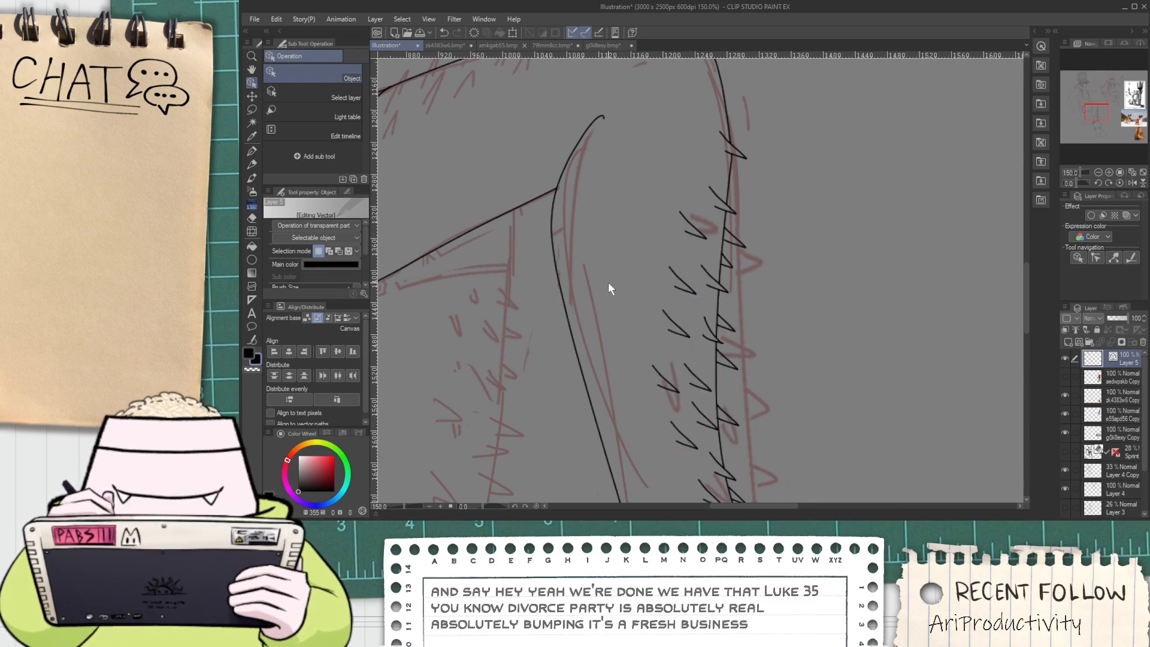
{"action": "scroll", "coordinate": [567, 293], "scroll_direction": "down", "scroll_amount": 1}
{"action": "key", "text": "space"}
{"action": "left_click_drag", "start_coordinate": [487, 301], "coordinate": [580, 444]}
{"action": "left_click_drag", "start_coordinate": [570, 323], "coordinate": [568, 329]}
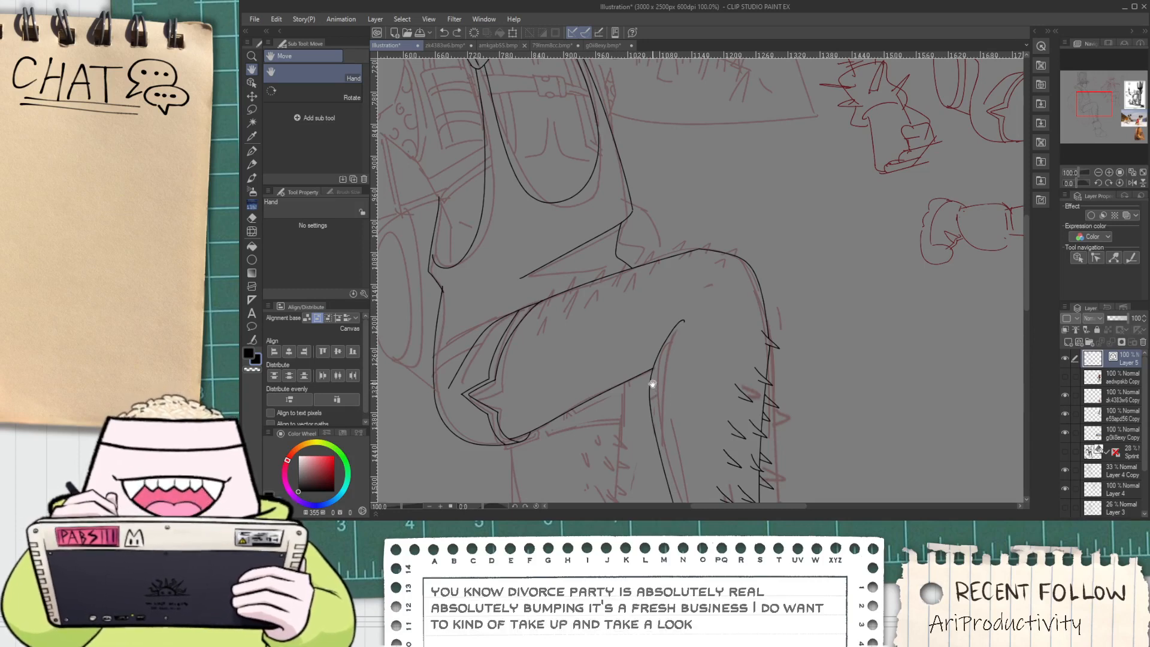
{"action": "key", "text": "ctrl+v"}
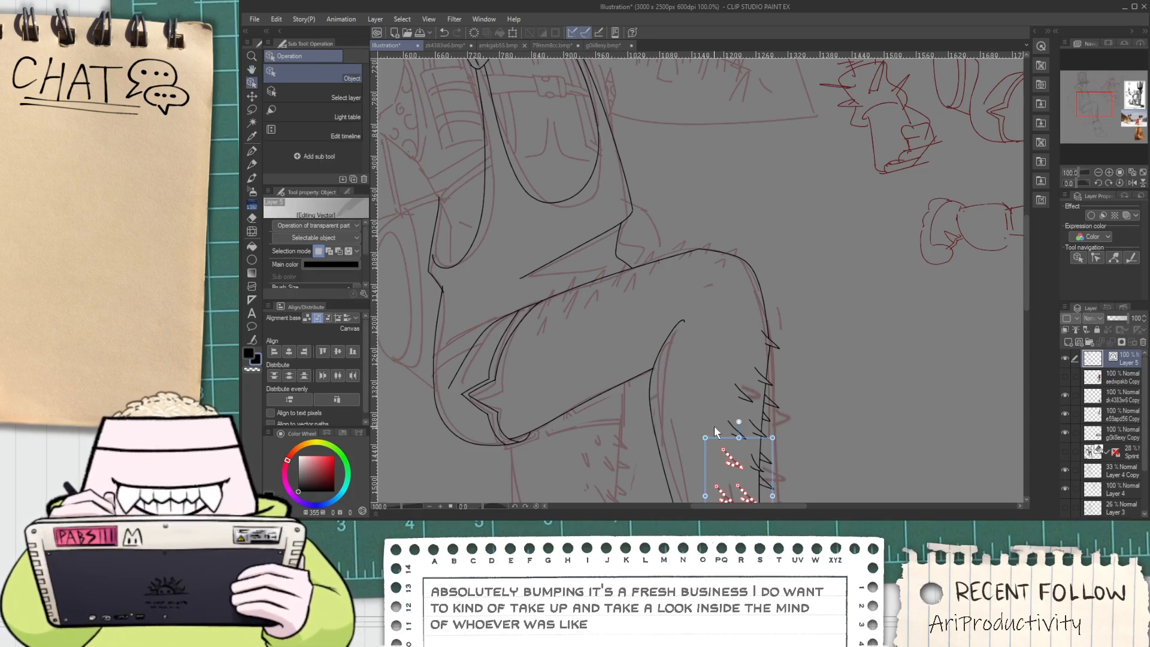
{"action": "mouse_move", "coordinate": [720, 443]}
{"action": "left_mouse_down"}
{"action": "mouse_move", "coordinate": [666, 288]}
{"action": "mouse_move", "coordinate": [611, 235]}
{"action": "mouse_move", "coordinate": [511, 310]}
{"action": "mouse_move", "coordinate": [507, 258]}
{"action": "left_mouse_up"}
{"action": "scroll", "coordinate": [600, 271], "scroll_direction": "up", "scroll_amount": 2}
{"action": "left_click", "coordinate": [556, 203]}
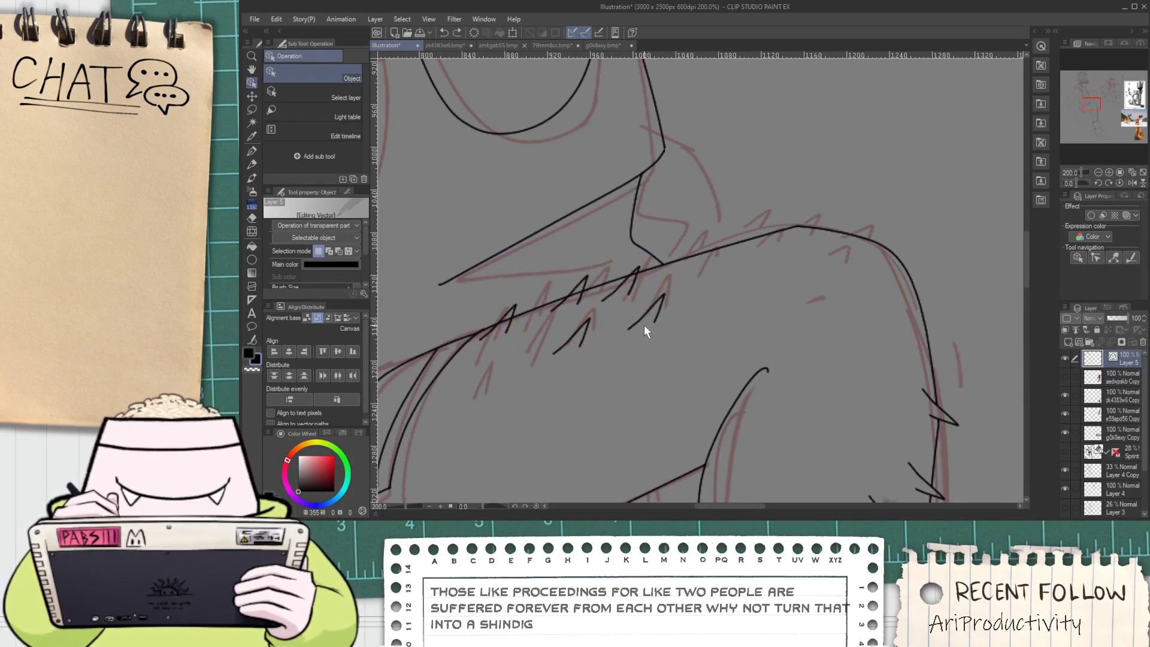
Select the five thigh spikes and duplicate the group twice along the upper outline toward the knee
{"action": "left_click_drag", "start_coordinate": [679, 371], "coordinate": [559, 311]}
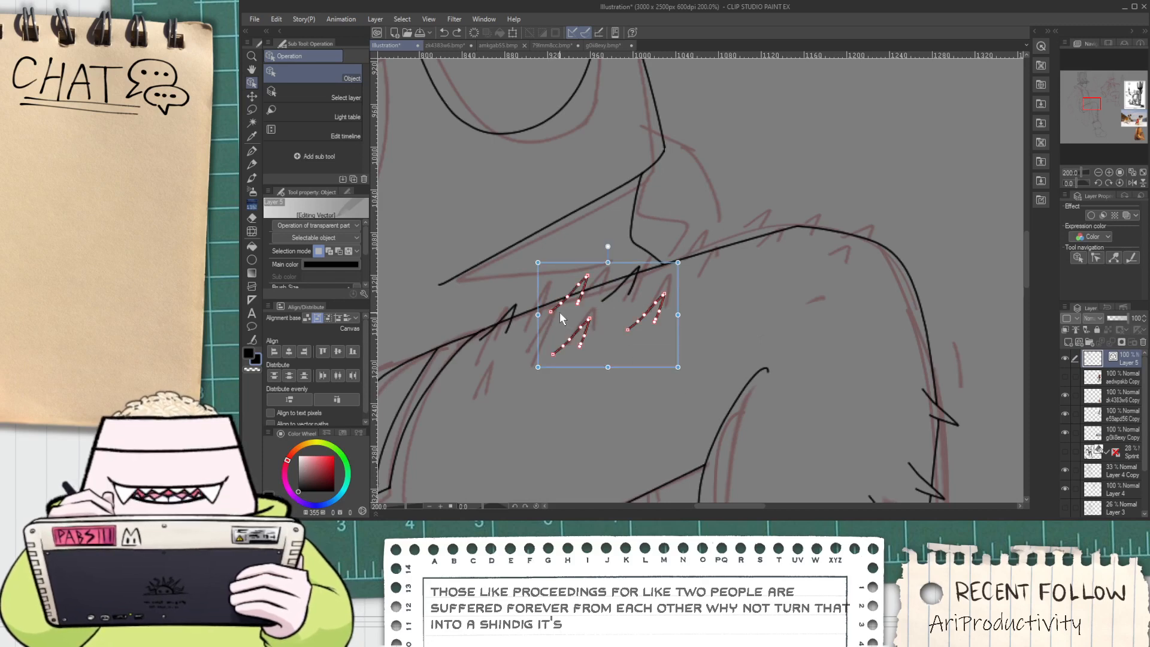
{"action": "left_click", "coordinate": [609, 300], "text": "shift"}
{"action": "left_click", "coordinate": [513, 336], "text": "shift"}
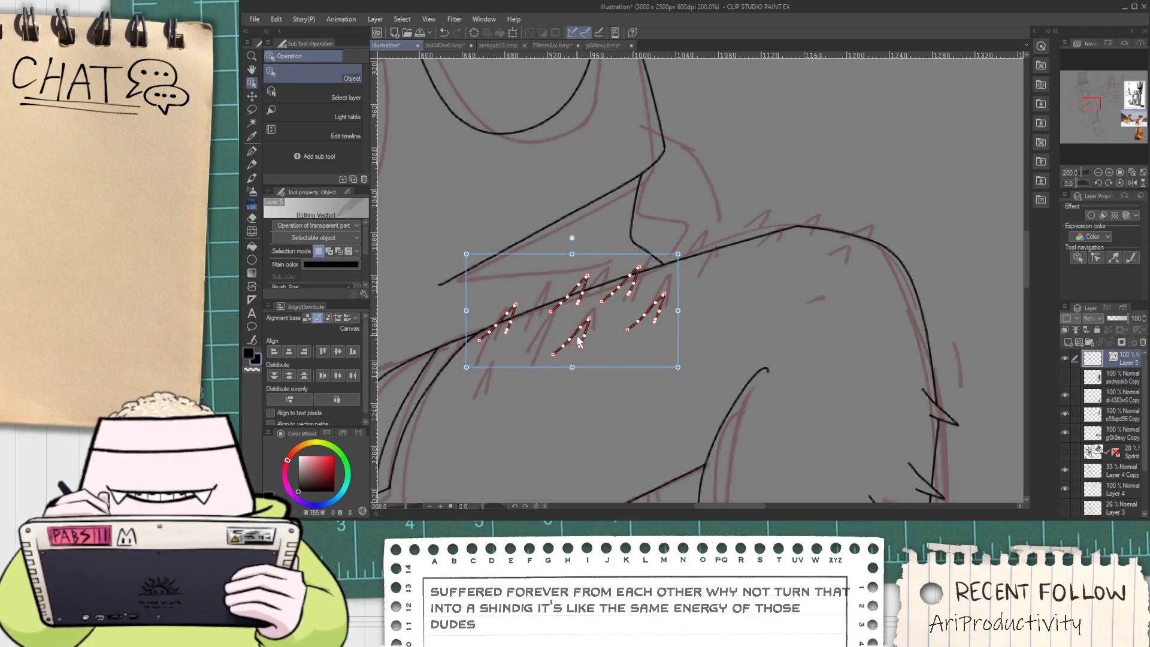
{"action": "left_click_drag", "start_coordinate": [839, 297], "coordinate": [855, 288]}
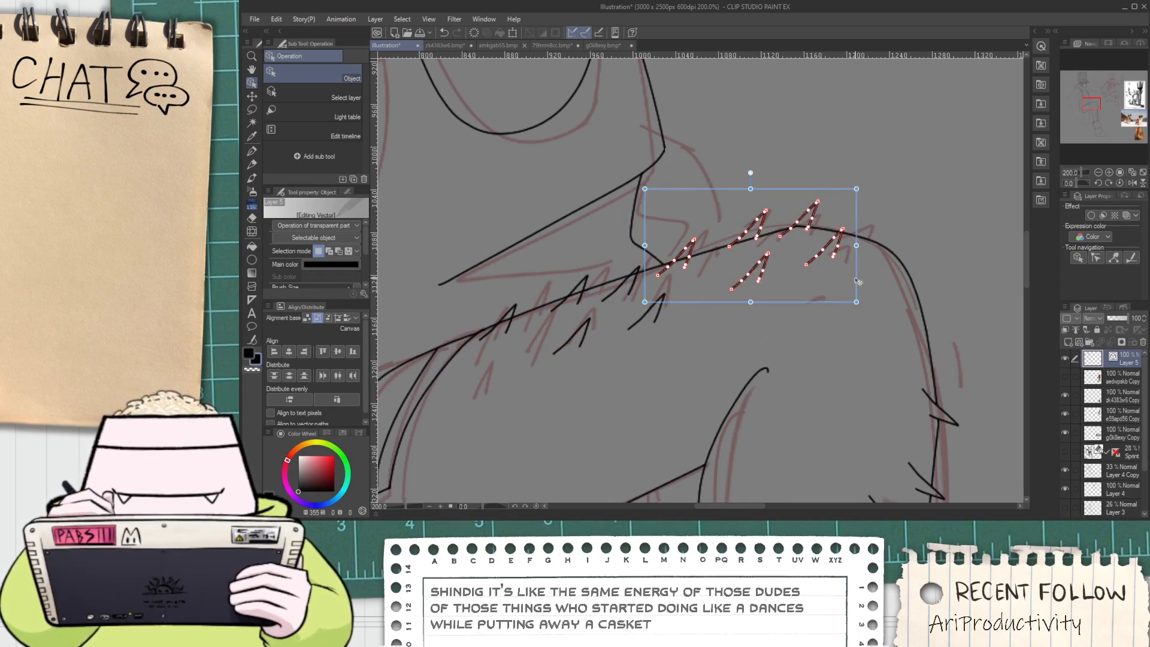
{"action": "mouse_move", "coordinate": [857, 281]}
{"action": "left_mouse_down"}
{"action": "mouse_move", "coordinate": [865, 299]}
{"action": "mouse_move", "coordinate": [887, 297]}
{"action": "mouse_move", "coordinate": [996, 260]}
{"action": "left_mouse_up"}
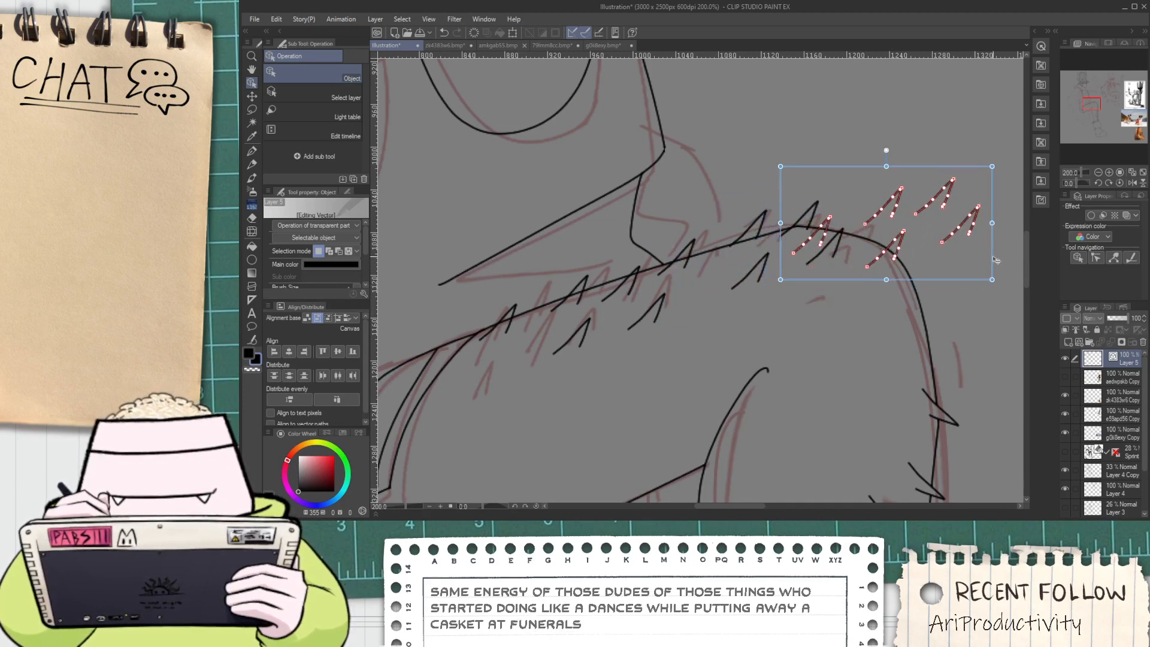
Reposition the surplus spikes individually, filling gaps inside the thigh, along its upper outline and on top of the knee
{"action": "left_click", "coordinate": [983, 306]}
{"action": "mouse_move", "coordinate": [973, 190]}
{"action": "left_mouse_down"}
{"action": "mouse_move", "coordinate": [957, 172]}
{"action": "mouse_move", "coordinate": [1005, 205]}
{"action": "mouse_move", "coordinate": [534, 354]}
{"action": "left_mouse_up"}
{"action": "mouse_move", "coordinate": [949, 193]}
{"action": "left_mouse_down"}
{"action": "mouse_move", "coordinate": [740, 290]}
{"action": "mouse_move", "coordinate": [717, 287]}
{"action": "left_mouse_up"}
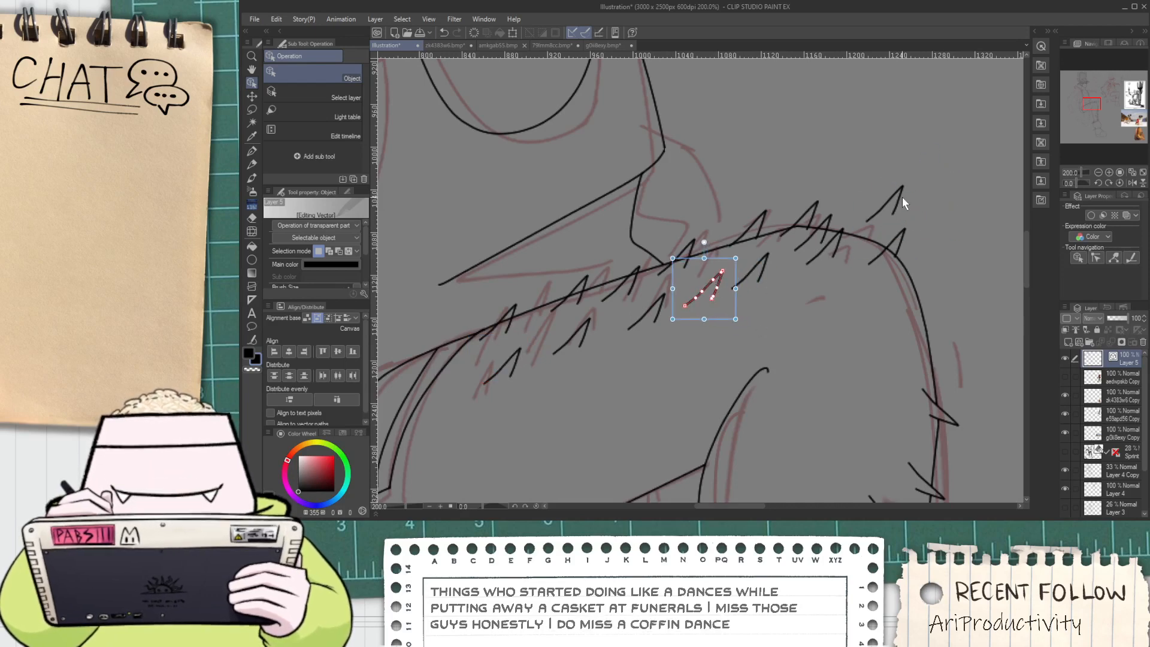
{"action": "left_click_drag", "start_coordinate": [824, 232], "coordinate": [873, 227]}
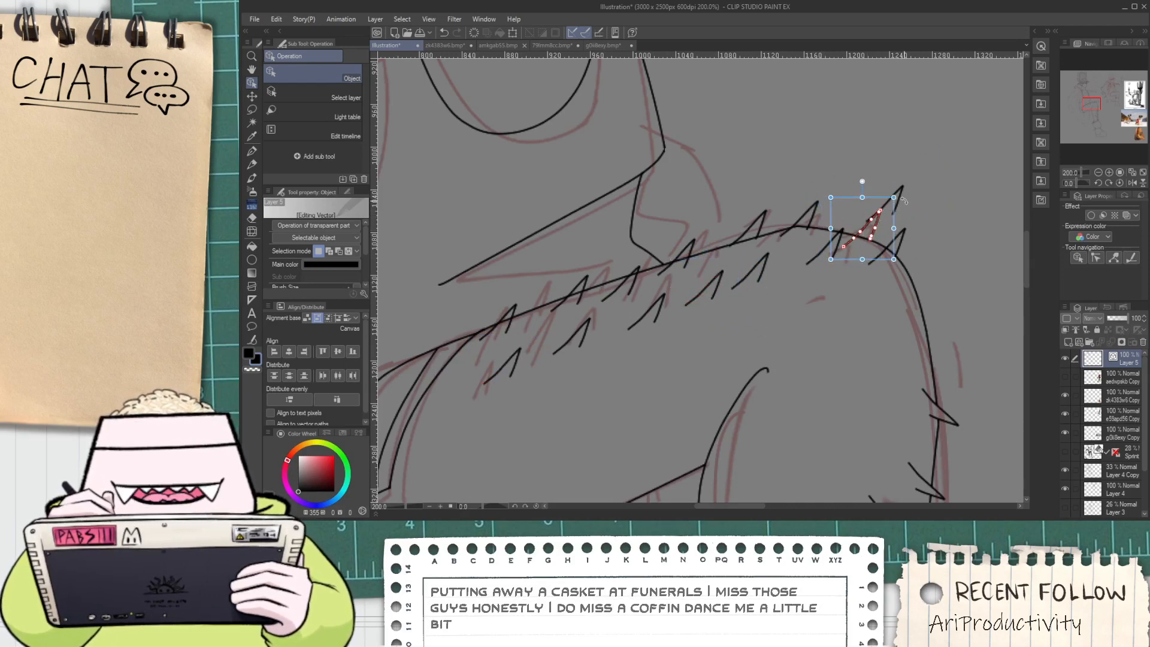
{"action": "mouse_move", "coordinate": [904, 193]}
{"action": "left_mouse_down"}
{"action": "mouse_move", "coordinate": [770, 239]}
{"action": "mouse_move", "coordinate": [732, 232]}
{"action": "mouse_move", "coordinate": [766, 215]}
{"action": "left_mouse_up"}
{"action": "left_click", "coordinate": [771, 169]}
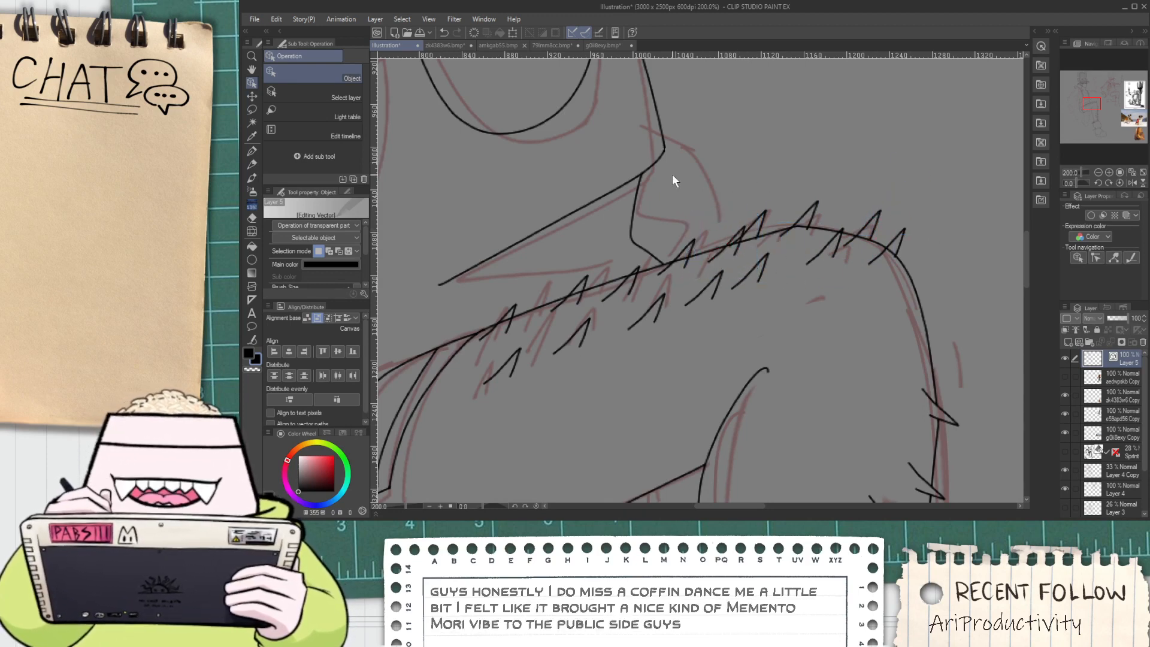
Erase the thigh outline segments running inside the spikes near the hip
{"action": "scroll", "coordinate": [497, 330], "scroll_direction": "up", "scroll_amount": 5}
{"action": "key", "text": "e"}
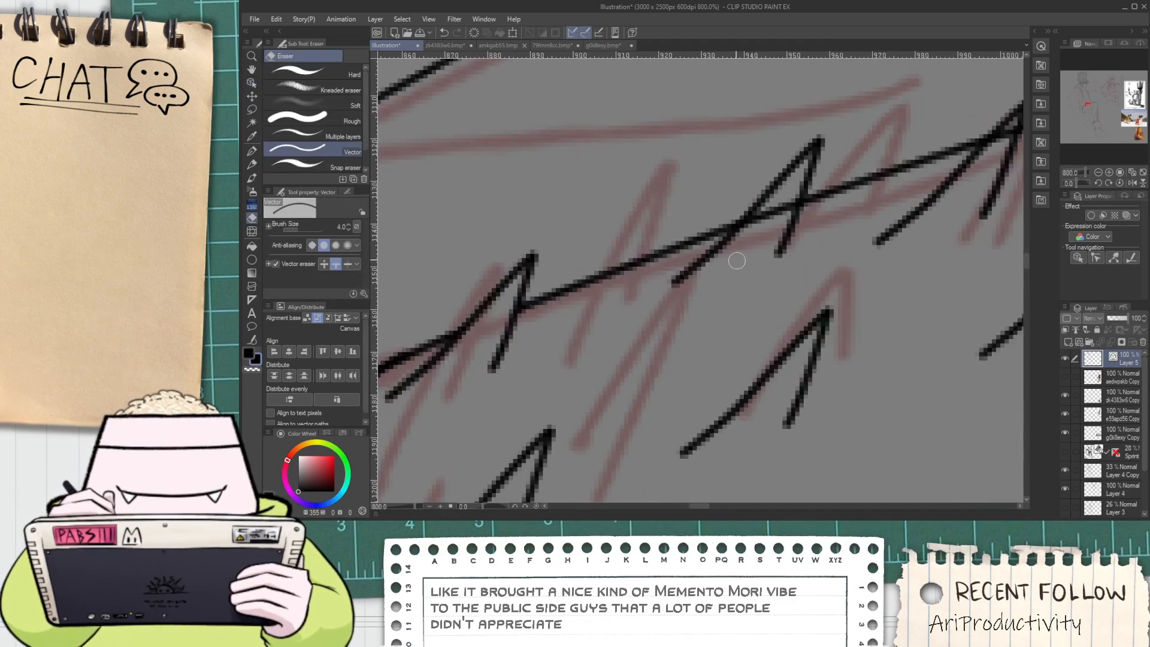
{"action": "key", "text": "space"}
{"action": "mouse_move", "coordinate": [768, 221]}
{"action": "left_mouse_down"}
{"action": "mouse_move", "coordinate": [779, 202]}
{"action": "mouse_move", "coordinate": [524, 264]}
{"action": "left_mouse_up"}
{"action": "key", "text": "space"}
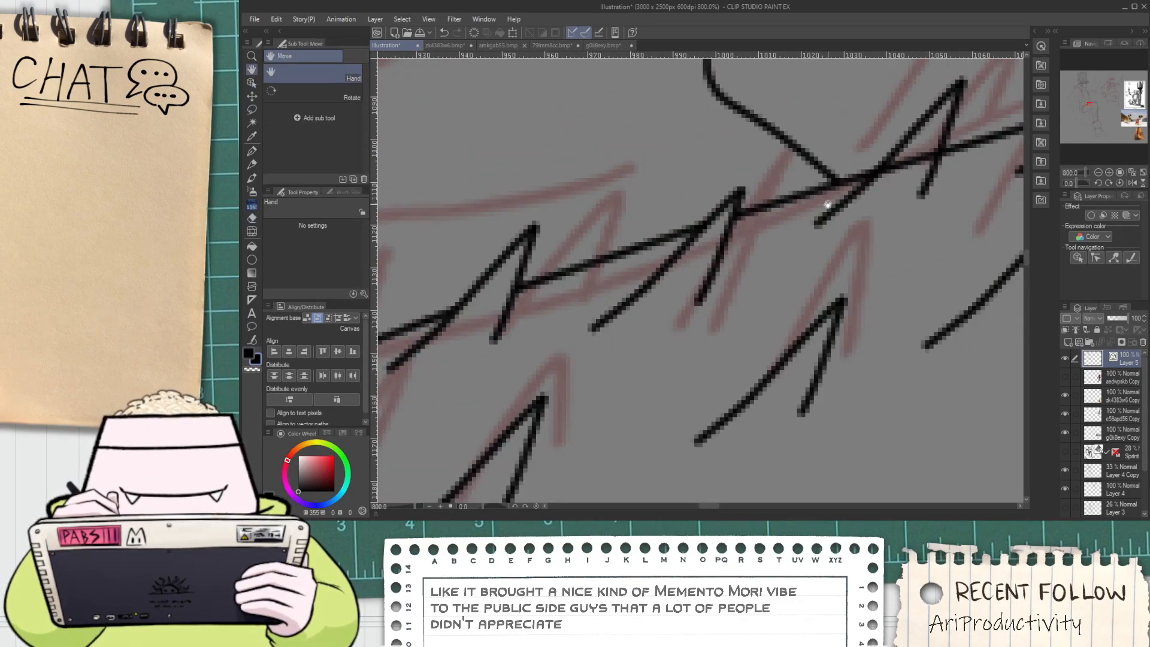
{"action": "left_click_drag", "start_coordinate": [828, 205], "coordinate": [650, 279]}
{"action": "mouse_move", "coordinate": [728, 247]}
{"action": "left_mouse_down"}
{"action": "mouse_move", "coordinate": [749, 220]}
{"action": "mouse_move", "coordinate": [682, 273]}
{"action": "left_mouse_up"}
Erase the outline segments inside the remaining spikes from mid-thigh to the top of the knee
{"action": "scroll", "coordinate": [745, 220], "scroll_direction": "down", "scroll_amount": 2}
{"action": "key", "text": "space"}
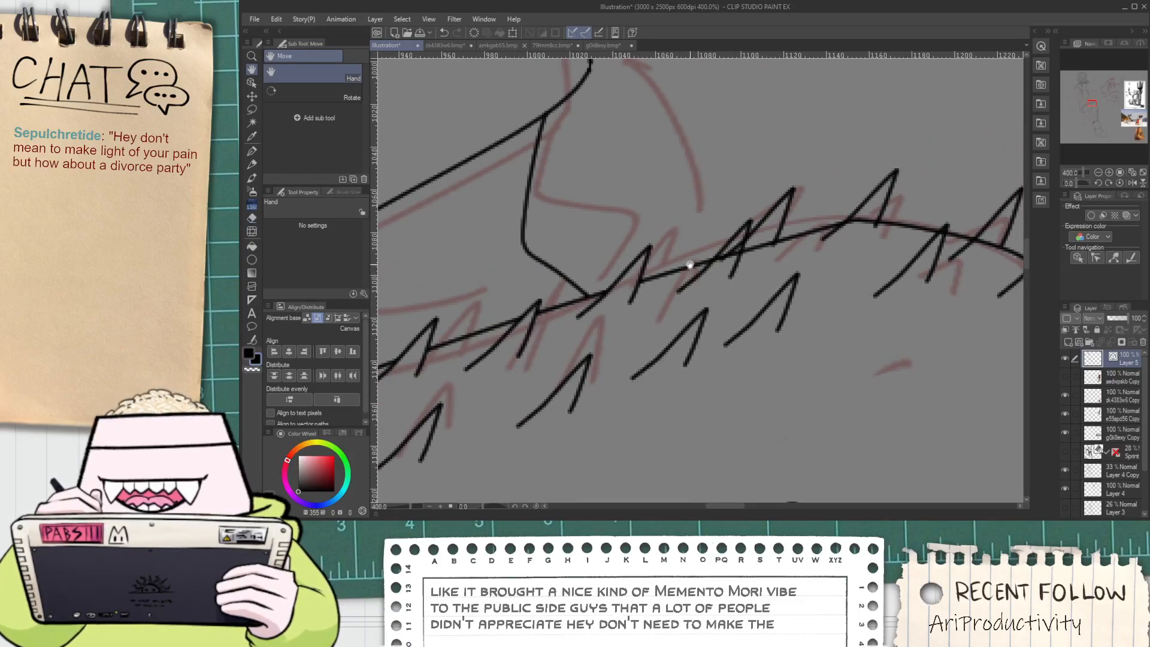
{"action": "scroll", "coordinate": [695, 264], "scroll_direction": "up", "scroll_amount": 2}
{"action": "scroll", "coordinate": [818, 234], "scroll_direction": "down", "scroll_amount": 2}
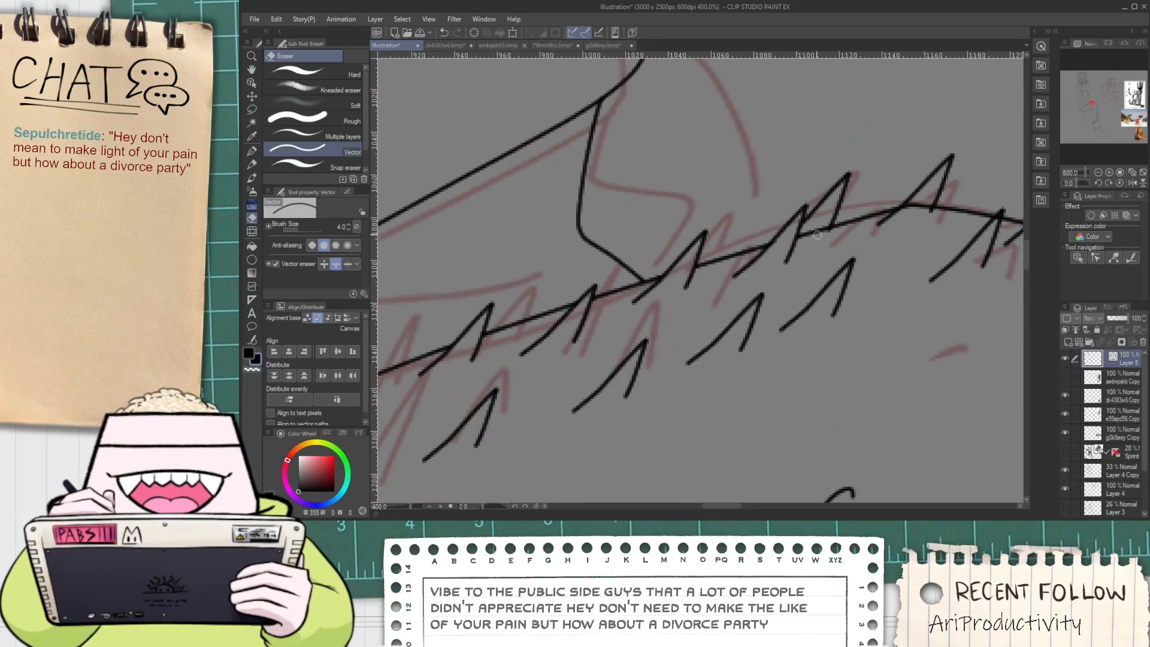
{"action": "scroll", "coordinate": [848, 232], "scroll_direction": "up", "scroll_amount": 2}
{"action": "scroll", "coordinate": [854, 225], "scroll_direction": "down", "scroll_amount": 2}
{"action": "key", "text": "space"}
{"action": "left_click_drag", "start_coordinate": [898, 226], "coordinate": [813, 233]}
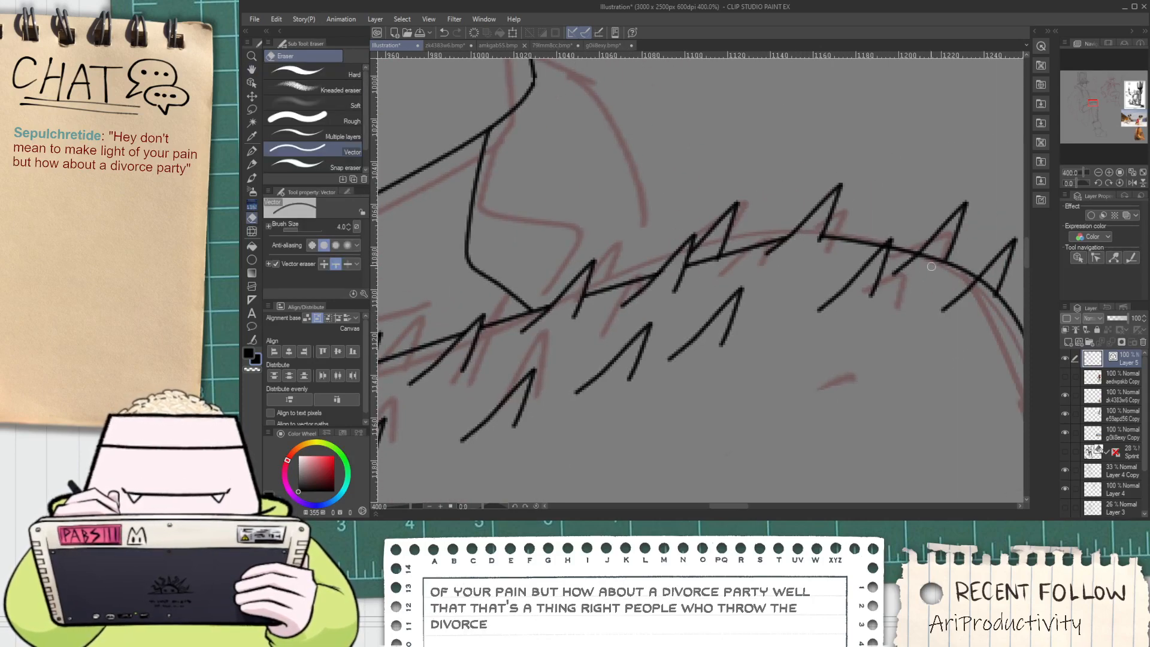
{"action": "left_click", "coordinate": [961, 295]}
{"action": "scroll", "coordinate": [983, 299], "scroll_direction": "down", "scroll_amount": 5}
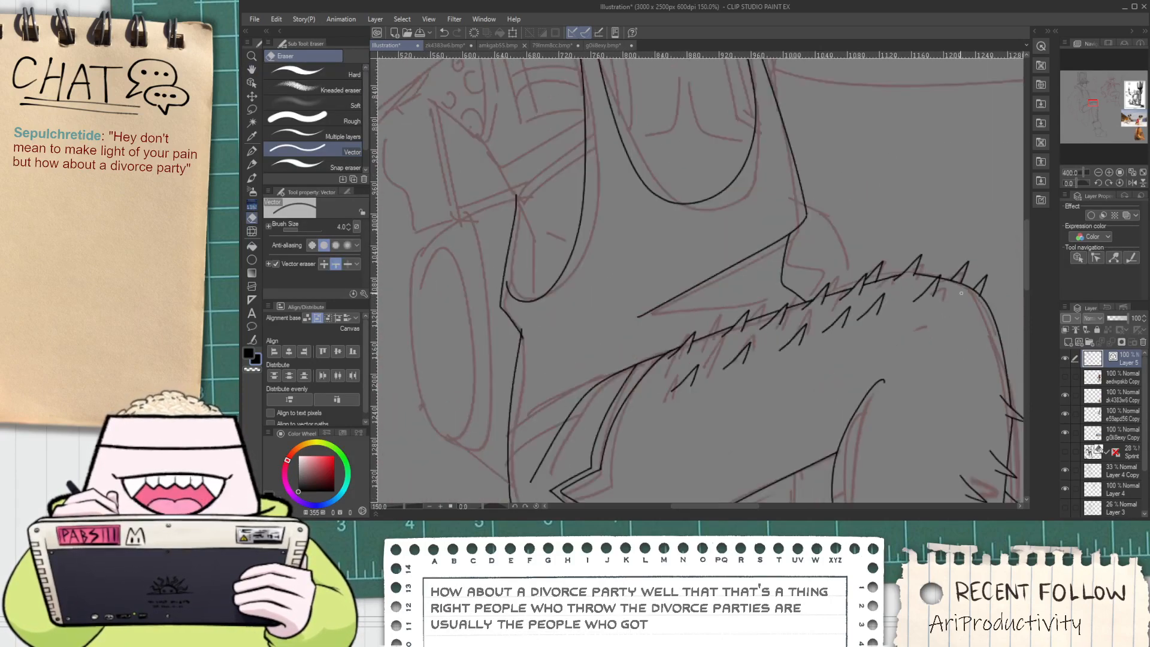
Draw the short sides and lower edge of the small band under the thigh's underside, following the red sketch
{"action": "key", "text": "space"}
{"action": "left_click_drag", "start_coordinate": [950, 386], "coordinate": [832, 288]}
{"action": "left_click_drag", "start_coordinate": [791, 372], "coordinate": [759, 352]}
{"action": "scroll", "coordinate": [685, 282], "scroll_direction": "up", "scroll_amount": 5}
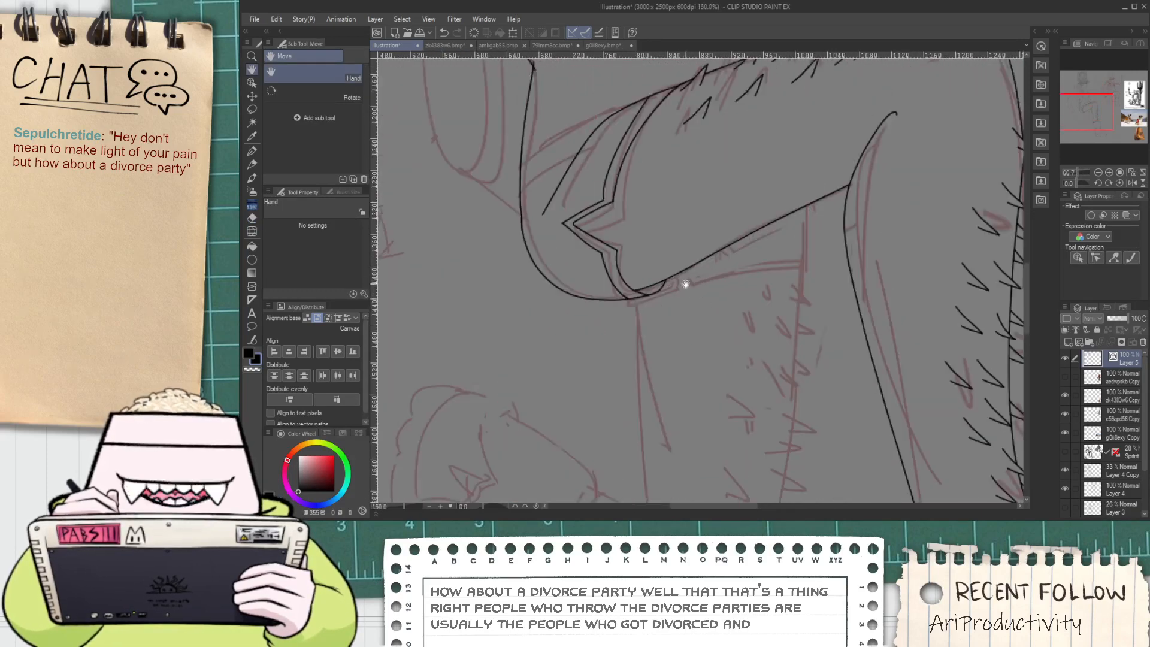
{"action": "key", "text": "p"}
{"action": "mouse_move", "coordinate": [572, 292]}
{"action": "left_mouse_down"}
{"action": "mouse_move", "coordinate": [587, 331]}
{"action": "mouse_move", "coordinate": [745, 291]}
{"action": "left_mouse_up"}
{"action": "key", "text": "ctrl+z"}
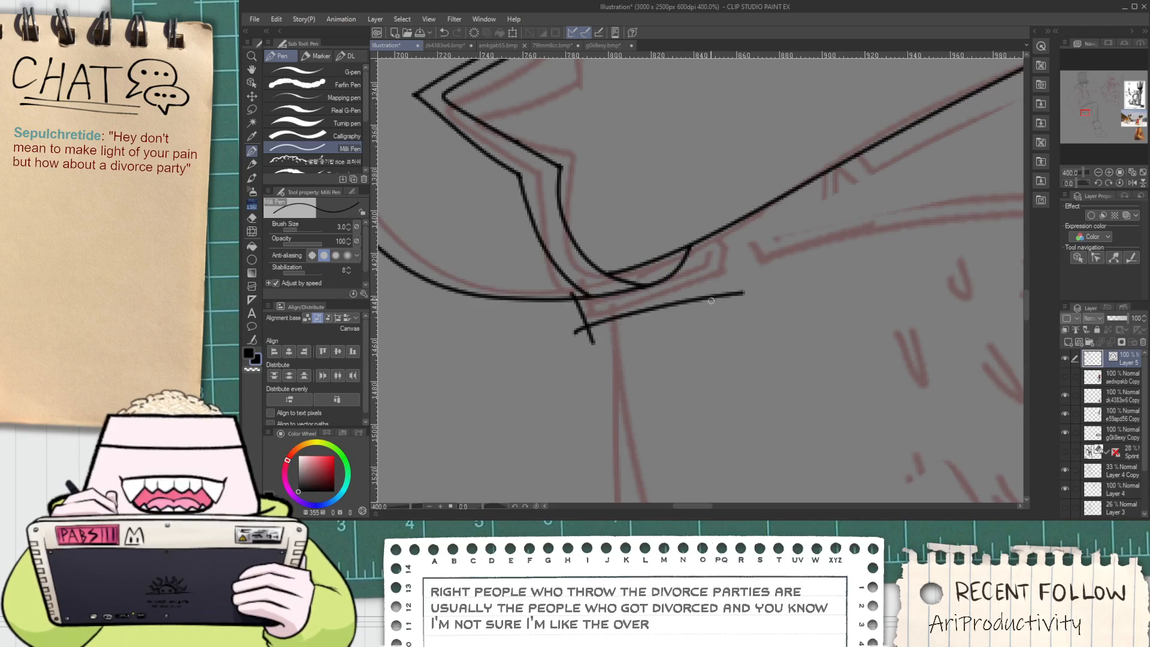
{"action": "key", "text": "ctrl+z"}
{"action": "mouse_move", "coordinate": [560, 340]}
{"action": "left_mouse_down"}
{"action": "mouse_move", "coordinate": [752, 271]}
{"action": "mouse_move", "coordinate": [755, 214]}
{"action": "left_mouse_up"}
{"action": "key", "text": "ctrl+z"}
Draw both sides and the lower edge of the larger band under the thigh, toward the back of the knee
{"action": "mouse_move", "coordinate": [733, 298]}
{"action": "left_mouse_down"}
{"action": "mouse_move", "coordinate": [740, 178]}
{"action": "mouse_move", "coordinate": [774, 188]}
{"action": "mouse_move", "coordinate": [809, 264]}
{"action": "mouse_move", "coordinate": [934, 226]}
{"action": "left_mouse_up"}
{"action": "key", "text": "ctrl+z"}
{"action": "key", "text": "ctrl+z"}
{"action": "scroll", "coordinate": [833, 245], "scroll_direction": "down", "scroll_amount": 2}
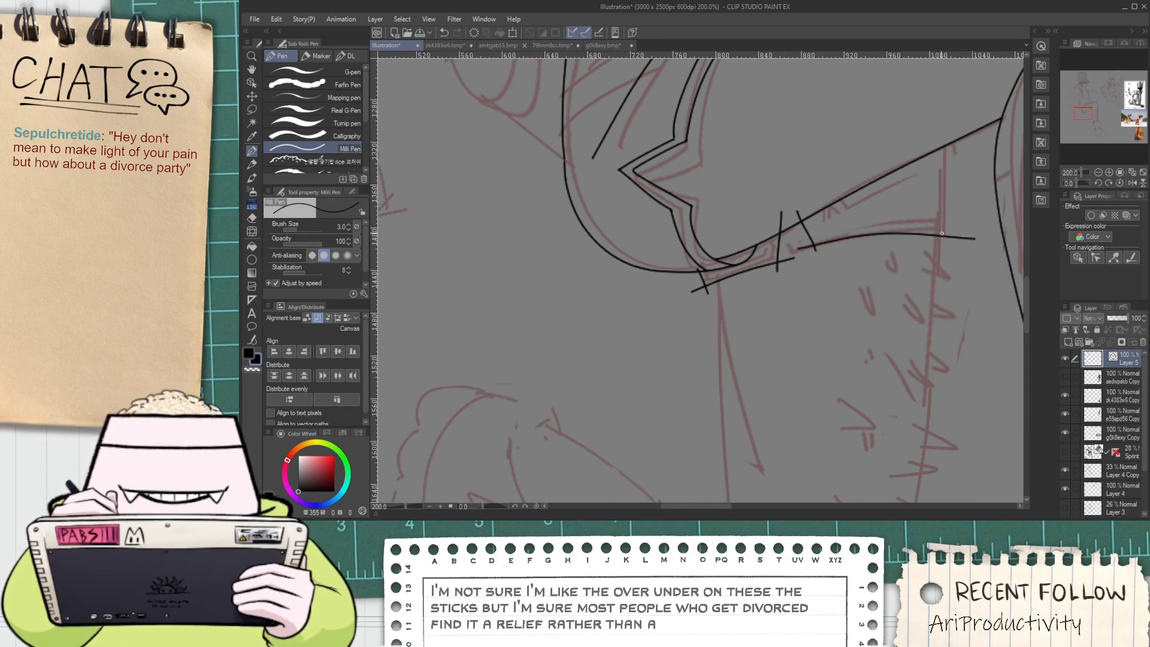
{"action": "key", "text": "ctrl+z"}
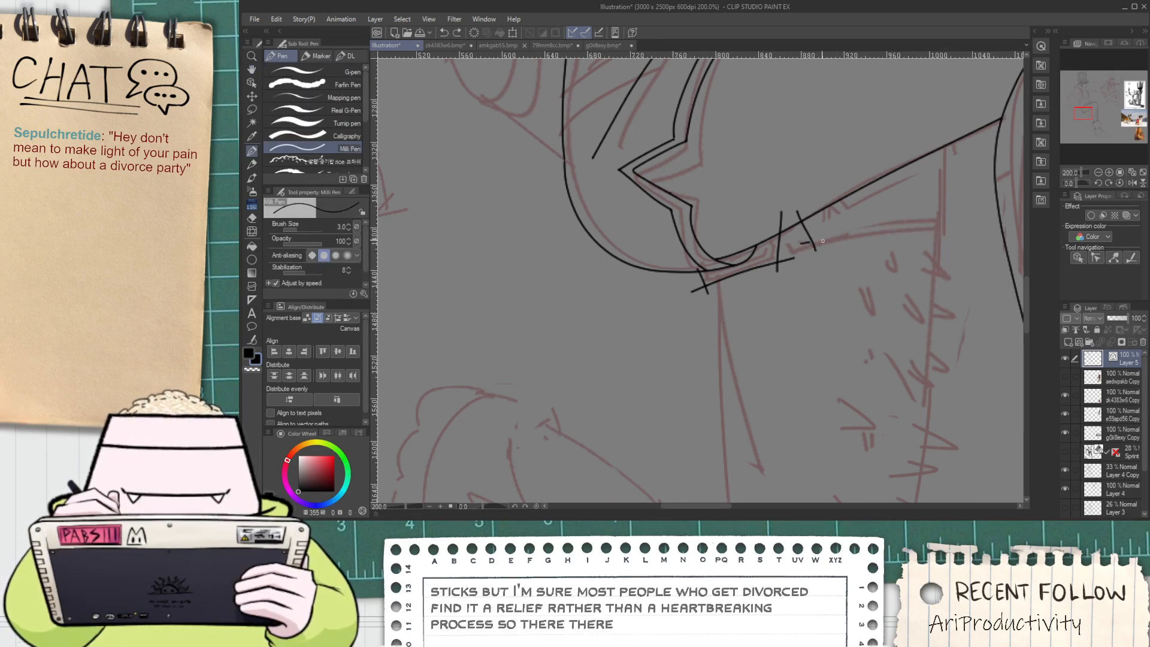
{"action": "left_click_drag", "start_coordinate": [801, 244], "coordinate": [913, 230]}
{"action": "key", "text": "ctrl+z"}
{"action": "key", "text": "space"}
{"action": "mouse_move", "coordinate": [805, 246]}
{"action": "left_mouse_down"}
{"action": "mouse_move", "coordinate": [952, 224]}
{"action": "mouse_move", "coordinate": [862, 260]}
{"action": "left_mouse_up"}
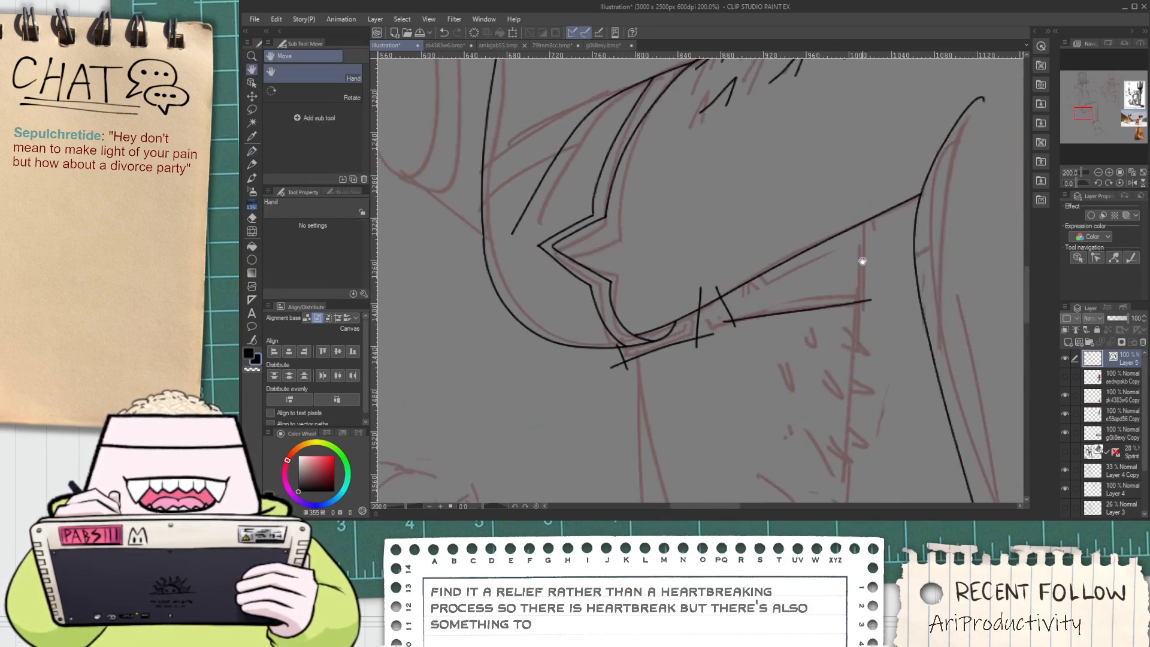
{"action": "scroll", "coordinate": [863, 260], "scroll_direction": "up", "scroll_amount": 2}
{"action": "mouse_move", "coordinate": [895, 128]}
{"action": "left_mouse_down"}
{"action": "mouse_move", "coordinate": [856, 348]}
{"action": "mouse_move", "coordinate": [894, 137]}
{"action": "mouse_move", "coordinate": [890, 144]}
{"action": "left_mouse_up"}
Erase the line overshoots at the corners and thigh-line crossings of both bands under the thigh
{"action": "key", "text": "e"}
{"action": "key", "text": "space"}
{"action": "left_click_drag", "start_coordinate": [607, 350], "coordinate": [683, 287]}
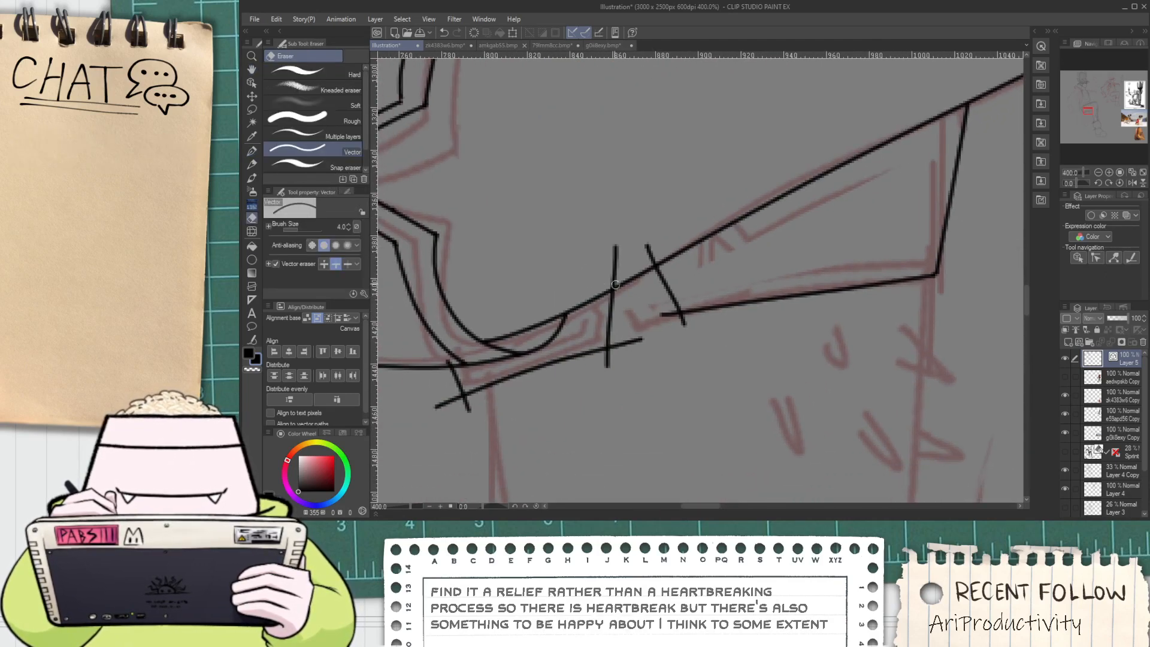
{"action": "left_click", "coordinate": [615, 267]}
{"action": "left_click", "coordinate": [650, 255]}
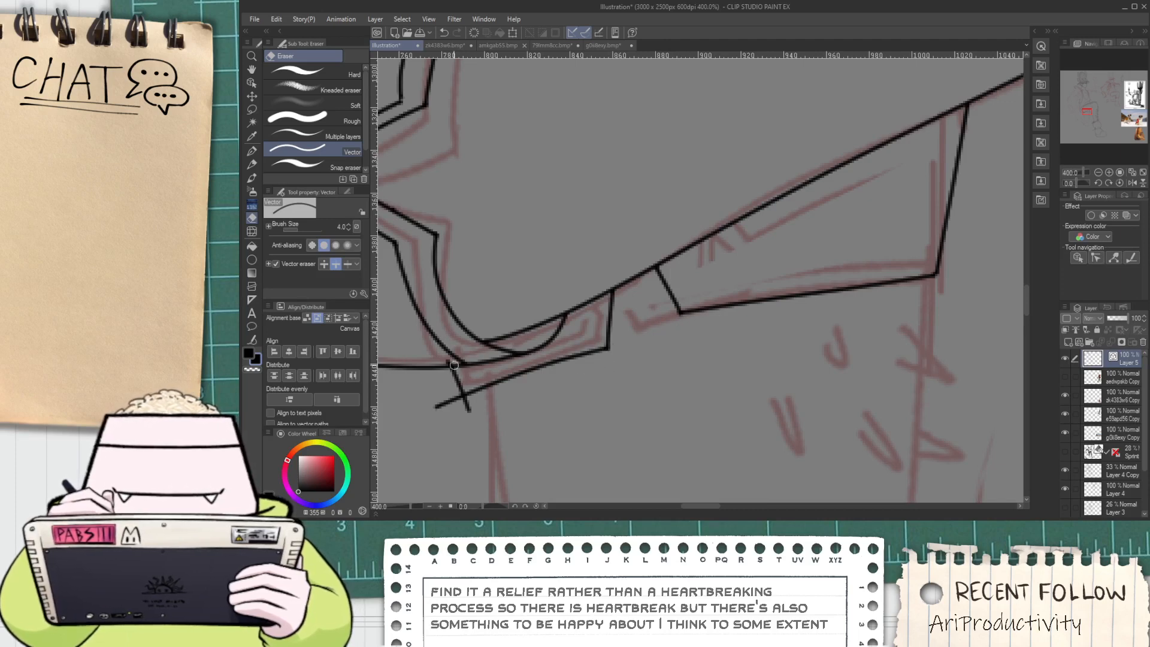
{"action": "left_click", "coordinate": [447, 404]}
{"action": "left_click", "coordinate": [468, 405]}
Add an inner border line parallel to the small band's lower edge and trim both overshooting ends
{"action": "scroll", "coordinate": [467, 396], "scroll_direction": "up", "scroll_amount": 2}
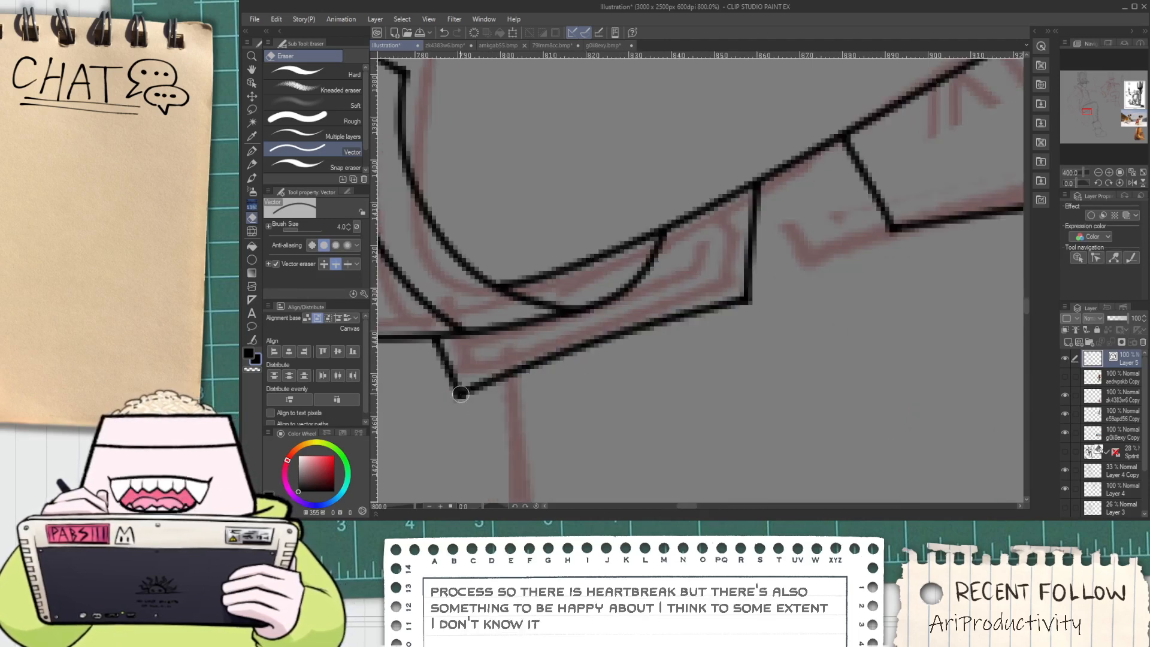
{"action": "key", "text": "p"}
{"action": "left_click_drag", "start_coordinate": [411, 376], "coordinate": [843, 240]}
{"action": "key", "text": "e"}
{"action": "left_click", "coordinate": [785, 263]}
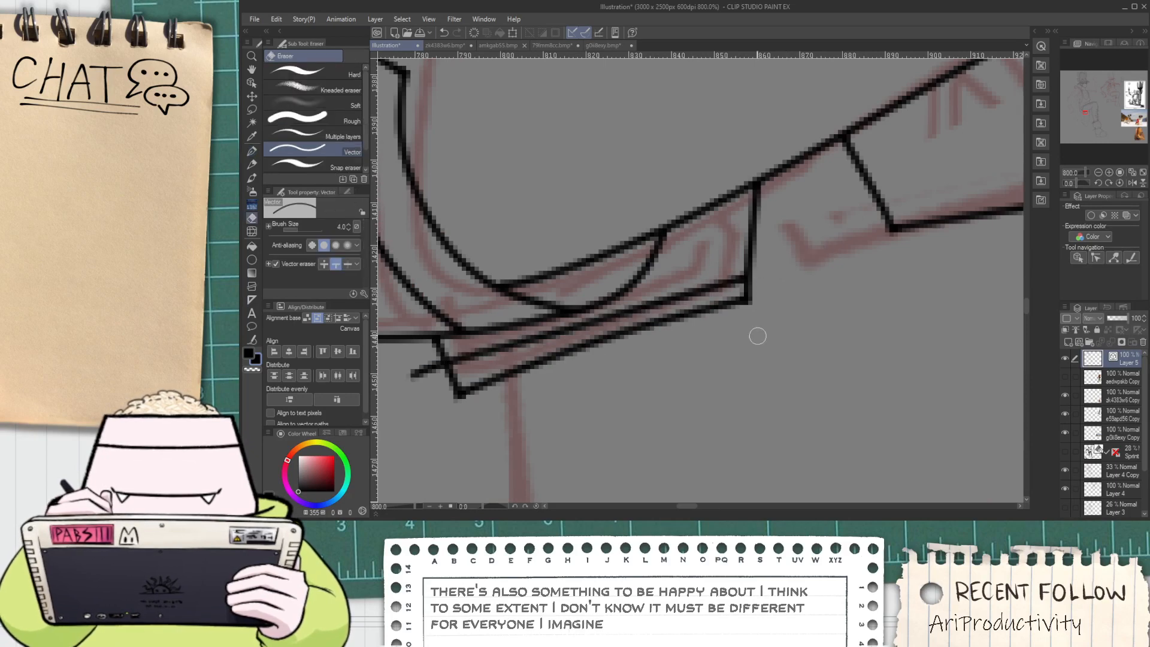
{"action": "left_click", "coordinate": [418, 373]}
Add an inner border line along the small band's side facing the larger band and trim its overshoots
{"action": "scroll", "coordinate": [442, 387], "scroll_direction": "down", "scroll_amount": 2}
{"action": "key", "text": "space"}
{"action": "key", "text": "p"}
{"action": "scroll", "coordinate": [580, 333], "scroll_direction": "up", "scroll_amount": 2}
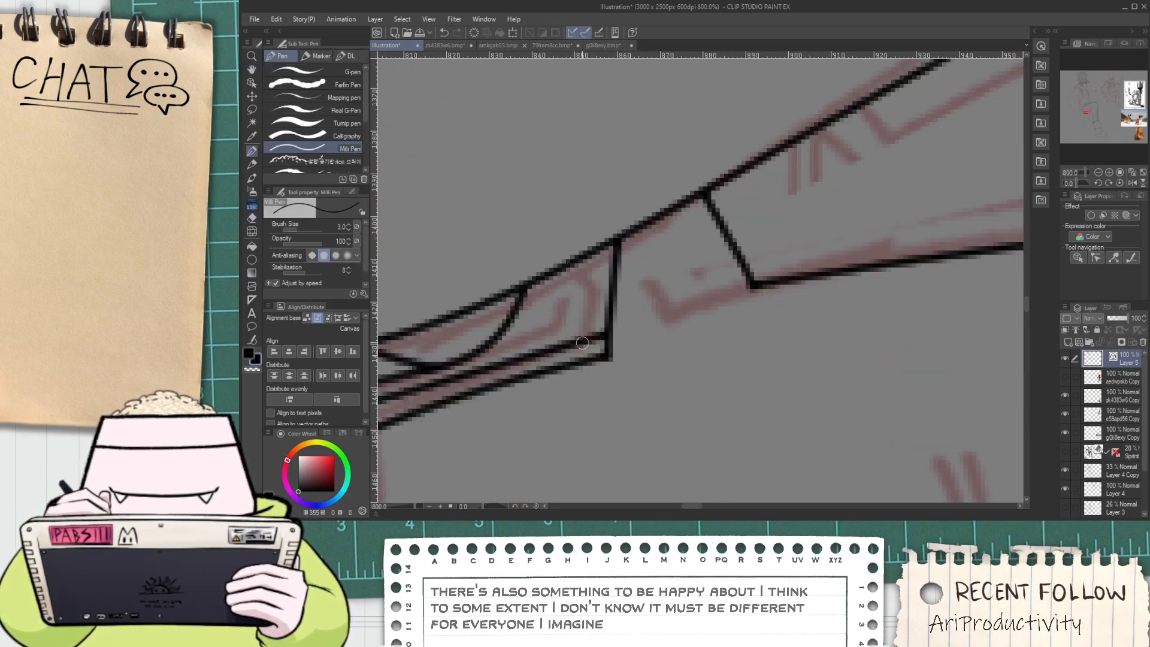
{"action": "left_click_drag", "start_coordinate": [582, 350], "coordinate": [597, 203]}
{"action": "key", "text": "e"}
{"action": "left_click", "coordinate": [596, 224]}
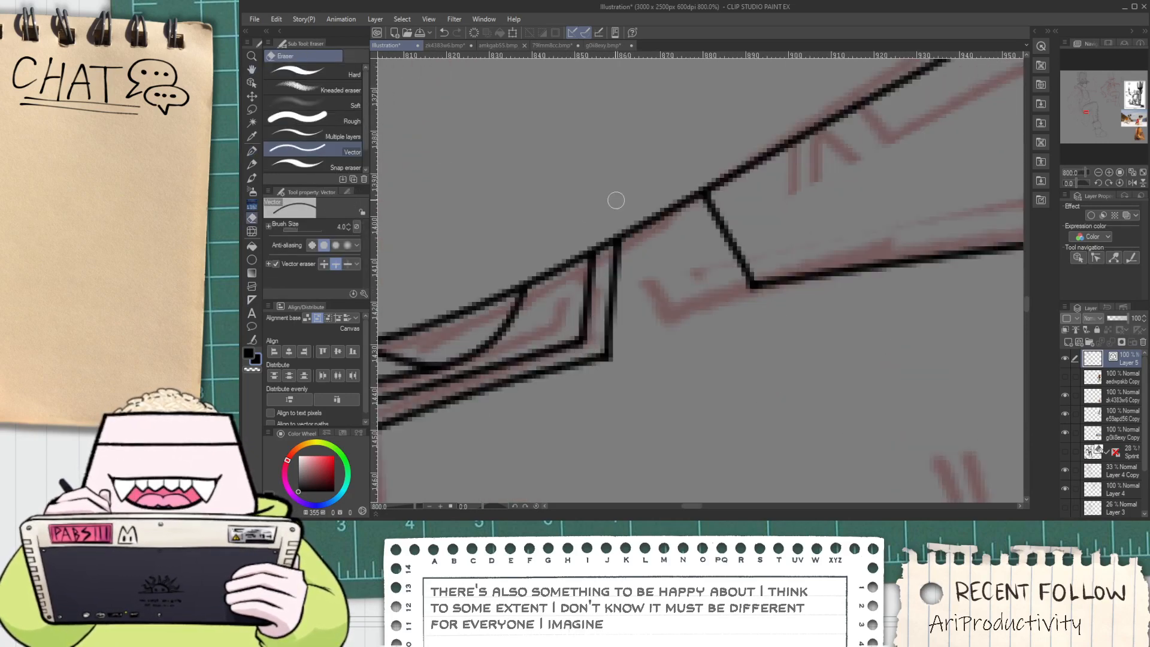
Draw inner border lines parallel to the larger band's short side and lower edge
{"action": "scroll", "coordinate": [616, 198], "scroll_direction": "down", "scroll_amount": 2}
{"action": "key", "text": "p"}
{"action": "left_click_drag", "start_coordinate": [539, 253], "coordinate": [575, 339]}
{"action": "key", "text": "ctrl+z"}
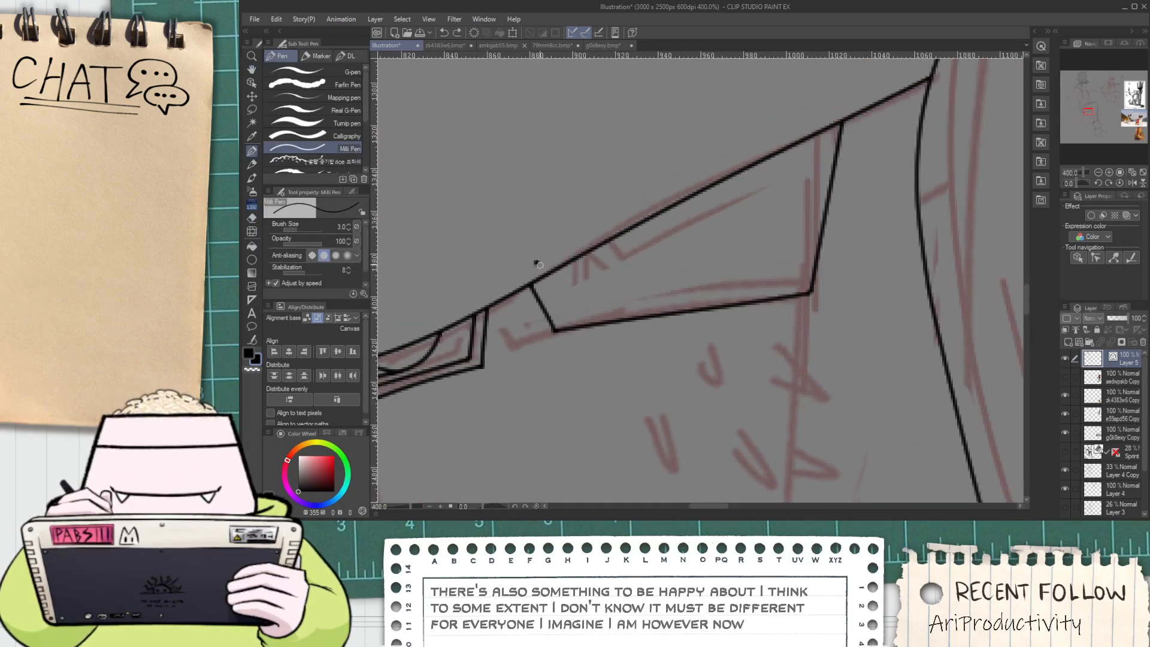
{"action": "left_click_drag", "start_coordinate": [537, 263], "coordinate": [564, 322]}
{"action": "key", "text": "ctrl+z"}
{"action": "key", "text": "ctrl+z"}
{"action": "mouse_move", "coordinate": [528, 256]}
{"action": "left_mouse_down"}
{"action": "mouse_move", "coordinate": [568, 322]}
{"action": "mouse_move", "coordinate": [813, 273]}
{"action": "left_mouse_up"}
{"action": "key", "text": "ctrl+z"}
{"action": "key", "text": "ctrl+z"}
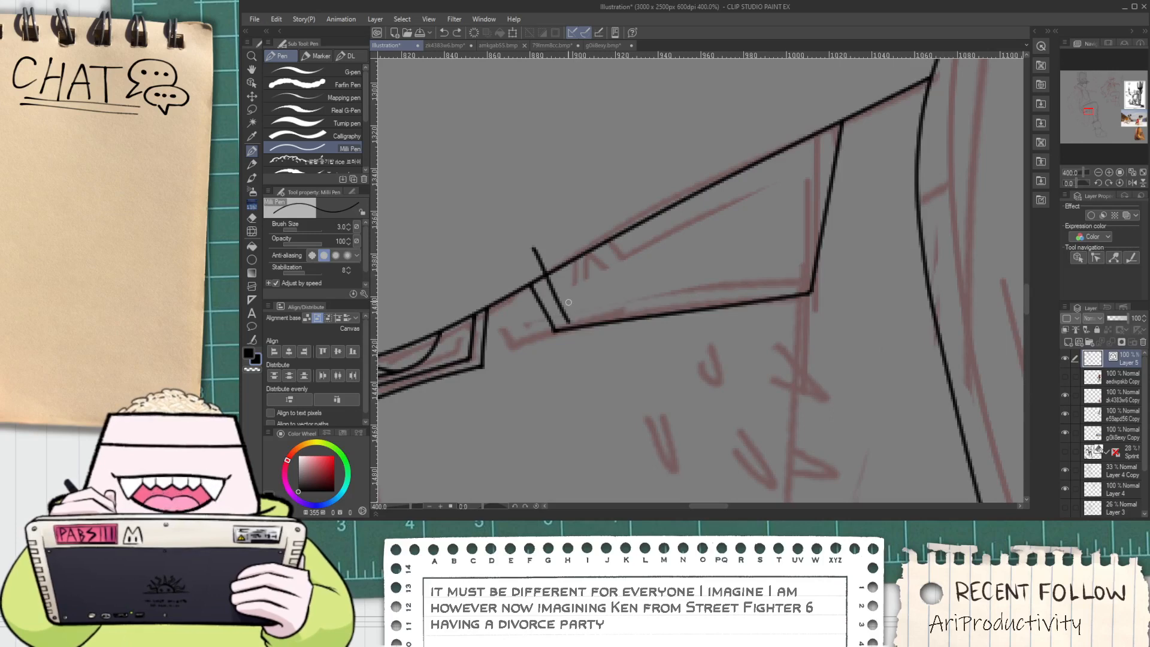
{"action": "left_click_drag", "start_coordinate": [557, 318], "coordinate": [815, 275]}
Erase the overshoots of the larger band's inner border at its corner and above the thigh line
{"action": "key", "text": "e"}
{"action": "scroll", "coordinate": [575, 322], "scroll_direction": "up", "scroll_amount": 2}
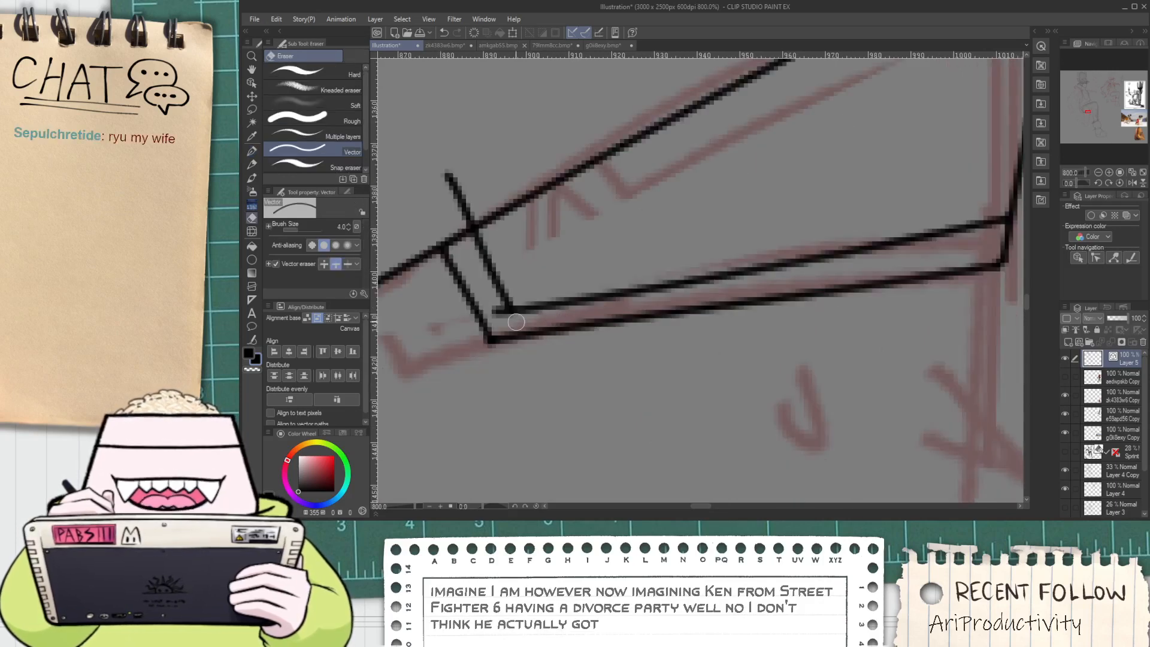
{"action": "left_click_drag", "start_coordinate": [516, 322], "coordinate": [497, 309]}
{"action": "left_click", "coordinate": [449, 183]}
{"action": "scroll", "coordinate": [480, 205], "scroll_direction": "down", "scroll_amount": 3}
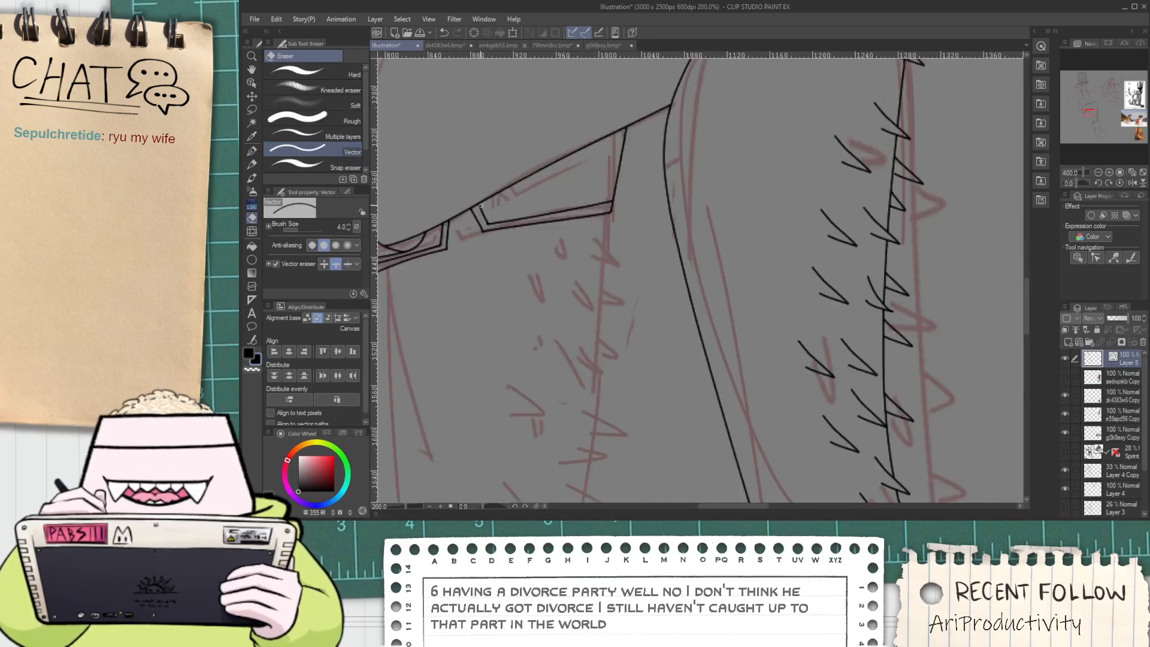
Ink the far leg's front contour as a curve from the small band down toward the knee
{"action": "key", "text": "space"}
{"action": "scroll", "coordinate": [611, 303], "scroll_direction": "down", "scroll_amount": 1}
{"action": "mouse_move", "coordinate": [611, 303]}
{"action": "left_mouse_down"}
{"action": "mouse_move", "coordinate": [569, 305]}
{"action": "mouse_move", "coordinate": [556, 205]}
{"action": "left_mouse_up"}
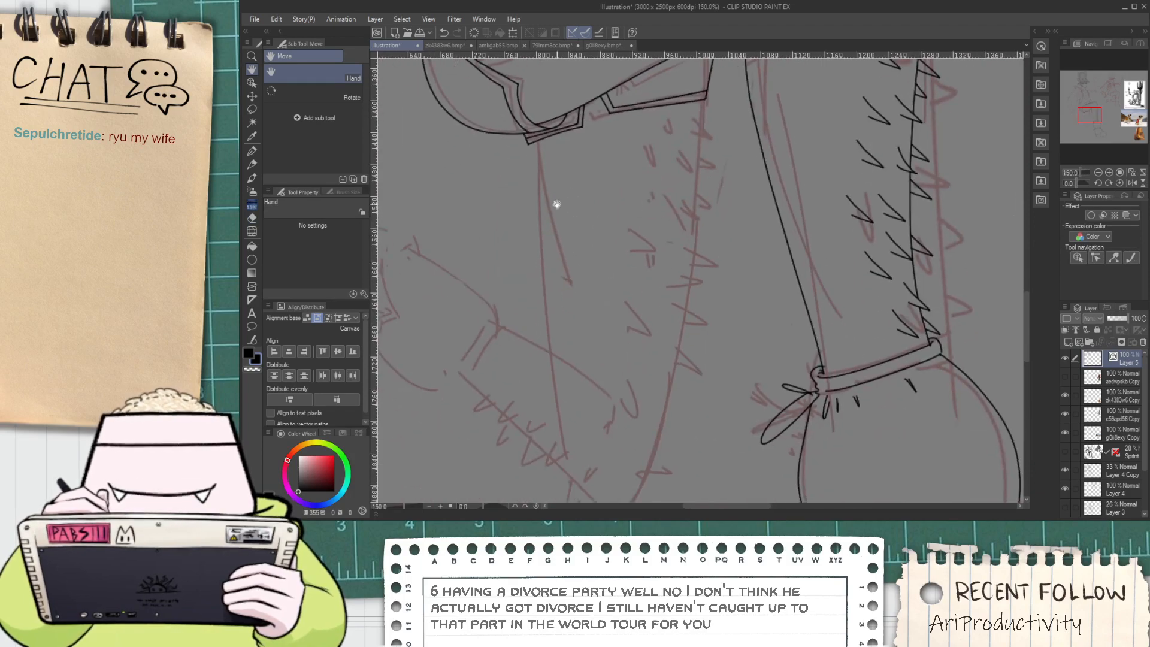
{"action": "key", "text": "p"}
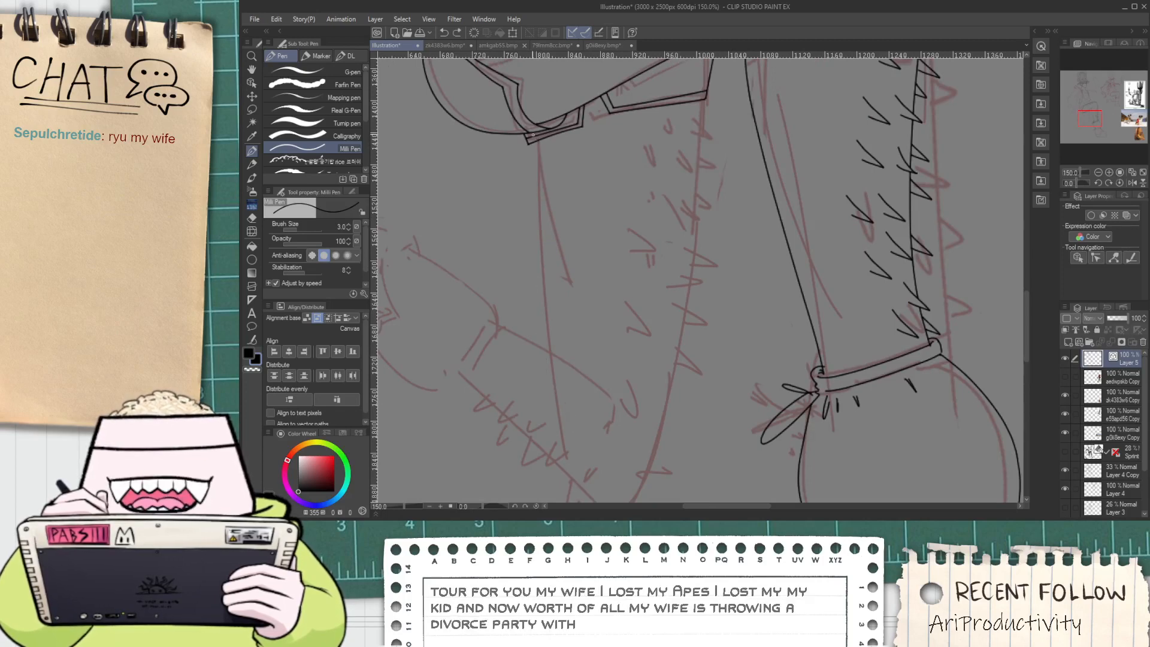
{"action": "mouse_move", "coordinate": [533, 135]}
{"action": "left_mouse_down"}
{"action": "mouse_move", "coordinate": [550, 362]}
{"action": "mouse_move", "coordinate": [593, 451]}
{"action": "left_mouse_up"}
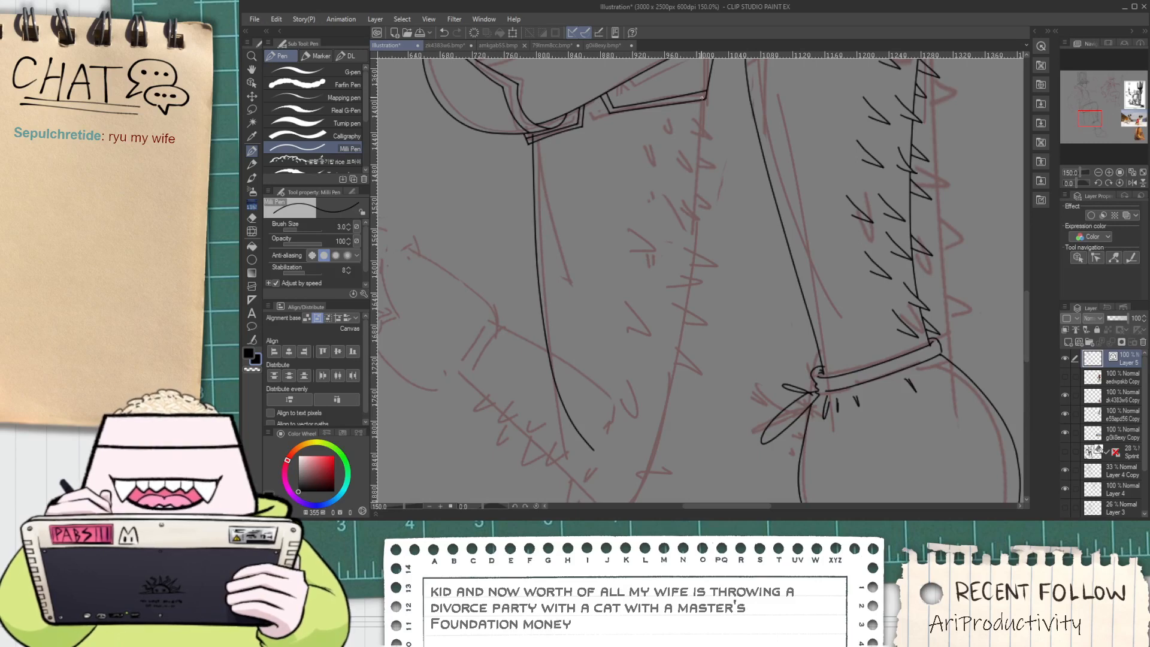
{"action": "left_click_drag", "start_coordinate": [702, 97], "coordinate": [623, 500]}
{"action": "key", "text": "ctrl+z"}
{"action": "scroll", "coordinate": [703, 97], "scroll_direction": "down", "scroll_amount": 1}
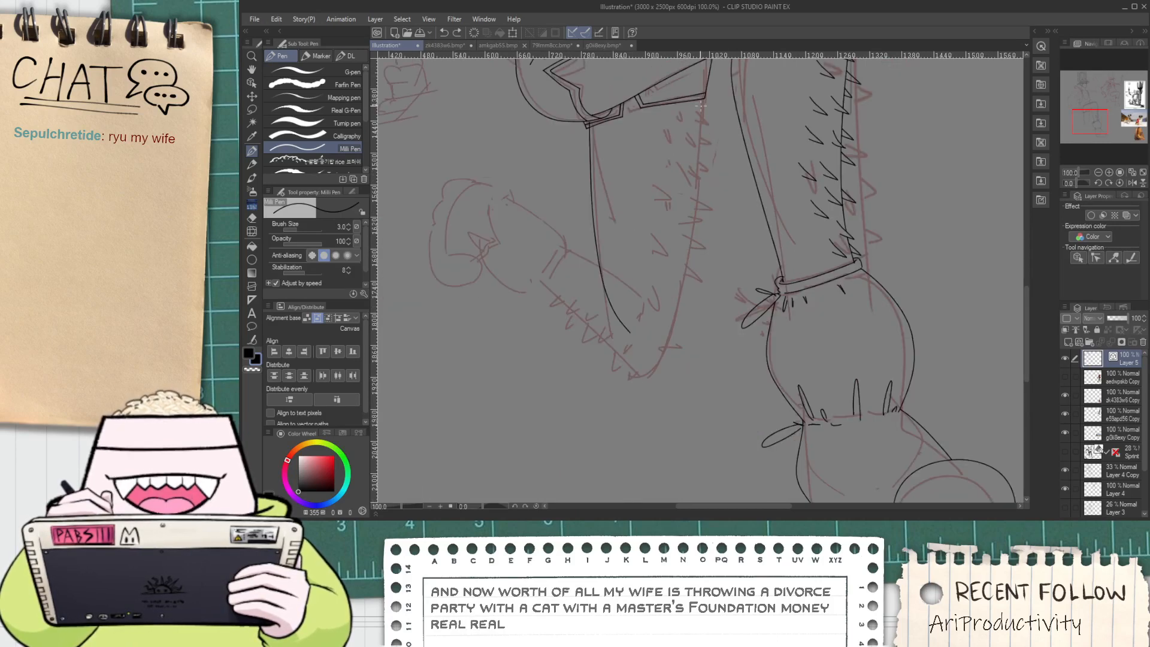
{"action": "left_click_drag", "start_coordinate": [692, 145], "coordinate": [691, 244]}
{"action": "left_click_drag", "start_coordinate": [690, 328], "coordinate": [665, 425]}
{"action": "key", "text": "ctrl+z"}
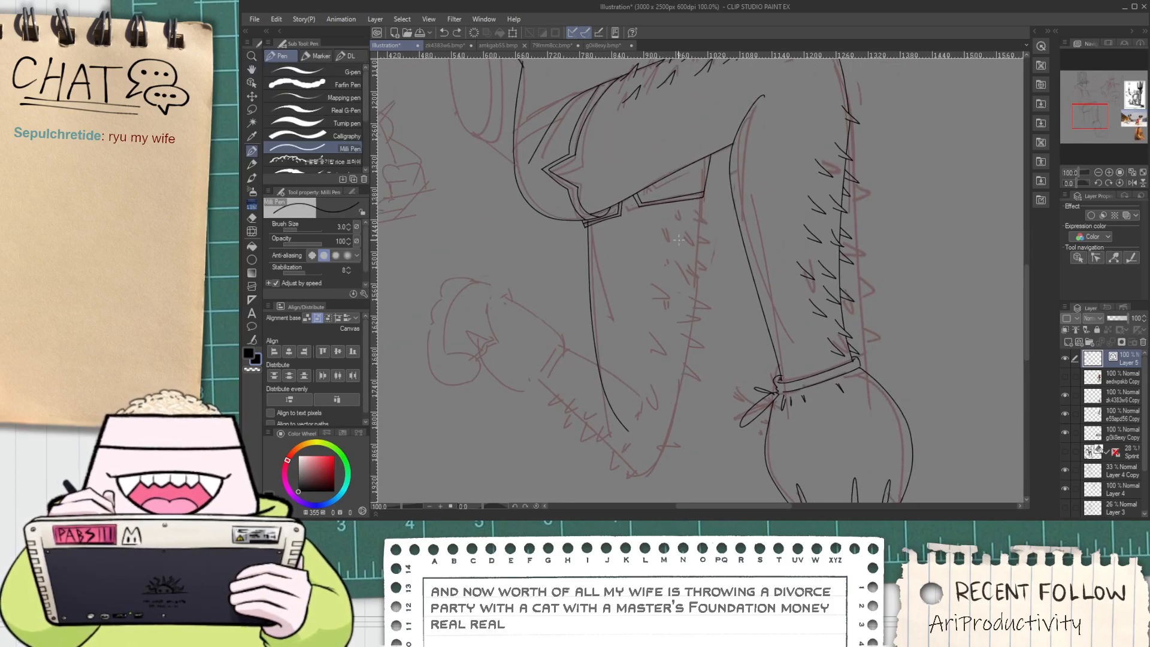
Ink the far leg's back contour from the larger band down to the knee
{"action": "left_click_drag", "start_coordinate": [701, 227], "coordinate": [653, 484]}
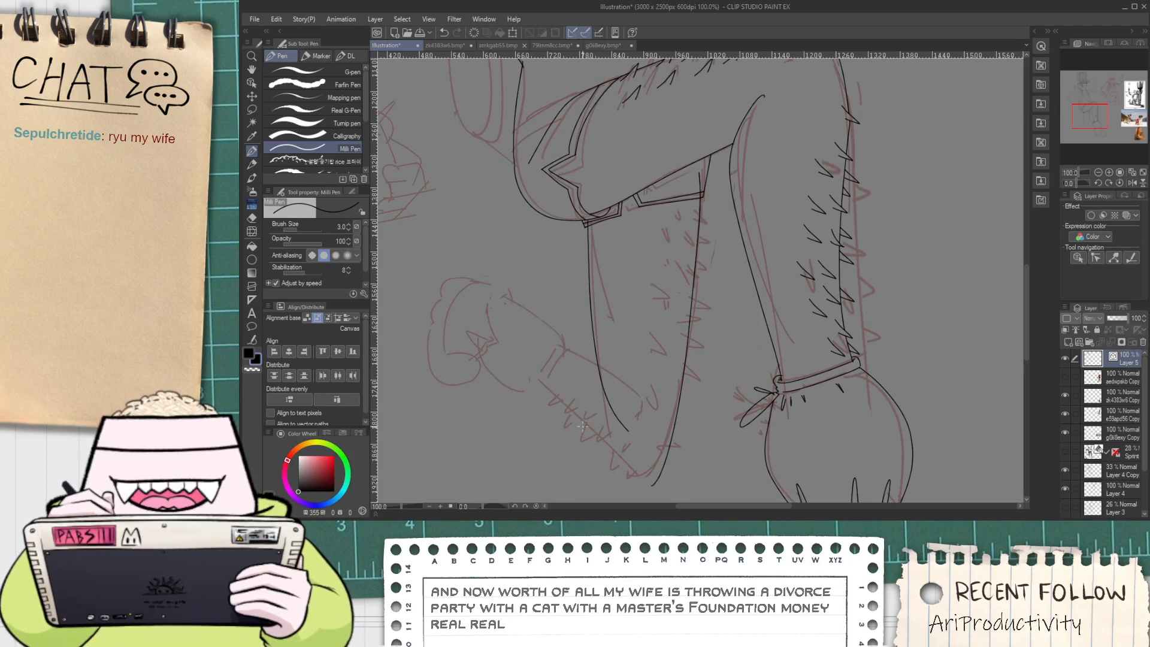
{"action": "left_click_drag", "start_coordinate": [653, 491], "coordinate": [678, 499]}
{"action": "key", "text": "ctrl+z"}
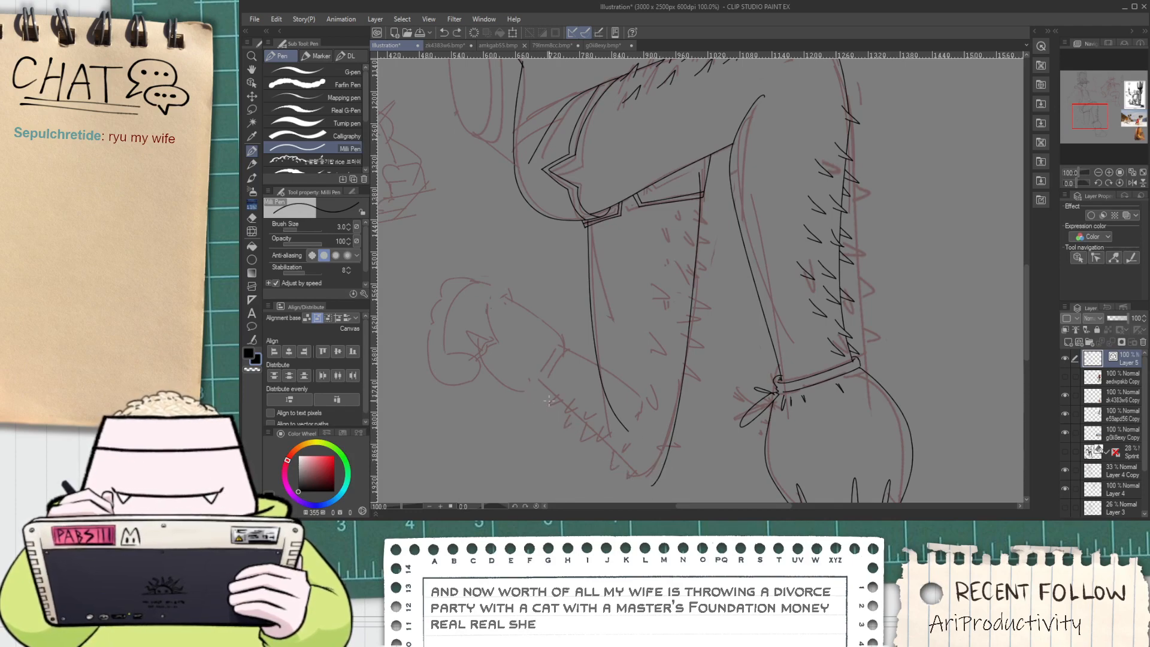
Ink the far lower leg's underside, join it to the back contour with a short knee line, and trim the overshoots
{"action": "left_click_drag", "start_coordinate": [527, 381], "coordinate": [687, 464]}
{"action": "key", "text": "ctrl+z"}
{"action": "scroll", "coordinate": [553, 412], "scroll_direction": "up", "scroll_amount": 1}
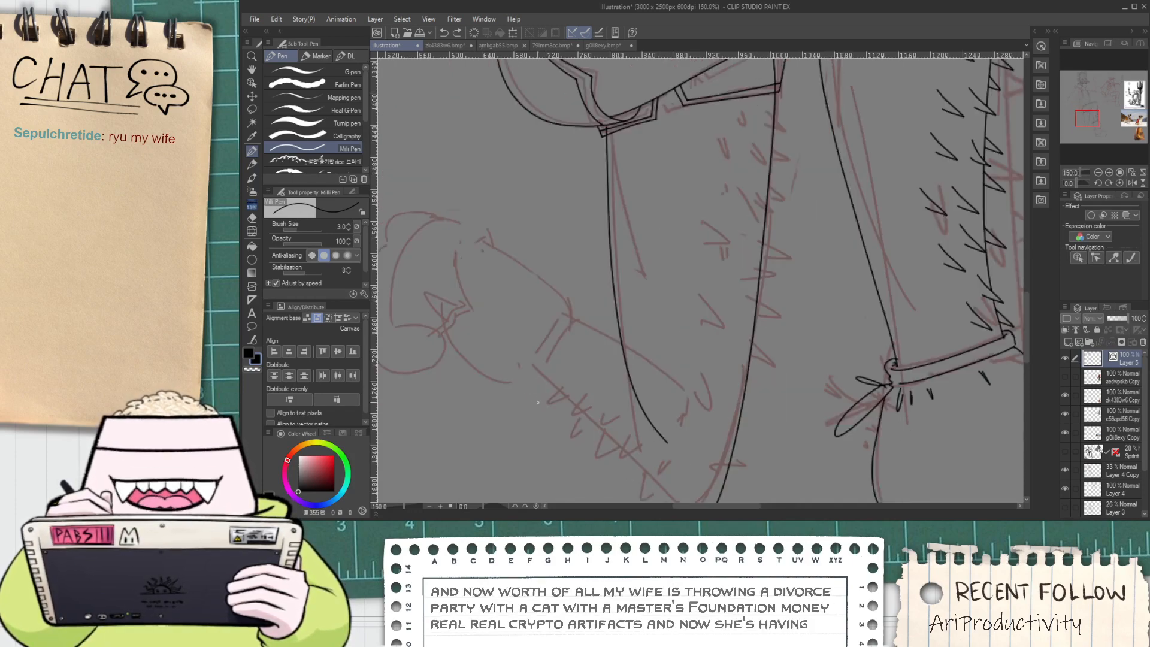
{"action": "scroll", "coordinate": [623, 419], "scroll_direction": "up", "scroll_amount": 3}
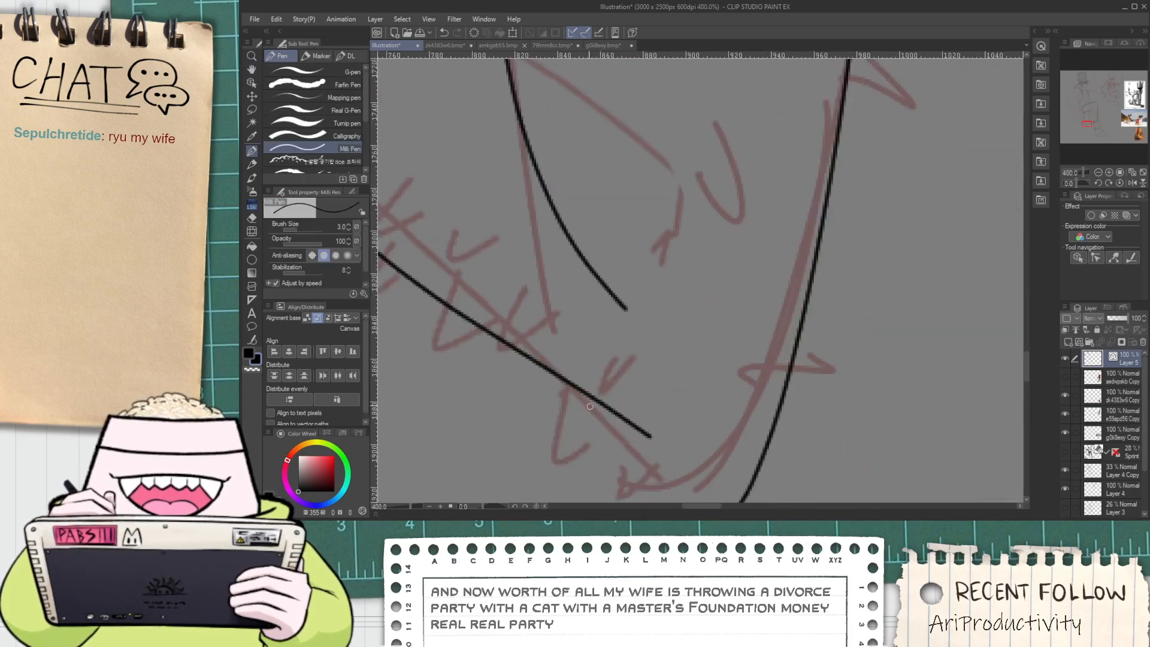
{"action": "left_click_drag", "start_coordinate": [590, 411], "coordinate": [813, 400]}
{"action": "key", "text": "e"}
{"action": "left_click_drag", "start_coordinate": [758, 458], "coordinate": [803, 396]}
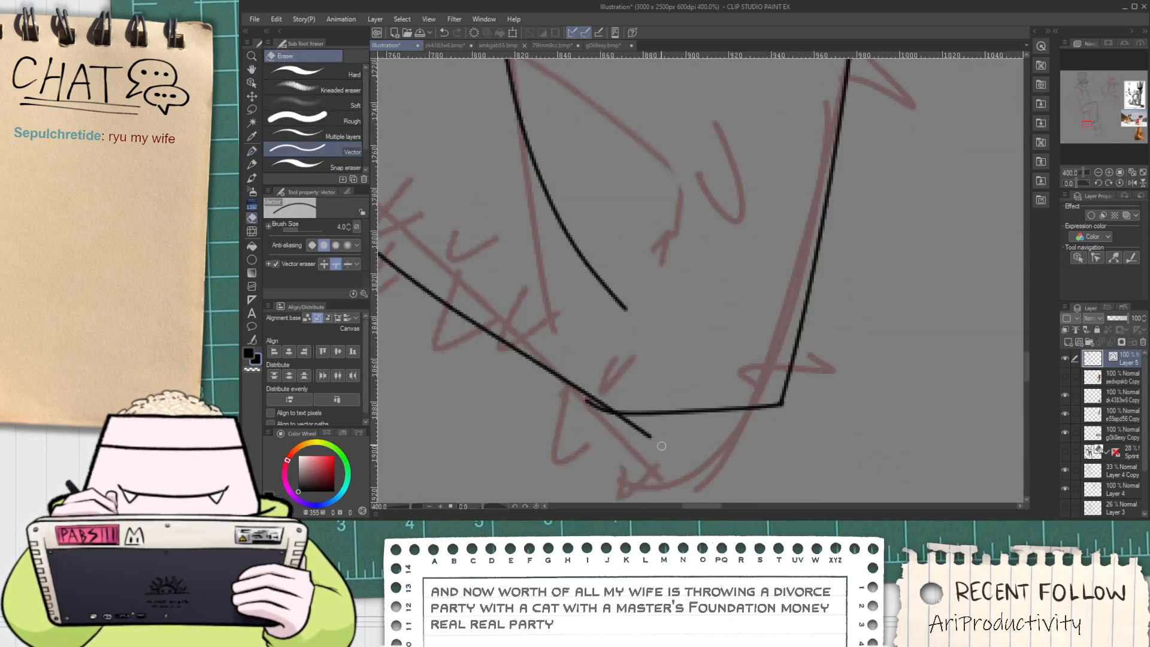
{"action": "scroll", "coordinate": [595, 413], "scroll_direction": "down", "scroll_amount": 4}
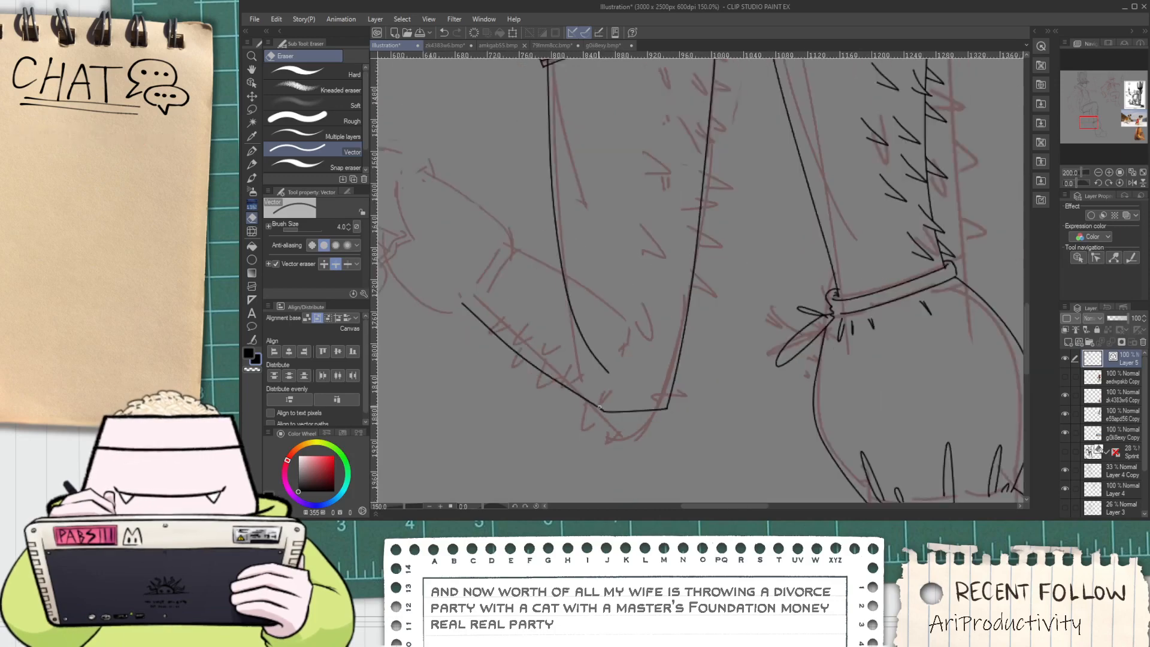
Erase the back contour's overshoot inside the larger band under the thigh
{"action": "key", "text": "h"}
{"action": "left_click_drag", "start_coordinate": [620, 315], "coordinate": [617, 358]}
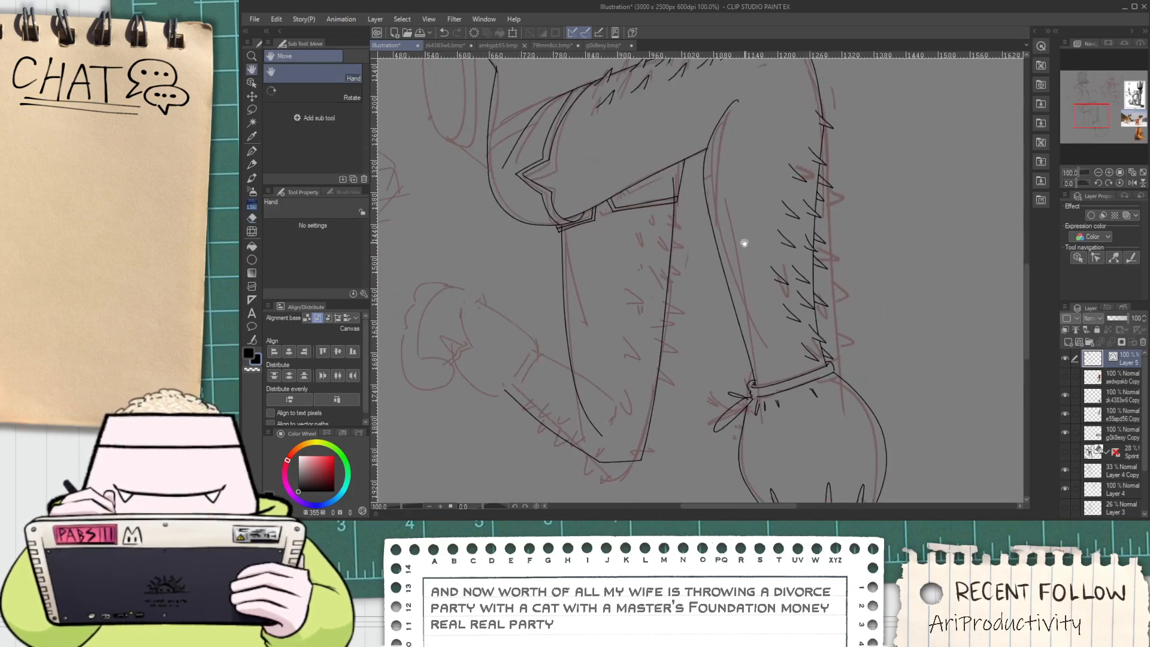
{"action": "scroll", "coordinate": [683, 192], "scroll_direction": "up", "scroll_amount": 5}
{"action": "key", "text": "e"}
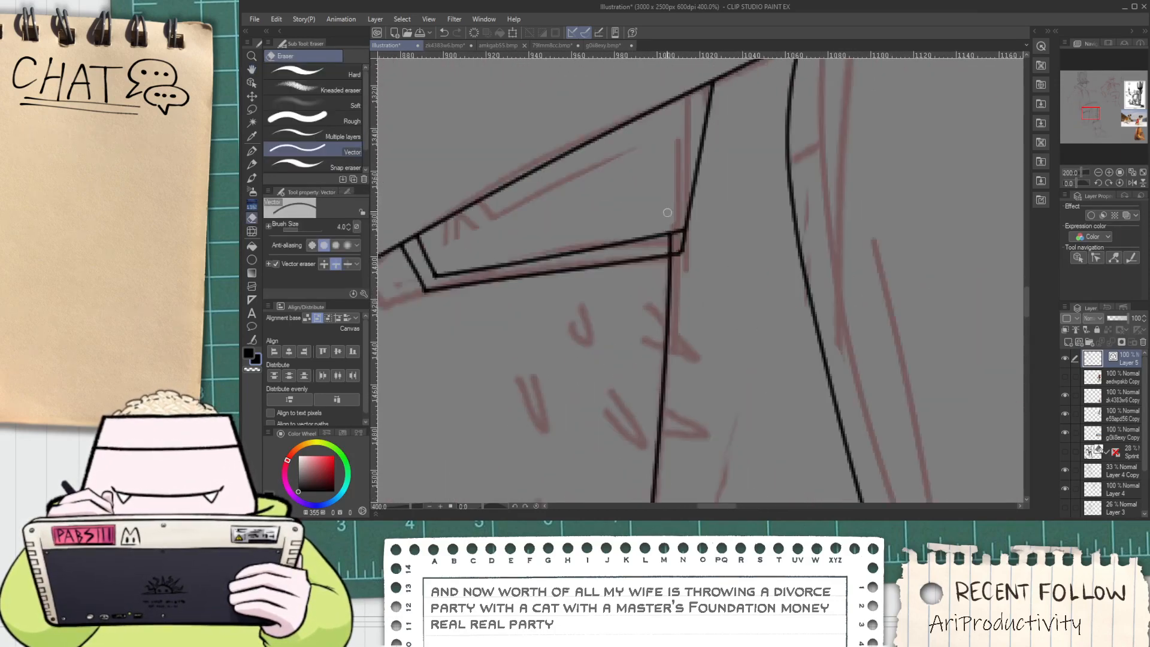
{"action": "scroll", "coordinate": [669, 257], "scroll_direction": "down", "scroll_amount": 4}
{"action": "scroll", "coordinate": [669, 304], "scroll_direction": "down", "scroll_amount": 4}
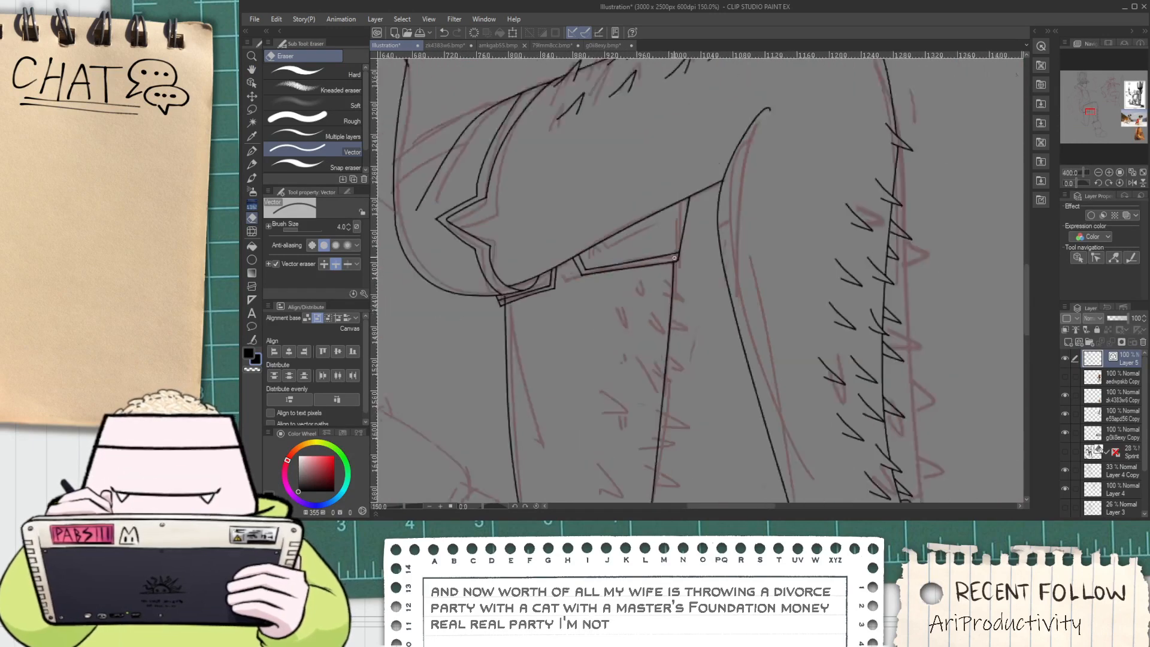
Place copied leg spikes across the far leg's back edge and move a pair of edge spikes farther down the contour
{"action": "key", "text": "h"}
{"action": "left_click_drag", "start_coordinate": [669, 304], "coordinate": [658, 266]}
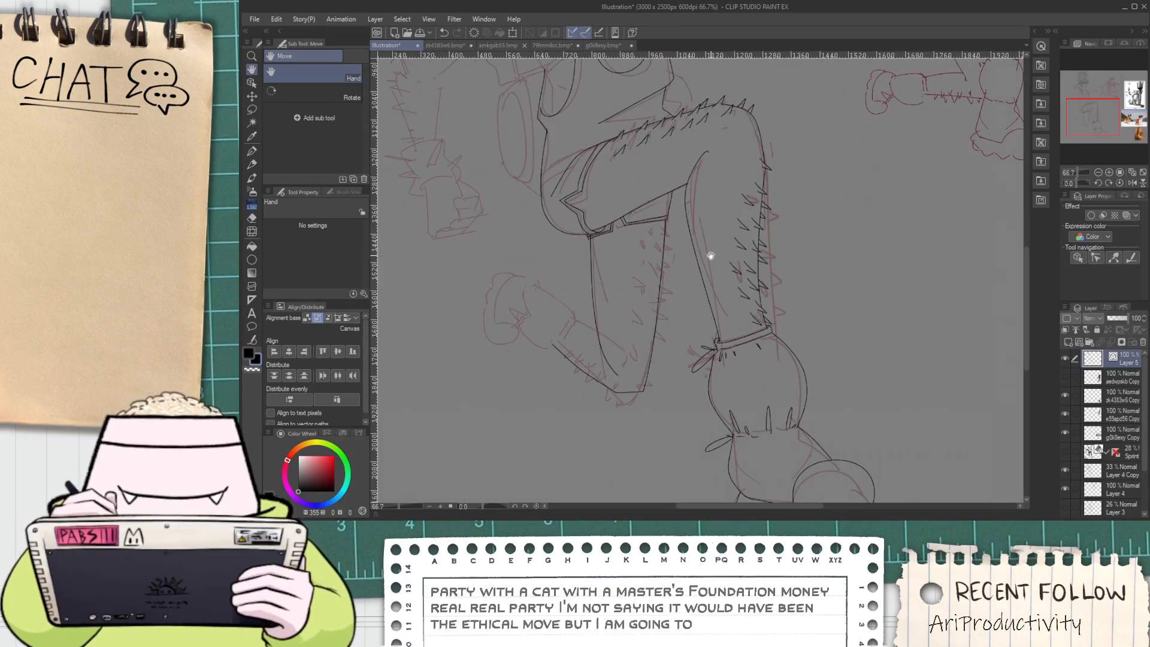
{"action": "key", "text": "o"}
{"action": "left_click_drag", "start_coordinate": [745, 290], "coordinate": [694, 293]}
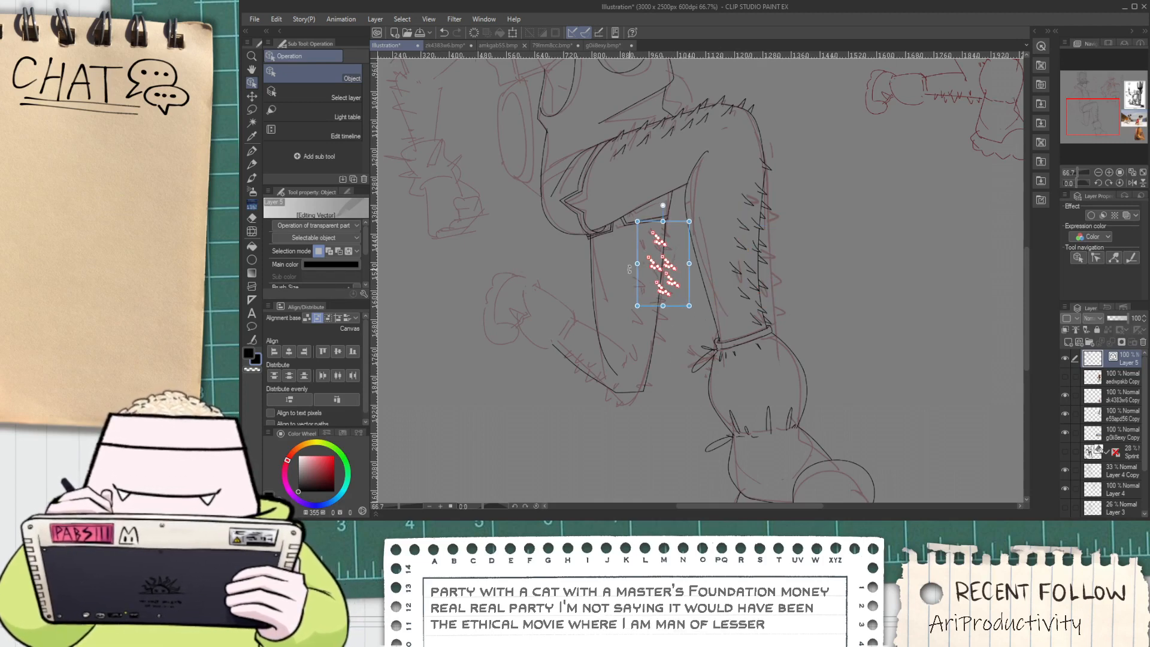
{"action": "scroll", "coordinate": [598, 264], "scroll_direction": "up", "scroll_amount": 2}
{"action": "mouse_move", "coordinate": [793, 295]}
{"action": "left_mouse_down"}
{"action": "mouse_move", "coordinate": [746, 308]}
{"action": "mouse_move", "coordinate": [801, 282]}
{"action": "mouse_move", "coordinate": [767, 247]}
{"action": "left_mouse_up"}
{"action": "left_click", "coordinate": [807, 298]}
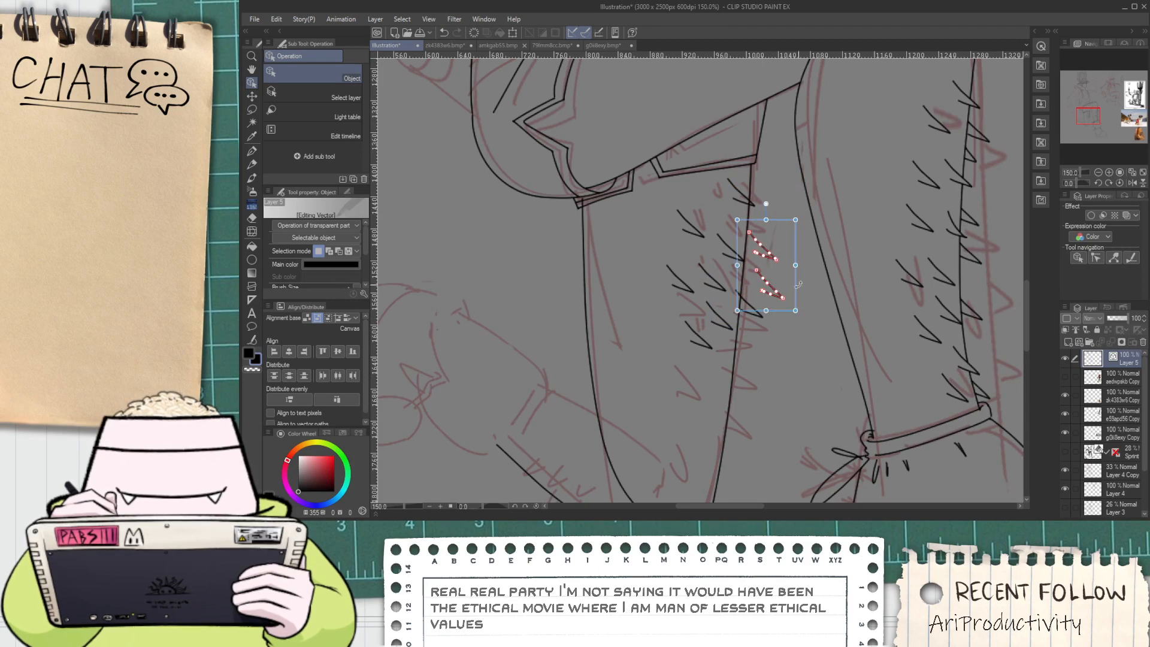
{"action": "left_click_drag", "start_coordinate": [799, 285], "coordinate": [770, 405]}
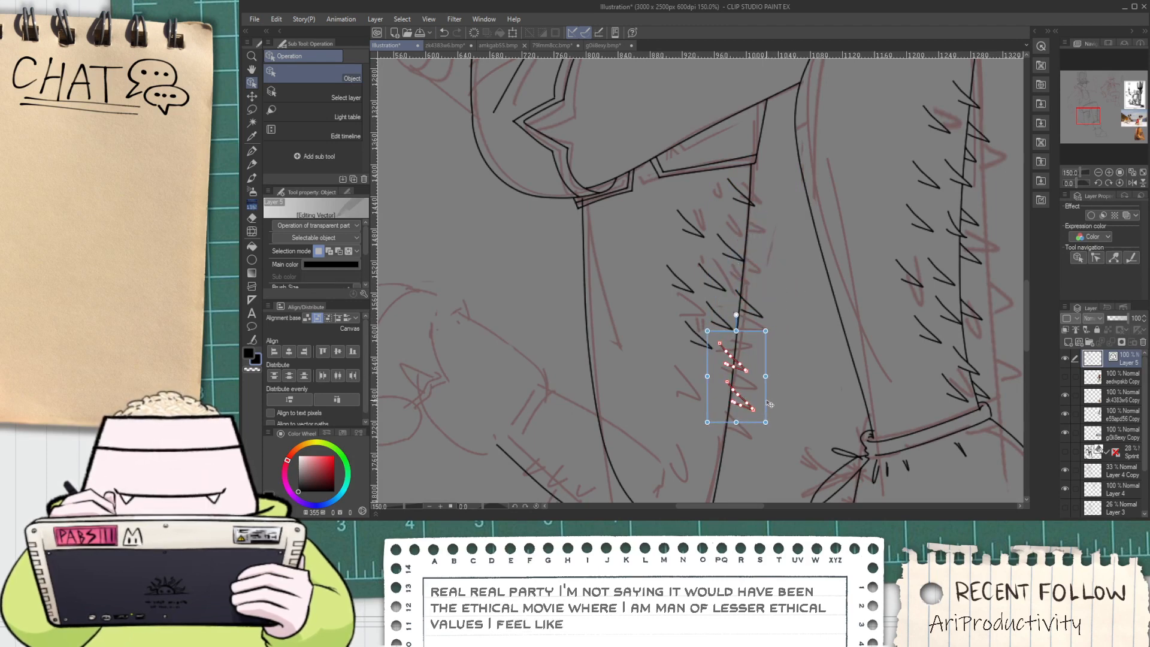
{"action": "left_click", "coordinate": [788, 405]}
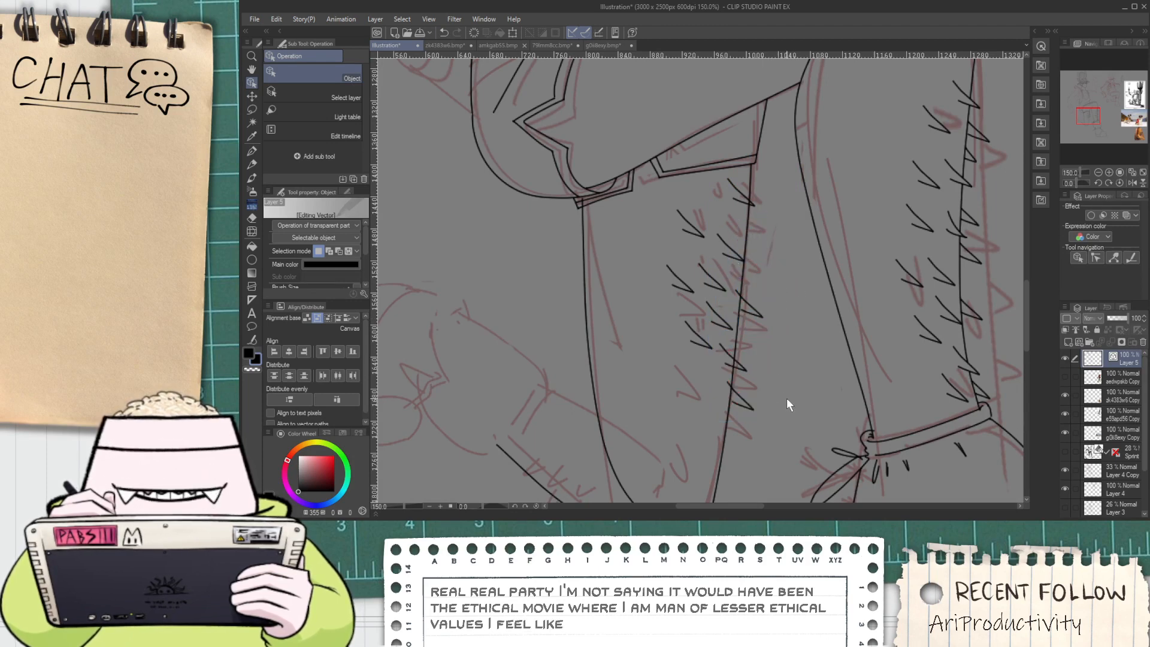
Duplicate the cluster of inner spikes farther down the far leg toward the knee
{"action": "left_click", "coordinate": [754, 415]}
{"action": "left_click_drag", "start_coordinate": [674, 382], "coordinate": [715, 239]}
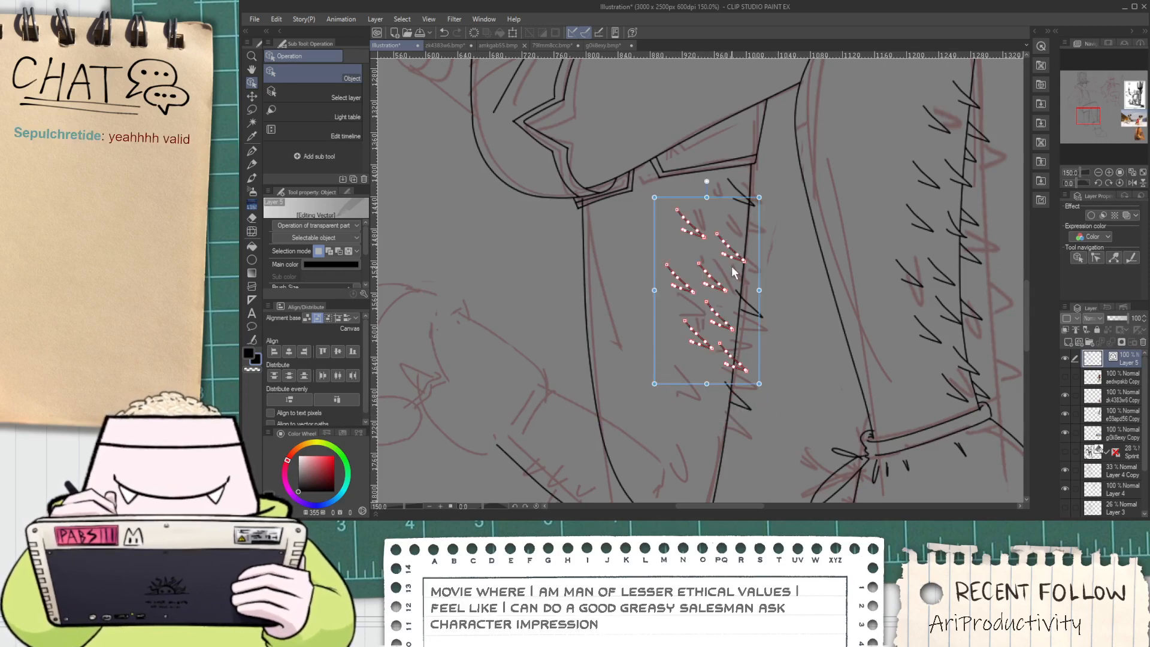
{"action": "left_click_drag", "start_coordinate": [764, 318], "coordinate": [762, 475]}
{"action": "scroll", "coordinate": [765, 475], "scroll_direction": "down", "scroll_amount": 2}
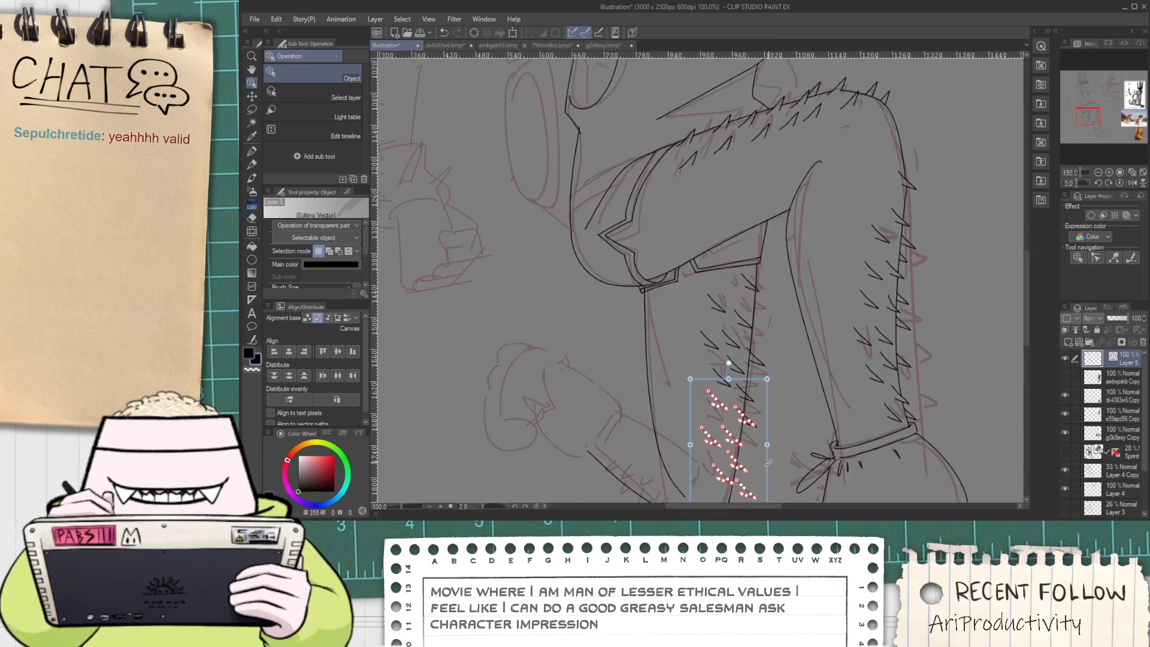
{"action": "scroll", "coordinate": [769, 477], "scroll_direction": "up", "scroll_amount": 3}
{"action": "left_click", "coordinate": [786, 446]}
Reposition a single edge spike on the lower part of the far leg's back contour
{"action": "scroll", "coordinate": [739, 379], "scroll_direction": "up", "scroll_amount": 2}
{"action": "mouse_move", "coordinate": [738, 384]}
{"action": "left_mouse_down"}
{"action": "mouse_move", "coordinate": [720, 459]}
{"action": "mouse_move", "coordinate": [698, 436]}
{"action": "left_mouse_up"}
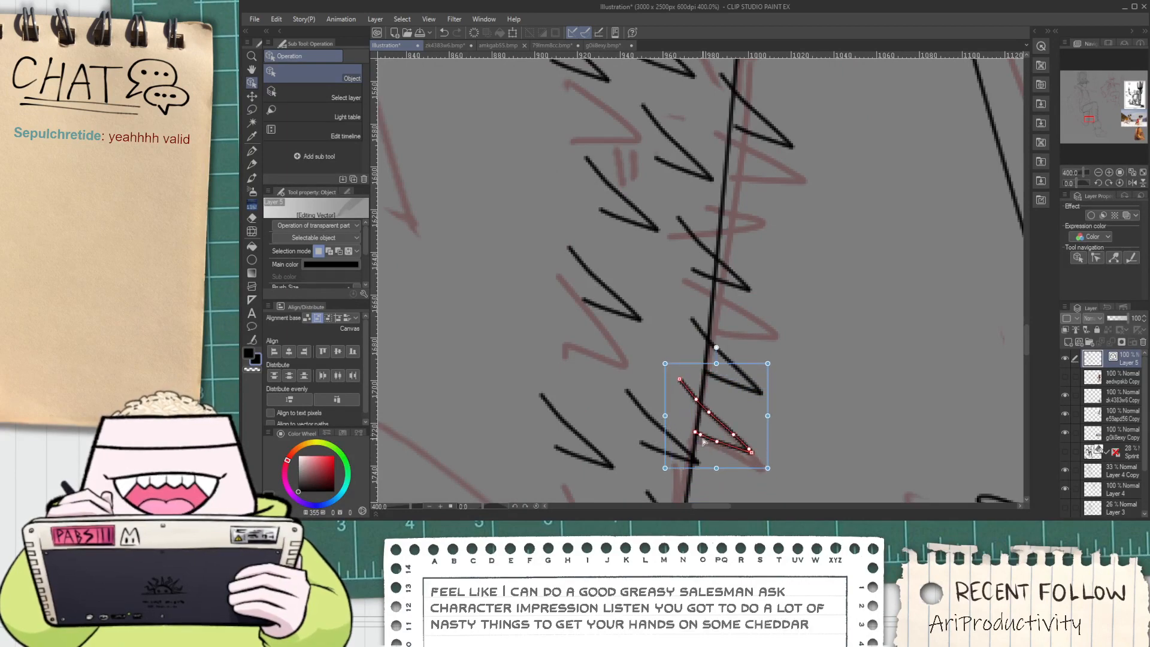
{"action": "scroll", "coordinate": [701, 439], "scroll_direction": "down", "scroll_amount": 3}
{"action": "left_click_drag", "start_coordinate": [730, 474], "coordinate": [695, 378]}
{"action": "scroll", "coordinate": [713, 477], "scroll_direction": "up", "scroll_amount": 1}
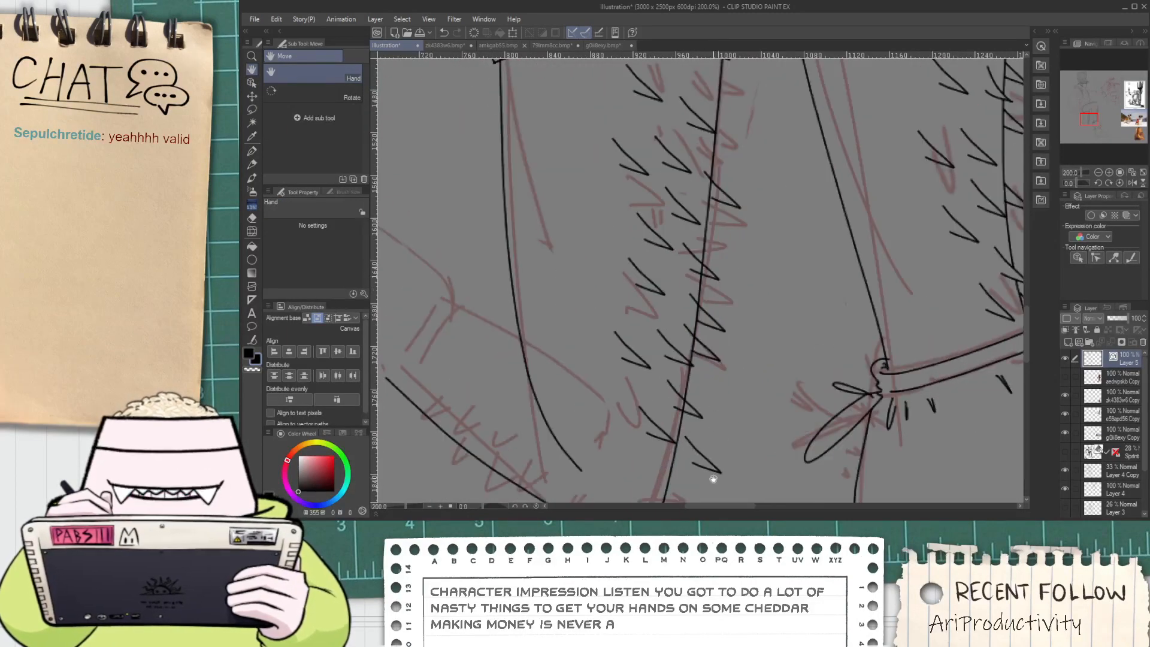
{"action": "left_click_drag", "start_coordinate": [716, 484], "coordinate": [738, 451]}
{"action": "scroll", "coordinate": [717, 440], "scroll_direction": "down", "scroll_amount": 1}
{"action": "scroll", "coordinate": [738, 451], "scroll_direction": "up", "scroll_amount": 1}
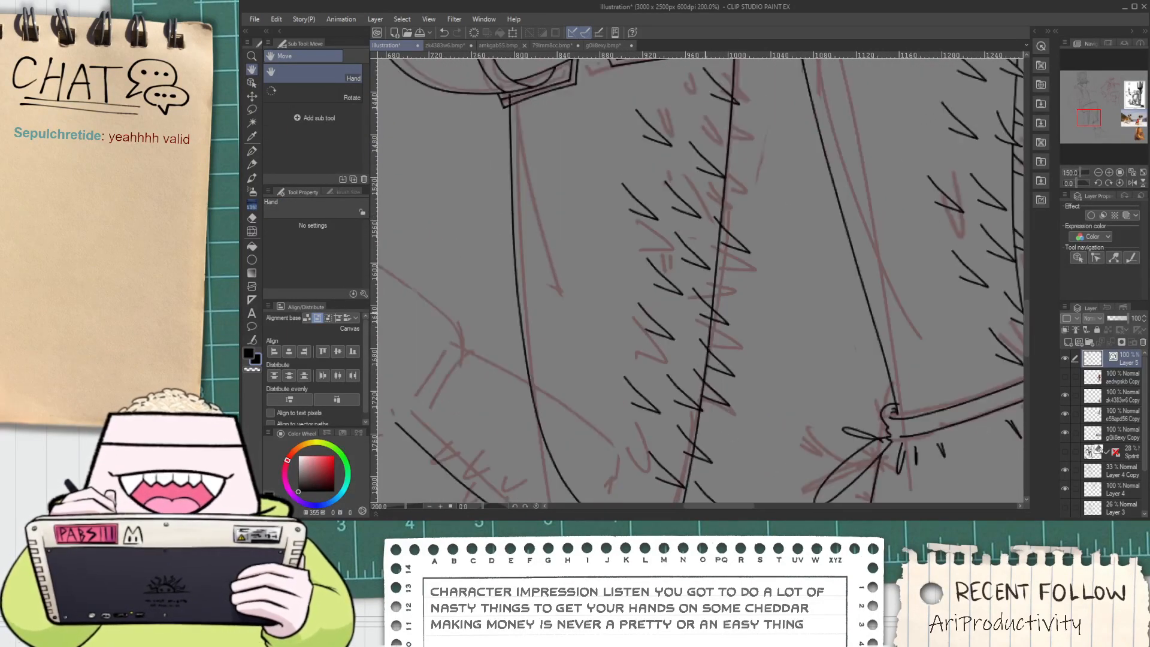
Remove the stray lowest spike beside the far leg's back contour and trim overlaps where nearby edge spikes cross it
{"action": "key", "text": "e"}
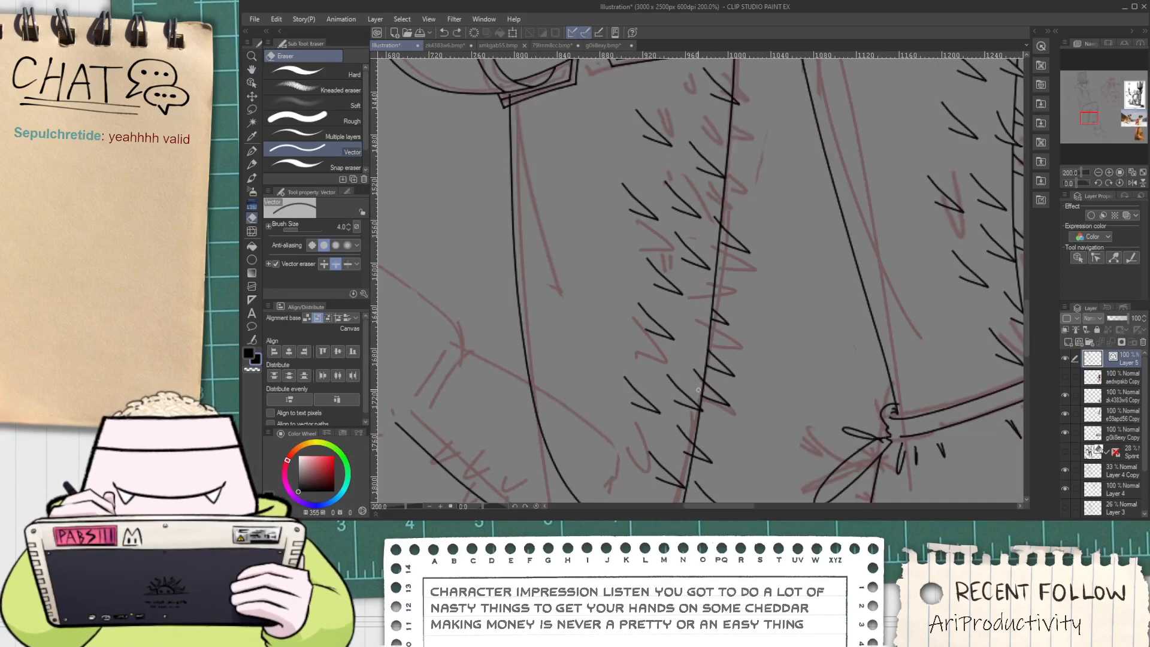
{"action": "scroll", "coordinate": [705, 395], "scroll_direction": "down", "scroll_amount": 2}
{"action": "left_click_drag", "start_coordinate": [720, 445], "coordinate": [706, 314]}
{"action": "scroll", "coordinate": [716, 442], "scroll_direction": "up", "scroll_amount": 1}
{"action": "key", "text": "o"}
{"action": "left_click", "coordinate": [710, 442]}
{"action": "scroll", "coordinate": [705, 319], "scroll_direction": "up", "scroll_amount": 1}
{"action": "scroll", "coordinate": [702, 303], "scroll_direction": "up", "scroll_amount": 2}
{"action": "key", "text": "e"}
{"action": "left_click", "coordinate": [694, 312]}
{"action": "scroll", "coordinate": [695, 318], "scroll_direction": "down", "scroll_amount": 2}
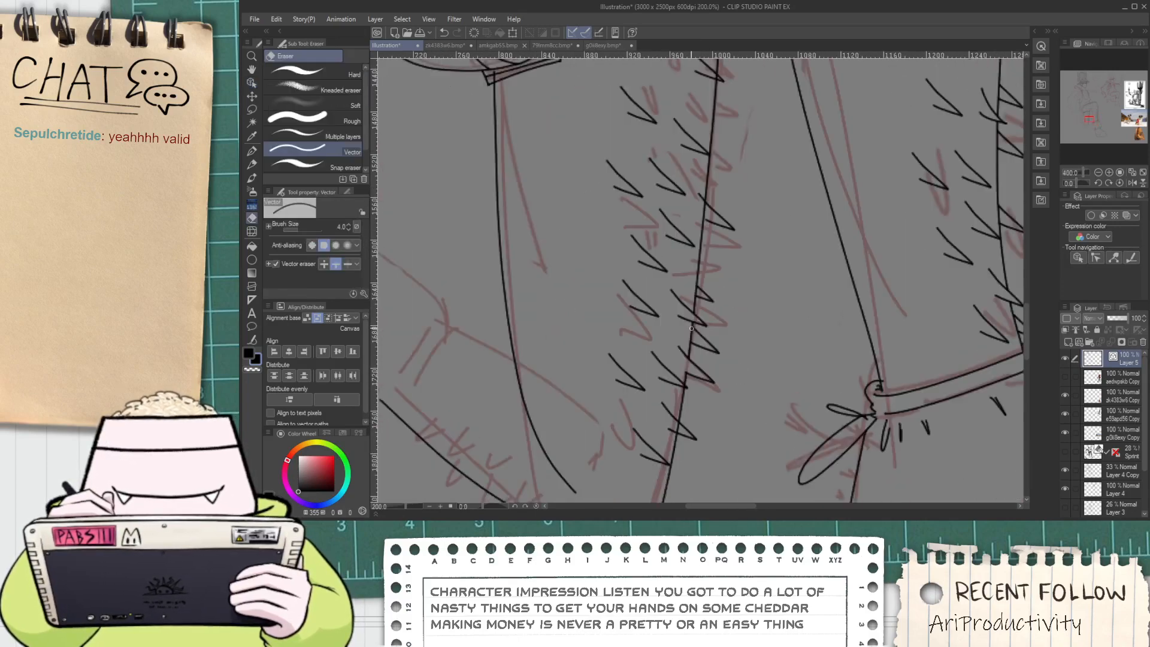
Trim the remaining overlapping segments between the edge spikes and the back contour, up to the higher spike on the leg
{"action": "key", "text": "space"}
{"action": "scroll", "coordinate": [665, 390], "scroll_direction": "up", "scroll_amount": 3}
{"action": "key", "text": "e"}
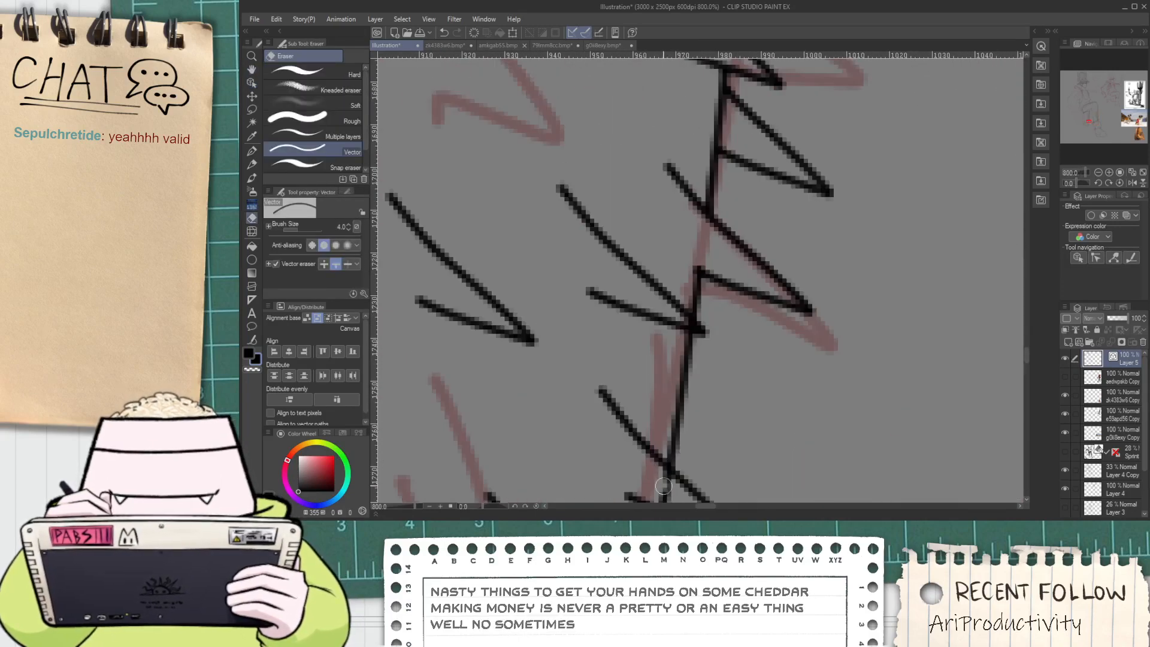
{"action": "scroll", "coordinate": [670, 461], "scroll_direction": "down", "scroll_amount": 3}
{"action": "scroll", "coordinate": [669, 460], "scroll_direction": "up", "scroll_amount": 3}
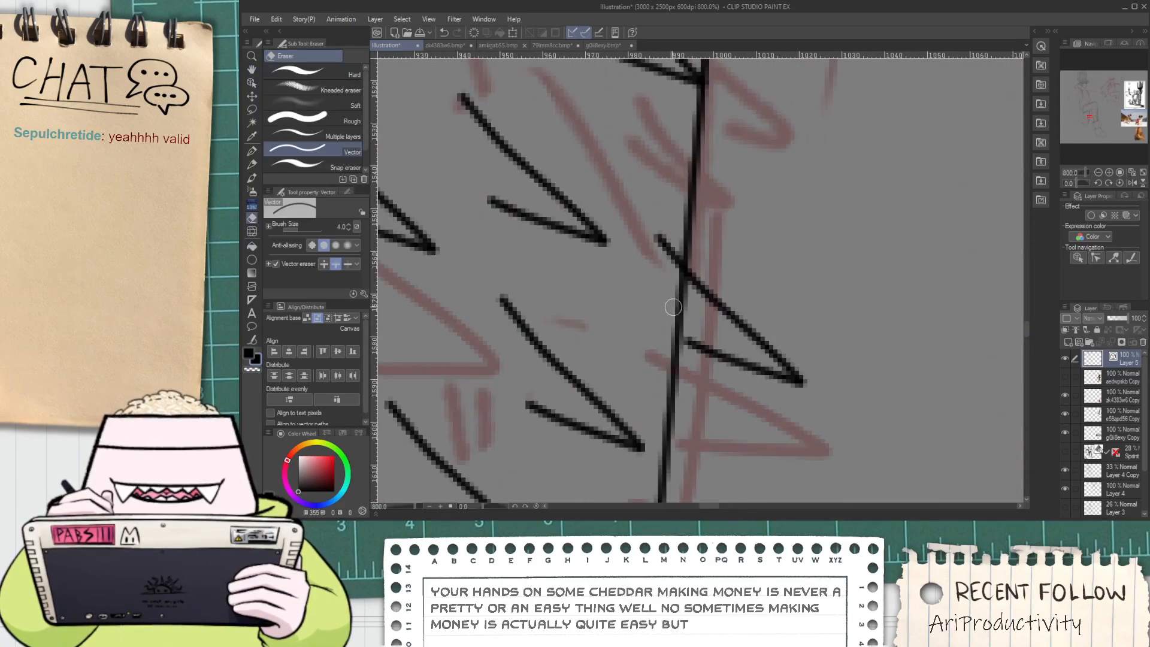
{"action": "left_click_drag", "start_coordinate": [668, 294], "coordinate": [696, 327]}
{"action": "key", "text": "ctrl+z"}
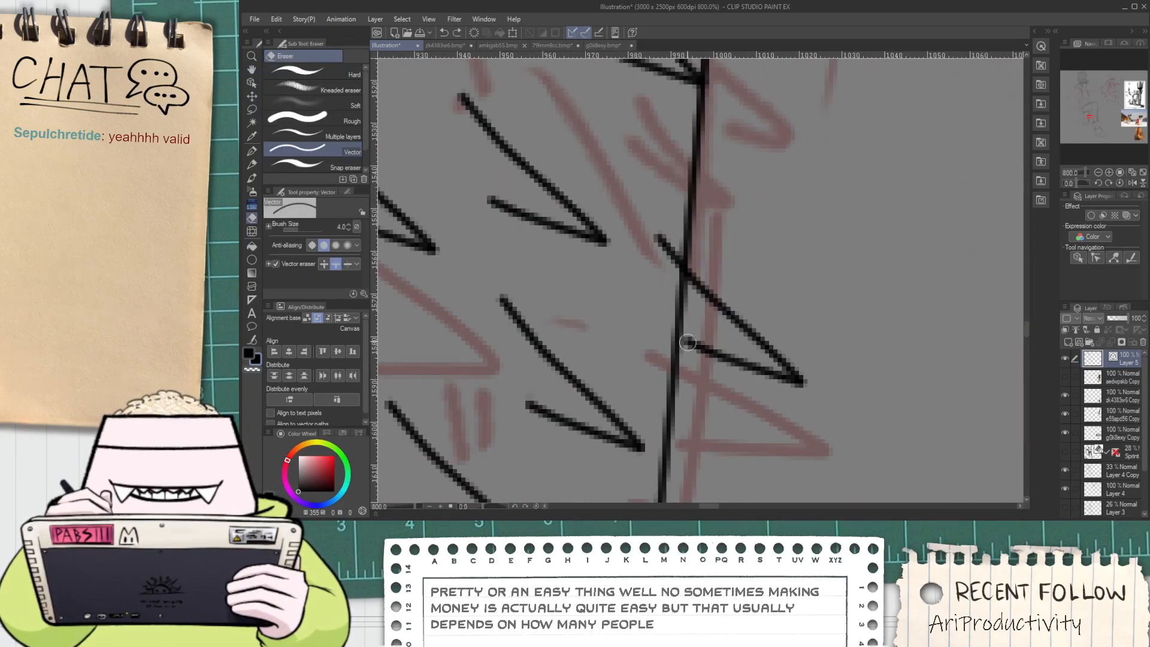
{"action": "left_click", "coordinate": [672, 260]}
{"action": "scroll", "coordinate": [673, 260], "scroll_direction": "down", "scroll_amount": 6}
Copy four spikes from the far leg and rotate them into place along the lower leg's underside contour
{"action": "key", "text": "space"}
{"action": "left_click_drag", "start_coordinate": [688, 262], "coordinate": [731, 246]}
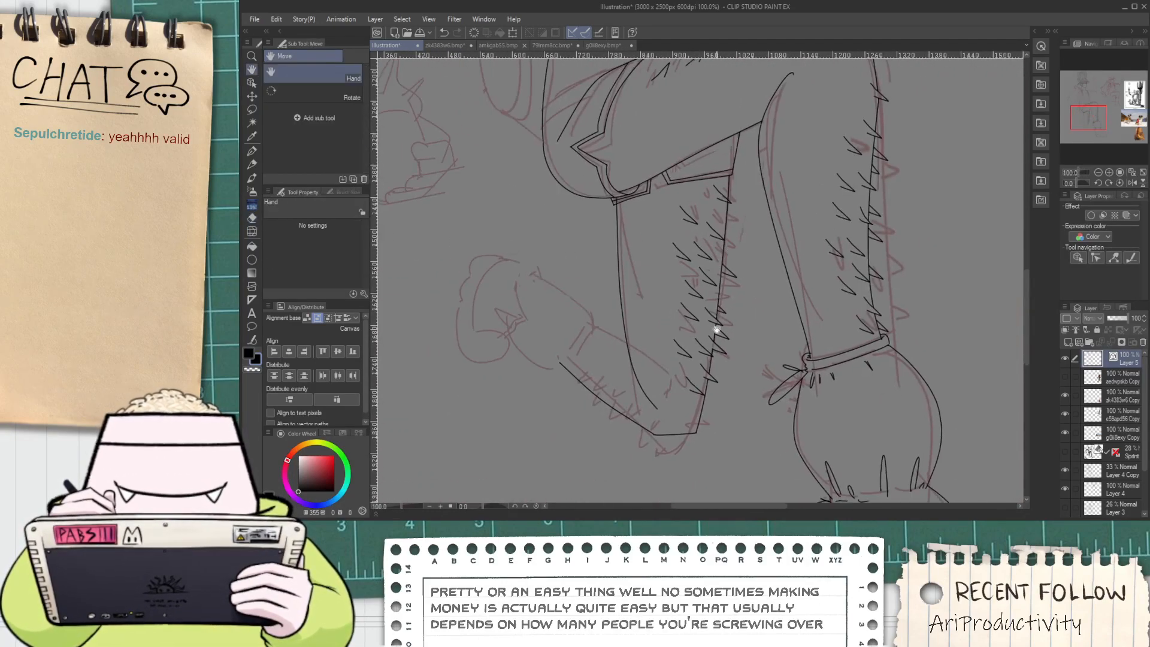
{"action": "scroll", "coordinate": [665, 409], "scroll_direction": "up", "scroll_amount": 1}
{"action": "left_click_drag", "start_coordinate": [553, 473], "coordinate": [601, 411]}
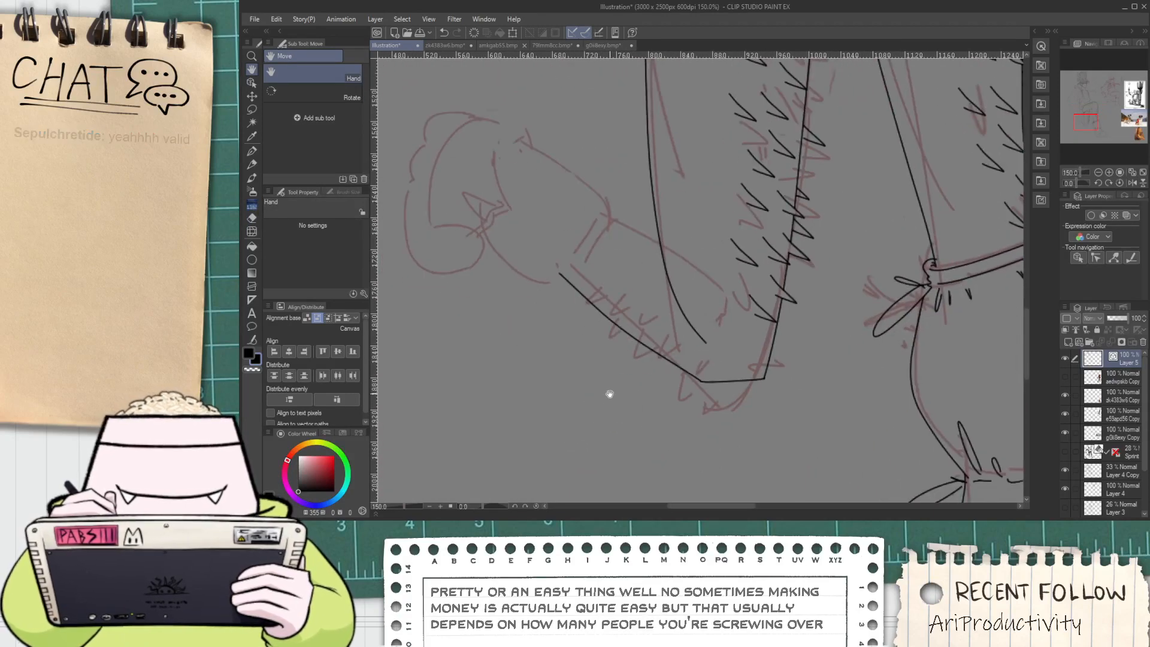
{"action": "key", "text": "ctrl+b"}
{"action": "key", "text": "ctrl+b"}
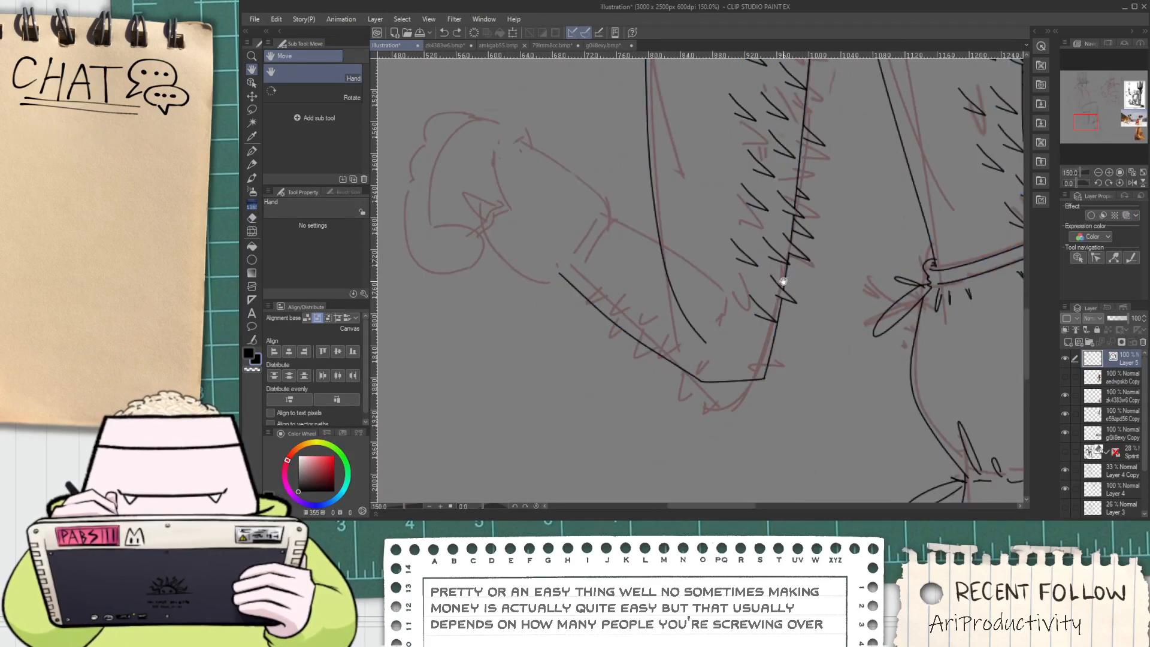
{"action": "key", "text": "o"}
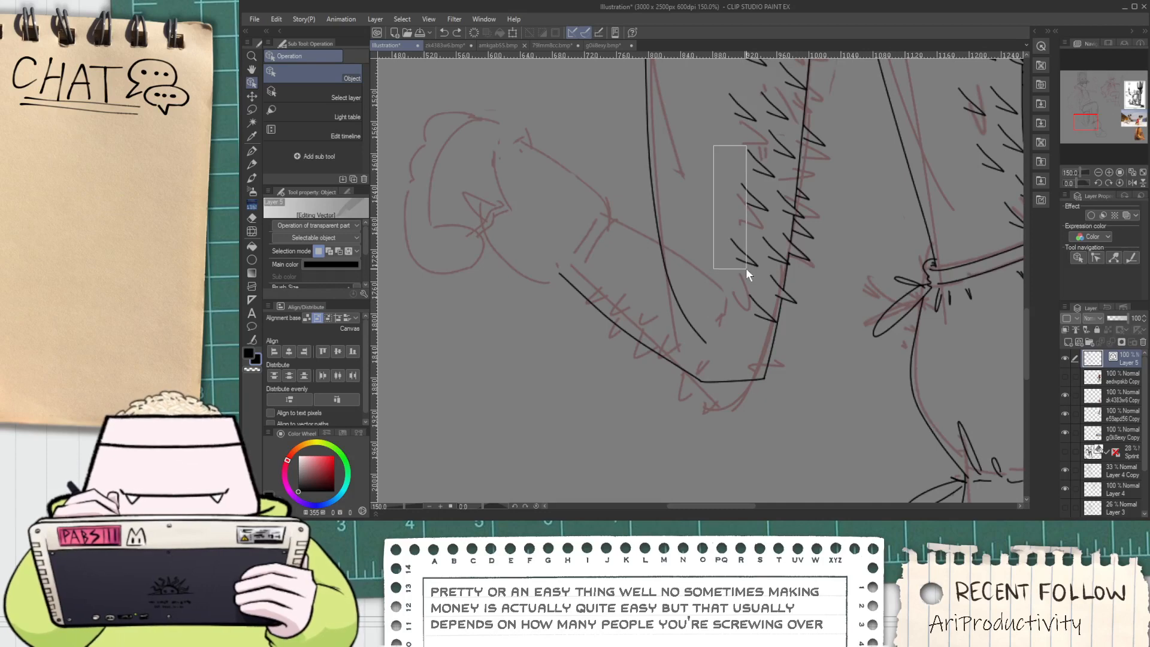
{"action": "mouse_move", "coordinate": [746, 271]}
{"action": "left_mouse_down"}
{"action": "mouse_move", "coordinate": [770, 270]}
{"action": "mouse_move", "coordinate": [722, 254]}
{"action": "left_mouse_up"}
{"action": "mouse_move", "coordinate": [743, 215]}
{"action": "left_mouse_down"}
{"action": "mouse_move", "coordinate": [597, 393]}
{"action": "mouse_move", "coordinate": [575, 384]}
{"action": "left_mouse_up"}
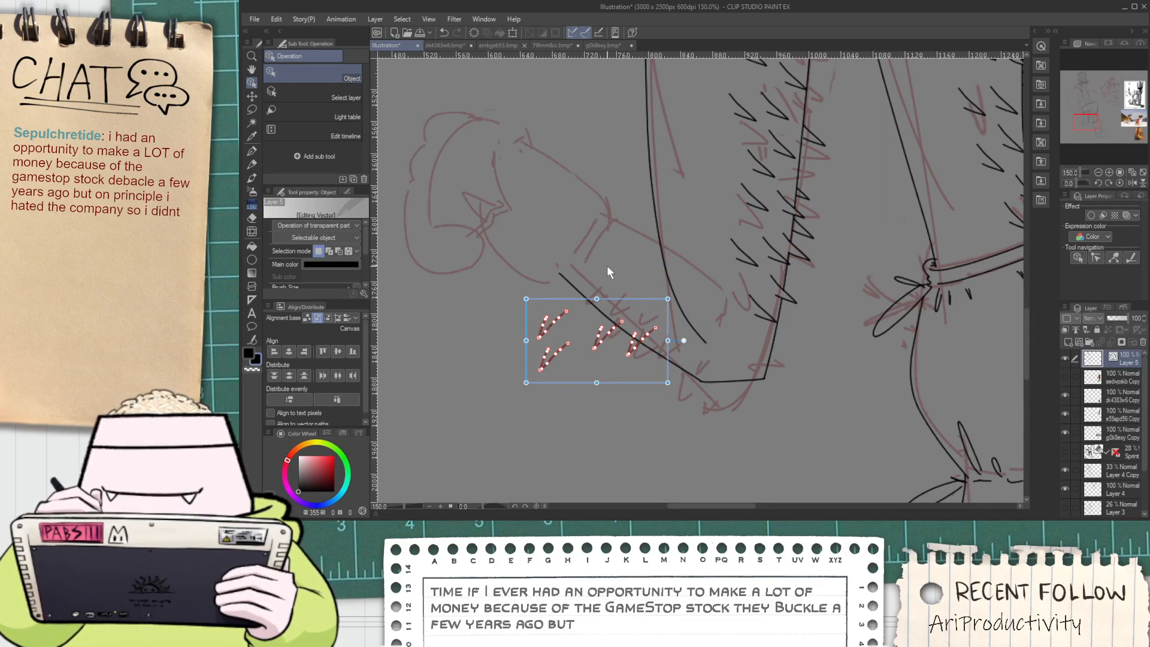
{"action": "mouse_move", "coordinate": [598, 289]}
{"action": "left_mouse_down"}
{"action": "mouse_move", "coordinate": [647, 288]}
{"action": "mouse_move", "coordinate": [657, 306]}
{"action": "left_mouse_up"}
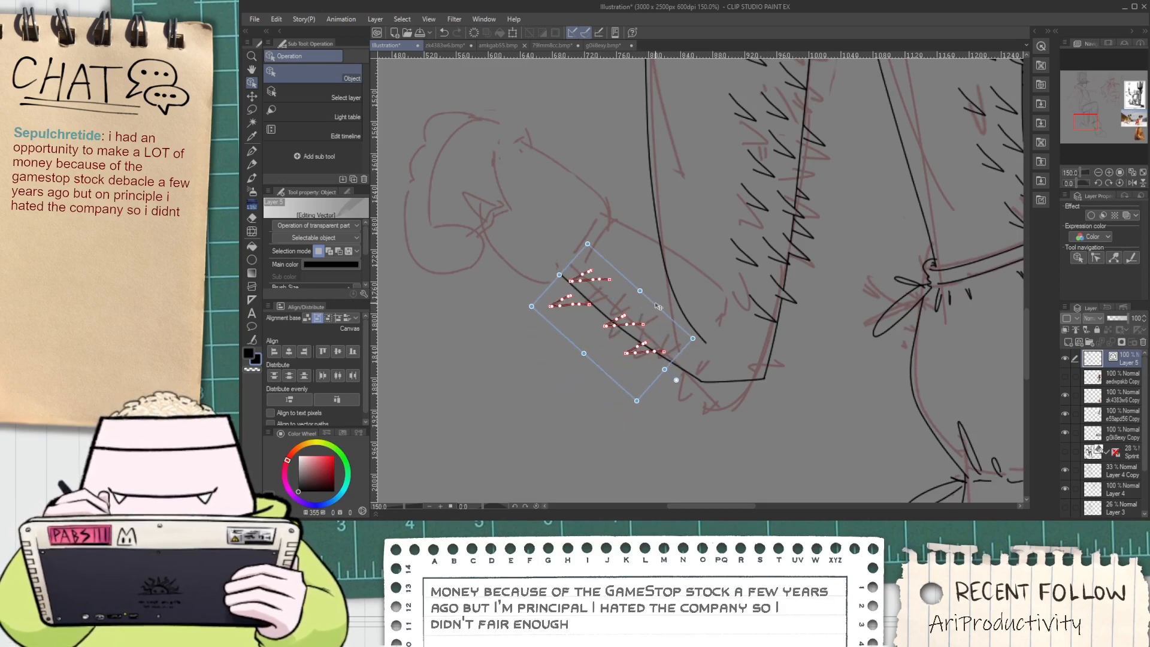
Select the four spikes on the lower leg's underside contour and place a duplicate set beside them
{"action": "left_click", "coordinate": [637, 248]}
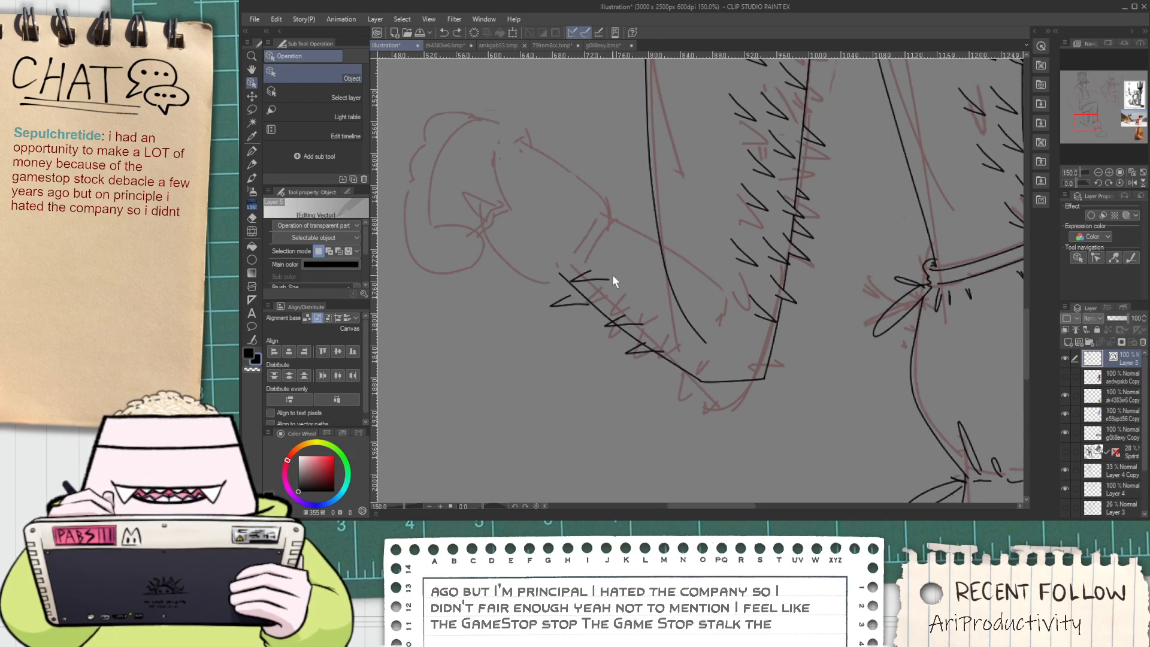
{"action": "left_click_drag", "start_coordinate": [594, 256], "coordinate": [612, 283]}
{"action": "left_click", "coordinate": [573, 303], "text": "shift"}
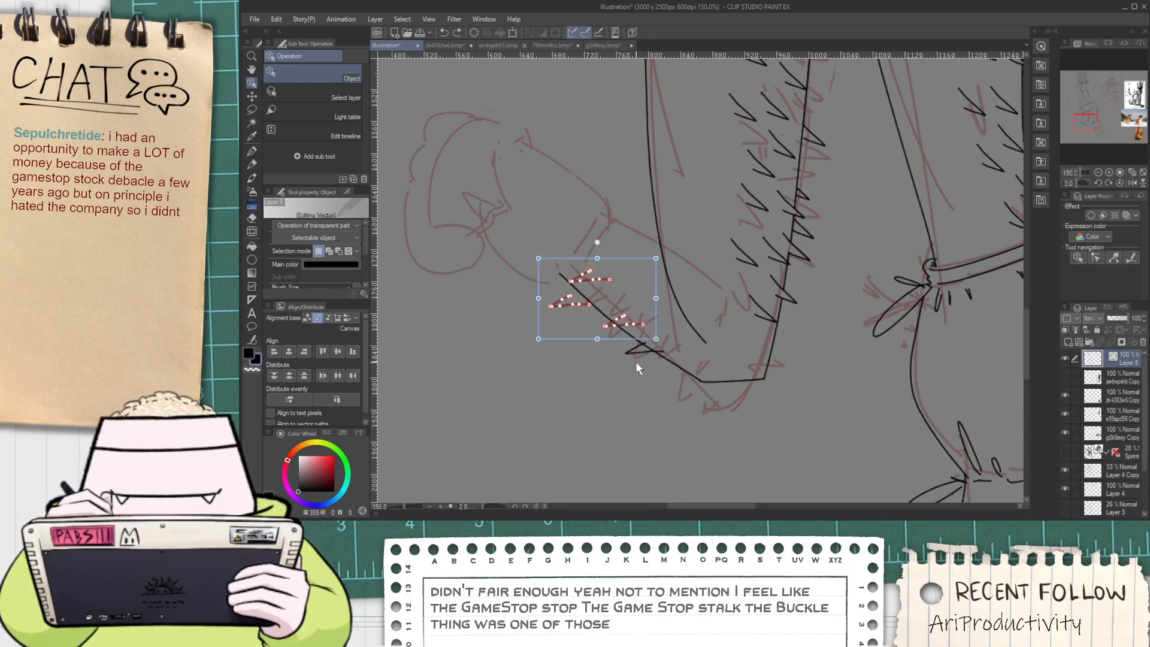
{"action": "left_click", "coordinate": [637, 353], "text": "shift"}
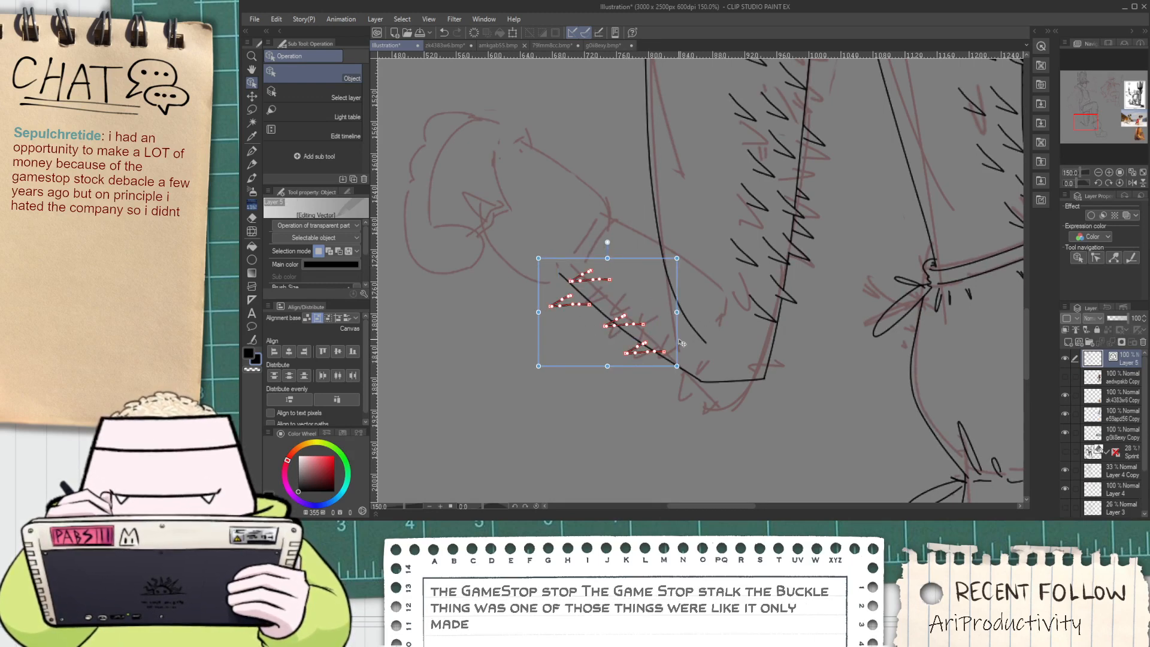
{"action": "mouse_move", "coordinate": [653, 346]}
{"action": "left_mouse_down"}
{"action": "mouse_move", "coordinate": [685, 373]}
{"action": "mouse_move", "coordinate": [722, 369]}
{"action": "mouse_move", "coordinate": [656, 429]}
{"action": "mouse_move", "coordinate": [709, 353]}
{"action": "mouse_move", "coordinate": [618, 369]}
{"action": "mouse_move", "coordinate": [606, 390]}
{"action": "mouse_move", "coordinate": [698, 291]}
{"action": "left_mouse_up"}
{"action": "left_click", "coordinate": [684, 408]}
{"action": "scroll", "coordinate": [619, 439], "scroll_direction": "up", "scroll_amount": 1}
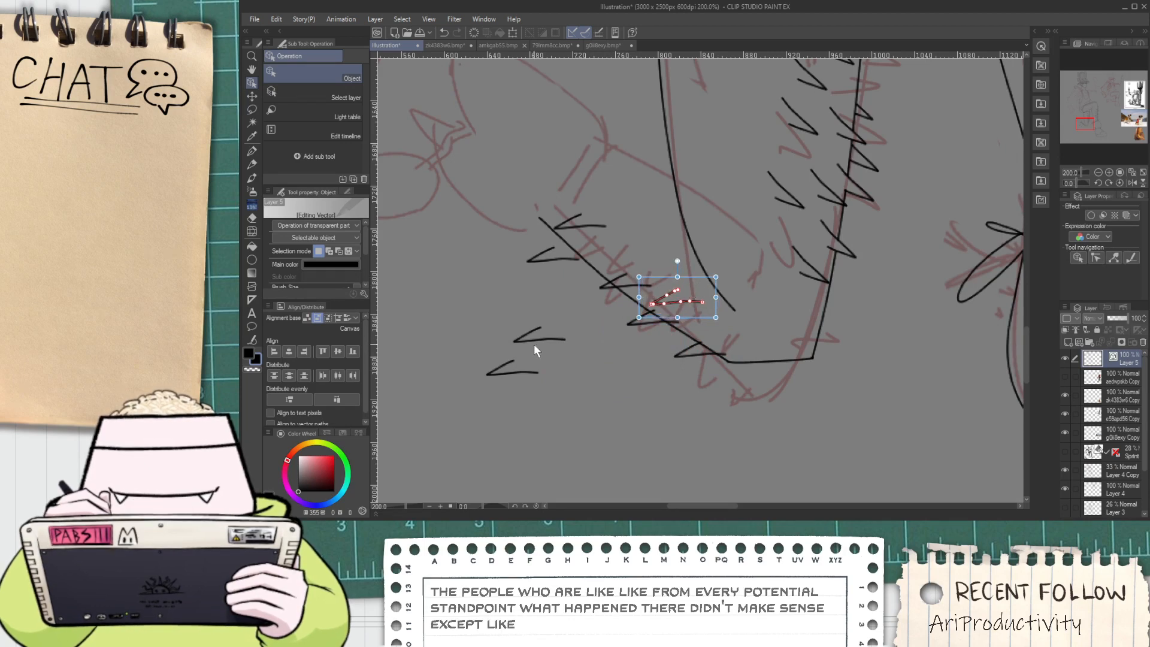
Move the duplicated spikes individually into the gaps along the lower leg's underside contour and just inside it
{"action": "mouse_move", "coordinate": [539, 343]}
{"action": "left_mouse_down"}
{"action": "mouse_move", "coordinate": [574, 310]}
{"action": "mouse_move", "coordinate": [597, 249]}
{"action": "mouse_move", "coordinate": [612, 258]}
{"action": "left_mouse_up"}
{"action": "left_click_drag", "start_coordinate": [535, 263], "coordinate": [546, 258]}
{"action": "key", "text": "space"}
{"action": "left_click_drag", "start_coordinate": [532, 302], "coordinate": [553, 395]}
{"action": "left_click_drag", "start_coordinate": [606, 324], "coordinate": [621, 312]}
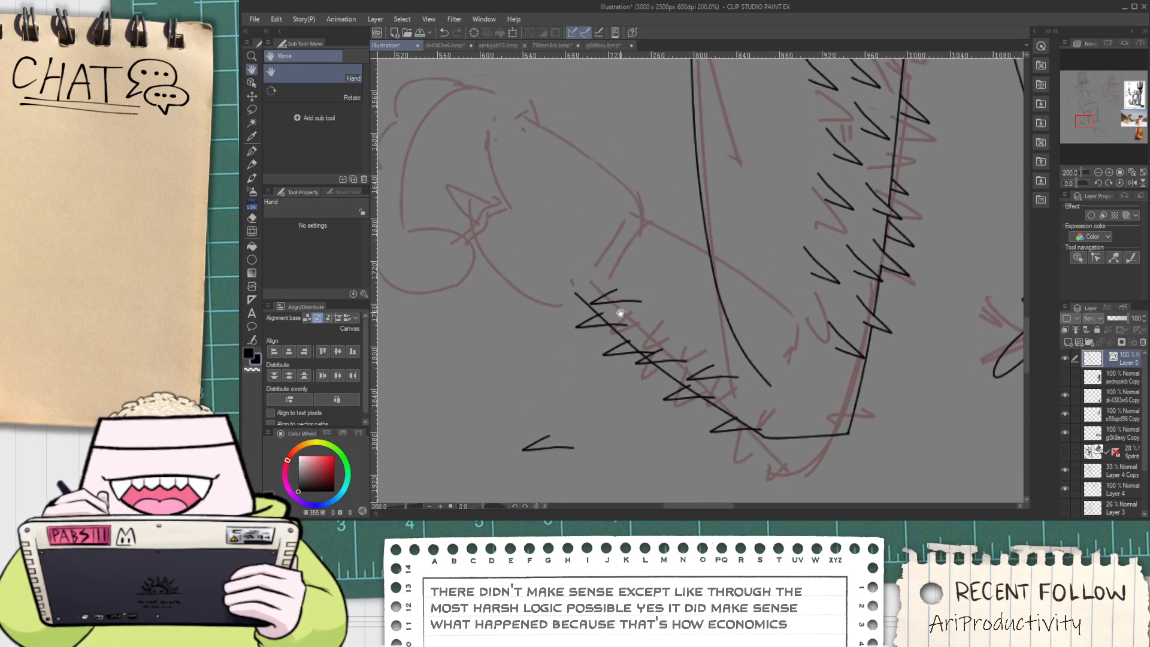
{"action": "left_click", "coordinate": [551, 449]}
{"action": "left_click_drag", "start_coordinate": [565, 427], "coordinate": [654, 310]}
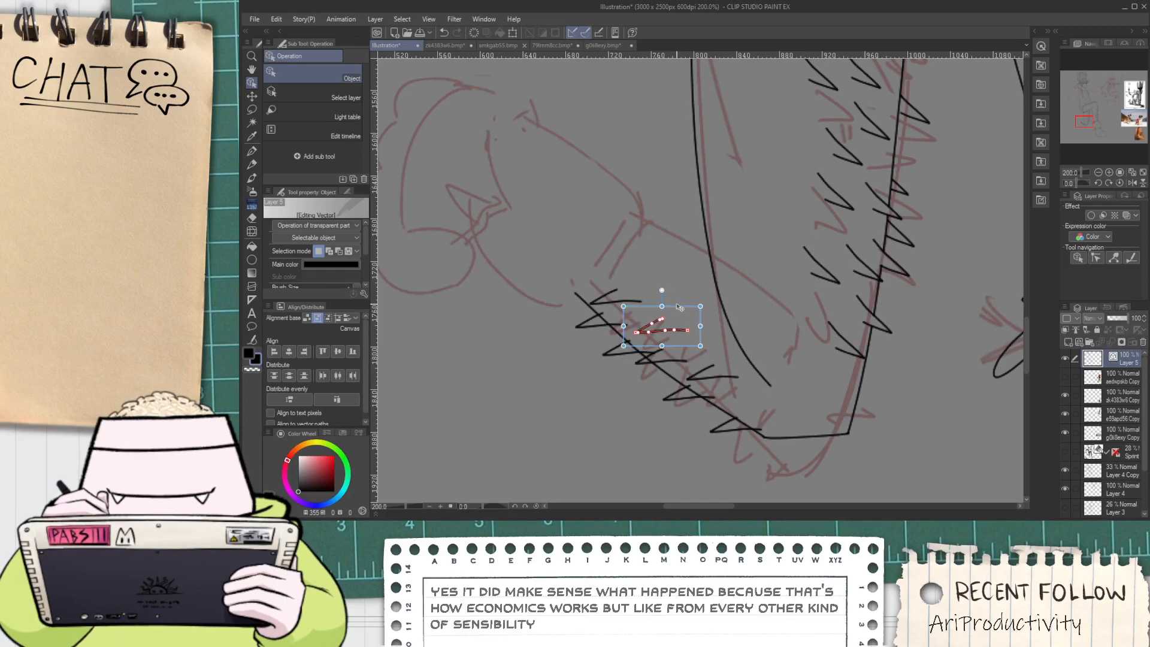
{"action": "left_click", "coordinate": [677, 270]}
Trim the overlapping segments where the lowest spikes cross the underside contour with the vector eraser
{"action": "scroll", "coordinate": [697, 361], "scroll_direction": "up", "scroll_amount": 5}
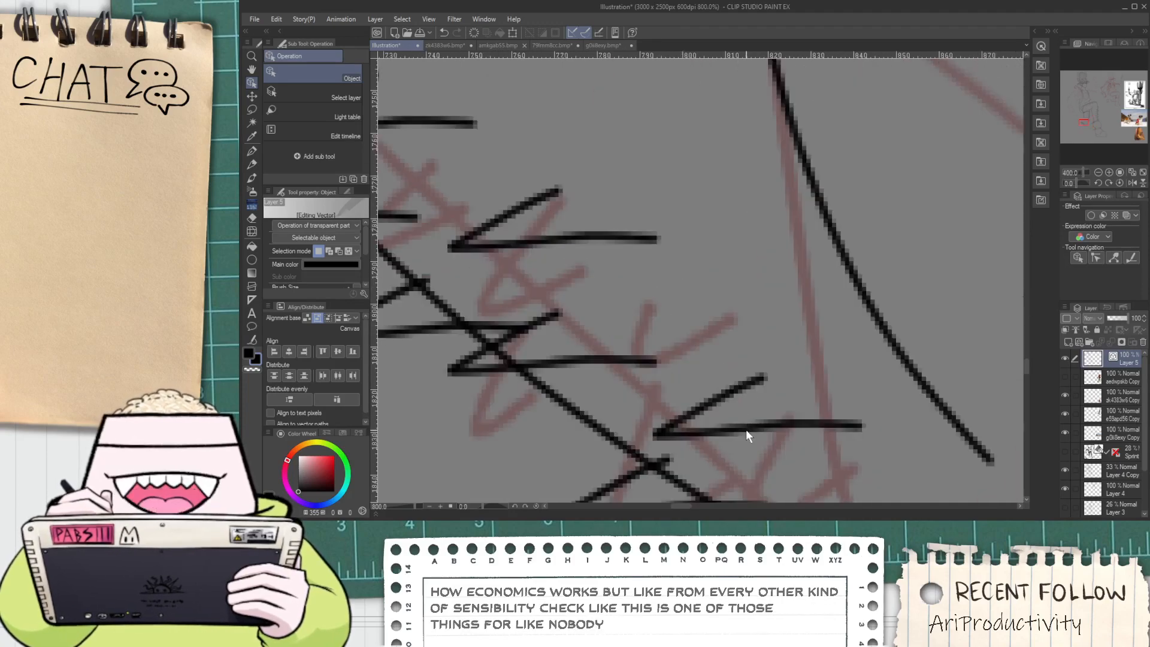
{"action": "scroll", "coordinate": [745, 422], "scroll_direction": "down", "scroll_amount": 5}
{"action": "key", "text": "space"}
{"action": "left_click_drag", "start_coordinate": [727, 423], "coordinate": [701, 420]}
{"action": "scroll", "coordinate": [701, 420], "scroll_direction": "up", "scroll_amount": 4}
{"action": "key", "text": "e"}
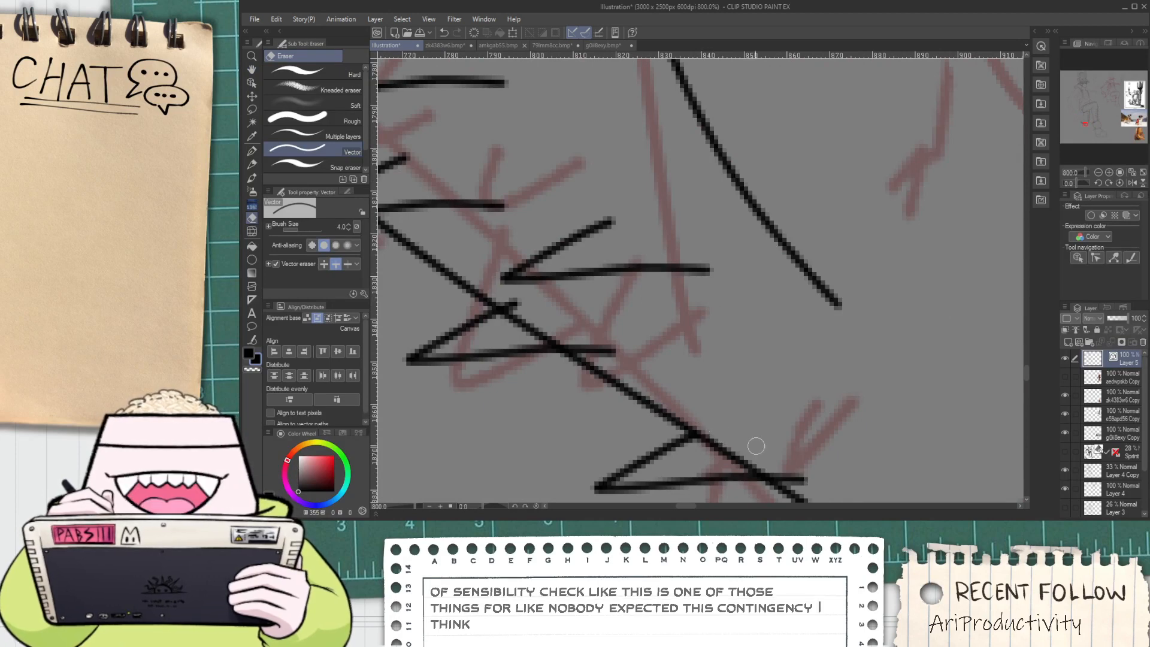
{"action": "scroll", "coordinate": [689, 328], "scroll_direction": "down", "scroll_amount": 3}
{"action": "scroll", "coordinate": [711, 351], "scroll_direction": "up", "scroll_amount": 3}
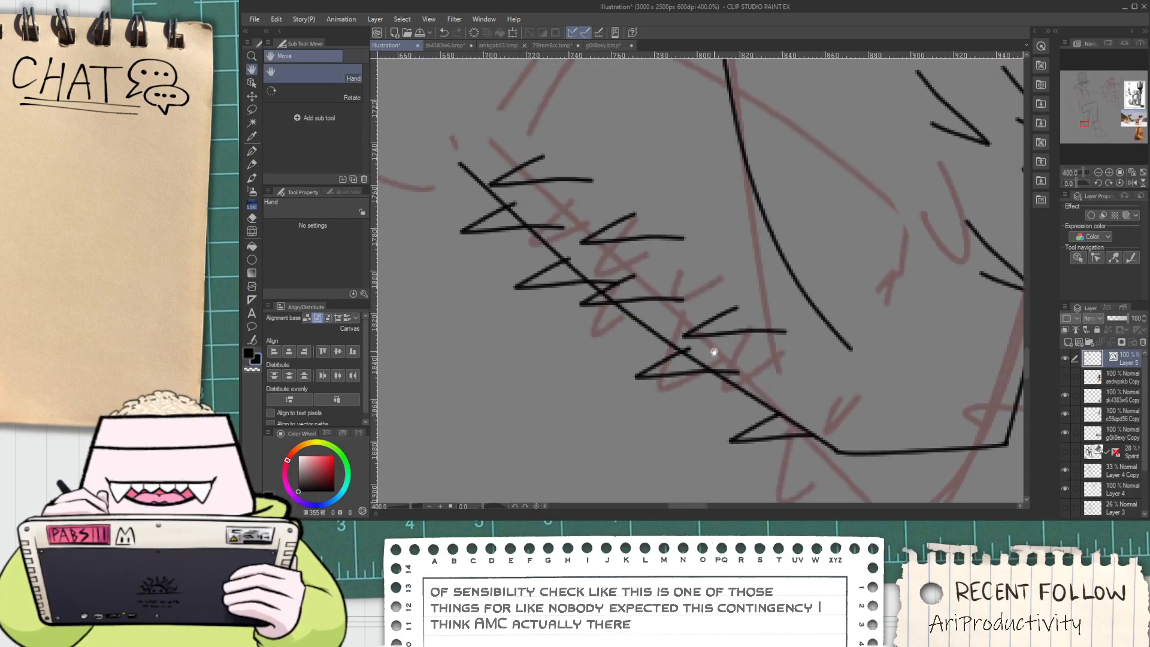
{"action": "left_click_drag", "start_coordinate": [690, 341], "coordinate": [698, 351]}
{"action": "left_click_drag", "start_coordinate": [765, 396], "coordinate": [773, 409]}
{"action": "key", "text": "space"}
Trim the crossing segments between the middle and upper spikes and the underside contour so they form a jagged edge
{"action": "mouse_move", "coordinate": [638, 291]}
{"action": "left_mouse_down"}
{"action": "mouse_move", "coordinate": [735, 351]}
{"action": "mouse_move", "coordinate": [611, 267]}
{"action": "mouse_move", "coordinate": [682, 263]}
{"action": "left_mouse_up"}
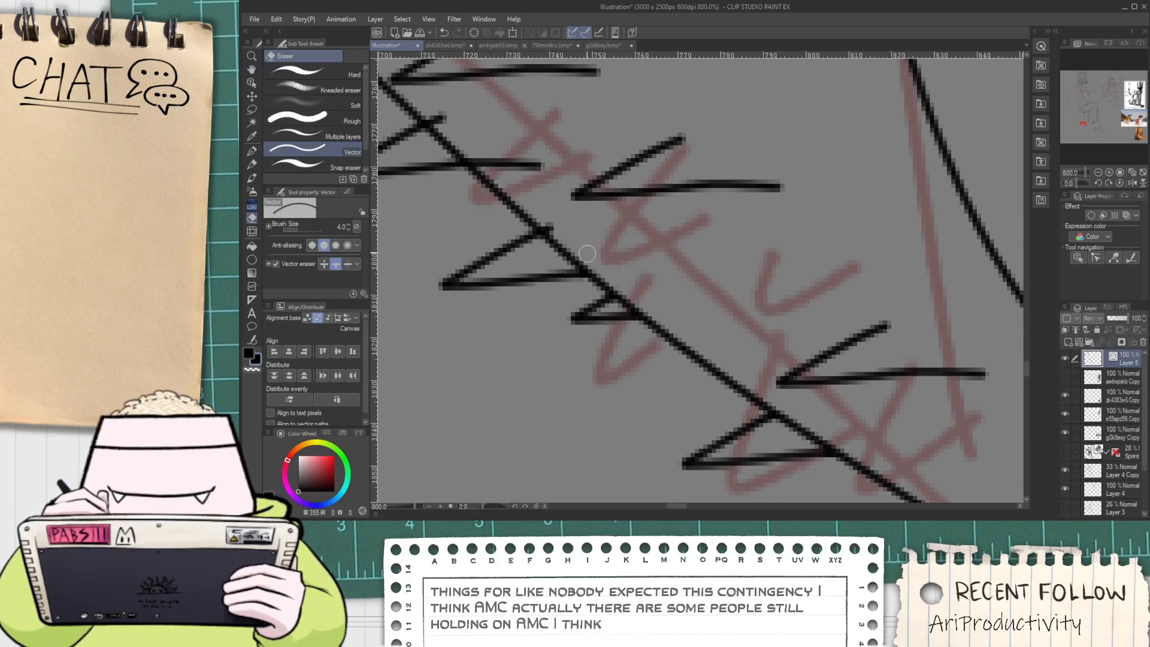
{"action": "key", "text": "ctrl+z"}
{"action": "key", "text": "ctrl+z"}
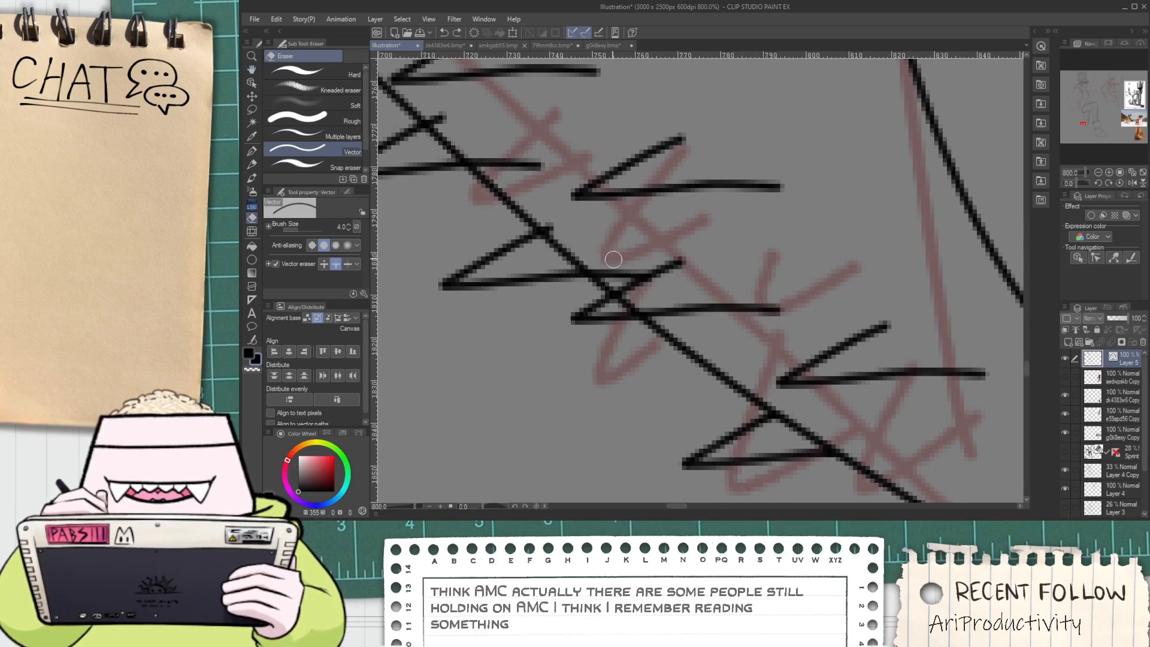
{"action": "mouse_move", "coordinate": [680, 264]}
{"action": "left_mouse_down"}
{"action": "mouse_move", "coordinate": [629, 304]}
{"action": "mouse_move", "coordinate": [638, 292]}
{"action": "left_mouse_up"}
{"action": "key", "text": "ctrl+z"}
{"action": "left_click_drag", "start_coordinate": [664, 303], "coordinate": [667, 318]}
{"action": "mouse_move", "coordinate": [542, 251]}
{"action": "left_mouse_down"}
{"action": "mouse_move", "coordinate": [587, 235]}
{"action": "mouse_move", "coordinate": [632, 267]}
{"action": "left_mouse_up"}
{"action": "scroll", "coordinate": [584, 236], "scroll_direction": "down", "scroll_amount": 1}
{"action": "scroll", "coordinate": [631, 268], "scroll_direction": "up", "scroll_amount": 1}
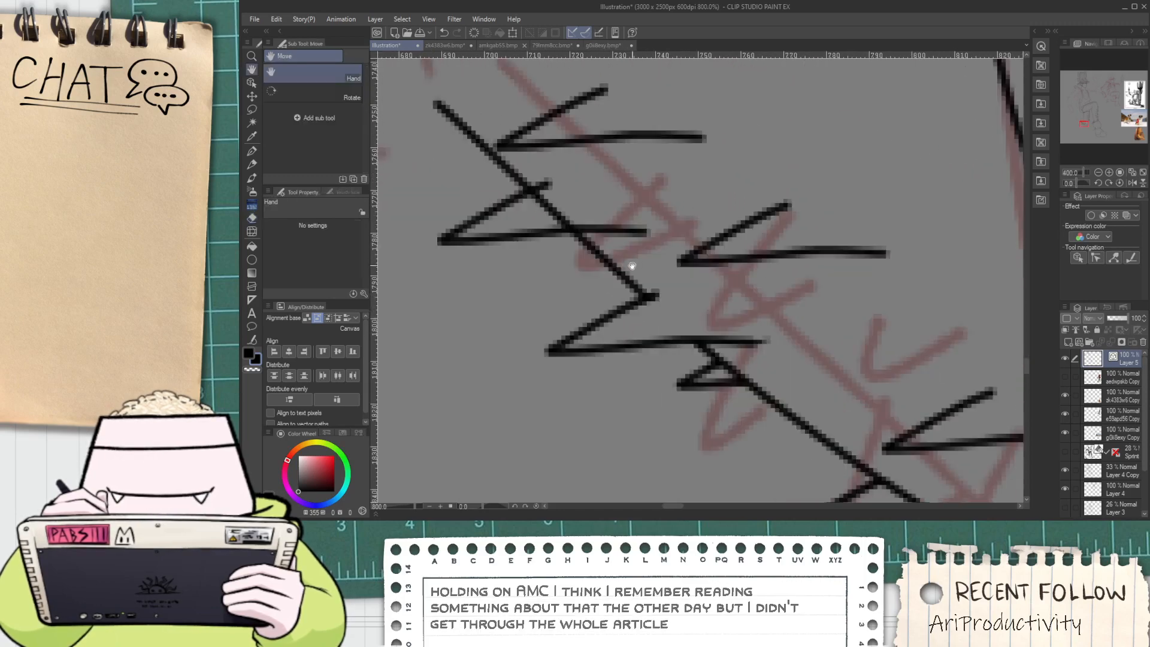
{"action": "mouse_move", "coordinate": [542, 221]}
{"action": "left_mouse_down"}
{"action": "mouse_move", "coordinate": [593, 209]}
{"action": "mouse_move", "coordinate": [623, 254]}
{"action": "left_mouse_up"}
{"action": "scroll", "coordinate": [596, 209], "scroll_direction": "down", "scroll_amount": 5}
{"action": "scroll", "coordinate": [623, 254], "scroll_direction": "up", "scroll_amount": 3}
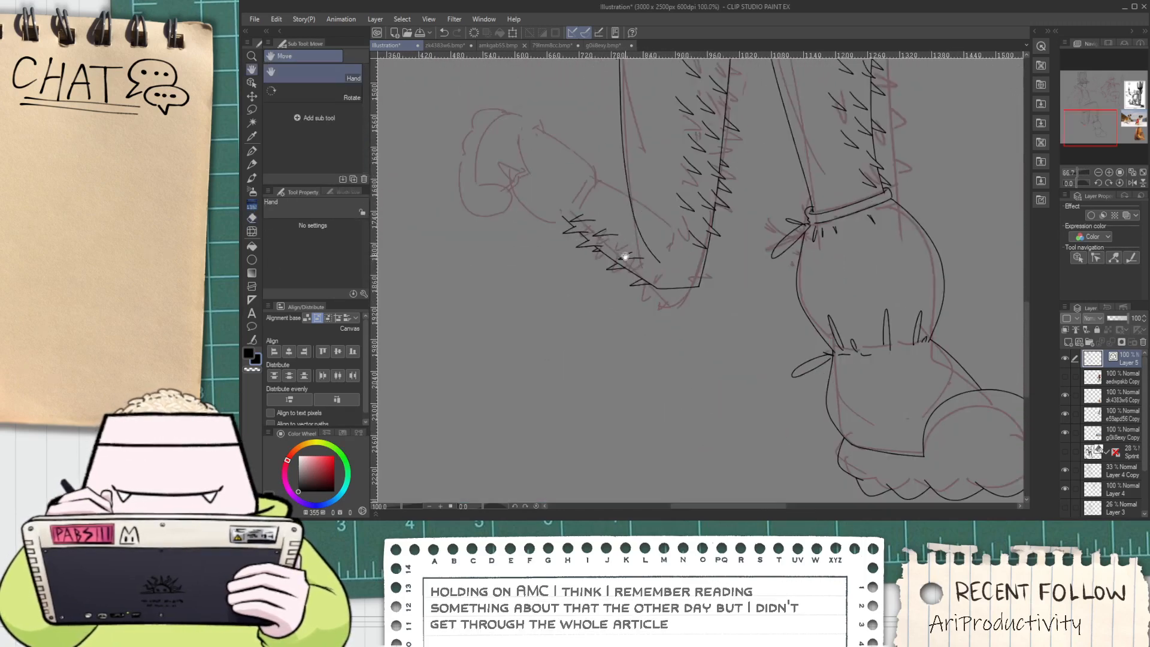
Copy the lower inner spike into the gap in the middle of the underside contour and trim its overlap
{"action": "key", "text": "p"}
{"action": "key", "text": "o"}
{"action": "left_click", "coordinate": [644, 262]}
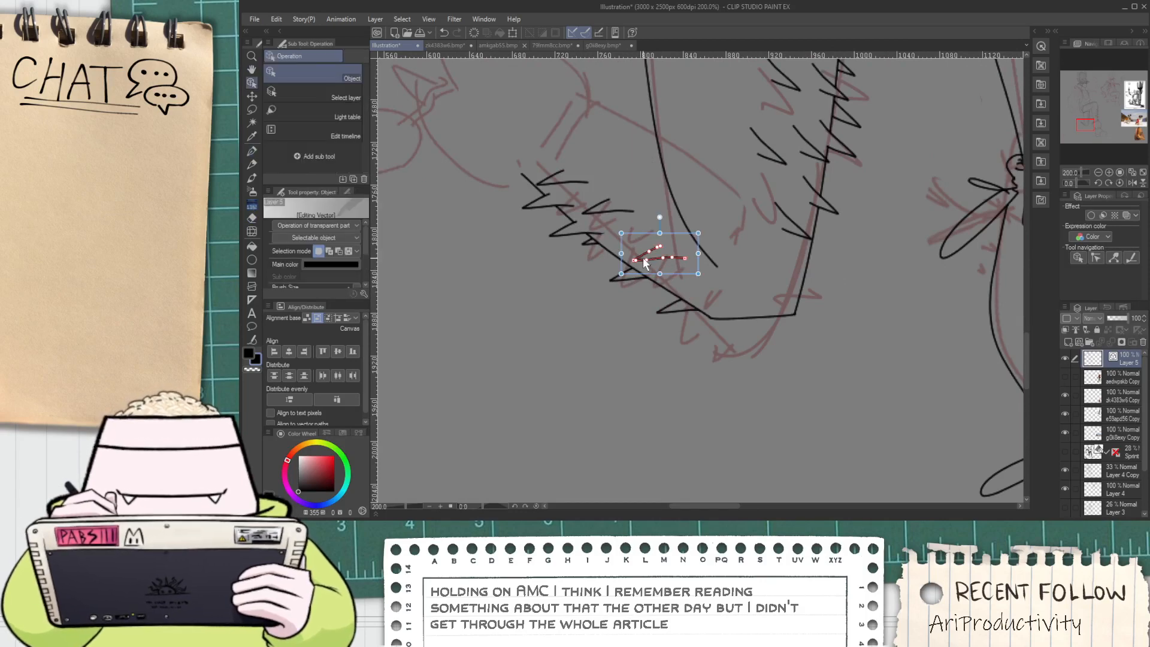
{"action": "left_click_drag", "start_coordinate": [673, 278], "coordinate": [605, 284]}
{"action": "left_click", "coordinate": [627, 336]}
{"action": "scroll", "coordinate": [606, 236], "scroll_direction": "up", "scroll_amount": 4}
{"action": "key", "text": "e"}
{"action": "scroll", "coordinate": [608, 284], "scroll_direction": "down", "scroll_amount": 4}
{"action": "key", "text": "space"}
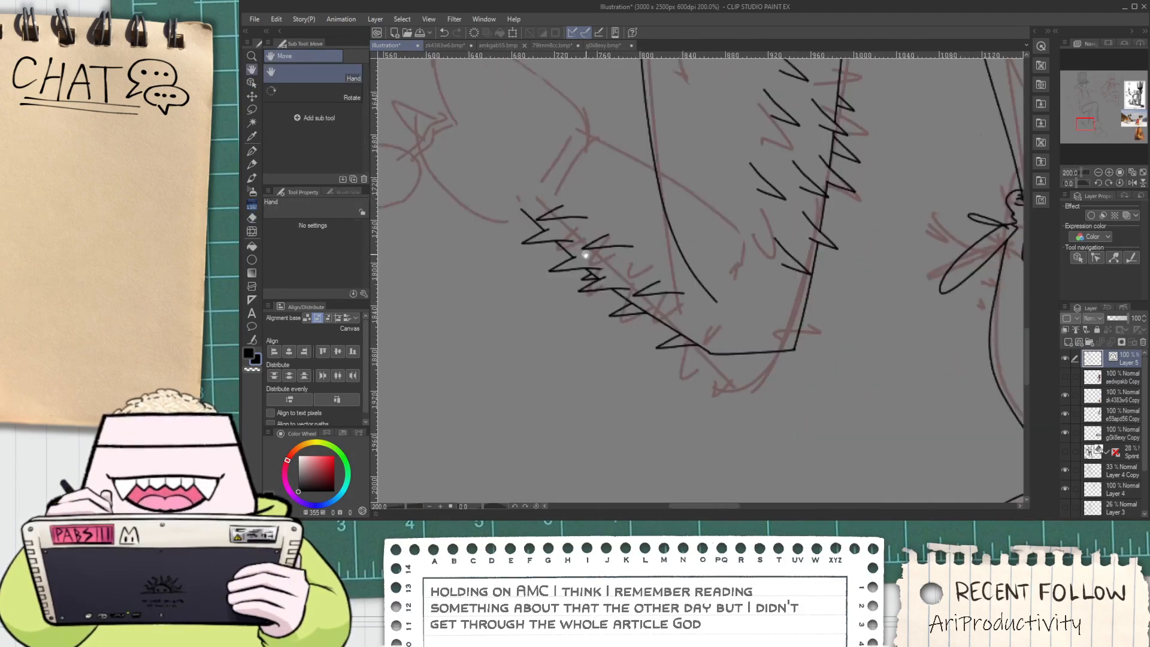
Draw the curved inner line of the ankle band across the end of the lower leg, starting from the topmost spikes
{"action": "mouse_move", "coordinate": [548, 210]}
{"action": "left_mouse_down"}
{"action": "mouse_move", "coordinate": [607, 284]}
{"action": "mouse_move", "coordinate": [707, 122]}
{"action": "left_mouse_up"}
{"action": "key", "text": "p"}
{"action": "scroll", "coordinate": [588, 300], "scroll_direction": "up", "scroll_amount": 4}
{"action": "key", "text": "ctrl+z"}
{"action": "left_click_drag", "start_coordinate": [580, 304], "coordinate": [717, 122]}
{"action": "key", "text": "ctrl+z"}
Draw the lower leg's upper contour from the ankle band to the thigh line and trim the part beyond it
{"action": "mouse_move", "coordinate": [587, 290]}
{"action": "left_mouse_down"}
{"action": "mouse_move", "coordinate": [717, 117]}
{"action": "mouse_move", "coordinate": [888, 200]}
{"action": "left_mouse_up"}
{"action": "key", "text": "ctrl+z"}
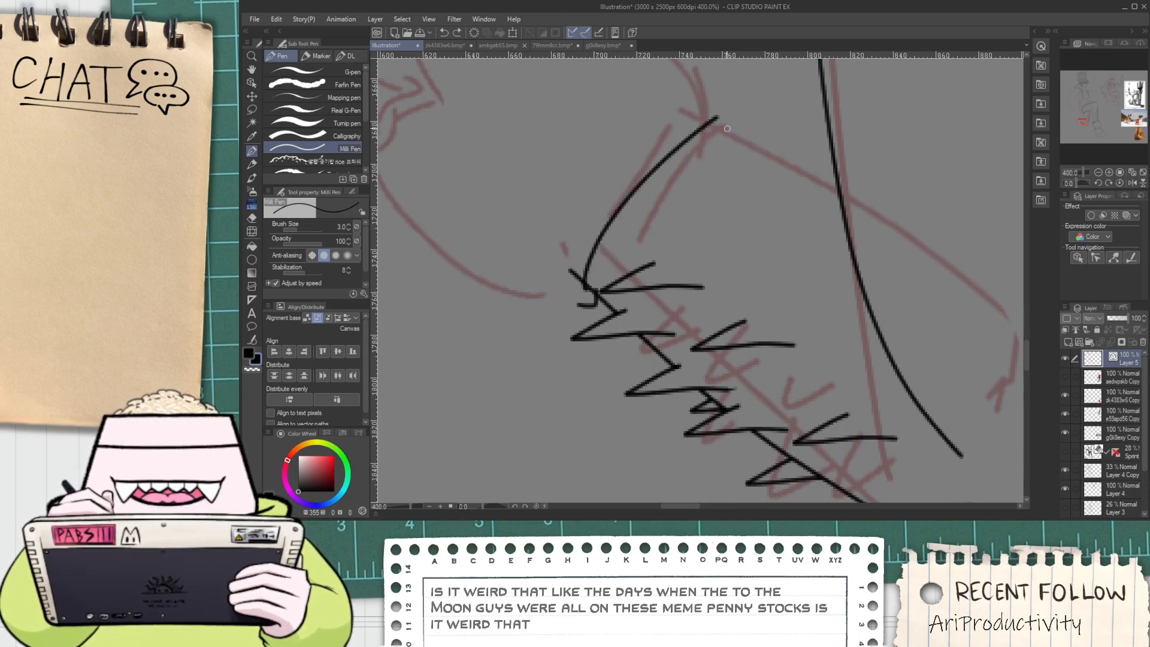
{"action": "mouse_move", "coordinate": [680, 119]}
{"action": "left_mouse_down"}
{"action": "mouse_move", "coordinate": [775, 152]}
{"action": "mouse_move", "coordinate": [904, 274]}
{"action": "left_mouse_up"}
{"action": "key", "text": "e"}
{"action": "left_click", "coordinate": [887, 240]}
{"action": "scroll", "coordinate": [731, 160], "scroll_direction": "down", "scroll_amount": 2}
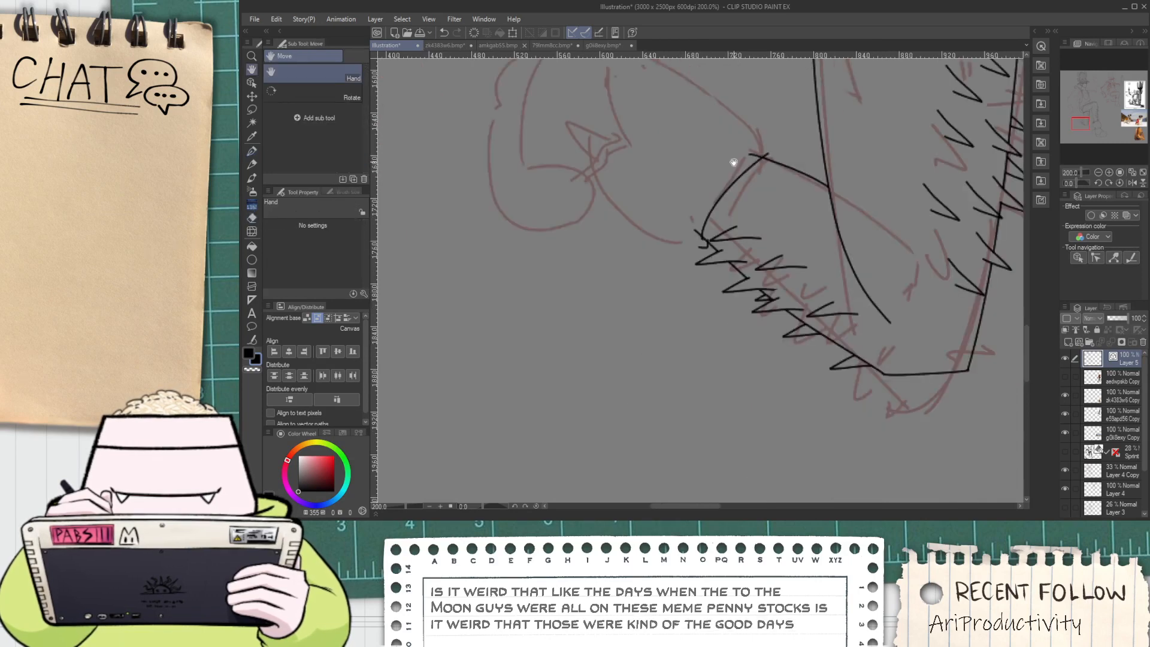
{"action": "scroll", "coordinate": [673, 213], "scroll_direction": "up", "scroll_amount": 2}
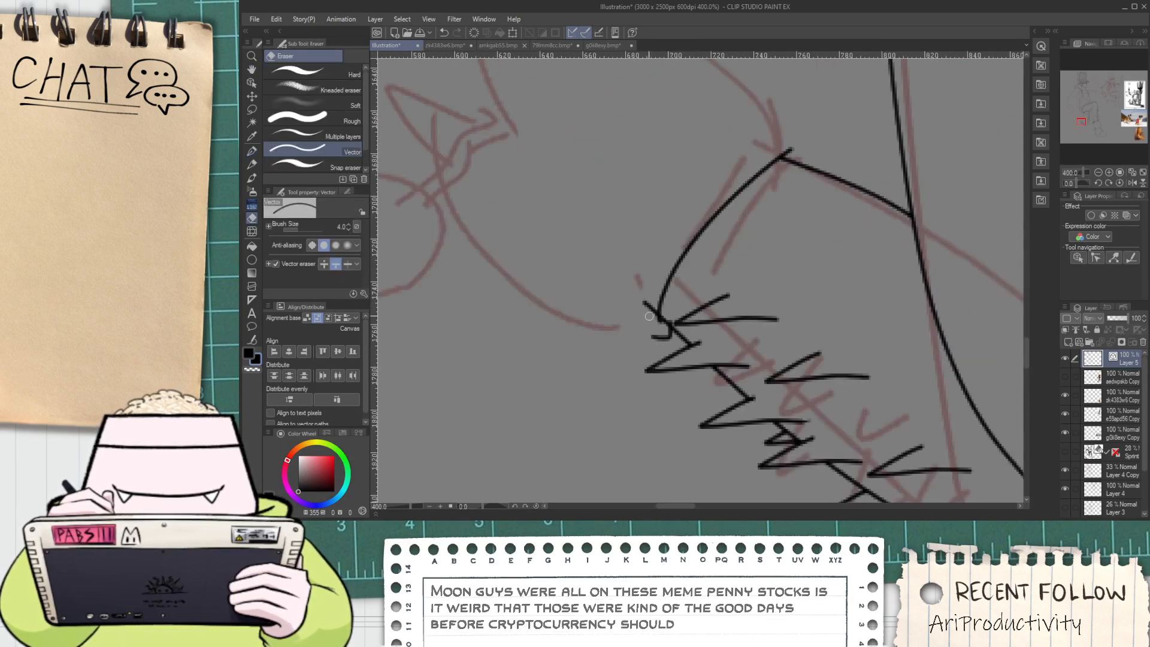
Draw the ankle band's rounded lower end and its outer curve parallel to the inner line
{"action": "key", "text": "p"}
{"action": "mouse_move", "coordinate": [654, 336]}
{"action": "left_mouse_down"}
{"action": "mouse_move", "coordinate": [665, 357]}
{"action": "mouse_move", "coordinate": [645, 334]}
{"action": "left_mouse_up"}
{"action": "mouse_move", "coordinate": [663, 291]}
{"action": "left_mouse_down"}
{"action": "mouse_move", "coordinate": [624, 335]}
{"action": "mouse_move", "coordinate": [726, 181]}
{"action": "left_mouse_up"}
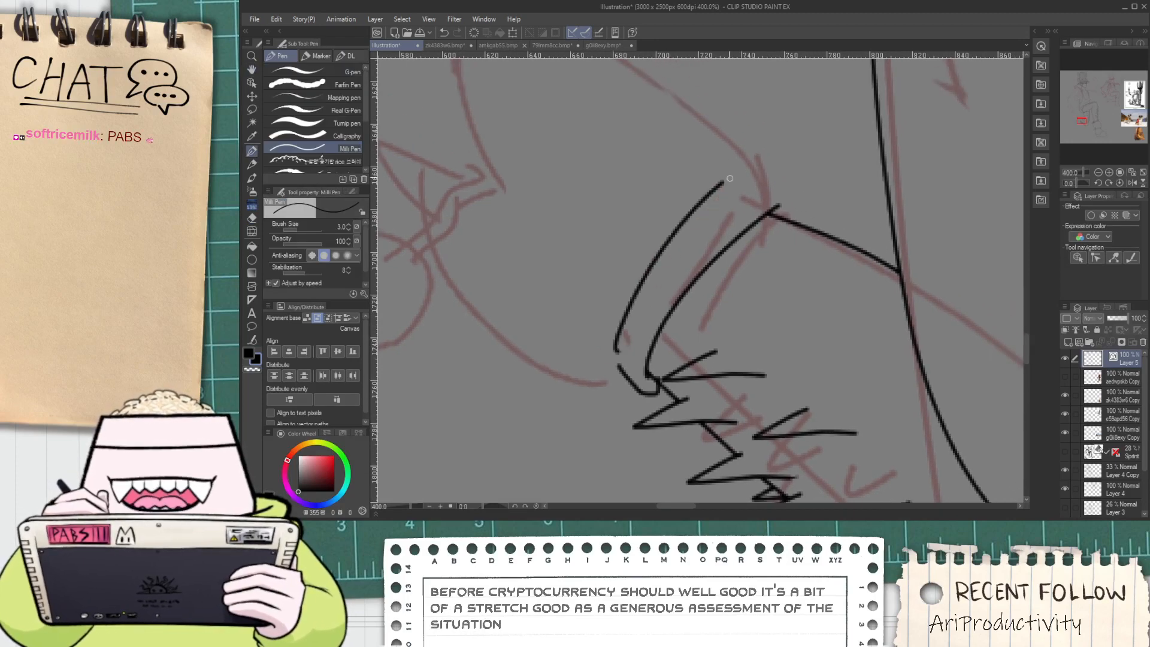
{"action": "scroll", "coordinate": [762, 175], "scroll_direction": "up", "scroll_amount": 2}
{"action": "key", "text": "ctrl+z"}
{"action": "scroll", "coordinate": [538, 361], "scroll_direction": "down", "scroll_amount": 2}
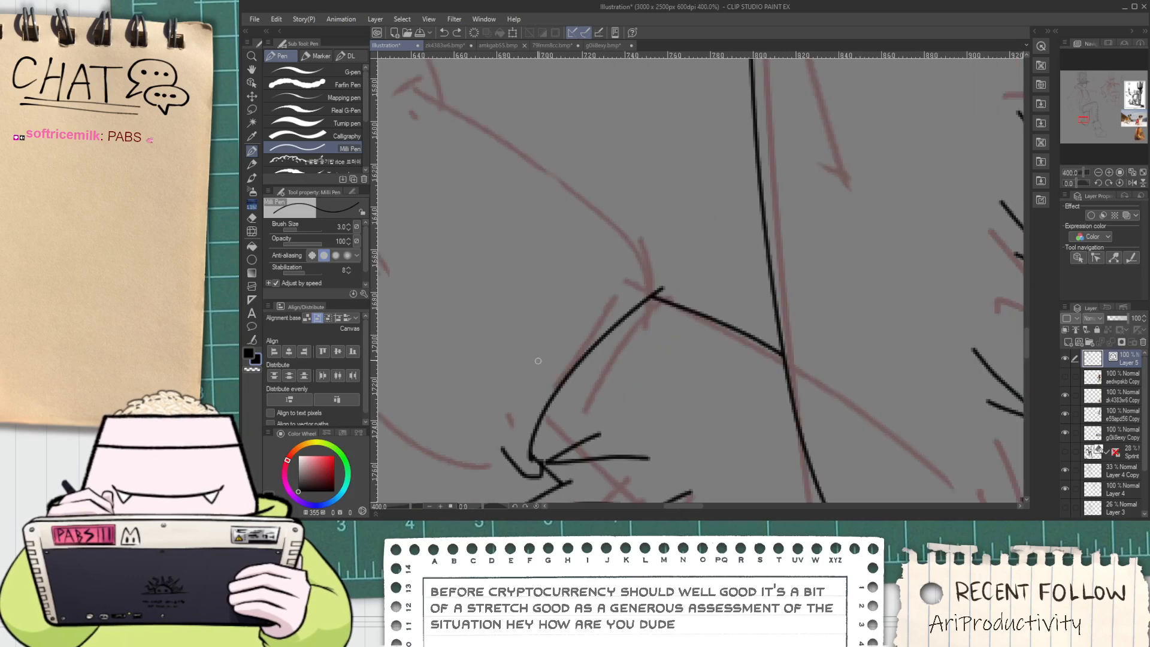
{"action": "mouse_move", "coordinate": [502, 435]}
{"action": "left_mouse_down"}
{"action": "mouse_move", "coordinate": [659, 268]}
{"action": "mouse_move", "coordinate": [660, 293]}
{"action": "mouse_move", "coordinate": [689, 301]}
{"action": "mouse_move", "coordinate": [700, 335]}
{"action": "left_mouse_up"}
Close the upper end of the ankle band with a rounded cap reaching the leg's upper contour
{"action": "scroll", "coordinate": [632, 256], "scroll_direction": "up", "scroll_amount": 2}
{"action": "key", "text": "ctrl+z"}
{"action": "key", "text": "ctrl+z"}
{"action": "mouse_move", "coordinate": [636, 264]}
{"action": "left_mouse_down"}
{"action": "mouse_move", "coordinate": [665, 268]}
{"action": "mouse_move", "coordinate": [700, 338]}
{"action": "left_mouse_up"}
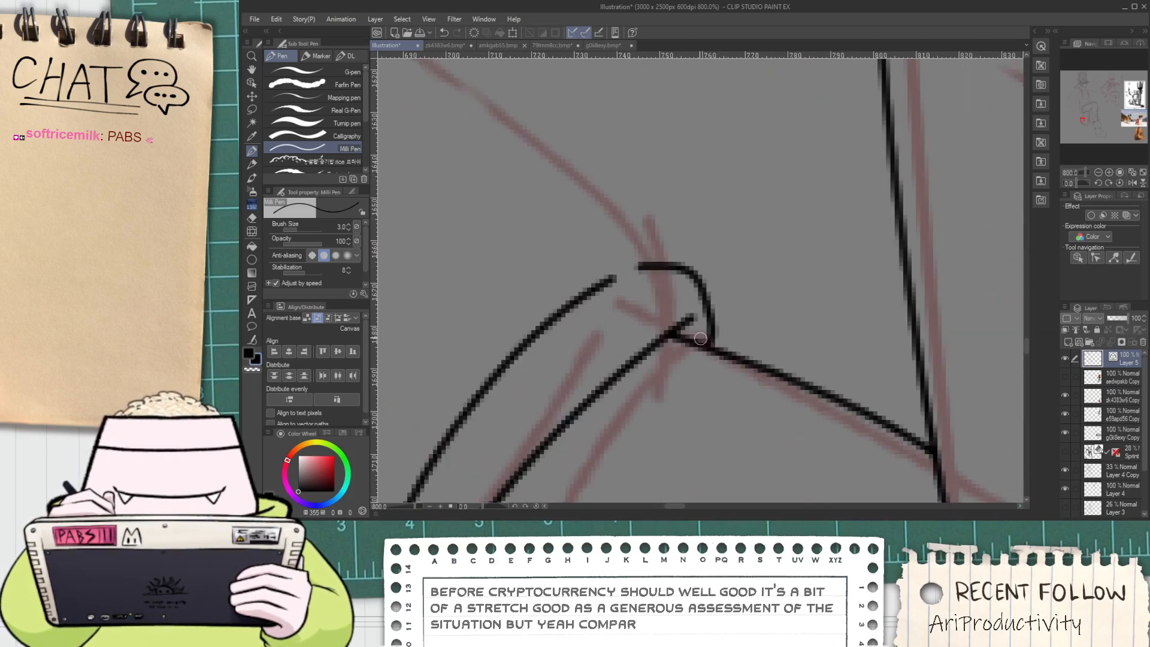
Draw the lower contour of the puffed section beyond the ankle band and continue it upward with short dashed strokes
{"action": "scroll", "coordinate": [700, 339], "scroll_direction": "down", "scroll_amount": 4}
{"action": "left_click_drag", "start_coordinate": [599, 392], "coordinate": [678, 450]}
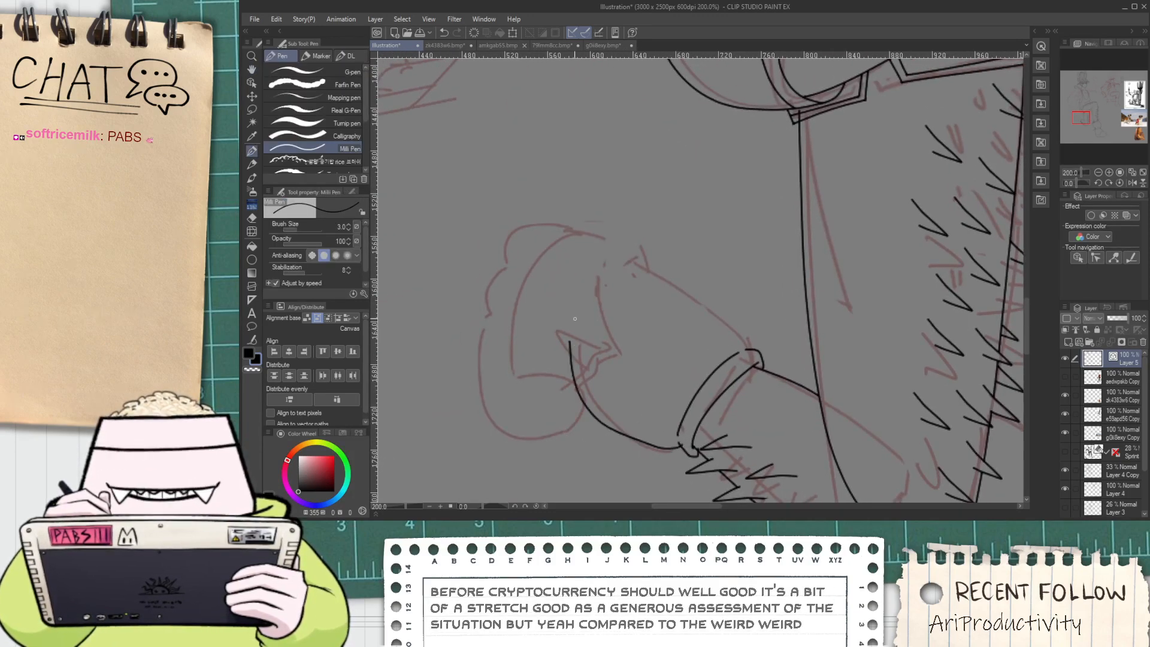
{"action": "key", "text": "ctrl+z"}
{"action": "scroll", "coordinate": [569, 339], "scroll_direction": "up", "scroll_amount": 2}
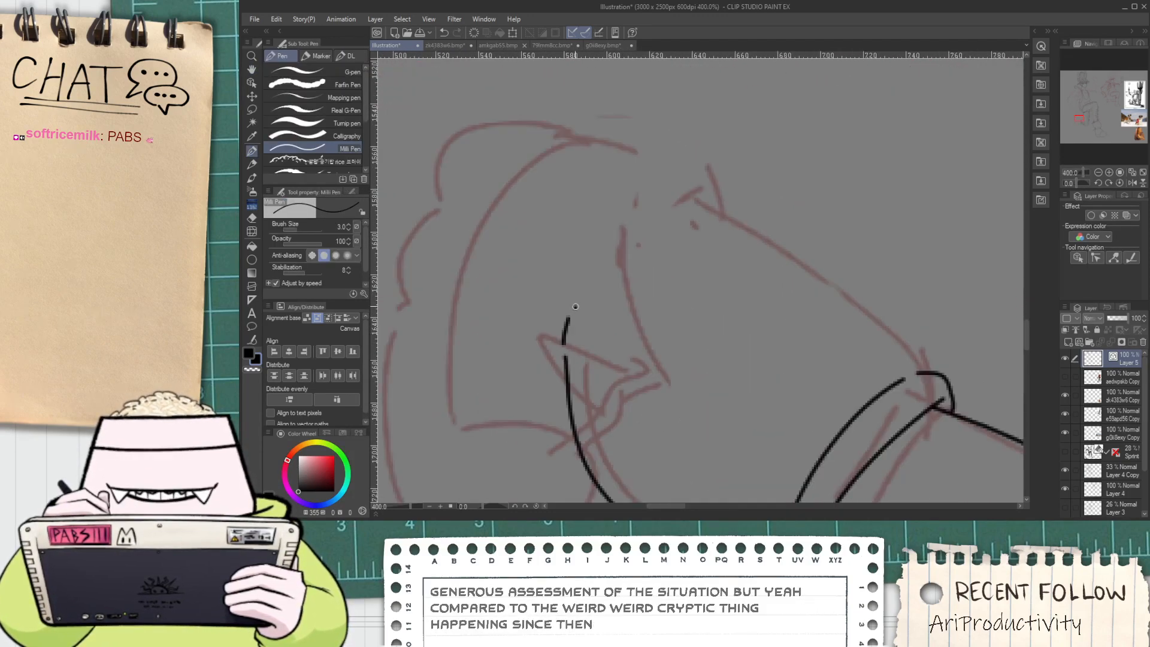
{"action": "mouse_move", "coordinate": [575, 306]}
{"action": "left_mouse_down"}
{"action": "mouse_move", "coordinate": [617, 220]}
{"action": "mouse_move", "coordinate": [760, 235]}
{"action": "mouse_move", "coordinate": [790, 302]}
{"action": "left_mouse_up"}
{"action": "key", "text": "ctrl+z"}
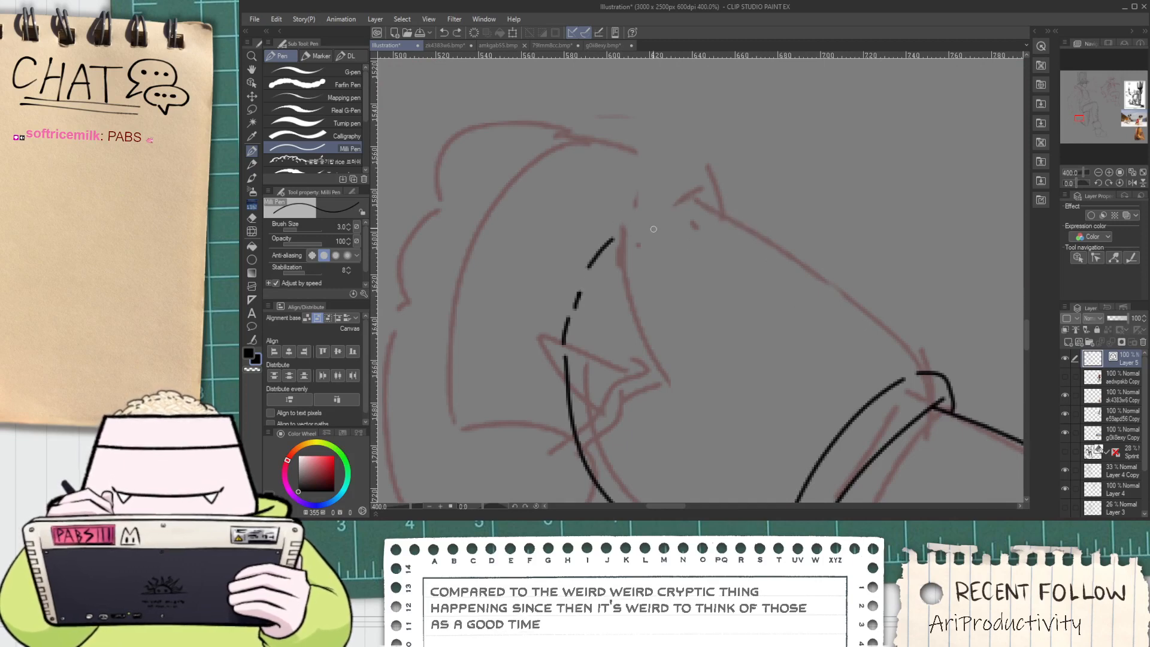
Draw the puffed section's upper contour back to the ankle band and add two narrow bow loops at the band's upper end
{"action": "mouse_move", "coordinate": [631, 224]}
{"action": "left_mouse_down"}
{"action": "mouse_move", "coordinate": [890, 268]}
{"action": "mouse_move", "coordinate": [820, 292]}
{"action": "mouse_move", "coordinate": [863, 271]}
{"action": "mouse_move", "coordinate": [845, 331]}
{"action": "mouse_move", "coordinate": [867, 237]}
{"action": "mouse_move", "coordinate": [843, 346]}
{"action": "left_mouse_up"}
{"action": "key", "text": "e"}
{"action": "key", "text": "p"}
{"action": "key", "text": "ctrl+z"}
{"action": "left_click_drag", "start_coordinate": [857, 307], "coordinate": [846, 349]}
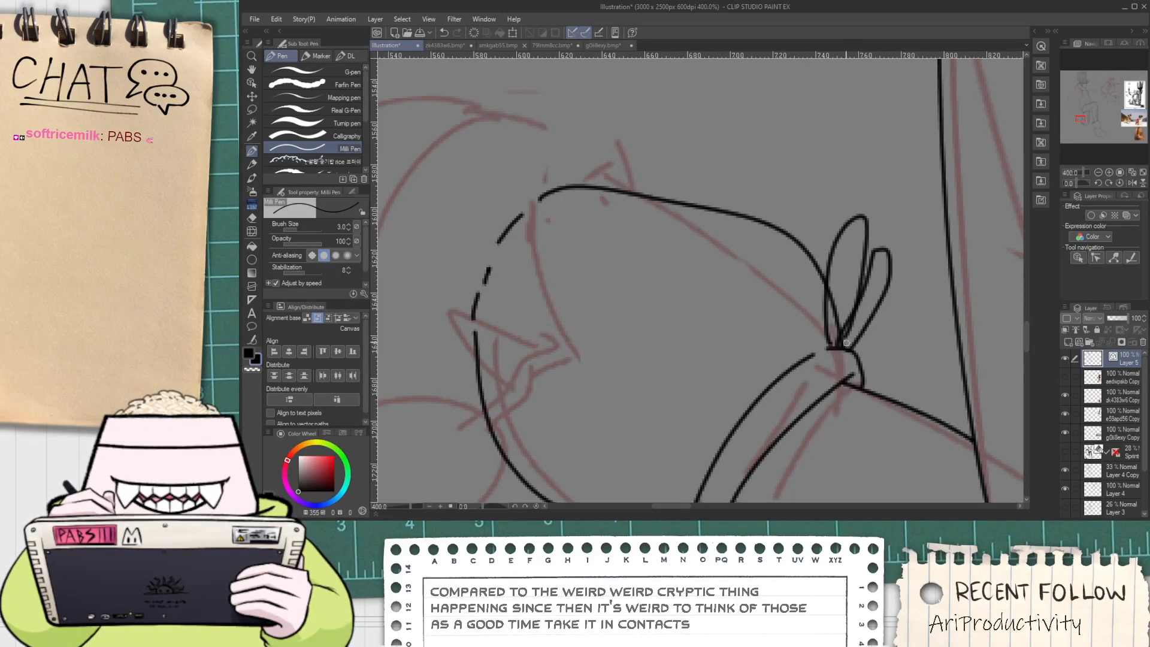
Draw a short curved foot line outward from the puffed section's lower contour and trim the end that crosses inside
{"action": "scroll", "coordinate": [842, 352], "scroll_direction": "down", "scroll_amount": 2}
{"action": "mouse_move", "coordinate": [721, 310]}
{"action": "left_mouse_down"}
{"action": "mouse_move", "coordinate": [752, 316]}
{"action": "mouse_move", "coordinate": [776, 289]}
{"action": "mouse_move", "coordinate": [776, 226]}
{"action": "left_mouse_up"}
{"action": "scroll", "coordinate": [774, 287], "scroll_direction": "up", "scroll_amount": 2}
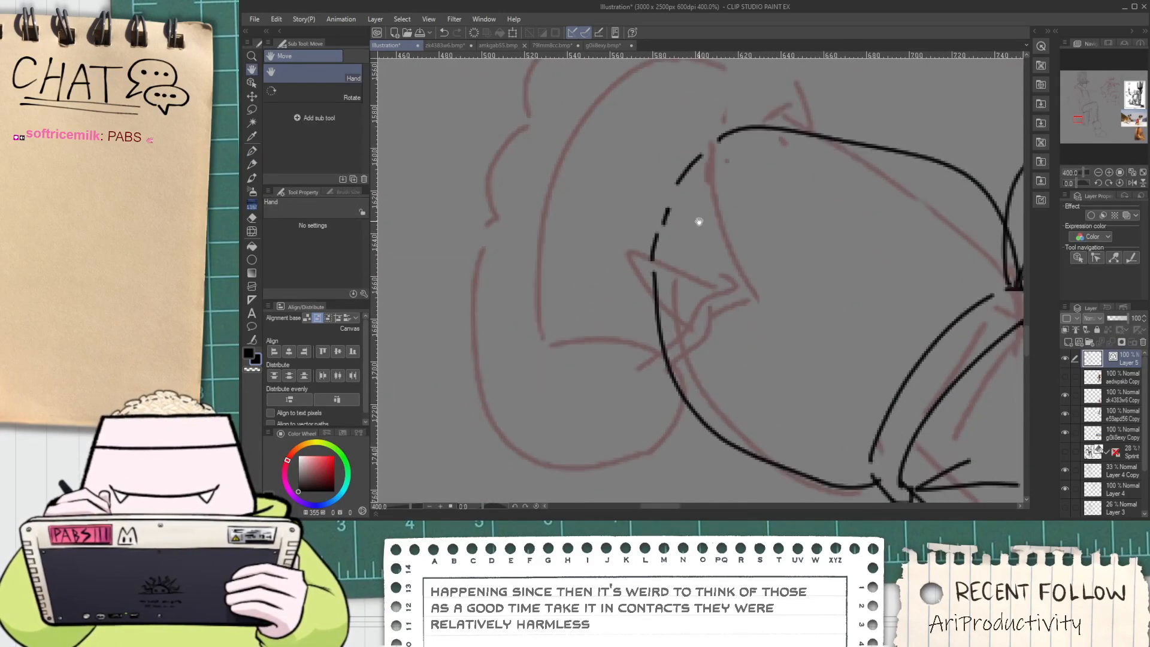
{"action": "scroll", "coordinate": [696, 222], "scroll_direction": "down", "scroll_amount": 2}
{"action": "left_click_drag", "start_coordinate": [692, 245], "coordinate": [707, 316]}
{"action": "scroll", "coordinate": [695, 382], "scroll_direction": "up", "scroll_amount": 2}
{"action": "left_click_drag", "start_coordinate": [566, 407], "coordinate": [711, 419]}
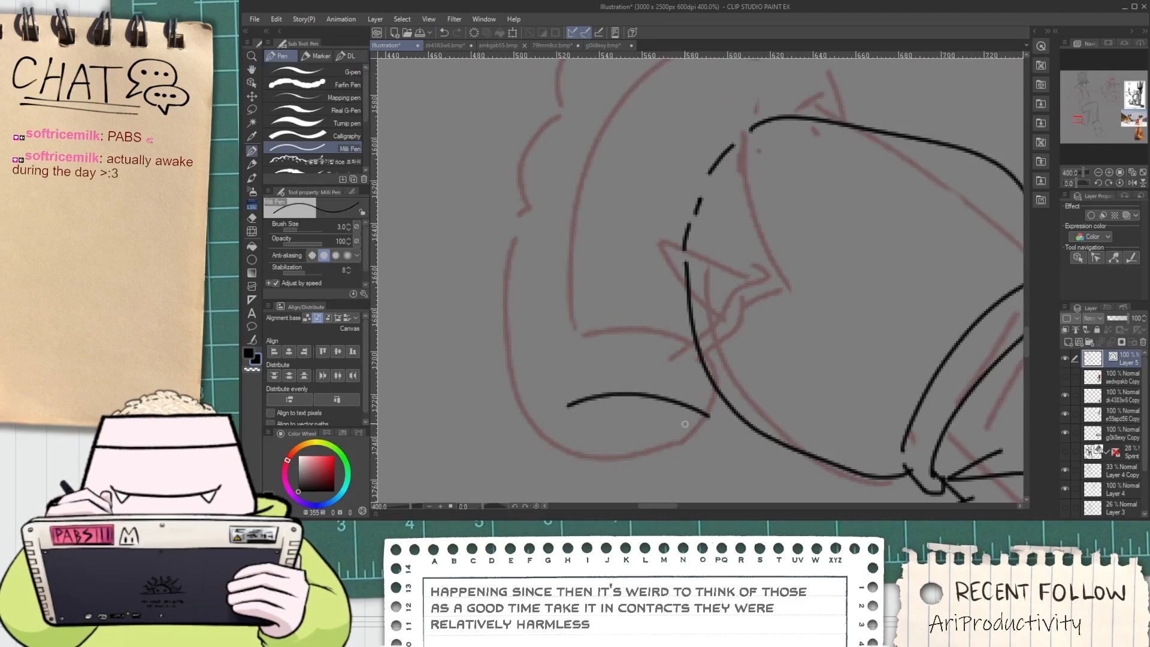
{"action": "key", "text": "ctrl+z"}
{"action": "mouse_move", "coordinate": [567, 368]}
{"action": "left_mouse_down"}
{"action": "mouse_move", "coordinate": [623, 346]}
{"action": "mouse_move", "coordinate": [746, 361]}
{"action": "mouse_move", "coordinate": [731, 359]}
{"action": "left_mouse_up"}
{"action": "key", "text": "e"}
{"action": "left_click_drag", "start_coordinate": [685, 294], "coordinate": [676, 345]}
Draw the long outer curve of the foot upward from the free end of the short foot line
{"action": "key", "text": "p"}
{"action": "mouse_move", "coordinate": [559, 424]}
{"action": "left_mouse_down"}
{"action": "mouse_move", "coordinate": [552, 373]}
{"action": "mouse_move", "coordinate": [691, 115]}
{"action": "left_mouse_up"}
{"action": "key", "text": "ctrl+z"}
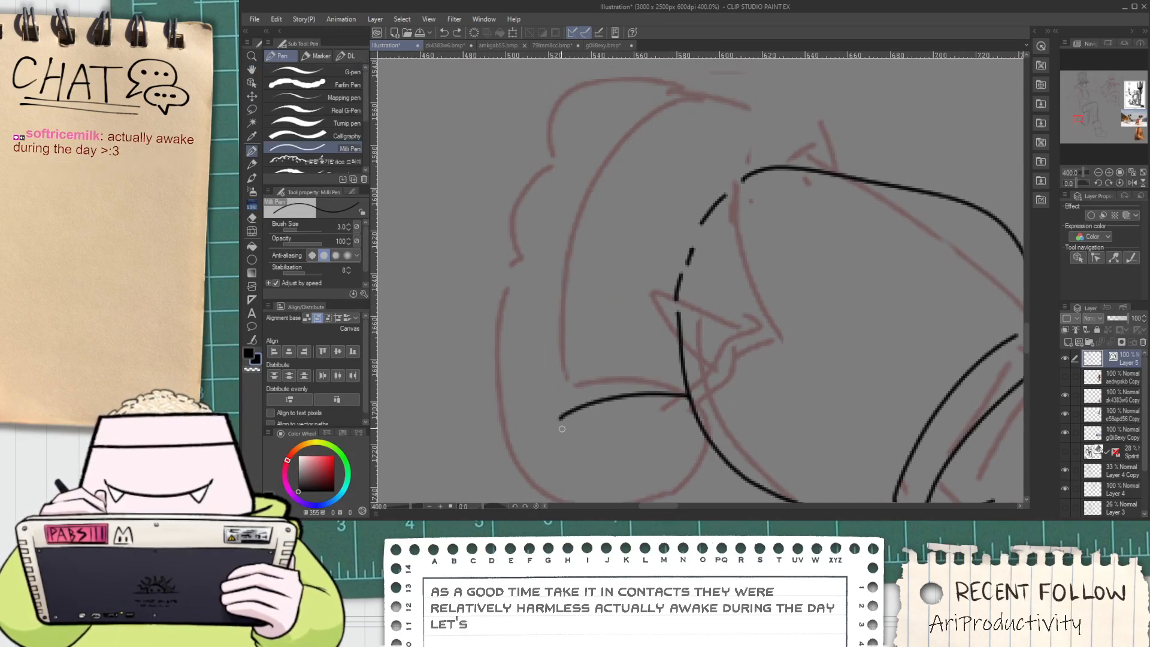
{"action": "mouse_move", "coordinate": [560, 429]}
{"action": "left_mouse_down"}
{"action": "mouse_move", "coordinate": [606, 148]}
{"action": "mouse_move", "coordinate": [743, 111]}
{"action": "left_mouse_up"}
{"action": "key", "text": "ctrl+z"}
{"action": "left_click_drag", "start_coordinate": [590, 385], "coordinate": [599, 420]}
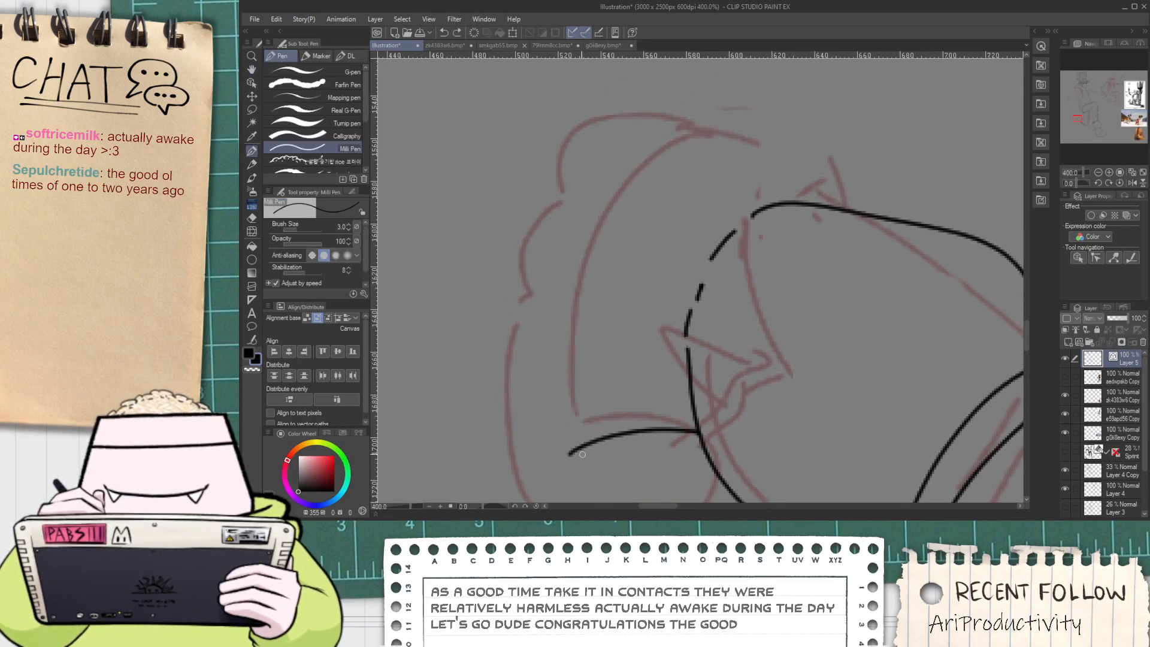
{"action": "mouse_move", "coordinate": [565, 420]}
{"action": "left_mouse_down"}
{"action": "mouse_move", "coordinate": [588, 222]}
{"action": "mouse_move", "coordinate": [704, 137]}
{"action": "left_mouse_up"}
{"action": "key", "text": "ctrl+z"}
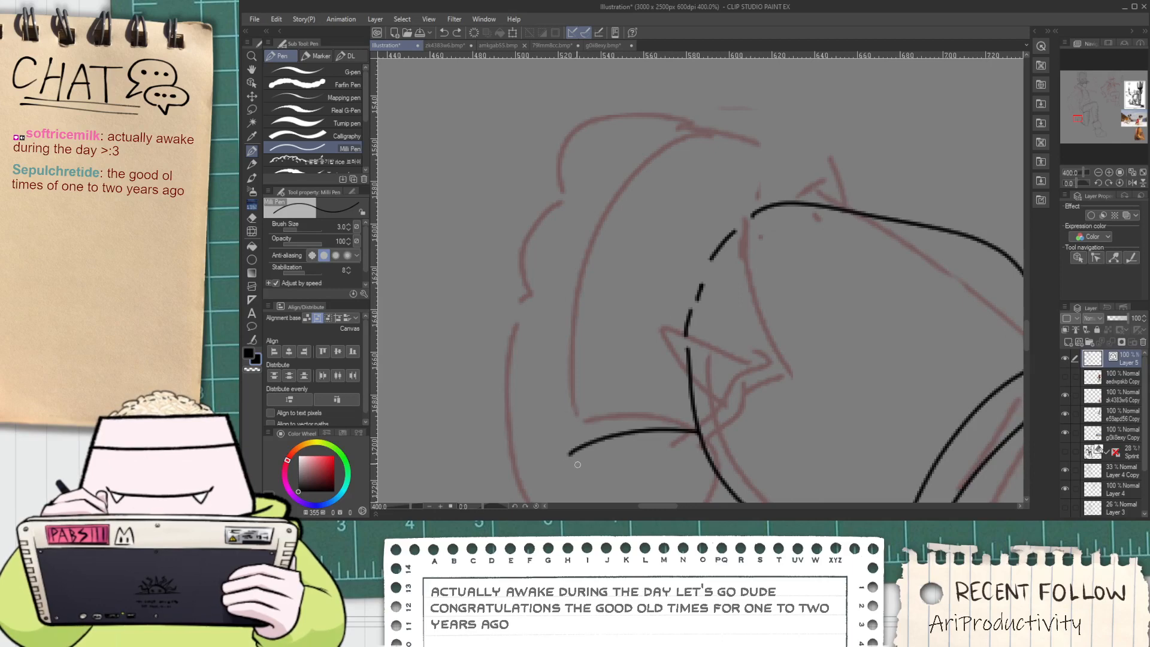
{"action": "mouse_move", "coordinate": [575, 464]}
{"action": "left_mouse_down"}
{"action": "mouse_move", "coordinate": [720, 88]}
{"action": "mouse_move", "coordinate": [763, 133]}
{"action": "left_mouse_up"}
{"action": "key", "text": "ctrl+z"}
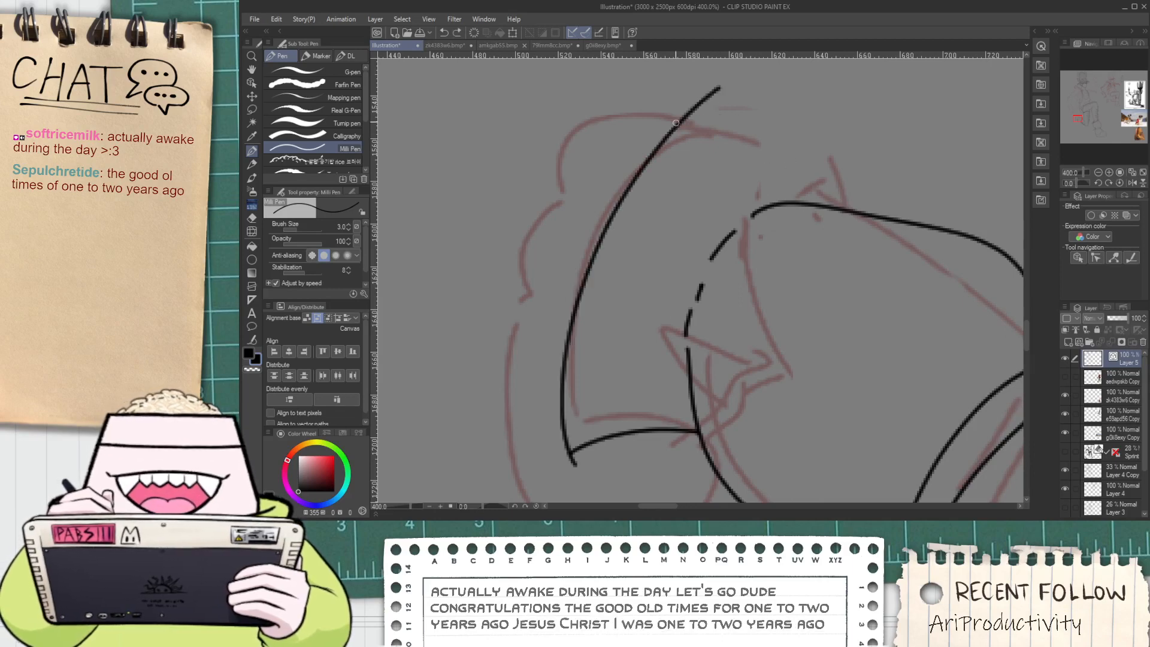
Draw the arc from the top of the foot's long curve to the puffed section and trim the overshooting line ends
{"action": "left_click_drag", "start_coordinate": [676, 123], "coordinate": [803, 202]}
{"action": "key", "text": "e"}
{"action": "scroll", "coordinate": [706, 140], "scroll_direction": "up", "scroll_amount": 1}
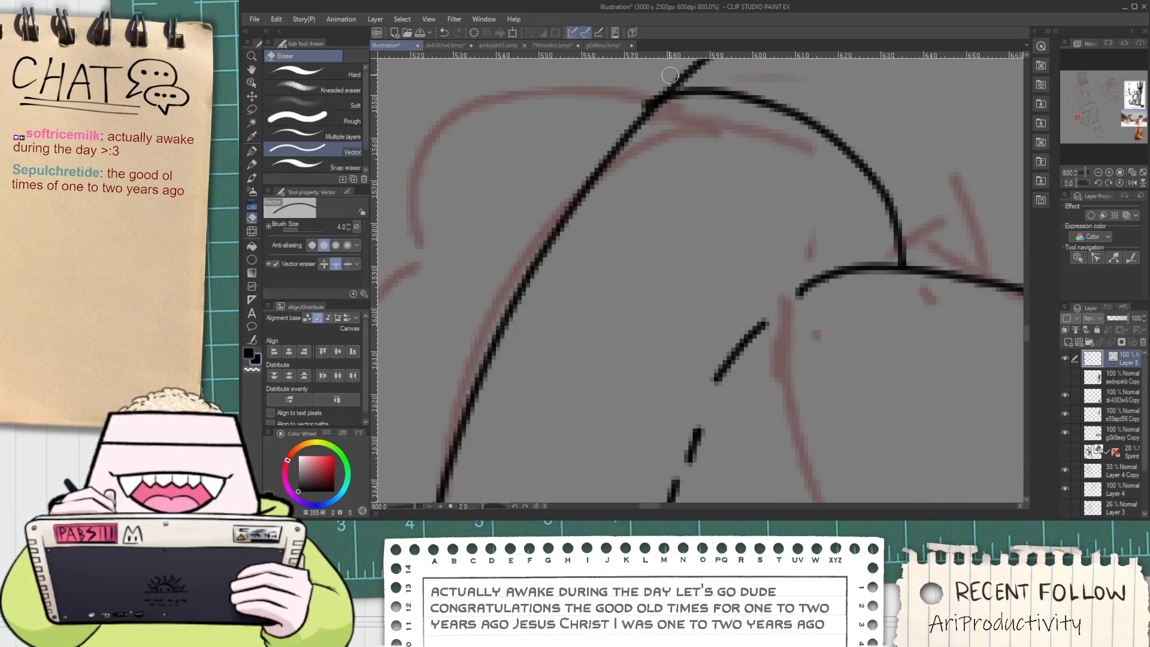
{"action": "mouse_move", "coordinate": [670, 76]}
{"action": "left_mouse_down"}
{"action": "mouse_move", "coordinate": [685, 81]}
{"action": "mouse_move", "coordinate": [650, 109]}
{"action": "left_mouse_up"}
{"action": "scroll", "coordinate": [652, 111], "scroll_direction": "down", "scroll_amount": 1}
{"action": "key", "text": "space"}
{"action": "left_click_drag", "start_coordinate": [587, 332], "coordinate": [591, 277]}
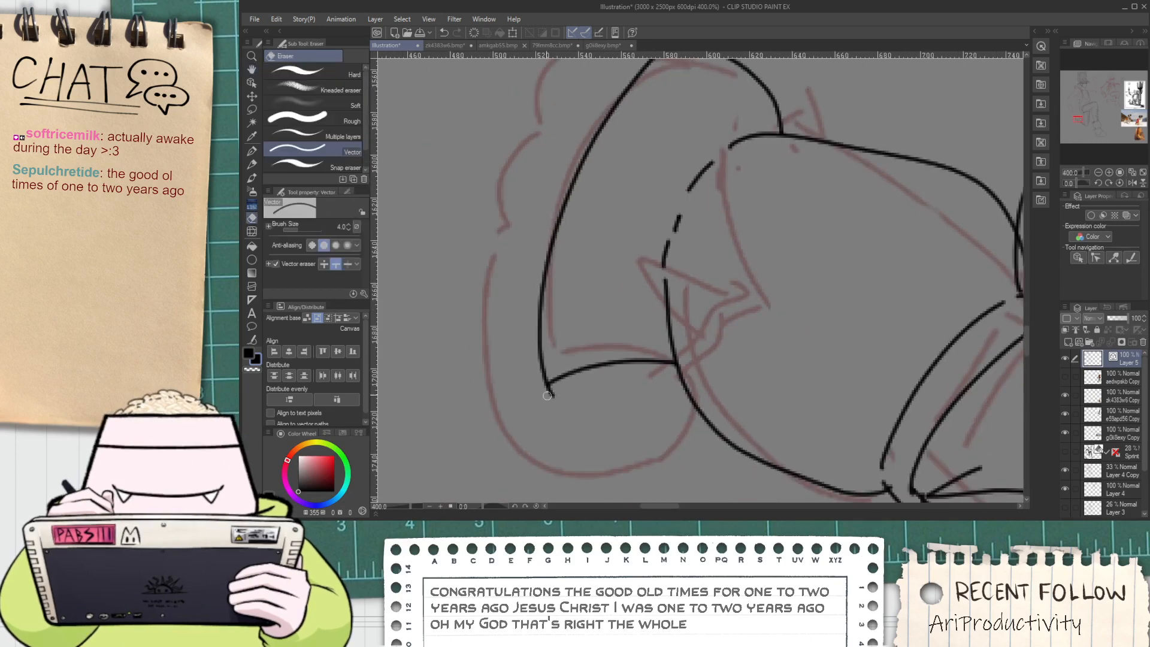
{"action": "key", "text": "space"}
{"action": "mouse_move", "coordinate": [513, 308]}
{"action": "left_mouse_down"}
{"action": "mouse_move", "coordinate": [570, 255]}
{"action": "mouse_move", "coordinate": [576, 214]}
{"action": "left_mouse_up"}
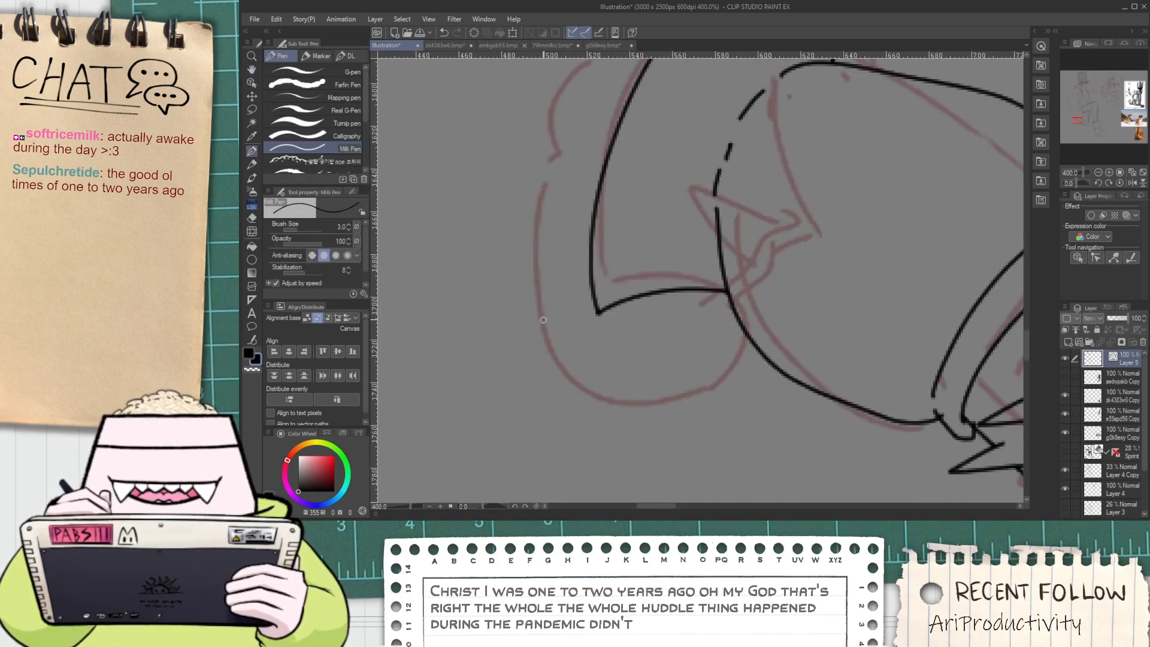
{"action": "left_click_drag", "start_coordinate": [545, 328], "coordinate": [589, 399]}
{"action": "key", "text": "ctrl+z"}
{"action": "mouse_move", "coordinate": [541, 303]}
{"action": "left_mouse_down"}
{"action": "mouse_move", "coordinate": [570, 375]}
{"action": "mouse_move", "coordinate": [659, 420]}
{"action": "mouse_move", "coordinate": [752, 381]}
{"action": "left_mouse_up"}
{"action": "key", "text": "ctrl+z"}
{"action": "key", "text": "ctrl+z"}
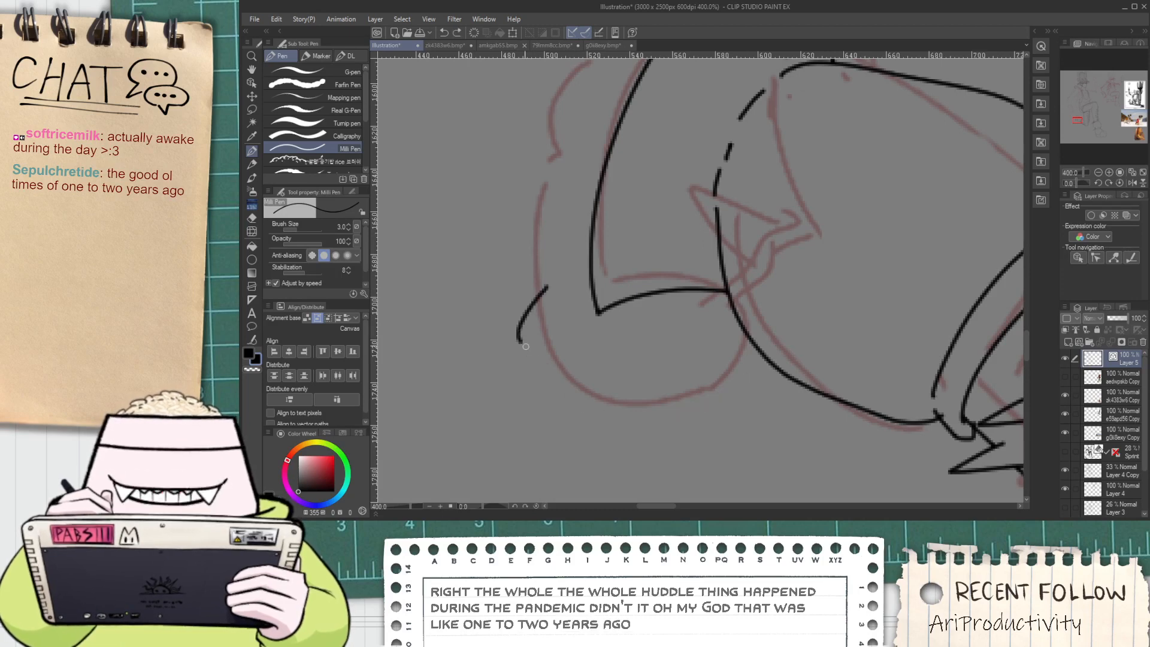
{"action": "key", "text": "ctrl+z"}
{"action": "mouse_move", "coordinate": [557, 359]}
{"action": "left_mouse_down"}
{"action": "mouse_move", "coordinate": [551, 411]}
{"action": "mouse_move", "coordinate": [832, 321]}
{"action": "left_mouse_up"}
{"action": "key", "text": "ctrl+z"}
Draw the frill's rounded lower curve beneath the foot opening to the puffed section, adding lower scallops and trimming crossing ends
{"action": "mouse_move", "coordinate": [556, 357]}
{"action": "left_mouse_down"}
{"action": "mouse_move", "coordinate": [676, 414]}
{"action": "mouse_move", "coordinate": [734, 286]}
{"action": "left_mouse_up"}
{"action": "key", "text": "e"}
{"action": "key", "text": "p"}
{"action": "mouse_move", "coordinate": [569, 368]}
{"action": "left_mouse_down"}
{"action": "mouse_move", "coordinate": [555, 358]}
{"action": "mouse_move", "coordinate": [721, 384]}
{"action": "left_mouse_up"}
{"action": "key", "text": "ctrl+z"}
{"action": "mouse_move", "coordinate": [560, 356]}
{"action": "left_mouse_down"}
{"action": "mouse_move", "coordinate": [557, 397]}
{"action": "mouse_move", "coordinate": [756, 296]}
{"action": "mouse_move", "coordinate": [751, 316]}
{"action": "left_mouse_up"}
{"action": "key", "text": "e"}
{"action": "key", "text": "p"}
{"action": "key", "text": "space"}
{"action": "mouse_move", "coordinate": [614, 278]}
{"action": "left_mouse_down"}
{"action": "mouse_move", "coordinate": [623, 357]}
{"action": "mouse_move", "coordinate": [523, 360]}
{"action": "mouse_move", "coordinate": [553, 336]}
{"action": "left_mouse_up"}
{"action": "key", "text": "ctrl+z"}
{"action": "mouse_move", "coordinate": [554, 376]}
{"action": "left_mouse_down"}
{"action": "mouse_move", "coordinate": [571, 287]}
{"action": "mouse_move", "coordinate": [555, 370]}
{"action": "mouse_move", "coordinate": [603, 254]}
{"action": "left_mouse_up"}
{"action": "key", "text": "space"}
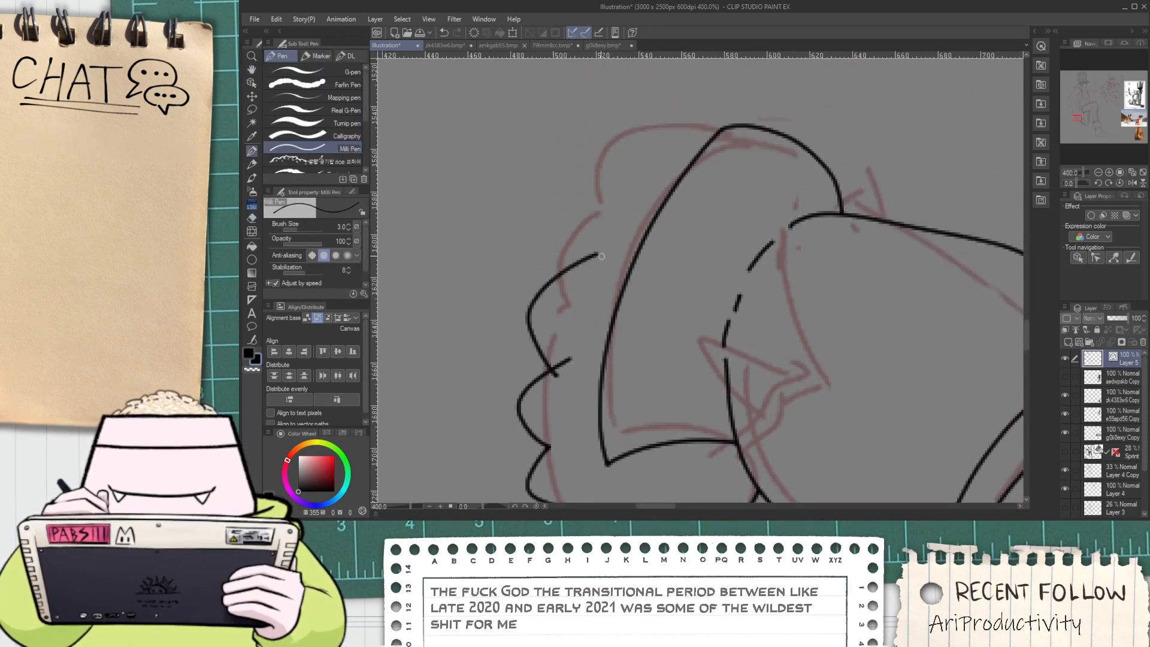
{"action": "key", "text": "ctrl+z"}
{"action": "mouse_move", "coordinate": [554, 375]}
{"action": "left_mouse_down"}
{"action": "mouse_move", "coordinate": [571, 284]}
{"action": "mouse_move", "coordinate": [530, 324]}
{"action": "mouse_move", "coordinate": [603, 275]}
{"action": "left_mouse_up"}
{"action": "key", "text": "ctrl+z"}
{"action": "key", "text": "ctrl+z"}
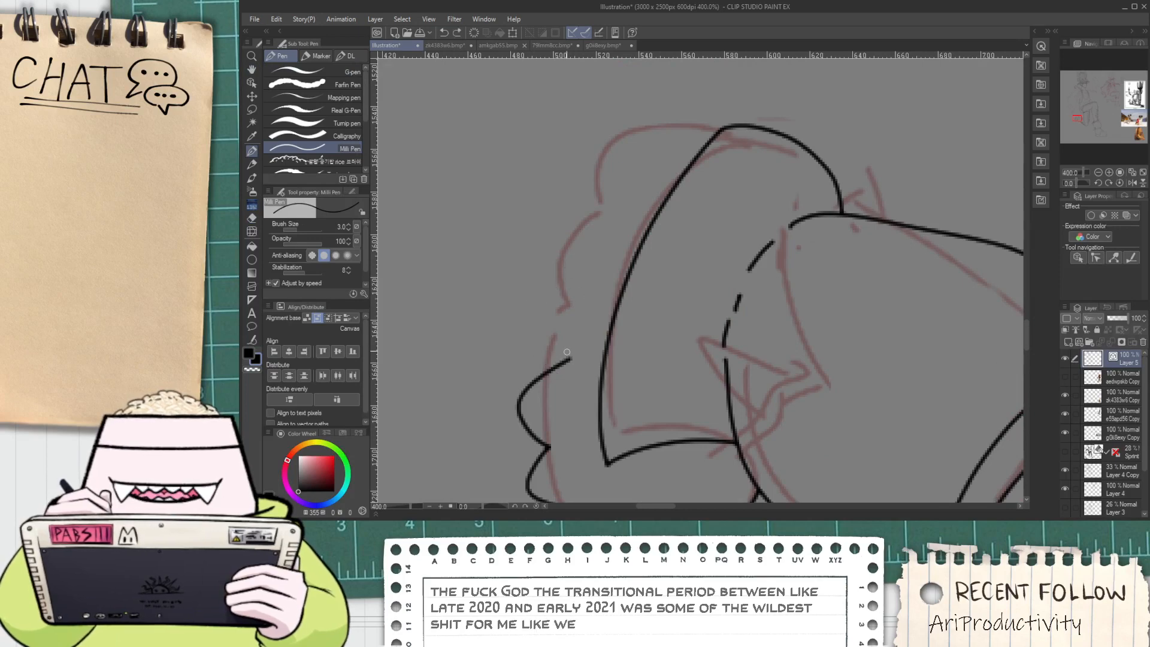
Draw the remaining scallops up the frill's outer edge to a rounded top joining the foot contour, and trim the overshooting ends
{"action": "mouse_move", "coordinate": [552, 370]}
{"action": "left_mouse_down"}
{"action": "mouse_move", "coordinate": [599, 276]}
{"action": "mouse_move", "coordinate": [537, 340]}
{"action": "mouse_move", "coordinate": [598, 276]}
{"action": "mouse_move", "coordinate": [619, 181]}
{"action": "mouse_move", "coordinate": [710, 175]}
{"action": "left_mouse_up"}
{"action": "key", "text": "space"}
{"action": "key", "text": "ctrl+z"}
{"action": "key", "text": "ctrl+z"}
{"action": "mouse_move", "coordinate": [587, 291]}
{"action": "left_mouse_down"}
{"action": "mouse_move", "coordinate": [581, 255]}
{"action": "mouse_move", "coordinate": [732, 201]}
{"action": "left_mouse_up"}
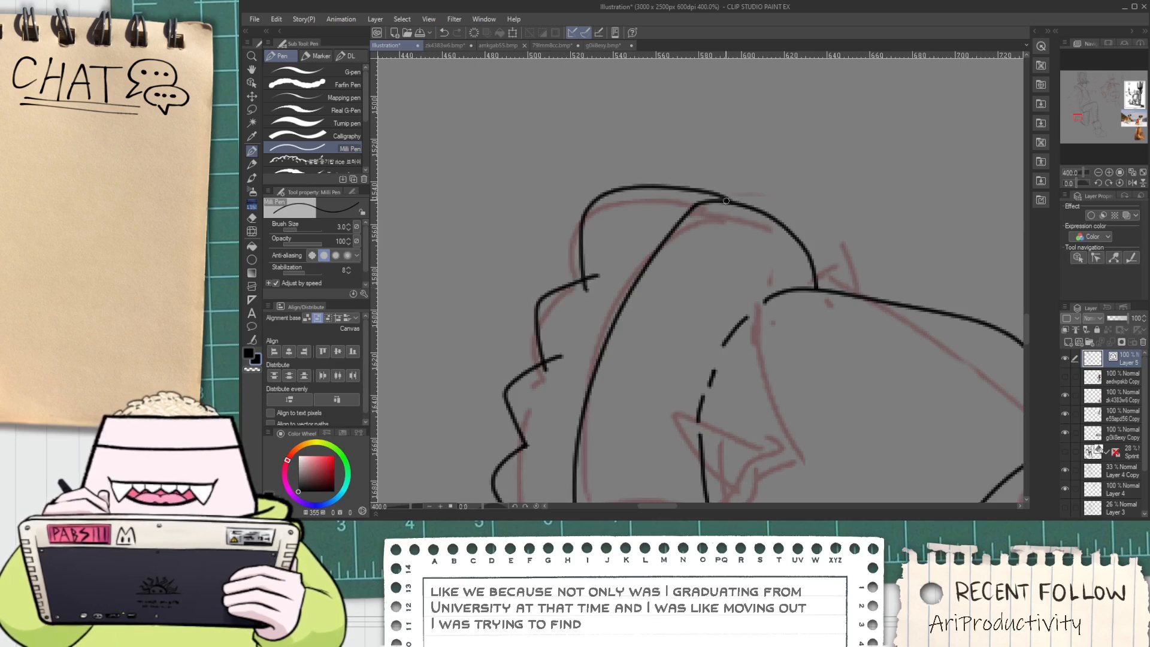
{"action": "key", "text": "e"}
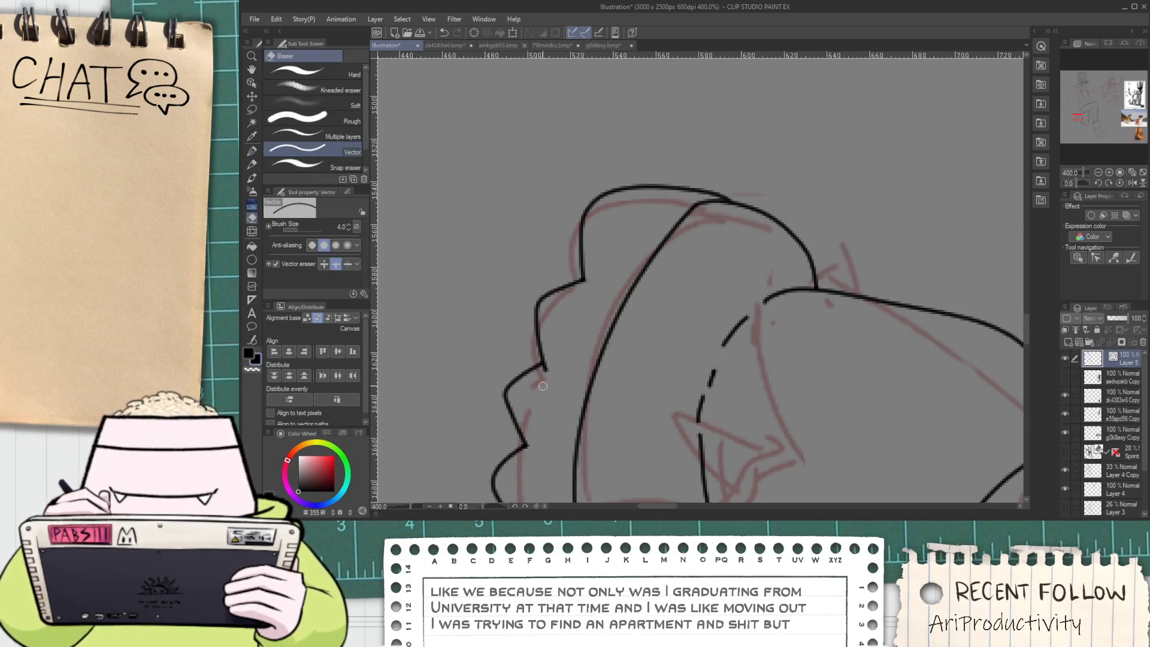
{"action": "left_click_drag", "start_coordinate": [541, 376], "coordinate": [547, 367]}
Add short curved crease lines inside the foot opening beside the dashed contour
{"action": "scroll", "coordinate": [544, 378], "scroll_direction": "down", "scroll_amount": 5}
{"action": "key", "text": "space"}
{"action": "left_click_drag", "start_coordinate": [572, 414], "coordinate": [572, 351]}
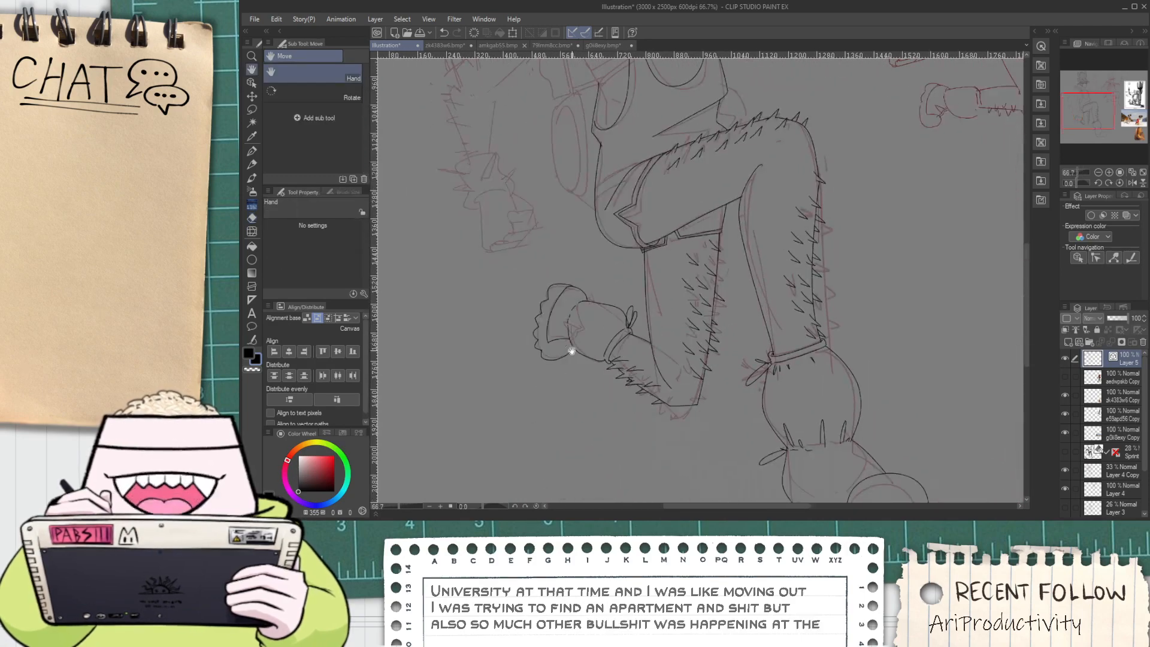
{"action": "scroll", "coordinate": [571, 351], "scroll_direction": "up", "scroll_amount": 5}
{"action": "key", "text": "p"}
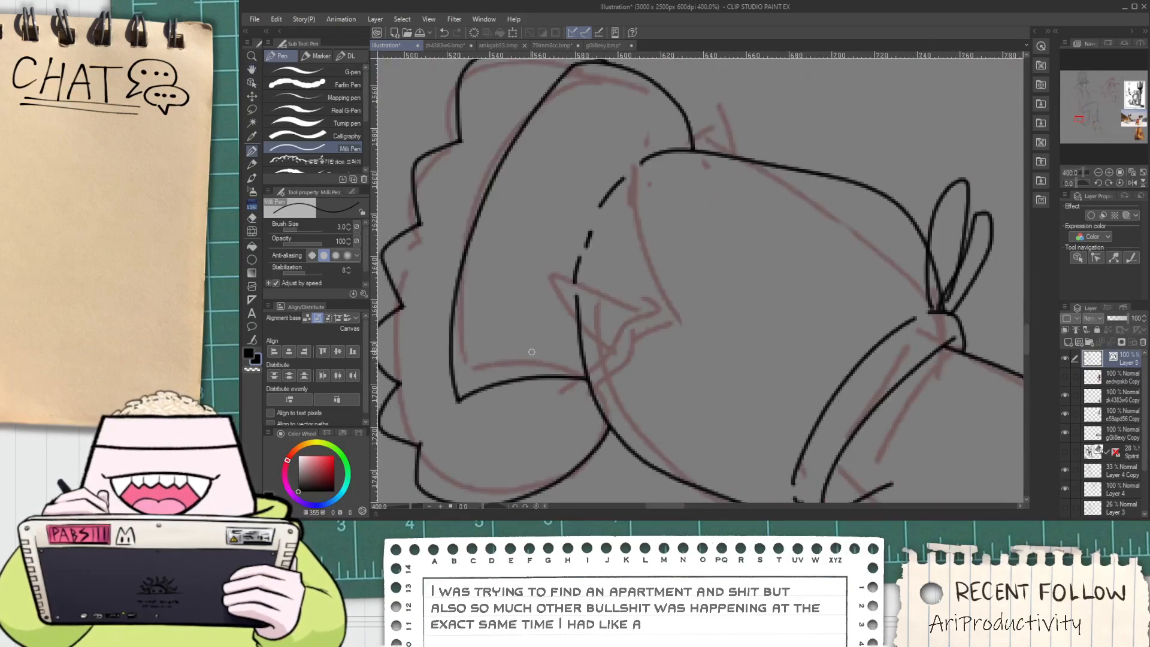
{"action": "left_click_drag", "start_coordinate": [563, 344], "coordinate": [578, 341]}
{"action": "mouse_move", "coordinate": [578, 329]}
{"action": "left_mouse_down"}
{"action": "mouse_move", "coordinate": [536, 303]}
{"action": "mouse_move", "coordinate": [561, 290]}
{"action": "mouse_move", "coordinate": [603, 423]}
{"action": "left_mouse_up"}
Examine the inked foot and its frill close up and against the whole figure
{"action": "scroll", "coordinate": [569, 312], "scroll_direction": "down", "scroll_amount": 4}
{"action": "key", "text": "space"}
{"action": "scroll", "coordinate": [581, 379], "scroll_direction": "down", "scroll_amount": 2}
{"action": "left_click_drag", "start_coordinate": [705, 432], "coordinate": [699, 340]}
{"action": "scroll", "coordinate": [591, 280], "scroll_direction": "up", "scroll_amount": 2}
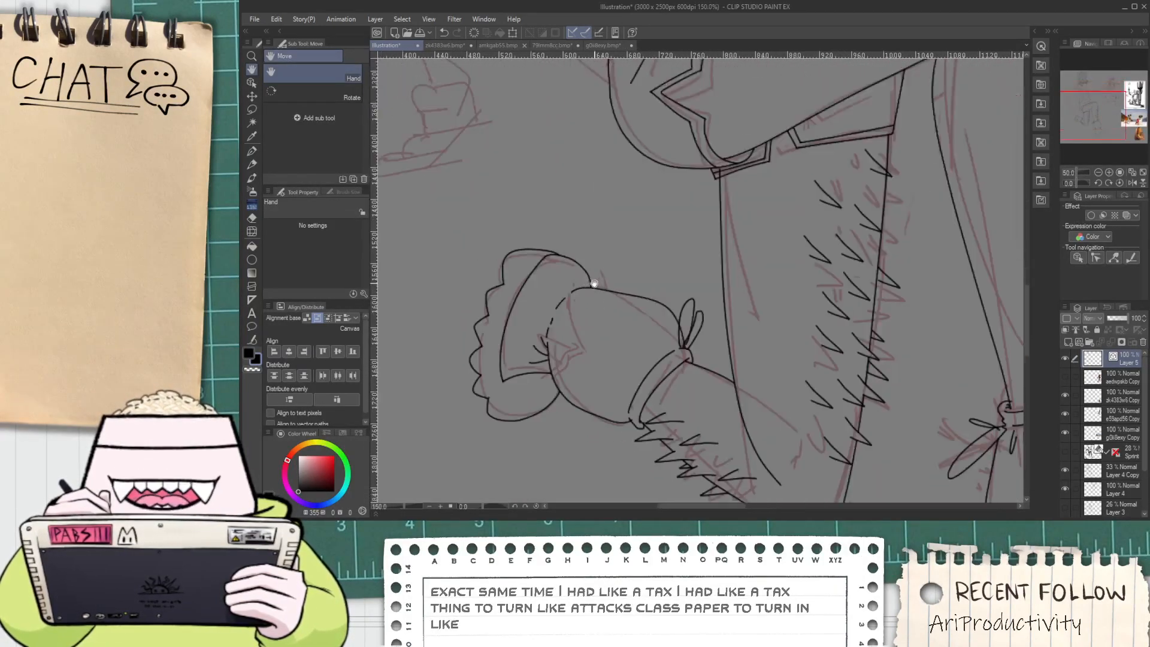
{"action": "scroll", "coordinate": [531, 348], "scroll_direction": "up", "scroll_amount": 3}
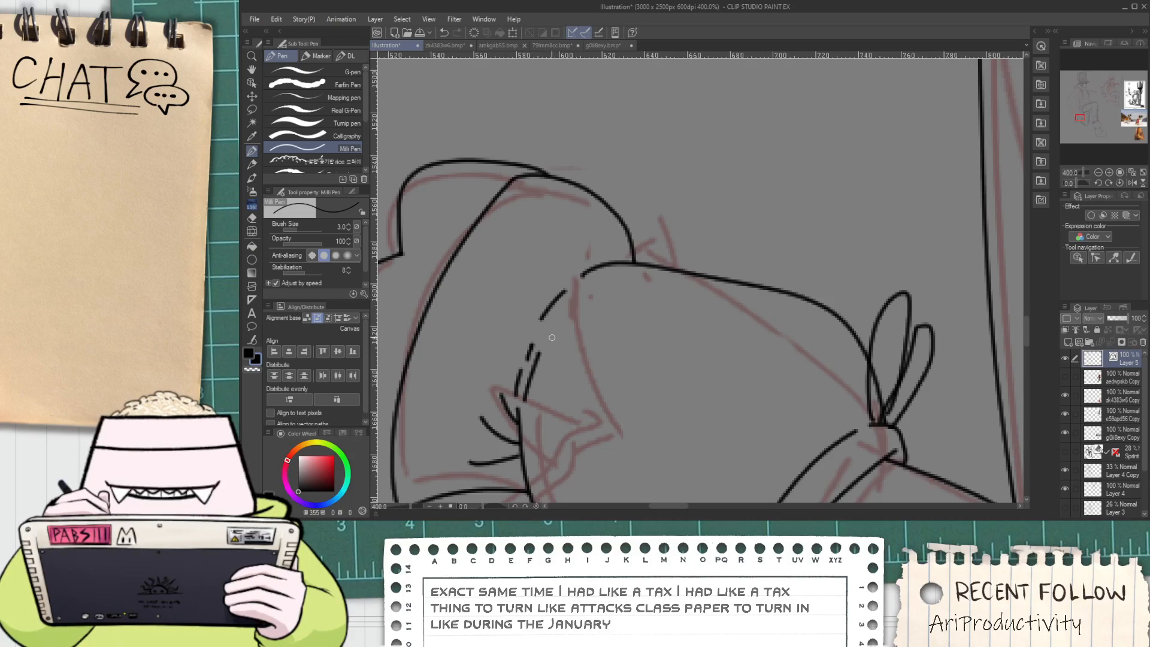
{"action": "mouse_move", "coordinate": [630, 234]}
{"action": "left_mouse_down"}
{"action": "mouse_move", "coordinate": [643, 258]}
{"action": "mouse_move", "coordinate": [707, 193]}
{"action": "mouse_move", "coordinate": [648, 261]}
{"action": "mouse_move", "coordinate": [602, 372]}
{"action": "left_mouse_up"}
{"action": "scroll", "coordinate": [659, 260], "scroll_direction": "down", "scroll_amount": 4}
{"action": "scroll", "coordinate": [660, 260], "scroll_direction": "down", "scroll_amount": 2}
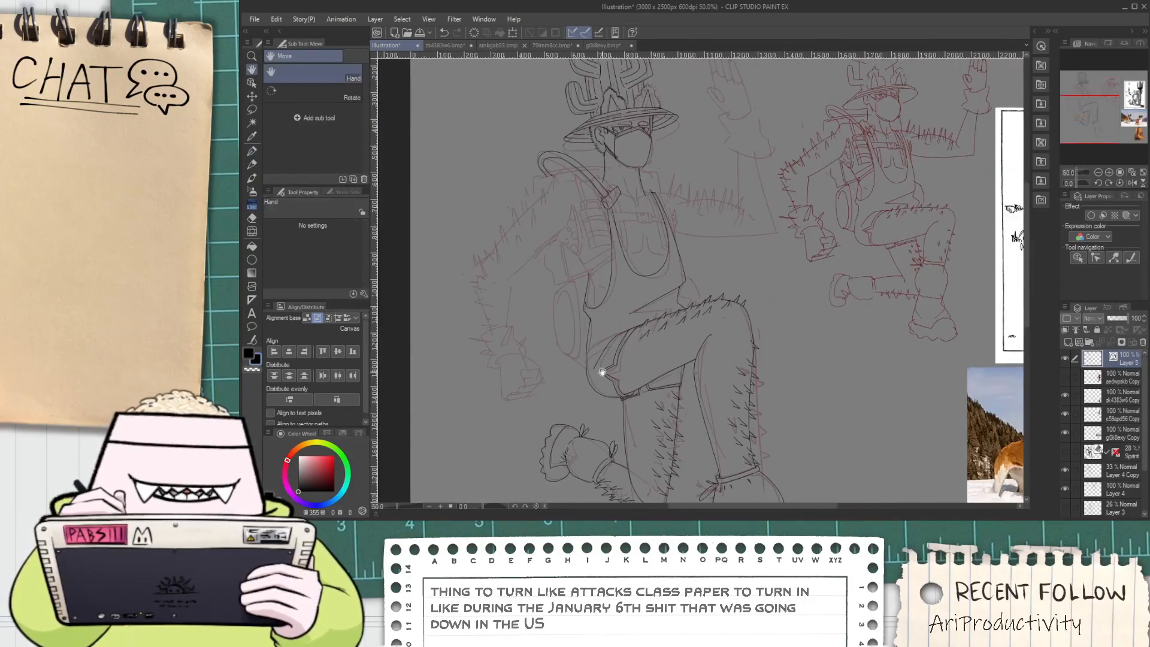
{"action": "left_click_drag", "start_coordinate": [587, 253], "coordinate": [598, 296]}
{"action": "scroll", "coordinate": [576, 390], "scroll_direction": "up", "scroll_amount": 2}
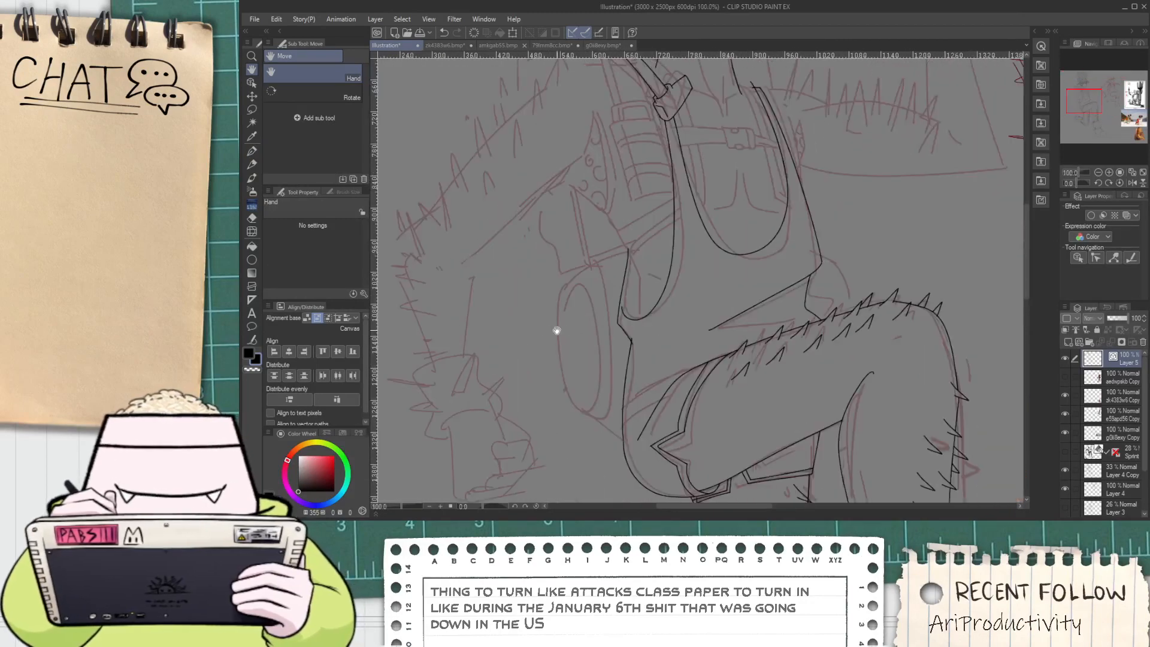
{"action": "scroll", "coordinate": [634, 338], "scroll_direction": "up", "scroll_amount": 2}
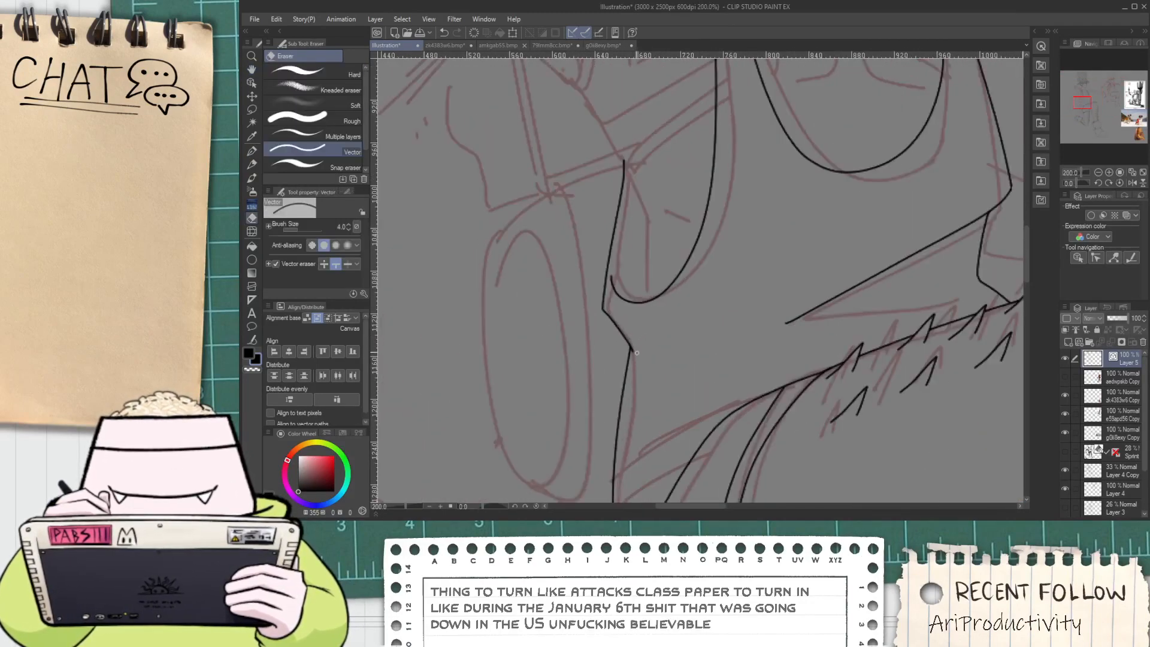
{"action": "scroll", "coordinate": [636, 352], "scroll_direction": "down", "scroll_amount": 1}
{"action": "left_click_drag", "start_coordinate": [560, 338], "coordinate": [572, 333]}
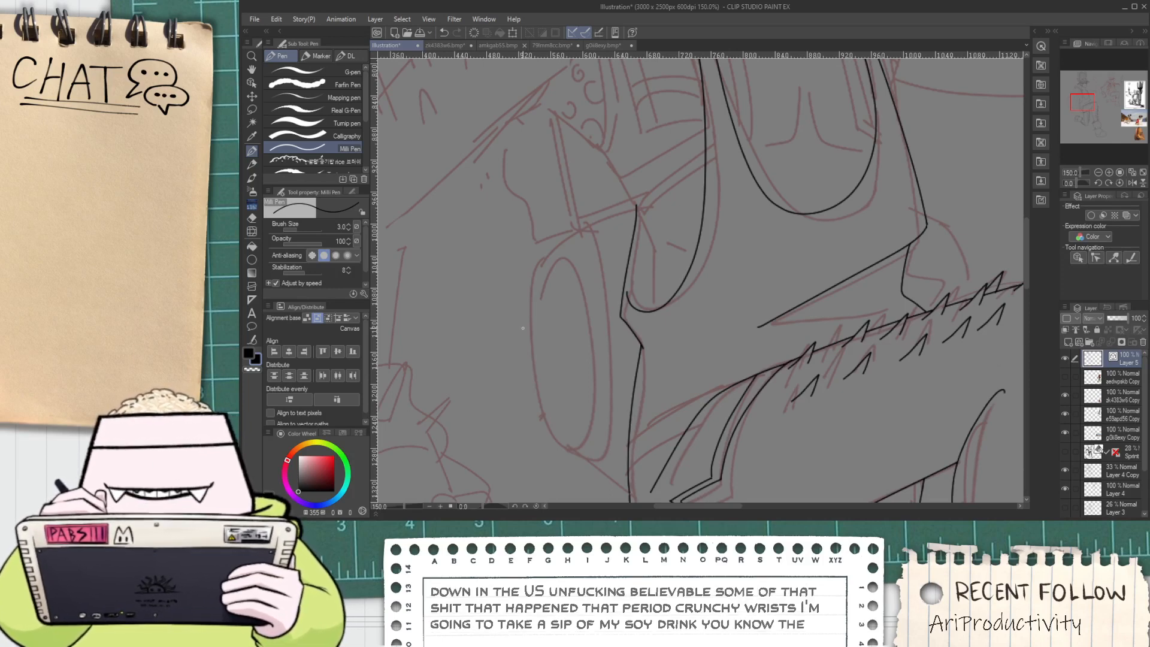
{"action": "mouse_move", "coordinate": [585, 264]}
{"action": "left_mouse_down"}
{"action": "mouse_move", "coordinate": [563, 325]}
{"action": "mouse_move", "coordinate": [621, 350]}
{"action": "left_mouse_up"}
{"action": "left_click_drag", "start_coordinate": [532, 381], "coordinate": [705, 281]}
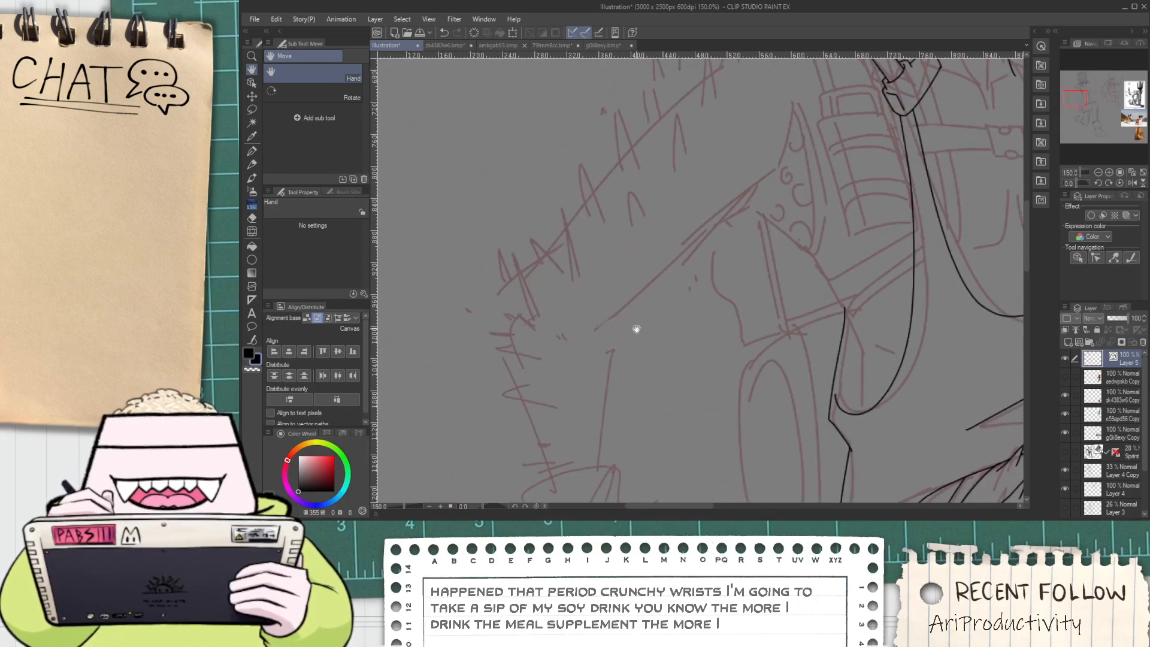
{"action": "left_click_drag", "start_coordinate": [592, 329], "coordinate": [758, 235]}
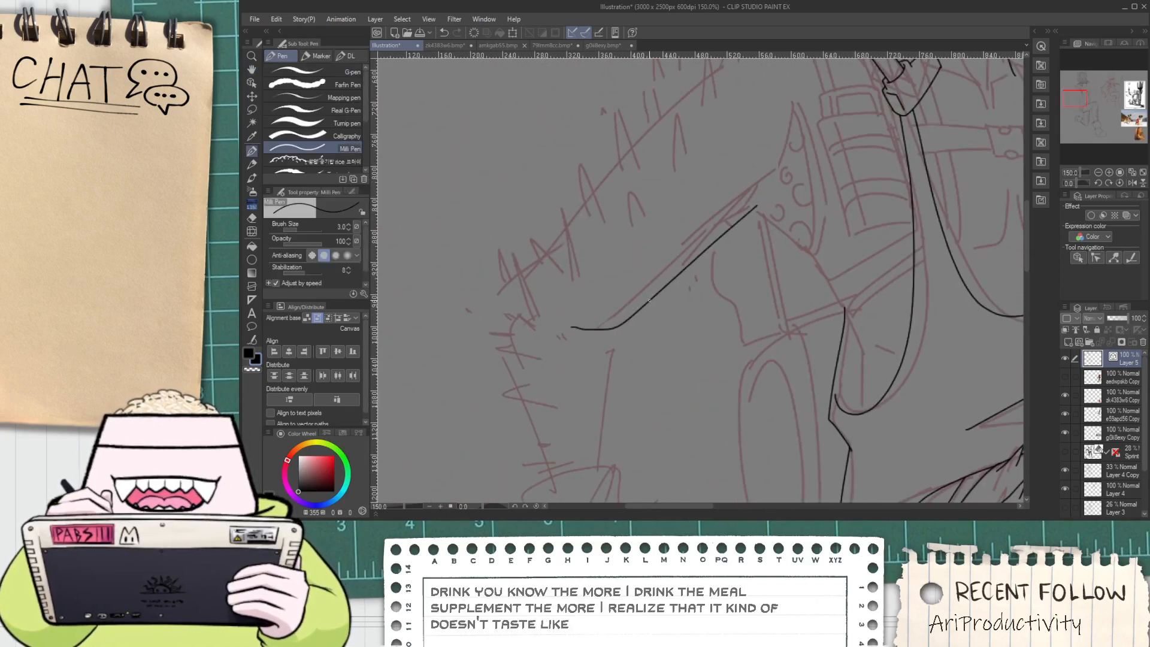
{"action": "key", "text": "ctrl+z"}
{"action": "left_click_drag", "start_coordinate": [568, 330], "coordinate": [758, 235]}
{"action": "key", "text": "ctrl+z"}
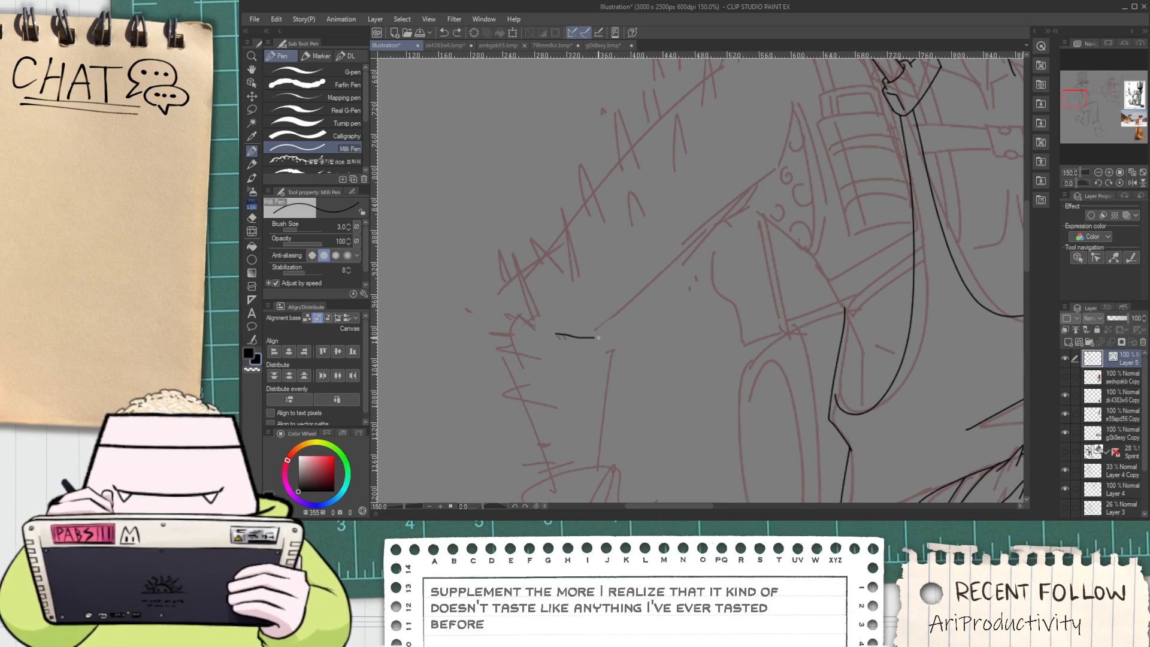
Ink the lowered arm's upper-arm underside, the short elbow crease and the inner forearm line down toward the wrist
{"action": "left_click_drag", "start_coordinate": [599, 338], "coordinate": [782, 193]}
{"action": "scroll", "coordinate": [684, 261], "scroll_direction": "down", "scroll_amount": 1}
{"action": "key", "text": "space"}
{"action": "left_click_drag", "start_coordinate": [622, 349], "coordinate": [605, 298]}
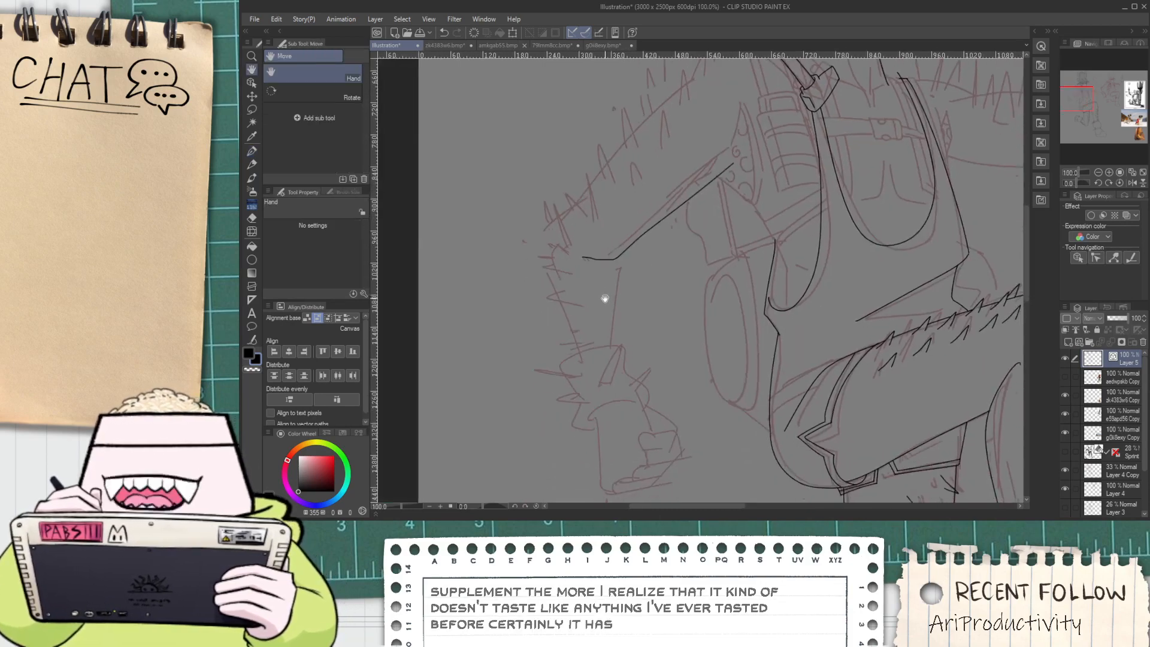
{"action": "key", "text": "ctrl+z"}
{"action": "scroll", "coordinate": [602, 264], "scroll_direction": "up", "scroll_amount": 1}
{"action": "mouse_move", "coordinate": [596, 257]}
{"action": "left_mouse_down"}
{"action": "mouse_move", "coordinate": [625, 258]}
{"action": "mouse_move", "coordinate": [783, 120]}
{"action": "left_mouse_up"}
{"action": "key", "text": "ctrl+z"}
{"action": "left_click_drag", "start_coordinate": [634, 246], "coordinate": [789, 126]}
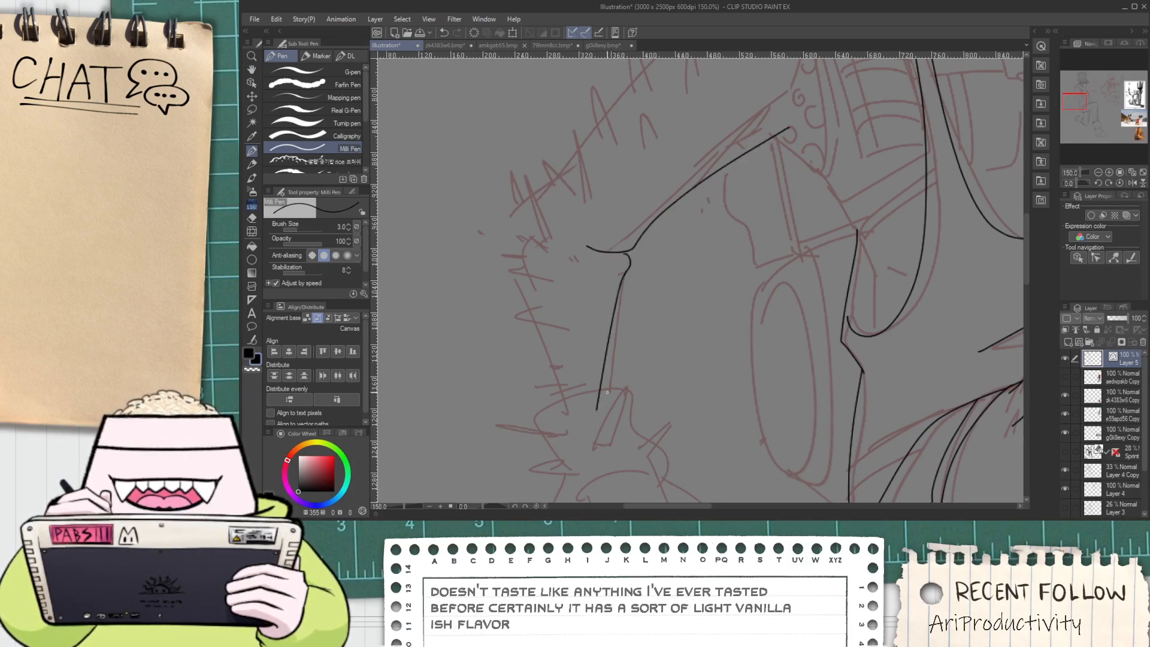
{"action": "key", "text": "ctrl+z"}
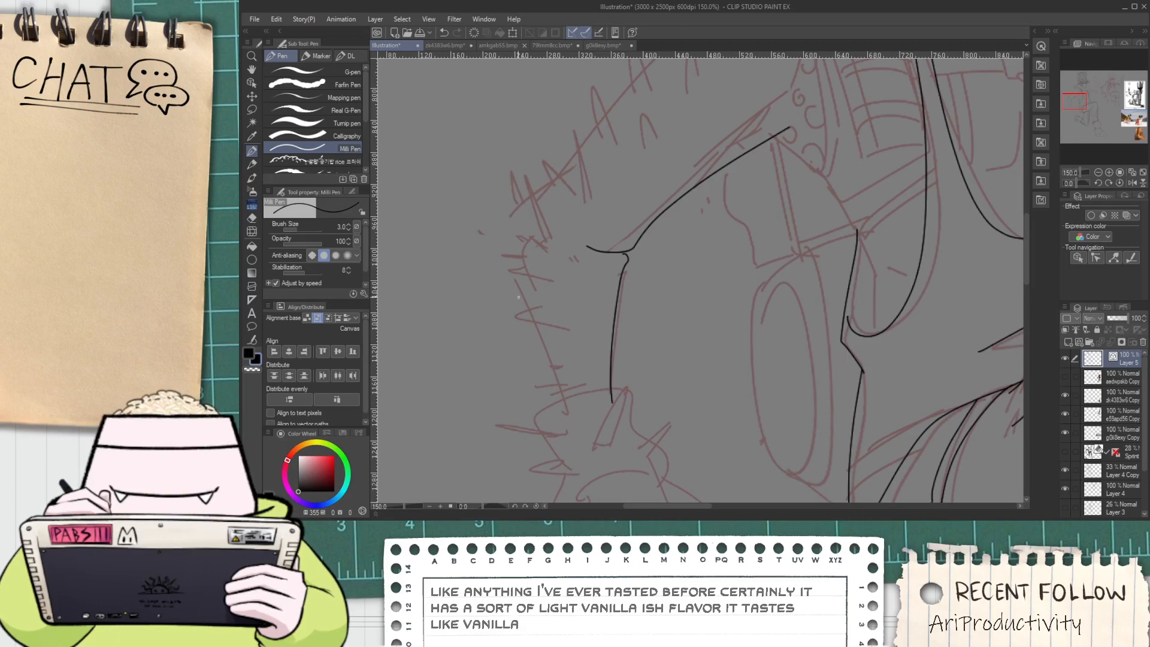
Draw the lowered forearm's outer contour from the elbow down to the wrist
{"action": "left_click_drag", "start_coordinate": [504, 226], "coordinate": [566, 423]}
{"action": "key", "text": "ctrl+z"}
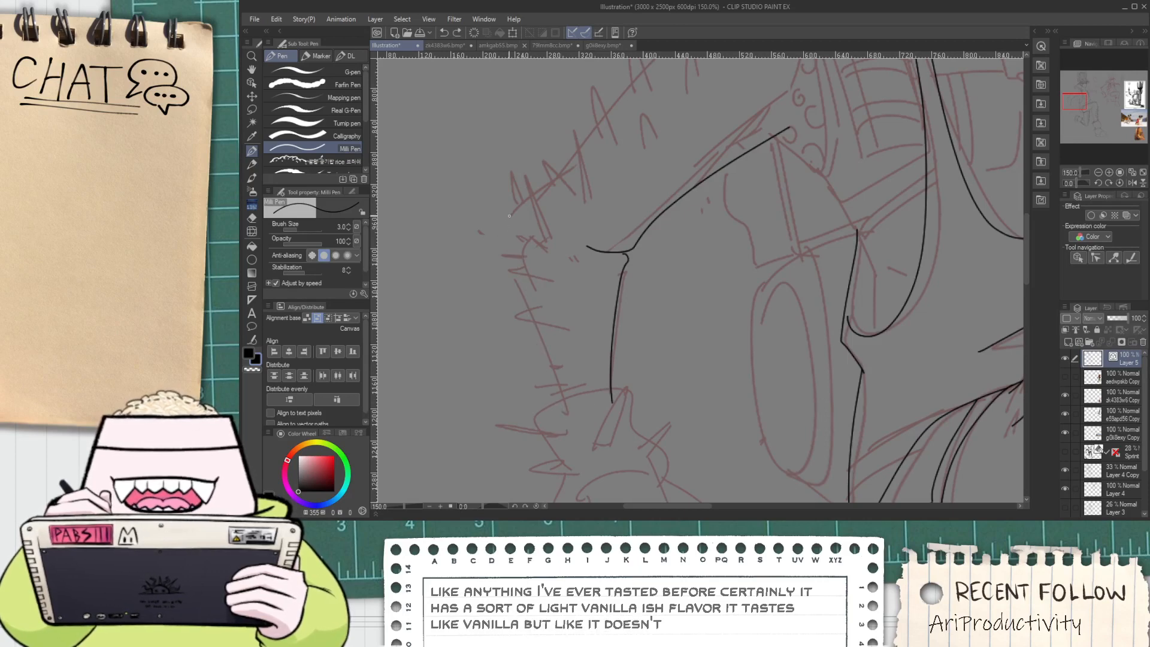
{"action": "left_click_drag", "start_coordinate": [508, 215], "coordinate": [572, 427]}
{"action": "key", "text": "ctrl+z"}
{"action": "left_click_drag", "start_coordinate": [490, 214], "coordinate": [563, 414]}
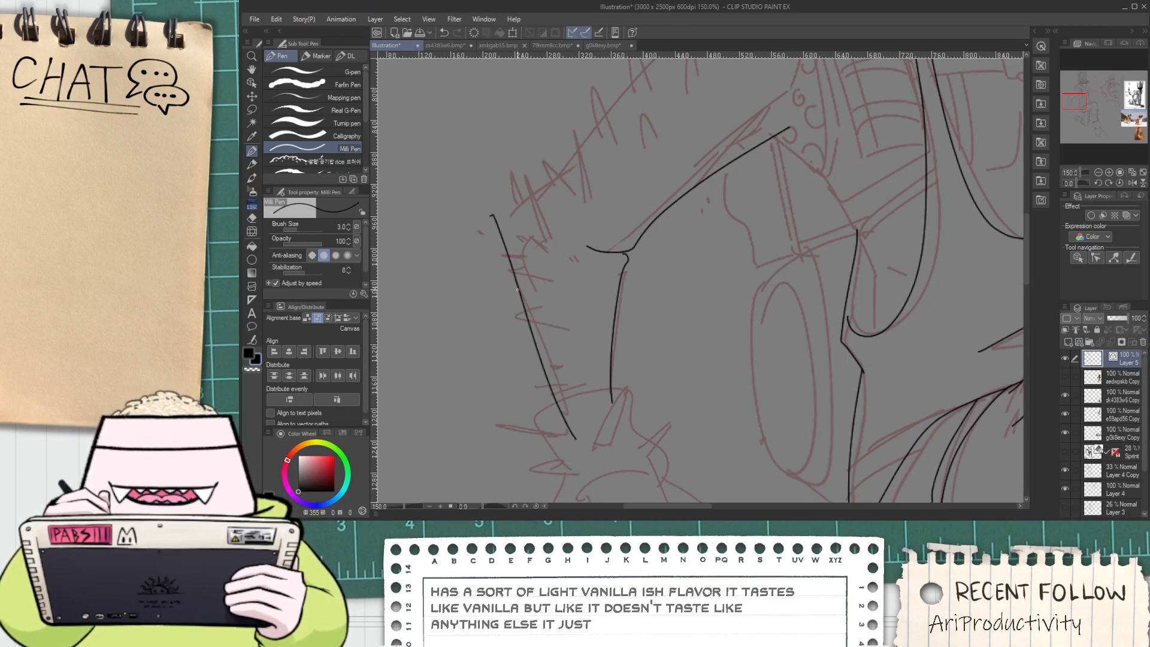
Draw the upper arm's long outer contour from the elbow up toward the shoulder
{"action": "key", "text": "space"}
{"action": "left_click_drag", "start_coordinate": [530, 221], "coordinate": [464, 411]}
{"action": "left_click_drag", "start_coordinate": [438, 449], "coordinate": [666, 153]}
{"action": "key", "text": "ctrl+z"}
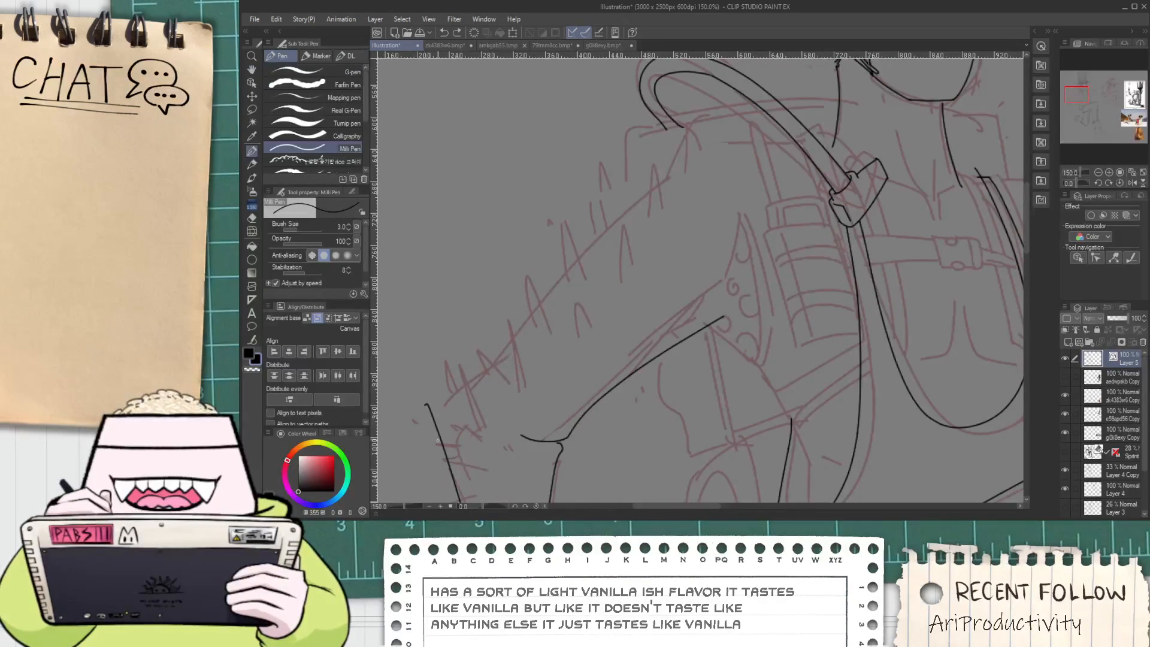
{"action": "left_click_drag", "start_coordinate": [424, 460], "coordinate": [690, 196]}
{"action": "key", "text": "ctrl+z"}
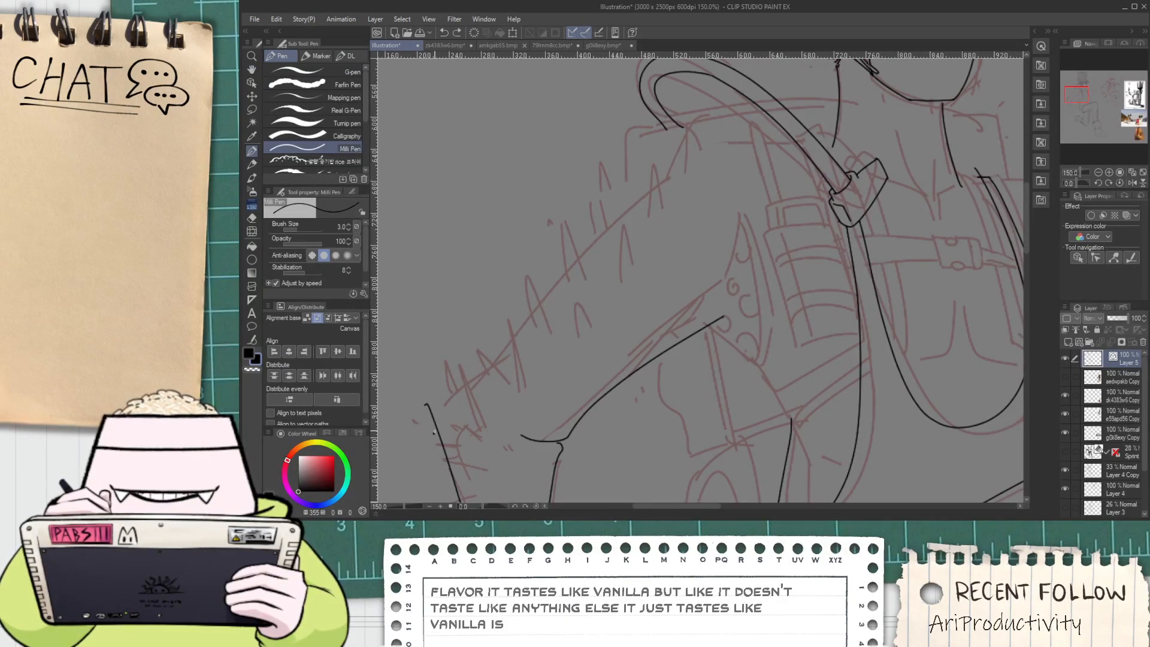
{"action": "left_click_drag", "start_coordinate": [434, 431], "coordinate": [719, 145]}
Draw the rounded shoulder line from the upper arm to the looped strap and trim the overlapping ends
{"action": "key", "text": "space"}
{"action": "mouse_move", "coordinate": [626, 225]}
{"action": "left_mouse_down"}
{"action": "mouse_move", "coordinate": [650, 180]}
{"action": "mouse_move", "coordinate": [777, 136]}
{"action": "left_mouse_up"}
{"action": "key", "text": "ctrl+z"}
{"action": "mouse_move", "coordinate": [623, 229]}
{"action": "left_mouse_down"}
{"action": "mouse_move", "coordinate": [676, 142]}
{"action": "mouse_move", "coordinate": [854, 161]}
{"action": "left_mouse_up"}
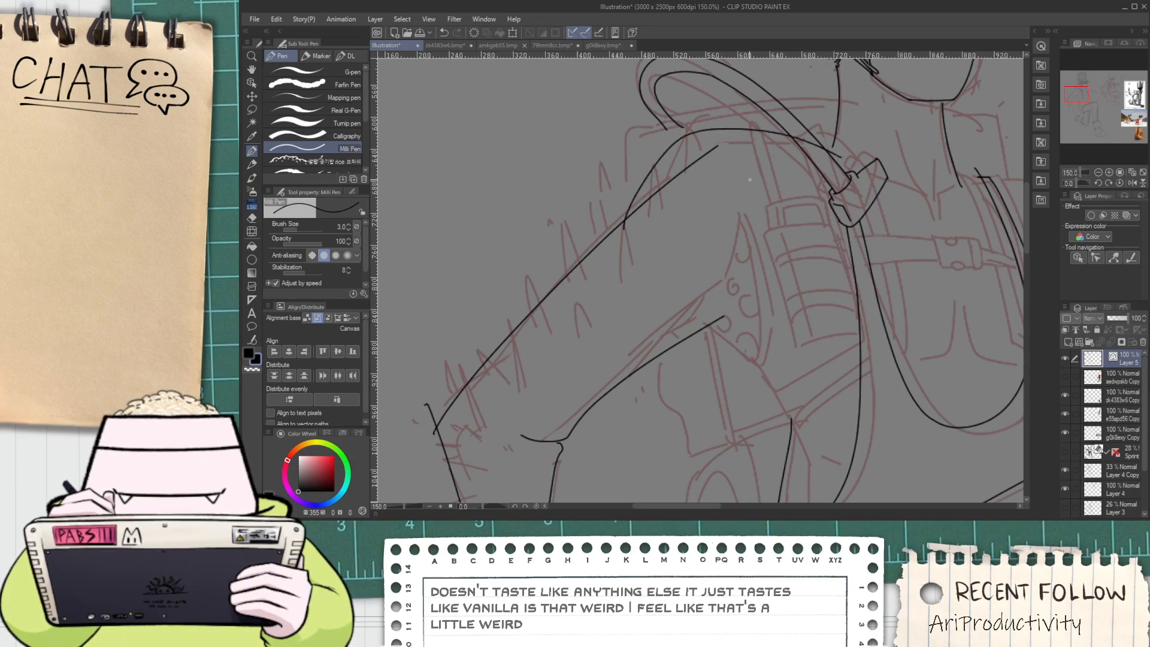
{"action": "key", "text": "e"}
{"action": "left_click_drag", "start_coordinate": [671, 187], "coordinate": [624, 243]}
{"action": "scroll", "coordinate": [763, 170], "scroll_direction": "up", "scroll_amount": 1}
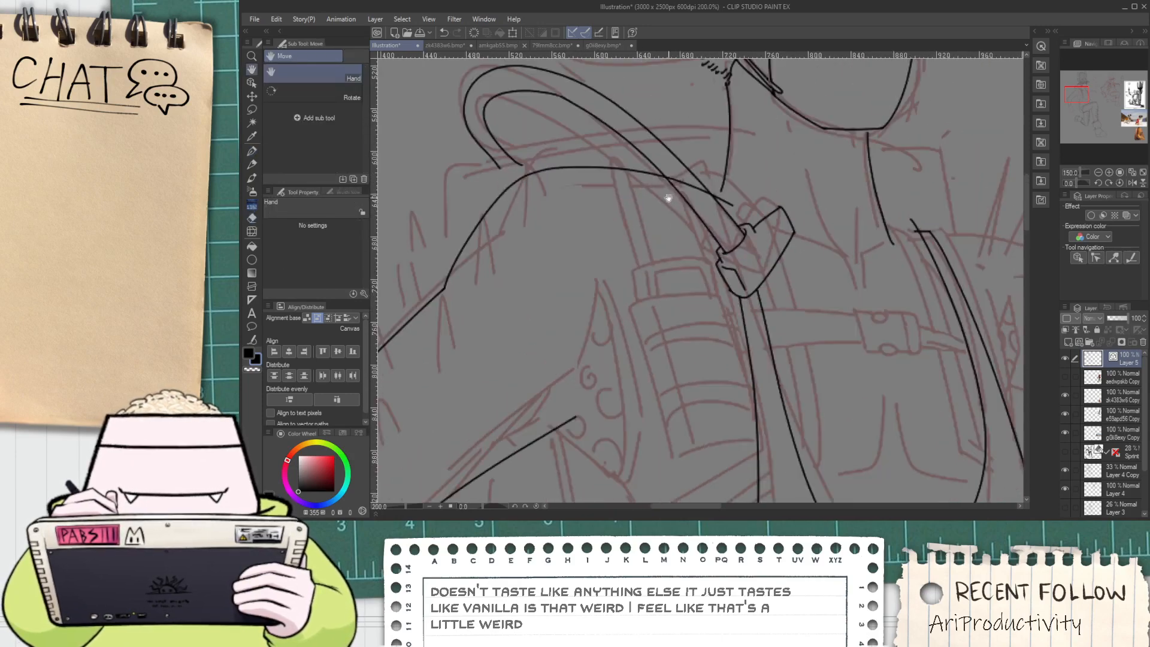
Draw an angular line emerging from behind the strap, peaking beside the neck and descending to the buckle
{"action": "key", "text": "p"}
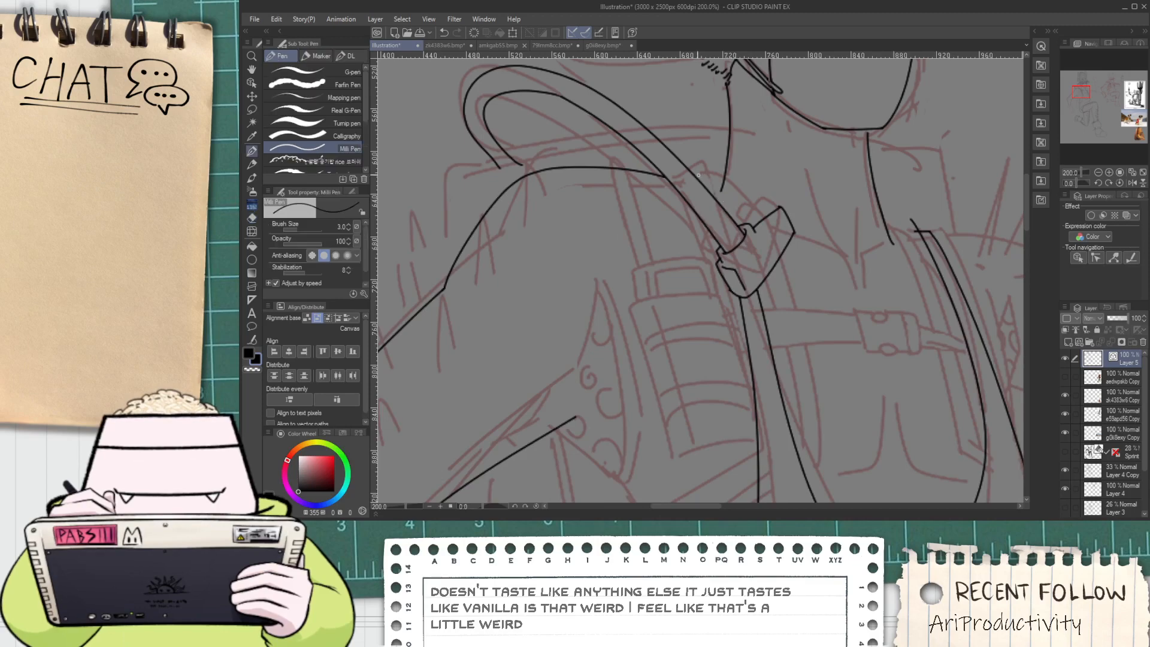
{"action": "scroll", "coordinate": [725, 201], "scroll_direction": "up", "scroll_amount": 2}
{"action": "mouse_move", "coordinate": [657, 174]}
{"action": "left_mouse_down"}
{"action": "mouse_move", "coordinate": [726, 145]}
{"action": "mouse_move", "coordinate": [788, 298]}
{"action": "left_mouse_up"}
{"action": "key", "text": "ctrl+z"}
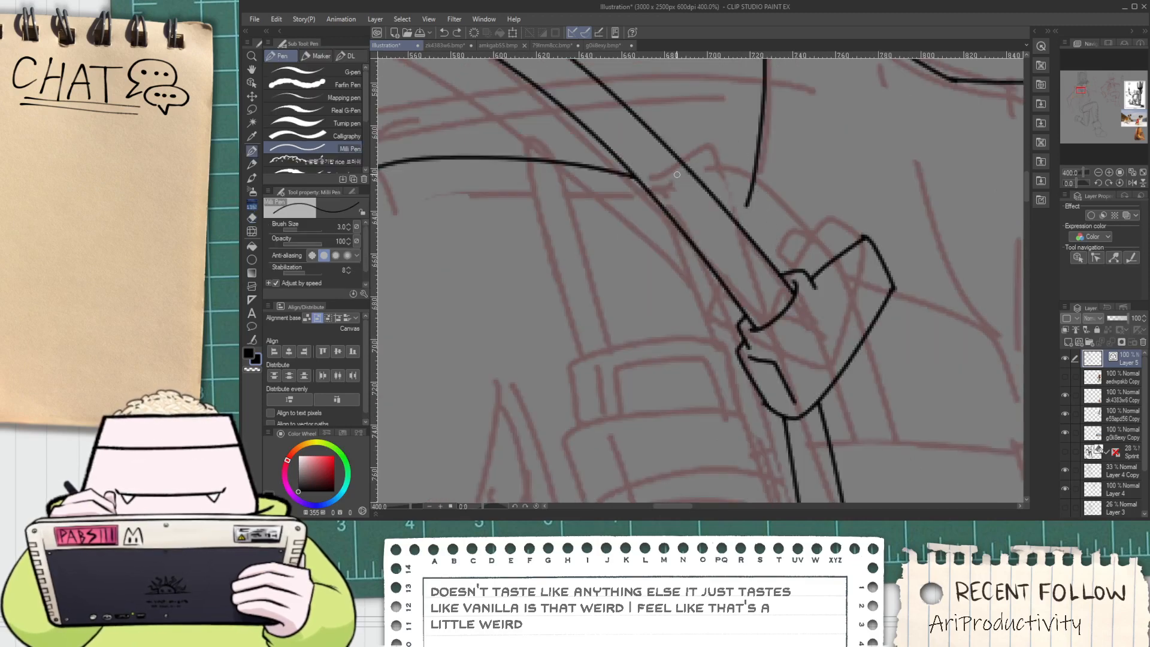
{"action": "mouse_move", "coordinate": [680, 171]}
{"action": "left_mouse_down"}
{"action": "mouse_move", "coordinate": [777, 191]}
{"action": "mouse_move", "coordinate": [802, 272]}
{"action": "left_mouse_up"}
{"action": "key", "text": "ctrl+z"}
{"action": "left_click_drag", "start_coordinate": [678, 170], "coordinate": [746, 157]}
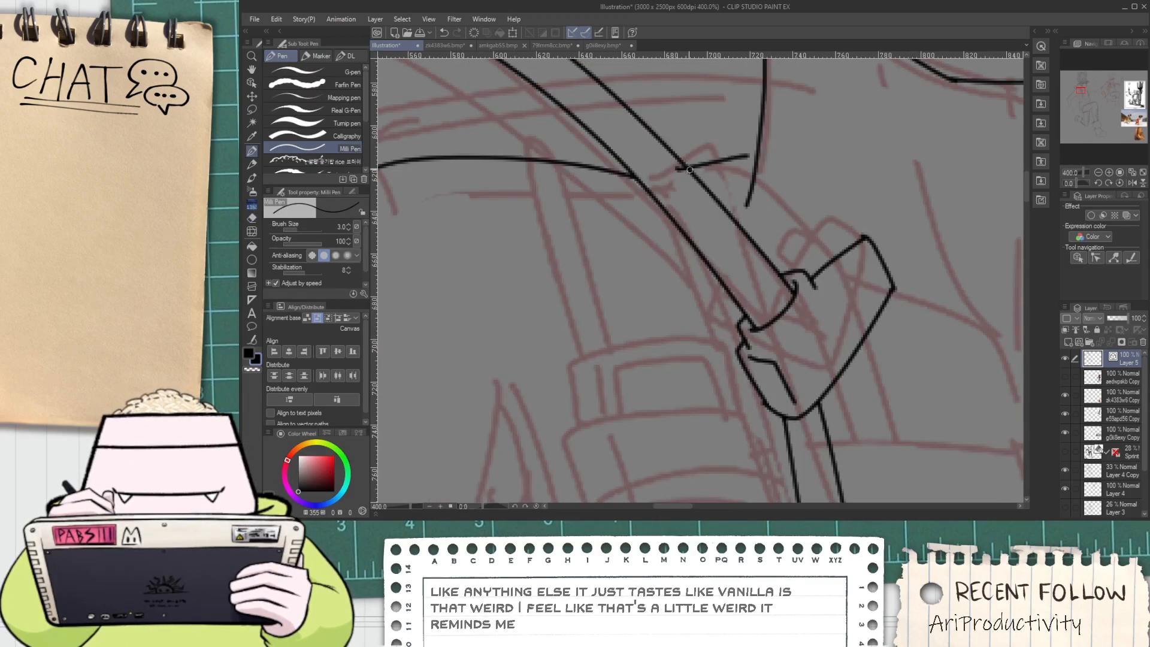
{"action": "key", "text": "ctrl+z"}
{"action": "left_click_drag", "start_coordinate": [666, 174], "coordinate": [785, 271]}
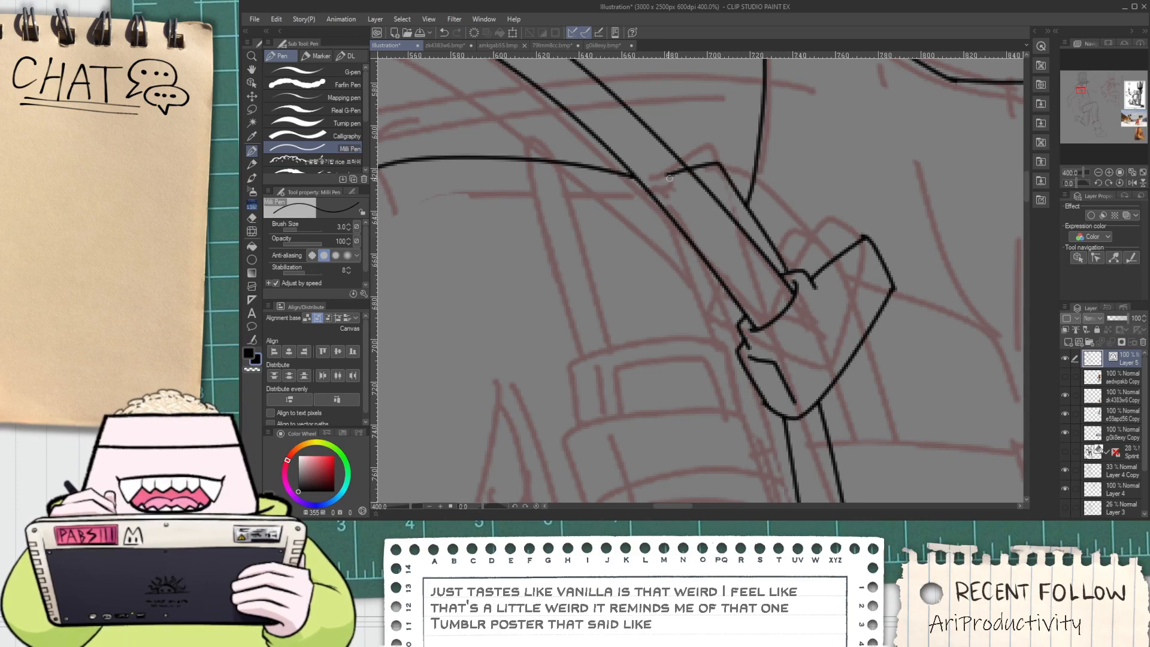
Outline the pointed, curved piece between the armpit and the torso with an inner edge, a lower edge and a long outer curve
{"action": "key", "text": "h"}
{"action": "scroll", "coordinate": [709, 258], "scroll_direction": "down", "scroll_amount": 4}
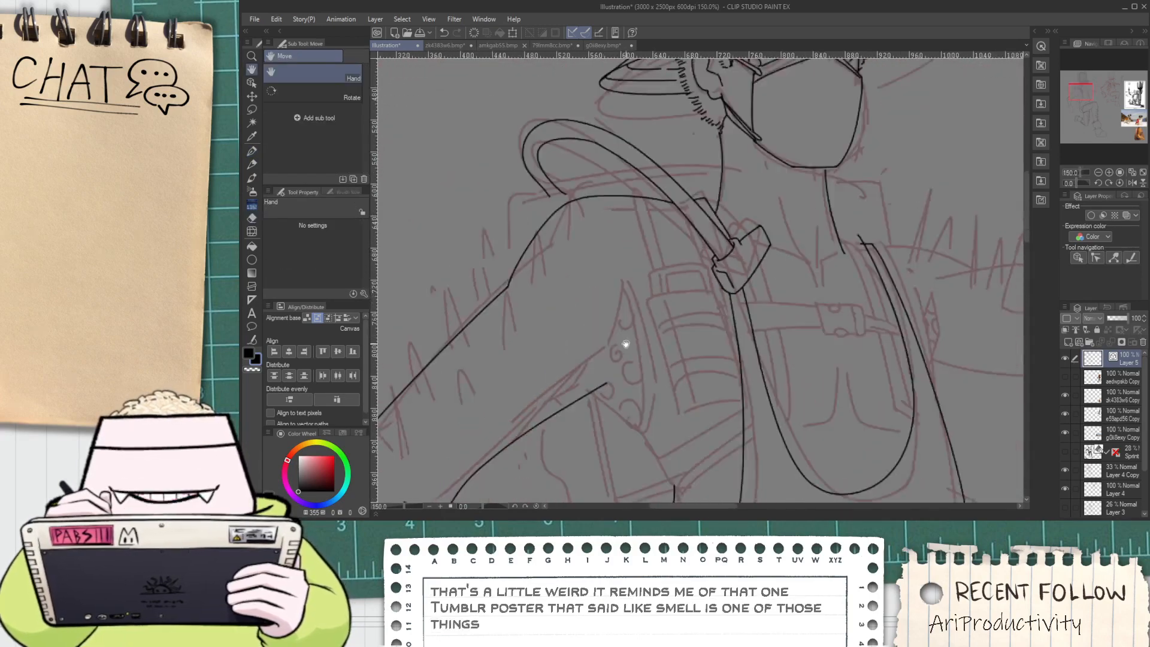
{"action": "scroll", "coordinate": [659, 291], "scroll_direction": "up", "scroll_amount": 2}
{"action": "key", "text": "p"}
{"action": "left_click_drag", "start_coordinate": [662, 296], "coordinate": [695, 186]}
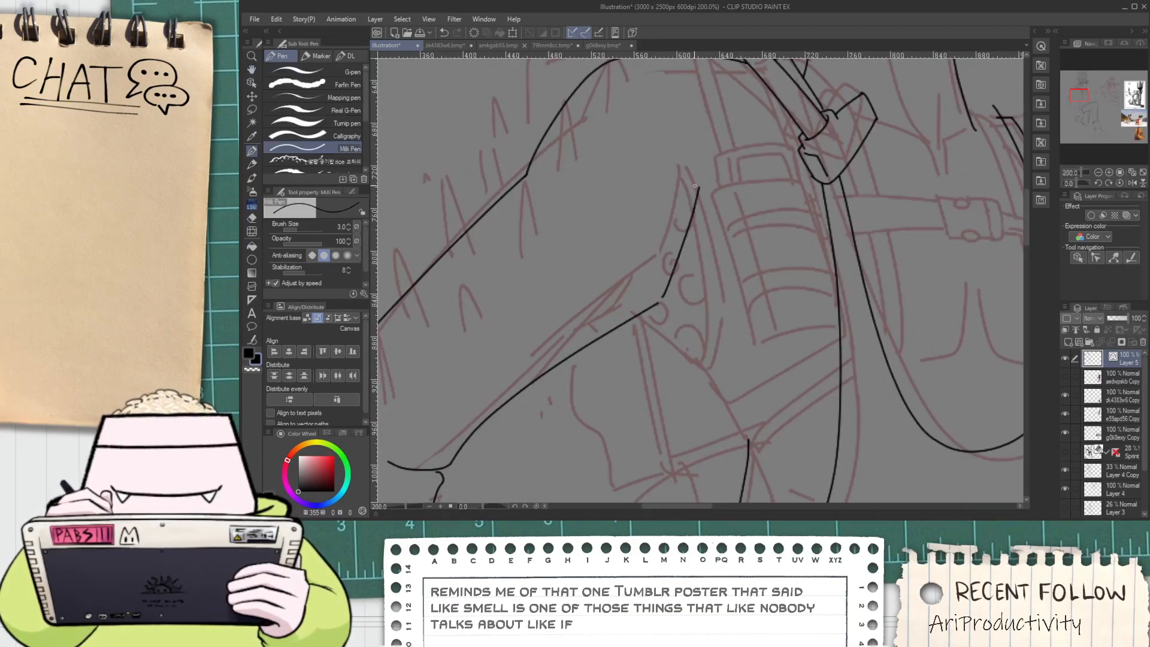
{"action": "key", "text": "ctrl+z"}
{"action": "left_click_drag", "start_coordinate": [662, 298], "coordinate": [692, 174]}
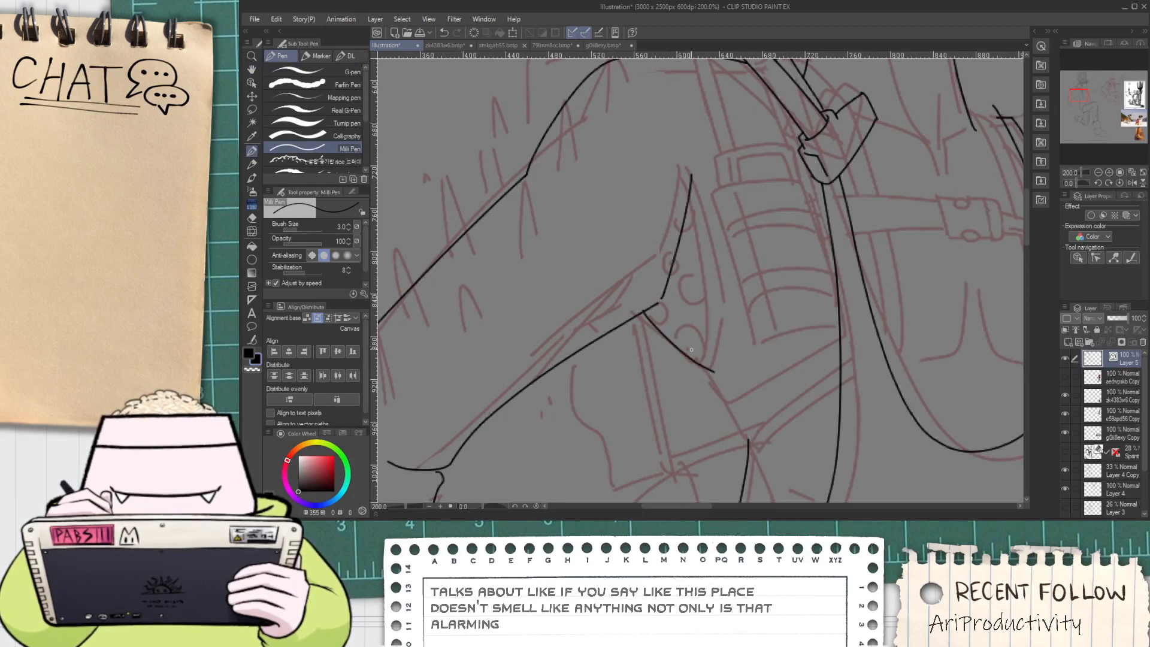
{"action": "mouse_move", "coordinate": [690, 178]}
{"action": "left_mouse_down"}
{"action": "mouse_move", "coordinate": [721, 309]}
{"action": "mouse_move", "coordinate": [715, 381]}
{"action": "left_mouse_up"}
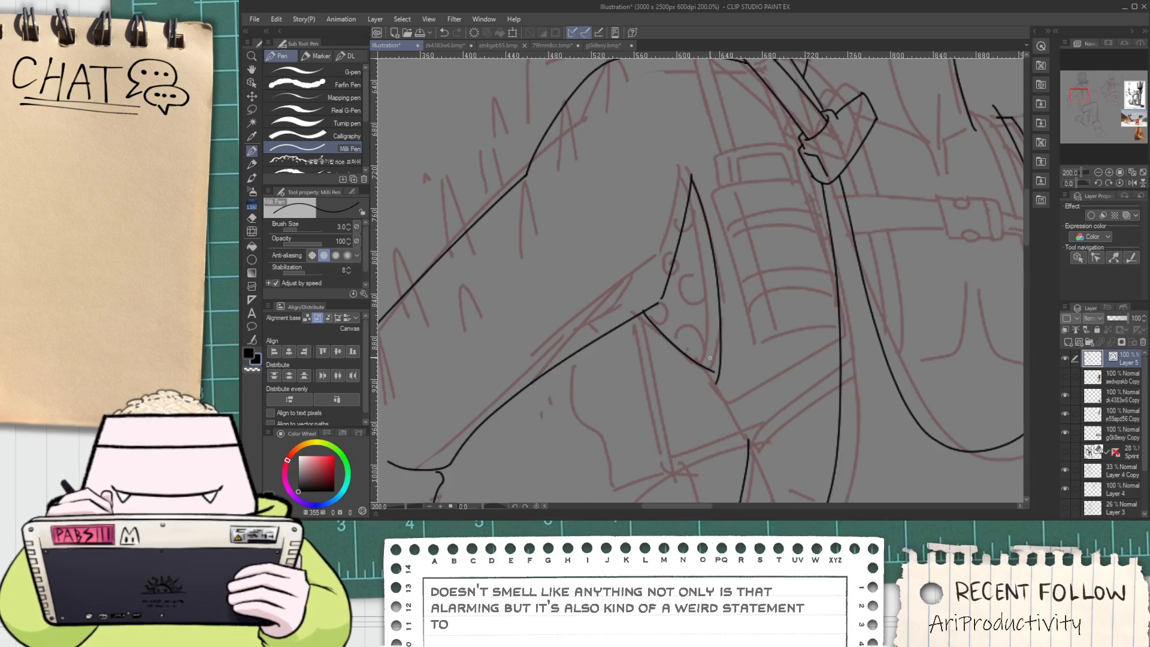
{"action": "mouse_move", "coordinate": [691, 175]}
{"action": "left_mouse_down"}
{"action": "mouse_move", "coordinate": [717, 251]}
{"action": "mouse_move", "coordinate": [717, 366]}
{"action": "left_mouse_up"}
{"action": "key", "text": "ctrl+z"}
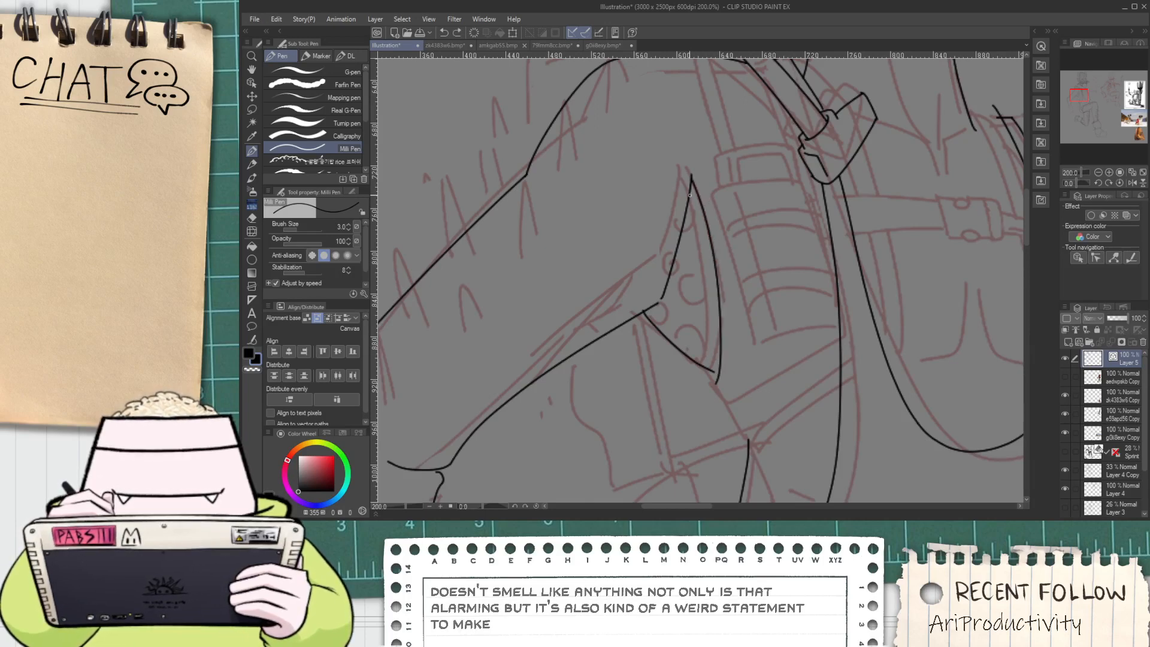
Draw a parallel second outer curve on the pointed piece beside the torso, close its lower tip and trim the excess line
{"action": "left_click_drag", "start_coordinate": [694, 175], "coordinate": [727, 353]}
{"action": "key", "text": "ctrl+z"}
{"action": "left_click_drag", "start_coordinate": [692, 177], "coordinate": [716, 372]}
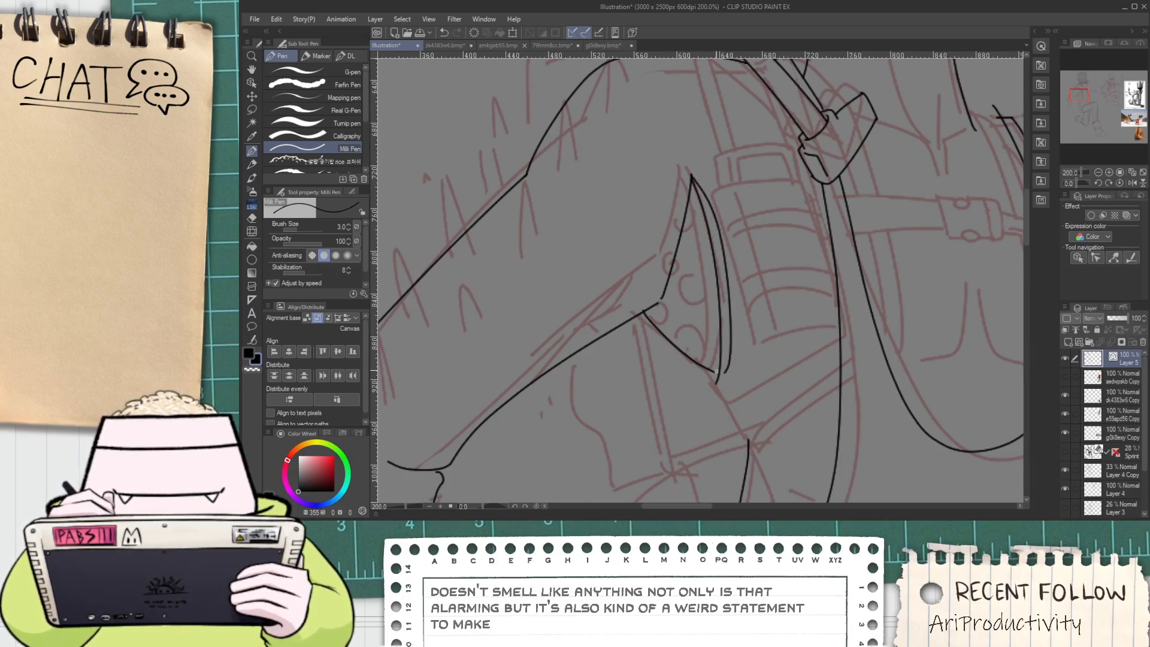
{"action": "key", "text": "ctrl+z"}
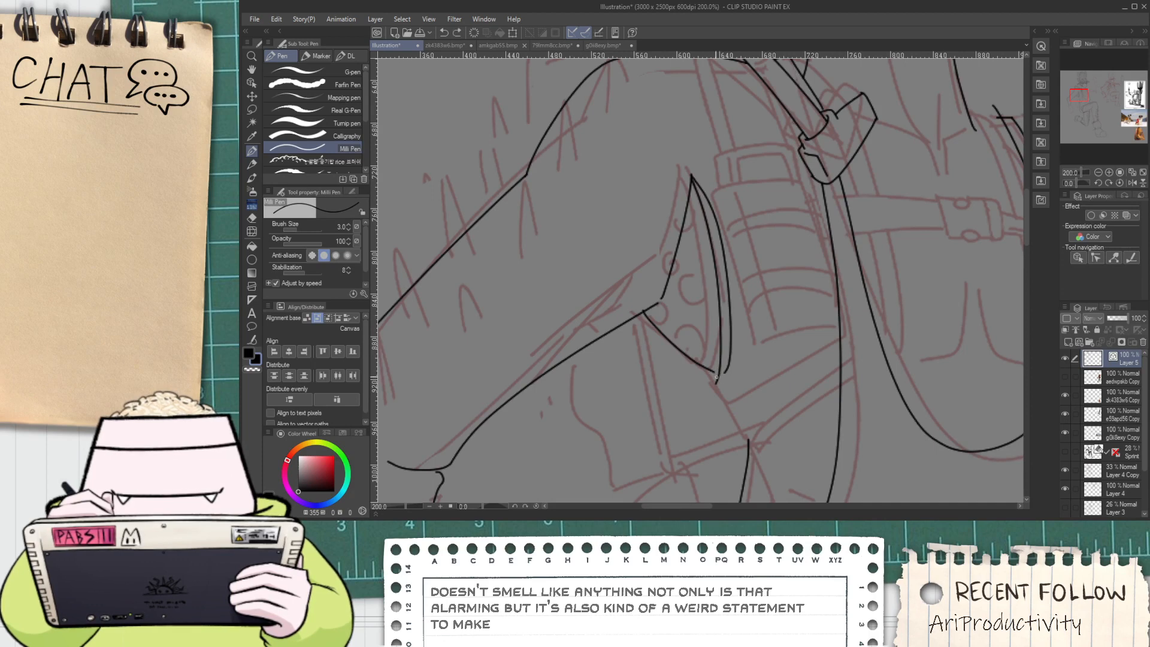
{"action": "scroll", "coordinate": [720, 376], "scroll_direction": "up", "scroll_amount": 2}
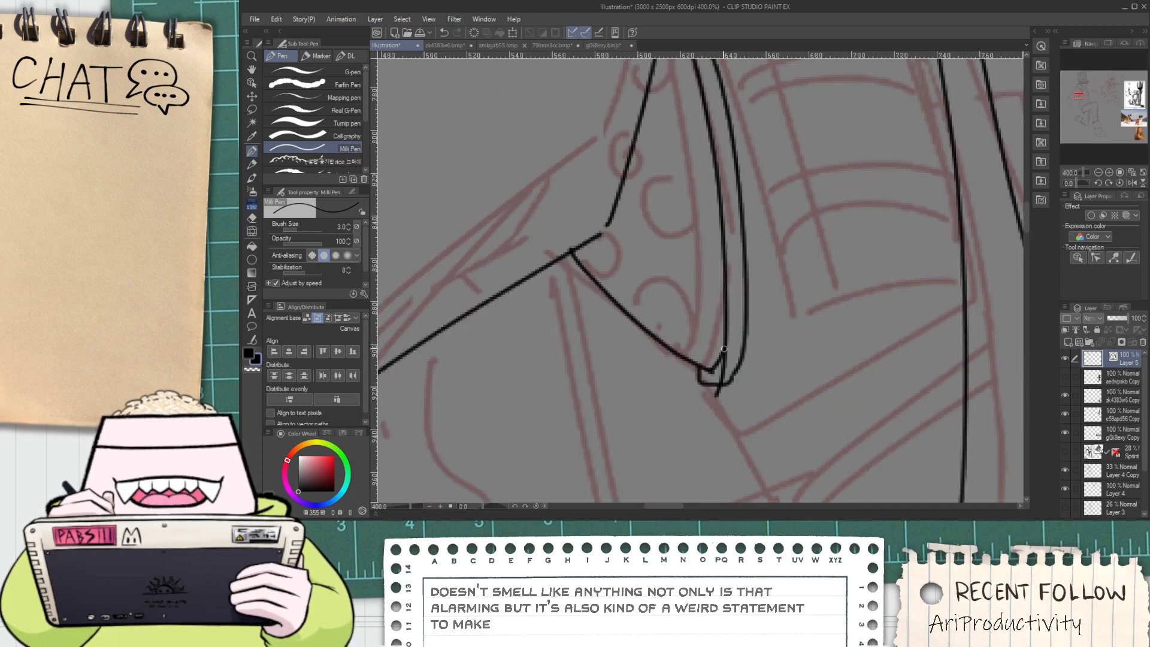
{"action": "key", "text": "ctrl+y"}
{"action": "key", "text": "e"}
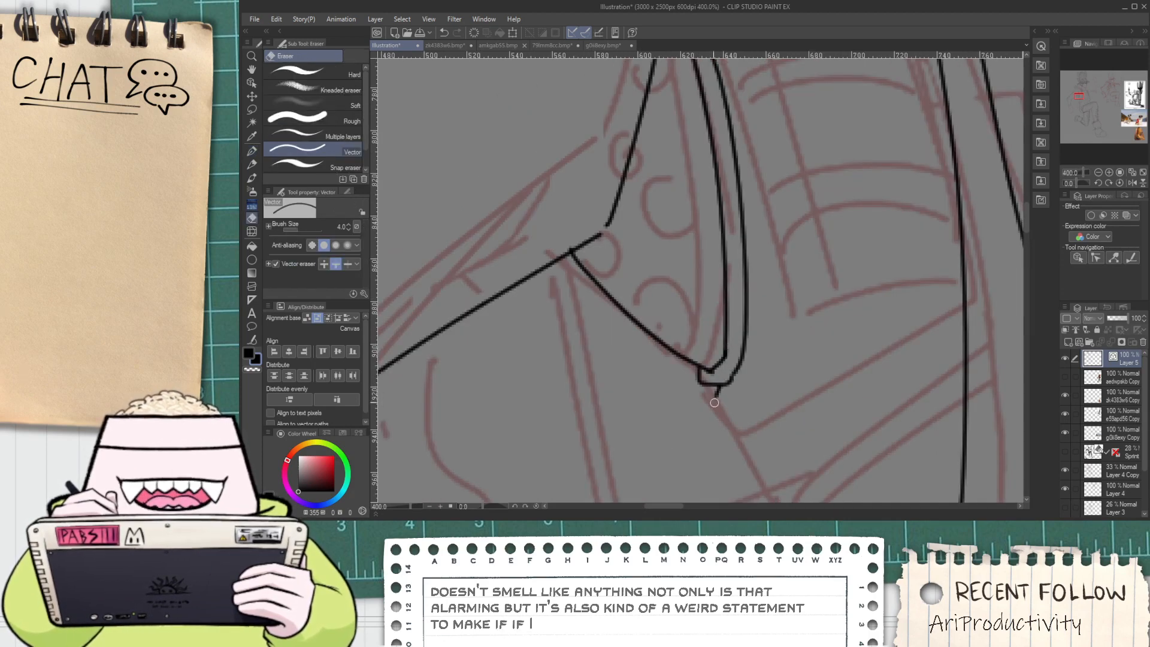
{"action": "mouse_move", "coordinate": [714, 403]}
{"action": "left_mouse_down"}
{"action": "mouse_move", "coordinate": [723, 392]}
{"action": "mouse_move", "coordinate": [656, 316]}
{"action": "left_mouse_up"}
Draw a short angled line from the pointed piece's lower tip down to the start of the hip line
{"action": "scroll", "coordinate": [723, 393], "scroll_direction": "down", "scroll_amount": 3}
{"action": "key", "text": "space"}
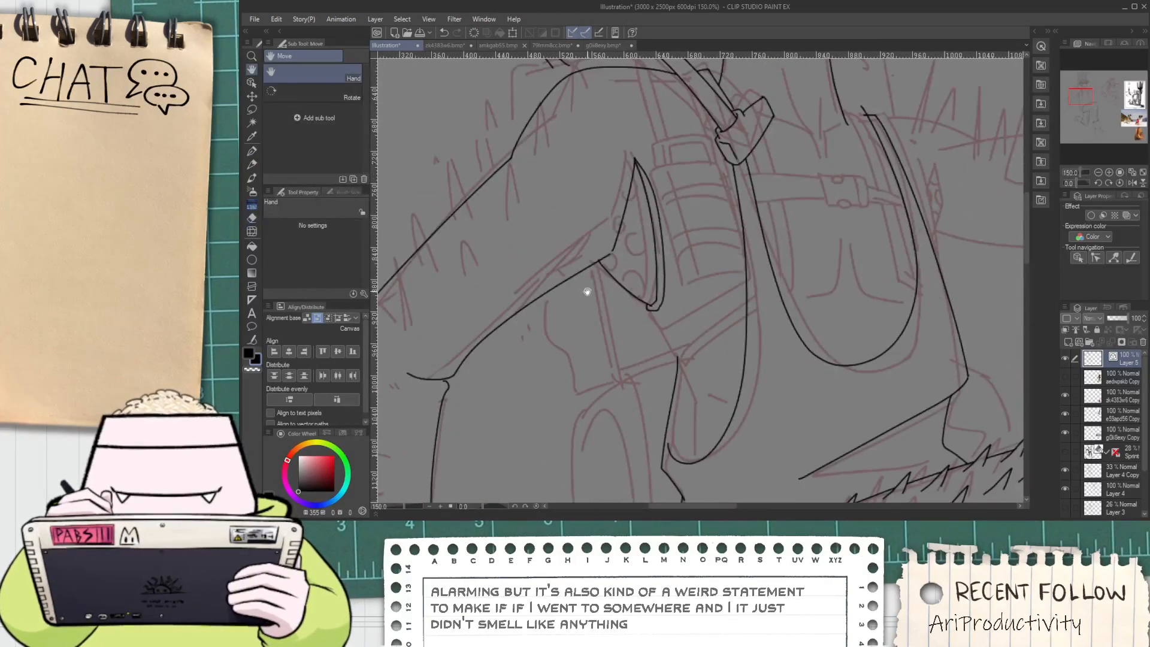
{"action": "left_click_drag", "start_coordinate": [606, 269], "coordinate": [614, 318]}
{"action": "scroll", "coordinate": [614, 316], "scroll_direction": "up", "scroll_amount": 1}
{"action": "key", "text": "e"}
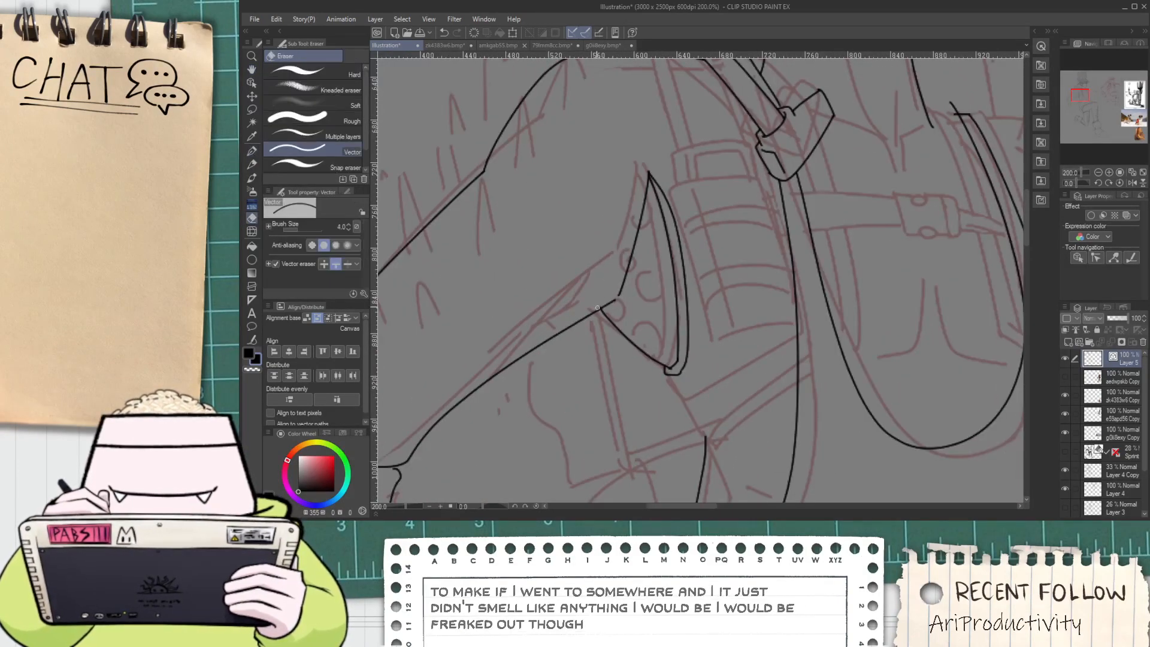
{"action": "scroll", "coordinate": [598, 307], "scroll_direction": "down", "scroll_amount": 1}
{"action": "key", "text": "space"}
{"action": "mouse_move", "coordinate": [643, 321]}
{"action": "left_mouse_down"}
{"action": "mouse_move", "coordinate": [628, 271]}
{"action": "mouse_move", "coordinate": [692, 389]}
{"action": "left_mouse_up"}
{"action": "scroll", "coordinate": [627, 271], "scroll_direction": "up", "scroll_amount": 3}
{"action": "key", "text": "p"}
{"action": "key", "text": "ctrl+z"}
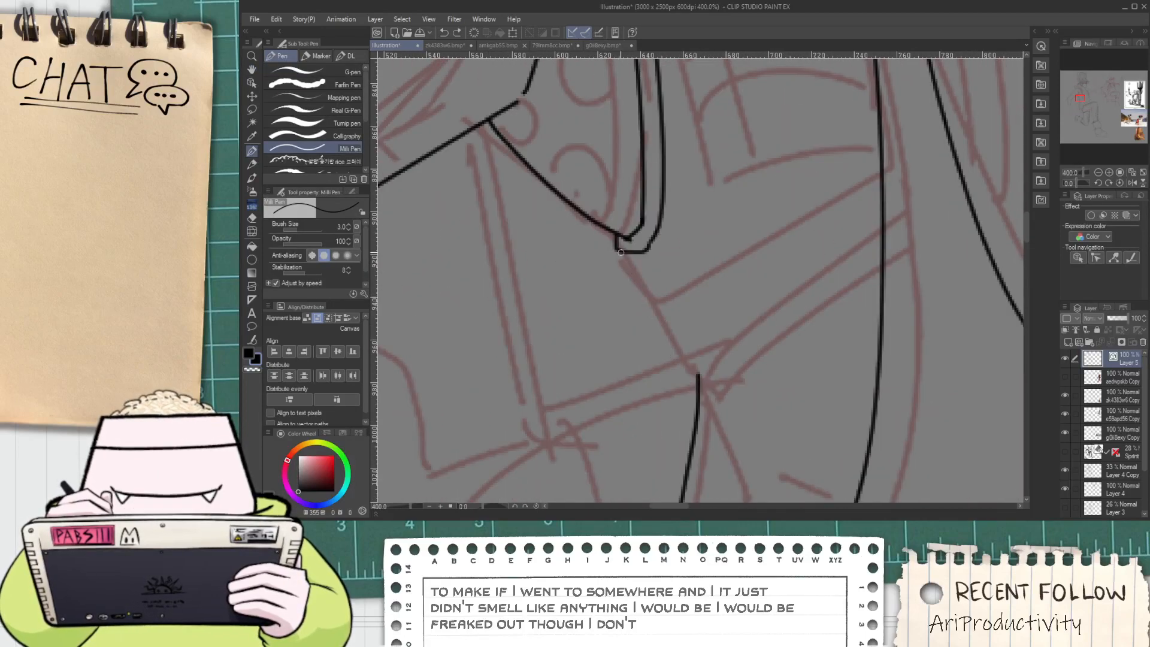
{"action": "mouse_move", "coordinate": [621, 252]}
{"action": "left_mouse_down"}
{"action": "mouse_move", "coordinate": [683, 362]}
{"action": "mouse_move", "coordinate": [717, 391]}
{"action": "mouse_move", "coordinate": [907, 304]}
{"action": "left_mouse_up"}
{"action": "key", "text": "ctrl+z"}
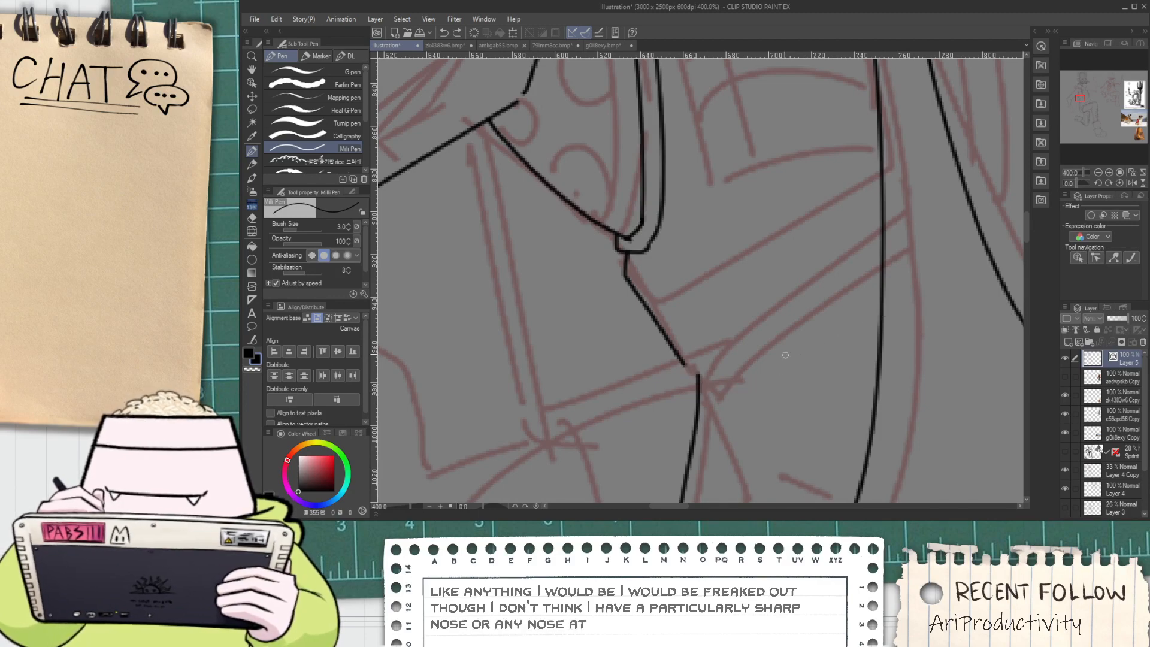
Draw the two diagonal band edges rising from the hip corner toward the hanging strap and trim the overshoot
{"action": "mouse_move", "coordinate": [684, 362]}
{"action": "left_mouse_down"}
{"action": "mouse_move", "coordinate": [719, 390]}
{"action": "mouse_move", "coordinate": [905, 264]}
{"action": "left_mouse_up"}
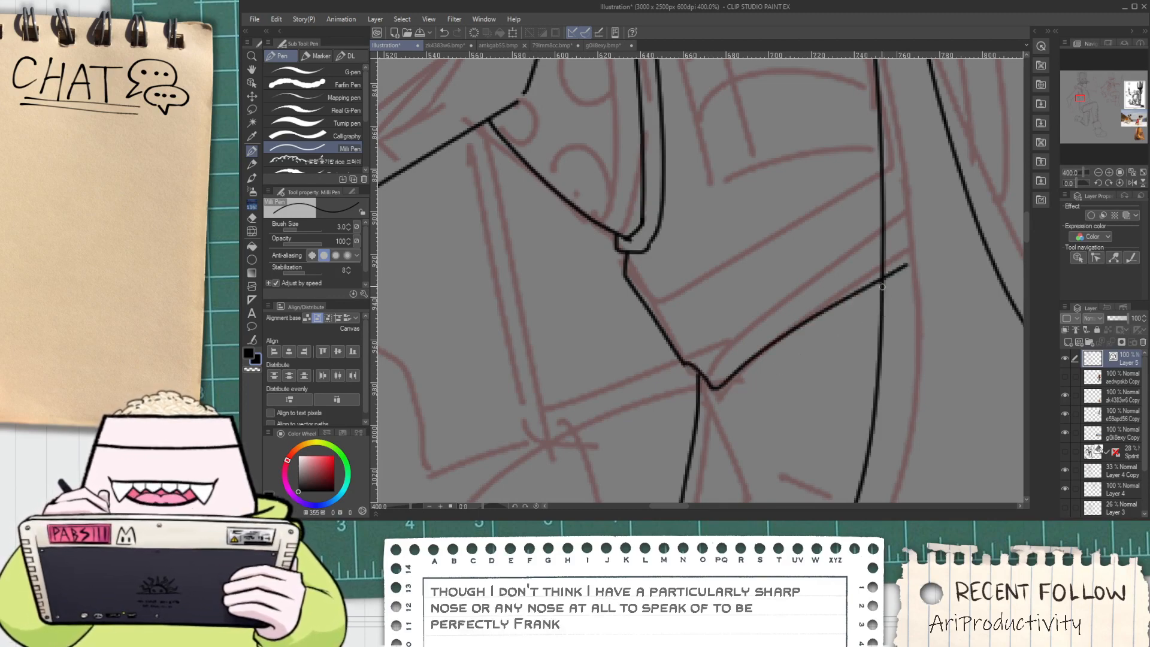
{"action": "key", "text": "e"}
{"action": "left_click", "coordinate": [896, 269]}
{"action": "scroll", "coordinate": [705, 363], "scroll_direction": "down", "scroll_amount": 2}
{"action": "mouse_move", "coordinate": [713, 349]}
{"action": "left_mouse_down"}
{"action": "mouse_move", "coordinate": [672, 377]}
{"action": "mouse_move", "coordinate": [642, 370]}
{"action": "mouse_move", "coordinate": [742, 303]}
{"action": "mouse_move", "coordinate": [773, 329]}
{"action": "mouse_move", "coordinate": [766, 340]}
{"action": "left_mouse_up"}
{"action": "scroll", "coordinate": [675, 381], "scroll_direction": "up", "scroll_amount": 2}
{"action": "key", "text": "p"}
Draw the upper pair of stepped band lines from the pointed piece's outer edge across the chest to the strap
{"action": "scroll", "coordinate": [778, 303], "scroll_direction": "down", "scroll_amount": 3}
{"action": "key", "text": "space"}
{"action": "left_click_drag", "start_coordinate": [750, 265], "coordinate": [721, 289]}
{"action": "scroll", "coordinate": [721, 289], "scroll_direction": "up", "scroll_amount": 4}
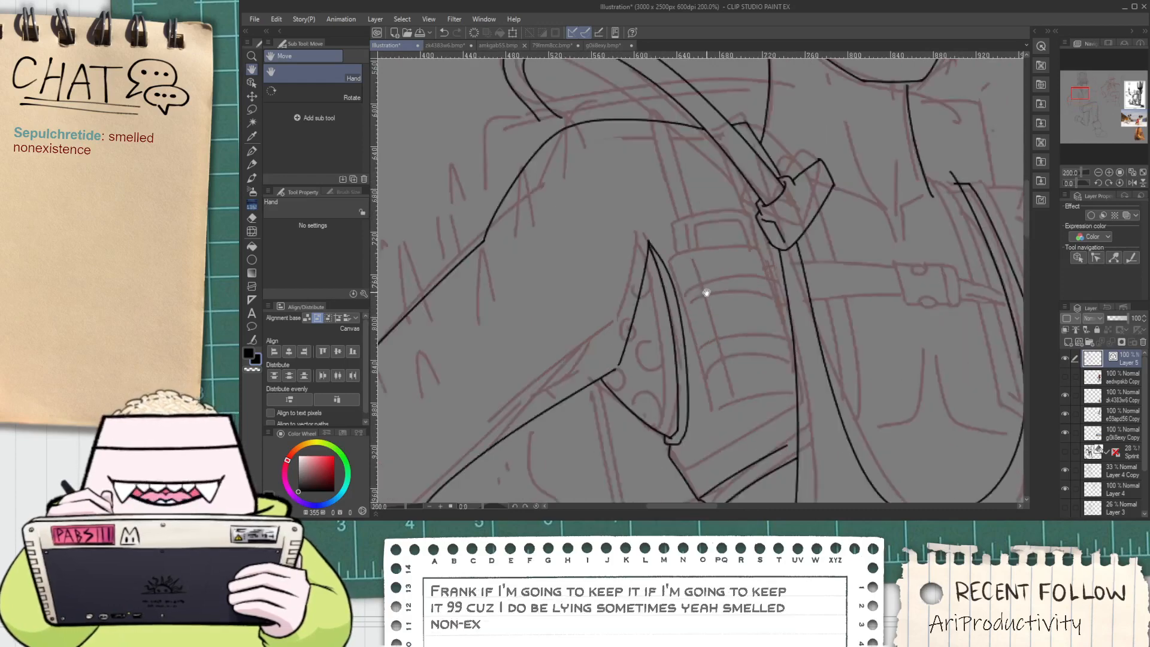
{"action": "scroll", "coordinate": [686, 334], "scroll_direction": "up", "scroll_amount": 2}
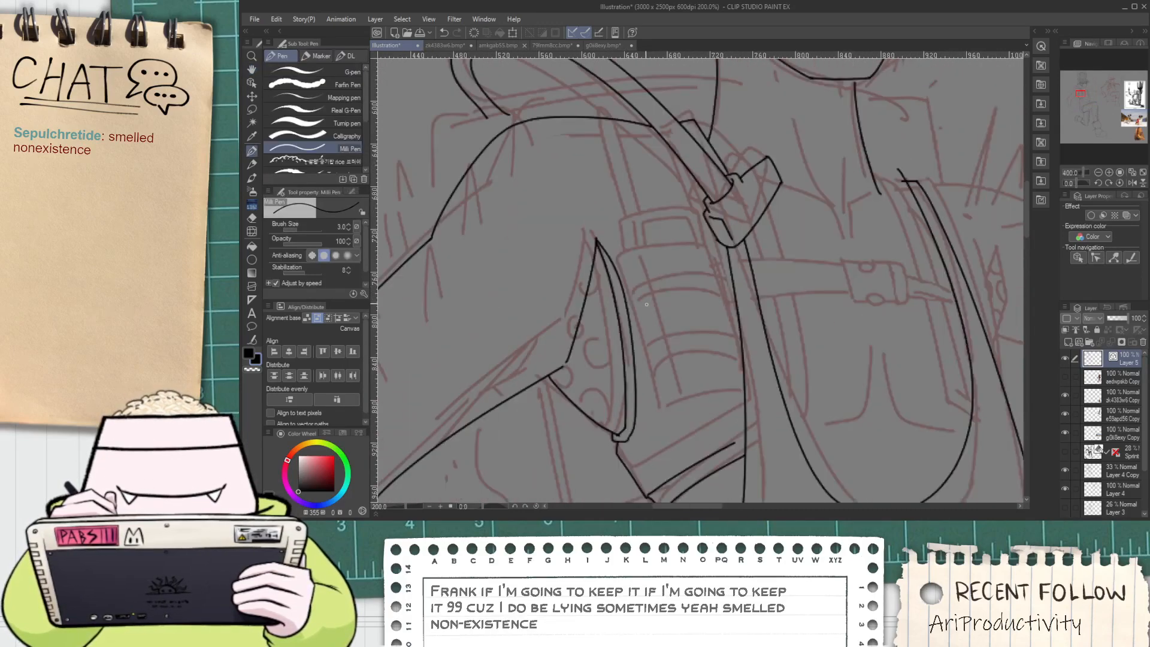
{"action": "scroll", "coordinate": [655, 316], "scroll_direction": "down", "scroll_amount": 2}
{"action": "scroll", "coordinate": [635, 362], "scroll_direction": "up", "scroll_amount": 2}
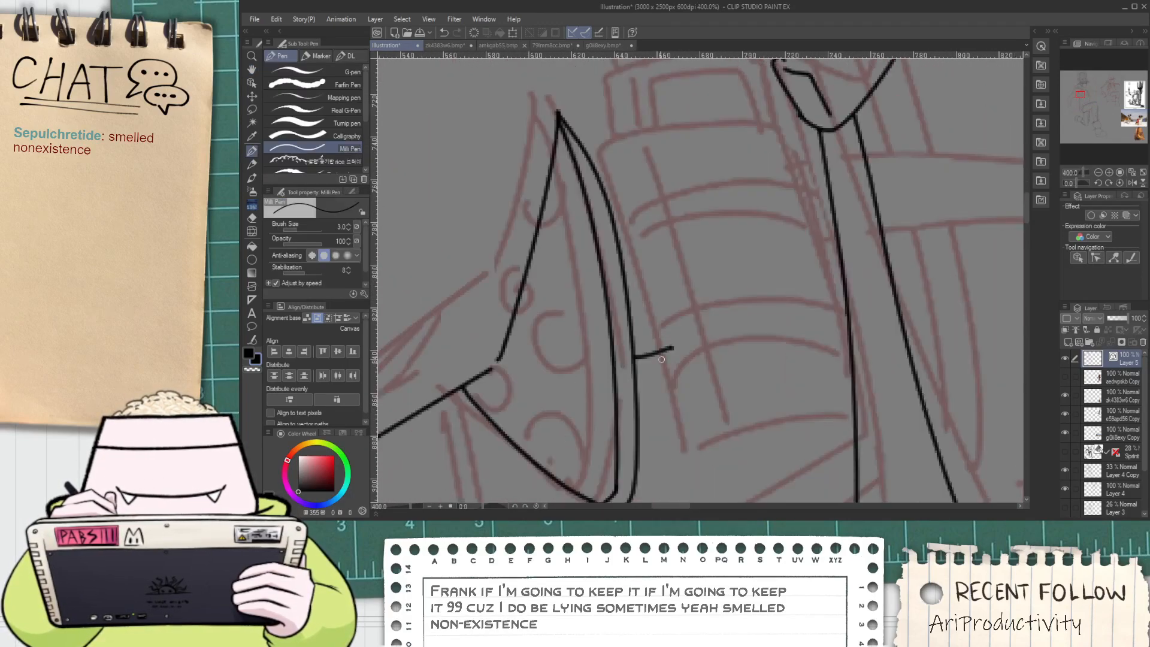
{"action": "mouse_move", "coordinate": [617, 192]}
{"action": "left_mouse_down"}
{"action": "mouse_move", "coordinate": [623, 259]}
{"action": "mouse_move", "coordinate": [790, 217]}
{"action": "left_mouse_up"}
{"action": "key", "text": "ctrl+z"}
{"action": "left_click_drag", "start_coordinate": [641, 212], "coordinate": [809, 202]}
{"action": "mouse_move", "coordinate": [616, 278]}
{"action": "left_mouse_down"}
{"action": "mouse_move", "coordinate": [648, 272]}
{"action": "mouse_move", "coordinate": [667, 245]}
{"action": "mouse_move", "coordinate": [805, 233]}
{"action": "left_mouse_up"}
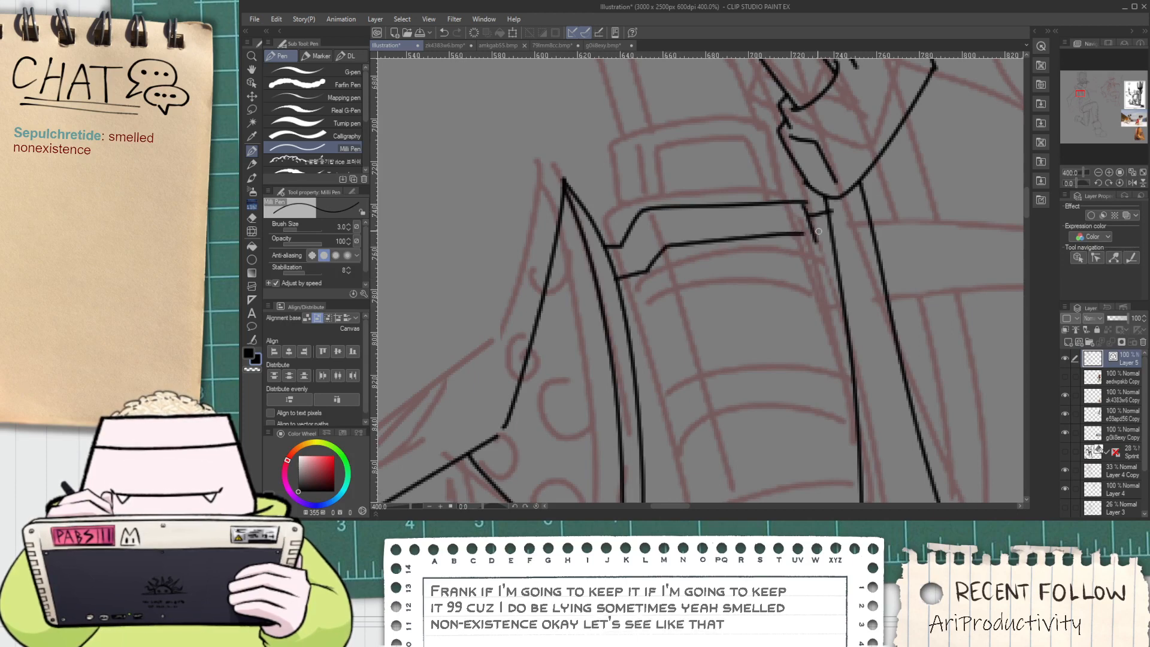
Trim the stray line end where the upper stepped band meets the strap below the buckle
{"action": "key", "text": "e"}
{"action": "left_click", "coordinate": [812, 208]}
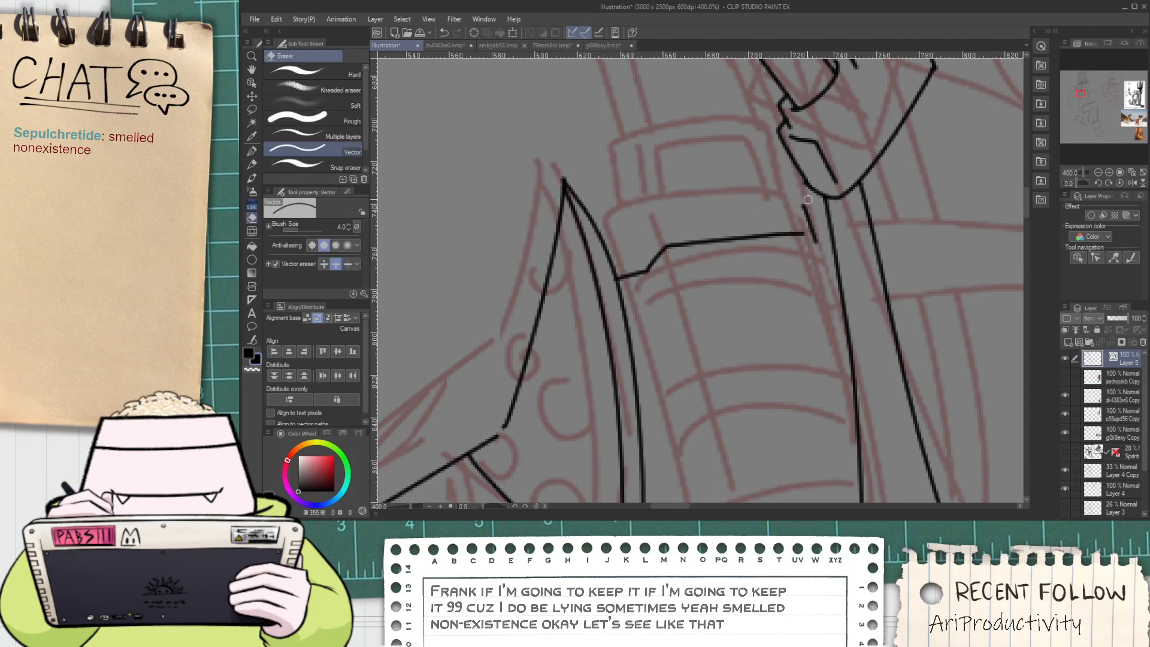
{"action": "key", "text": "ctrl+z"}
{"action": "scroll", "coordinate": [812, 207], "scroll_direction": "up", "scroll_amount": 3}
{"action": "scroll", "coordinate": [811, 197], "scroll_direction": "down", "scroll_amount": 3}
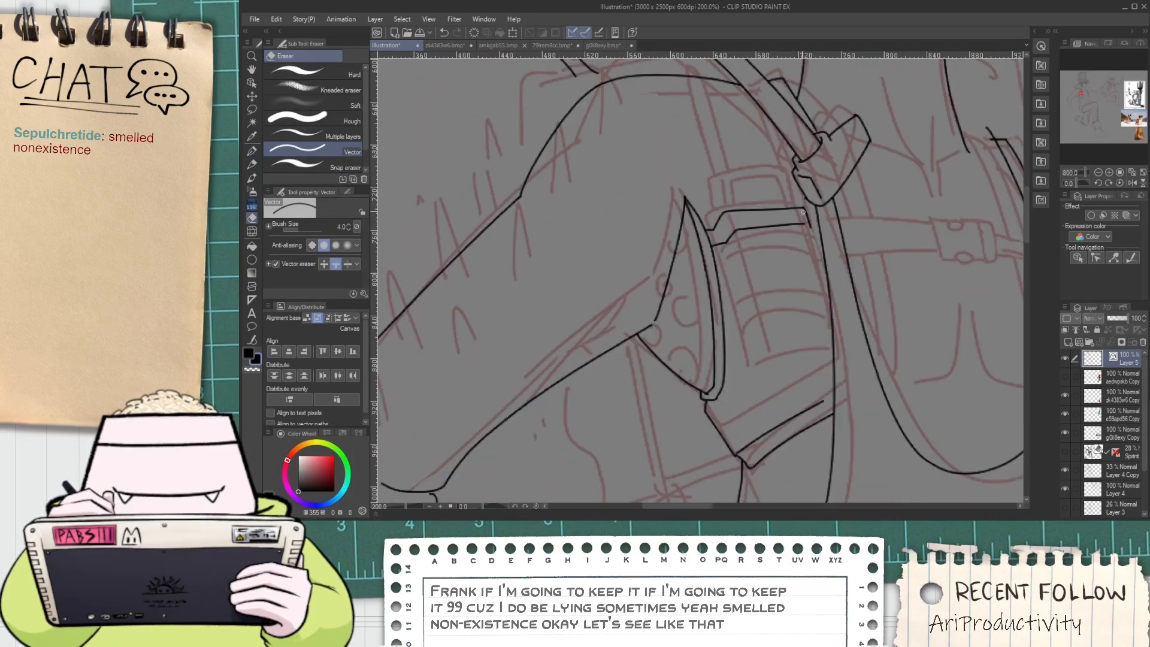
Draw two short parallel lines out of the pointed piece's outer edge as the start of the lower band
{"action": "key", "text": "p"}
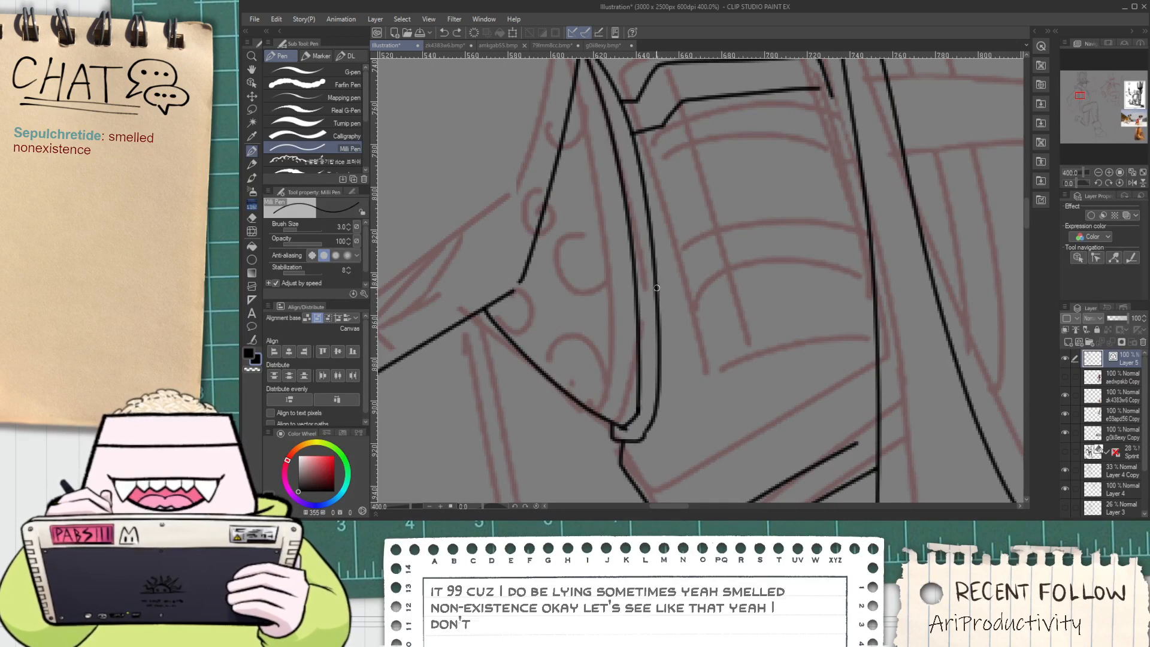
{"action": "key", "text": "ctrl+z"}
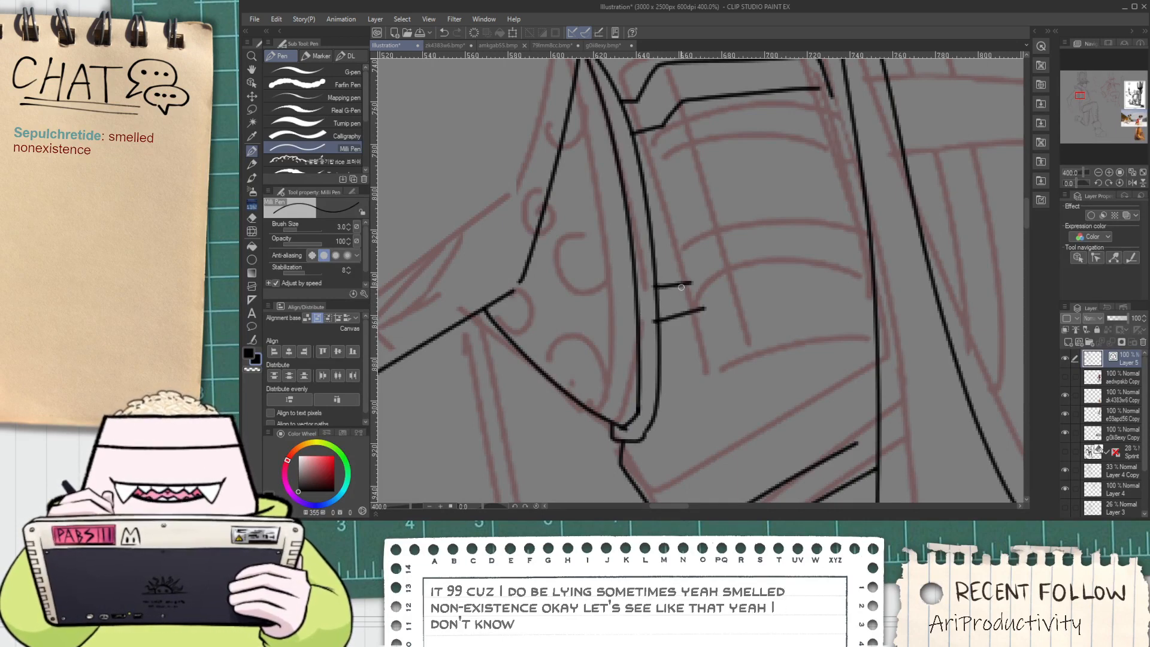
{"action": "left_click_drag", "start_coordinate": [680, 291], "coordinate": [696, 248]}
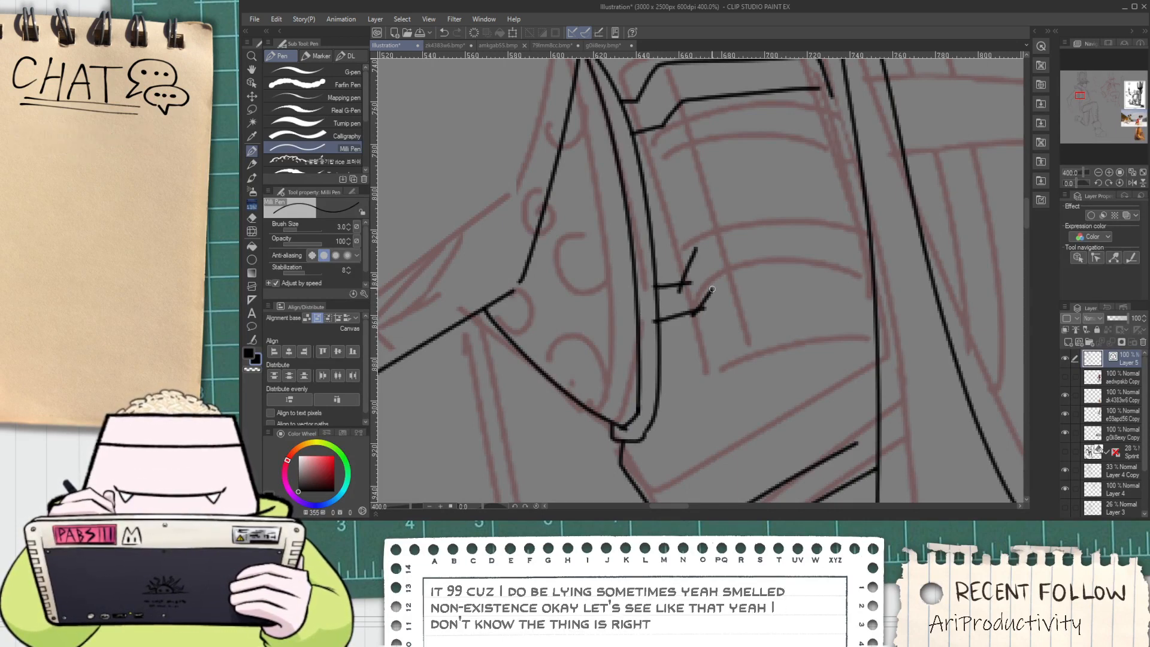
{"action": "key", "text": "ctrl+z"}
{"action": "key", "text": "ctrl+z"}
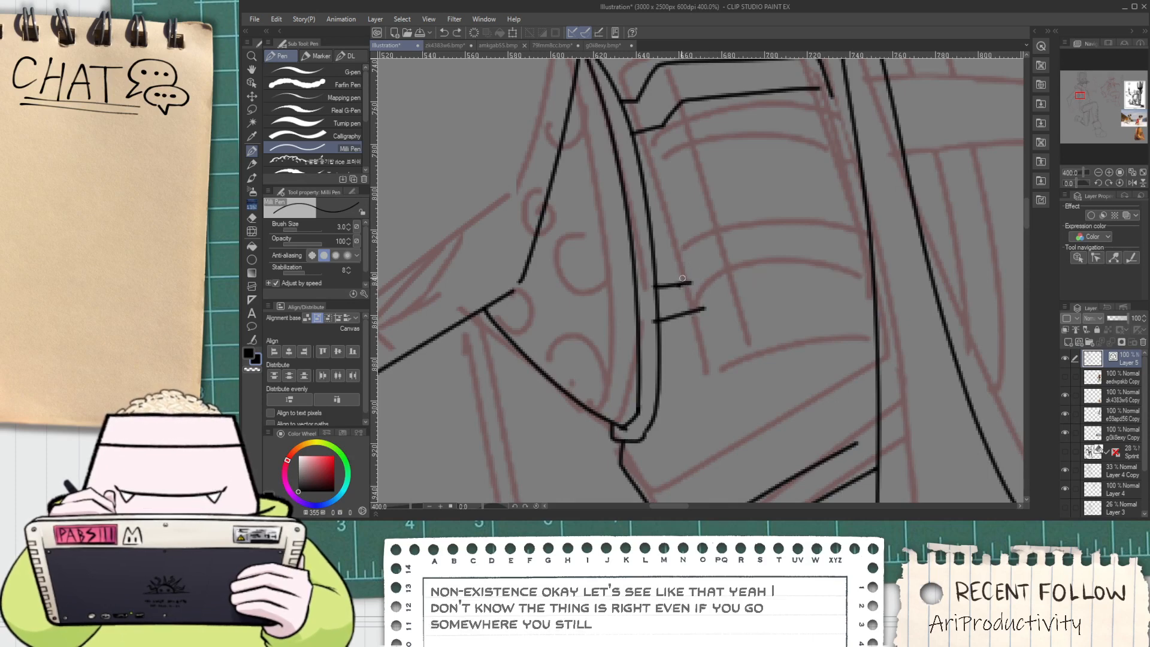
Continue the lower band with two diagonal rises and two long parallel lines running across to the strap
{"action": "mouse_move", "coordinate": [679, 283]}
{"action": "left_mouse_down"}
{"action": "mouse_move", "coordinate": [726, 281]}
{"action": "mouse_move", "coordinate": [741, 258]}
{"action": "mouse_move", "coordinate": [810, 269]}
{"action": "mouse_move", "coordinate": [855, 258]}
{"action": "left_mouse_up"}
{"action": "key", "text": "ctrl+z"}
{"action": "key", "text": "ctrl+z"}
{"action": "left_click_drag", "start_coordinate": [715, 280], "coordinate": [889, 260]}
{"action": "key", "text": "ctrl+z"}
{"action": "mouse_move", "coordinate": [698, 244]}
{"action": "left_mouse_down"}
{"action": "mouse_move", "coordinate": [925, 216]}
{"action": "mouse_move", "coordinate": [881, 259]}
{"action": "left_mouse_up"}
{"action": "key", "text": "e"}
{"action": "key", "text": "ctrl+z"}
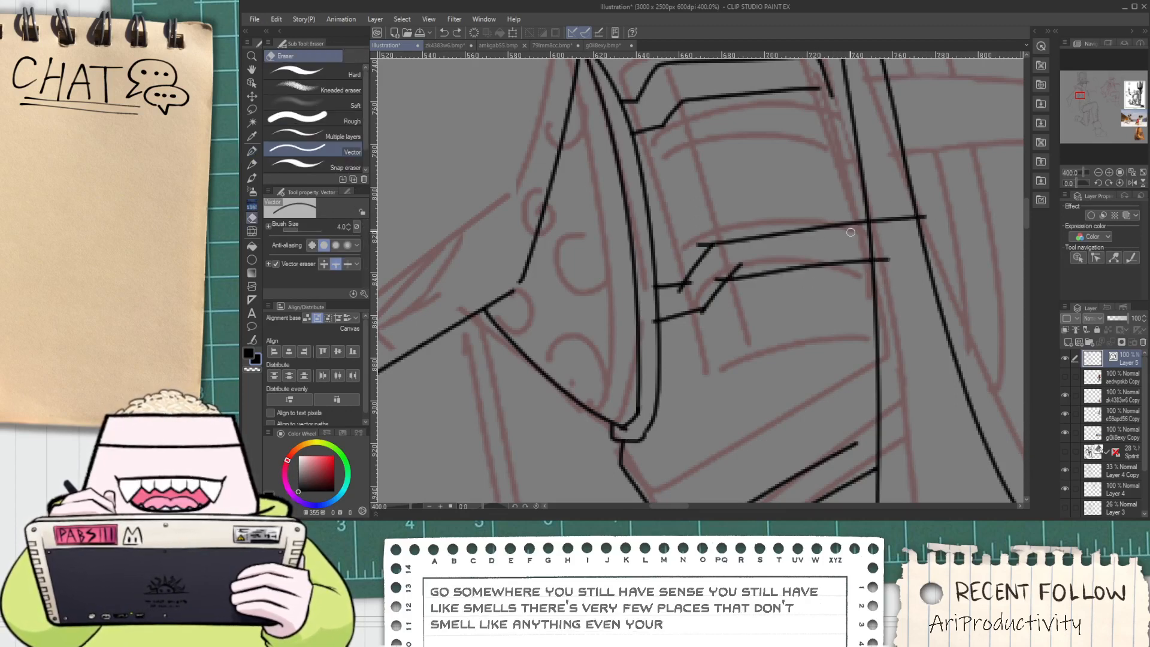
{"action": "key", "text": "p"}
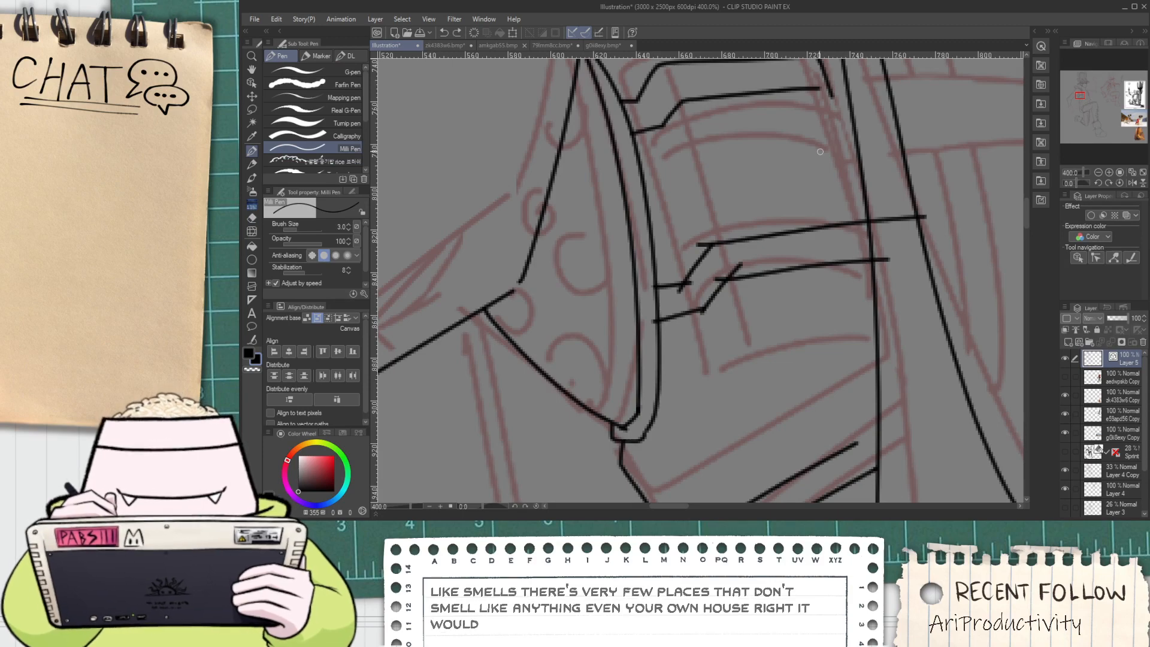
Trim the overshooting corners where the lower band's short, diagonal and long lines cross
{"action": "key", "text": "e"}
{"action": "key", "text": "ctrl+plus"}
{"action": "key", "text": "ctrl+plus"}
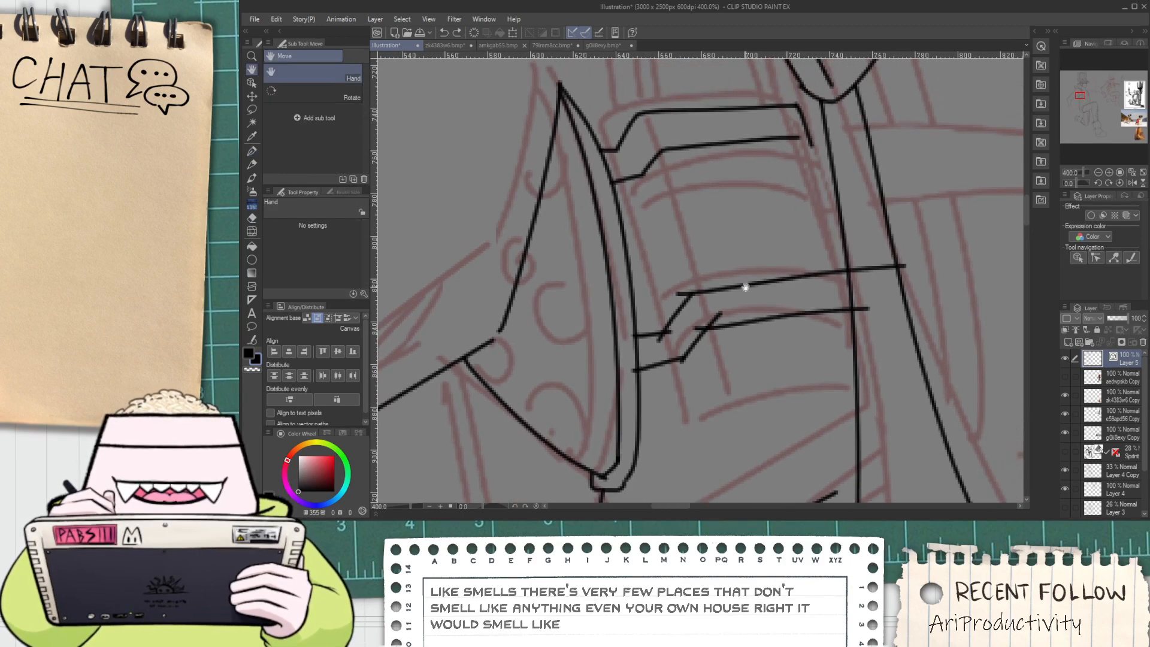
{"action": "mouse_move", "coordinate": [653, 346]}
{"action": "left_mouse_down"}
{"action": "mouse_move", "coordinate": [713, 307]}
{"action": "mouse_move", "coordinate": [809, 279]}
{"action": "left_mouse_up"}
{"action": "scroll", "coordinate": [737, 208], "scroll_direction": "down", "scroll_amount": 2}
Draw two slanted side edges connecting the upper and lower stepped bands
{"action": "key", "text": "p"}
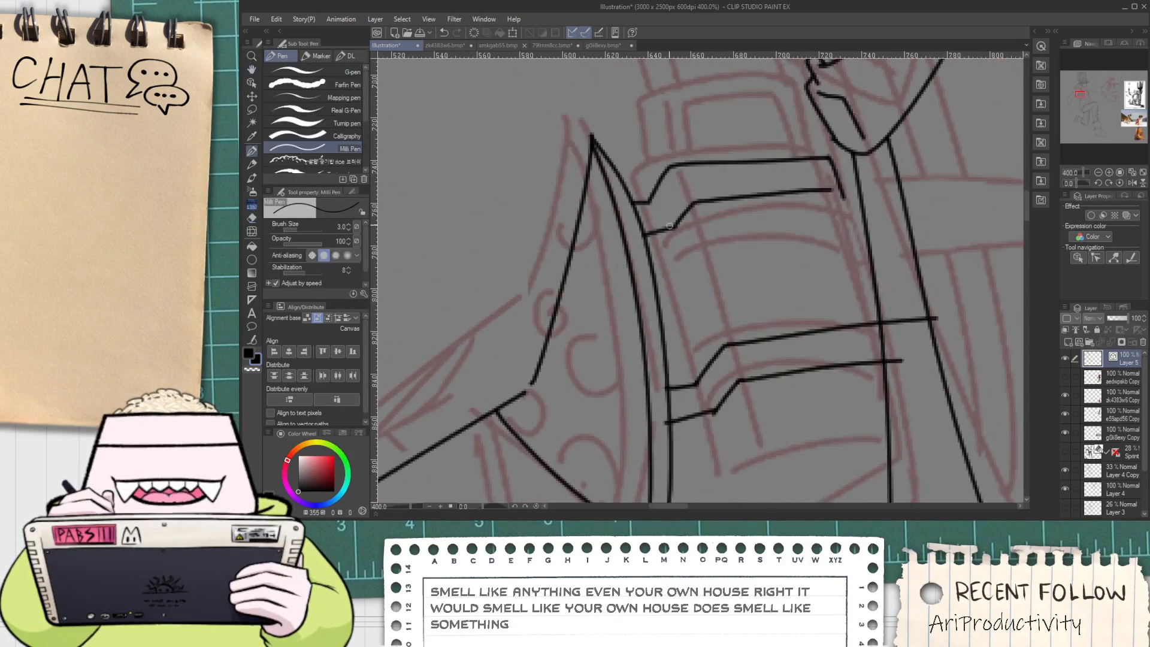
{"action": "left_click_drag", "start_coordinate": [672, 229], "coordinate": [697, 359]}
{"action": "key", "text": "ctrl+z"}
{"action": "left_click_drag", "start_coordinate": [648, 175], "coordinate": [697, 381]}
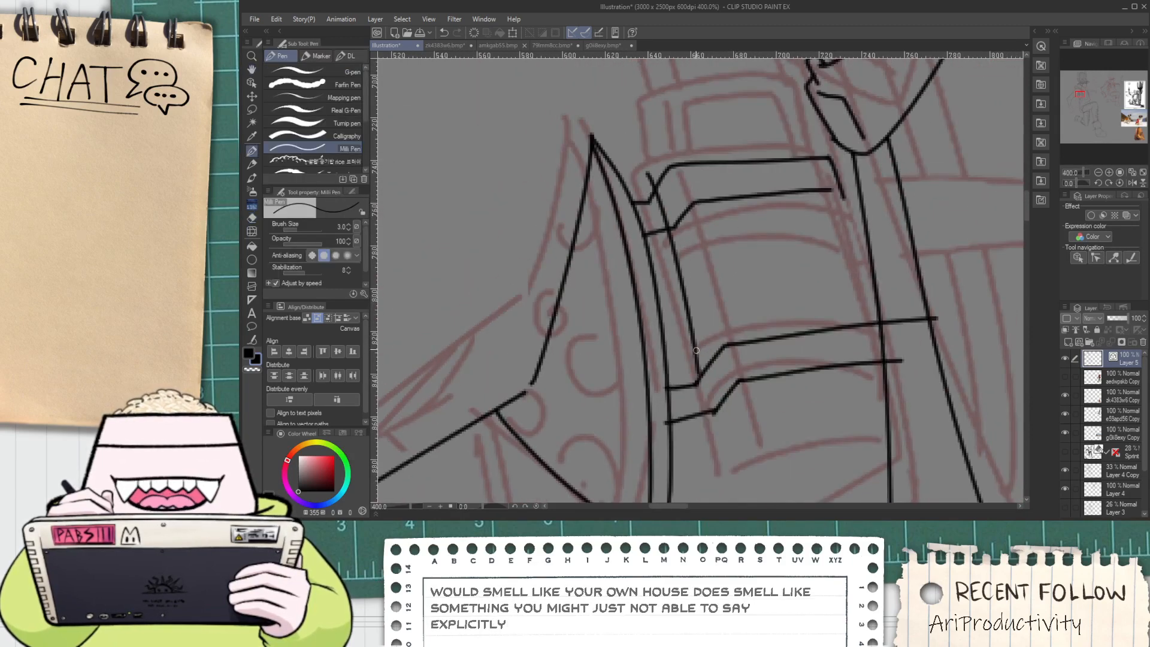
{"action": "left_click_drag", "start_coordinate": [669, 142], "coordinate": [732, 336]}
Draw the boxed end below the lower band with a side edge, a bottom edge and an inner parallel line
{"action": "left_click_drag", "start_coordinate": [725, 399], "coordinate": [682, 332]}
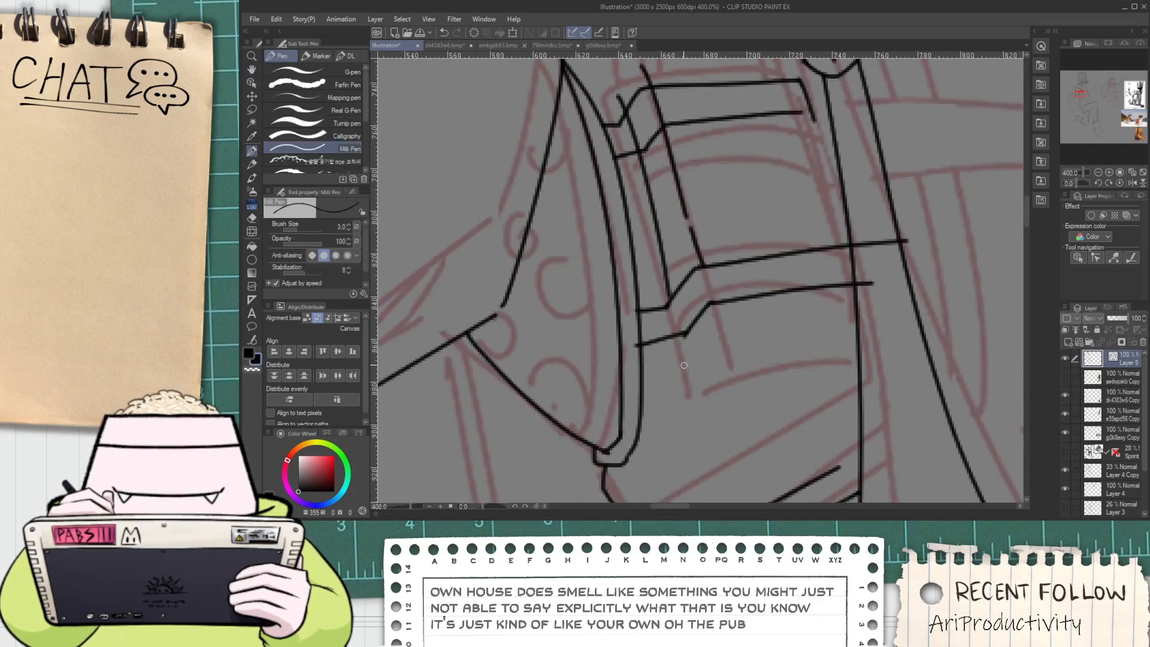
{"action": "mouse_move", "coordinate": [691, 376]}
{"action": "left_mouse_down"}
{"action": "mouse_move", "coordinate": [711, 359]}
{"action": "mouse_move", "coordinate": [859, 338]}
{"action": "left_mouse_up"}
{"action": "key", "text": "ctrl+z"}
{"action": "left_click_drag", "start_coordinate": [696, 377], "coordinate": [866, 356]}
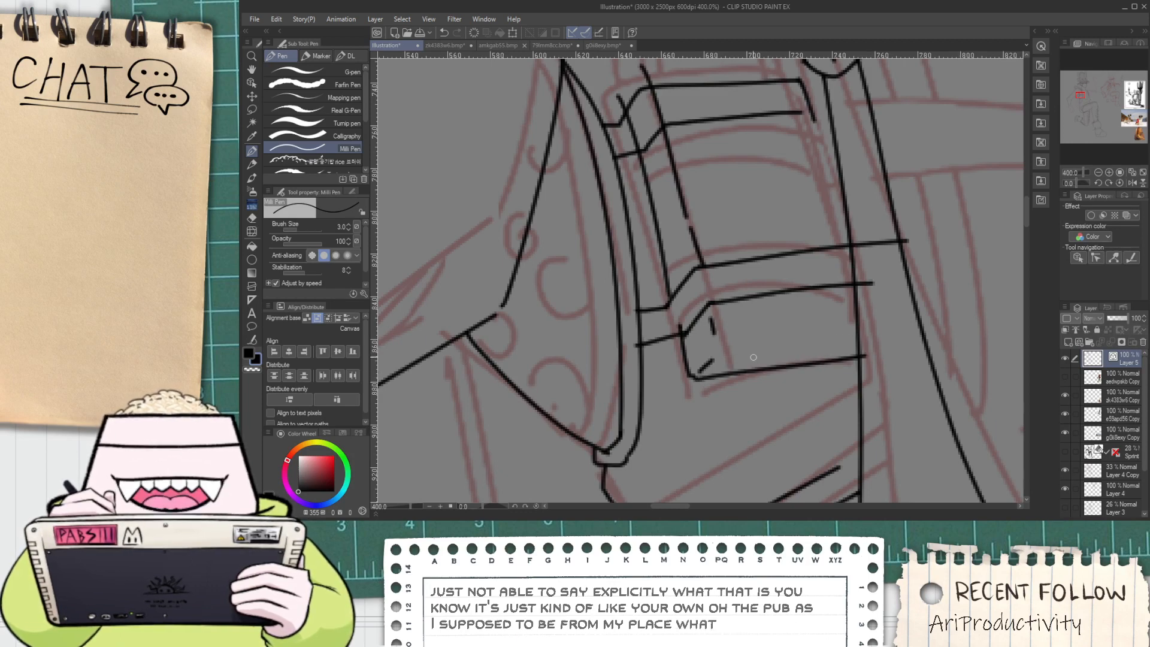
{"action": "left_click_drag", "start_coordinate": [728, 358], "coordinate": [853, 328]}
{"action": "key", "text": "ctrl+z"}
{"action": "mouse_move", "coordinate": [728, 354]}
{"action": "left_mouse_down"}
{"action": "mouse_move", "coordinate": [852, 340]}
{"action": "mouse_move", "coordinate": [867, 350]}
{"action": "left_mouse_up"}
Trim the lower band and box lines that run past the strap's near edge
{"action": "key", "text": "e"}
{"action": "left_click_drag", "start_coordinate": [865, 290], "coordinate": [866, 278]}
{"action": "mouse_move", "coordinate": [865, 250]}
{"action": "left_mouse_down"}
{"action": "mouse_move", "coordinate": [864, 236]}
{"action": "mouse_move", "coordinate": [860, 328]}
{"action": "left_mouse_up"}
Draw the slanted edge beside the strap from the end of the upper band down to the lower band
{"action": "scroll", "coordinate": [856, 241], "scroll_direction": "down", "scroll_amount": 3}
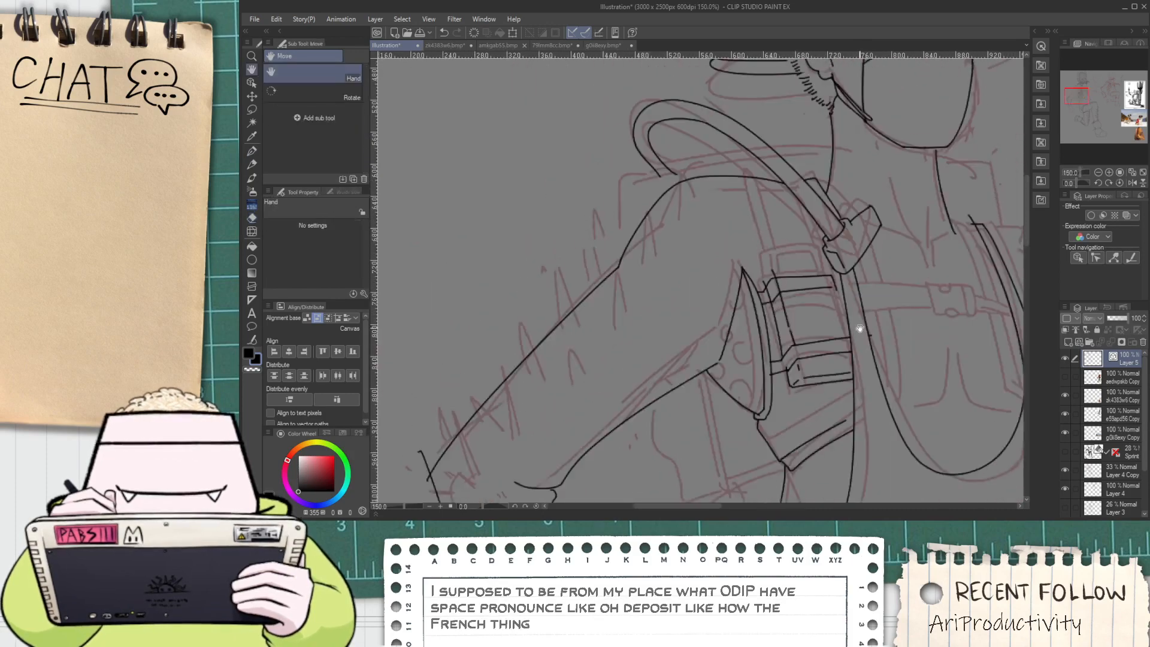
{"action": "scroll", "coordinate": [859, 328], "scroll_direction": "up", "scroll_amount": 3}
{"action": "key", "text": "p"}
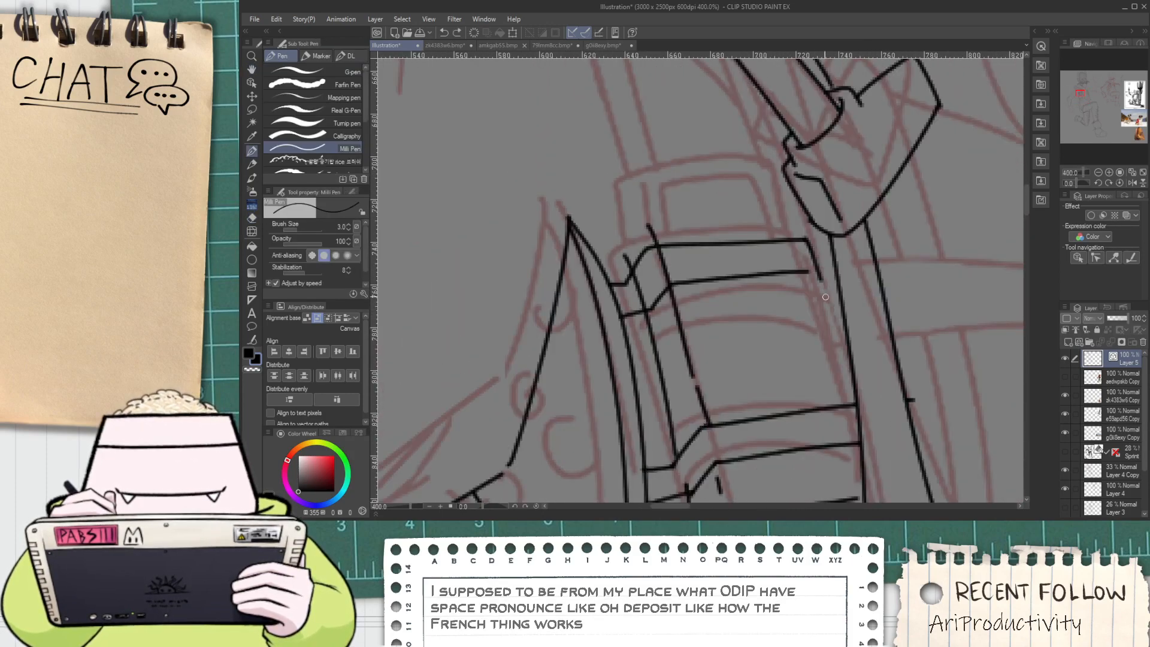
{"action": "left_click_drag", "start_coordinate": [824, 290], "coordinate": [846, 365]}
Trim the side edges that stick out above the upper stepped band
{"action": "key", "text": "e"}
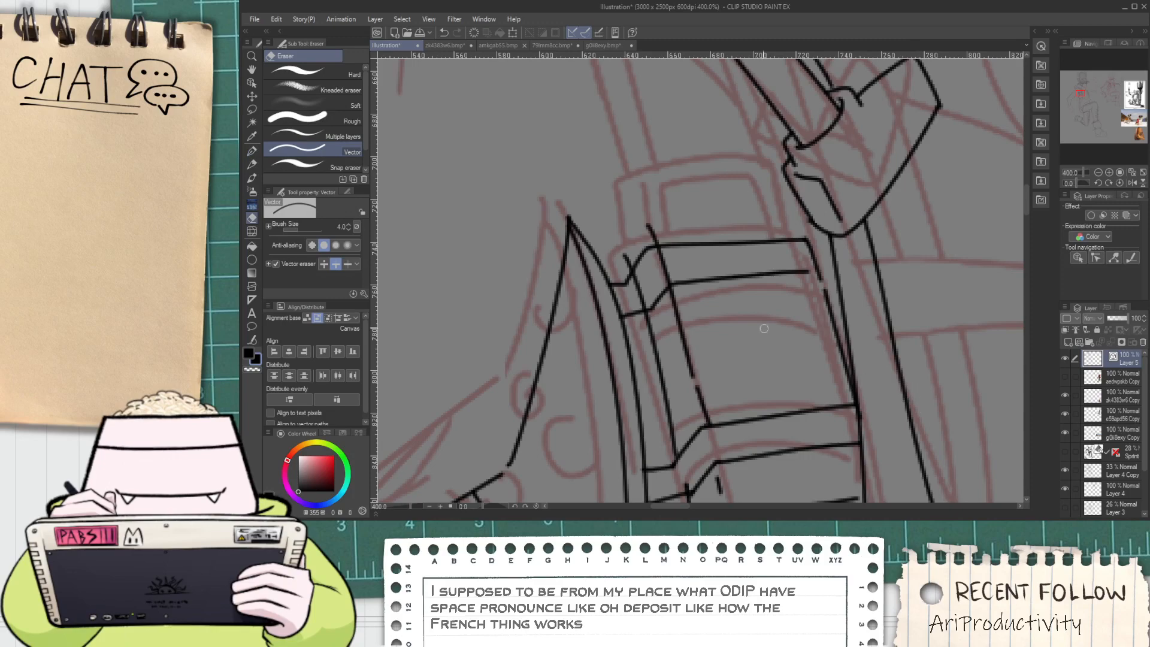
{"action": "key", "text": "space"}
{"action": "mouse_move", "coordinate": [667, 275]}
{"action": "left_mouse_down"}
{"action": "mouse_move", "coordinate": [680, 343]}
{"action": "mouse_move", "coordinate": [684, 295]}
{"action": "left_mouse_up"}
{"action": "key", "text": "ctrl+z"}
{"action": "mouse_move", "coordinate": [636, 331]}
{"action": "left_mouse_down"}
{"action": "mouse_move", "coordinate": [671, 301]}
{"action": "mouse_move", "coordinate": [634, 273]}
{"action": "left_mouse_up"}
Try out strokes for the side edge of the sketched buckle above the upper band
{"action": "key", "text": "p"}
{"action": "key", "text": "ctrl+z"}
{"action": "mouse_move", "coordinate": [654, 347]}
{"action": "left_mouse_down"}
{"action": "mouse_move", "coordinate": [637, 278]}
{"action": "mouse_move", "coordinate": [730, 245]}
{"action": "left_mouse_up"}
{"action": "key", "text": "ctrl+z"}
{"action": "mouse_move", "coordinate": [660, 328]}
{"action": "left_mouse_down"}
{"action": "mouse_move", "coordinate": [637, 278]}
{"action": "mouse_move", "coordinate": [662, 329]}
{"action": "left_mouse_up"}
{"action": "key", "text": "ctrl+z"}
{"action": "key", "text": "ctrl+z"}
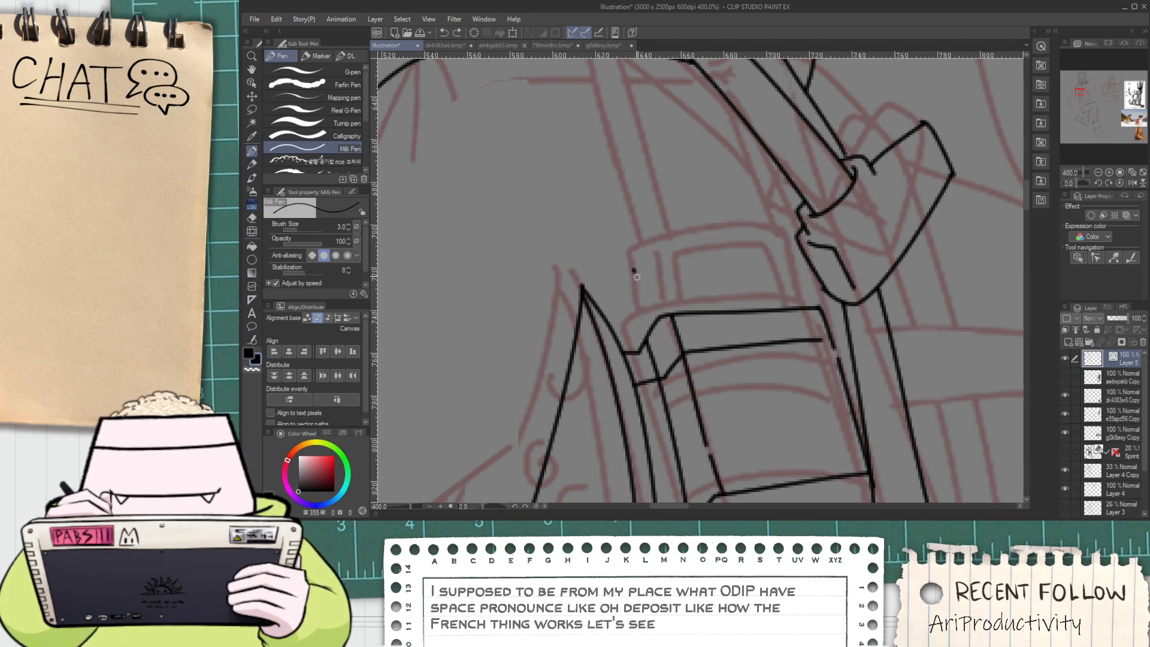
Ink the outline of the radio's top cap above its body with the Milli Pen and trim the overlapping line ends
{"action": "left_click_drag", "start_coordinate": [633, 270], "coordinate": [661, 342]}
{"action": "left_click_drag", "start_coordinate": [645, 258], "coordinate": [791, 241]}
{"action": "key", "text": "ctrl+z"}
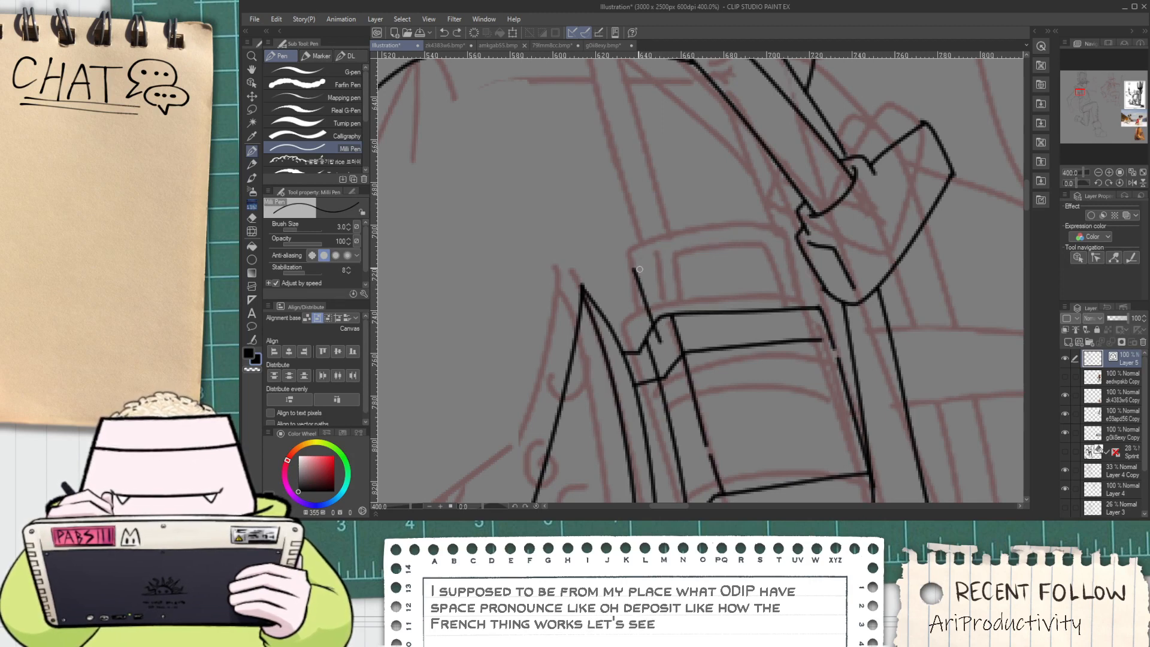
{"action": "mouse_move", "coordinate": [655, 242]}
{"action": "left_mouse_down"}
{"action": "mouse_move", "coordinate": [772, 230]}
{"action": "mouse_move", "coordinate": [806, 331]}
{"action": "mouse_move", "coordinate": [798, 324]}
{"action": "left_mouse_up"}
{"action": "key", "text": "e"}
{"action": "scroll", "coordinate": [727, 306], "scroll_direction": "up", "scroll_amount": 1}
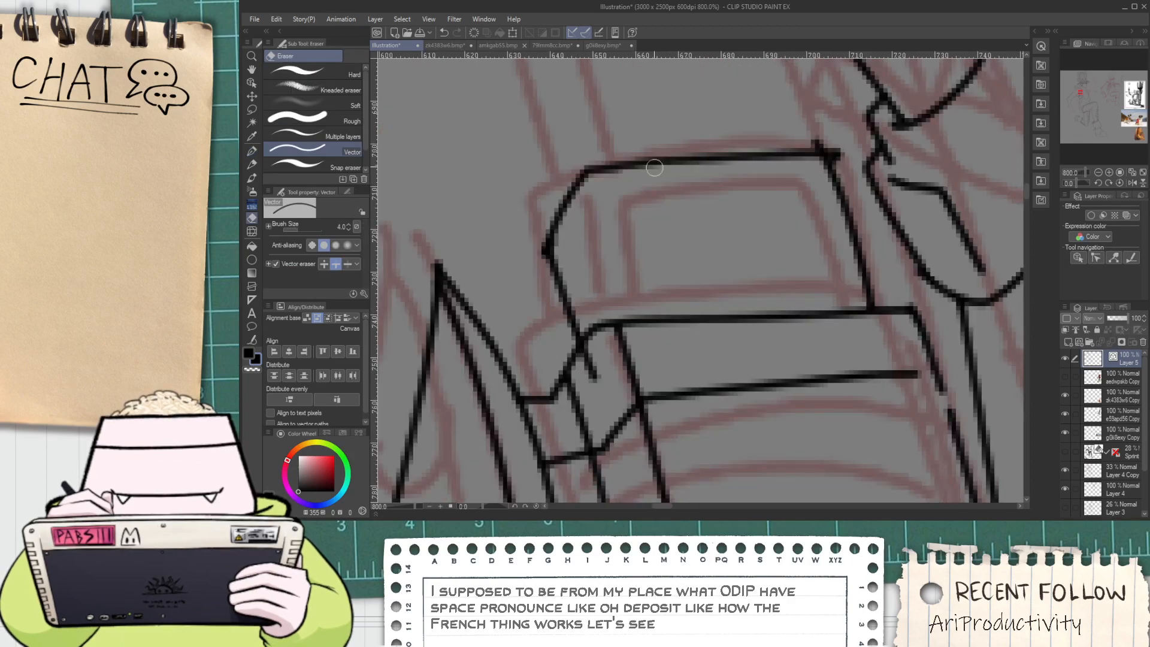
Ink the slanted edge that separates the cap's narrow side face from its front face
{"action": "key", "text": "p"}
{"action": "left_click_drag", "start_coordinate": [592, 177], "coordinate": [634, 291]}
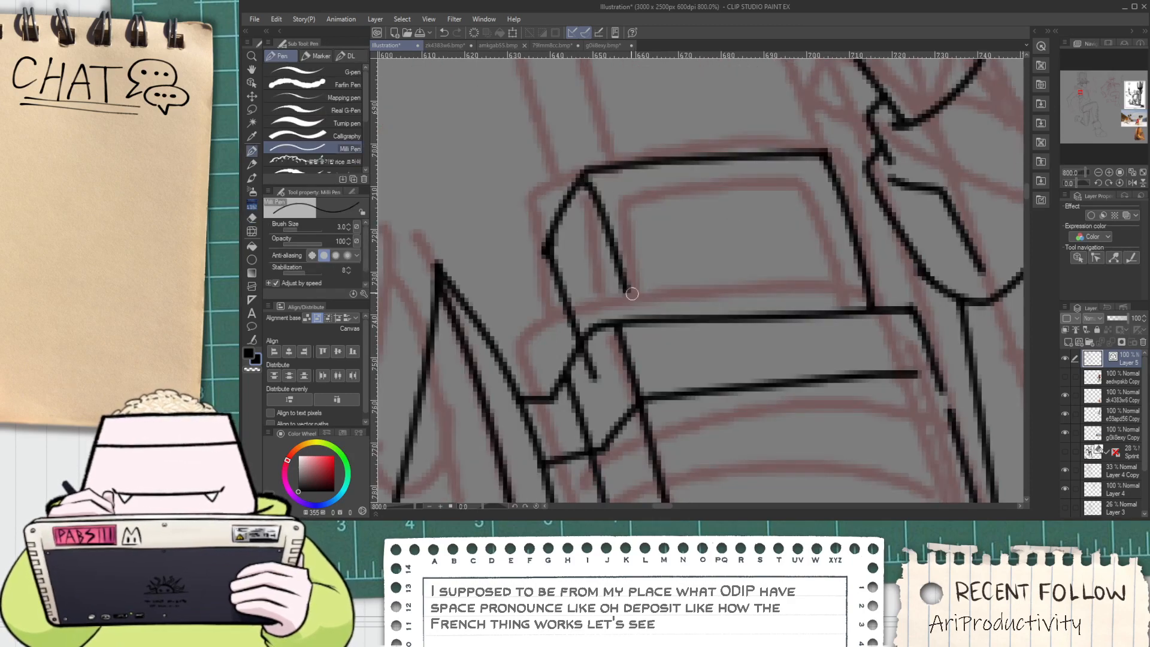
{"action": "key", "text": "ctrl+z"}
{"action": "left_click_drag", "start_coordinate": [595, 180], "coordinate": [632, 281]}
{"action": "key", "text": "ctrl+z"}
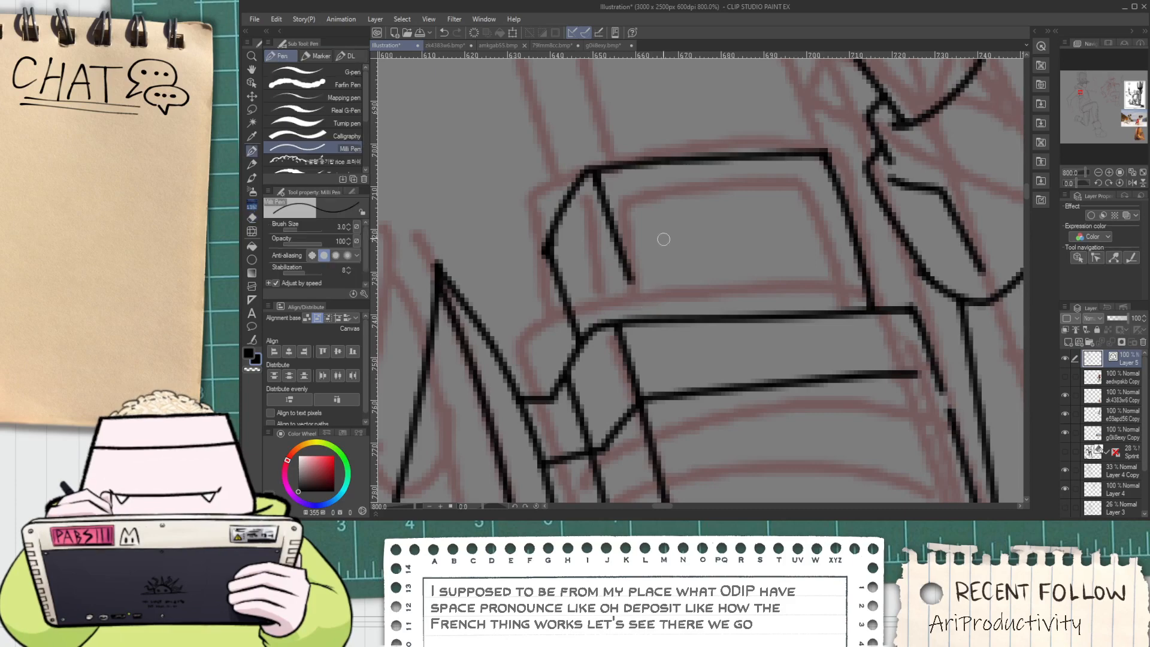
Ink a row of short, parallel slanted grille lines across the front of the radio's cap
{"action": "mouse_move", "coordinate": [641, 200]}
{"action": "left_mouse_down"}
{"action": "mouse_move", "coordinate": [670, 279]}
{"action": "mouse_move", "coordinate": [695, 281]}
{"action": "left_mouse_up"}
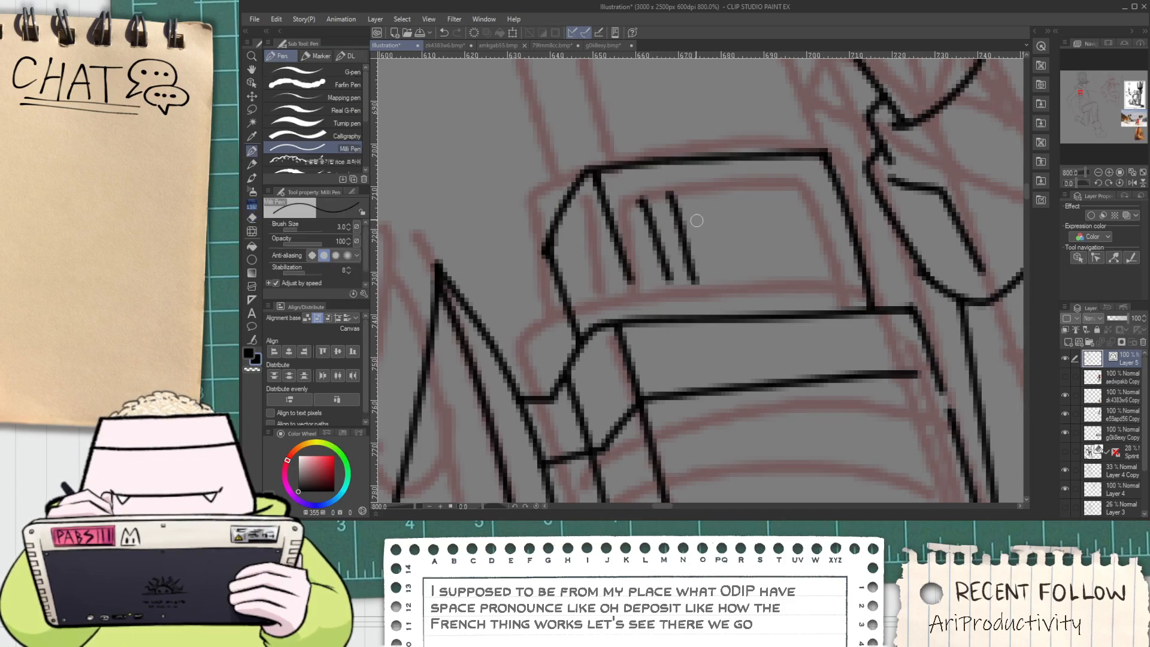
{"action": "left_click_drag", "start_coordinate": [695, 190], "coordinate": [730, 278]}
{"action": "left_click_drag", "start_coordinate": [731, 193], "coordinate": [761, 276]}
{"action": "mouse_move", "coordinate": [767, 182]}
{"action": "left_mouse_down"}
{"action": "mouse_move", "coordinate": [797, 277]}
{"action": "mouse_move", "coordinate": [824, 278]}
{"action": "left_mouse_up"}
Ink a long, narrow antenna with a rounded tip rising from the radio's cap past the shoulder line
{"action": "scroll", "coordinate": [793, 223], "scroll_direction": "down", "scroll_amount": 2}
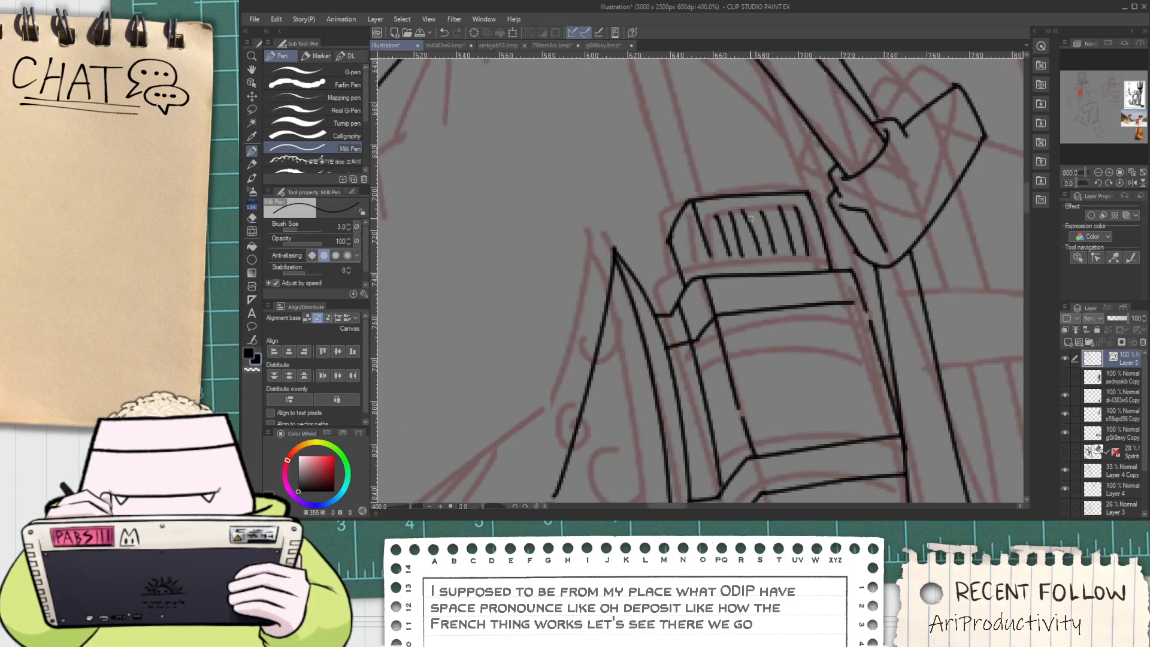
{"action": "mouse_move", "coordinate": [680, 223]}
{"action": "left_mouse_down"}
{"action": "mouse_move", "coordinate": [695, 300]}
{"action": "mouse_move", "coordinate": [605, 120]}
{"action": "mouse_move", "coordinate": [693, 298]}
{"action": "left_mouse_up"}
{"action": "key", "text": "ctrl+z"}
{"action": "left_click_drag", "start_coordinate": [640, 116], "coordinate": [716, 263]}
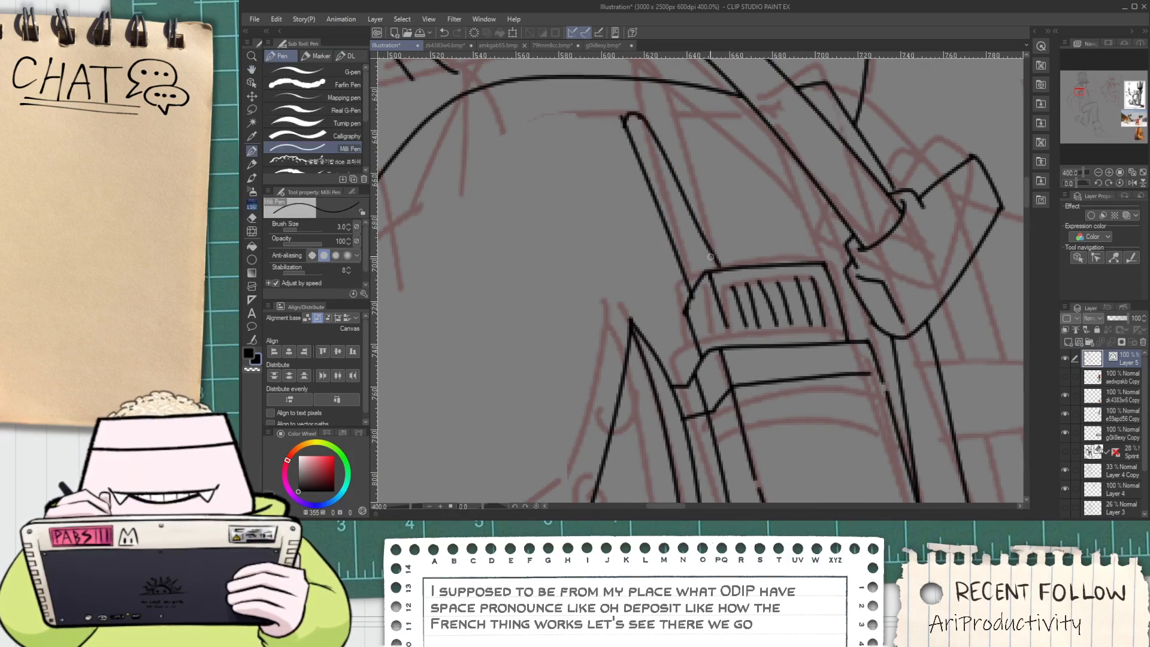
{"action": "key", "text": "ctrl+z"}
{"action": "scroll", "coordinate": [652, 142], "scroll_direction": "down", "scroll_amount": 2}
{"action": "mouse_move", "coordinate": [668, 154]}
{"action": "left_mouse_down"}
{"action": "mouse_move", "coordinate": [707, 304]}
{"action": "mouse_move", "coordinate": [656, 154]}
{"action": "mouse_move", "coordinate": [712, 295]}
{"action": "left_mouse_up"}
Erase the line segments that overlap the antenna's base and shaft with the Vector eraser
{"action": "key", "text": "e"}
{"action": "scroll", "coordinate": [712, 296], "scroll_direction": "up", "scroll_amount": 2}
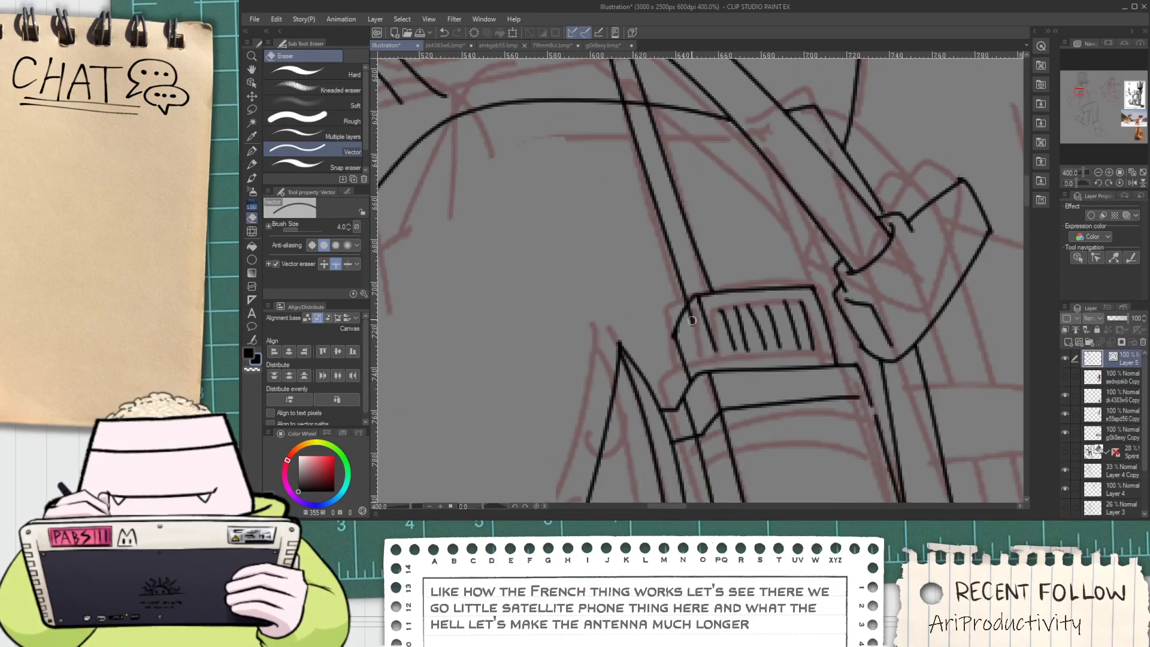
{"action": "left_click_drag", "start_coordinate": [653, 198], "coordinate": [689, 319]}
{"action": "left_click_drag", "start_coordinate": [644, 173], "coordinate": [639, 152]}
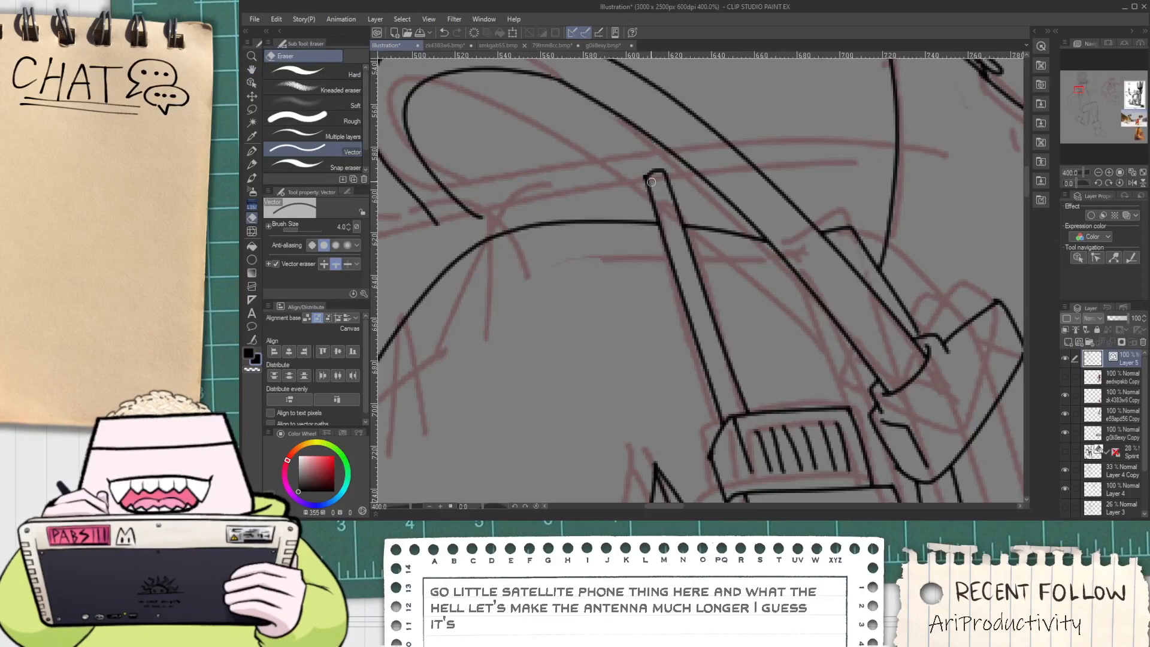
Ink a curved crease down the upper arm from the shoulder towards the armpit
{"action": "scroll", "coordinate": [686, 231], "scroll_direction": "down", "scroll_amount": 6}
{"action": "left_click_drag", "start_coordinate": [721, 349], "coordinate": [677, 323]}
{"action": "scroll", "coordinate": [675, 258], "scroll_direction": "up", "scroll_amount": 1}
{"action": "scroll", "coordinate": [675, 258], "scroll_direction": "up", "scroll_amount": 2}
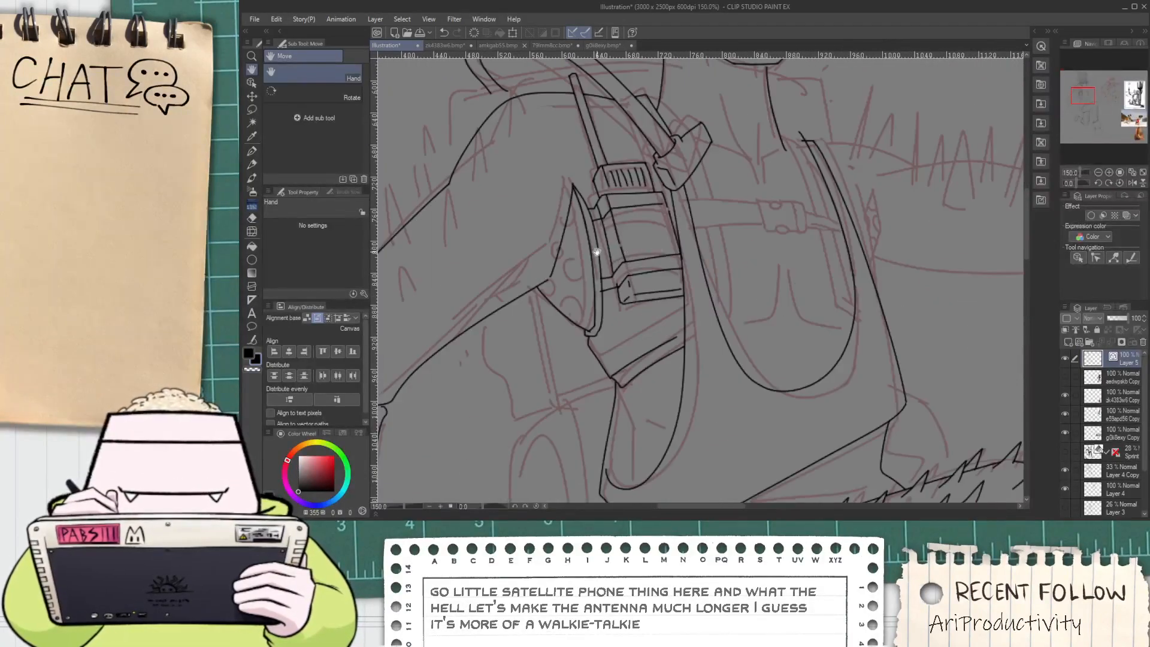
{"action": "left_click_drag", "start_coordinate": [542, 156], "coordinate": [642, 231]}
{"action": "scroll", "coordinate": [641, 231], "scroll_direction": "up", "scroll_amount": 1}
{"action": "key", "text": "p"}
{"action": "left_click_drag", "start_coordinate": [616, 149], "coordinate": [677, 253]}
{"action": "key", "text": "ctrl+z"}
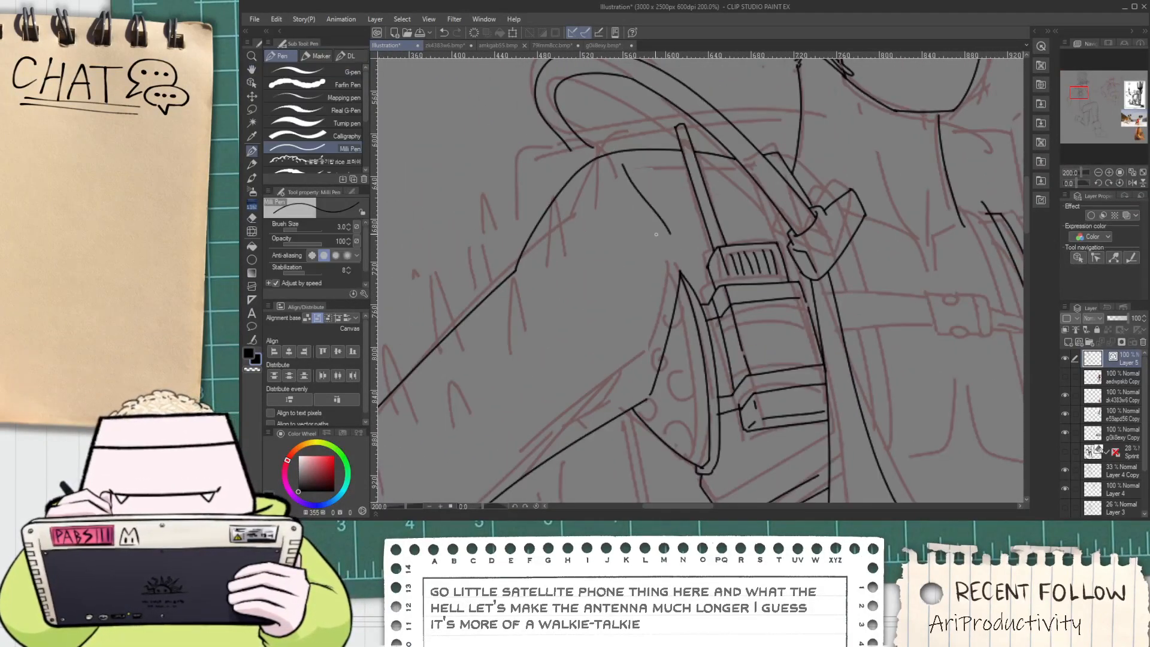
{"action": "left_click_drag", "start_coordinate": [621, 165], "coordinate": [679, 250]}
Ink the backpack's upper outline behind the shoulder, rising from the upper arm and running across to the neck
{"action": "scroll", "coordinate": [671, 255], "scroll_direction": "down", "scroll_amount": 1}
{"action": "left_click_drag", "start_coordinate": [569, 232], "coordinate": [583, 310]}
{"action": "scroll", "coordinate": [582, 310], "scroll_direction": "up", "scroll_amount": 1}
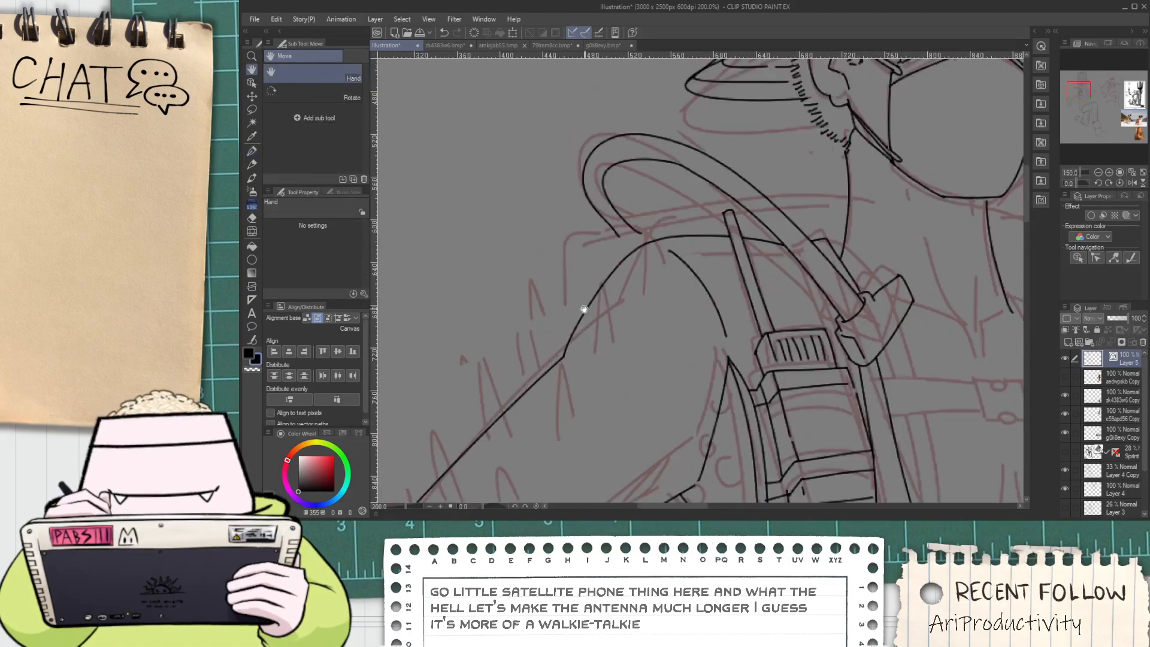
{"action": "mouse_move", "coordinate": [551, 388]}
{"action": "left_mouse_down"}
{"action": "mouse_move", "coordinate": [557, 245]}
{"action": "mouse_move", "coordinate": [899, 212]}
{"action": "left_mouse_up"}
{"action": "key", "text": "ctrl+z"}
{"action": "key", "text": "ctrl+z"}
{"action": "mouse_move", "coordinate": [560, 378]}
{"action": "left_mouse_down"}
{"action": "mouse_move", "coordinate": [677, 230]}
{"action": "mouse_move", "coordinate": [959, 192]}
{"action": "left_mouse_up"}
Trim the backpack outline and the strap loop where their lines overlap each other and the shoulder
{"action": "key", "text": "e"}
{"action": "scroll", "coordinate": [945, 186], "scroll_direction": "up", "scroll_amount": 2}
{"action": "scroll", "coordinate": [940, 183], "scroll_direction": "down", "scroll_amount": 2}
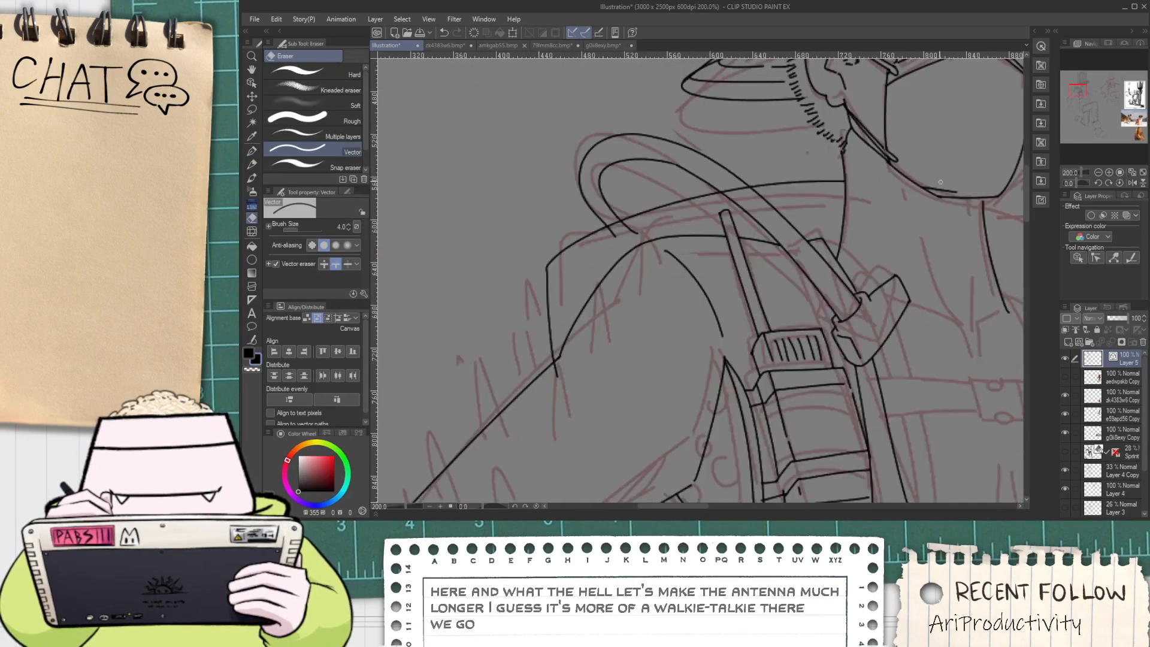
{"action": "scroll", "coordinate": [772, 191], "scroll_direction": "up", "scroll_amount": 2}
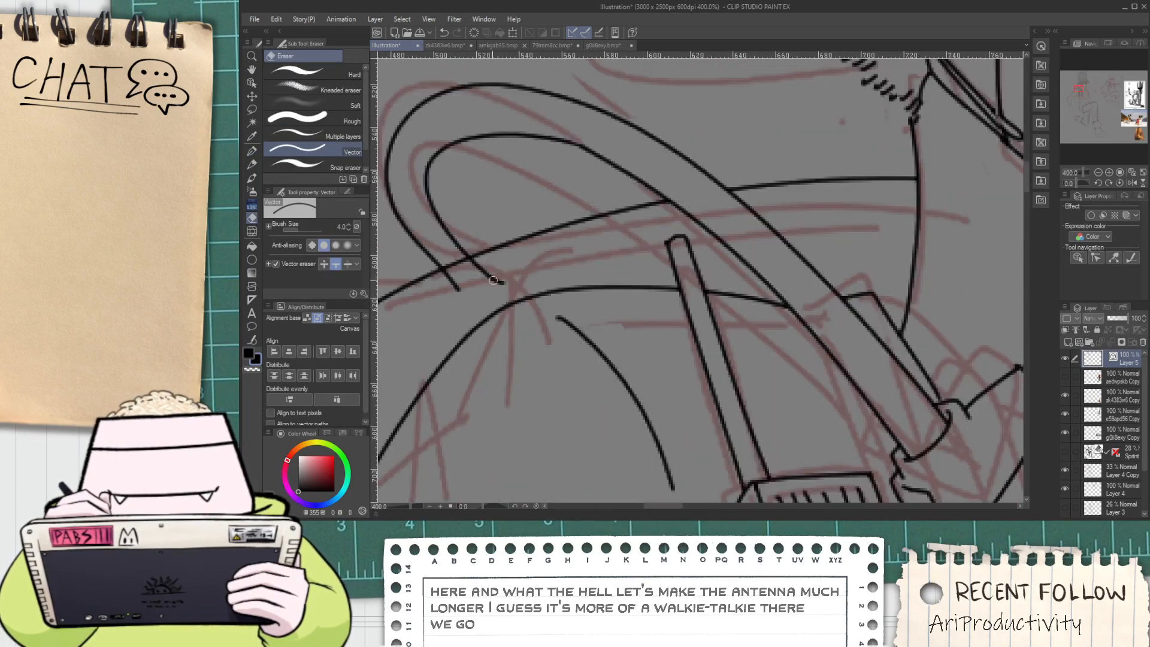
{"action": "scroll", "coordinate": [456, 292], "scroll_direction": "down", "scroll_amount": 4}
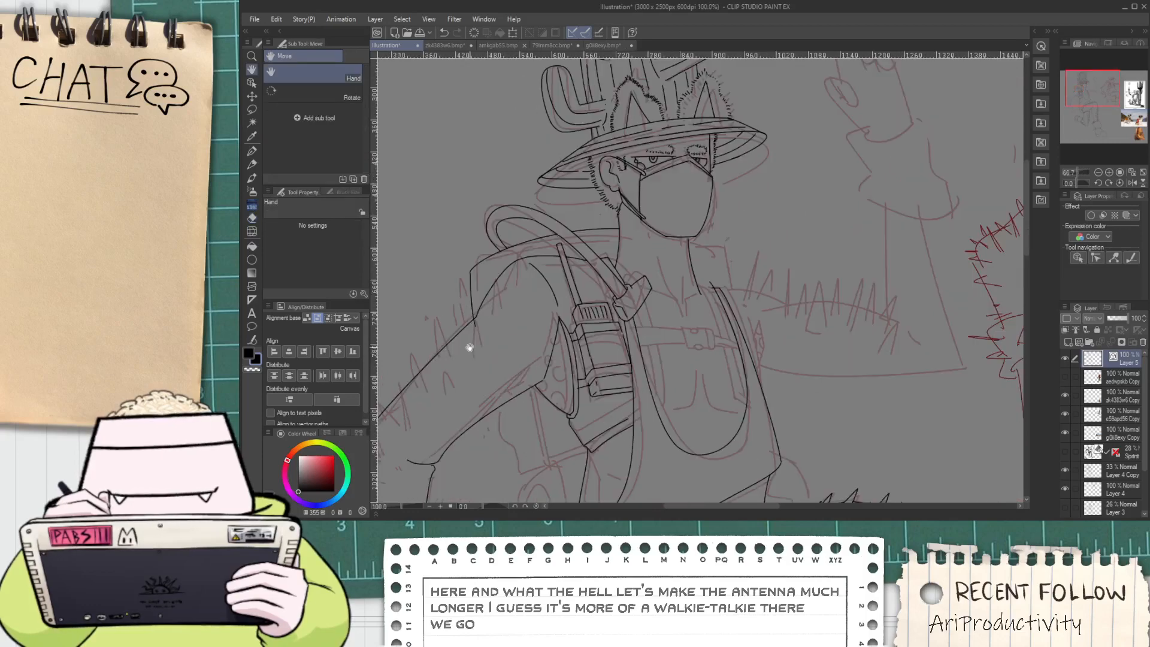
Ink the outline of the angular backpack section below the arm, joining its lower edge to the torso
{"action": "key", "text": "space"}
{"action": "left_click_drag", "start_coordinate": [510, 365], "coordinate": [532, 320]}
{"action": "left_click_drag", "start_coordinate": [538, 405], "coordinate": [535, 320]}
{"action": "scroll", "coordinate": [533, 331], "scroll_direction": "up", "scroll_amount": 1}
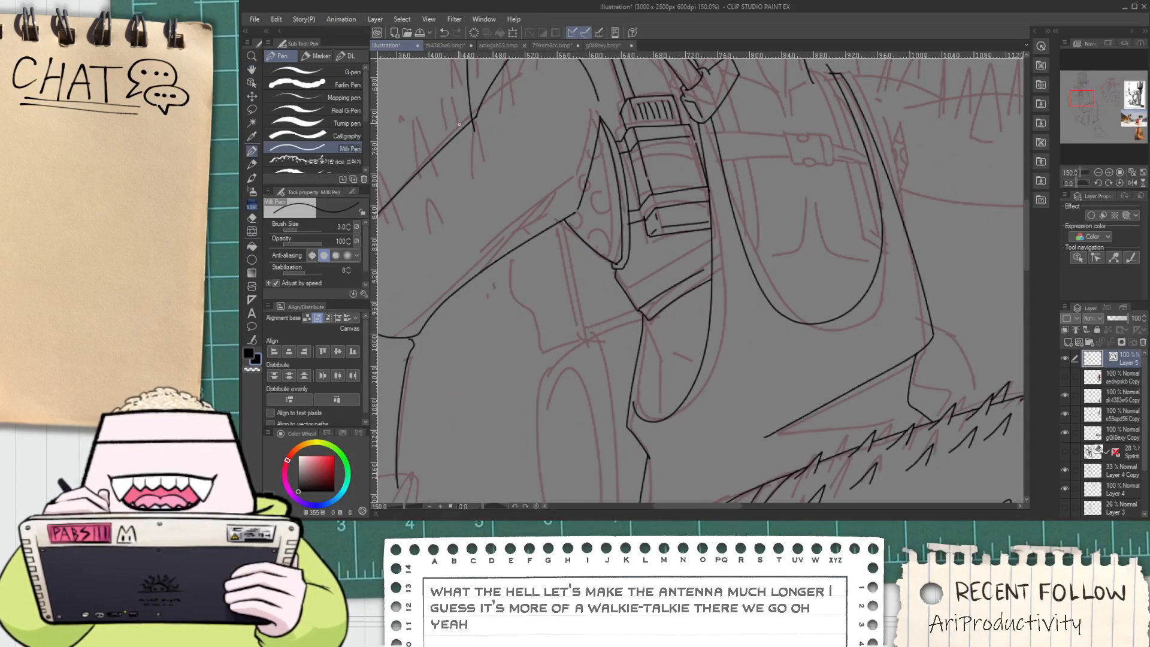
{"action": "scroll", "coordinate": [487, 127], "scroll_direction": "down", "scroll_amount": 1}
{"action": "key", "text": "space"}
{"action": "left_click_drag", "start_coordinate": [513, 226], "coordinate": [511, 287]}
{"action": "key", "text": "p"}
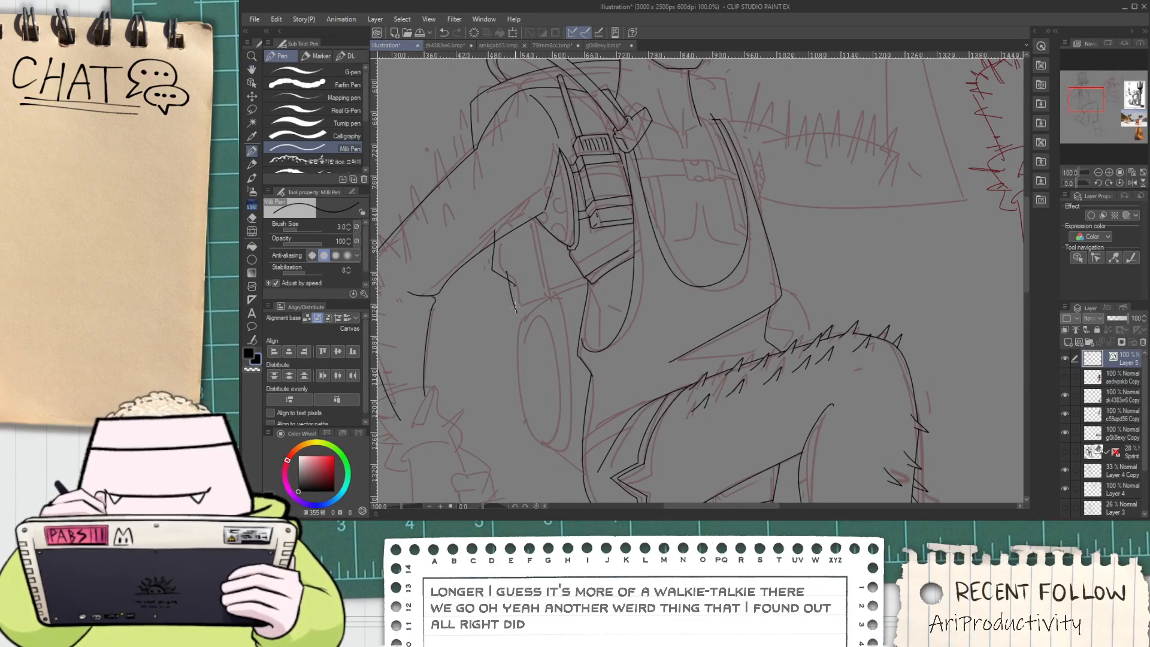
{"action": "scroll", "coordinate": [514, 306], "scroll_direction": "up", "scroll_amount": 2}
{"action": "scroll", "coordinate": [628, 275], "scroll_direction": "up", "scroll_amount": 2}
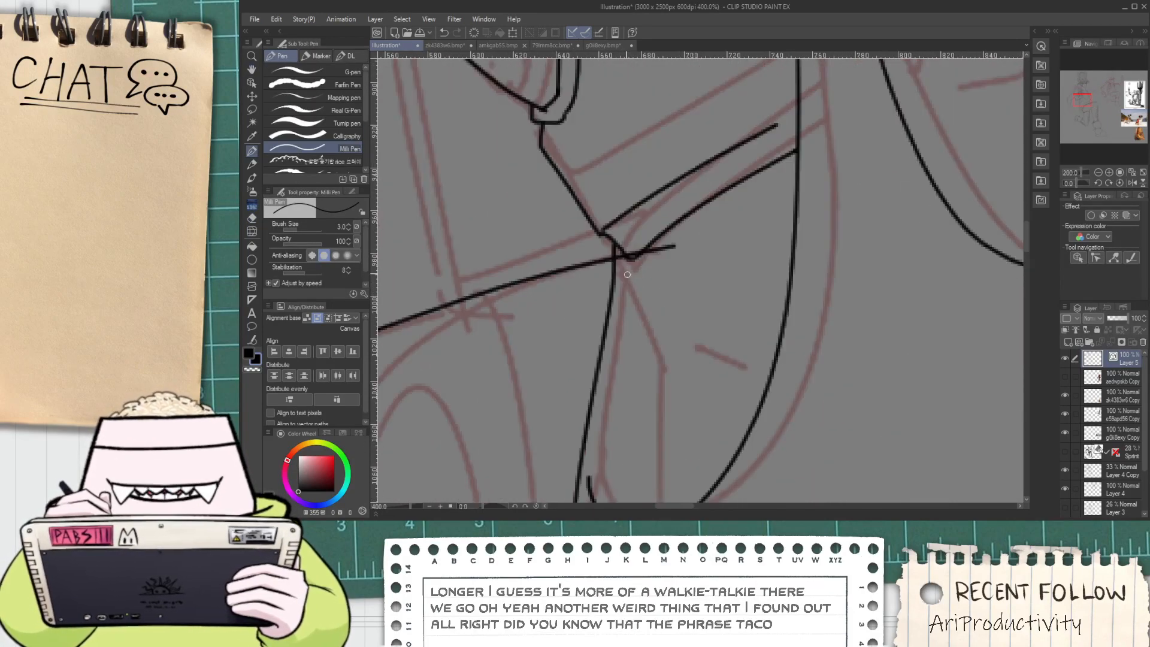
Trim the overshooting lower edge at the torso and erase stray line ends at the outer corner of the backpack section
{"action": "scroll", "coordinate": [627, 274], "scroll_direction": "up", "scroll_amount": 2}
{"action": "key", "text": "e"}
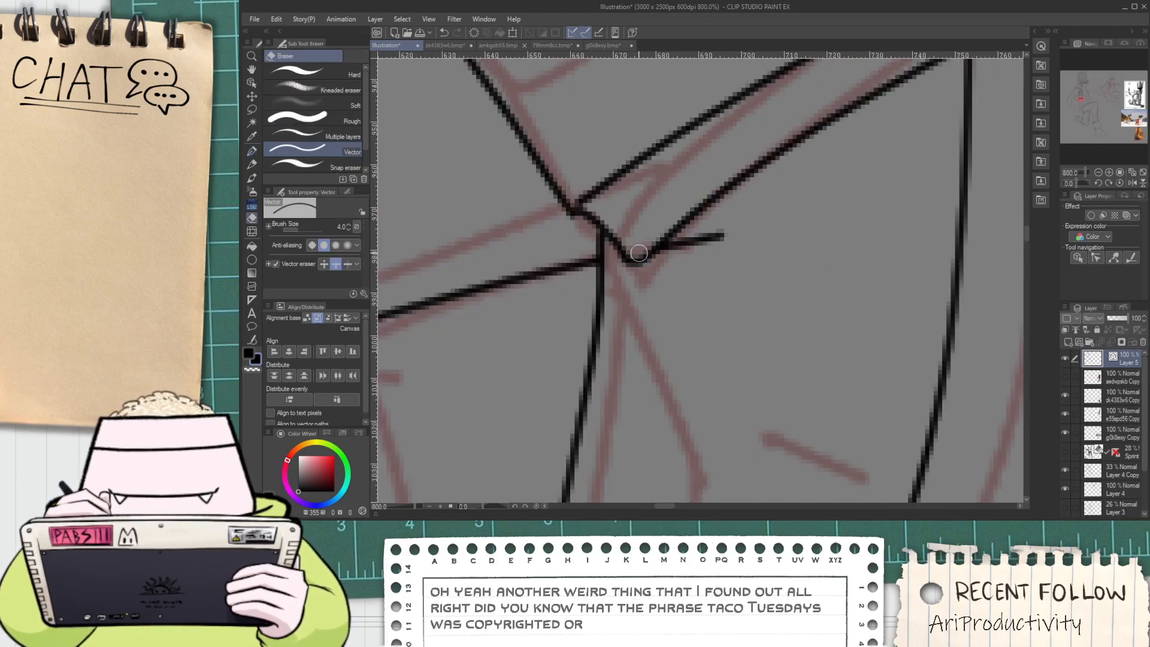
{"action": "left_click_drag", "start_coordinate": [683, 265], "coordinate": [711, 236]}
{"action": "scroll", "coordinate": [683, 261], "scroll_direction": "down", "scroll_amount": 2}
{"action": "left_click_drag", "start_coordinate": [509, 290], "coordinate": [759, 291]}
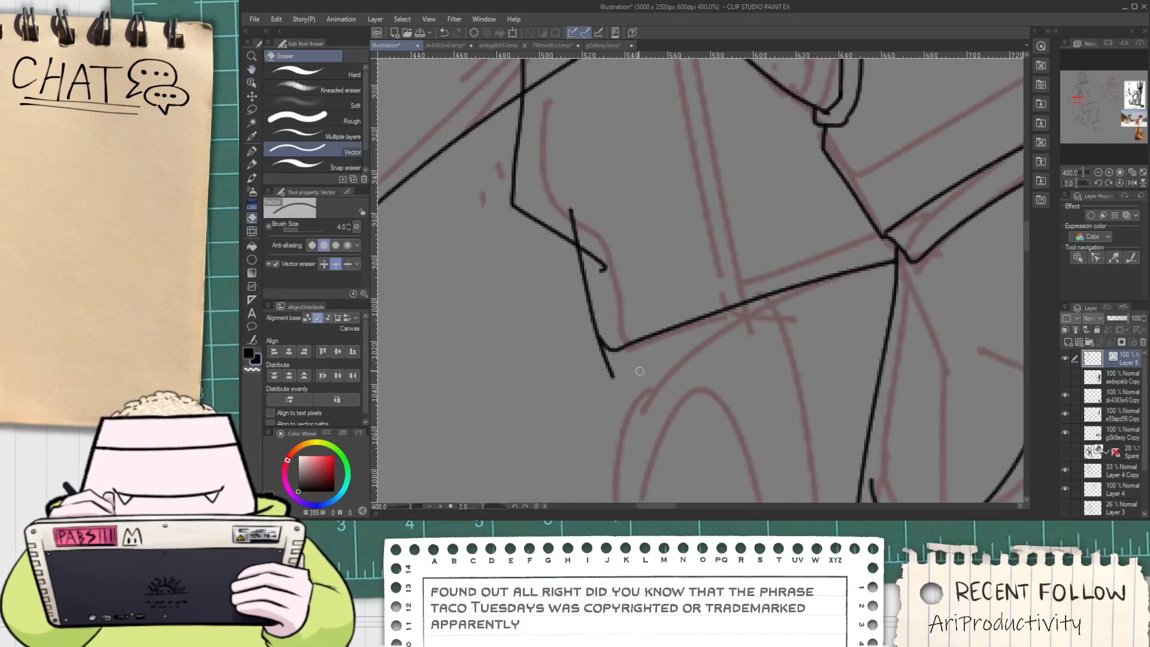
{"action": "mouse_move", "coordinate": [610, 364]}
{"action": "left_mouse_down"}
{"action": "mouse_move", "coordinate": [612, 350]}
{"action": "mouse_move", "coordinate": [605, 362]}
{"action": "left_mouse_up"}
{"action": "key", "text": "ctrl+z"}
{"action": "key", "text": "ctrl+z"}
{"action": "scroll", "coordinate": [602, 335], "scroll_direction": "up", "scroll_amount": 2}
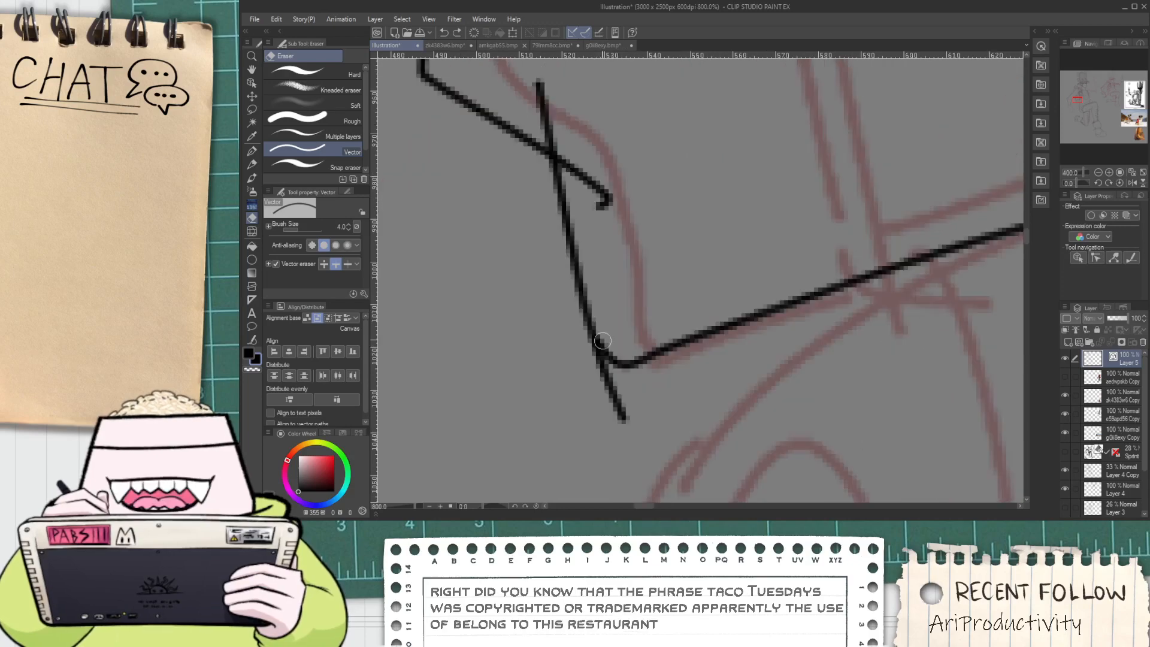
Redraw the outer lower corner of the backpack section below the arm and erase its excess line ends
{"action": "key", "text": "p"}
{"action": "mouse_move", "coordinate": [588, 300]}
{"action": "left_mouse_down"}
{"action": "mouse_move", "coordinate": [607, 355]}
{"action": "mouse_move", "coordinate": [602, 390]}
{"action": "left_mouse_up"}
{"action": "key", "text": "e"}
{"action": "scroll", "coordinate": [608, 322], "scroll_direction": "down", "scroll_amount": 2}
{"action": "left_click_drag", "start_coordinate": [588, 214], "coordinate": [613, 291]}
{"action": "scroll", "coordinate": [563, 193], "scroll_direction": "down", "scroll_amount": 2}
{"action": "scroll", "coordinate": [602, 185], "scroll_direction": "down", "scroll_amount": 1}
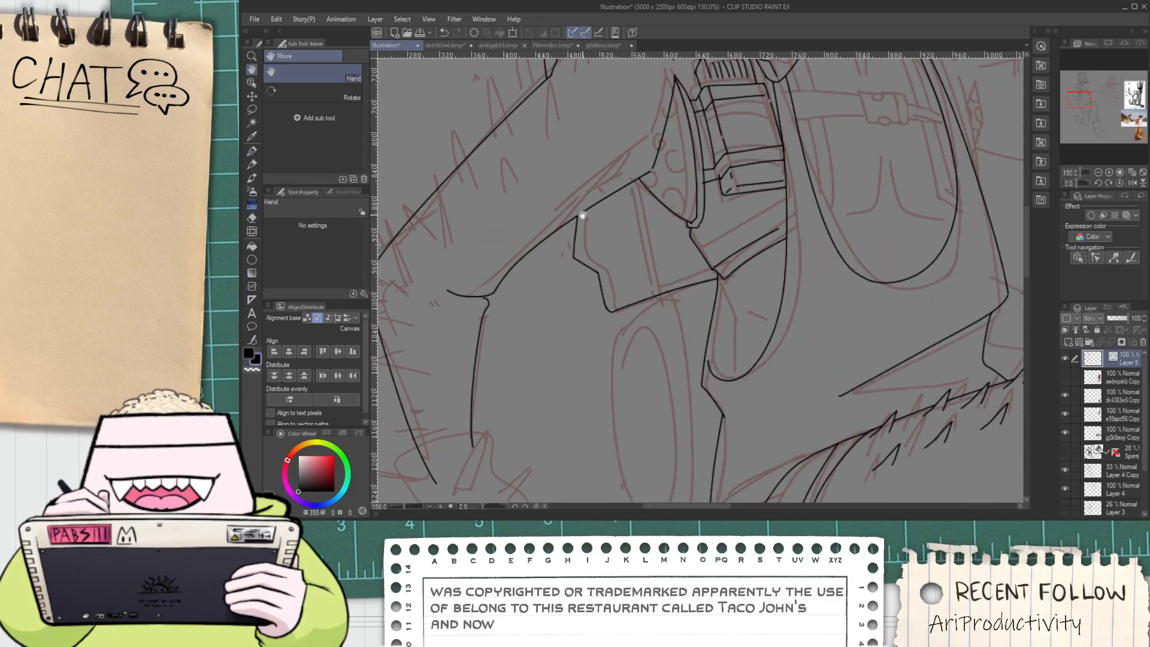
Ink several slanted fold lines inside the backpack section below the arm
{"action": "left_click_drag", "start_coordinate": [584, 217], "coordinate": [588, 269]}
{"action": "key", "text": "p"}
{"action": "scroll", "coordinate": [628, 308], "scroll_direction": "up", "scroll_amount": 1}
{"action": "mouse_move", "coordinate": [609, 314]}
{"action": "left_mouse_down"}
{"action": "mouse_move", "coordinate": [701, 264]}
{"action": "mouse_move", "coordinate": [670, 297]}
{"action": "left_mouse_up"}
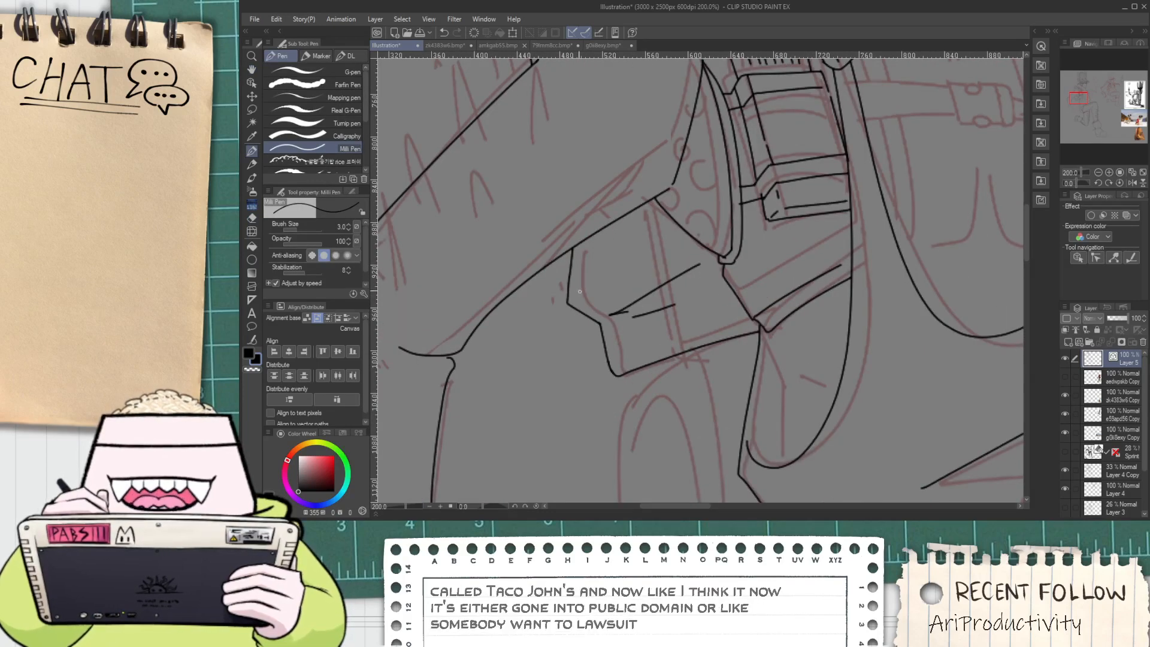
{"action": "mouse_move", "coordinate": [580, 292]}
{"action": "left_mouse_down"}
{"action": "mouse_move", "coordinate": [659, 239]}
{"action": "mouse_move", "coordinate": [636, 342]}
{"action": "left_mouse_up"}
{"action": "scroll", "coordinate": [629, 228], "scroll_direction": "down", "scroll_amount": 1}
{"action": "key", "text": "space"}
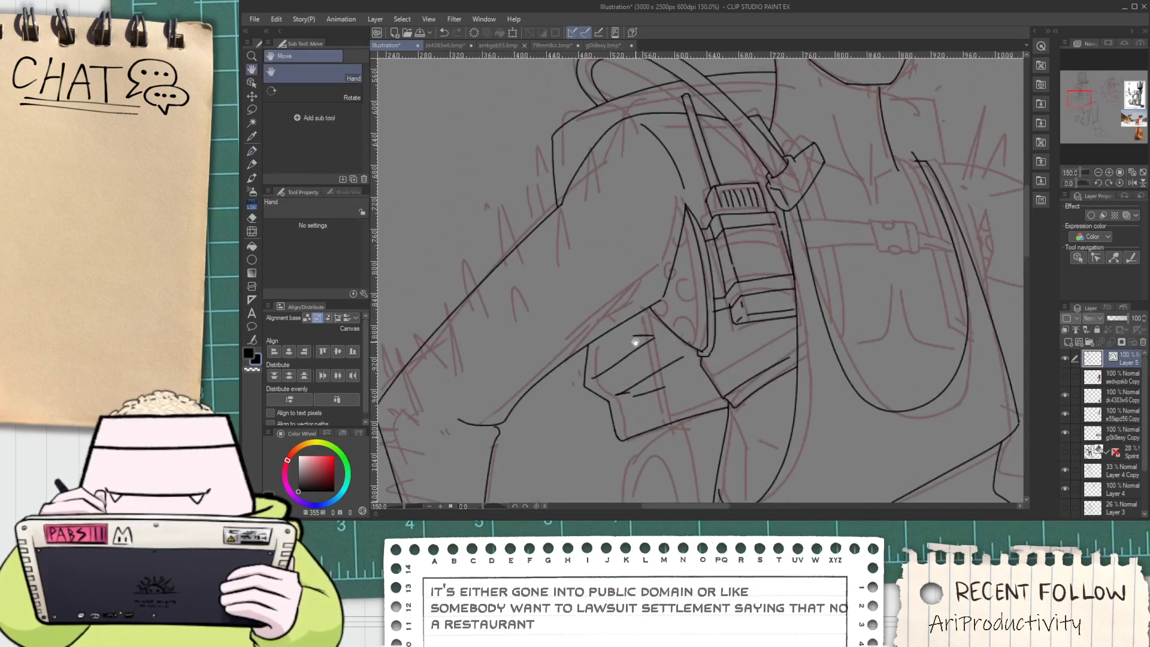
Ink a bent inner edge from the backpack section's lower border up to the end of its long fold line
{"action": "scroll", "coordinate": [601, 157], "scroll_direction": "down", "scroll_amount": 1}
{"action": "scroll", "coordinate": [615, 127], "scroll_direction": "up", "scroll_amount": 1}
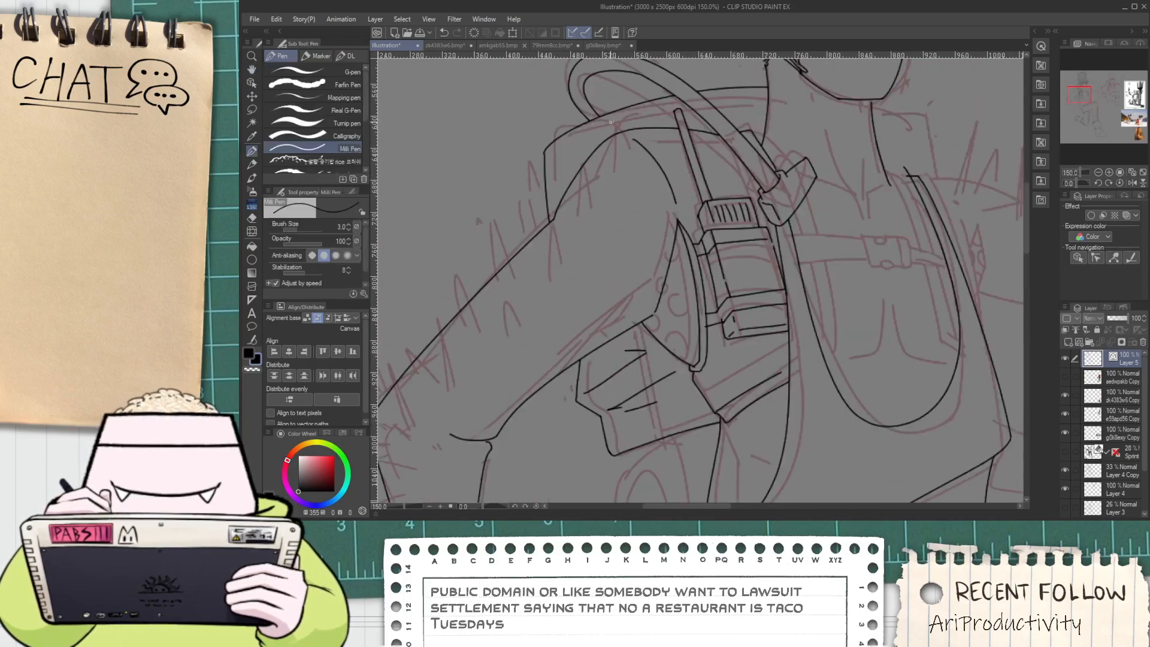
{"action": "scroll", "coordinate": [714, 393], "scroll_direction": "up", "scroll_amount": 3}
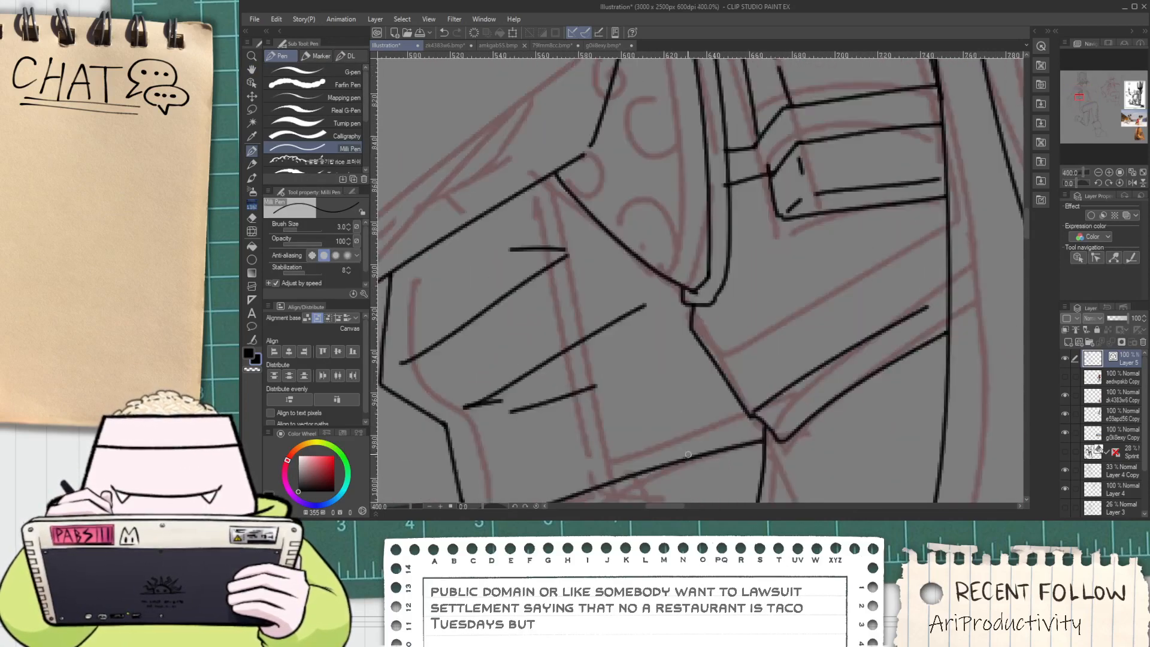
{"action": "mouse_move", "coordinate": [688, 455]}
{"action": "left_mouse_down"}
{"action": "mouse_move", "coordinate": [680, 410]}
{"action": "mouse_move", "coordinate": [695, 427]}
{"action": "mouse_move", "coordinate": [681, 407]}
{"action": "left_mouse_up"}
{"action": "key", "text": "ctrl+z"}
{"action": "left_click_drag", "start_coordinate": [680, 402], "coordinate": [654, 304]}
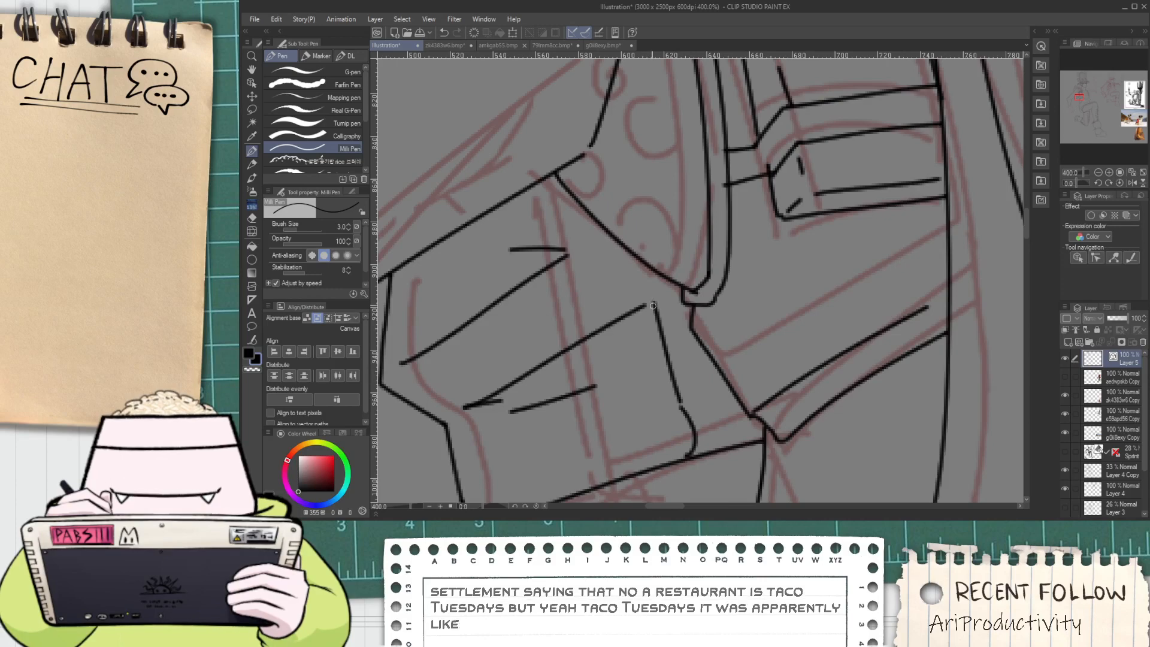
Ink a short seam and fold lines on the top of the backpack behind the shoulder
{"action": "scroll", "coordinate": [644, 285], "scroll_direction": "down", "scroll_amount": 2}
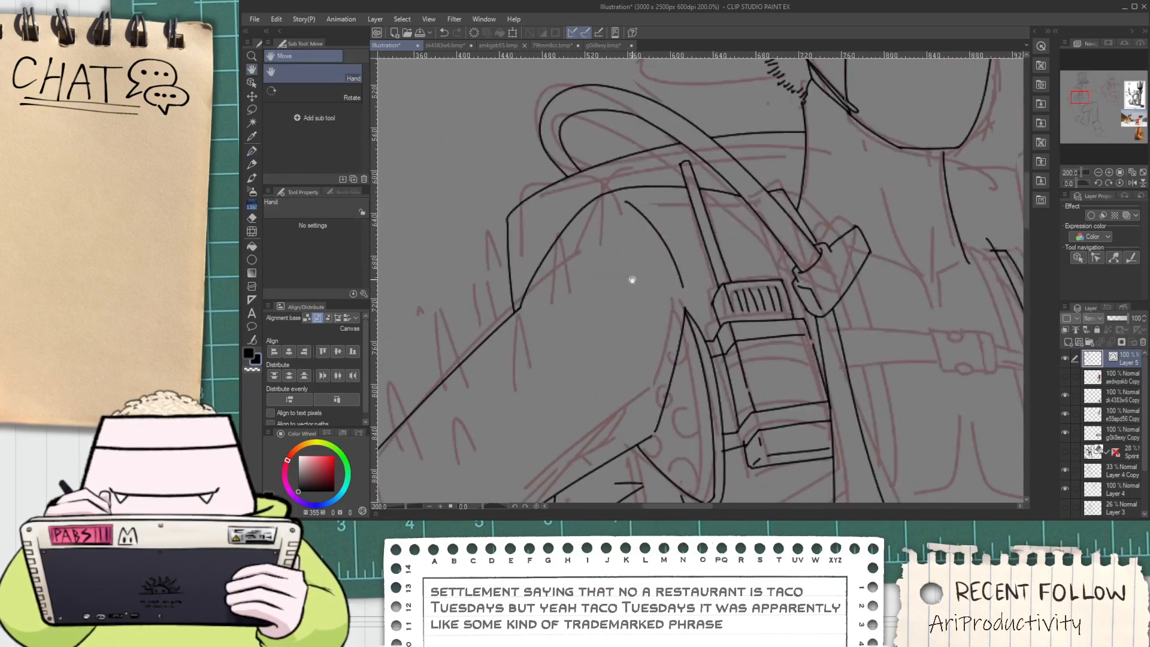
{"action": "scroll", "coordinate": [616, 161], "scroll_direction": "down", "scroll_amount": 1}
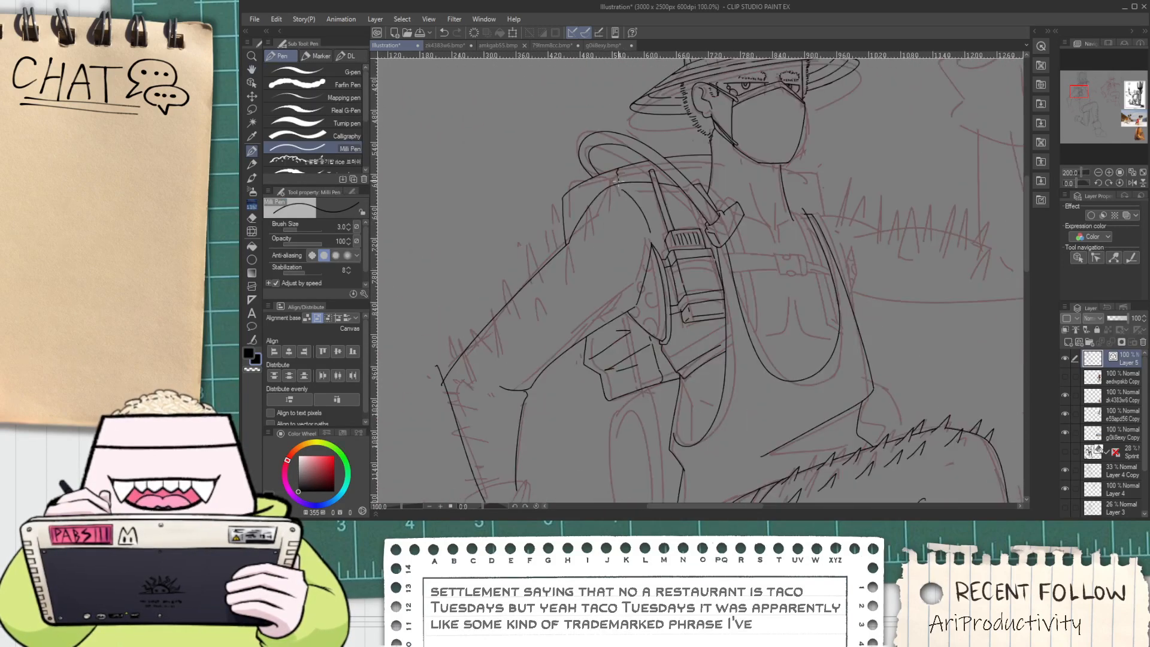
{"action": "scroll", "coordinate": [623, 174], "scroll_direction": "up", "scroll_amount": 3}
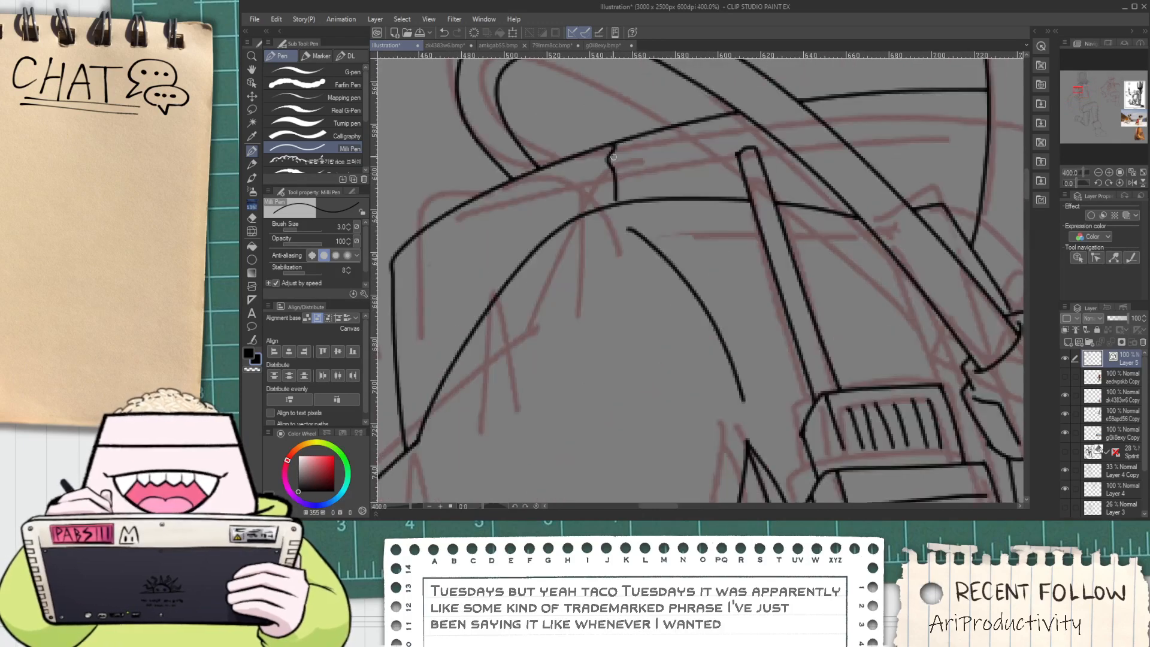
{"action": "left_click_drag", "start_coordinate": [603, 163], "coordinate": [483, 239]}
{"action": "scroll", "coordinate": [538, 231], "scroll_direction": "down", "scroll_amount": 4}
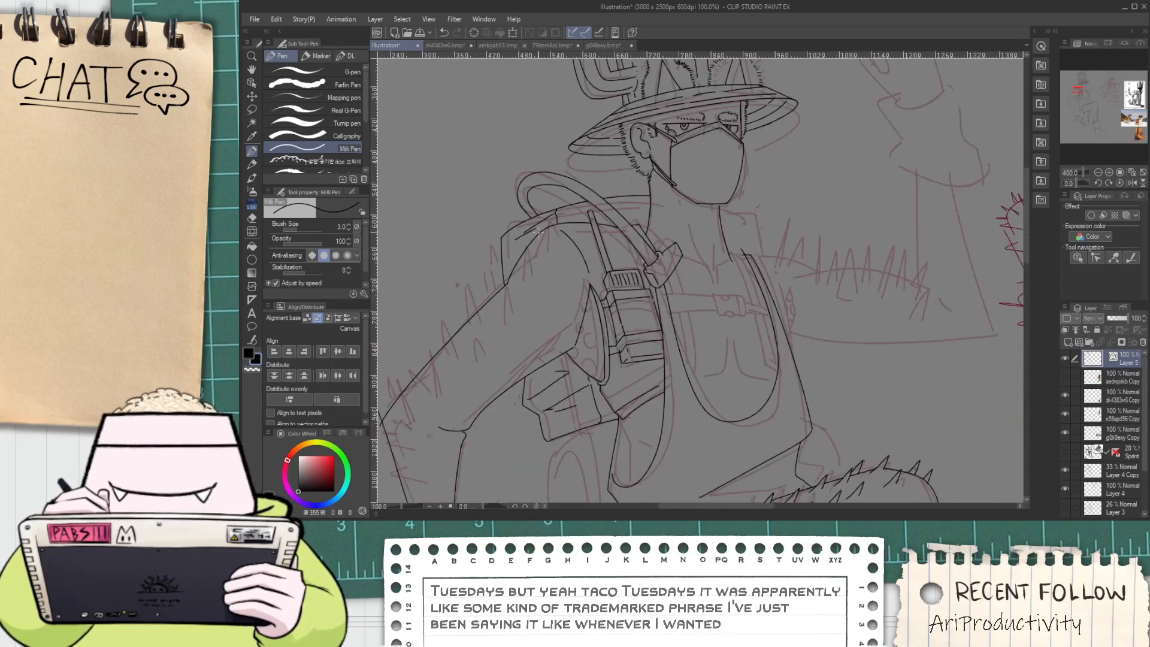
Ink the long curved outer edge of the sketched oval canteen hanging below the backpack section
{"action": "key", "text": "space"}
{"action": "left_click_drag", "start_coordinate": [534, 342], "coordinate": [492, 246]}
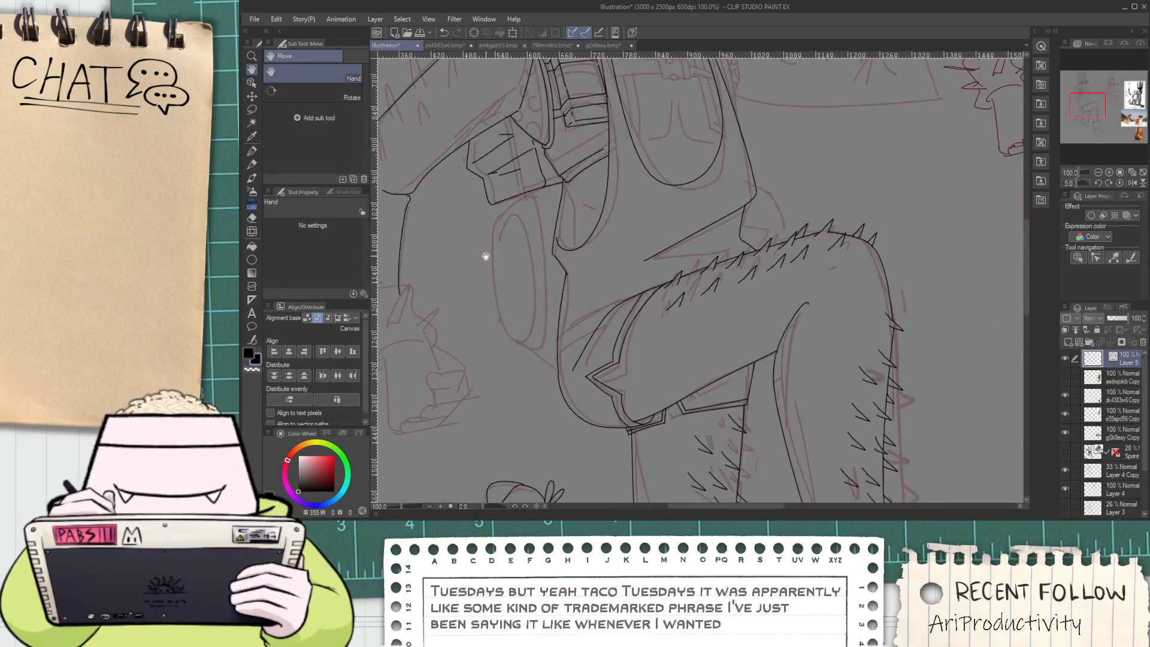
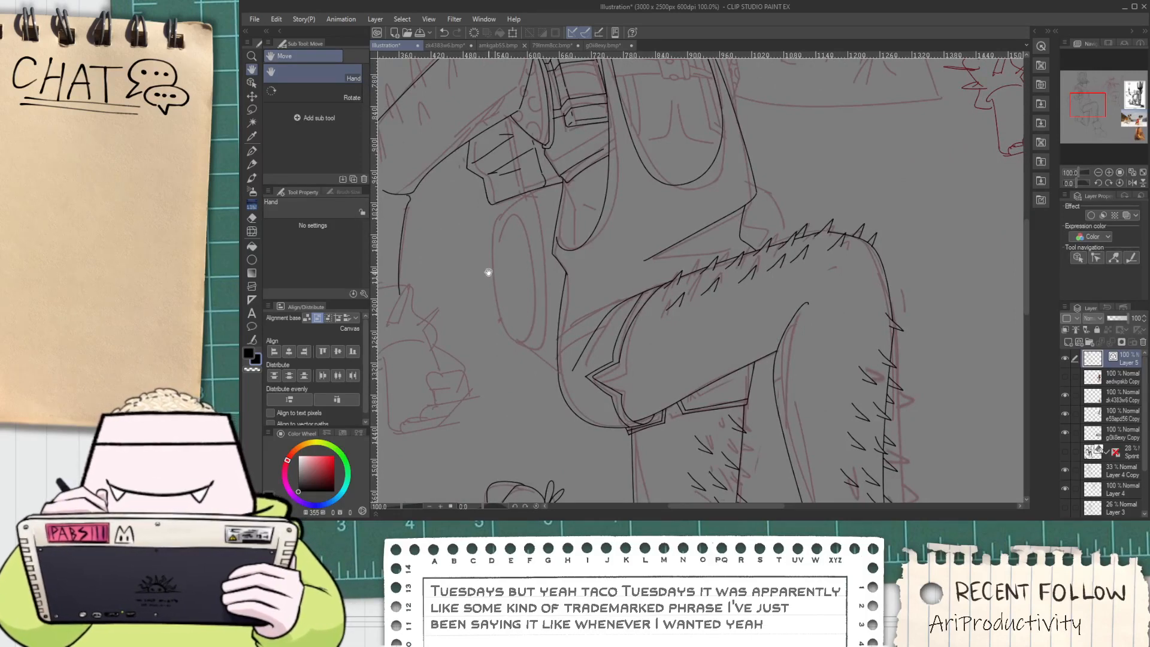
{"action": "scroll", "coordinate": [489, 273], "scroll_direction": "up", "scroll_amount": 2}
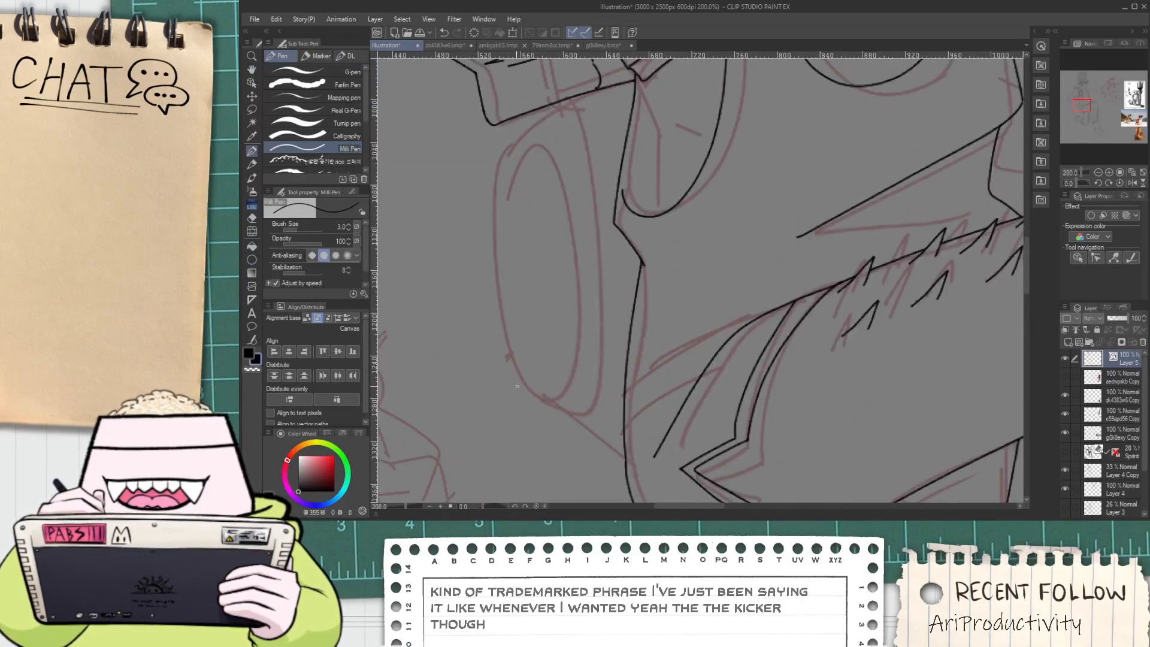
{"action": "left_click_drag", "start_coordinate": [481, 158], "coordinate": [561, 425]}
{"action": "key", "text": "ctrl+z"}
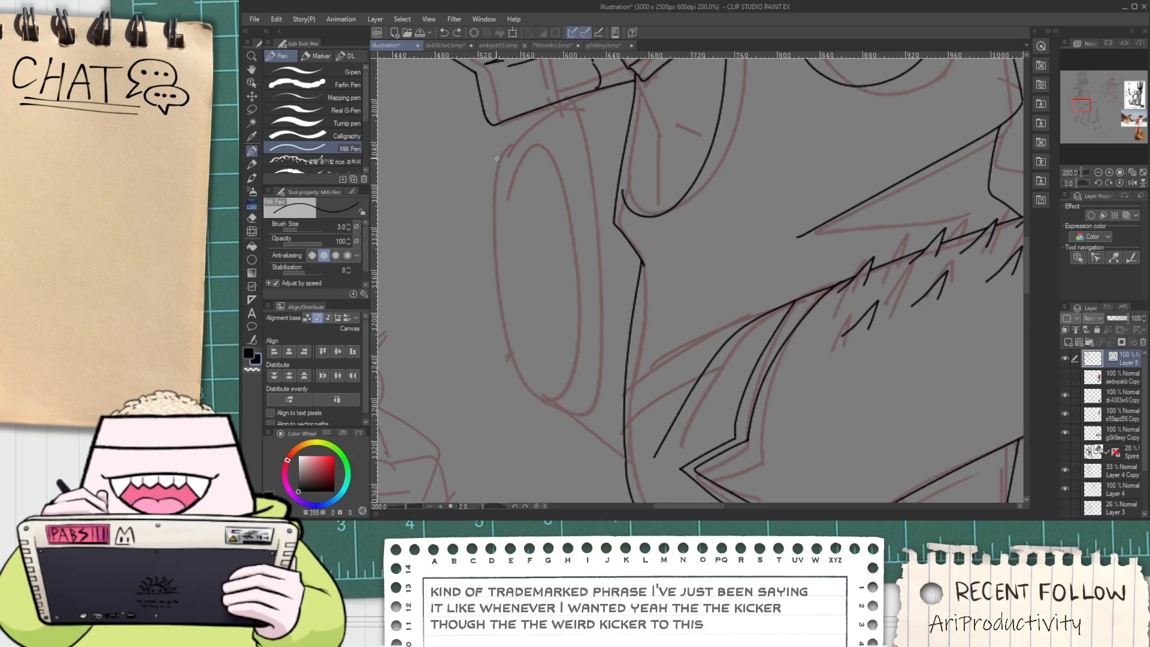
{"action": "left_click_drag", "start_coordinate": [498, 156], "coordinate": [538, 382]}
{"action": "key", "text": "ctrl+z"}
{"action": "left_click_drag", "start_coordinate": [503, 149], "coordinate": [526, 403]}
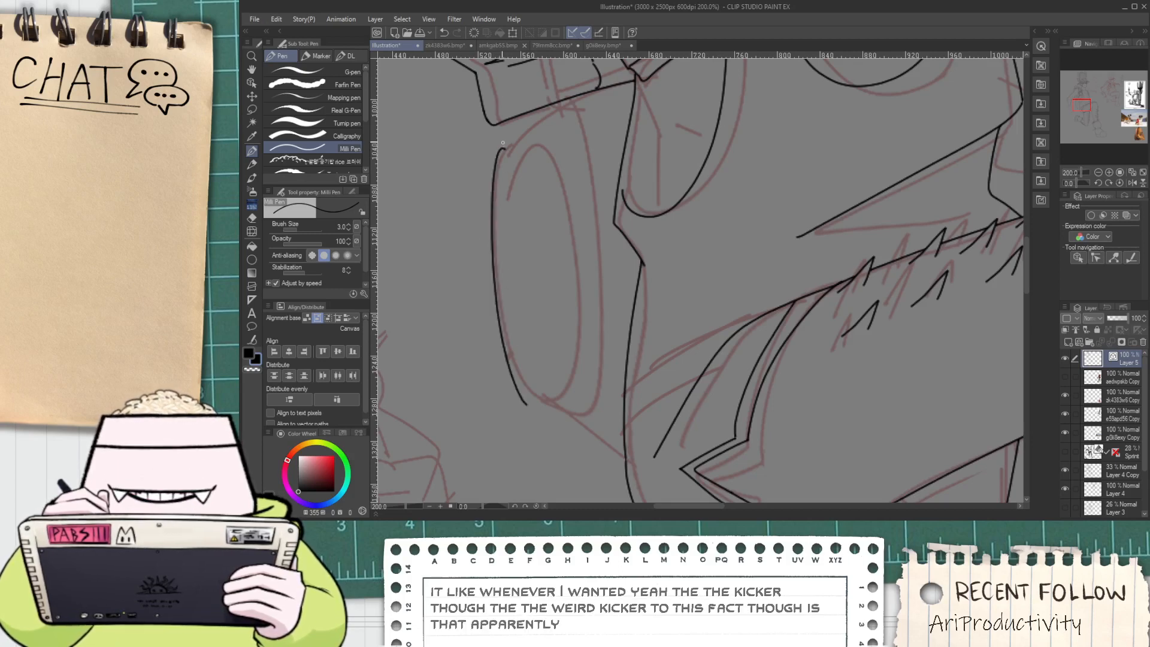
Ink the short top edge of the oval canteen, starting from the upper end of its outer curve
{"action": "left_click_drag", "start_coordinate": [500, 146], "coordinate": [553, 132]}
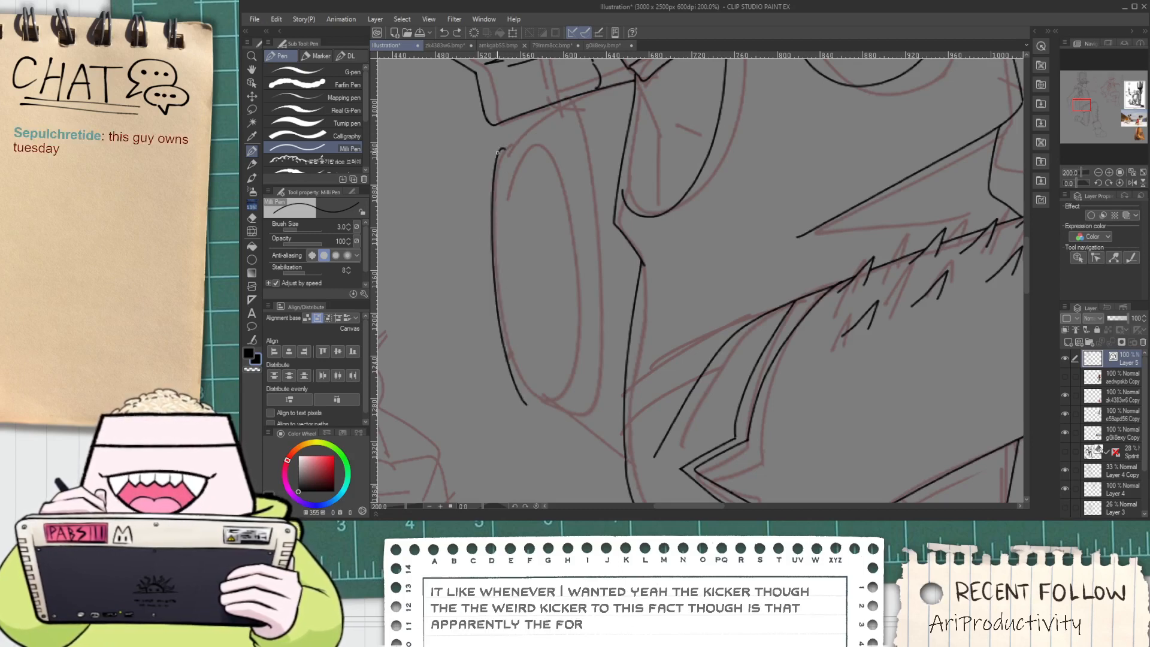
{"action": "scroll", "coordinate": [502, 149], "scroll_direction": "up", "scroll_amount": 2}
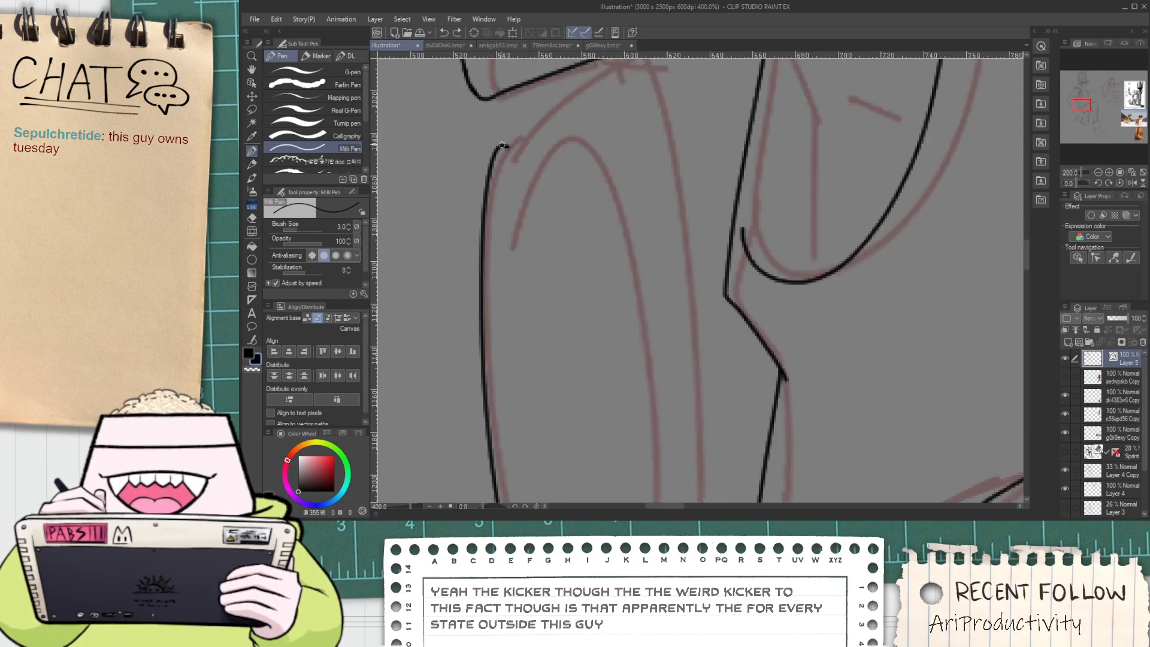
{"action": "left_click_drag", "start_coordinate": [498, 148], "coordinate": [554, 127]}
{"action": "key", "text": "ctrl+z"}
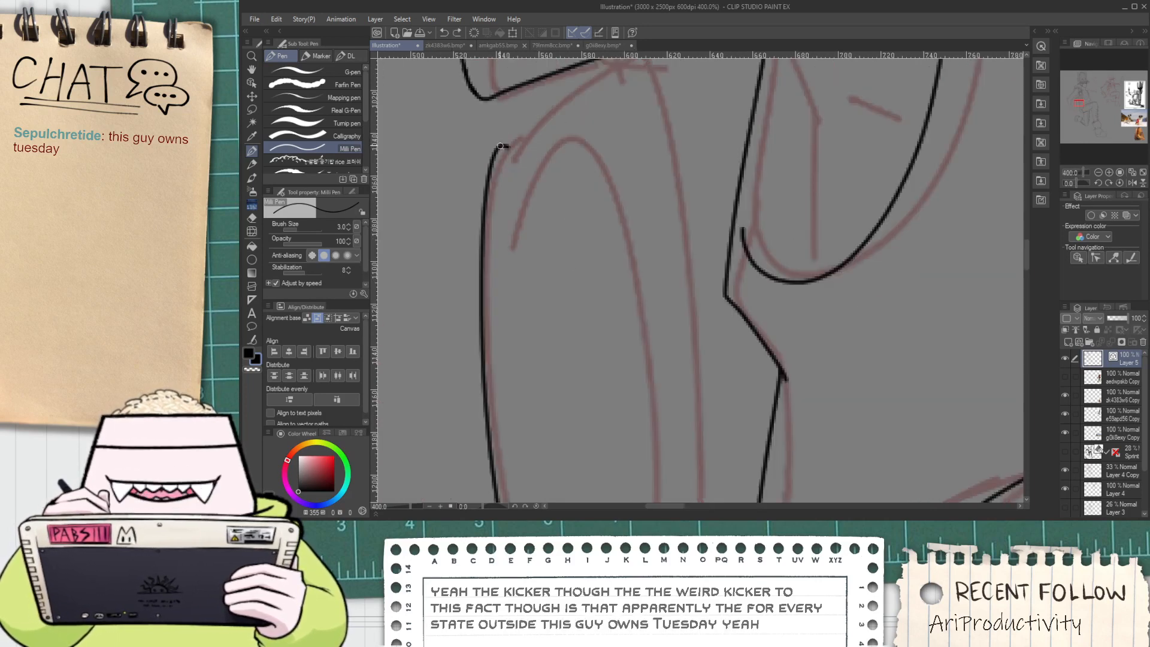
{"action": "scroll", "coordinate": [539, 146], "scroll_direction": "down", "scroll_amount": 2}
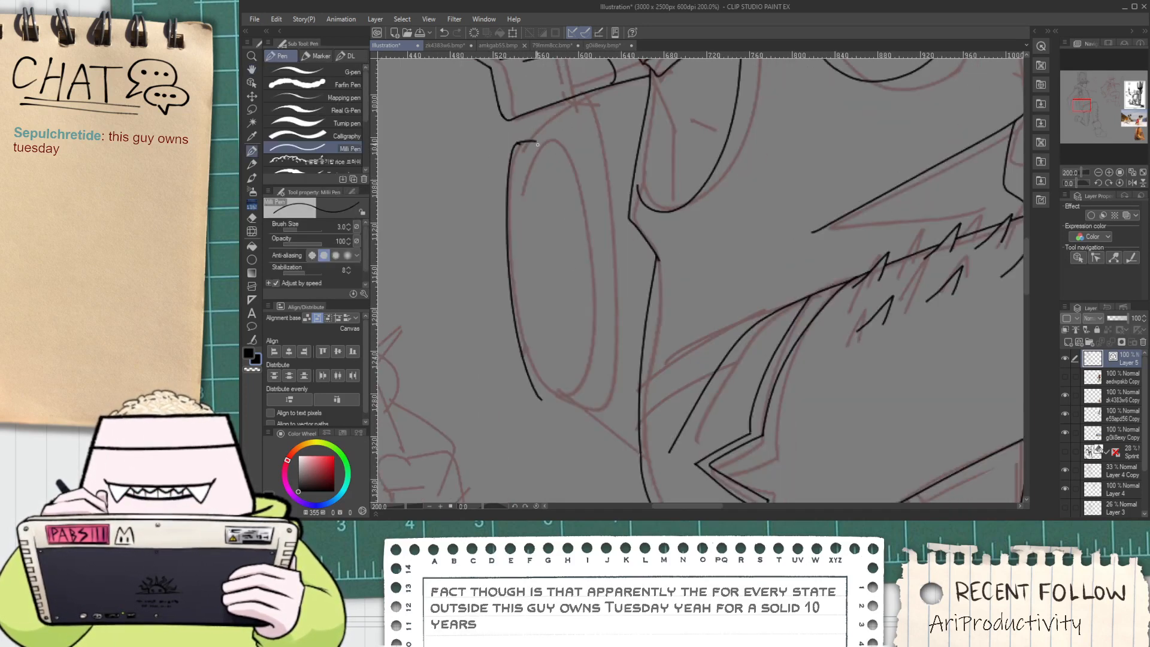
Ink a curved inner rim line from the canteen's top edge down toward its bottom
{"action": "left_click_drag", "start_coordinate": [536, 141], "coordinate": [555, 384]}
{"action": "scroll", "coordinate": [545, 392], "scroll_direction": "up", "scroll_amount": 2}
{"action": "key", "text": "ctrl+z"}
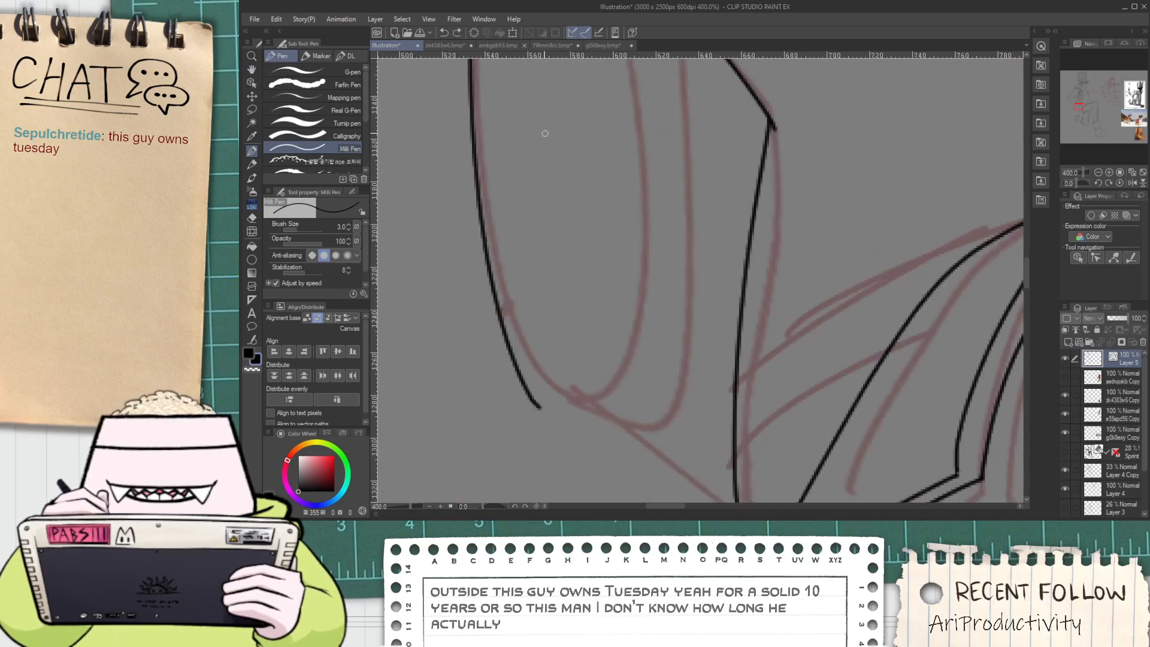
{"action": "scroll", "coordinate": [545, 131], "scroll_direction": "down", "scroll_amount": 2}
{"action": "left_click_drag", "start_coordinate": [546, 146], "coordinate": [552, 321]}
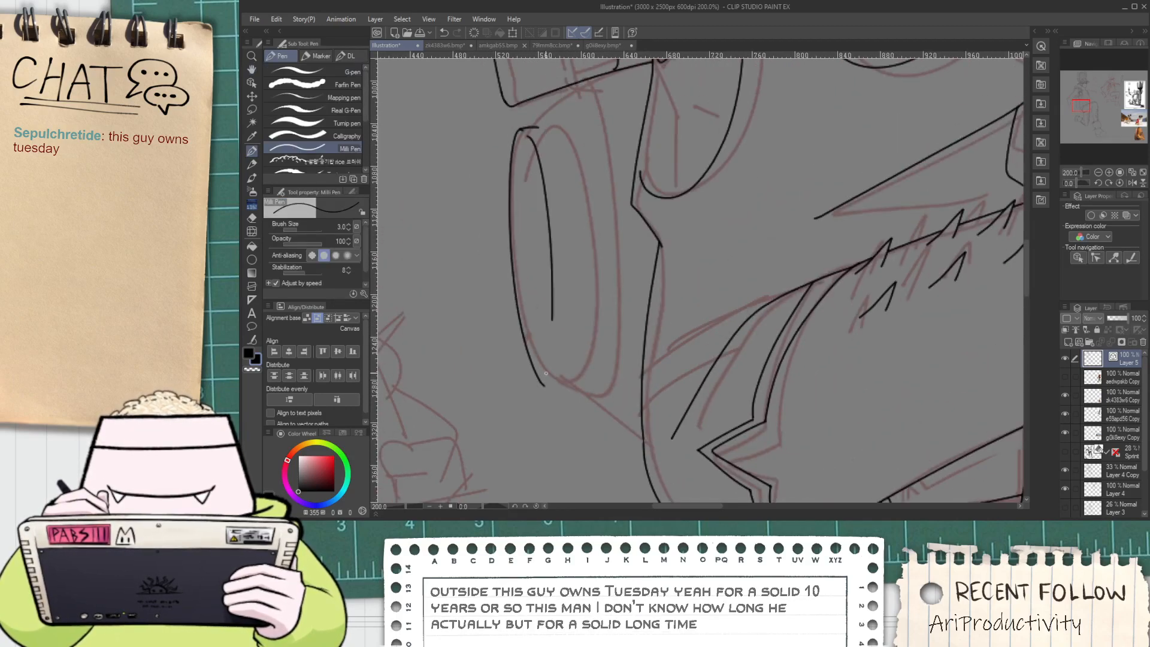
Ink the canteen's short bottom edge and a second long curve parallel to the inner rim line
{"action": "left_click_drag", "start_coordinate": [563, 375], "coordinate": [556, 208]}
{"action": "key", "text": "ctrl+z"}
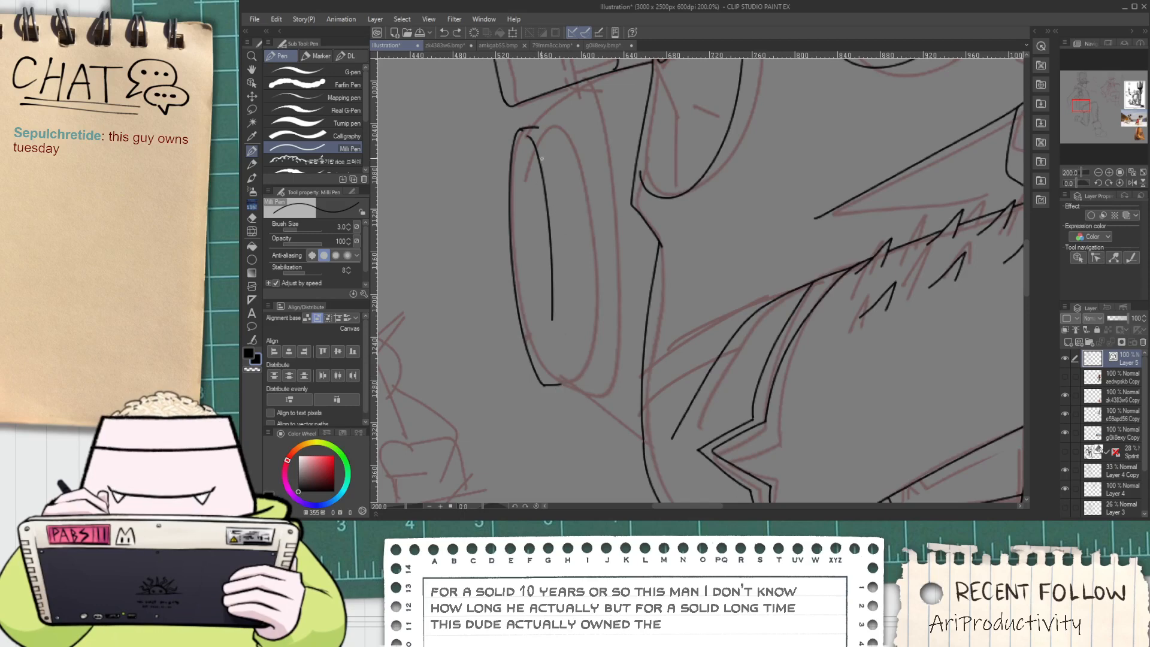
{"action": "mouse_move", "coordinate": [541, 128]}
{"action": "left_mouse_down"}
{"action": "mouse_move", "coordinate": [567, 242]}
{"action": "mouse_move", "coordinate": [566, 320]}
{"action": "left_mouse_up"}
{"action": "key", "text": "ctrl+z"}
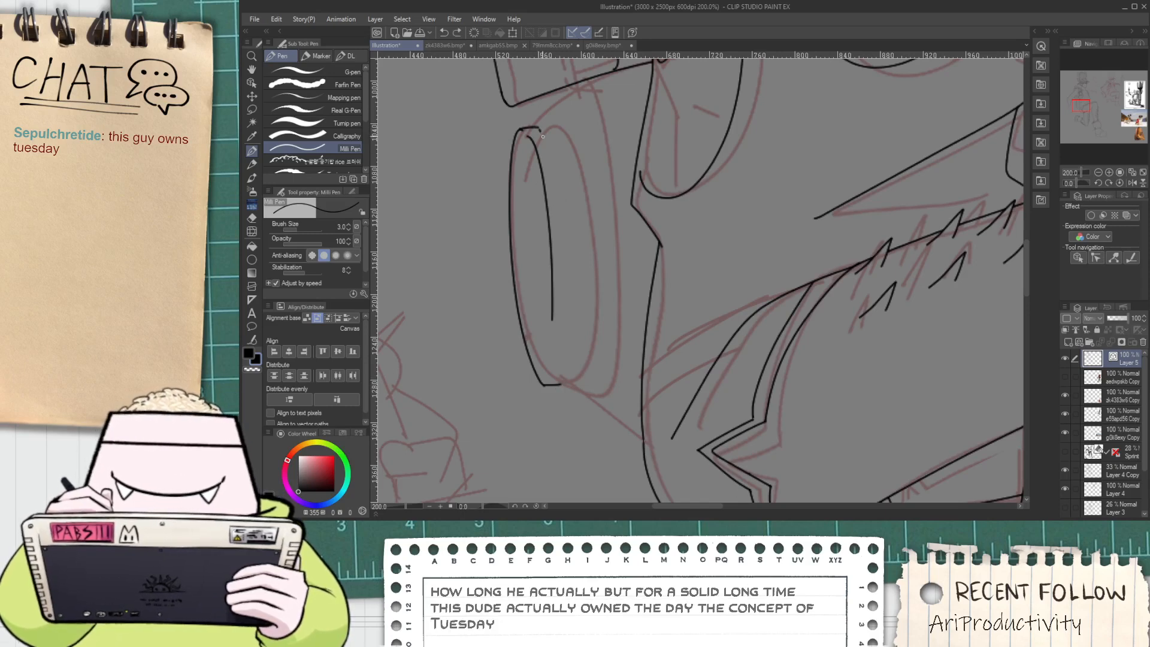
{"action": "left_click_drag", "start_coordinate": [540, 131], "coordinate": [572, 338]}
Ink the broken lower ends of the canteen's two rim curves and erase the overshoot at the bottom corner
{"action": "scroll", "coordinate": [563, 387], "scroll_direction": "up", "scroll_amount": 2}
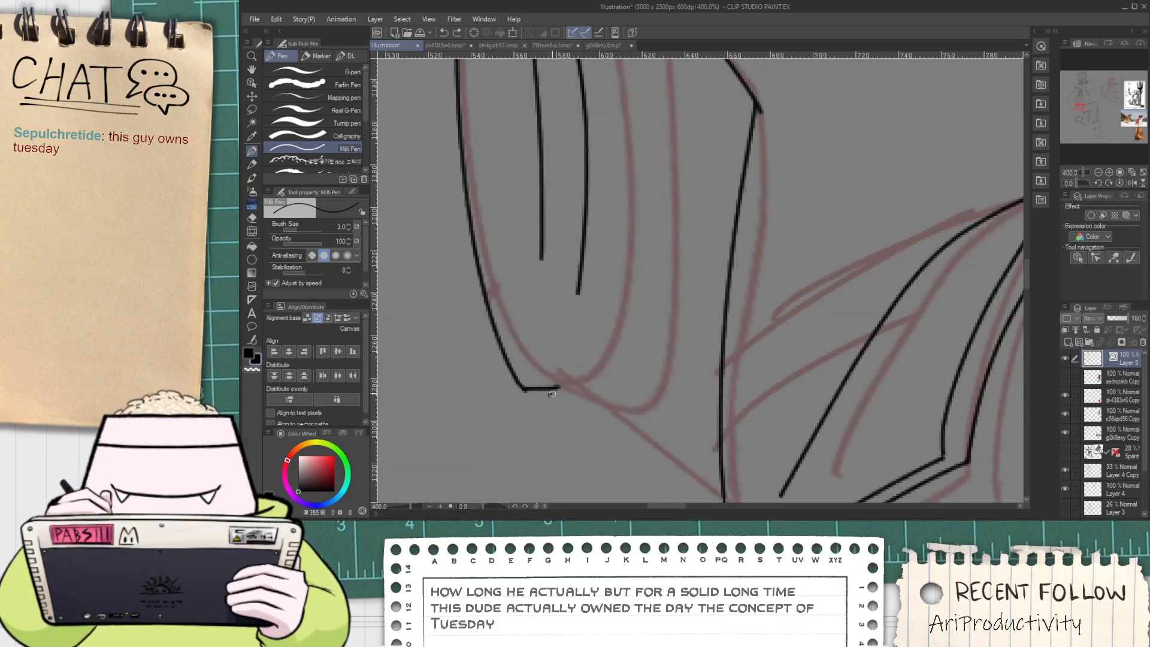
{"action": "left_click_drag", "start_coordinate": [552, 393], "coordinate": [574, 314]}
{"action": "left_click_drag", "start_coordinate": [521, 388], "coordinate": [542, 302]}
{"action": "key", "text": "ctrl+z"}
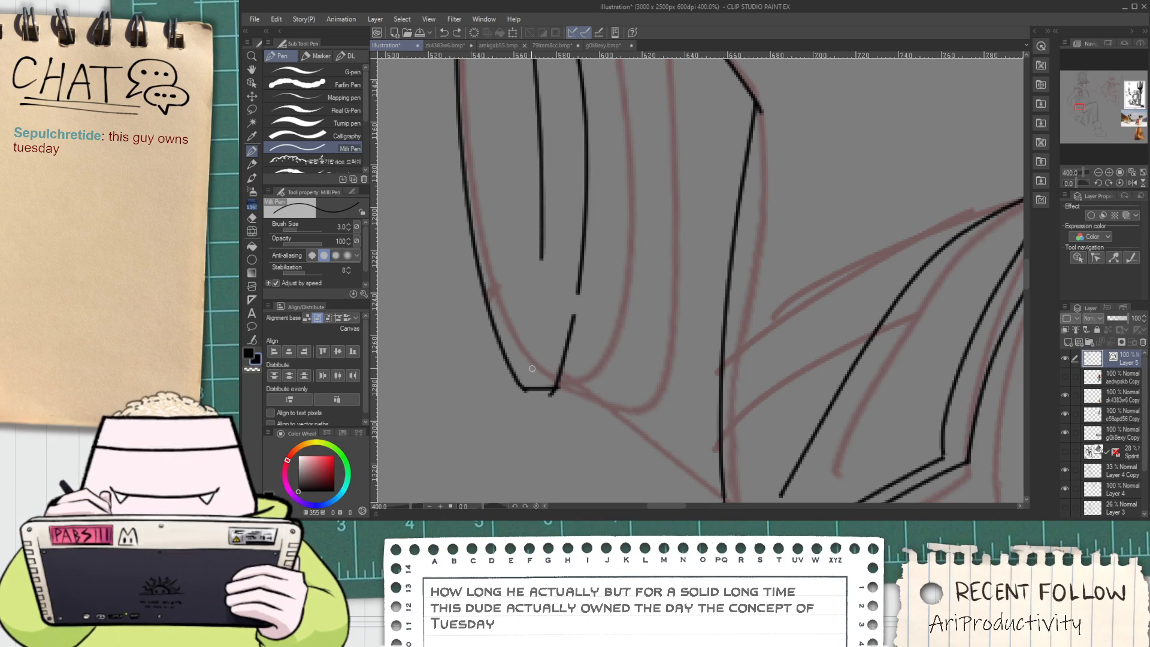
{"action": "left_click_drag", "start_coordinate": [531, 375], "coordinate": [544, 291]}
{"action": "scroll", "coordinate": [532, 321], "scroll_direction": "down", "scroll_amount": 2}
{"action": "scroll", "coordinate": [539, 357], "scroll_direction": "up", "scroll_amount": 2}
{"action": "key", "text": "e"}
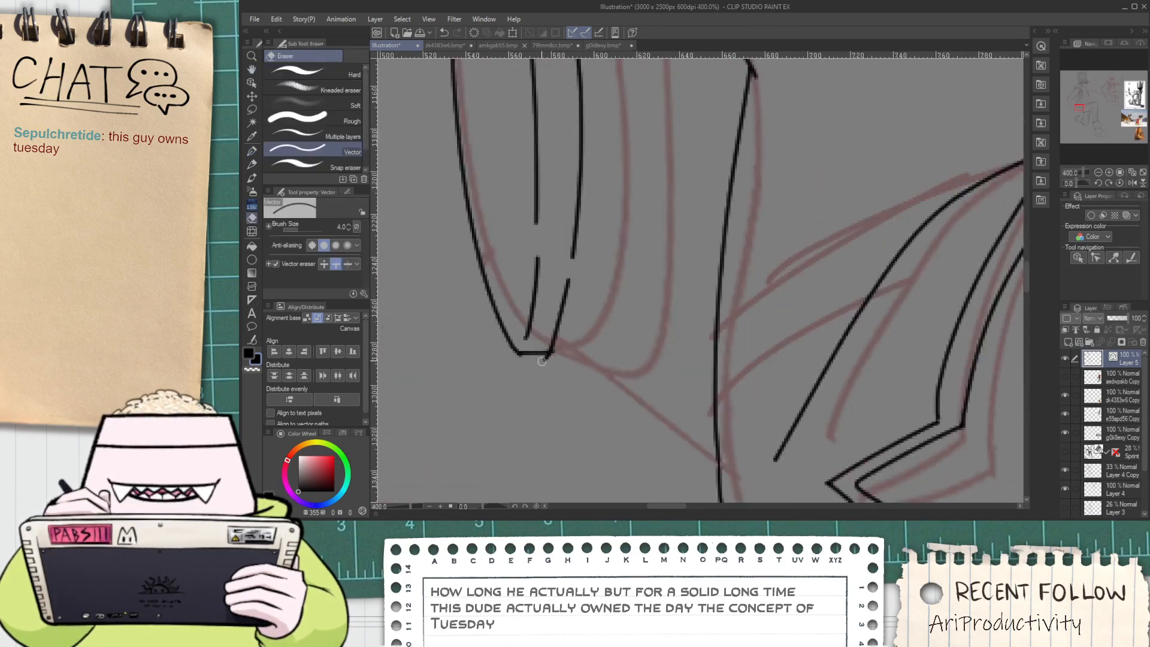
{"action": "scroll", "coordinate": [515, 360], "scroll_direction": "down", "scroll_amount": 3}
Ink a small rounded cap over the canteen's outer edge, with short straight top and bottom sides
{"action": "key", "text": "space"}
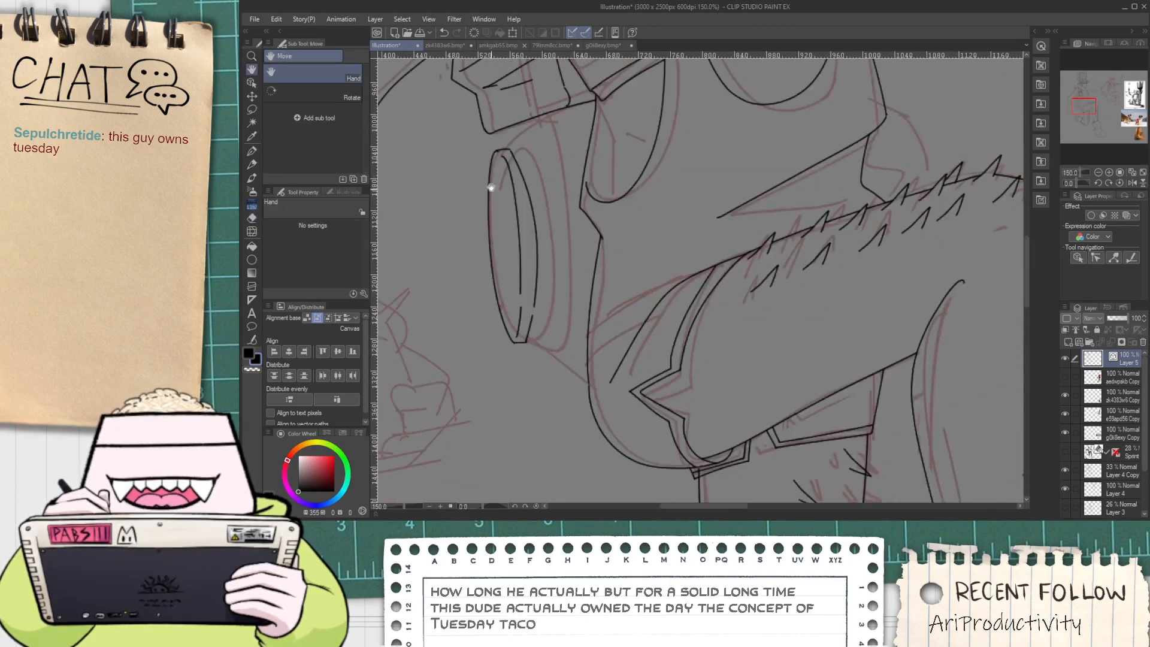
{"action": "key", "text": "p"}
{"action": "scroll", "coordinate": [493, 162], "scroll_direction": "up", "scroll_amount": 1}
{"action": "scroll", "coordinate": [485, 177], "scroll_direction": "up", "scroll_amount": 4}
{"action": "mouse_move", "coordinate": [441, 166]}
{"action": "left_mouse_down"}
{"action": "mouse_move", "coordinate": [429, 425]}
{"action": "mouse_move", "coordinate": [501, 348]}
{"action": "mouse_move", "coordinate": [475, 434]}
{"action": "mouse_move", "coordinate": [482, 183]}
{"action": "mouse_move", "coordinate": [539, 146]}
{"action": "left_mouse_up"}
{"action": "key", "text": "ctrl+z"}
{"action": "left_click_drag", "start_coordinate": [463, 447], "coordinate": [537, 442]}
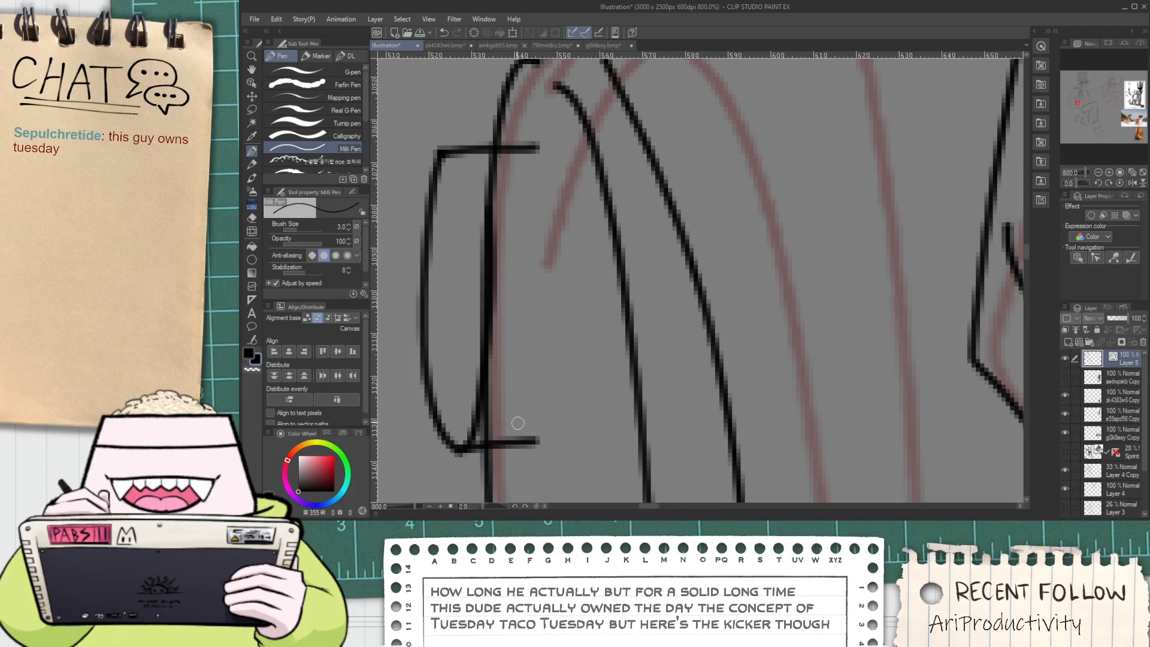
Erase the canteen's outer line where it crosses the cap and delete the doubled stroke along the cap's inner edge
{"action": "key", "text": "e"}
{"action": "left_click", "coordinate": [492, 427]}
{"action": "left_click", "coordinate": [494, 171]}
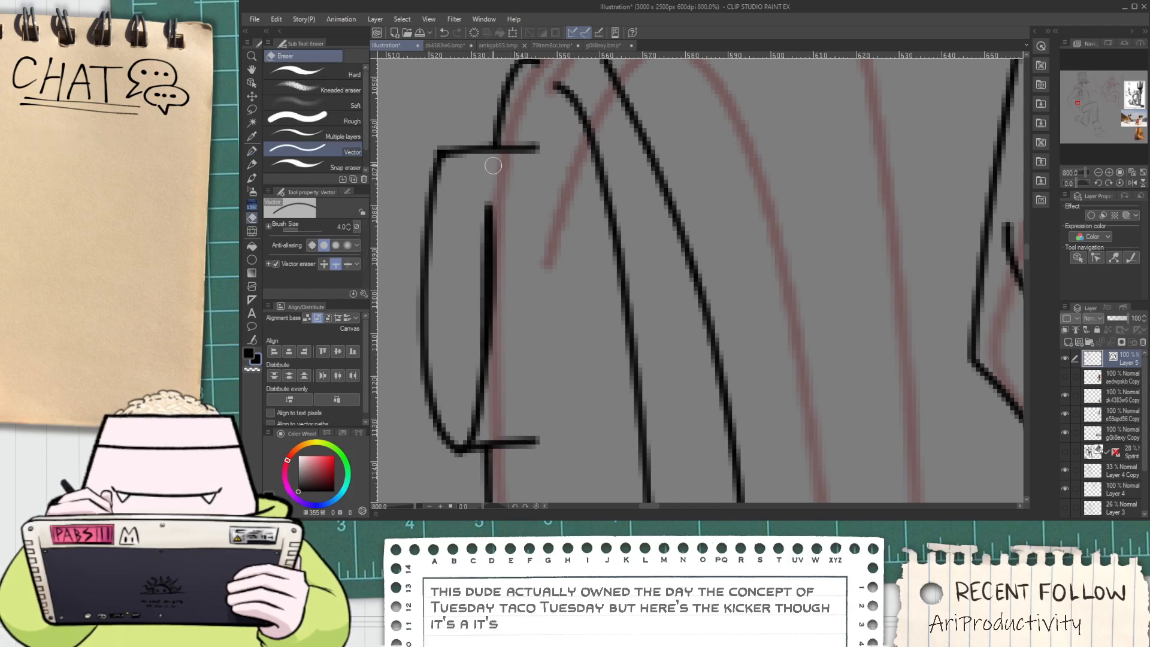
{"action": "key", "text": "o"}
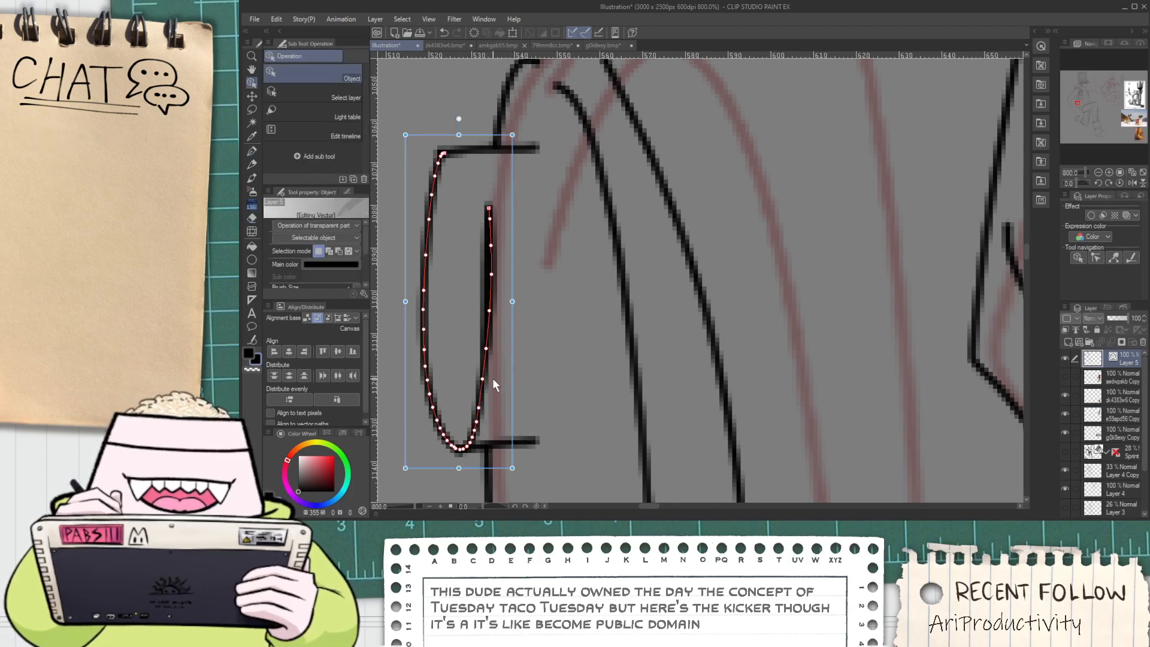
{"action": "left_click", "coordinate": [490, 357]}
{"action": "key", "text": "Delete"}
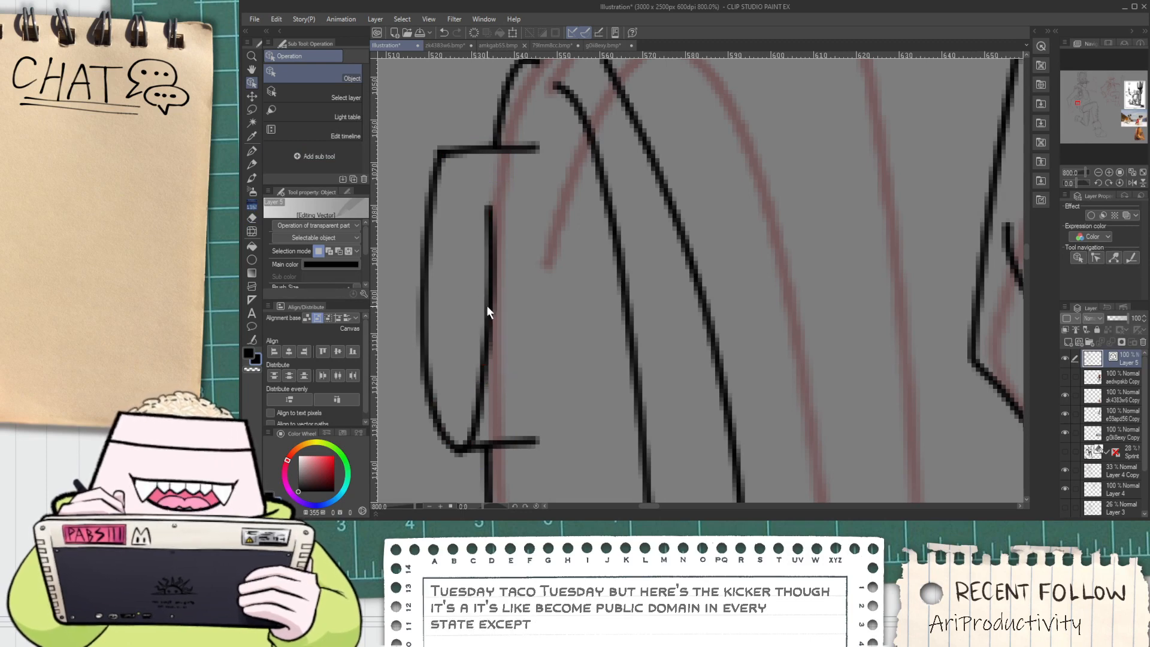
Ink the curved far side of the cap between its top and bottom edges and tidy the corners
{"action": "key", "text": "p"}
{"action": "mouse_move", "coordinate": [442, 156]}
{"action": "left_mouse_down"}
{"action": "mouse_move", "coordinate": [476, 181]}
{"action": "mouse_move", "coordinate": [498, 312]}
{"action": "left_mouse_up"}
{"action": "key", "text": "ctrl+z"}
{"action": "scroll", "coordinate": [511, 193], "scroll_direction": "down", "scroll_amount": 3}
{"action": "scroll", "coordinate": [511, 193], "scroll_direction": "up", "scroll_amount": 2}
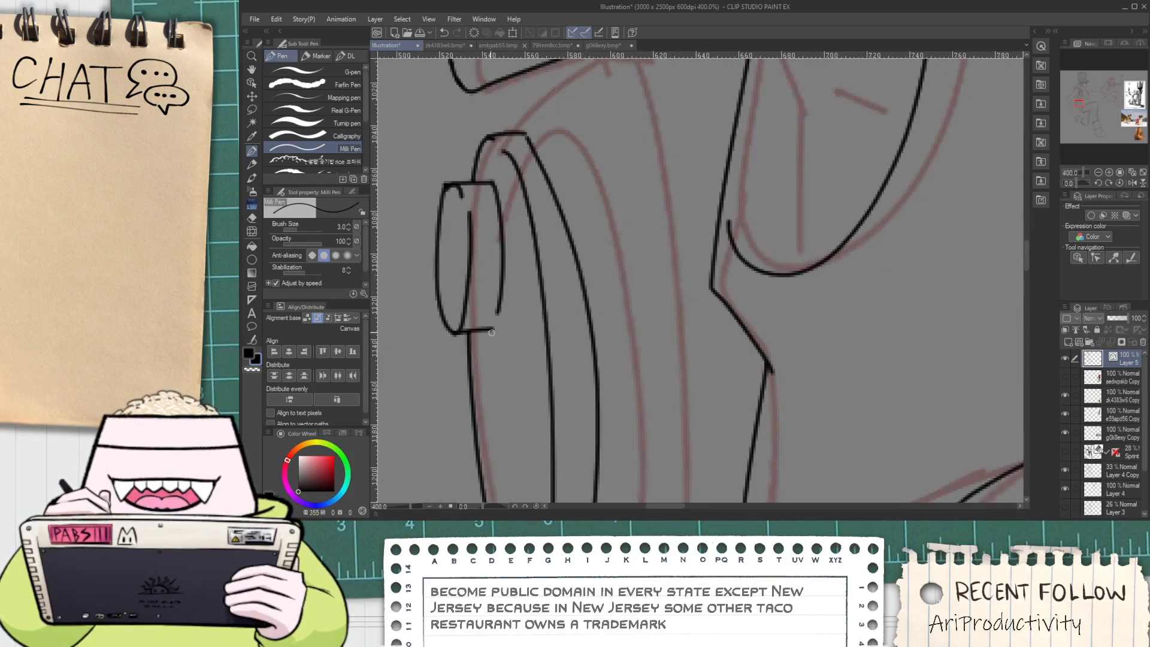
{"action": "key", "text": "ctrl+z"}
{"action": "scroll", "coordinate": [495, 311], "scroll_direction": "up", "scroll_amount": 2}
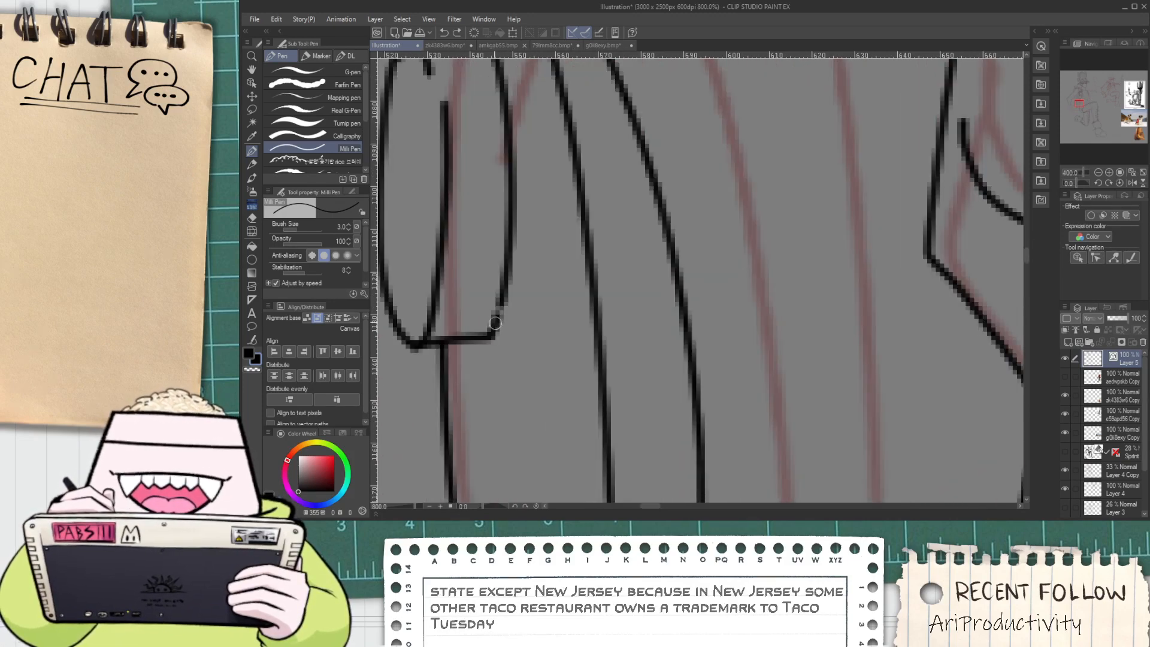
Ink a column of small rectangular grip ridges down the far side of the canteen cap
{"action": "mouse_move", "coordinate": [499, 326]}
{"action": "left_mouse_down"}
{"action": "mouse_move", "coordinate": [458, 312]}
{"action": "mouse_move", "coordinate": [505, 301]}
{"action": "mouse_move", "coordinate": [509, 289]}
{"action": "mouse_move", "coordinate": [473, 287]}
{"action": "mouse_move", "coordinate": [467, 235]}
{"action": "left_mouse_up"}
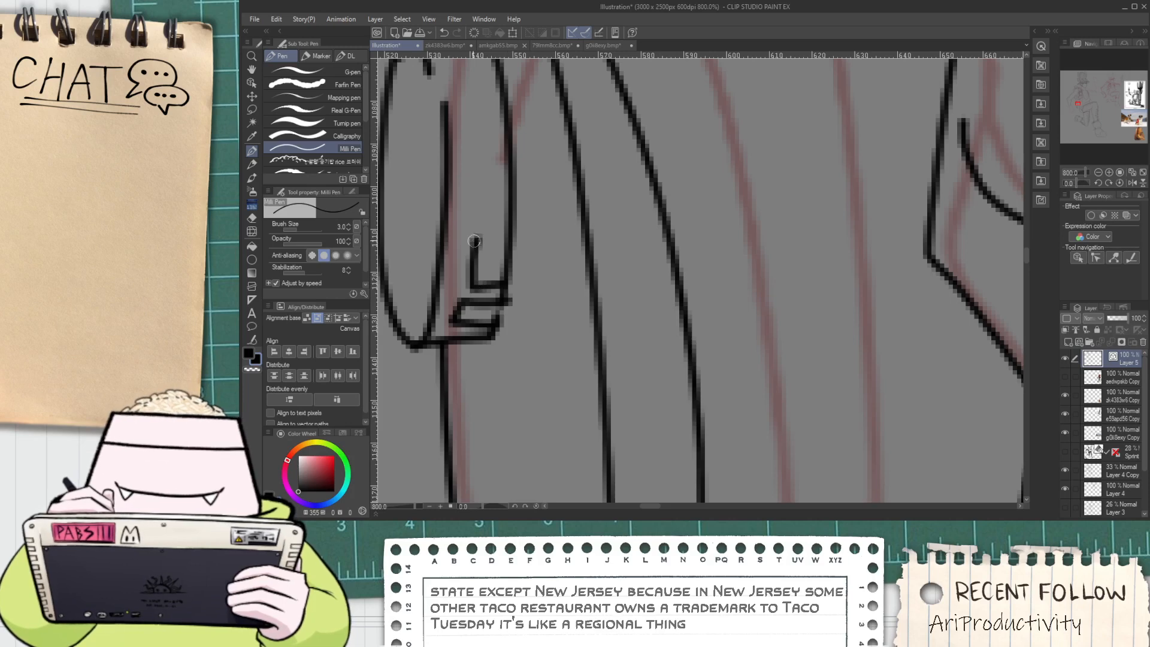
{"action": "key", "text": "ctrl+z"}
{"action": "mouse_move", "coordinate": [505, 282]}
{"action": "left_mouse_down"}
{"action": "mouse_move", "coordinate": [473, 281]}
{"action": "mouse_move", "coordinate": [466, 239]}
{"action": "mouse_move", "coordinate": [502, 242]}
{"action": "mouse_move", "coordinate": [511, 311]}
{"action": "mouse_move", "coordinate": [473, 288]}
{"action": "mouse_move", "coordinate": [473, 245]}
{"action": "mouse_move", "coordinate": [507, 247]}
{"action": "mouse_move", "coordinate": [532, 317]}
{"action": "mouse_move", "coordinate": [512, 291]}
{"action": "mouse_move", "coordinate": [491, 292]}
{"action": "left_mouse_up"}
{"action": "mouse_move", "coordinate": [491, 292]}
{"action": "left_mouse_down"}
{"action": "mouse_move", "coordinate": [490, 253]}
{"action": "mouse_move", "coordinate": [532, 252]}
{"action": "left_mouse_up"}
{"action": "key", "text": "ctrl+z"}
{"action": "key", "text": "ctrl+z"}
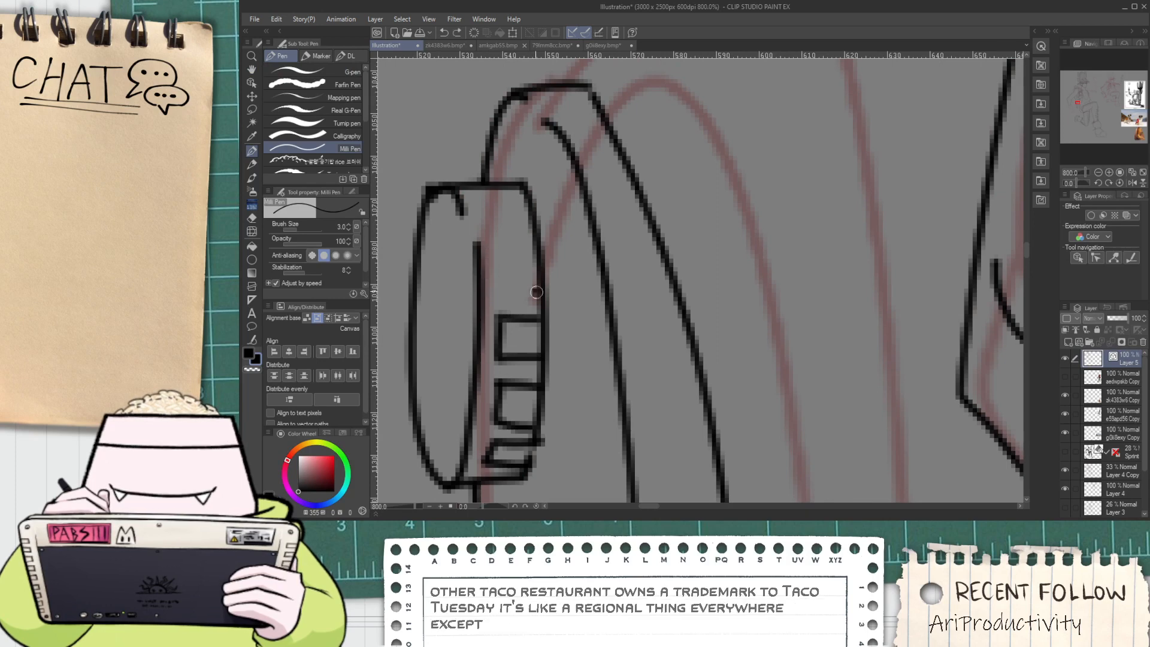
{"action": "mouse_move", "coordinate": [538, 291]}
{"action": "left_mouse_down"}
{"action": "mouse_move", "coordinate": [498, 291]}
{"action": "mouse_move", "coordinate": [493, 254]}
{"action": "mouse_move", "coordinate": [530, 249]}
{"action": "mouse_move", "coordinate": [527, 233]}
{"action": "mouse_move", "coordinate": [490, 239]}
{"action": "mouse_move", "coordinate": [487, 210]}
{"action": "mouse_move", "coordinate": [529, 211]}
{"action": "left_mouse_up"}
{"action": "mouse_move", "coordinate": [474, 180]}
{"action": "left_mouse_down"}
{"action": "mouse_move", "coordinate": [491, 202]}
{"action": "mouse_move", "coordinate": [522, 204]}
{"action": "left_mouse_up"}
{"action": "scroll", "coordinate": [514, 200], "scroll_direction": "down", "scroll_amount": 2}
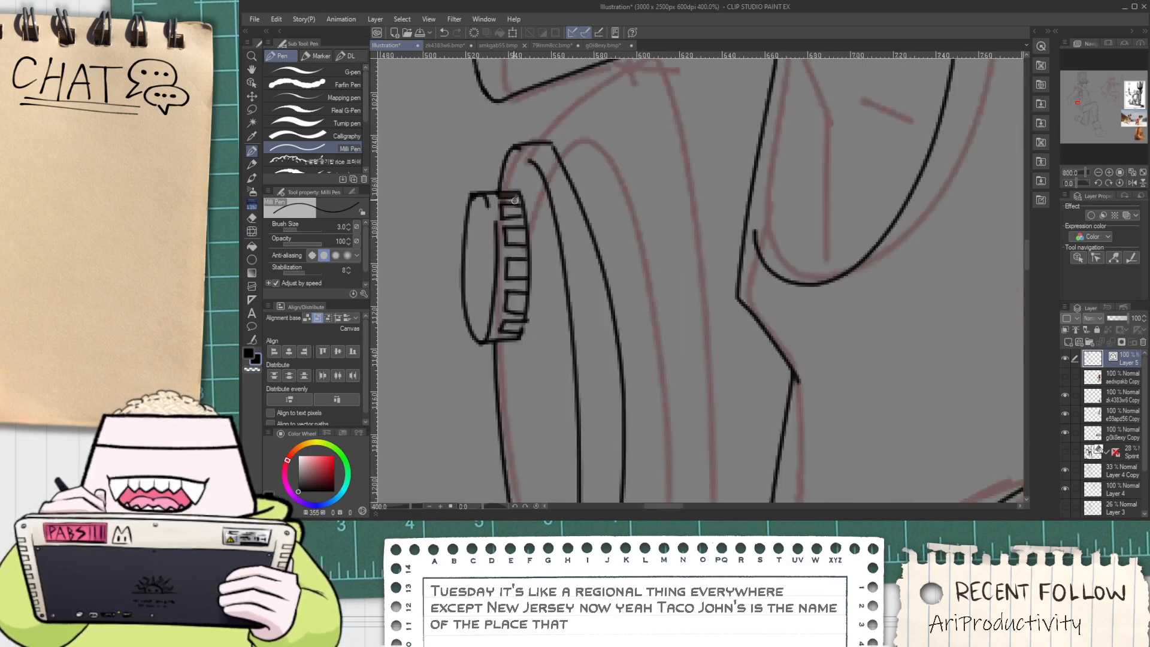
Ink a line from the canteen's top up to the backpack section's lower border and erase its excess end
{"action": "scroll", "coordinate": [514, 200], "scroll_direction": "down", "scroll_amount": 4}
{"action": "scroll", "coordinate": [513, 252], "scroll_direction": "up", "scroll_amount": 3}
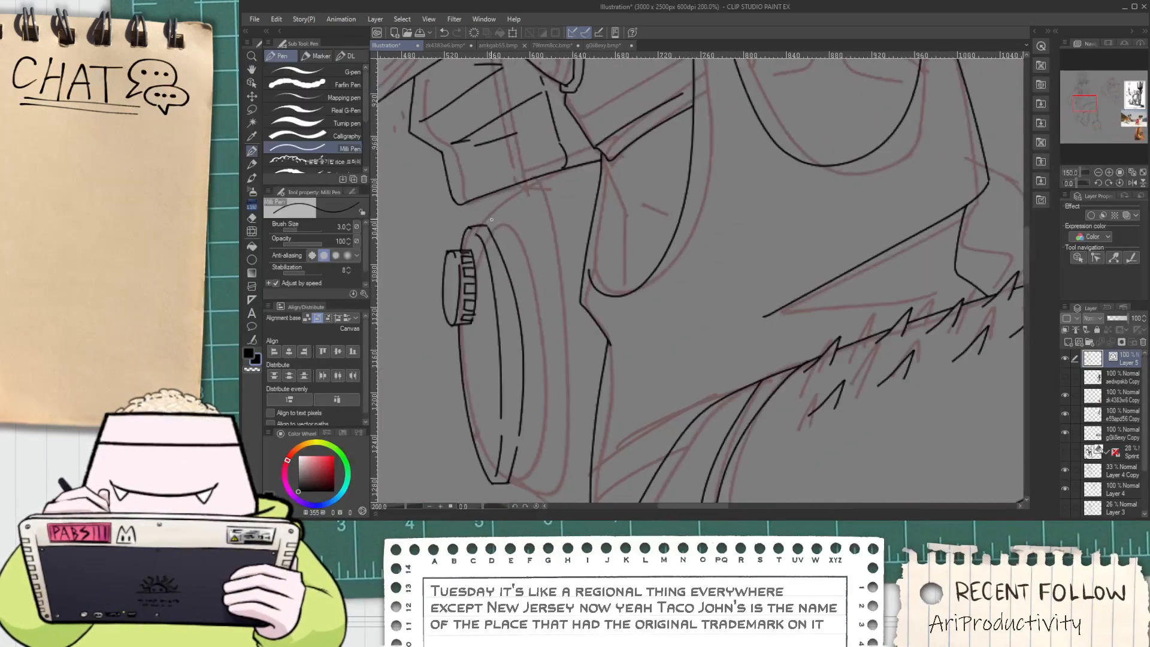
{"action": "left_click_drag", "start_coordinate": [477, 221], "coordinate": [552, 145]}
{"action": "key", "text": "e"}
{"action": "scroll", "coordinate": [458, 167], "scroll_direction": "up", "scroll_amount": 2}
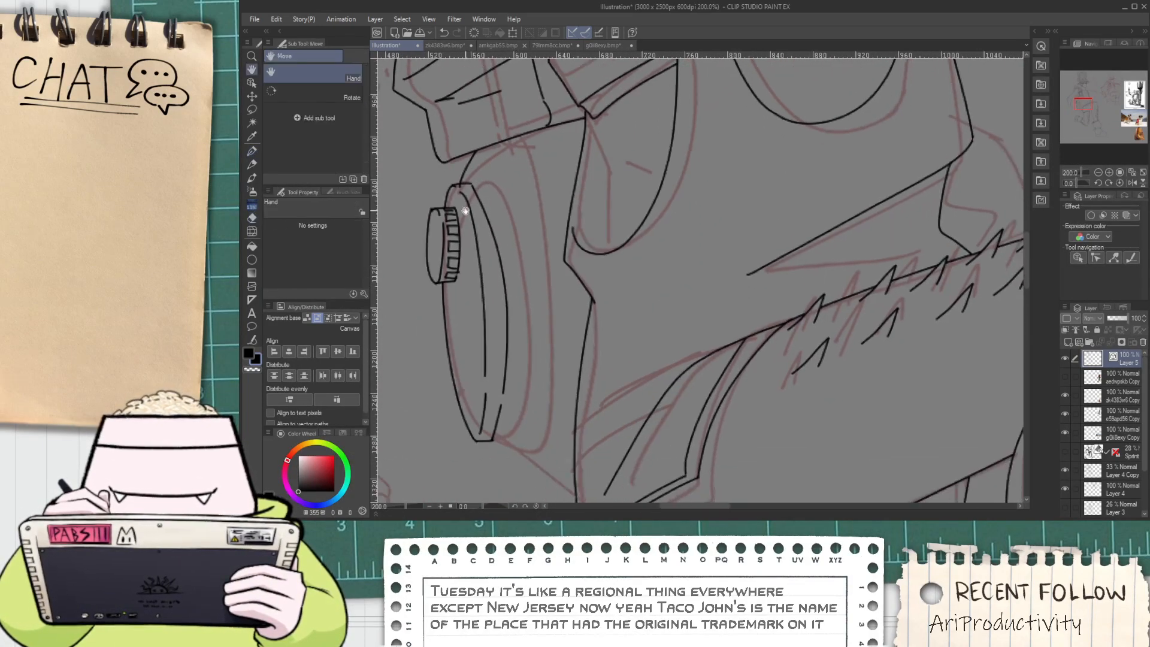
Ink a curved line from the canteen's bottom corner to the edge of the character's hip and trim its overshoot
{"action": "scroll", "coordinate": [455, 167], "scroll_direction": "down", "scroll_amount": 3}
{"action": "scroll", "coordinate": [465, 321], "scroll_direction": "up", "scroll_amount": 3}
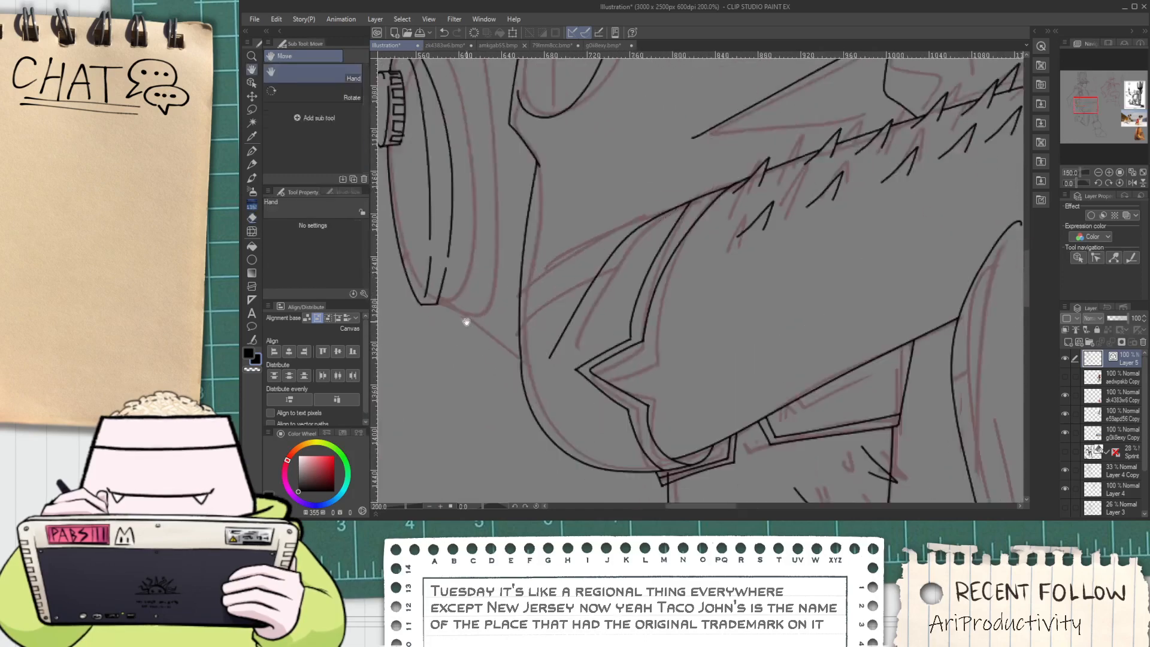
{"action": "key", "text": "p"}
{"action": "scroll", "coordinate": [439, 300], "scroll_direction": "up", "scroll_amount": 2}
{"action": "left_click_drag", "start_coordinate": [440, 301], "coordinate": [779, 479]}
{"action": "scroll", "coordinate": [779, 479], "scroll_direction": "down", "scroll_amount": 5}
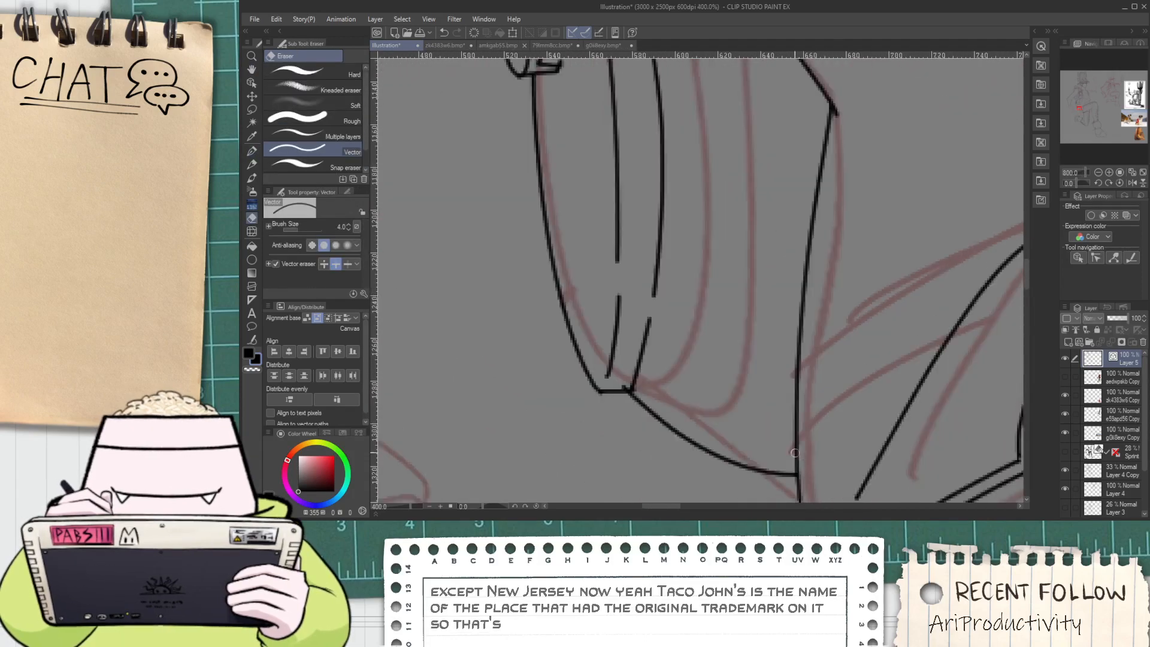
Ink a short curved line from the shirt's lower corner down to the furry thigh and clean up its excess end
{"action": "key", "text": "h"}
{"action": "left_click_drag", "start_coordinate": [706, 354], "coordinate": [744, 354]}
{"action": "scroll", "coordinate": [744, 354], "scroll_direction": "up", "scroll_amount": 5}
{"action": "key", "text": "p"}
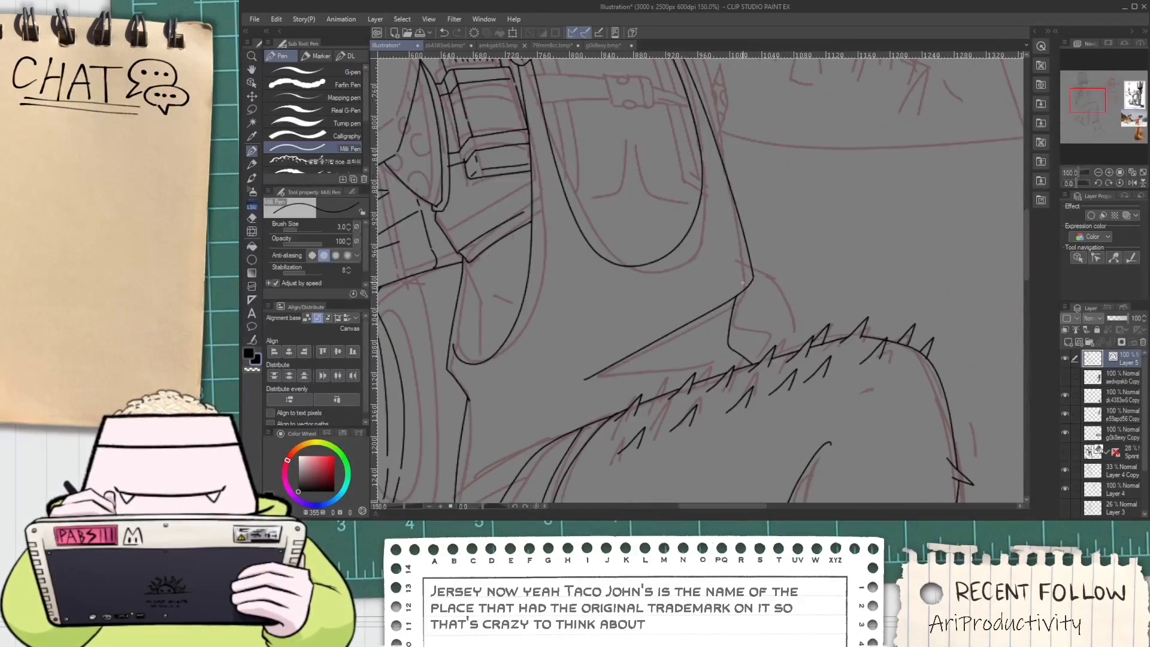
{"action": "key", "text": "e"}
{"action": "scroll", "coordinate": [765, 359], "scroll_direction": "up", "scroll_amount": 1}
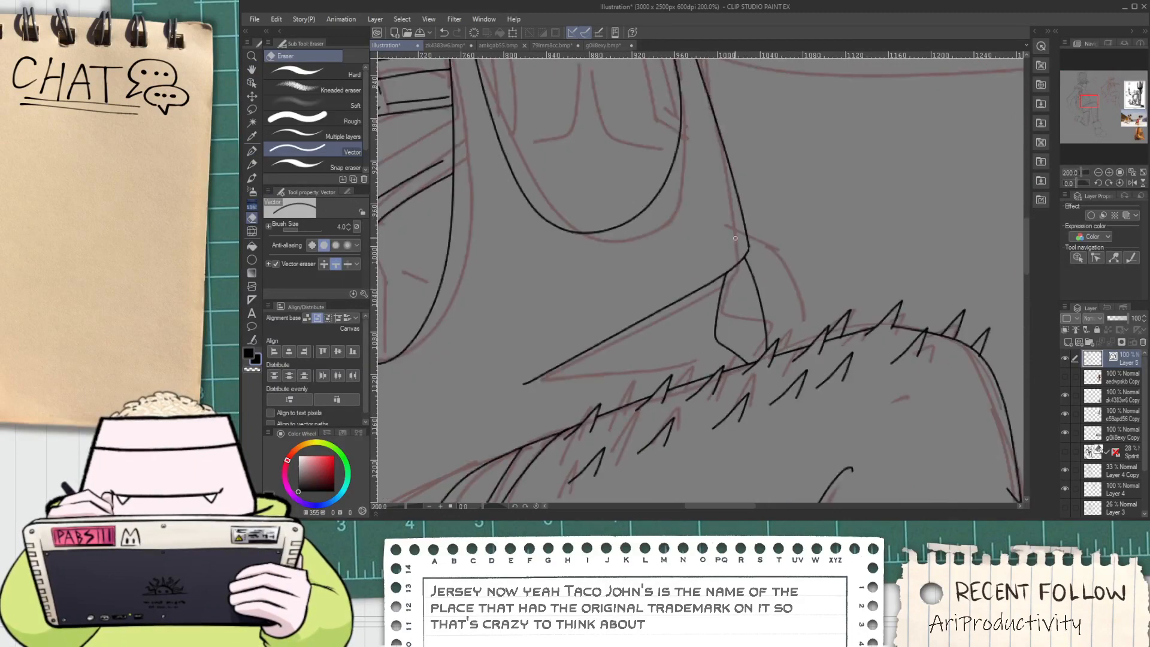
{"action": "scroll", "coordinate": [736, 238], "scroll_direction": "down", "scroll_amount": 3}
Extend the lower band's line to the torso edge and ink a curved strap edge from the chest clip to the U-shaped chest line
{"action": "key", "text": "h"}
{"action": "scroll", "coordinate": [646, 260], "scroll_direction": "up", "scroll_amount": 6}
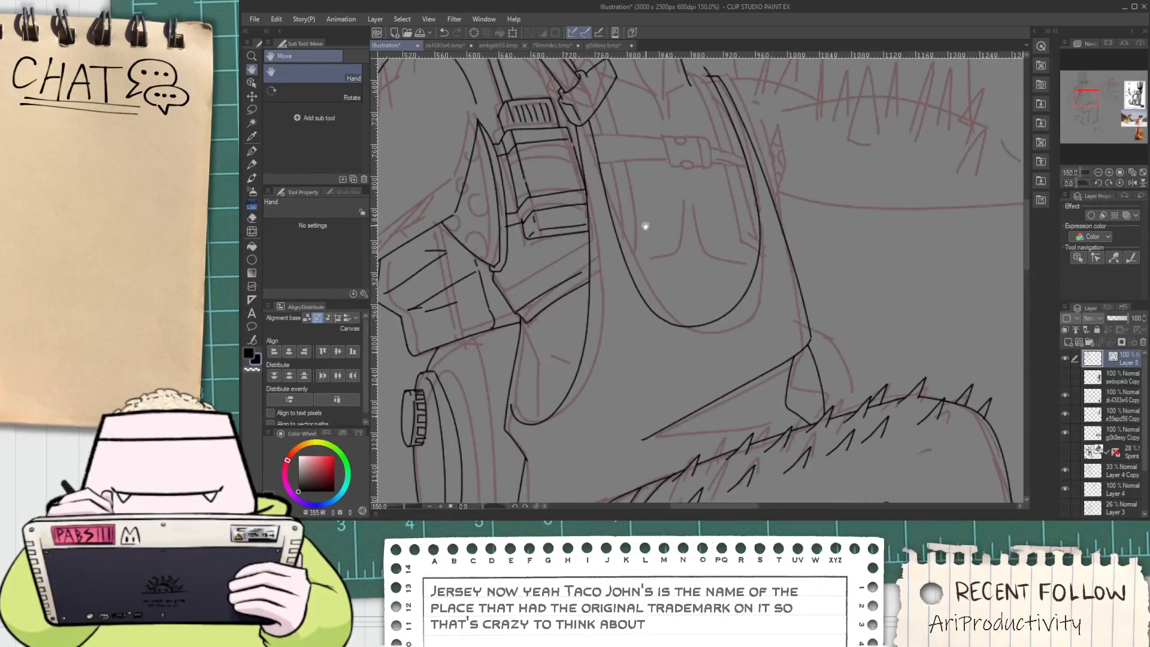
{"action": "key", "text": "p"}
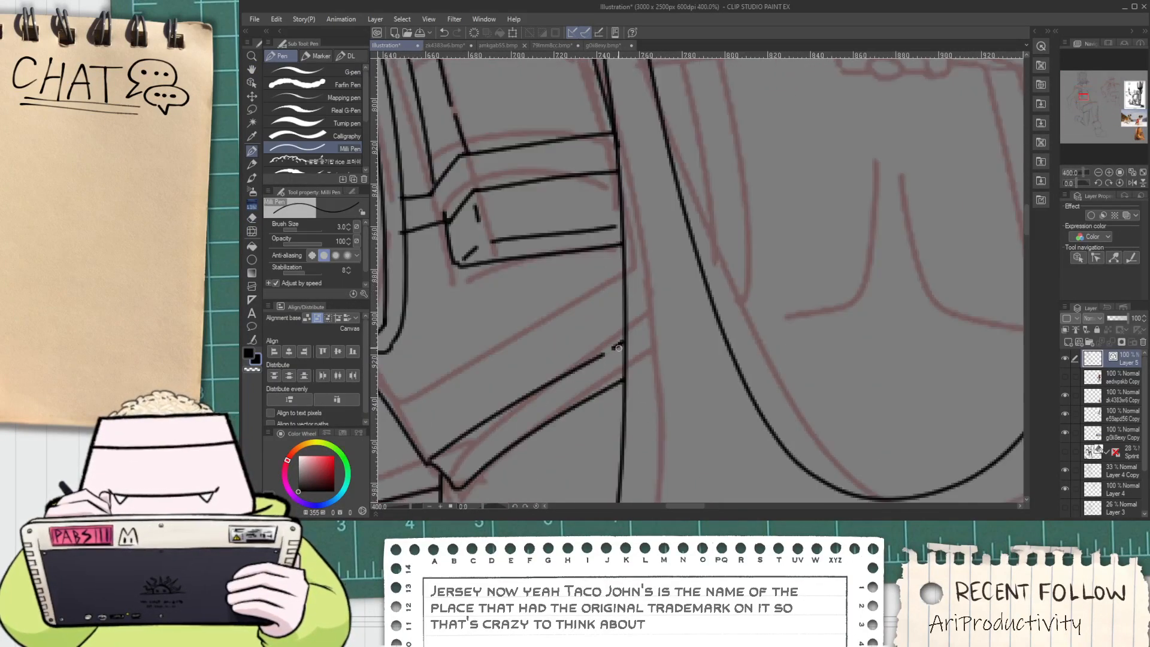
{"action": "scroll", "coordinate": [599, 344], "scroll_direction": "down", "scroll_amount": 2}
{"action": "mouse_move", "coordinate": [628, 405]}
{"action": "left_mouse_down"}
{"action": "mouse_move", "coordinate": [658, 359]}
{"action": "mouse_move", "coordinate": [601, 170]}
{"action": "mouse_move", "coordinate": [651, 353]}
{"action": "left_mouse_up"}
{"action": "key", "text": "ctrl+z"}
{"action": "key", "text": "h"}
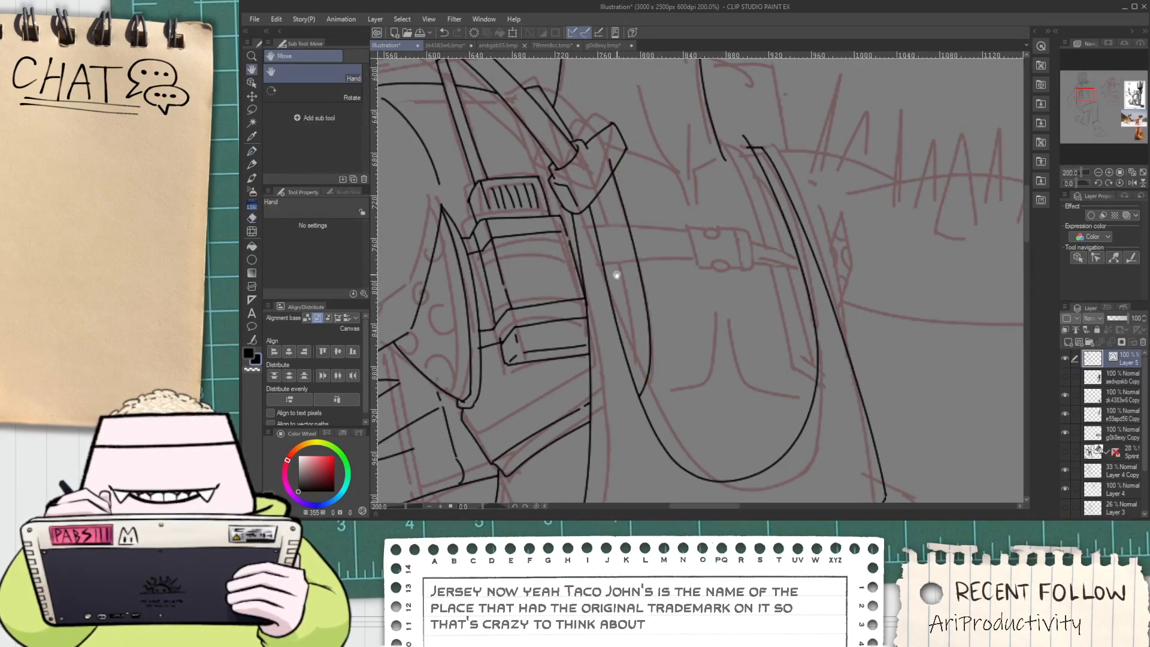
{"action": "key", "text": "e"}
{"action": "scroll", "coordinate": [719, 174], "scroll_direction": "up", "scroll_amount": 2}
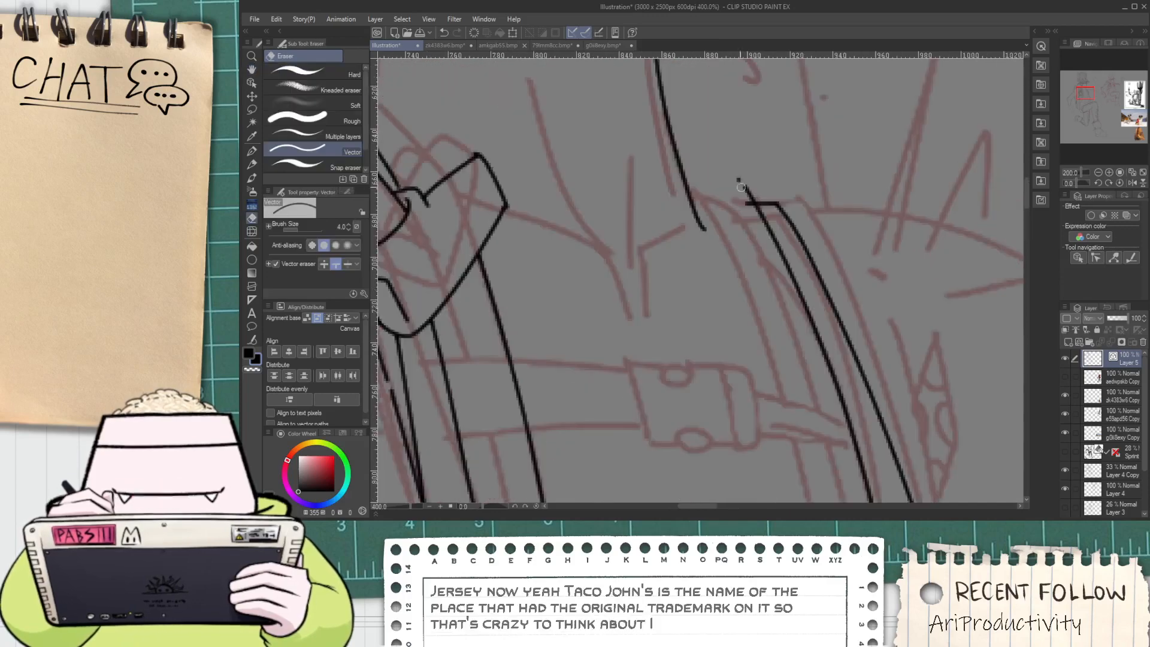
{"action": "scroll", "coordinate": [681, 197], "scroll_direction": "down", "scroll_amount": 2}
{"action": "key", "text": "h"}
{"action": "left_click_drag", "start_coordinate": [556, 149], "coordinate": [560, 168]}
{"action": "scroll", "coordinate": [563, 168], "scroll_direction": "up", "scroll_amount": 2}
{"action": "key", "text": "p"}
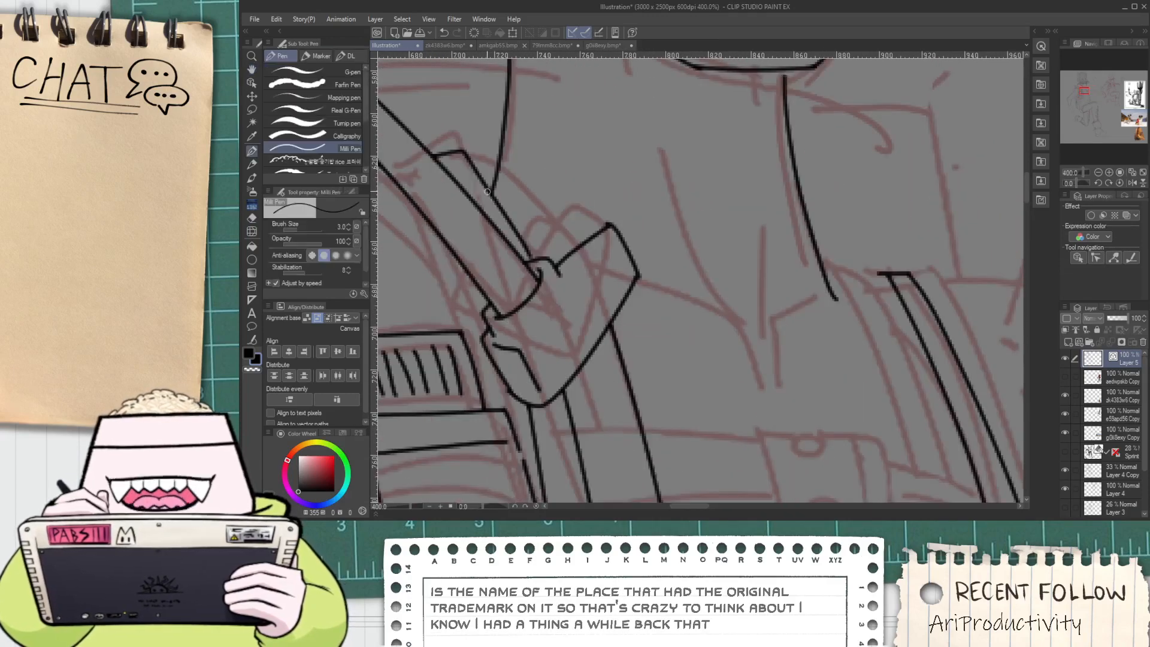
{"action": "left_click_drag", "start_coordinate": [473, 168], "coordinate": [592, 262]}
{"action": "key", "text": "e"}
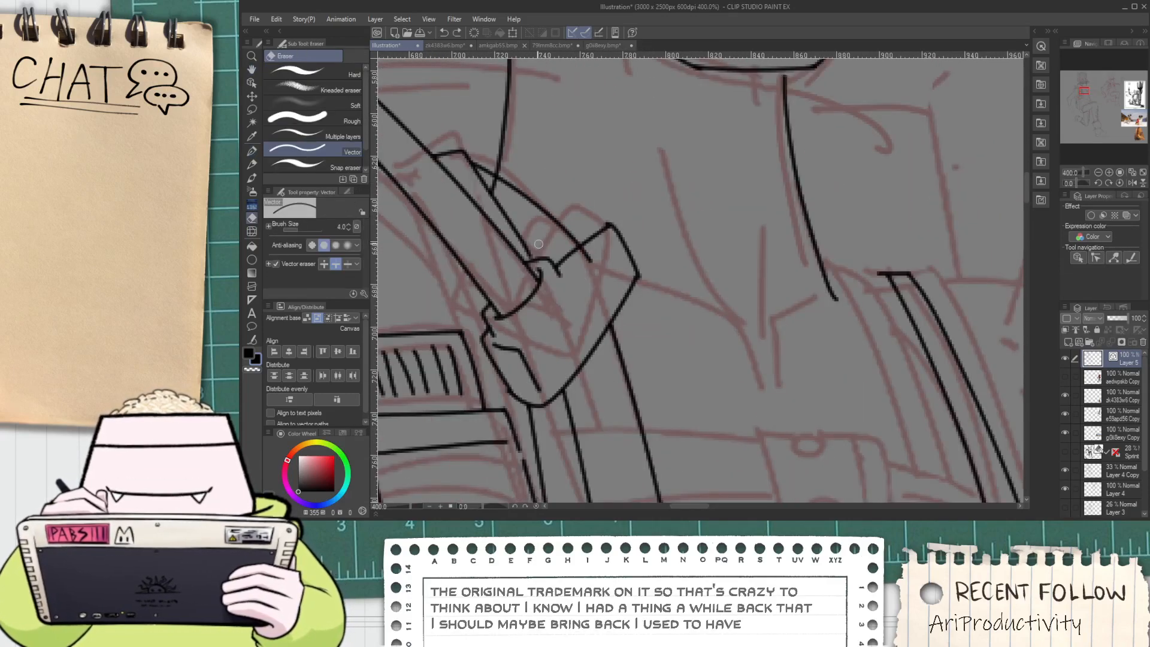
{"action": "left_click", "coordinate": [539, 244]}
{"action": "key", "text": "p"}
{"action": "left_click_drag", "start_coordinate": [470, 163], "coordinate": [591, 299]}
{"action": "key", "text": "e"}
{"action": "left_click", "coordinate": [575, 274]}
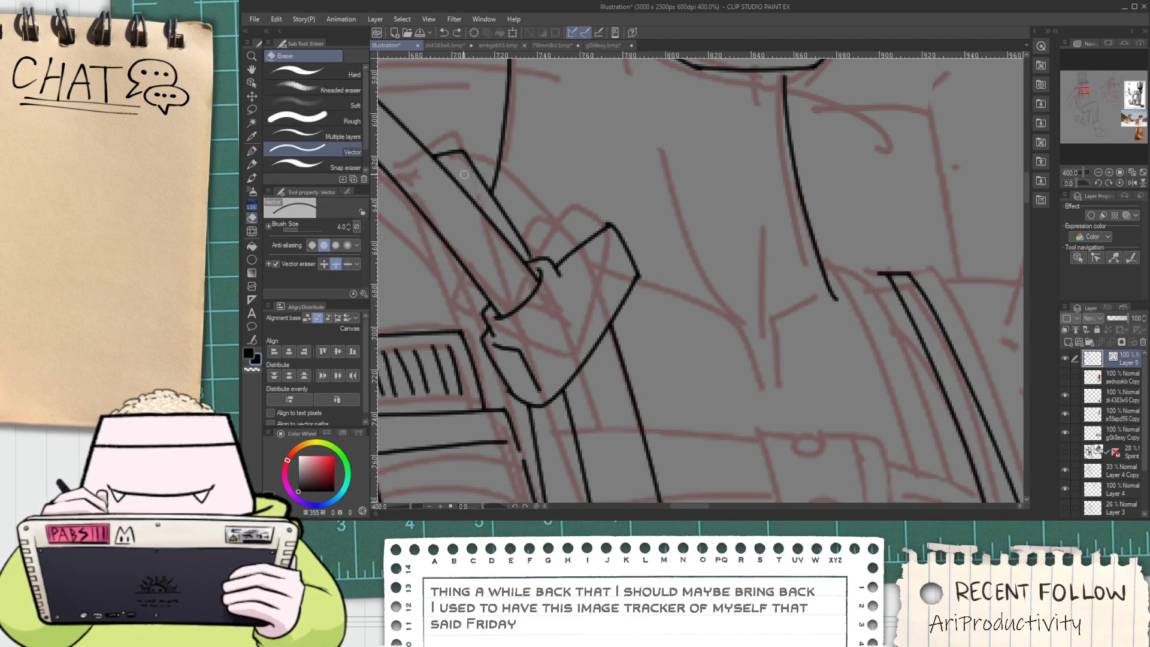
Ink a curved line from the shoulder strap's upper corner to the chest clip and trim the neck line where it overlaps
{"action": "key", "text": "p"}
{"action": "left_click_drag", "start_coordinate": [467, 162], "coordinate": [604, 293]}
{"action": "key", "text": "e"}
{"action": "scroll", "coordinate": [492, 182], "scroll_direction": "up", "scroll_amount": 2}
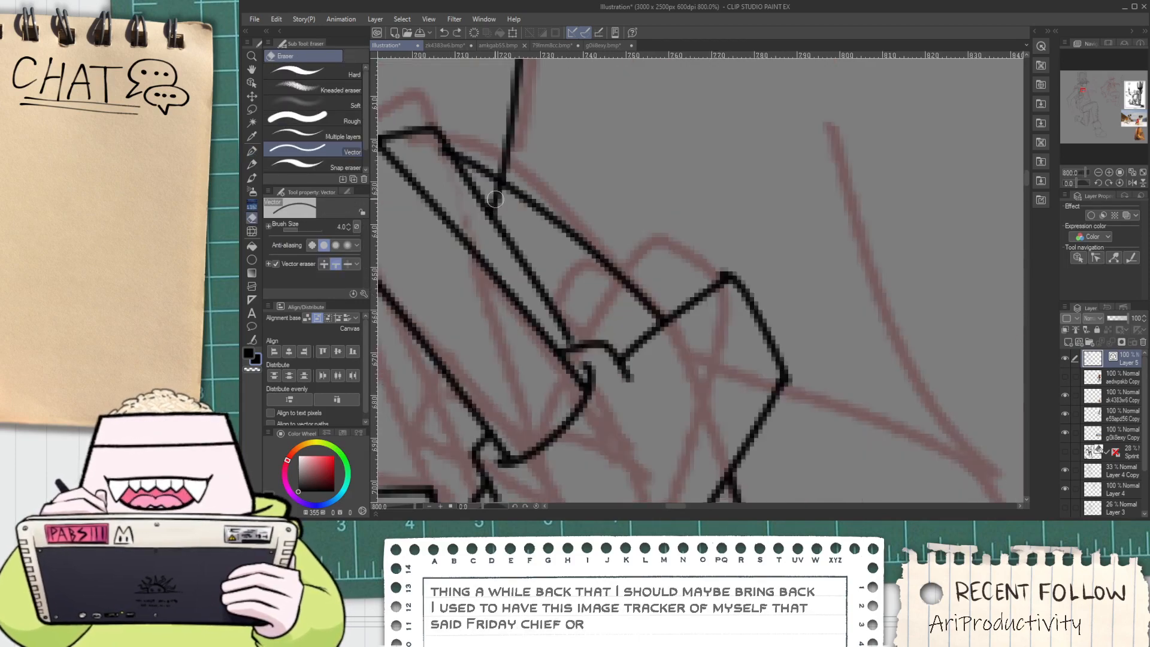
{"action": "left_click_drag", "start_coordinate": [466, 182], "coordinate": [484, 215]}
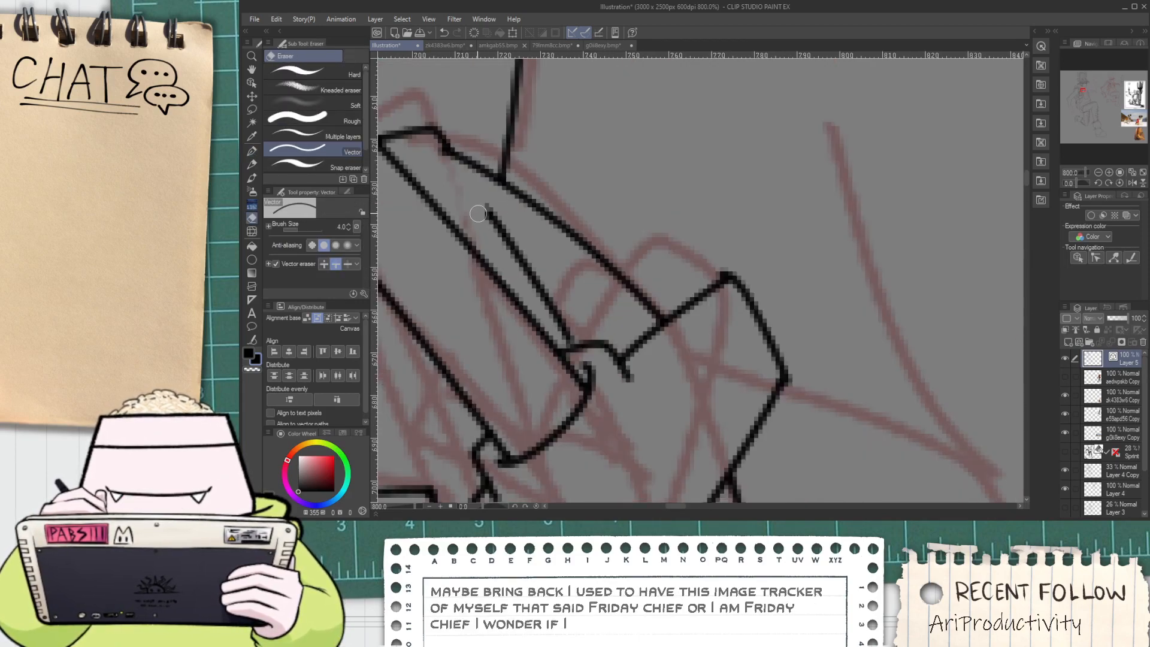
{"action": "key", "text": "ctrl+z"}
Ink a diagonal fold line across the face of the chest clip
{"action": "scroll", "coordinate": [463, 198], "scroll_direction": "down", "scroll_amount": 4}
{"action": "key", "text": "space"}
{"action": "left_click_drag", "start_coordinate": [520, 284], "coordinate": [513, 249]}
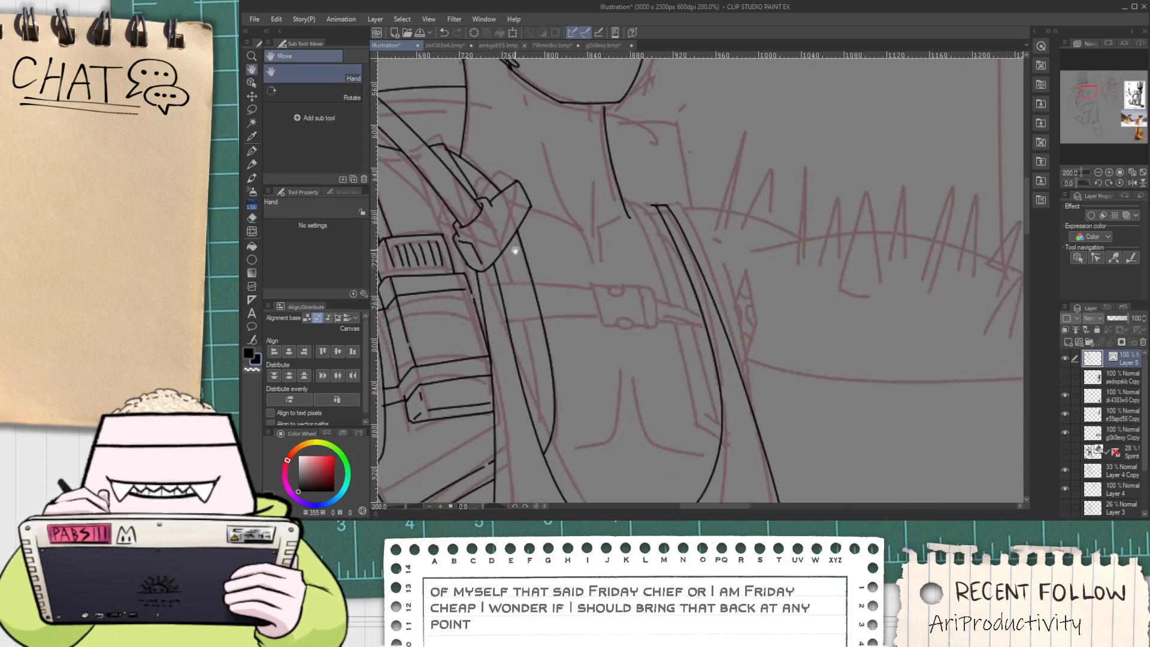
{"action": "scroll", "coordinate": [513, 248], "scroll_direction": "down", "scroll_amount": 1}
{"action": "scroll", "coordinate": [510, 211], "scroll_direction": "up", "scroll_amount": 3}
{"action": "left_click_drag", "start_coordinate": [453, 297], "coordinate": [533, 206]}
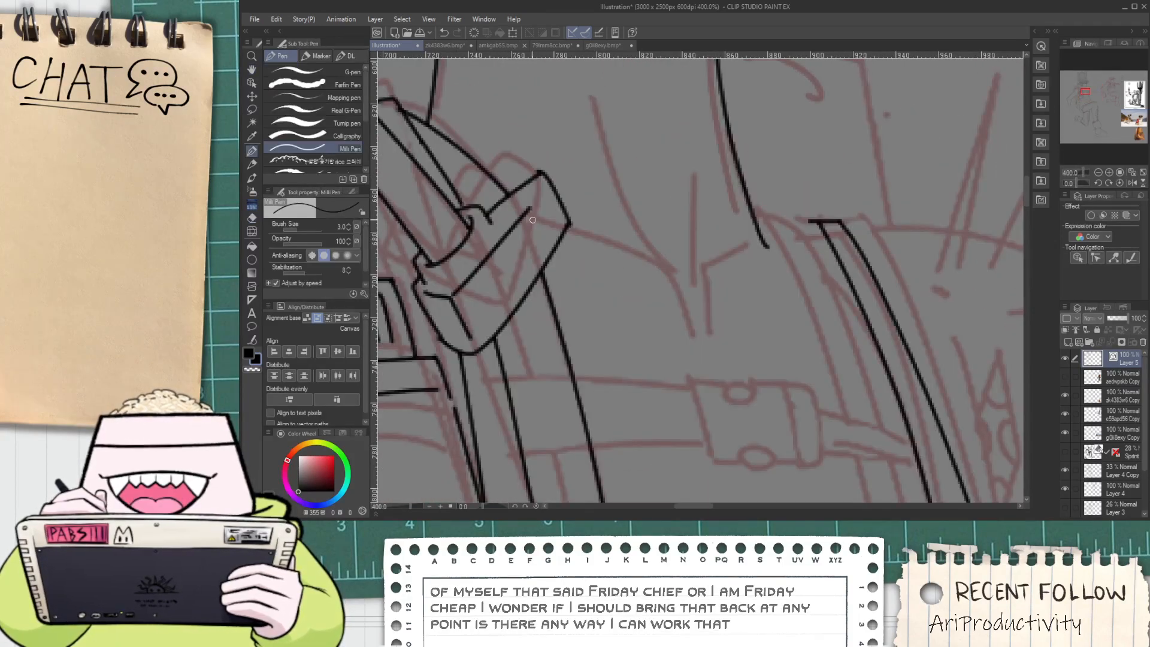
{"action": "scroll", "coordinate": [545, 188], "scroll_direction": "down", "scroll_amount": 4}
{"action": "key", "text": "space"}
{"action": "left_click_drag", "start_coordinate": [569, 286], "coordinate": [576, 301]}
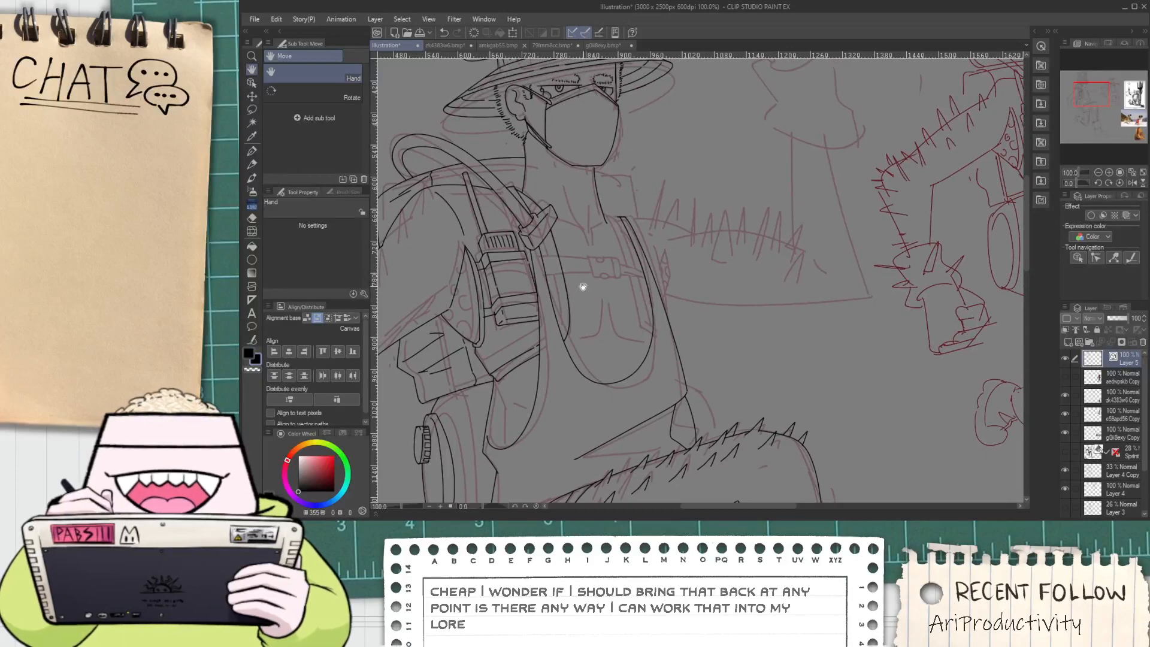
{"action": "scroll", "coordinate": [591, 277], "scroll_direction": "up", "scroll_amount": 2}
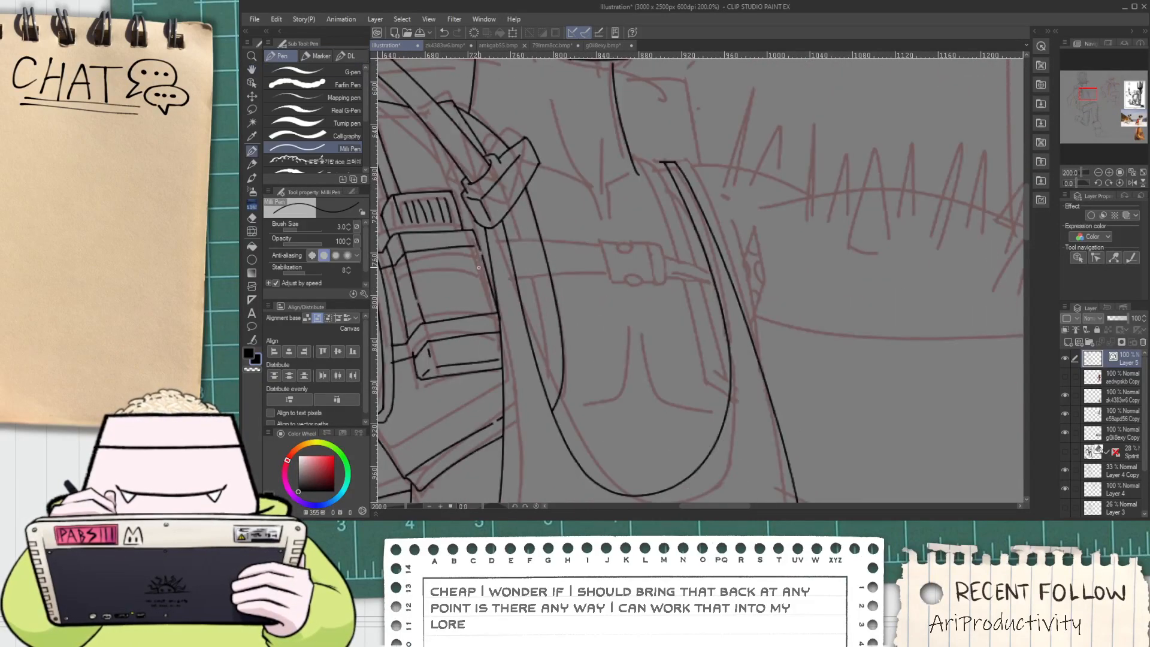
{"action": "mouse_move", "coordinate": [649, 241]}
{"action": "left_mouse_down"}
{"action": "mouse_move", "coordinate": [470, 267]}
{"action": "mouse_move", "coordinate": [601, 259]}
{"action": "left_mouse_up"}
{"action": "key", "text": "ctrl+z"}
{"action": "key", "text": "ctrl+z"}
{"action": "left_click_drag", "start_coordinate": [465, 252], "coordinate": [627, 239]}
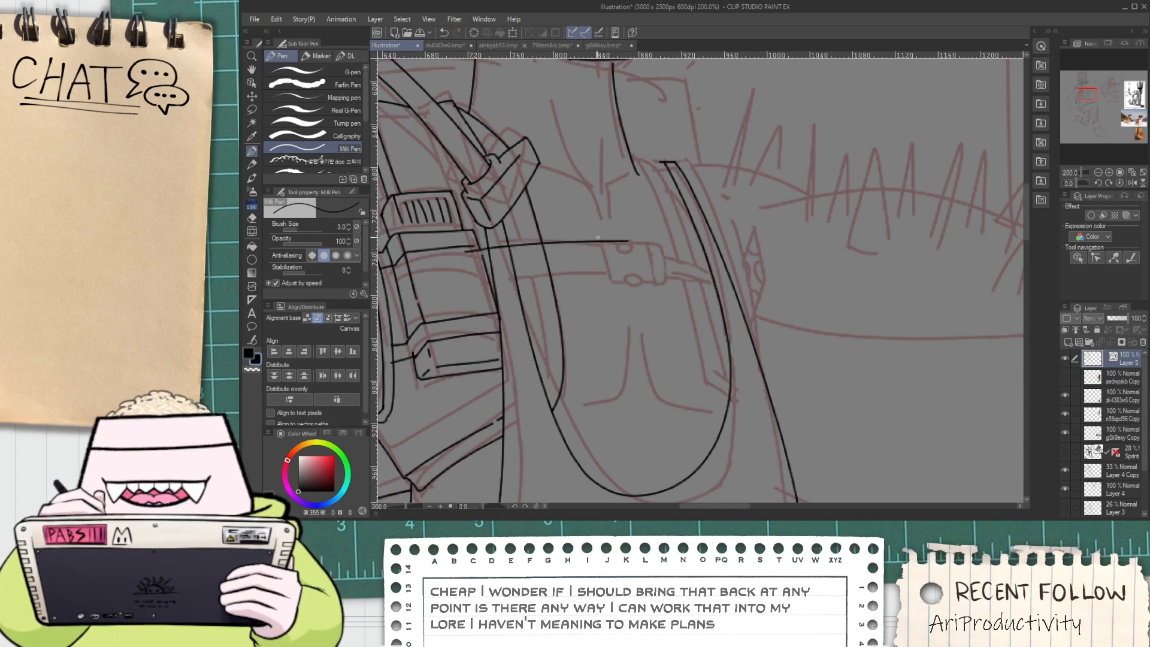
{"action": "key", "text": "ctrl+z"}
{"action": "left_click_drag", "start_coordinate": [472, 249], "coordinate": [647, 264]}
{"action": "key", "text": "ctrl+z"}
Ink the upper and lower edges of the horizontal chest strap up to the buckle and erase the overlaps with the shoulder strap
{"action": "left_click_drag", "start_coordinate": [470, 252], "coordinate": [625, 251]}
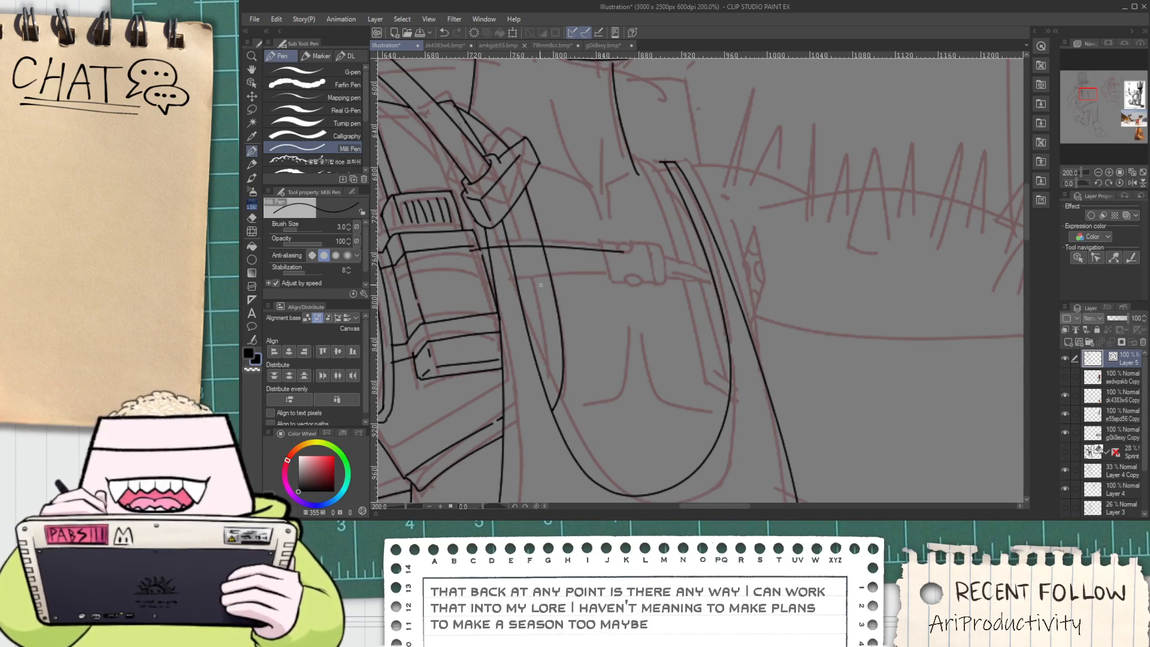
{"action": "left_click_drag", "start_coordinate": [482, 281], "coordinate": [653, 261]}
{"action": "key", "text": "ctrl+z"}
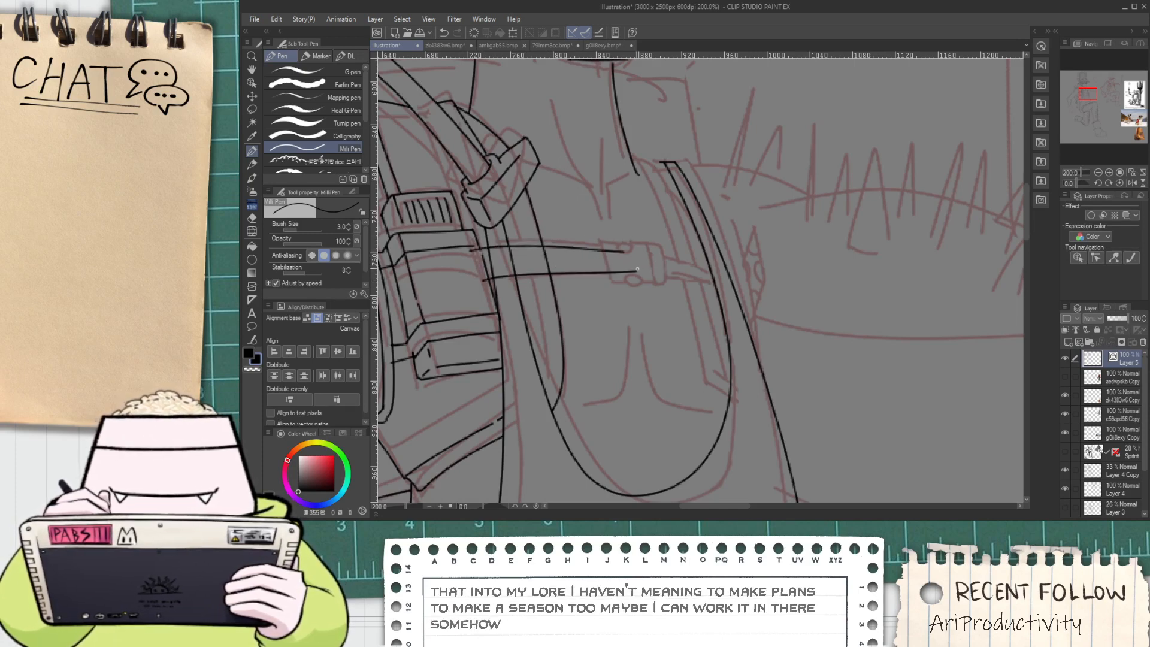
{"action": "scroll", "coordinate": [575, 250], "scroll_direction": "up", "scroll_amount": 2}
{"action": "key", "text": "e"}
{"action": "mouse_move", "coordinate": [413, 243]}
{"action": "left_mouse_down"}
{"action": "mouse_move", "coordinate": [430, 335]}
{"action": "mouse_move", "coordinate": [421, 302]}
{"action": "mouse_move", "coordinate": [485, 296]}
{"action": "left_mouse_up"}
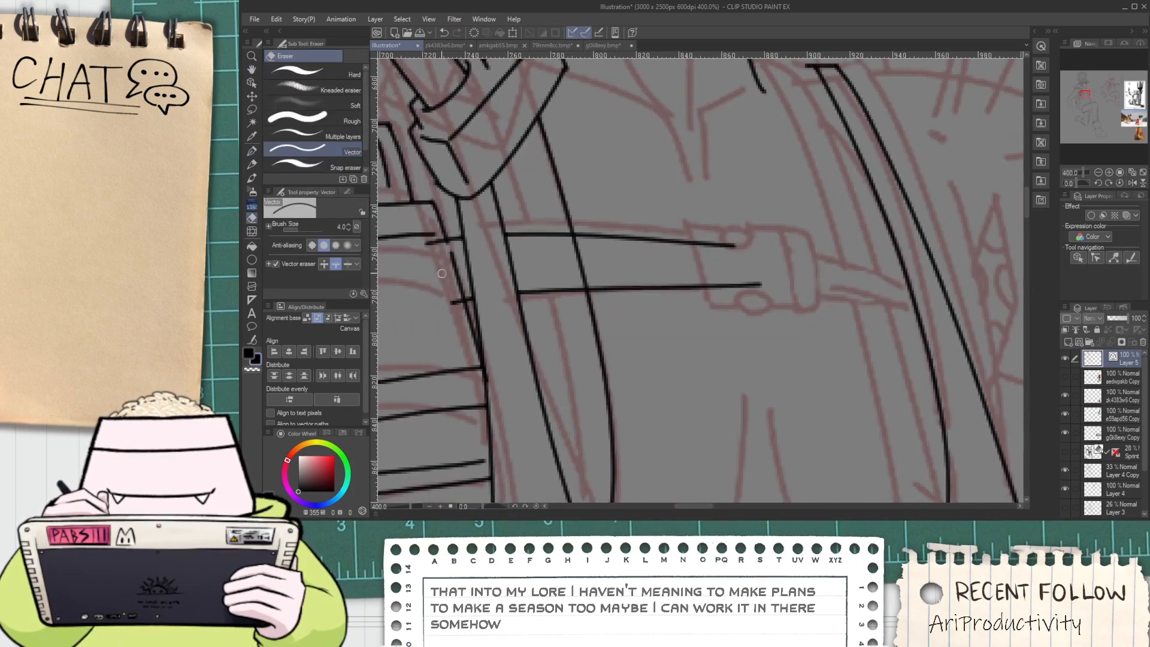
Ink an inner line along the shoulder strap from below the chest clip and erase its excess across the horizontal chest strap
{"action": "scroll", "coordinate": [599, 276], "scroll_direction": "down", "scroll_amount": 3}
{"action": "mouse_move", "coordinate": [554, 266]}
{"action": "left_mouse_down"}
{"action": "mouse_move", "coordinate": [609, 278]}
{"action": "mouse_move", "coordinate": [595, 322]}
{"action": "left_mouse_up"}
{"action": "key", "text": "space"}
{"action": "scroll", "coordinate": [533, 243], "scroll_direction": "up", "scroll_amount": 1}
{"action": "key", "text": "p"}
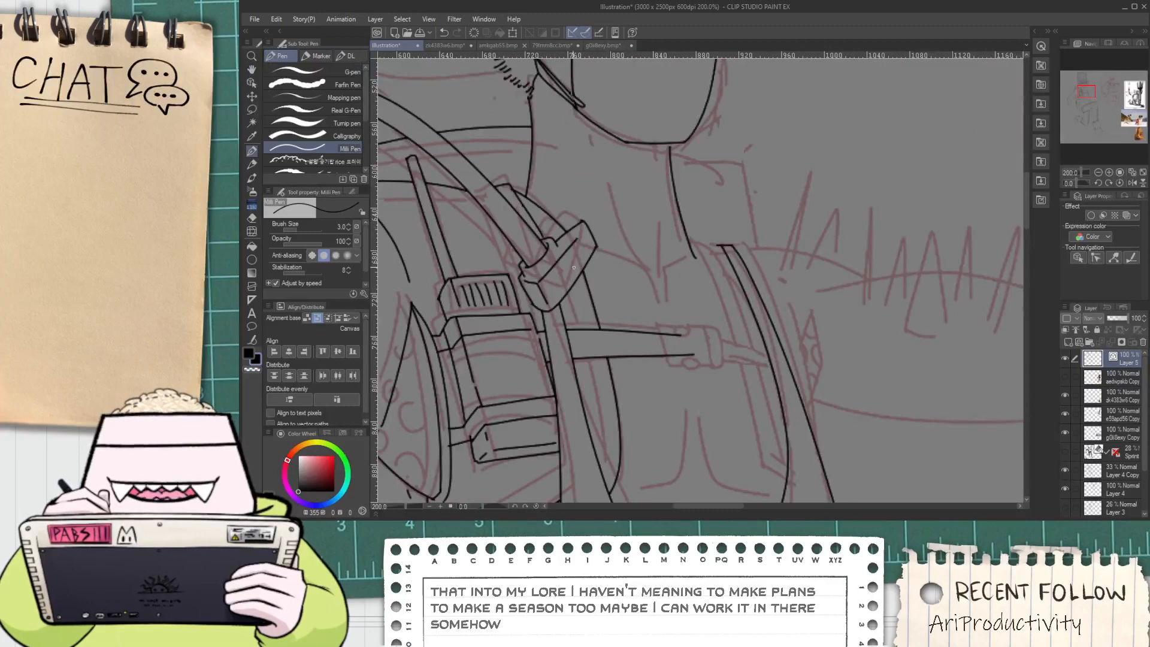
{"action": "left_click_drag", "start_coordinate": [574, 267], "coordinate": [595, 360]}
{"action": "key", "text": "e"}
{"action": "scroll", "coordinate": [595, 354], "scroll_direction": "up", "scroll_amount": 2}
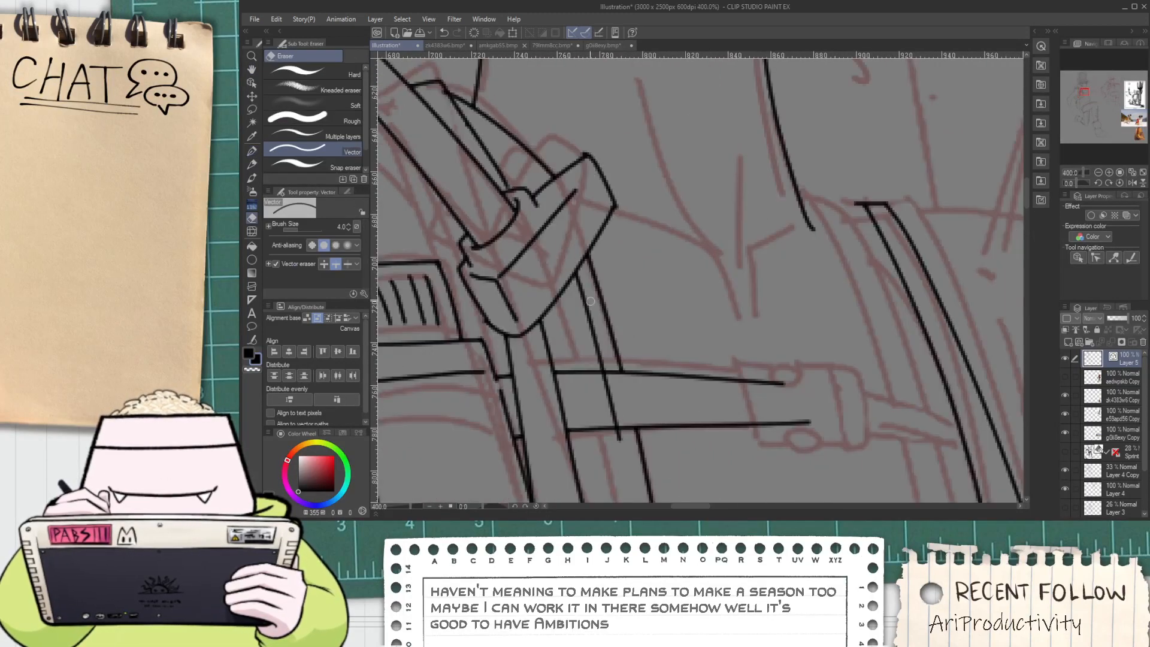
{"action": "mouse_move", "coordinate": [611, 398]}
{"action": "left_mouse_down"}
{"action": "mouse_move", "coordinate": [628, 395]}
{"action": "mouse_move", "coordinate": [608, 424]}
{"action": "mouse_move", "coordinate": [593, 251]}
{"action": "left_mouse_up"}
Continue the shoulder strap's inner line below the chest strap and break it into dashes with the vector eraser
{"action": "key", "text": "space"}
{"action": "scroll", "coordinate": [593, 252], "scroll_direction": "down", "scroll_amount": 2}
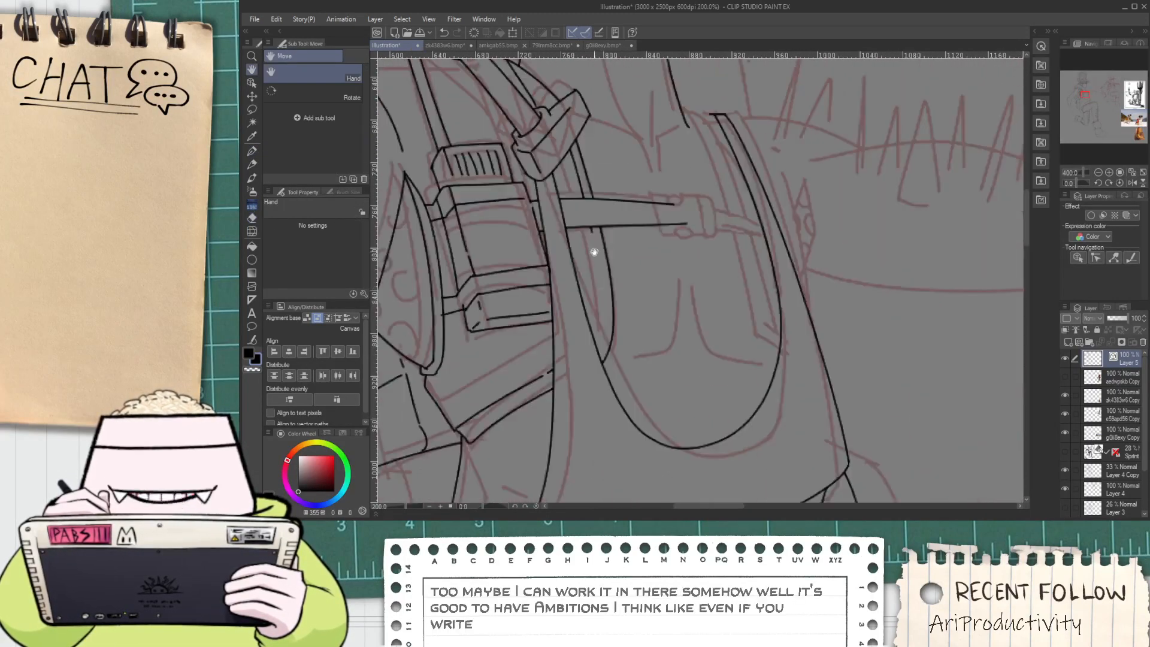
{"action": "key", "text": "p"}
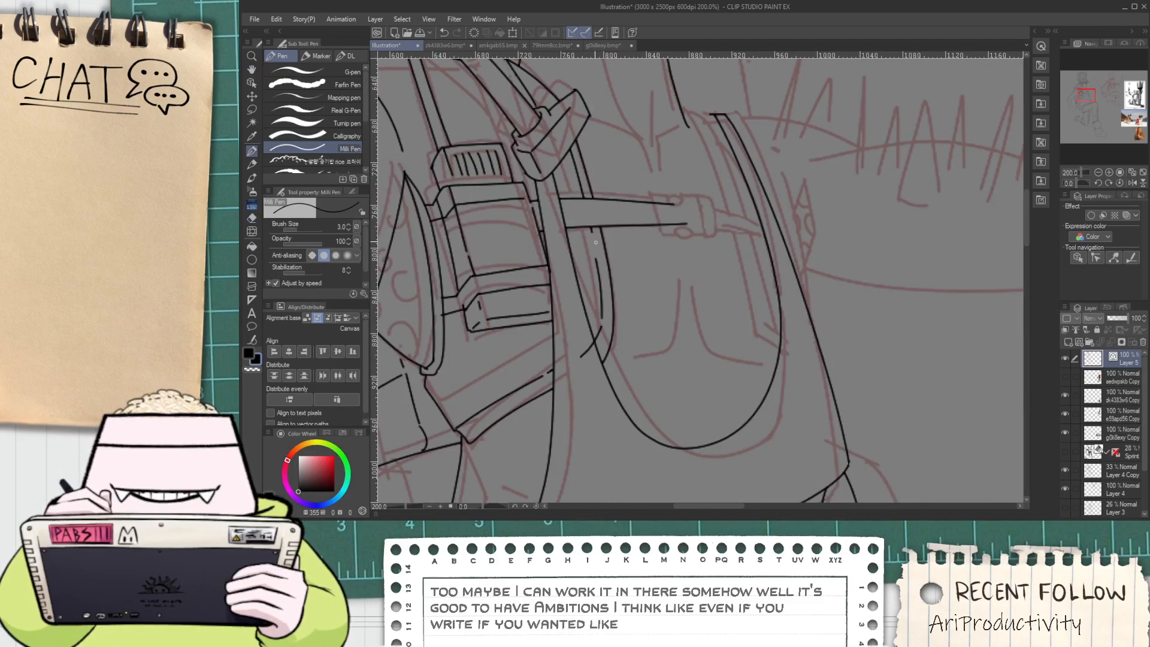
{"action": "key", "text": "e"}
{"action": "key", "text": "space"}
{"action": "left_click_drag", "start_coordinate": [574, 226], "coordinate": [592, 343]}
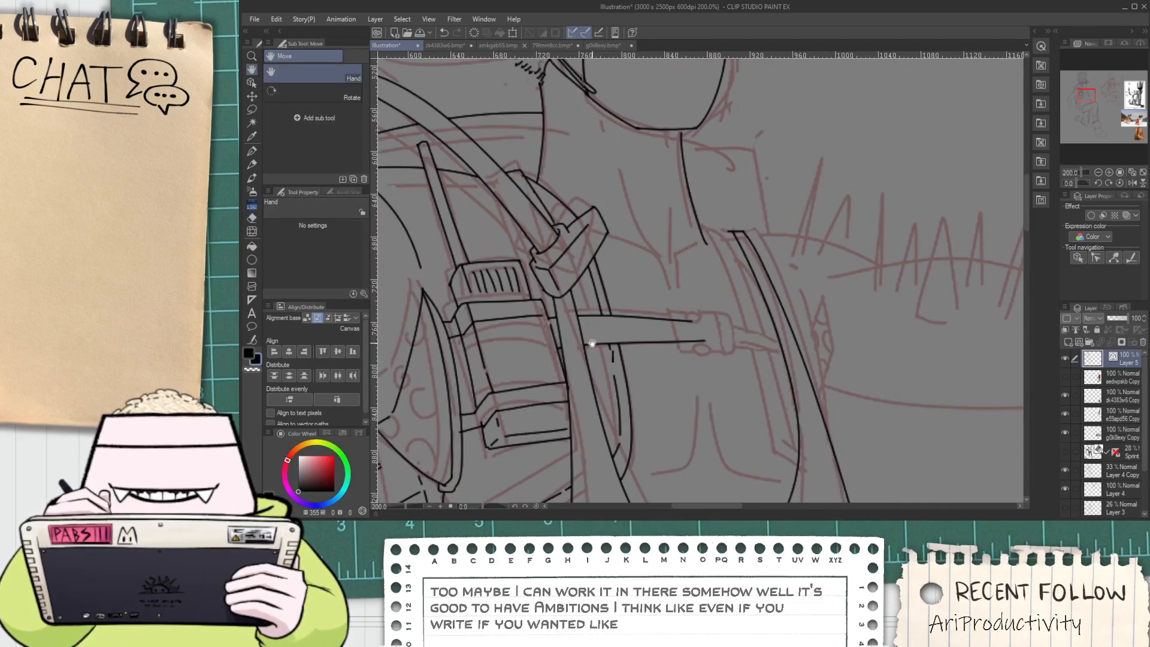
Ink a short accent mark where the shoulder strap enters the chest clip
{"action": "scroll", "coordinate": [547, 218], "scroll_direction": "up", "scroll_amount": 5}
{"action": "key", "text": "p"}
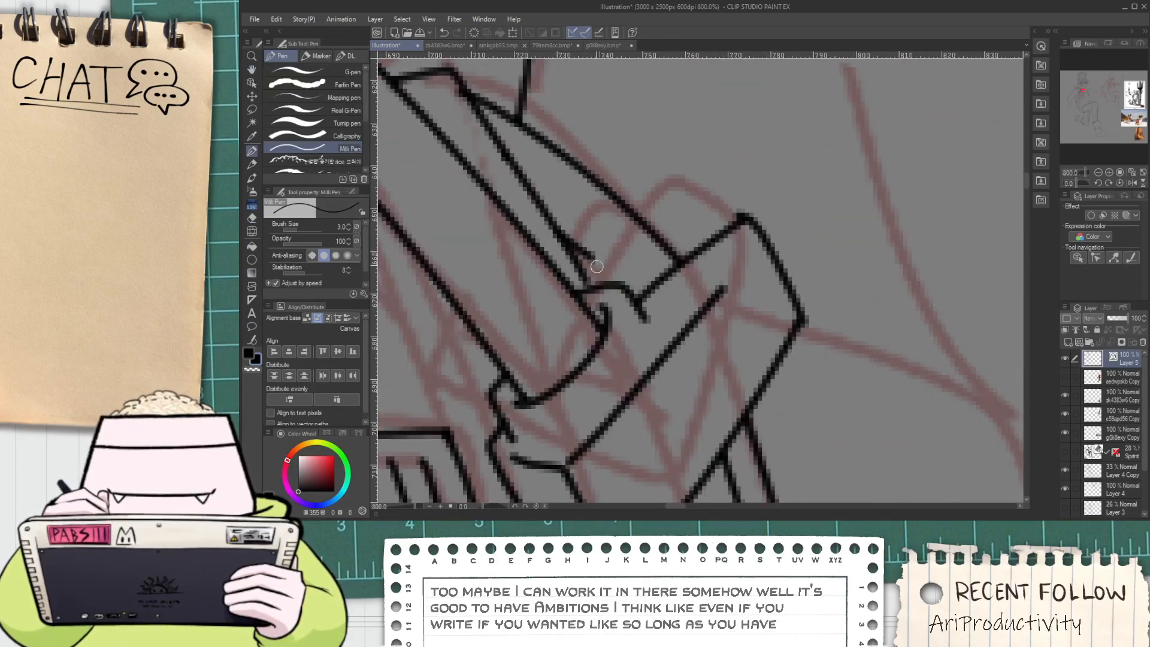
{"action": "scroll", "coordinate": [629, 300], "scroll_direction": "down", "scroll_amount": 5}
{"action": "key", "text": "space"}
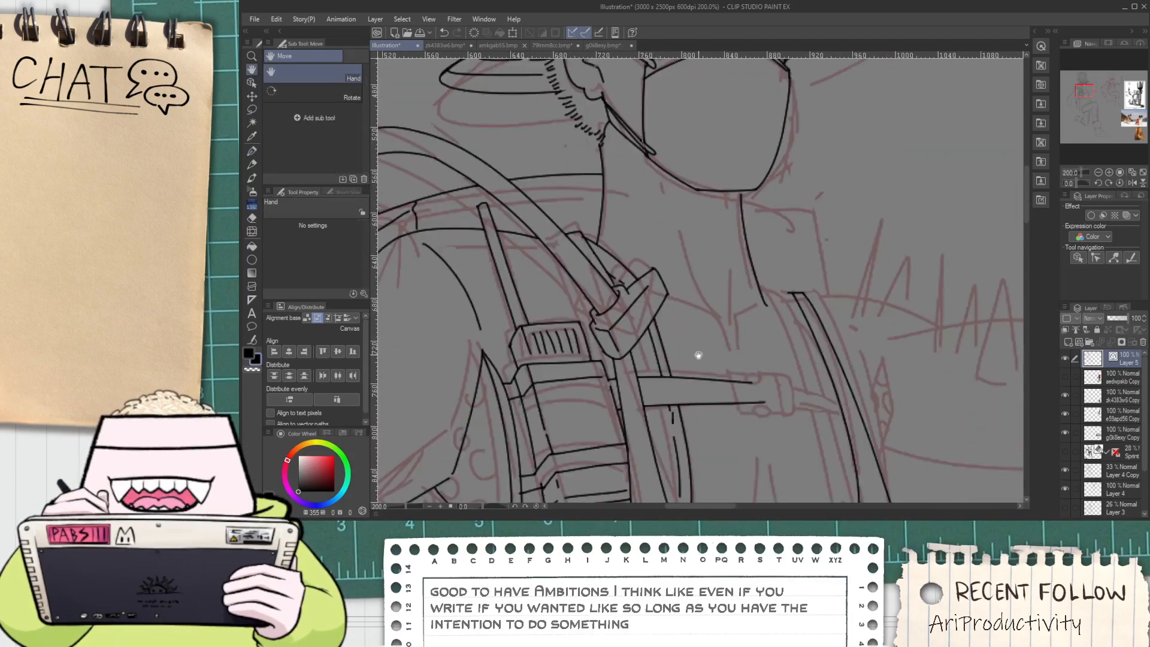
Ink the buckle's strap-side edge with its upper and lower corners and erase the chest strap lines running inside it
{"action": "scroll", "coordinate": [699, 356], "scroll_direction": "up", "scroll_amount": 5}
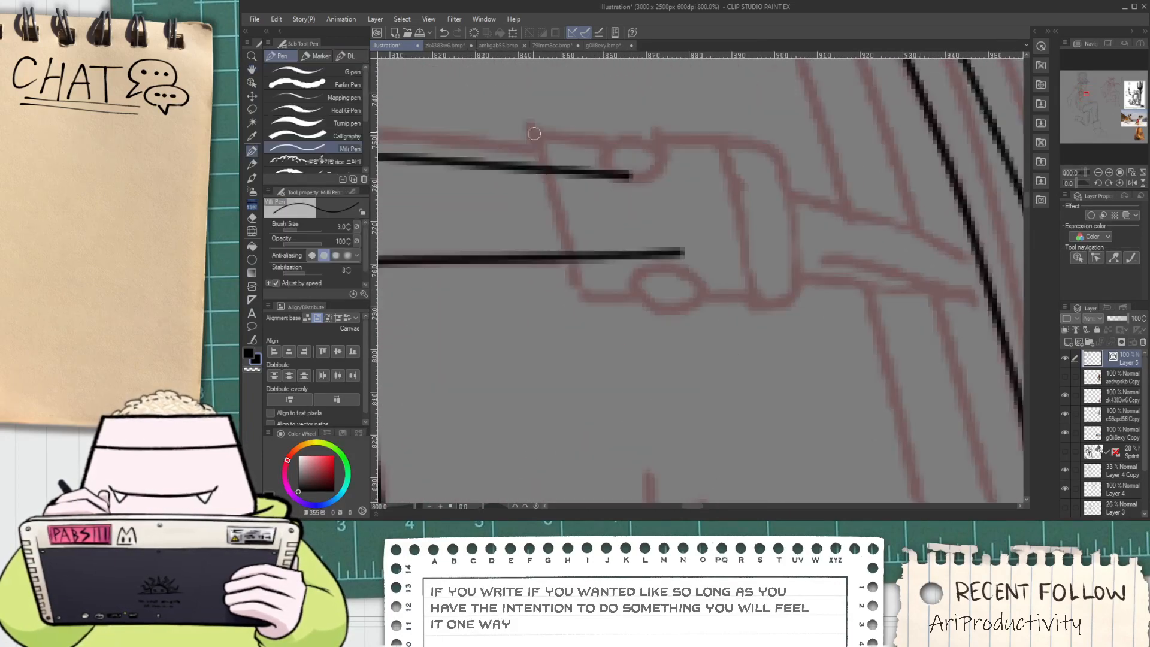
{"action": "mouse_move", "coordinate": [523, 171]}
{"action": "left_mouse_down"}
{"action": "mouse_move", "coordinate": [539, 124]}
{"action": "mouse_move", "coordinate": [645, 133]}
{"action": "left_mouse_up"}
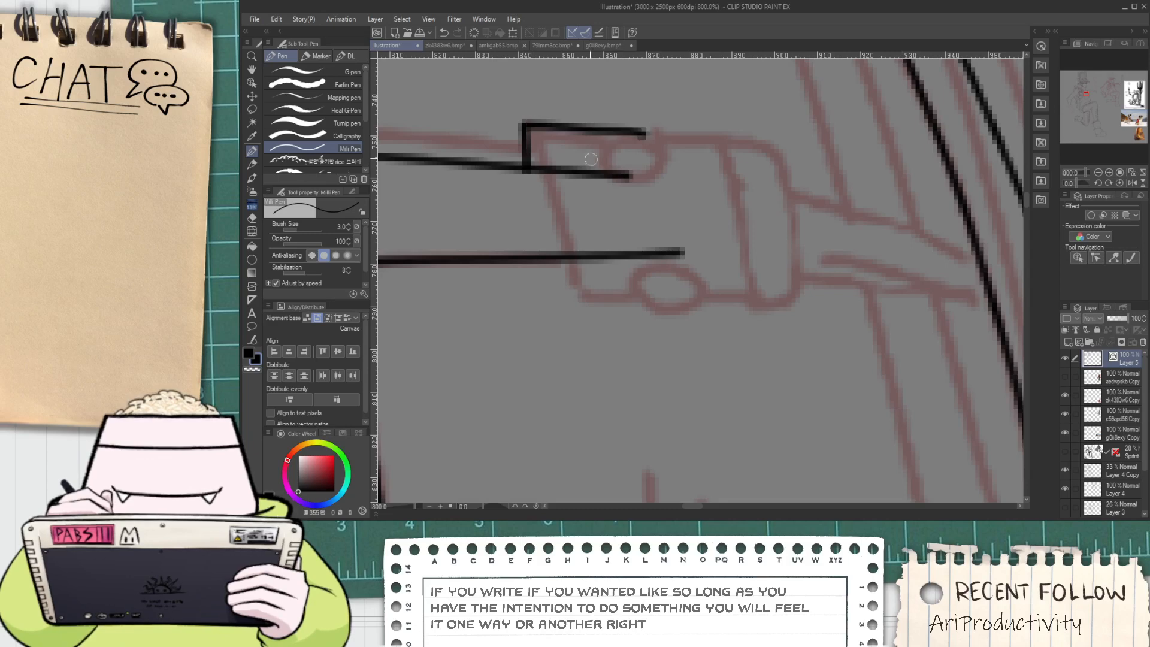
{"action": "mouse_move", "coordinate": [544, 144]}
{"action": "left_mouse_down"}
{"action": "mouse_move", "coordinate": [578, 268]}
{"action": "mouse_move", "coordinate": [547, 302]}
{"action": "mouse_move", "coordinate": [623, 303]}
{"action": "left_mouse_up"}
{"action": "key", "text": "ctrl+z"}
{"action": "key", "text": "ctrl+z"}
{"action": "mouse_move", "coordinate": [534, 240]}
{"action": "left_mouse_down"}
{"action": "mouse_move", "coordinate": [549, 303]}
{"action": "mouse_move", "coordinate": [678, 293]}
{"action": "mouse_move", "coordinate": [629, 302]}
{"action": "left_mouse_up"}
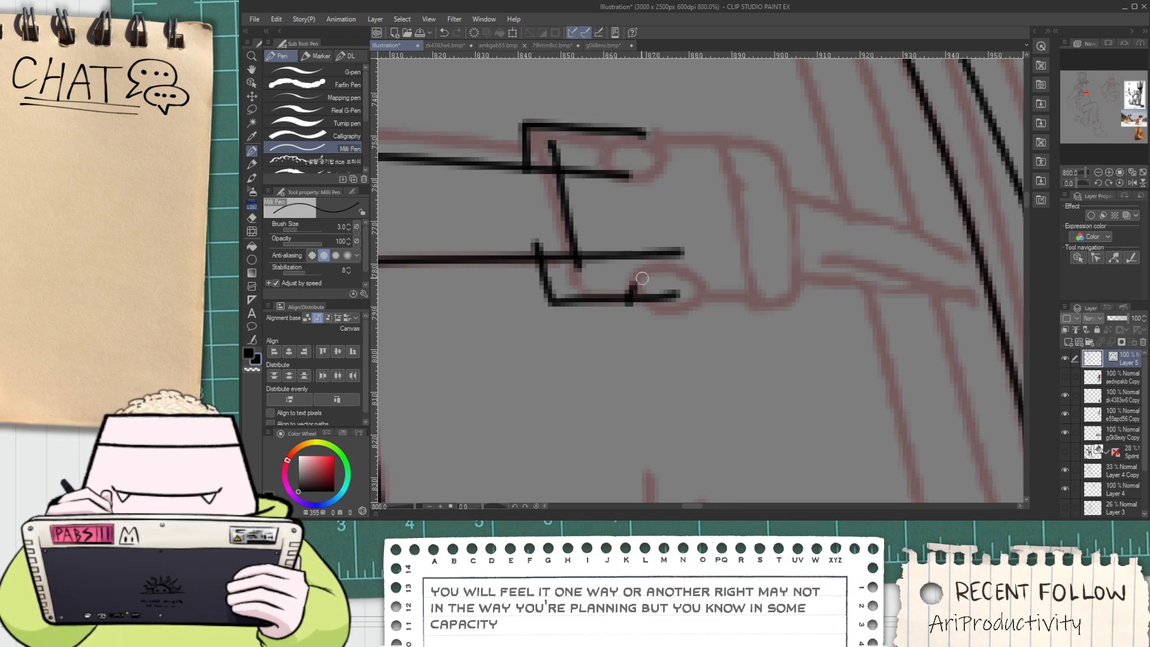
{"action": "key", "text": "ctrl+z"}
{"action": "key", "text": "e"}
{"action": "left_click_drag", "start_coordinate": [607, 263], "coordinate": [609, 174]}
Ink curved cutouts in the buckle's upper and lower edges plus its far side, and erase the lines crossing the cutouts
{"action": "key", "text": "p"}
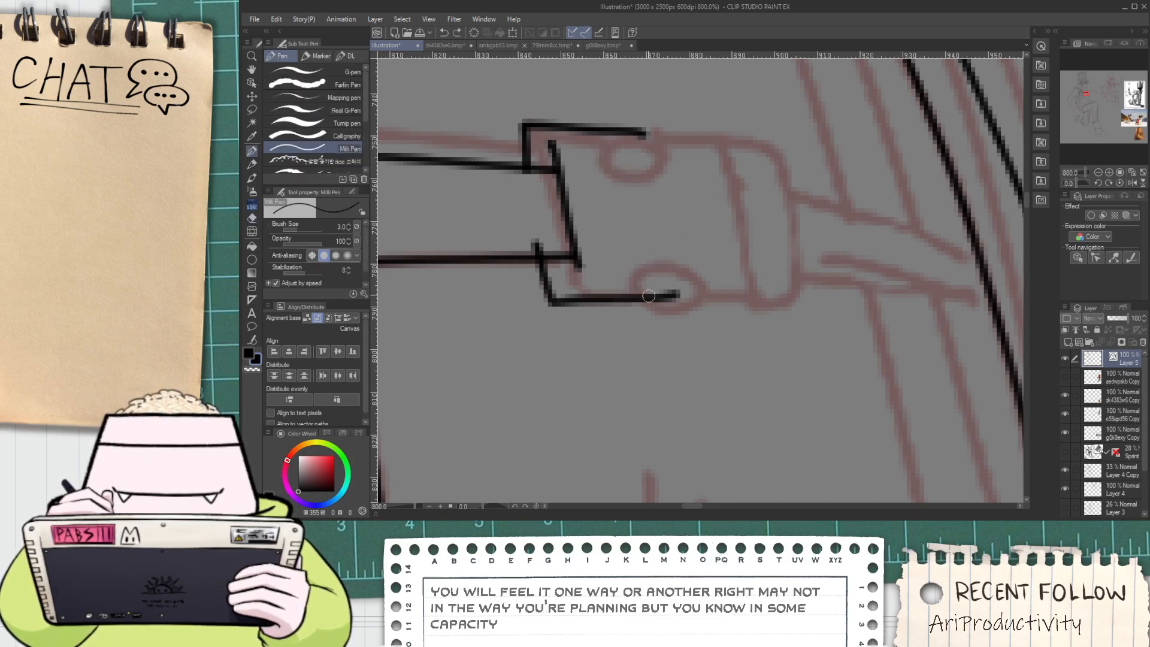
{"action": "mouse_move", "coordinate": [624, 306]}
{"action": "left_mouse_down"}
{"action": "mouse_move", "coordinate": [738, 293]}
{"action": "mouse_move", "coordinate": [716, 144]}
{"action": "left_mouse_up"}
{"action": "key", "text": "ctrl+z"}
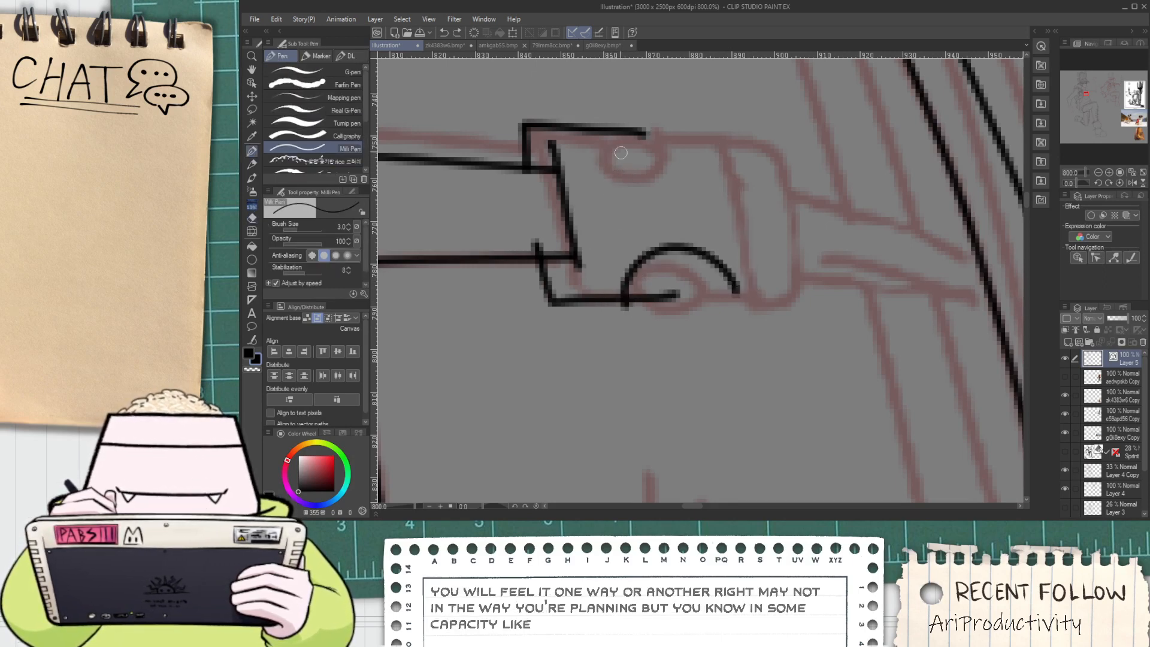
{"action": "mouse_move", "coordinate": [596, 132]}
{"action": "left_mouse_down"}
{"action": "mouse_move", "coordinate": [606, 157]}
{"action": "mouse_move", "coordinate": [710, 143]}
{"action": "mouse_move", "coordinate": [605, 133]}
{"action": "mouse_move", "coordinate": [694, 150]}
{"action": "mouse_move", "coordinate": [710, 129]}
{"action": "mouse_move", "coordinate": [724, 133]}
{"action": "mouse_move", "coordinate": [765, 295]}
{"action": "left_mouse_up"}
{"action": "key", "text": "ctrl+z"}
{"action": "key", "text": "e"}
{"action": "left_click_drag", "start_coordinate": [664, 297], "coordinate": [635, 309]}
{"action": "mouse_move", "coordinate": [635, 140]}
{"action": "left_mouse_down"}
{"action": "mouse_move", "coordinate": [619, 114]}
{"action": "mouse_move", "coordinate": [607, 122]}
{"action": "left_mouse_up"}
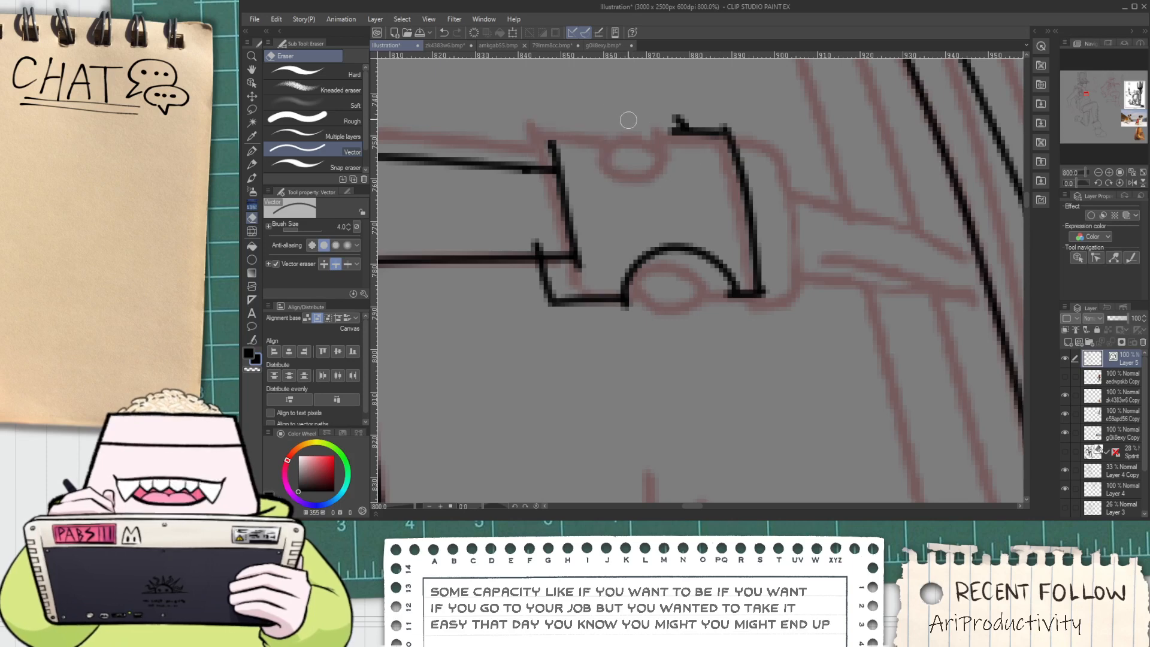
{"action": "key", "text": "ctrl+z"}
{"action": "left_click_drag", "start_coordinate": [682, 121], "coordinate": [678, 136]}
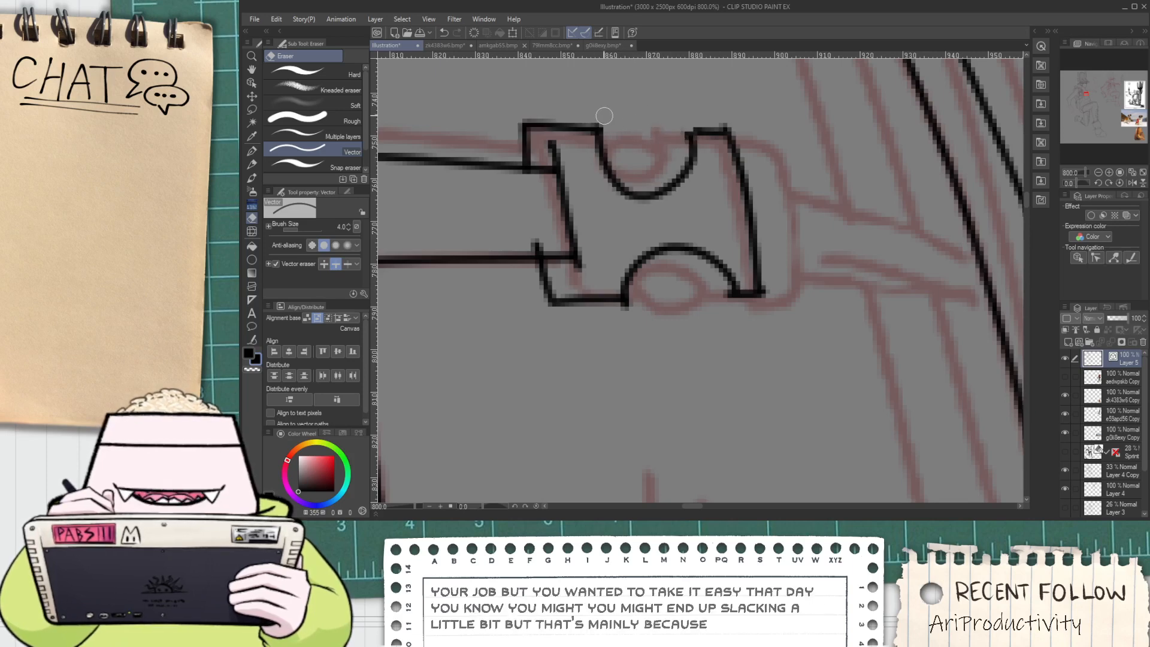
Close the buckle's upper and lower cutouts with outward arcs to form two oval release buttons
{"action": "key", "text": "p"}
{"action": "mouse_move", "coordinate": [605, 127]}
{"action": "left_mouse_down"}
{"action": "mouse_move", "coordinate": [695, 133]}
{"action": "mouse_move", "coordinate": [696, 143]}
{"action": "left_mouse_up"}
{"action": "key", "text": "ctrl+z"}
{"action": "mouse_move", "coordinate": [626, 288]}
{"action": "left_mouse_down"}
{"action": "mouse_move", "coordinate": [719, 282]}
{"action": "mouse_move", "coordinate": [726, 270]}
{"action": "mouse_move", "coordinate": [722, 303]}
{"action": "mouse_move", "coordinate": [731, 283]}
{"action": "left_mouse_up"}
{"action": "key", "text": "ctrl+z"}
Ink the outline of the buckle's end piece beyond its slanted far side
{"action": "mouse_move", "coordinate": [730, 131]}
{"action": "left_mouse_down"}
{"action": "mouse_move", "coordinate": [783, 157]}
{"action": "mouse_move", "coordinate": [791, 263]}
{"action": "mouse_move", "coordinate": [780, 129]}
{"action": "mouse_move", "coordinate": [776, 288]}
{"action": "mouse_move", "coordinate": [798, 147]}
{"action": "left_mouse_up"}
{"action": "key", "text": "ctrl+z"}
{"action": "key", "text": "ctrl+z"}
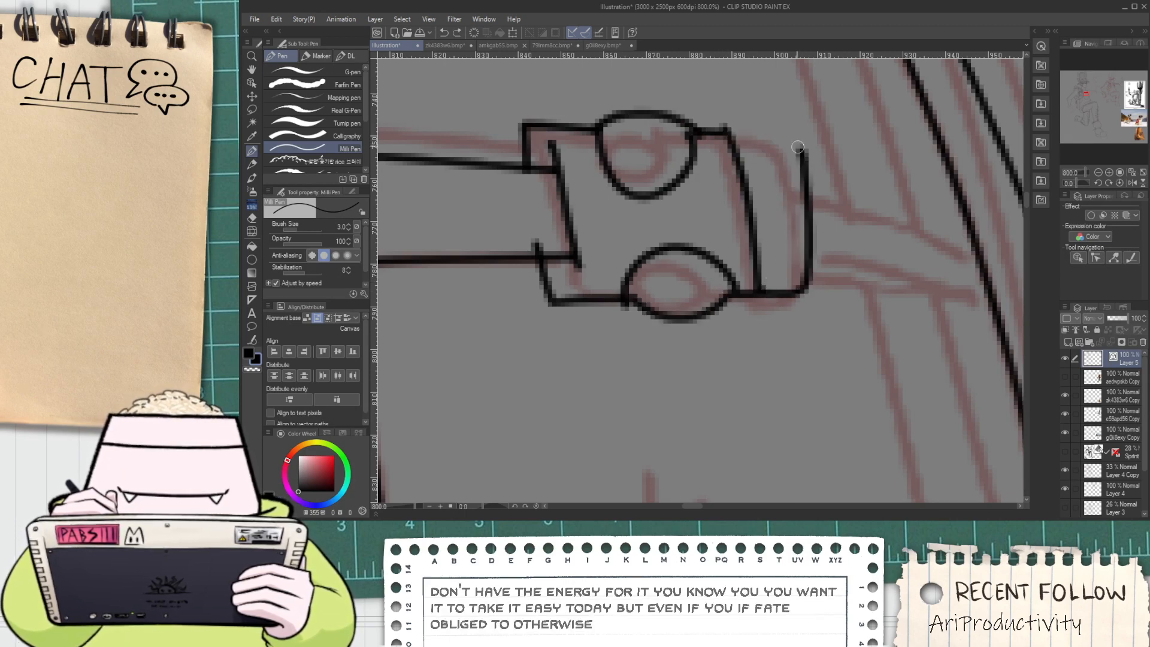
{"action": "mouse_move", "coordinate": [721, 130]}
{"action": "left_mouse_down"}
{"action": "mouse_move", "coordinate": [802, 153]}
{"action": "mouse_move", "coordinate": [802, 180]}
{"action": "mouse_move", "coordinate": [797, 135]}
{"action": "mouse_move", "coordinate": [801, 172]}
{"action": "left_mouse_up"}
{"action": "key", "text": "ctrl+z"}
Erase the buckle corner's excess over the chest strap and ink squiggly vertical marks along the strap
{"action": "scroll", "coordinate": [800, 173], "scroll_direction": "down", "scroll_amount": 4}
{"action": "key", "text": "space"}
{"action": "left_click_drag", "start_coordinate": [815, 213], "coordinate": [675, 275]}
{"action": "scroll", "coordinate": [587, 254], "scroll_direction": "up", "scroll_amount": 2}
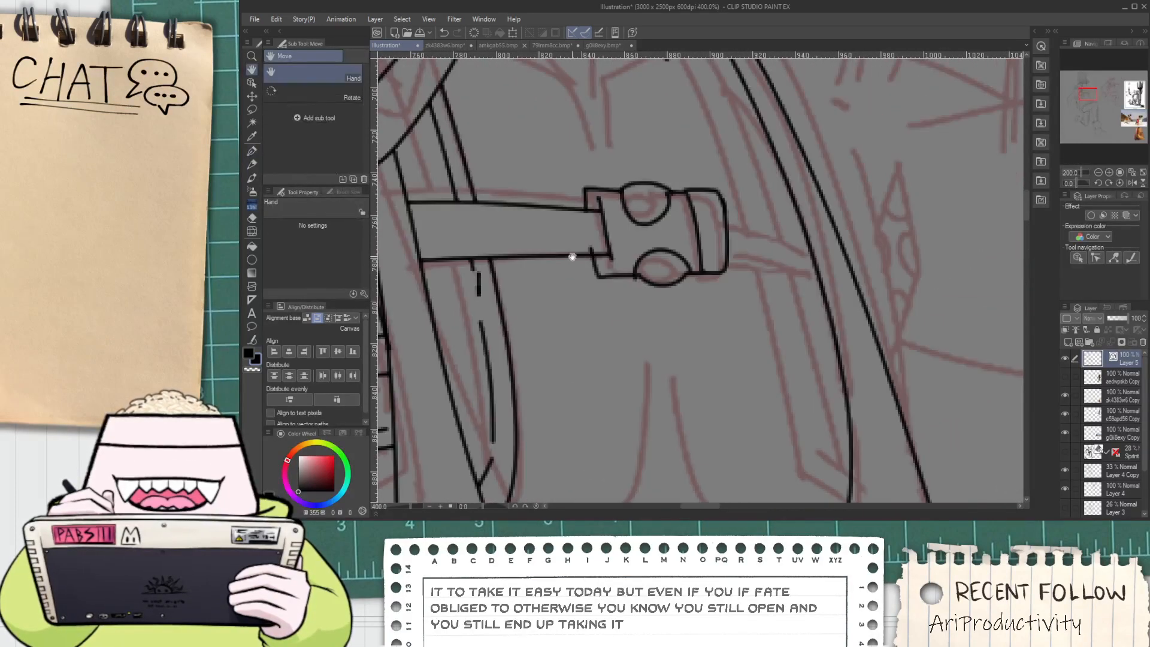
{"action": "key", "text": "e"}
{"action": "key", "text": "space"}
{"action": "left_click_drag", "start_coordinate": [512, 229], "coordinate": [565, 249]}
{"action": "key", "text": "p"}
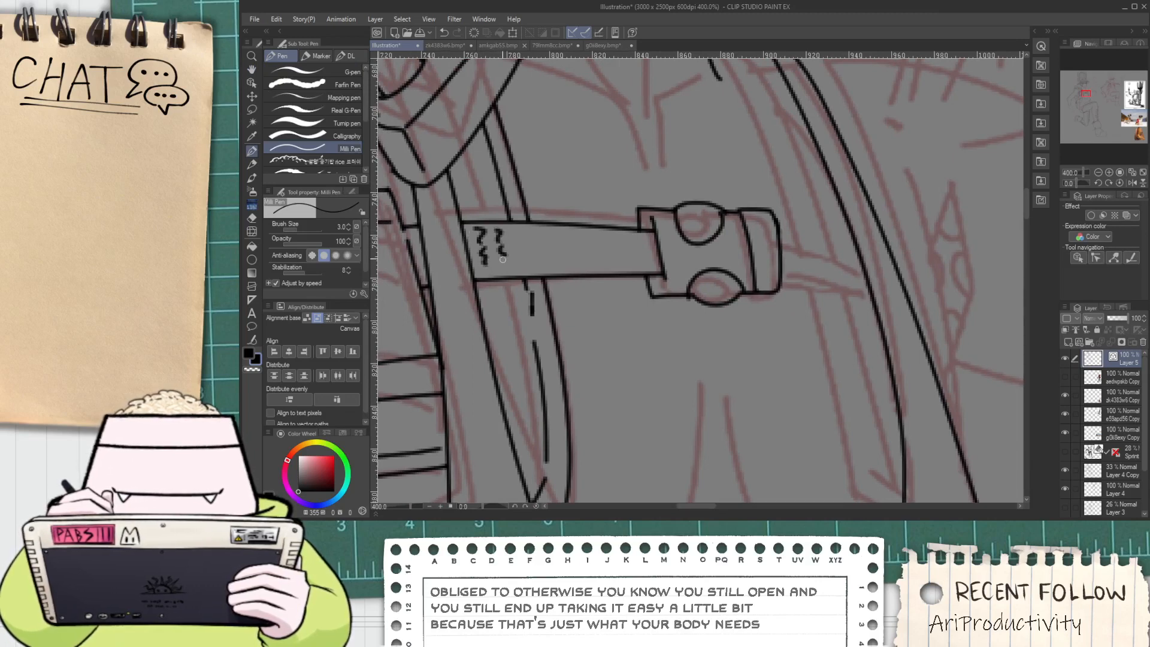
{"action": "mouse_move", "coordinate": [525, 256]}
{"action": "left_mouse_down"}
{"action": "mouse_move", "coordinate": [532, 271]}
{"action": "mouse_move", "coordinate": [569, 265]}
{"action": "left_mouse_up"}
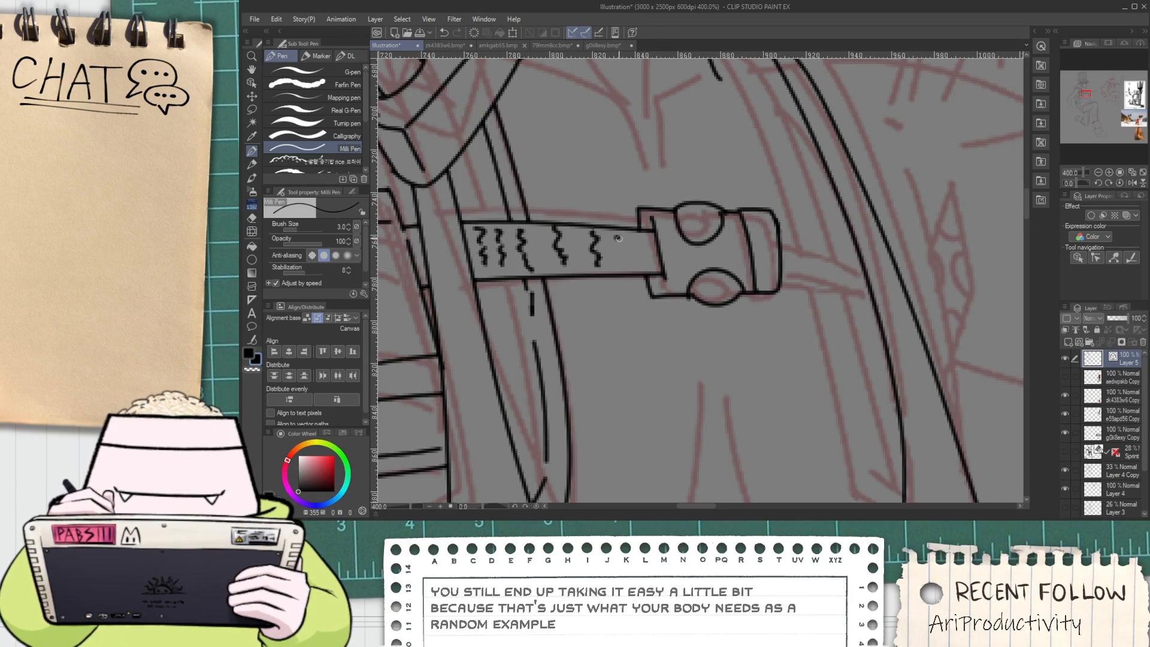
Straighten the upper edge of the buckle's end piece and erase the excess line at its corner
{"action": "key", "text": "space"}
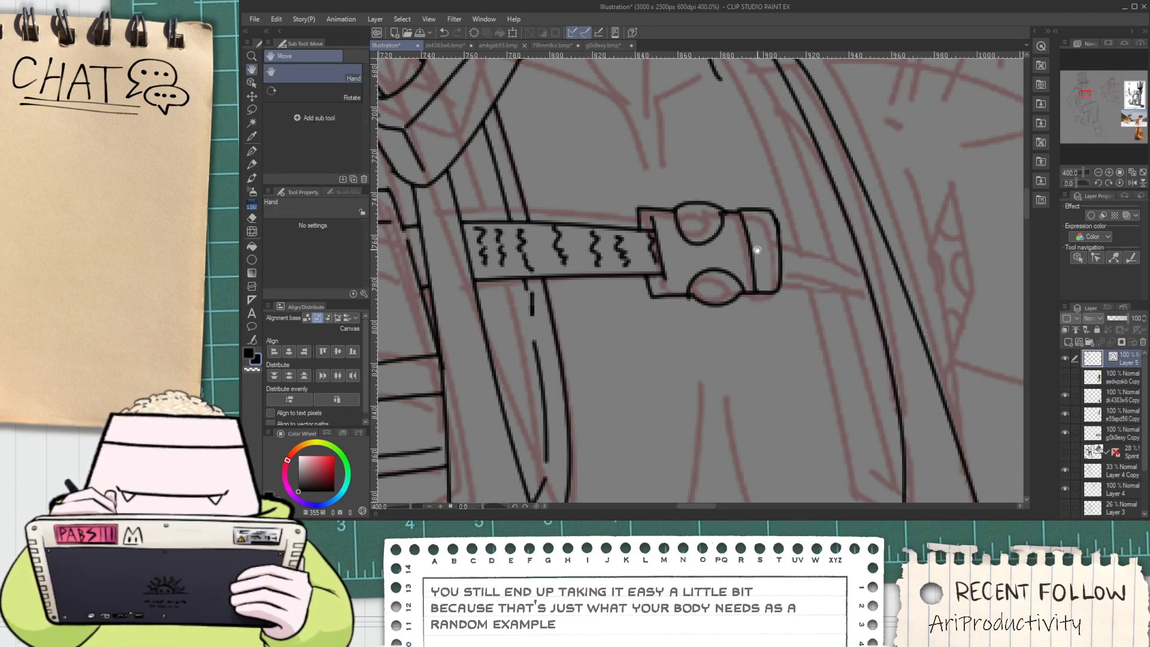
{"action": "mouse_move", "coordinate": [759, 246]}
{"action": "left_mouse_down"}
{"action": "mouse_move", "coordinate": [655, 225]}
{"action": "mouse_move", "coordinate": [768, 209]}
{"action": "left_mouse_up"}
{"action": "scroll", "coordinate": [613, 189], "scroll_direction": "up", "scroll_amount": 2}
{"action": "key", "text": "e"}
{"action": "left_click_drag", "start_coordinate": [673, 177], "coordinate": [659, 185]}
{"action": "left_click_drag", "start_coordinate": [741, 195], "coordinate": [757, 216]}
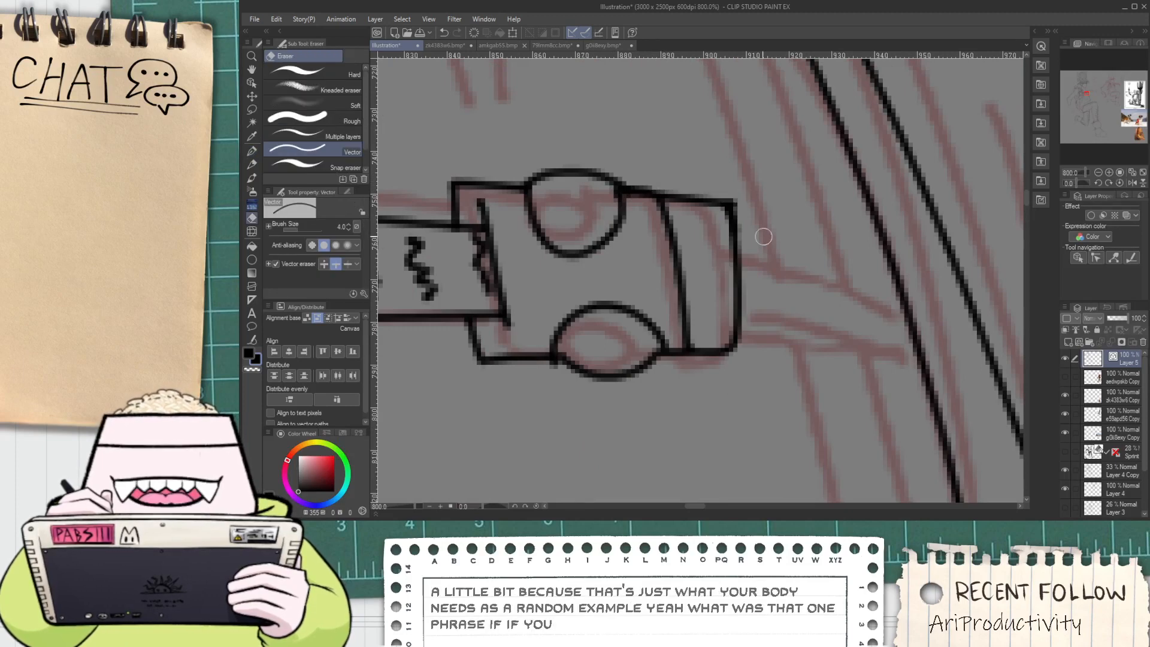
Ink the lower edge of the chest strap from the buckle's end piece across to the far shoulder strap
{"action": "scroll", "coordinate": [764, 237], "scroll_direction": "down", "scroll_amount": 4}
{"action": "key", "text": "space"}
{"action": "mouse_move", "coordinate": [769, 267]}
{"action": "left_mouse_down"}
{"action": "mouse_move", "coordinate": [731, 272]}
{"action": "mouse_move", "coordinate": [633, 230]}
{"action": "left_mouse_up"}
{"action": "scroll", "coordinate": [689, 249], "scroll_direction": "up", "scroll_amount": 2}
{"action": "key", "text": "p"}
{"action": "key", "text": "space"}
{"action": "left_click_drag", "start_coordinate": [655, 240], "coordinate": [753, 267]}
{"action": "key", "text": "ctrl+z"}
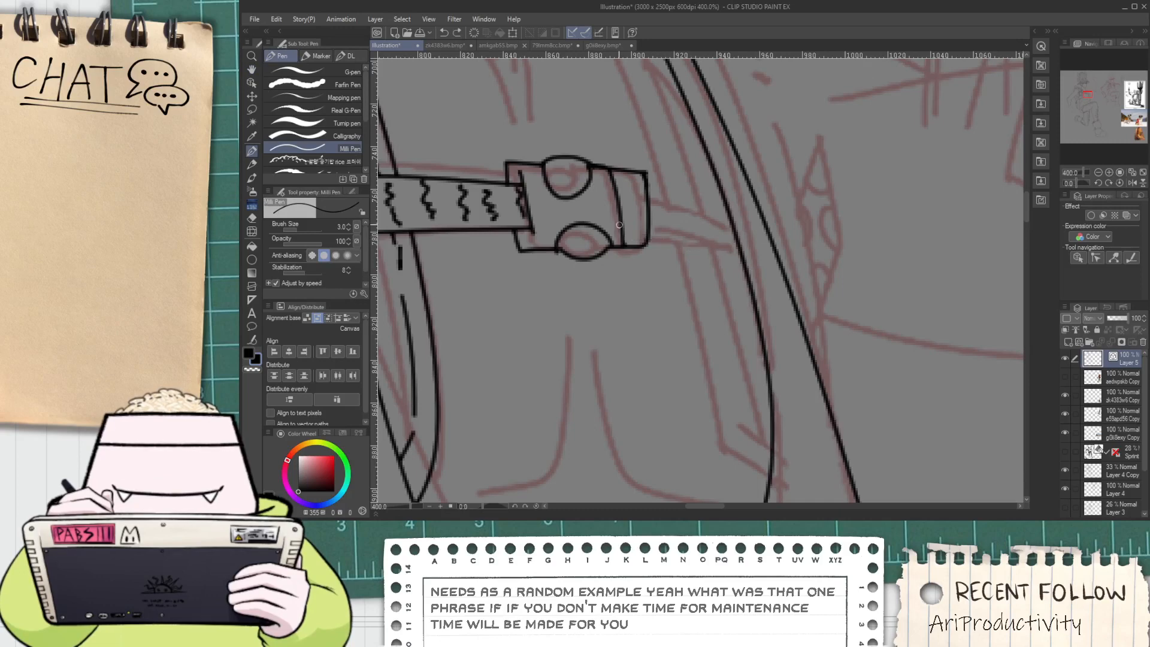
{"action": "left_click_drag", "start_coordinate": [622, 227], "coordinate": [740, 257]}
{"action": "key", "text": "ctrl+z"}
{"action": "left_click_drag", "start_coordinate": [636, 228], "coordinate": [759, 256]}
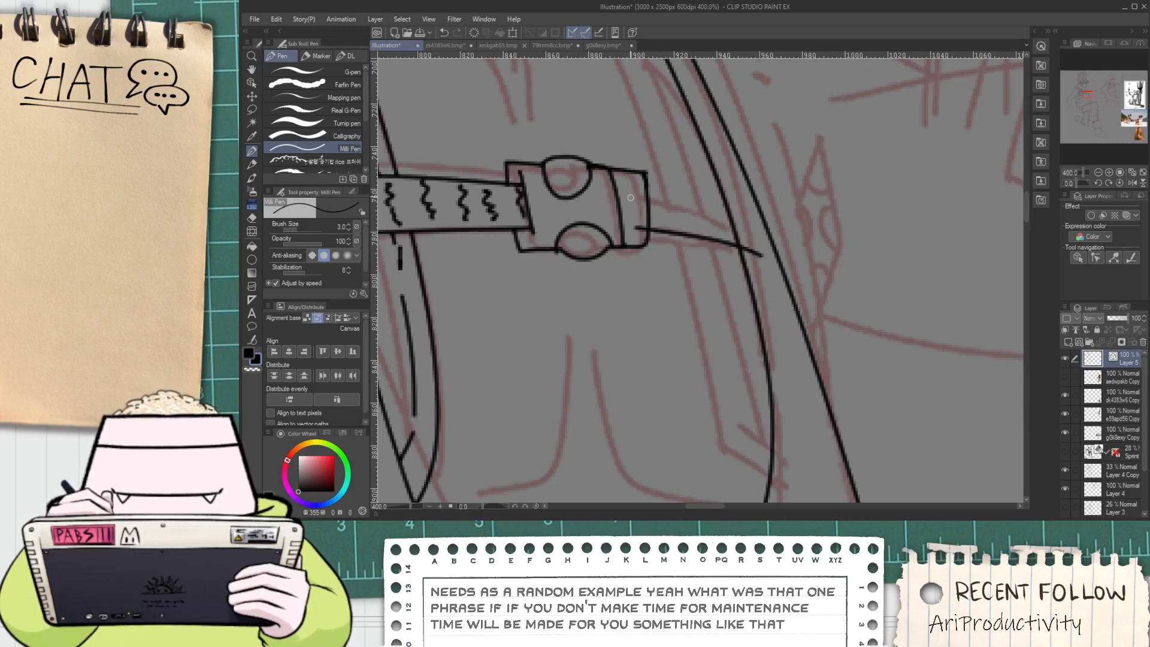
Ink the upper edge of the same chest strap section and erase both lines' overlap inside the buckle
{"action": "left_click_drag", "start_coordinate": [630, 197], "coordinate": [744, 219]}
{"action": "key", "text": "ctrl+z"}
{"action": "mouse_move", "coordinate": [619, 195]}
{"action": "left_mouse_down"}
{"action": "mouse_move", "coordinate": [768, 234]}
{"action": "mouse_move", "coordinate": [641, 220]}
{"action": "left_mouse_up"}
{"action": "key", "text": "e"}
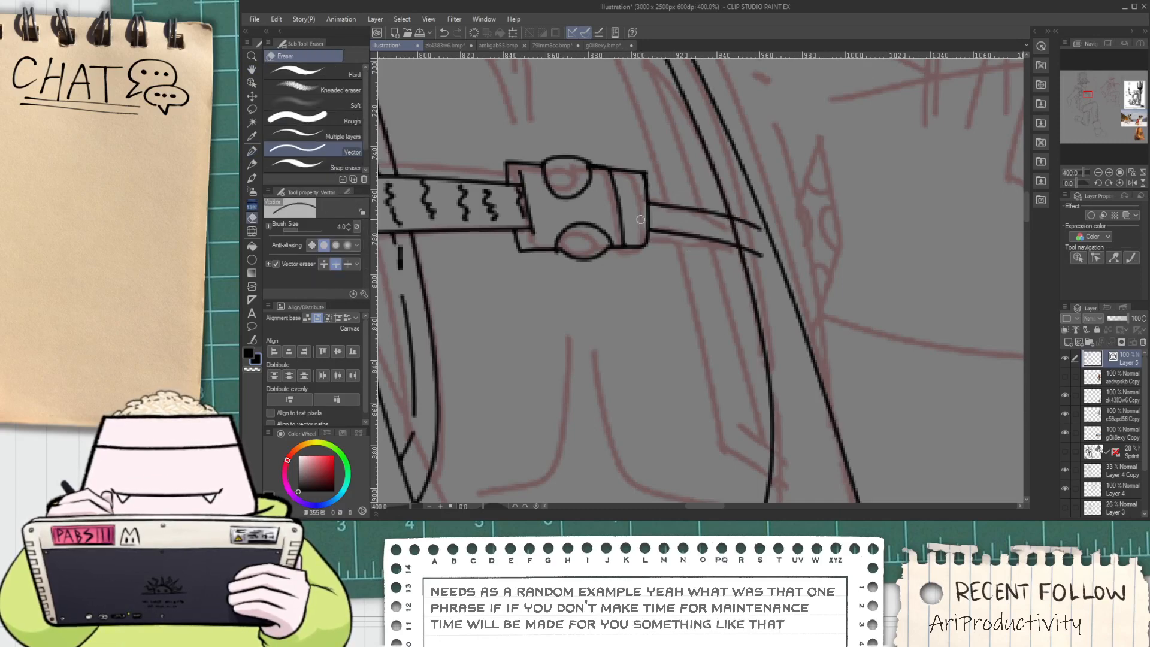
{"action": "scroll", "coordinate": [641, 220], "scroll_direction": "down", "scroll_amount": 3}
Ink the chest contour lines below the buckle and the collarbone lines above it
{"action": "key", "text": "p"}
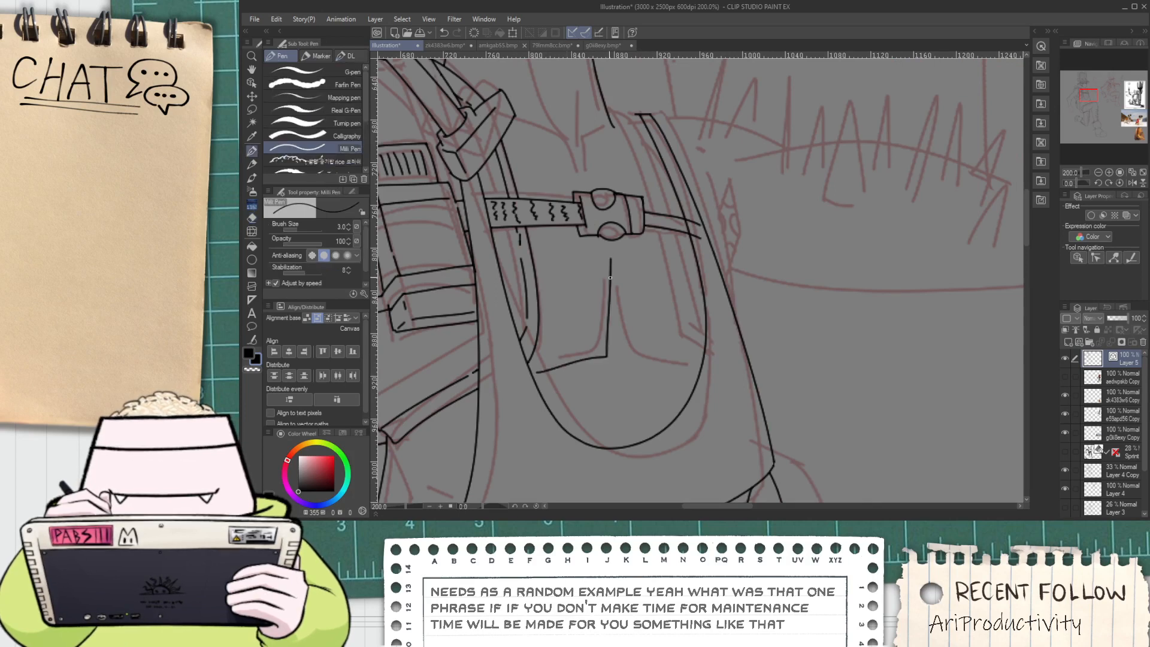
{"action": "key", "text": "ctrl+z"}
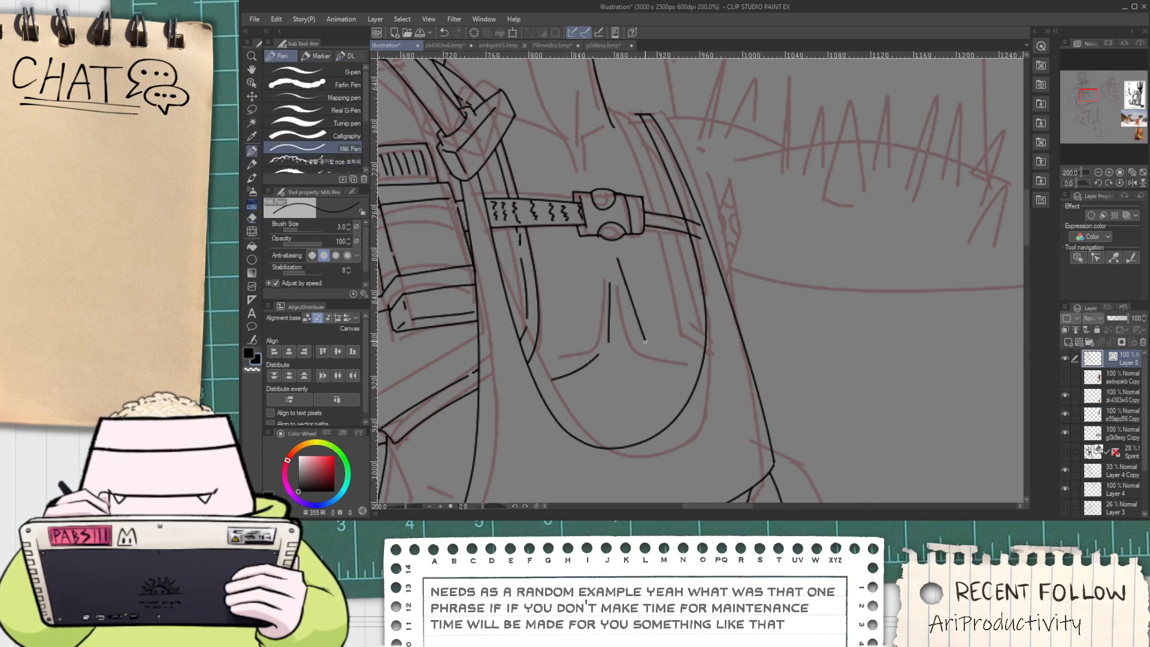
{"action": "left_click_drag", "start_coordinate": [578, 160], "coordinate": [613, 213]}
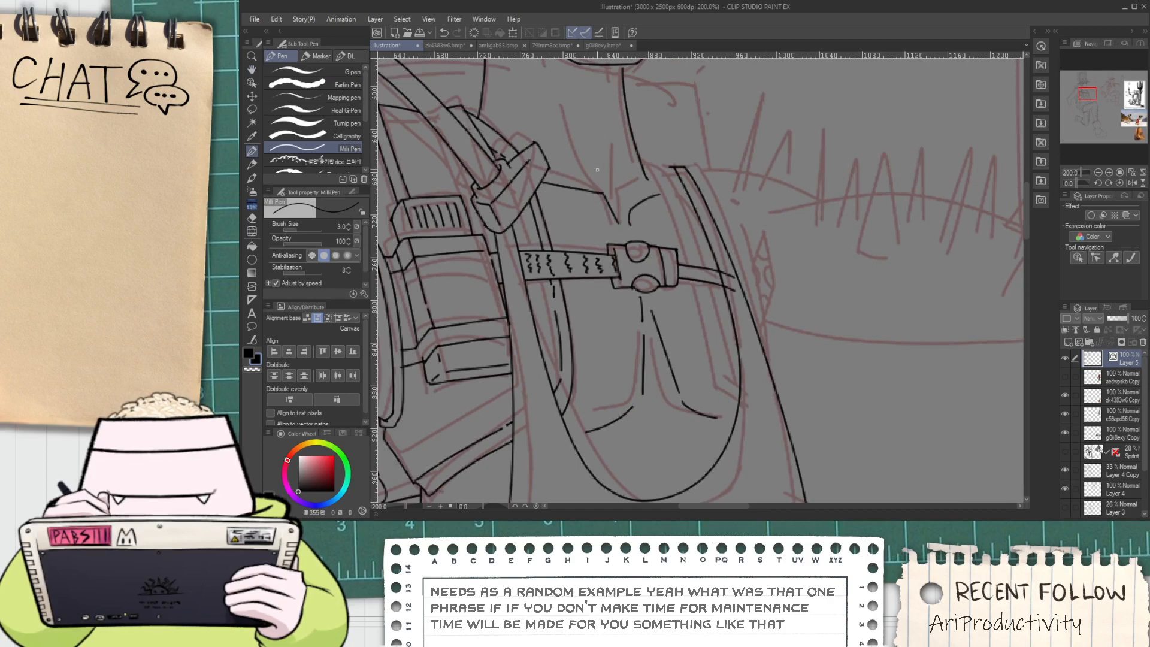
Ink the neck tendon lines and add sweat drops down the side of the face and neck
{"action": "mouse_move", "coordinate": [597, 115]}
{"action": "left_mouse_down"}
{"action": "mouse_move", "coordinate": [600, 174]}
{"action": "mouse_move", "coordinate": [572, 183]}
{"action": "left_mouse_up"}
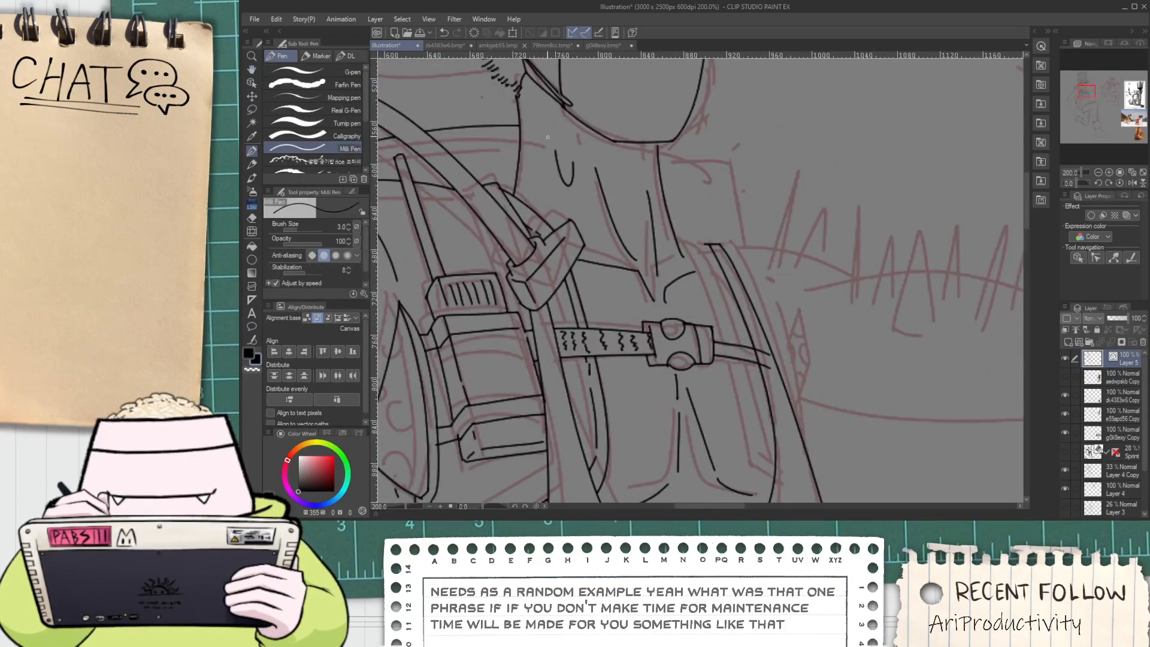
{"action": "scroll", "coordinate": [550, 184], "scroll_direction": "up", "scroll_amount": 3}
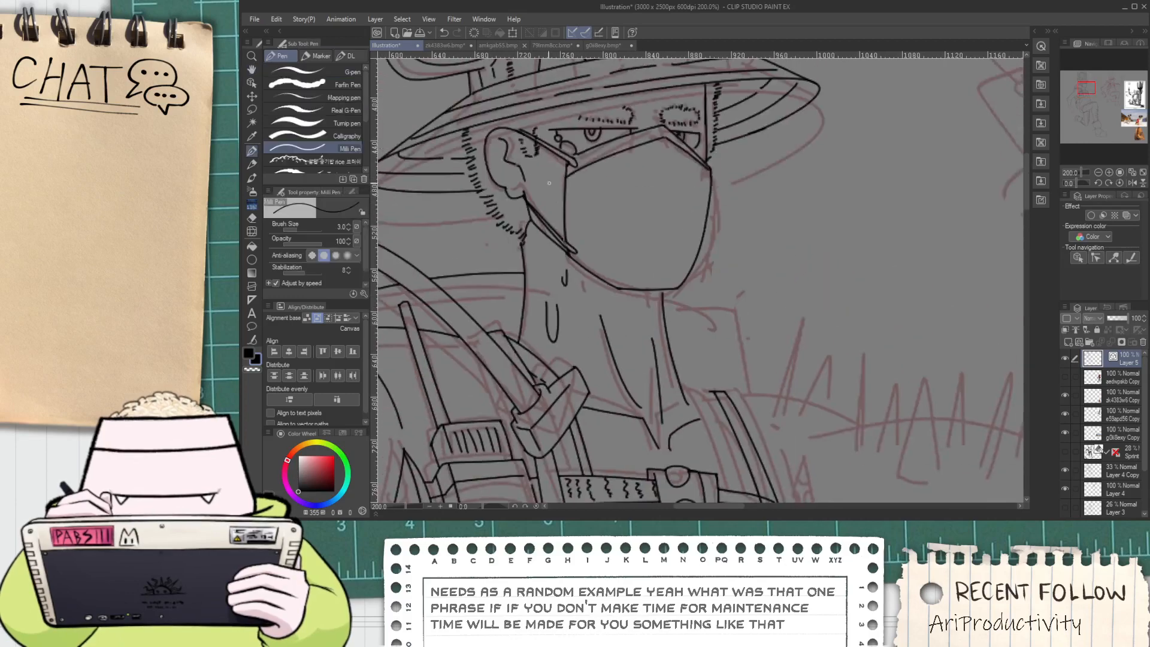
{"action": "scroll", "coordinate": [636, 113], "scroll_direction": "down", "scroll_amount": 2}
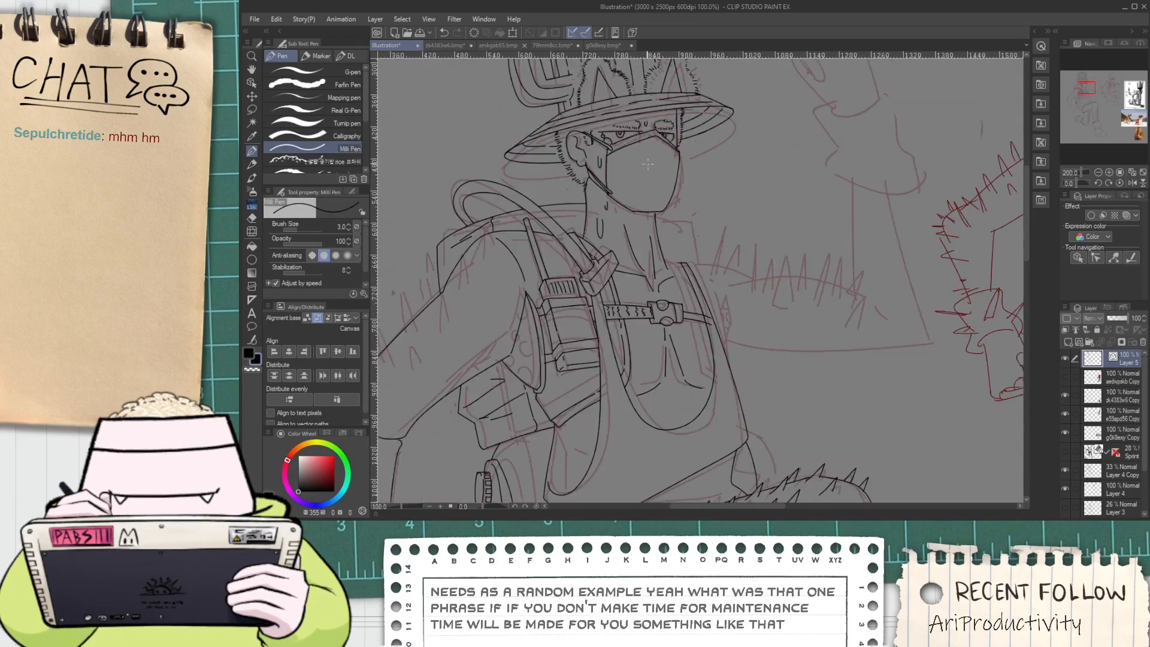
{"action": "left_click_drag", "start_coordinate": [610, 222], "coordinate": [610, 168]}
Ink the angled fold line inside the rounded side opening below the pouches and erase its overshoot
{"action": "scroll", "coordinate": [596, 233], "scroll_direction": "up", "scroll_amount": 1}
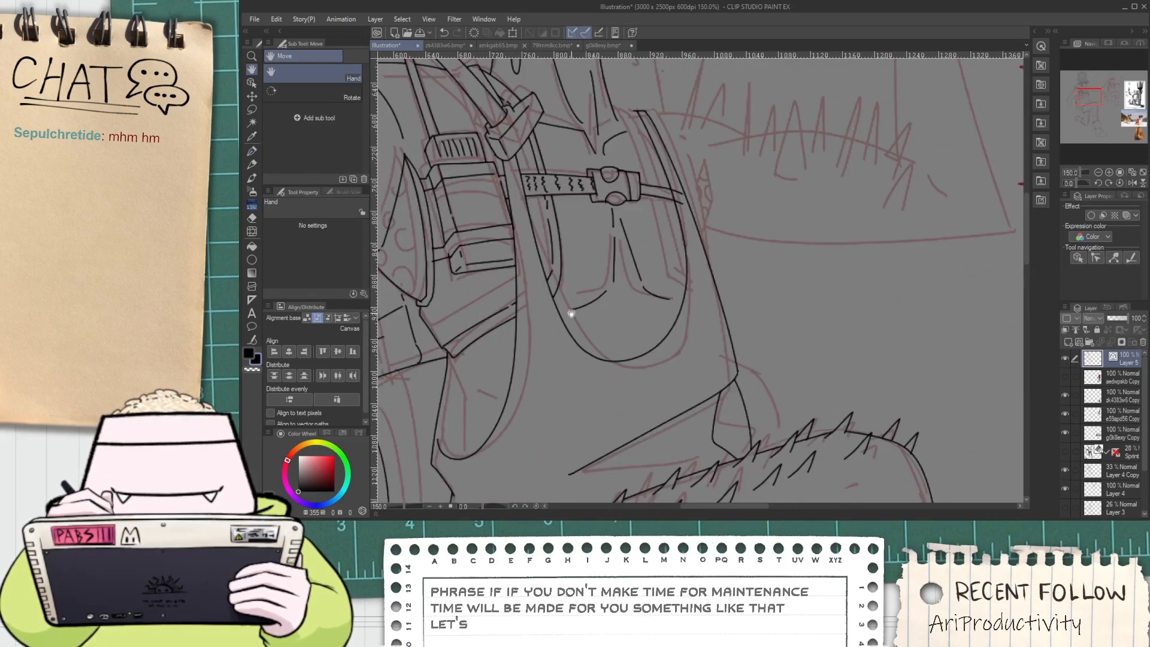
{"action": "key", "text": "p"}
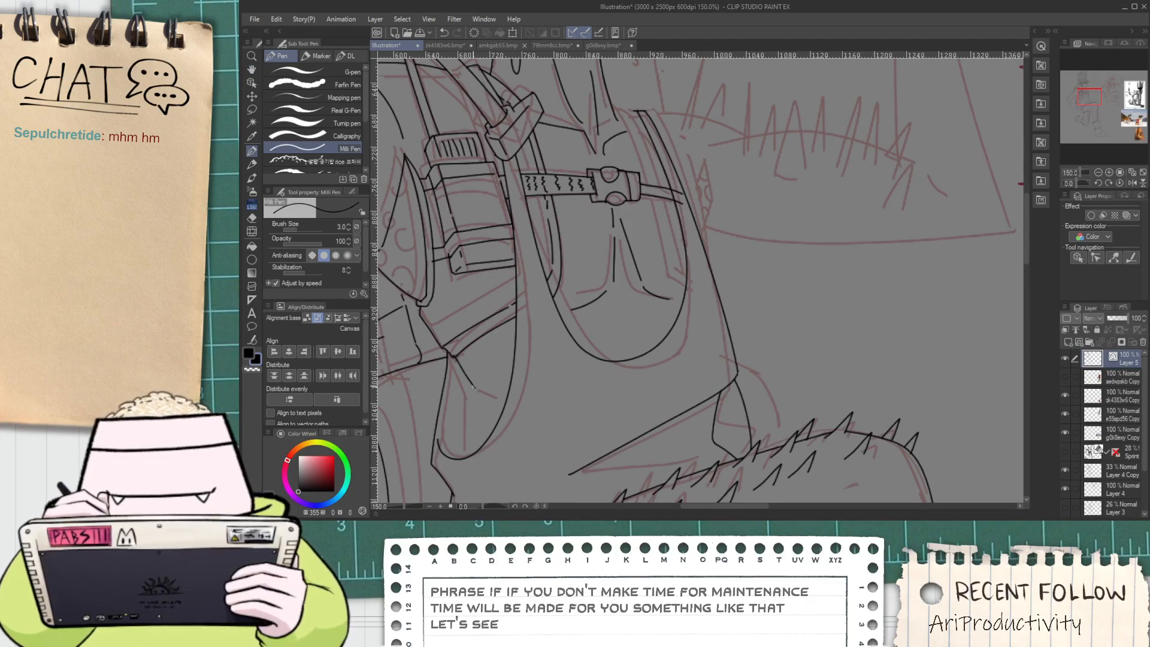
{"action": "scroll", "coordinate": [475, 451], "scroll_direction": "up", "scroll_amount": 3}
{"action": "key", "text": "e"}
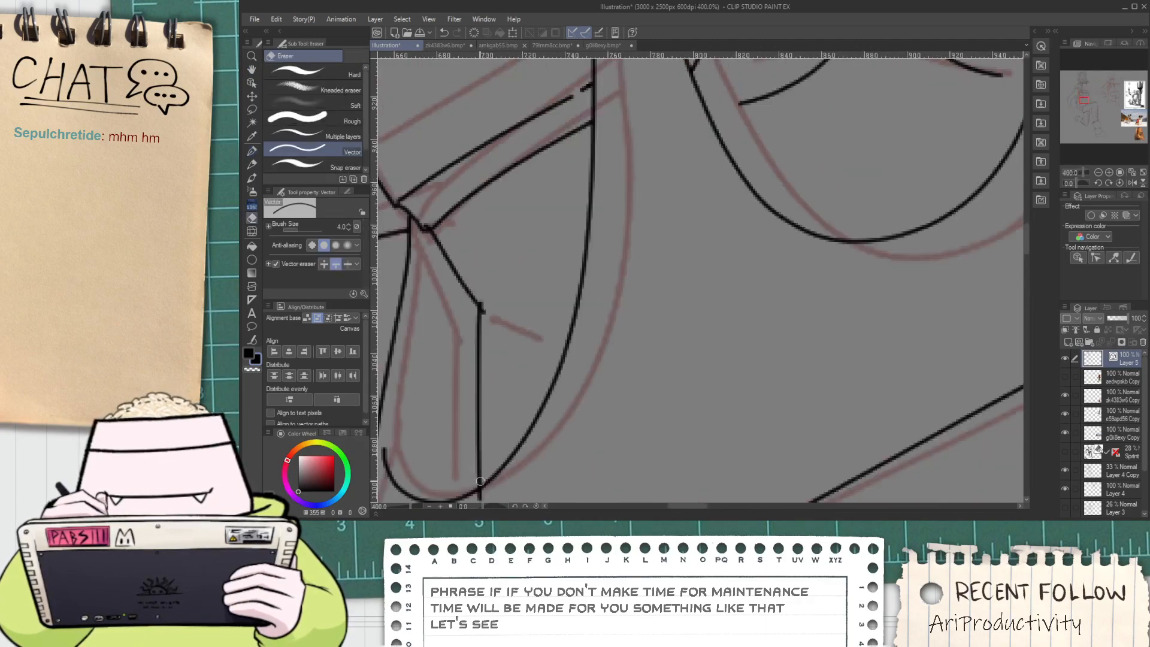
{"action": "scroll", "coordinate": [492, 323], "scroll_direction": "down", "scroll_amount": 5}
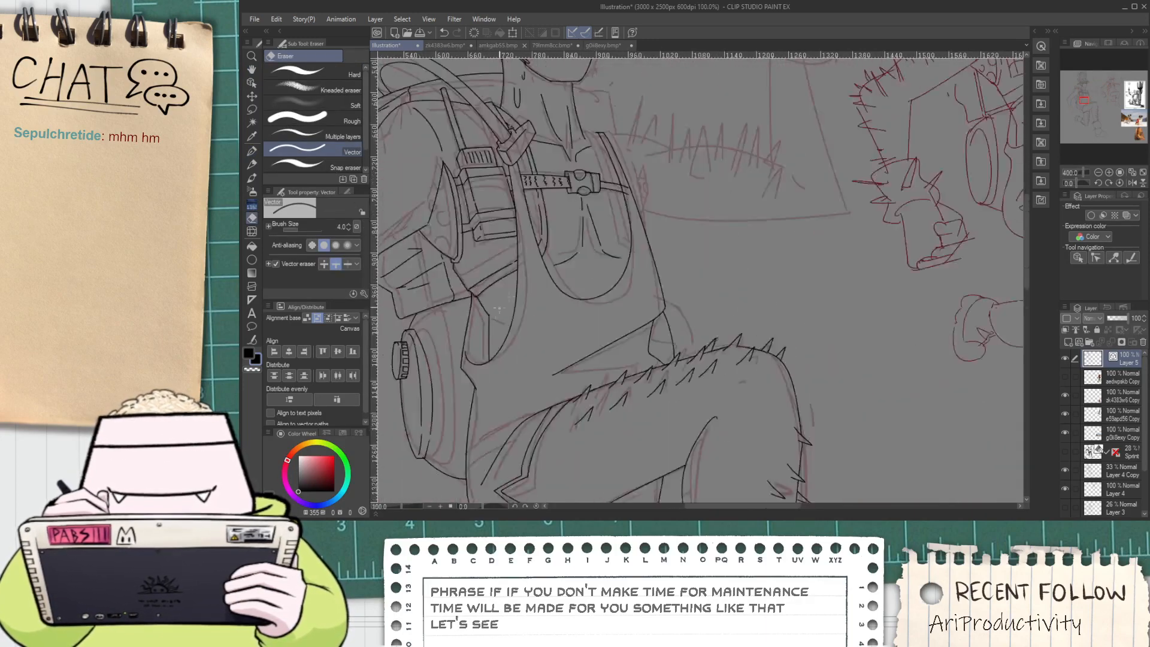
Ink the near-vertical crease where the far arm meets the torso, with a short branching stroke at its upper end
{"action": "key", "text": "space"}
{"action": "left_click_drag", "start_coordinate": [616, 244], "coordinate": [559, 254]}
{"action": "scroll", "coordinate": [563, 253], "scroll_direction": "up", "scroll_amount": 2}
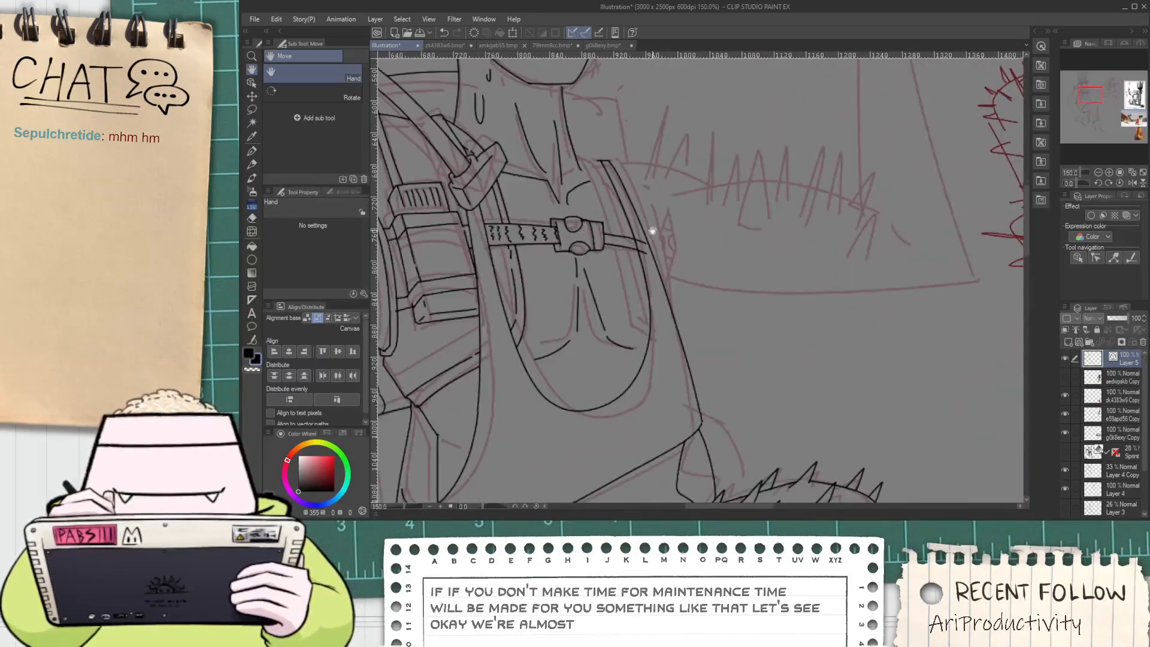
{"action": "left_click_drag", "start_coordinate": [652, 230], "coordinate": [591, 237]}
{"action": "scroll", "coordinate": [620, 246], "scroll_direction": "up", "scroll_amount": 1}
{"action": "key", "text": "p"}
{"action": "left_click_drag", "start_coordinate": [598, 300], "coordinate": [608, 211]}
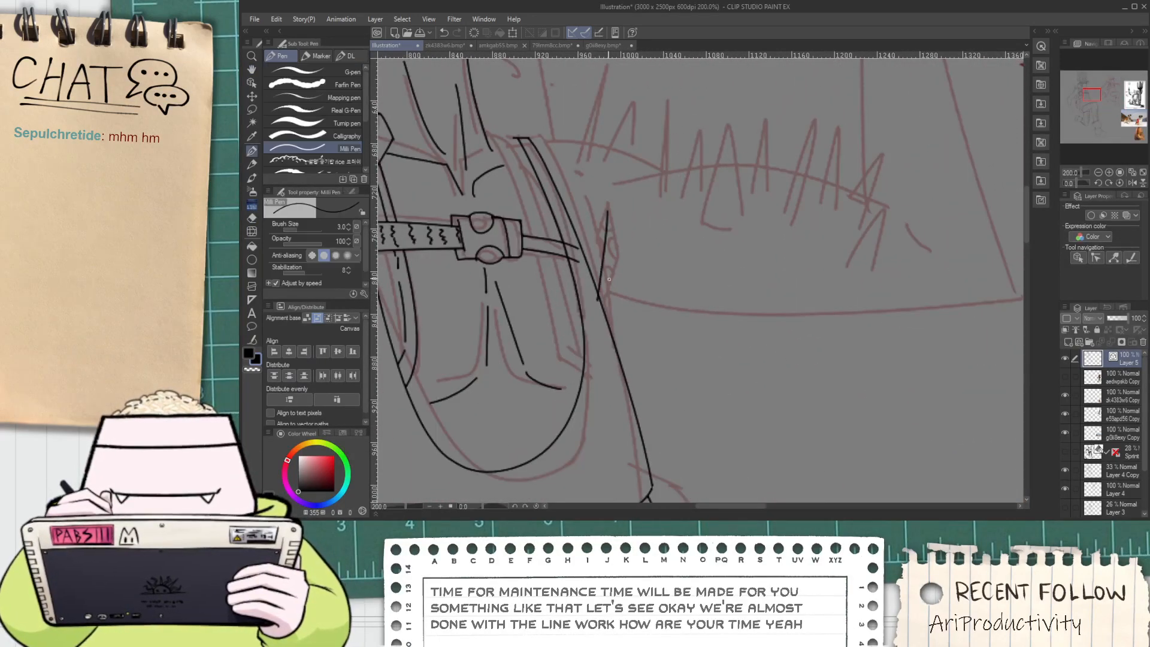
{"action": "key", "text": "ctrl+z"}
{"action": "left_click_drag", "start_coordinate": [596, 327], "coordinate": [607, 188]}
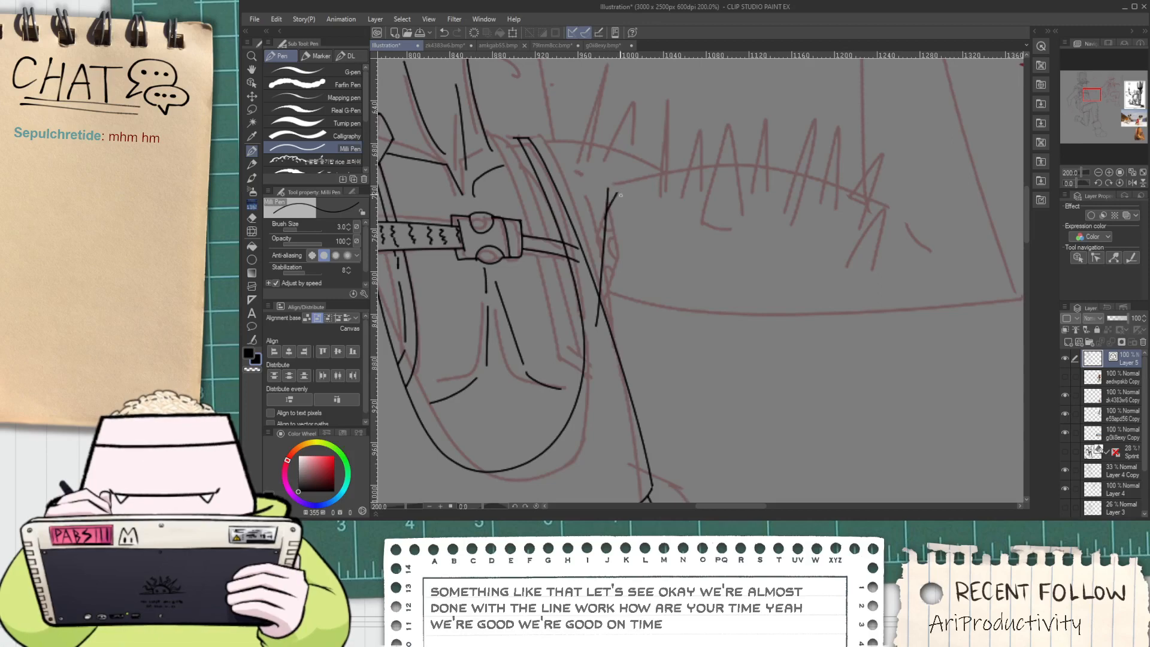
Erase the arm crease's overshoot inside the torso and the chest strap's ends beyond the shoulder strap
{"action": "key", "text": "e"}
{"action": "scroll", "coordinate": [622, 213], "scroll_direction": "up", "scroll_amount": 2}
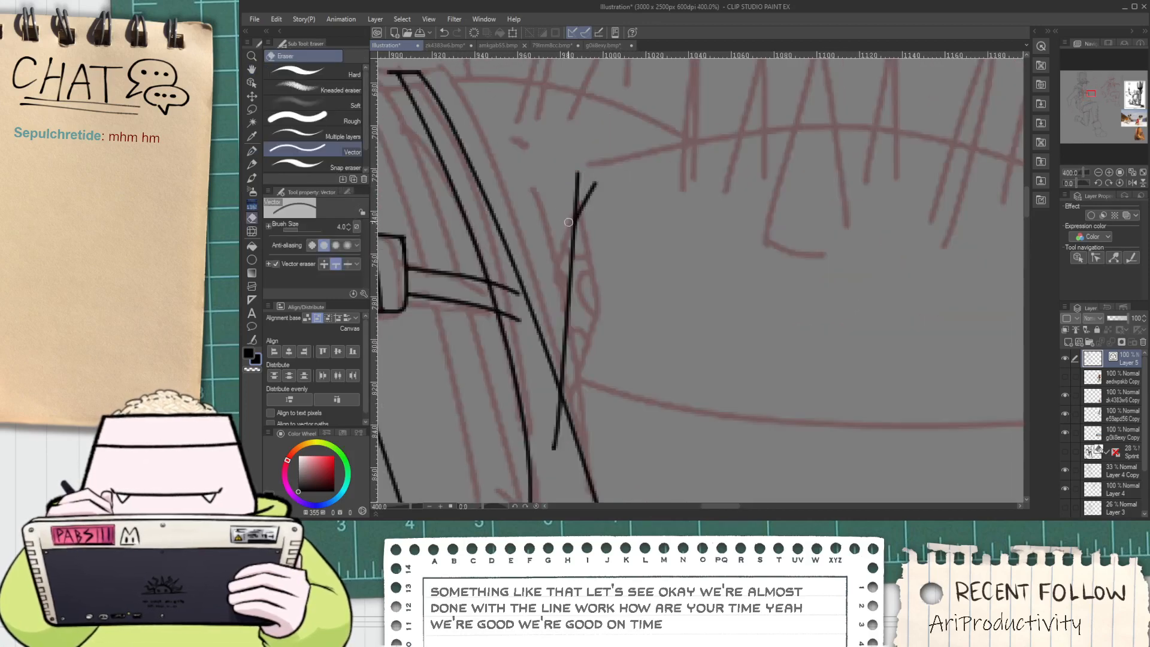
{"action": "scroll", "coordinate": [568, 223], "scroll_direction": "down", "scroll_amount": 3}
{"action": "scroll", "coordinate": [559, 299], "scroll_direction": "up", "scroll_amount": 1}
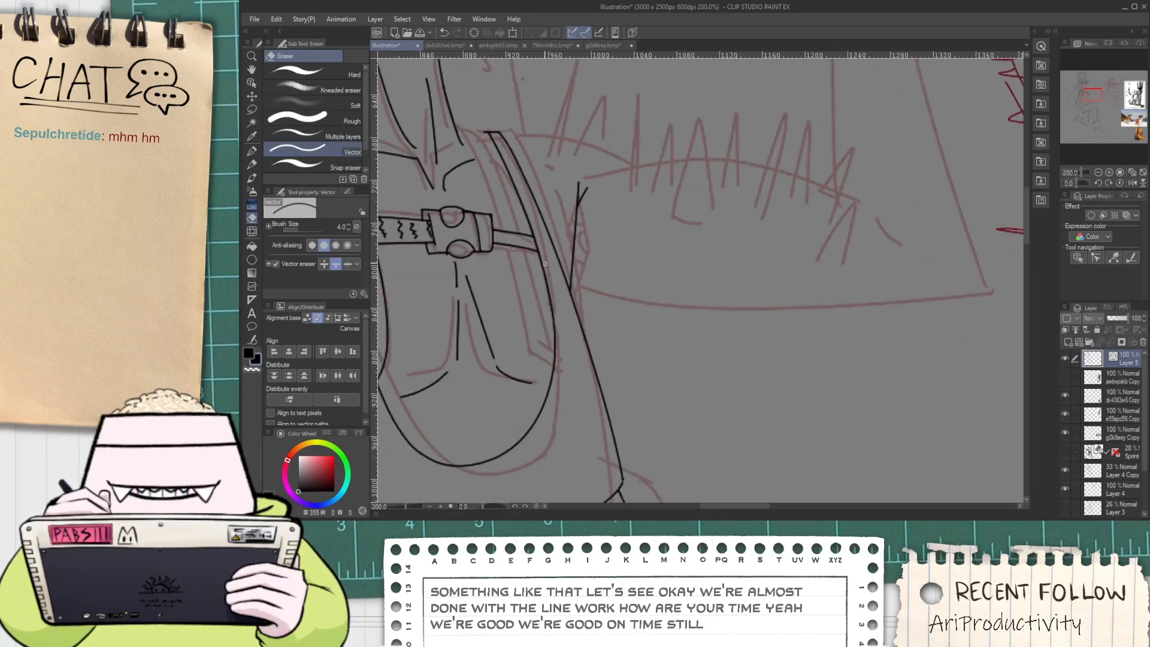
Ink the far shoulder strap's inner edge and slanted lower end, and erase the excess at its corner
{"action": "key", "text": "p"}
{"action": "scroll", "coordinate": [515, 160], "scroll_direction": "up", "scroll_amount": 2}
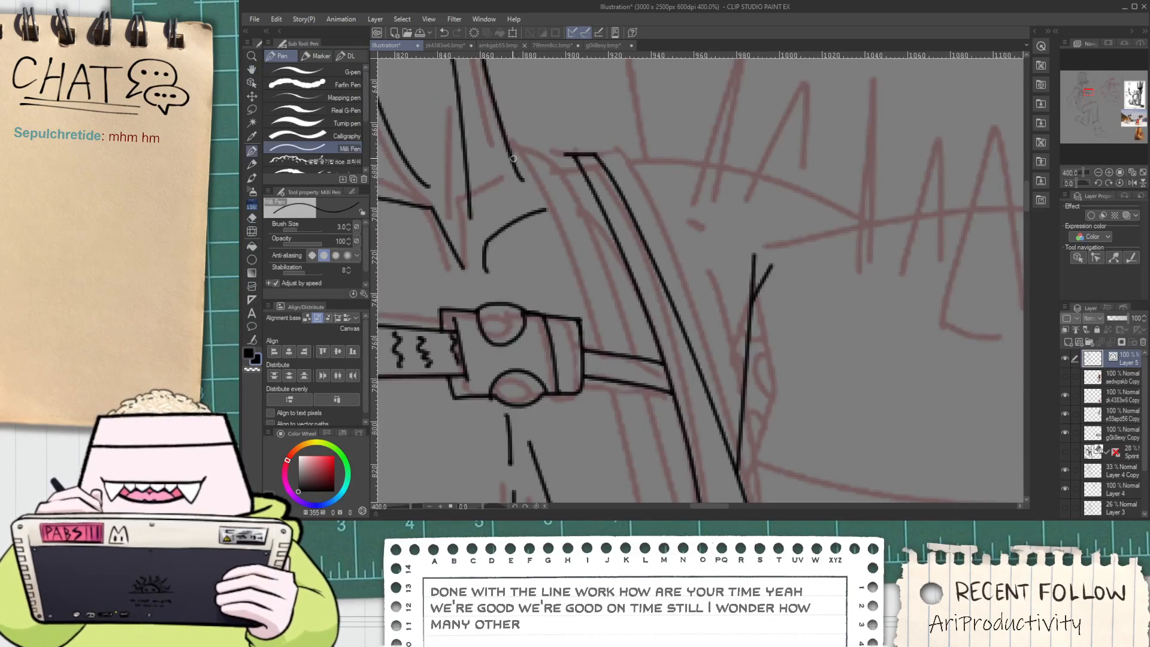
{"action": "scroll", "coordinate": [513, 159], "scroll_direction": "down", "scroll_amount": 2}
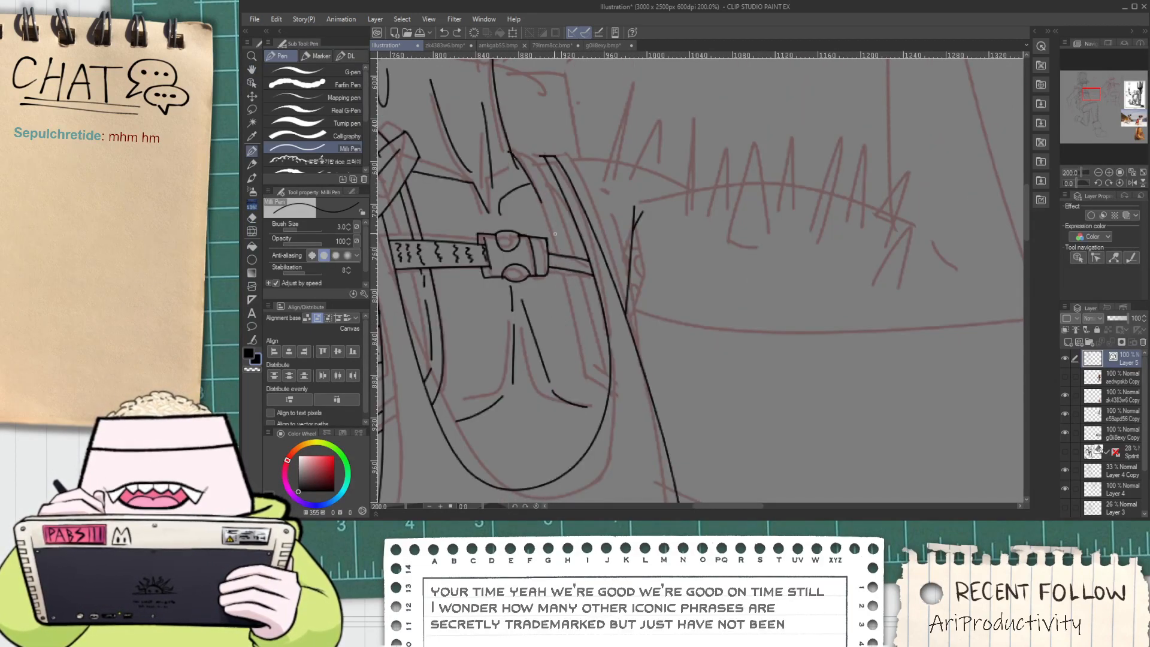
{"action": "key", "text": "e"}
{"action": "scroll", "coordinate": [581, 359], "scroll_direction": "up", "scroll_amount": 2}
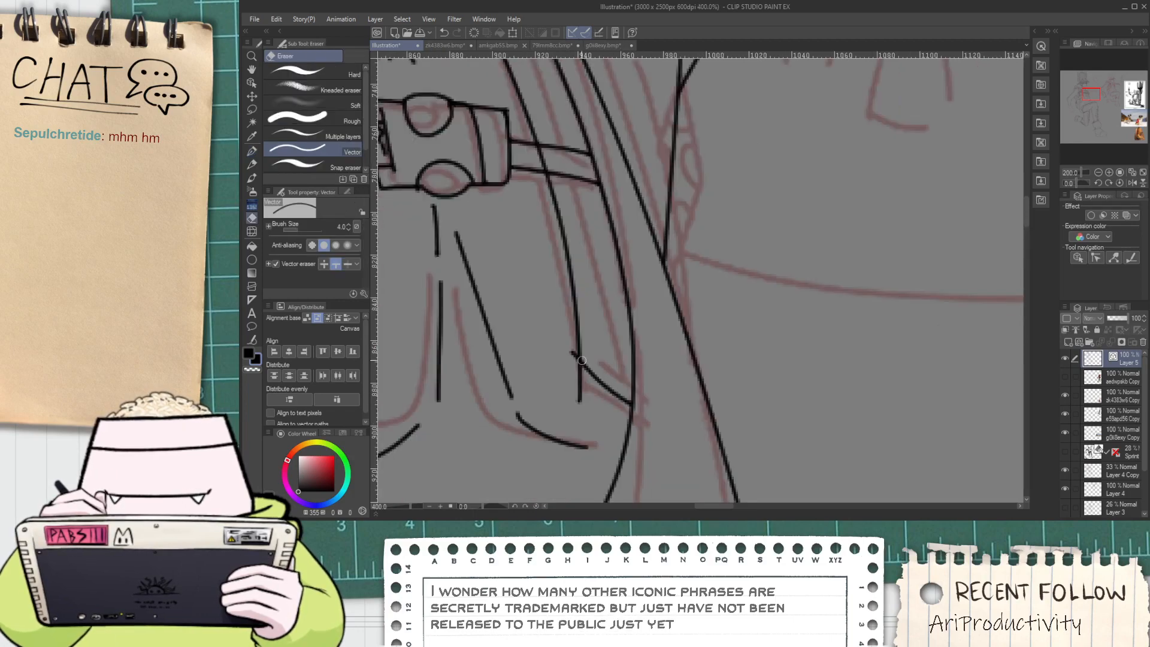
{"action": "scroll", "coordinate": [580, 380], "scroll_direction": "down", "scroll_amount": 2}
Ink the curved upper end of the far shoulder strap at the neck and a seam line along the strap's length
{"action": "key", "text": "space"}
{"action": "left_click_drag", "start_coordinate": [501, 166], "coordinate": [509, 195]}
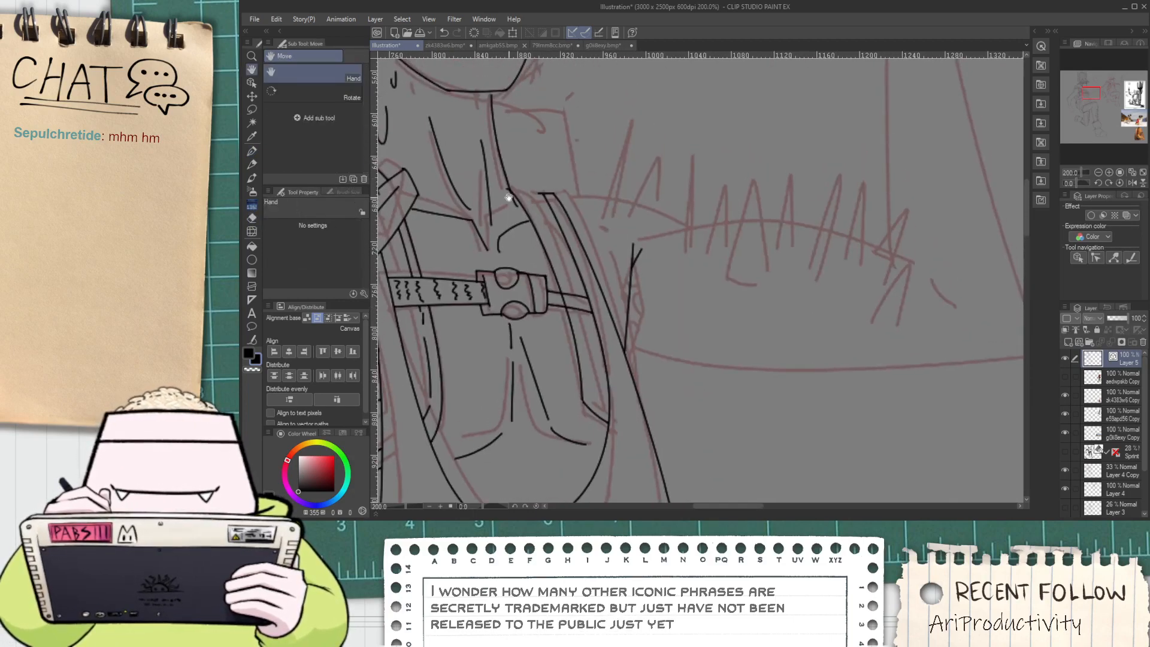
{"action": "scroll", "coordinate": [522, 193], "scroll_direction": "up", "scroll_amount": 2}
{"action": "key", "text": "p"}
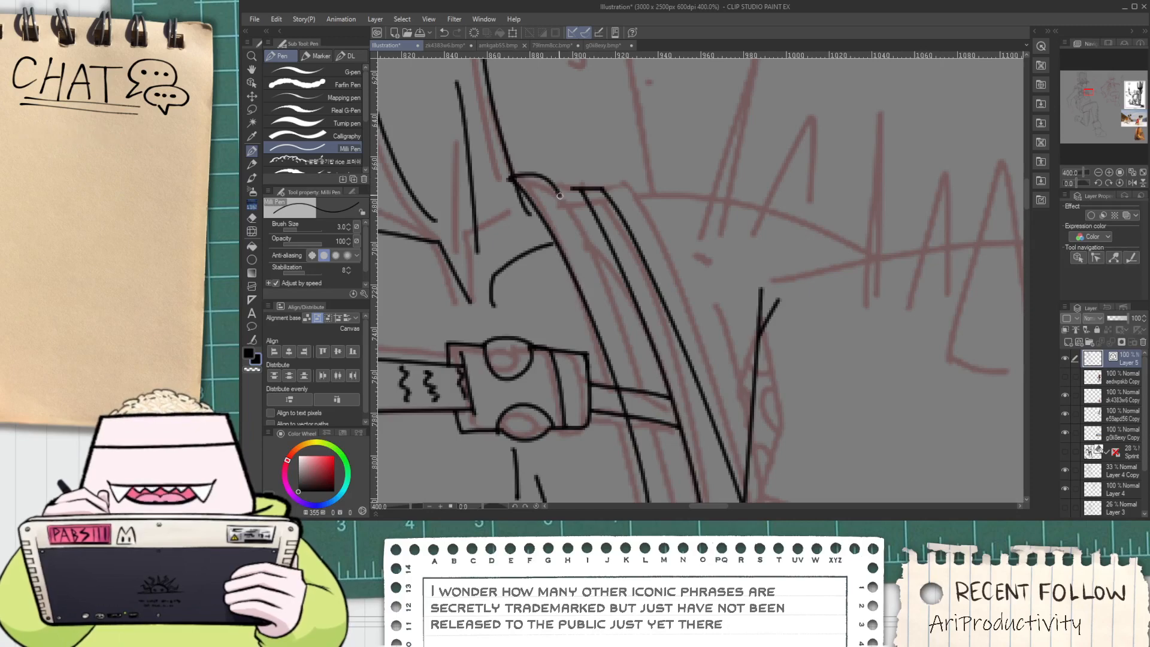
{"action": "scroll", "coordinate": [563, 200], "scroll_direction": "down", "scroll_amount": 2}
{"action": "left_click_drag", "start_coordinate": [539, 160], "coordinate": [596, 337]}
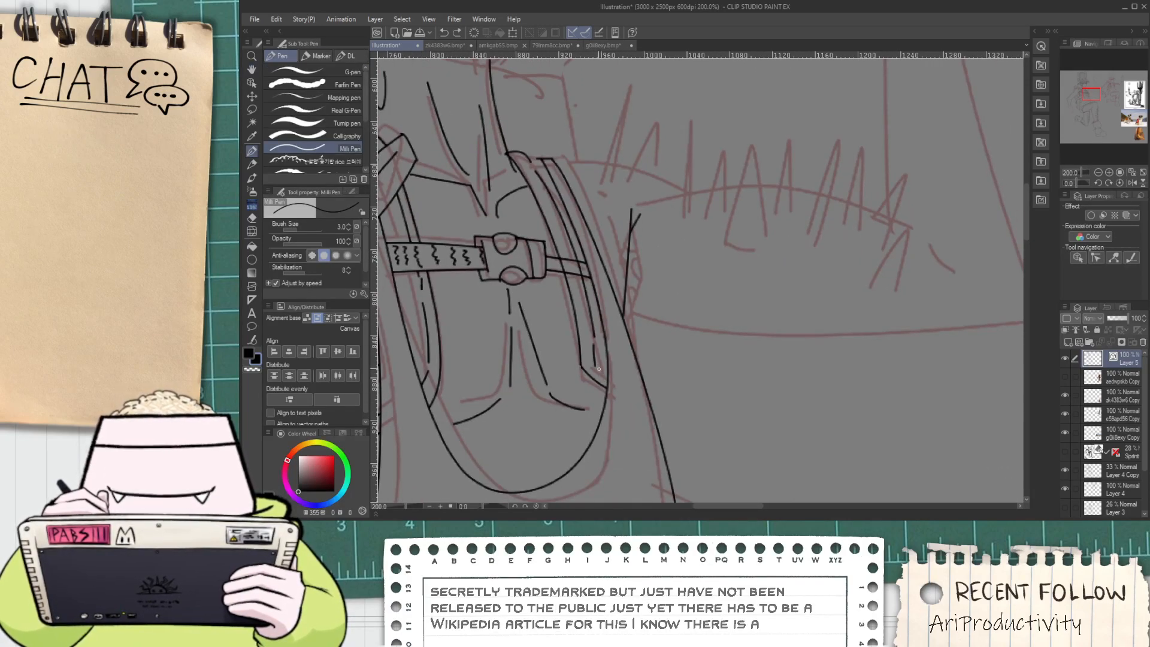
Break the lower part of the shoulder strap's seam into dashes and erase the strap lines crossing the chest strap
{"action": "scroll", "coordinate": [598, 368], "scroll_direction": "up", "scroll_amount": 2}
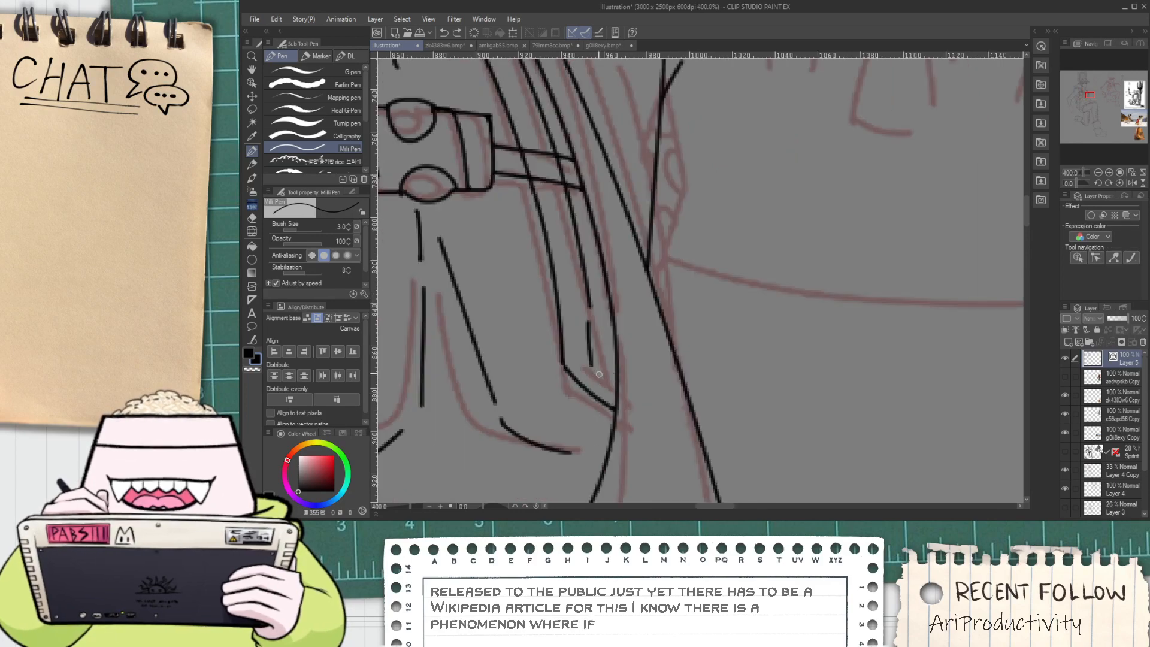
{"action": "key", "text": "e"}
{"action": "scroll", "coordinate": [599, 374], "scroll_direction": "down", "scroll_amount": 2}
{"action": "scroll", "coordinate": [564, 275], "scroll_direction": "up", "scroll_amount": 3}
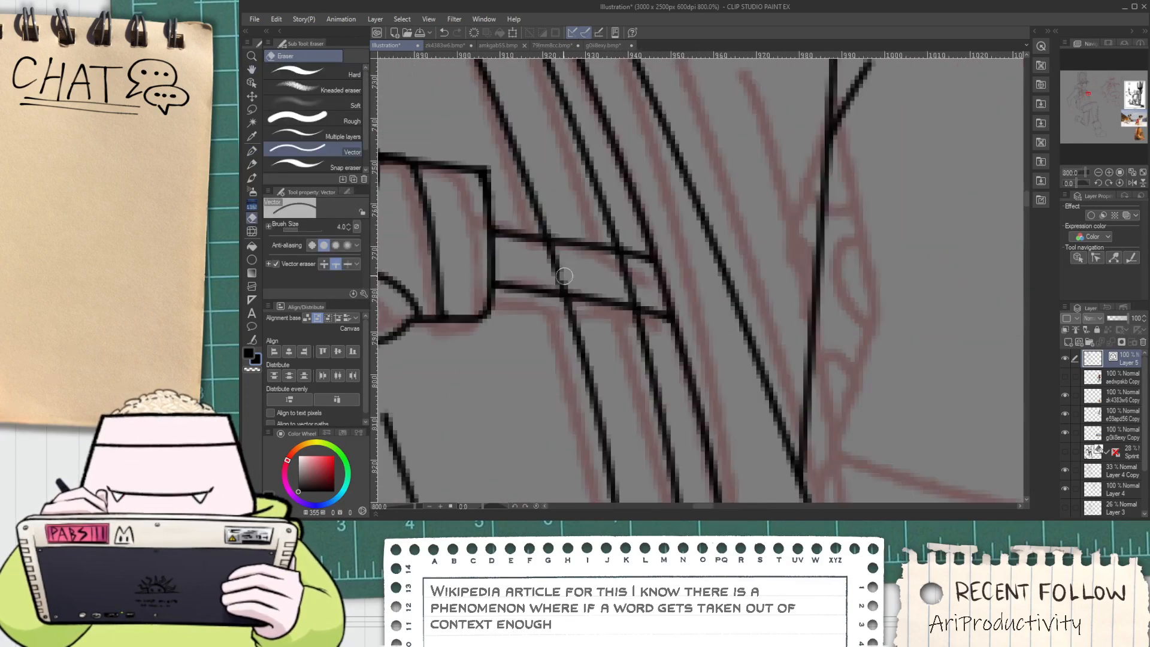
{"action": "left_click", "coordinate": [563, 275]}
{"action": "left_click", "coordinate": [627, 279]}
{"action": "scroll", "coordinate": [622, 281], "scroll_direction": "down", "scroll_amount": 2}
Join the curved upper end of the far shoulder strap to its outer edge and erase the excess lines there
{"action": "key", "text": "space"}
{"action": "scroll", "coordinate": [585, 228], "scroll_direction": "up", "scroll_amount": 1}
{"action": "mouse_move", "coordinate": [580, 167]}
{"action": "left_mouse_down"}
{"action": "mouse_move", "coordinate": [585, 229]}
{"action": "mouse_move", "coordinate": [600, 220]}
{"action": "left_mouse_up"}
{"action": "scroll", "coordinate": [585, 228], "scroll_direction": "up", "scroll_amount": 1}
{"action": "key", "text": "p"}
{"action": "key", "text": "e"}
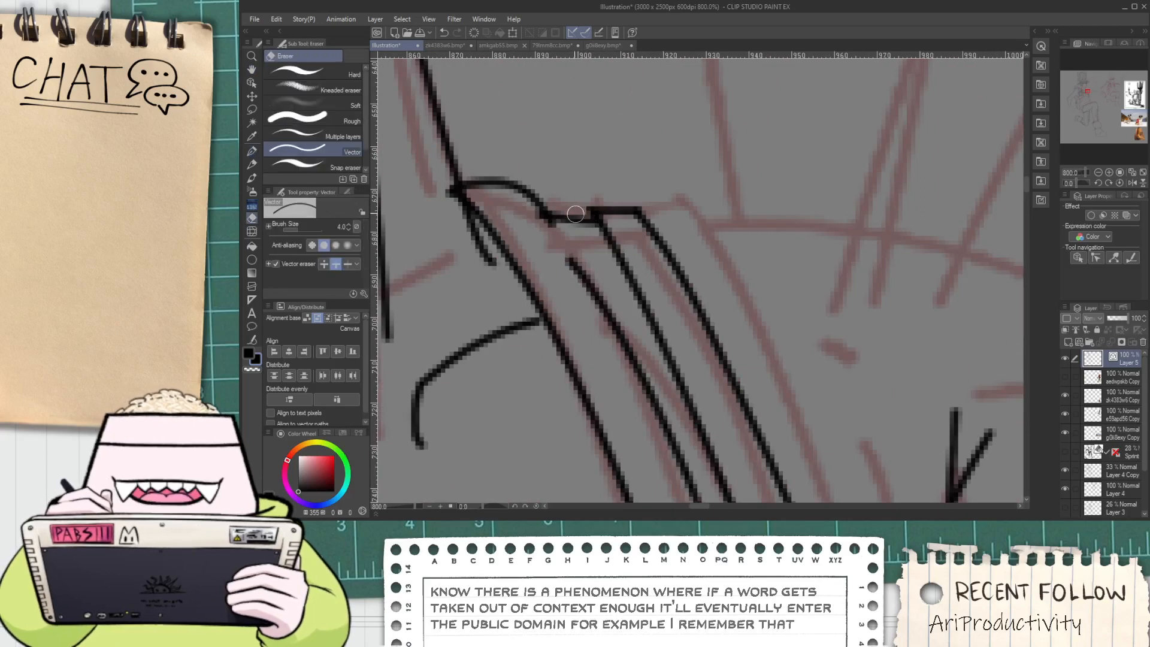
{"action": "scroll", "coordinate": [546, 229], "scroll_direction": "down", "scroll_amount": 1}
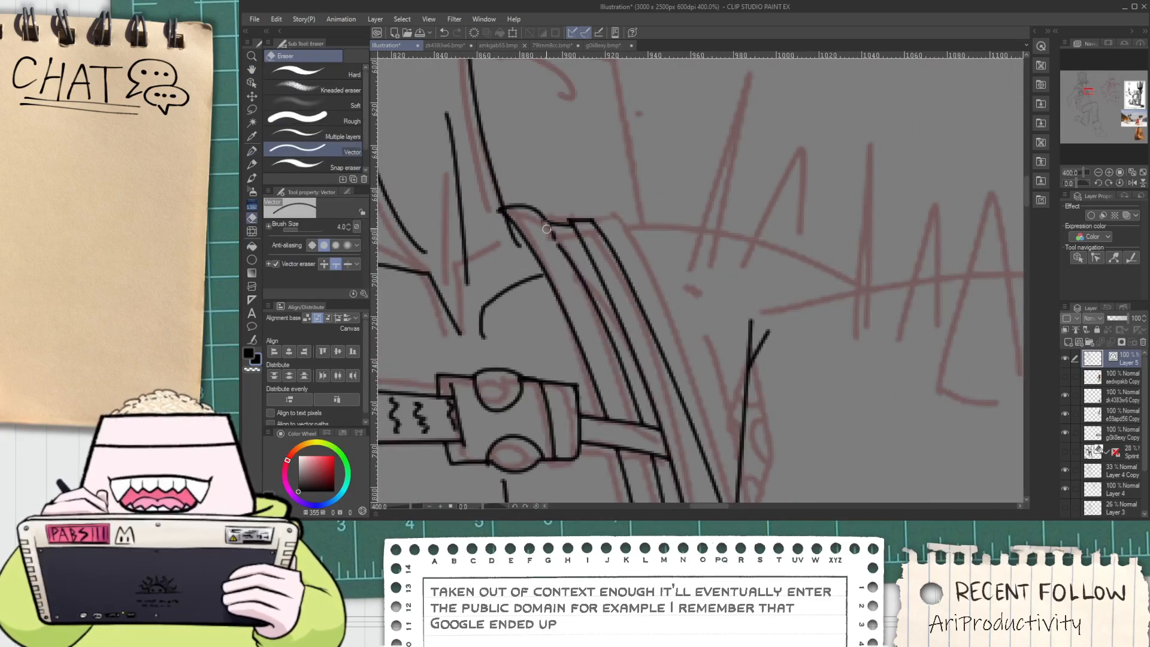
{"action": "scroll", "coordinate": [546, 229], "scroll_direction": "down", "scroll_amount": 3}
Ink the far shoulder's curve from the top of the shoulder strap outward over the arm
{"action": "key", "text": "space"}
{"action": "left_click_drag", "start_coordinate": [607, 259], "coordinate": [568, 239]}
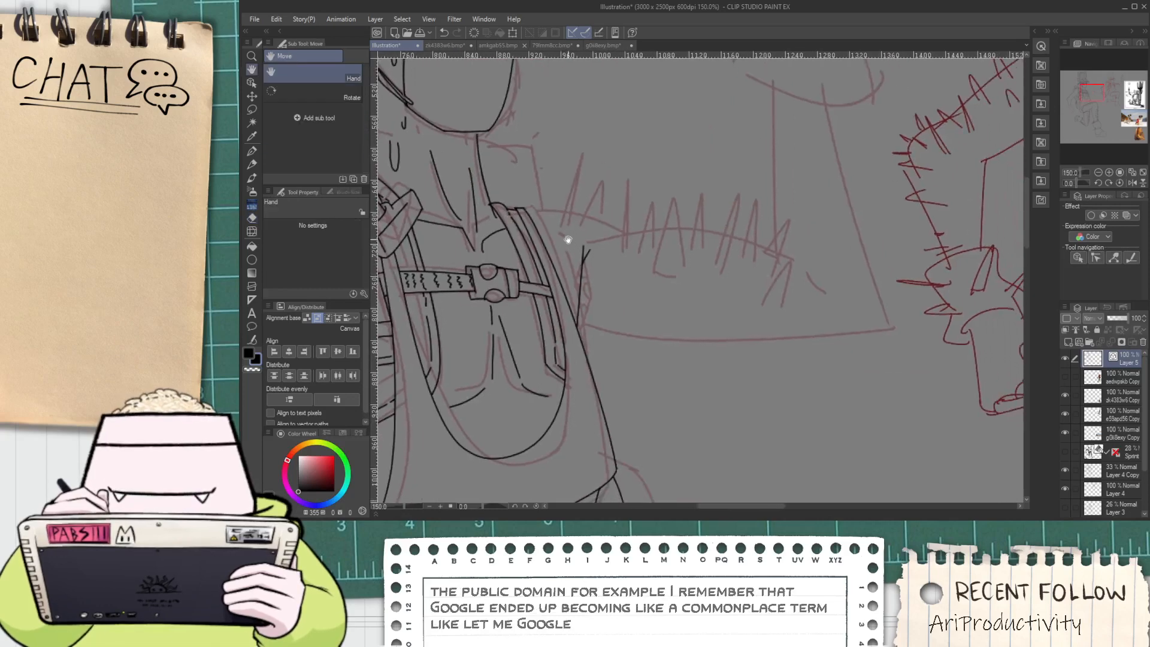
{"action": "scroll", "coordinate": [519, 212], "scroll_direction": "up", "scroll_amount": 1}
{"action": "key", "text": "p"}
{"action": "left_click_drag", "start_coordinate": [519, 207], "coordinate": [657, 255]}
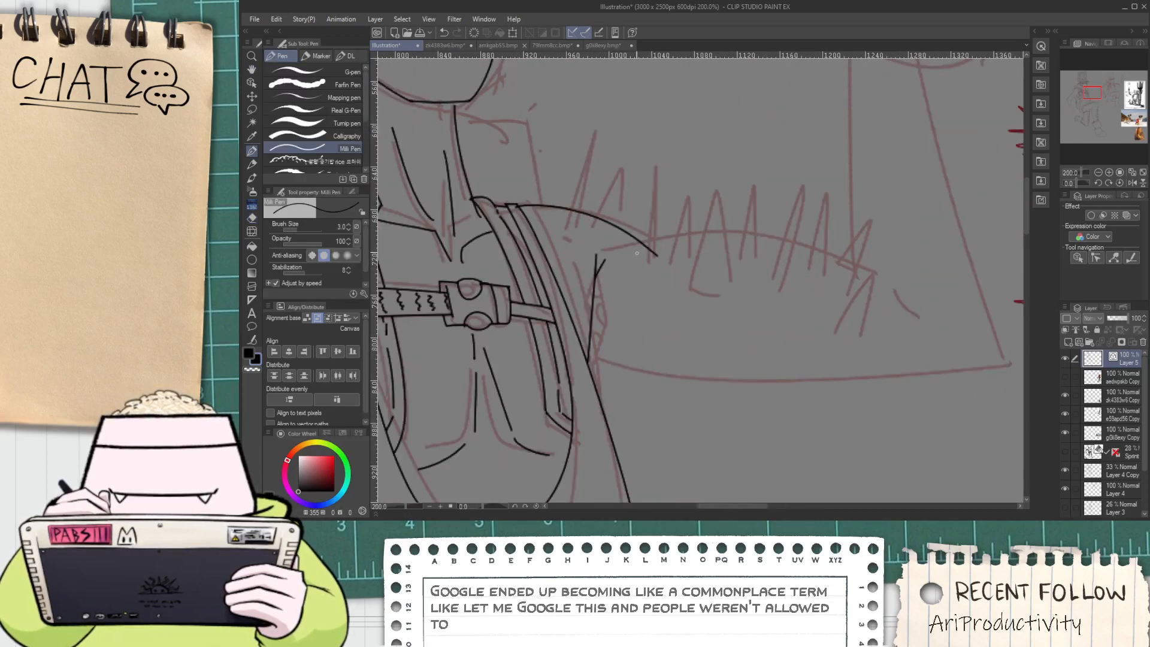
Ink the long, shallow lower edge of the outstretched far arm from the torso to the end of the sketch
{"action": "key", "text": "space"}
{"action": "left_click_drag", "start_coordinate": [655, 305], "coordinate": [547, 282]}
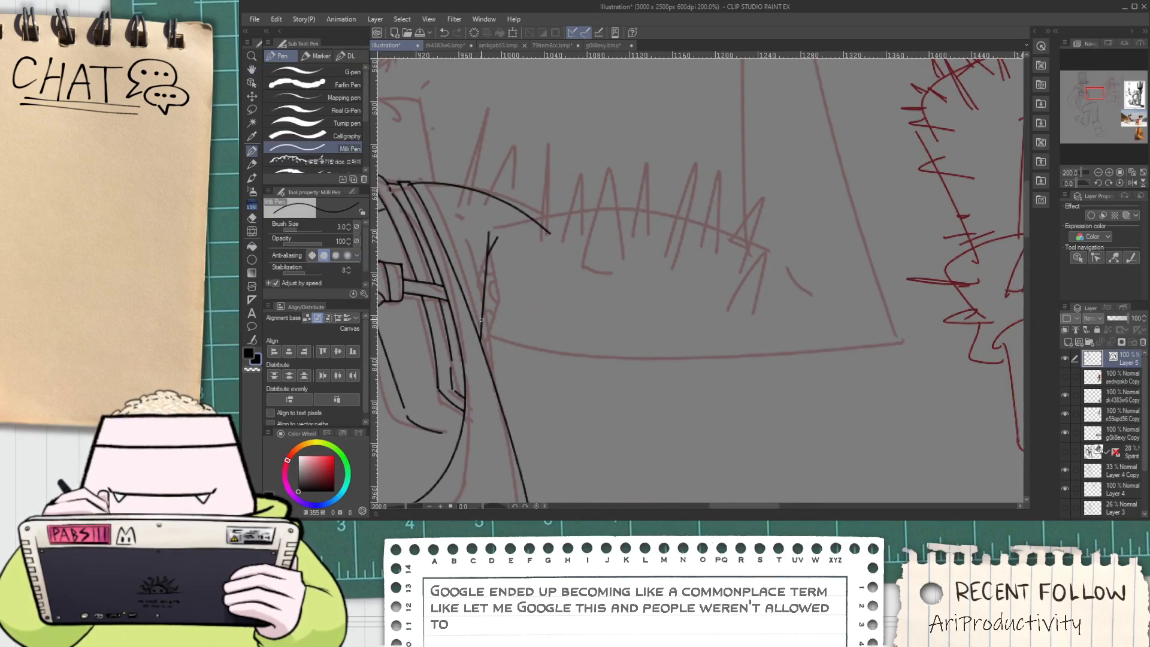
{"action": "left_click_drag", "start_coordinate": [480, 319], "coordinate": [776, 340]}
{"action": "key", "text": "ctrl+z"}
{"action": "left_click_drag", "start_coordinate": [472, 318], "coordinate": [899, 327]}
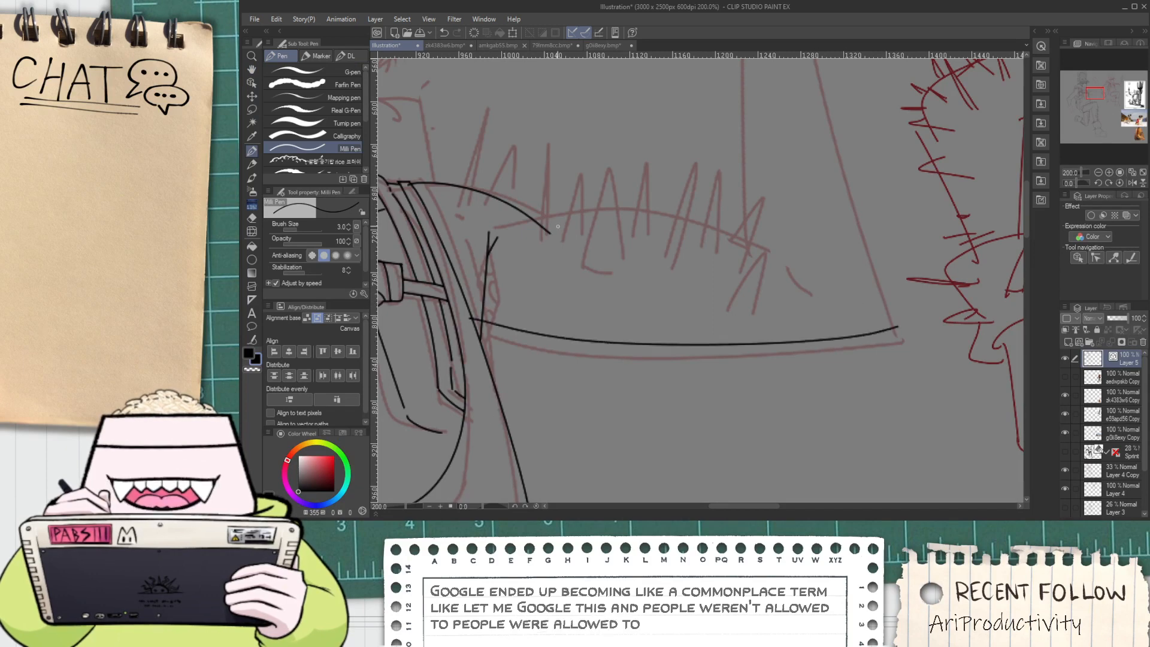
Ink the arched upper edge of the outstretched far arm, redoing the stroke until it bulges above the sketch line
{"action": "left_click_drag", "start_coordinate": [501, 233], "coordinate": [746, 249]}
{"action": "key", "text": "ctrl+z"}
{"action": "left_click_drag", "start_coordinate": [499, 235], "coordinate": [751, 250]}
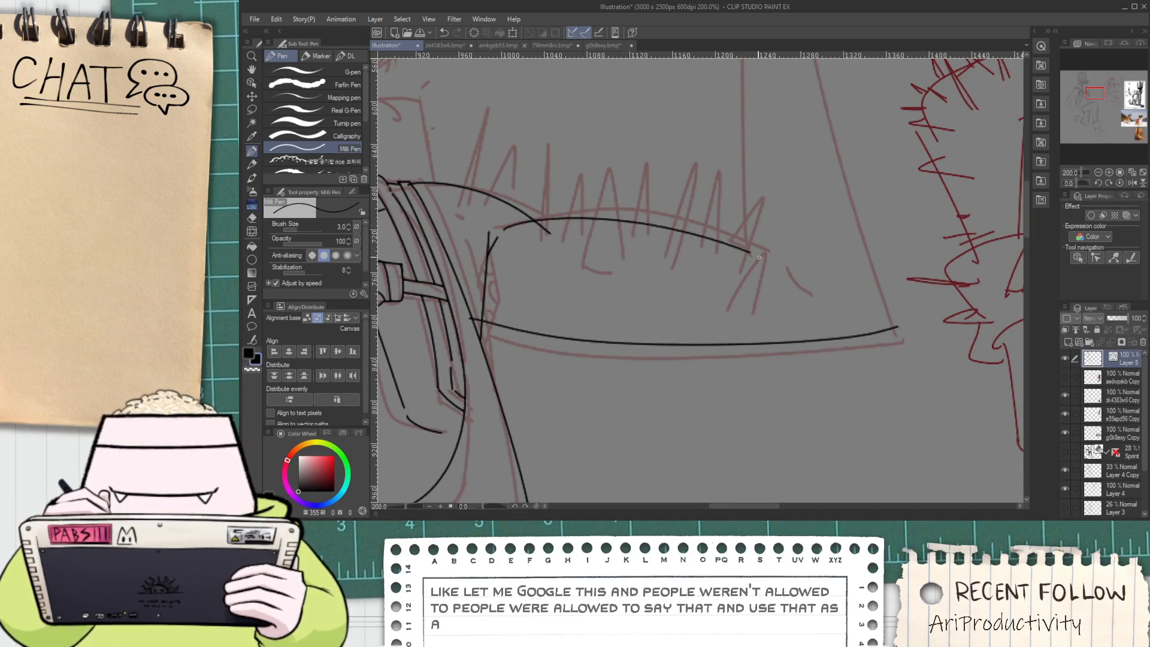
{"action": "key", "text": "ctrl+z"}
{"action": "left_click_drag", "start_coordinate": [510, 233], "coordinate": [794, 245]}
{"action": "key", "text": "ctrl+z"}
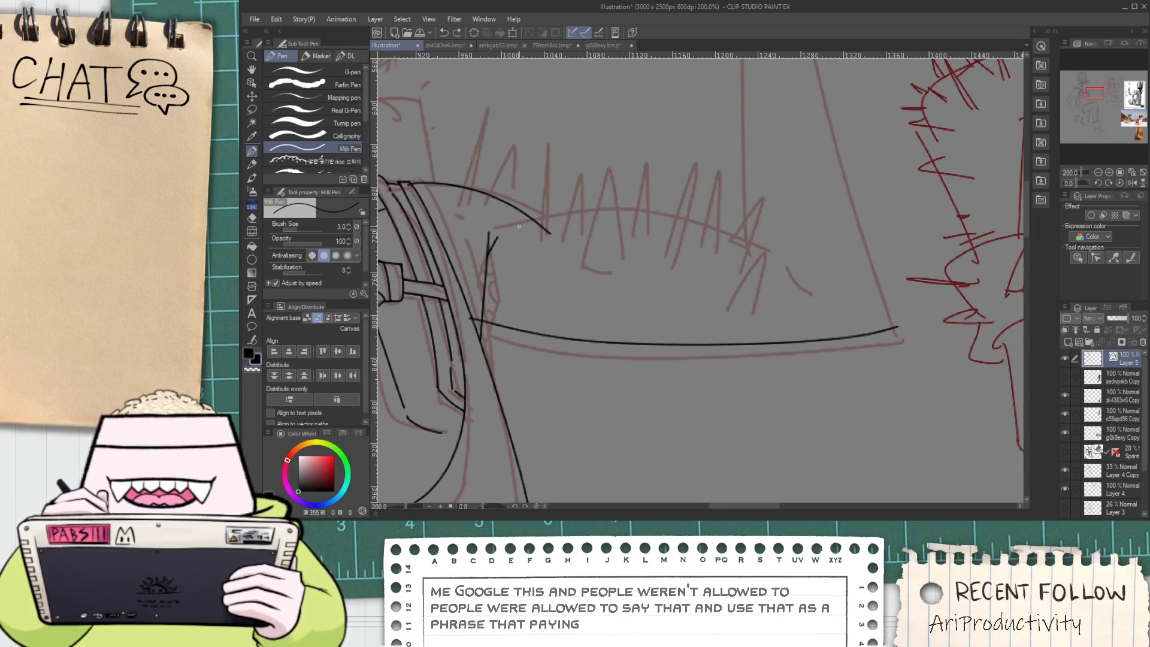
{"action": "left_click_drag", "start_coordinate": [513, 233], "coordinate": [800, 243]}
{"action": "key", "text": "ctrl+z"}
{"action": "left_click_drag", "start_coordinate": [532, 231], "coordinate": [832, 273]}
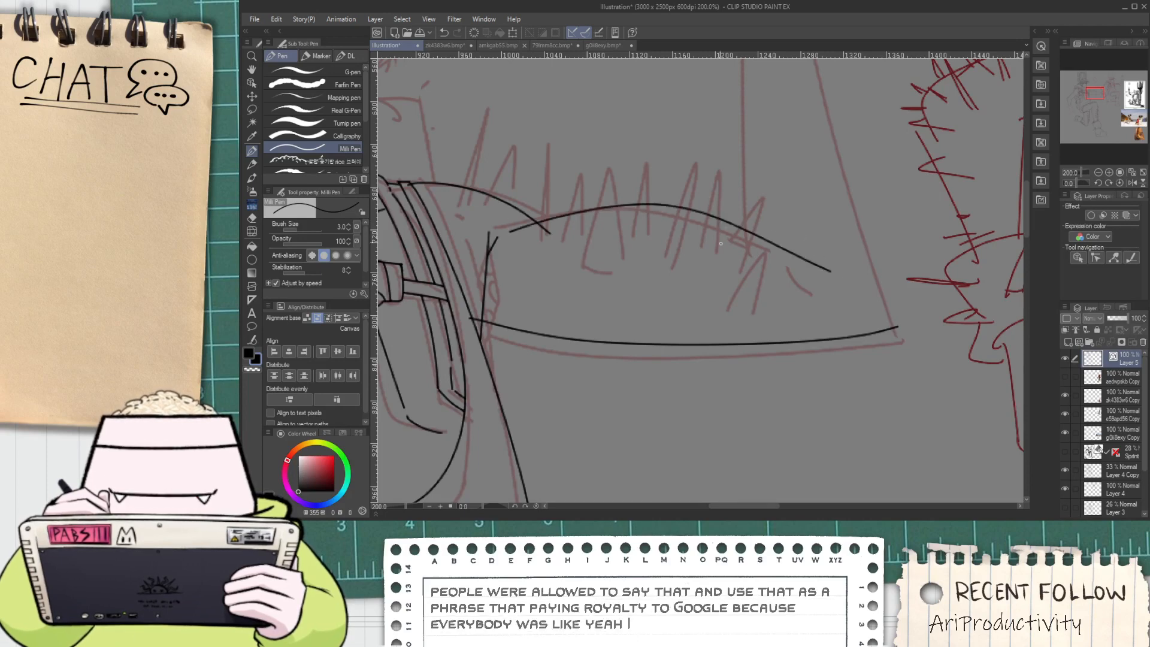
Redraw the arched upper edge of the far arm and erase the excess line where it meets the shoulder curve
{"action": "key", "text": "ctrl+z"}
{"action": "mouse_move", "coordinate": [508, 231]}
{"action": "left_mouse_down"}
{"action": "mouse_move", "coordinate": [679, 225]}
{"action": "mouse_move", "coordinate": [835, 284]}
{"action": "left_mouse_up"}
{"action": "key", "text": "e"}
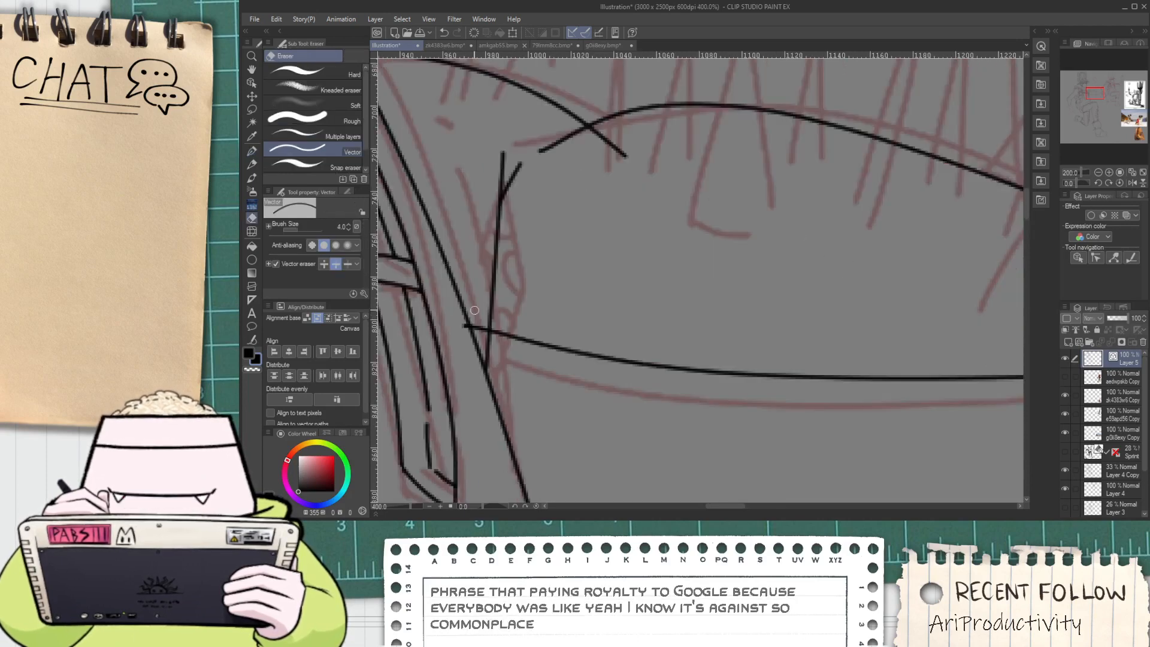
{"action": "scroll", "coordinate": [466, 324], "scroll_direction": "down", "scroll_amount": 2}
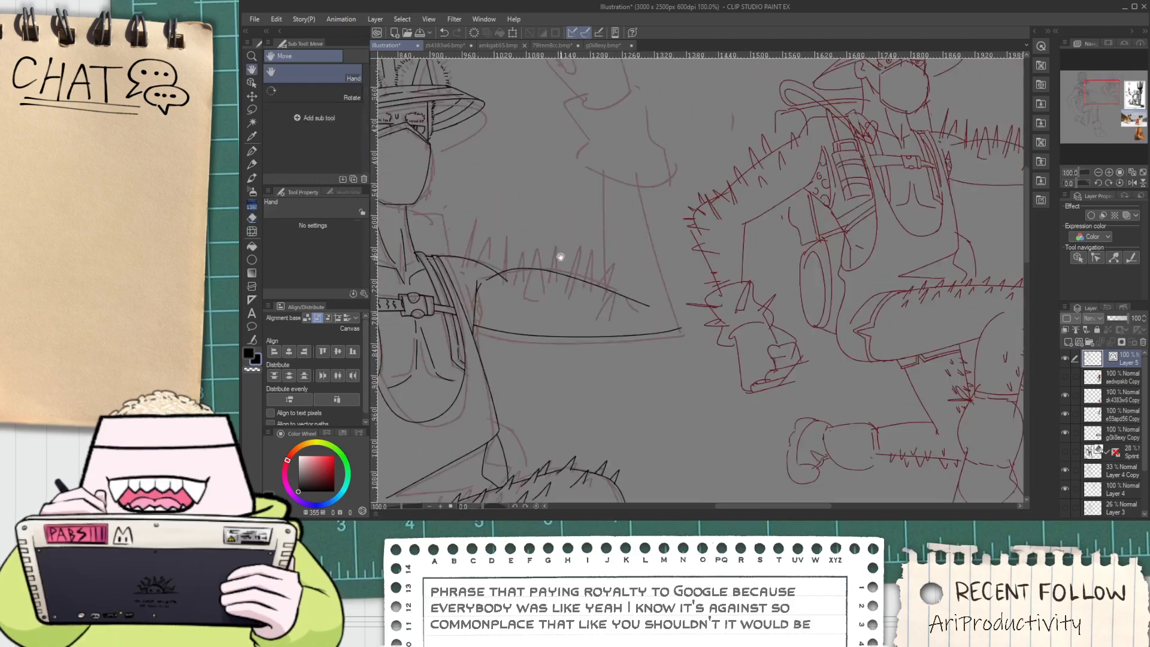
{"action": "left_click_drag", "start_coordinate": [560, 256], "coordinate": [562, 269]}
{"action": "scroll", "coordinate": [480, 295], "scroll_direction": "up", "scroll_amount": 1}
{"action": "left_click_drag", "start_coordinate": [494, 281], "coordinate": [503, 293]}
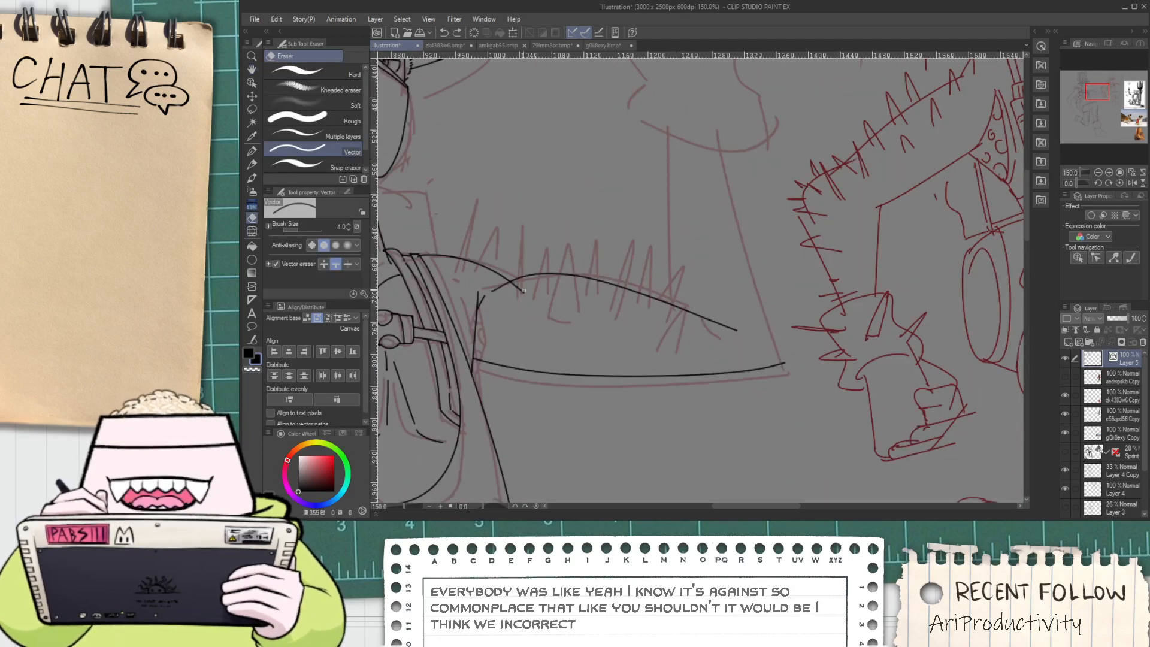
{"action": "scroll", "coordinate": [524, 291], "scroll_direction": "down", "scroll_amount": 2}
{"action": "scroll", "coordinate": [590, 350], "scroll_direction": "up", "scroll_amount": 1}
Ink both edges of the raised far forearm, hooking the inner edge at the elbow, and trim the excess at the elbow corner
{"action": "key", "text": "p"}
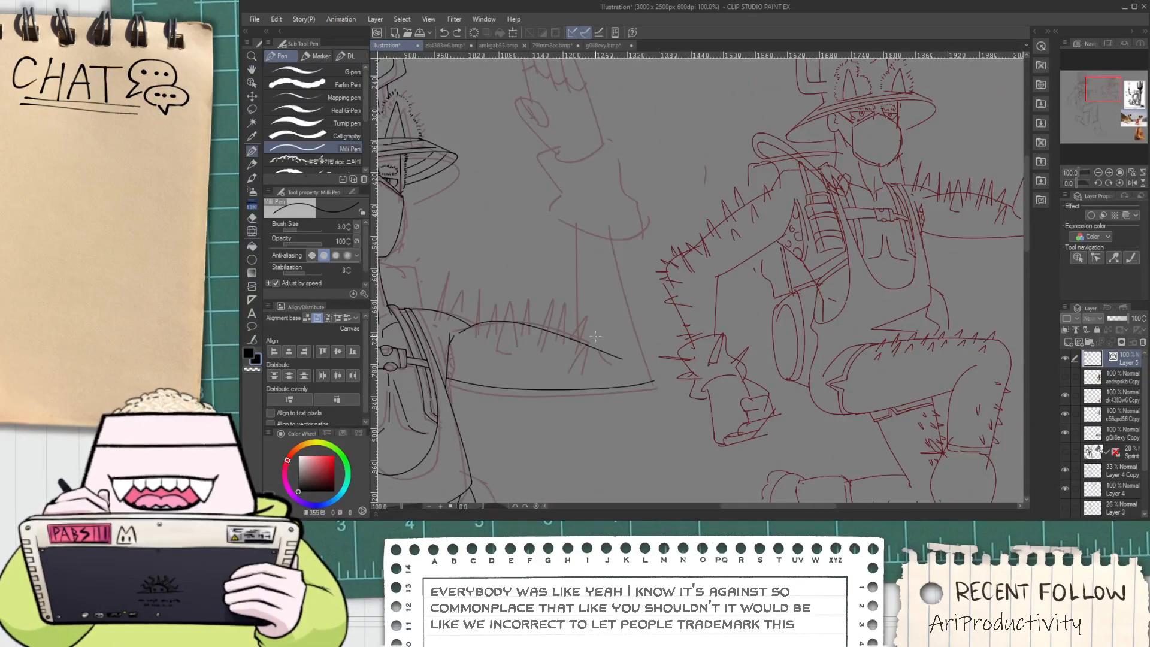
{"action": "left_click_drag", "start_coordinate": [579, 188], "coordinate": [602, 371]}
{"action": "left_click_drag", "start_coordinate": [601, 205], "coordinate": [651, 396]}
{"action": "key", "text": "ctrl+z"}
{"action": "key", "text": "e"}
{"action": "scroll", "coordinate": [652, 395], "scroll_direction": "up", "scroll_amount": 1}
{"action": "left_click_drag", "start_coordinate": [593, 353], "coordinate": [659, 395]}
{"action": "scroll", "coordinate": [655, 366], "scroll_direction": "down", "scroll_amount": 1}
{"action": "scroll", "coordinate": [655, 366], "scroll_direction": "down", "scroll_amount": 1}
{"action": "key", "text": "h"}
{"action": "left_click_drag", "start_coordinate": [537, 326], "coordinate": [611, 259]}
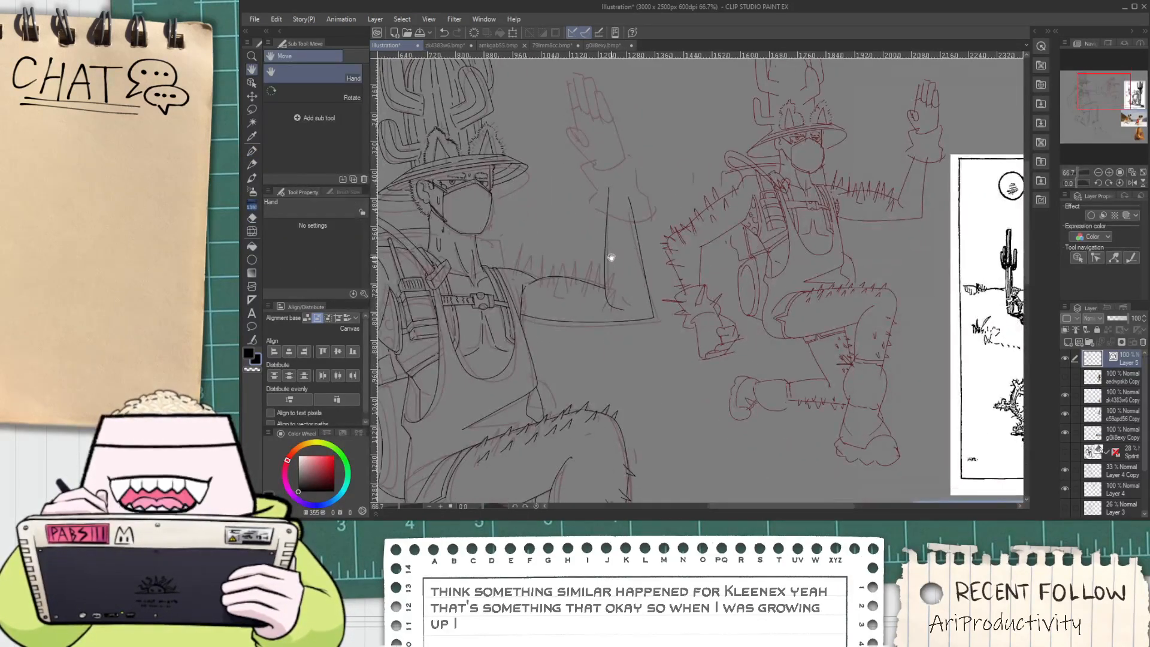
Shift the raised forearm's inner edge slightly toward its outer edge
{"action": "scroll", "coordinate": [611, 261], "scroll_direction": "up", "scroll_amount": 1}
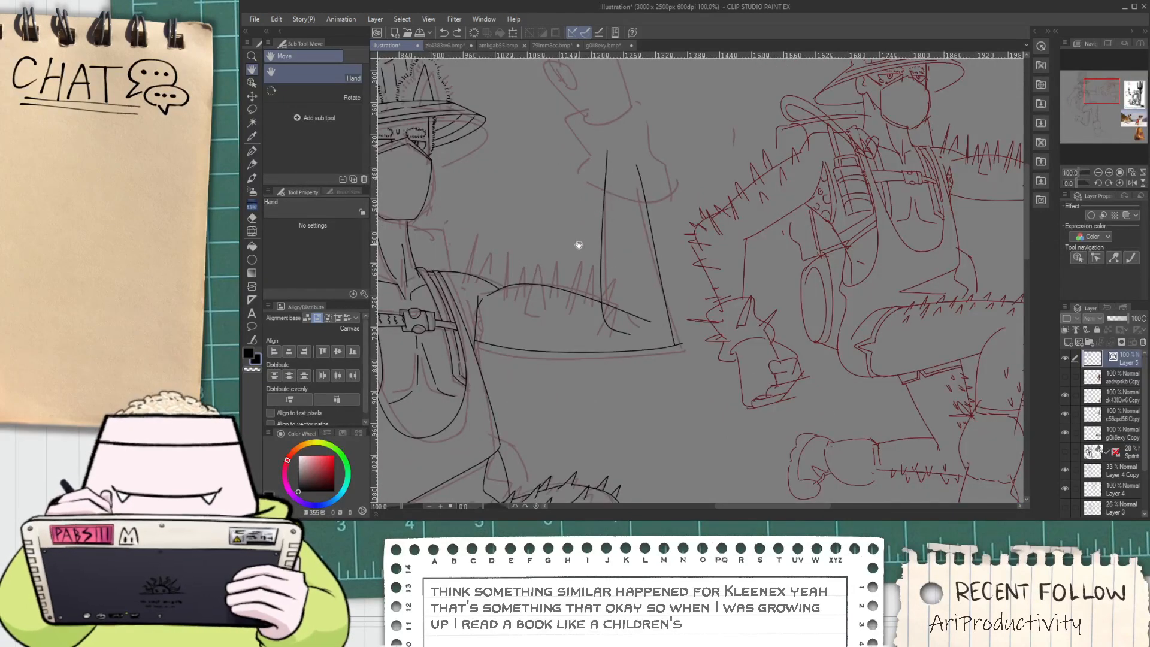
{"action": "key", "text": "o"}
{"action": "left_click", "coordinate": [602, 242]}
{"action": "left_click_drag", "start_coordinate": [600, 242], "coordinate": [606, 242]}
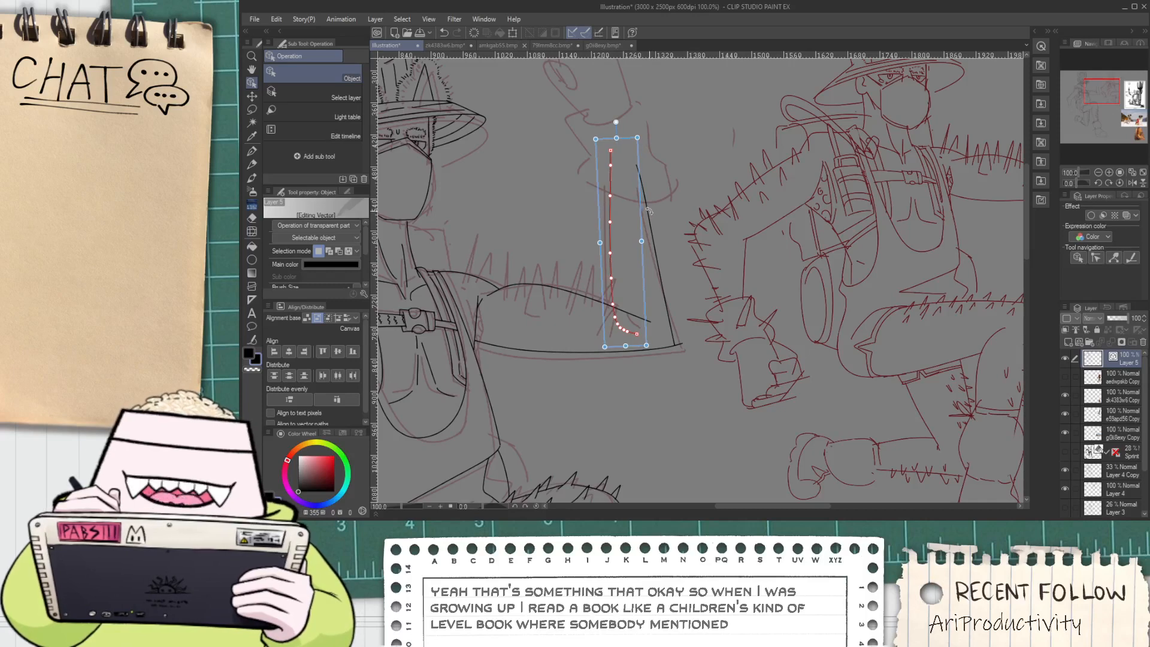
{"action": "key", "text": "h"}
Trim the upper arm line where it crosses the forearm's inner edge, keeping the hooked crease at the elbow
{"action": "key", "text": "e"}
{"action": "scroll", "coordinate": [626, 303], "scroll_direction": "up", "scroll_amount": 1}
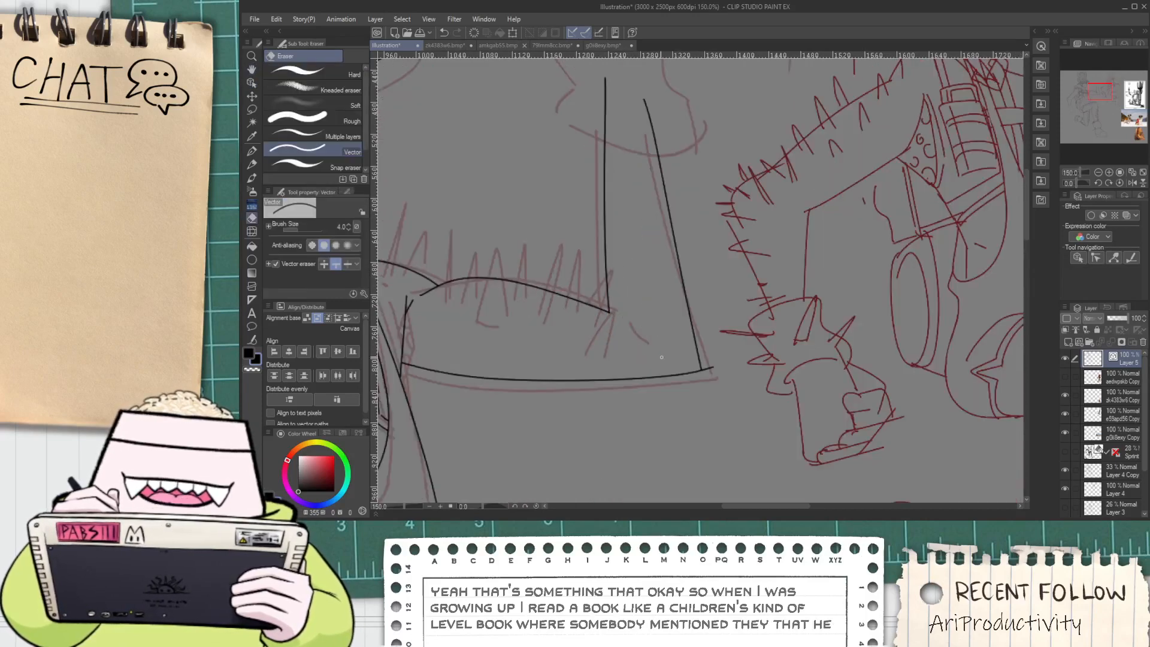
{"action": "key", "text": "ctrl+z"}
{"action": "key", "text": "h"}
{"action": "scroll", "coordinate": [689, 333], "scroll_direction": "down", "scroll_amount": 2}
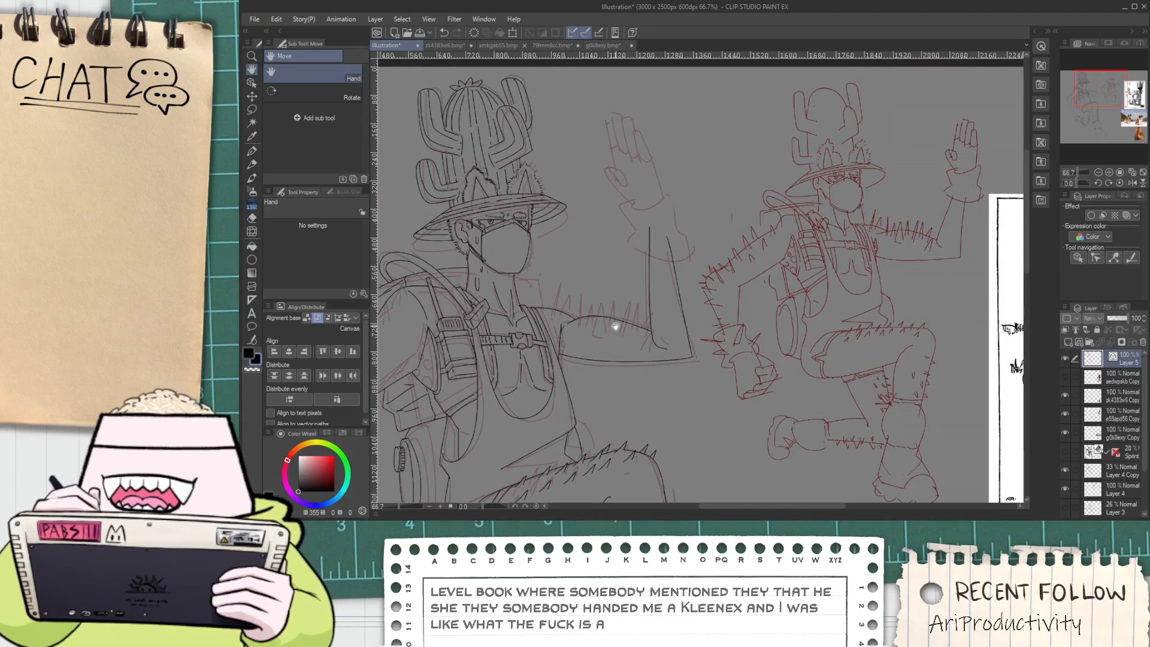
Ink the cuff's bulging edge on the thumb side of the raised hand and its rounded lower hem across the forearm
{"action": "scroll", "coordinate": [581, 307], "scroll_direction": "up", "scroll_amount": 2}
{"action": "scroll", "coordinate": [640, 302], "scroll_direction": "up", "scroll_amount": 3}
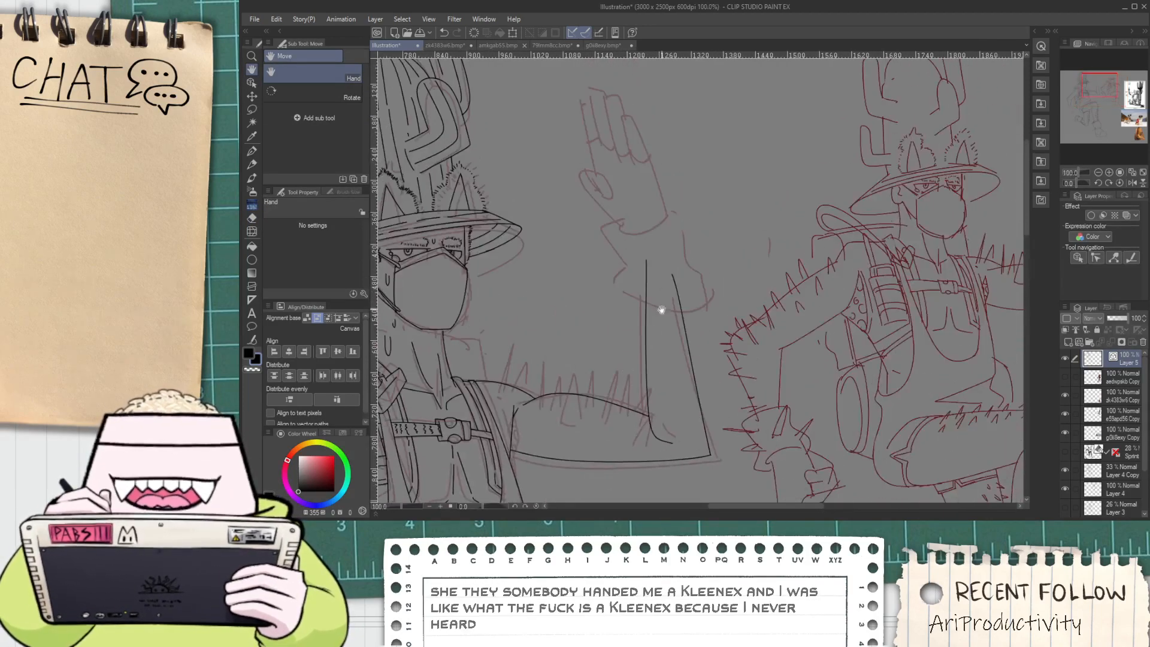
{"action": "key", "text": "p"}
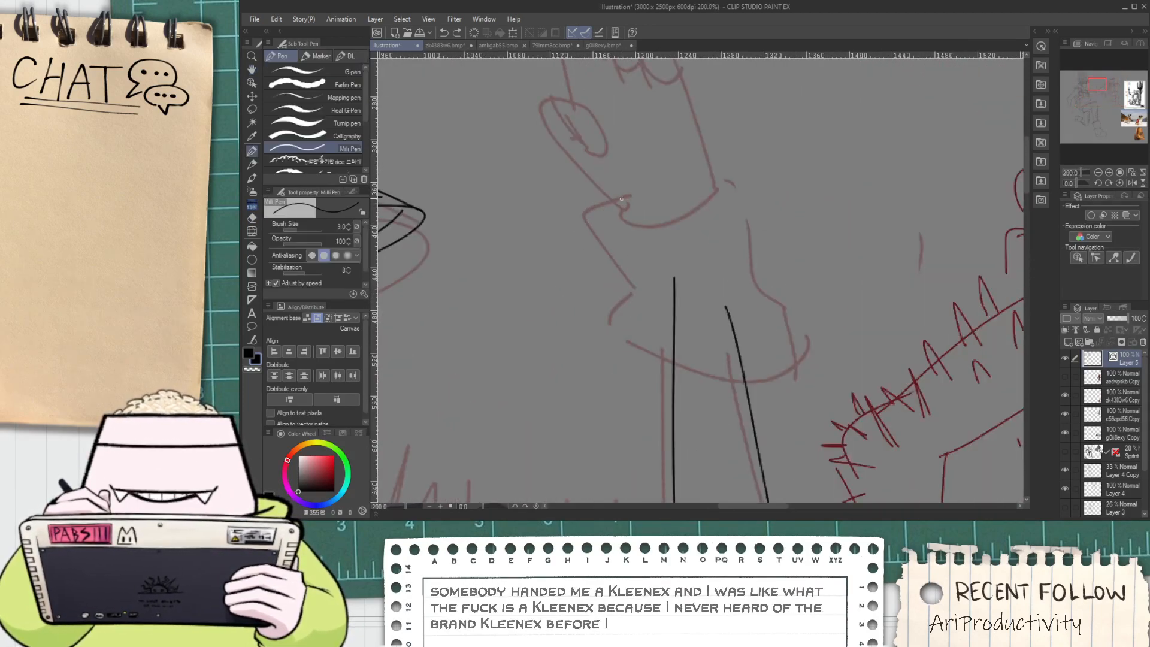
{"action": "mouse_move", "coordinate": [621, 199]}
{"action": "left_mouse_down"}
{"action": "mouse_move", "coordinate": [597, 219]}
{"action": "mouse_move", "coordinate": [665, 386]}
{"action": "mouse_move", "coordinate": [692, 389]}
{"action": "left_mouse_up"}
{"action": "key", "text": "ctrl+z"}
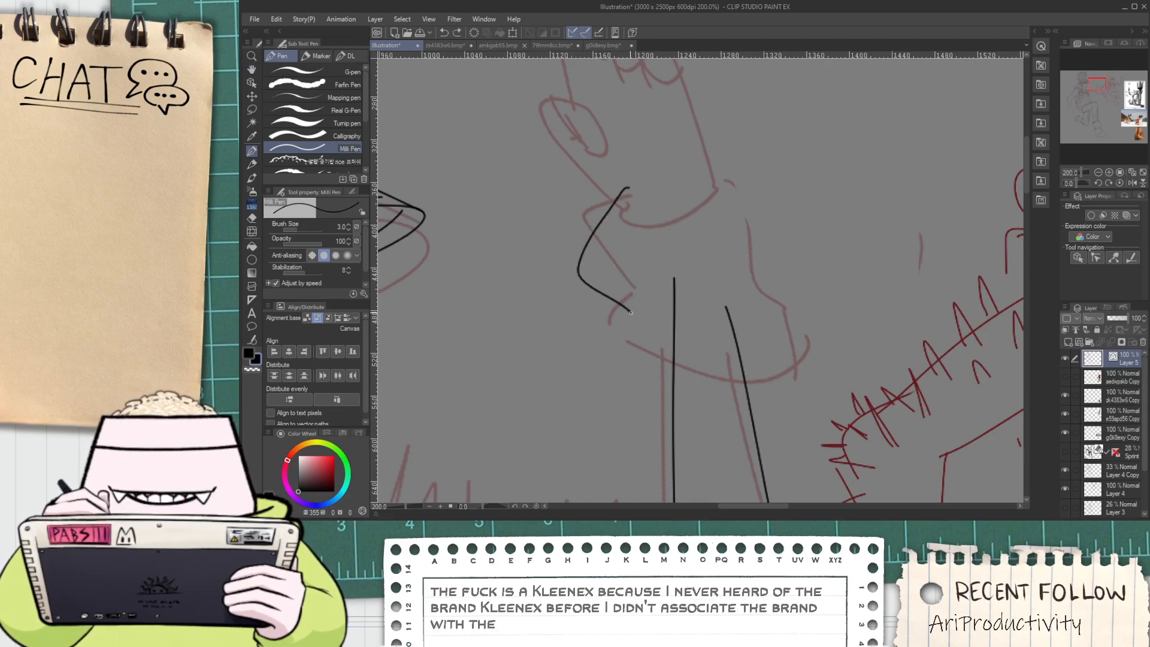
{"action": "left_click_drag", "start_coordinate": [621, 296], "coordinate": [797, 330]}
{"action": "scroll", "coordinate": [702, 162], "scroll_direction": "up", "scroll_amount": 2}
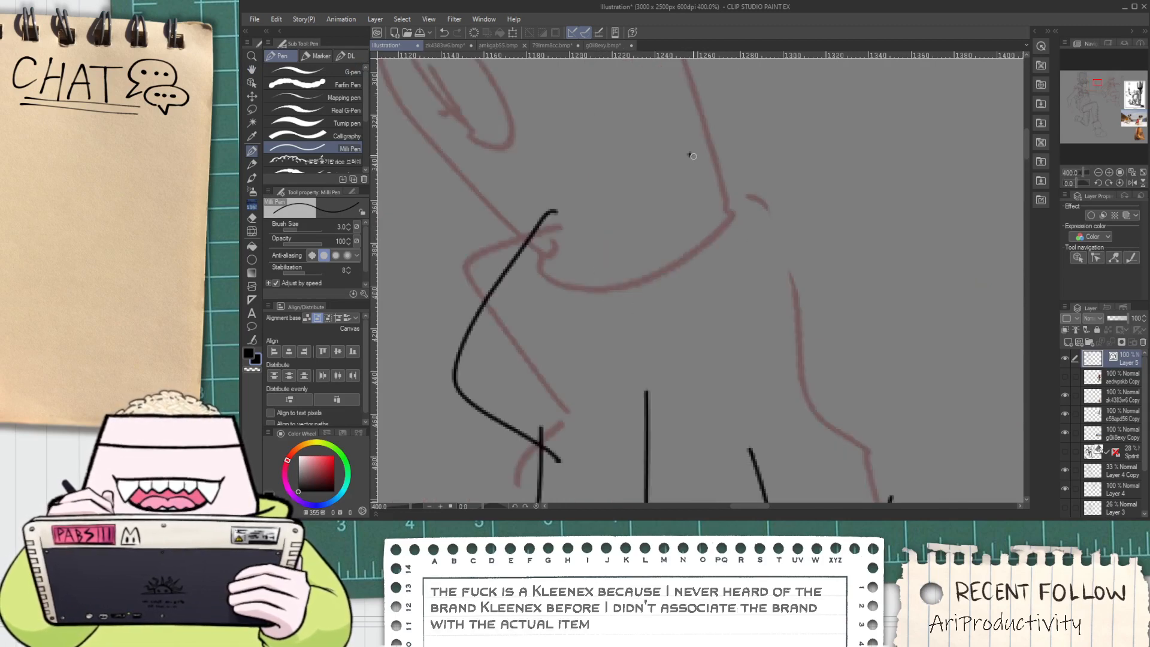
Ink the opposite side of the raised hand's cuff as two stacked bulges running from the wrist to the hem
{"action": "mouse_move", "coordinate": [689, 154]}
{"action": "left_mouse_down"}
{"action": "mouse_move", "coordinate": [777, 324]}
{"action": "mouse_move", "coordinate": [756, 267]}
{"action": "mouse_move", "coordinate": [844, 501]}
{"action": "left_mouse_up"}
{"action": "scroll", "coordinate": [766, 354], "scroll_direction": "down", "scroll_amount": 2}
{"action": "key", "text": "space"}
{"action": "scroll", "coordinate": [757, 290], "scroll_direction": "up", "scroll_amount": 2}
{"action": "key", "text": "ctrl+z"}
{"action": "left_click_drag", "start_coordinate": [750, 236], "coordinate": [865, 492]}
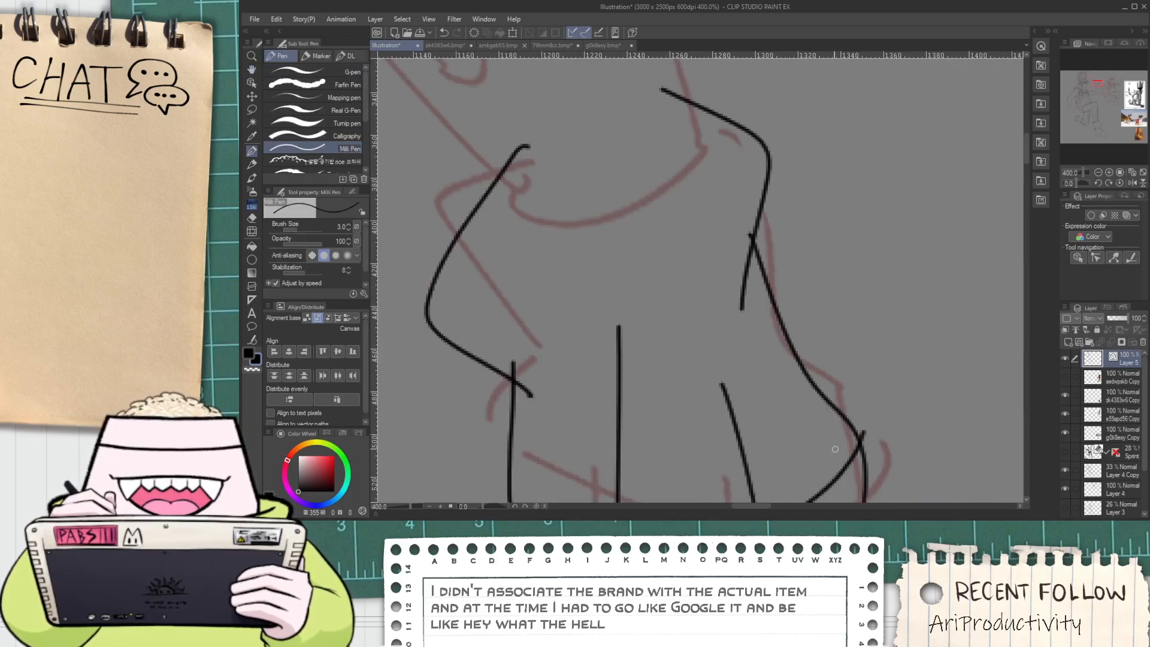
{"action": "key", "text": "ctrl+z"}
{"action": "mouse_move", "coordinate": [741, 298]}
{"action": "left_mouse_down"}
{"action": "mouse_move", "coordinate": [817, 428]}
{"action": "mouse_move", "coordinate": [822, 502]}
{"action": "left_mouse_up"}
{"action": "scroll", "coordinate": [809, 437], "scroll_direction": "down", "scroll_amount": 2}
{"action": "key", "text": "space"}
{"action": "left_click_drag", "start_coordinate": [802, 422], "coordinate": [790, 311]}
Erase the forearm lines inside the raised hand's cuff and the overshooting ends along its outline
{"action": "key", "text": "e"}
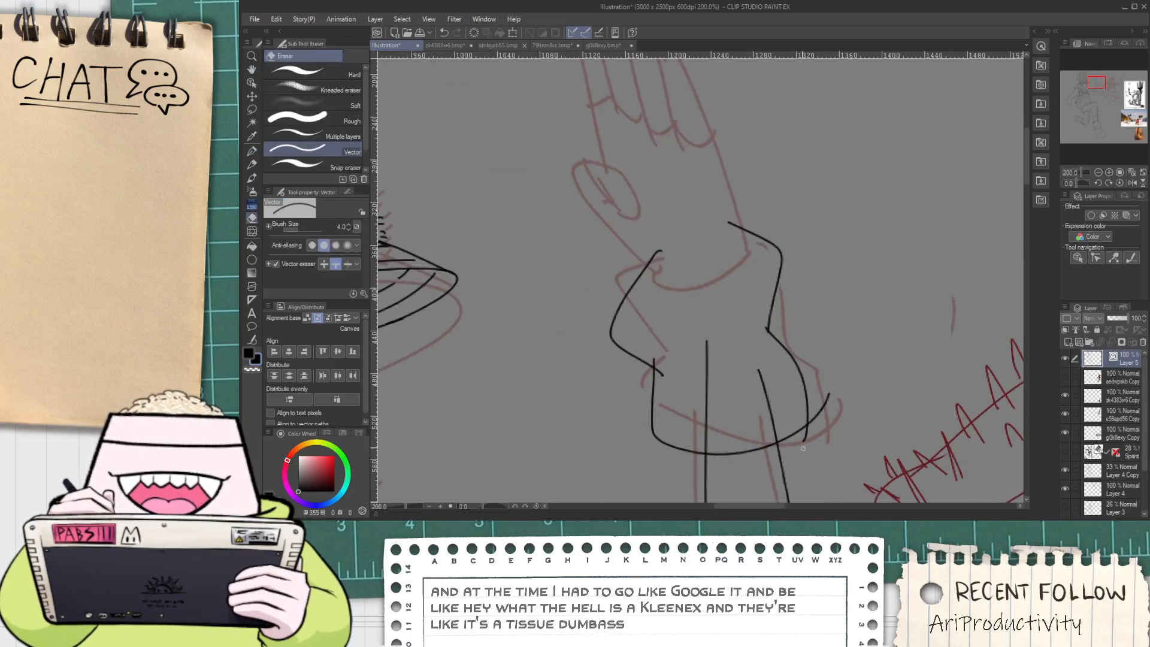
{"action": "scroll", "coordinate": [834, 374], "scroll_direction": "up", "scroll_amount": 2}
{"action": "mouse_move", "coordinate": [741, 349]}
{"action": "left_mouse_down"}
{"action": "mouse_move", "coordinate": [578, 339]}
{"action": "mouse_move", "coordinate": [576, 311]}
{"action": "left_mouse_up"}
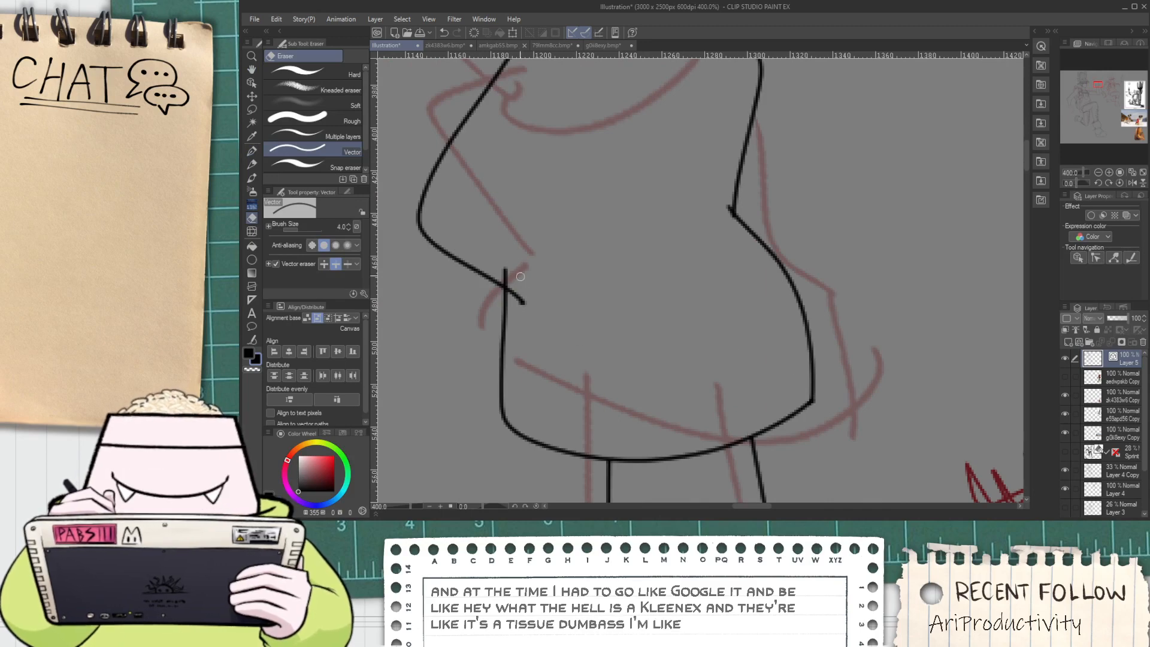
{"action": "left_click_drag", "start_coordinate": [520, 276], "coordinate": [503, 272]}
Ink a hooked fold crease inside the lower part of the raised hand's cuff
{"action": "scroll", "coordinate": [725, 243], "scroll_direction": "down", "scroll_amount": 2}
{"action": "left_click_drag", "start_coordinate": [694, 273], "coordinate": [689, 350]}
{"action": "key", "text": "p"}
{"action": "mouse_move", "coordinate": [710, 348]}
{"action": "left_mouse_down"}
{"action": "mouse_move", "coordinate": [665, 364]}
{"action": "mouse_move", "coordinate": [716, 270]}
{"action": "mouse_move", "coordinate": [705, 348]}
{"action": "mouse_move", "coordinate": [710, 302]}
{"action": "left_mouse_up"}
{"action": "key", "text": "ctrl+z"}
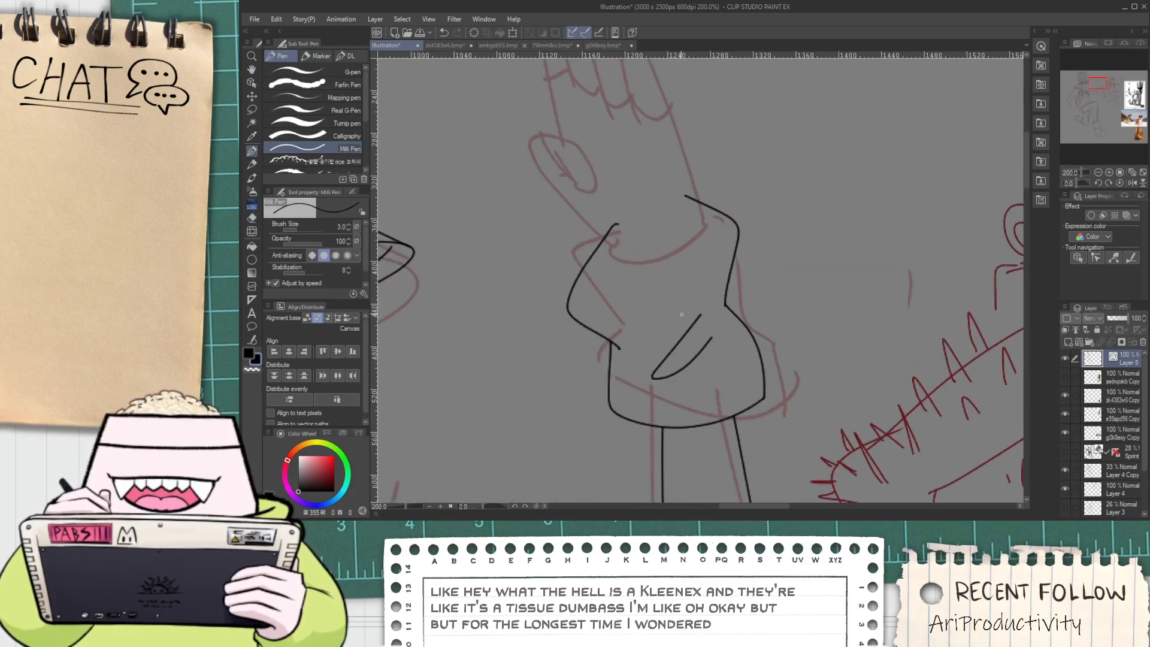
Ink the rounded upper bulge of the cuff over the wrist of the lowered arm
{"action": "key", "text": "space"}
{"action": "left_click_drag", "start_coordinate": [644, 278], "coordinate": [676, 358]}
{"action": "scroll", "coordinate": [628, 326], "scroll_direction": "up", "scroll_amount": 2}
{"action": "scroll", "coordinate": [628, 326], "scroll_direction": "down", "scroll_amount": 2}
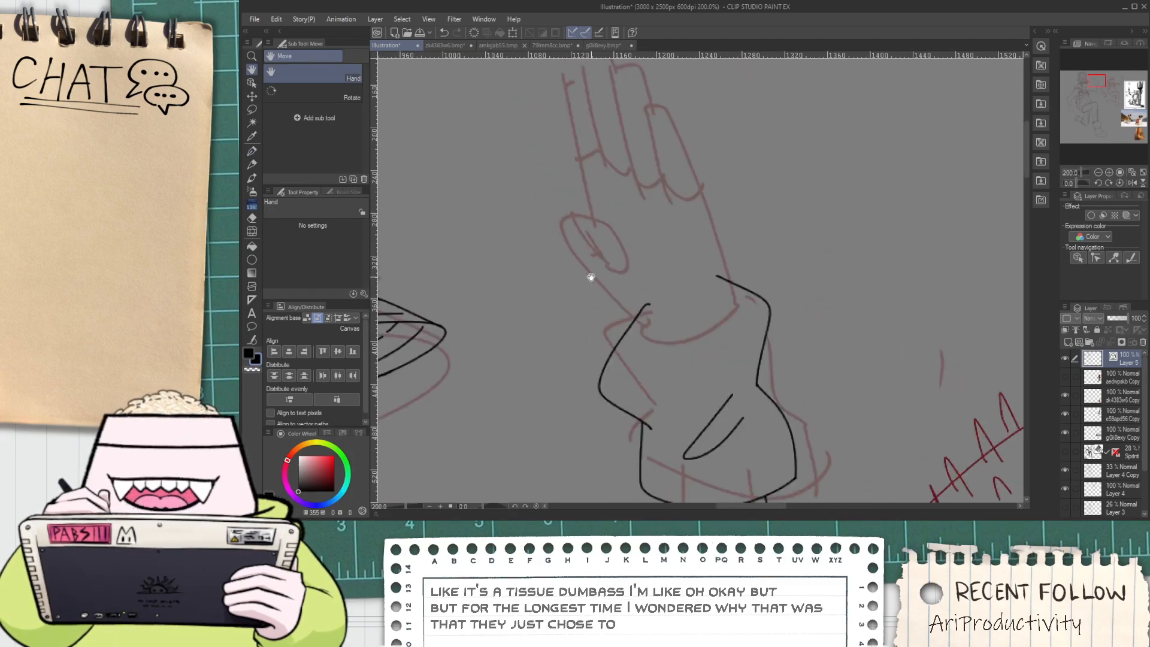
{"action": "scroll", "coordinate": [569, 294], "scroll_direction": "down", "scroll_amount": 5}
{"action": "scroll", "coordinate": [596, 249], "scroll_direction": "up", "scroll_amount": 1}
{"action": "scroll", "coordinate": [557, 276], "scroll_direction": "up", "scroll_amount": 2}
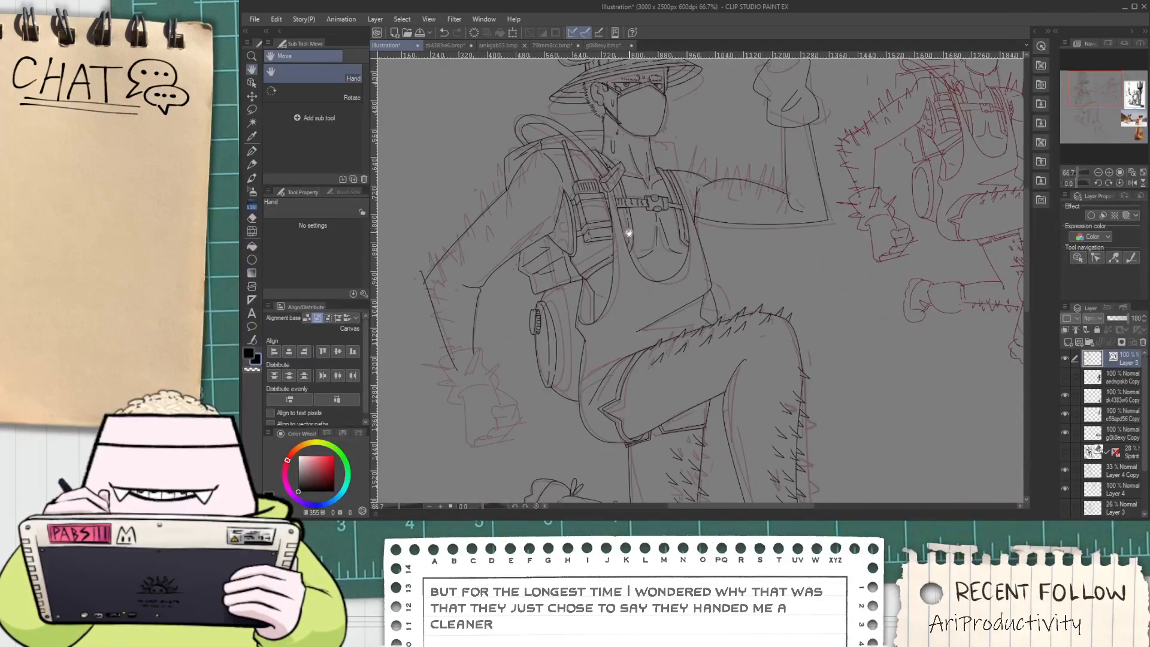
{"action": "scroll", "coordinate": [462, 378], "scroll_direction": "up", "scroll_amount": 2}
{"action": "mouse_move", "coordinate": [441, 396]}
{"action": "left_mouse_down"}
{"action": "mouse_move", "coordinate": [456, 390]}
{"action": "mouse_move", "coordinate": [464, 308]}
{"action": "mouse_move", "coordinate": [557, 308]}
{"action": "left_mouse_up"}
{"action": "scroll", "coordinate": [433, 354], "scroll_direction": "up", "scroll_amount": 1}
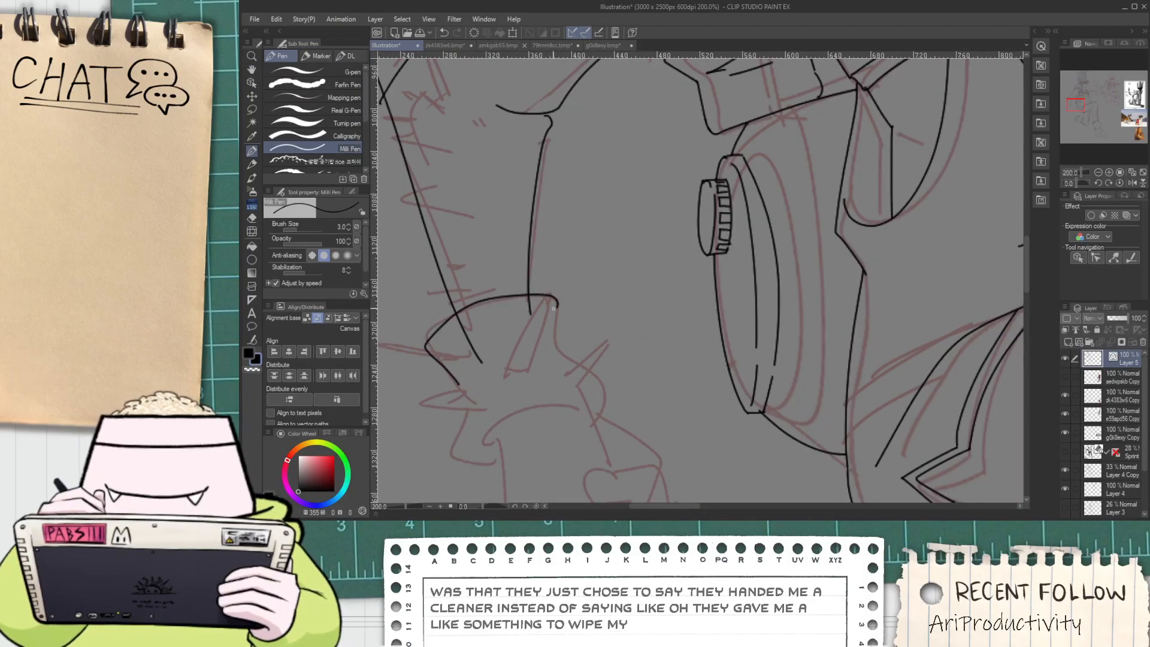
{"action": "key", "text": "ctrl+z"}
{"action": "mouse_move", "coordinate": [461, 400]}
{"action": "left_mouse_down"}
{"action": "mouse_move", "coordinate": [541, 304]}
{"action": "mouse_move", "coordinate": [550, 392]}
{"action": "left_mouse_up"}
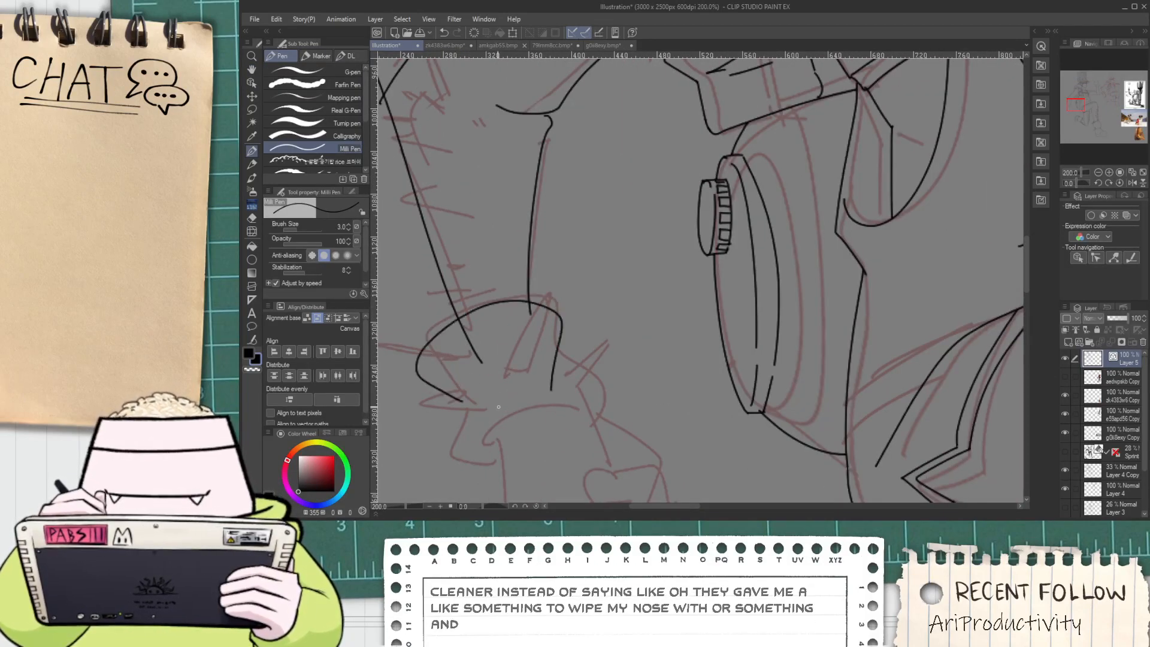
Ink the lower bulge on both sides of the lowered arm's cuff and a first arc for its opening
{"action": "mouse_move", "coordinate": [547, 349]}
{"action": "left_mouse_down"}
{"action": "mouse_move", "coordinate": [590, 387]}
{"action": "mouse_move", "coordinate": [580, 431]}
{"action": "left_mouse_up"}
{"action": "key", "text": "ctrl+z"}
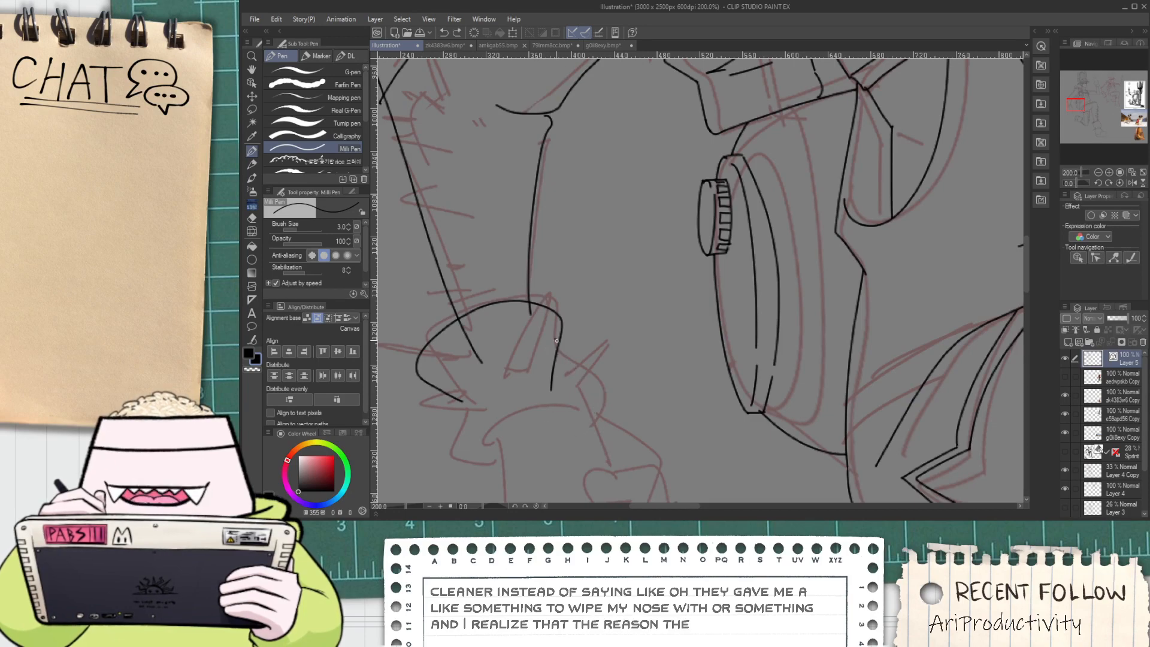
{"action": "mouse_move", "coordinate": [555, 339]}
{"action": "left_mouse_down"}
{"action": "mouse_move", "coordinate": [595, 406]}
{"action": "mouse_move", "coordinate": [586, 429]}
{"action": "left_mouse_up"}
{"action": "mouse_move", "coordinate": [455, 391]}
{"action": "left_mouse_down"}
{"action": "mouse_move", "coordinate": [508, 458]}
{"action": "mouse_move", "coordinate": [535, 365]}
{"action": "mouse_move", "coordinate": [695, 279]}
{"action": "left_mouse_up"}
{"action": "scroll", "coordinate": [498, 451], "scroll_direction": "up", "scroll_amount": 1}
{"action": "scroll", "coordinate": [527, 413], "scroll_direction": "down", "scroll_amount": 1}
{"action": "scroll", "coordinate": [534, 365], "scroll_direction": "up", "scroll_amount": 1}
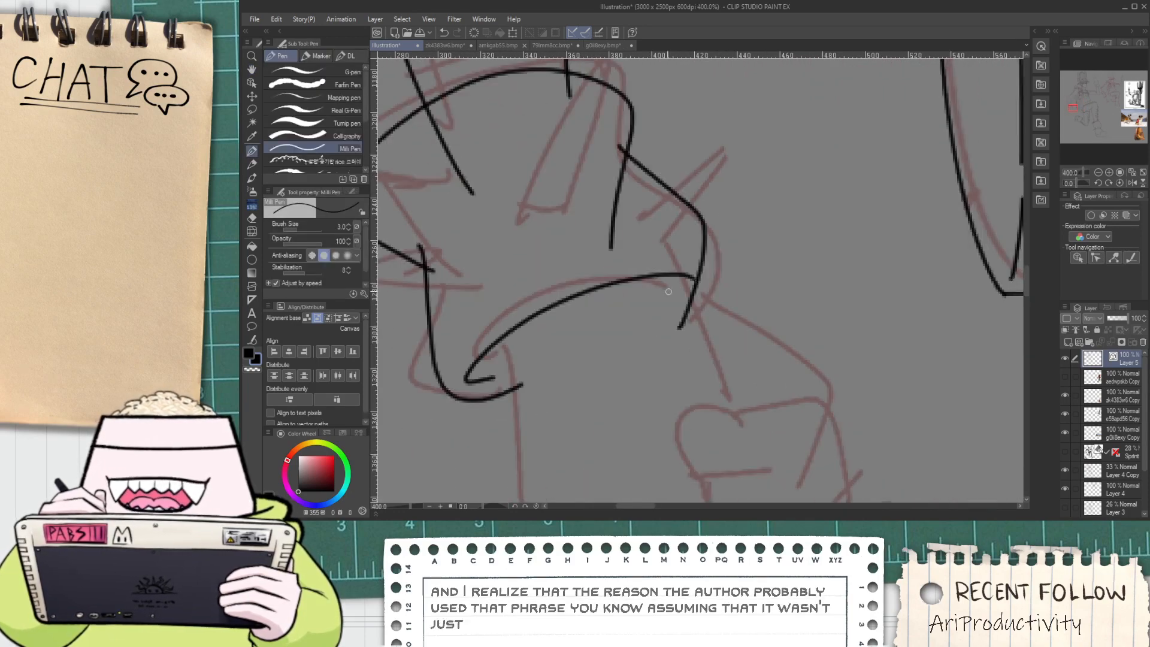
Redraw the cuff's opening as a shorter arc and ink the lowered hand's long outer edge down from it
{"action": "key", "text": "ctrl+z"}
{"action": "mouse_move", "coordinate": [469, 381]}
{"action": "left_mouse_down"}
{"action": "mouse_move", "coordinate": [520, 333]}
{"action": "mouse_move", "coordinate": [621, 281]}
{"action": "left_mouse_up"}
{"action": "key", "text": "ctrl+z"}
{"action": "left_click_drag", "start_coordinate": [498, 366], "coordinate": [674, 282]}
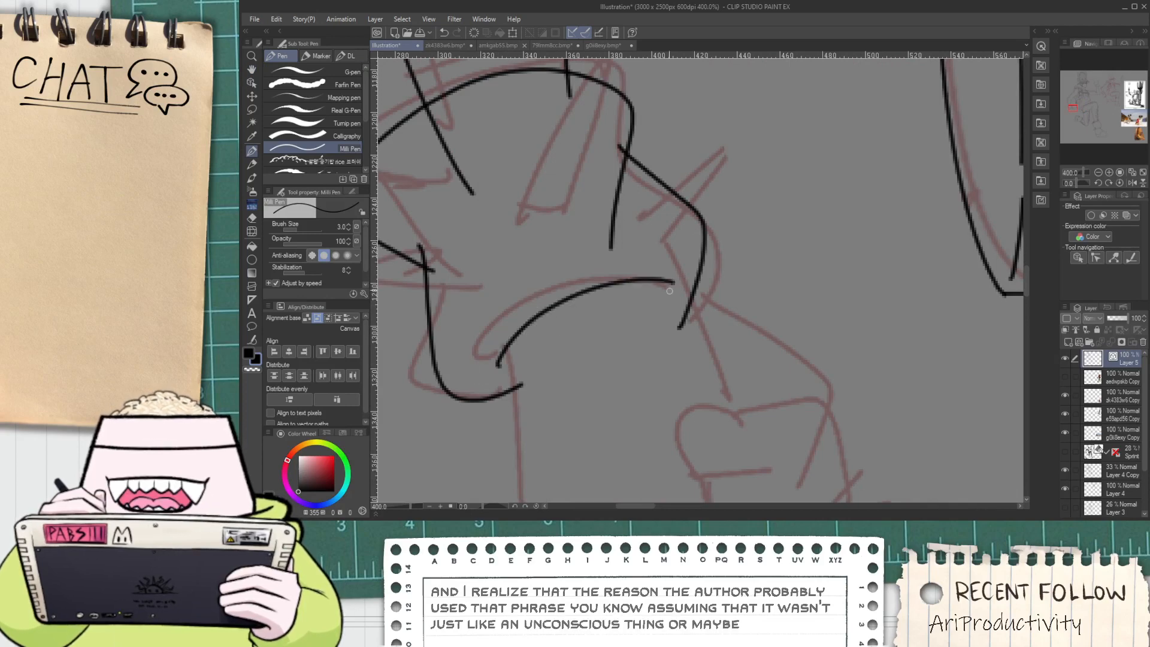
{"action": "key", "text": "ctrl+z"}
{"action": "left_click_drag", "start_coordinate": [499, 358], "coordinate": [648, 298]}
{"action": "scroll", "coordinate": [635, 308], "scroll_direction": "down", "scroll_amount": 2}
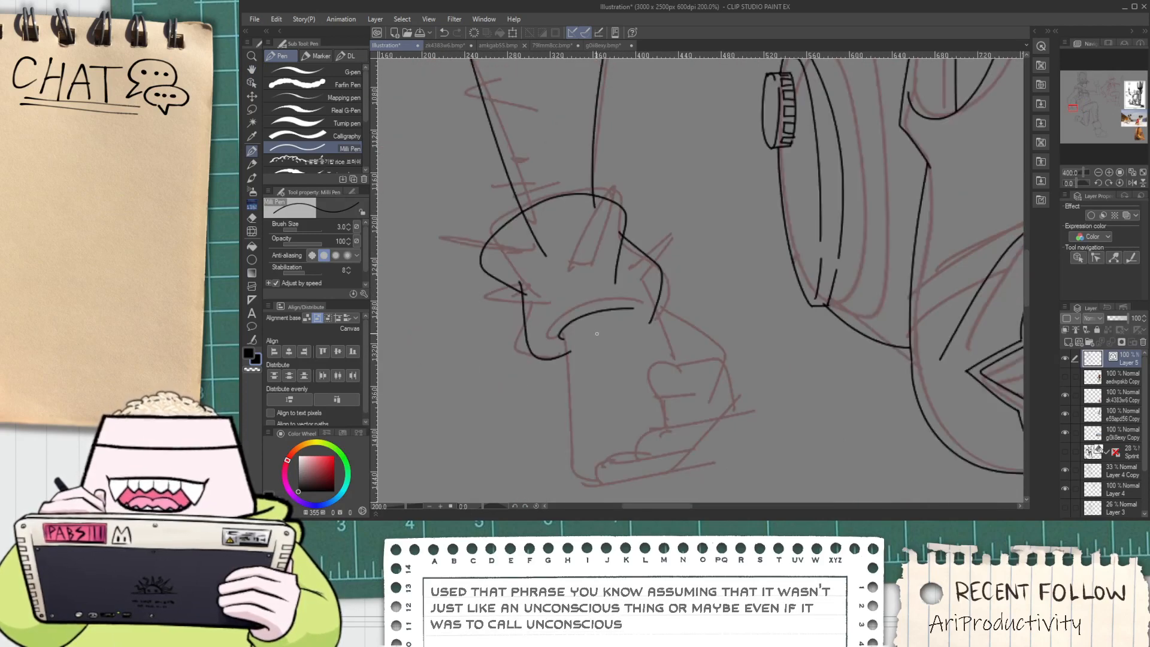
{"action": "mouse_move", "coordinate": [596, 385]}
{"action": "left_mouse_down"}
{"action": "mouse_move", "coordinate": [552, 295]}
{"action": "mouse_move", "coordinate": [532, 443]}
{"action": "left_mouse_up"}
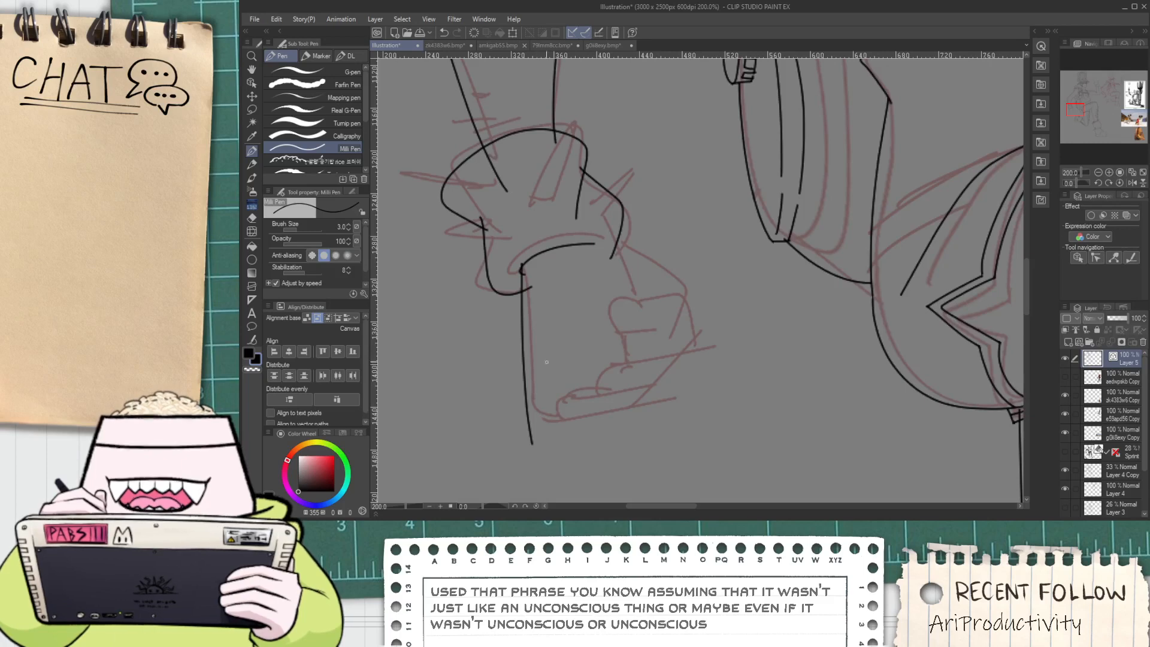
Ink the curved outline from the lowered arm's cuff opening toward the knuckle and the rounded thumb shape beneath it
{"action": "left_click_drag", "start_coordinate": [593, 245], "coordinate": [675, 271]}
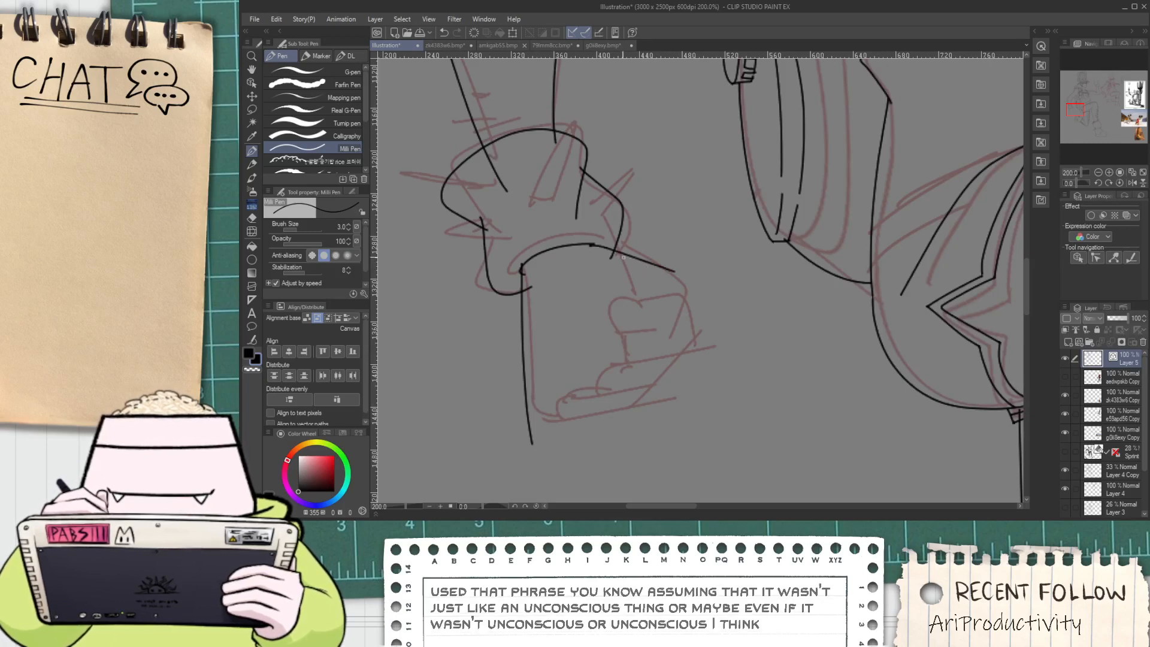
{"action": "key", "text": "ctrl+z"}
{"action": "scroll", "coordinate": [591, 248], "scroll_direction": "up", "scroll_amount": 2}
{"action": "left_click_drag", "start_coordinate": [591, 239], "coordinate": [749, 356]}
{"action": "key", "text": "ctrl+z"}
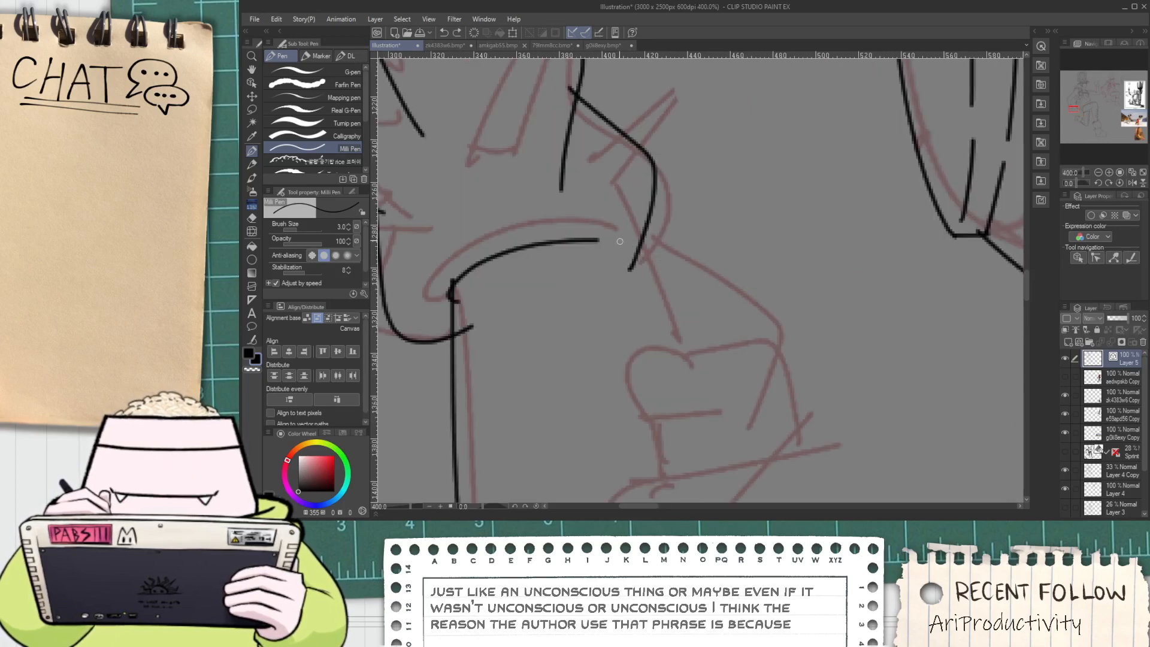
{"action": "left_click_drag", "start_coordinate": [629, 253], "coordinate": [746, 344]}
{"action": "mouse_move", "coordinate": [657, 350]}
{"action": "left_mouse_down"}
{"action": "mouse_move", "coordinate": [593, 265]}
{"action": "mouse_move", "coordinate": [608, 235]}
{"action": "mouse_move", "coordinate": [574, 328]}
{"action": "mouse_move", "coordinate": [680, 347]}
{"action": "left_mouse_up"}
{"action": "key", "text": "ctrl+z"}
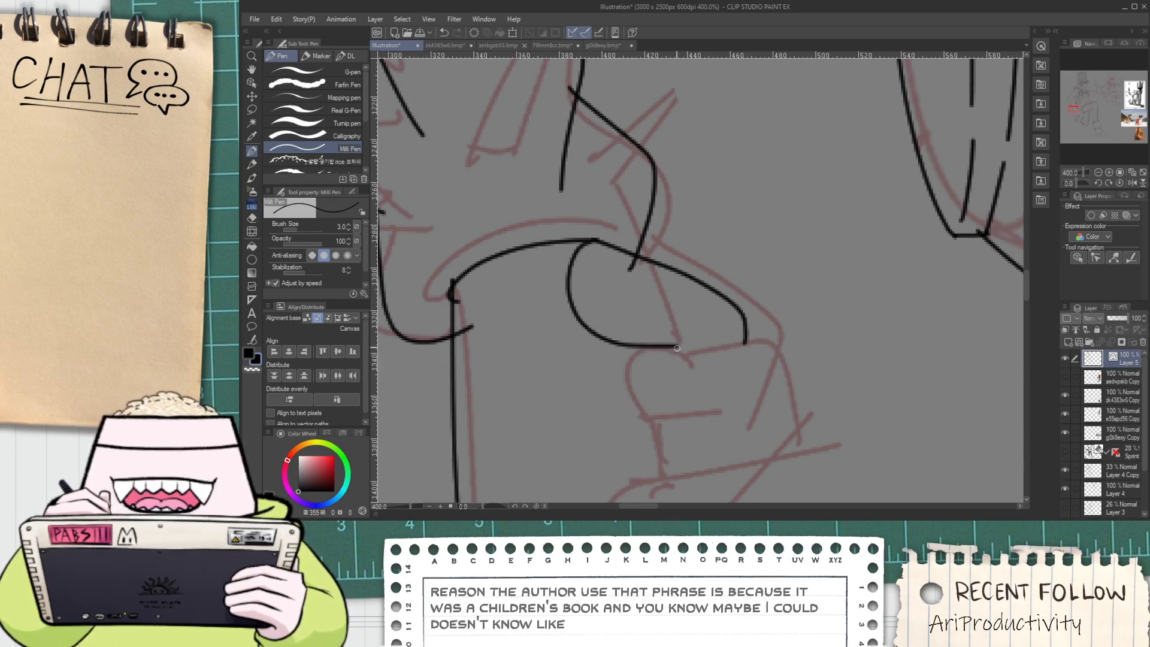
Ink the bottom edge of the lowered hand, curving from its outer edge along the lowest finger
{"action": "scroll", "coordinate": [682, 351], "scroll_direction": "down", "scroll_amount": 3}
{"action": "left_click_drag", "start_coordinate": [655, 391], "coordinate": [634, 357]}
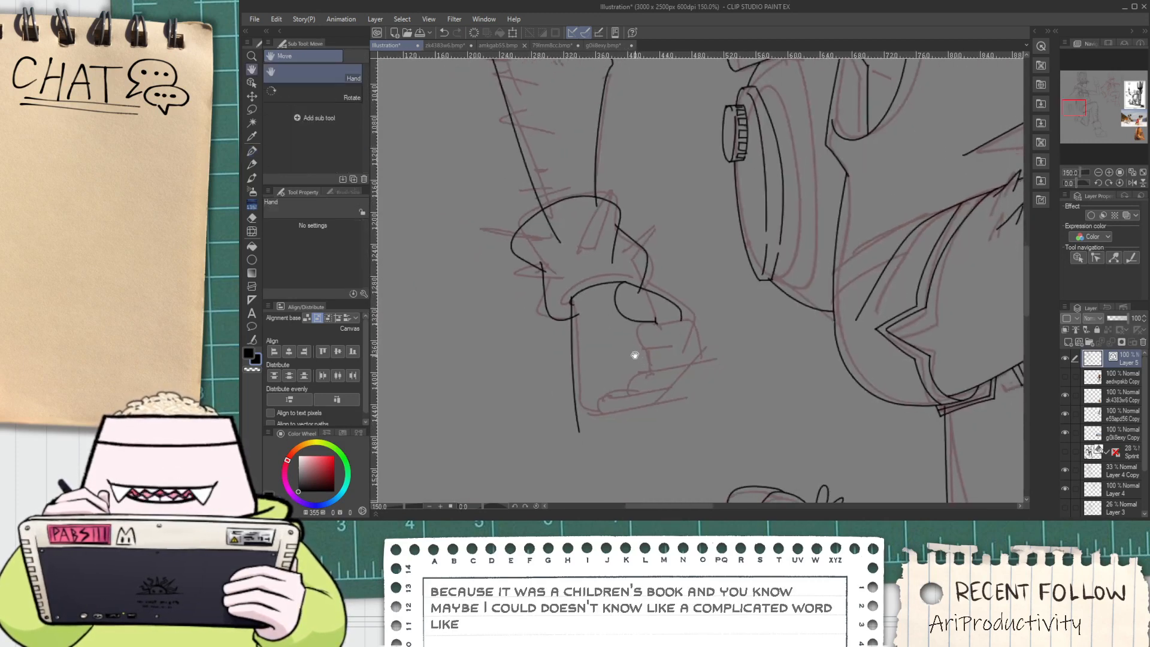
{"action": "scroll", "coordinate": [633, 357], "scroll_direction": "up", "scroll_amount": 1}
{"action": "key", "text": "p"}
{"action": "scroll", "coordinate": [563, 428], "scroll_direction": "up", "scroll_amount": 2}
{"action": "left_click_drag", "start_coordinate": [563, 416], "coordinate": [838, 364]}
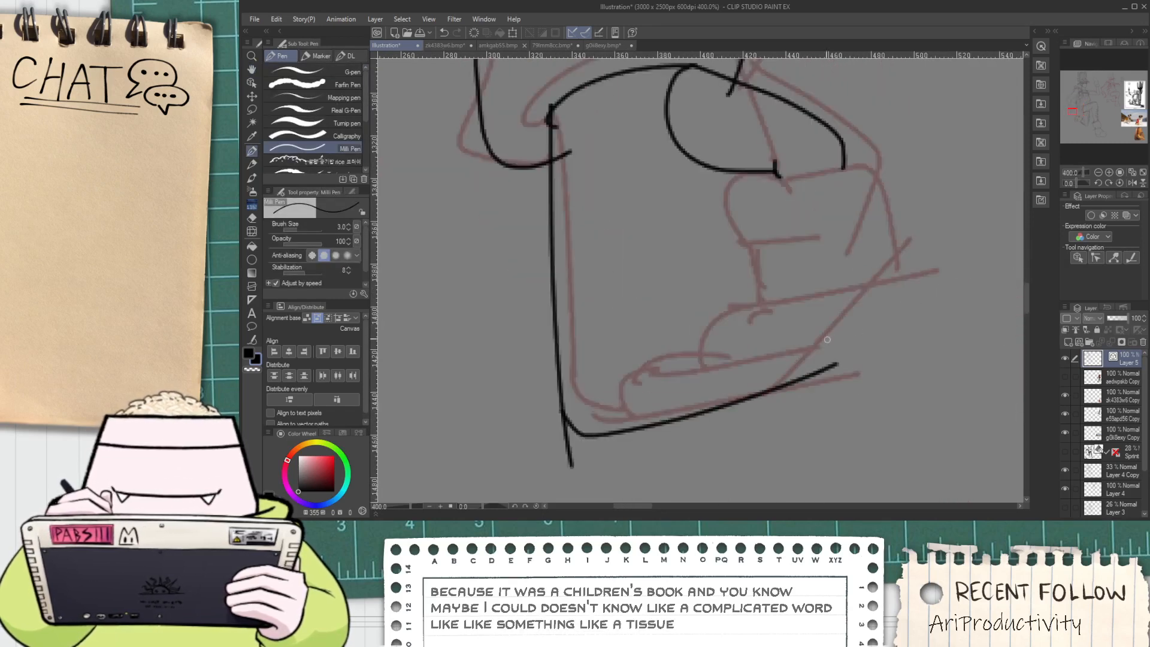
Ink three roughly parallel curved finger lines above the lowered hand's bottom edge, redoing the uneven strokes
{"action": "left_click_drag", "start_coordinate": [602, 392], "coordinate": [878, 336]}
{"action": "key", "text": "ctrl+z"}
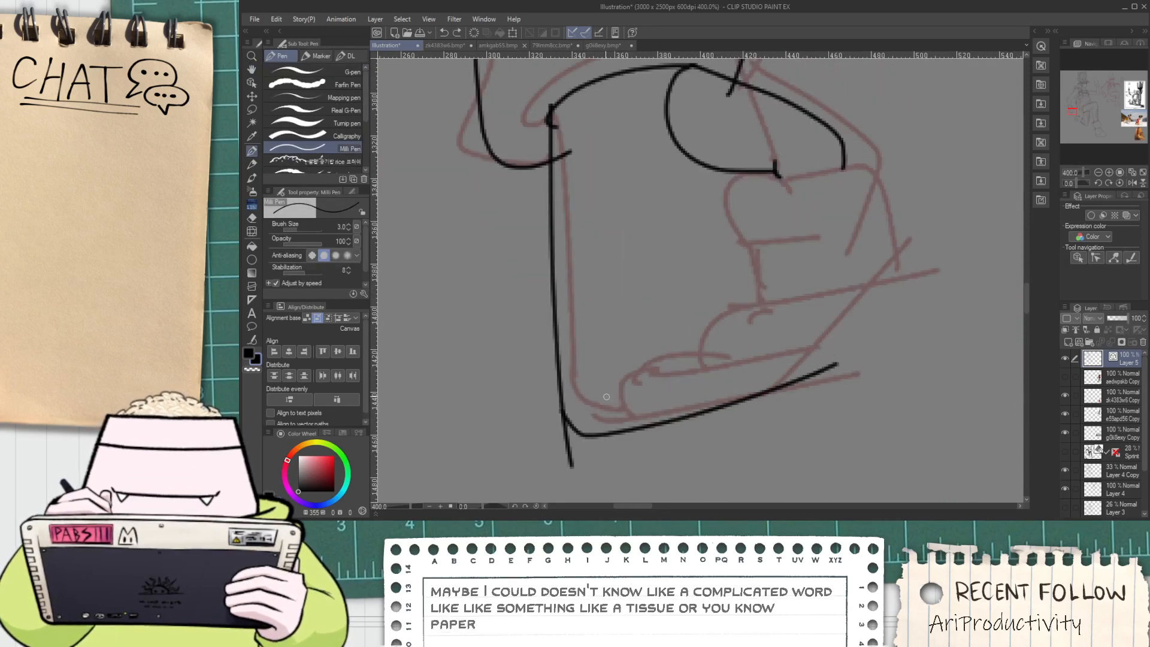
{"action": "left_click_drag", "start_coordinate": [601, 398], "coordinate": [867, 321]}
{"action": "left_click_drag", "start_coordinate": [631, 344], "coordinate": [901, 282]}
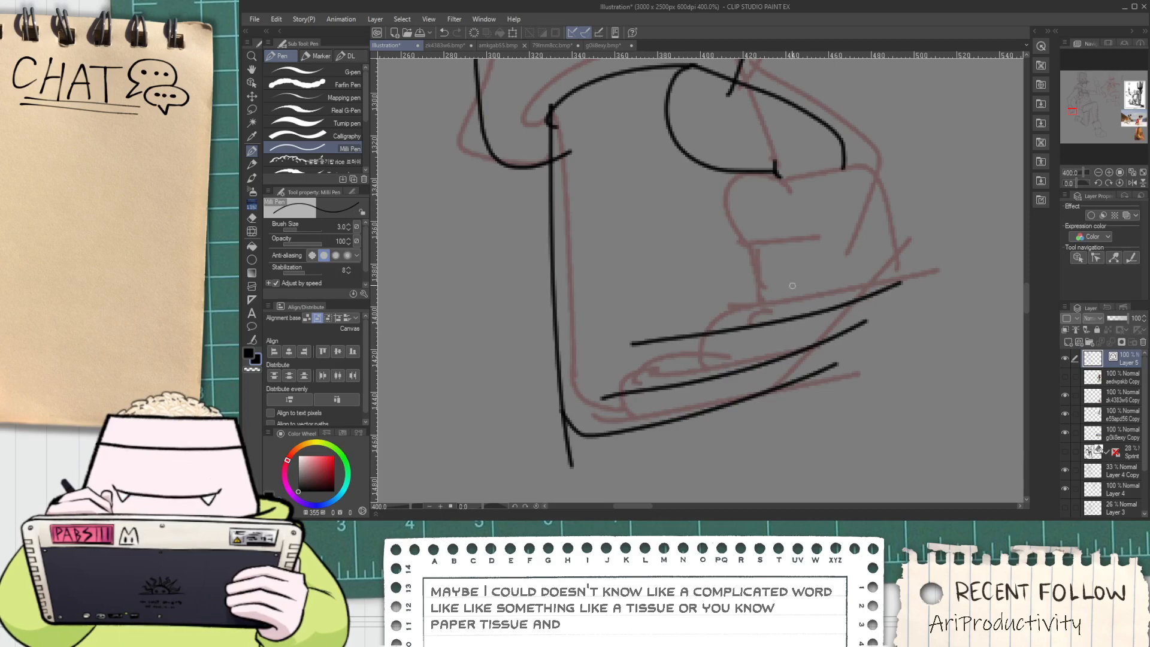
{"action": "left_click_drag", "start_coordinate": [679, 271], "coordinate": [841, 238]}
{"action": "key", "text": "ctrl+z"}
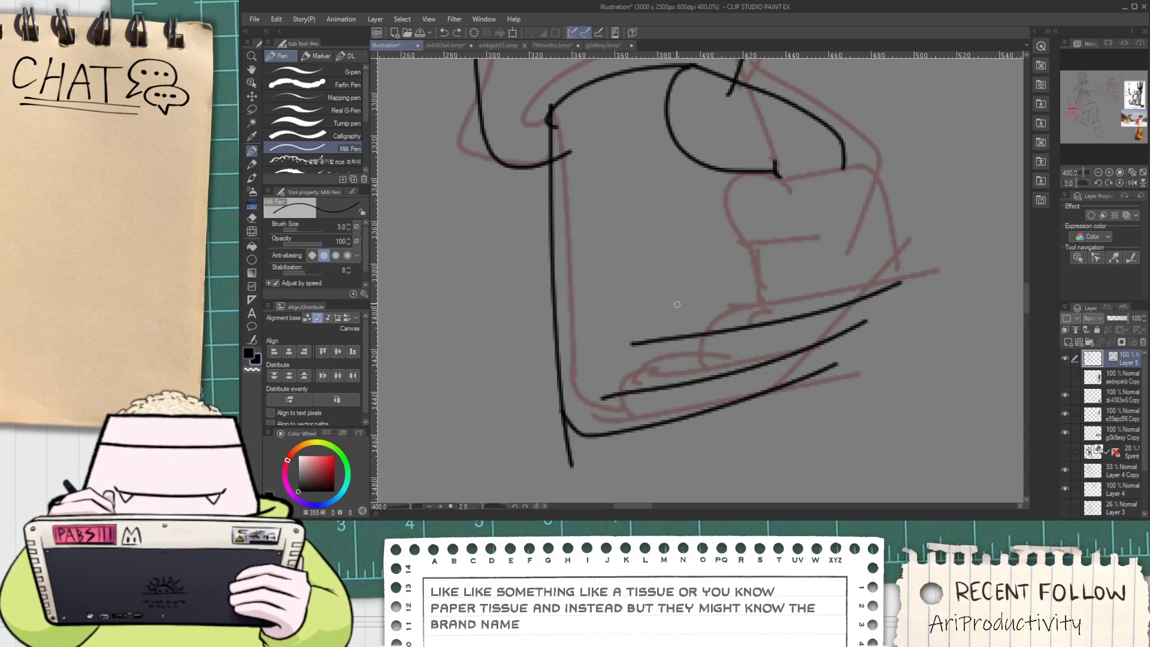
{"action": "left_click_drag", "start_coordinate": [665, 305], "coordinate": [920, 239]}
{"action": "key", "text": "ctrl+z"}
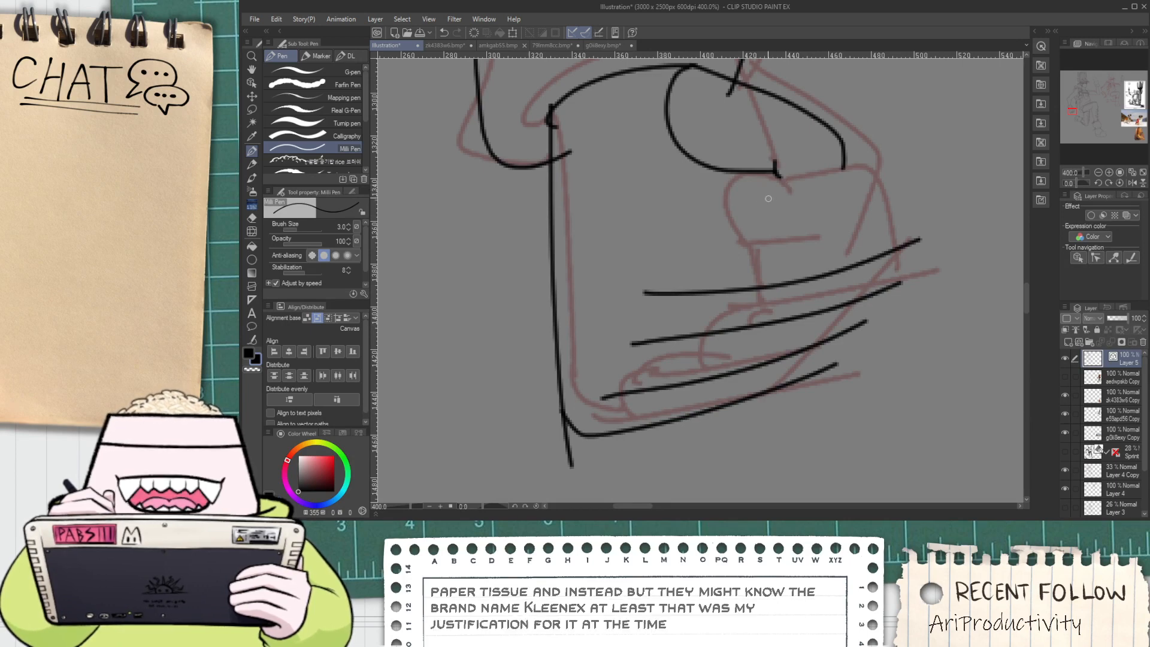
Ink the lowered hand's index finger below the thumb, with its curled crease, top edge and slanted end, and trim the overshooting line ends
{"action": "mouse_move", "coordinate": [742, 174]}
{"action": "left_mouse_down"}
{"action": "mouse_move", "coordinate": [736, 223]}
{"action": "mouse_move", "coordinate": [793, 227]}
{"action": "mouse_move", "coordinate": [802, 171]}
{"action": "mouse_move", "coordinate": [912, 164]}
{"action": "mouse_move", "coordinate": [879, 226]}
{"action": "left_mouse_up"}
{"action": "key", "text": "ctrl+z"}
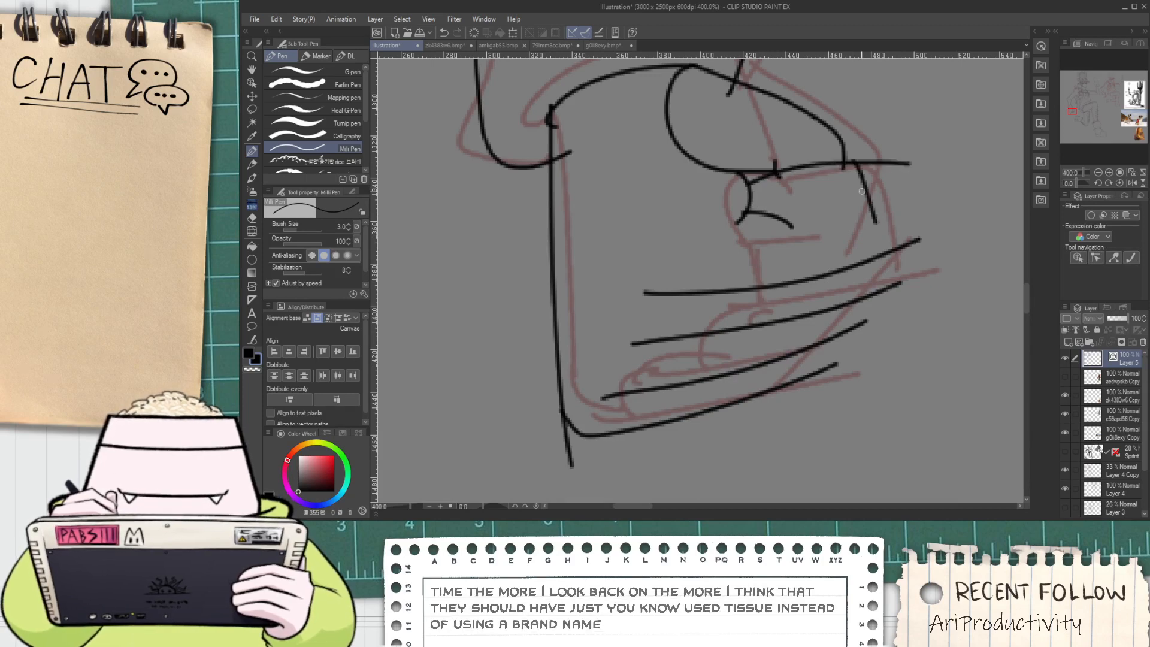
{"action": "key", "text": "ctrl+z"}
{"action": "mouse_move", "coordinate": [844, 158]}
{"action": "left_mouse_down"}
{"action": "mouse_move", "coordinate": [872, 225]}
{"action": "mouse_move", "coordinate": [899, 233]}
{"action": "left_mouse_up"}
{"action": "key", "text": "e"}
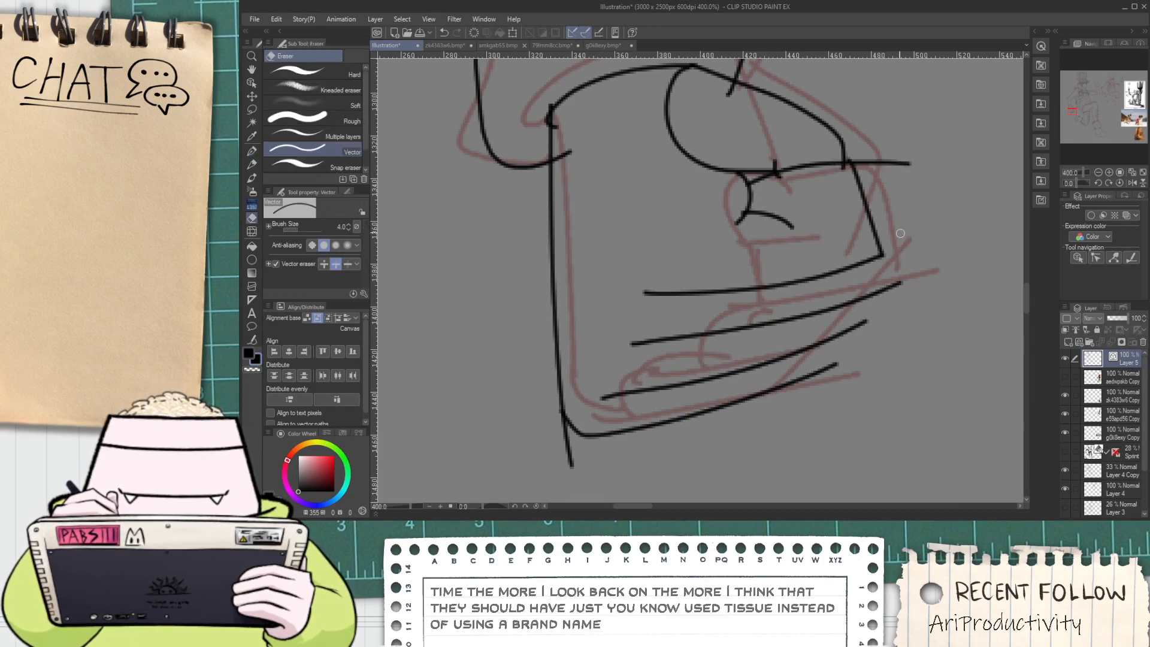
{"action": "left_click_drag", "start_coordinate": [886, 165], "coordinate": [866, 159]}
{"action": "scroll", "coordinate": [759, 184], "scroll_direction": "up", "scroll_amount": 3}
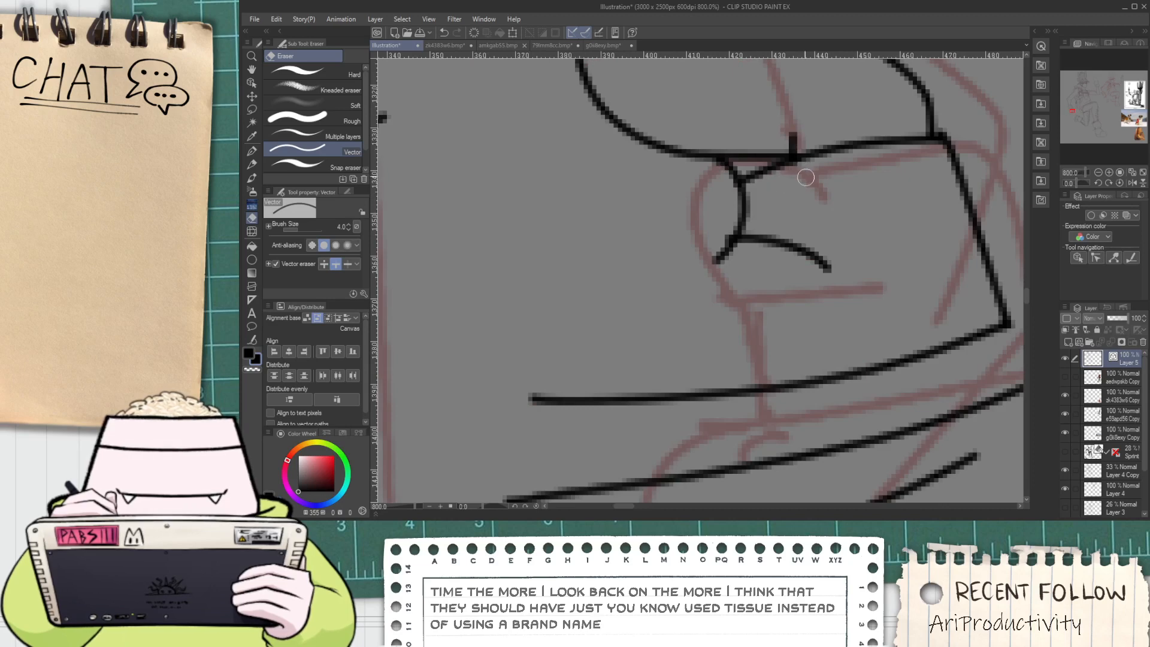
{"action": "scroll", "coordinate": [806, 177], "scroll_direction": "down", "scroll_amount": 3}
Ink the index finger's curved inner edge from its crease down to the first finger line, redoing the first stroke
{"action": "key", "text": "p"}
{"action": "left_click_drag", "start_coordinate": [704, 294], "coordinate": [756, 229]}
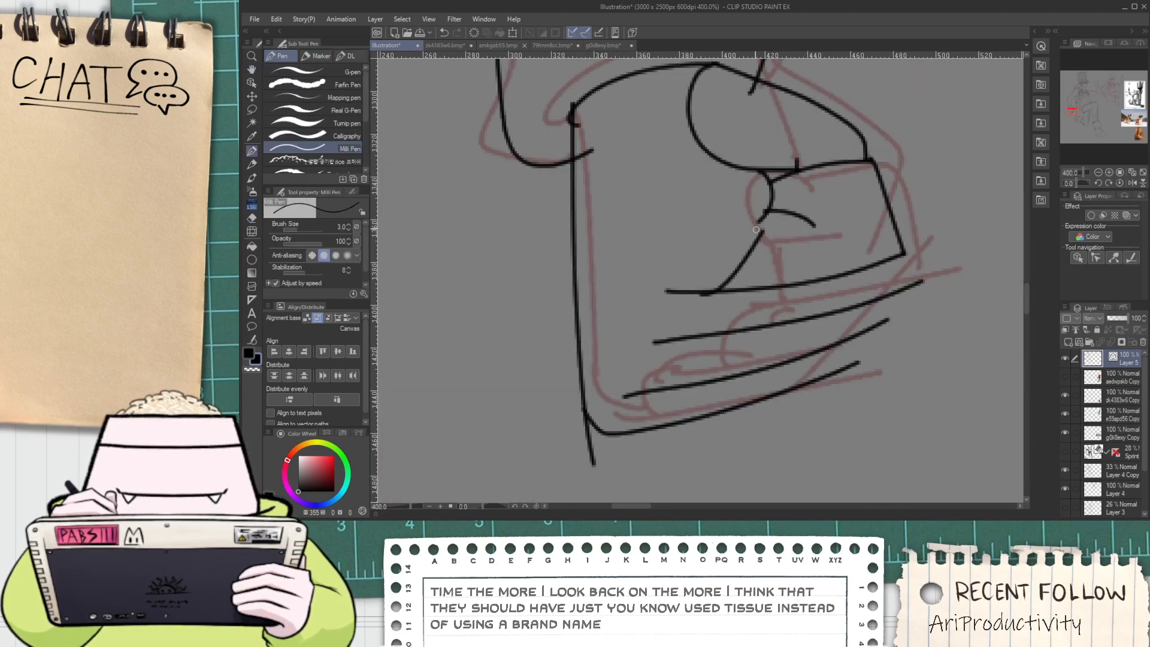
{"action": "key", "text": "ctrl+z"}
{"action": "left_click_drag", "start_coordinate": [735, 293], "coordinate": [790, 211]}
{"action": "key", "text": "e"}
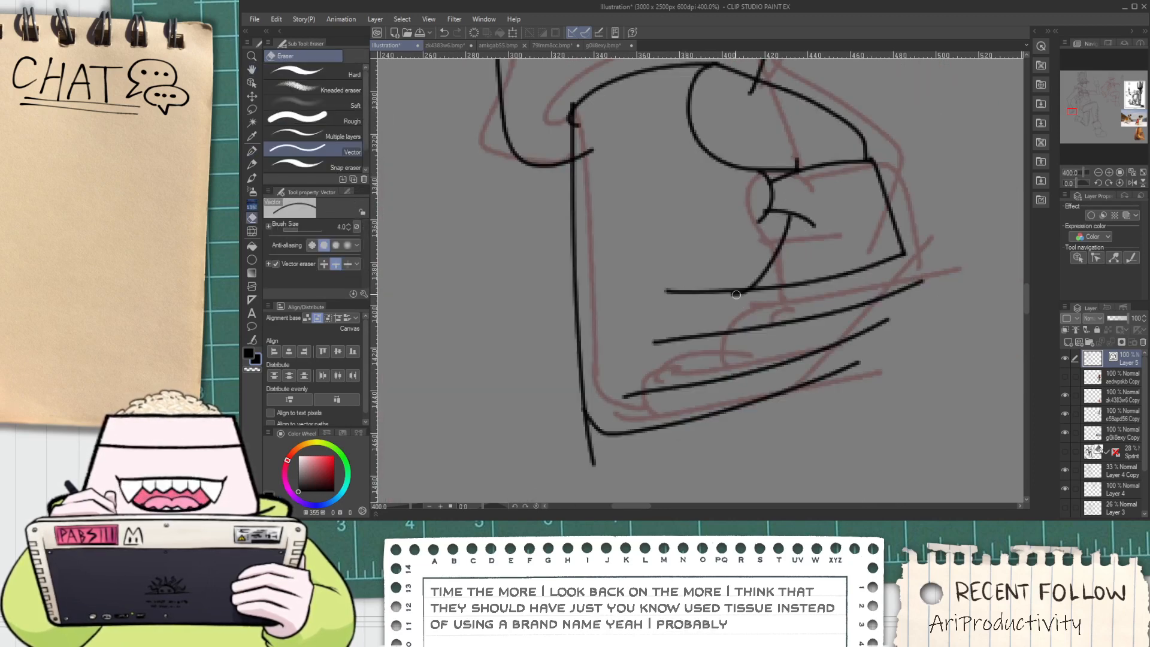
{"action": "mouse_move", "coordinate": [736, 295]}
{"action": "left_mouse_down"}
{"action": "mouse_move", "coordinate": [741, 308]}
{"action": "mouse_move", "coordinate": [735, 268]}
{"action": "left_mouse_up"}
Ink the short curved inner edge of the lowered hand's second finger between the first and second finger lines
{"action": "key", "text": "space"}
{"action": "key", "text": "p"}
{"action": "key", "text": "ctrl+z"}
{"action": "left_click_drag", "start_coordinate": [694, 321], "coordinate": [741, 256]}
{"action": "key", "text": "e"}
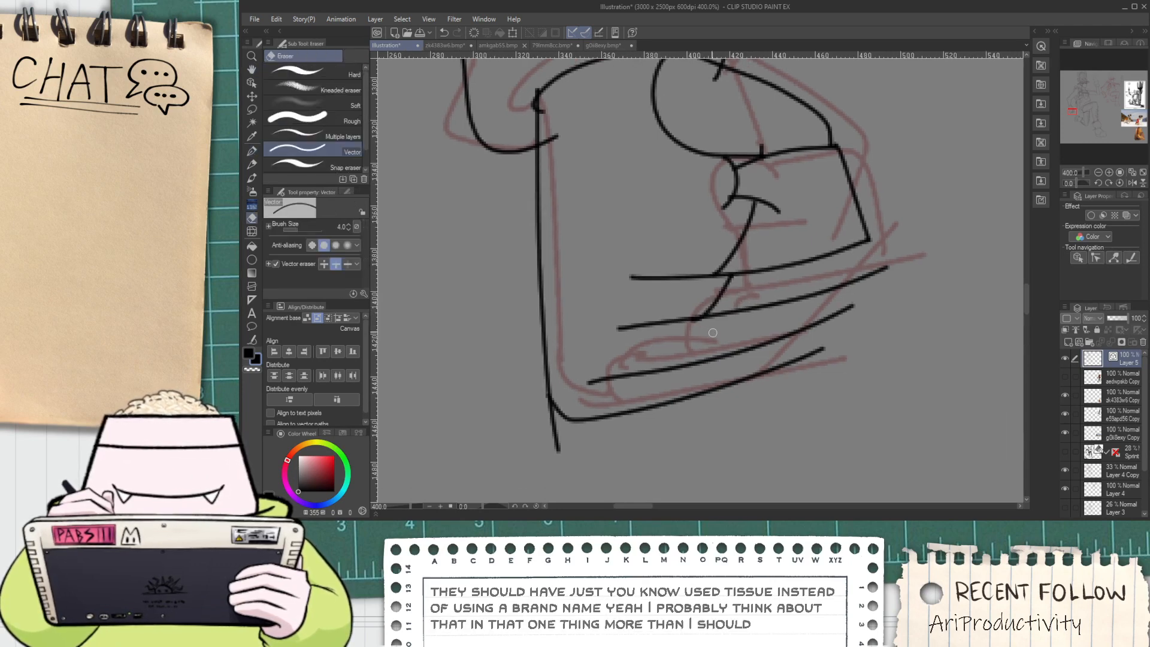
{"action": "key", "text": "space"}
Ink the second finger's short outer end at the knuckle side and erase the finger line protruding past it
{"action": "left_click_drag", "start_coordinate": [778, 312], "coordinate": [724, 309]}
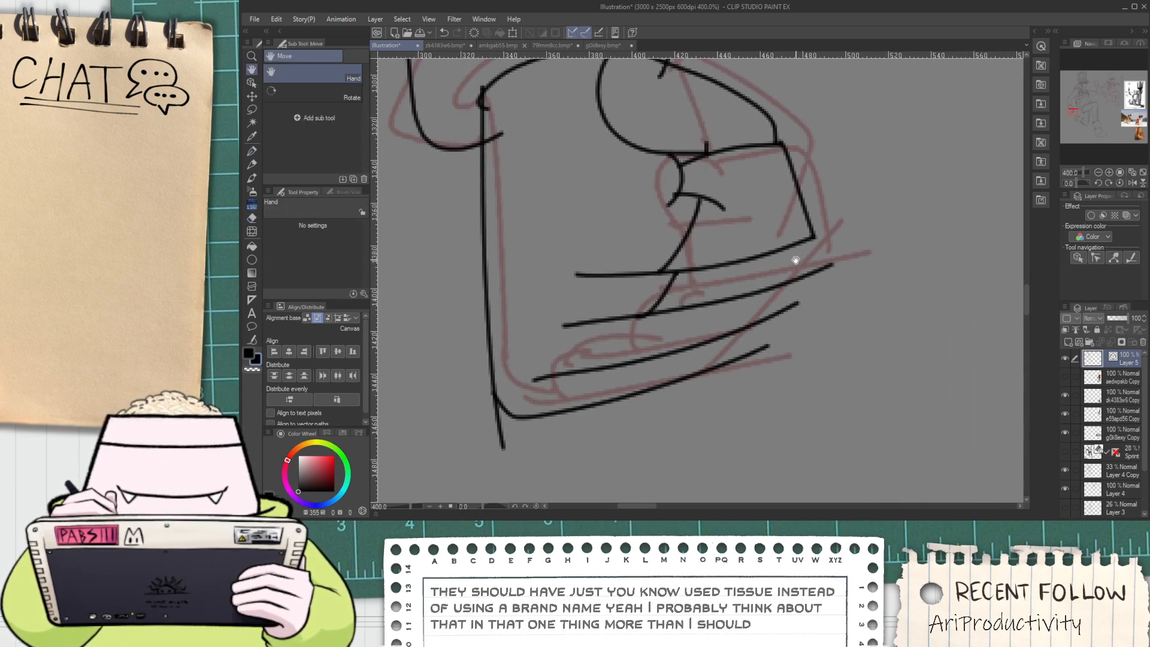
{"action": "key", "text": "p"}
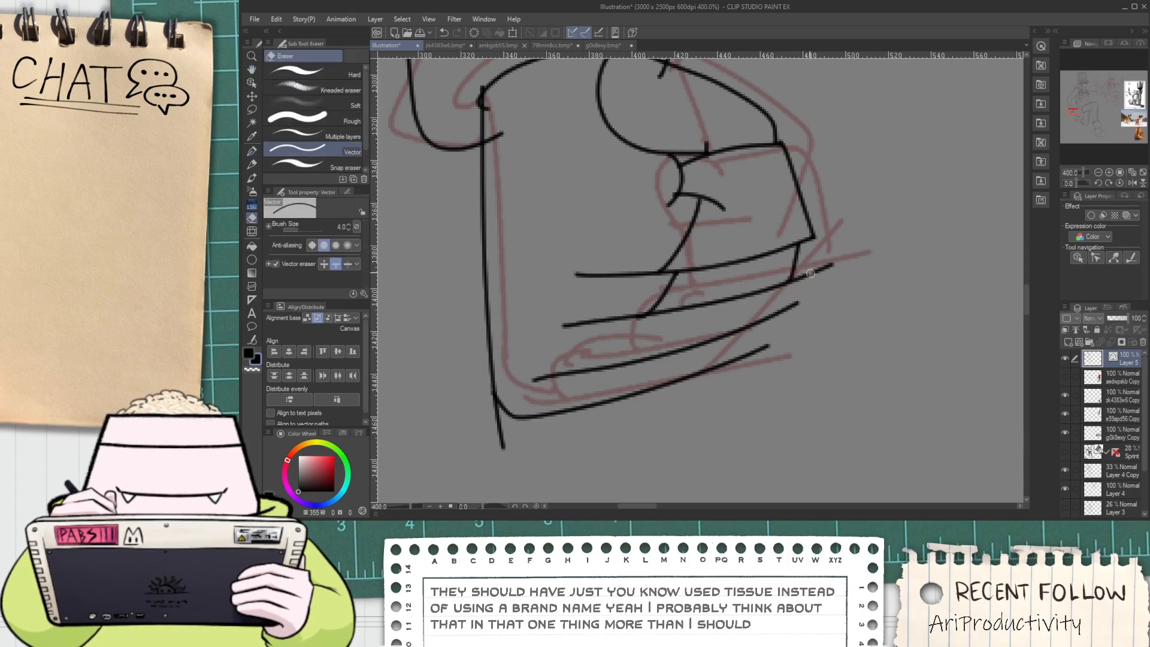
{"action": "scroll", "coordinate": [788, 274], "scroll_direction": "up", "scroll_amount": 2}
{"action": "key", "text": "e"}
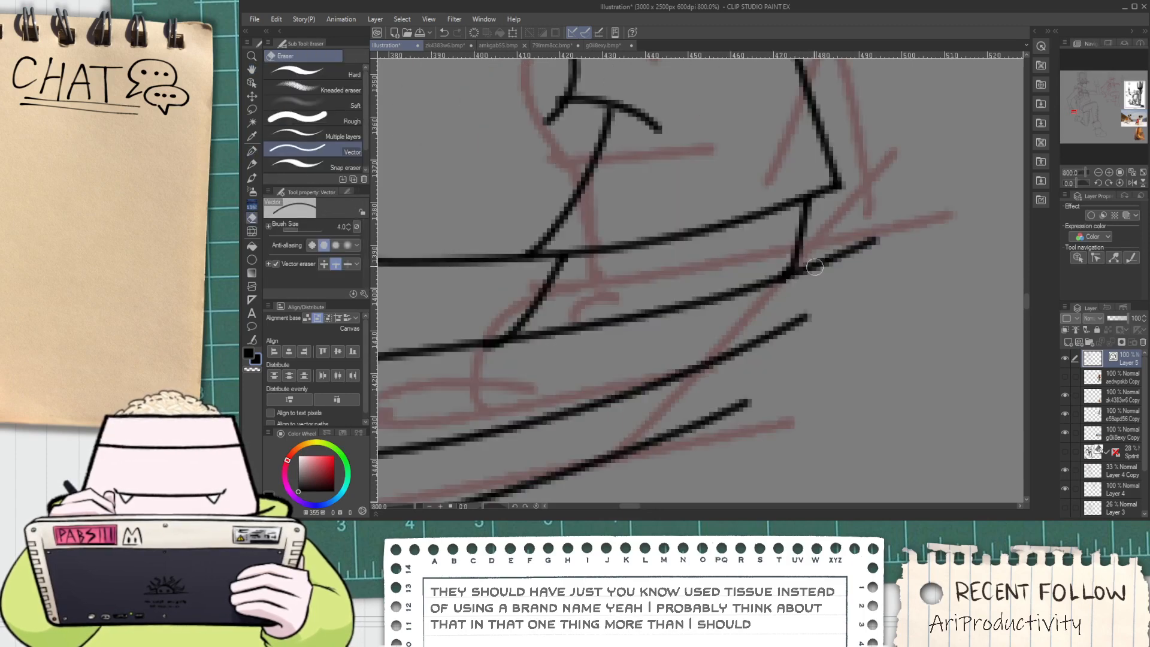
{"action": "left_click", "coordinate": [819, 261]}
{"action": "scroll", "coordinate": [818, 261], "scroll_direction": "down", "scroll_amount": 2}
Ink the third finger's slanted outer end below the second finger, redoing the first stroke, and trim the excess line
{"action": "scroll", "coordinate": [752, 317], "scroll_direction": "up", "scroll_amount": 2}
{"action": "key", "text": "p"}
{"action": "left_click_drag", "start_coordinate": [743, 329], "coordinate": [808, 230]}
{"action": "key", "text": "ctrl+z"}
{"action": "left_click_drag", "start_coordinate": [780, 310], "coordinate": [828, 216]}
{"action": "key", "text": "e"}
{"action": "left_click", "coordinate": [823, 220]}
{"action": "left_click", "coordinate": [816, 290]}
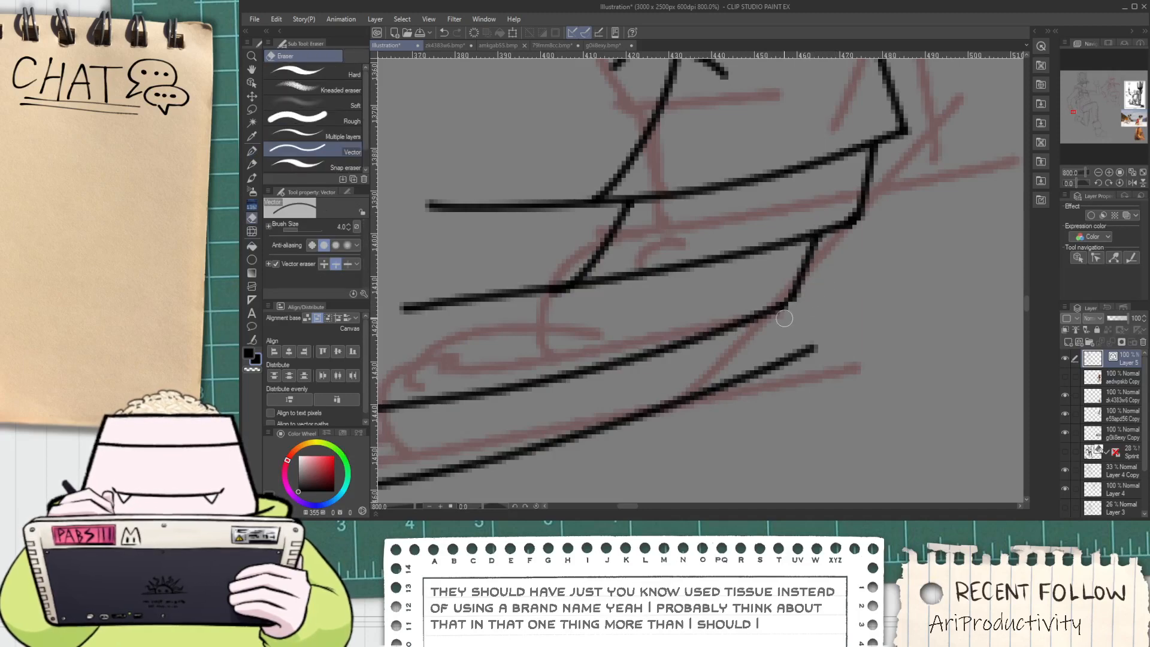
Ink the third finger's slanted inner edge between its two finger lines and erase the overshoot at both ends
{"action": "scroll", "coordinate": [785, 318], "scroll_direction": "down", "scroll_amount": 2}
{"action": "scroll", "coordinate": [718, 314], "scroll_direction": "up", "scroll_amount": 2}
{"action": "key", "text": "p"}
{"action": "left_click_drag", "start_coordinate": [678, 382], "coordinate": [789, 229]}
{"action": "key", "text": "e"}
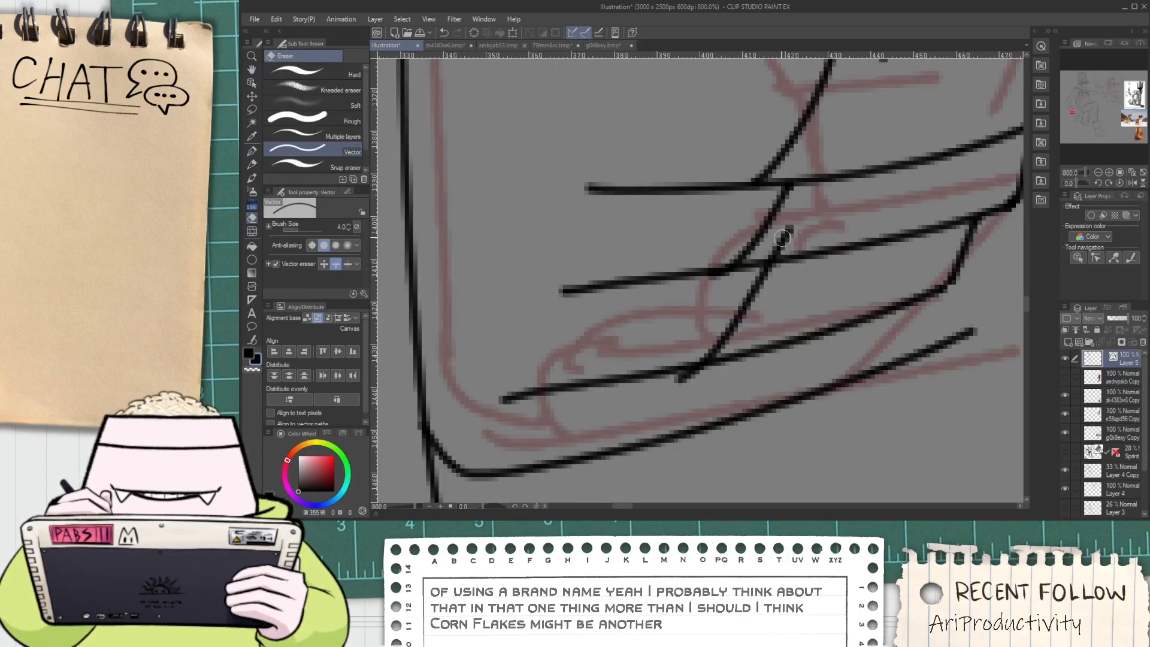
{"action": "left_click", "coordinate": [783, 238]}
{"action": "left_click", "coordinate": [683, 380]}
Ink the lowest finger's slanted outer end down to the hand's bottom edge and trim the lines extending past the corner
{"action": "key", "text": "space"}
{"action": "key", "text": "p"}
{"action": "mouse_move", "coordinate": [860, 359]}
{"action": "left_mouse_down"}
{"action": "mouse_move", "coordinate": [763, 340]}
{"action": "mouse_move", "coordinate": [845, 254]}
{"action": "left_mouse_up"}
{"action": "key", "text": "e"}
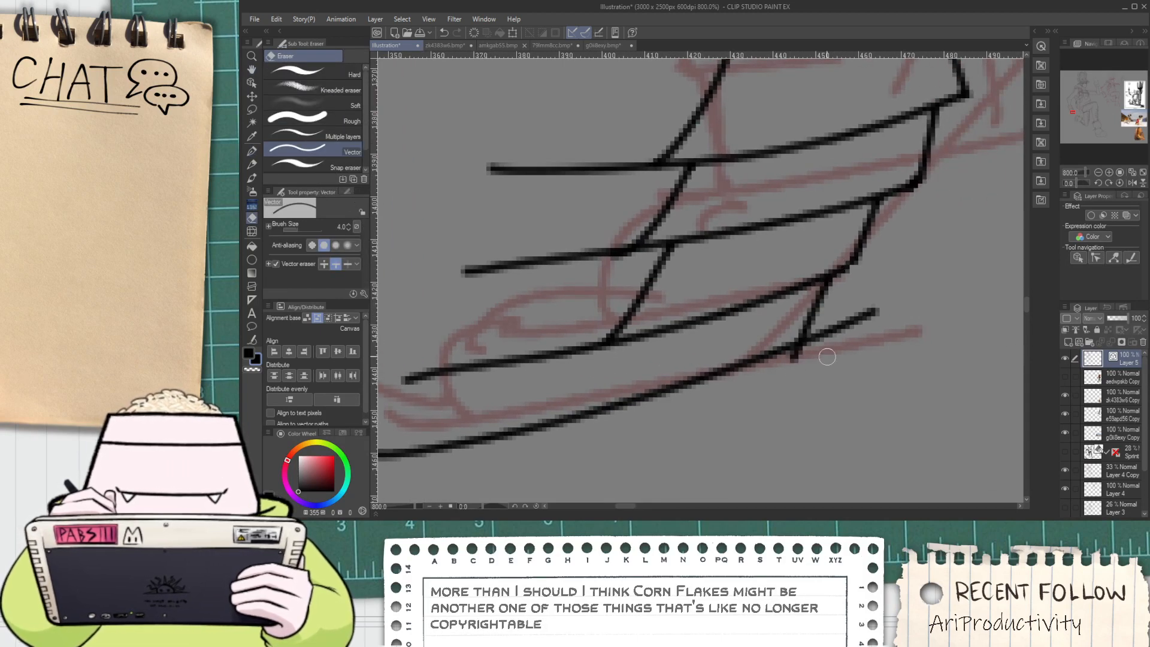
{"action": "left_click_drag", "start_coordinate": [814, 352], "coordinate": [789, 365]}
Erase the stray line ends at the lowered hand's bottom corner and where its outer edge meets the cuff opening
{"action": "key", "text": "p"}
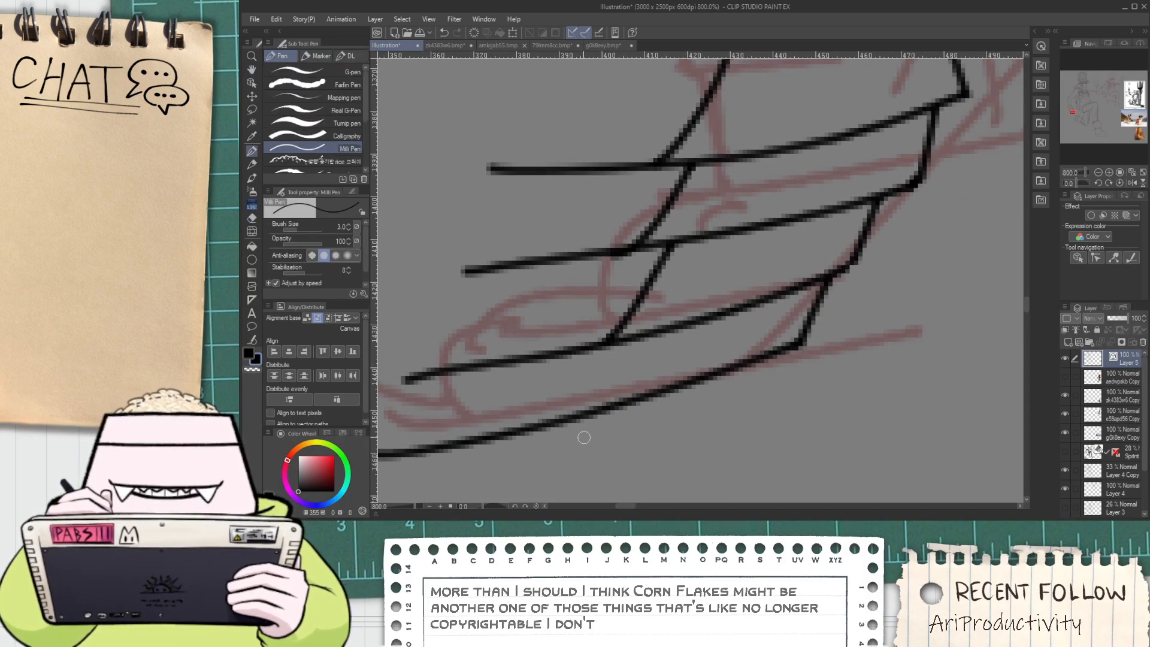
{"action": "key", "text": "e"}
{"action": "mouse_move", "coordinate": [586, 439]}
{"action": "left_mouse_down"}
{"action": "mouse_move", "coordinate": [686, 290]}
{"action": "mouse_move", "coordinate": [618, 429]}
{"action": "left_mouse_up"}
{"action": "scroll", "coordinate": [630, 442], "scroll_direction": "down", "scroll_amount": 4}
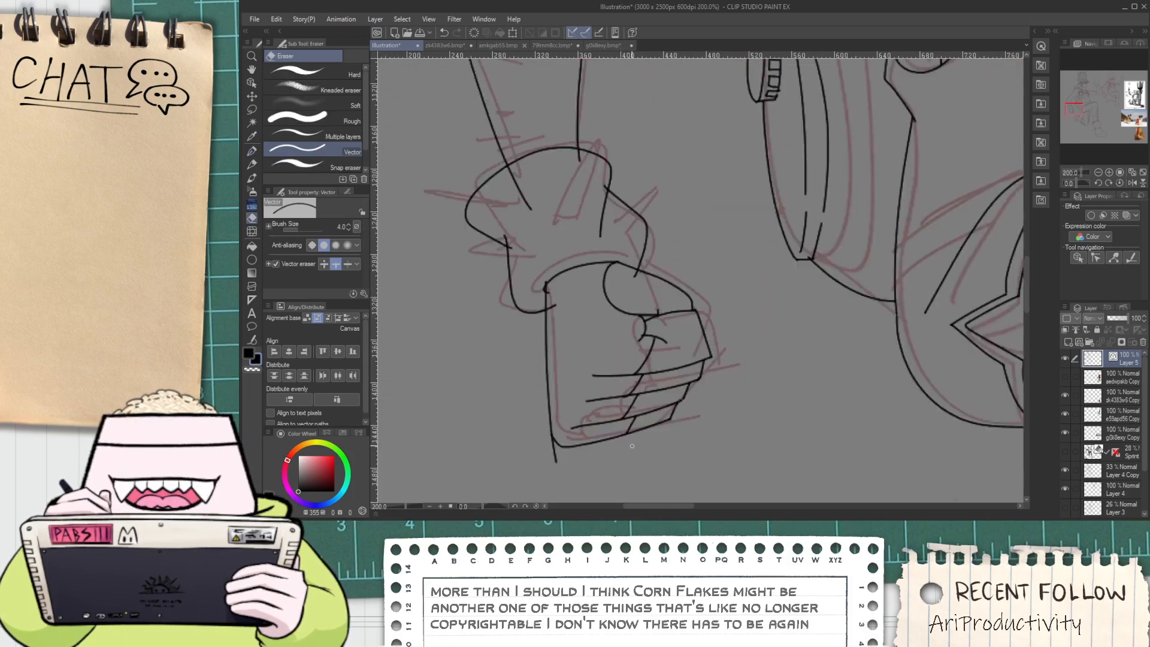
{"action": "scroll", "coordinate": [562, 335], "scroll_direction": "up", "scroll_amount": 4}
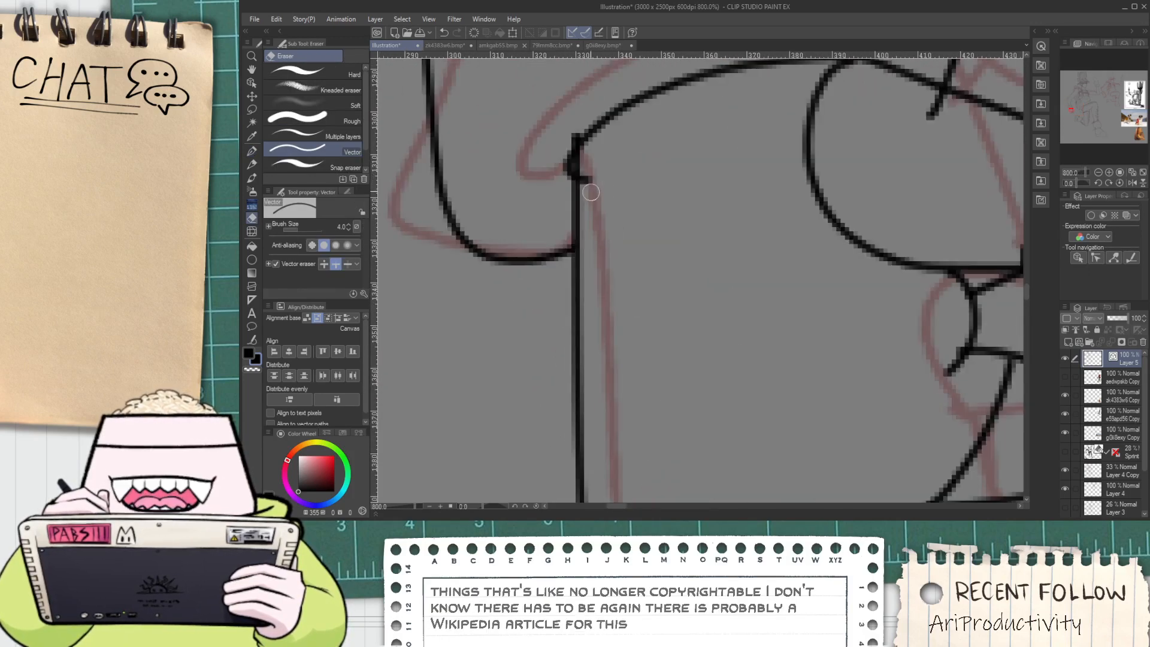
{"action": "left_click_drag", "start_coordinate": [565, 146], "coordinate": [574, 141]}
{"action": "scroll", "coordinate": [575, 183], "scroll_direction": "down", "scroll_amount": 6}
Erase the parts of the lowered arm's lines that overlap the glove cuff and the cuff line crossing the hand
{"action": "scroll", "coordinate": [620, 175], "scroll_direction": "up", "scroll_amount": 2}
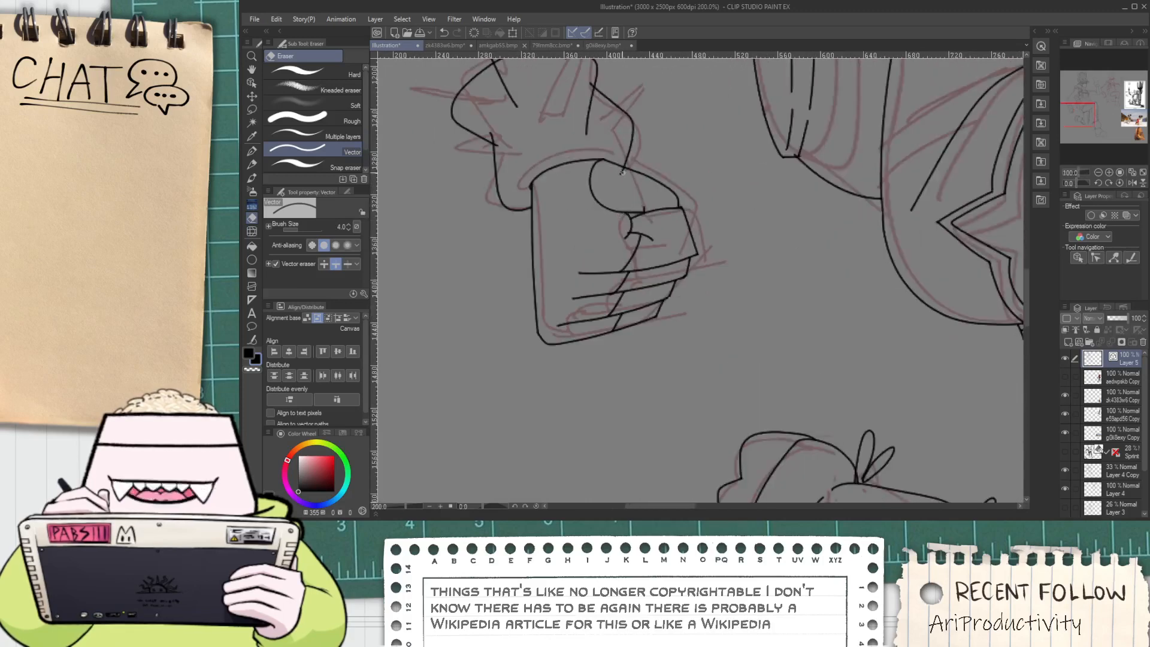
{"action": "mouse_move", "coordinate": [619, 174]}
{"action": "left_mouse_down"}
{"action": "mouse_move", "coordinate": [632, 205]}
{"action": "mouse_move", "coordinate": [683, 244]}
{"action": "left_mouse_up"}
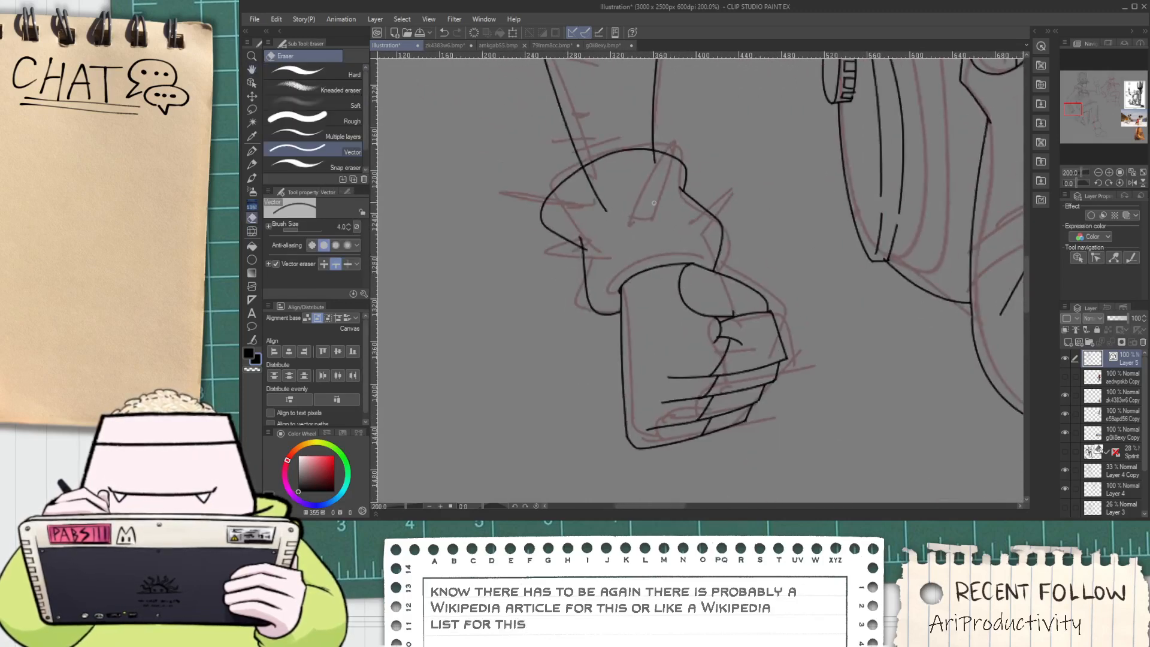
{"action": "scroll", "coordinate": [654, 203], "scroll_direction": "up", "scroll_amount": 2}
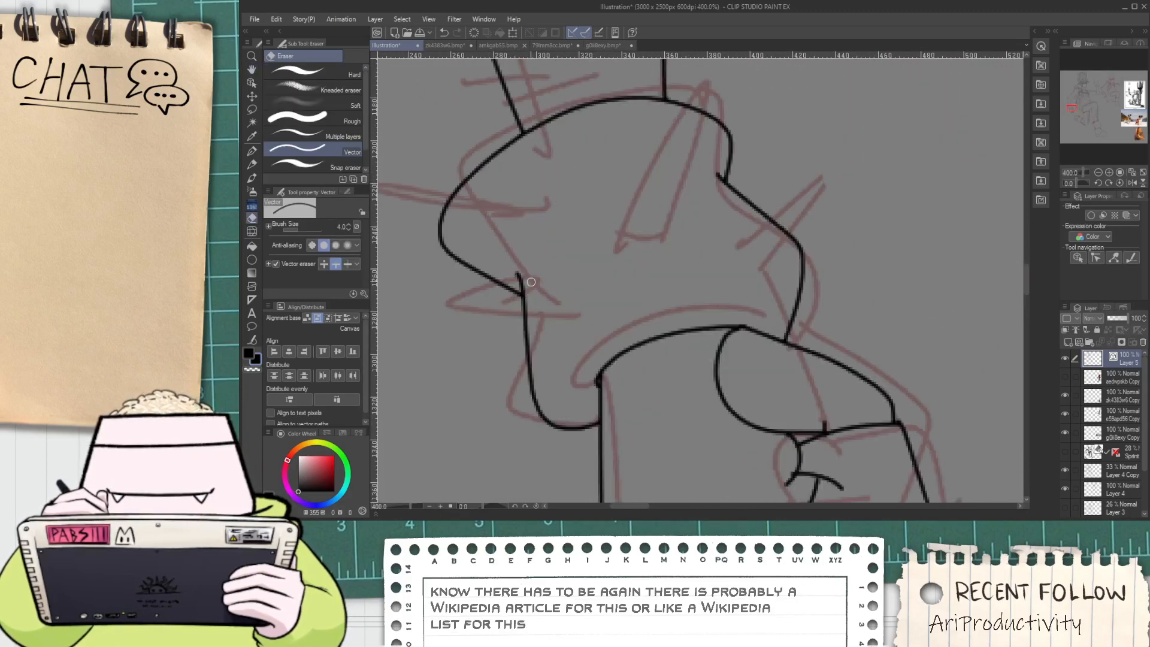
{"action": "scroll", "coordinate": [531, 284], "scroll_direction": "down", "scroll_amount": 4}
{"action": "scroll", "coordinate": [535, 273], "scroll_direction": "up", "scroll_amount": 1}
Ink an angled fold line across the upper part of the lowered arm's glove cuff
{"action": "key", "text": "p"}
{"action": "scroll", "coordinate": [542, 268], "scroll_direction": "up", "scroll_amount": 1}
{"action": "left_click_drag", "start_coordinate": [541, 269], "coordinate": [584, 227]}
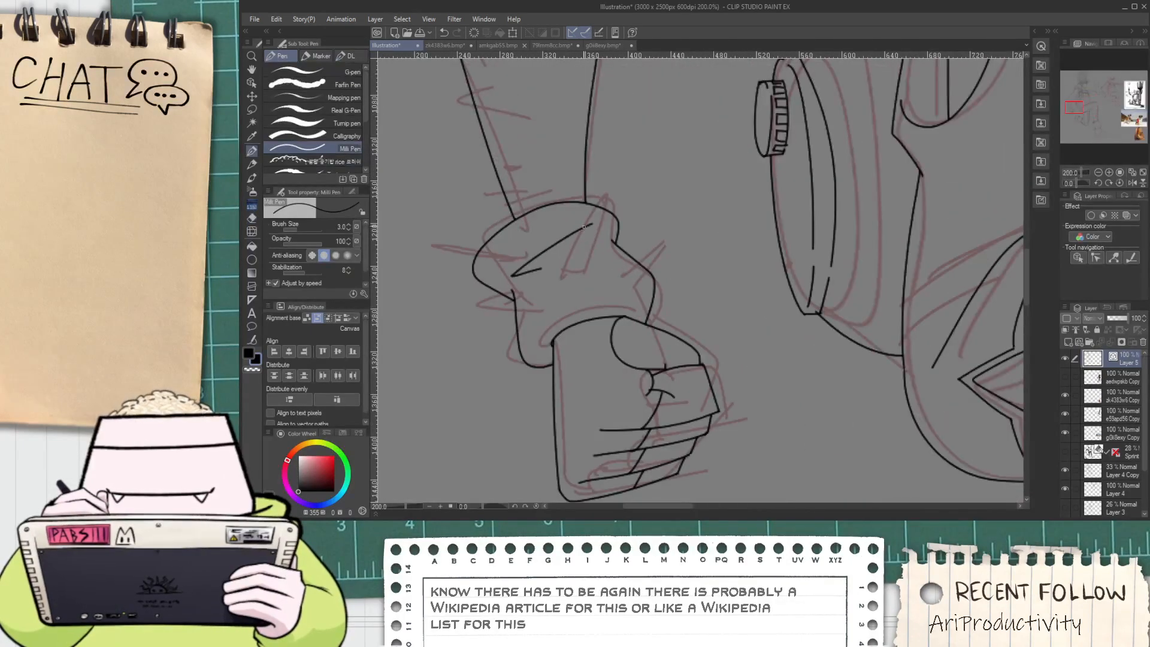
Ink the raised hand's thumb outline with a straight edge from the cuff, a rounded tip and an angled inner side
{"action": "scroll", "coordinate": [599, 226], "scroll_direction": "down", "scroll_amount": 4}
{"action": "key", "text": "space"}
{"action": "left_click_drag", "start_coordinate": [675, 202], "coordinate": [602, 381]}
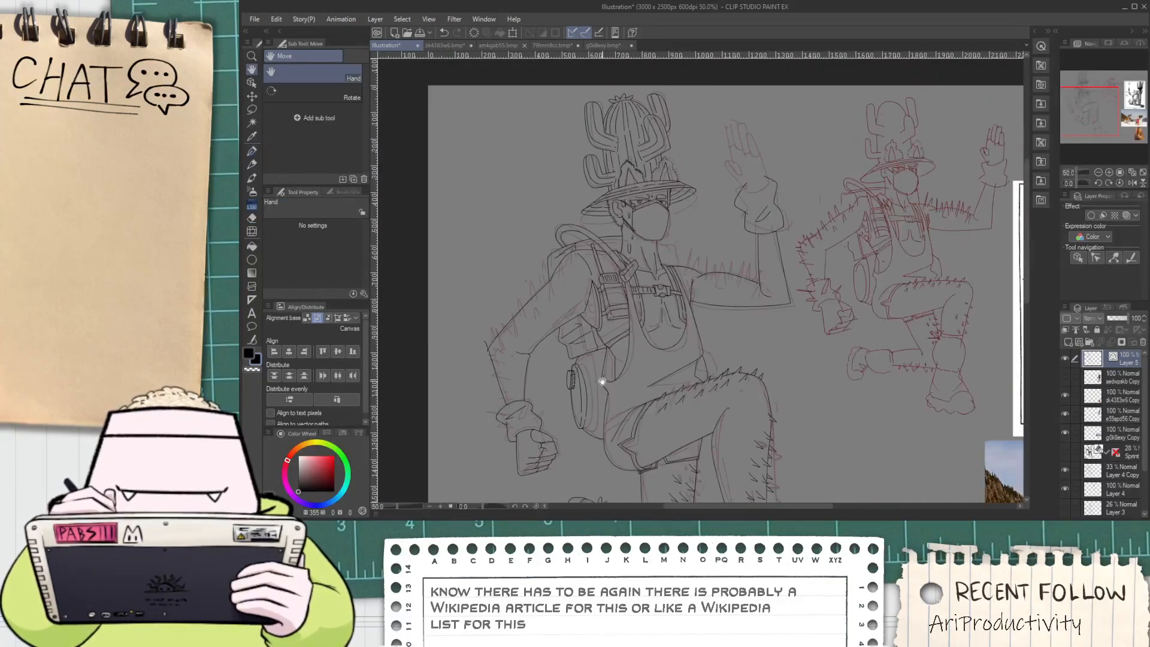
{"action": "scroll", "coordinate": [727, 301], "scroll_direction": "up", "scroll_amount": 6}
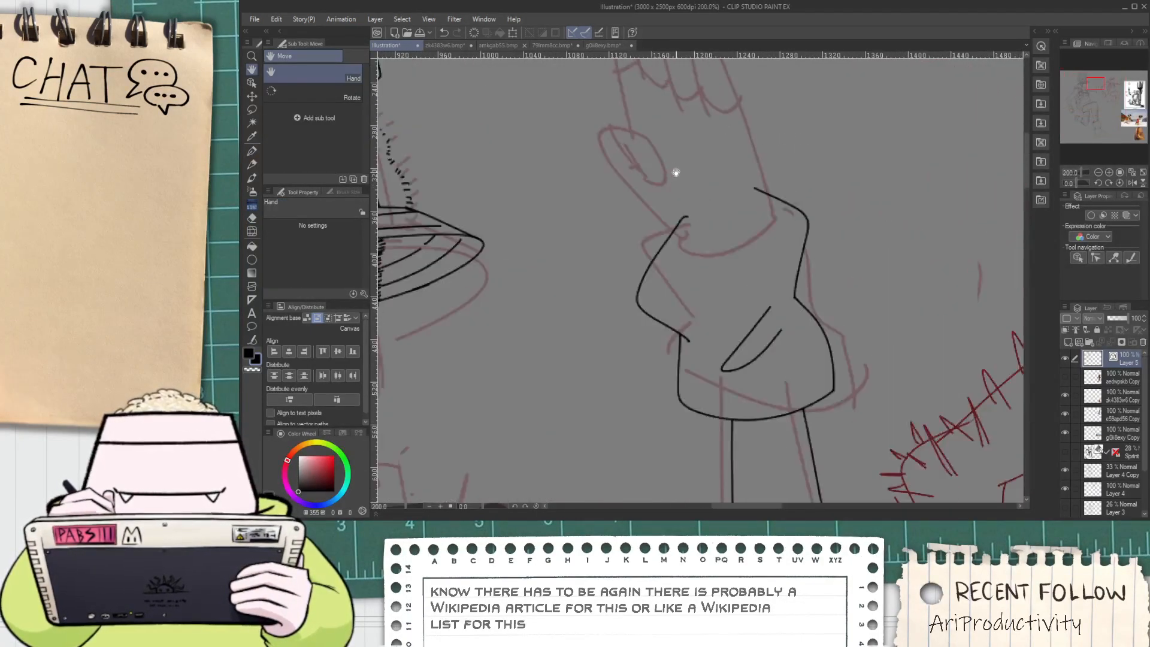
{"action": "mouse_move", "coordinate": [744, 415]}
{"action": "left_mouse_down"}
{"action": "mouse_move", "coordinate": [587, 288]}
{"action": "mouse_move", "coordinate": [524, 220]}
{"action": "mouse_move", "coordinate": [637, 173]}
{"action": "mouse_move", "coordinate": [682, 309]}
{"action": "mouse_move", "coordinate": [632, 298]}
{"action": "mouse_move", "coordinate": [604, 275]}
{"action": "mouse_move", "coordinate": [588, 211]}
{"action": "left_mouse_up"}
{"action": "key", "text": "ctrl+z"}
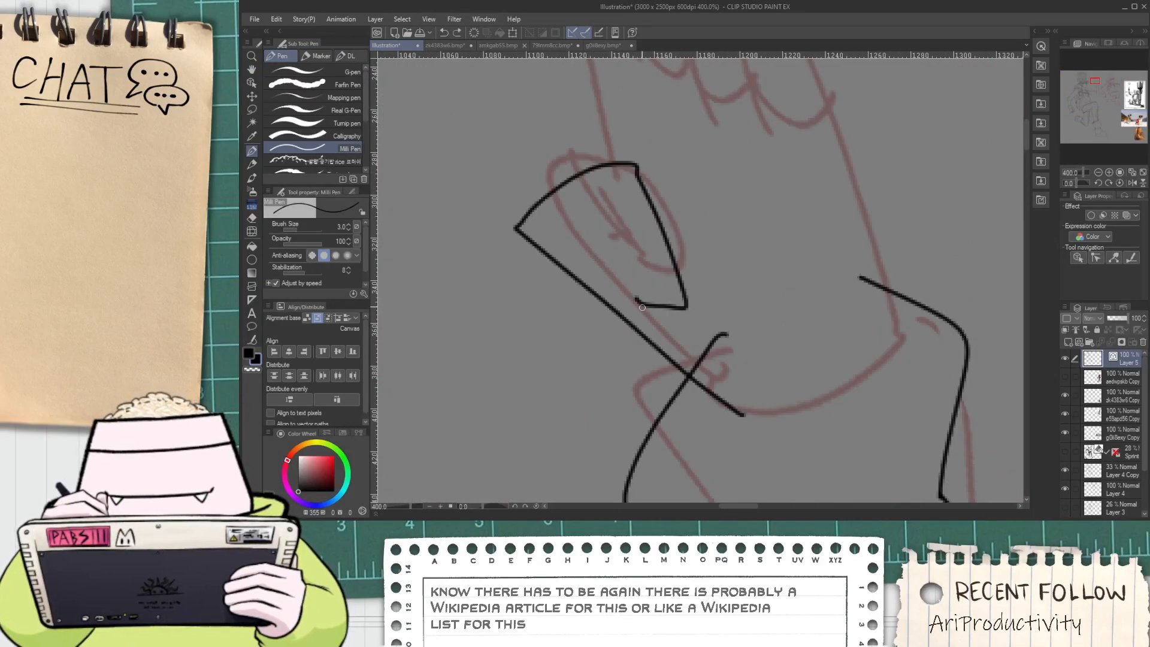
Ink the inner contour and a short curved crease inside the raised hand's thumb, redoing the uneven stroke
{"action": "mouse_move", "coordinate": [642, 305]}
{"action": "left_mouse_down"}
{"action": "mouse_move", "coordinate": [613, 262]}
{"action": "mouse_move", "coordinate": [605, 207]}
{"action": "left_mouse_up"}
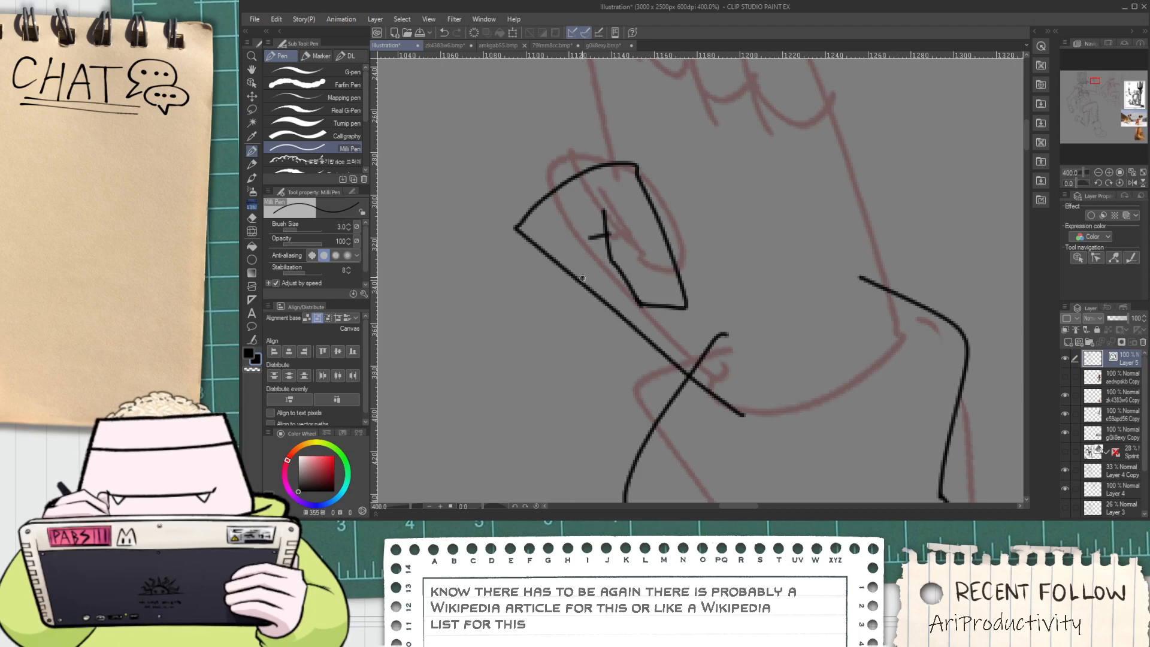
{"action": "key", "text": "ctrl+z"}
{"action": "left_click_drag", "start_coordinate": [581, 280], "coordinate": [629, 240]}
{"action": "key", "text": "e"}
Ink the raised hand's long side edge and its pointed, overlapping fingers, and trim the overlapping line ends
{"action": "scroll", "coordinate": [629, 239], "scroll_direction": "down", "scroll_amount": 2}
{"action": "mouse_move", "coordinate": [627, 185]}
{"action": "left_mouse_down"}
{"action": "mouse_move", "coordinate": [628, 278]}
{"action": "mouse_move", "coordinate": [578, 154]}
{"action": "left_mouse_up"}
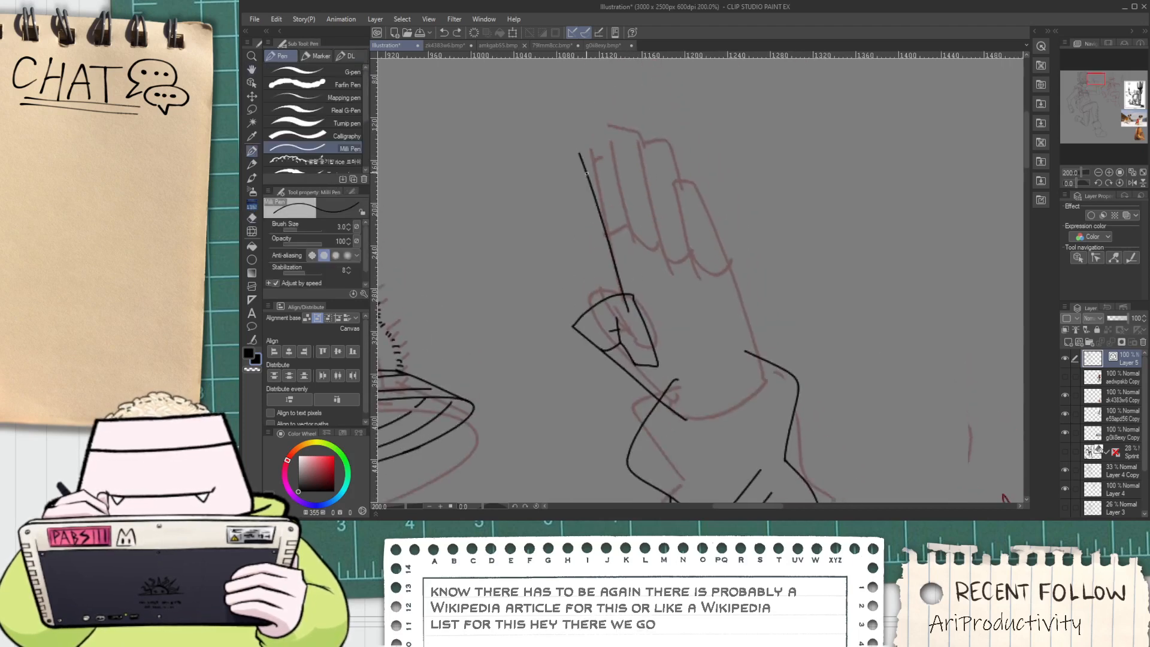
{"action": "left_click_drag", "start_coordinate": [633, 249], "coordinate": [590, 105]}
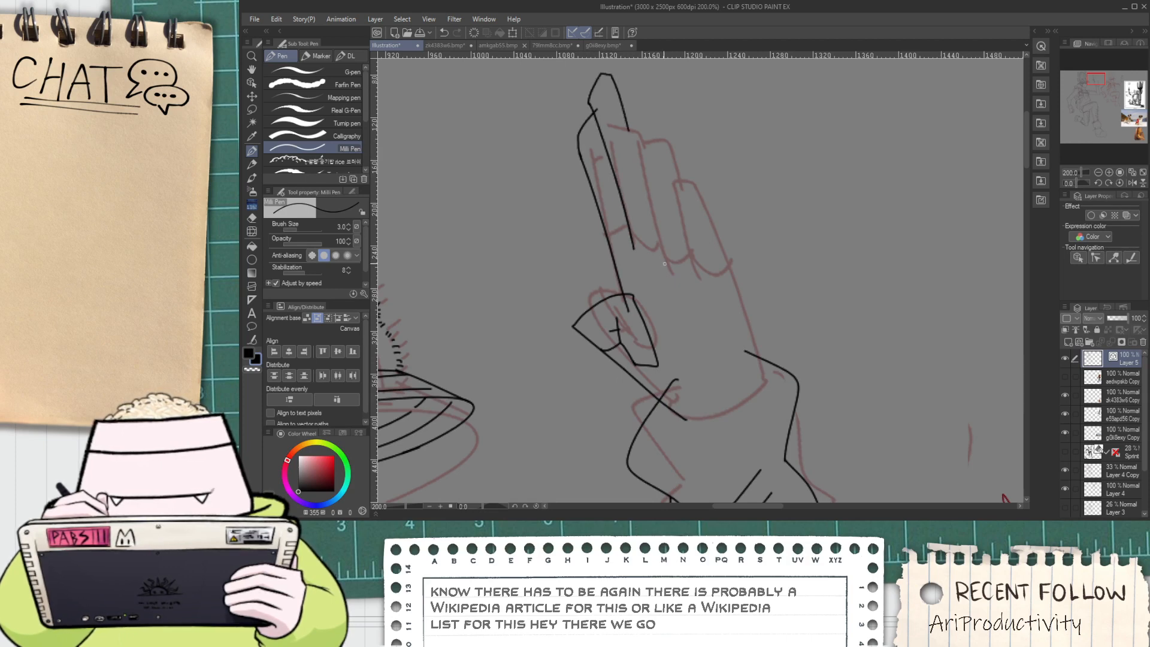
{"action": "left_click_drag", "start_coordinate": [664, 270], "coordinate": [620, 127]}
{"action": "left_click_drag", "start_coordinate": [660, 168], "coordinate": [680, 232]}
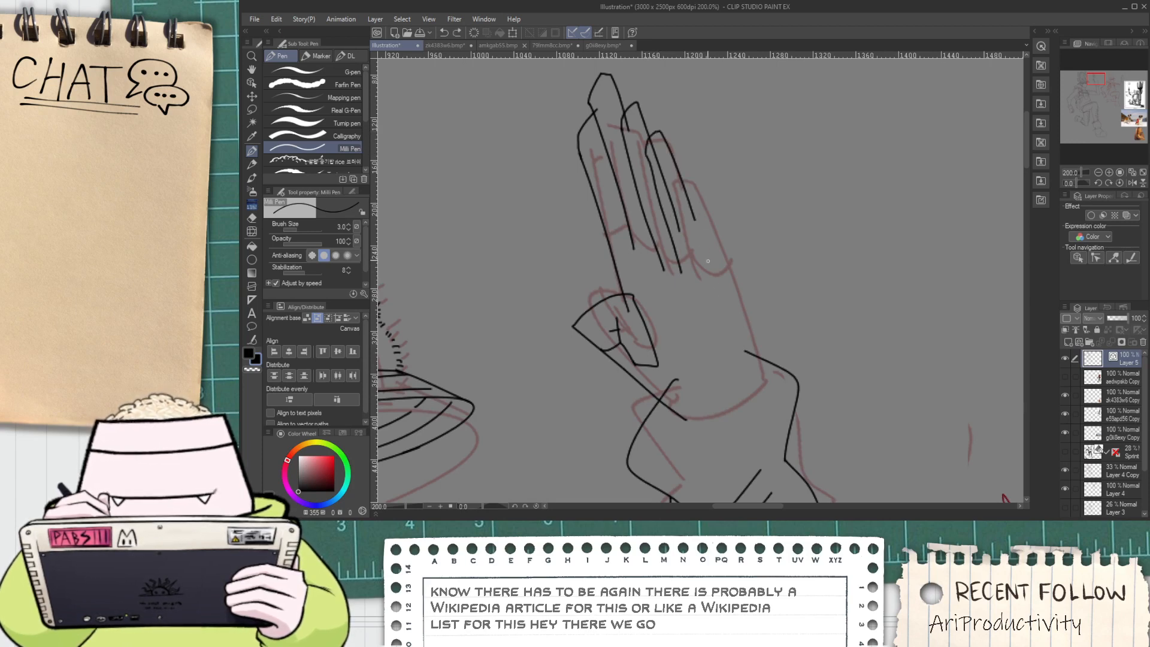
{"action": "key", "text": "e"}
{"action": "scroll", "coordinate": [634, 135], "scroll_direction": "up", "scroll_amount": 2}
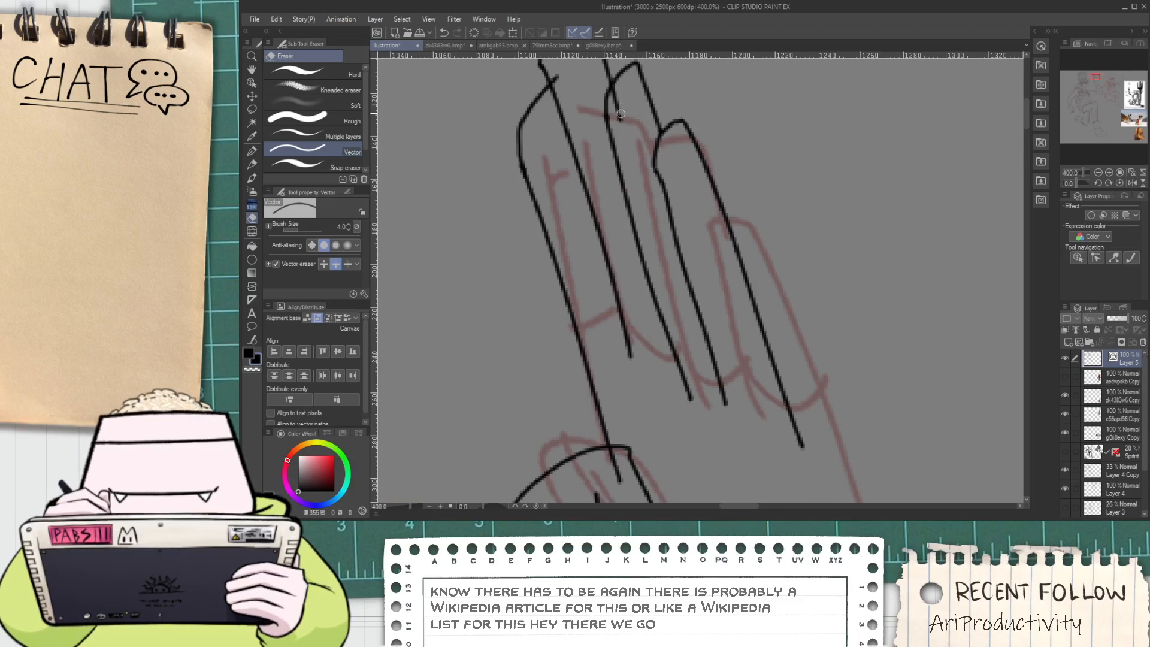
{"action": "scroll", "coordinate": [568, 84], "scroll_direction": "down", "scroll_amount": 2}
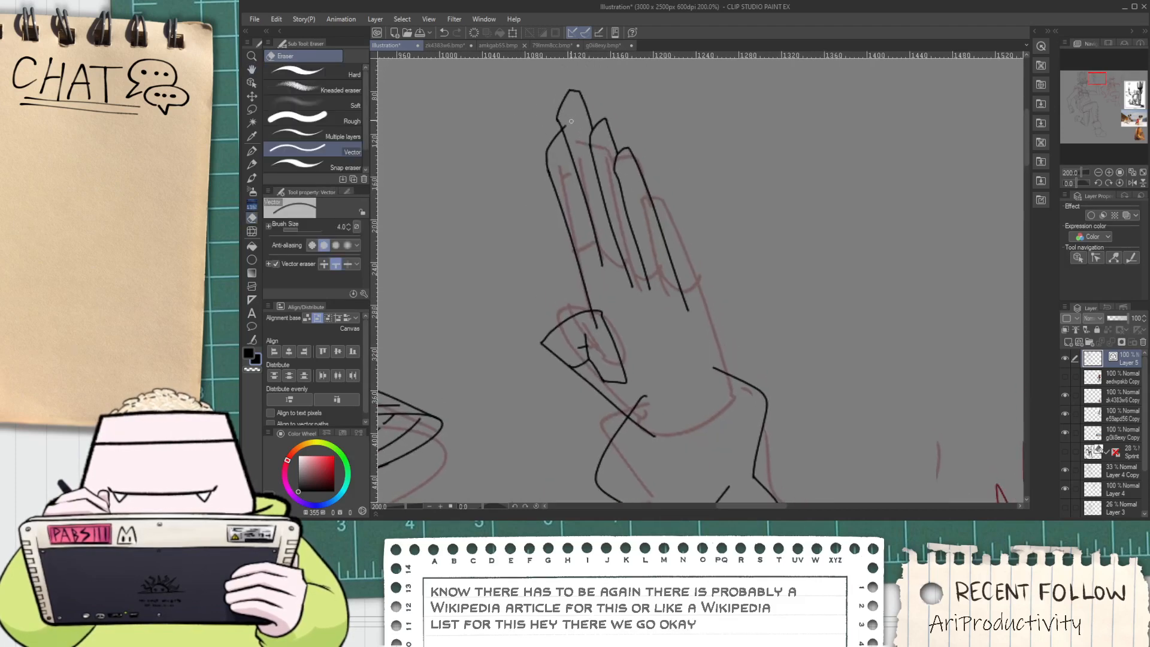
Ink the raised hand's palm outline, curving along its base above the cuff and up the far side to the fingers
{"action": "key", "text": "space"}
{"action": "left_click_drag", "start_coordinate": [687, 305], "coordinate": [668, 225]}
{"action": "key", "text": "p"}
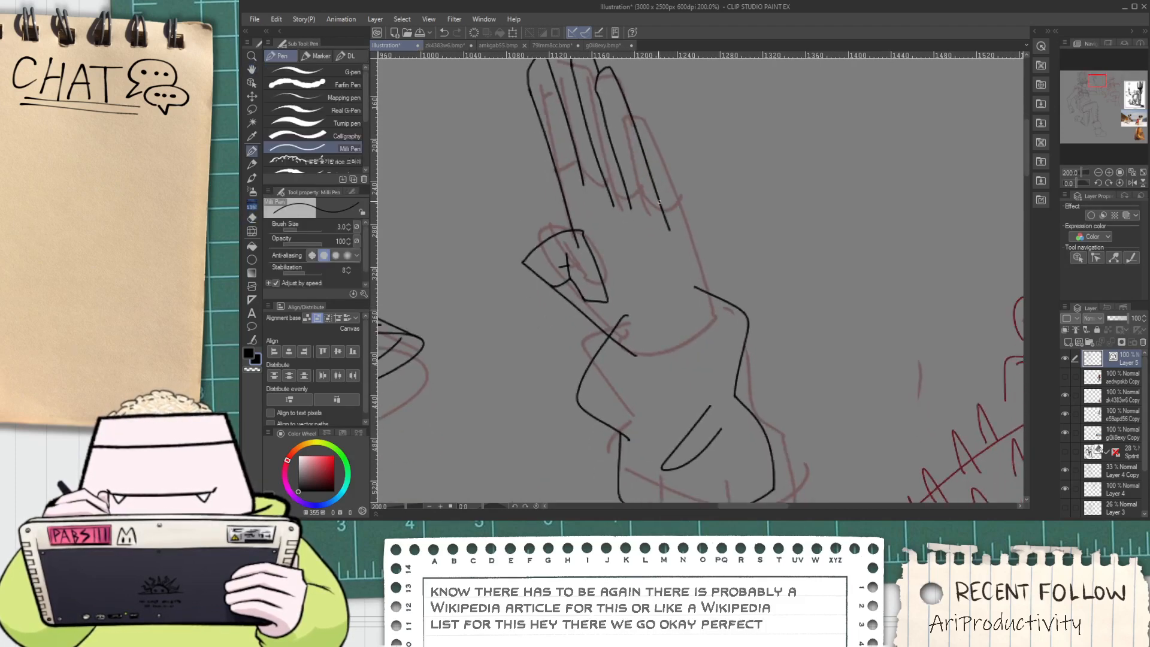
{"action": "scroll", "coordinate": [688, 348], "scroll_direction": "up", "scroll_amount": 2}
{"action": "mouse_move", "coordinate": [578, 354]}
{"action": "left_mouse_down"}
{"action": "mouse_move", "coordinate": [713, 324]}
{"action": "mouse_move", "coordinate": [756, 295]}
{"action": "left_mouse_up"}
Erase the cuff and thumb line ends that overlap around the raised hand's palm, restoring the wrongly removed cuff edge
{"action": "key", "text": "e"}
{"action": "left_click_drag", "start_coordinate": [690, 209], "coordinate": [711, 221]}
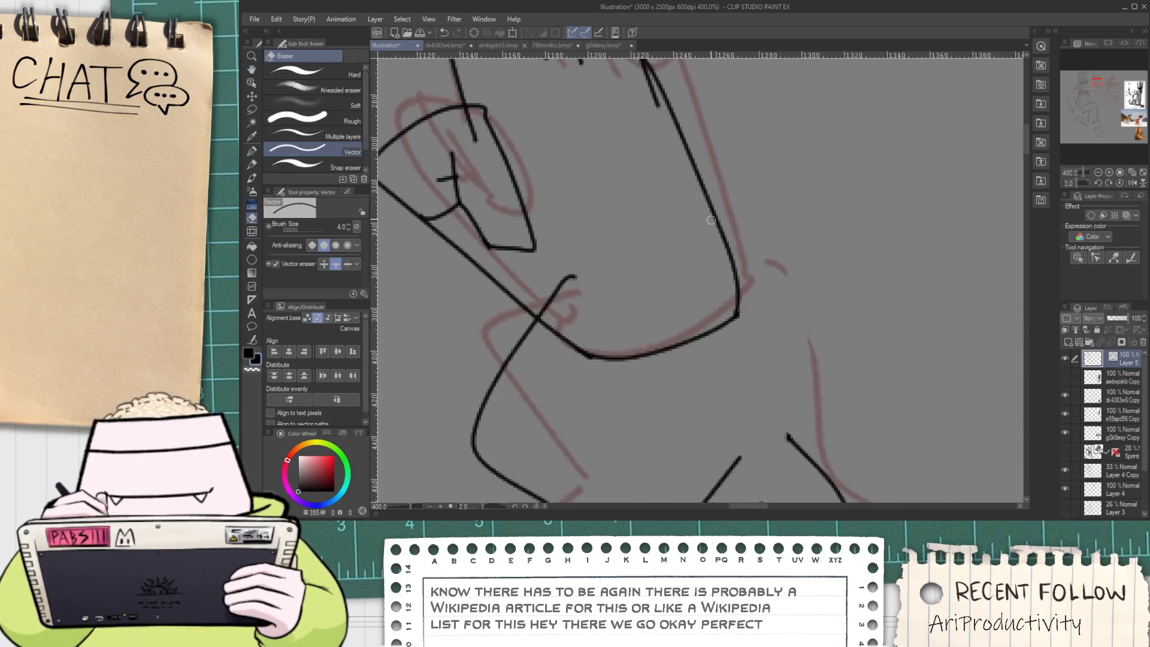
{"action": "key", "text": "ctrl+z"}
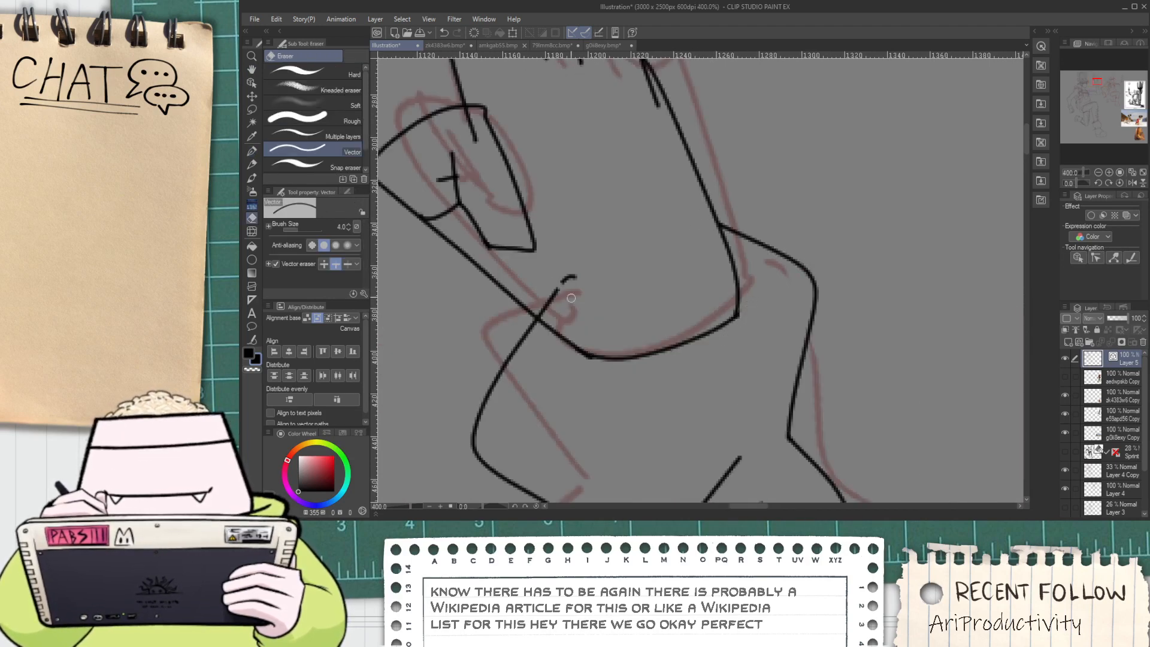
{"action": "left_click_drag", "start_coordinate": [571, 298], "coordinate": [574, 302]}
{"action": "scroll", "coordinate": [527, 227], "scroll_direction": "down", "scroll_amount": 2}
{"action": "left_click_drag", "start_coordinate": [527, 228], "coordinate": [557, 323]}
{"action": "scroll", "coordinate": [557, 323], "scroll_direction": "up", "scroll_amount": 2}
{"action": "left_click_drag", "start_coordinate": [569, 256], "coordinate": [560, 262]}
Ink curved glove-opening lines across the base of each raised finger and trim the ends sticking out past the fingers
{"action": "left_click_drag", "start_coordinate": [586, 217], "coordinate": [587, 449]}
{"action": "key", "text": "p"}
{"action": "mouse_move", "coordinate": [512, 317]}
{"action": "left_mouse_down"}
{"action": "mouse_move", "coordinate": [573, 312]}
{"action": "mouse_move", "coordinate": [595, 342]}
{"action": "mouse_move", "coordinate": [623, 316]}
{"action": "left_mouse_up"}
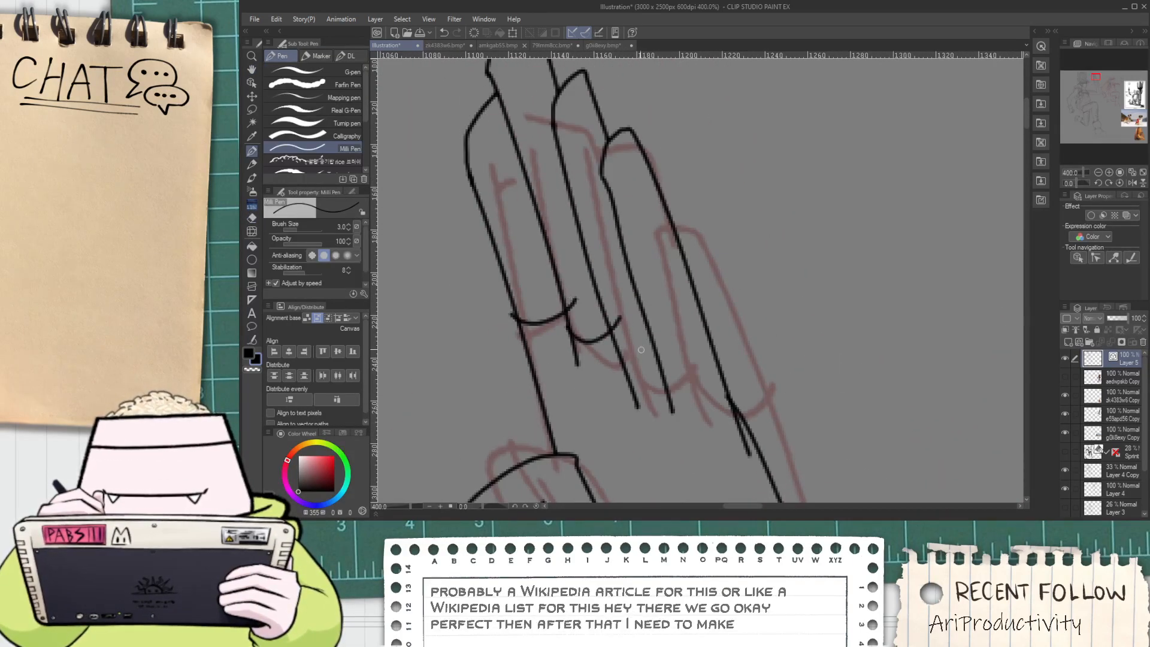
{"action": "key", "text": "ctrl+z"}
{"action": "mouse_move", "coordinate": [626, 363]}
{"action": "left_mouse_down"}
{"action": "mouse_move", "coordinate": [659, 342]}
{"action": "mouse_move", "coordinate": [743, 345]}
{"action": "left_mouse_up"}
{"action": "key", "text": "e"}
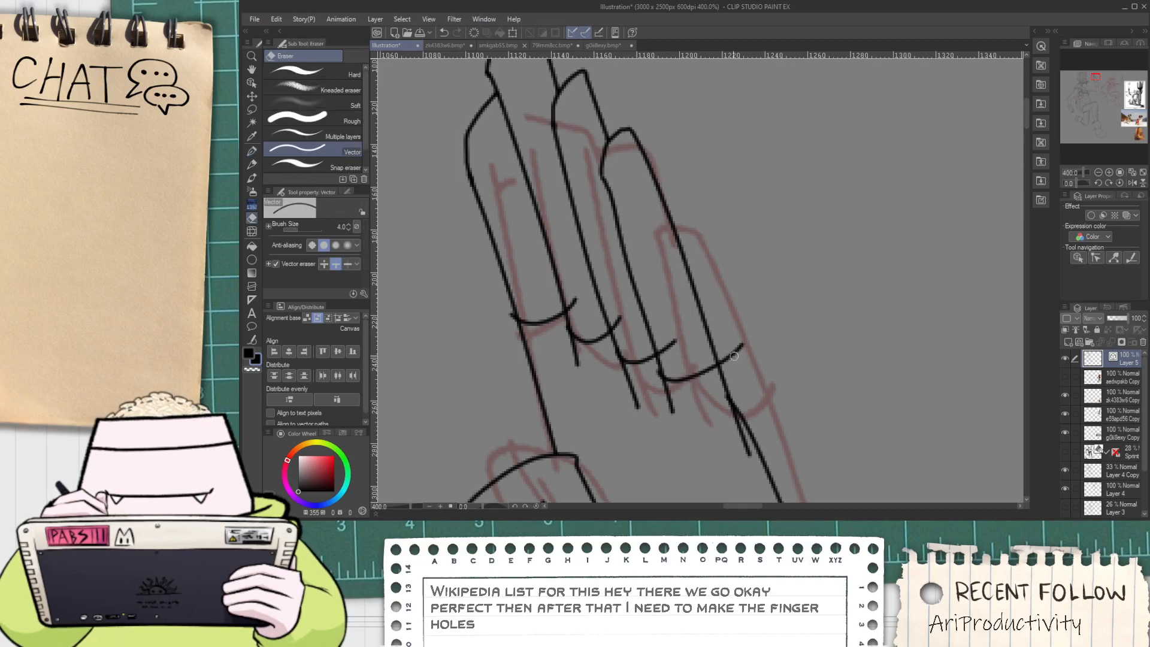
{"action": "left_click", "coordinate": [739, 436]}
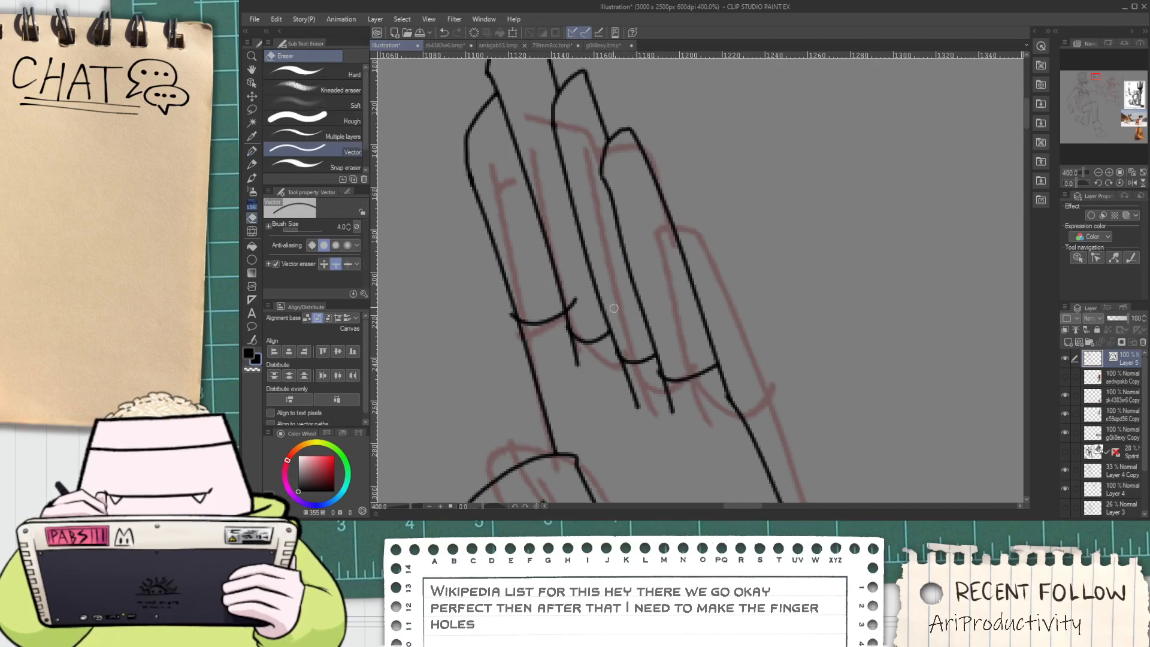
Examine the finished hand, the bent arm and the inked leg spikes as a reference for the arm spikes
{"action": "scroll", "coordinate": [575, 307], "scroll_direction": "down", "scroll_amount": 5}
{"action": "scroll", "coordinate": [582, 294], "scroll_direction": "up", "scroll_amount": 2}
{"action": "mouse_move", "coordinate": [599, 351]}
{"action": "left_mouse_down"}
{"action": "mouse_move", "coordinate": [584, 302]}
{"action": "mouse_move", "coordinate": [603, 279]}
{"action": "left_mouse_up"}
{"action": "key", "text": "p"}
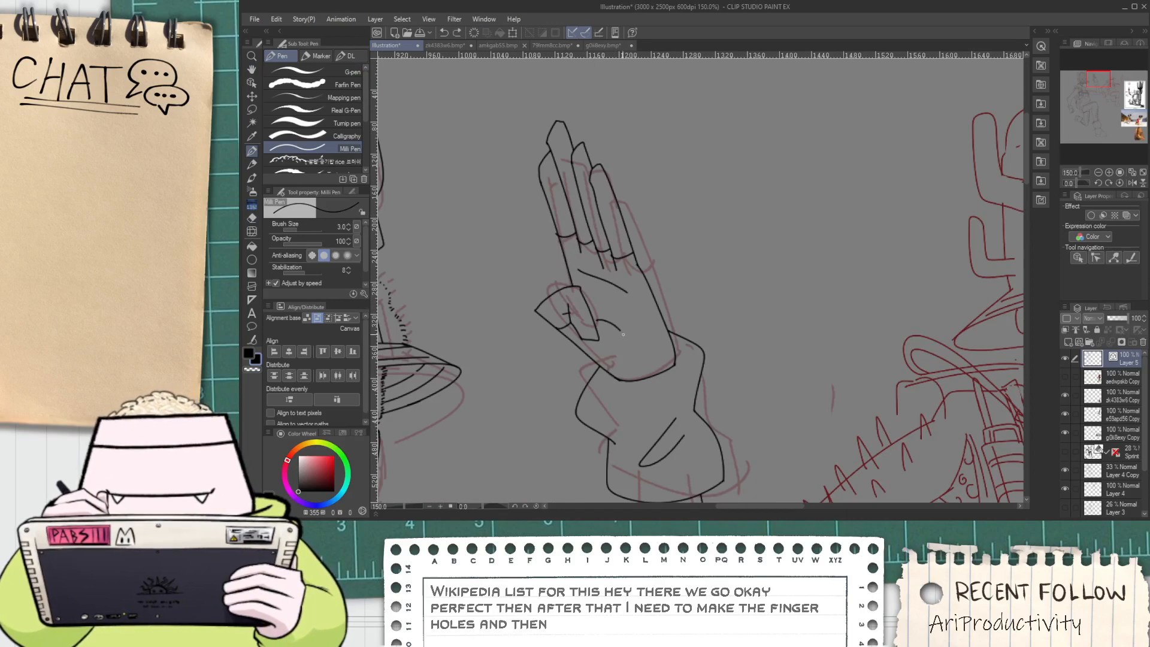
{"action": "scroll", "coordinate": [623, 334], "scroll_direction": "down", "scroll_amount": 4}
{"action": "key", "text": "h"}
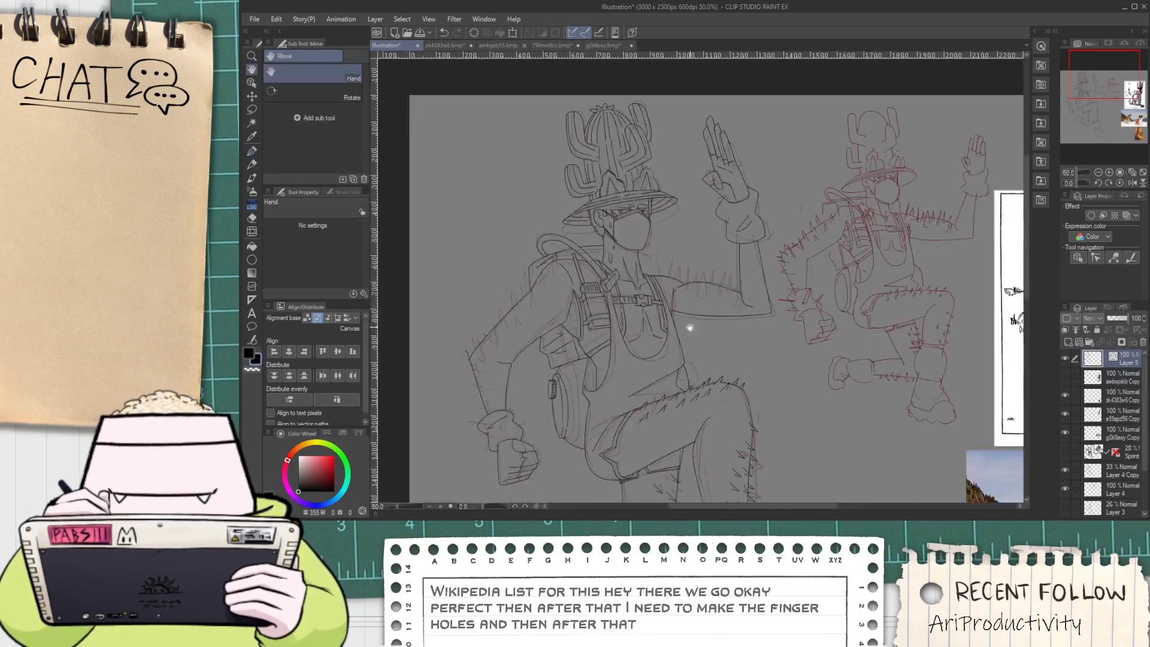
{"action": "scroll", "coordinate": [690, 328], "scroll_direction": "up", "scroll_amount": 4}
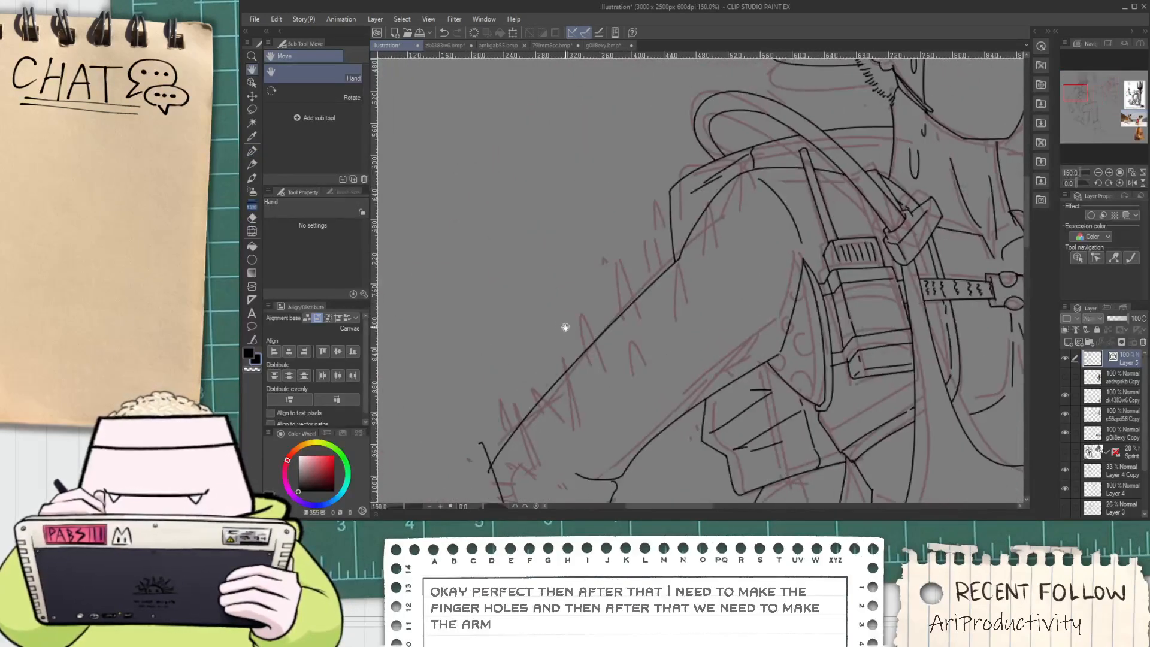
{"action": "scroll", "coordinate": [608, 365], "scroll_direction": "down", "scroll_amount": 2}
{"action": "left_click_drag", "start_coordinate": [705, 412], "coordinate": [609, 226]}
{"action": "scroll", "coordinate": [759, 284], "scroll_direction": "up", "scroll_amount": 1}
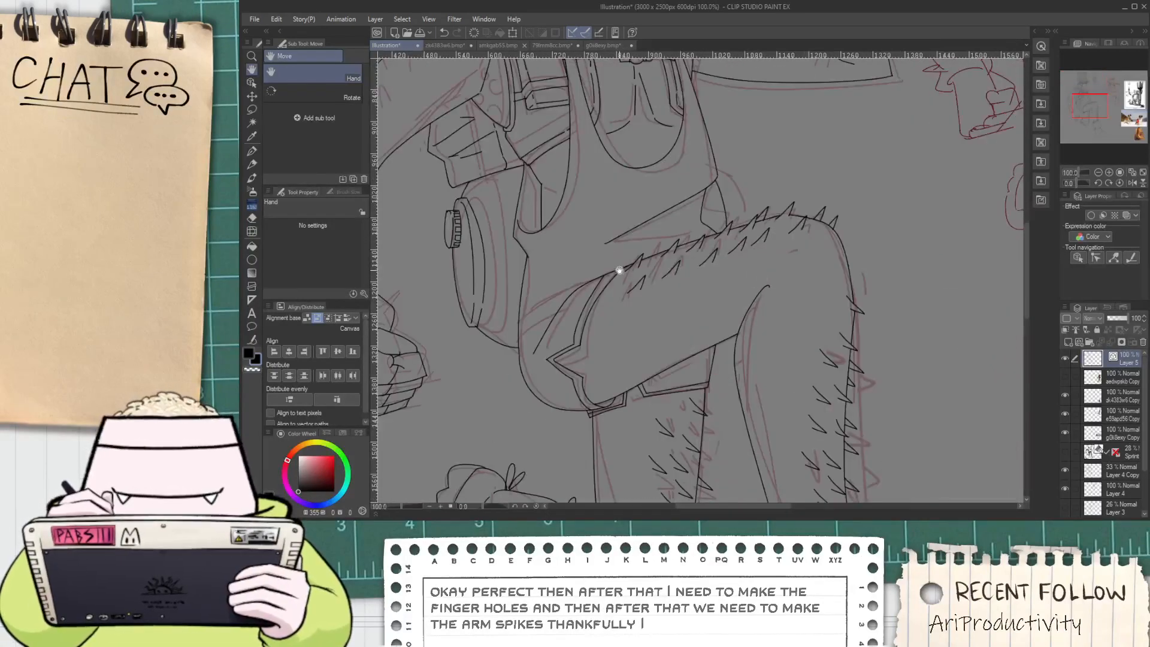
{"action": "left_click_drag", "start_coordinate": [620, 271], "coordinate": [716, 252]}
{"action": "left_click_drag", "start_coordinate": [515, 90], "coordinate": [608, 296]}
Ink three pointed spikes on the bent arm, two across its outer edge and one inside it, redrawing the second edge spike
{"action": "scroll", "coordinate": [573, 282], "scroll_direction": "up", "scroll_amount": 2}
{"action": "key", "text": "p"}
{"action": "left_click_drag", "start_coordinate": [555, 337], "coordinate": [577, 339]}
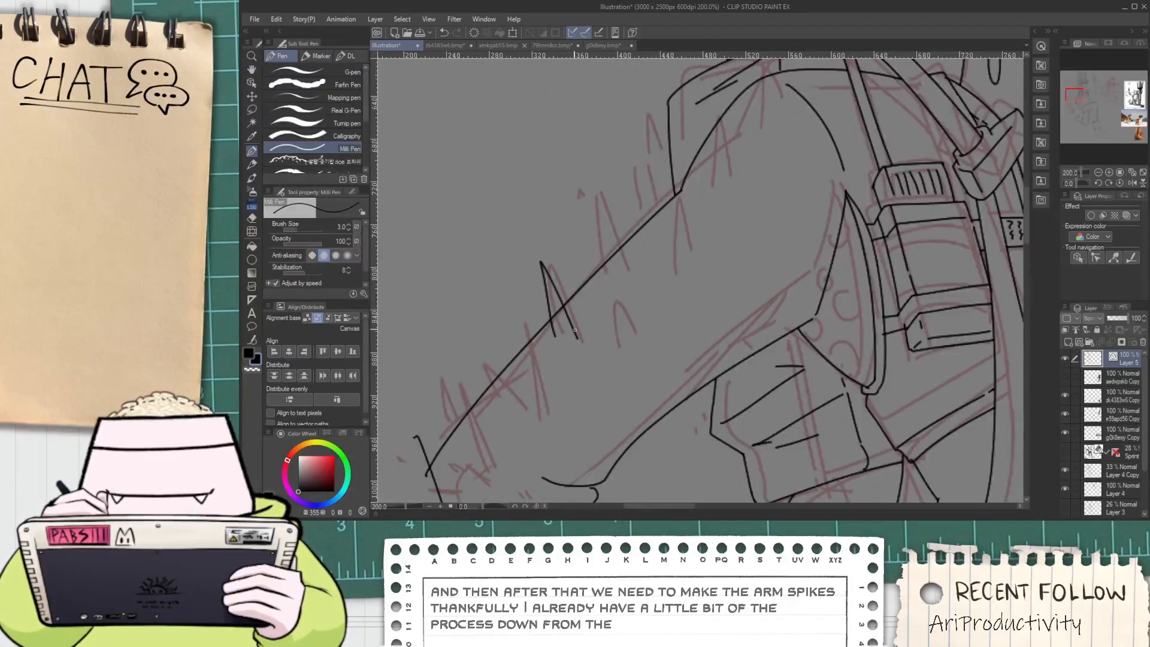
{"action": "mouse_move", "coordinate": [592, 296]}
{"action": "left_mouse_down"}
{"action": "mouse_move", "coordinate": [625, 349]}
{"action": "mouse_move", "coordinate": [614, 257]}
{"action": "mouse_move", "coordinate": [631, 298]}
{"action": "left_mouse_up"}
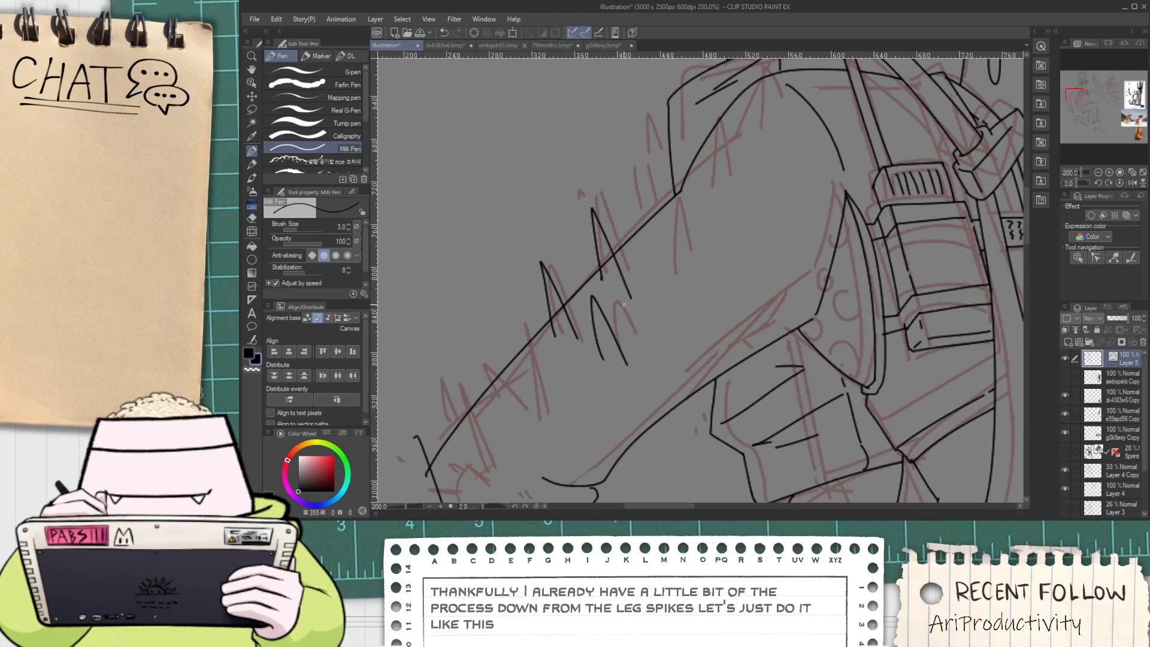
{"action": "key", "text": "ctrl+z"}
{"action": "key", "text": "ctrl+z"}
{"action": "left_click_drag", "start_coordinate": [600, 219], "coordinate": [610, 318]}
{"action": "mouse_move", "coordinate": [602, 220]}
{"action": "left_mouse_down"}
{"action": "mouse_move", "coordinate": [638, 301]}
{"action": "mouse_move", "coordinate": [607, 287]}
{"action": "mouse_move", "coordinate": [633, 298]}
{"action": "left_mouse_up"}
{"action": "key", "text": "ctrl+z"}
{"action": "key", "text": "ctrl+z"}
Select the three inked arm spikes and place a duplicate of the group further up the arm, near the shoulder
{"action": "key", "text": "o"}
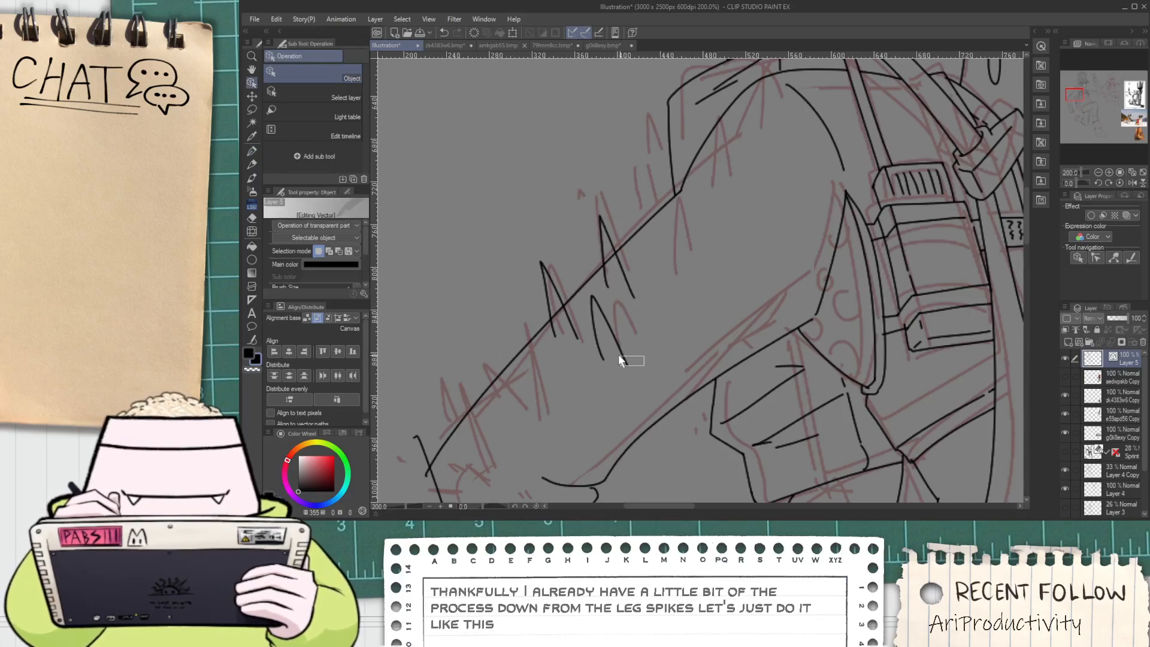
{"action": "left_click", "coordinate": [618, 354]}
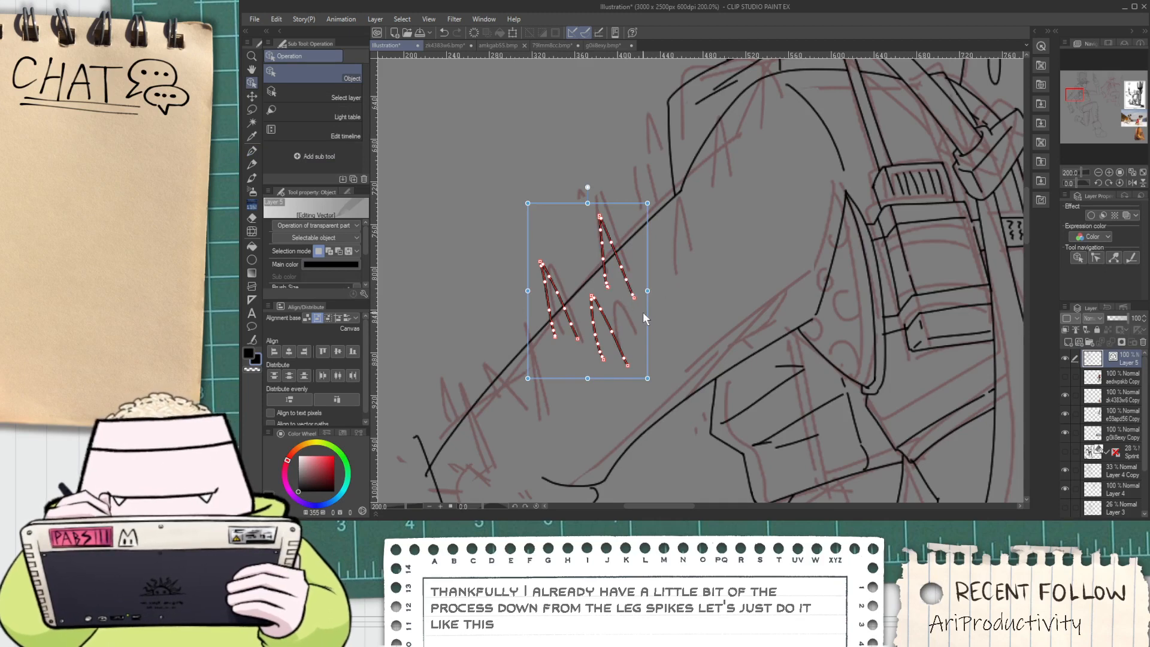
{"action": "left_click", "coordinate": [688, 268]}
{"action": "left_click", "coordinate": [611, 333]}
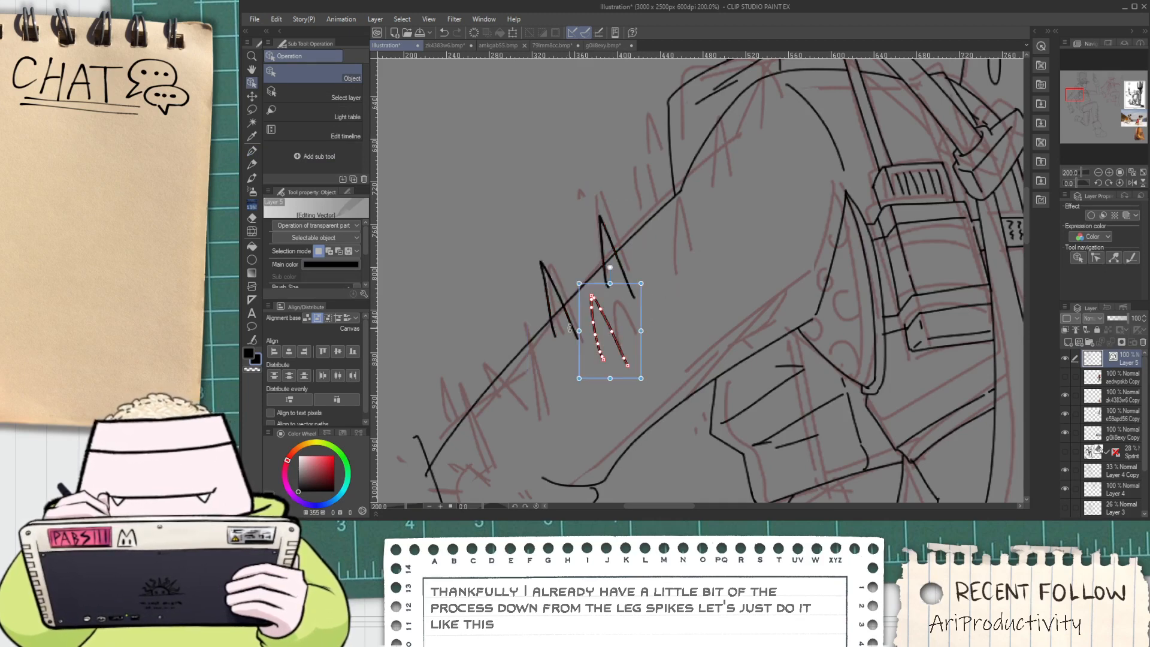
{"action": "left_click", "coordinate": [561, 305], "text": "shift"}
{"action": "left_click", "coordinate": [613, 272], "text": "shift"}
{"action": "left_click_drag", "start_coordinate": [651, 262], "coordinate": [747, 151]}
{"action": "left_click", "coordinate": [695, 299]}
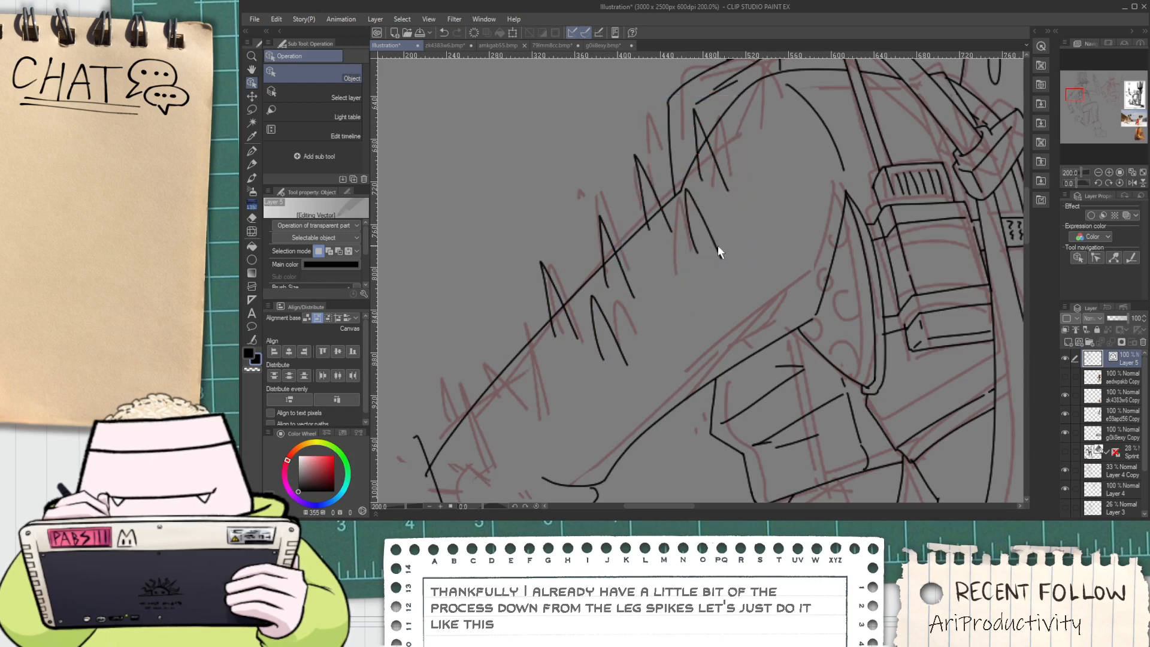
Duplicate the single inner spike into the gaps along the upper arm's edge and adjust the copy nearest the shoulder
{"action": "left_click", "coordinate": [719, 254]}
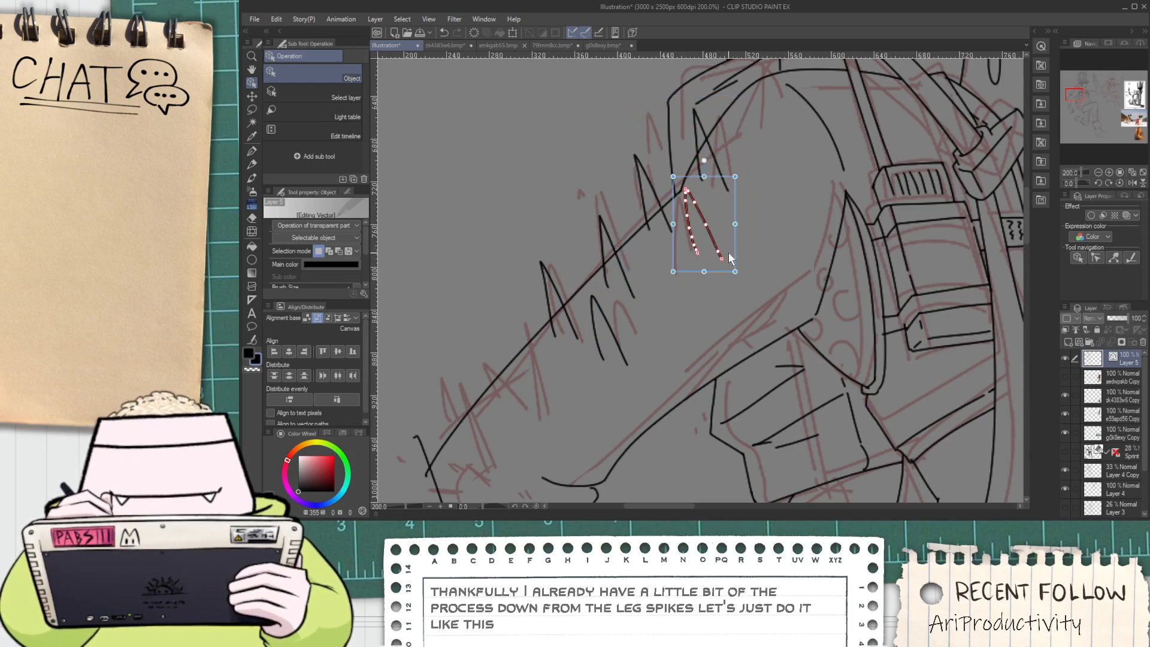
{"action": "mouse_move", "coordinate": [729, 257]}
{"action": "left_mouse_down"}
{"action": "mouse_move", "coordinate": [707, 309]}
{"action": "mouse_move", "coordinate": [620, 290]}
{"action": "mouse_move", "coordinate": [627, 317]}
{"action": "mouse_move", "coordinate": [682, 281]}
{"action": "mouse_move", "coordinate": [719, 224]}
{"action": "left_mouse_up"}
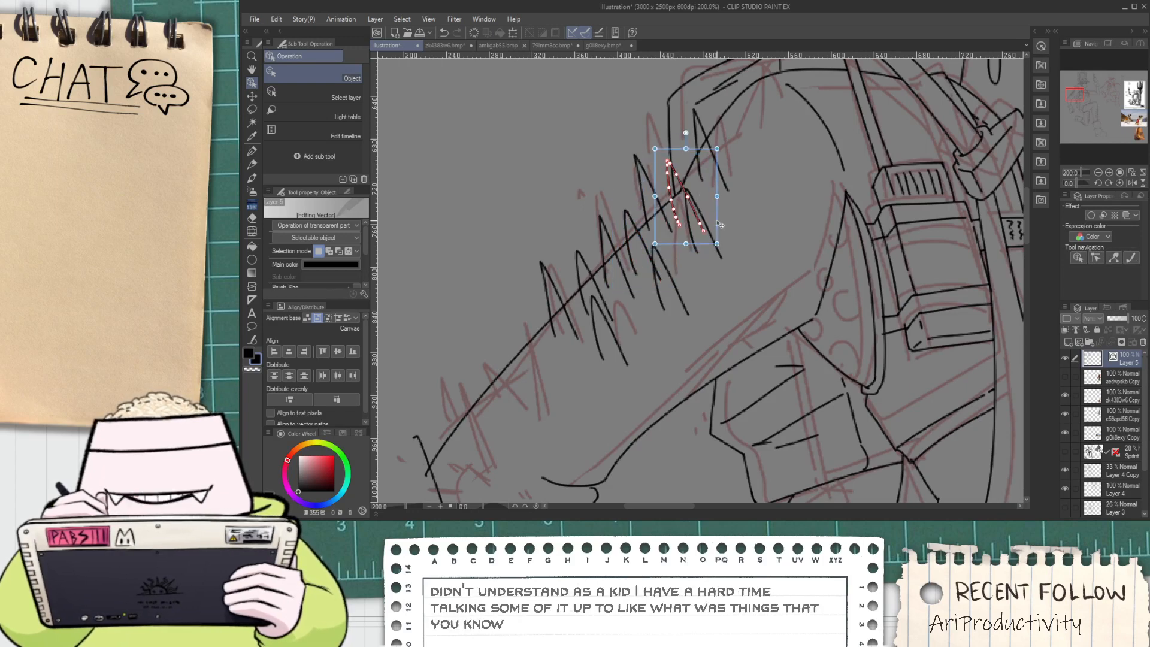
{"action": "left_click", "coordinate": [709, 224]}
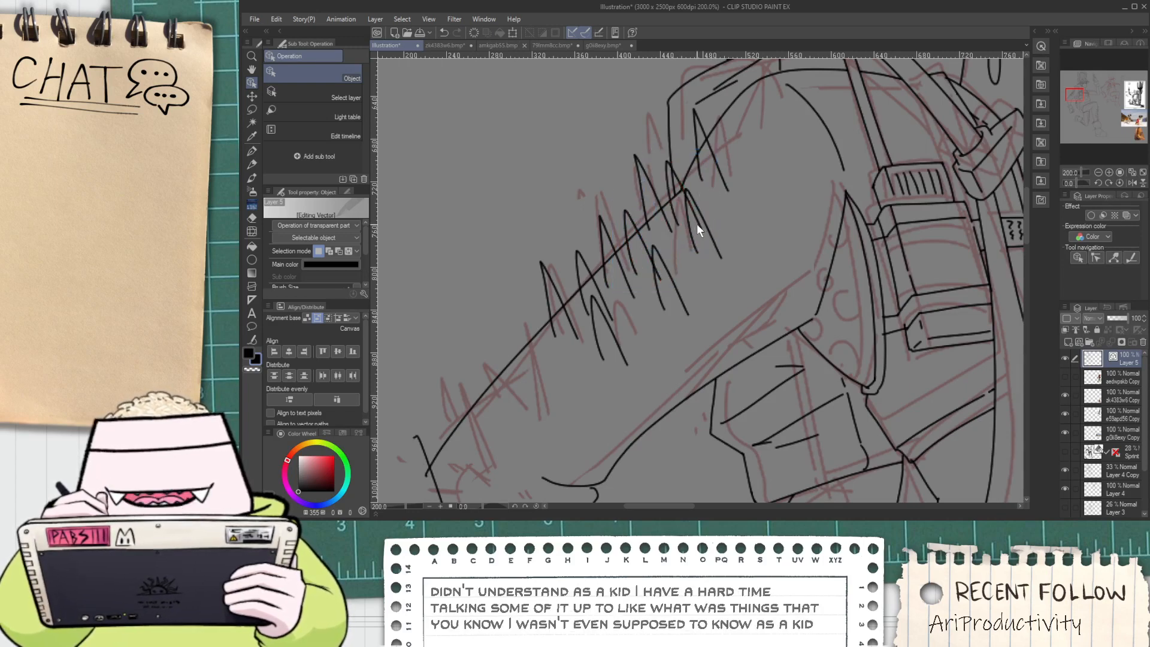
{"action": "left_click", "coordinate": [698, 226]}
{"action": "left_click", "coordinate": [710, 220]}
{"action": "left_click", "coordinate": [702, 227]}
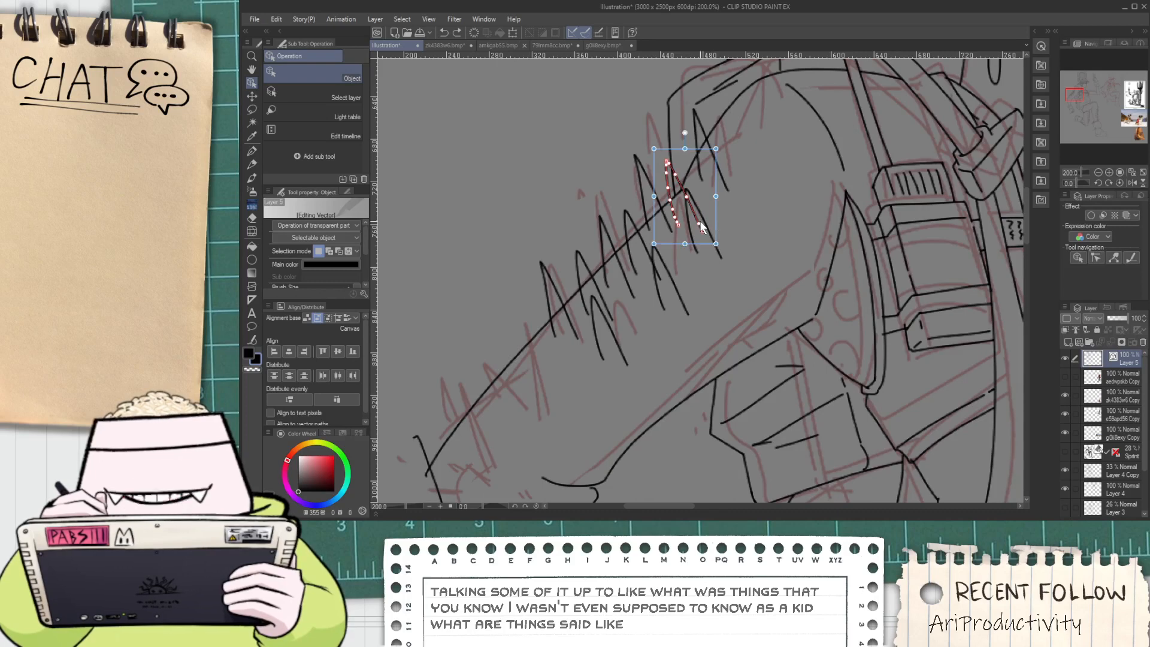
{"action": "left_click_drag", "start_coordinate": [702, 226], "coordinate": [711, 228]}
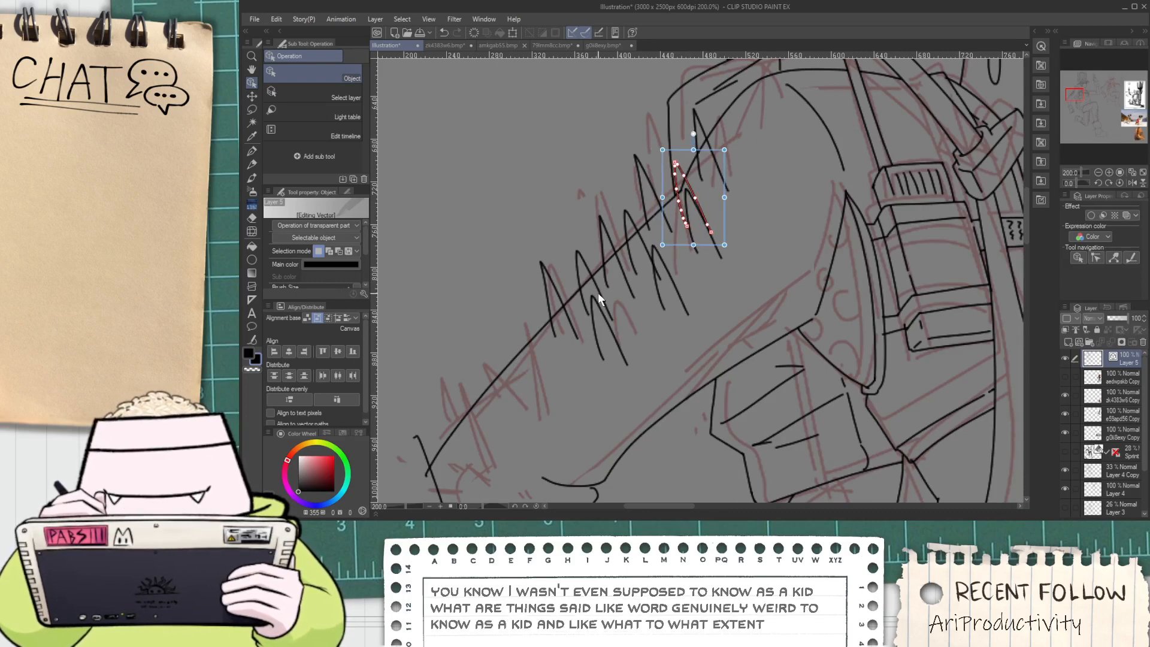
Erase the arm outline inside the edge spikes and the spike ends overlapping along the upper arm
{"action": "scroll", "coordinate": [577, 285], "scroll_direction": "up", "scroll_amount": 2}
{"action": "key", "text": "e"}
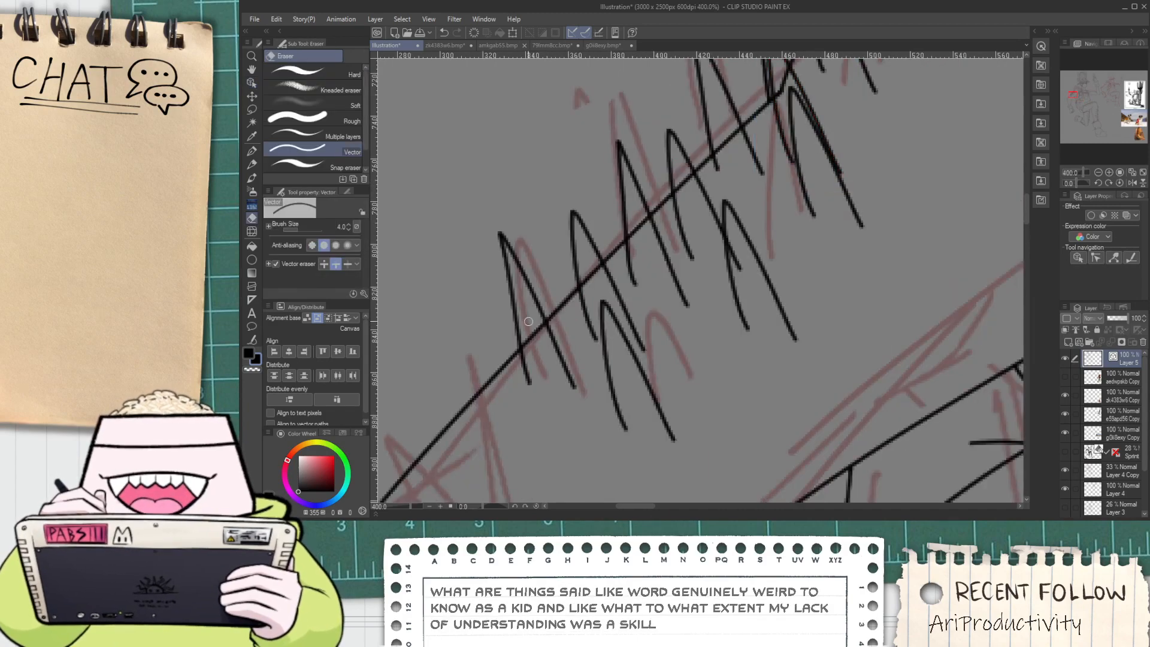
{"action": "mouse_move", "coordinate": [587, 318]}
{"action": "left_mouse_down"}
{"action": "mouse_move", "coordinate": [599, 295]}
{"action": "mouse_move", "coordinate": [640, 271]}
{"action": "left_mouse_up"}
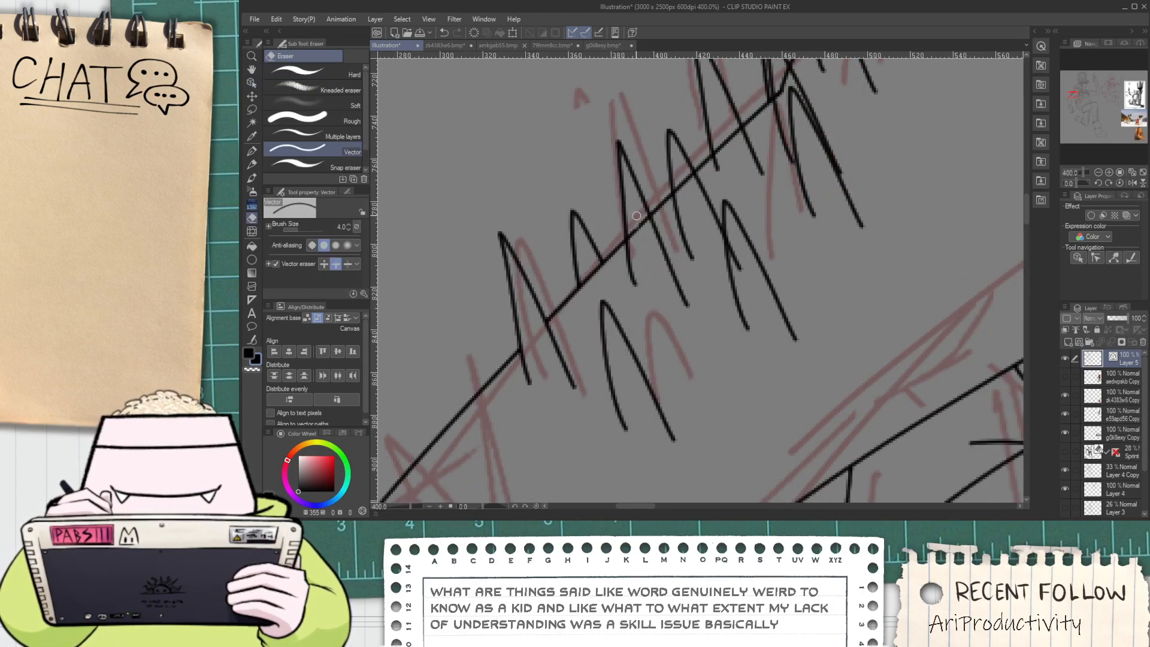
{"action": "key", "text": "space"}
{"action": "mouse_move", "coordinate": [666, 218]}
{"action": "left_mouse_down"}
{"action": "mouse_move", "coordinate": [621, 290]}
{"action": "mouse_move", "coordinate": [673, 274]}
{"action": "left_mouse_up"}
{"action": "left_click_drag", "start_coordinate": [695, 322], "coordinate": [689, 344]}
{"action": "key", "text": "space"}
{"action": "mouse_move", "coordinate": [706, 188]}
{"action": "left_mouse_down"}
{"action": "mouse_move", "coordinate": [687, 280]}
{"action": "mouse_move", "coordinate": [673, 299]}
{"action": "left_mouse_up"}
{"action": "key", "text": "space"}
{"action": "left_click_drag", "start_coordinate": [728, 274], "coordinate": [690, 301]}
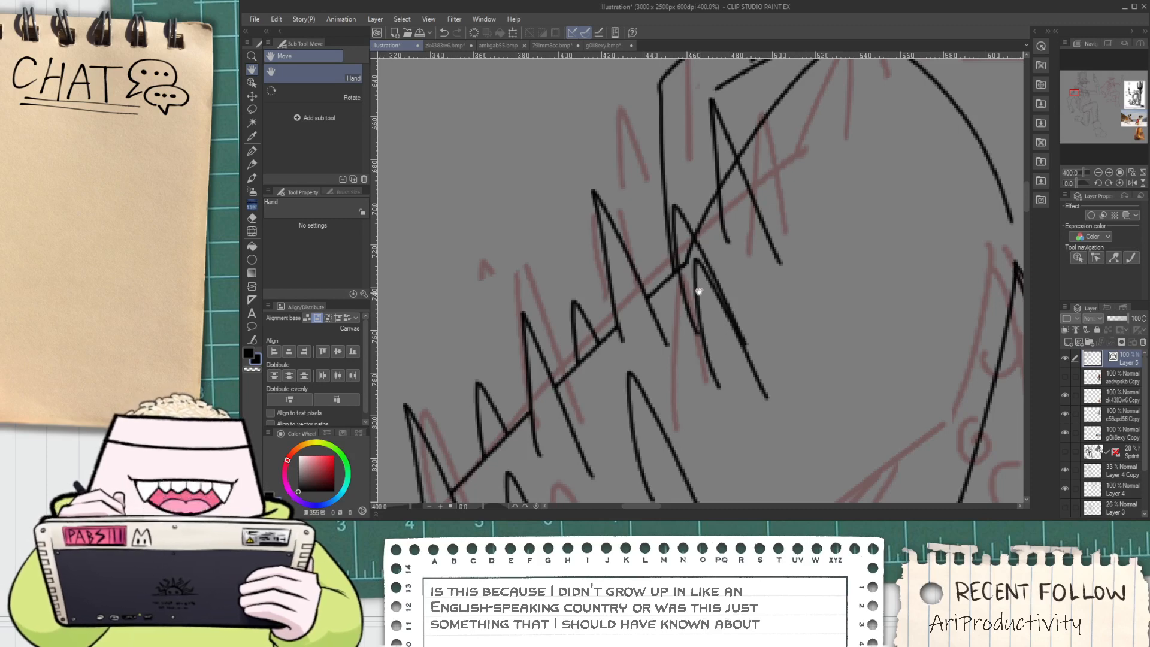
Shift the short spike near the shoulder outward along the arm outline and trim its ends below the edge
{"action": "key", "text": "o"}
{"action": "mouse_move", "coordinate": [686, 227]}
{"action": "left_mouse_down"}
{"action": "mouse_move", "coordinate": [670, 190]}
{"action": "mouse_move", "coordinate": [675, 235]}
{"action": "left_mouse_up"}
{"action": "key", "text": "e"}
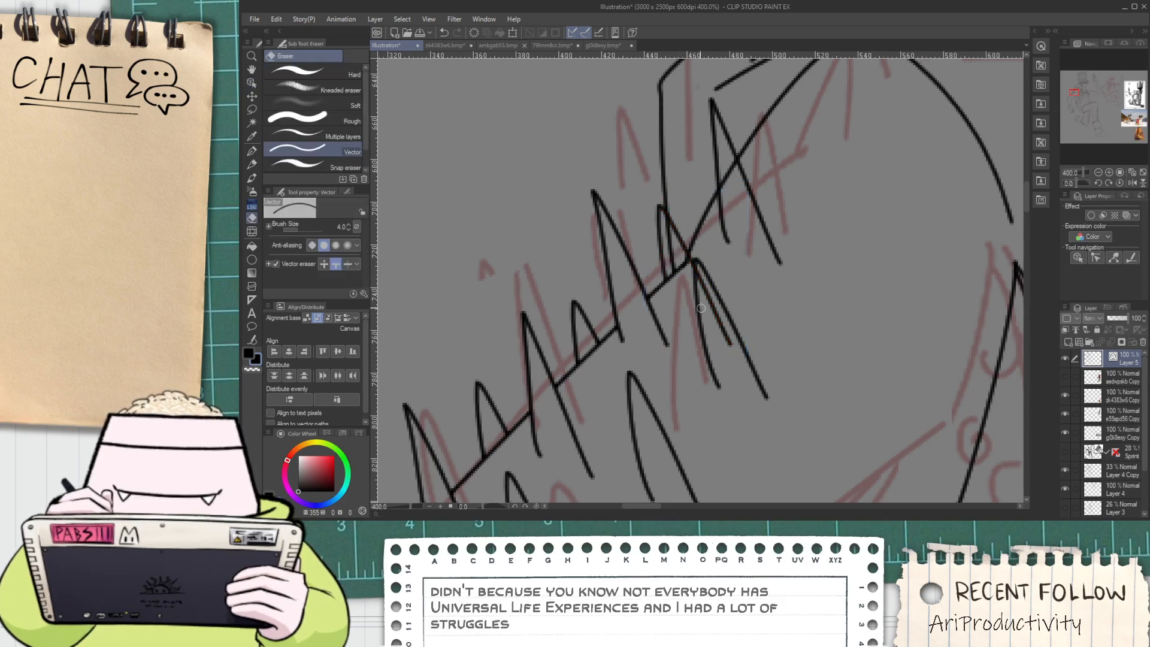
{"action": "left_click", "coordinate": [701, 308]}
{"action": "left_click_drag", "start_coordinate": [672, 252], "coordinate": [689, 257]}
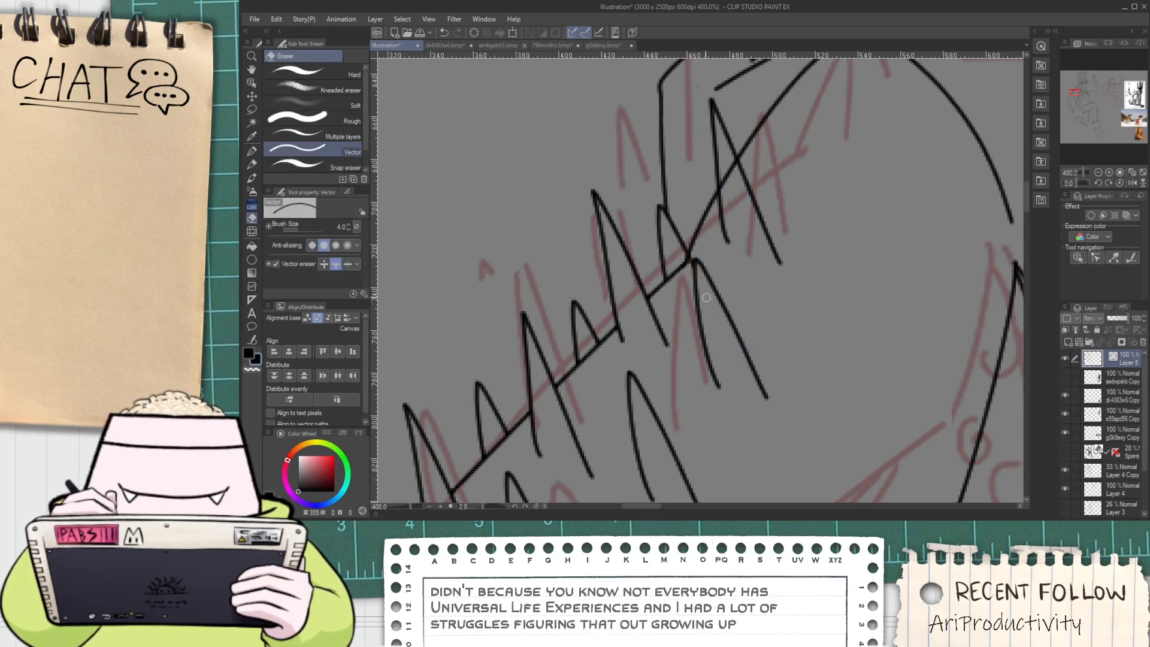
Move the inner spike below the shoulder further inside the arm, clear of the outline
{"action": "key", "text": "o"}
{"action": "left_click", "coordinate": [739, 333]}
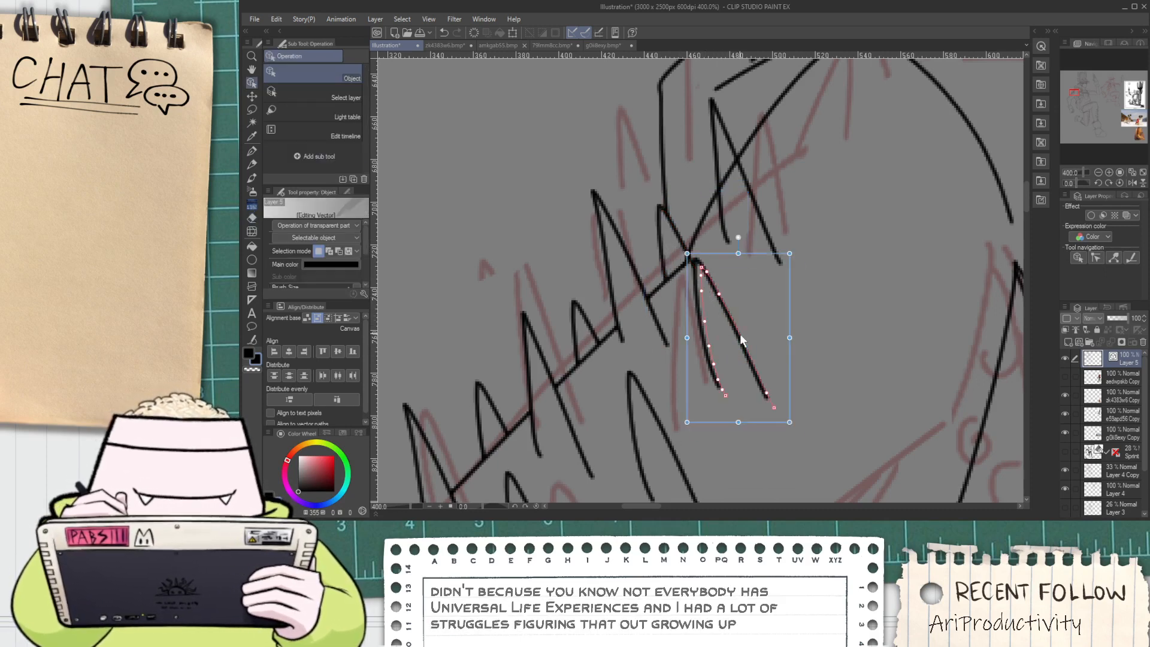
{"action": "mouse_move", "coordinate": [739, 333]}
{"action": "left_mouse_down"}
{"action": "mouse_move", "coordinate": [772, 361]}
{"action": "mouse_move", "coordinate": [793, 318]}
{"action": "left_mouse_up"}
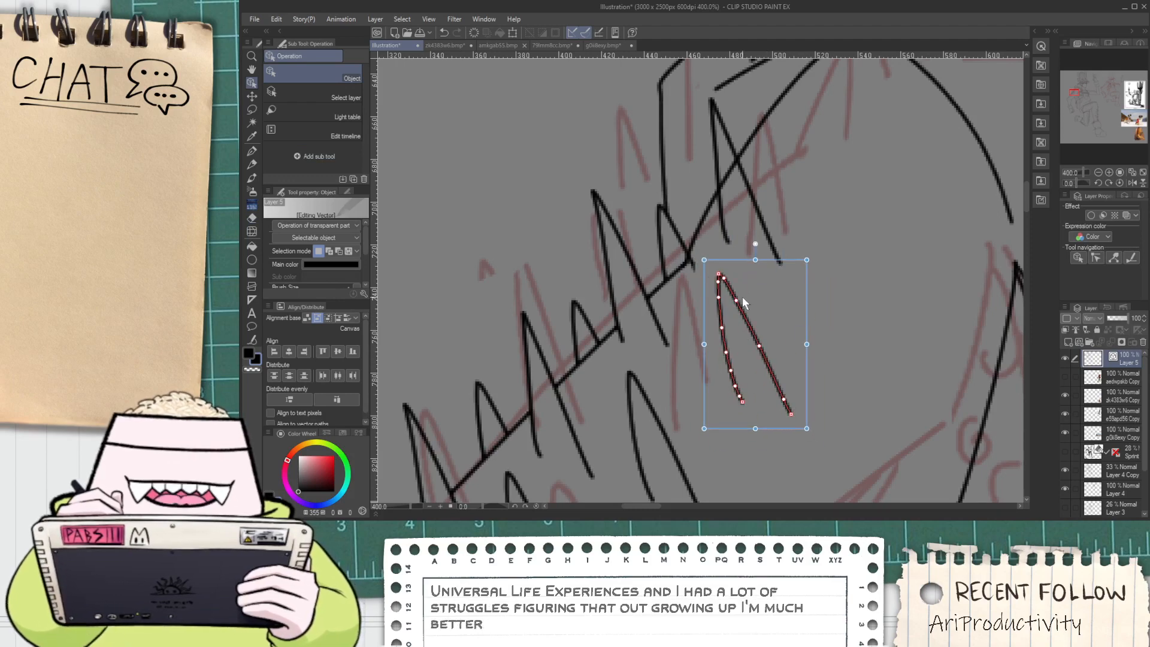
{"action": "left_click", "coordinate": [685, 300]}
Clean up the overlapping line ends where the spikes nearest the shoulder meet the arm outline
{"action": "scroll", "coordinate": [702, 265], "scroll_direction": "up", "scroll_amount": 2}
{"action": "key", "text": "e"}
{"action": "left_click_drag", "start_coordinate": [678, 271], "coordinate": [689, 258]}
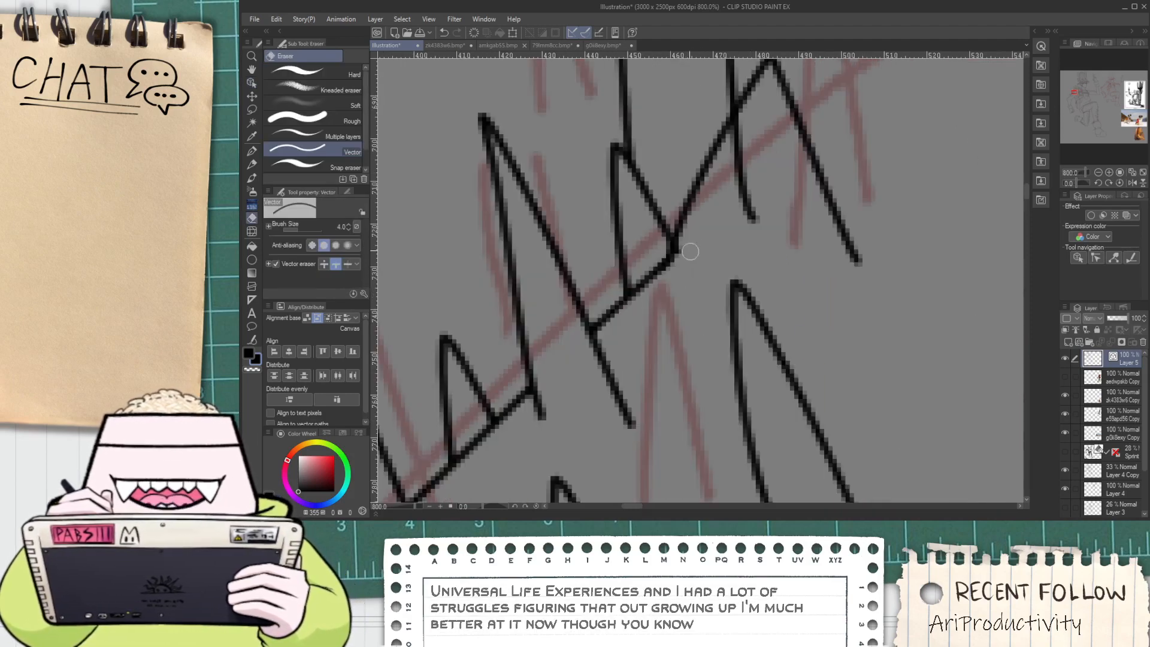
{"action": "scroll", "coordinate": [692, 255], "scroll_direction": "down", "scroll_amount": 2}
{"action": "left_click_drag", "start_coordinate": [724, 164], "coordinate": [716, 236]}
{"action": "scroll", "coordinate": [716, 236], "scroll_direction": "down", "scroll_amount": 6}
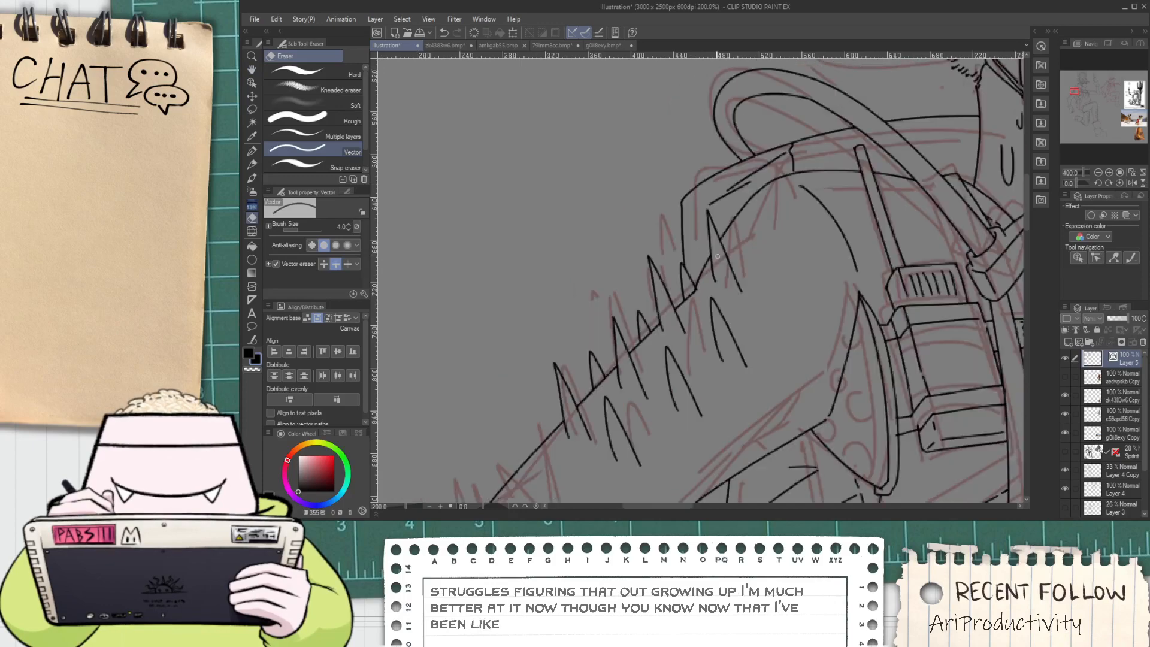
Erase the crossing line ends at the bent arm's elbow so the upper arm and forearm outlines meet in a corner
{"action": "key", "text": "space"}
{"action": "left_click_drag", "start_coordinate": [659, 326], "coordinate": [695, 236]}
{"action": "scroll", "coordinate": [620, 314], "scroll_direction": "up", "scroll_amount": 1}
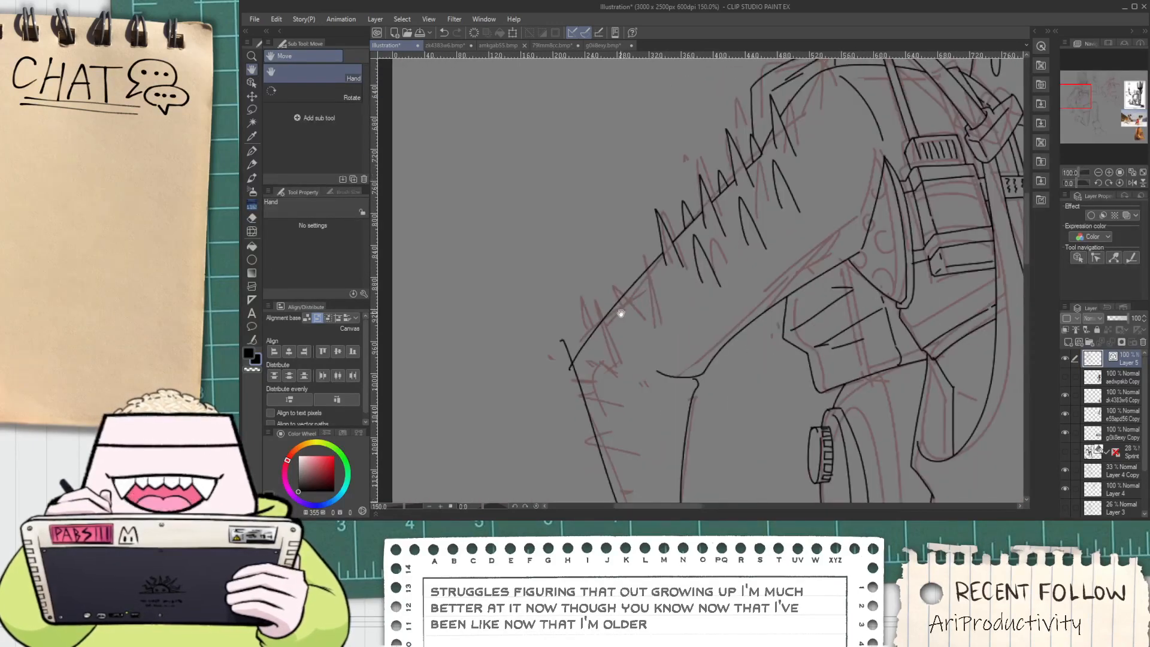
{"action": "left_click_drag", "start_coordinate": [632, 352], "coordinate": [669, 308]}
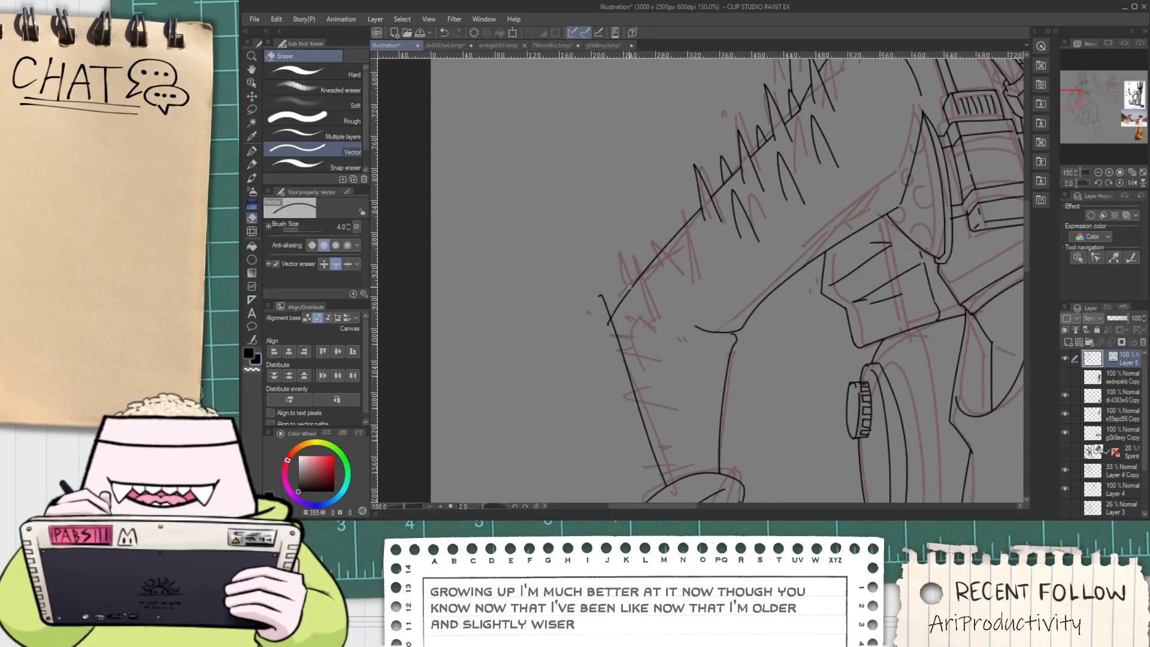
{"action": "scroll", "coordinate": [602, 331], "scroll_direction": "up", "scroll_amount": 1}
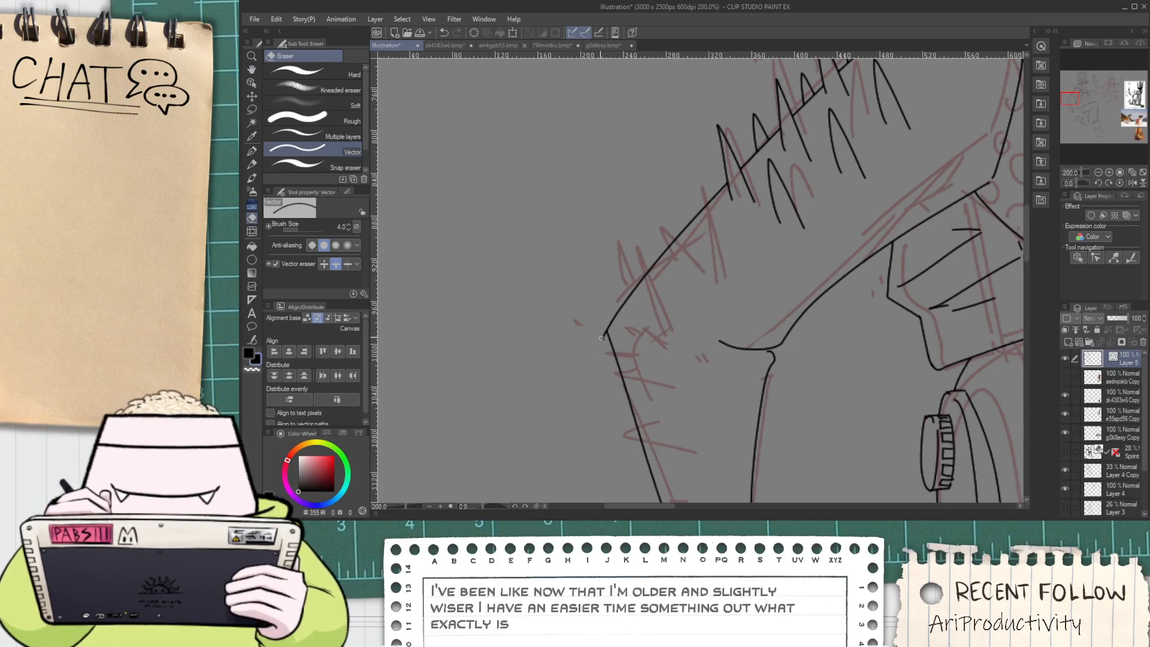
{"action": "left_click_drag", "start_coordinate": [620, 324], "coordinate": [647, 290]}
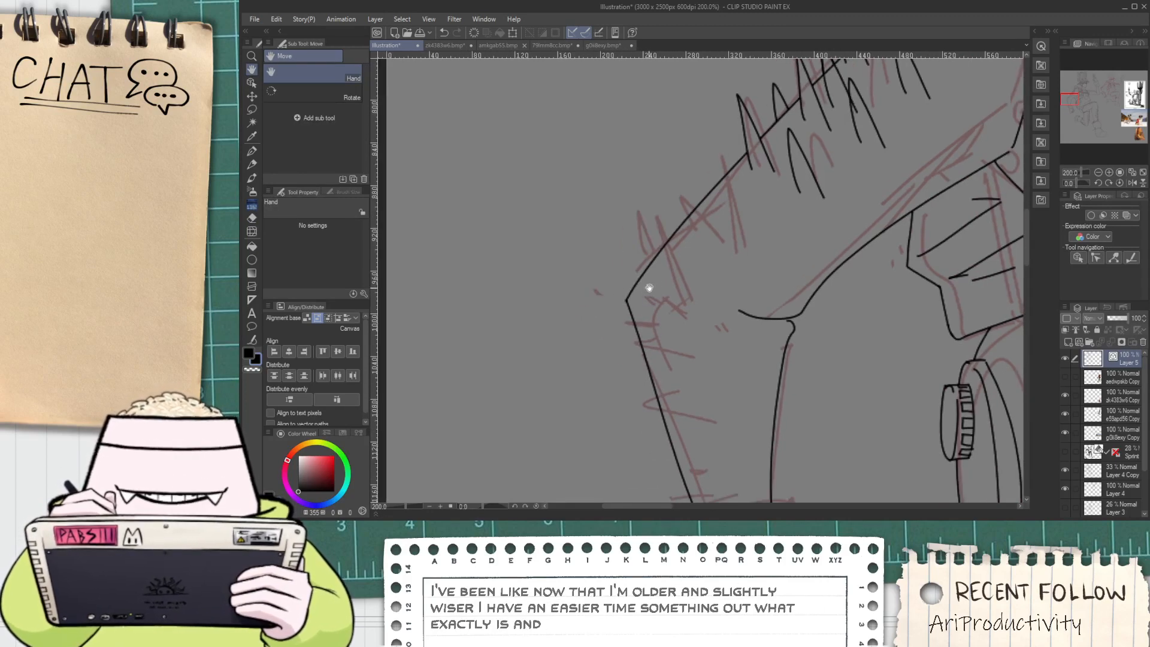
{"action": "key", "text": "o"}
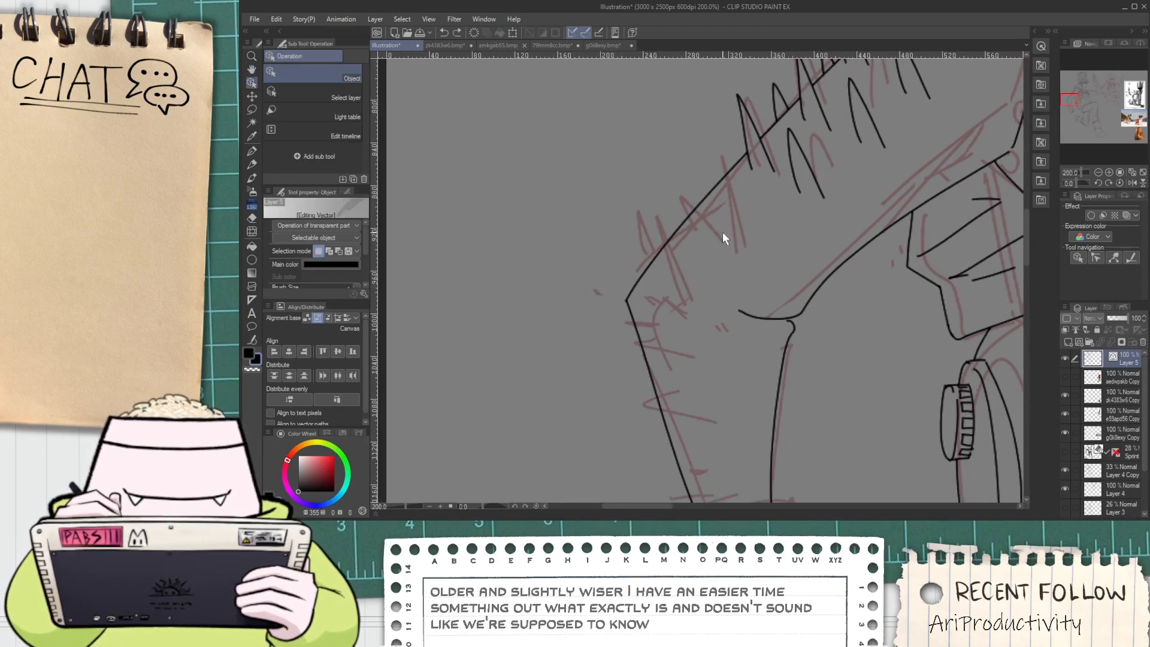
{"action": "key", "text": "ctrl+v"}
{"action": "mouse_move", "coordinate": [849, 123]}
{"action": "left_mouse_down"}
{"action": "mouse_move", "coordinate": [681, 304]}
{"action": "mouse_move", "coordinate": [544, 266]}
{"action": "left_mouse_up"}
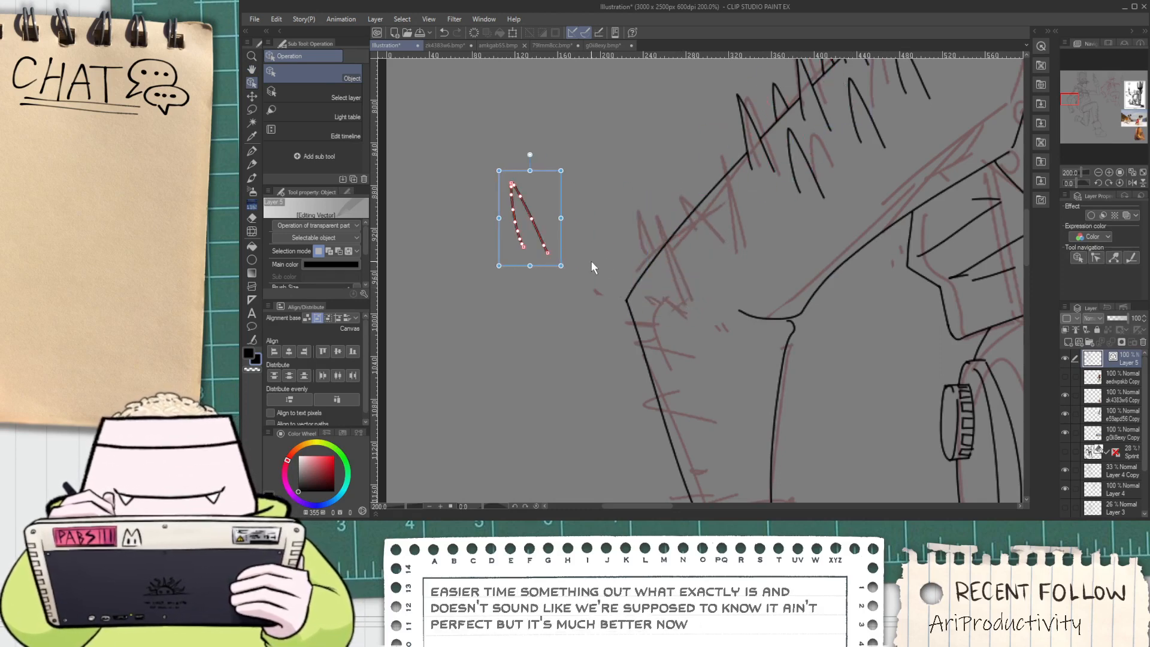
{"action": "key", "text": "Delete"}
{"action": "left_click_drag", "start_coordinate": [763, 168], "coordinate": [734, 89]}
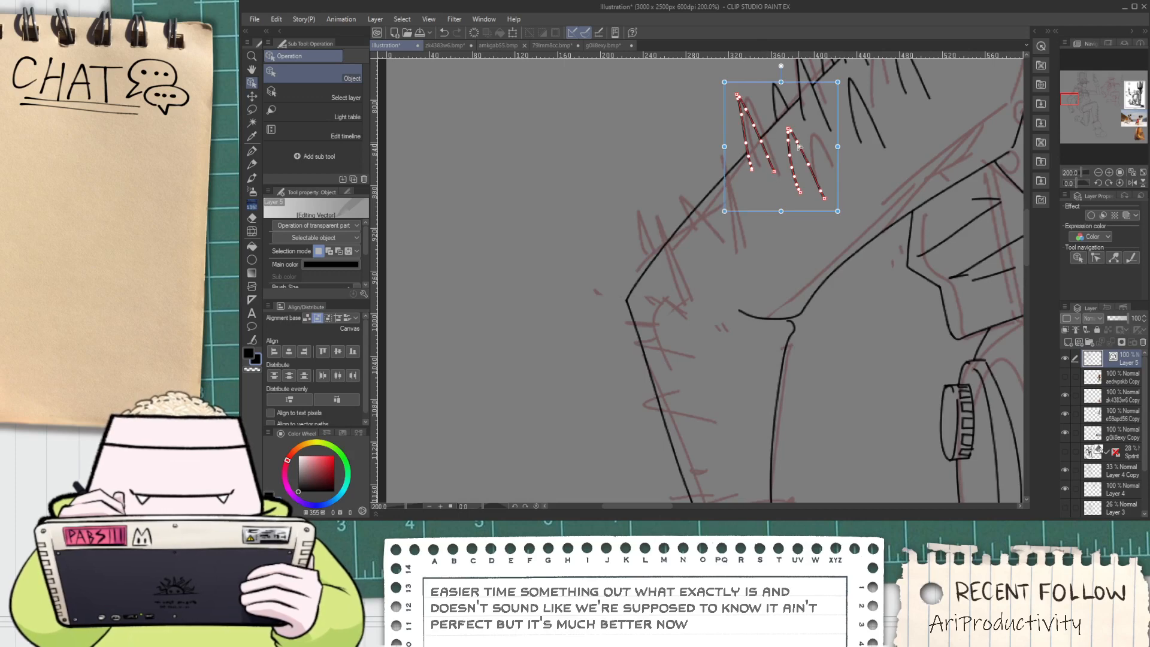
{"action": "left_click", "coordinate": [874, 129], "text": "shift"}
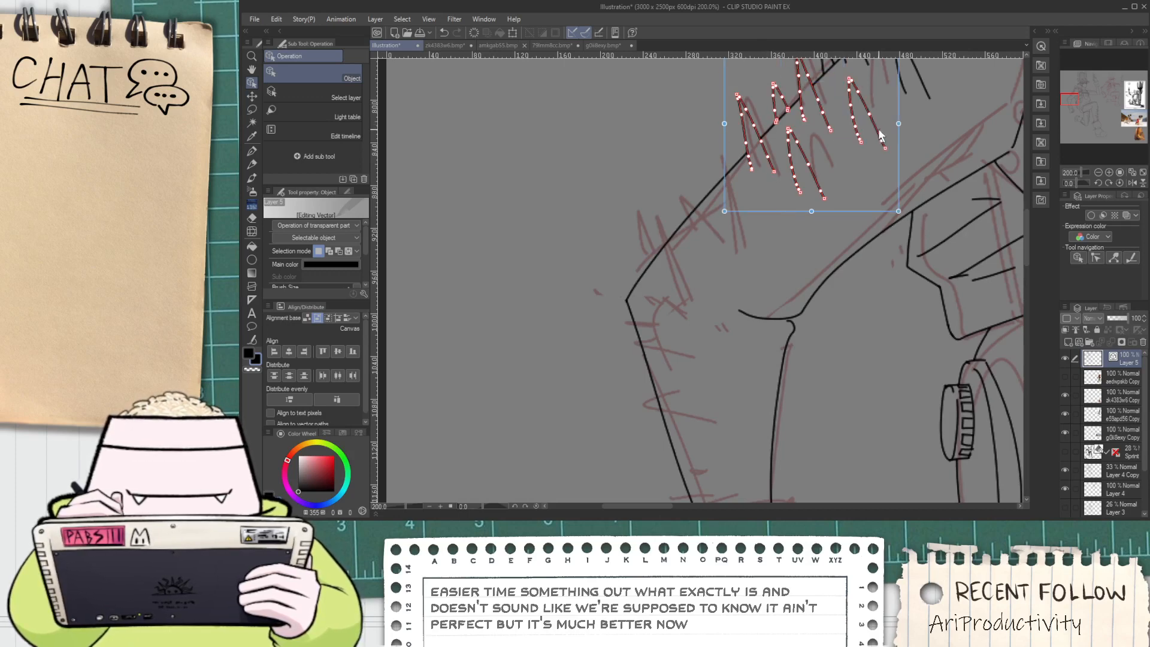
{"action": "left_click_drag", "start_coordinate": [893, 168], "coordinate": [787, 235]}
{"action": "left_click", "coordinate": [832, 189]}
Select the lower group of edge and inner arm spikes and place a duplicate of it further down toward the elbow
{"action": "left_click", "coordinate": [858, 140]}
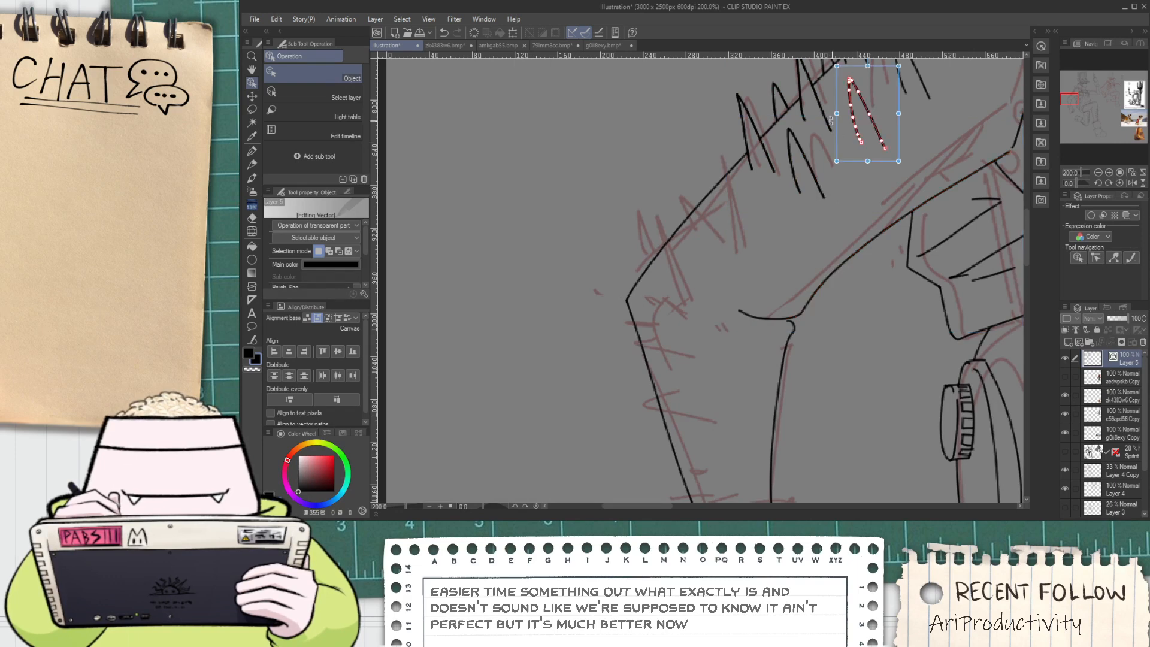
{"action": "left_click", "coordinate": [823, 110], "text": "shift"}
{"action": "left_click", "coordinate": [772, 104], "text": "shift"}
{"action": "left_click", "coordinate": [745, 116], "text": "shift"}
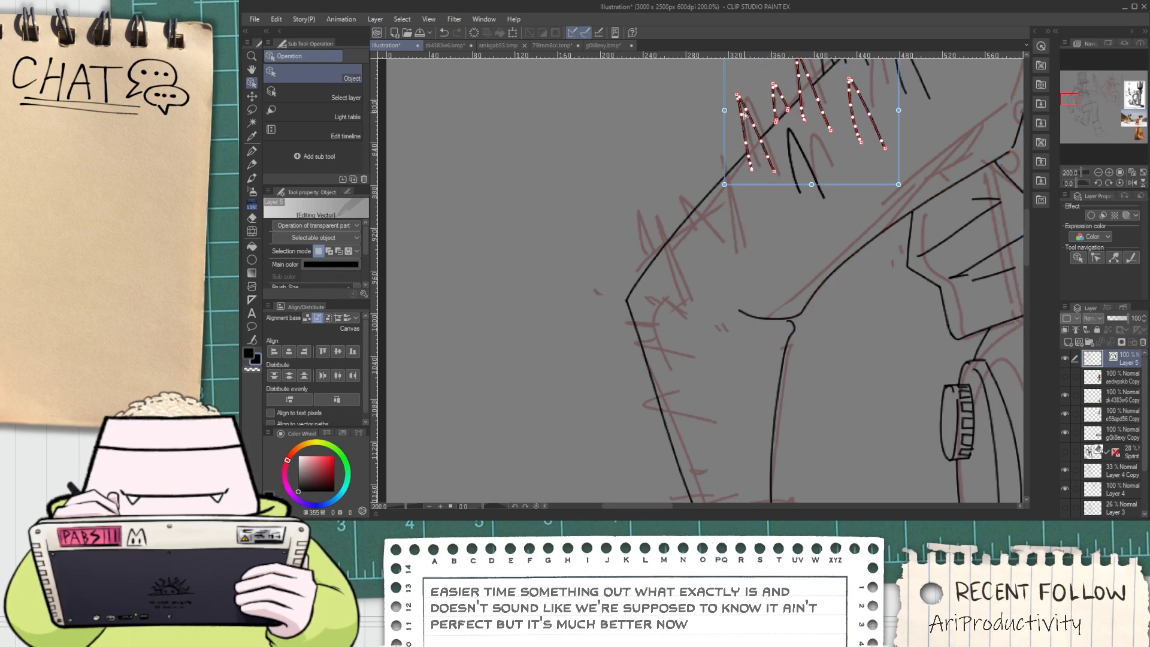
{"action": "left_click", "coordinate": [800, 162], "text": "shift"}
{"action": "mouse_move", "coordinate": [901, 168]}
{"action": "left_mouse_down"}
{"action": "mouse_move", "coordinate": [818, 197]}
{"action": "mouse_move", "coordinate": [826, 254]}
{"action": "left_mouse_up"}
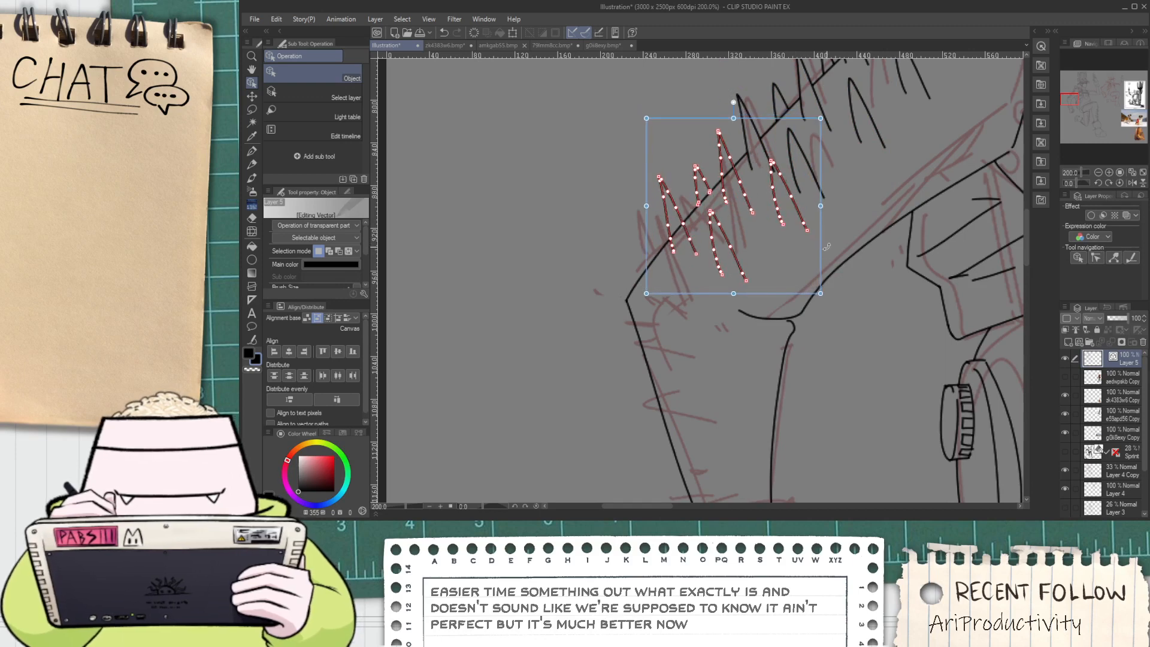
Settle the duplicated spikes on the arm just above the elbow and erase their line ends crossing the arm outline
{"action": "left_click", "coordinate": [786, 262]}
{"action": "mouse_move", "coordinate": [748, 201]}
{"action": "left_mouse_down"}
{"action": "mouse_move", "coordinate": [756, 226]}
{"action": "mouse_move", "coordinate": [801, 234]}
{"action": "mouse_move", "coordinate": [804, 257]}
{"action": "mouse_move", "coordinate": [745, 316]}
{"action": "mouse_move", "coordinate": [642, 303]}
{"action": "mouse_move", "coordinate": [689, 287]}
{"action": "left_mouse_up"}
{"action": "left_click", "coordinate": [677, 313]}
{"action": "scroll", "coordinate": [654, 279], "scroll_direction": "up", "scroll_amount": 2}
{"action": "key", "text": "e"}
{"action": "key", "text": "space"}
{"action": "left_click_drag", "start_coordinate": [699, 235], "coordinate": [636, 293]}
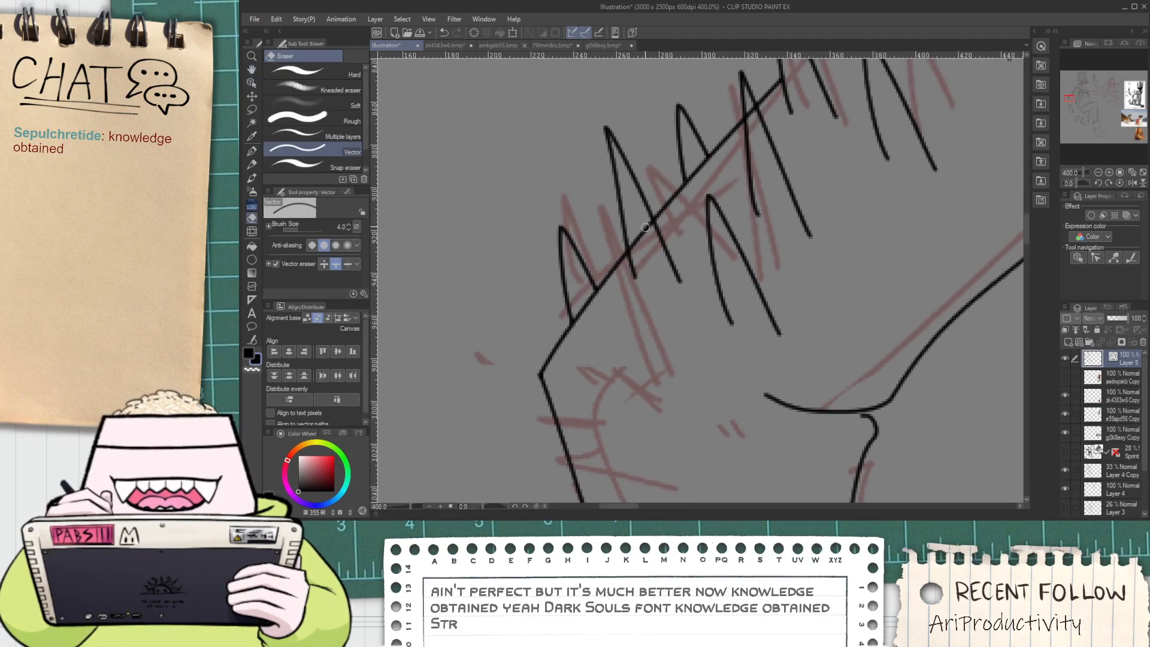
{"action": "scroll", "coordinate": [745, 121], "scroll_direction": "up", "scroll_amount": 1}
{"action": "left_click_drag", "start_coordinate": [753, 89], "coordinate": [757, 122]}
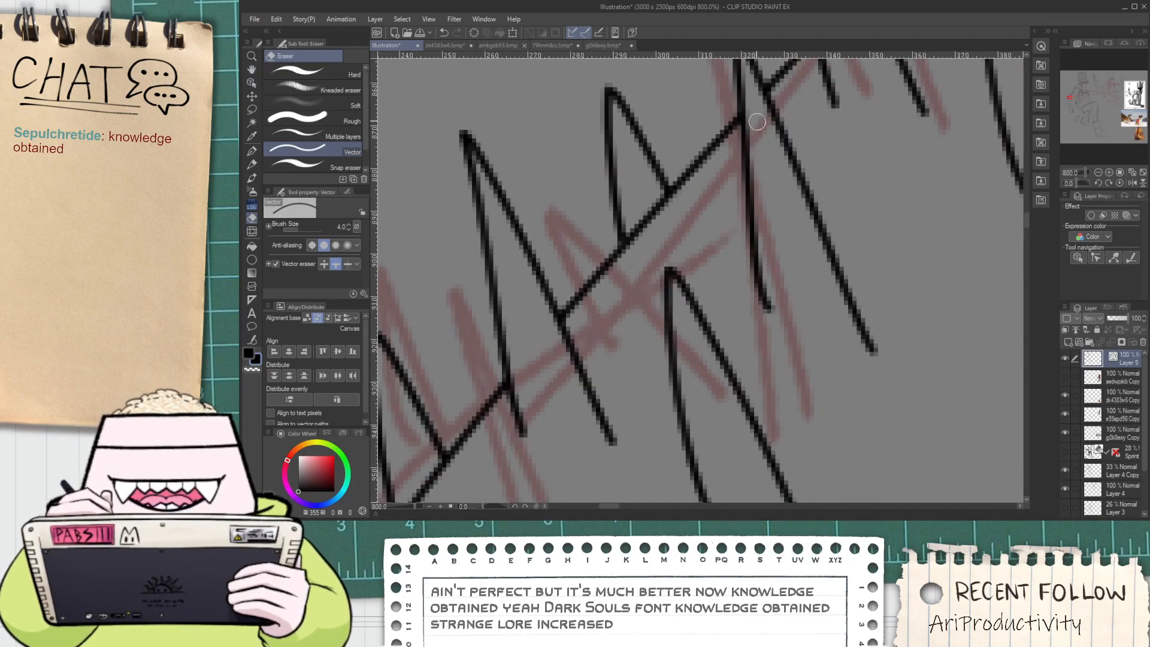
Place a copy of the spike group along the upper forearm, rotated so the spikes point outward over its outer edge
{"action": "scroll", "coordinate": [756, 124], "scroll_direction": "down", "scroll_amount": 2}
{"action": "key", "text": "space"}
{"action": "left_click_drag", "start_coordinate": [682, 339], "coordinate": [665, 274]}
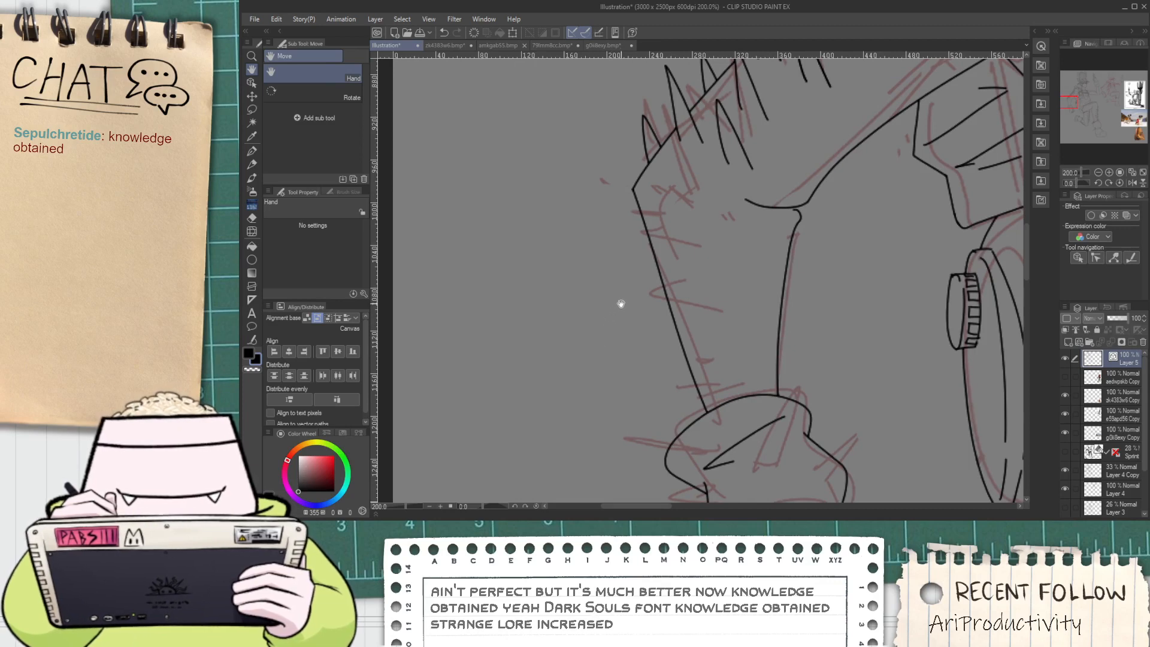
{"action": "key", "text": "o"}
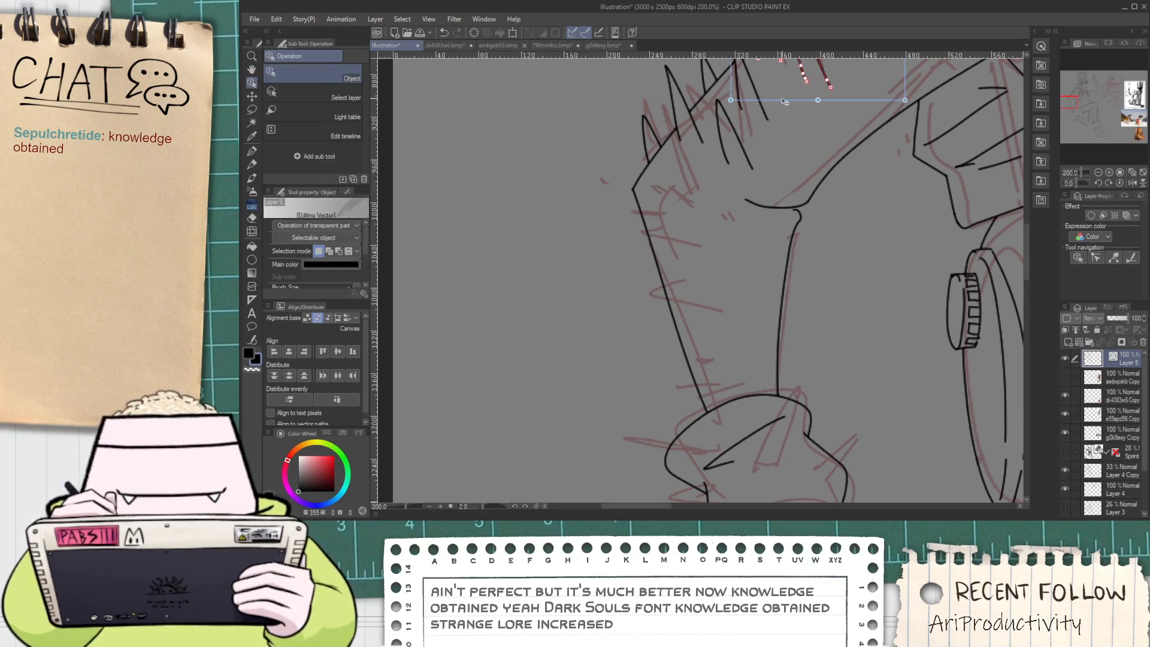
{"action": "left_click_drag", "start_coordinate": [785, 102], "coordinate": [663, 353]}
{"action": "mouse_move", "coordinate": [788, 276]}
{"action": "left_mouse_down"}
{"action": "mouse_move", "coordinate": [732, 165]}
{"action": "mouse_move", "coordinate": [709, 185]}
{"action": "mouse_move", "coordinate": [713, 173]}
{"action": "left_mouse_up"}
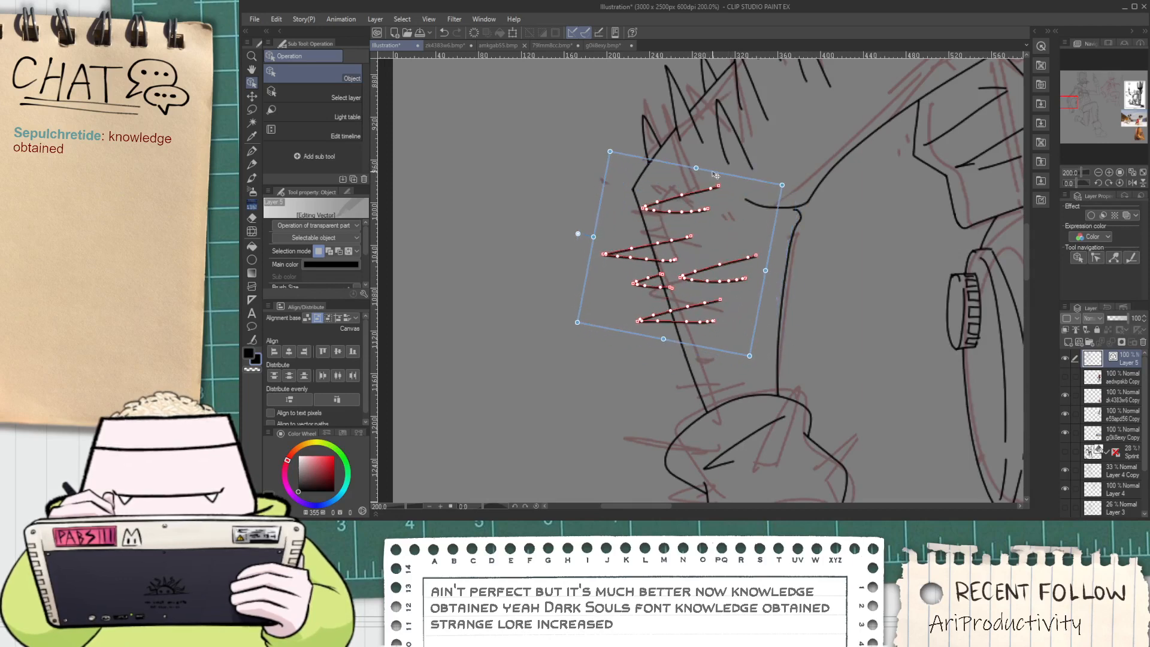
{"action": "left_click", "coordinate": [668, 215]}
{"action": "left_click_drag", "start_coordinate": [632, 213], "coordinate": [637, 217]}
{"action": "left_click", "coordinate": [665, 211]}
{"action": "left_click", "coordinate": [720, 339]}
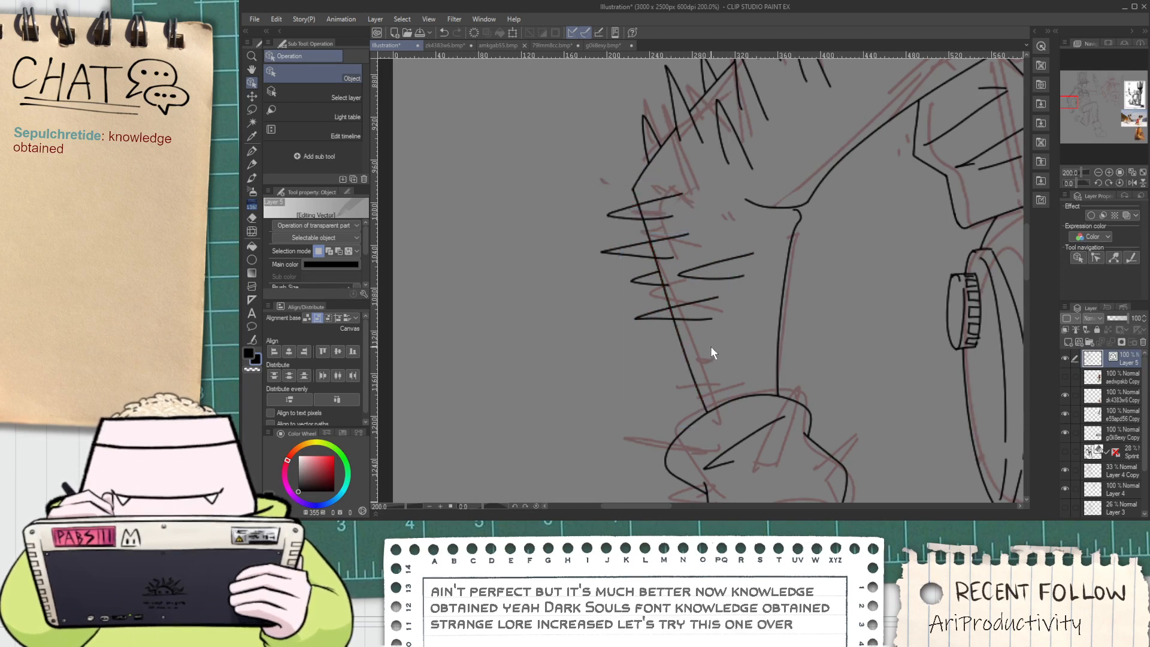
Paste the spike group again, rotate it outward and place it along the lower forearm down to the cuff
{"action": "key", "text": "ctrl+v"}
{"action": "mouse_move", "coordinate": [852, 104]}
{"action": "left_mouse_down"}
{"action": "mouse_move", "coordinate": [670, 193]}
{"action": "mouse_move", "coordinate": [595, 359]}
{"action": "left_mouse_up"}
{"action": "left_click_drag", "start_coordinate": [658, 340], "coordinate": [624, 200]}
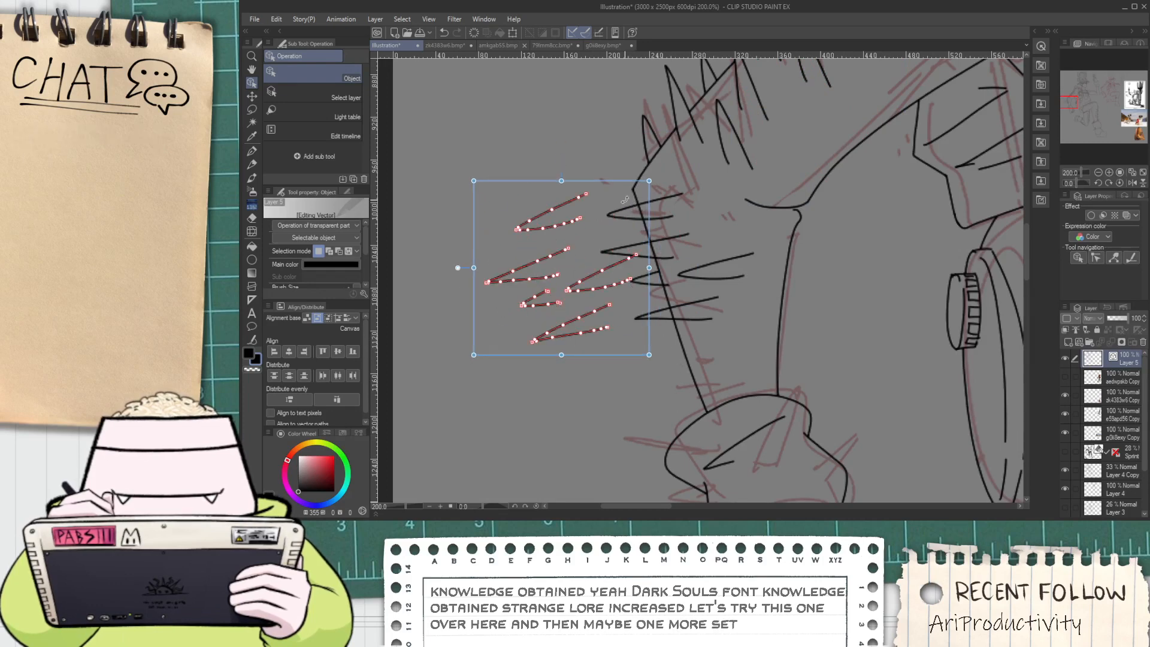
{"action": "mouse_move", "coordinate": [656, 318]}
{"action": "left_mouse_down"}
{"action": "mouse_move", "coordinate": [682, 382]}
{"action": "mouse_move", "coordinate": [778, 446]}
{"action": "mouse_move", "coordinate": [796, 442]}
{"action": "left_mouse_up"}
{"action": "left_click", "coordinate": [843, 406]}
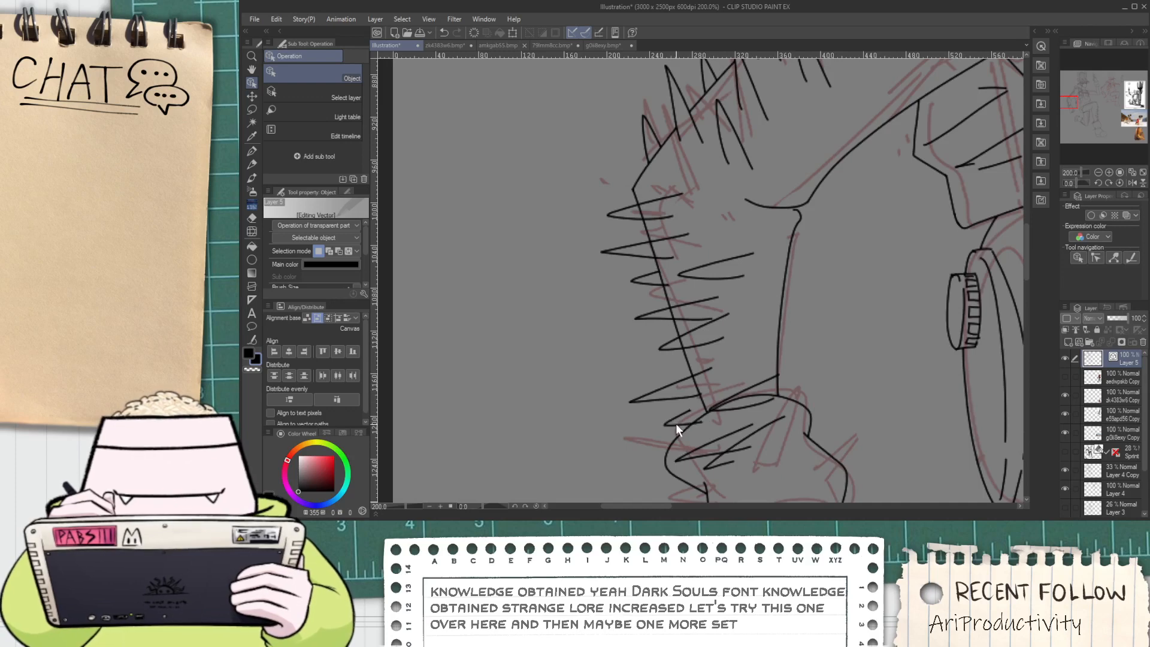
Delete the three surplus spikes of the pasted group that overlap the cuff
{"action": "key", "text": "Delete"}
{"action": "left_click", "coordinate": [739, 392]}
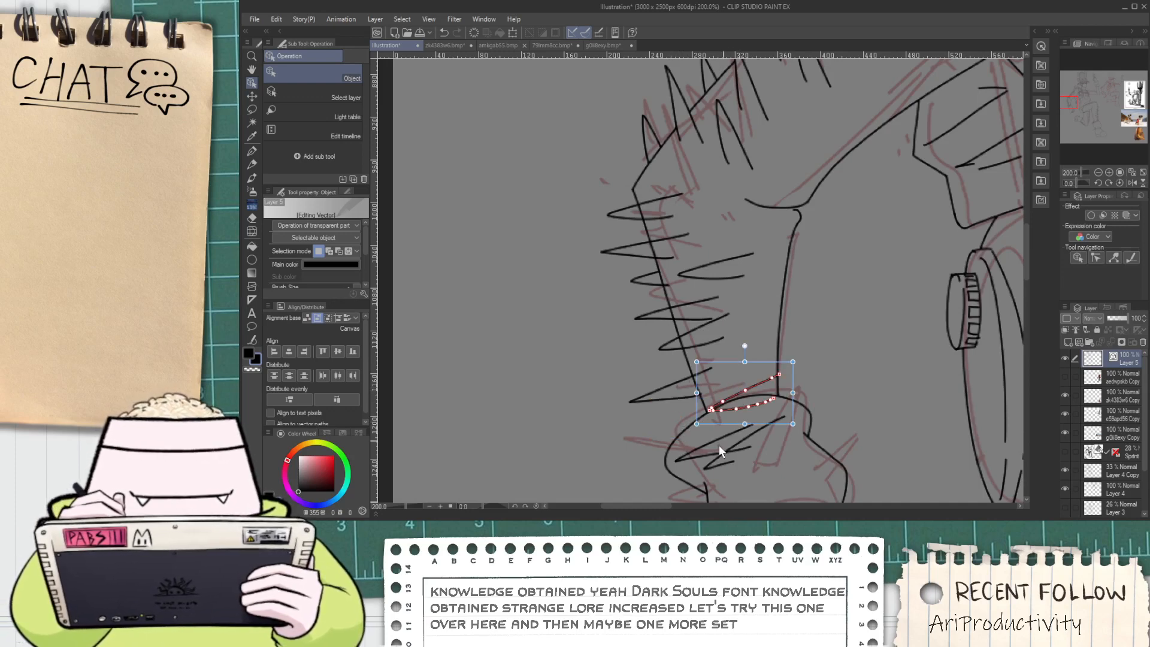
{"action": "key", "text": "Delete"}
{"action": "left_click", "coordinate": [707, 450]}
{"action": "key", "text": "Delete"}
Erase the forearm outline inside the edge spikes and trim the spike ends that extend into the arm
{"action": "scroll", "coordinate": [647, 302], "scroll_direction": "up", "scroll_amount": 2}
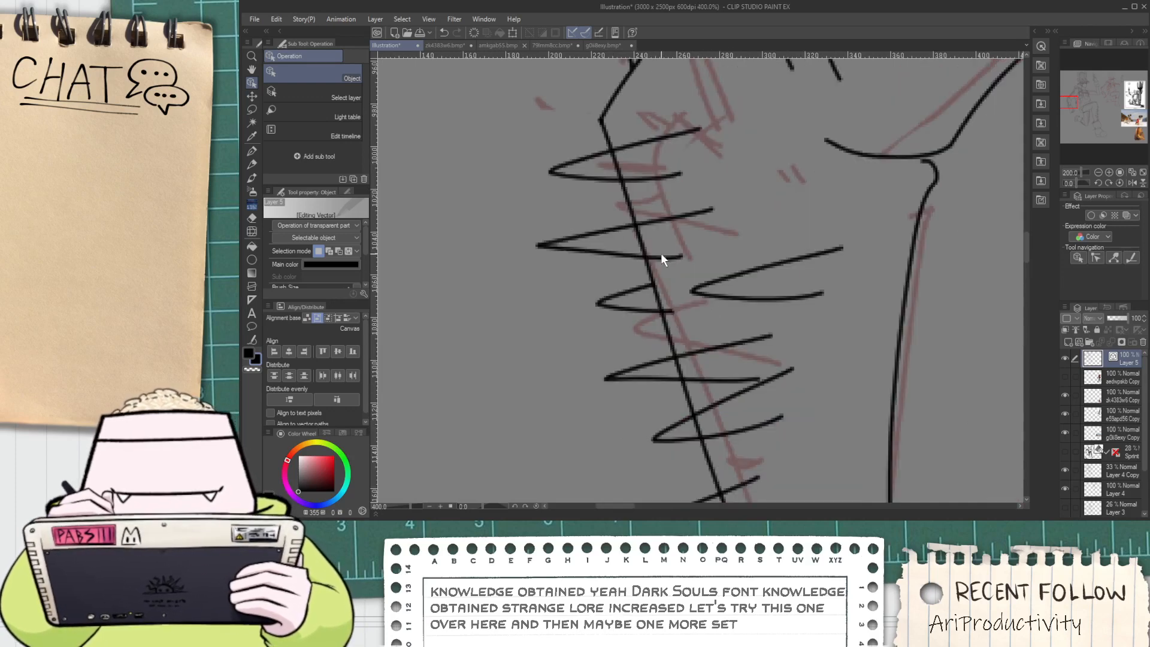
{"action": "key", "text": "e"}
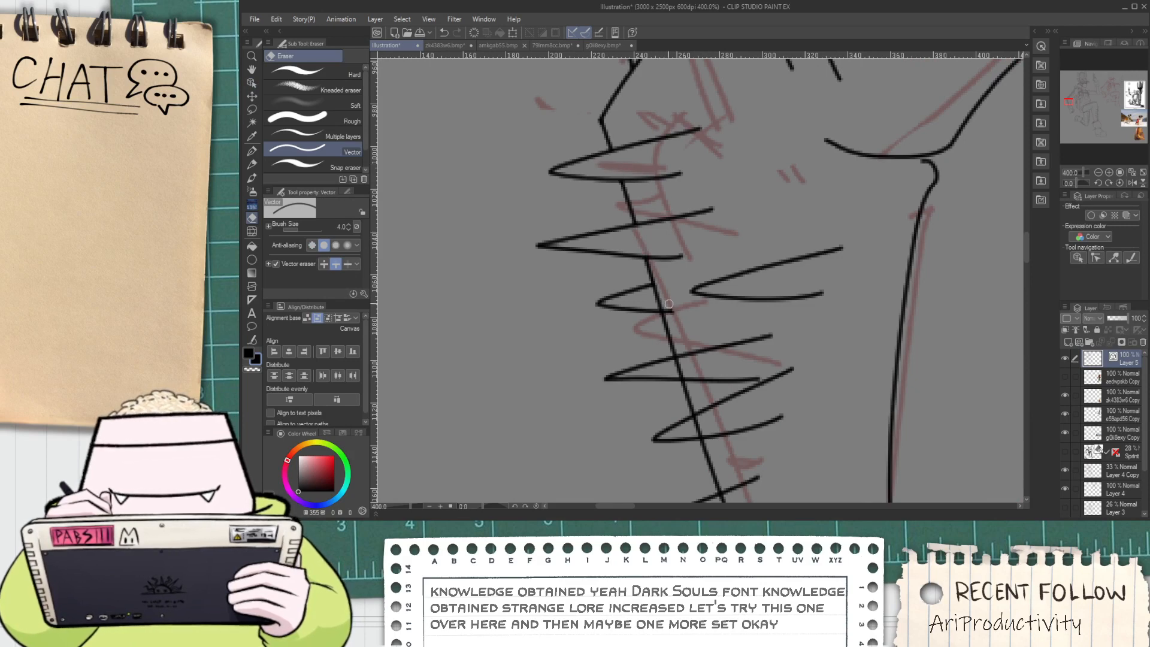
{"action": "key", "text": "space"}
{"action": "mouse_move", "coordinate": [669, 305]}
{"action": "left_mouse_down"}
{"action": "mouse_move", "coordinate": [672, 317]}
{"action": "mouse_move", "coordinate": [681, 271]}
{"action": "left_mouse_up"}
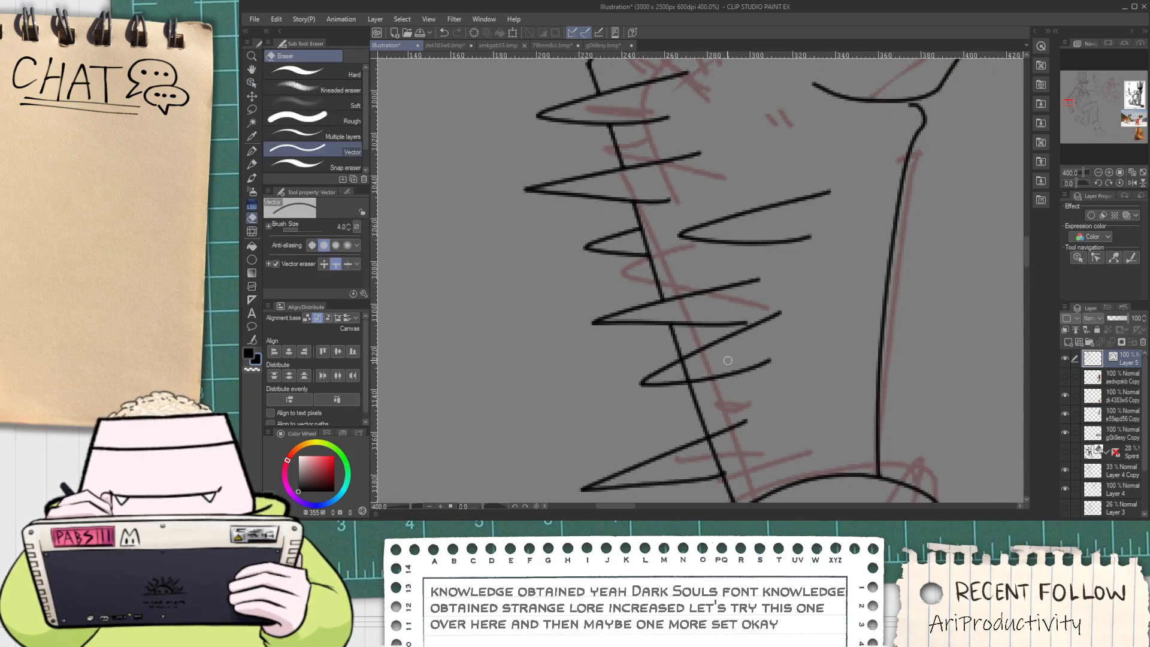
{"action": "left_click_drag", "start_coordinate": [702, 364], "coordinate": [723, 375]}
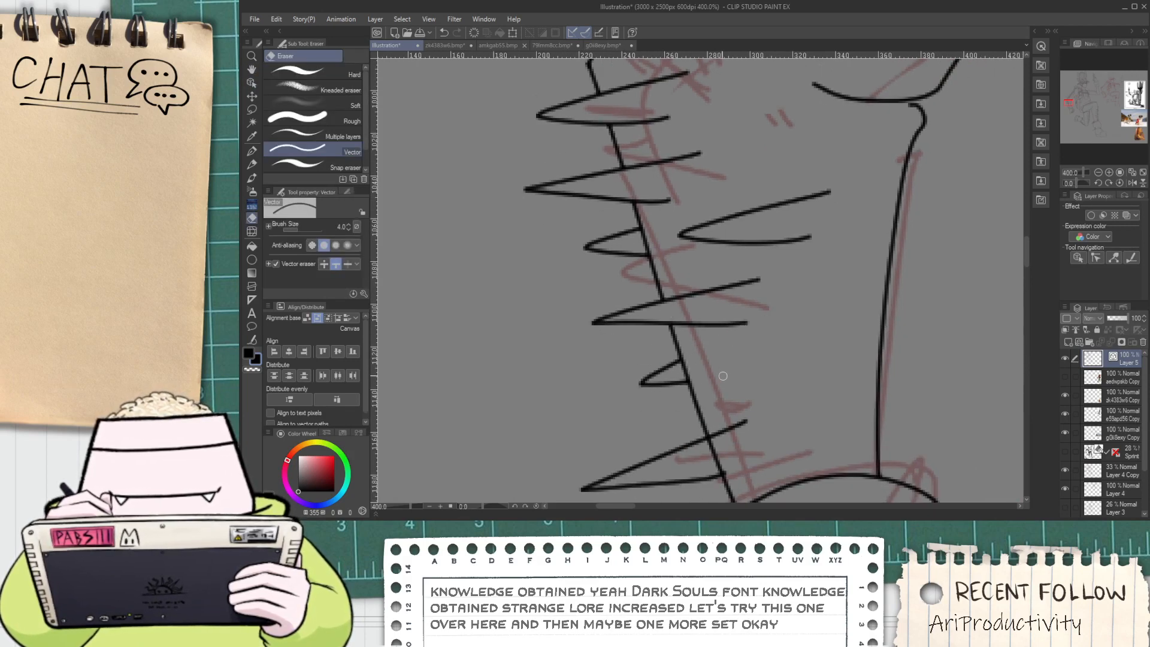
Duplicate the inner forearm spike further down near the cuff and erase the arm outline crossing it
{"action": "scroll", "coordinate": [732, 445], "scroll_direction": "down", "scroll_amount": 3}
{"action": "key", "text": "p"}
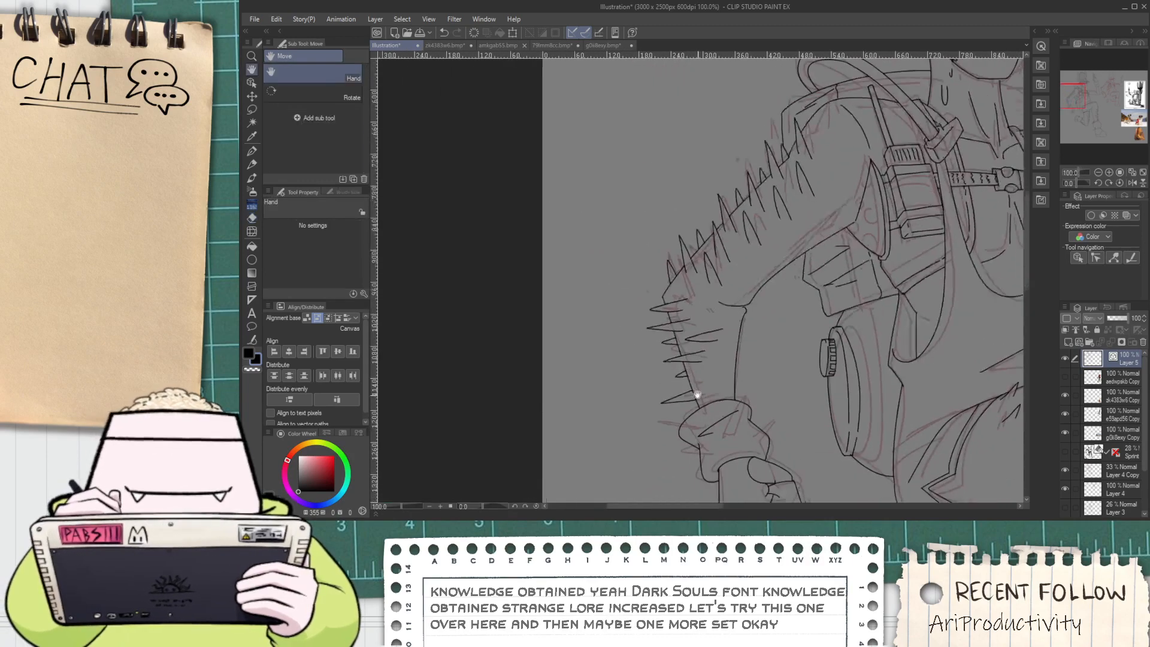
{"action": "scroll", "coordinate": [715, 374], "scroll_direction": "up", "scroll_amount": 1}
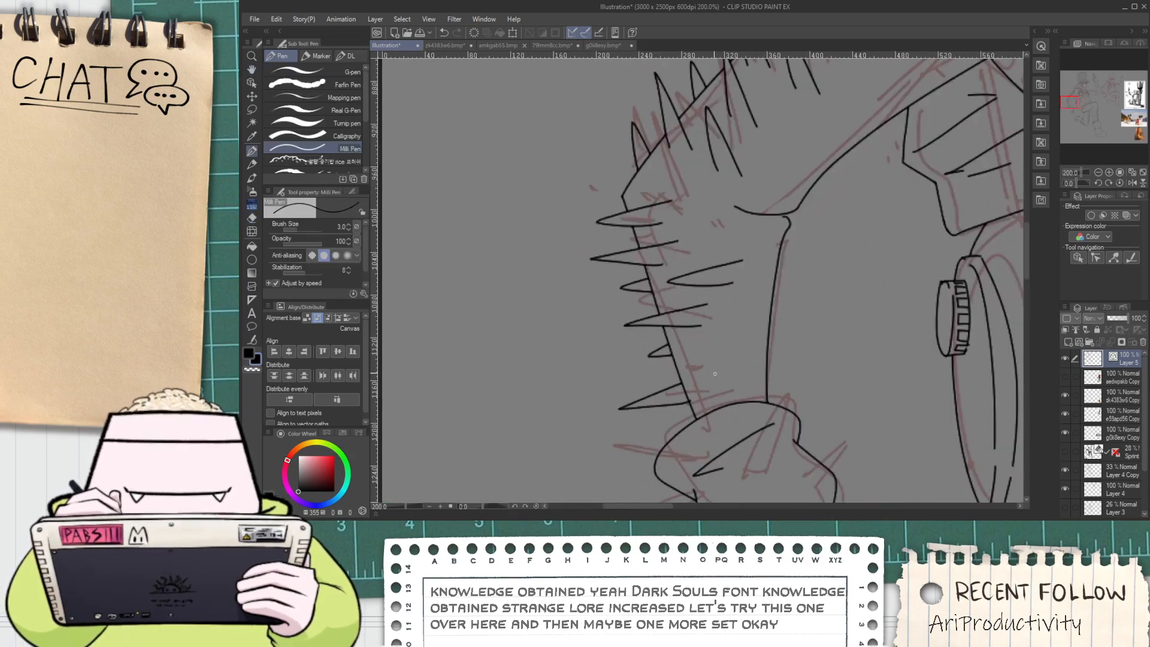
{"action": "key", "text": "o"}
{"action": "left_click", "coordinate": [721, 292]}
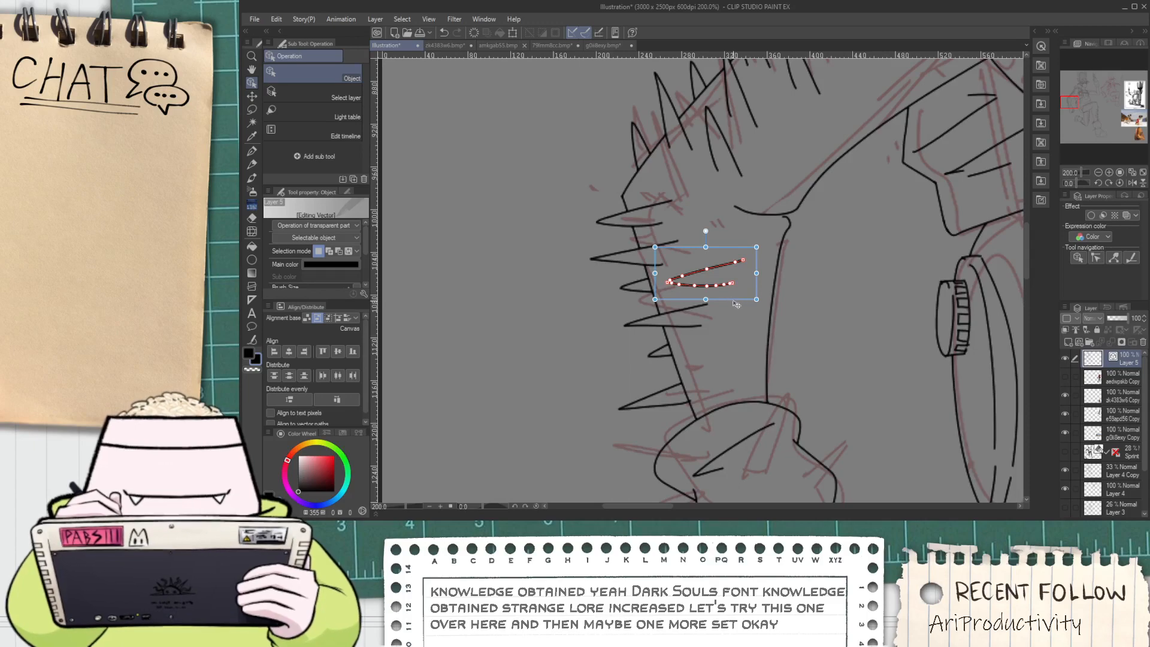
{"action": "left_click_drag", "start_coordinate": [736, 305], "coordinate": [735, 394]}
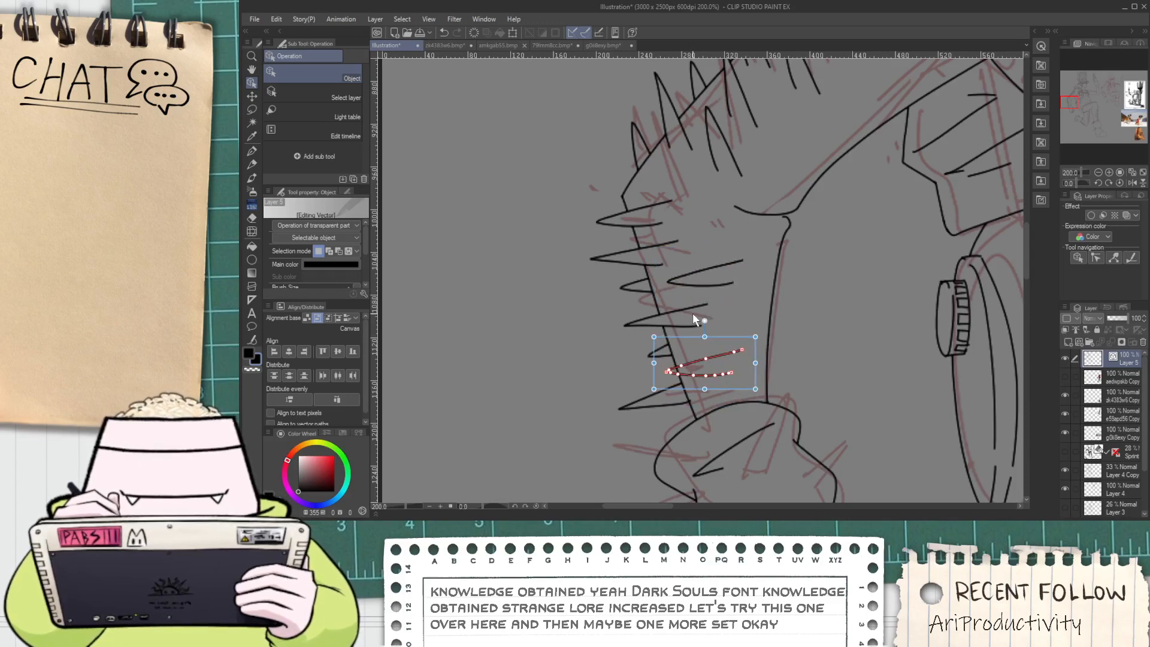
{"action": "key", "text": "e"}
{"action": "scroll", "coordinate": [693, 323], "scroll_direction": "up", "scroll_amount": 2}
{"action": "scroll", "coordinate": [664, 456], "scroll_direction": "down", "scroll_amount": 6}
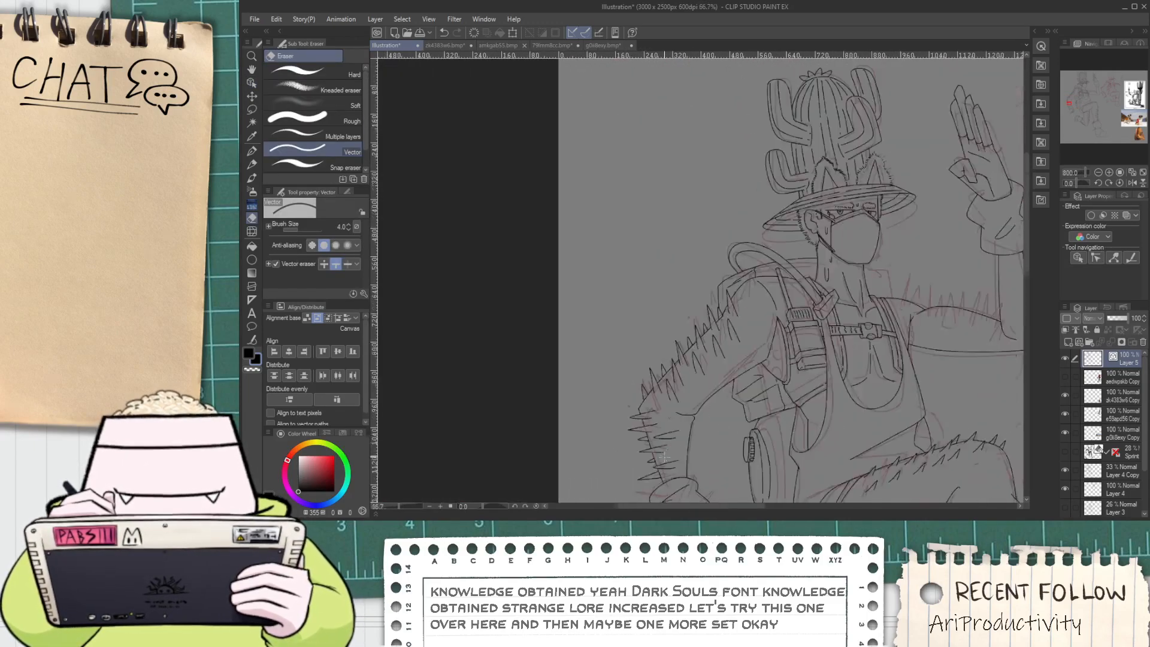
Ink a long spike with a rounded base pointing down and outward from the cuff, erasing the overlapping lines at its base
{"action": "key", "text": "h"}
{"action": "mouse_move", "coordinate": [663, 457]}
{"action": "left_mouse_down"}
{"action": "mouse_move", "coordinate": [689, 384]}
{"action": "mouse_move", "coordinate": [676, 216]}
{"action": "mouse_move", "coordinate": [677, 295]}
{"action": "left_mouse_up"}
{"action": "scroll", "coordinate": [609, 364], "scroll_direction": "up", "scroll_amount": 4}
{"action": "key", "text": "p"}
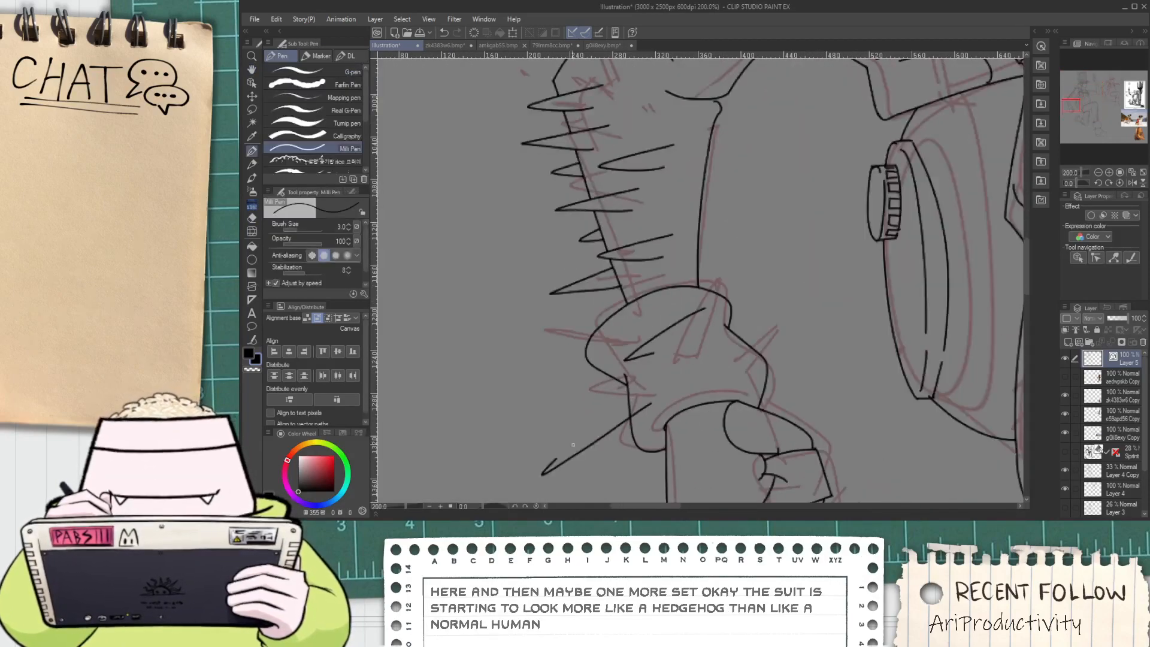
{"action": "scroll", "coordinate": [647, 403], "scroll_direction": "up", "scroll_amount": 2}
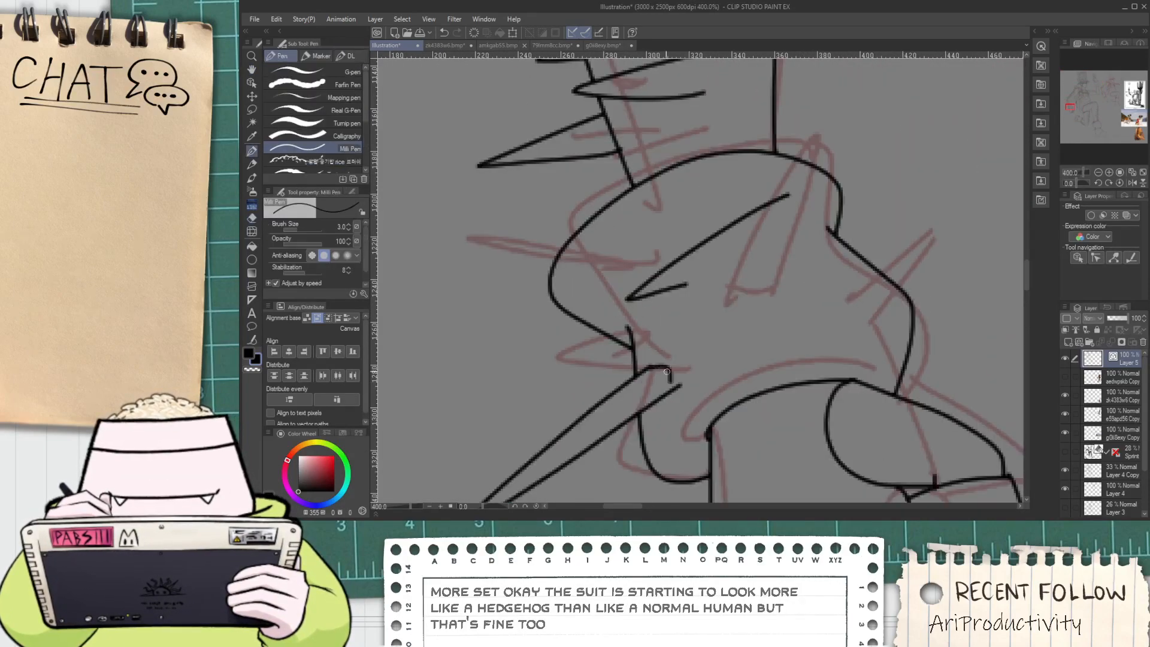
{"action": "key", "text": "e"}
{"action": "mouse_move", "coordinate": [676, 390]}
{"action": "left_mouse_down"}
{"action": "mouse_move", "coordinate": [683, 372]}
{"action": "mouse_move", "coordinate": [648, 382]}
{"action": "left_mouse_up"}
{"action": "key", "text": "space"}
Ink a tall spike over the cuff's upper edge and another on its body-facing edge, erasing the lines that cross them
{"action": "key", "text": "p"}
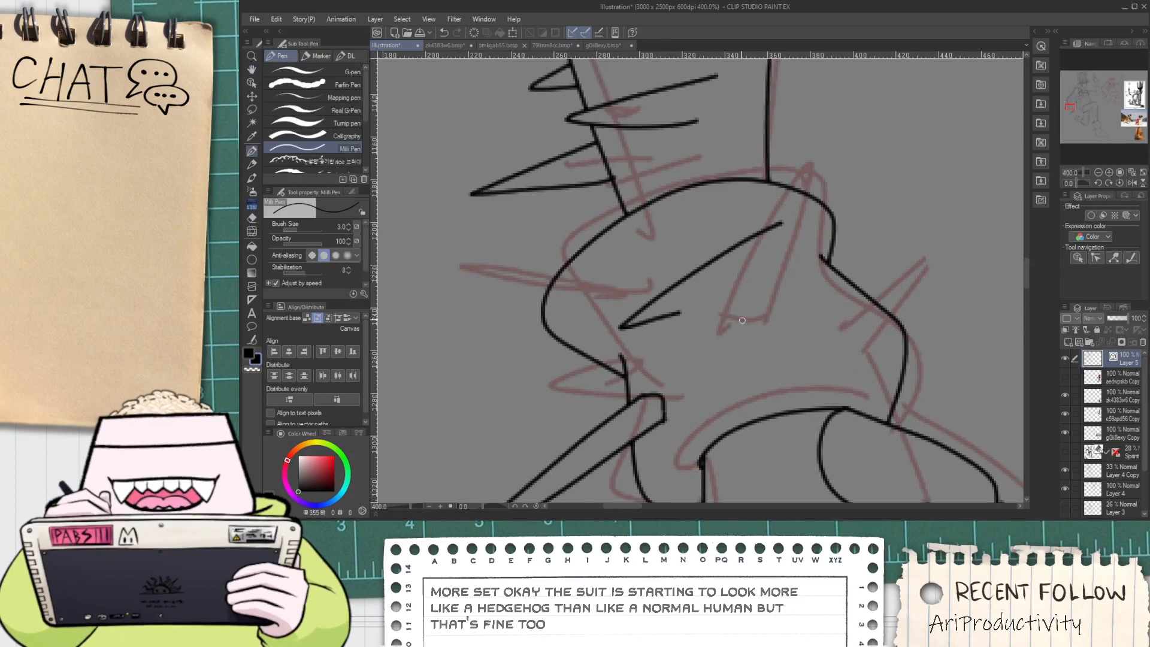
{"action": "mouse_move", "coordinate": [732, 336]}
{"action": "left_mouse_down"}
{"action": "mouse_move", "coordinate": [779, 226]}
{"action": "mouse_move", "coordinate": [810, 212]}
{"action": "mouse_move", "coordinate": [769, 339]}
{"action": "left_mouse_up"}
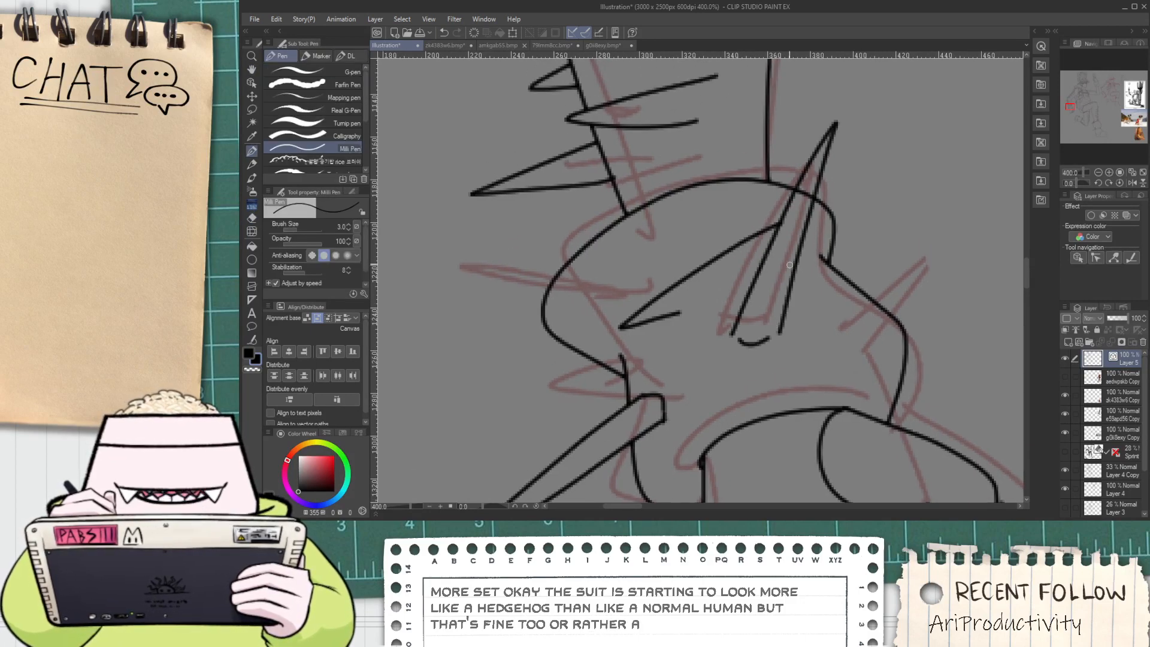
{"action": "key", "text": "e"}
{"action": "left_click_drag", "start_coordinate": [802, 190], "coordinate": [809, 197]}
{"action": "key", "text": "p"}
{"action": "left_click_drag", "start_coordinate": [823, 298], "coordinate": [890, 311]}
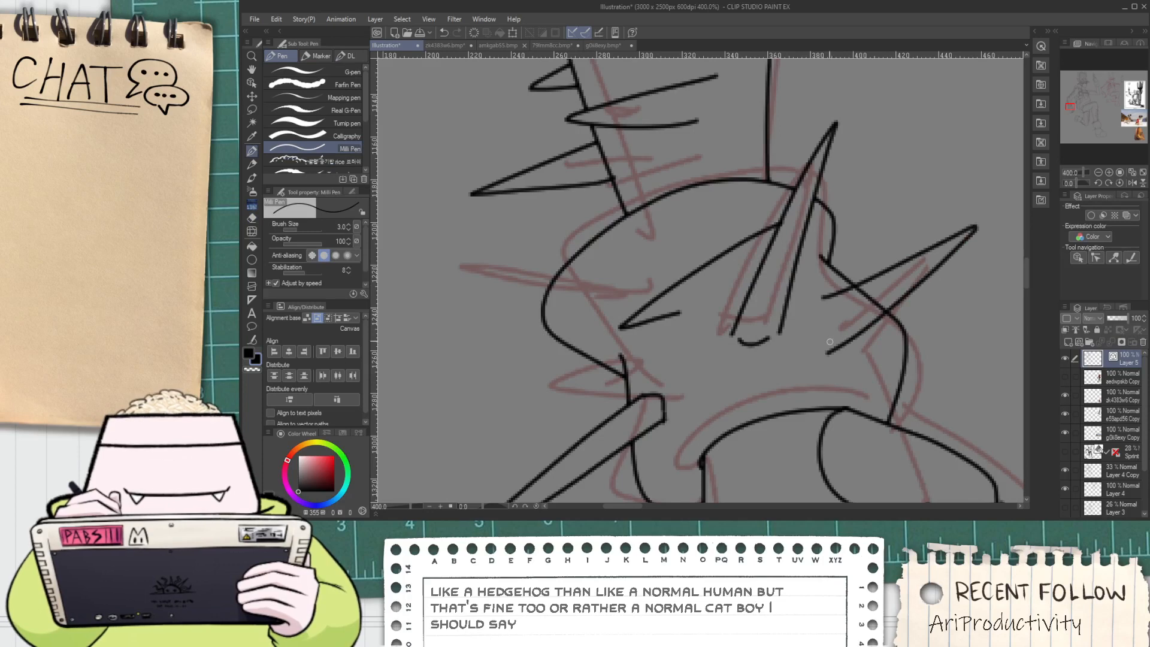
{"action": "key", "text": "e"}
Ink a short spike on the cuff's outer edge above the long spike and trim its ends at the outline
{"action": "key", "text": "p"}
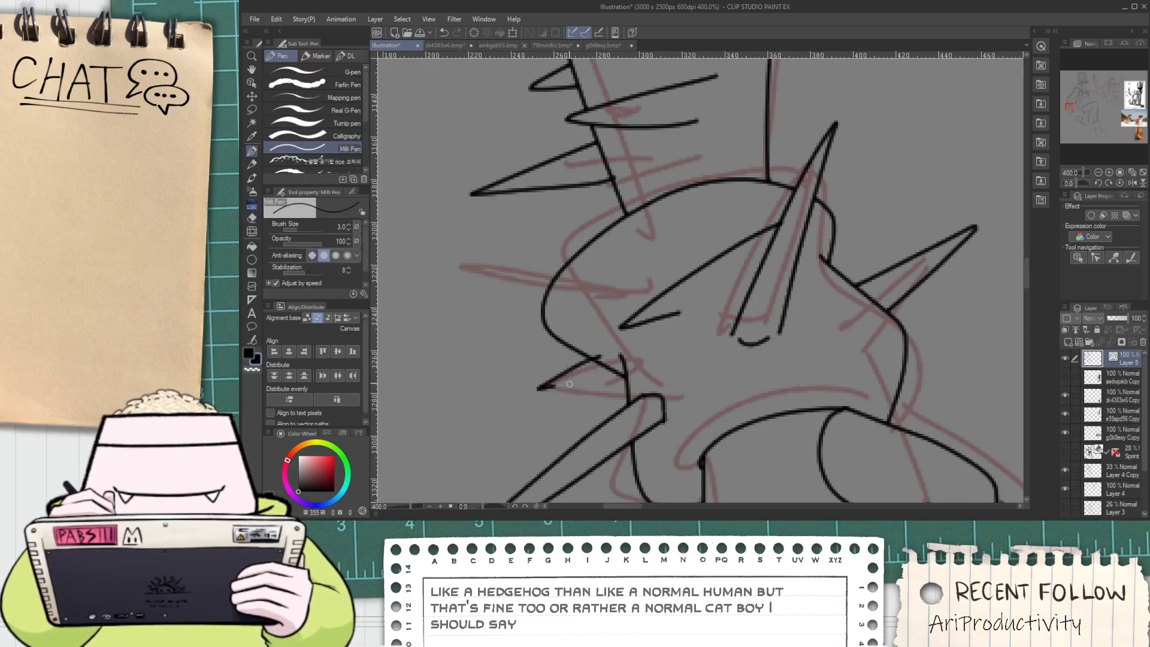
{"action": "scroll", "coordinate": [626, 363], "scroll_direction": "up", "scroll_amount": 2}
{"action": "key", "text": "e"}
{"action": "left_click_drag", "start_coordinate": [620, 372], "coordinate": [653, 359]}
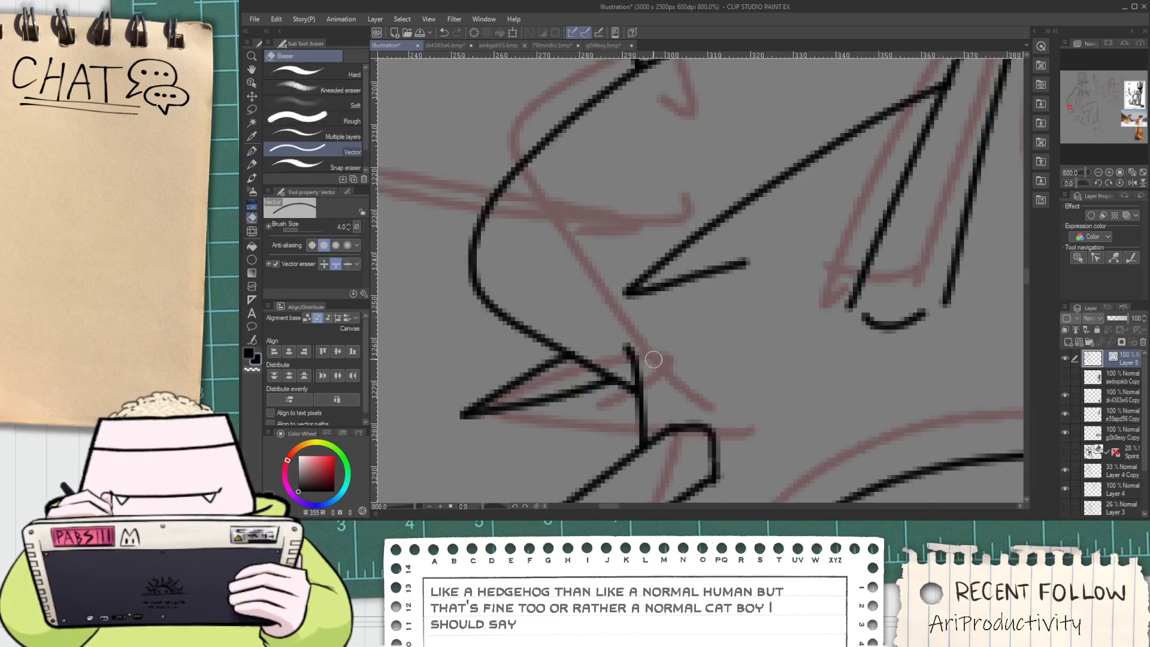
Ink a small spike low on the cuff's body-facing edge, just above the fist, and clean up its base
{"action": "scroll", "coordinate": [778, 352], "scroll_direction": "down", "scroll_amount": 4}
{"action": "key", "text": "space"}
{"action": "left_click_drag", "start_coordinate": [919, 357], "coordinate": [820, 340]}
{"action": "scroll", "coordinate": [790, 341], "scroll_direction": "up", "scroll_amount": 2}
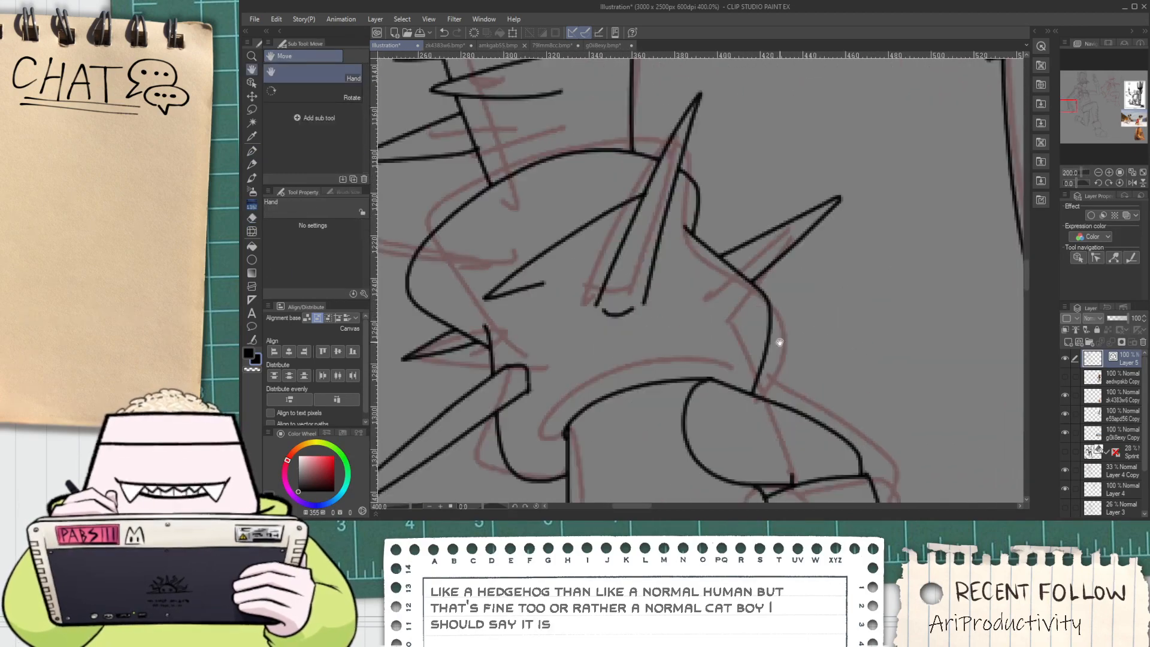
{"action": "key", "text": "p"}
{"action": "mouse_move", "coordinate": [743, 347]}
{"action": "left_mouse_down"}
{"action": "mouse_move", "coordinate": [805, 359]}
{"action": "mouse_move", "coordinate": [756, 369]}
{"action": "left_mouse_up"}
{"action": "key", "text": "e"}
Ink the first curved line of a tail sweeping out from behind the hips toward the lowered fist
{"action": "scroll", "coordinate": [758, 360], "scroll_direction": "down", "scroll_amount": 5}
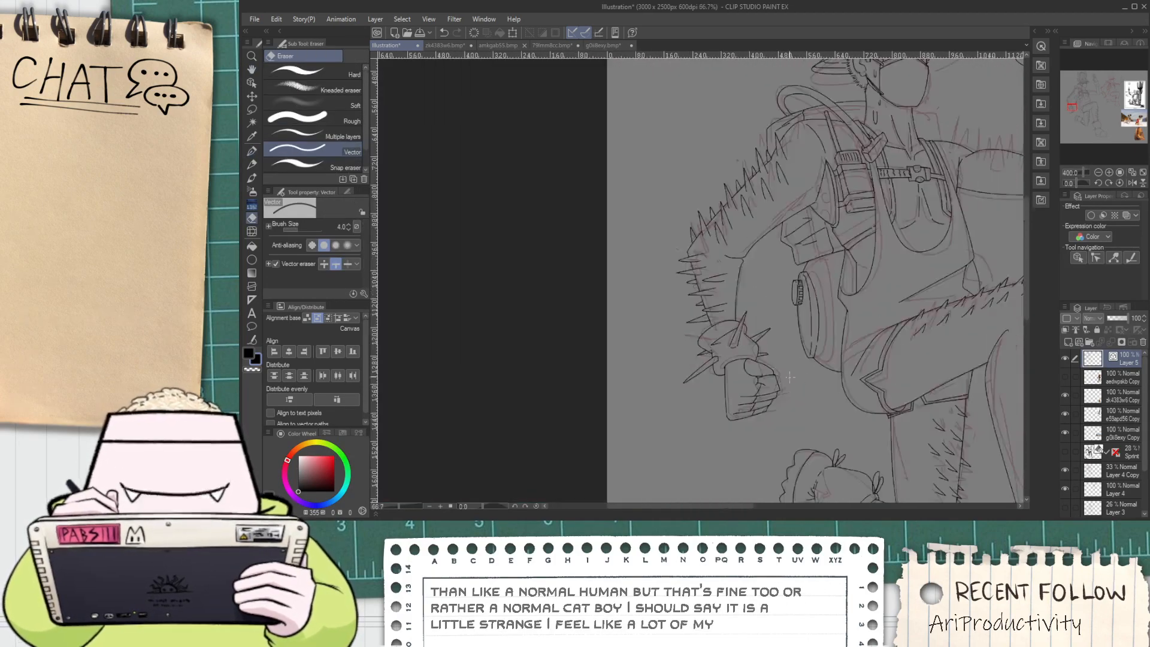
{"action": "key", "text": "space"}
{"action": "left_click_drag", "start_coordinate": [820, 432], "coordinate": [784, 331]}
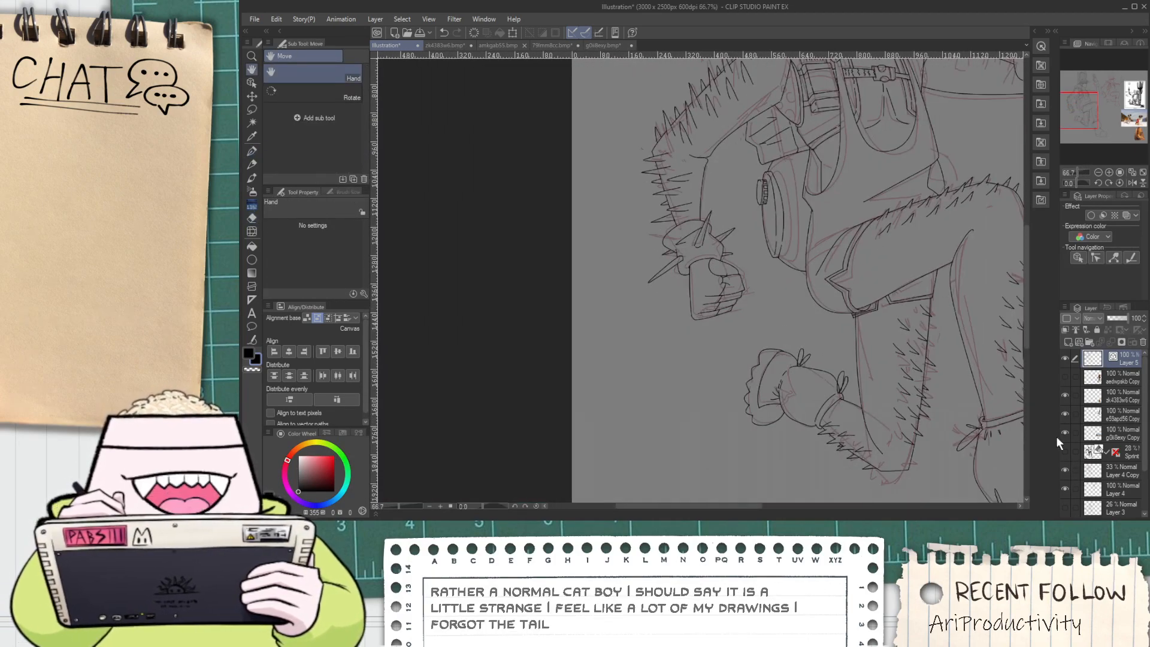
{"action": "scroll", "coordinate": [919, 353], "scroll_direction": "down", "scroll_amount": 1}
{"action": "mouse_move", "coordinate": [901, 340]}
{"action": "left_mouse_down"}
{"action": "mouse_move", "coordinate": [646, 380]}
{"action": "mouse_move", "coordinate": [724, 295]}
{"action": "mouse_move", "coordinate": [566, 339]}
{"action": "mouse_move", "coordinate": [504, 413]}
{"action": "left_mouse_up"}
{"action": "key", "text": "ctrl+z"}
{"action": "left_click_drag", "start_coordinate": [682, 282], "coordinate": [571, 371]}
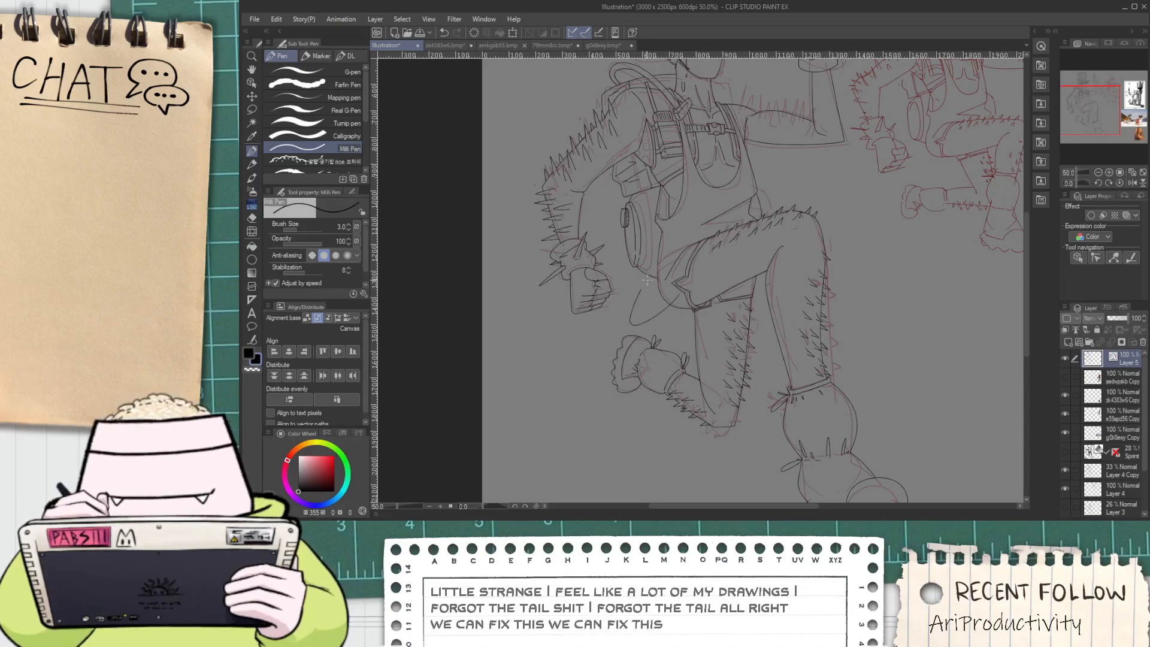
{"action": "scroll", "coordinate": [646, 296], "scroll_direction": "up", "scroll_amount": 2}
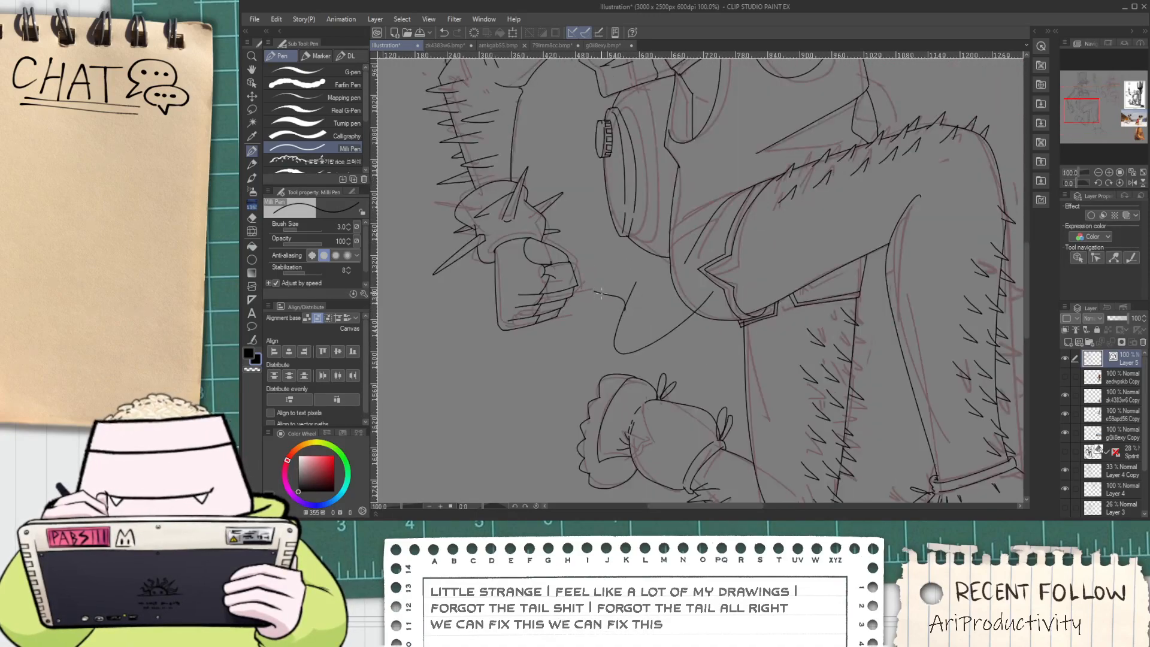
Examine the small red sketch and the cactus cat reference picture for the shape of the tail
{"action": "scroll", "coordinate": [640, 297], "scroll_direction": "down", "scroll_amount": 3}
{"action": "left_click_drag", "start_coordinate": [750, 321], "coordinate": [500, 344]}
{"action": "scroll", "coordinate": [499, 344], "scroll_direction": "up", "scroll_amount": 2}
{"action": "scroll", "coordinate": [533, 346], "scroll_direction": "down", "scroll_amount": 1}
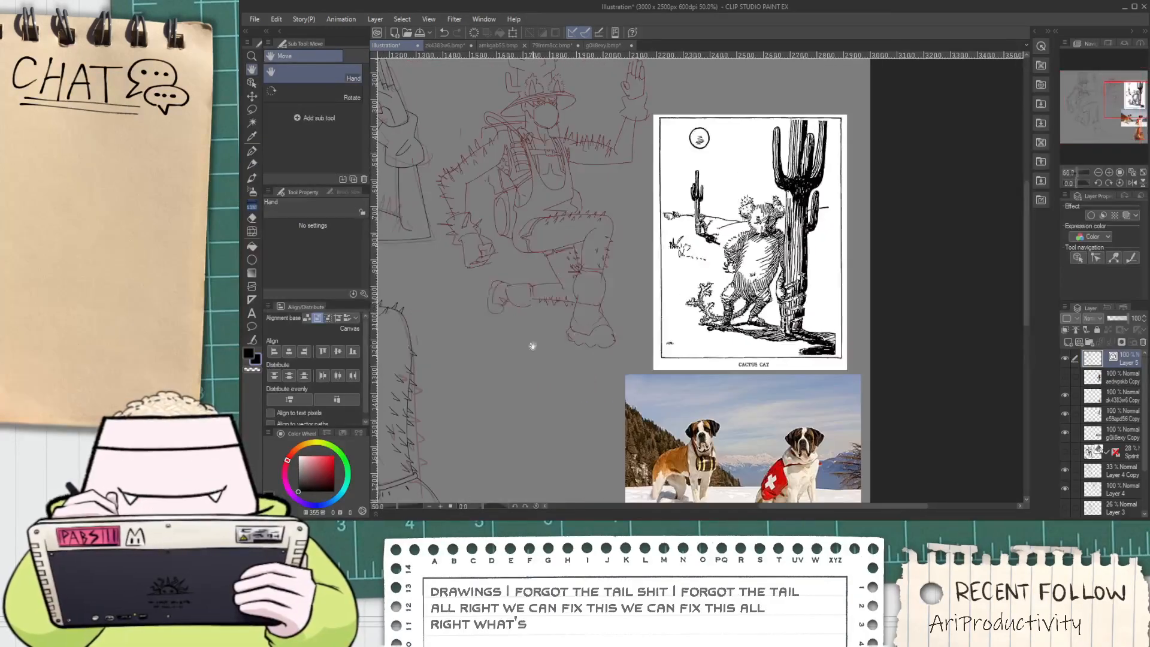
{"action": "left_click_drag", "start_coordinate": [383, 380], "coordinate": [588, 365]}
{"action": "scroll", "coordinate": [504, 371], "scroll_direction": "up", "scroll_amount": 2}
{"action": "mouse_move", "coordinate": [434, 378]}
{"action": "left_mouse_down"}
{"action": "mouse_move", "coordinate": [629, 344]}
{"action": "mouse_move", "coordinate": [607, 302]}
{"action": "mouse_move", "coordinate": [505, 259]}
{"action": "left_mouse_up"}
{"action": "scroll", "coordinate": [584, 353], "scroll_direction": "up", "scroll_amount": 2}
{"action": "scroll", "coordinate": [566, 359], "scroll_direction": "up", "scroll_amount": 2}
Ink the tail's long body-facing edge, curving from the upper tip down to the bend, redrawing it until it fits
{"action": "mouse_move", "coordinate": [561, 218]}
{"action": "left_mouse_down"}
{"action": "mouse_move", "coordinate": [680, 396]}
{"action": "mouse_move", "coordinate": [636, 367]}
{"action": "left_mouse_up"}
{"action": "scroll", "coordinate": [662, 369], "scroll_direction": "down", "scroll_amount": 2}
{"action": "key", "text": "ctrl+z"}
{"action": "mouse_move", "coordinate": [590, 269]}
{"action": "left_mouse_down"}
{"action": "mouse_move", "coordinate": [659, 323]}
{"action": "mouse_move", "coordinate": [621, 470]}
{"action": "left_mouse_up"}
{"action": "key", "text": "ctrl+z"}
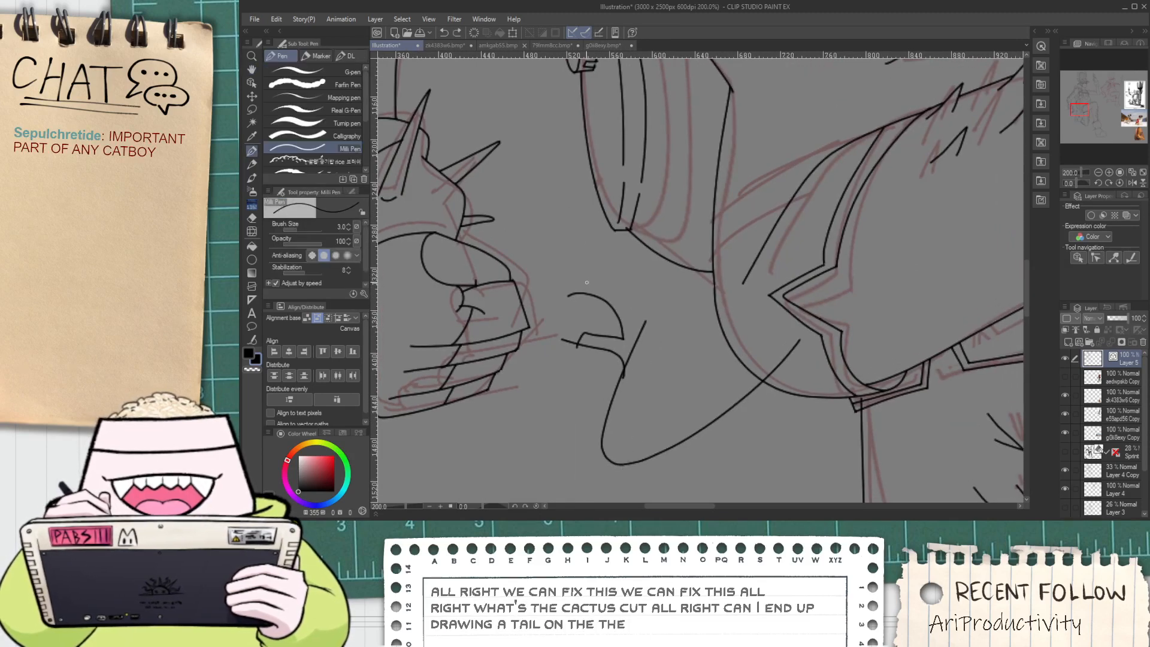
{"action": "mouse_move", "coordinate": [587, 282]}
{"action": "left_mouse_down"}
{"action": "mouse_move", "coordinate": [636, 414]}
{"action": "mouse_move", "coordinate": [617, 446]}
{"action": "left_mouse_up"}
{"action": "key", "text": "ctrl+z"}
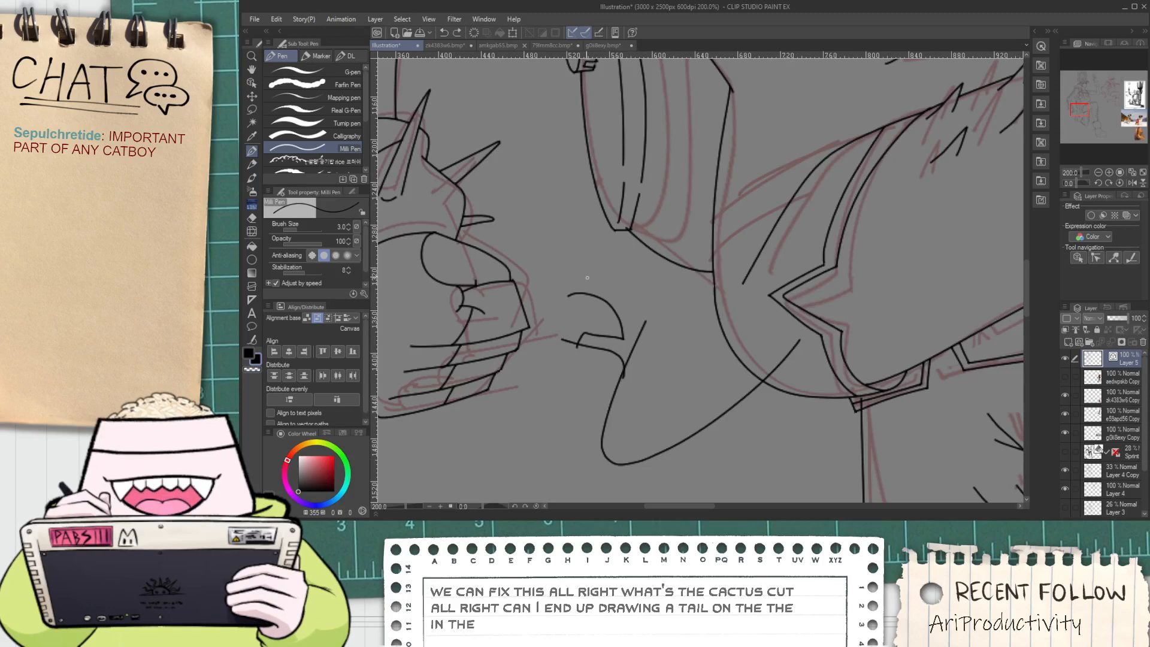
{"action": "key", "text": "ctrl+z"}
{"action": "mouse_move", "coordinate": [587, 269]}
{"action": "left_mouse_down"}
{"action": "mouse_move", "coordinate": [629, 452]}
{"action": "mouse_move", "coordinate": [748, 372]}
{"action": "left_mouse_up"}
Trim the overlapping line ends at the tail's bend, the upper crossing and the tip of the short lower branch
{"action": "key", "text": "e"}
{"action": "scroll", "coordinate": [621, 449], "scroll_direction": "up", "scroll_amount": 2}
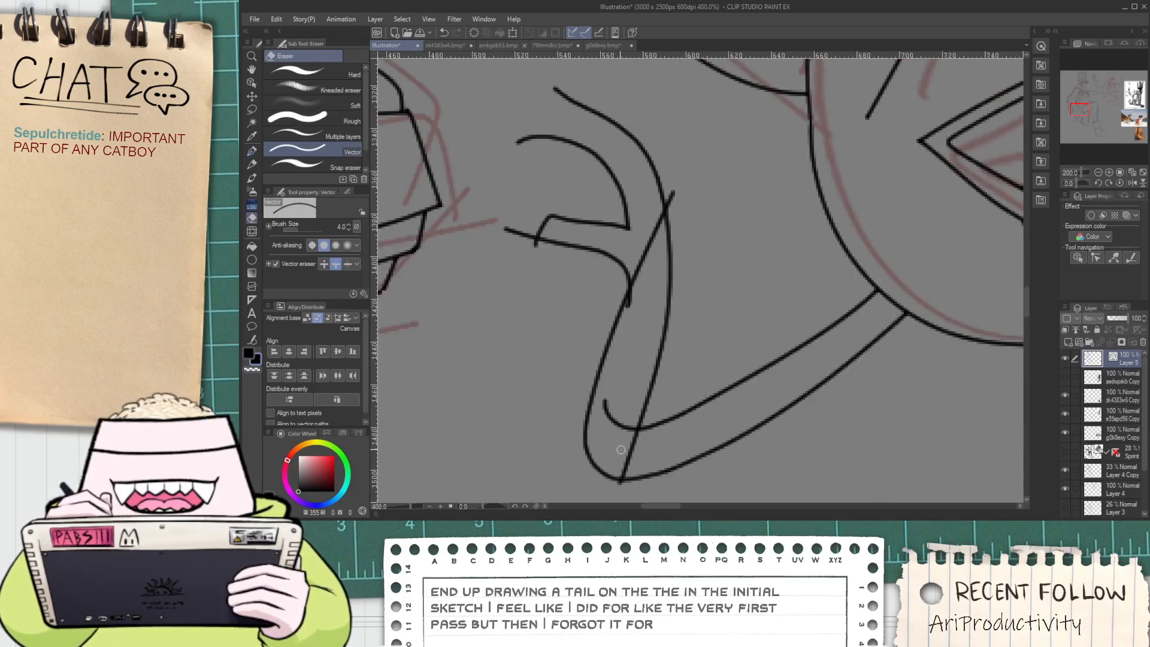
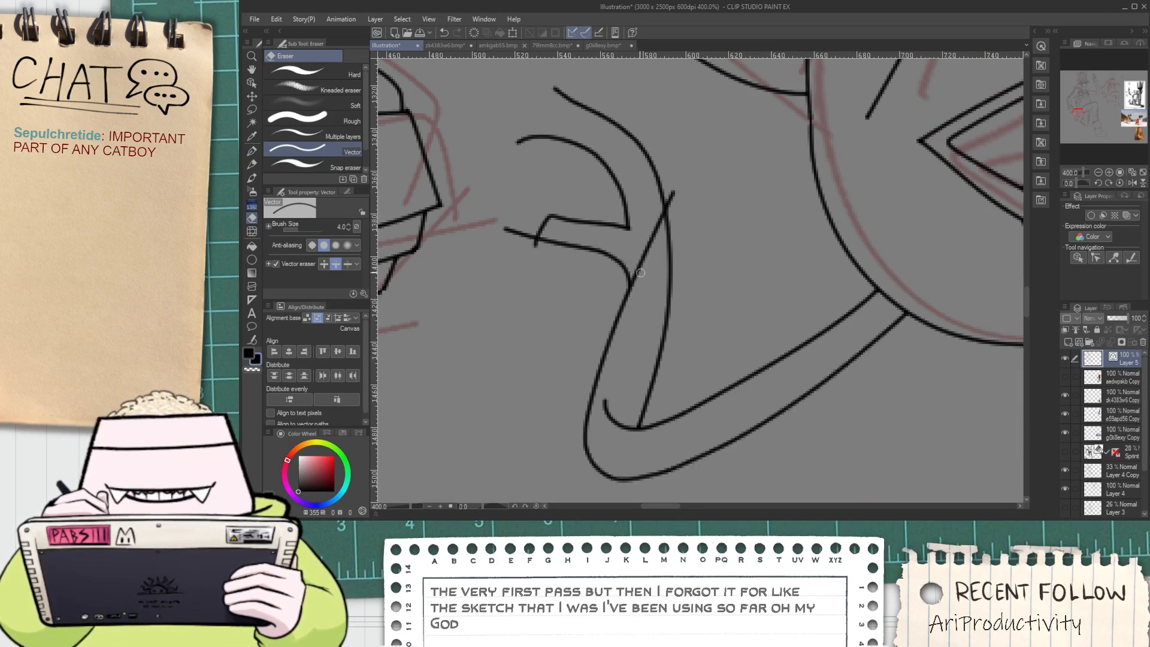
{"action": "mouse_move", "coordinate": [636, 268]}
{"action": "left_mouse_down"}
{"action": "mouse_move", "coordinate": [638, 244]}
{"action": "mouse_move", "coordinate": [669, 213]}
{"action": "left_mouse_up"}
{"action": "left_click_drag", "start_coordinate": [528, 235], "coordinate": [509, 230]}
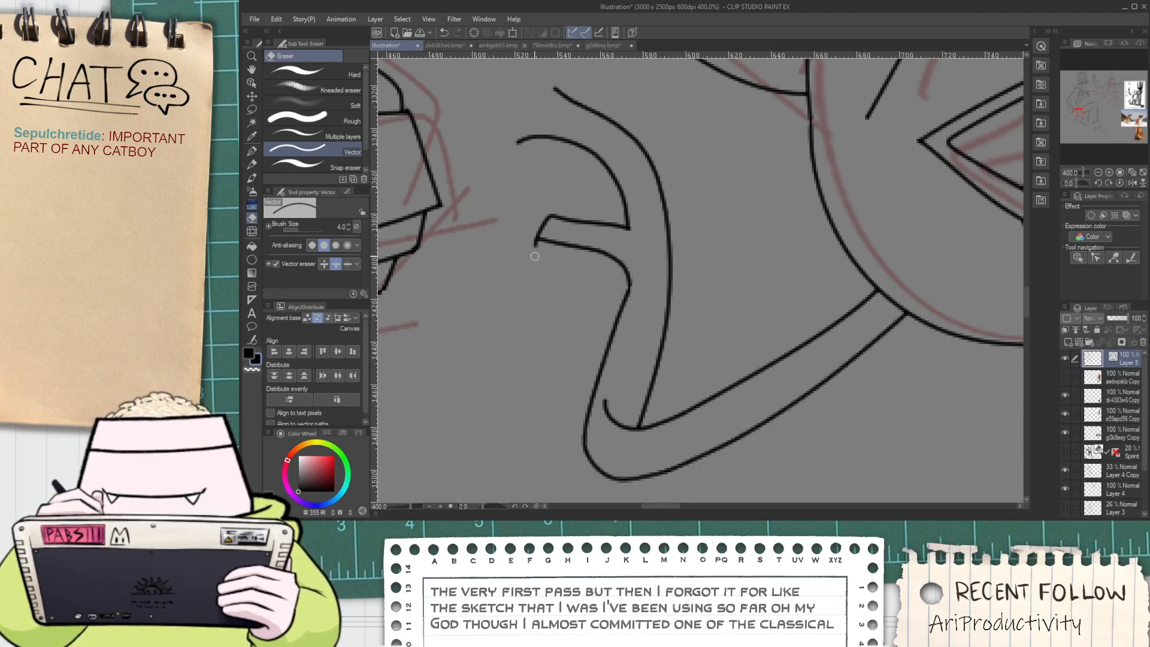
Ink a short blunt branch on the body-facing side of the upper tail and trim its corners and base
{"action": "scroll", "coordinate": [542, 254], "scroll_direction": "down", "scroll_amount": 10}
{"action": "key", "text": "h"}
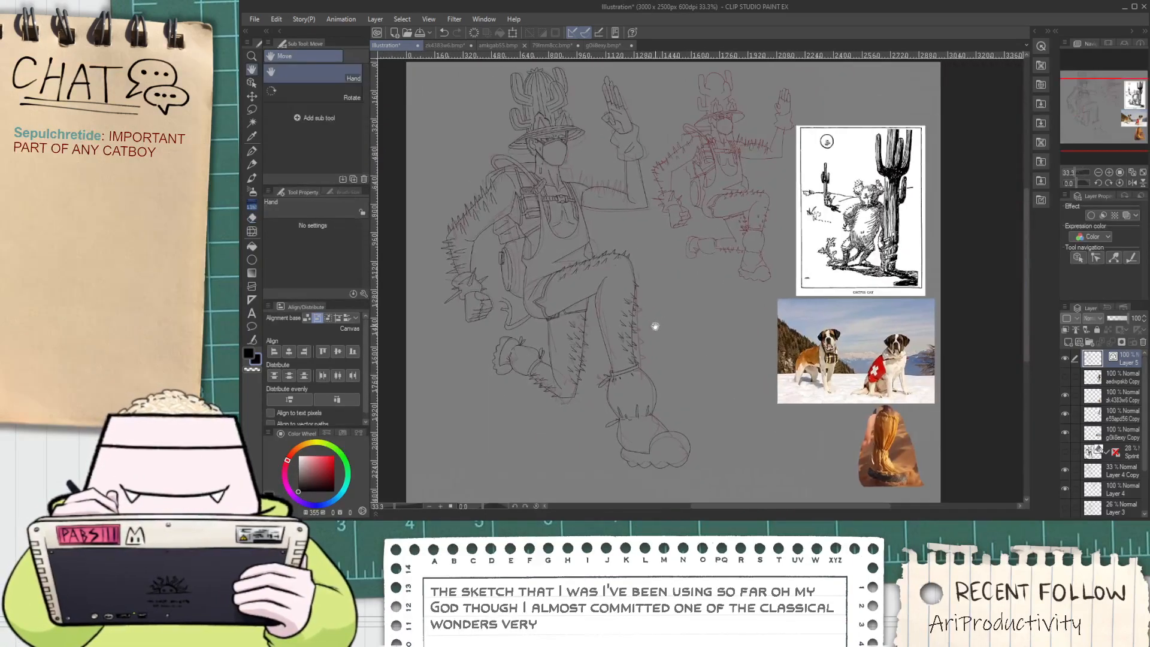
{"action": "scroll", "coordinate": [655, 325], "scroll_direction": "up", "scroll_amount": 3}
{"action": "scroll", "coordinate": [624, 253], "scroll_direction": "up", "scroll_amount": 10}
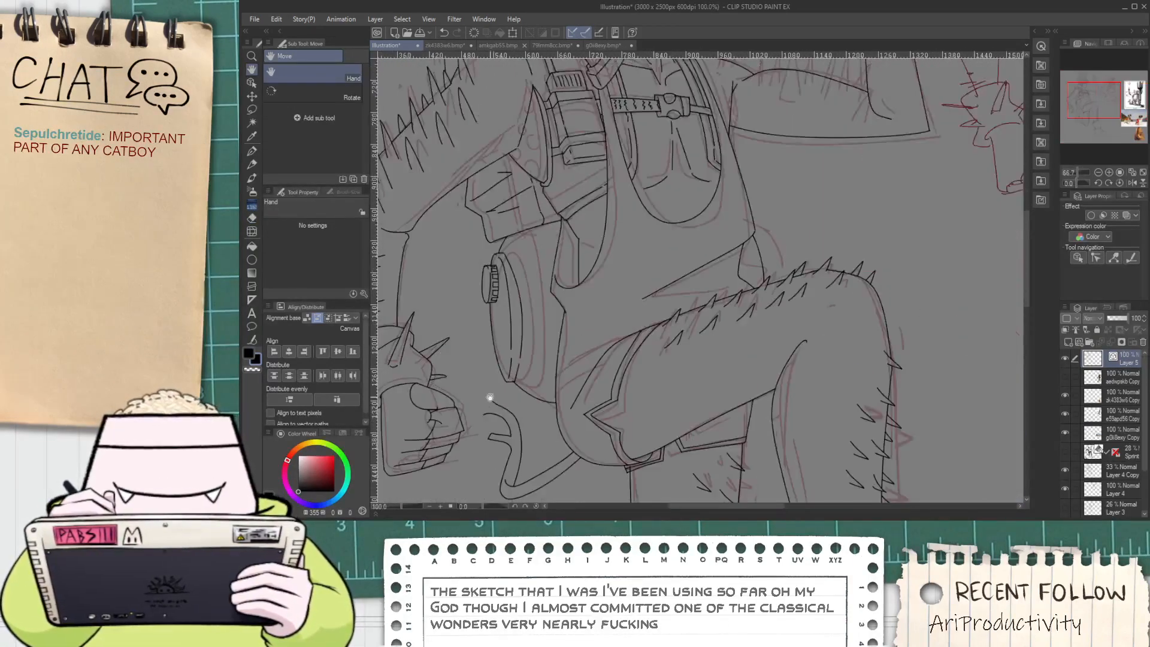
{"action": "key", "text": "p"}
{"action": "left_click_drag", "start_coordinate": [530, 304], "coordinate": [603, 246]}
{"action": "left_click_drag", "start_coordinate": [542, 449], "coordinate": [610, 284]}
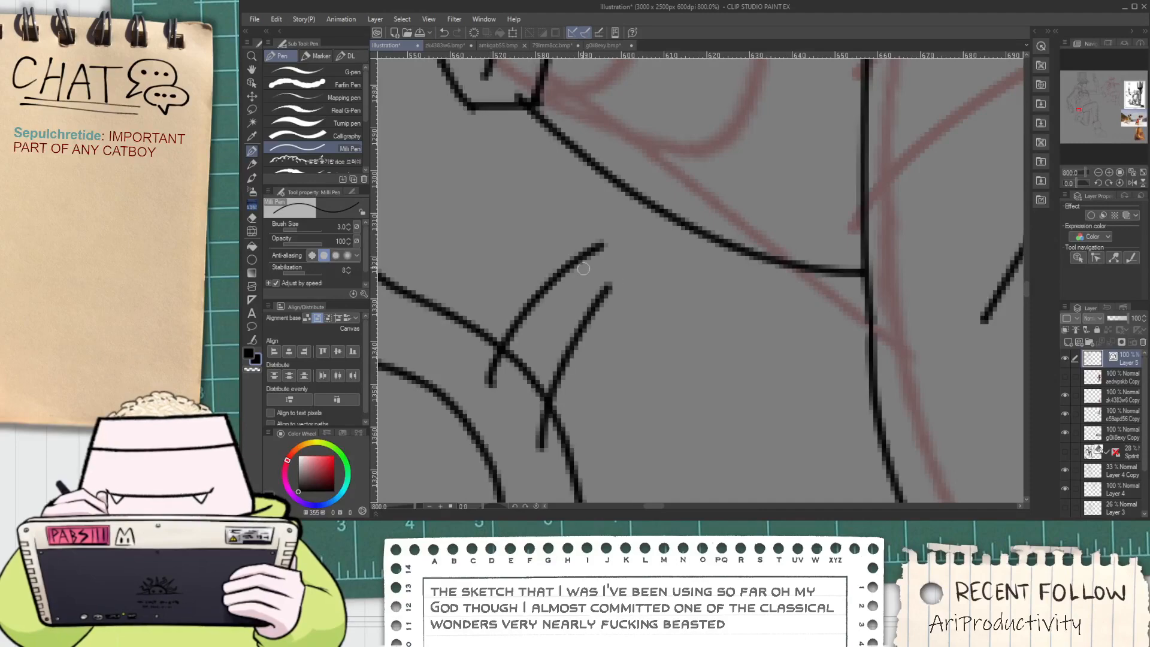
{"action": "mouse_move", "coordinate": [558, 251]}
{"action": "left_mouse_down"}
{"action": "mouse_move", "coordinate": [602, 318]}
{"action": "mouse_move", "coordinate": [616, 310]}
{"action": "mouse_move", "coordinate": [578, 244]}
{"action": "left_mouse_up"}
{"action": "key", "text": "e"}
{"action": "left_click_drag", "start_coordinate": [598, 322], "coordinate": [619, 307]}
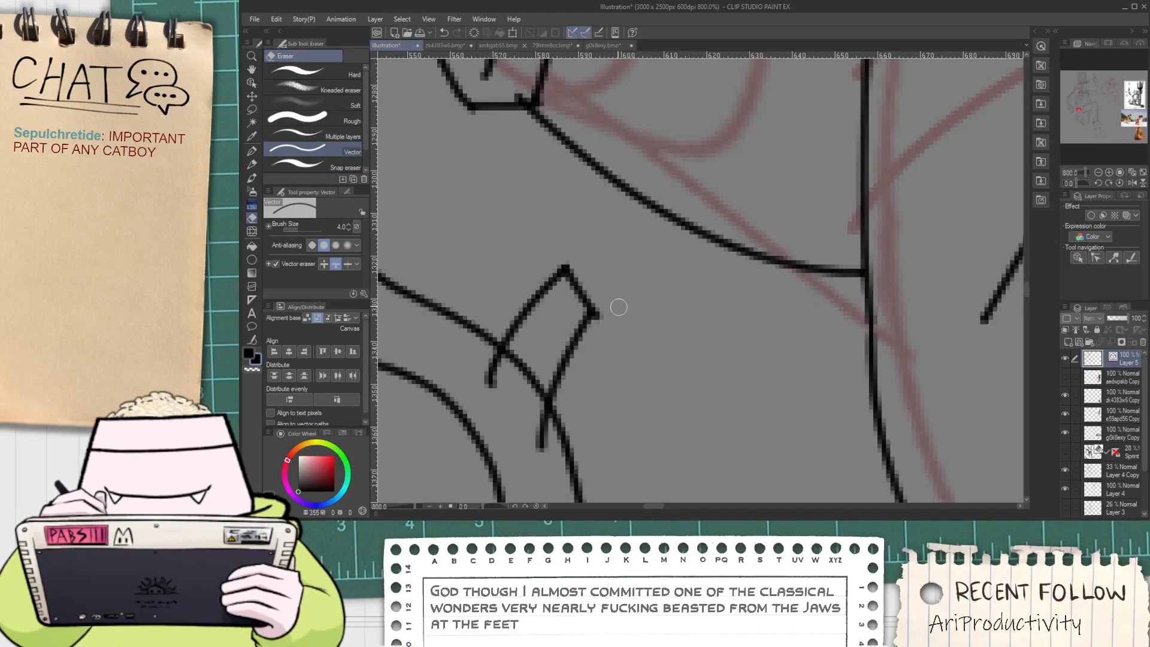
{"action": "mouse_move", "coordinate": [524, 402]}
{"action": "left_mouse_down"}
{"action": "mouse_move", "coordinate": [547, 348]}
{"action": "mouse_move", "coordinate": [498, 368]}
{"action": "left_mouse_up"}
Ink a stepped, cactus-like tip at the end of the tail's inner curve near the fist
{"action": "scroll", "coordinate": [550, 354], "scroll_direction": "down", "scroll_amount": 7}
{"action": "scroll", "coordinate": [560, 351], "scroll_direction": "down", "scroll_amount": 4}
{"action": "key", "text": "h"}
{"action": "scroll", "coordinate": [498, 367], "scroll_direction": "up", "scroll_amount": 8}
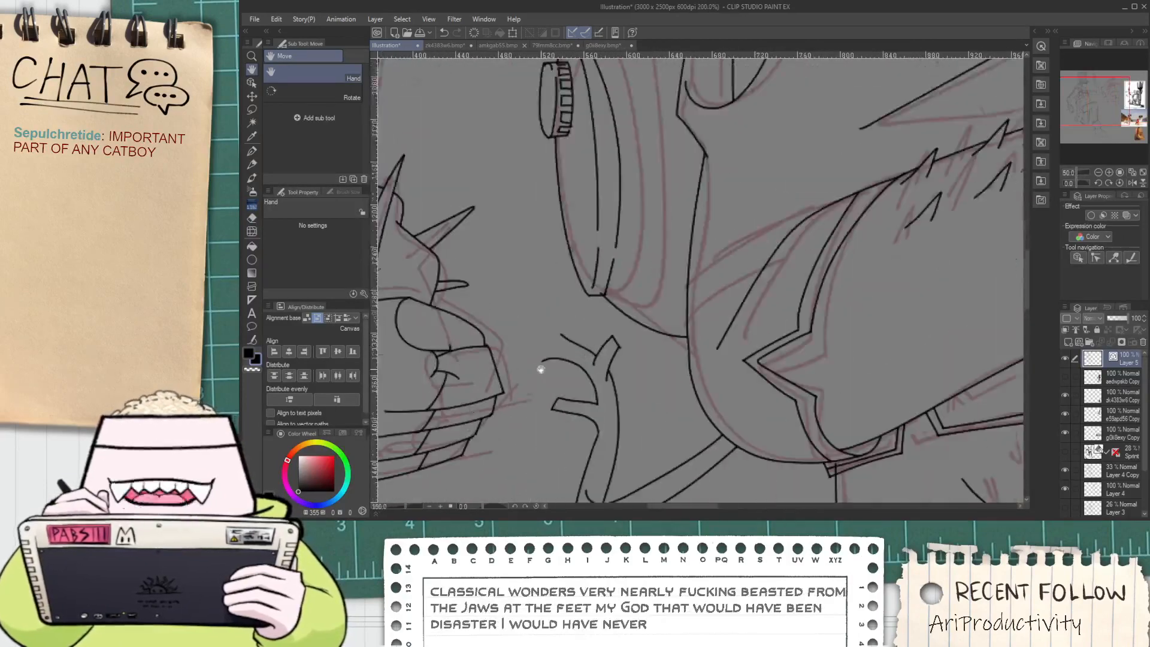
{"action": "key", "text": "p"}
{"action": "key", "text": "ctrl+z"}
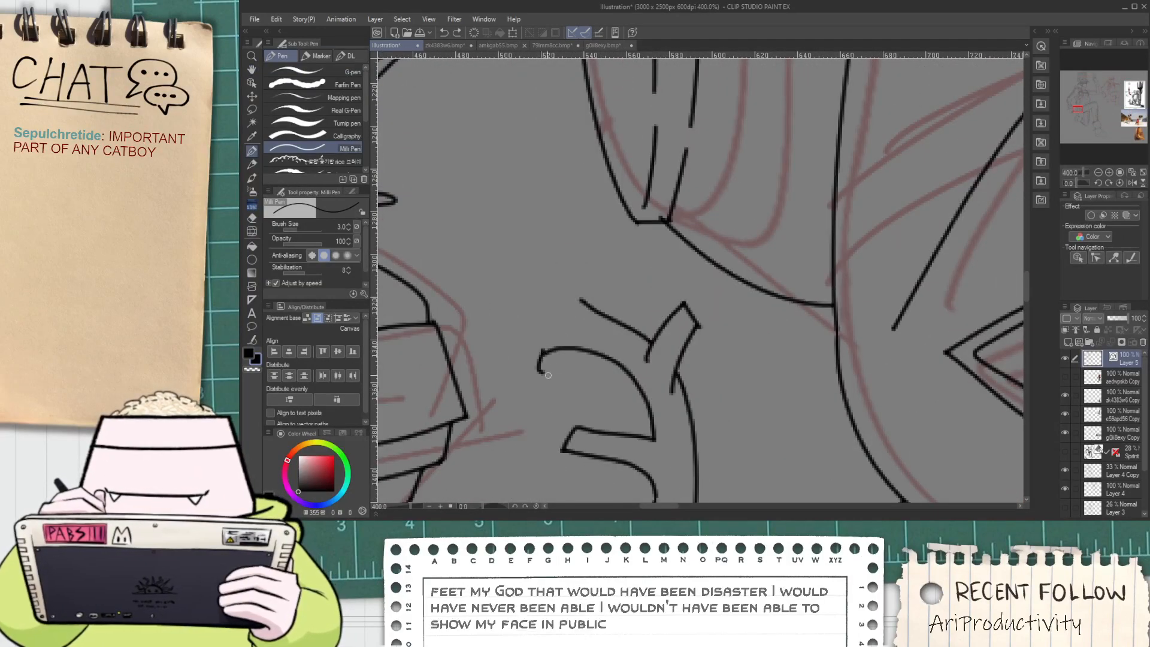
{"action": "mouse_move", "coordinate": [530, 399]}
{"action": "left_mouse_down"}
{"action": "mouse_move", "coordinate": [511, 429]}
{"action": "mouse_move", "coordinate": [501, 405]}
{"action": "left_mouse_up"}
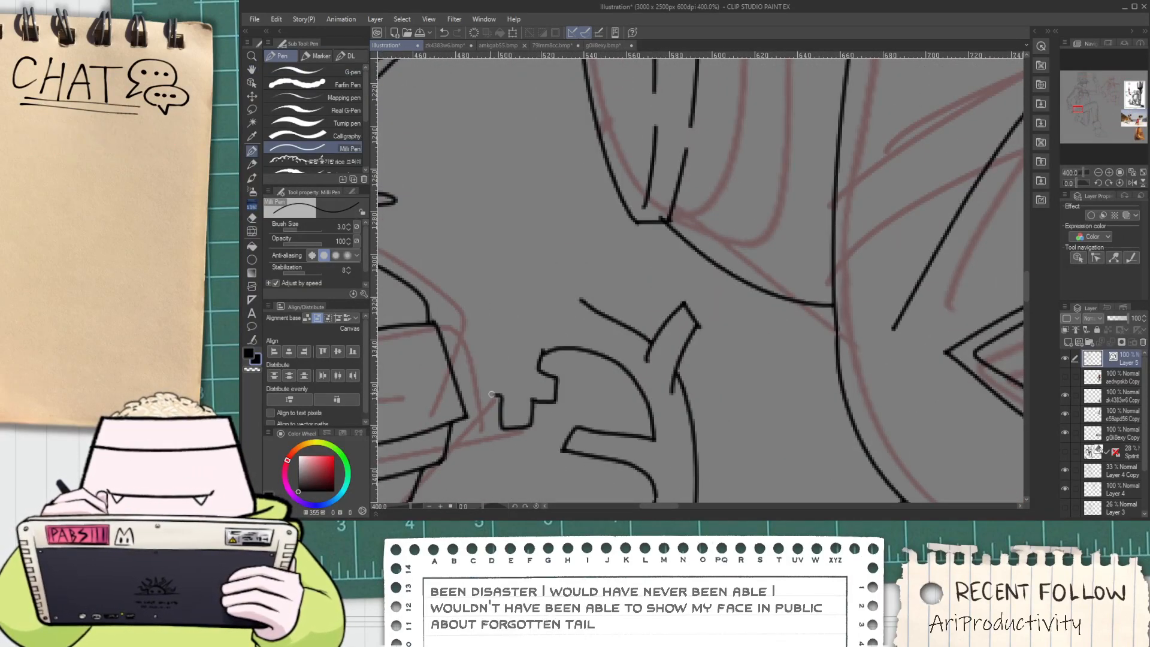
Close the fist-facing side of the lower cactus tip and ink a curved line rising from it for an upper branch
{"action": "scroll", "coordinate": [600, 334], "scroll_direction": "down", "scroll_amount": 8}
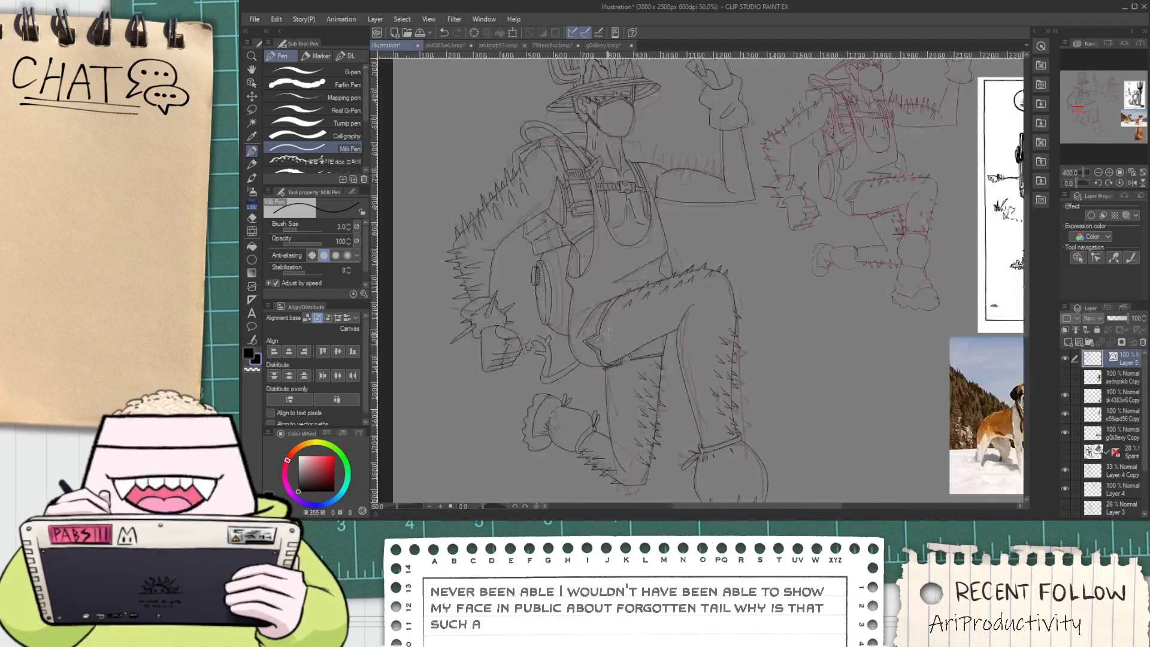
{"action": "key", "text": "h"}
{"action": "scroll", "coordinate": [600, 335], "scroll_direction": "up", "scroll_amount": 4}
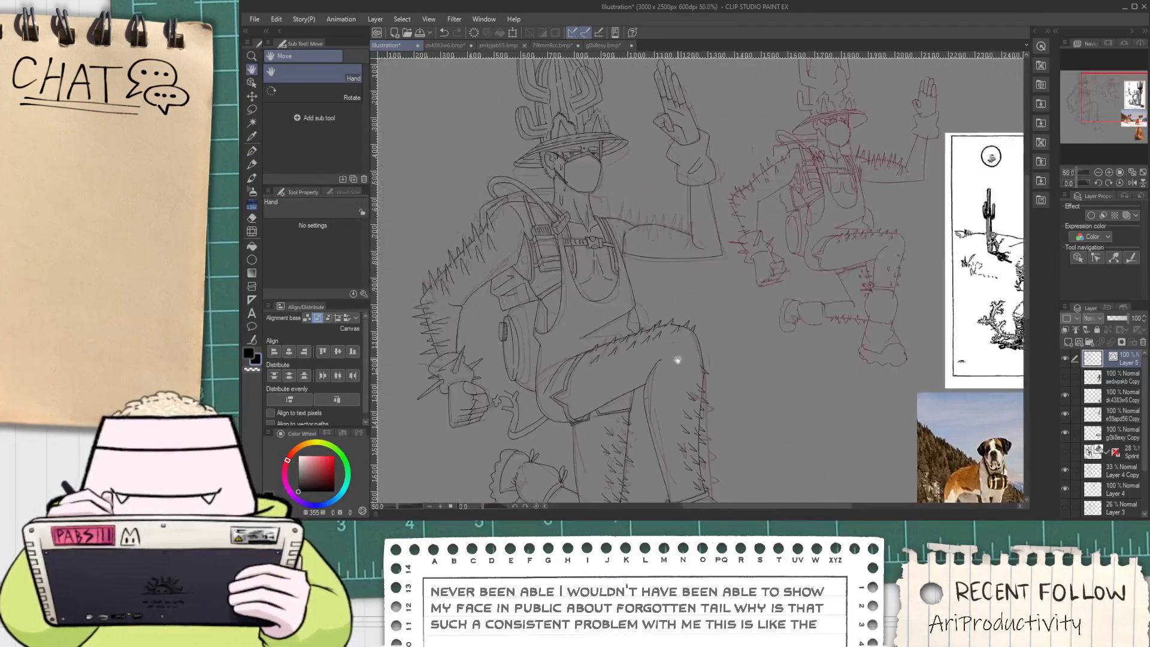
{"action": "scroll", "coordinate": [526, 384], "scroll_direction": "up", "scroll_amount": 6}
{"action": "key", "text": "p"}
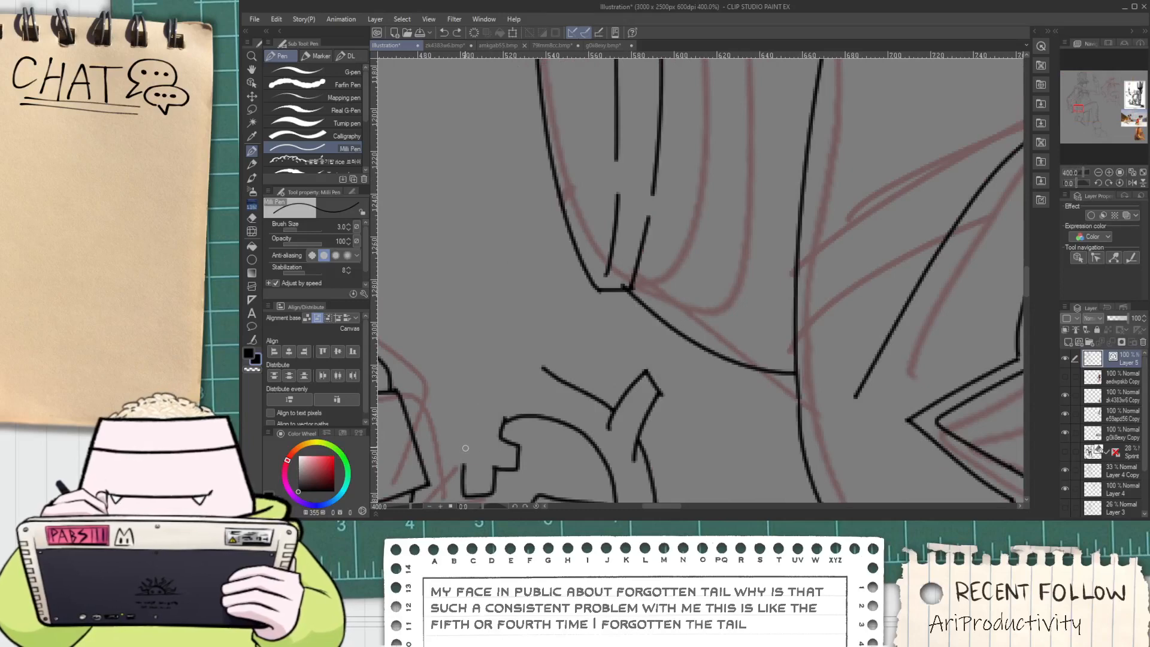
{"action": "mouse_move", "coordinate": [464, 464]}
{"action": "left_mouse_down"}
{"action": "mouse_move", "coordinate": [447, 458]}
{"action": "mouse_move", "coordinate": [474, 427]}
{"action": "mouse_move", "coordinate": [468, 401]}
{"action": "mouse_move", "coordinate": [484, 377]}
{"action": "left_mouse_up"}
{"action": "key", "text": "ctrl+z"}
{"action": "mouse_move", "coordinate": [462, 441]}
{"action": "left_mouse_down"}
{"action": "mouse_move", "coordinate": [484, 388]}
{"action": "mouse_move", "coordinate": [437, 277]}
{"action": "left_mouse_up"}
{"action": "key", "text": "ctrl+z"}
{"action": "left_click_drag", "start_coordinate": [488, 406], "coordinate": [453, 294]}
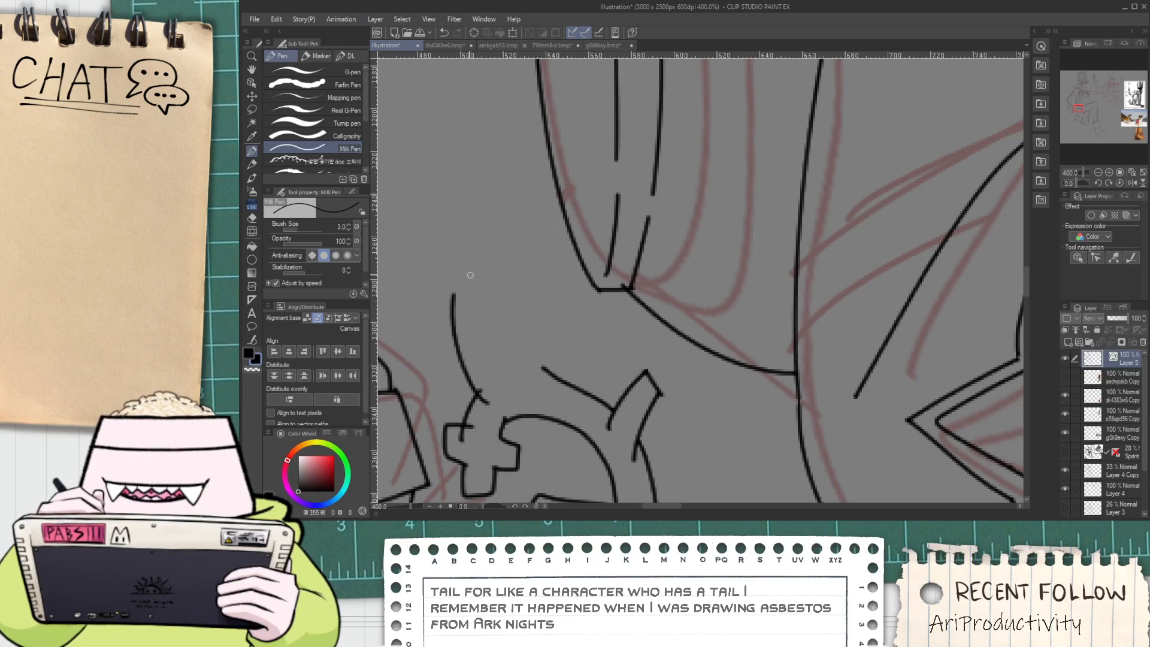
Ink a cross-shaped cactus tip on the upper branch and curve its body-facing edge down into the tail outline
{"action": "scroll", "coordinate": [489, 301], "scroll_direction": "down", "scroll_amount": 6}
{"action": "scroll", "coordinate": [489, 302], "scroll_direction": "down", "scroll_amount": 3}
{"action": "key", "text": "h"}
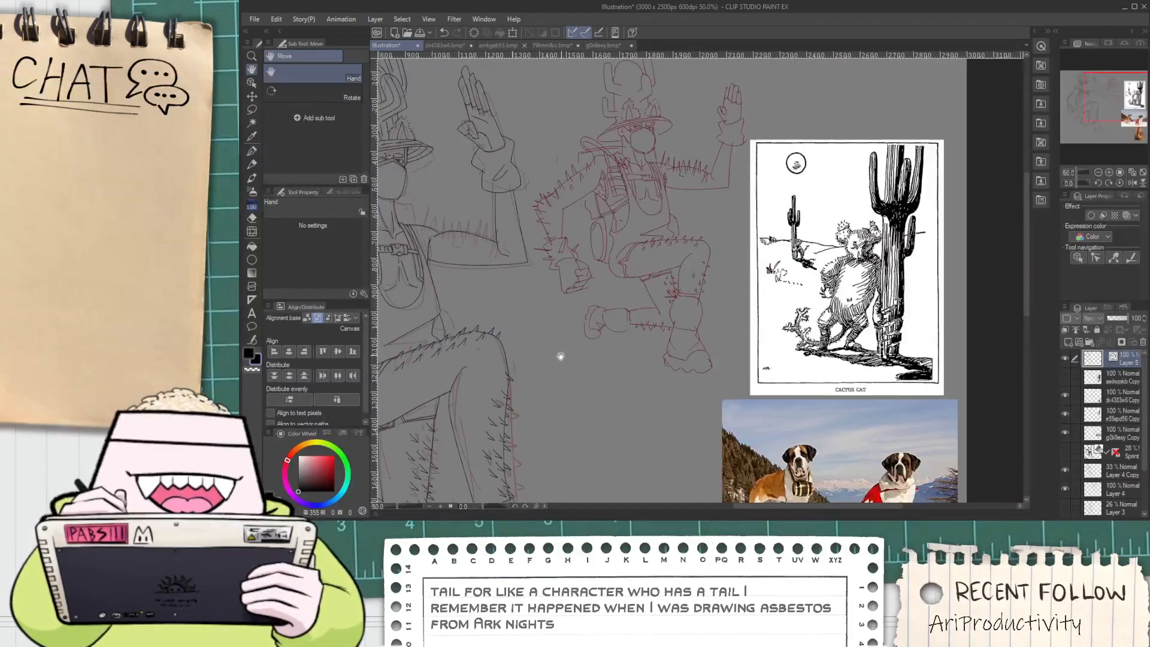
{"action": "left_click_drag", "start_coordinate": [437, 408], "coordinate": [478, 348]}
{"action": "scroll", "coordinate": [477, 348], "scroll_direction": "up", "scroll_amount": 8}
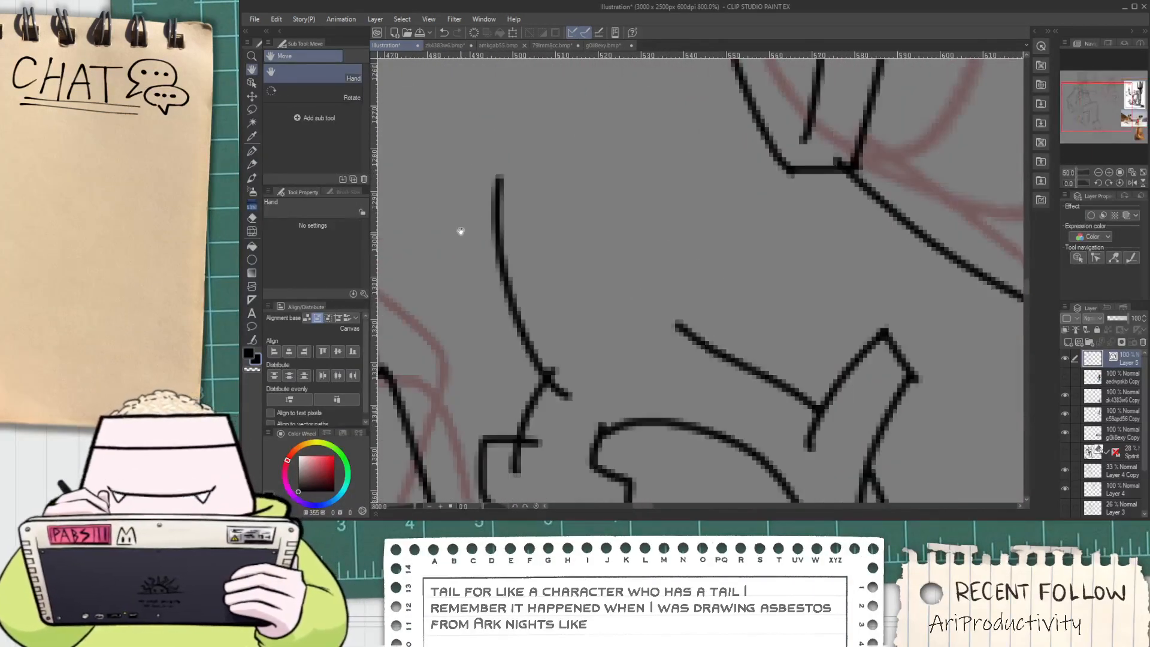
{"action": "key", "text": "p"}
{"action": "mouse_move", "coordinate": [513, 236]}
{"action": "left_mouse_down"}
{"action": "mouse_move", "coordinate": [502, 195]}
{"action": "mouse_move", "coordinate": [526, 282]}
{"action": "mouse_move", "coordinate": [539, 204]}
{"action": "mouse_move", "coordinate": [554, 288]}
{"action": "mouse_move", "coordinate": [614, 311]}
{"action": "mouse_move", "coordinate": [562, 336]}
{"action": "mouse_move", "coordinate": [695, 443]}
{"action": "left_mouse_up"}
{"action": "key", "text": "space"}
{"action": "scroll", "coordinate": [644, 391], "scroll_direction": "down", "scroll_amount": 2}
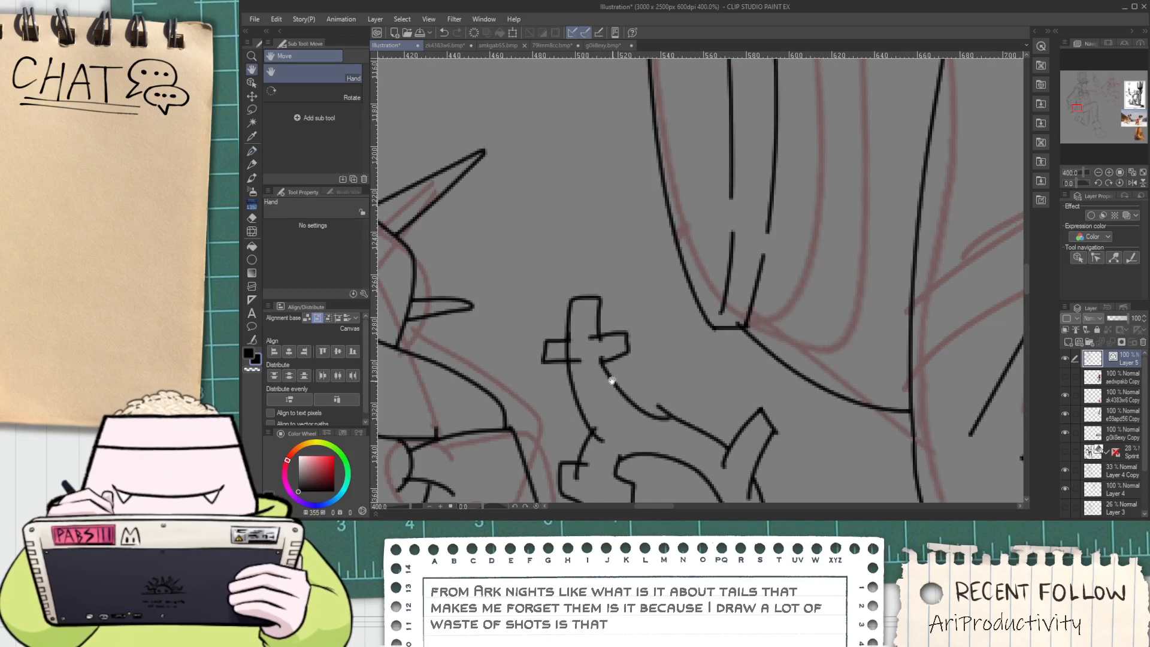
Erase the overshooting lines where the upper branch meets the tail and inside the cross-shaped tips
{"action": "key", "text": "e"}
{"action": "scroll", "coordinate": [668, 416], "scroll_direction": "up", "scroll_amount": 2}
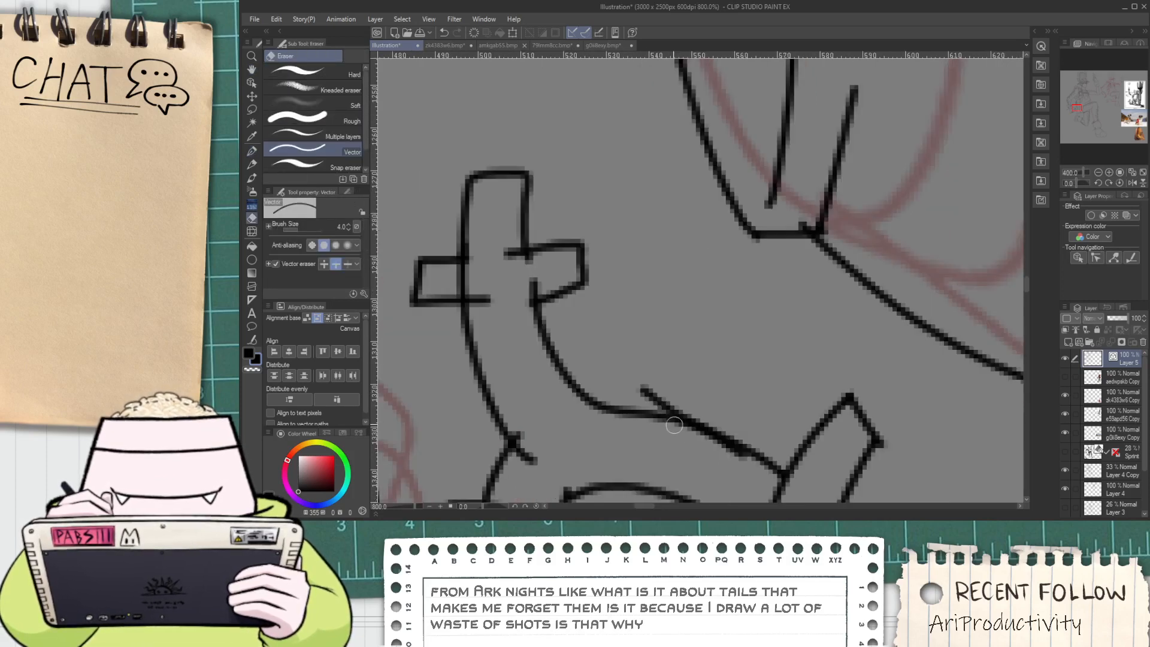
{"action": "key", "text": "ctrl+z"}
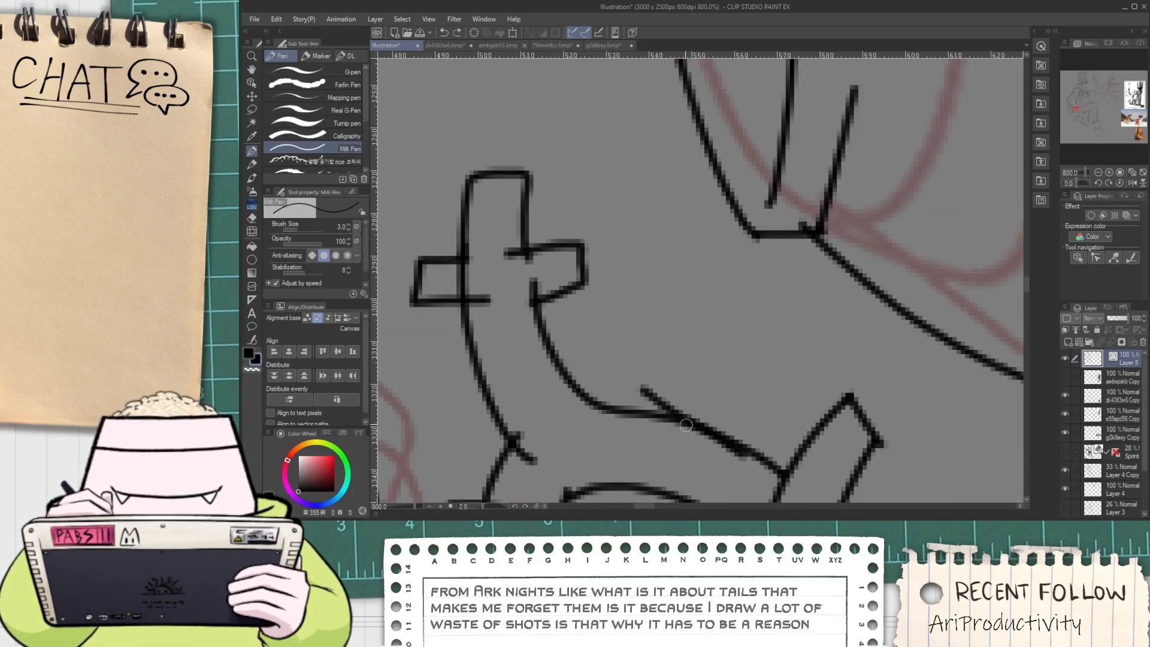
{"action": "key", "text": "ctrl+z"}
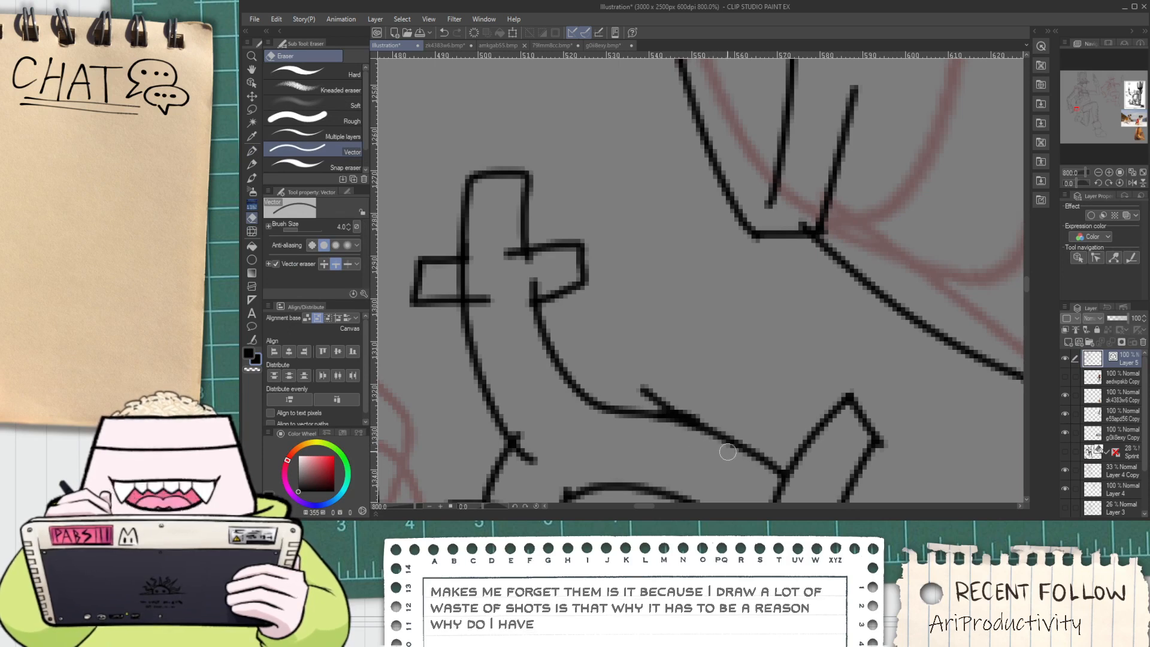
{"action": "left_click_drag", "start_coordinate": [506, 273], "coordinate": [544, 276]}
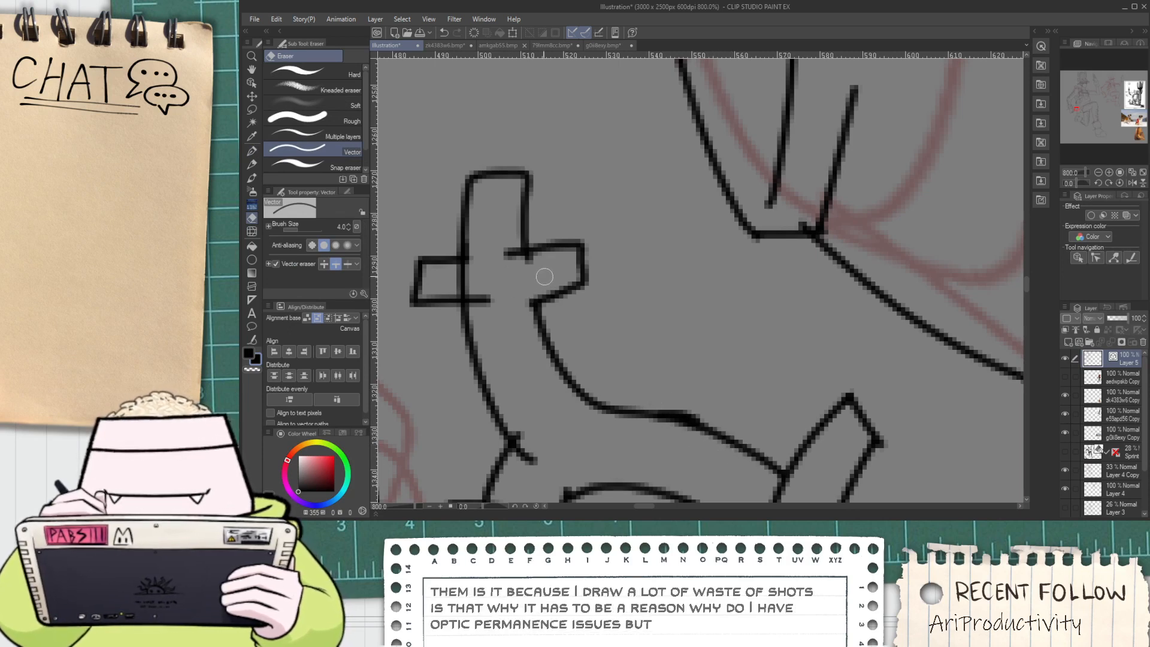
{"action": "left_click_drag", "start_coordinate": [487, 299], "coordinate": [472, 297]}
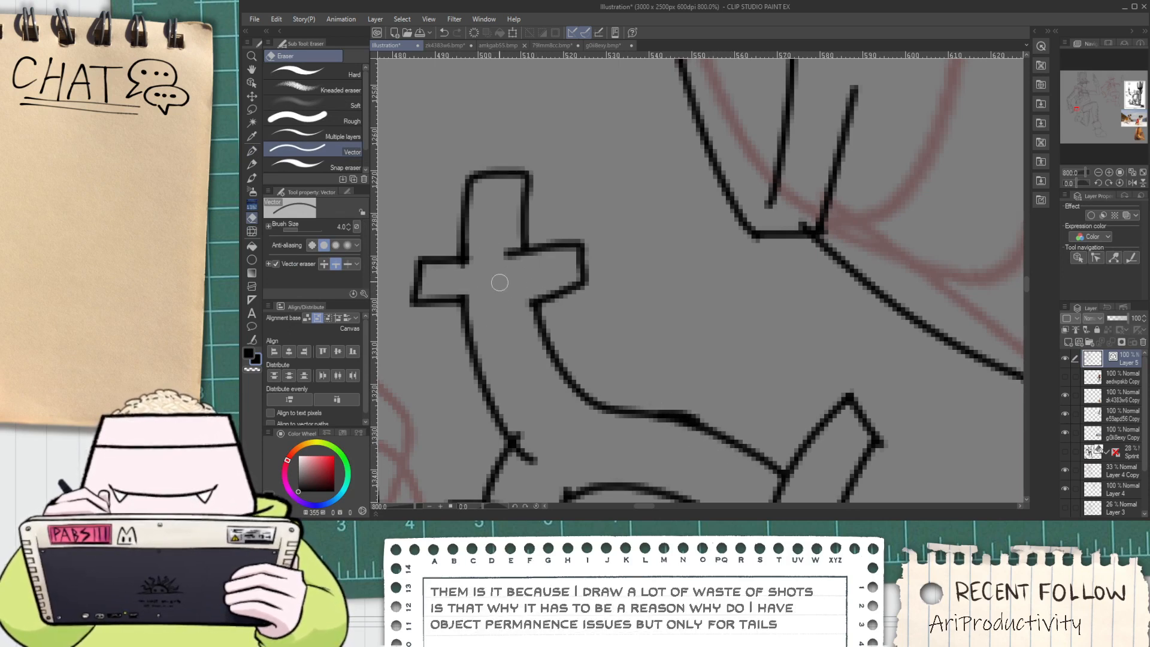
{"action": "scroll", "coordinate": [500, 282], "scroll_direction": "down", "scroll_amount": 2}
{"action": "scroll", "coordinate": [507, 337], "scroll_direction": "up", "scroll_amount": 2}
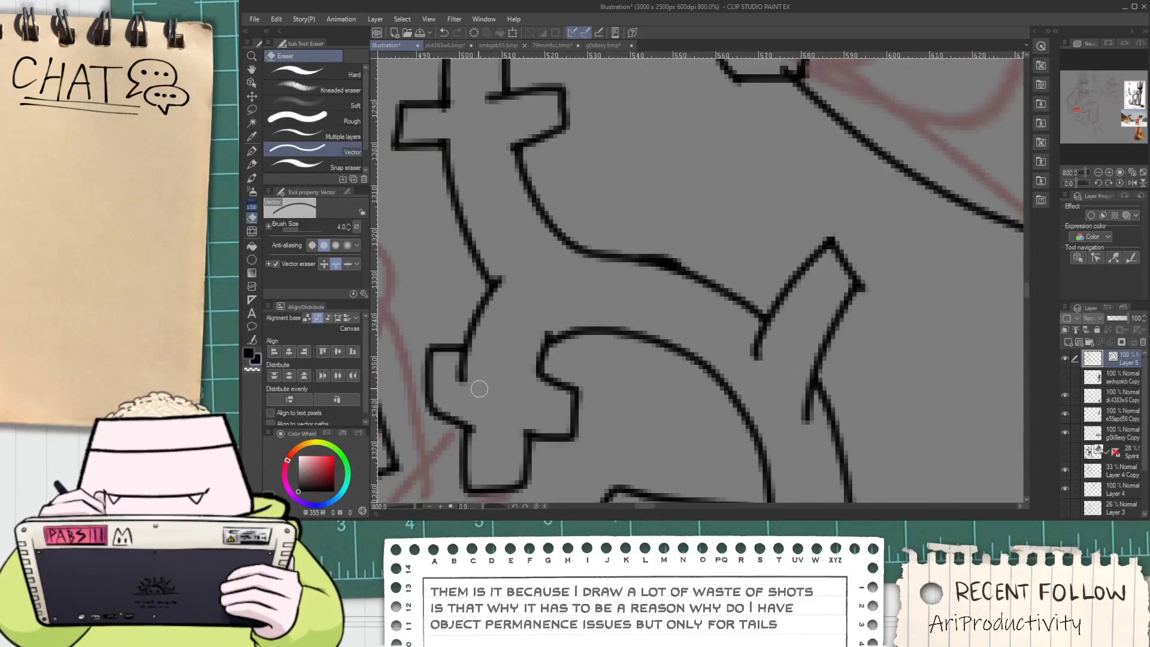
Try to select all of the tail's vector lines and enlarge them up and away from the hips
{"action": "scroll", "coordinate": [479, 388], "scroll_direction": "down", "scroll_amount": 6}
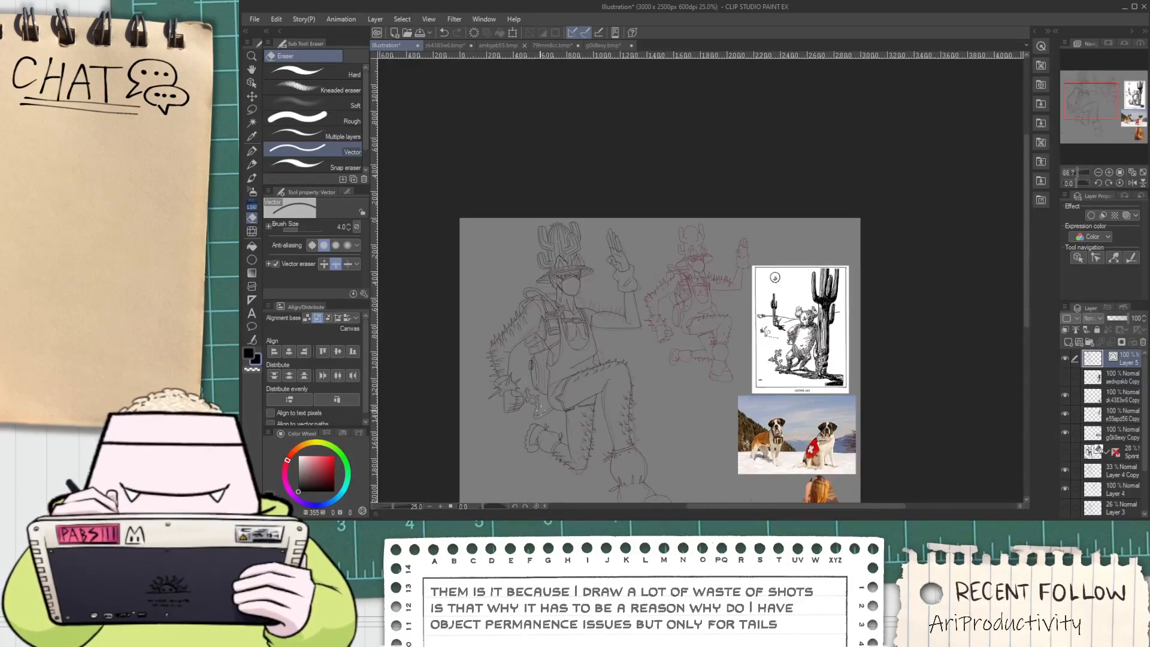
{"action": "key", "text": "space"}
{"action": "left_click_drag", "start_coordinate": [565, 428], "coordinate": [571, 410]}
{"action": "scroll", "coordinate": [554, 409], "scroll_direction": "up", "scroll_amount": 3}
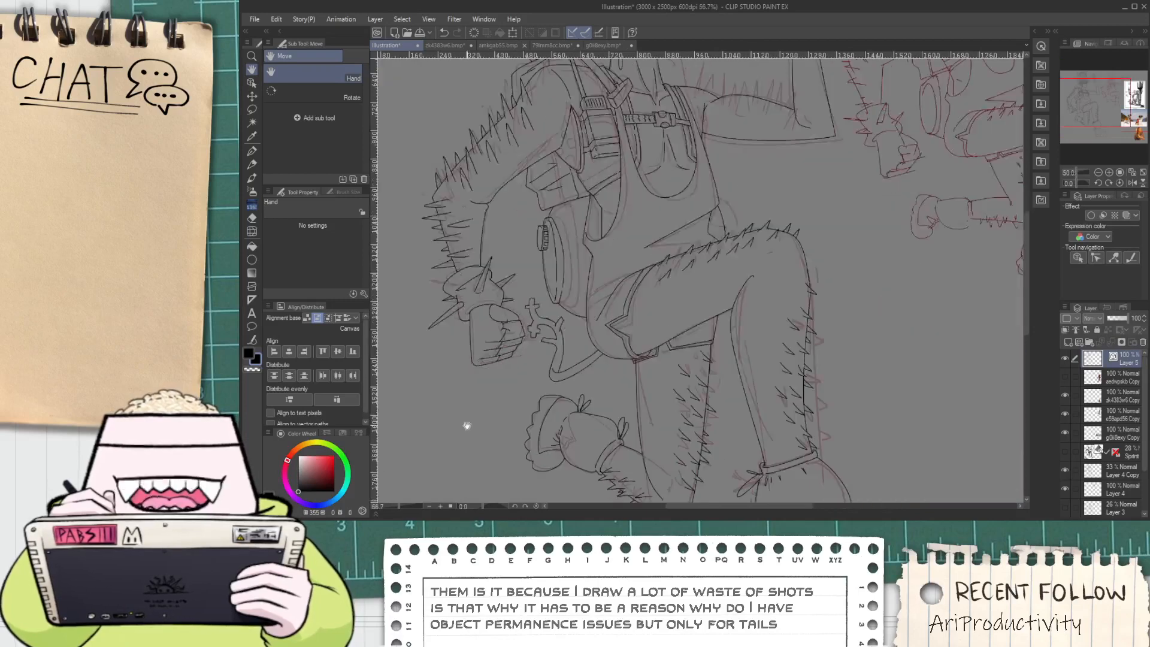
{"action": "key", "text": "o"}
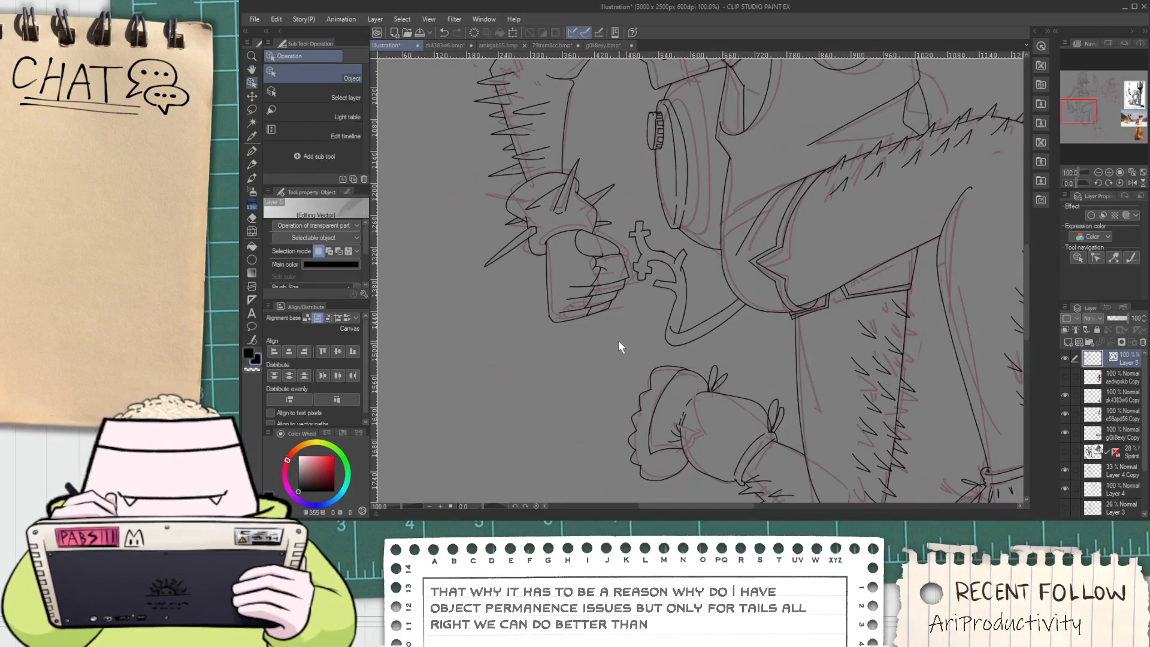
{"action": "left_click_drag", "start_coordinate": [692, 326], "coordinate": [693, 328]}
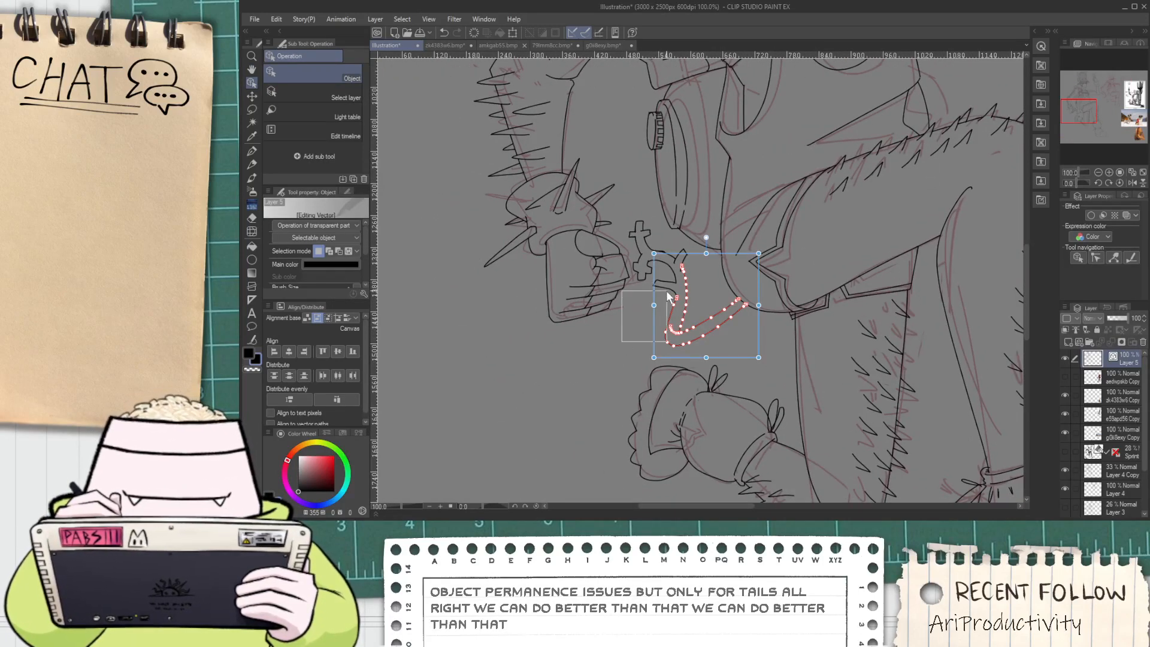
{"action": "key", "text": "ctrl+z"}
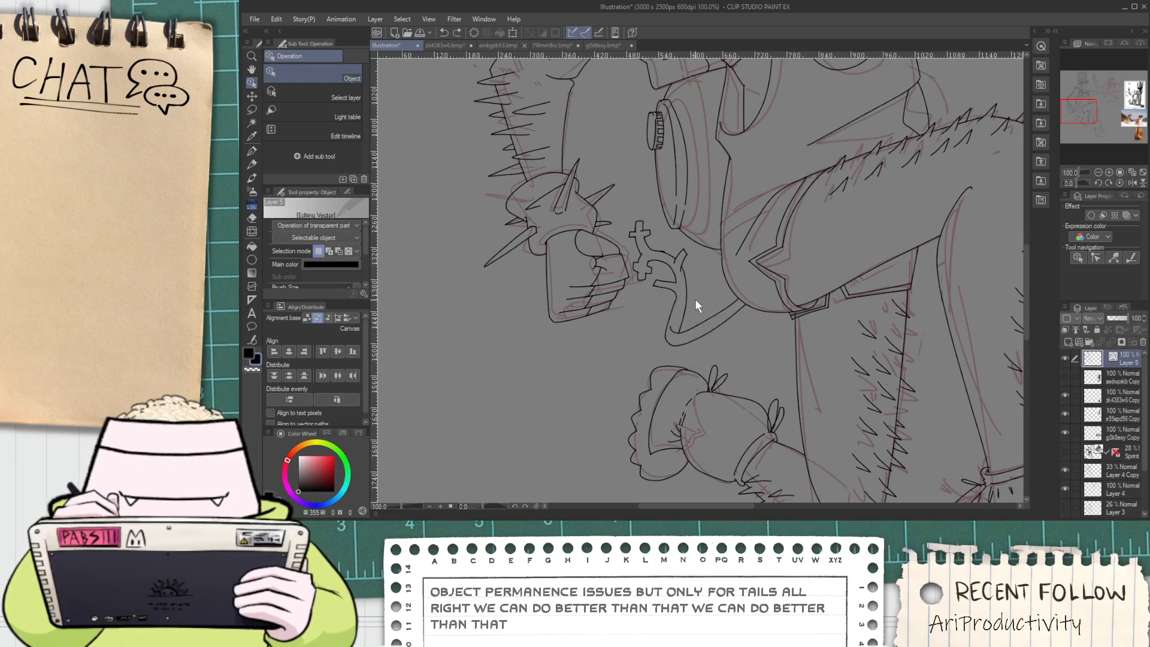
{"action": "left_click", "coordinate": [670, 325]}
{"action": "left_click_drag", "start_coordinate": [639, 258], "coordinate": [658, 253]}
{"action": "mouse_move", "coordinate": [618, 209]}
{"action": "left_mouse_down"}
{"action": "mouse_move", "coordinate": [659, 242]}
{"action": "mouse_move", "coordinate": [514, 102]}
{"action": "left_mouse_up"}
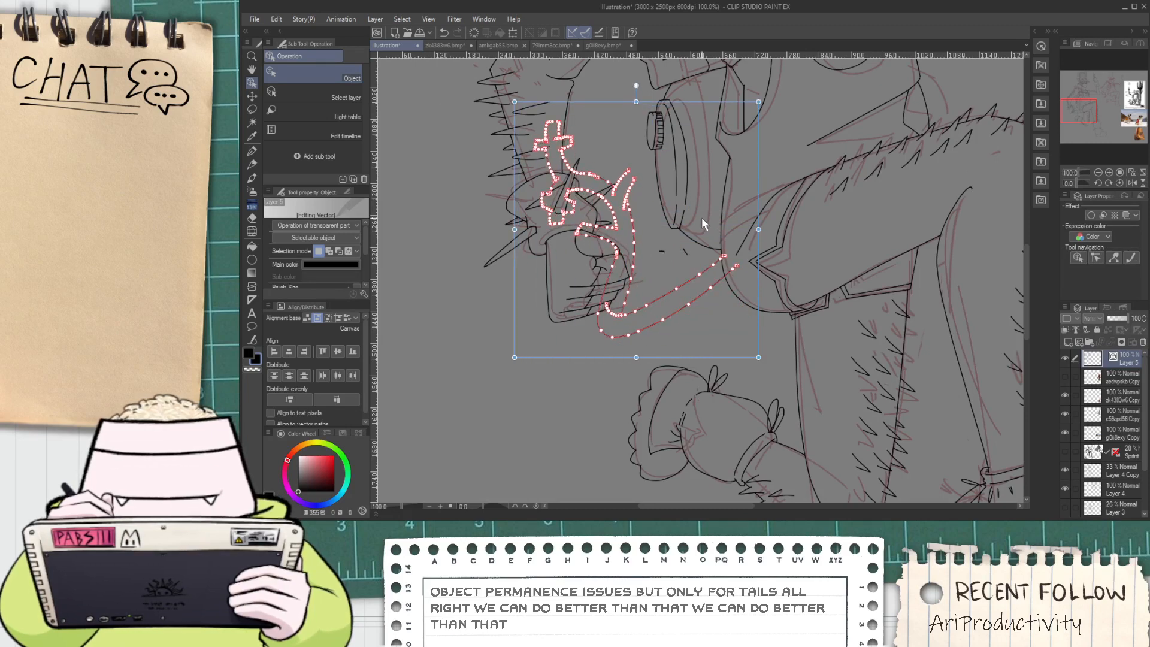
{"action": "key", "text": "ctrl+z"}
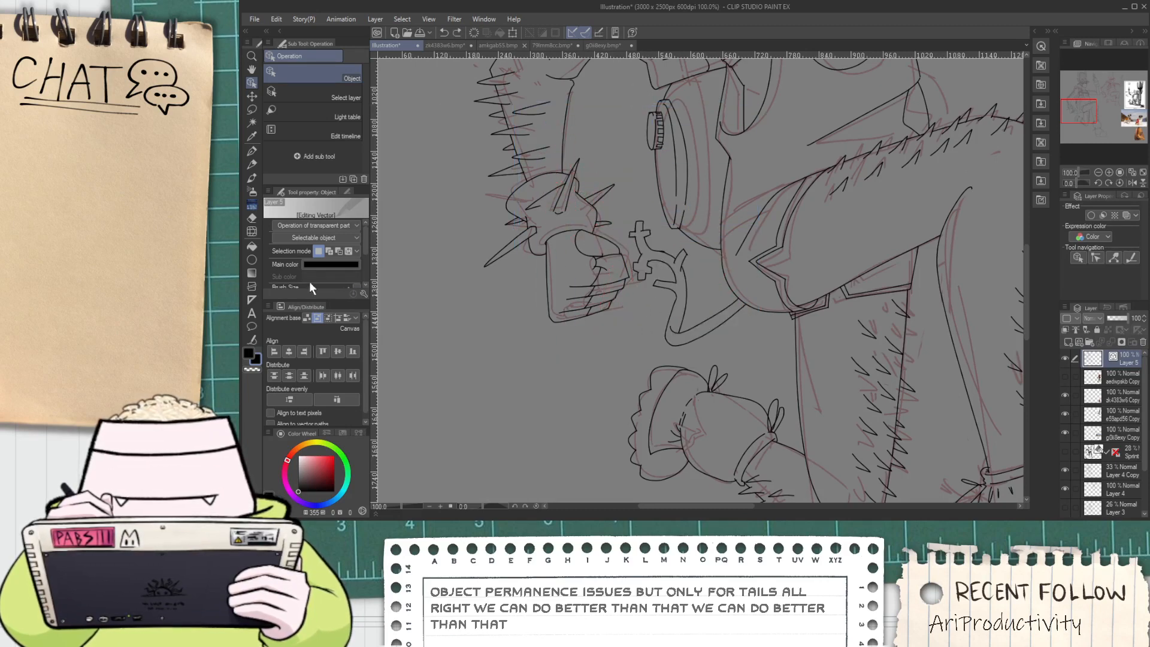
Join the separate outline segments around the tail's branches with Connect vector lines
{"action": "left_click", "coordinate": [252, 339]}
{"action": "scroll", "coordinate": [634, 245], "scroll_direction": "up", "scroll_amount": 2}
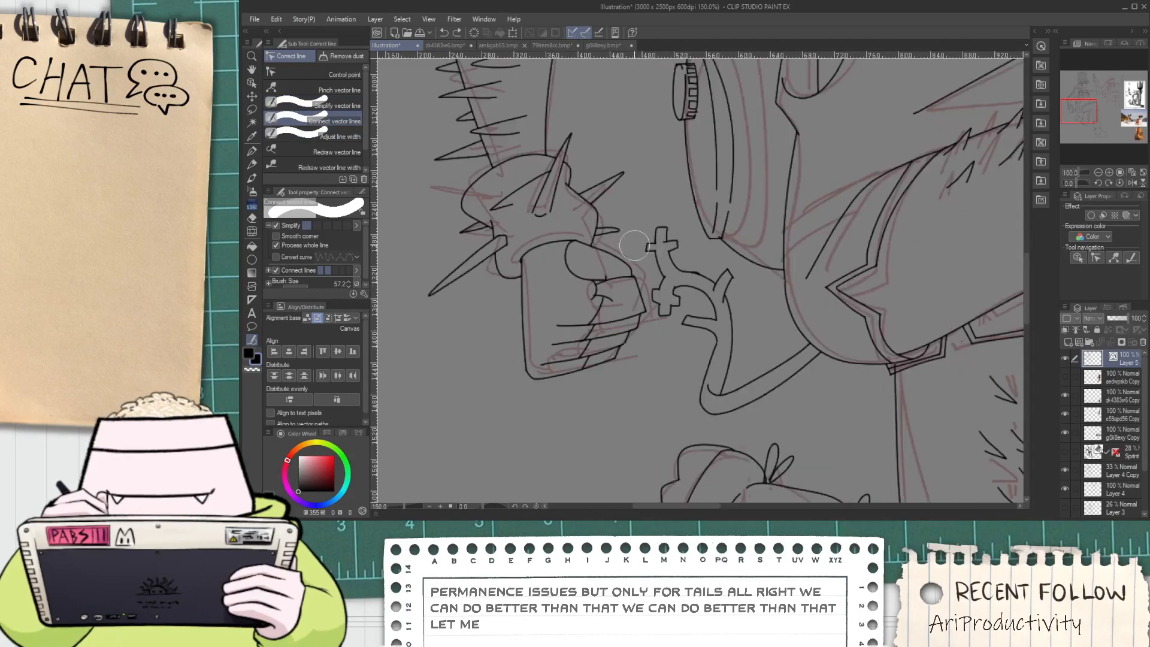
{"action": "scroll", "coordinate": [634, 245], "scroll_direction": "up", "scroll_amount": 5}
{"action": "mouse_move", "coordinate": [706, 269]}
{"action": "left_mouse_down"}
{"action": "mouse_move", "coordinate": [655, 277]}
{"action": "mouse_move", "coordinate": [673, 269]}
{"action": "left_mouse_up"}
{"action": "scroll", "coordinate": [765, 351], "scroll_direction": "down", "scroll_amount": 4}
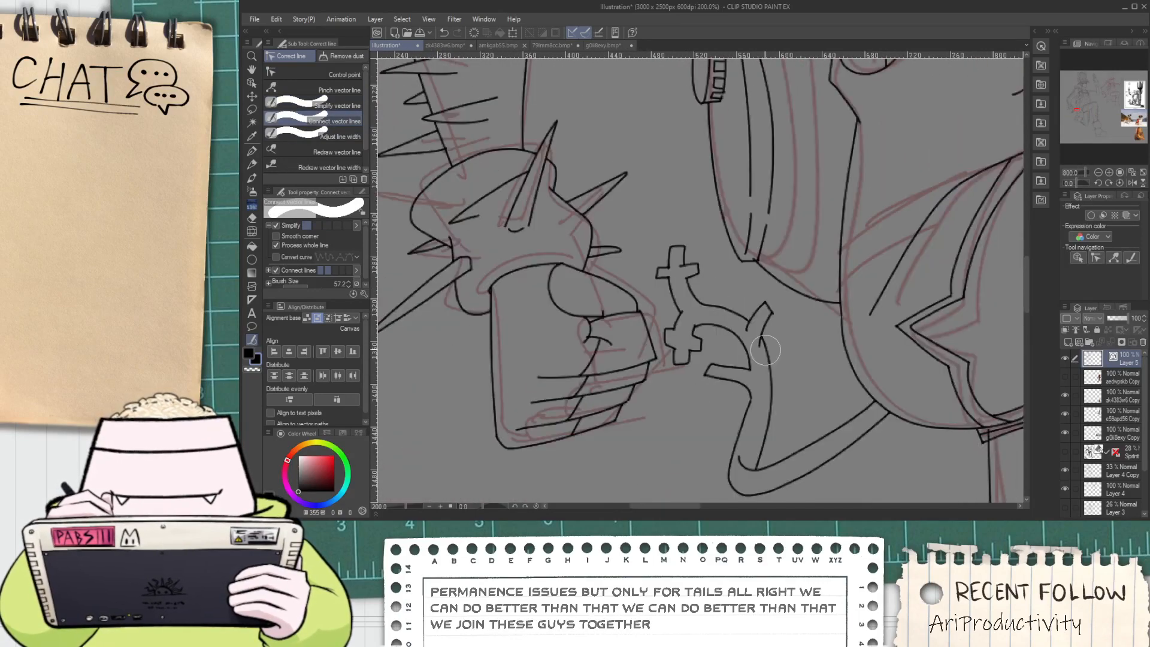
{"action": "scroll", "coordinate": [765, 351], "scroll_direction": "down", "scroll_amount": 1}
{"action": "key", "text": "e"}
{"action": "scroll", "coordinate": [772, 316], "scroll_direction": "up", "scroll_amount": 5}
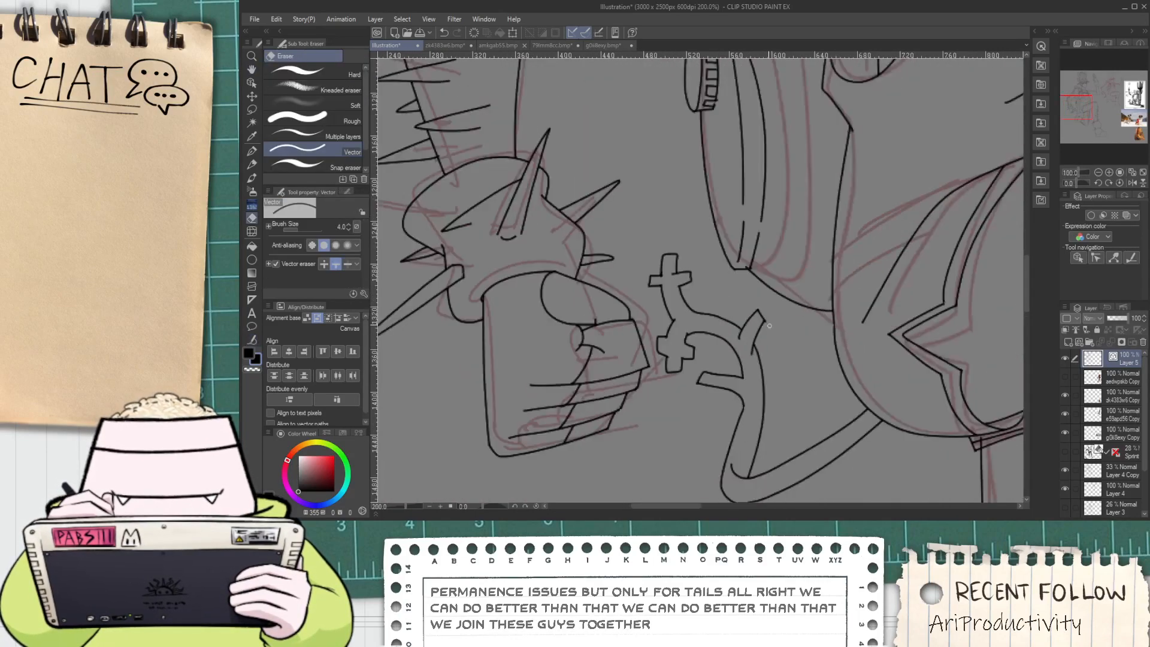
{"action": "scroll", "coordinate": [767, 320], "scroll_direction": "down", "scroll_amount": 6}
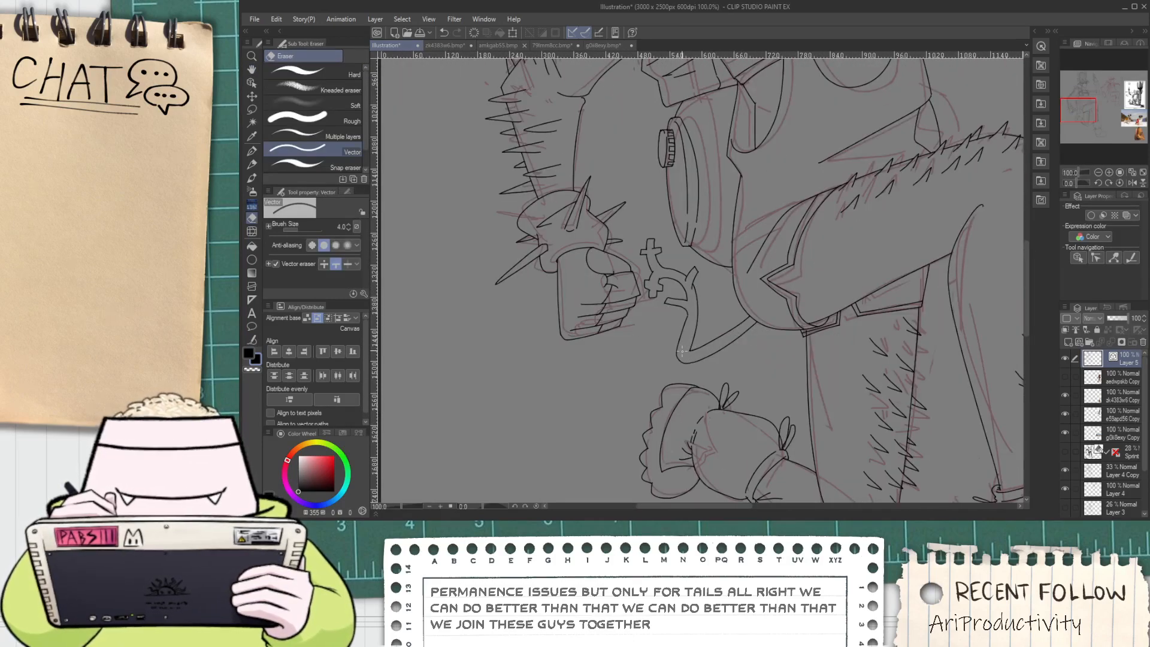
{"action": "key", "text": "o"}
{"action": "left_click", "coordinate": [685, 338]}
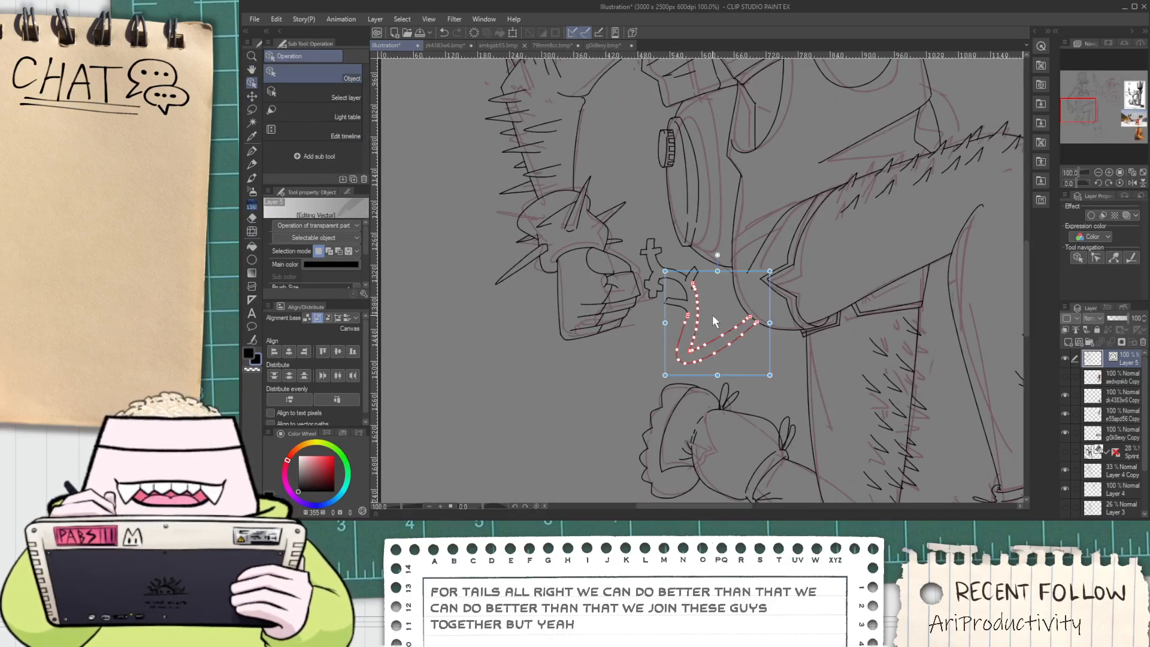
{"action": "left_click", "coordinate": [665, 292], "text": "shift"}
{"action": "left_click", "coordinate": [678, 286], "text": "shift"}
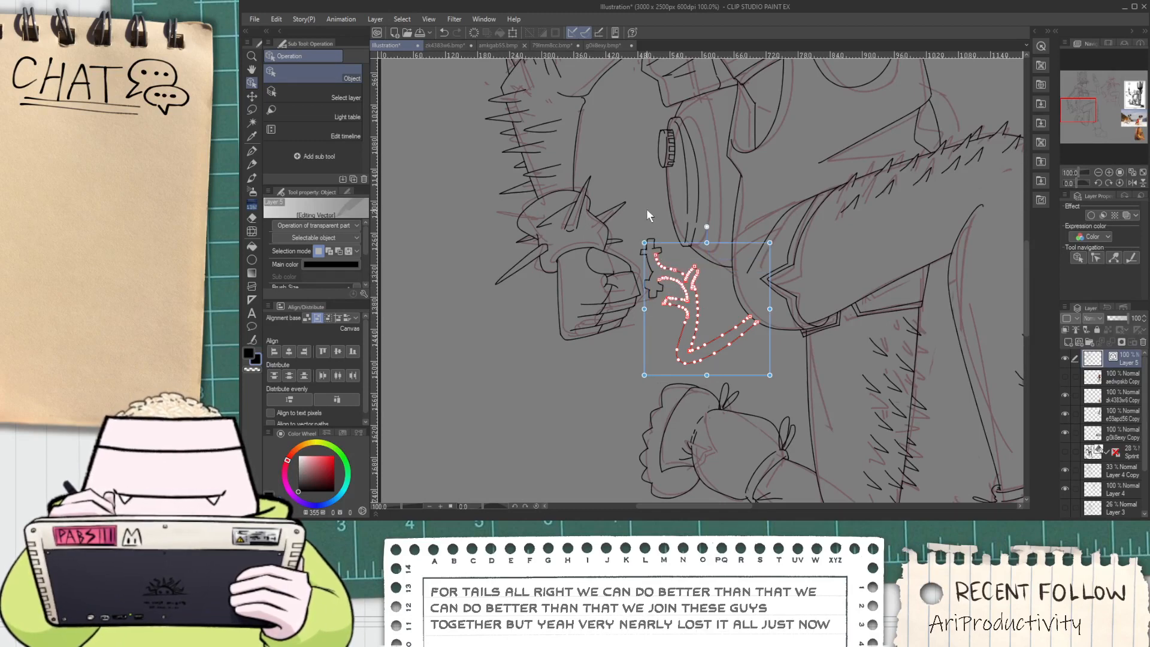
{"action": "left_click", "coordinate": [662, 263], "text": "shift"}
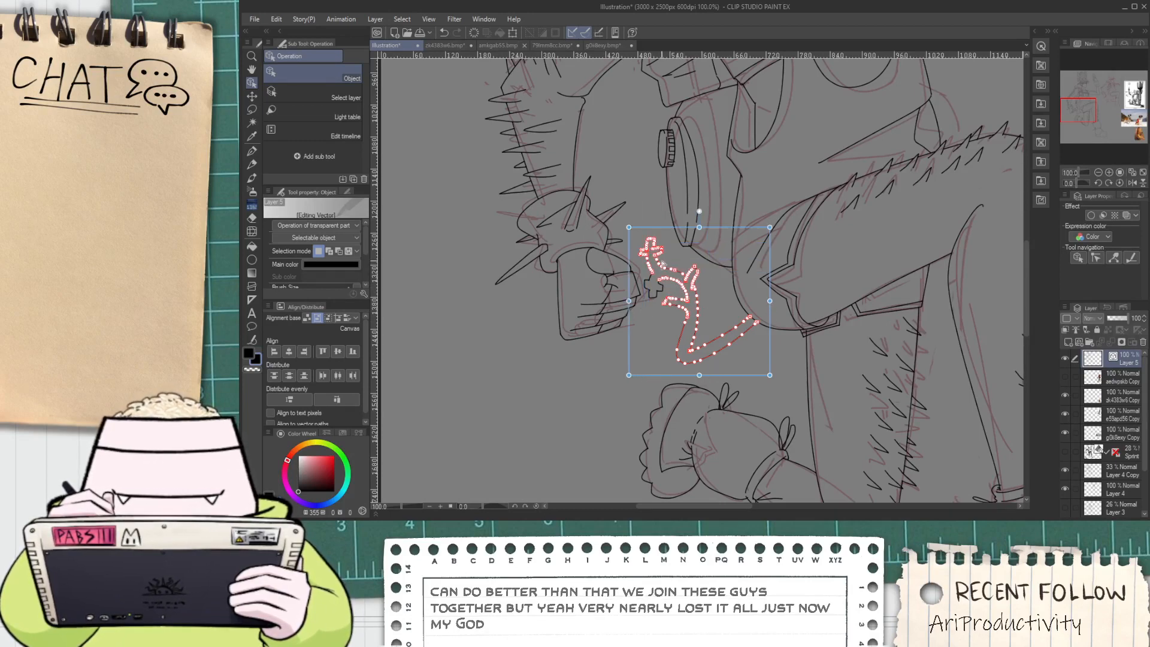
{"action": "left_click", "coordinate": [671, 293], "text": "shift"}
{"action": "left_click", "coordinate": [648, 220]}
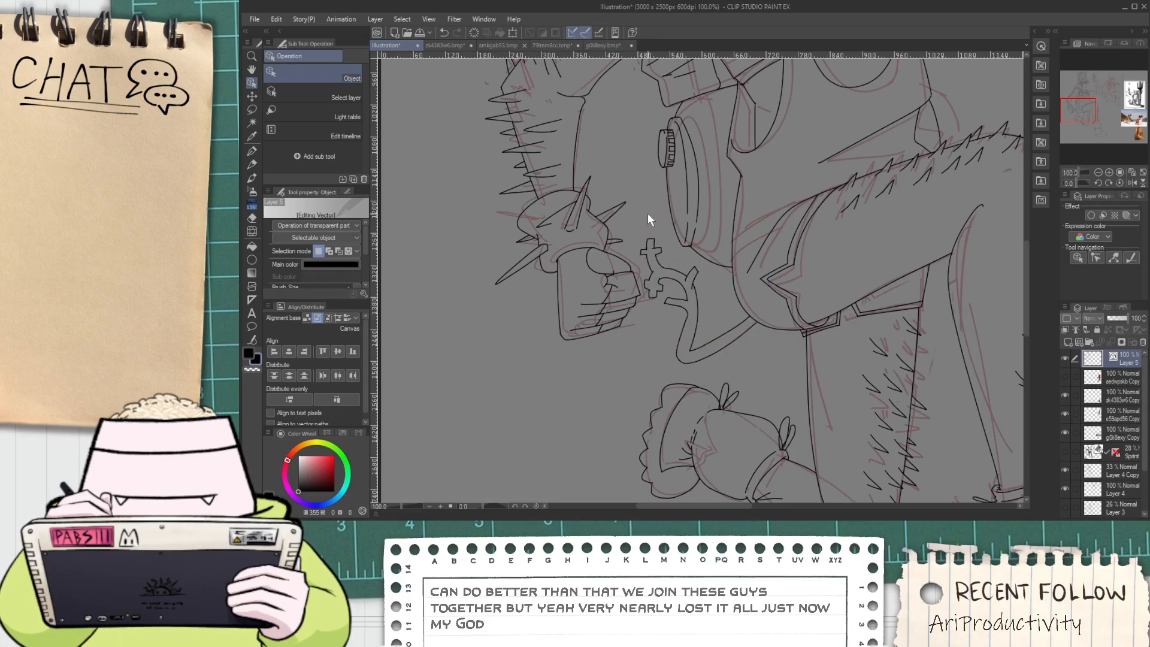
Select all the tail's vector lines, enlarge them slightly and move them away from the hips to just below the fist
{"action": "mouse_move", "coordinate": [664, 292]}
{"action": "left_mouse_down"}
{"action": "mouse_move", "coordinate": [703, 282]}
{"action": "mouse_move", "coordinate": [703, 268]}
{"action": "mouse_move", "coordinate": [698, 282]}
{"action": "left_mouse_up"}
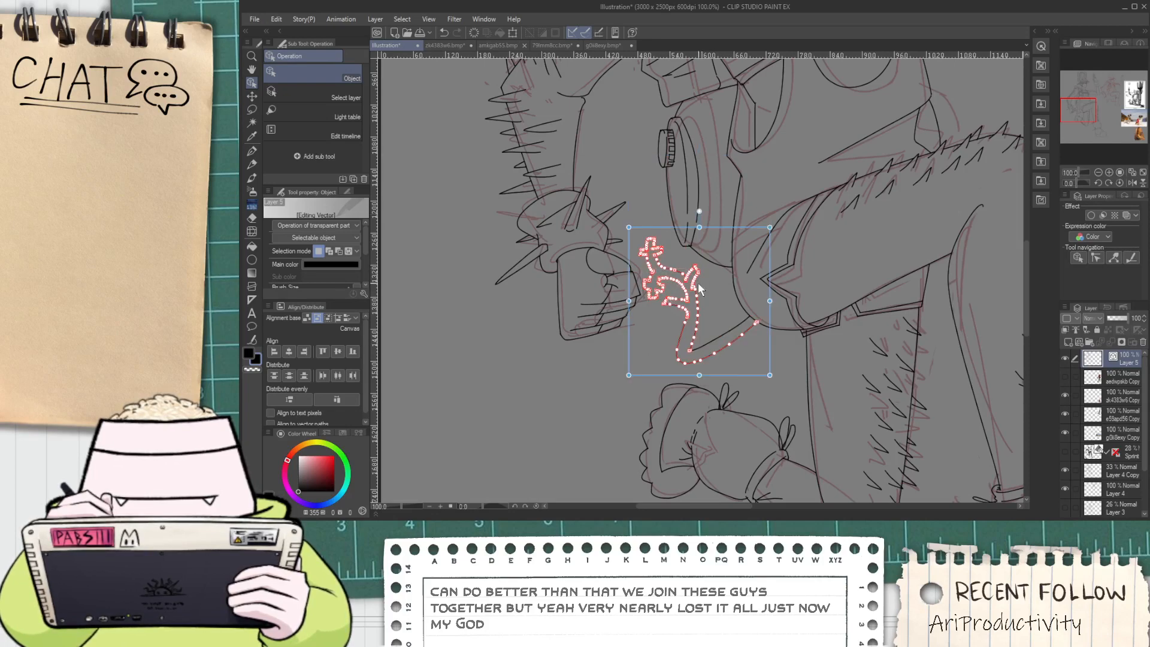
{"action": "mouse_move", "coordinate": [627, 372]}
{"action": "left_mouse_down"}
{"action": "mouse_move", "coordinate": [547, 403]}
{"action": "mouse_move", "coordinate": [519, 485]}
{"action": "mouse_move", "coordinate": [524, 379]}
{"action": "left_mouse_up"}
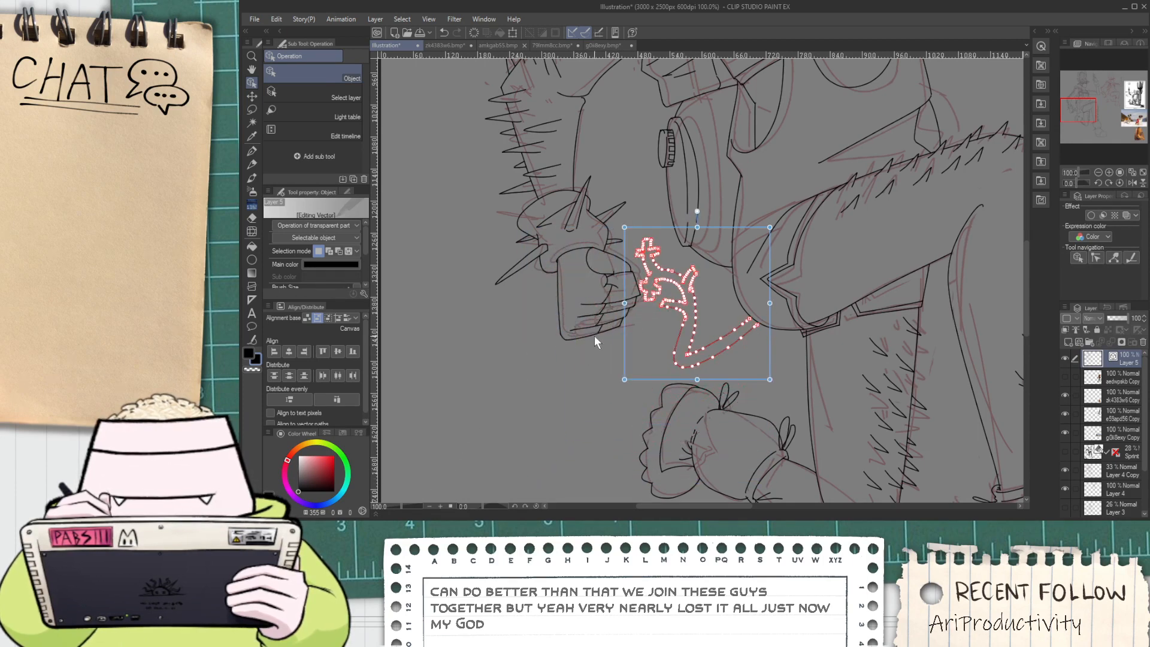
{"action": "mouse_move", "coordinate": [620, 225]}
{"action": "left_mouse_down"}
{"action": "mouse_move", "coordinate": [608, 210]}
{"action": "mouse_move", "coordinate": [433, 327]}
{"action": "mouse_move", "coordinate": [445, 295]}
{"action": "left_mouse_up"}
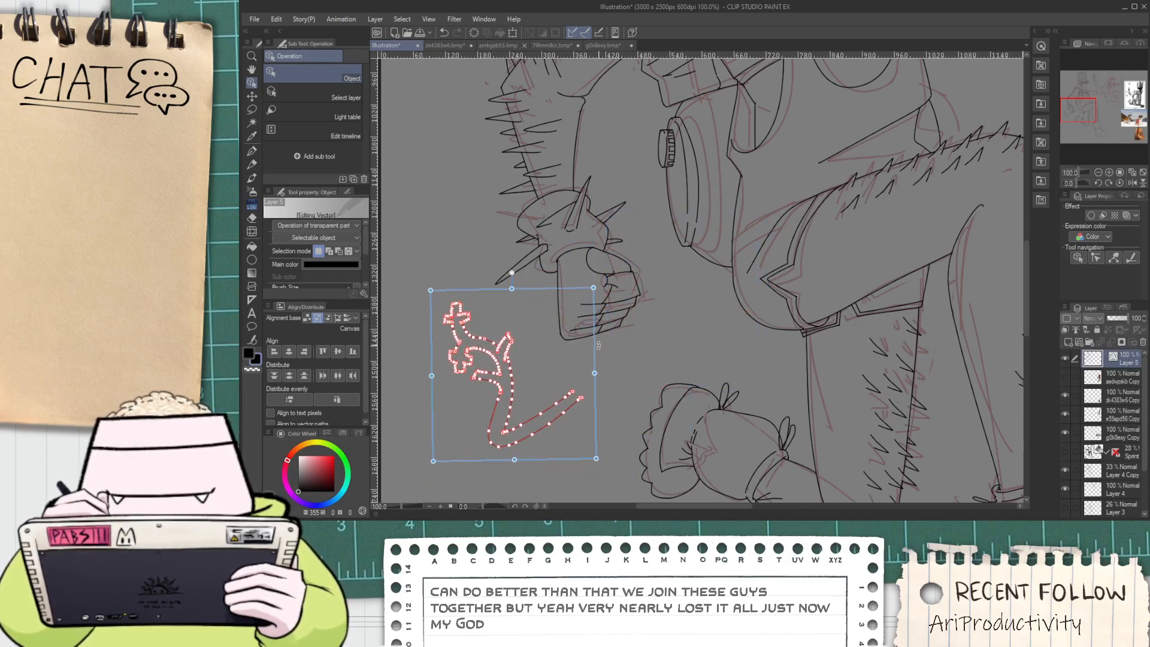
{"action": "mouse_move", "coordinate": [597, 346]}
{"action": "left_mouse_down"}
{"action": "mouse_move", "coordinate": [641, 320]}
{"action": "mouse_move", "coordinate": [675, 322]}
{"action": "left_mouse_up"}
Ink two long parallel curves with the Milli Pen that extend the relocated tail up to the character's hip
{"action": "key", "text": "p"}
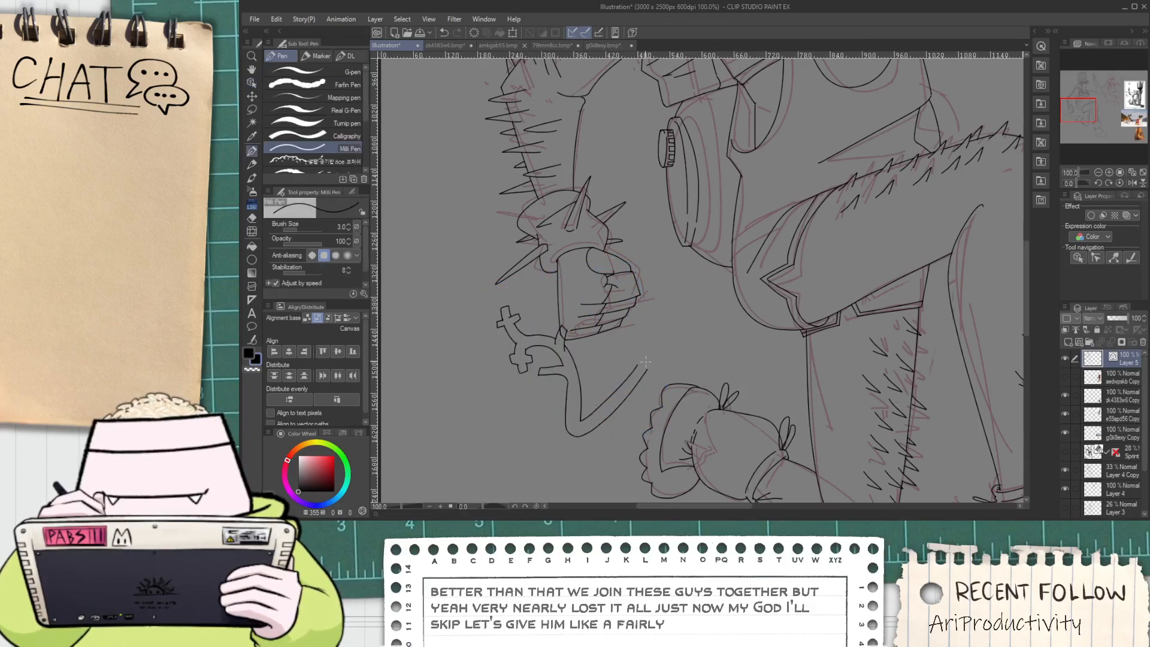
{"action": "scroll", "coordinate": [646, 361], "scroll_direction": "up", "scroll_amount": 2}
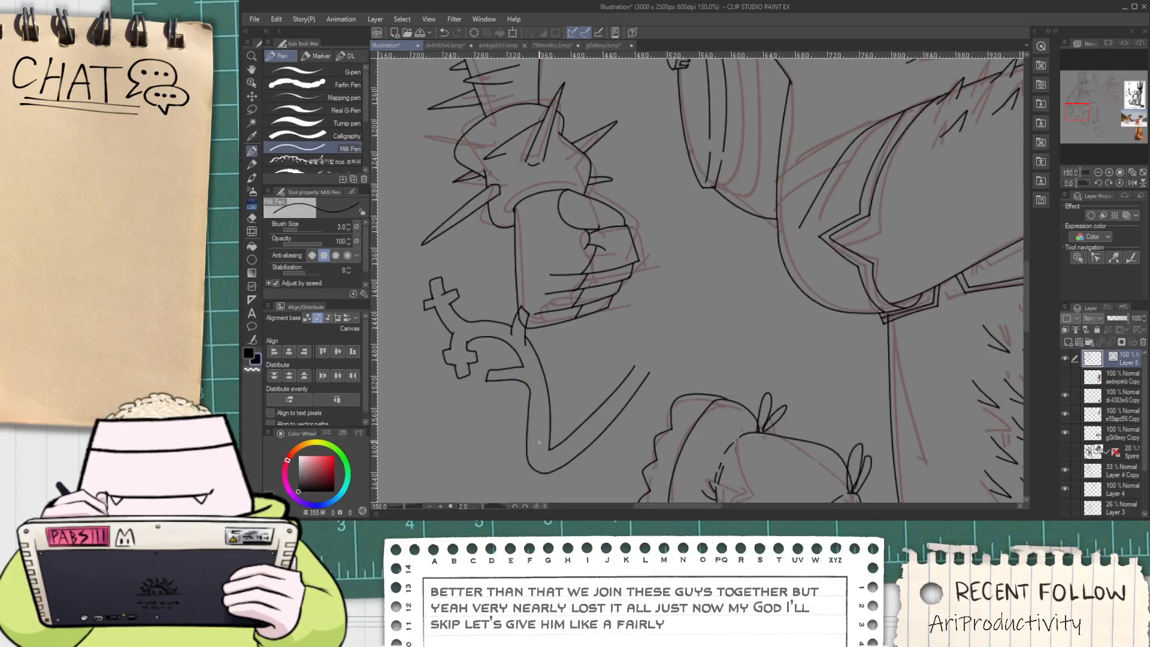
{"action": "scroll", "coordinate": [539, 442], "scroll_direction": "up", "scroll_amount": 3}
{"action": "scroll", "coordinate": [527, 419], "scroll_direction": "down", "scroll_amount": 3}
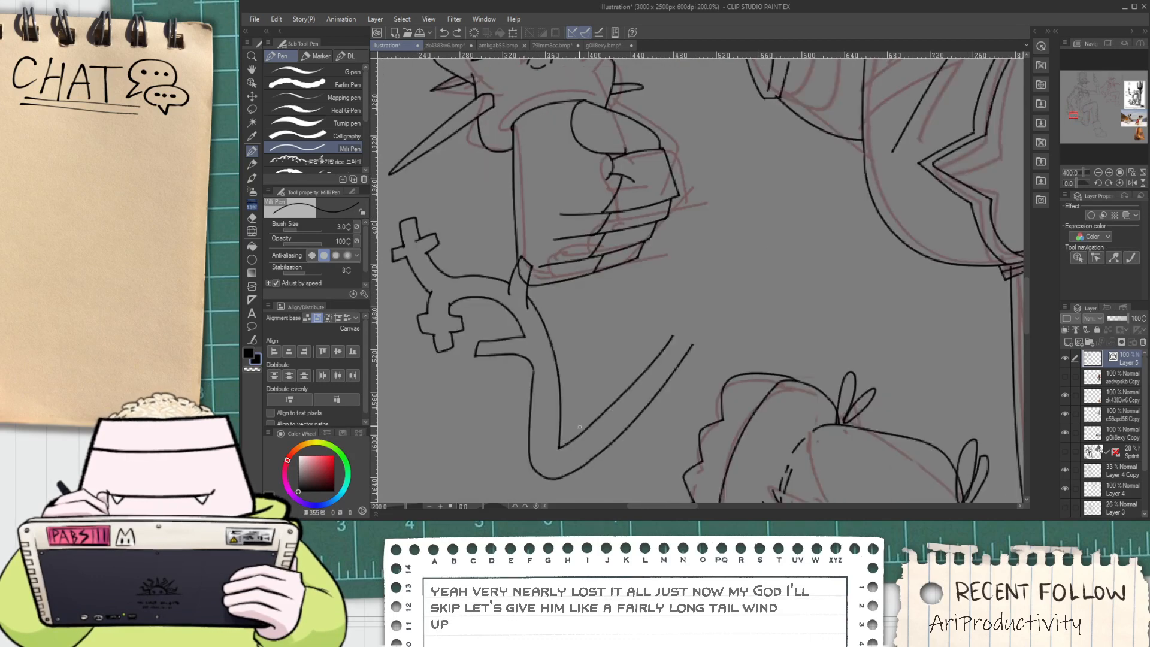
{"action": "mouse_move", "coordinate": [464, 469]}
{"action": "left_mouse_down"}
{"action": "mouse_move", "coordinate": [611, 281]}
{"action": "mouse_move", "coordinate": [780, 228]}
{"action": "mouse_move", "coordinate": [765, 207]}
{"action": "left_mouse_up"}
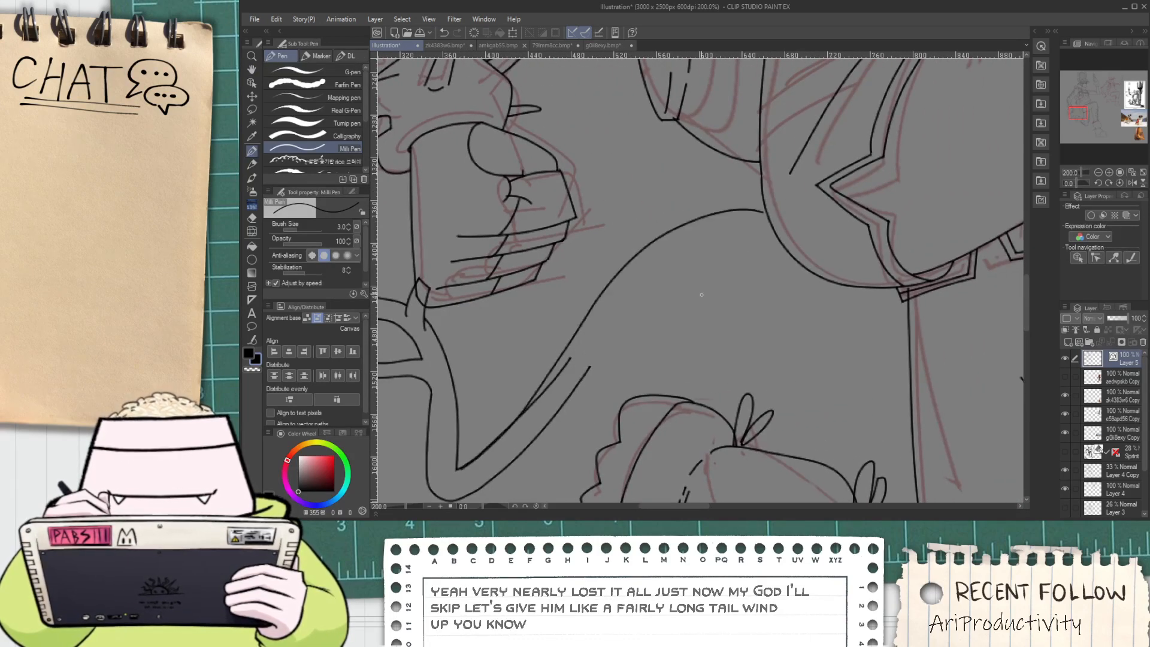
{"action": "key", "text": "ctrl+z"}
{"action": "left_click_drag", "start_coordinate": [465, 467], "coordinate": [793, 171]}
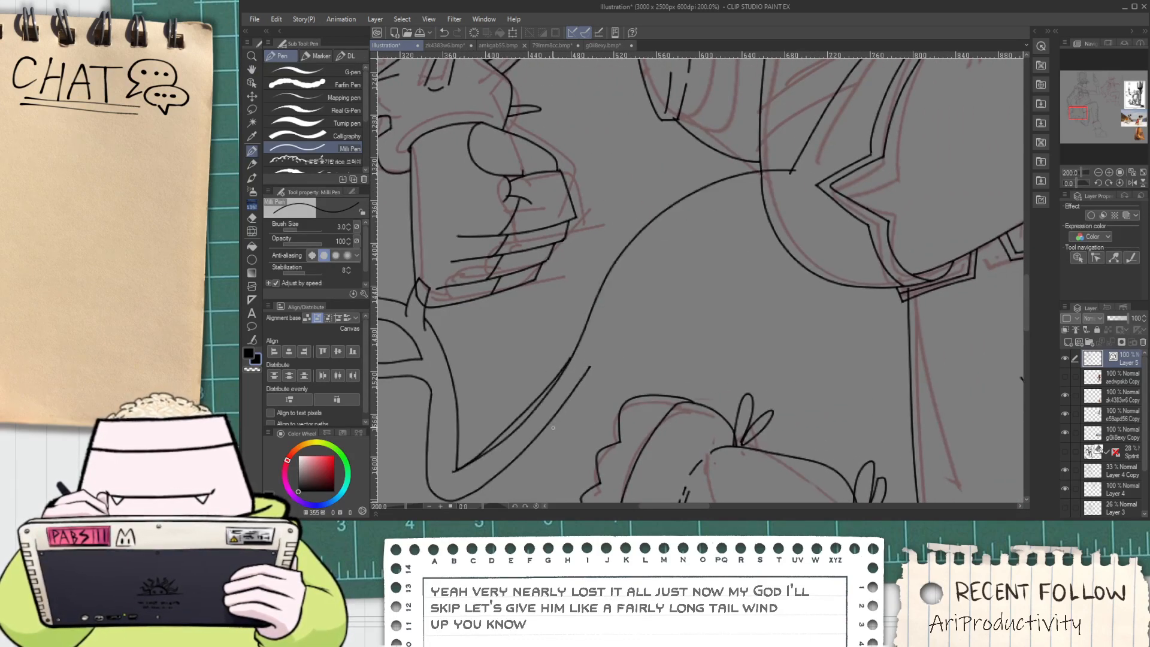
{"action": "key", "text": "ctrl+z"}
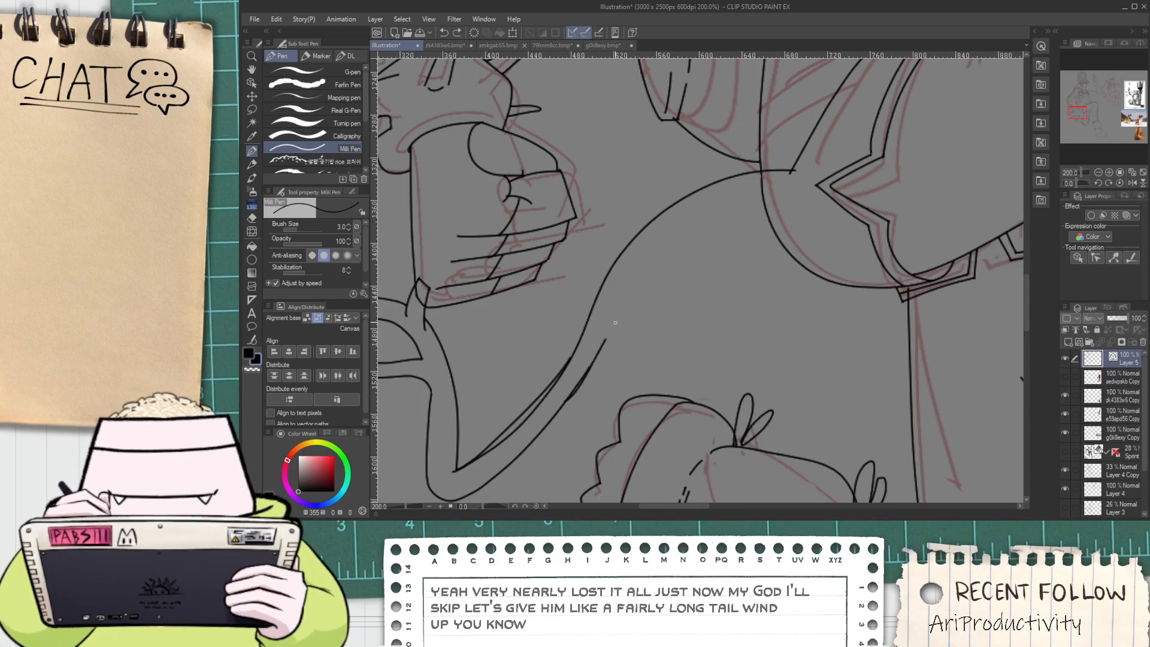
{"action": "left_click_drag", "start_coordinate": [605, 338], "coordinate": [769, 205]}
Erase the overshooting line ends at the hip and where the new tail curves overlap the old stem
{"action": "key", "text": "e"}
{"action": "scroll", "coordinate": [767, 197], "scroll_direction": "up", "scroll_amount": 2}
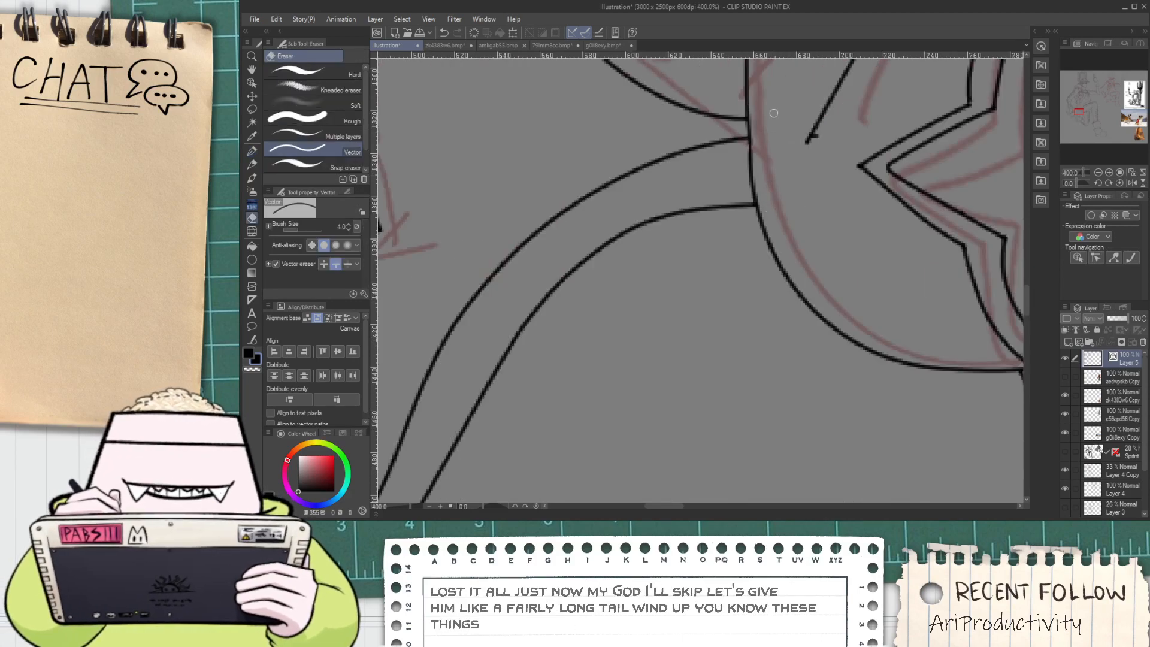
{"action": "scroll", "coordinate": [822, 136], "scroll_direction": "down", "scroll_amount": 3}
{"action": "scroll", "coordinate": [624, 323], "scroll_direction": "up", "scroll_amount": 3}
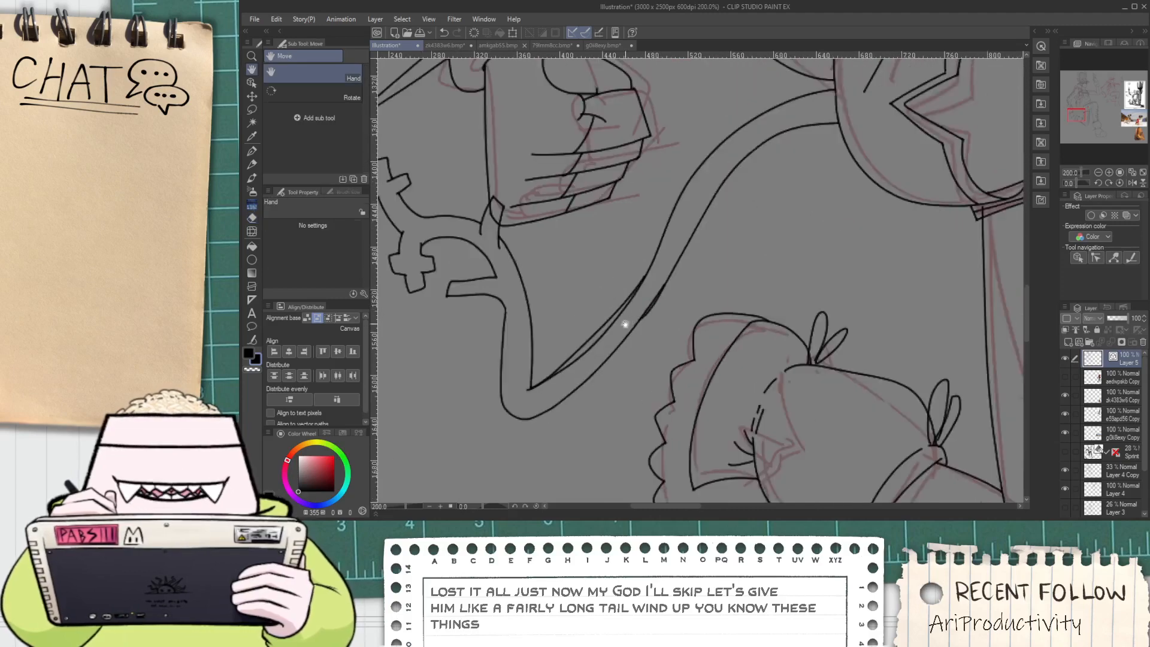
{"action": "left_click_drag", "start_coordinate": [596, 346], "coordinate": [574, 359]}
{"action": "scroll", "coordinate": [690, 305], "scroll_direction": "up", "scroll_amount": 1}
{"action": "left_click", "coordinate": [683, 266]}
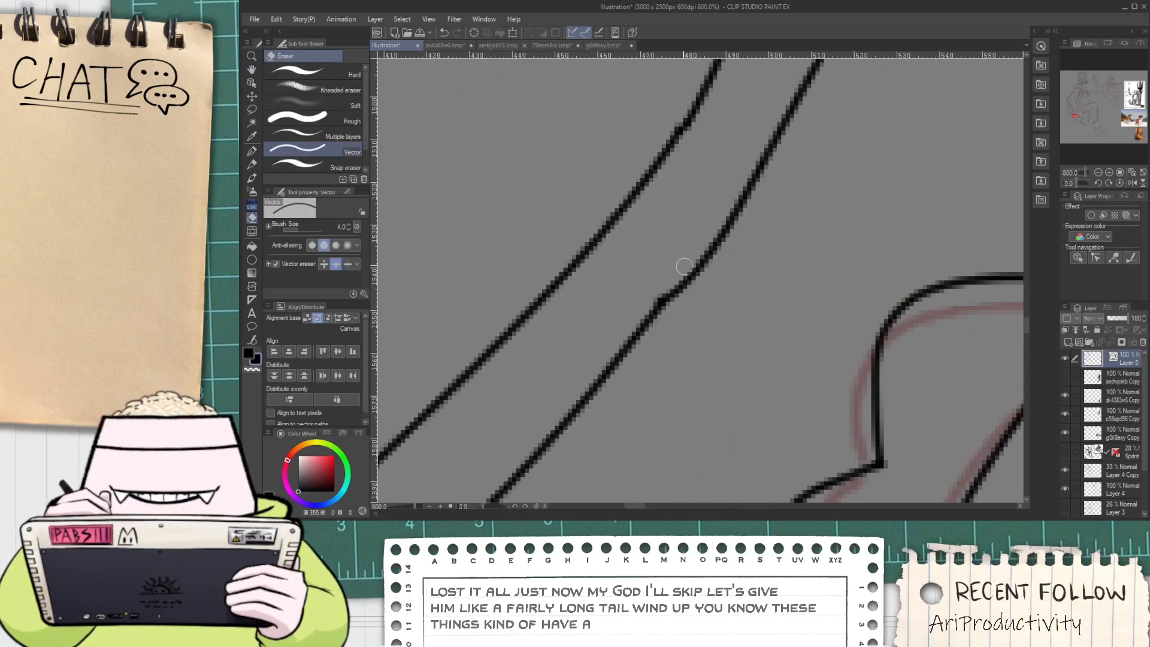
{"action": "key", "text": "ctrl+z"}
{"action": "left_click", "coordinate": [706, 255]}
{"action": "scroll", "coordinate": [657, 293], "scroll_direction": "down", "scroll_amount": 5}
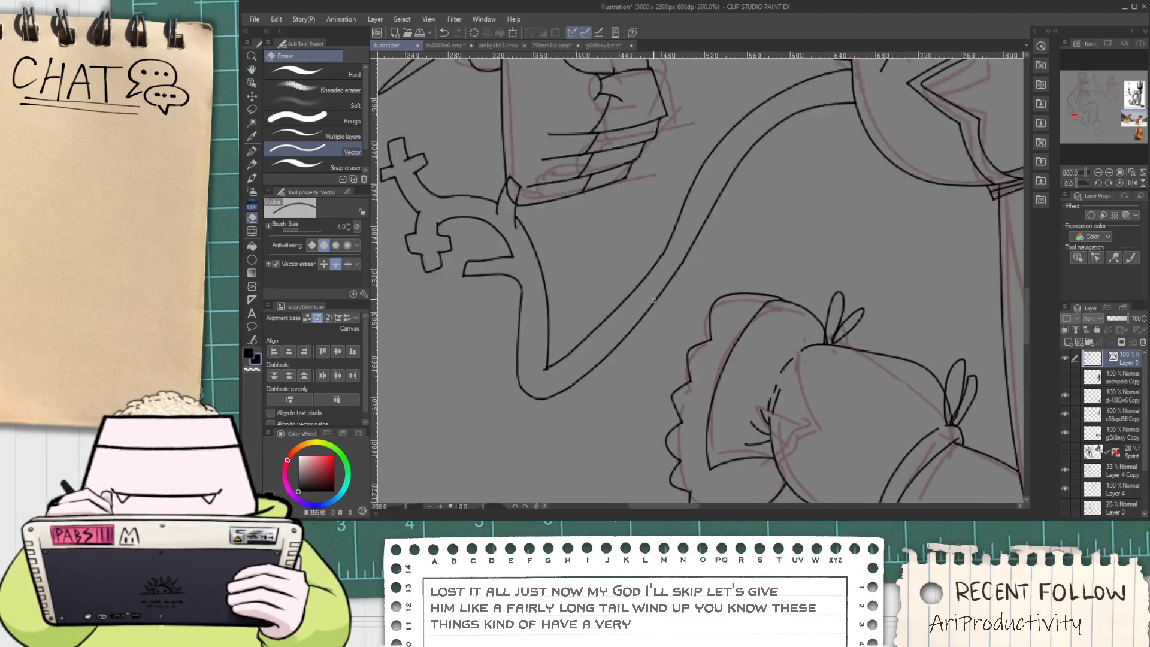
{"action": "scroll", "coordinate": [565, 221], "scroll_direction": "up", "scroll_amount": 1}
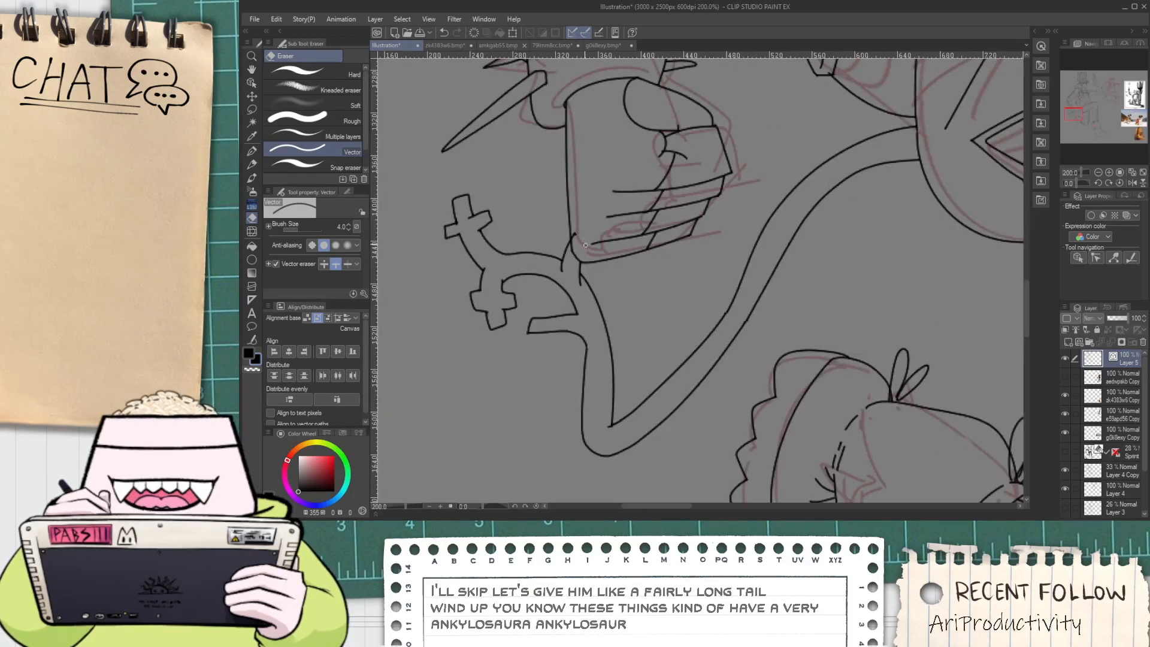
{"action": "scroll", "coordinate": [580, 251], "scroll_direction": "down", "scroll_amount": 2}
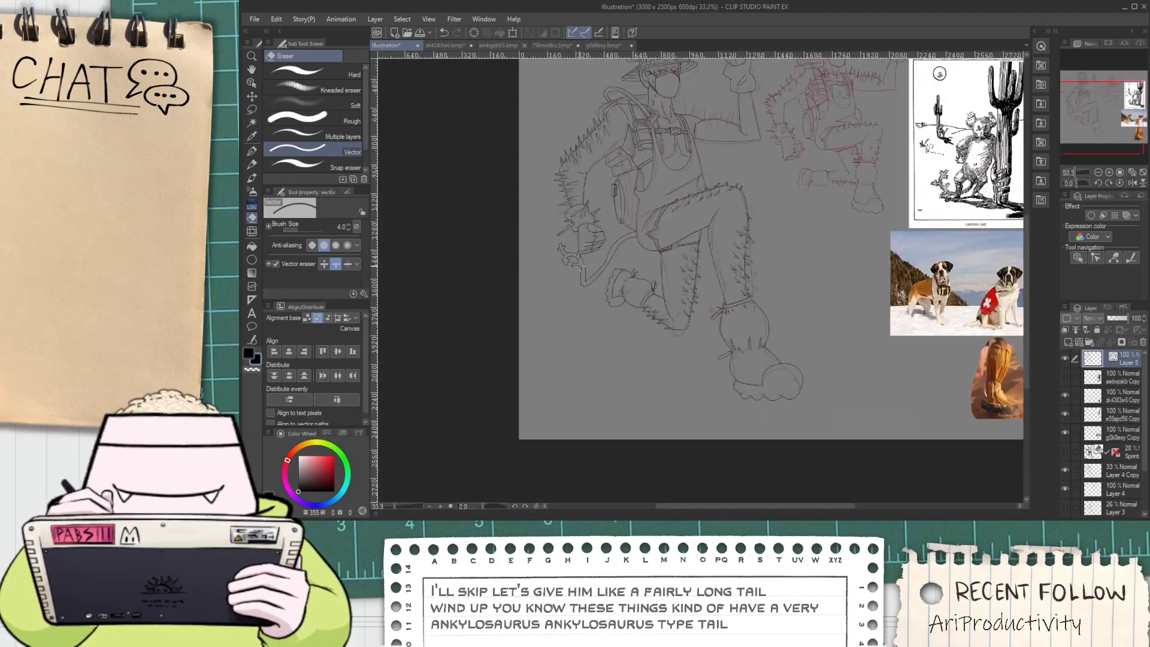
Ink short fur strokes from the tip down the outer edge of the ear nearest the raised hand, to the hat brim
{"action": "key", "text": "space"}
{"action": "left_click_drag", "start_coordinate": [584, 272], "coordinate": [527, 390]}
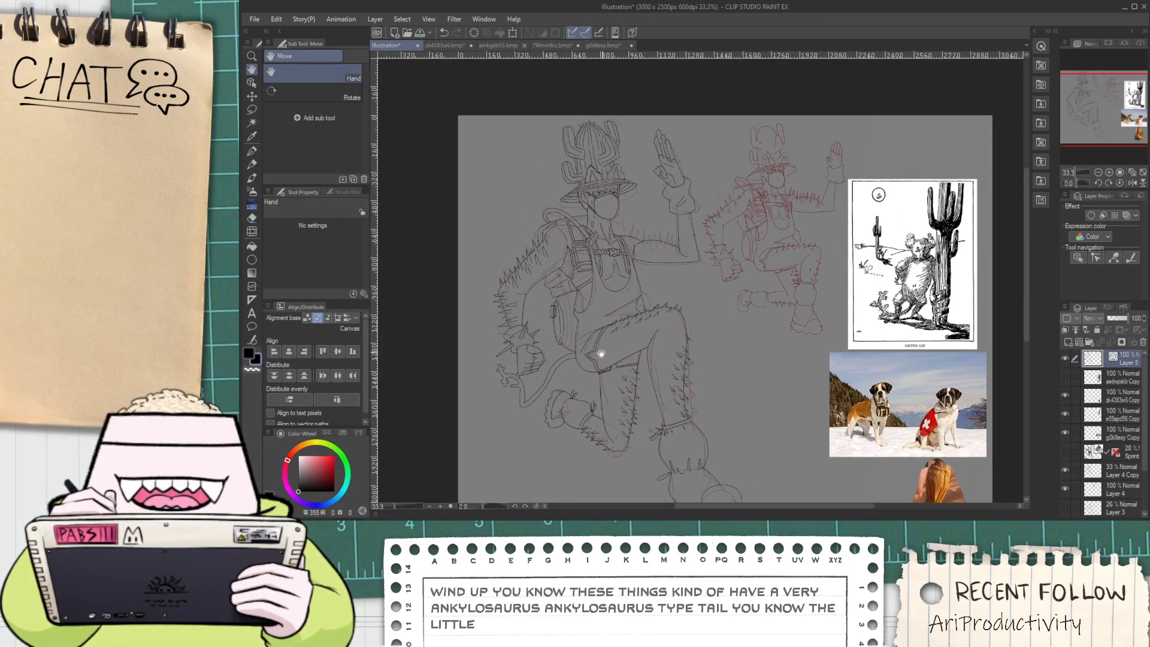
{"action": "scroll", "coordinate": [617, 172], "scroll_direction": "up", "scroll_amount": 9}
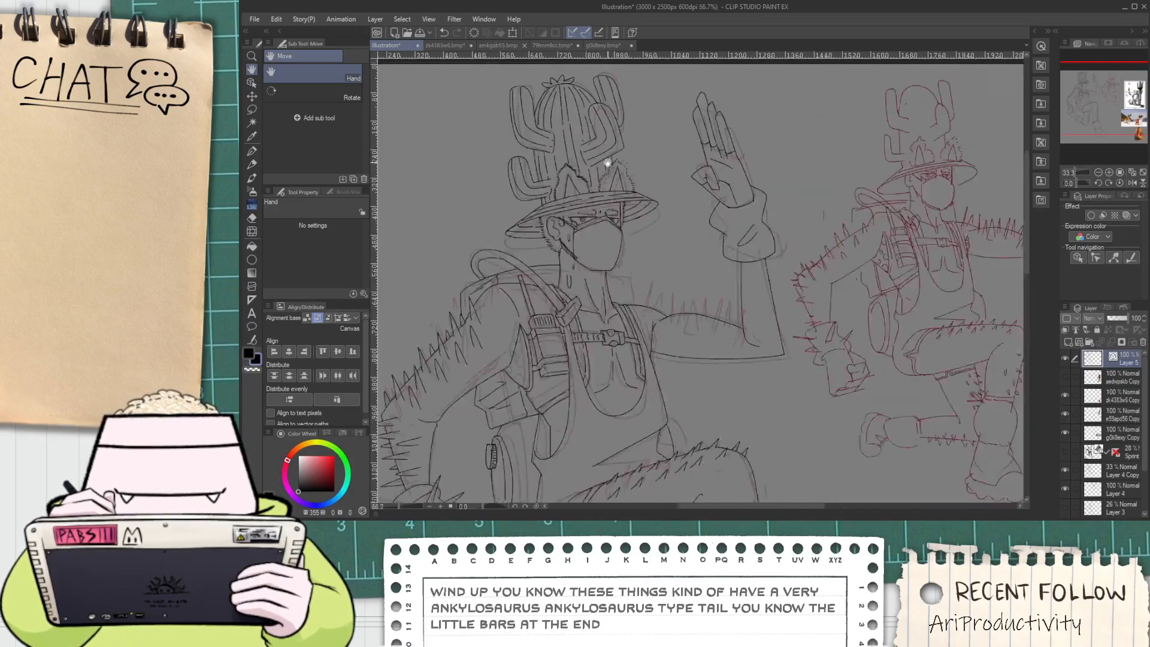
{"action": "key", "text": "p"}
{"action": "mouse_move", "coordinate": [604, 123]}
{"action": "left_mouse_down"}
{"action": "mouse_move", "coordinate": [608, 152]}
{"action": "mouse_move", "coordinate": [592, 139]}
{"action": "mouse_move", "coordinate": [597, 159]}
{"action": "mouse_move", "coordinate": [676, 178]}
{"action": "mouse_move", "coordinate": [671, 198]}
{"action": "mouse_move", "coordinate": [695, 197]}
{"action": "mouse_move", "coordinate": [686, 188]}
{"action": "mouse_move", "coordinate": [714, 246]}
{"action": "left_mouse_up"}
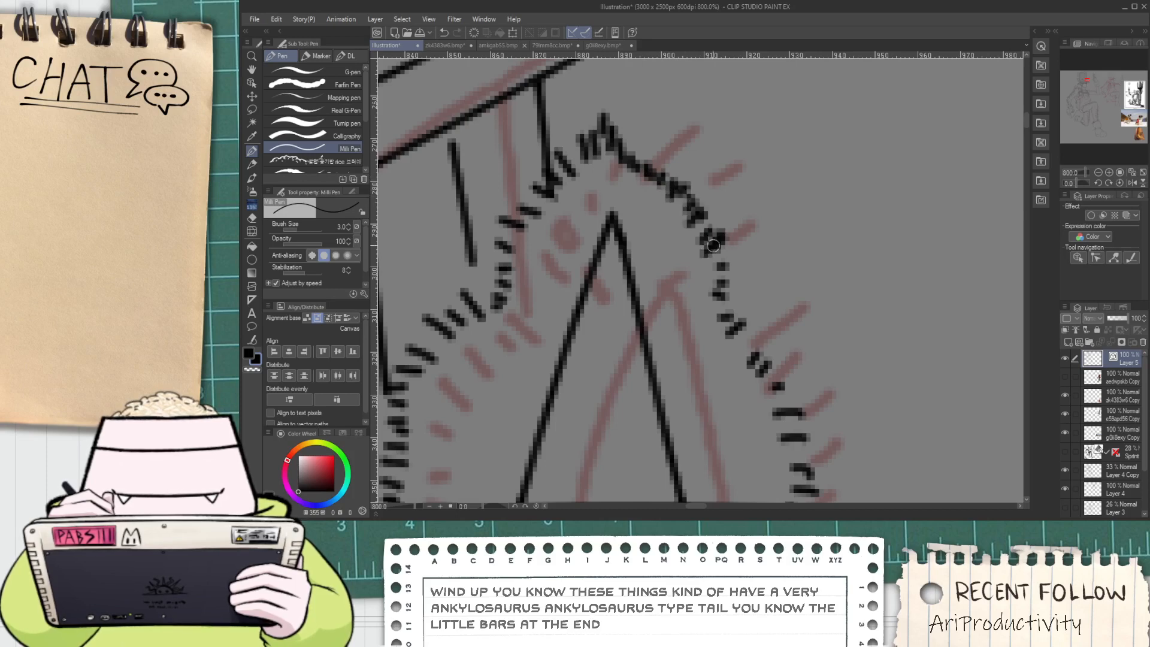
{"action": "mouse_move", "coordinate": [722, 292]}
{"action": "left_mouse_down"}
{"action": "mouse_move", "coordinate": [727, 342]}
{"action": "mouse_move", "coordinate": [753, 354]}
{"action": "mouse_move", "coordinate": [789, 412]}
{"action": "left_mouse_up"}
{"action": "key", "text": "space"}
{"action": "left_click_drag", "start_coordinate": [794, 437], "coordinate": [760, 357]}
{"action": "left_click_drag", "start_coordinate": [743, 340], "coordinate": [761, 426]}
{"action": "scroll", "coordinate": [748, 411], "scroll_direction": "down", "scroll_amount": 10}
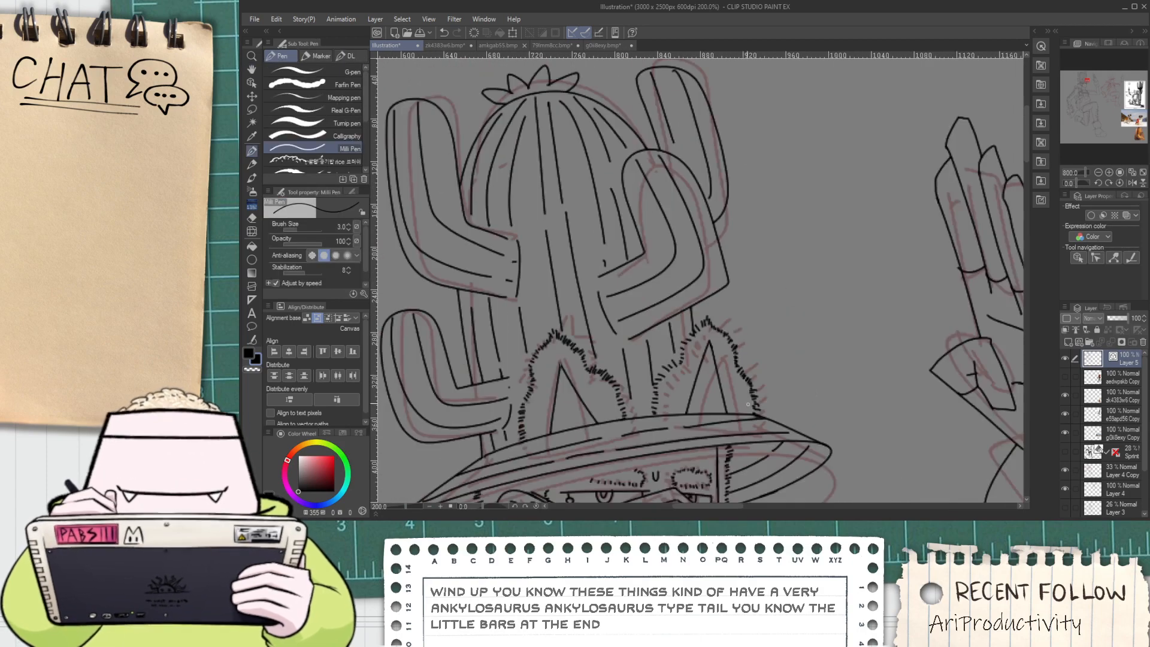
Ink three pointed spikes of different heights across the upper edge of the raised arm near the shoulder
{"action": "key", "text": "space"}
{"action": "left_click_drag", "start_coordinate": [754, 489], "coordinate": [692, 290]}
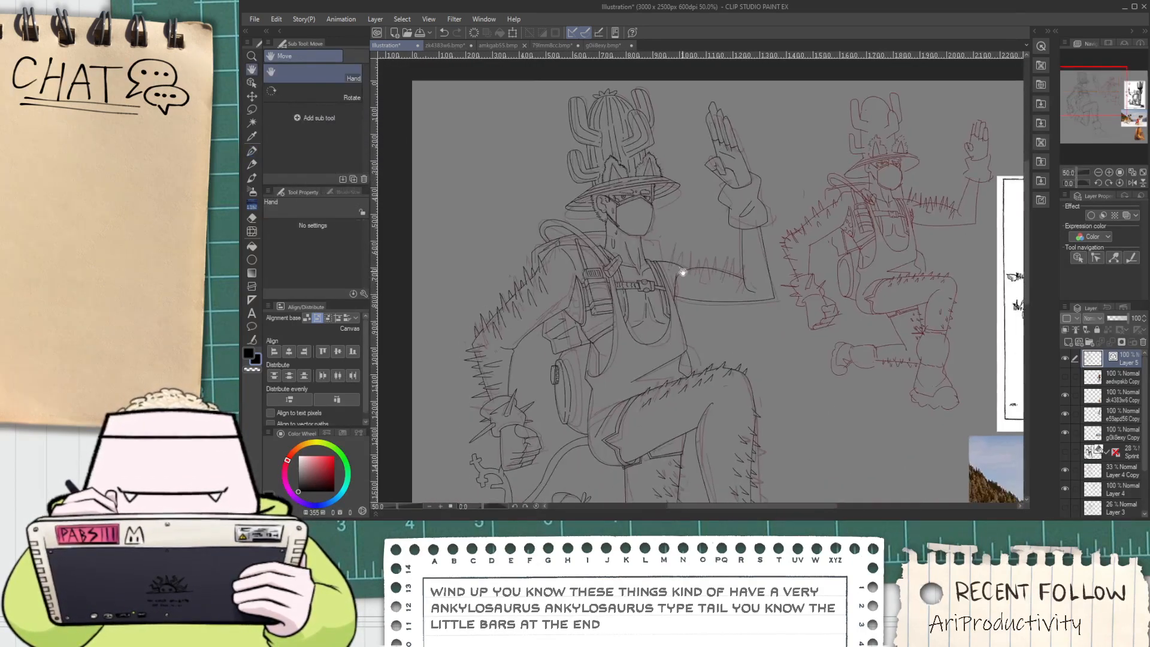
{"action": "scroll", "coordinate": [691, 290], "scroll_direction": "up", "scroll_amount": 1}
{"action": "left_click_drag", "start_coordinate": [662, 396], "coordinate": [647, 342]}
{"action": "left_click_drag", "start_coordinate": [701, 213], "coordinate": [684, 311]}
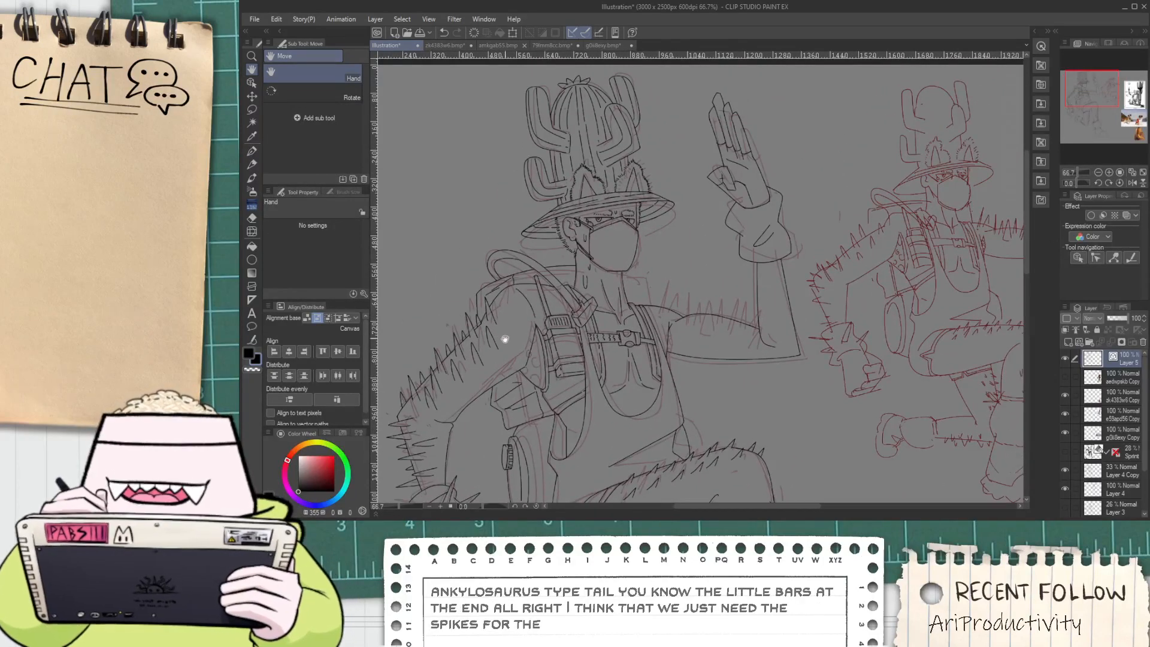
{"action": "scroll", "coordinate": [704, 318], "scroll_direction": "up", "scroll_amount": 3}
{"action": "mouse_move", "coordinate": [660, 347]}
{"action": "left_mouse_down"}
{"action": "mouse_move", "coordinate": [700, 239]}
{"action": "mouse_move", "coordinate": [702, 330]}
{"action": "mouse_move", "coordinate": [684, 279]}
{"action": "mouse_move", "coordinate": [693, 346]}
{"action": "left_mouse_up"}
{"action": "key", "text": "ctrl+z"}
{"action": "scroll", "coordinate": [669, 331], "scroll_direction": "up", "scroll_amount": 2}
{"action": "left_click_drag", "start_coordinate": [742, 376], "coordinate": [780, 380]}
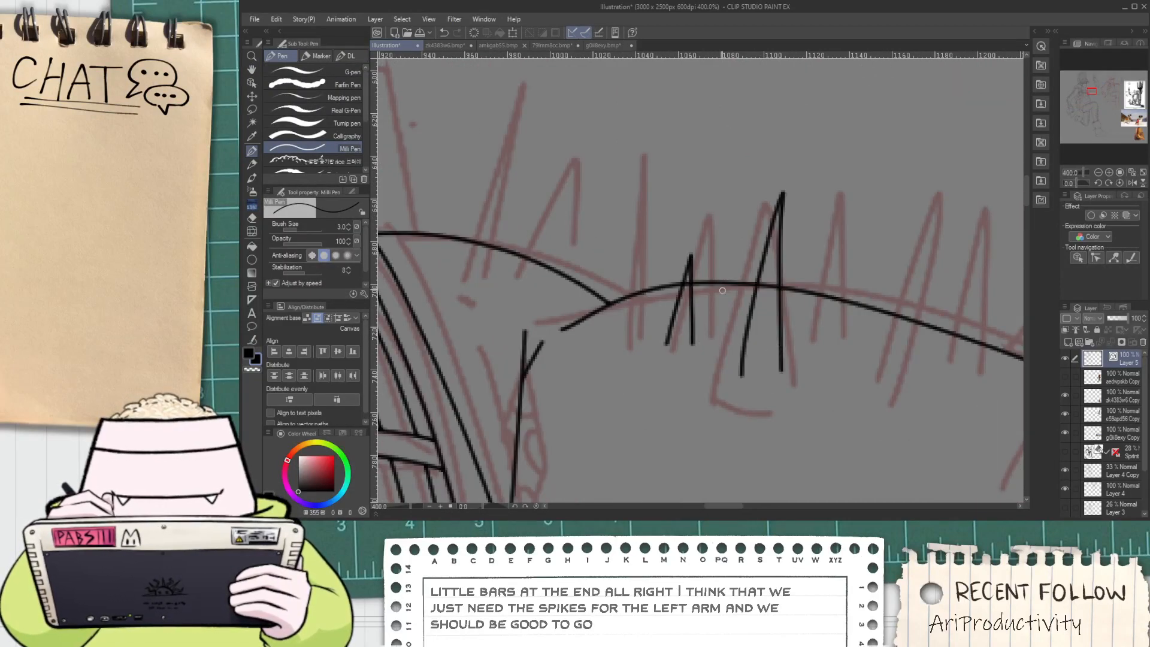
{"action": "left_click_drag", "start_coordinate": [715, 300], "coordinate": [733, 215]}
{"action": "left_click_drag", "start_coordinate": [733, 215], "coordinate": [739, 310]}
Select the three inked arm spikes and place copies of them along the upper arm, near the elbow and on the shoulder
{"action": "key", "text": "o"}
{"action": "left_click_drag", "start_coordinate": [799, 389], "coordinate": [652, 305]}
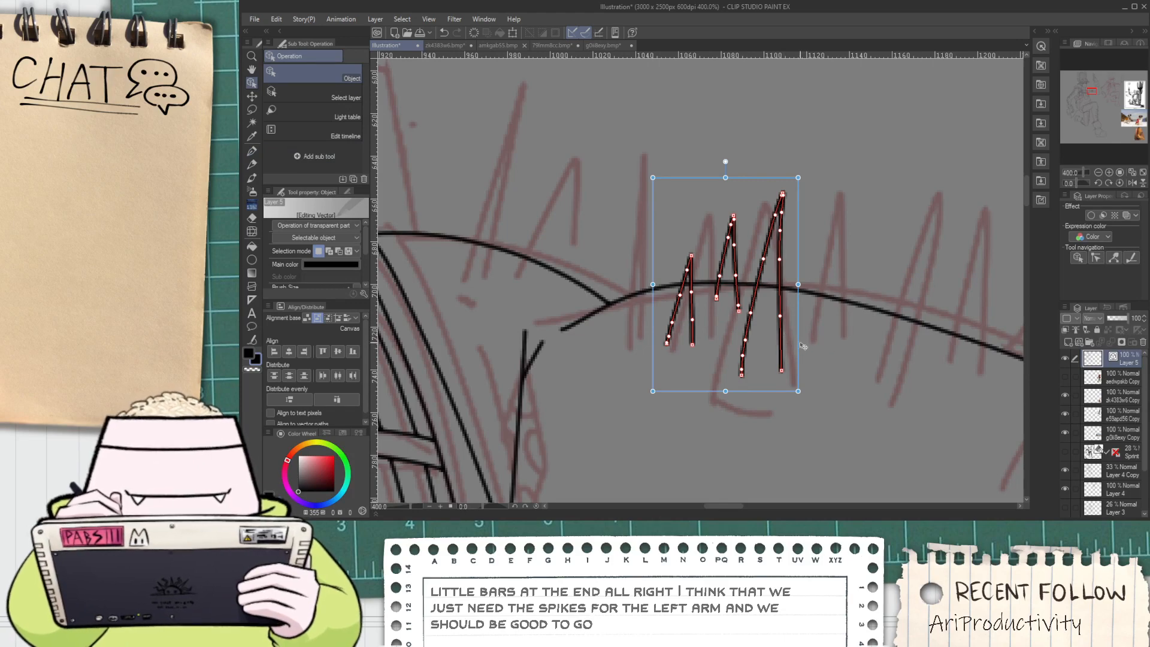
{"action": "left_click_drag", "start_coordinate": [803, 347], "coordinate": [602, 488]}
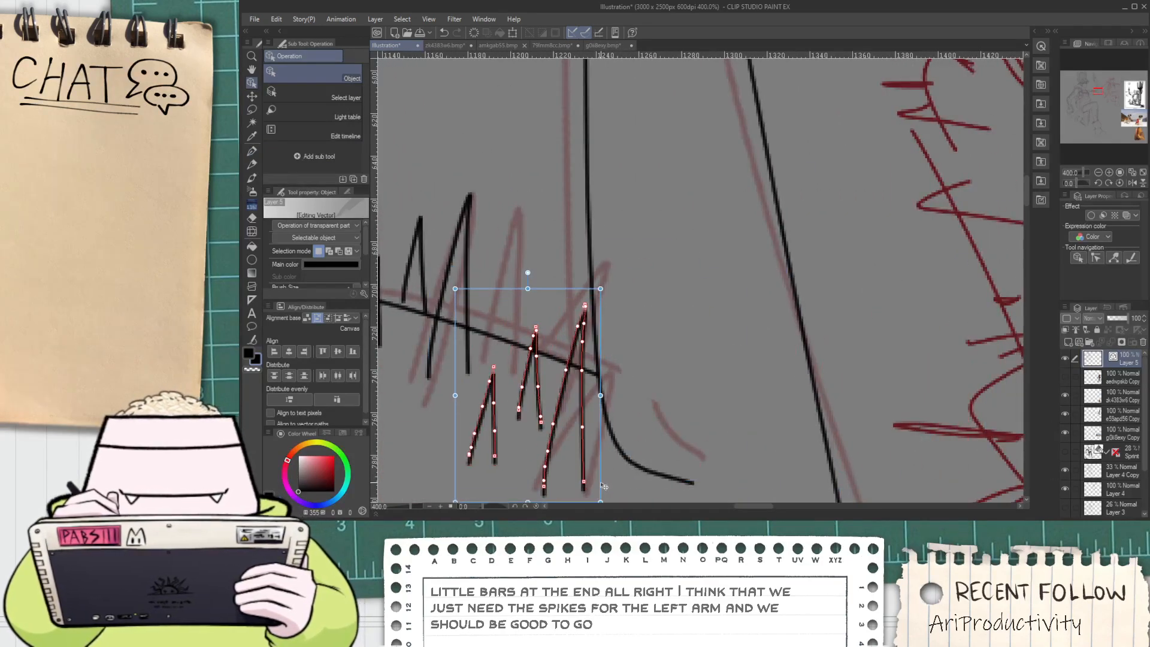
{"action": "scroll", "coordinate": [604, 438], "scroll_direction": "down", "scroll_amount": 4}
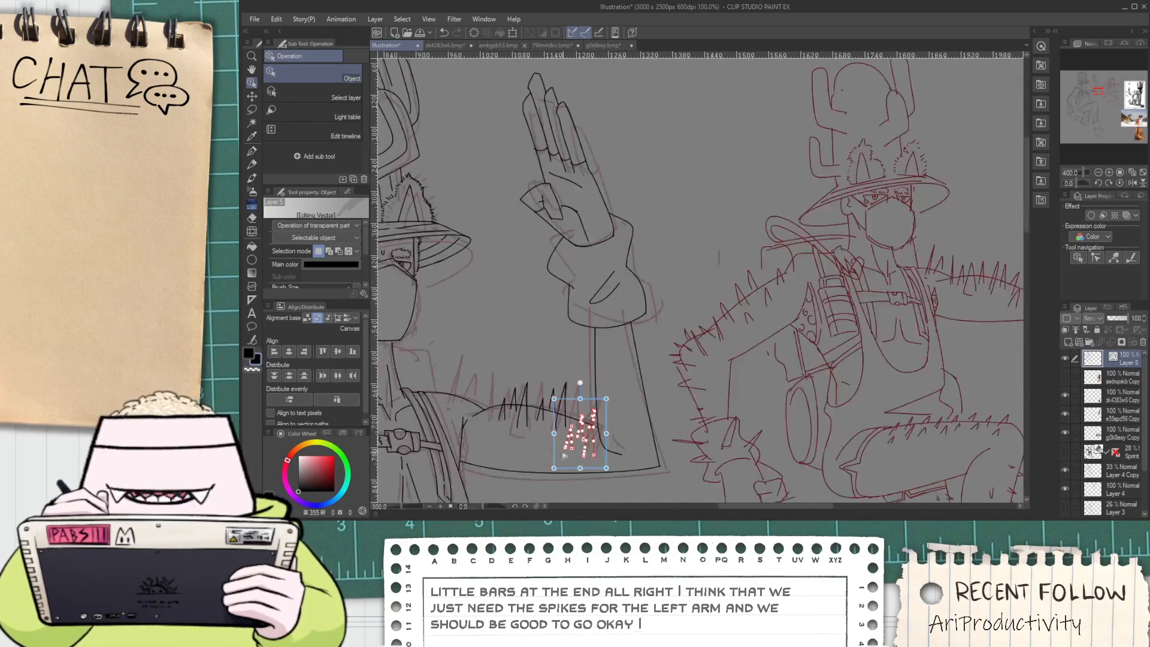
{"action": "scroll", "coordinate": [473, 440], "scroll_direction": "up", "scroll_amount": 2}
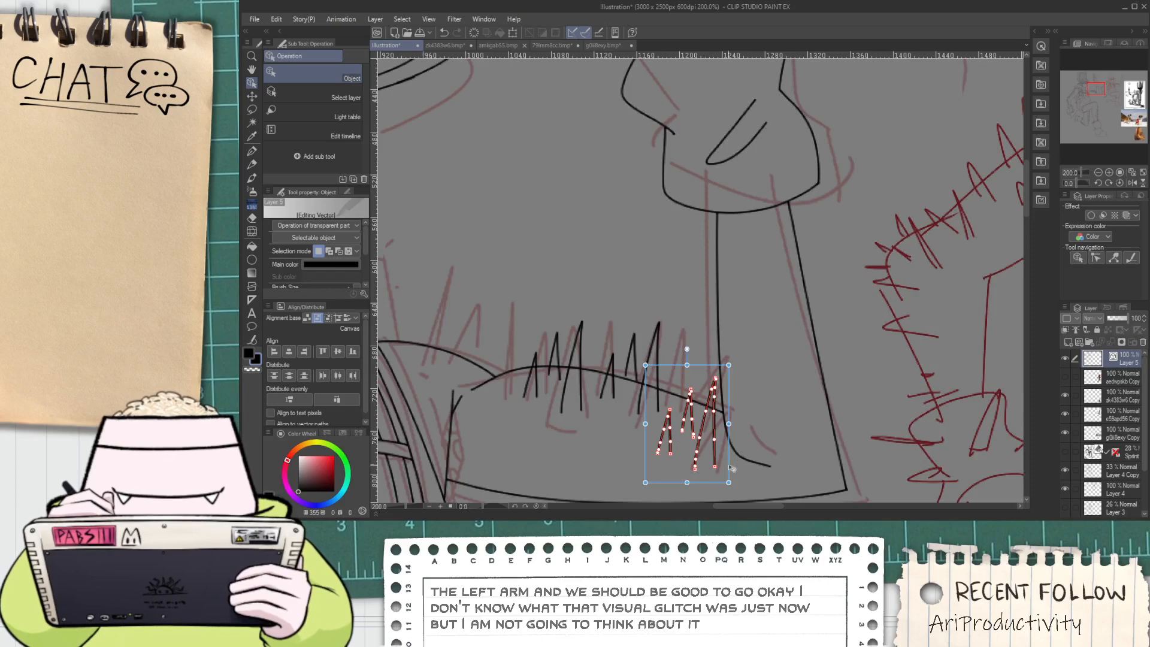
{"action": "left_click_drag", "start_coordinate": [730, 466], "coordinate": [472, 361]}
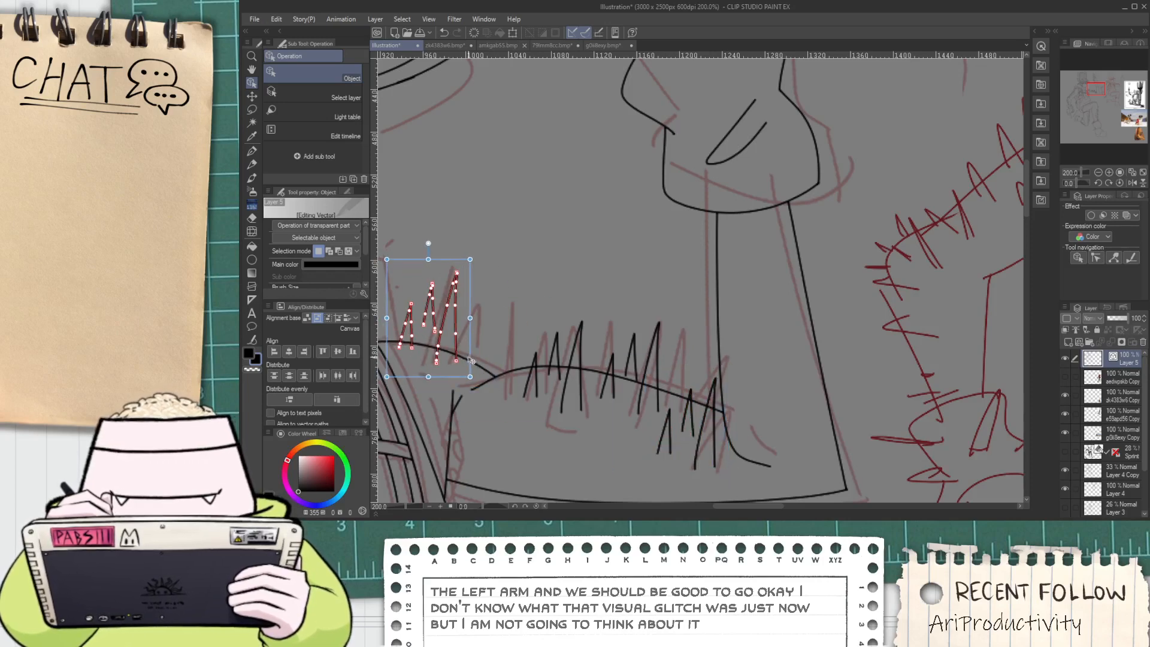
Lower the middle shoulder spike onto the arm line and place more spike copies beside it and along the inner edge of the raised forearm
{"action": "left_click", "coordinate": [480, 350]}
{"action": "left_click_drag", "start_coordinate": [432, 326], "coordinate": [427, 350]}
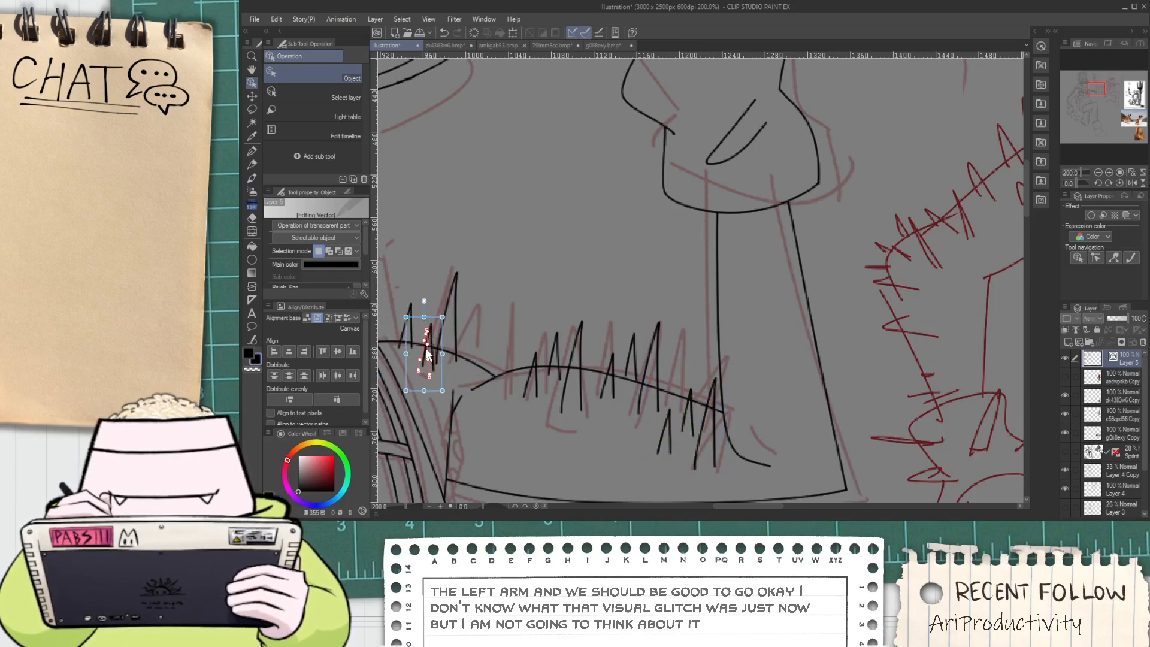
{"action": "left_click", "coordinate": [507, 322]}
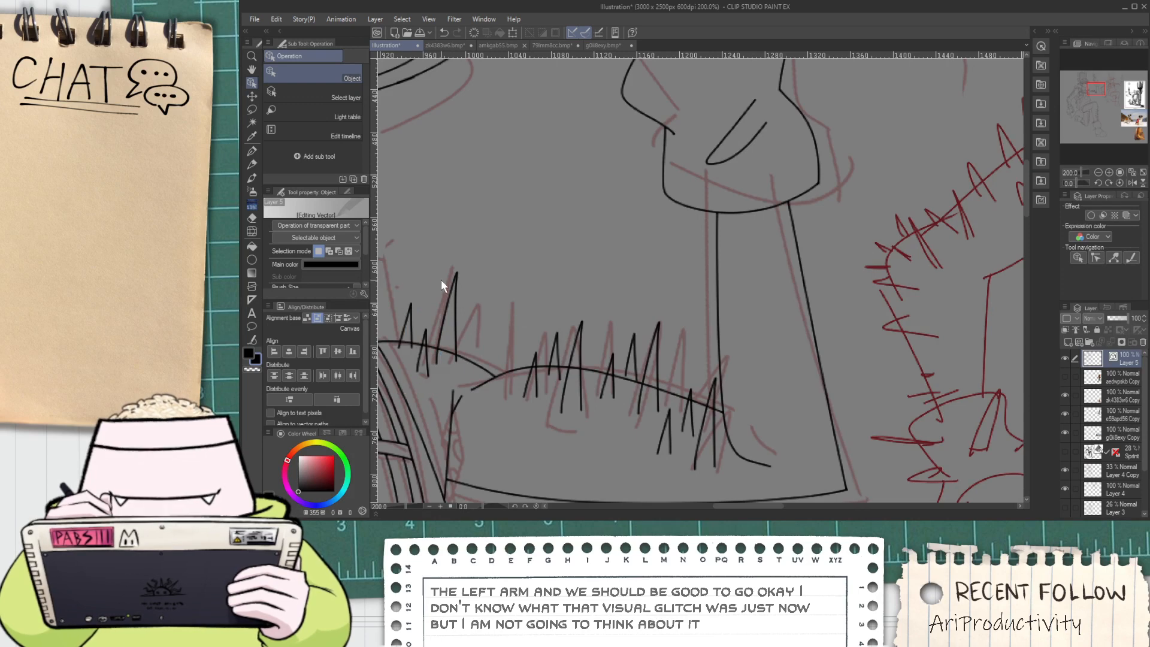
{"action": "key", "text": "ctrl+v"}
{"action": "left_click_drag", "start_coordinate": [671, 379], "coordinate": [477, 302]}
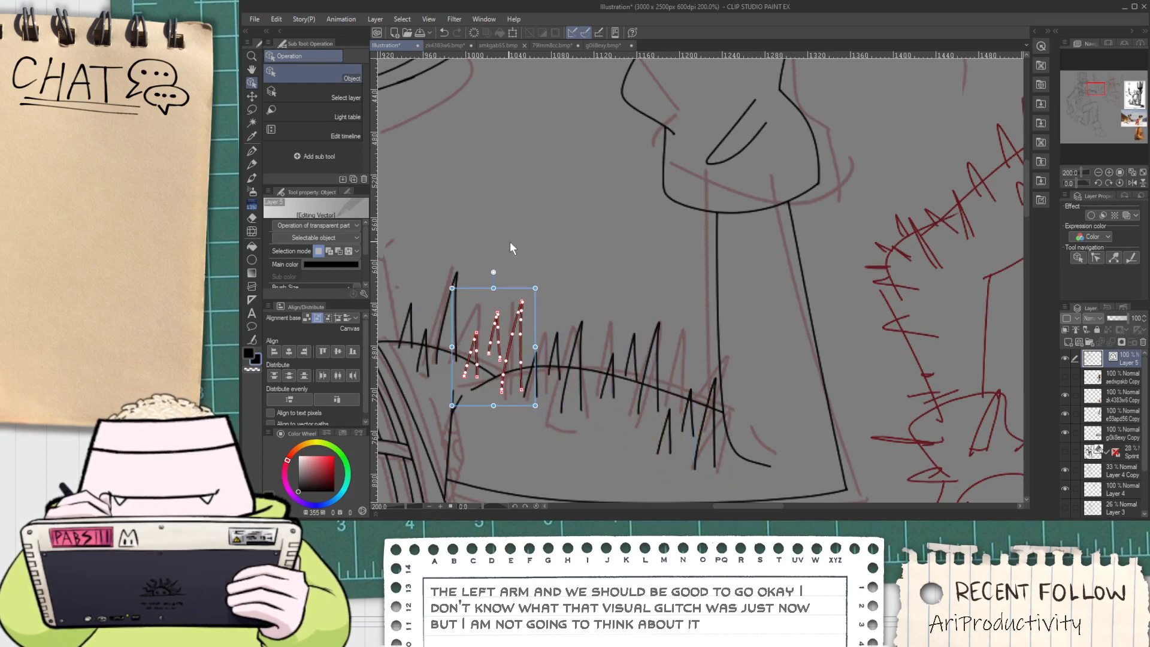
{"action": "mouse_move", "coordinate": [537, 318]}
{"action": "left_mouse_down"}
{"action": "mouse_move", "coordinate": [732, 267]}
{"action": "mouse_move", "coordinate": [783, 284]}
{"action": "mouse_move", "coordinate": [758, 277]}
{"action": "mouse_move", "coordinate": [735, 288]}
{"action": "mouse_move", "coordinate": [758, 305]}
{"action": "mouse_move", "coordinate": [751, 321]}
{"action": "mouse_move", "coordinate": [749, 258]}
{"action": "mouse_move", "coordinate": [766, 222]}
{"action": "mouse_move", "coordinate": [741, 391]}
{"action": "left_mouse_up"}
{"action": "left_click", "coordinate": [775, 413]}
Erase the overlapping spike ends and arm-line pieces where the upper arm meets the forearm at the elbow
{"action": "key", "text": "e"}
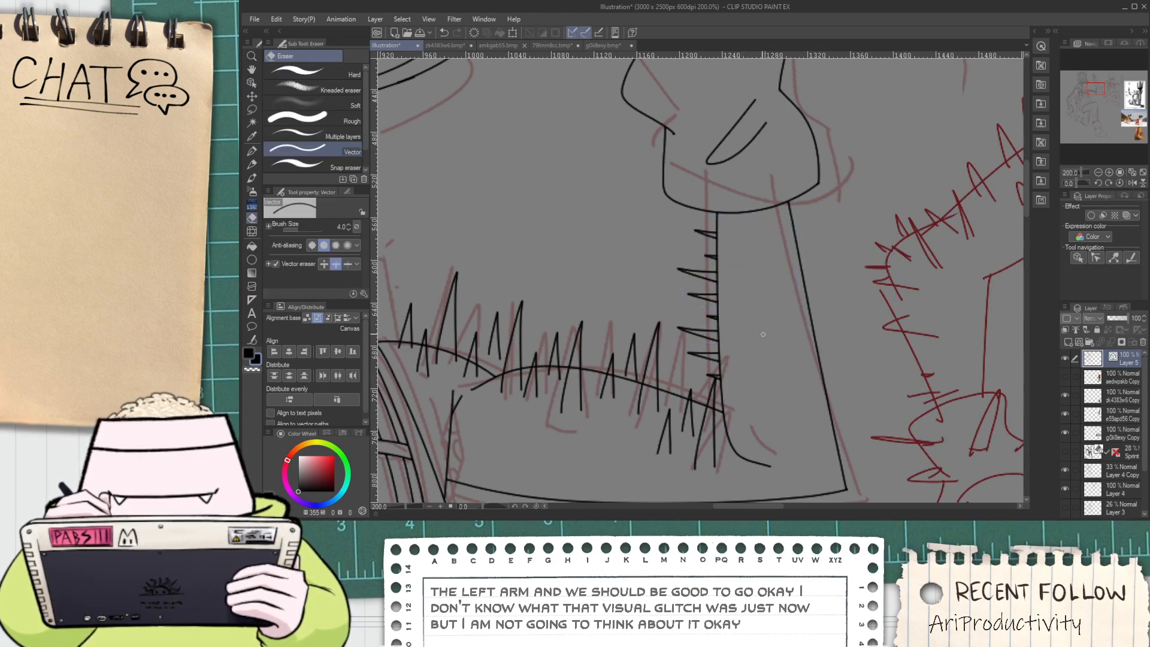
{"action": "scroll", "coordinate": [678, 442], "scroll_direction": "up", "scroll_amount": 3}
{"action": "scroll", "coordinate": [719, 419], "scroll_direction": "down", "scroll_amount": 3}
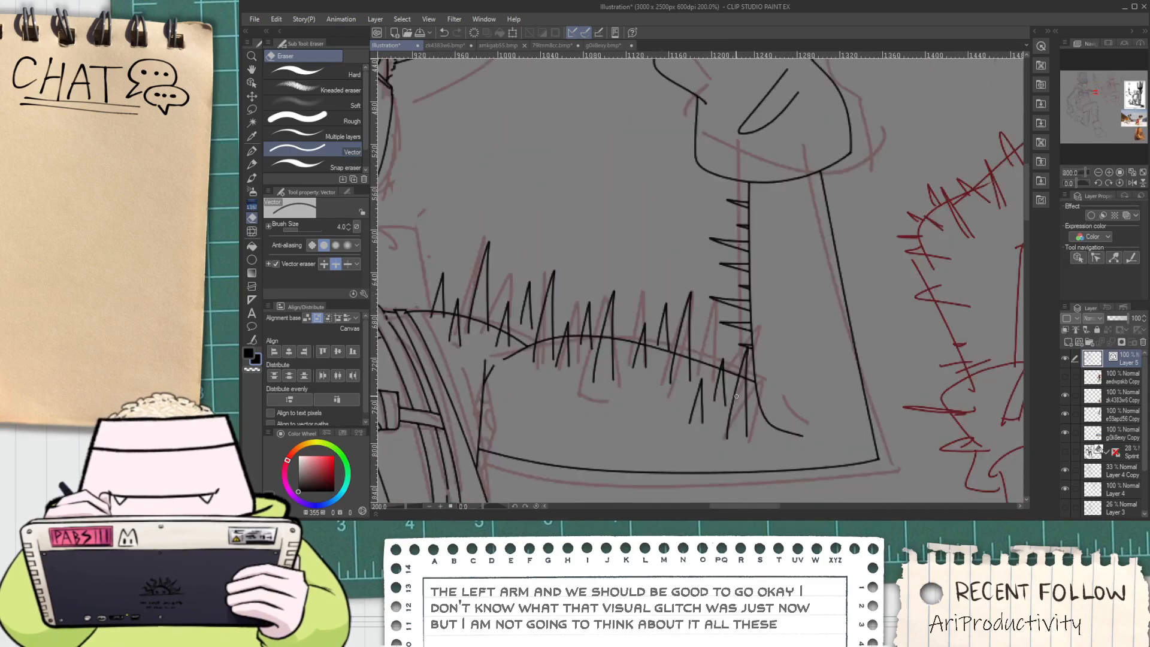
{"action": "scroll", "coordinate": [744, 365], "scroll_direction": "up", "scroll_amount": 3}
{"action": "scroll", "coordinate": [689, 359], "scroll_direction": "down", "scroll_amount": 3}
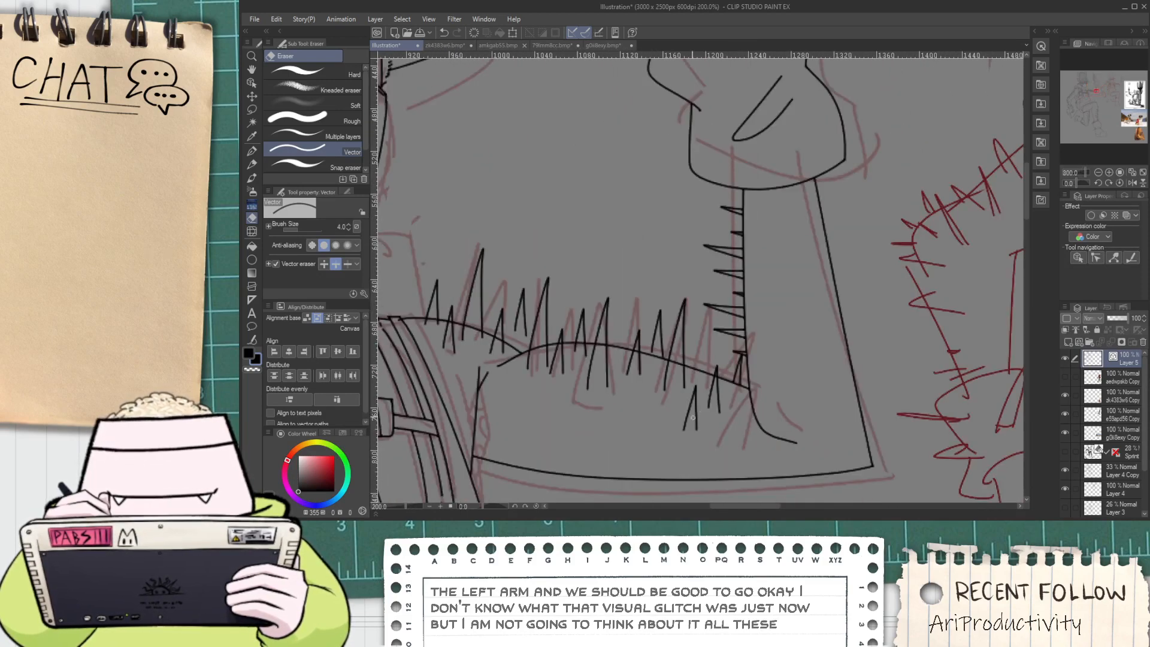
{"action": "scroll", "coordinate": [634, 355], "scroll_direction": "up", "scroll_amount": 2}
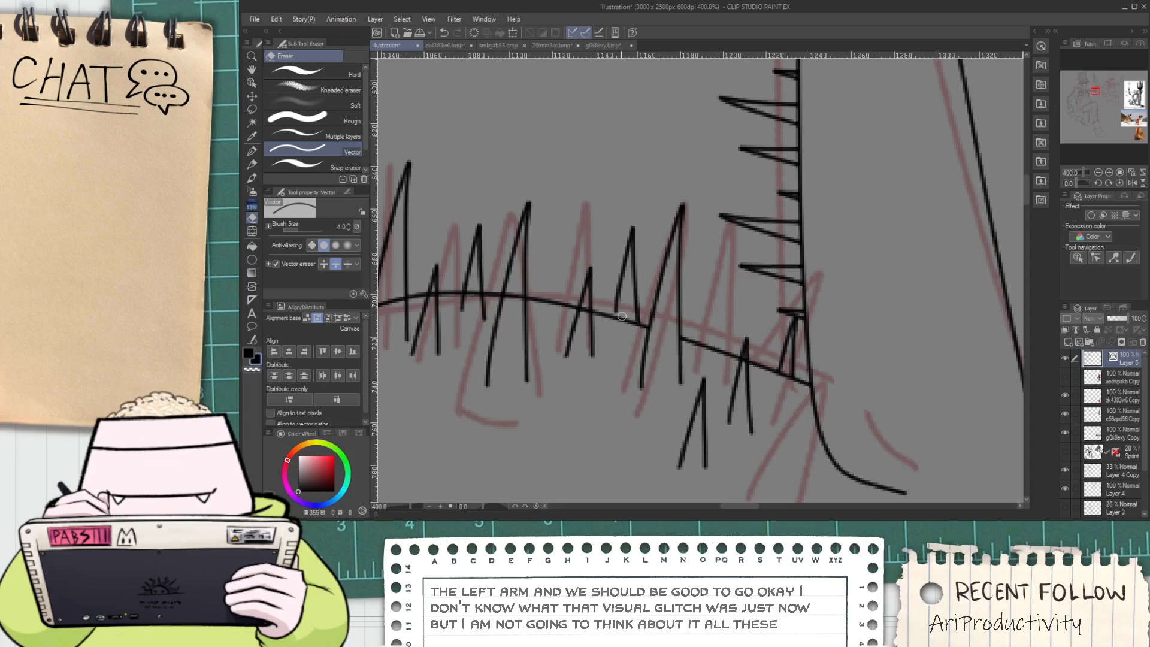
Erase the arm line inside the spikes and the surplus spike ends along the middle of the upper arm
{"action": "scroll", "coordinate": [620, 315], "scroll_direction": "up", "scroll_amount": 2}
{"action": "scroll", "coordinate": [617, 335], "scroll_direction": "down", "scroll_amount": 2}
{"action": "scroll", "coordinate": [618, 312], "scroll_direction": "up", "scroll_amount": 2}
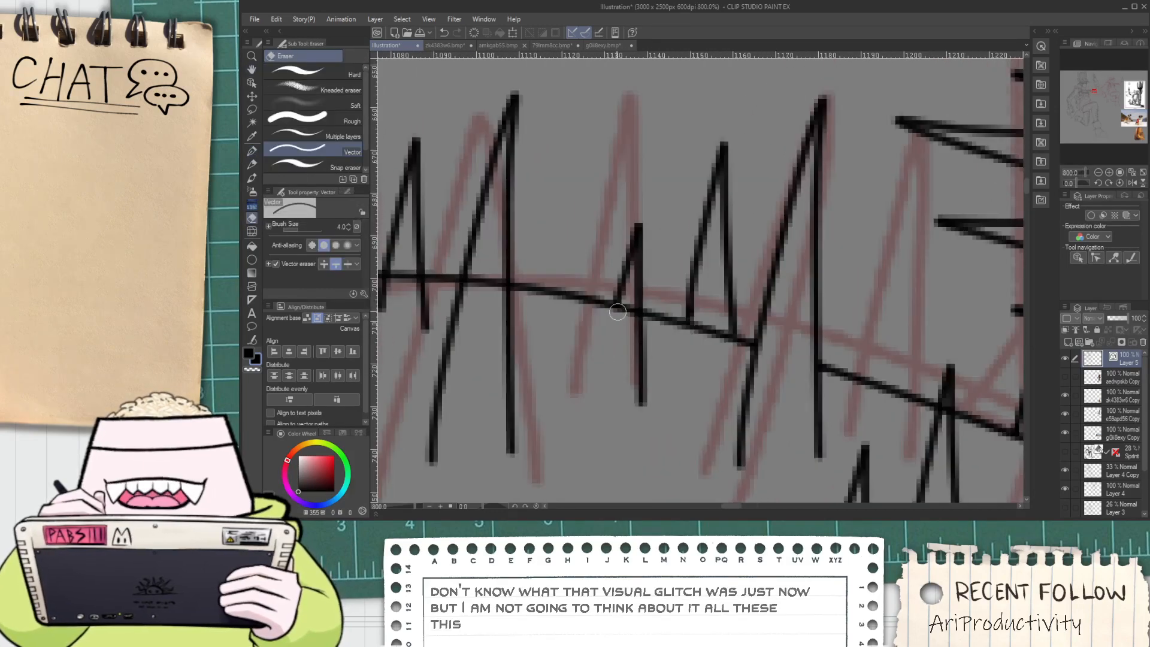
{"action": "scroll", "coordinate": [618, 312], "scroll_direction": "down", "scroll_amount": 2}
{"action": "scroll", "coordinate": [580, 314], "scroll_direction": "up", "scroll_amount": 1}
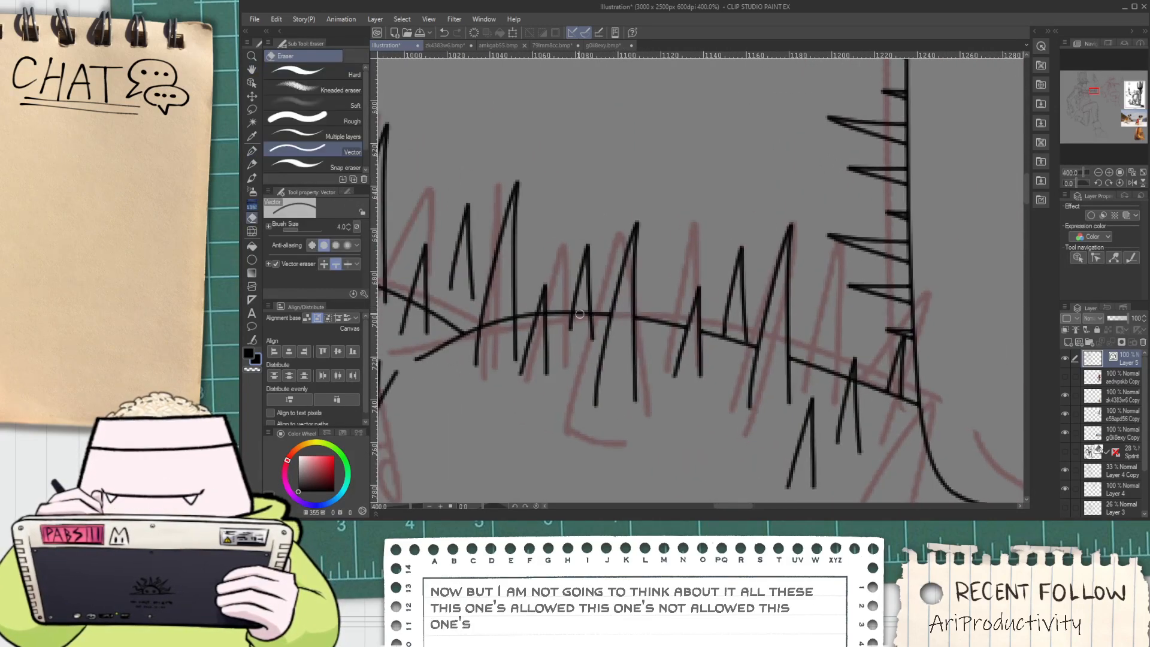
{"action": "scroll", "coordinate": [579, 314], "scroll_direction": "up", "scroll_amount": 1}
{"action": "scroll", "coordinate": [617, 327], "scroll_direction": "down", "scroll_amount": 2}
{"action": "scroll", "coordinate": [650, 337], "scroll_direction": "up", "scroll_amount": 1}
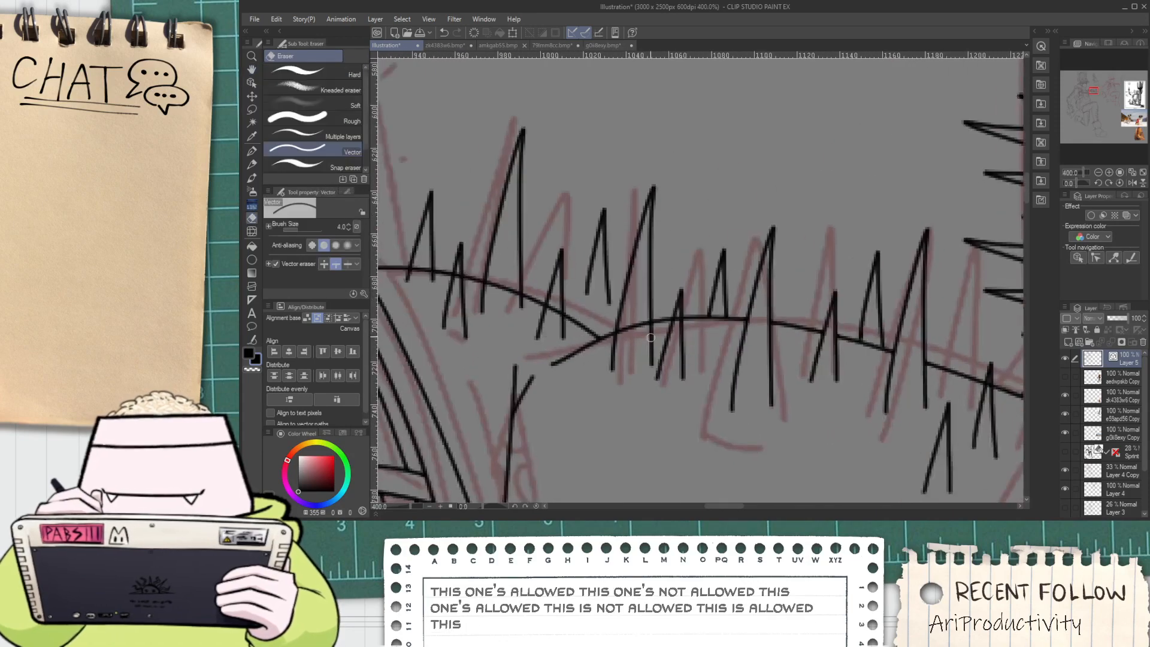
Erase the line segments crossing the spikes between the upper arm and the shoulder strap
{"action": "scroll", "coordinate": [651, 337], "scroll_direction": "up", "scroll_amount": 1}
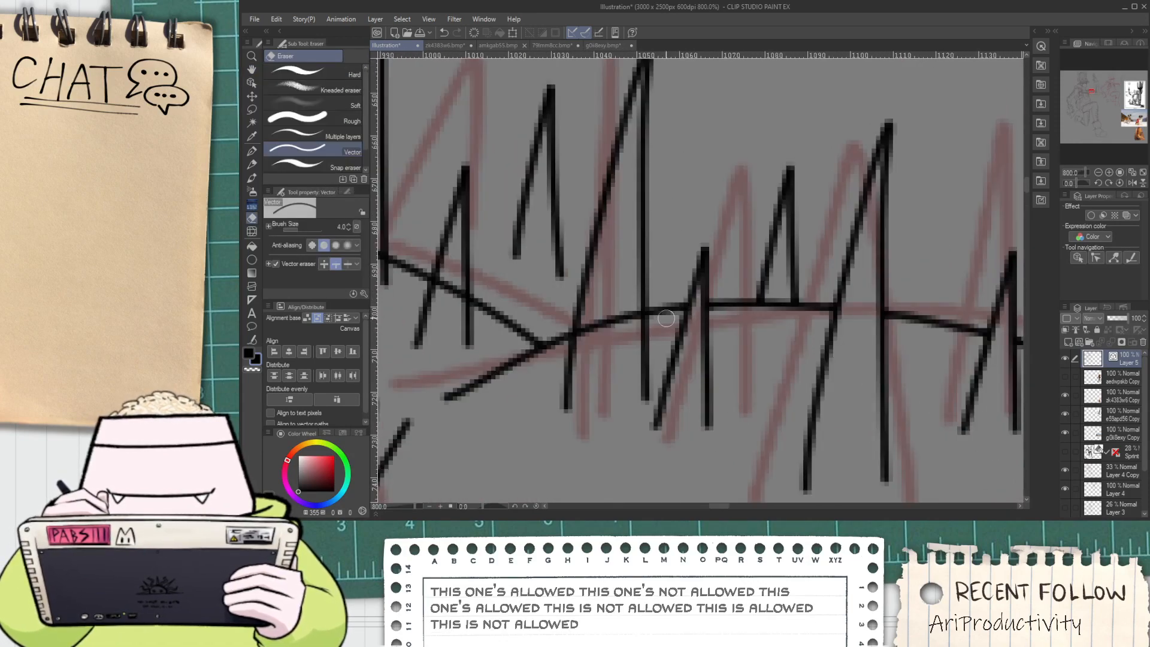
{"action": "left_click_drag", "start_coordinate": [600, 352], "coordinate": [588, 317]}
{"action": "scroll", "coordinate": [579, 319], "scroll_direction": "down", "scroll_amount": 1}
{"action": "scroll", "coordinate": [537, 285], "scroll_direction": "up", "scroll_amount": 1}
{"action": "left_click_drag", "start_coordinate": [557, 273], "coordinate": [617, 196]}
{"action": "scroll", "coordinate": [593, 234], "scroll_direction": "down", "scroll_amount": 1}
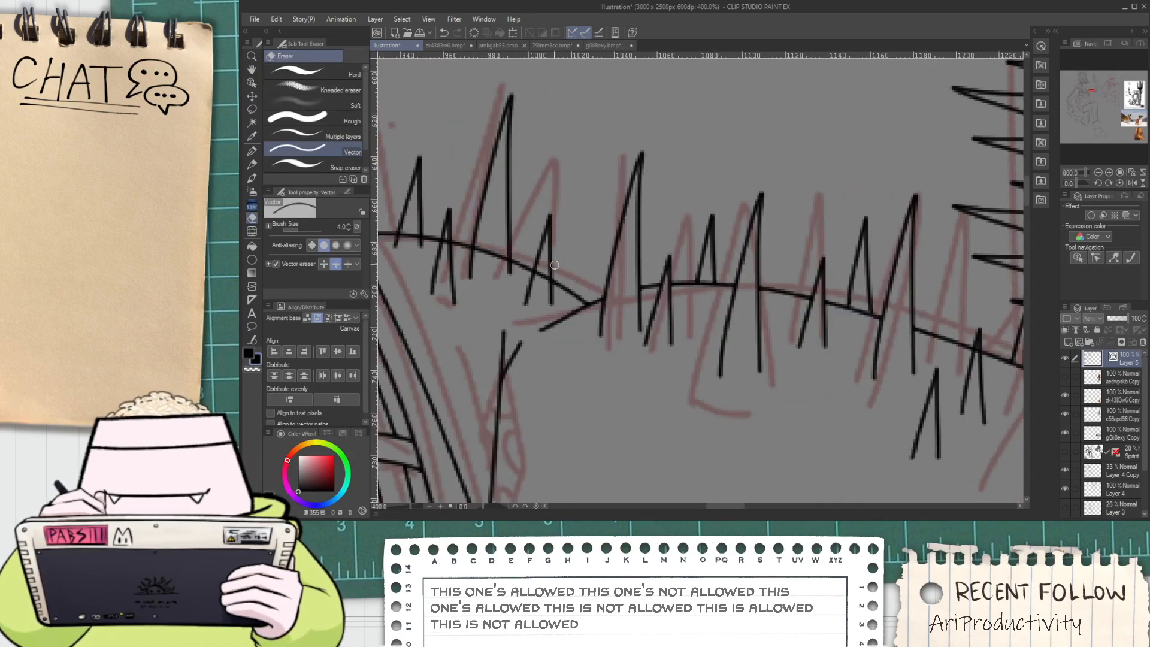
{"action": "scroll", "coordinate": [527, 285], "scroll_direction": "down", "scroll_amount": 1}
{"action": "scroll", "coordinate": [479, 269], "scroll_direction": "up", "scroll_amount": 1}
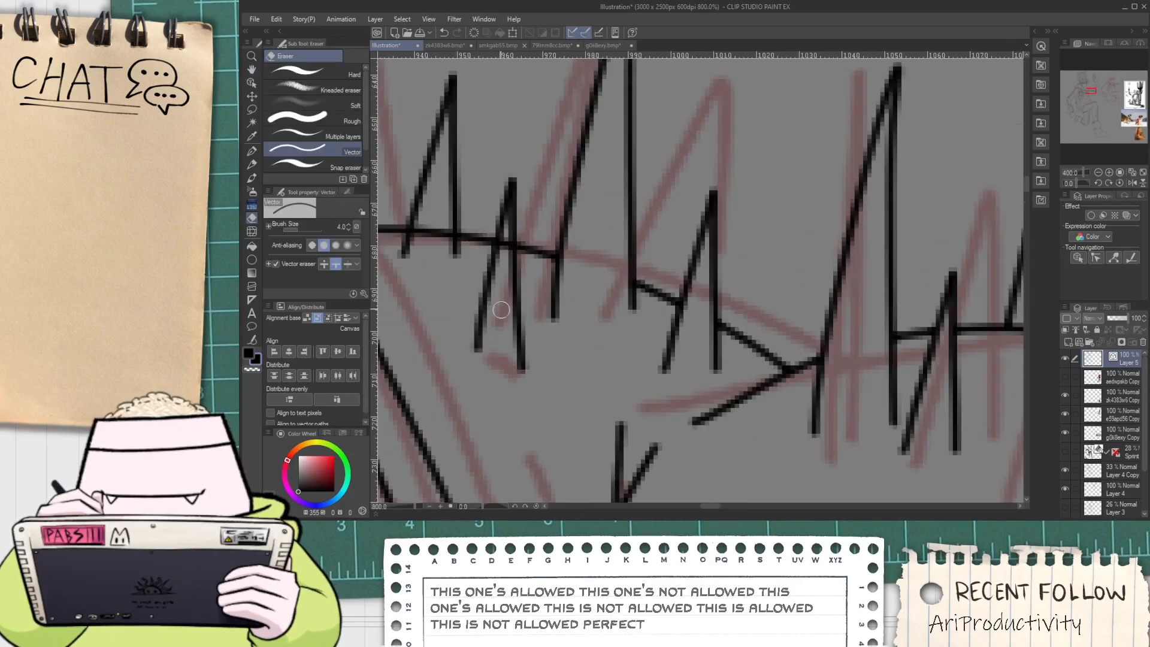
{"action": "scroll", "coordinate": [464, 262], "scroll_direction": "down", "scroll_amount": 1}
Ink a large pointed spike on the outer edge of the raised hand's wrist cuff
{"action": "scroll", "coordinate": [463, 262], "scroll_direction": "down", "scroll_amount": 6}
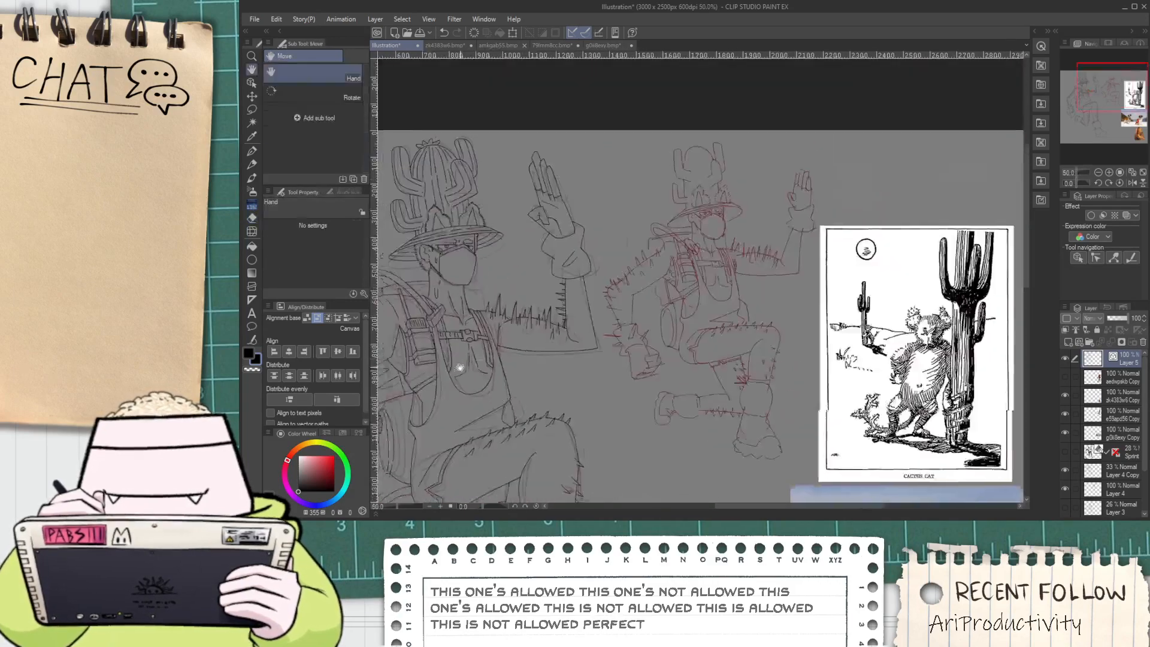
{"action": "left_click_drag", "start_coordinate": [461, 365], "coordinate": [585, 367]}
{"action": "scroll", "coordinate": [623, 367], "scroll_direction": "down", "scroll_amount": 2}
{"action": "scroll", "coordinate": [683, 318], "scroll_direction": "up", "scroll_amount": 5}
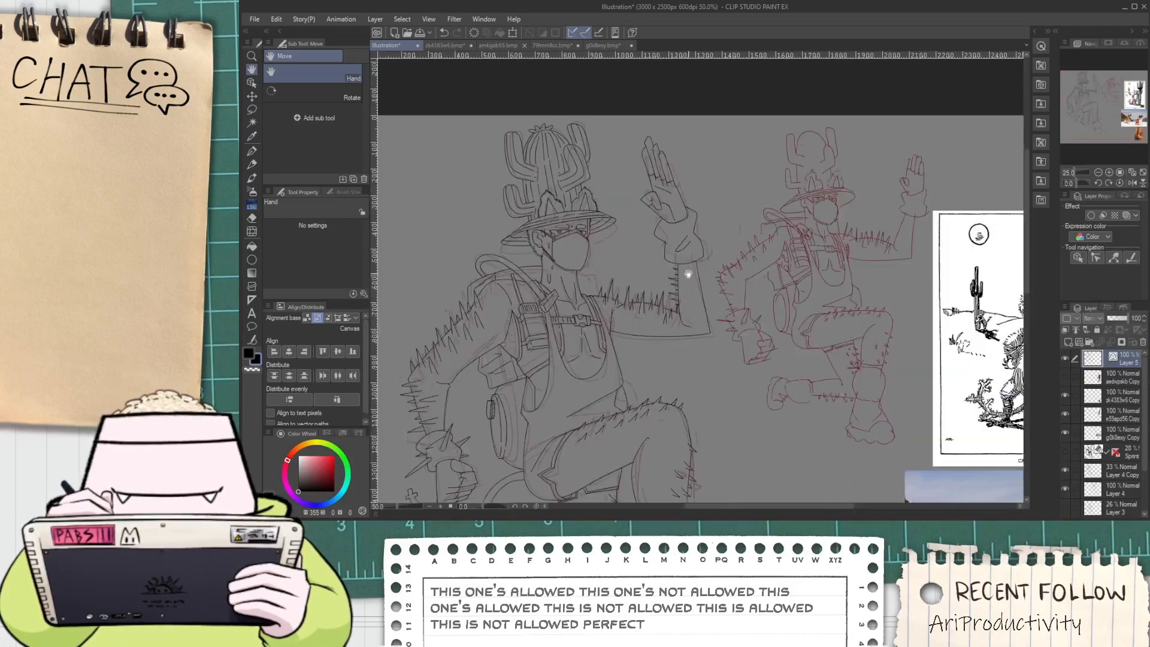
{"action": "scroll", "coordinate": [709, 257], "scroll_direction": "up", "scroll_amount": 2}
{"action": "mouse_move", "coordinate": [692, 262]}
{"action": "left_mouse_down"}
{"action": "mouse_move", "coordinate": [831, 197]}
{"action": "mouse_move", "coordinate": [704, 291]}
{"action": "mouse_move", "coordinate": [711, 299]}
{"action": "left_mouse_up"}
{"action": "key", "text": "e"}
{"action": "scroll", "coordinate": [671, 319], "scroll_direction": "down", "scroll_amount": 4}
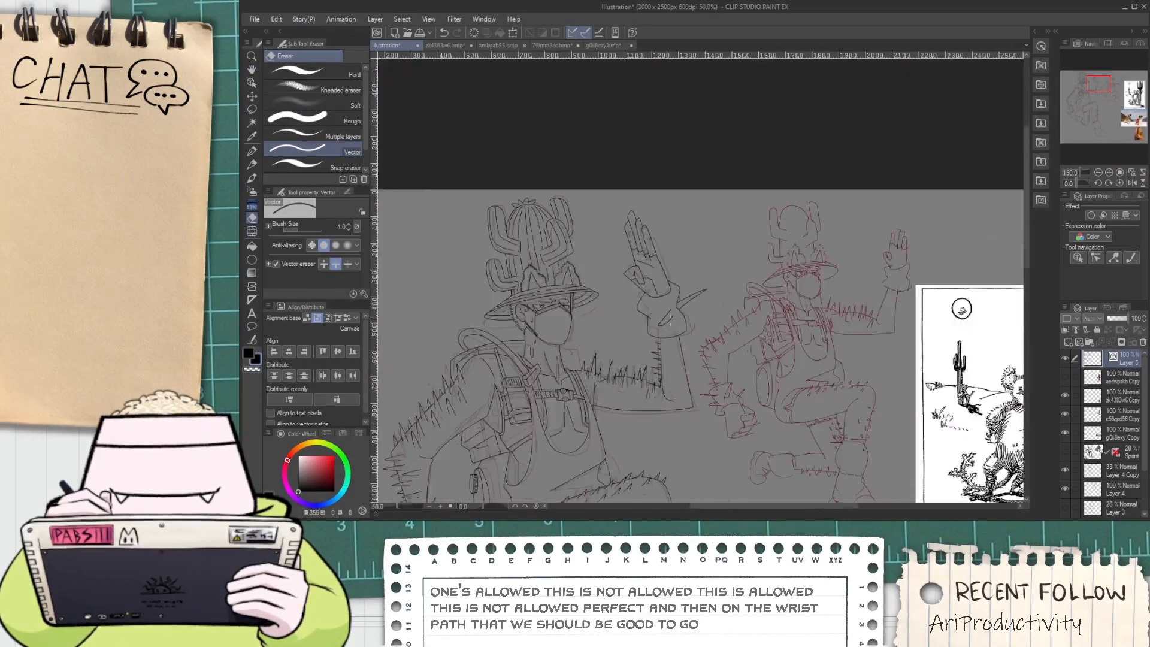
Ink the neck-to-shoulder slope from below the mask to the backpack strap on the raised-arm side and clean up its end
{"action": "left_click_drag", "start_coordinate": [687, 385], "coordinate": [680, 174]}
{"action": "left_click_drag", "start_coordinate": [689, 246], "coordinate": [757, 348]}
{"action": "scroll", "coordinate": [611, 380], "scroll_direction": "up", "scroll_amount": 4}
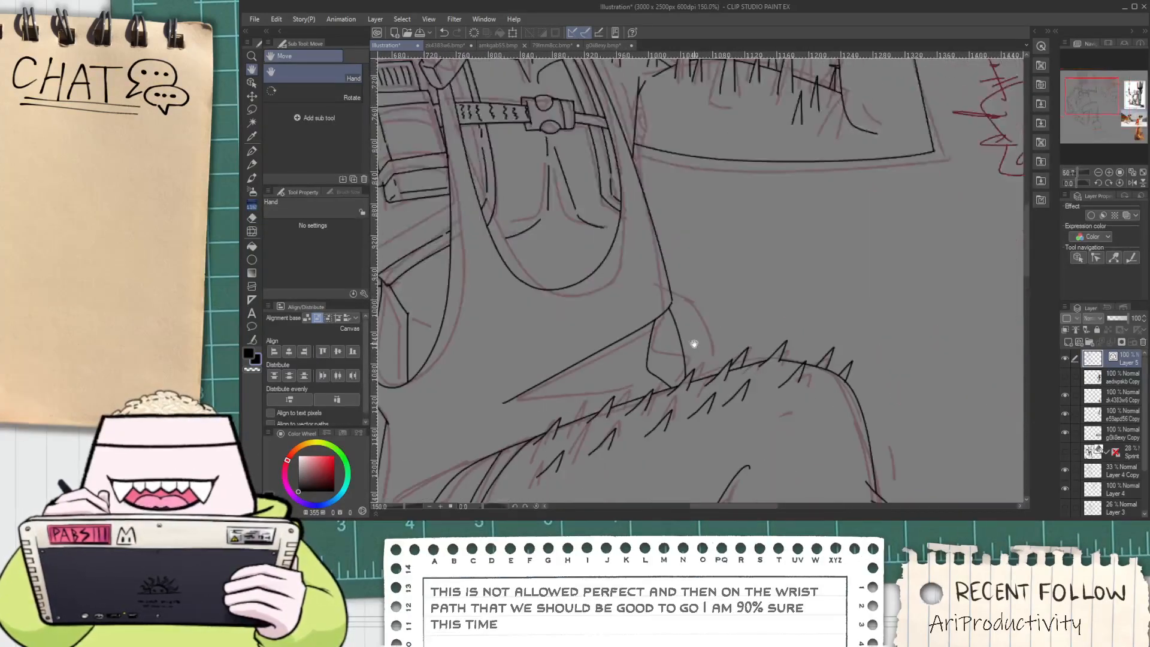
{"action": "scroll", "coordinate": [687, 332], "scroll_direction": "down", "scroll_amount": 2}
{"action": "scroll", "coordinate": [598, 224], "scroll_direction": "up", "scroll_amount": 3}
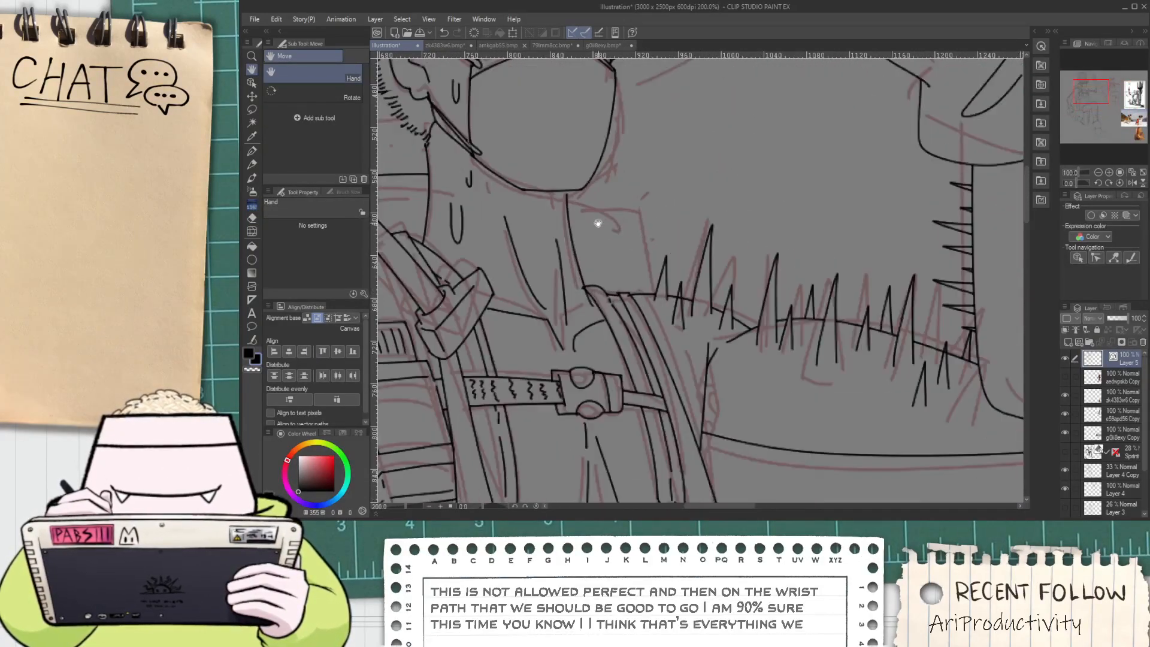
{"action": "key", "text": "p"}
{"action": "scroll", "coordinate": [609, 150], "scroll_direction": "up", "scroll_amount": 3}
{"action": "scroll", "coordinate": [610, 149], "scroll_direction": "down", "scroll_amount": 4}
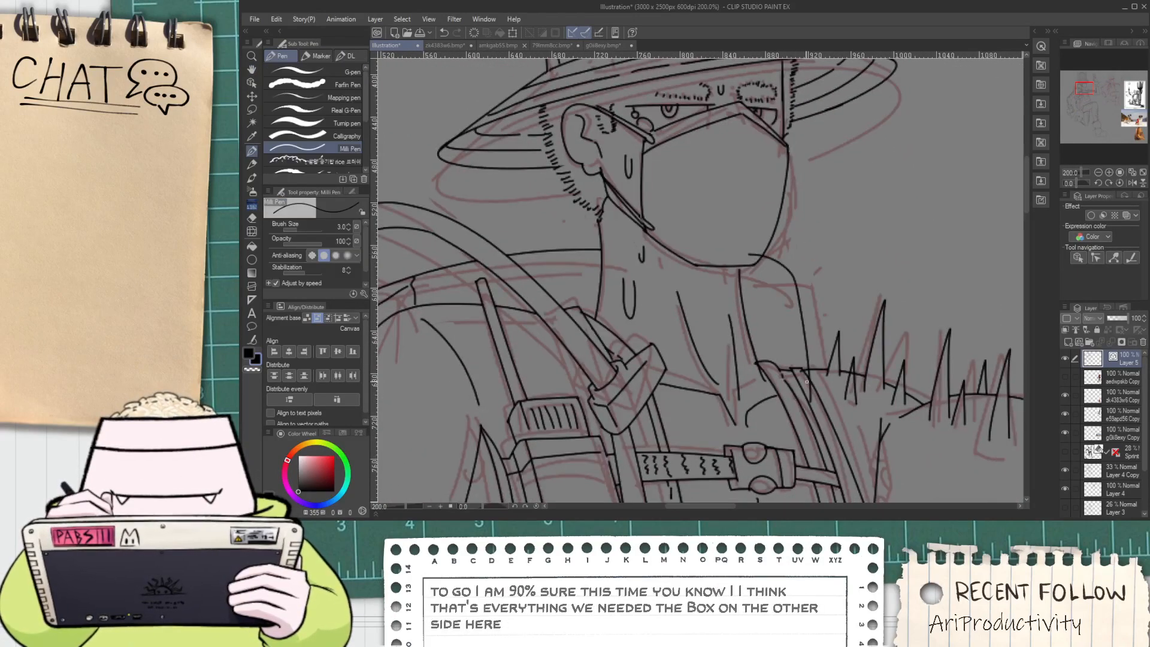
{"action": "key", "text": "e"}
{"action": "scroll", "coordinate": [815, 378], "scroll_direction": "up", "scroll_amount": 4}
{"action": "left_click_drag", "start_coordinate": [815, 378], "coordinate": [824, 412]}
{"action": "left_click_drag", "start_coordinate": [823, 339], "coordinate": [799, 326]}
{"action": "scroll", "coordinate": [800, 326], "scroll_direction": "down", "scroll_amount": 1}
{"action": "key", "text": "ctrl+z"}
{"action": "scroll", "coordinate": [786, 327], "scroll_direction": "down", "scroll_amount": 3}
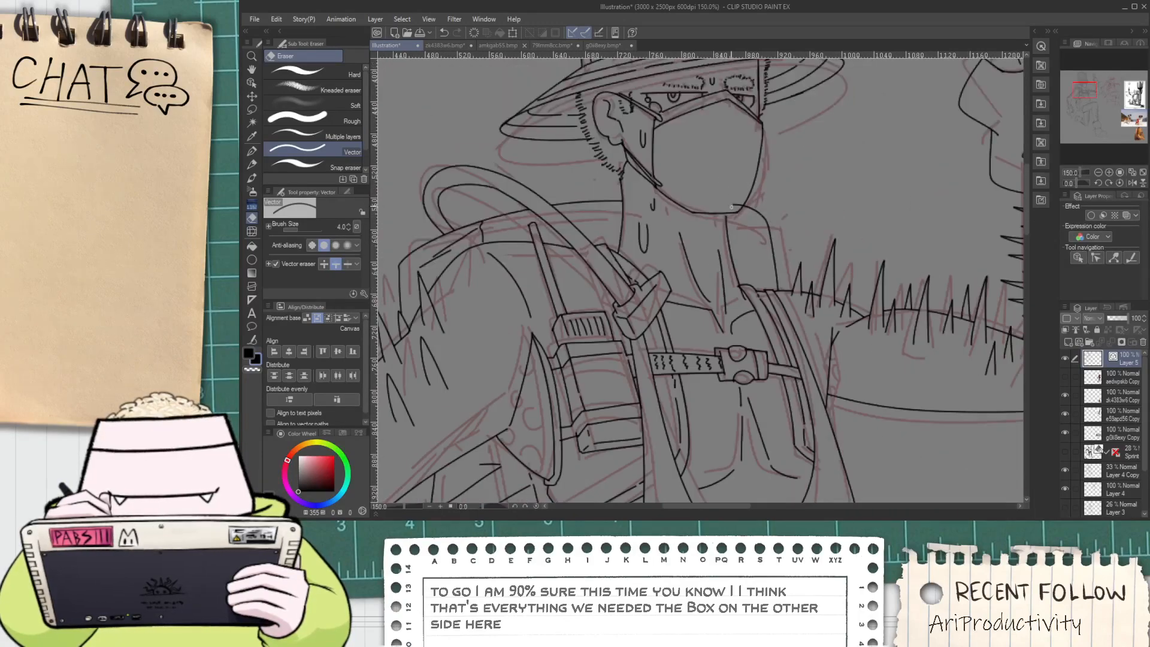
Ink one large spike on the inner edge of the wrist cuff and another over the fold in its centre
{"action": "scroll", "coordinate": [737, 202], "scroll_direction": "down", "scroll_amount": 1}
{"action": "key", "text": "space"}
{"action": "left_click_drag", "start_coordinate": [788, 285], "coordinate": [615, 312]}
{"action": "scroll", "coordinate": [778, 221], "scroll_direction": "up", "scroll_amount": 1}
{"action": "key", "text": "p"}
{"action": "mouse_move", "coordinate": [735, 175]}
{"action": "left_mouse_down"}
{"action": "mouse_move", "coordinate": [752, 320]}
{"action": "mouse_move", "coordinate": [663, 344]}
{"action": "left_mouse_up"}
{"action": "mouse_move", "coordinate": [664, 345]}
{"action": "left_mouse_down"}
{"action": "mouse_move", "coordinate": [752, 312]}
{"action": "mouse_move", "coordinate": [722, 453]}
{"action": "mouse_move", "coordinate": [771, 366]}
{"action": "left_mouse_up"}
{"action": "key", "text": "e"}
{"action": "scroll", "coordinate": [724, 296], "scroll_direction": "up", "scroll_amount": 1}
{"action": "key", "text": "p"}
{"action": "key", "text": "ctrl+z"}
{"action": "key", "text": "ctrl+z"}
{"action": "mouse_move", "coordinate": [775, 309]}
{"action": "left_mouse_down"}
{"action": "mouse_move", "coordinate": [792, 381]}
{"action": "mouse_move", "coordinate": [788, 297]}
{"action": "mouse_move", "coordinate": [777, 297]}
{"action": "mouse_move", "coordinate": [799, 295]}
{"action": "left_mouse_up"}
{"action": "scroll", "coordinate": [777, 316], "scroll_direction": "up", "scroll_amount": 2}
Clean up the overlapping lines of the cuff's centre spike and ink a small spike on the upper inner edge
{"action": "key", "text": "e"}
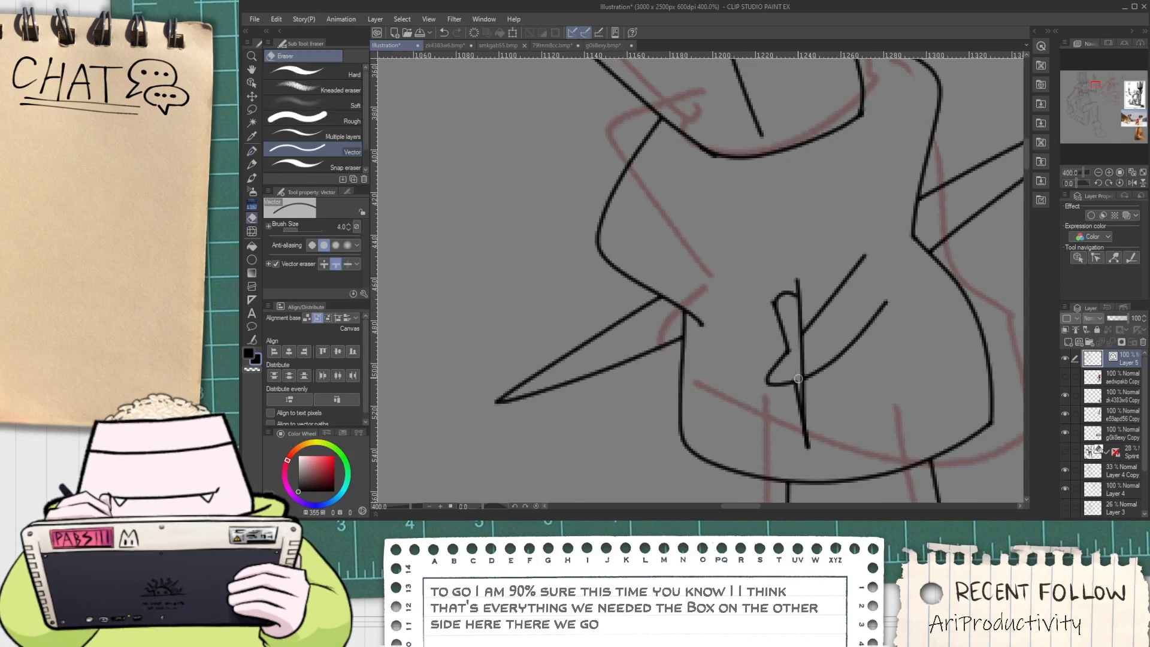
{"action": "left_click_drag", "start_coordinate": [796, 297], "coordinate": [798, 295]}
{"action": "key", "text": "ctrl+z"}
{"action": "mouse_move", "coordinate": [793, 283]}
{"action": "left_mouse_down"}
{"action": "mouse_move", "coordinate": [803, 285]}
{"action": "mouse_move", "coordinate": [728, 247]}
{"action": "left_mouse_up"}
{"action": "scroll", "coordinate": [801, 293], "scroll_direction": "down", "scroll_amount": 3}
{"action": "key", "text": "p"}
{"action": "mouse_move", "coordinate": [728, 247]}
{"action": "left_mouse_down"}
{"action": "mouse_move", "coordinate": [760, 264]}
{"action": "mouse_move", "coordinate": [745, 269]}
{"action": "left_mouse_up"}
{"action": "key", "text": "e"}
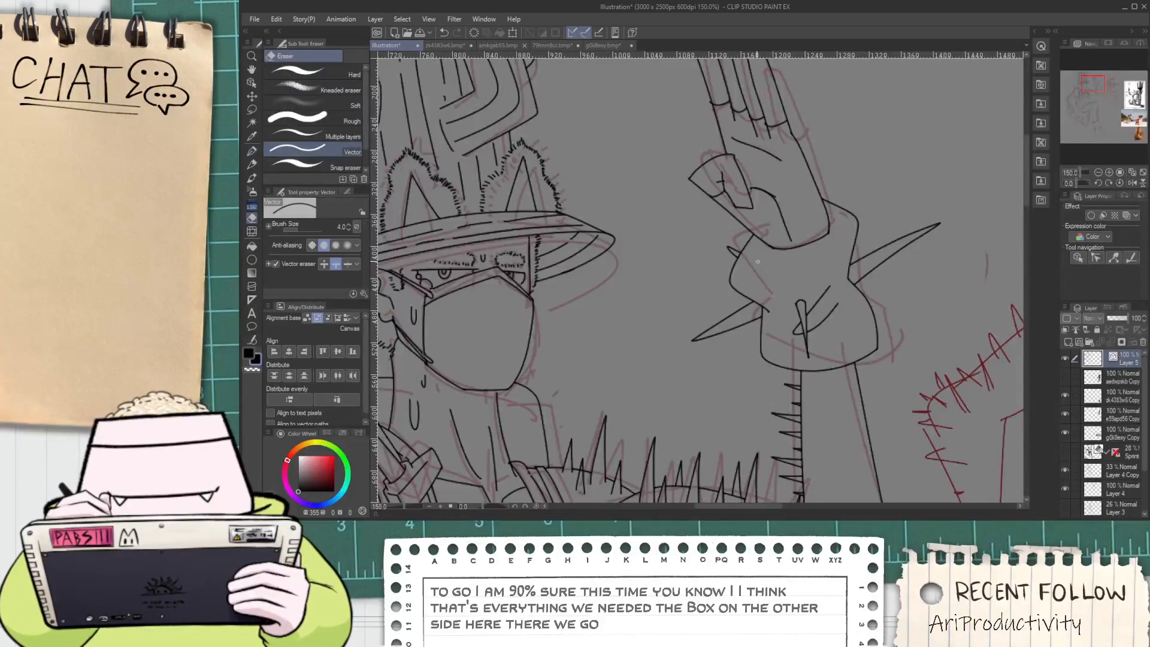
Ink a spike with a rounded base on the cuff's lower outer edge and erase its overshooting line ends
{"action": "scroll", "coordinate": [766, 263], "scroll_direction": "down", "scroll_amount": 2}
{"action": "scroll", "coordinate": [803, 259], "scroll_direction": "up", "scroll_amount": 2}
{"action": "key", "text": "p"}
{"action": "key", "text": "e"}
{"action": "mouse_move", "coordinate": [813, 250]}
{"action": "left_mouse_down"}
{"action": "mouse_move", "coordinate": [791, 273]}
{"action": "mouse_move", "coordinate": [831, 310]}
{"action": "mouse_move", "coordinate": [788, 299]}
{"action": "mouse_move", "coordinate": [806, 286]}
{"action": "mouse_move", "coordinate": [850, 314]}
{"action": "left_mouse_up"}
{"action": "scroll", "coordinate": [789, 278], "scroll_direction": "down", "scroll_amount": 1}
{"action": "key", "text": "p"}
{"action": "scroll", "coordinate": [797, 304], "scroll_direction": "up", "scroll_amount": 1}
{"action": "key", "text": "ctrl+z"}
{"action": "scroll", "coordinate": [788, 299], "scroll_direction": "up", "scroll_amount": 1}
{"action": "key", "text": "e"}
{"action": "scroll", "coordinate": [826, 306], "scroll_direction": "up", "scroll_amount": 2}
{"action": "key", "text": "ctrl+z"}
{"action": "left_click_drag", "start_coordinate": [737, 229], "coordinate": [750, 245]}
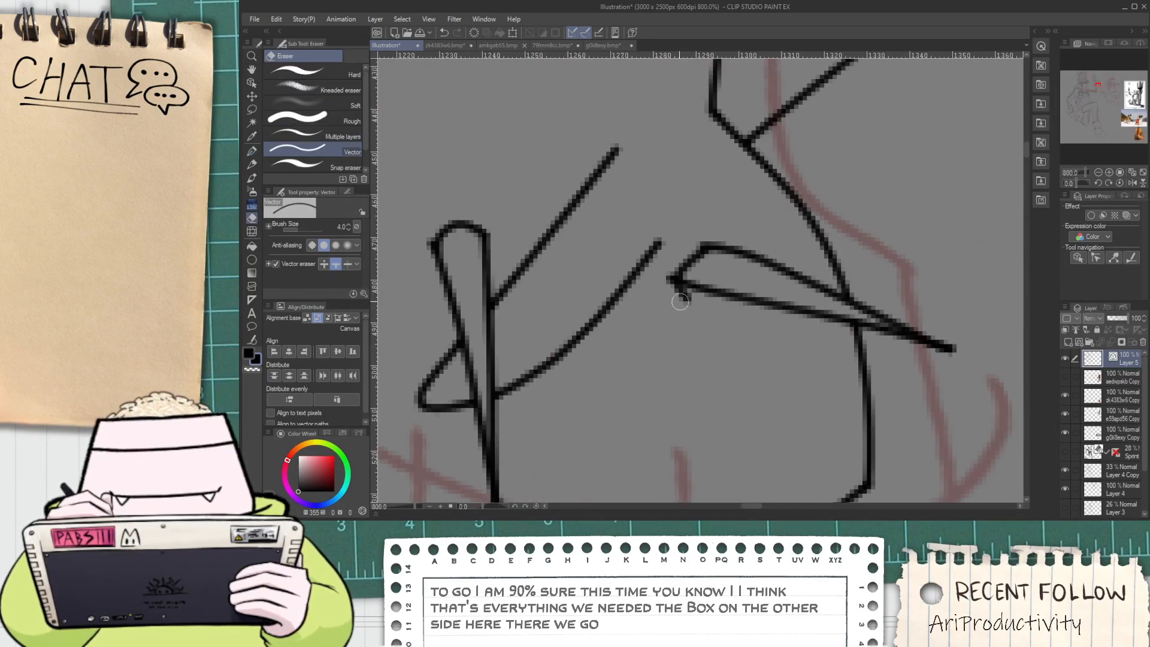
{"action": "left_click_drag", "start_coordinate": [680, 302], "coordinate": [691, 308]}
Hide the sketch and reference layers so that only the line art is shown
{"action": "scroll", "coordinate": [679, 326], "scroll_direction": "down", "scroll_amount": 5}
{"action": "scroll", "coordinate": [698, 346], "scroll_direction": "down", "scroll_amount": 2}
{"action": "key", "text": "h"}
{"action": "left_click_drag", "start_coordinate": [770, 419], "coordinate": [848, 170]}
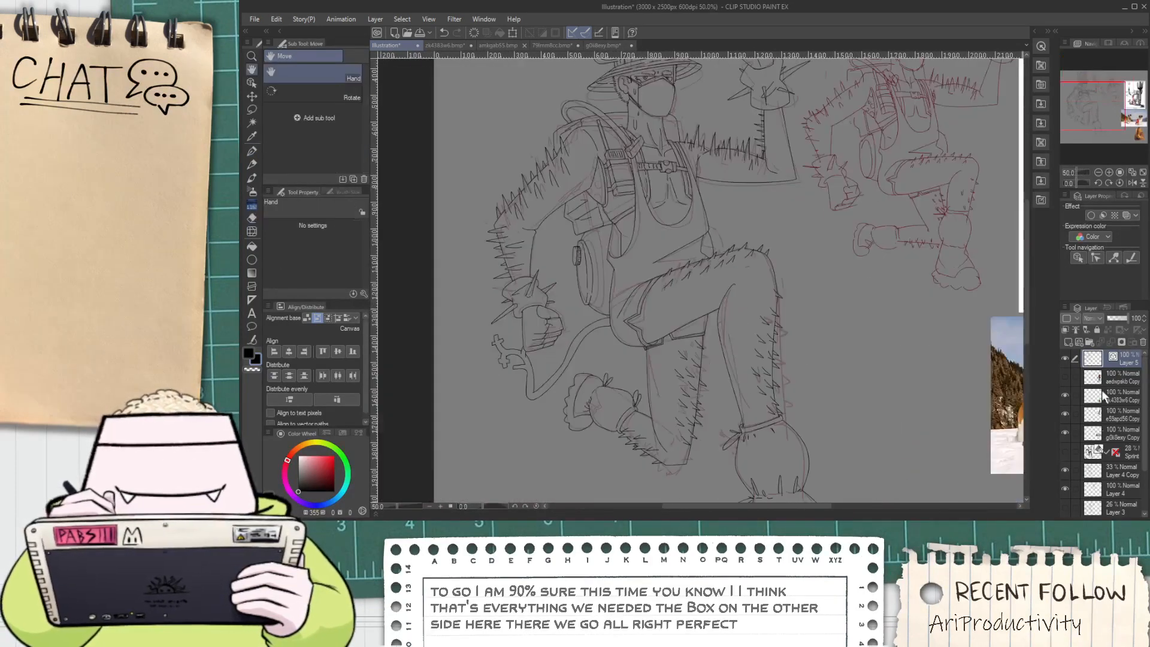
{"action": "left_click_drag", "start_coordinate": [1066, 396], "coordinate": [1072, 490]}
{"action": "scroll", "coordinate": [878, 352], "scroll_direction": "down", "scroll_amount": 2}
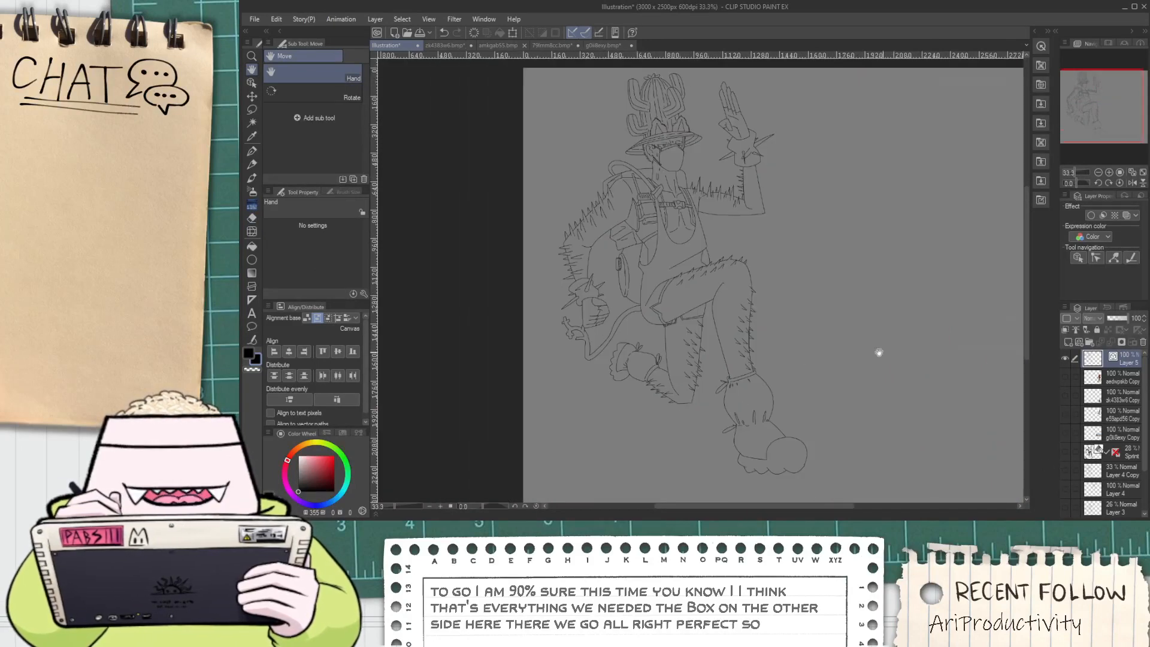
{"action": "left_click_drag", "start_coordinate": [775, 357], "coordinate": [772, 407]}
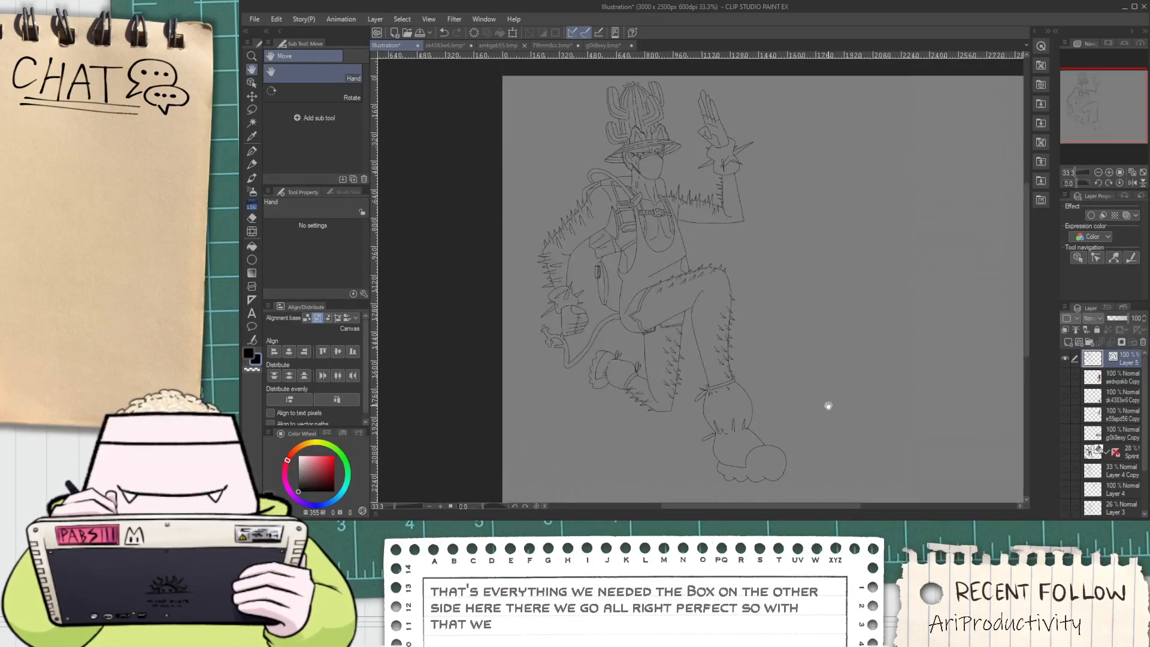
Move the line art layer slightly down on the canvas
{"action": "key", "text": "k"}
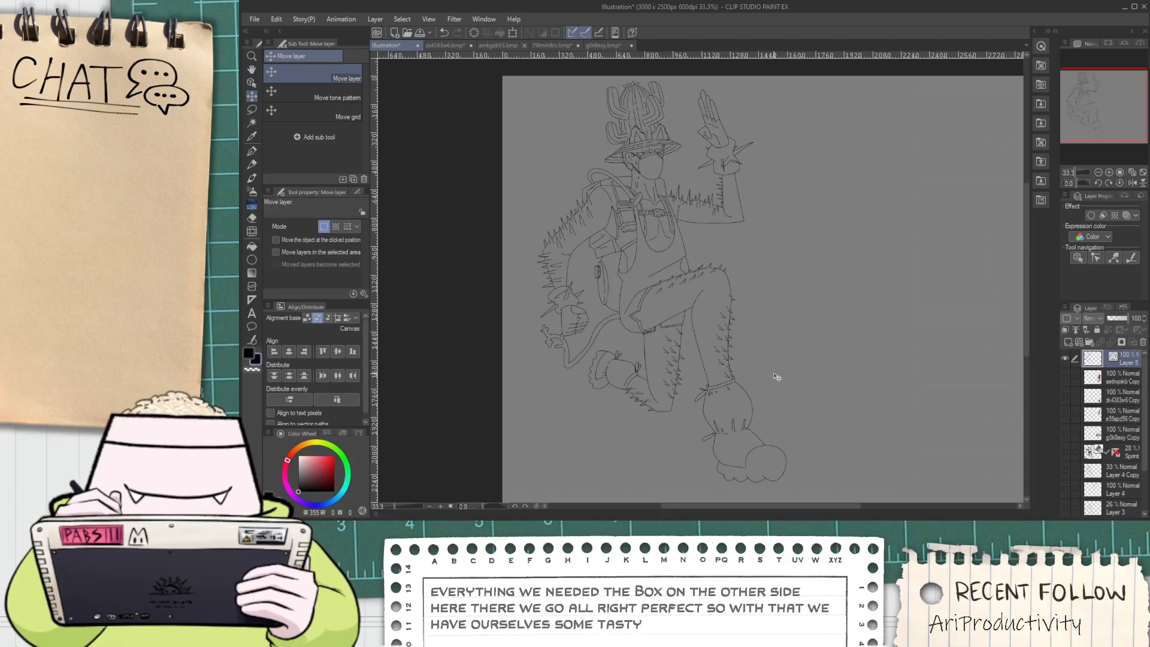
{"action": "mouse_move", "coordinate": [775, 380]}
{"action": "left_mouse_down"}
{"action": "mouse_move", "coordinate": [785, 407]}
{"action": "mouse_move", "coordinate": [774, 390]}
{"action": "mouse_move", "coordinate": [796, 390]}
{"action": "left_mouse_up"}
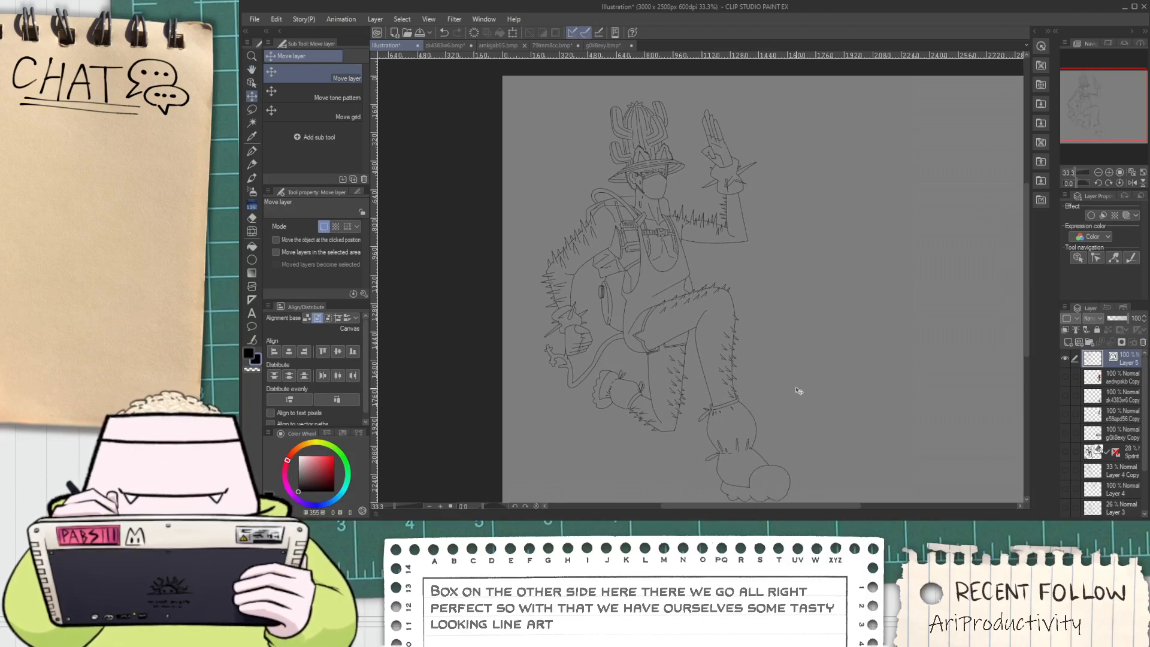
{"action": "scroll", "coordinate": [793, 393], "scroll_direction": "down", "scroll_amount": 1}
{"action": "scroll", "coordinate": [716, 383], "scroll_direction": "up", "scroll_amount": 1}
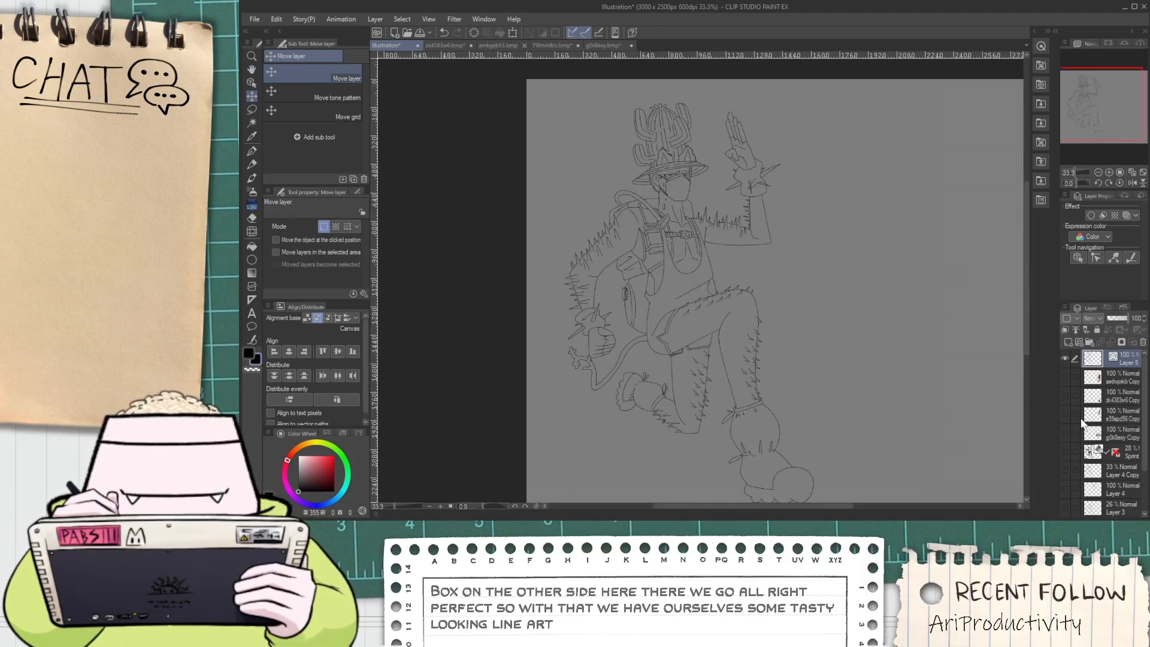
Add a new layer beneath the line art for the colours
{"action": "left_click", "coordinate": [1069, 342]}
{"action": "key", "text": "h"}
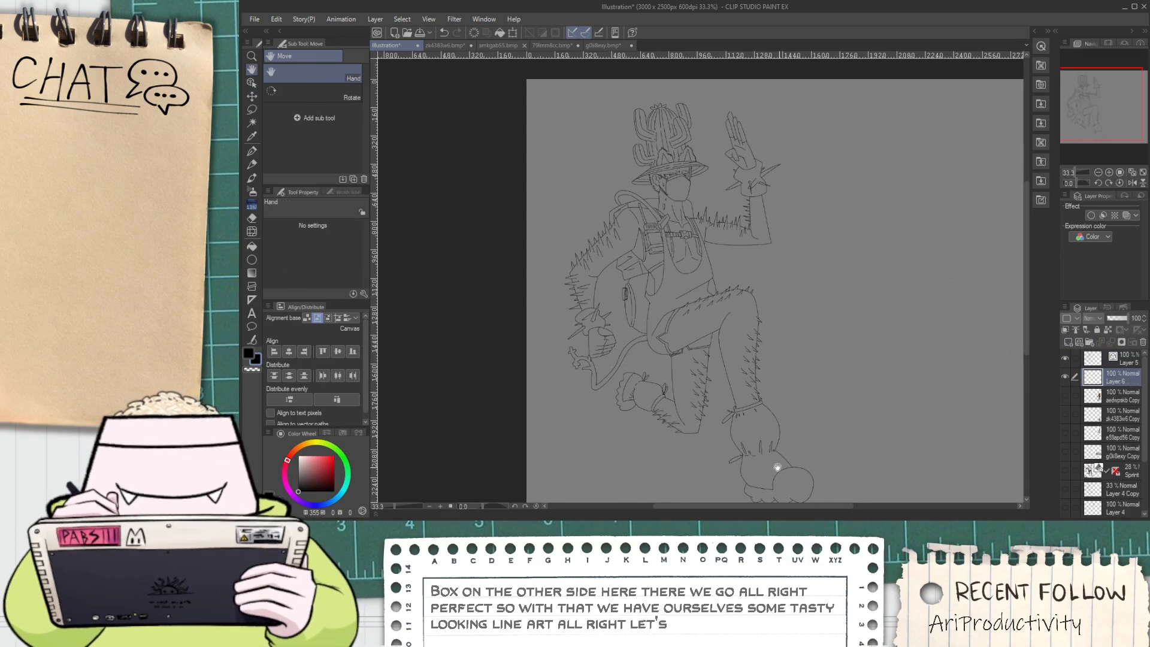
{"action": "left_click_drag", "start_coordinate": [775, 465], "coordinate": [727, 426]}
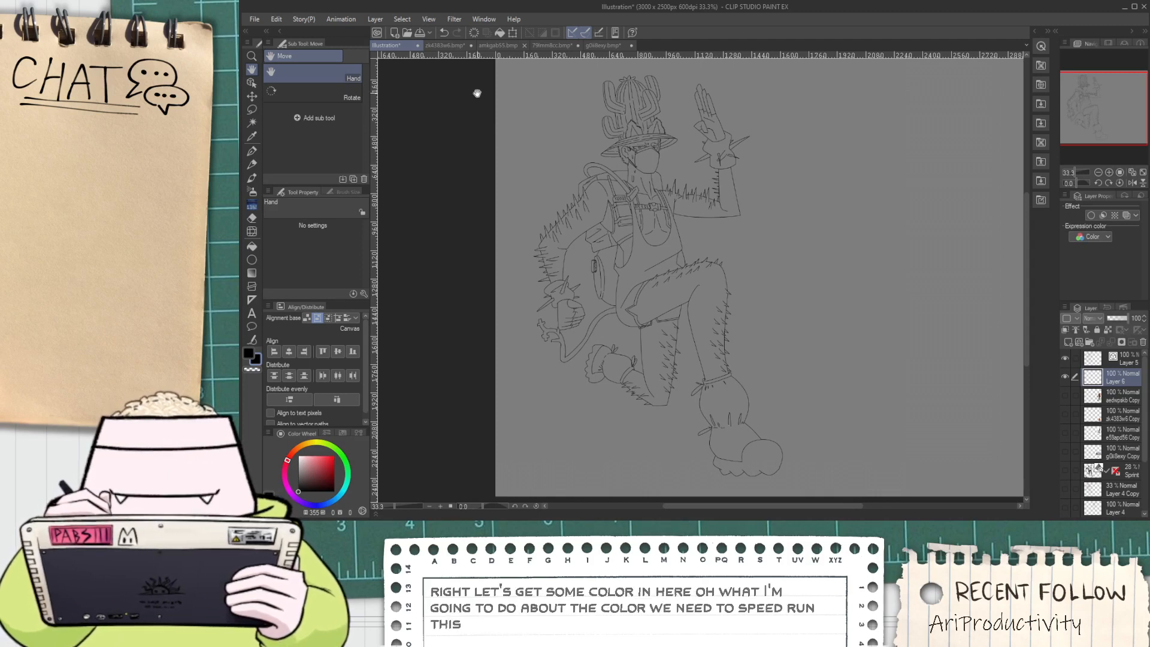
Paste the black-to-pink red colour palette and place it in the empty space beside the raised arm and knee
{"action": "left_click", "coordinate": [725, 1]}
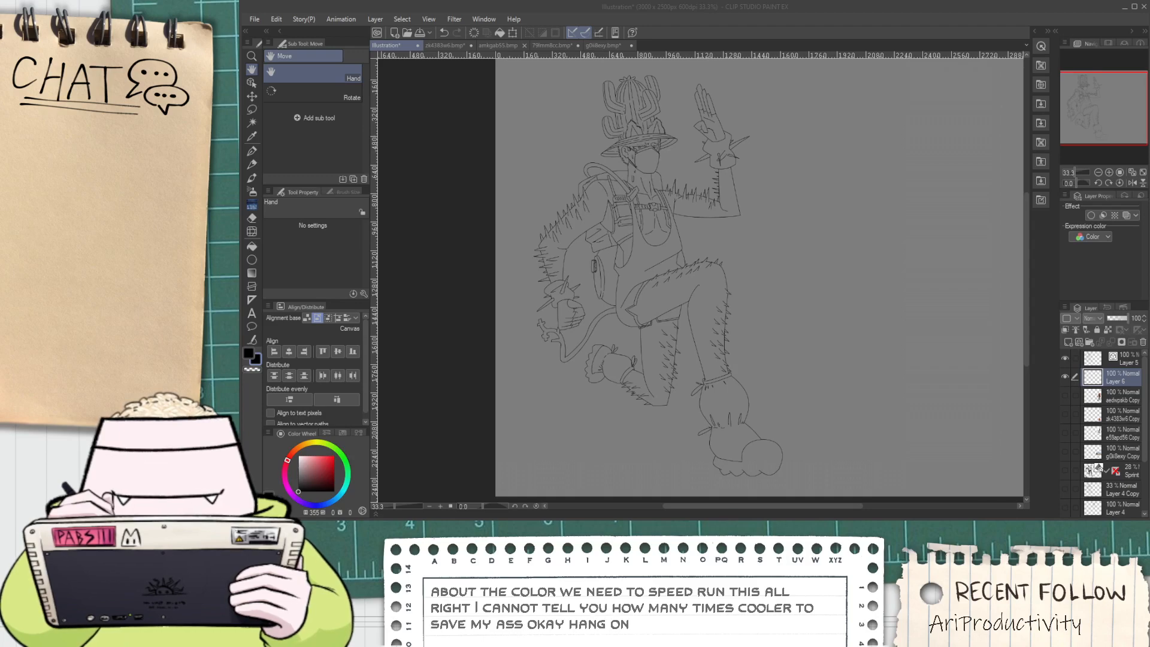
{"action": "left_click", "coordinate": [873, 419]}
{"action": "key", "text": "ctrl+v"}
{"action": "scroll", "coordinate": [770, 292], "scroll_direction": "up", "scroll_amount": 1}
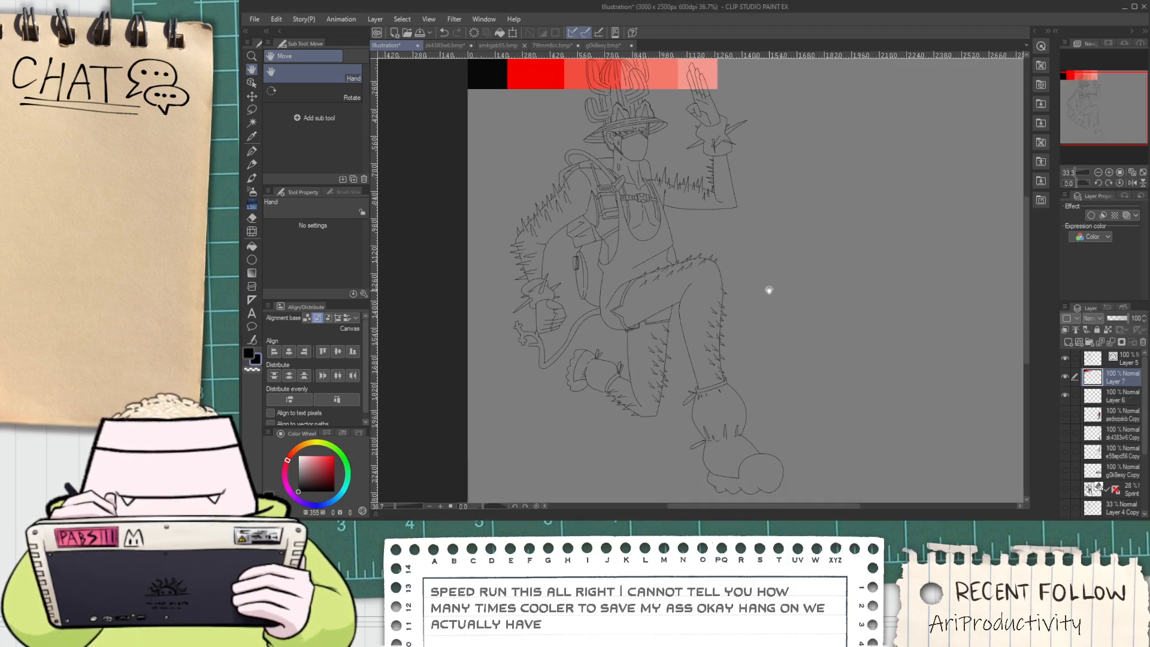
{"action": "scroll", "coordinate": [742, 272], "scroll_direction": "down", "scroll_amount": 4}
{"action": "scroll", "coordinate": [724, 257], "scroll_direction": "up", "scroll_amount": 3}
{"action": "key", "text": "k"}
{"action": "left_click_drag", "start_coordinate": [592, 179], "coordinate": [861, 364]}
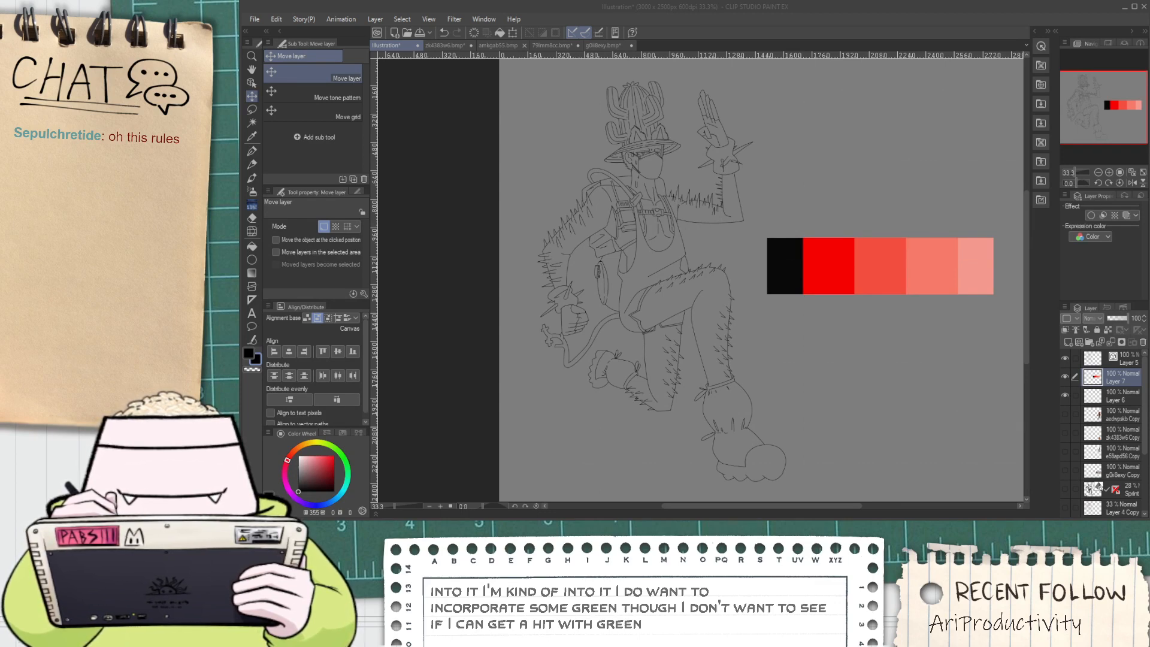
Paste the green colour palette and place it directly above the red one
{"action": "left_click", "coordinate": [901, 449]}
{"action": "key", "text": "ctrl+v"}
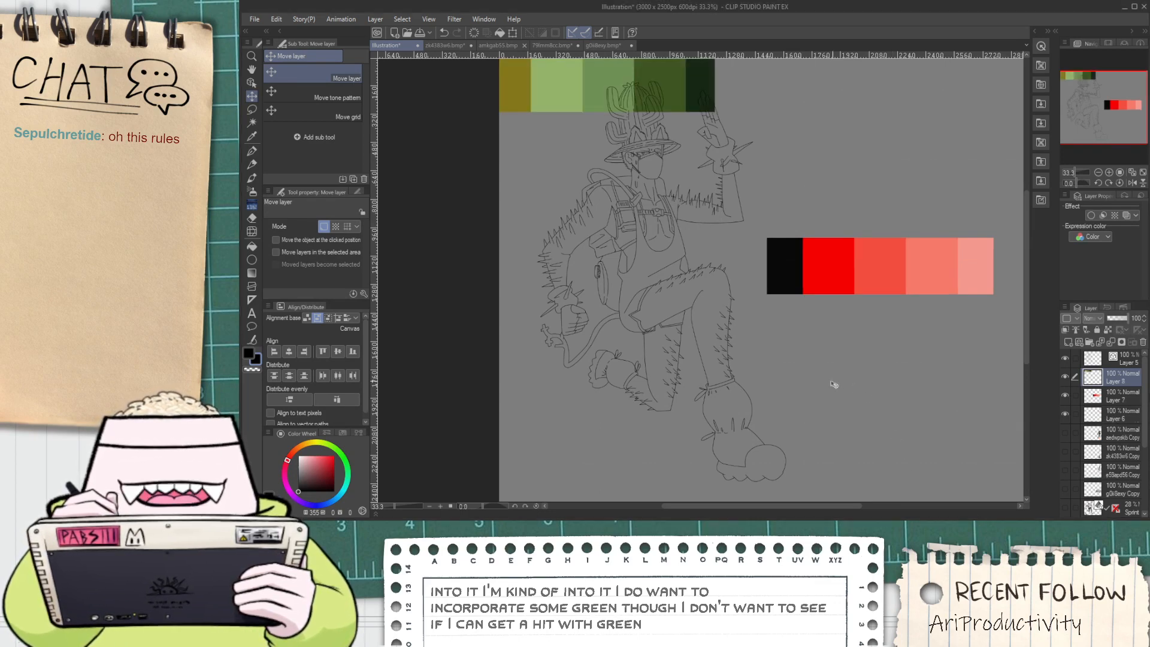
{"action": "left_click_drag", "start_coordinate": [671, 196], "coordinate": [932, 310]}
{"action": "left_click_drag", "start_coordinate": [810, 200], "coordinate": [646, 182]}
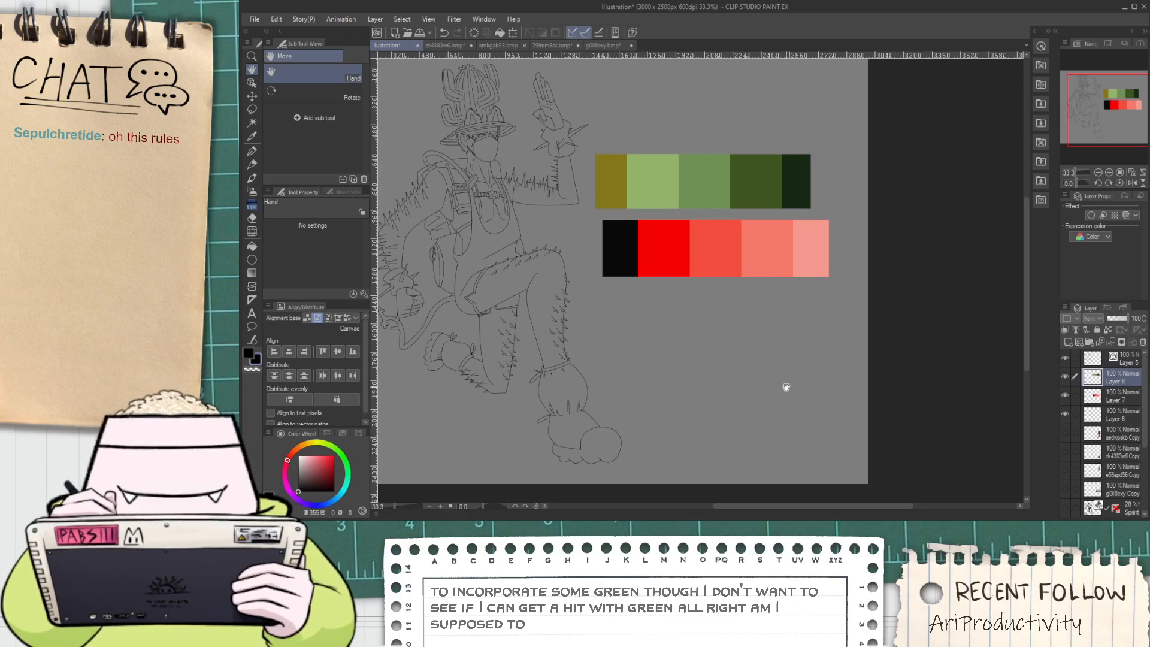
Make Layer 6 active and sample the bright red swatch from the lower palette for filling the character's hair
{"action": "left_click", "coordinate": [1121, 415]}
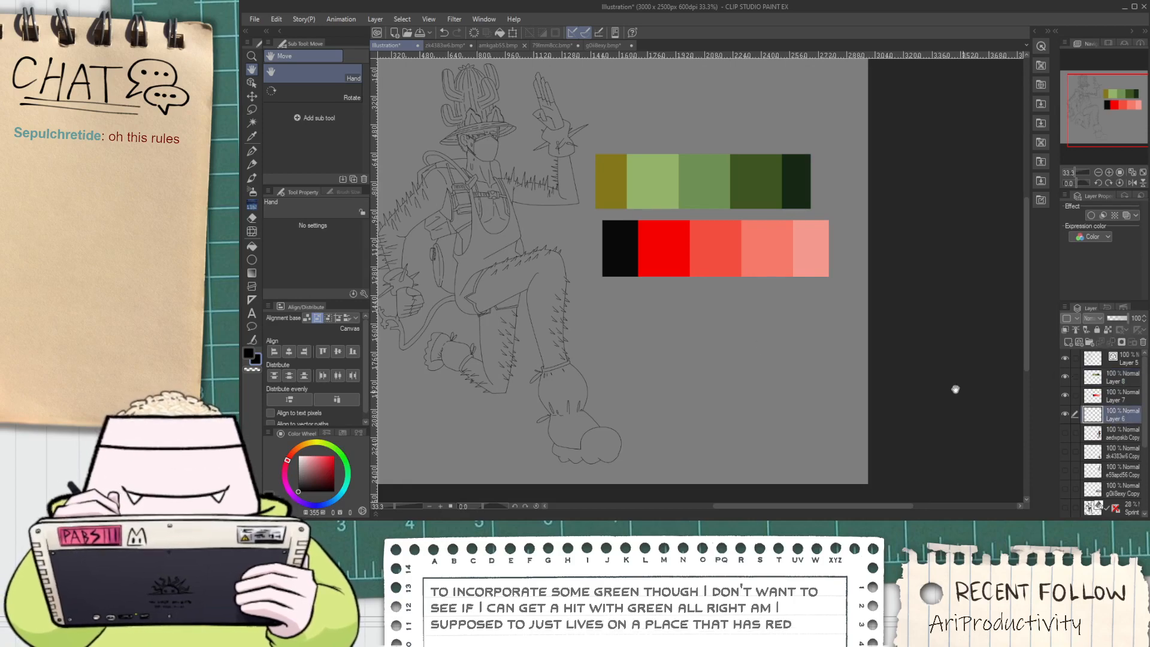
{"action": "left_click", "coordinate": [649, 249], "text": "alt"}
{"action": "left_click_drag", "start_coordinate": [545, 222], "coordinate": [617, 360]}
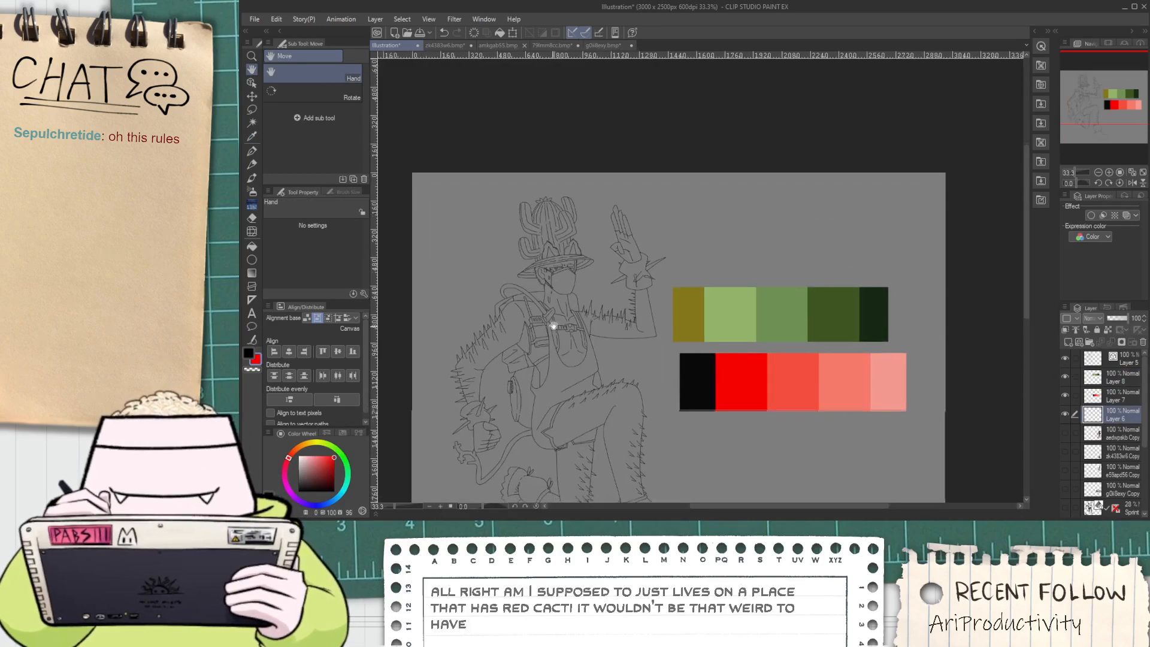
{"action": "scroll", "coordinate": [552, 329], "scroll_direction": "up", "scroll_amount": 3}
{"action": "scroll", "coordinate": [526, 241], "scroll_direction": "up", "scroll_amount": 1}
{"action": "left_click_drag", "start_coordinate": [528, 245], "coordinate": [563, 233]}
{"action": "key", "text": "ctrl+z"}
{"action": "scroll", "coordinate": [565, 239], "scroll_direction": "down", "scroll_amount": 1}
{"action": "scroll", "coordinate": [580, 242], "scroll_direction": "down", "scroll_amount": 2}
{"action": "scroll", "coordinate": [581, 240], "scroll_direction": "up", "scroll_amount": 3}
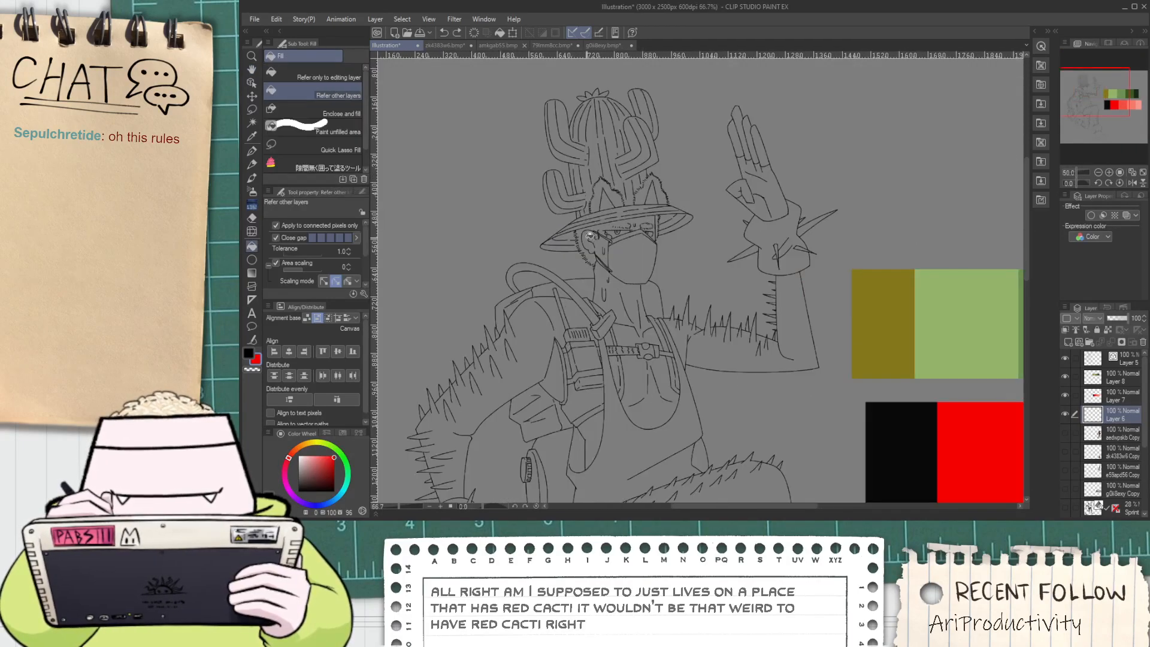
Fill the hair behind the character's human ear with bright red, referring to other layers
{"action": "left_click", "coordinate": [580, 235]}
{"action": "scroll", "coordinate": [584, 235], "scroll_direction": "up", "scroll_amount": 1}
{"action": "left_click", "coordinate": [596, 273]}
{"action": "scroll", "coordinate": [596, 273], "scroll_direction": "up", "scroll_amount": 2}
{"action": "key", "text": "ctrl+z"}
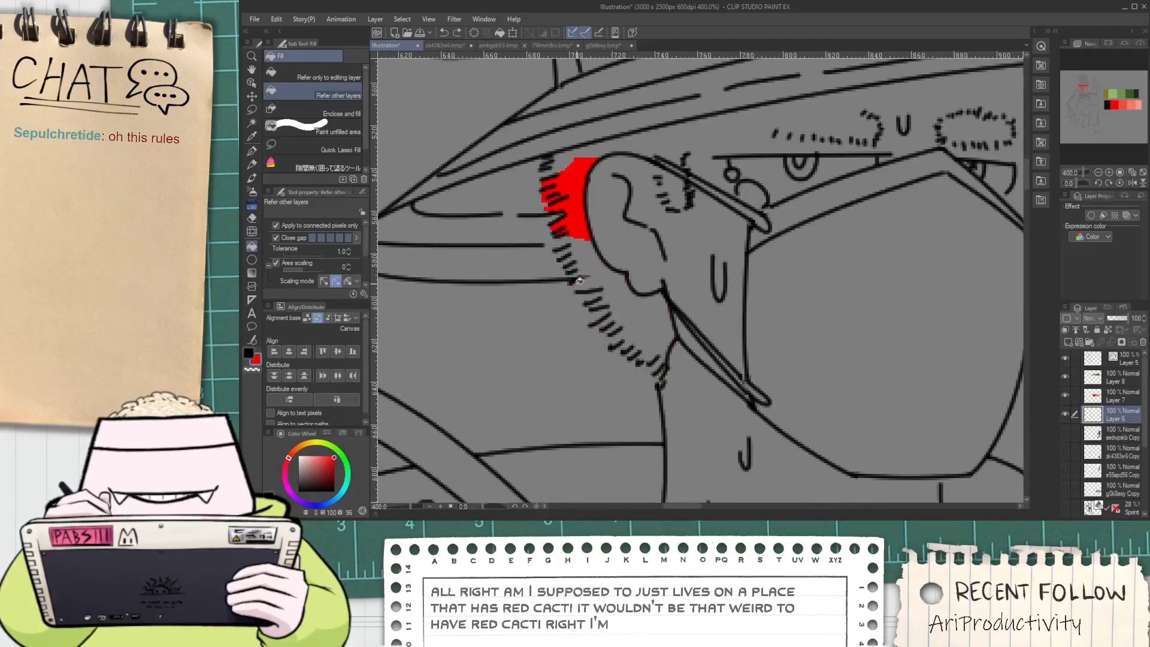
{"action": "left_click", "coordinate": [620, 290]}
{"action": "left_click", "coordinate": [625, 319]}
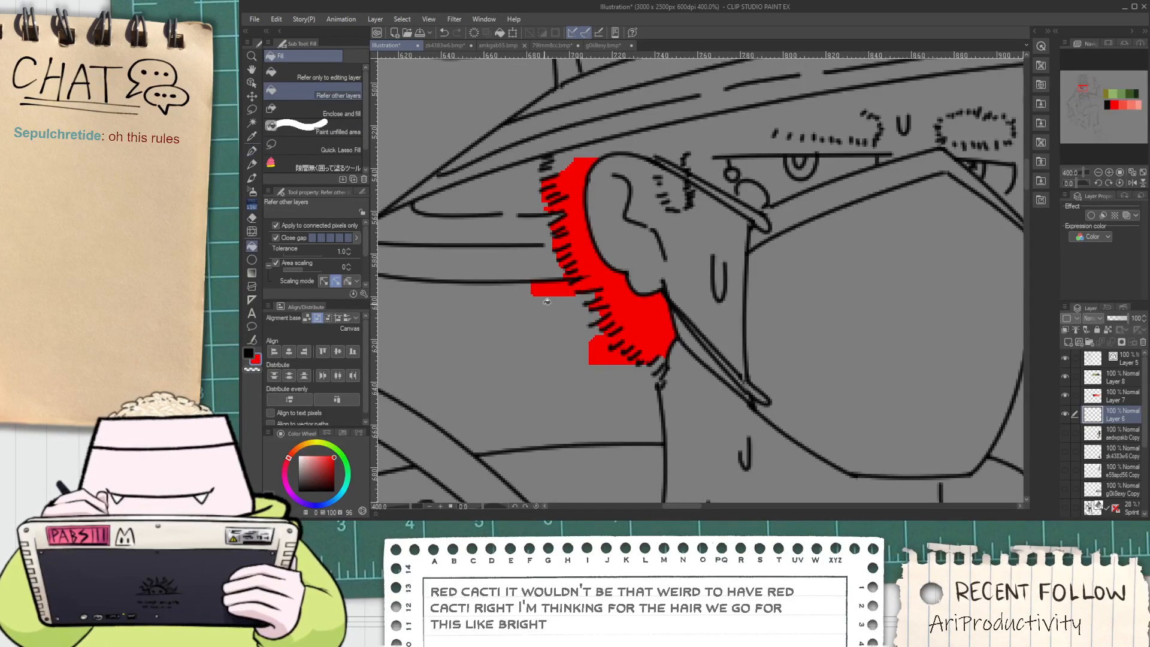
Erase the red that spilled outside the hair fringe behind the ear using the Rough eraser
{"action": "scroll", "coordinate": [526, 290], "scroll_direction": "up", "scroll_amount": 2}
{"action": "key", "text": "e"}
{"action": "left_click", "coordinate": [343, 117]}
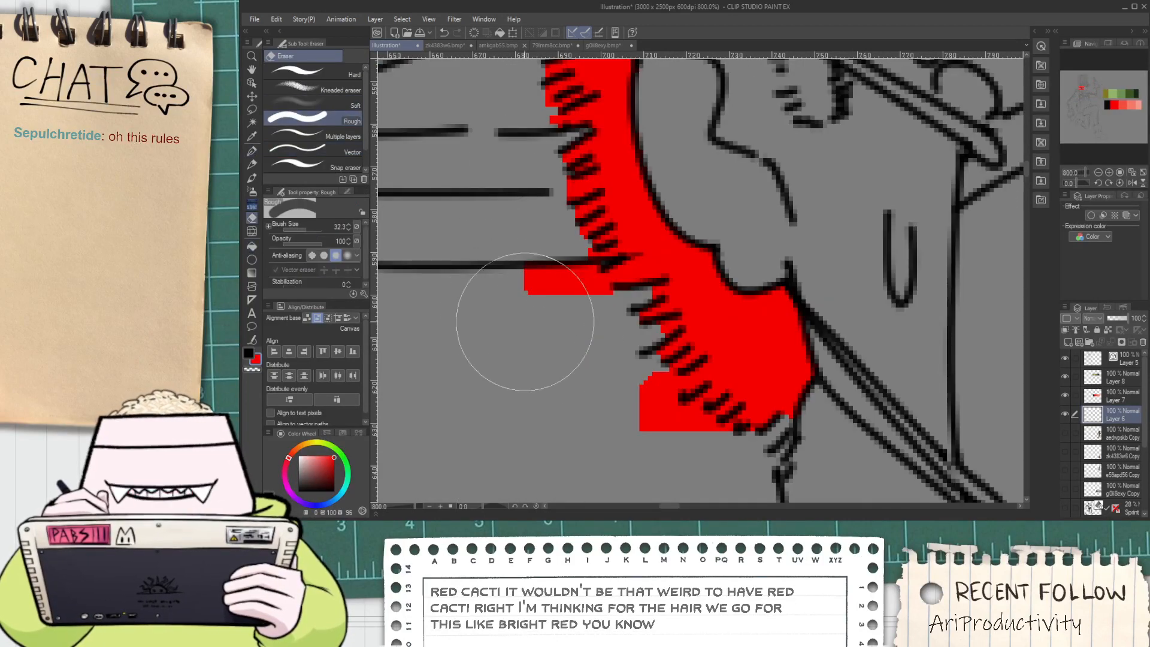
{"action": "mouse_move", "coordinate": [503, 308]}
{"action": "left_mouse_down"}
{"action": "mouse_move", "coordinate": [503, 287]}
{"action": "mouse_move", "coordinate": [554, 311]}
{"action": "mouse_move", "coordinate": [629, 459]}
{"action": "mouse_move", "coordinate": [647, 447]}
{"action": "left_mouse_up"}
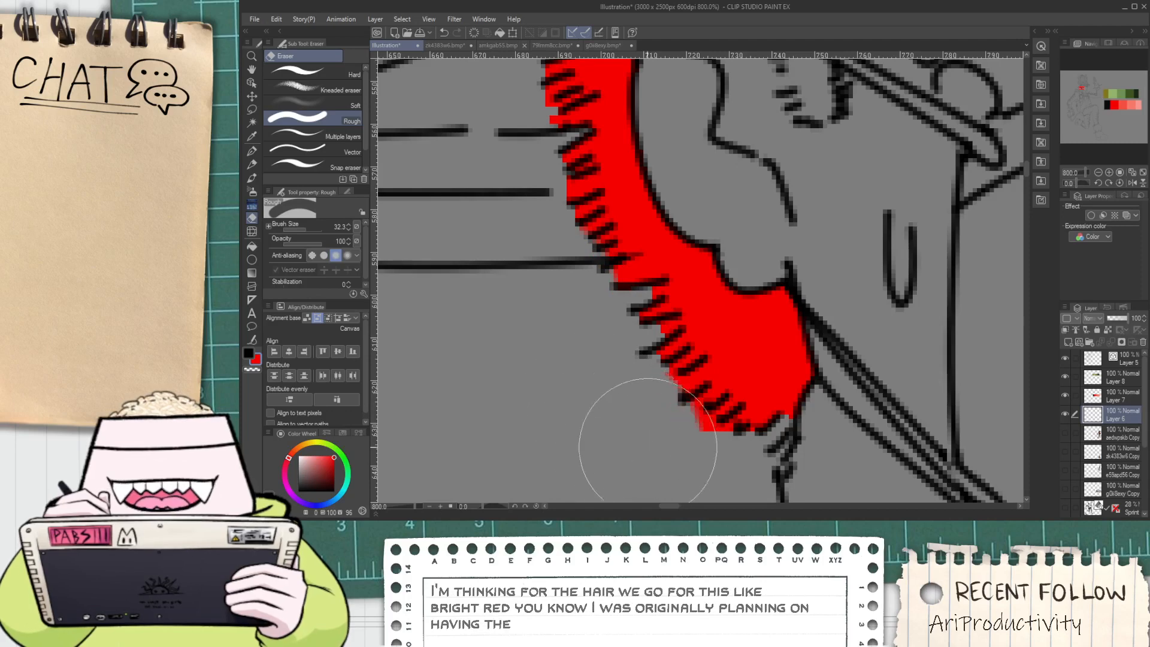
{"action": "scroll", "coordinate": [656, 449], "scroll_direction": "down", "scroll_amount": 2}
Paint the lower tip of the hair red using the Milli Pen at size 14.1
{"action": "key", "text": "p"}
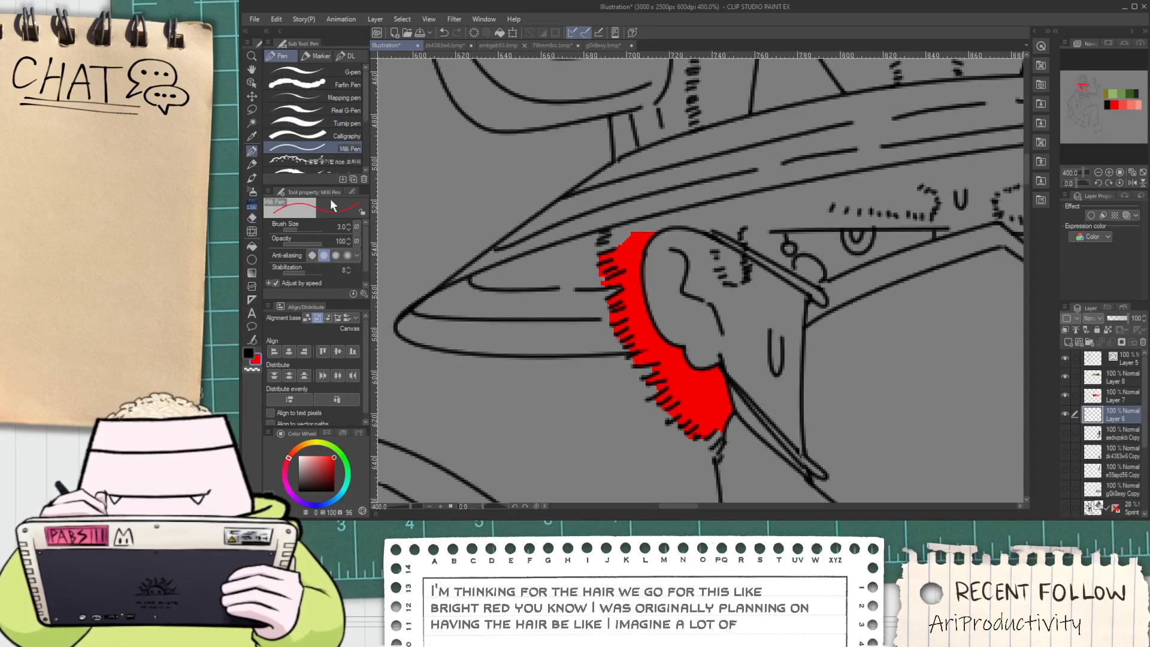
{"action": "left_click_drag", "start_coordinate": [301, 227], "coordinate": [303, 226]}
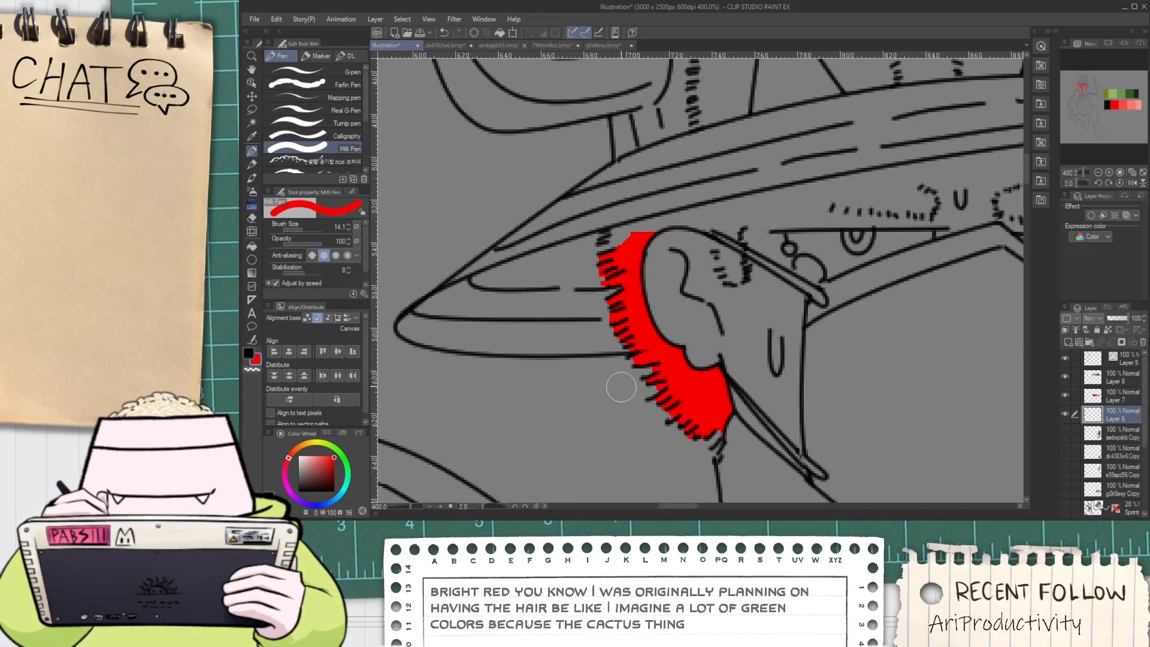
{"action": "left_click_drag", "start_coordinate": [710, 430], "coordinate": [711, 436]}
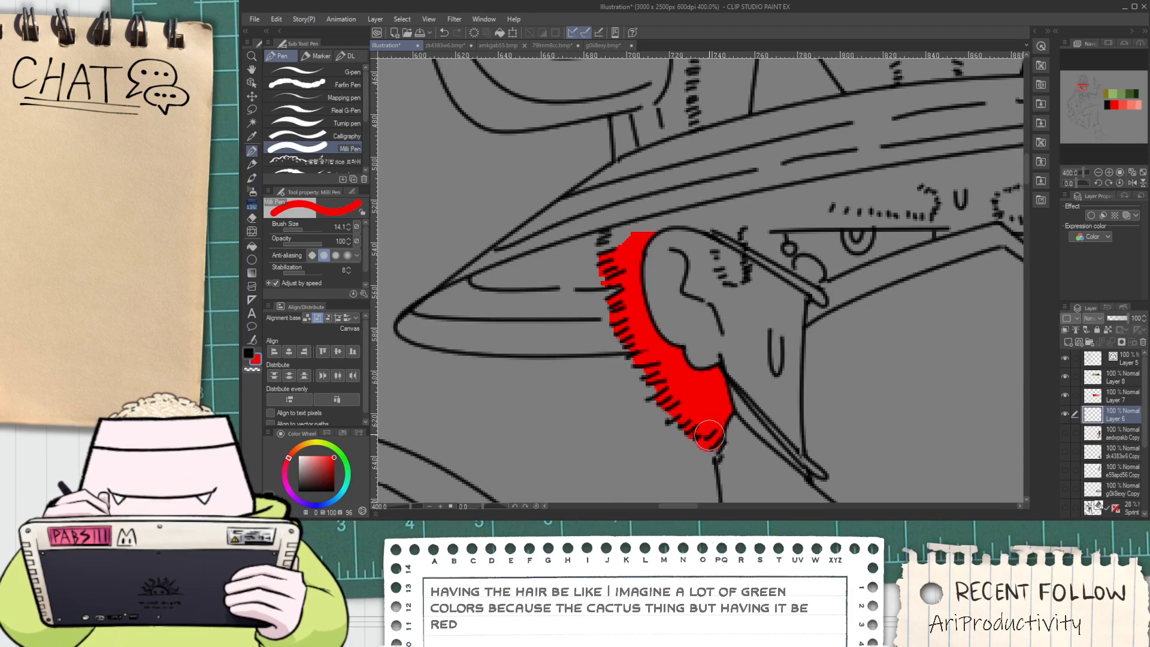
Fill the unpainted hair between the top of the ear and the hat brim with bright red
{"action": "key", "text": "g"}
{"action": "left_click", "coordinate": [649, 225]}
{"action": "left_click", "coordinate": [689, 217]}
{"action": "scroll", "coordinate": [764, 219], "scroll_direction": "down", "scroll_amount": 1}
{"action": "key", "text": "ctrl+z"}
{"action": "scroll", "coordinate": [748, 224], "scroll_direction": "up", "scroll_amount": 2}
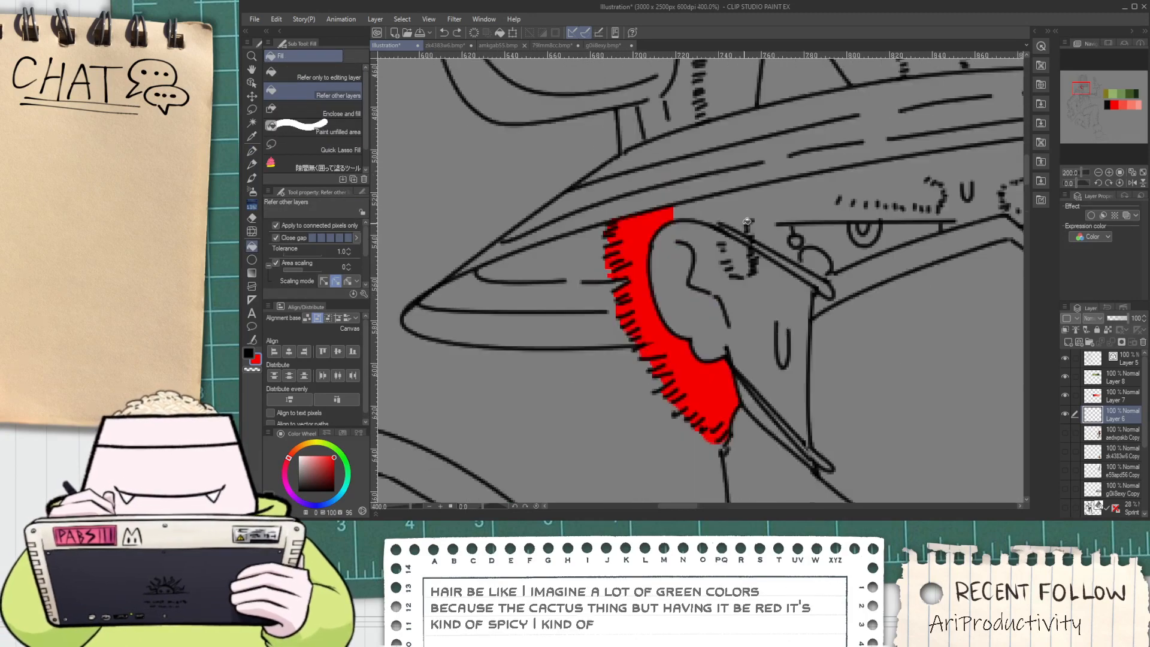
Draw the missing hairline edges beside the ear in black on Layer 5 using the Milli Pen at size 3
{"action": "key", "text": "p"}
{"action": "left_click", "coordinate": [248, 353]}
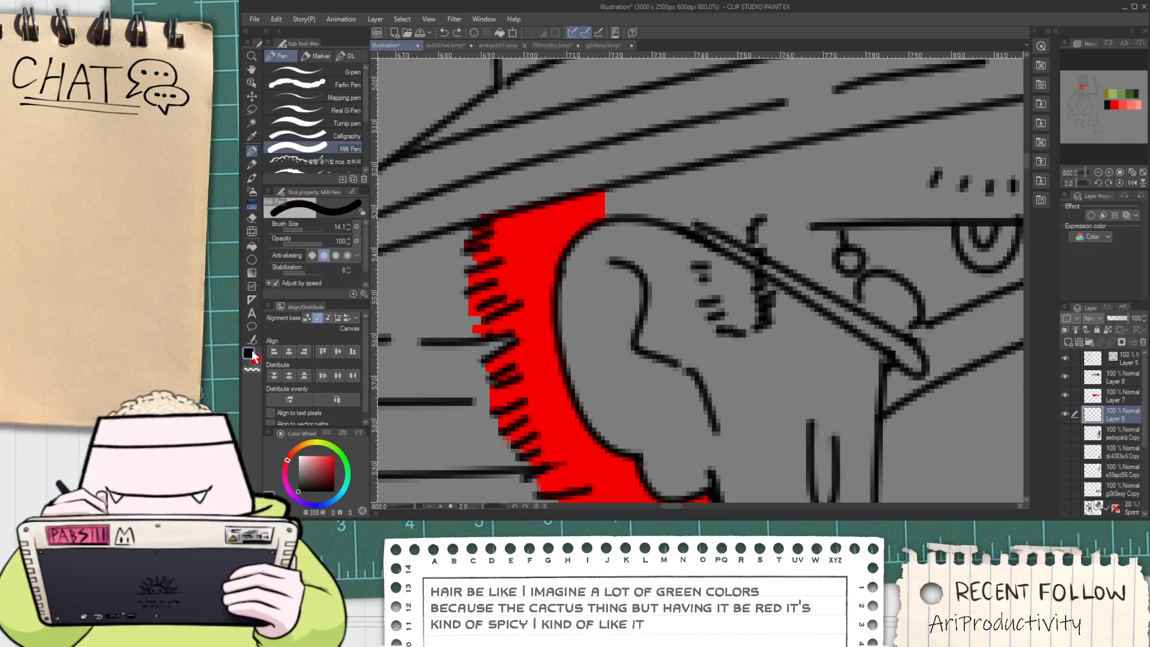
{"action": "left_click", "coordinate": [1119, 360]}
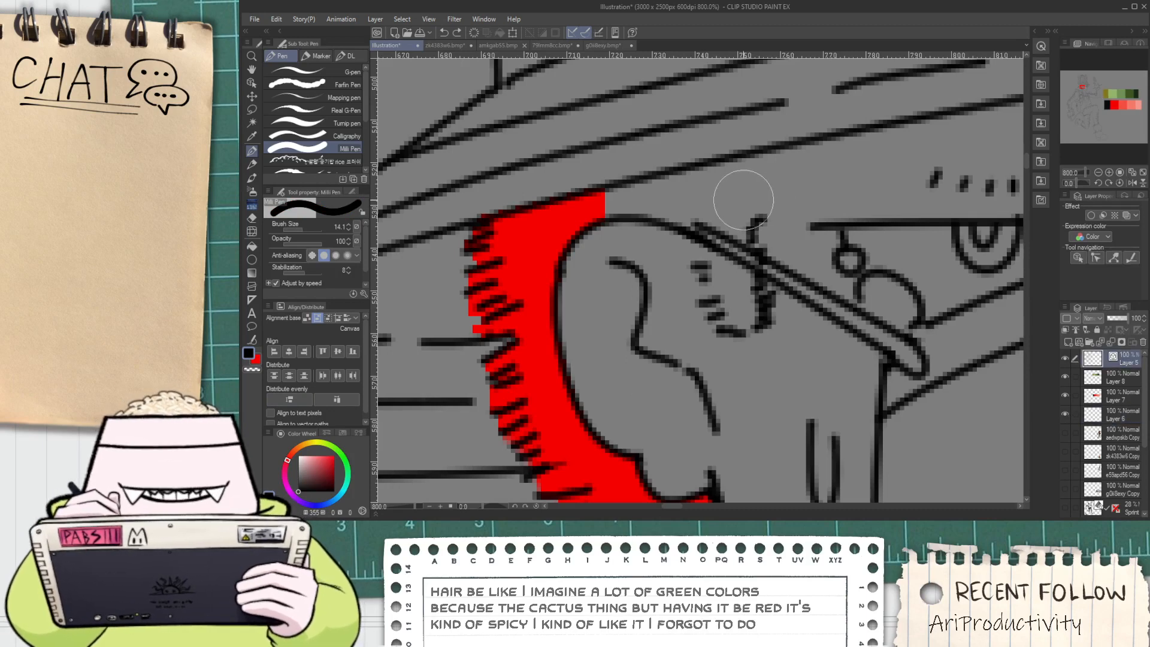
{"action": "left_click", "coordinate": [340, 227]}
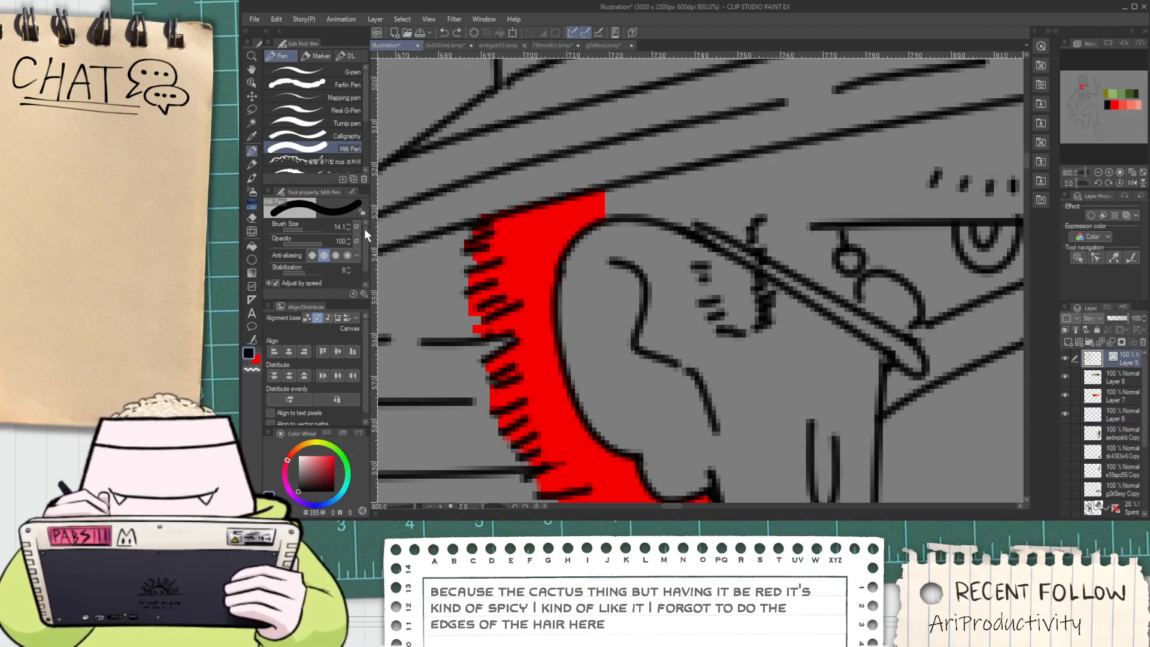
{"action": "type", "text": "3"}
{"action": "key", "text": "Return"}
{"action": "mouse_move", "coordinate": [769, 210]}
{"action": "left_mouse_down"}
{"action": "mouse_move", "coordinate": [756, 162]}
{"action": "mouse_move", "coordinate": [743, 211]}
{"action": "left_mouse_up"}
{"action": "left_click_drag", "start_coordinate": [687, 252], "coordinate": [705, 248]}
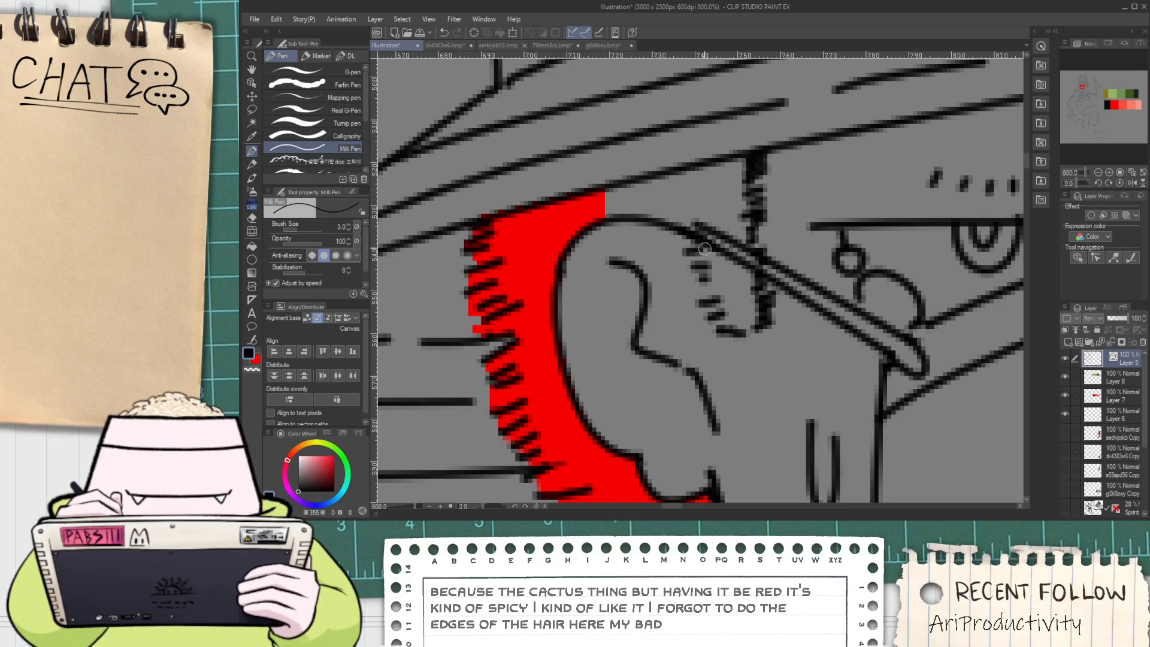
On Layer 7, sample the bright red and fill the hair between the ear, hat brim and mask strap
{"action": "scroll", "coordinate": [713, 299], "scroll_direction": "down", "scroll_amount": 9}
{"action": "key", "text": "space"}
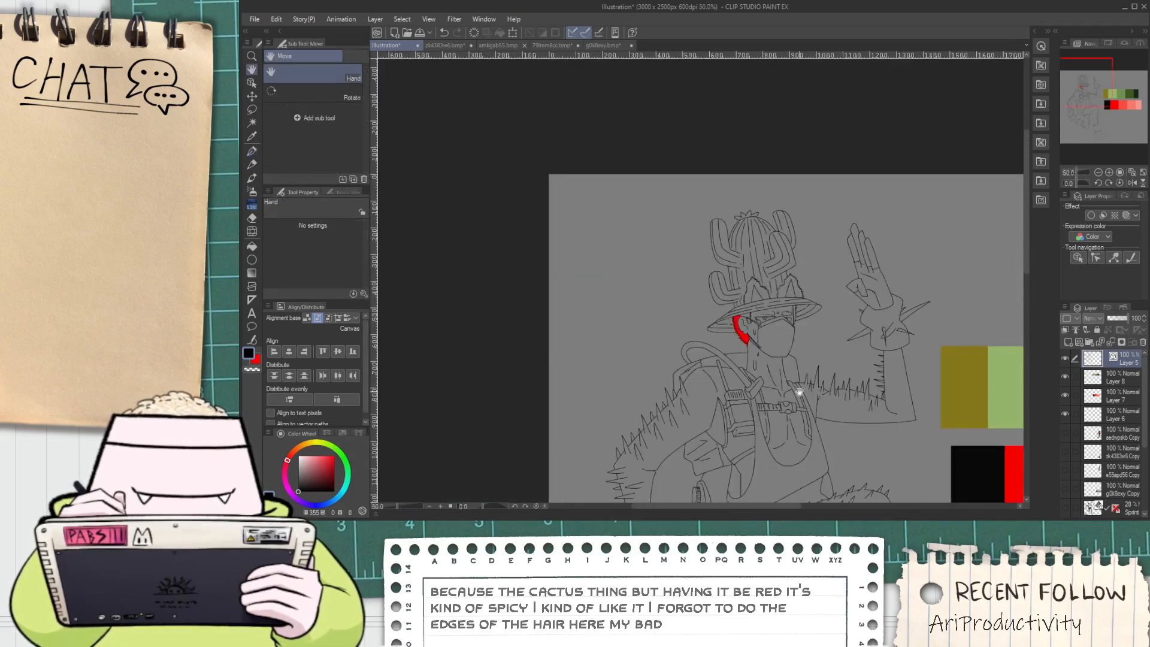
{"action": "left_click_drag", "start_coordinate": [796, 390], "coordinate": [718, 279]}
{"action": "left_click", "coordinate": [1118, 399]}
{"action": "key", "text": "i"}
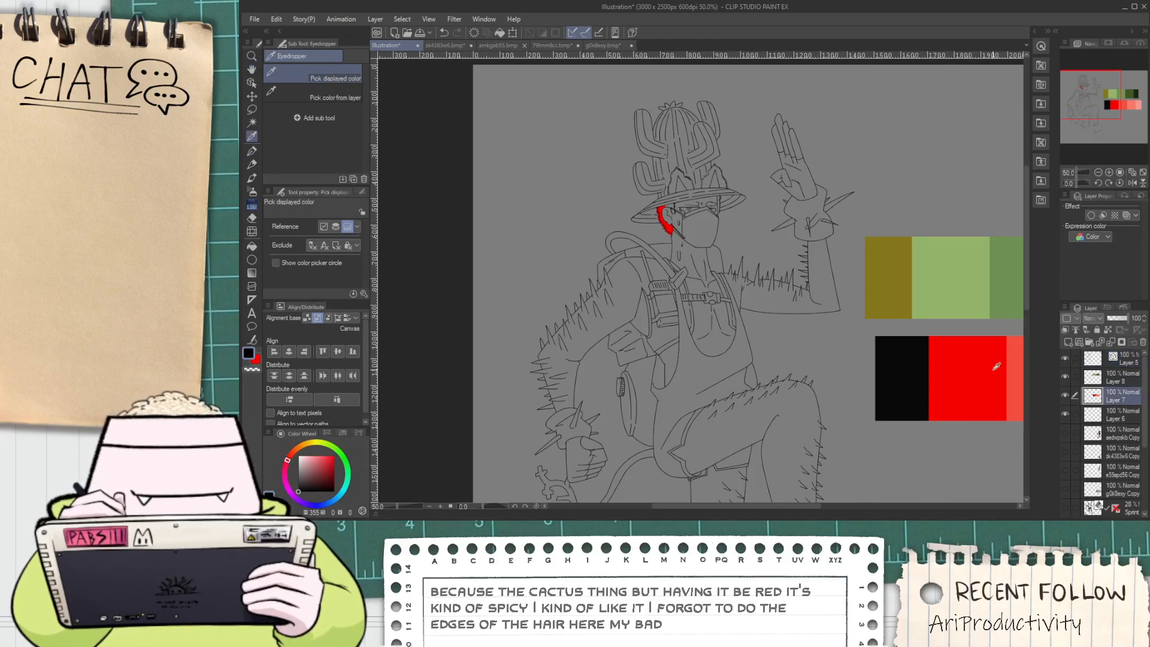
{"action": "key", "text": "p"}
{"action": "scroll", "coordinate": [668, 211], "scroll_direction": "up", "scroll_amount": 8}
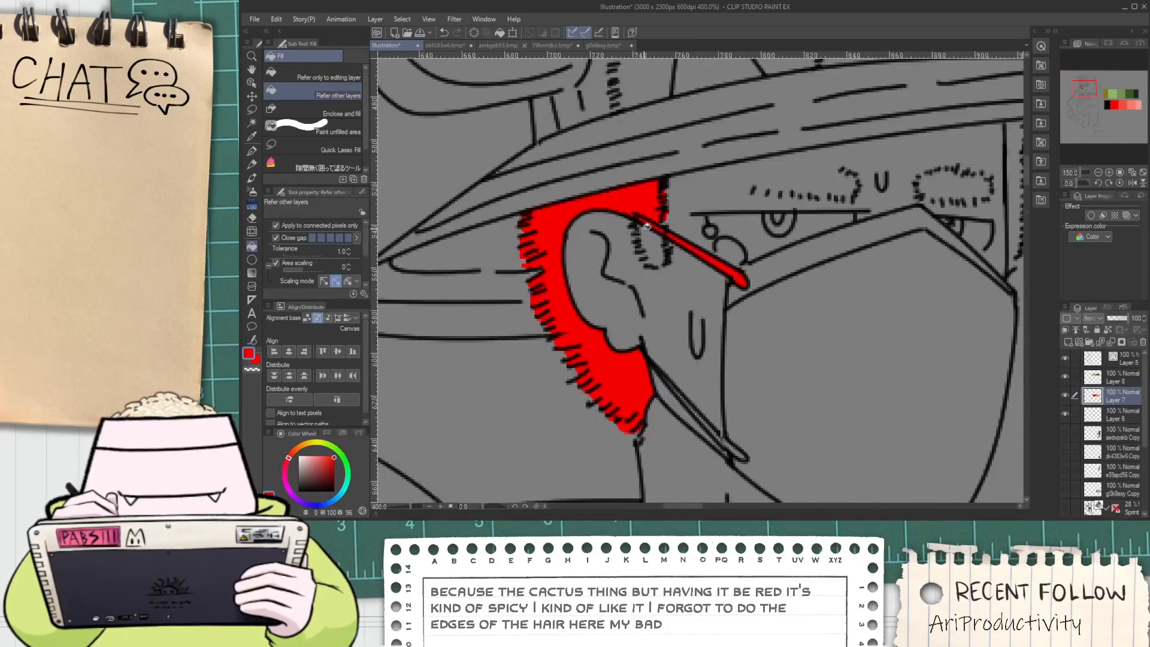
{"action": "left_click_drag", "start_coordinate": [631, 216], "coordinate": [629, 204]}
{"action": "key", "text": "g"}
{"action": "left_click", "coordinate": [650, 198]}
Undo the red fill that spilled into the ear and trace the sideburn's inner edge in red with the Milli Pen
{"action": "left_click", "coordinate": [656, 259]}
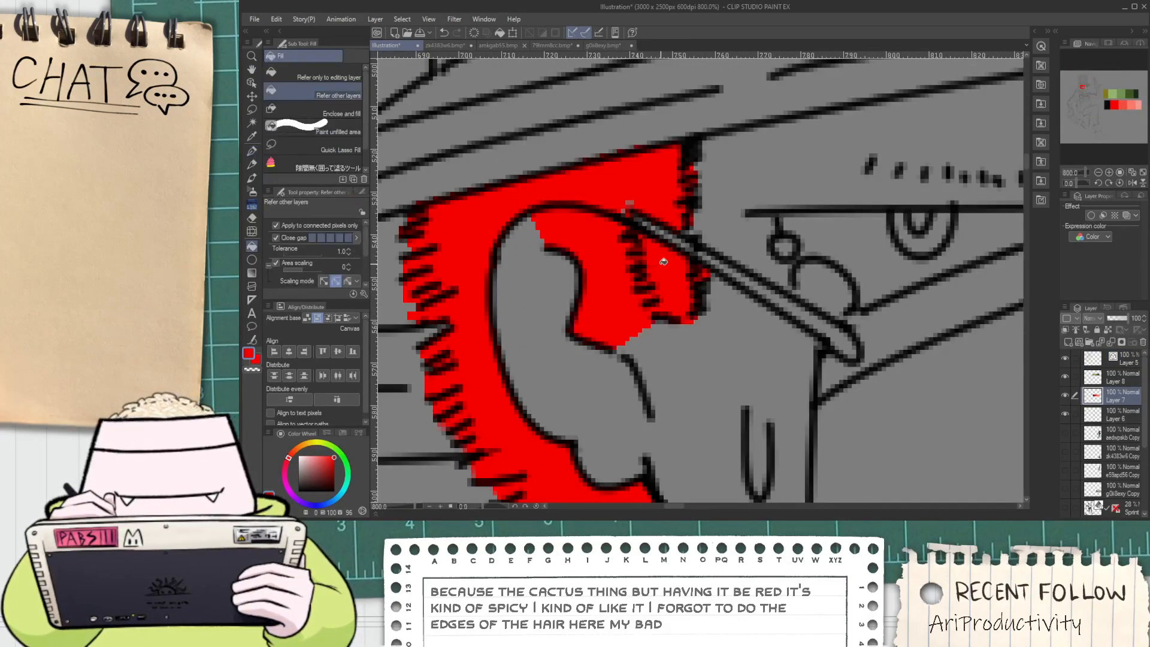
{"action": "key", "text": "ctrl+z"}
{"action": "key", "text": "p"}
{"action": "left_click_drag", "start_coordinate": [679, 318], "coordinate": [648, 235]}
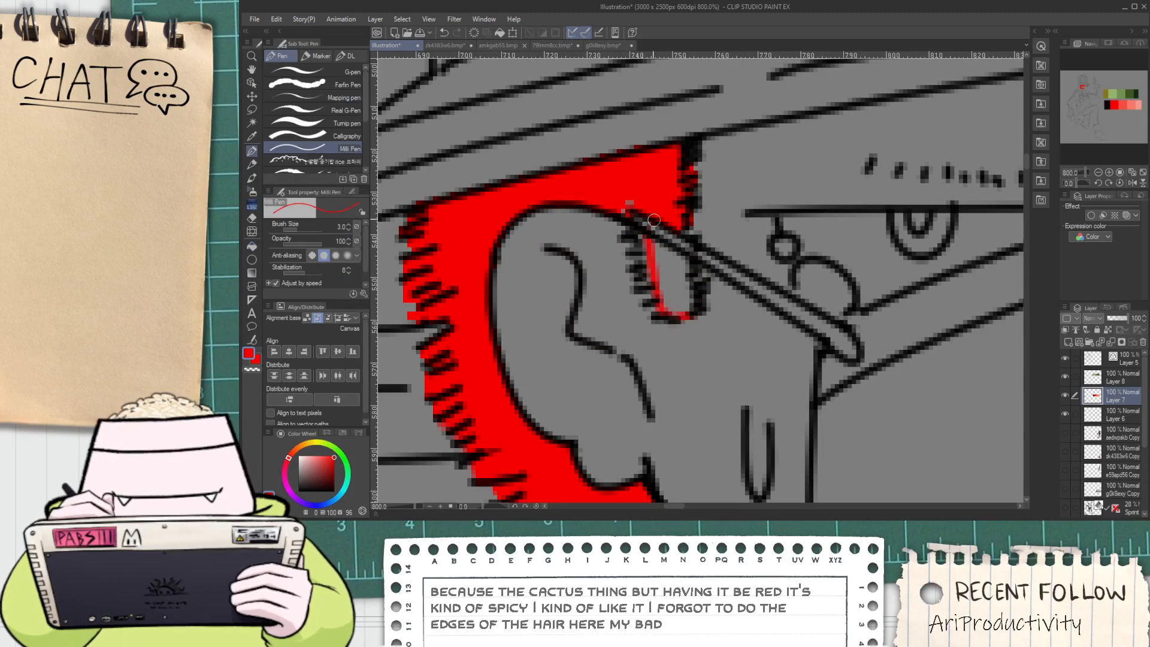
Fill the sideburn below the mask strap with bright red, closing its remaining edge with a pen stroke
{"action": "key", "text": "g"}
{"action": "left_click", "coordinate": [660, 264]}
{"action": "key", "text": "p"}
{"action": "key", "text": "ctrl+z"}
{"action": "left_click_drag", "start_coordinate": [694, 271], "coordinate": [694, 287]}
{"action": "key", "text": "g"}
{"action": "left_click", "coordinate": [679, 275]}
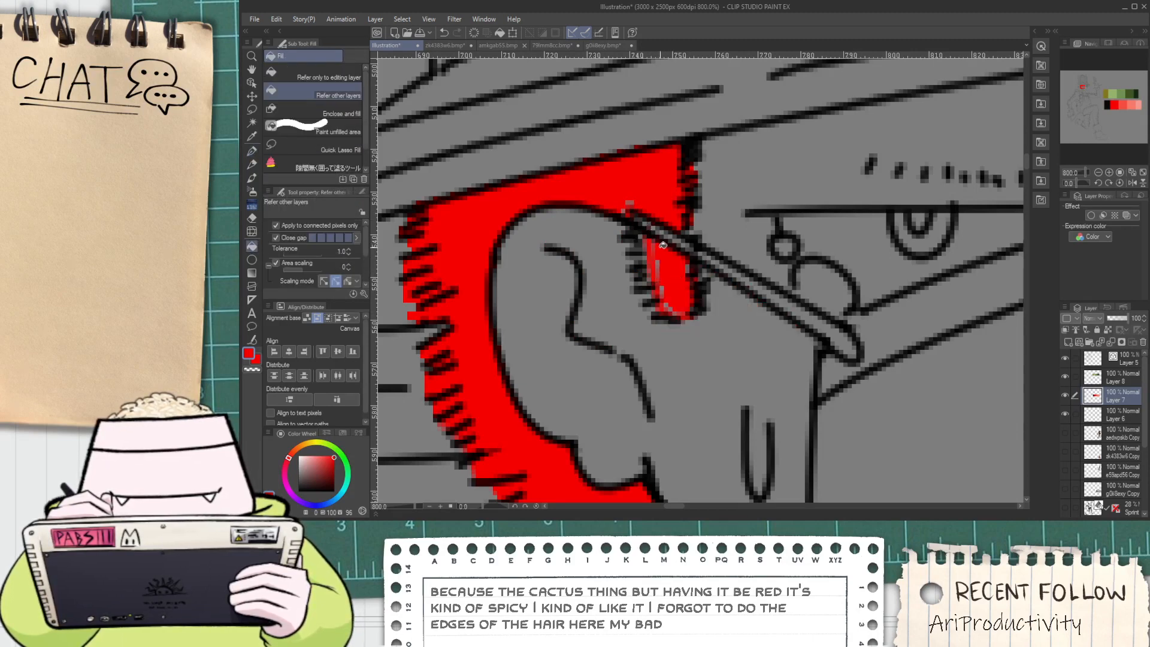
{"action": "left_click", "coordinate": [657, 254]}
{"action": "key", "text": "p"}
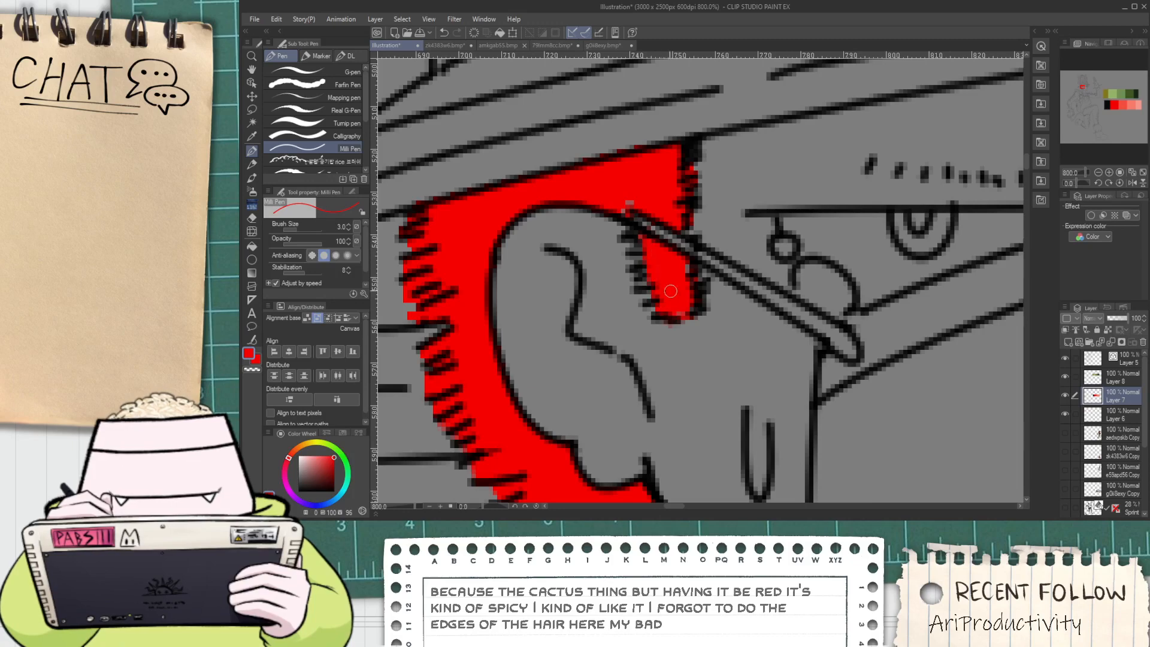
Fill most of the fur on the animal ear above the character's human ear with bright red
{"action": "scroll", "coordinate": [631, 204], "scroll_direction": "down", "scroll_amount": 7}
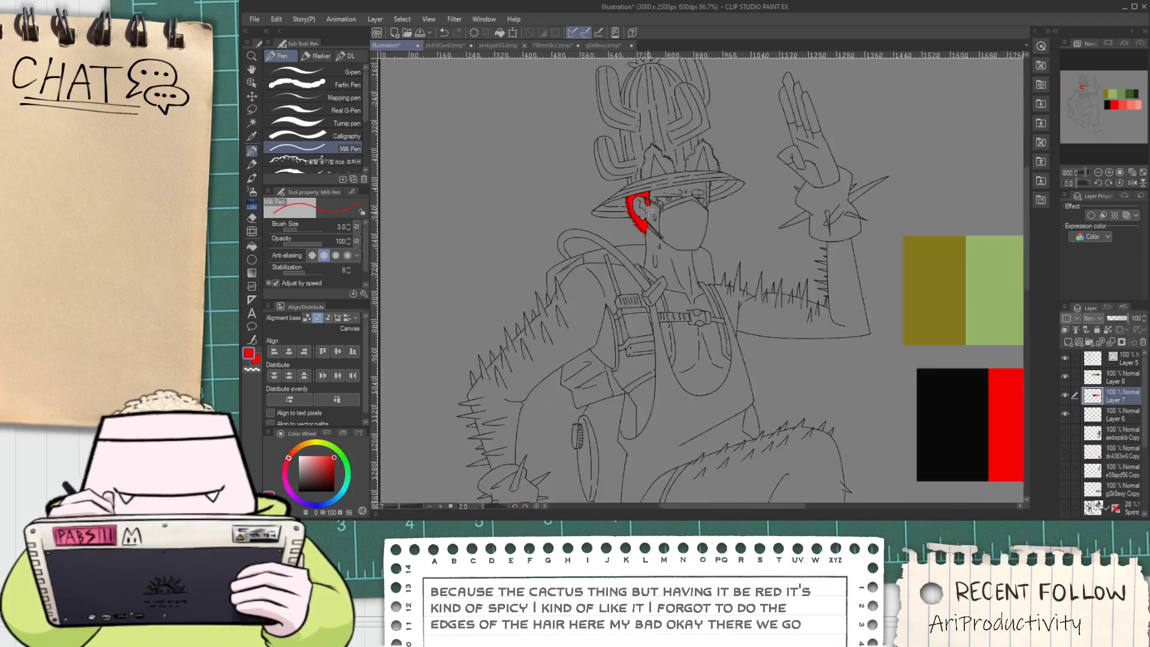
{"action": "key", "text": "g"}
{"action": "left_click_drag", "start_coordinate": [715, 230], "coordinate": [698, 268]}
{"action": "scroll", "coordinate": [669, 237], "scroll_direction": "up", "scroll_amount": 3}
{"action": "left_click", "coordinate": [593, 153]}
{"action": "left_click", "coordinate": [574, 193]}
{"action": "left_click", "coordinate": [621, 170]}
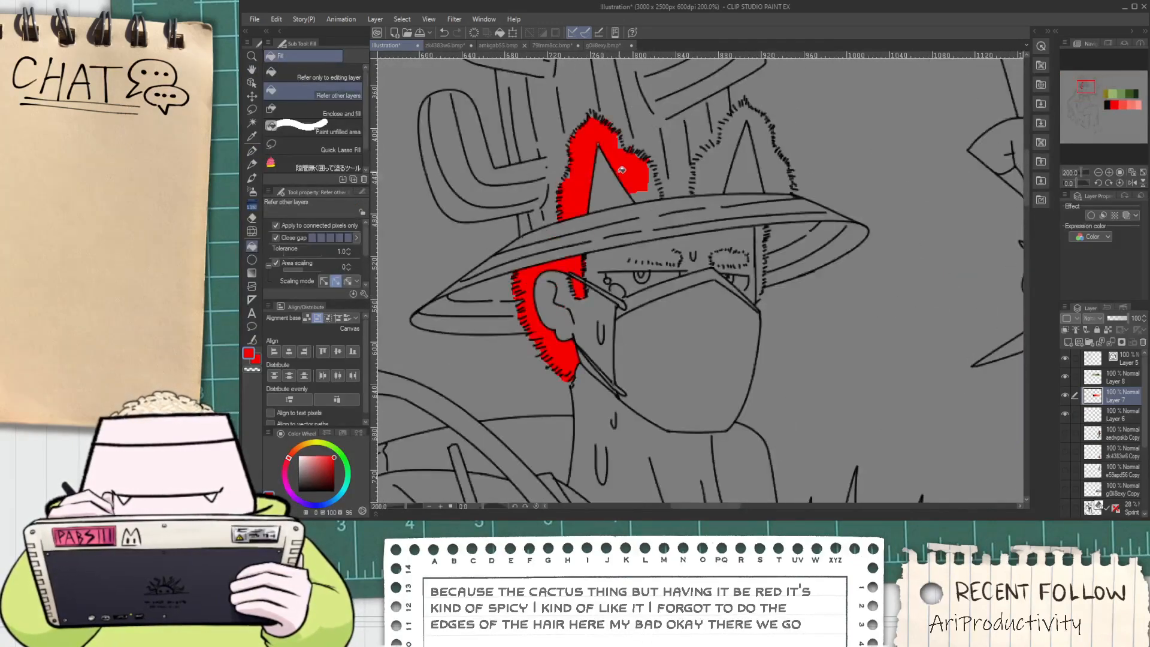
Fill the remaining fur of the same animal ear in red and touch up gaps along its fringe with the Milli Pen
{"action": "scroll", "coordinate": [620, 169], "scroll_direction": "up", "scroll_amount": 2}
{"action": "left_click", "coordinate": [669, 208]}
{"action": "left_click", "coordinate": [690, 175]}
{"action": "key", "text": "ctrl+z"}
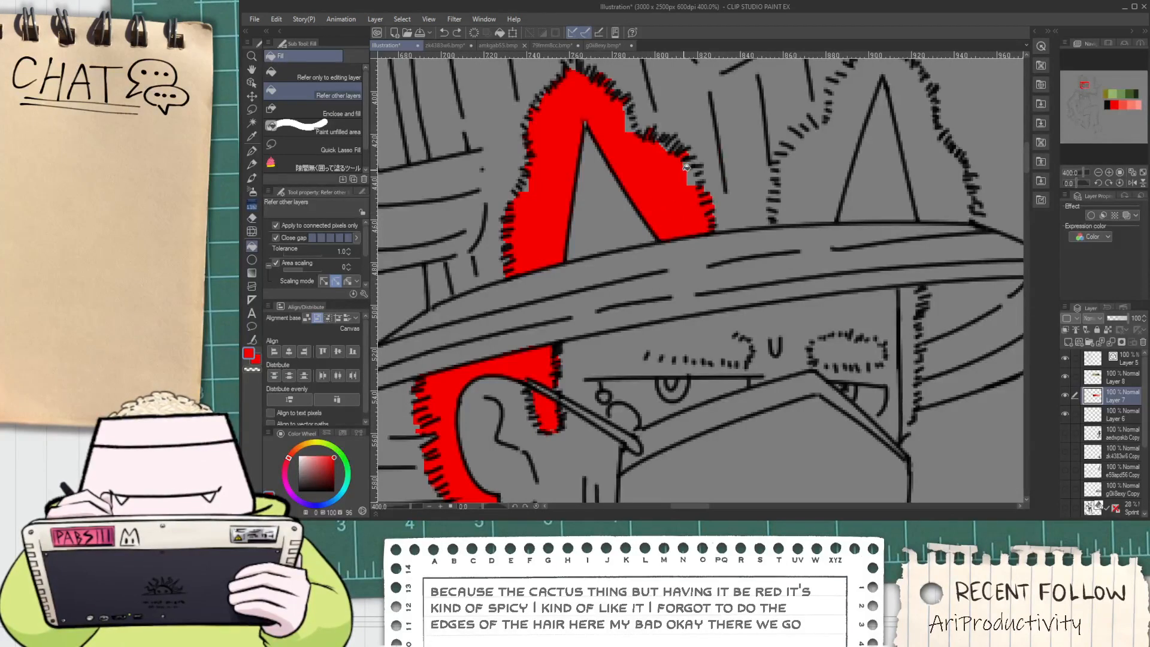
{"action": "key", "text": "p"}
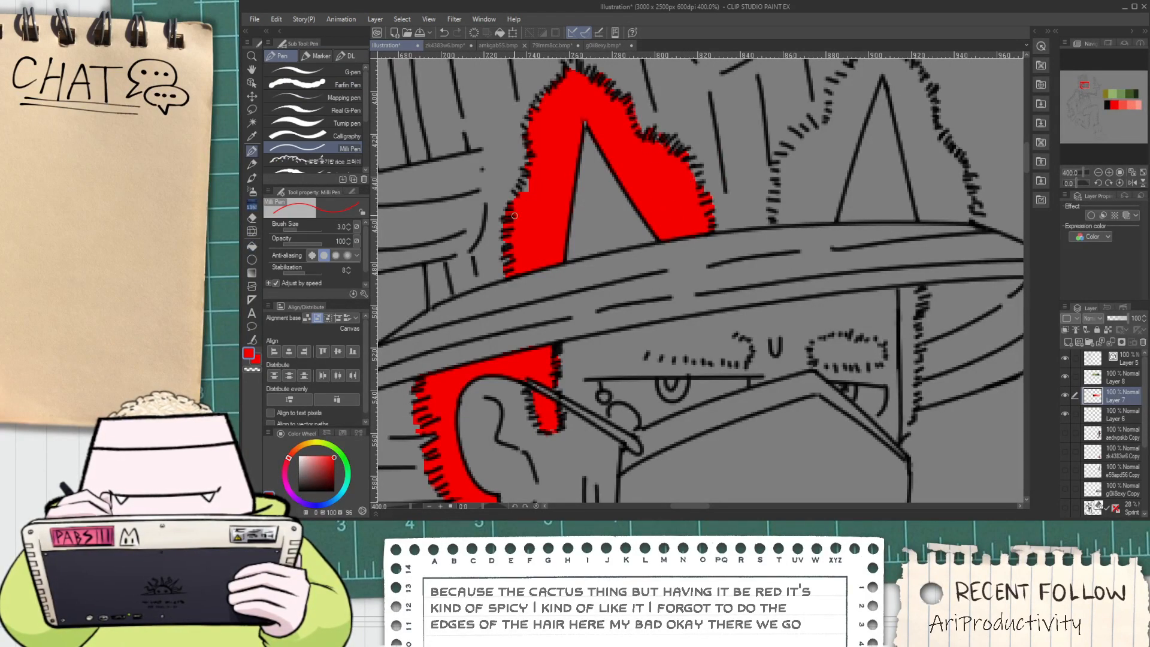
Fill the fur of the second animal ear with bright red and touch up its edges with the Milli Pen
{"action": "key", "text": "g"}
{"action": "left_click", "coordinate": [836, 179]}
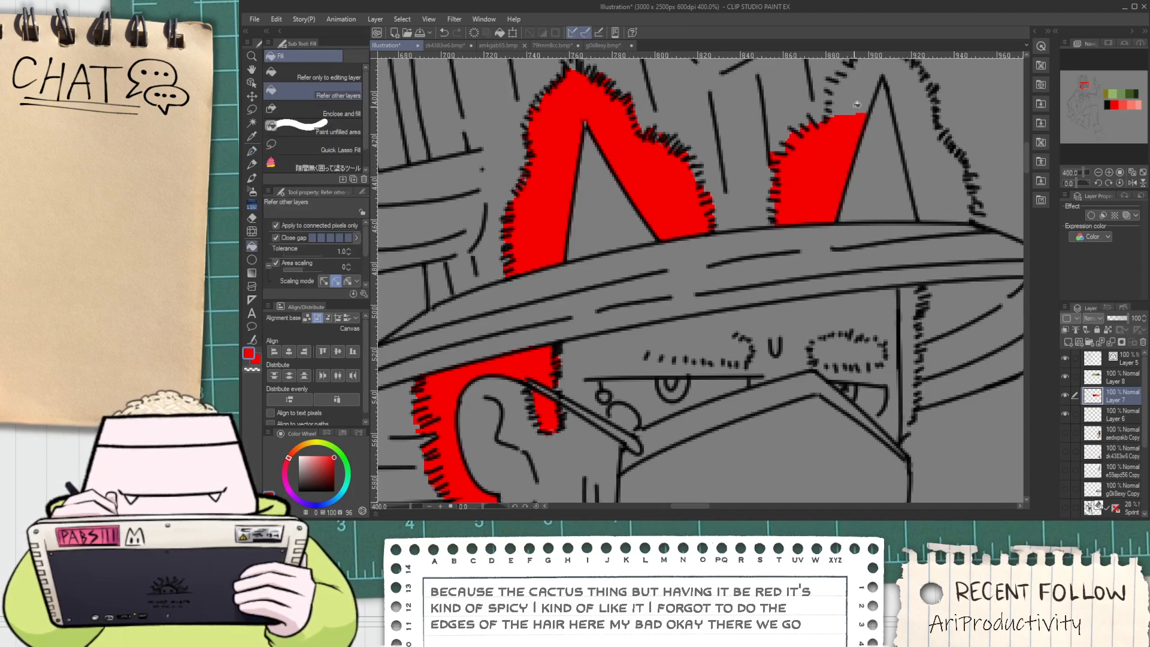
{"action": "left_click", "coordinate": [854, 84]}
{"action": "left_click_drag", "start_coordinate": [874, 108], "coordinate": [749, 203]}
{"action": "left_click", "coordinate": [790, 192]}
{"action": "left_click", "coordinate": [806, 263]}
{"action": "key", "text": "p"}
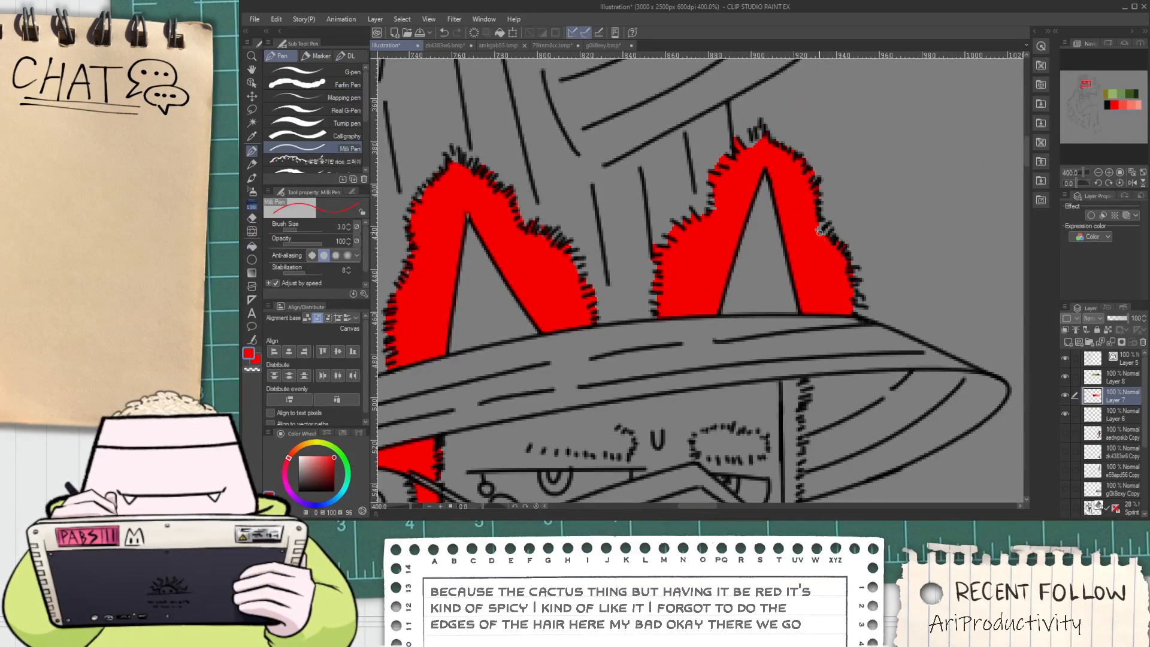
Sample a light pink from the lower palette and fill the inside of both animal ears with it
{"action": "scroll", "coordinate": [808, 225], "scroll_direction": "down", "scroll_amount": 8}
{"action": "key", "text": "i"}
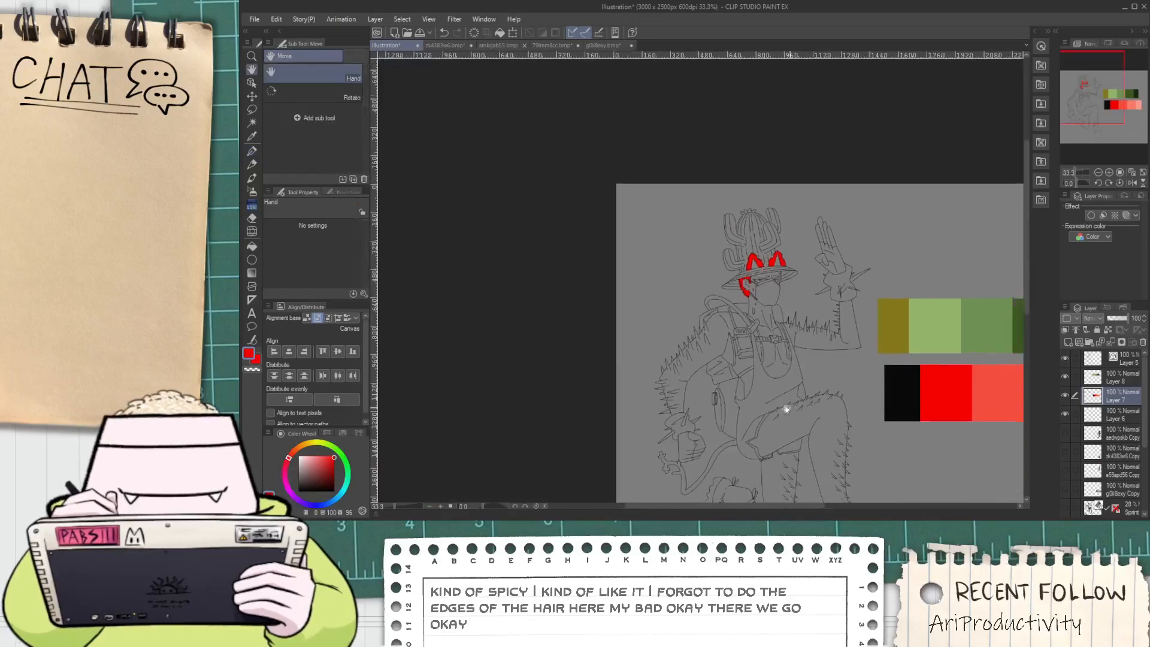
{"action": "left_click", "coordinate": [798, 354]}
{"action": "key", "text": "g"}
{"action": "scroll", "coordinate": [515, 222], "scroll_direction": "up", "scroll_amount": 5}
{"action": "left_click", "coordinate": [505, 217]}
{"action": "scroll", "coordinate": [567, 224], "scroll_direction": "up", "scroll_amount": 2}
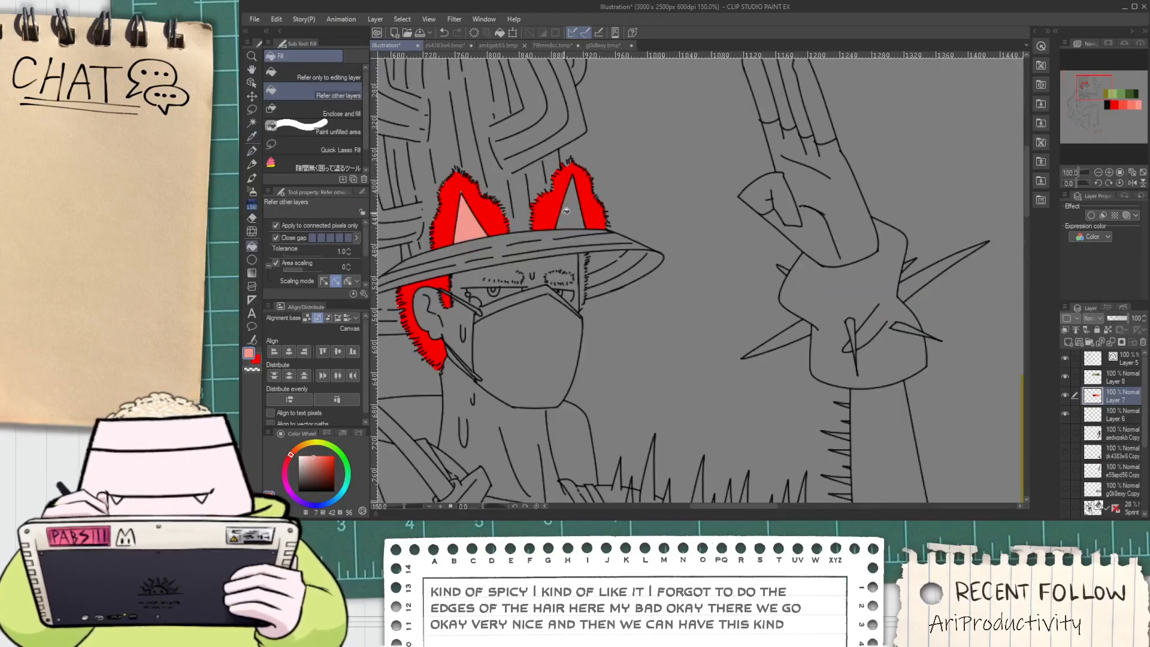
{"action": "left_click", "coordinate": [566, 225]}
Sample the coral red next to the bright red swatch and fill the hat's brim and underside with it
{"action": "scroll", "coordinate": [566, 224], "scroll_direction": "down", "scroll_amount": 2}
{"action": "scroll", "coordinate": [566, 224], "scroll_direction": "down", "scroll_amount": 3}
{"action": "left_click_drag", "start_coordinate": [527, 274], "coordinate": [379, 197]}
{"action": "key", "text": "i"}
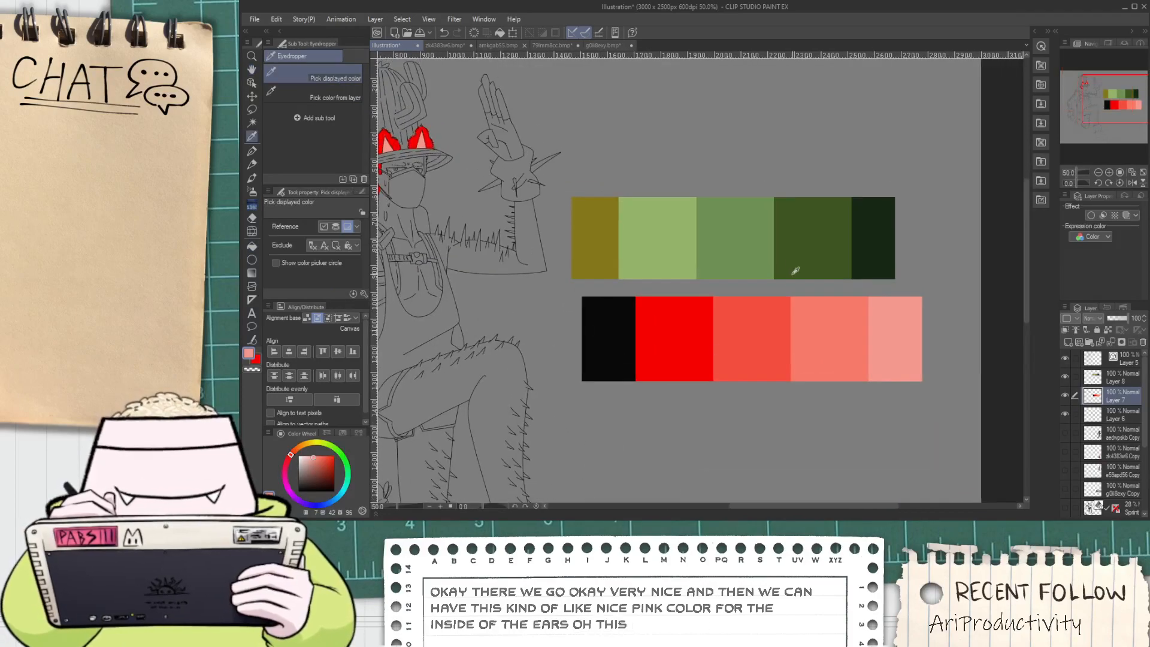
{"action": "left_click", "coordinate": [762, 341]}
{"action": "key", "text": "g"}
{"action": "scroll", "coordinate": [632, 258], "scroll_direction": "up", "scroll_amount": 2}
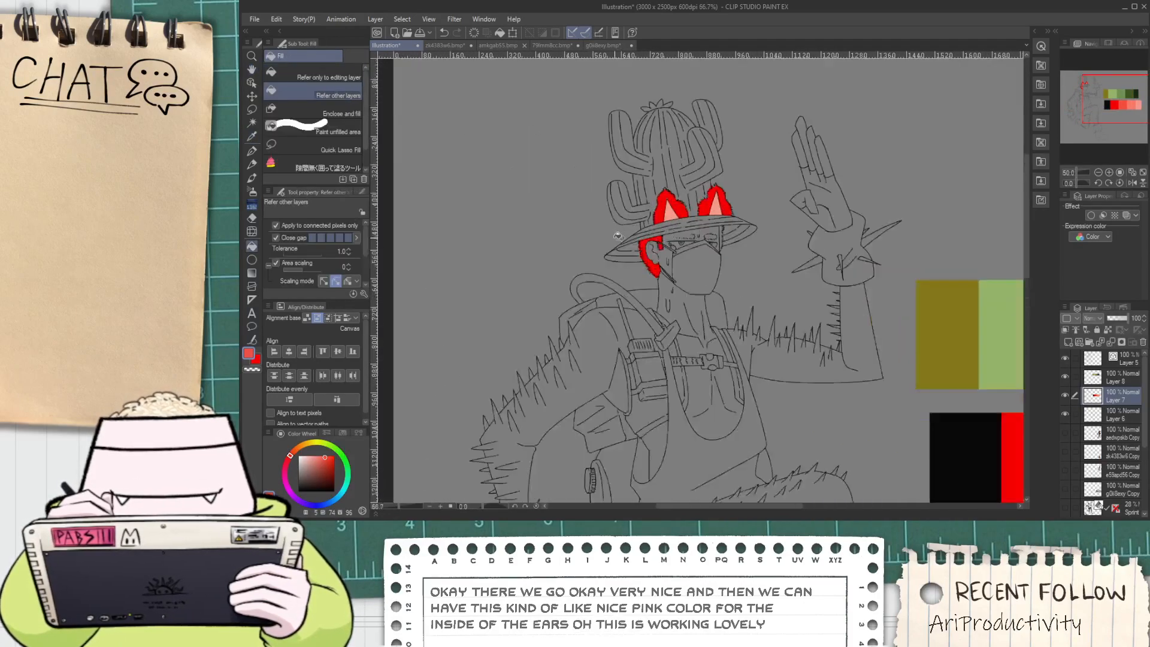
{"action": "left_click", "coordinate": [632, 258]}
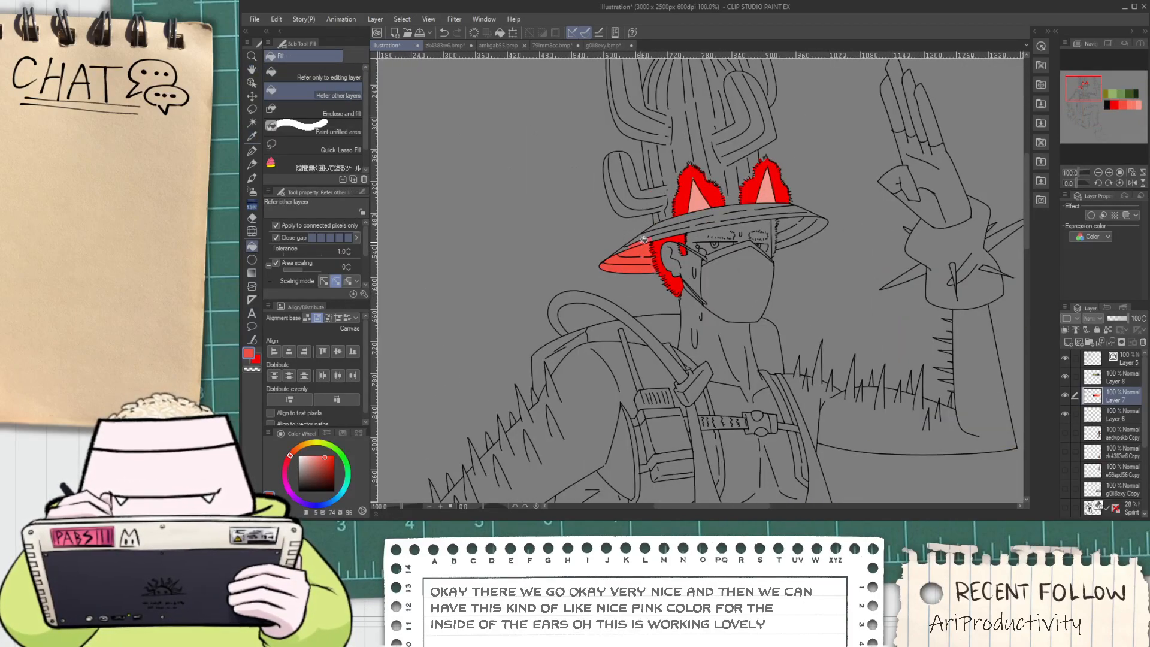
{"action": "left_click", "coordinate": [711, 219]}
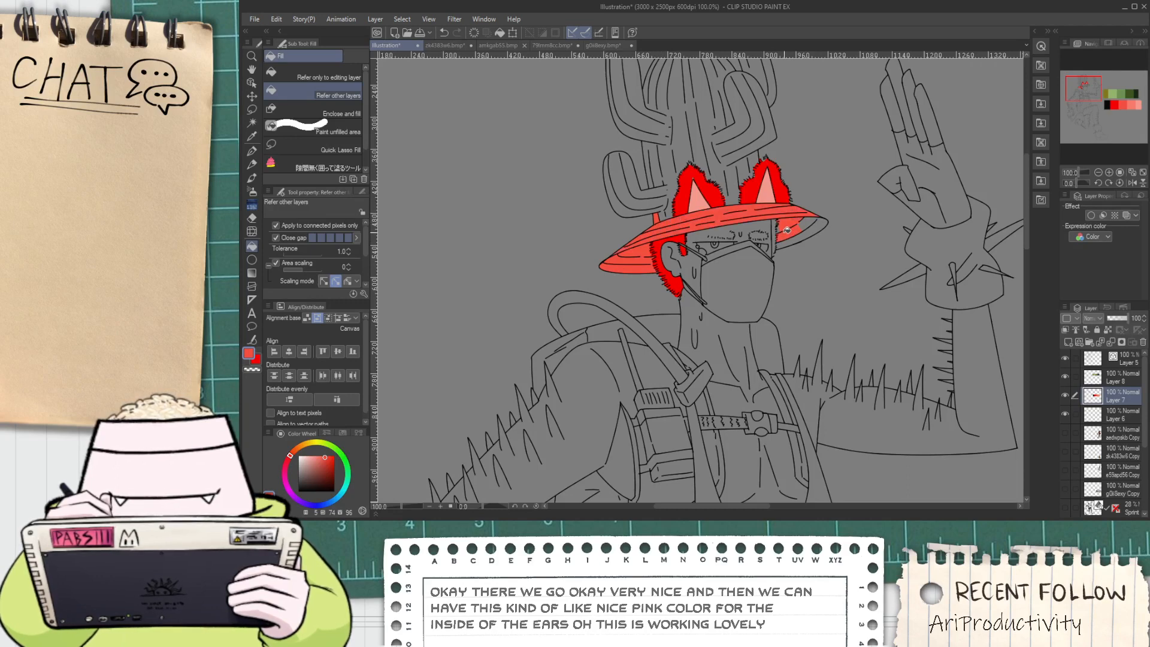
{"action": "scroll", "coordinate": [814, 222], "scroll_direction": "up", "scroll_amount": 5}
{"action": "scroll", "coordinate": [779, 179], "scroll_direction": "down", "scroll_amount": 2}
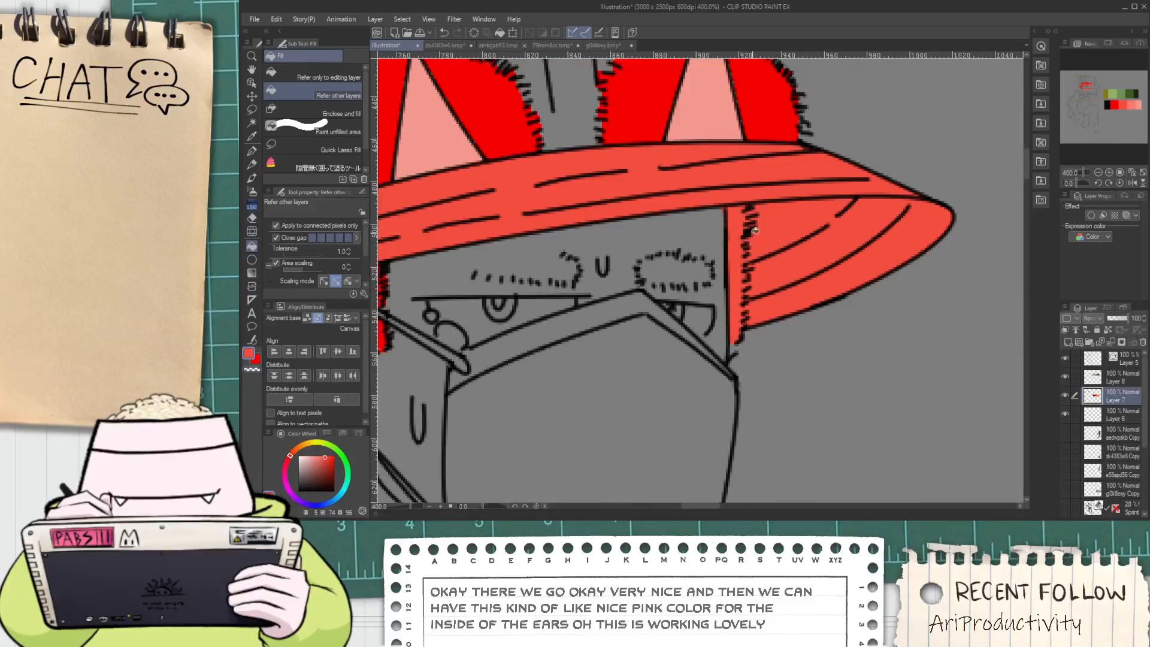
Sample bright red and paint the narrow strip of hair on the far side of the face with the Milli Pen
{"action": "key", "text": "i"}
{"action": "key", "text": "p"}
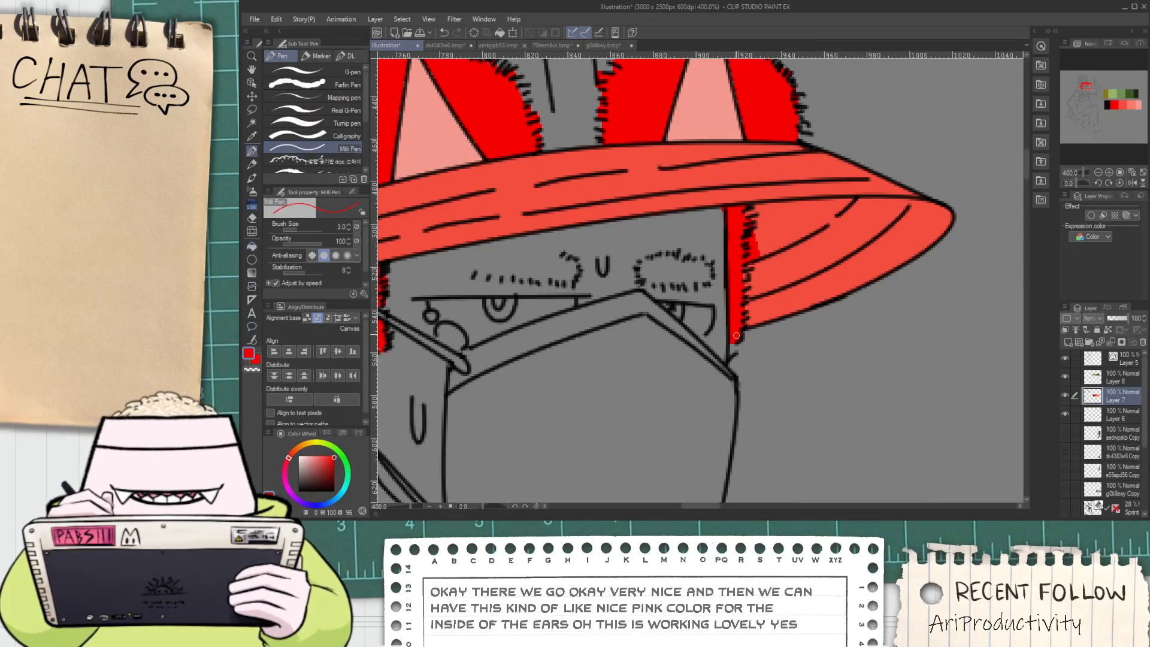
{"action": "left_click_drag", "start_coordinate": [727, 209], "coordinate": [734, 341]}
{"action": "scroll", "coordinate": [760, 261], "scroll_direction": "up", "scroll_amount": 3}
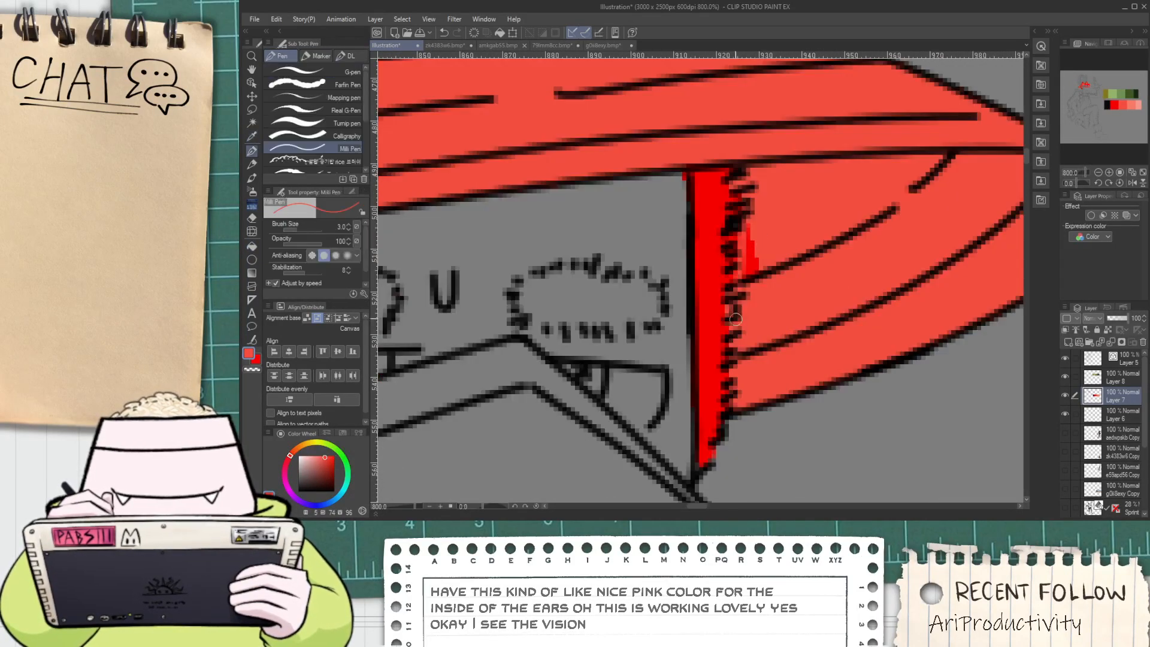
Sample the hat's coral red and paint over the bright red spill beside the hair strip on the hat's underside
{"action": "key", "text": "i"}
{"action": "key", "text": "p"}
{"action": "mouse_move", "coordinate": [734, 183]}
{"action": "left_mouse_down"}
{"action": "mouse_move", "coordinate": [730, 239]}
{"action": "mouse_move", "coordinate": [749, 260]}
{"action": "left_mouse_up"}
{"action": "key", "text": "i"}
{"action": "left_click", "coordinate": [773, 240]}
{"action": "key", "text": "p"}
Draw black hair ticks on Layer 5 to close the open upper edge of the near eyebrow
{"action": "scroll", "coordinate": [750, 270], "scroll_direction": "down", "scroll_amount": 5}
{"action": "scroll", "coordinate": [745, 268], "scroll_direction": "down", "scroll_amount": 2}
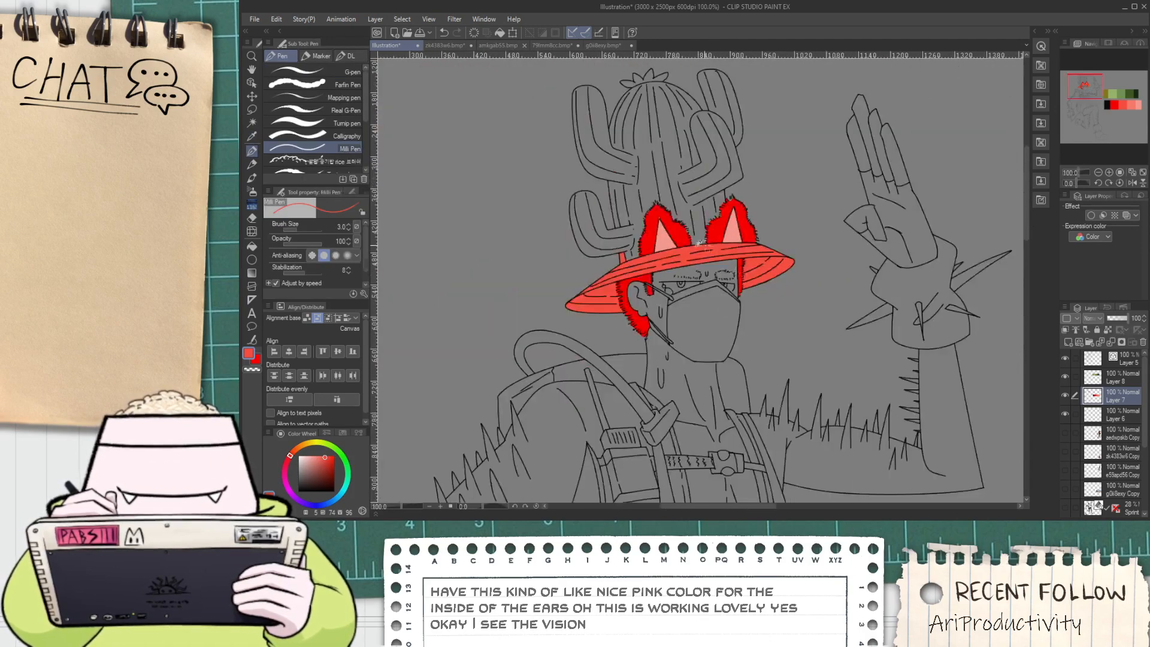
{"action": "scroll", "coordinate": [684, 313], "scroll_direction": "up", "scroll_amount": 6}
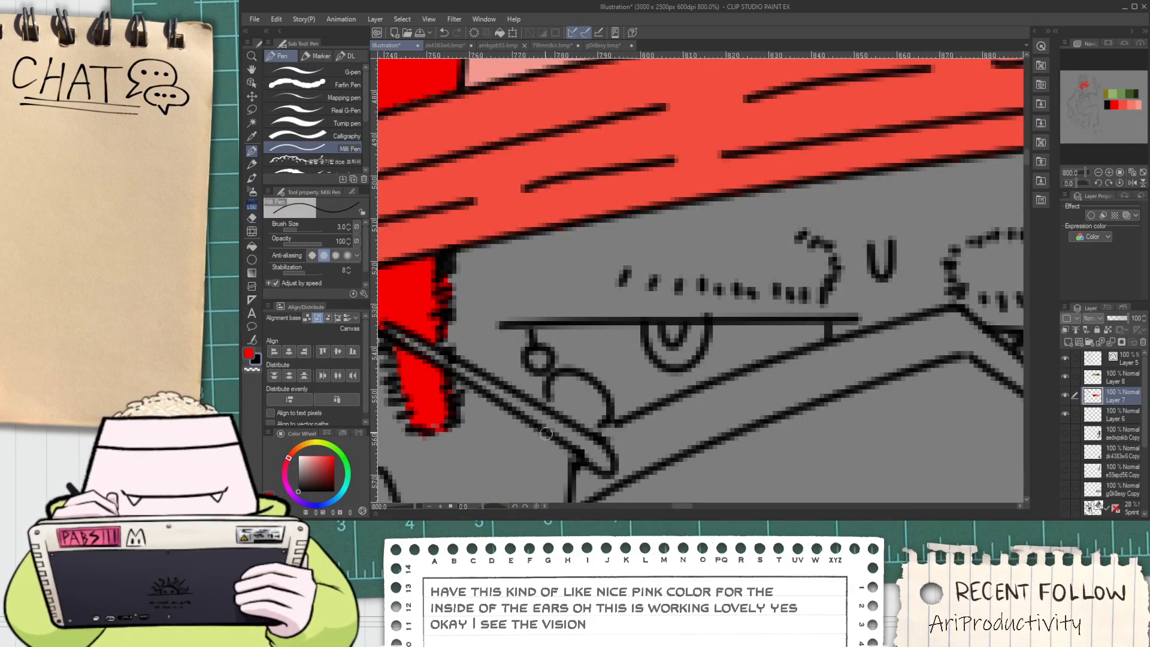
{"action": "left_click", "coordinate": [1108, 360]}
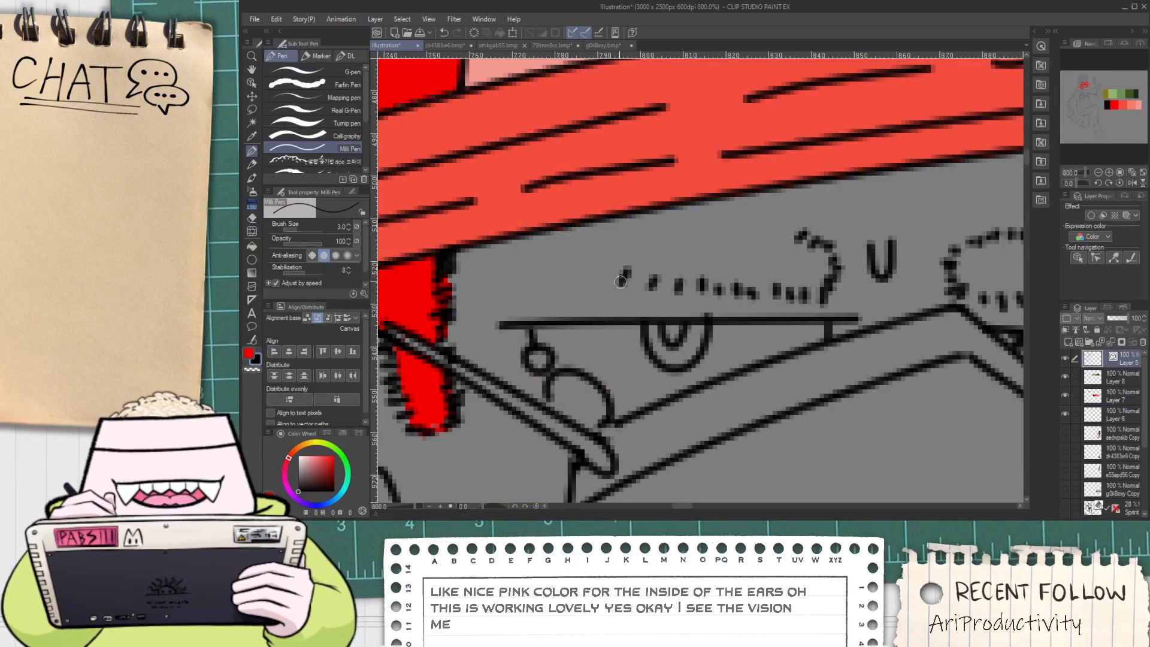
{"action": "mouse_move", "coordinate": [607, 260]}
{"action": "left_mouse_down"}
{"action": "mouse_move", "coordinate": [647, 221]}
{"action": "mouse_move", "coordinate": [766, 227]}
{"action": "left_mouse_up"}
{"action": "scroll", "coordinate": [791, 239], "scroll_direction": "down", "scroll_amount": 5}
{"action": "key", "text": "space"}
{"action": "left_click_drag", "start_coordinate": [893, 339], "coordinate": [779, 322]}
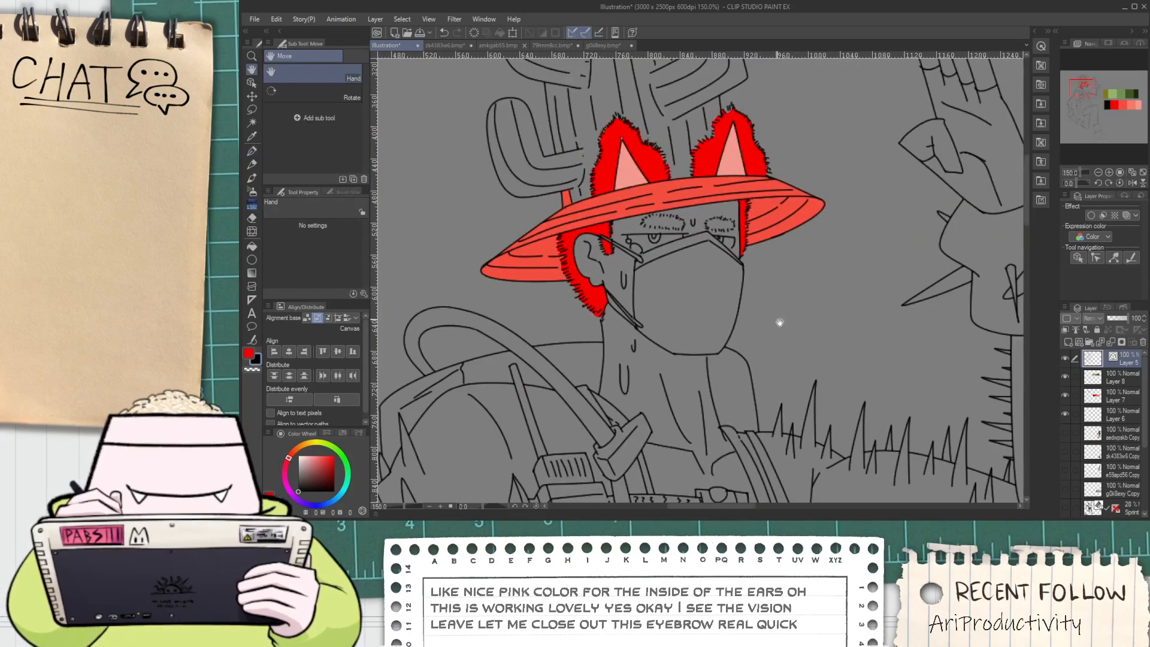
Fill both eyebrows with bright red on Layer 6 by outlining them with Quick Lasso Fill
{"action": "left_click", "coordinate": [1118, 398]}
{"action": "left_click", "coordinate": [1116, 418]}
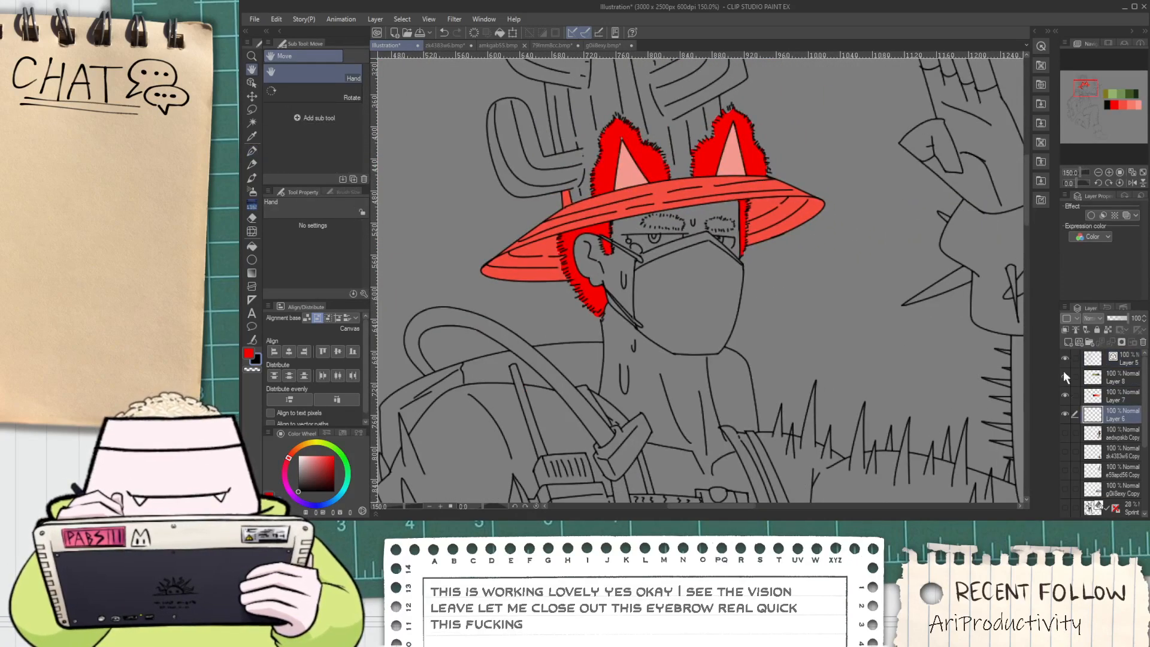
{"action": "key", "text": "g"}
{"action": "scroll", "coordinate": [657, 223], "scroll_direction": "up", "scroll_amount": 6}
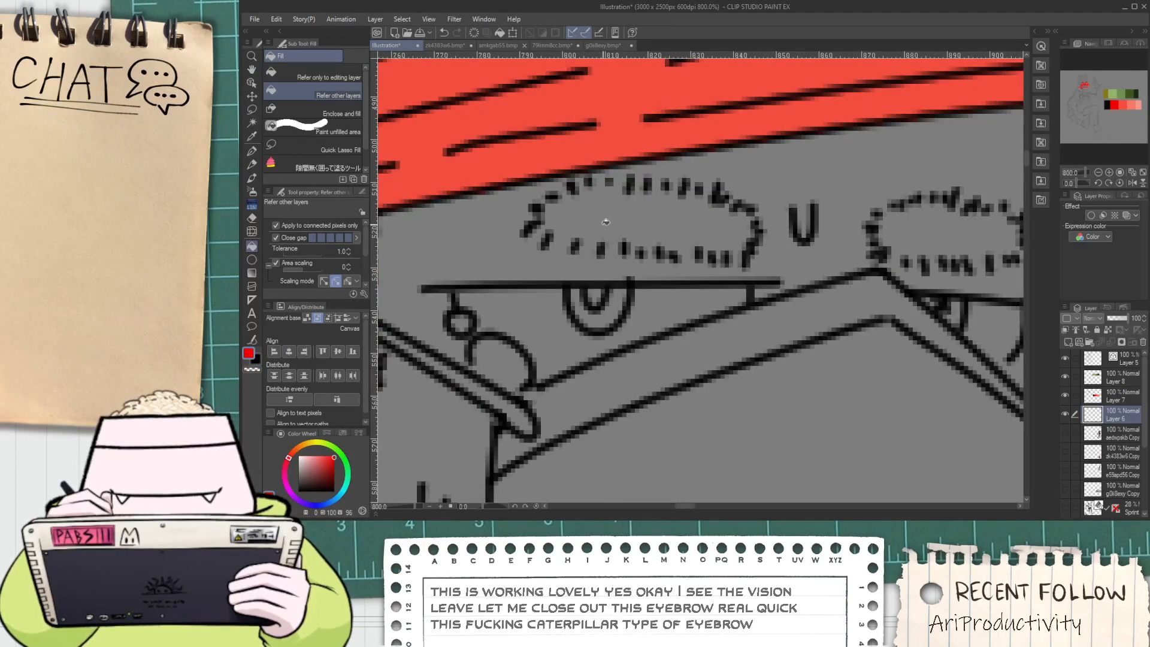
{"action": "left_click", "coordinate": [606, 222]}
{"action": "key", "text": "ctrl+z"}
{"action": "key", "text": "p"}
{"action": "key", "text": "g"}
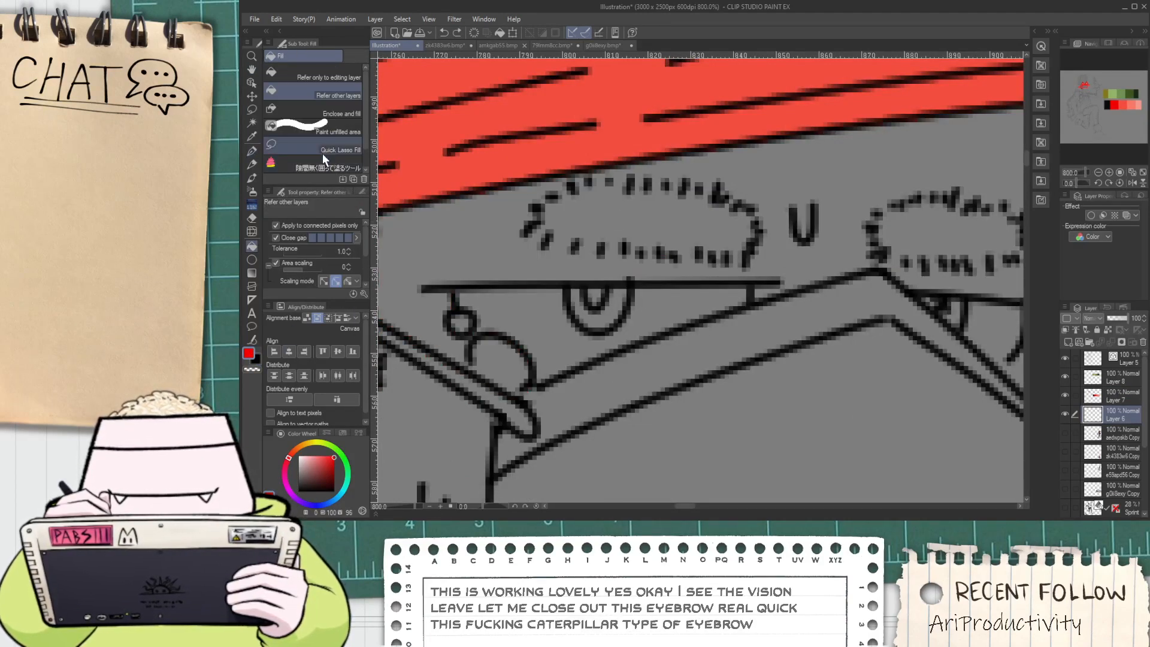
{"action": "left_click", "coordinate": [323, 153]}
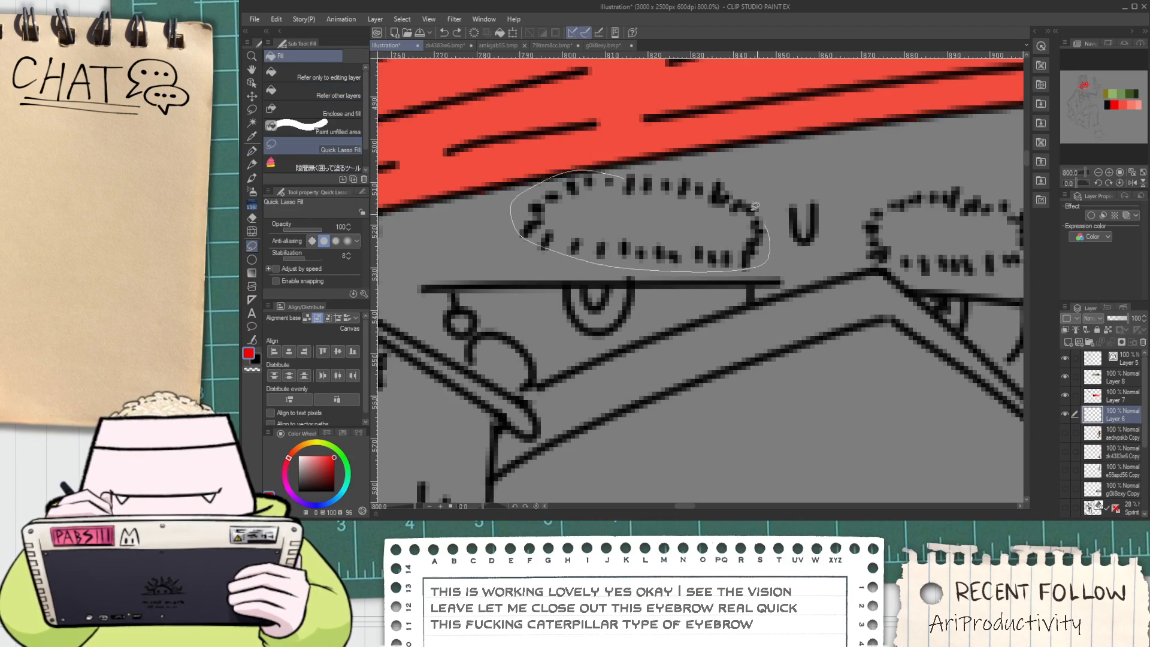
{"action": "left_click_drag", "start_coordinate": [755, 206], "coordinate": [752, 216]}
{"action": "scroll", "coordinate": [905, 233], "scroll_direction": "down", "scroll_amount": 2}
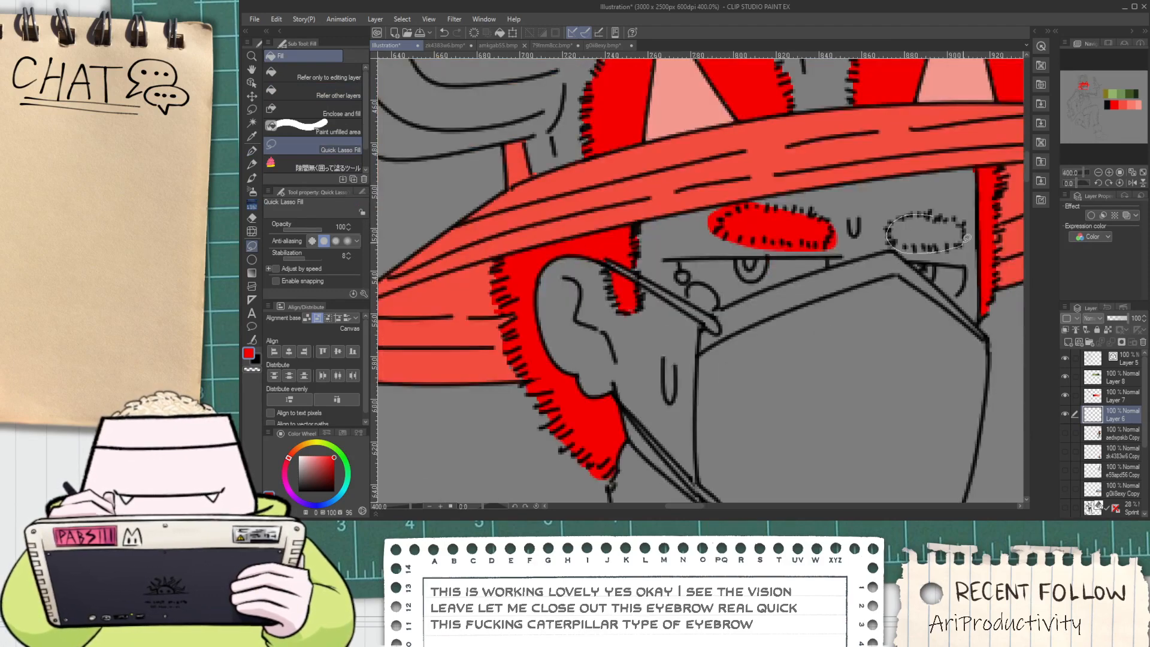
{"action": "left_click_drag", "start_coordinate": [967, 238], "coordinate": [937, 217]}
Mix a dark reddish-brown skin tone and fill the neck and upper chest with it, referring to other layers
{"action": "scroll", "coordinate": [941, 220], "scroll_direction": "down", "scroll_amount": 3}
{"action": "key", "text": "space"}
{"action": "left_click_drag", "start_coordinate": [904, 265], "coordinate": [735, 202]}
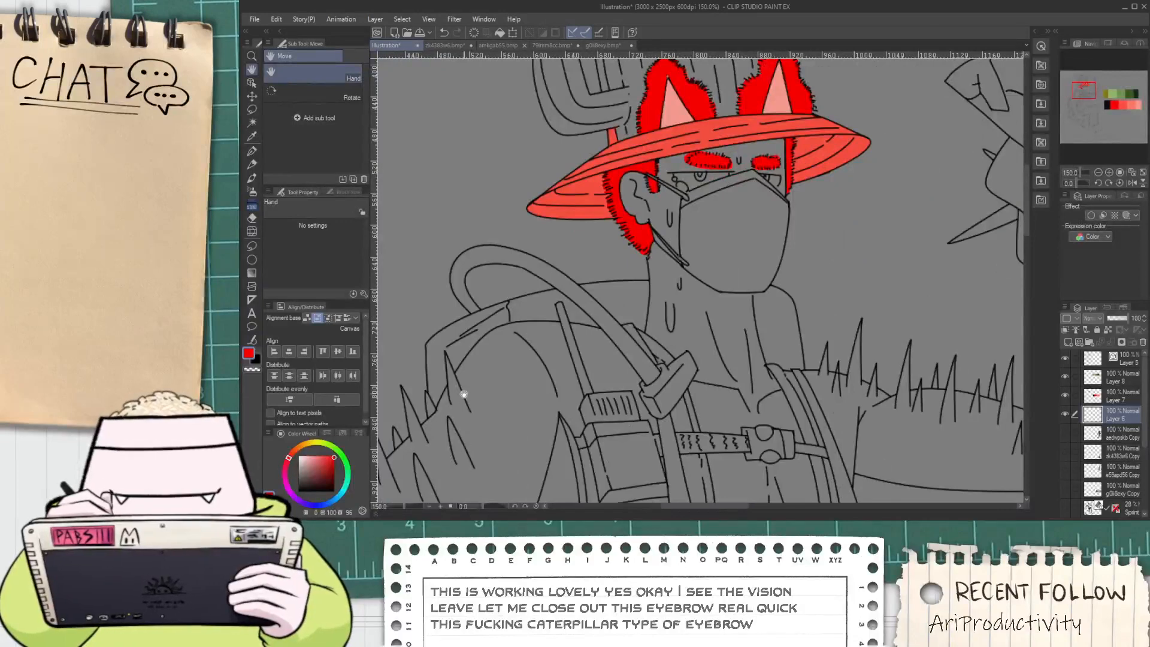
{"action": "left_click", "coordinate": [287, 460]}
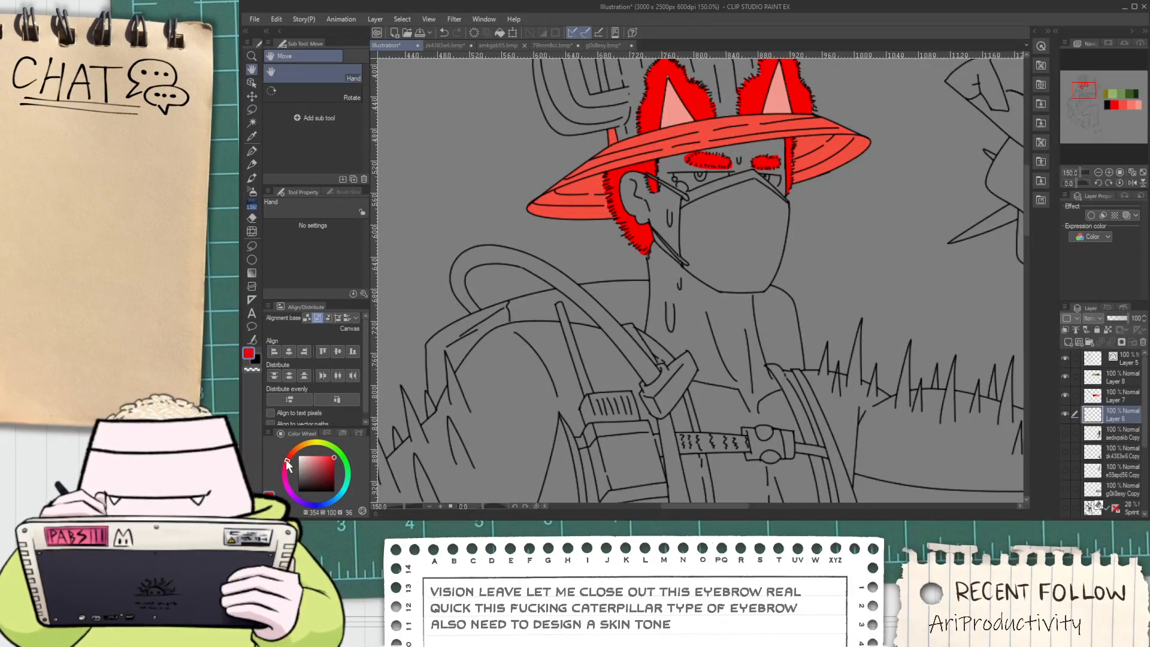
{"action": "left_click_drag", "start_coordinate": [288, 461], "coordinate": [291, 454]}
{"action": "key", "text": "g"}
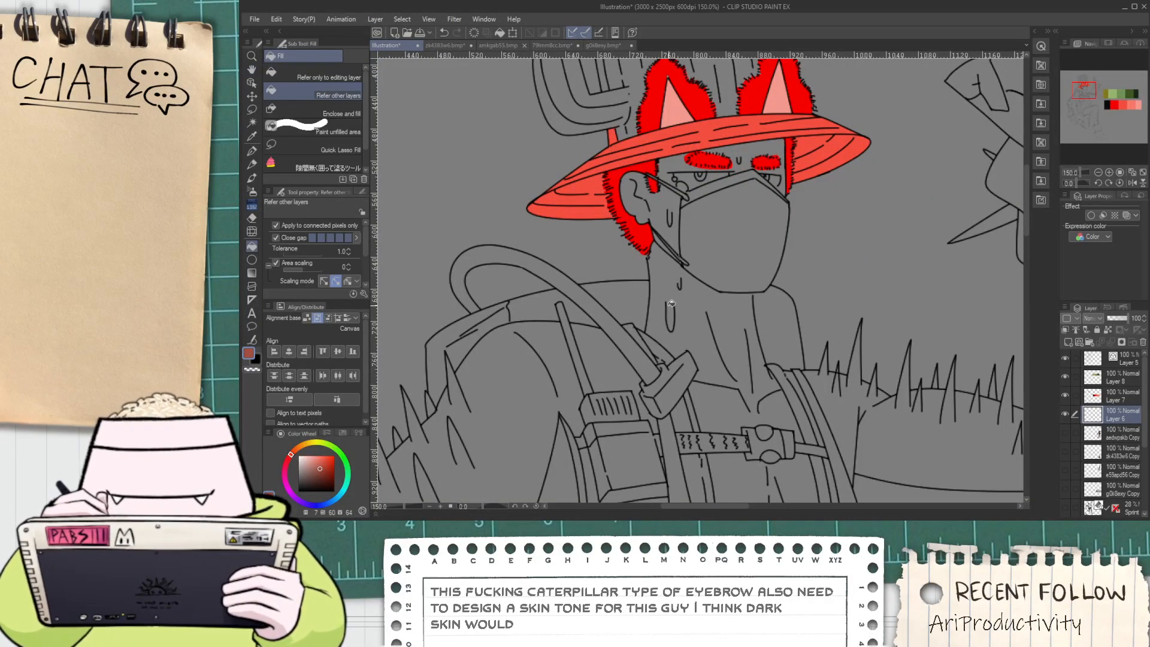
{"action": "left_click", "coordinate": [701, 338]}
{"action": "left_click", "coordinate": [666, 277]}
{"action": "left_click", "coordinate": [754, 393]}
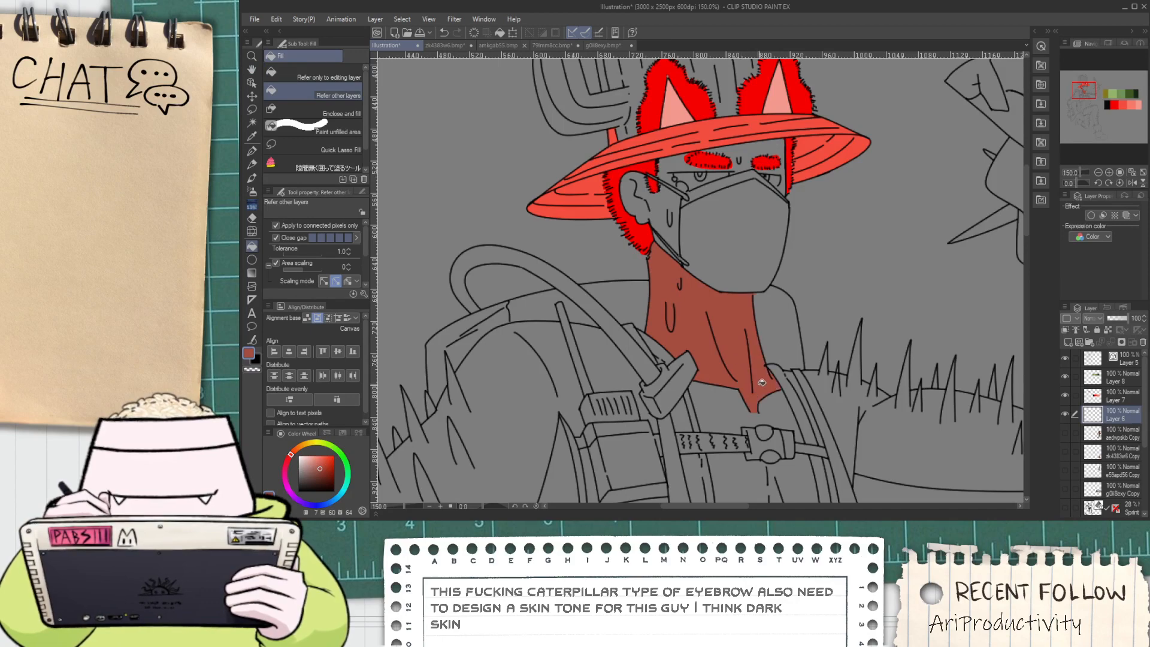
{"action": "left_click", "coordinate": [772, 416]}
{"action": "left_click", "coordinate": [725, 412]}
Fill the remaining bare chest areas and the exposed side of the torso with the reddish-brown skin tone
{"action": "scroll", "coordinate": [722, 411], "scroll_direction": "down", "scroll_amount": 1}
{"action": "key", "text": "space"}
{"action": "left_click_drag", "start_coordinate": [721, 447], "coordinate": [665, 367]}
{"action": "left_click", "coordinate": [721, 409]}
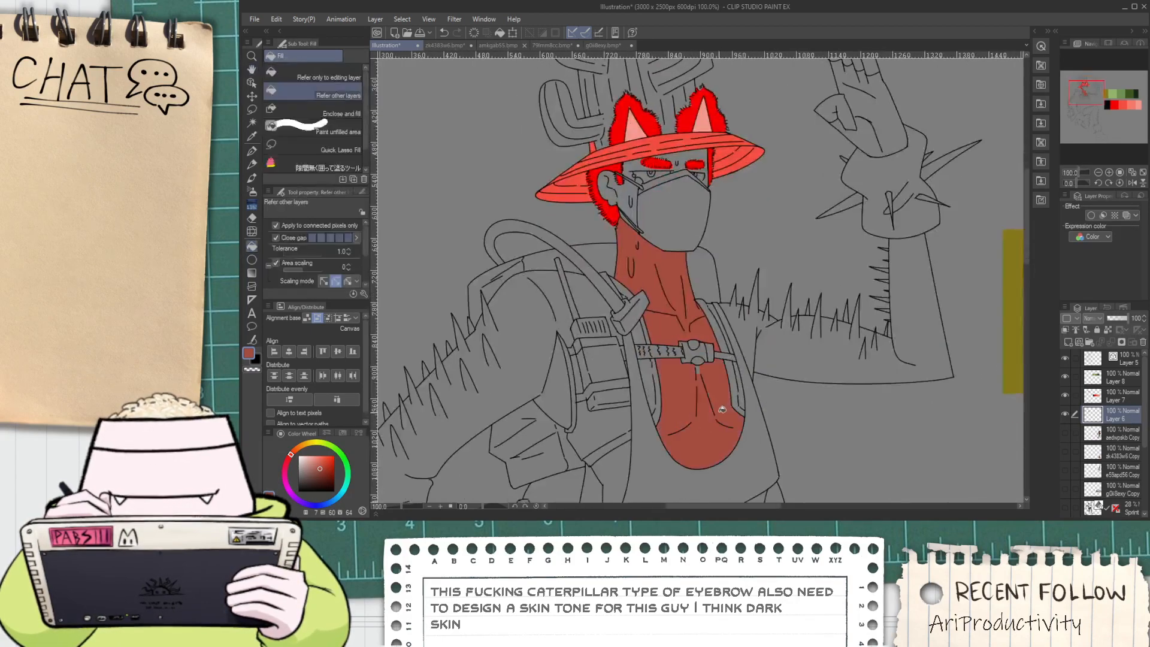
{"action": "scroll", "coordinate": [704, 379], "scroll_direction": "up", "scroll_amount": 2}
{"action": "left_click", "coordinate": [698, 367]}
{"action": "scroll", "coordinate": [695, 389], "scroll_direction": "down", "scroll_amount": 2}
{"action": "key", "text": "space"}
{"action": "left_click_drag", "start_coordinate": [663, 425], "coordinate": [664, 348]}
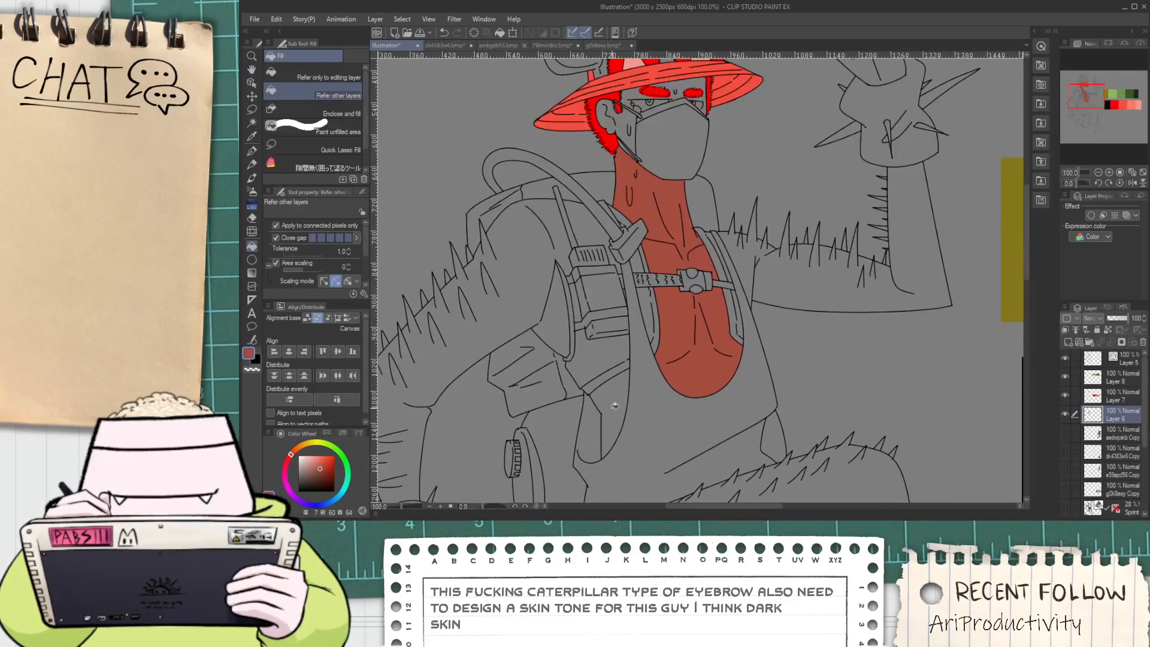
{"action": "left_click", "coordinate": [613, 402]}
Fill the fingers and thumb of the raised hand with the reddish-brown skin tone
{"action": "scroll", "coordinate": [778, 294], "scroll_direction": "down", "scroll_amount": 2}
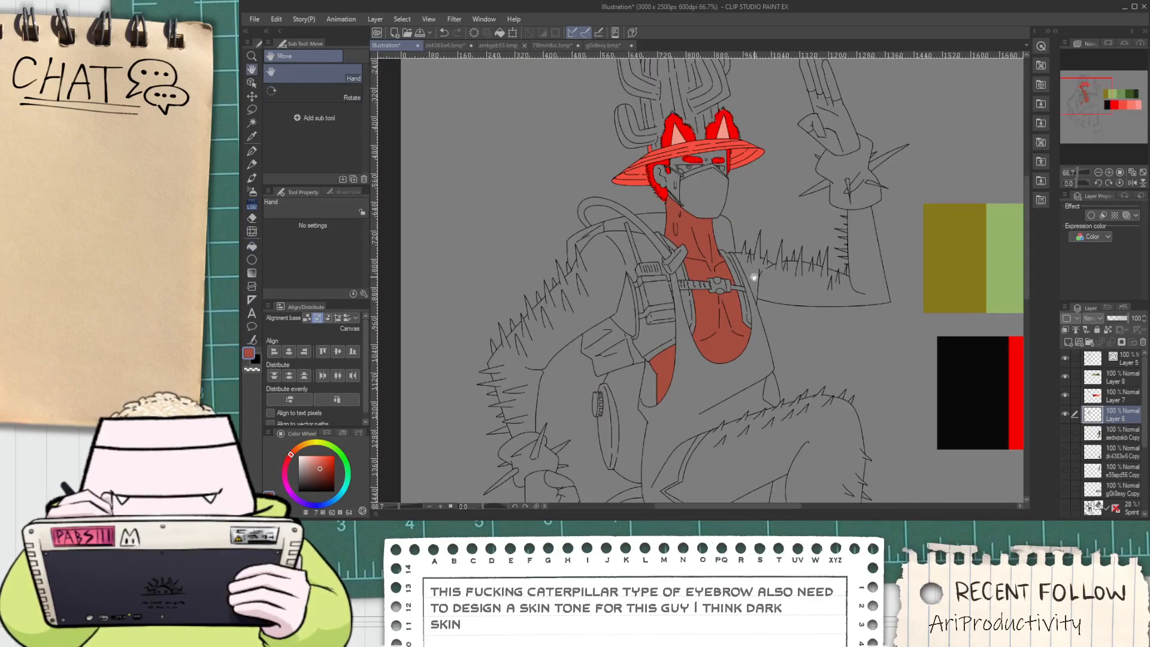
{"action": "scroll", "coordinate": [764, 290], "scroll_direction": "up", "scroll_amount": 2}
{"action": "key", "text": "space"}
{"action": "left_click_drag", "start_coordinate": [855, 174], "coordinate": [747, 393]}
{"action": "scroll", "coordinate": [753, 230], "scroll_direction": "up", "scroll_amount": 1}
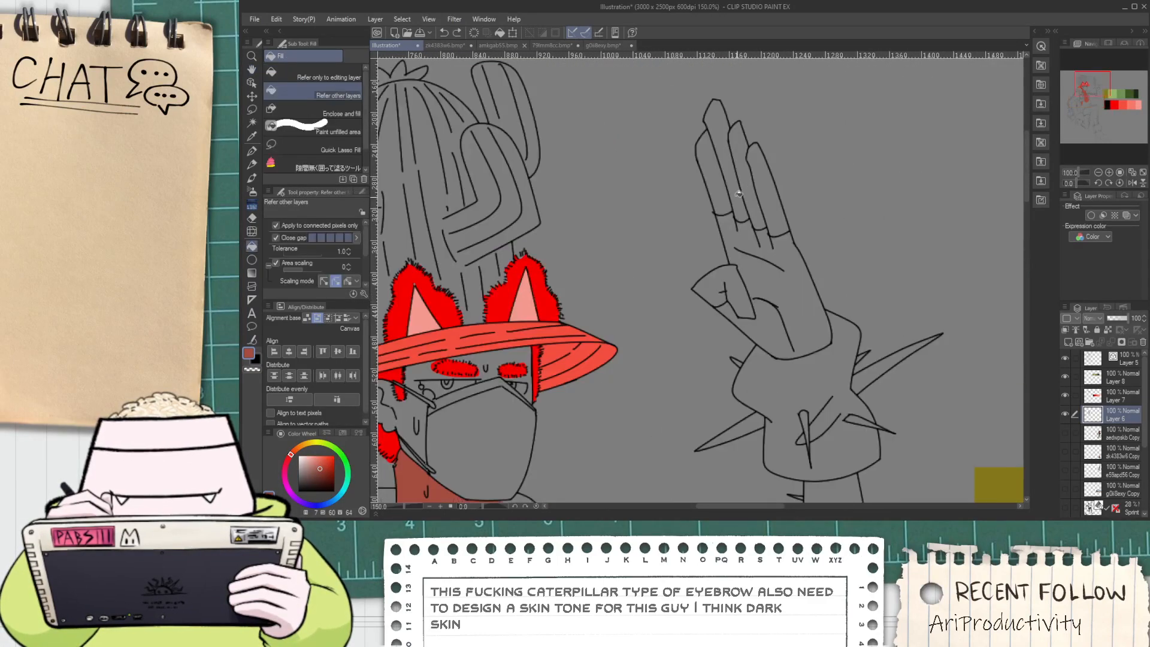
{"action": "left_click_drag", "start_coordinate": [714, 178], "coordinate": [768, 205]}
{"action": "left_click", "coordinate": [727, 285]}
Fill the fingers of the clenched lower hand with the reddish-brown skin tone
{"action": "scroll", "coordinate": [714, 310], "scroll_direction": "down", "scroll_amount": 2}
{"action": "key", "text": "space"}
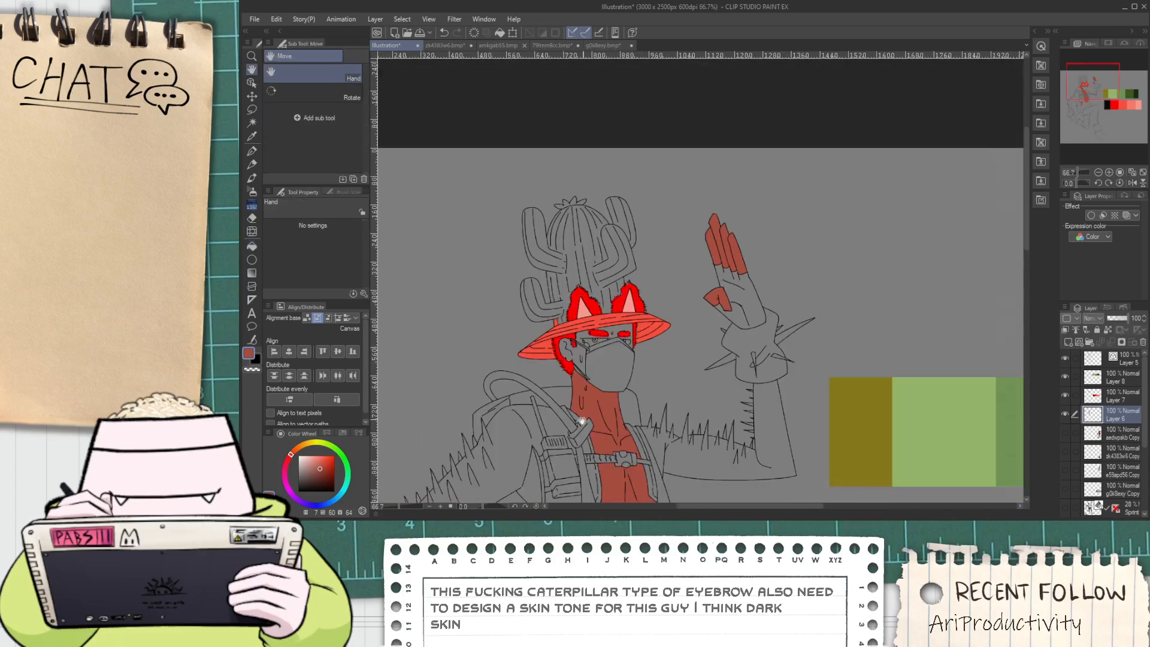
{"action": "left_click_drag", "start_coordinate": [533, 488], "coordinate": [595, 319]}
{"action": "scroll", "coordinate": [559, 314], "scroll_direction": "up", "scroll_amount": 1}
{"action": "key", "text": "space"}
{"action": "left_click_drag", "start_coordinate": [507, 429], "coordinate": [573, 205]}
{"action": "scroll", "coordinate": [544, 343], "scroll_direction": "up", "scroll_amount": 1}
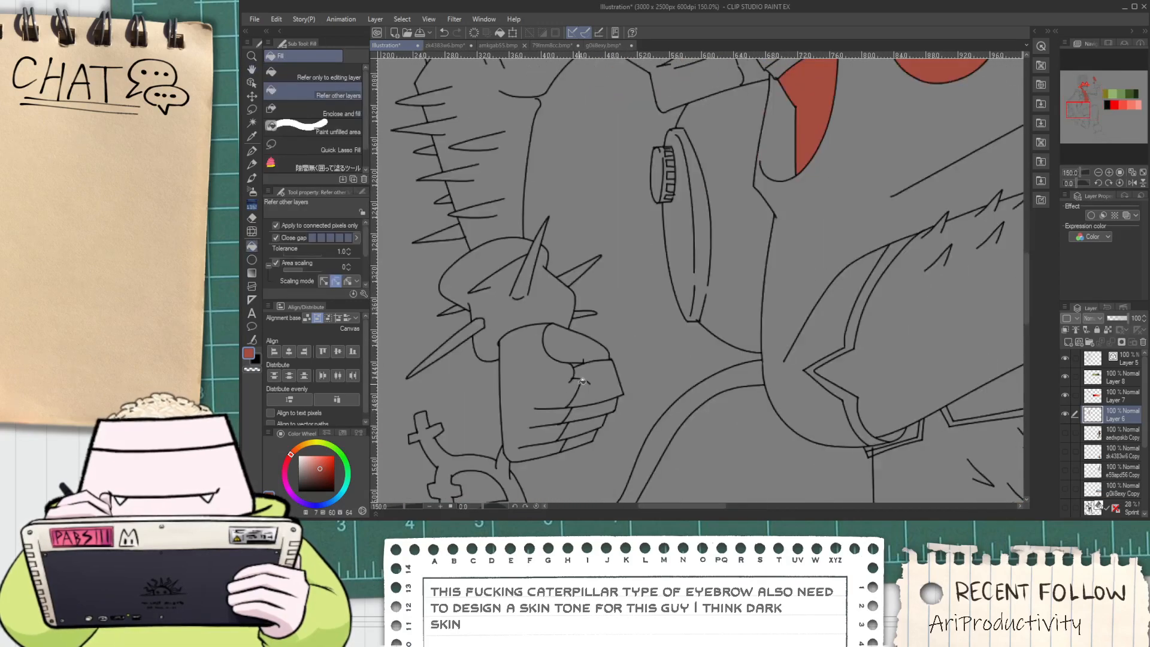
{"action": "mouse_move", "coordinate": [580, 352]}
{"action": "left_mouse_down"}
{"action": "mouse_move", "coordinate": [597, 390]}
{"action": "mouse_move", "coordinate": [580, 436]}
{"action": "left_mouse_up"}
Fill the human ear and the cheek beside the mask with the reddish-brown skin tone
{"action": "scroll", "coordinate": [579, 436], "scroll_direction": "down", "scroll_amount": 2}
{"action": "key", "text": "space"}
{"action": "left_click_drag", "start_coordinate": [689, 263], "coordinate": [578, 471]}
{"action": "scroll", "coordinate": [593, 292], "scroll_direction": "up", "scroll_amount": 5}
{"action": "left_click", "coordinate": [521, 275]}
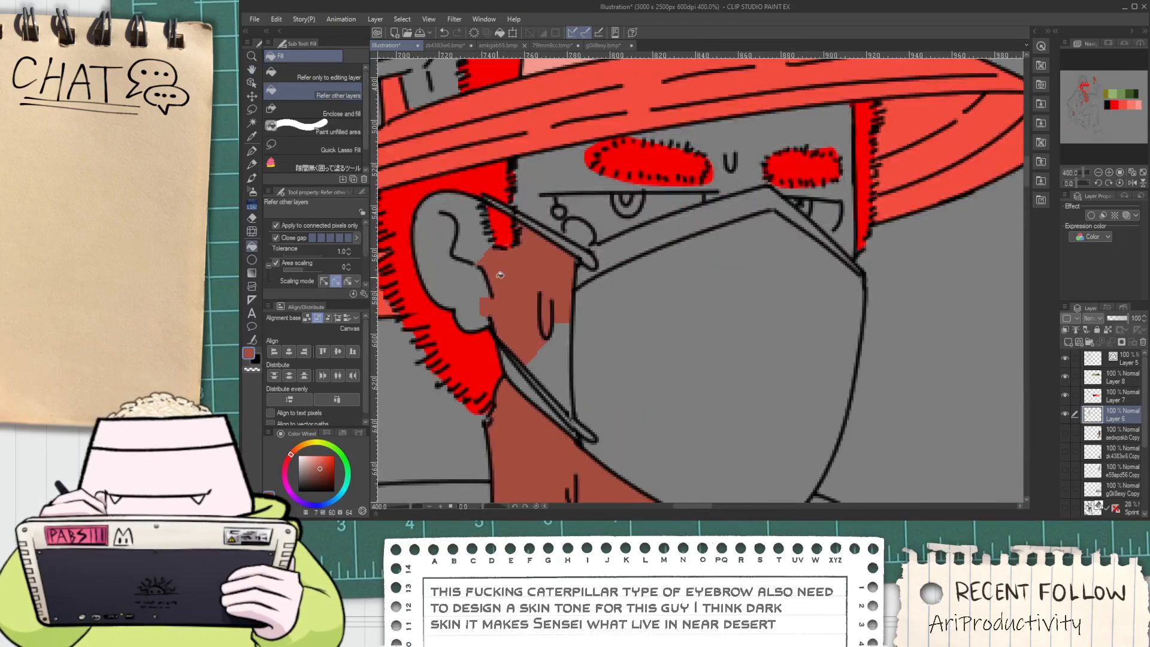
{"action": "left_click", "coordinate": [479, 270]}
{"action": "left_click", "coordinate": [547, 359]}
{"action": "scroll", "coordinate": [547, 359], "scroll_direction": "down", "scroll_amount": 3}
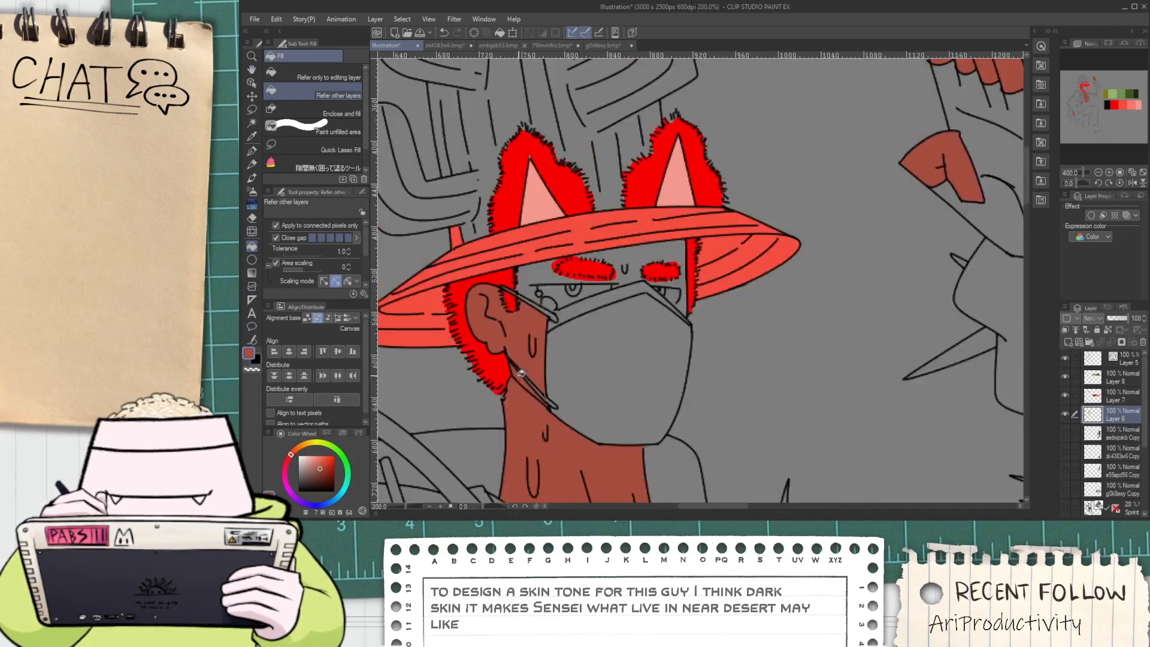
Fill the temple and the skin around the near eye with the reddish-brown skin tone
{"action": "scroll", "coordinate": [523, 292], "scroll_direction": "up", "scroll_amount": 3}
{"action": "left_click", "coordinate": [523, 292]}
{"action": "scroll", "coordinate": [543, 297], "scroll_direction": "up", "scroll_amount": 2}
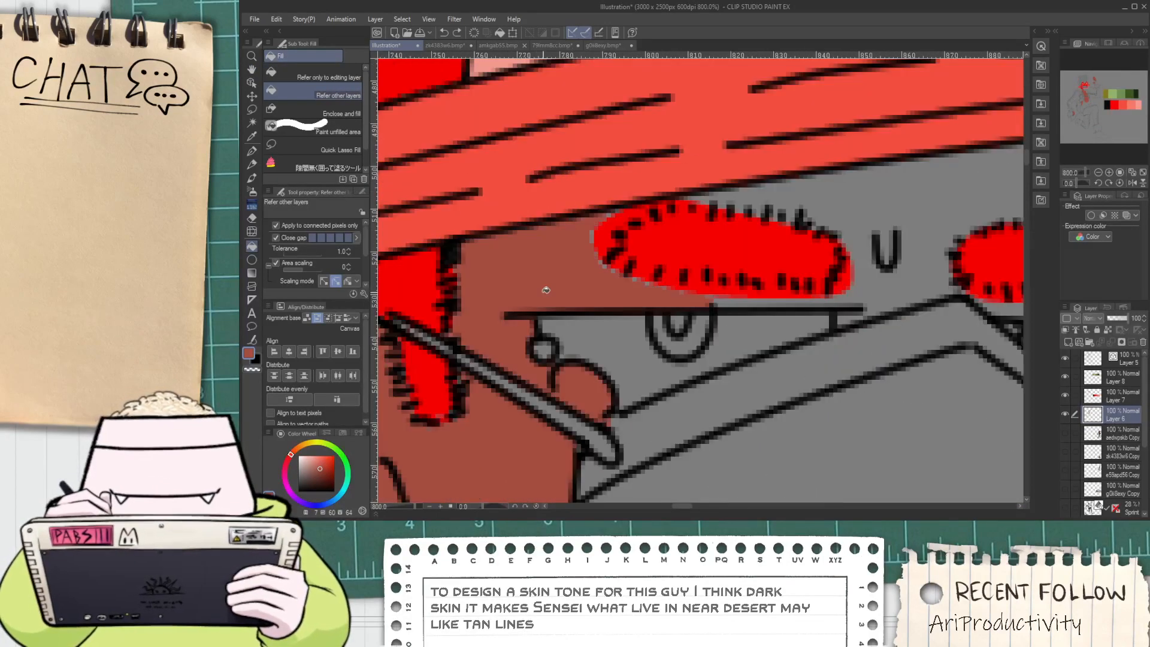
{"action": "key", "text": "ctrl+z"}
{"action": "left_click", "coordinate": [509, 344]}
{"action": "key", "text": "p"}
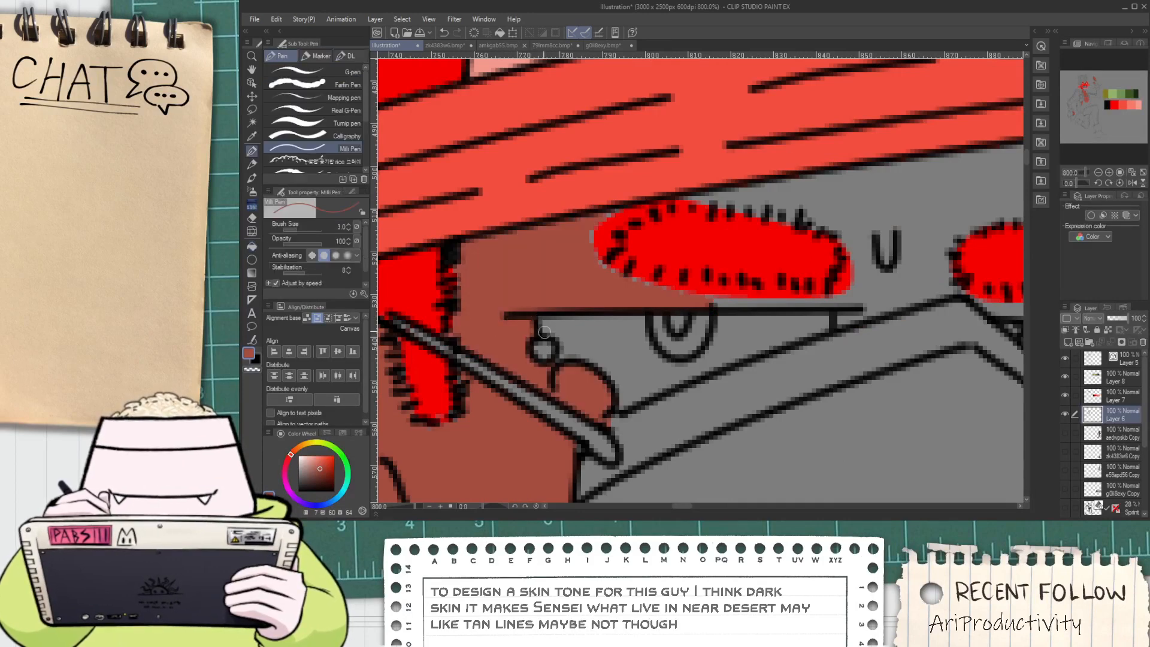
Fill the rest of the forehead and the far side of the face with the reddish-brown skin tone
{"action": "scroll", "coordinate": [850, 274], "scroll_direction": "down", "scroll_amount": 2}
{"action": "key", "text": "g"}
{"action": "left_click", "coordinate": [878, 260]}
{"action": "scroll", "coordinate": [759, 280], "scroll_direction": "up", "scroll_amount": 2}
{"action": "left_click", "coordinate": [759, 280]}
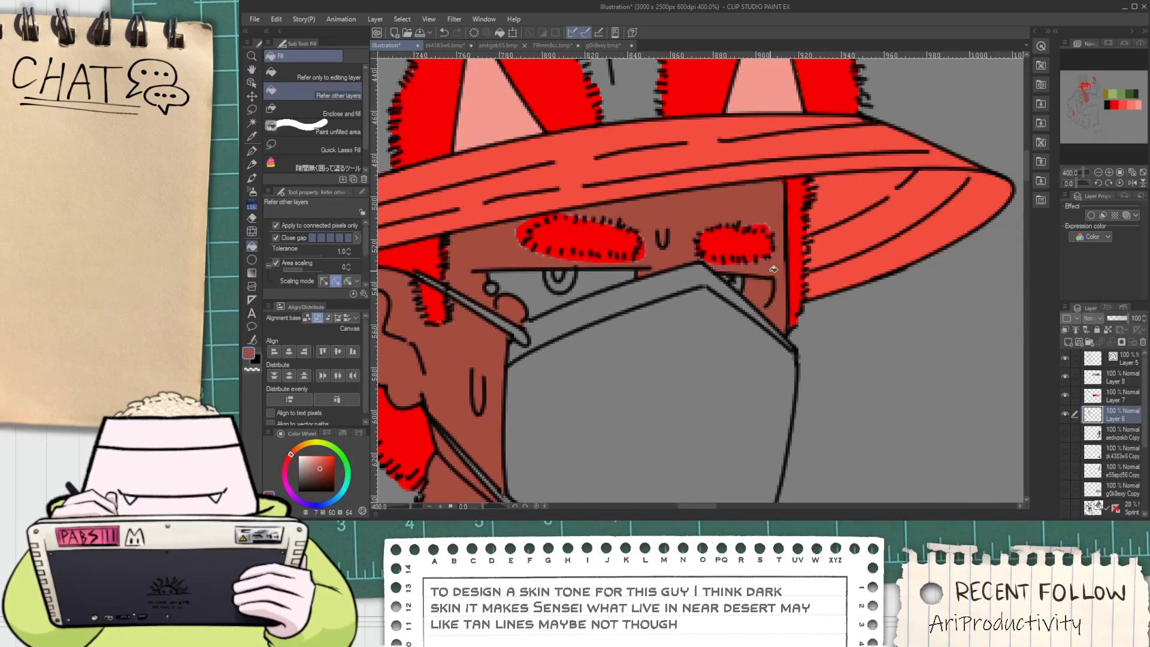
{"action": "scroll", "coordinate": [758, 281], "scroll_direction": "up", "scroll_amount": 1}
{"action": "key", "text": "ctrl+z"}
{"action": "left_click", "coordinate": [786, 337]}
{"action": "scroll", "coordinate": [718, 272], "scroll_direction": "down", "scroll_amount": 3}
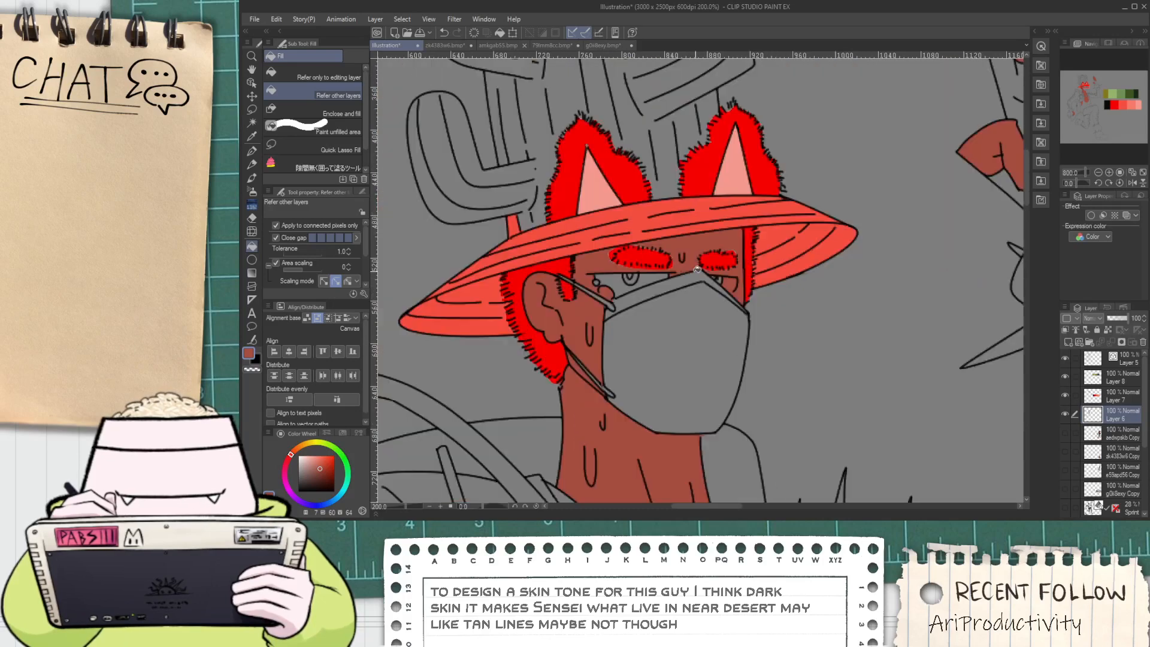
Pick a very pale pinkish white and fill the white of the near eye with it
{"action": "scroll", "coordinate": [635, 283], "scroll_direction": "up", "scroll_amount": 2}
{"action": "scroll", "coordinate": [632, 287], "scroll_direction": "up", "scroll_amount": 1}
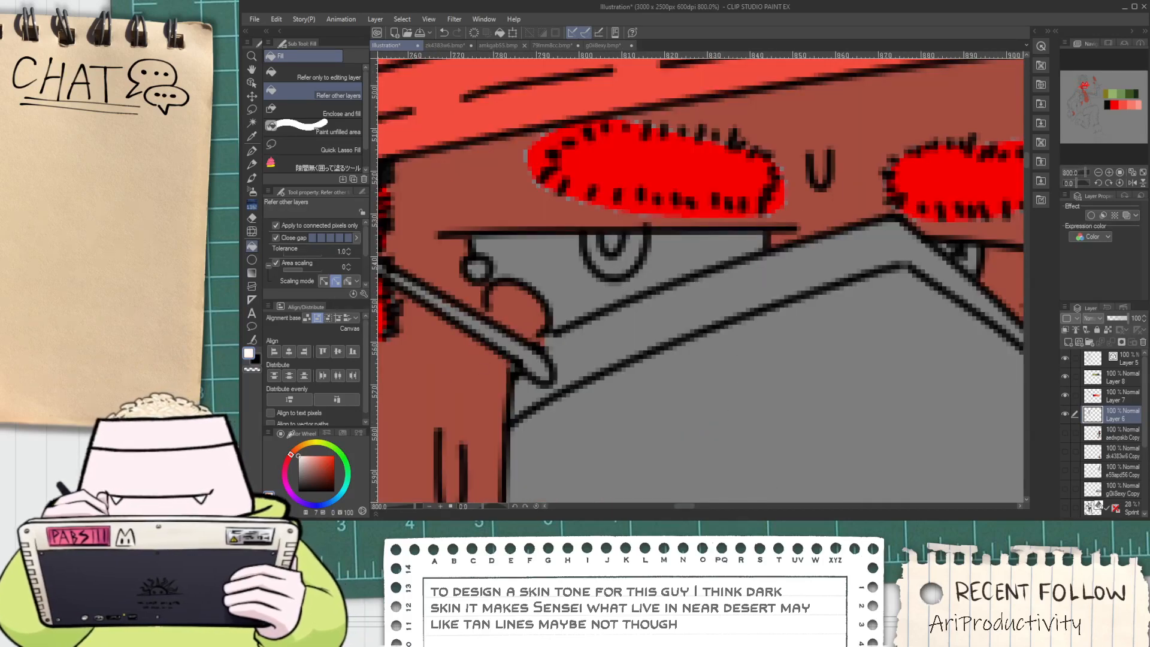
{"action": "left_click", "coordinate": [692, 271]}
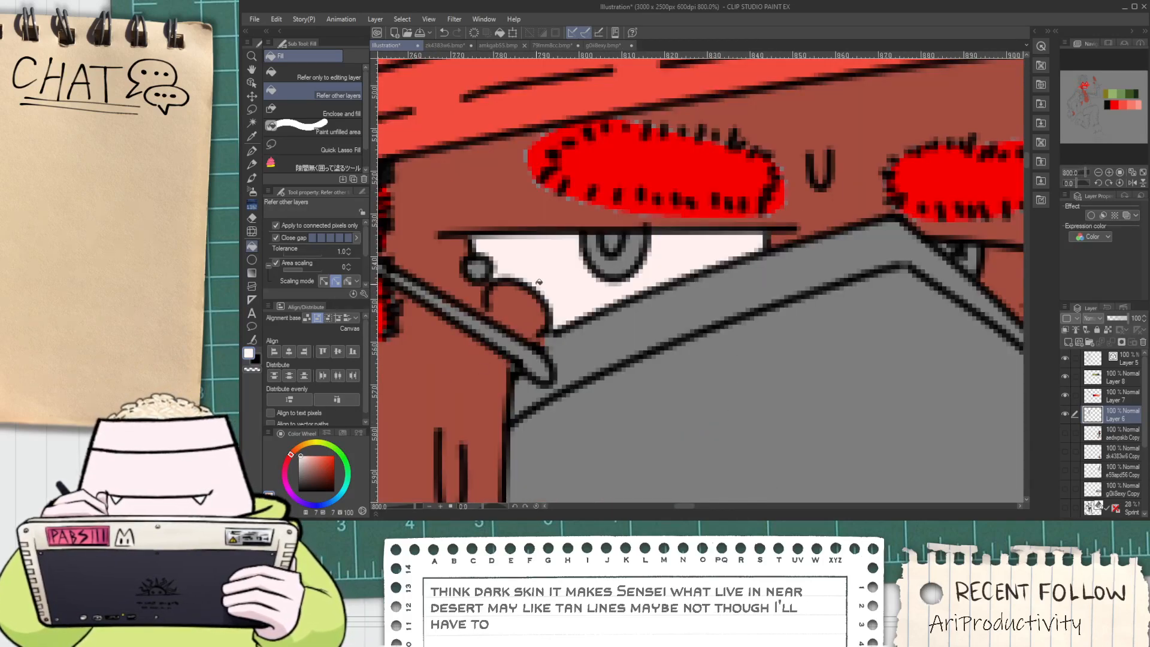
Close the gap at the far eye's lower corner with the Milli Pen and fill the eye white with the pale color
{"action": "scroll", "coordinate": [692, 272], "scroll_direction": "down", "scroll_amount": 1}
{"action": "left_click", "coordinate": [845, 270]}
{"action": "key", "text": "ctrl+z"}
{"action": "scroll", "coordinate": [843, 274], "scroll_direction": "up", "scroll_amount": 1}
{"action": "key", "text": "p"}
{"action": "left_click_drag", "start_coordinate": [852, 309], "coordinate": [843, 310]}
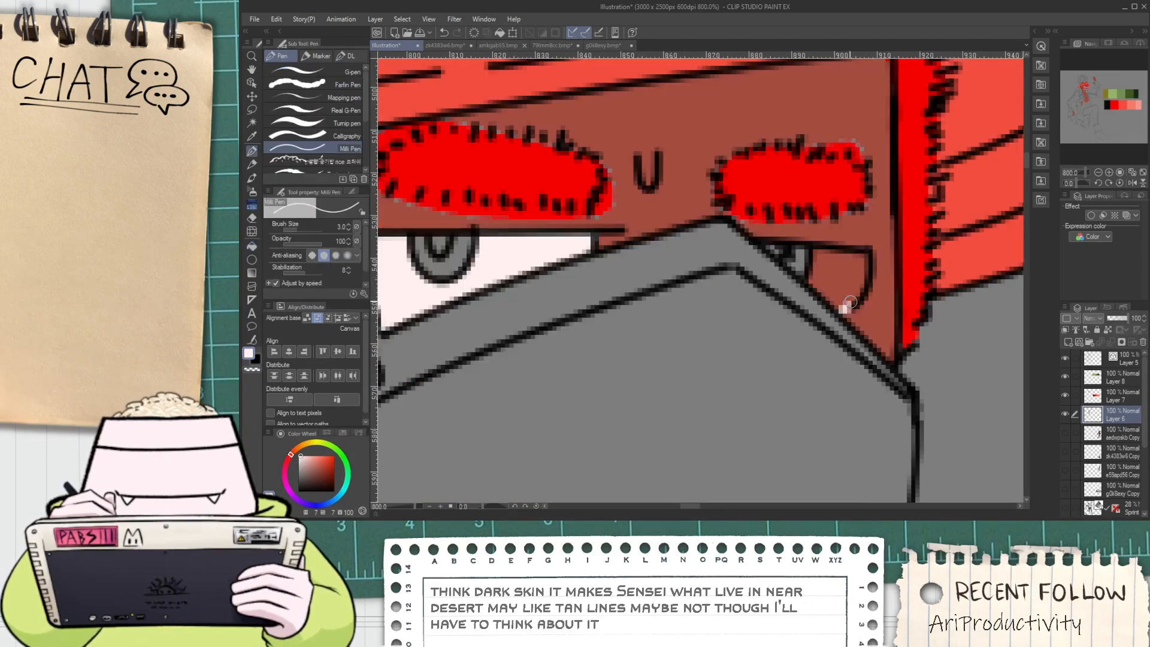
{"action": "key", "text": "g"}
{"action": "left_click", "coordinate": [846, 295]}
Sample the skin tone and clean up the outer edges of both eyebrows with the Milli Pen
{"action": "key", "text": "p"}
{"action": "scroll", "coordinate": [852, 305], "scroll_direction": "down", "scroll_amount": 1}
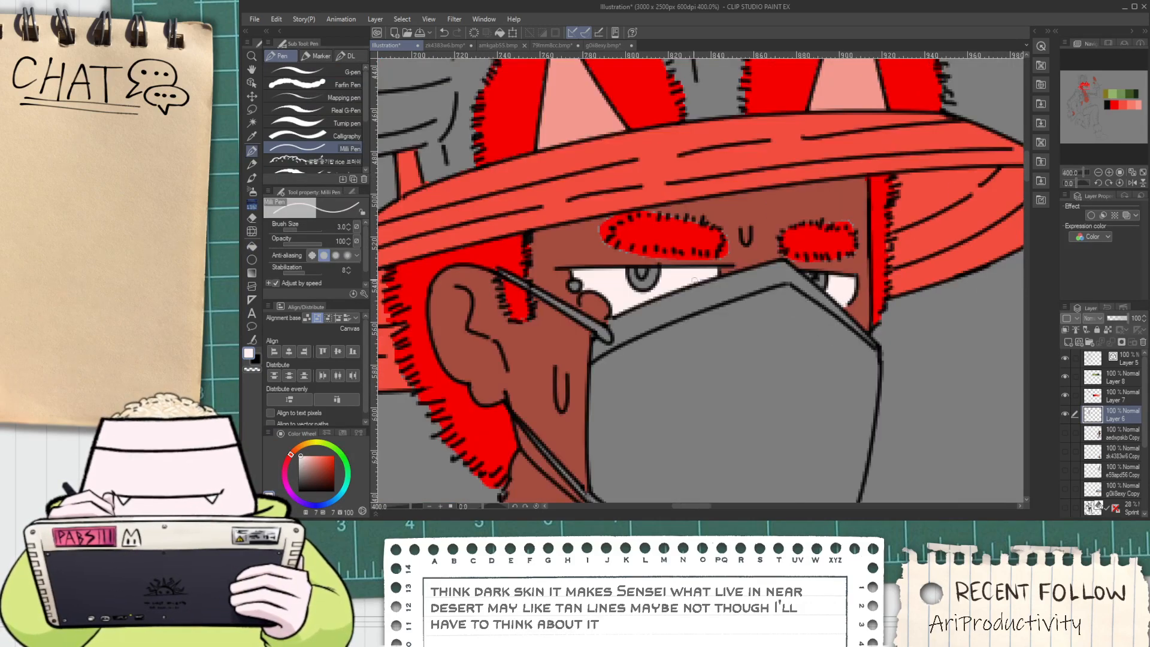
{"action": "scroll", "coordinate": [671, 288], "scroll_direction": "up", "scroll_amount": 1}
{"action": "left_click", "coordinate": [521, 218], "text": "alt"}
{"action": "left_click_drag", "start_coordinate": [543, 176], "coordinate": [541, 188]}
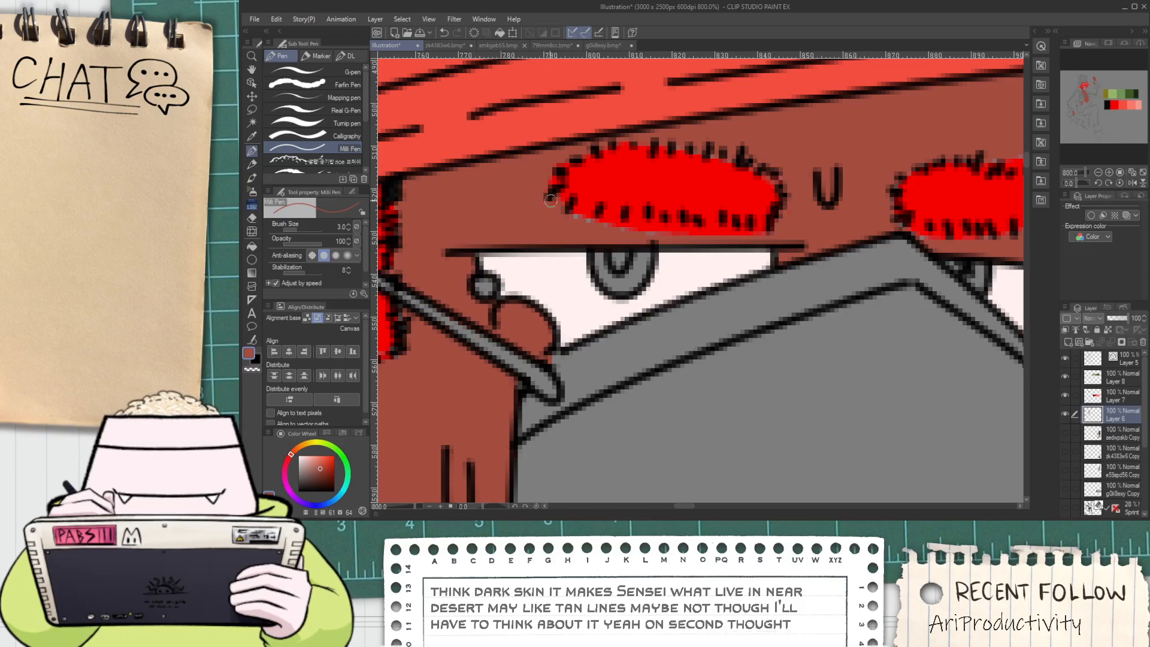
{"action": "mouse_move", "coordinate": [551, 201]}
{"action": "left_mouse_down"}
{"action": "mouse_move", "coordinate": [648, 237]}
{"action": "mouse_move", "coordinate": [623, 225]}
{"action": "mouse_move", "coordinate": [774, 237]}
{"action": "left_mouse_up"}
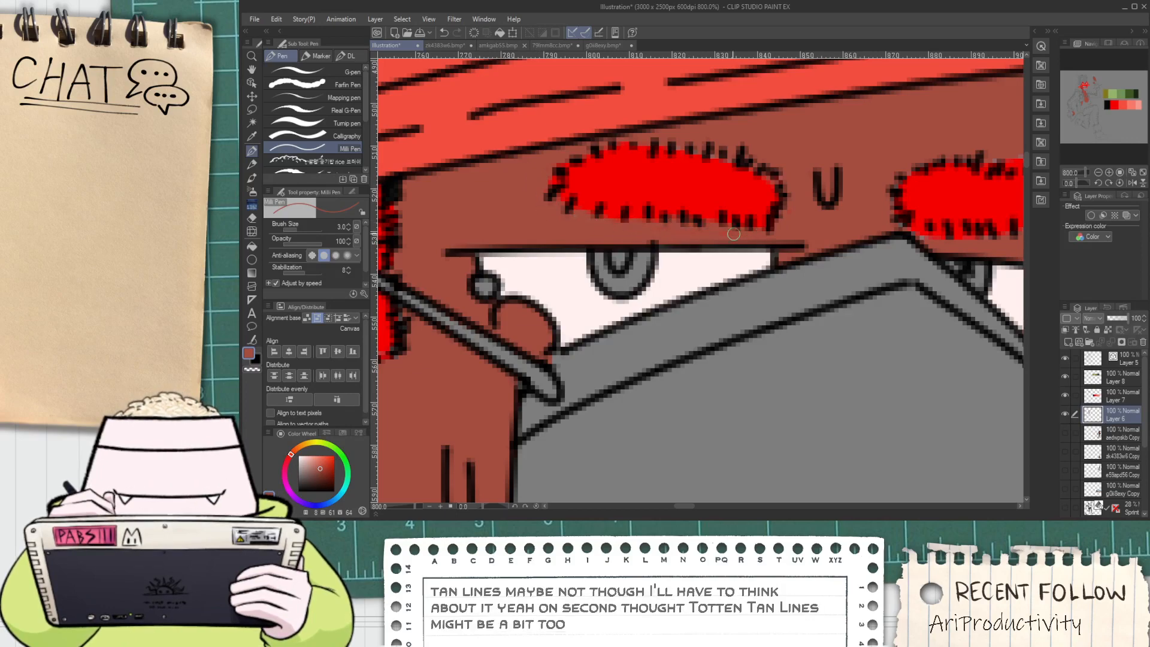
{"action": "scroll", "coordinate": [743, 233], "scroll_direction": "down", "scroll_amount": 2}
{"action": "left_click_drag", "start_coordinate": [869, 217], "coordinate": [762, 226]}
{"action": "scroll", "coordinate": [763, 226], "scroll_direction": "up", "scroll_amount": 2}
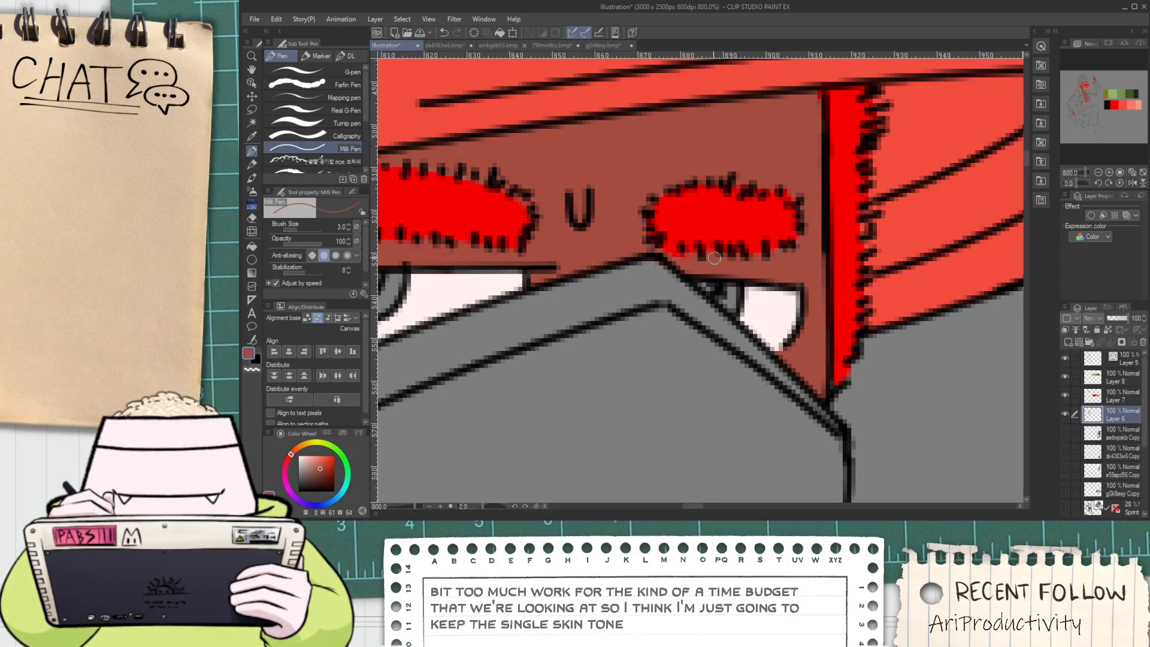
{"action": "scroll", "coordinate": [681, 253], "scroll_direction": "down", "scroll_amount": 6}
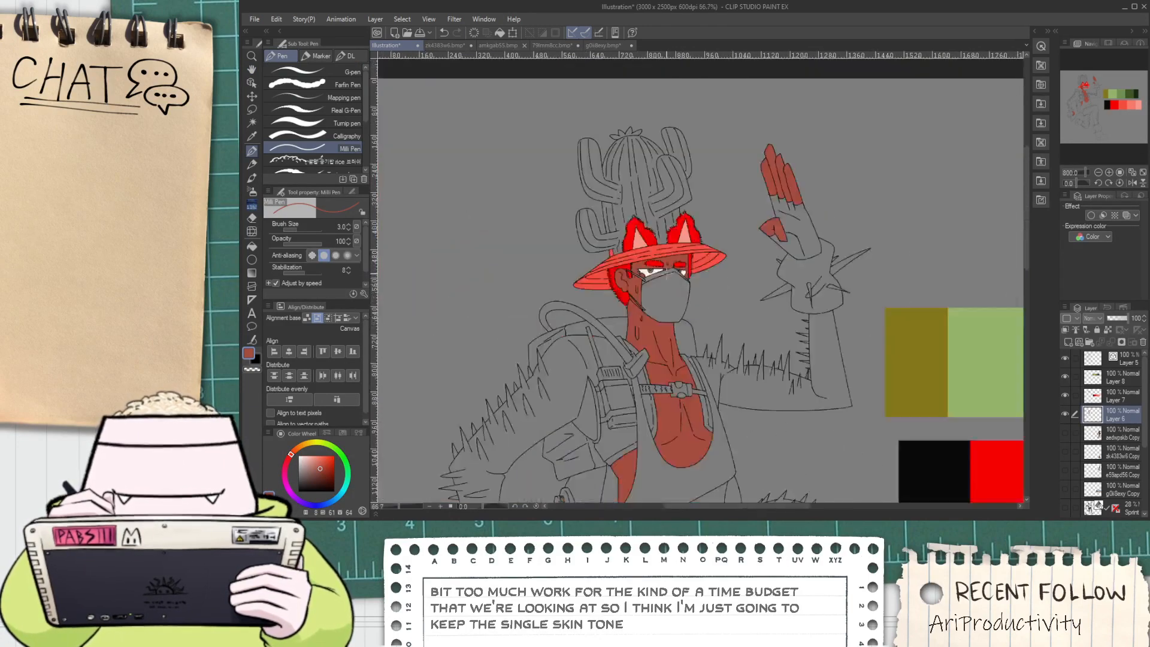
Sample the pale pinkish white of the near eye and fill the small teardrop at its outer corner
{"action": "key", "text": "space"}
{"action": "scroll", "coordinate": [642, 270], "scroll_direction": "up", "scroll_amount": 2}
{"action": "scroll", "coordinate": [590, 296], "scroll_direction": "up", "scroll_amount": 2}
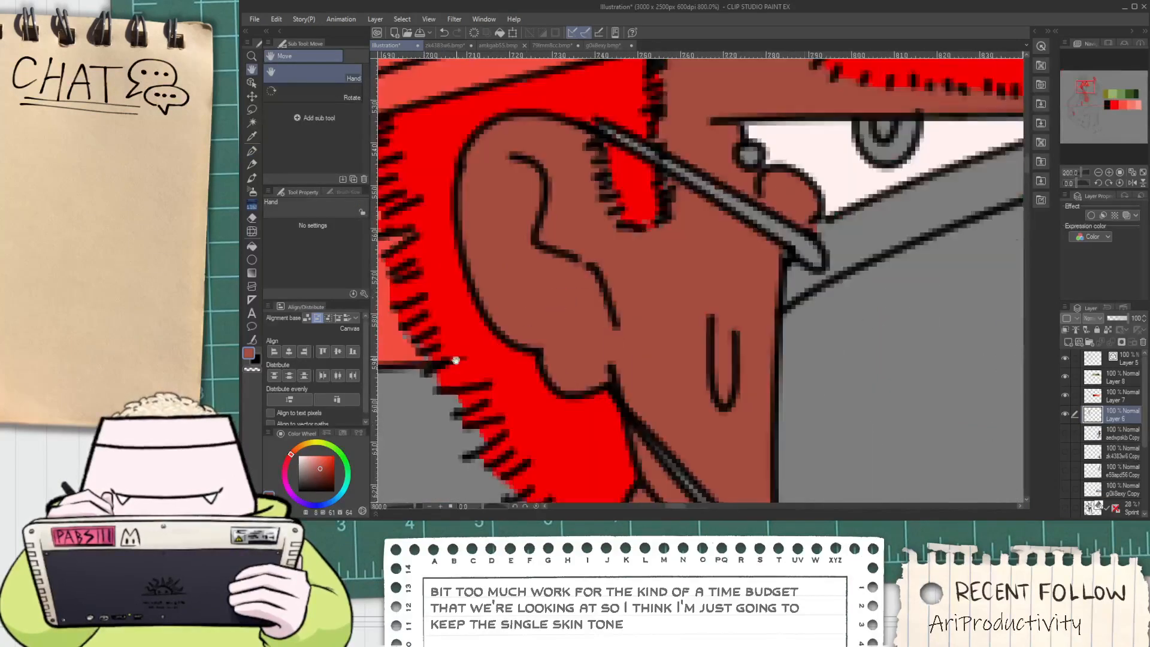
{"action": "left_click", "coordinate": [826, 154], "text": "alt"}
{"action": "key", "text": "g"}
{"action": "left_click", "coordinate": [745, 160]}
{"action": "key", "text": "p"}
{"action": "key", "text": "g"}
Close the gap in the larger teardrop with the Milli Pen and fill the teardrop with the pale white
{"action": "key", "text": "p"}
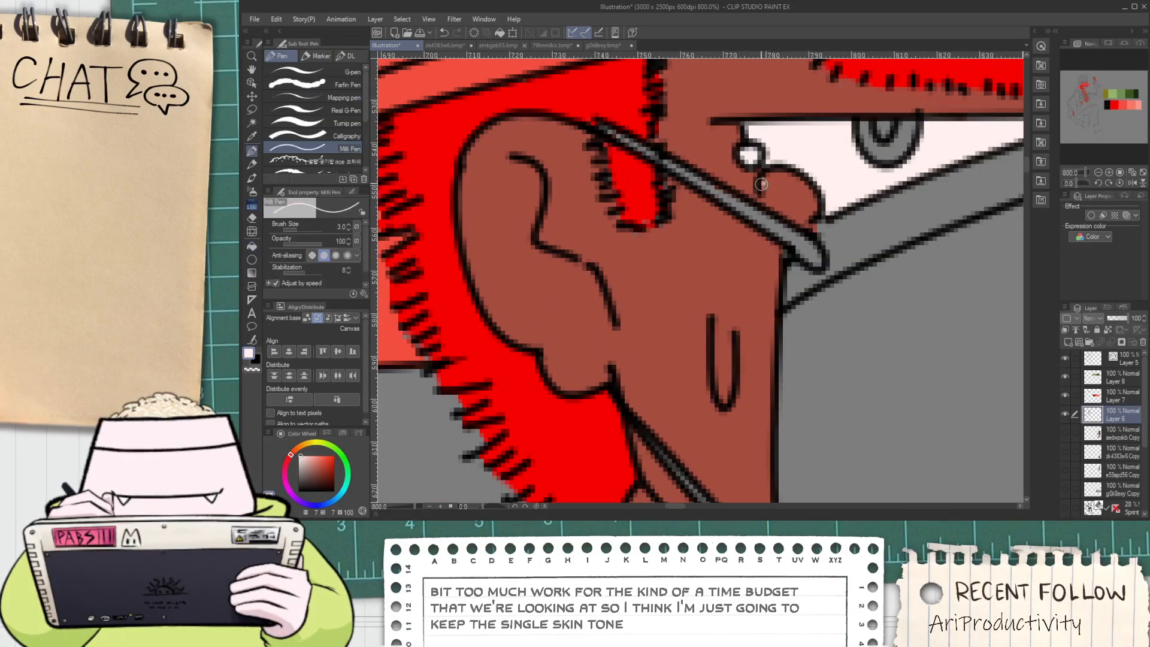
{"action": "left_click_drag", "start_coordinate": [762, 186], "coordinate": [816, 215]}
{"action": "key", "text": "g"}
{"action": "left_click", "coordinate": [788, 188]}
{"action": "key", "text": "p"}
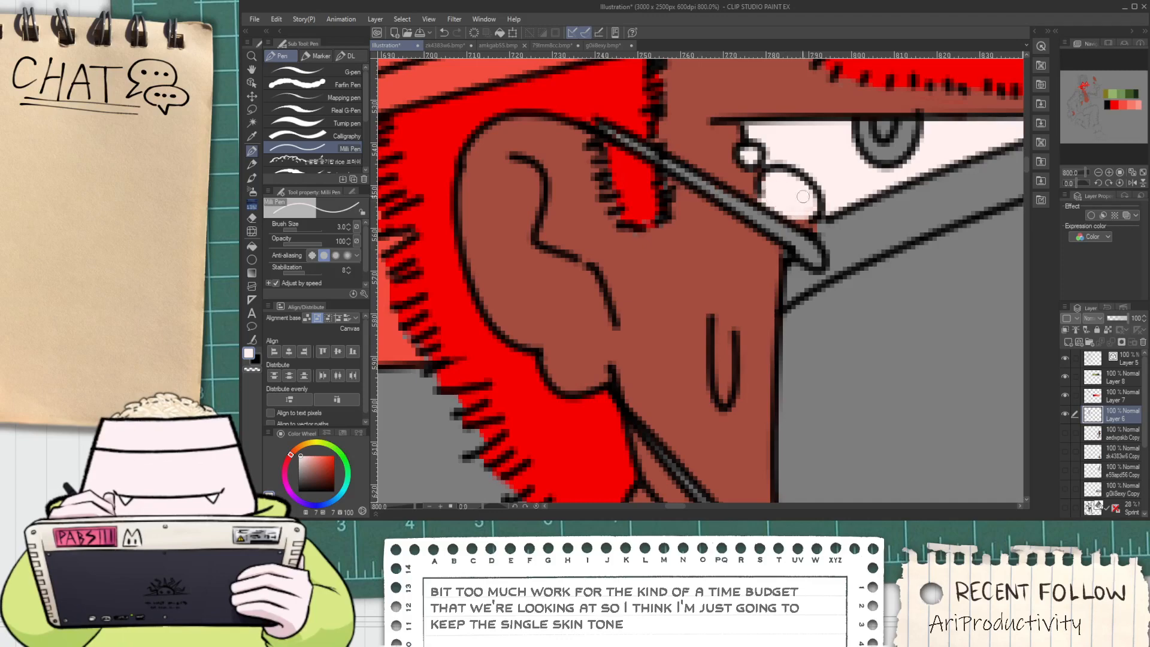
Sample the near-black palette swatch and fill the face mask, including its upper strip, undoing the stray fill
{"action": "scroll", "coordinate": [797, 193], "scroll_direction": "down", "scroll_amount": 5}
{"action": "key", "text": "space"}
{"action": "left_click_drag", "start_coordinate": [806, 225], "coordinate": [656, 265]}
{"action": "scroll", "coordinate": [692, 243], "scroll_direction": "up", "scroll_amount": 3}
{"action": "scroll", "coordinate": [694, 238], "scroll_direction": "down", "scroll_amount": 2}
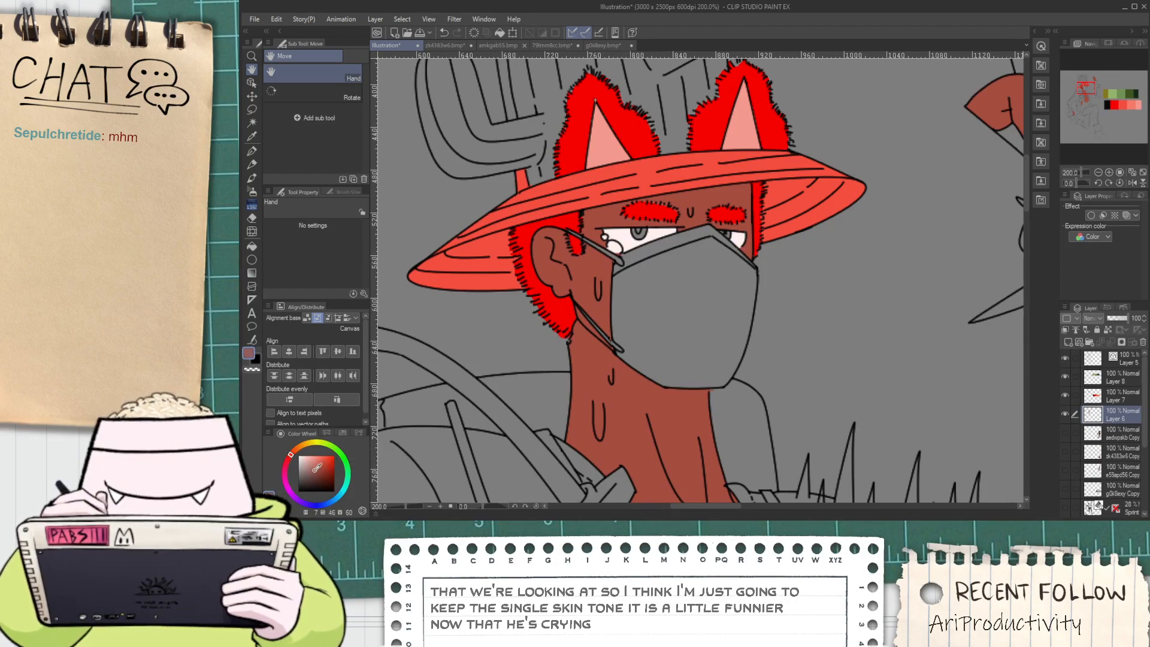
{"action": "scroll", "coordinate": [636, 333], "scroll_direction": "down", "scroll_amount": 4}
{"action": "left_click_drag", "start_coordinate": [710, 441], "coordinate": [588, 290]}
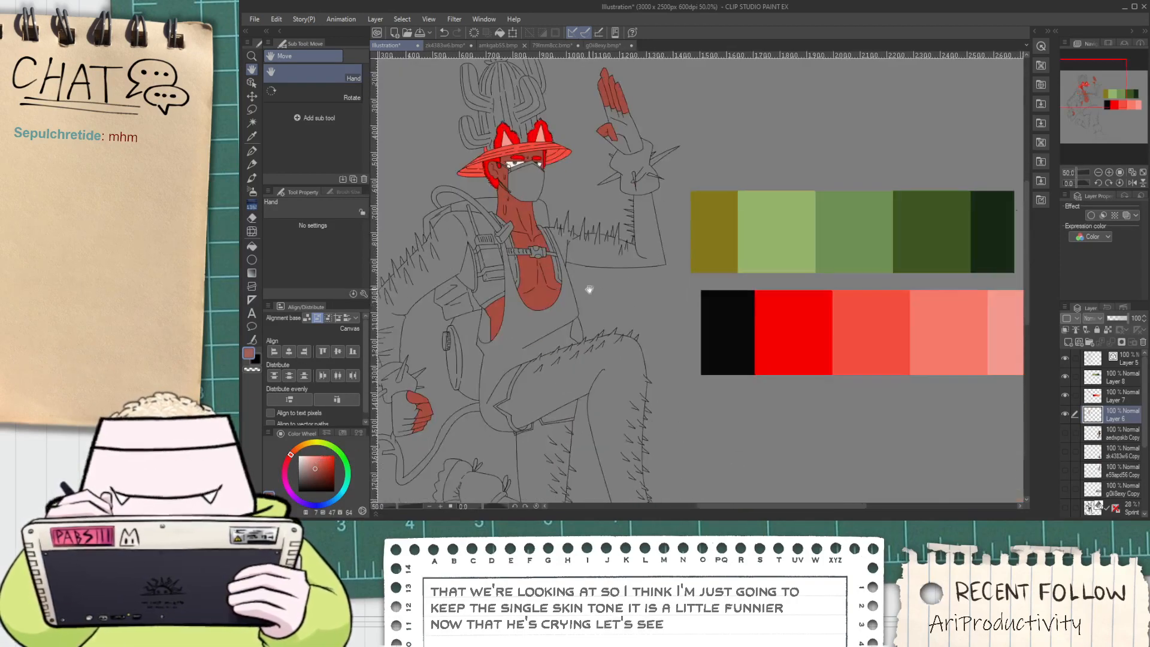
{"action": "left_click_drag", "start_coordinate": [717, 352], "coordinate": [652, 329]}
{"action": "key", "text": "i"}
{"action": "left_click", "coordinate": [646, 305]}
{"action": "key", "text": "g"}
{"action": "left_click_drag", "start_coordinate": [451, 151], "coordinate": [530, 233]}
{"action": "scroll", "coordinate": [527, 233], "scroll_direction": "up", "scroll_amount": 1}
{"action": "left_click", "coordinate": [516, 226]}
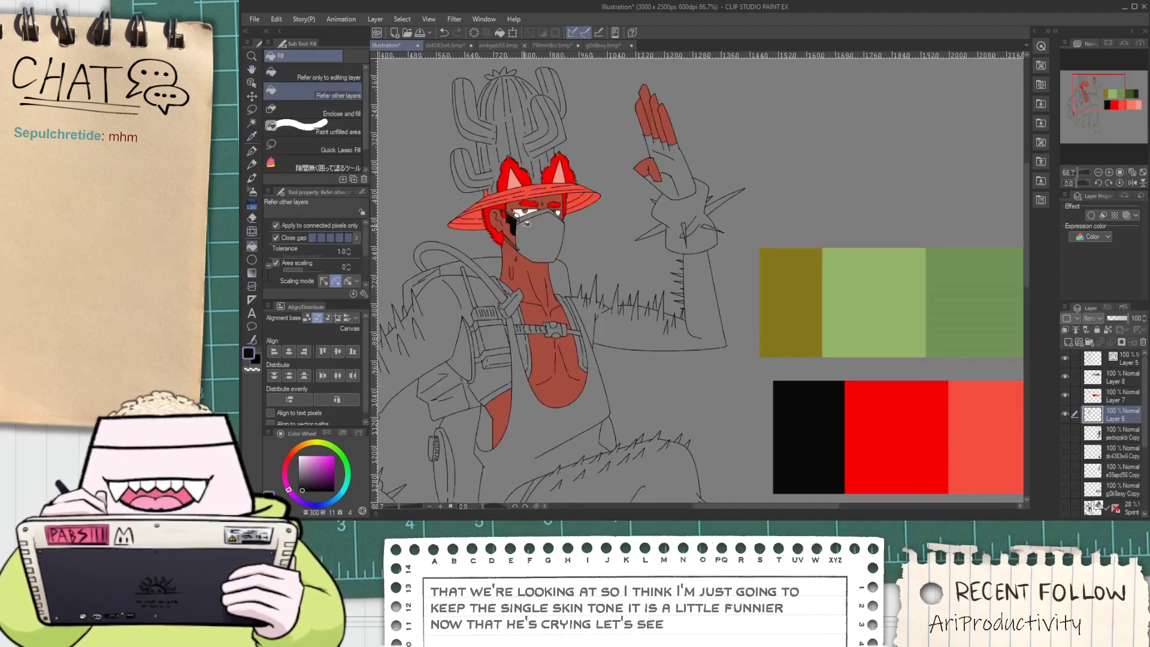
{"action": "key", "text": "ctrl+z"}
{"action": "left_click", "coordinate": [532, 225]}
{"action": "scroll", "coordinate": [531, 226], "scroll_direction": "up", "scroll_amount": 2}
{"action": "left_click", "coordinate": [530, 212]}
Color the pupils of both eyes near-black, using the fill for the near one and the Milli Pen for the far one
{"action": "scroll", "coordinate": [533, 210], "scroll_direction": "up", "scroll_amount": 5}
{"action": "key", "text": "p"}
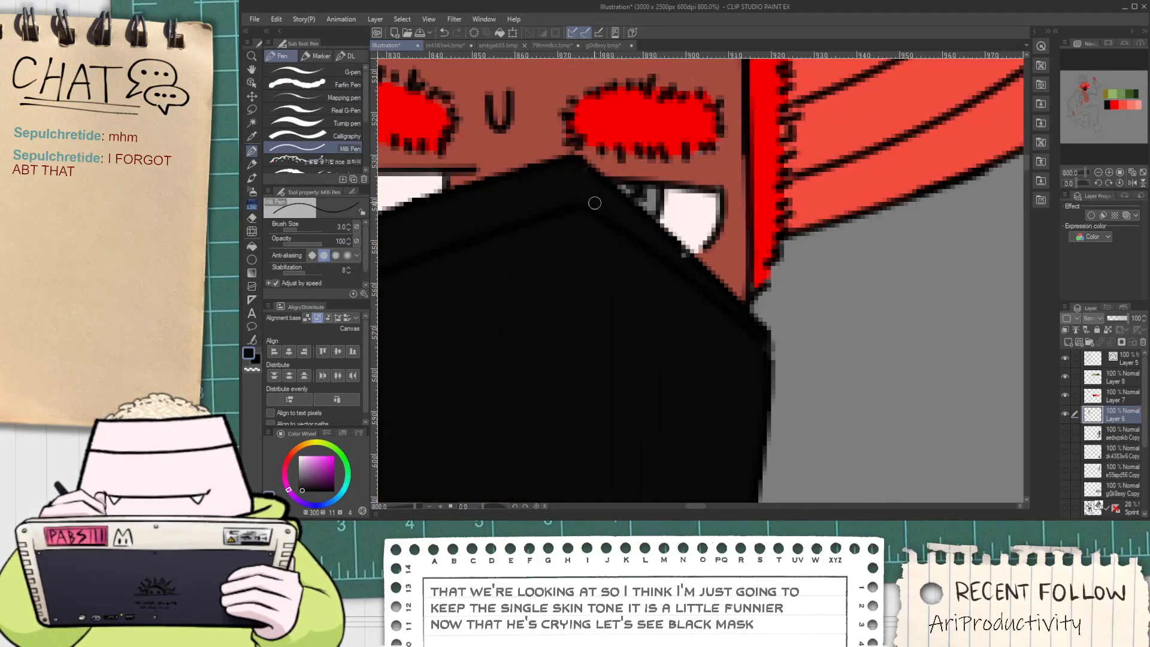
{"action": "key", "text": "g"}
{"action": "scroll", "coordinate": [674, 258], "scroll_direction": "down", "scroll_amount": 3}
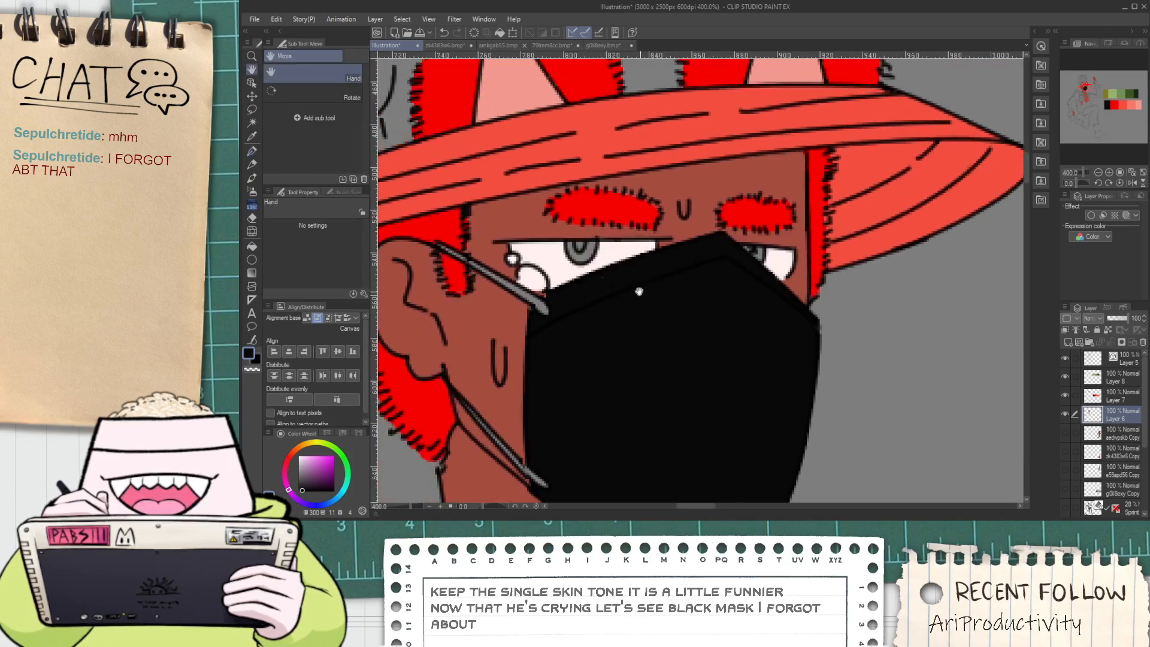
{"action": "scroll", "coordinate": [599, 234], "scroll_direction": "up", "scroll_amount": 6}
{"action": "left_click", "coordinate": [597, 238]}
{"action": "scroll", "coordinate": [597, 237], "scroll_direction": "down", "scroll_amount": 4}
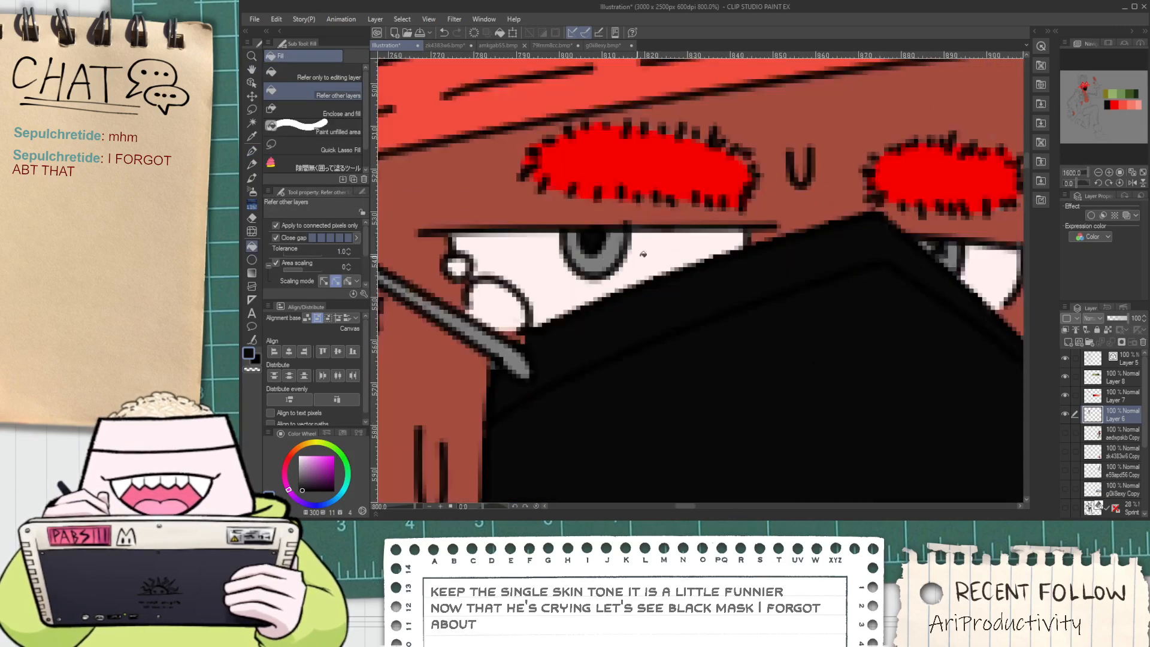
{"action": "scroll", "coordinate": [769, 241], "scroll_direction": "up", "scroll_amount": 4}
{"action": "key", "text": "p"}
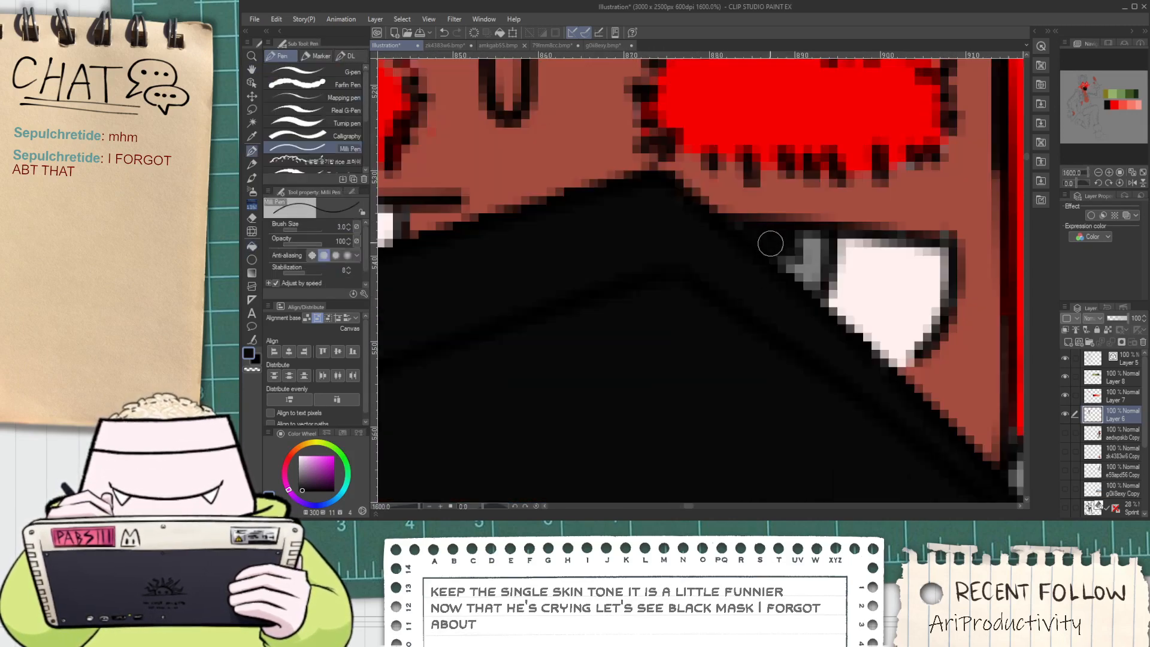
Sample the bright red of the eyebrow and color the irises of both eyes with it
{"action": "scroll", "coordinate": [764, 225], "scroll_direction": "down", "scroll_amount": 2}
{"action": "key", "text": "i"}
{"action": "left_click", "coordinate": [781, 155]}
{"action": "key", "text": "space"}
{"action": "left_click_drag", "start_coordinate": [618, 221], "coordinate": [779, 241]}
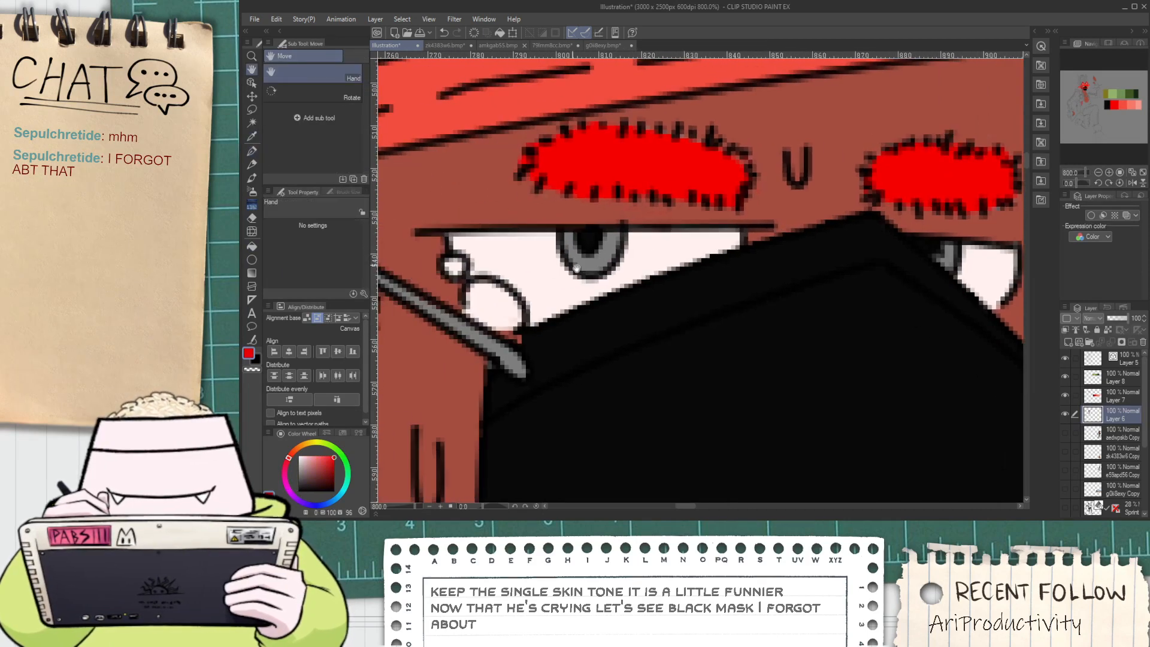
{"action": "key", "text": "g"}
{"action": "left_click", "coordinate": [600, 264]}
{"action": "key", "text": "p"}
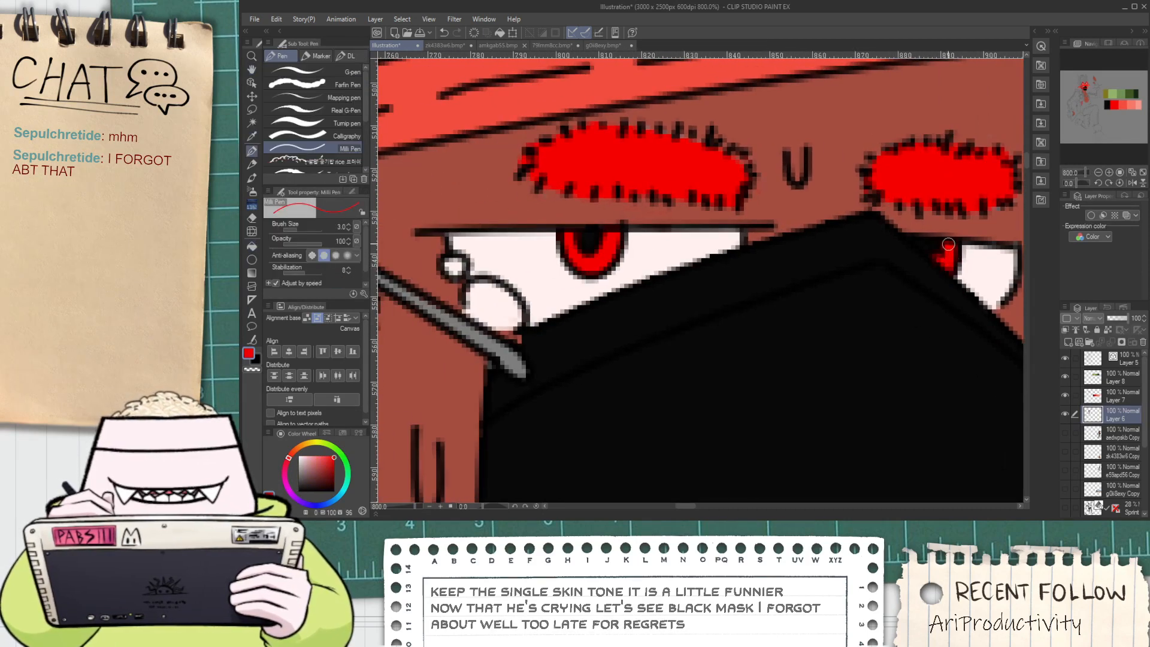
Sample the skin tone and touch up the skin around the far eye and eyebrow with the Milli Pen
{"action": "left_click_drag", "start_coordinate": [994, 218], "coordinate": [834, 228]}
{"action": "left_click", "coordinate": [834, 229], "text": "alt"}
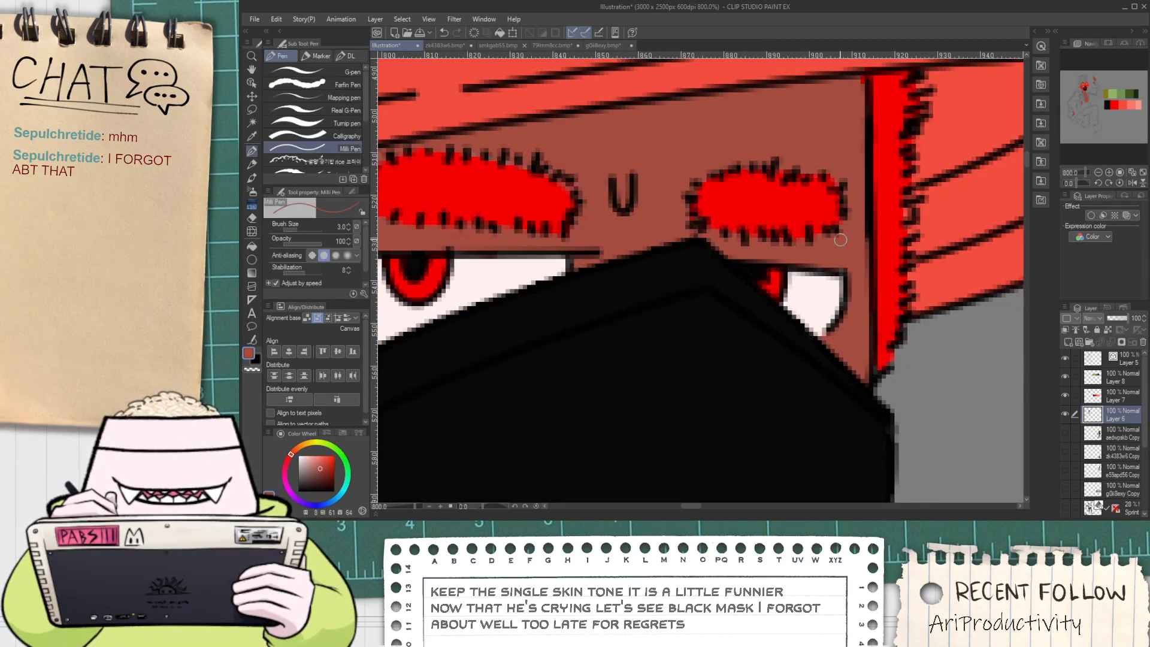
{"action": "scroll", "coordinate": [830, 257], "scroll_direction": "down", "scroll_amount": 8}
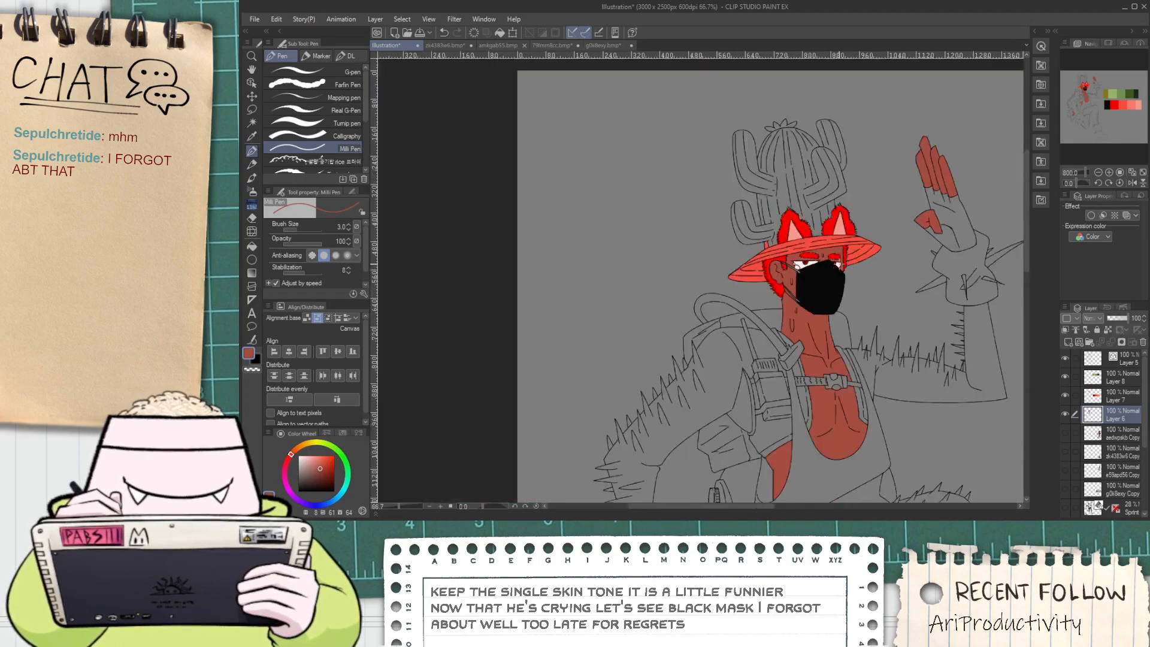
Sample the mask's near-black and fill the upper mask strap with it
{"action": "key", "text": "h"}
{"action": "left_click_drag", "start_coordinate": [789, 373], "coordinate": [750, 340]}
{"action": "key", "text": "i"}
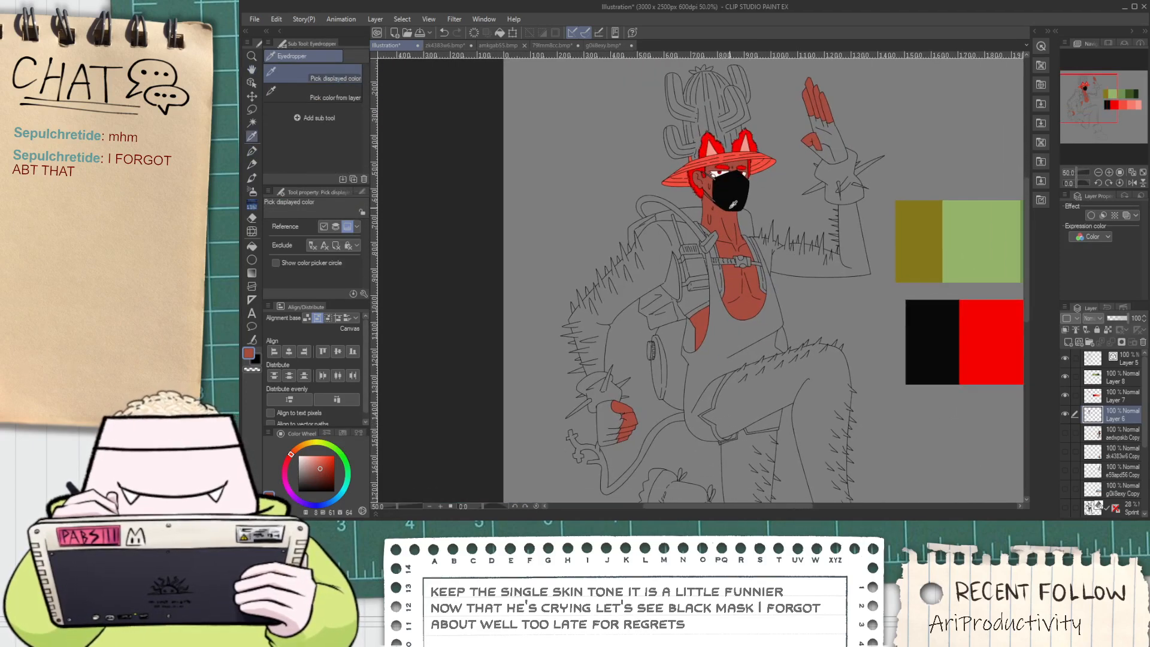
{"action": "left_click", "coordinate": [727, 192]}
{"action": "scroll", "coordinate": [727, 191], "scroll_direction": "up", "scroll_amount": 4}
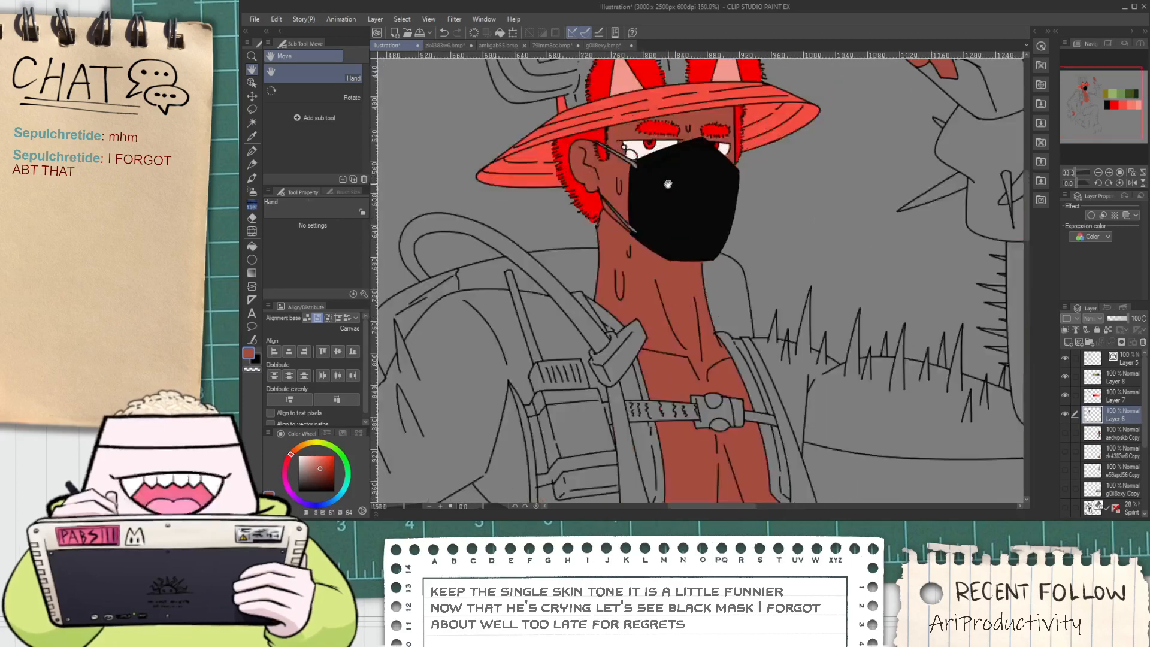
{"action": "key", "text": "h"}
{"action": "scroll", "coordinate": [659, 269], "scroll_direction": "down", "scroll_amount": 4}
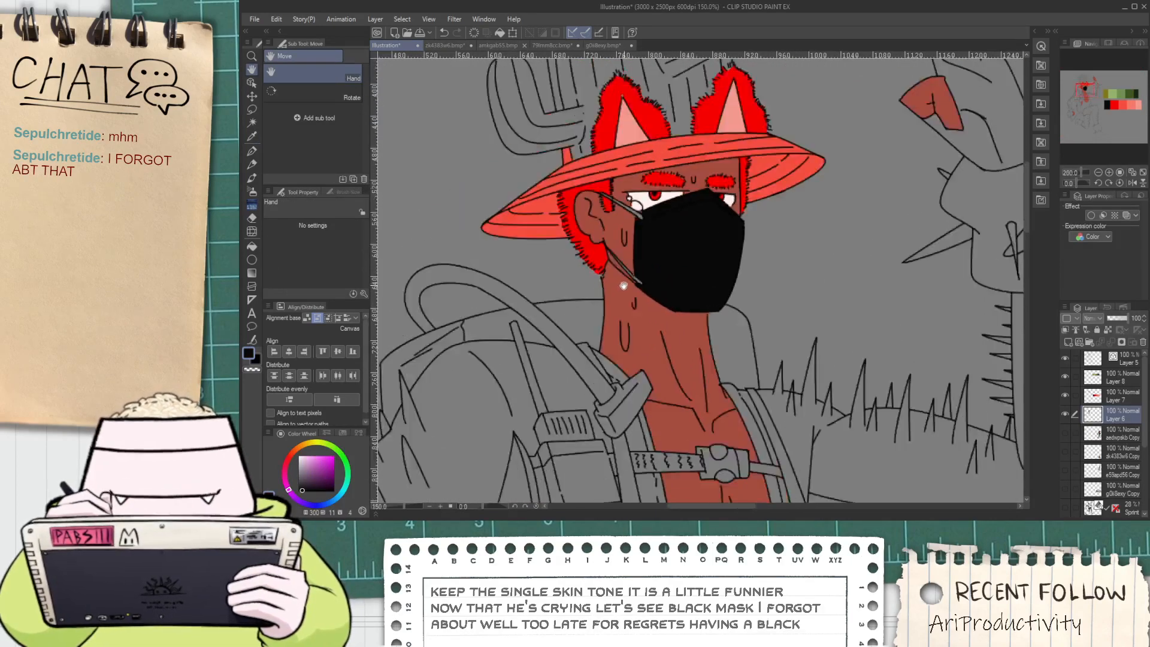
{"action": "left_click_drag", "start_coordinate": [655, 331], "coordinate": [699, 401]}
{"action": "scroll", "coordinate": [546, 229], "scroll_direction": "up", "scroll_amount": 7}
{"action": "key", "text": "g"}
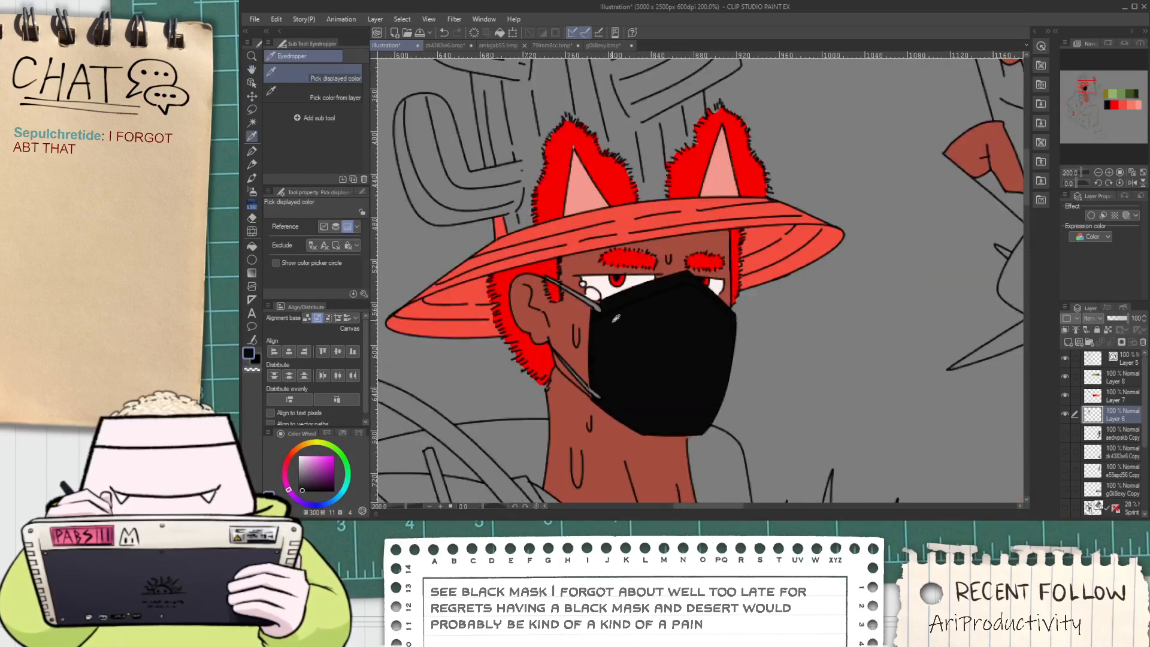
{"action": "scroll", "coordinate": [582, 306], "scroll_direction": "up", "scroll_amount": 1}
{"action": "left_click", "coordinate": [606, 287]}
{"action": "scroll", "coordinate": [603, 299], "scroll_direction": "down", "scroll_amount": 1}
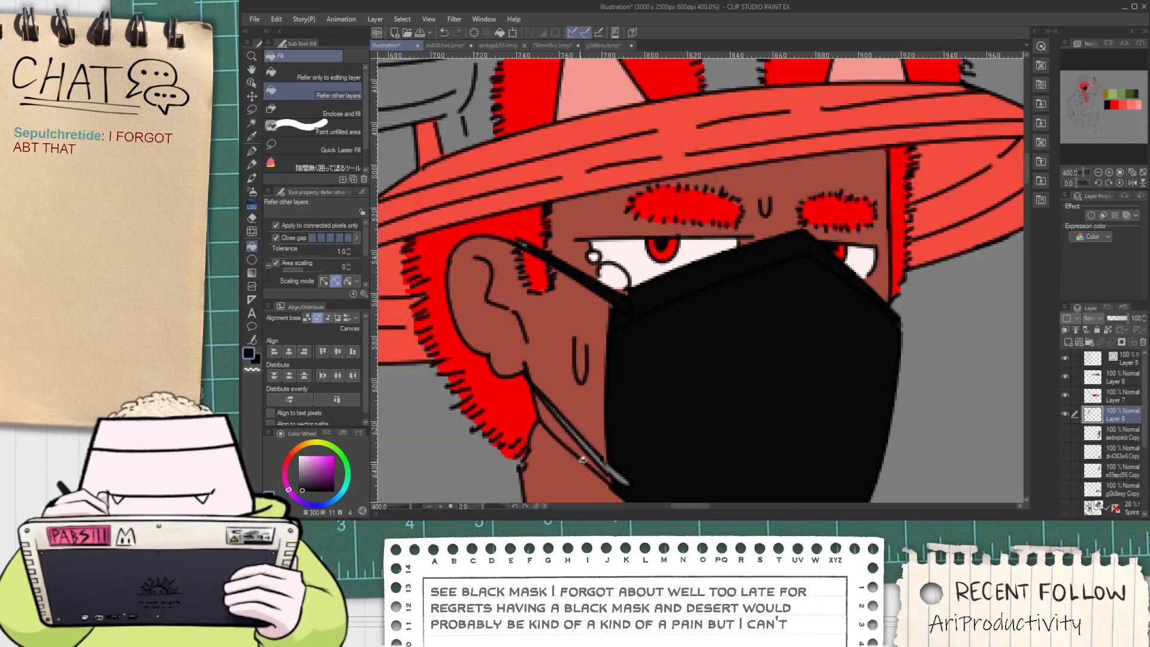
Fill the lower mask strap with near-black and cover the leftover spots where it meets the mask
{"action": "left_click", "coordinate": [617, 473]}
{"action": "left_click", "coordinate": [588, 445]}
{"action": "scroll", "coordinate": [604, 467], "scroll_direction": "up", "scroll_amount": 1}
{"action": "key", "text": "p"}
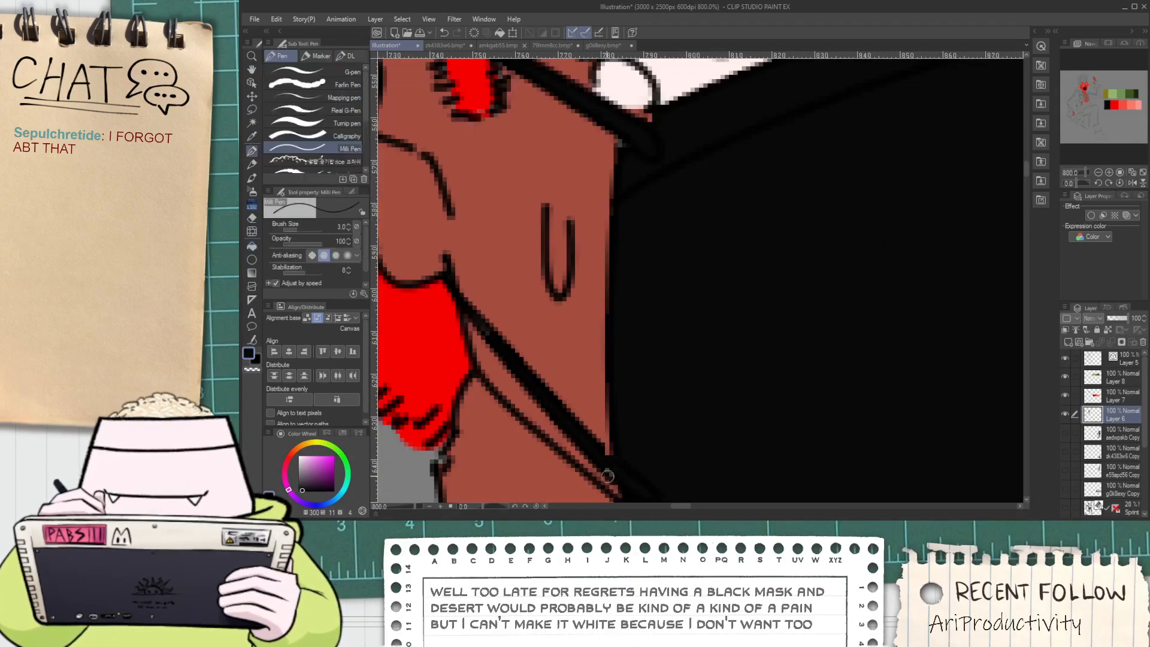
{"action": "left_click_drag", "start_coordinate": [614, 466], "coordinate": [606, 454]}
{"action": "scroll", "coordinate": [629, 471], "scroll_direction": "down", "scroll_amount": 1}
Touch up the sideburn with sampled red and the edge of the upper mask strap with sampled near-black
{"action": "key", "text": "space"}
{"action": "left_click_drag", "start_coordinate": [553, 326], "coordinate": [598, 372]}
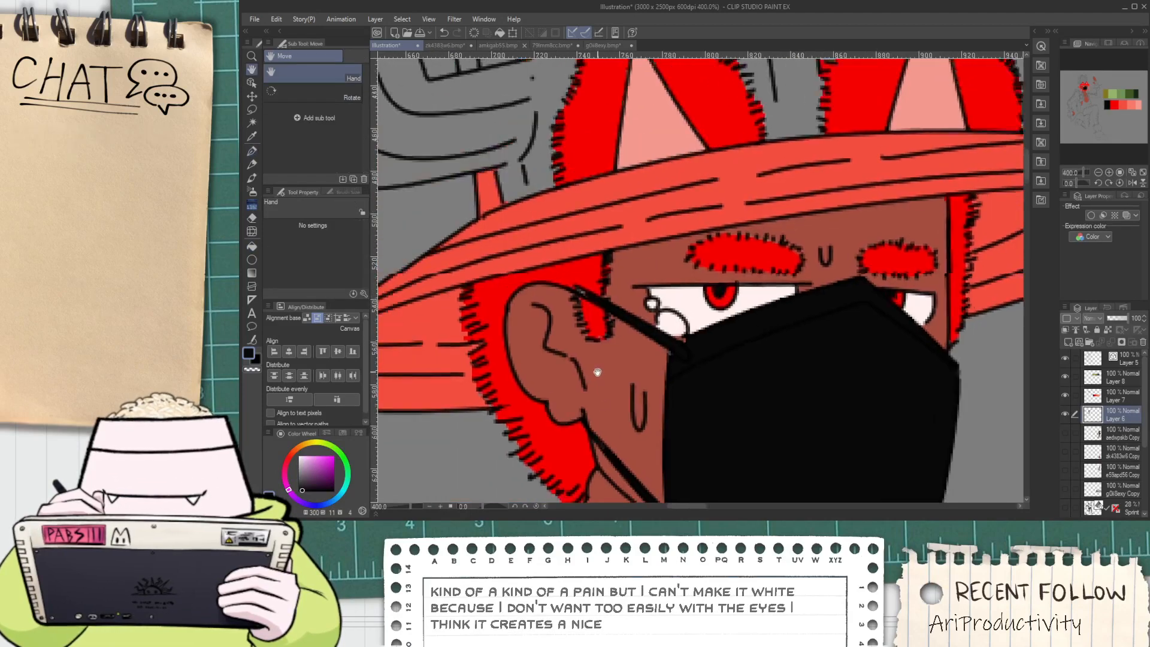
{"action": "scroll", "coordinate": [588, 288], "scroll_direction": "up", "scroll_amount": 1}
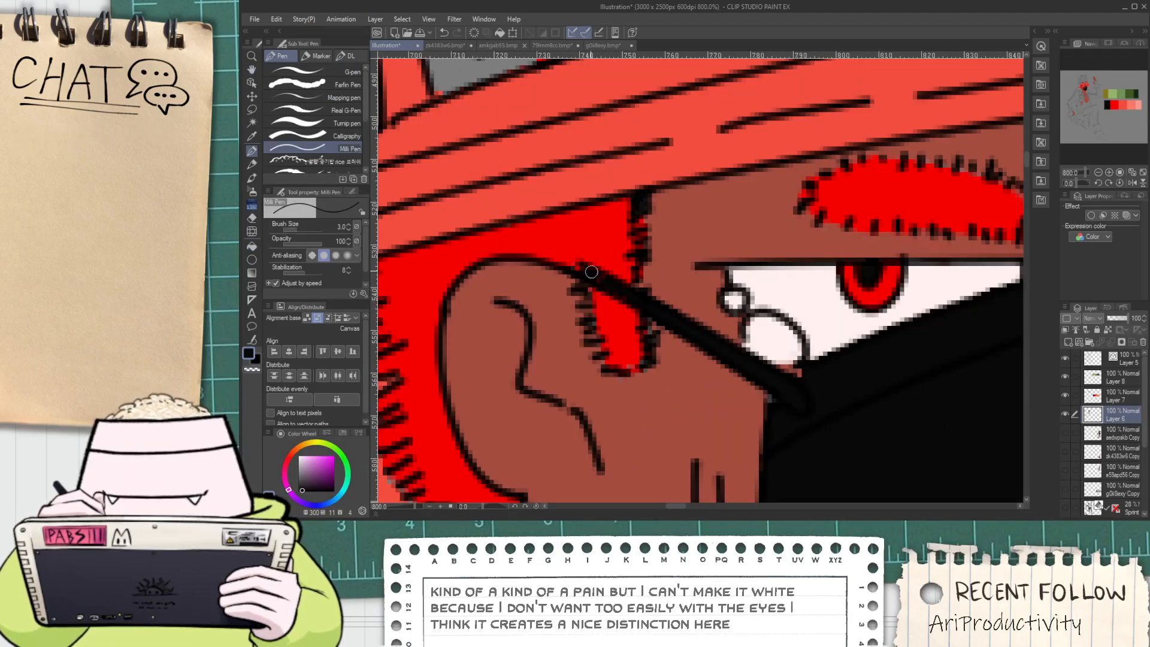
{"action": "left_click", "coordinate": [590, 295], "text": "alt"}
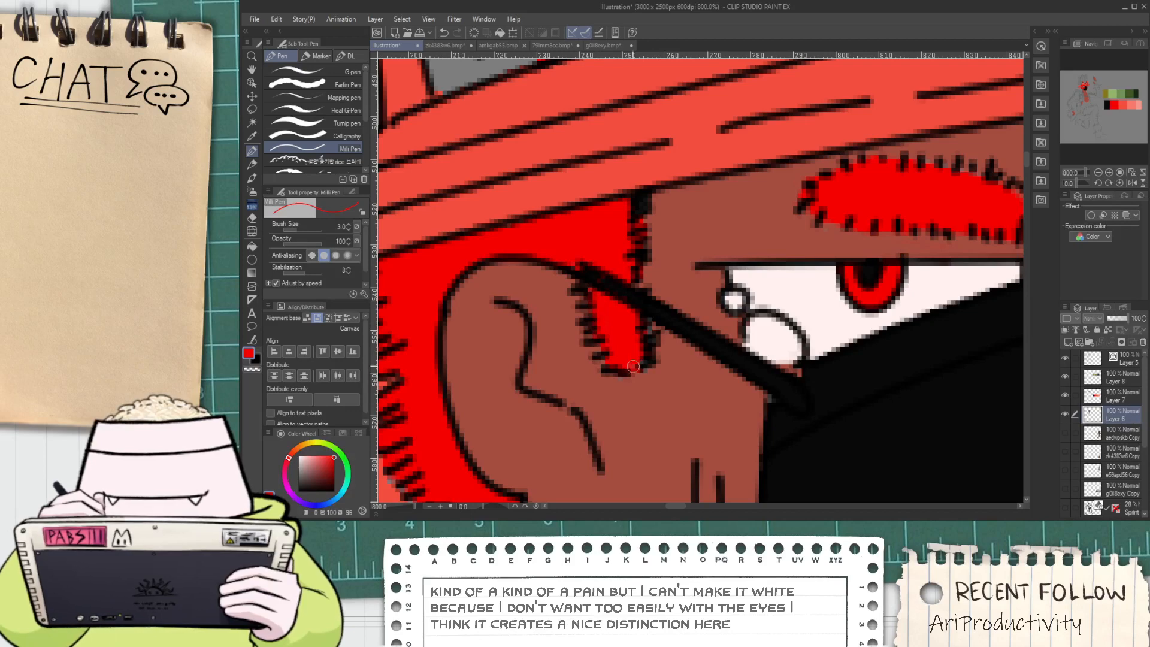
{"action": "scroll", "coordinate": [638, 348], "scroll_direction": "up", "scroll_amount": 1}
{"action": "scroll", "coordinate": [681, 297], "scroll_direction": "down", "scroll_amount": 1}
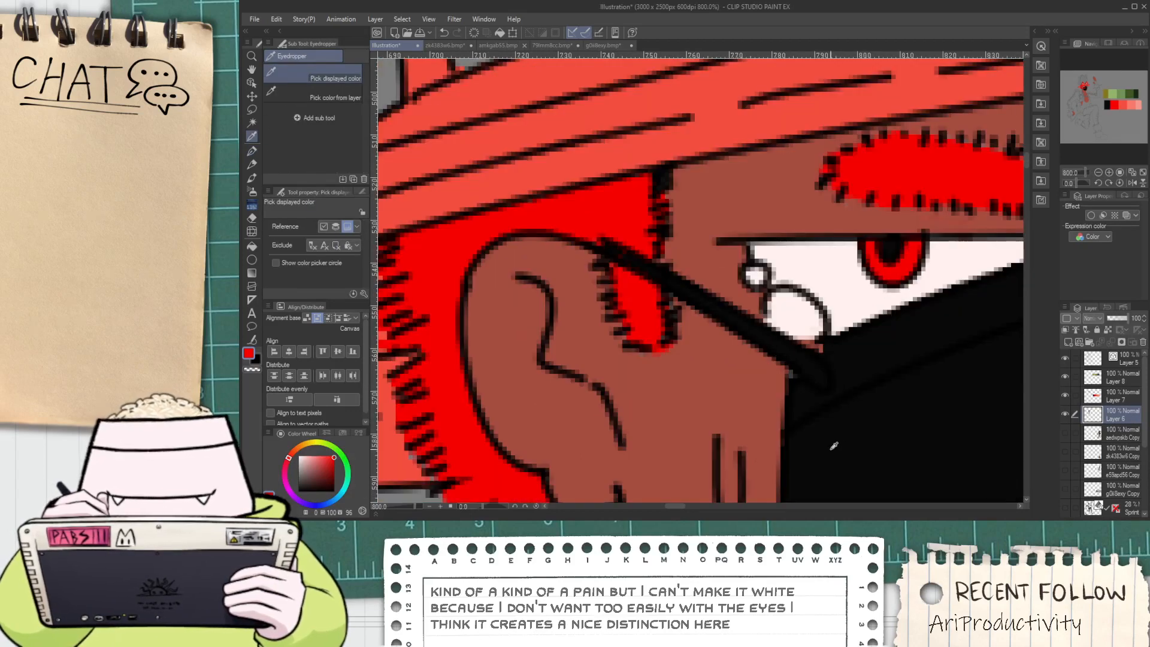
{"action": "left_click", "coordinate": [829, 450], "text": "alt"}
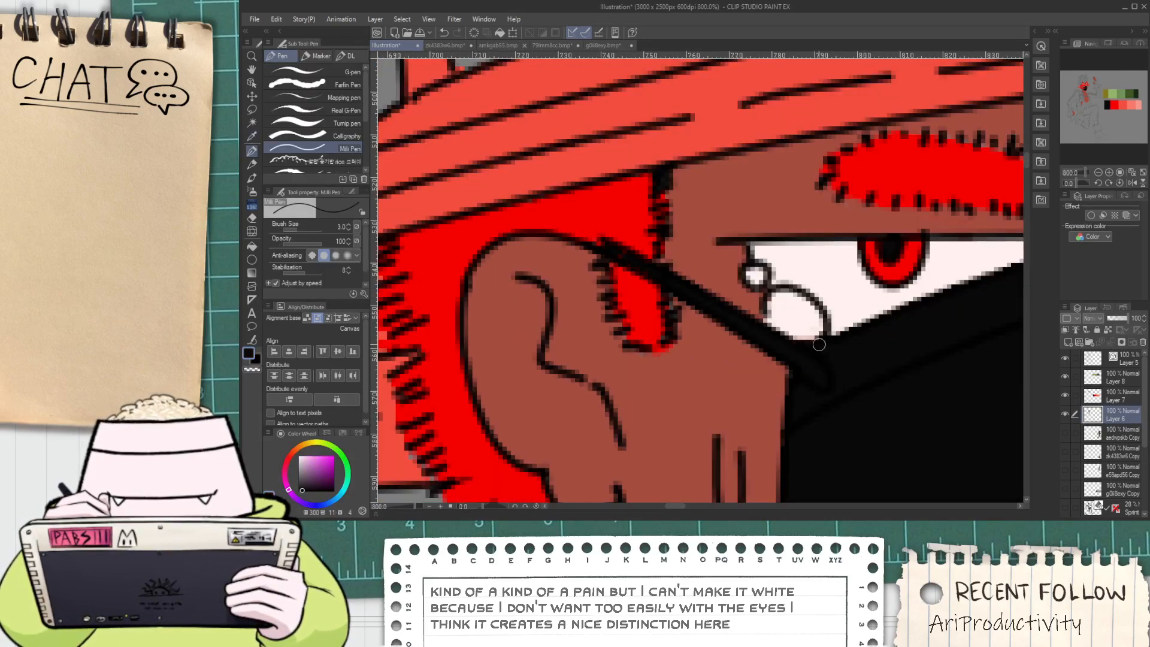
{"action": "scroll", "coordinate": [586, 247], "scroll_direction": "up", "scroll_amount": 1}
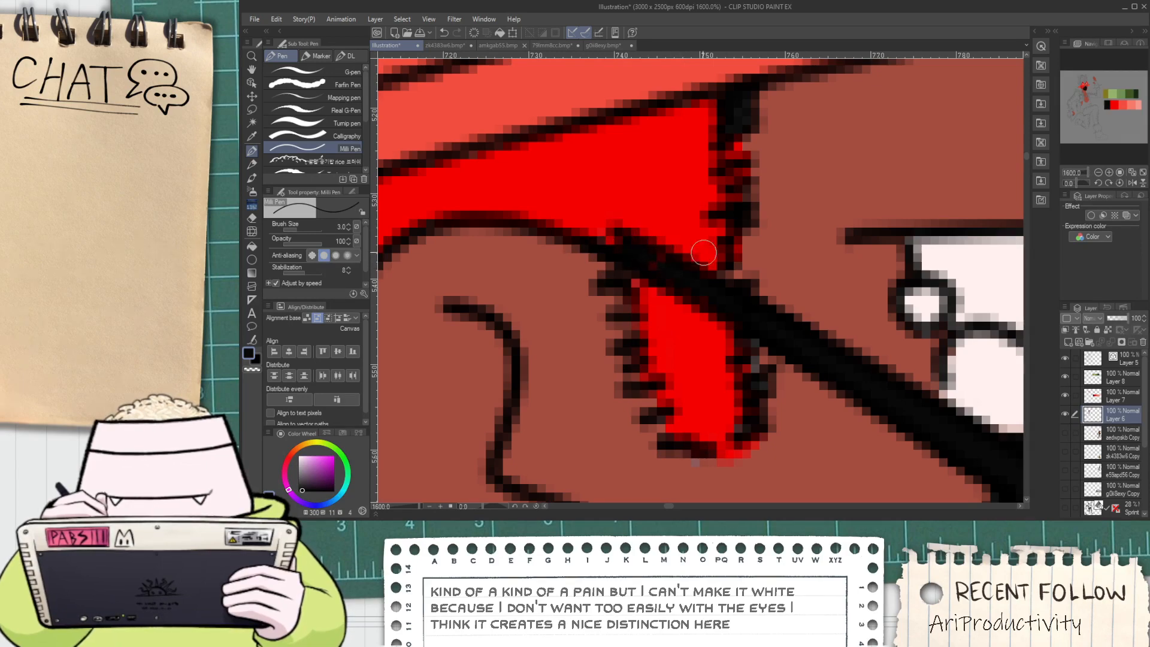
Toggle the visibility of Layer 6 repeatedly at a wider view to examine which colors it holds
{"action": "left_click", "coordinate": [1066, 415]}
{"action": "key", "text": "ctrl+minus"}
{"action": "key", "text": "ctrl+minus"}
{"action": "key", "text": "ctrl+minus"}
{"action": "key", "text": "ctrl+minus"}
{"action": "left_click", "coordinate": [1068, 416]}
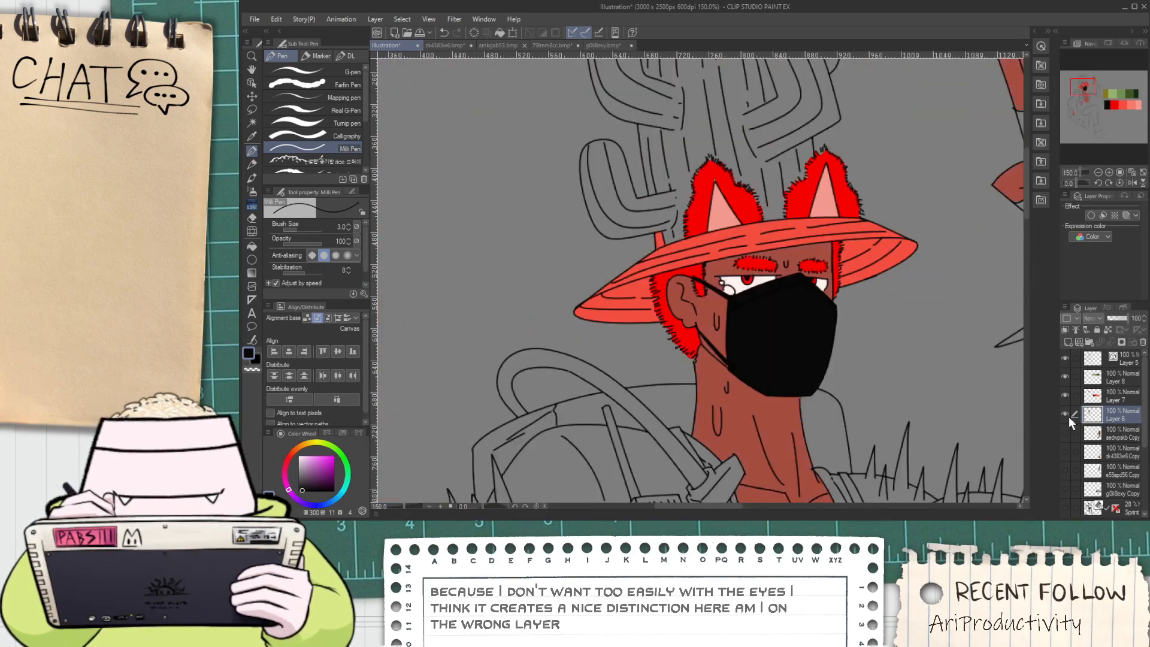
{"action": "key", "text": "ctrl+minus"}
{"action": "key", "text": "ctrl+minus"}
{"action": "left_click", "coordinate": [1069, 416]}
{"action": "key", "text": "ctrl+minus"}
{"action": "left_click", "coordinate": [1069, 417]}
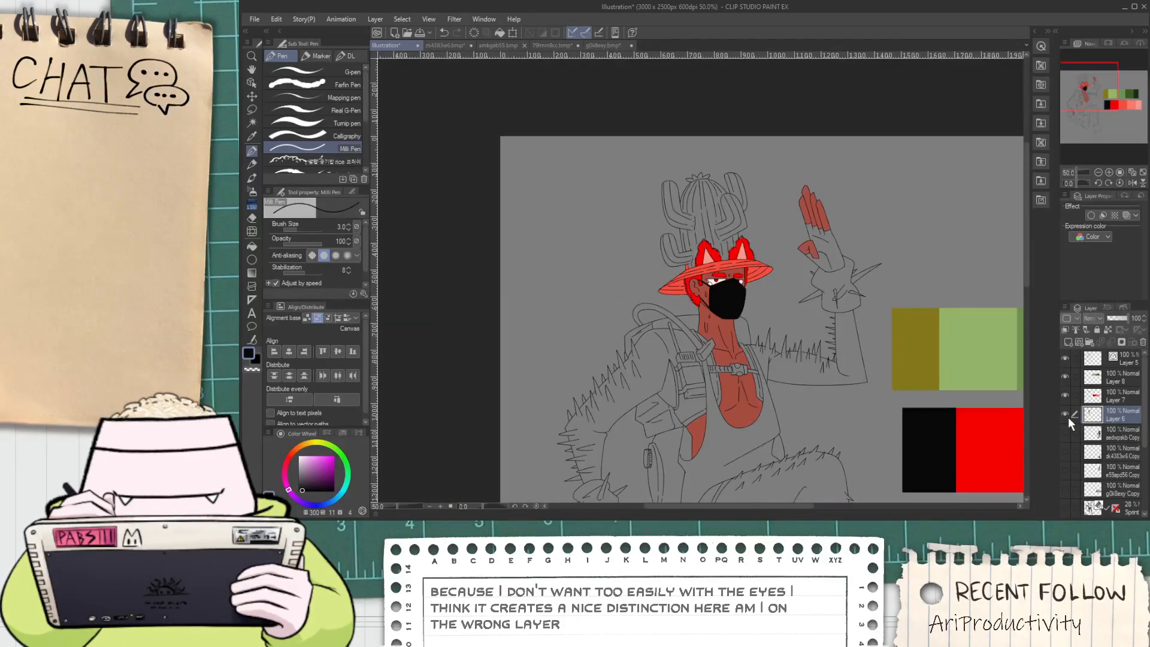
{"action": "left_click", "coordinate": [1067, 415]}
{"action": "left_click", "coordinate": [1068, 416]}
Check the contents of Layer 7 by hiding and showing it, and merge it down into Layer 6
{"action": "left_click", "coordinate": [1066, 397]}
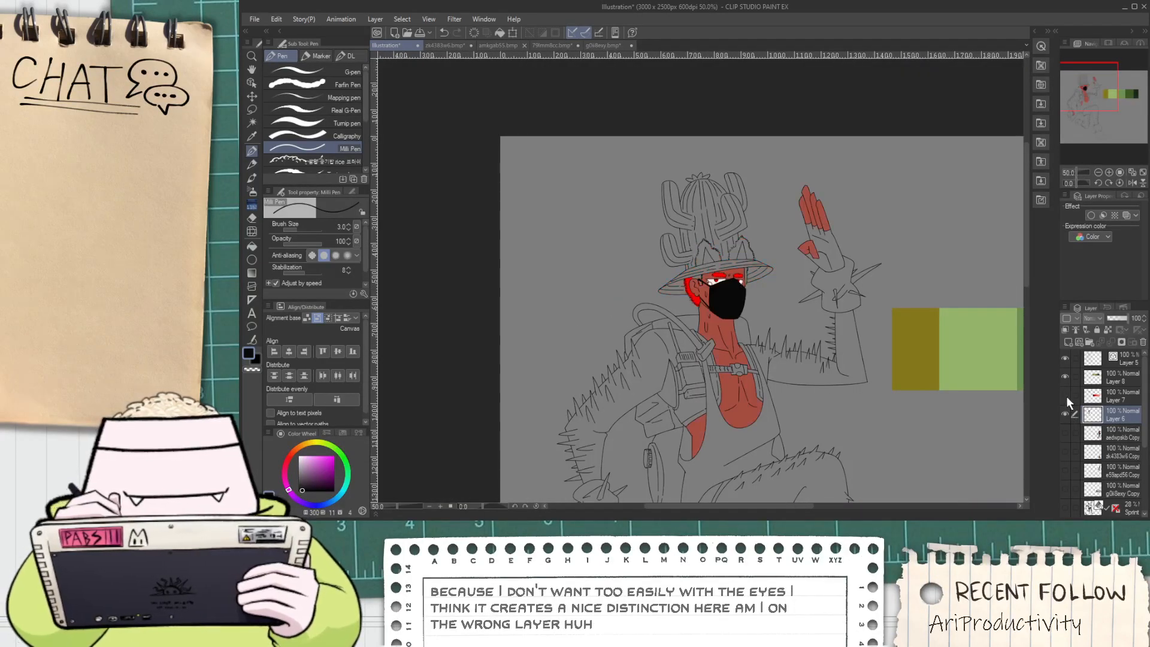
{"action": "left_click", "coordinate": [1066, 395]}
{"action": "left_click", "coordinate": [1099, 397]}
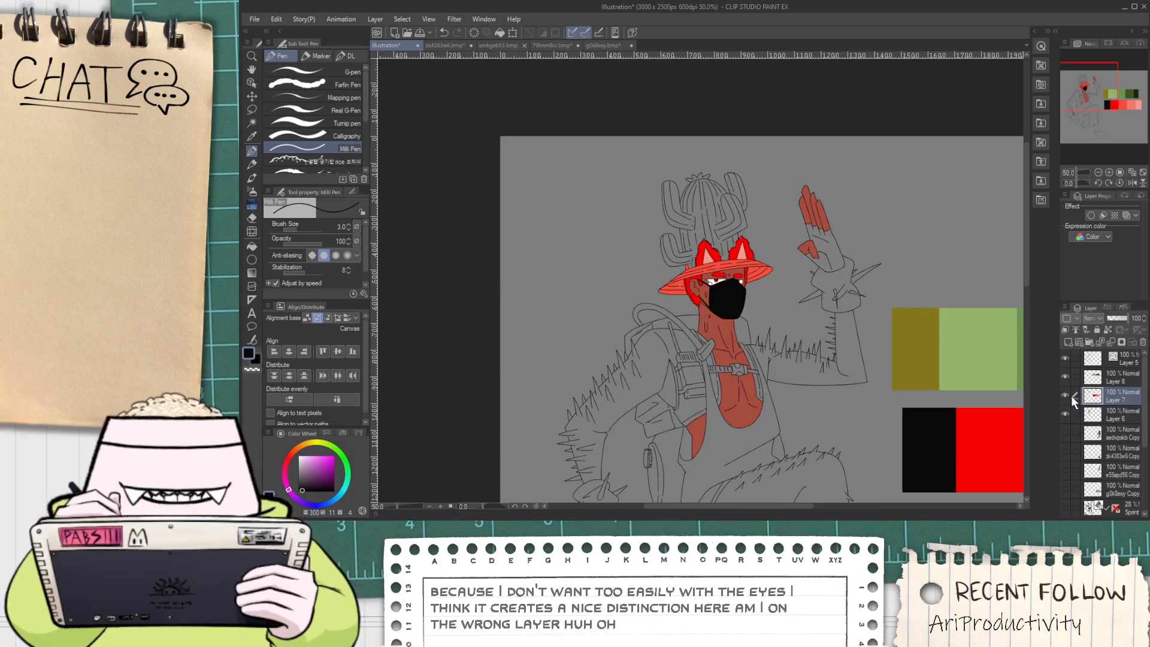
{"action": "key", "text": "ctrl+e"}
Cover the upper strap's end in near-black and clean up the sideburn's edges with sampled red and skin tone
{"action": "scroll", "coordinate": [700, 283], "scroll_direction": "up", "scroll_amount": 10}
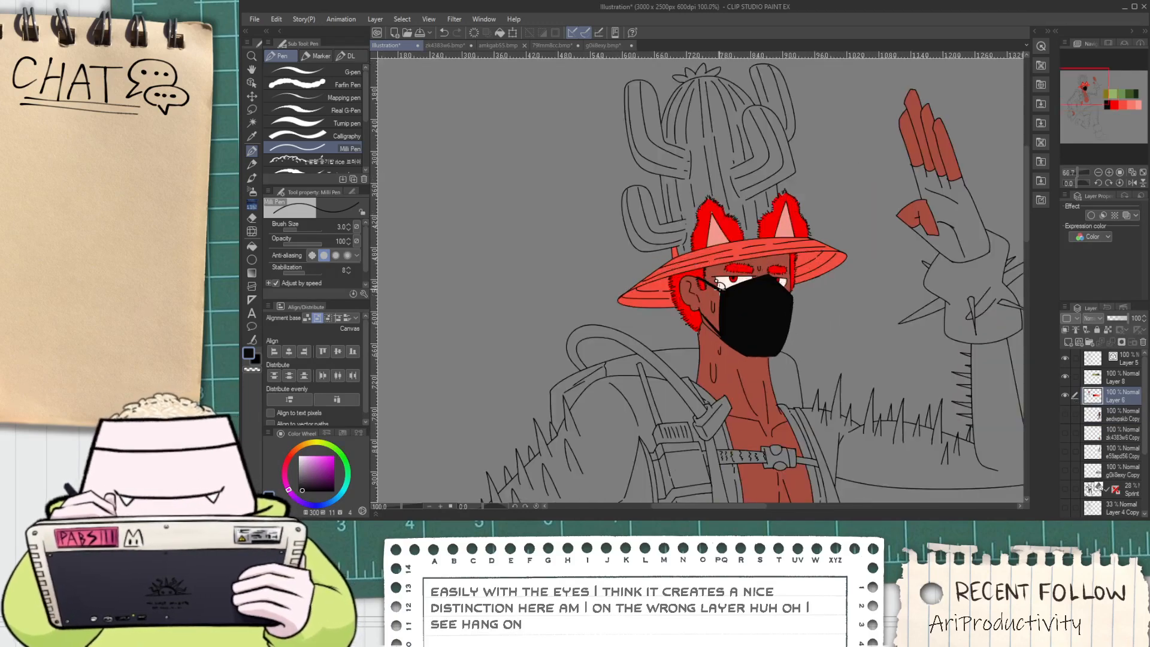
{"action": "scroll", "coordinate": [542, 213], "scroll_direction": "down", "scroll_amount": 2}
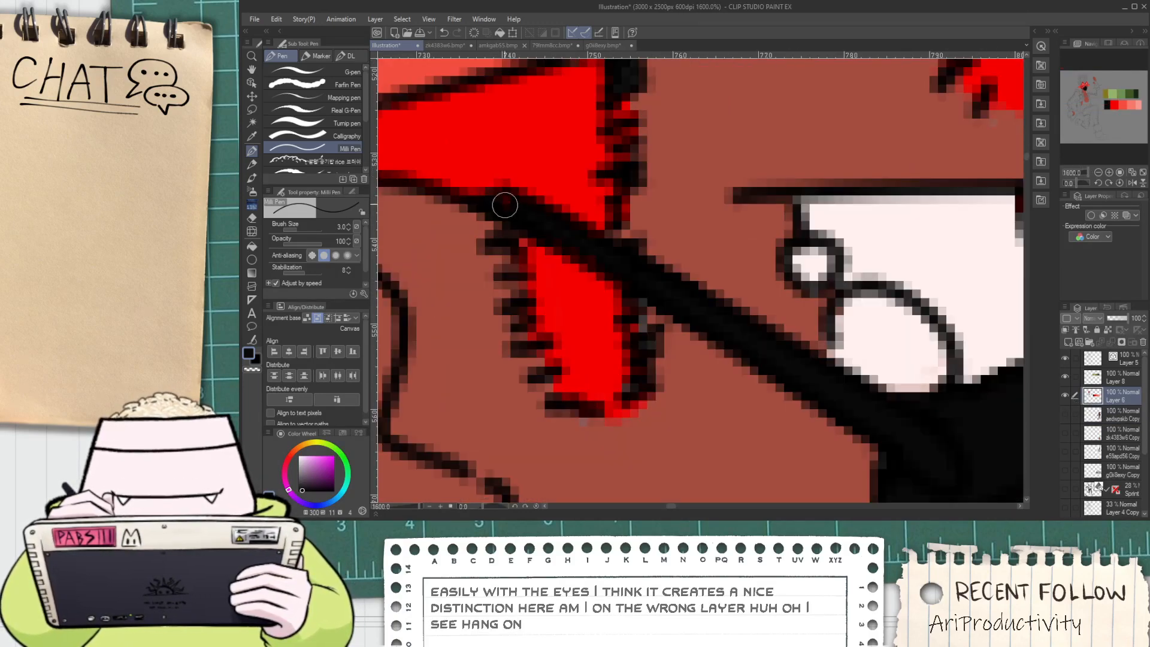
{"action": "left_click", "coordinate": [598, 342], "text": "alt"}
{"action": "left_click", "coordinate": [657, 354], "text": "alt"}
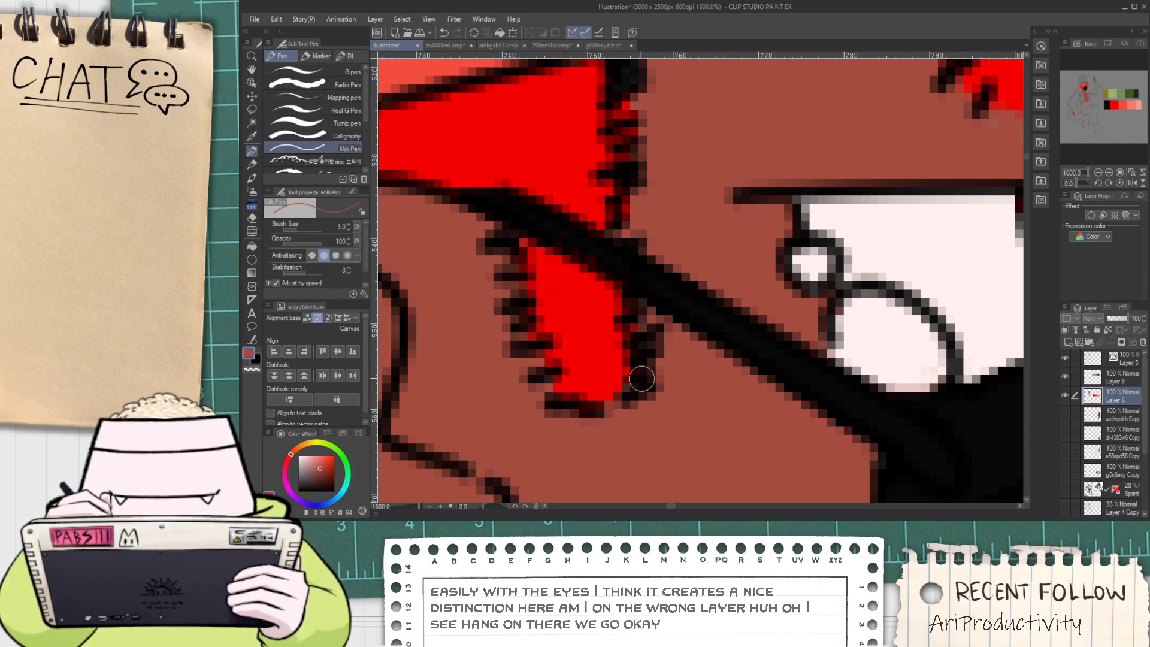
{"action": "scroll", "coordinate": [584, 386], "scroll_direction": "down", "scroll_amount": 5}
{"action": "key", "text": "space"}
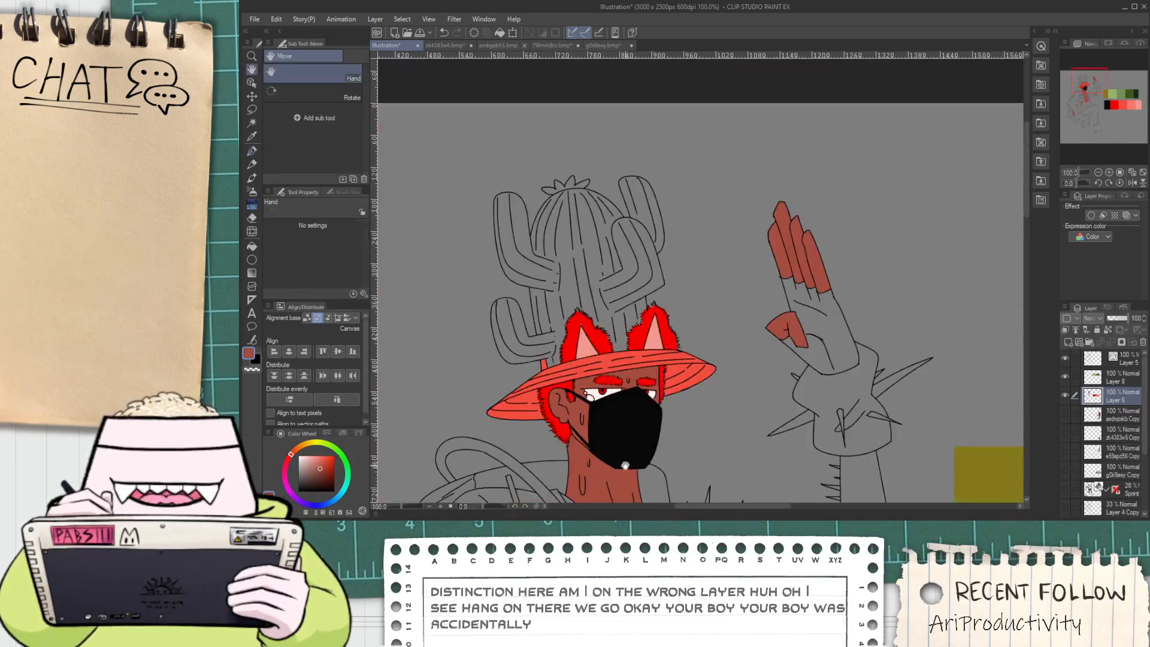
{"action": "scroll", "coordinate": [587, 393], "scroll_direction": "down", "scroll_amount": 1}
{"action": "left_click_drag", "start_coordinate": [596, 440], "coordinate": [609, 296]}
{"action": "left_click_drag", "start_coordinate": [643, 437], "coordinate": [670, 330]}
{"action": "key", "text": "alt"}
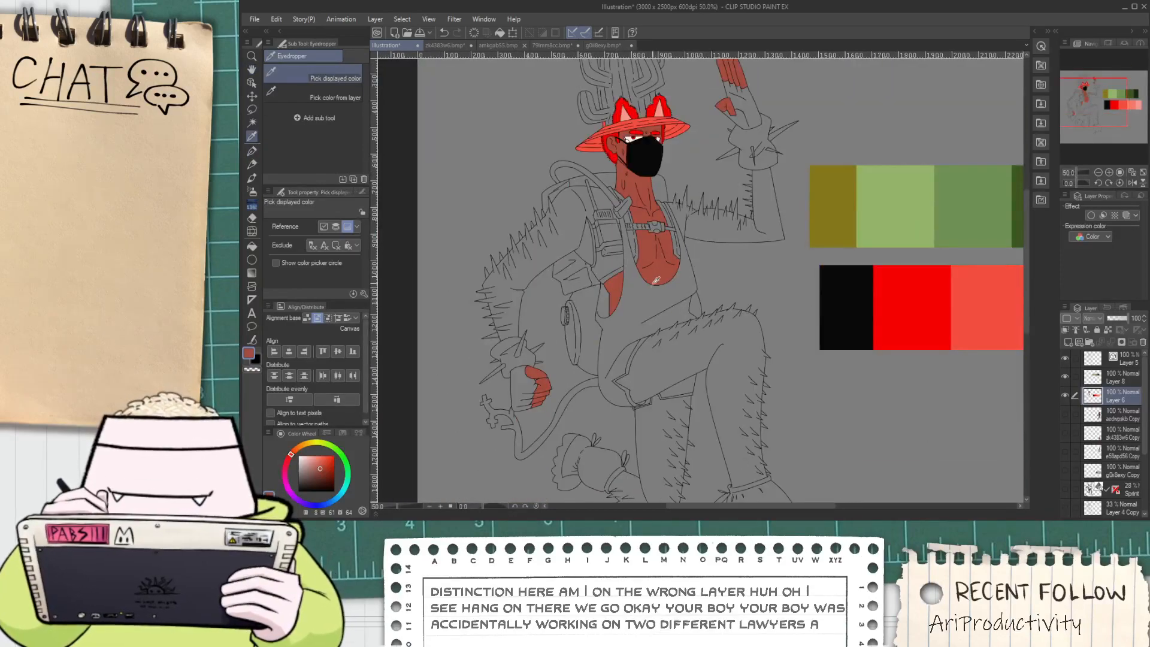
Fill the raised front leg with the sampled skin tone on Layer 6, from thigh to ankle cuff
{"action": "key", "text": "g"}
{"action": "left_click", "coordinate": [692, 357]}
{"action": "scroll", "coordinate": [698, 326], "scroll_direction": "up", "scroll_amount": 2}
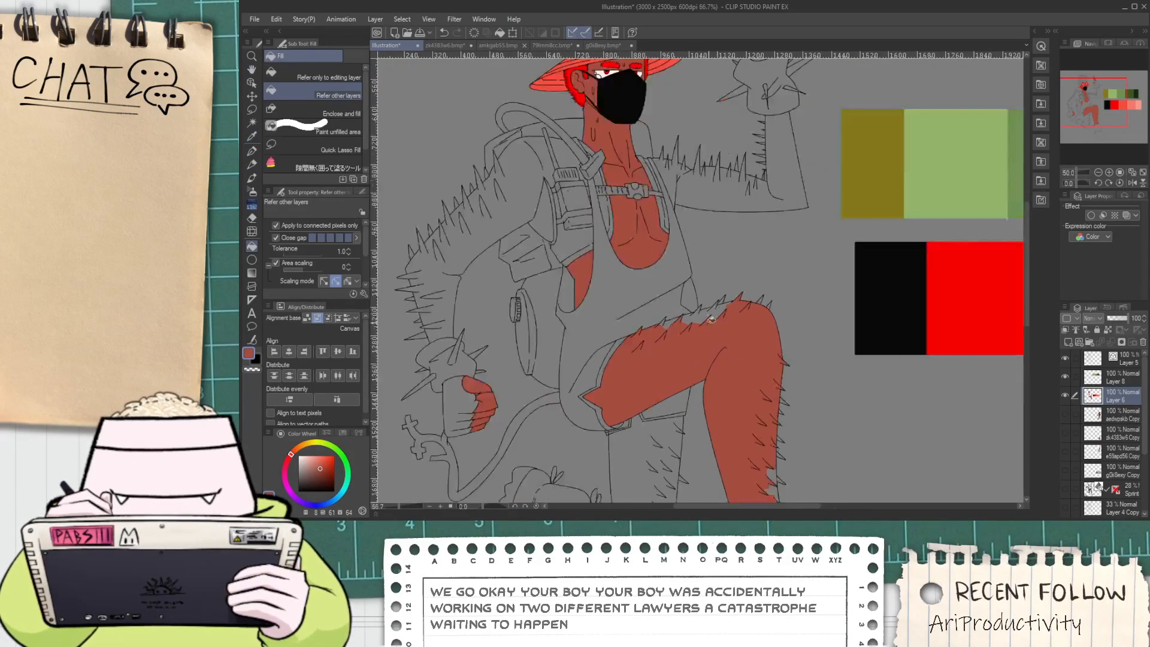
{"action": "scroll", "coordinate": [707, 309], "scroll_direction": "up", "scroll_amount": 1}
{"action": "scroll", "coordinate": [614, 335], "scroll_direction": "down", "scroll_amount": 4}
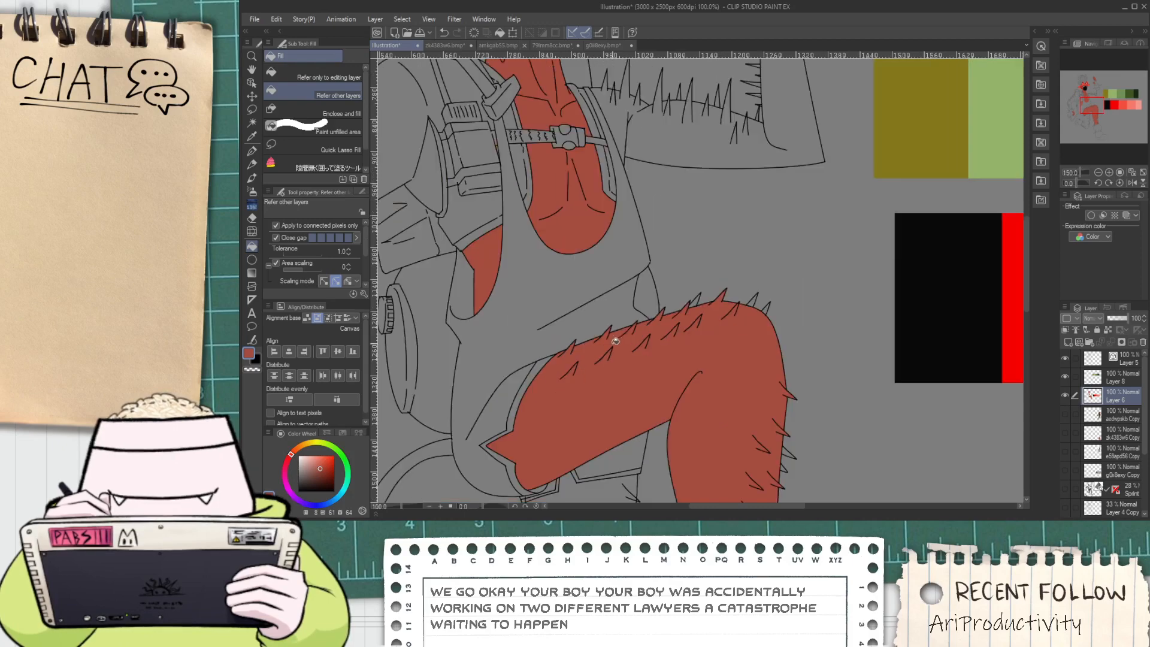
{"action": "scroll", "coordinate": [714, 362], "scroll_direction": "up", "scroll_amount": 3}
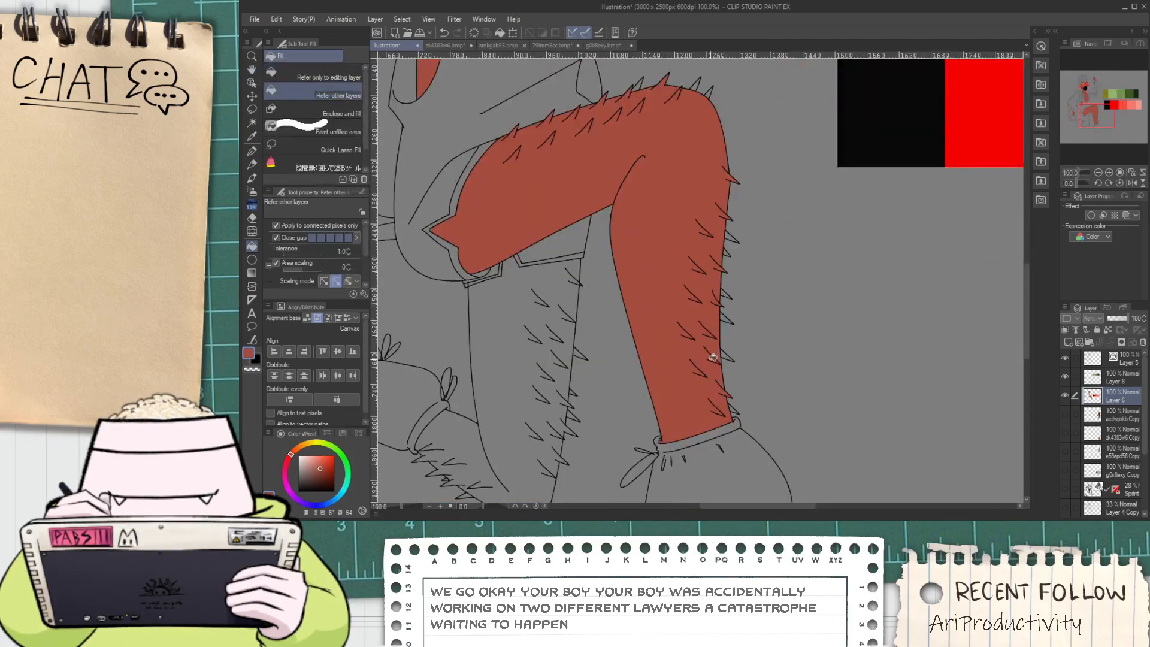
Fill the kneeling rear leg's thigh and calf with the same skin tone
{"action": "left_click", "coordinate": [527, 368]}
{"action": "left_click_drag", "start_coordinate": [524, 353], "coordinate": [665, 268]}
{"action": "key", "text": "g"}
{"action": "left_click", "coordinate": [620, 393]}
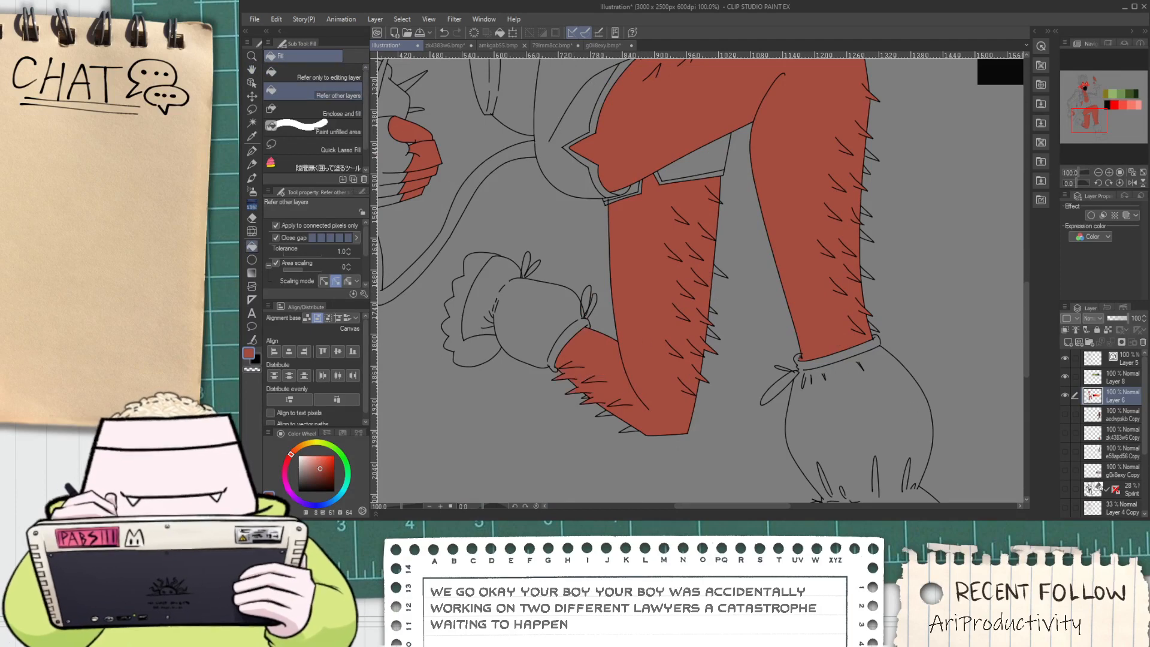
Erase the rear leg's line where it overlaps the shorts hem on the vector line-art layer
{"action": "left_click", "coordinate": [1119, 364]}
{"action": "key", "text": "p"}
{"action": "scroll", "coordinate": [597, 279], "scroll_direction": "up", "scroll_amount": 2}
{"action": "left_click_drag", "start_coordinate": [585, 350], "coordinate": [583, 362]}
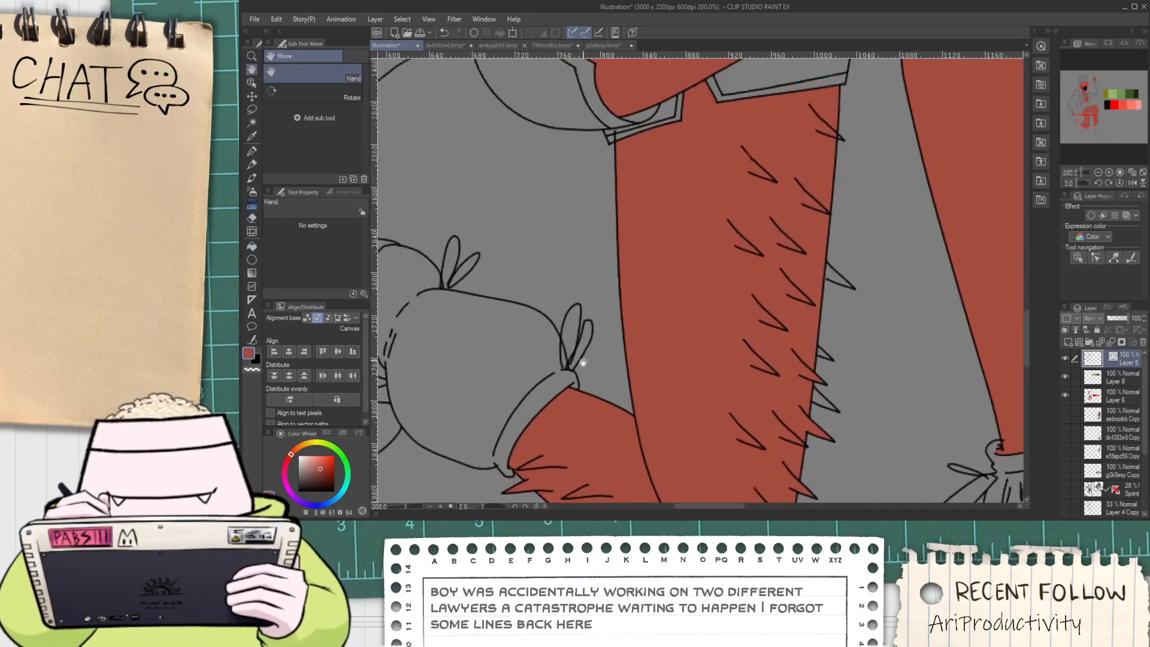
{"action": "key", "text": "e"}
{"action": "scroll", "coordinate": [583, 363], "scroll_direction": "up", "scroll_amount": 4}
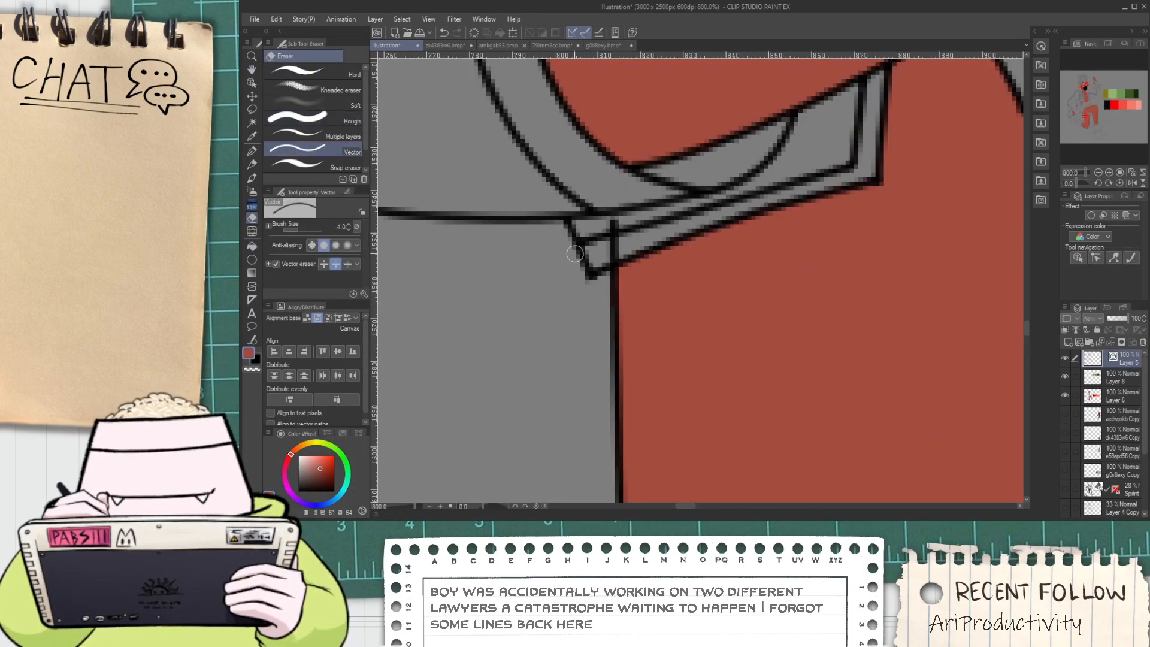
{"action": "scroll", "coordinate": [587, 253], "scroll_direction": "up", "scroll_amount": 1}
{"action": "left_click_drag", "start_coordinate": [620, 248], "coordinate": [660, 236]}
{"action": "left_click_drag", "start_coordinate": [612, 195], "coordinate": [650, 182]}
{"action": "scroll", "coordinate": [629, 185], "scroll_direction": "down", "scroll_amount": 1}
{"action": "key", "text": "ctrl+z"}
{"action": "left_click", "coordinate": [636, 192]}
{"action": "scroll", "coordinate": [637, 193], "scroll_direction": "down", "scroll_amount": 1}
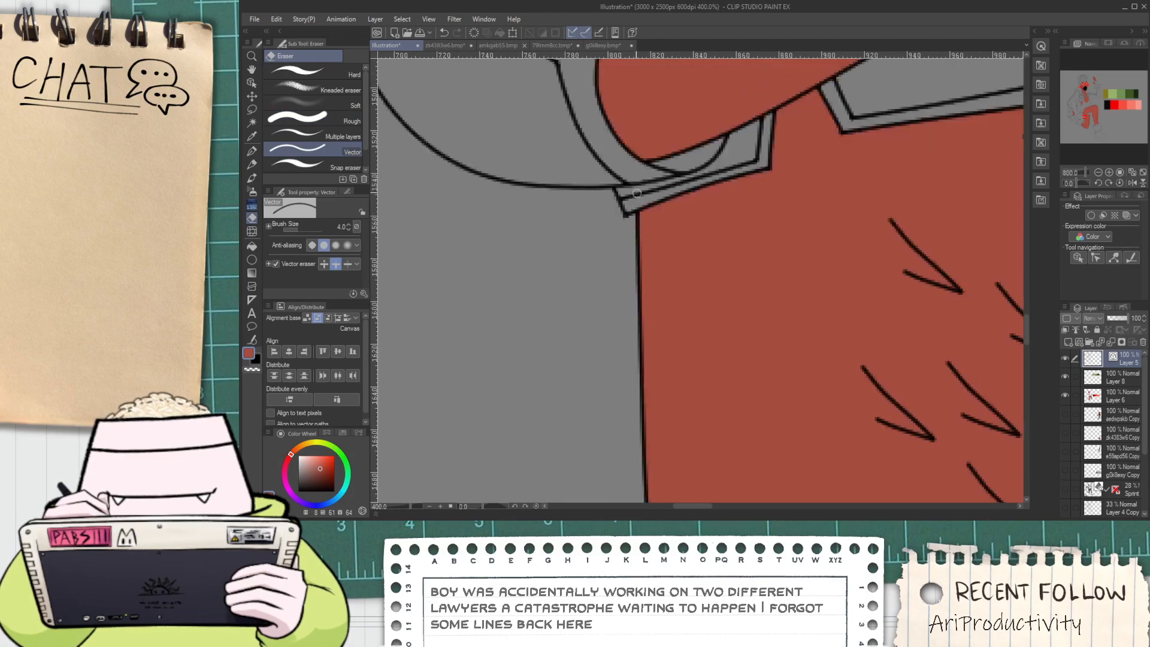
{"action": "scroll", "coordinate": [637, 193], "scroll_direction": "down", "scroll_amount": 5}
Fill the main body of the singlet with near-white on Layer 6
{"action": "key", "text": "h"}
{"action": "left_click_drag", "start_coordinate": [624, 192], "coordinate": [635, 406]}
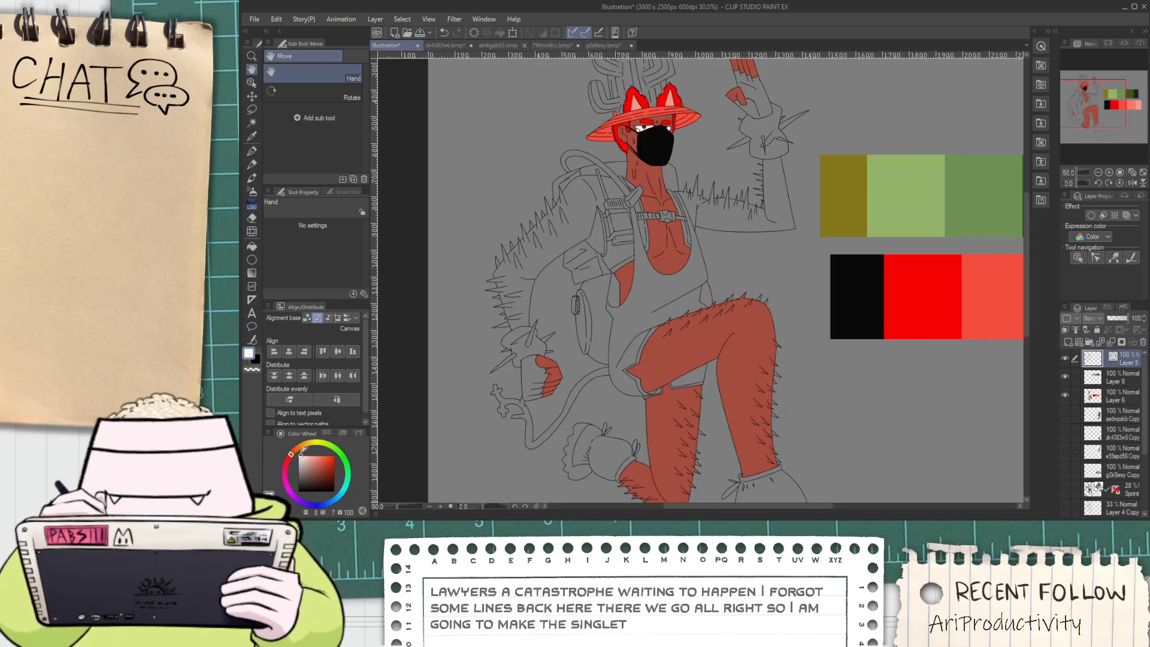
{"action": "left_click", "coordinate": [1108, 400]}
{"action": "key", "text": "p"}
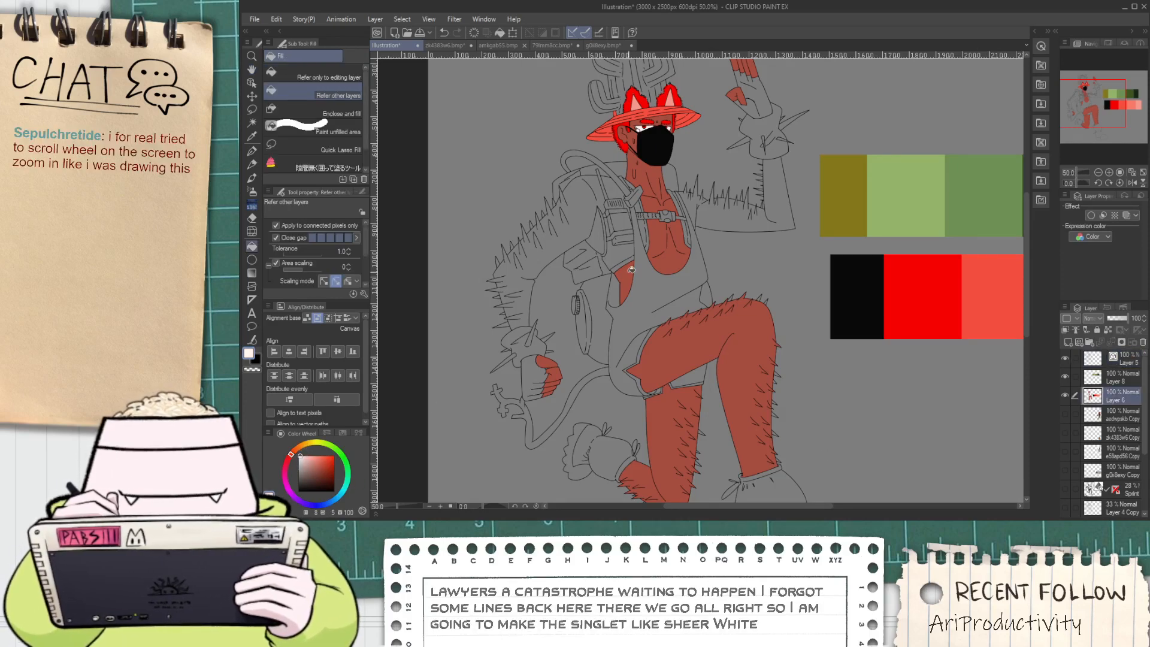
{"action": "left_click_drag", "start_coordinate": [609, 238], "coordinate": [551, 236]}
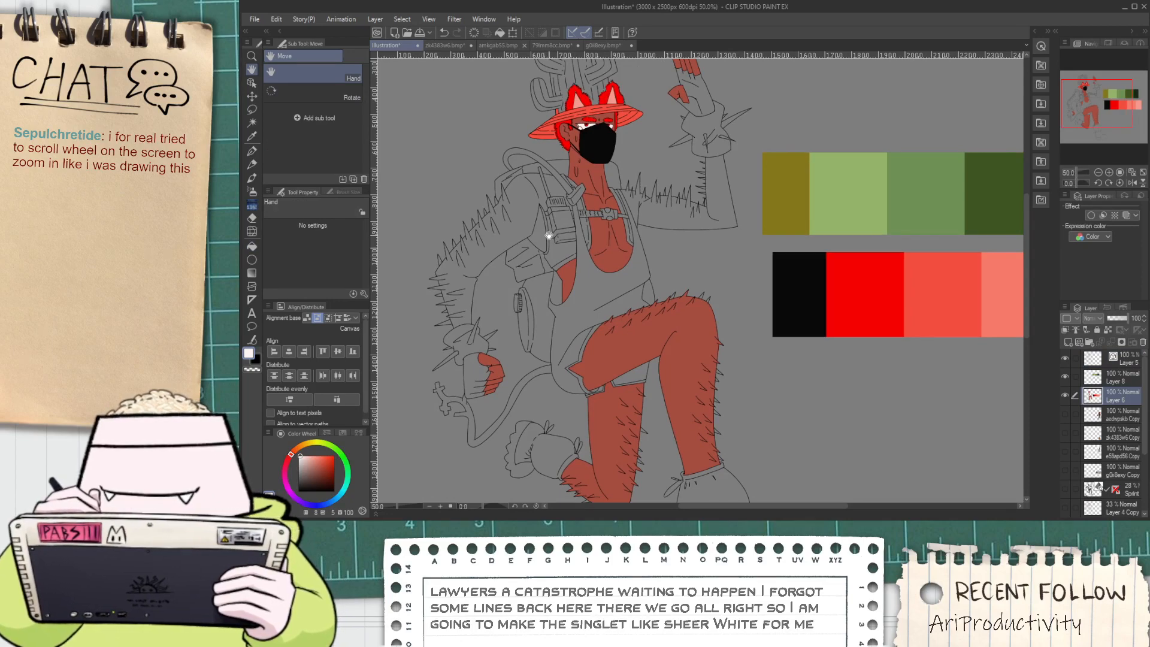
{"action": "scroll", "coordinate": [548, 235], "scroll_direction": "up", "scroll_amount": 3}
{"action": "key", "text": "g"}
{"action": "scroll", "coordinate": [606, 332], "scroll_direction": "up", "scroll_amount": 1}
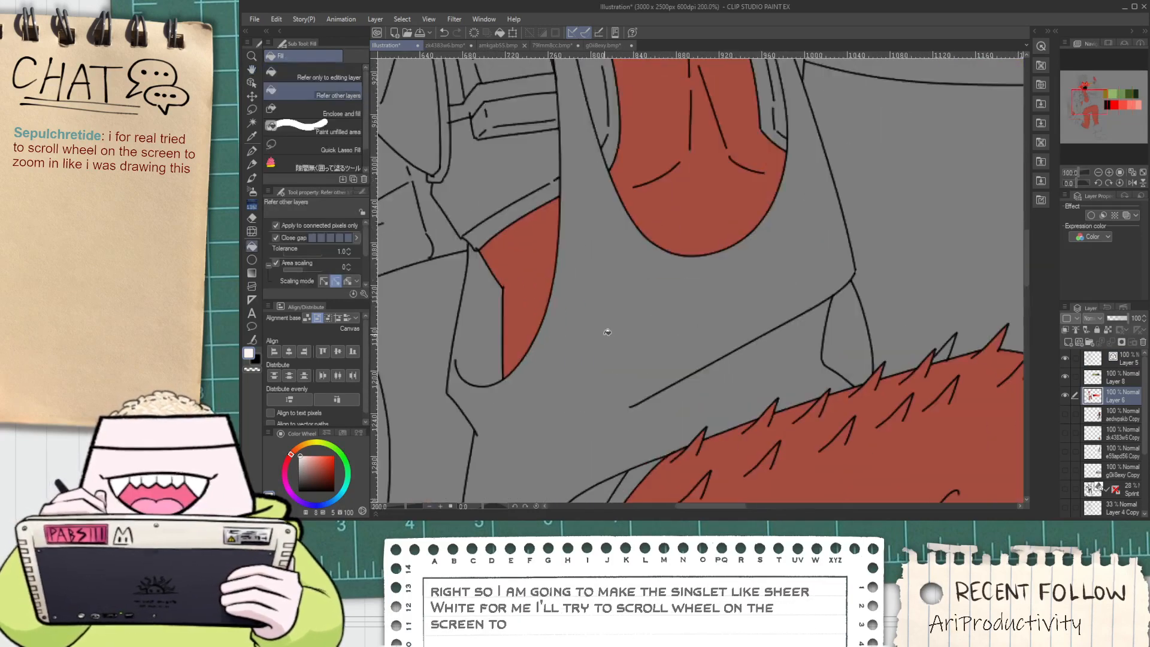
{"action": "left_click", "coordinate": [609, 350]}
Fill the singlet's remaining lower sections around the thigh and hem with near-white
{"action": "scroll", "coordinate": [609, 349], "scroll_direction": "down", "scroll_amount": 1}
{"action": "left_click_drag", "start_coordinate": [610, 350], "coordinate": [694, 192]}
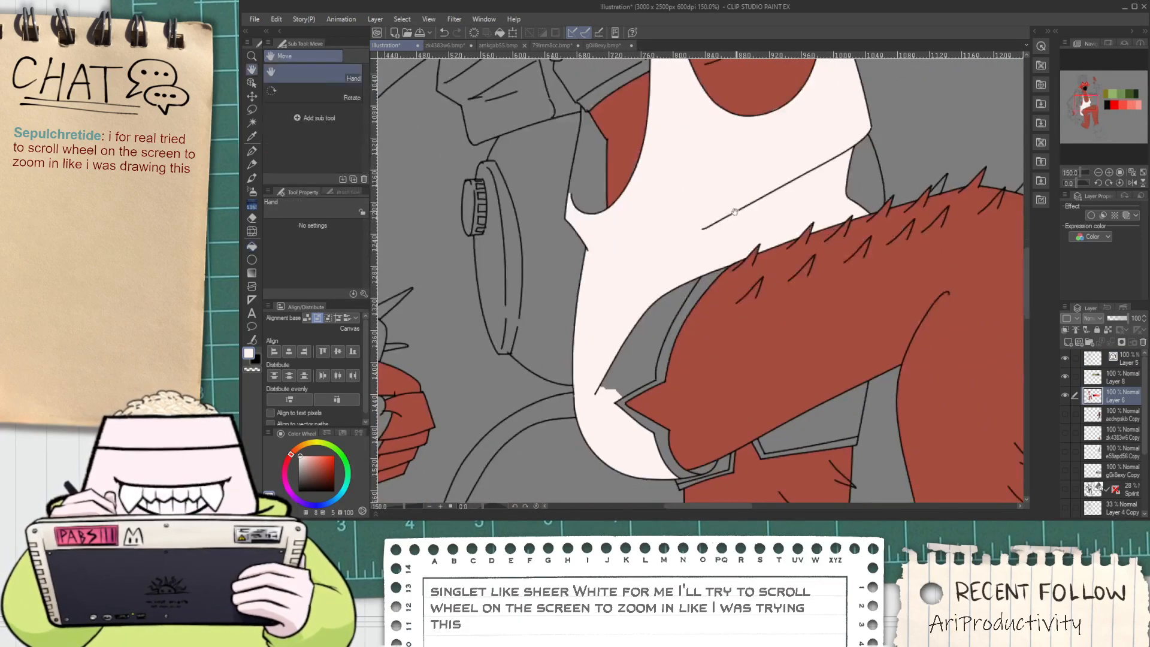
{"action": "left_click", "coordinate": [643, 350]}
{"action": "scroll", "coordinate": [690, 473], "scroll_direction": "up", "scroll_amount": 1}
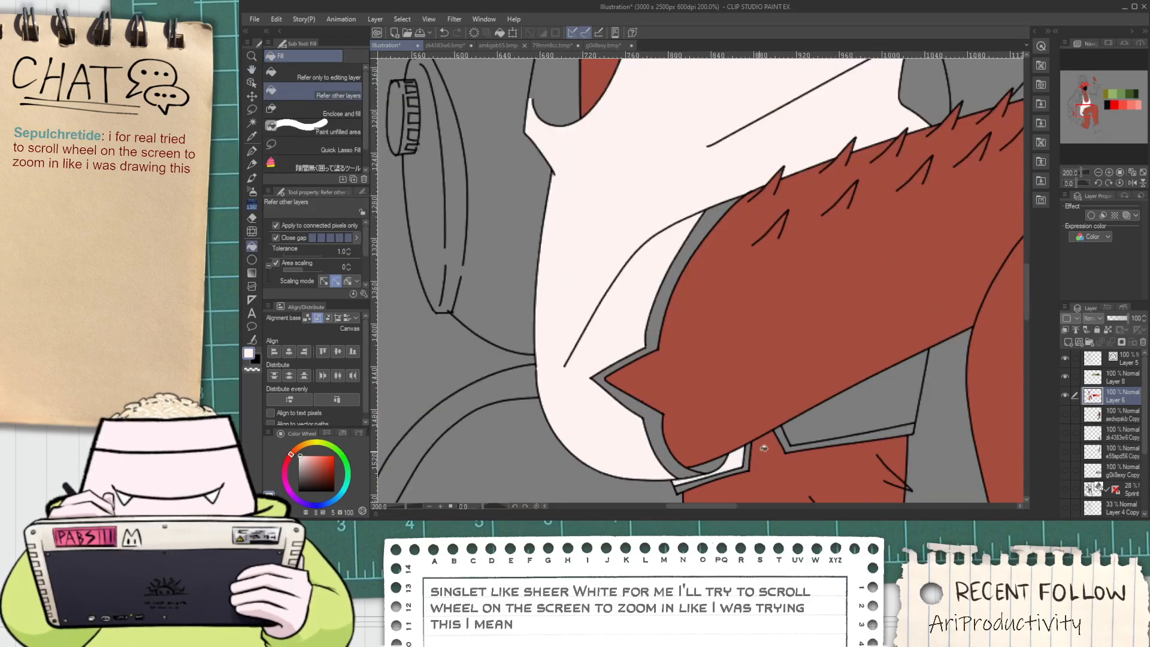
{"action": "scroll", "coordinate": [800, 343], "scroll_direction": "down", "scroll_amount": 3}
{"action": "scroll", "coordinate": [800, 342], "scroll_direction": "up", "scroll_amount": 4}
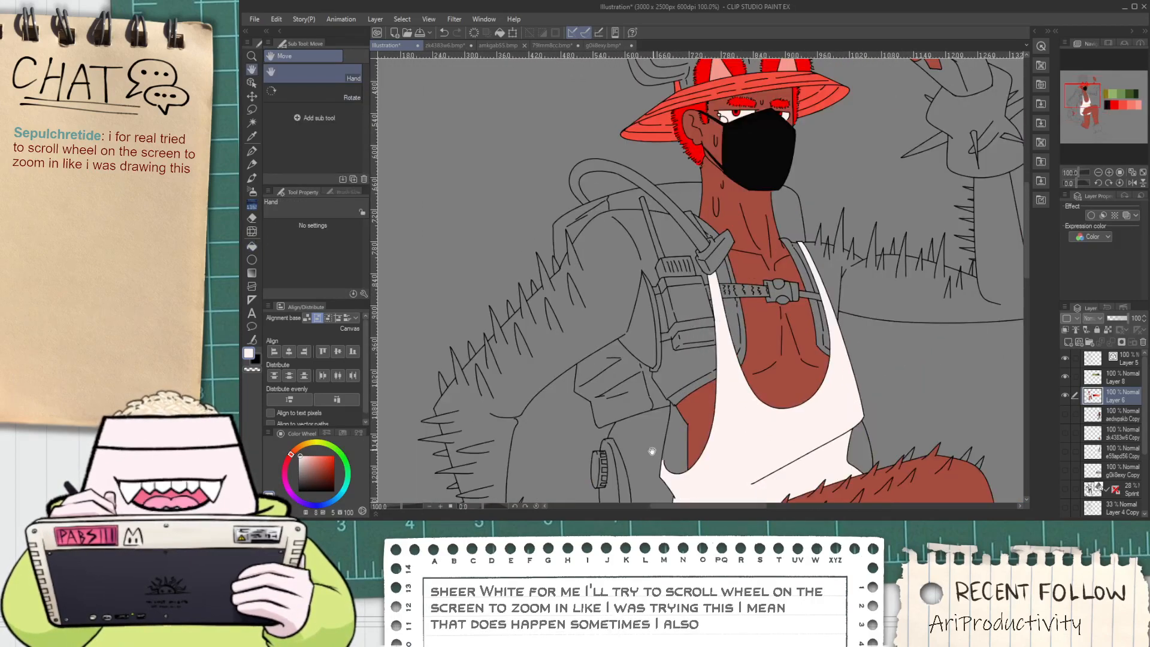
{"action": "scroll", "coordinate": [769, 335], "scroll_direction": "down", "scroll_amount": 3}
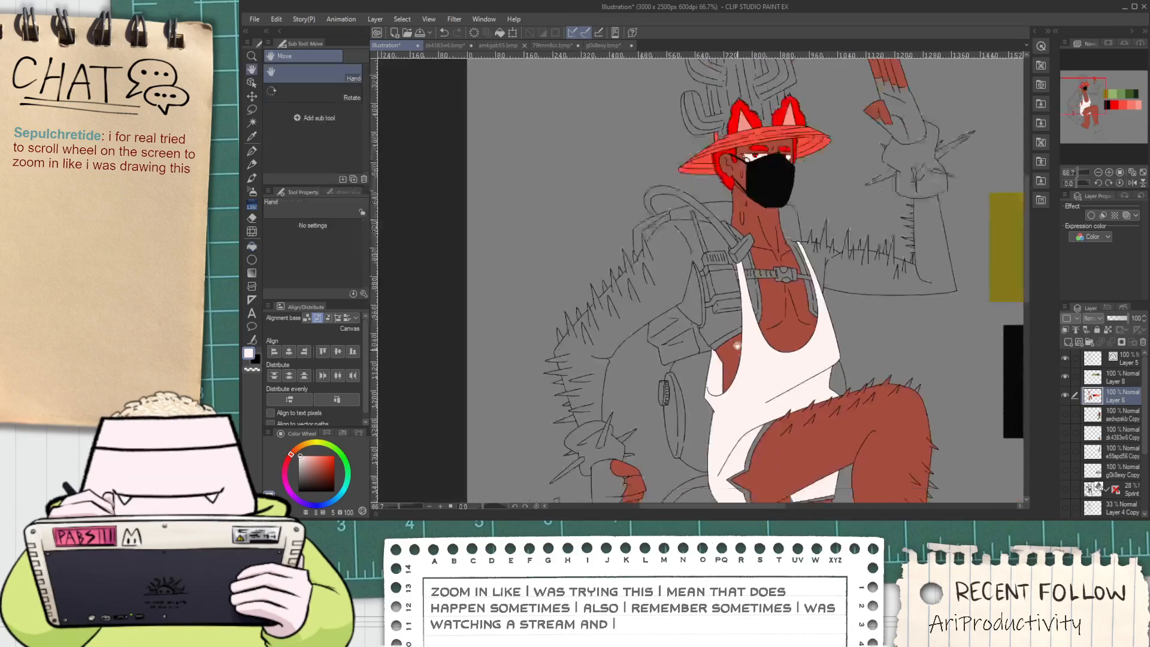
Try filling the section behind the shoulder with the lighter red sampled from the palette
{"action": "left_click_drag", "start_coordinate": [707, 479], "coordinate": [478, 360]}
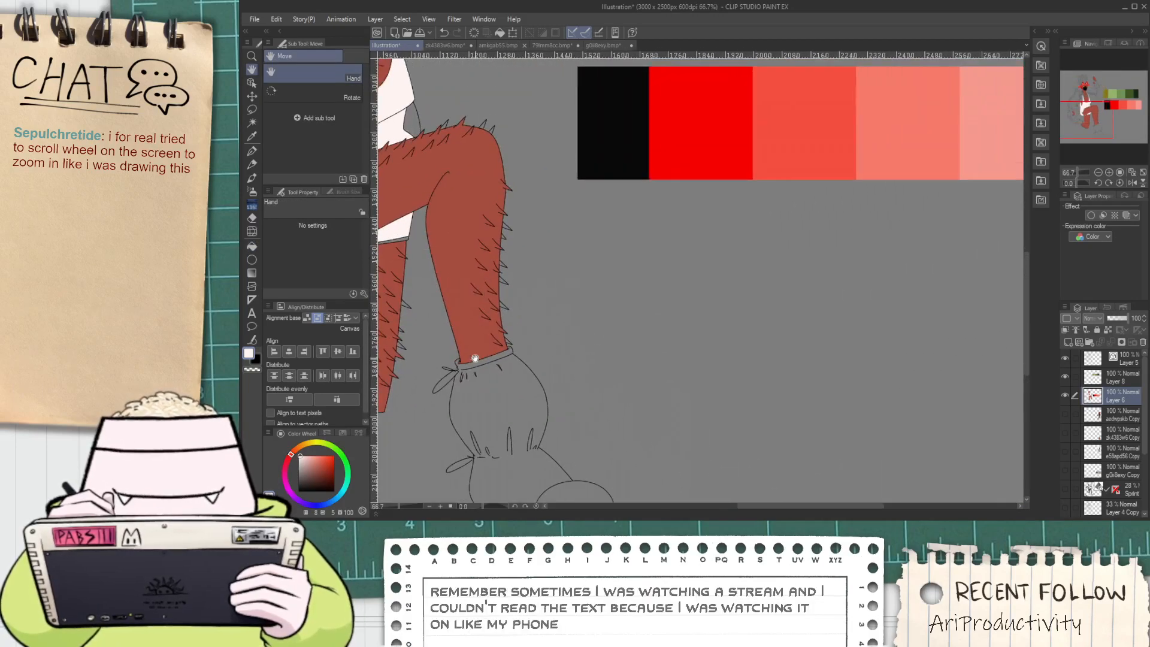
{"action": "scroll", "coordinate": [726, 216], "scroll_direction": "down", "scroll_amount": 1}
{"action": "left_click_drag", "start_coordinate": [726, 215], "coordinate": [678, 363]}
{"action": "key", "text": "alt"}
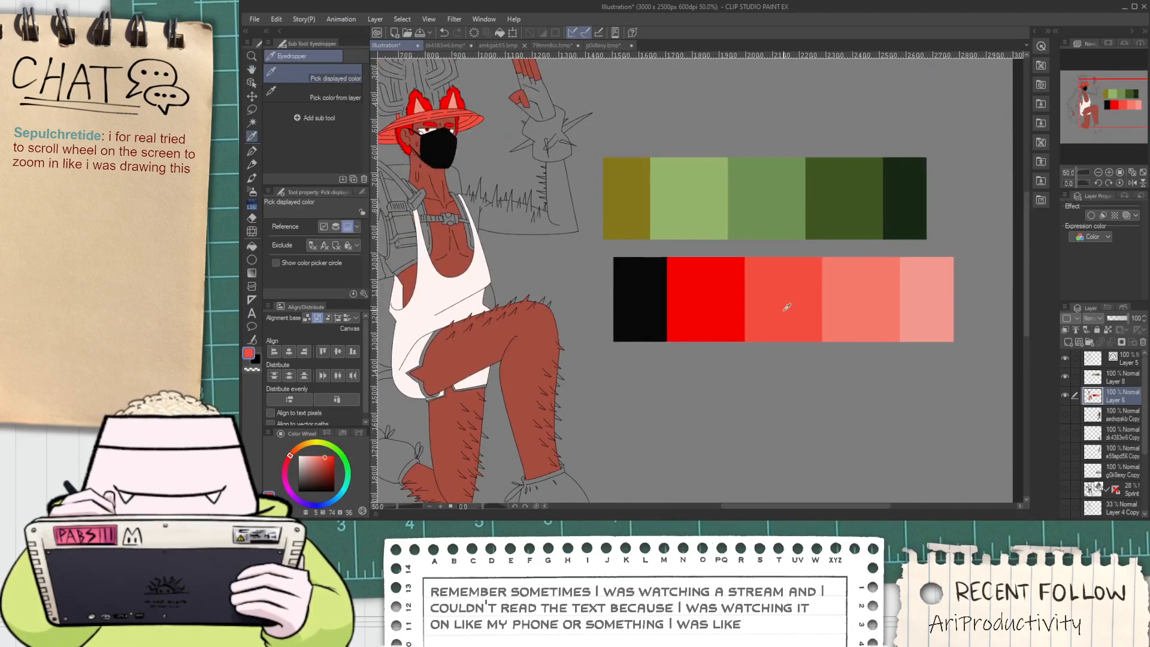
{"action": "scroll", "coordinate": [786, 307], "scroll_direction": "down", "scroll_amount": 1}
{"action": "left_click_drag", "start_coordinate": [787, 307], "coordinate": [799, 346]}
{"action": "scroll", "coordinate": [519, 315], "scroll_direction": "up", "scroll_amount": 1}
{"action": "key", "text": "g"}
{"action": "scroll", "coordinate": [518, 314], "scroll_direction": "up", "scroll_amount": 1}
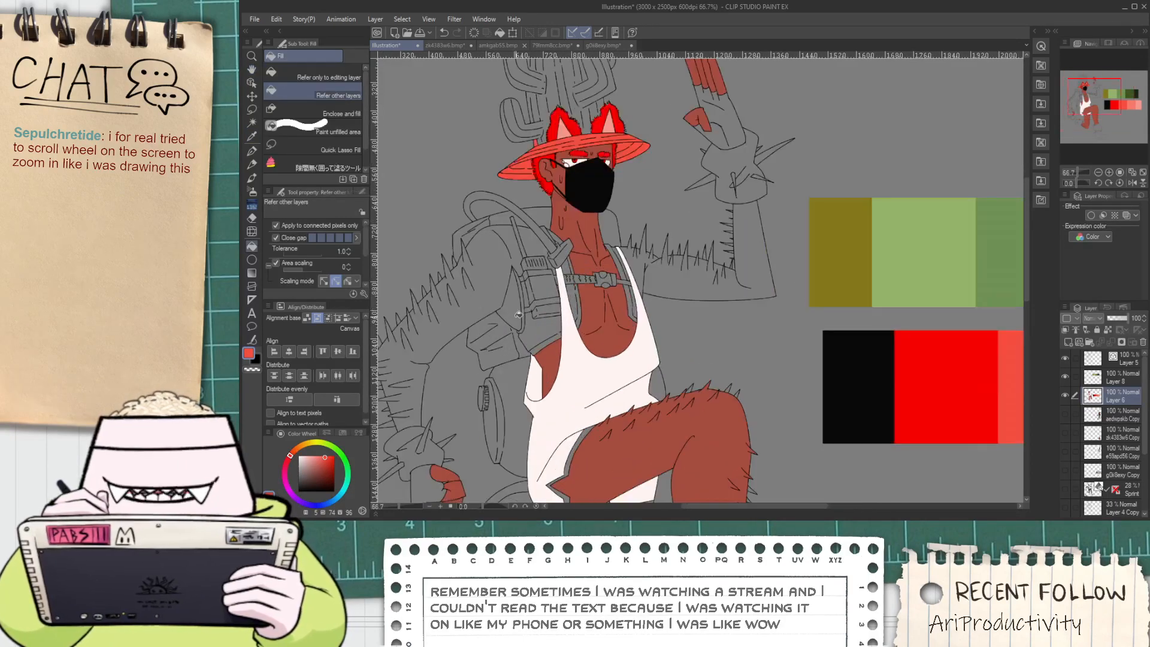
{"action": "scroll", "coordinate": [512, 214], "scroll_direction": "up", "scroll_amount": 1}
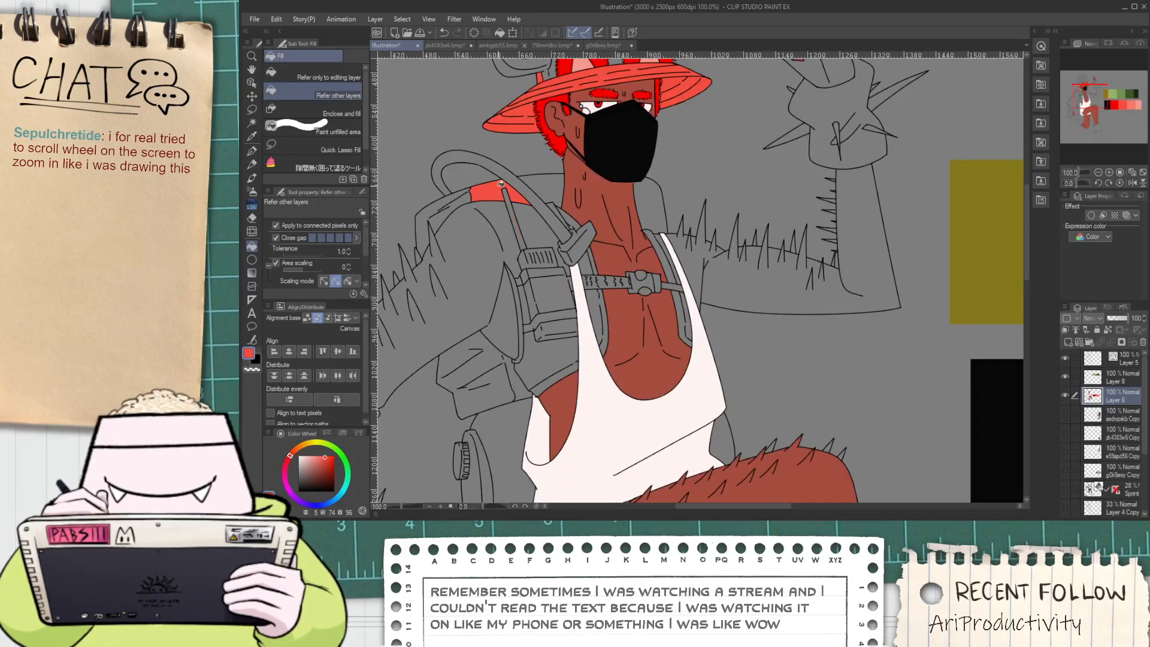
{"action": "scroll", "coordinate": [501, 184], "scroll_direction": "down", "scroll_amount": 1}
Fill the sections behind the neck and shoulders and the creased panel below the upper arm with sampled bright red
{"action": "key", "text": "alt"}
{"action": "scroll", "coordinate": [551, 154], "scroll_direction": "up", "scroll_amount": 1}
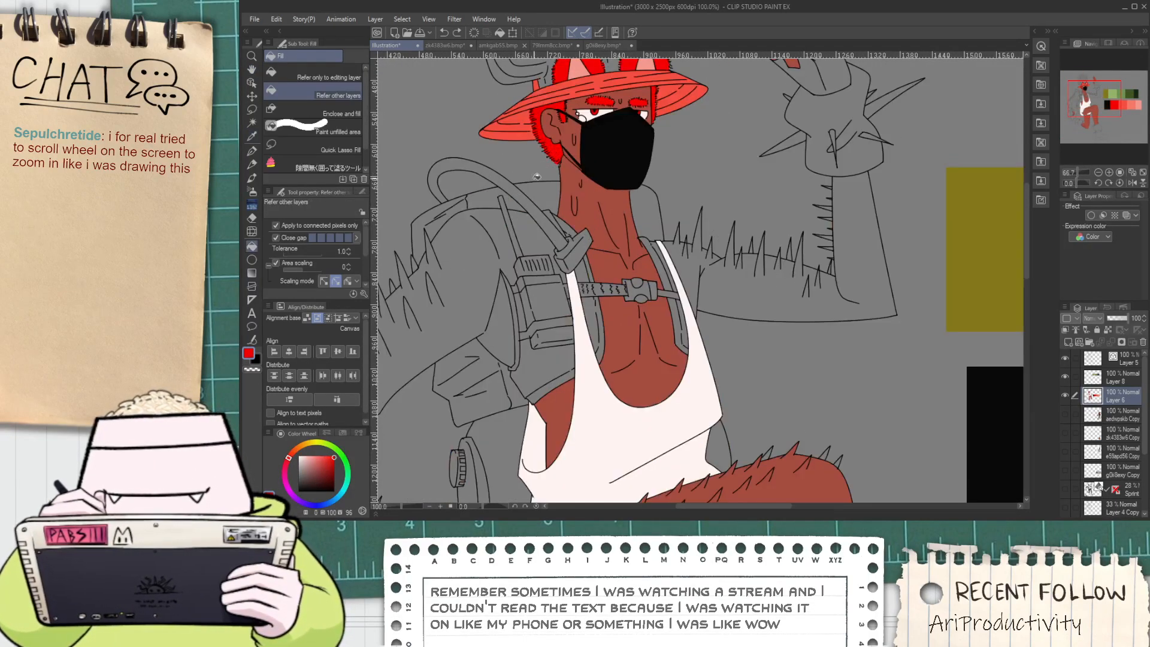
{"action": "left_click", "coordinate": [542, 193]}
{"action": "left_click", "coordinate": [509, 201]}
{"action": "left_click", "coordinate": [643, 209]}
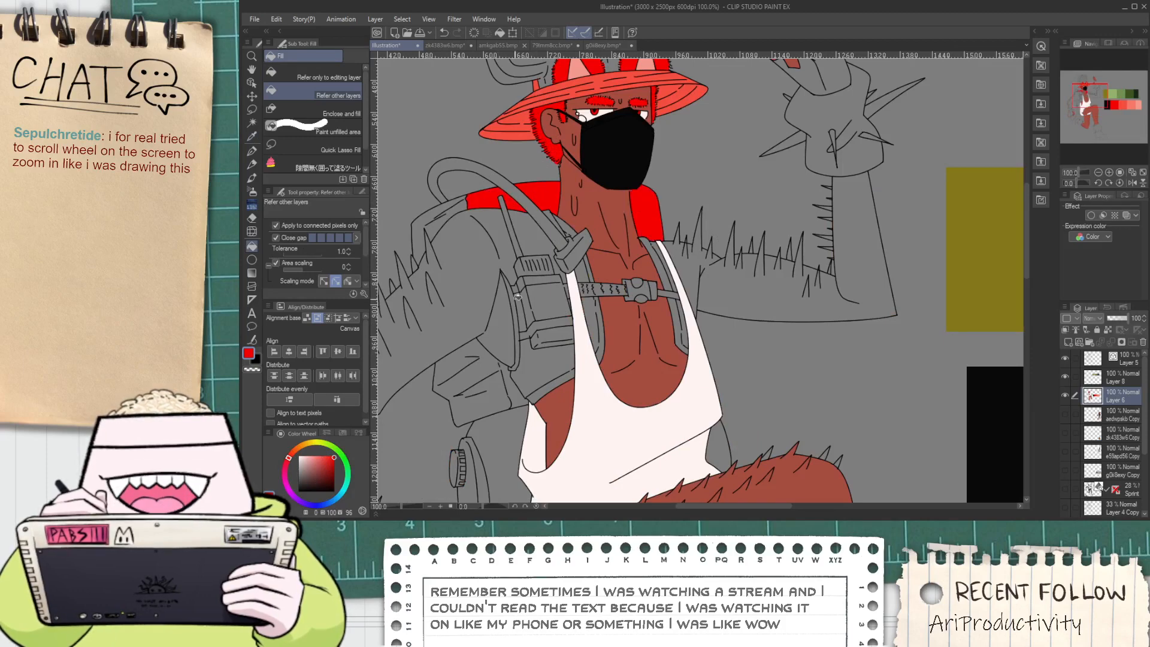
{"action": "left_click", "coordinate": [479, 360]}
{"action": "left_click", "coordinate": [491, 379]}
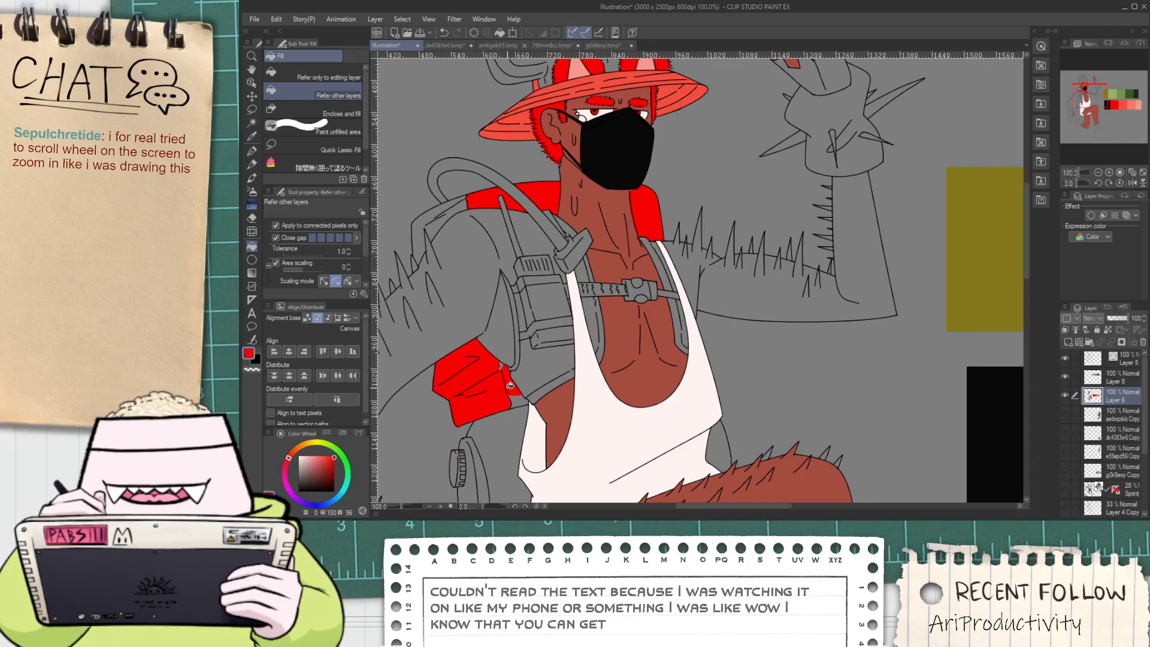
{"action": "left_click_drag", "start_coordinate": [414, 257], "coordinate": [473, 326]}
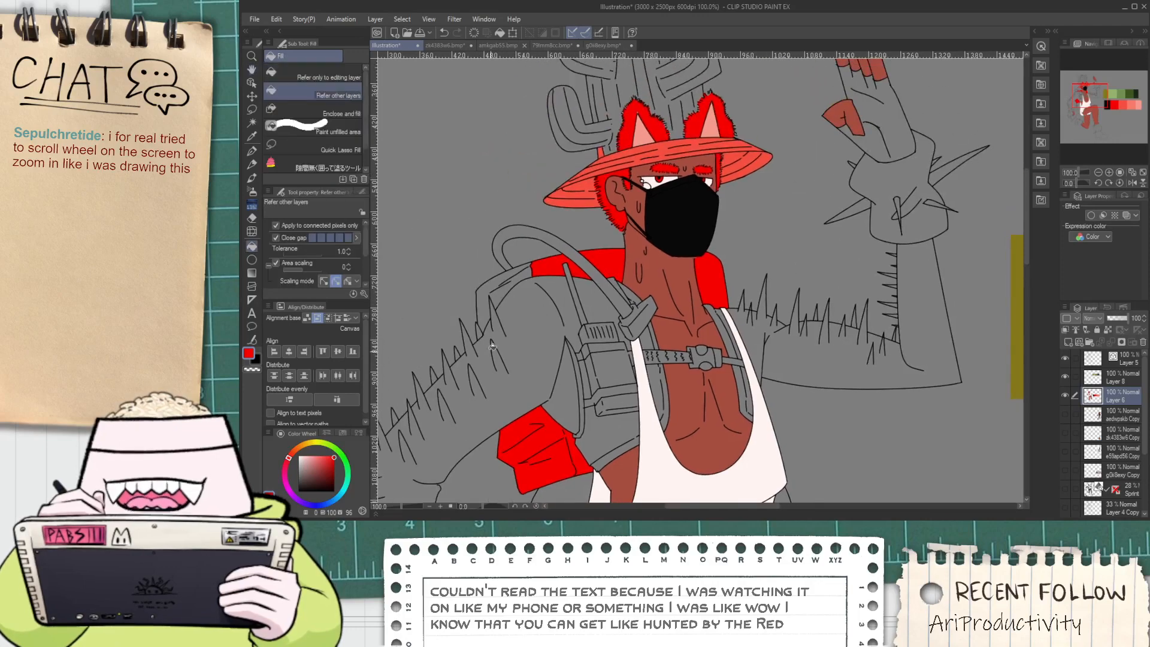
{"action": "scroll", "coordinate": [474, 326], "scroll_direction": "up", "scroll_amount": 1}
{"action": "left_click", "coordinate": [517, 267]}
{"action": "scroll", "coordinate": [518, 281], "scroll_direction": "down", "scroll_amount": 2}
{"action": "scroll", "coordinate": [518, 282], "scroll_direction": "down", "scroll_amount": 2}
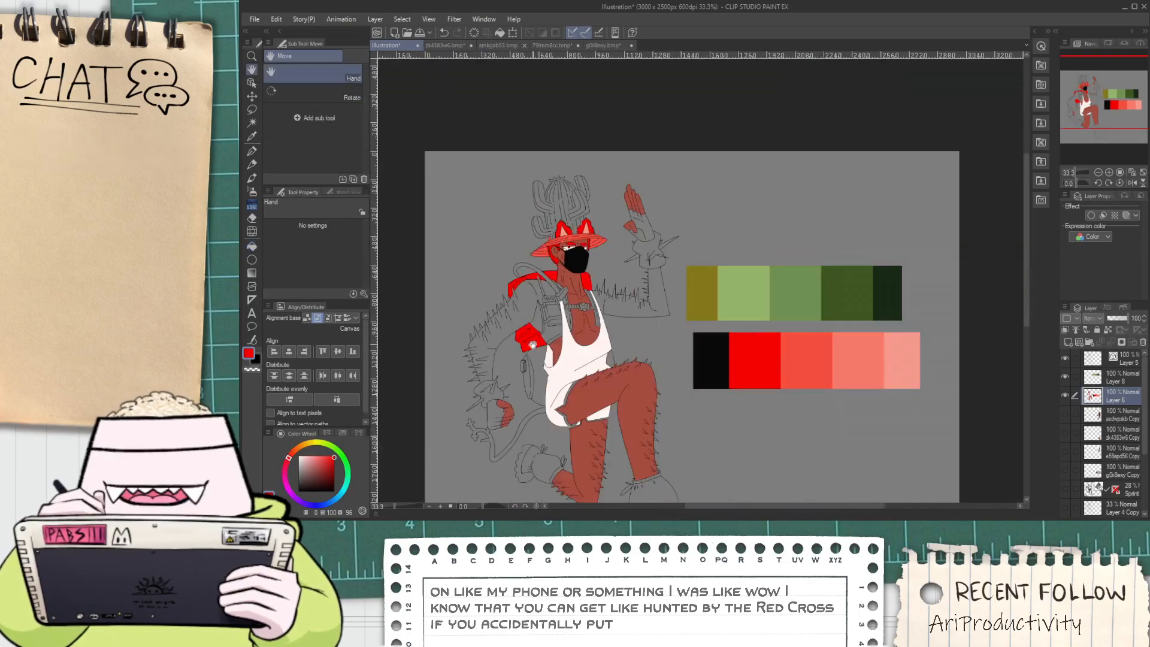
Fill the cactus hat's base and lower left arm with the hat's lighter red
{"action": "left_click_drag", "start_coordinate": [532, 366], "coordinate": [507, 374]}
{"action": "scroll", "coordinate": [527, 314], "scroll_direction": "up", "scroll_amount": 3}
{"action": "scroll", "coordinate": [547, 282], "scroll_direction": "down", "scroll_amount": 1}
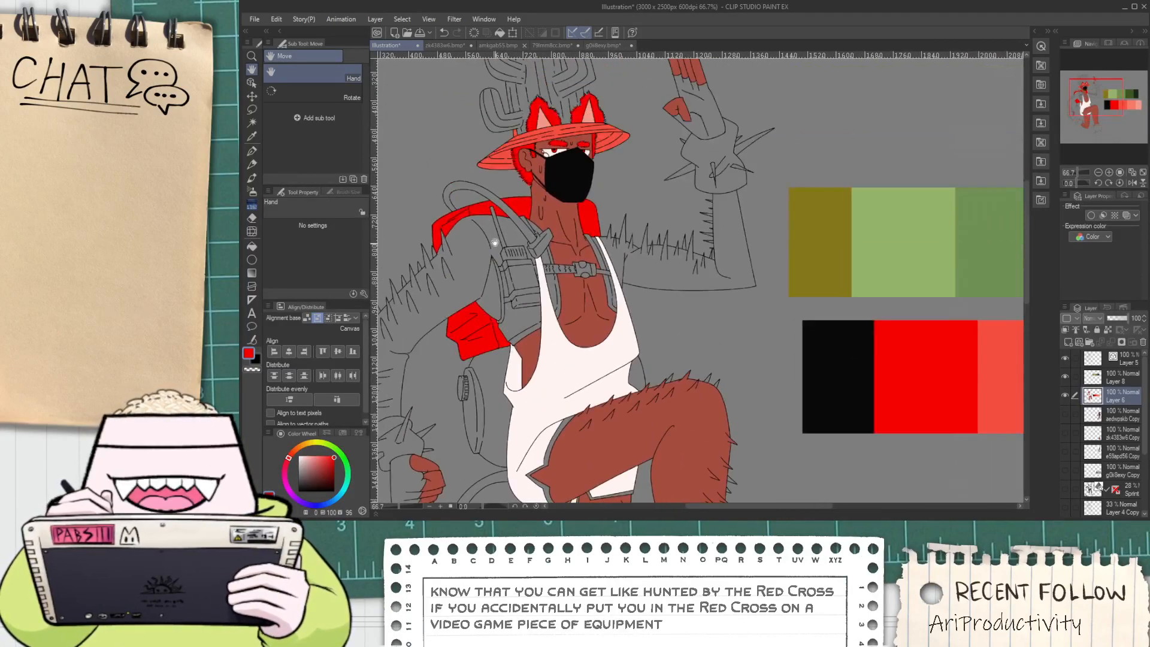
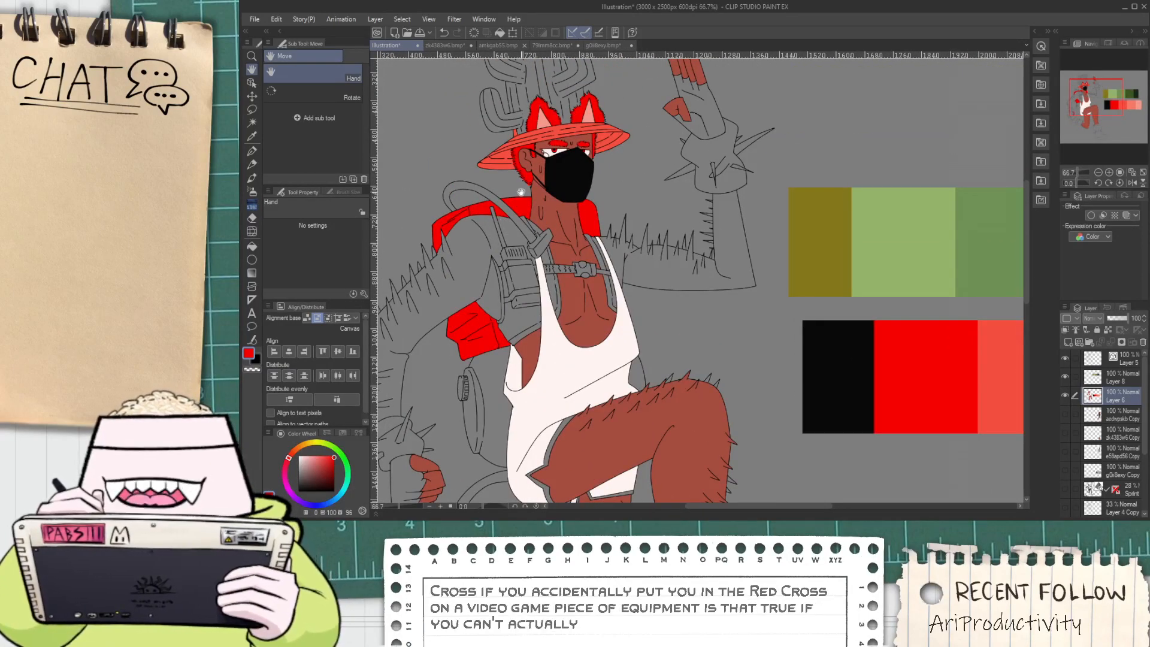
{"action": "scroll", "coordinate": [509, 250], "scroll_direction": "down", "scroll_amount": 1}
{"action": "scroll", "coordinate": [518, 255], "scroll_direction": "up", "scroll_amount": 4}
{"action": "left_click", "coordinate": [527, 261]}
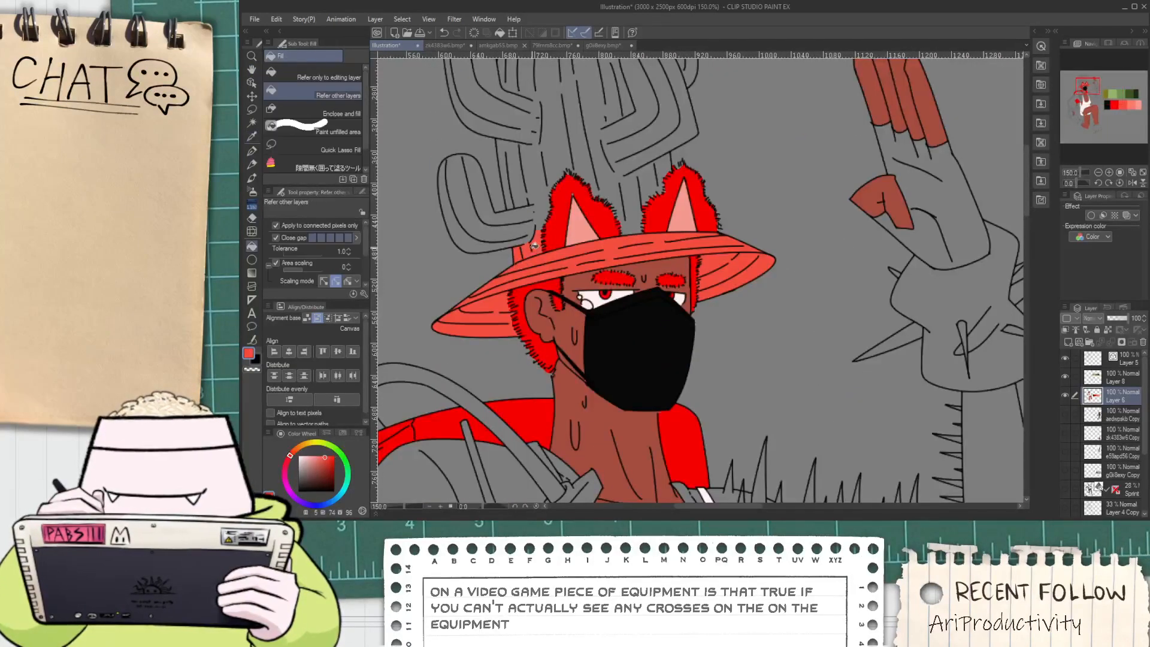
{"action": "left_click", "coordinate": [505, 232]}
{"action": "left_click", "coordinate": [488, 235]}
{"action": "left_click", "coordinate": [480, 201]}
{"action": "left_click", "coordinate": [455, 221]}
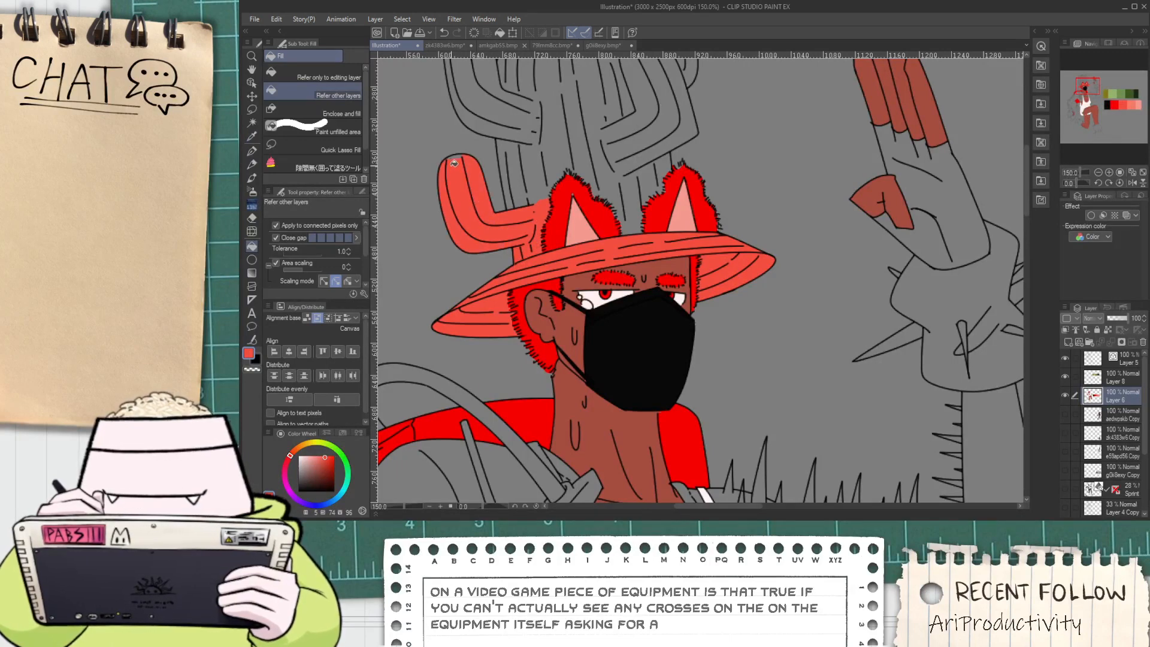
Fill the cactus's upper left arm and the left ribs of its trunk with the lighter red
{"action": "left_click", "coordinate": [530, 168]}
{"action": "left_click", "coordinate": [537, 130]}
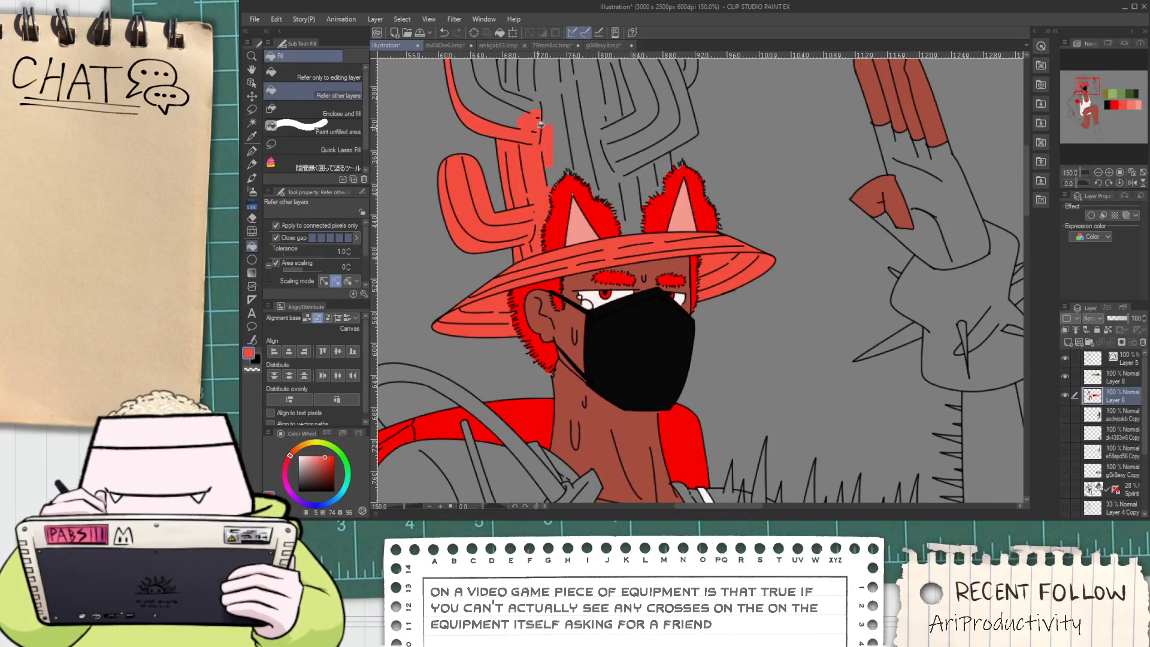
{"action": "left_click", "coordinate": [521, 110]}
{"action": "left_click", "coordinate": [472, 91]}
{"action": "left_click", "coordinate": [487, 82]}
{"action": "mouse_move", "coordinate": [481, 73]}
{"action": "left_mouse_down"}
{"action": "mouse_move", "coordinate": [481, 256]}
{"action": "mouse_move", "coordinate": [542, 230]}
{"action": "mouse_move", "coordinate": [533, 223]}
{"action": "left_mouse_up"}
{"action": "key", "text": "ctrl+z"}
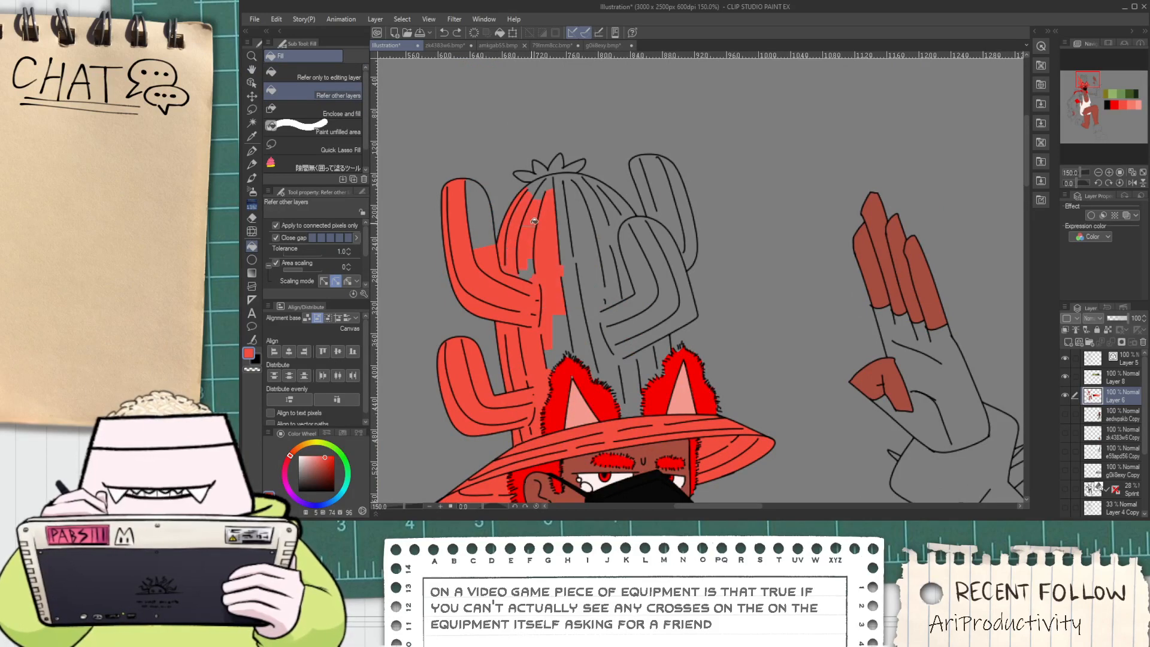
{"action": "left_click", "coordinate": [483, 226]}
Fill the central ribs of the cactus trunk with the lighter red, closing the leftover gaps
{"action": "left_click", "coordinate": [563, 187]}
{"action": "left_click", "coordinate": [587, 258]}
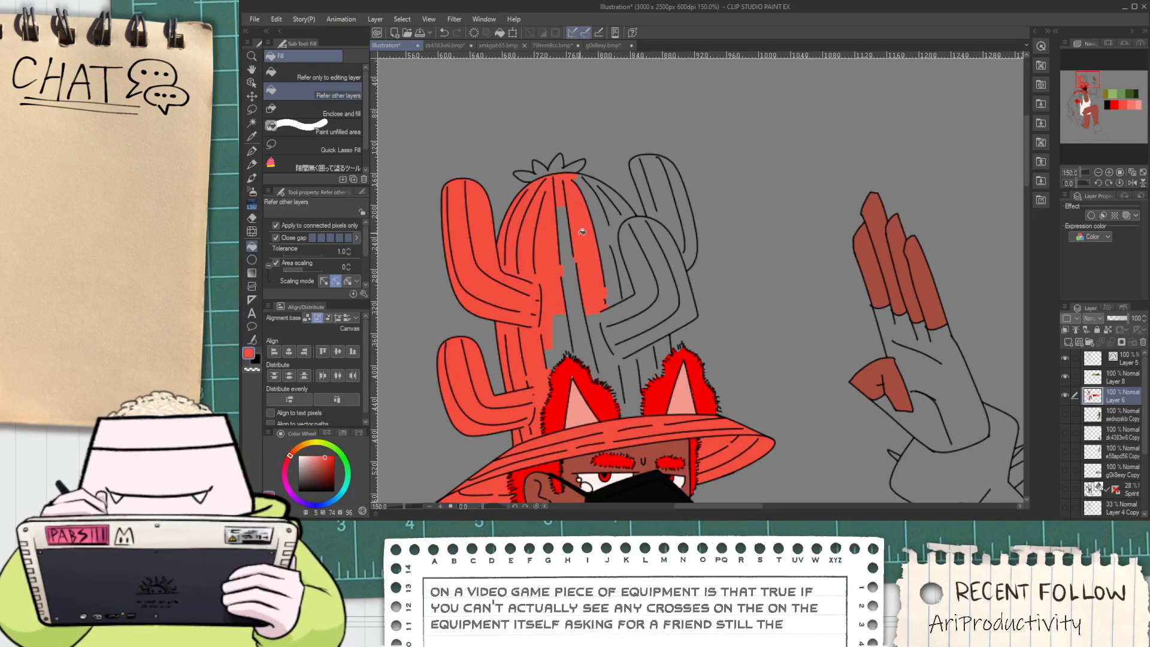
{"action": "left_click", "coordinate": [585, 319]}
{"action": "left_click", "coordinate": [563, 340]}
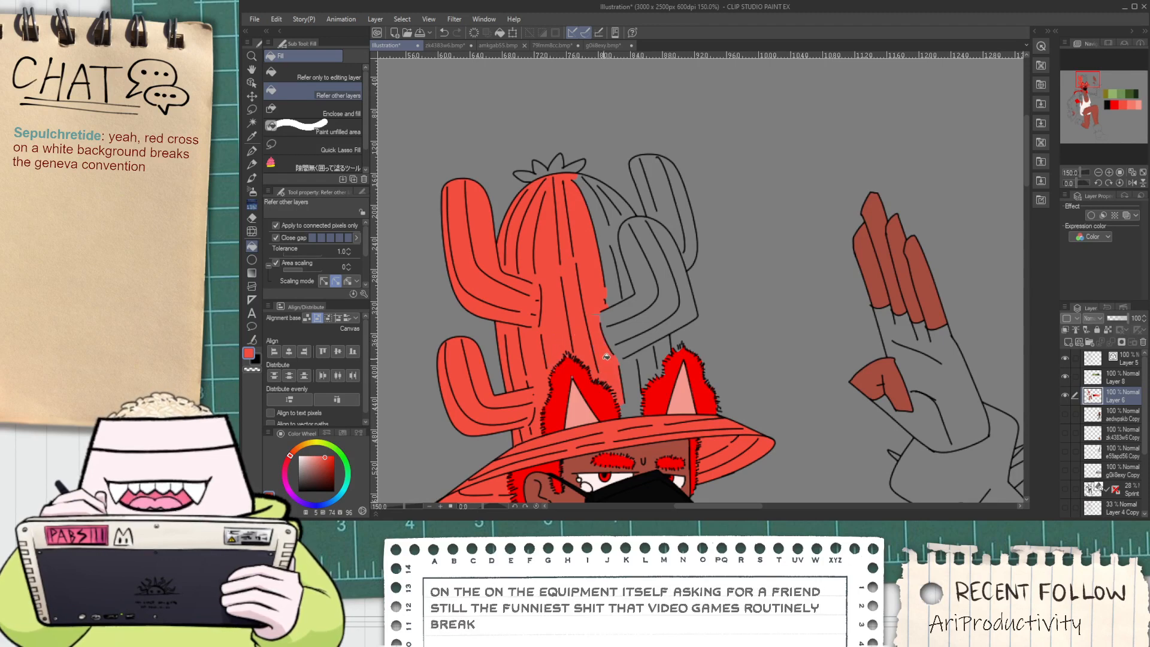
Fill the right ribs of the cactus trunk, down to the base of its right arm, with the lighter red
{"action": "left_click", "coordinate": [627, 377]}
{"action": "left_click", "coordinate": [626, 333]}
{"action": "left_click", "coordinate": [607, 254]}
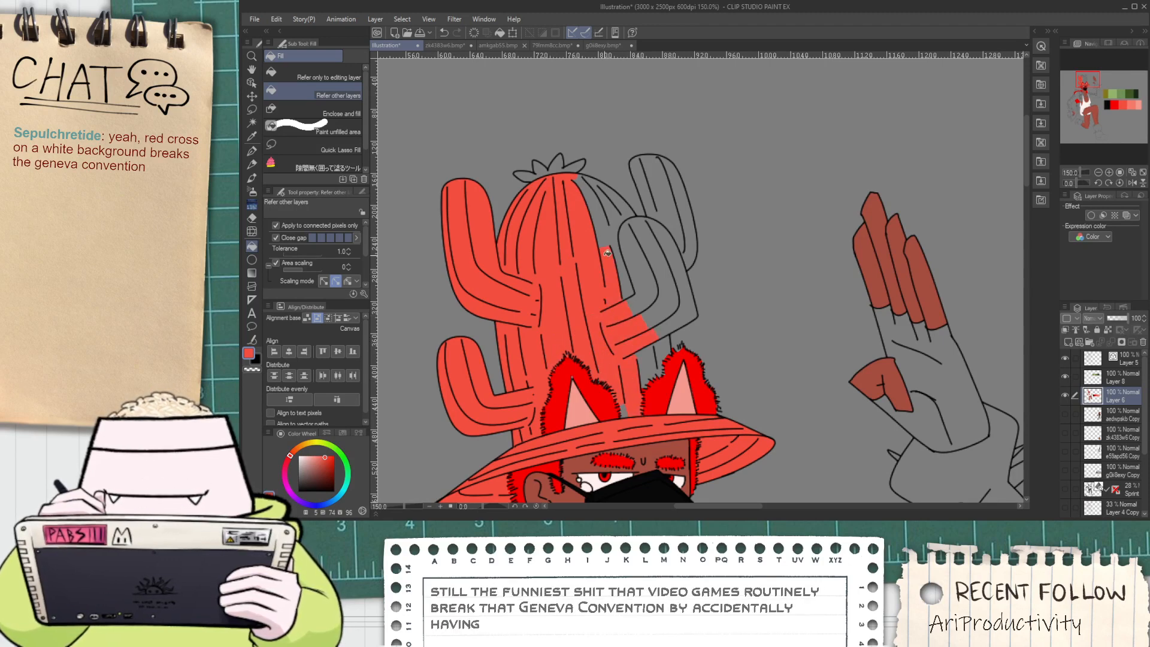
{"action": "left_click", "coordinate": [614, 215]}
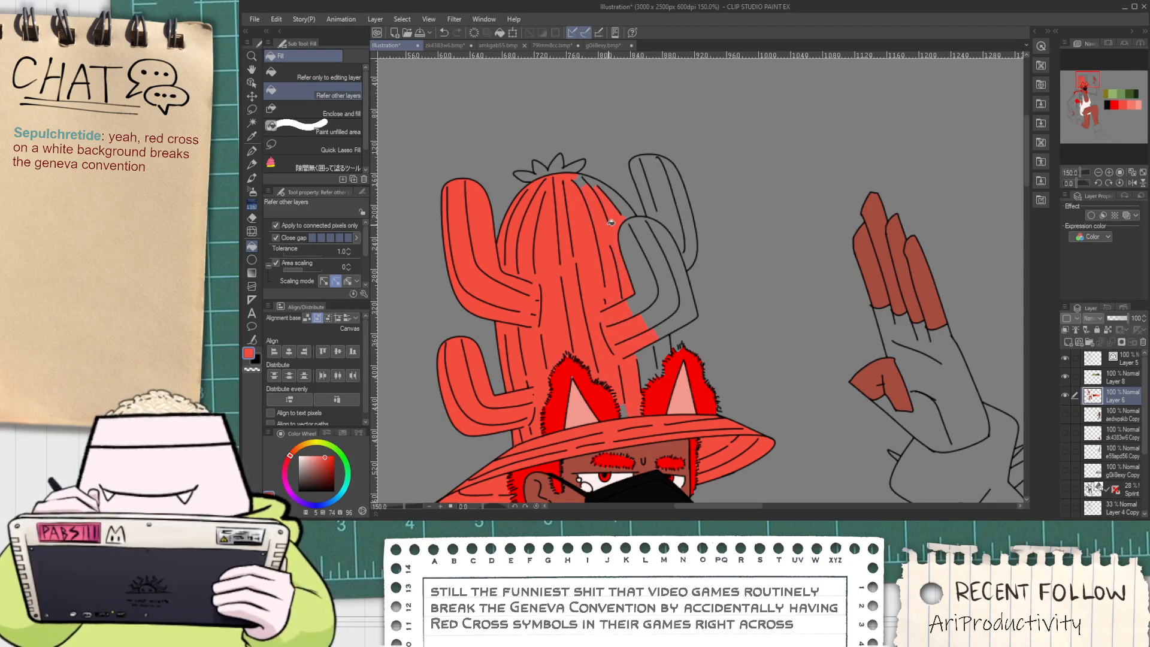
{"action": "left_click", "coordinate": [602, 188]}
Fill both right arms of the cactus and the trunk gap beneath them with the lighter red, redoing the incomplete fill
{"action": "scroll", "coordinate": [598, 231], "scroll_direction": "down", "scroll_amount": 1}
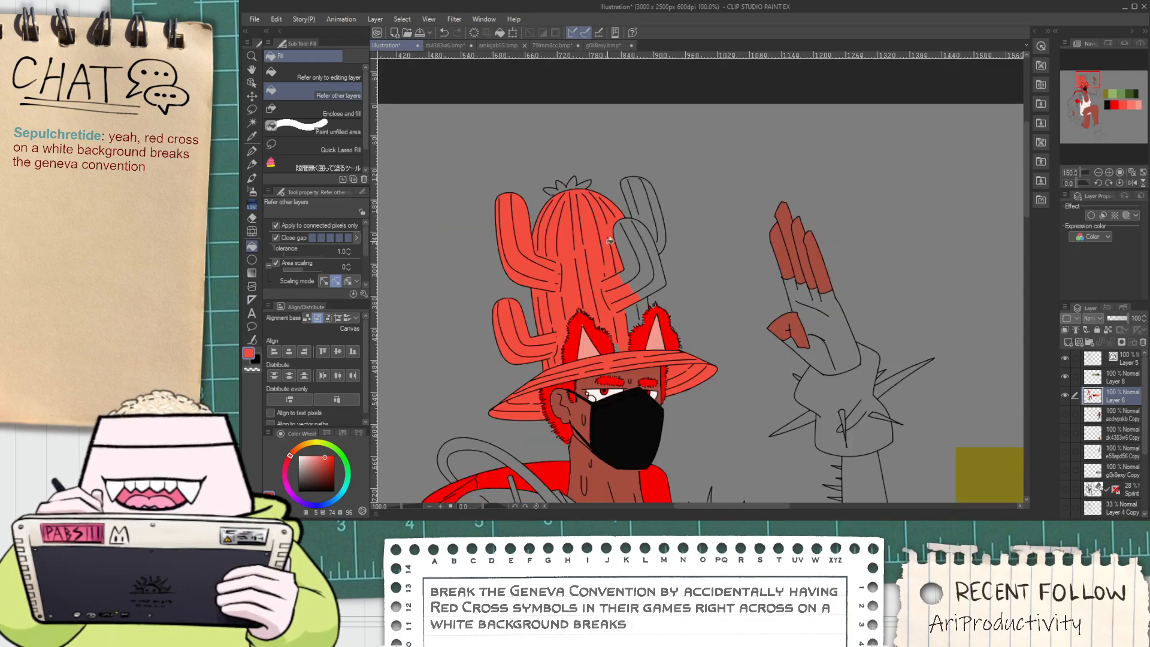
{"action": "key", "text": "space"}
{"action": "left_click_drag", "start_coordinate": [622, 327], "coordinate": [601, 280]}
{"action": "scroll", "coordinate": [602, 279], "scroll_direction": "up", "scroll_amount": 2}
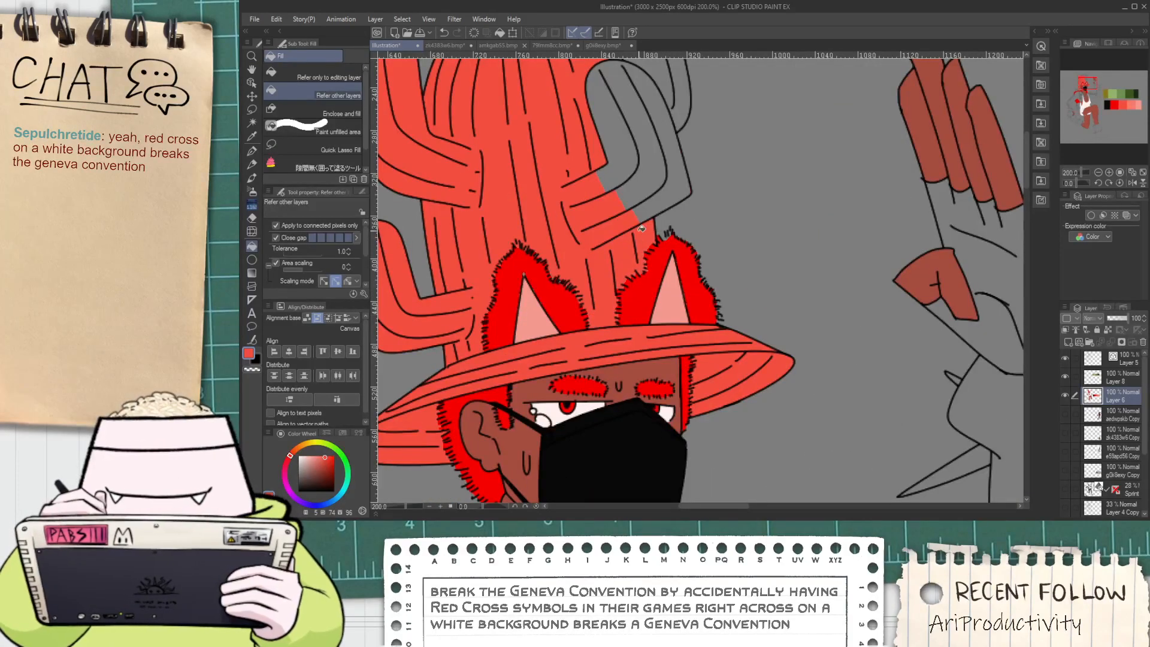
{"action": "mouse_move", "coordinate": [646, 209]}
{"action": "left_mouse_down"}
{"action": "mouse_move", "coordinate": [606, 71]}
{"action": "mouse_move", "coordinate": [553, 312]}
{"action": "left_mouse_up"}
{"action": "key", "text": "space"}
{"action": "scroll", "coordinate": [605, 74], "scroll_direction": "down", "scroll_amount": 2}
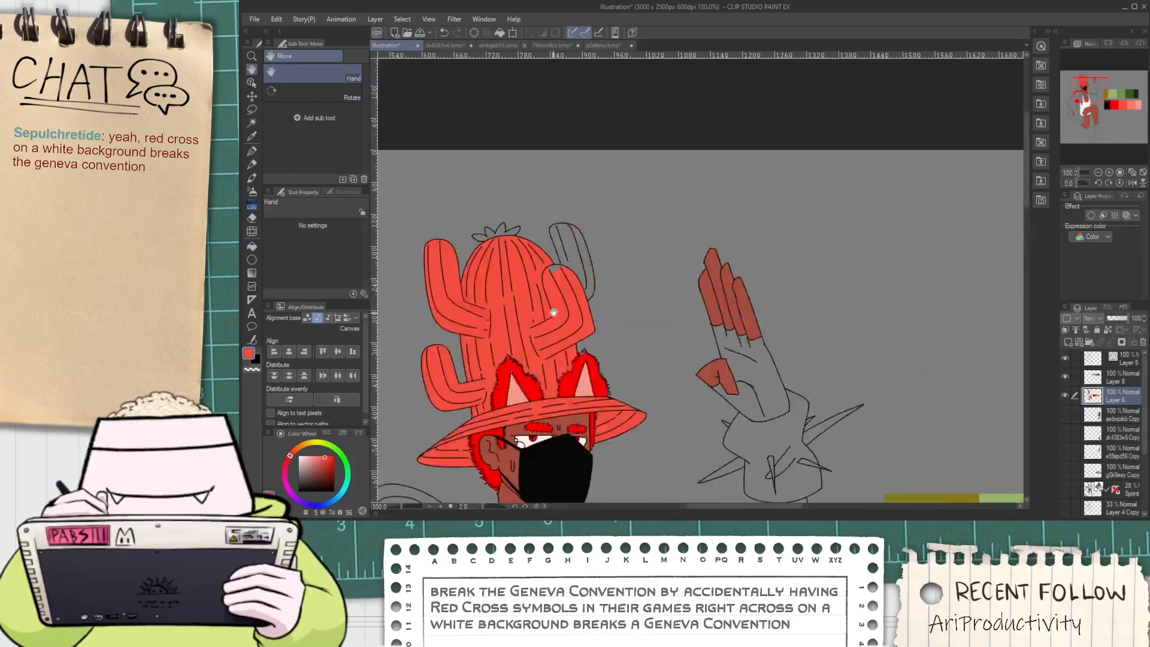
{"action": "scroll", "coordinate": [554, 312], "scroll_direction": "up", "scroll_amount": 2}
{"action": "key", "text": "alt"}
{"action": "key", "text": "ctrl+z"}
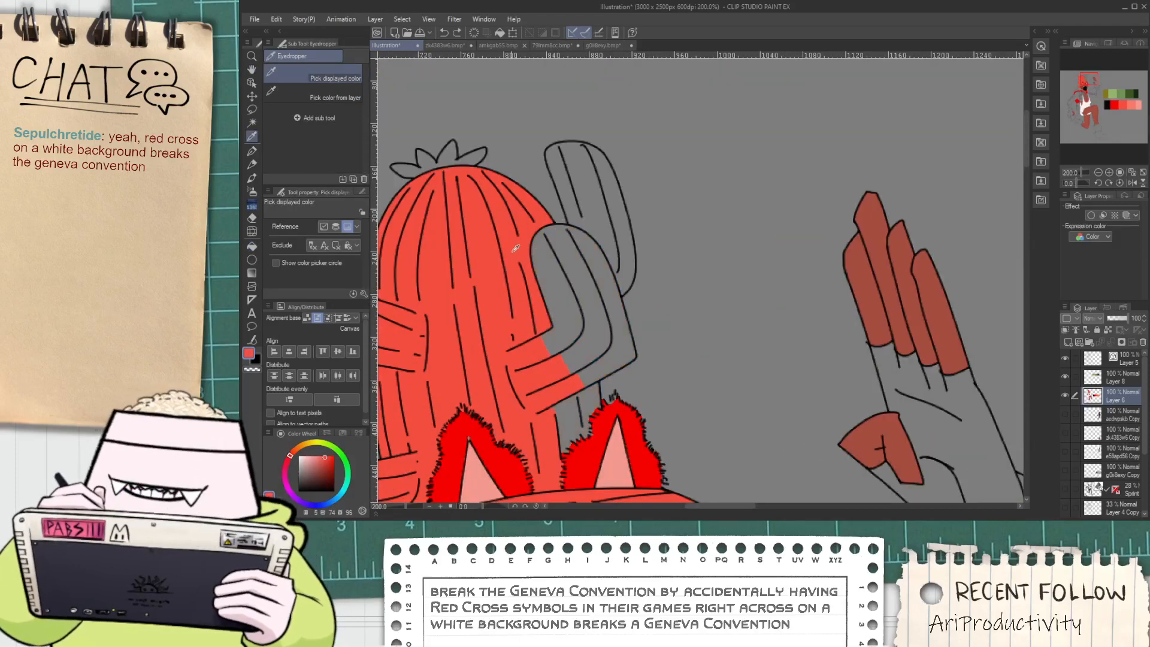
{"action": "key", "text": "g"}
{"action": "mouse_move", "coordinate": [544, 269]}
{"action": "left_mouse_down"}
{"action": "mouse_move", "coordinate": [593, 267]}
{"action": "mouse_move", "coordinate": [570, 324]}
{"action": "mouse_move", "coordinate": [574, 412]}
{"action": "left_mouse_up"}
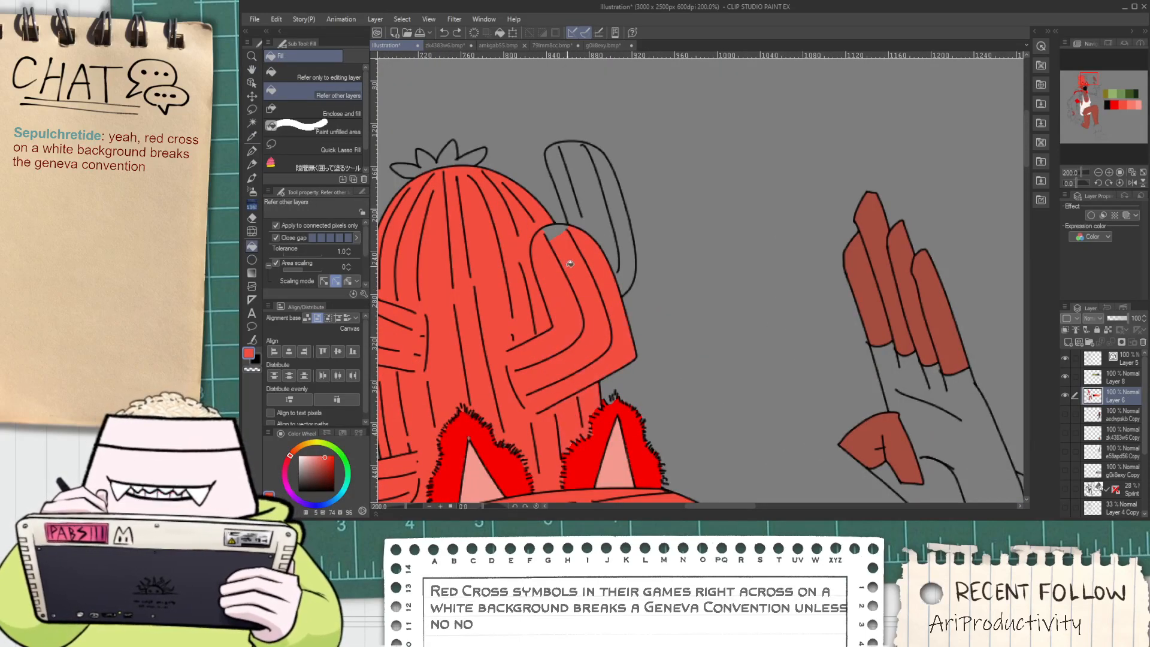
{"action": "mouse_move", "coordinate": [590, 235]}
{"action": "left_mouse_down"}
{"action": "mouse_move", "coordinate": [578, 199]}
{"action": "mouse_move", "coordinate": [611, 214]}
{"action": "mouse_move", "coordinate": [618, 204]}
{"action": "mouse_move", "coordinate": [582, 149]}
{"action": "left_mouse_up"}
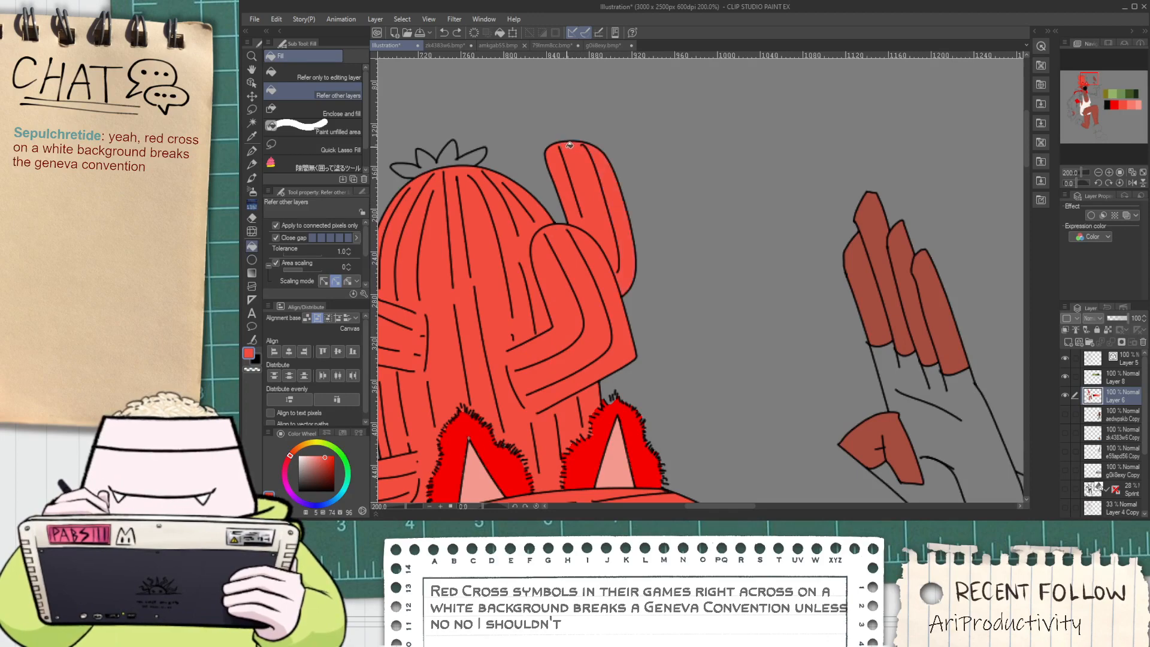
Sample the singlet's off-white and fill the small area by its shoulder strap near the neck clip
{"action": "scroll", "coordinate": [534, 224], "scroll_direction": "down", "scroll_amount": 3}
{"action": "left_click_drag", "start_coordinate": [479, 443], "coordinate": [551, 271]}
{"action": "scroll", "coordinate": [544, 318], "scroll_direction": "up", "scroll_amount": 1}
{"action": "key", "text": "i"}
{"action": "left_click", "coordinate": [589, 394]}
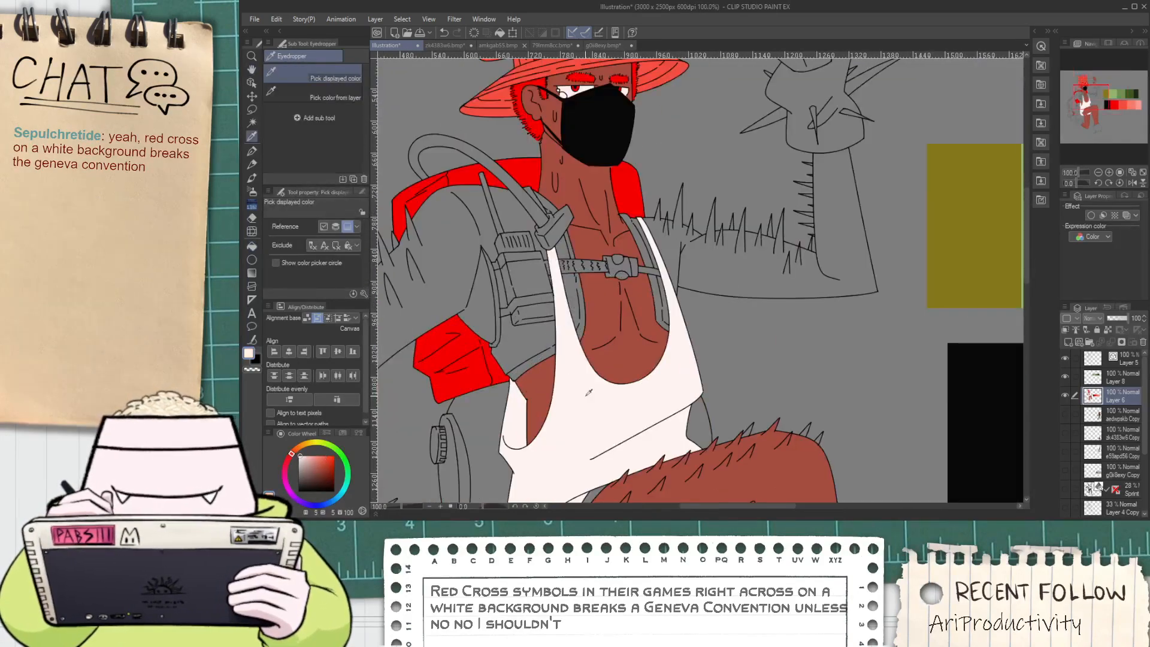
{"action": "key", "text": "space"}
{"action": "scroll", "coordinate": [558, 201], "scroll_direction": "down", "scroll_amount": 1}
{"action": "left_click_drag", "start_coordinate": [554, 194], "coordinate": [554, 256]}
{"action": "scroll", "coordinate": [540, 227], "scroll_direction": "up", "scroll_amount": 1}
{"action": "key", "text": "g"}
{"action": "scroll", "coordinate": [551, 252], "scroll_direction": "up", "scroll_amount": 1}
{"action": "scroll", "coordinate": [551, 252], "scroll_direction": "up", "scroll_amount": 1}
{"action": "left_click", "coordinate": [552, 252]}
{"action": "scroll", "coordinate": [552, 252], "scroll_direction": "down", "scroll_amount": 3}
{"action": "key", "text": "space"}
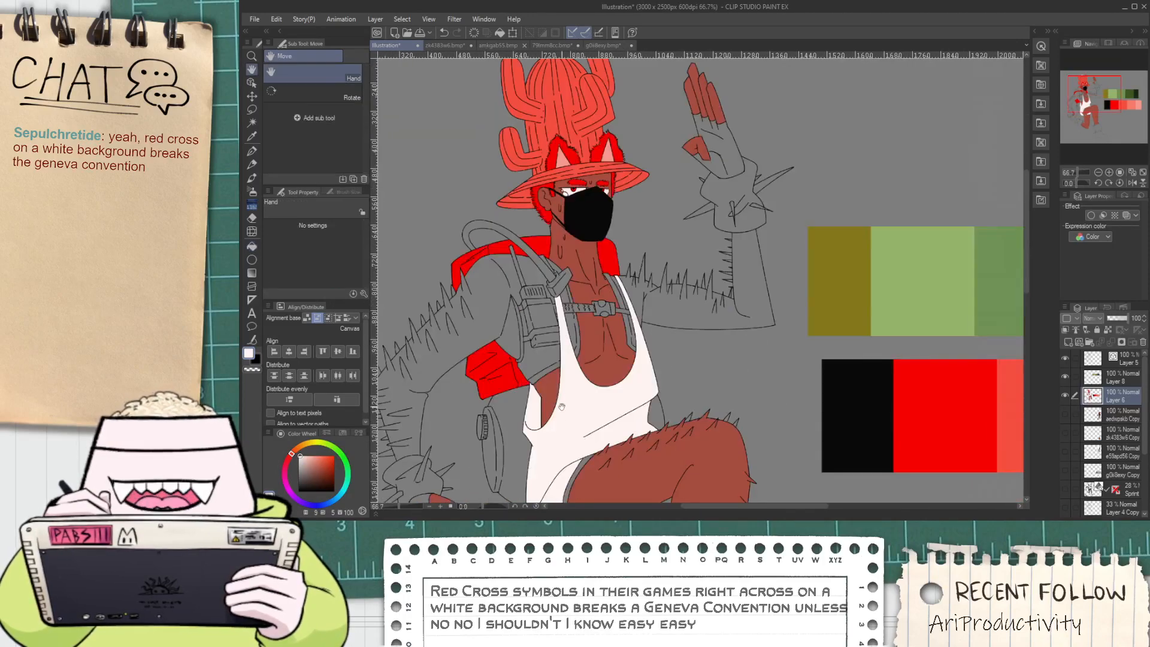
Sample the bright red from the panel below the upper arm and fill the trim along the raised thigh
{"action": "left_click_drag", "start_coordinate": [581, 406], "coordinate": [584, 354]}
{"action": "scroll", "coordinate": [506, 311], "scroll_direction": "up", "scroll_amount": 1}
{"action": "key", "text": "i"}
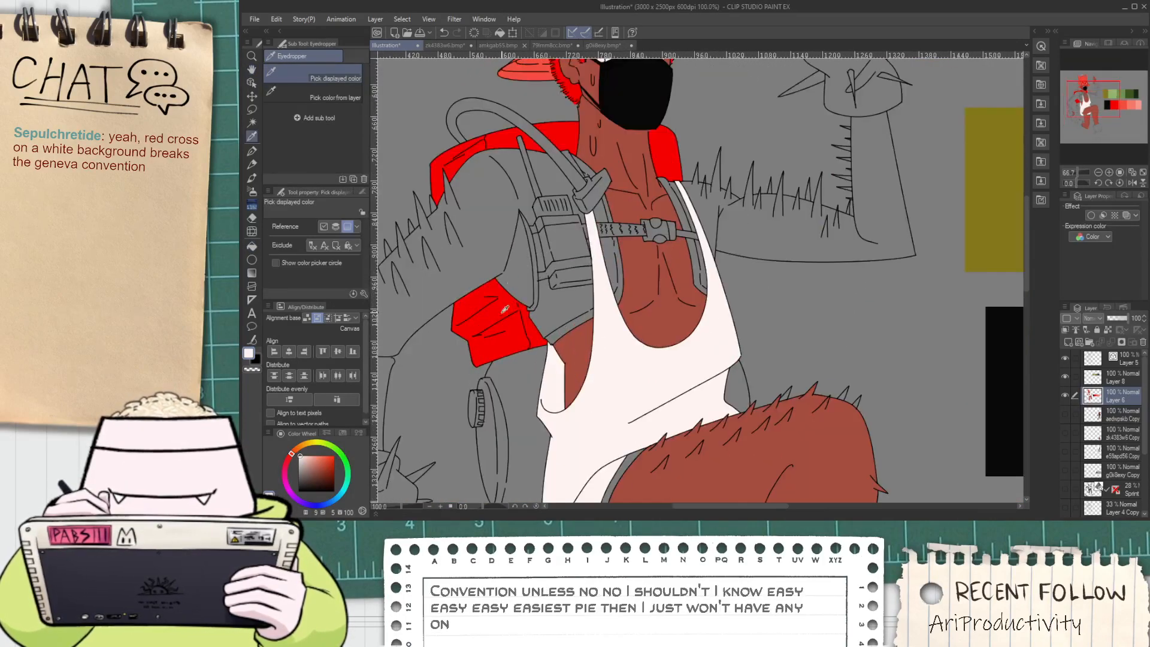
{"action": "left_click", "coordinate": [505, 310]}
{"action": "key", "text": "space"}
{"action": "left_click_drag", "start_coordinate": [575, 428], "coordinate": [568, 298]}
{"action": "key", "text": "g"}
{"action": "scroll", "coordinate": [595, 432], "scroll_direction": "up", "scroll_amount": 1}
{"action": "left_click", "coordinate": [596, 364]}
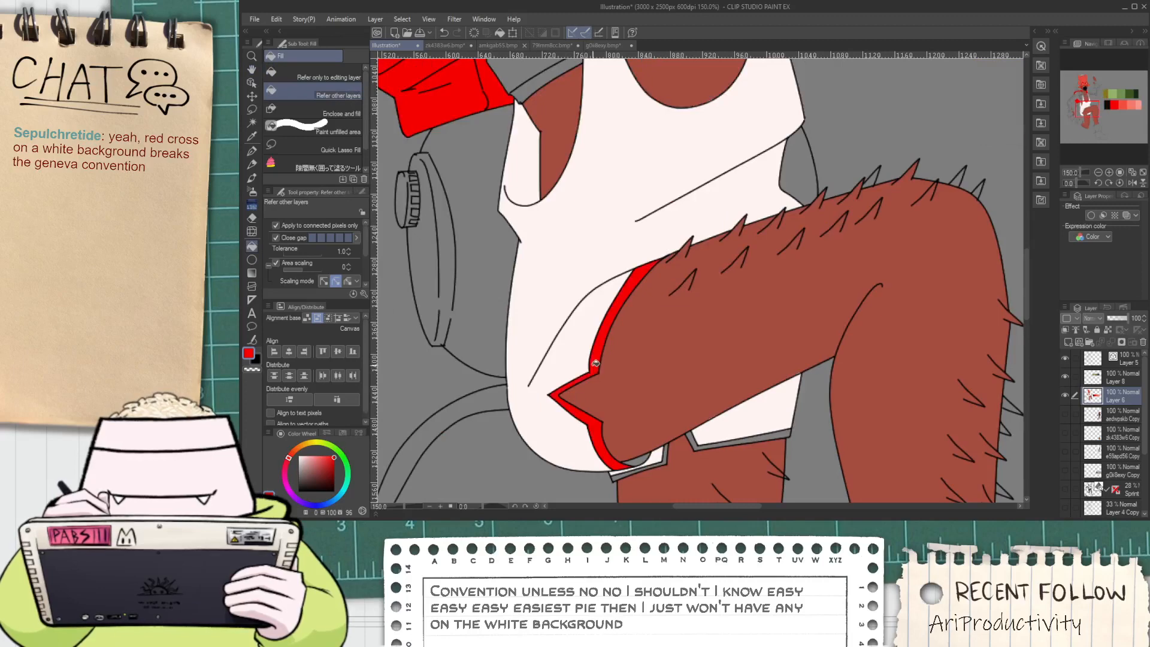
Fill the sliver under the thigh and the lower hem trims on both sides with bright red
{"action": "scroll", "coordinate": [623, 461], "scroll_direction": "up", "scroll_amount": 3}
{"action": "left_click", "coordinate": [660, 445]}
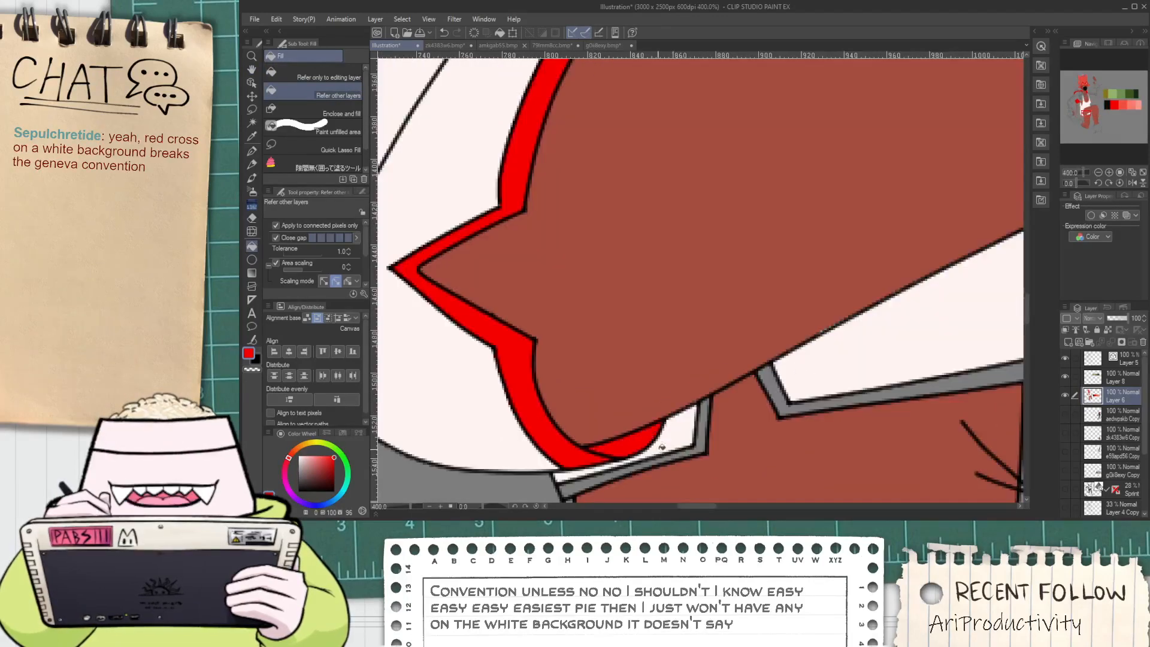
{"action": "key", "text": "ctrl+z"}
{"action": "left_click", "coordinate": [703, 442]}
{"action": "left_click", "coordinate": [641, 439]}
{"action": "left_click", "coordinate": [800, 406]}
{"action": "scroll", "coordinate": [800, 405], "scroll_direction": "down", "scroll_amount": 6}
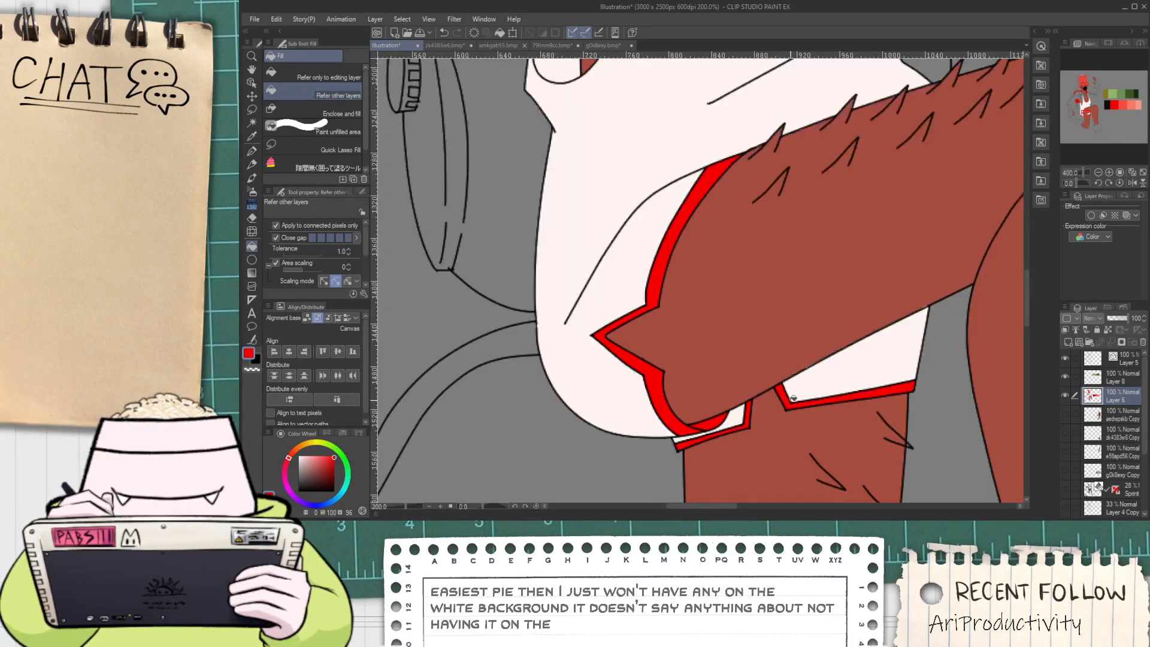
Try filling the backpack sections beside the upper arm with black sampled from the mask, undoing each fill
{"action": "key", "text": "space"}
{"action": "left_click_drag", "start_coordinate": [777, 336], "coordinate": [648, 365]}
{"action": "scroll", "coordinate": [659, 339], "scroll_direction": "up", "scroll_amount": 1}
{"action": "mouse_move", "coordinate": [533, 293]}
{"action": "left_mouse_down"}
{"action": "mouse_move", "coordinate": [529, 348]}
{"action": "mouse_move", "coordinate": [561, 361]}
{"action": "left_mouse_up"}
{"action": "key", "text": "alt"}
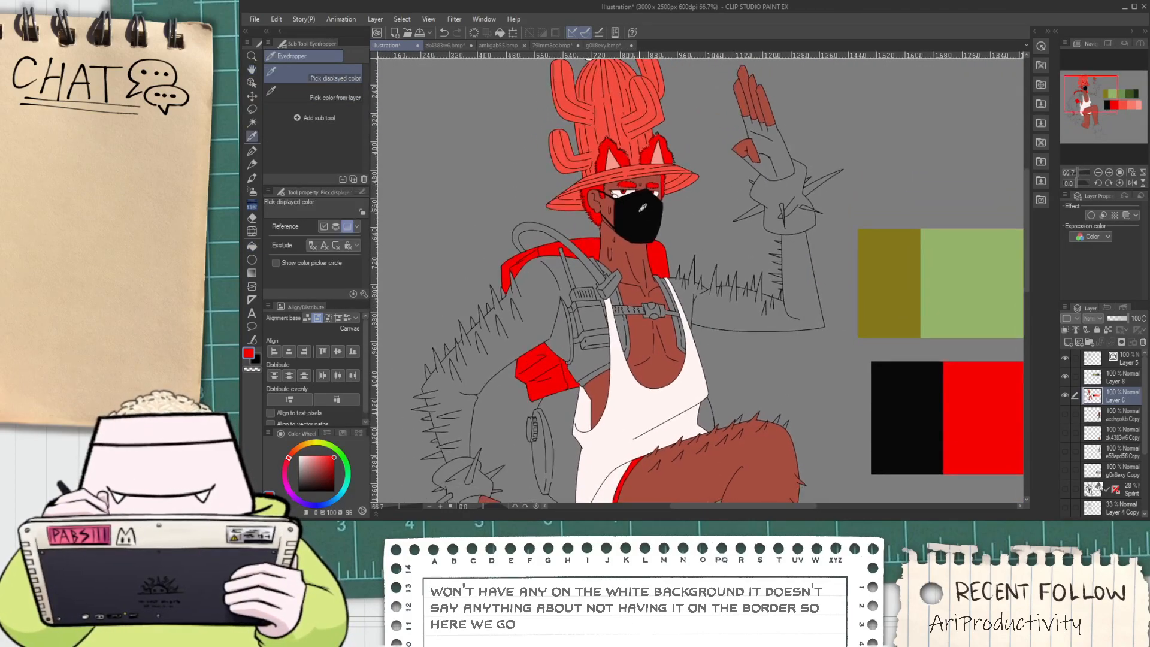
{"action": "scroll", "coordinate": [569, 340], "scroll_direction": "up", "scroll_amount": 1}
{"action": "left_click", "coordinate": [563, 336]}
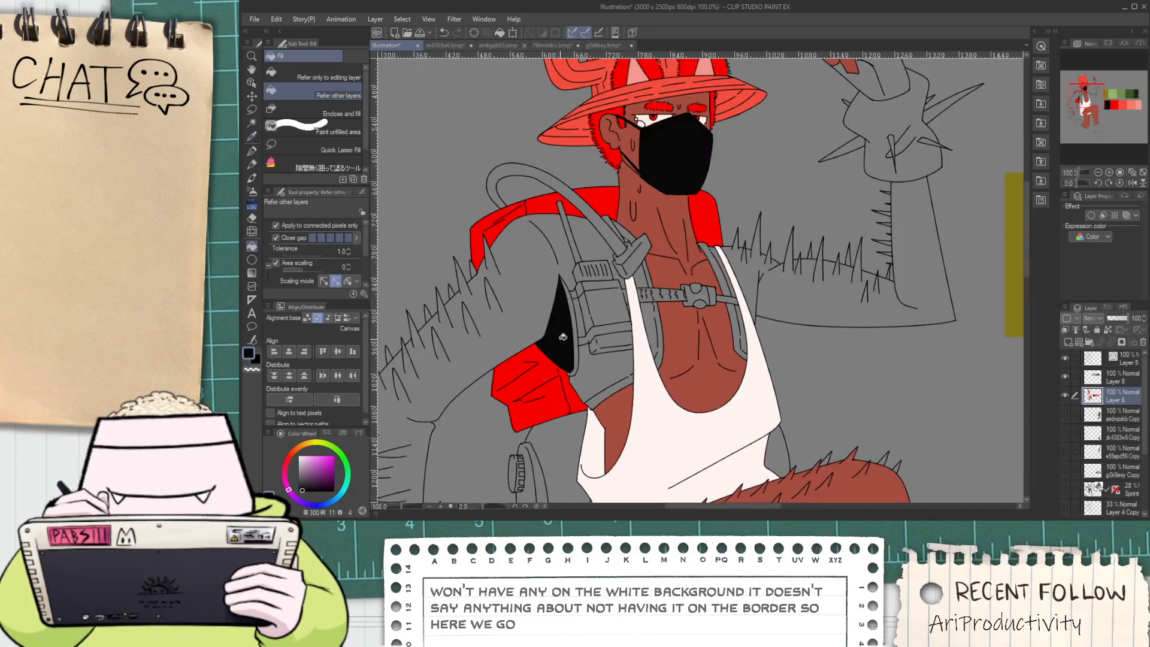
{"action": "key", "text": "ctrl+z"}
{"action": "scroll", "coordinate": [610, 305], "scroll_direction": "up", "scroll_amount": 1}
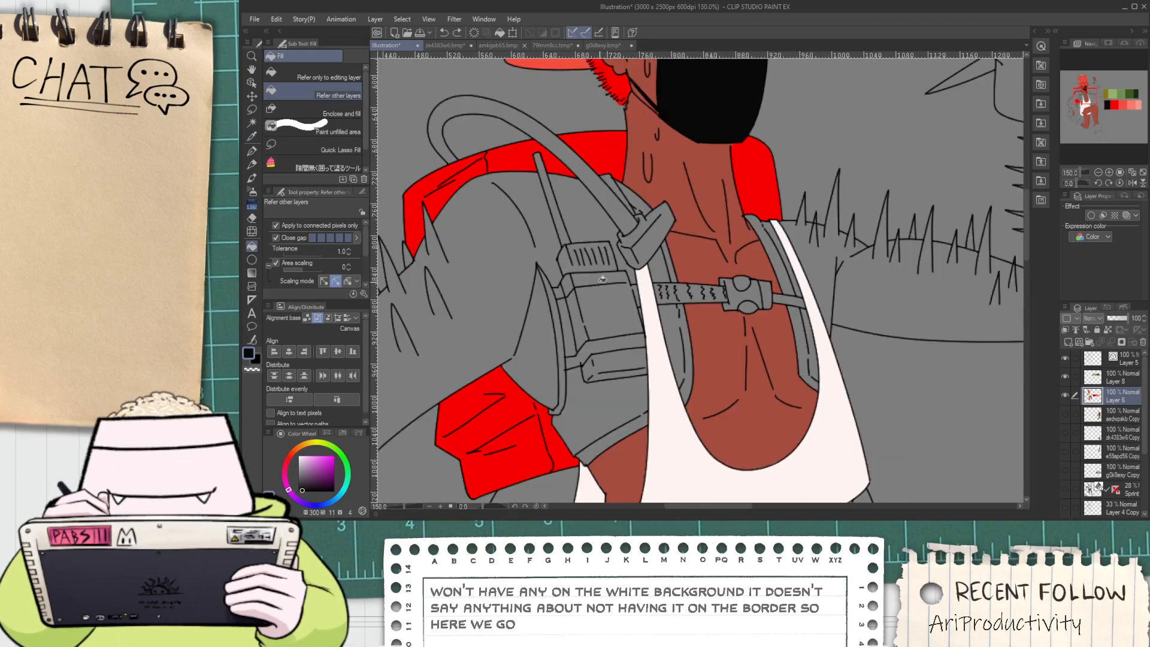
{"action": "left_click", "coordinate": [602, 279]}
{"action": "scroll", "coordinate": [601, 281], "scroll_direction": "up", "scroll_amount": 1}
{"action": "key", "text": "ctrl+z"}
{"action": "scroll", "coordinate": [560, 292], "scroll_direction": "down", "scroll_amount": 3}
{"action": "key", "text": "space"}
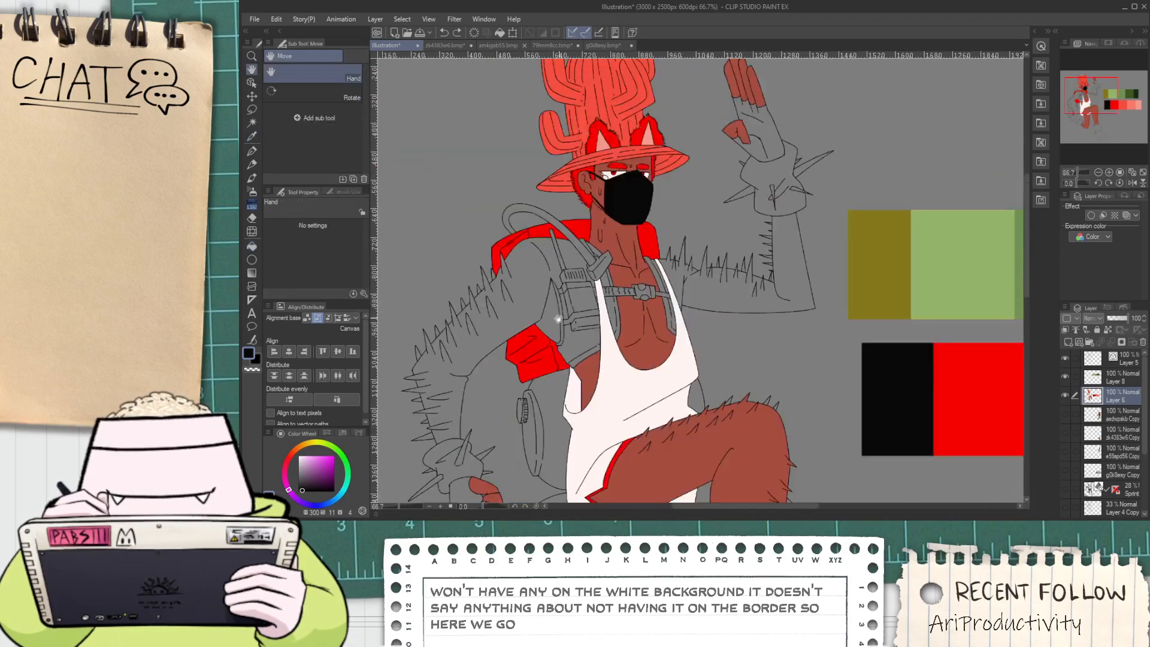
{"action": "left_click_drag", "start_coordinate": [496, 407], "coordinate": [600, 309]}
Examine the open desert-runner reference photos for their backpack strap setup and colors, and return to the illustration
{"action": "left_click", "coordinate": [461, 46]}
{"action": "left_click", "coordinate": [499, 46]}
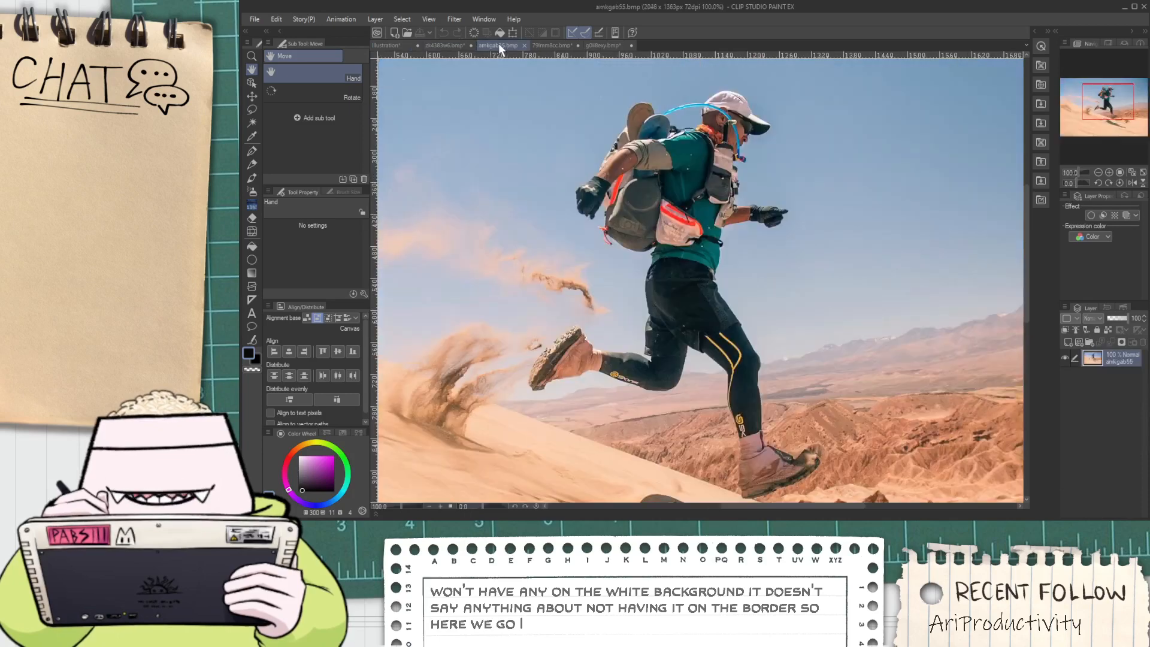
{"action": "left_click", "coordinate": [549, 45]}
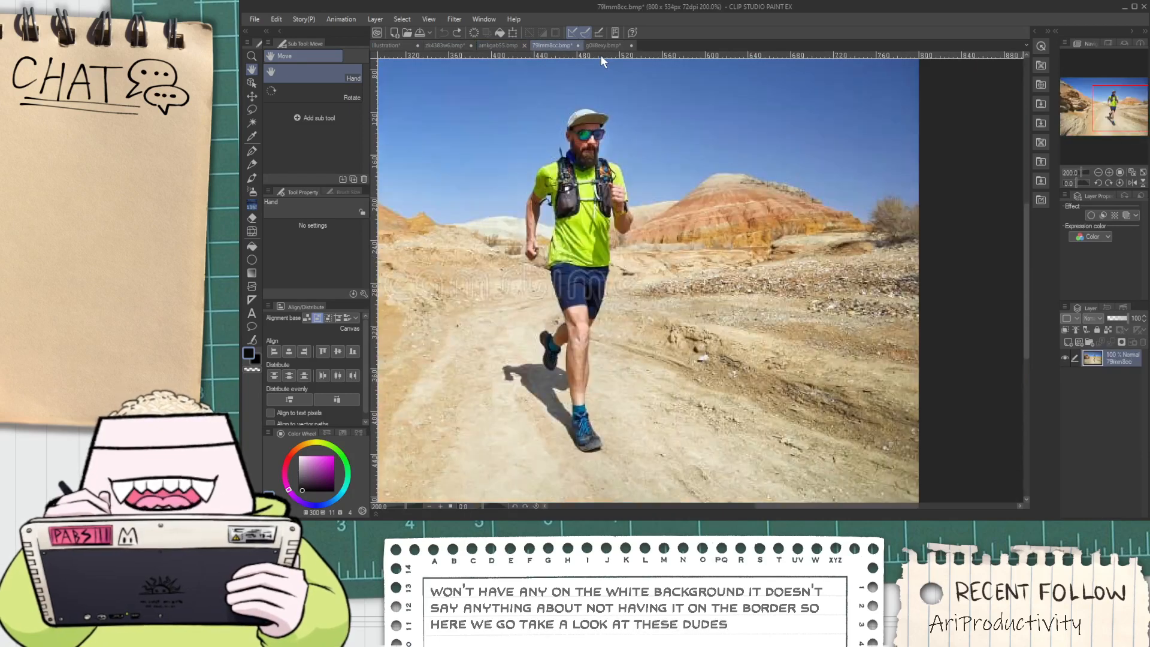
{"action": "left_click", "coordinate": [603, 46]}
{"action": "left_click", "coordinate": [501, 46]}
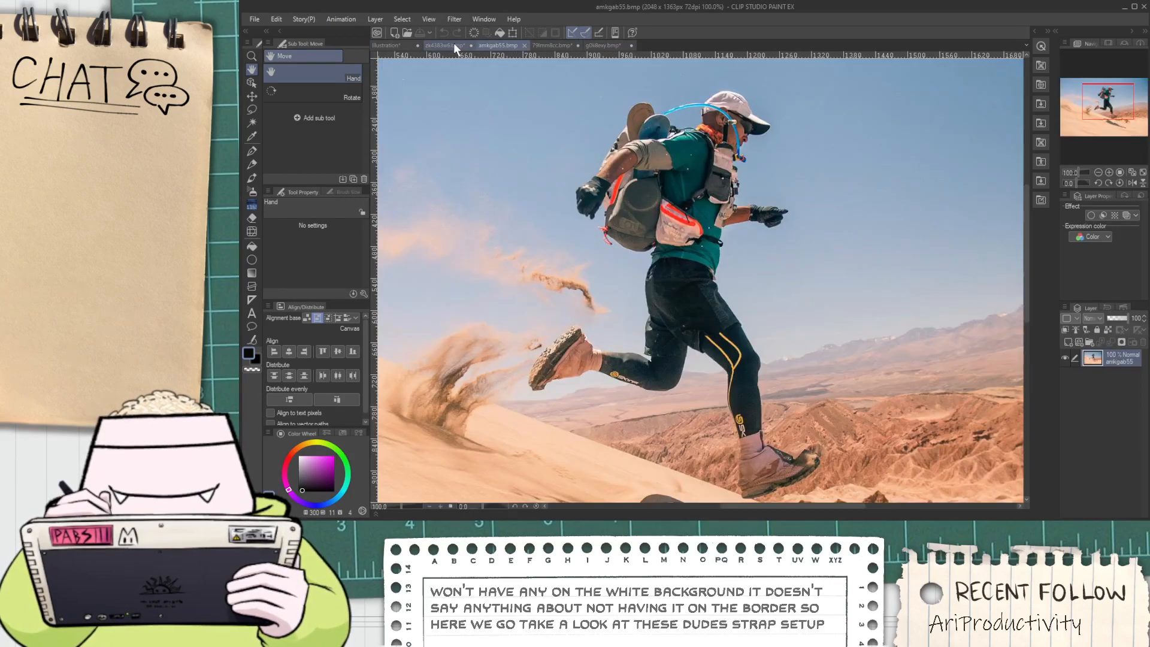
{"action": "scroll", "coordinate": [631, 188], "scroll_direction": "up", "scroll_amount": 4}
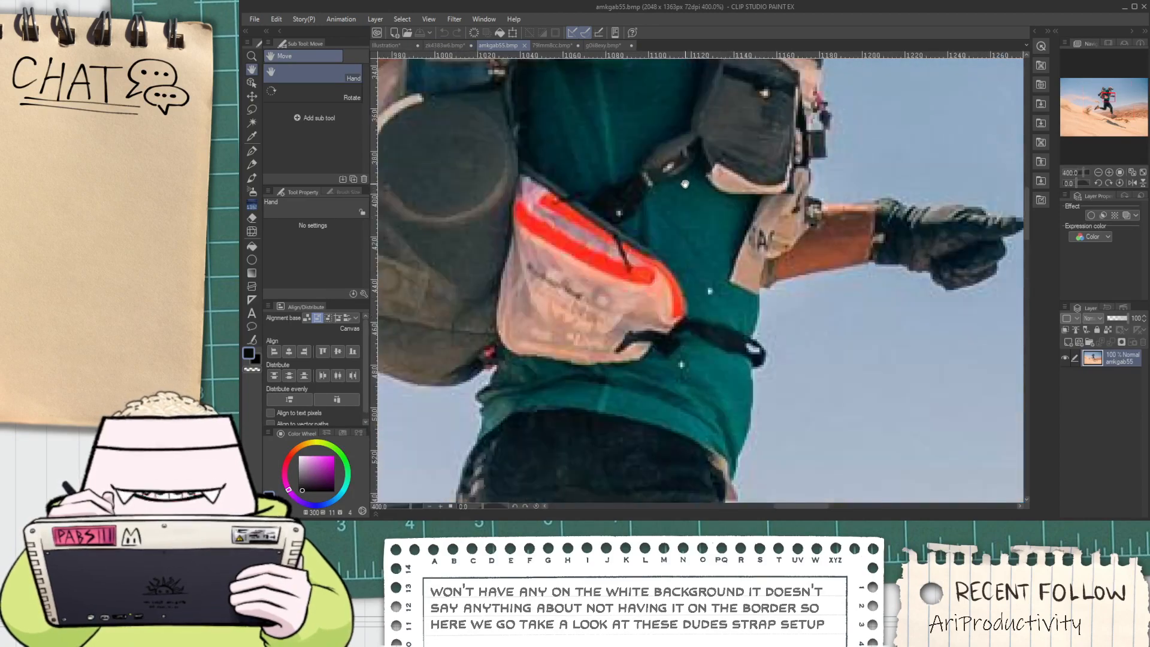
{"action": "scroll", "coordinate": [631, 189], "scroll_direction": "down", "scroll_amount": 2}
{"action": "scroll", "coordinate": [631, 189], "scroll_direction": "down", "scroll_amount": 1}
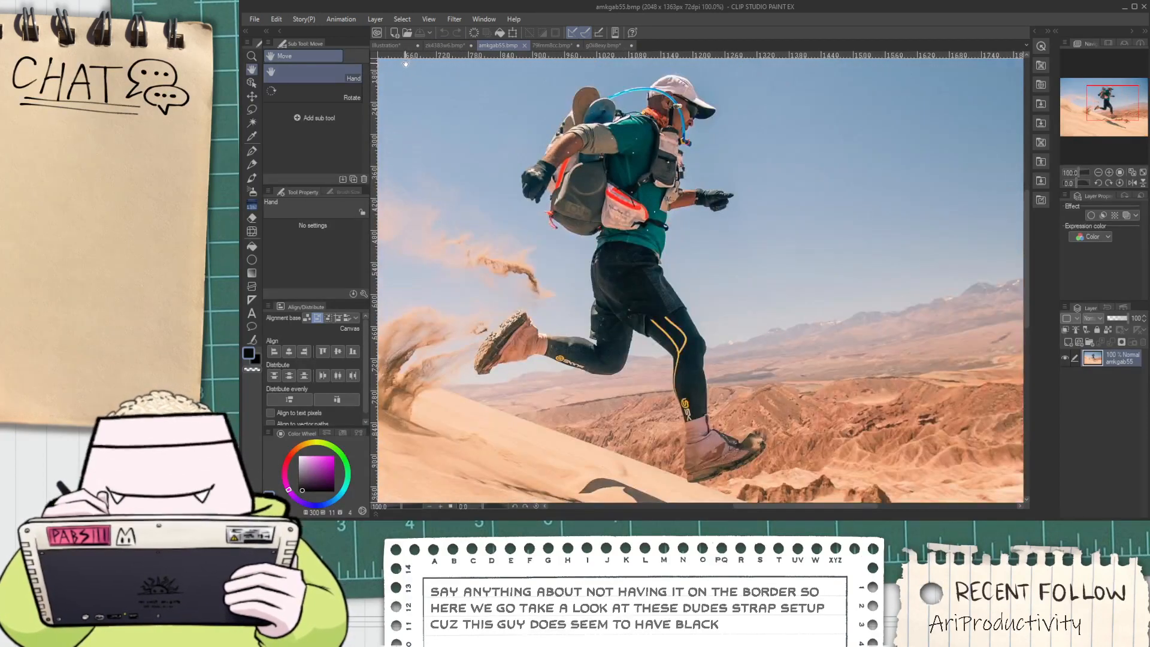
{"action": "left_click", "coordinate": [397, 45]}
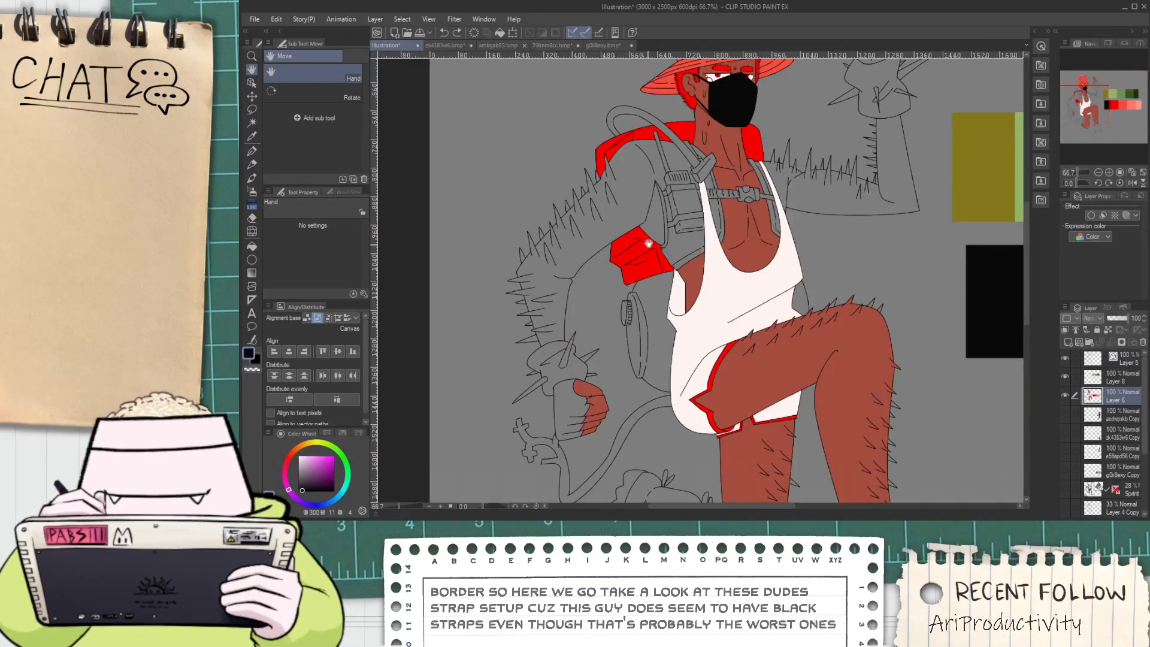
Mix a dark navy with hue 248, saturation 28 and value 17, and fill the upper arm and shoulder with it
{"action": "scroll", "coordinate": [648, 243], "scroll_direction": "up", "scroll_amount": 2}
{"action": "scroll", "coordinate": [659, 269], "scroll_direction": "down", "scroll_amount": 3}
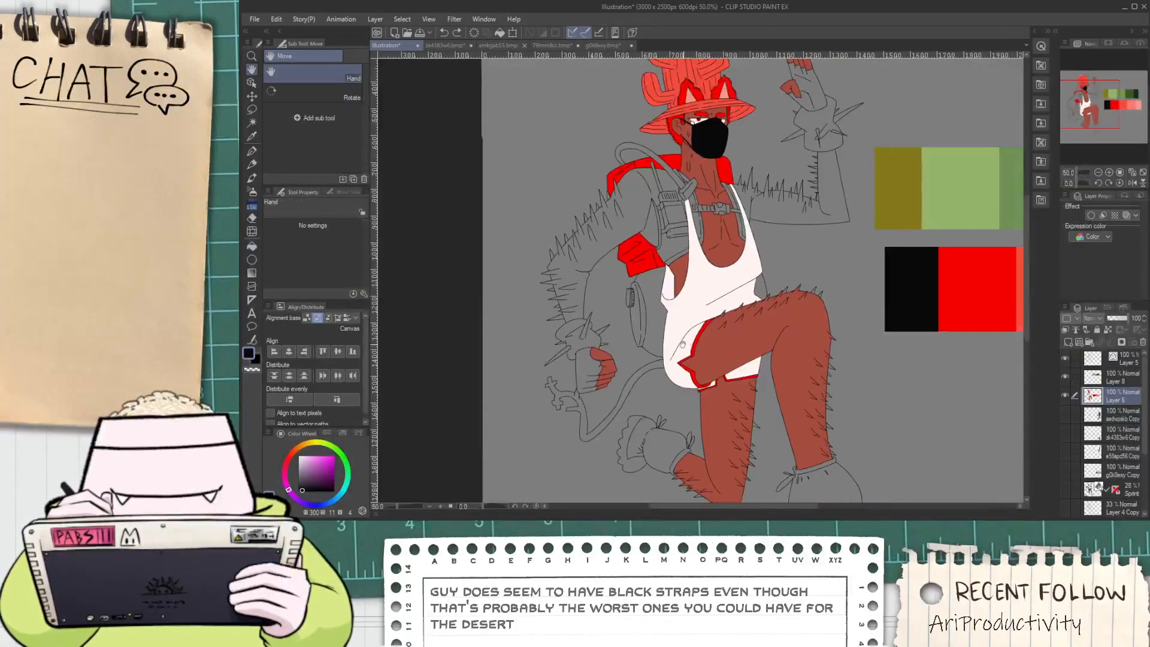
{"action": "scroll", "coordinate": [682, 344], "scroll_direction": "down", "scroll_amount": 1}
{"action": "left_click_drag", "start_coordinate": [725, 362], "coordinate": [638, 366]}
{"action": "scroll", "coordinate": [584, 271], "scroll_direction": "up", "scroll_amount": 2}
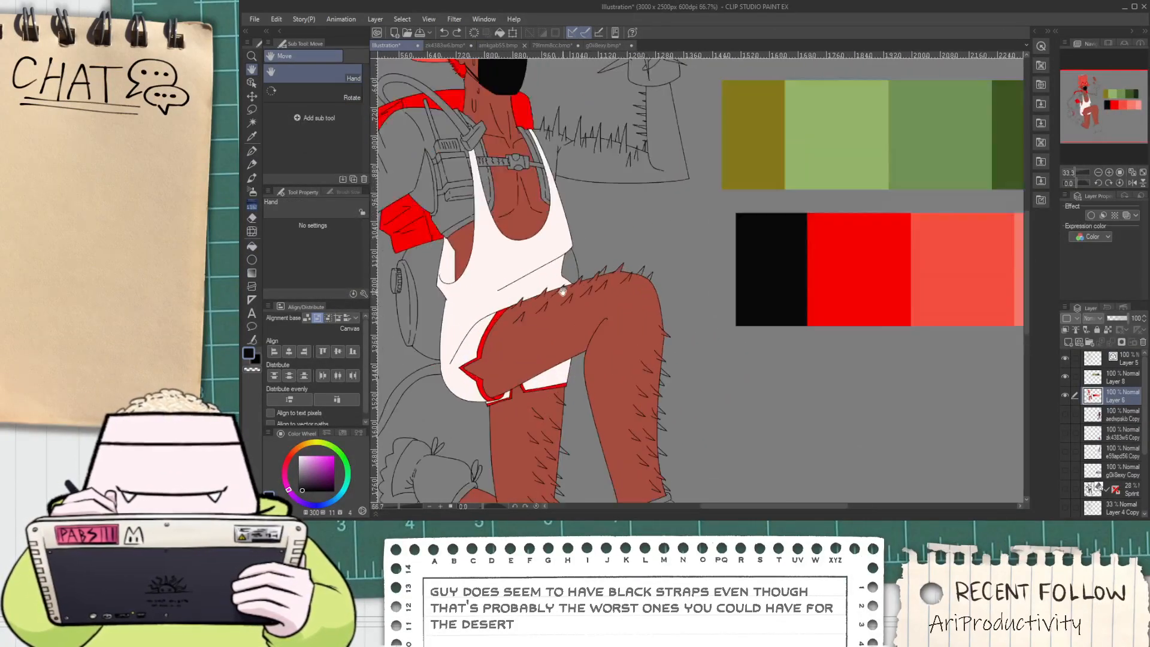
{"action": "left_click_drag", "start_coordinate": [570, 261], "coordinate": [620, 356]}
{"action": "key", "text": "alt"}
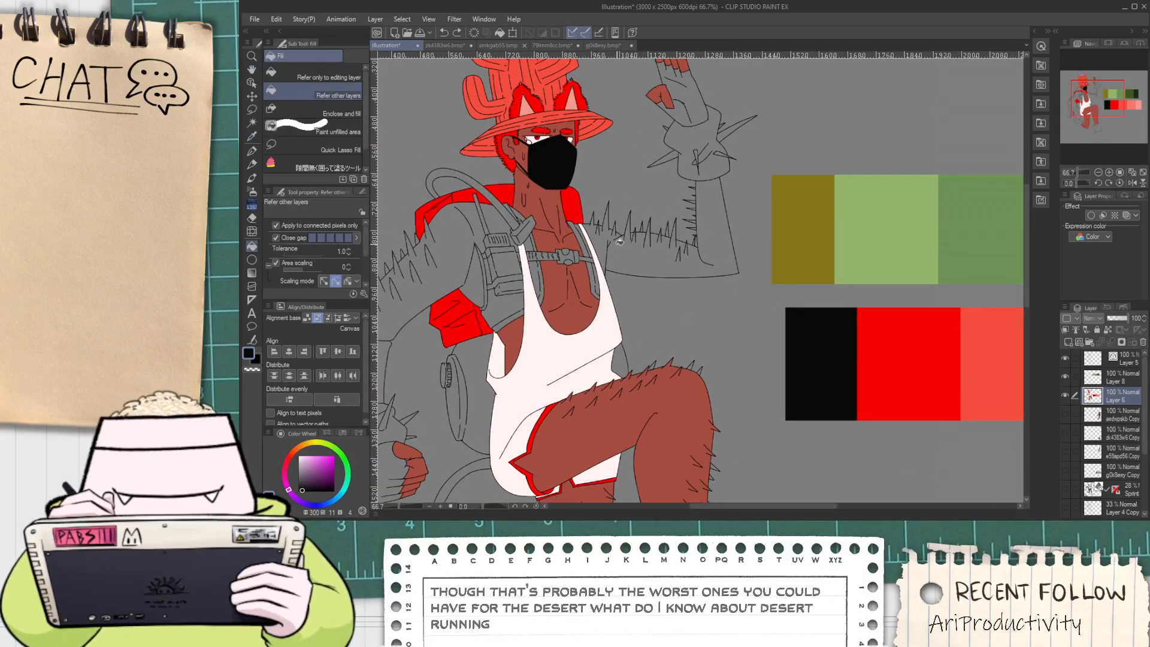
{"action": "key", "text": "alt"}
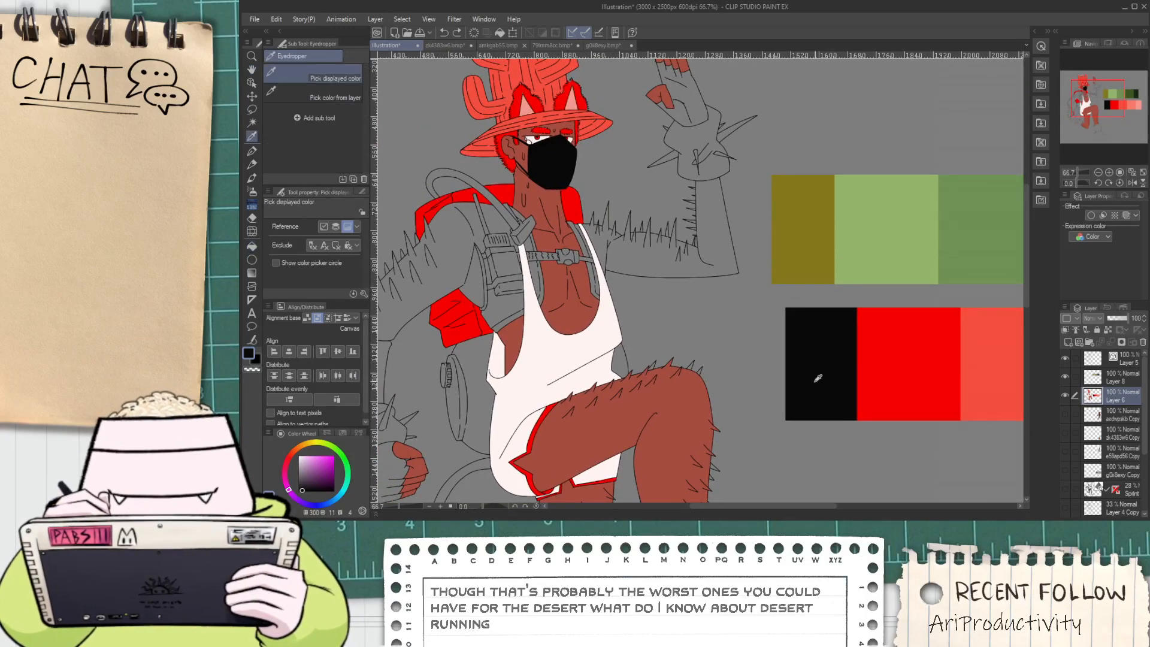
{"action": "left_click_drag", "start_coordinate": [303, 505], "coordinate": [313, 507]}
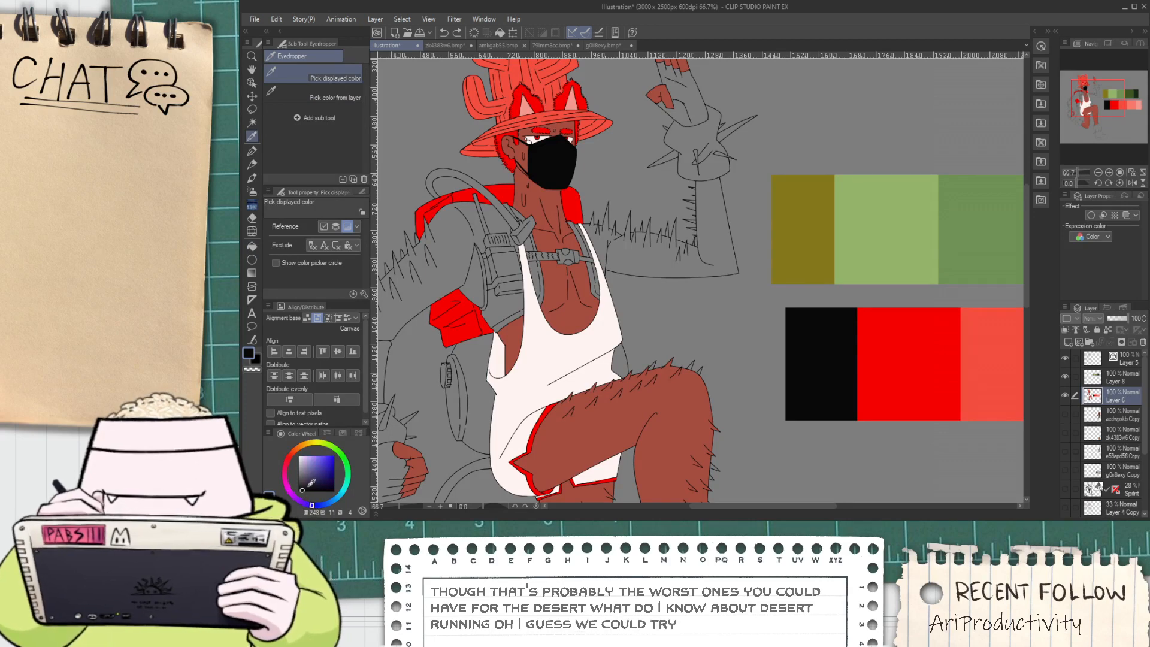
{"action": "left_click", "coordinate": [432, 282]}
{"action": "left_click", "coordinate": [478, 218]}
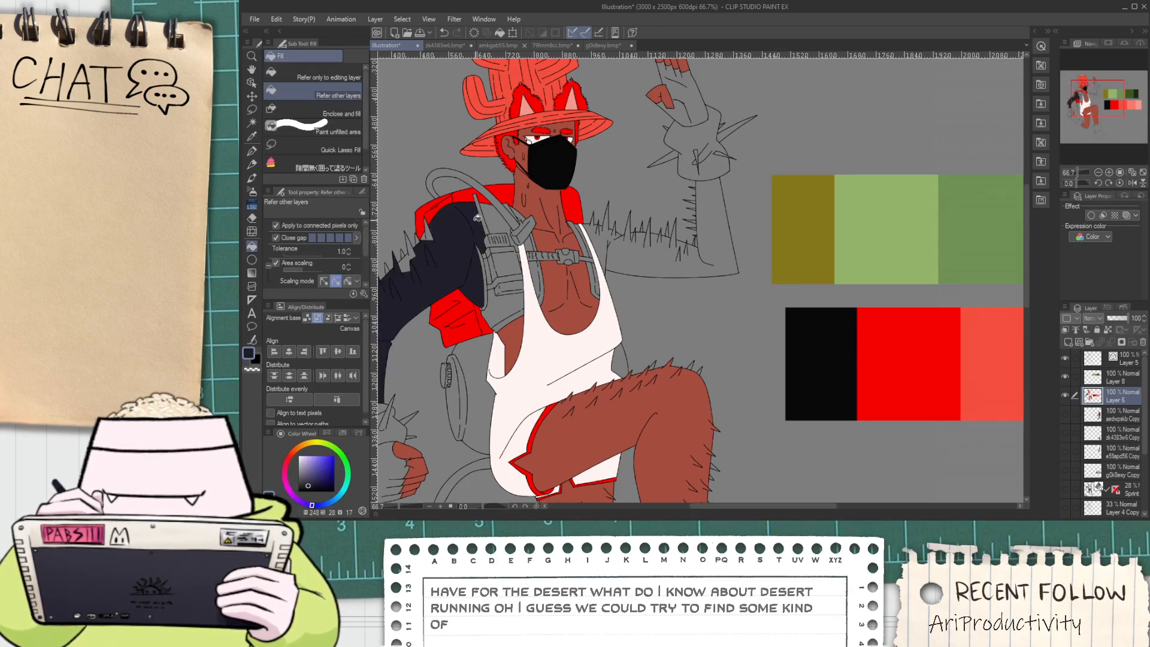
Patch the line at the arm's edge with the Milli Pen and fill the gaps beside the backpack's chest pouch with dark navy
{"action": "scroll", "coordinate": [493, 227], "scroll_direction": "up", "scroll_amount": 2}
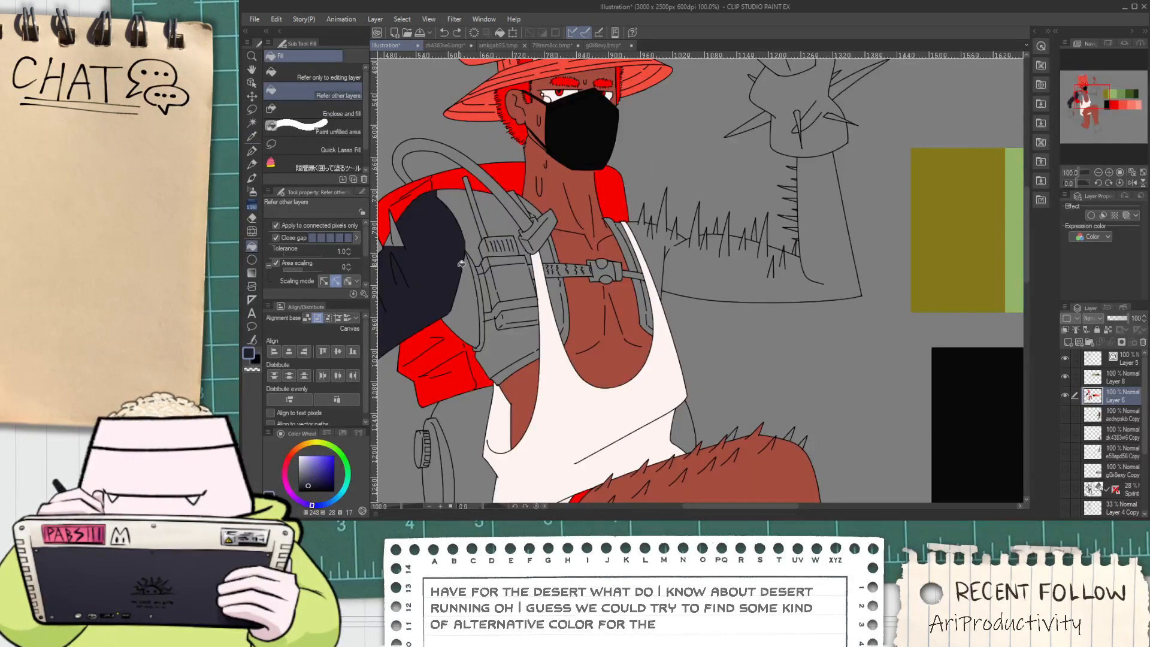
{"action": "key", "text": "p"}
{"action": "scroll", "coordinate": [472, 243], "scroll_direction": "up", "scroll_amount": 4}
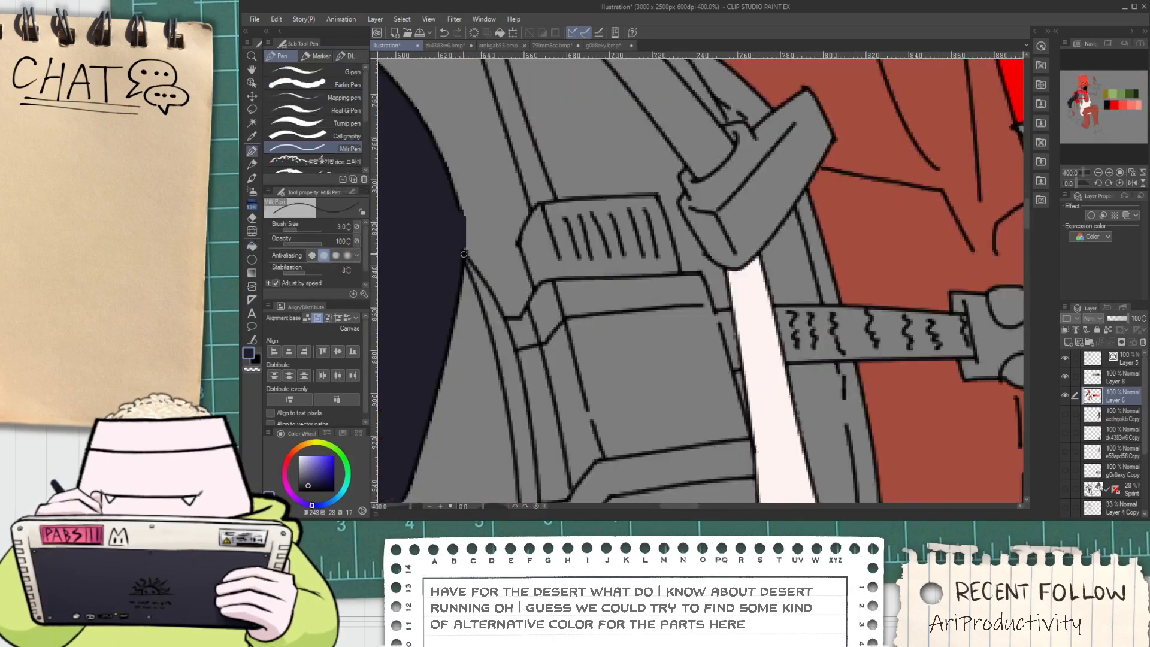
{"action": "scroll", "coordinate": [464, 254], "scroll_direction": "down", "scroll_amount": 3}
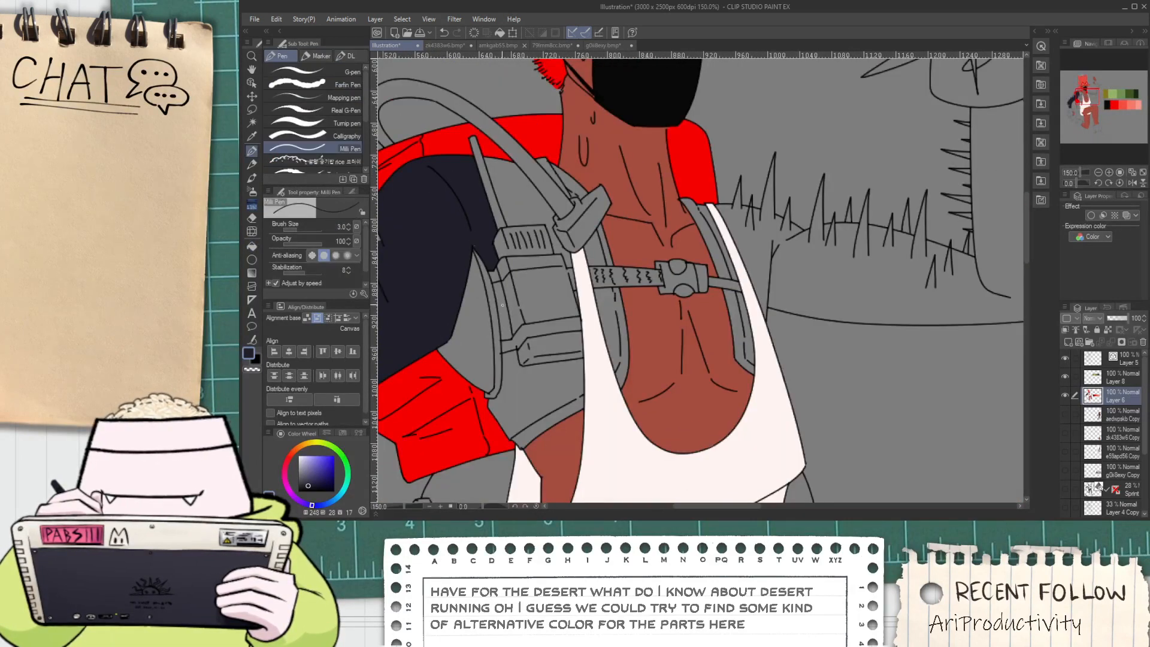
{"action": "key", "text": "g"}
{"action": "left_click", "coordinate": [522, 385]}
Close the gap in the lower strap line with a short pen stroke and fill the panel below the pouch dark navy
{"action": "key", "text": "p"}
{"action": "left_click_drag", "start_coordinate": [587, 401], "coordinate": [615, 389]}
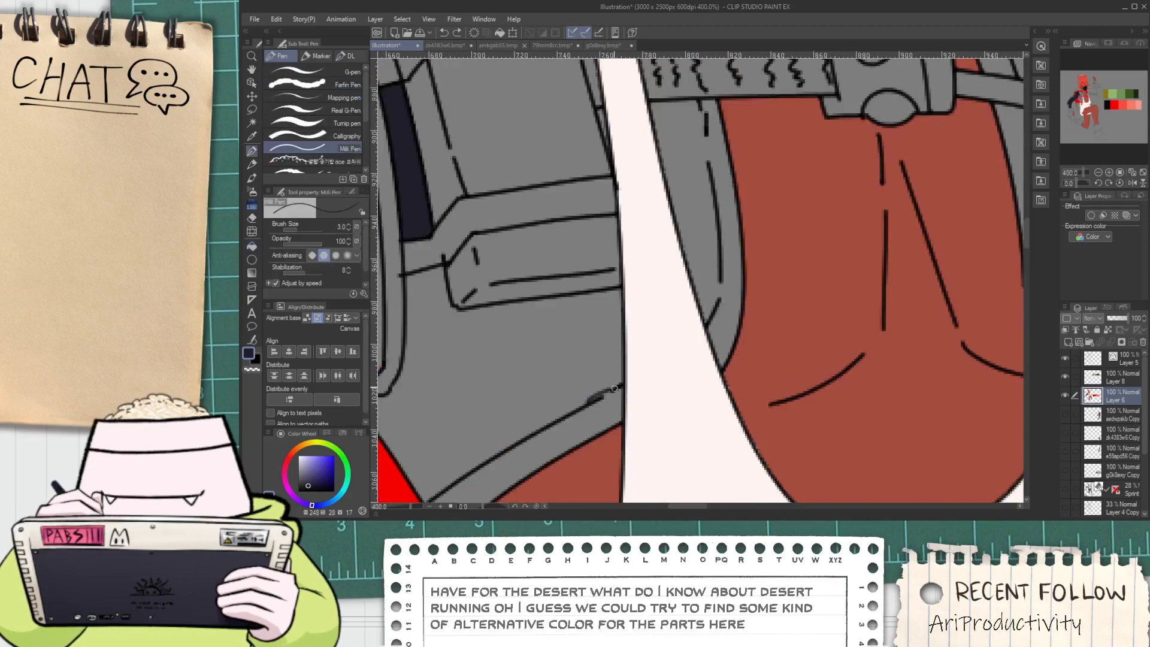
{"action": "key", "text": "g"}
{"action": "left_click", "coordinate": [587, 360]}
{"action": "scroll", "coordinate": [587, 360], "scroll_direction": "down", "scroll_amount": 2}
Fill the chest panel between the singlet strap and the backpack strap, below the chest strap, with dark navy
{"action": "left_click", "coordinate": [626, 303]}
{"action": "key", "text": "ctrl+z"}
{"action": "left_click", "coordinate": [641, 301]}
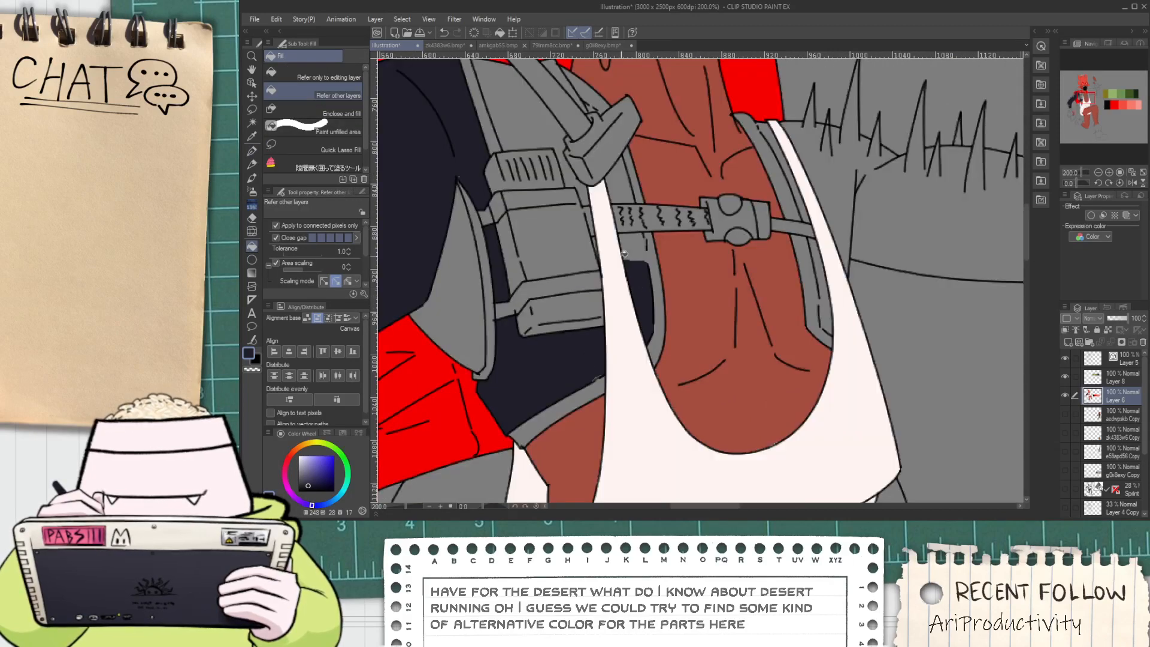
{"action": "scroll", "coordinate": [605, 240], "scroll_direction": "up", "scroll_amount": 2}
{"action": "left_click", "coordinate": [627, 245]}
{"action": "key", "text": "ctrl+z"}
{"action": "key", "text": "p"}
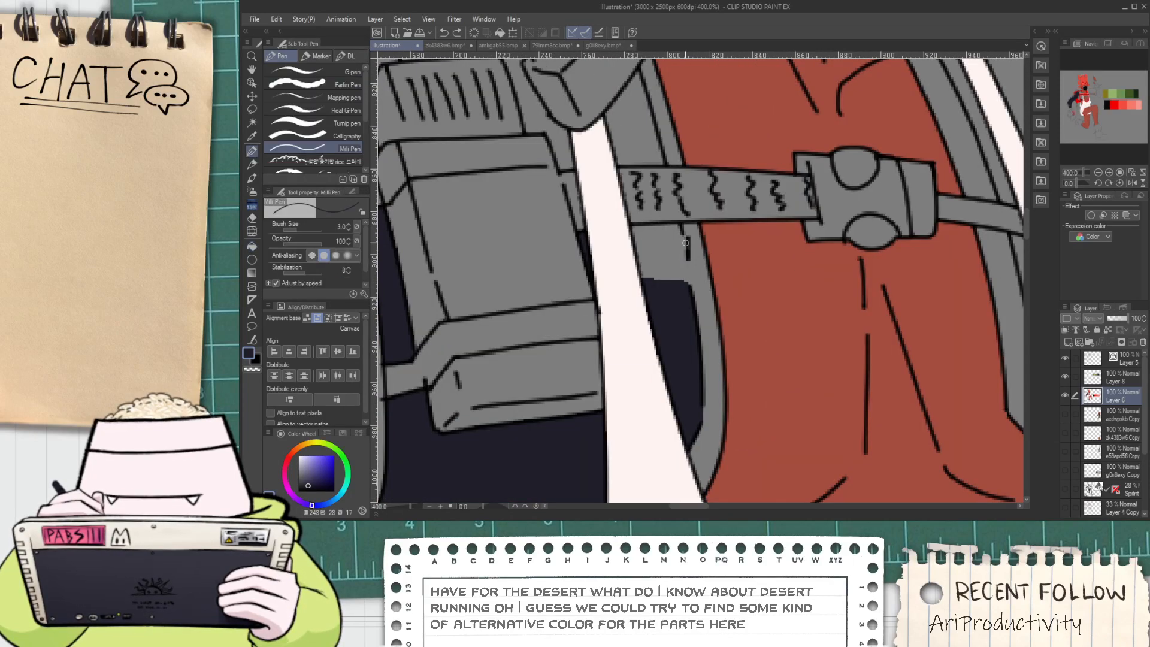
{"action": "key", "text": "g"}
{"action": "left_click", "coordinate": [676, 257]}
{"action": "key", "text": "p"}
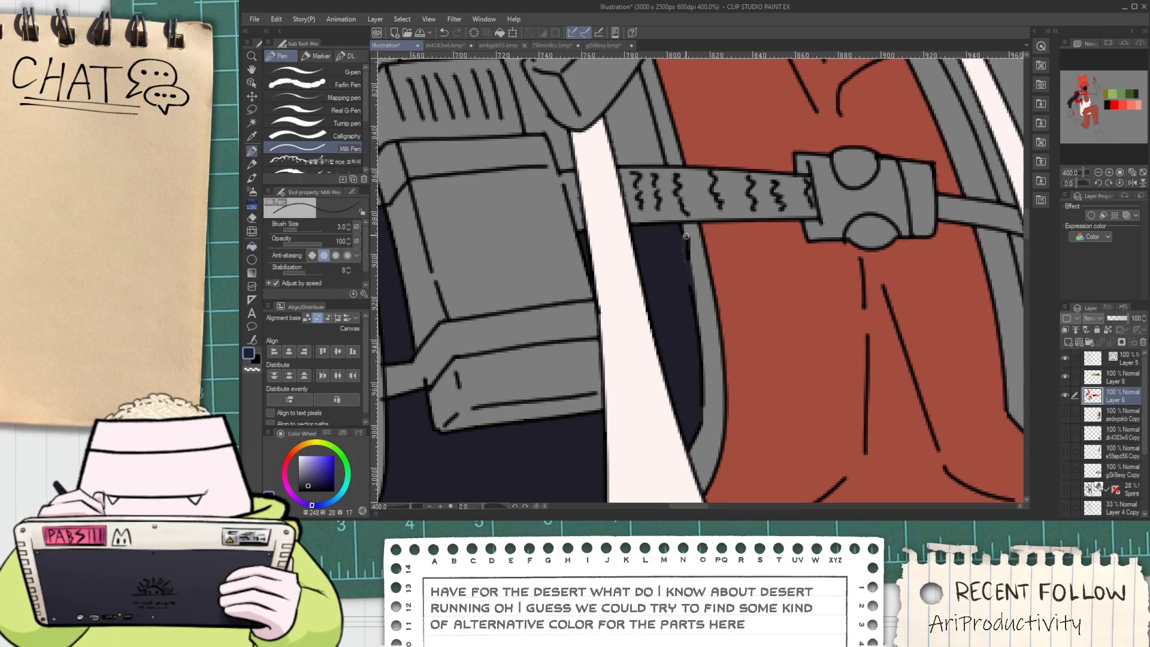
Pick the singlet's off-white and fill the narrow singlet sliver beside the backpack strap, above its buckle
{"action": "scroll", "coordinate": [685, 235], "scroll_direction": "down", "scroll_amount": 2}
{"action": "key", "text": "g"}
{"action": "left_click", "coordinate": [585, 128]}
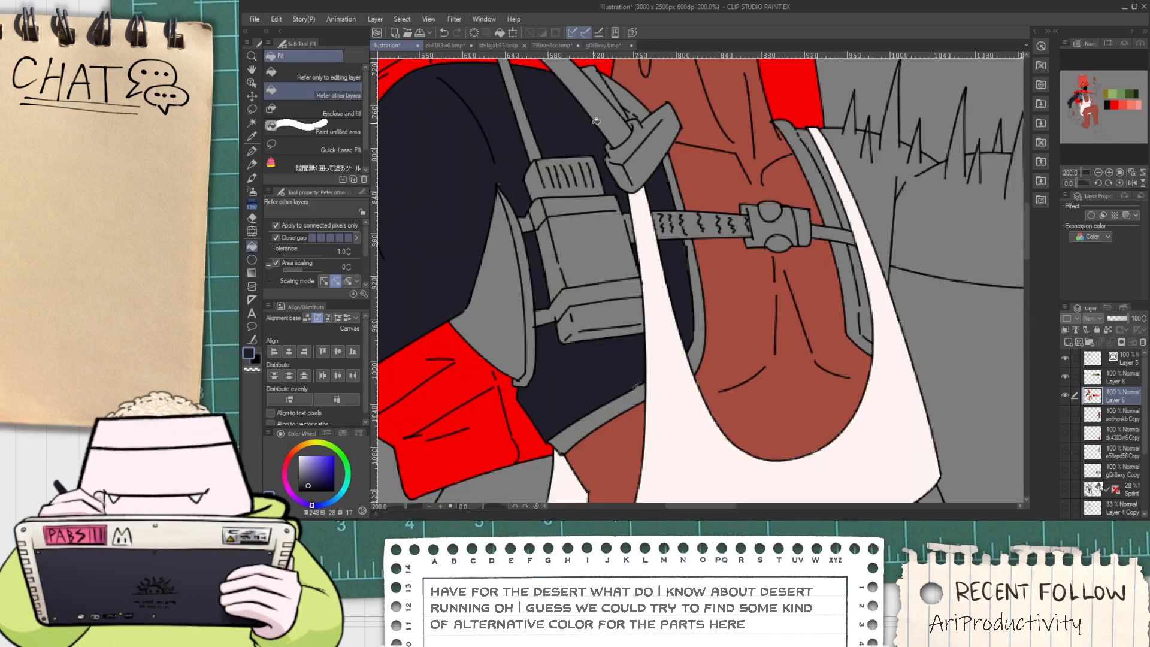
{"action": "scroll", "coordinate": [606, 101], "scroll_direction": "down", "scroll_amount": 2}
{"action": "key", "text": "space"}
{"action": "left_click_drag", "start_coordinate": [606, 101], "coordinate": [581, 159]}
{"action": "scroll", "coordinate": [582, 159], "scroll_direction": "up", "scroll_amount": 4}
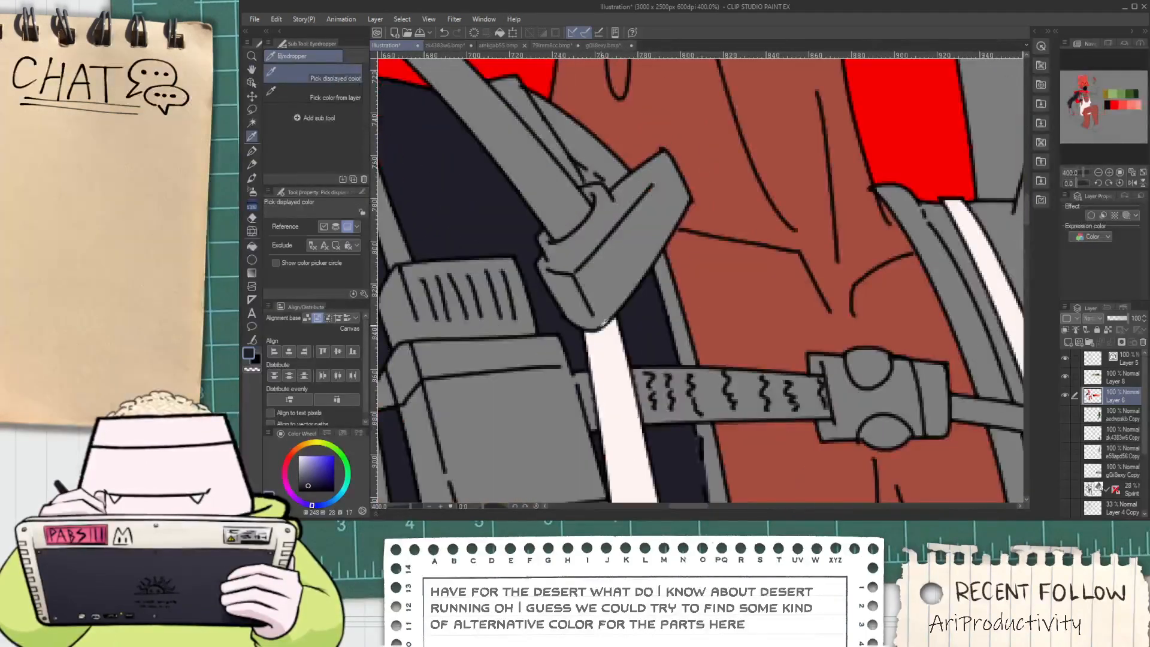
{"action": "left_click", "coordinate": [607, 346], "text": "alt"}
{"action": "left_click", "coordinate": [549, 136]}
{"action": "scroll", "coordinate": [551, 133], "scroll_direction": "down", "scroll_amount": 3}
{"action": "key", "text": "space"}
{"action": "left_click_drag", "start_coordinate": [668, 208], "coordinate": [629, 203]}
Pick the dark navy and fill the strip along the opposite shoulder strap, above and below the chest strap
{"action": "key", "text": "alt"}
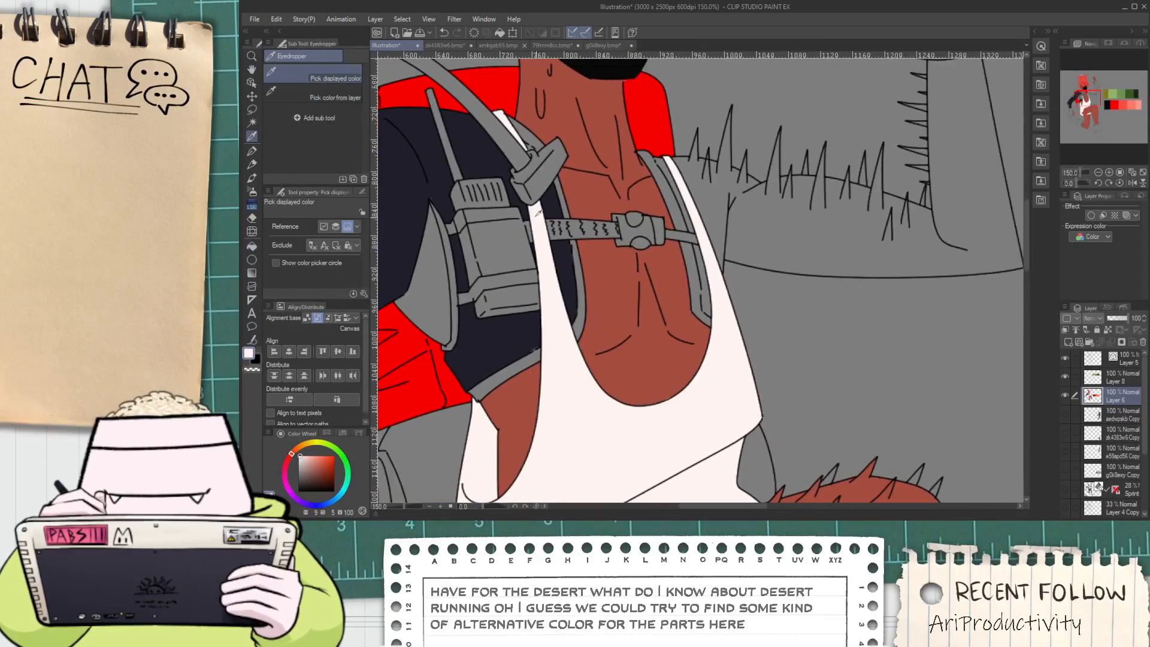
{"action": "left_click", "coordinate": [502, 166], "text": "alt"}
{"action": "left_click", "coordinate": [683, 214]}
{"action": "key", "text": "ctrl+z"}
{"action": "left_click", "coordinate": [688, 221]}
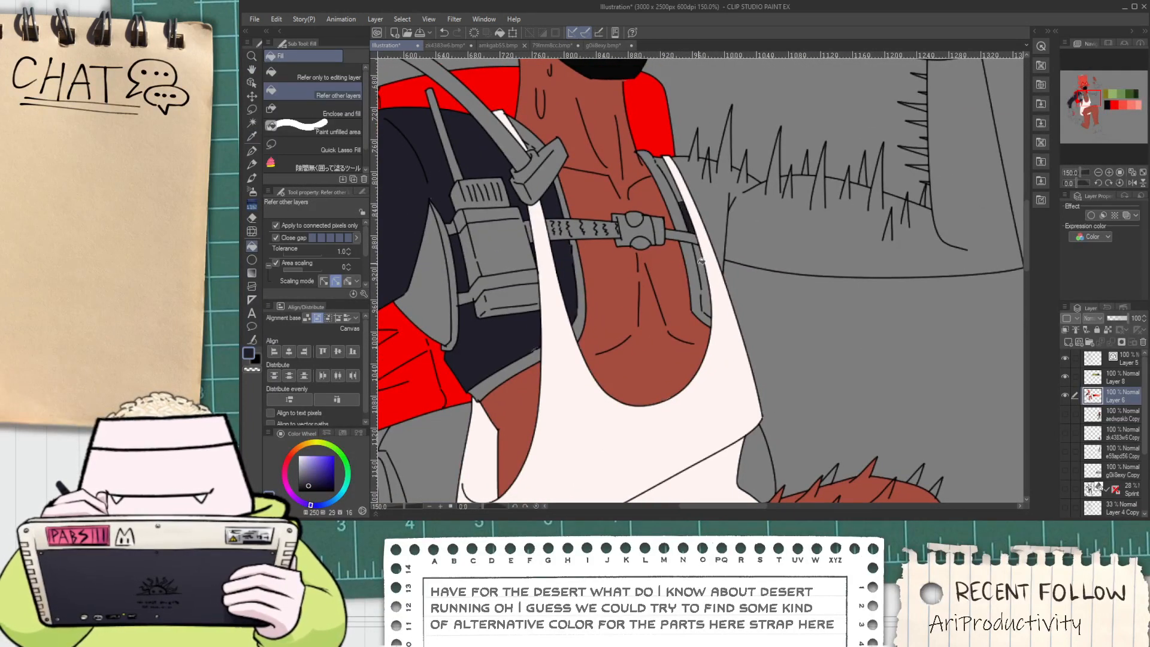
{"action": "left_click", "coordinate": [709, 301]}
{"action": "key", "text": "ctrl+z"}
{"action": "scroll", "coordinate": [707, 300], "scroll_direction": "up", "scroll_amount": 1}
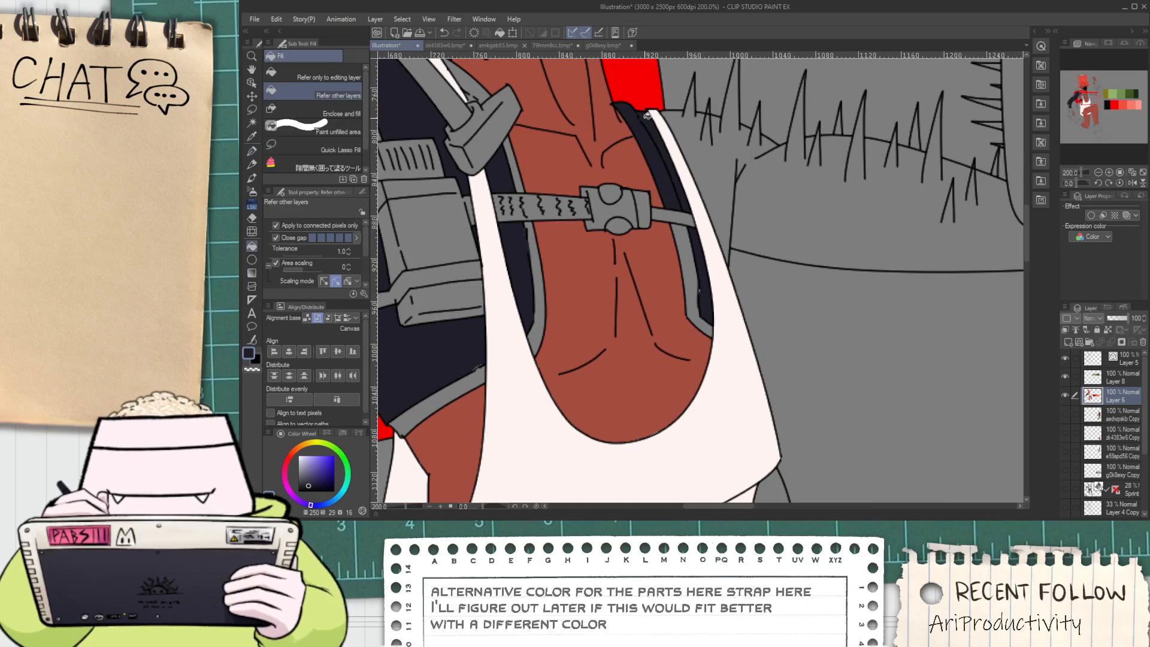
Fill the leftover gap at the top of that strip and the shoulder of the raised arm with dark navy
{"action": "scroll", "coordinate": [671, 167], "scroll_direction": "up", "scroll_amount": 2}
{"action": "key", "text": "p"}
{"action": "key", "text": "g"}
{"action": "left_click", "coordinate": [662, 125]}
{"action": "scroll", "coordinate": [665, 126], "scroll_direction": "down", "scroll_amount": 2}
{"action": "scroll", "coordinate": [666, 130], "scroll_direction": "up", "scroll_amount": 2}
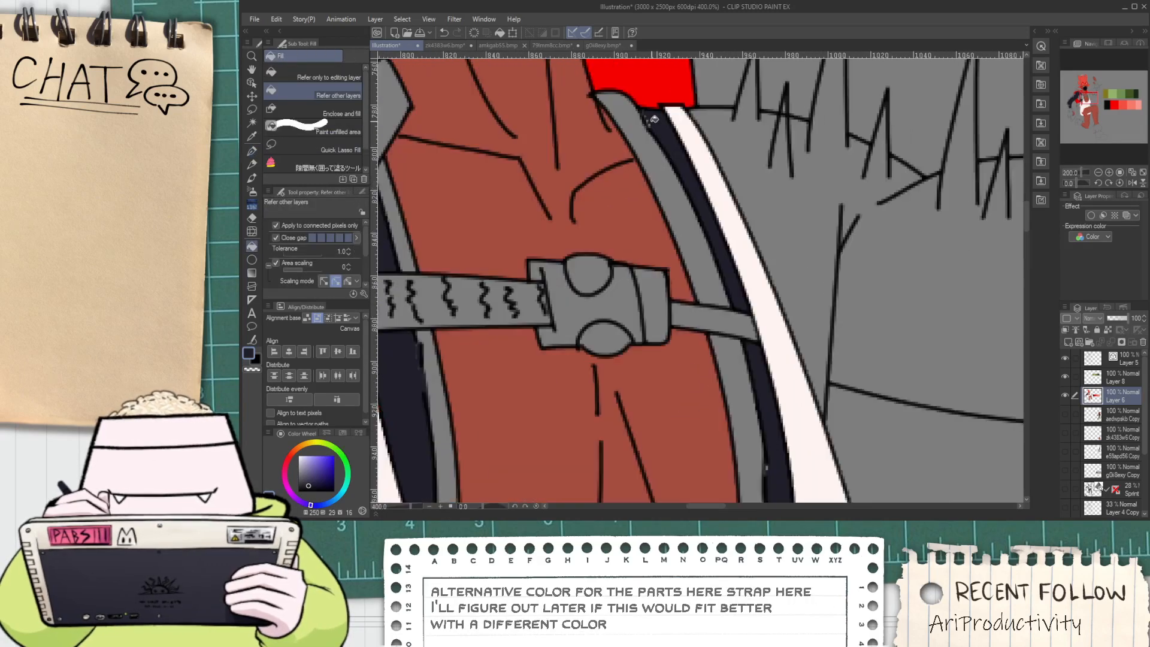
{"action": "key", "text": "p"}
{"action": "scroll", "coordinate": [666, 129], "scroll_direction": "down", "scroll_amount": 2}
{"action": "scroll", "coordinate": [689, 129], "scroll_direction": "down", "scroll_amount": 1}
{"action": "key", "text": "g"}
{"action": "left_click", "coordinate": [701, 122]}
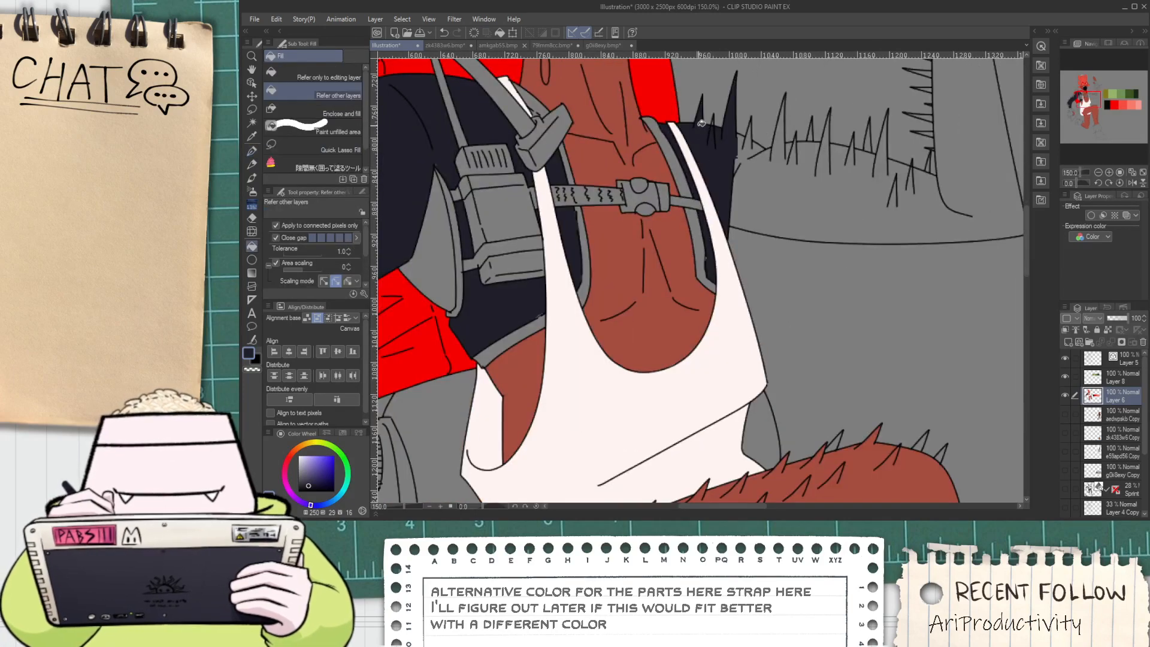
Erase the short line crossing inside the shoulder spike on Layer 5 with the Vector eraser, and fill the spike navy on Layer 6
{"action": "scroll", "coordinate": [713, 128], "scroll_direction": "up", "scroll_amount": 7}
{"action": "left_click", "coordinate": [1115, 359]}
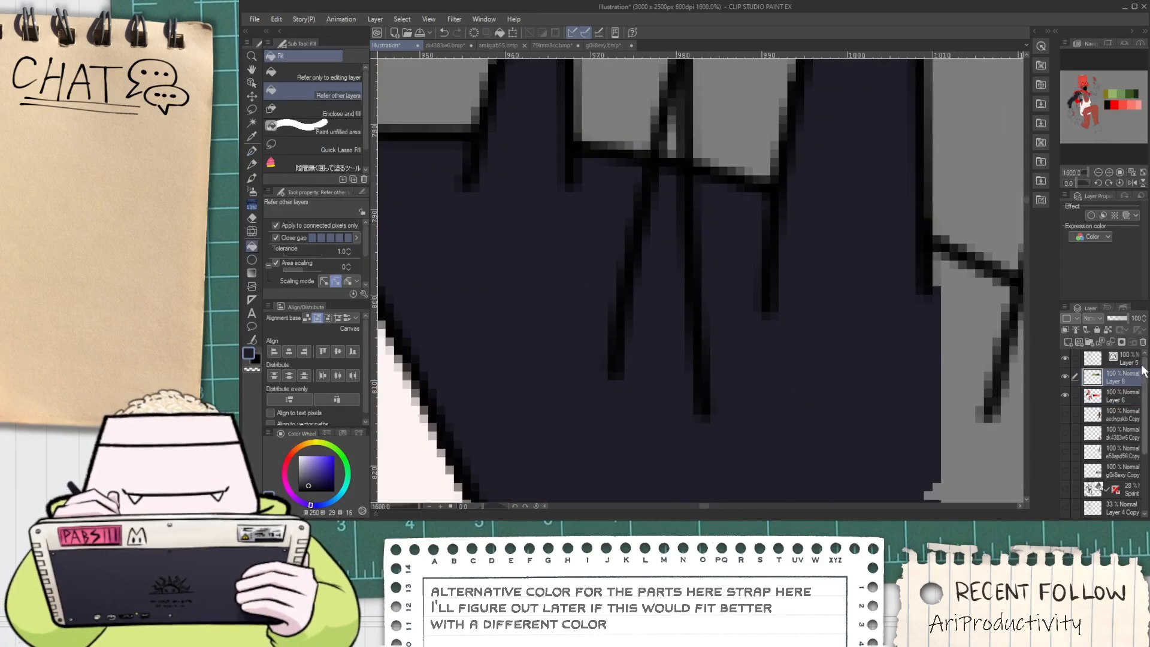
{"action": "key", "text": "e"}
{"action": "left_click", "coordinate": [665, 174]}
{"action": "key", "text": "ctrl+z"}
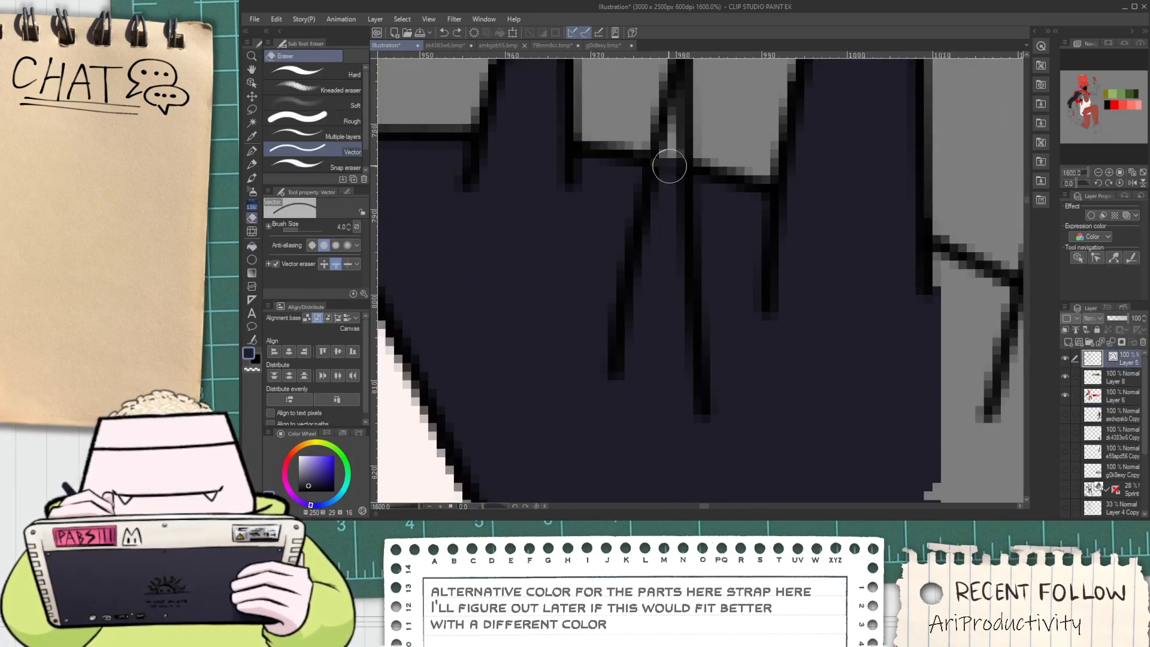
{"action": "left_click", "coordinate": [1126, 376]}
{"action": "left_click", "coordinate": [1126, 394]}
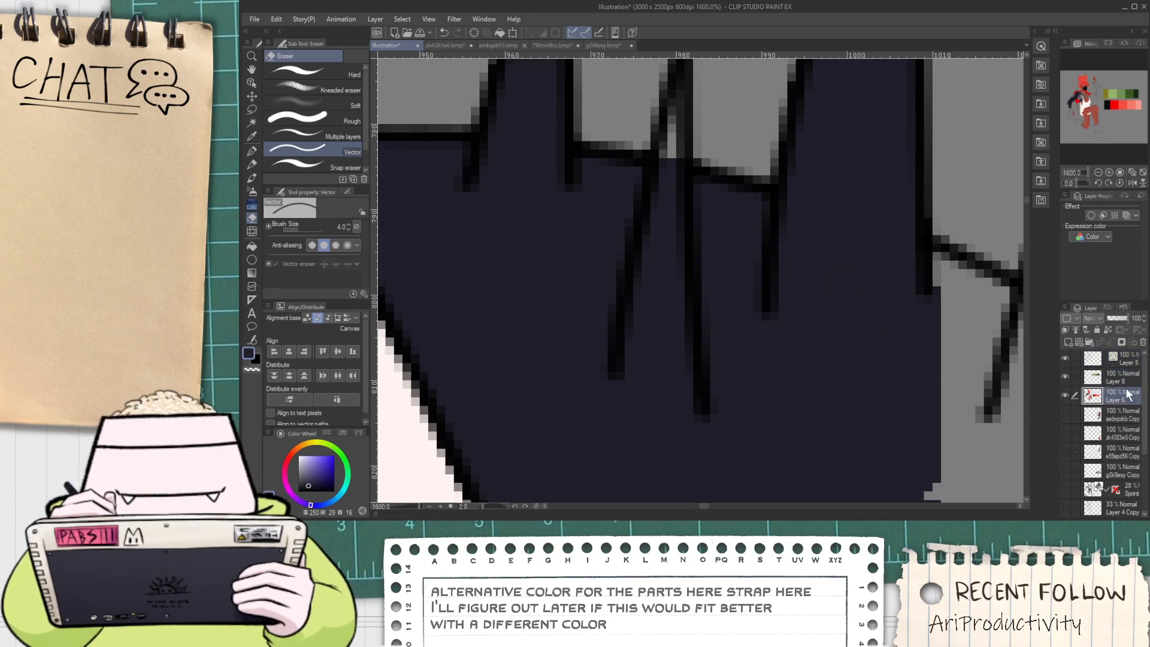
{"action": "key", "text": "g"}
{"action": "left_click", "coordinate": [671, 137]}
Fill the rest of the raised arm and the small spikes along its upper edge with dark navy
{"action": "scroll", "coordinate": [825, 204], "scroll_direction": "down", "scroll_amount": 10}
{"action": "left_click", "coordinate": [825, 204]}
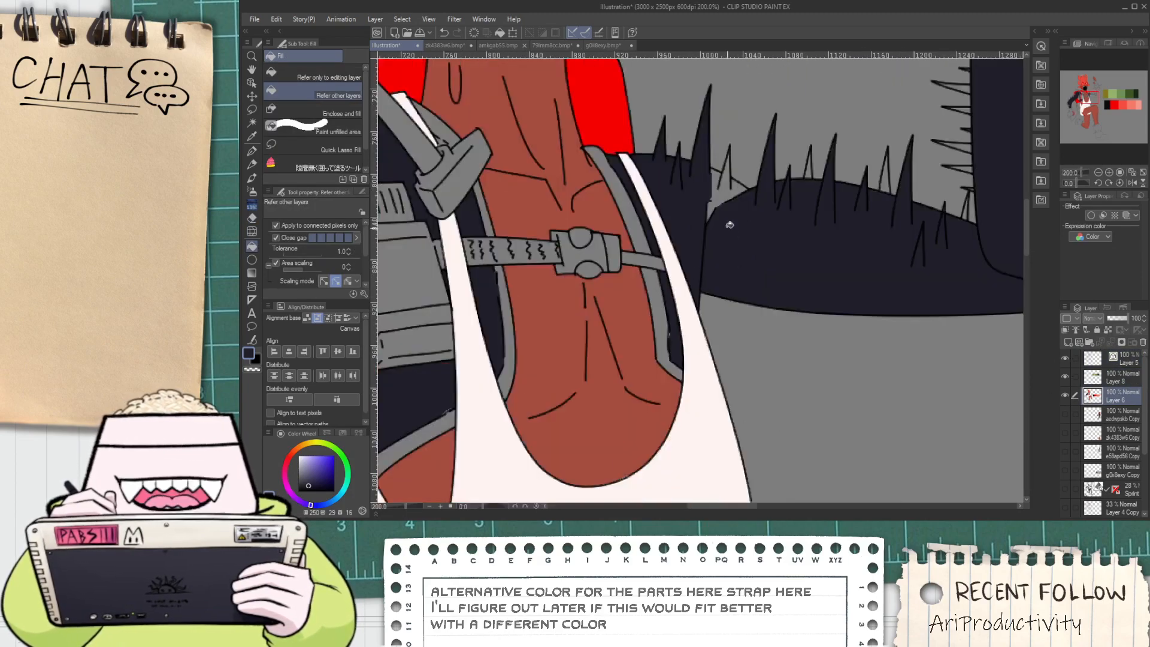
{"action": "scroll", "coordinate": [825, 203], "scroll_direction": "down", "scroll_amount": 2}
{"action": "scroll", "coordinate": [825, 203], "scroll_direction": "up", "scroll_amount": 4}
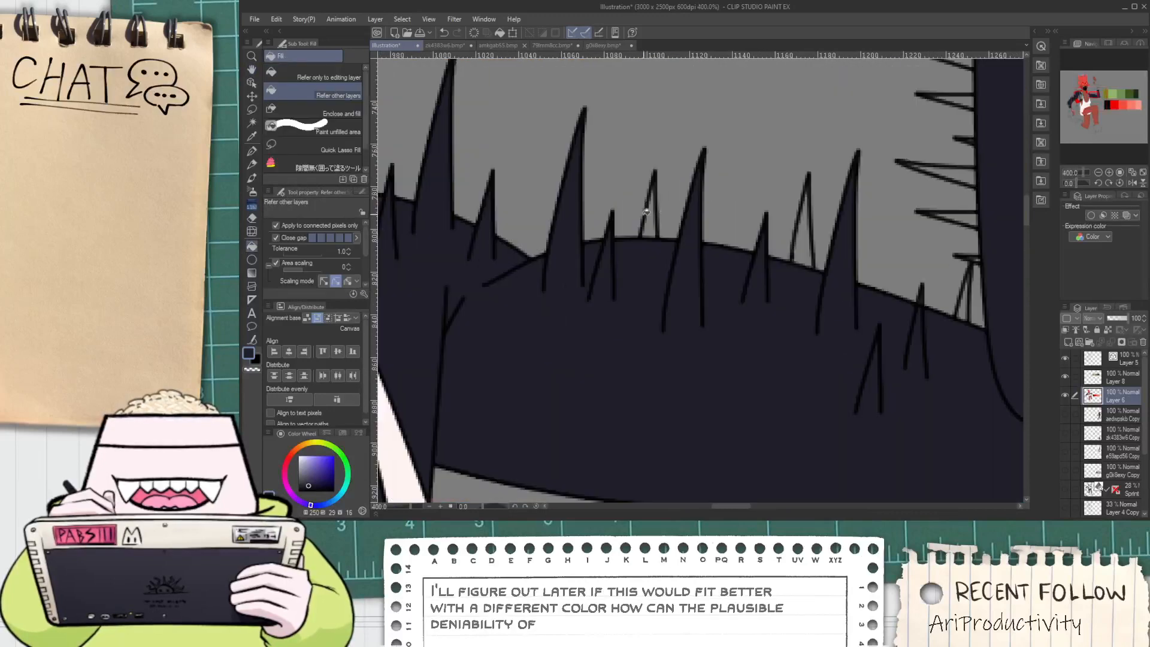
{"action": "scroll", "coordinate": [982, 254], "scroll_direction": "up", "scroll_amount": 2}
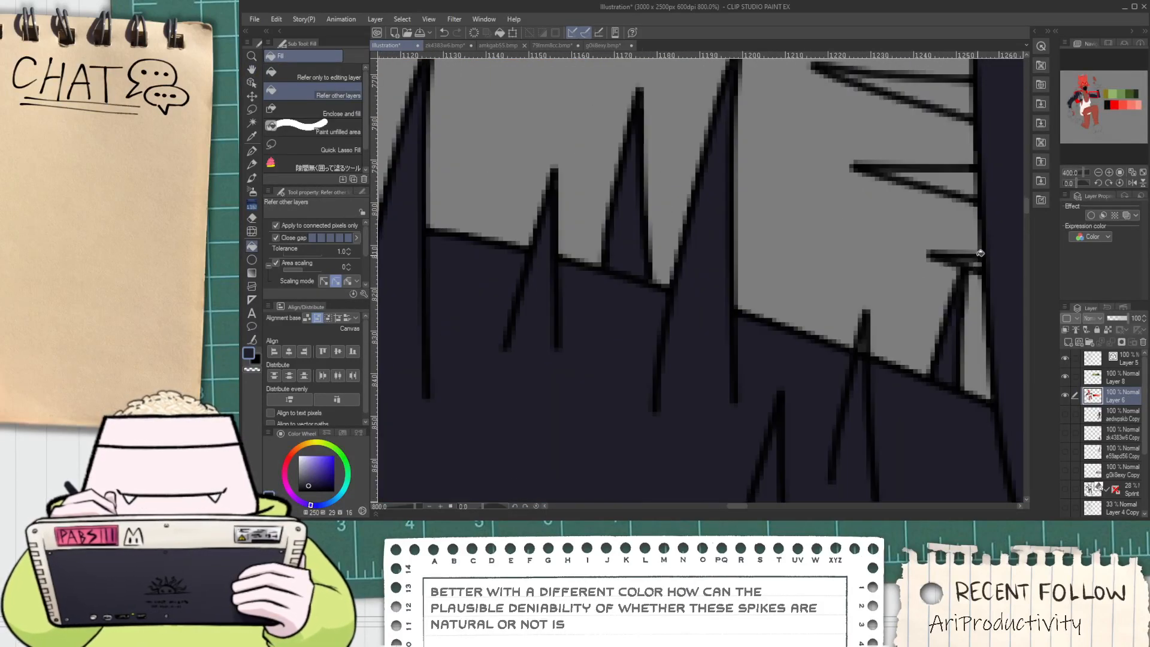
{"action": "left_click", "coordinate": [958, 181]}
Fill the spikes along the raised forearm's inner edge with dark navy, covering the tiniest ones with the Milli Pen
{"action": "scroll", "coordinate": [958, 180], "scroll_direction": "down", "scroll_amount": 2}
{"action": "left_click_drag", "start_coordinate": [969, 166], "coordinate": [812, 324]}
{"action": "left_click", "coordinate": [789, 296]}
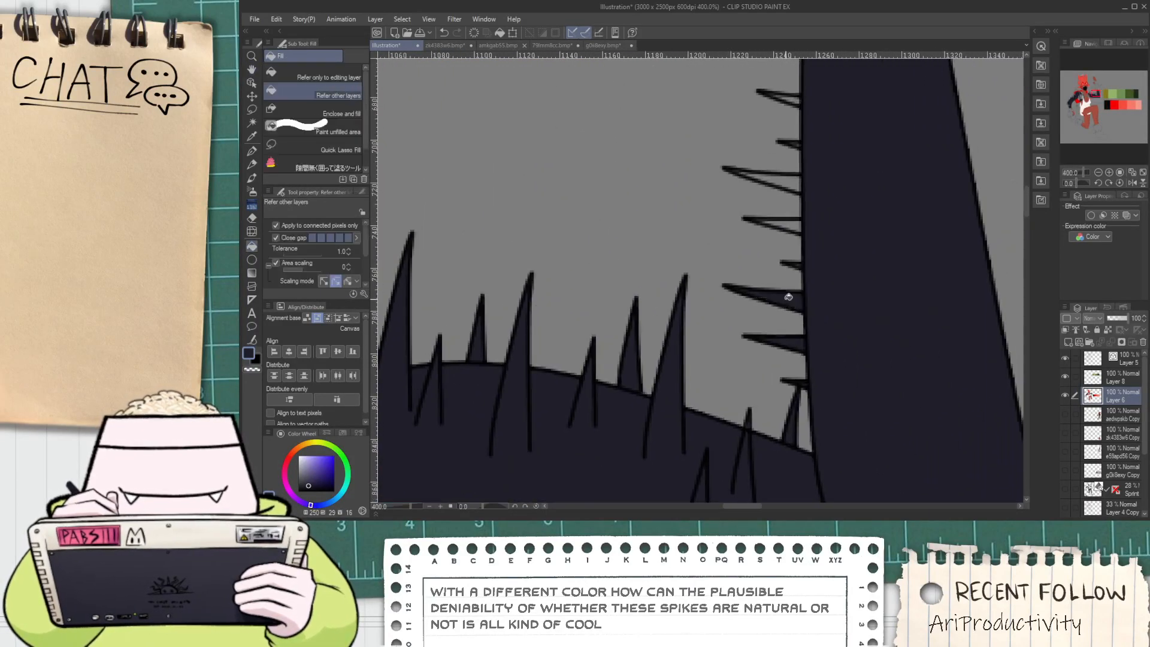
{"action": "scroll", "coordinate": [799, 262], "scroll_direction": "up", "scroll_amount": 2}
{"action": "left_click", "coordinate": [788, 175]}
{"action": "key", "text": "p"}
{"action": "scroll", "coordinate": [771, 234], "scroll_direction": "up", "scroll_amount": 2}
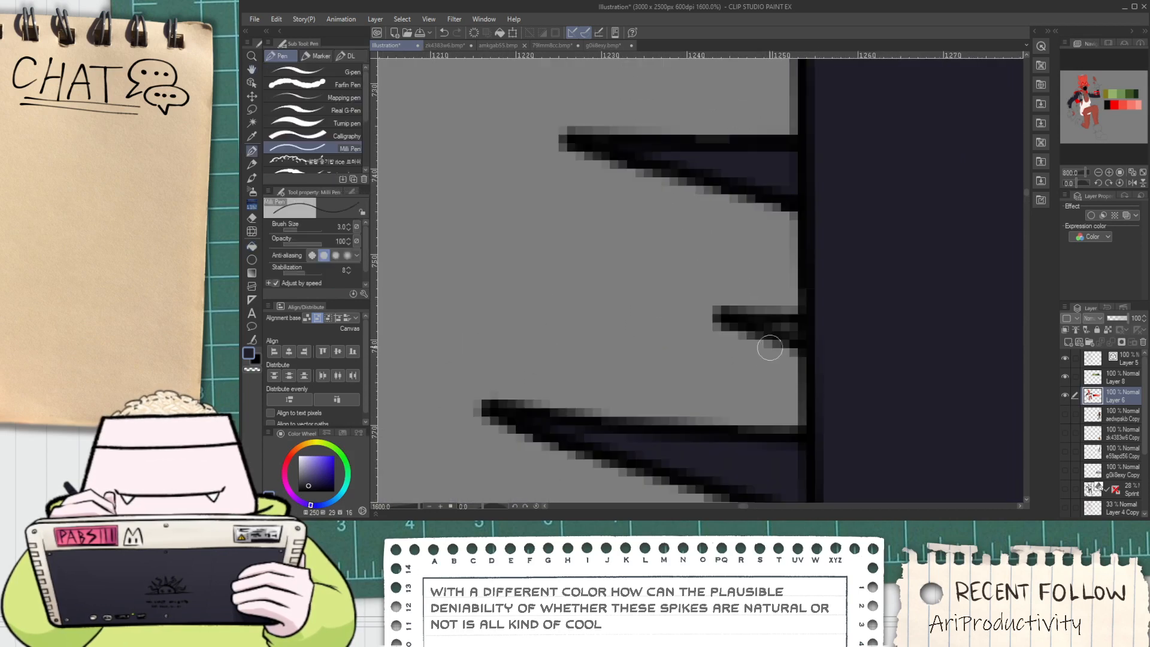
{"action": "scroll", "coordinate": [826, 326], "scroll_direction": "down", "scroll_amount": 4}
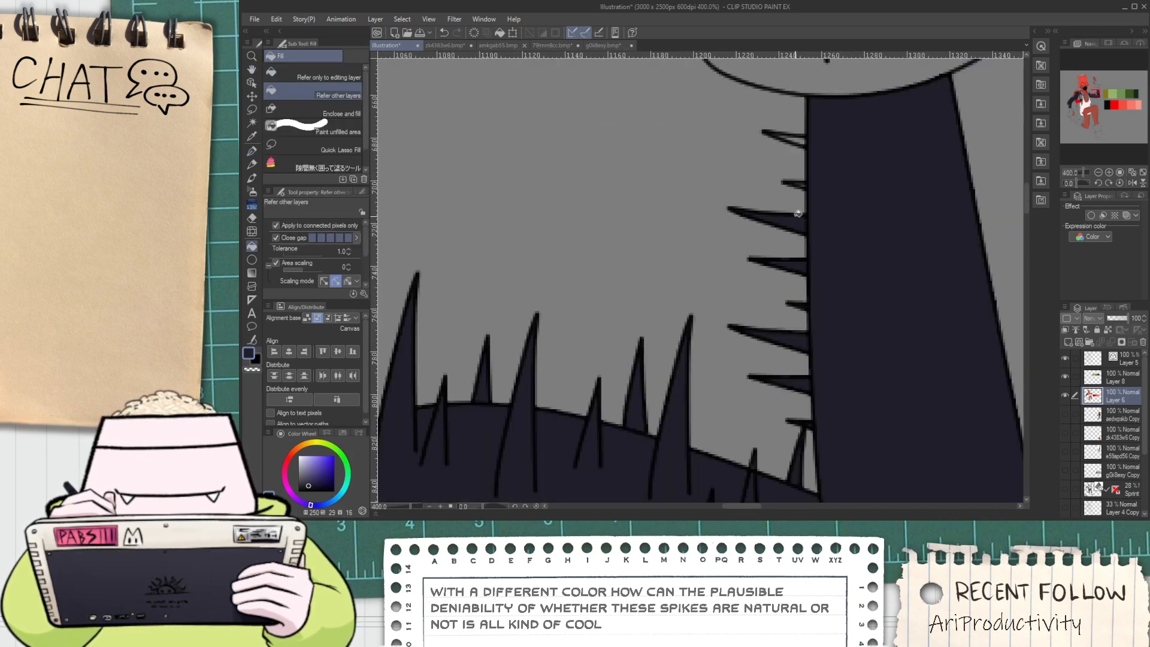
{"action": "scroll", "coordinate": [771, 152], "scroll_direction": "up", "scroll_amount": 4}
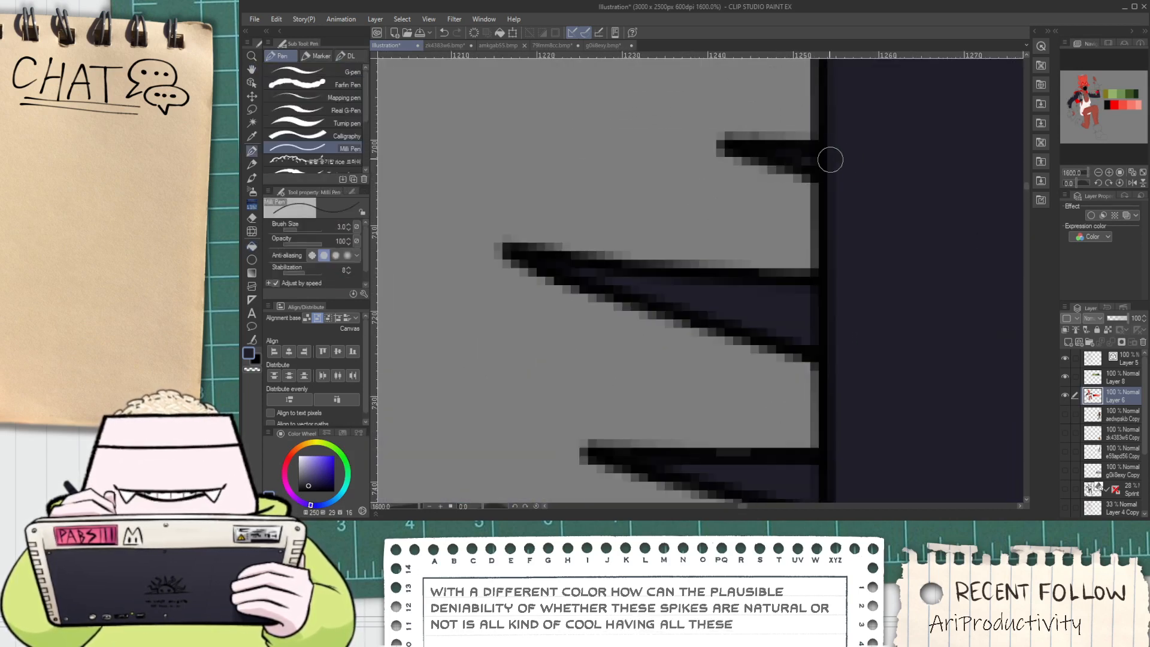
{"action": "scroll", "coordinate": [842, 164], "scroll_direction": "down", "scroll_amount": 2}
{"action": "left_click_drag", "start_coordinate": [847, 144], "coordinate": [798, 267]}
{"action": "key", "text": "g"}
{"action": "left_click", "coordinate": [778, 203]}
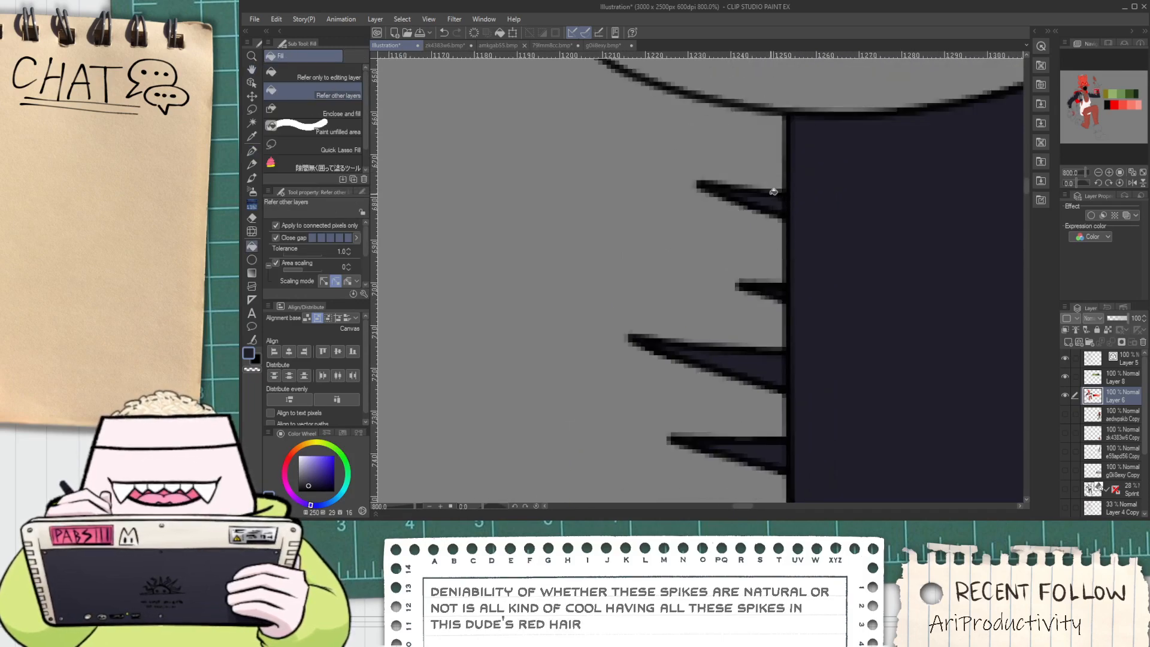
Fill the remaining grey gaps and spikes along the lowered arm with dark navy
{"action": "scroll", "coordinate": [779, 193], "scroll_direction": "down", "scroll_amount": 6}
{"action": "scroll", "coordinate": [779, 194], "scroll_direction": "down", "scroll_amount": 2}
{"action": "scroll", "coordinate": [576, 188], "scroll_direction": "up", "scroll_amount": 4}
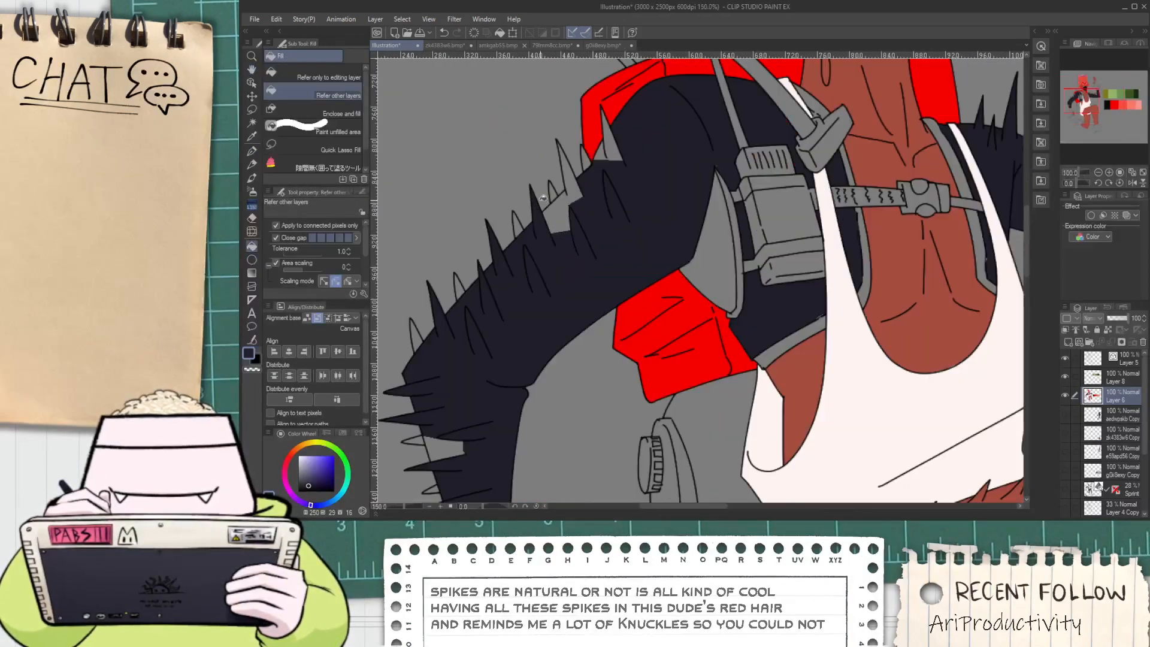
{"action": "scroll", "coordinate": [611, 157], "scroll_direction": "up", "scroll_amount": 1}
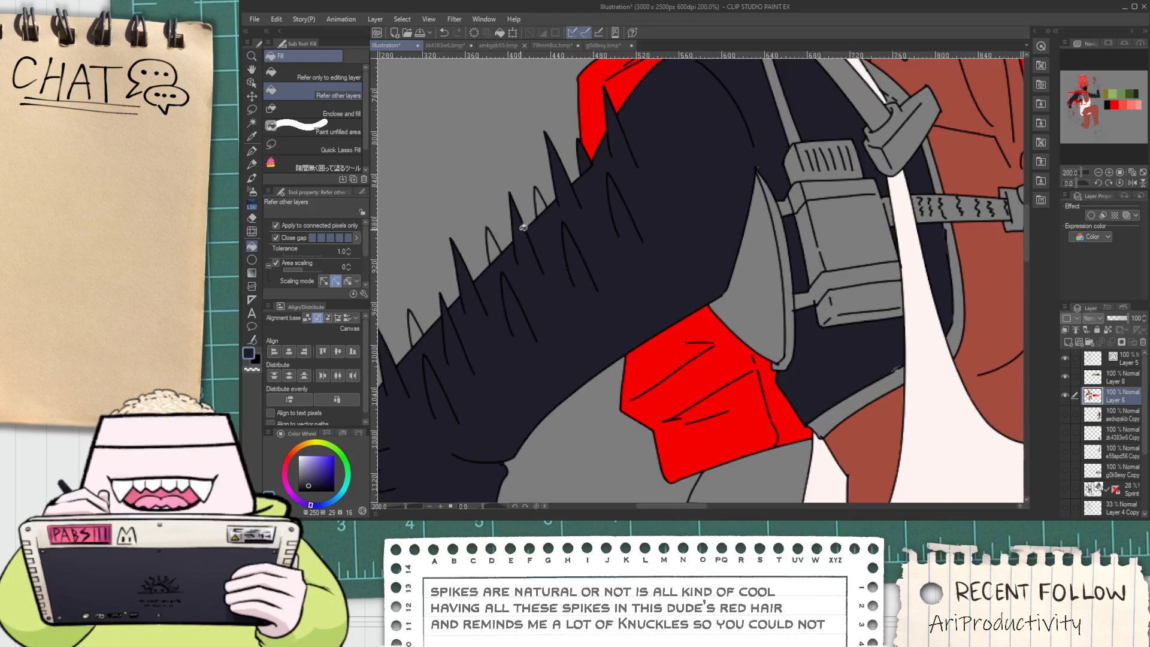
{"action": "left_click_drag", "start_coordinate": [459, 329], "coordinate": [590, 262]}
{"action": "left_click", "coordinate": [549, 263]}
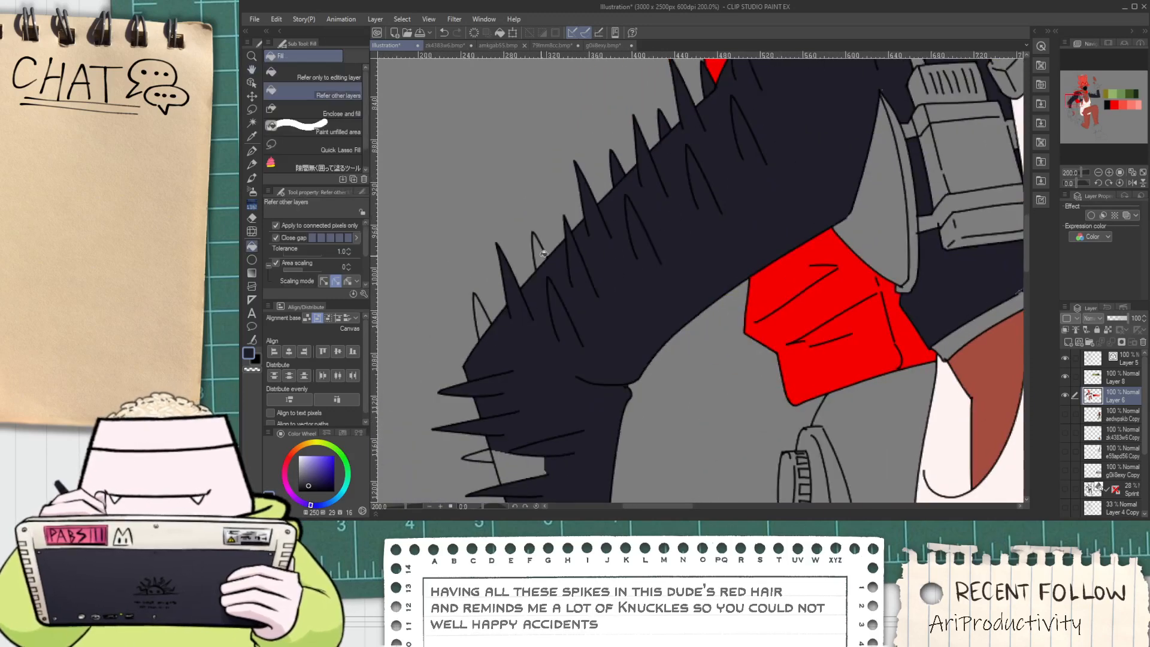
{"action": "left_click_drag", "start_coordinate": [535, 384], "coordinate": [569, 259]}
{"action": "left_click", "coordinate": [526, 212]}
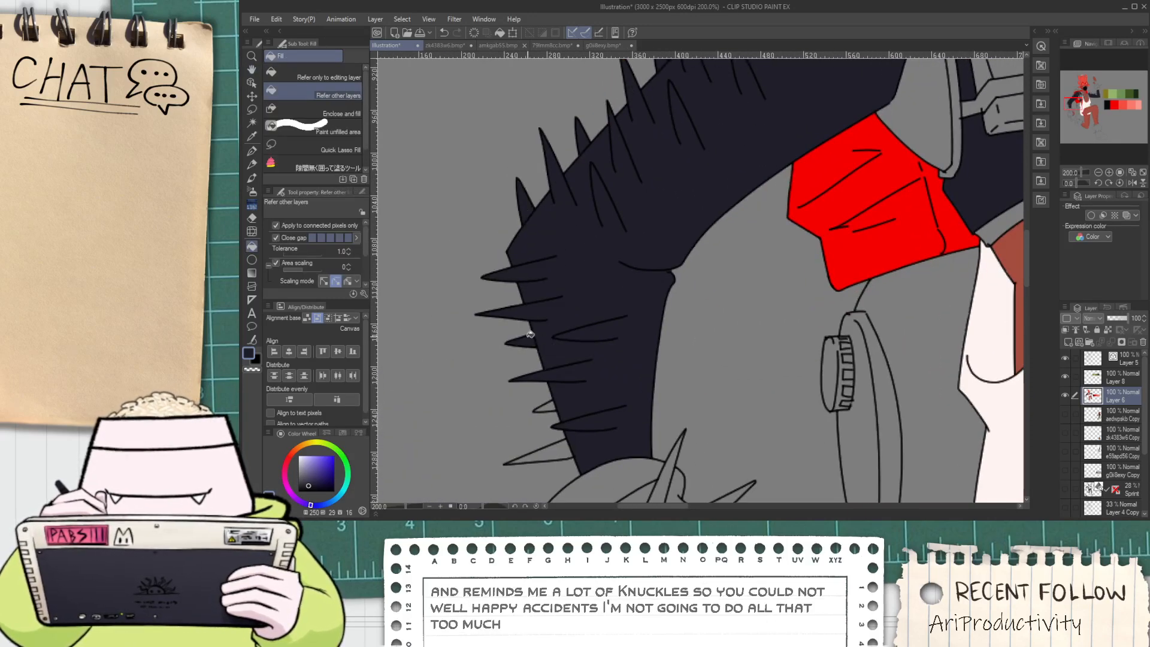
Pick the reddish-brown from the fingers and fill the large spikes on the lowered wrist's cuff with it
{"action": "scroll", "coordinate": [558, 444], "scroll_direction": "down", "scroll_amount": 4}
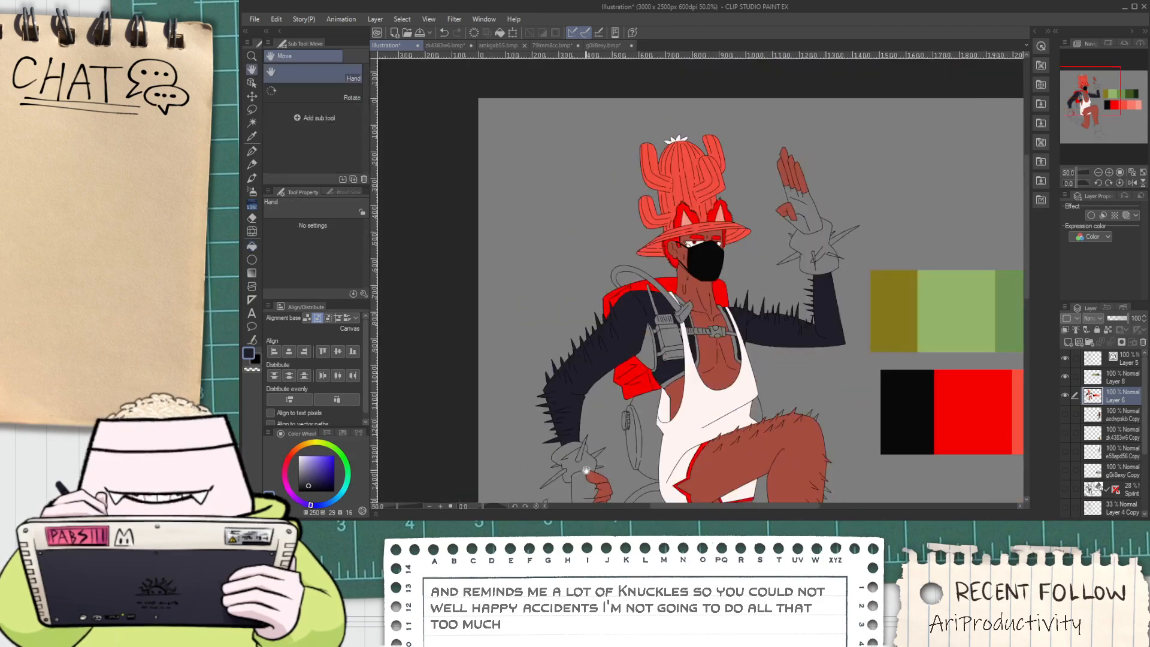
{"action": "left_click_drag", "start_coordinate": [572, 467], "coordinate": [536, 391]}
{"action": "scroll", "coordinate": [544, 399], "scroll_direction": "up", "scroll_amount": 1}
{"action": "key", "text": "i"}
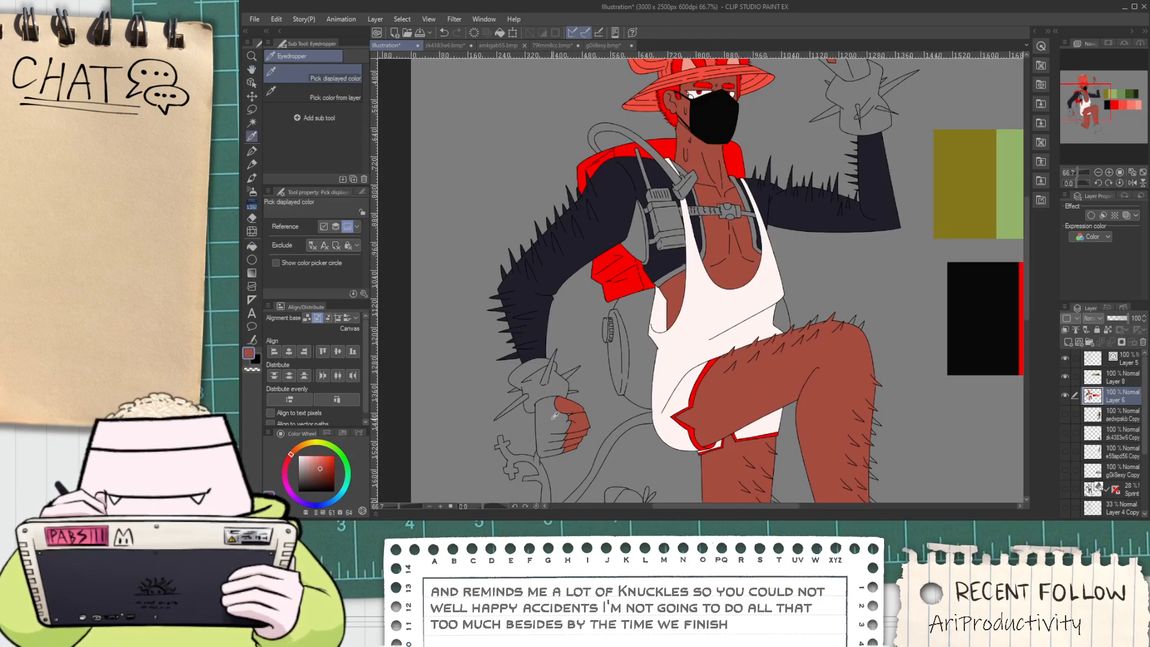
{"action": "key", "text": "g"}
{"action": "scroll", "coordinate": [554, 415], "scroll_direction": "up", "scroll_amount": 2}
{"action": "left_click", "coordinate": [547, 356]}
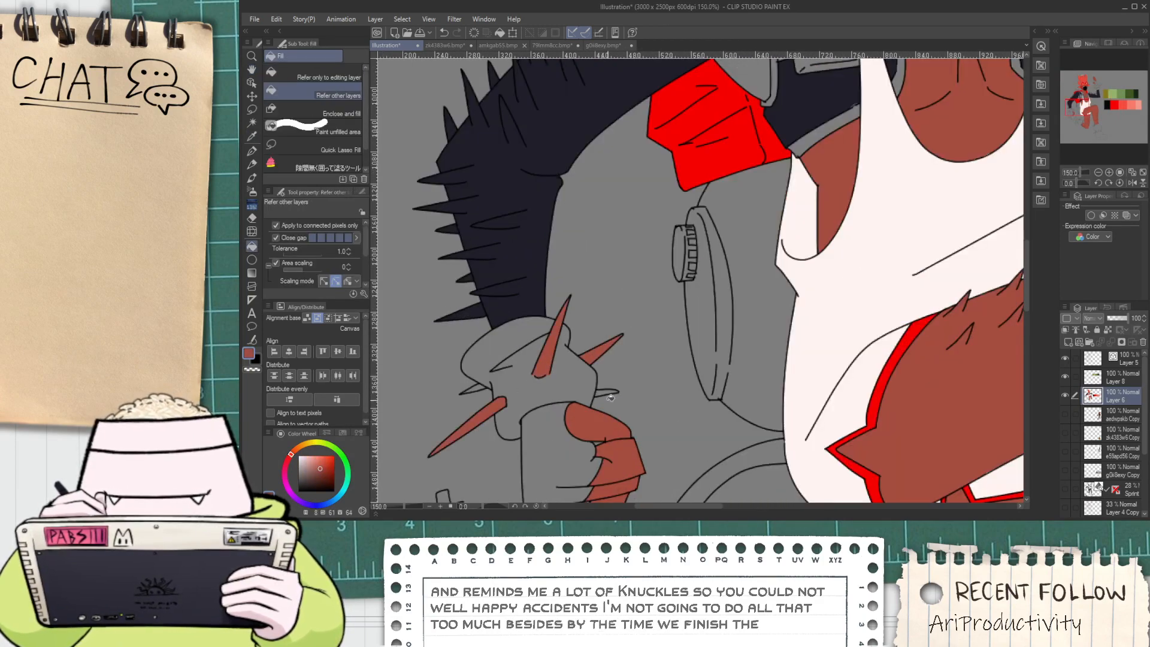
Pick the dark navy from the sleeve and fill the fingerless glove on the lowered hand
{"action": "key", "text": "i"}
{"action": "scroll", "coordinate": [534, 350], "scroll_direction": "up", "scroll_amount": 1}
{"action": "left_click", "coordinate": [505, 290]}
{"action": "scroll", "coordinate": [504, 293], "scroll_direction": "down", "scroll_amount": 1}
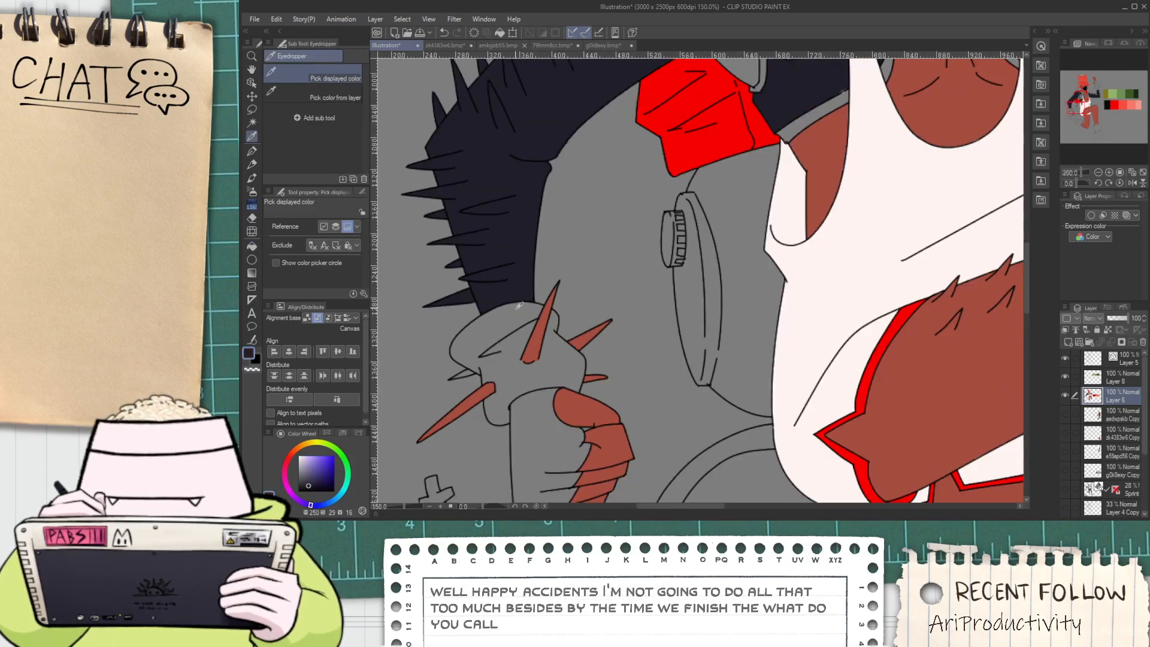
{"action": "key", "text": "g"}
{"action": "left_click_drag", "start_coordinate": [541, 409], "coordinate": [539, 294]}
{"action": "left_click", "coordinate": [539, 295]}
{"action": "scroll", "coordinate": [548, 359], "scroll_direction": "up", "scroll_amount": 1}
{"action": "left_click", "coordinate": [549, 400]}
Fill the fingerless glove on the raised hand with the same dark navy
{"action": "scroll", "coordinate": [549, 400], "scroll_direction": "down", "scroll_amount": 4}
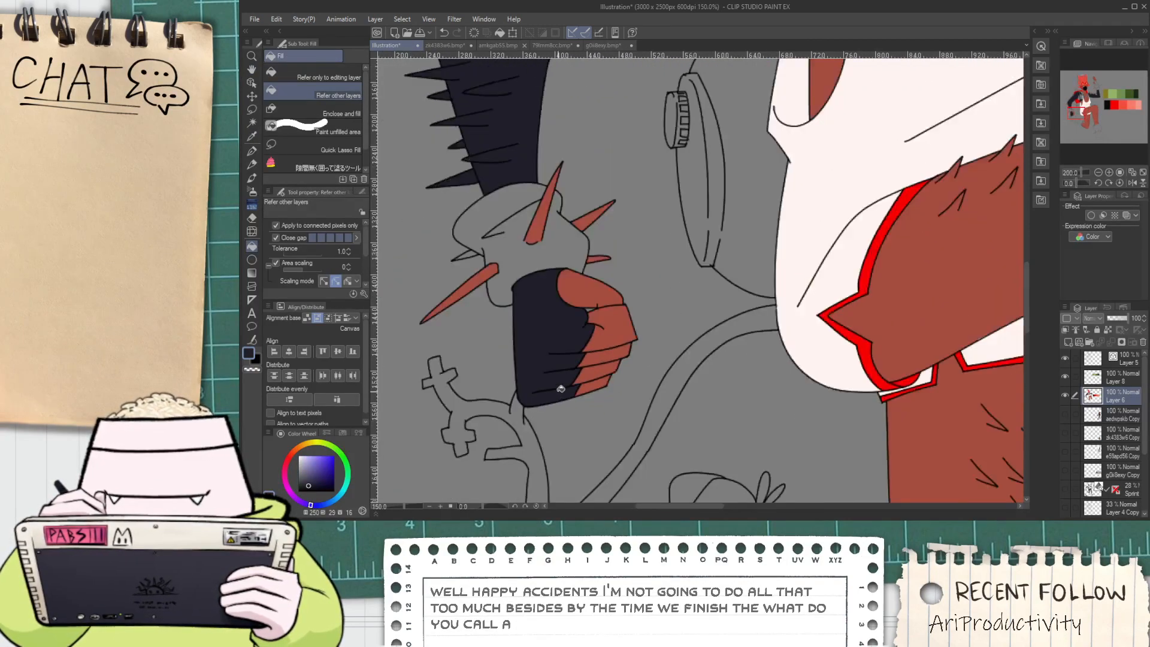
{"action": "scroll", "coordinate": [719, 180], "scroll_direction": "up", "scroll_amount": 2}
{"action": "left_click", "coordinate": [697, 177]}
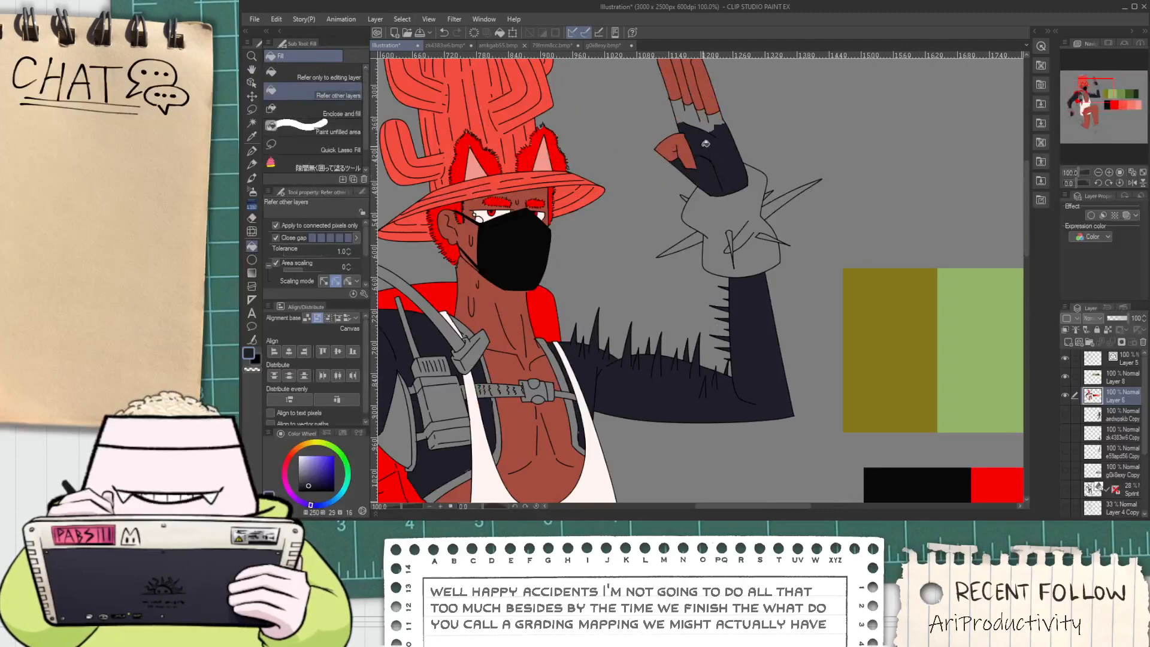
{"action": "scroll", "coordinate": [696, 150], "scroll_direction": "up", "scroll_amount": 1}
{"action": "left_click", "coordinate": [697, 114]}
Pick the bright red and fill the spiked cuff around the lowered wrist
{"action": "scroll", "coordinate": [696, 114], "scroll_direction": "down", "scroll_amount": 3}
{"action": "key", "text": "h"}
{"action": "left_click_drag", "start_coordinate": [583, 271], "coordinate": [702, 130]}
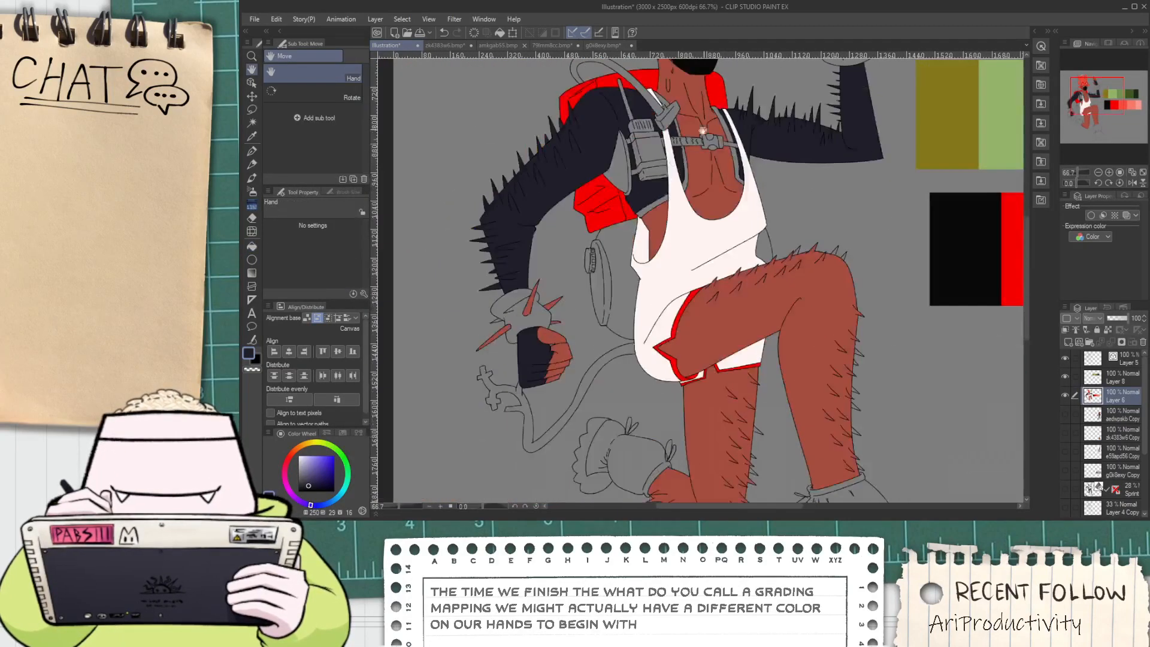
{"action": "scroll", "coordinate": [502, 311], "scroll_direction": "up", "scroll_amount": 1}
{"action": "key", "text": "i"}
{"action": "key", "text": "g"}
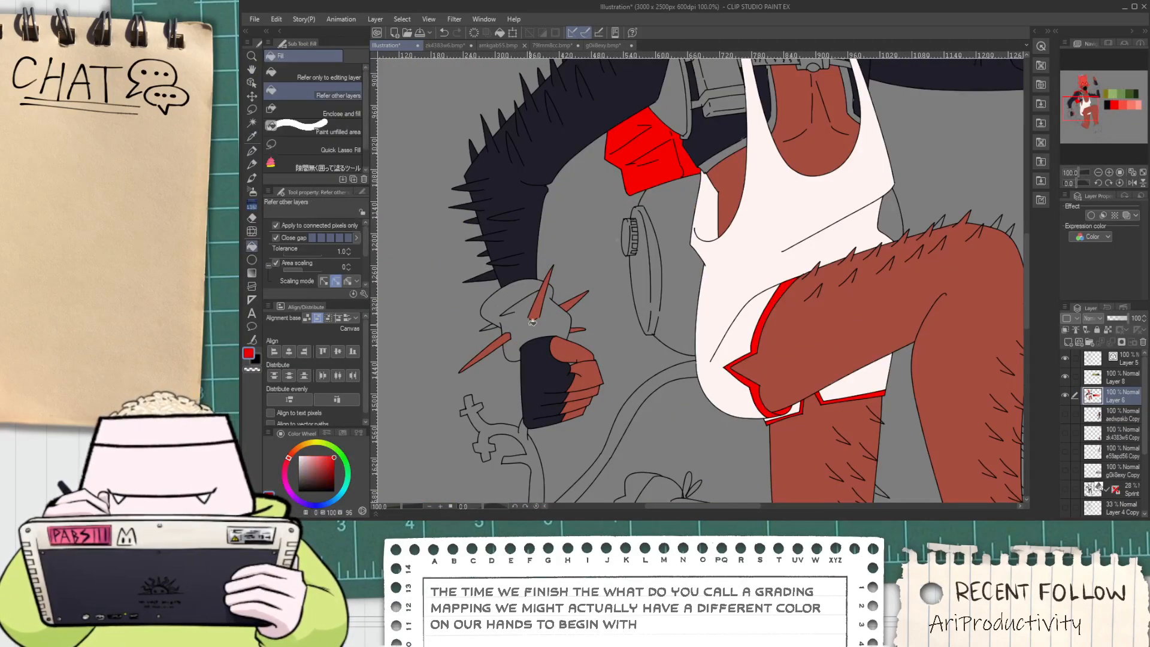
{"action": "left_click", "coordinate": [539, 301]}
{"action": "left_click", "coordinate": [517, 319]}
{"action": "scroll", "coordinate": [513, 342], "scroll_direction": "up", "scroll_amount": 1}
Pick the near-white from the singlet and fill the spikes on the lowered wrist's cuff with it
{"action": "key", "text": "i"}
{"action": "scroll", "coordinate": [538, 311], "scroll_direction": "down", "scroll_amount": 1}
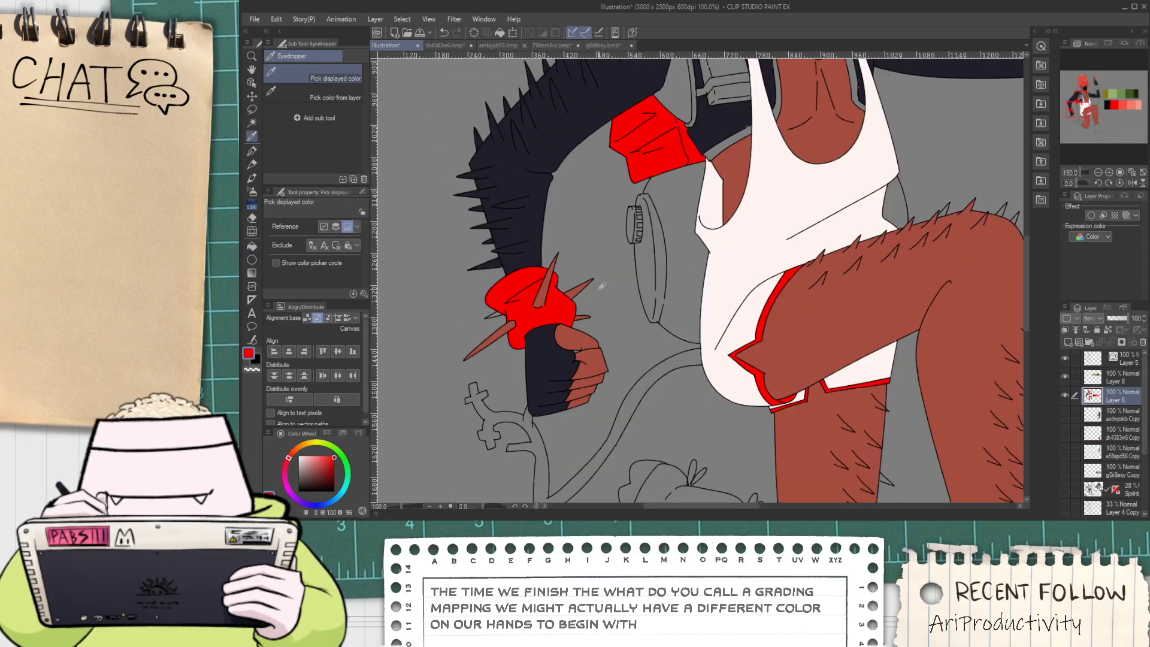
{"action": "scroll", "coordinate": [549, 290], "scroll_direction": "up", "scroll_amount": 1}
{"action": "key", "text": "g"}
{"action": "left_click", "coordinate": [549, 291]}
{"action": "left_click", "coordinate": [508, 324]}
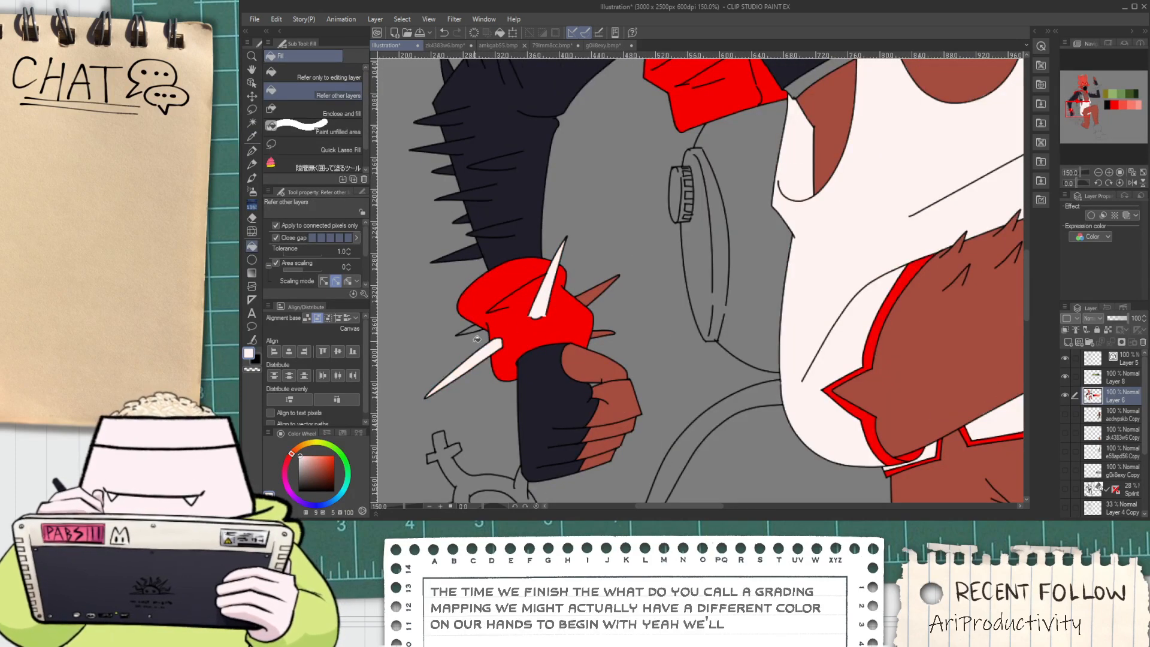
{"action": "left_click", "coordinate": [496, 317]}
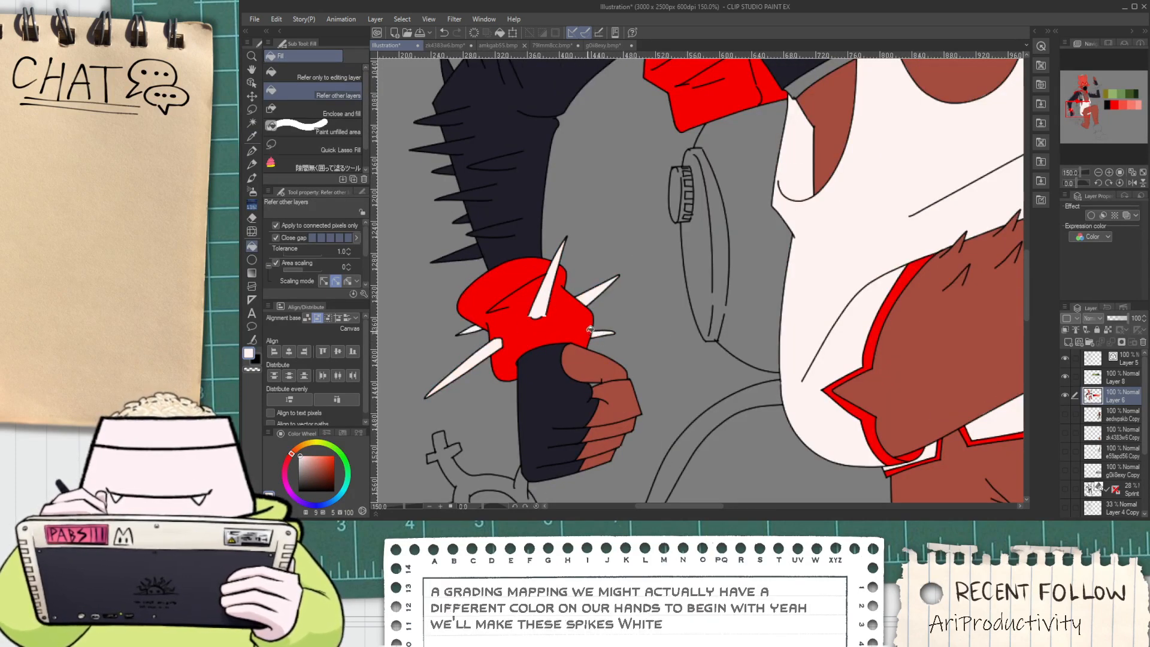
Pick the bright red from the lowered cuff and fill the spiked cuff on the raised wrist
{"action": "scroll", "coordinate": [590, 329], "scroll_direction": "down", "scroll_amount": 3}
{"action": "left_click", "coordinate": [465, 457], "text": "alt"}
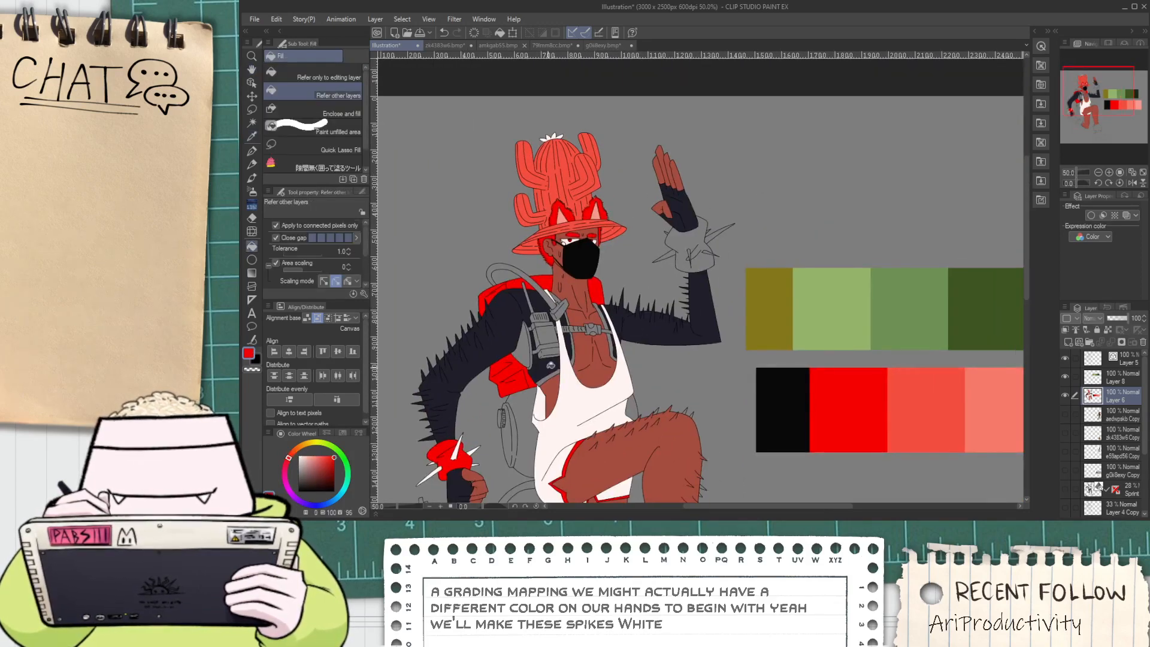
{"action": "scroll", "coordinate": [700, 260], "scroll_direction": "up", "scroll_amount": 3}
{"action": "left_click", "coordinate": [690, 247]}
{"action": "left_click", "coordinate": [702, 264]}
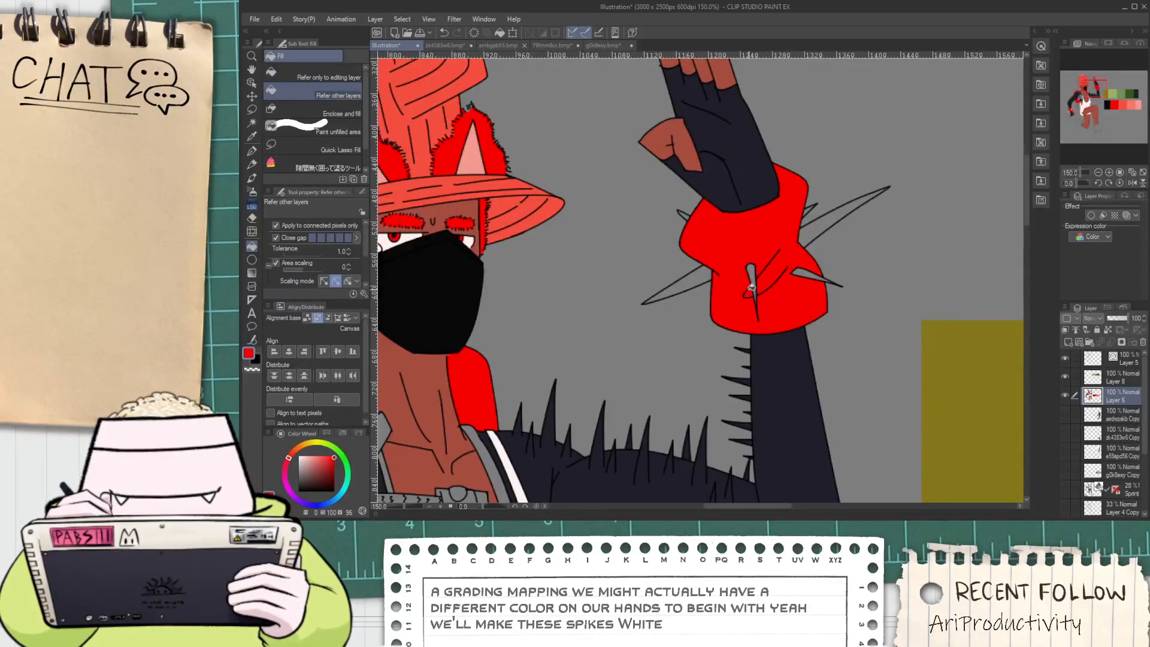
Pick the near-white from the singlet and fill the spikes on the raised wrist's cuff
{"action": "scroll", "coordinate": [751, 287], "scroll_direction": "down", "scroll_amount": 3}
{"action": "left_click", "coordinate": [623, 450], "text": "alt"}
{"action": "scroll", "coordinate": [728, 286], "scroll_direction": "up", "scroll_amount": 3}
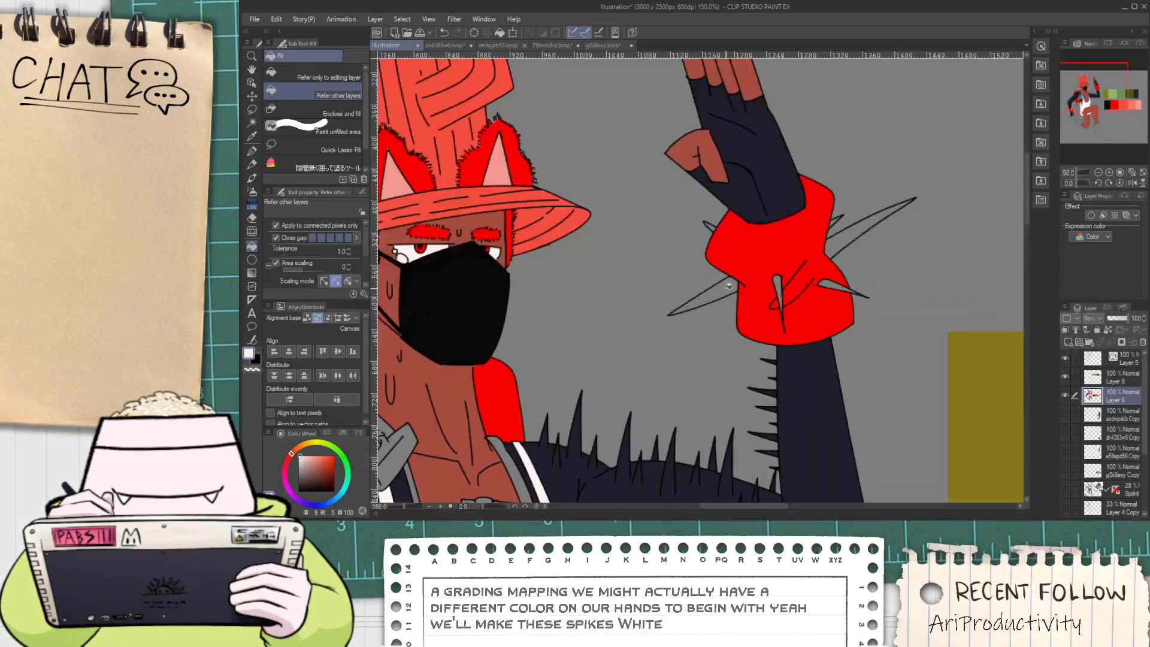
{"action": "left_click", "coordinate": [728, 286]}
{"action": "scroll", "coordinate": [717, 227], "scroll_direction": "up", "scroll_amount": 1}
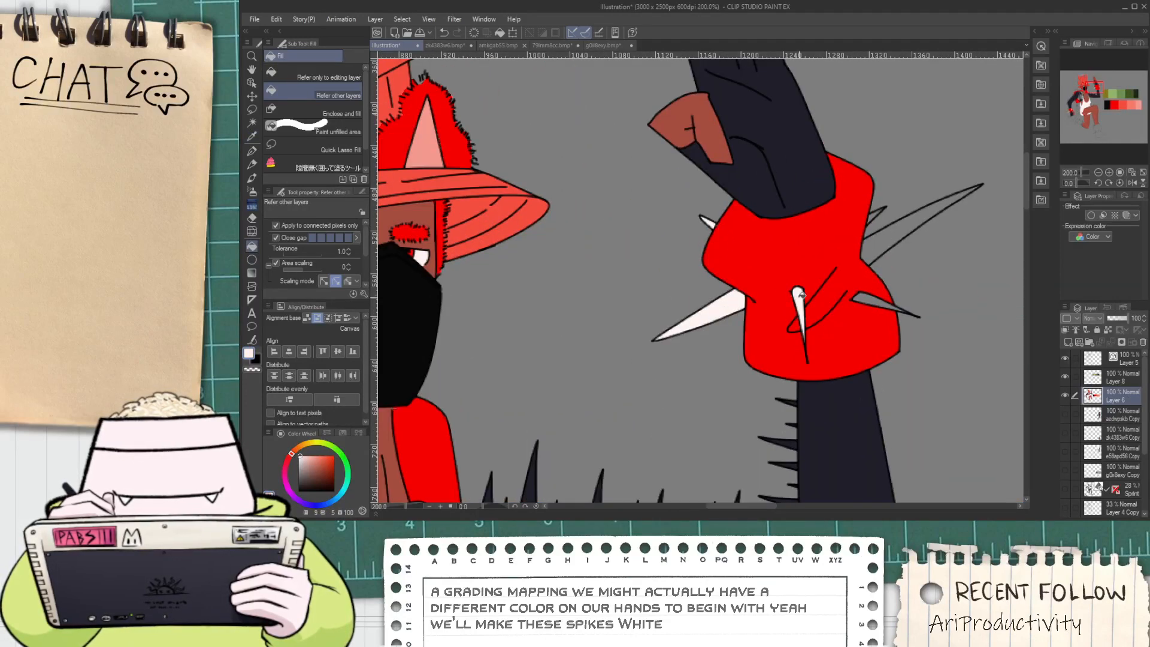
{"action": "left_click", "coordinate": [889, 238]}
{"action": "scroll", "coordinate": [876, 215], "scroll_direction": "down", "scroll_amount": 5}
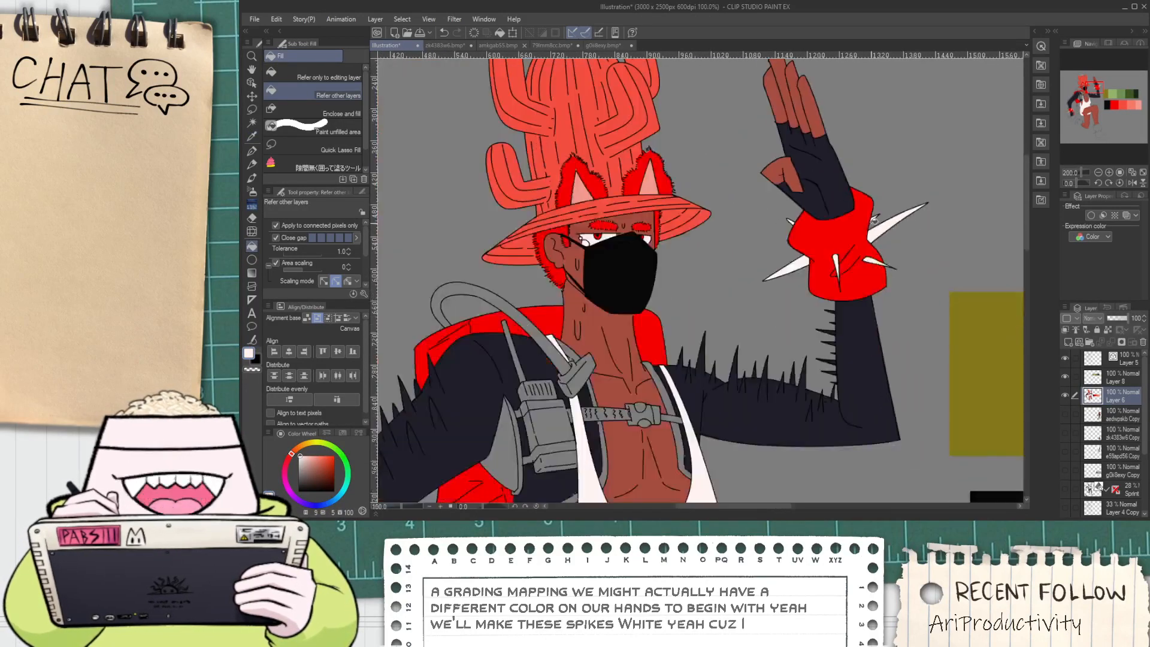
Shift the hat's coral to a dark crimson (352, 75, 65) and color the brim's underside behind the ear, touching up gaps with the pen
{"action": "scroll", "coordinate": [671, 168], "scroll_direction": "up", "scroll_amount": 7}
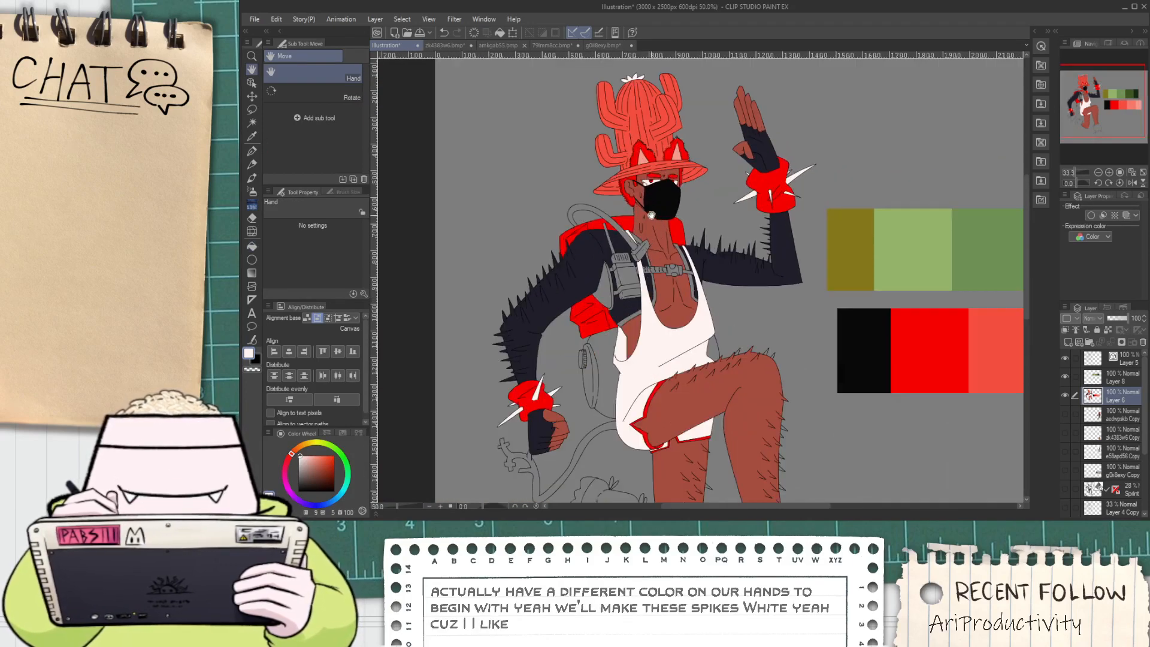
{"action": "left_click", "coordinate": [619, 162], "text": "alt"}
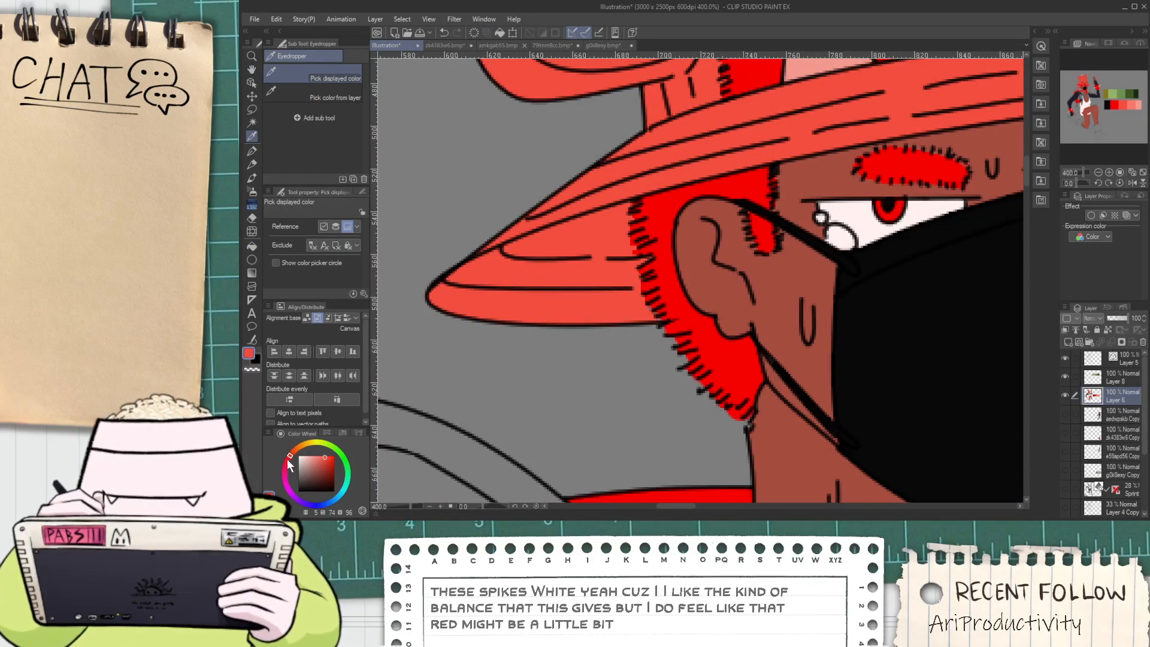
{"action": "key", "text": "g"}
{"action": "left_click", "coordinate": [584, 278]}
{"action": "left_click", "coordinate": [597, 240]}
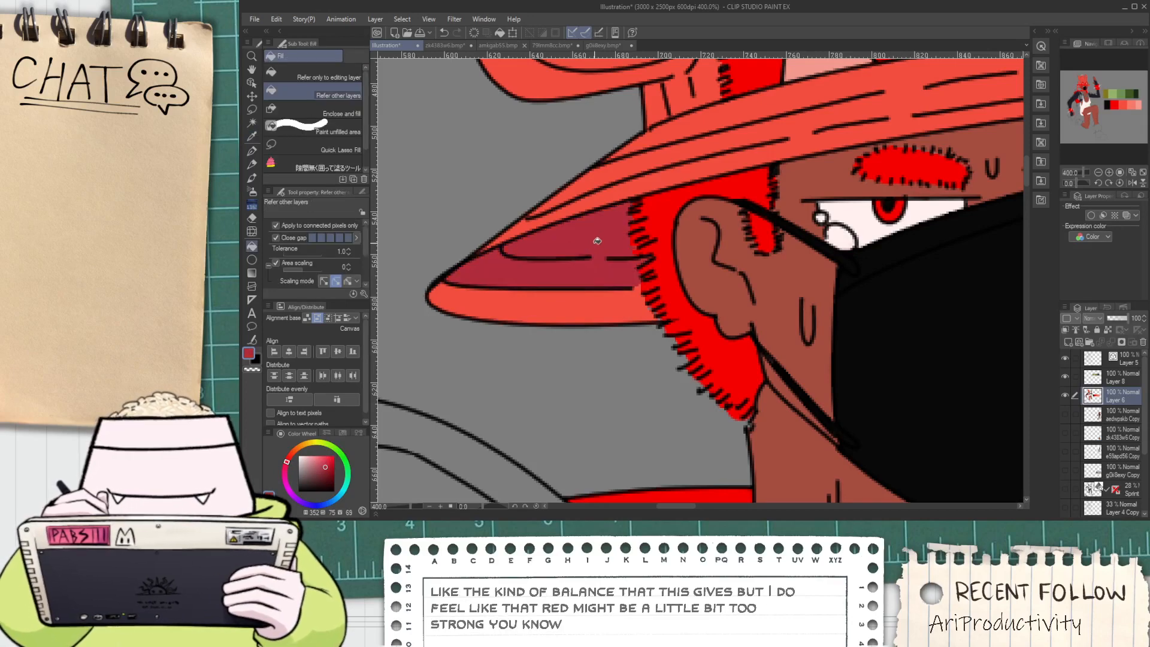
{"action": "left_click", "coordinate": [588, 303]}
{"action": "scroll", "coordinate": [585, 285], "scroll_direction": "down", "scroll_amount": 2}
{"action": "scroll", "coordinate": [611, 282], "scroll_direction": "up", "scroll_amount": 4}
{"action": "key", "text": "p"}
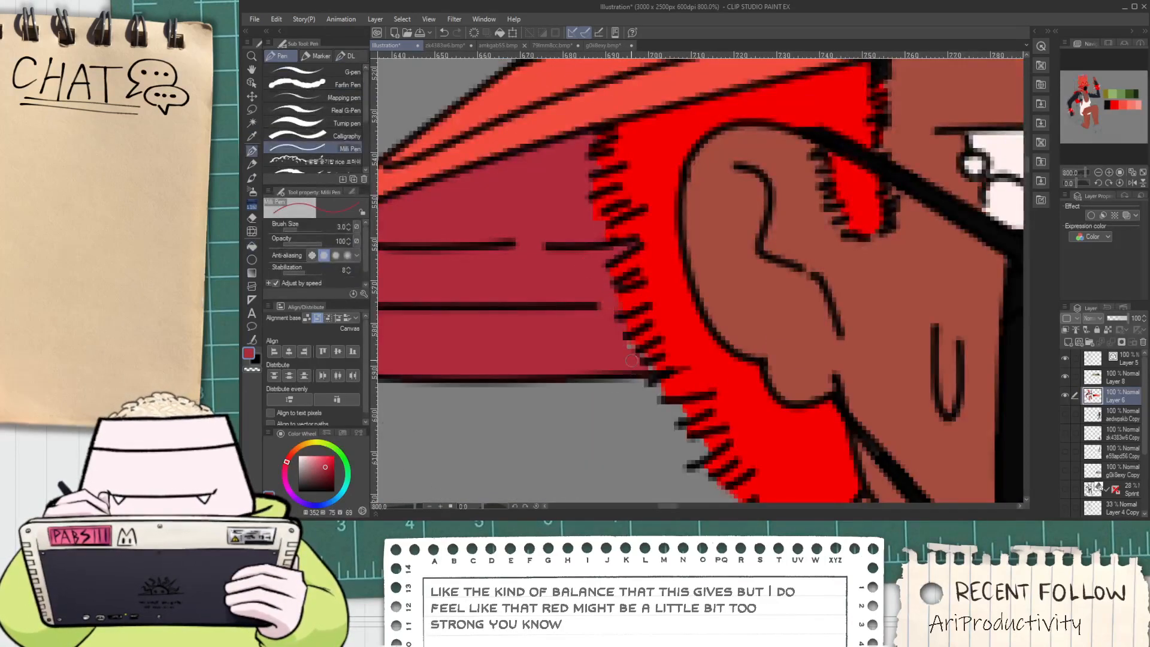
{"action": "left_click_drag", "start_coordinate": [643, 358], "coordinate": [653, 367]}
Fill the brim's underside on the far side of the face with the same dark crimson, including the areas between its contour lines
{"action": "scroll", "coordinate": [653, 365], "scroll_direction": "down", "scroll_amount": 5}
{"action": "left_click_drag", "start_coordinate": [736, 324], "coordinate": [698, 291]}
{"action": "scroll", "coordinate": [839, 258], "scroll_direction": "up", "scroll_amount": 1}
{"action": "key", "text": "g"}
{"action": "left_click", "coordinate": [771, 263]}
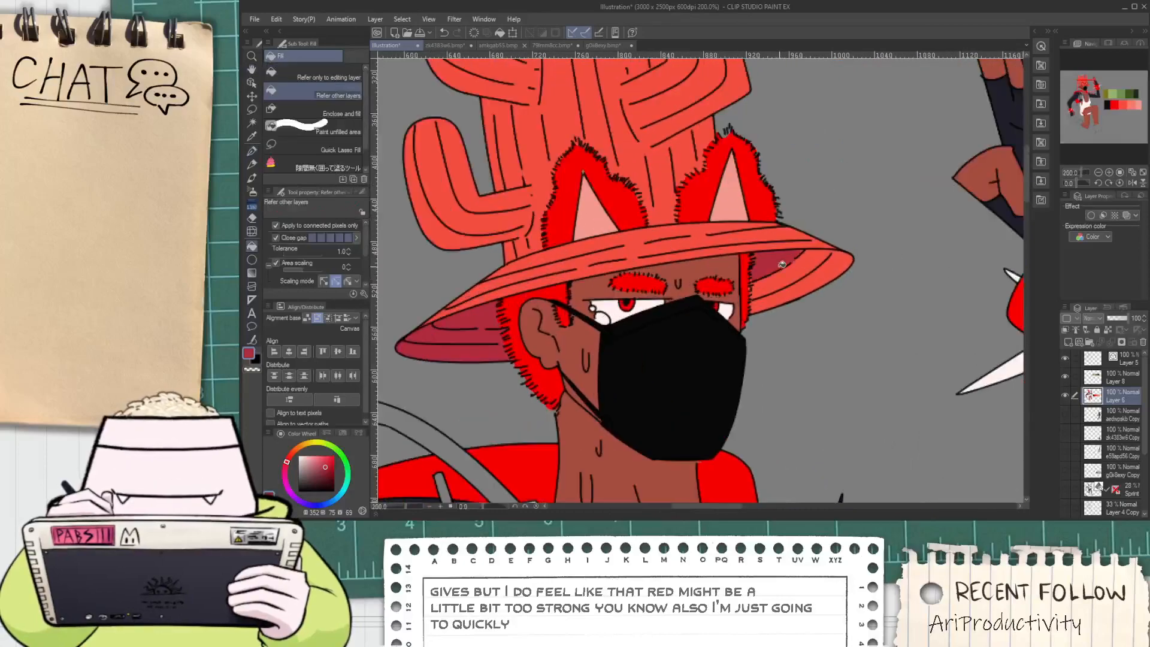
{"action": "left_click", "coordinate": [780, 276]}
{"action": "left_click", "coordinate": [786, 290]}
{"action": "scroll", "coordinate": [786, 291], "scroll_direction": "up", "scroll_amount": 2}
{"action": "key", "text": "p"}
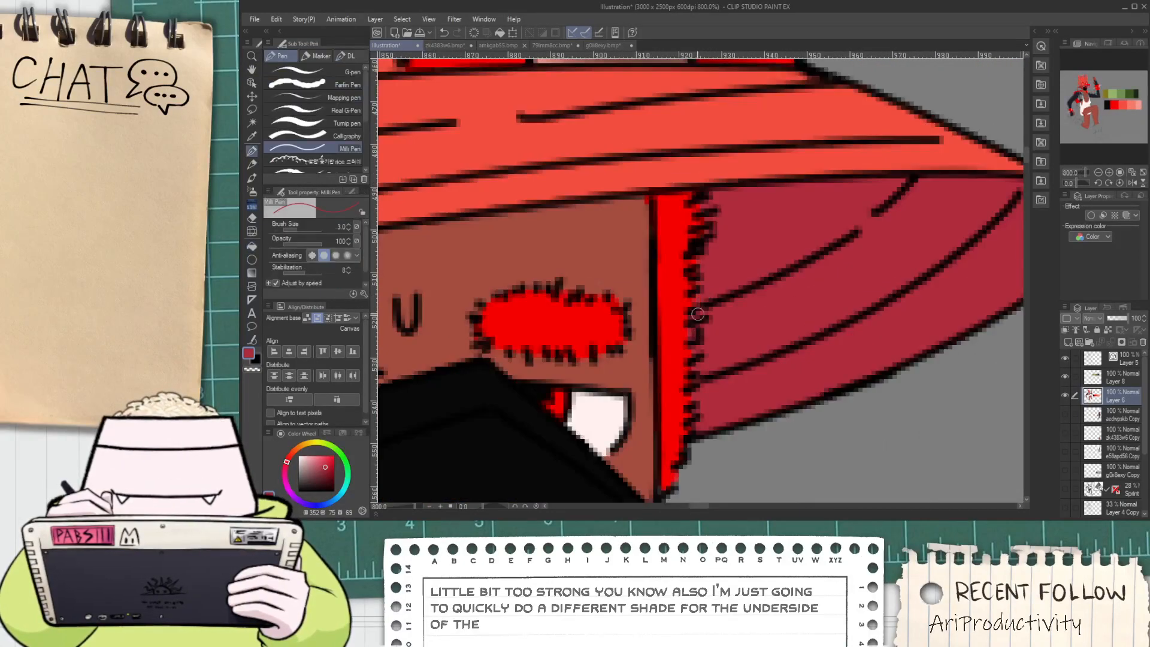
{"action": "scroll", "coordinate": [743, 275], "scroll_direction": "down", "scroll_amount": 5}
Pick the reddish-brown skin color and fill the character's long branching tail with it
{"action": "scroll", "coordinate": [712, 289], "scroll_direction": "down", "scroll_amount": 3}
{"action": "left_click_drag", "start_coordinate": [713, 357], "coordinate": [649, 280]}
{"action": "left_click_drag", "start_coordinate": [656, 345], "coordinate": [656, 286]}
{"action": "scroll", "coordinate": [582, 321], "scroll_direction": "up", "scroll_amount": 2}
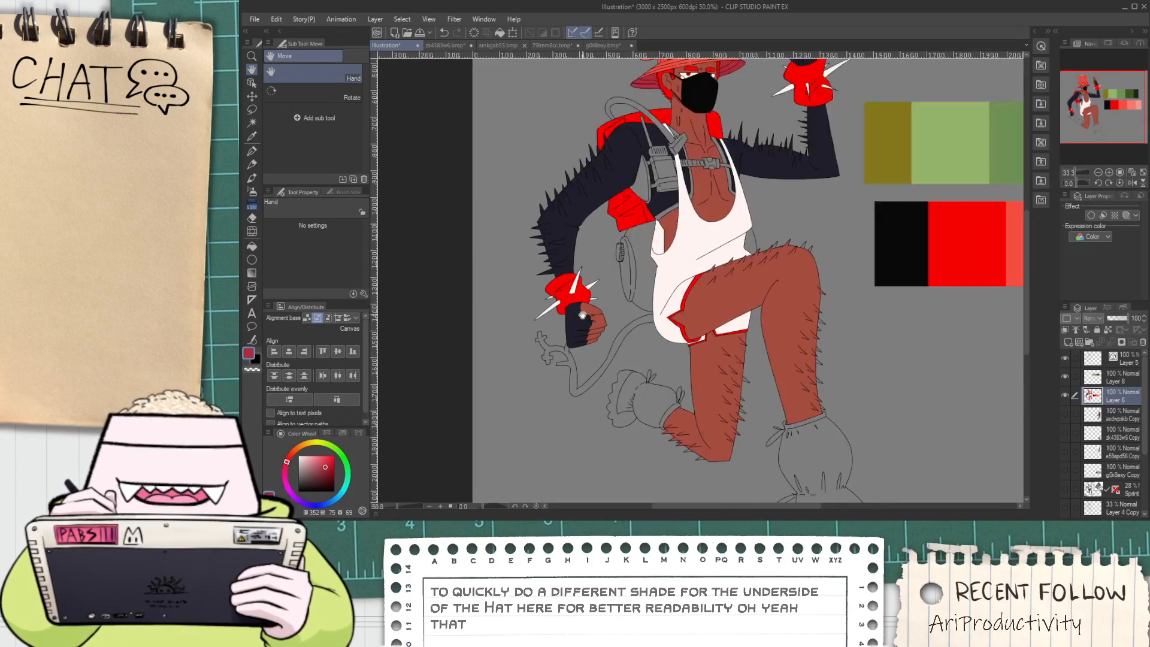
{"action": "scroll", "coordinate": [644, 337], "scroll_direction": "up", "scroll_amount": 1}
{"action": "left_click", "coordinate": [645, 336]}
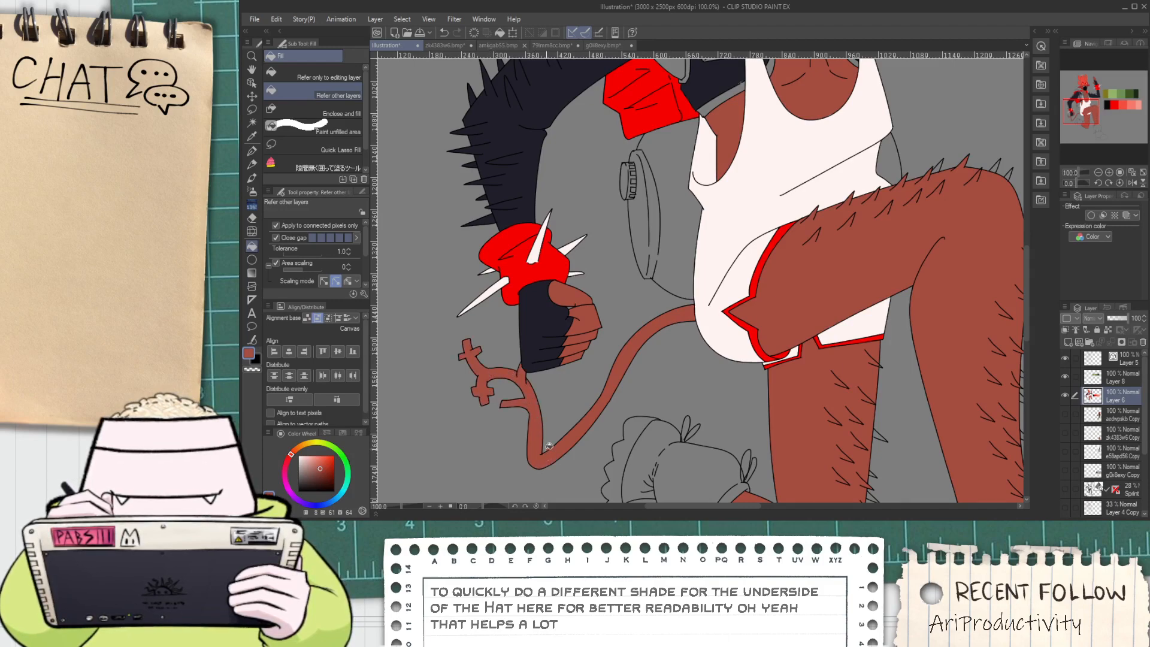
{"action": "scroll", "coordinate": [549, 446], "scroll_direction": "down", "scroll_amount": 2}
{"action": "left_click_drag", "start_coordinate": [549, 418], "coordinate": [555, 388]}
{"action": "scroll", "coordinate": [557, 357], "scroll_direction": "down", "scroll_amount": 1}
Pick the lightest pink from the red palette and fill the curved hose rising from the backpack
{"action": "key", "text": "i"}
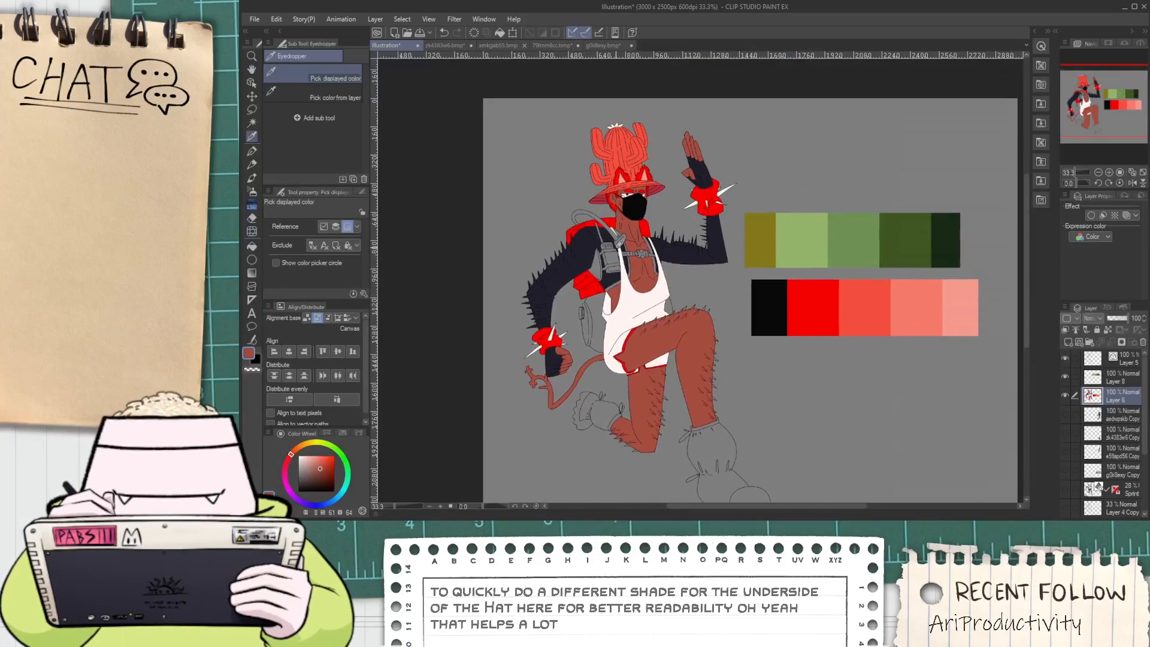
{"action": "scroll", "coordinate": [621, 240], "scroll_direction": "up", "scroll_amount": 3}
{"action": "key", "text": "g"}
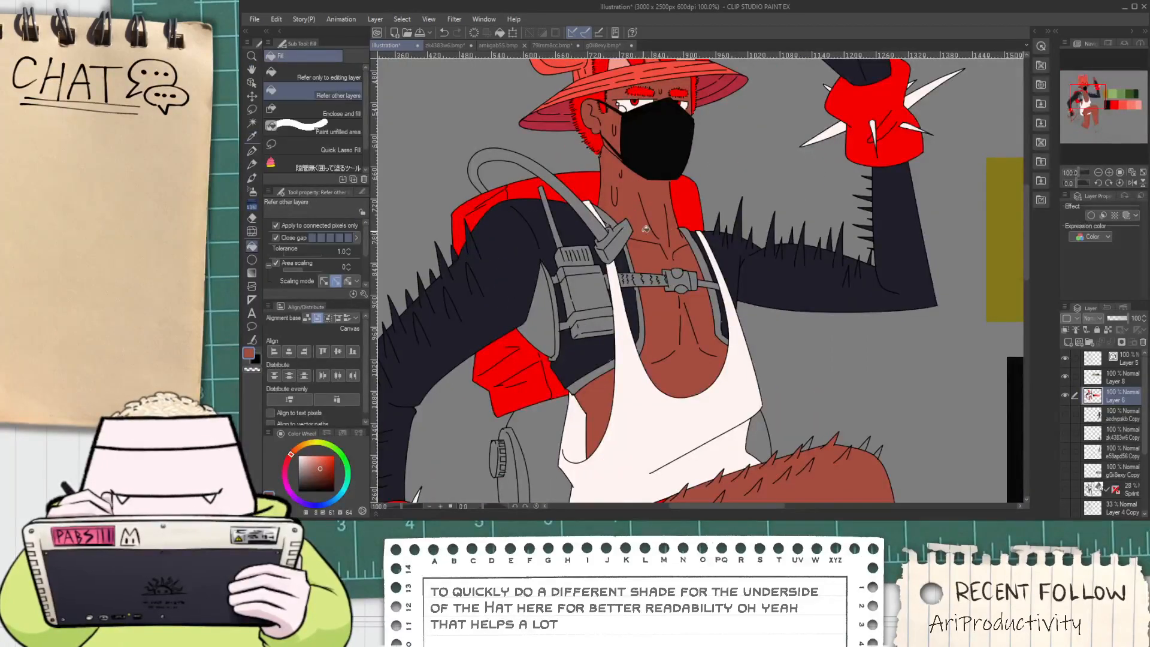
{"action": "scroll", "coordinate": [682, 245], "scroll_direction": "down", "scroll_amount": 2}
{"action": "left_click_drag", "start_coordinate": [989, 341], "coordinate": [827, 329]}
{"action": "key", "text": "i"}
{"action": "left_click", "coordinate": [1006, 333]}
{"action": "key", "text": "g"}
{"action": "scroll", "coordinate": [471, 219], "scroll_direction": "up", "scroll_amount": 1}
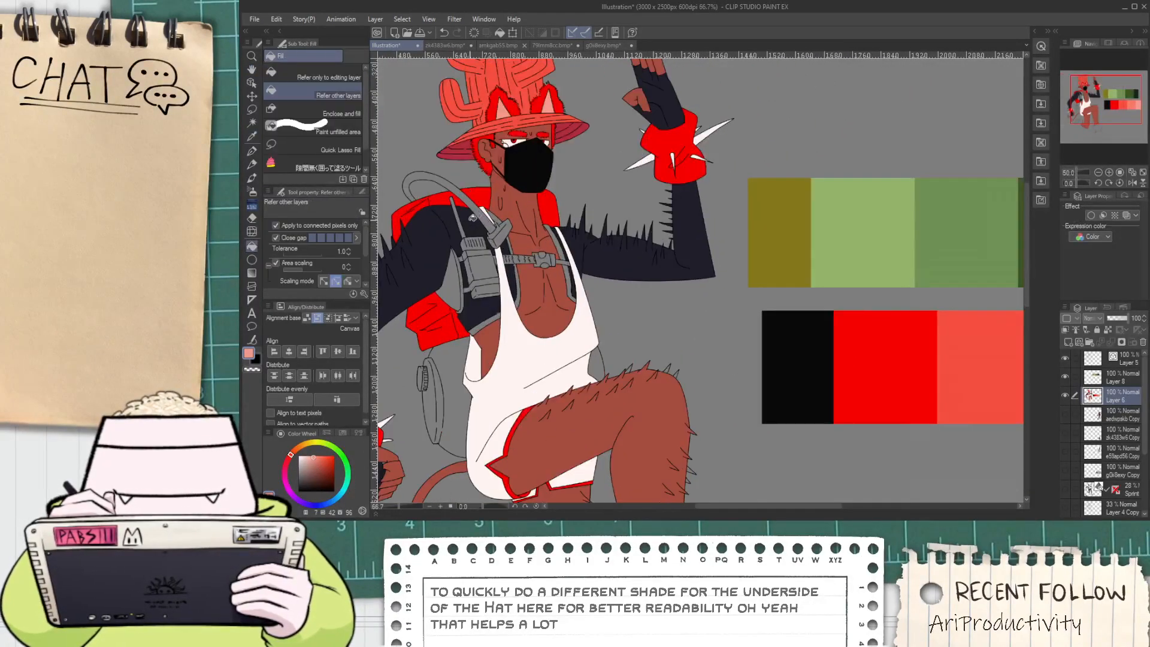
{"action": "scroll", "coordinate": [472, 217], "scroll_direction": "up", "scroll_amount": 2}
{"action": "left_click", "coordinate": [471, 220]}
{"action": "key", "text": "ctrl+z"}
{"action": "left_click", "coordinate": [478, 204]}
{"action": "scroll", "coordinate": [473, 201], "scroll_direction": "down", "scroll_amount": 1}
{"action": "left_click_drag", "start_coordinate": [387, 160], "coordinate": [498, 219]}
{"action": "scroll", "coordinate": [494, 218], "scroll_direction": "up", "scroll_amount": 1}
{"action": "left_click", "coordinate": [507, 209]}
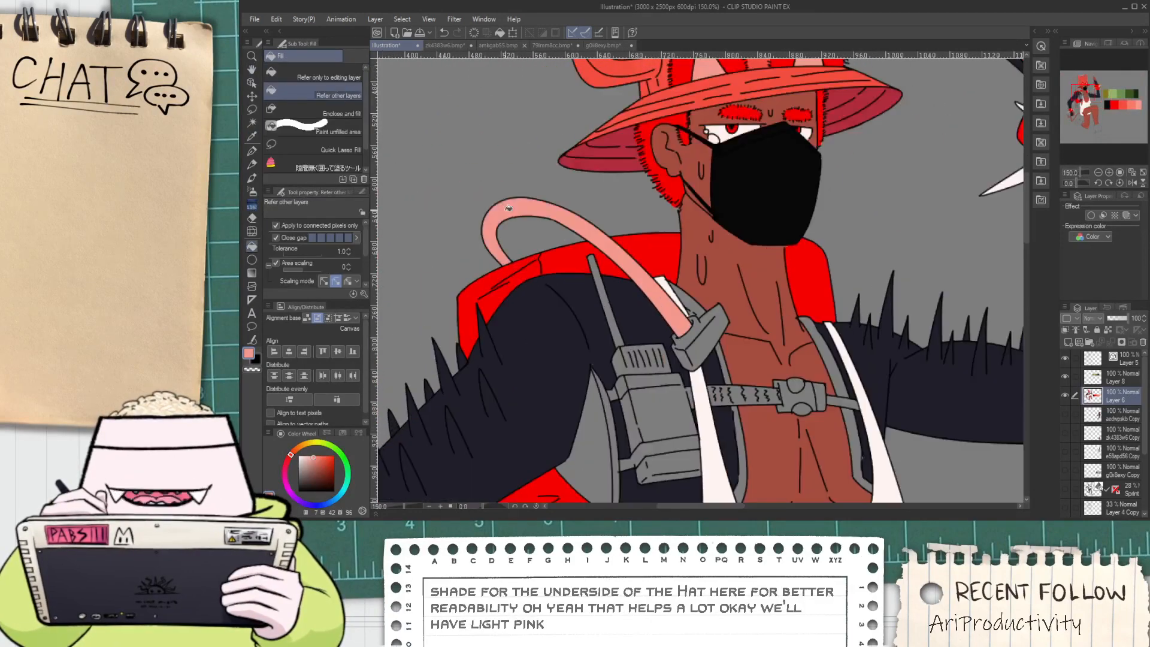
Fill the block-shaped mouthpiece at the end of the backpack's hose with the lightest pink
{"action": "scroll", "coordinate": [520, 215], "scroll_direction": "down", "scroll_amount": 3}
{"action": "key", "text": "i"}
{"action": "scroll", "coordinate": [593, 300], "scroll_direction": "up", "scroll_amount": 4}
{"action": "key", "text": "g"}
{"action": "left_click", "coordinate": [566, 215]}
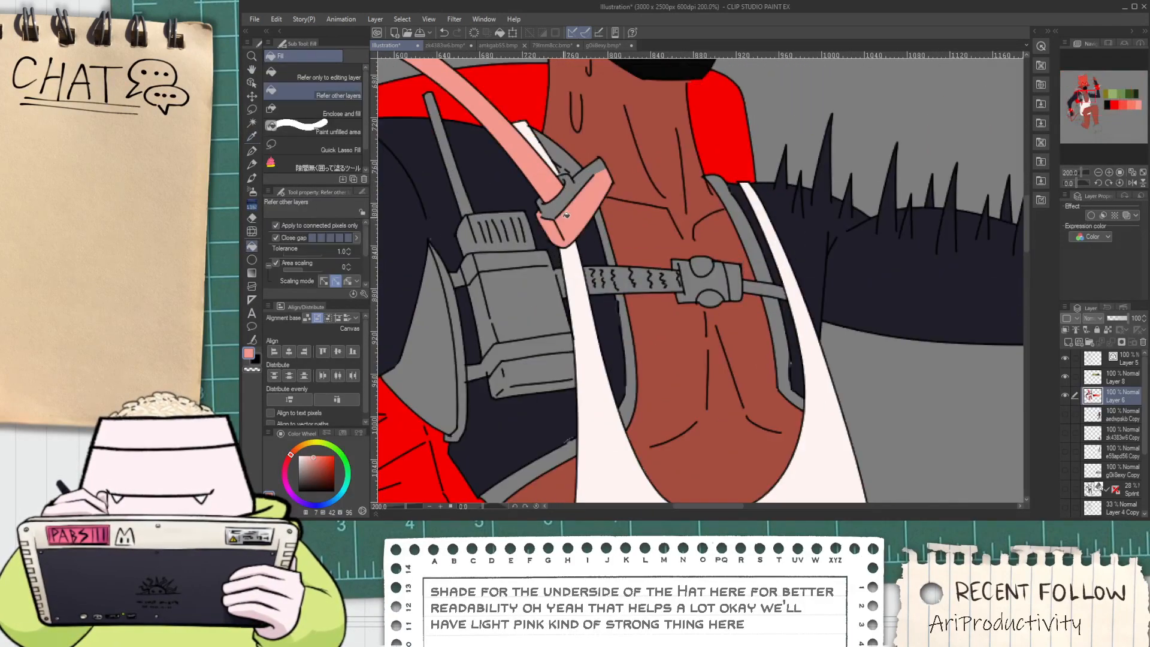
Pick the darker salmon pink from the red palette and recolor the backpack's curved hose with it
{"action": "scroll", "coordinate": [599, 161], "scroll_direction": "down", "scroll_amount": 4}
{"action": "key", "text": "i"}
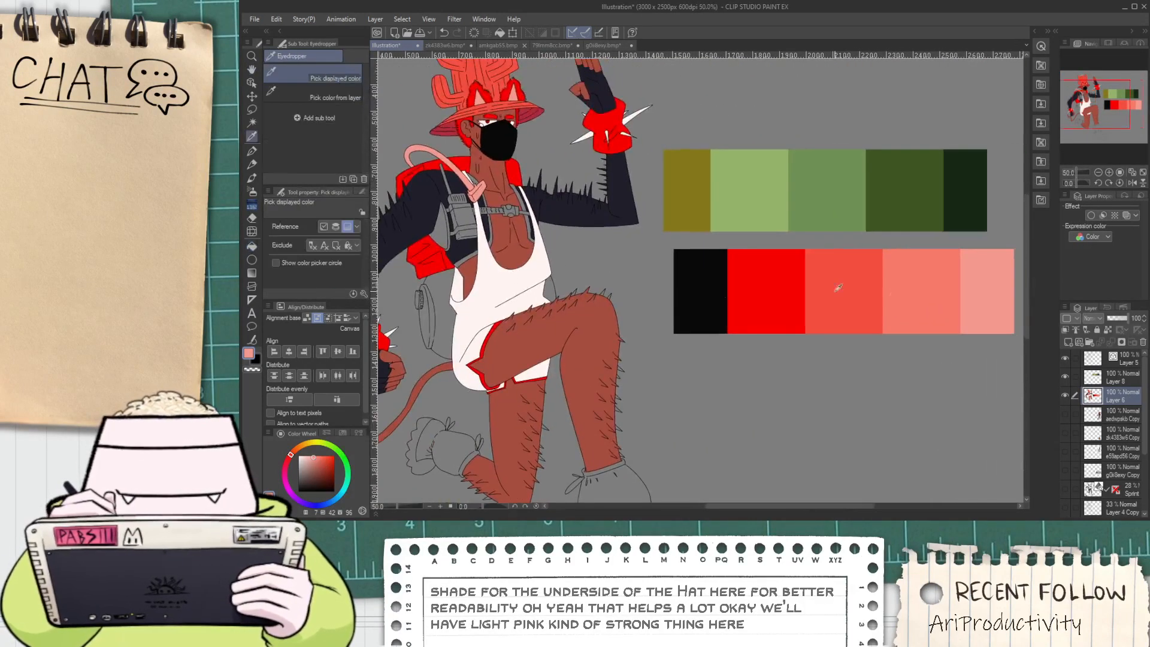
{"action": "key", "text": "g"}
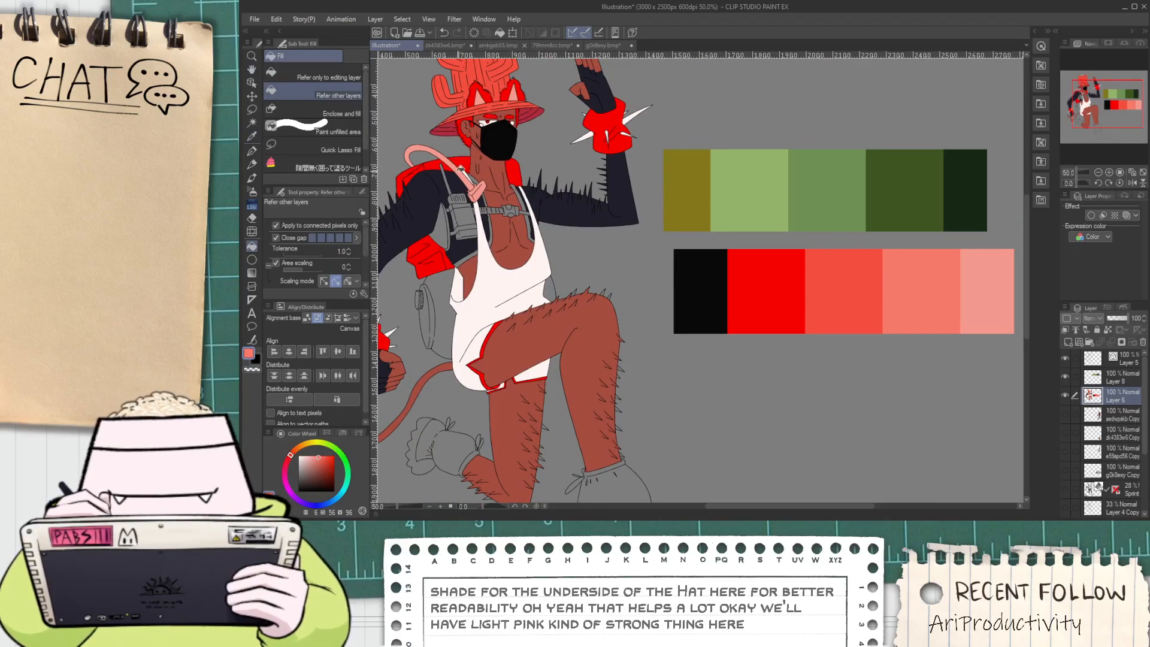
{"action": "scroll", "coordinate": [445, 167], "scroll_direction": "up", "scroll_amount": 3}
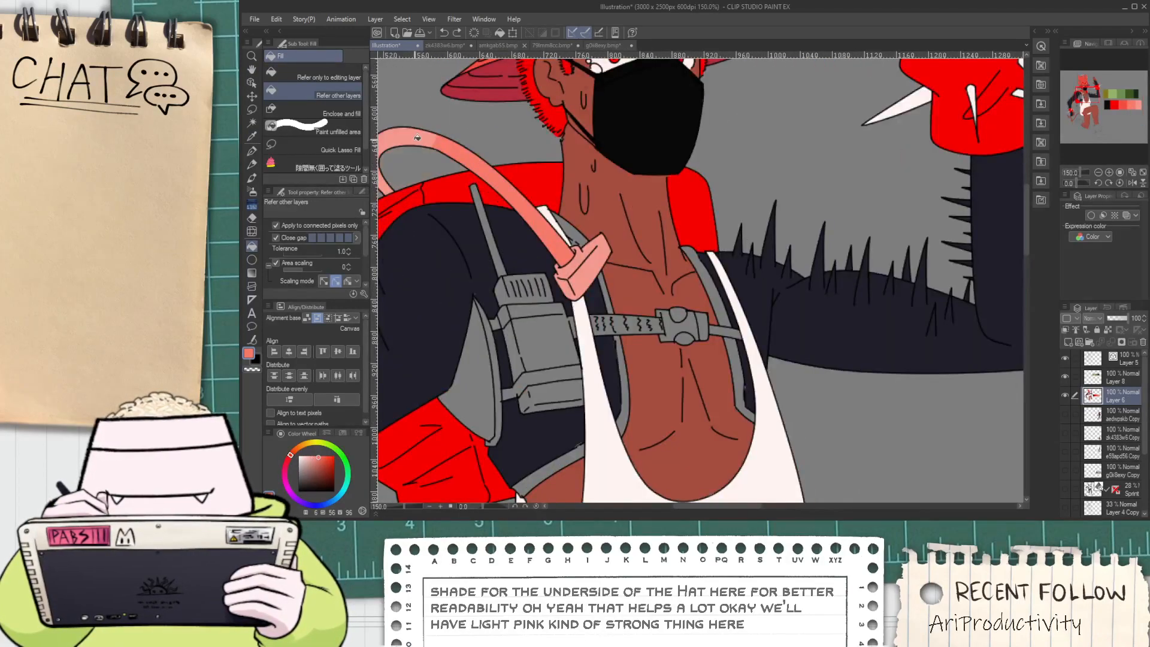
{"action": "scroll", "coordinate": [416, 150], "scroll_direction": "down", "scroll_amount": 3}
{"action": "scroll", "coordinate": [413, 159], "scroll_direction": "up", "scroll_amount": 3}
{"action": "scroll", "coordinate": [411, 168], "scroll_direction": "down", "scroll_amount": 3}
{"action": "scroll", "coordinate": [413, 171], "scroll_direction": "down", "scroll_amount": 2}
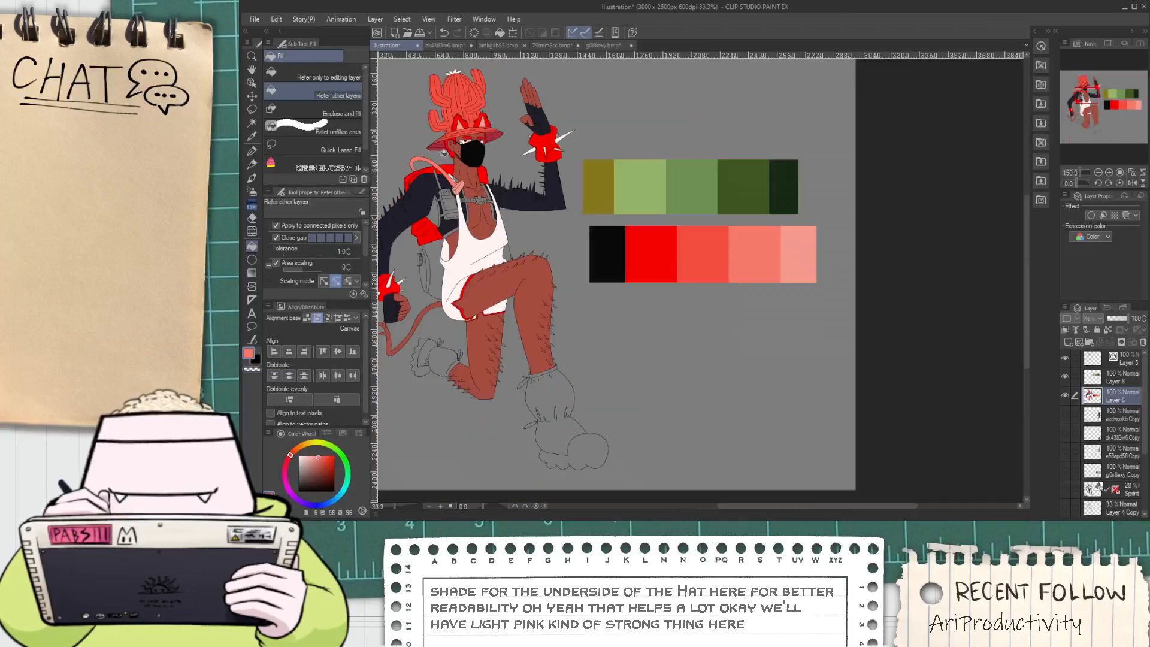
Shift the sleeve's navy to a lighter slate blue (219, 17, 35) and fill the pointed panel between the arm and the backpack strap
{"action": "key", "text": "space"}
{"action": "left_click_drag", "start_coordinate": [485, 187], "coordinate": [555, 240]}
{"action": "scroll", "coordinate": [555, 247], "scroll_direction": "up", "scroll_amount": 4}
{"action": "left_click_drag", "start_coordinate": [453, 364], "coordinate": [698, 297]}
{"action": "key", "text": "alt"}
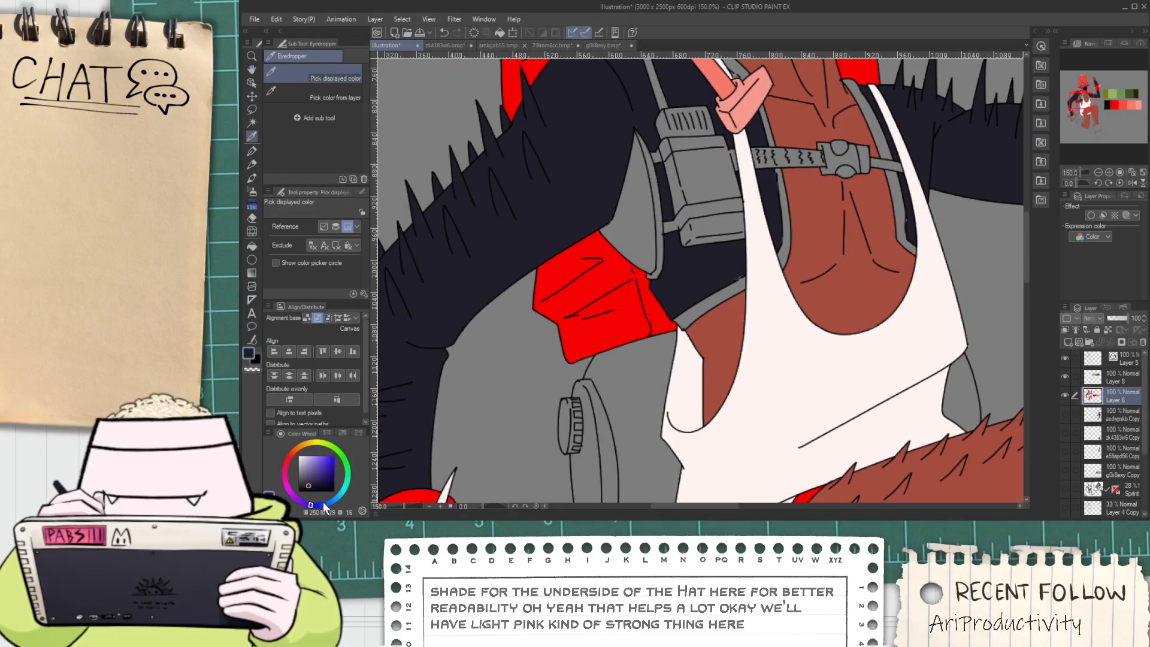
{"action": "left_click", "coordinate": [304, 477]}
{"action": "key", "text": "g"}
{"action": "left_click", "coordinate": [645, 222]}
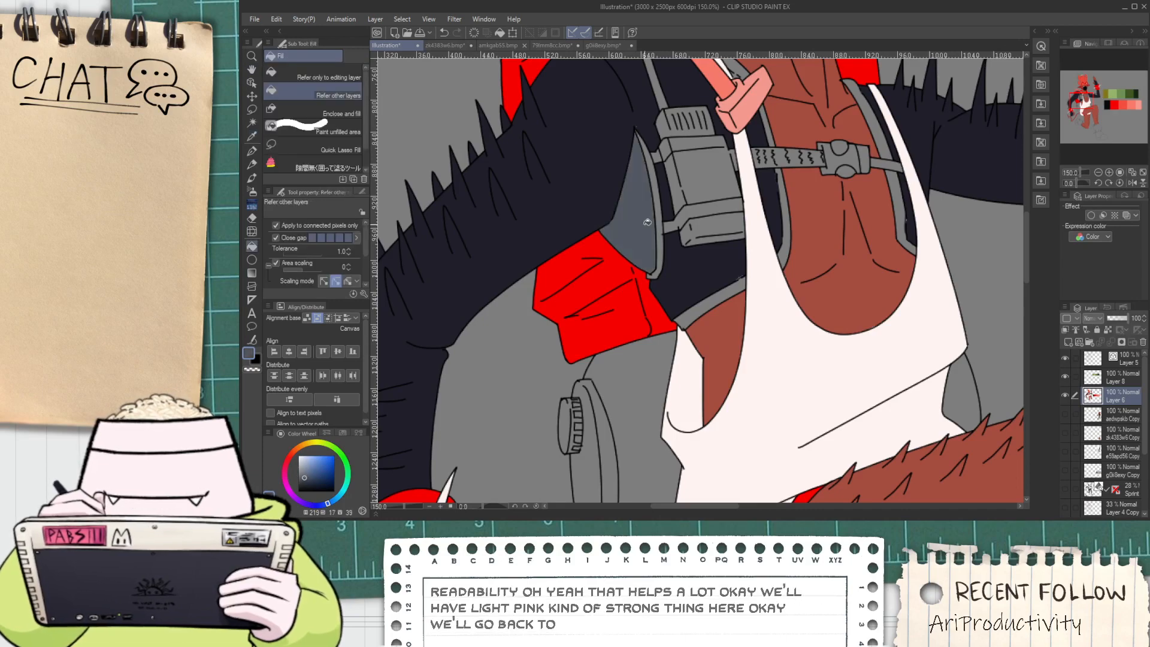
Try filling the navy side panel beneath the chest radio with the same slate blue
{"action": "scroll", "coordinate": [651, 229], "scroll_direction": "down", "scroll_amount": 1}
{"action": "scroll", "coordinate": [652, 228], "scroll_direction": "down", "scroll_amount": 1}
{"action": "key", "text": "space"}
{"action": "left_click_drag", "start_coordinate": [652, 228], "coordinate": [599, 260]}
{"action": "scroll", "coordinate": [620, 243], "scroll_direction": "up", "scroll_amount": 2}
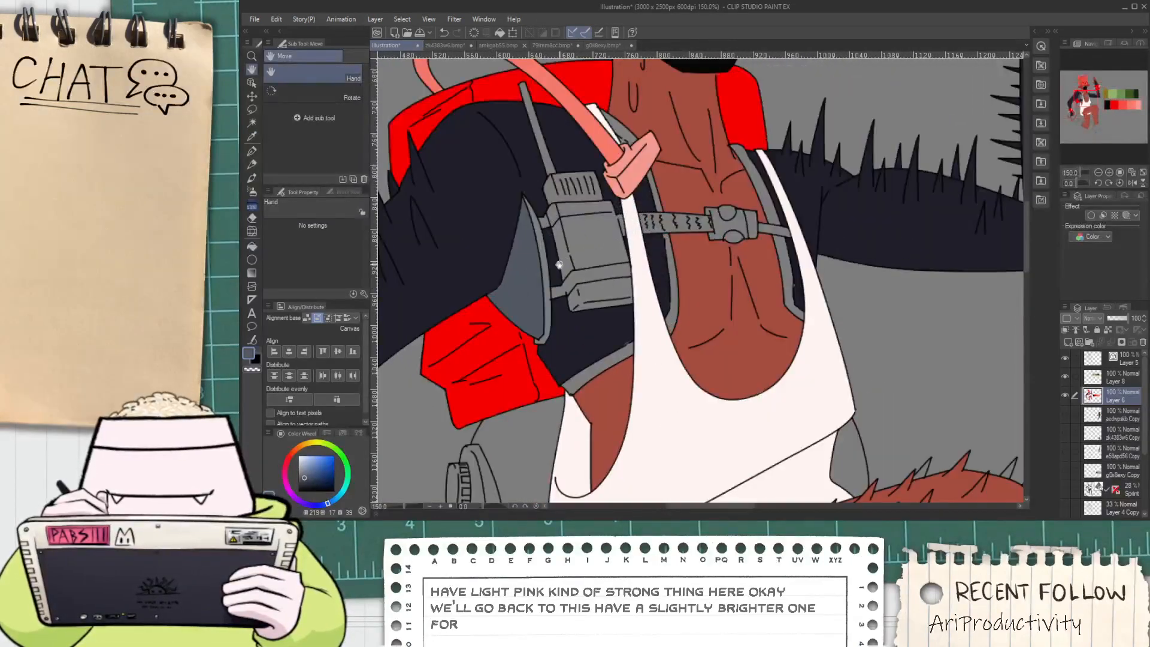
{"action": "left_click", "coordinate": [565, 325]}
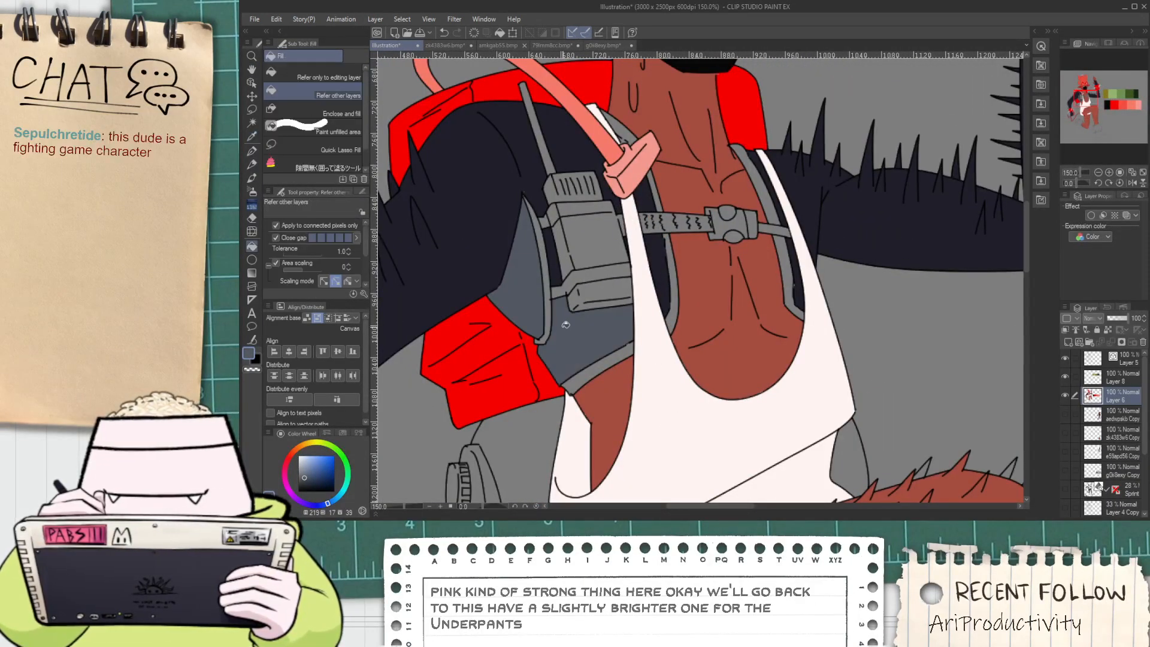
{"action": "key", "text": "ctrl+z"}
Pick the dark navy and fill the narrow curved trim beside the slate blue panel with it
{"action": "left_click", "coordinate": [560, 300], "text": "alt"}
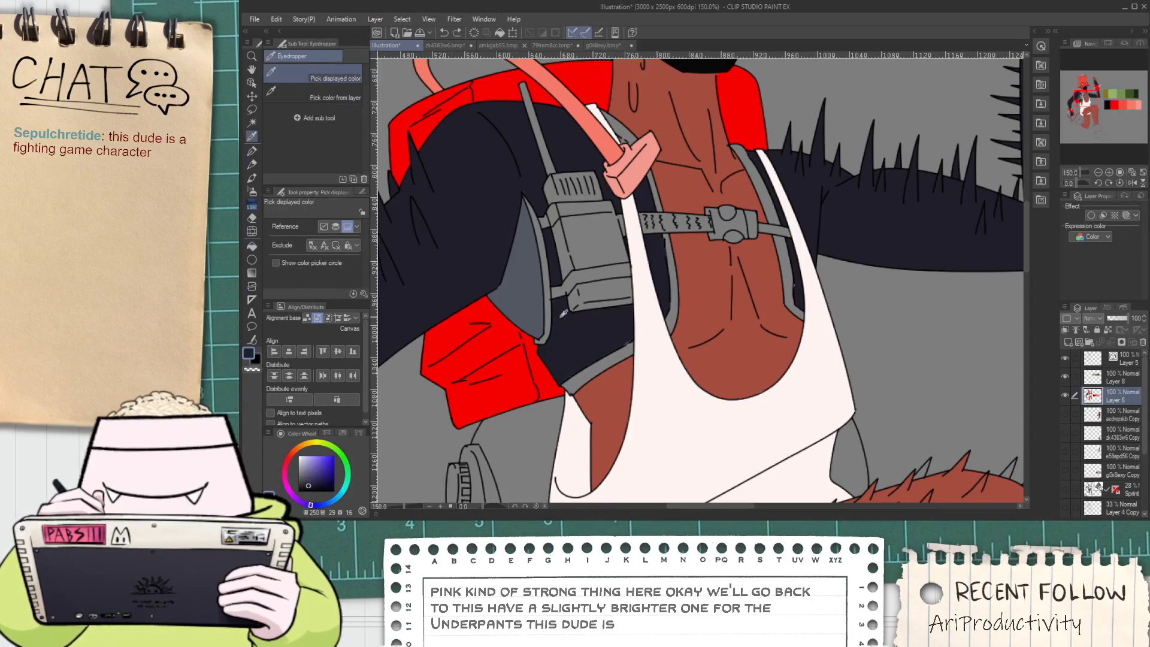
{"action": "scroll", "coordinate": [551, 320], "scroll_direction": "up", "scroll_amount": 1}
{"action": "left_click", "coordinate": [550, 320]}
{"action": "scroll", "coordinate": [540, 226], "scroll_direction": "up", "scroll_amount": 2}
{"action": "key", "text": "p"}
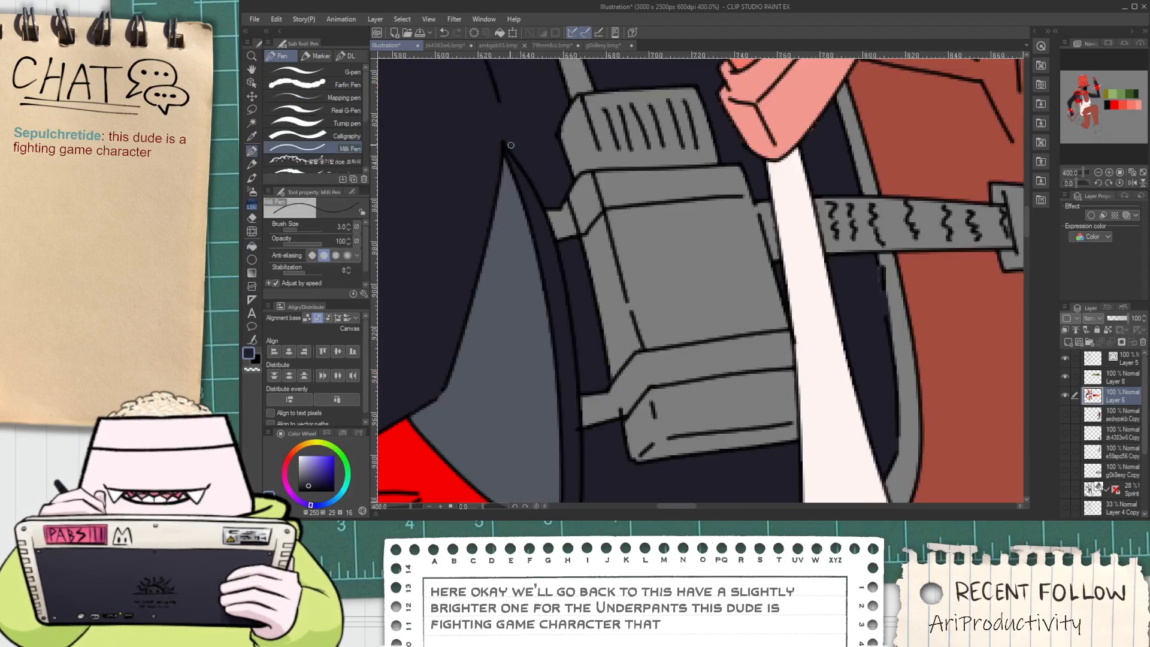
Fill the slanted hem band below the chest radio with dark navy and cover leftover gaps with the pen
{"action": "scroll", "coordinate": [510, 145], "scroll_direction": "down", "scroll_amount": 3}
{"action": "key", "text": "space"}
{"action": "key", "text": "g"}
{"action": "scroll", "coordinate": [629, 305], "scroll_direction": "up", "scroll_amount": 3}
{"action": "key", "text": "p"}
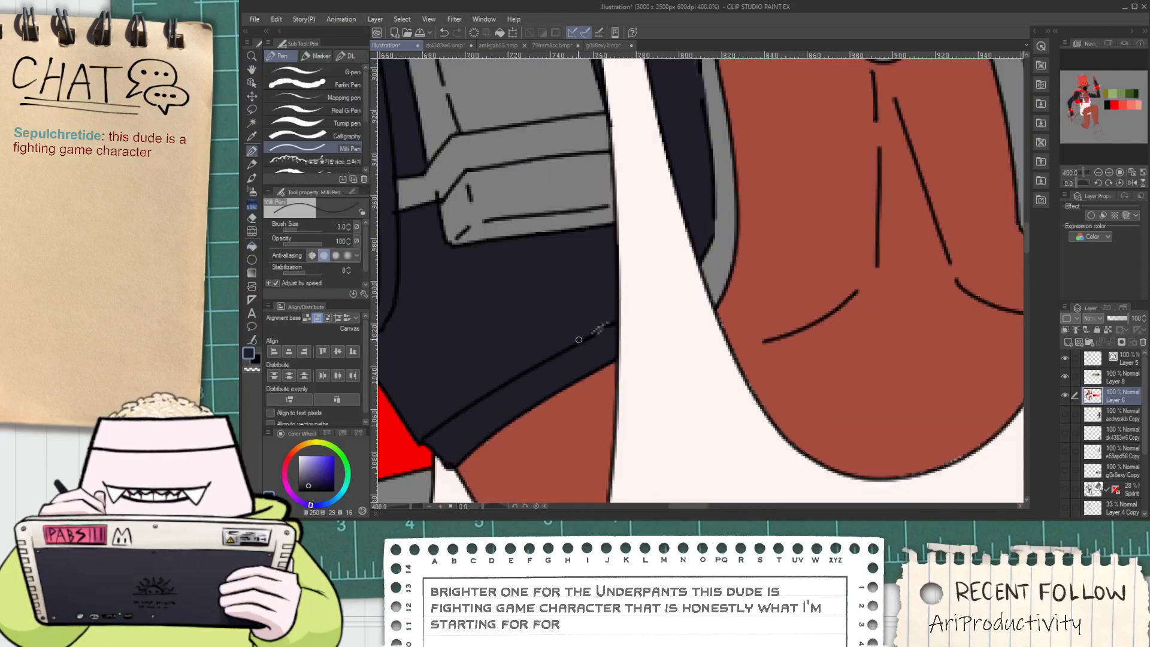
{"action": "scroll", "coordinate": [626, 323], "scroll_direction": "down", "scroll_amount": 2}
Fill the neckline trim on the radio's side with dark navy, both below and above the chest strap
{"action": "key", "text": "g"}
{"action": "left_click", "coordinate": [666, 195]}
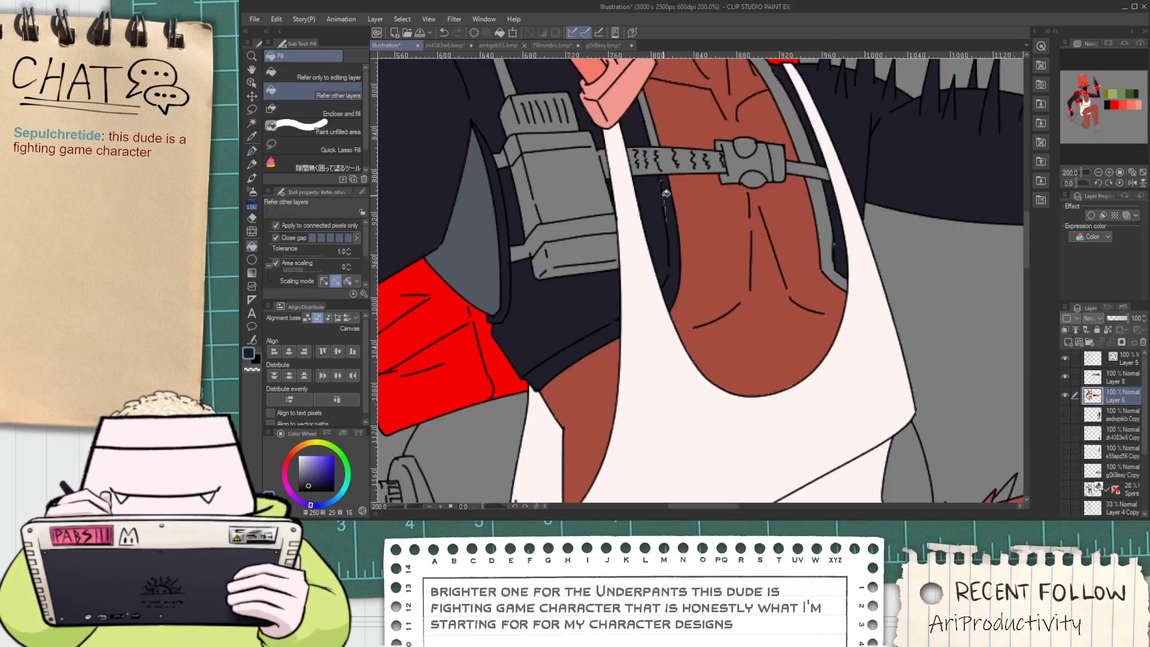
{"action": "key", "text": "p"}
{"action": "scroll", "coordinate": [663, 193], "scroll_direction": "up", "scroll_amount": 2}
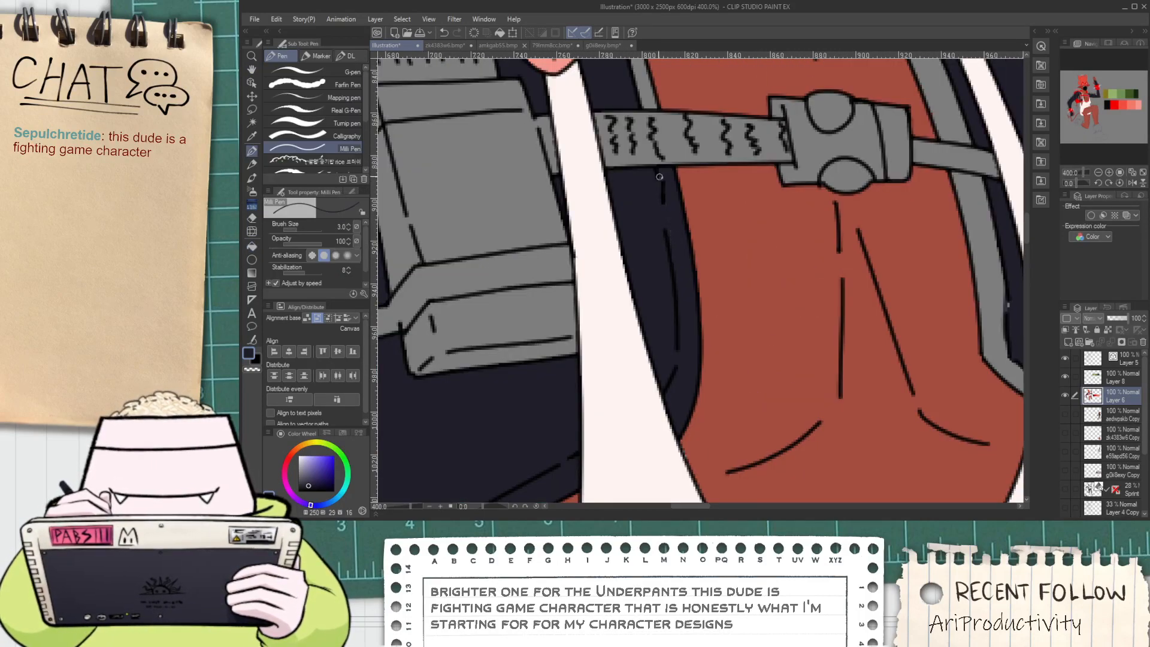
{"action": "key", "text": "space"}
{"action": "left_click_drag", "start_coordinate": [635, 68], "coordinate": [661, 237]}
{"action": "key", "text": "g"}
{"action": "left_click", "coordinate": [660, 236]}
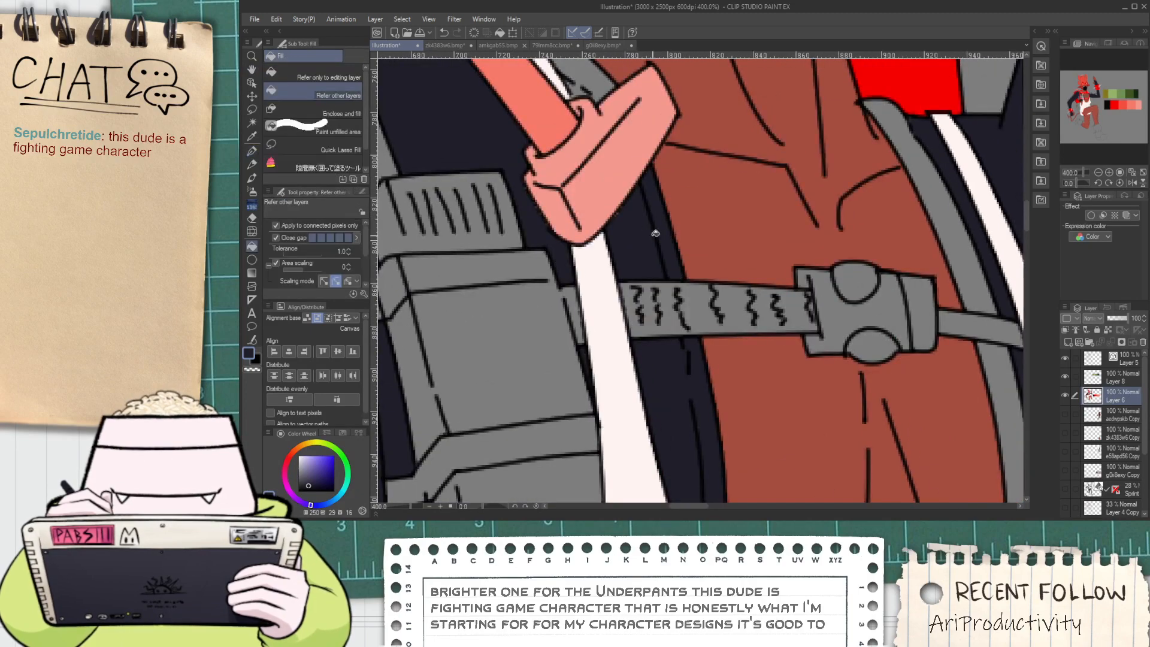
Fill the upper stretch of neckline trim beside the hose clip with dark navy
{"action": "key", "text": "p"}
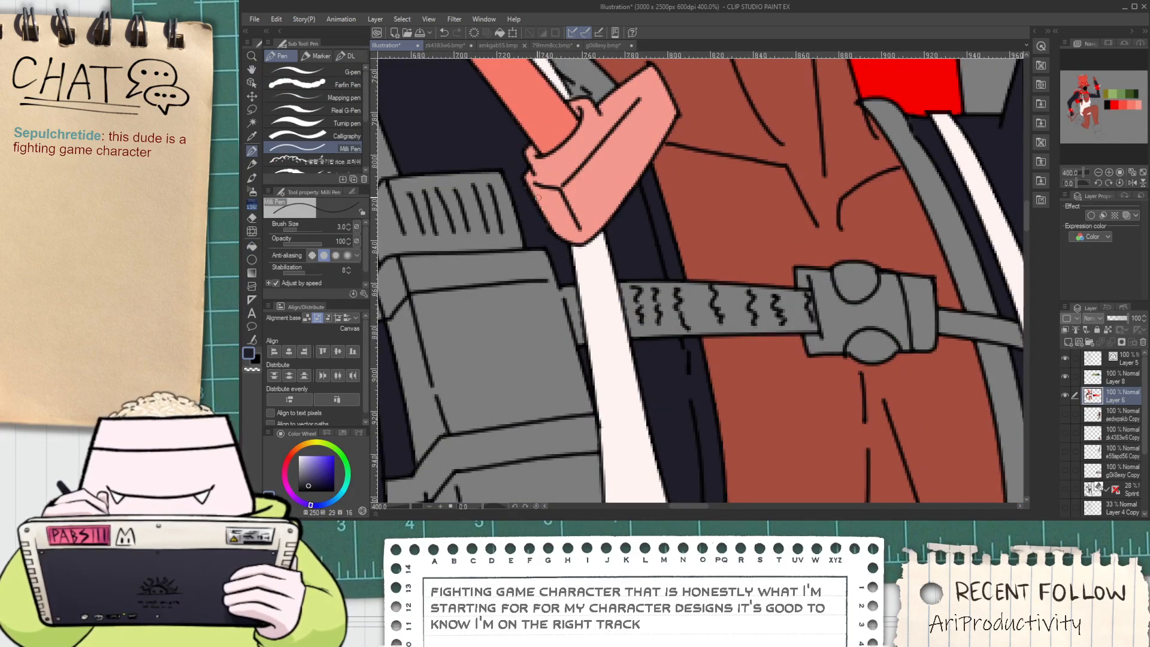
{"action": "key", "text": "space"}
{"action": "left_click_drag", "start_coordinate": [537, 196], "coordinate": [570, 393]}
{"action": "key", "text": "g"}
{"action": "left_click", "coordinate": [598, 274]}
{"action": "key", "text": "p"}
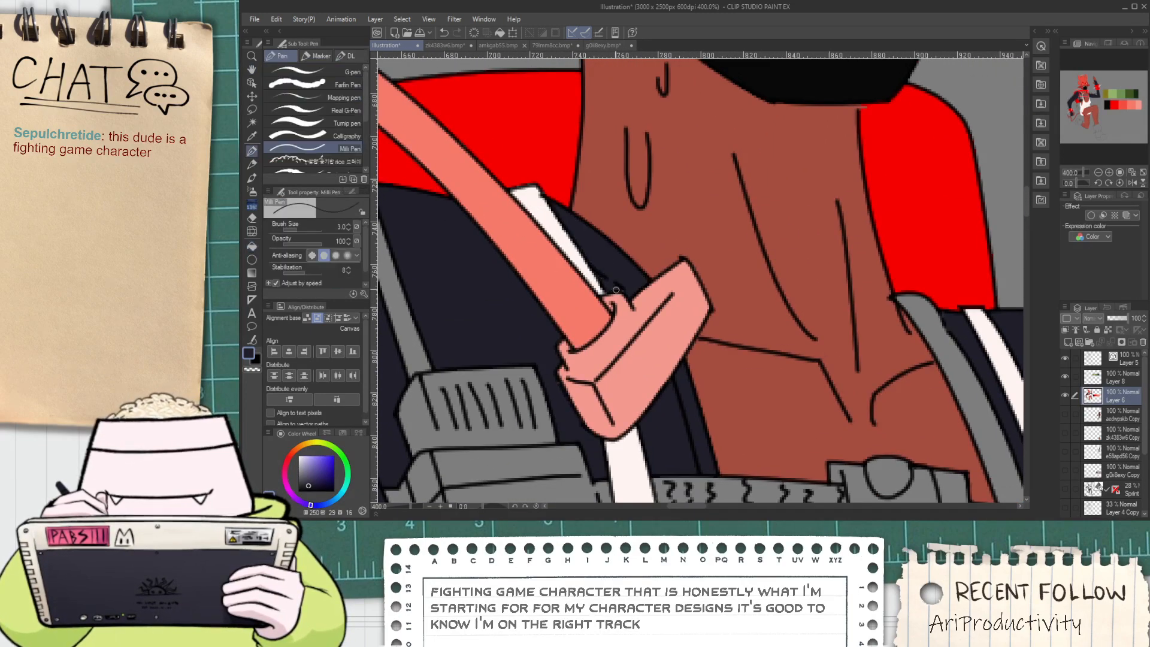
Fill the neckline trim on the side opposite the radio with dark navy, both above and below the chest strap
{"action": "scroll", "coordinate": [616, 290], "scroll_direction": "down", "scroll_amount": 4}
{"action": "key", "text": "space"}
{"action": "left_click_drag", "start_coordinate": [701, 323], "coordinate": [646, 269]}
{"action": "scroll", "coordinate": [645, 269], "scroll_direction": "up", "scroll_amount": 1}
{"action": "key", "text": "g"}
{"action": "left_click", "coordinate": [645, 269]}
{"action": "scroll", "coordinate": [663, 332], "scroll_direction": "up", "scroll_amount": 1}
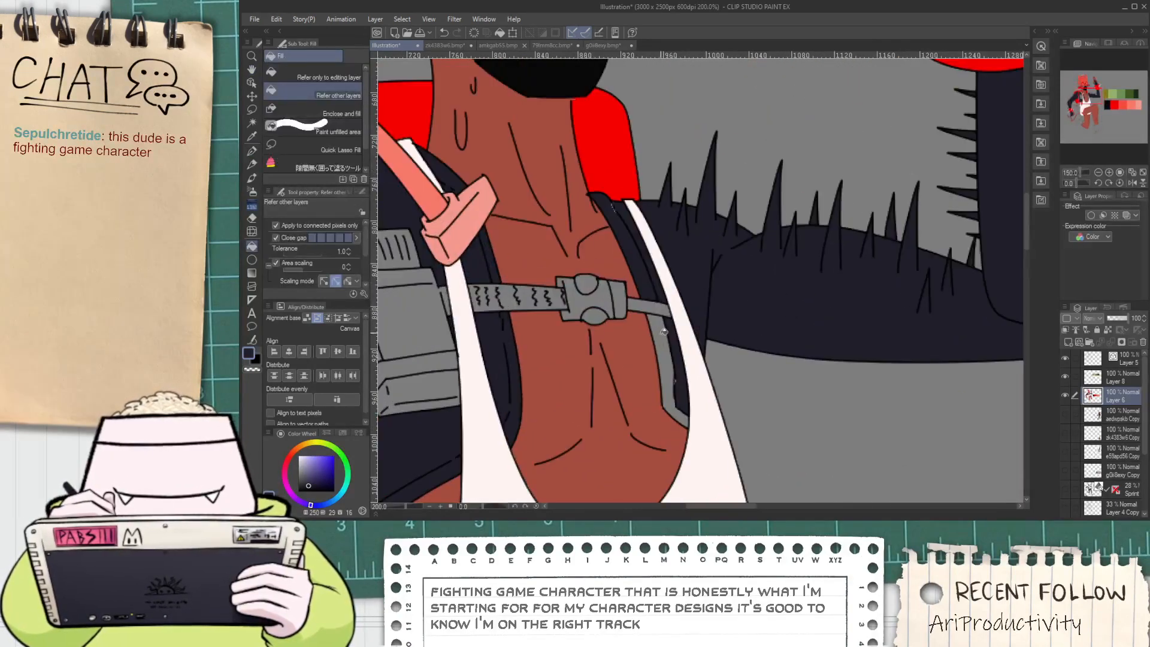
{"action": "left_click", "coordinate": [664, 332]}
{"action": "scroll", "coordinate": [664, 332], "scroll_direction": "up", "scroll_amount": 4}
{"action": "key", "text": "p"}
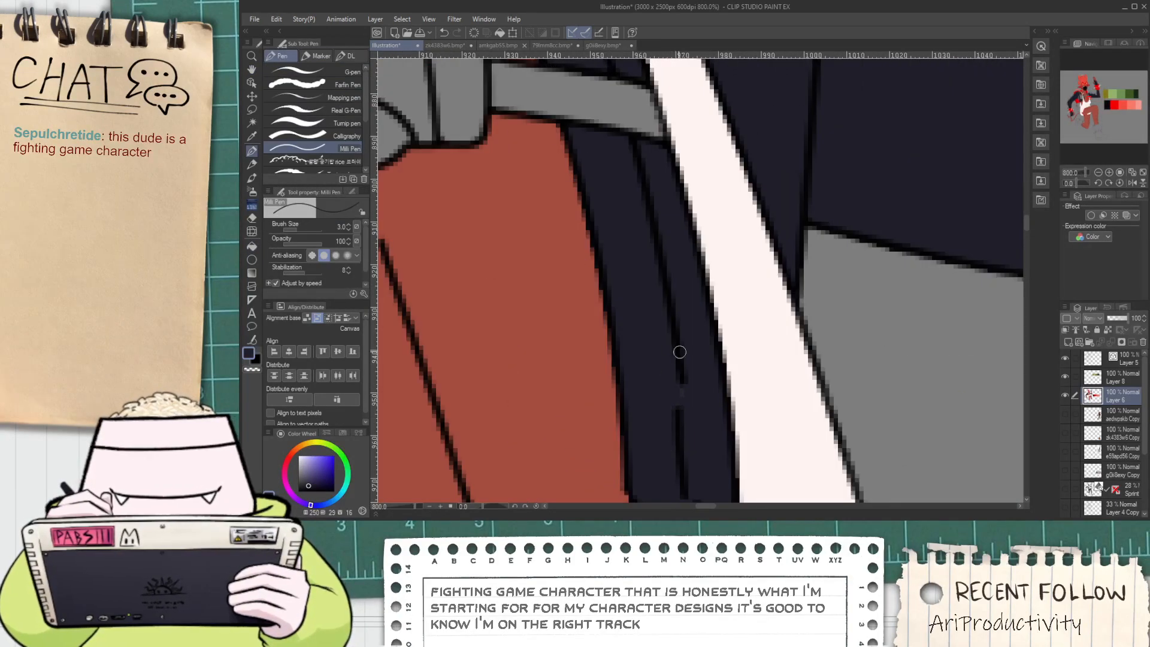
{"action": "scroll", "coordinate": [673, 389], "scroll_direction": "down", "scroll_amount": 2}
{"action": "key", "text": "space"}
{"action": "left_click_drag", "start_coordinate": [549, 85], "coordinate": [624, 318]}
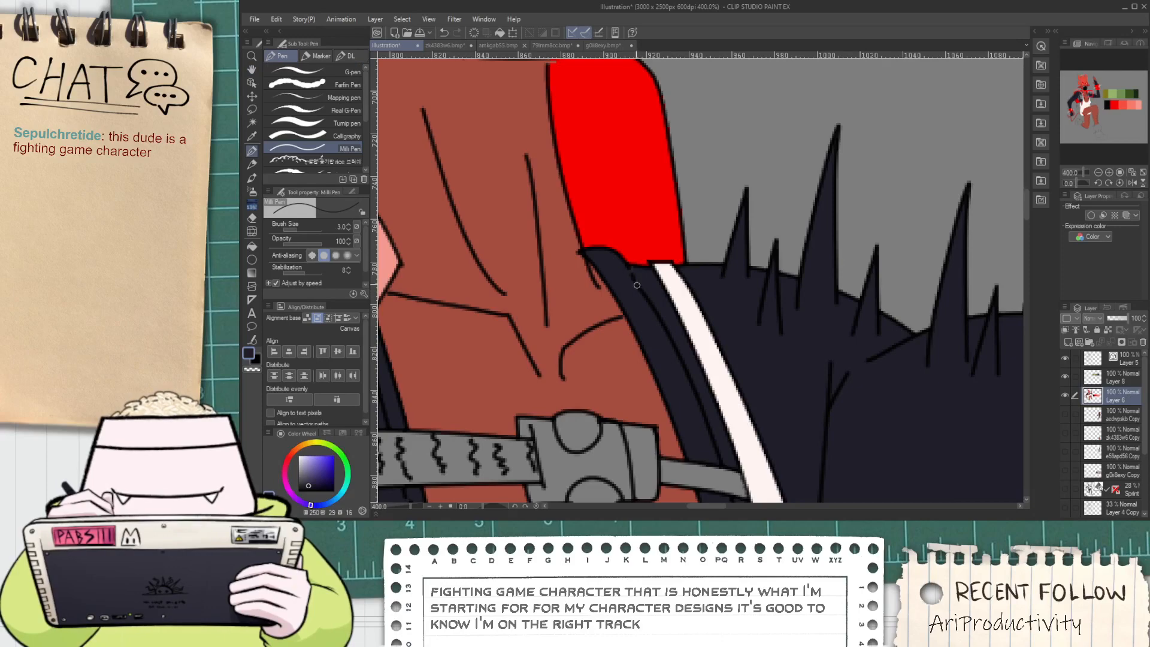
Pick the black of the face mask and fill the two bands wrapped around the chest radio with it
{"action": "scroll", "coordinate": [636, 285], "scroll_direction": "down", "scroll_amount": 4}
{"action": "key", "text": "space"}
{"action": "left_click_drag", "start_coordinate": [532, 343], "coordinate": [553, 271]}
{"action": "scroll", "coordinate": [551, 240], "scroll_direction": "up", "scroll_amount": 1}
{"action": "scroll", "coordinate": [503, 275], "scroll_direction": "down", "scroll_amount": 1}
{"action": "scroll", "coordinate": [509, 277], "scroll_direction": "down", "scroll_amount": 1}
{"action": "left_click", "coordinate": [552, 273], "text": "alt"}
{"action": "scroll", "coordinate": [552, 274], "scroll_direction": "up", "scroll_amount": 2}
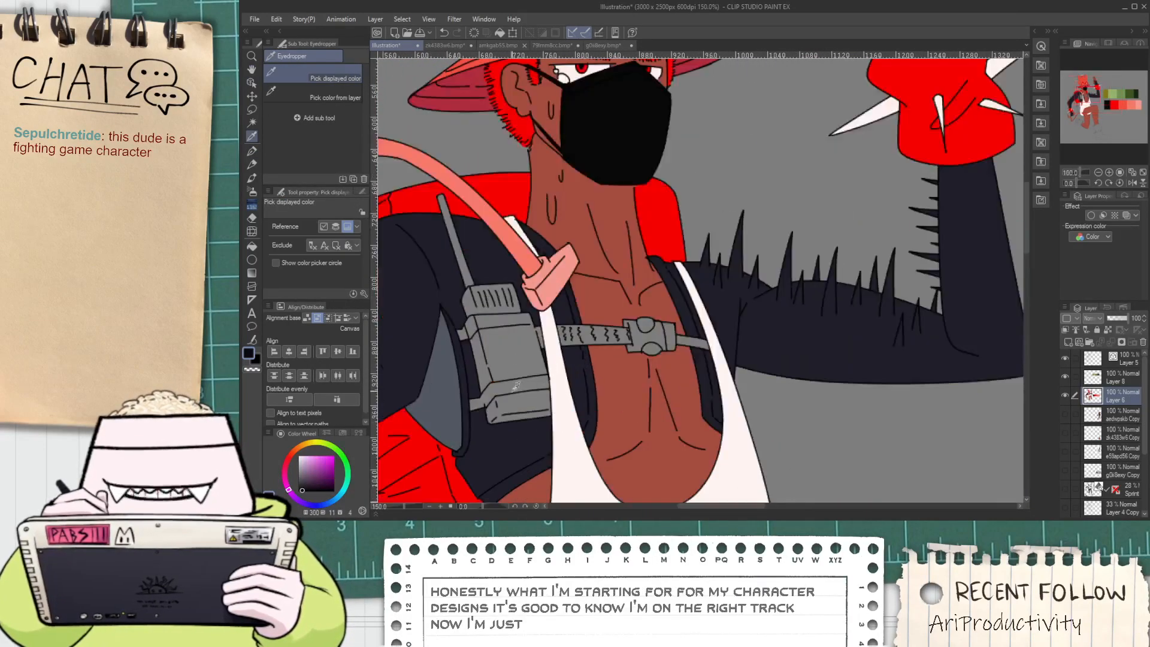
{"action": "scroll", "coordinate": [515, 386], "scroll_direction": "up", "scroll_amount": 3}
{"action": "key", "text": "g"}
{"action": "left_click", "coordinate": [429, 214]}
{"action": "left_click", "coordinate": [475, 185]}
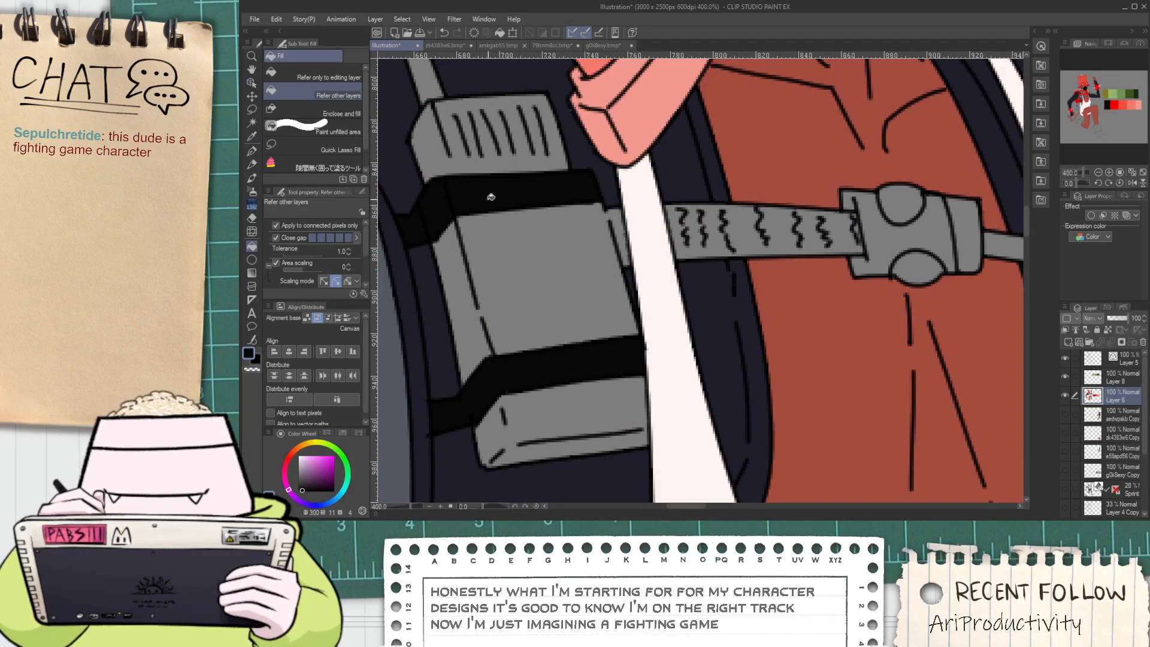
Fill the short strap section between the radio and the singlet with black, touching up its edge with the pen
{"action": "left_click", "coordinate": [619, 234]}
{"action": "key", "text": "ctrl+z"}
{"action": "key", "text": "p"}
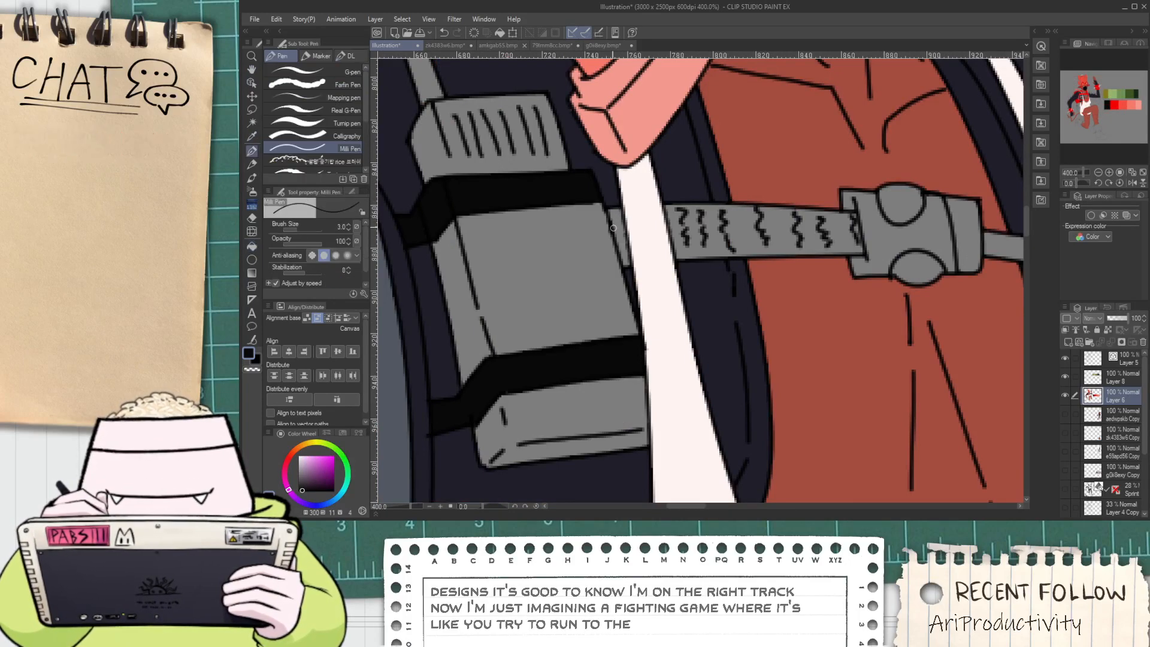
{"action": "key", "text": "g"}
{"action": "left_click", "coordinate": [620, 233]}
{"action": "key", "text": "p"}
{"action": "scroll", "coordinate": [605, 216], "scroll_direction": "up", "scroll_amount": 2}
{"action": "mouse_move", "coordinate": [617, 218]}
{"action": "left_mouse_down"}
{"action": "mouse_move", "coordinate": [626, 246]}
{"action": "mouse_move", "coordinate": [553, 241]}
{"action": "left_mouse_up"}
{"action": "scroll", "coordinate": [617, 229], "scroll_direction": "down", "scroll_amount": 2}
Fill the chest strap across the bare chest with black on both sides of the buckle
{"action": "key", "text": "space"}
{"action": "key", "text": "g"}
{"action": "left_click", "coordinate": [625, 242]}
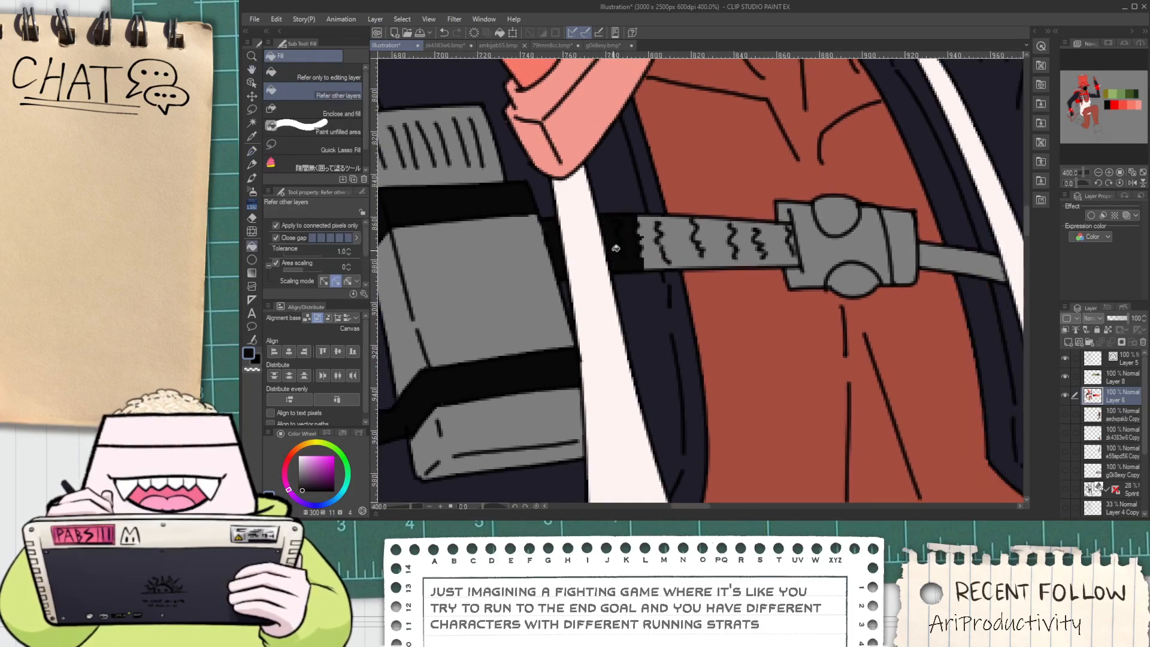
{"action": "left_click", "coordinate": [712, 254]}
{"action": "scroll", "coordinate": [788, 235], "scroll_direction": "up", "scroll_amount": 3}
{"action": "key", "text": "p"}
{"action": "scroll", "coordinate": [793, 186], "scroll_direction": "down", "scroll_amount": 3}
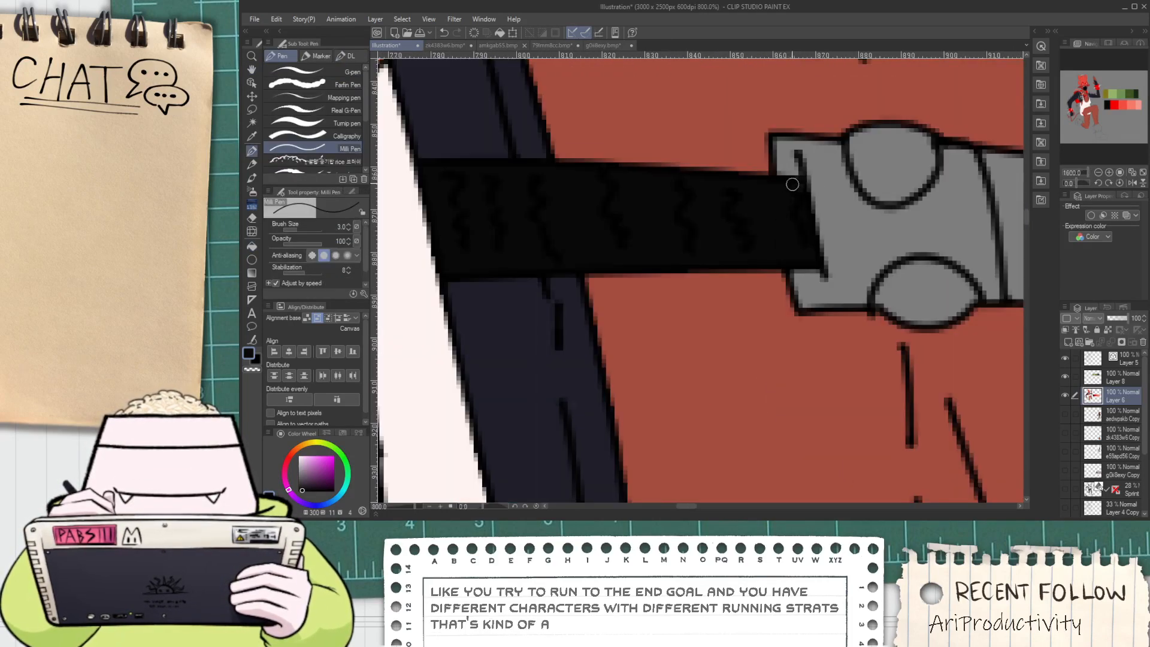
{"action": "scroll", "coordinate": [803, 203], "scroll_direction": "down", "scroll_amount": 3}
{"action": "key", "text": "g"}
{"action": "scroll", "coordinate": [689, 210], "scroll_direction": "up", "scroll_amount": 3}
{"action": "left_click", "coordinate": [778, 220]}
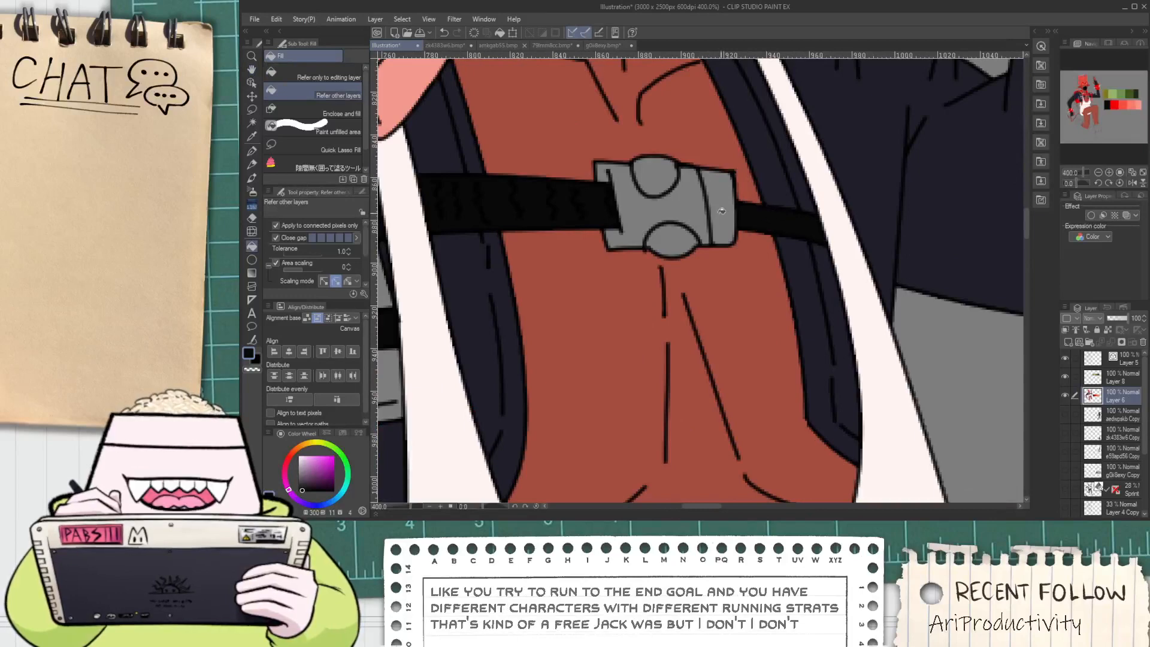
Fill the radio's main body and its lower block with the slate blue of the side panel
{"action": "scroll", "coordinate": [642, 215], "scroll_direction": "down", "scroll_amount": 5}
{"action": "key", "text": "h"}
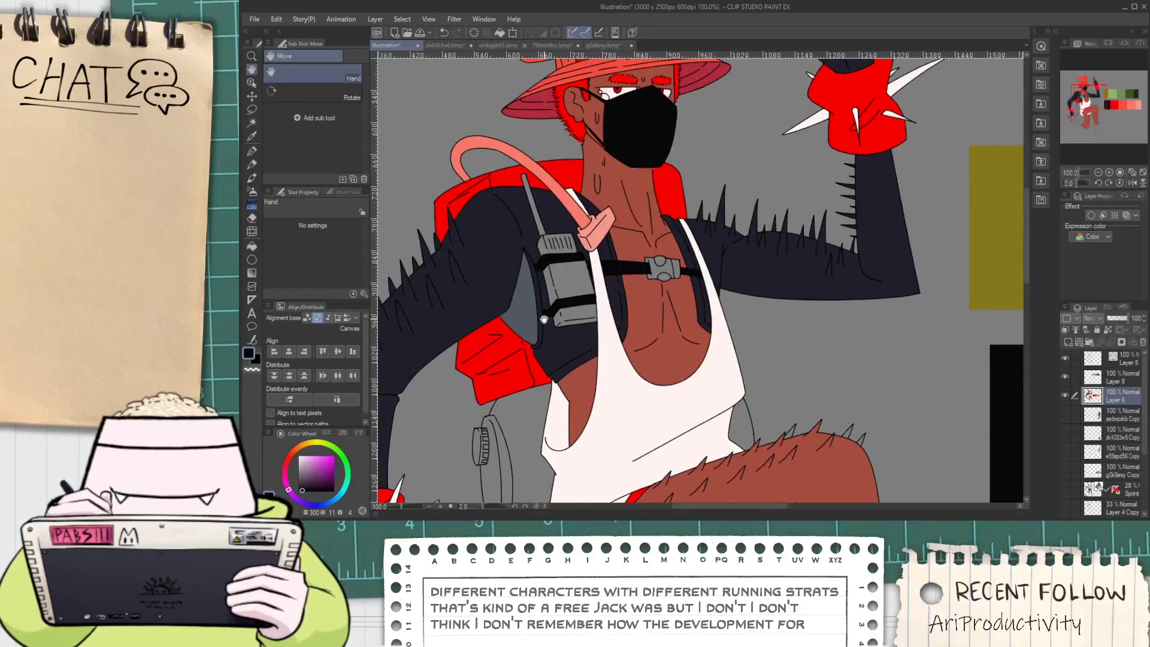
{"action": "scroll", "coordinate": [544, 322], "scroll_direction": "up", "scroll_amount": 2}
{"action": "key", "text": "g"}
{"action": "left_click", "coordinate": [569, 264]}
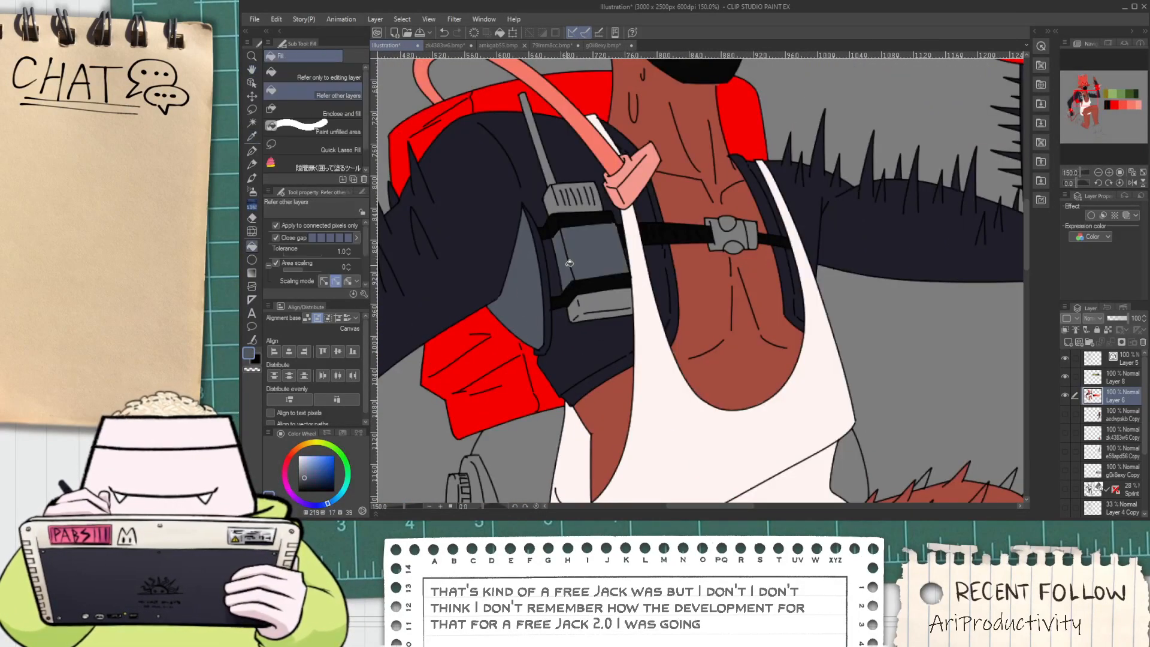
{"action": "left_click", "coordinate": [581, 301]}
Fill all parts of the chest strap buckle with slate blue
{"action": "key", "text": "space"}
{"action": "left_click_drag", "start_coordinate": [703, 272], "coordinate": [587, 324]}
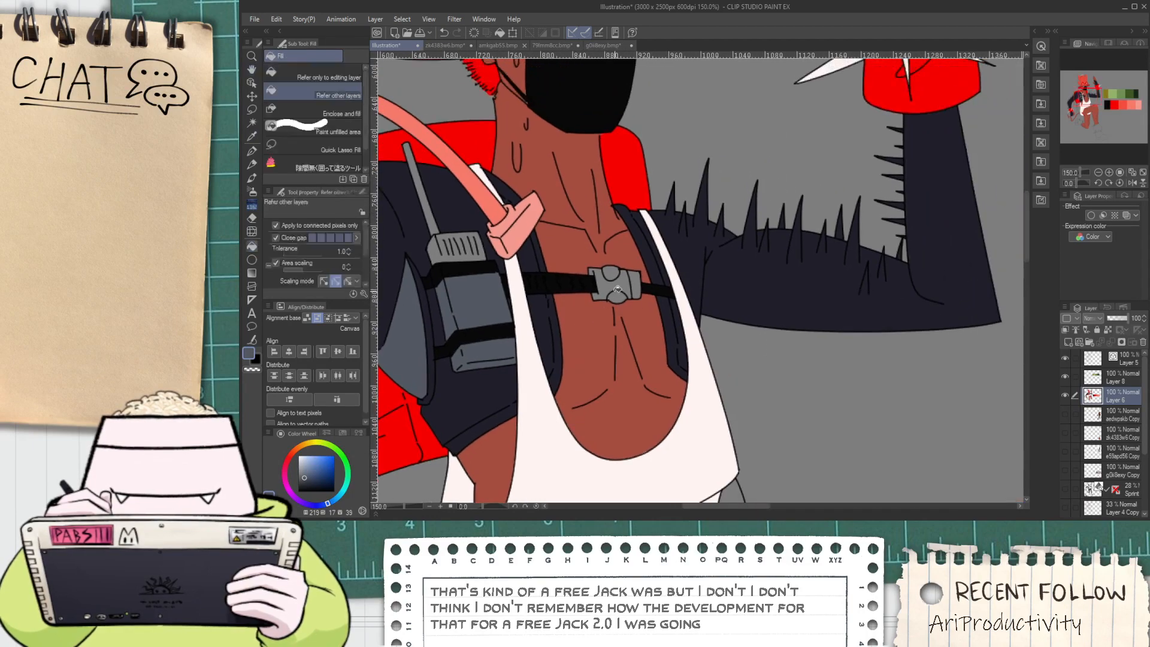
{"action": "scroll", "coordinate": [614, 290], "scroll_direction": "up", "scroll_amount": 3}
{"action": "left_click", "coordinate": [608, 259]}
{"action": "left_click_drag", "start_coordinate": [608, 259], "coordinate": [671, 275]}
{"action": "scroll", "coordinate": [671, 276], "scroll_direction": "down", "scroll_amount": 3}
Mix a darker, grayer blue and fill the radio's ridged top section and antenna with it
{"action": "key", "text": "space"}
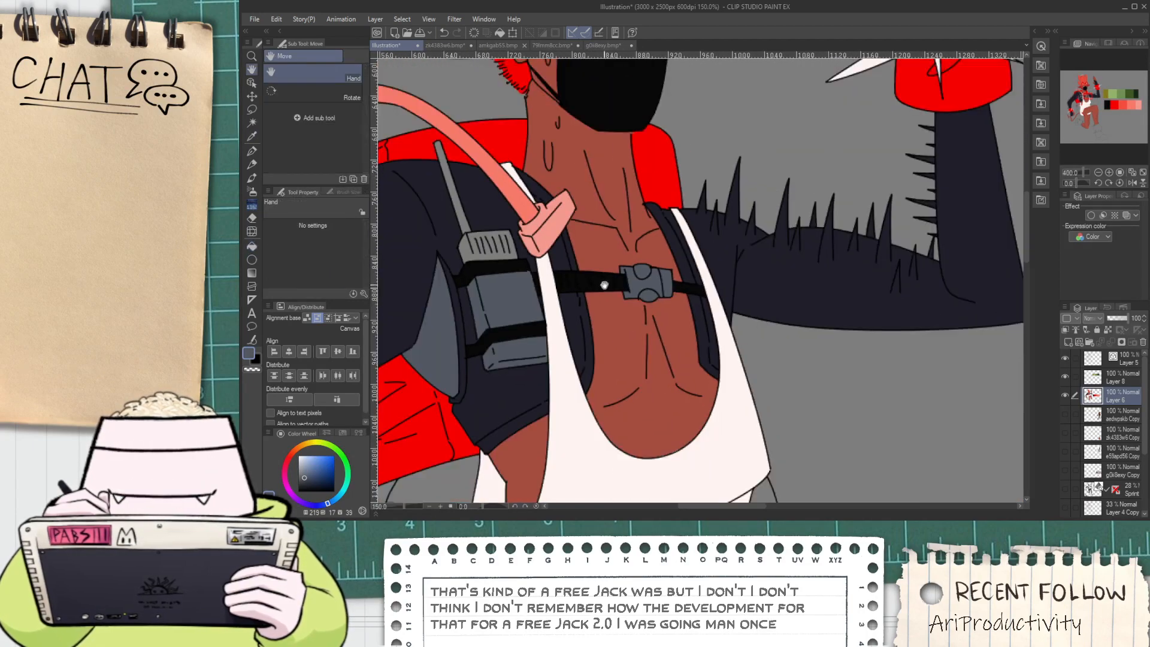
{"action": "left_click_drag", "start_coordinate": [488, 257], "coordinate": [575, 275]}
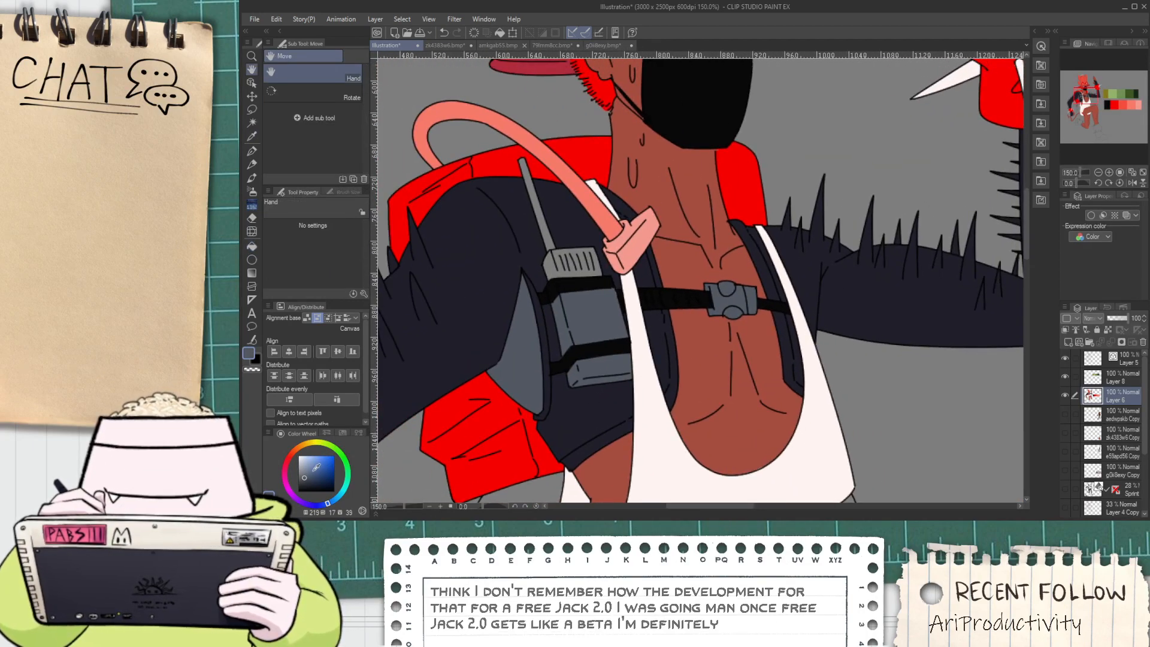
{"action": "left_click", "coordinate": [316, 463]}
{"action": "left_click", "coordinate": [343, 457]}
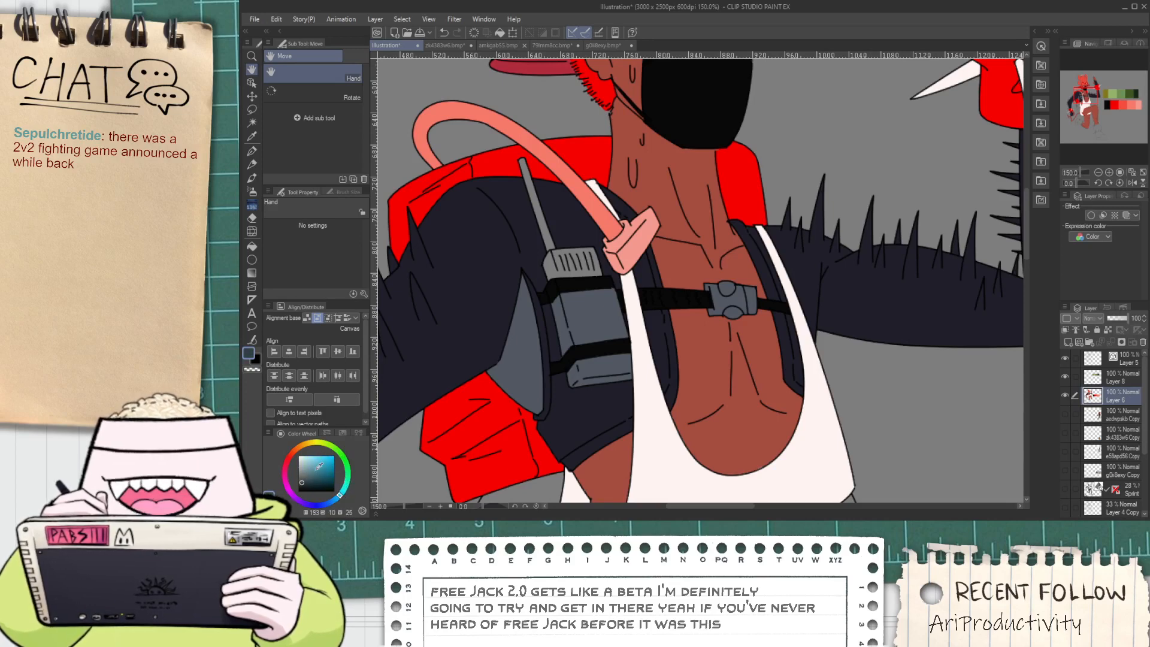
{"action": "key", "text": "g"}
{"action": "scroll", "coordinate": [557, 267], "scroll_direction": "up", "scroll_amount": 1}
{"action": "left_click", "coordinate": [568, 265]}
{"action": "left_click", "coordinate": [582, 263]}
{"action": "left_click", "coordinate": [546, 234]}
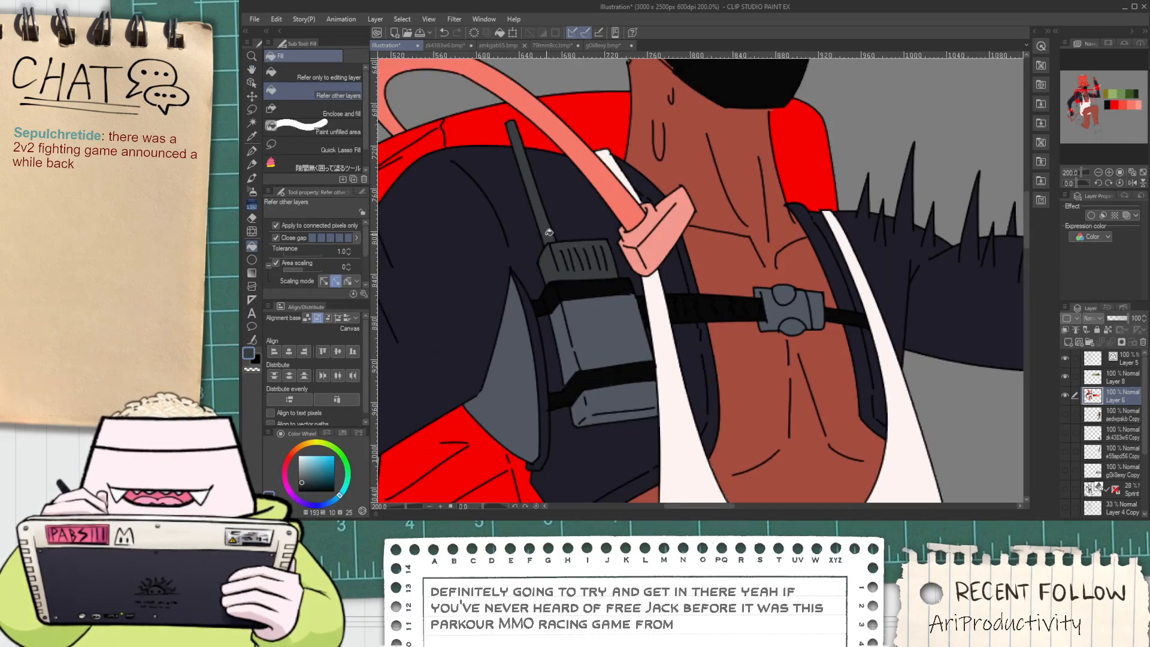
Review the flat colors across the whole character, from the cactus hat to the uncolored gear behind the hip
{"action": "key", "text": "h"}
{"action": "scroll", "coordinate": [542, 257], "scroll_direction": "down", "scroll_amount": 4}
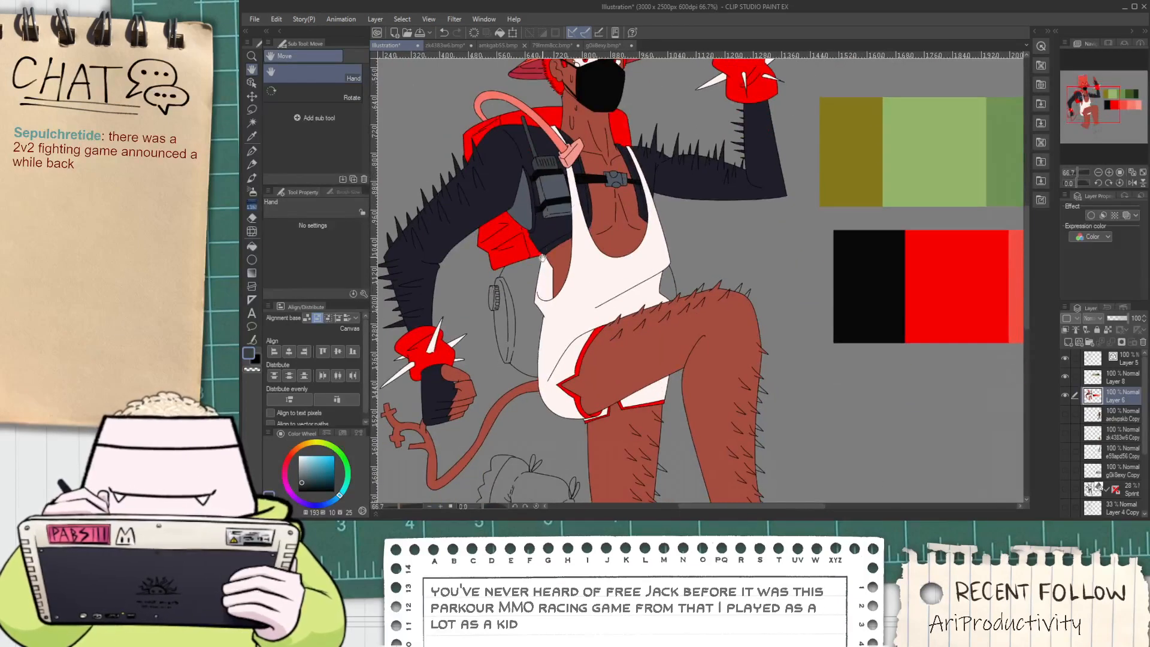
{"action": "left_click_drag", "start_coordinate": [525, 352], "coordinate": [499, 333]}
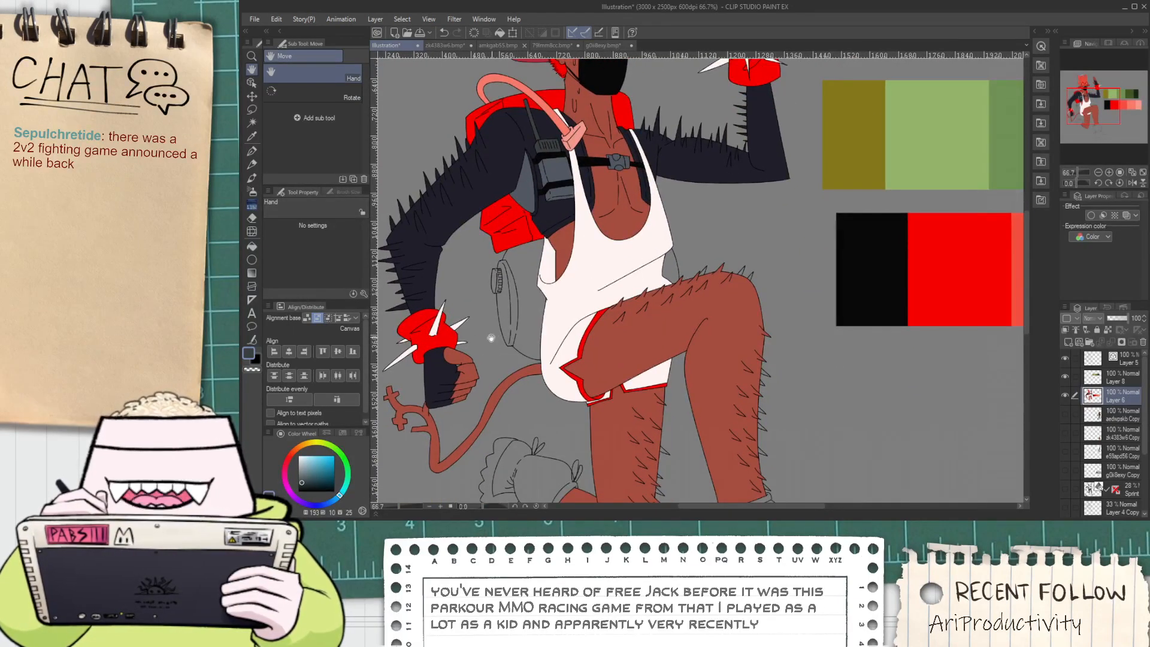
{"action": "scroll", "coordinate": [491, 339], "scroll_direction": "up", "scroll_amount": 2}
{"action": "left_click_drag", "start_coordinate": [476, 311], "coordinate": [520, 341]}
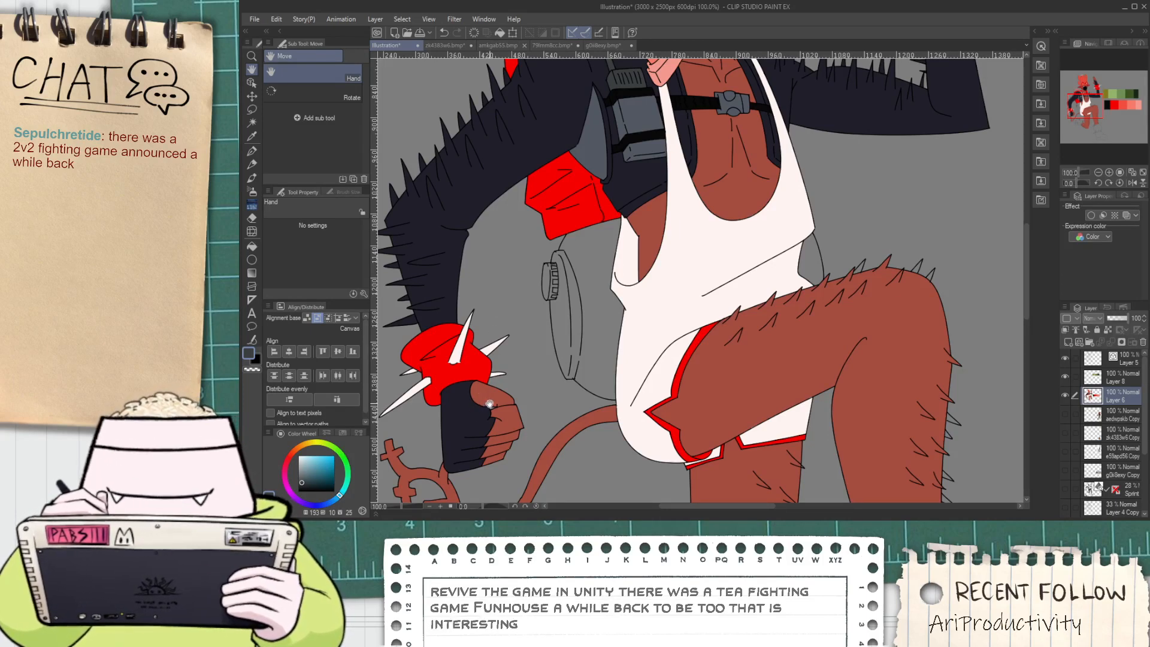
{"action": "scroll", "coordinate": [490, 404], "scroll_direction": "down", "scroll_amount": 1}
{"action": "left_click_drag", "start_coordinate": [490, 404], "coordinate": [518, 350]}
{"action": "scroll", "coordinate": [519, 360], "scroll_direction": "up", "scroll_amount": 1}
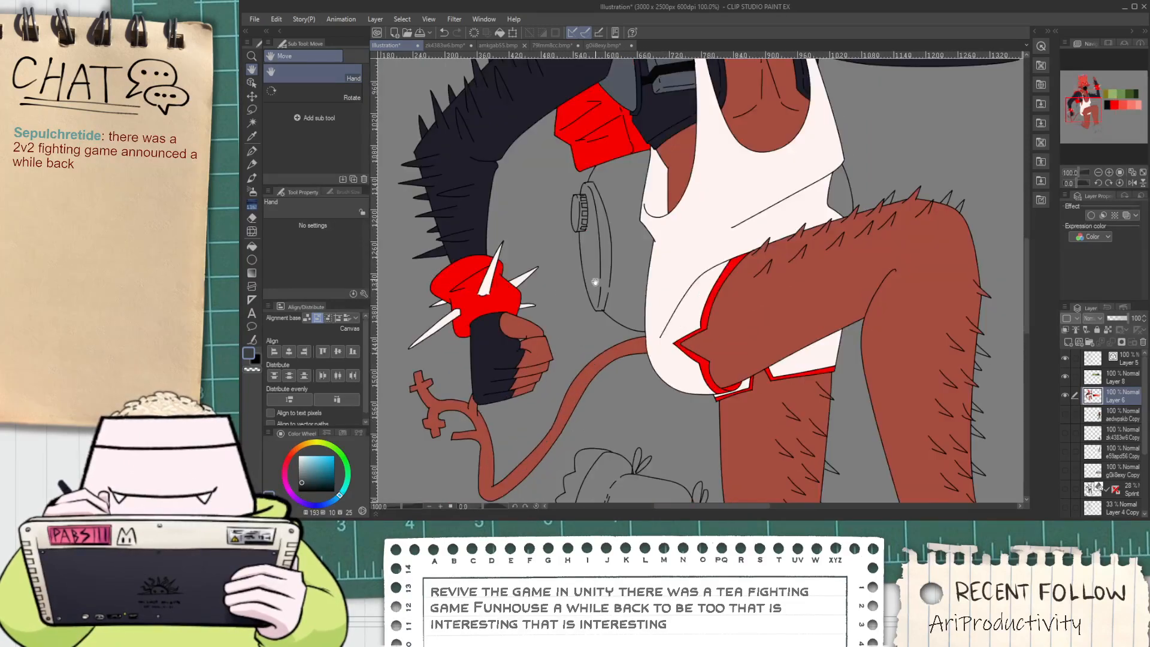
{"action": "left_click_drag", "start_coordinate": [595, 282], "coordinate": [578, 356]}
{"action": "scroll", "coordinate": [514, 413], "scroll_direction": "up", "scroll_amount": 2}
{"action": "scroll", "coordinate": [516, 407], "scroll_direction": "down", "scroll_amount": 2}
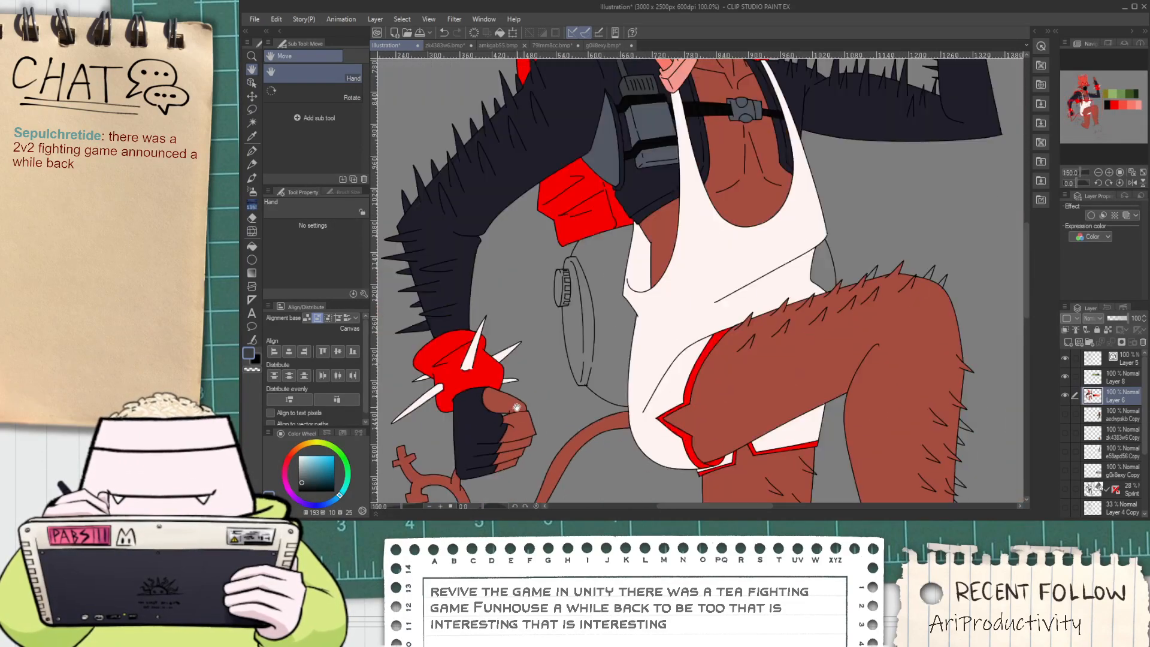
{"action": "mouse_move", "coordinate": [516, 407]}
{"action": "left_mouse_down"}
{"action": "mouse_move", "coordinate": [487, 427]}
{"action": "mouse_move", "coordinate": [505, 440]}
{"action": "left_mouse_up"}
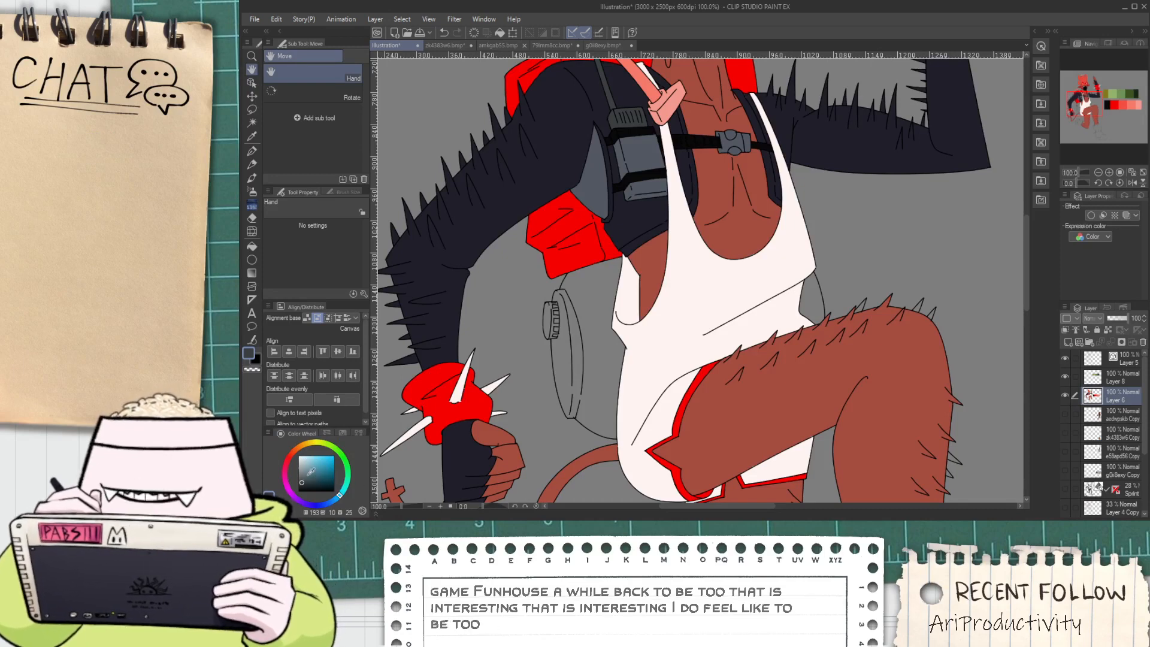
{"action": "scroll", "coordinate": [541, 317], "scroll_direction": "down", "scroll_amount": 3}
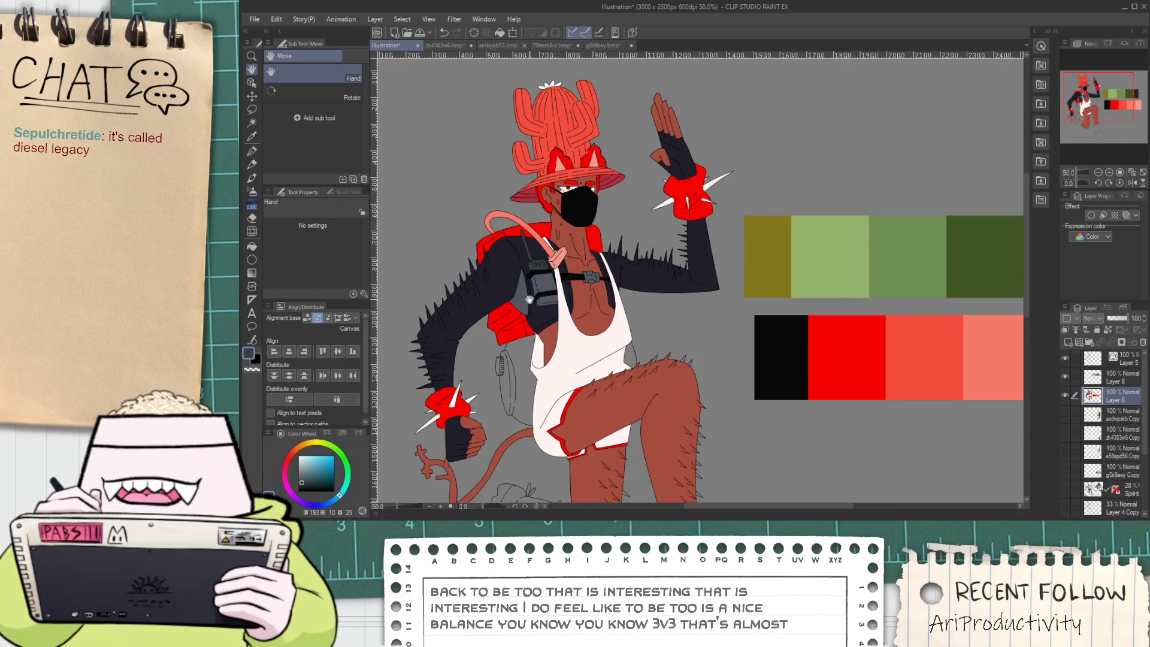
{"action": "scroll", "coordinate": [529, 299], "scroll_direction": "up", "scroll_amount": 3}
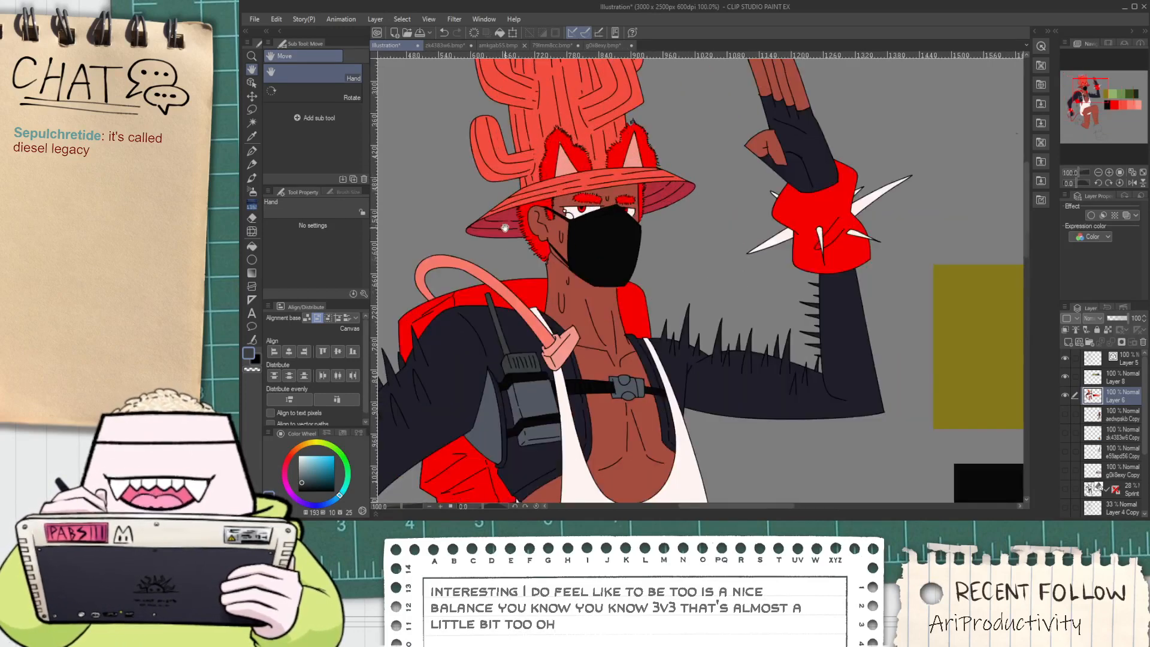
{"action": "scroll", "coordinate": [628, 328], "scroll_direction": "down", "scroll_amount": 3}
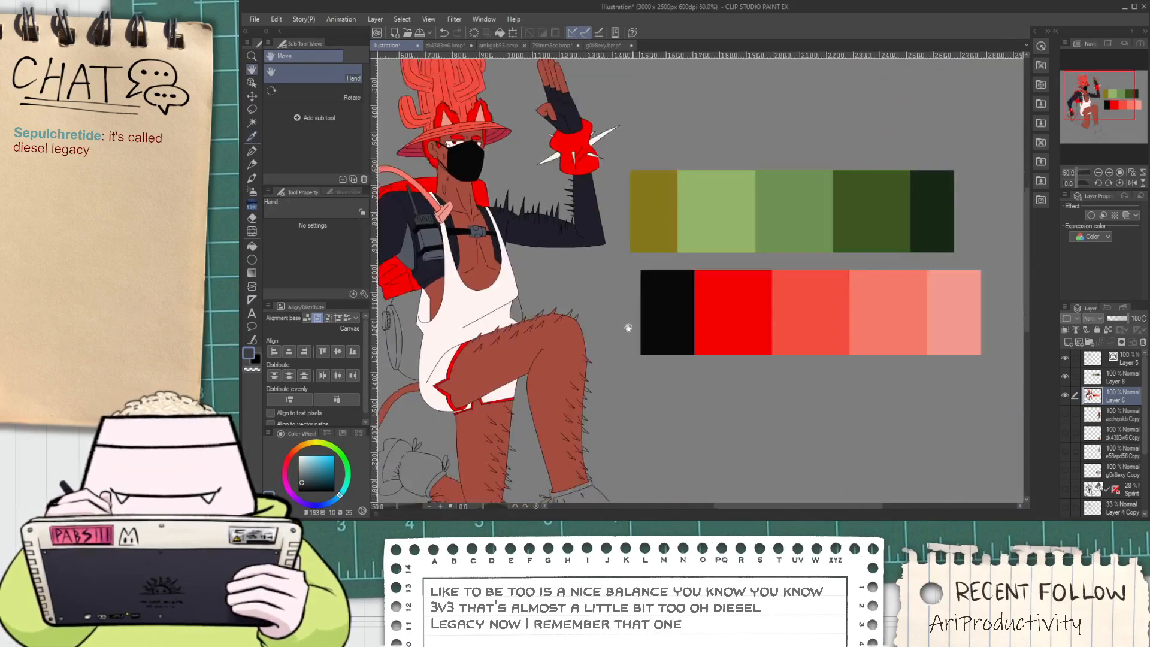
Pick the coral red from the palette and fill the lower backpack on both sides of the singlet with it
{"action": "left_click_drag", "start_coordinate": [628, 328], "coordinate": [568, 282]}
{"action": "left_click", "coordinate": [716, 261], "text": "alt"}
{"action": "left_click_drag", "start_coordinate": [683, 282], "coordinate": [932, 258]}
{"action": "scroll", "coordinate": [620, 295], "scroll_direction": "up", "scroll_amount": 1}
{"action": "left_click", "coordinate": [596, 280]}
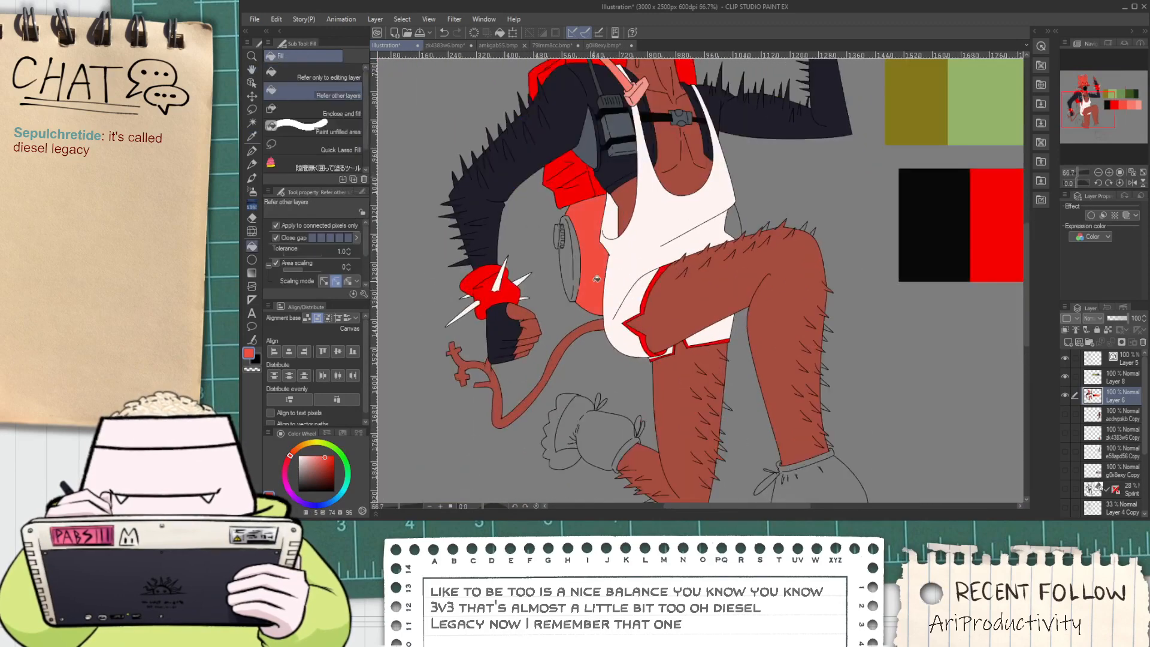
{"action": "left_click", "coordinate": [735, 217]}
{"action": "scroll", "coordinate": [737, 222], "scroll_direction": "down", "scroll_amount": 1}
{"action": "left_click_drag", "start_coordinate": [756, 247], "coordinate": [656, 262]}
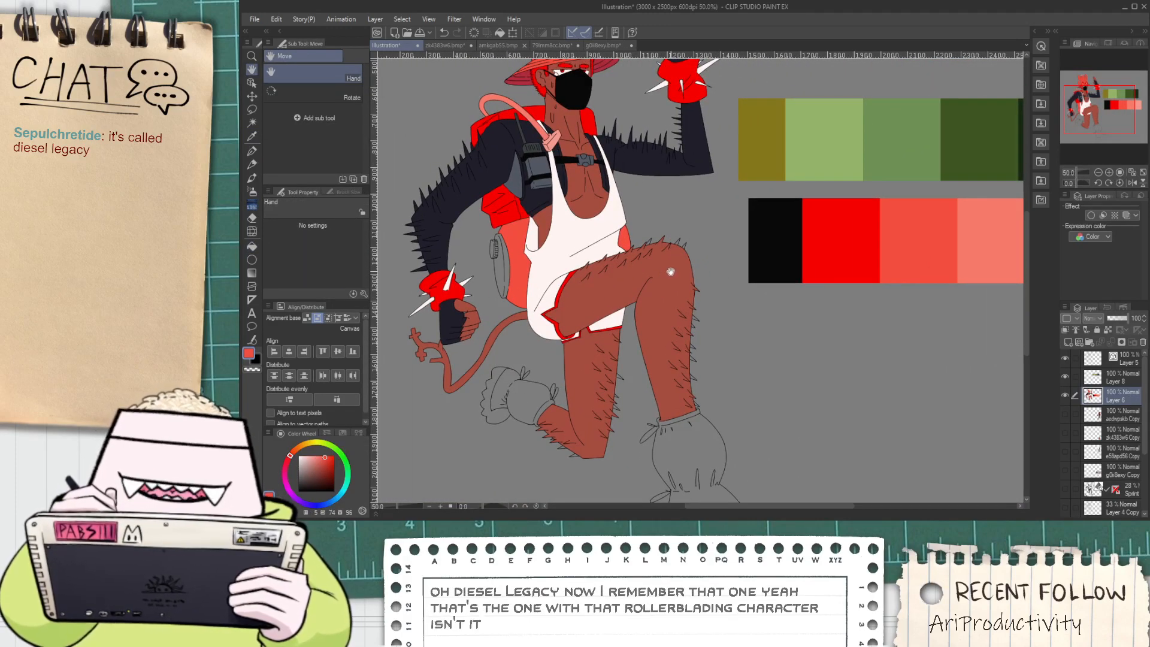
{"action": "key", "text": "g"}
{"action": "scroll", "coordinate": [650, 239], "scroll_direction": "up", "scroll_amount": 2}
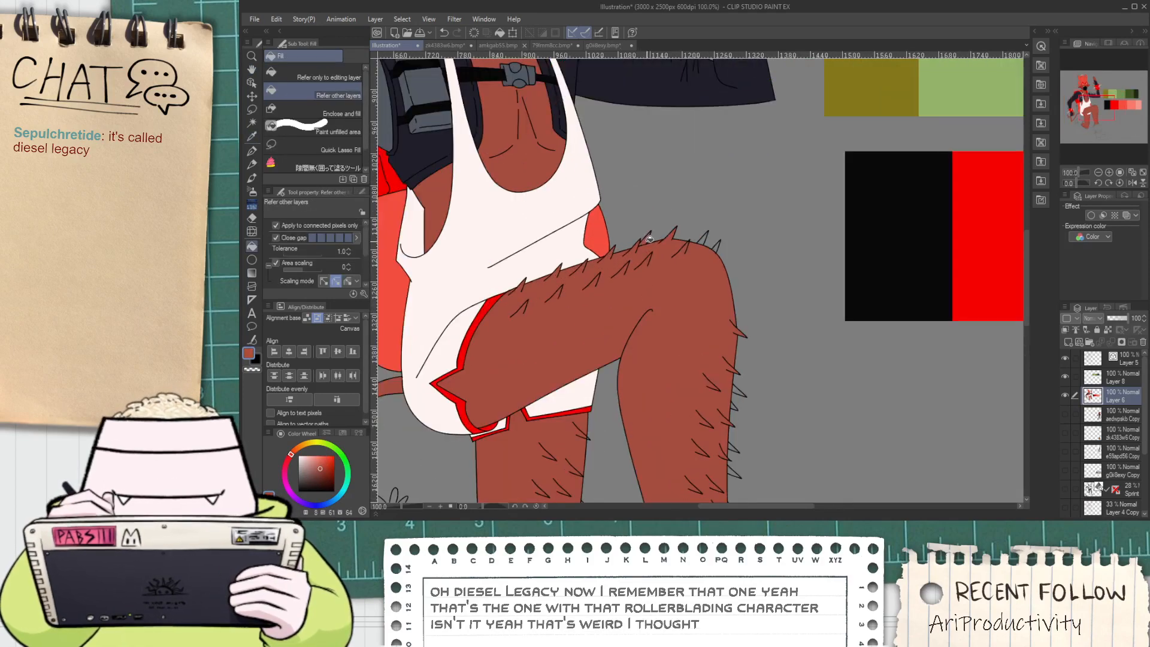
{"action": "scroll", "coordinate": [649, 239], "scroll_direction": "up", "scroll_amount": 2}
{"action": "scroll", "coordinate": [753, 255], "scroll_direction": "down", "scroll_amount": 4}
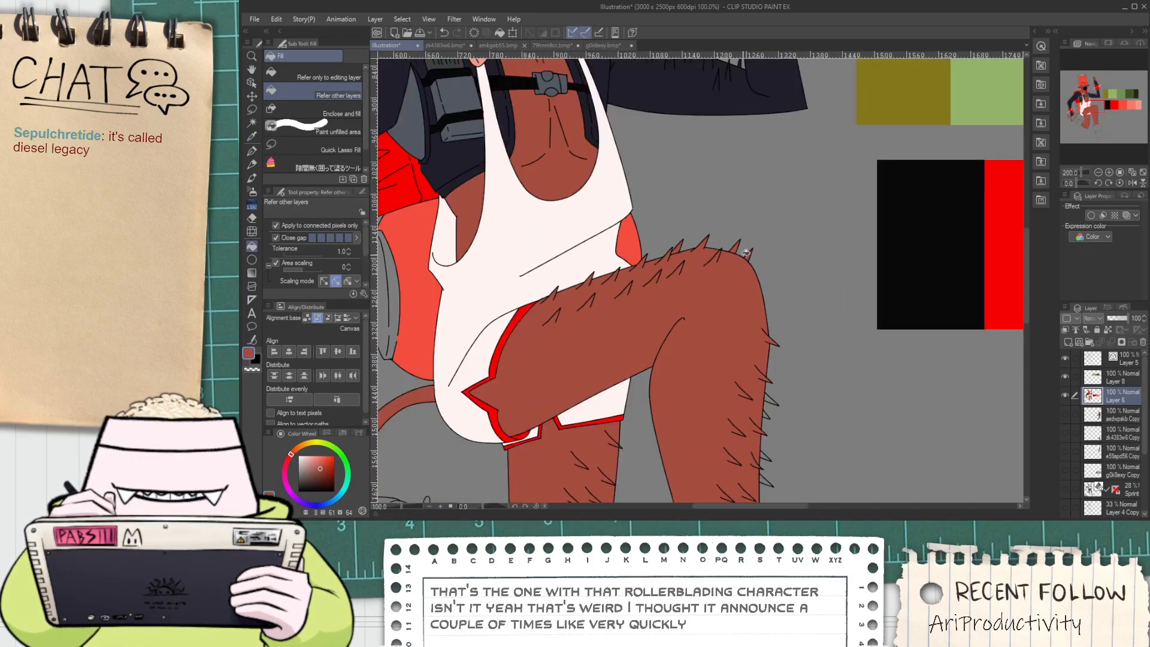
Pick the bright red and fill the long oval canteen on the lower backpack with it
{"action": "key", "text": "i"}
{"action": "left_click", "coordinate": [756, 241]}
{"action": "key", "text": "space"}
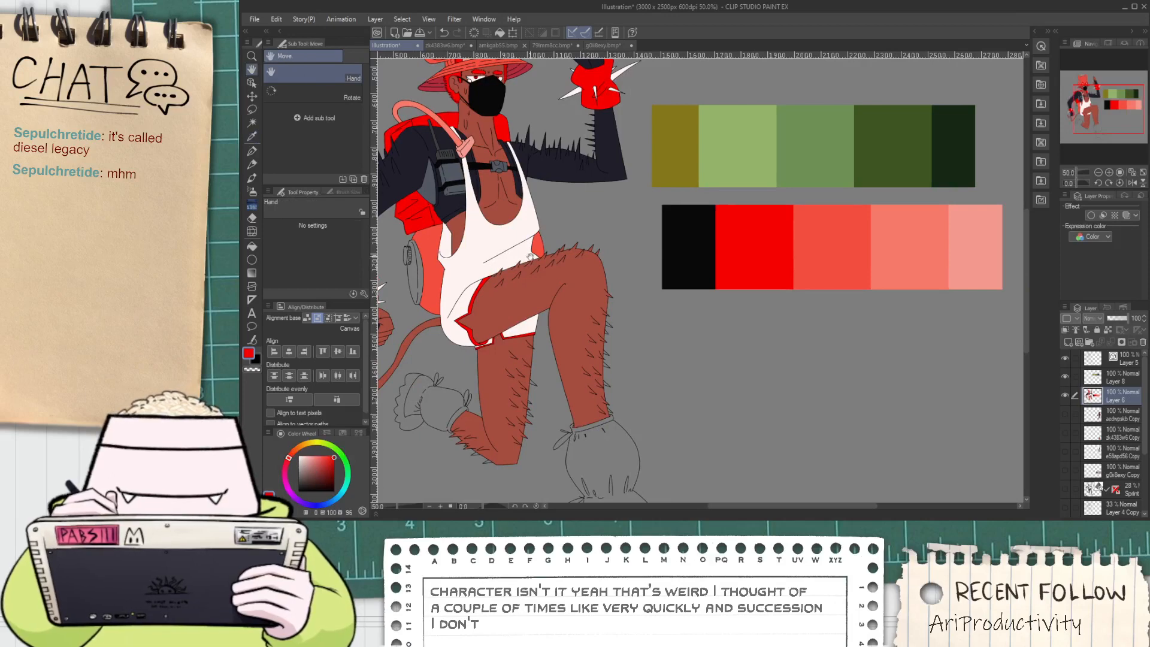
{"action": "left_click_drag", "start_coordinate": [421, 257], "coordinate": [561, 272]}
{"action": "key", "text": "g"}
{"action": "scroll", "coordinate": [561, 273], "scroll_direction": "up", "scroll_amount": 3}
{"action": "left_click", "coordinate": [547, 277]}
{"action": "left_click", "coordinate": [561, 295]}
{"action": "left_click", "coordinate": [557, 324]}
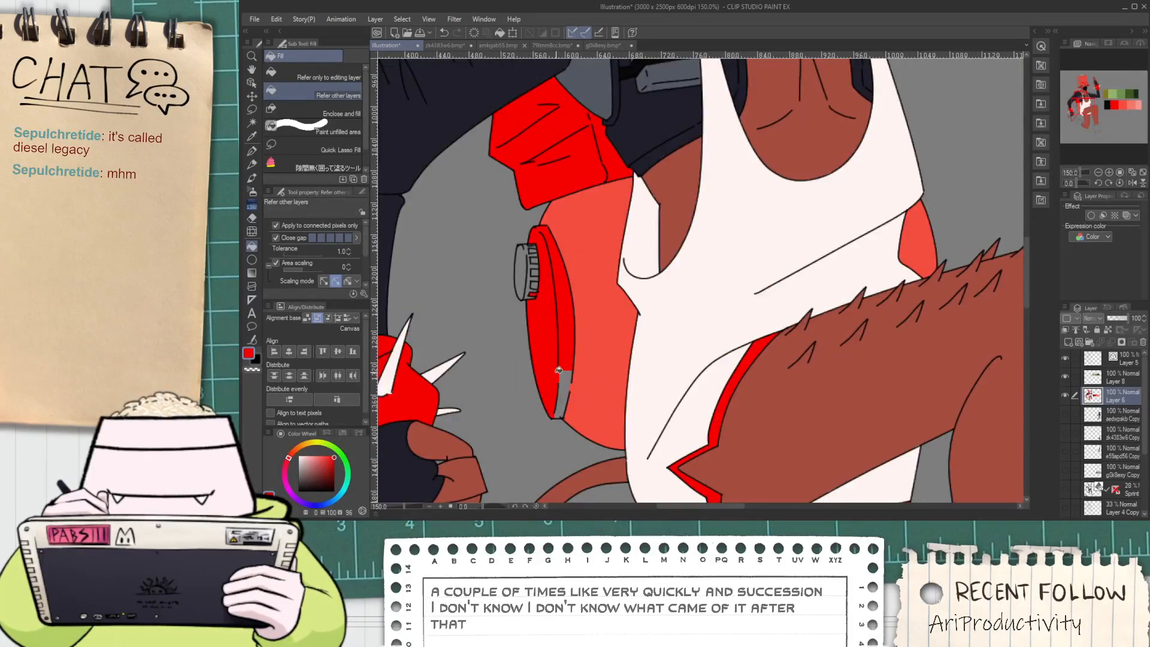
Fill the canteen's cap, including its rim and the small ridges, with bright red
{"action": "scroll", "coordinate": [524, 278], "scroll_direction": "up", "scroll_amount": 3}
{"action": "left_click", "coordinate": [526, 280]}
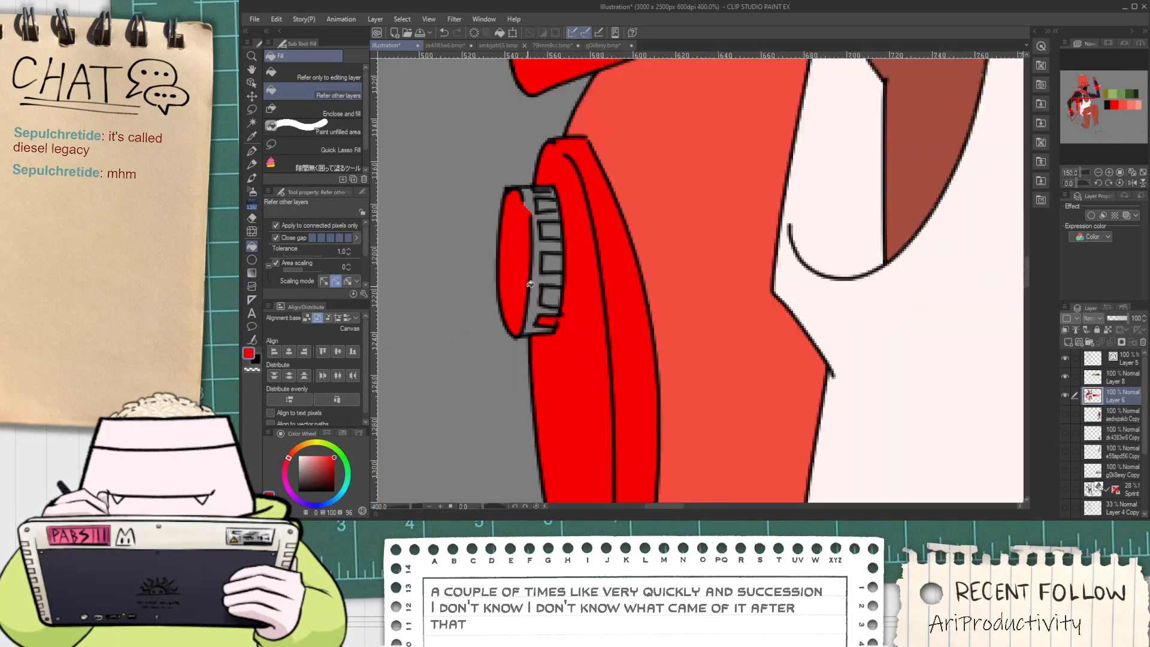
{"action": "left_click", "coordinate": [536, 282]}
{"action": "left_click", "coordinate": [552, 263]}
{"action": "left_click", "coordinate": [551, 299]}
{"action": "left_click", "coordinate": [548, 204]}
{"action": "scroll", "coordinate": [561, 232], "scroll_direction": "down", "scroll_amount": 8}
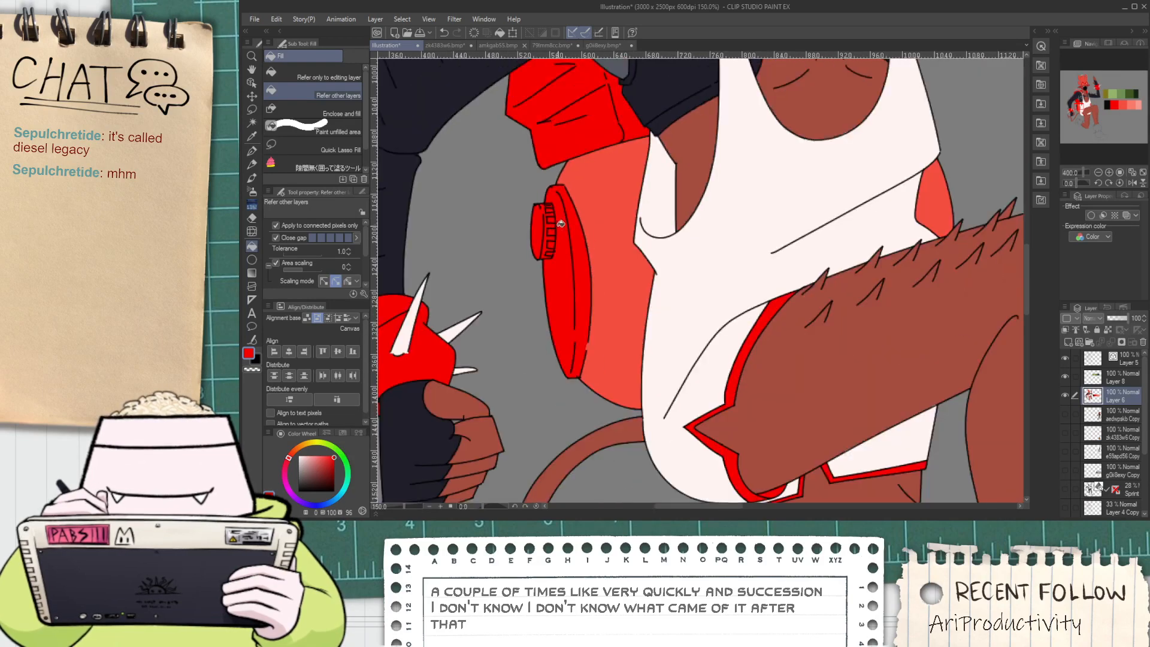
Pick the palest pink from the palette and fill the canteen's cap and its ridges with it
{"action": "key", "text": "space"}
{"action": "left_click_drag", "start_coordinate": [595, 221], "coordinate": [588, 292]}
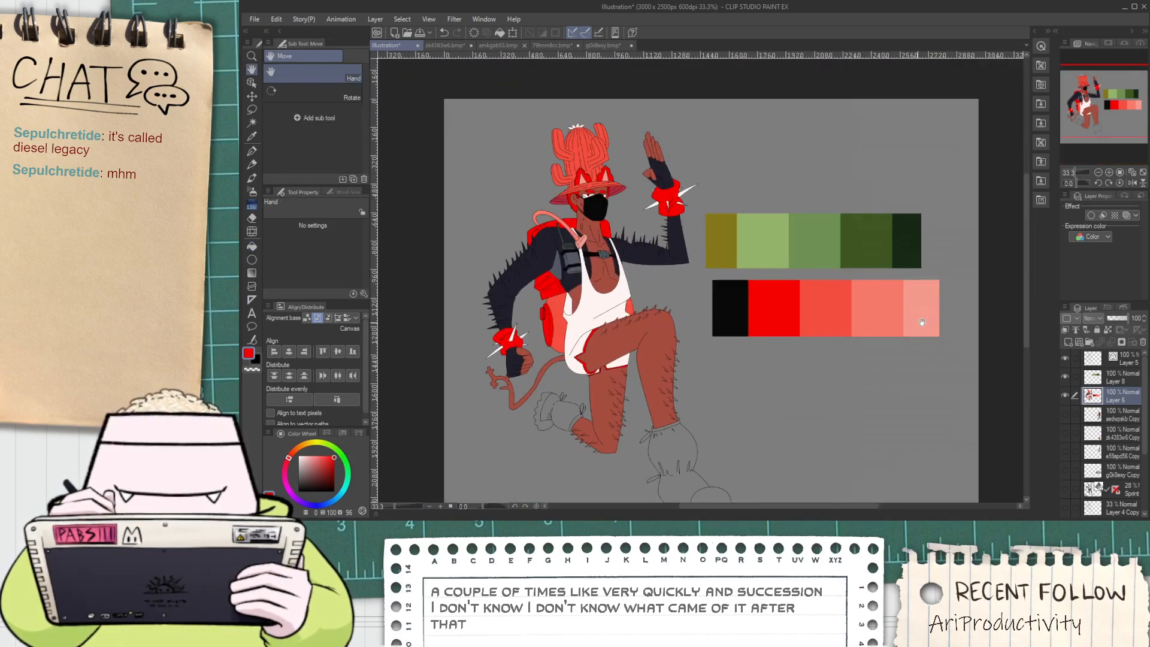
{"action": "scroll", "coordinate": [530, 337], "scroll_direction": "up", "scroll_amount": 6}
{"action": "scroll", "coordinate": [507, 326], "scroll_direction": "up", "scroll_amount": 3}
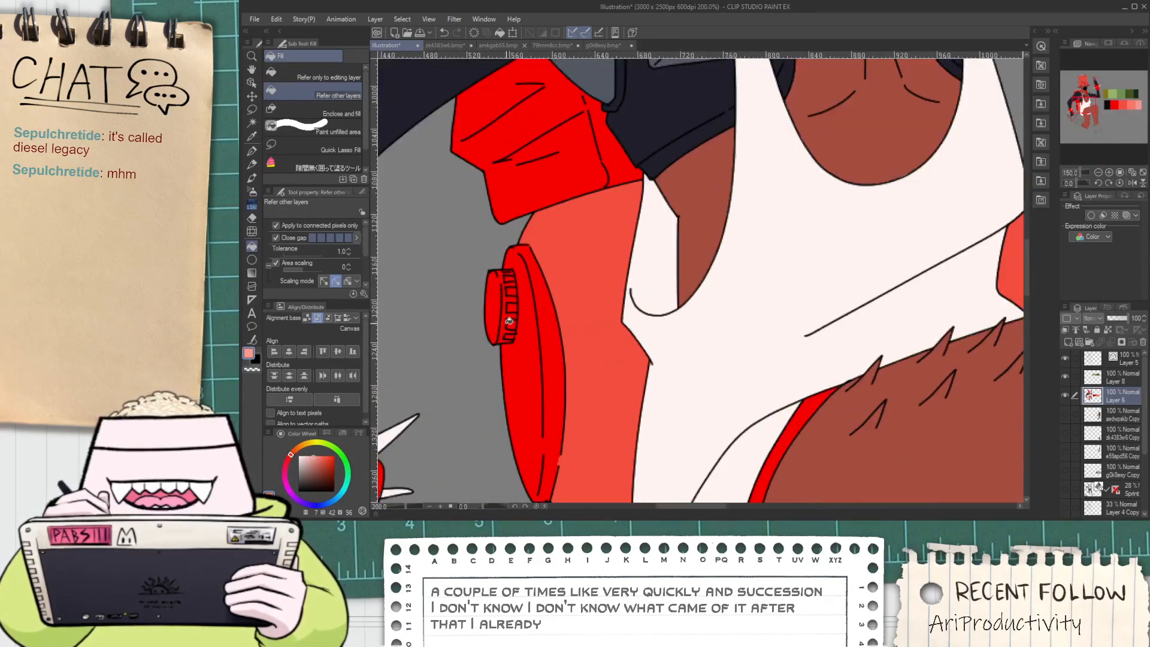
{"action": "mouse_move", "coordinate": [483, 287]}
{"action": "left_mouse_down"}
{"action": "mouse_move", "coordinate": [517, 307]}
{"action": "mouse_move", "coordinate": [519, 270]}
{"action": "left_mouse_up"}
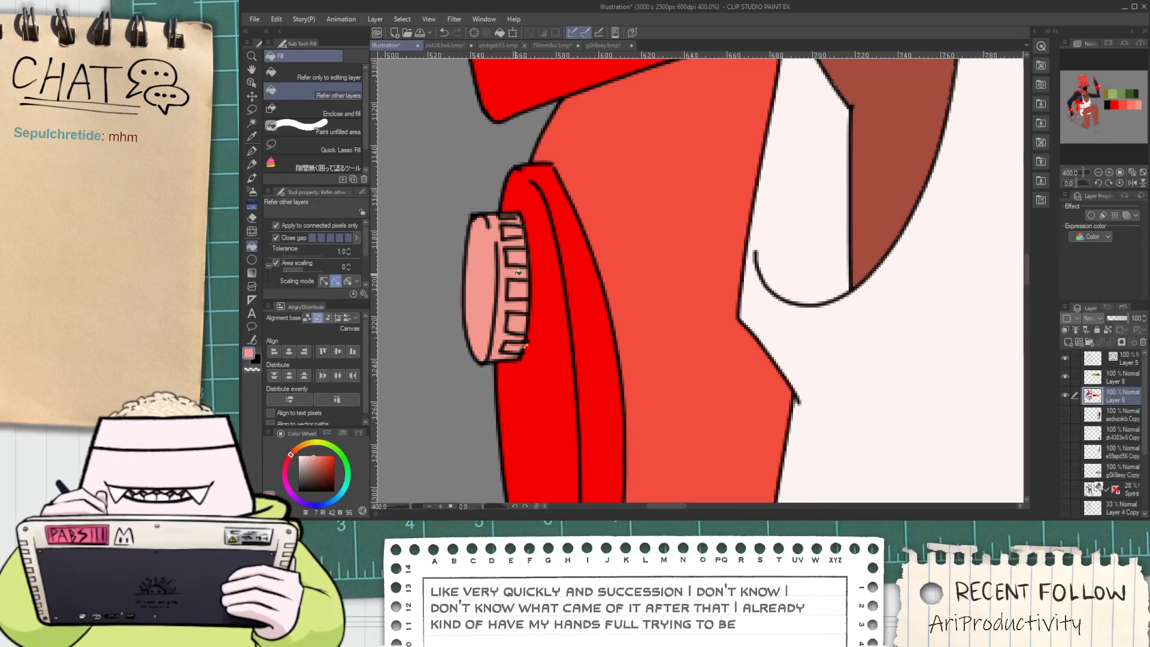
{"action": "key", "text": "p"}
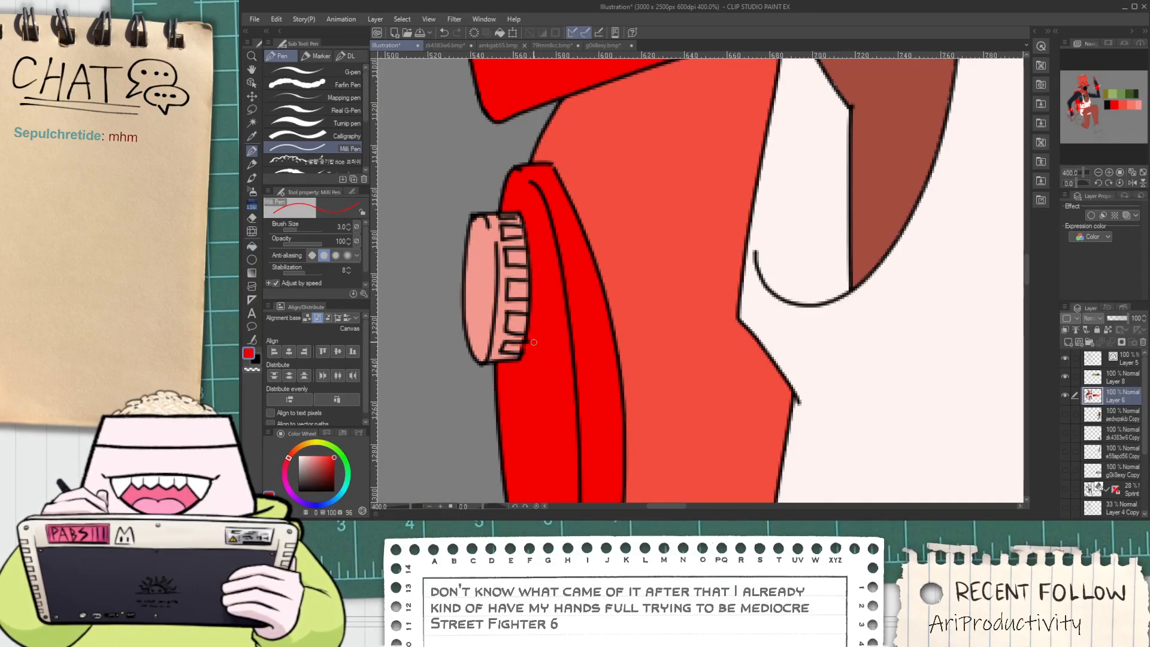
Pick the bright red and fill the front foot's puffy boot with it, including the cuff band at the shin
{"action": "scroll", "coordinate": [534, 342], "scroll_direction": "down", "scroll_amount": 8}
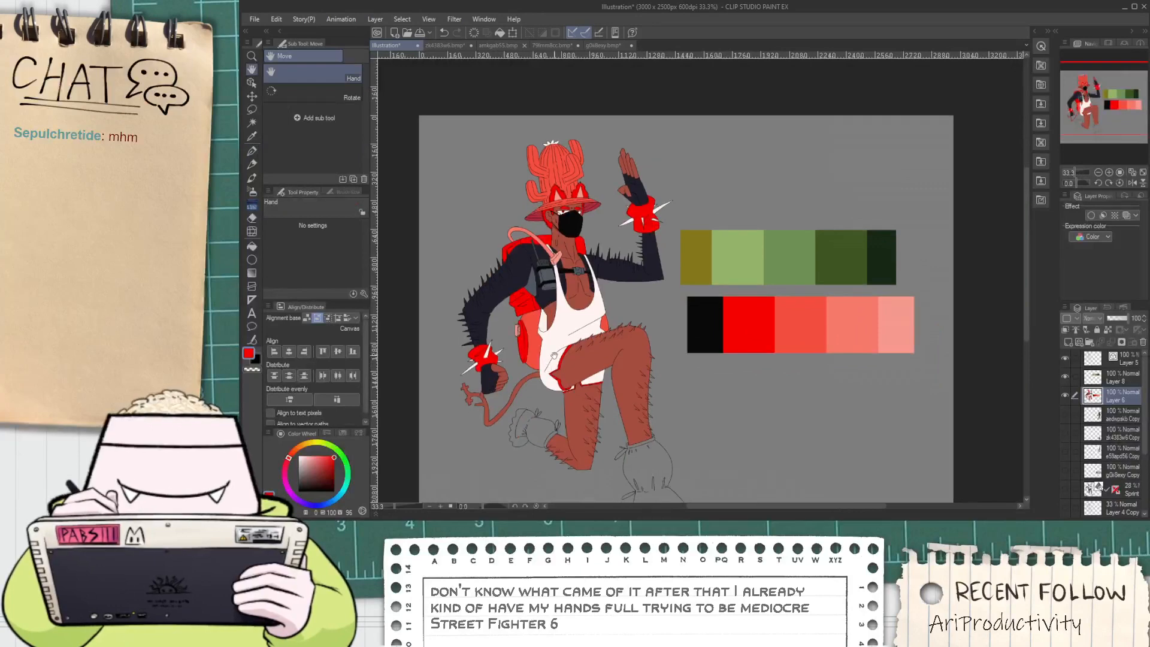
{"action": "scroll", "coordinate": [565, 341], "scroll_direction": "up", "scroll_amount": 1}
{"action": "left_click_drag", "start_coordinate": [555, 434], "coordinate": [539, 313]}
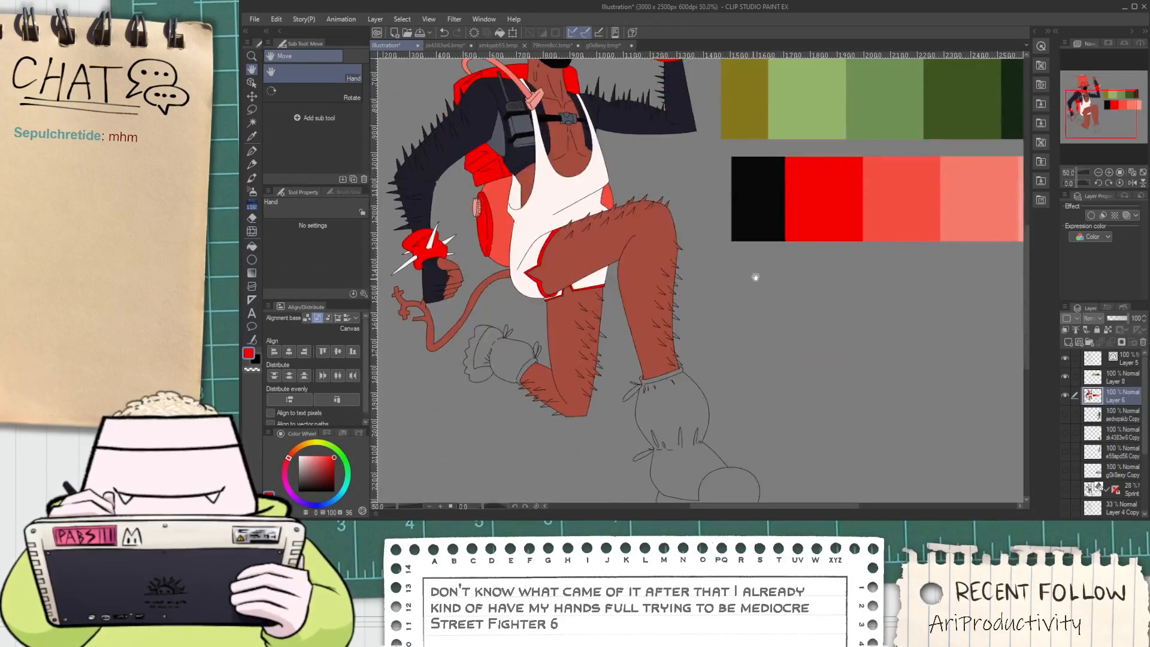
{"action": "key", "text": "i"}
{"action": "key", "text": "g"}
{"action": "left_click", "coordinate": [678, 400]}
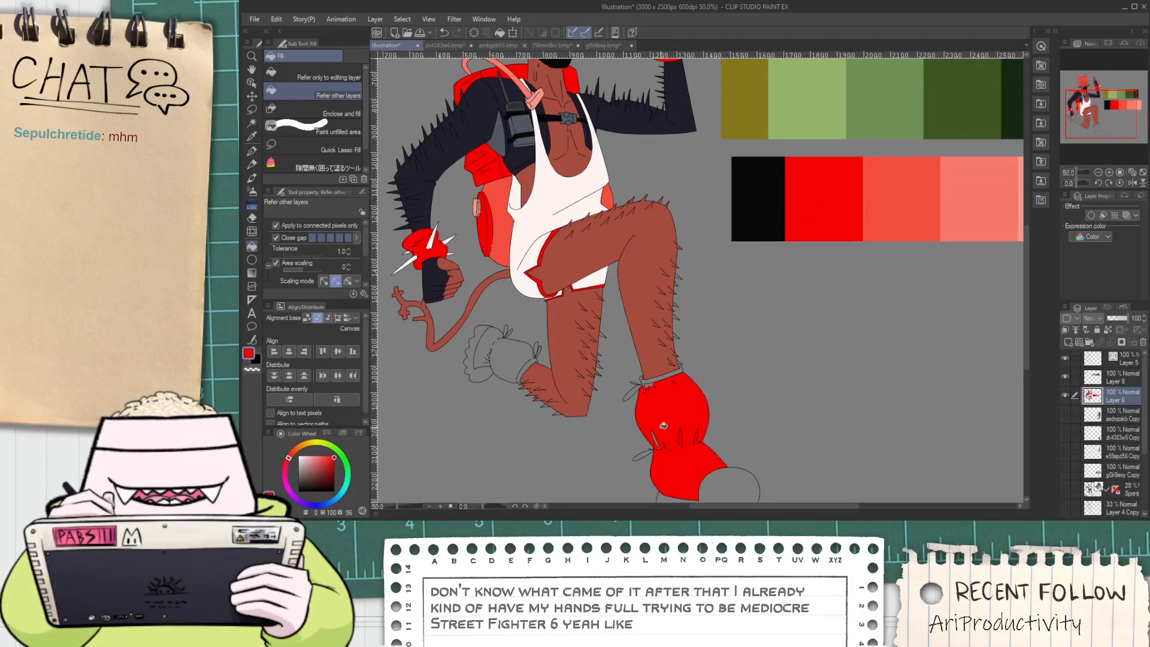
{"action": "scroll", "coordinate": [653, 379], "scroll_direction": "up", "scroll_amount": 3}
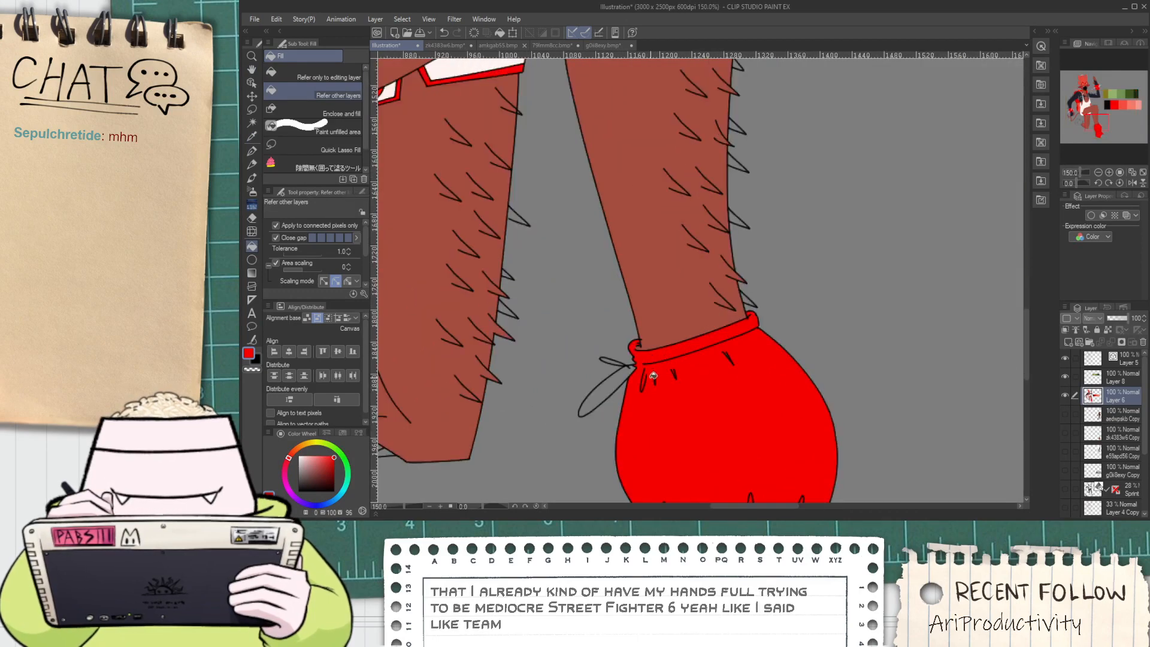
{"action": "scroll", "coordinate": [674, 445], "scroll_direction": "down", "scroll_amount": 3}
{"action": "key", "text": "h"}
{"action": "scroll", "coordinate": [674, 445], "scroll_direction": "up", "scroll_amount": 2}
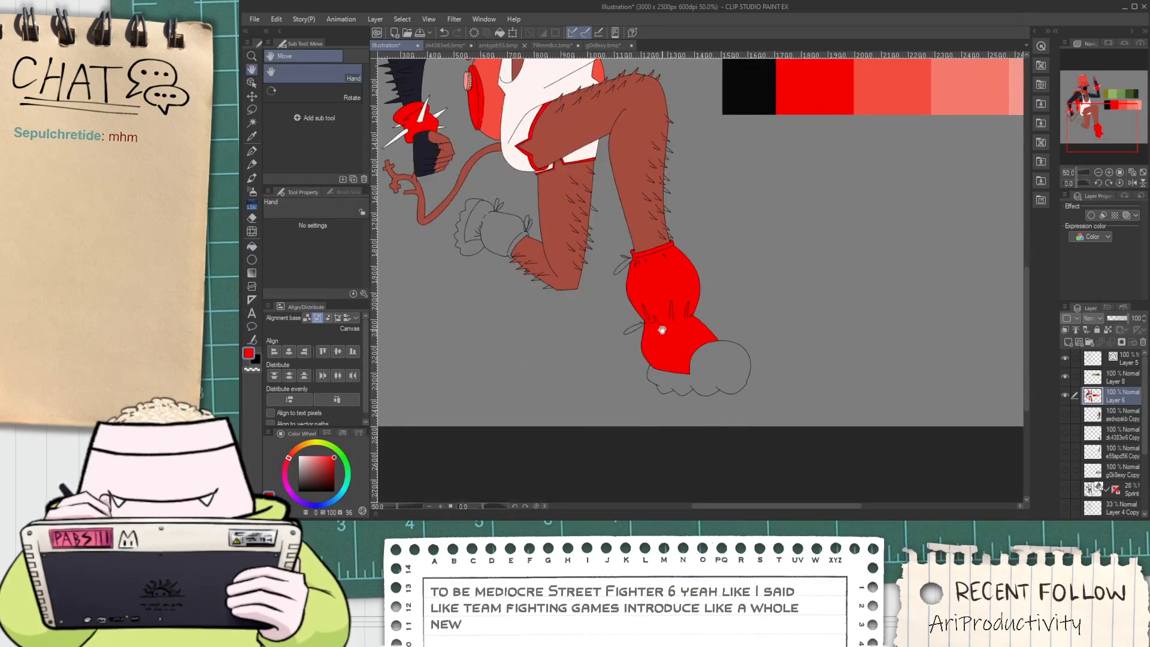
Fill the rear foot's boot and its cuff band with bright red
{"action": "key", "text": "g"}
{"action": "scroll", "coordinate": [488, 226], "scroll_direction": "up", "scroll_amount": 2}
{"action": "left_click", "coordinate": [488, 226]}
{"action": "left_click", "coordinate": [470, 230]}
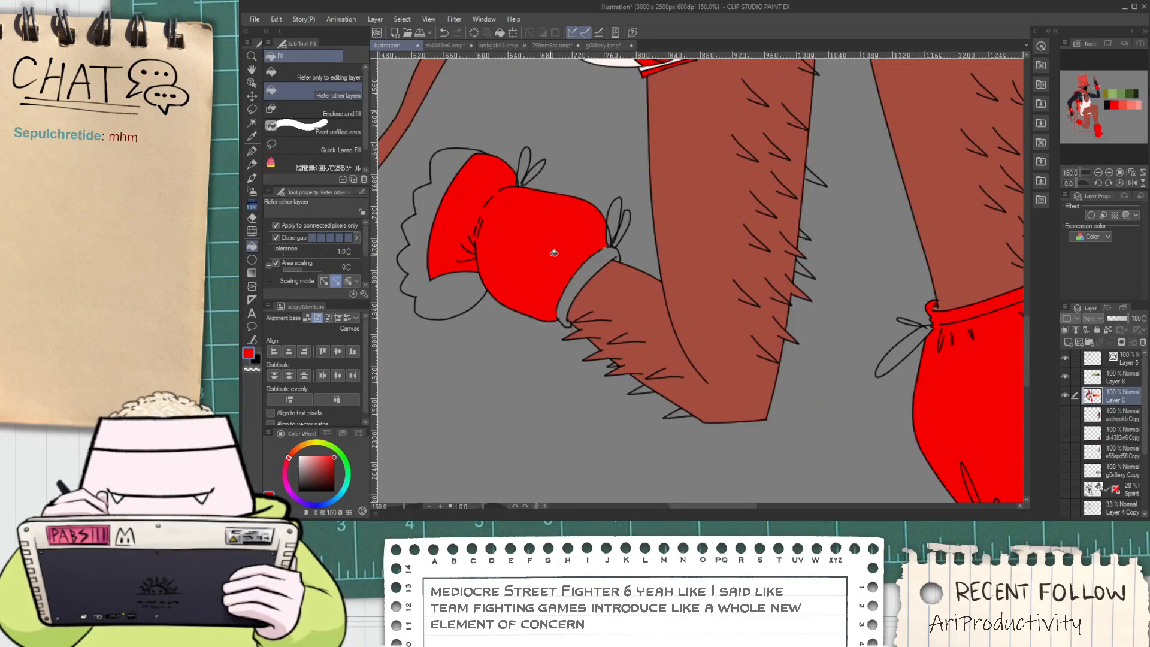
{"action": "left_click", "coordinate": [587, 268]}
{"action": "scroll", "coordinate": [595, 268], "scroll_direction": "down", "scroll_amount": 4}
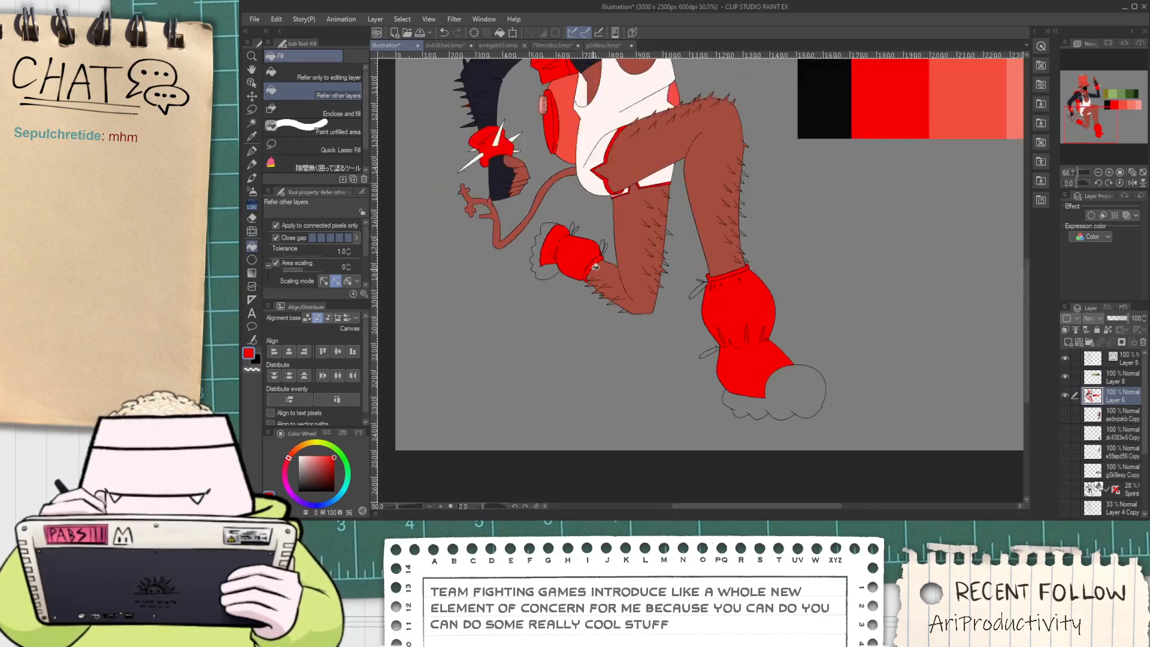
Pick the off-white from the singlet and fill the scalloped soles of both boots and the front boot's toe cap
{"action": "key", "text": "h"}
{"action": "left_click_drag", "start_coordinate": [595, 268], "coordinate": [556, 326]}
{"action": "scroll", "coordinate": [556, 326], "scroll_direction": "down", "scroll_amount": 1}
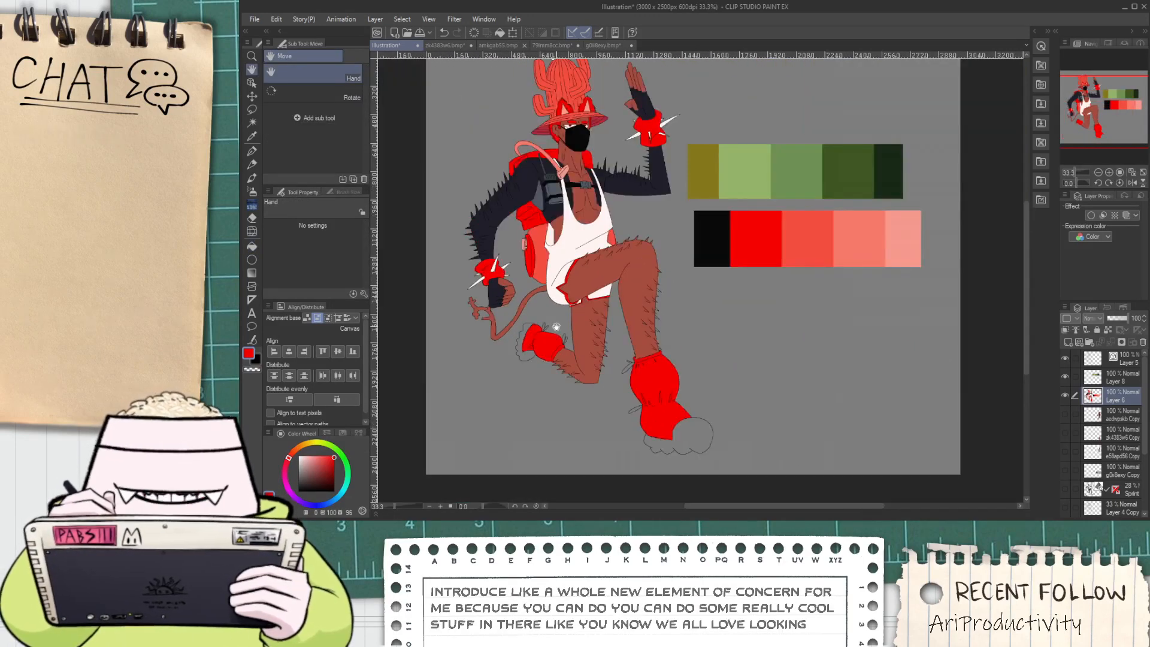
{"action": "key", "text": "g"}
{"action": "left_click", "coordinate": [561, 301], "text": "alt"}
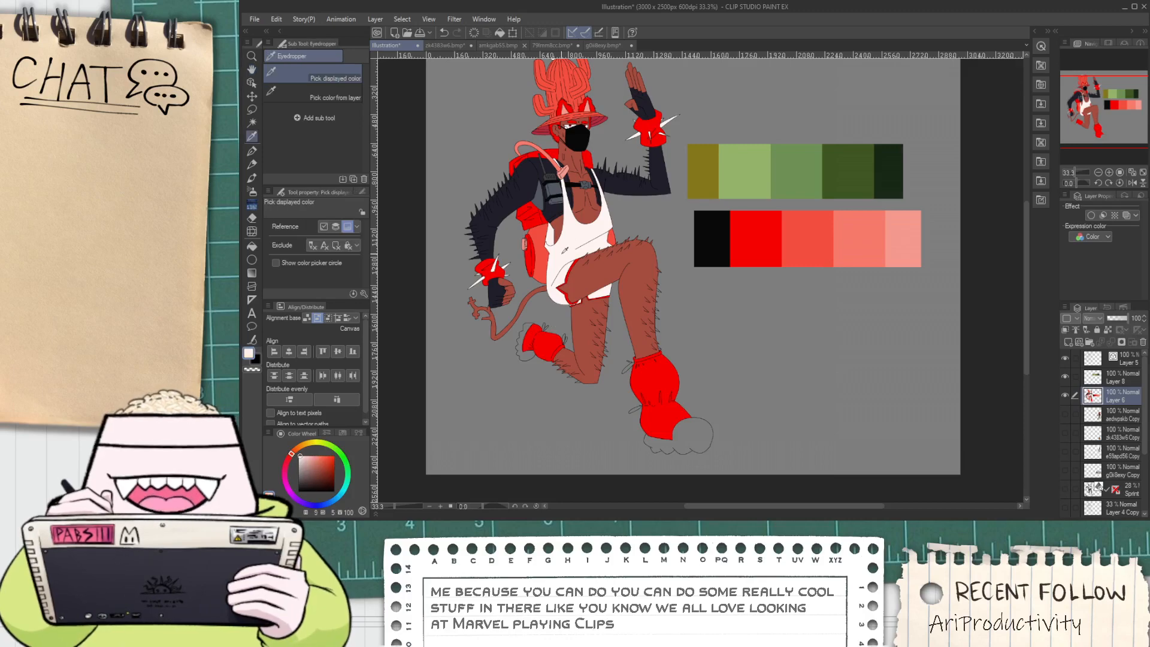
{"action": "scroll", "coordinate": [539, 368], "scroll_direction": "up", "scroll_amount": 3}
{"action": "left_click", "coordinate": [512, 314]}
{"action": "left_click", "coordinate": [505, 280]}
{"action": "left_click", "coordinate": [521, 234]}
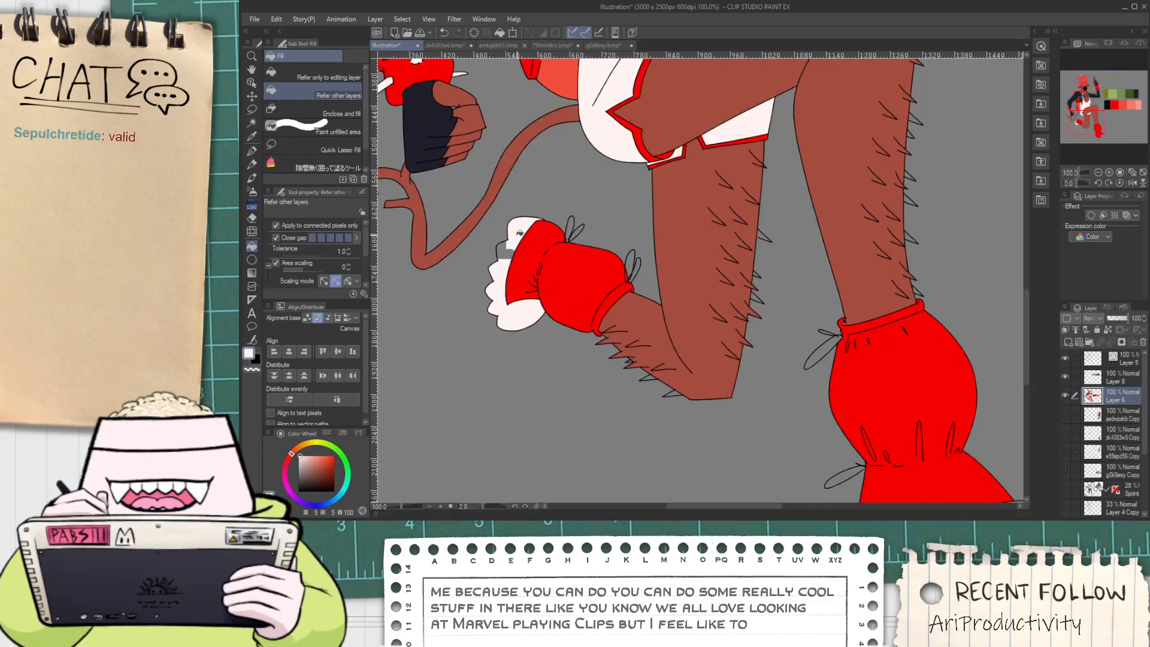
{"action": "scroll", "coordinate": [525, 273], "scroll_direction": "down", "scroll_amount": 1}
{"action": "left_click", "coordinate": [783, 478]}
{"action": "scroll", "coordinate": [655, 326], "scroll_direction": "up", "scroll_amount": 3}
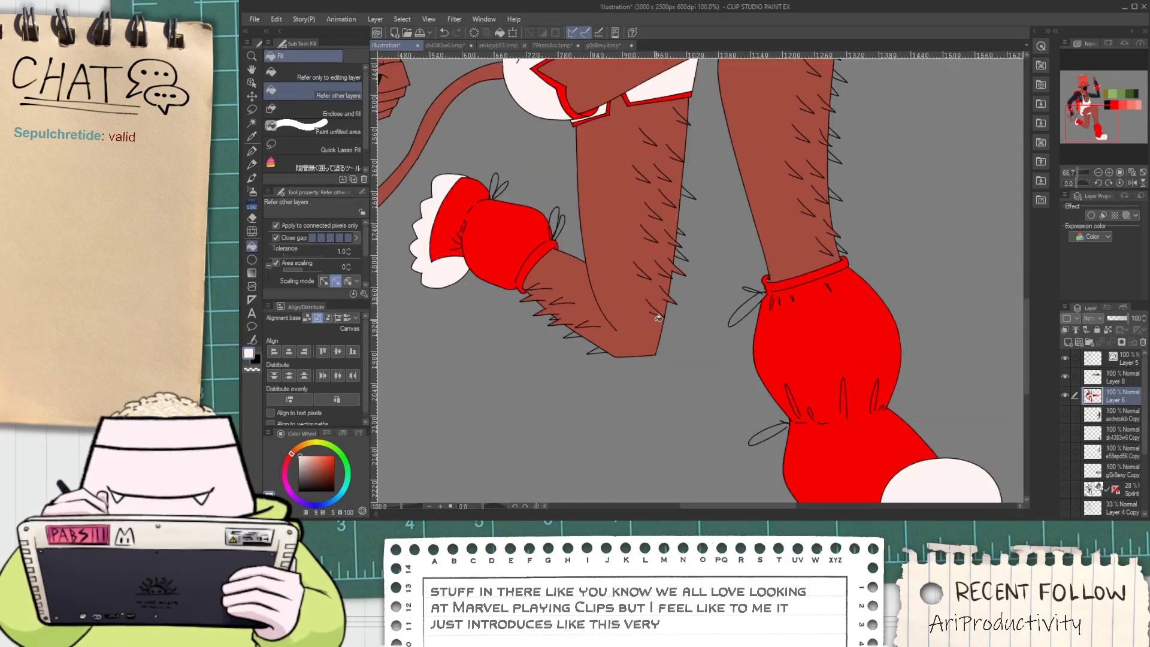
Pick the brown skin color and fill the small spikes along the underside of the rear lower leg
{"action": "key", "text": "i"}
{"action": "scroll", "coordinate": [537, 364], "scroll_direction": "up", "scroll_amount": 5}
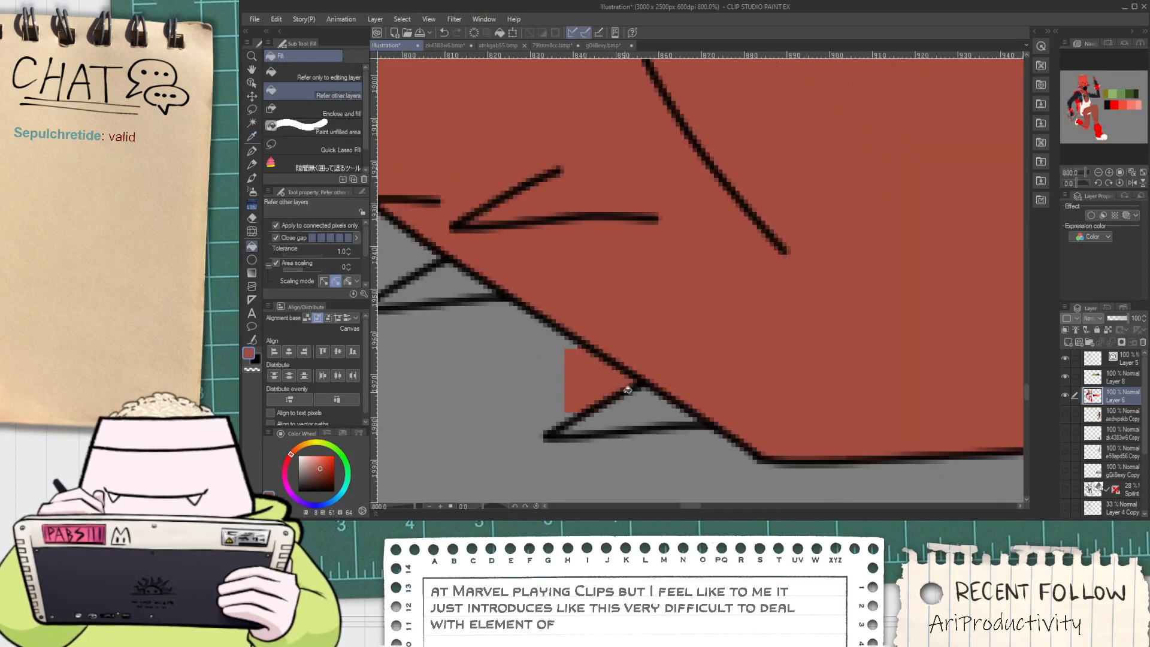
{"action": "key", "text": "g"}
{"action": "left_click", "coordinate": [613, 352]}
{"action": "scroll", "coordinate": [599, 335], "scroll_direction": "down", "scroll_amount": 5}
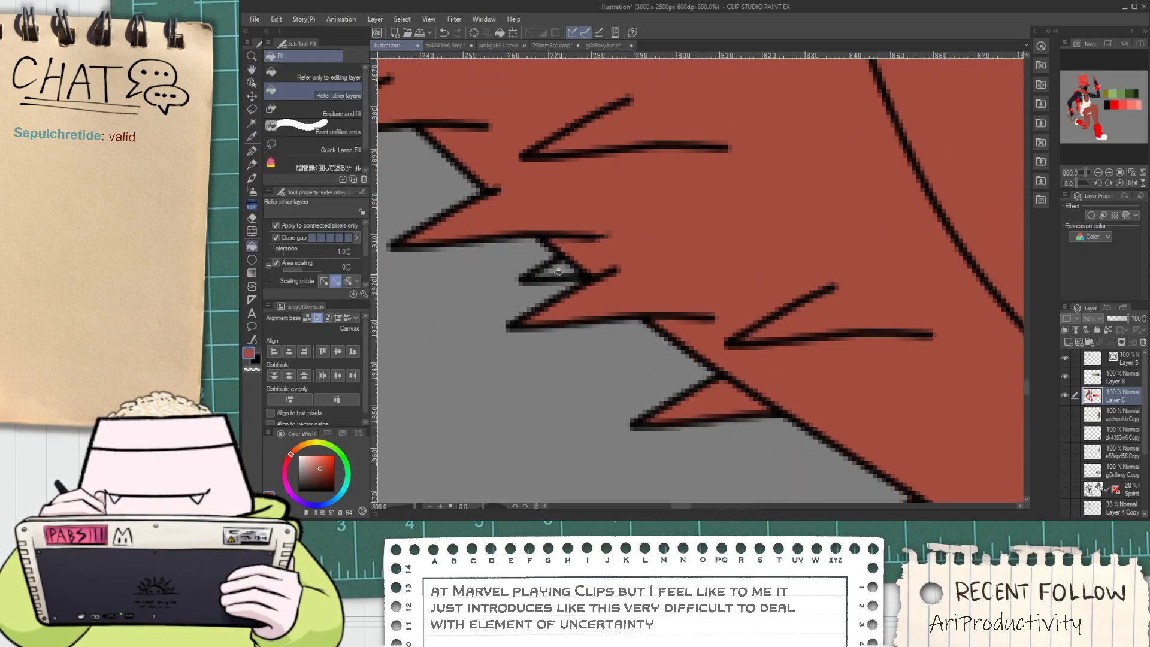
{"action": "scroll", "coordinate": [624, 165], "scroll_direction": "down", "scroll_amount": 1}
Close the open base of the spike on the rear thigh's edge with the Milli Pen and fill the spike with skin brown
{"action": "key", "text": "space"}
{"action": "left_click_drag", "start_coordinate": [672, 180], "coordinate": [556, 375]}
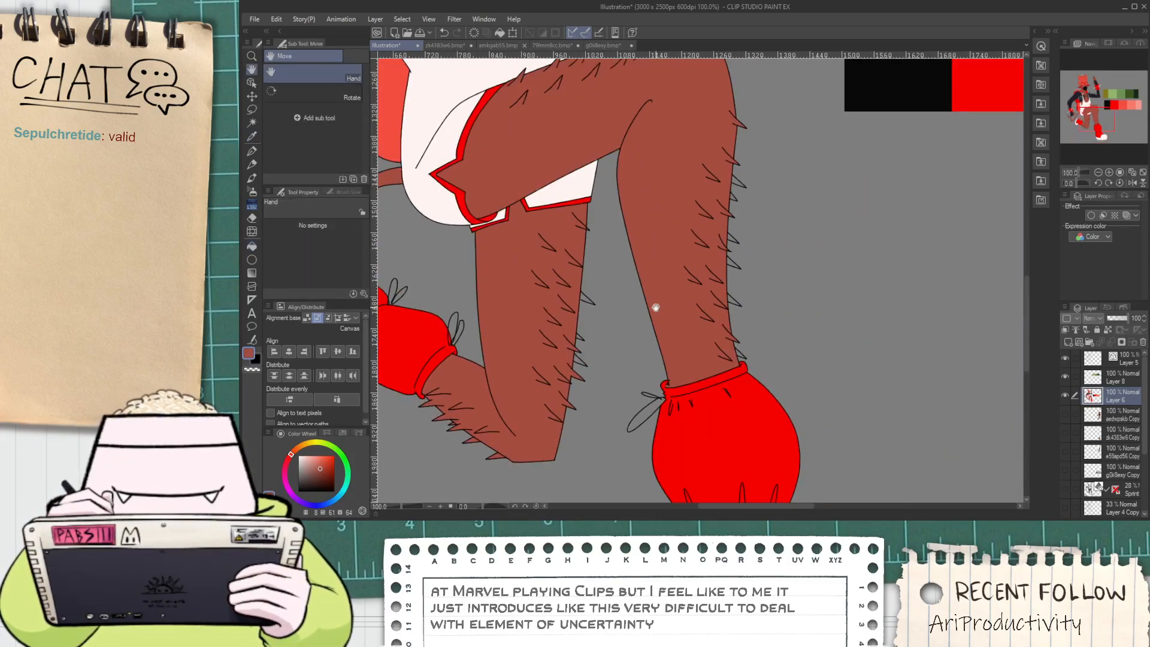
{"action": "scroll", "coordinate": [655, 307], "scroll_direction": "up", "scroll_amount": 2}
{"action": "scroll", "coordinate": [525, 389], "scroll_direction": "up", "scroll_amount": 2}
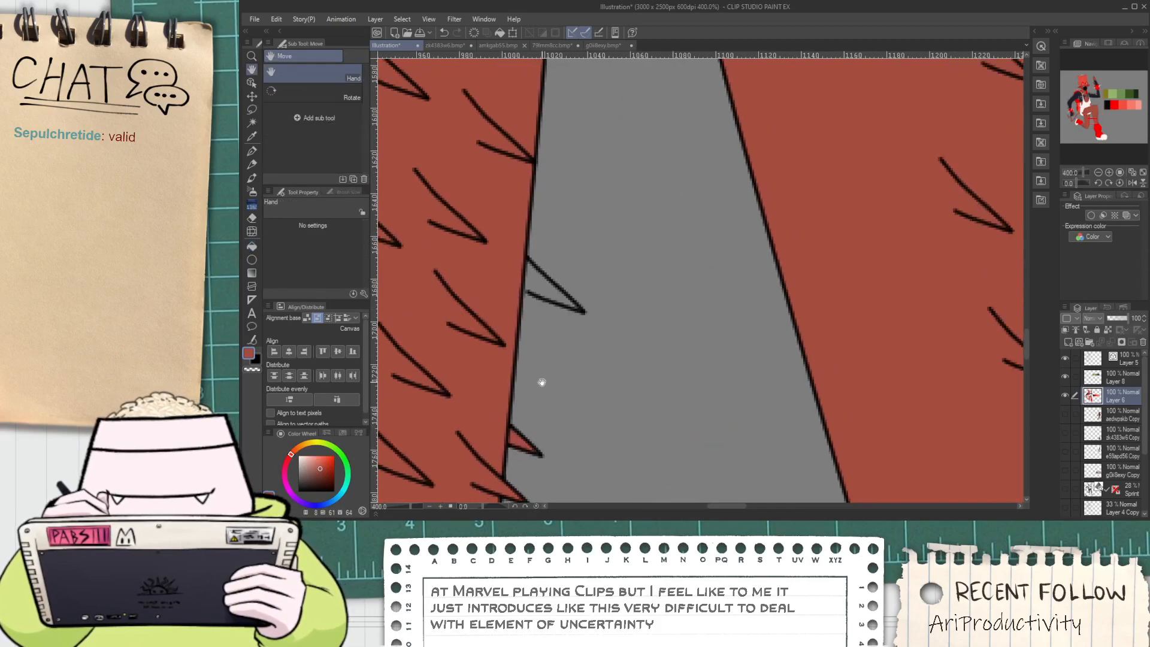
{"action": "left_click", "coordinate": [543, 283]}
{"action": "key", "text": "ctrl+z"}
{"action": "scroll", "coordinate": [544, 283], "scroll_direction": "down", "scroll_amount": 3}
{"action": "scroll", "coordinate": [542, 284], "scroll_direction": "up", "scroll_amount": 1}
{"action": "key", "text": "p"}
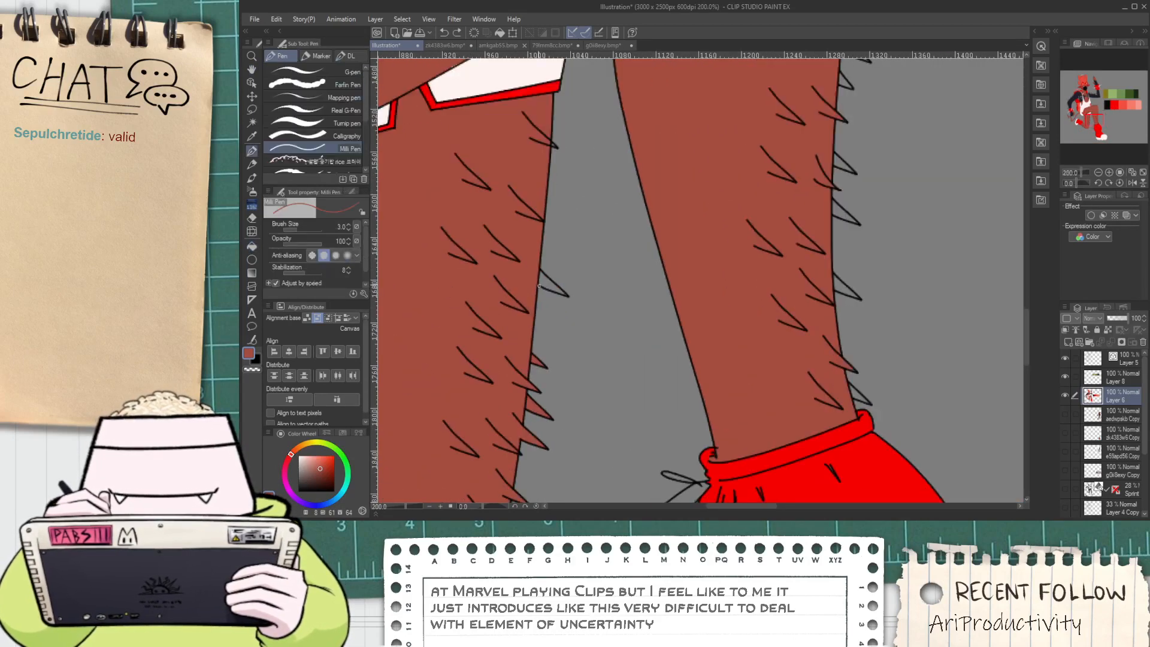
{"action": "scroll", "coordinate": [541, 286], "scroll_direction": "up", "scroll_amount": 4}
{"action": "left_click_drag", "start_coordinate": [541, 283], "coordinate": [552, 291]}
{"action": "key", "text": "g"}
{"action": "left_click", "coordinate": [561, 279]}
{"action": "key", "text": "p"}
{"action": "scroll", "coordinate": [555, 278], "scroll_direction": "down", "scroll_amount": 5}
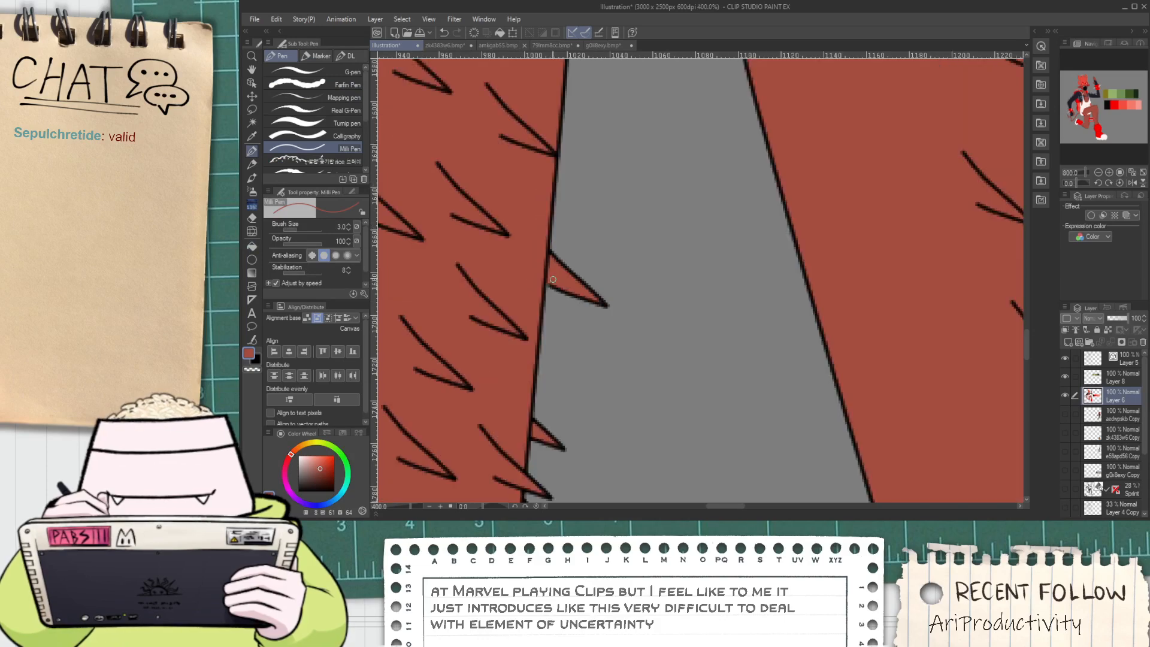
Fill the lower spikes along the front shin's outer edge, just above the boot cuff, with skin brown
{"action": "key", "text": "space"}
{"action": "left_click_drag", "start_coordinate": [661, 287], "coordinate": [557, 306]}
{"action": "key", "text": "g"}
{"action": "scroll", "coordinate": [602, 350], "scroll_direction": "up", "scroll_amount": 4}
{"action": "left_click", "coordinate": [630, 390]}
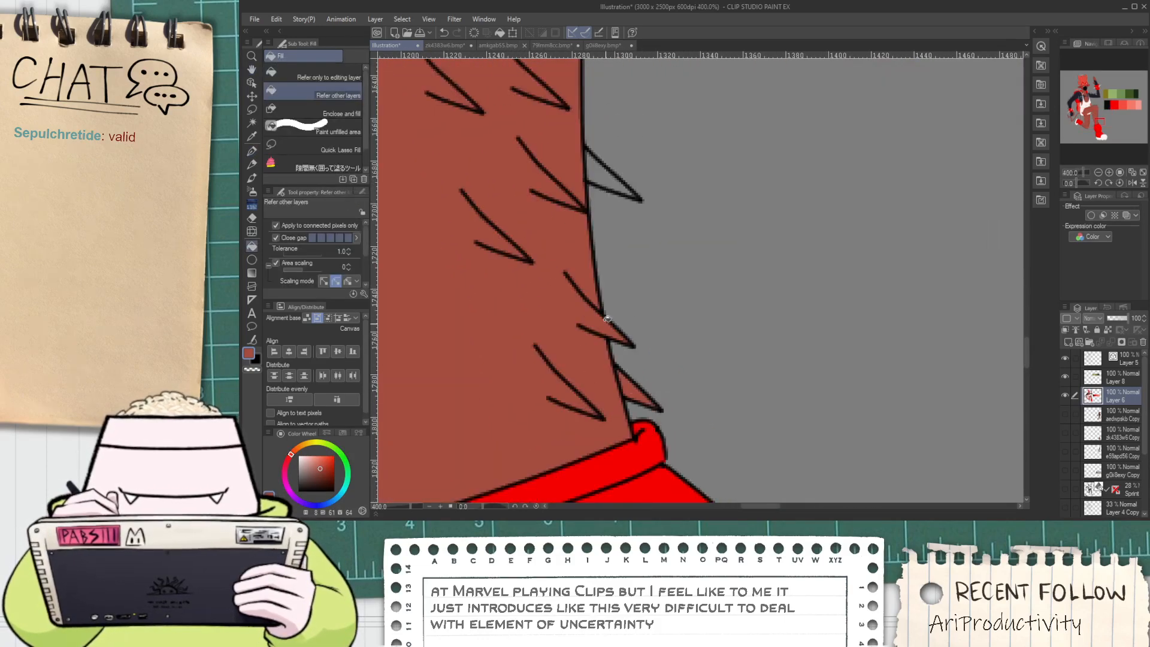
{"action": "left_click", "coordinate": [598, 177]}
{"action": "scroll", "coordinate": [581, 192], "scroll_direction": "down", "scroll_amount": 3}
{"action": "key", "text": "p"}
On the line art layer, clean up the uppermost spike on the rear thigh's edge with the Vector eraser
{"action": "scroll", "coordinate": [535, 202], "scroll_direction": "up", "scroll_amount": 5}
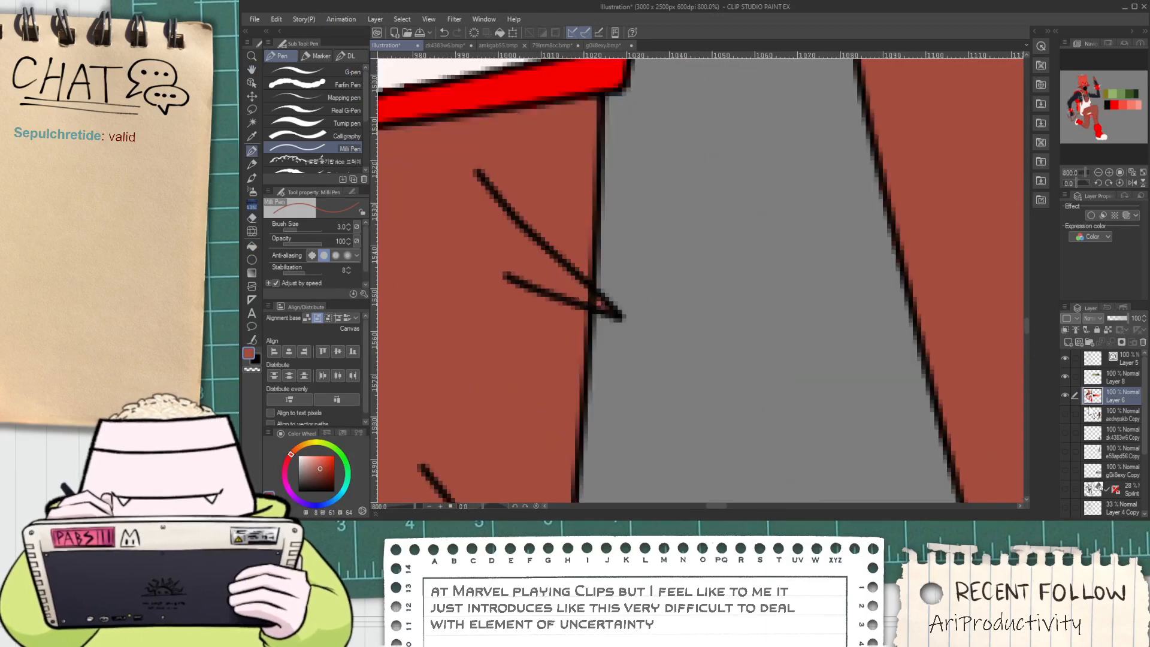
{"action": "left_click", "coordinate": [1137, 362]}
{"action": "key", "text": "e"}
{"action": "scroll", "coordinate": [605, 253], "scroll_direction": "up", "scroll_amount": 2}
{"action": "left_click_drag", "start_coordinate": [575, 342], "coordinate": [582, 343]}
{"action": "key", "text": "ctrl+z"}
{"action": "key", "text": "ctrl+z"}
{"action": "left_click", "coordinate": [587, 341]}
{"action": "scroll", "coordinate": [592, 337], "scroll_direction": "down", "scroll_amount": 4}
{"action": "scroll", "coordinate": [650, 333], "scroll_direction": "down", "scroll_amount": 4}
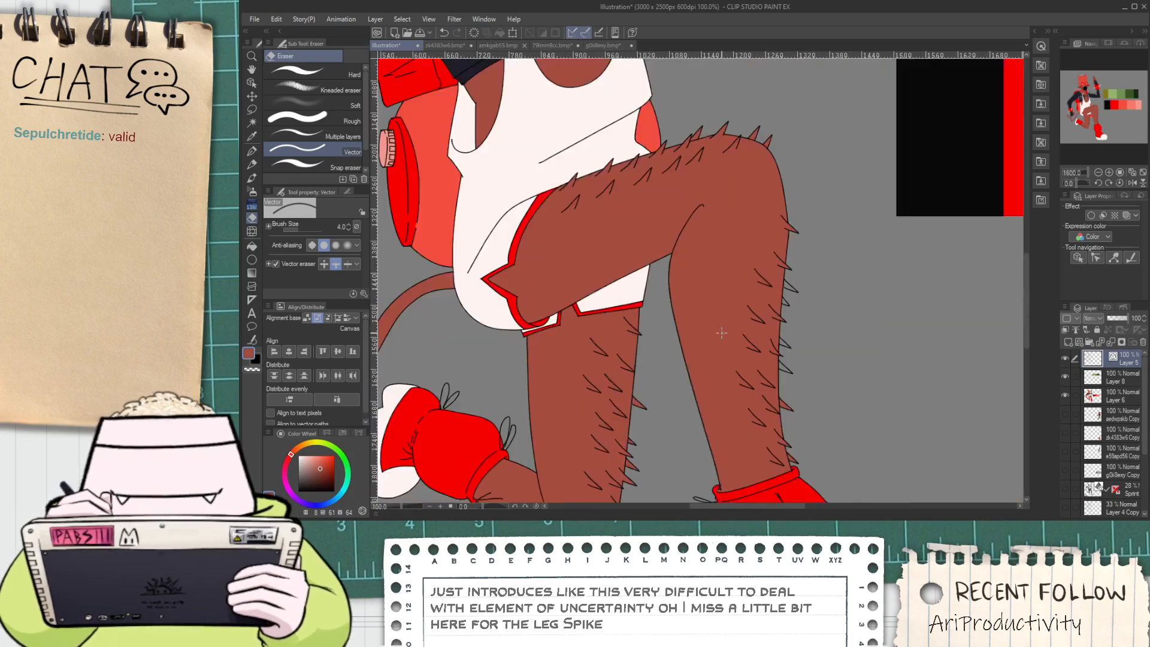
Return to the color layer, Layer 6, and fill the remaining spikes below the front knee with skin brown, touching up their bases
{"action": "key", "text": "h"}
{"action": "left_click_drag", "start_coordinate": [720, 333], "coordinate": [645, 332]}
{"action": "left_click", "coordinate": [1125, 396]}
{"action": "scroll", "coordinate": [680, 289], "scroll_direction": "up", "scroll_amount": 2}
{"action": "key", "text": "g"}
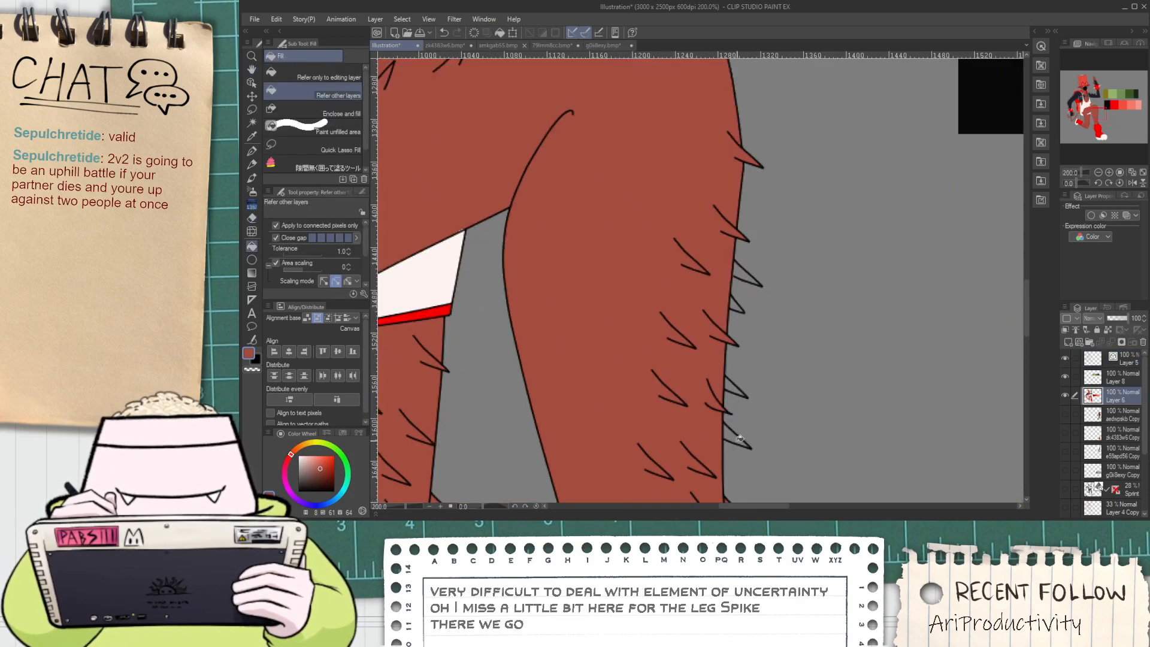
{"action": "left_click", "coordinate": [747, 279]}
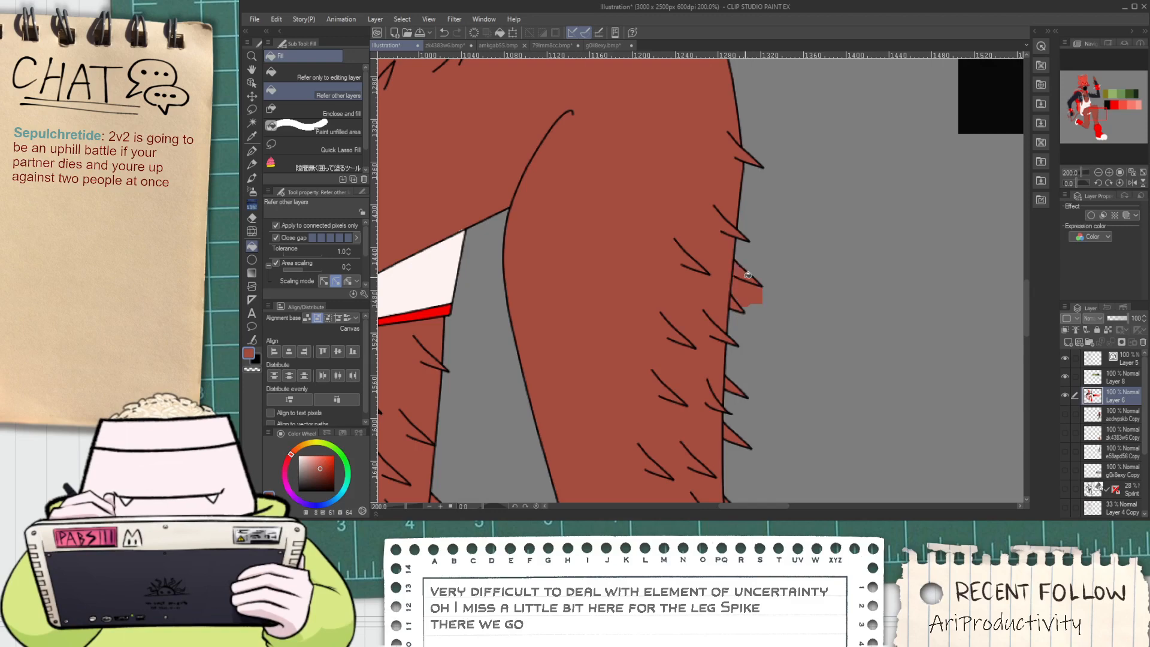
{"action": "scroll", "coordinate": [744, 270], "scroll_direction": "down", "scroll_amount": 1}
{"action": "scroll", "coordinate": [743, 270], "scroll_direction": "up", "scroll_amount": 5}
{"action": "key", "text": "p"}
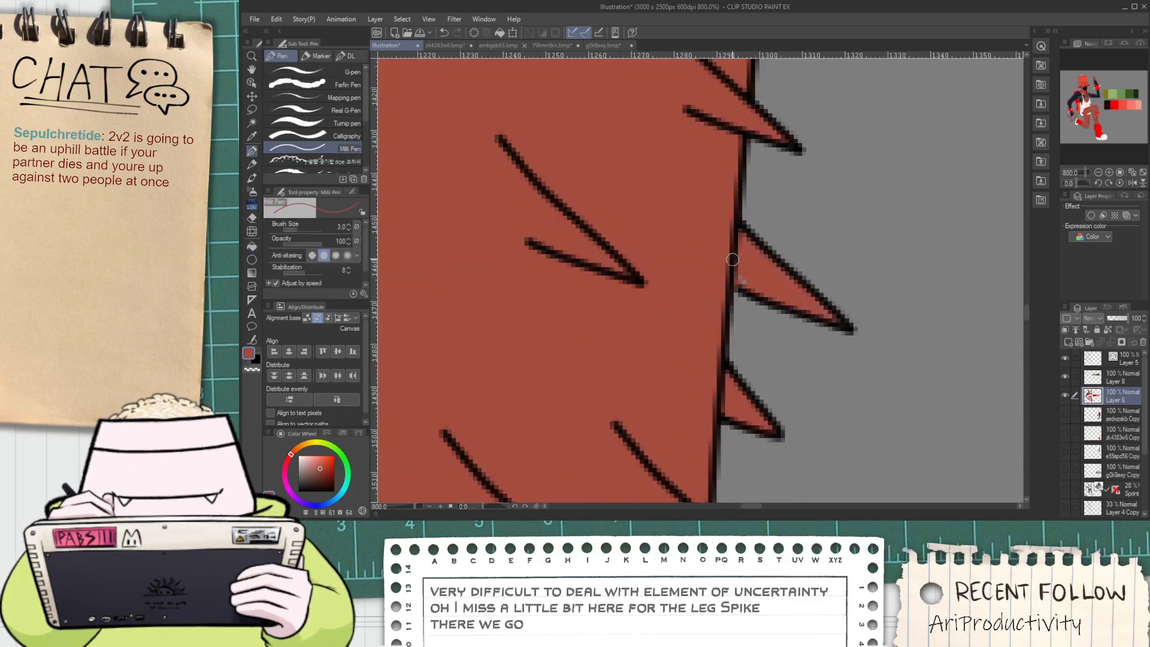
{"action": "scroll", "coordinate": [735, 274], "scroll_direction": "down", "scroll_amount": 6}
Review the flat colors over the whole character, from the cactus hat down to the boots
{"action": "key", "text": "h"}
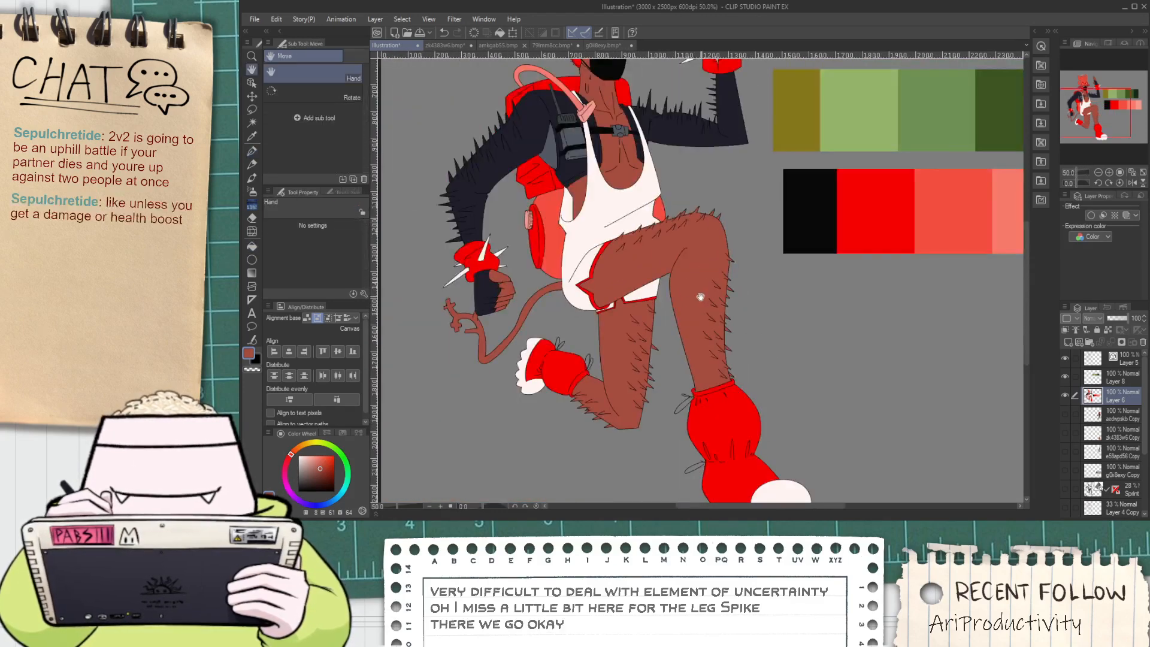
{"action": "scroll", "coordinate": [700, 223], "scroll_direction": "down", "scroll_amount": 2}
{"action": "left_click_drag", "start_coordinate": [699, 223], "coordinate": [704, 364]}
{"action": "left_click_drag", "start_coordinate": [637, 232], "coordinate": [661, 285]}
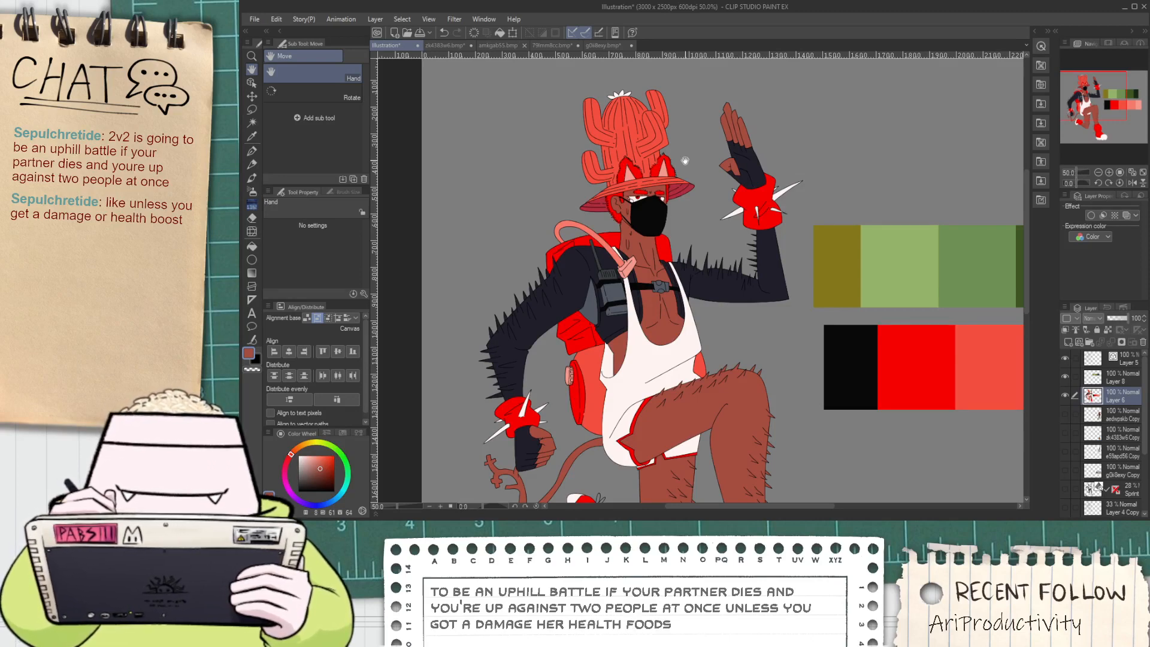
{"action": "left_click_drag", "start_coordinate": [685, 161], "coordinate": [777, 181]}
{"action": "key", "text": "ctrl+minus"}
{"action": "left_click_drag", "start_coordinate": [783, 409], "coordinate": [761, 333]}
{"action": "left_click_drag", "start_coordinate": [801, 379], "coordinate": [742, 387]}
Duplicate the flat color layer and start a Gradient Map correction on the copy
{"action": "key", "text": "ctrl+c"}
{"action": "key", "text": "ctrl+v"}
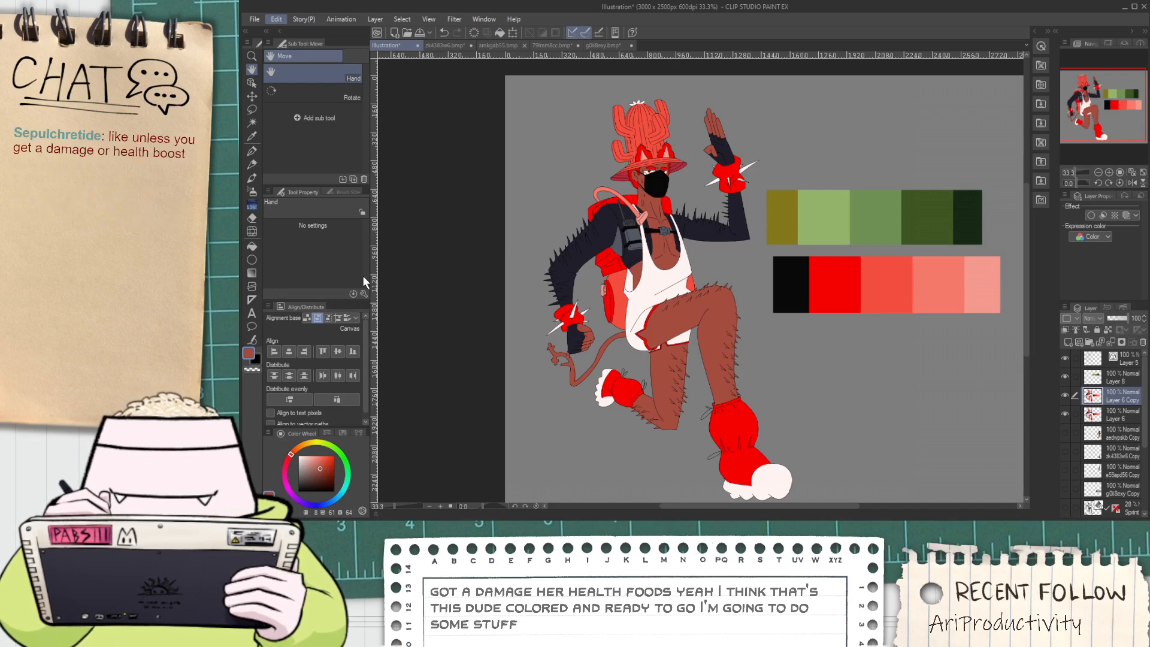
{"action": "left_click", "coordinate": [505, 390]}
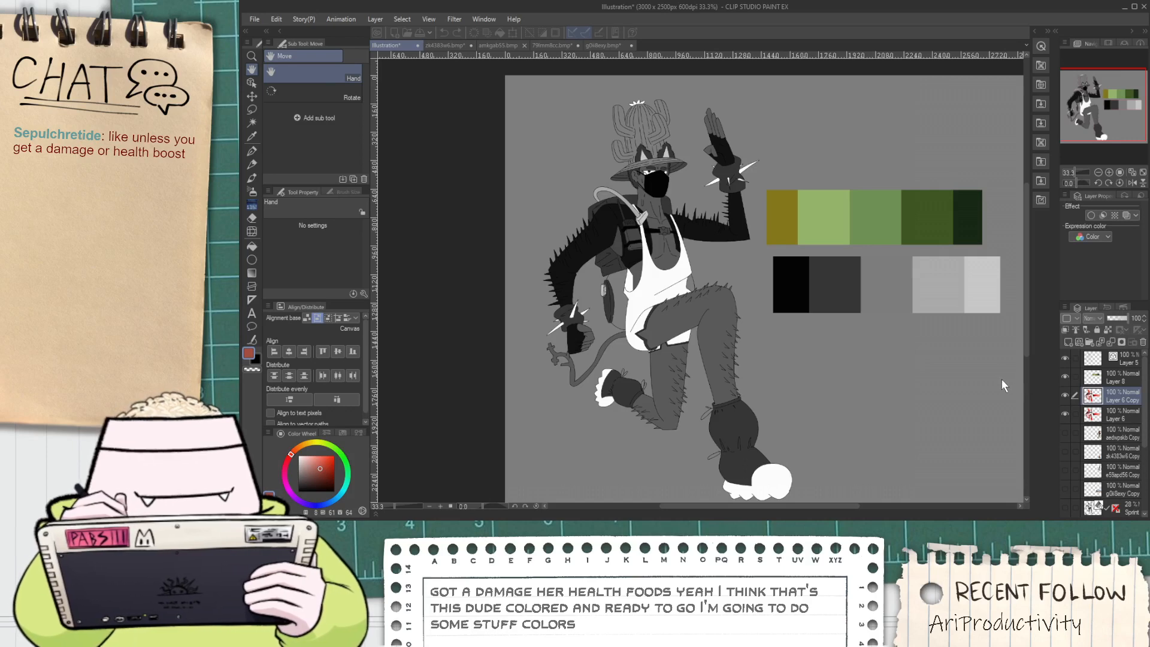
Preview blue, red-orange, dark navy and purple-to-coral gradient map presets on the copied colors and judge them over the whole character
{"action": "double_click", "coordinate": [991, 306]}
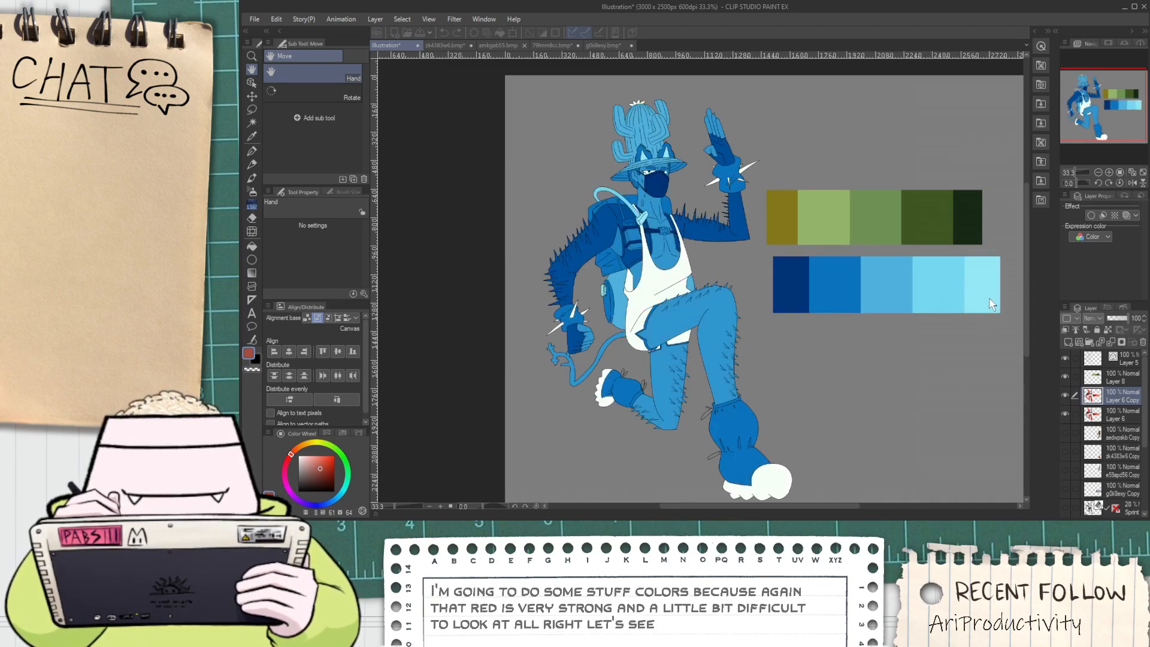
{"action": "double_click", "coordinate": [985, 330]}
{"action": "double_click", "coordinate": [984, 326]}
{"action": "double_click", "coordinate": [983, 321]}
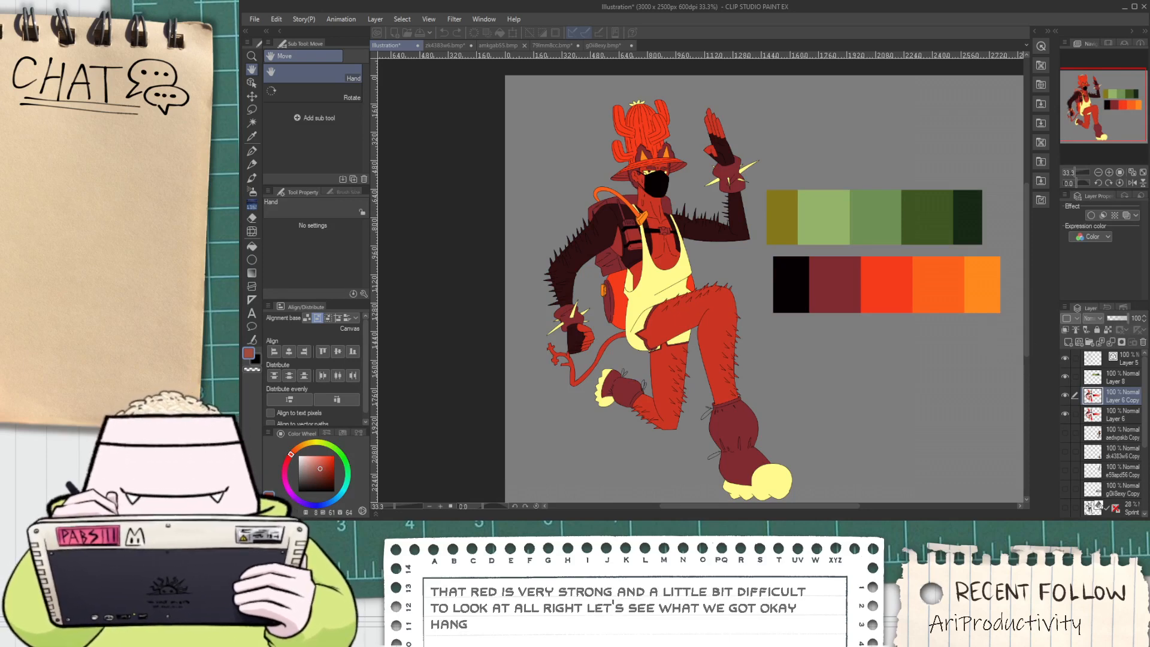
{"action": "double_click", "coordinate": [1000, 366]}
{"action": "double_click", "coordinate": [987, 351]}
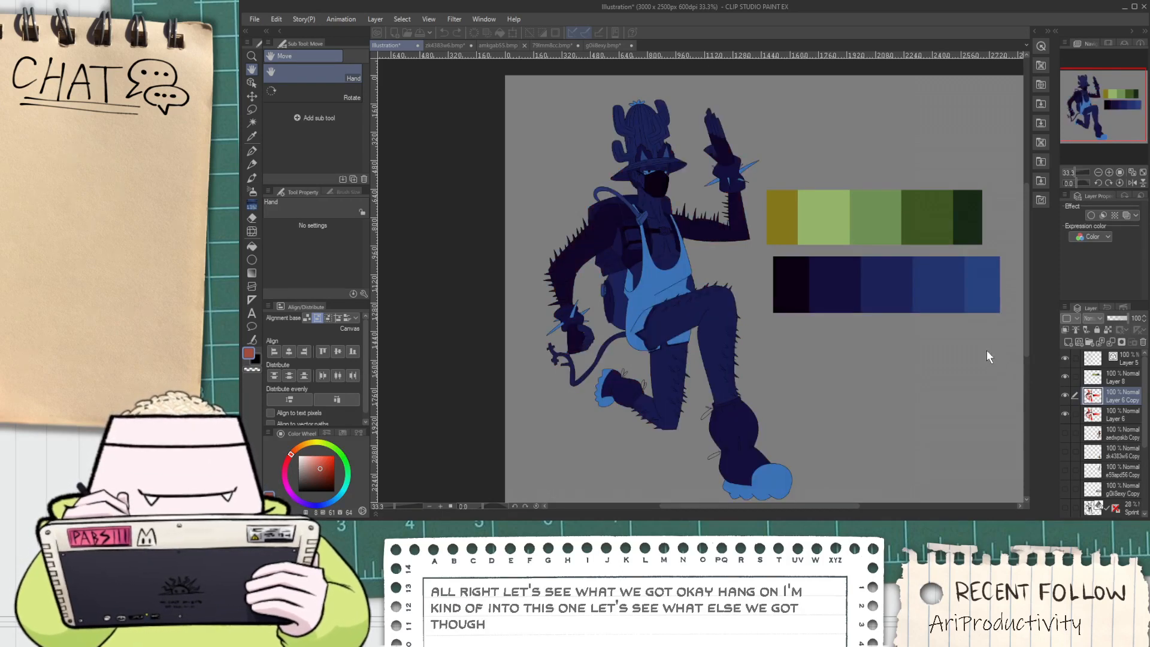
{"action": "double_click", "coordinate": [987, 350]}
{"action": "scroll", "coordinate": [701, 383], "scroll_direction": "up", "scroll_amount": 3}
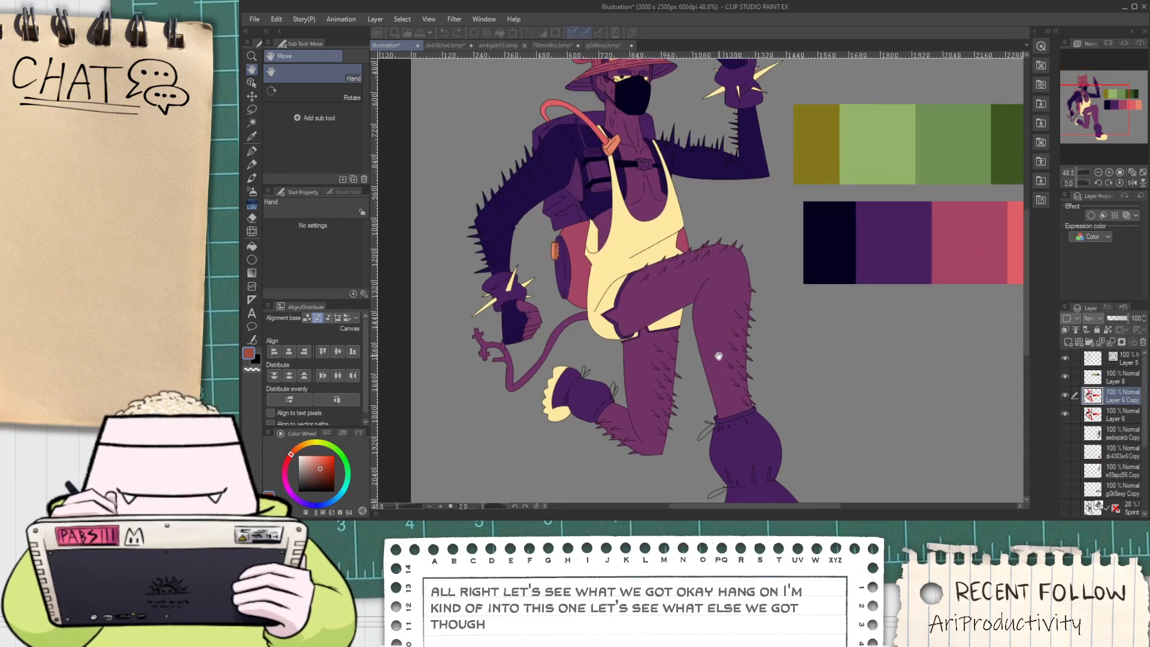
{"action": "scroll", "coordinate": [691, 420], "scroll_direction": "up", "scroll_amount": 1}
{"action": "scroll", "coordinate": [691, 420], "scroll_direction": "down", "scroll_amount": 4}
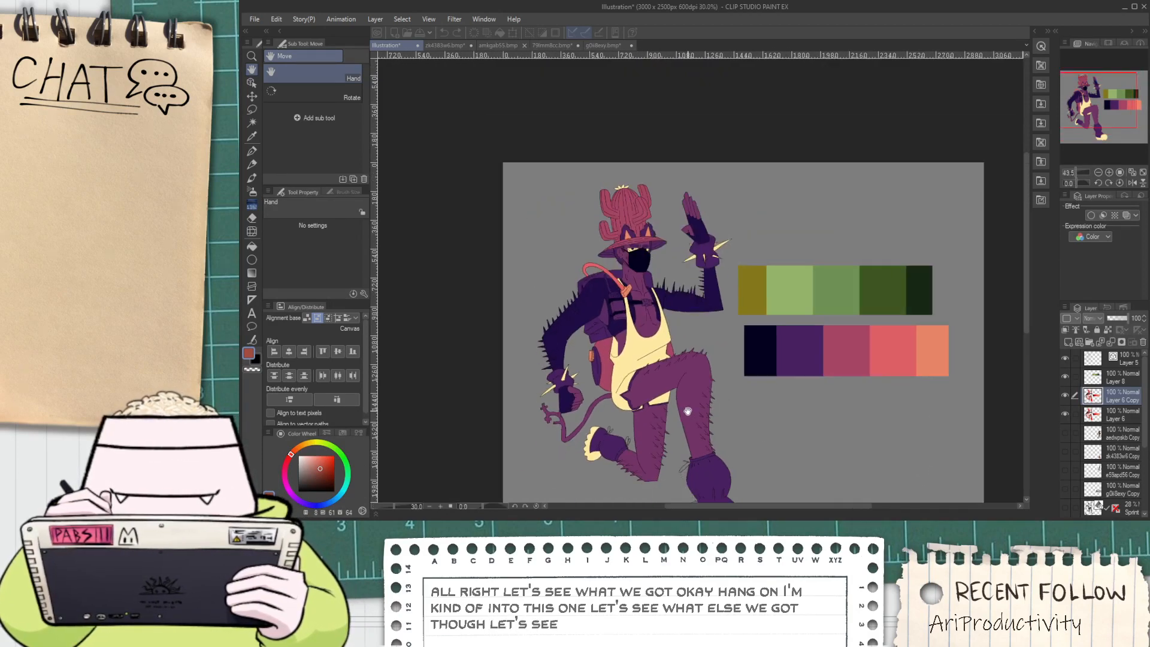
{"action": "left_click_drag", "start_coordinate": [687, 422], "coordinate": [634, 352]}
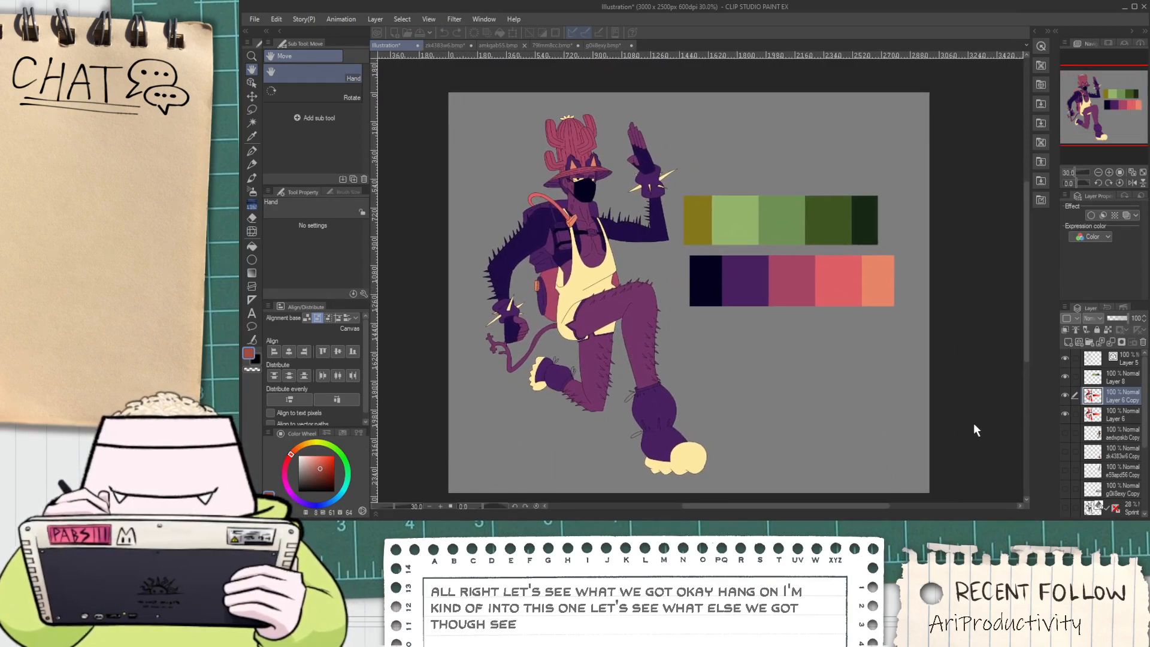
Try dark purple, green and pink gradient presets on the copy, and apply the black, maroon, red and orange one
{"action": "double_click", "coordinate": [999, 372]}
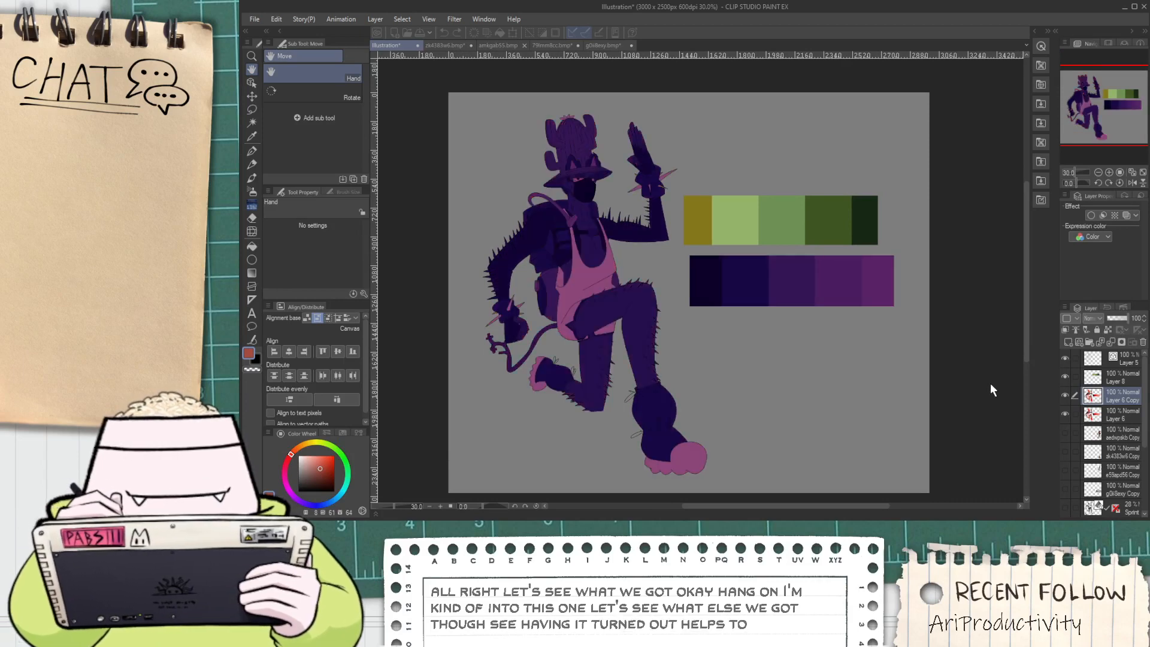
{"action": "double_click", "coordinate": [990, 383]}
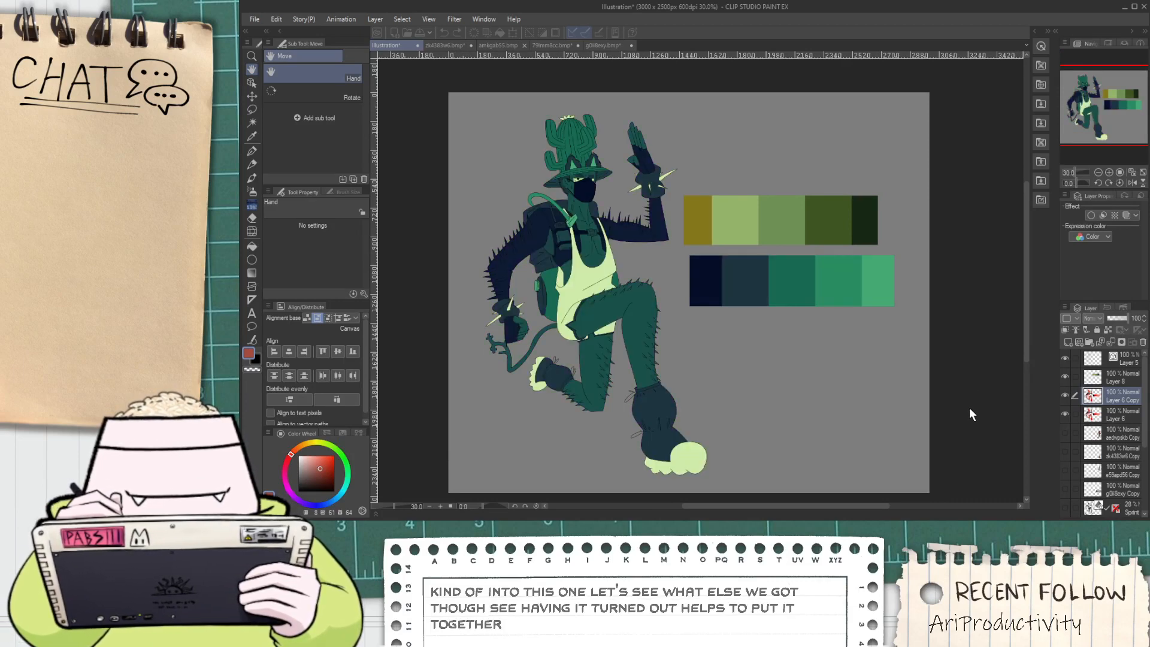
{"action": "double_click", "coordinate": [966, 391]}
{"action": "double_click", "coordinate": [967, 394]}
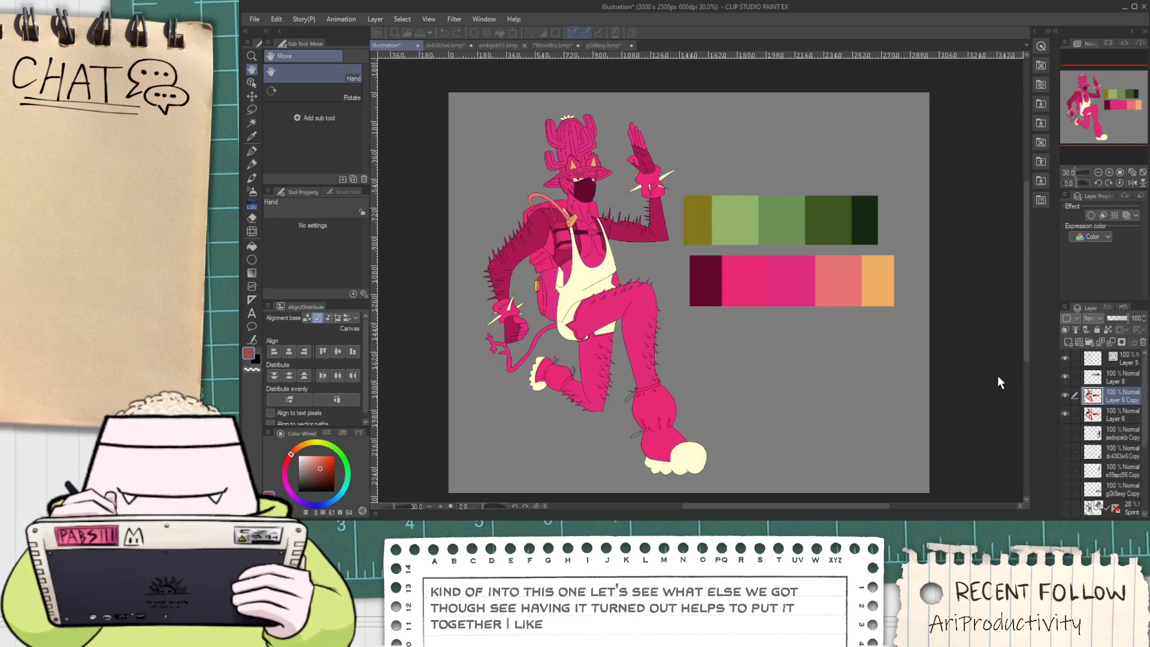
{"action": "double_click", "coordinate": [980, 343]}
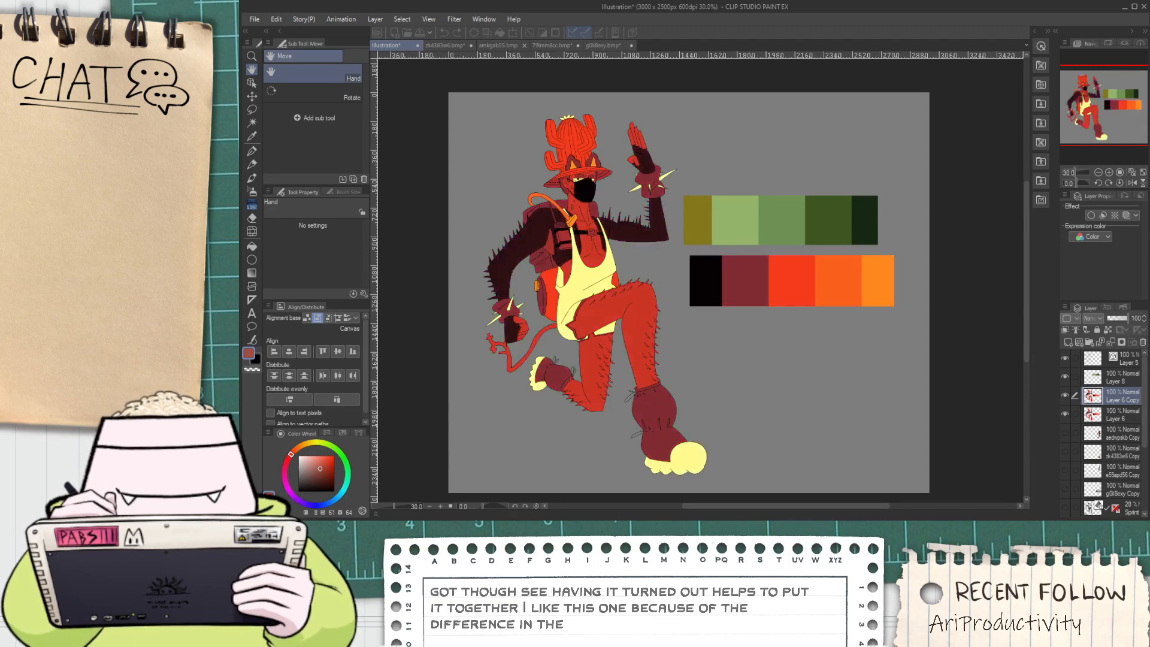
{"action": "key", "text": "Return"}
Try blending modes on Layer 6 Copy, cycling through Darken, Screen and Add to Pin light
{"action": "scroll", "coordinate": [535, 227], "scroll_direction": "up", "scroll_amount": 1}
{"action": "left_click_drag", "start_coordinate": [534, 227], "coordinate": [563, 187]}
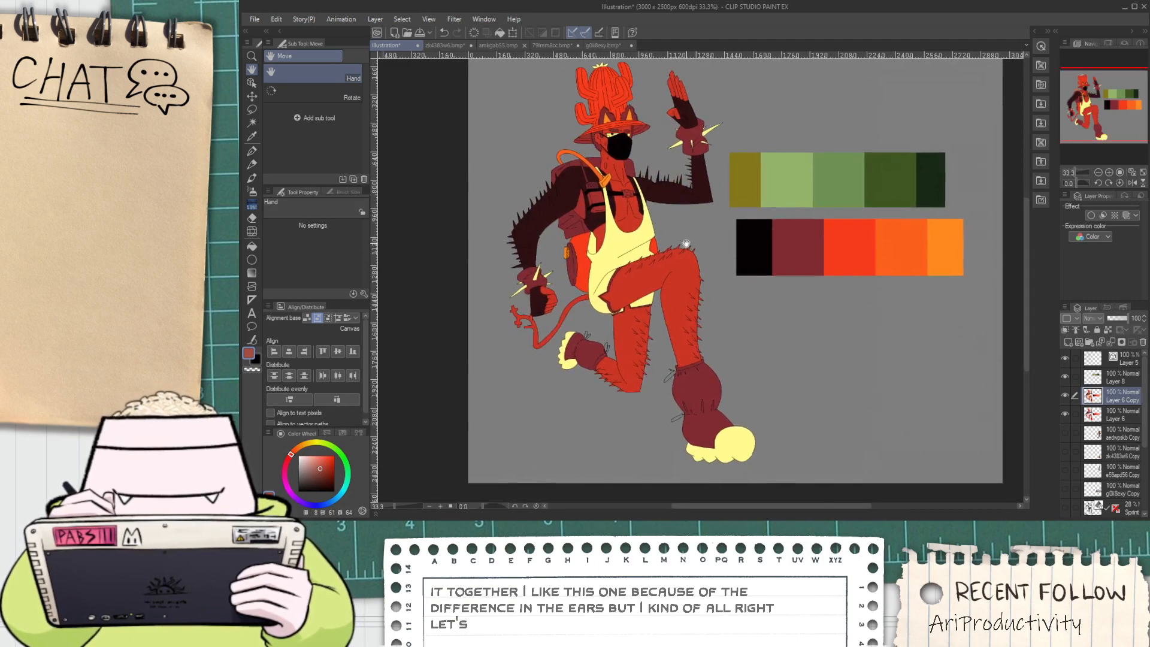
{"action": "scroll", "coordinate": [1093, 318], "scroll_direction": "down", "scroll_amount": 2}
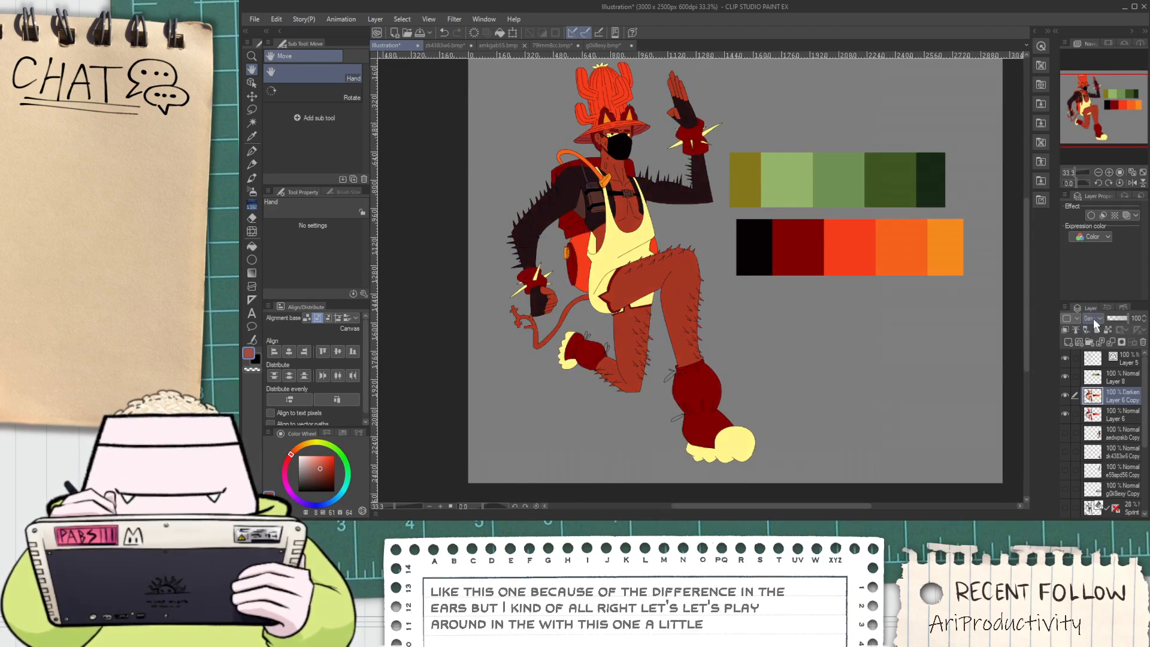
{"action": "scroll", "coordinate": [1093, 318], "scroll_direction": "down", "scroll_amount": 3}
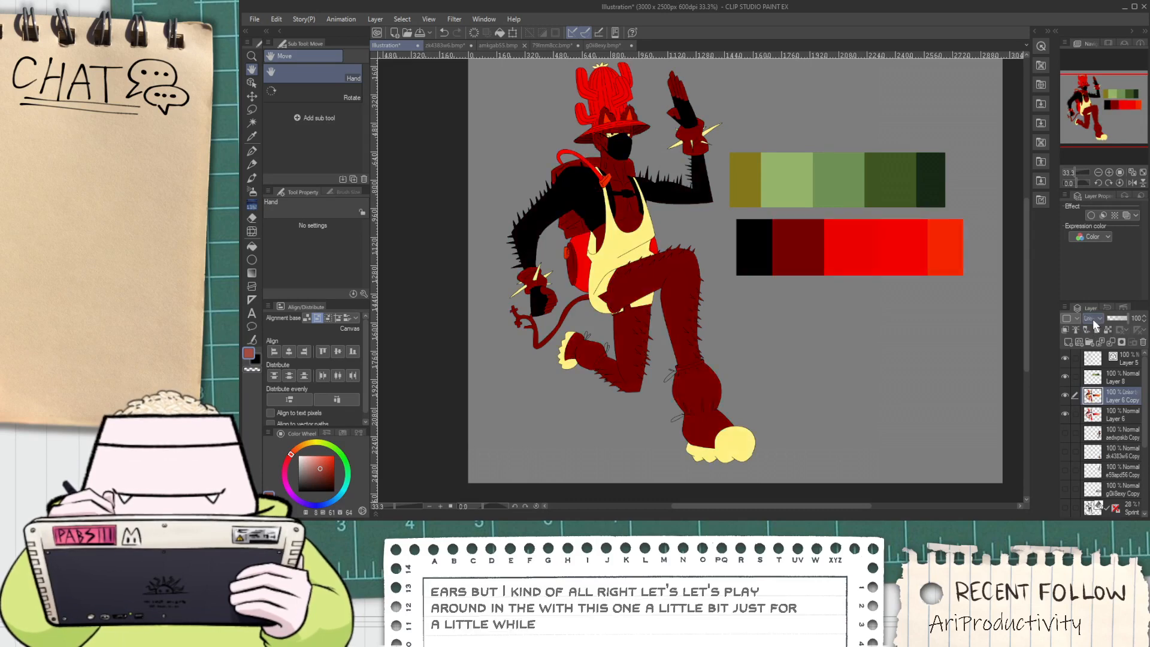
{"action": "scroll", "coordinate": [1092, 319], "scroll_direction": "down", "scroll_amount": 1}
{"action": "scroll", "coordinate": [1091, 318], "scroll_direction": "down", "scroll_amount": 1}
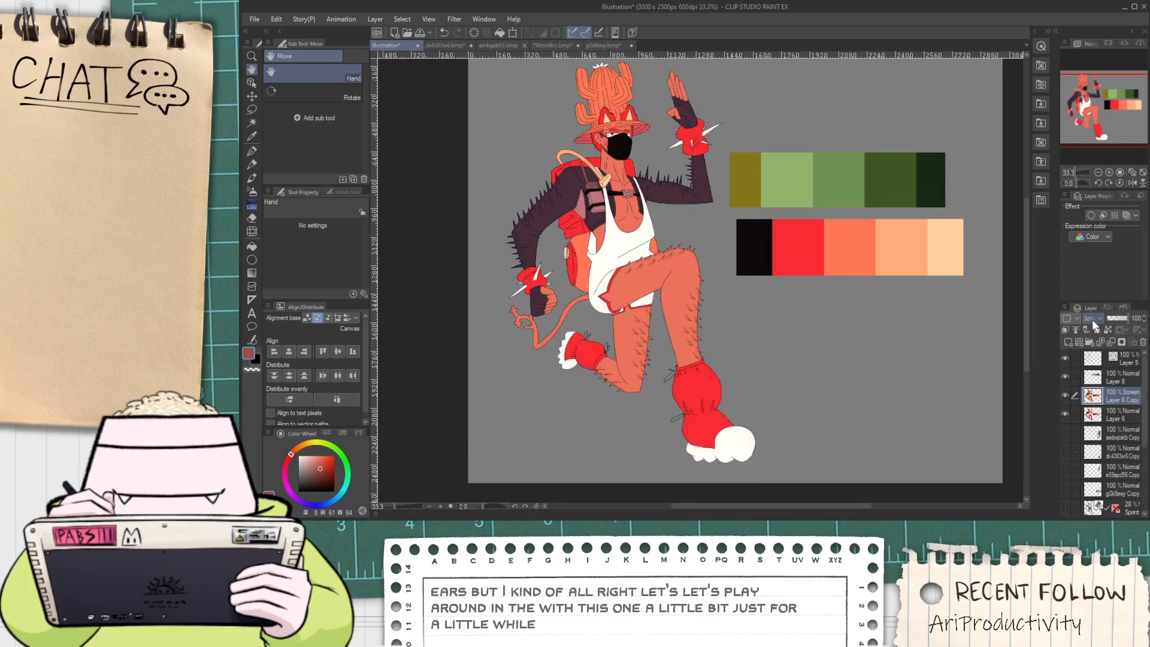
{"action": "scroll", "coordinate": [1092, 319], "scroll_direction": "down", "scroll_amount": 3}
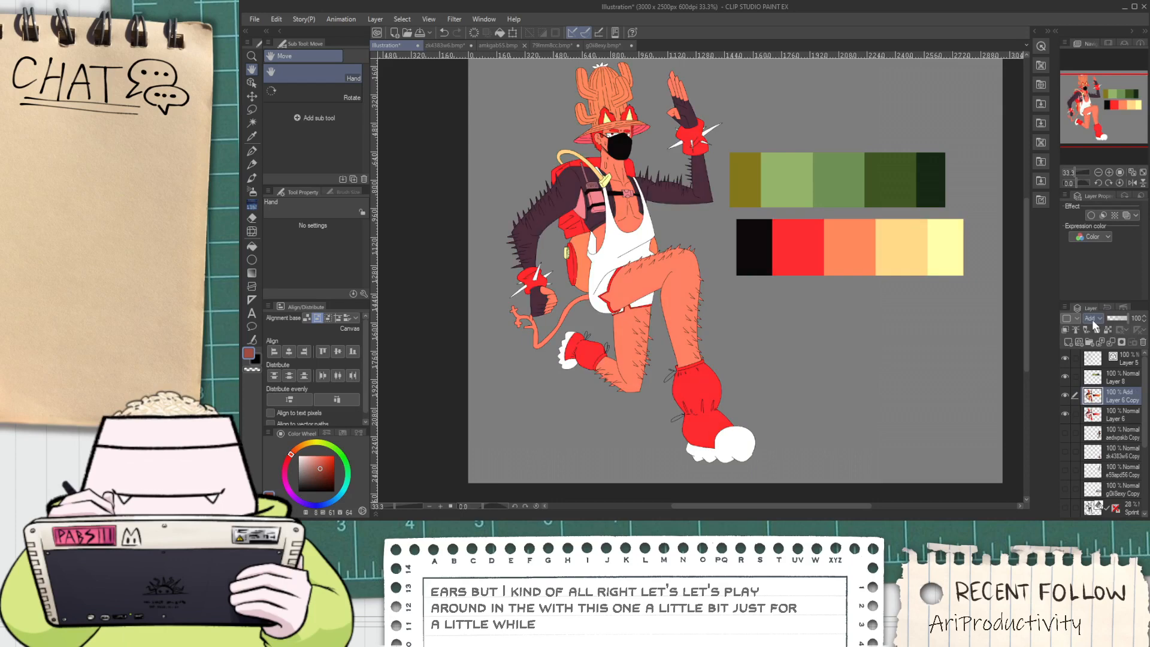
{"action": "scroll", "coordinate": [1092, 319], "scroll_direction": "down", "scroll_amount": 5}
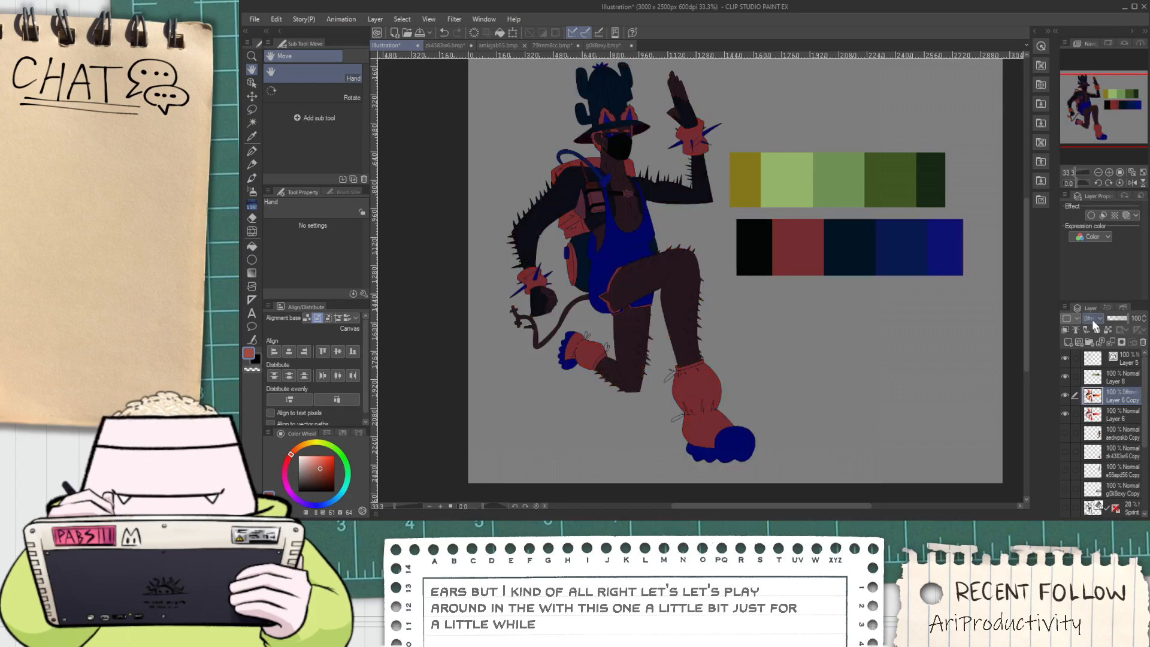
{"action": "scroll", "coordinate": [1092, 318], "scroll_direction": "down", "scroll_amount": 2}
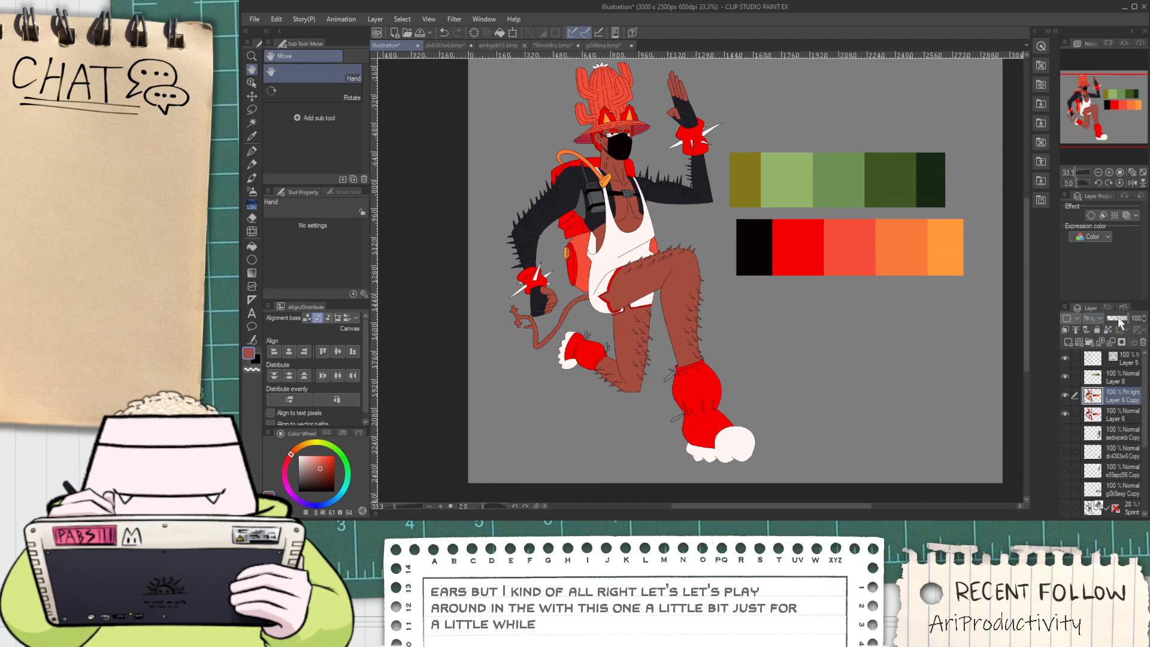
{"action": "left_click_drag", "start_coordinate": [1117, 317], "coordinate": [1075, 326]}
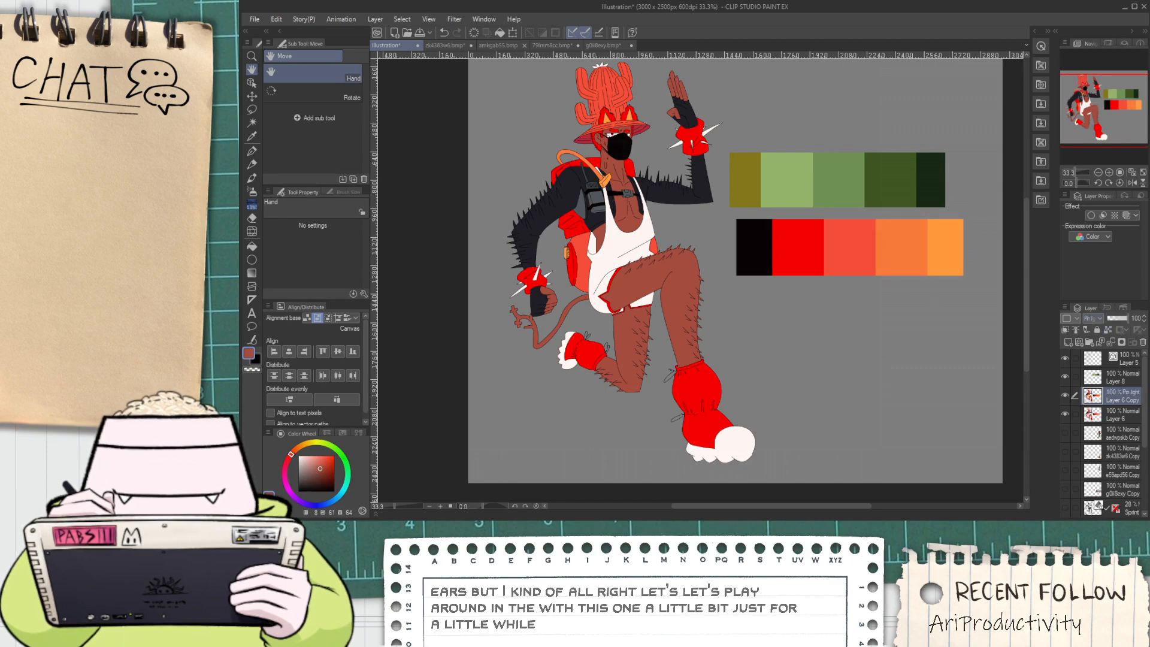
Try Layer 6 Copy in the Darker color blending mode at 44% opacity and check it up close on the character
{"action": "scroll", "coordinate": [570, 164], "scroll_direction": "up", "scroll_amount": 1}
{"action": "left_click_drag", "start_coordinate": [665, 221], "coordinate": [615, 245]}
{"action": "scroll", "coordinate": [644, 306], "scroll_direction": "down", "scroll_amount": 1}
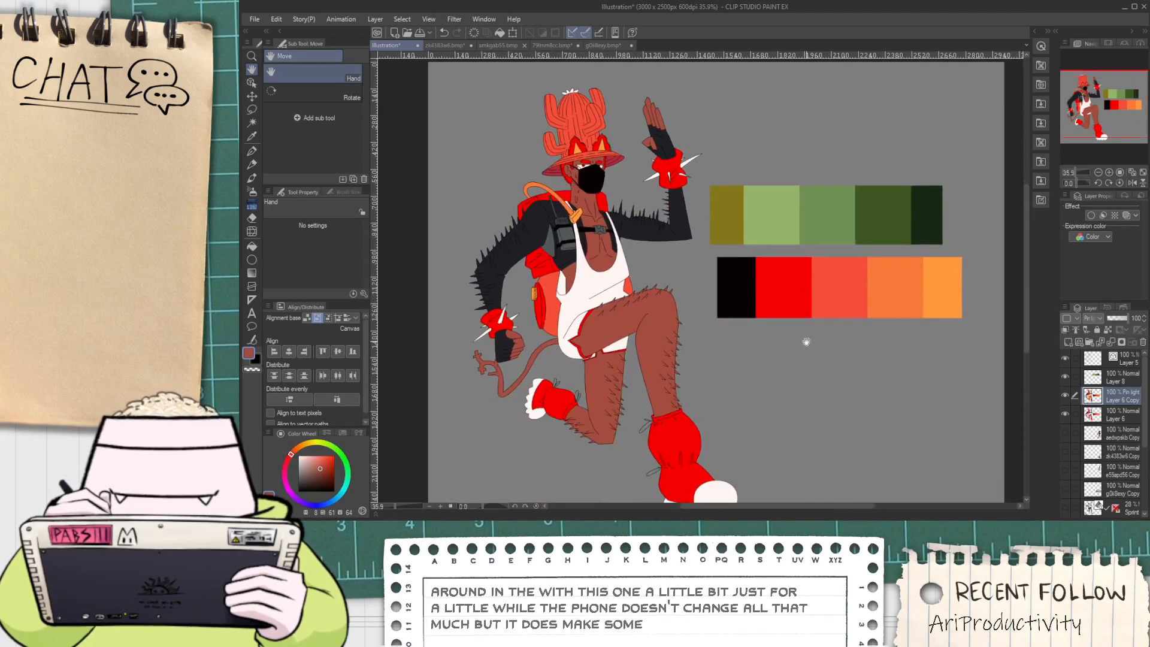
{"action": "scroll", "coordinate": [1086, 321], "scroll_direction": "down", "scroll_amount": 3}
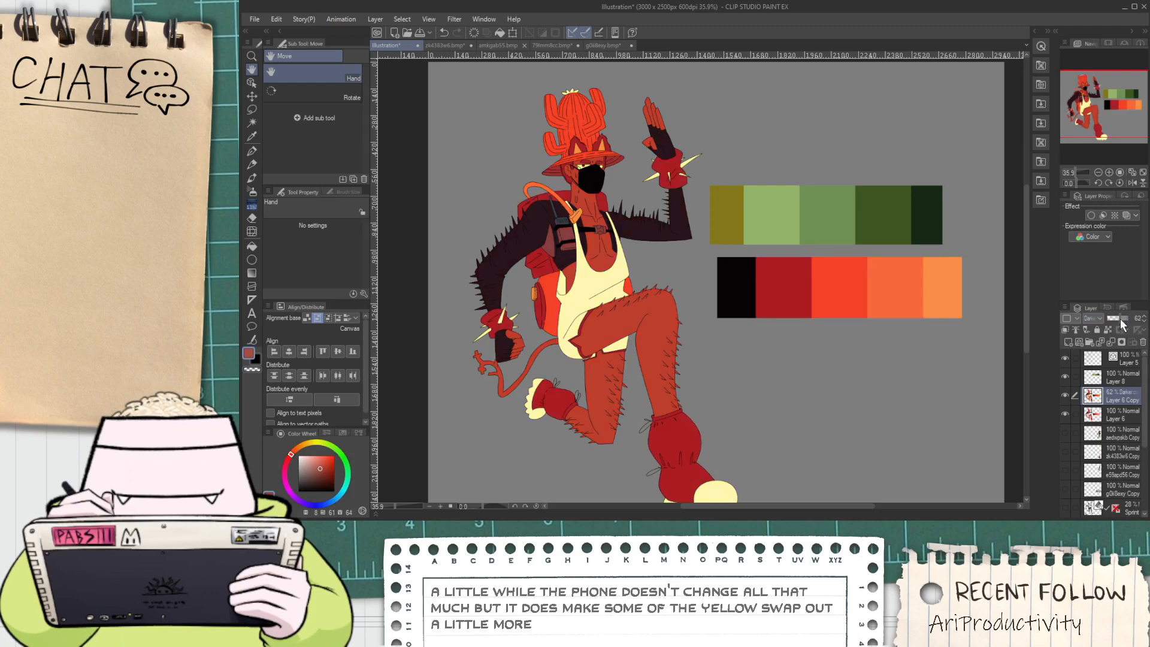
{"action": "left_click_drag", "start_coordinate": [1120, 318], "coordinate": [1117, 322]}
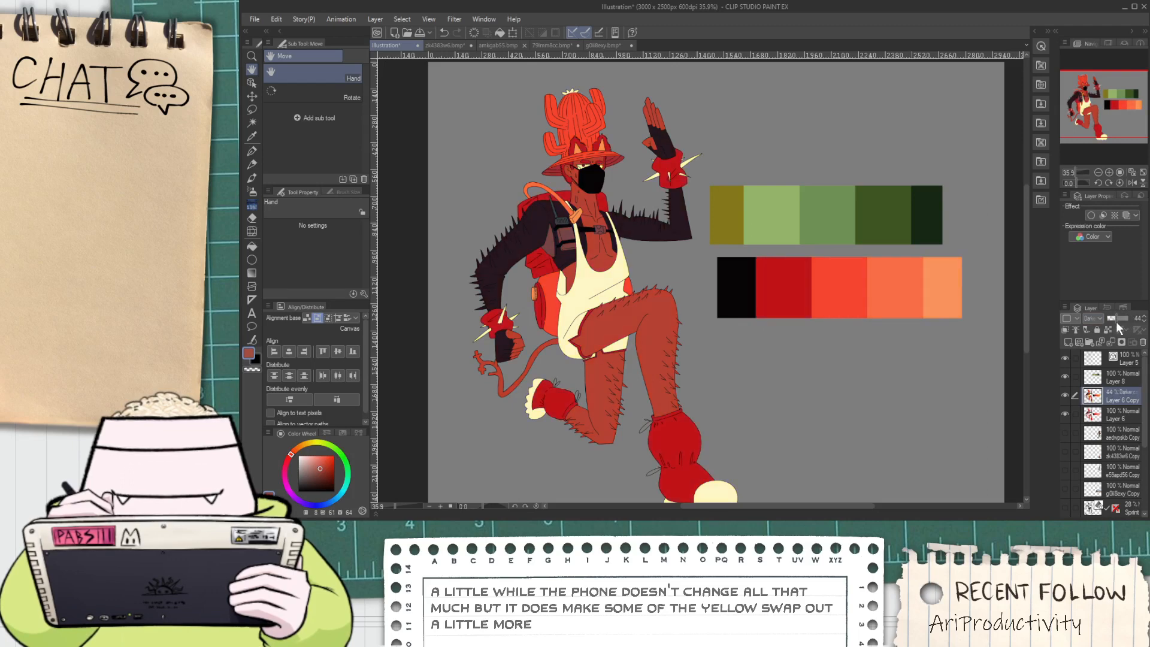
{"action": "scroll", "coordinate": [830, 365], "scroll_direction": "up", "scroll_amount": 3}
{"action": "left_click_drag", "start_coordinate": [654, 347], "coordinate": [750, 380]}
{"action": "scroll", "coordinate": [716, 362], "scroll_direction": "down", "scroll_amount": 1}
{"action": "scroll", "coordinate": [743, 390], "scroll_direction": "up", "scroll_amount": 1}
{"action": "left_click_drag", "start_coordinate": [710, 341], "coordinate": [632, 297]}
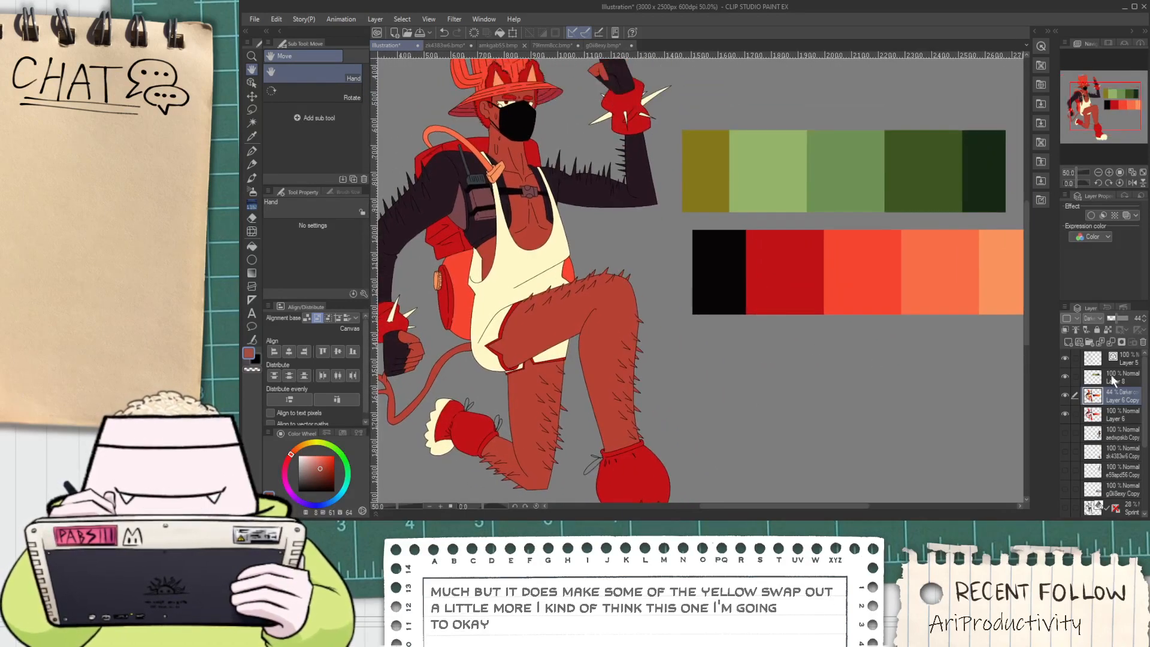
Hide Layer 6 Copy and sample the bright red from the character's original flat colors
{"action": "left_click", "coordinate": [1065, 395]}
{"action": "scroll", "coordinate": [919, 390], "scroll_direction": "down", "scroll_amount": 2}
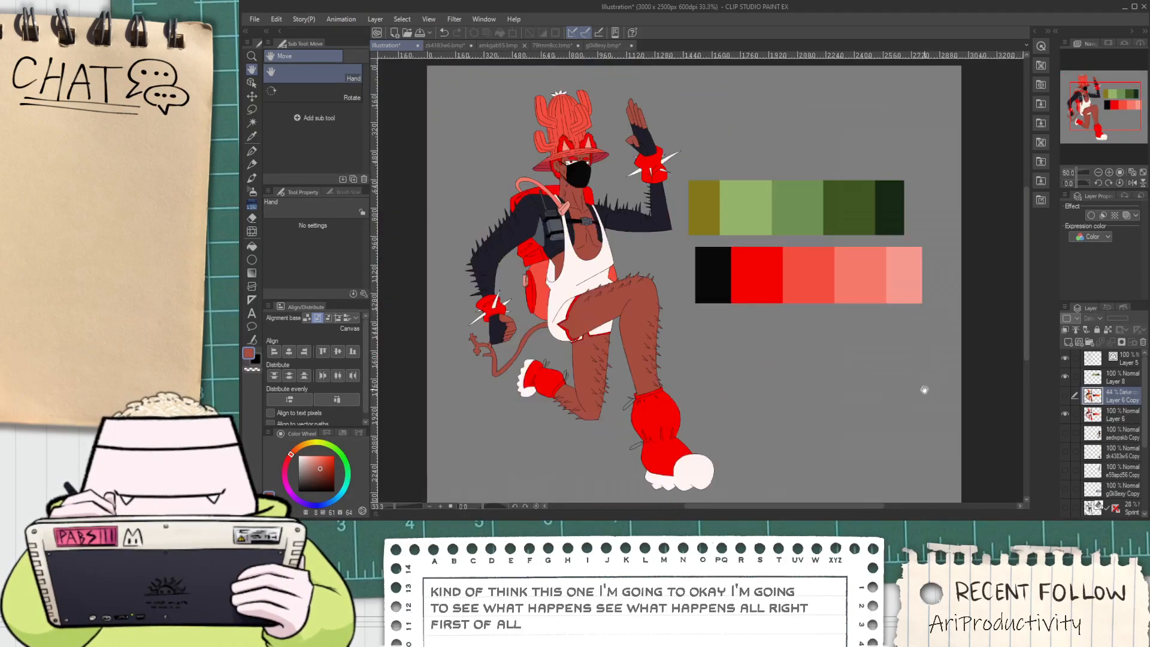
{"action": "scroll", "coordinate": [575, 180], "scroll_direction": "up", "scroll_amount": 2}
{"action": "scroll", "coordinate": [575, 180], "scroll_direction": "up", "scroll_amount": 3}
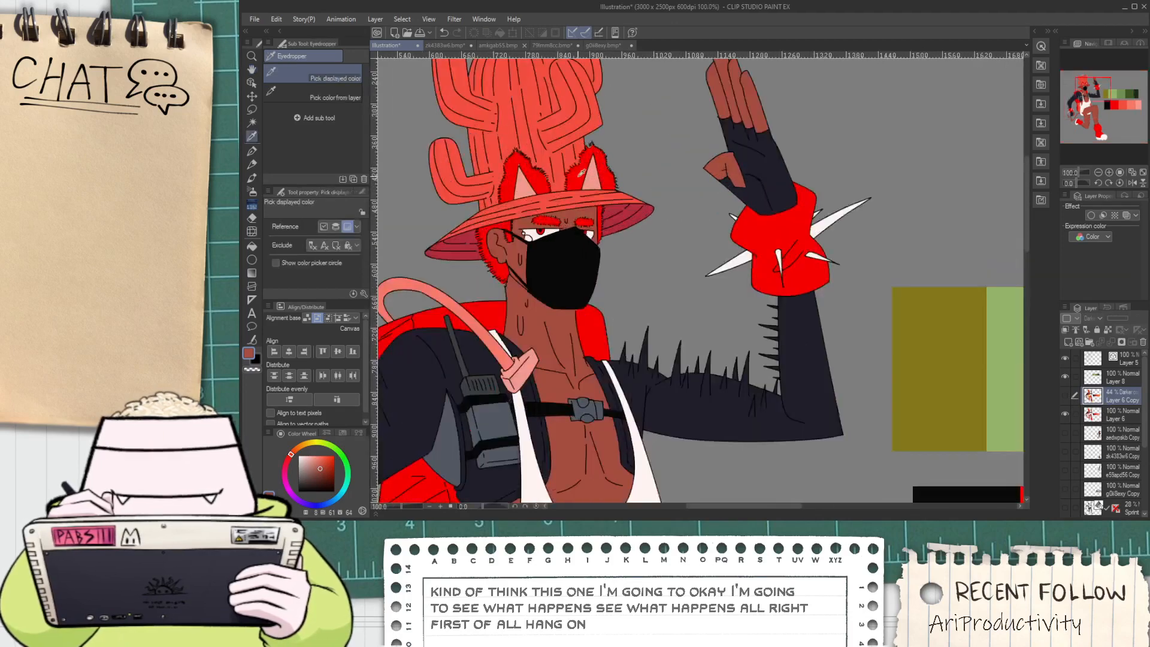
{"action": "scroll", "coordinate": [575, 180], "scroll_direction": "down", "scroll_amount": 3}
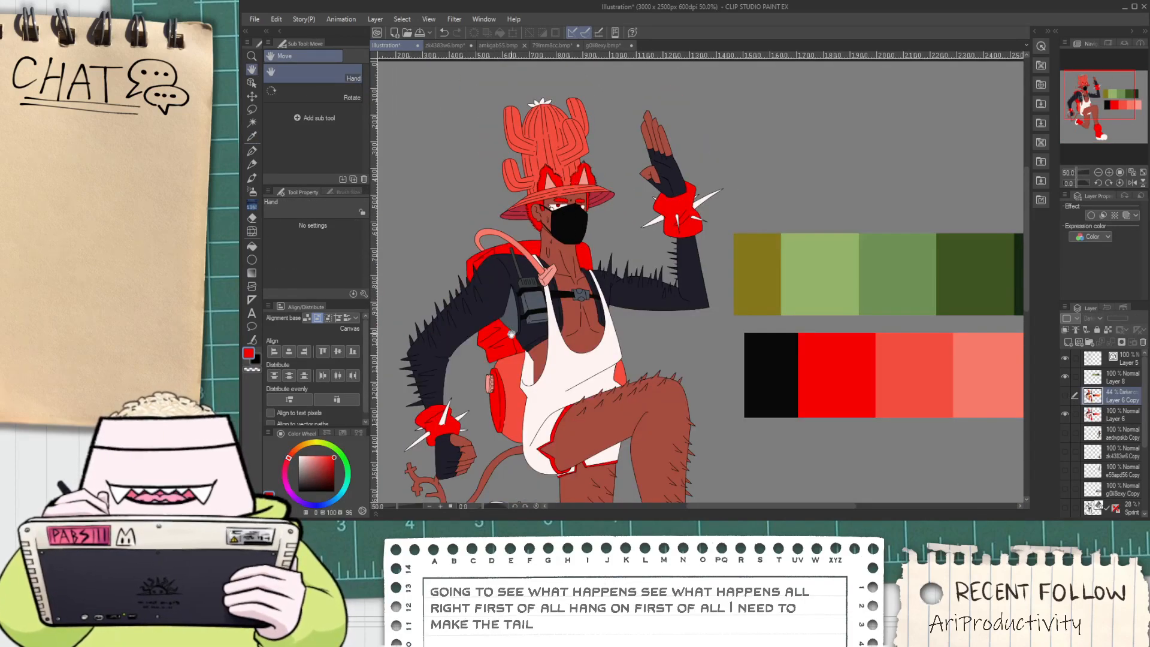
On Layer 6, fill the long curved part of the tail with bright red, from its base past the lower bend
{"action": "left_click", "coordinate": [1107, 417]}
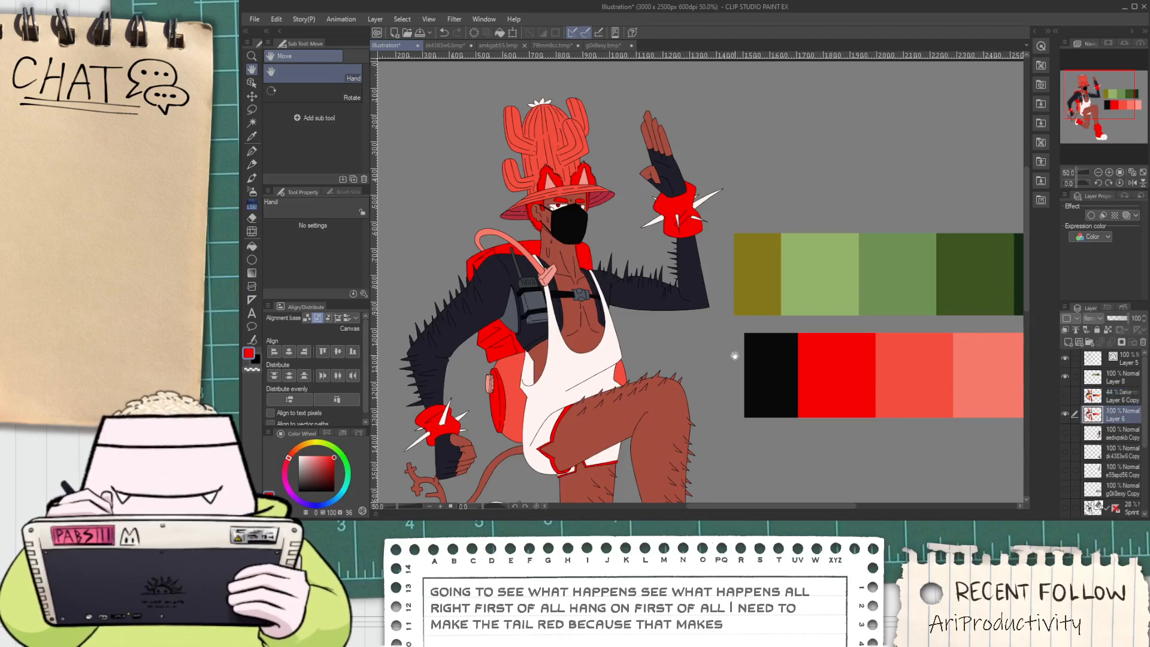
{"action": "scroll", "coordinate": [548, 416], "scroll_direction": "up", "scroll_amount": 3}
{"action": "key", "text": "g"}
{"action": "left_click", "coordinate": [548, 420]}
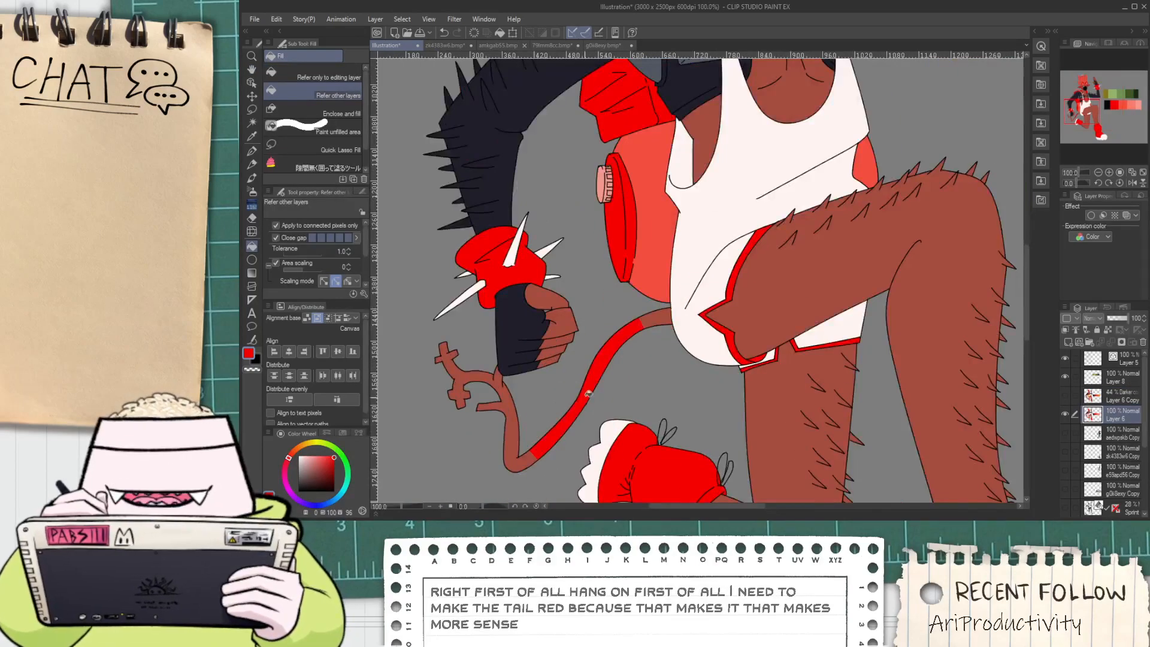
{"action": "scroll", "coordinate": [548, 416], "scroll_direction": "up", "scroll_amount": 2}
{"action": "scroll", "coordinate": [629, 369], "scroll_direction": "down", "scroll_amount": 1}
{"action": "left_click", "coordinate": [629, 368]}
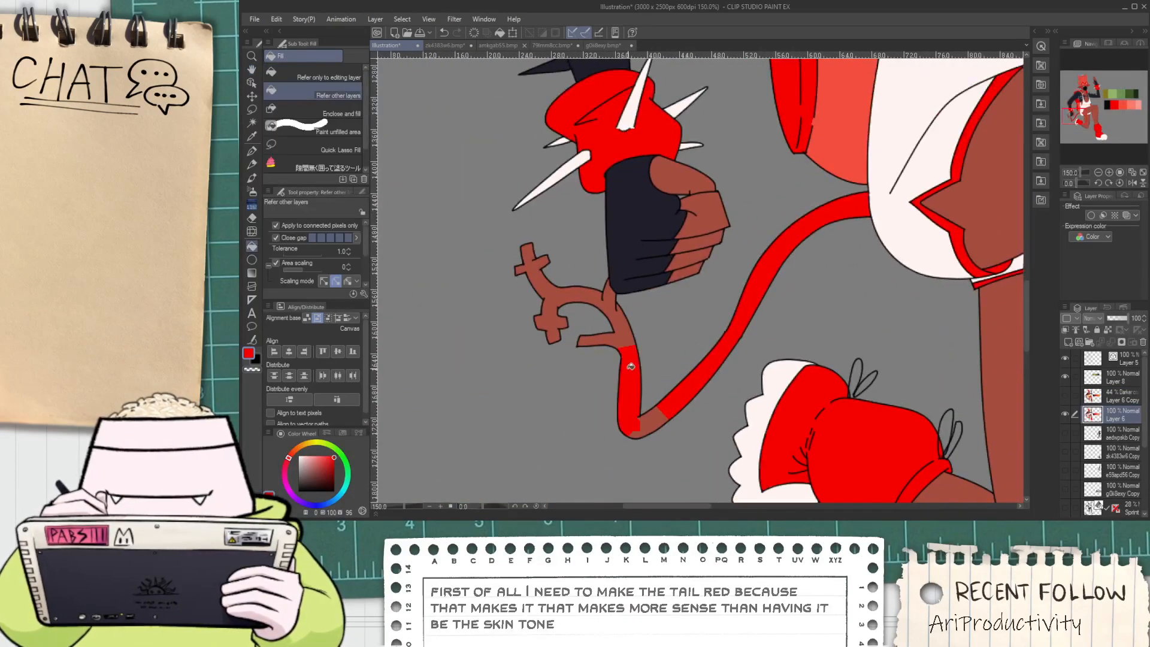
{"action": "left_click", "coordinate": [627, 329]}
{"action": "left_click", "coordinate": [657, 425]}
Fill the tail's branching end and its cross-shaped tips with the same bright red
{"action": "scroll", "coordinate": [606, 295], "scroll_direction": "up", "scroll_amount": 1}
{"action": "left_click", "coordinate": [542, 303]}
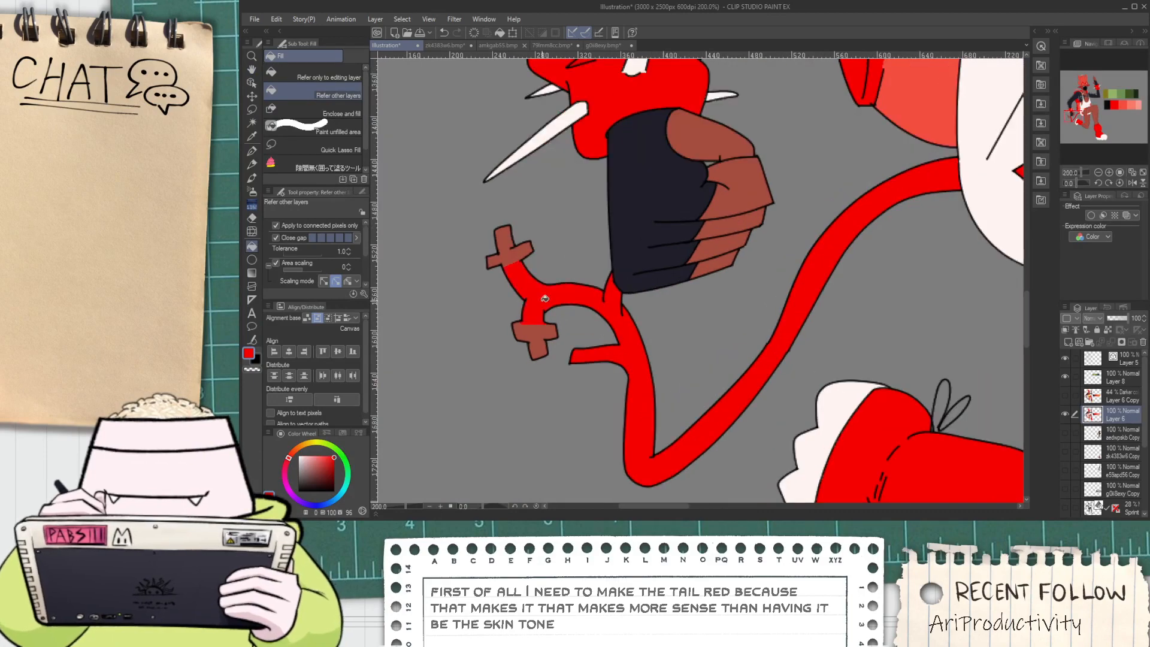
{"action": "left_click", "coordinate": [537, 340]}
{"action": "key", "text": "ctrl+z"}
{"action": "left_click", "coordinate": [508, 242]}
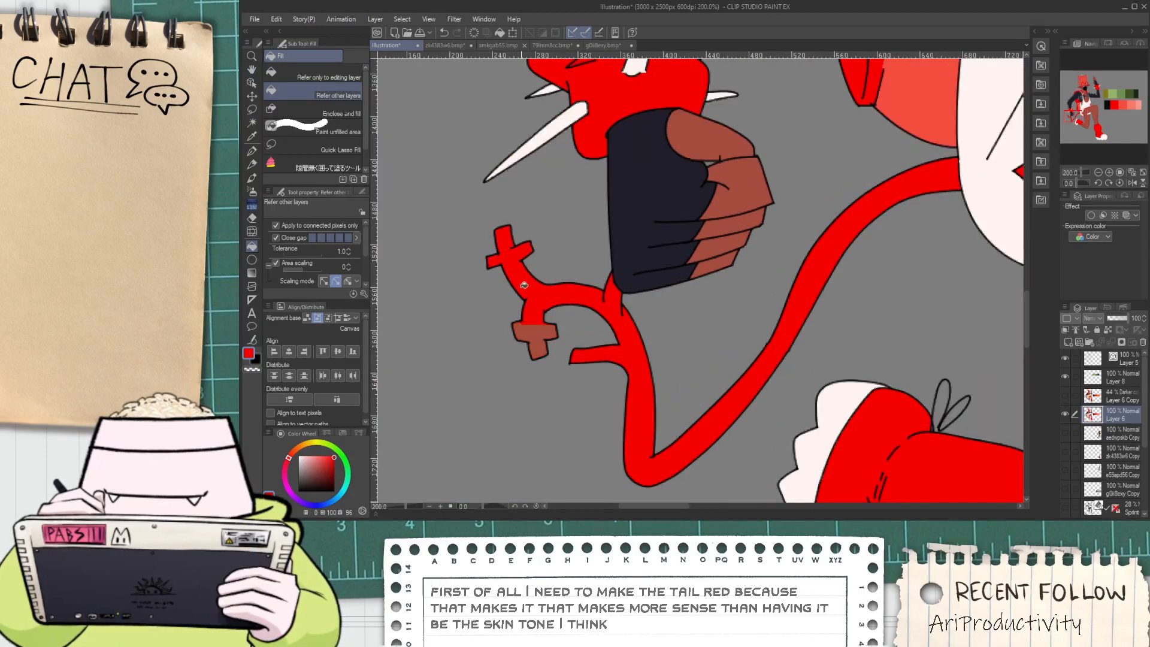
{"action": "left_click", "coordinate": [536, 329]}
{"action": "scroll", "coordinate": [537, 329], "scroll_direction": "down", "scroll_amount": 3}
{"action": "scroll", "coordinate": [538, 329], "scroll_direction": "down", "scroll_amount": 2}
{"action": "key", "text": "space"}
{"action": "left_click_drag", "start_coordinate": [616, 325], "coordinate": [615, 358]}
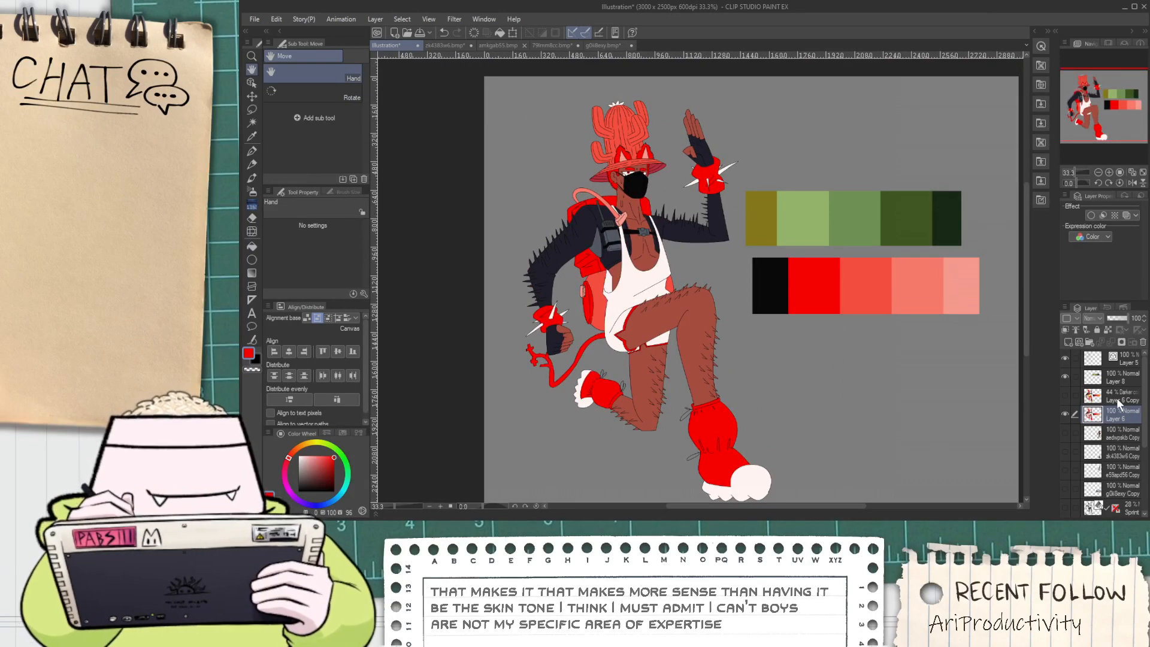
Replace Layer 6 Copy with a fresh duplicate of Layer 6 and recolor it with the warm red-orange gradient map
{"action": "left_click", "coordinate": [1118, 400]}
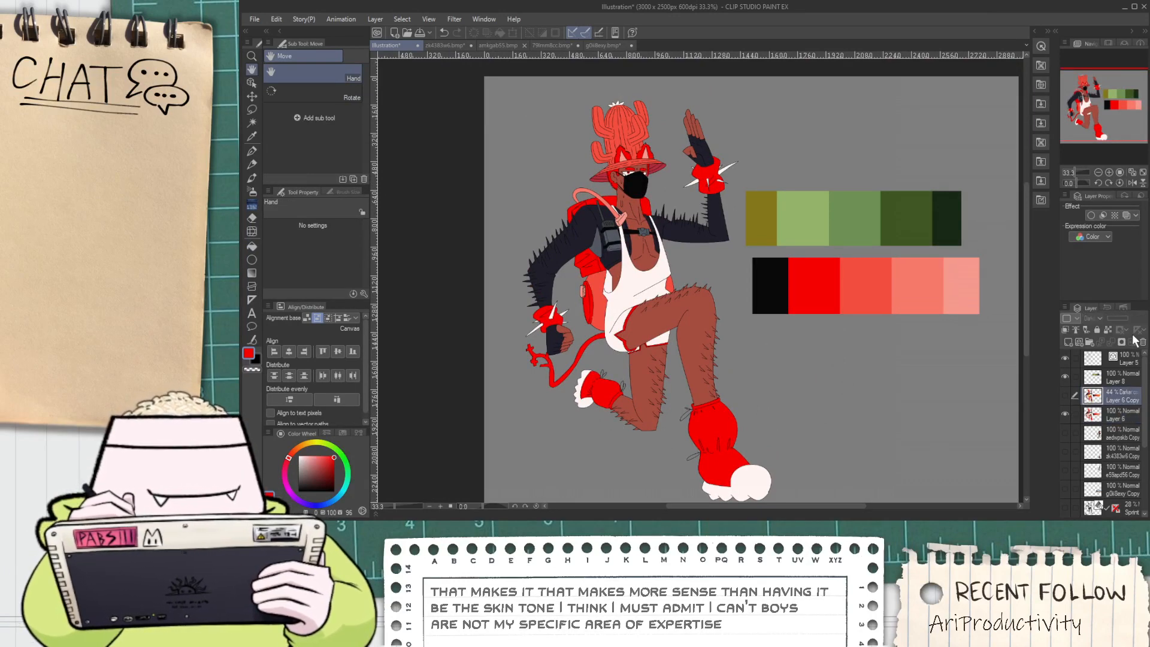
{"action": "left_click", "coordinate": [697, 192]}
{"action": "key", "text": "ctrl+c"}
{"action": "key", "text": "ctrl+v"}
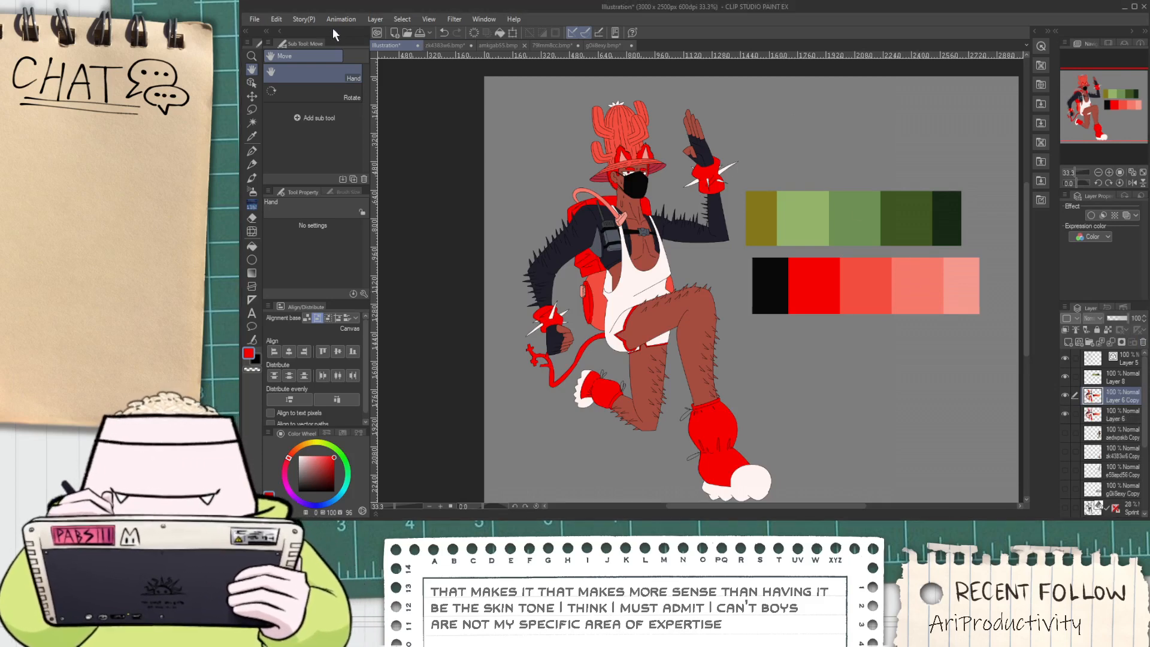
{"action": "left_click", "coordinate": [279, 22]}
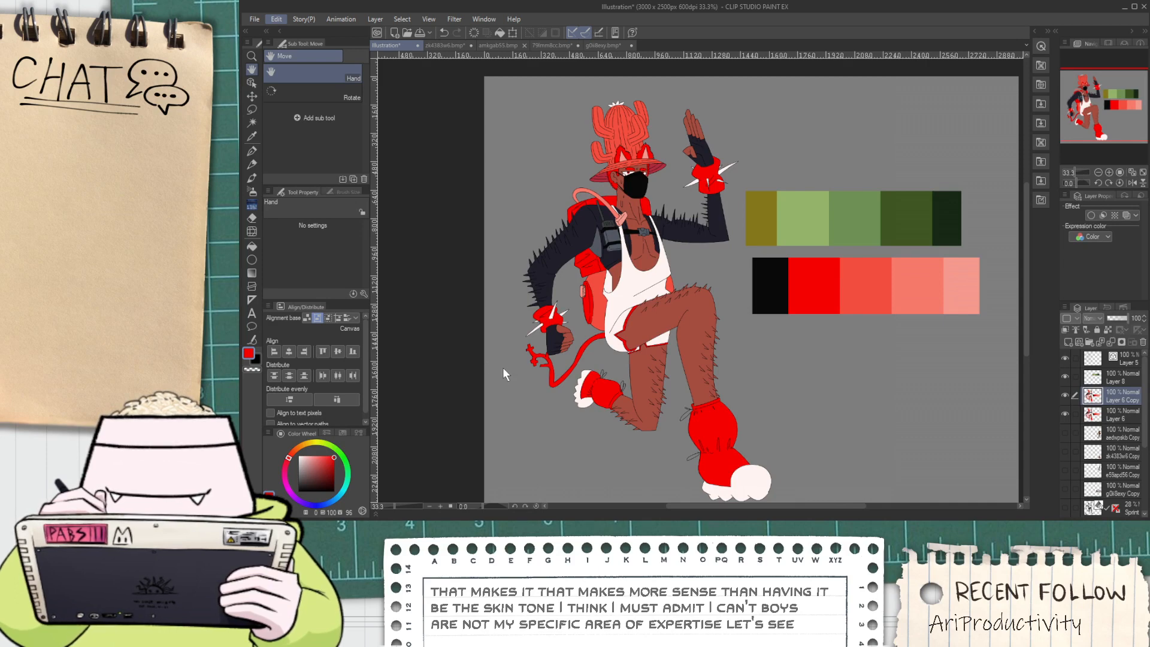
{"action": "left_click", "coordinate": [503, 388]}
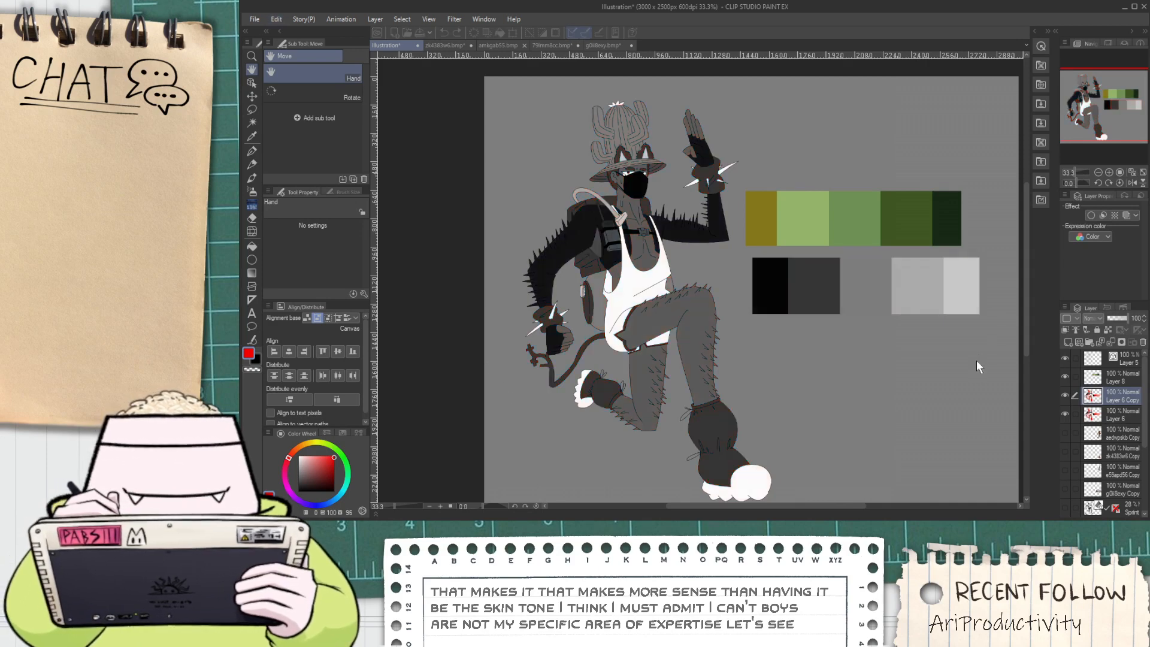
{"action": "key", "text": "Escape"}
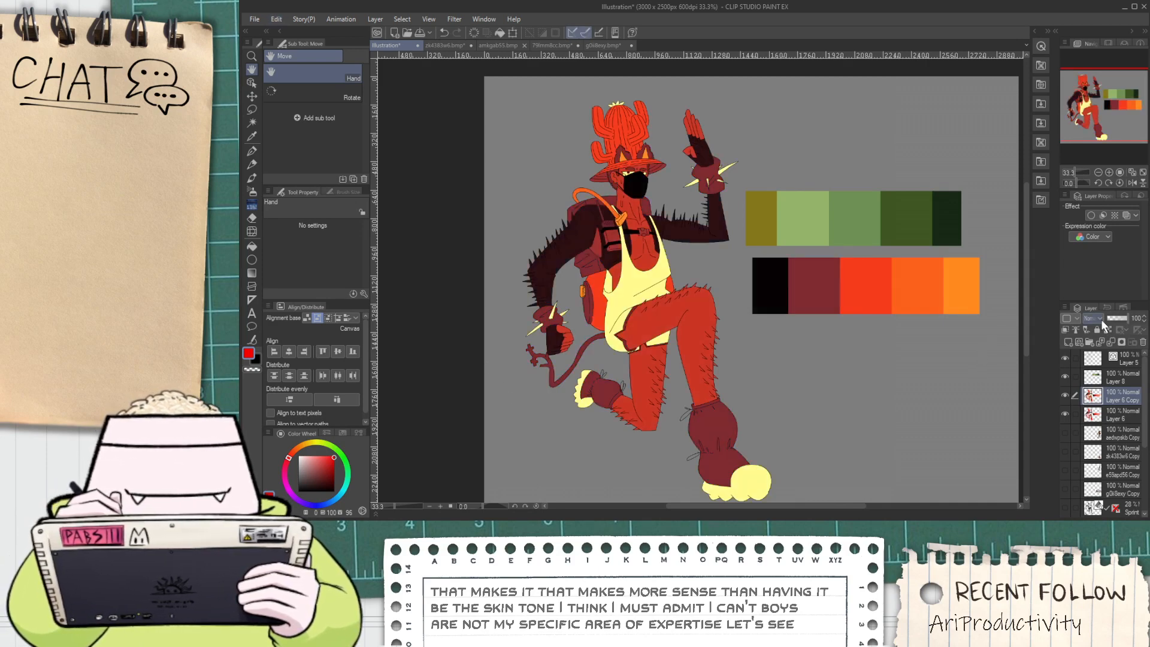
Set Layer 6 Copy to the Darker color blending mode at 33% opacity
{"action": "scroll", "coordinate": [1097, 317], "scroll_direction": "down", "scroll_amount": 6}
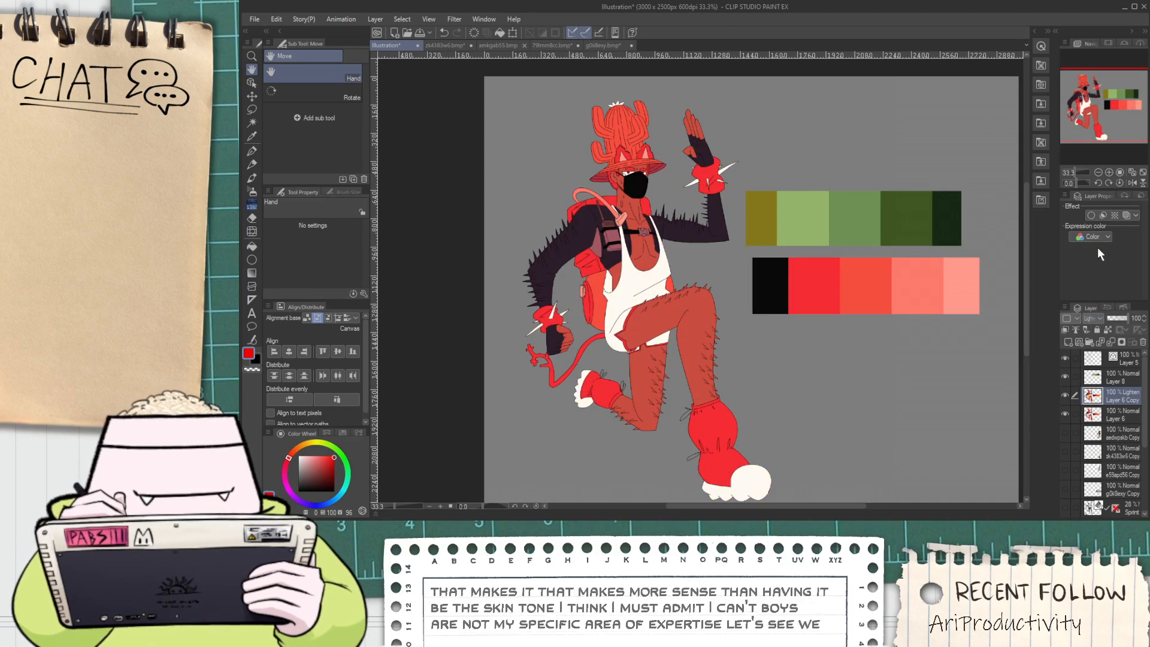
{"action": "scroll", "coordinate": [1090, 318], "scroll_direction": "up", "scroll_amount": 6}
{"action": "left_click", "coordinate": [1117, 318]}
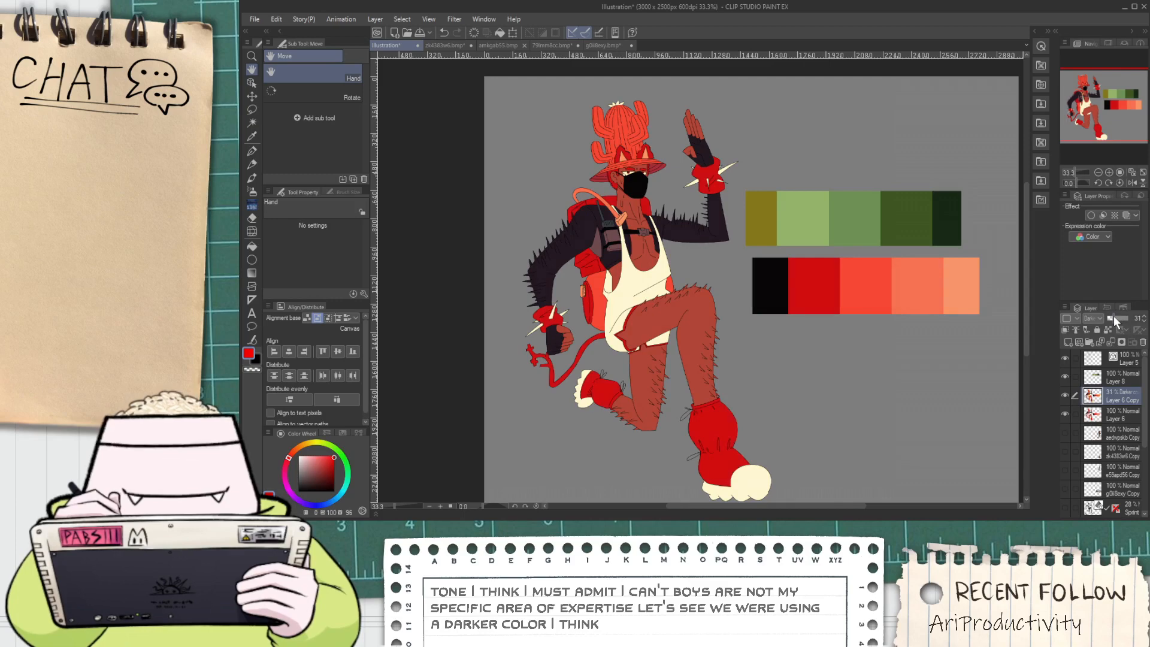
{"action": "left_click_drag", "start_coordinate": [1113, 317], "coordinate": [1115, 318]}
{"action": "scroll", "coordinate": [698, 338], "scroll_direction": "up", "scroll_amount": 5}
{"action": "left_click_drag", "start_coordinate": [698, 340], "coordinate": [661, 332]}
{"action": "scroll", "coordinate": [660, 332], "scroll_direction": "down", "scroll_amount": 5}
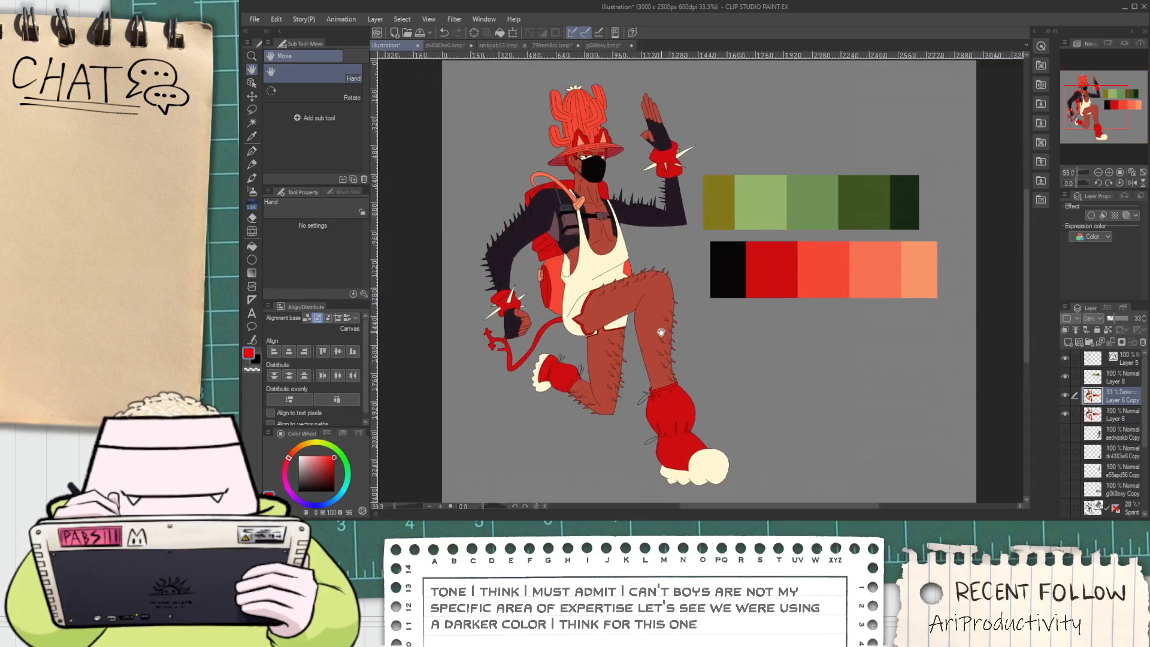
{"action": "scroll", "coordinate": [616, 262], "scroll_direction": "up", "scroll_amount": 4}
{"action": "left_click_drag", "start_coordinate": [616, 263], "coordinate": [675, 308]}
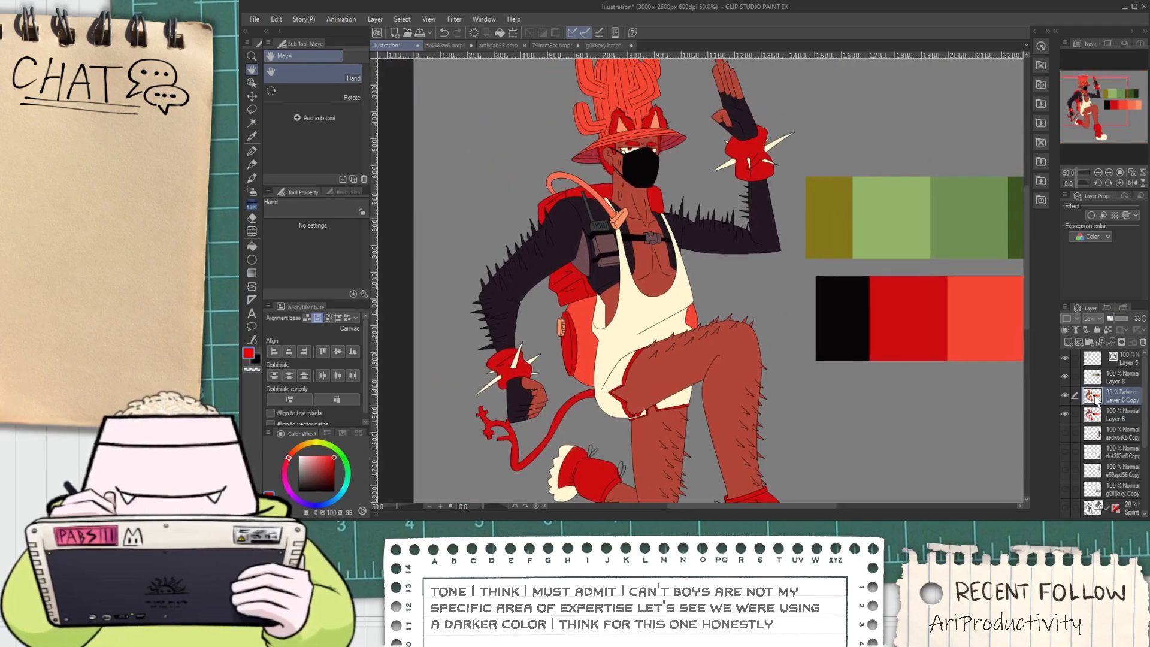
Compare the character with and without Layer 6 Copy, leaving that layer hidden
{"action": "left_click", "coordinate": [1066, 395]}
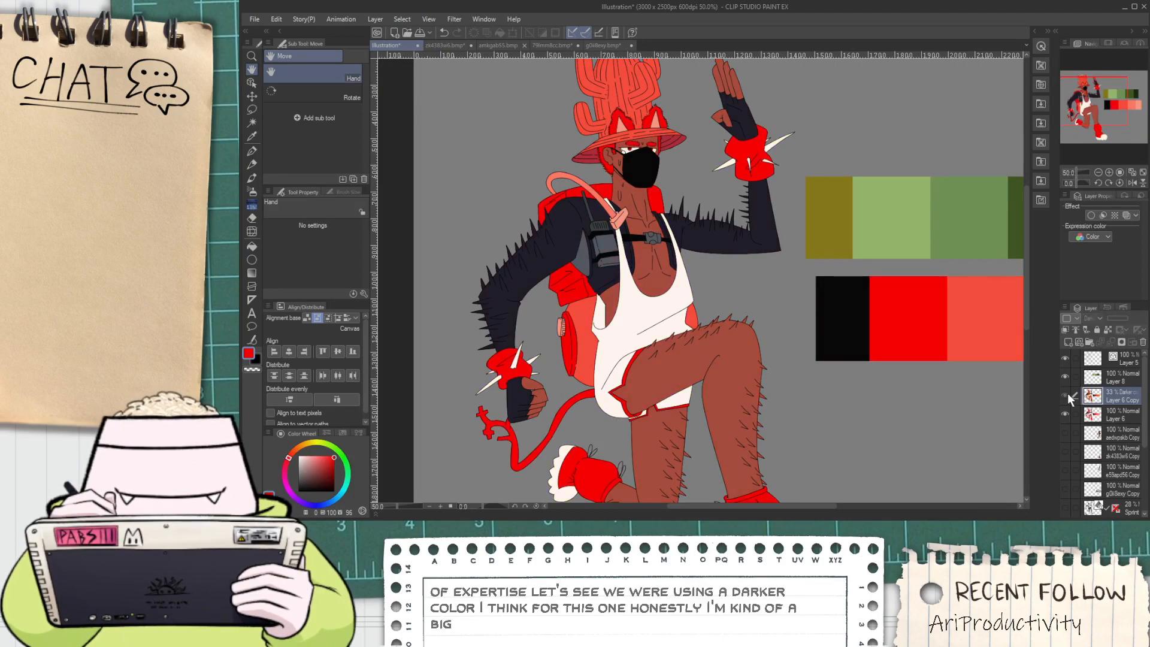
{"action": "left_click", "coordinate": [1066, 394]}
{"action": "left_click", "coordinate": [1065, 394]}
Try a tonal correction on Layer 6 that lowers the contrast of its colors
{"action": "left_click", "coordinate": [1120, 414]}
{"action": "scroll", "coordinate": [646, 305], "scroll_direction": "down", "scroll_amount": 1}
{"action": "scroll", "coordinate": [646, 304], "scroll_direction": "down", "scroll_amount": 3}
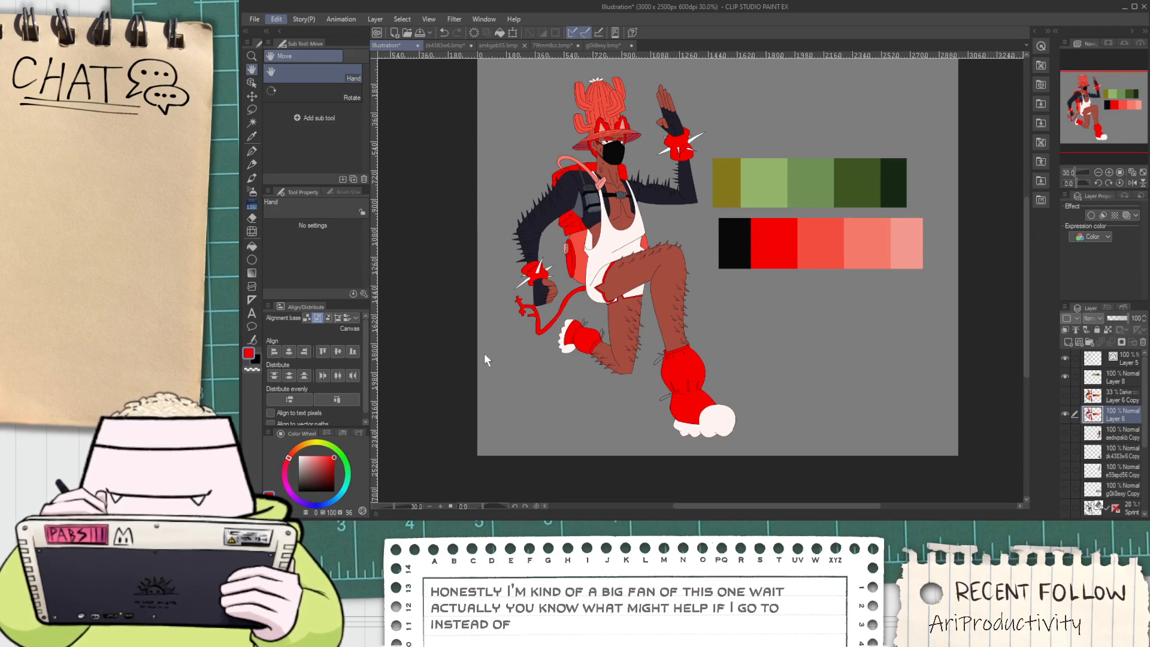
{"action": "key", "text": "ctrl+u"}
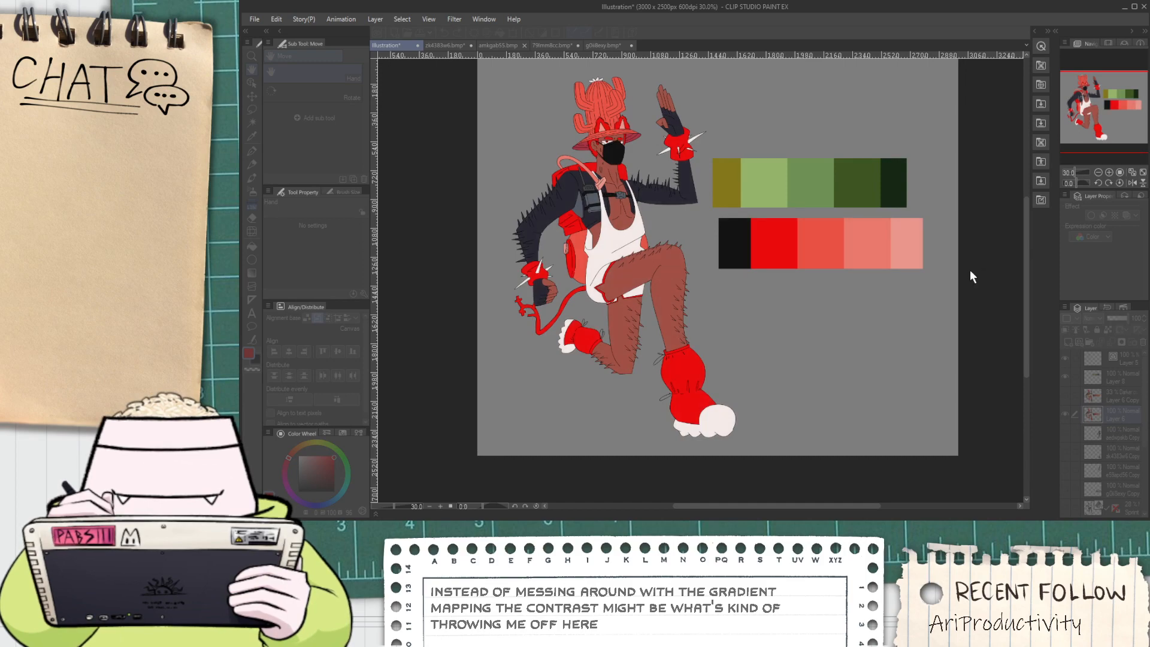
{"action": "left_click", "coordinate": [1051, 241]}
Select every bright red area on Layer 6 by color gamut and exclude the palette's red swatch from the selection
{"action": "scroll", "coordinate": [574, 132], "scroll_direction": "up", "scroll_amount": 3}
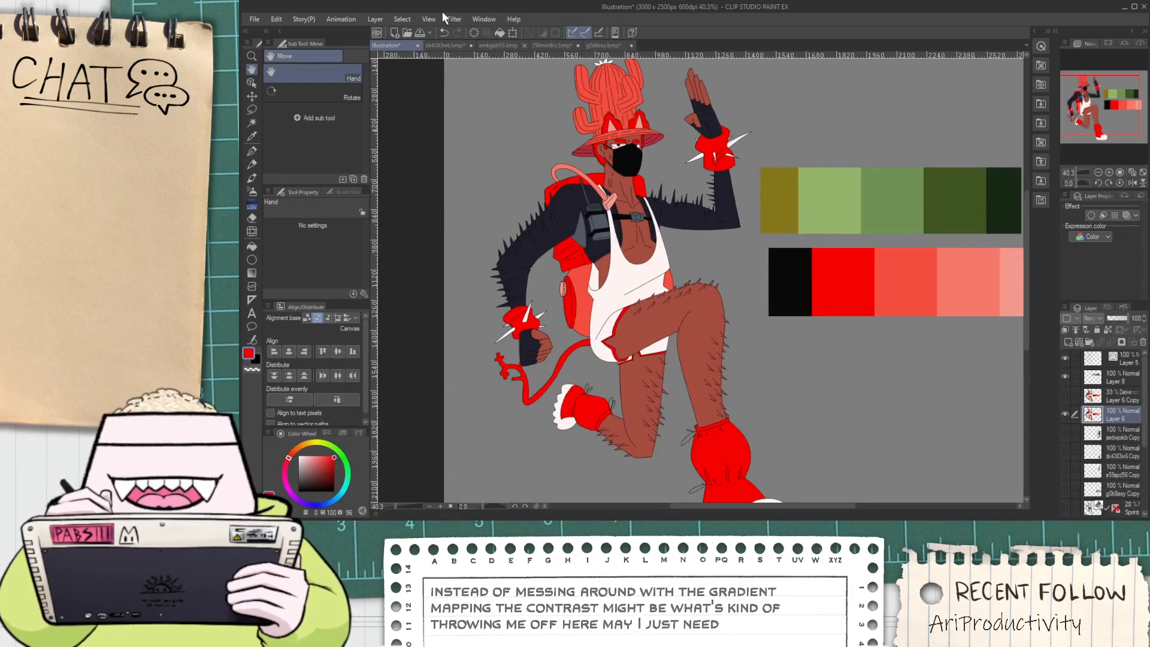
{"action": "left_click", "coordinate": [398, 20]}
{"action": "left_click", "coordinate": [462, 124]}
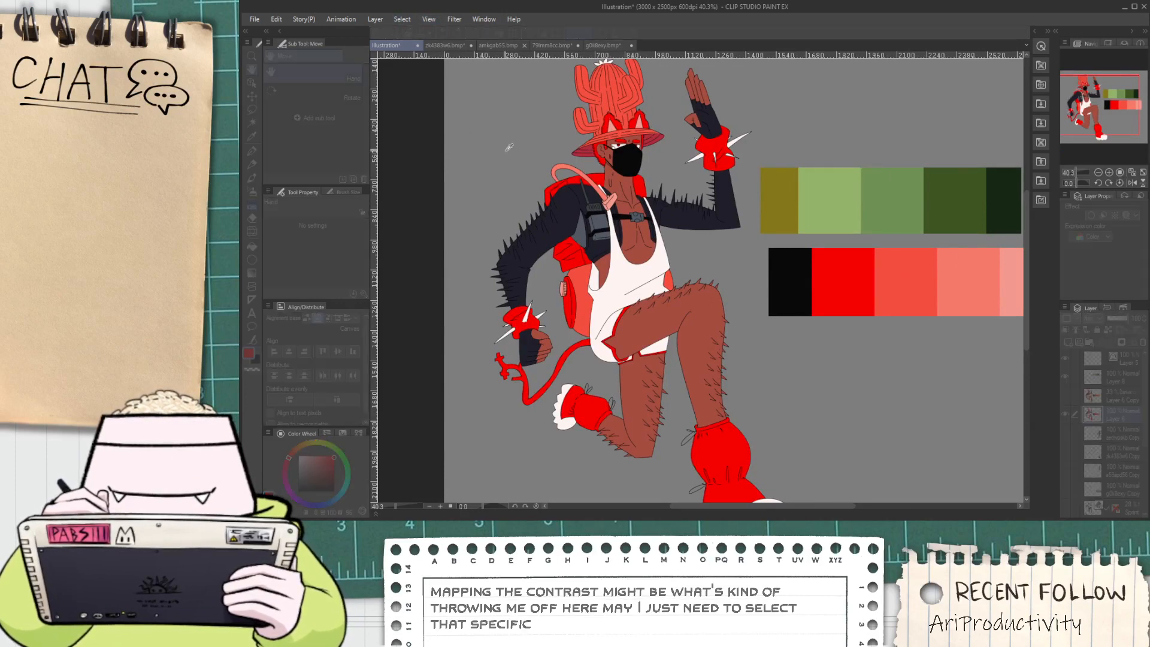
{"action": "left_click", "coordinate": [575, 178]}
{"action": "key", "text": "Return"}
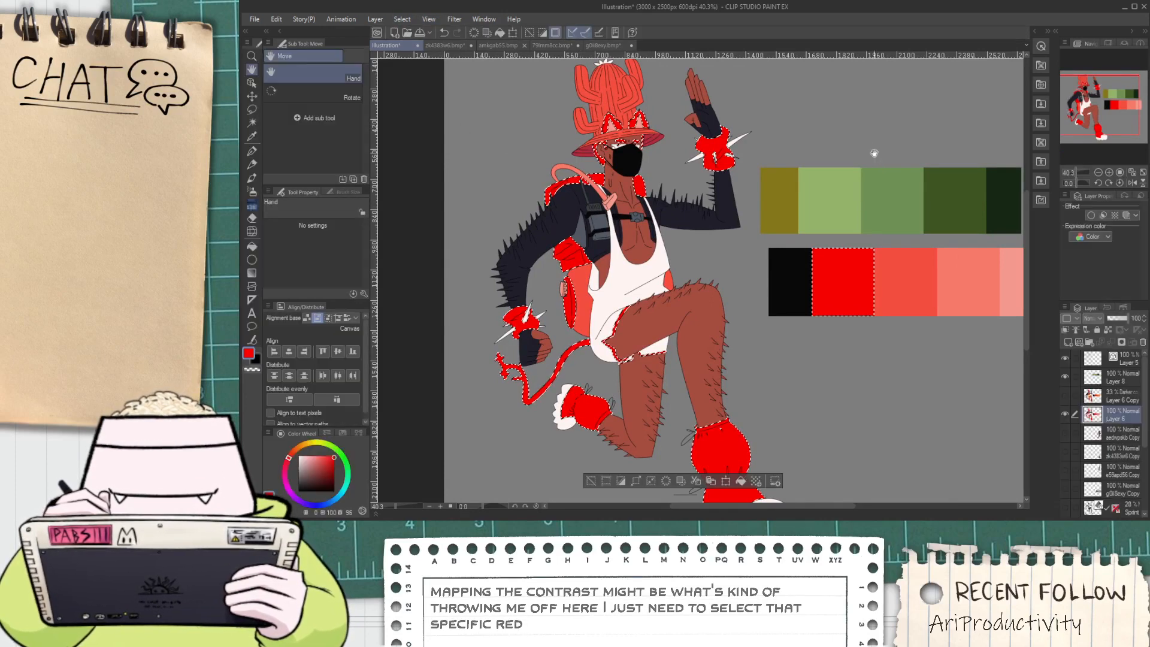
{"action": "key", "text": "m"}
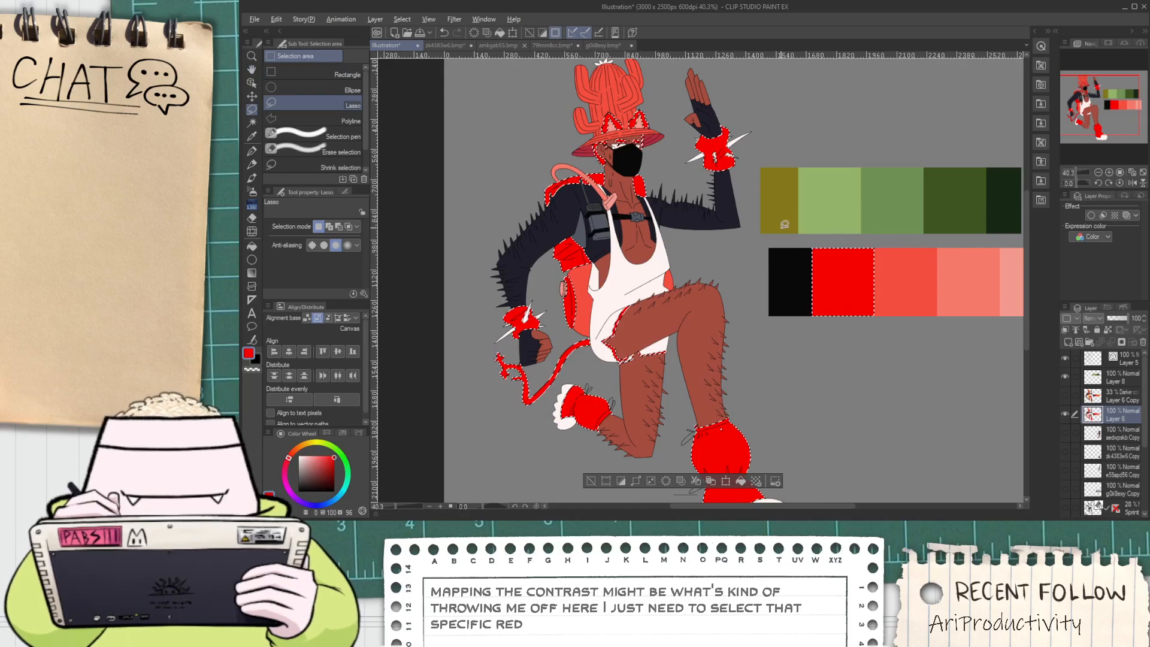
{"action": "mouse_move", "coordinate": [804, 236]}
{"action": "left_mouse_down"}
{"action": "mouse_move", "coordinate": [878, 400]}
{"action": "mouse_move", "coordinate": [876, 233]}
{"action": "left_mouse_up"}
Slightly lower the saturation of the selected red areas on the character, and clear the selection
{"action": "key", "text": "ctrl+u"}
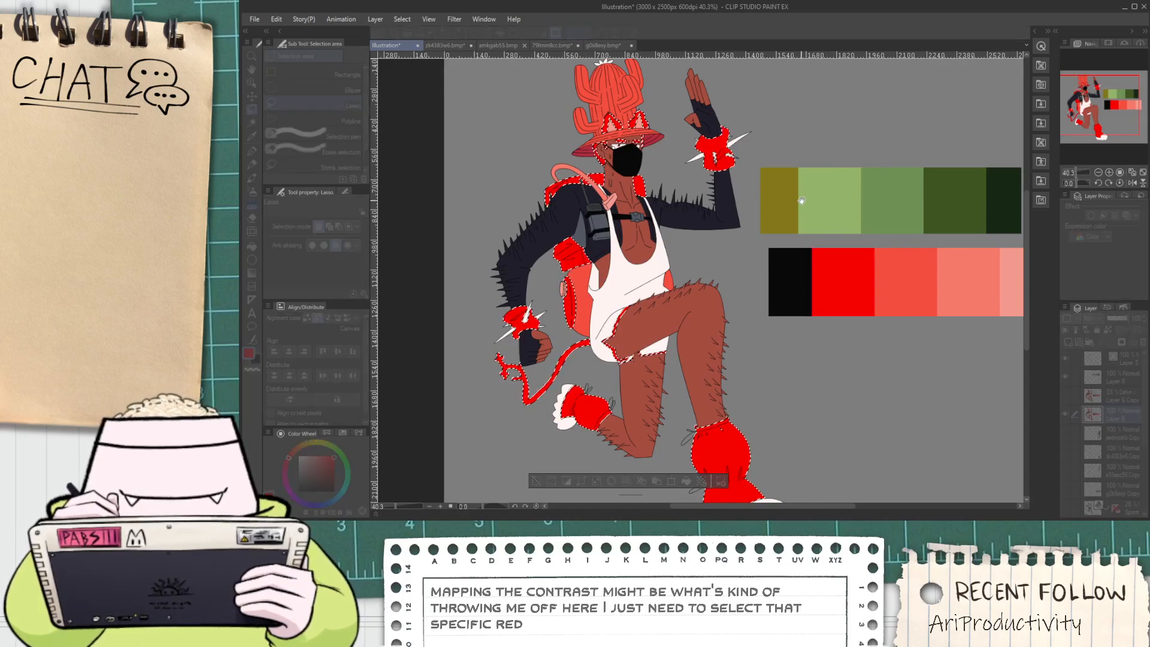
{"action": "left_click_drag", "start_coordinate": [925, 57], "coordinate": [928, 56]}
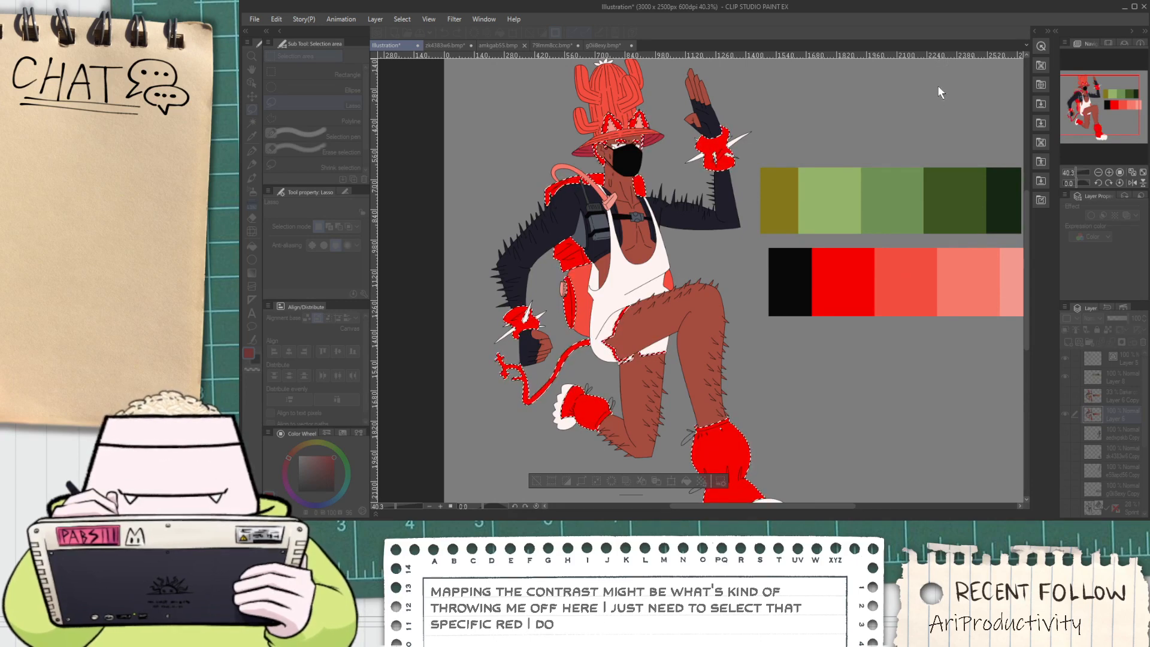
{"action": "left_click_drag", "start_coordinate": [939, 86], "coordinate": [931, 84]}
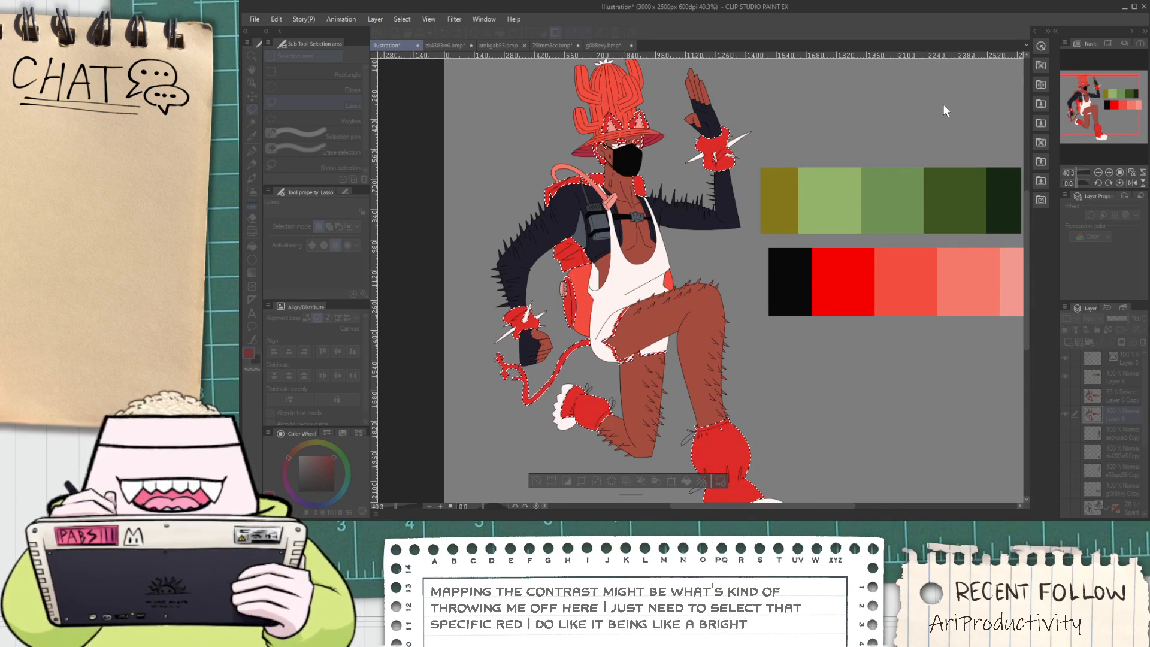
{"action": "left_click", "coordinate": [1065, 45]}
{"action": "key", "text": "ctrl+d"}
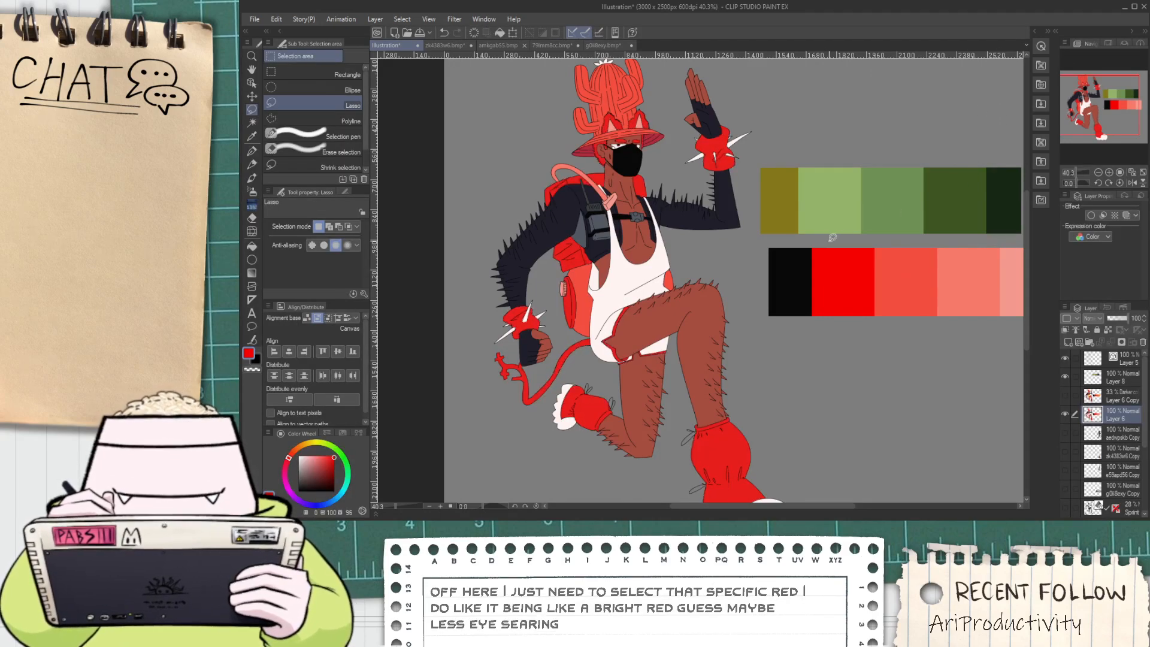
Examine the softened red across the character's clothing, backpack, tail and boots, up close and at full size
{"action": "scroll", "coordinate": [832, 237], "scroll_direction": "down", "scroll_amount": 2}
{"action": "left_click", "coordinate": [767, 337]}
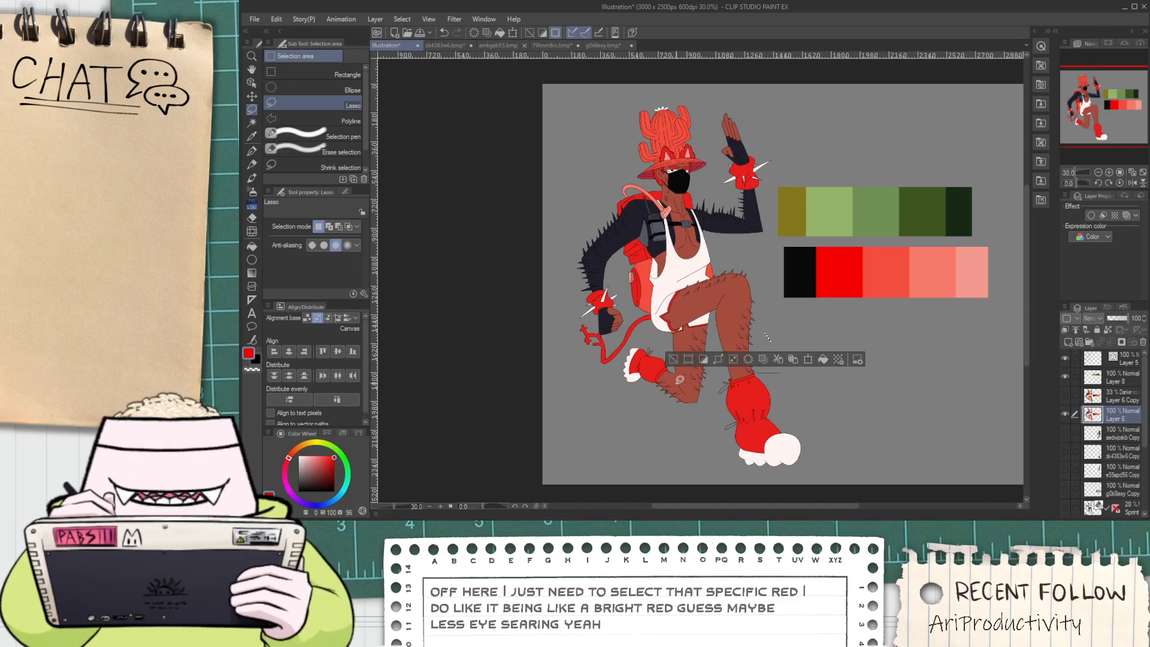
{"action": "key", "text": "ctrl+d"}
{"action": "scroll", "coordinate": [715, 376], "scroll_direction": "up", "scroll_amount": 4}
{"action": "key", "text": "space"}
{"action": "scroll", "coordinate": [691, 342], "scroll_direction": "up", "scroll_amount": 4}
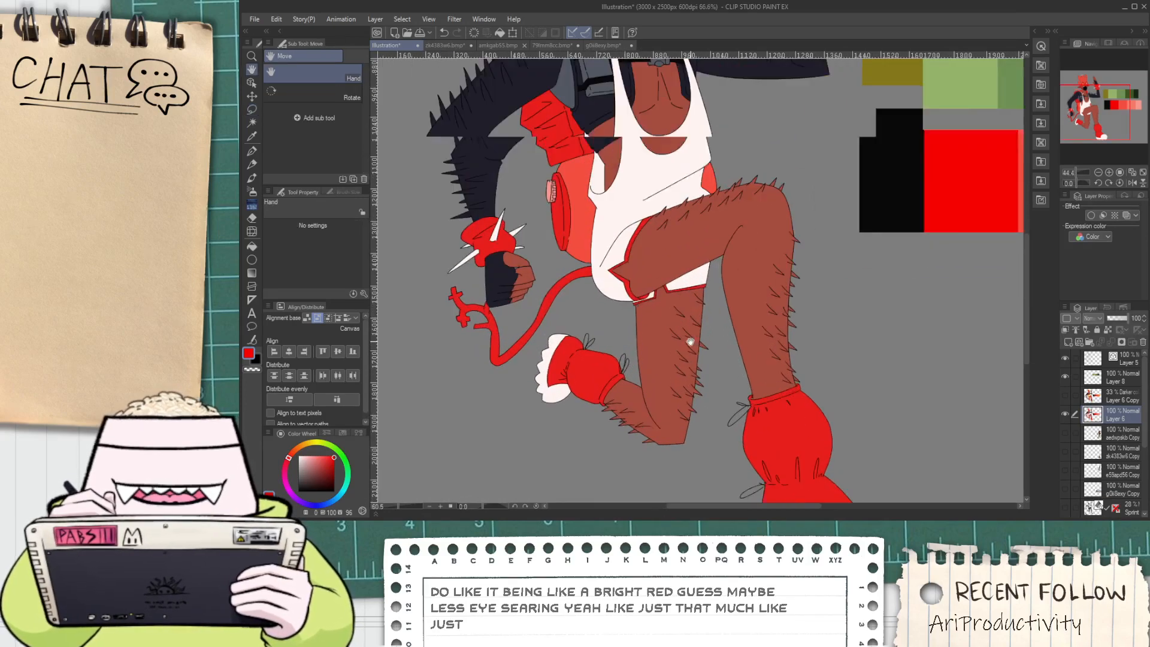
{"action": "left_click_drag", "start_coordinate": [691, 341], "coordinate": [685, 436]}
{"action": "scroll", "coordinate": [676, 280], "scroll_direction": "down", "scroll_amount": 5}
{"action": "scroll", "coordinate": [620, 77], "scroll_direction": "up", "scroll_amount": 2}
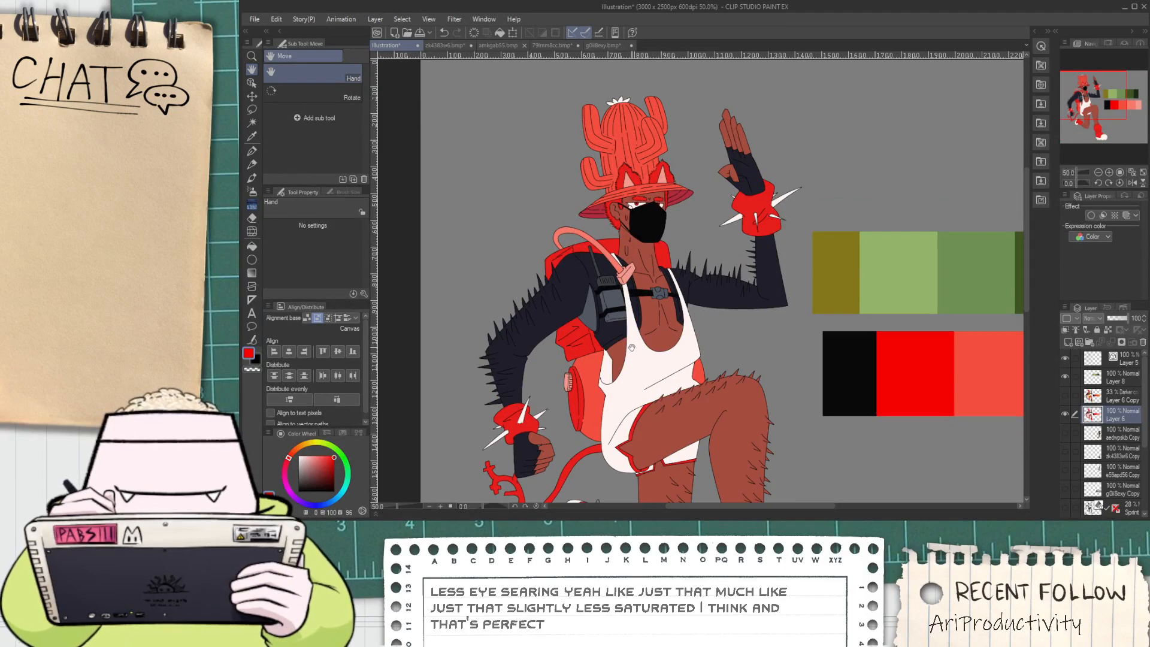
{"action": "left_click_drag", "start_coordinate": [631, 347], "coordinate": [582, 282]}
{"action": "left_click_drag", "start_coordinate": [579, 216], "coordinate": [579, 201]}
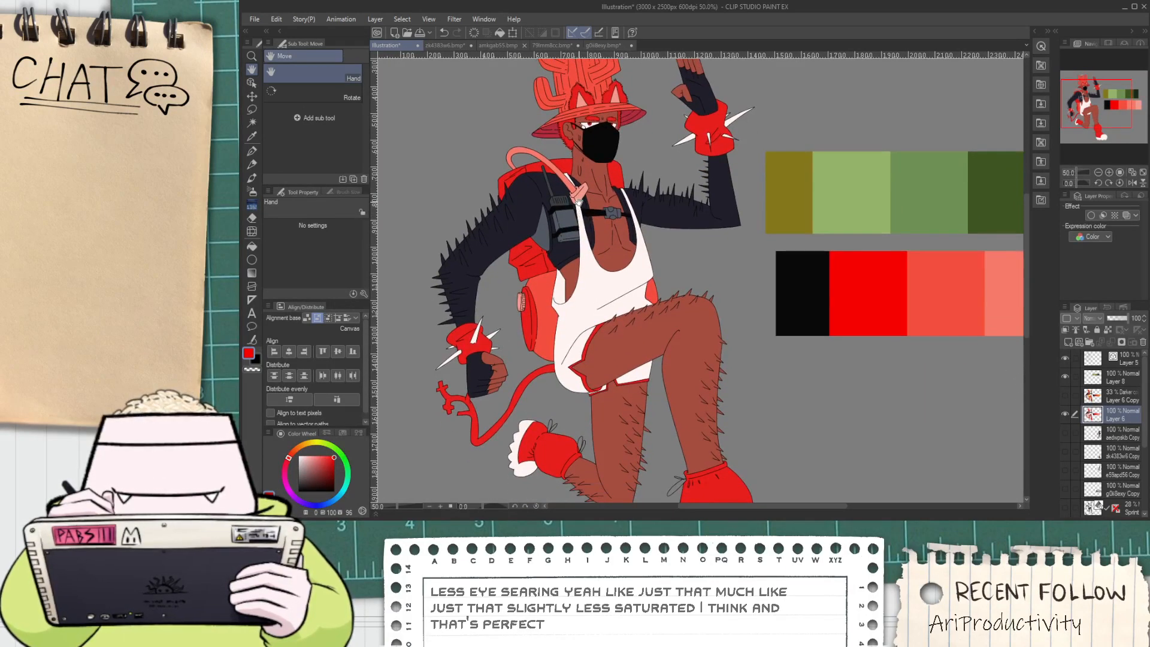
{"action": "left_click_drag", "start_coordinate": [582, 132], "coordinate": [611, 158]}
{"action": "scroll", "coordinate": [621, 272], "scroll_direction": "down", "scroll_amount": 1}
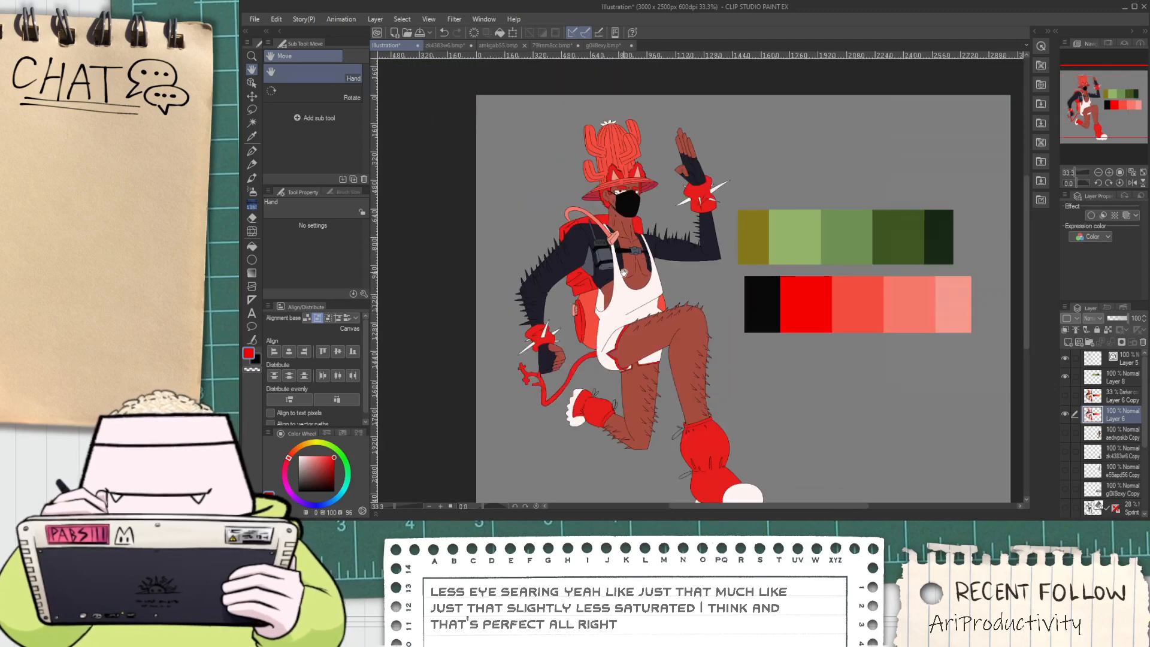
{"action": "left_click_drag", "start_coordinate": [595, 277], "coordinate": [579, 241]}
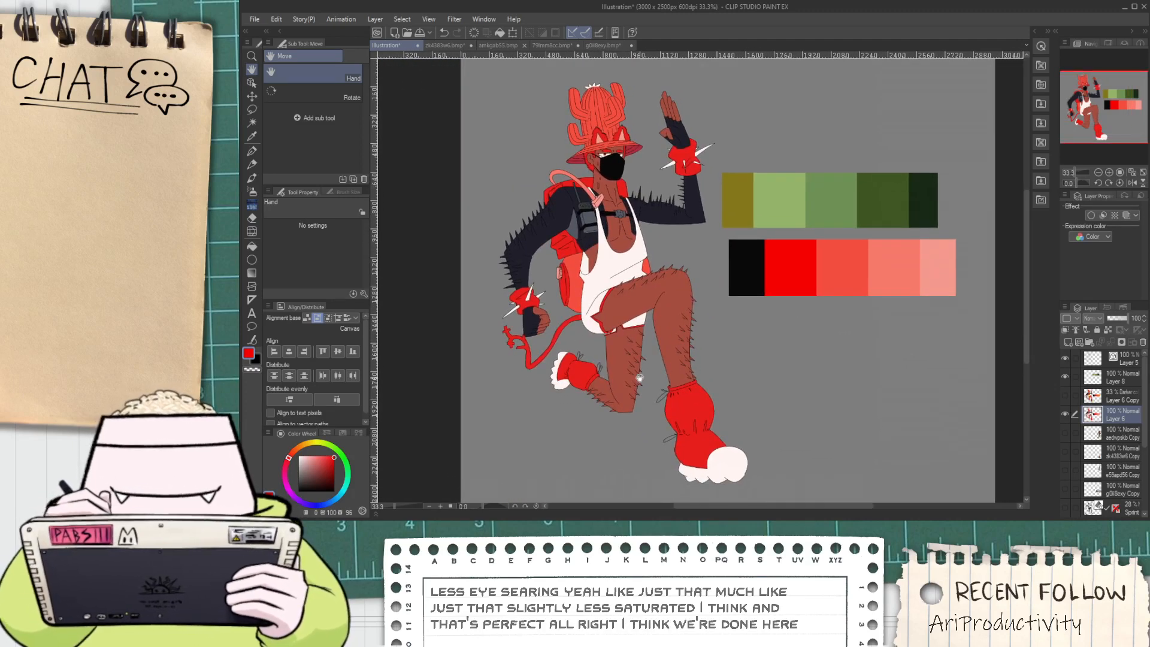
Draw a white rectangular signature frame below the character's raised back foot with the Milli Pen at size 3
{"action": "left_click", "coordinate": [298, 456]}
{"action": "key", "text": "p"}
{"action": "scroll", "coordinate": [566, 461], "scroll_direction": "up", "scroll_amount": 2}
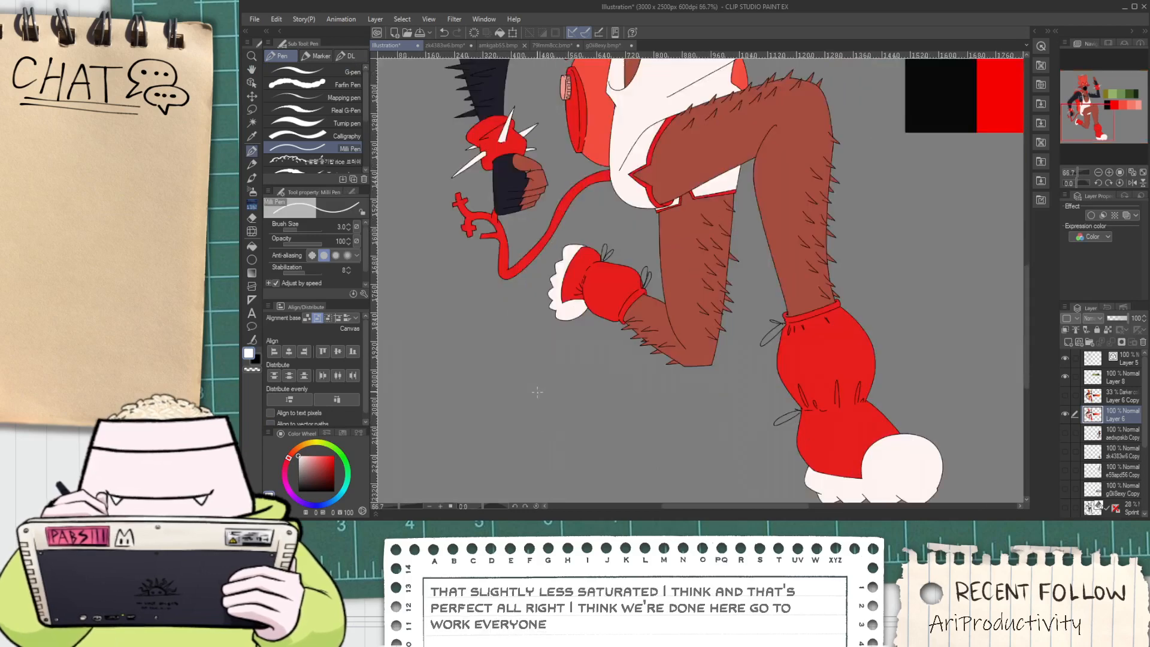
{"action": "scroll", "coordinate": [559, 421], "scroll_direction": "up", "scroll_amount": 1}
{"action": "mouse_move", "coordinate": [558, 419]}
{"action": "left_mouse_down"}
{"action": "mouse_move", "coordinate": [538, 358]}
{"action": "mouse_move", "coordinate": [712, 328]}
{"action": "left_mouse_up"}
{"action": "left_click_drag", "start_coordinate": [498, 424], "coordinate": [688, 414]}
{"action": "left_click_drag", "start_coordinate": [697, 331], "coordinate": [698, 407]}
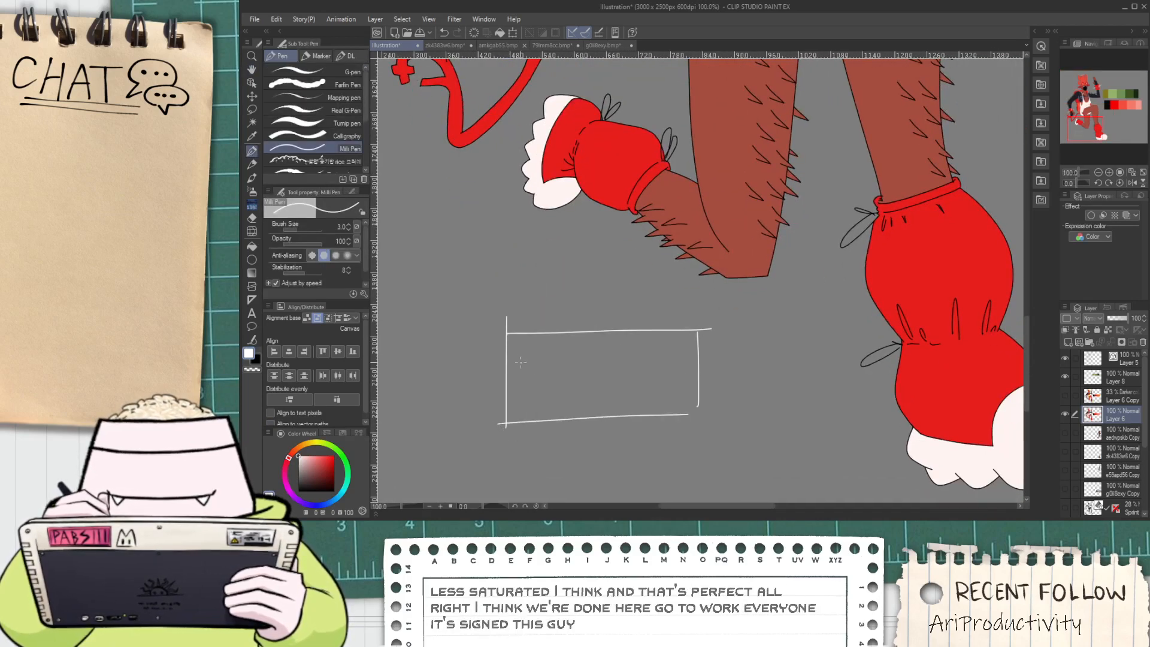
Handwrite the artist's signature in thin white letters inside the rectangular frame
{"action": "mouse_move", "coordinate": [518, 335]}
{"action": "left_mouse_down"}
{"action": "mouse_move", "coordinate": [518, 396]}
{"action": "mouse_move", "coordinate": [515, 370]}
{"action": "left_mouse_up"}
{"action": "mouse_move", "coordinate": [536, 421]}
{"action": "left_mouse_down"}
{"action": "mouse_move", "coordinate": [554, 352]}
{"action": "mouse_move", "coordinate": [565, 413]}
{"action": "left_mouse_up"}
{"action": "left_click_drag", "start_coordinate": [537, 389], "coordinate": [564, 387]}
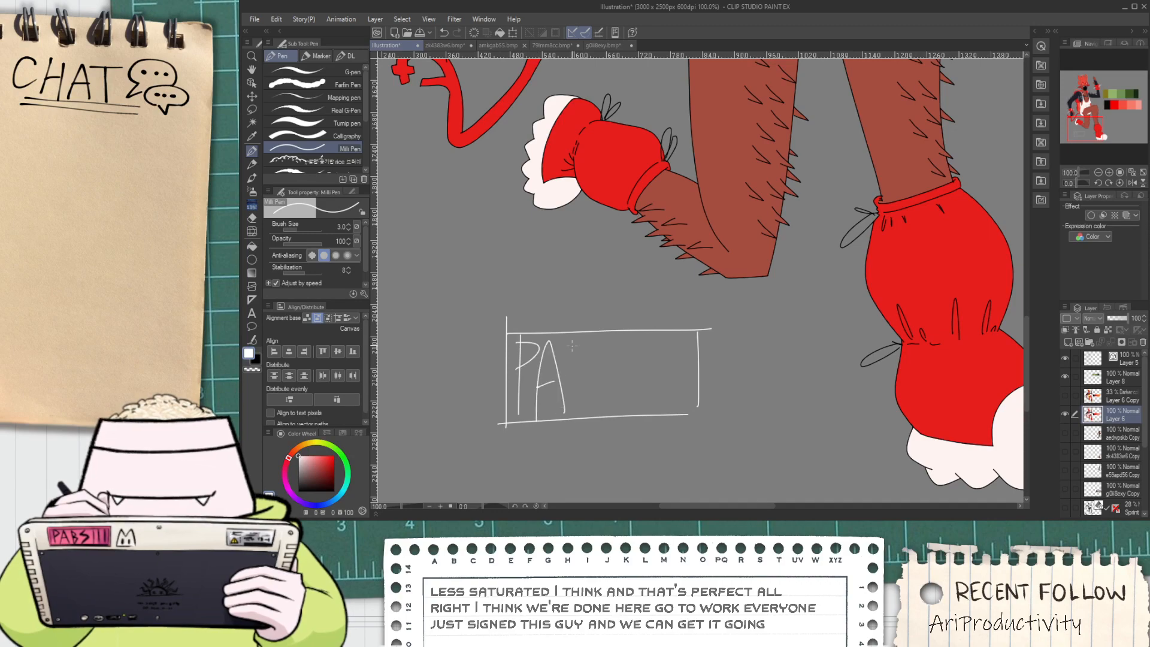
{"action": "mouse_move", "coordinate": [574, 340]}
{"action": "left_mouse_down"}
{"action": "mouse_move", "coordinate": [575, 406]}
{"action": "mouse_move", "coordinate": [587, 342]}
{"action": "mouse_move", "coordinate": [597, 389]}
{"action": "left_mouse_up"}
{"action": "mouse_move", "coordinate": [642, 345]}
{"action": "left_mouse_down"}
{"action": "mouse_move", "coordinate": [612, 401]}
{"action": "mouse_move", "coordinate": [657, 377]}
{"action": "mouse_move", "coordinate": [673, 397]}
{"action": "left_mouse_up"}
{"action": "scroll", "coordinate": [674, 340], "scroll_direction": "down", "scroll_amount": 2}
{"action": "mouse_move", "coordinate": [686, 340]}
{"action": "left_mouse_down"}
{"action": "mouse_move", "coordinate": [687, 396]}
{"action": "mouse_move", "coordinate": [633, 386]}
{"action": "mouse_move", "coordinate": [614, 414]}
{"action": "left_mouse_up"}
{"action": "scroll", "coordinate": [674, 341], "scroll_direction": "down", "scroll_amount": 1}
{"action": "key", "text": "h"}
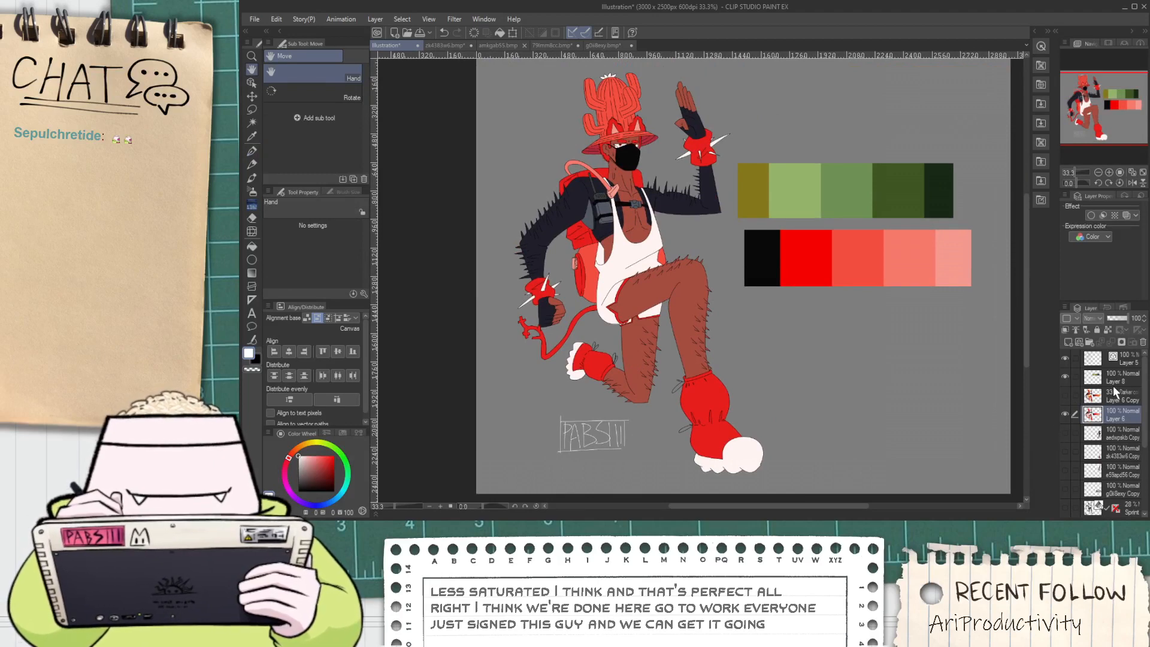
Duplicate the signed Layer 6 and hide the original
{"action": "key", "text": "ctrl+c"}
{"action": "key", "text": "ctrl+v"}
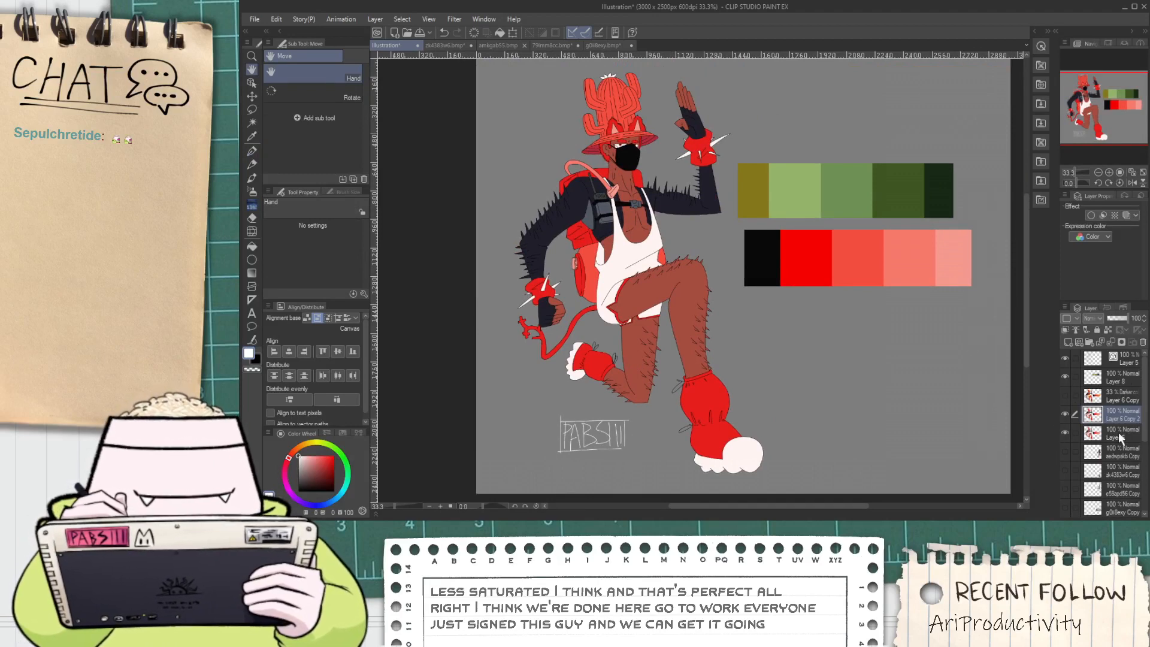
{"action": "left_click", "coordinate": [1066, 431]}
Erase the red palette strip from Layer 6 Copy 2, hide the green palette on Layer 8, and clear the selection
{"action": "key", "text": "m"}
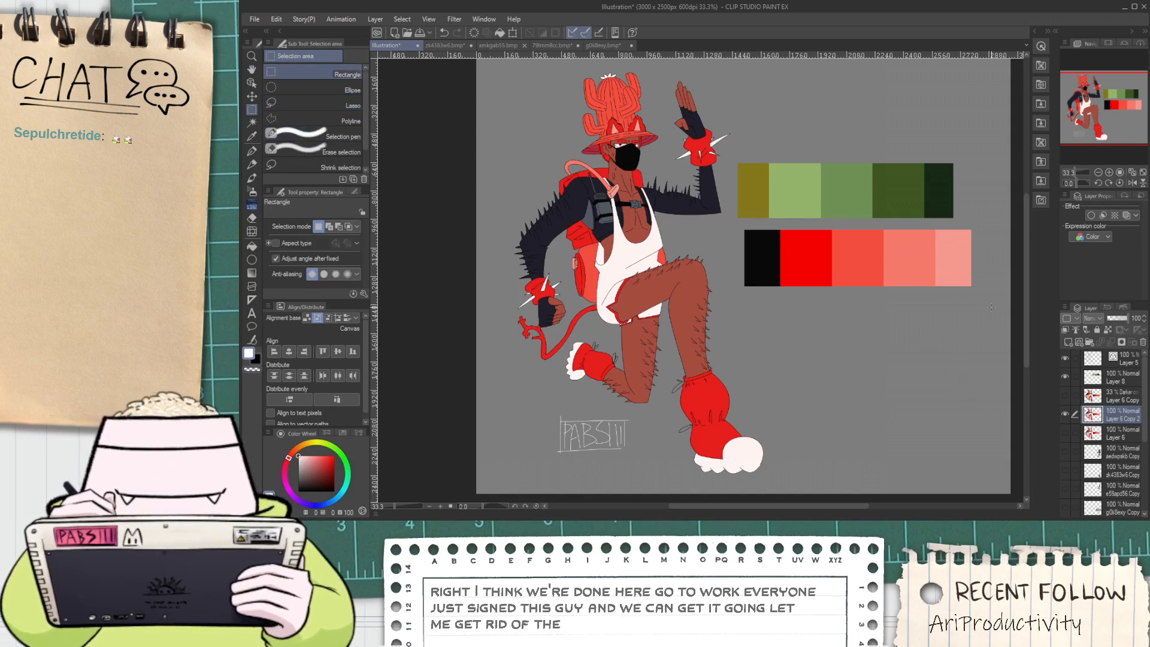
{"action": "left_click_drag", "start_coordinate": [991, 307], "coordinate": [735, 221]}
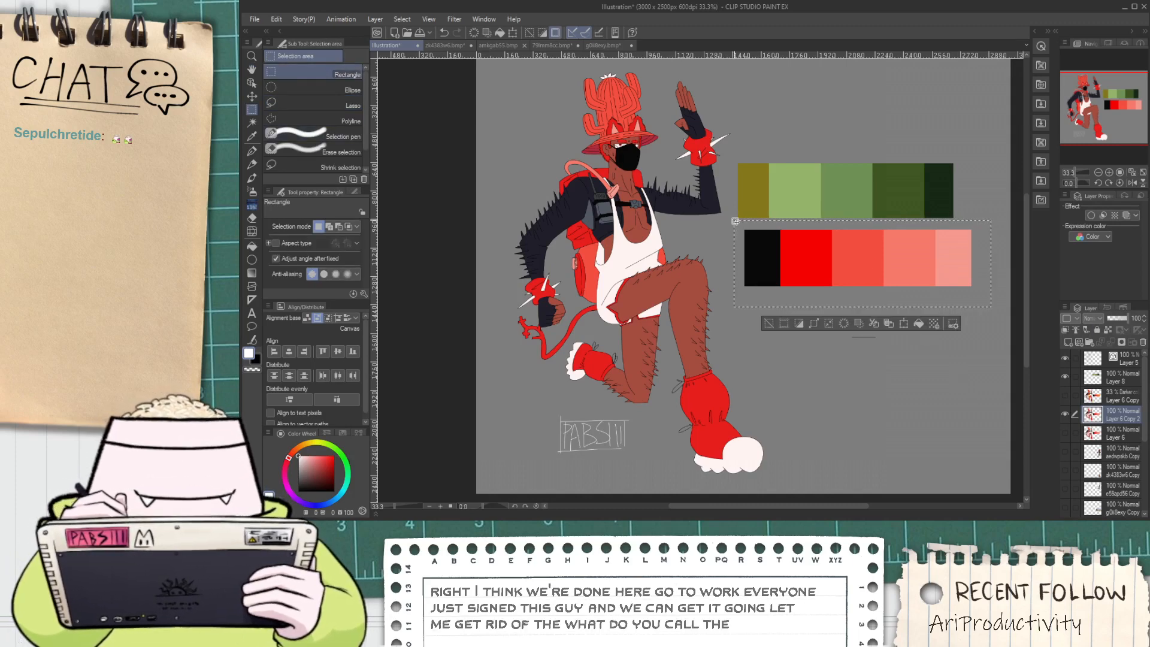
{"action": "key", "text": "Delete"}
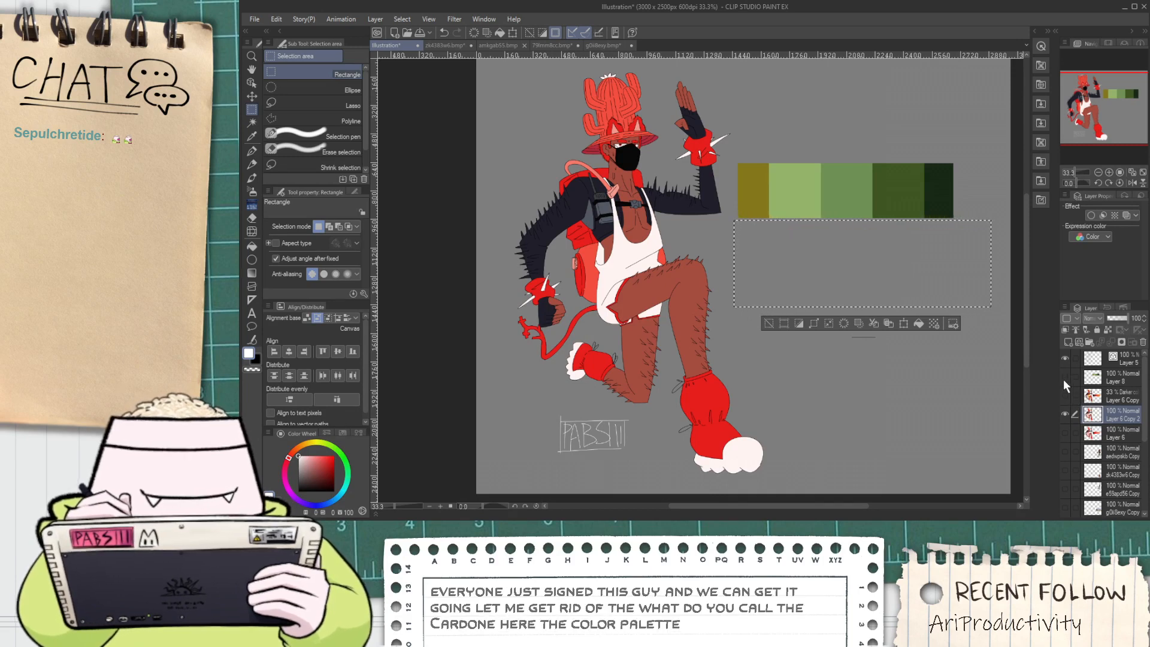
{"action": "left_click", "coordinate": [1064, 377]}
{"action": "left_click", "coordinate": [1102, 383]}
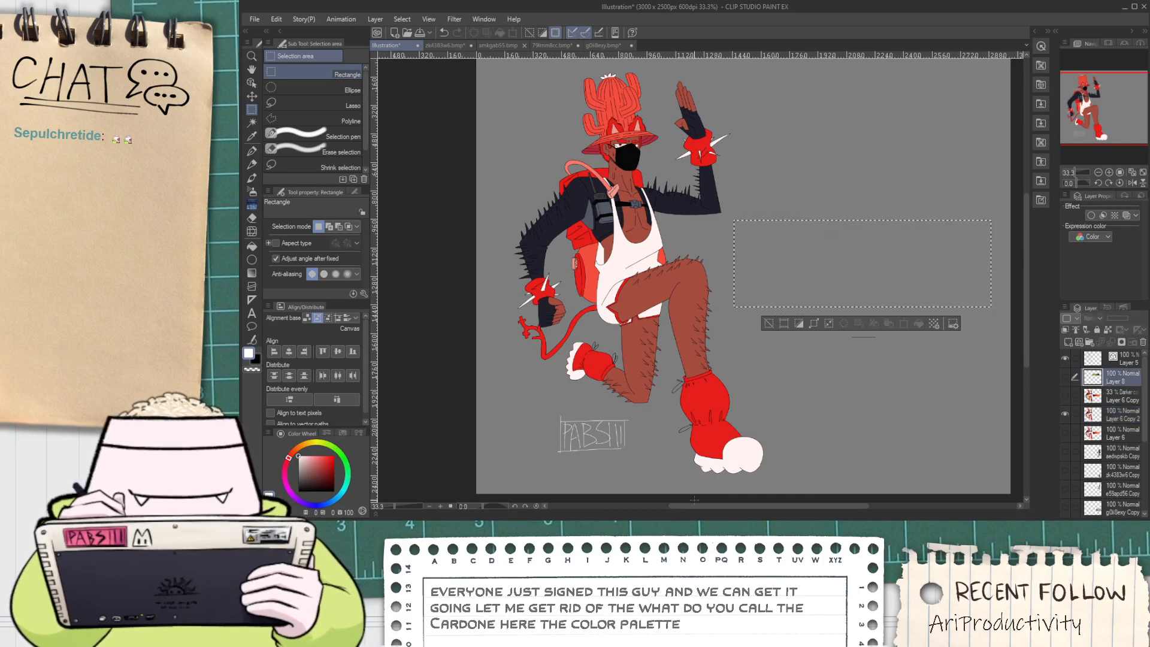
{"action": "left_click", "coordinate": [768, 324]}
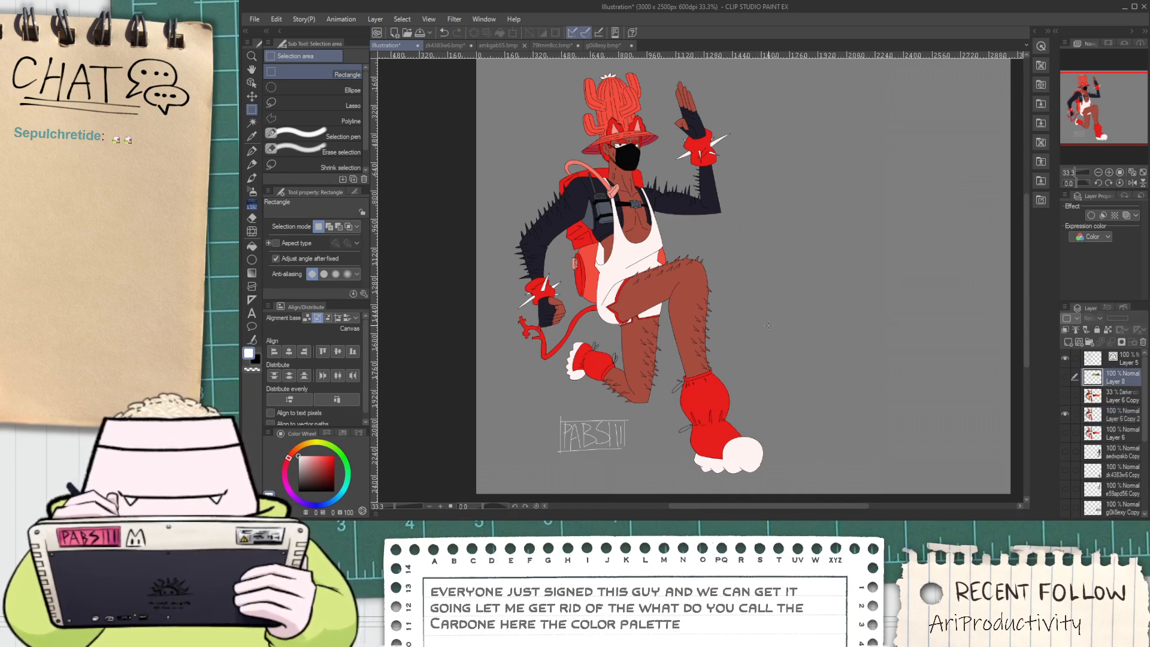
Save the illustration under the name "catboy desert runner"
{"action": "left_click_drag", "start_coordinate": [727, 335], "coordinate": [723, 331]}
{"action": "left_click", "coordinate": [727, 331]}
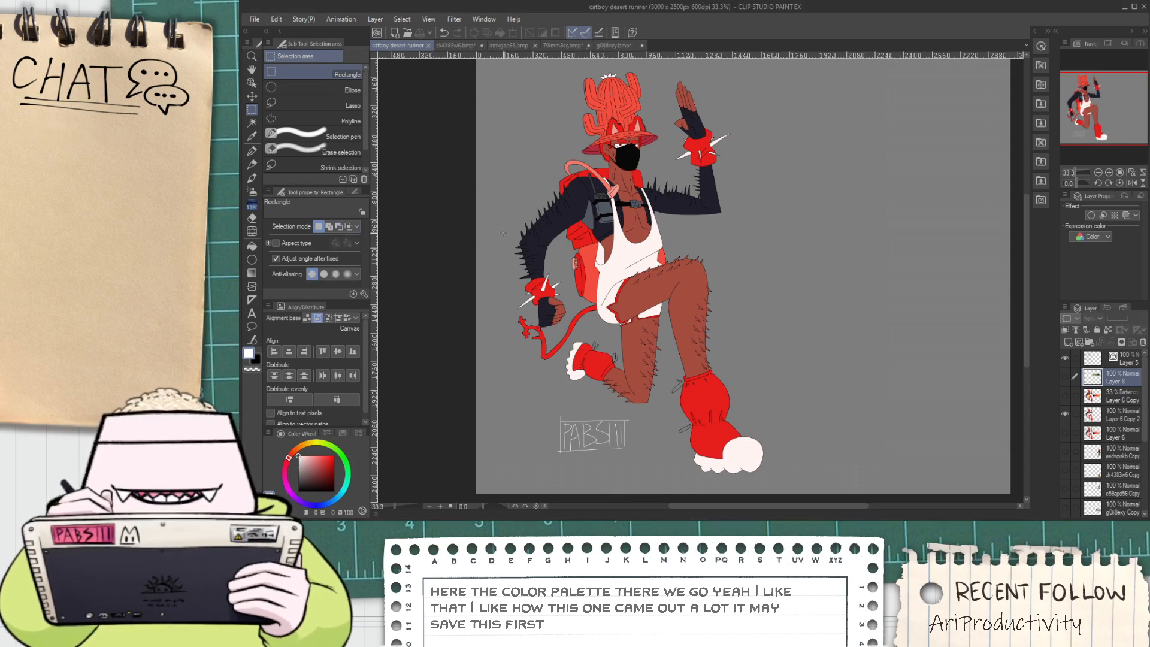
{"action": "key", "text": "space"}
{"action": "left_click_drag", "start_coordinate": [728, 240], "coordinate": [775, 294]}
{"action": "scroll", "coordinate": [748, 298], "scroll_direction": "up", "scroll_amount": 2}
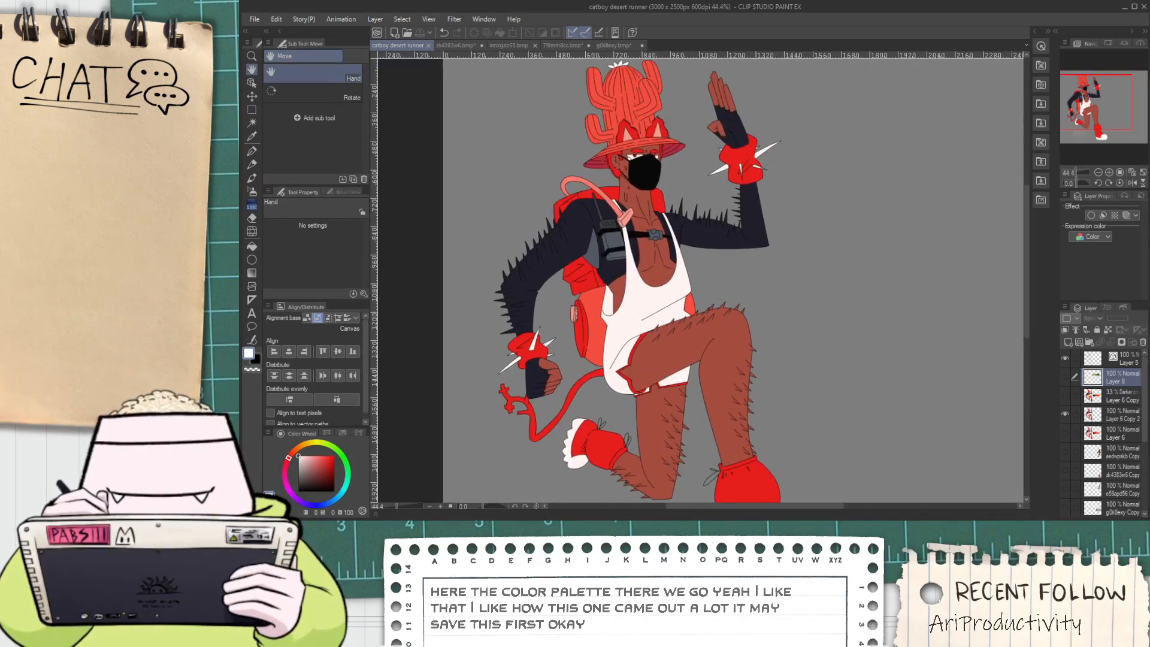